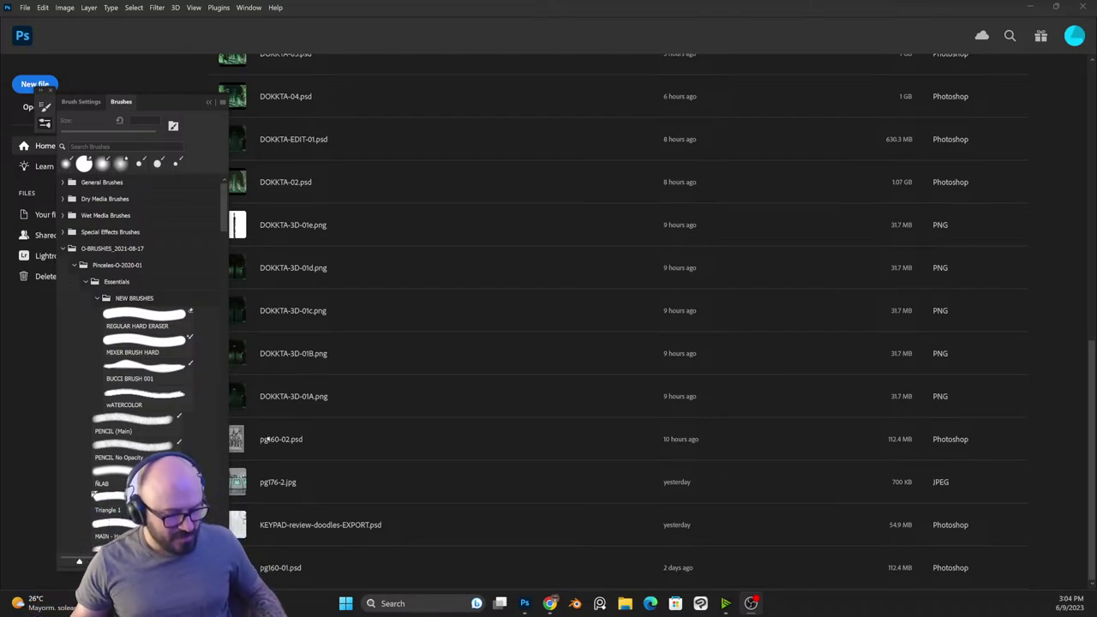
Step: Open pg160-02.psd, show the hidden Color Fill 2 copy 3 layer and group all five Color Fill layers together
double_click(276, 444)
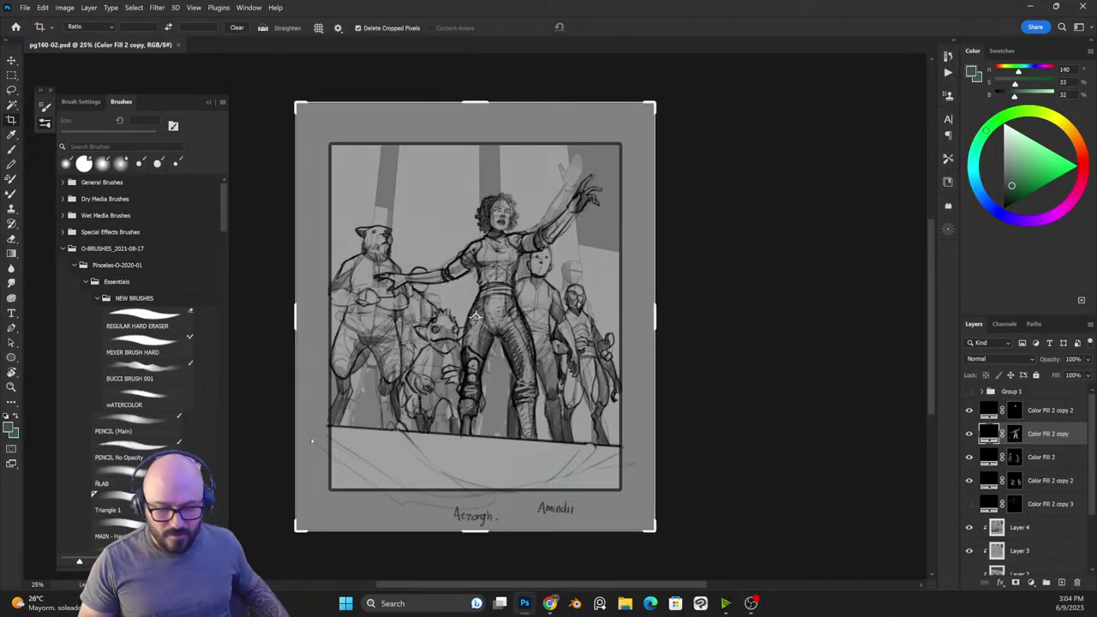
click(1037, 417)
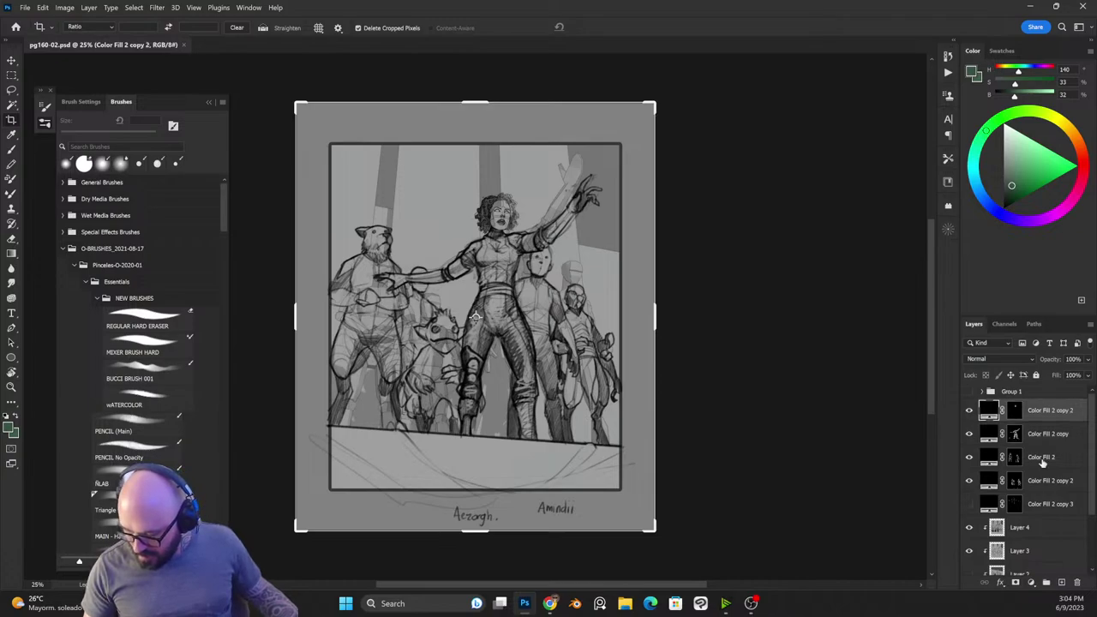
shift+click(1043, 505)
click(969, 504)
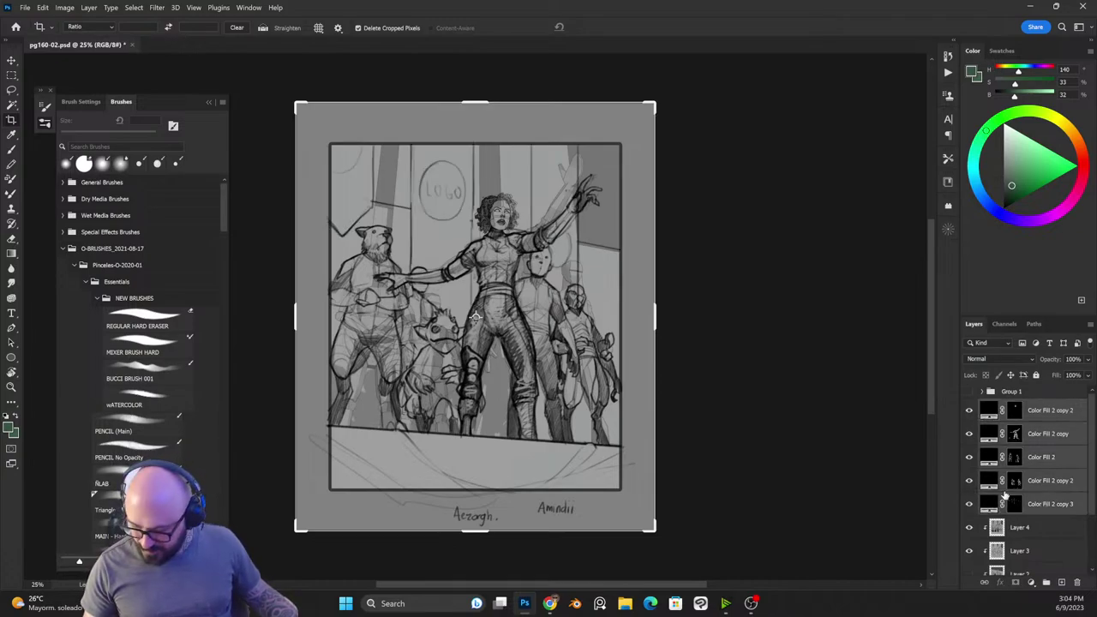
key(ctrl+g)
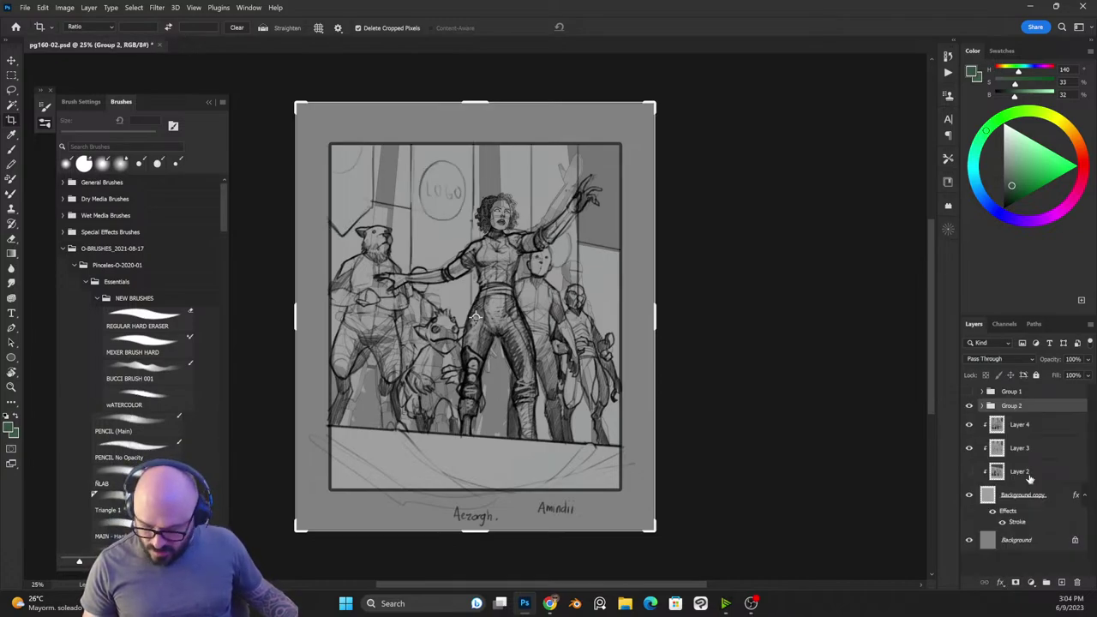
Step: Add a new layer clipped to the sketch group and fill it with blue (H 215, S 51, B 60)
click(1061, 582)
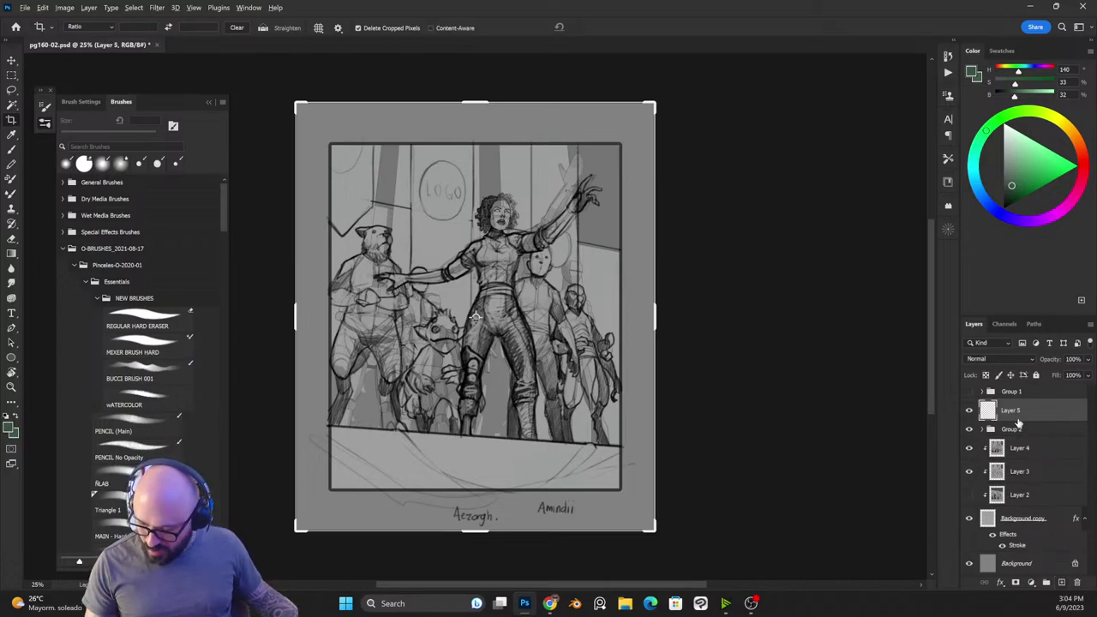
click(983, 197)
click(1026, 169)
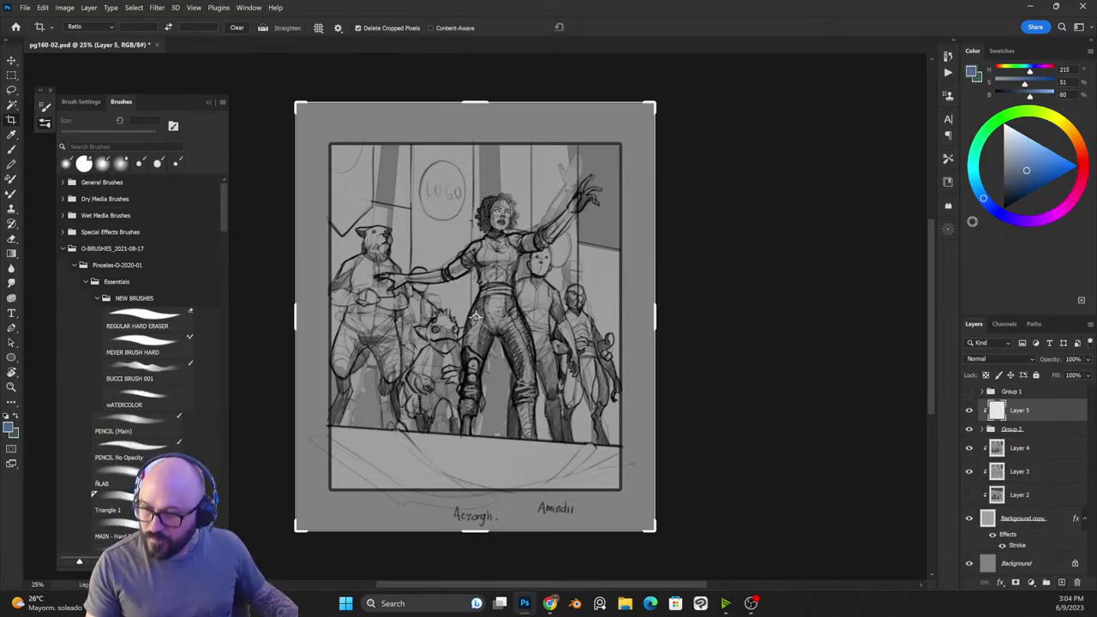
key(alt+BackSpace)
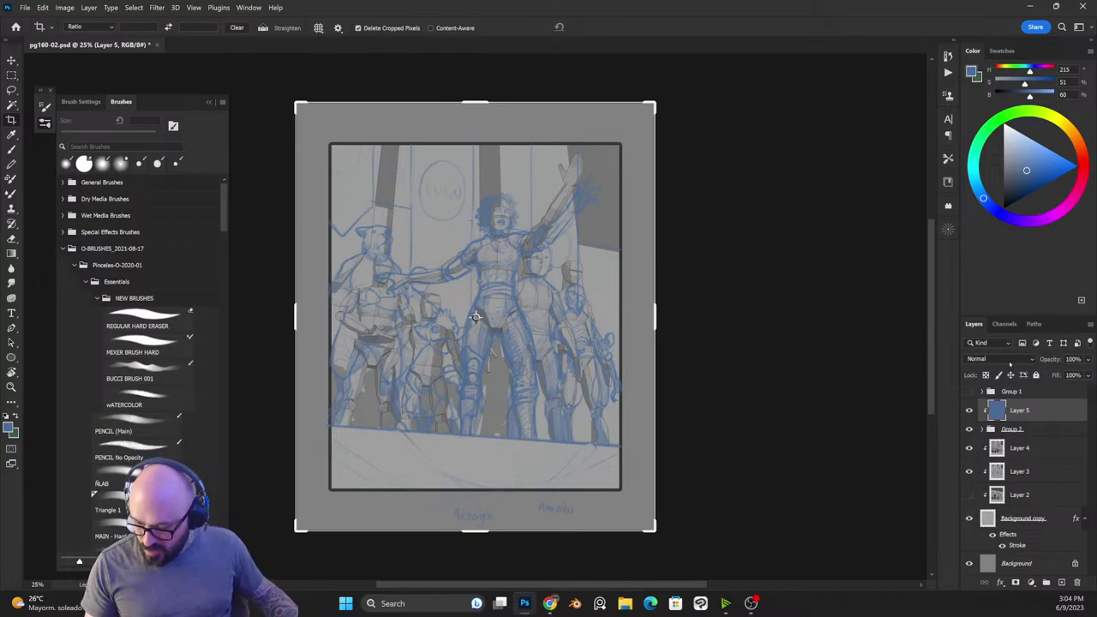
Step: Set the sketch group's blend mode to Multiply and hide the shading on Layer 3 and Layer 4
click(1012, 429)
click(999, 359)
click(983, 359)
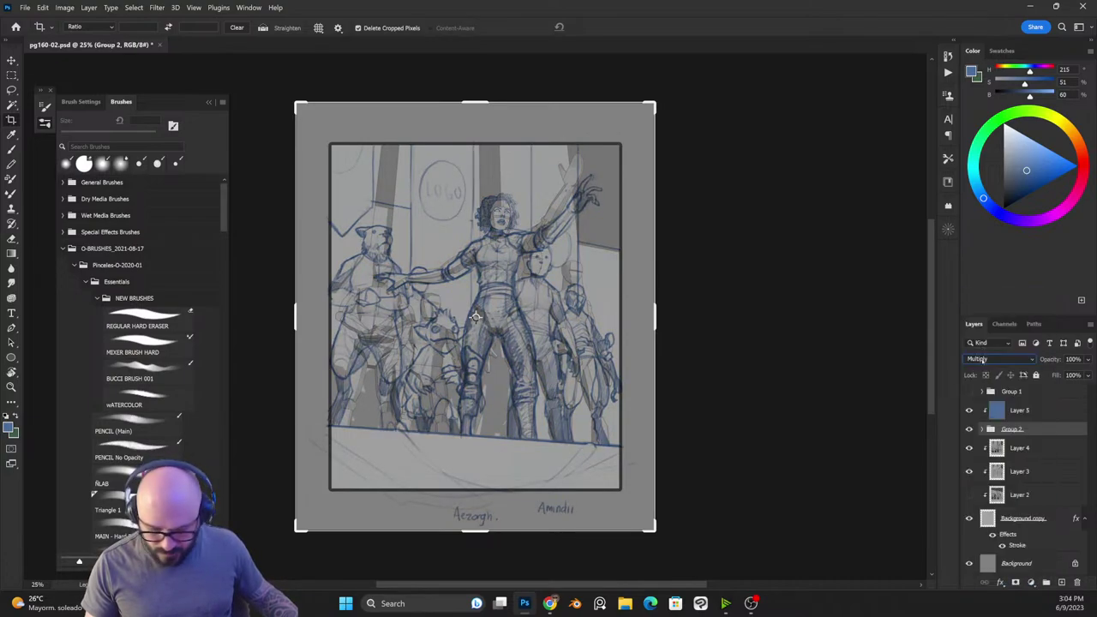
click(969, 471)
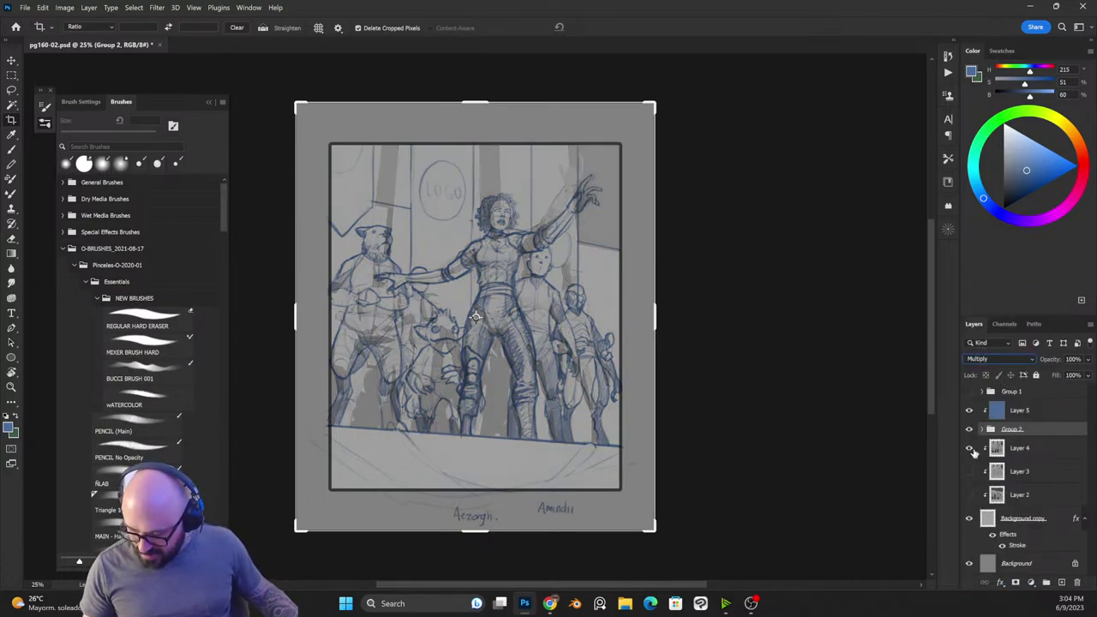
click(970, 448)
Step: Add a black (000000) Solid Color fill layer above the blue layer and invert its mask to black
click(1029, 413)
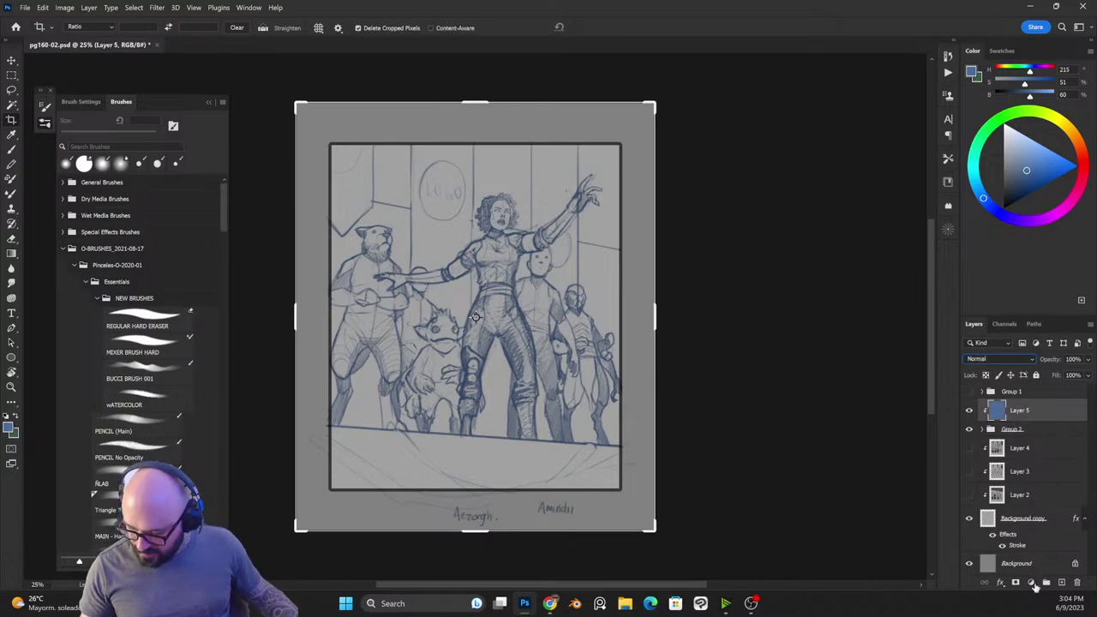
click(1031, 583)
click(1029, 363)
drag(645, 446, 588, 537)
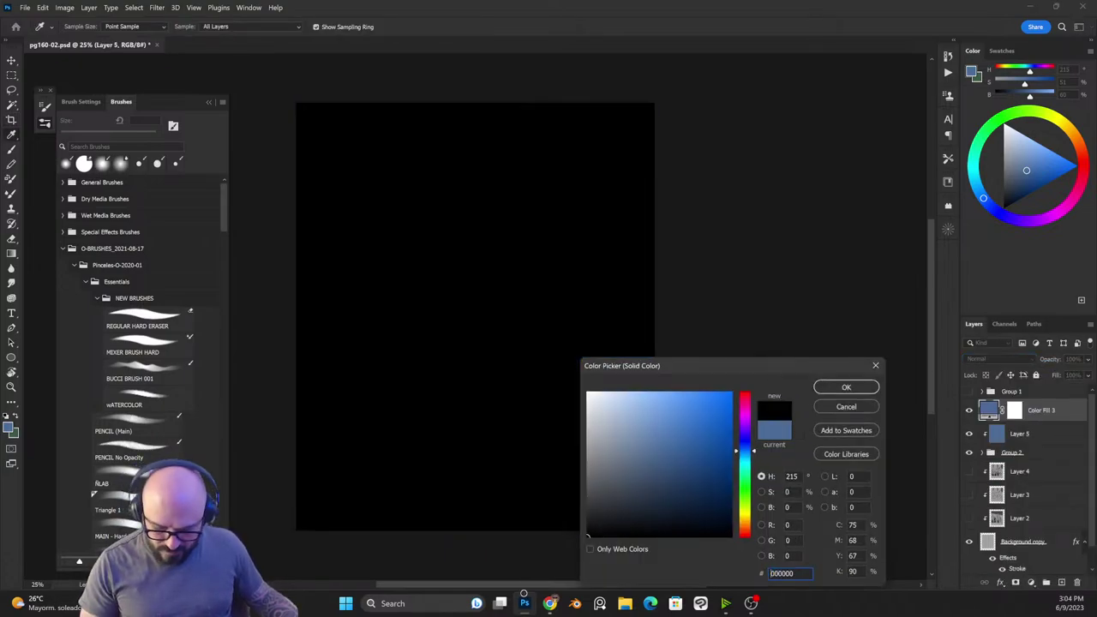
click(846, 388)
key(c)
key(d)
key(ctrl+i)
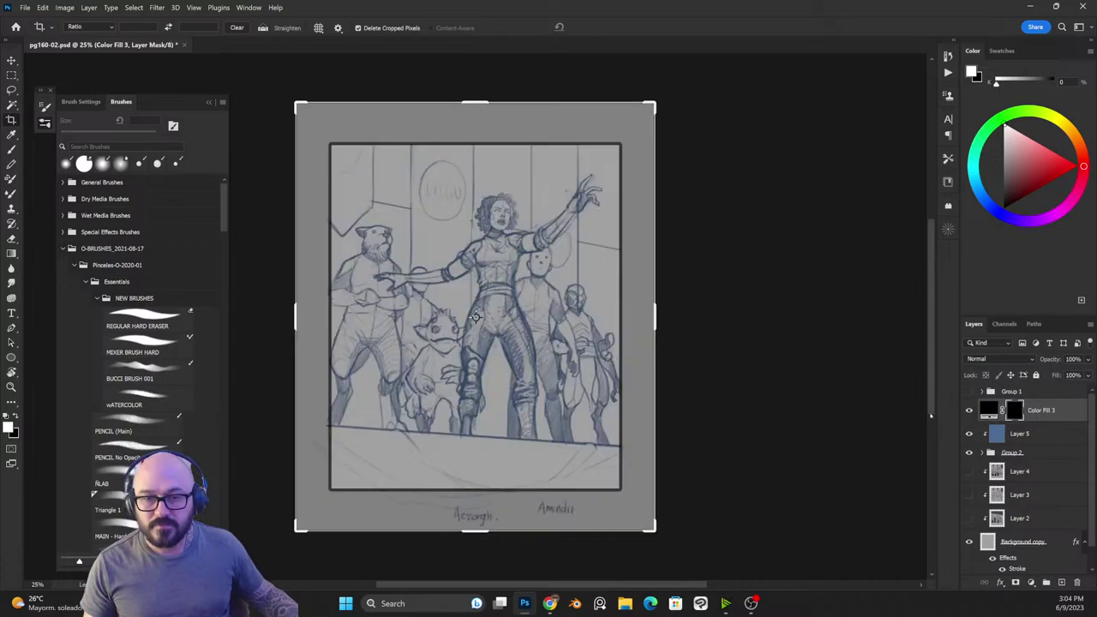
Step: Inspect the blue sketch up close and check the document's pixel dimensions and resolution without resizing it
key(ctrl+plus)
key(ctrl+plus)
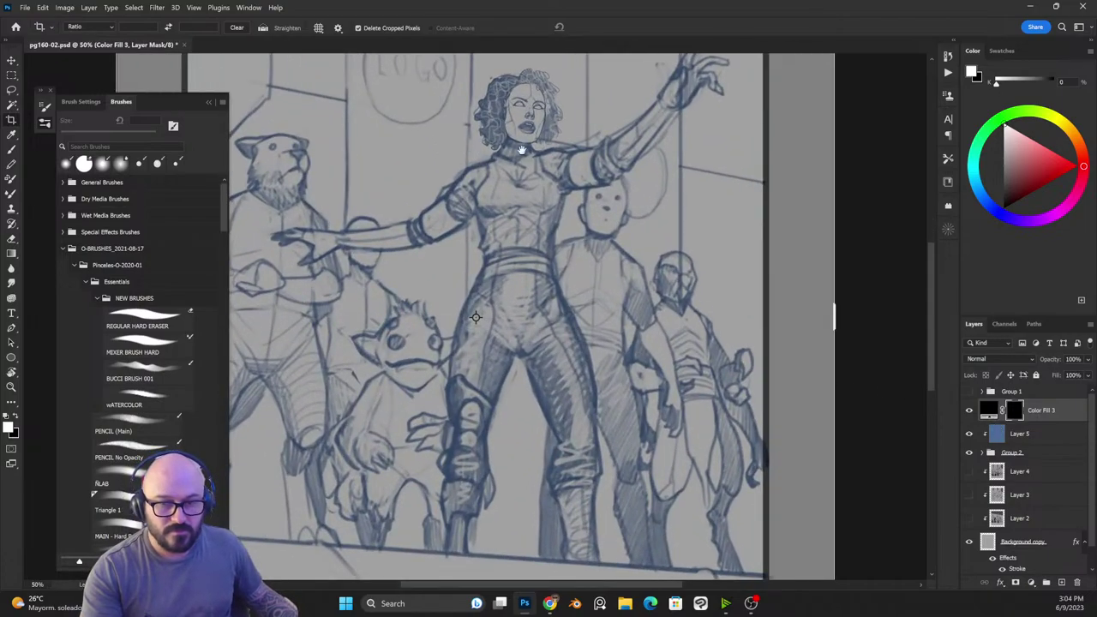
drag(548, 159, 583, 269)
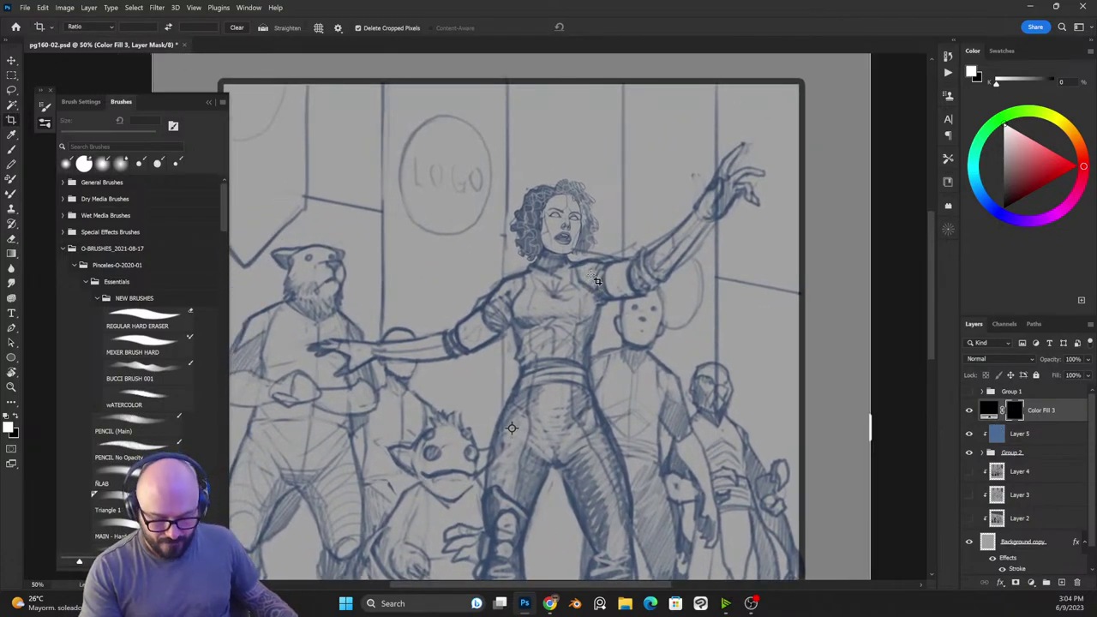
scroll(388, 256, down, 3)
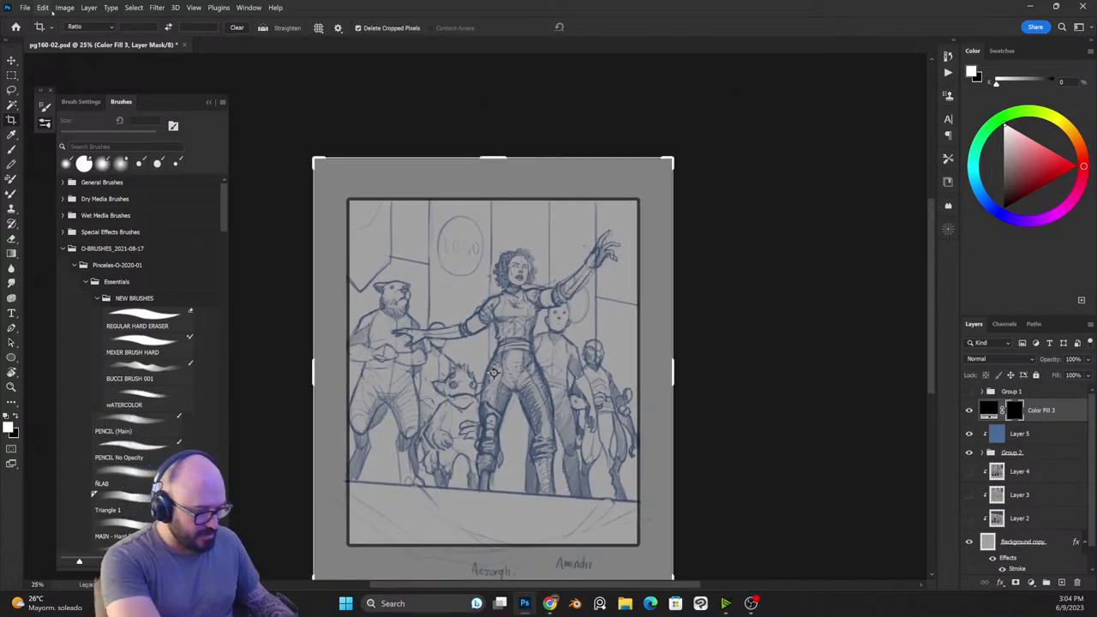
click(64, 7)
click(141, 95)
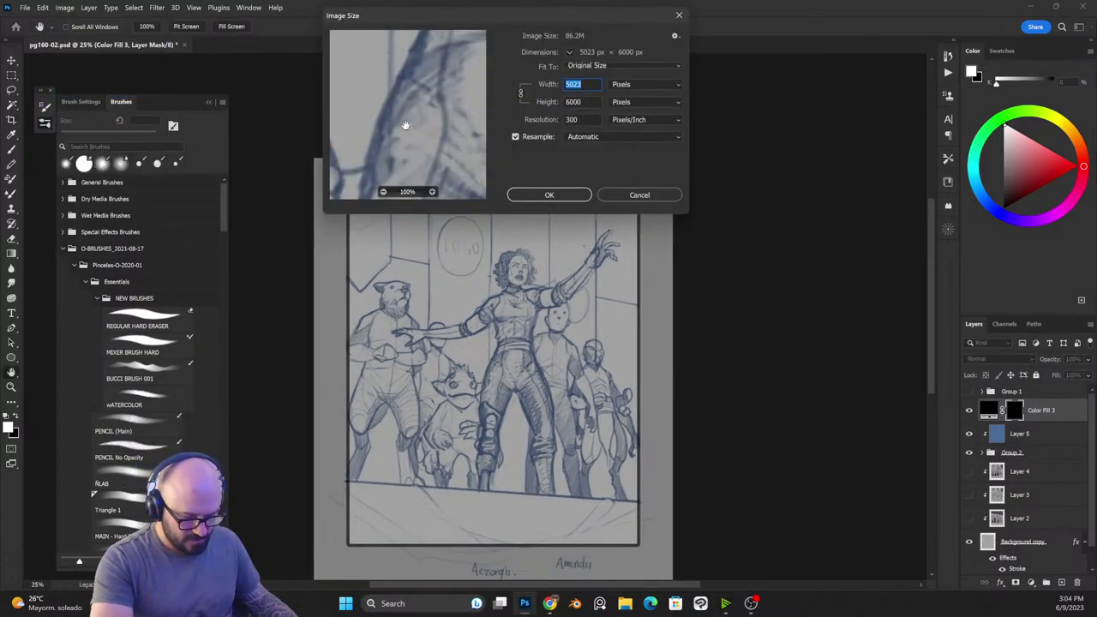
click(630, 197)
key(c)
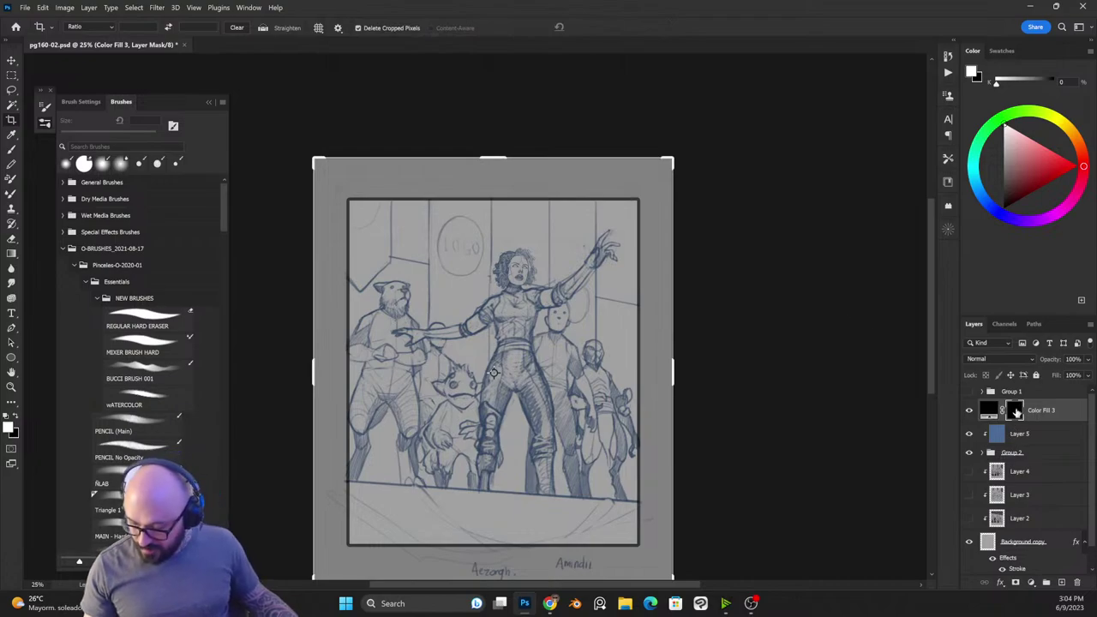
Step: Switch to the Brush tool and reduce the ÑLAB brush's size to 20 px for inking
key(b)
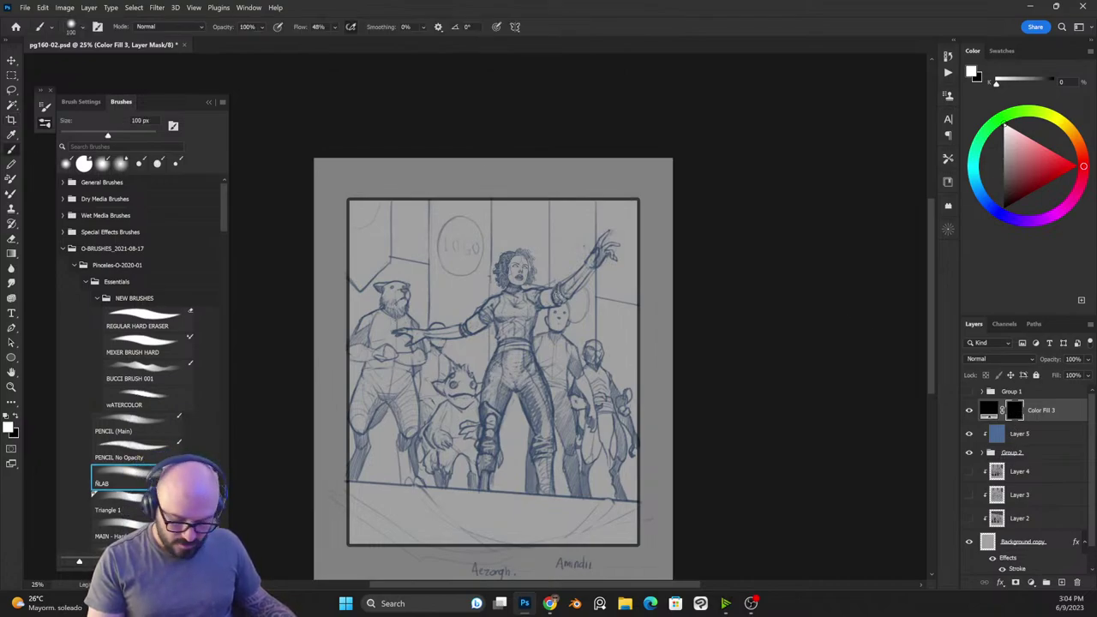
key(bracketleft)
key(bracketleft)
key(bracketleft)
key(bracketleft)
key(bracketleft)
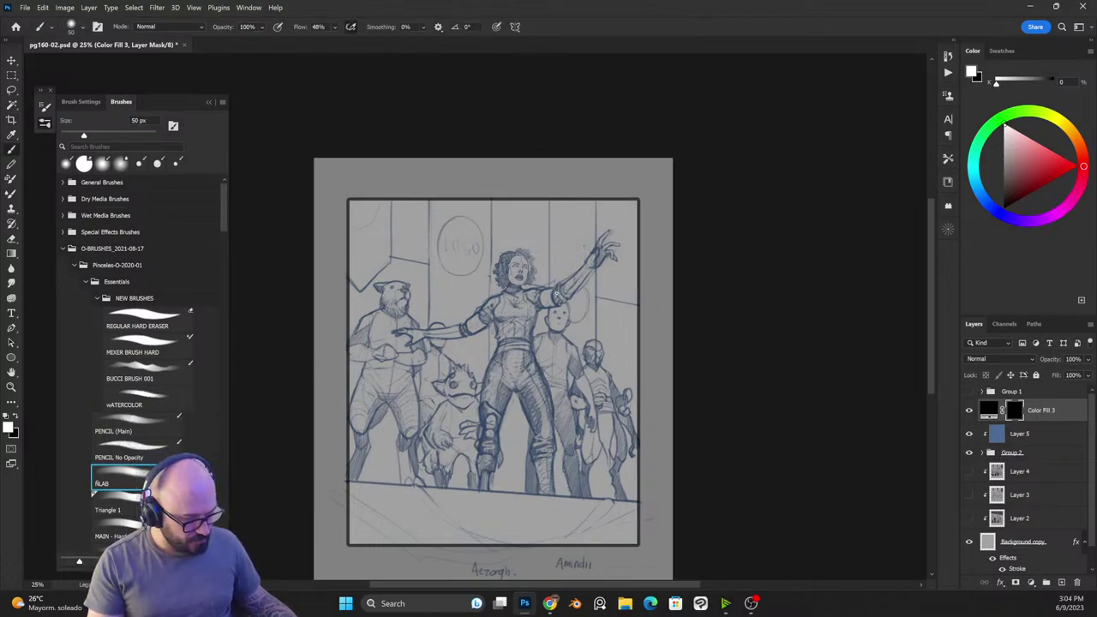
key(bracketleft)
key(bracketleft)
key(bracketleft)
key(bracketleft)
Step: Try inking strokes on the fill layer's mask with the ÑLAB brush, including the elbow wrap's edge on the raised arm at 15 px
drag(545, 285, 590, 359)
key(ctrl+z)
key(ctrl+plus)
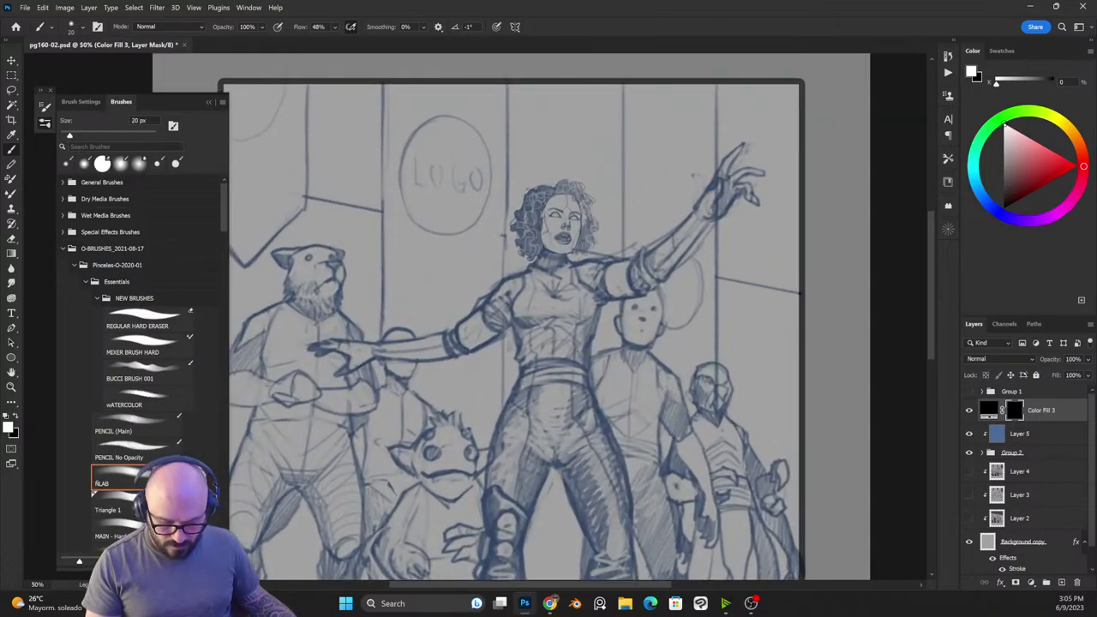
key(ctrl+plus)
key(ctrl+plus)
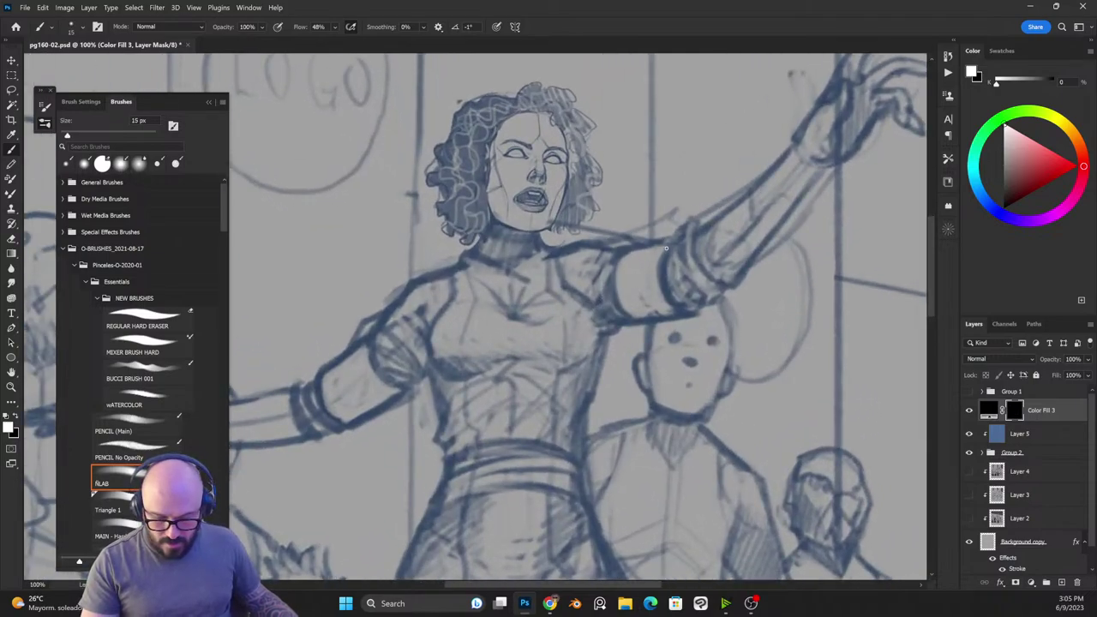
mouse_move(660, 255)
mouse_down()
mouse_move(658, 289)
mouse_move(691, 304)
mouse_up()
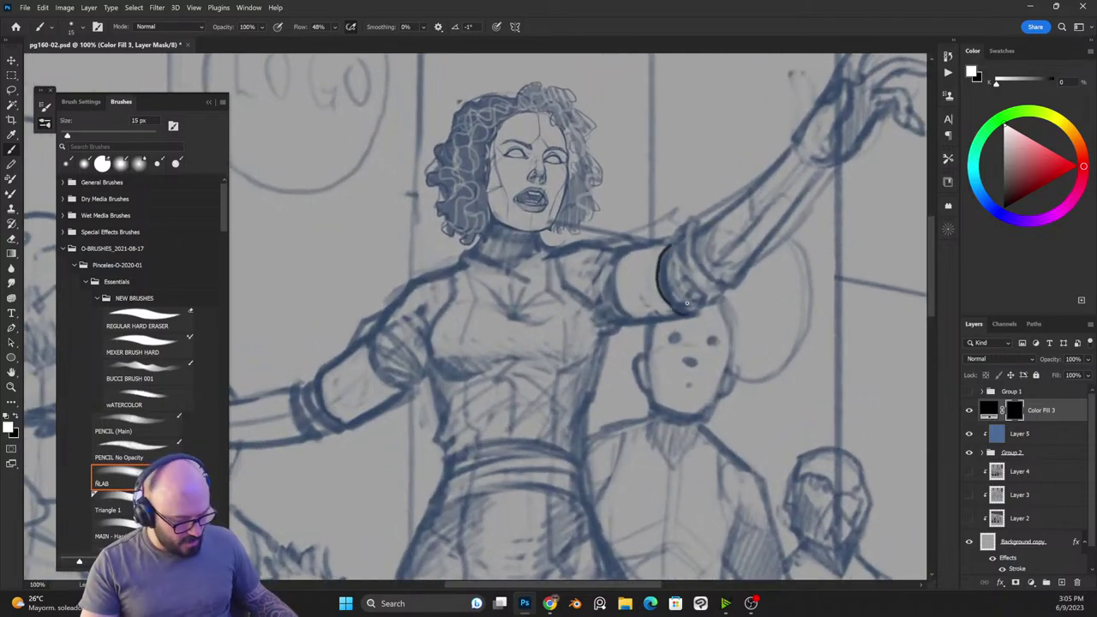
Step: Choose the PENCIL (Main) brush for inking and erase the trial line at the raised arm's elbow wrap
click(137, 424)
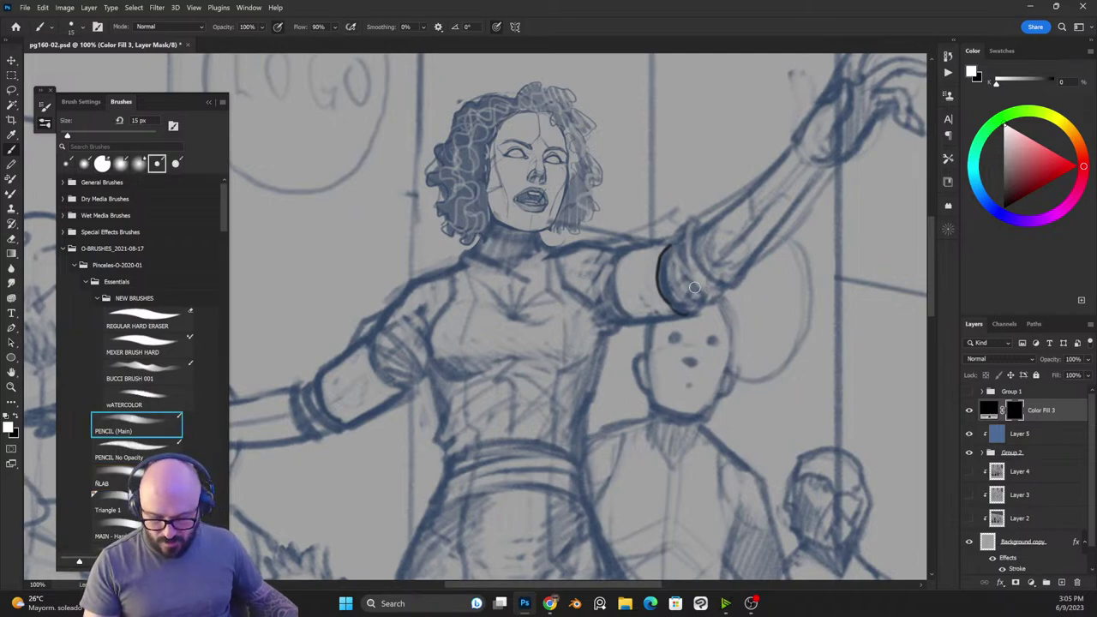
key(e)
mouse_move(671, 246)
mouse_down()
mouse_move(691, 330)
mouse_move(669, 268)
mouse_move(674, 248)
mouse_move(687, 301)
mouse_up()
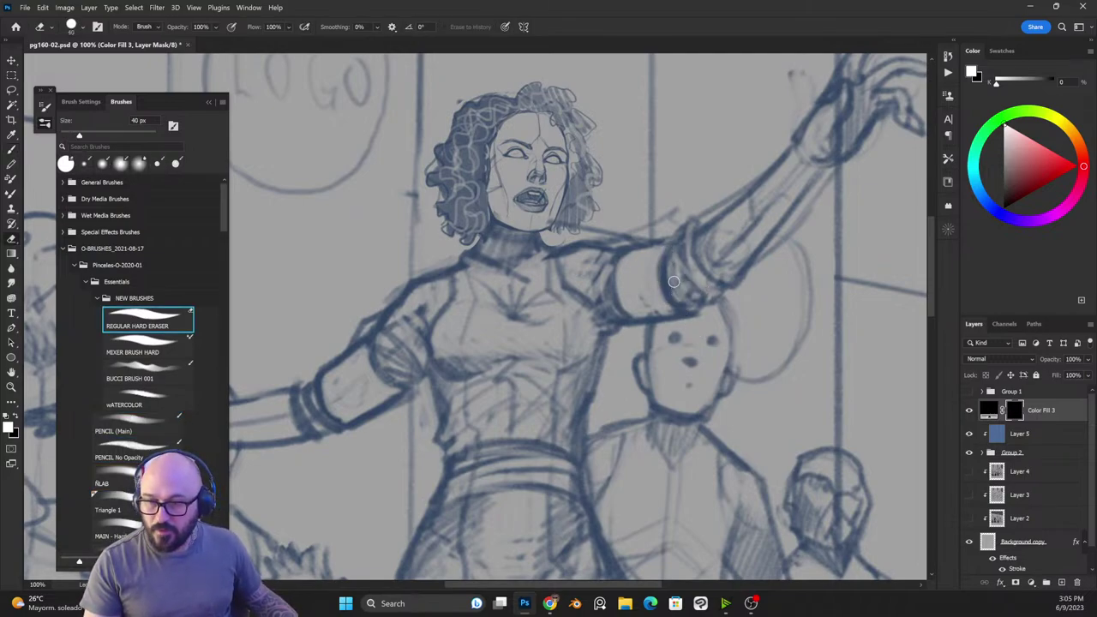
Step: Ink the outline of the woman's raised upper arm between sleeve and elbow wrap with the PENCIL (Main) brush at 10 px
key(b)
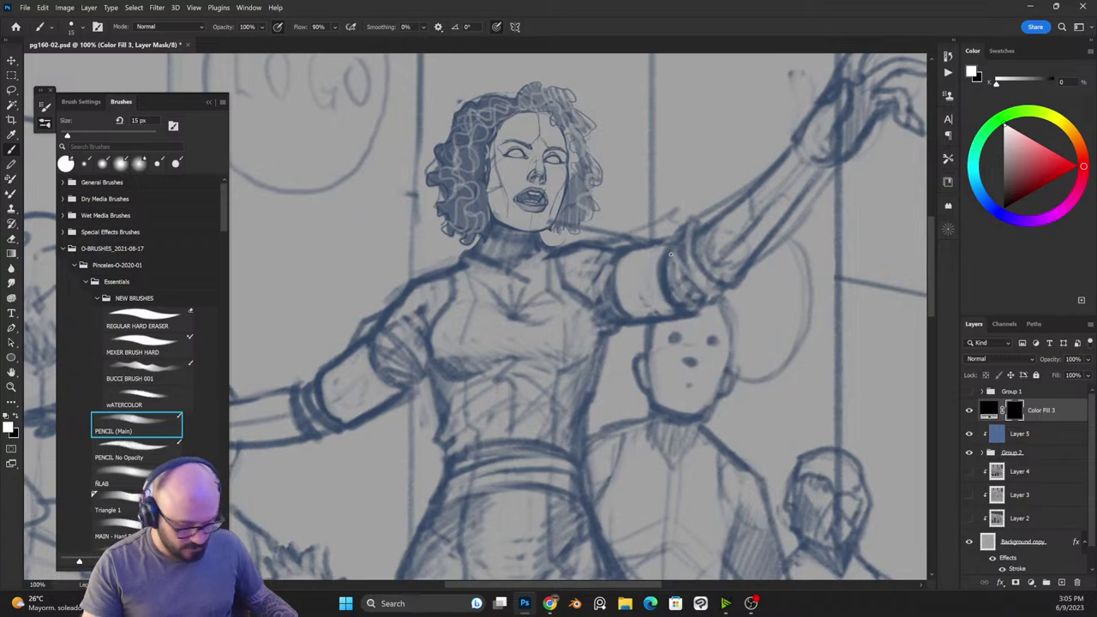
key(bracketleft)
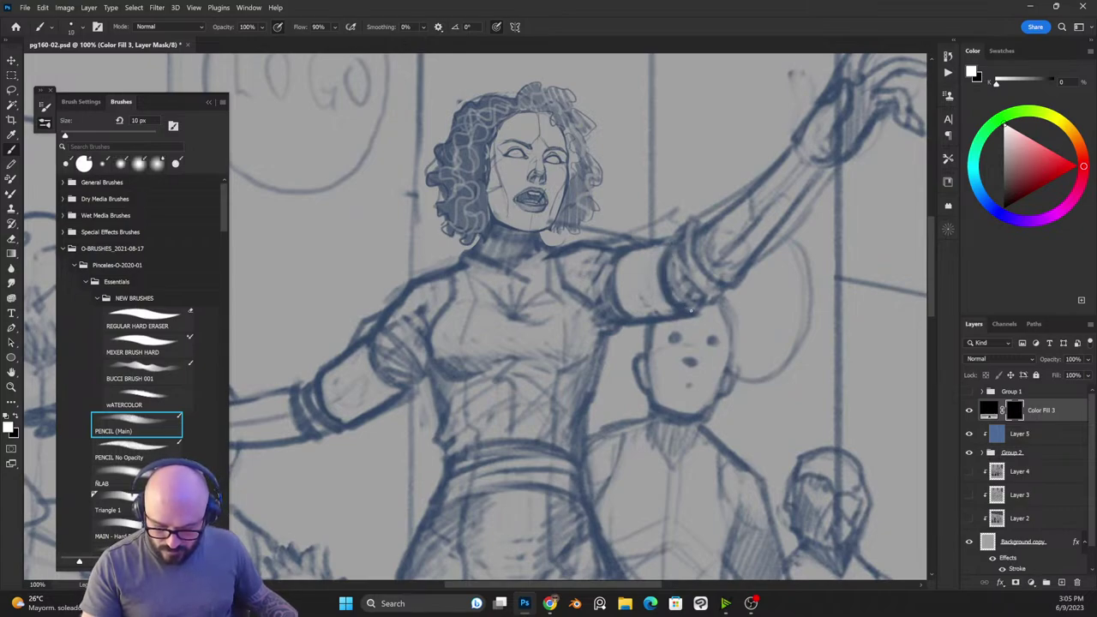
mouse_move(691, 311)
mouse_down()
mouse_move(662, 290)
mouse_move(673, 245)
mouse_move(661, 285)
mouse_move(670, 306)
mouse_move(661, 294)
mouse_move(622, 321)
mouse_move(612, 286)
mouse_move(625, 252)
mouse_up()
drag(613, 290, 627, 250)
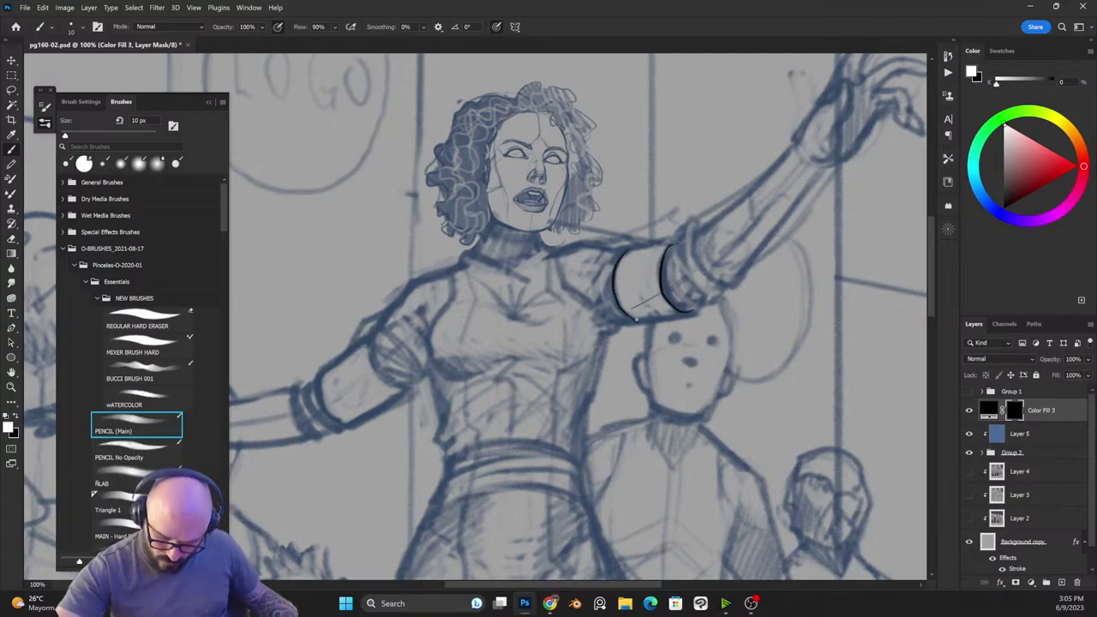
mouse_move(663, 321)
mouse_down()
mouse_move(640, 321)
mouse_move(692, 312)
mouse_move(641, 322)
mouse_up()
key(x)
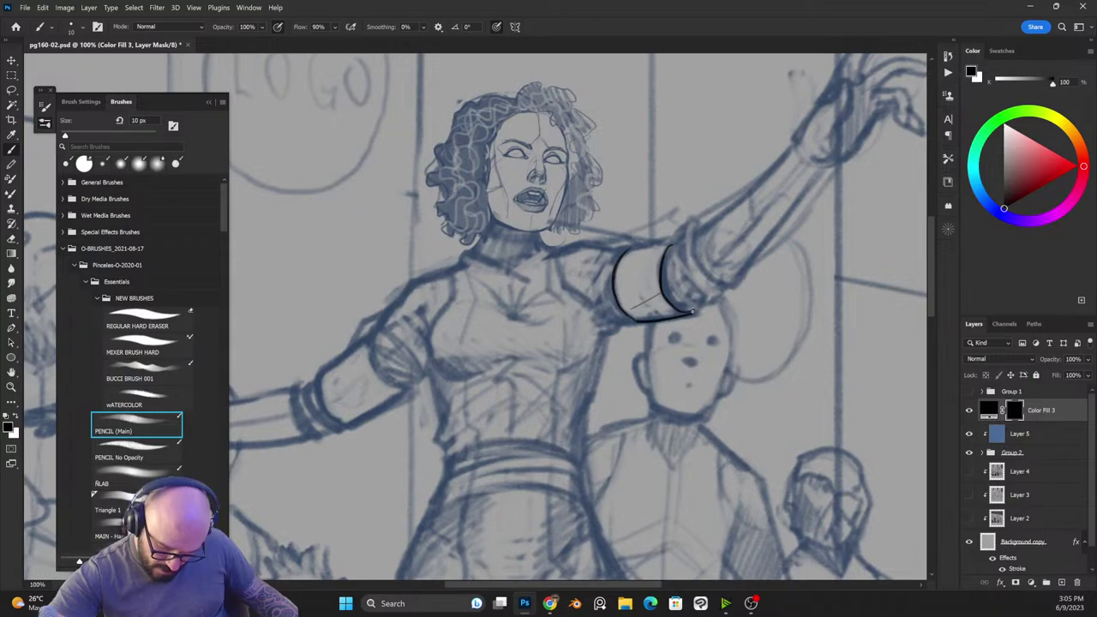
key(x)
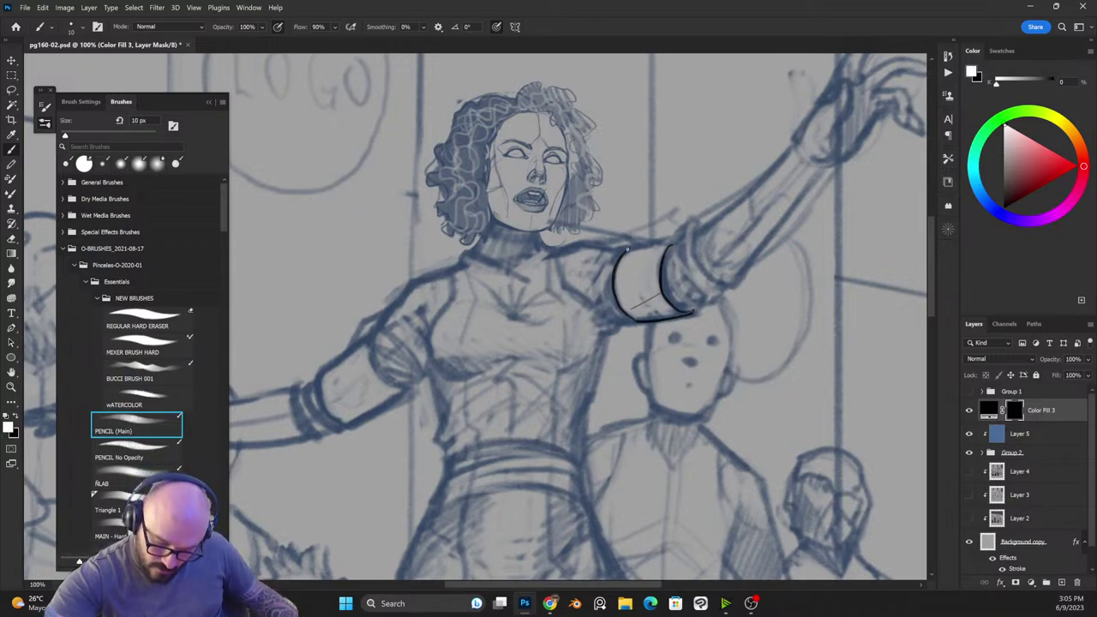
drag(625, 252, 671, 239)
key(x)
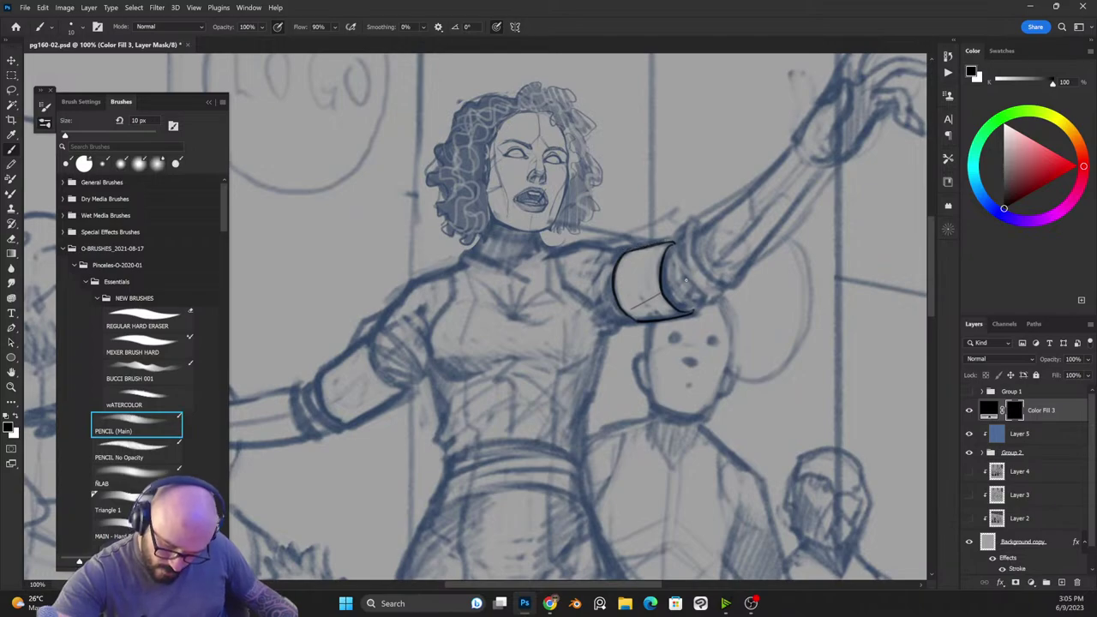
Step: Ink the first folds of the raised arm's elbow wrap, alternating white and black on the mask to refine the lines
key(x)
mouse_move(663, 272)
mouse_down()
mouse_move(675, 242)
mouse_move(666, 281)
mouse_move(678, 260)
mouse_move(697, 283)
mouse_move(683, 242)
mouse_move(666, 270)
mouse_up()
key(x)
key(x)
mouse_move(683, 311)
mouse_down()
mouse_move(718, 303)
mouse_move(682, 256)
mouse_move(695, 229)
mouse_move(670, 288)
mouse_up()
mouse_move(672, 250)
mouse_down()
mouse_move(676, 299)
mouse_move(671, 267)
mouse_move(672, 286)
mouse_move(702, 306)
mouse_move(672, 276)
mouse_up()
key(x)
key(x)
key(x)
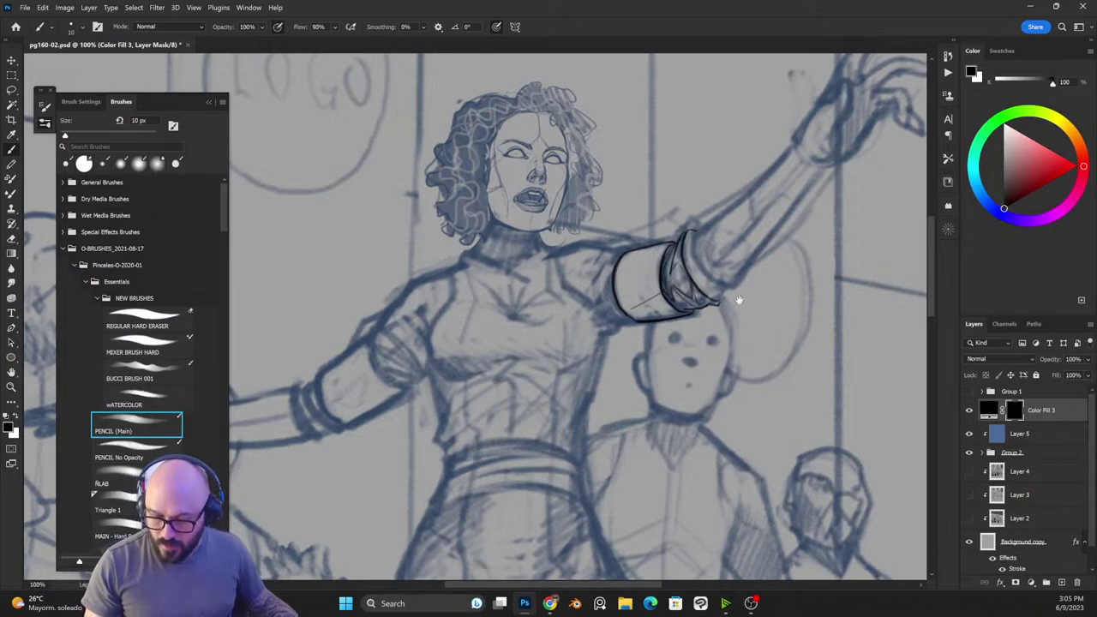
Step: Ink more overlapping folds of the raised arm's elbow wrap with the PENCIL (Main) brush, refining the edges in black and white on the mask
drag(734, 299, 685, 363)
key(x)
mouse_move(633, 312)
mouse_down()
mouse_move(664, 363)
mouse_move(653, 373)
mouse_move(629, 347)
mouse_move(651, 375)
mouse_move(637, 367)
mouse_move(630, 314)
mouse_move(626, 332)
mouse_move(624, 302)
mouse_up()
drag(629, 355, 623, 310)
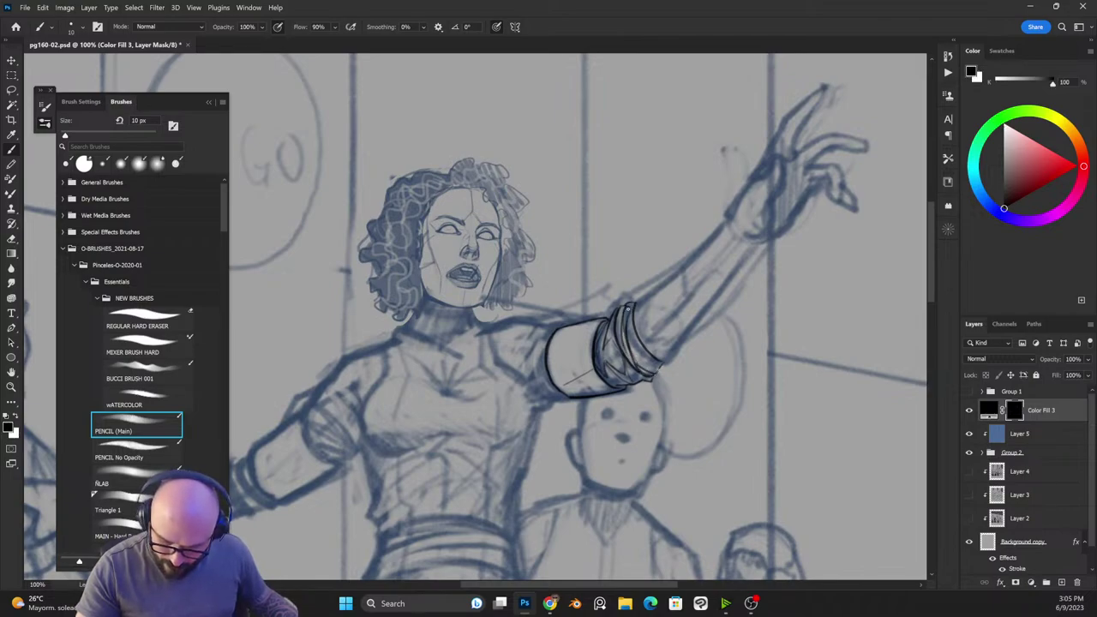
key(x)
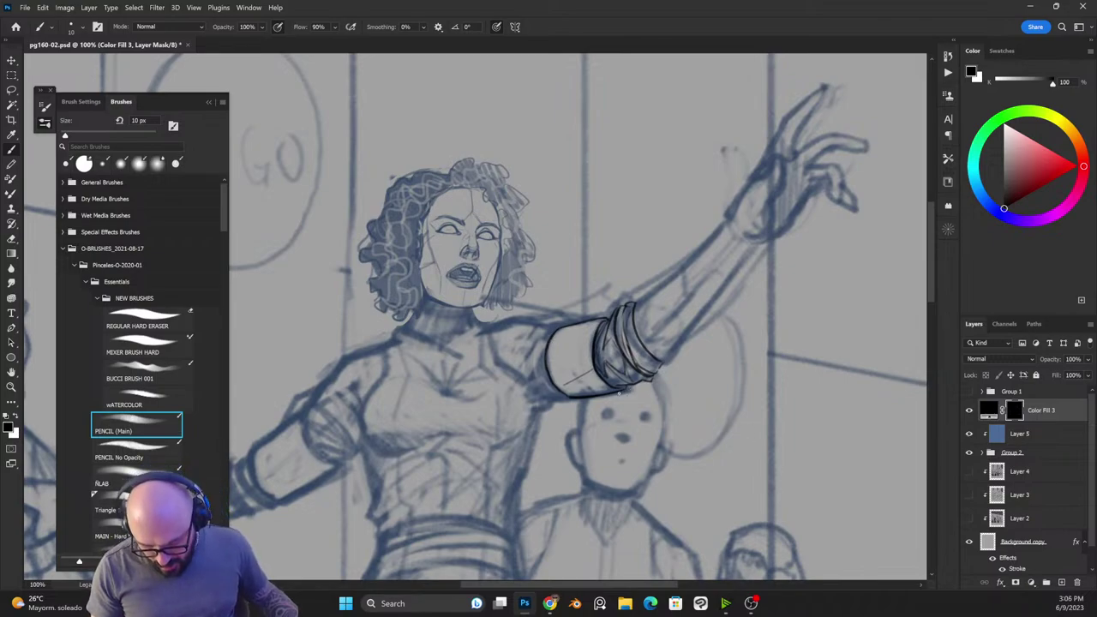
key(x)
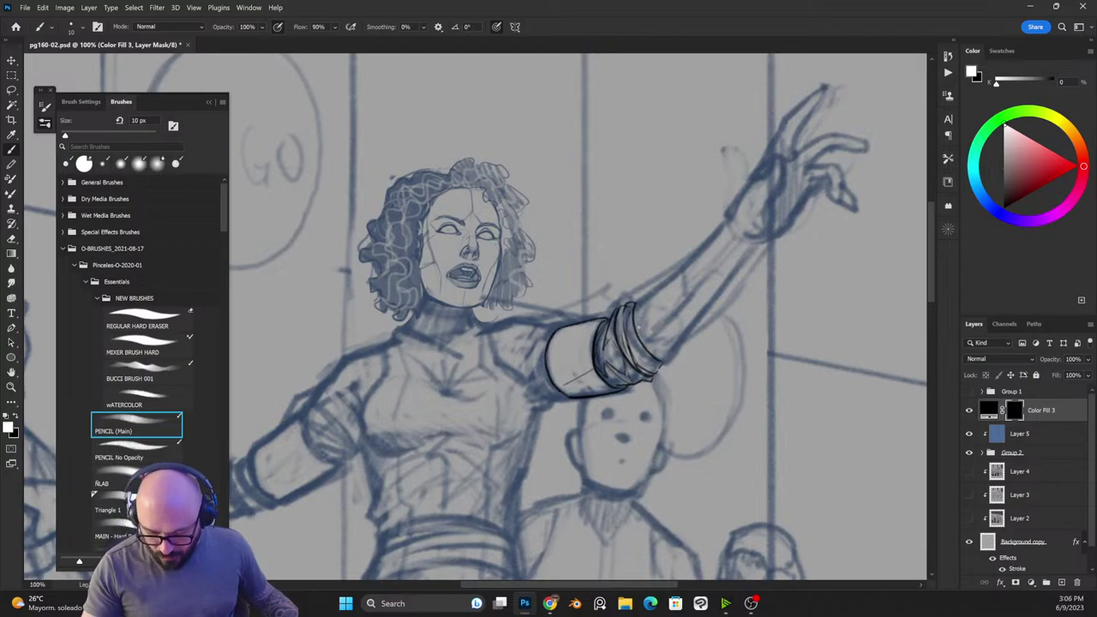
key(x)
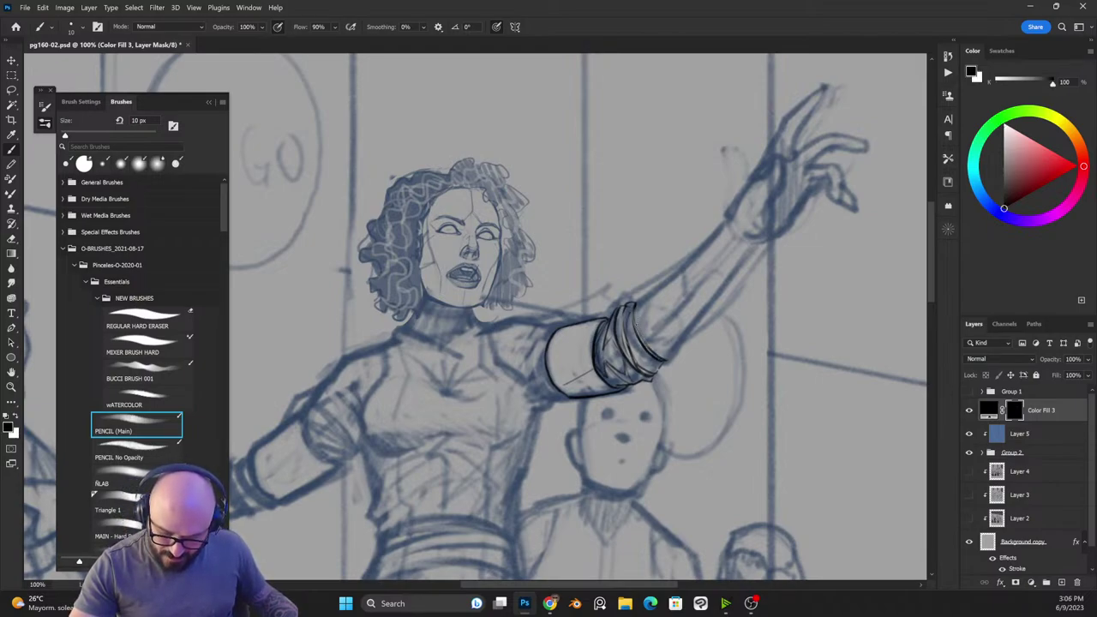
Step: Ink the narrow cuff band at the raised arm's wrist and clean its edges on the mask
key(ctrl+minus)
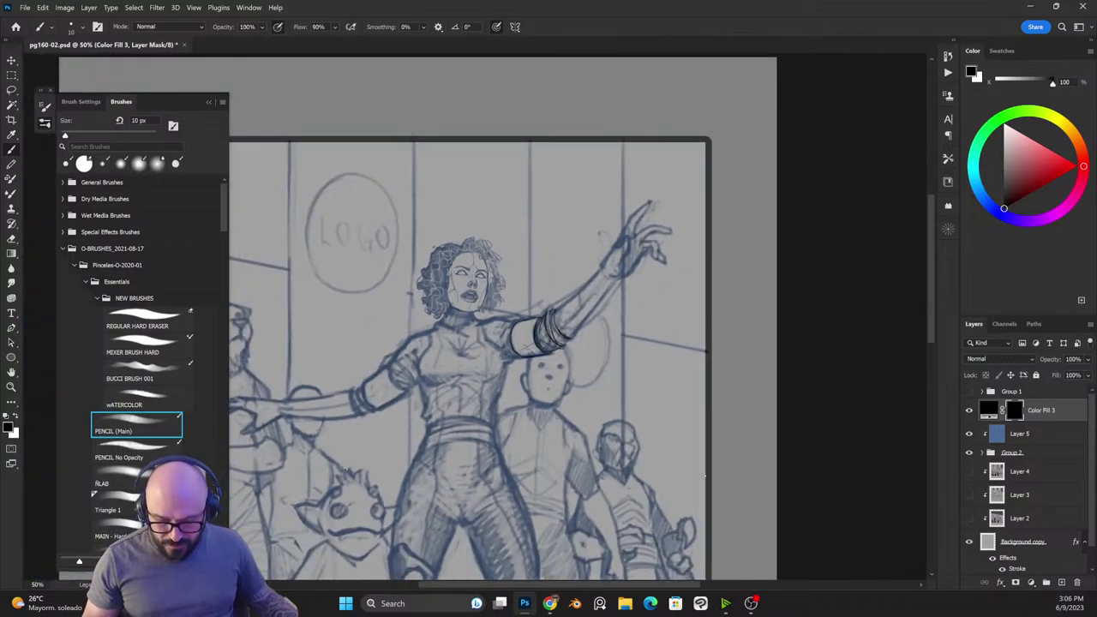
key(ctrl+minus)
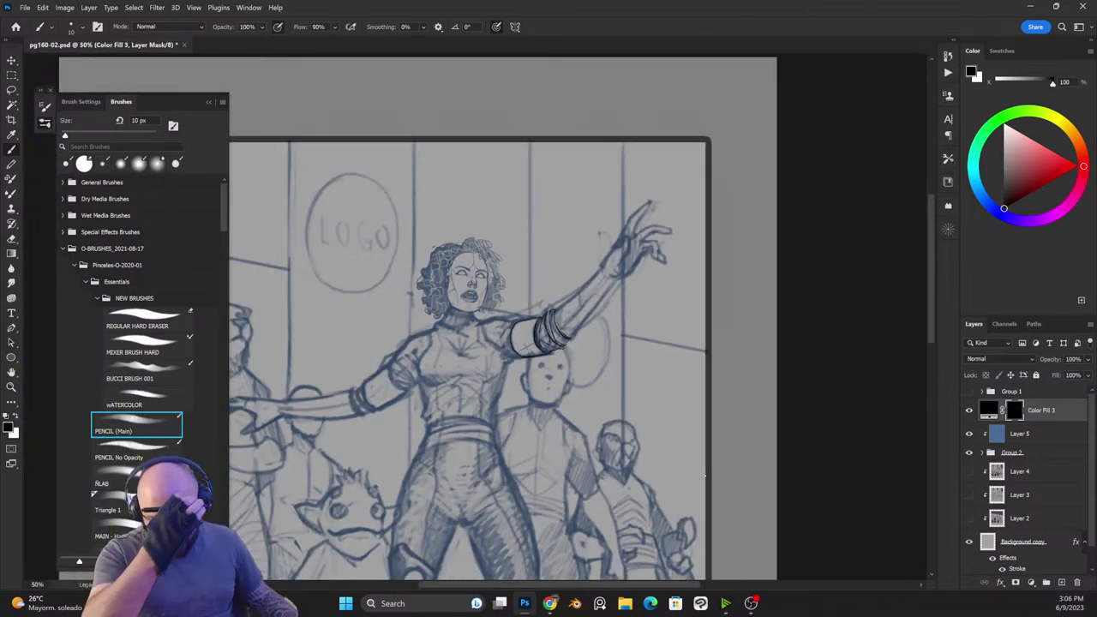
key(ctrl+plus)
key(ctrl+plus)
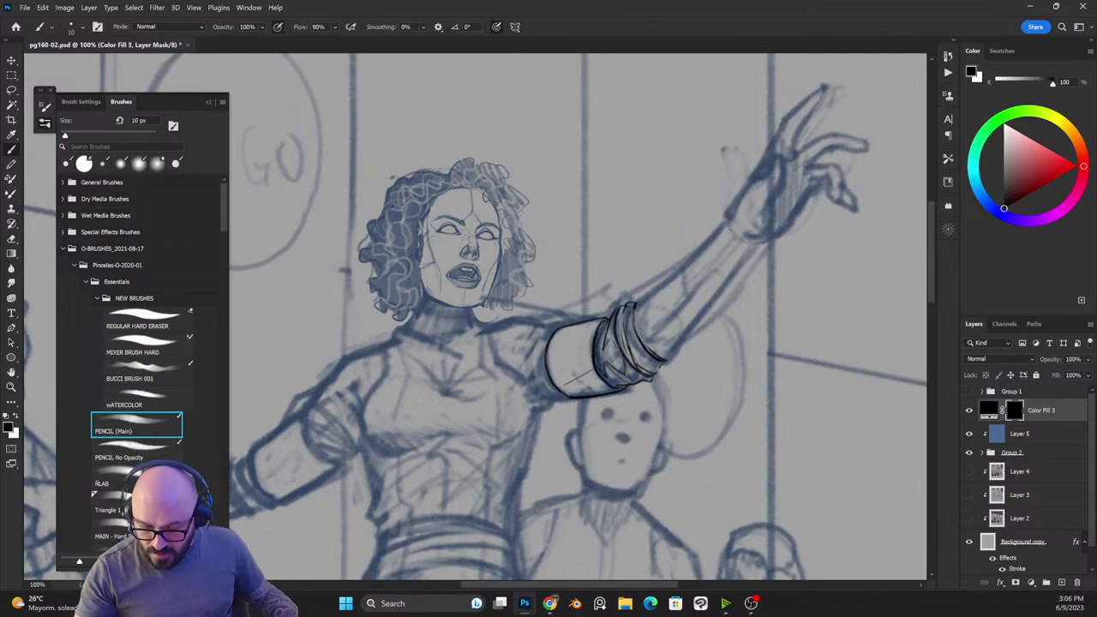
key(x)
mouse_move(756, 246)
mouse_down()
mouse_move(726, 220)
mouse_move(740, 244)
mouse_move(755, 241)
mouse_move(725, 225)
mouse_move(742, 253)
mouse_move(756, 243)
mouse_move(745, 254)
mouse_move(723, 248)
mouse_move(721, 218)
mouse_move(728, 250)
mouse_up()
key(x)
key(x)
key(x)
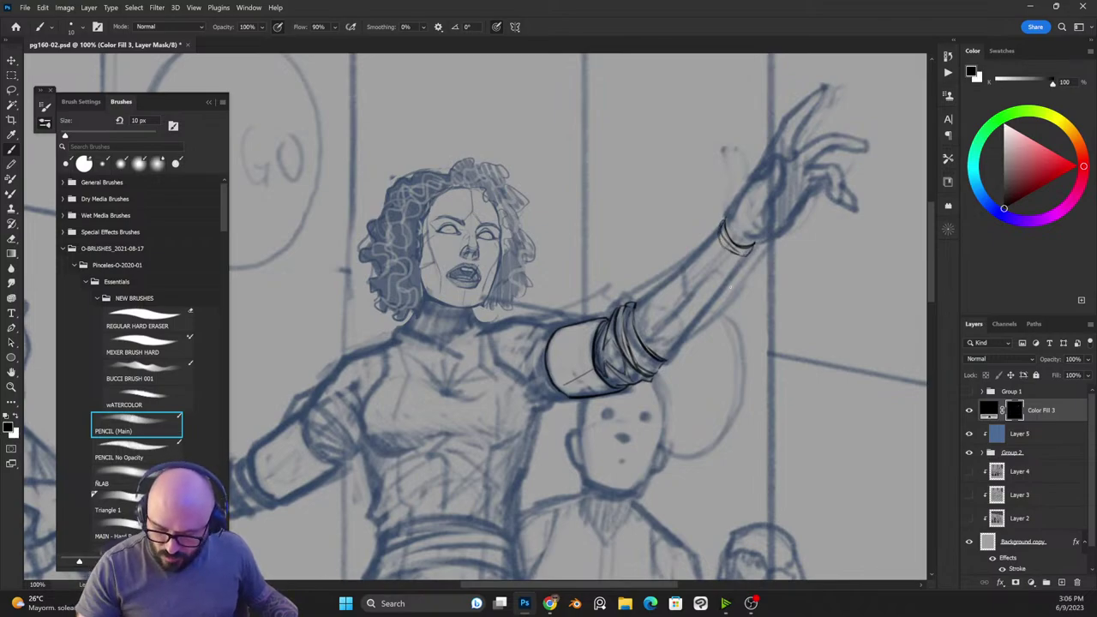
Step: Ink the upper and lower contours of the raised forearm between the wrist band and the elbow wrap
key(x)
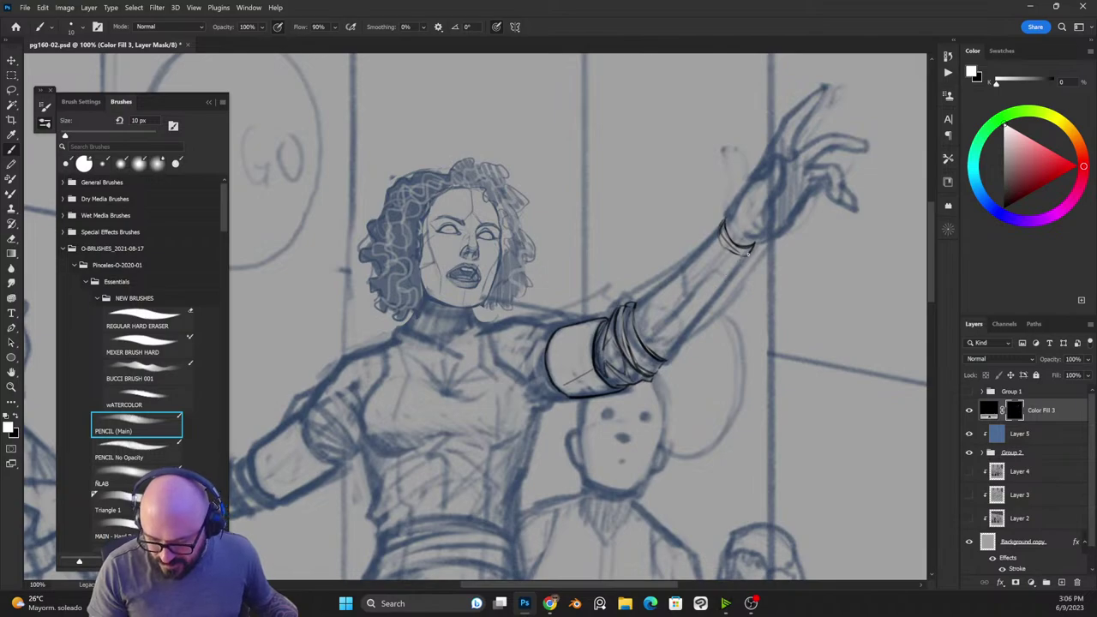
drag(748, 251, 670, 351)
drag(634, 303, 725, 223)
key(x)
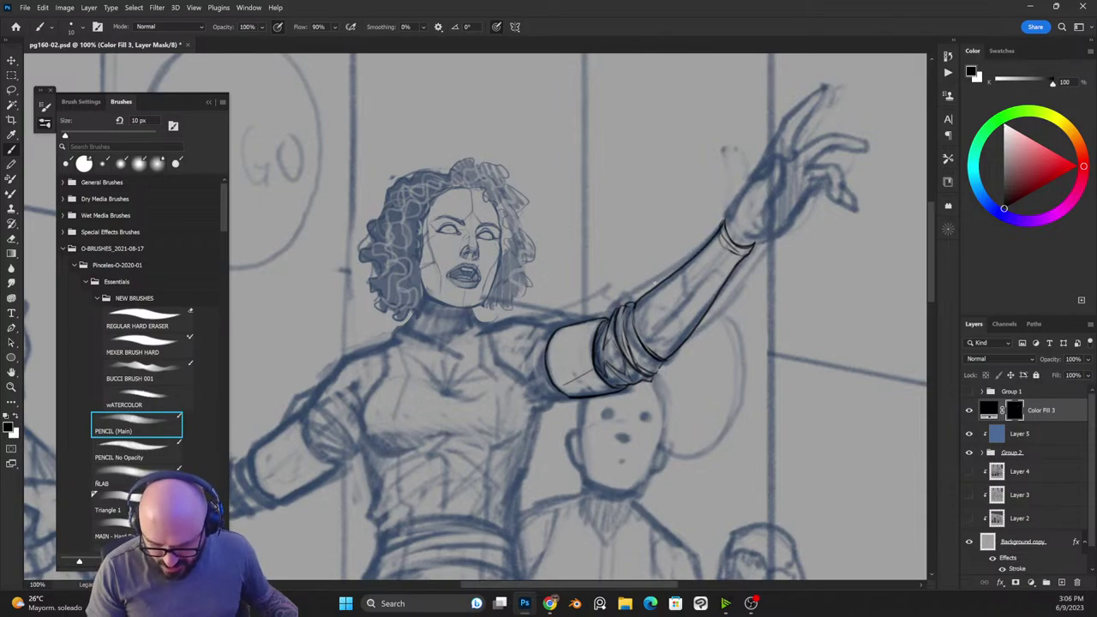
Step: Ink the elbow wrap's edge against the forearm and the long seam line running up the forearm towards the wrist
key(x)
drag(635, 307, 639, 340)
key(x)
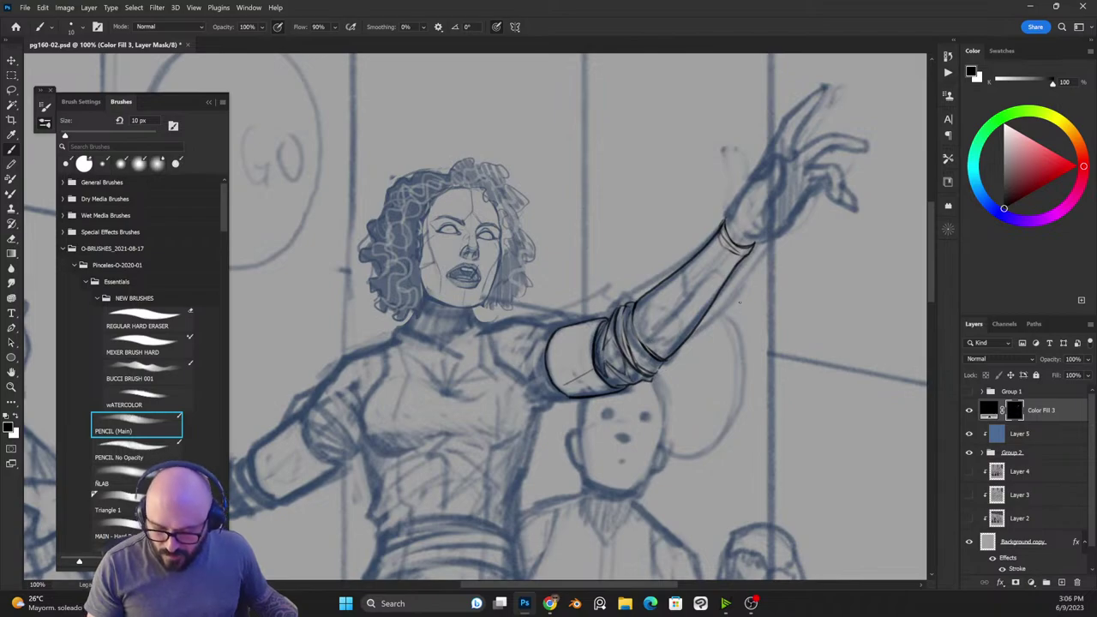
key(x)
drag(645, 345, 699, 288)
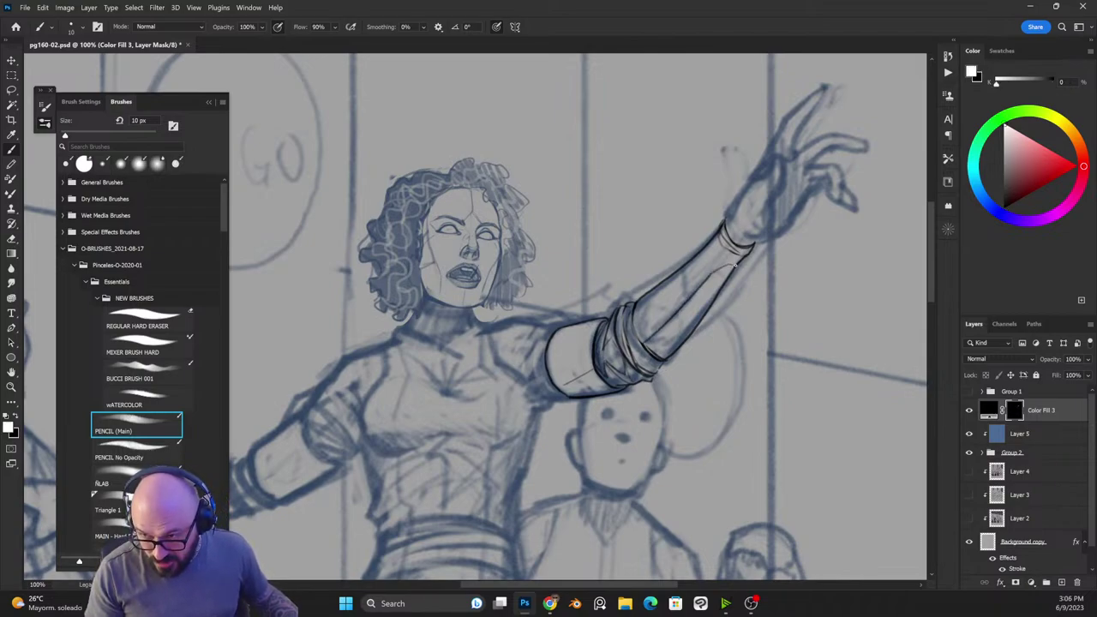
key(x)
key(x)
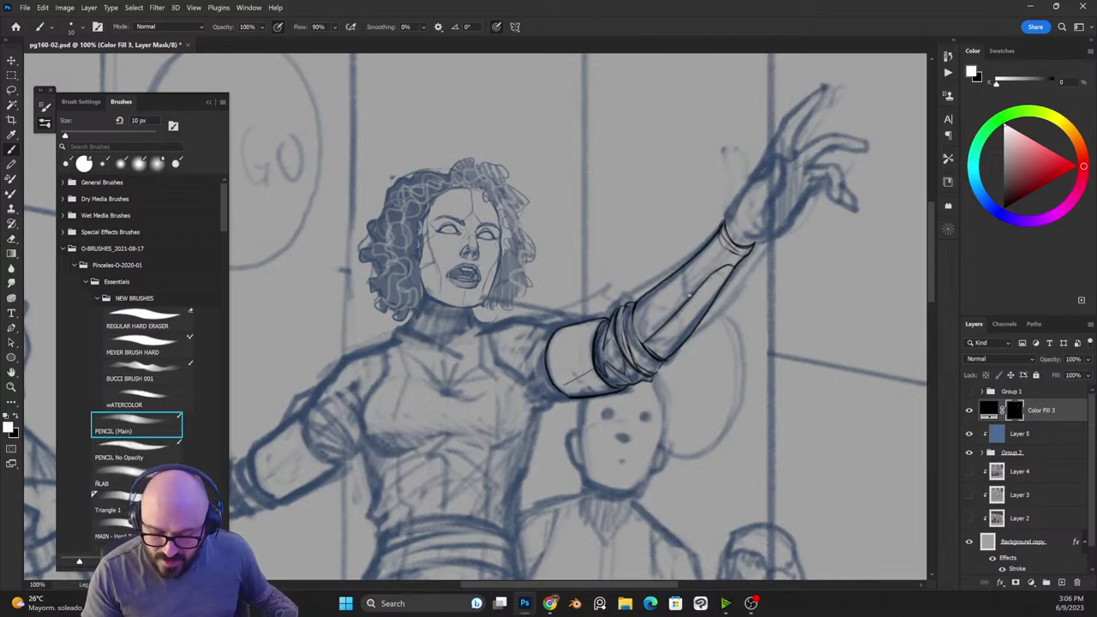
Step: Ink the angled panel edge and the stepped inner seam on the raised forearm, correcting the lines on the mask
drag(686, 298, 692, 256)
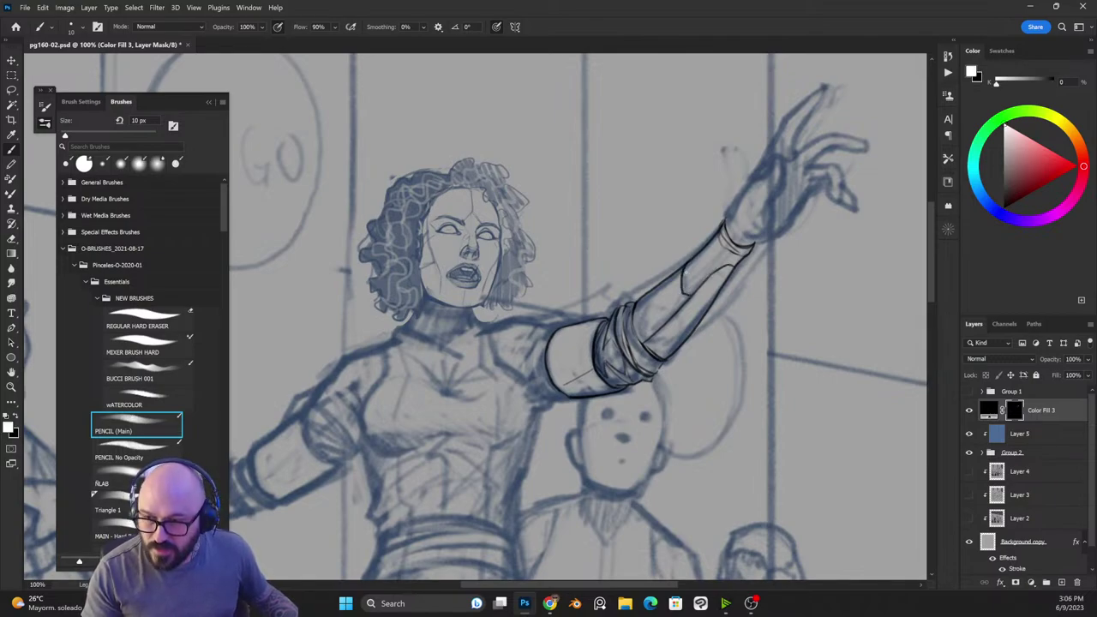
key(x)
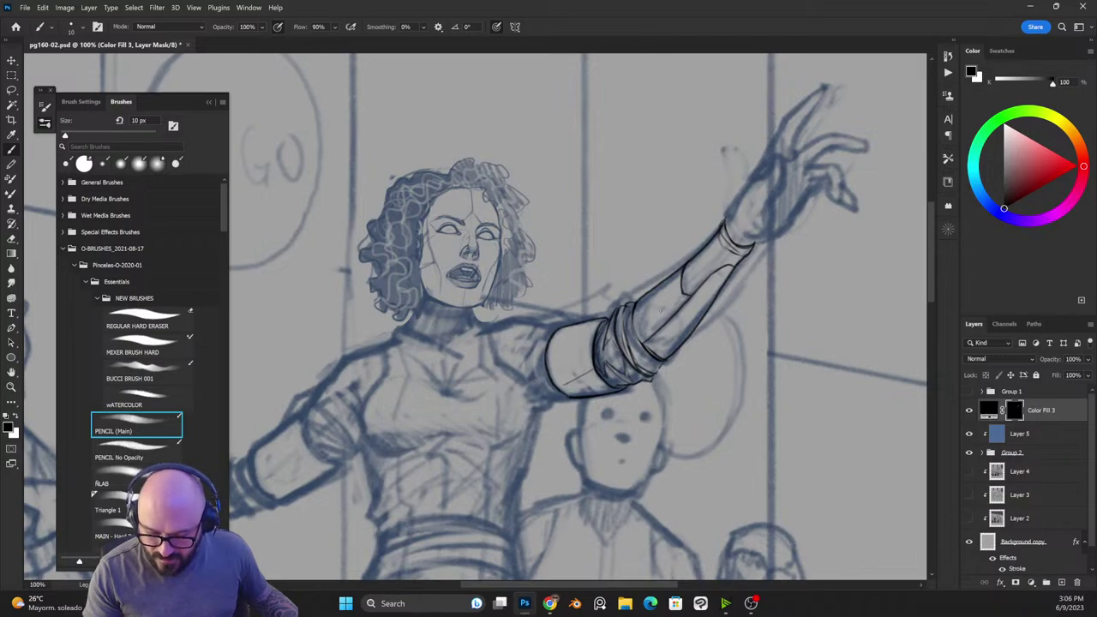
key(x)
drag(684, 293, 649, 331)
key(x)
key(x)
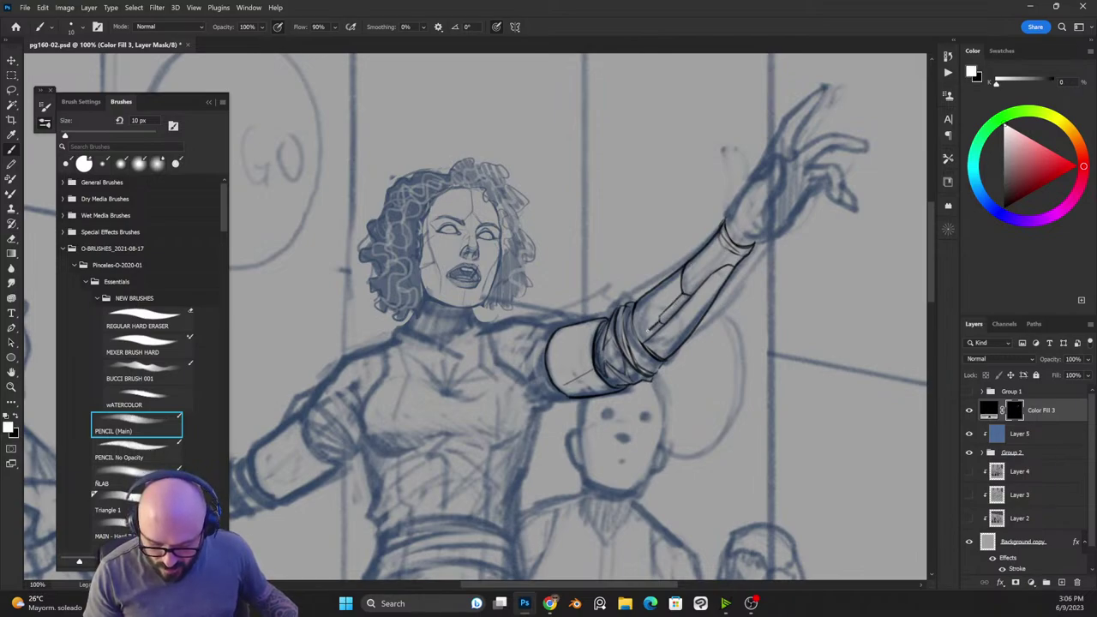
key(x)
Step: Refine the line weights of the inked forearm and elbow wrap, alternating white and black on the mask
key(ctrl+minus)
key(ctrl+minus)
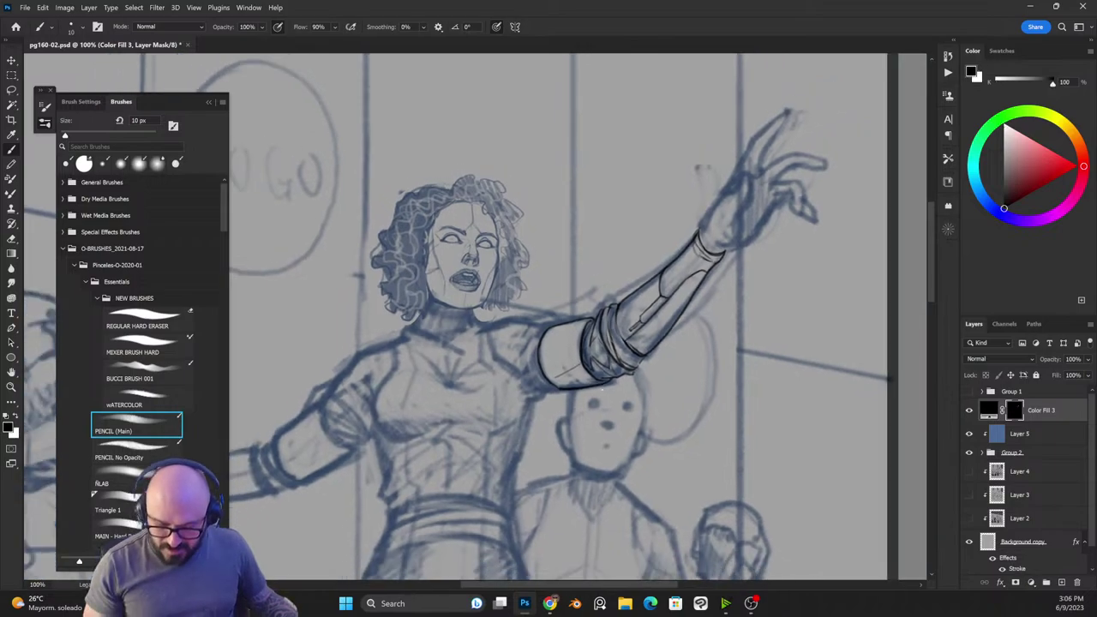
key(ctrl+plus)
key(ctrl+plus)
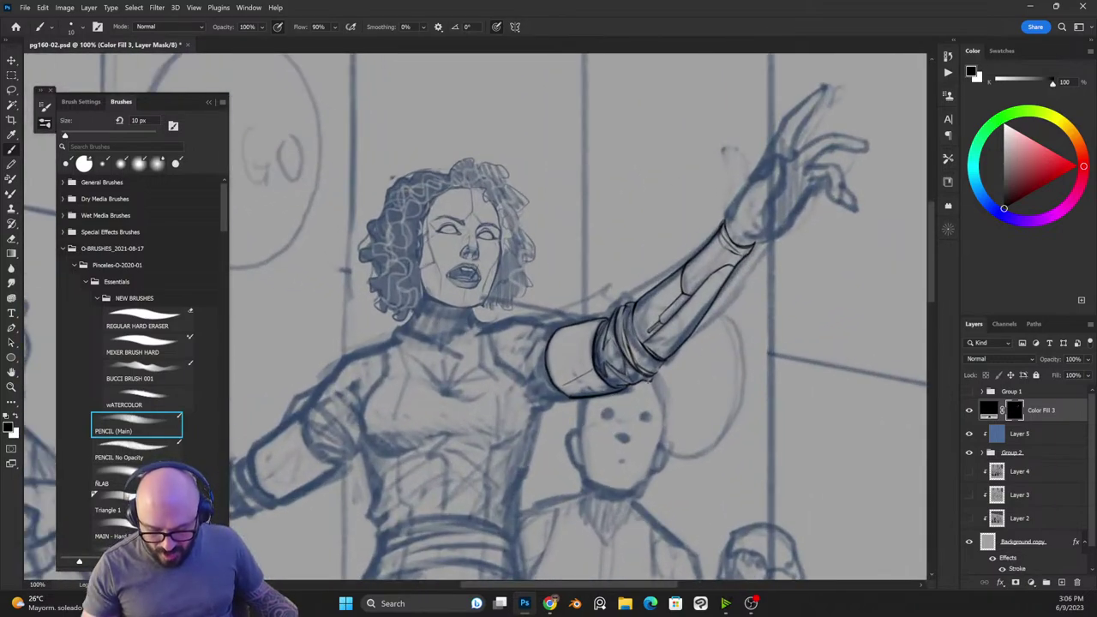
key(x)
key(x)
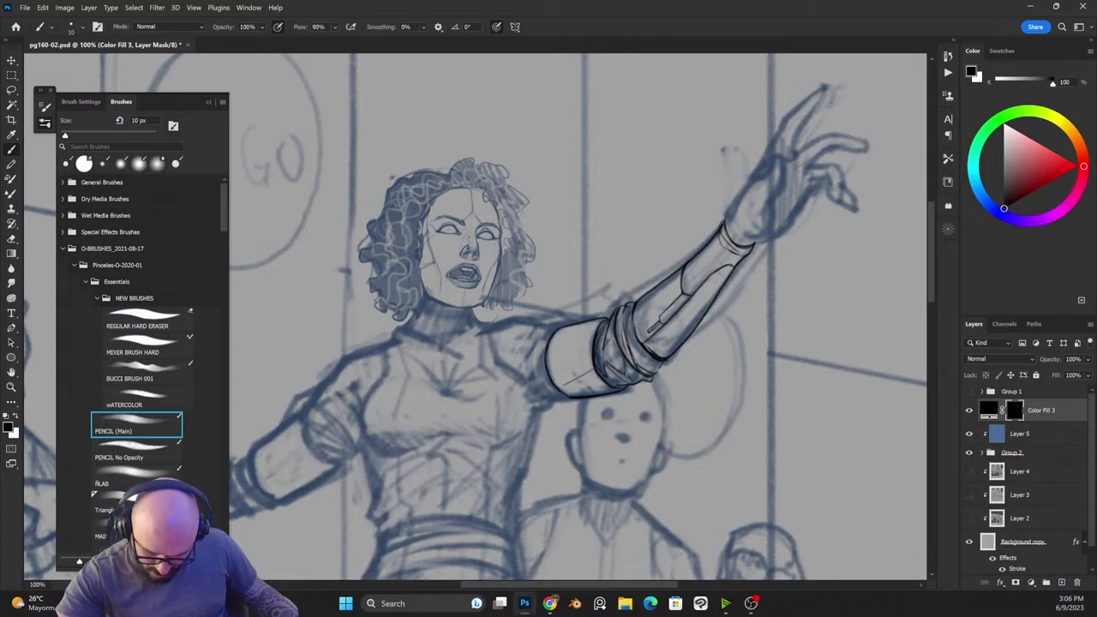
key(ctrl+minus)
key(ctrl+minus)
key(x)
key(ctrl+plus)
key(ctrl+plus)
key(x)
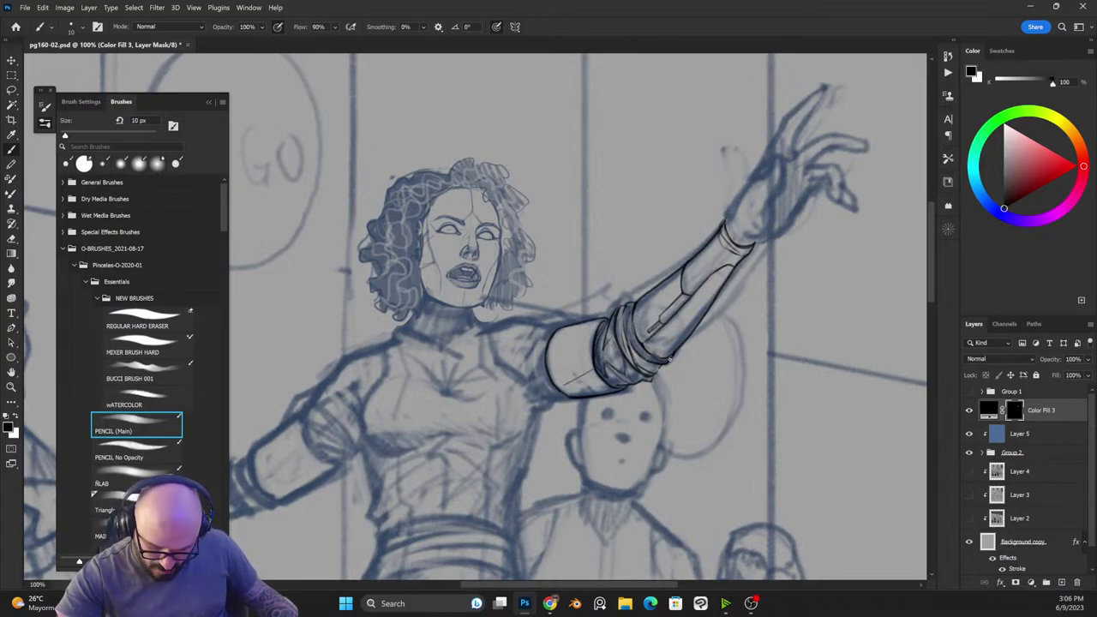
key(x)
key(x)
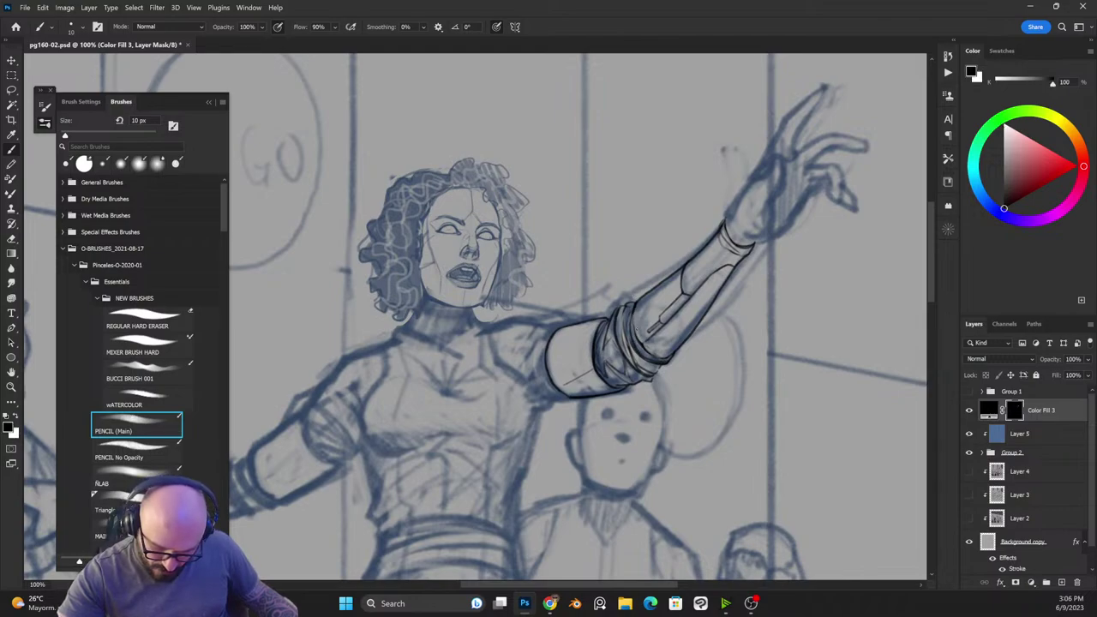
key(x)
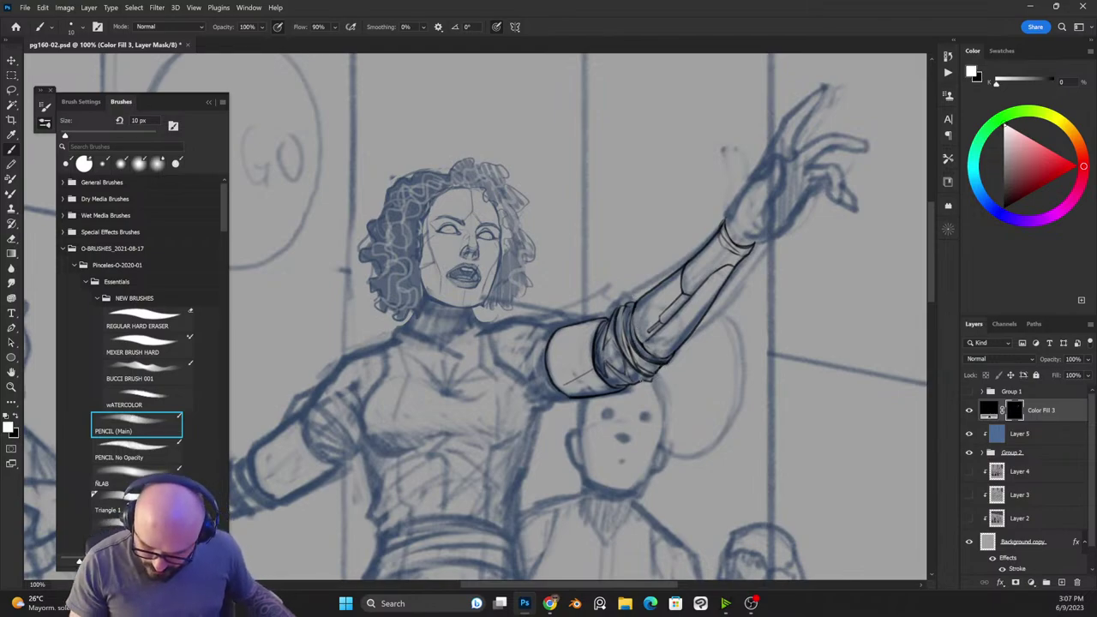
key(x)
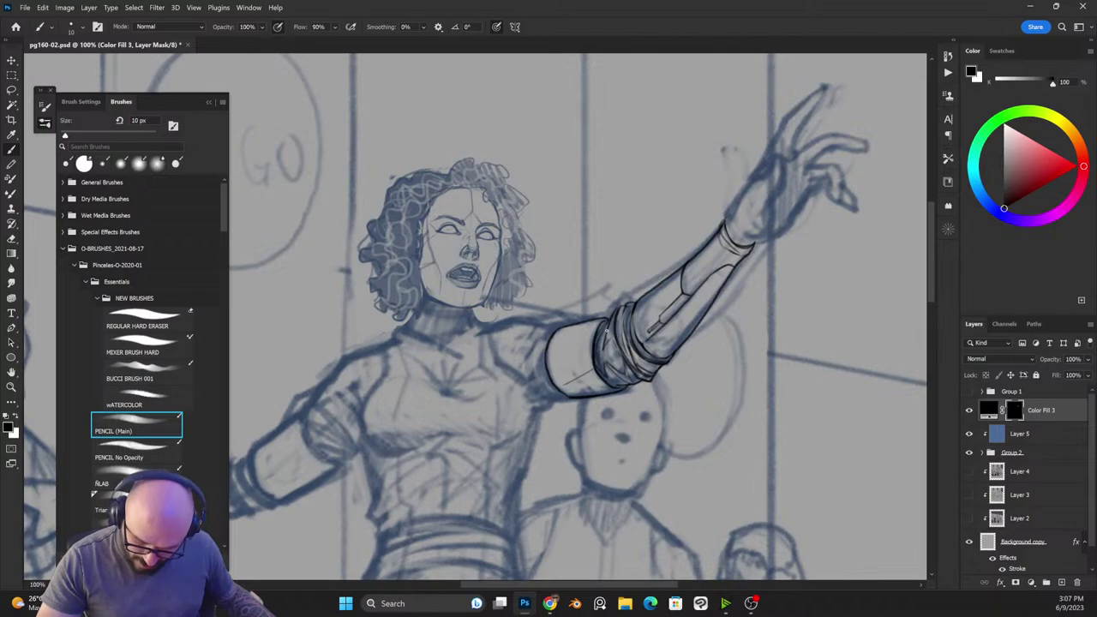
Step: Examine how the inked raised arm reads within the whole group composition
key(ctrl+minus)
key(ctrl+minus)
key(ctrl+minus)
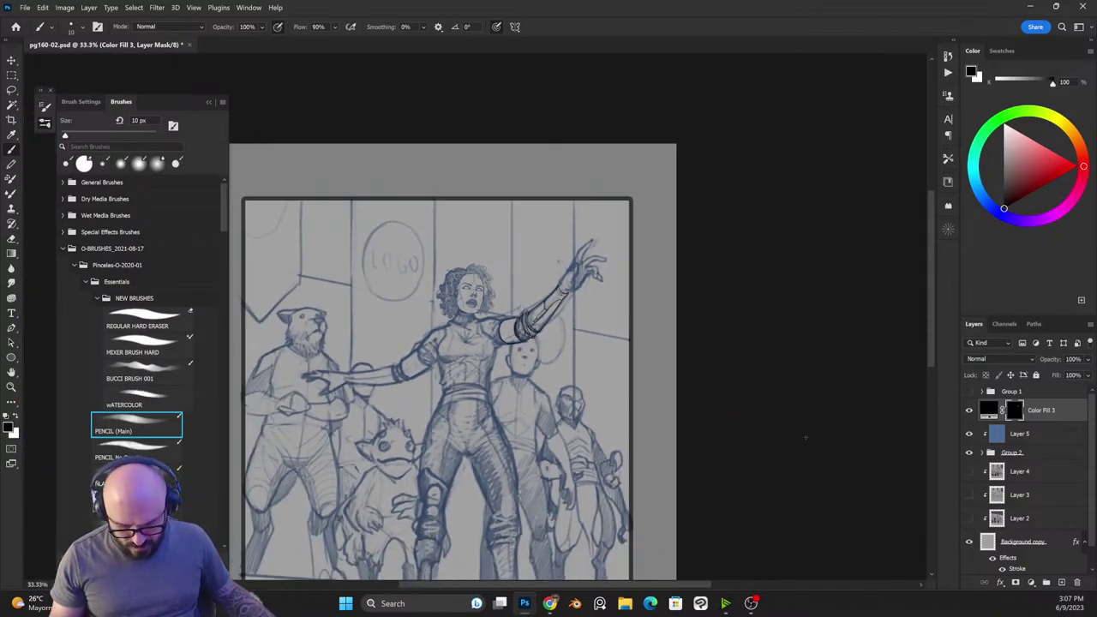
key(ctrl+plus)
key(ctrl+plus)
key(ctrl+plus)
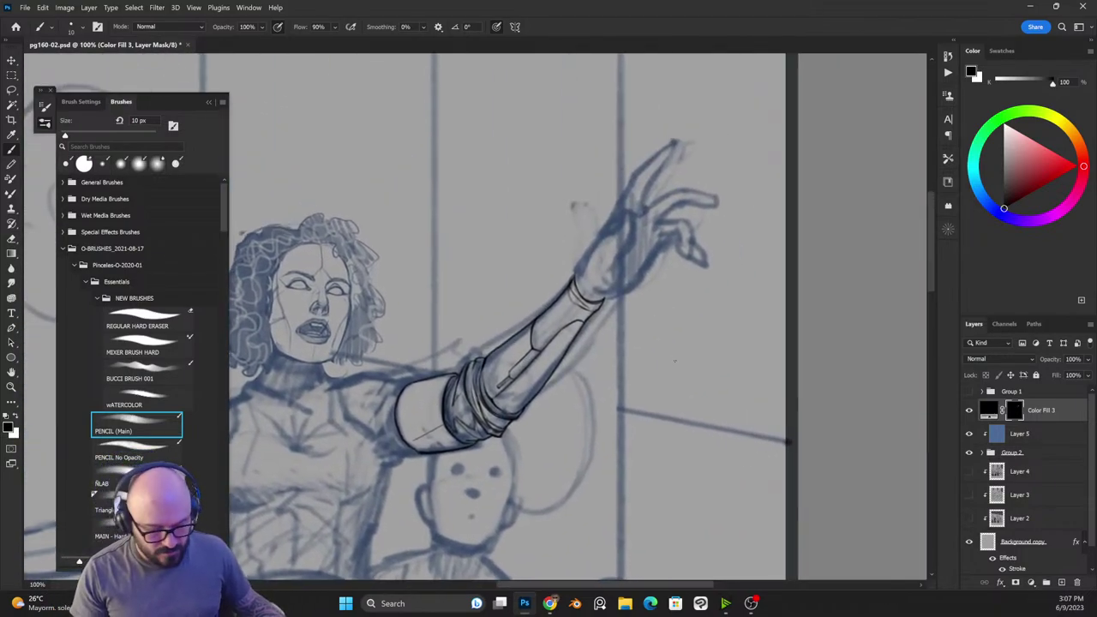
key(ctrl+minus)
key(ctrl+minus)
drag(619, 398, 710, 347)
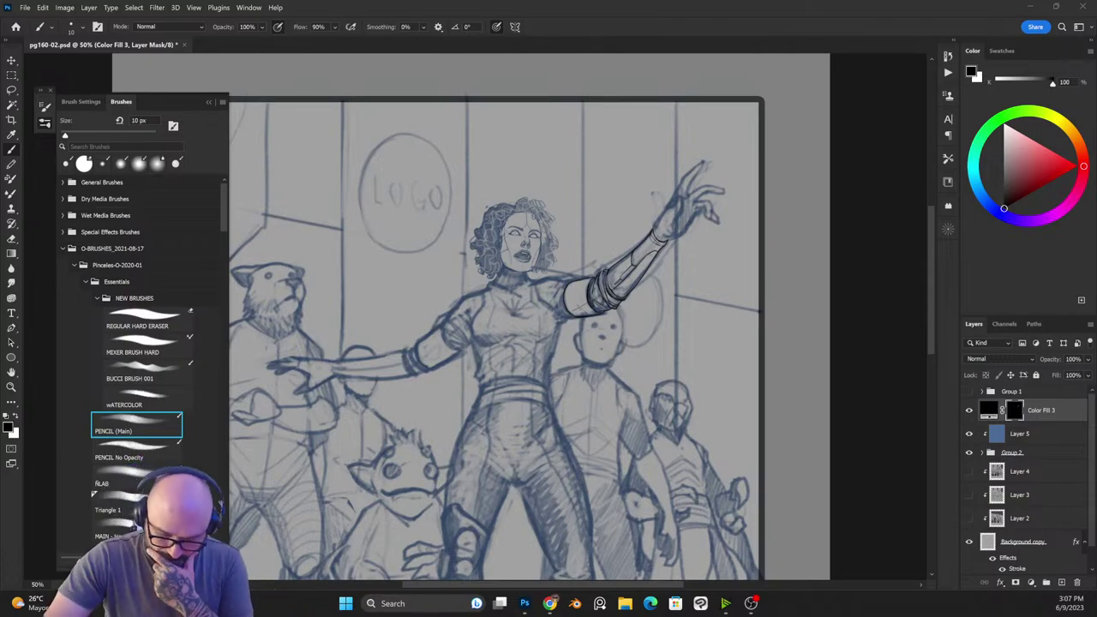
Step: Ink the outline of the raised arm's shoulder and short sleeve from the collar to the armpit, adding its first creases
key(ctrl+plus)
key(ctrl+plus)
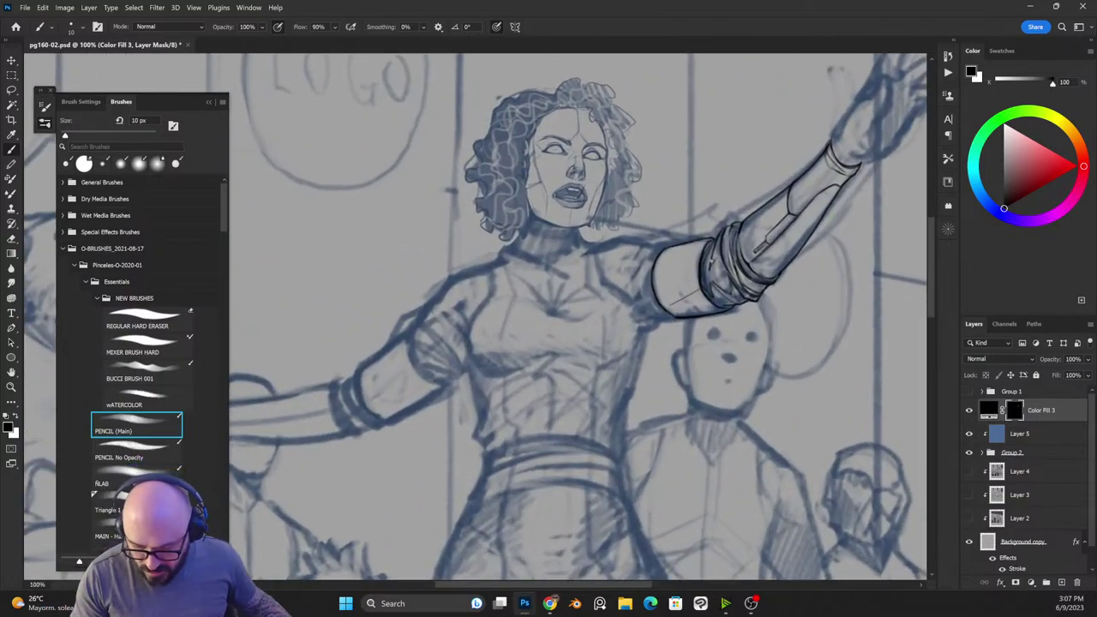
key(x)
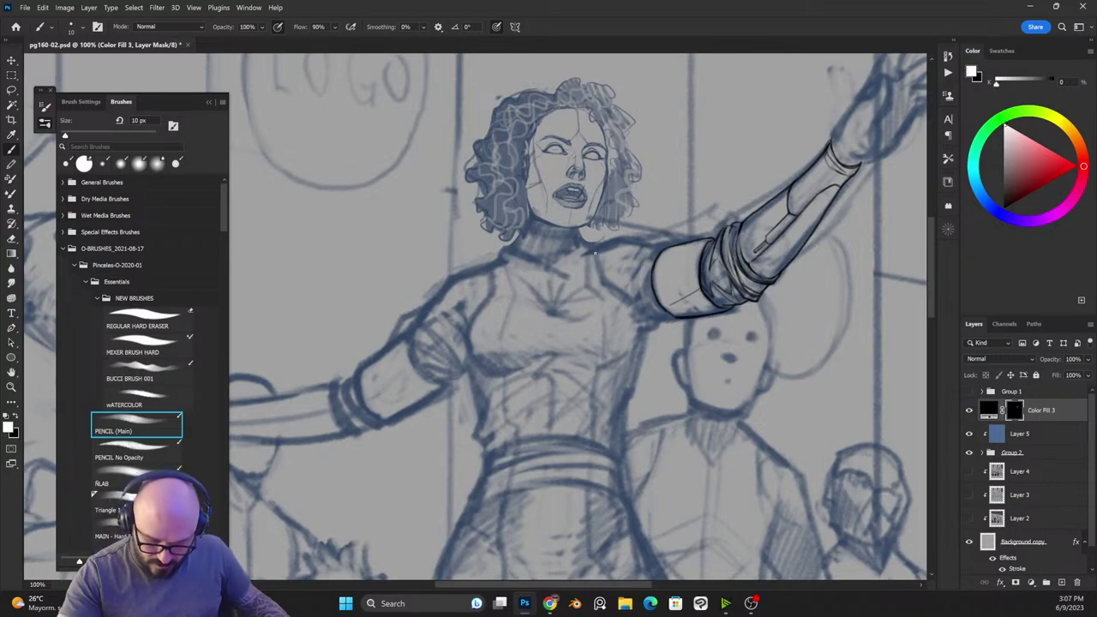
mouse_move(595, 250)
mouse_down()
mouse_move(599, 277)
mouse_move(629, 297)
mouse_move(643, 332)
mouse_move(661, 335)
mouse_move(674, 315)
mouse_move(646, 336)
mouse_up()
mouse_move(664, 248)
mouse_down()
mouse_move(621, 289)
mouse_move(664, 250)
mouse_move(647, 275)
mouse_move(651, 318)
mouse_move(658, 256)
mouse_move(652, 316)
mouse_move(650, 266)
mouse_move(631, 296)
mouse_move(655, 251)
mouse_up()
key(x)
key(x)
key(x)
key(x)
key(x)
key(x)
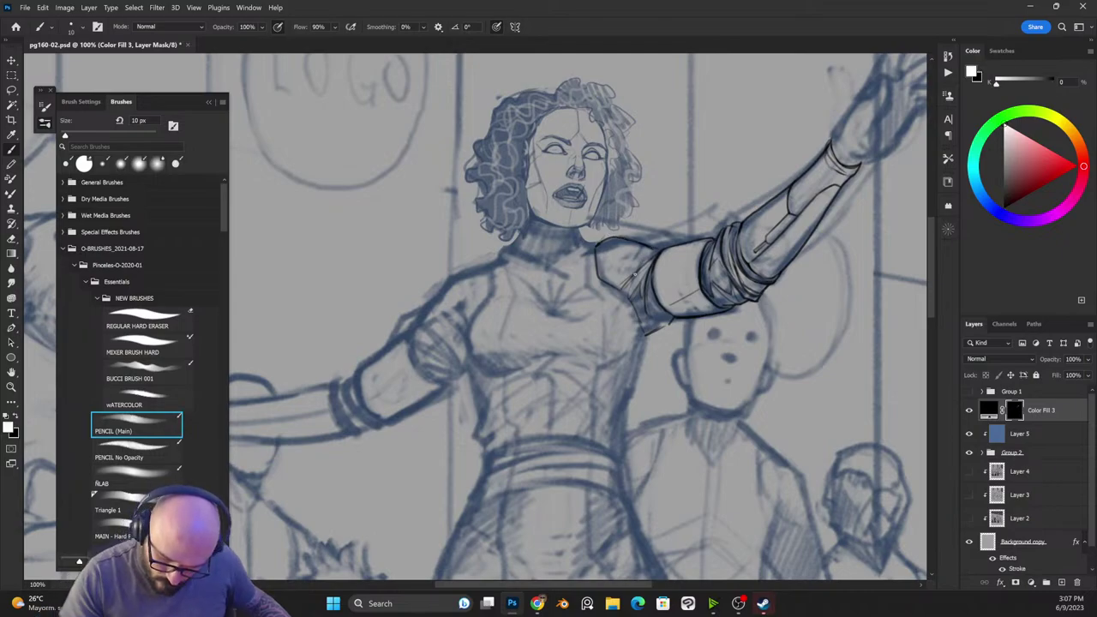
Step: Ink additional fabric folds across the raised arm's shoulder sleeve
drag(612, 257, 640, 255)
key(x)
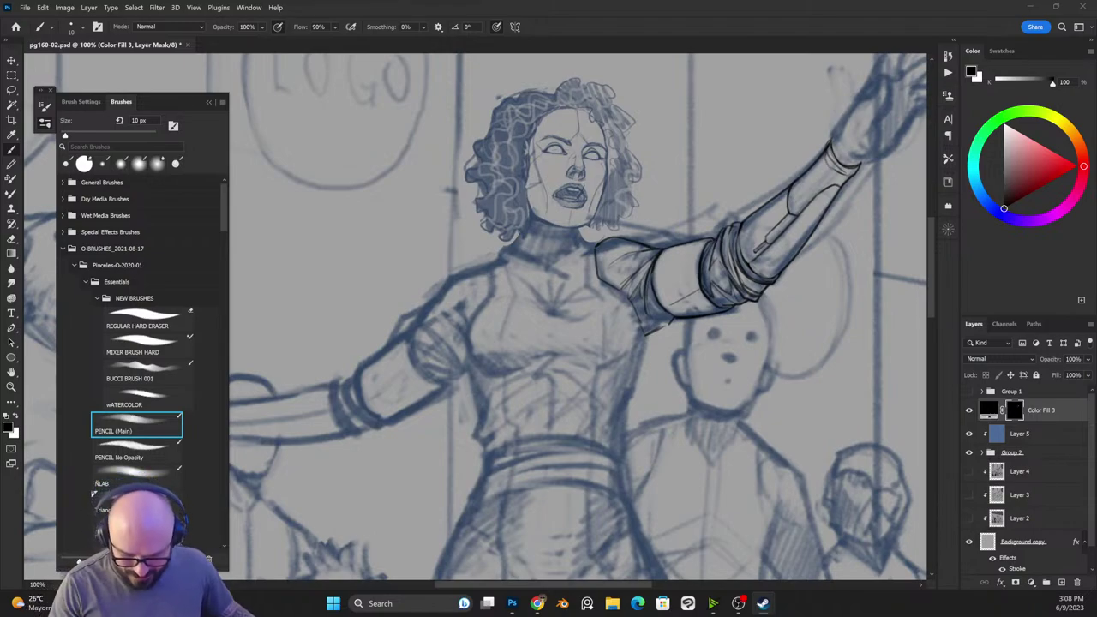
click(603, 258)
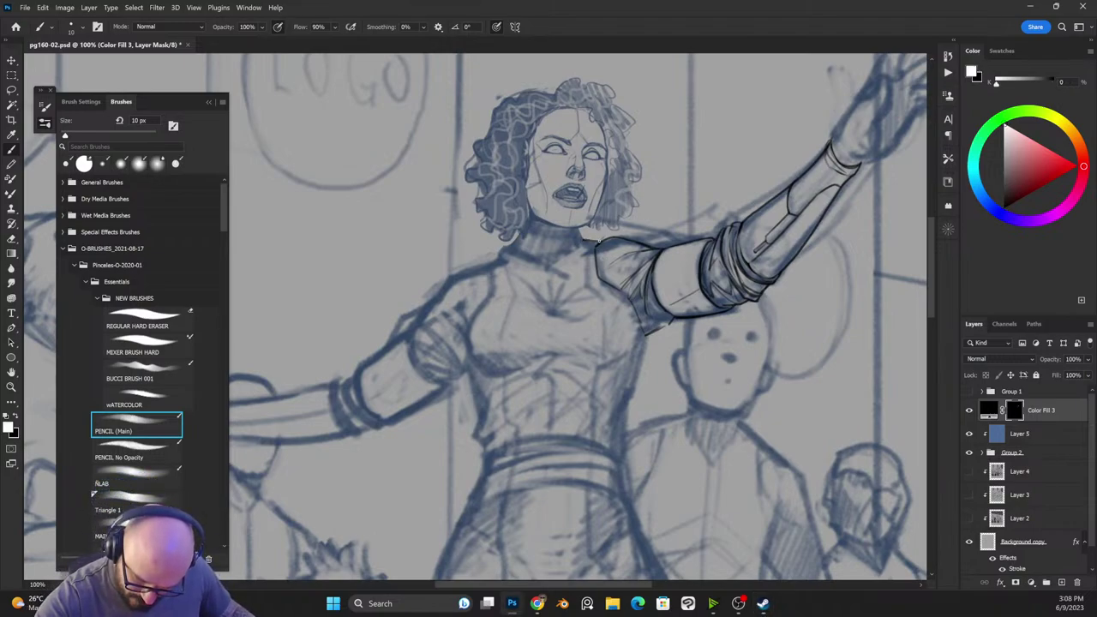
Step: Ink the V-shaped collar edges at the base of the woman's neck
key(x)
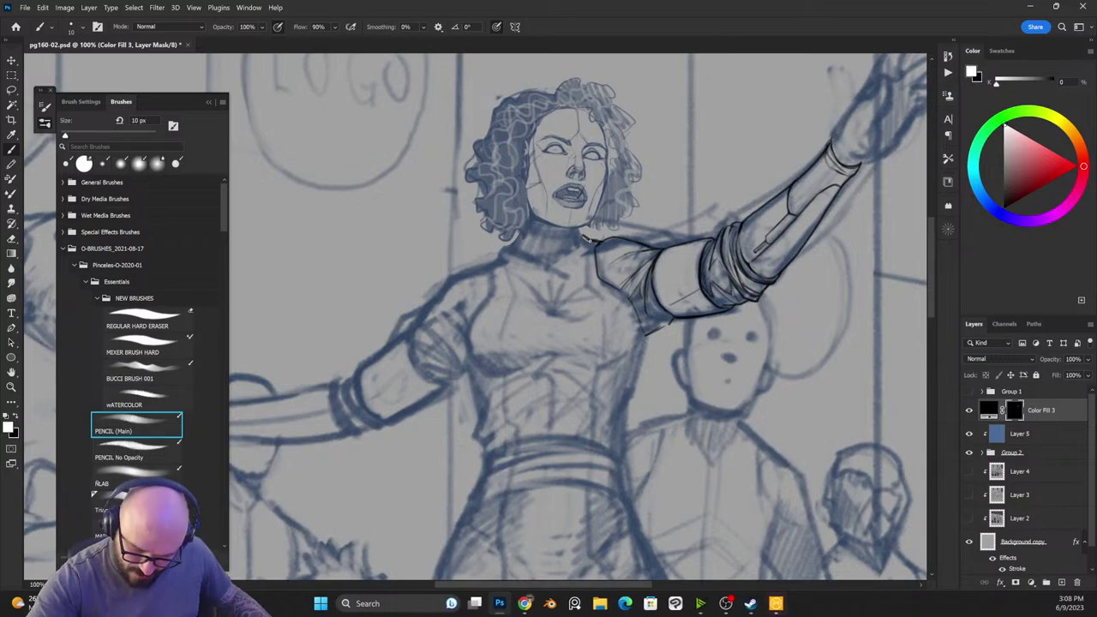
mouse_move(582, 237)
mouse_down()
mouse_move(555, 255)
mouse_move(514, 249)
mouse_move(553, 267)
mouse_up()
key(x)
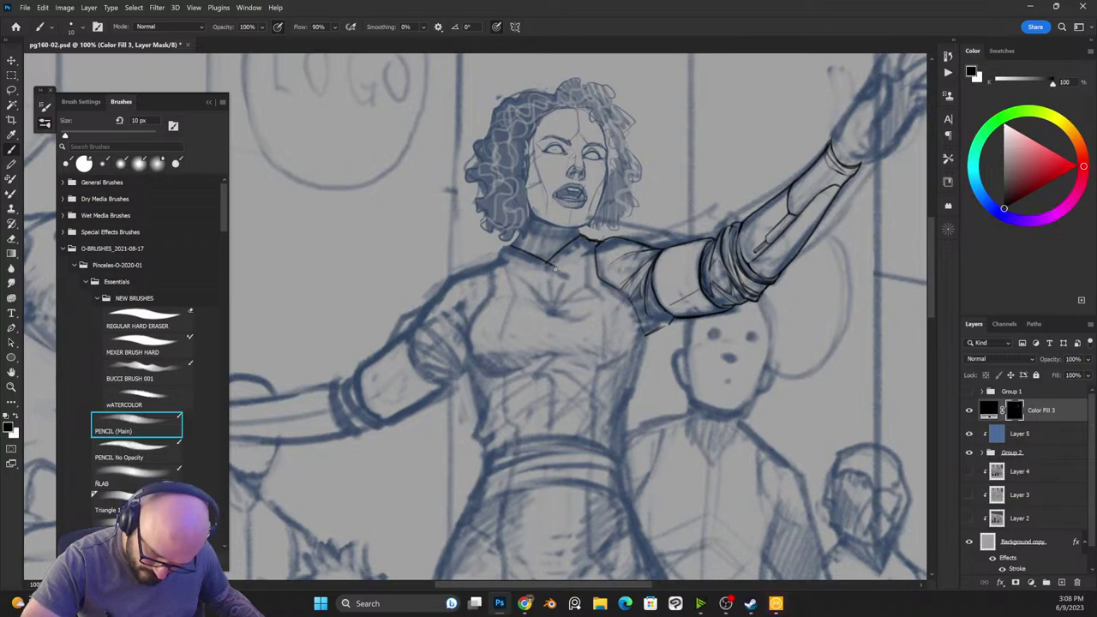
Step: Ink the side of the woman's neck from below the hair down to the collar
key(x)
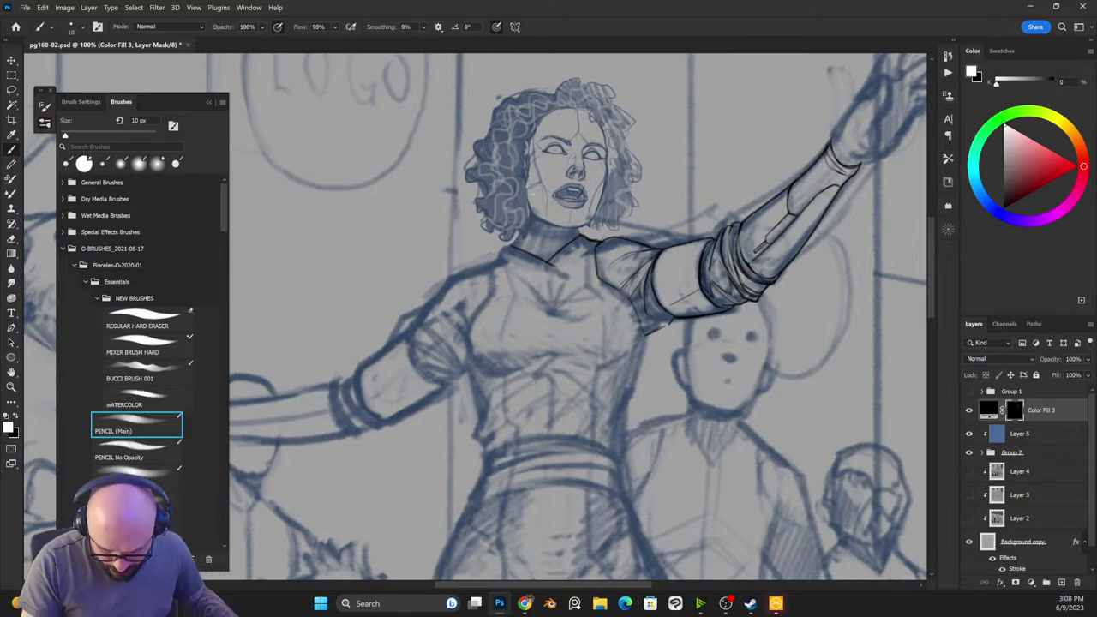
mouse_move(529, 196)
mouse_down()
mouse_move(517, 248)
mouse_move(551, 259)
mouse_up()
key(x)
key(x)
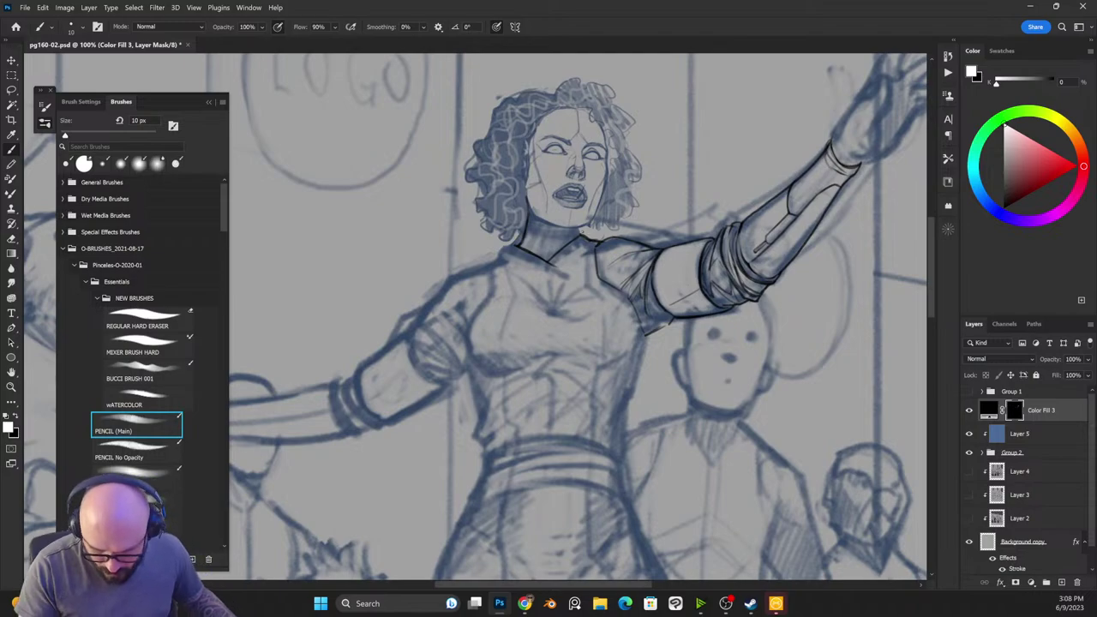
Step: Touch up the inked neck line between the woman's hair and the collar
key(x)
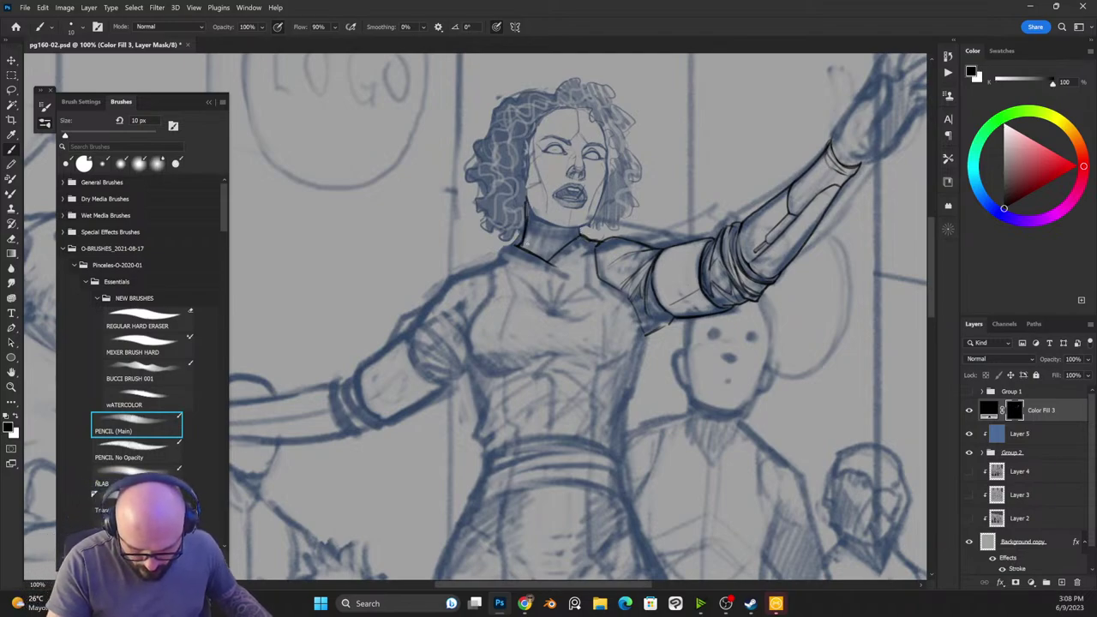
key(x)
drag(526, 198, 525, 234)
key(x)
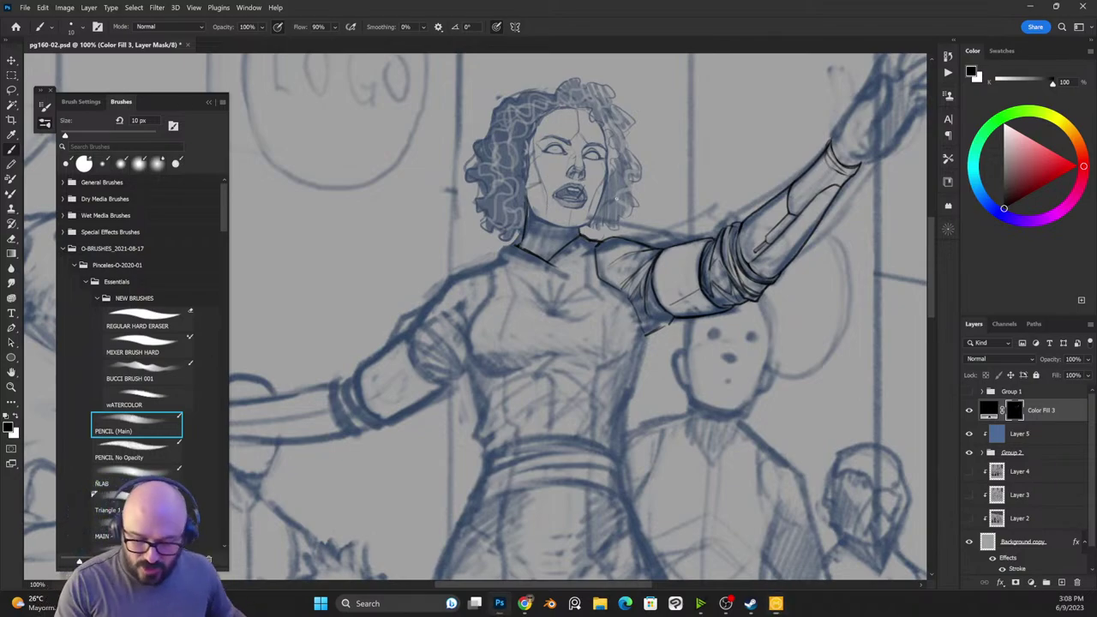
Step: Reduce the brush to 8 px and ink the woman's nostrils on the layer mask
key(ctrl+plus)
drag(679, 152, 587, 332)
drag(594, 329, 621, 339)
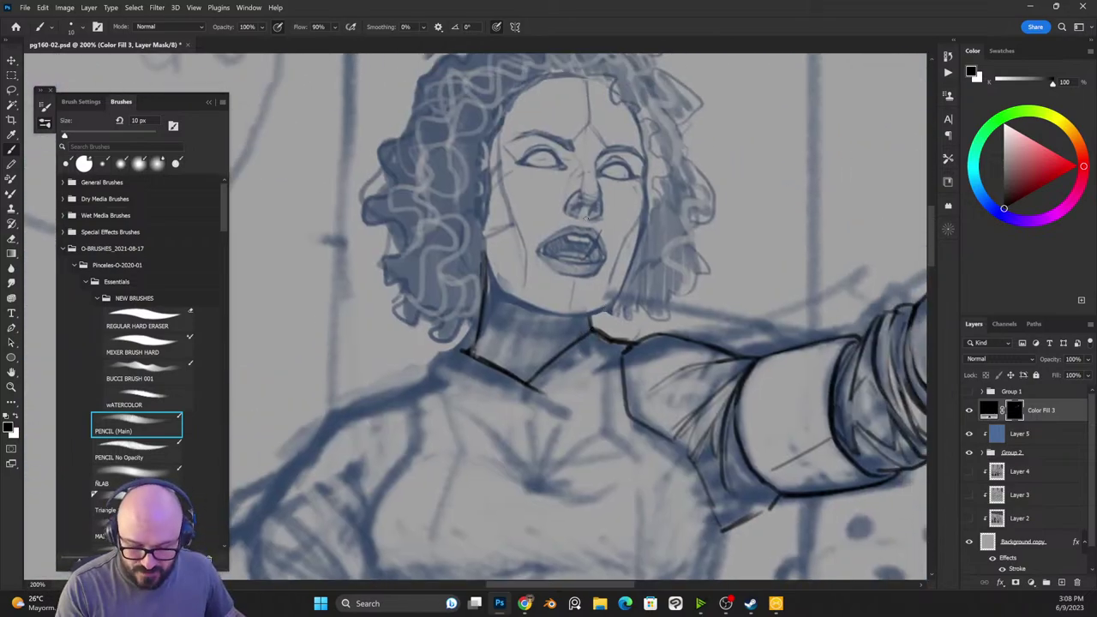
key(bracketleft)
key(x)
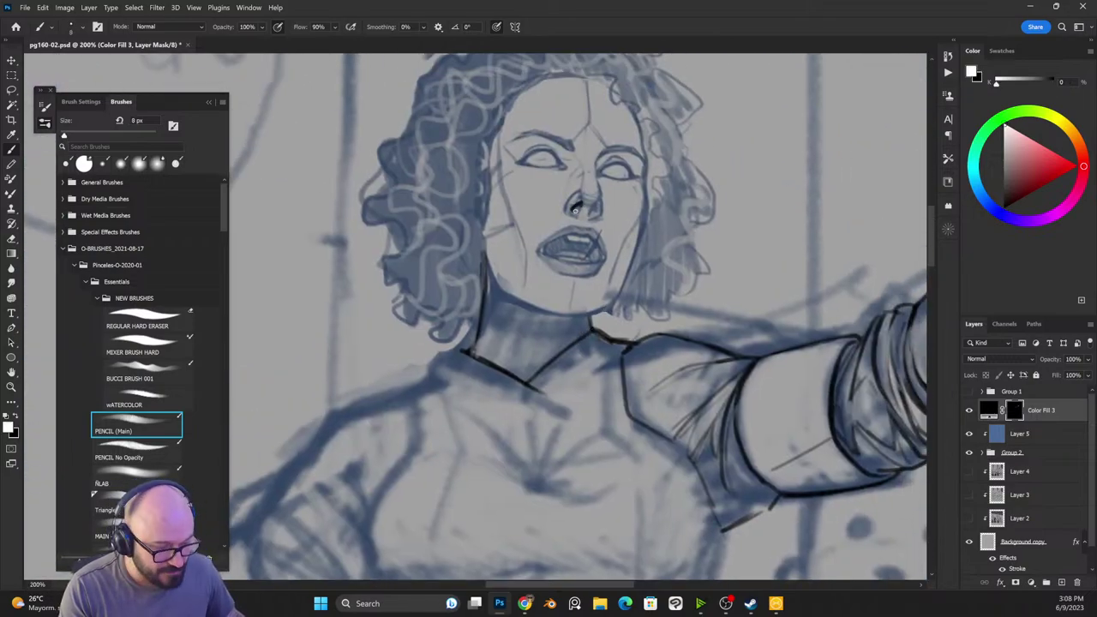
key(x)
mouse_move(572, 209)
mouse_down()
mouse_move(586, 200)
mouse_move(579, 212)
mouse_move(594, 211)
mouse_up()
key(x)
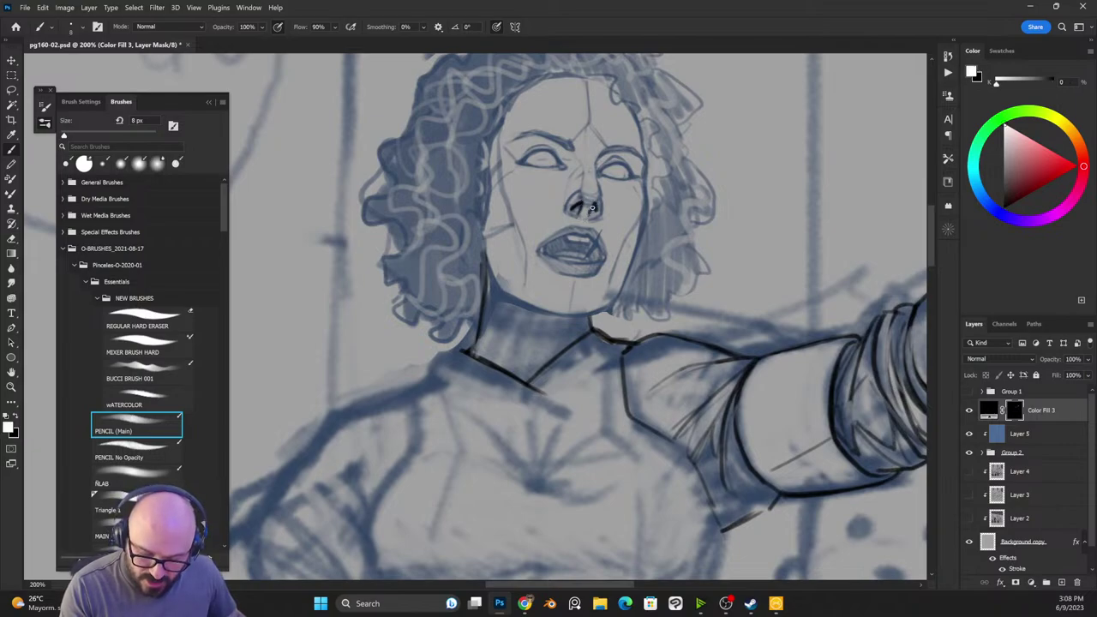
key(x)
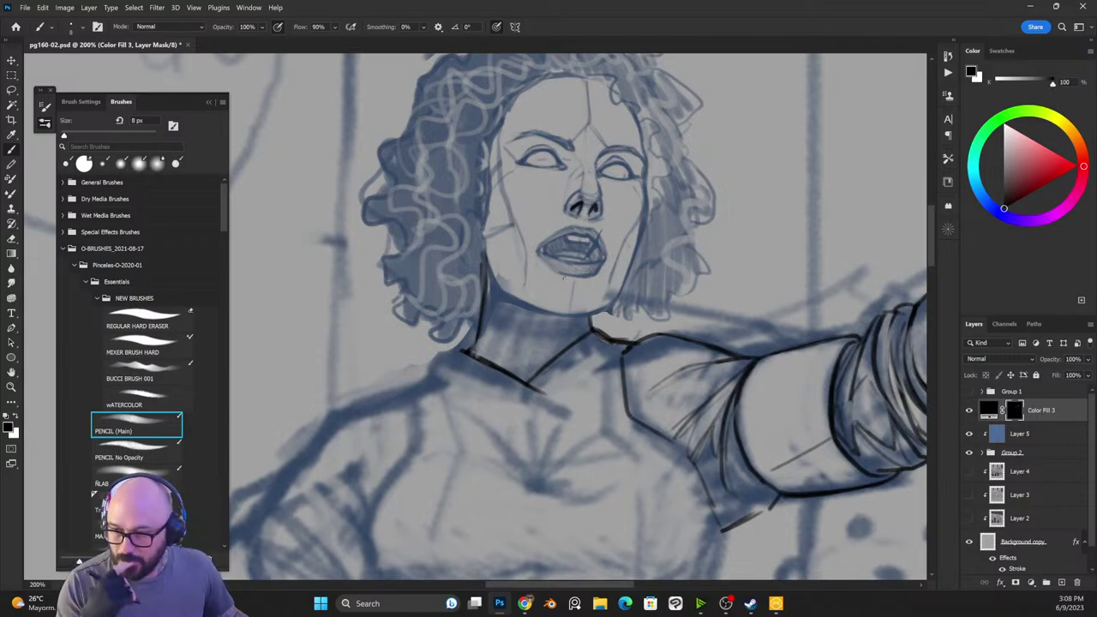
Step: Ink the base and side contour of the woman's nose, reducing the brush to 7 px for the finer lines
key(x)
mouse_move(569, 214)
mouse_down()
mouse_move(575, 185)
mouse_move(603, 213)
mouse_move(587, 173)
mouse_up()
key(x)
key(x)
key(x)
key(x)
key(bracketleft)
key(x)
key(x)
key(x)
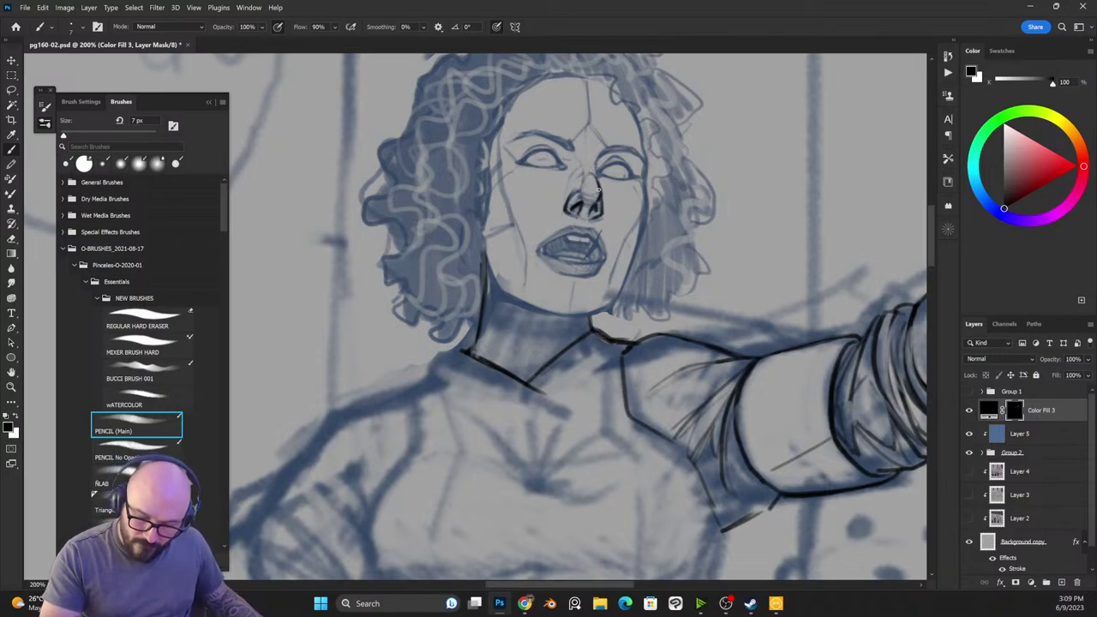
Step: Ink both of the woman's eyebrows and the diagonal line rising from the brow to the forehead centre
key(x)
mouse_move(596, 160)
mouse_down()
mouse_move(561, 140)
mouse_move(571, 149)
mouse_move(510, 139)
mouse_move(550, 136)
mouse_up()
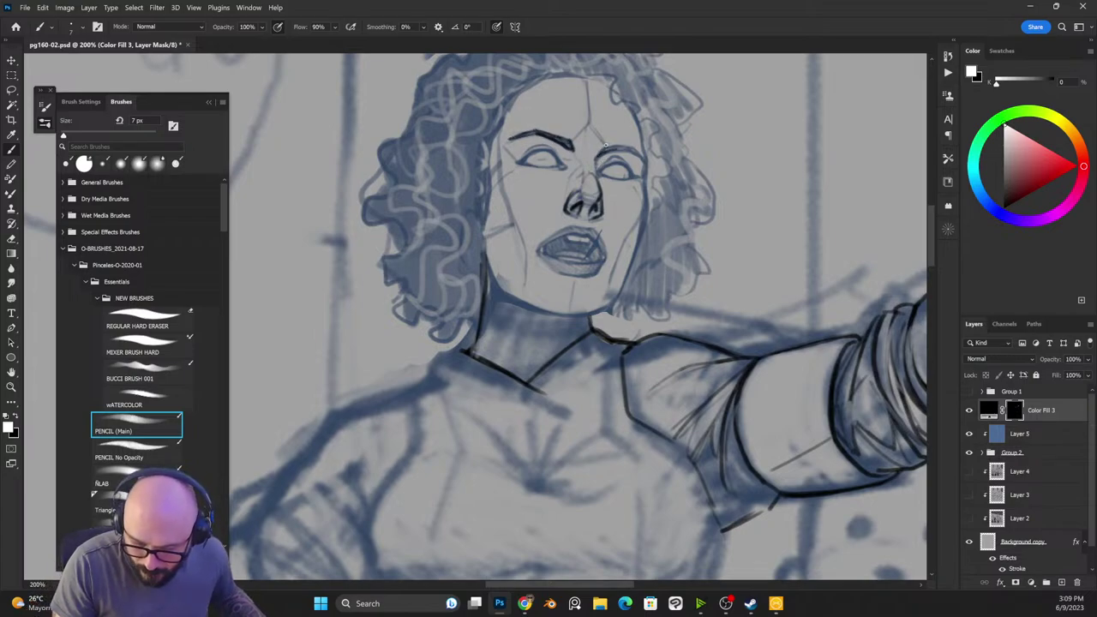
mouse_move(608, 146)
mouse_down()
mouse_move(642, 158)
mouse_move(605, 151)
mouse_move(610, 139)
mouse_move(589, 161)
mouse_move(593, 125)
mouse_up()
key(x)
key(x)
key(x)
key(x)
key(x)
key(x)
Step: Ink the vertical forehead line and the small ornament where it meets the diagonal brow lines
drag(589, 81, 590, 121)
key(x)
key(x)
key(x)
key(x)
key(x)
key(x)
key(x)
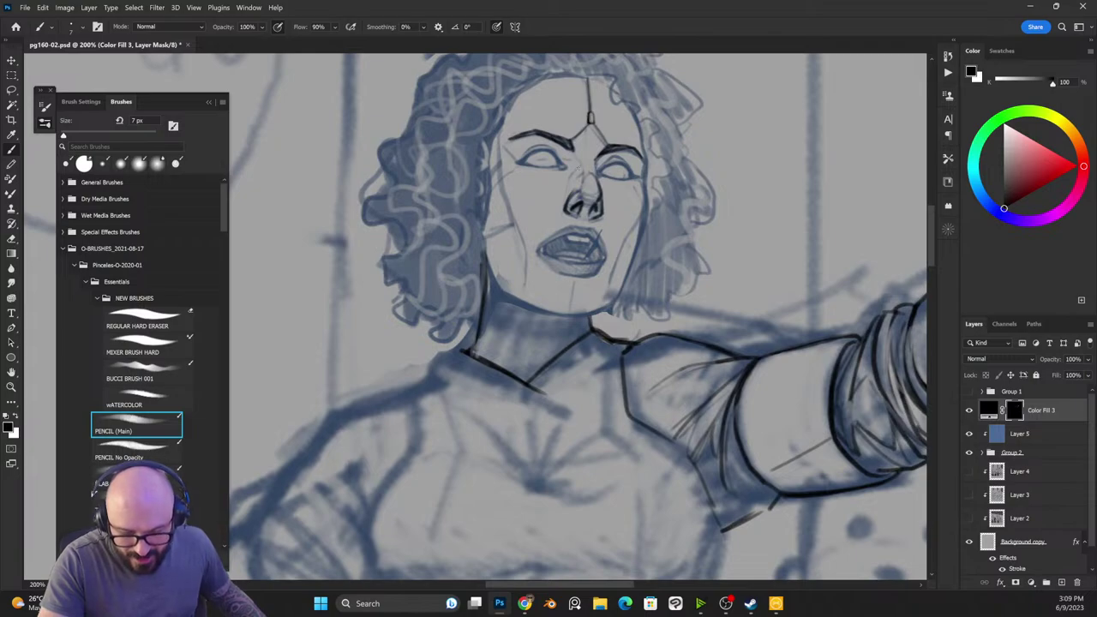
Step: Ink the woman's right eye, covering the lash line, eye outline and outer lashes
key(x)
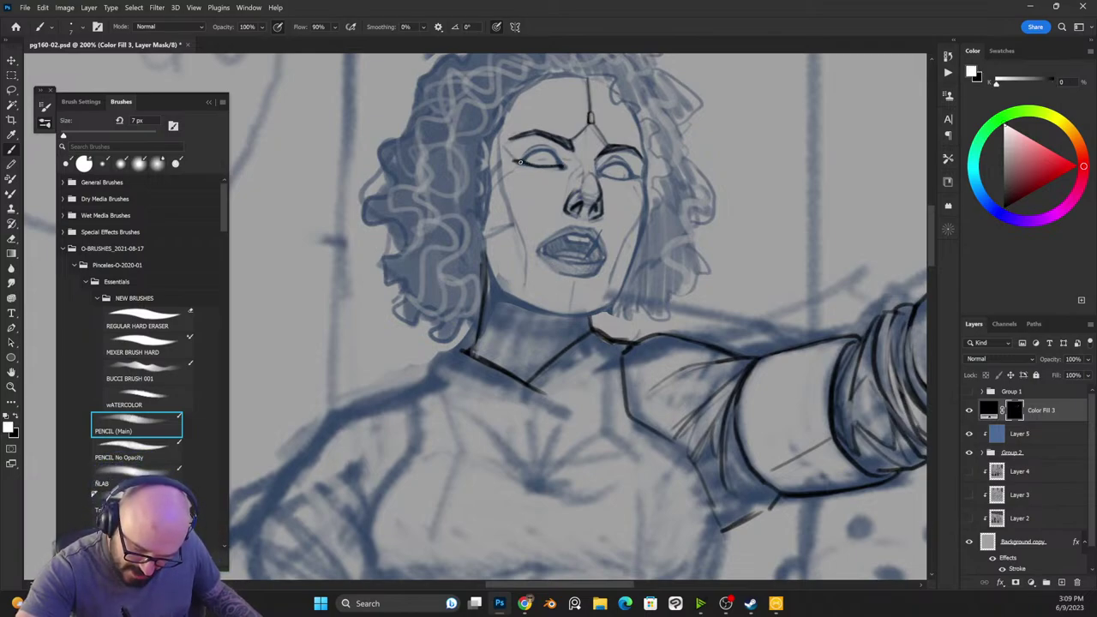
key(x)
key(x)
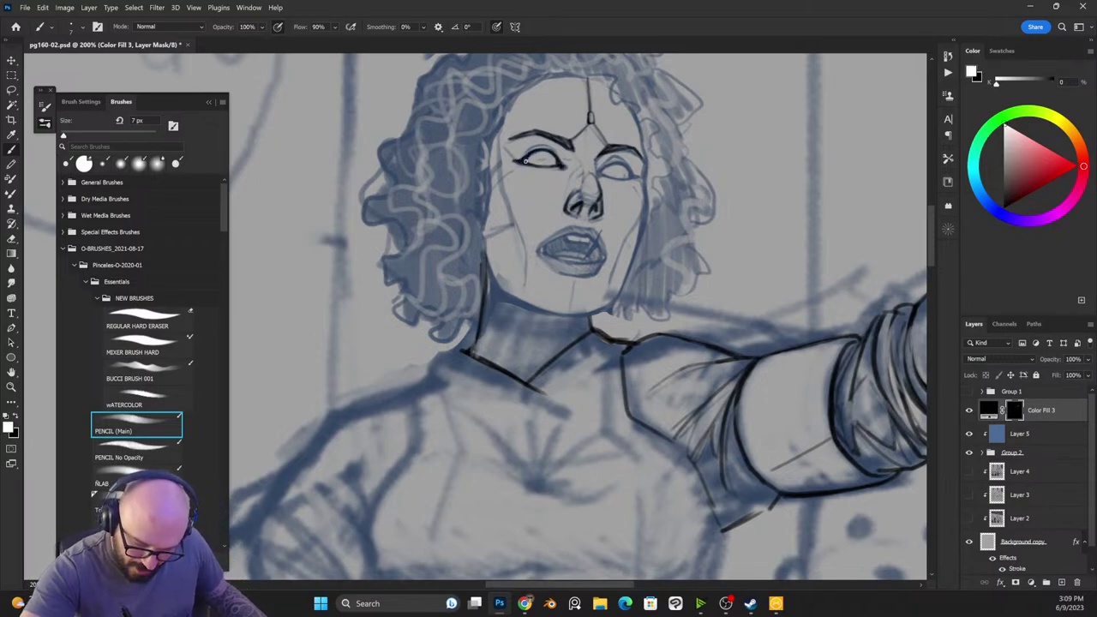
mouse_move(560, 161)
mouse_down()
mouse_move(535, 146)
mouse_move(514, 159)
mouse_move(533, 144)
mouse_up()
key(x)
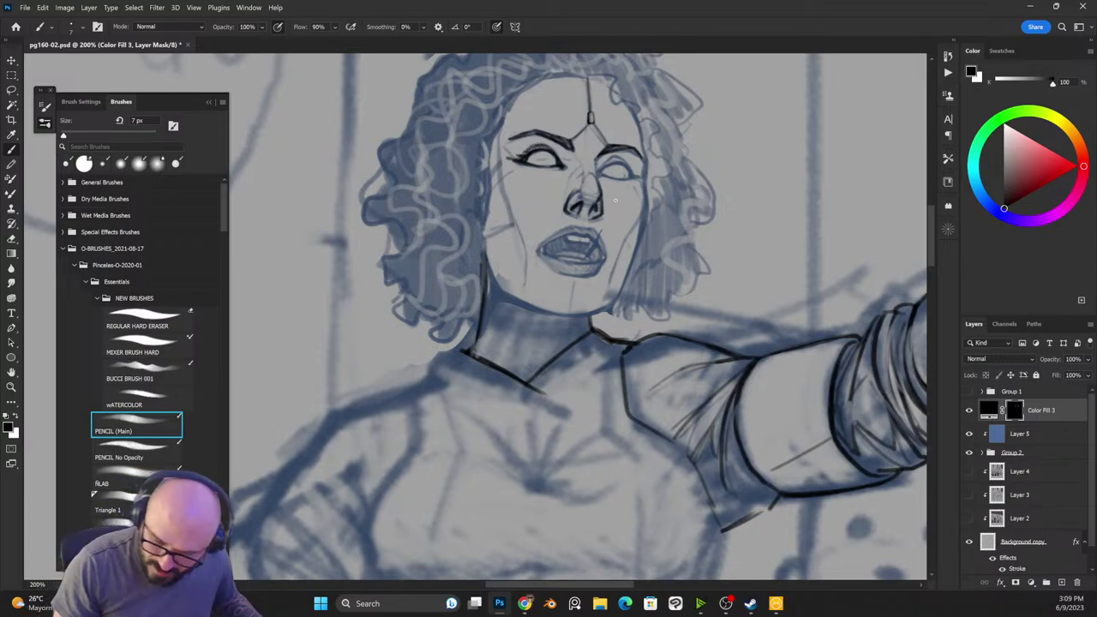
key(x)
drag(514, 158, 540, 170)
key(x)
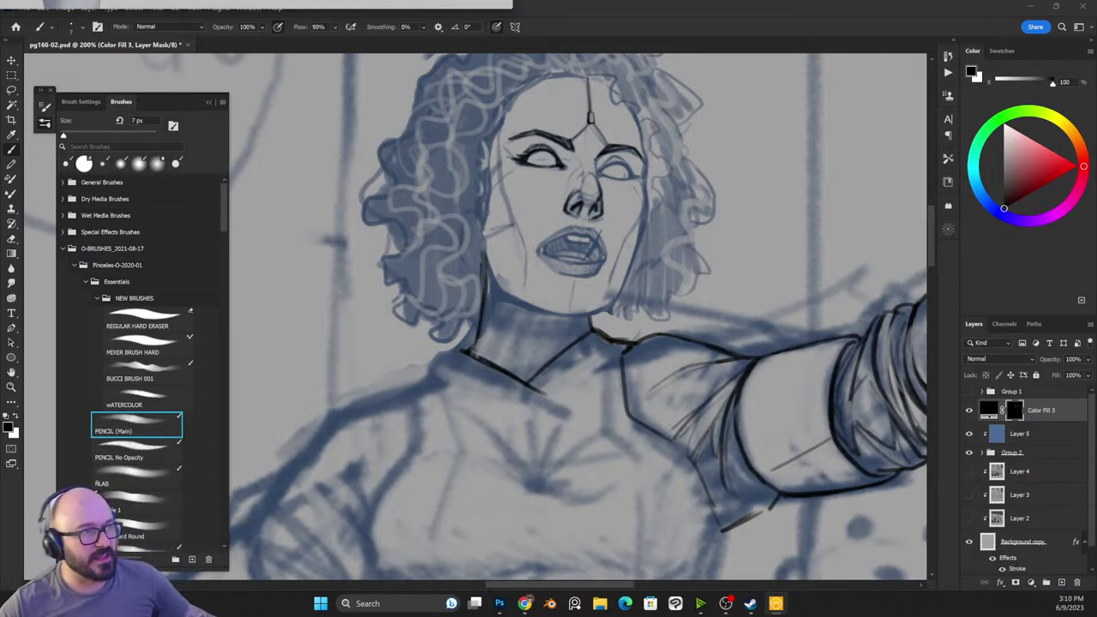
Step: Switch to the 3D posing app in full screen and give the figure's left hand a spread-finger pose
drag(394, 0, 677, 113)
double_click(677, 112)
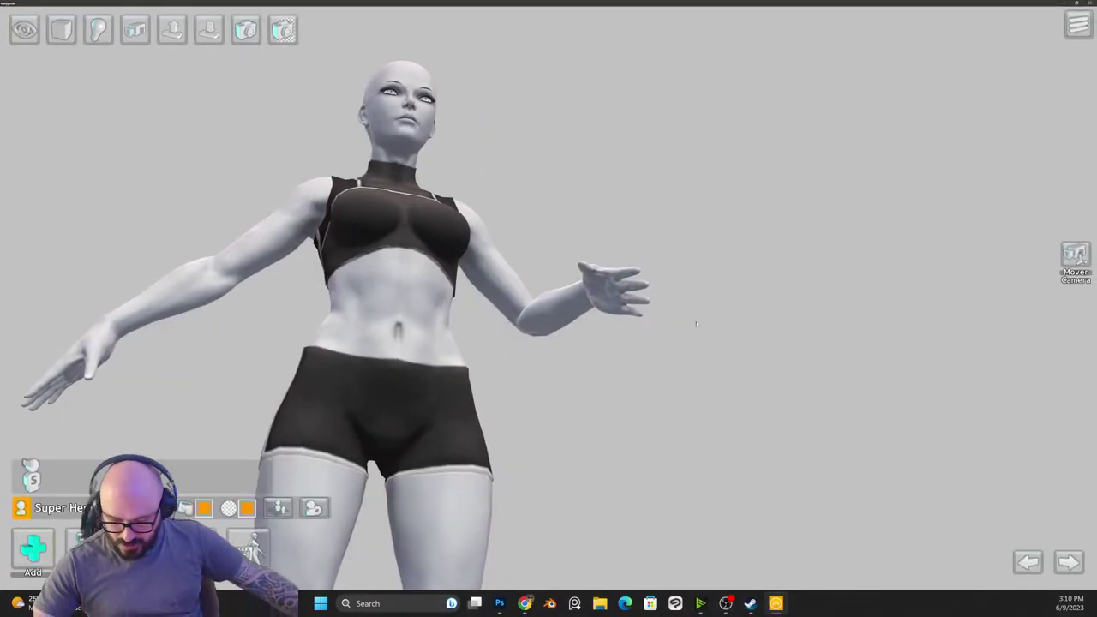
click(604, 298)
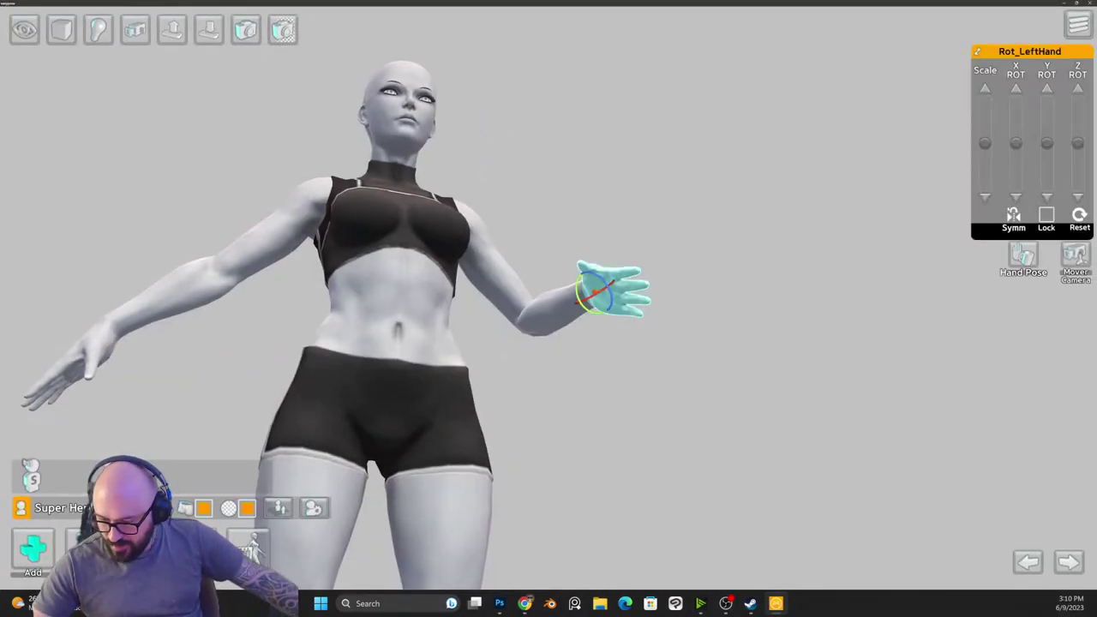
click(1023, 256)
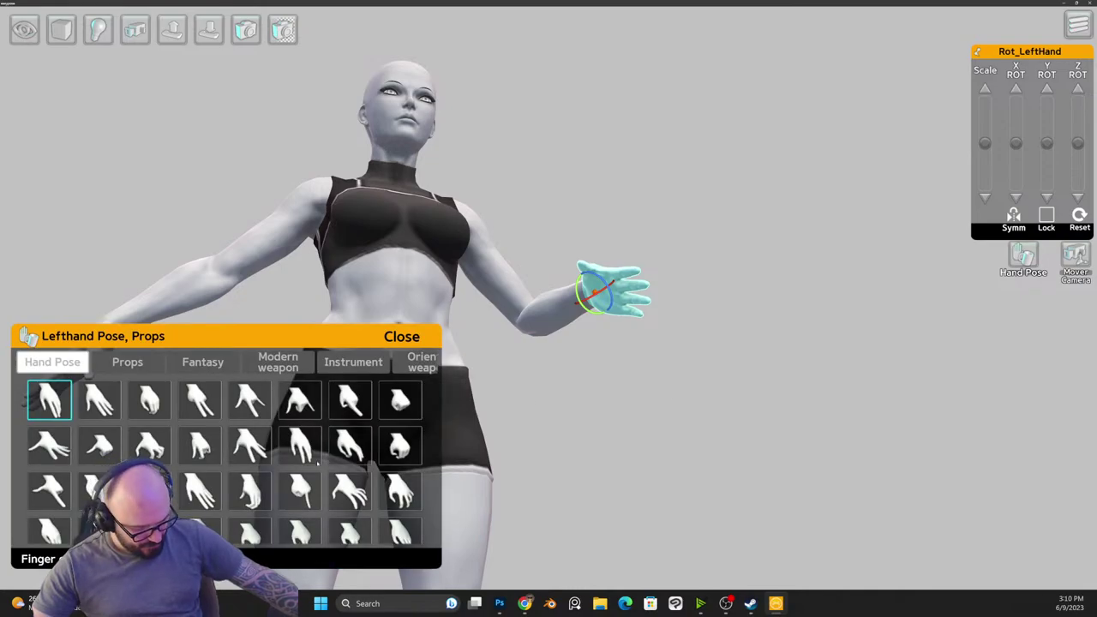
click(302, 445)
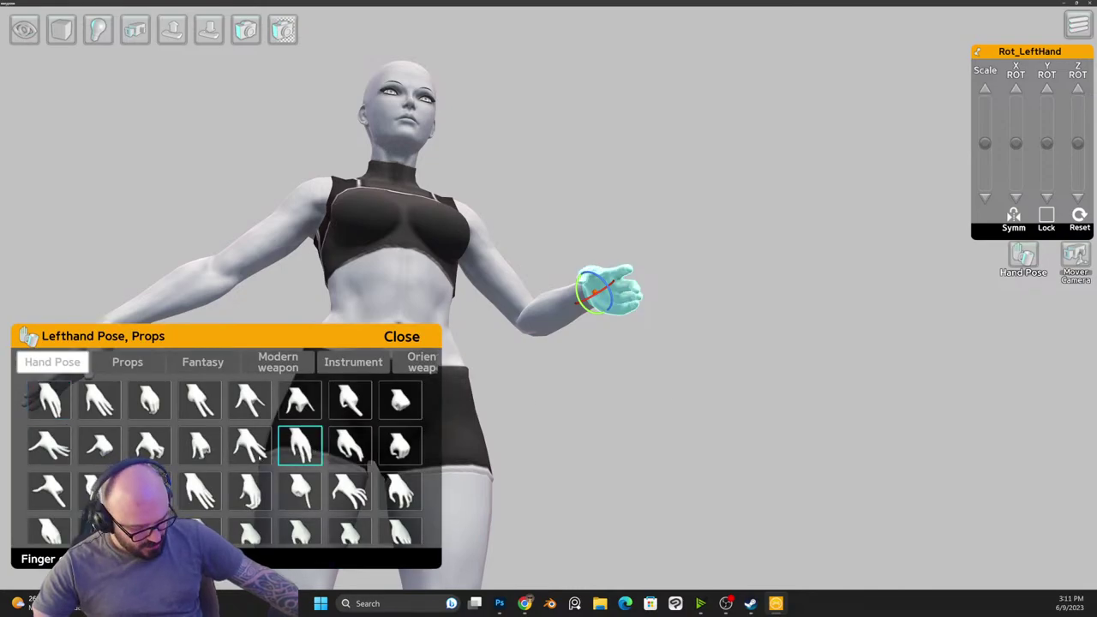
click(259, 456)
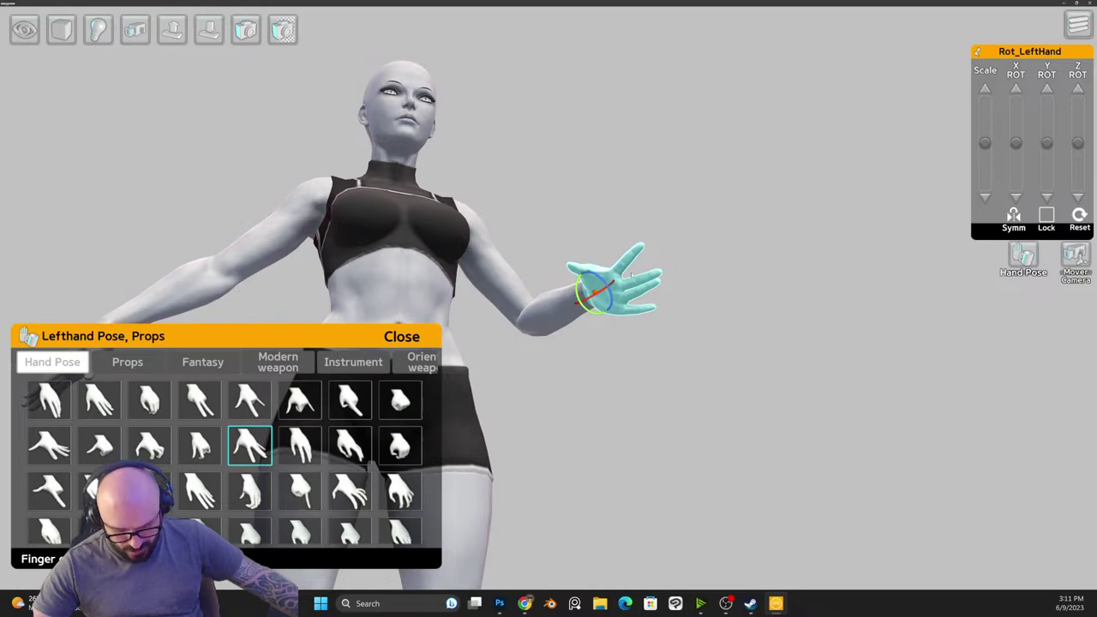
click(548, 394)
drag(693, 223, 621, 295)
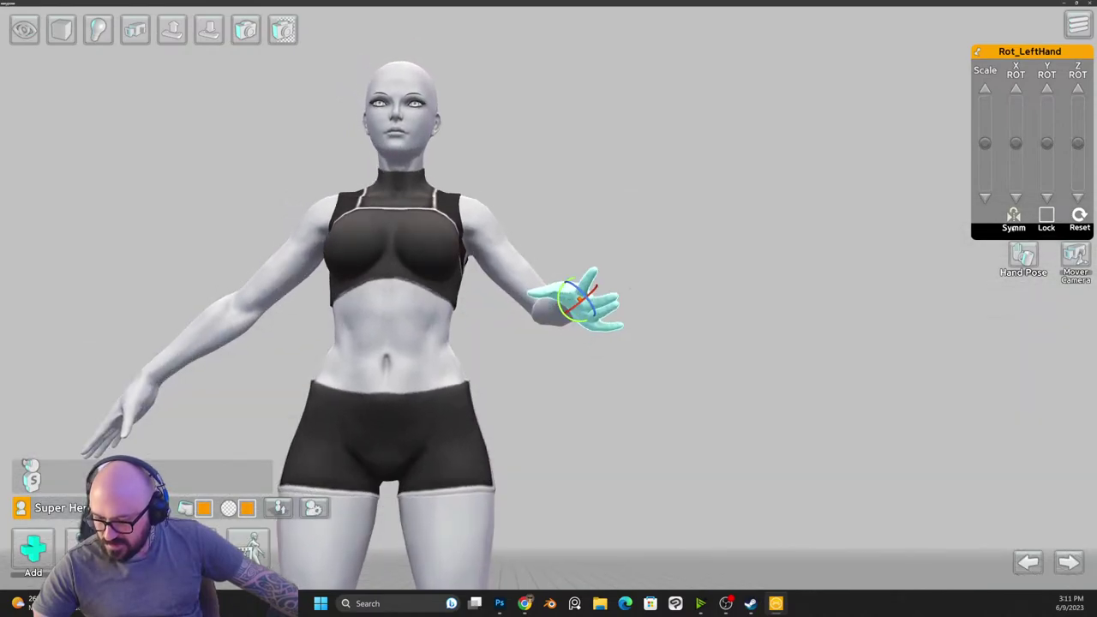
Step: Try other preset poses on the figure's left hand, ending with extended thumb and index finger, and view the figure from below
click(1024, 255)
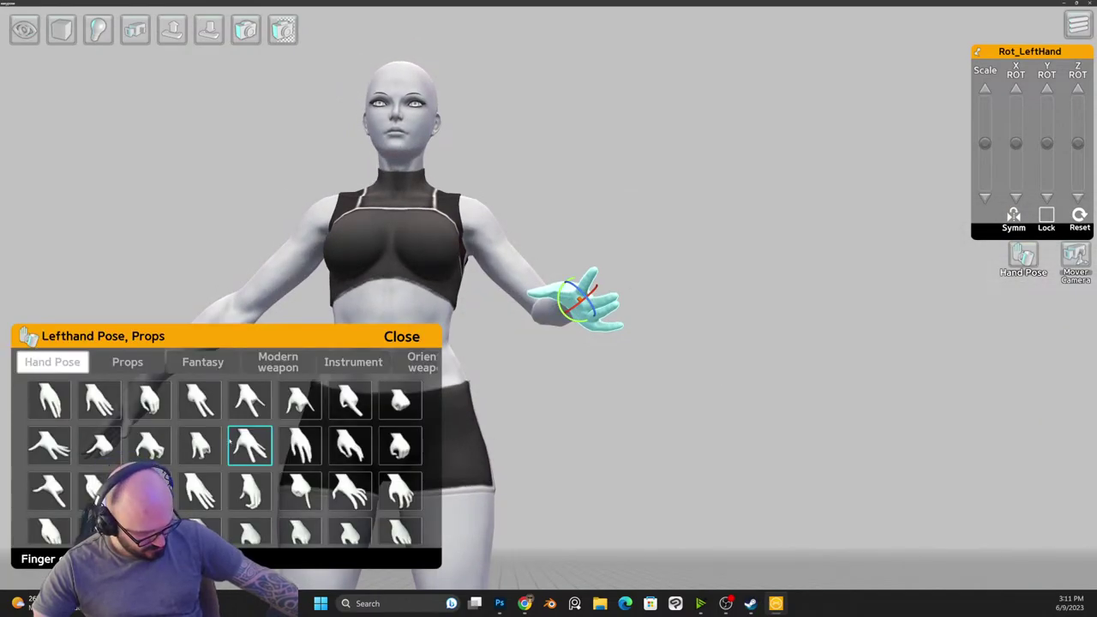
click(211, 450)
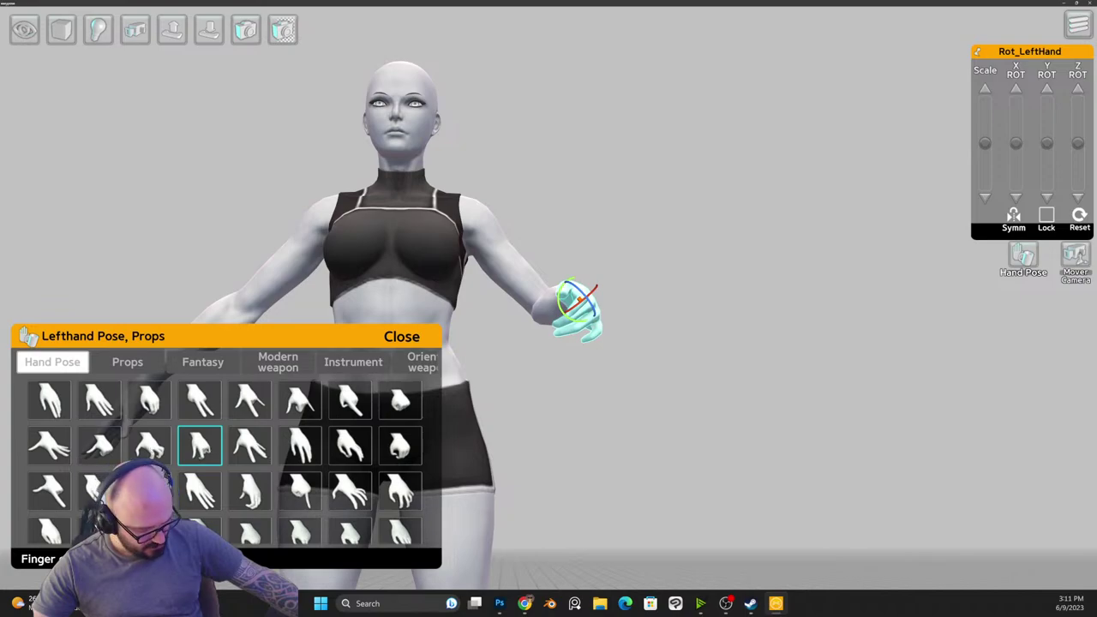
click(149, 446)
click(100, 446)
click(65, 482)
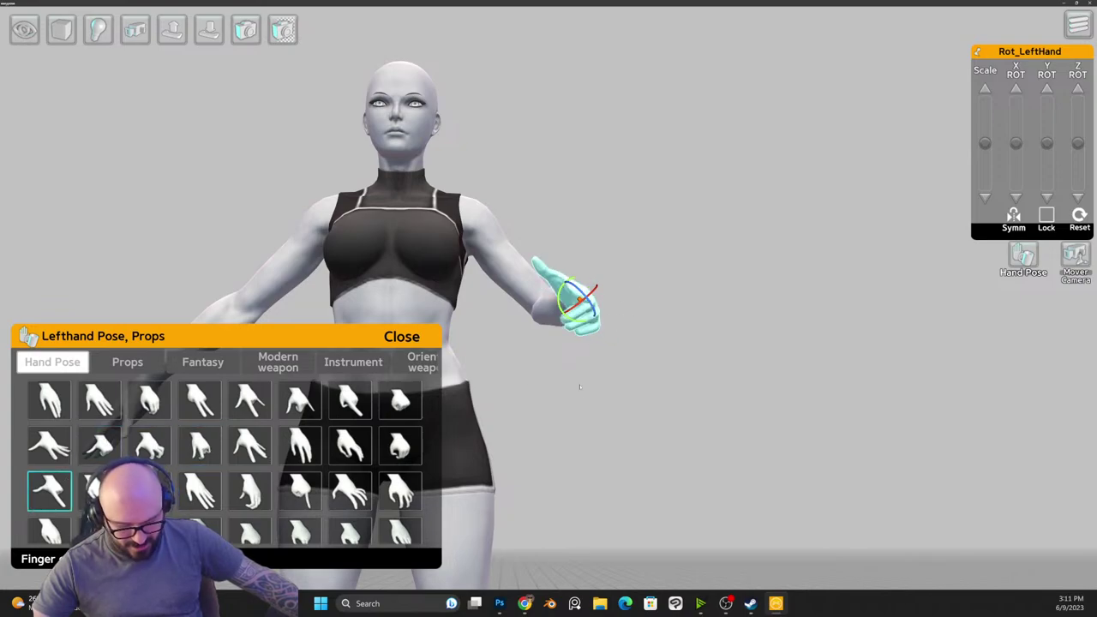
click(580, 387)
drag(579, 386, 634, 358)
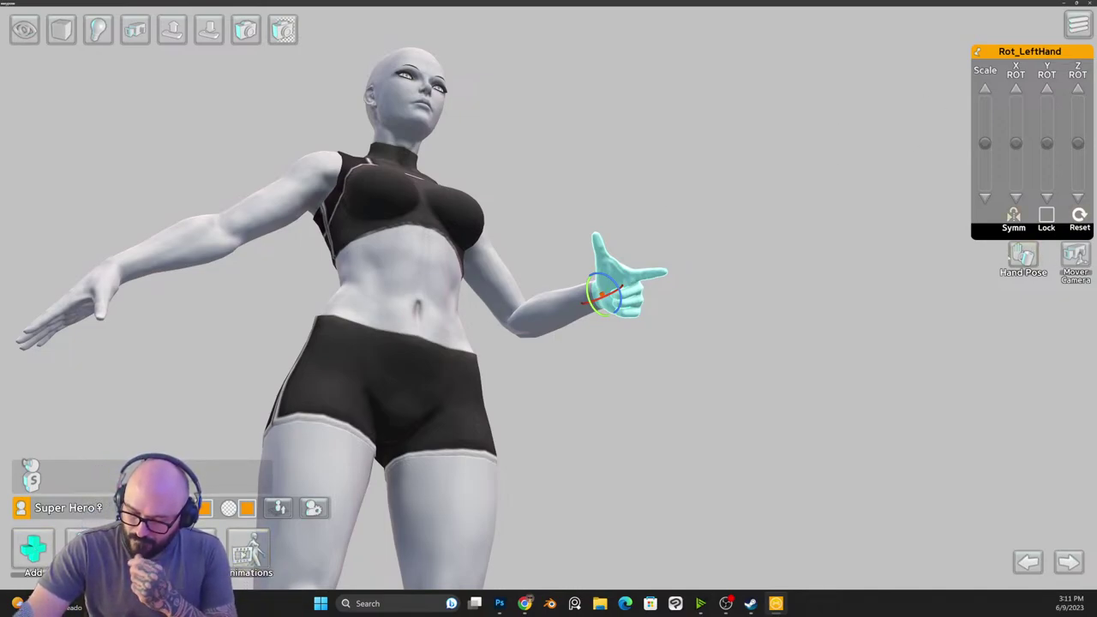
Step: Reselect the figure's left hand and try the pinched and claw-like hand presets
click(885, 273)
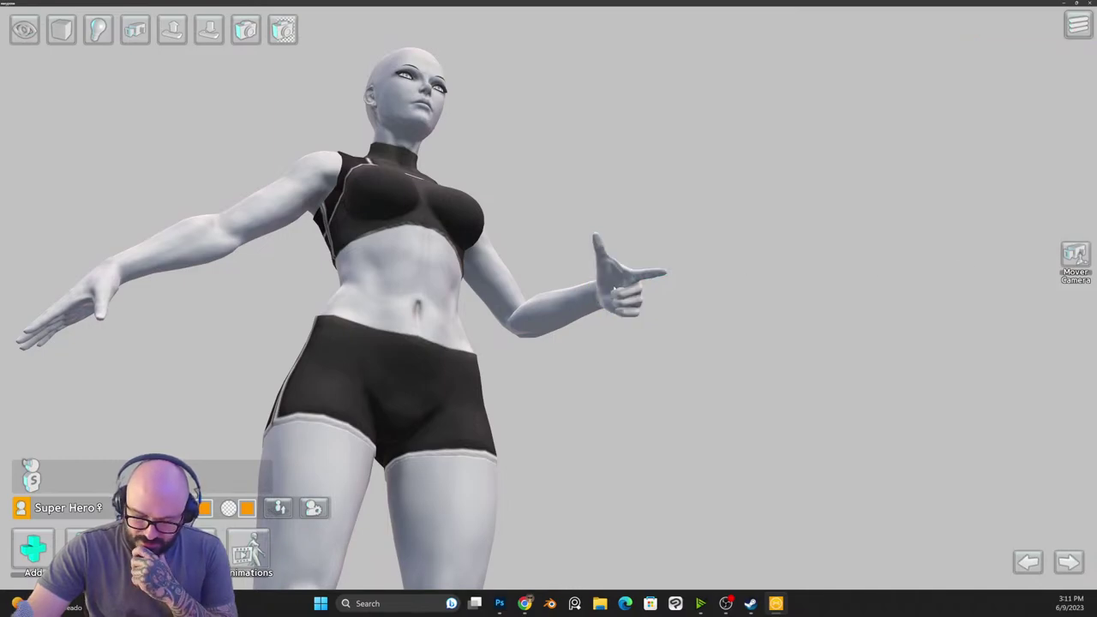
click(624, 290)
click(1024, 256)
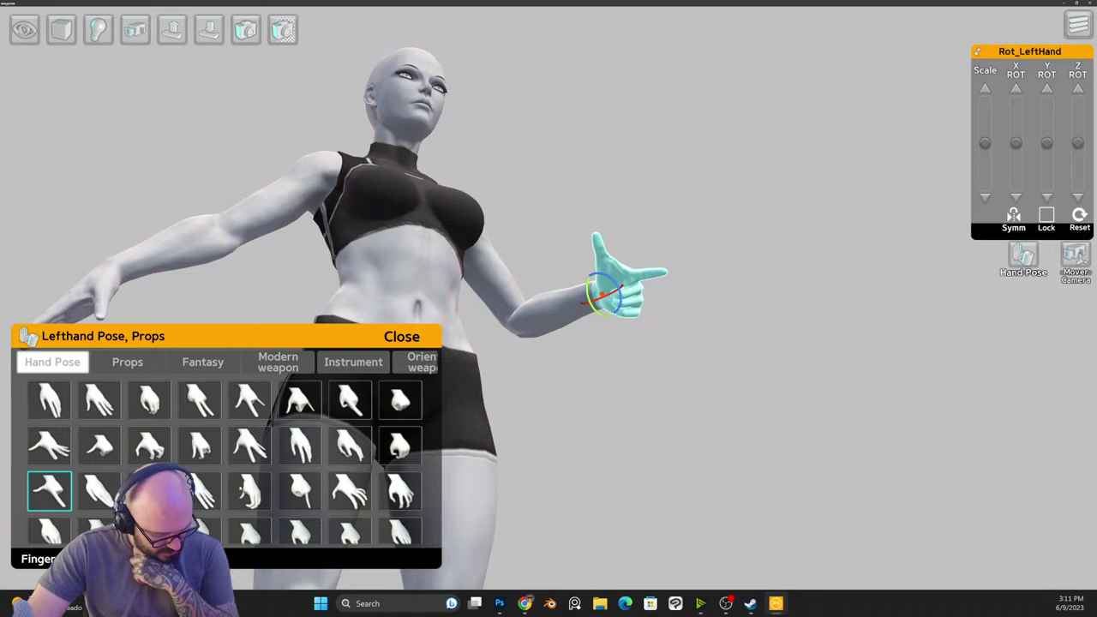
scroll(225, 462, down, 1)
scroll(244, 476, down, 4)
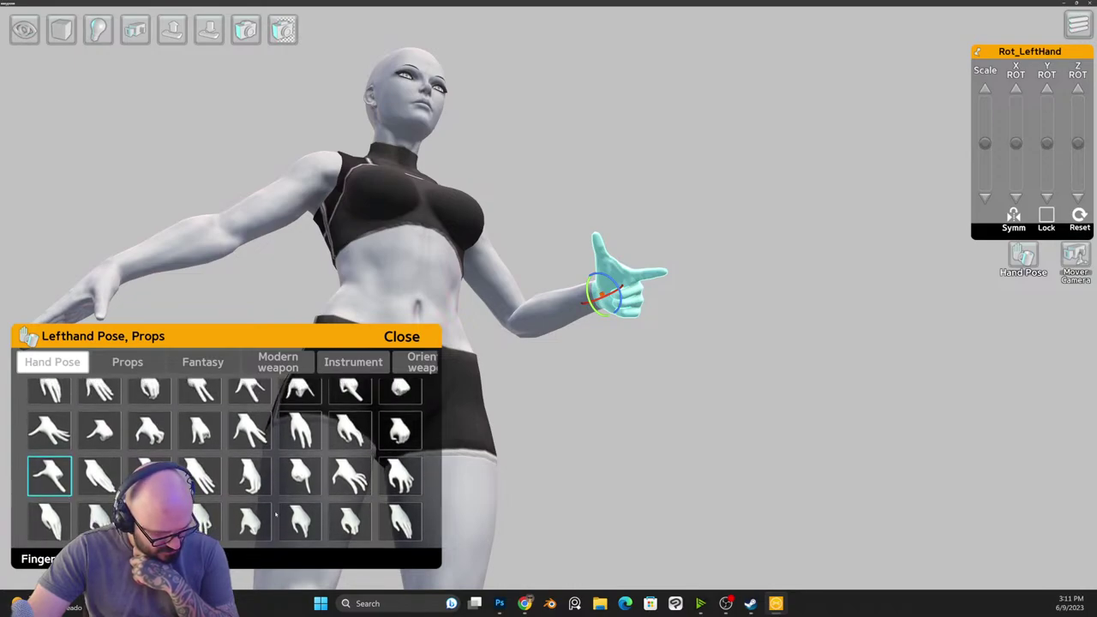
click(300, 521)
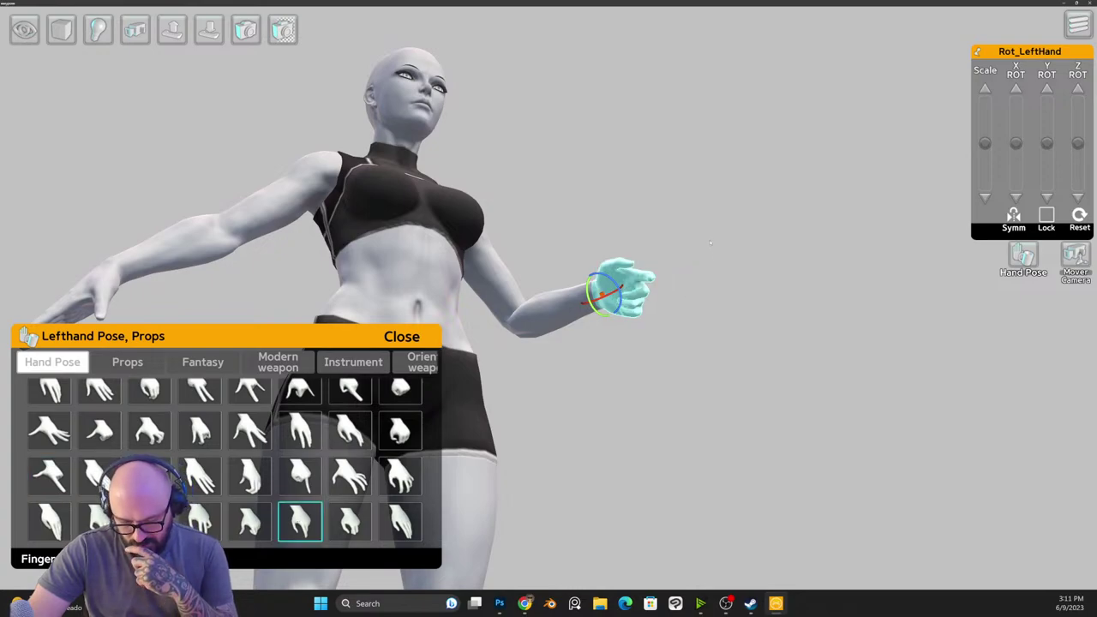
click(400, 519)
click(400, 476)
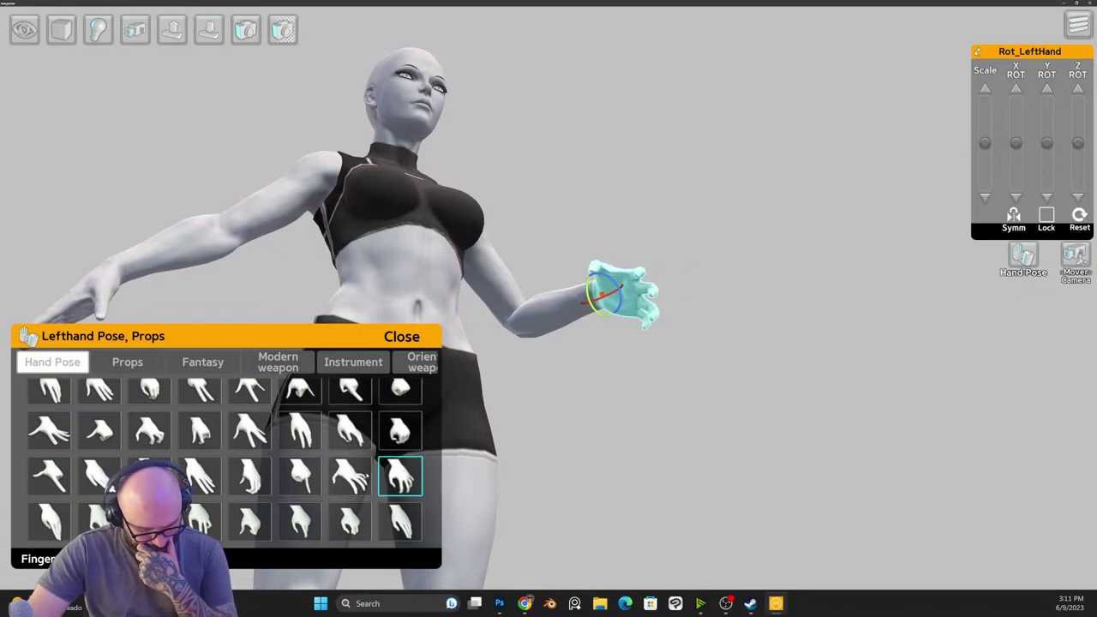
Step: Try further presets on the left hand, including the pointing finger, open palm and thumbs-up
click(356, 476)
click(349, 431)
click(299, 476)
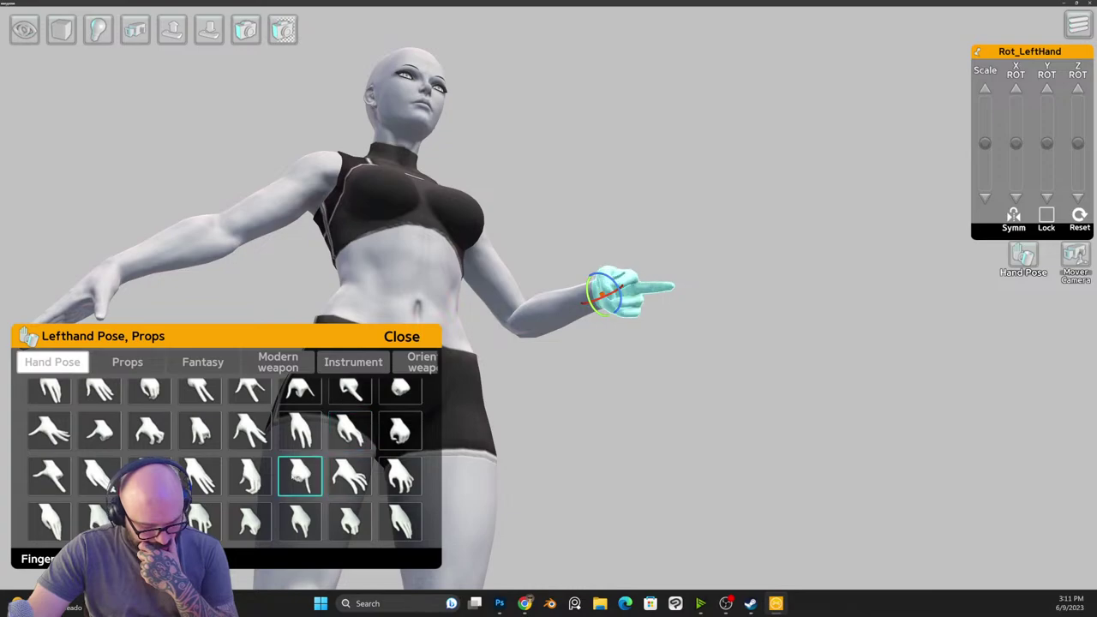
click(250, 476)
click(200, 476)
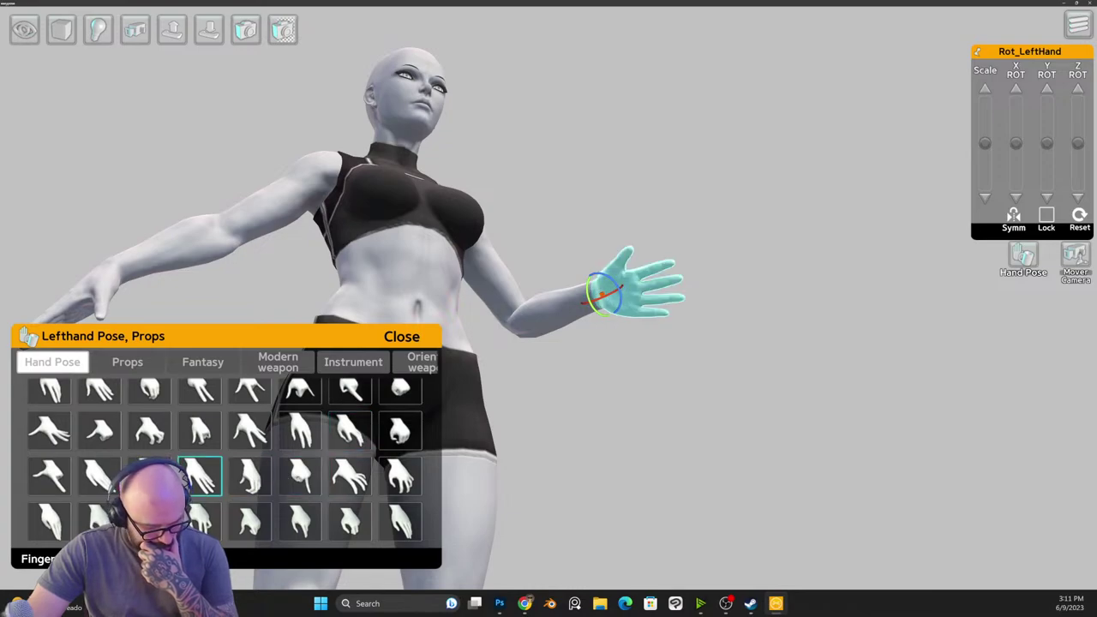
click(149, 476)
click(149, 432)
click(99, 431)
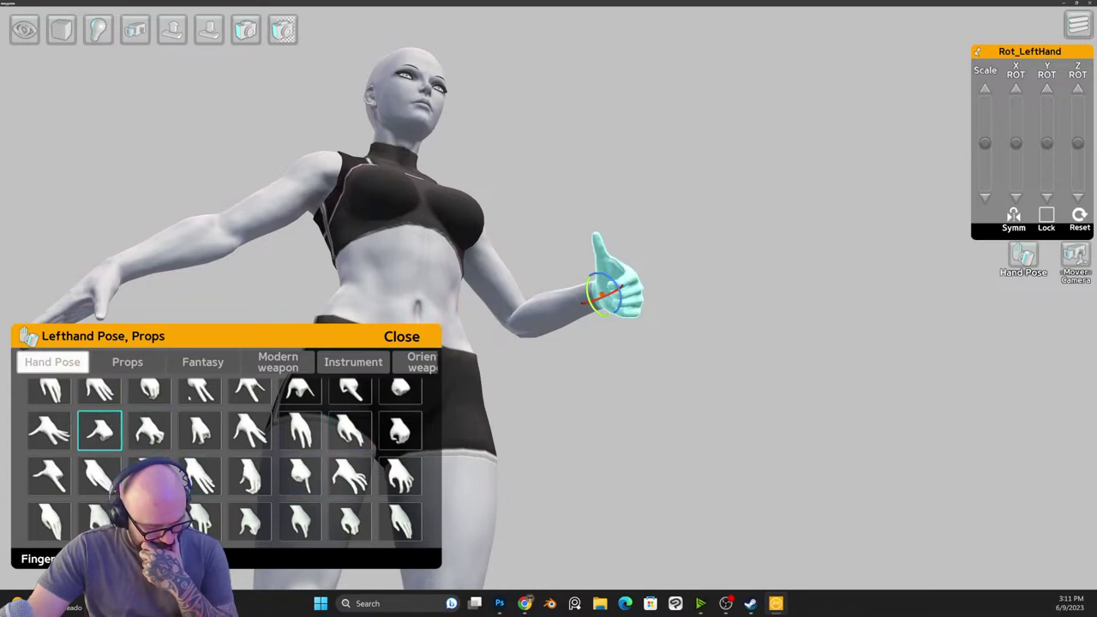
Step: Apply the two-finger pointing pose to the left hand, check the available props and close the hand pose library
click(196, 394)
scroll(197, 395, up, 2)
click(136, 363)
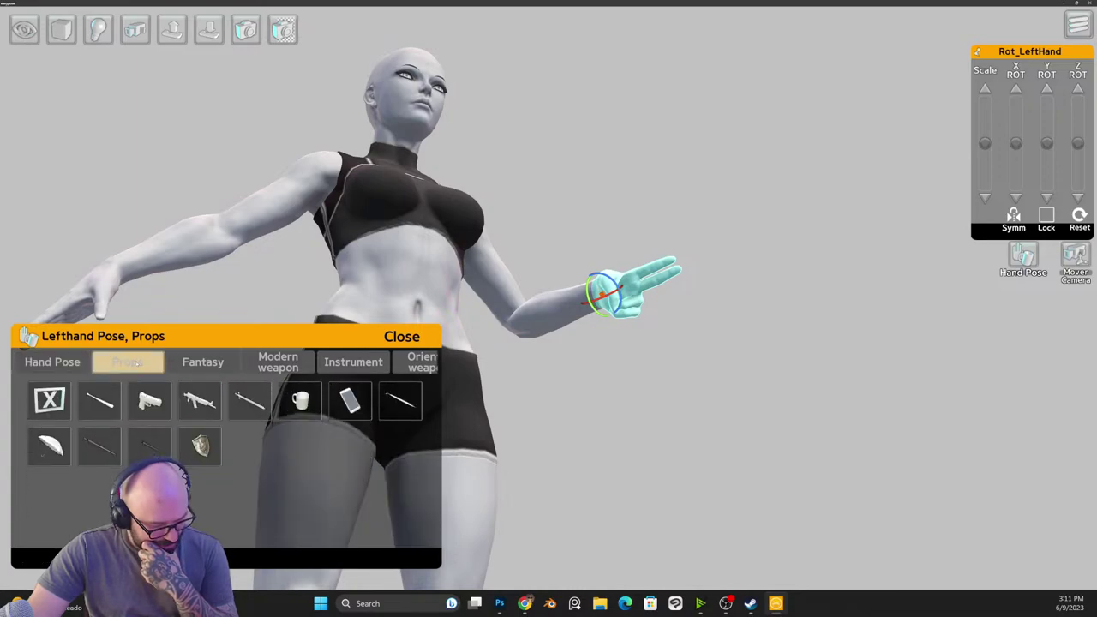
click(52, 362)
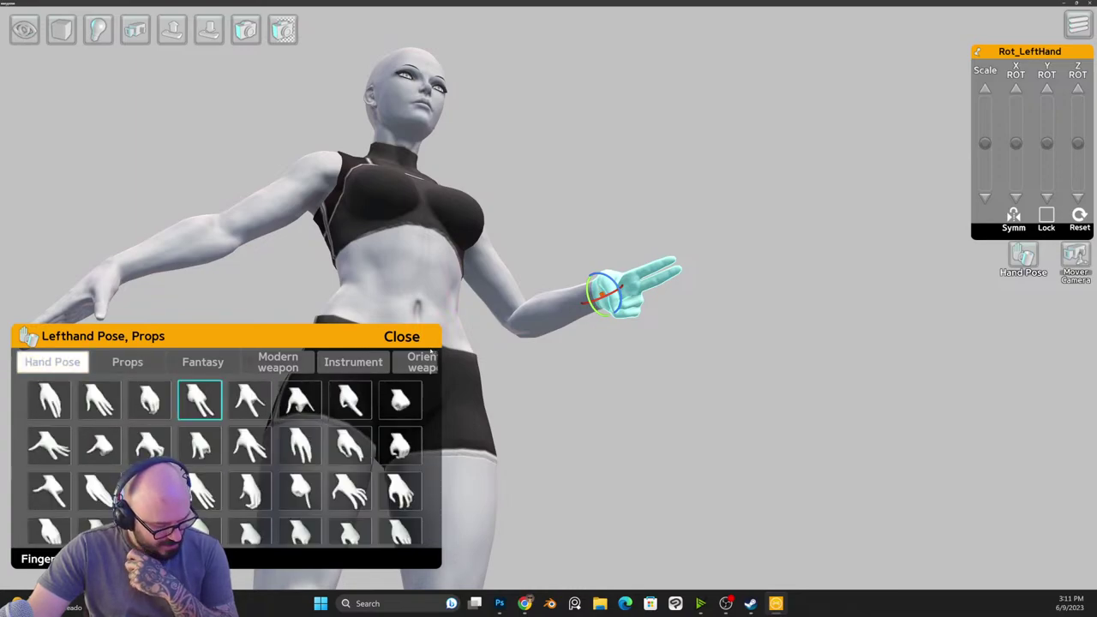
click(431, 338)
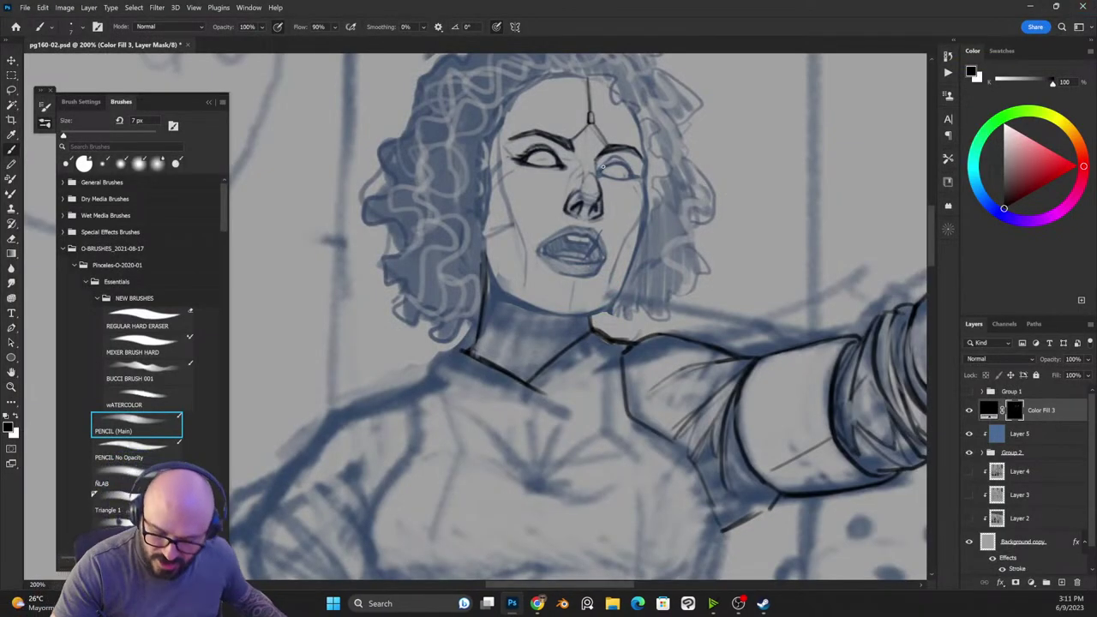
Step: Ink the outline, lids and lashes of the woman's eye nearer the raised arm, trimming stray strokes on the mask
key(x)
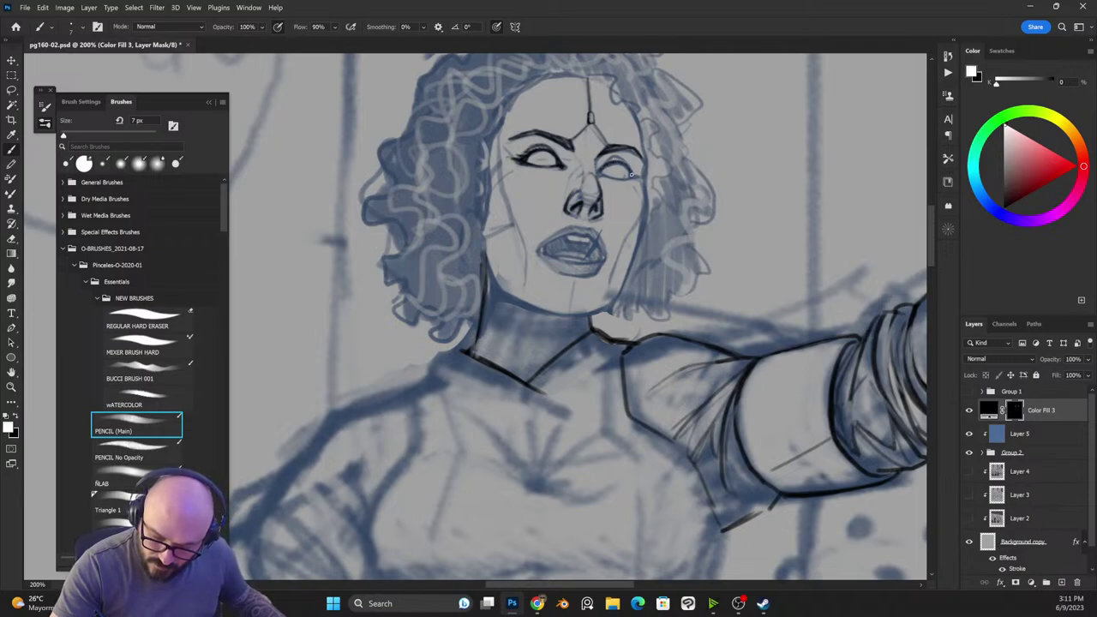
drag(600, 163, 633, 173)
key(x)
key(x)
mouse_move(610, 163)
mouse_down()
mouse_move(622, 158)
mouse_move(642, 175)
mouse_up()
drag(631, 175, 643, 173)
key(x)
drag(643, 171, 593, 176)
key(x)
key(x)
key(x)
key(x)
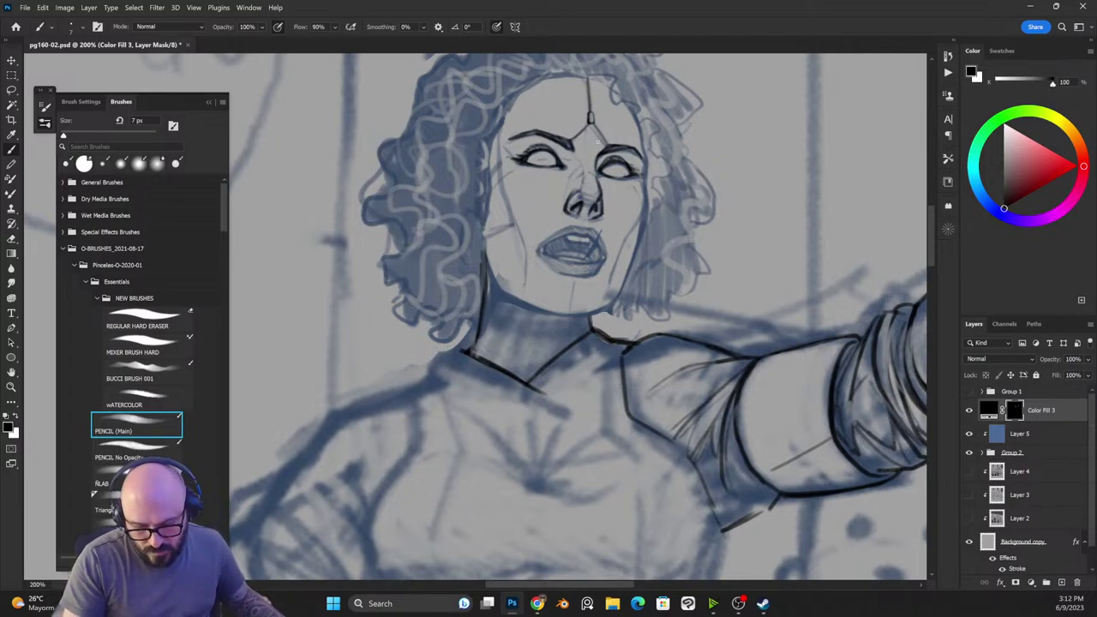
Step: Ink the bridge and side of the woman's nose and outline her open lips and upper teeth
drag(561, 174, 595, 241)
key(x)
mouse_move(621, 305)
mouse_down()
mouse_move(603, 301)
mouse_move(578, 323)
mouse_move(590, 302)
mouse_move(629, 300)
mouse_move(634, 323)
mouse_move(588, 326)
mouse_move(623, 330)
mouse_move(608, 342)
mouse_move(623, 343)
mouse_move(632, 336)
mouse_move(619, 305)
mouse_up()
key(x)
key(x)
key(x)
key(x)
key(x)
key(x)
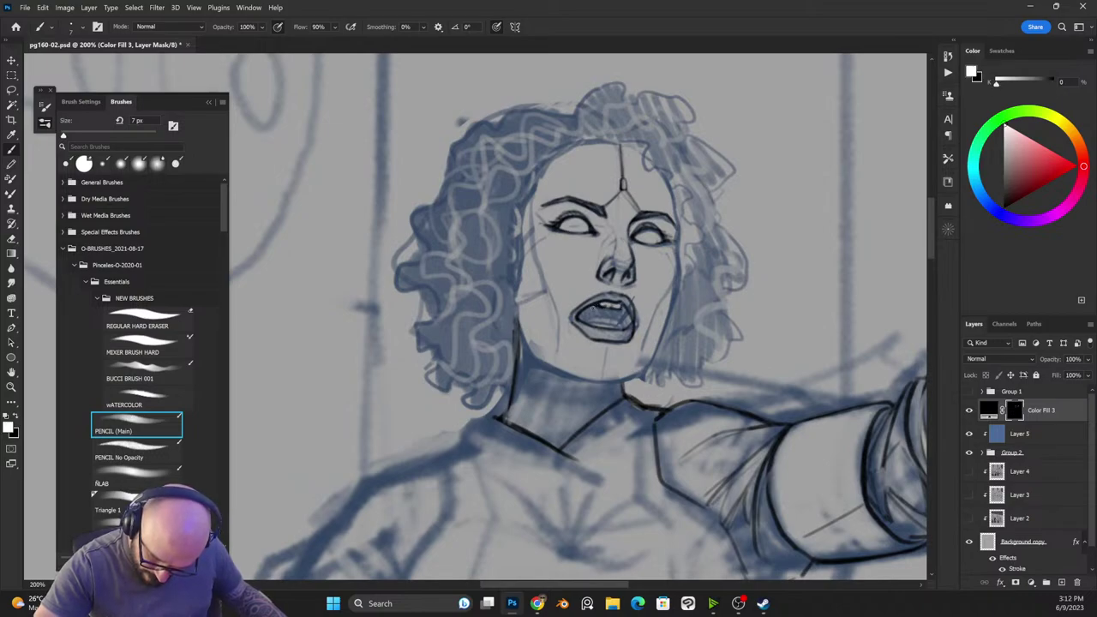
Step: Darken the inside of the woman's mouth and shade both lips, trimming excess ink around the teeth and lower lip
key(x)
key(x)
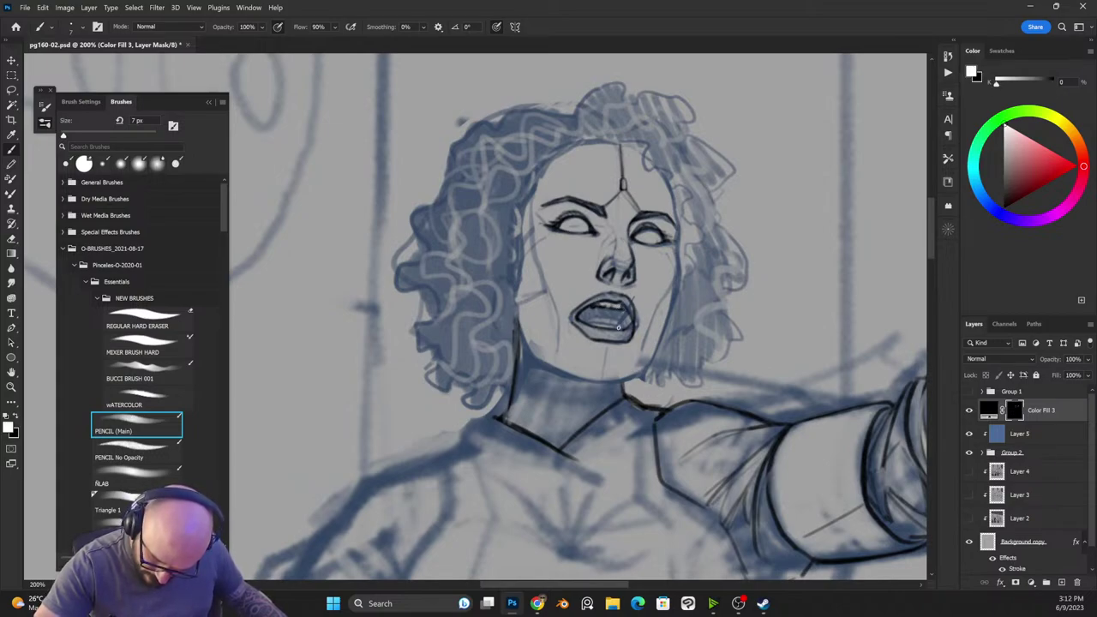
key(x)
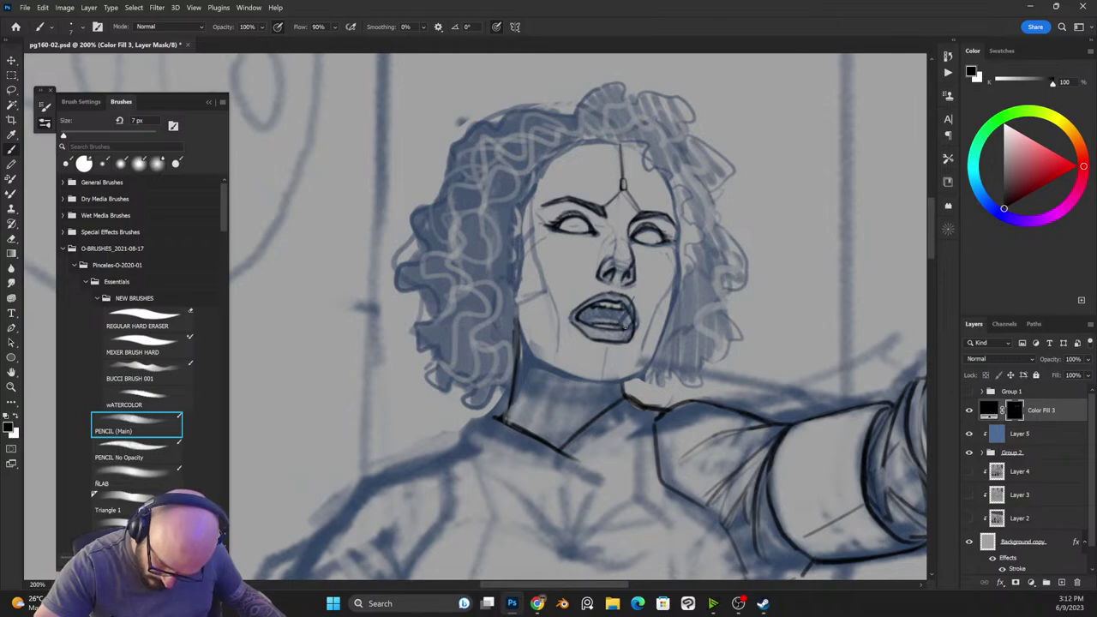
key(x)
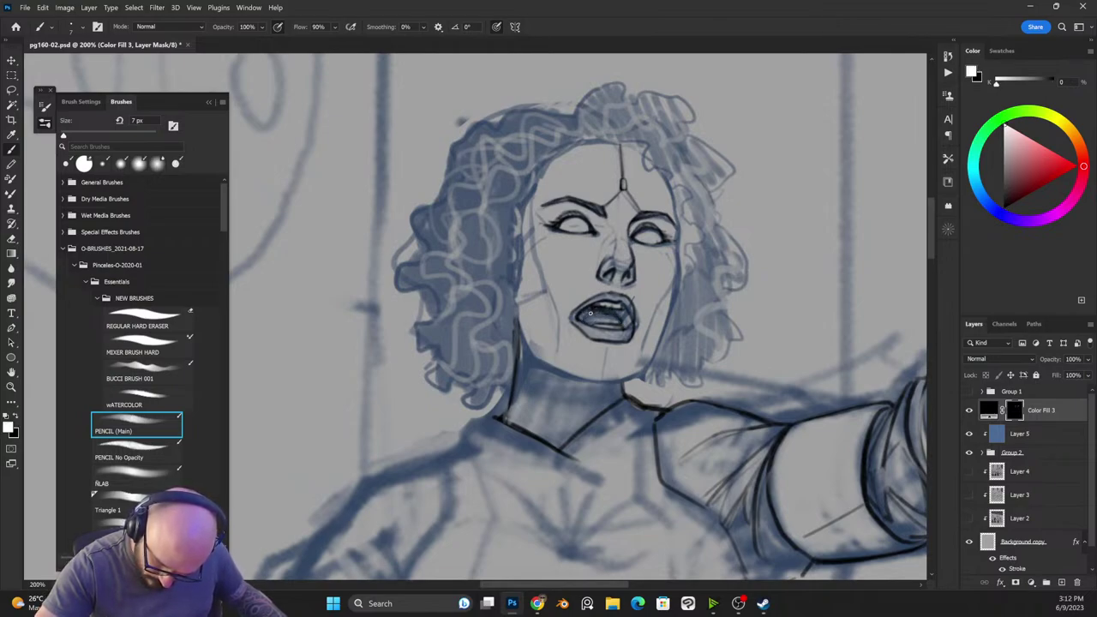
mouse_move(590, 314)
mouse_down()
mouse_move(593, 338)
mouse_move(630, 336)
mouse_up()
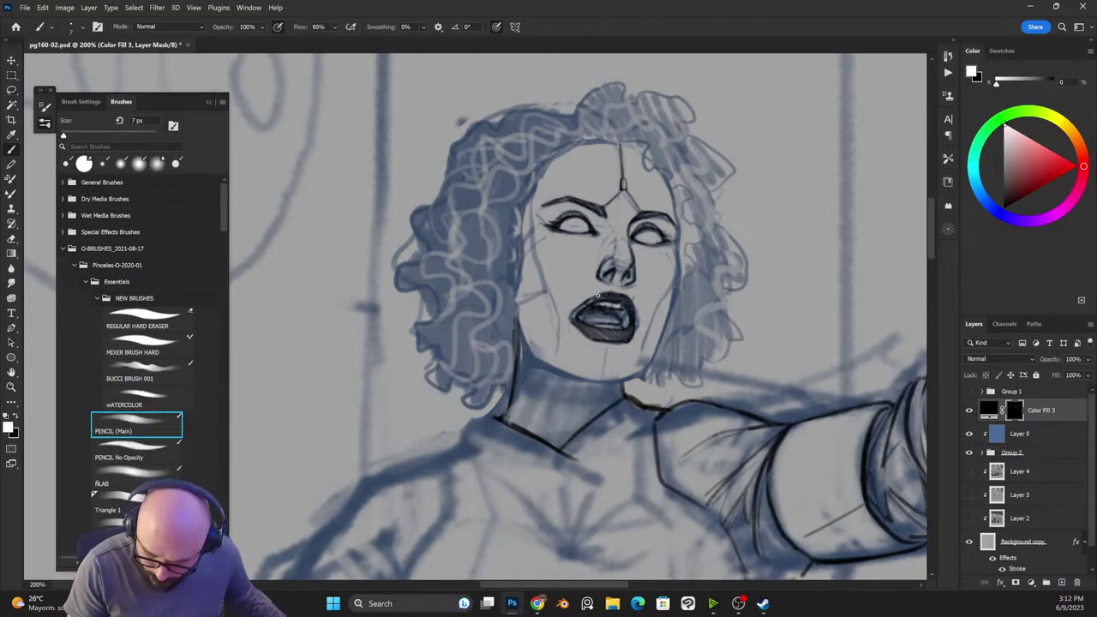
key(x)
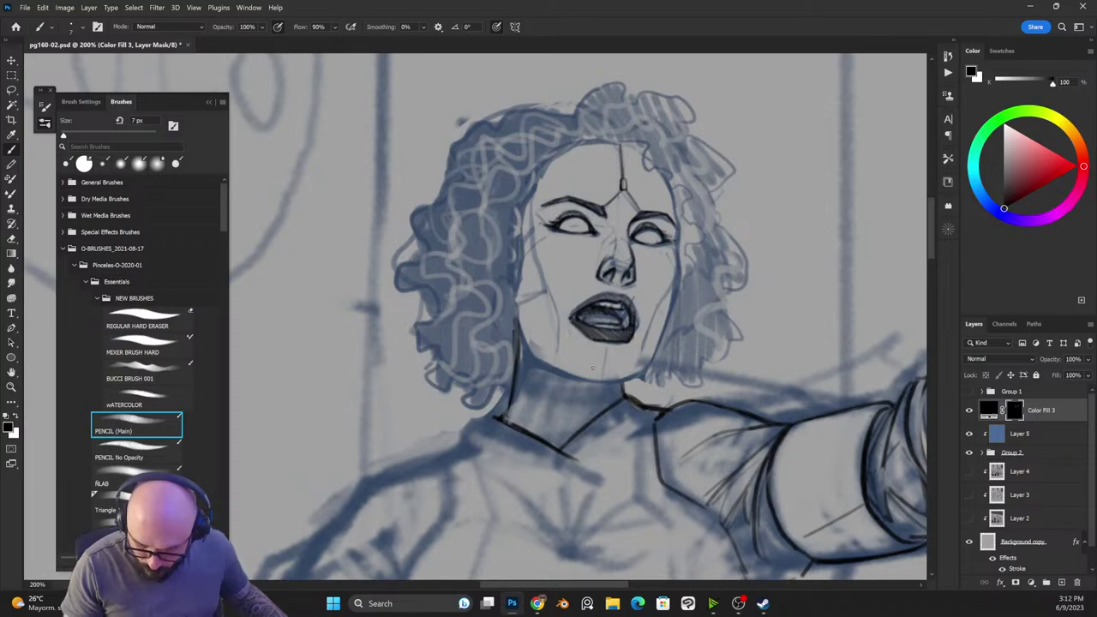
mouse_move(631, 332)
mouse_down()
mouse_move(625, 343)
mouse_move(585, 332)
mouse_up()
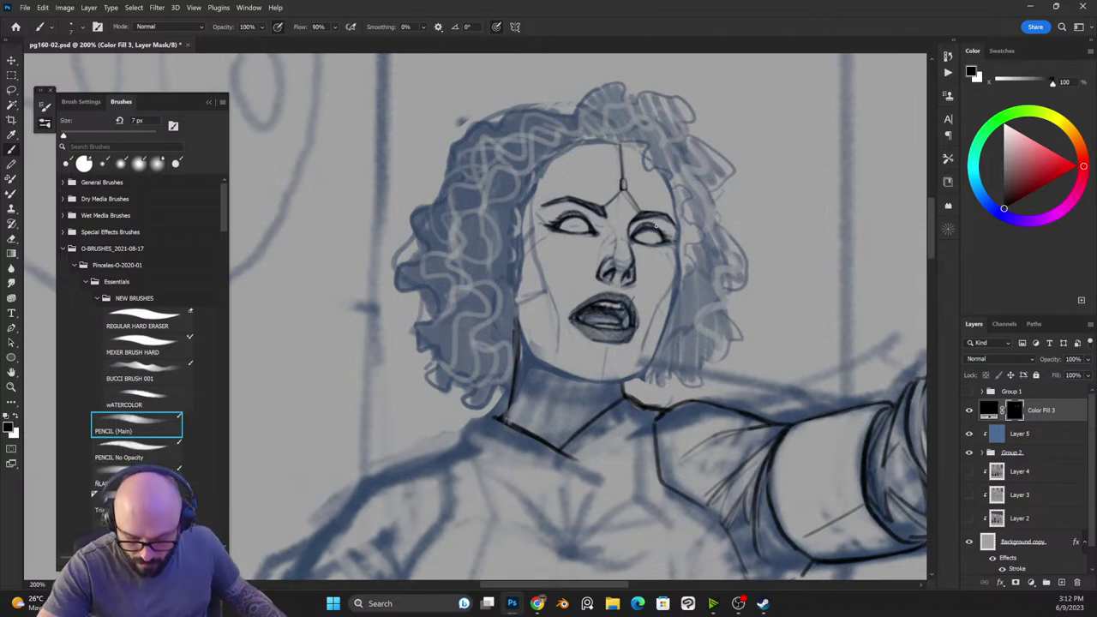
Step: Lower the opacity of Group 2 to fade the blue underdrawing, and reselect the Color Fill 3 layer mask
click(1014, 453)
click(1089, 360)
drag(1077, 374, 1064, 374)
click(1014, 411)
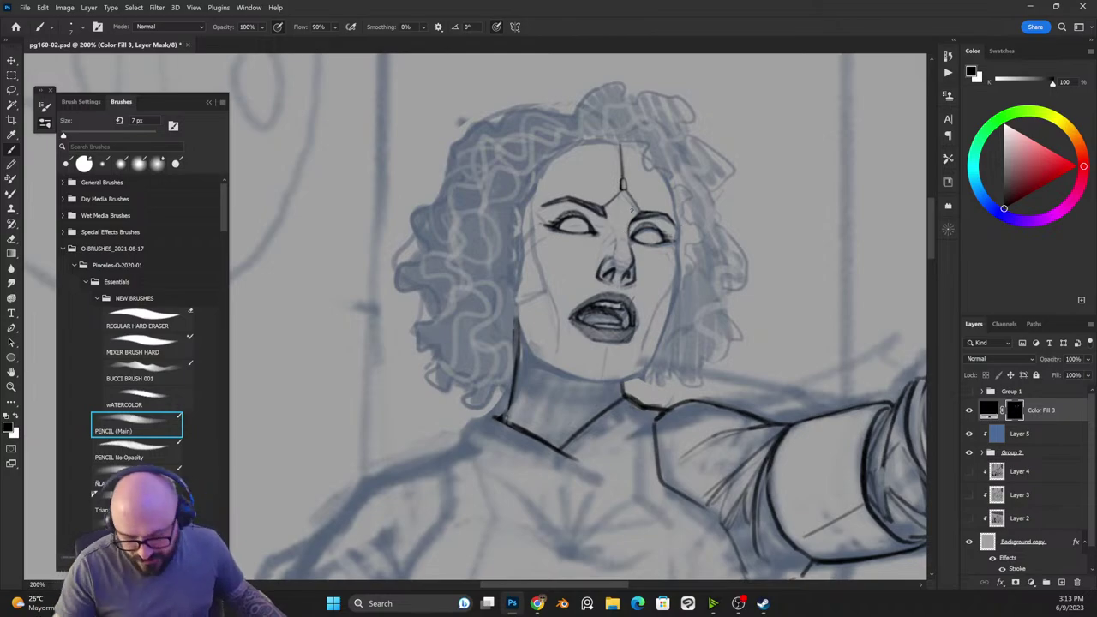
Step: Flip the canvas view horizontally and refine the lids of the eye nearer the raised arm with a 6 px brush
scroll(655, 153, right, 3)
drag(491, 248, 535, 272)
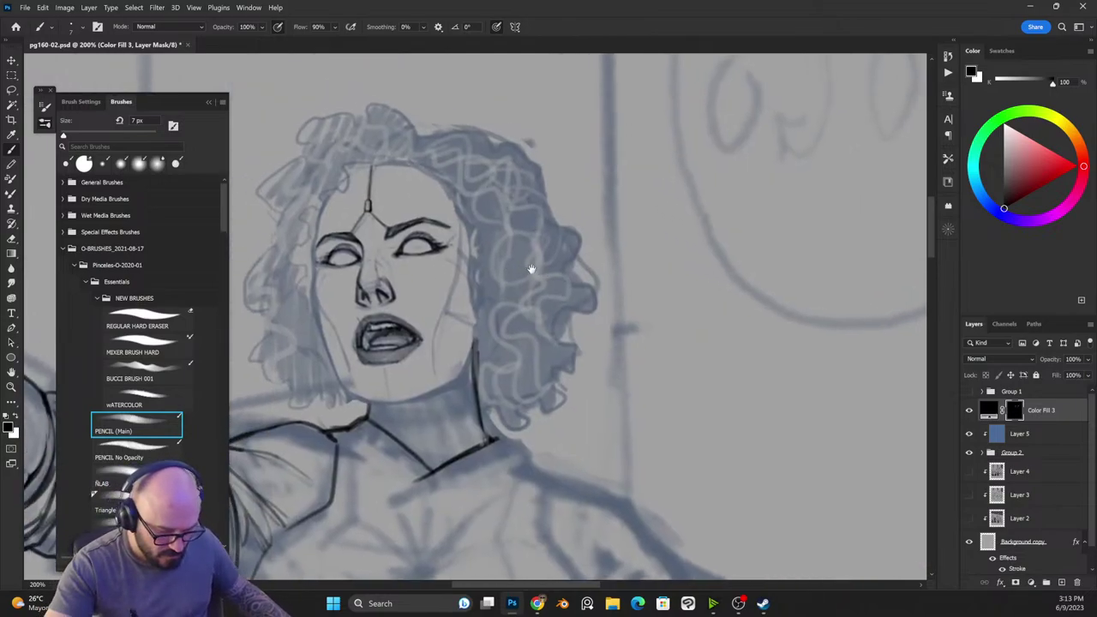
key(x)
key(bracketleft)
key(x)
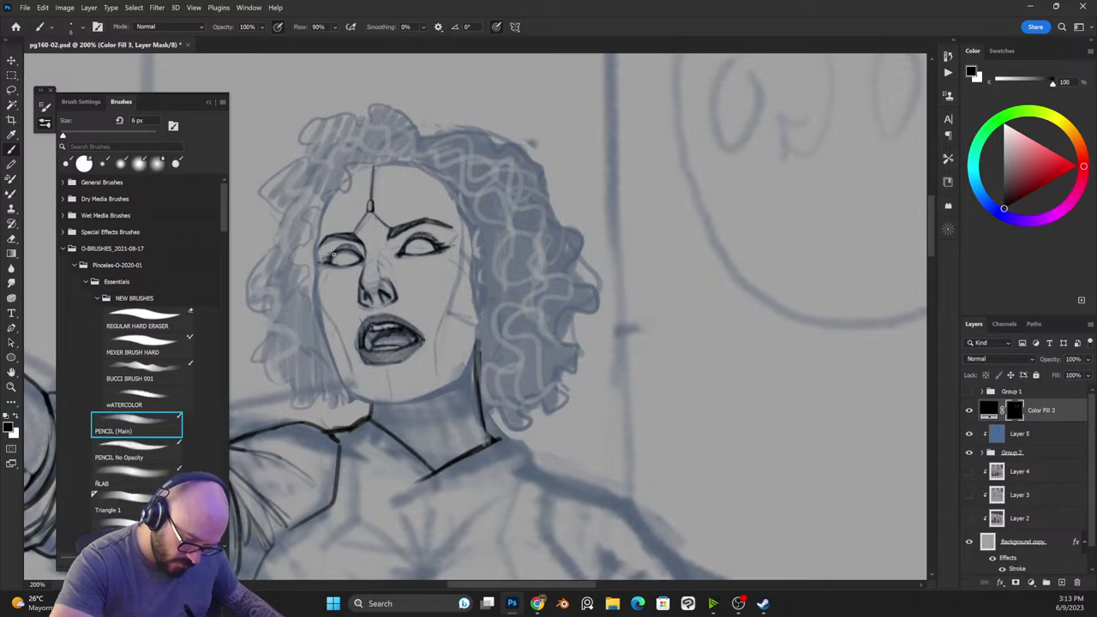
drag(334, 255, 337, 259)
key(x)
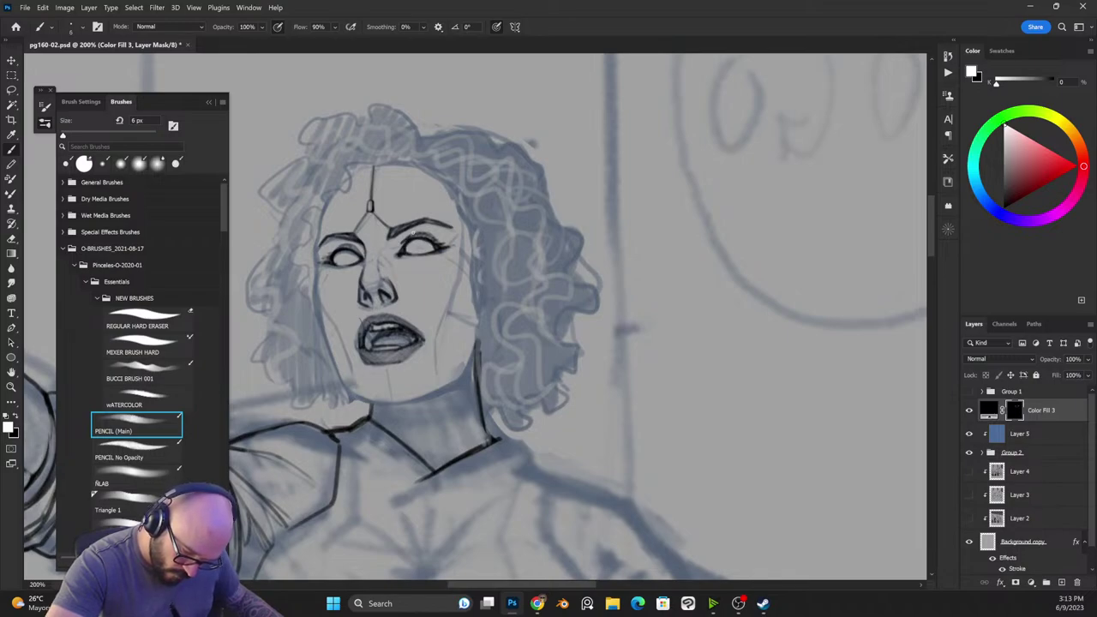
key(x)
key(x)
drag(333, 253, 355, 247)
key(x)
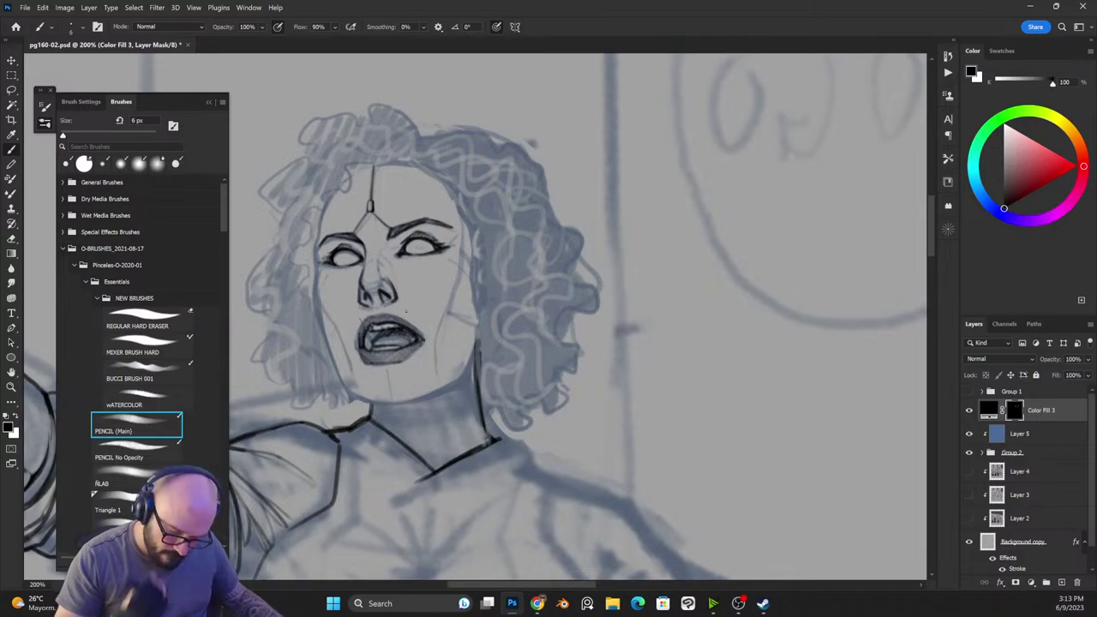
Step: Touch up the nose and upper lip area and thicken the inner end of the eyebrow farther from the raised arm
key(x)
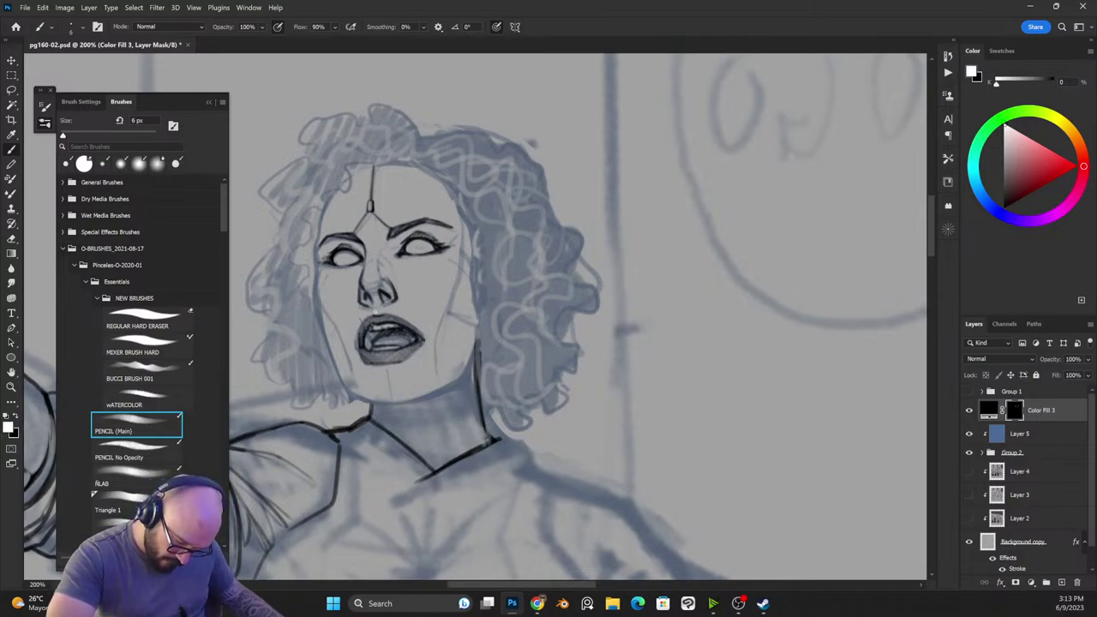
key(x)
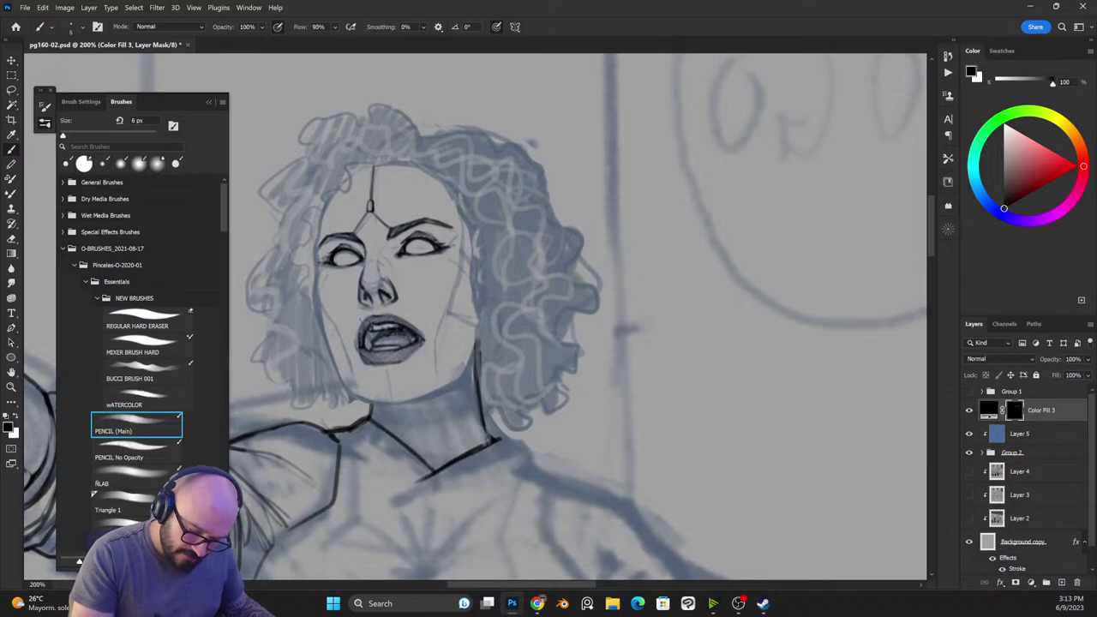
key(x)
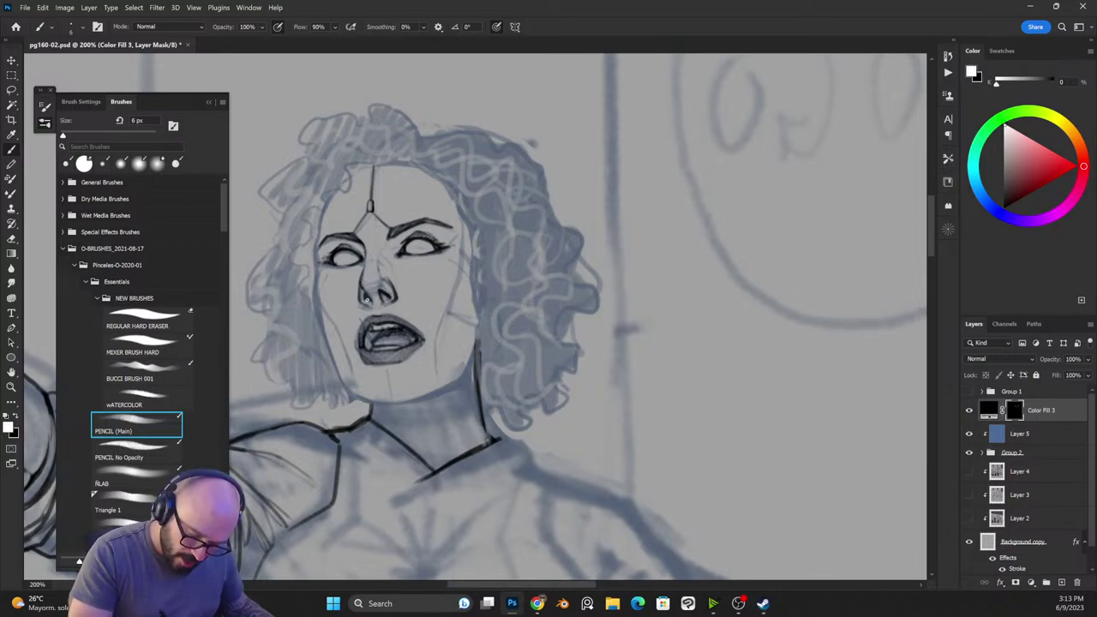
key(x)
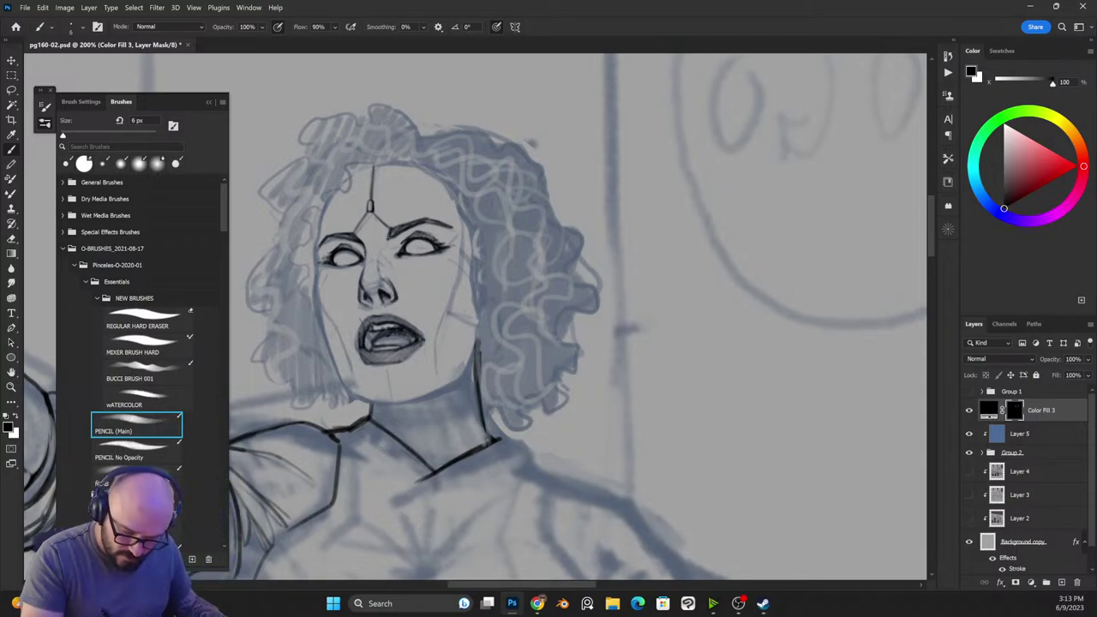
key(x)
drag(387, 233, 399, 229)
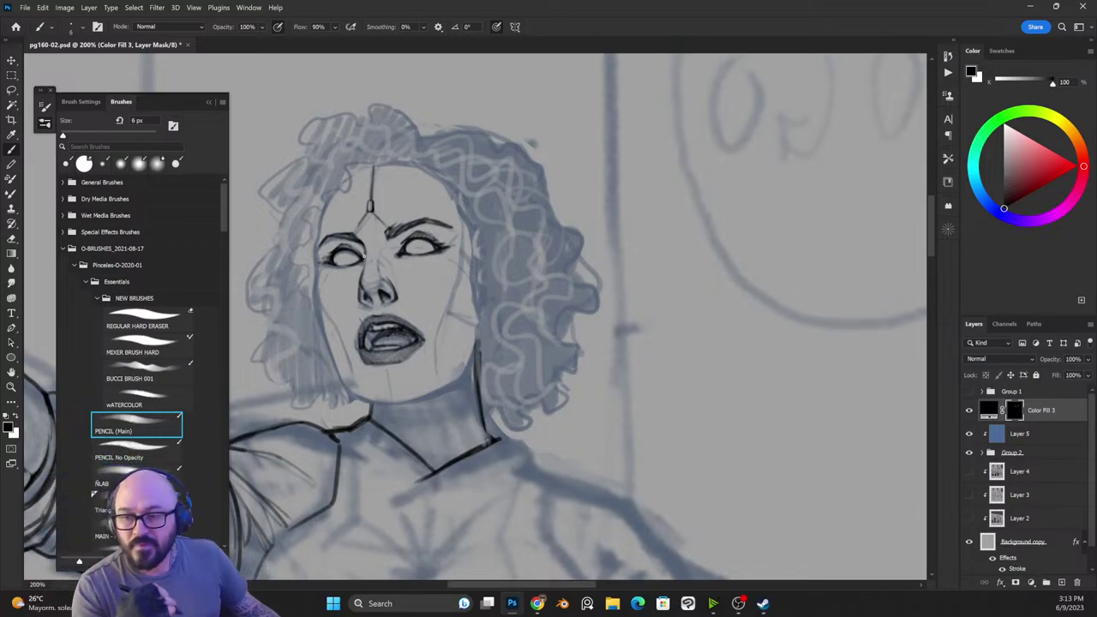
Step: Refine the shading of the lips and the teeth and tongue shapes inside the woman's open mouth
key(x)
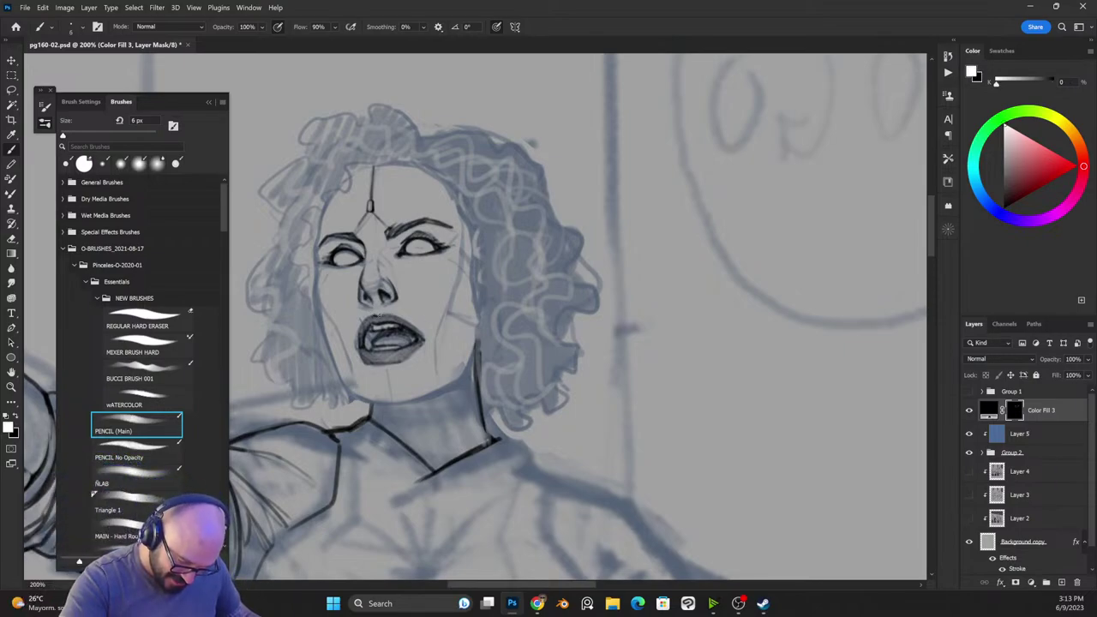
key(x)
key(x)
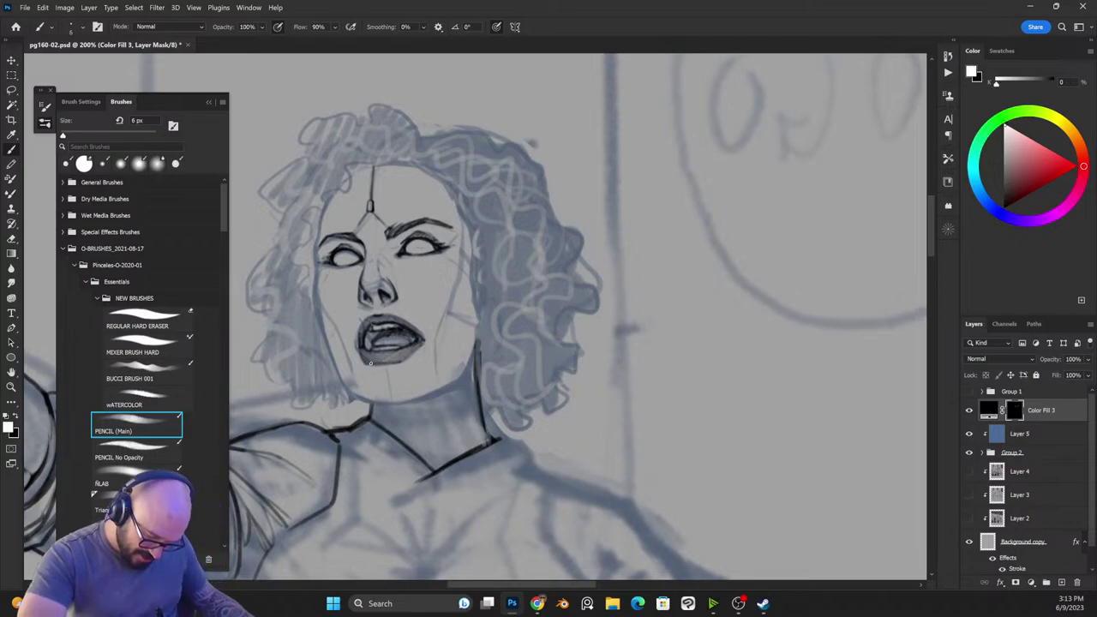
key(x)
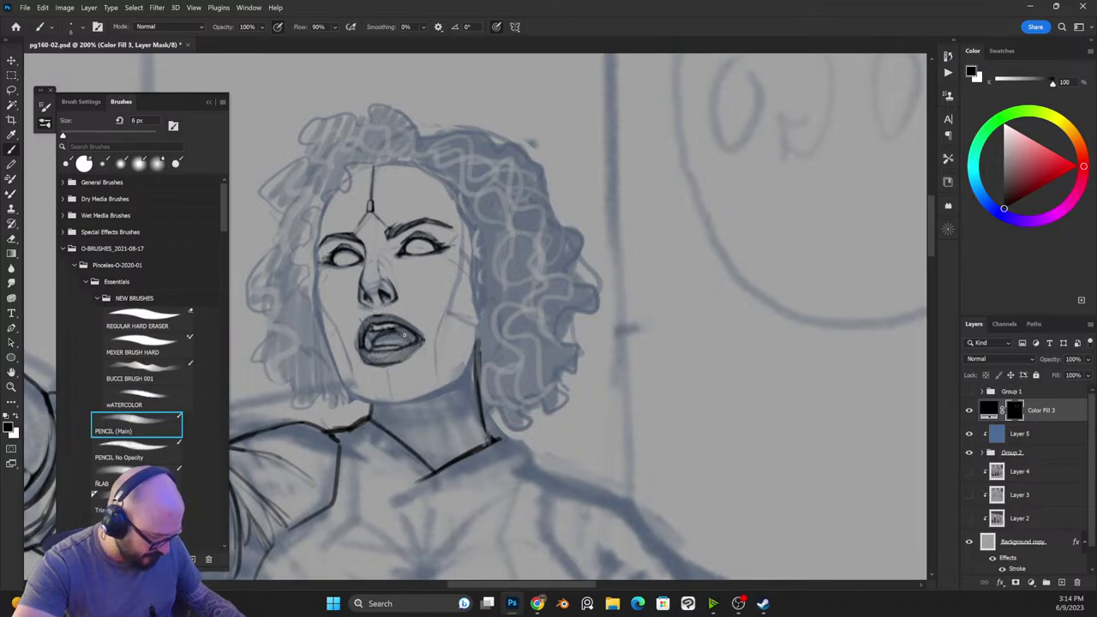
drag(394, 337, 374, 327)
key(x)
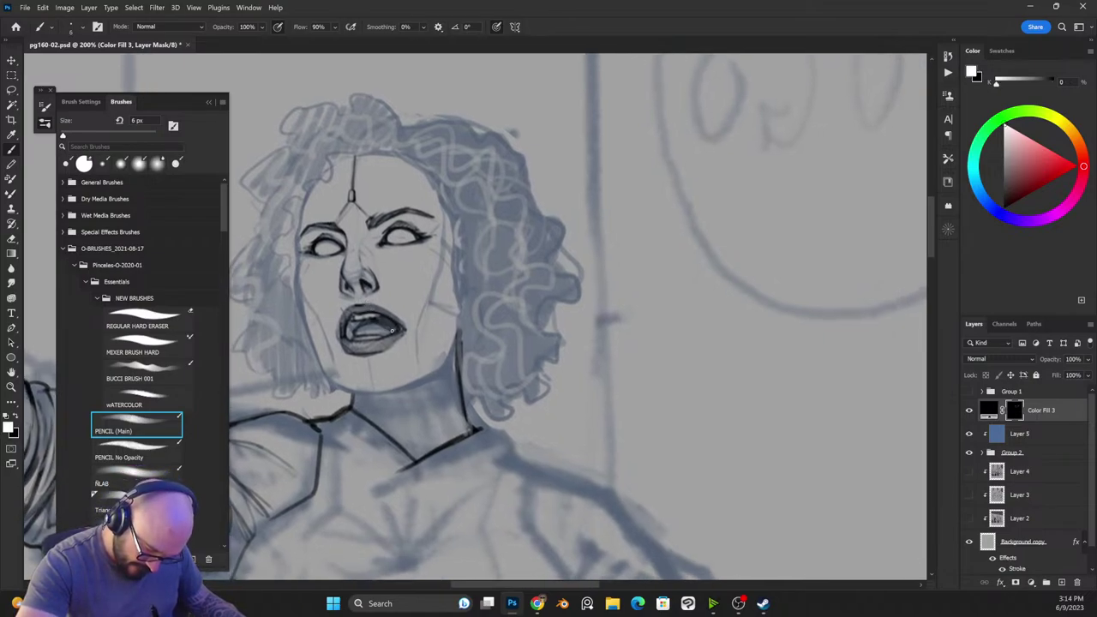
key(x)
key(x)
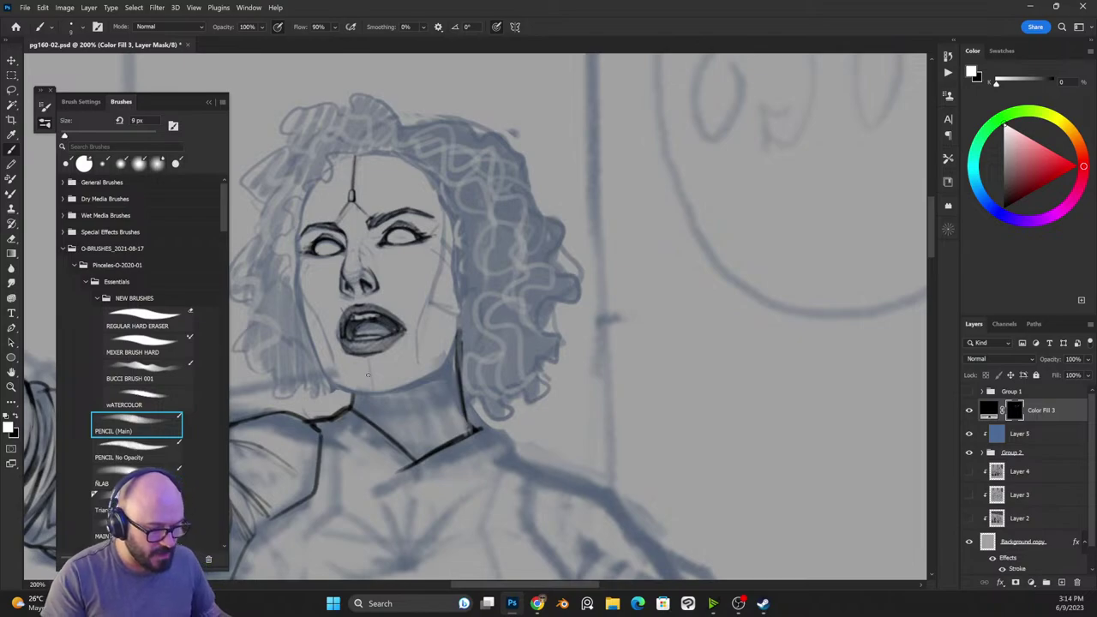
Step: Ink the contour of the woman's cheek, chin and jaw down to the neck with an 8 px brush
key(bracketleft)
mouse_move(297, 255)
mouse_down()
mouse_move(301, 309)
mouse_move(331, 382)
mouse_move(385, 392)
mouse_up()
key(x)
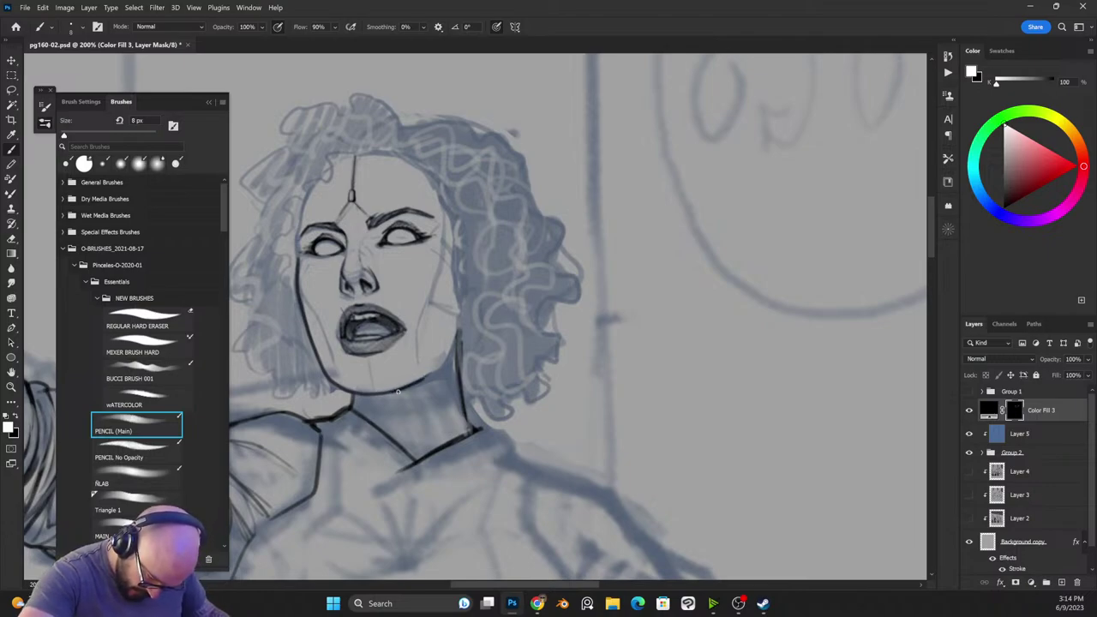
key(x)
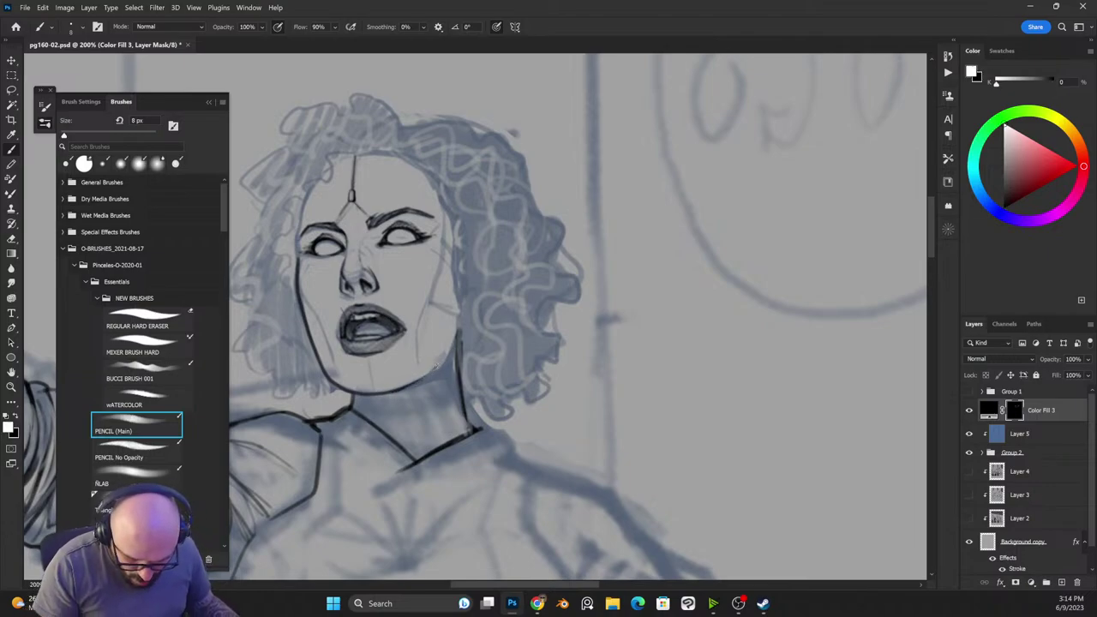
key(x)
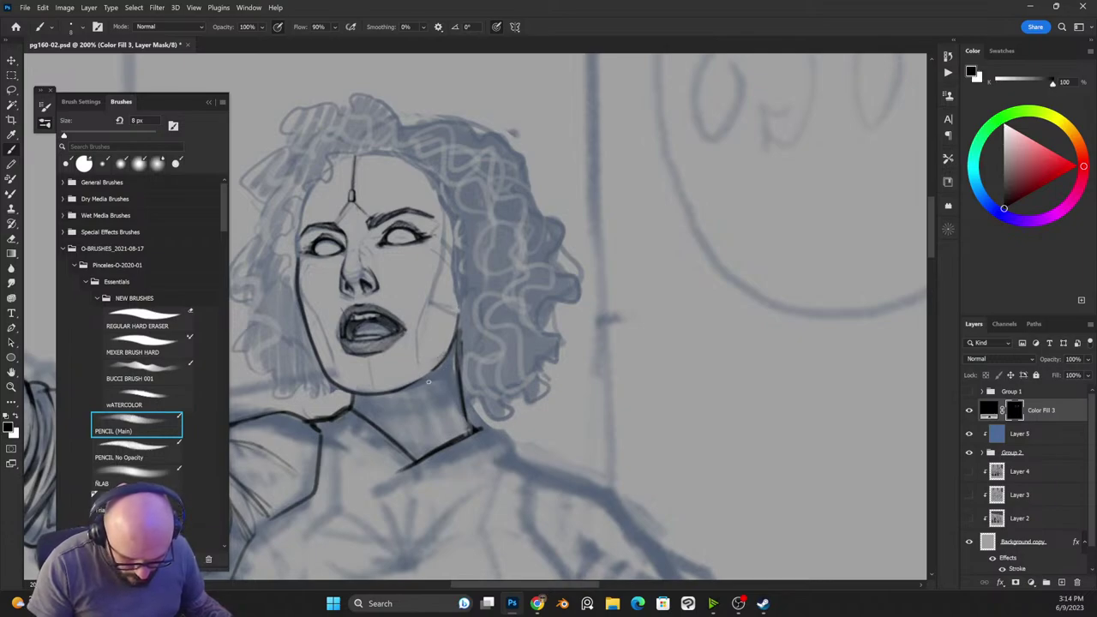
key(x)
key(x)
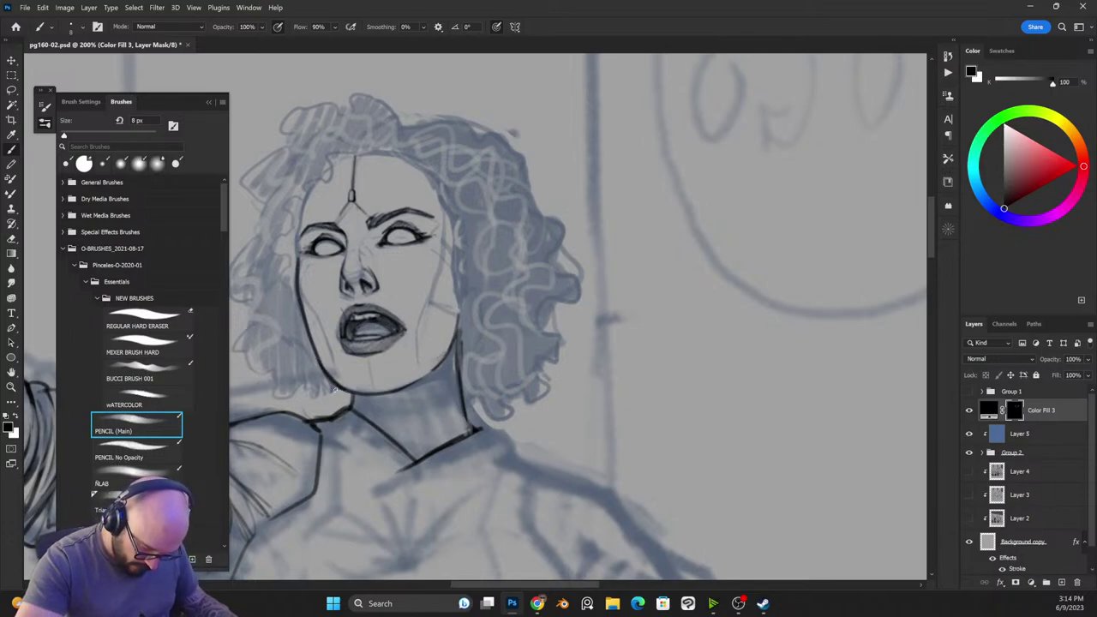
Step: Save the drawing and flip the canvas view back horizontally to check the whole page
key(ctrl+minus)
key(ctrl+minus)
key(ctrl+minus)
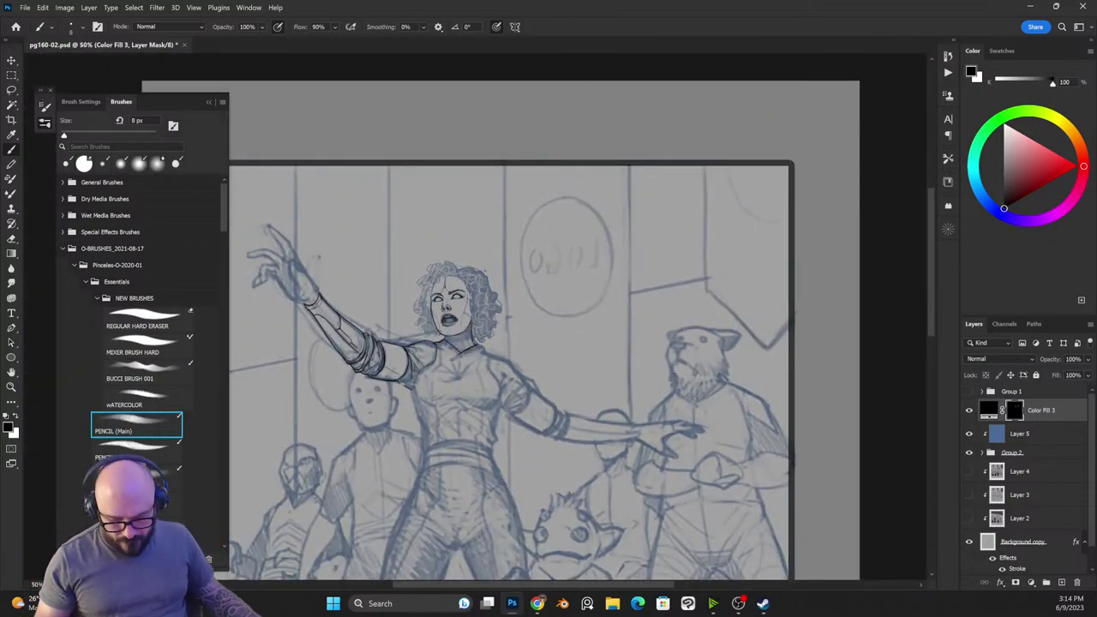
drag(689, 490, 739, 333)
key(ctrl+s)
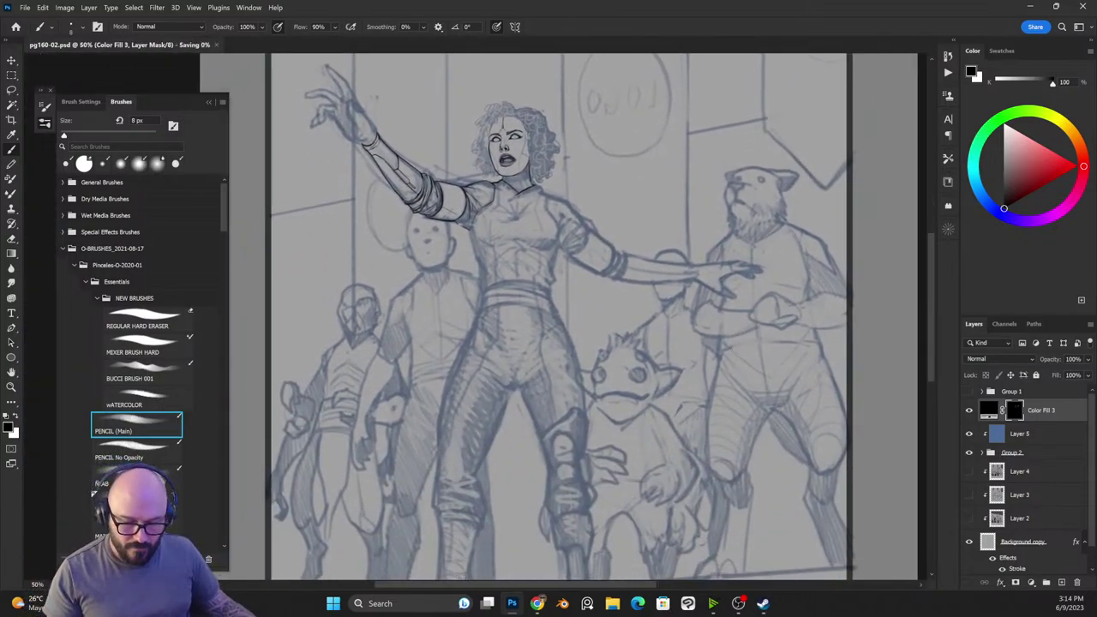
key(ctrl+shift+h)
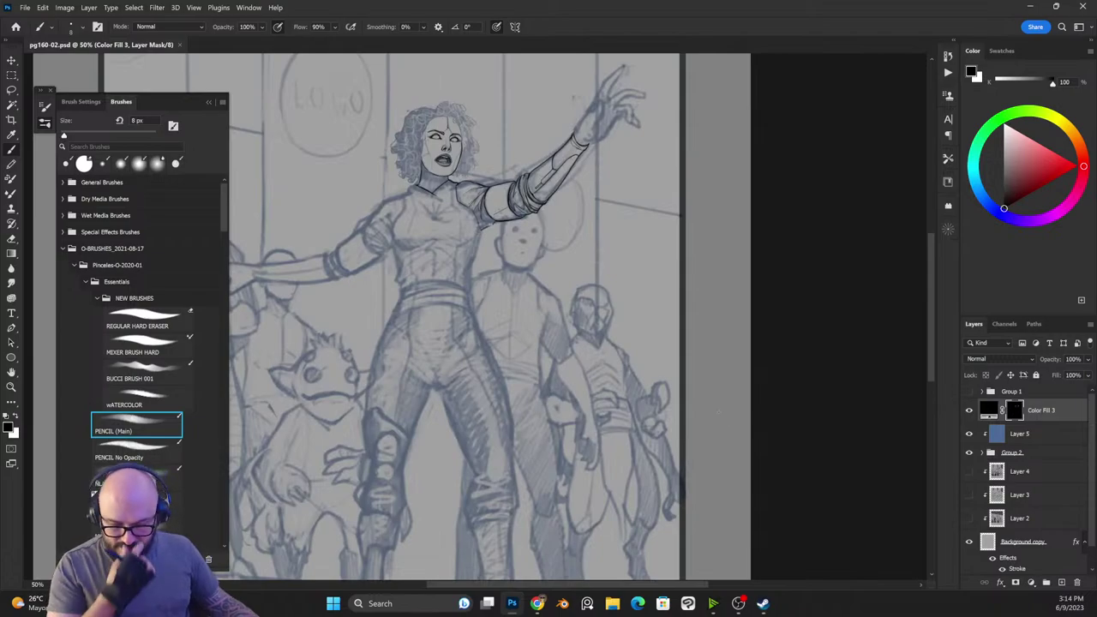
key(ctrl+minus)
drag(610, 356, 723, 319)
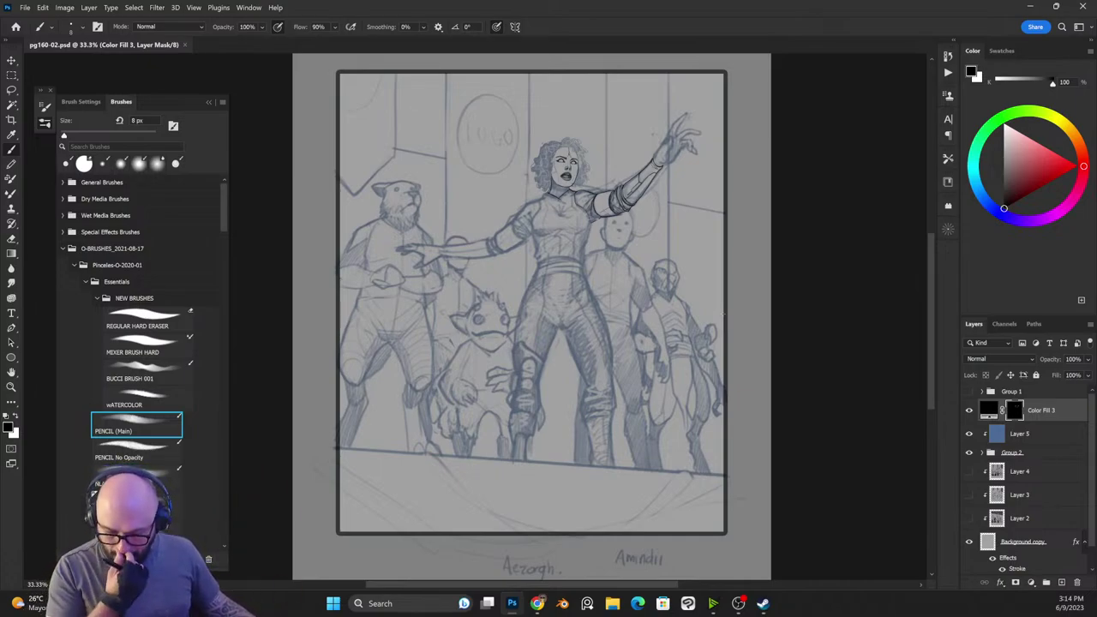
Step: Retouch the ink line of the woman's collar on the side away from the raised arm with a 10 px brush
key(ctrl+plus)
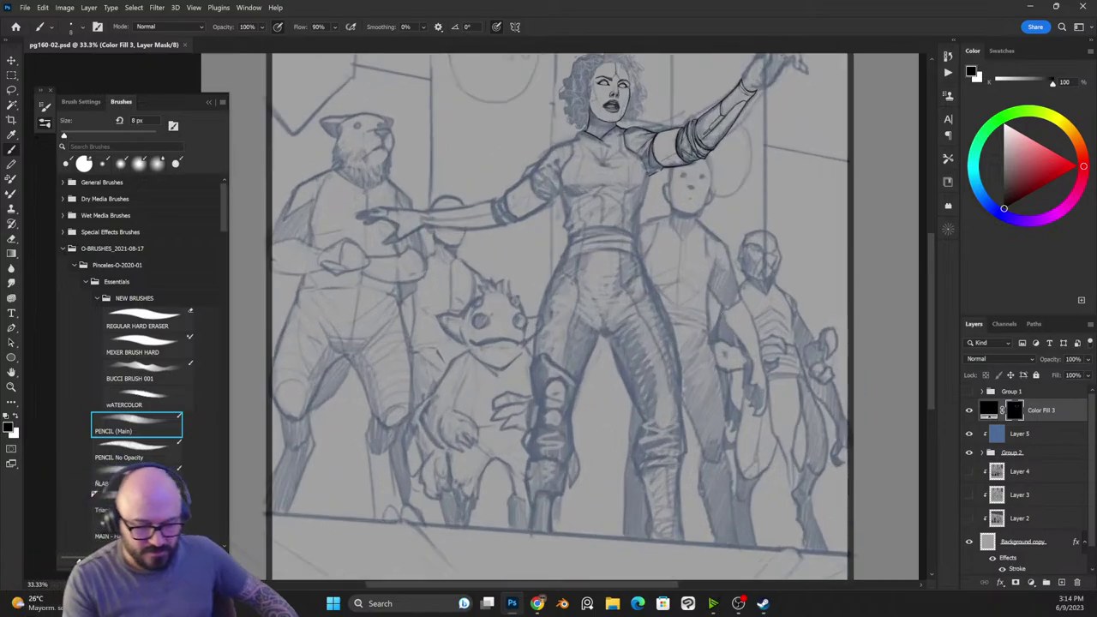
key(ctrl+plus)
drag(725, 142, 567, 336)
key(ctrl+plus)
key(bracketright)
key(bracketright)
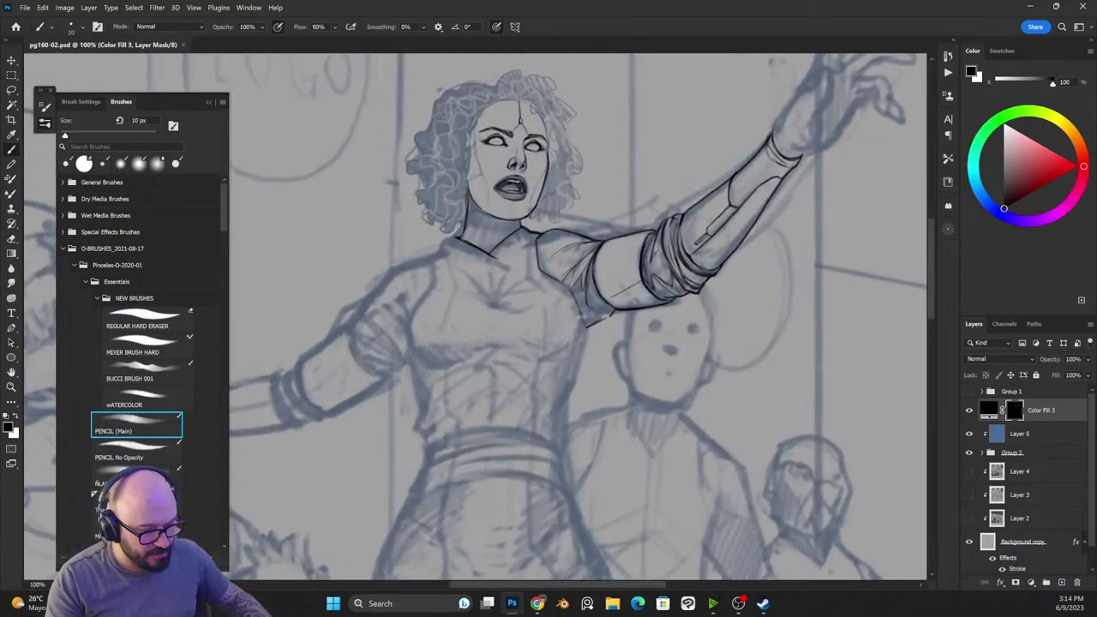
mouse_move(547, 273)
mouse_down()
mouse_move(537, 243)
mouse_move(551, 277)
mouse_up()
key(x)
key(x)
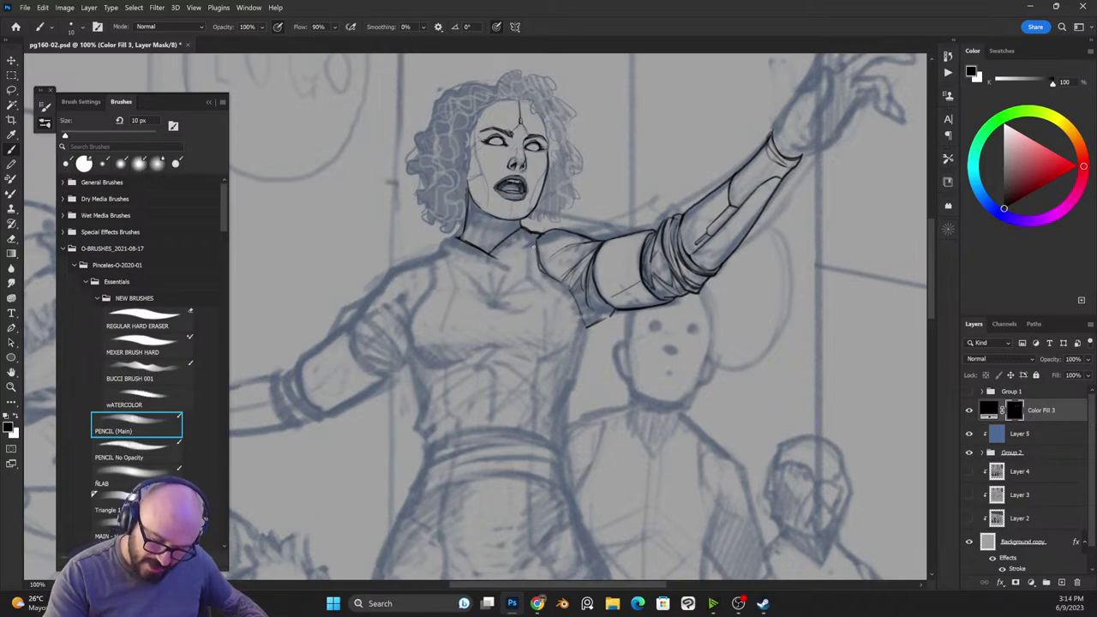
key(x)
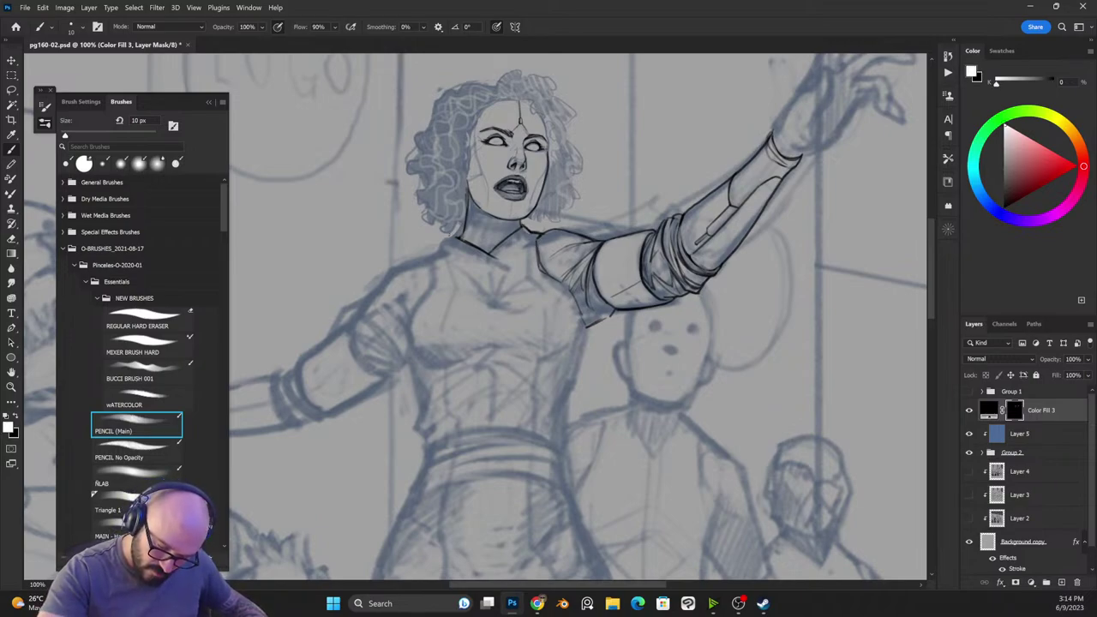
key(x)
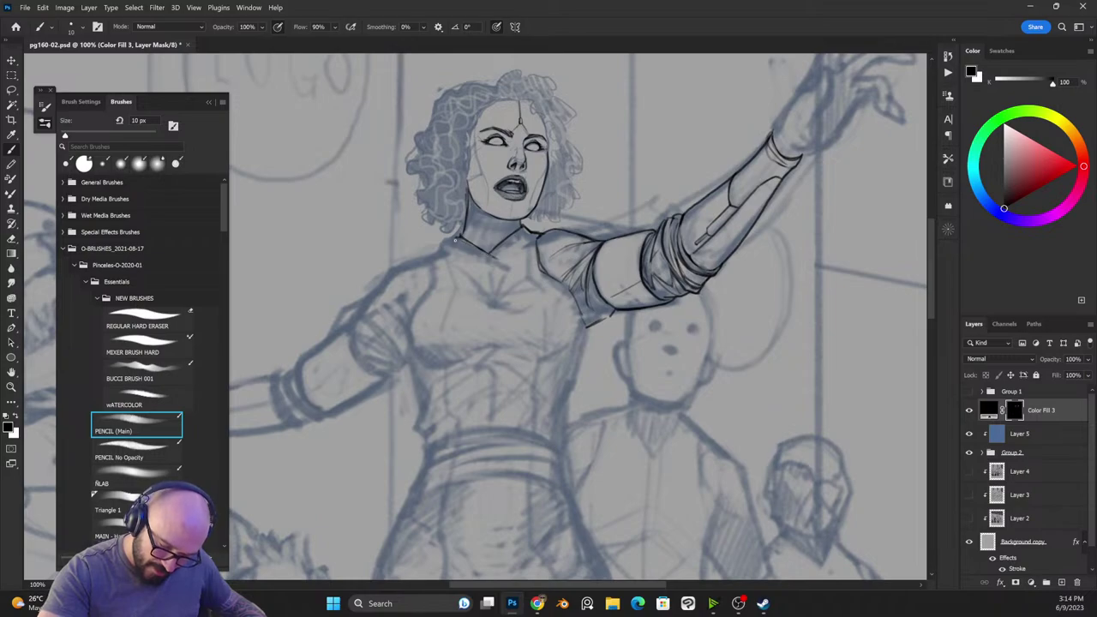
key(x)
key(x)
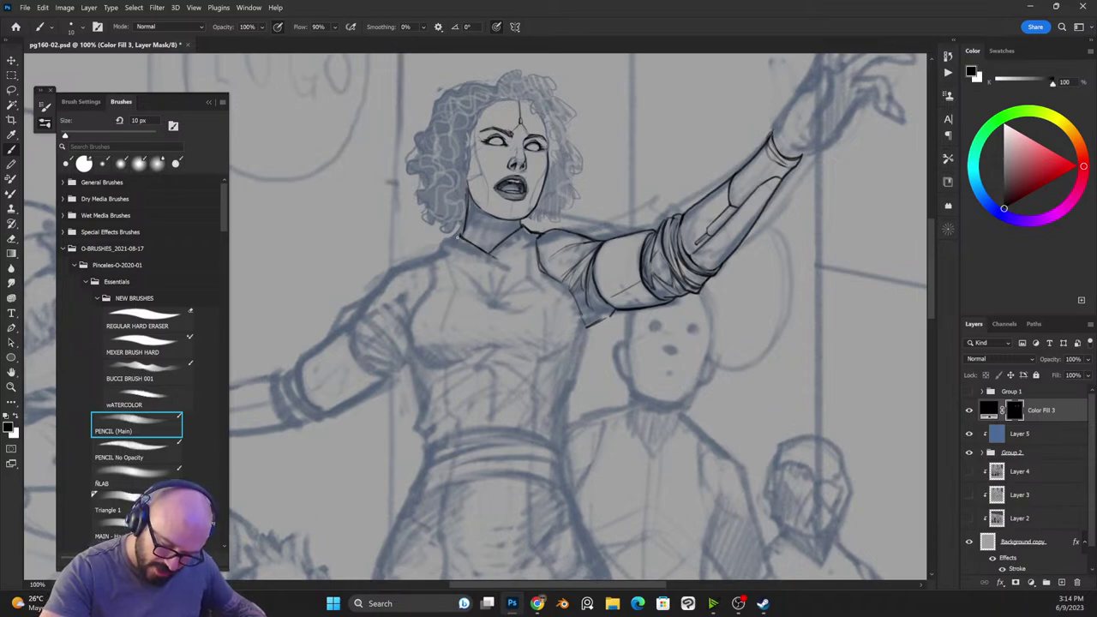
Step: Touch up the collar corner beside the woman's raised arm and save the drawing
key(x)
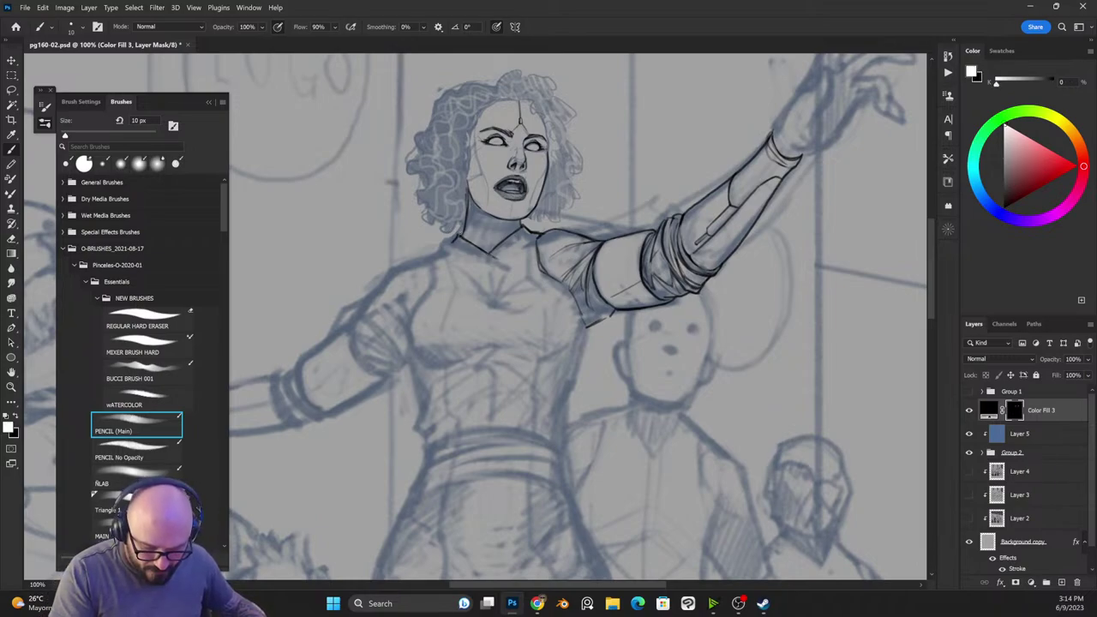
key(x)
key(x)
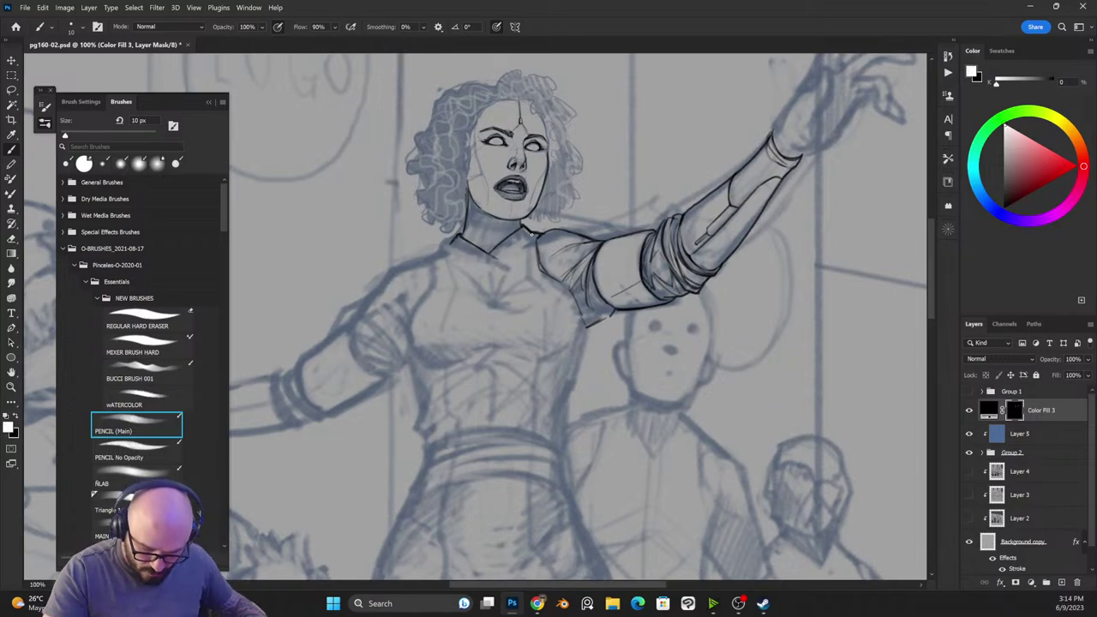
key(x)
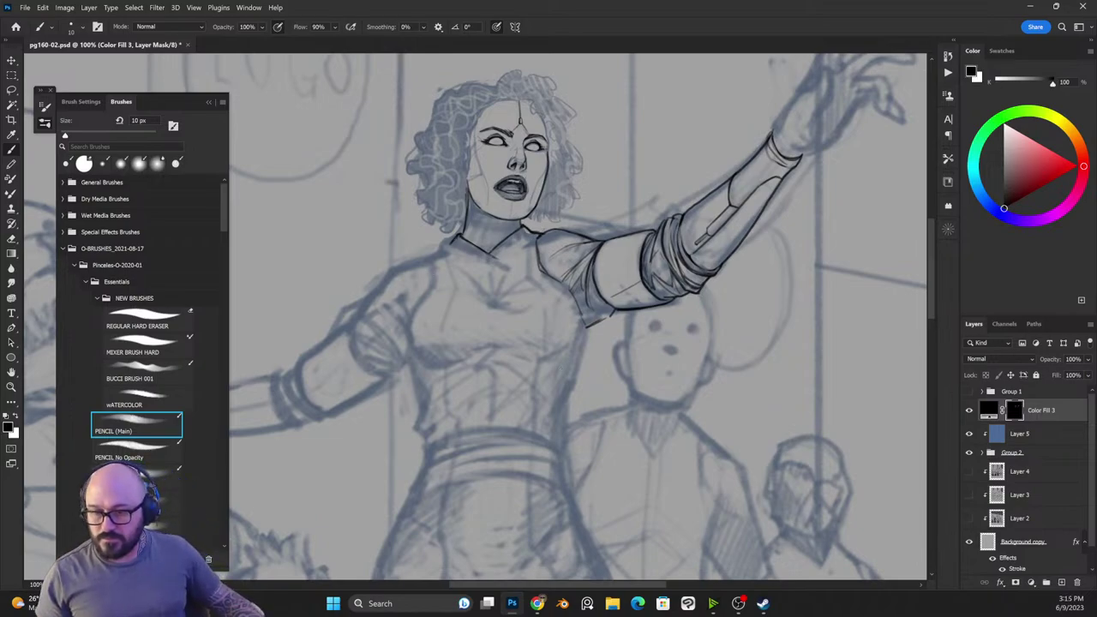
key(ctrl+s)
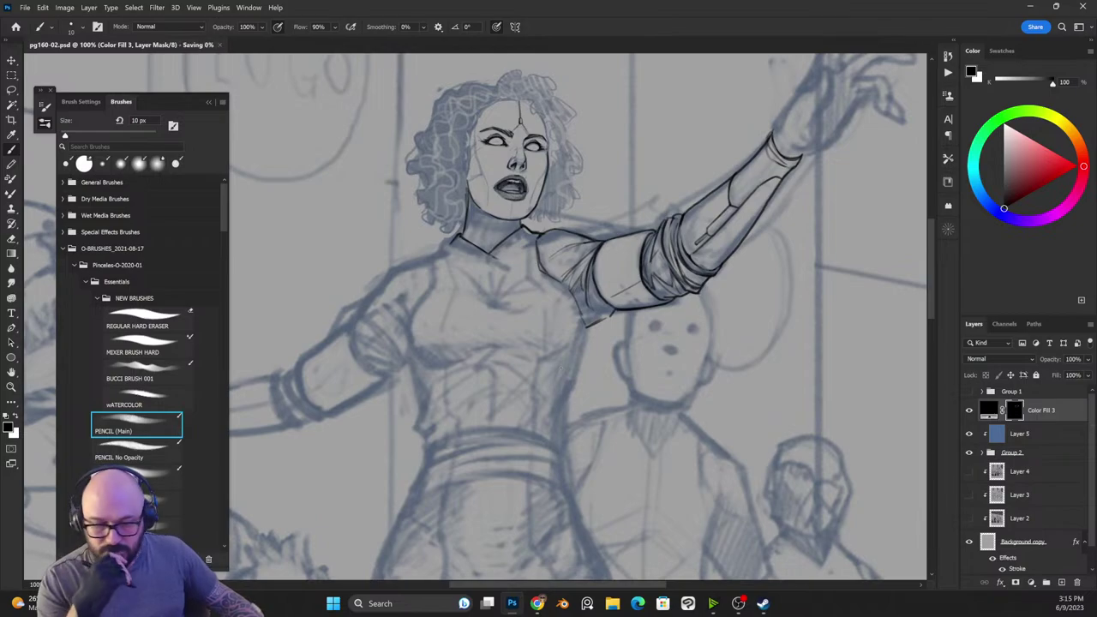
Step: Open the recent file DOKKTA-EDIT-05.psd
click(25, 7)
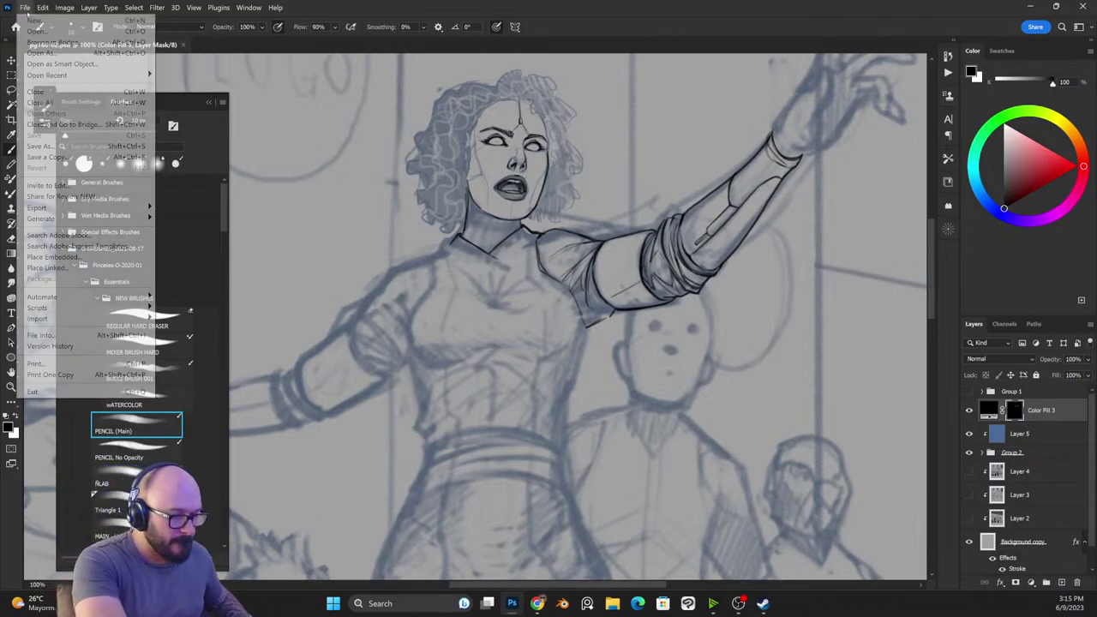
mouse_move(86, 75)
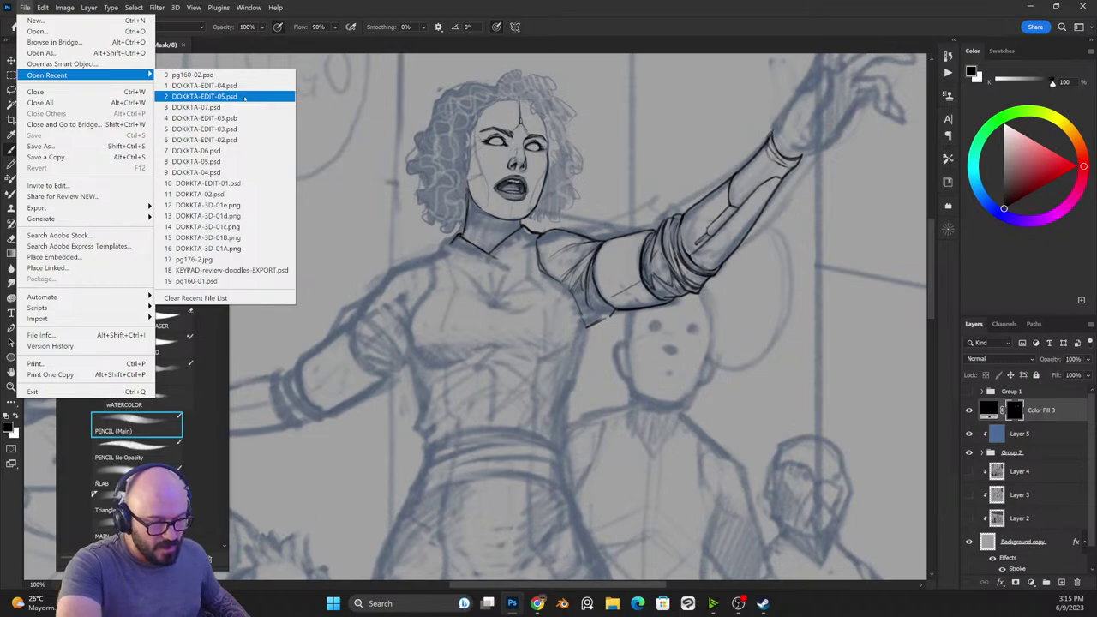
click(245, 97)
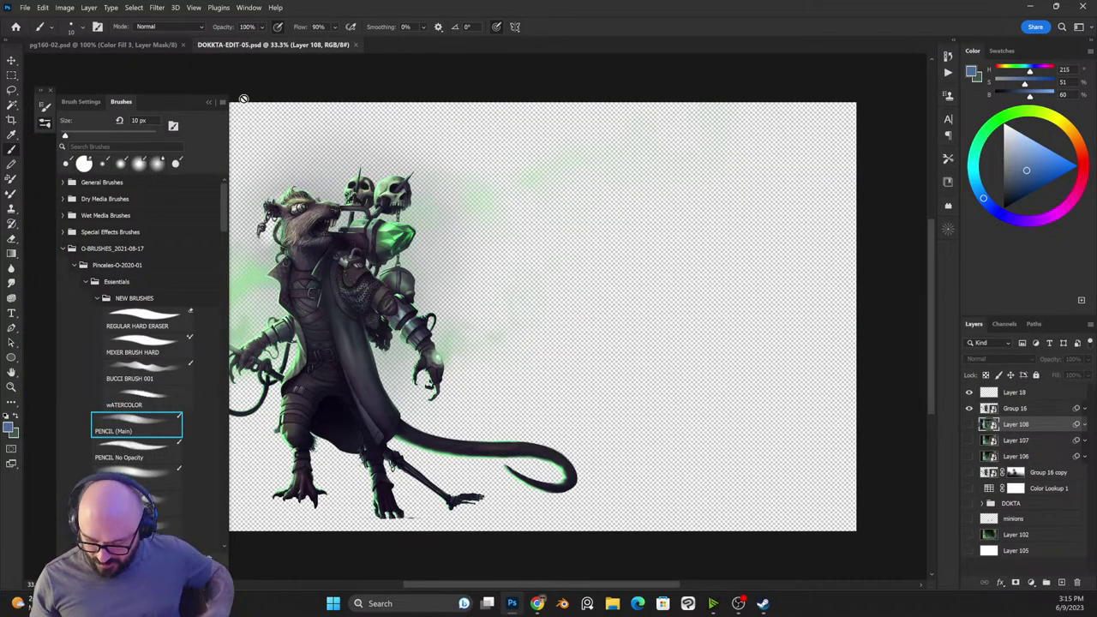
Step: Hide Group 16 and show Layer 108 so the rat character appears in the full sewer scene
click(969, 409)
click(970, 424)
drag(642, 431, 705, 424)
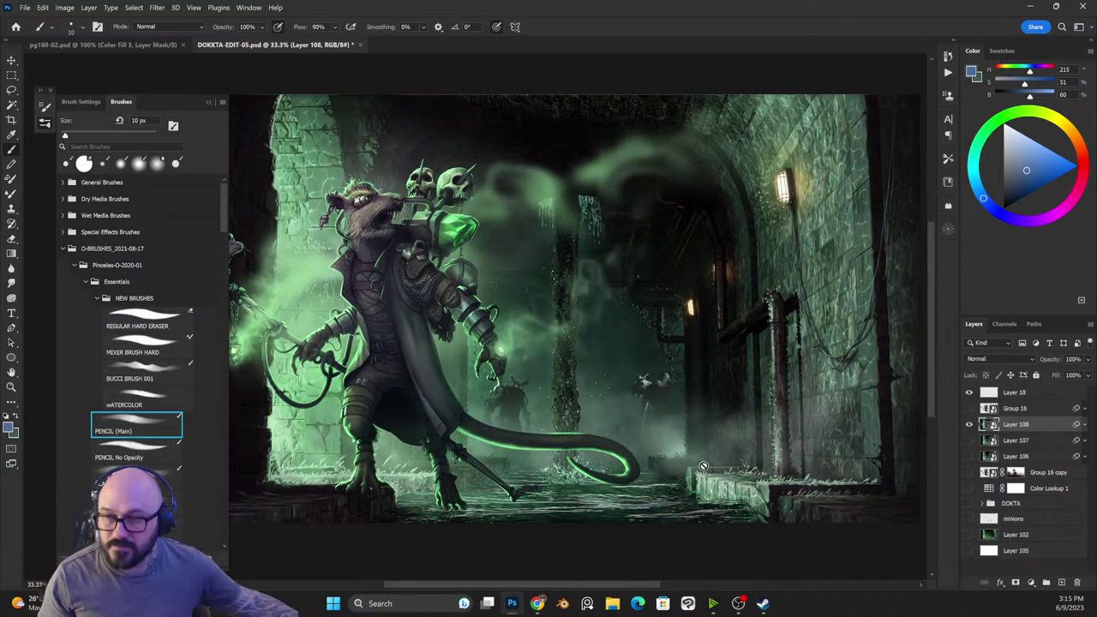
Step: Examine the finished sewer painting in full-screen view, fitted to the screen and enlarged, then bring the interface back
key(Tab)
key(f)
key(f)
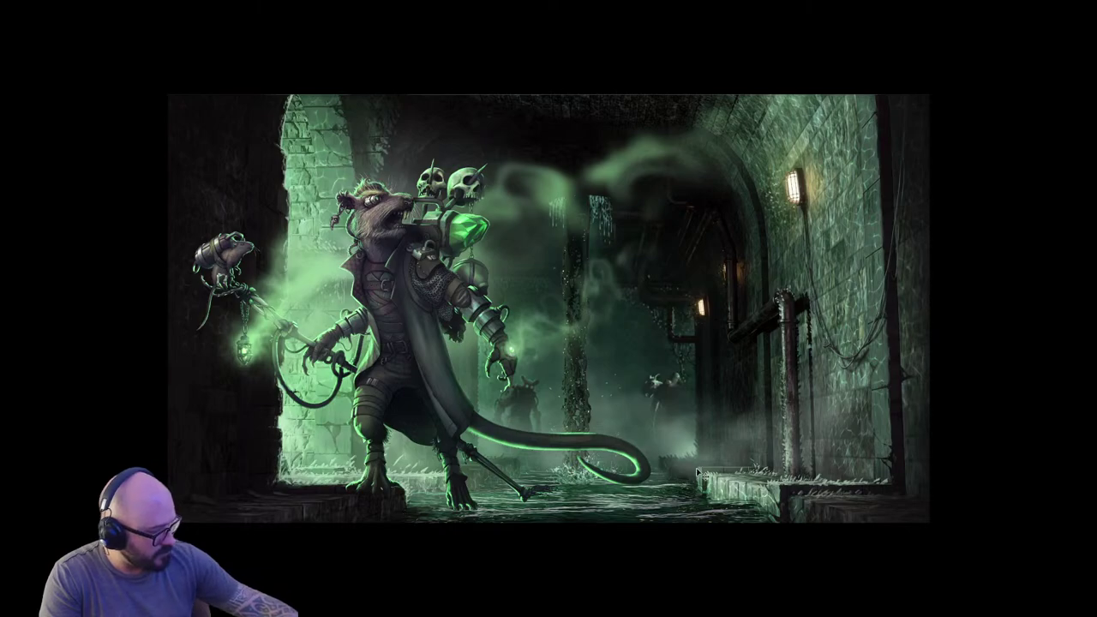
key(ctrl+0)
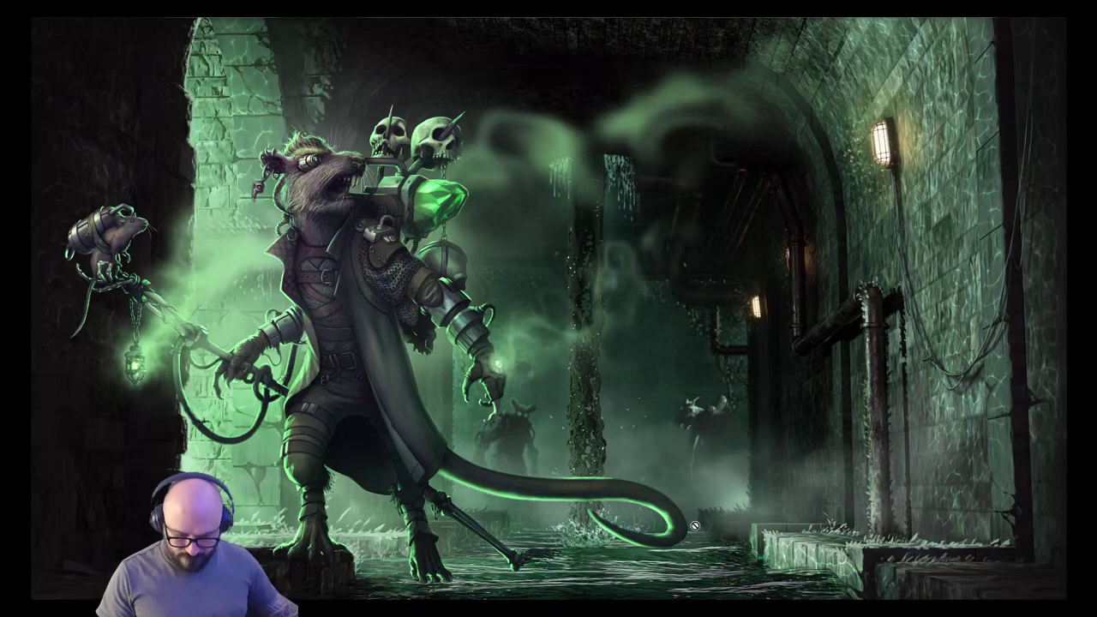
key(ctrl+plus)
key(ctrl+plus)
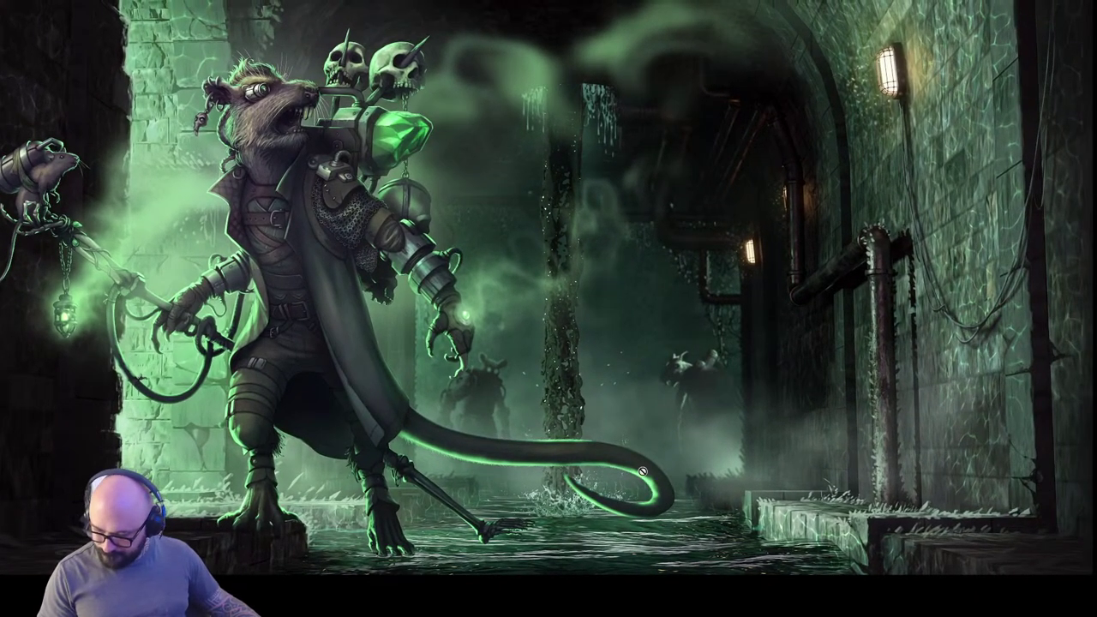
drag(734, 406, 703, 452)
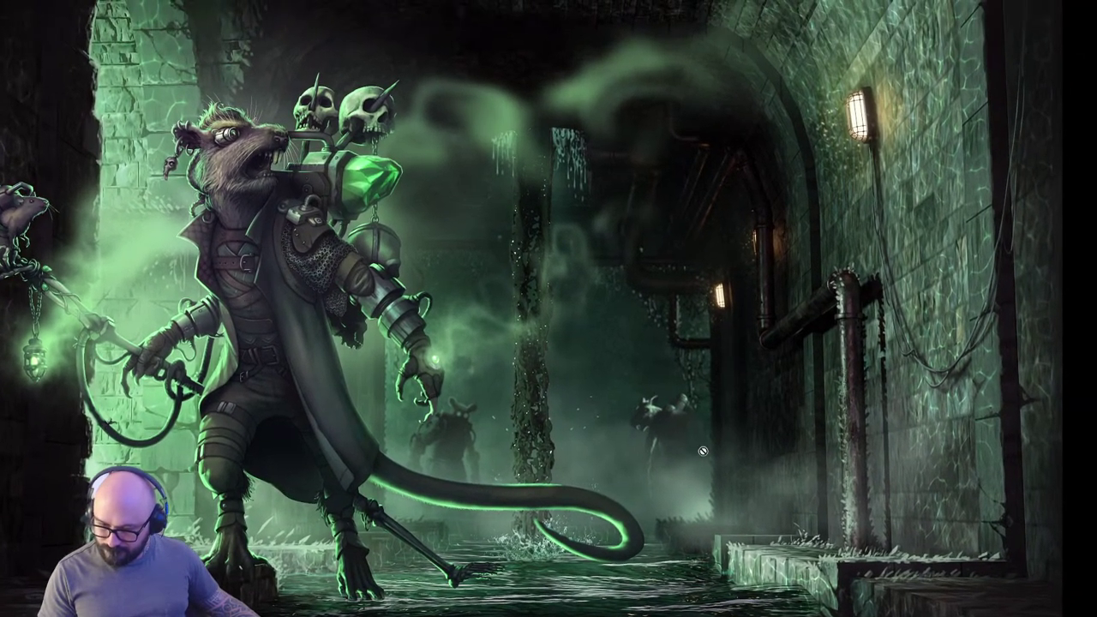
key(ctrl+minus)
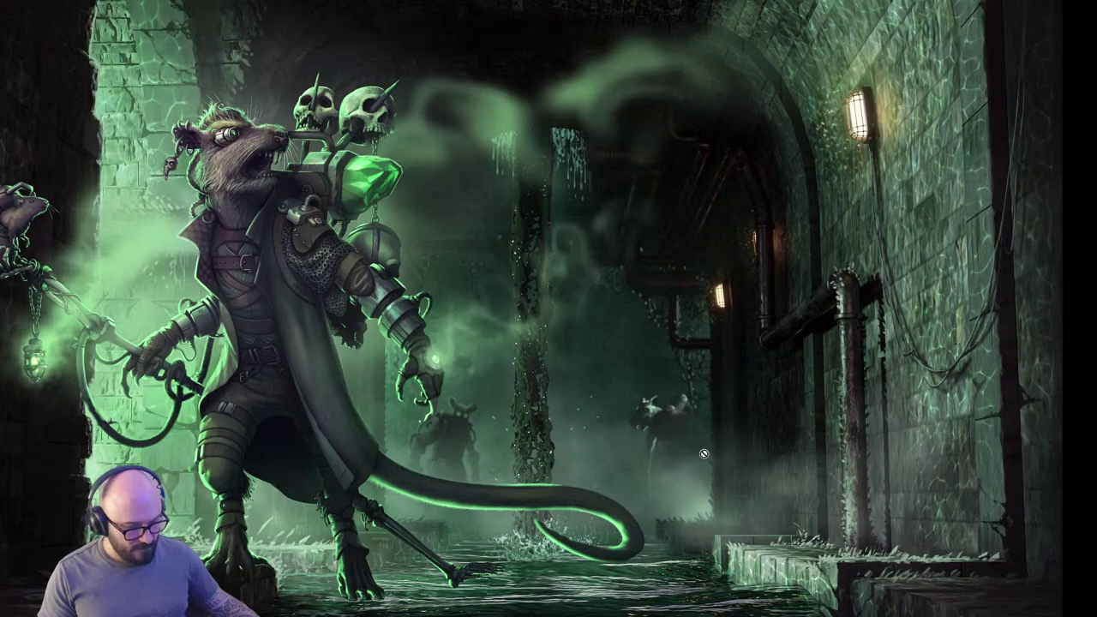
key(f)
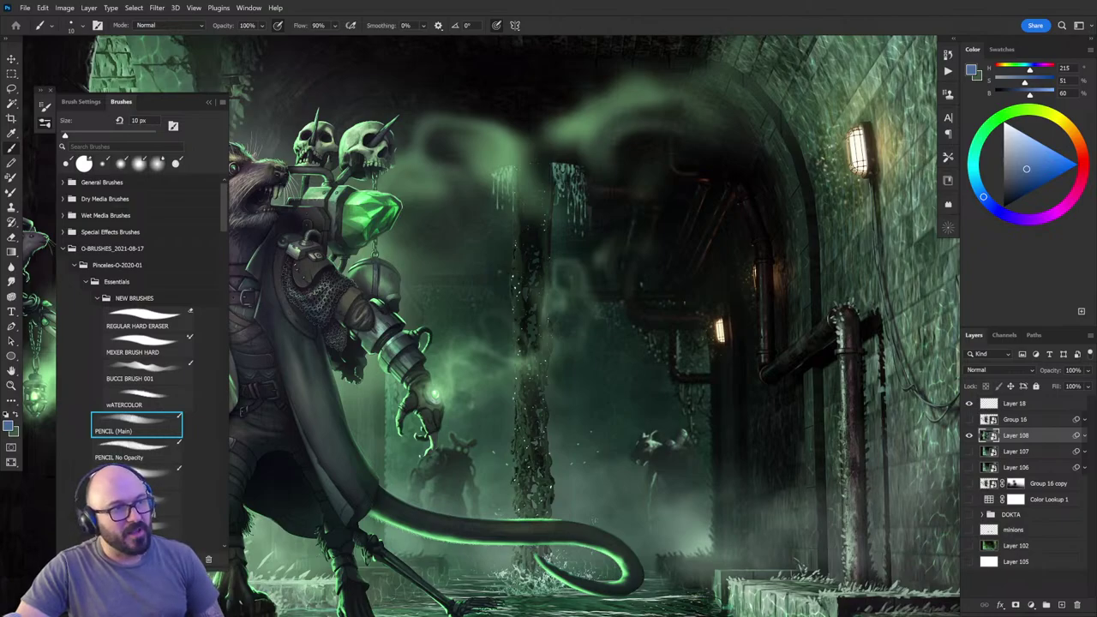
Step: Switch to Blender with the Sewers-01.blend scene and maximize its window on the main screen
key(alt+Tab)
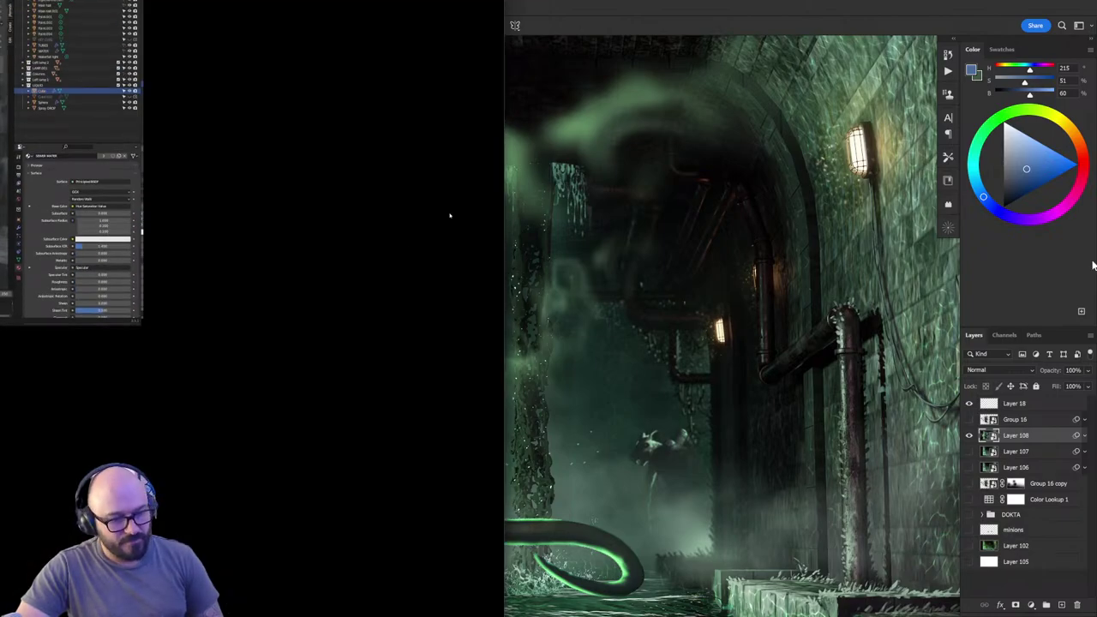
drag(454, 226, 491, 177)
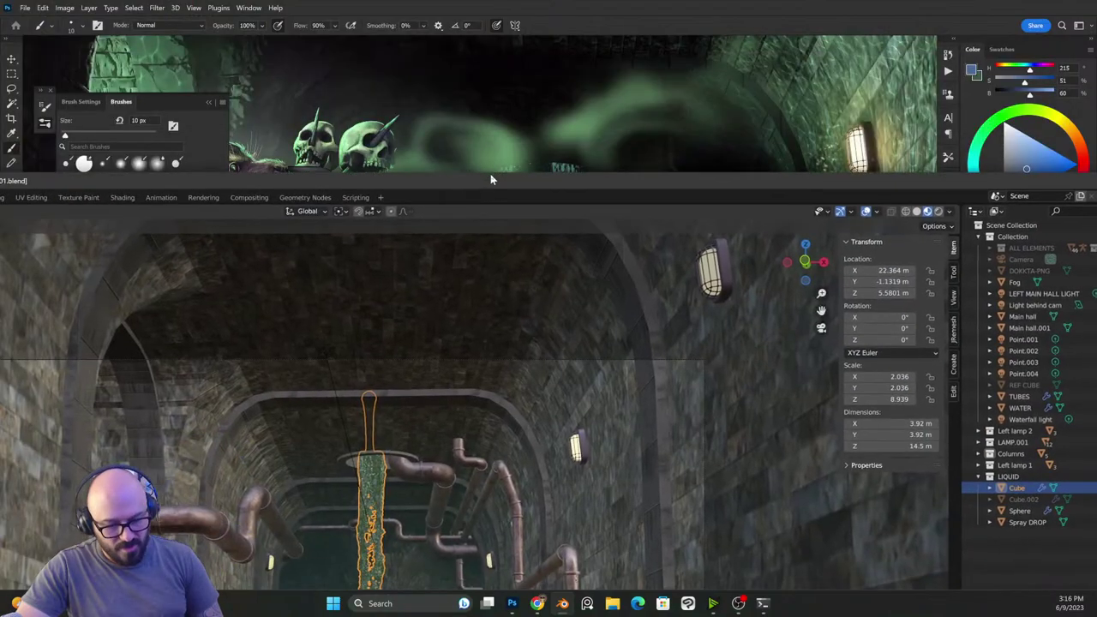
double_click(490, 182)
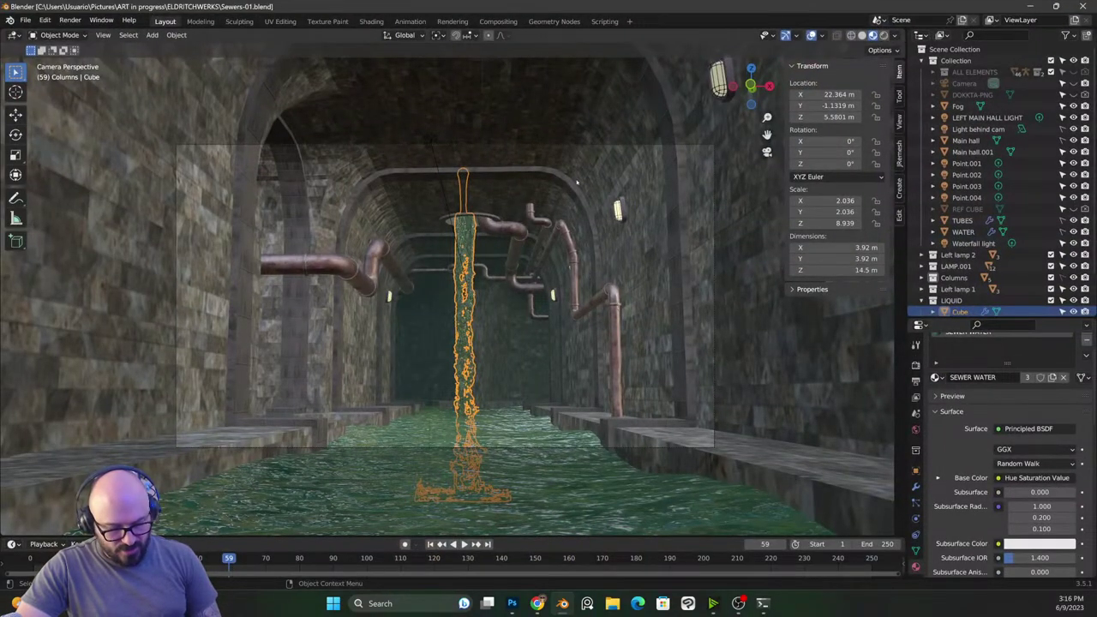
Step: Examine the sewer hall through the camera in rendered shading, then return the viewport to Material Preview
drag(472, 331, 525, 396)
key(KP_Decimal)
key(KP_0)
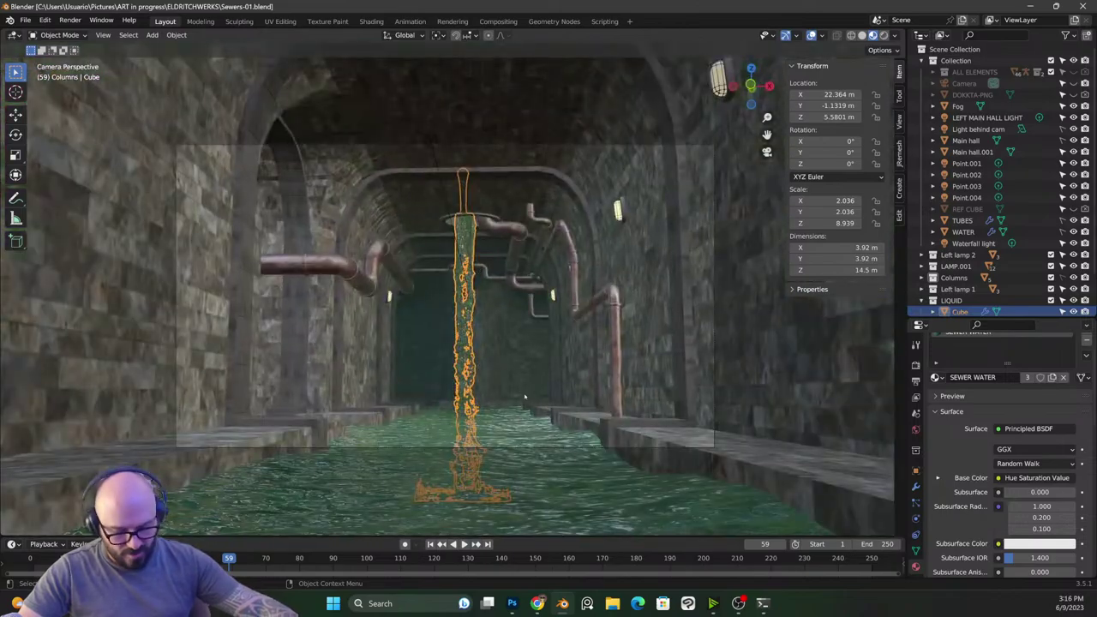
click(525, 347)
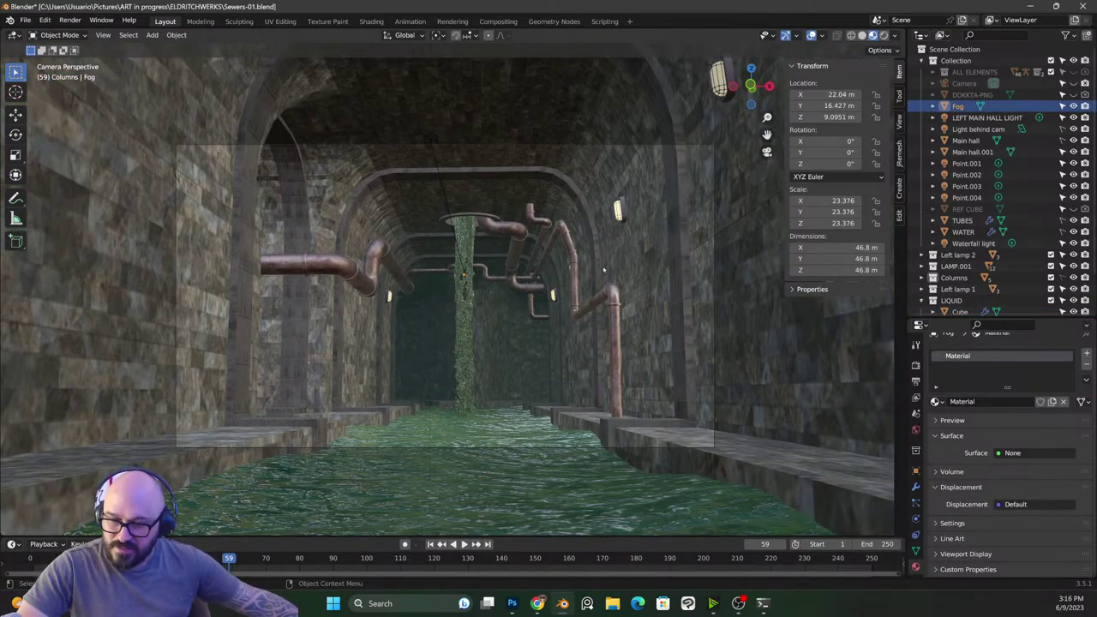
key(Home)
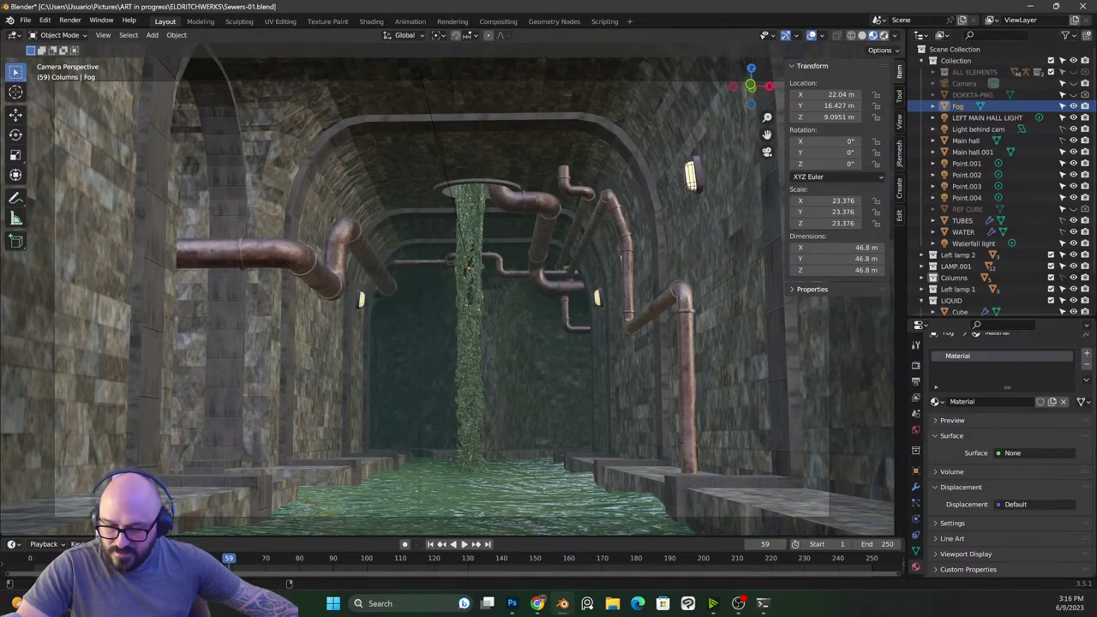
key(shift+z)
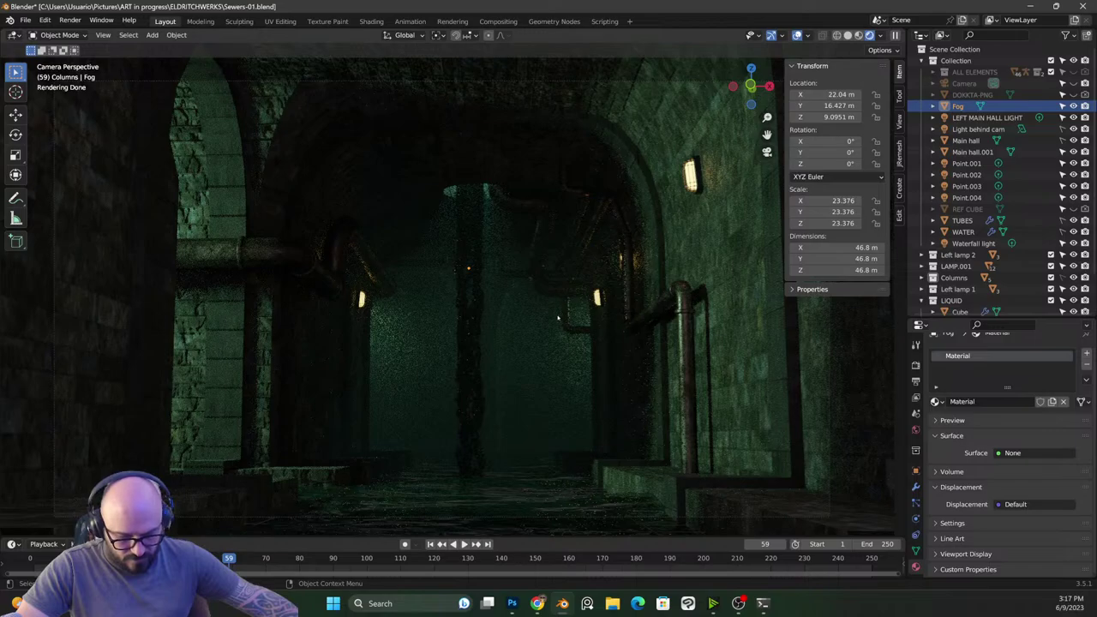
click(859, 36)
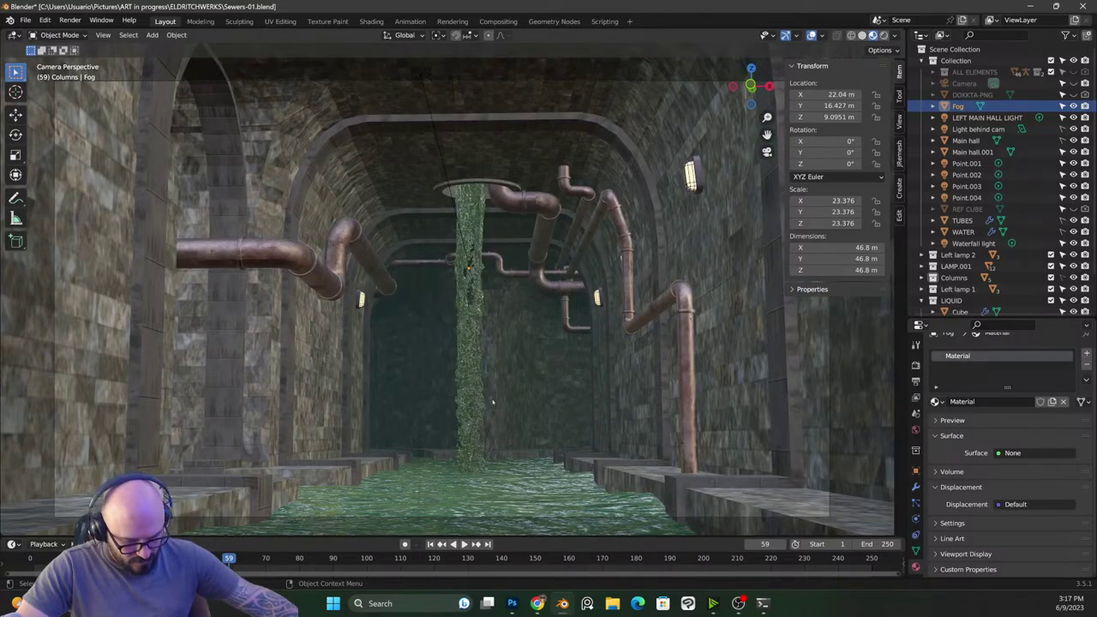
Step: Try to apply Shade Auto Smooth to the sewer's central waterfall
scroll(493, 402, up, 11)
scroll(571, 263, down, 8)
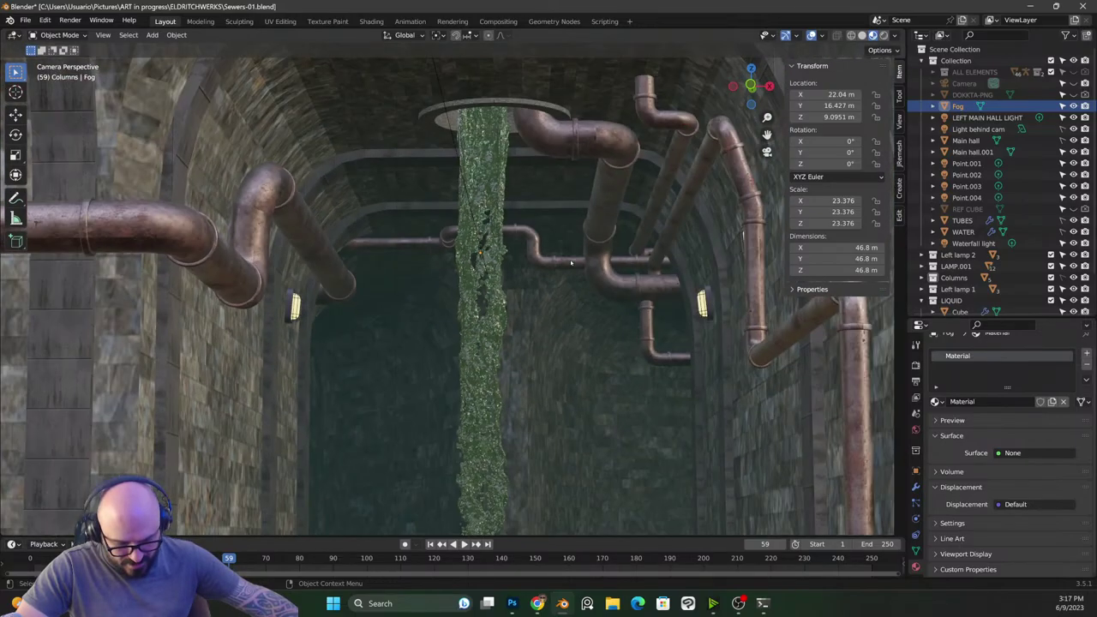
scroll(571, 262, down, 3)
scroll(548, 266, up, 8)
right_click(528, 272)
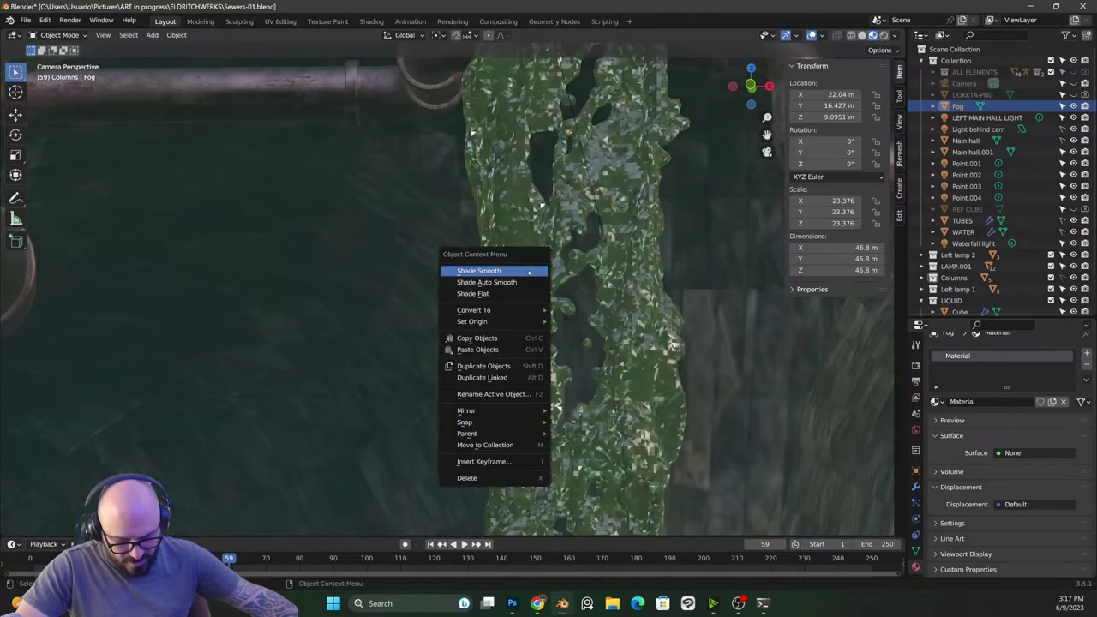
click(514, 282)
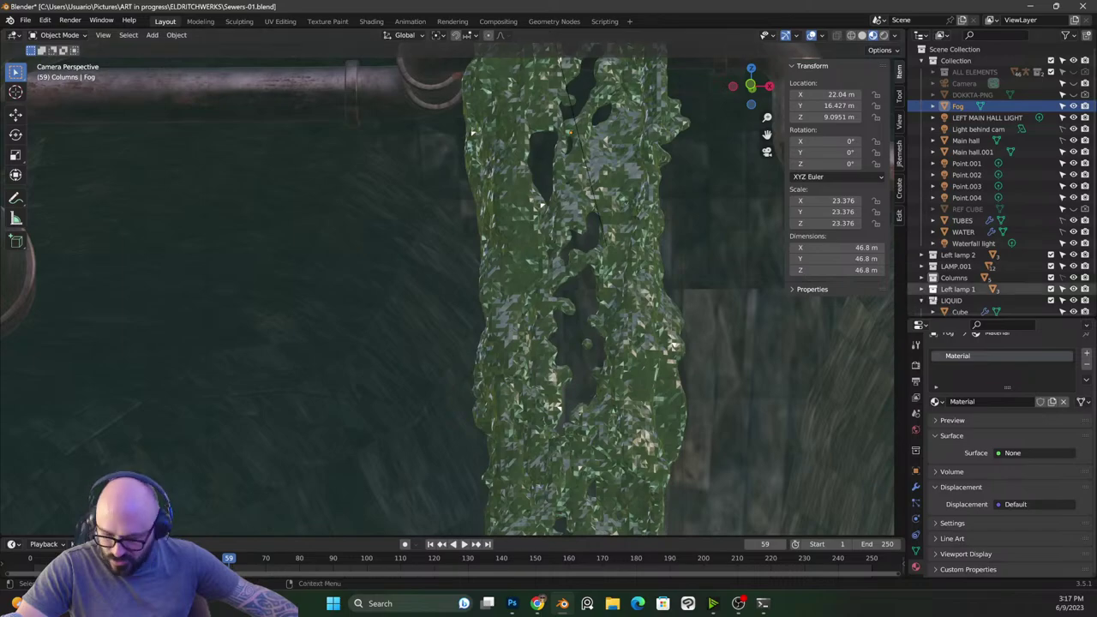
Step: Select the waterfall object Cube in the LIQUID collection and apply Shade Auto Smooth to it
scroll(951, 288, down, 2)
click(959, 271)
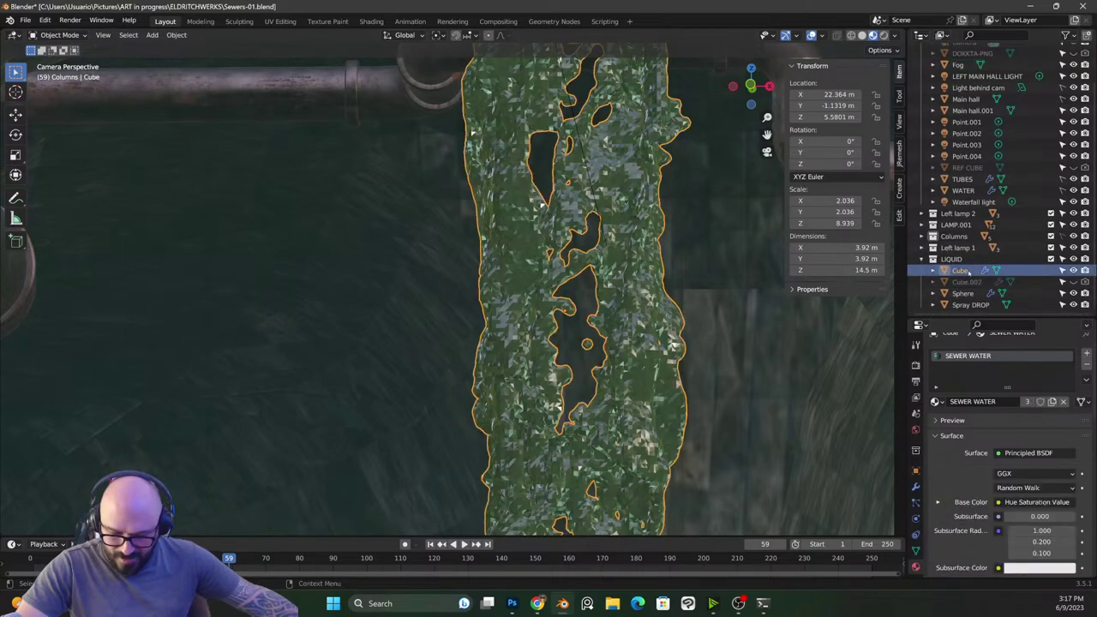
right_click(533, 280)
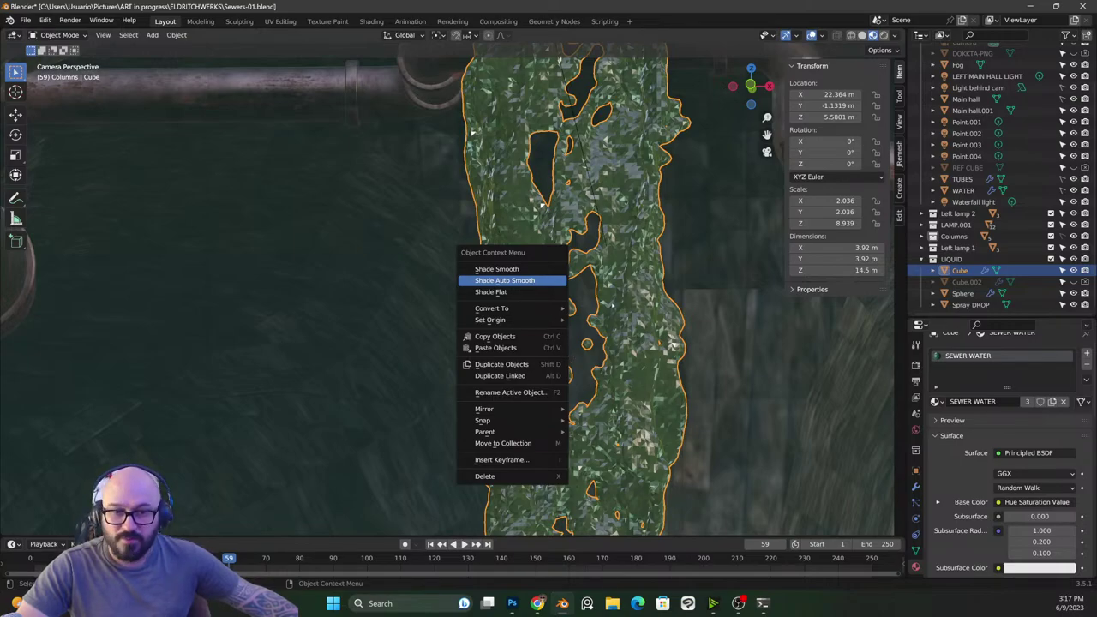
click(533, 280)
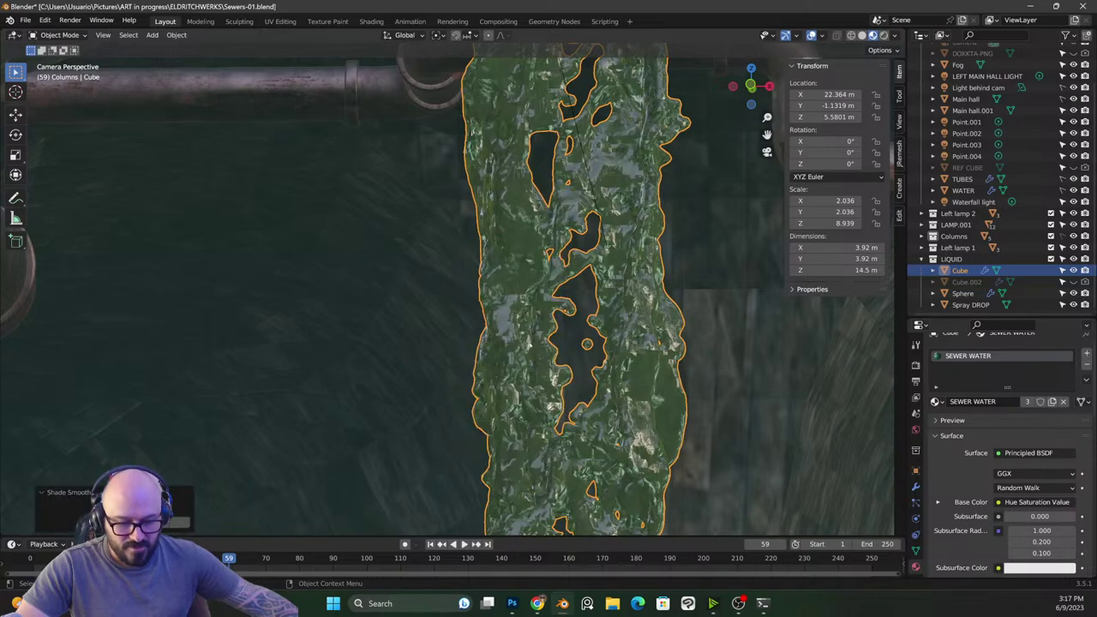
scroll(573, 320, down, 10)
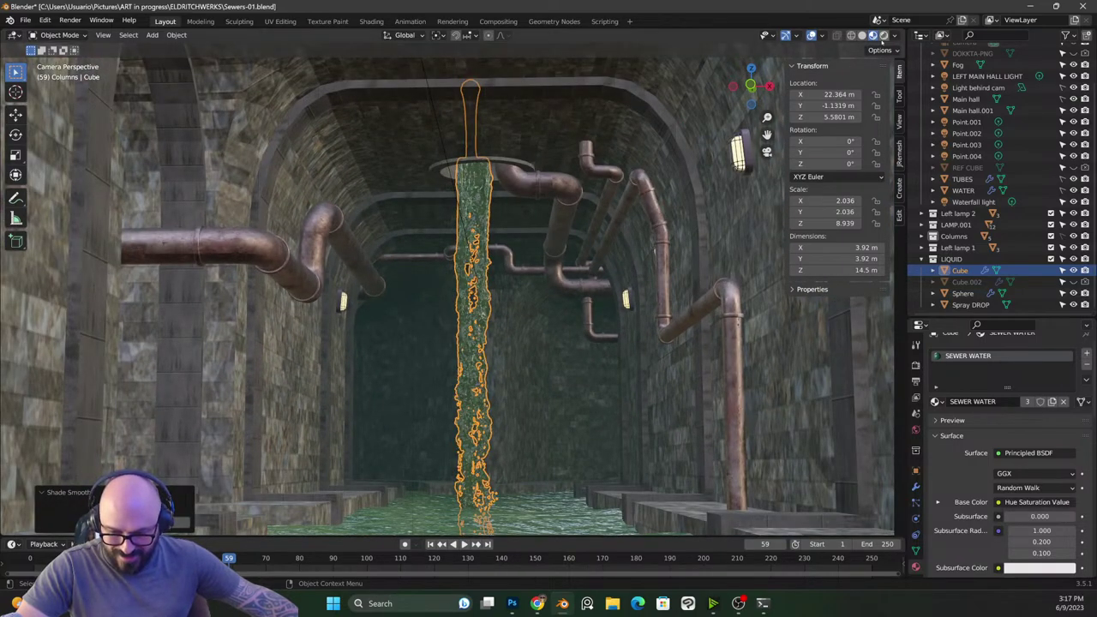
Step: Deselect the waterfall and examine the sewer hall in Rendered shading from the camera and from a free viewpoint
click(884, 37)
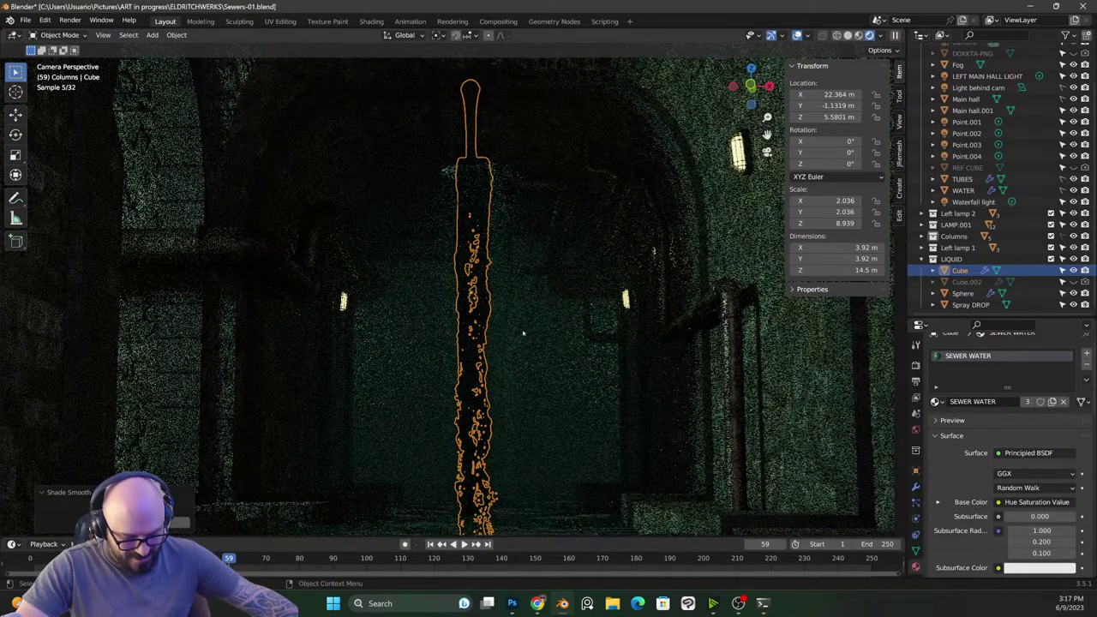
click(541, 328)
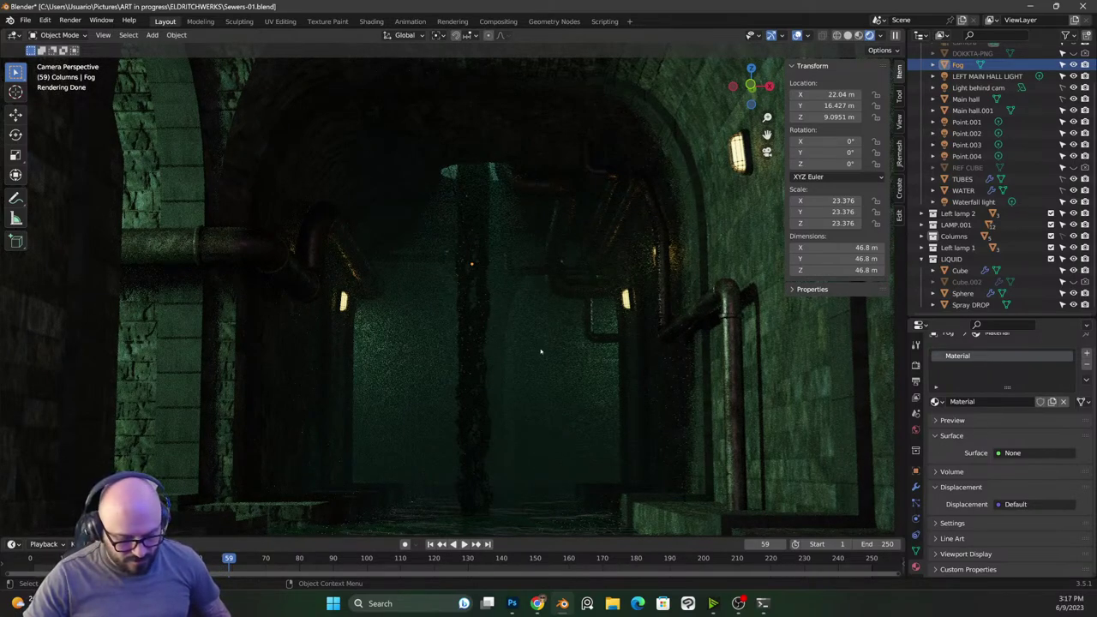
drag(519, 338, 508, 347)
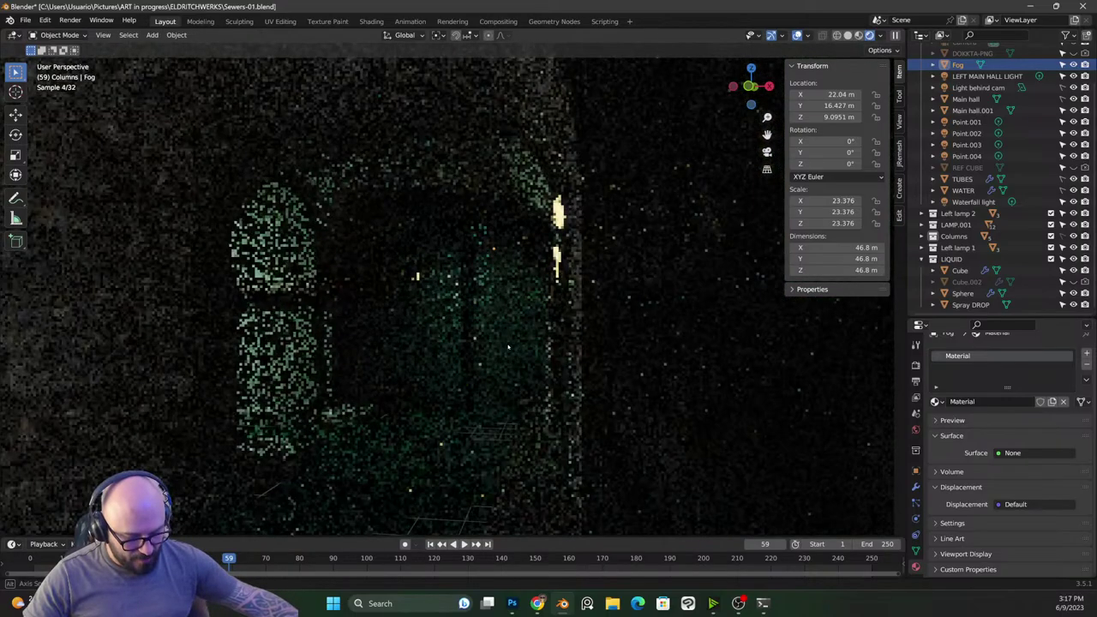
drag(474, 385, 551, 344)
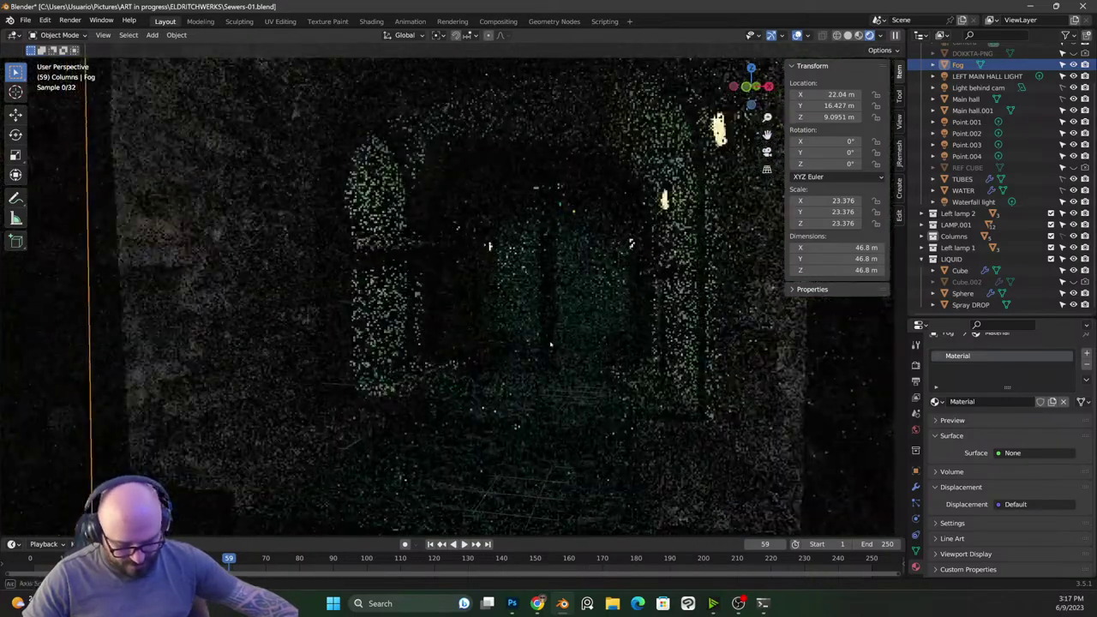
Step: Inspect the sewer's walls, pipes, waterfall and exterior in Material Preview shading, then return to the camera view
key(z)
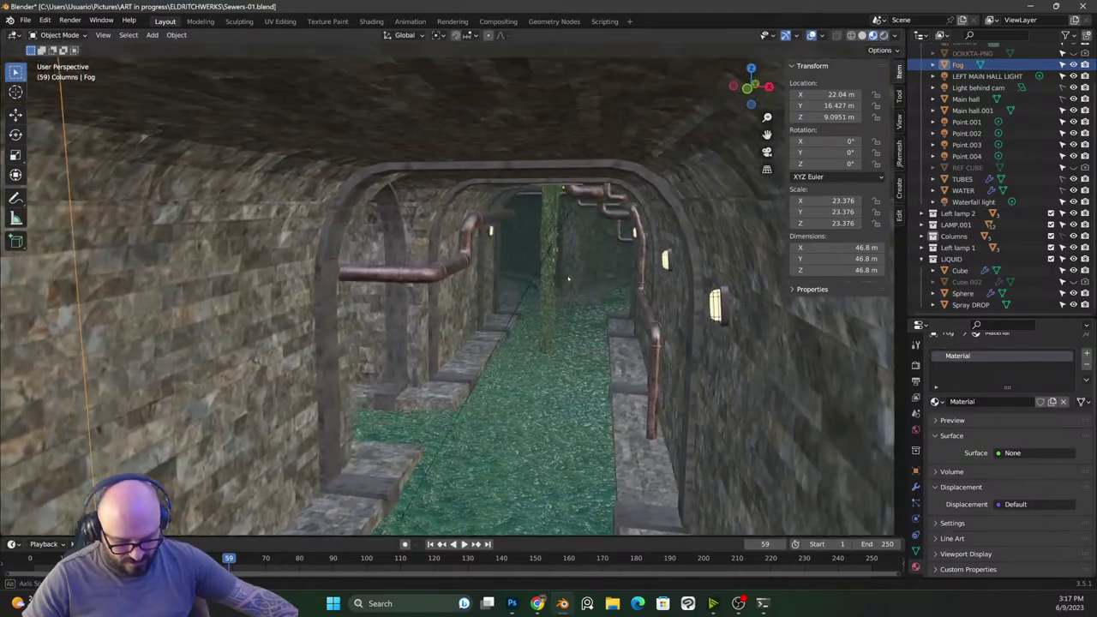
drag(569, 279, 365, 295)
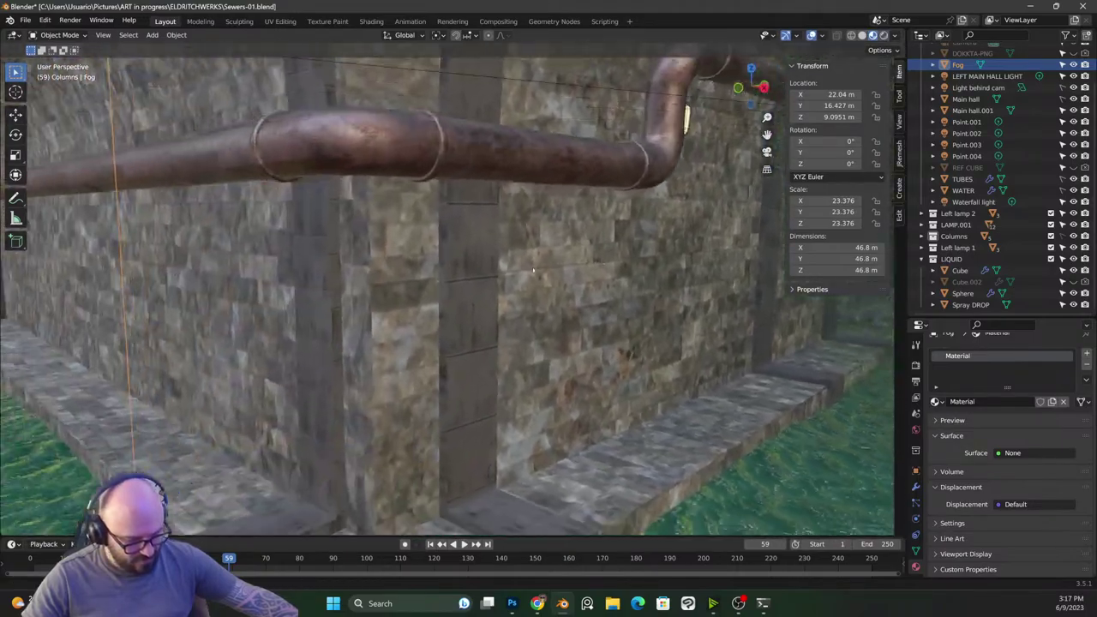
drag(533, 271, 368, 263)
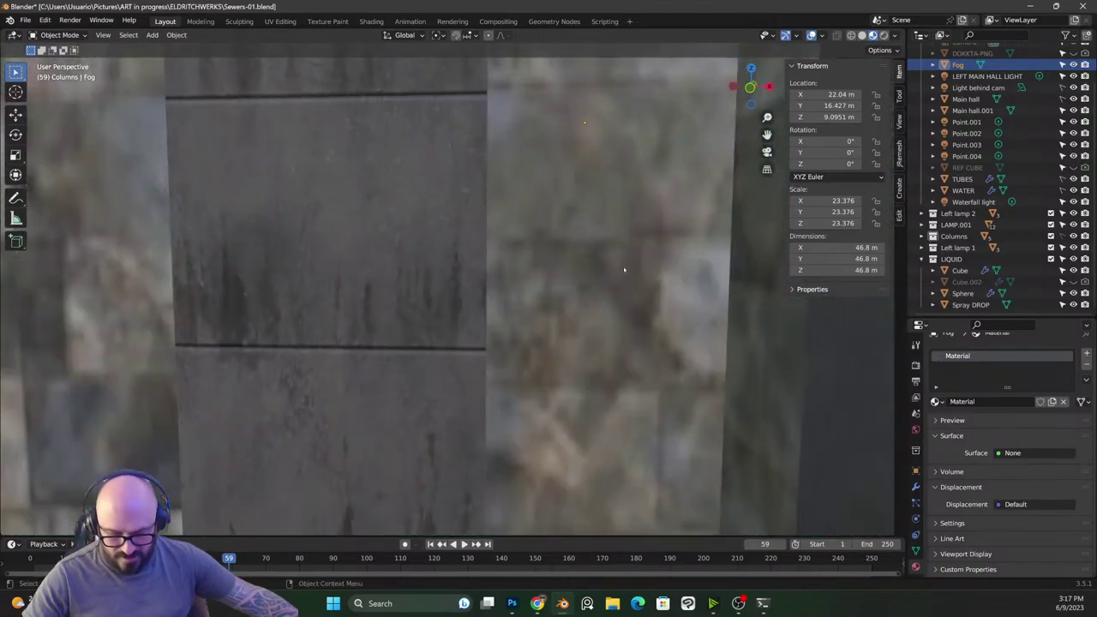
scroll(624, 270, down, 6)
drag(624, 270, 455, 291)
scroll(532, 291, up, 2)
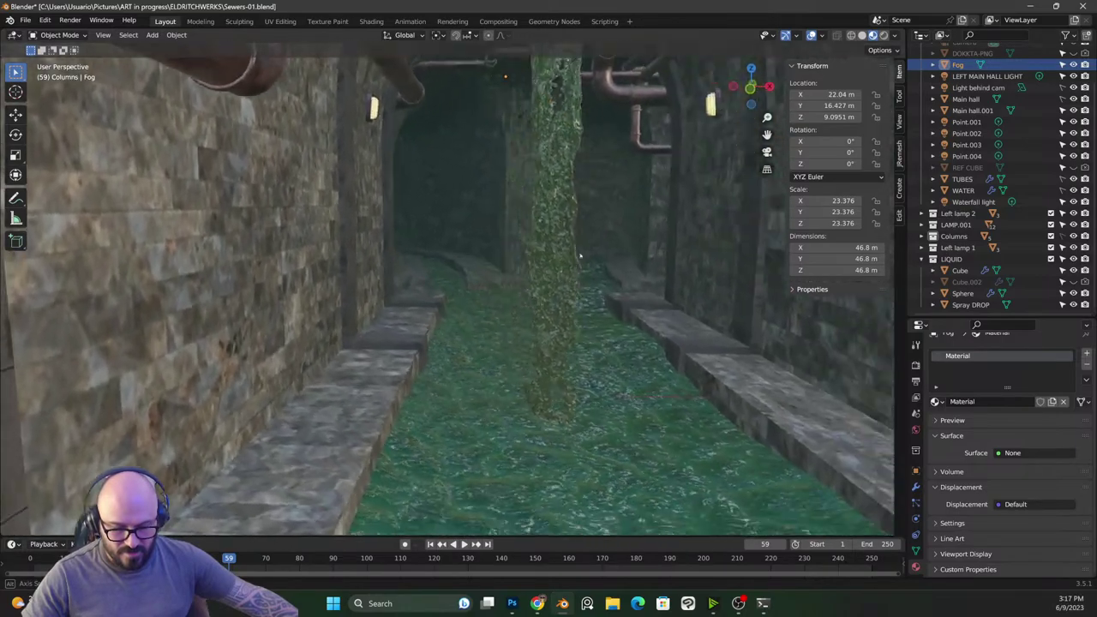
drag(579, 255, 482, 301)
scroll(482, 301, down, 8)
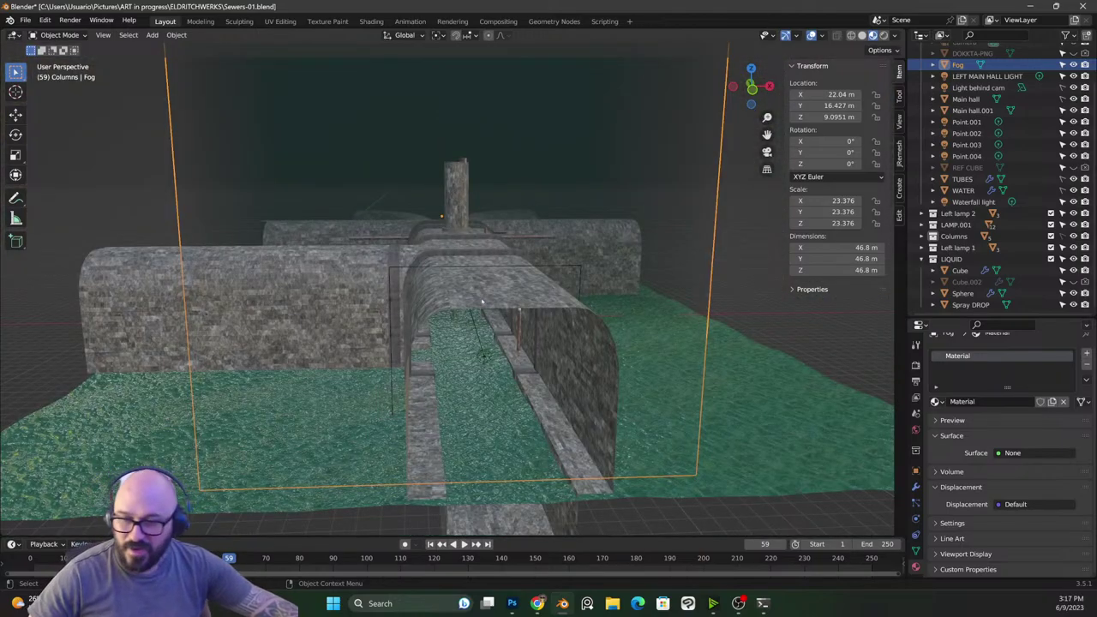
key(KP_0)
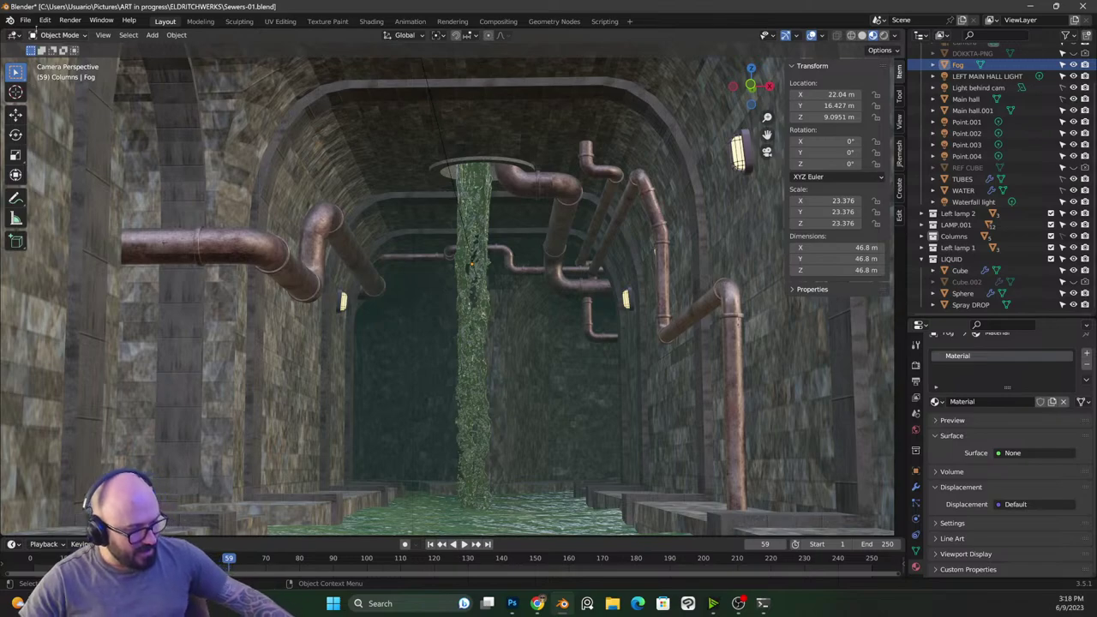
click(25, 20)
mouse_move(53, 57)
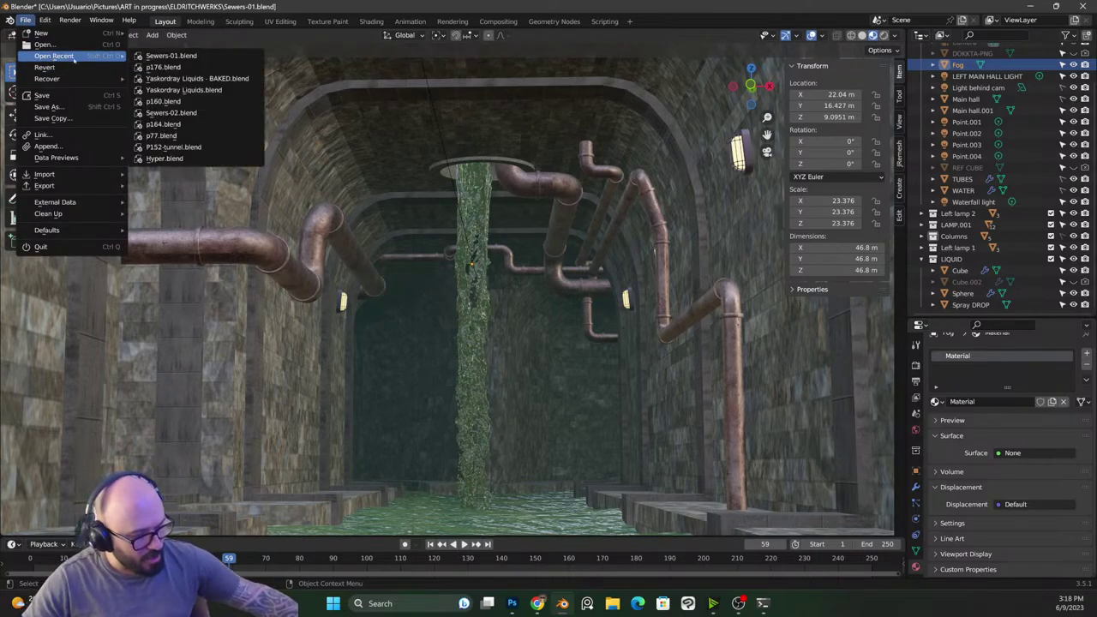
key(Escape)
Step: Open the recent file p176.blend, discarding the unsaved changes to Sewers-01.blend
click(25, 19)
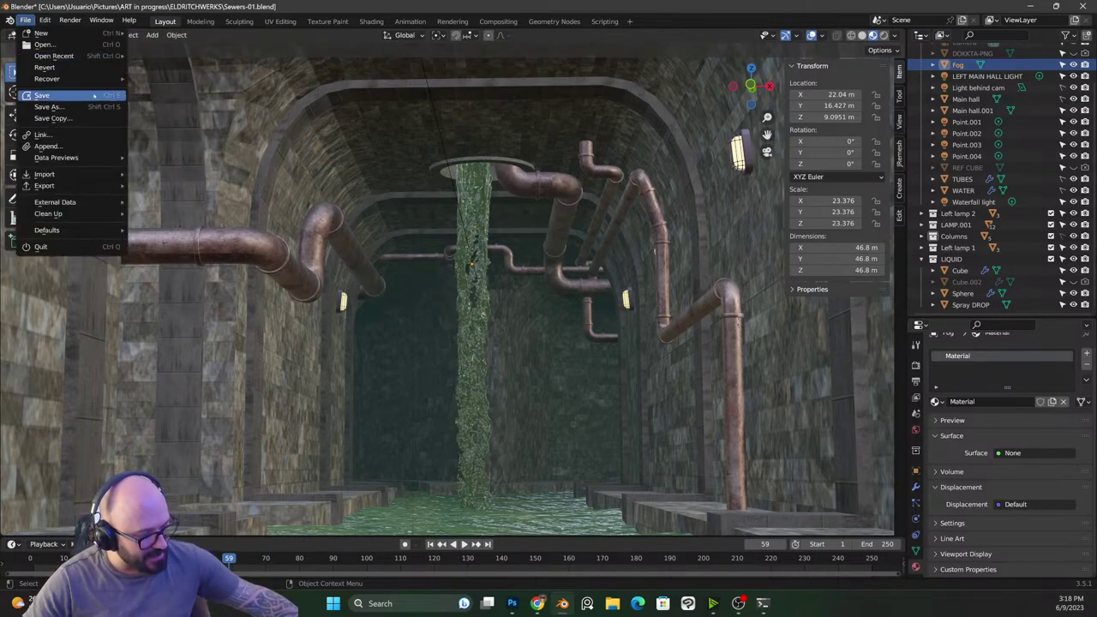
mouse_move(101, 59)
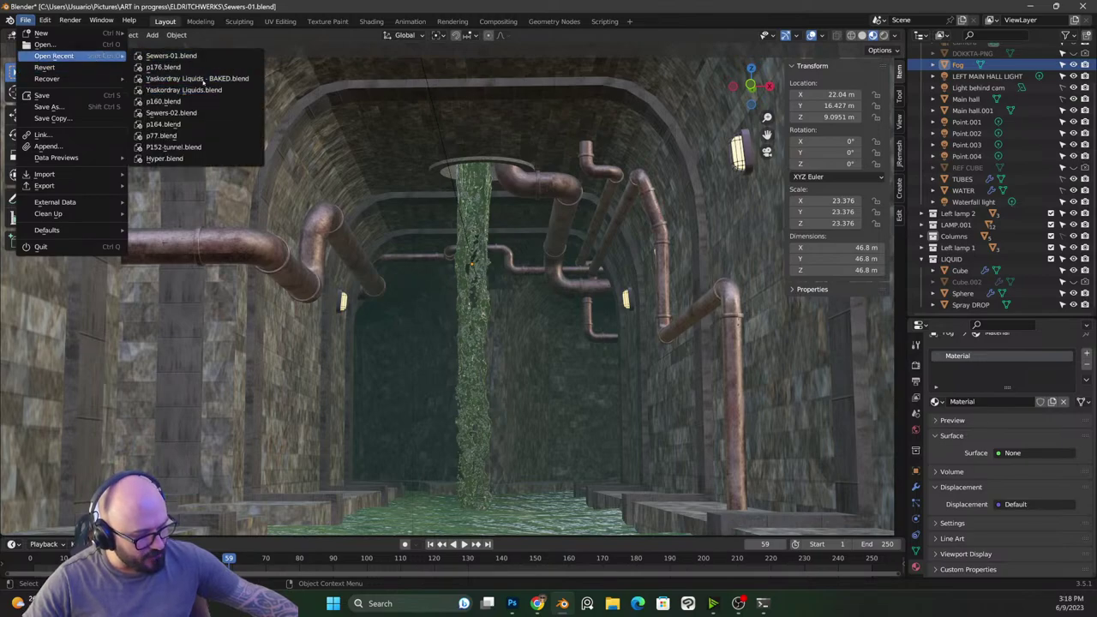
click(215, 68)
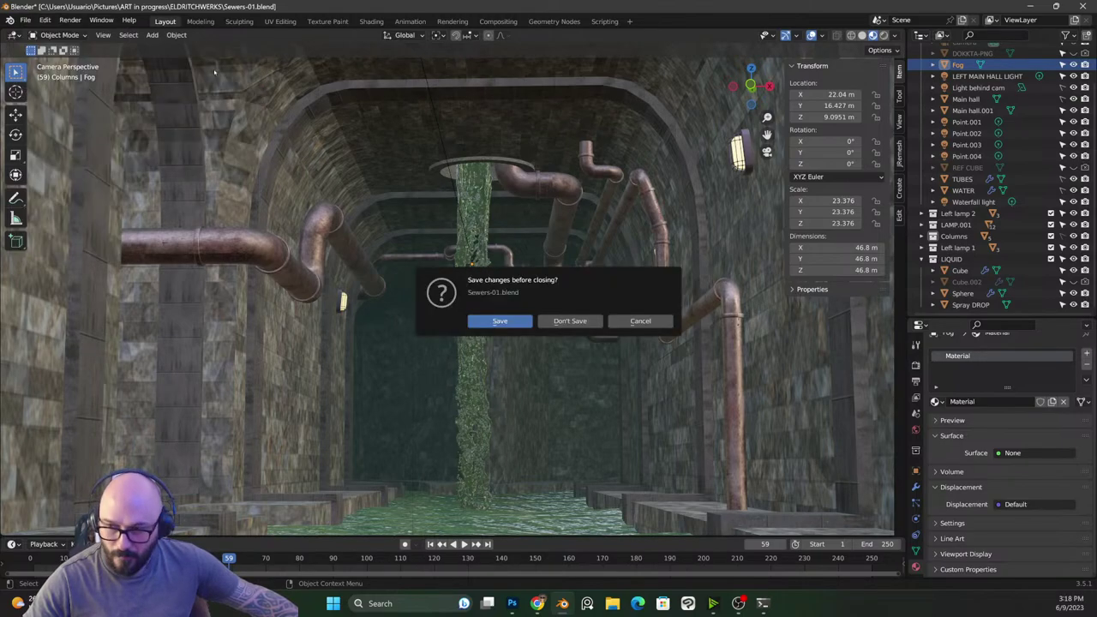
click(570, 321)
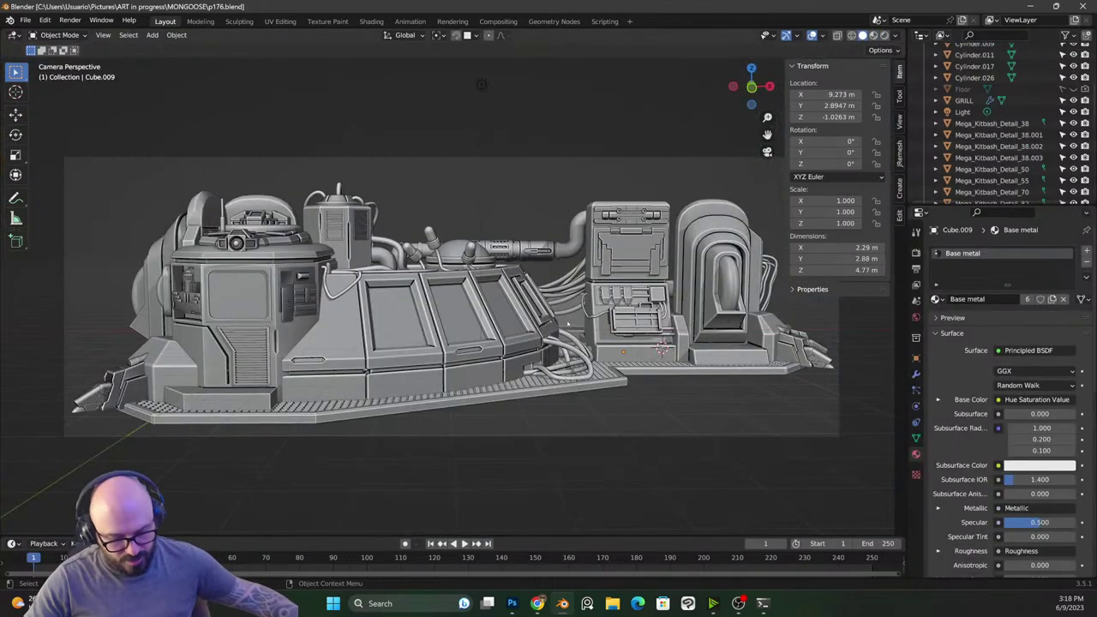
Step: Examine the armored machine's cabin, windows, cables and rear side in Rendered shading
click(885, 35)
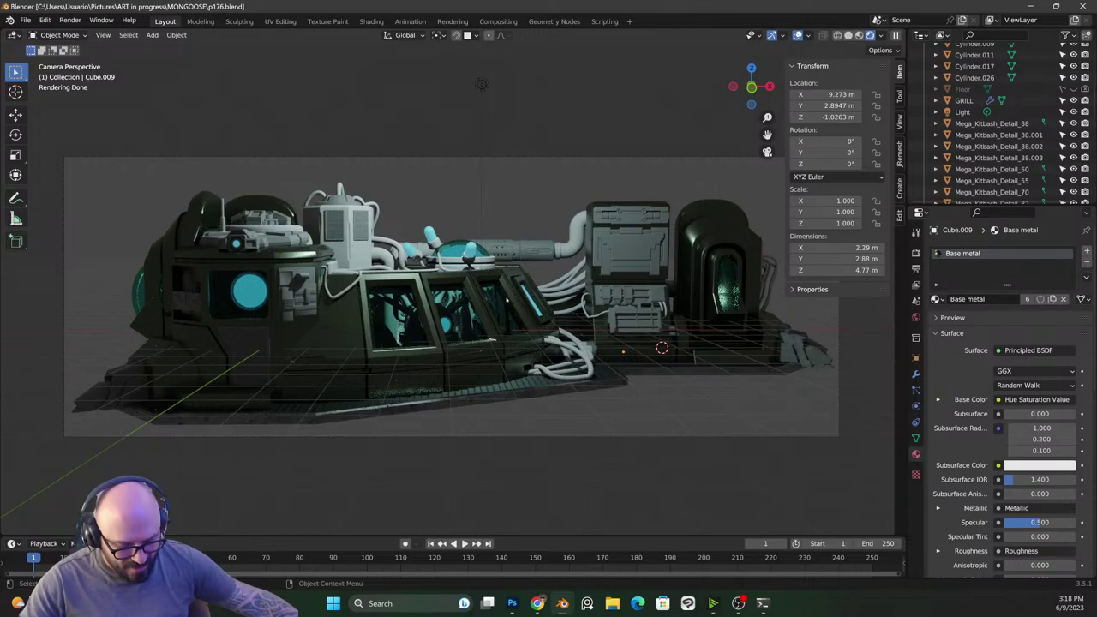
drag(506, 300, 474, 293)
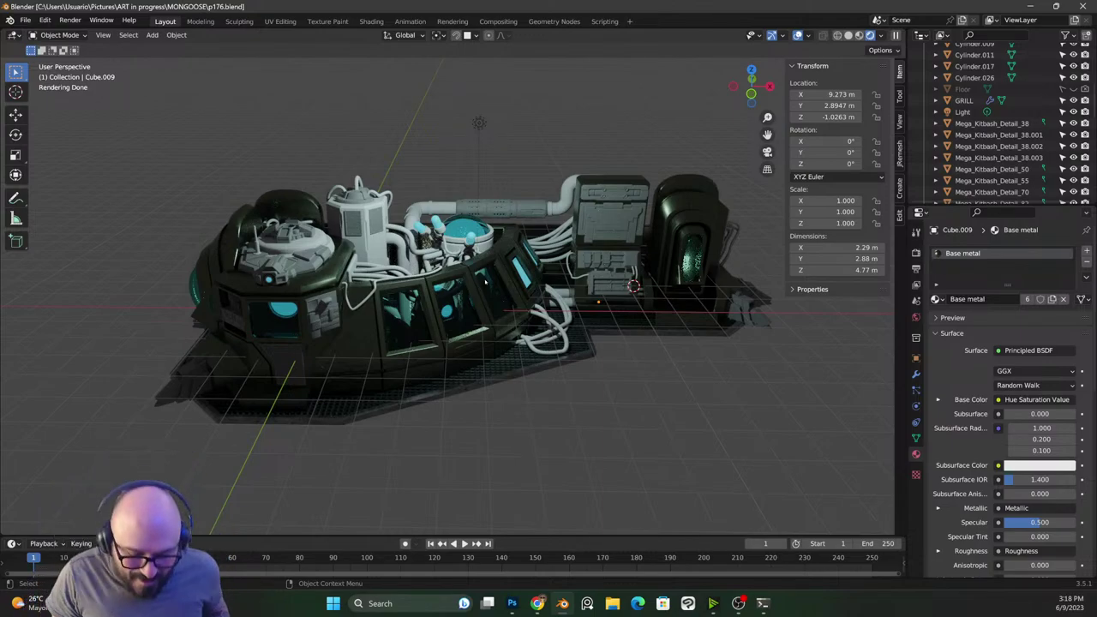
drag(562, 322, 557, 286)
scroll(518, 297, up, 3)
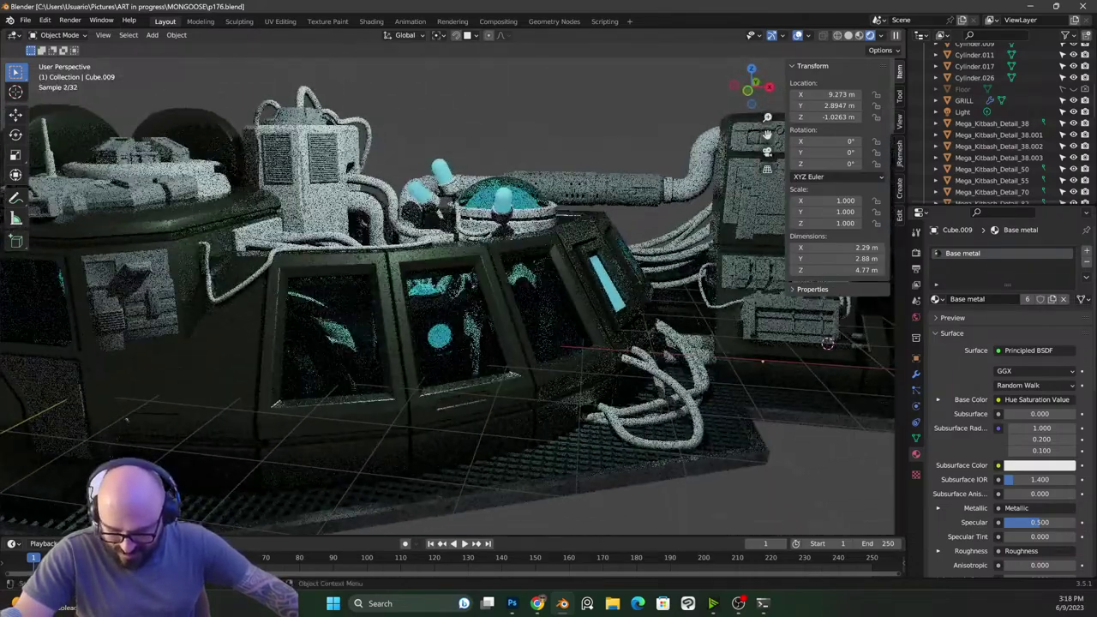
drag(488, 236, 373, 237)
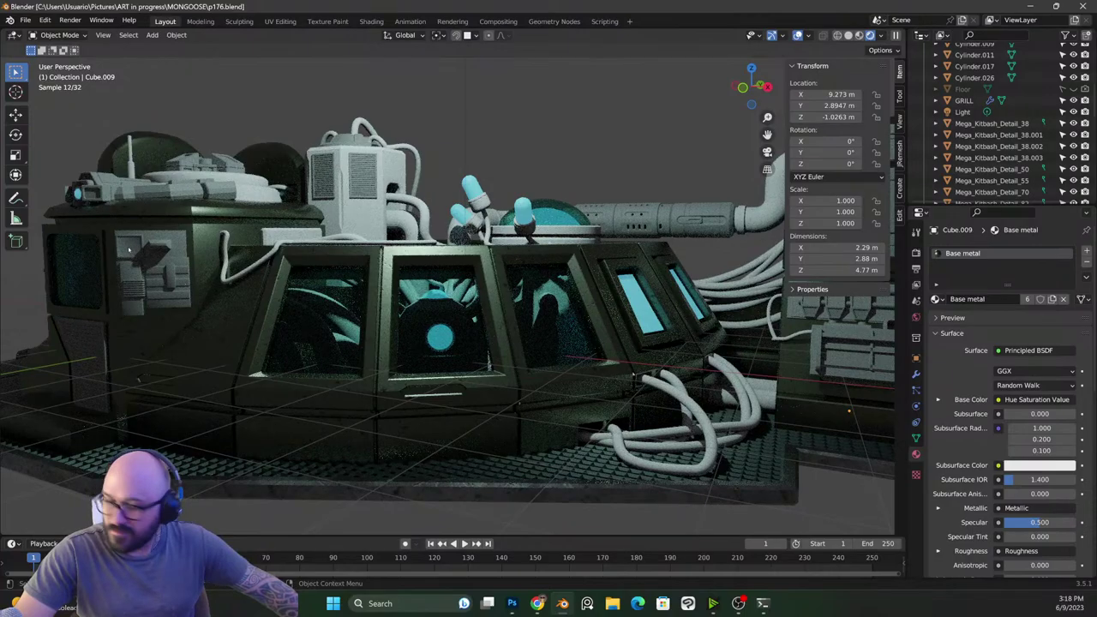
drag(128, 249, 385, 292)
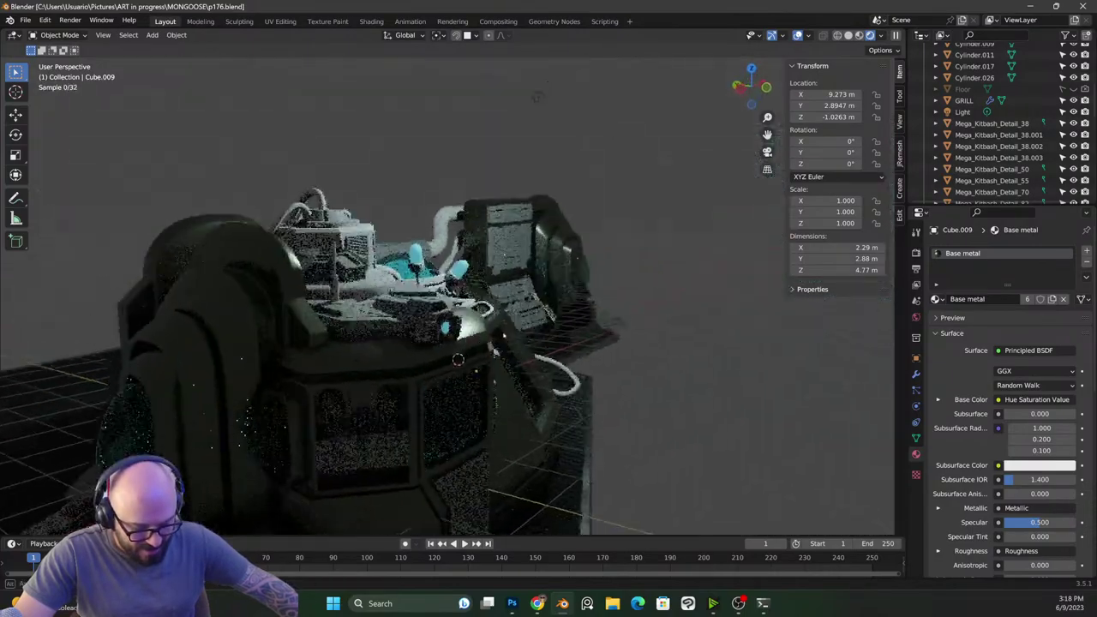
drag(535, 97, 268, 223)
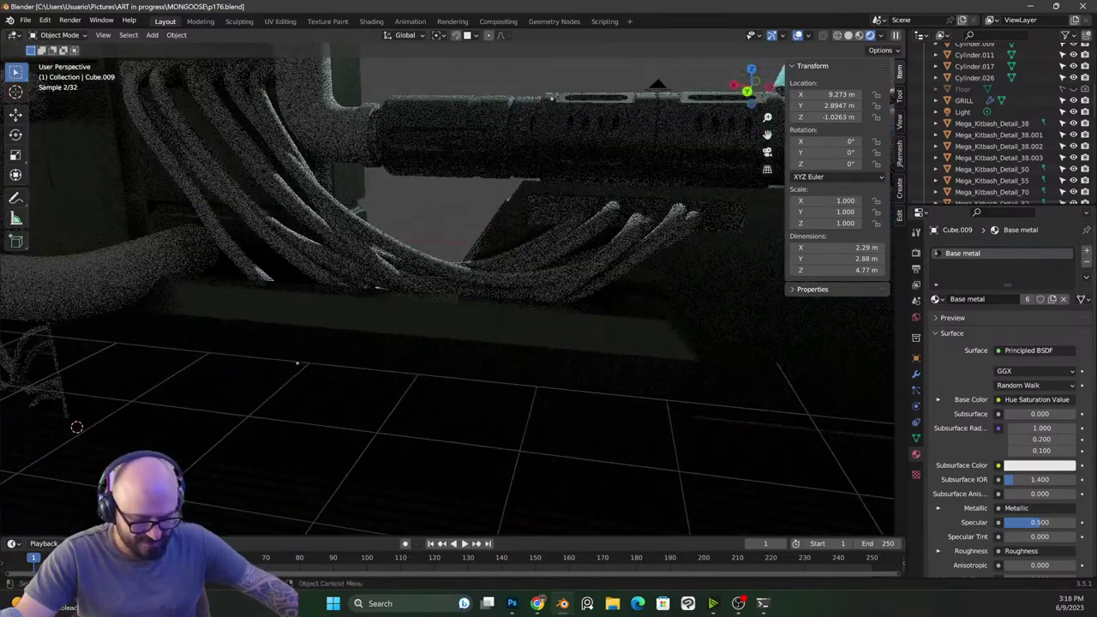
Step: Inspect the machine in Material Preview and Solid shading, then examine it through the camera in Rendered shading
key(z)
mouse_move(507, 200)
mouse_down()
mouse_move(411, 249)
mouse_move(394, 231)
mouse_move(405, 229)
mouse_up()
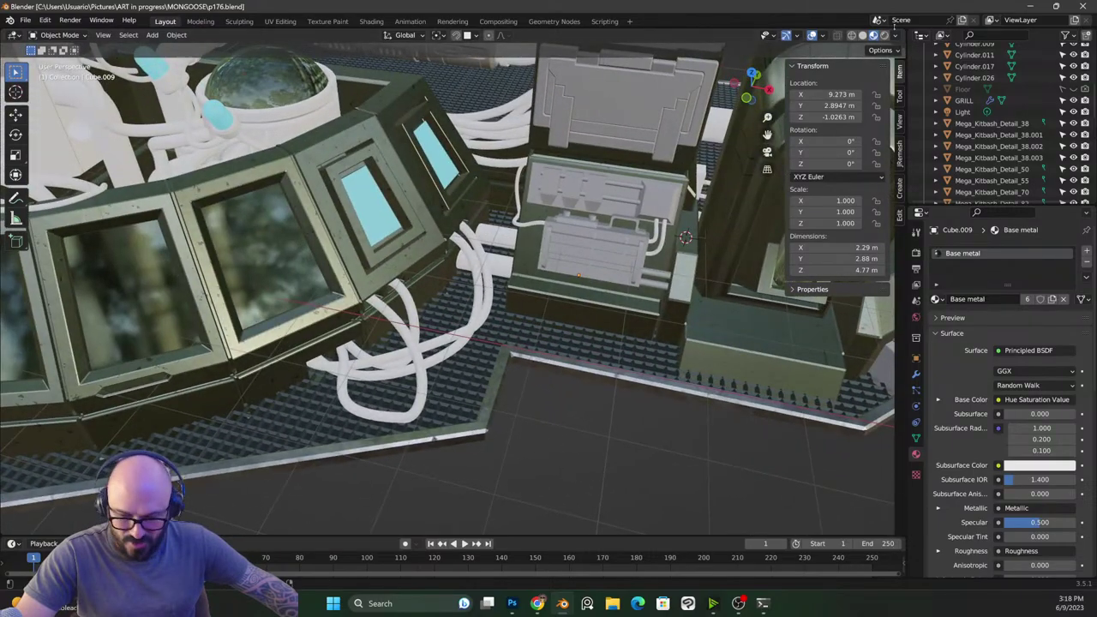
click(863, 35)
mouse_move(418, 125)
mouse_down()
mouse_move(455, 185)
mouse_move(446, 244)
mouse_move(418, 302)
mouse_move(473, 298)
mouse_move(450, 264)
mouse_move(291, 246)
mouse_up()
click(884, 35)
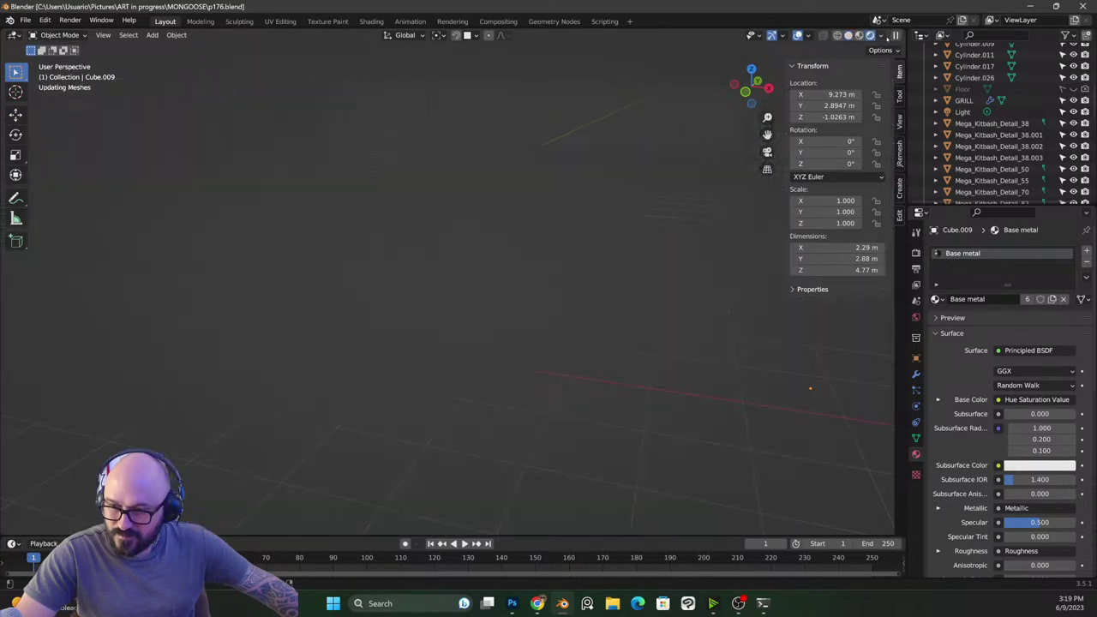
key(KP_0)
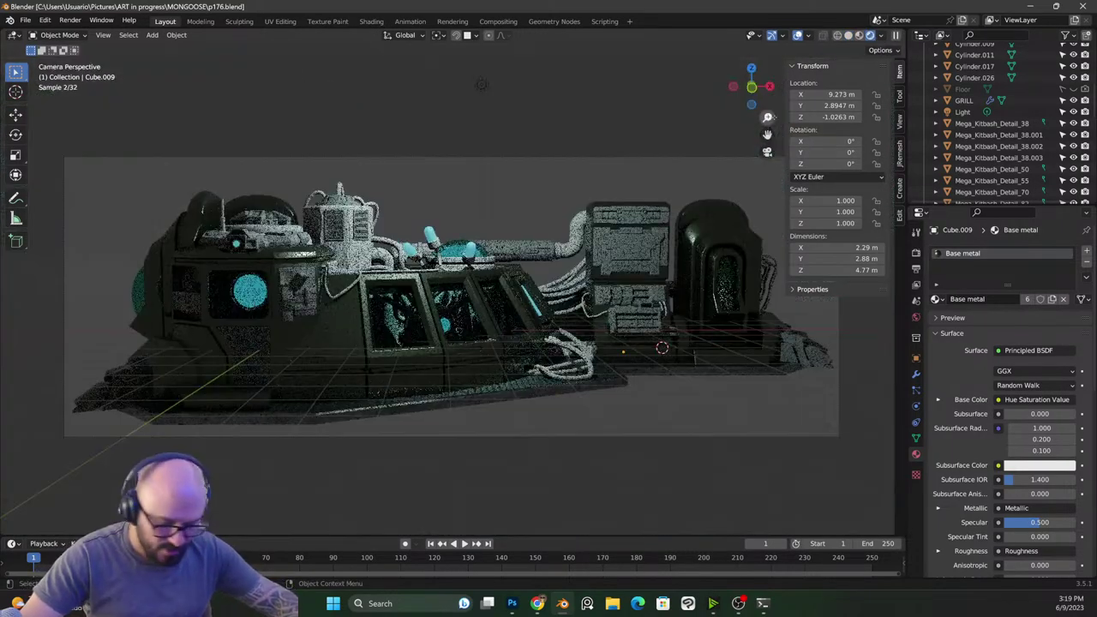
scroll(735, 295, up, 2)
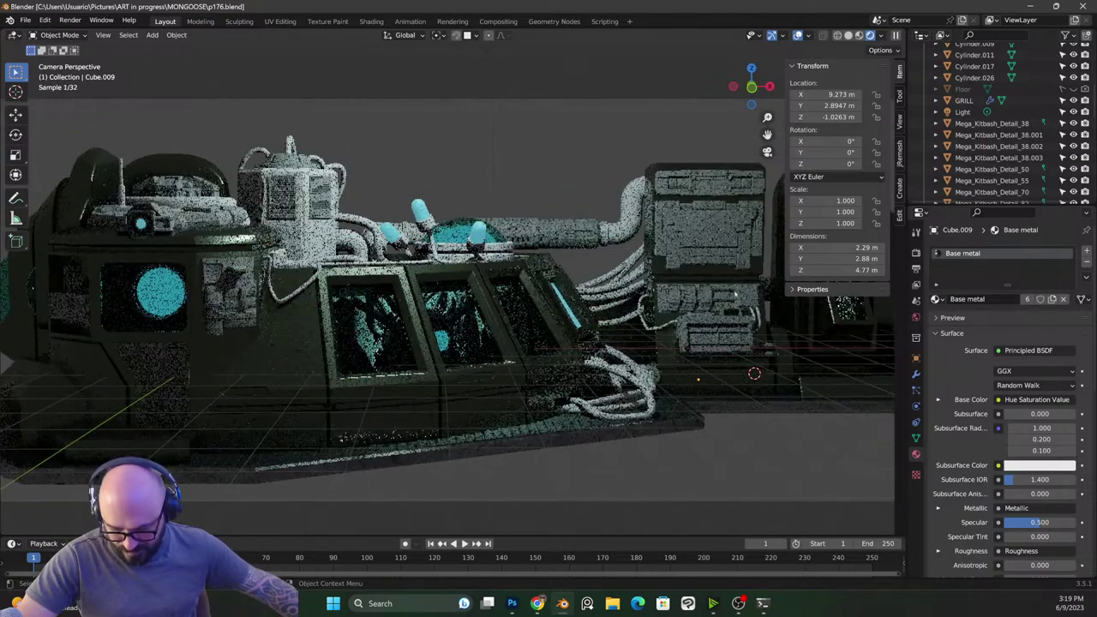
scroll(735, 294, down, 3)
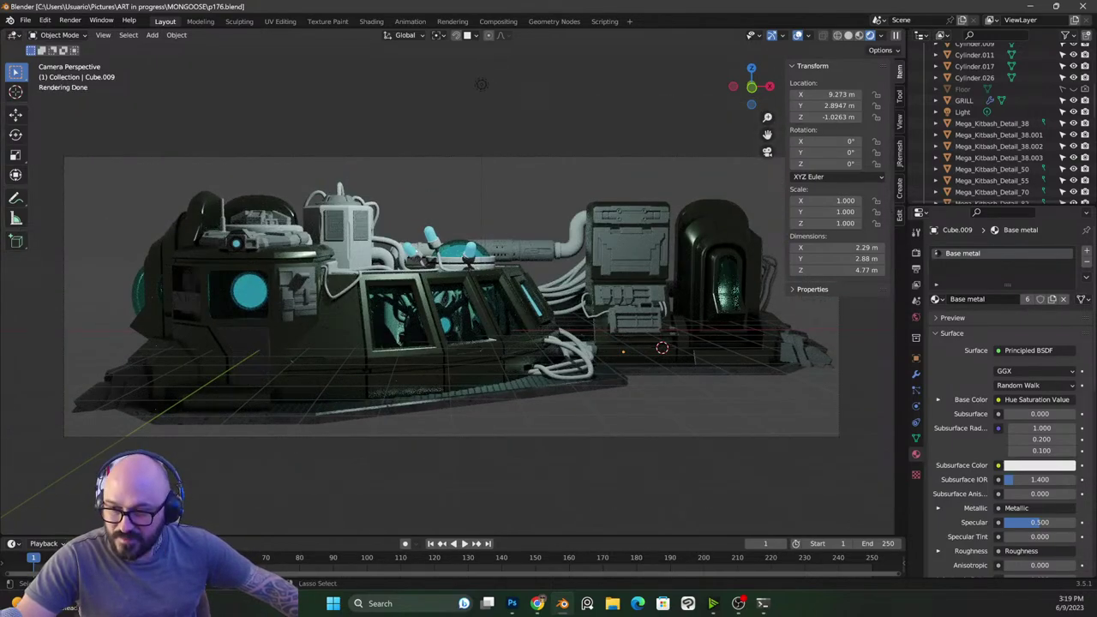
Step: Open the recent file p160.blend with the group of posed mannequins
click(25, 19)
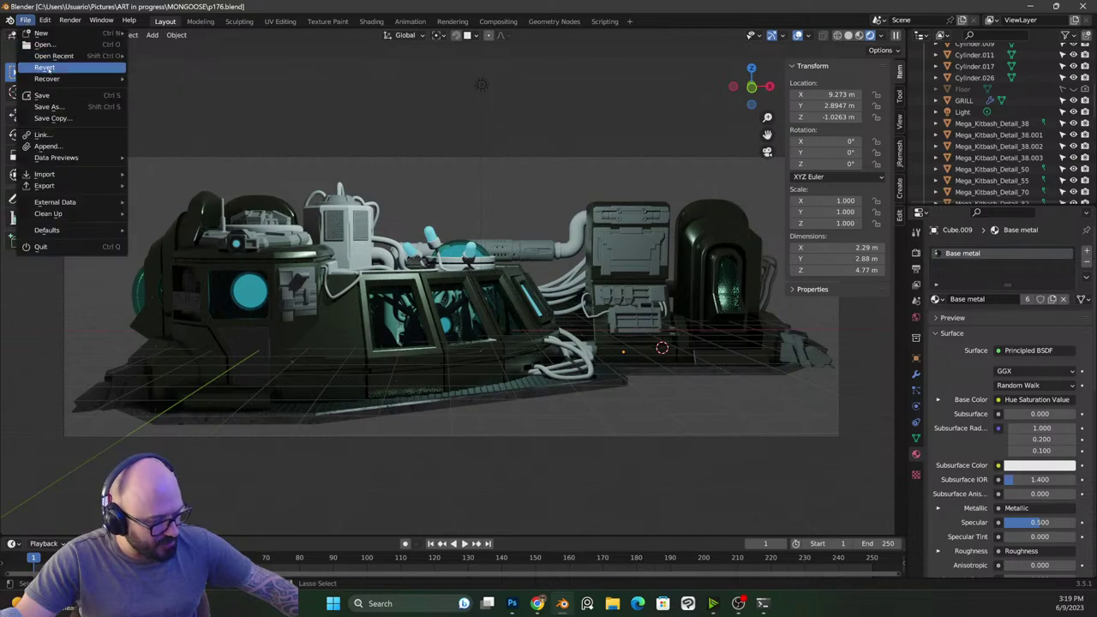
mouse_move(71, 80)
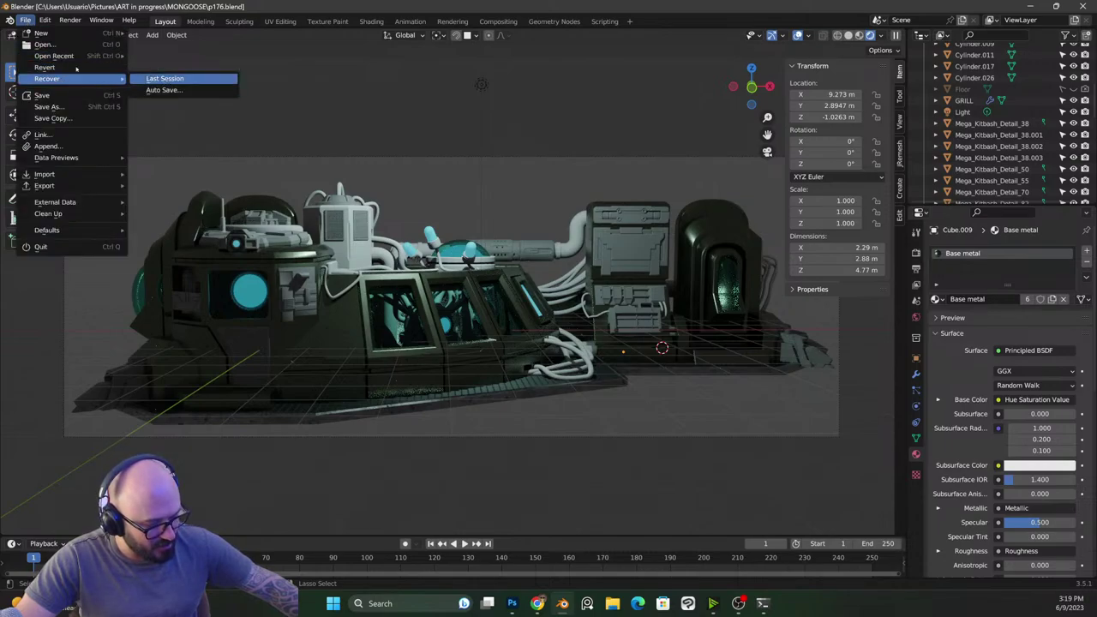
mouse_move(60, 55)
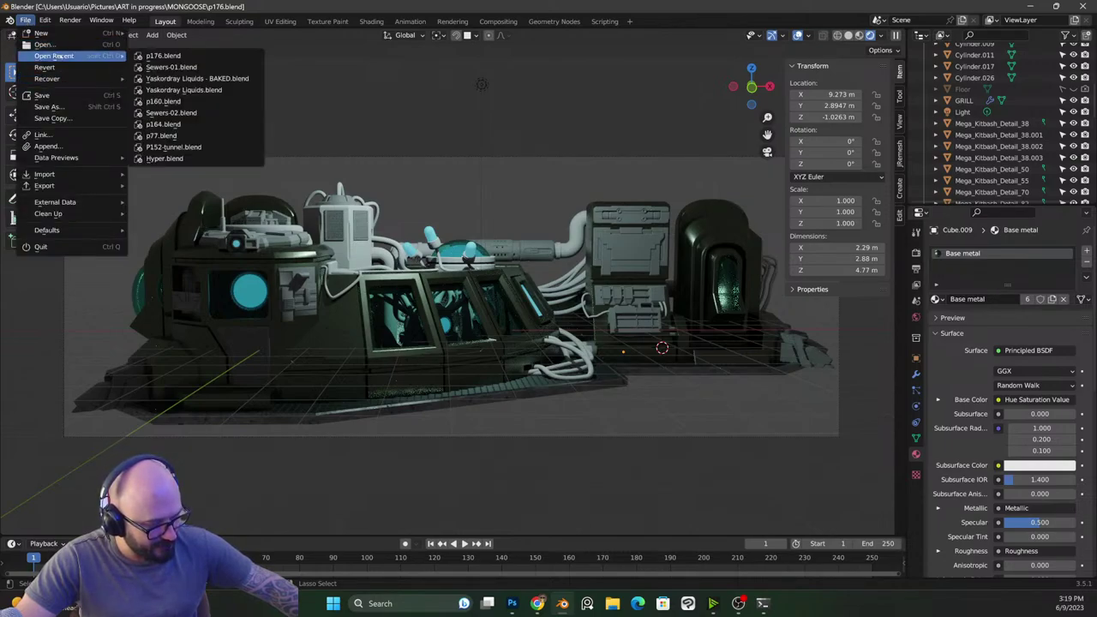
click(224, 101)
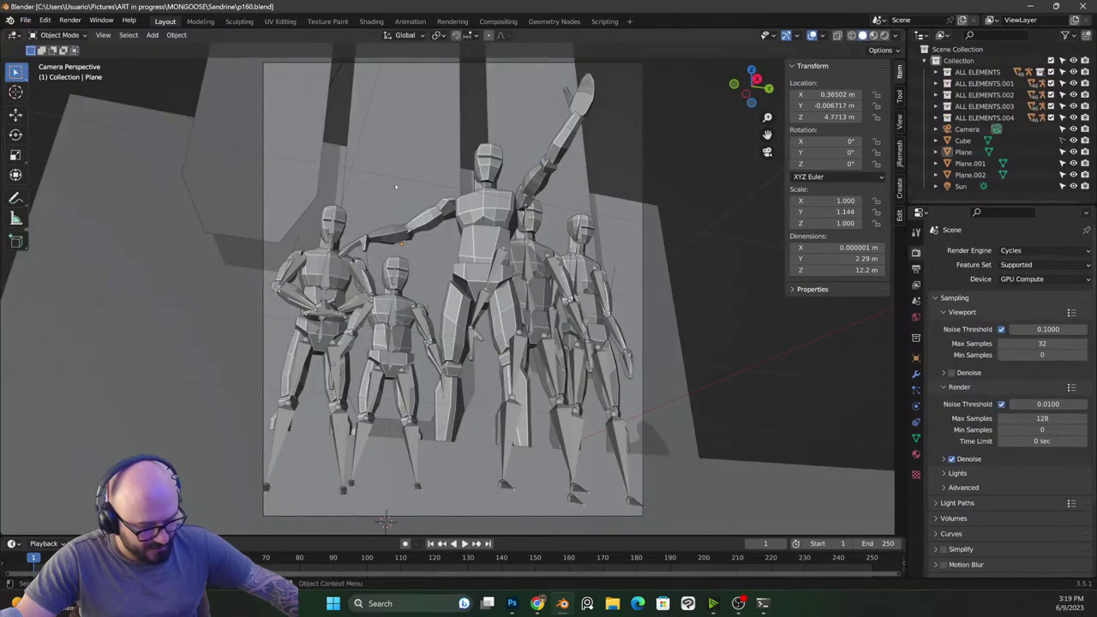
Step: Open the recent file p164.blend in place of the mannequin scene
click(26, 20)
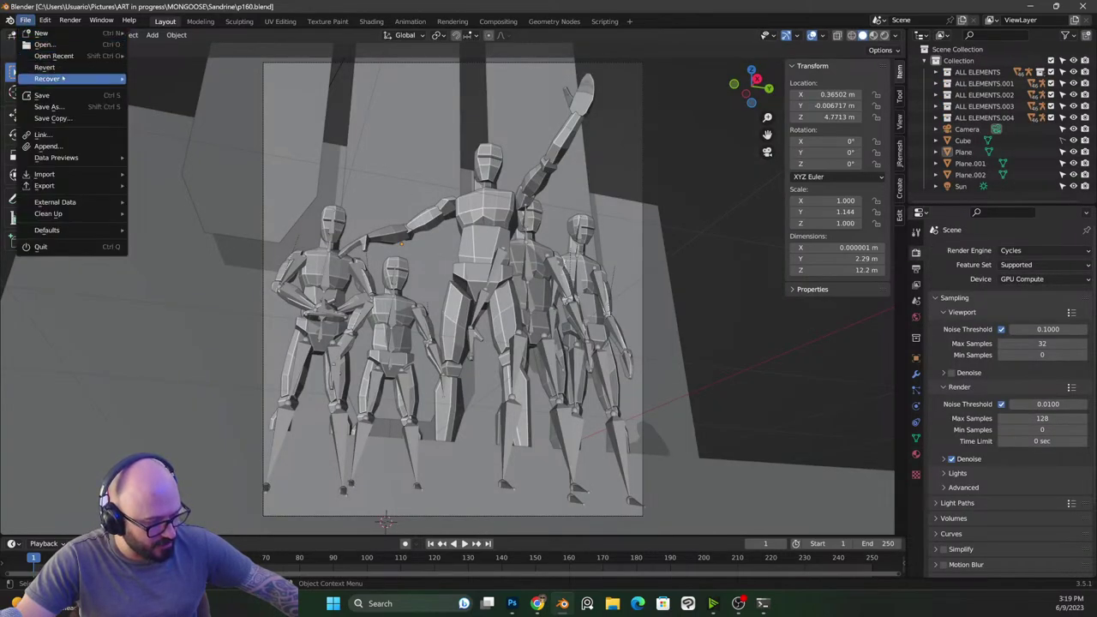
mouse_move(75, 56)
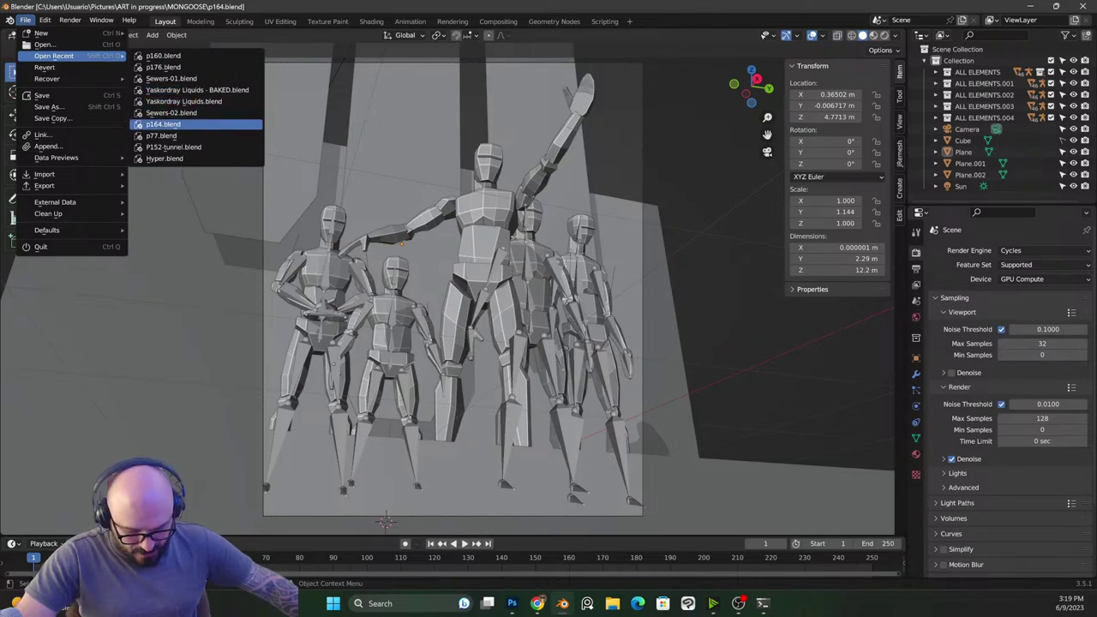
click(171, 125)
Step: Show the battery and screen props in the Layout workspace with Rendered viewport shading
drag(575, 213, 551, 215)
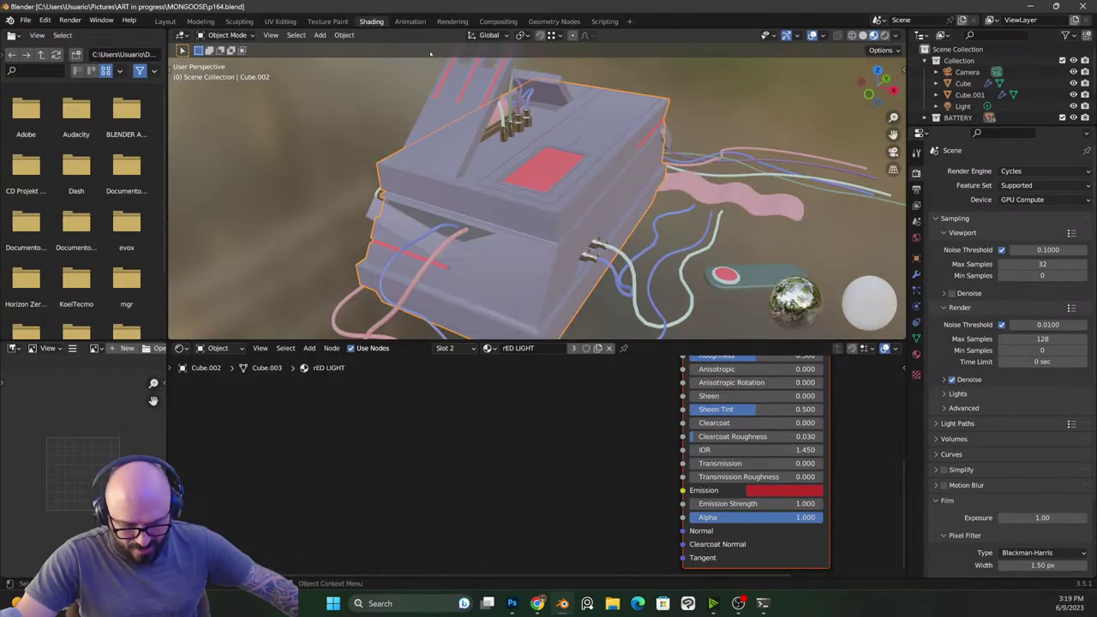
click(162, 21)
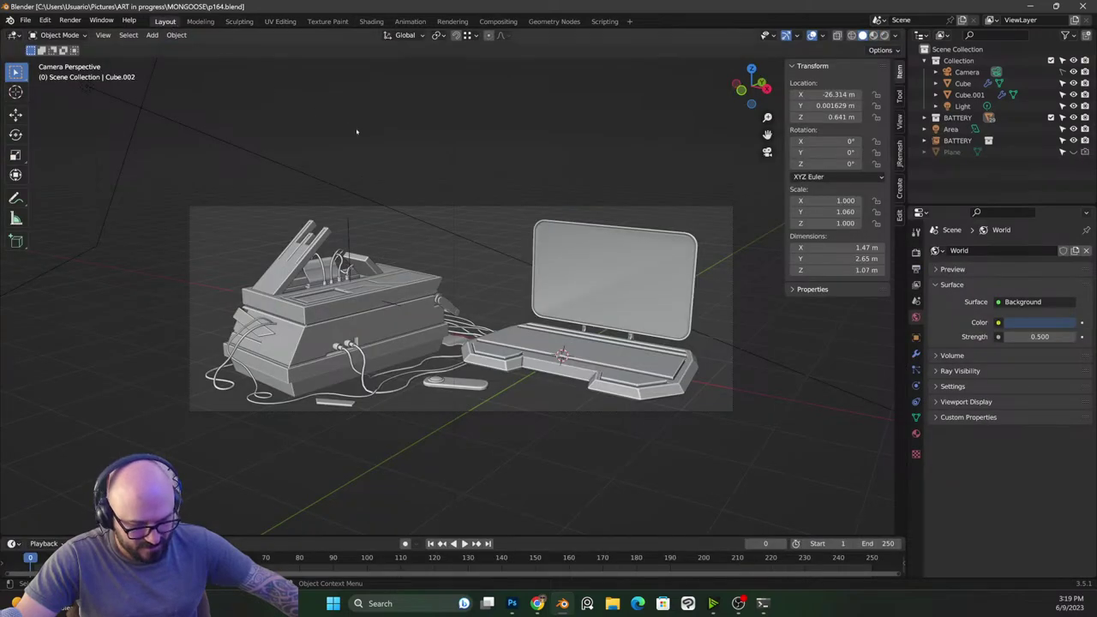
click(884, 35)
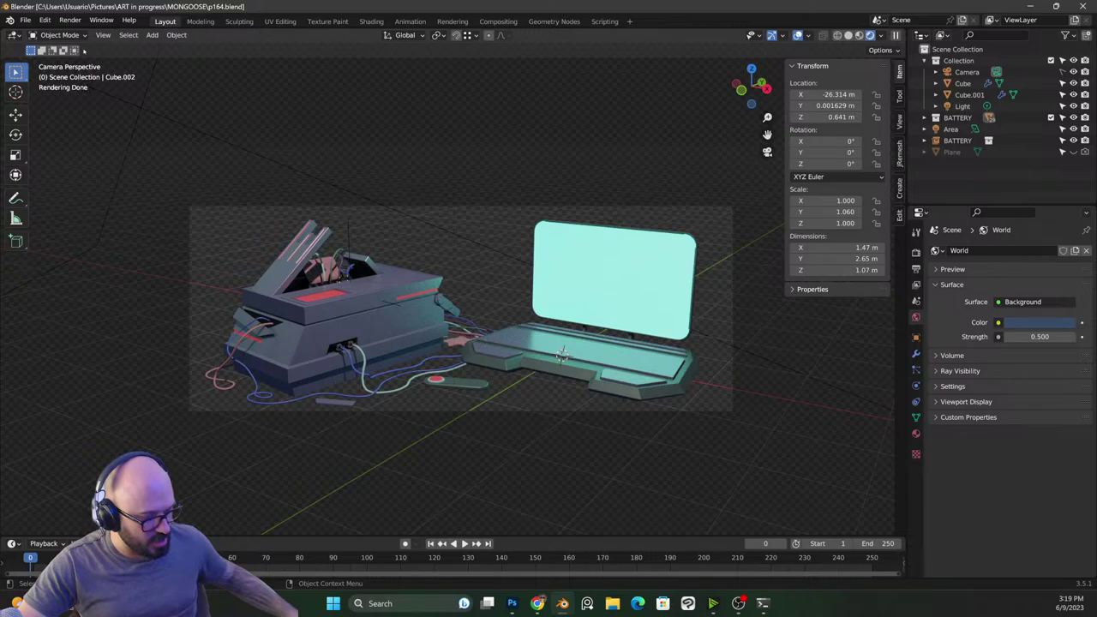
Step: Open the p77.blend jar scene from the MONGOOSE folder in place of the battery scene
click(26, 20)
click(43, 46)
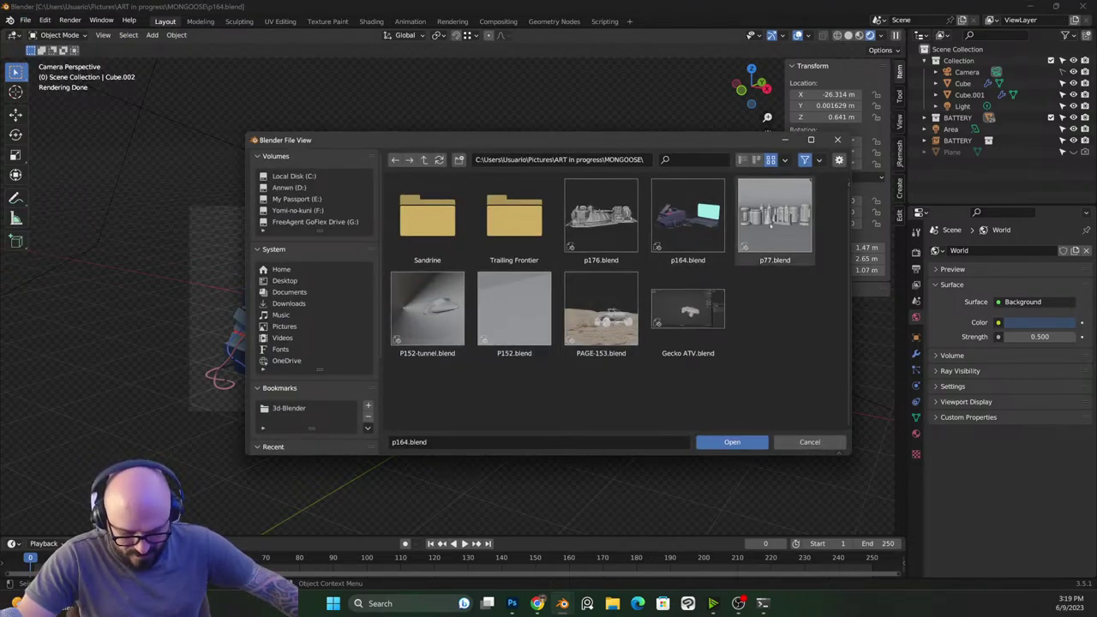
double_click(772, 225)
click(884, 35)
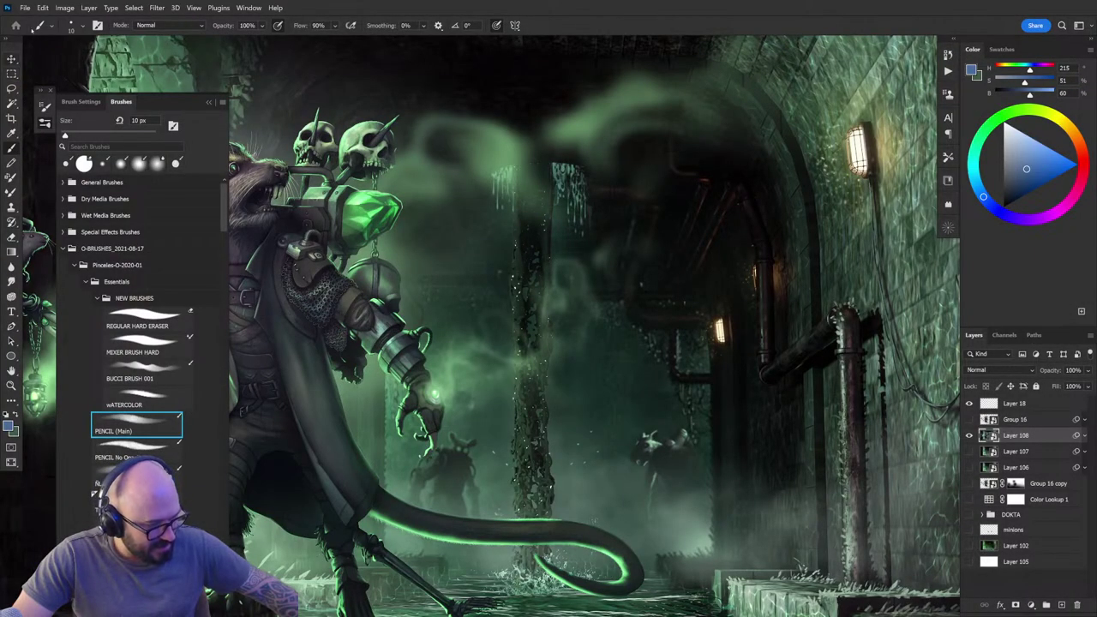
Step: Switch to Photoshop and open the p164-01 and p77-01 images from the MONGOOSE folder inside ART in progress
click(25, 10)
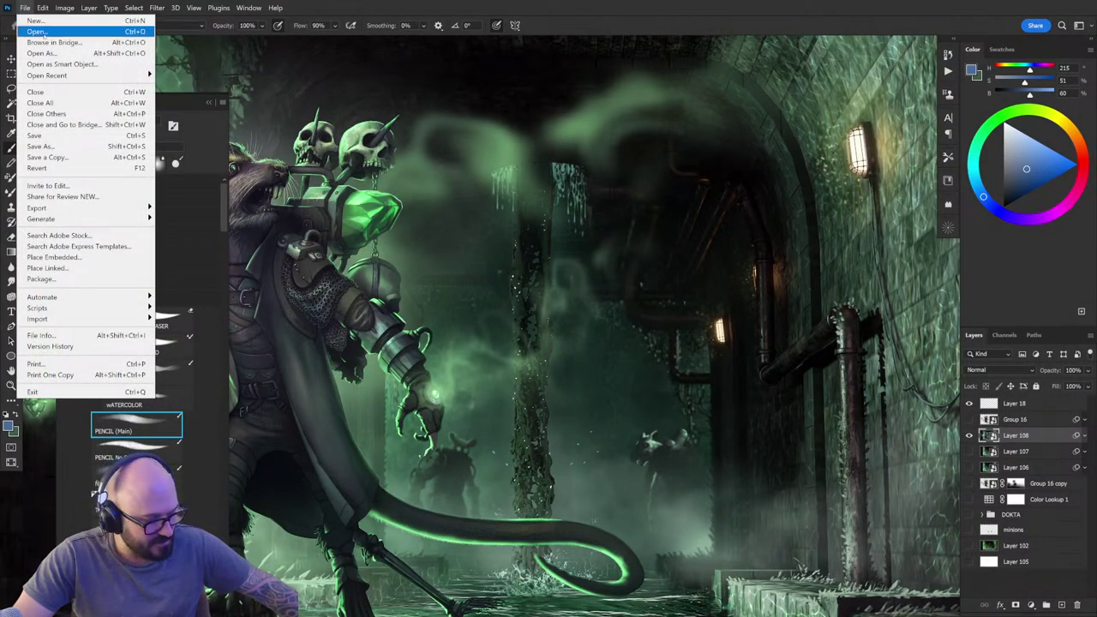
click(38, 32)
click(164, 29)
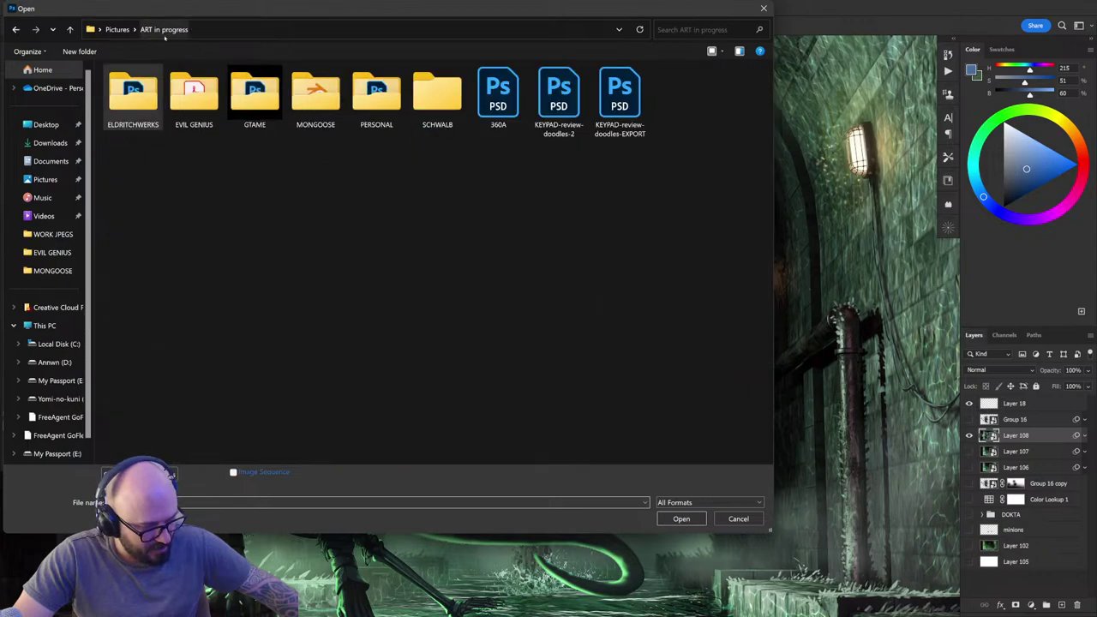
double_click(311, 107)
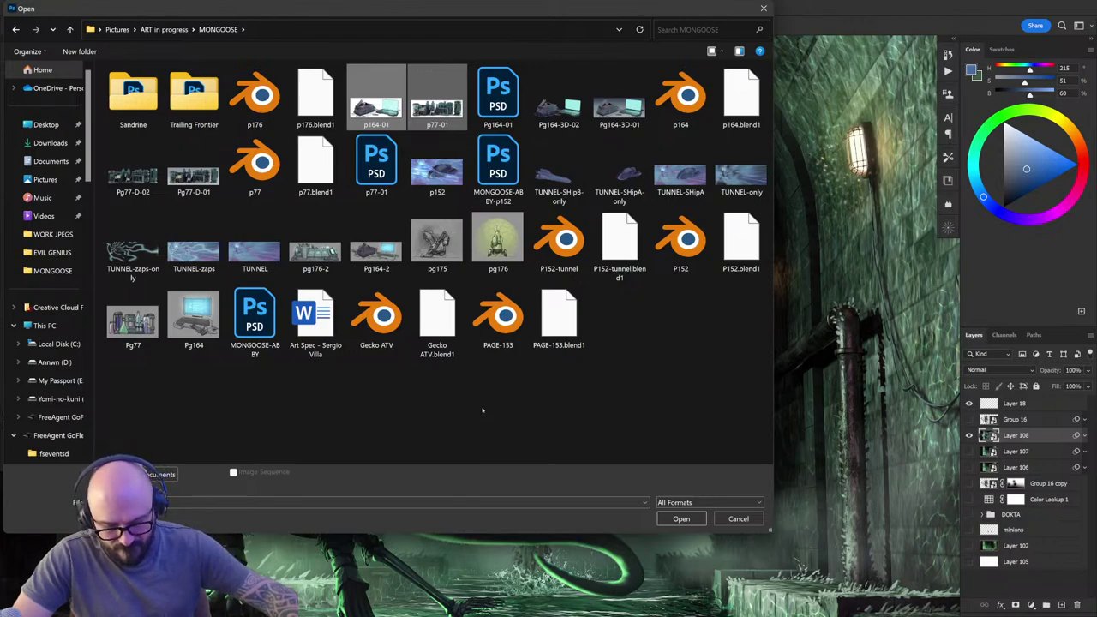
key(Escape)
Step: Examine the p77-01 illustration of jars, flasks and test tubes up close and in full screen
key(ctrl+Tab)
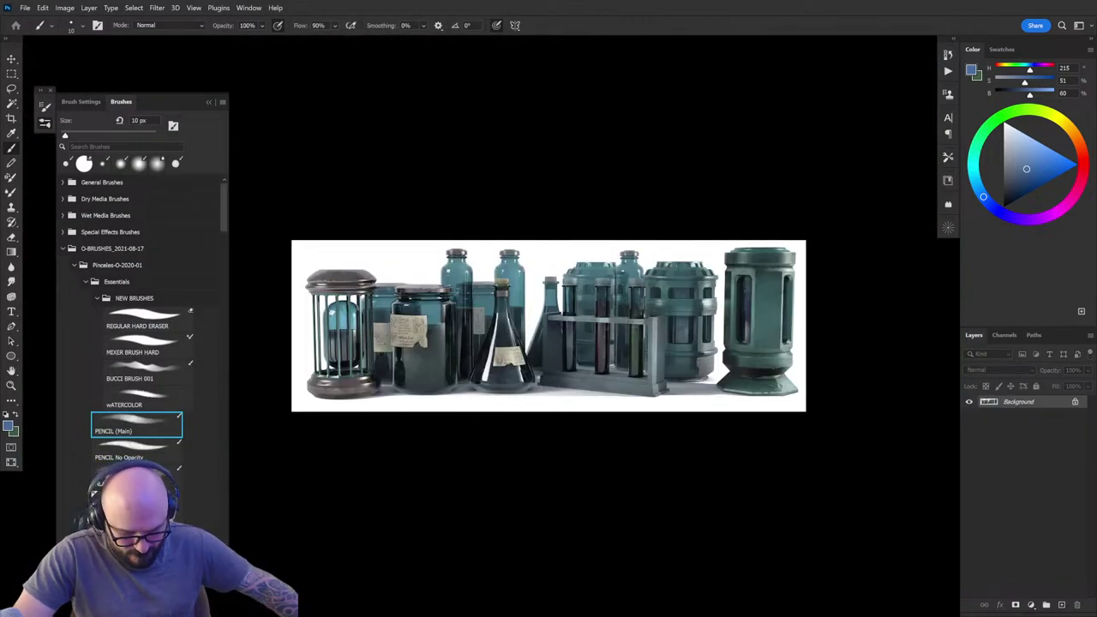
scroll(549, 326, up, 2)
scroll(549, 326, down, 4)
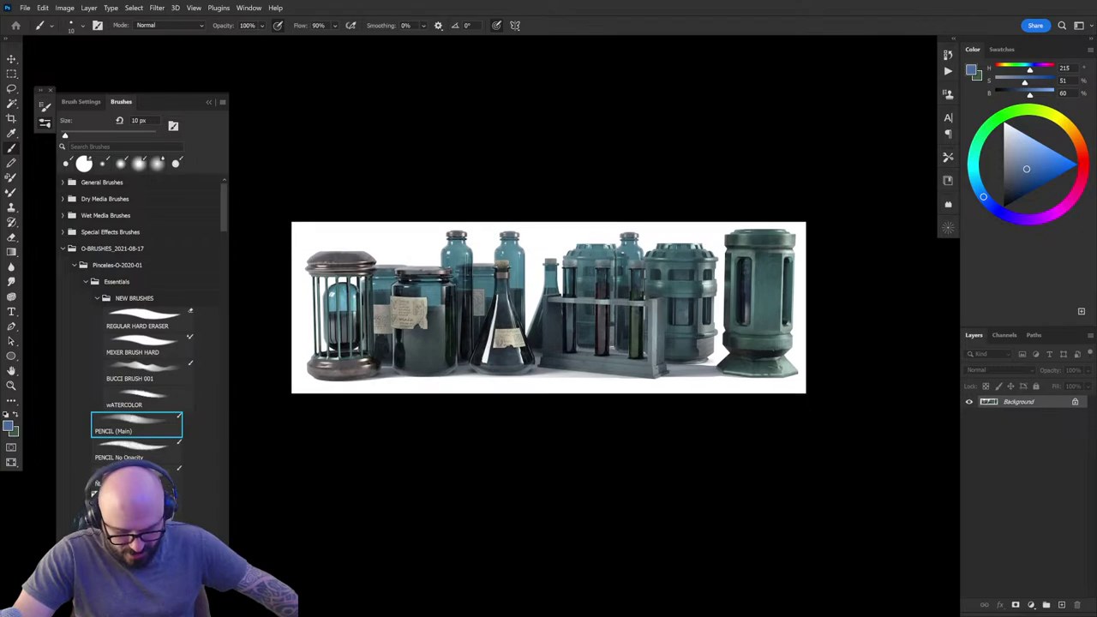
key(ctrl+plus)
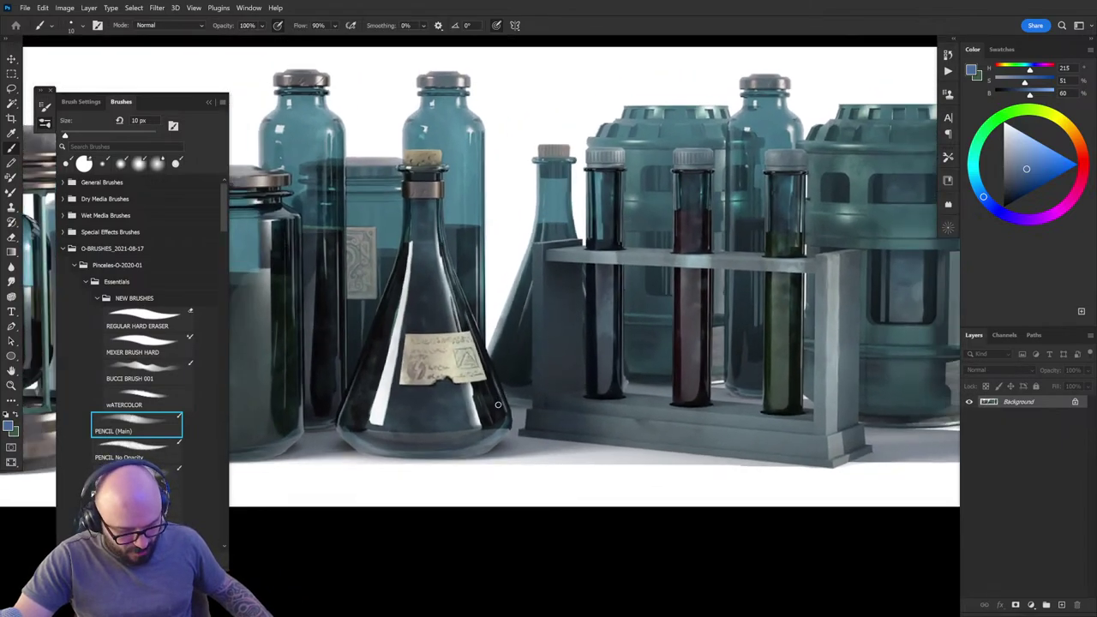
key(f)
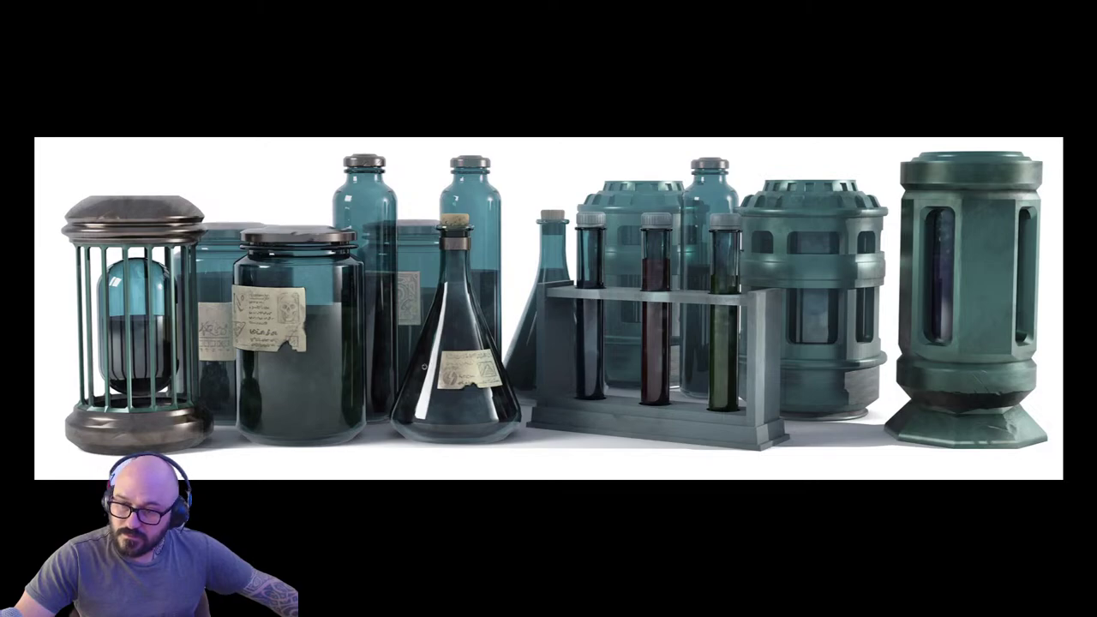
key(f)
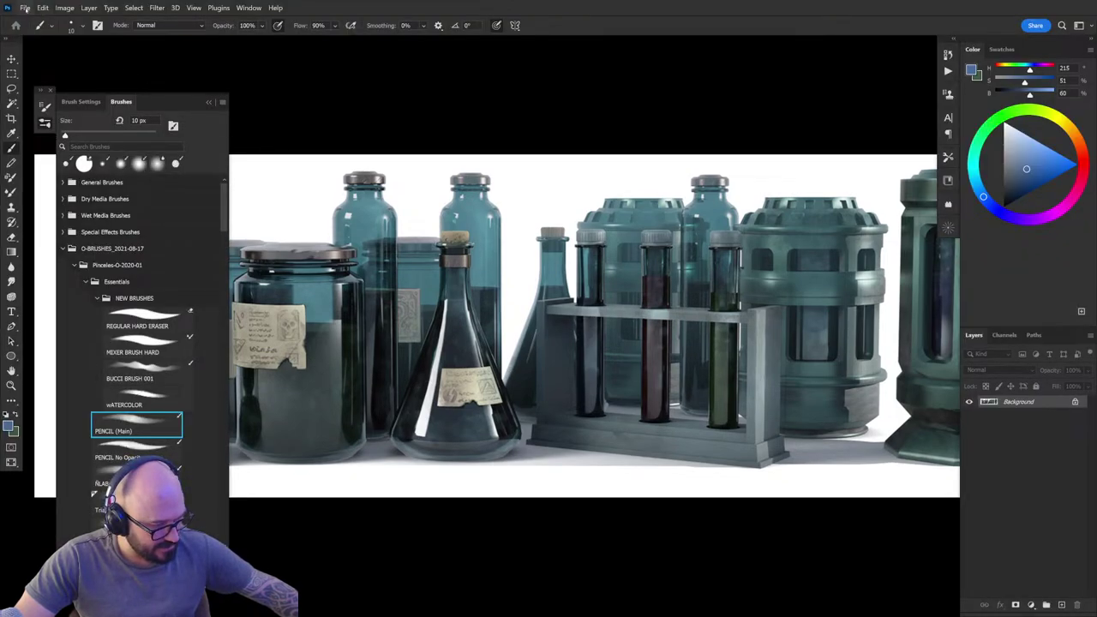
Step: View the p164-01.jpg illustration of the battery and screen props and close it without saving
click(25, 9)
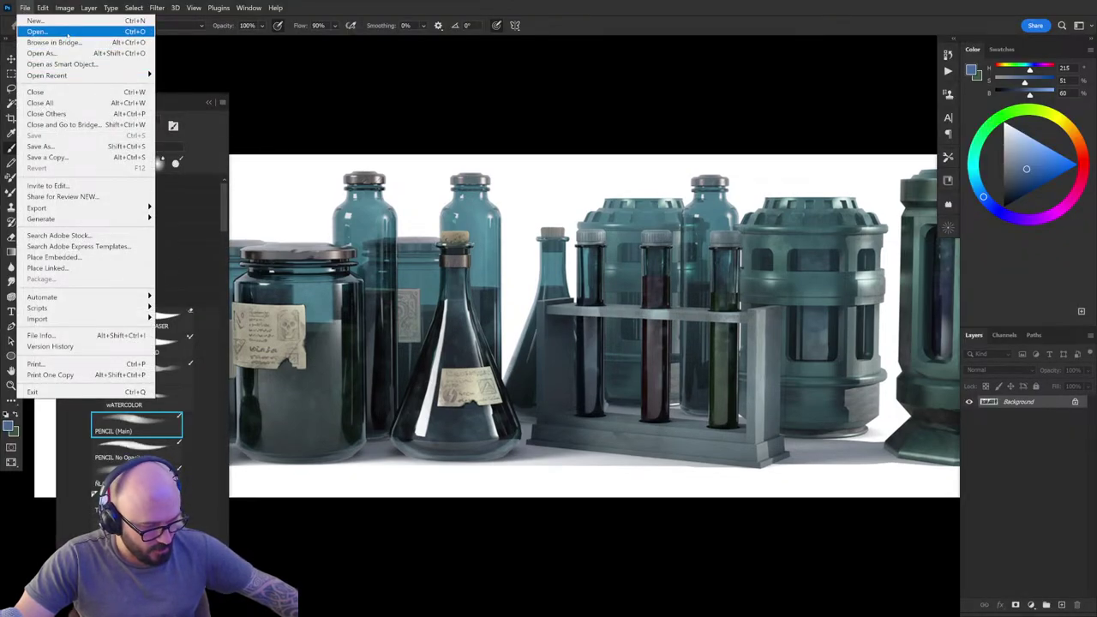
click(570, 110)
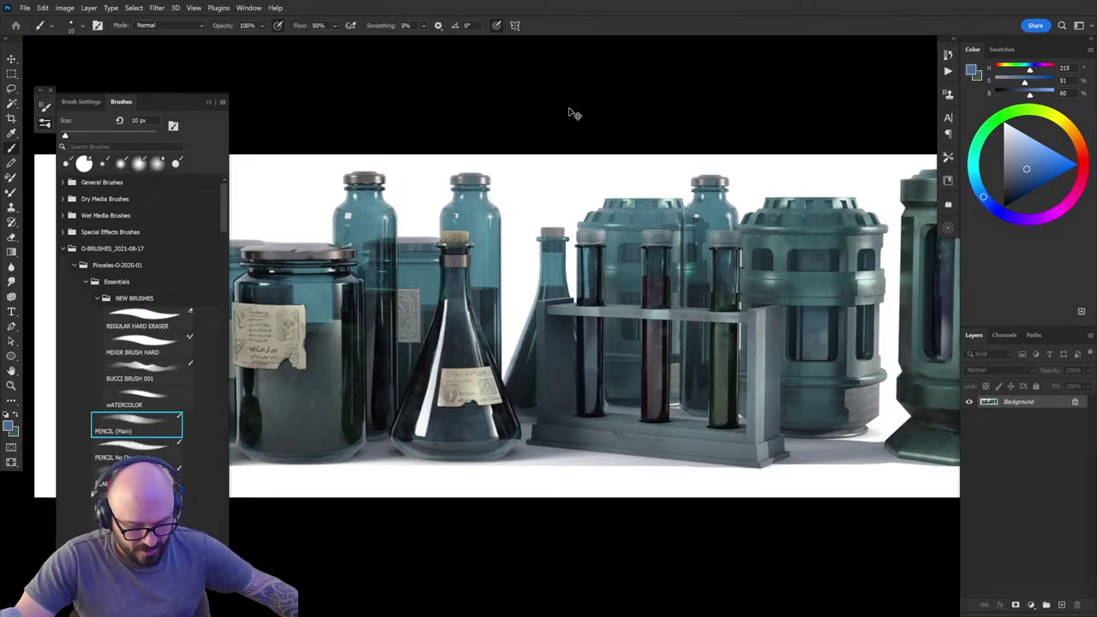
key(ctrl+Tab)
key(ctrl+Tab)
key(ctrl+Tab)
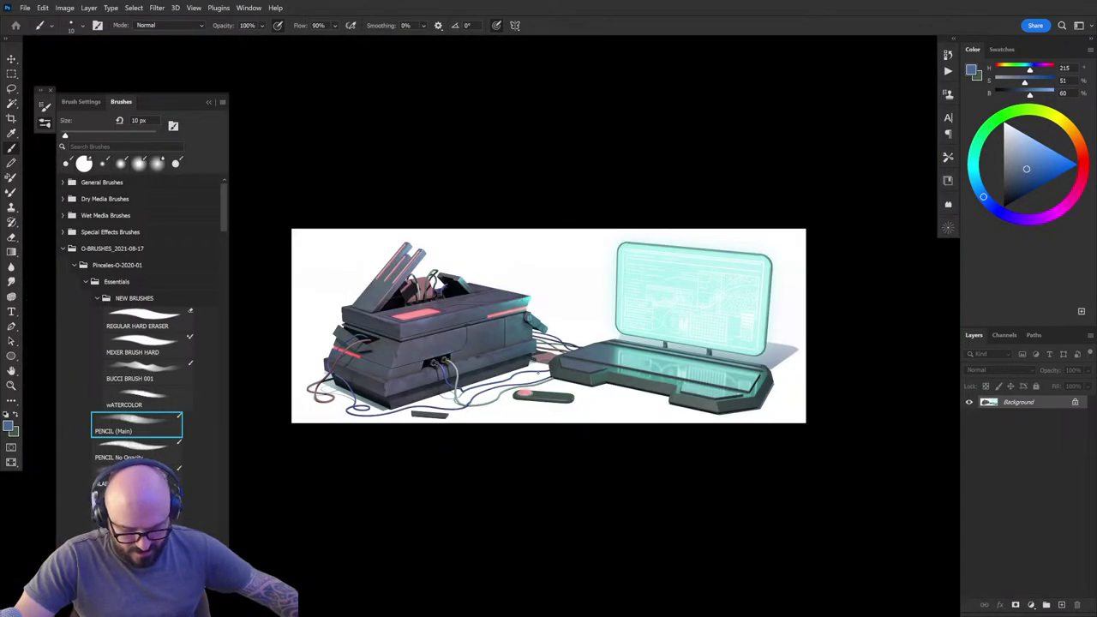
scroll(549, 325, up, 2)
scroll(538, 371, down, 1)
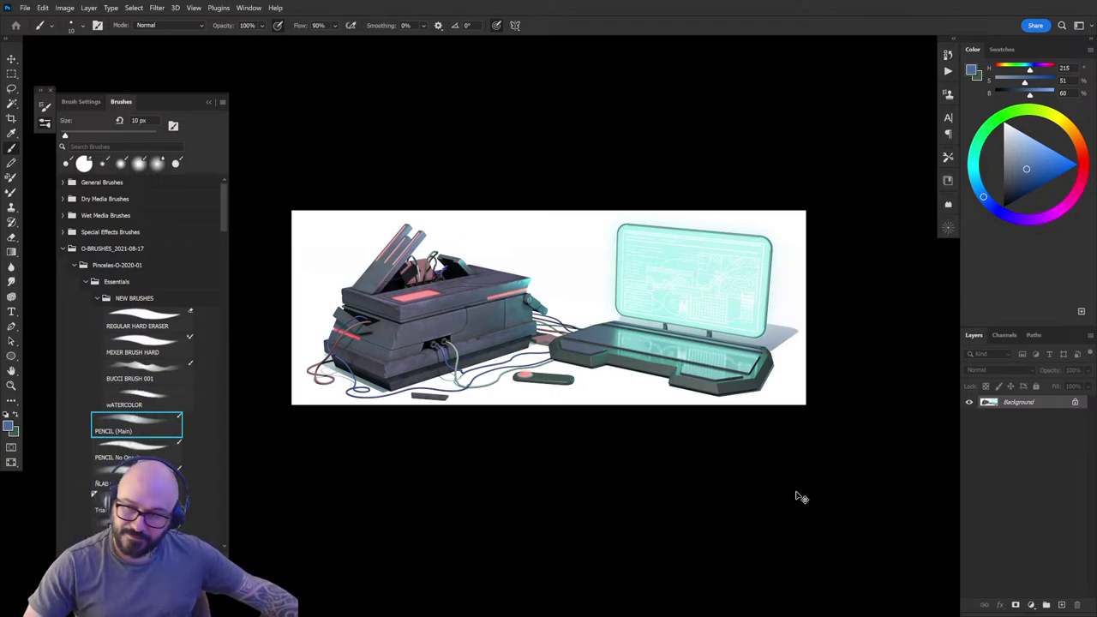
key(ctrl+w)
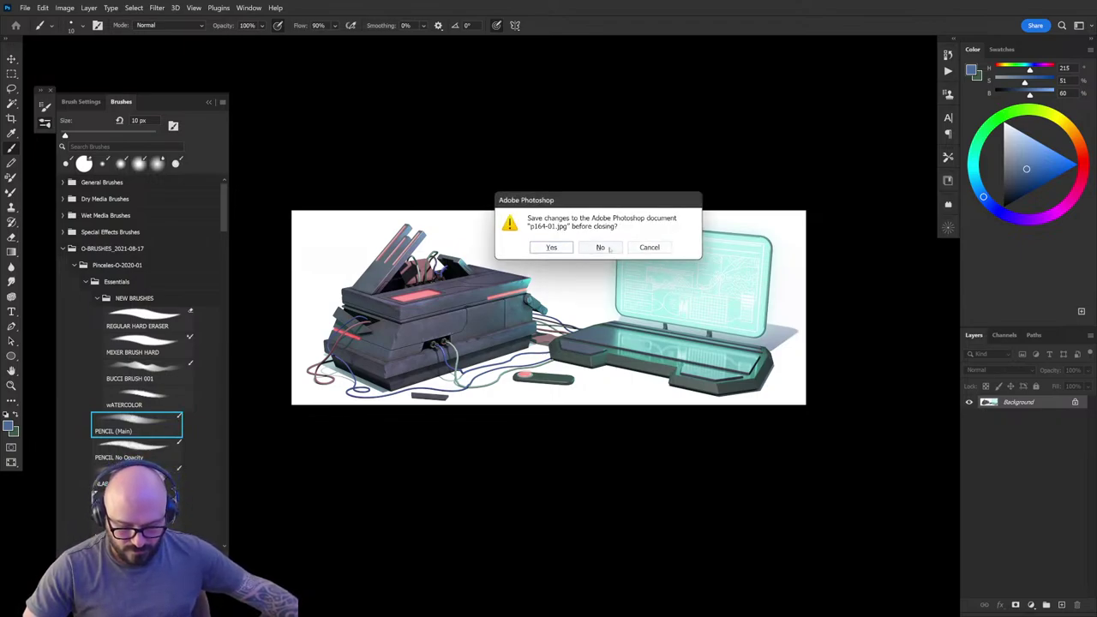
click(609, 248)
Step: Examine the rat creature's sewer painting in full screen and close DOKKTA-EDIT-05.psd without saving
scroll(532, 255, down, 1)
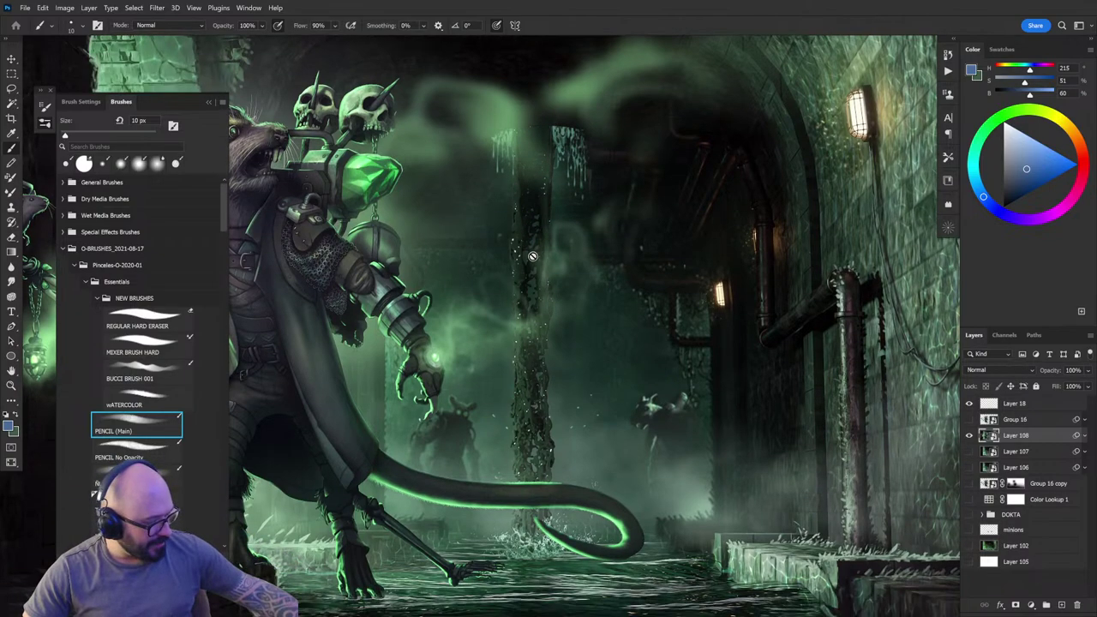
key(ctrl+0)
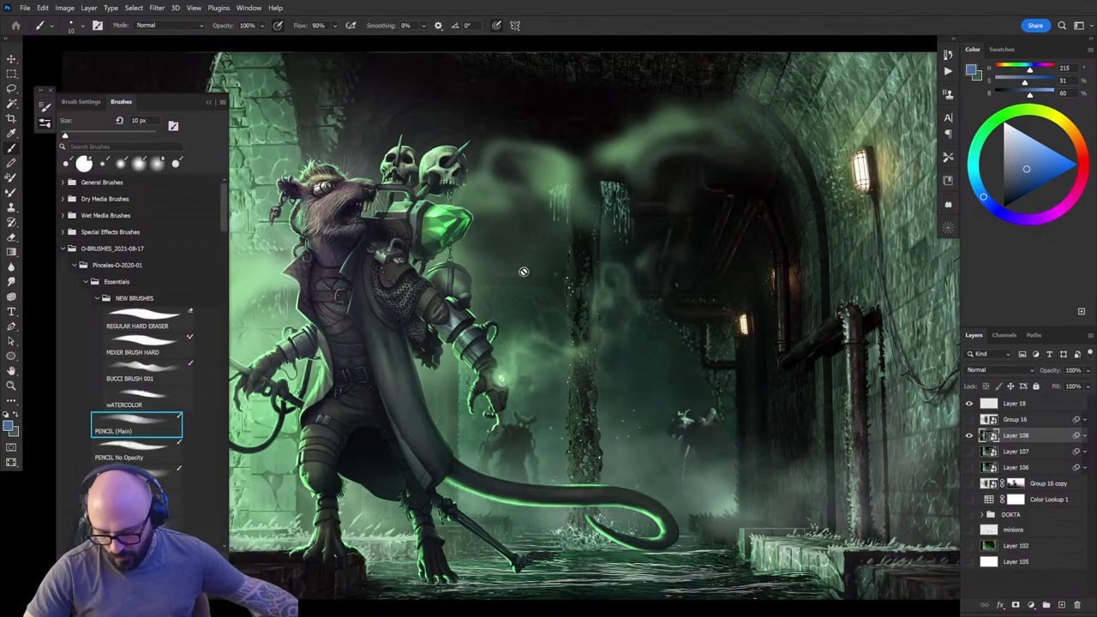
key(f)
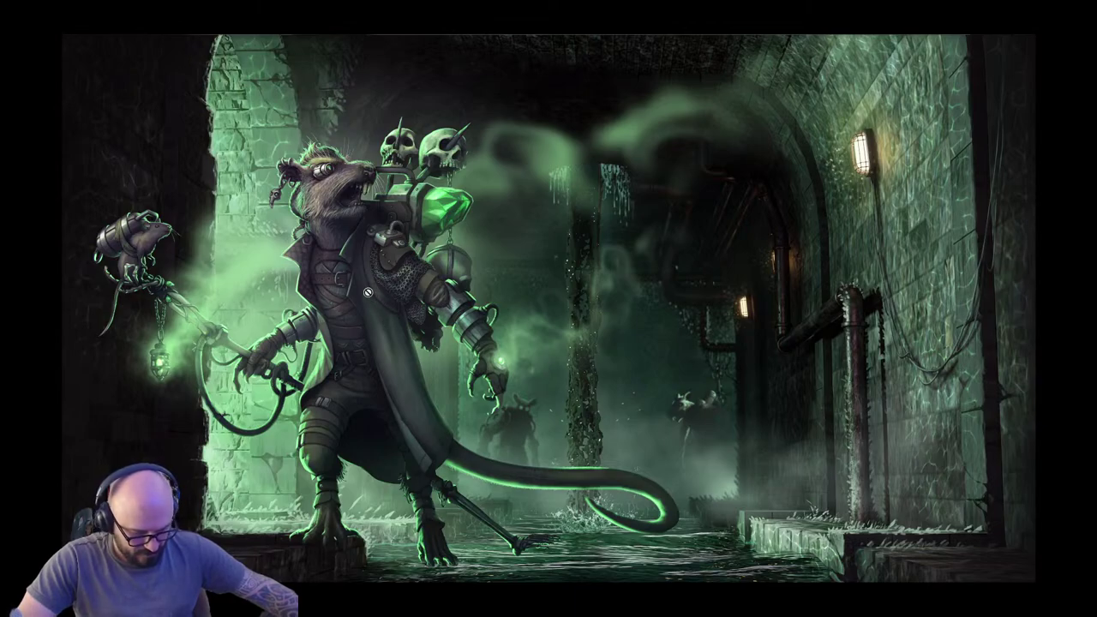
drag(379, 282, 398, 285)
scroll(398, 284, down, 3)
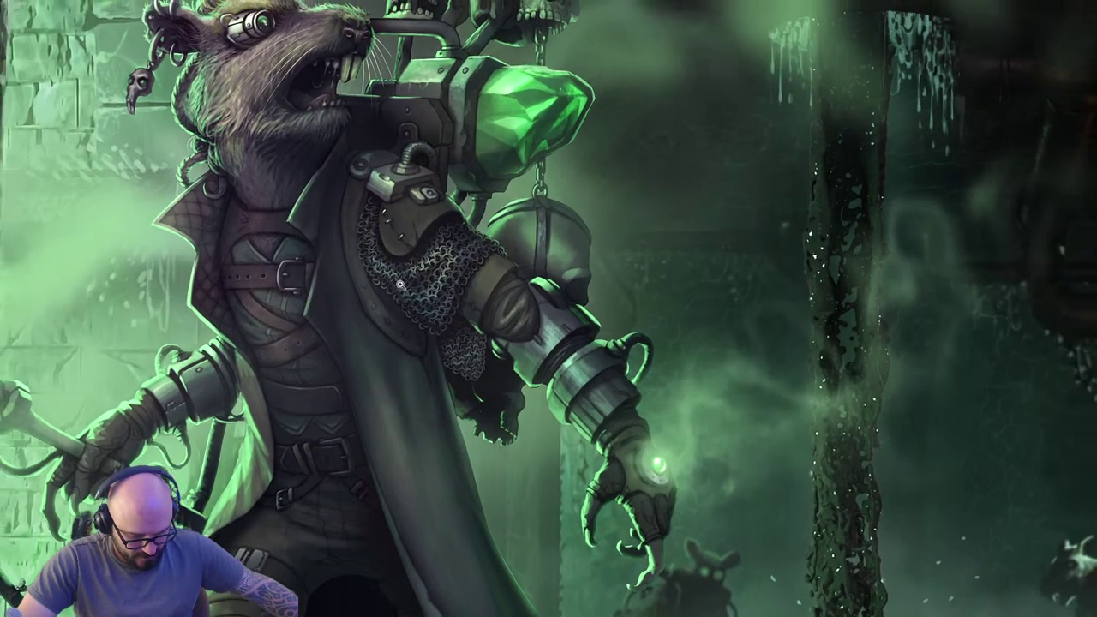
scroll(378, 286, up, 2)
scroll(382, 290, down, 1)
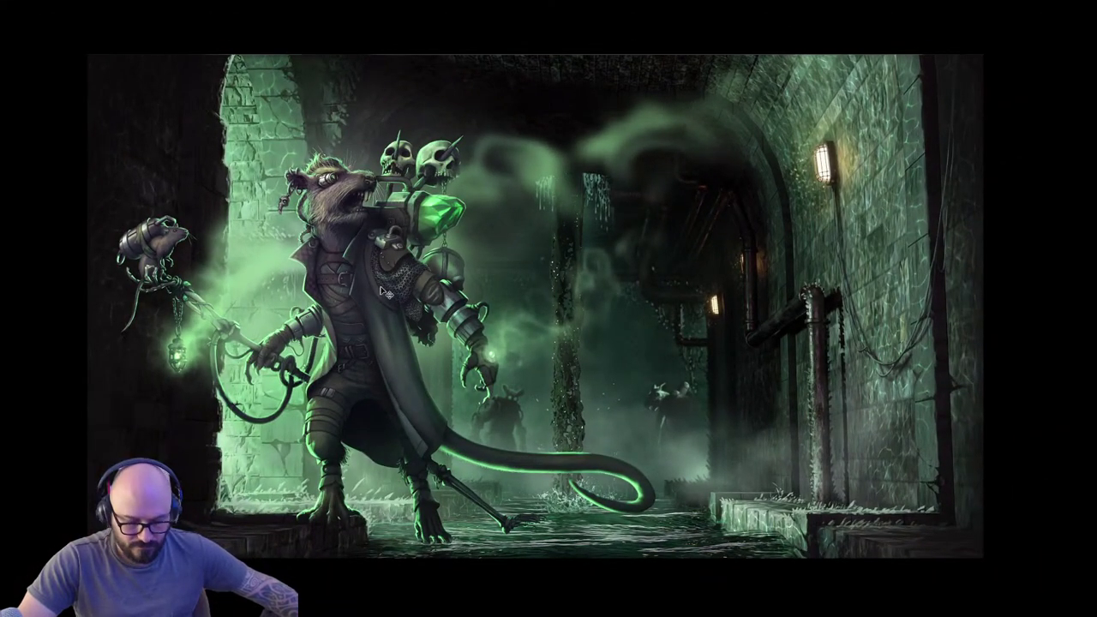
key(ctrl+w)
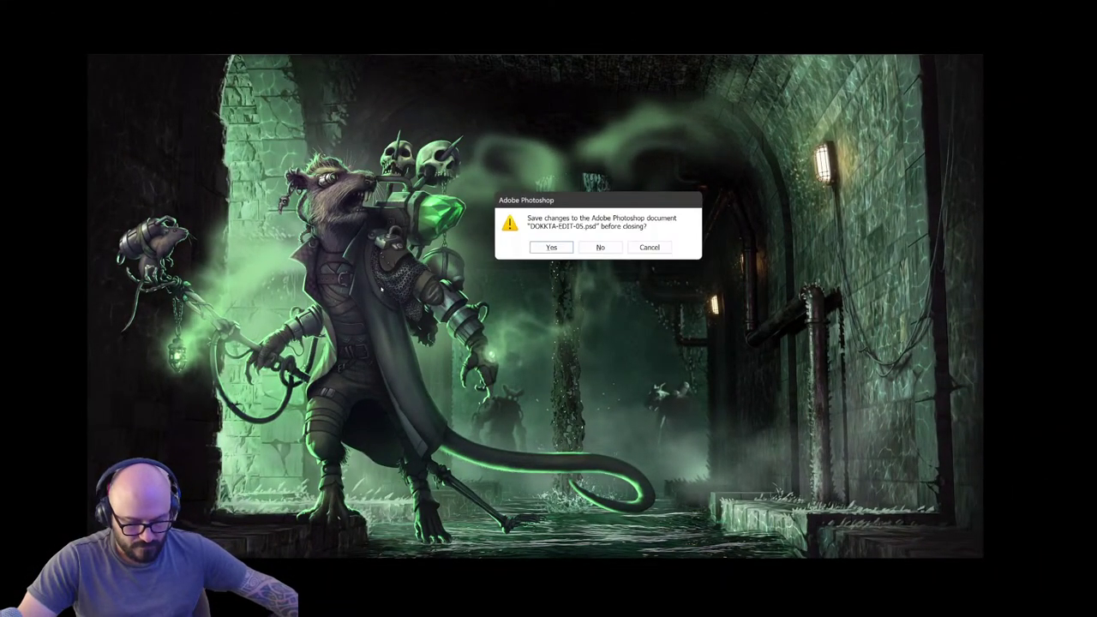
click(602, 247)
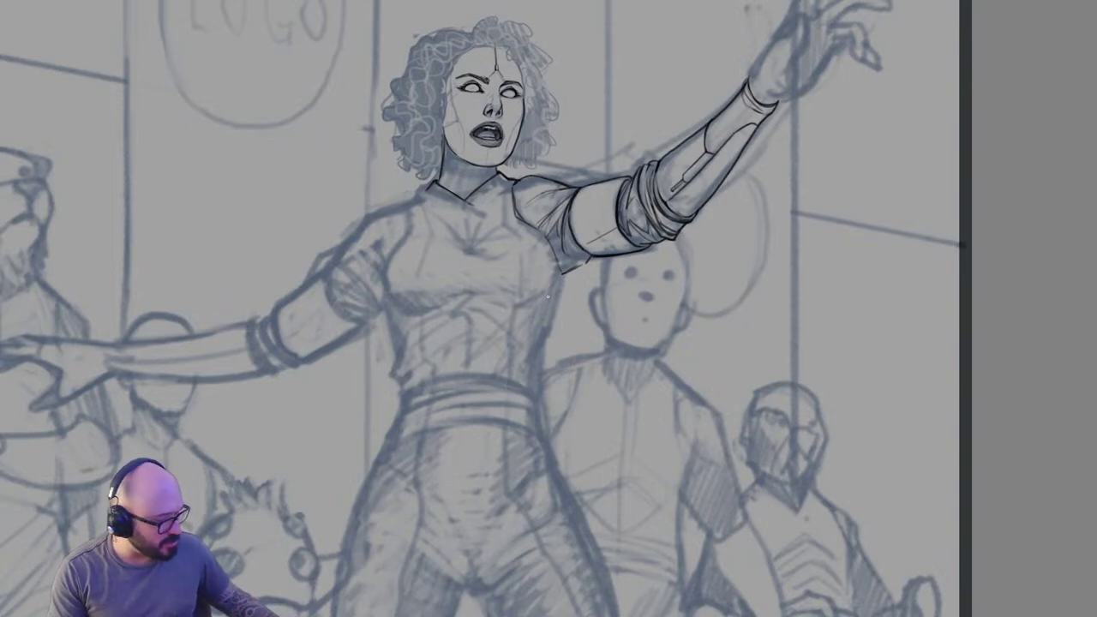
Step: Ink the side contour of the central woman's torso from below the raised arm to the waist on the Color Fill 3 mask
key(f)
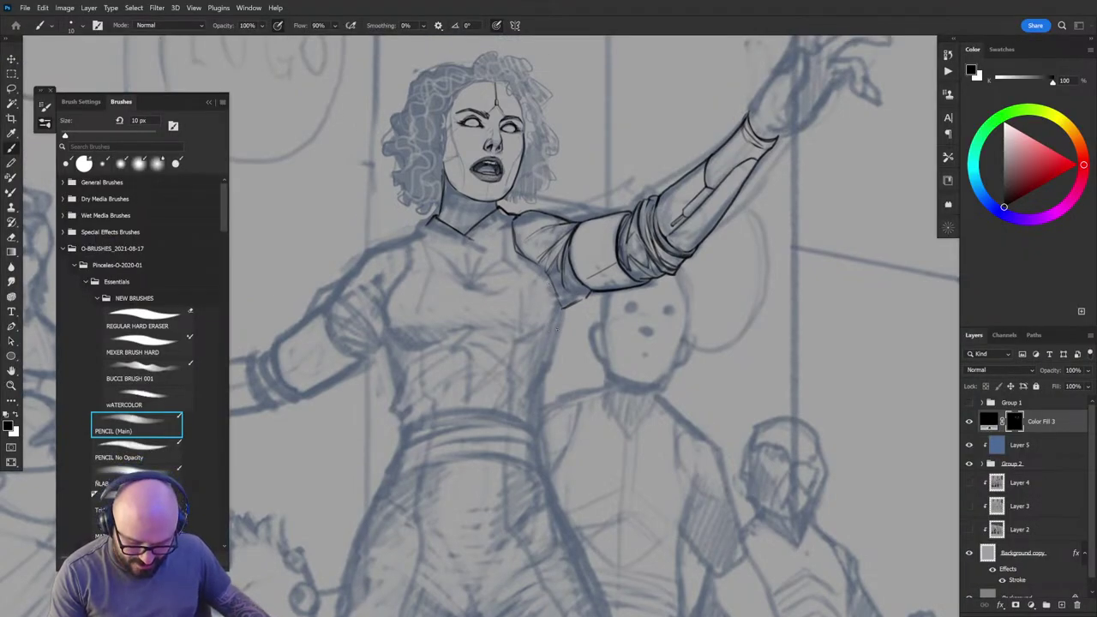
key(x)
mouse_move(563, 310)
mouse_down()
mouse_move(534, 375)
mouse_move(548, 355)
mouse_move(540, 394)
mouse_up()
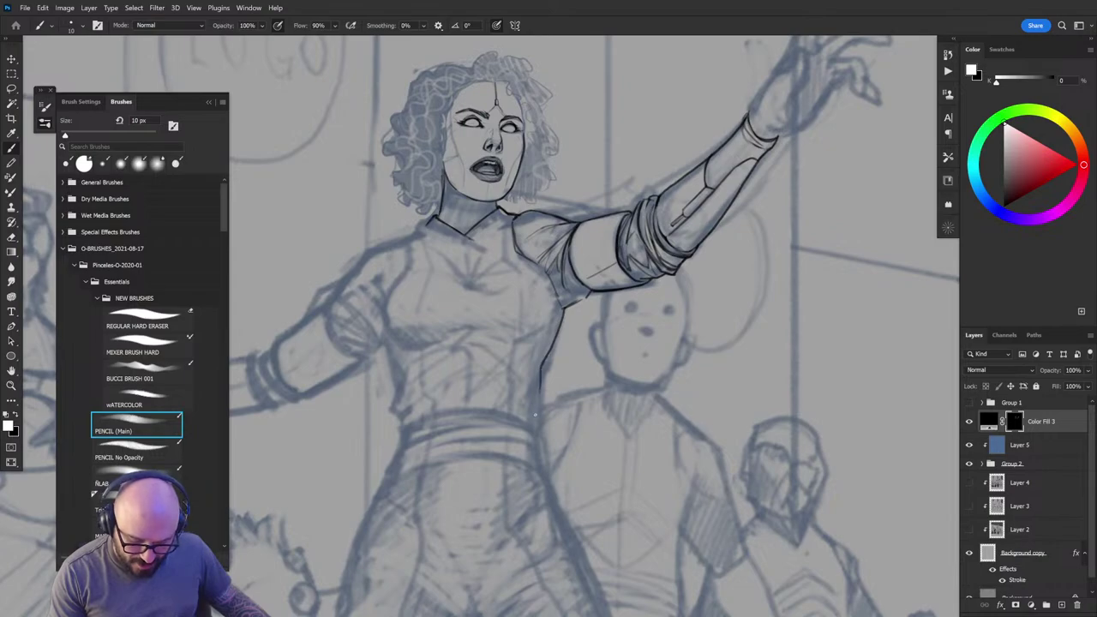
drag(545, 356, 540, 396)
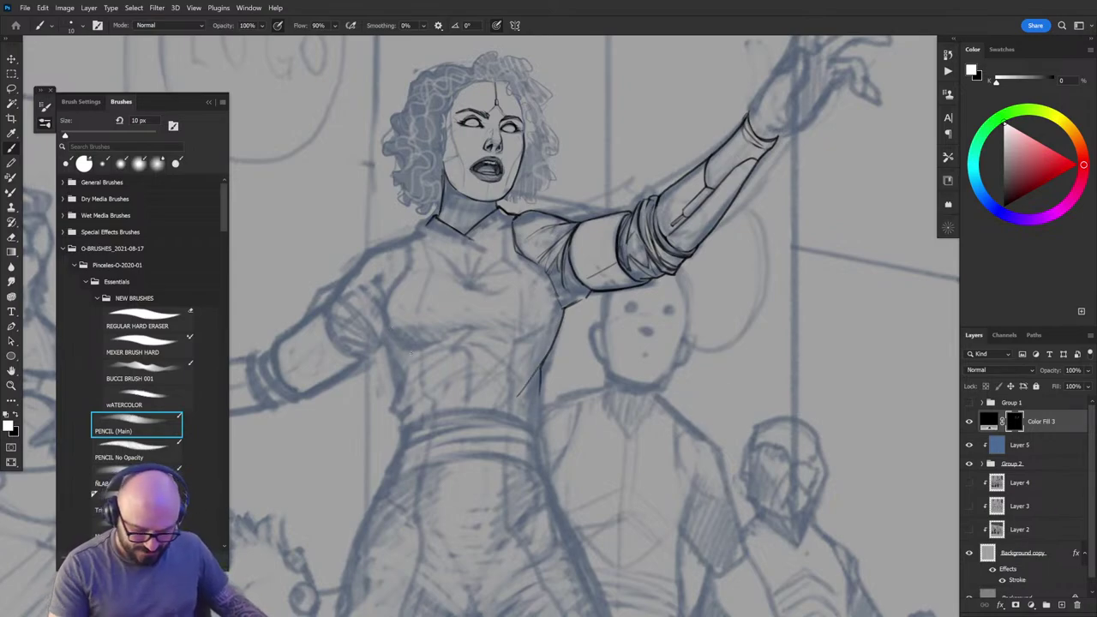
Step: Ink the woman's bust contours and the armhole seam up to the collar, using 15 px and 10 px brush sizes
key(bracketright)
drag(387, 326, 394, 281)
key(x)
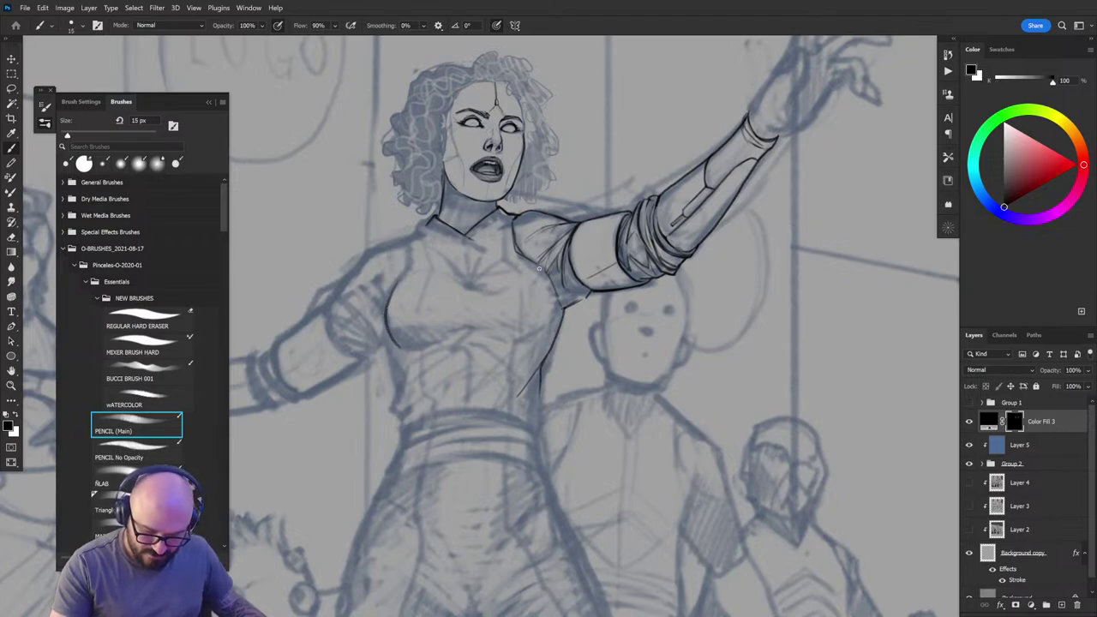
key(bracketleft)
key(x)
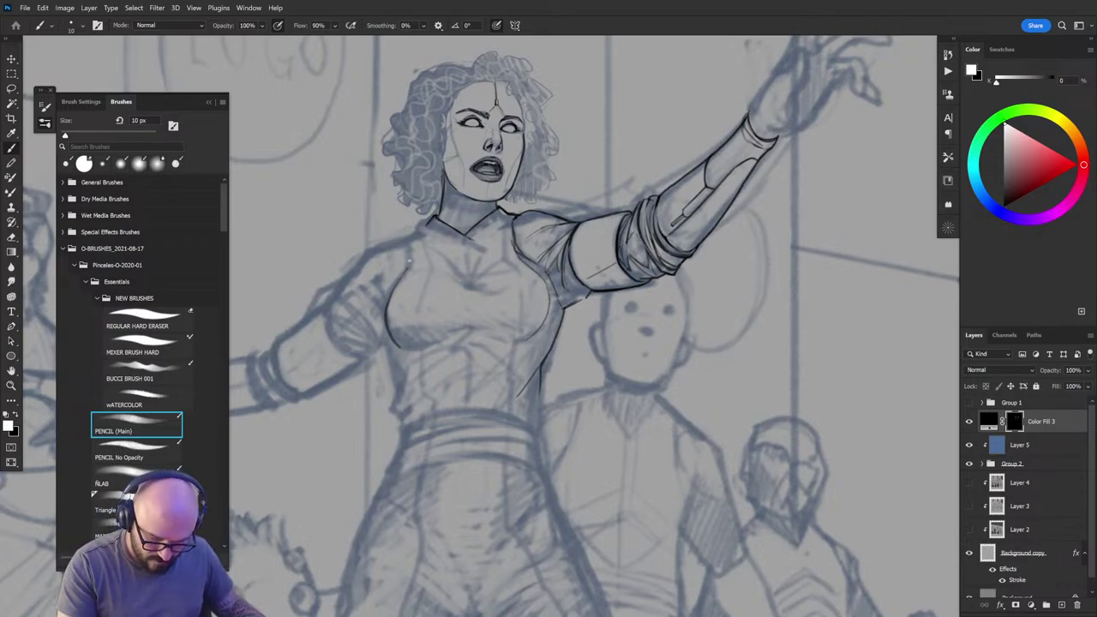
drag(408, 271, 409, 238)
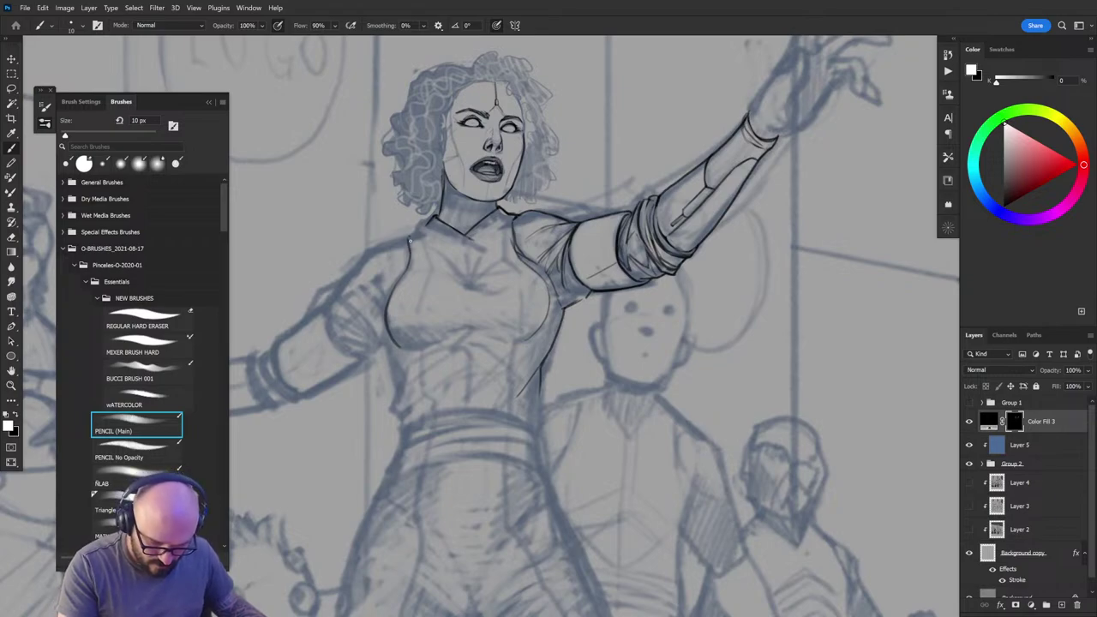
key(x)
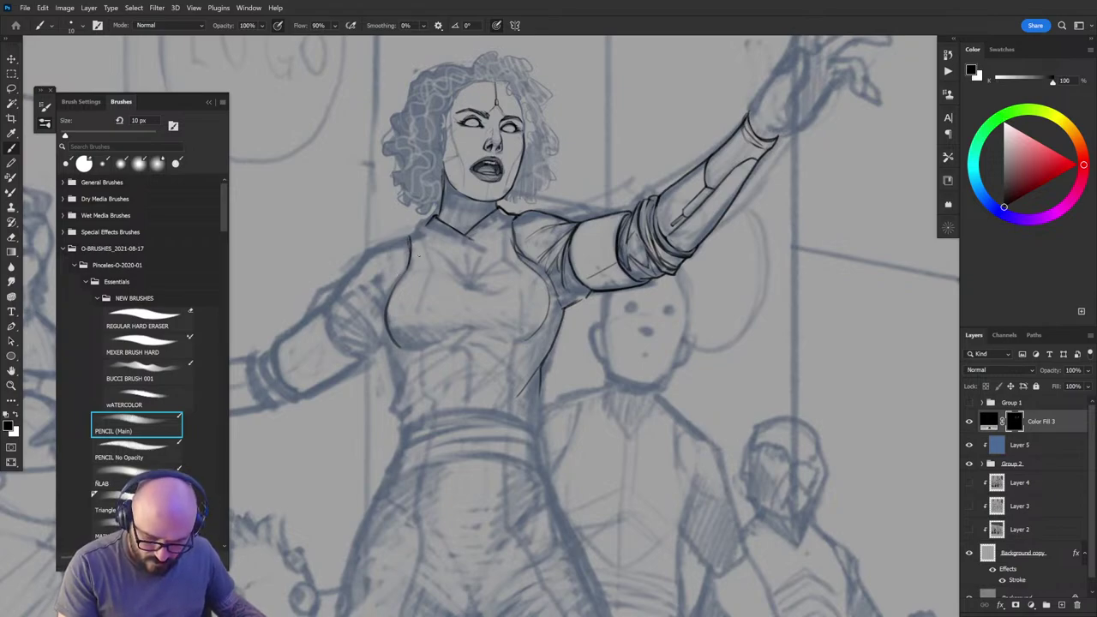
Step: Ink the lower edges of both sides of the woman's collar with the 10 px pencil brush
key(x)
mouse_move(409, 236)
mouse_down()
mouse_move(436, 208)
mouse_move(426, 227)
mouse_move(452, 237)
mouse_up()
drag(506, 216, 482, 235)
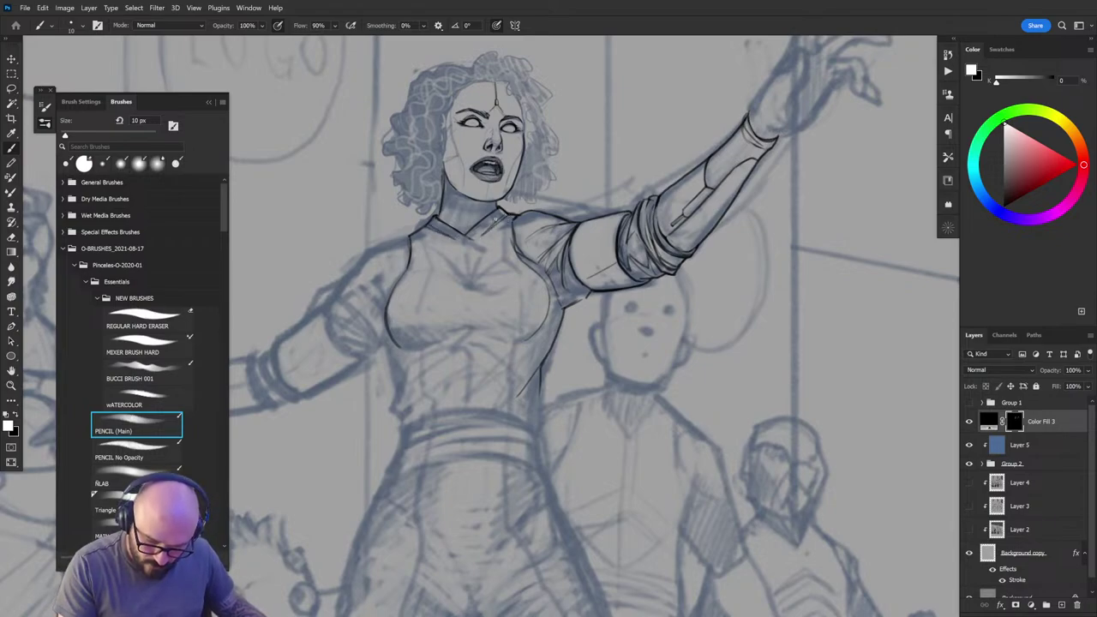
key(x)
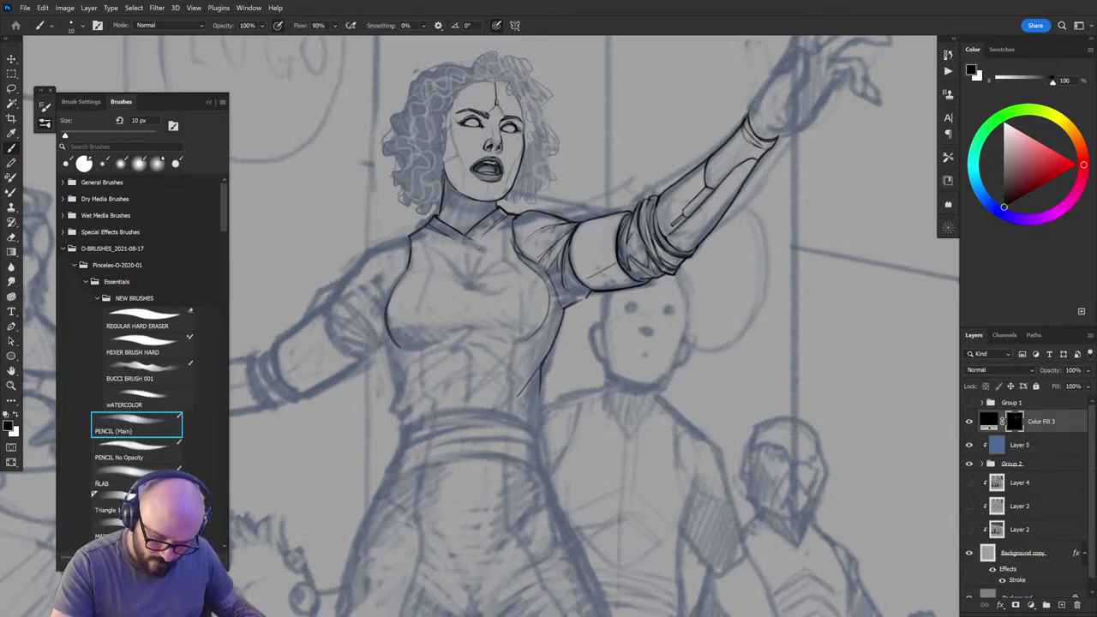
Step: Ink the buttoned flap running down from the collar at the front of the woman's top
key(x)
mouse_move(478, 249)
mouse_down()
mouse_move(461, 283)
mouse_move(444, 271)
mouse_move(477, 270)
mouse_move(468, 281)
mouse_up()
key(x)
key(x)
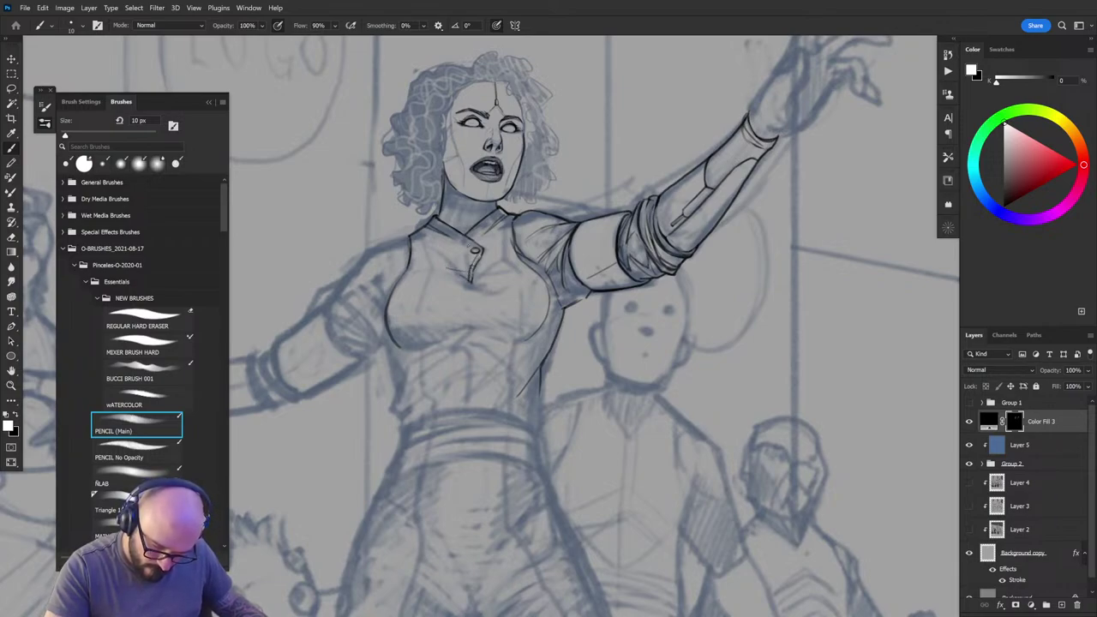
Step: Refine the ink line on the collar edge between the button flap and the raised arm's shoulder
key(x)
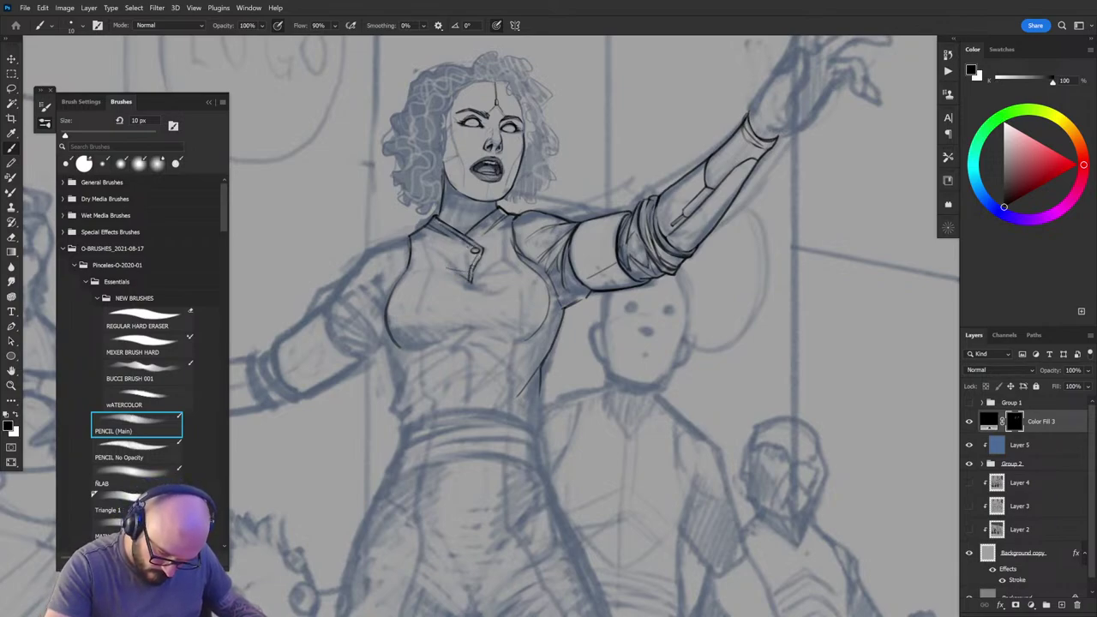
key(x)
drag(469, 236, 495, 213)
key(x)
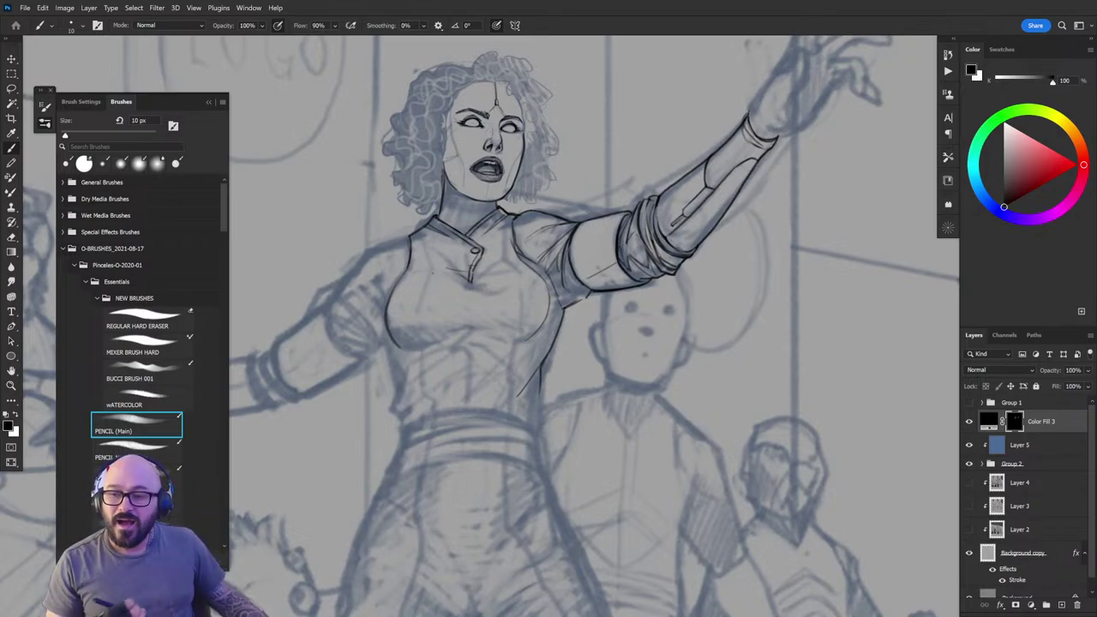
key(x)
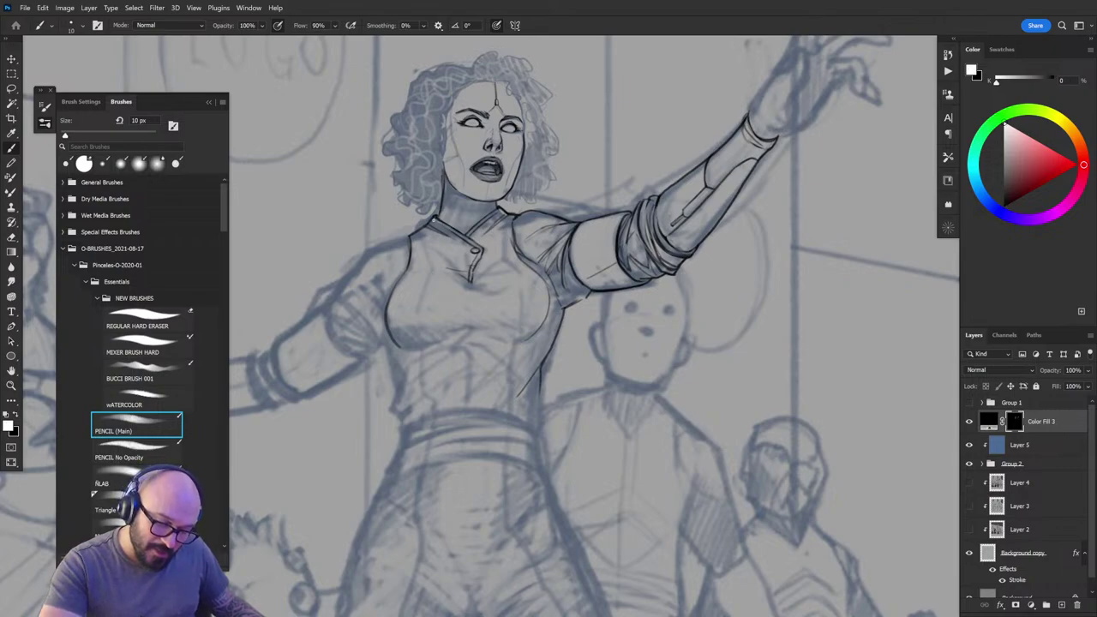
Step: Refine the ink lines of the woman's collar with the 10 px pencil brush, undoing the stroke that does not fit
drag(433, 219, 465, 236)
key(x)
key(x)
key(x)
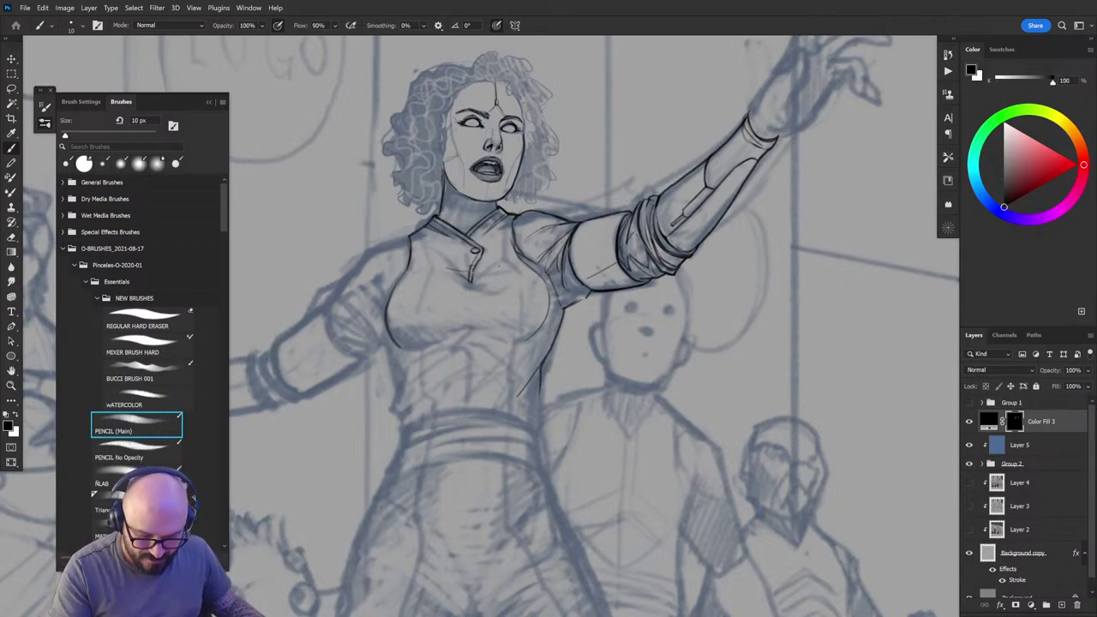
key(ctrl+z)
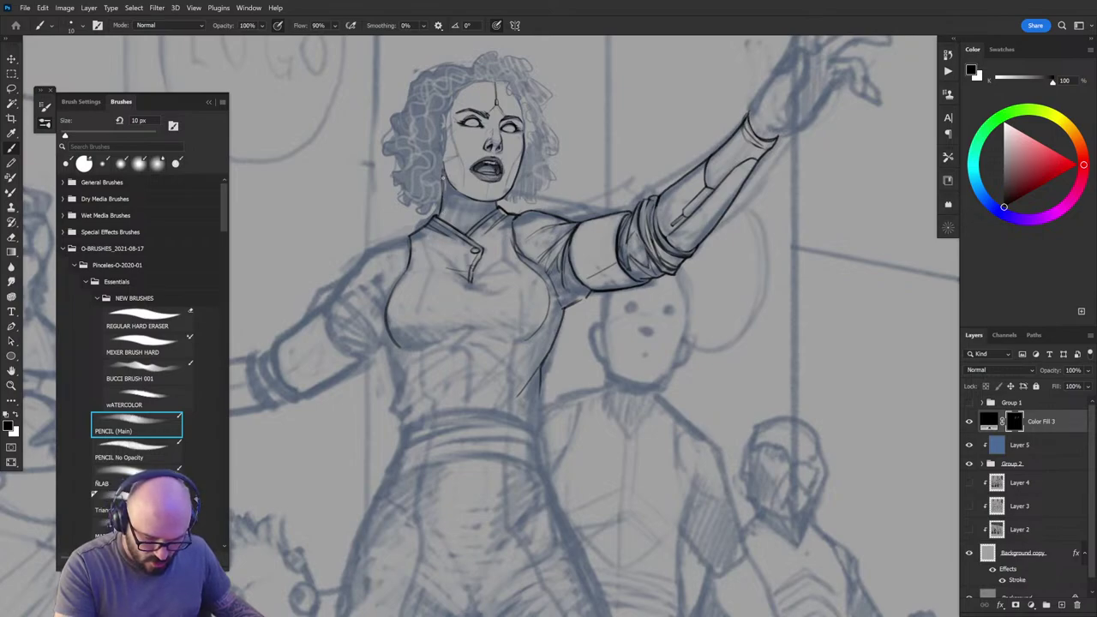
key(x)
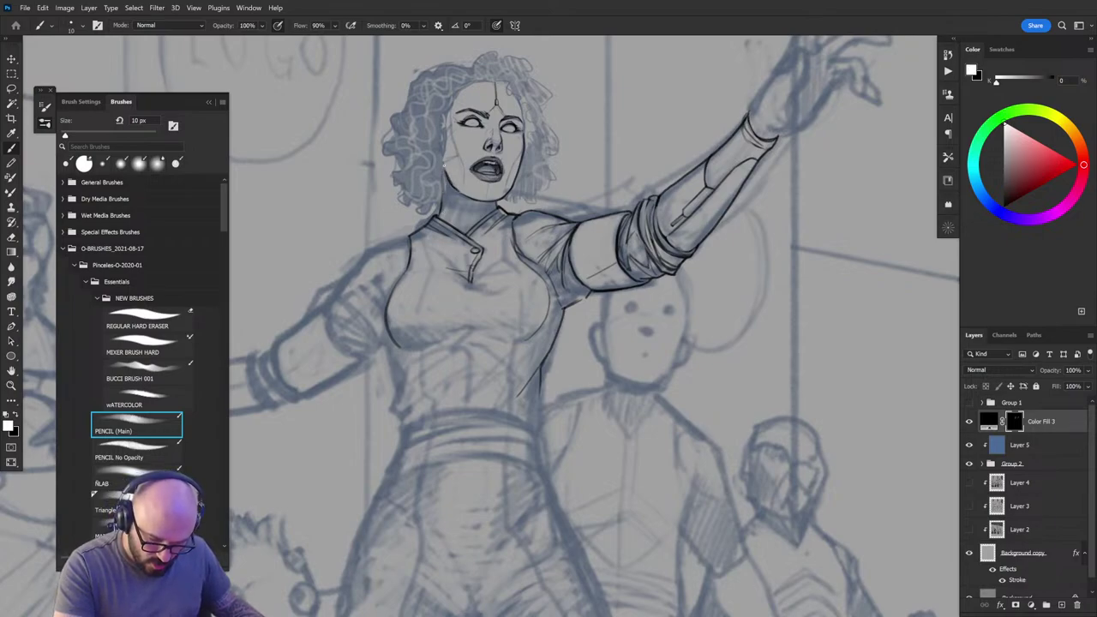
key(x)
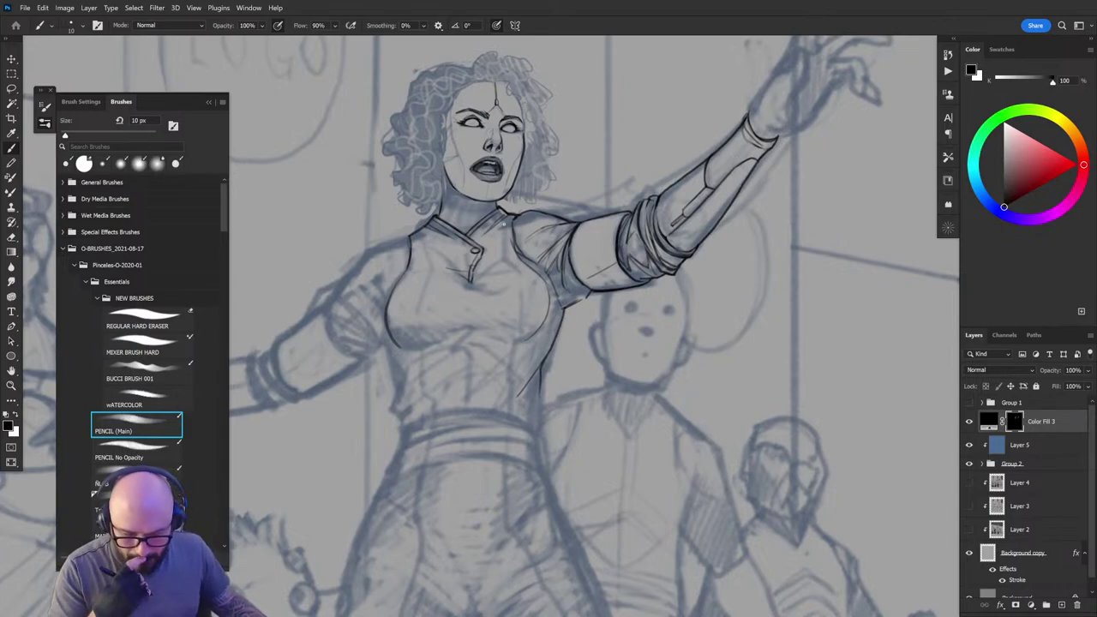
Step: Retouch the outline and inner details of the woman's open mouth, using 9 px and 8 px brush sizes
key(bracketleft)
drag(510, 118, 632, 319)
key(ctrl+plus)
key(ctrl+plus)
key(x)
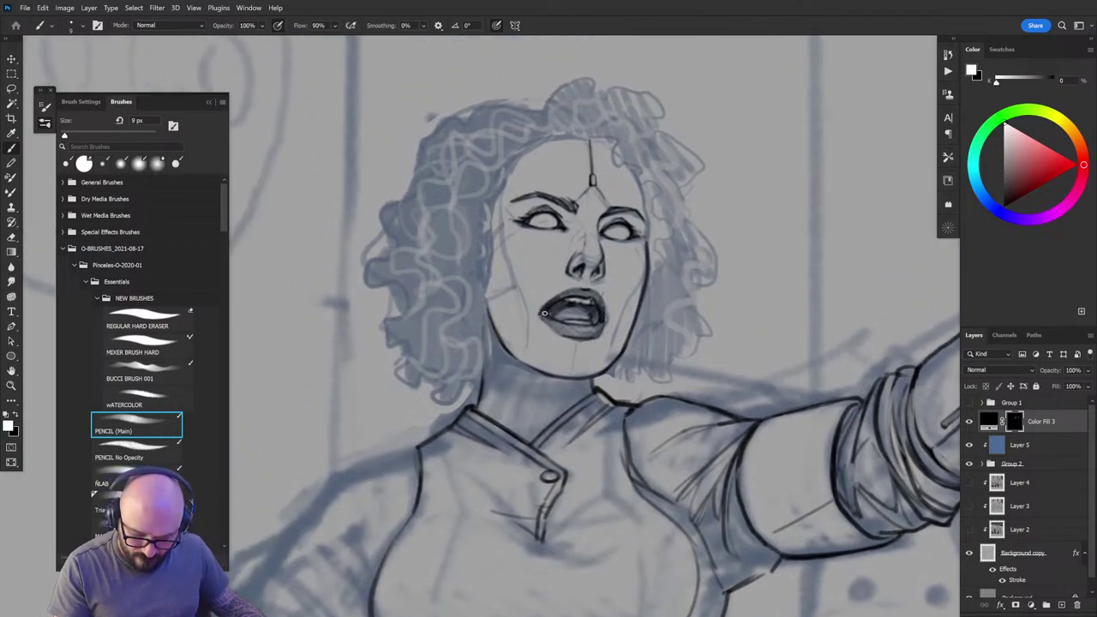
key(x)
drag(563, 295, 550, 305)
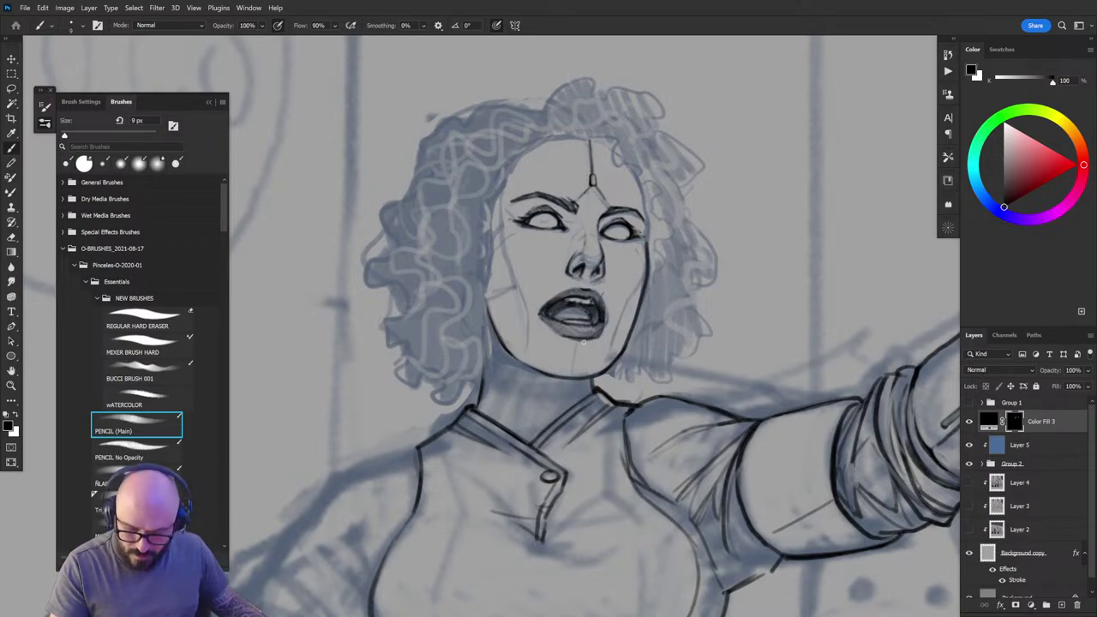
key(x)
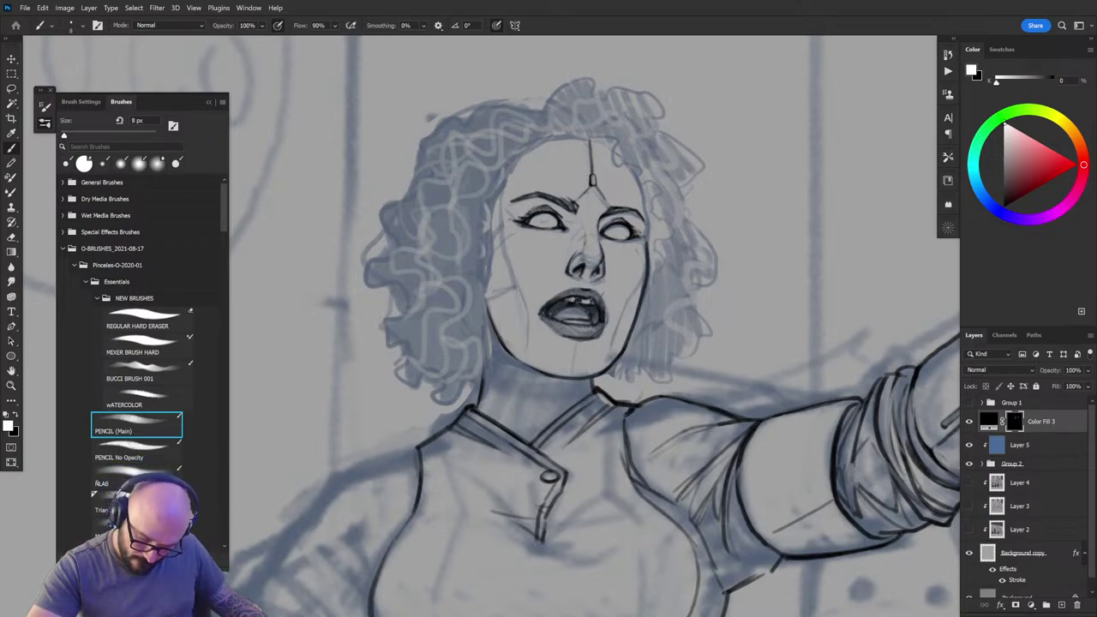
key(x)
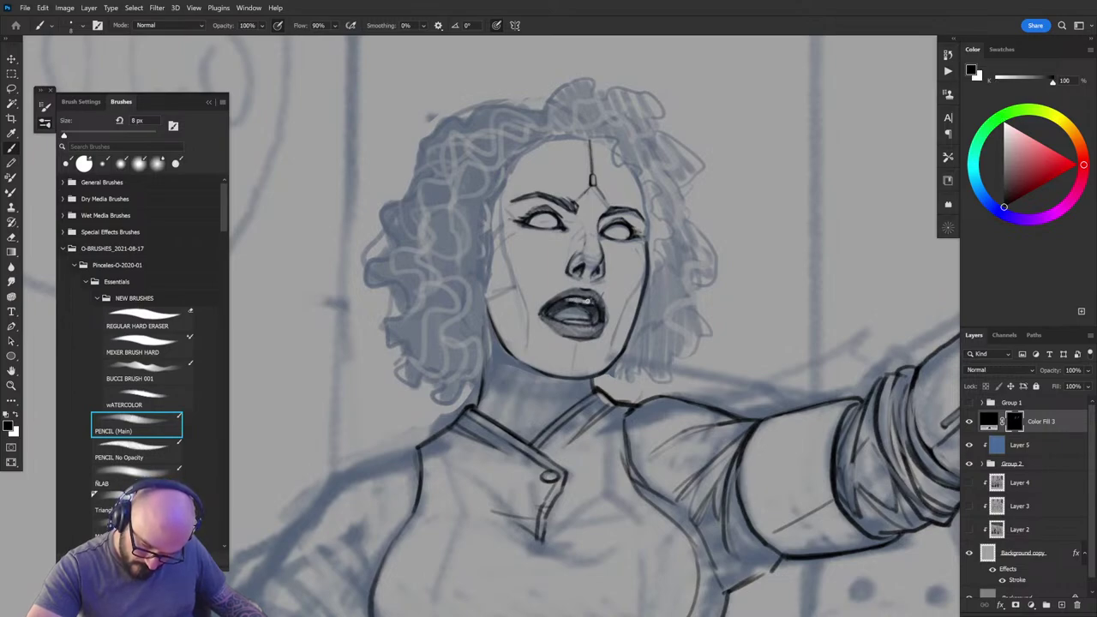
Step: Ink the wavy hairline from the forehead down along the shaded side of the woman's face, reducing the brush from 8 px to 7 px
key(x)
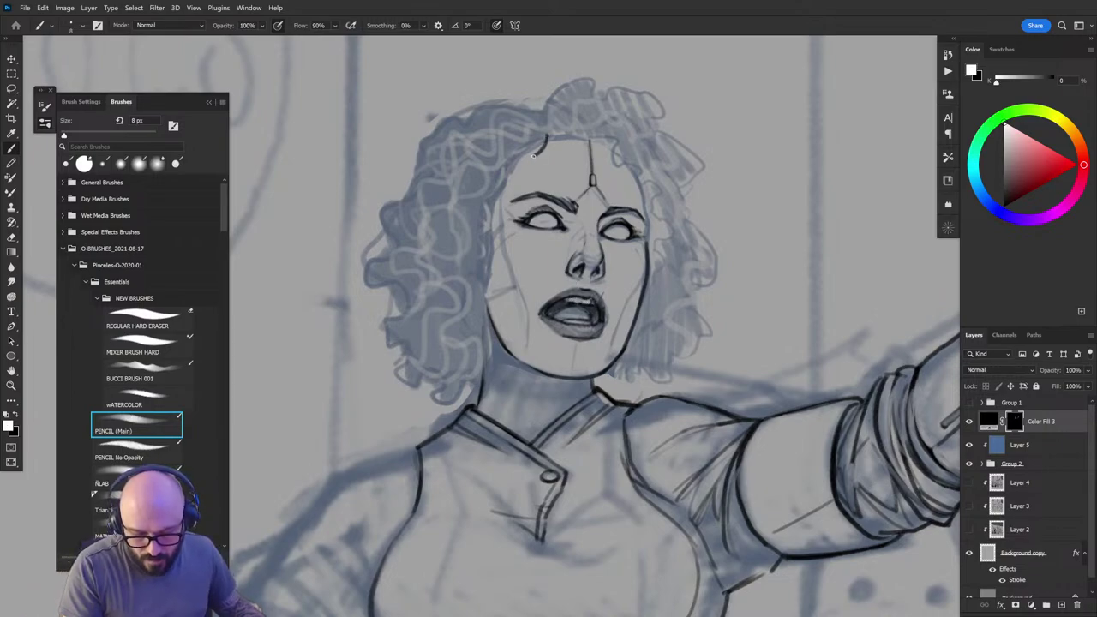
mouse_move(535, 154)
mouse_down()
mouse_move(505, 173)
mouse_move(487, 223)
mouse_move(482, 318)
mouse_move(504, 259)
mouse_move(502, 193)
mouse_move(488, 217)
mouse_move(494, 270)
mouse_up()
key(x)
key(bracketleft)
key(x)
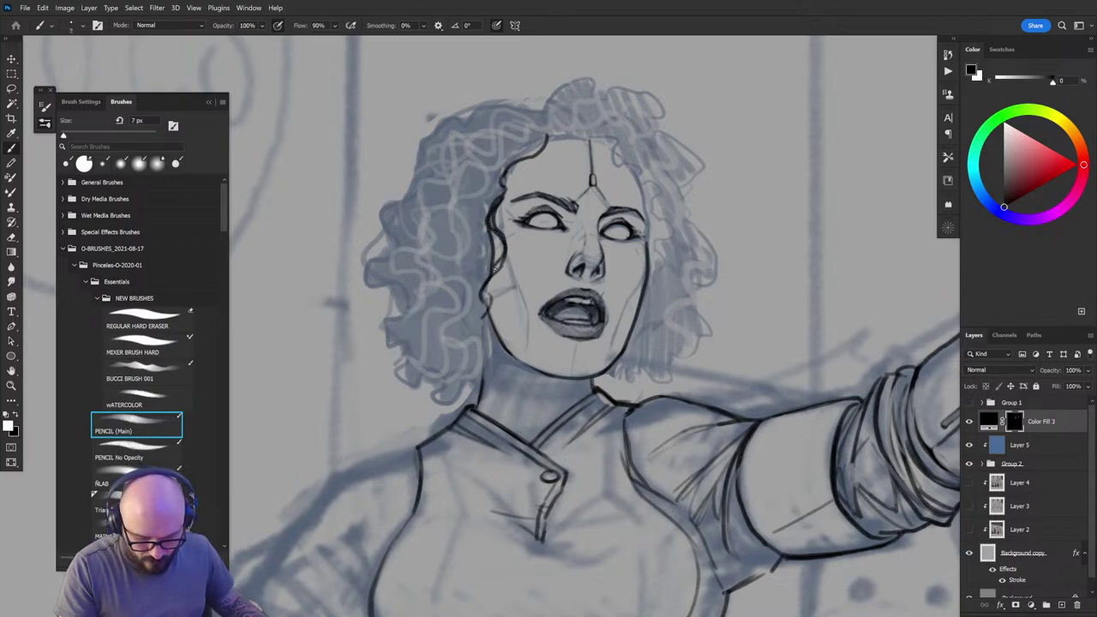
key(x)
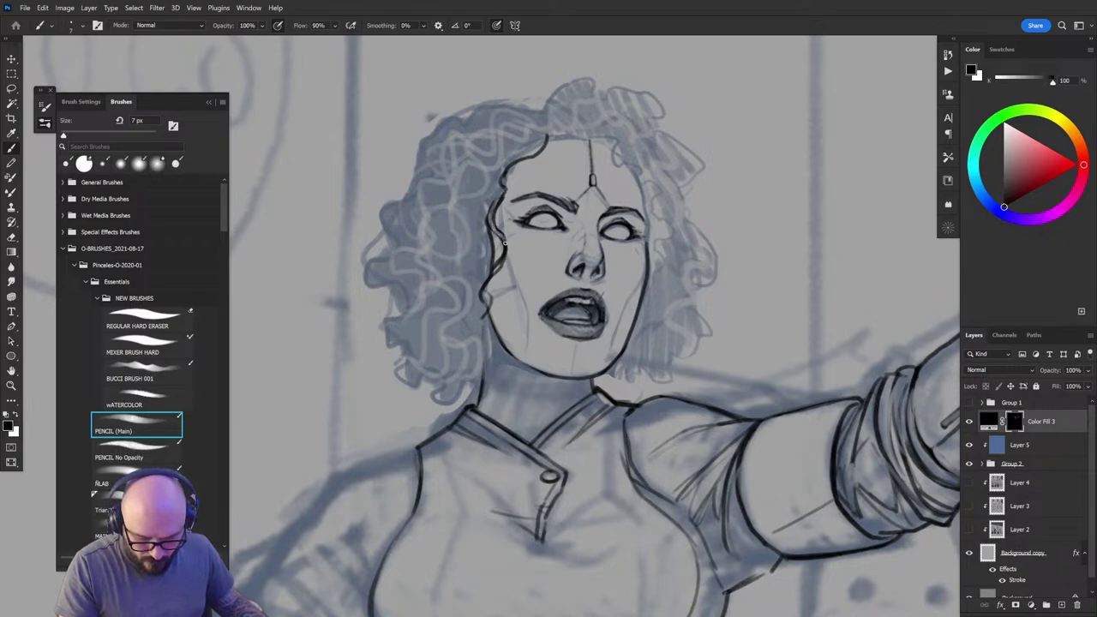
key(x)
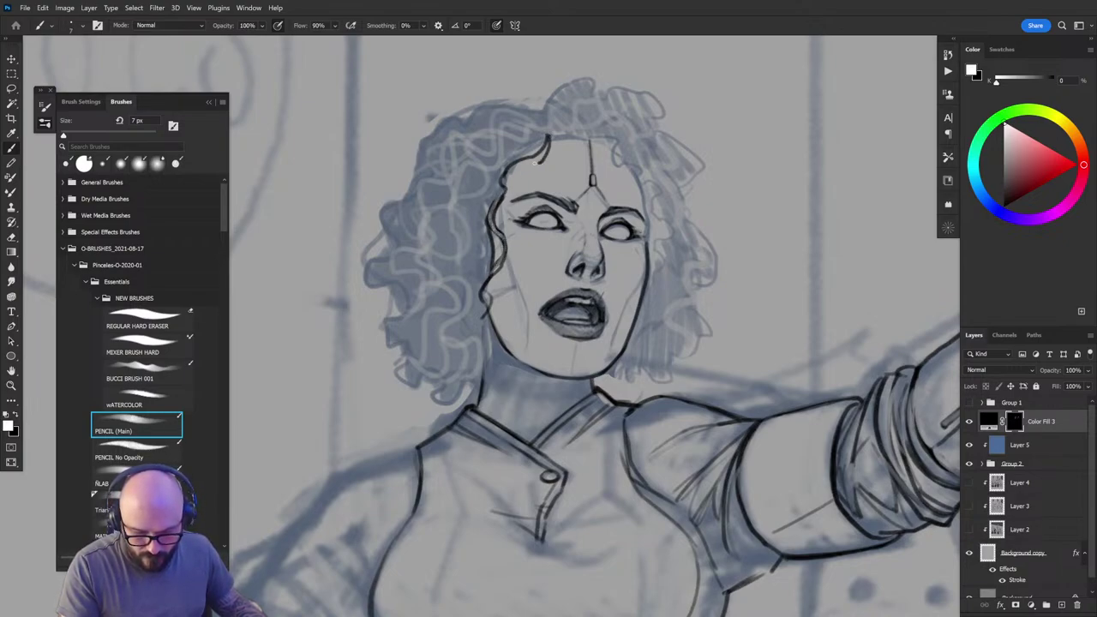
key(x)
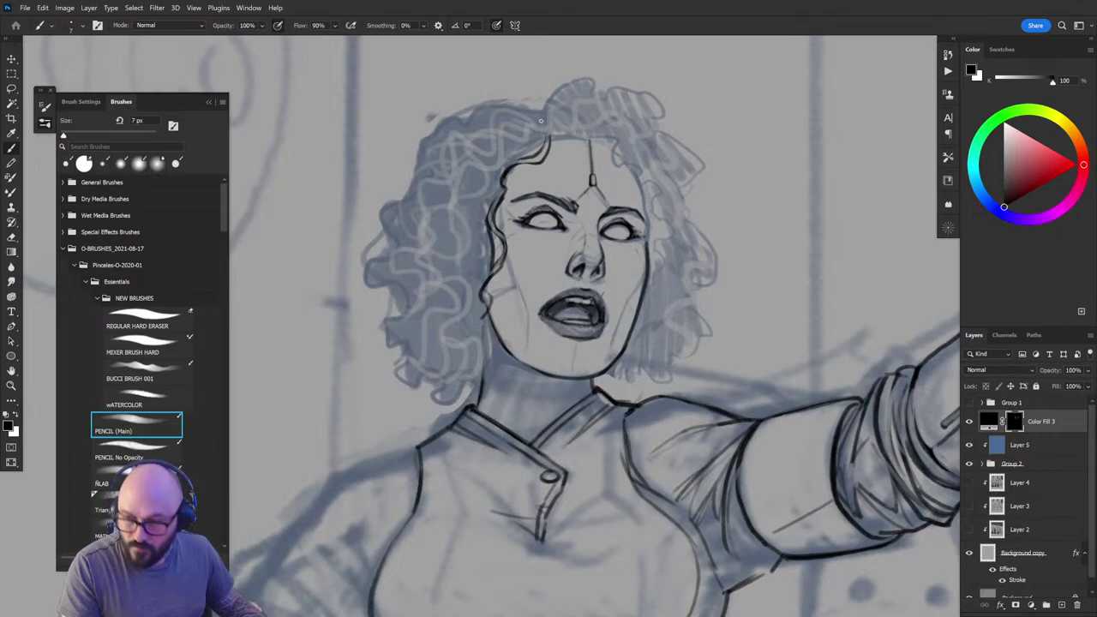
Step: Add and clean up small curl strokes at the forehead hairline with the 7 px brush
drag(535, 176, 577, 306)
key(x)
mouse_move(588, 270)
mouse_down()
mouse_move(554, 277)
mouse_move(542, 299)
mouse_move(553, 280)
mouse_move(571, 284)
mouse_up()
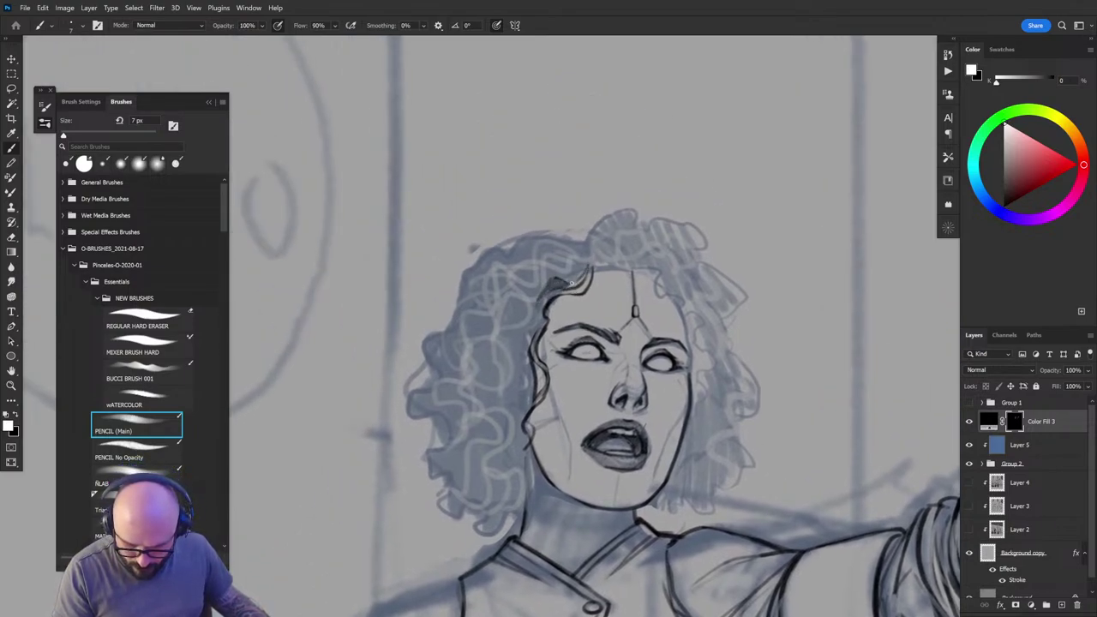
key(x)
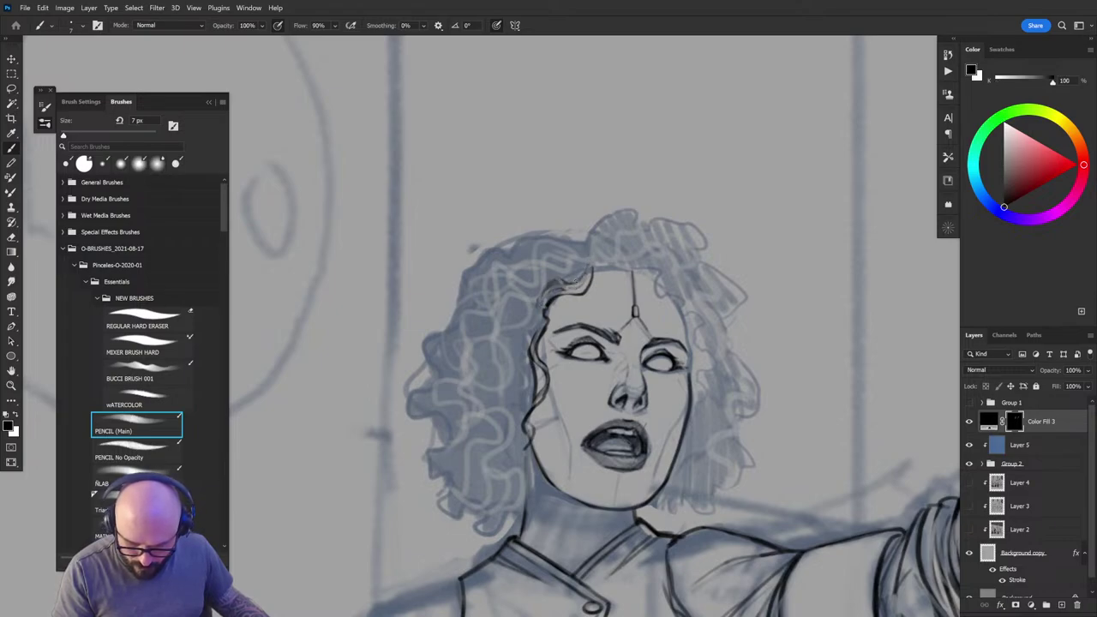
key(x)
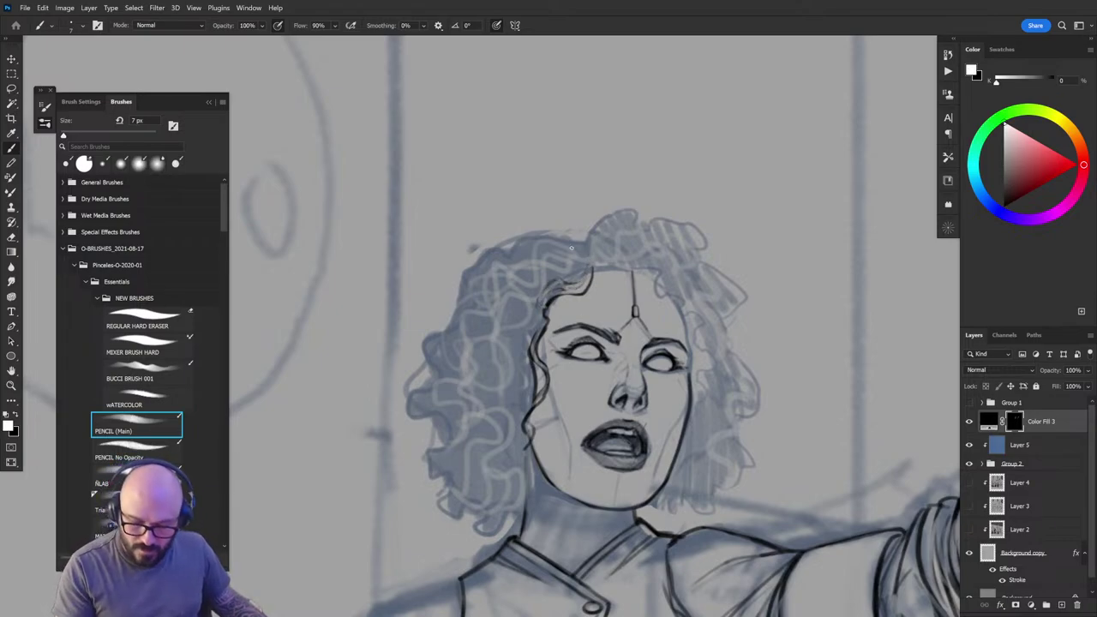
Step: Ink the wavy top contour of the woman's hair and refine the curls beside her temple and cheek
mouse_move(572, 248)
mouse_down()
mouse_move(565, 235)
mouse_move(540, 235)
mouse_move(477, 256)
mouse_up()
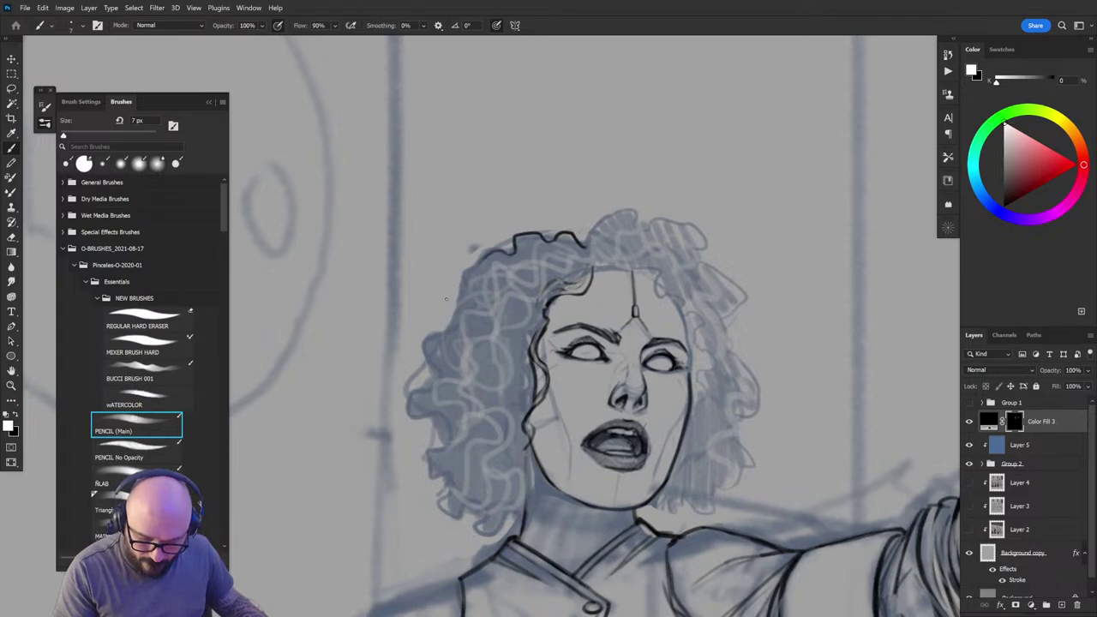
scroll(446, 299, down, 3)
key(x)
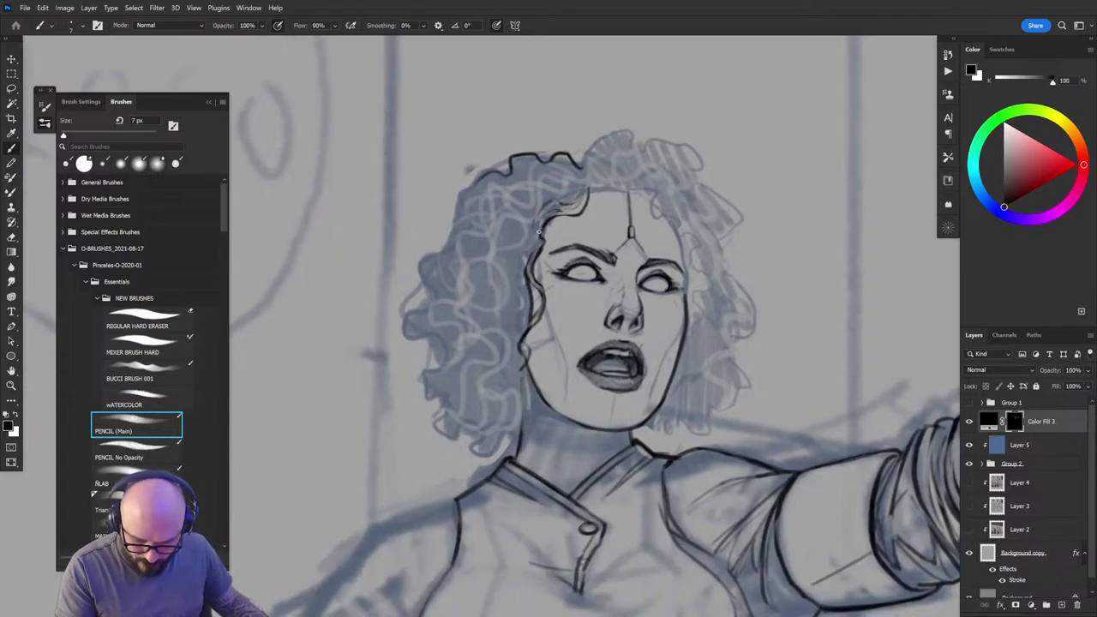
key(x)
drag(546, 227, 535, 280)
key(x)
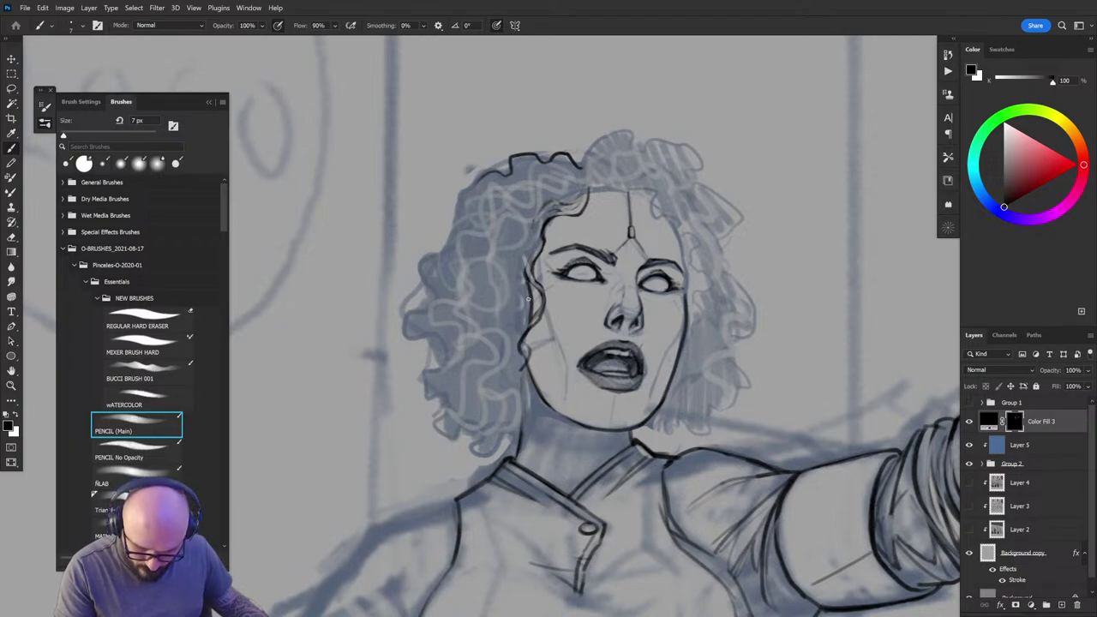
drag(535, 323, 524, 347)
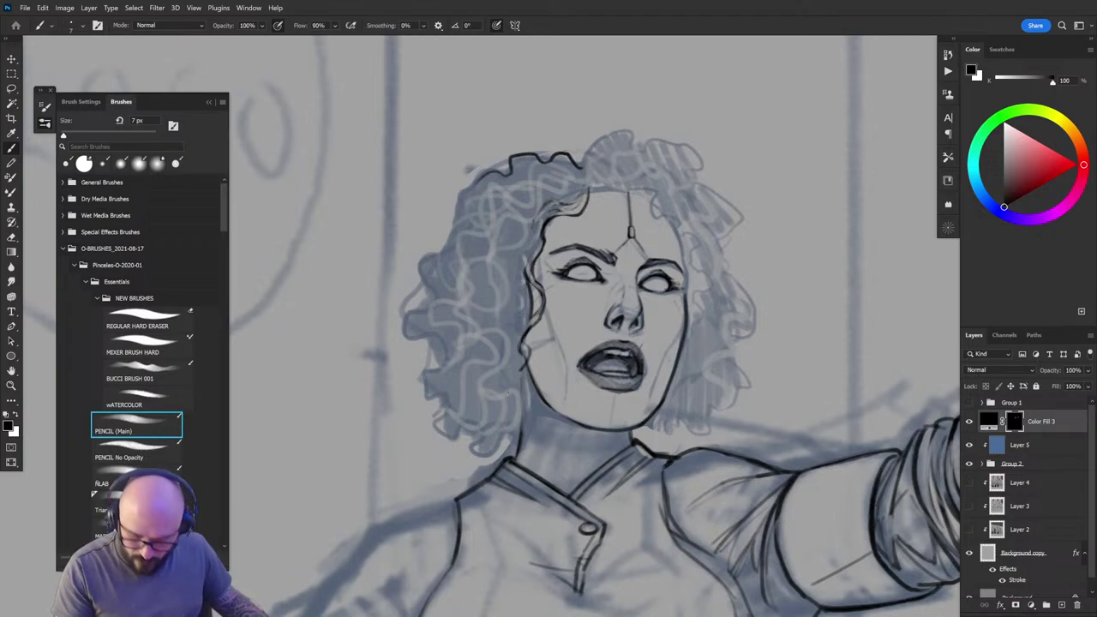
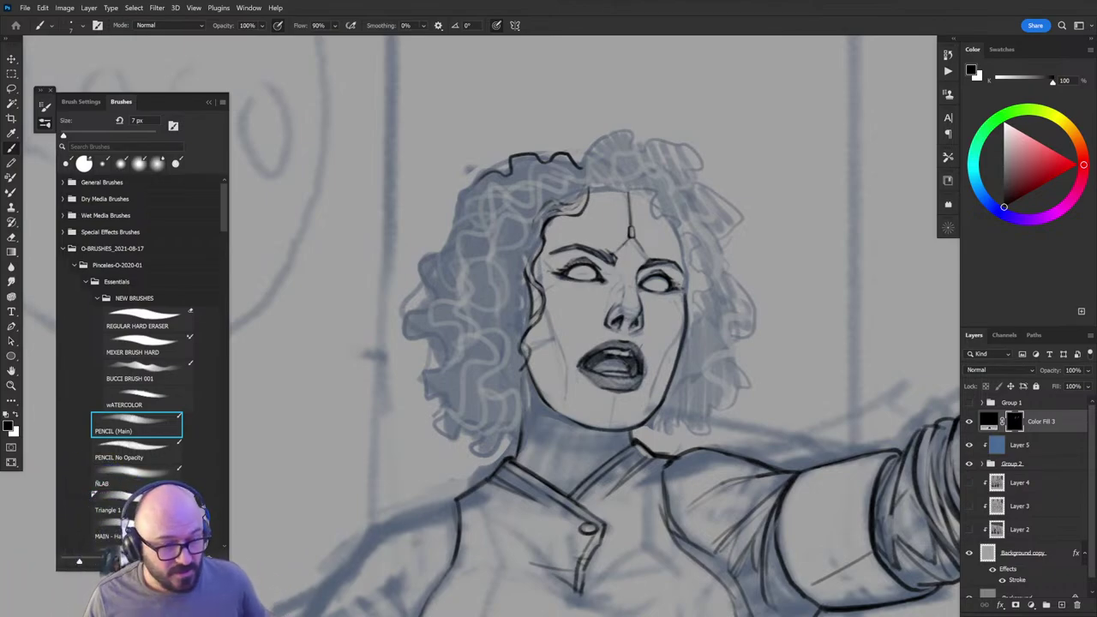
Step: Continue the outer hair contour down from the crown and add short curl strands along that edge
mouse_move(479, 181)
mouse_down()
mouse_move(490, 173)
mouse_move(450, 226)
mouse_move(462, 243)
mouse_up()
key(x)
mouse_move(468, 233)
mouse_down()
mouse_move(475, 202)
mouse_move(498, 190)
mouse_move(477, 230)
mouse_up()
mouse_move(455, 245)
mouse_down()
mouse_move(485, 230)
mouse_move(471, 231)
mouse_move(479, 203)
mouse_move(502, 185)
mouse_move(456, 244)
mouse_move(488, 192)
mouse_move(466, 242)
mouse_up()
key(x)
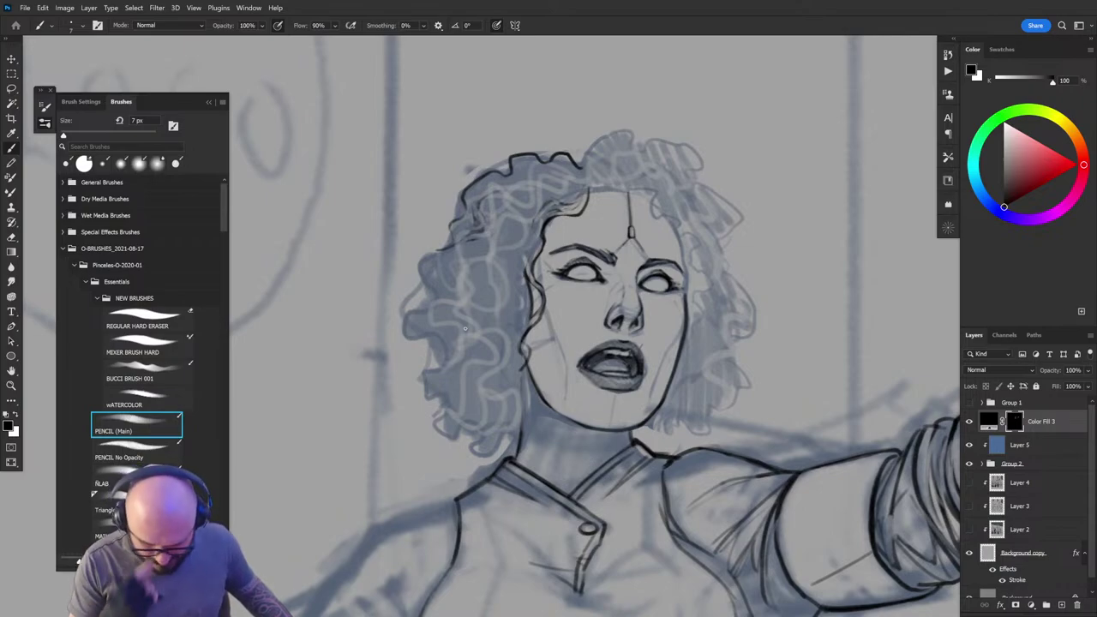
Step: Ink the looping curls on the outer side of the hair and clean up the curled tip at cheek height
key(x)
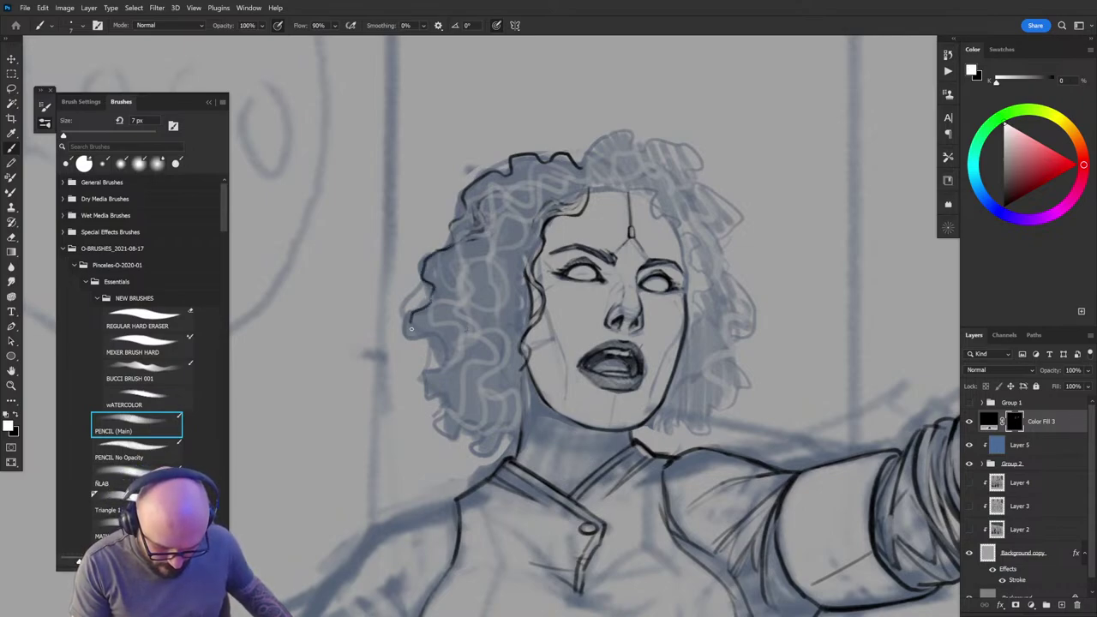
mouse_move(410, 364)
mouse_down()
mouse_move(438, 333)
mouse_move(411, 326)
mouse_move(434, 303)
mouse_move(441, 355)
mouse_move(425, 371)
mouse_move(441, 394)
mouse_move(424, 391)
mouse_move(444, 349)
mouse_up()
key(x)
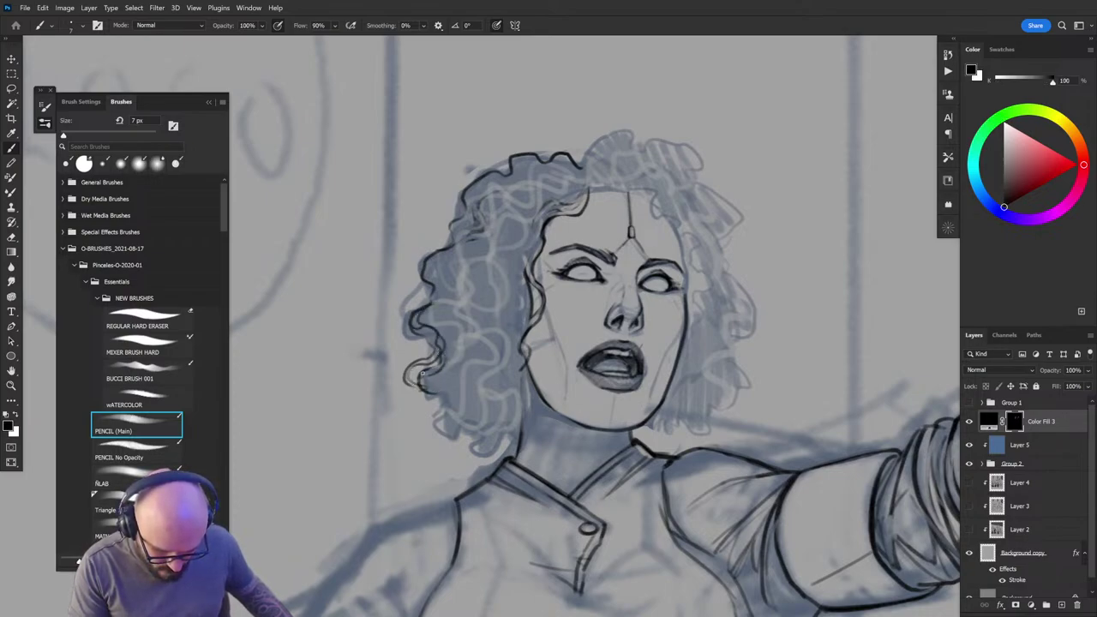
key(x)
drag(416, 384, 405, 374)
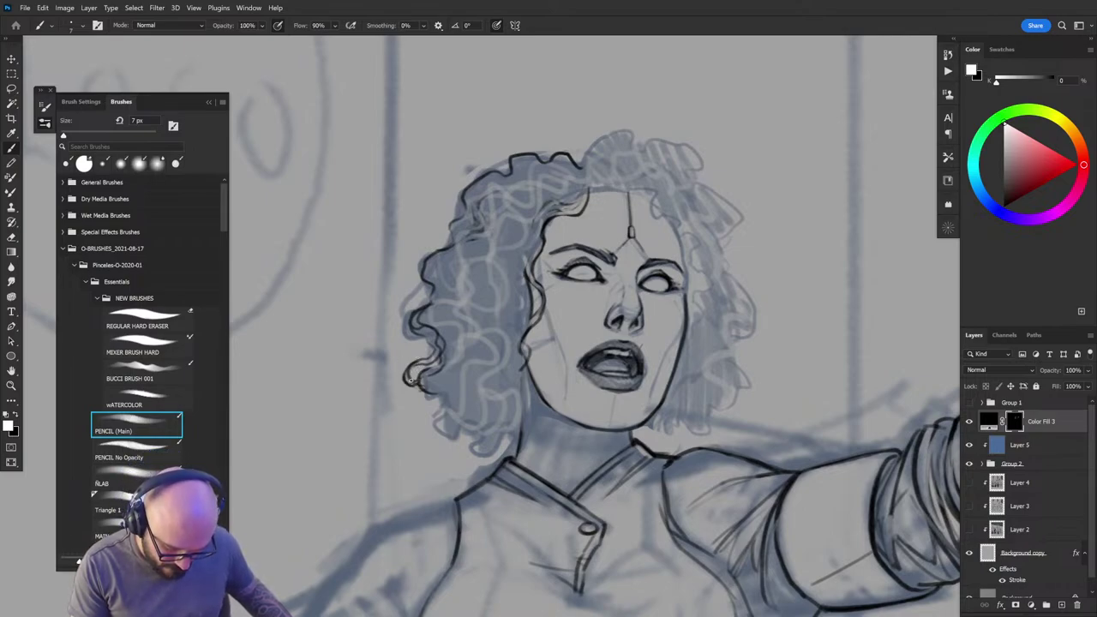
key(x)
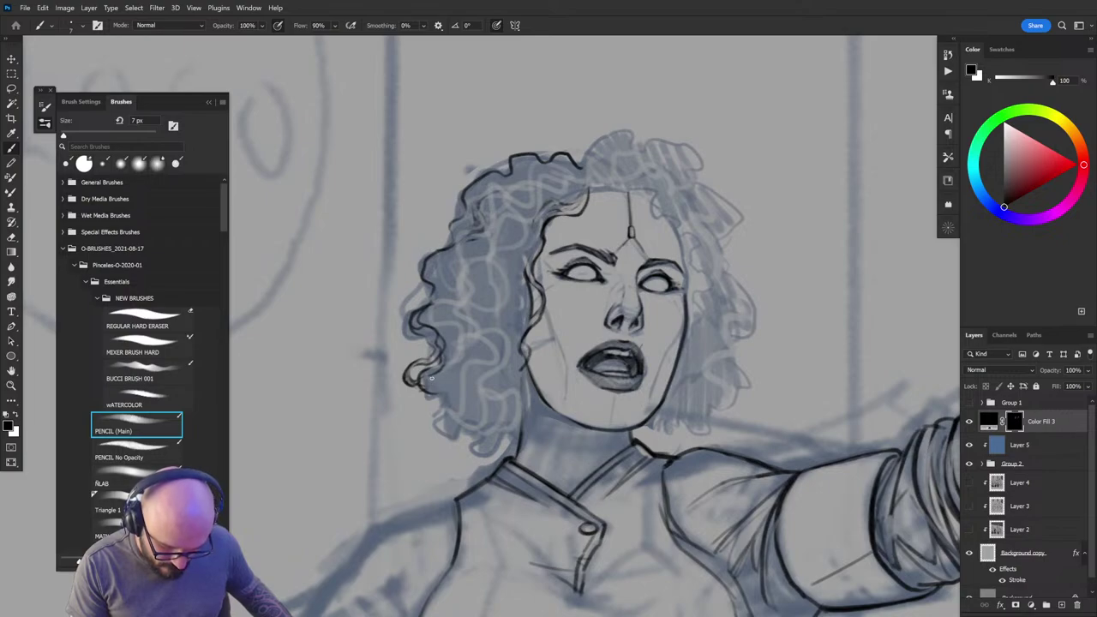
Step: Ink the small curls along the bottom of the hair and up beside the woman's jaw and neck
key(x)
mouse_move(448, 426)
mouse_down()
mouse_move(470, 440)
mouse_move(458, 417)
mouse_move(440, 424)
mouse_move(462, 407)
mouse_move(458, 396)
mouse_move(463, 425)
mouse_move(491, 425)
mouse_move(487, 436)
mouse_move(507, 456)
mouse_move(523, 423)
mouse_up()
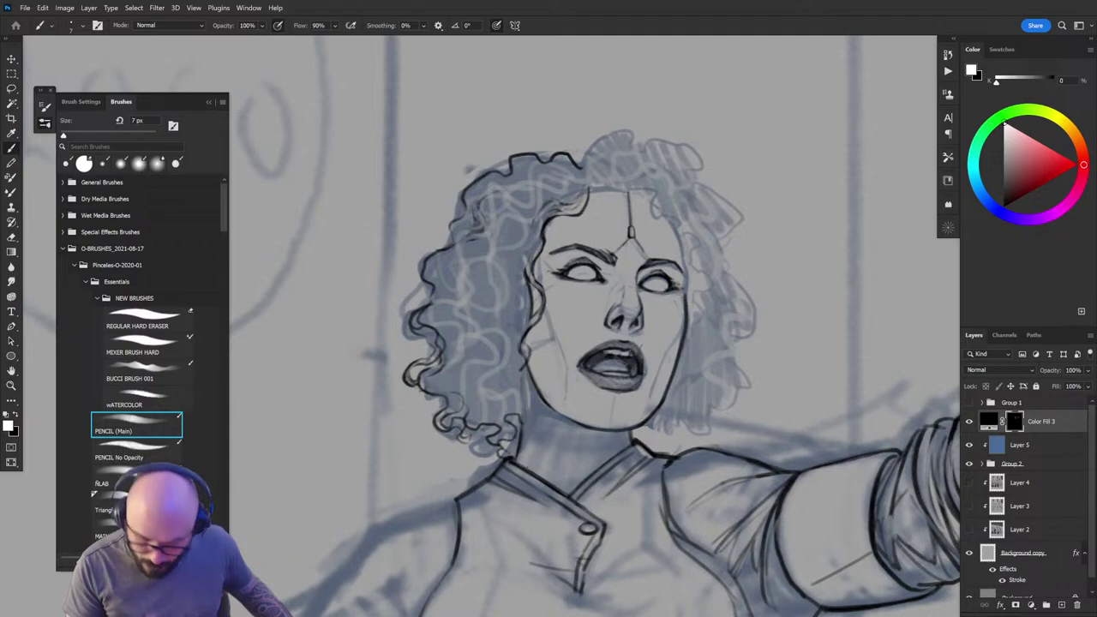
mouse_move(524, 366)
mouse_down()
mouse_move(519, 430)
mouse_move(517, 405)
mouse_up()
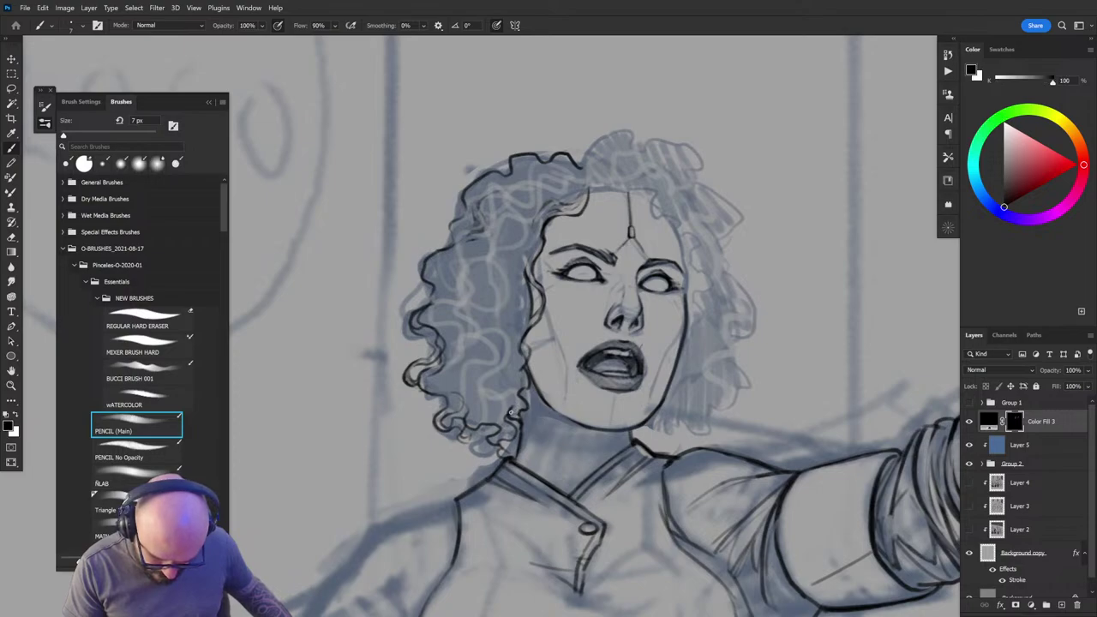
key(x)
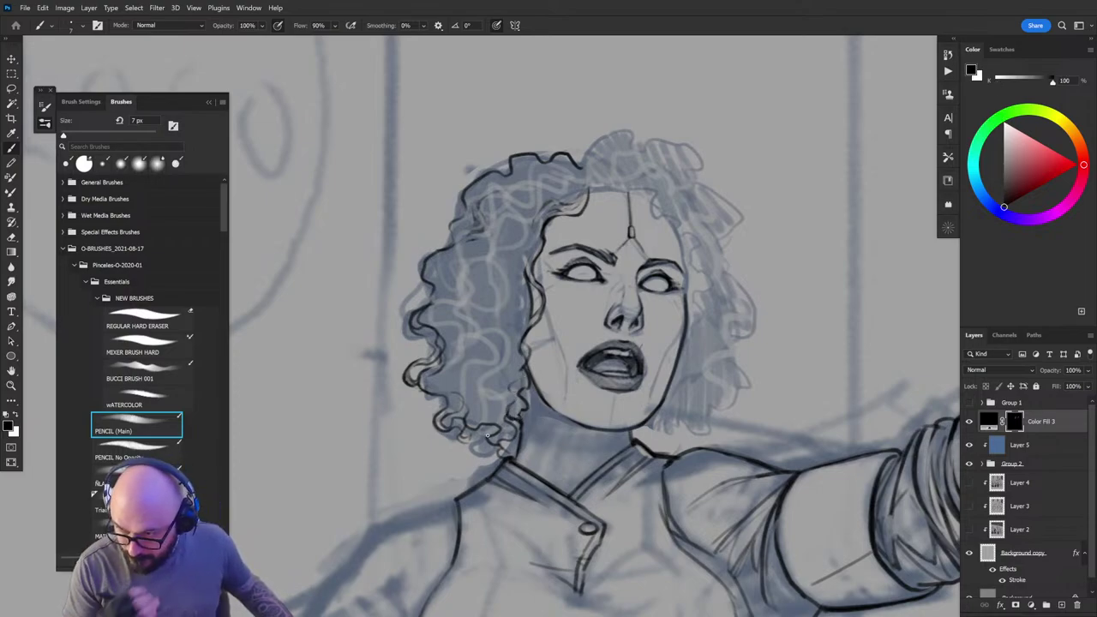
drag(655, 454, 673, 463)
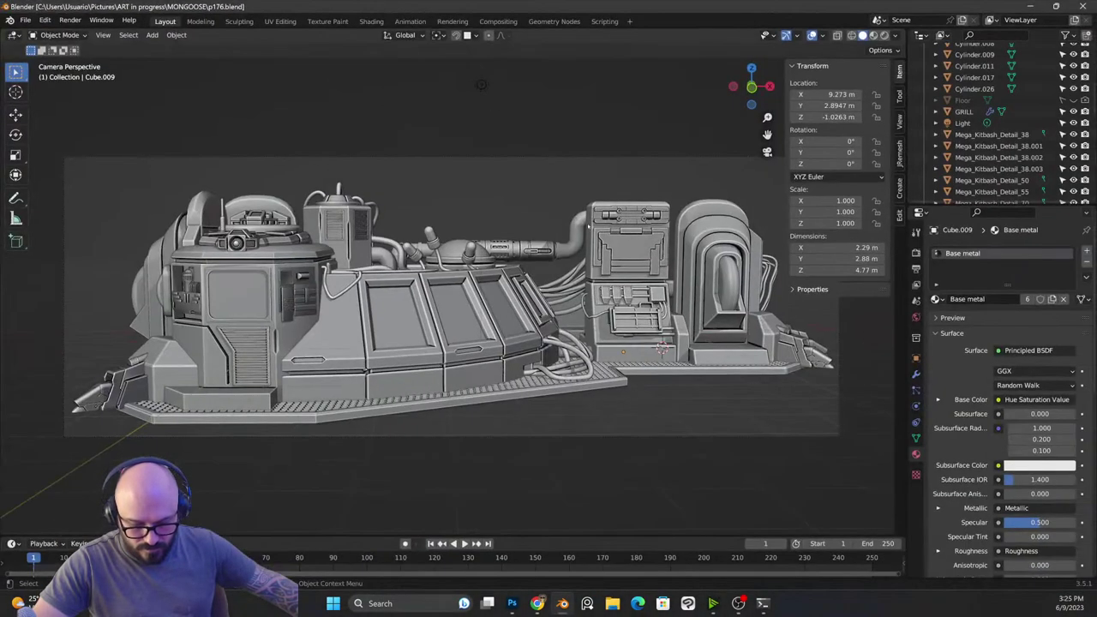
Step: Create a Cablerator cable running from the framed panel on the curved housing to the hatch on the cabinet's upper part
drag(537, 256, 511, 260)
drag(671, 379, 604, 174)
scroll(434, 307, up, 4)
scroll(434, 307, down, 1)
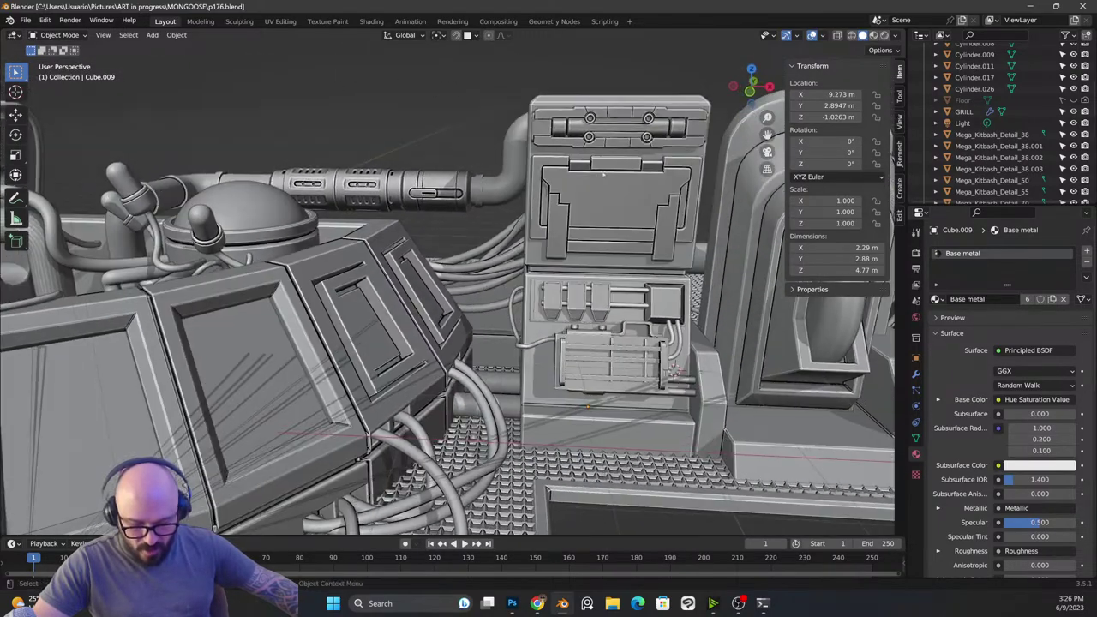
drag(410, 320, 372, 341)
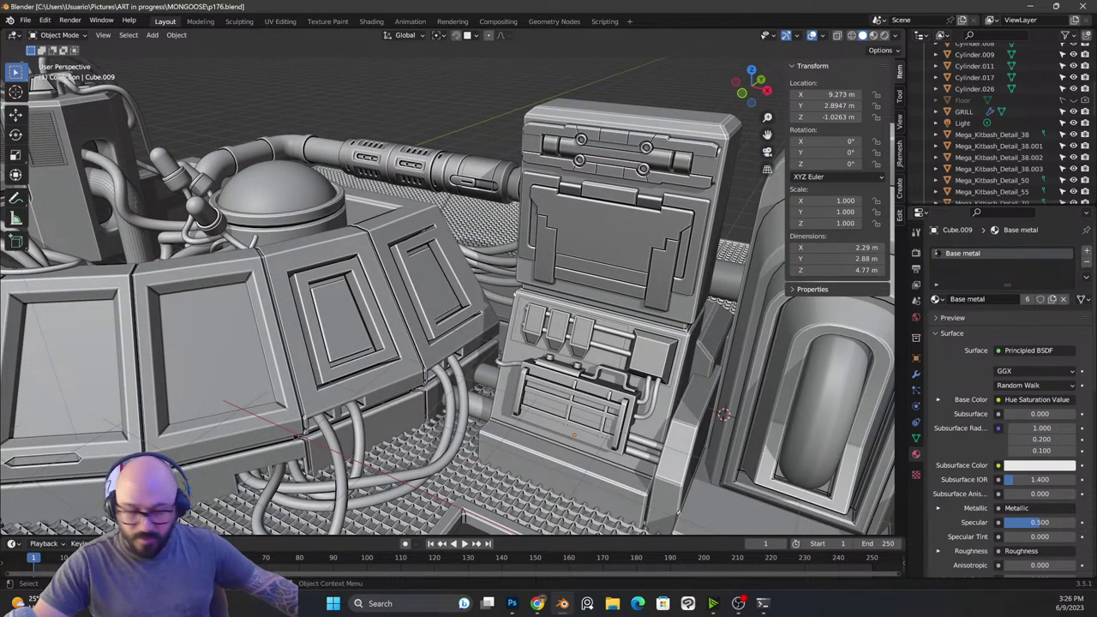
key(shift+alt+c)
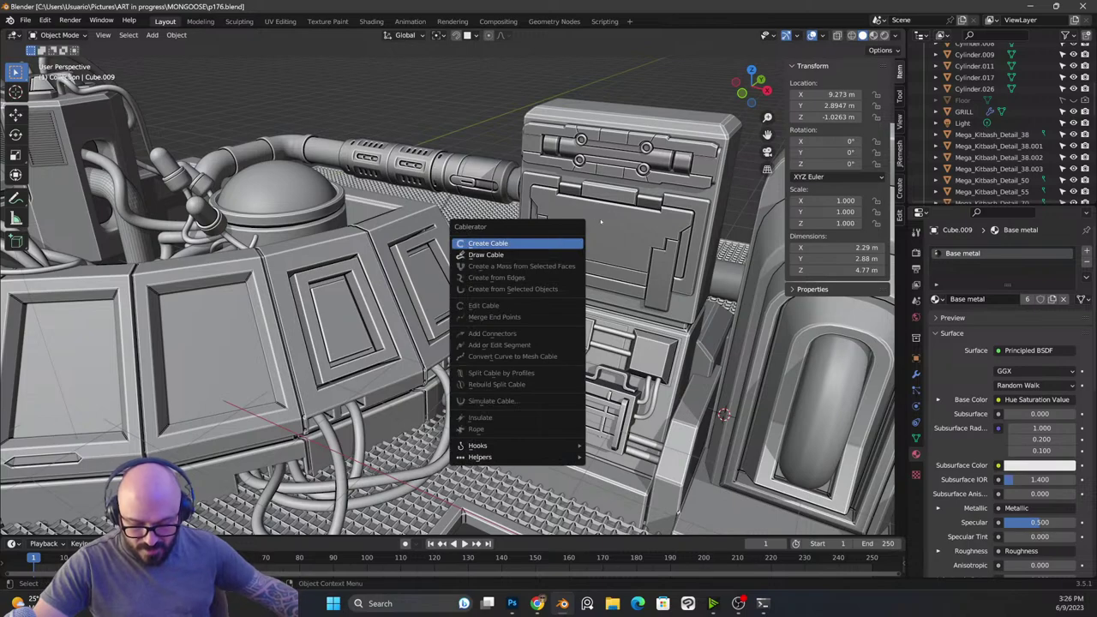
click(536, 243)
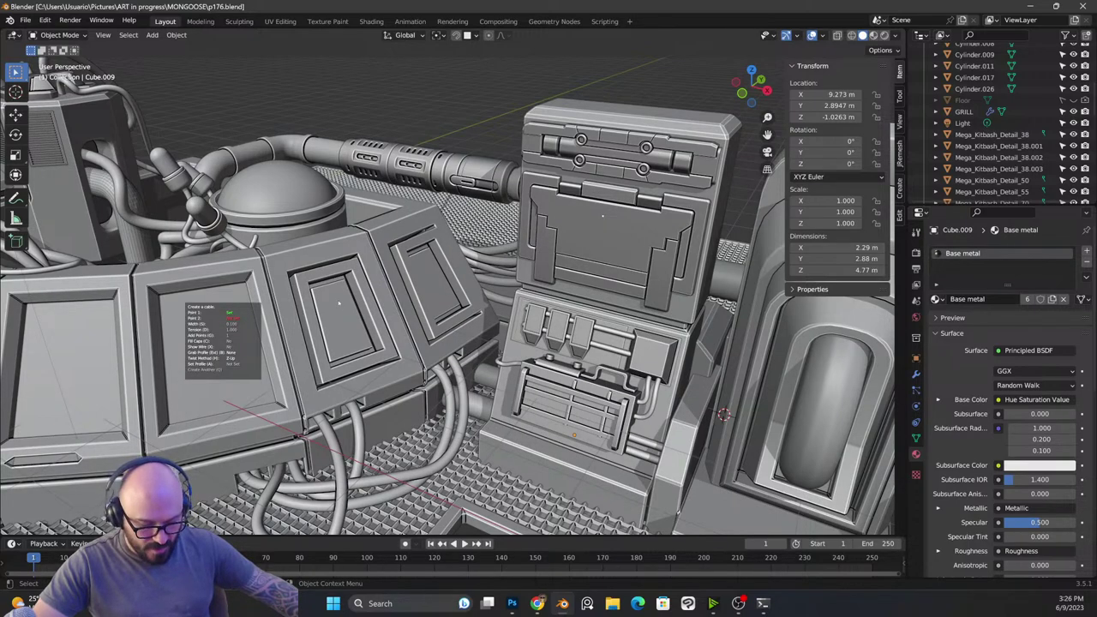
click(605, 215)
drag(424, 339, 546, 323)
Step: Reduce the new cable's width, adjust its tension to change the bend, and finish the cable
key(s)
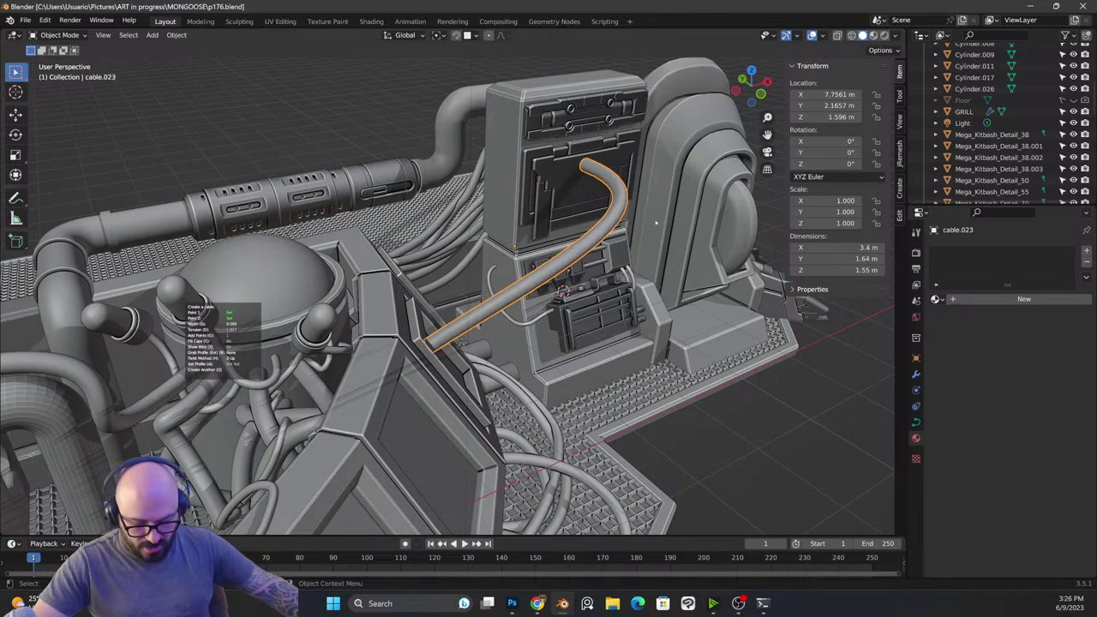
click(524, 262)
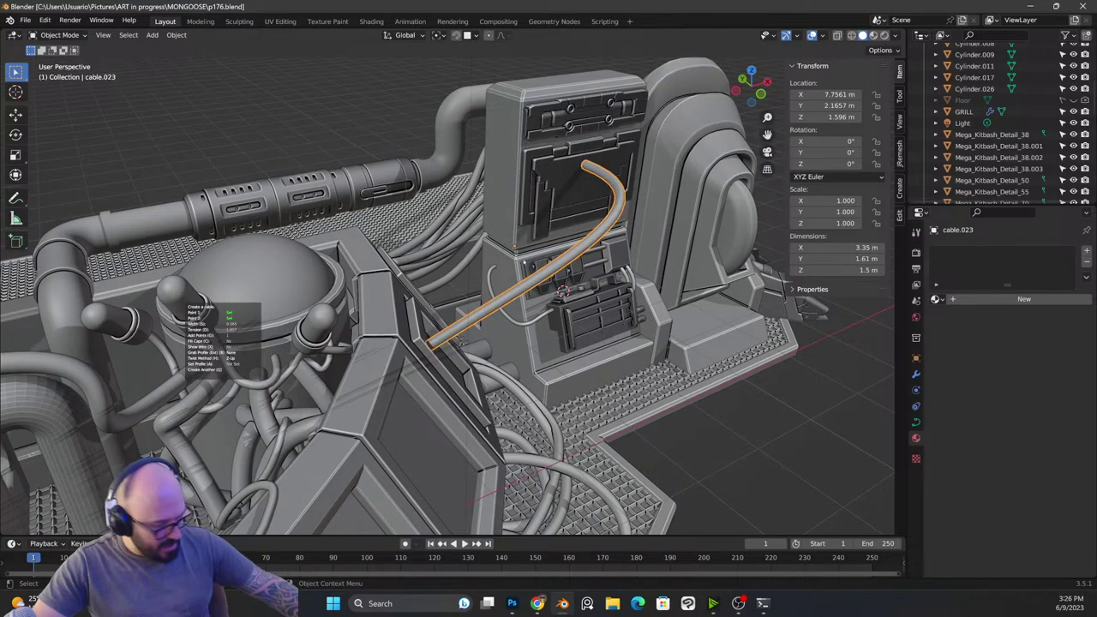
key(d)
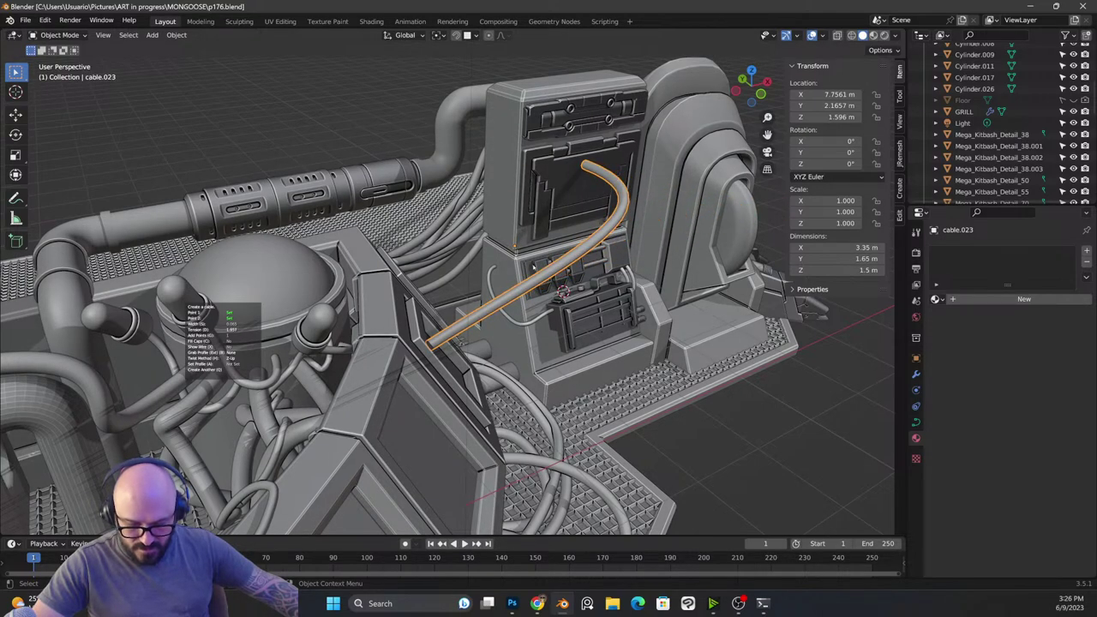
click(553, 263)
mouse_move(565, 266)
mouse_down()
mouse_move(543, 285)
mouse_move(602, 281)
mouse_move(557, 279)
mouse_up()
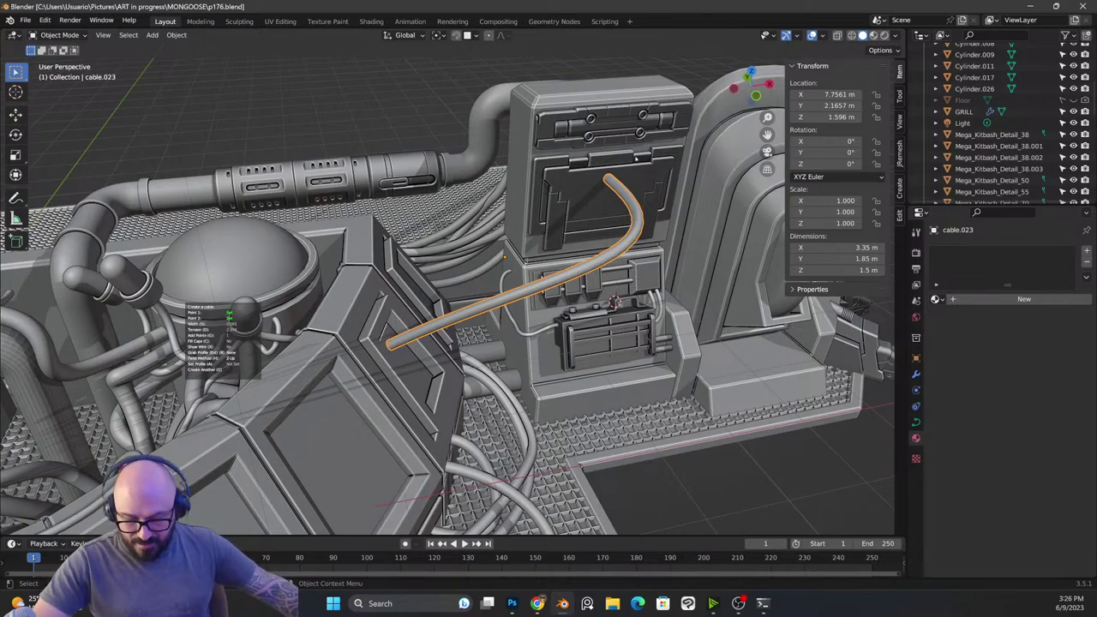
key(alt+a)
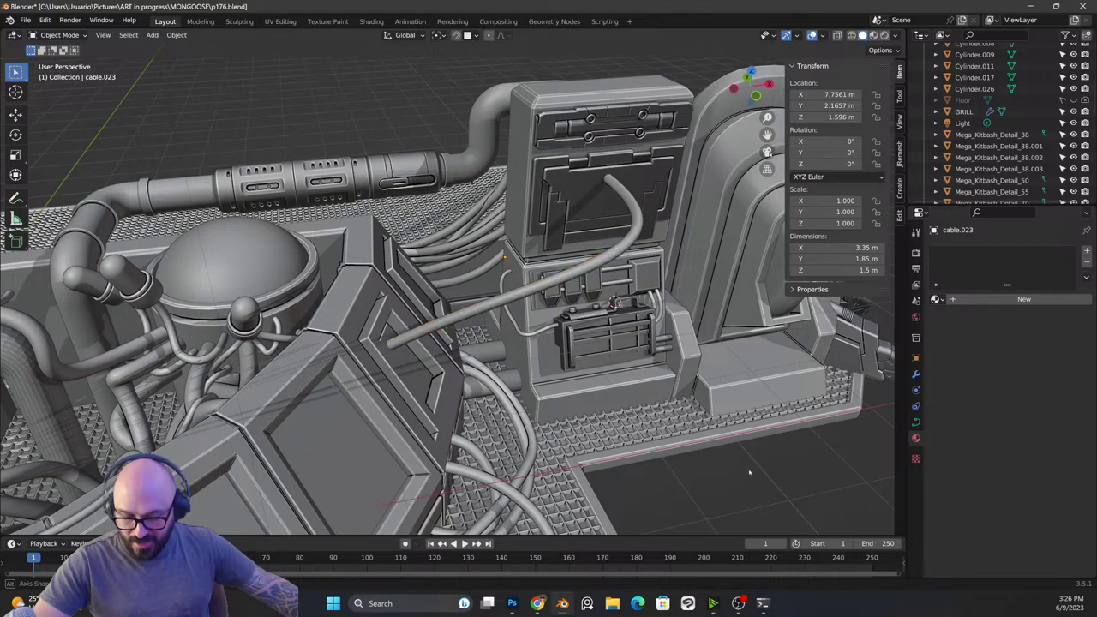
Step: Run Cablerator's cable simulation on the new cable so it hangs between the housing and the cabinet
drag(749, 472, 764, 468)
click(638, 227)
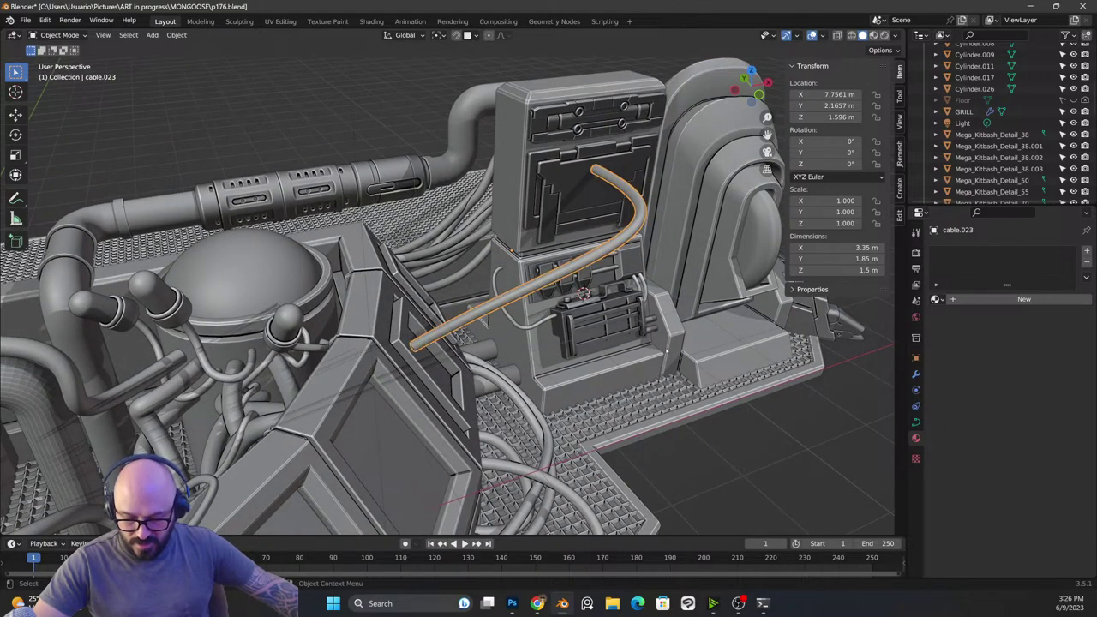
drag(674, 351, 603, 362)
right_click(531, 358)
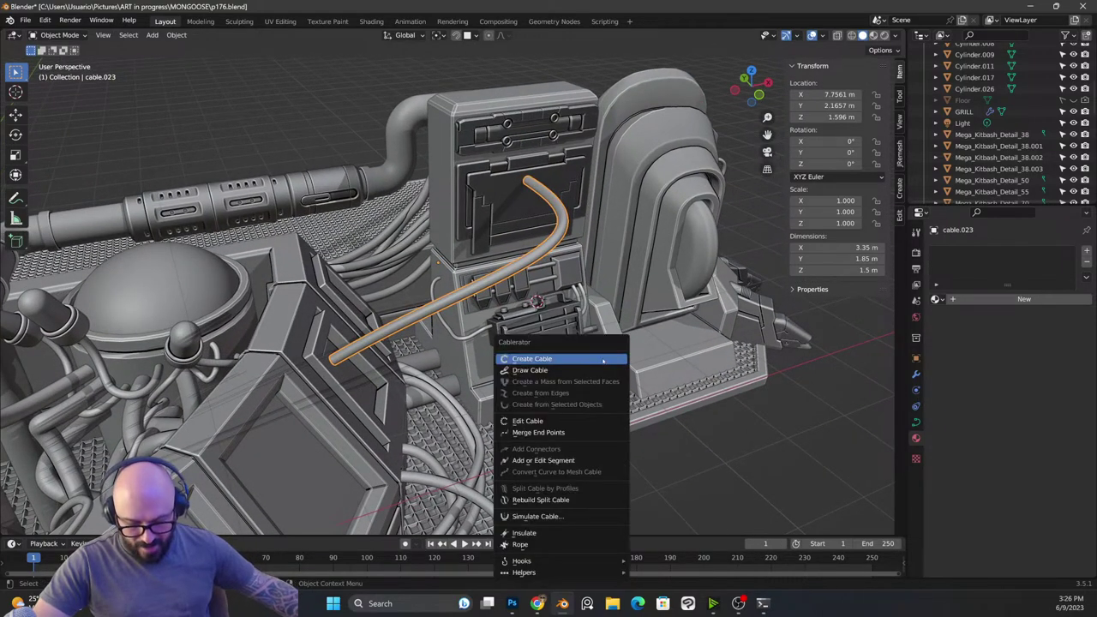
click(566, 514)
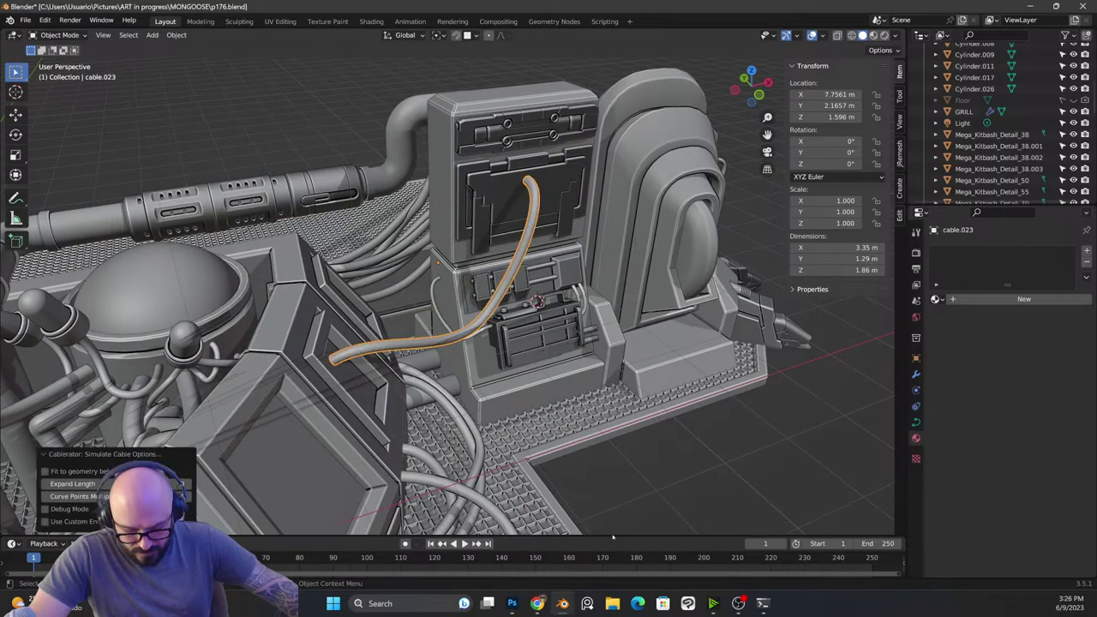
drag(612, 435, 632, 427)
drag(663, 433, 787, 386)
drag(597, 390, 607, 426)
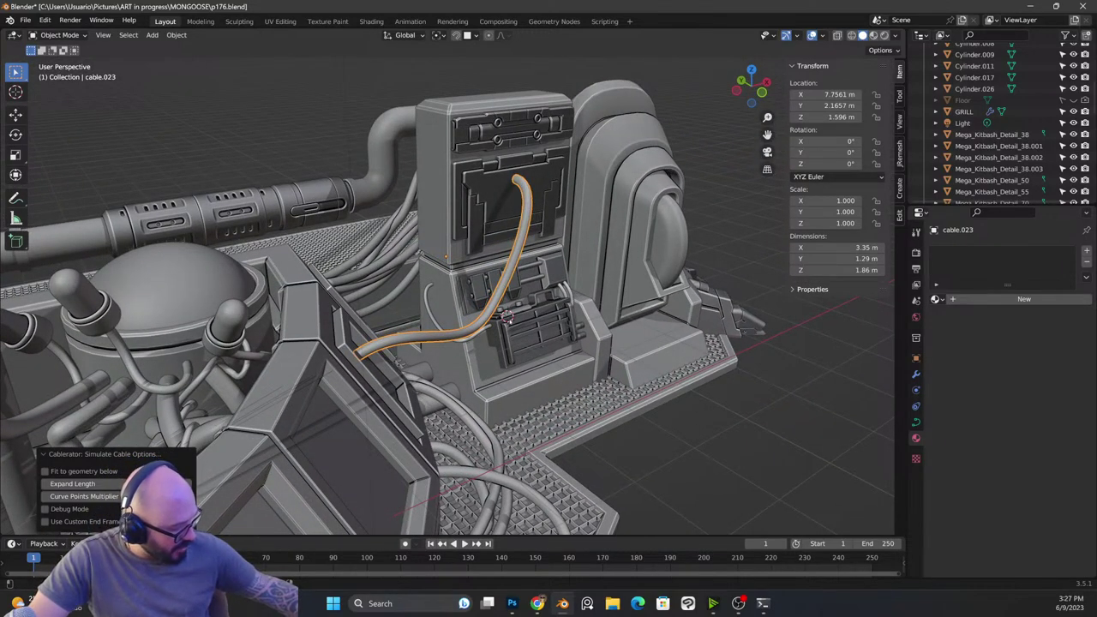
Step: Thin the hanging cable with Cablerator's Edit Cable operation
key(shift+alt+c)
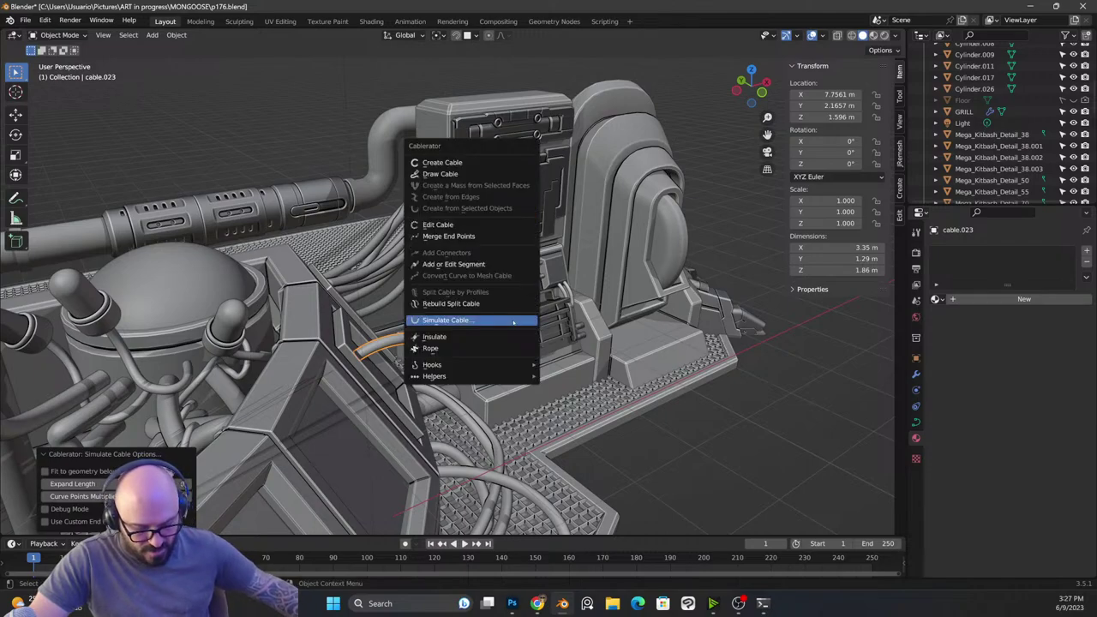
click(475, 226)
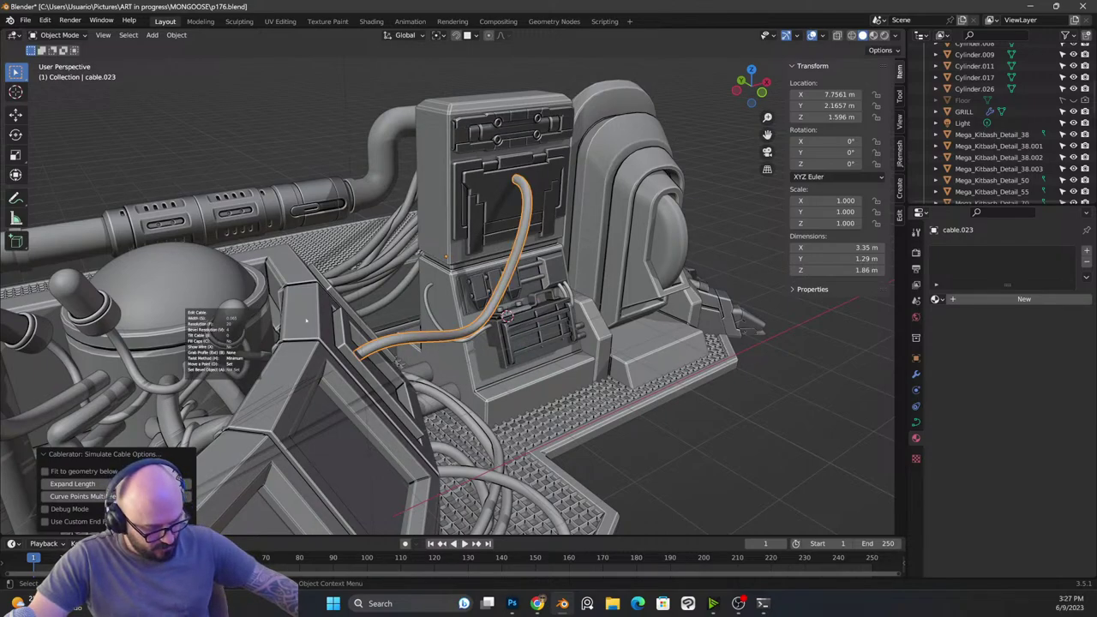
drag(384, 320, 401, 322)
key(s)
scroll(605, 288, up, 8)
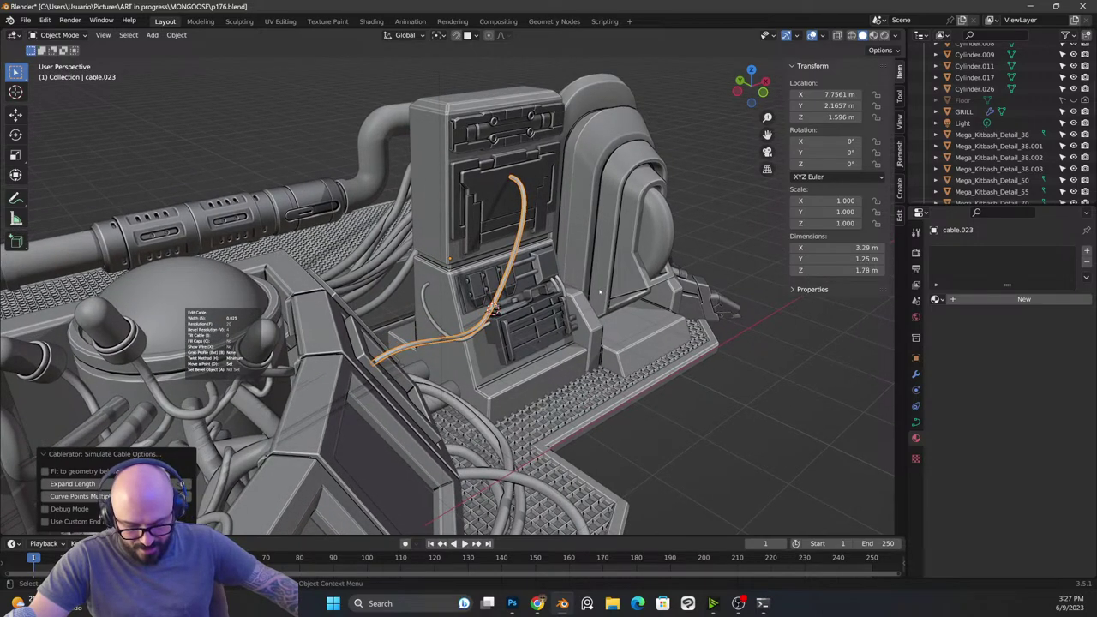
scroll(646, 299, down, 12)
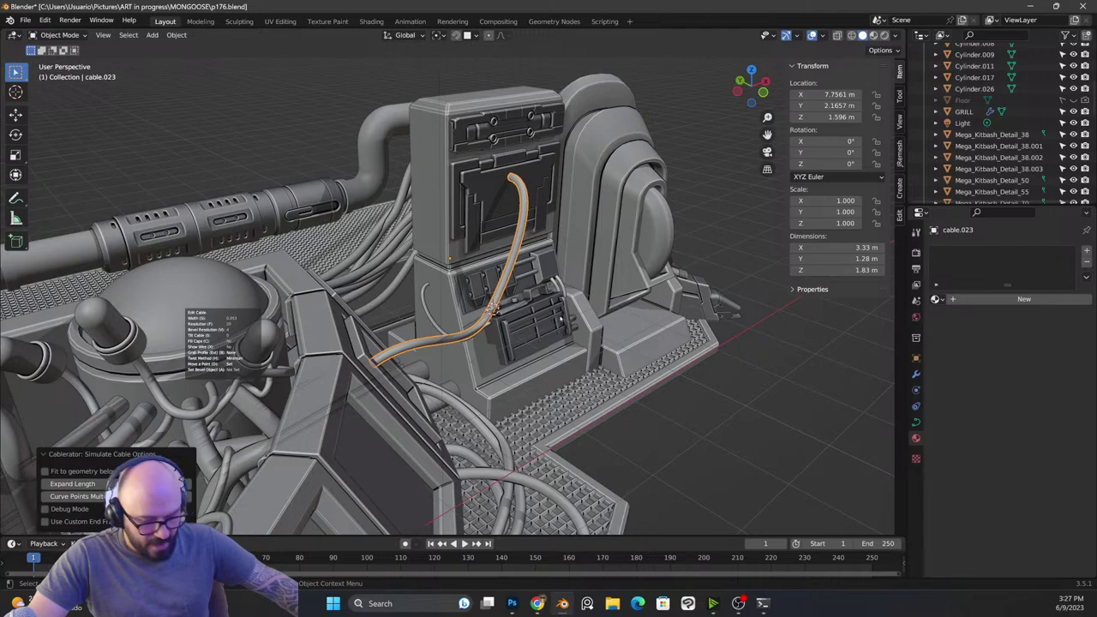
Step: Delete the test cable between the housing and the cabinet
drag(560, 318, 548, 330)
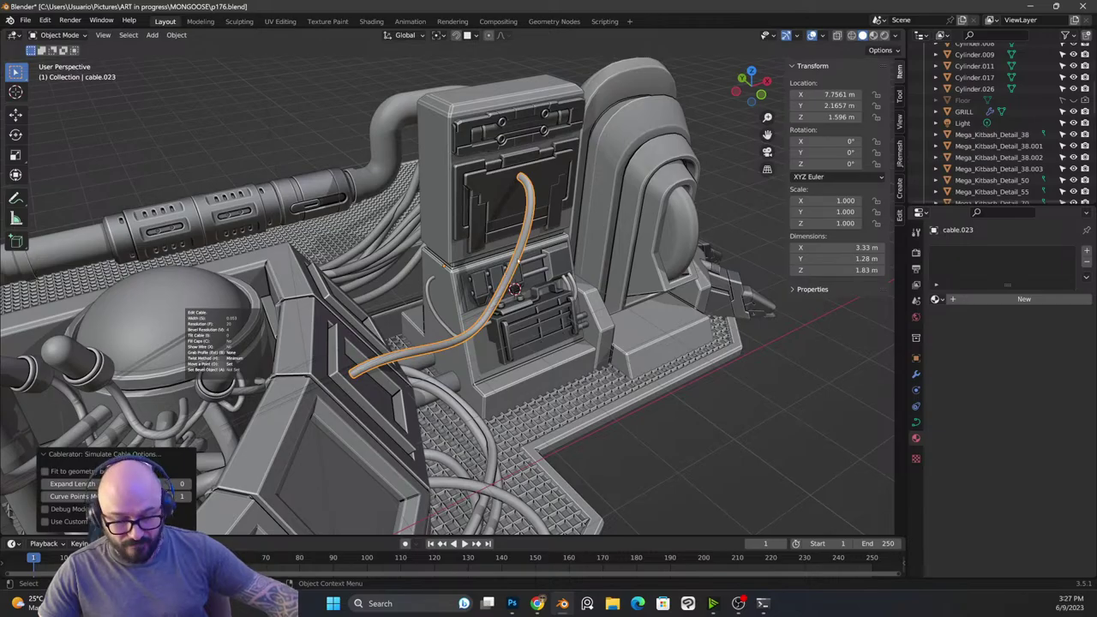
click(514, 261)
key(Delete)
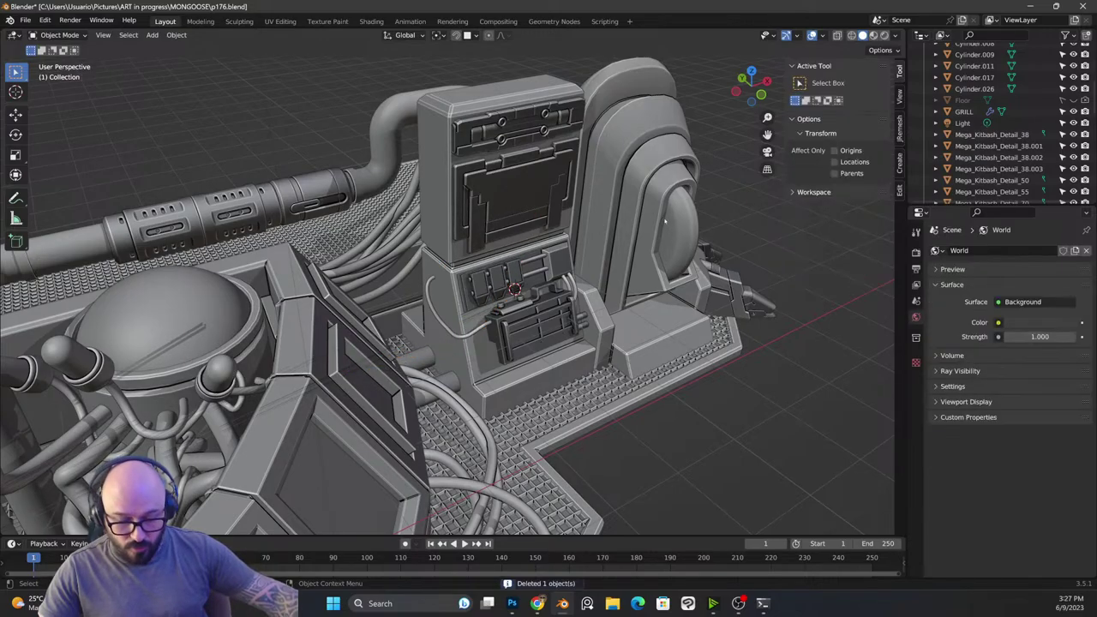
Step: Examine the cable bundles behind the cabinet and the cables on the front of the machinery
drag(685, 178, 404, 211)
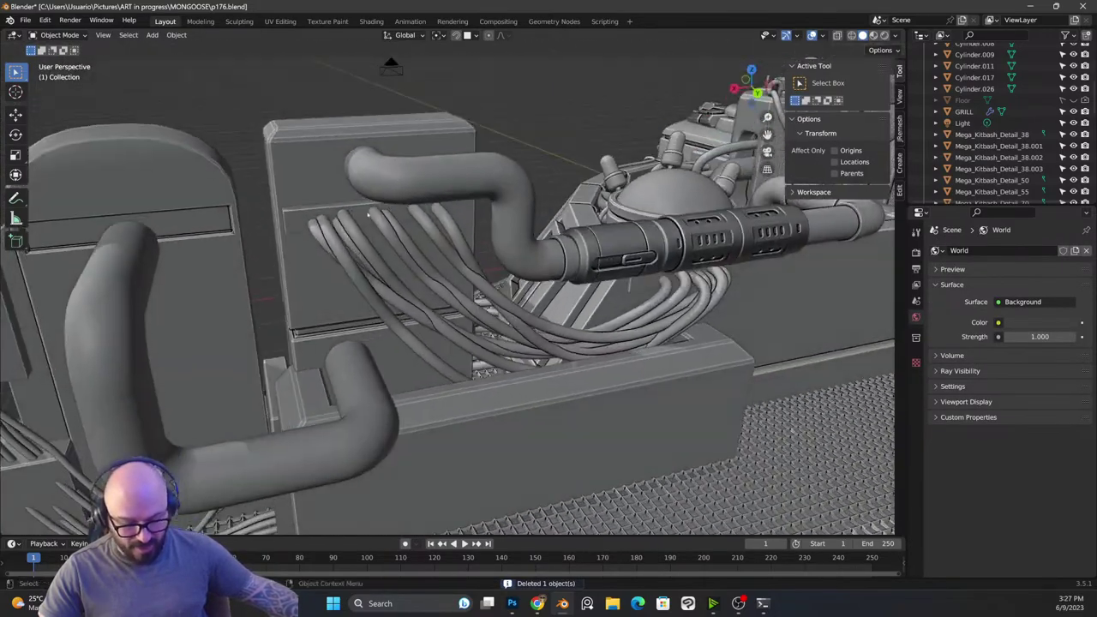
drag(321, 210, 471, 248)
scroll(524, 268, down, 9)
scroll(523, 244, up, 4)
scroll(446, 292, up, 4)
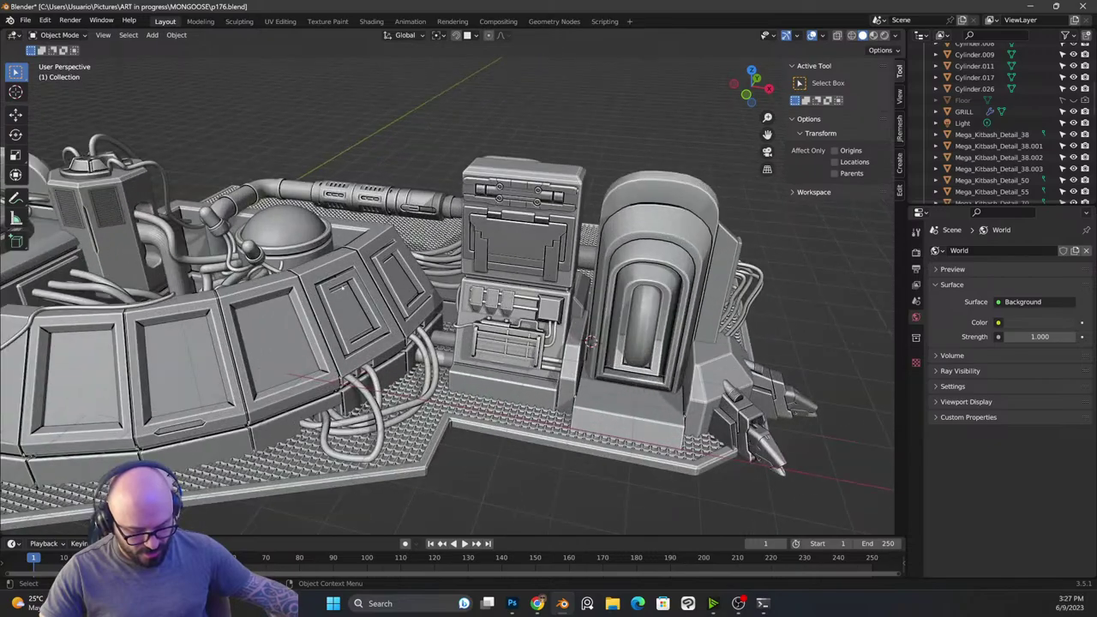
Step: Preview the machinery in rendered shading through the camera, and return to solid shading outside the camera view
key(KP_0)
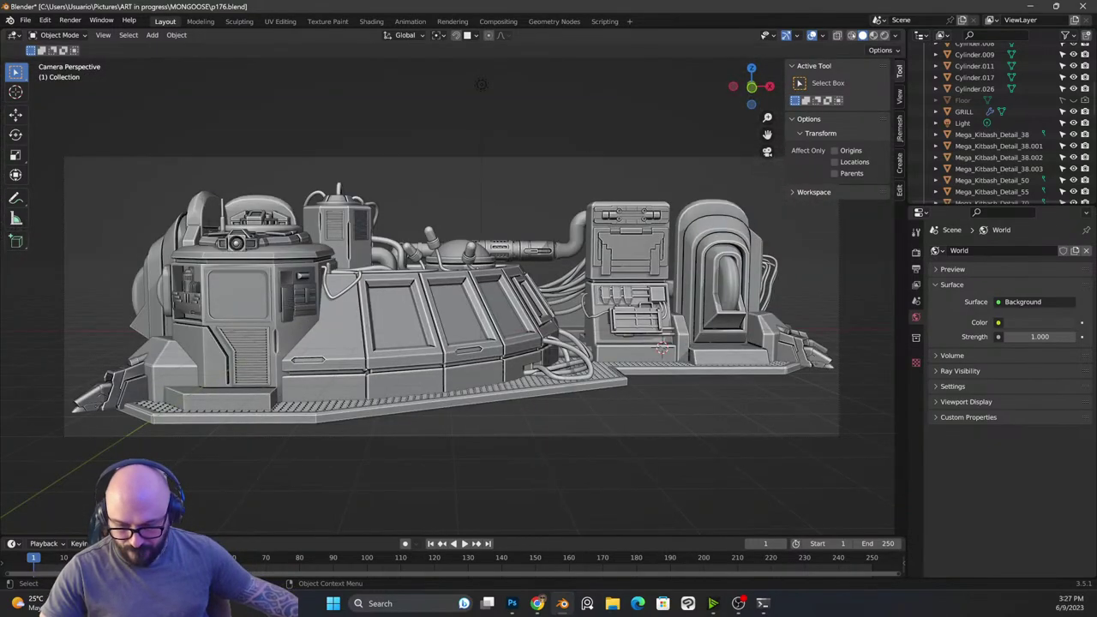
key(z)
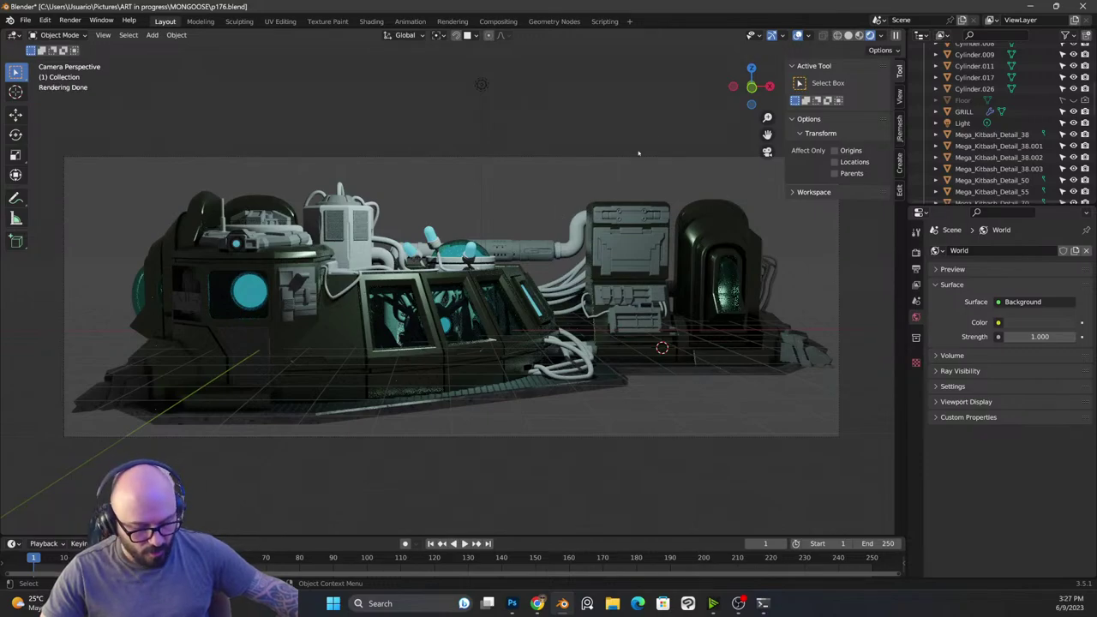
click(860, 35)
key(KP_0)
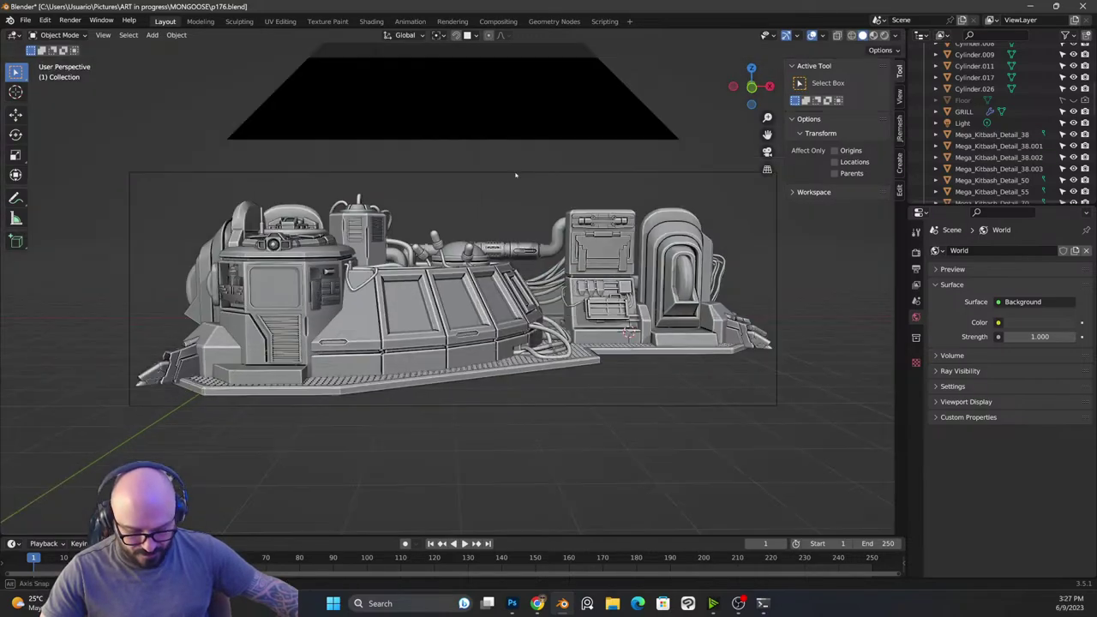
Step: Examine the arched module with its rear cables and claw-like feet
scroll(517, 193, down, 2)
drag(519, 196, 583, 266)
scroll(557, 265, up, 5)
scroll(541, 262, up, 6)
scroll(576, 268, down, 4)
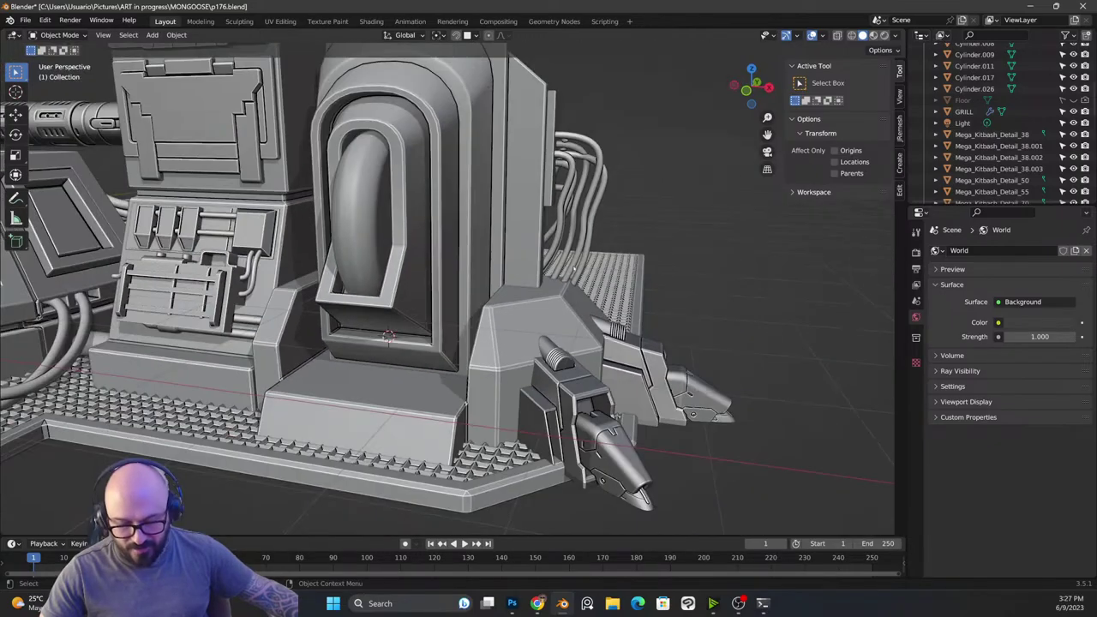
scroll(631, 199, down, 10)
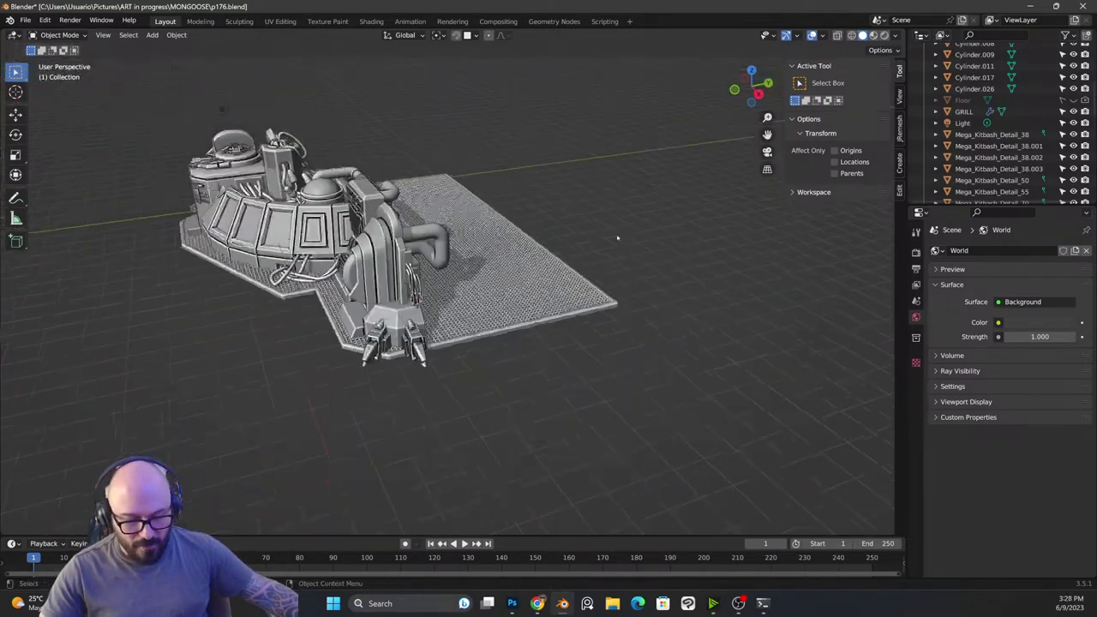
Step: Add a 2 m cube and move it into the empty area beyond the grating floor, at about X 17.19, Y 9.54, Z 5.19 m
scroll(429, 300, up, 6)
drag(446, 300, 536, 279)
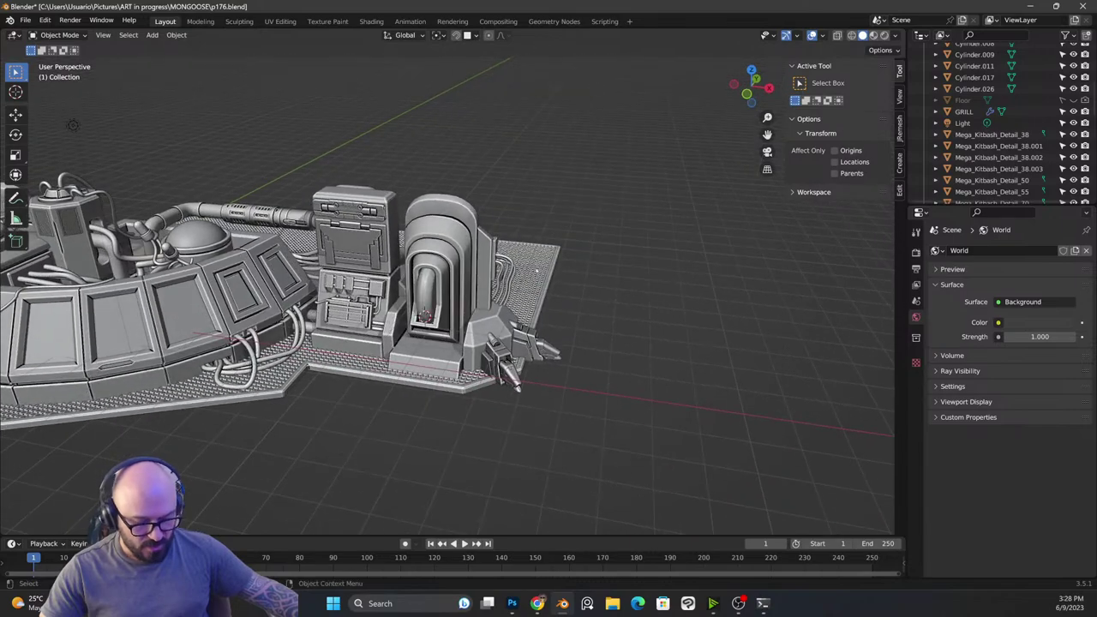
drag(596, 259, 446, 344)
key(shift+a)
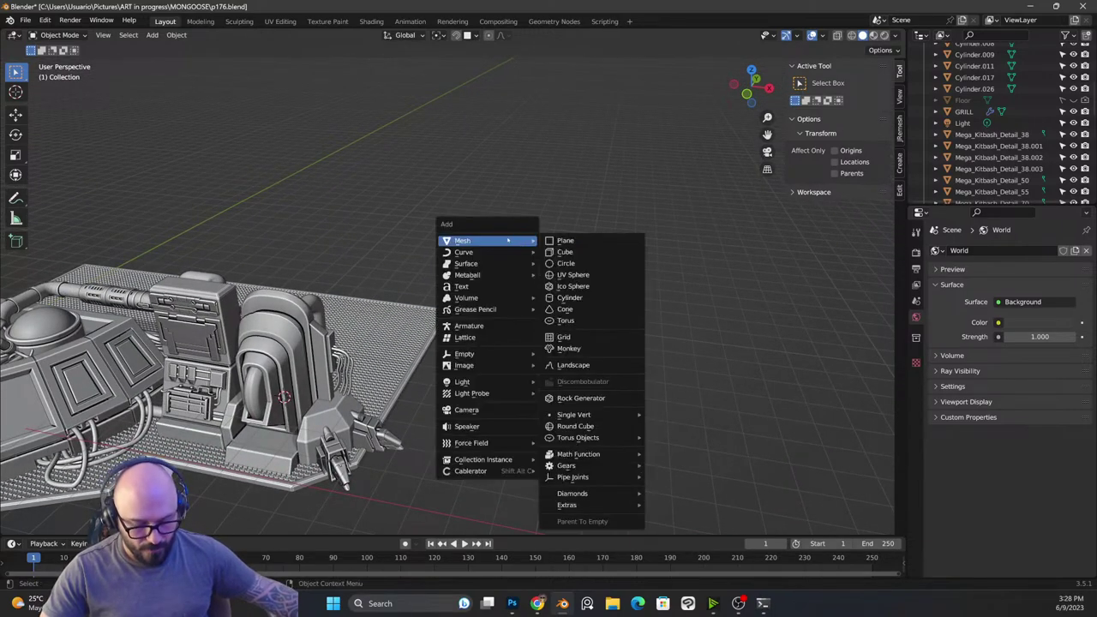
click(591, 253)
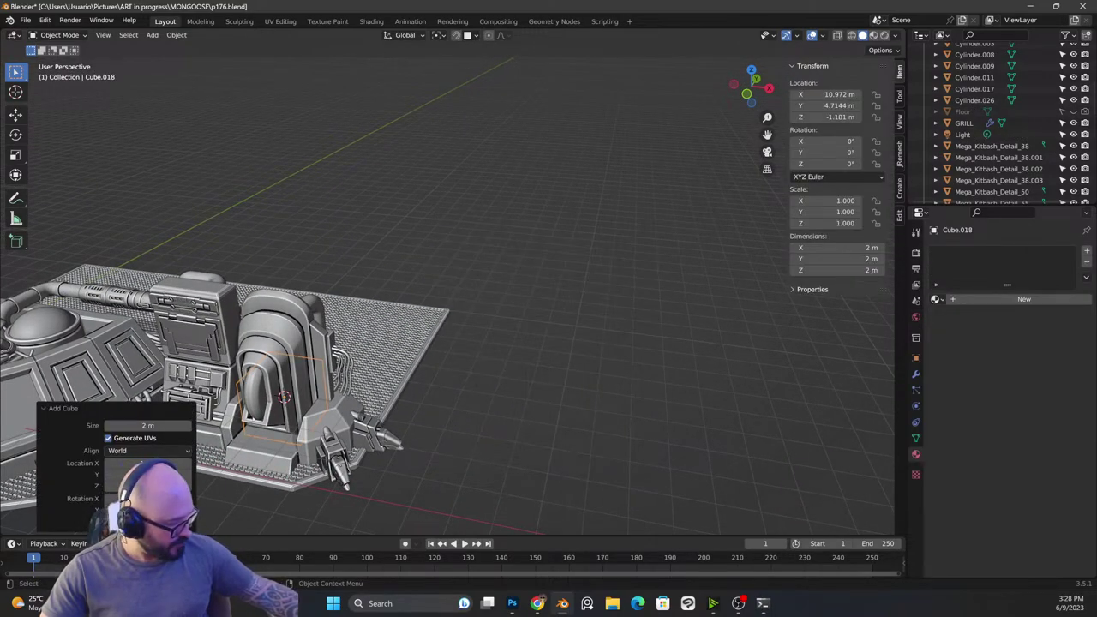
key(g)
click(703, 198)
drag(703, 198, 655, 209)
drag(656, 209, 519, 255)
scroll(562, 228, up, 3)
drag(583, 228, 605, 228)
Step: Subdivide the new cube's +X side face twice with one cut each, and return to Object Mode
key(Tab)
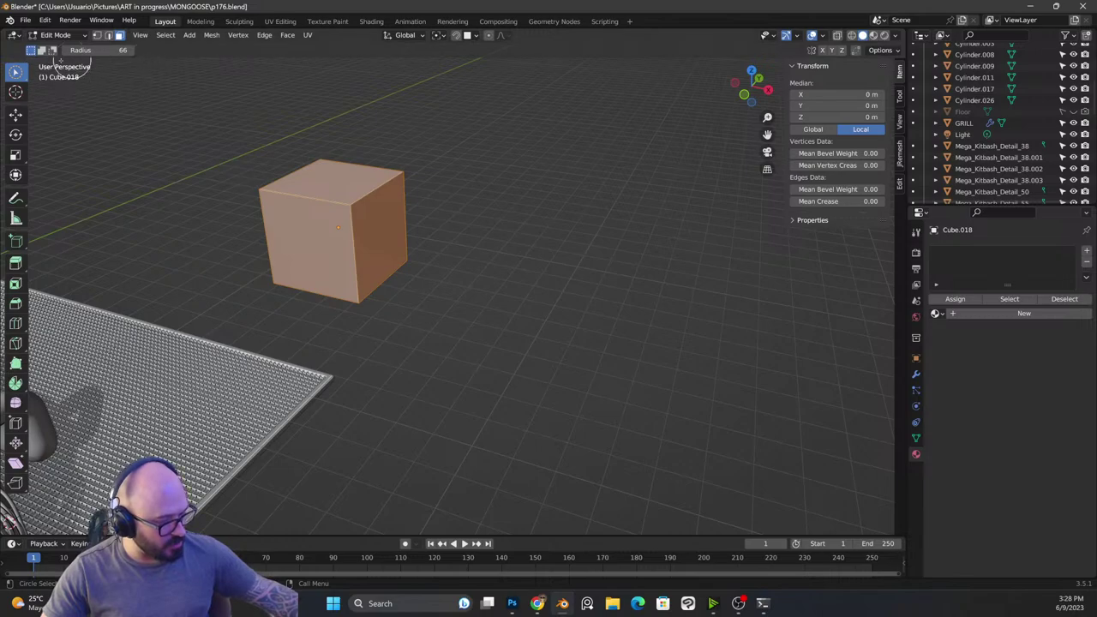
drag(19, 71, 60, 96)
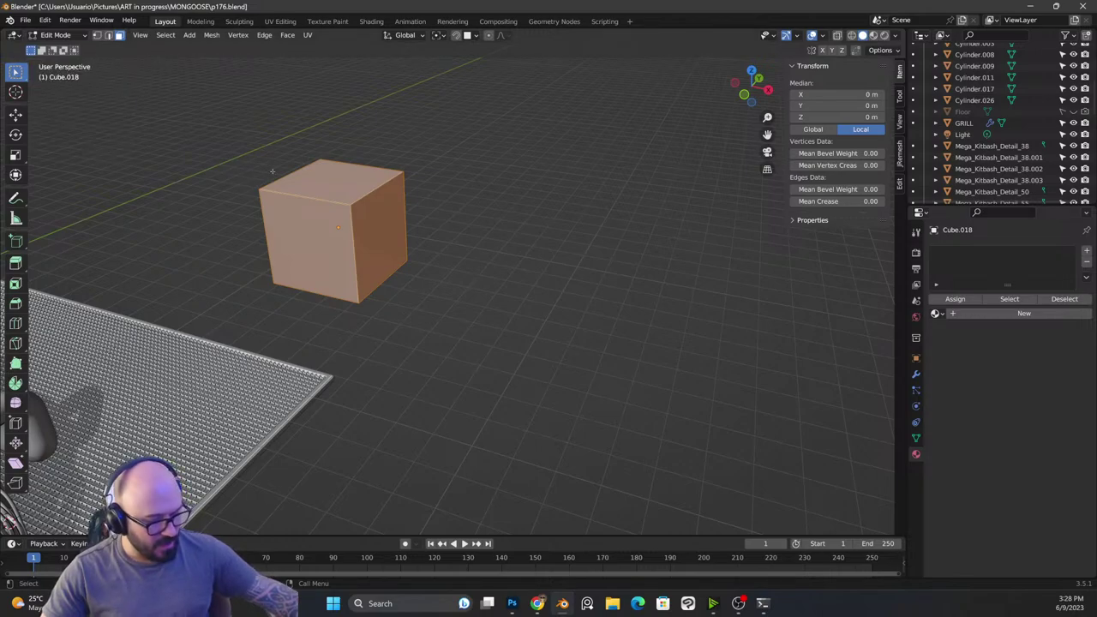
click(383, 220)
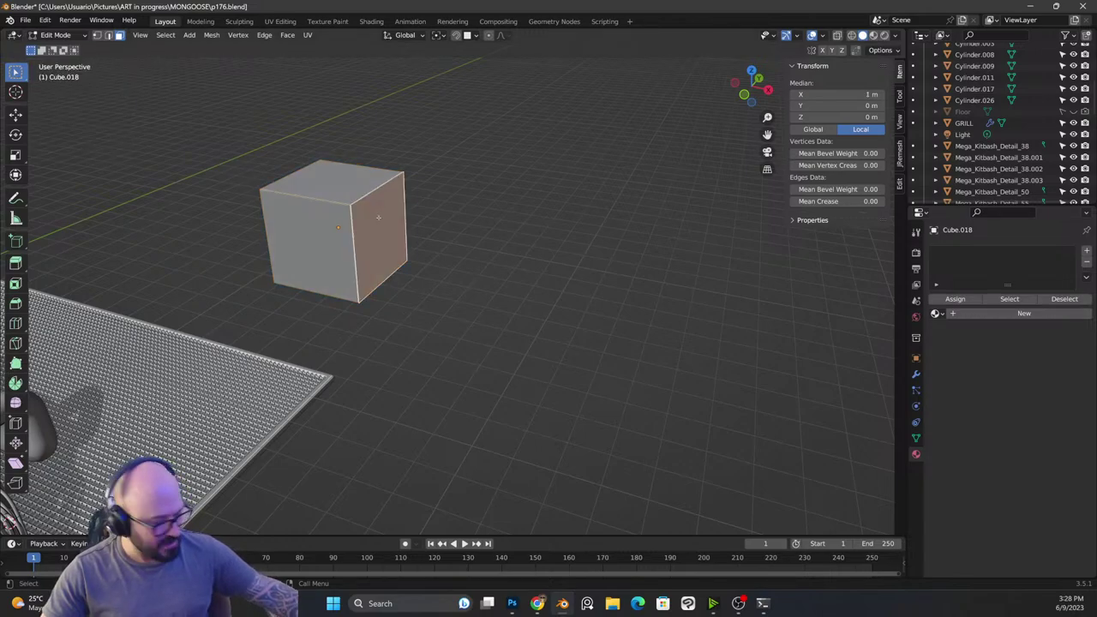
click(264, 35)
click(287, 98)
click(264, 34)
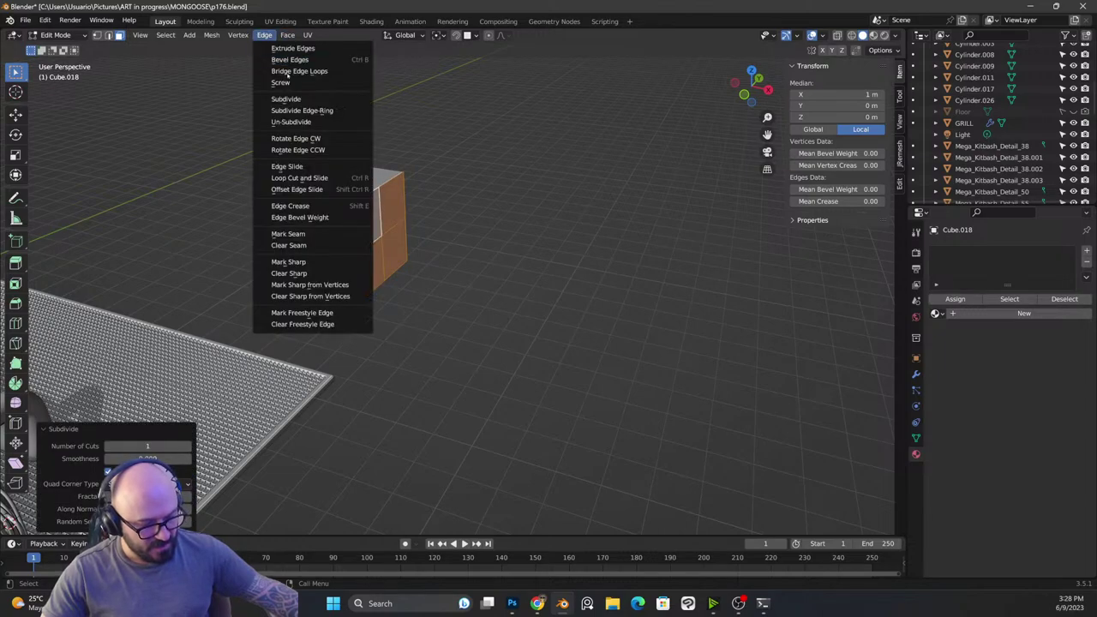
click(287, 98)
key(Tab)
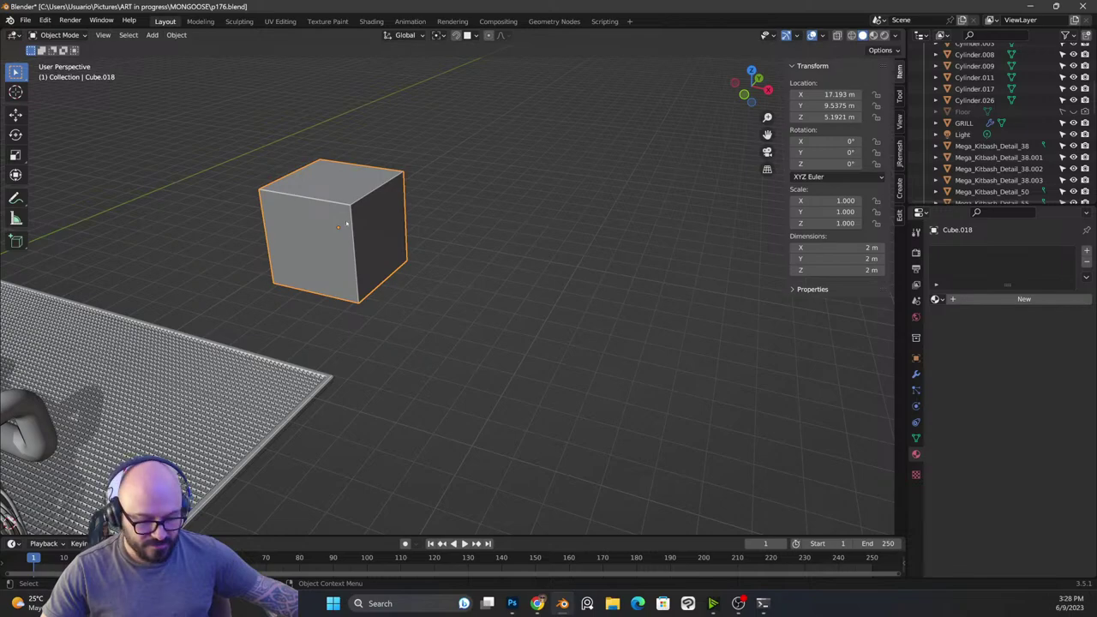
Step: Duplicate the subdivided cube and place the copy at about X 22.25 m, Y 12.58 m, Z 6.83 m
key(shift+d)
key(x)
click(691, 191)
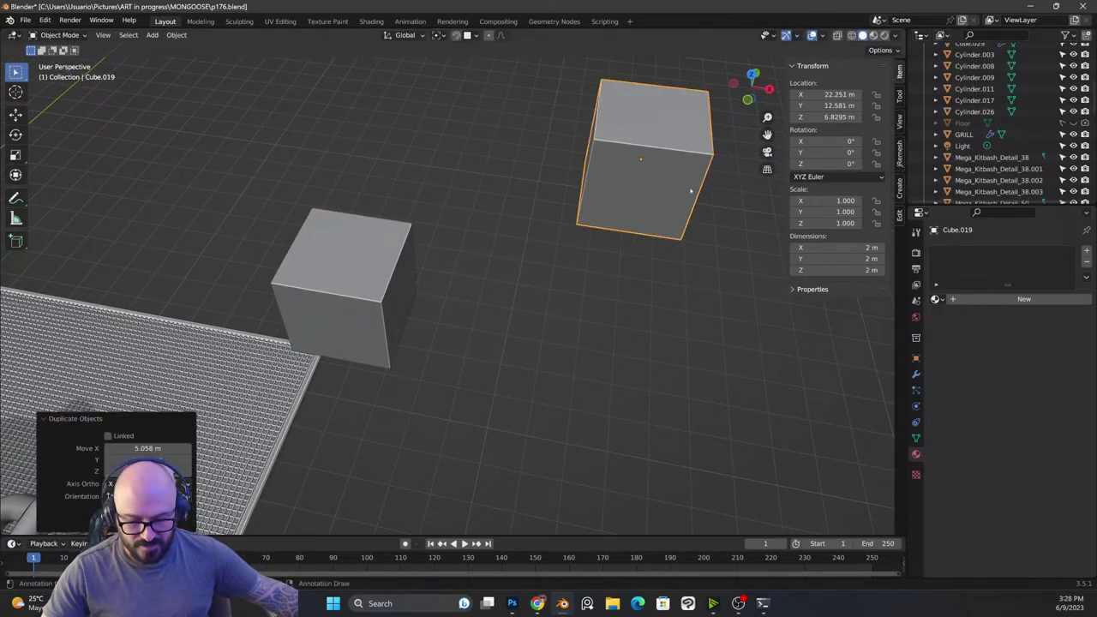
Step: Select both test cubes and enter Edit Mode with their subdivided +X side faces selected
drag(691, 190, 578, 124)
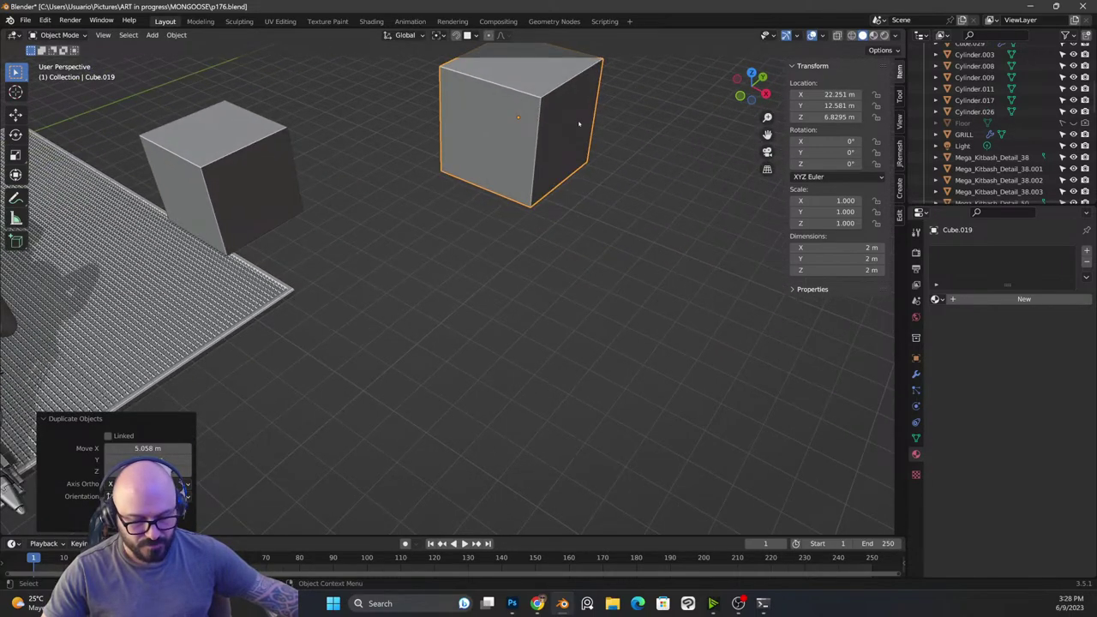
key(Tab)
key(Tab)
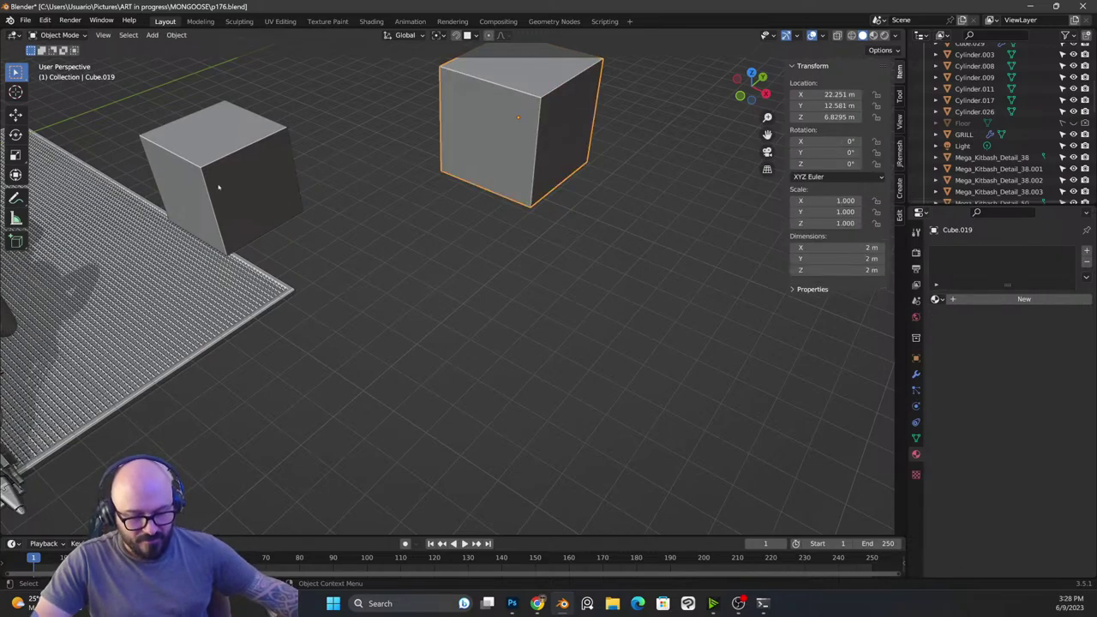
shift+click(218, 184)
key(Tab)
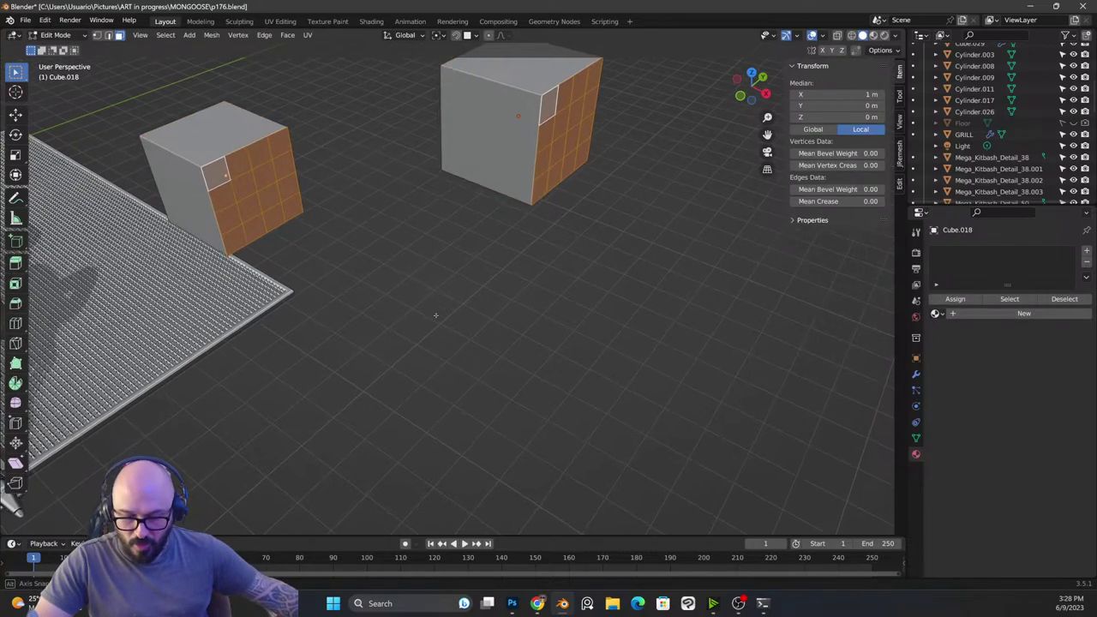
drag(470, 301, 472, 294)
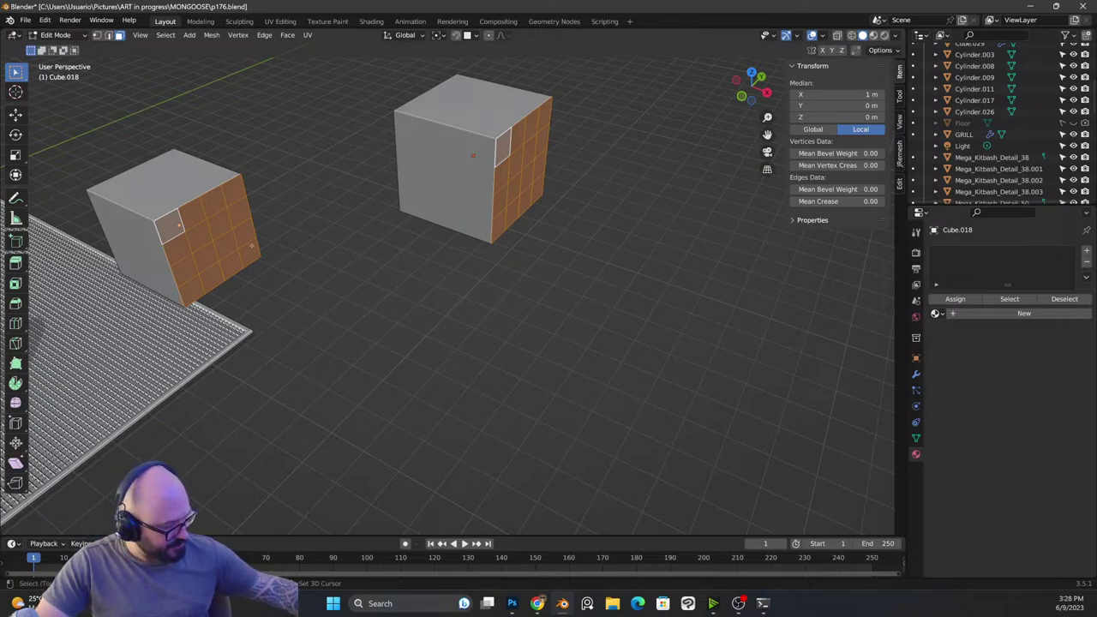
drag(504, 281, 497, 289)
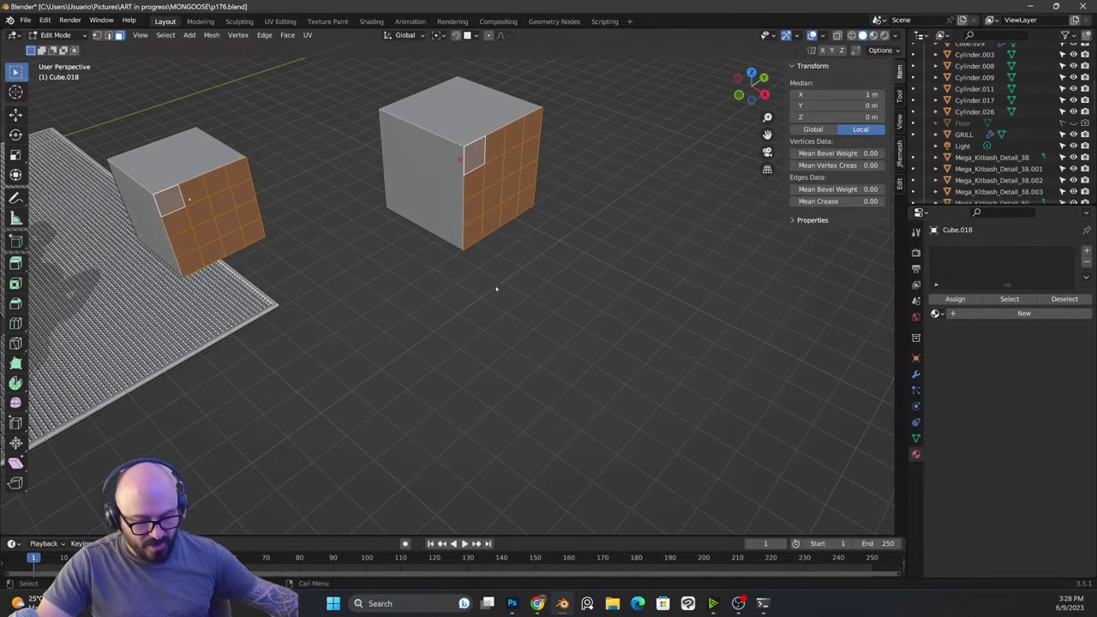
Step: Create a Cablerator cable mass between the selected faces of the two cubes and increase the cables' tension
key(alt+shift+c)
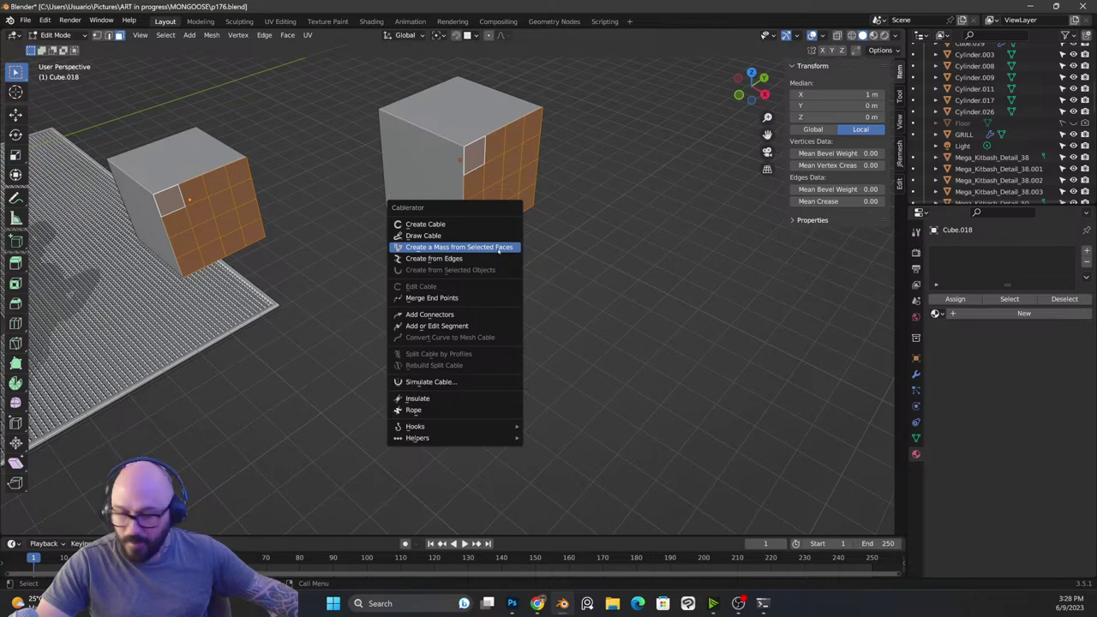
click(498, 248)
scroll(600, 381, down, 3)
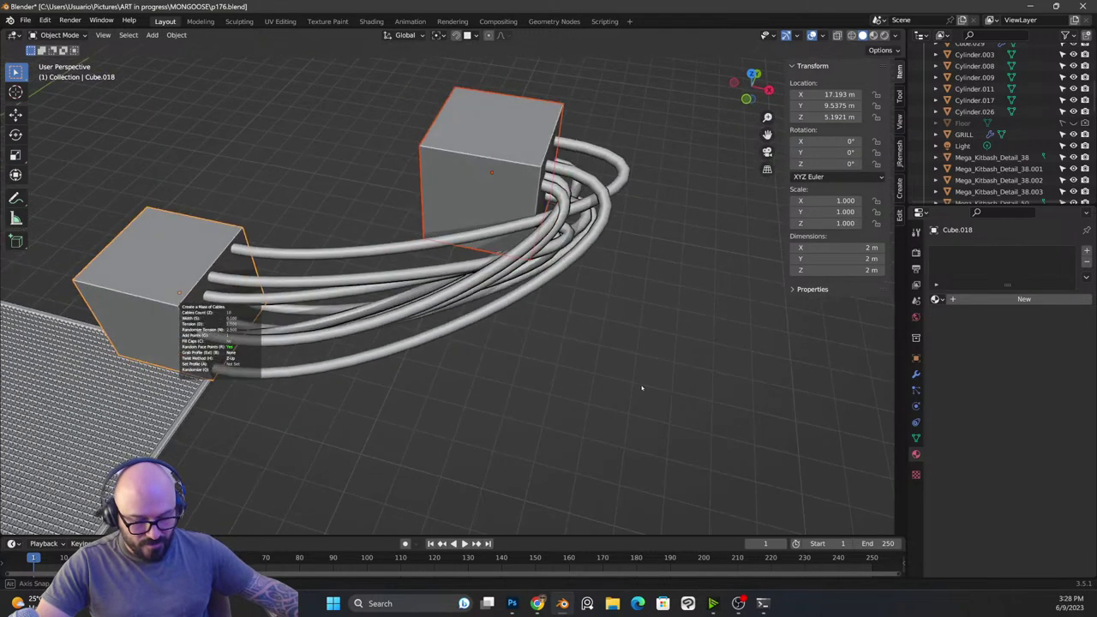
drag(642, 388, 575, 343)
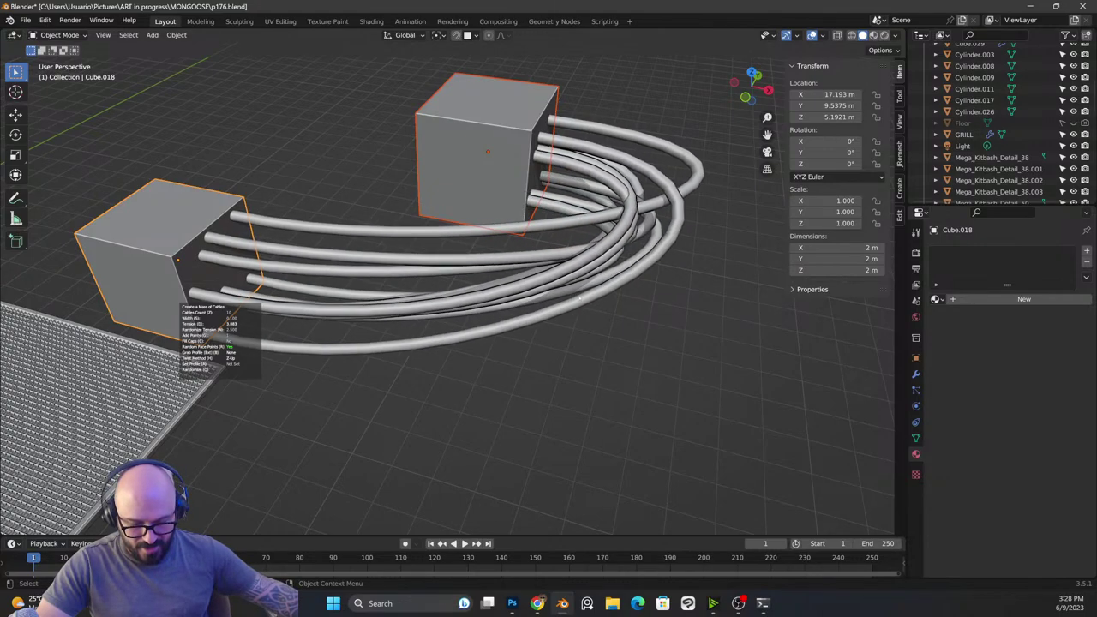
click(620, 346)
drag(619, 346, 527, 394)
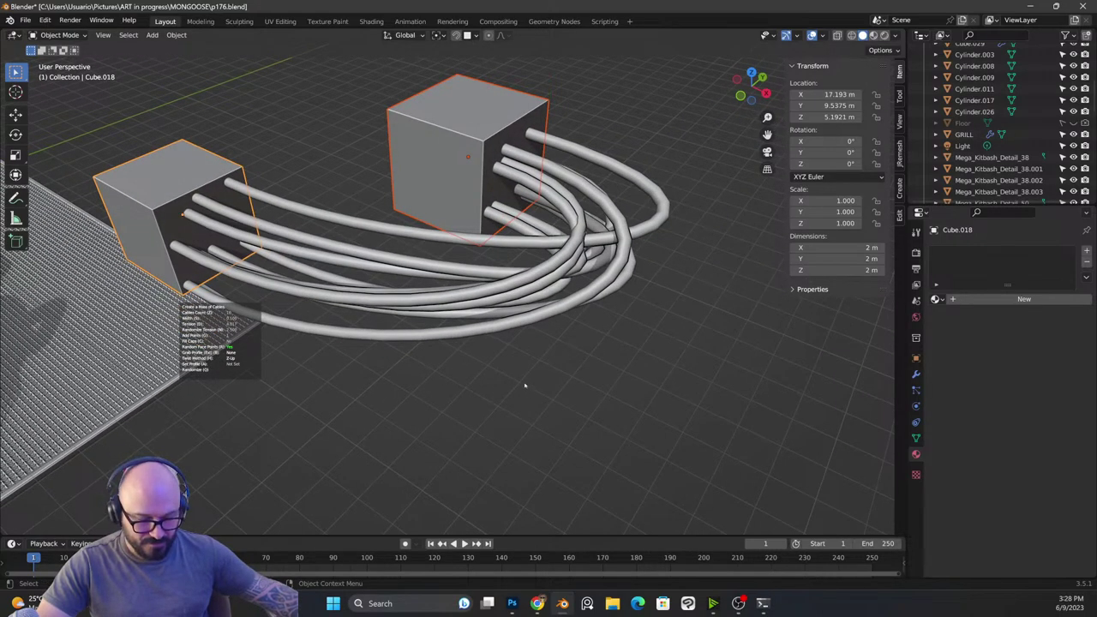
click(572, 296)
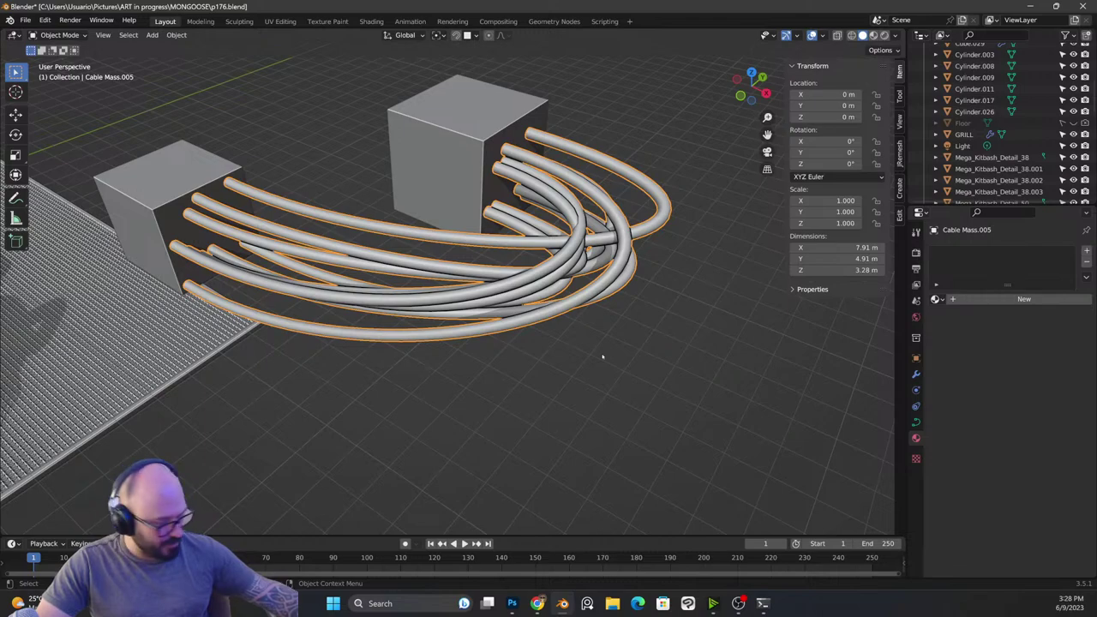
Step: Simulate the cable mass with Expand Length 0 and Curve Points Multiplier 1, without fitting it to geometry below
key(shift+alt+c)
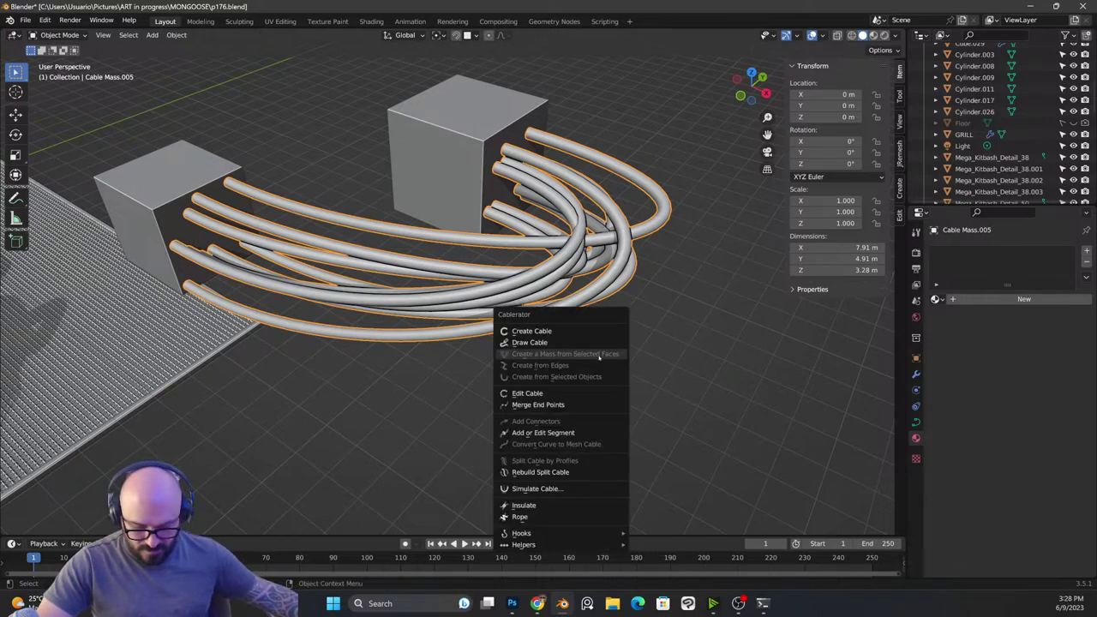
click(545, 489)
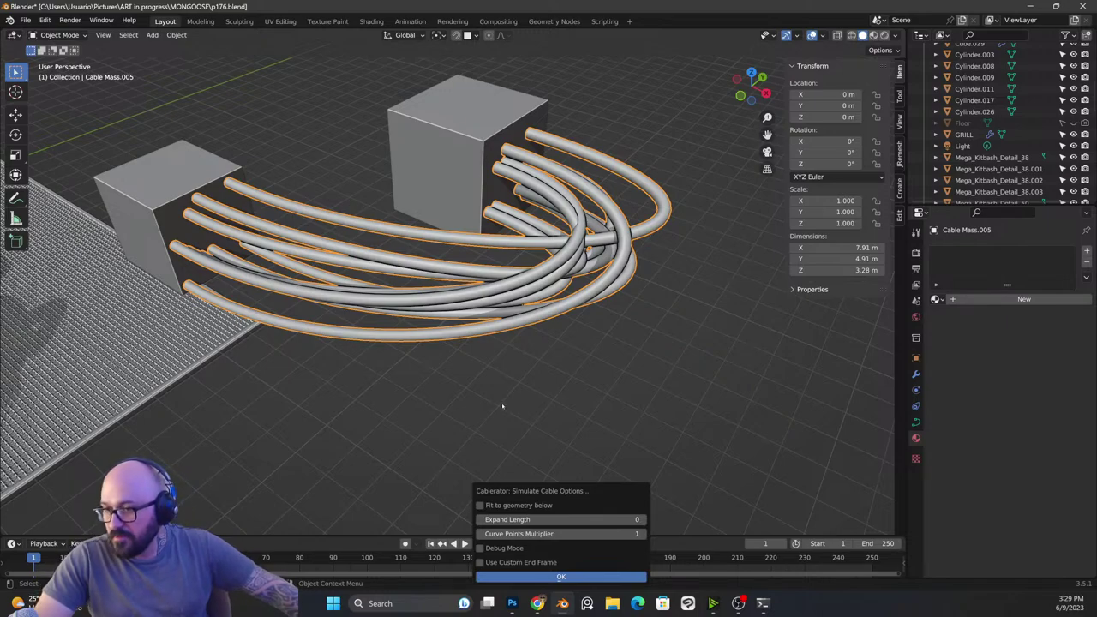
key(Return)
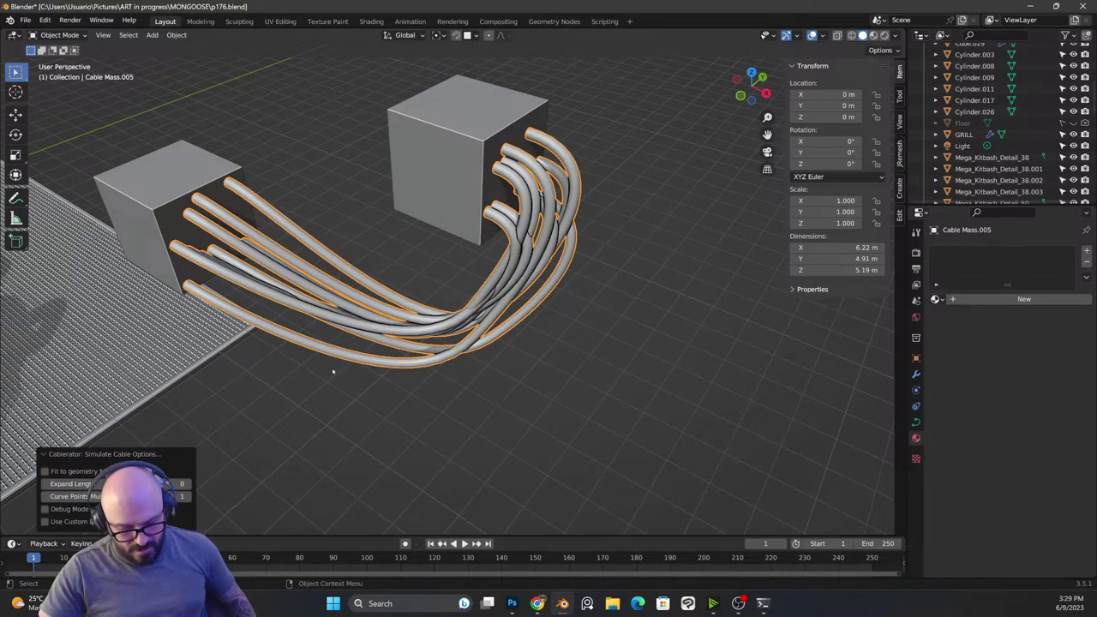
drag(333, 372, 456, 188)
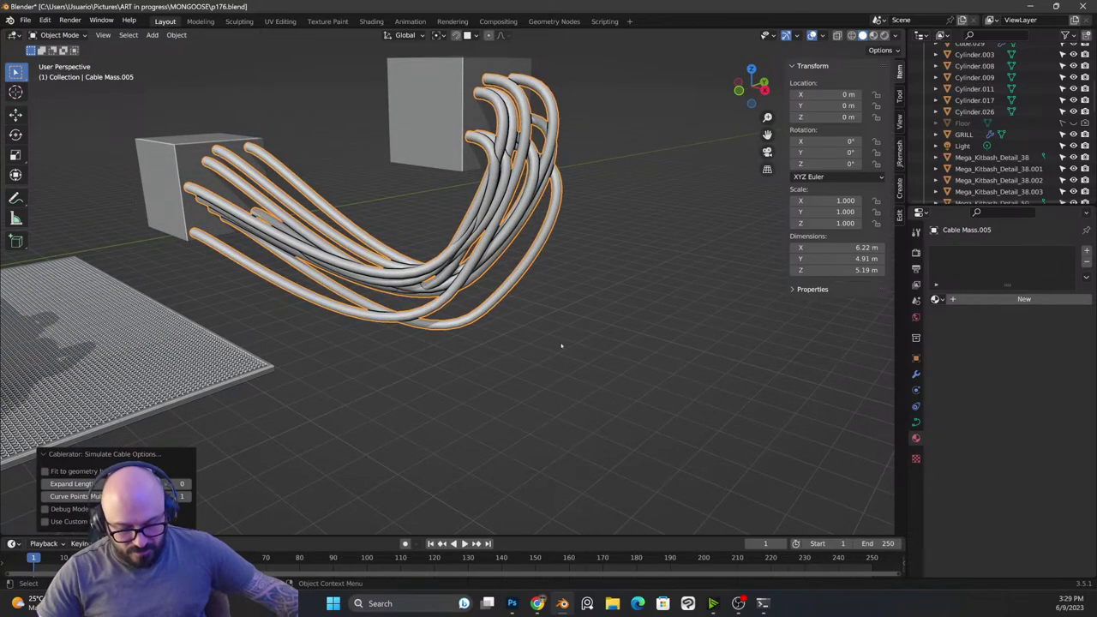
click(590, 310)
drag(589, 310, 608, 296)
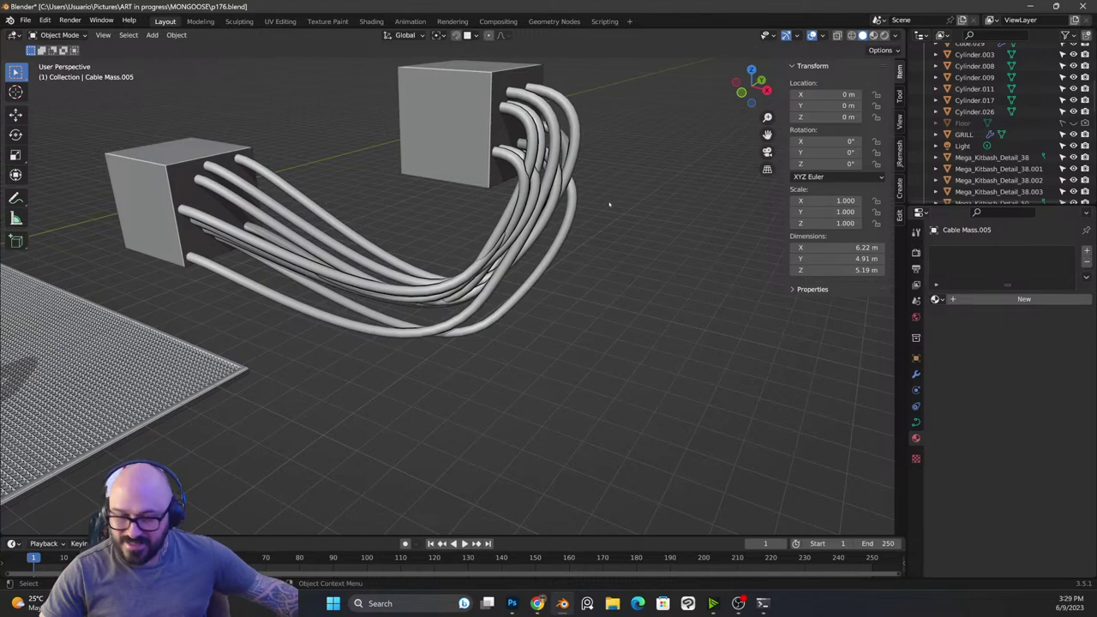
Step: Move two mid-span control points of the cable mass outward, the first to about X 24.14, Y 11.86, Z 3.34 m, and return to Object Mode
click(551, 161)
key(Tab)
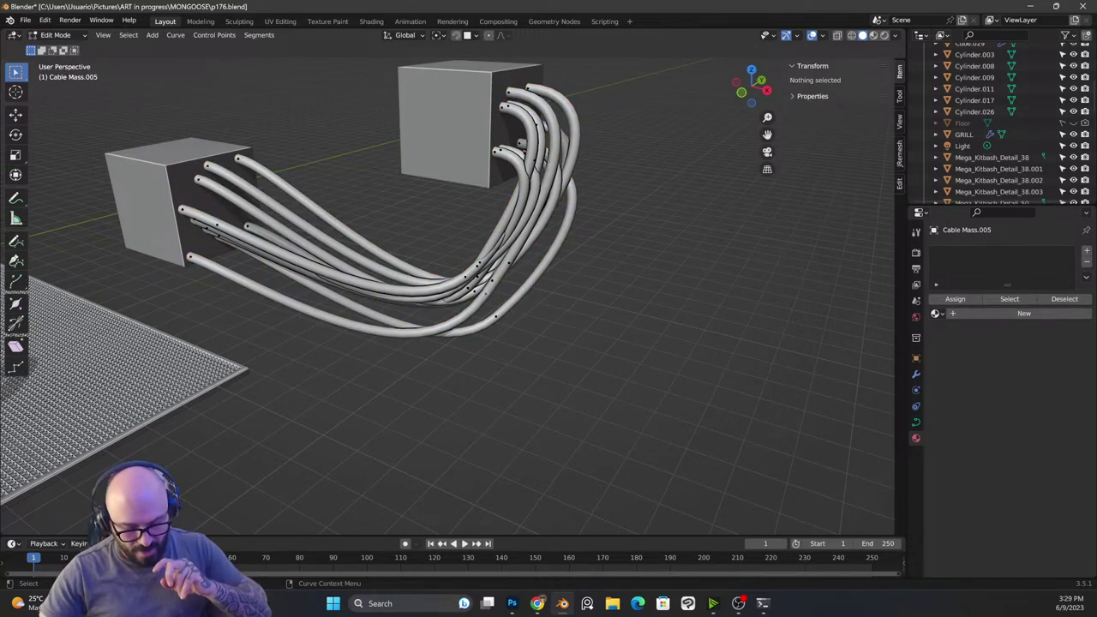
mouse_move(486, 294)
mouse_down()
mouse_move(509, 309)
mouse_move(491, 294)
mouse_up()
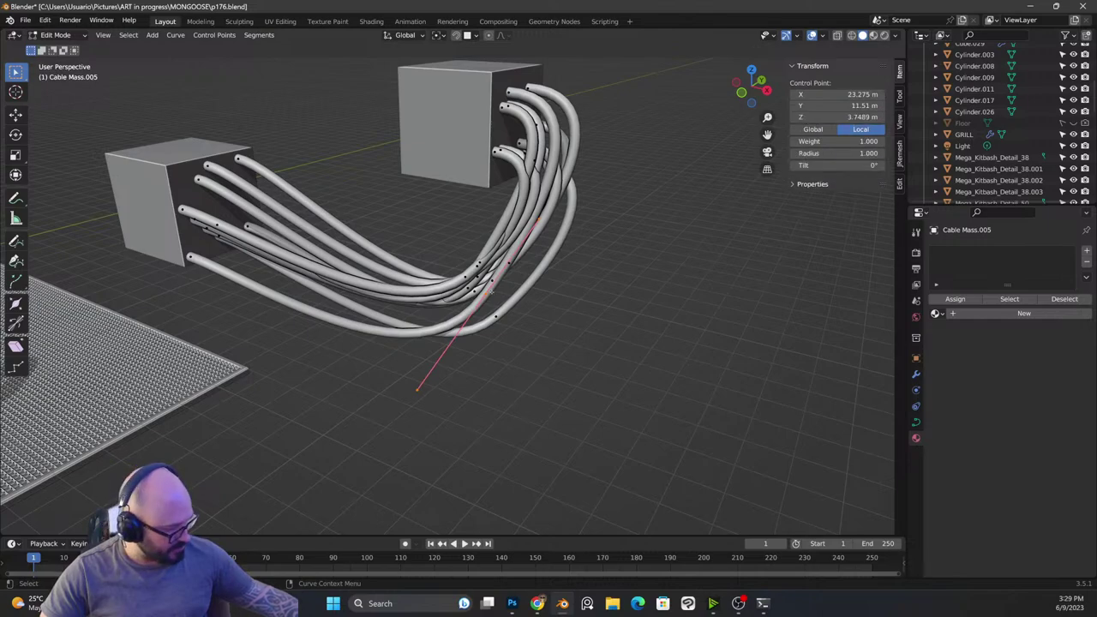
key(g)
click(539, 315)
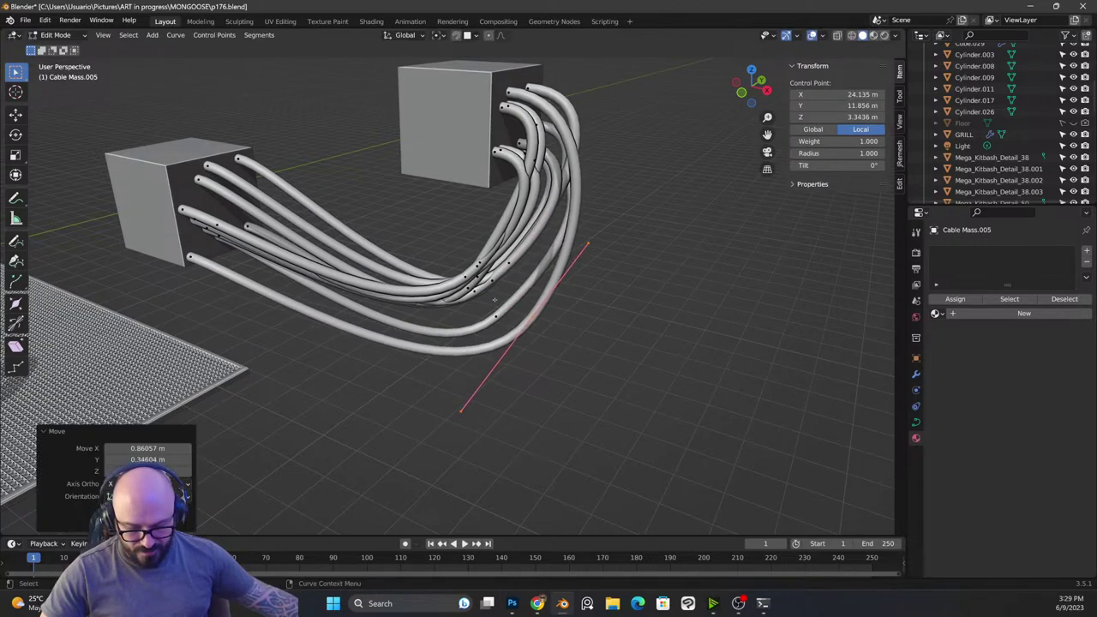
key(g)
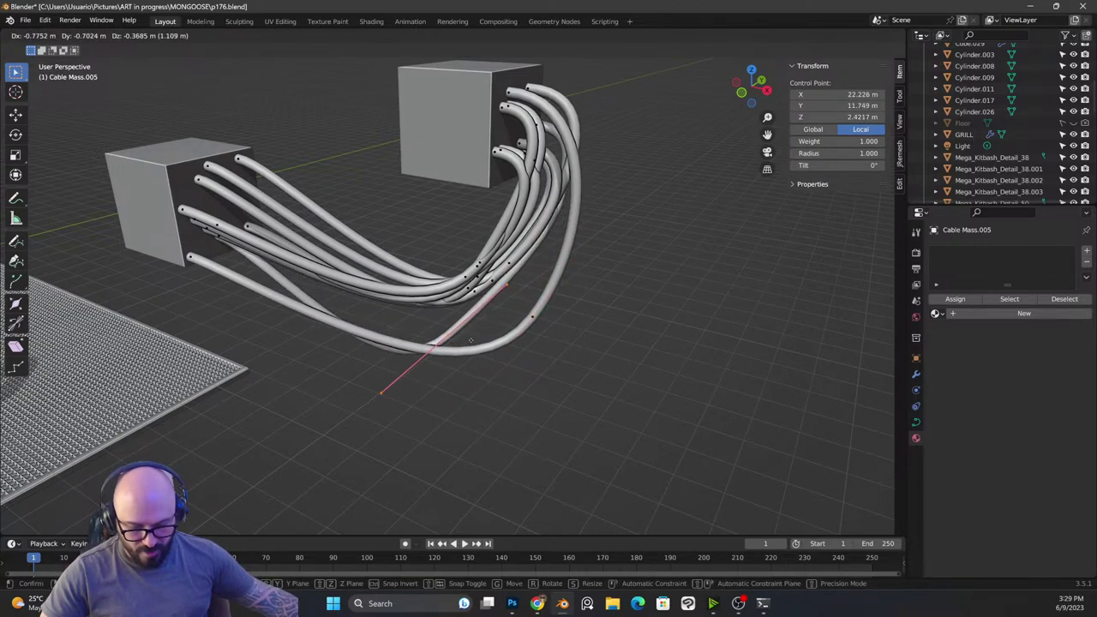
click(512, 317)
drag(581, 320, 397, 254)
key(Tab)
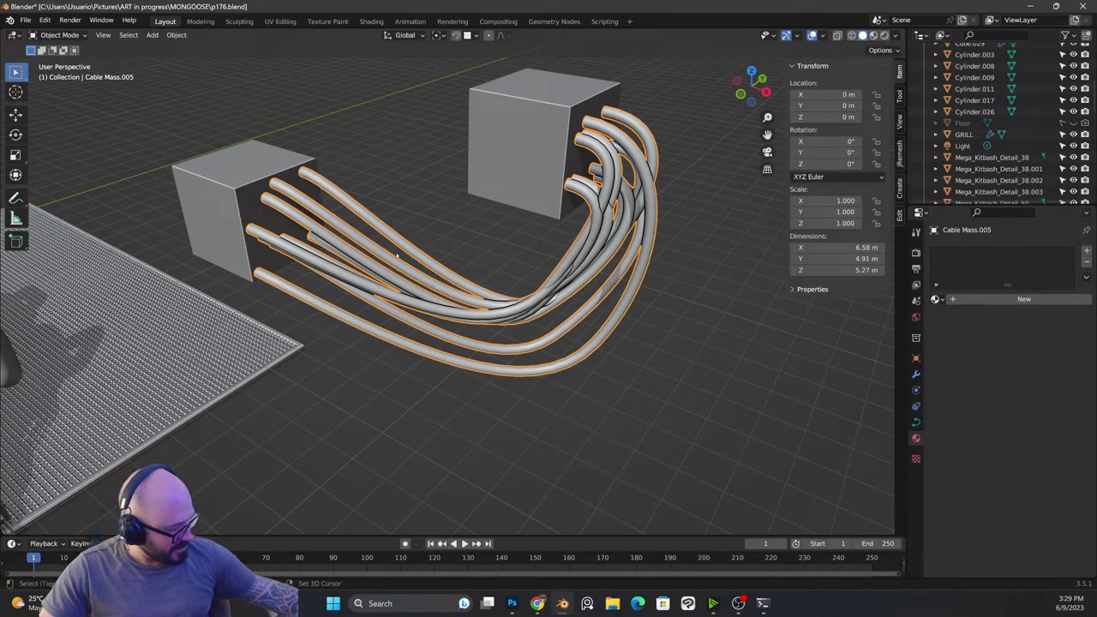
Step: Draw a Cablerator rope across the cable bundle near the lower cube and make the rope thinner
key(shift+alt+c)
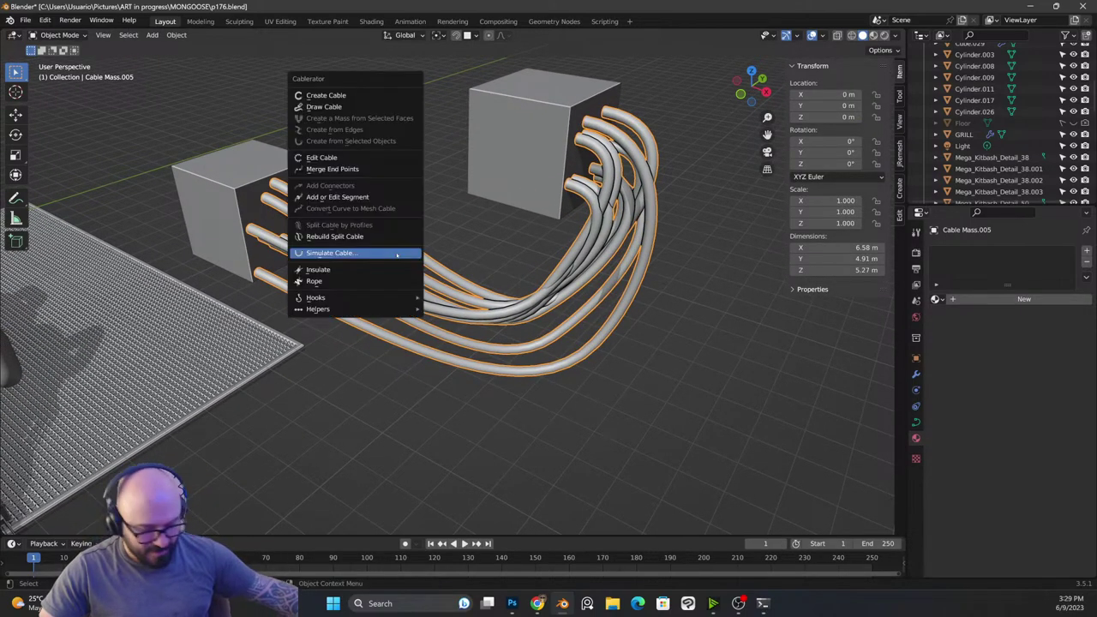
click(322, 283)
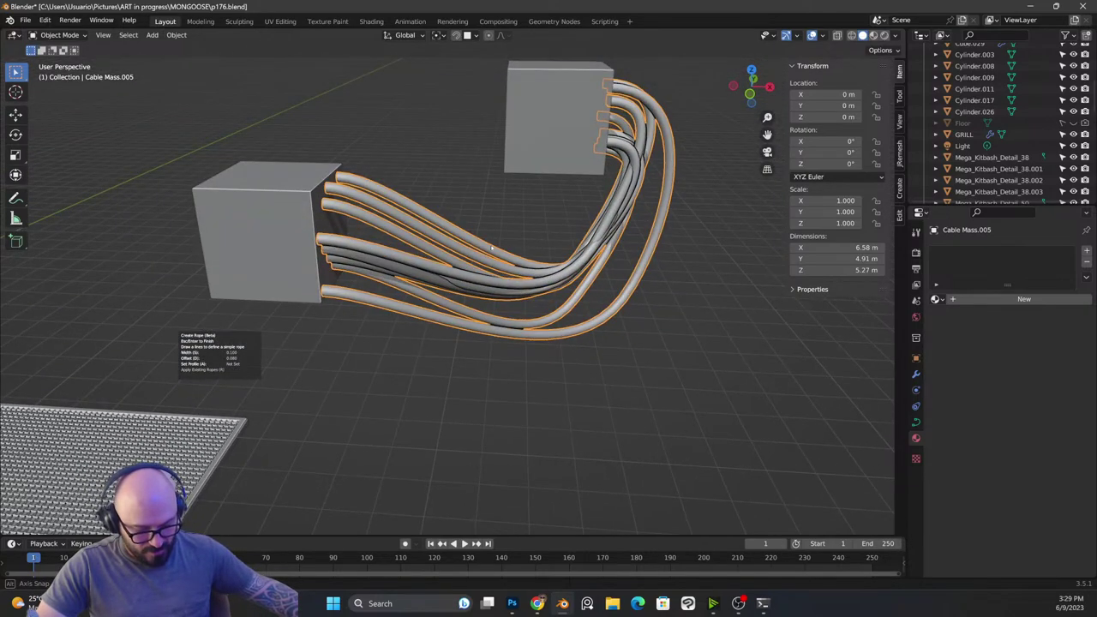
drag(443, 220, 414, 322)
drag(436, 239, 396, 249)
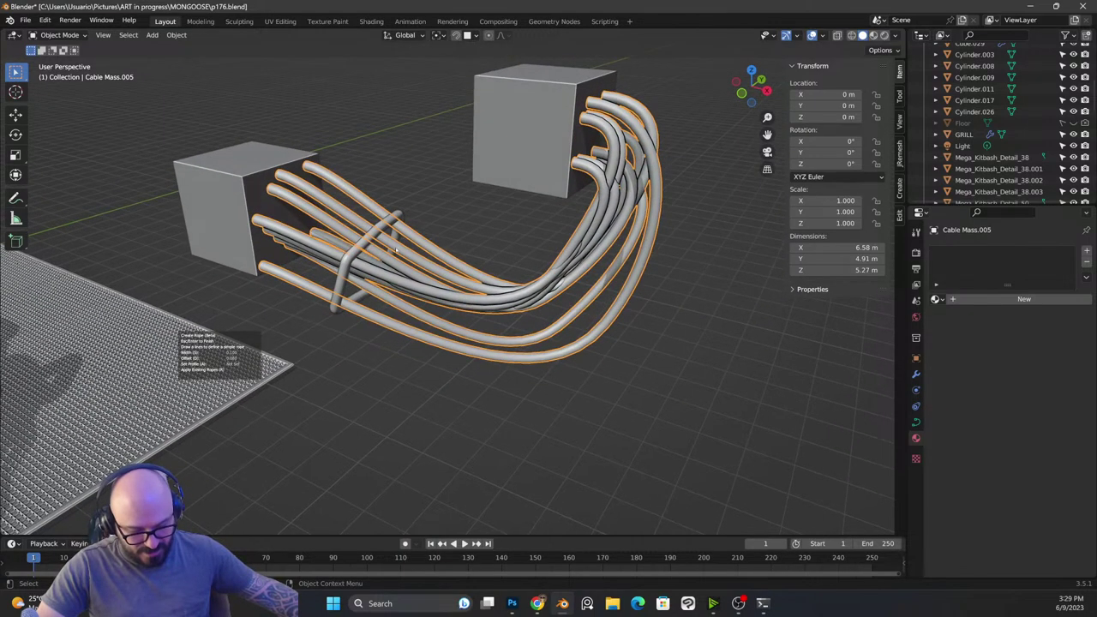
scroll(396, 249, up, 4)
key(s)
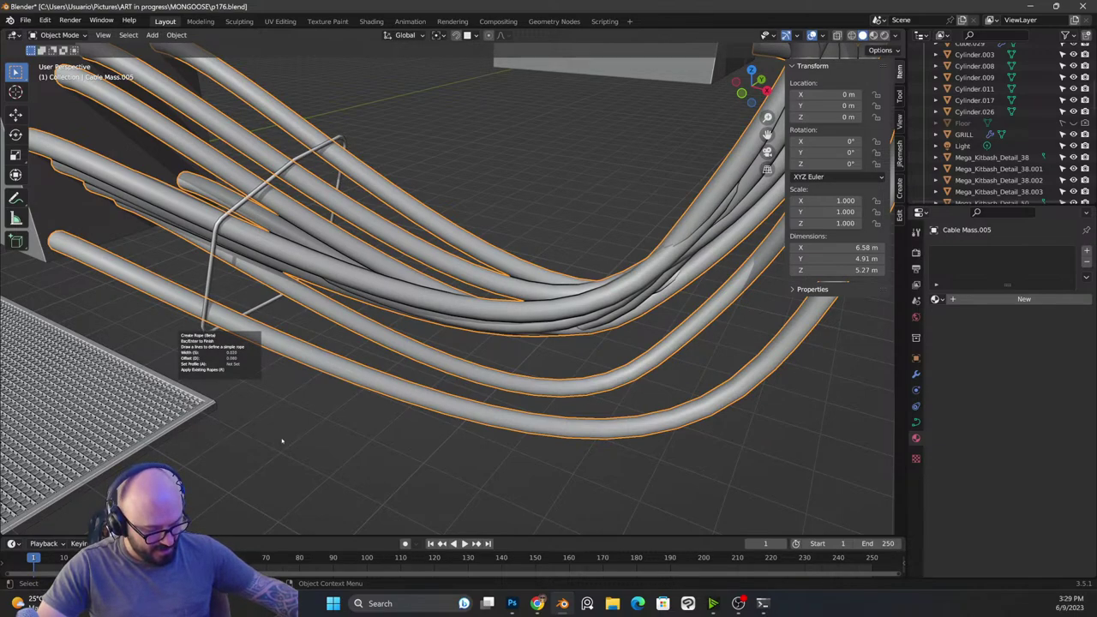
Step: Reduce the rope's offset so that it wraps tightly around the cables
drag(511, 205, 435, 133)
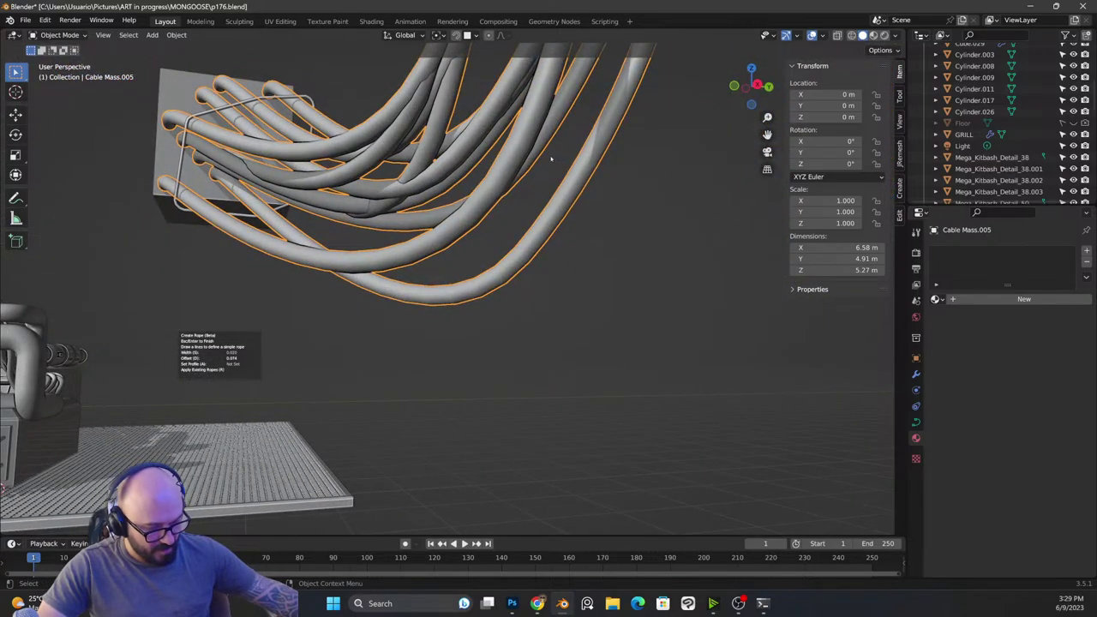
key(d)
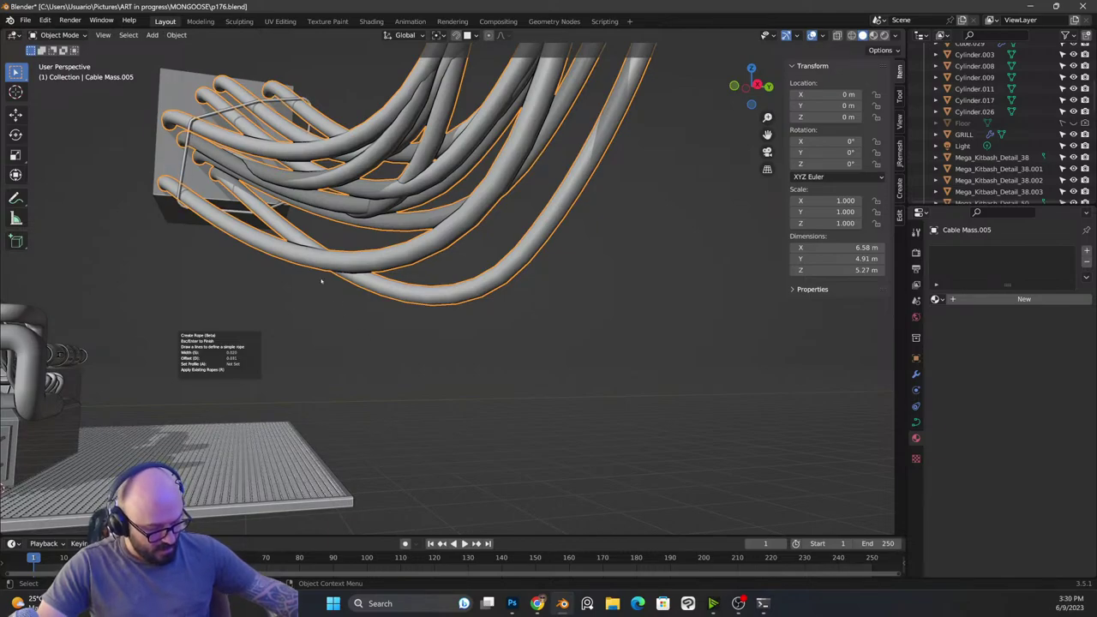
drag(321, 281, 408, 301)
scroll(389, 301, down, 5)
scroll(497, 295, up, 2)
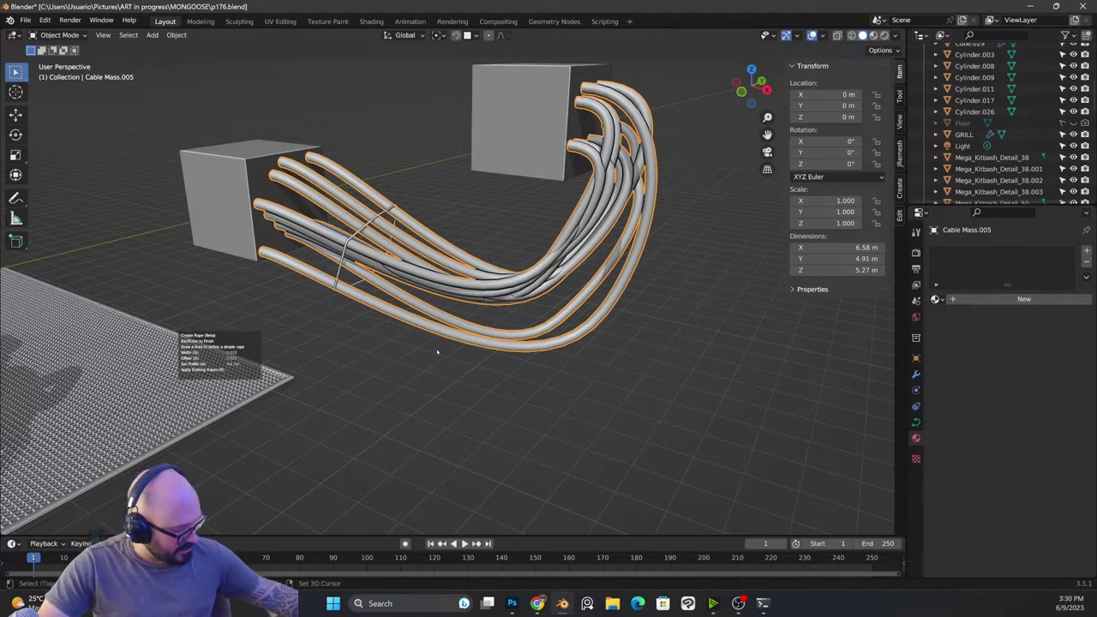
Step: Try Cablerator's Insulate on the cables between the lower cube and the rope, adjusting the number of segments
key(shift+alt+c)
mouse_move(398, 380)
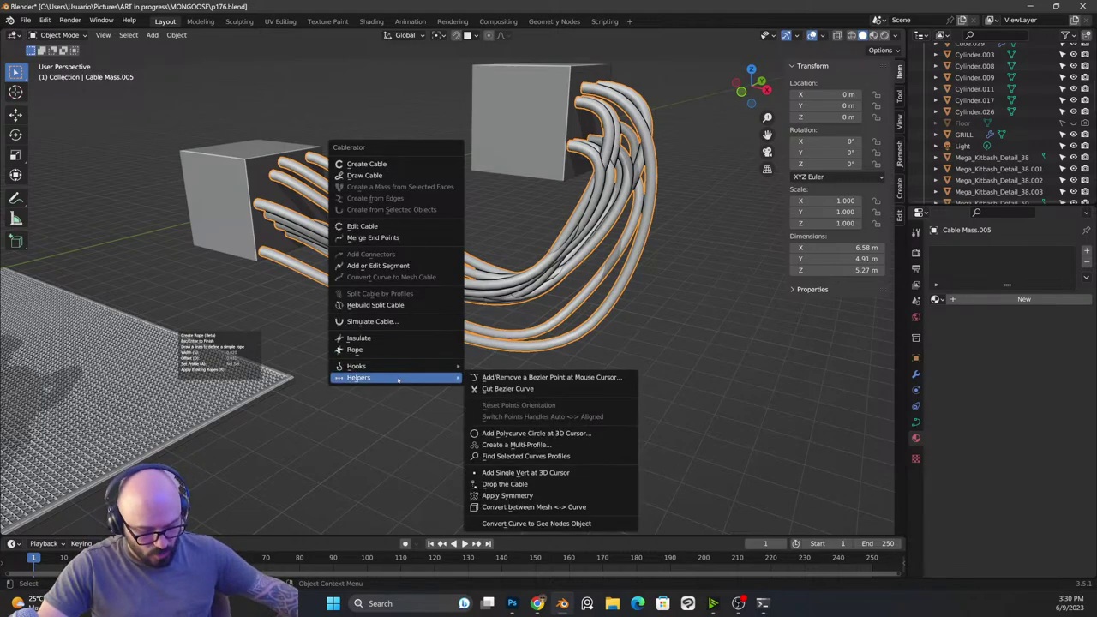
click(412, 339)
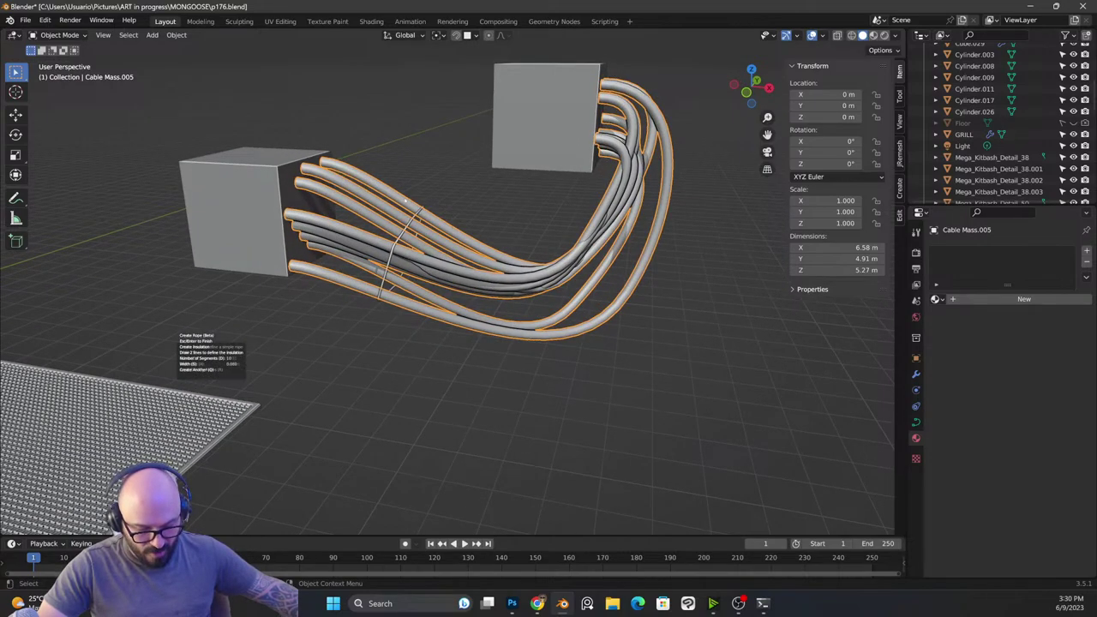
drag(406, 200, 435, 209)
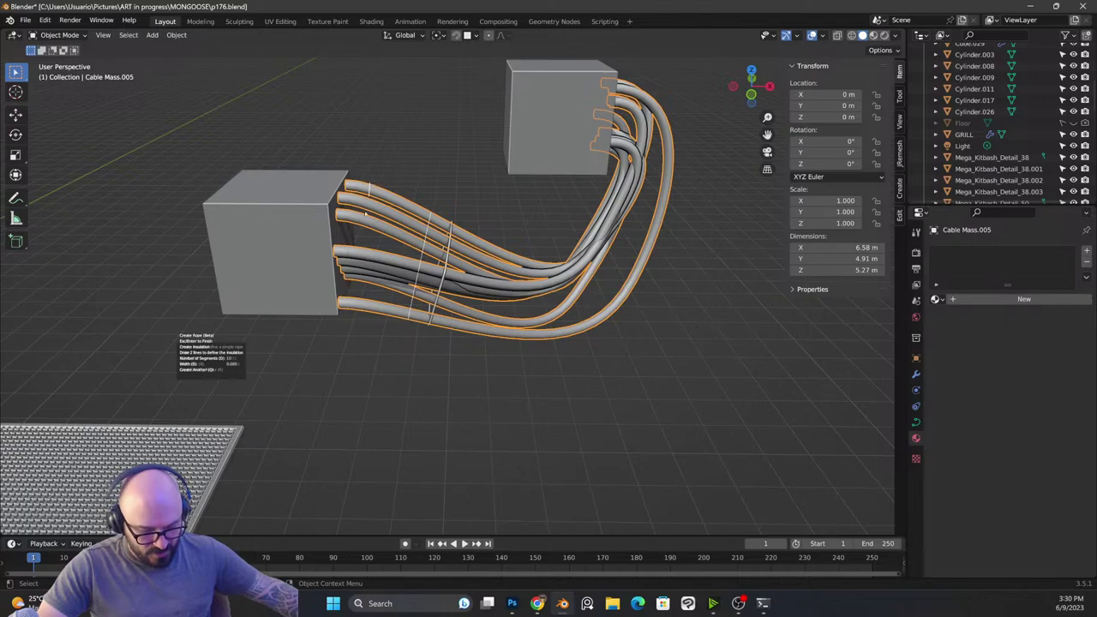
drag(365, 213, 356, 317)
drag(486, 233, 454, 236)
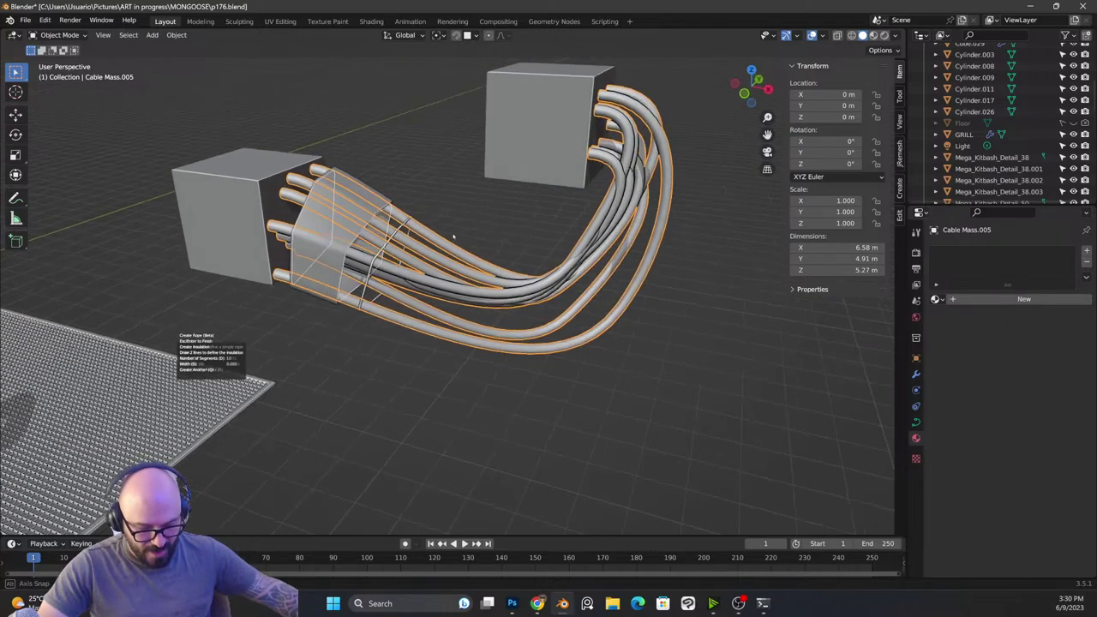
scroll(361, 177, up, 5)
drag(478, 229, 467, 198)
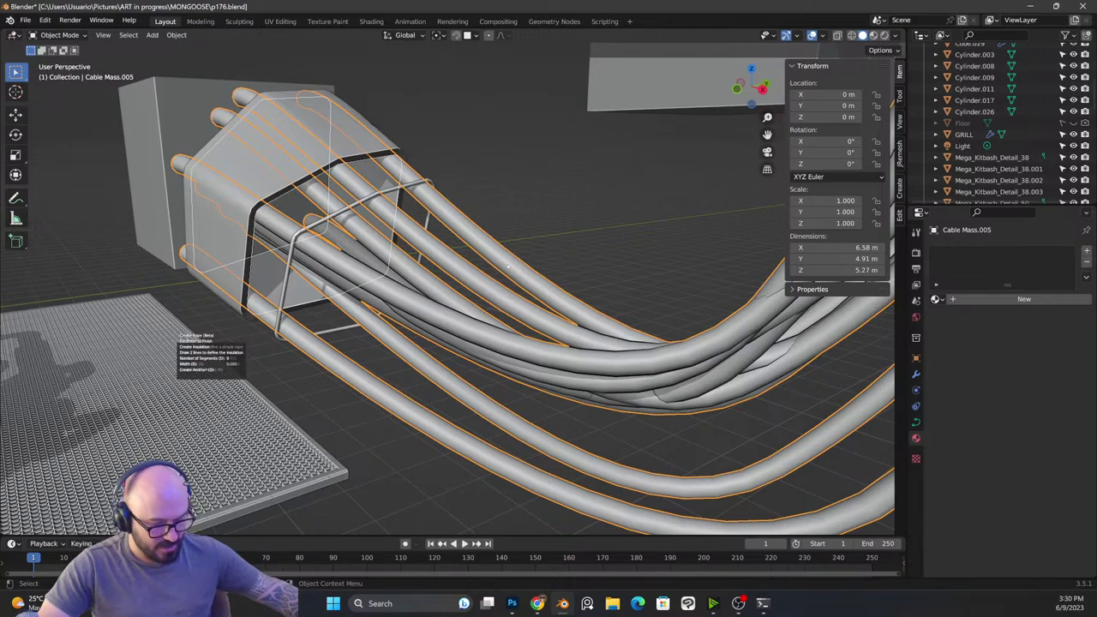
drag(508, 267, 592, 255)
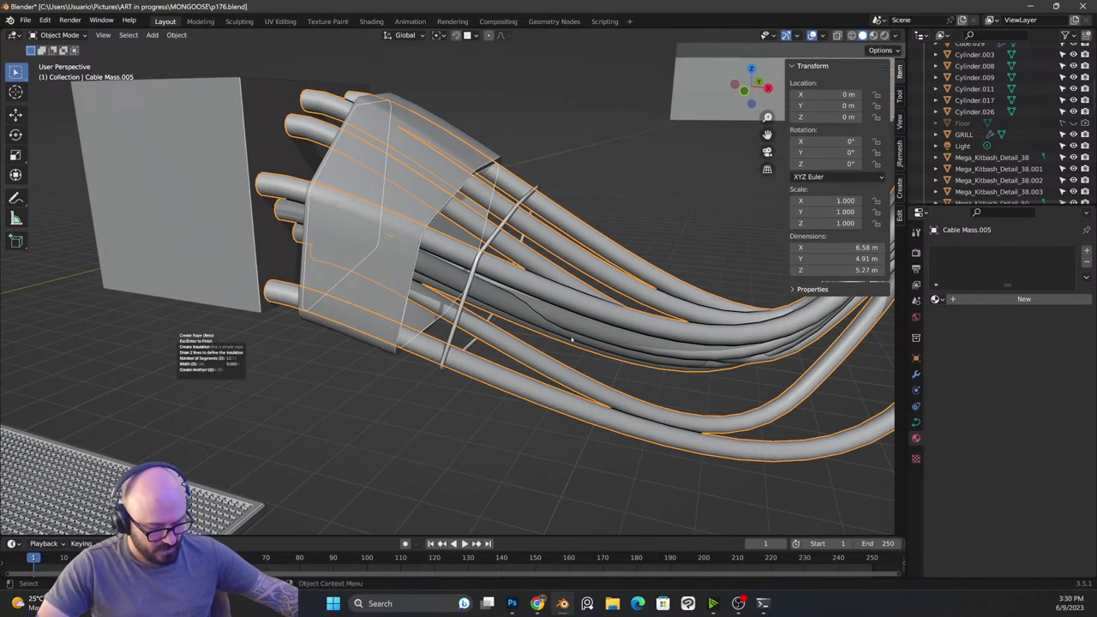
key(Escape)
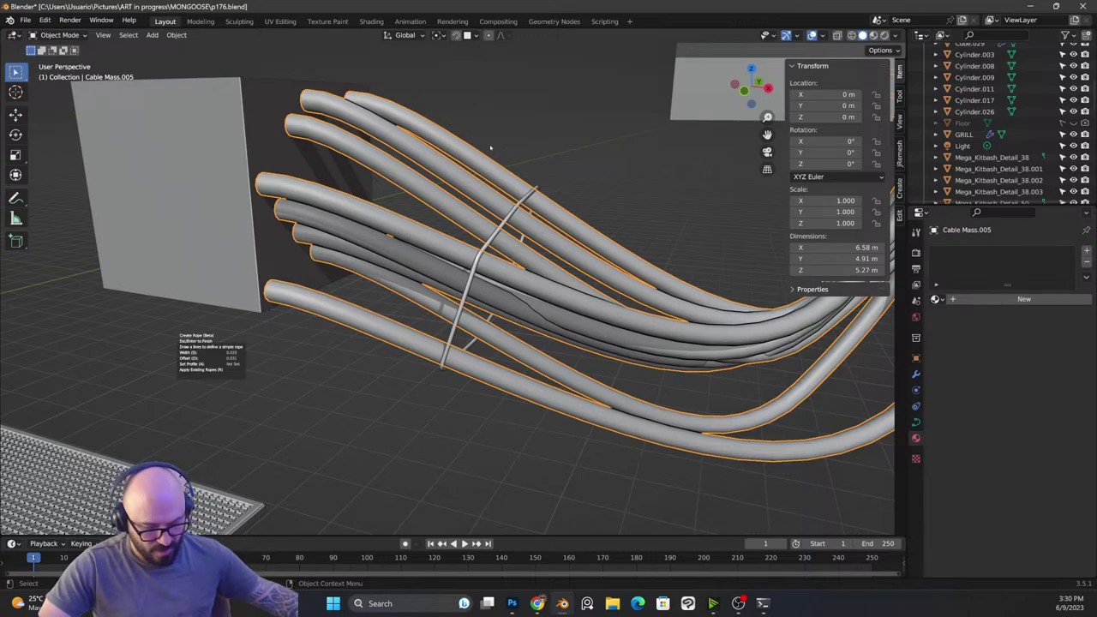
drag(490, 148, 527, 202)
scroll(532, 195, down, 2)
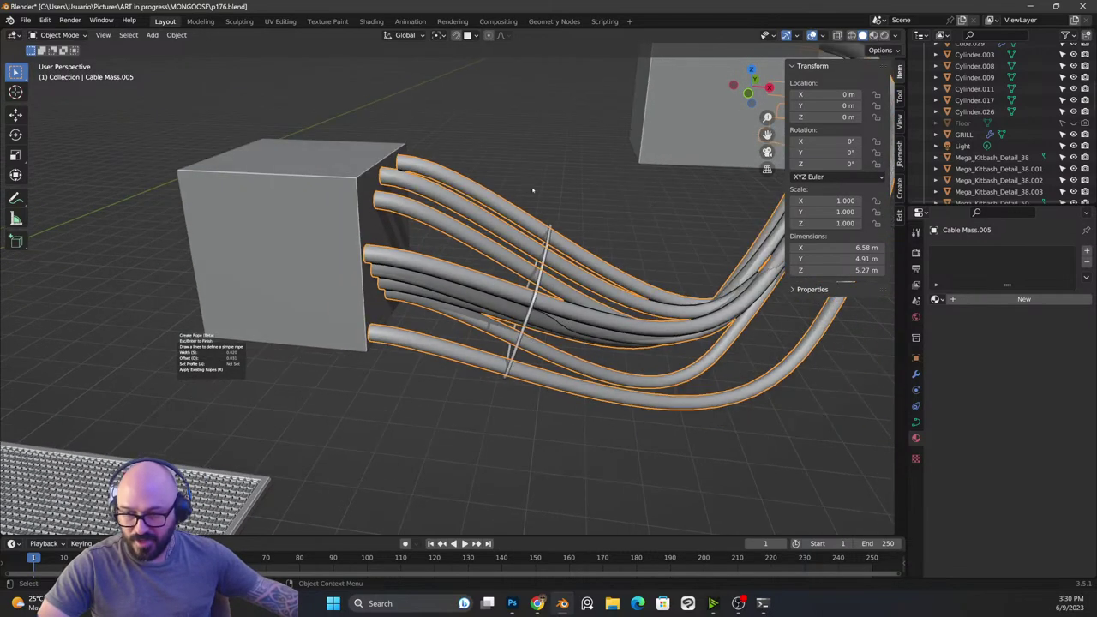
Step: Draw two lines across the cables between the lower cube and the rope to define a new insulation band
right_click(569, 251)
click(569, 252)
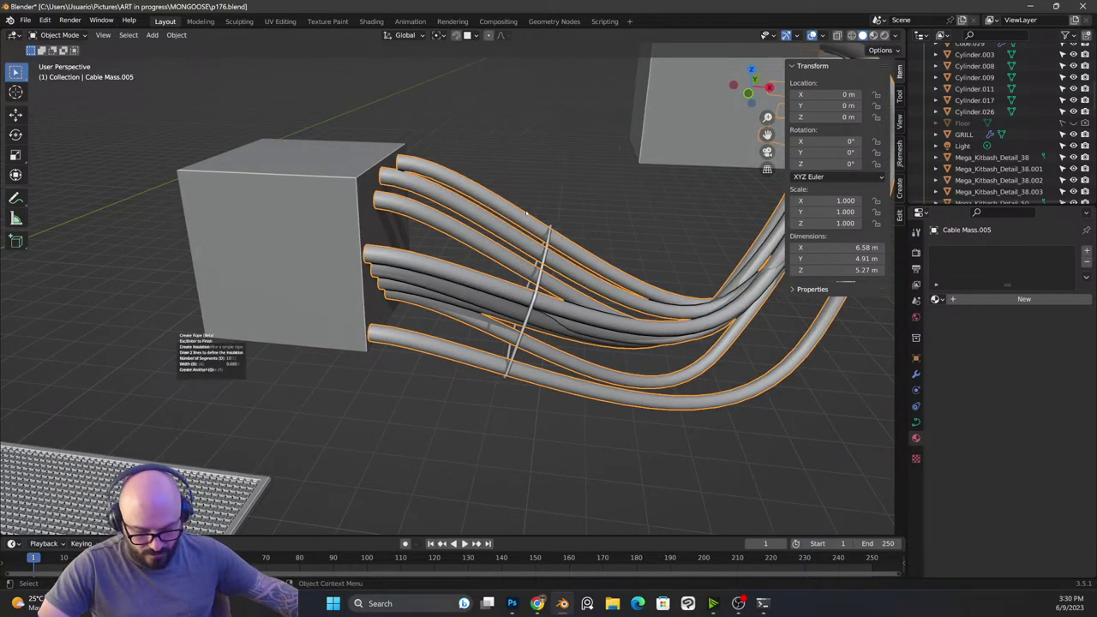
mouse_move(525, 214)
mouse_down()
mouse_move(469, 384)
mouse_move(480, 367)
mouse_up()
drag(487, 189, 443, 364)
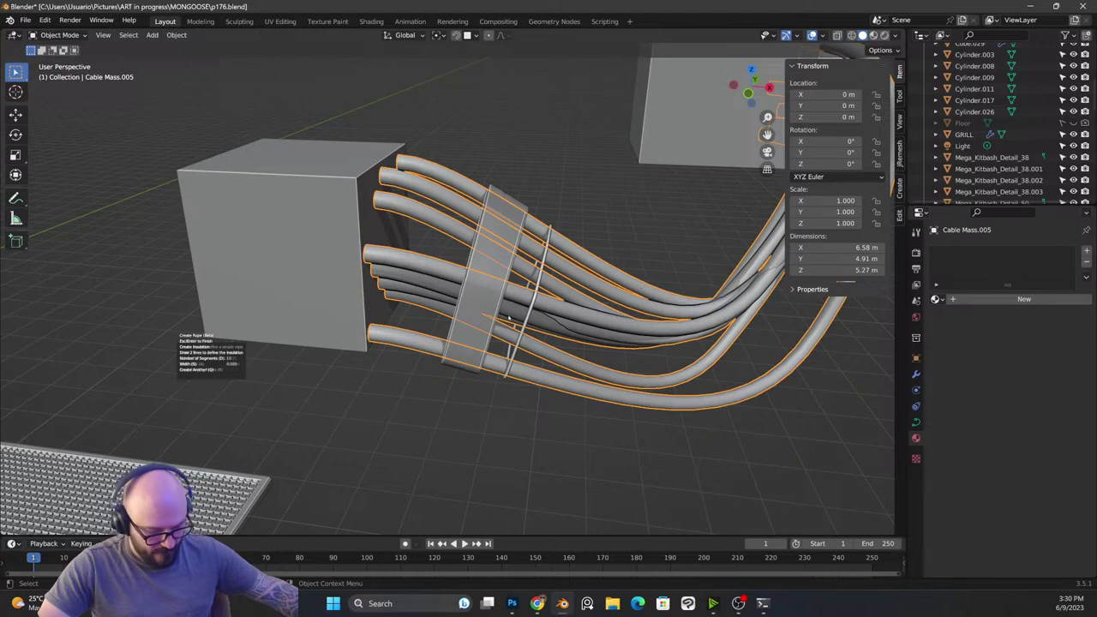
Step: Adjust the insulation band's width, then finish both the insulation and the rope
drag(646, 265, 598, 259)
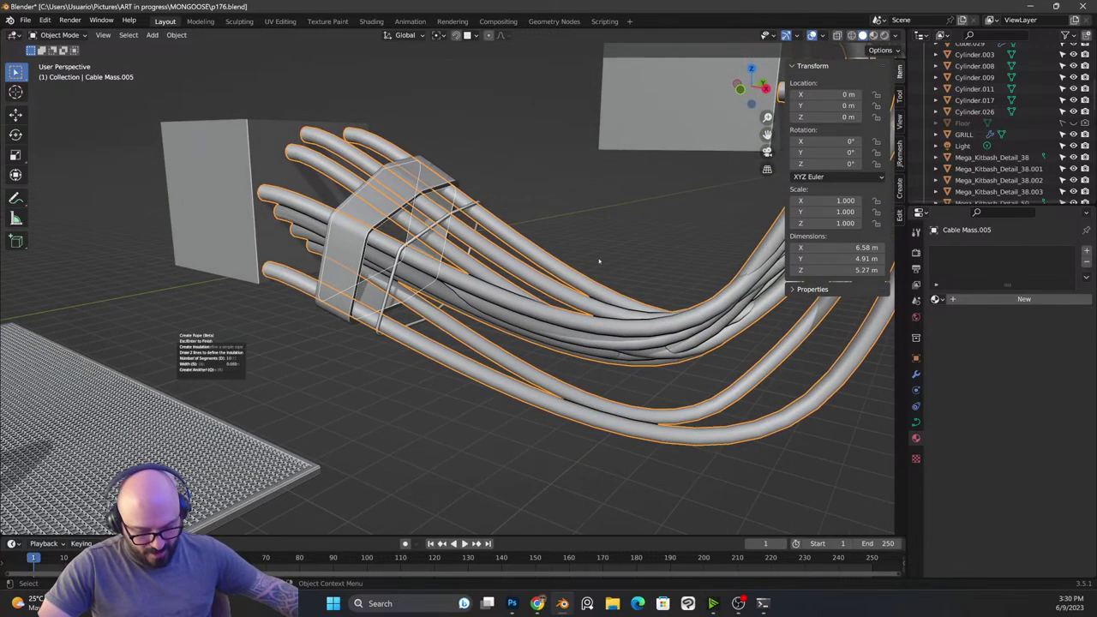
key(s)
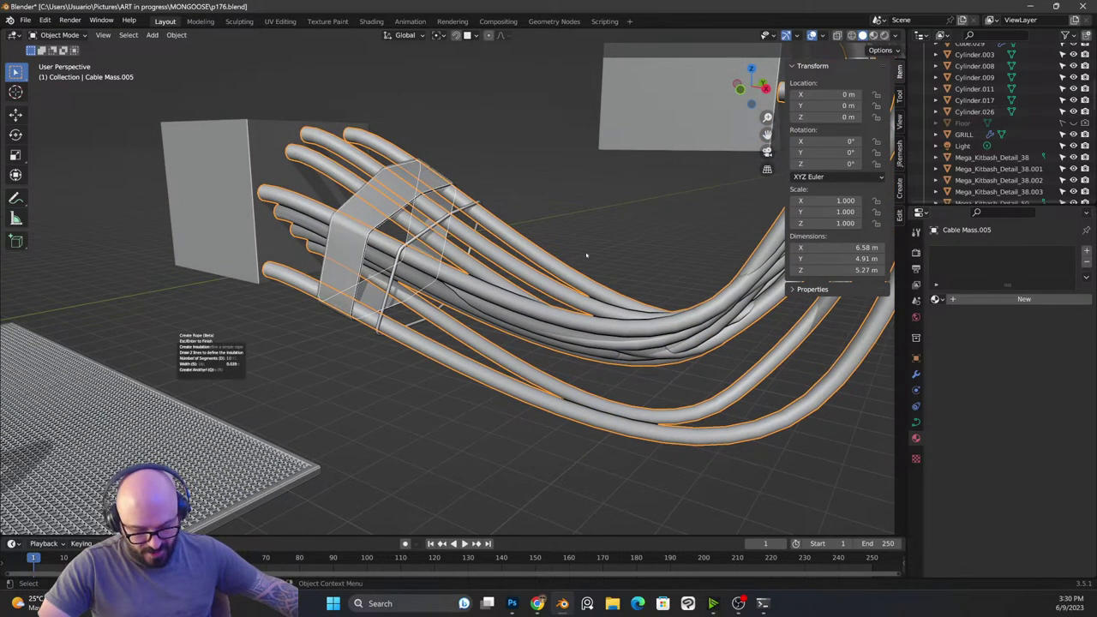
drag(343, 357, 369, 360)
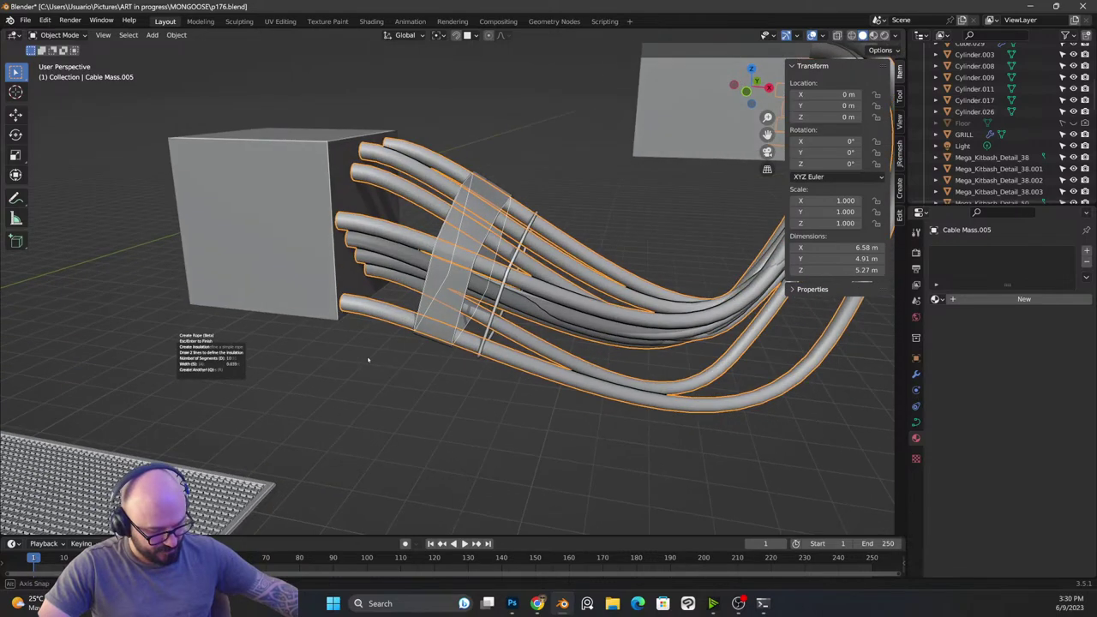
key(Return)
scroll(573, 252, down, 3)
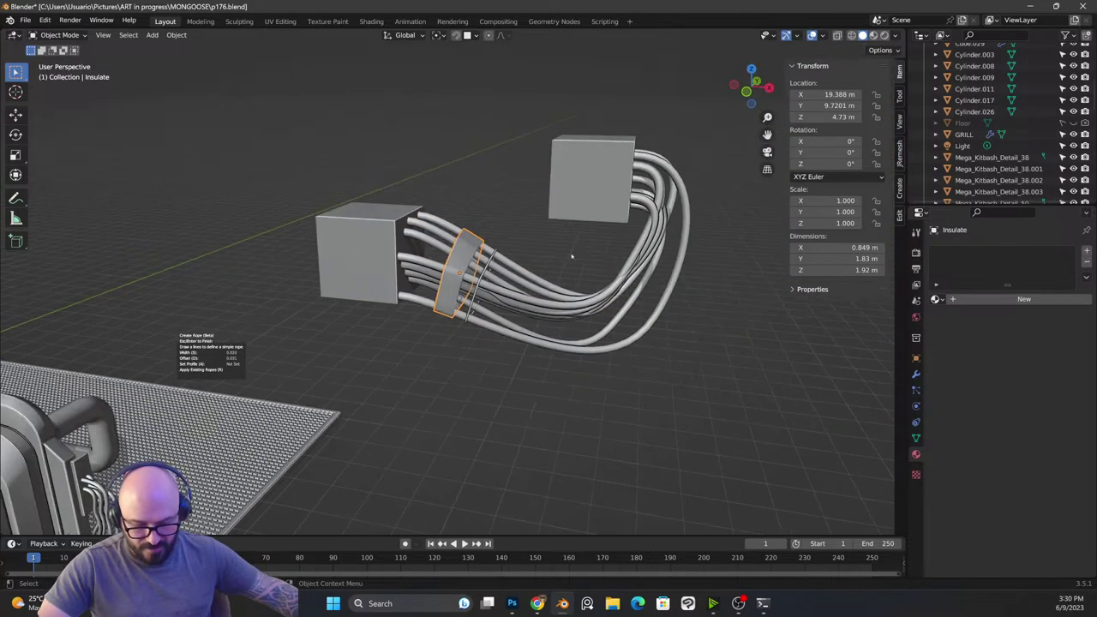
scroll(566, 257, up, 4)
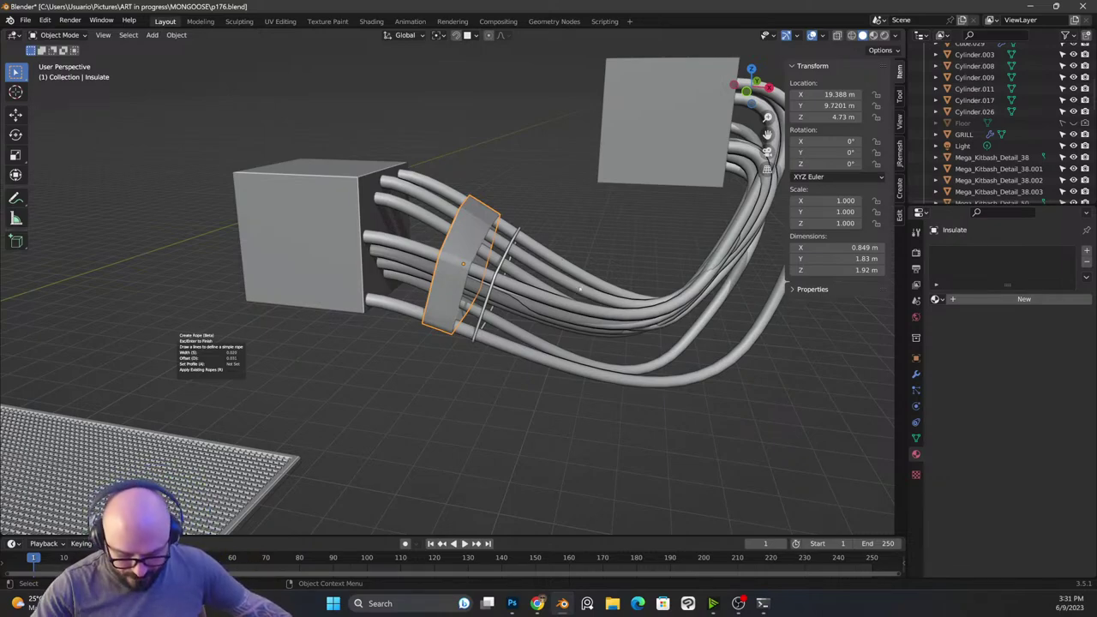
drag(704, 389, 639, 271)
key(Return)
Step: Select the cable mass, review Cablerator's Insulate and Rope commands, and examine the bundled cables between the two cubes
click(561, 288)
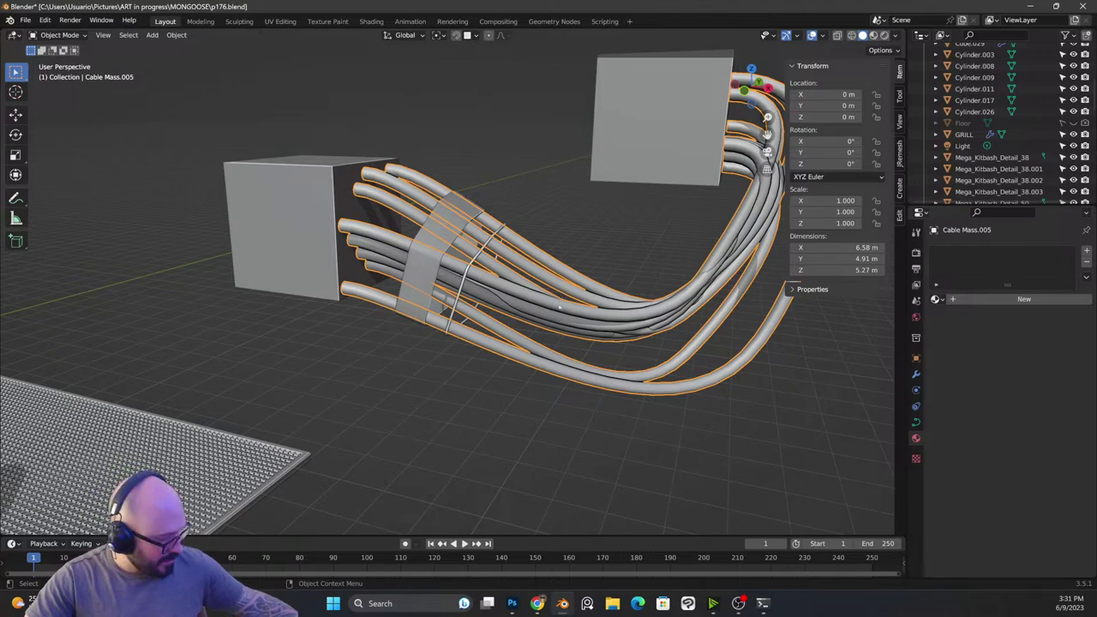
key(shift+alt+c)
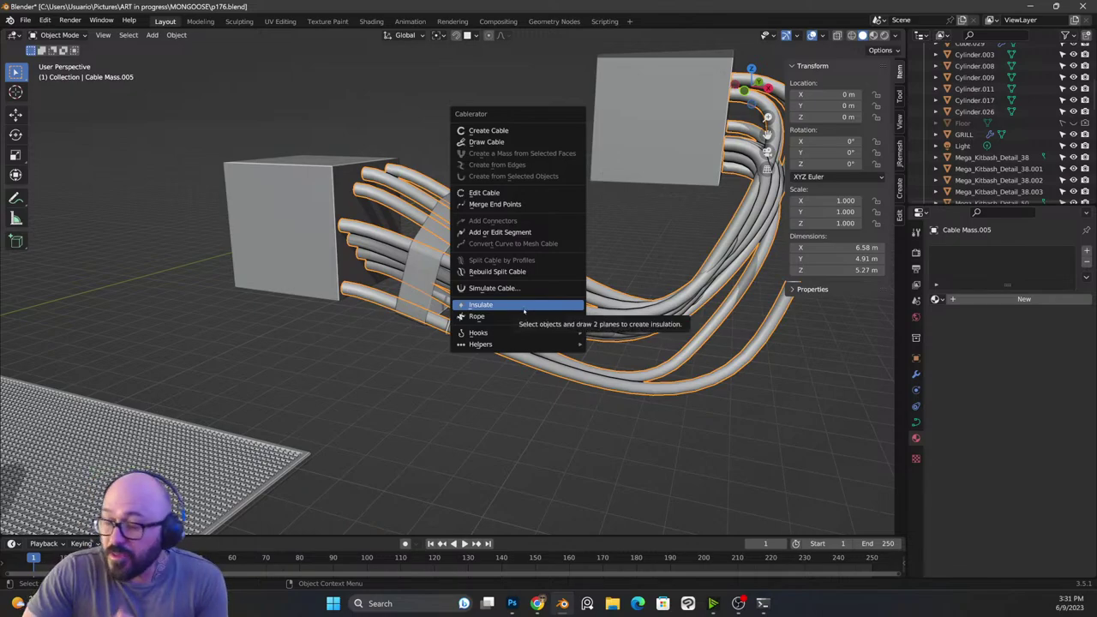
click(550, 442)
scroll(563, 414, down, 5)
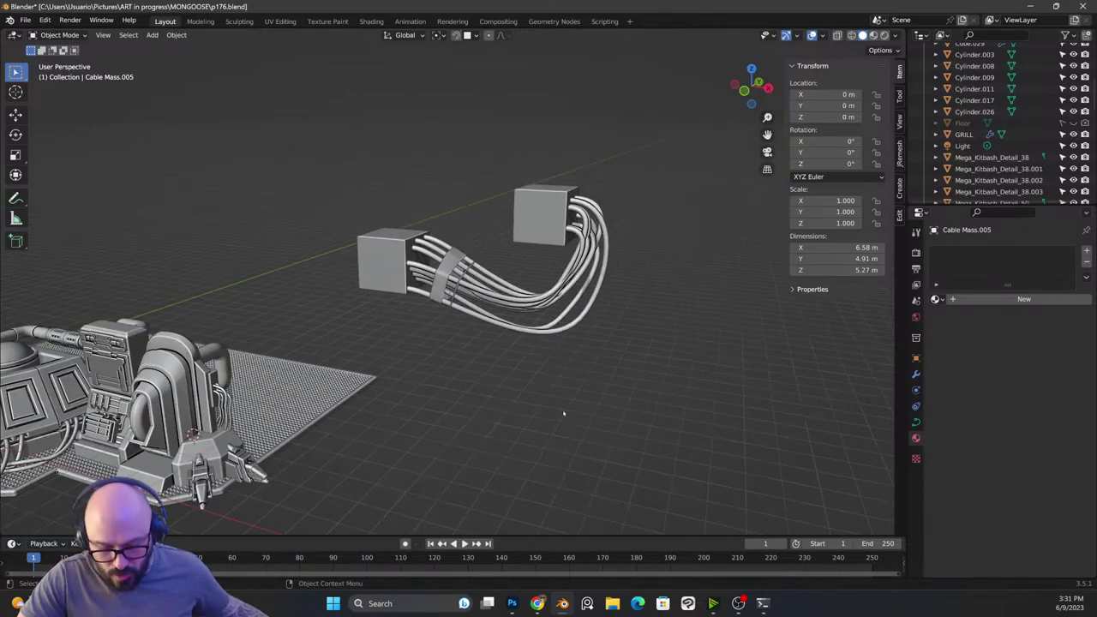
drag(558, 419, 575, 374)
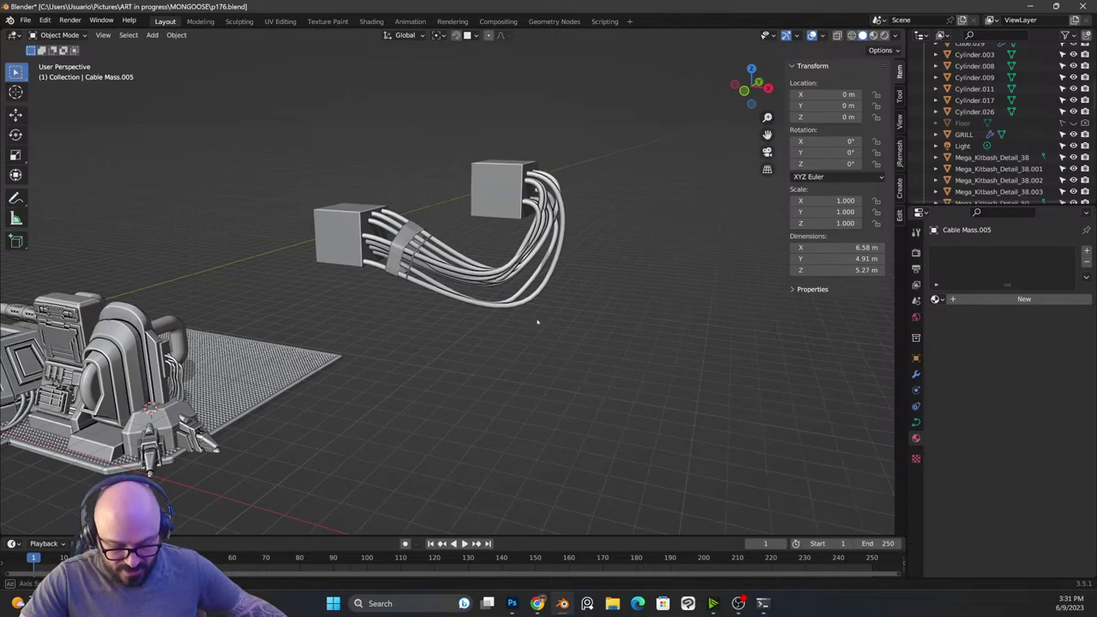
drag(537, 318, 551, 335)
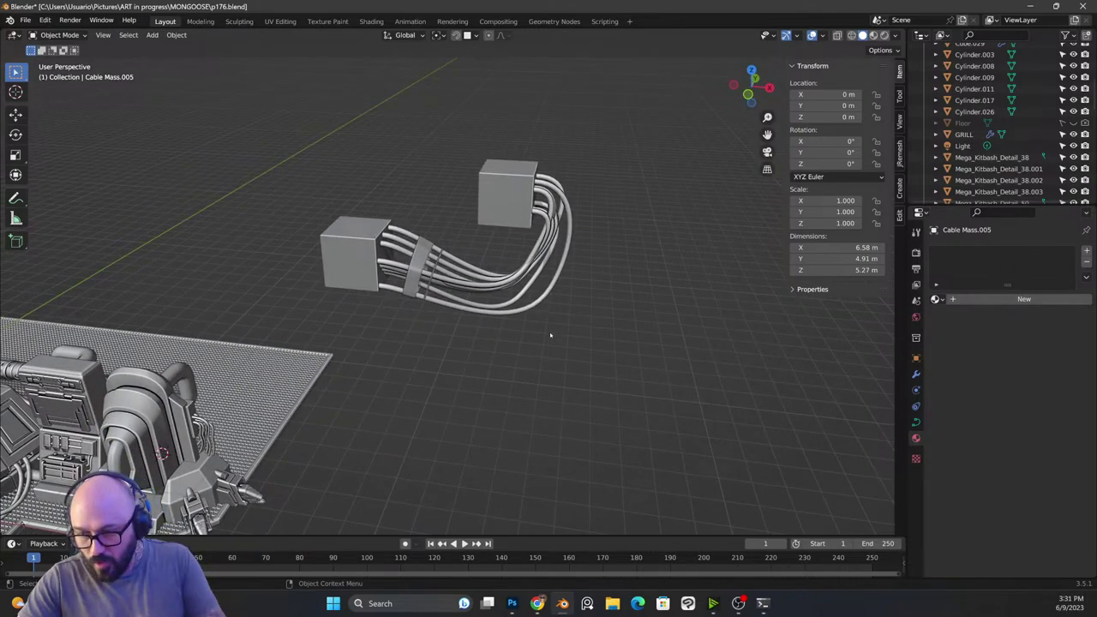
drag(431, 180, 399, 227)
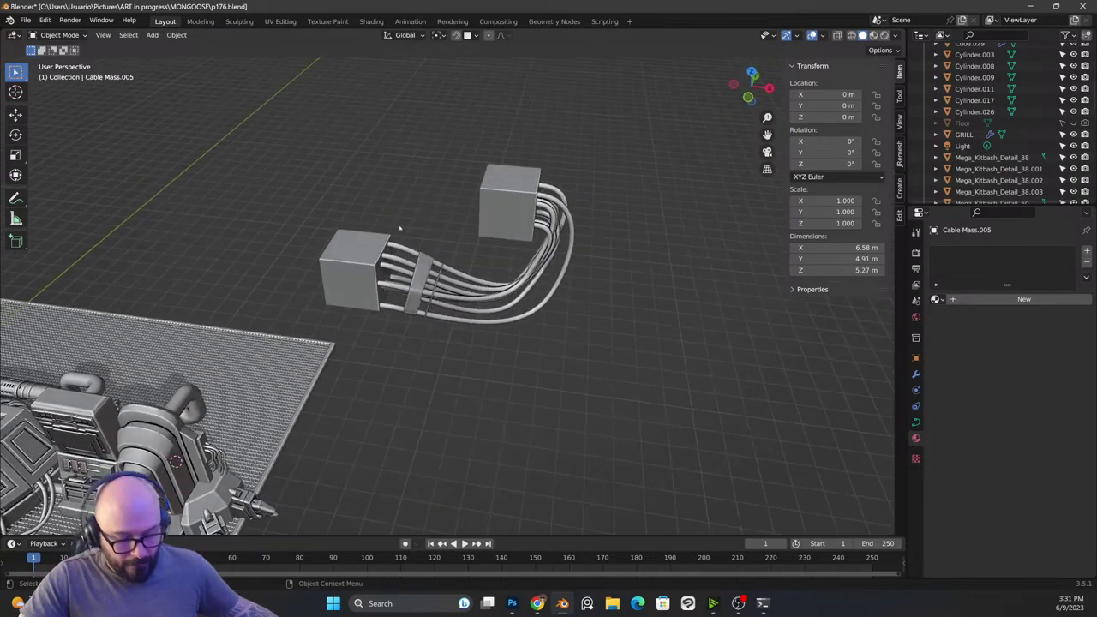
drag(374, 318, 408, 301)
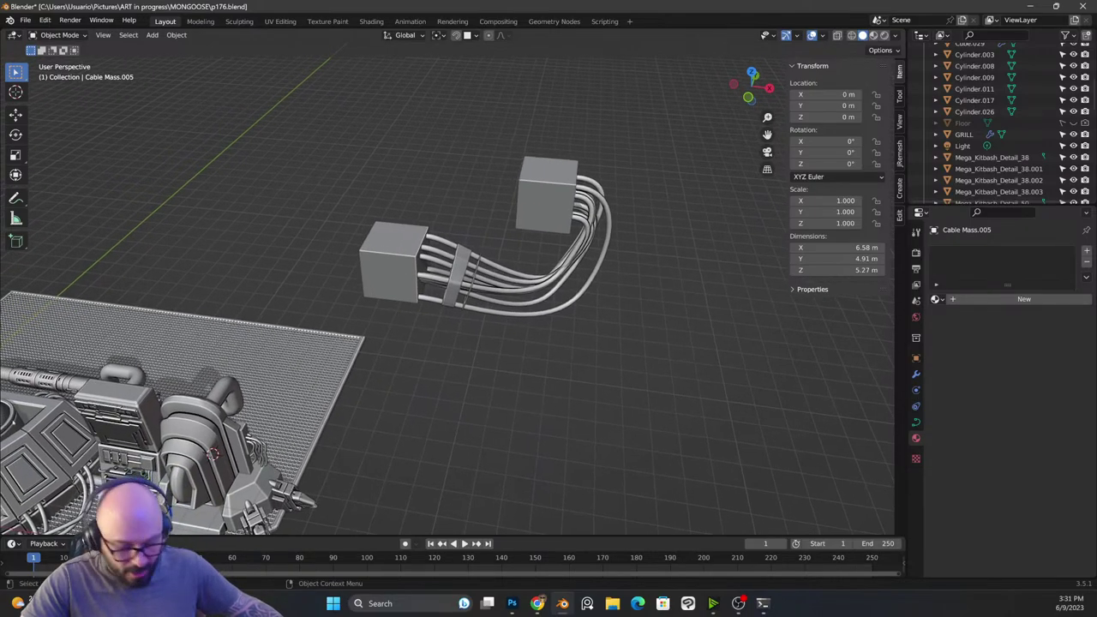
Step: Use Cablerator's Draw Cable to sketch a cable freehand across the curved panel wall and along the grated floor of the machine
drag(86, 368, 241, 264)
scroll(241, 264, up, 3)
drag(132, 259, 298, 248)
key(shift+alt+c)
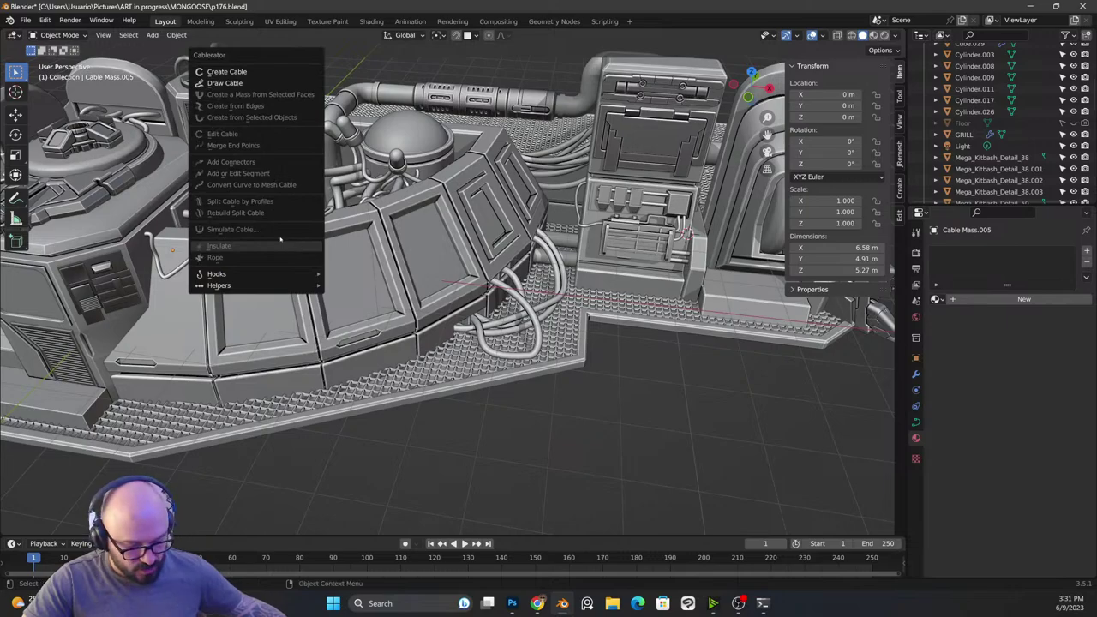
click(251, 83)
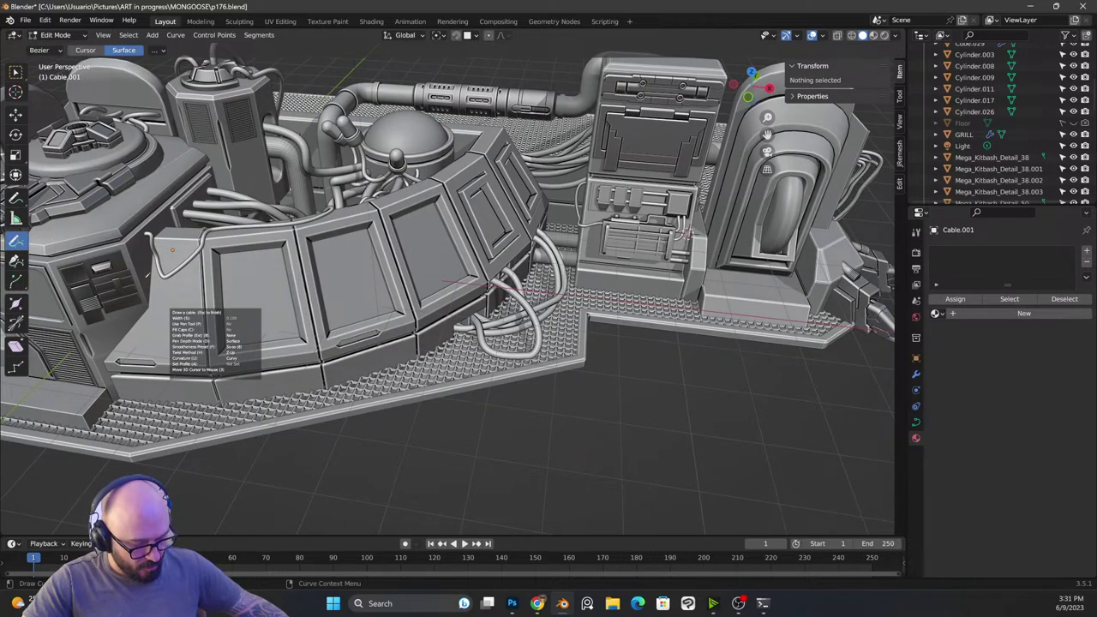
mouse_move(150, 278)
mouse_down()
mouse_move(172, 328)
mouse_move(360, 276)
mouse_move(414, 283)
mouse_move(435, 231)
mouse_move(470, 246)
mouse_move(504, 227)
mouse_move(491, 184)
mouse_move(533, 187)
mouse_move(570, 227)
mouse_move(570, 322)
mouse_move(538, 358)
mouse_move(355, 369)
mouse_up()
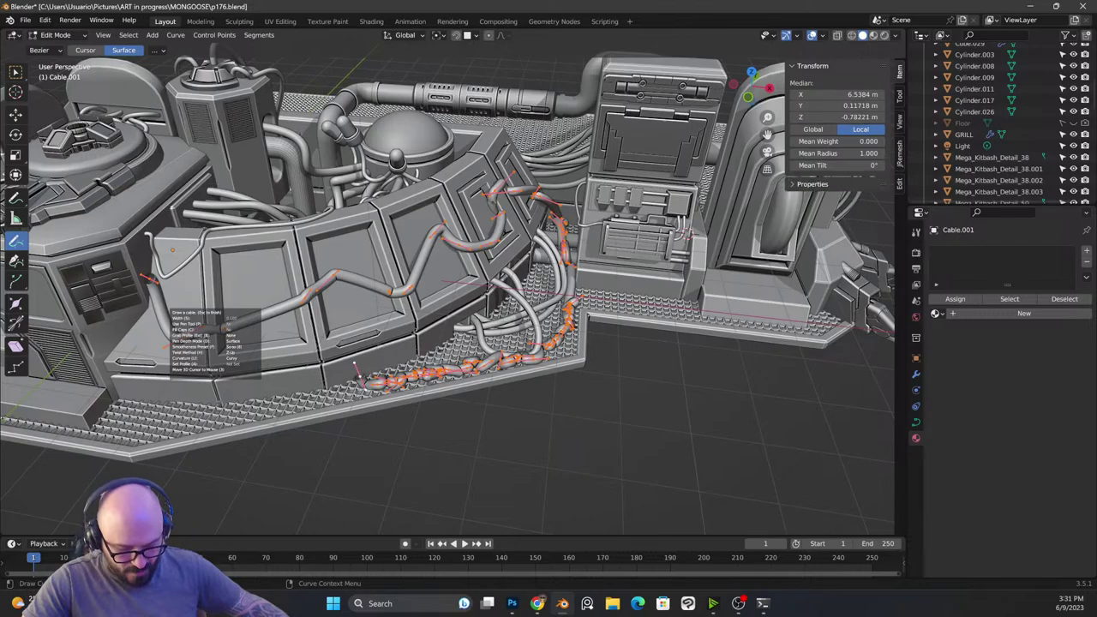
Step: Make the freehand cable on the panel wall and grated floor thinner
scroll(447, 290, up, 1)
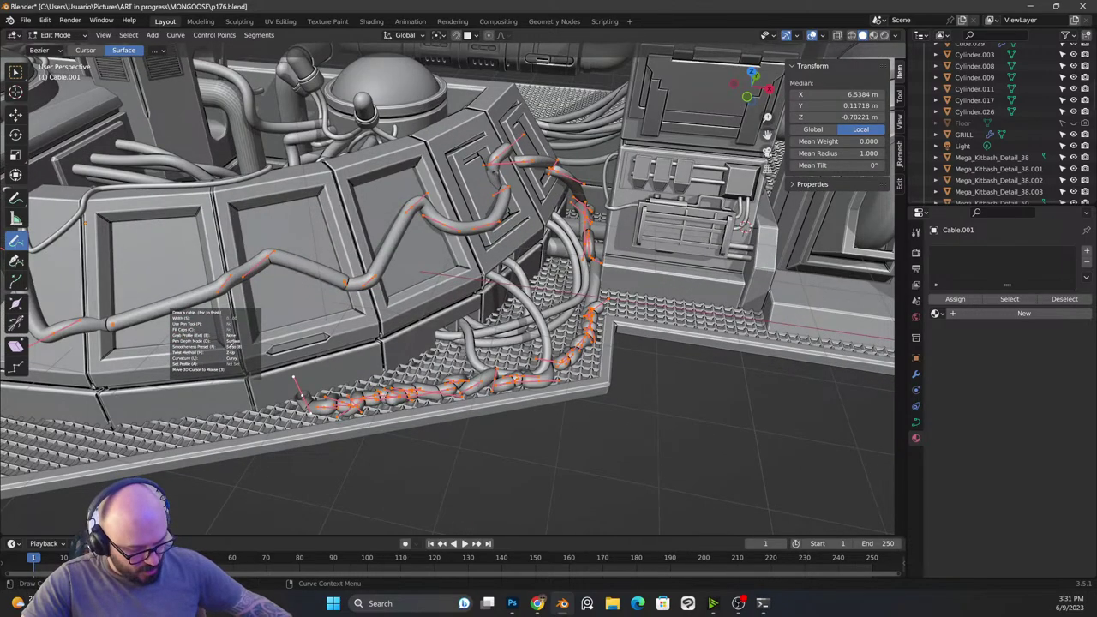
drag(344, 249, 478, 267)
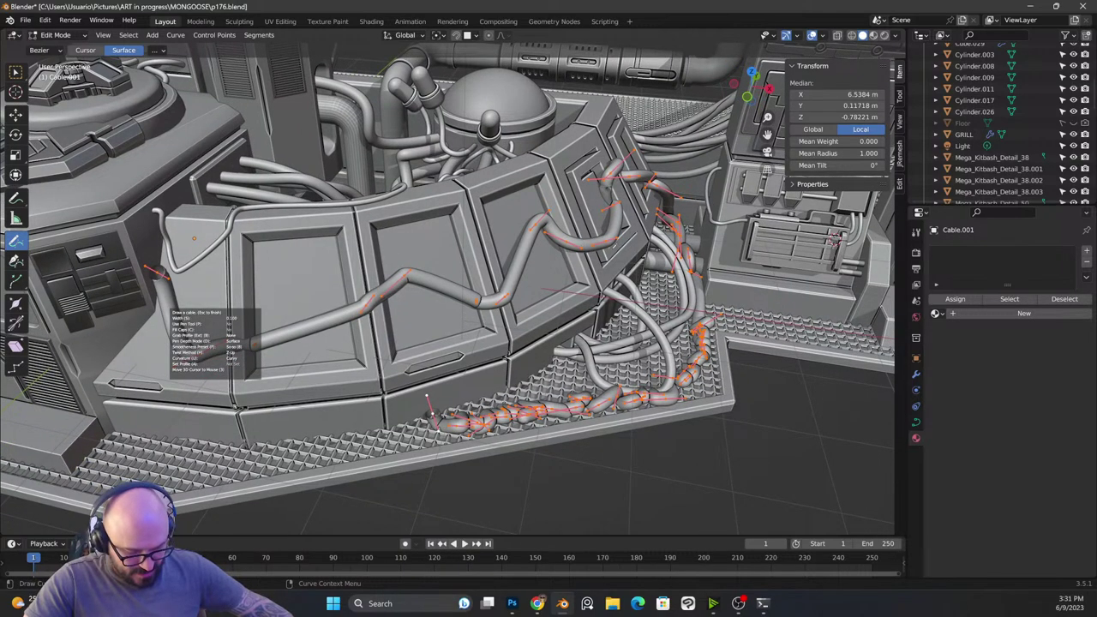
key(s)
mouse_move(446, 274)
mouse_down()
mouse_move(428, 251)
mouse_move(446, 267)
mouse_up()
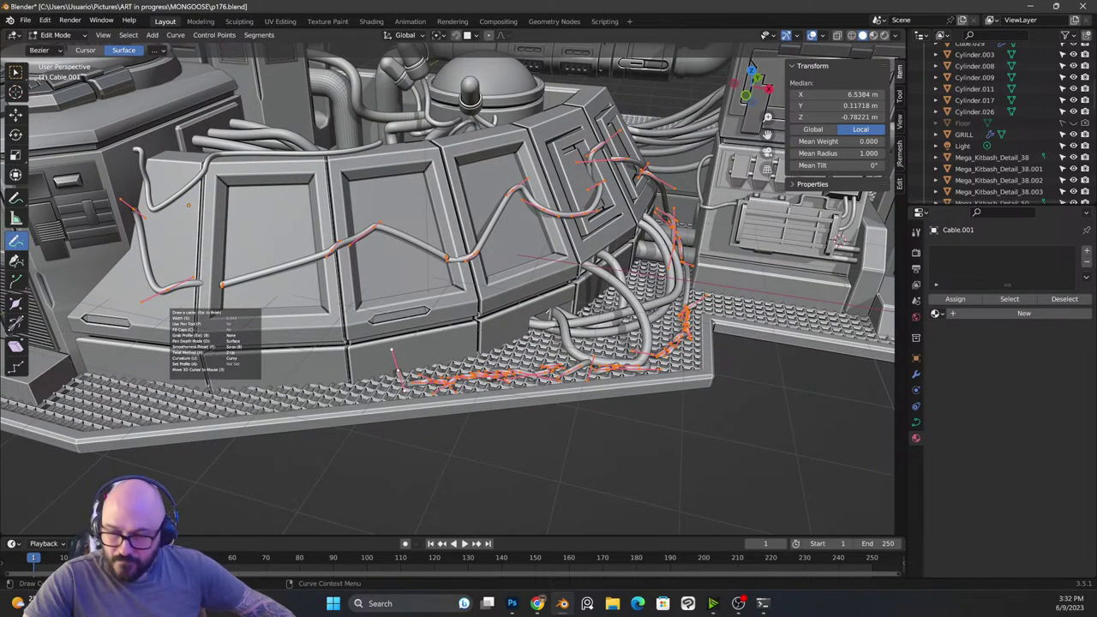
drag(446, 267, 459, 269)
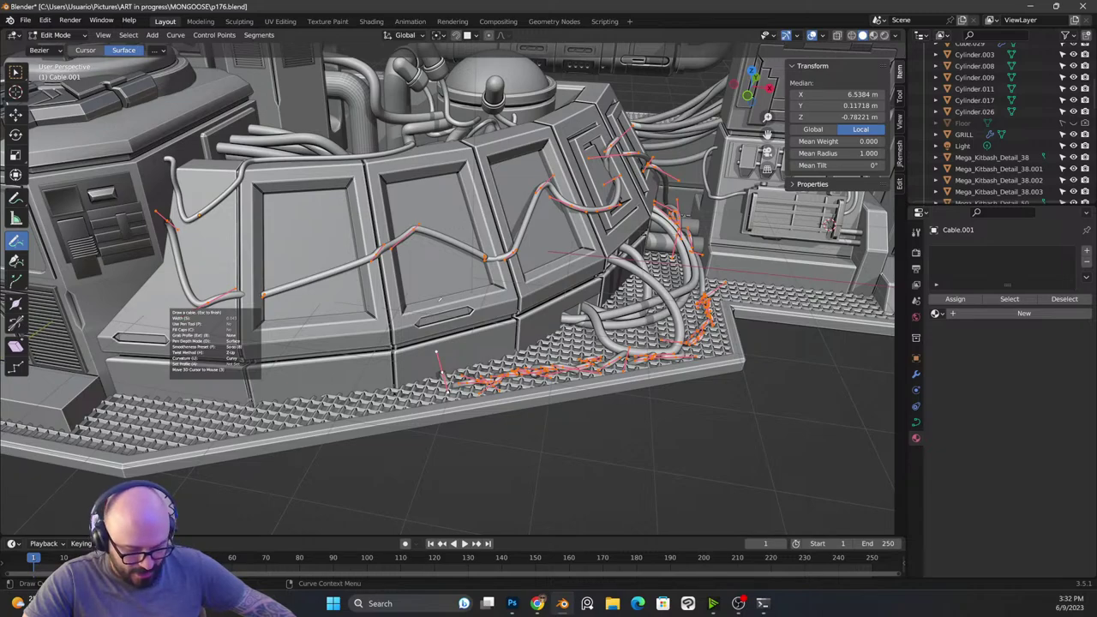
Step: Draw a short new cable across the seam beside the console's first framed panel and adjust its width
key(Tab)
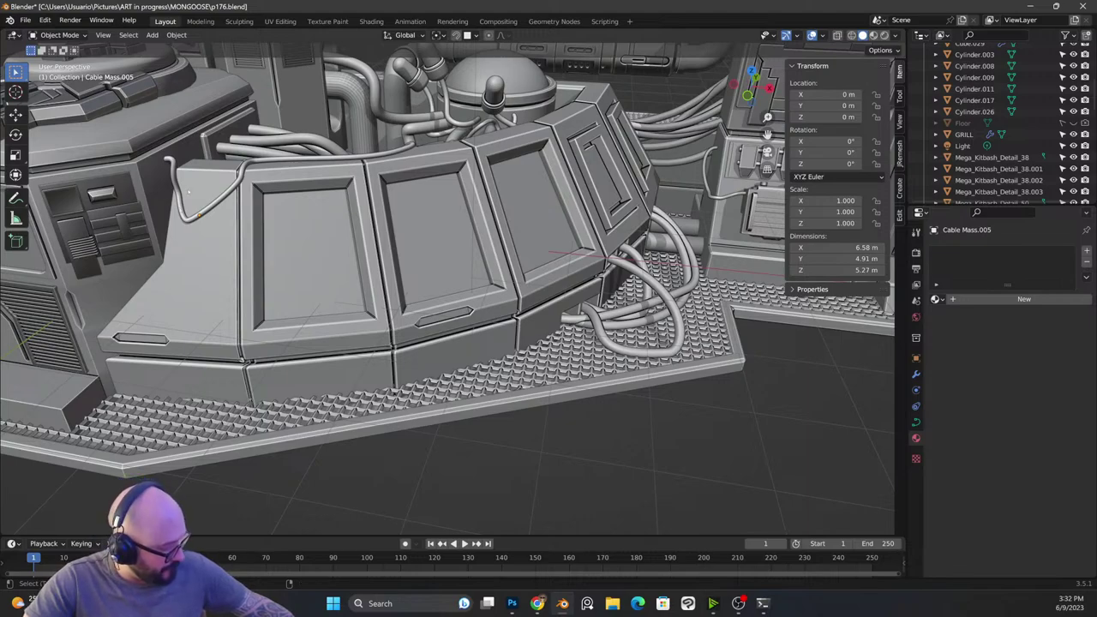
key(alt+shift+c)
click(161, 187)
drag(202, 263, 314, 263)
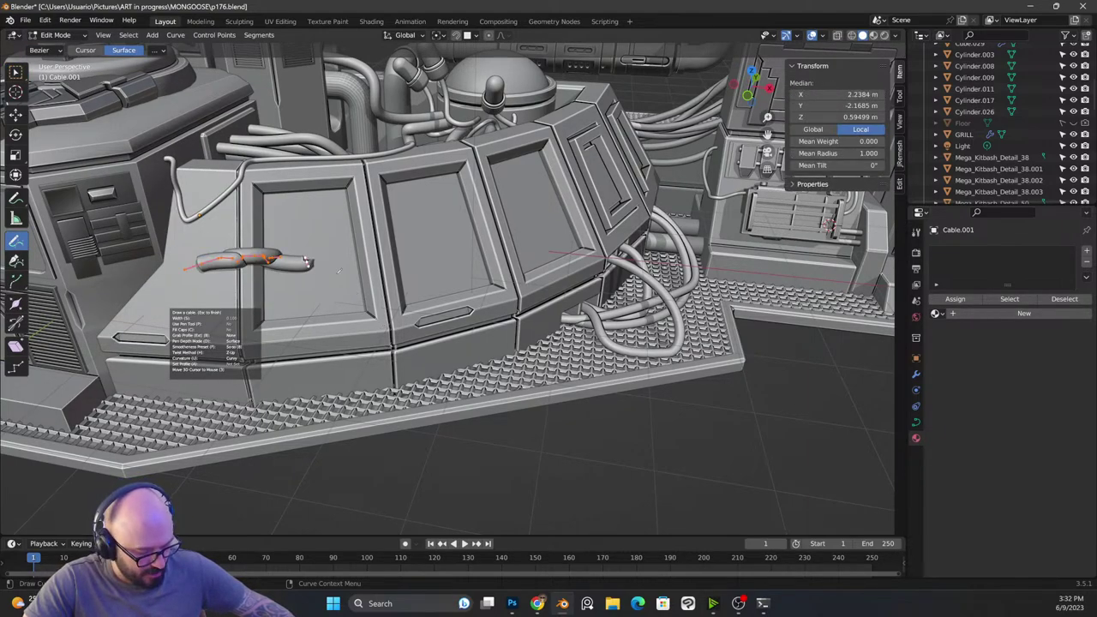
key(s)
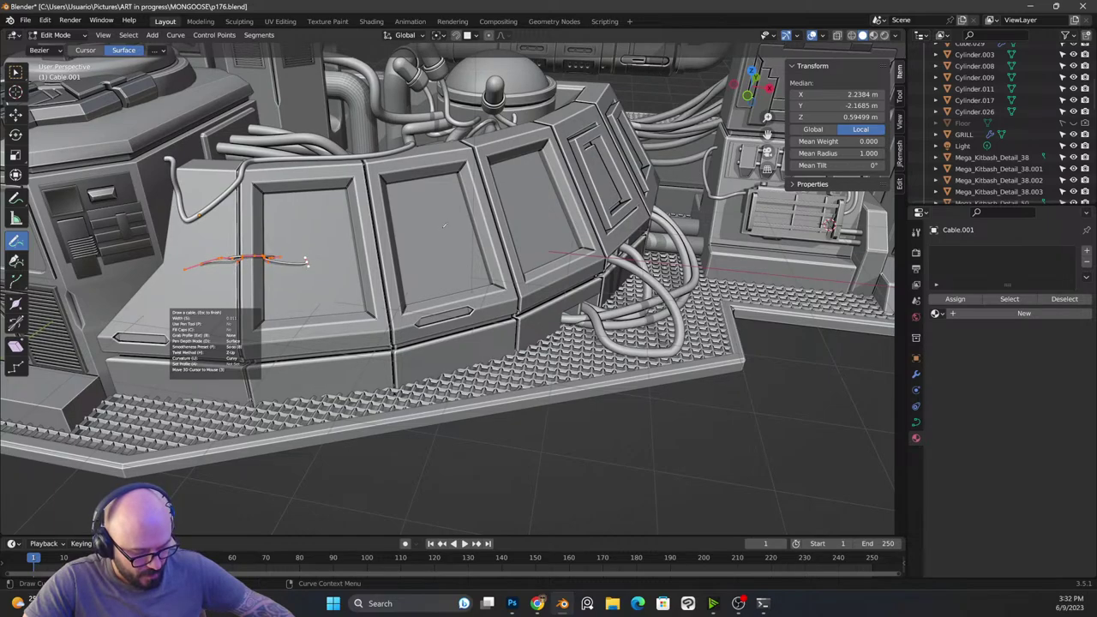
key(s)
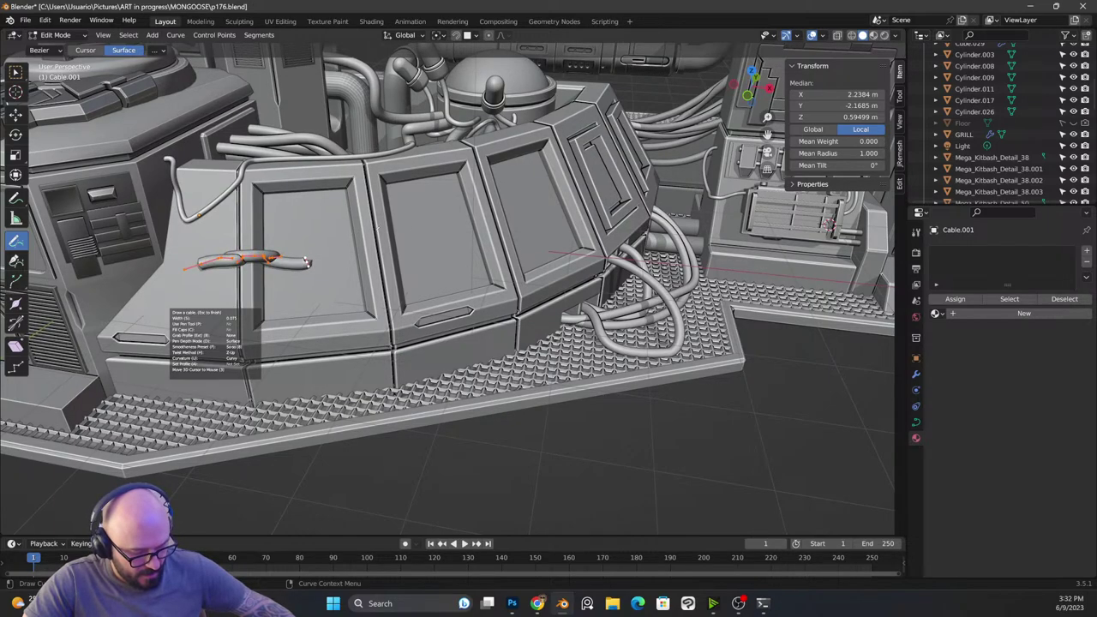
Step: Add a single curve point near the lower edge of the first framed panel, below the drawn cable
drag(343, 230, 334, 238)
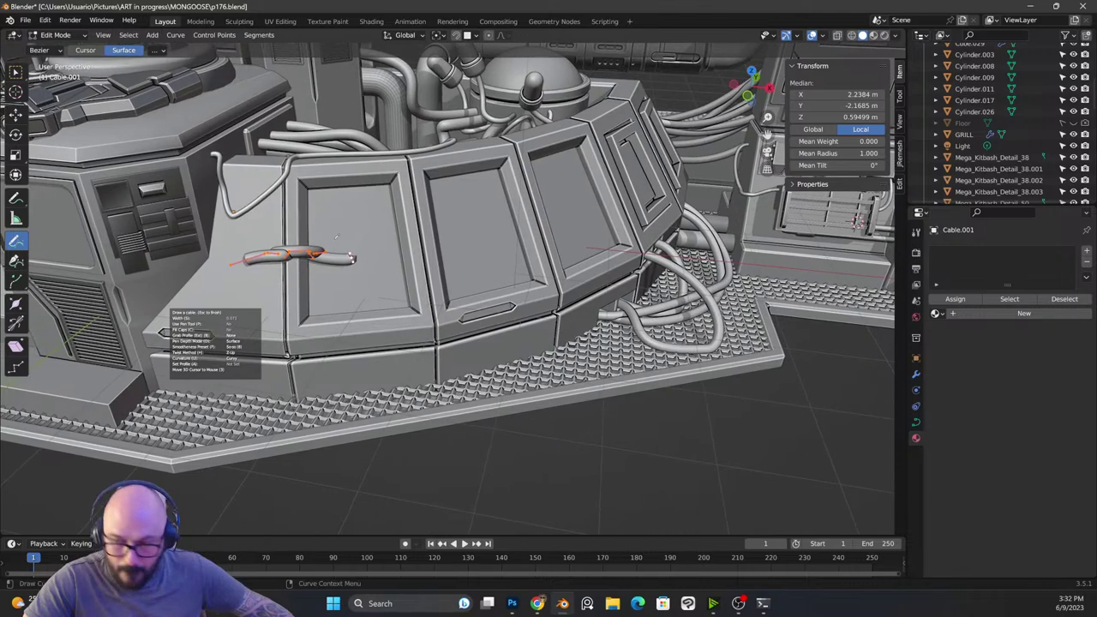
scroll(335, 237, up, 4)
key(KP_Decimal)
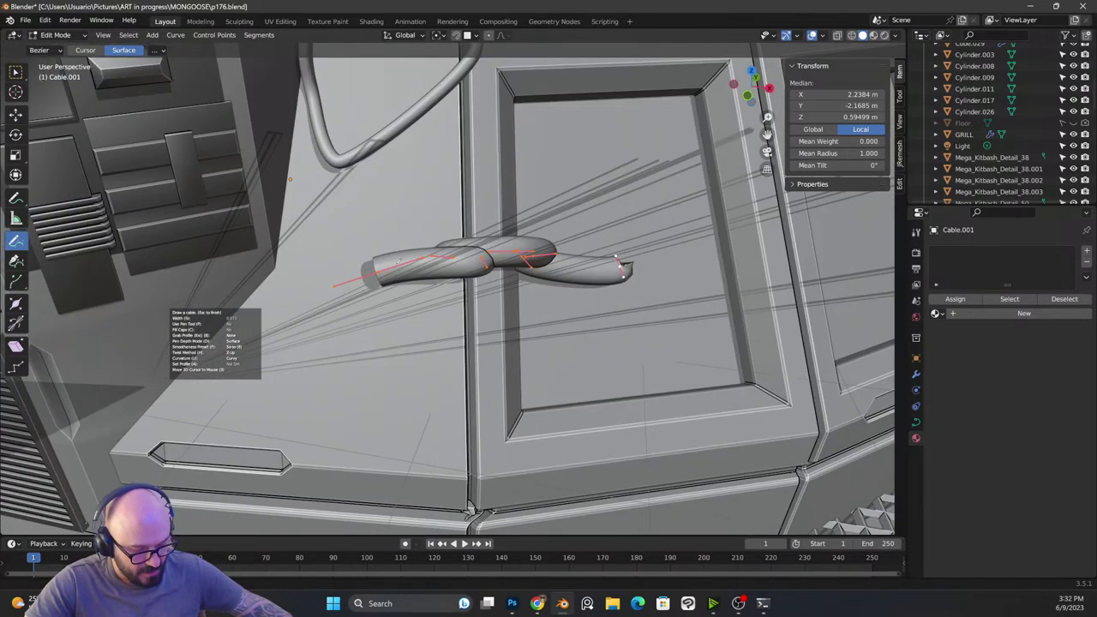
drag(389, 256, 182, 211)
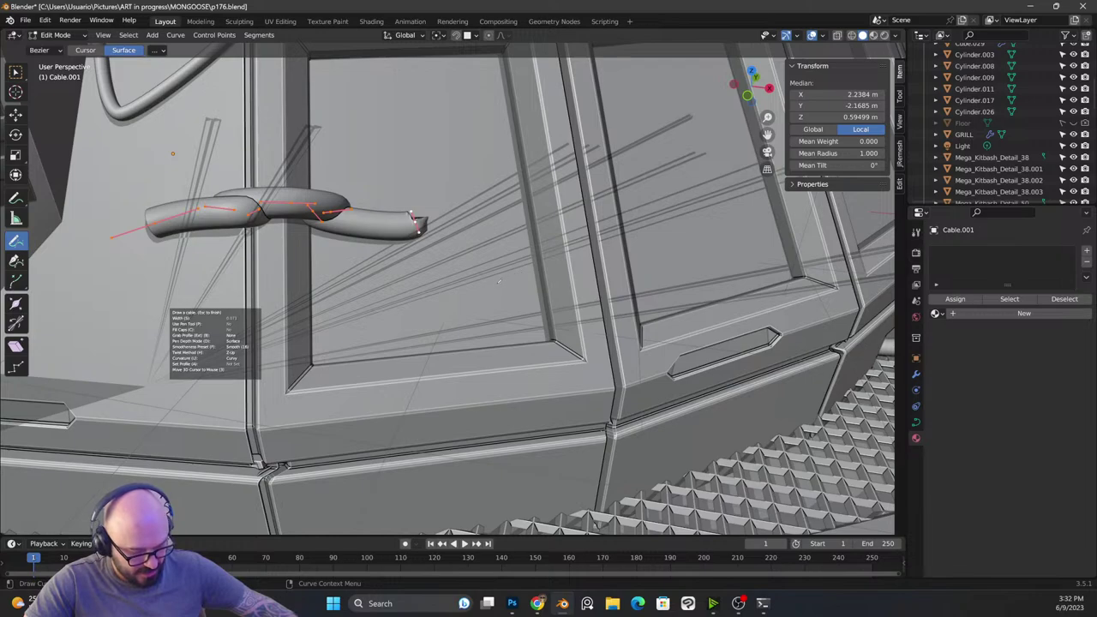
click(401, 335)
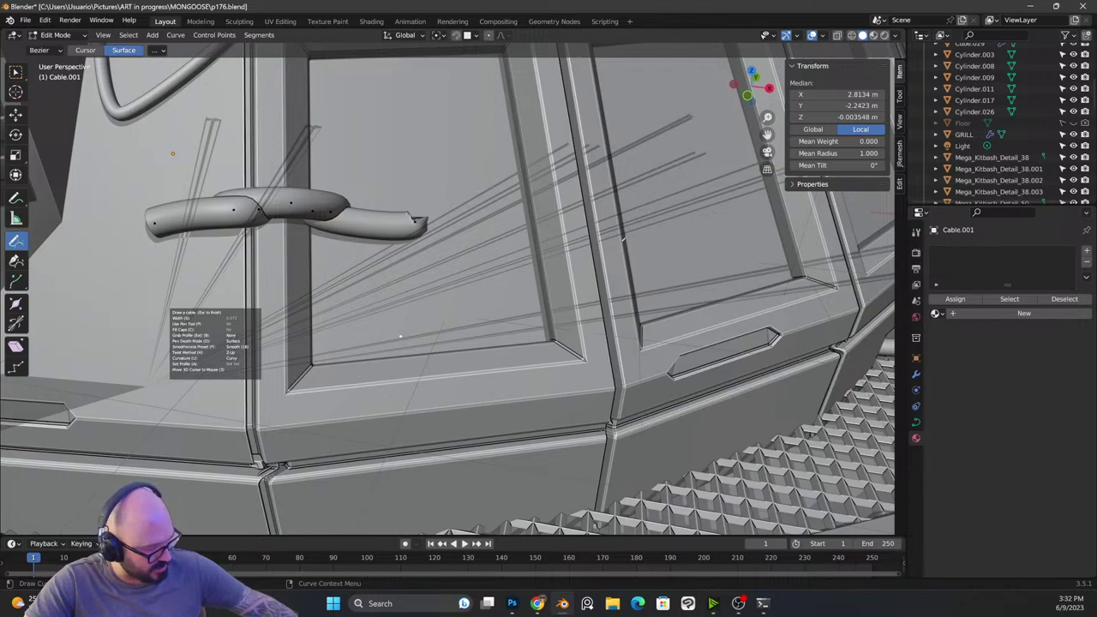
key(c)
key(c)
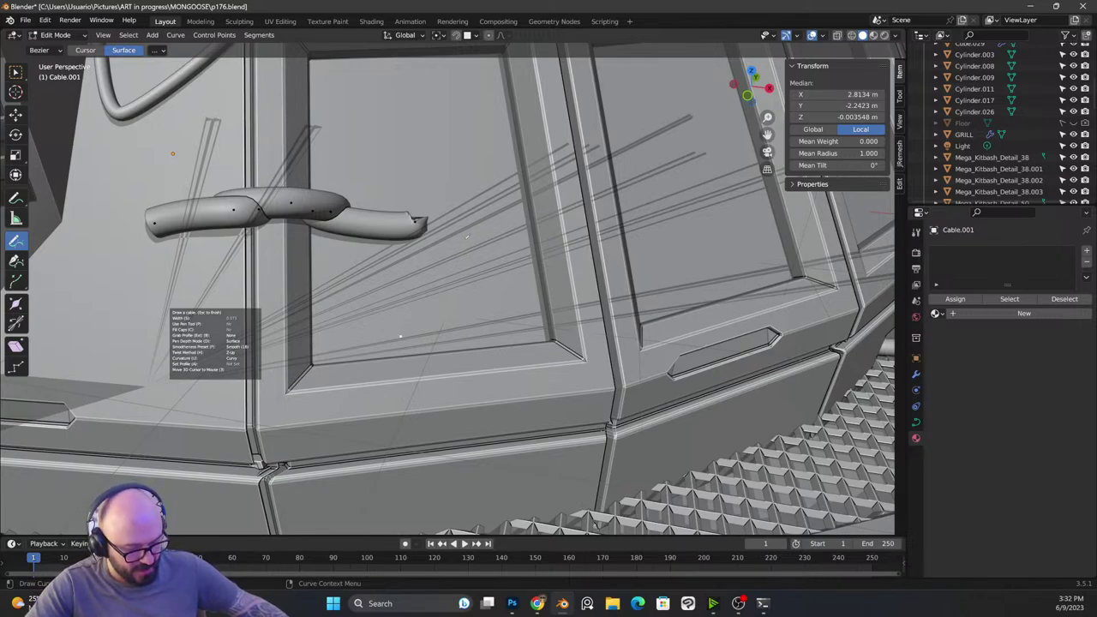
Step: Try placing another point on the cable, undo it, and finish the cable drawing
drag(401, 336, 671, 386)
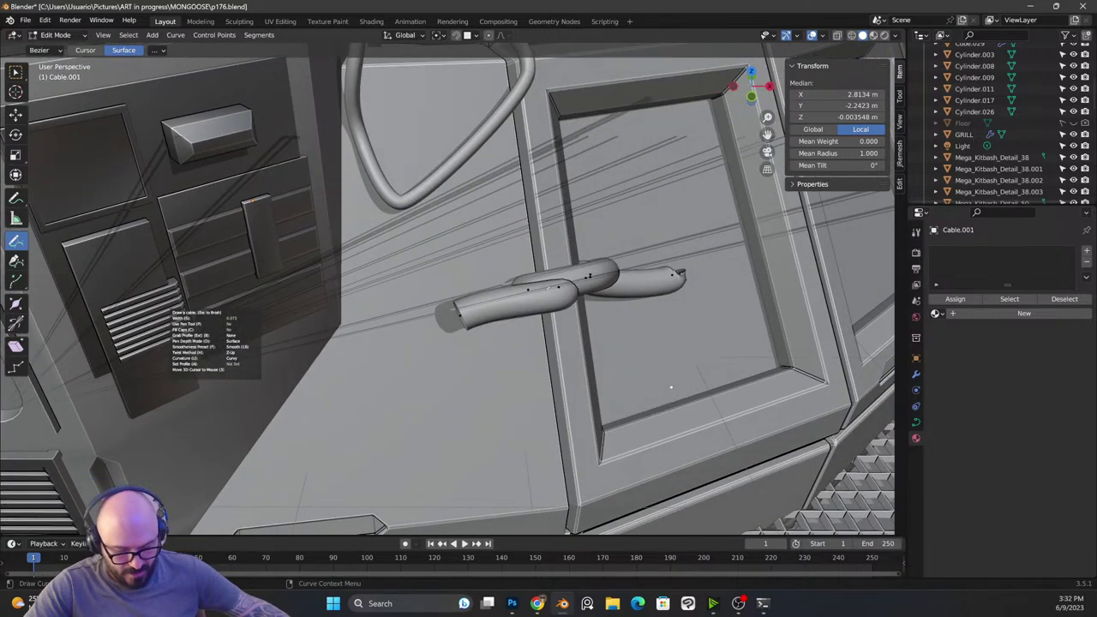
click(551, 288)
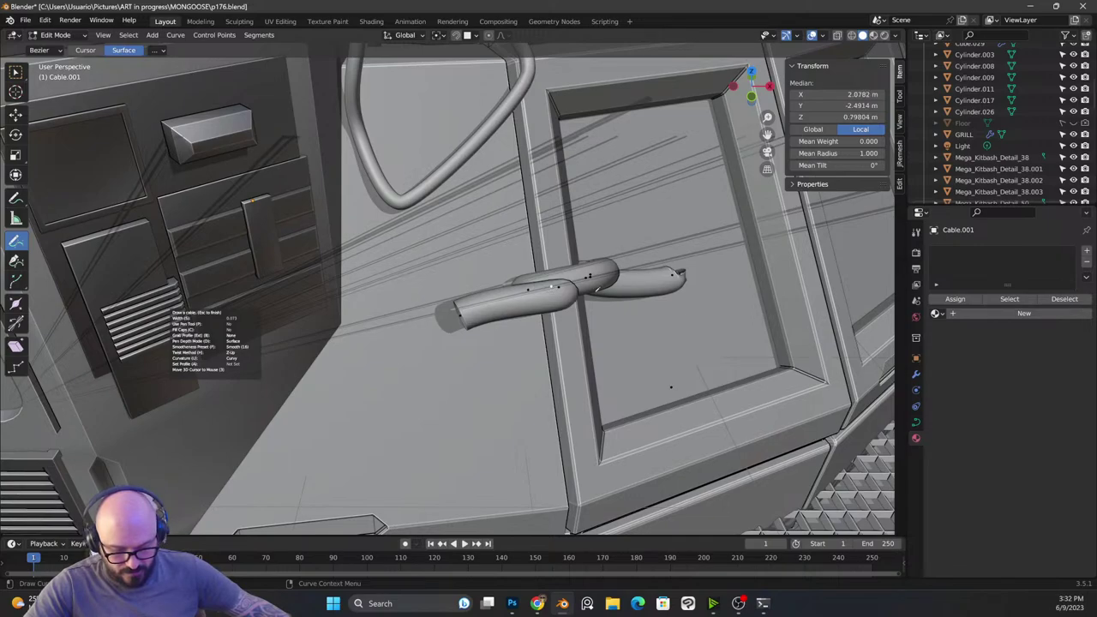
key(ctrl+z)
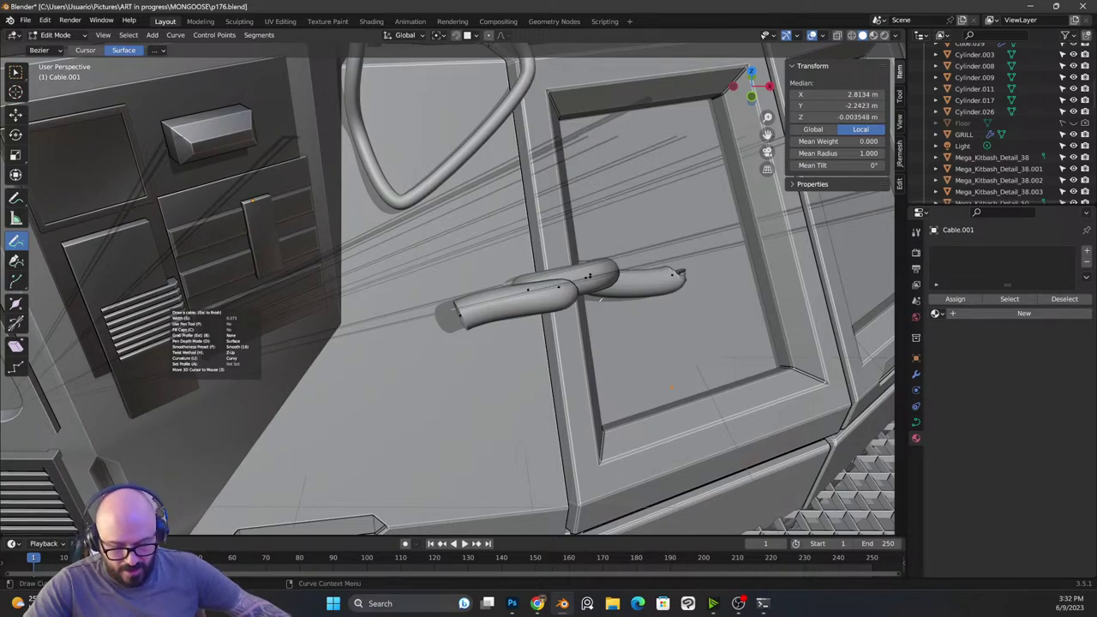
scroll(601, 298, down, 8)
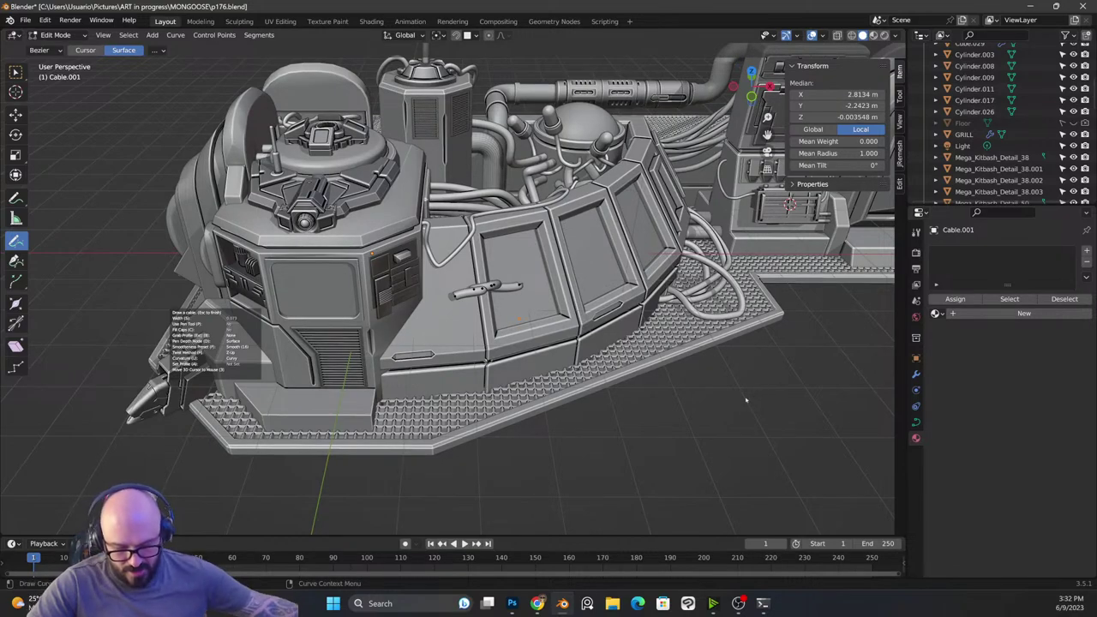
key(Escape)
Step: Draw a second cable from near the first cable's end, across the seam and into the neighbouring framed panel
drag(572, 316, 551, 302)
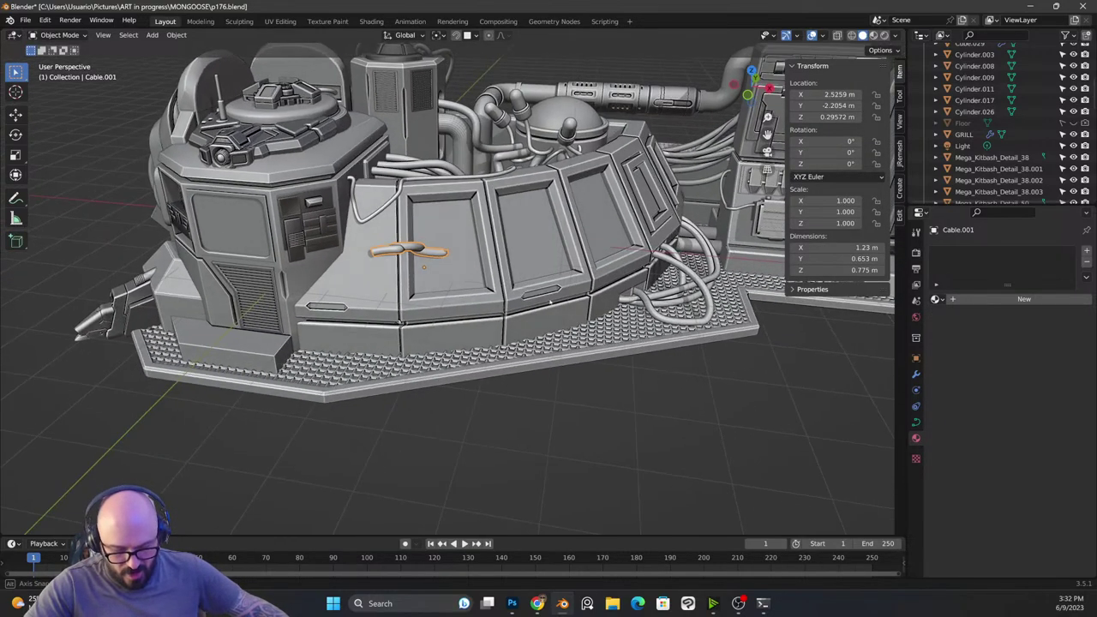
scroll(550, 302, up, 3)
scroll(498, 326, up, 2)
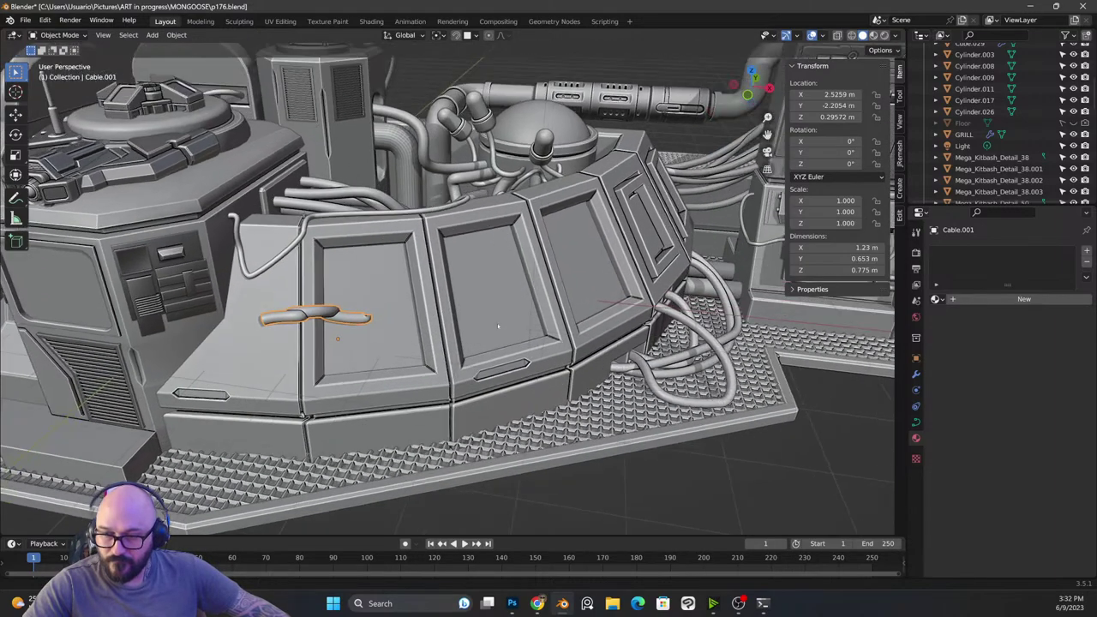
scroll(498, 326, up, 4)
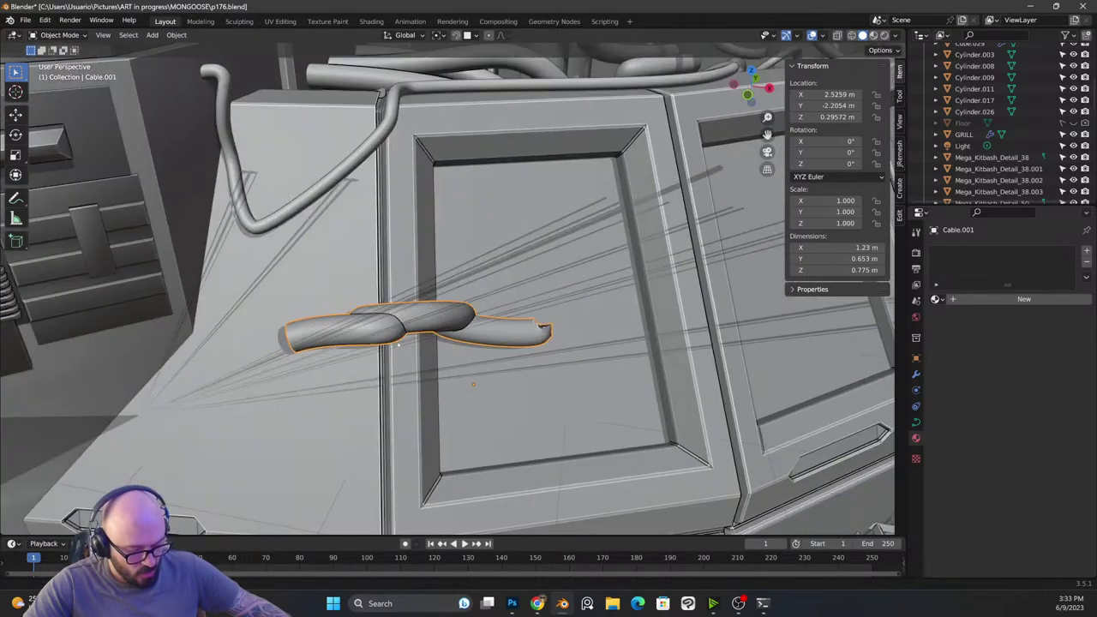
drag(399, 344, 407, 338)
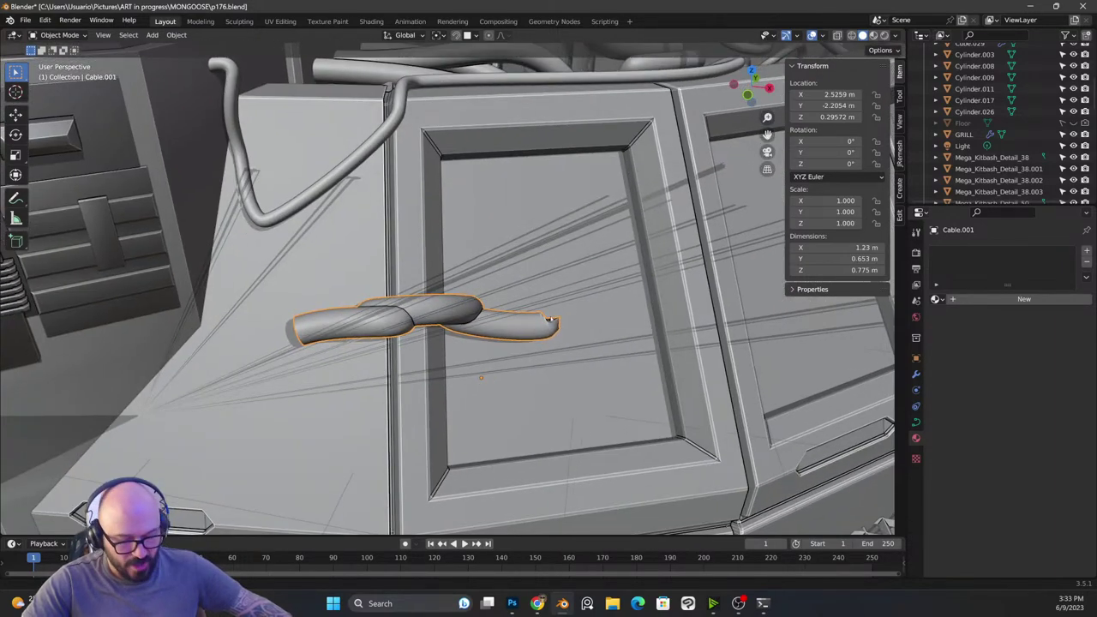
right_click(565, 318)
click(567, 326)
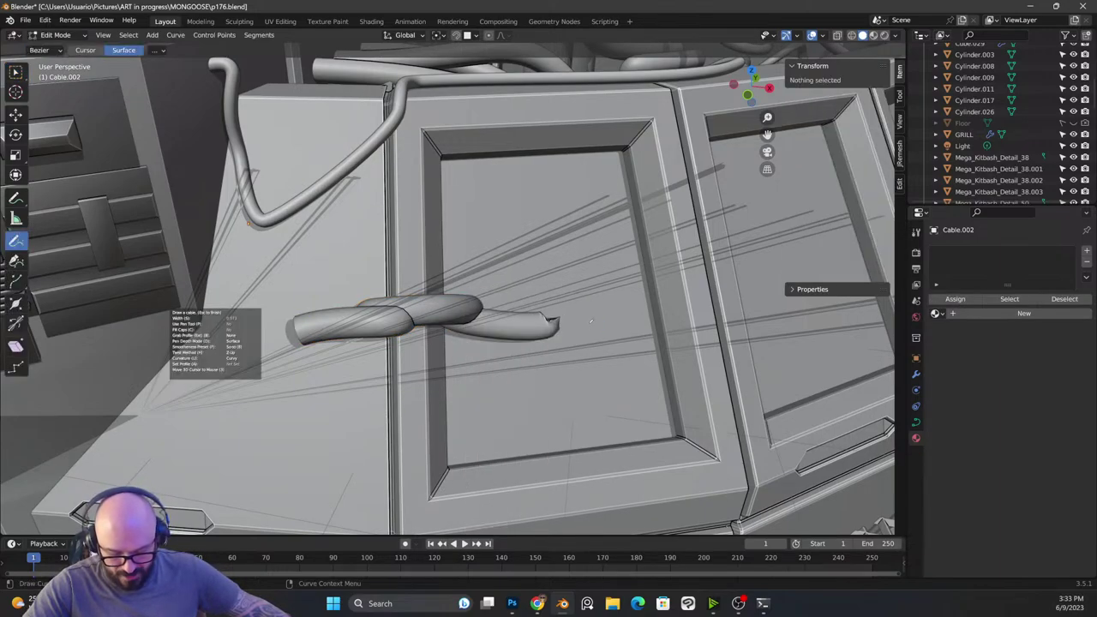
mouse_move(591, 320)
mouse_down()
mouse_move(712, 315)
mouse_move(821, 263)
mouse_up()
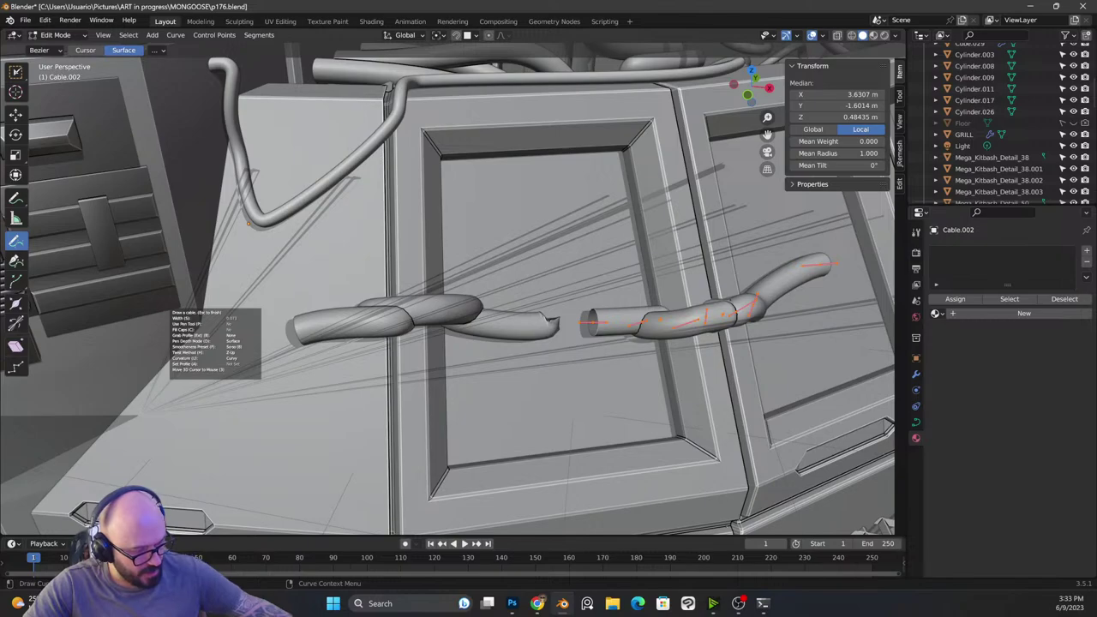
Step: Edit both drawn cables together, select their facing end points and join them with Cablerator's Merge End Points
key(Tab)
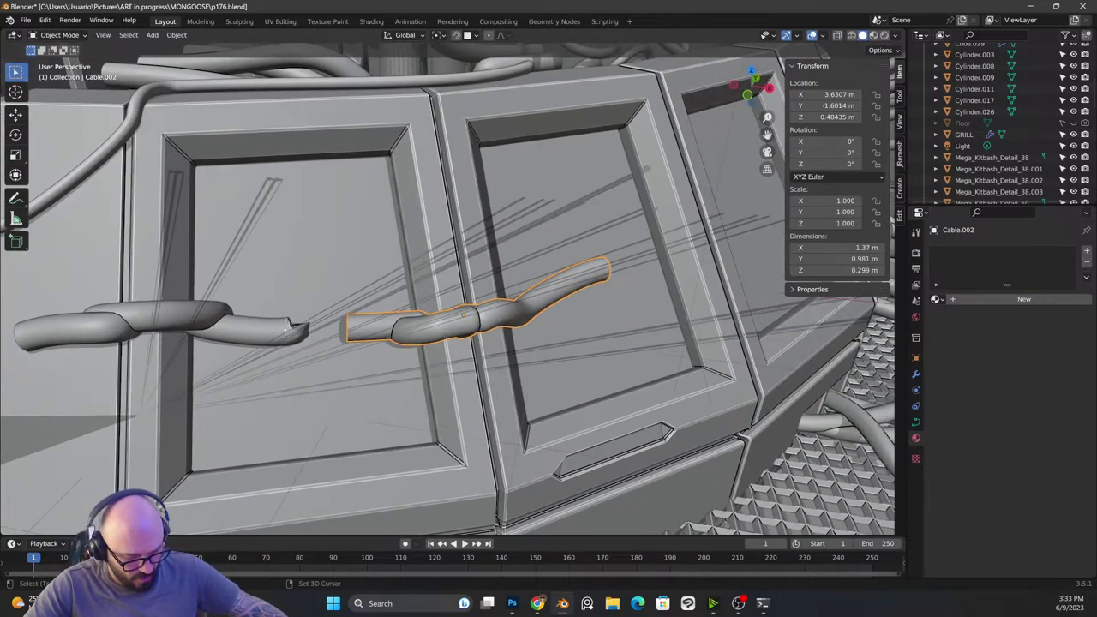
shift+click(283, 326)
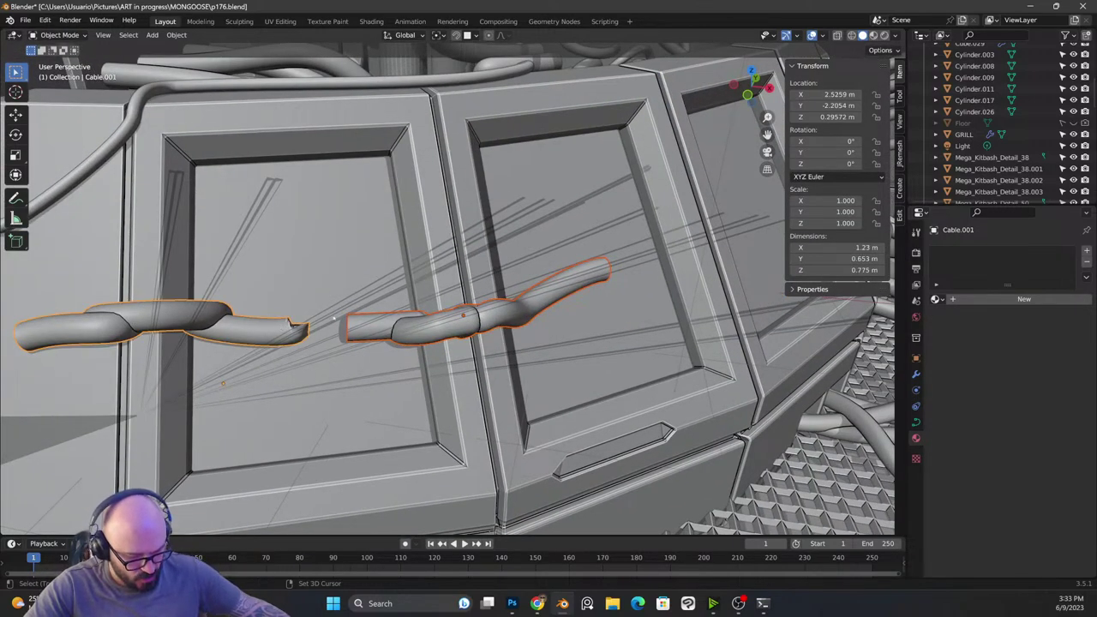
key(Tab)
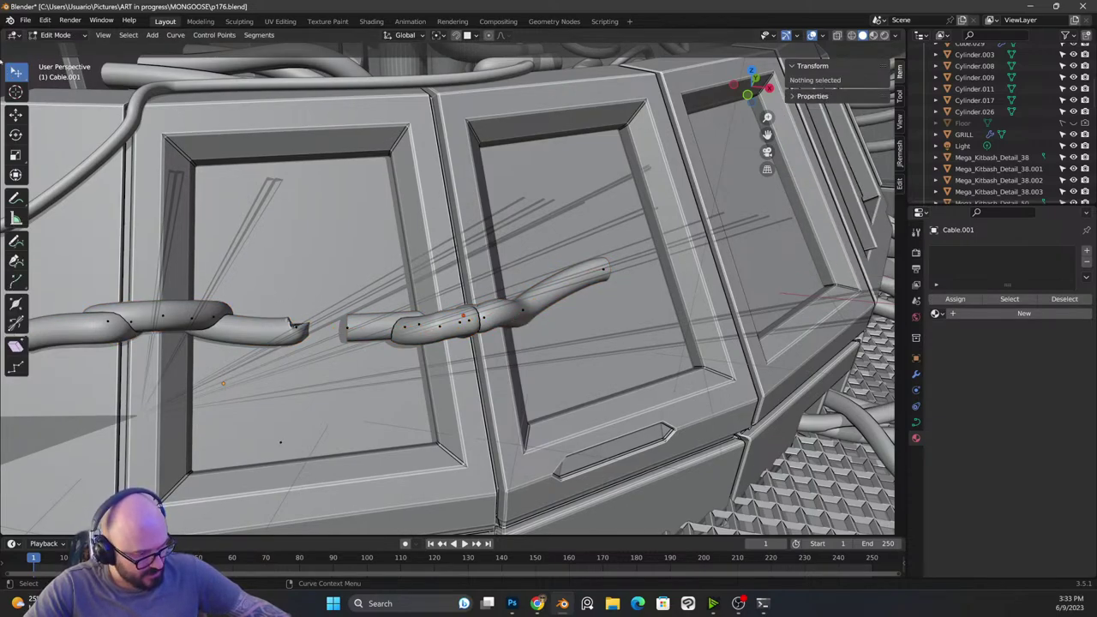
click(16, 72)
click(51, 100)
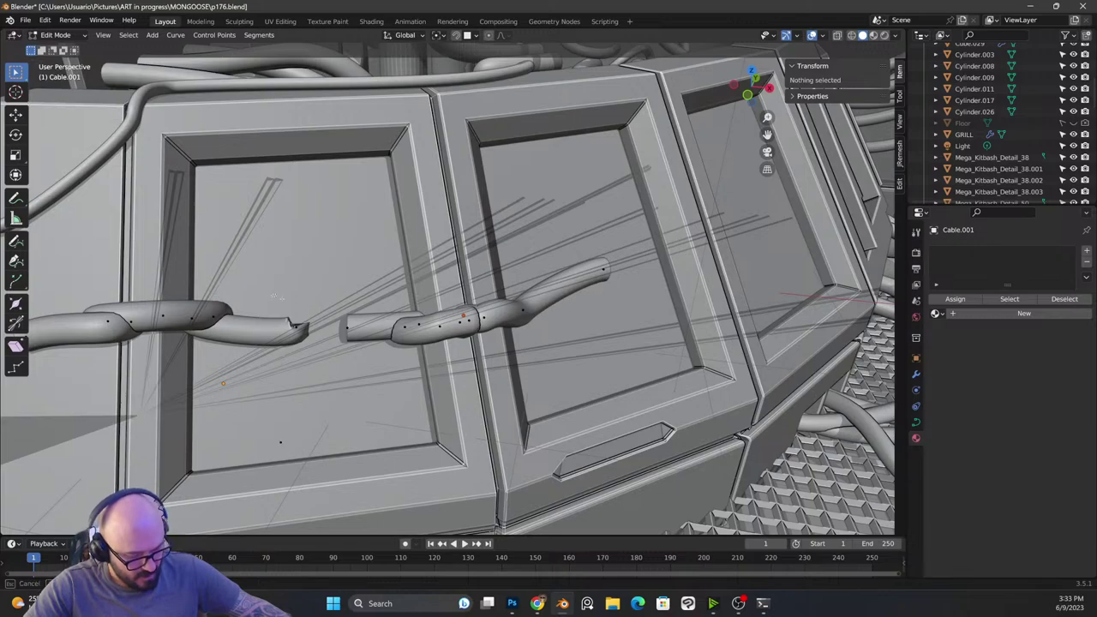
drag(271, 293, 369, 357)
key(shift+alt+c)
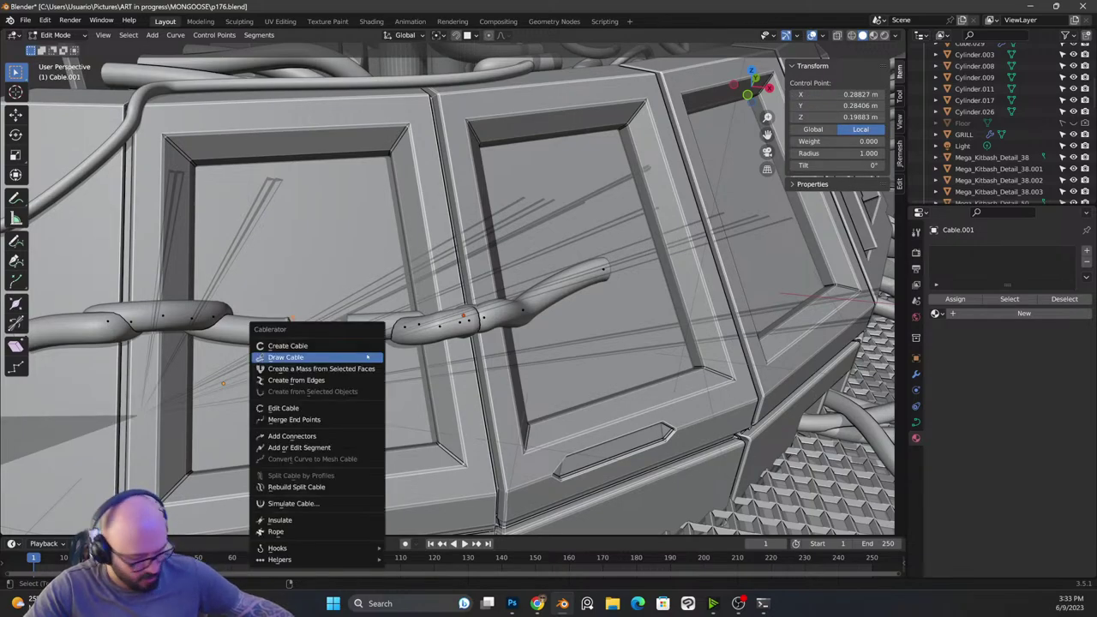
click(309, 418)
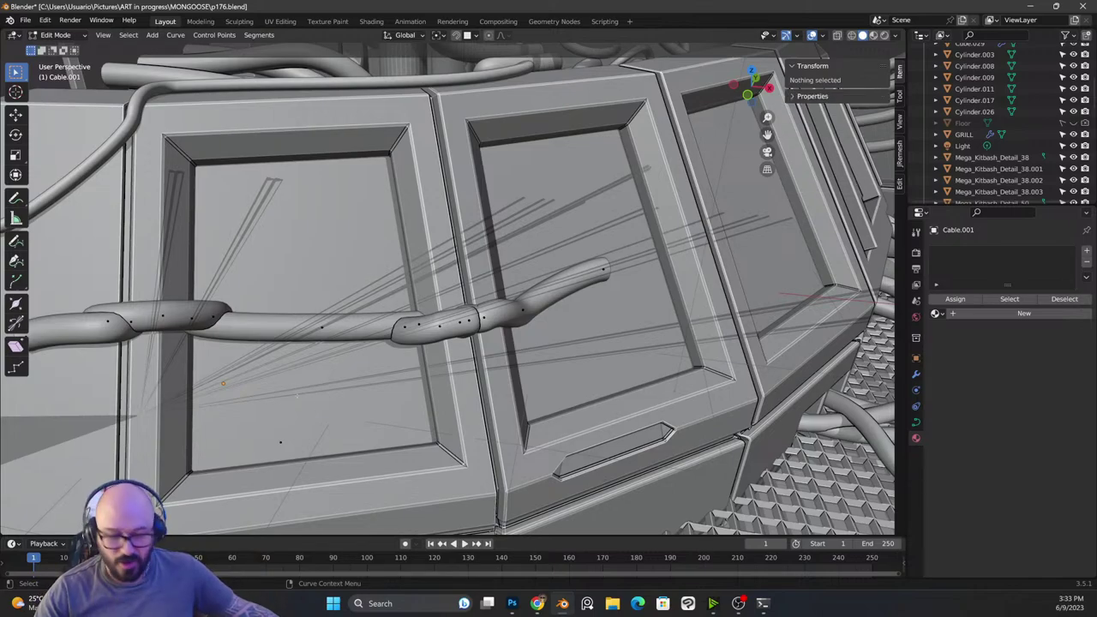
Step: Delete the crowded control points where the merged cable crosses the seam between the two framed panels
drag(309, 377, 778, 322)
drag(417, 320, 9, 384)
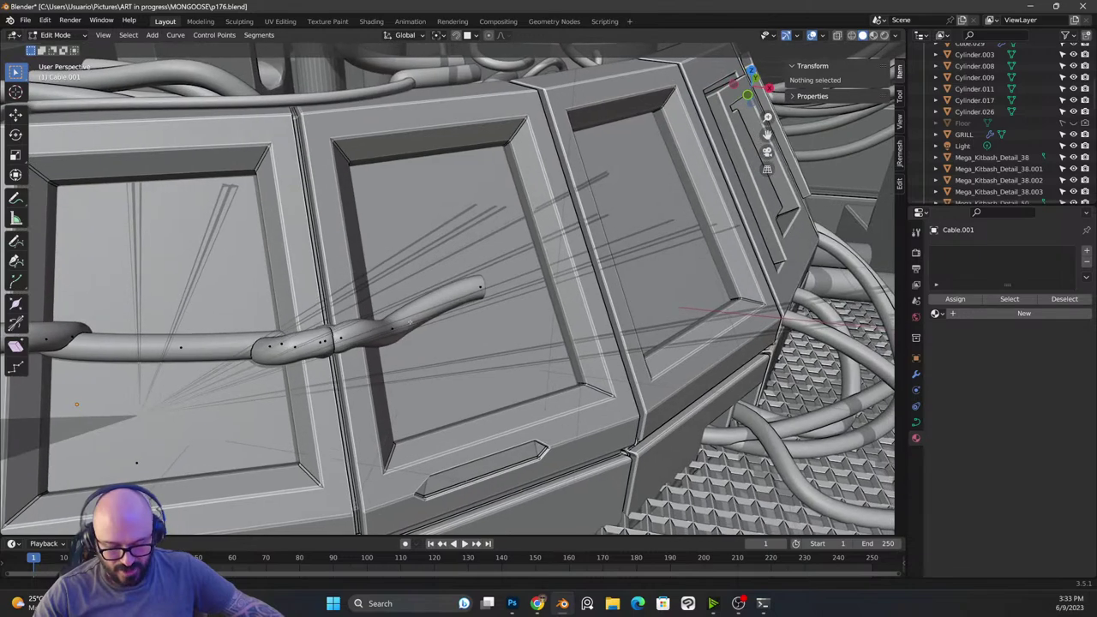
scroll(410, 322, down, 2)
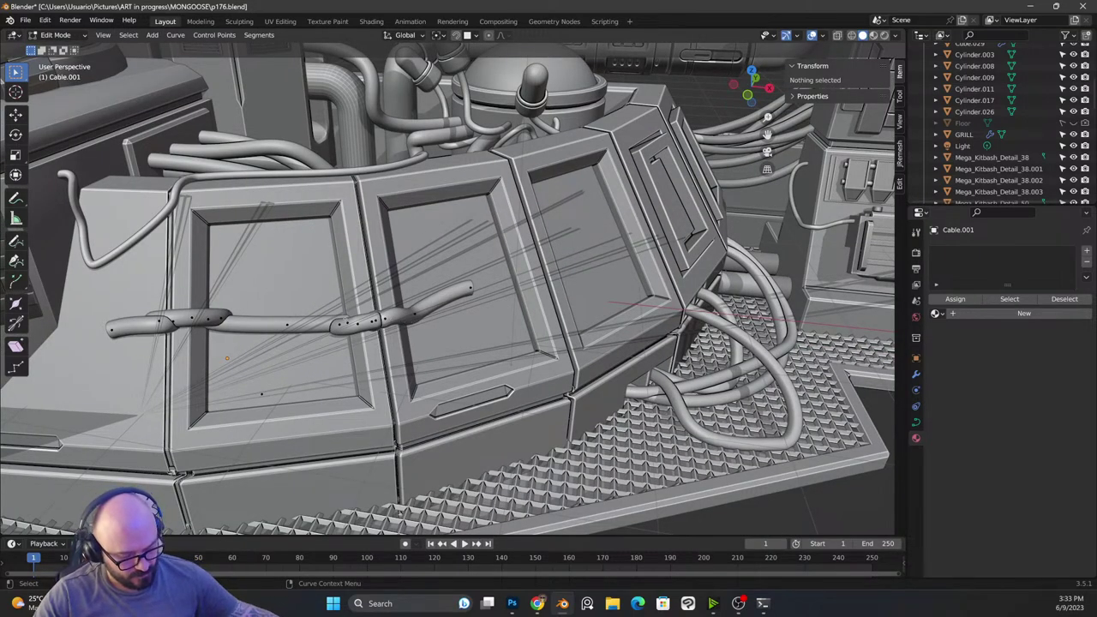
click(336, 321)
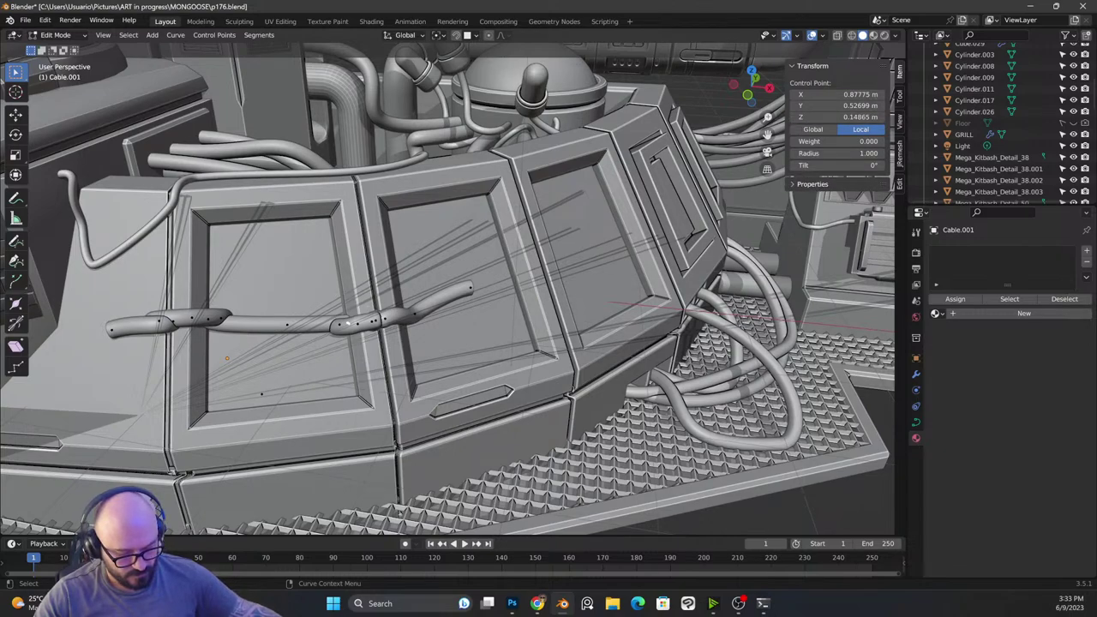
click(354, 325)
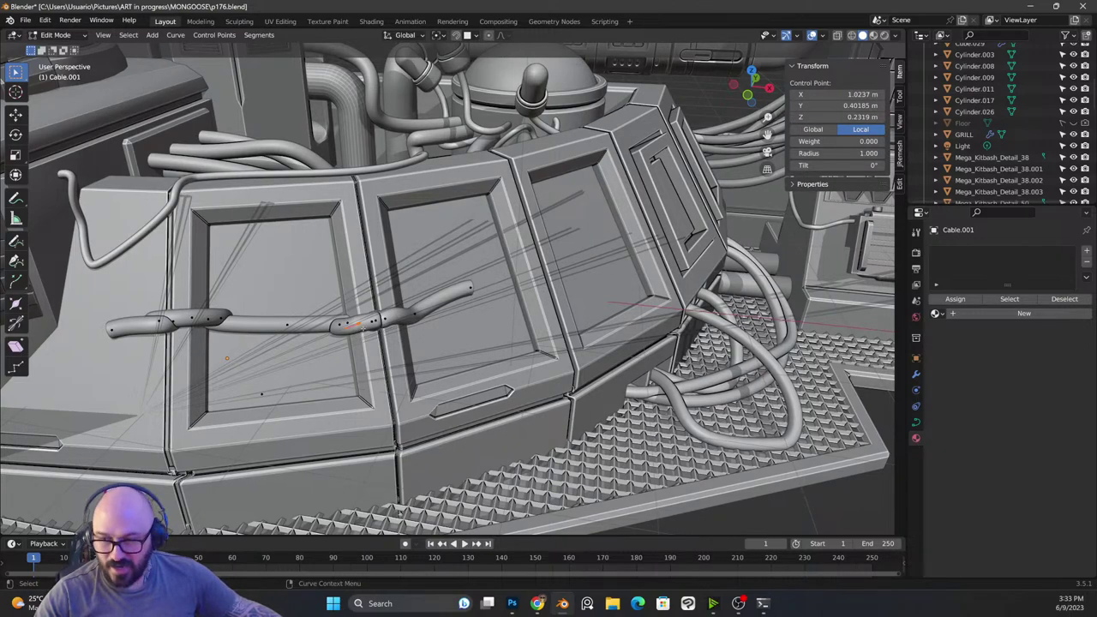
key(x)
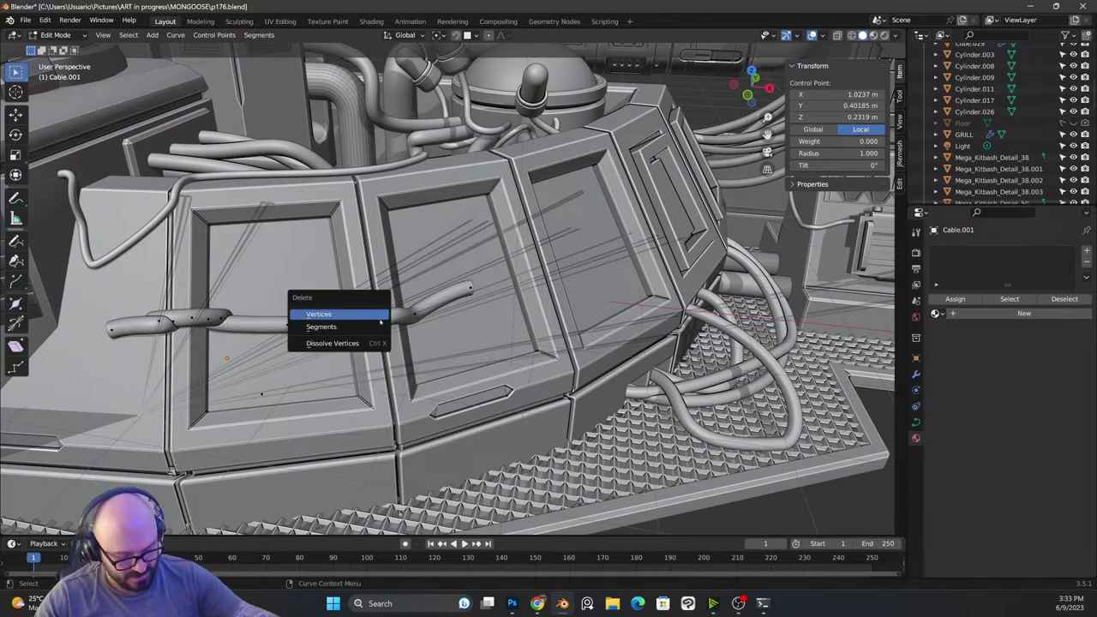
click(367, 315)
drag(366, 312, 383, 327)
key(x)
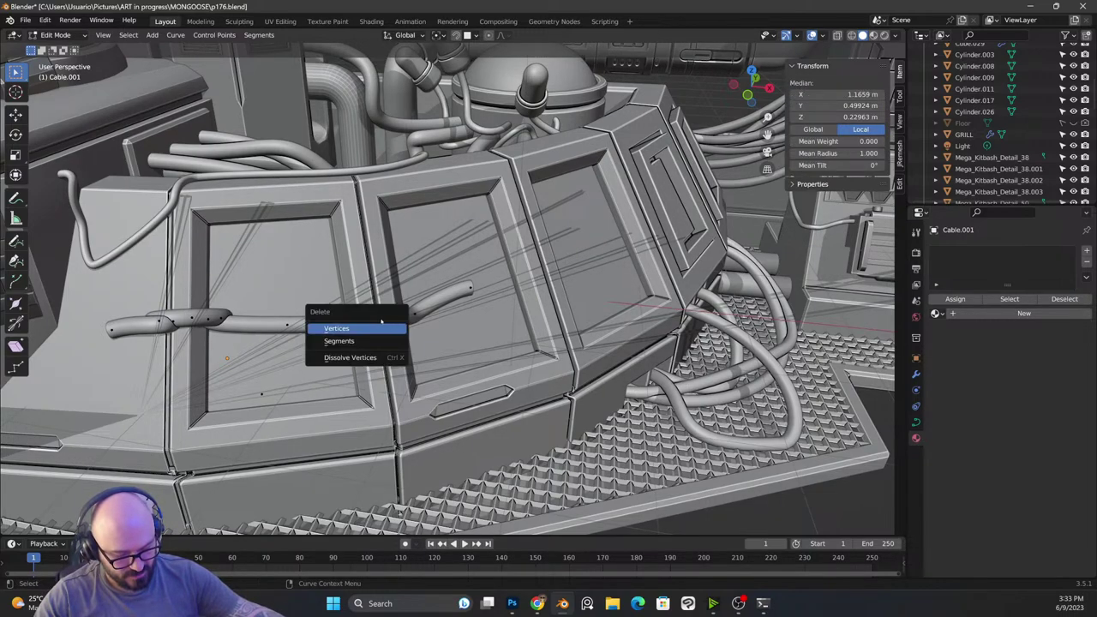
click(371, 328)
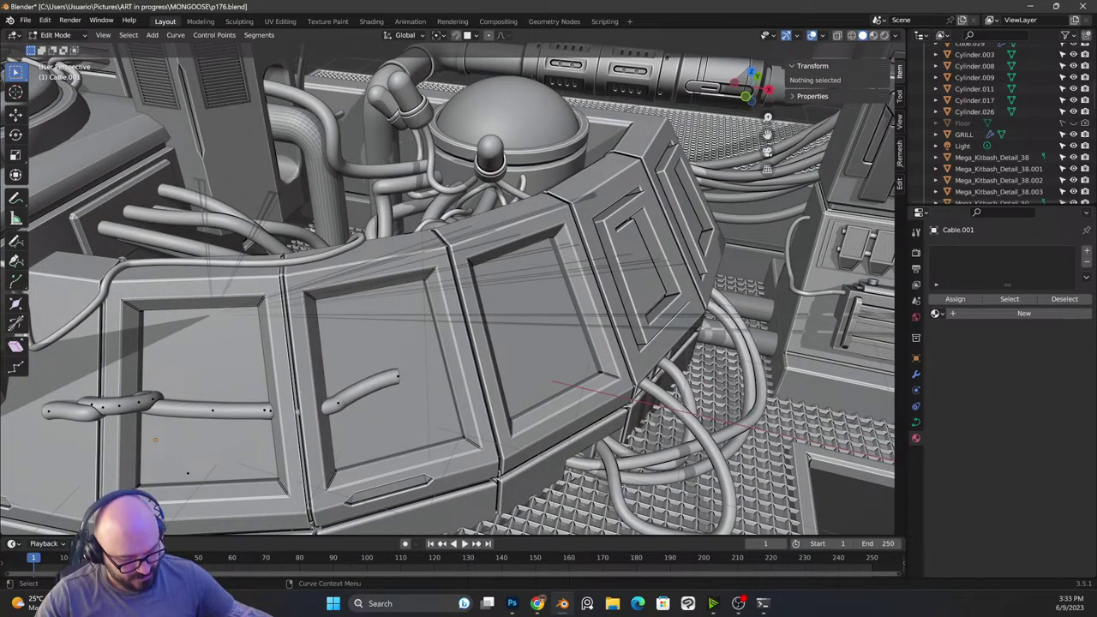
Step: Turn on X-ray view and raise the merged cable's control point beside the seam at the first framed panel's edge
drag(305, 398, 356, 352)
key(ctrl+z)
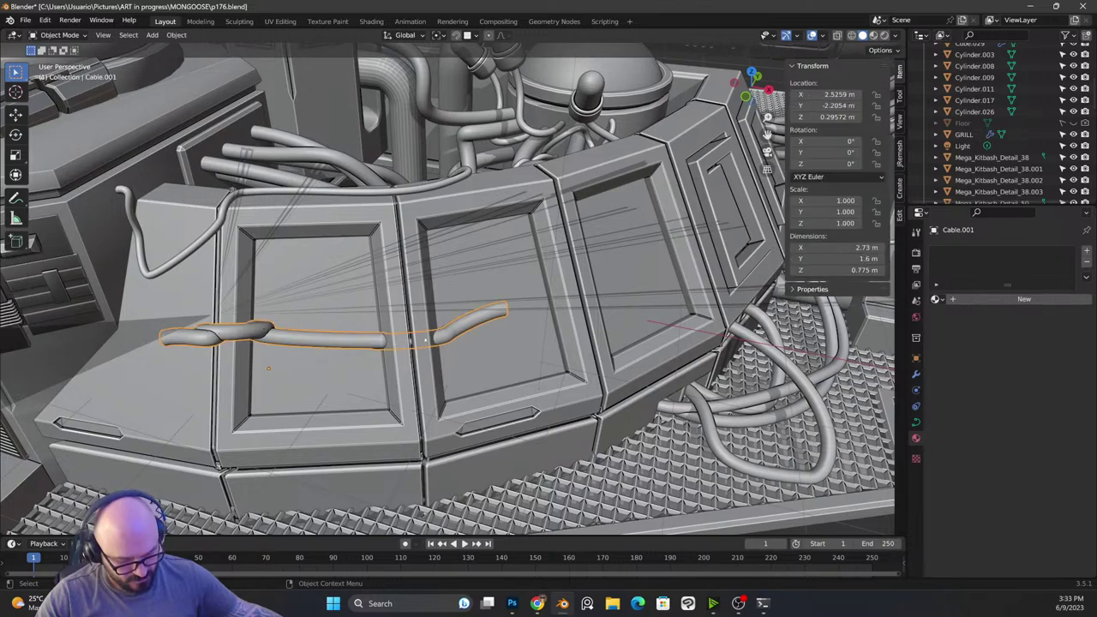
key(ctrl+shift+z)
key(alt+z)
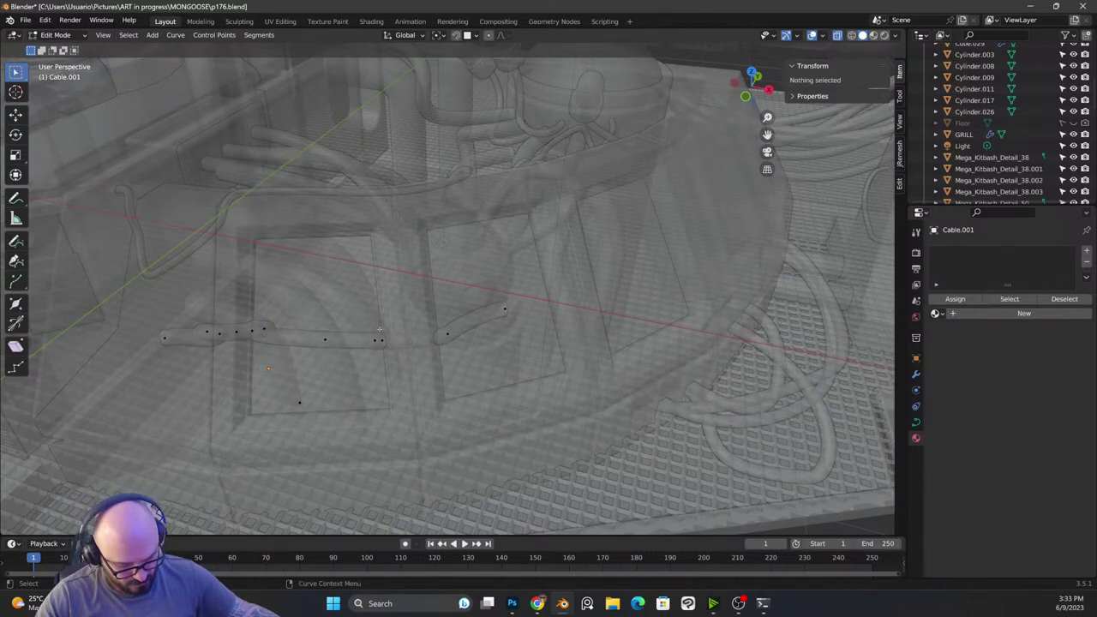
click(383, 339)
drag(401, 340, 406, 311)
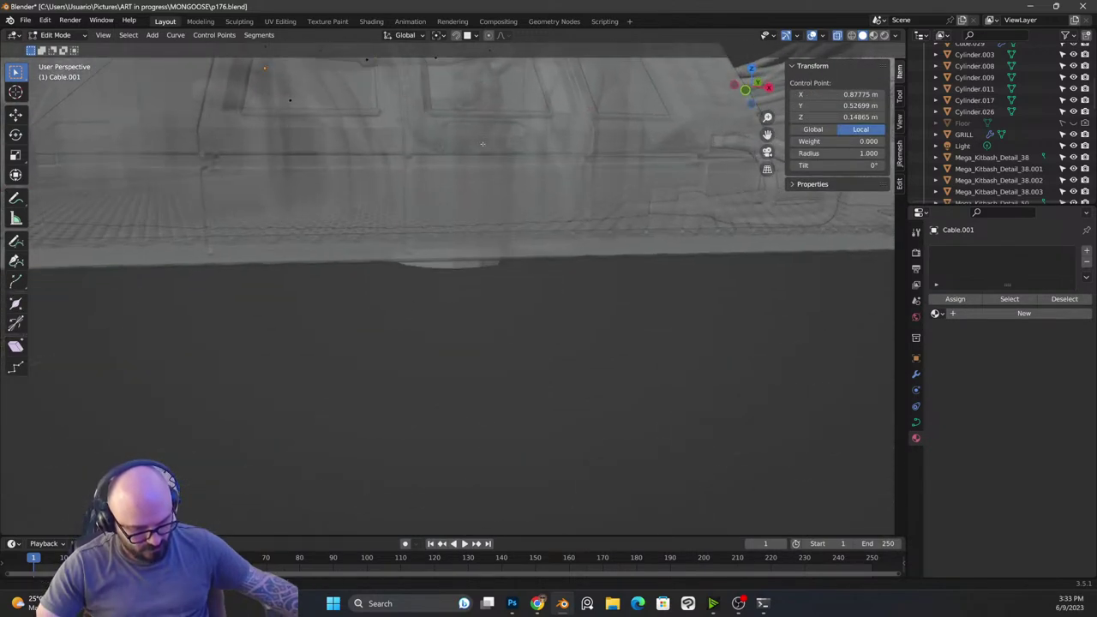
drag(482, 144, 496, 236)
scroll(497, 237, up, 3)
key(g)
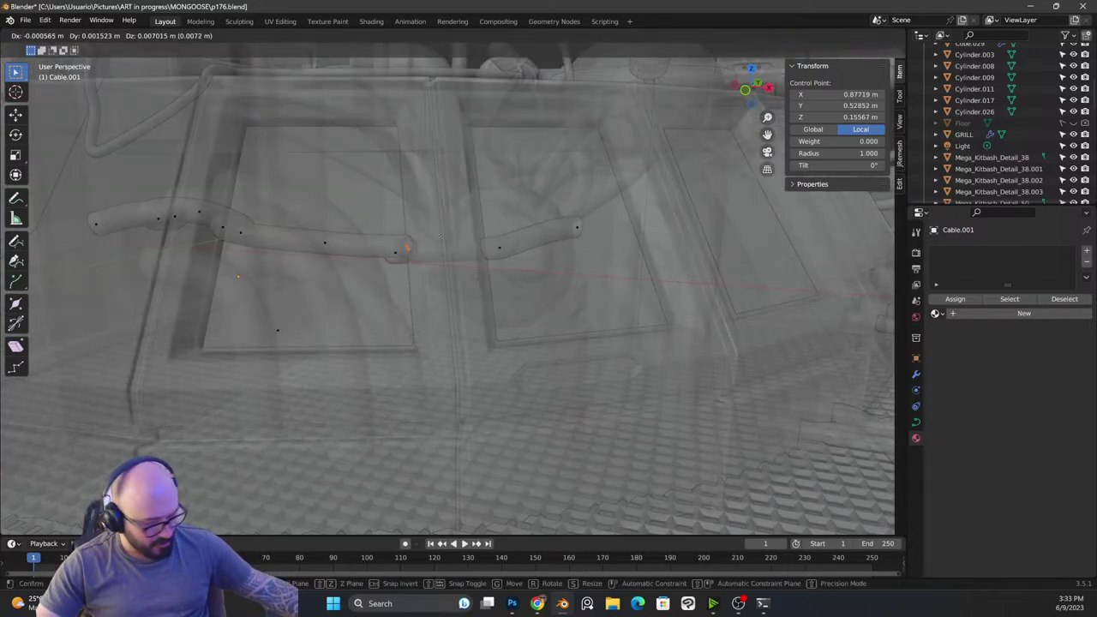
click(430, 190)
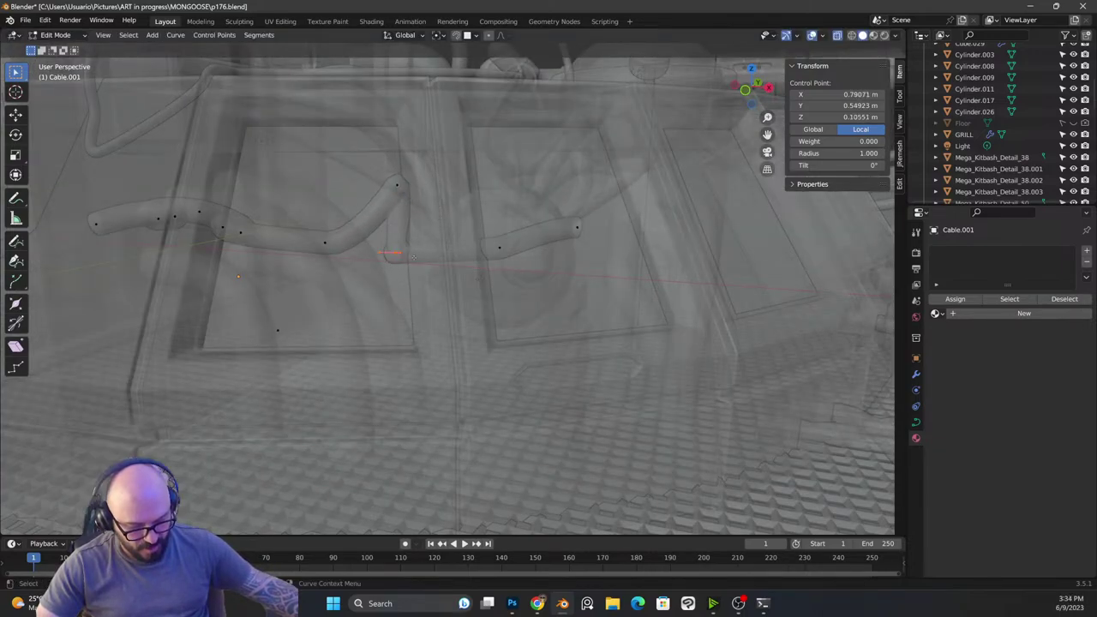
Step: Move the adjacent control point up onto the seam and pull its handle toward the neighbouring panel to round the bend
key(g)
click(469, 151)
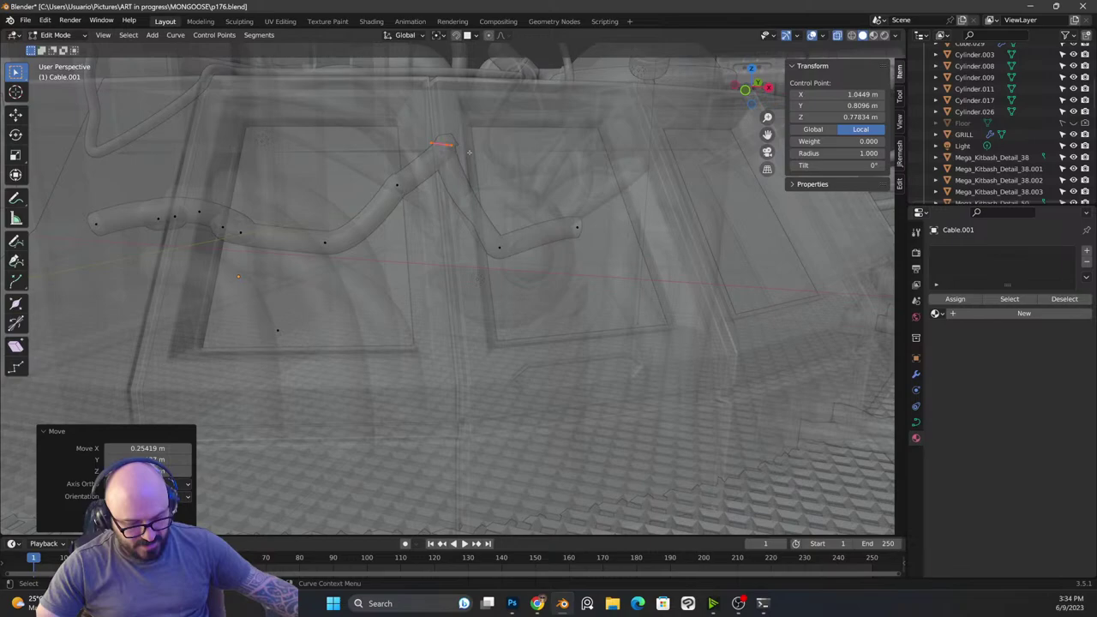
drag(429, 143, 458, 152)
click(420, 135)
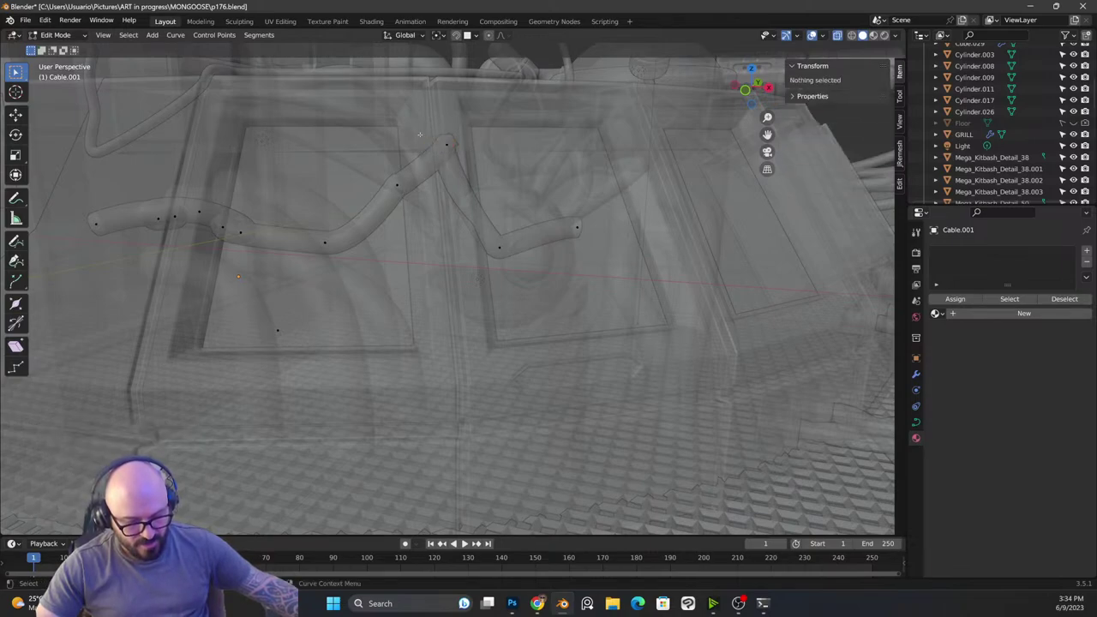
click(445, 145)
click(433, 143)
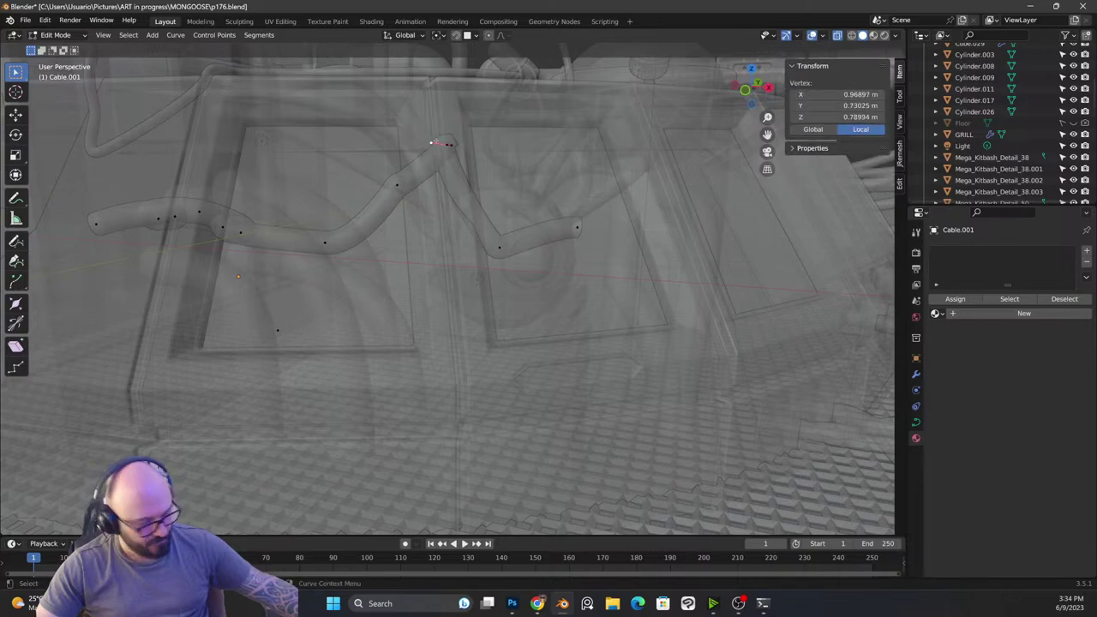
key(g)
click(504, 156)
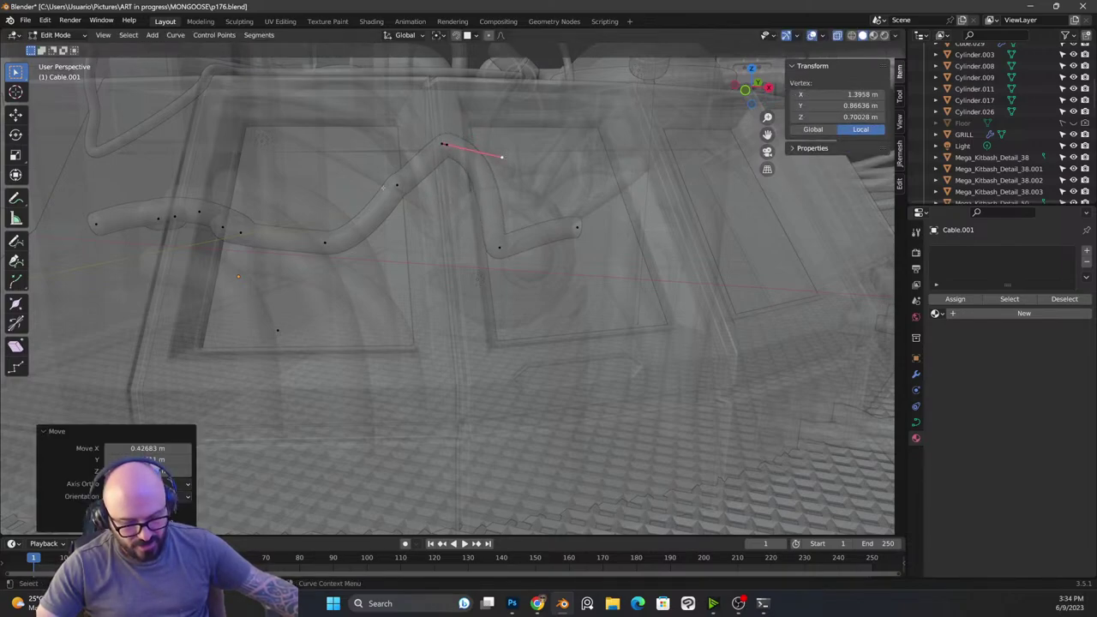
Step: Pull up the handle of the point before the seam bend, then leave curve editing and turn off X-ray view
drag(390, 174, 411, 204)
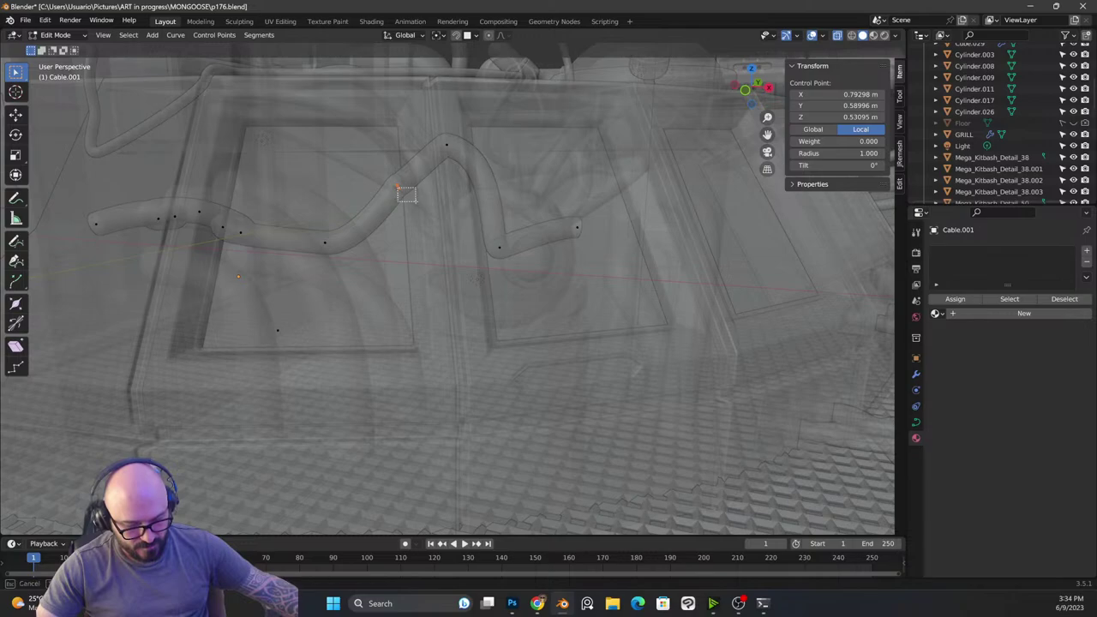
key(g)
click(444, 160)
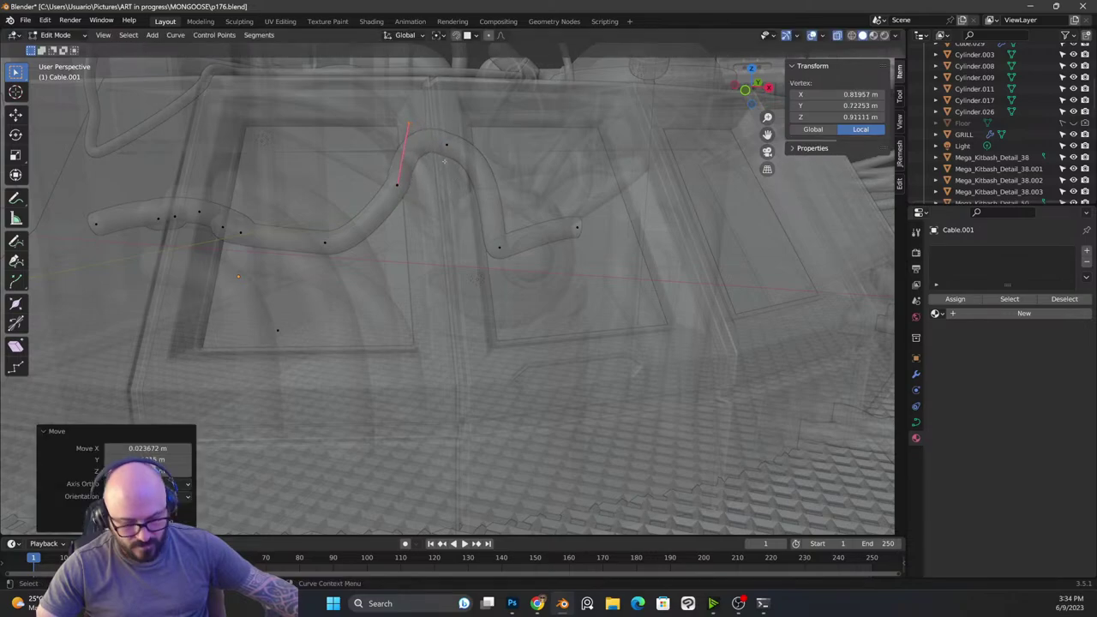
key(Tab)
key(alt+z)
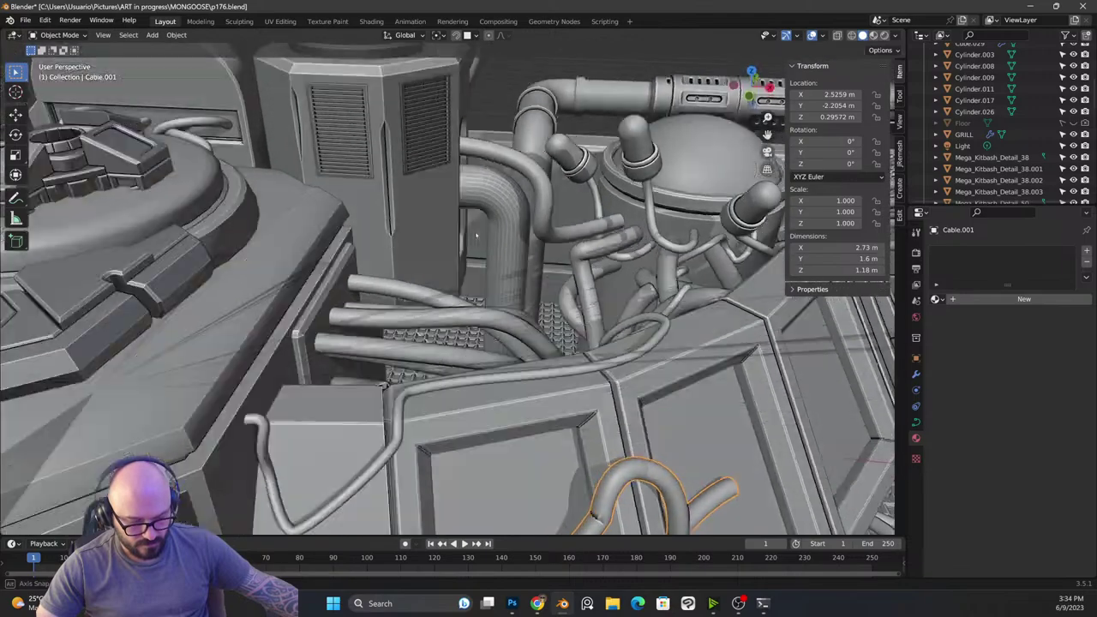
Step: Delete the merged cable running across the front framed panels
drag(477, 236, 463, 315)
scroll(464, 315, down, 4)
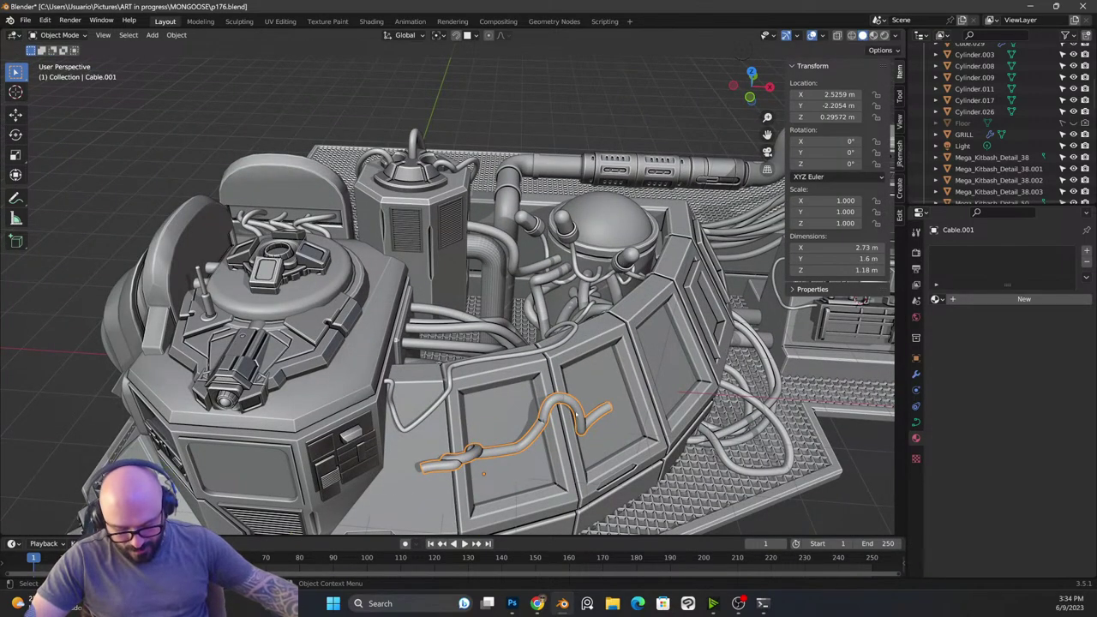
key(Delete)
Step: Play the timeline while viewing the whole scene, stop playback and return to the start
key(space)
drag(382, 200, 426, 199)
scroll(503, 253, down, 7)
scroll(504, 253, down, 2)
drag(504, 253, 552, 365)
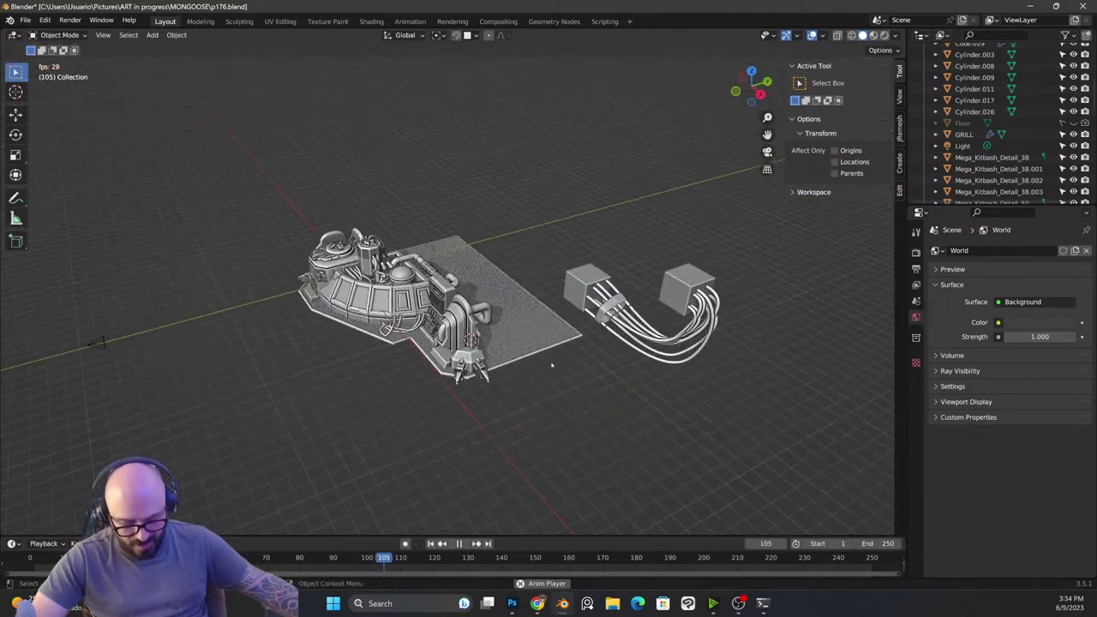
key(space)
key(shift+Left)
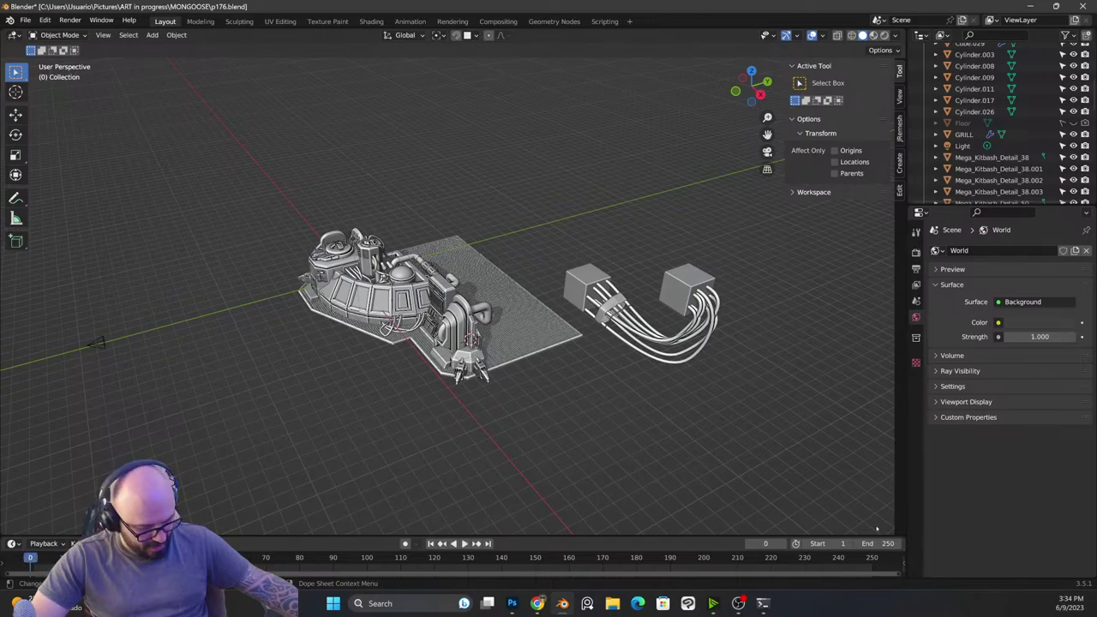
Step: Select the cable mass between the two cubes, examine its Cablerator Edit Cable options and leave the command
click(681, 346)
scroll(662, 319, up, 6)
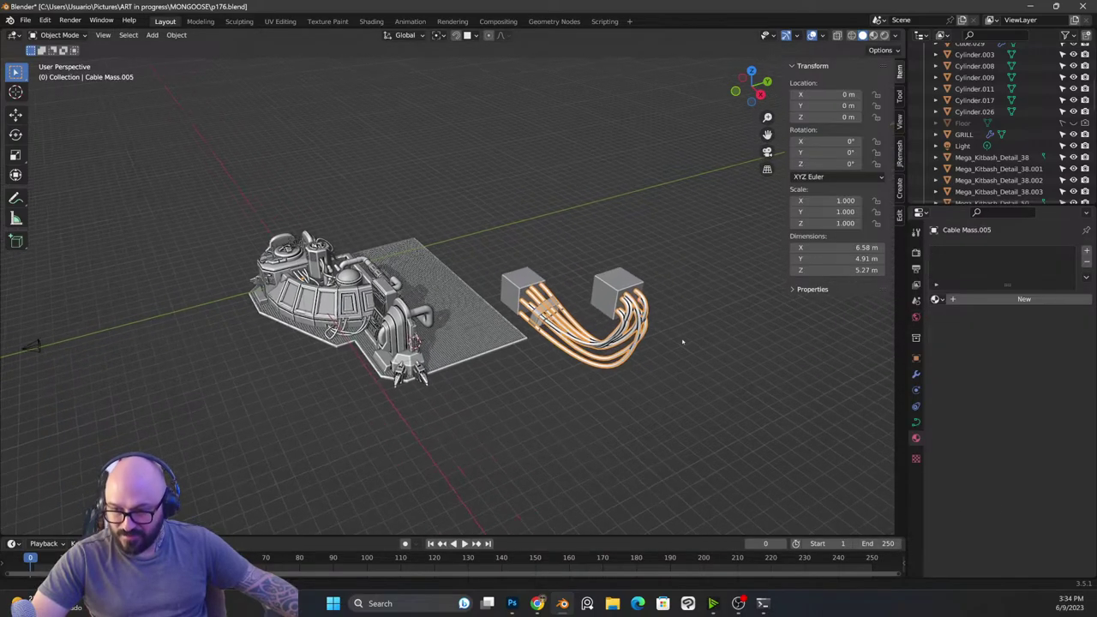
drag(663, 320, 534, 323)
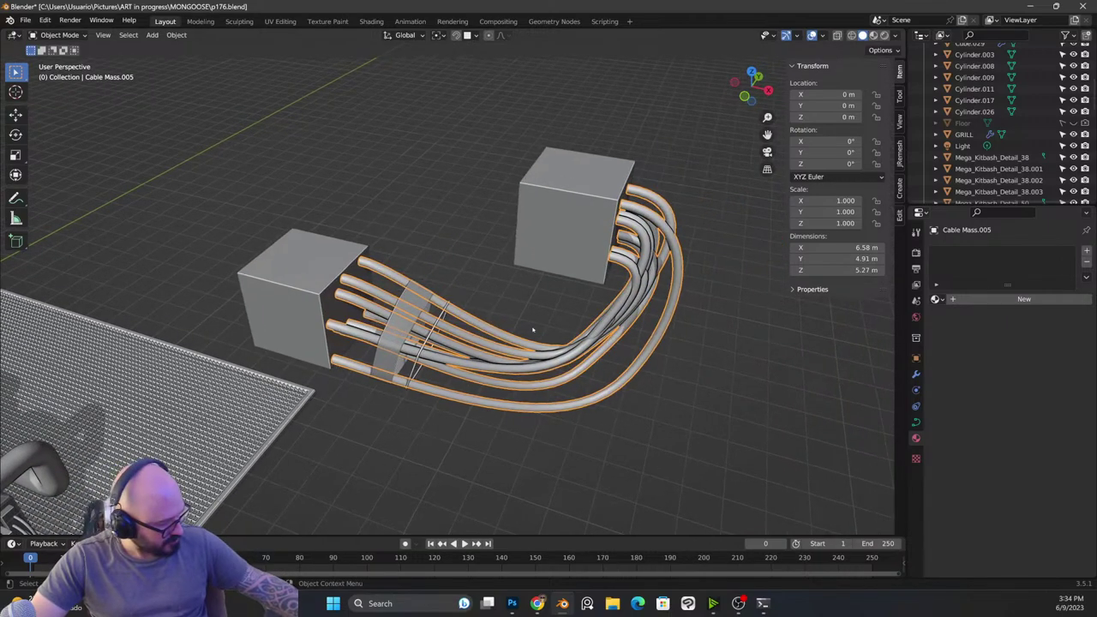
key(shift+alt+c)
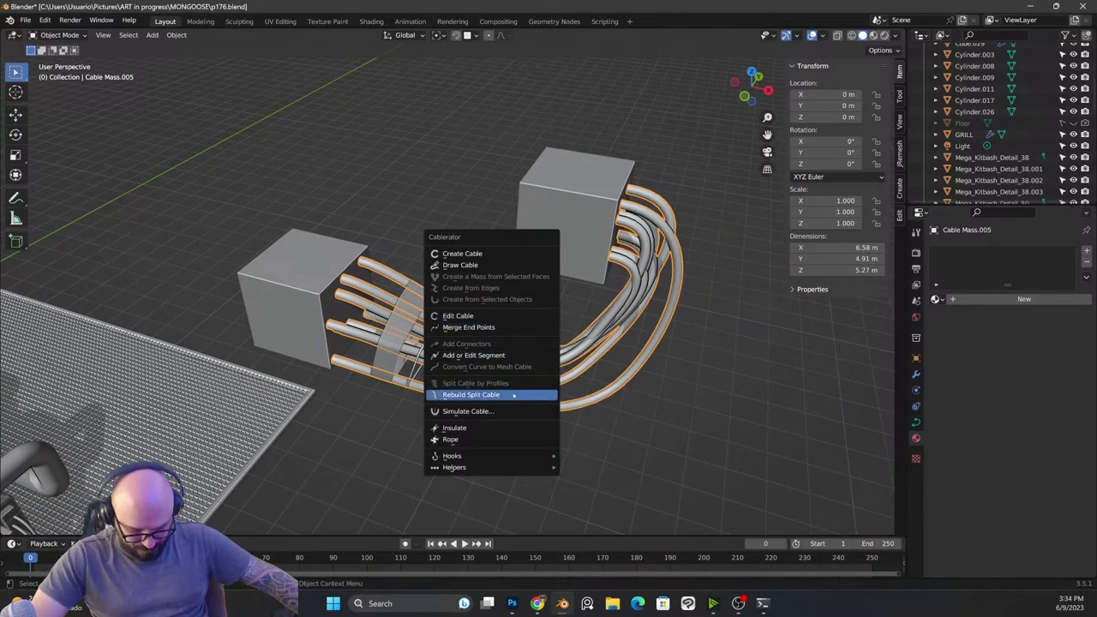
mouse_move(491, 459)
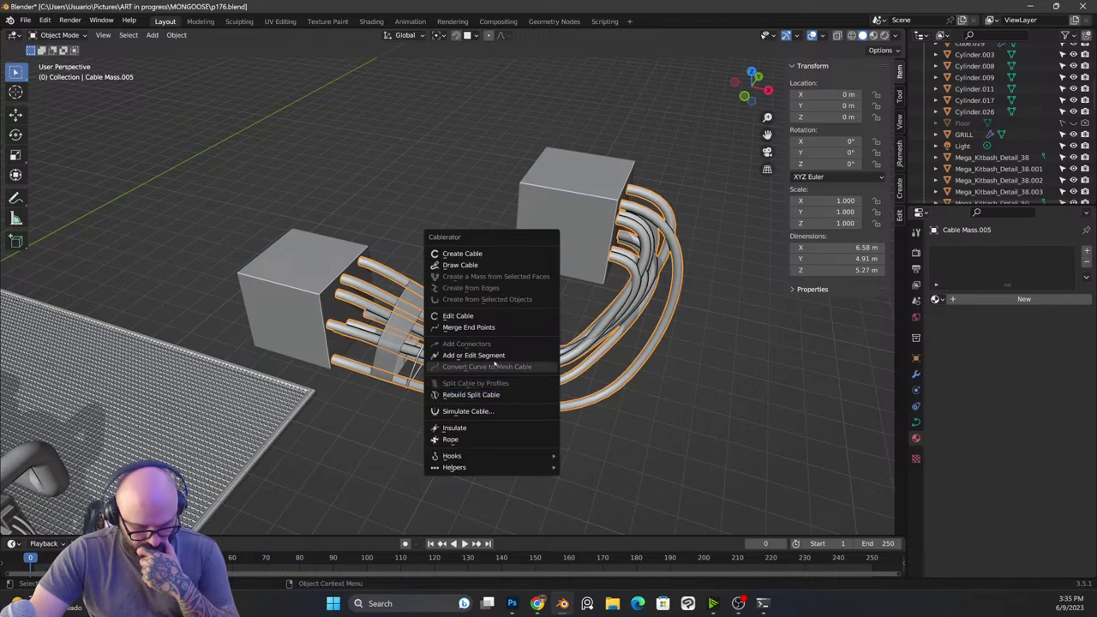
click(510, 318)
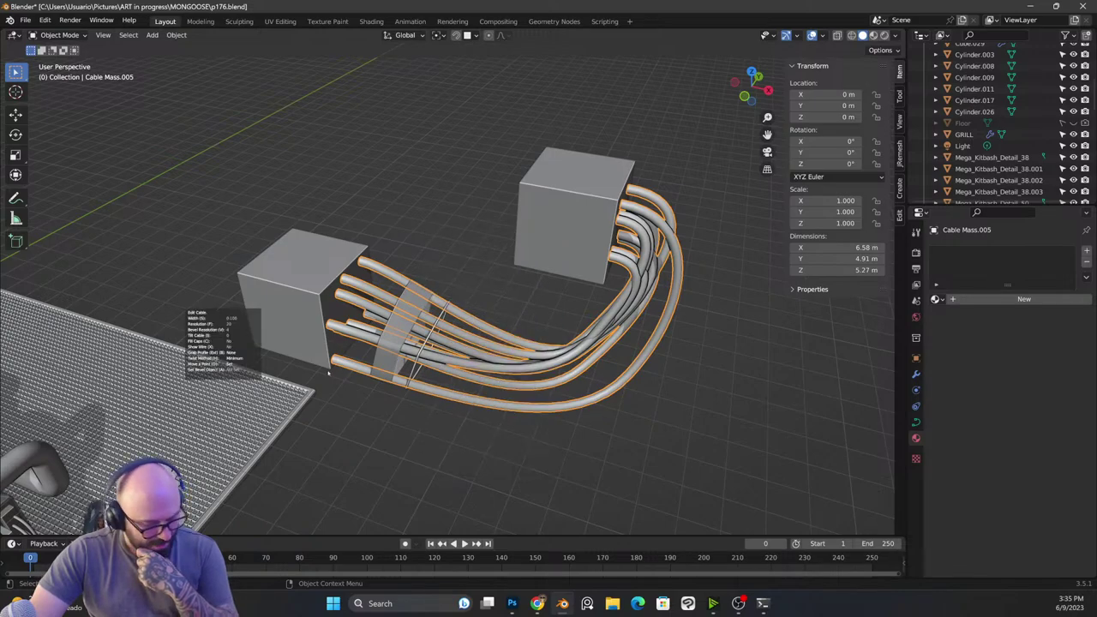
scroll(244, 367, up, 2)
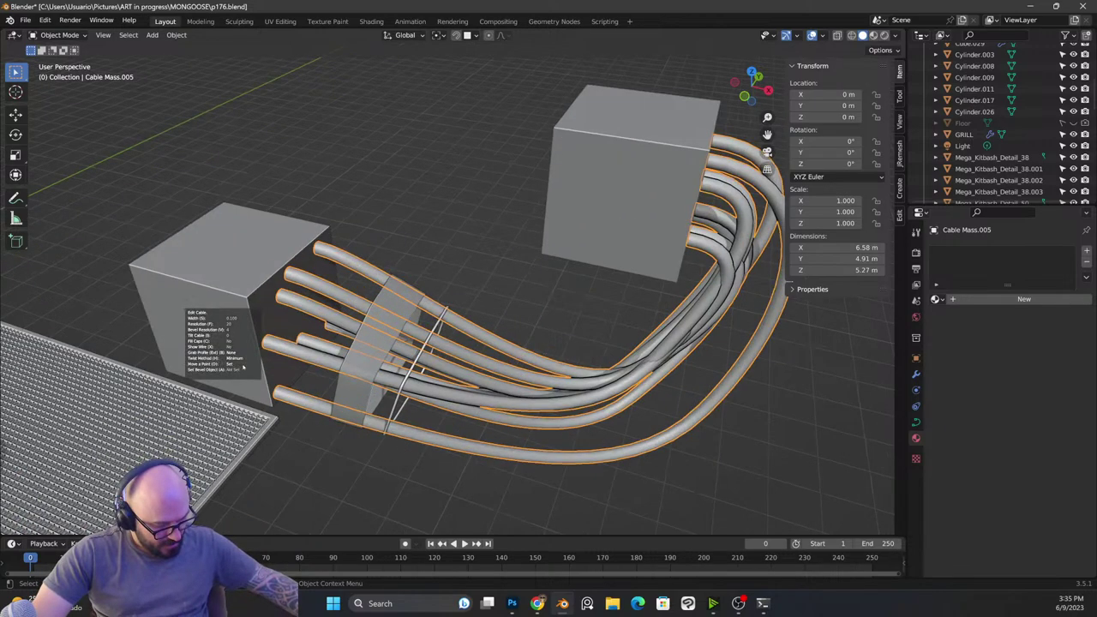
scroll(243, 367, down, 2)
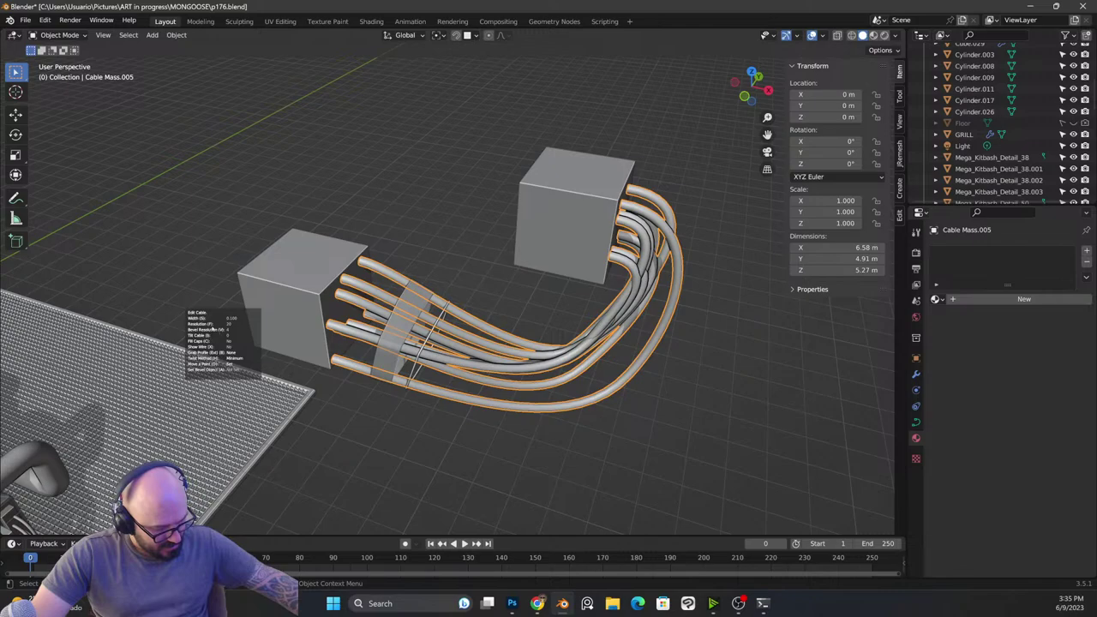
click(327, 226)
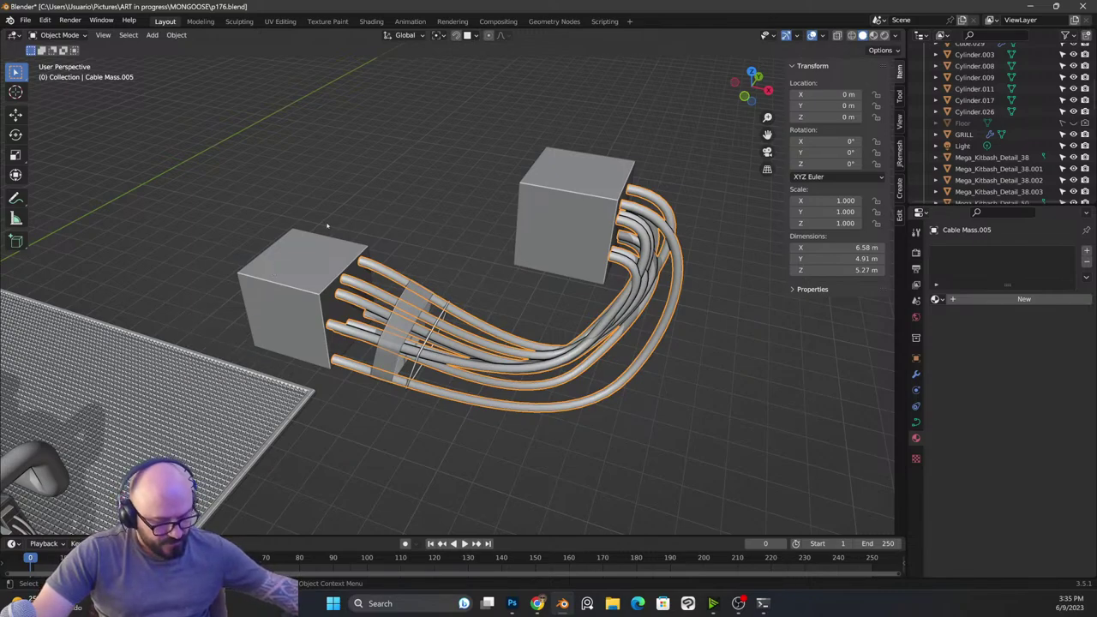
Step: Delete the two test cubes, their cable mass and the leftover outline object beside the vehicle
drag(334, 110, 648, 294)
key(Delete)
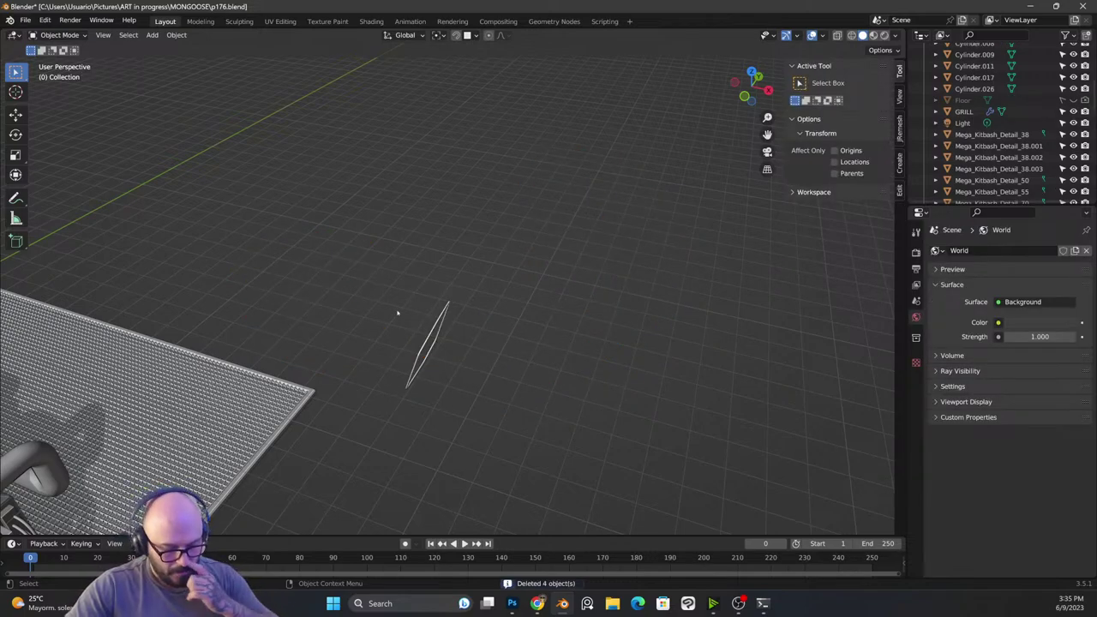
drag(401, 289, 492, 408)
key(Delete)
scroll(537, 385, down, 8)
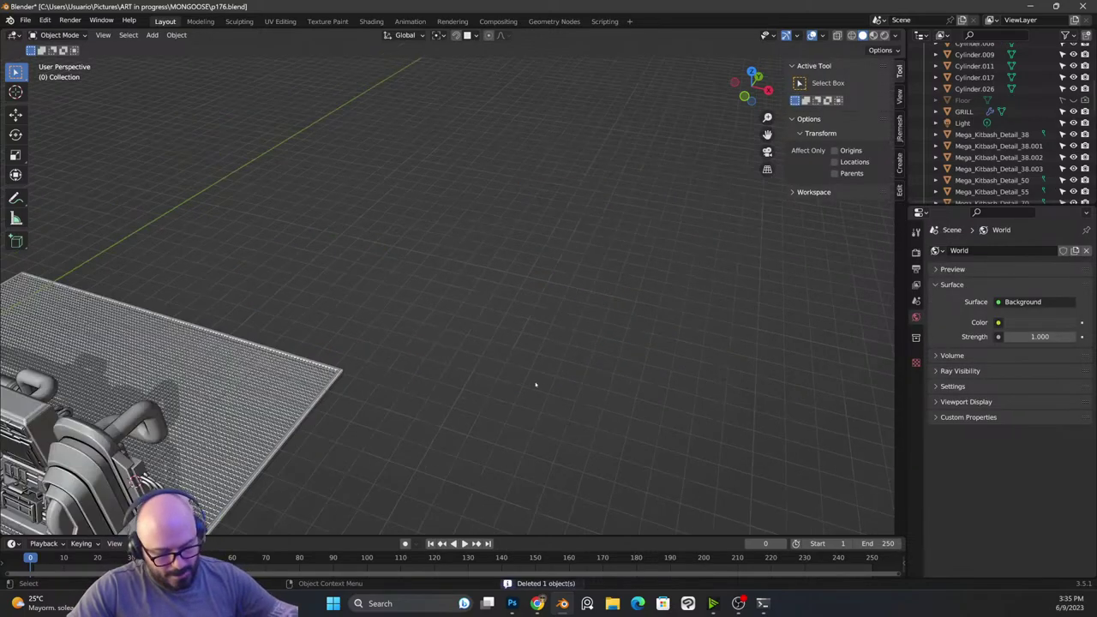
Step: Align the camera to a front view of the whole vehicle and display the viewport in rendered shading
scroll(480, 362, up, 6)
drag(436, 362, 666, 304)
drag(479, 349, 521, 341)
scroll(521, 341, up, 2)
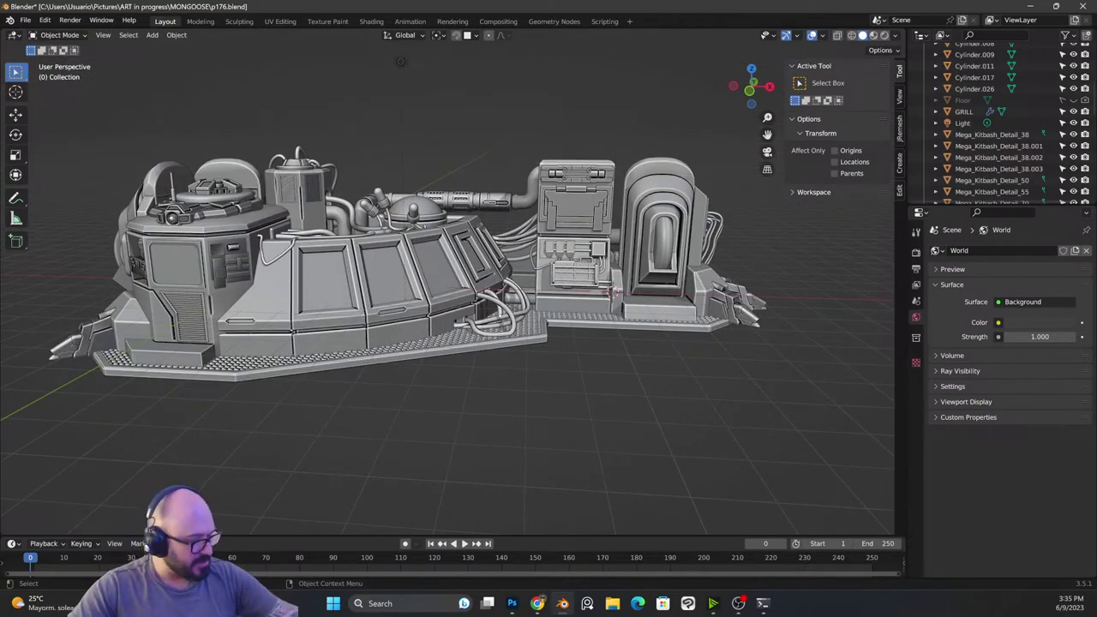
key(ctrl+alt+KP_0)
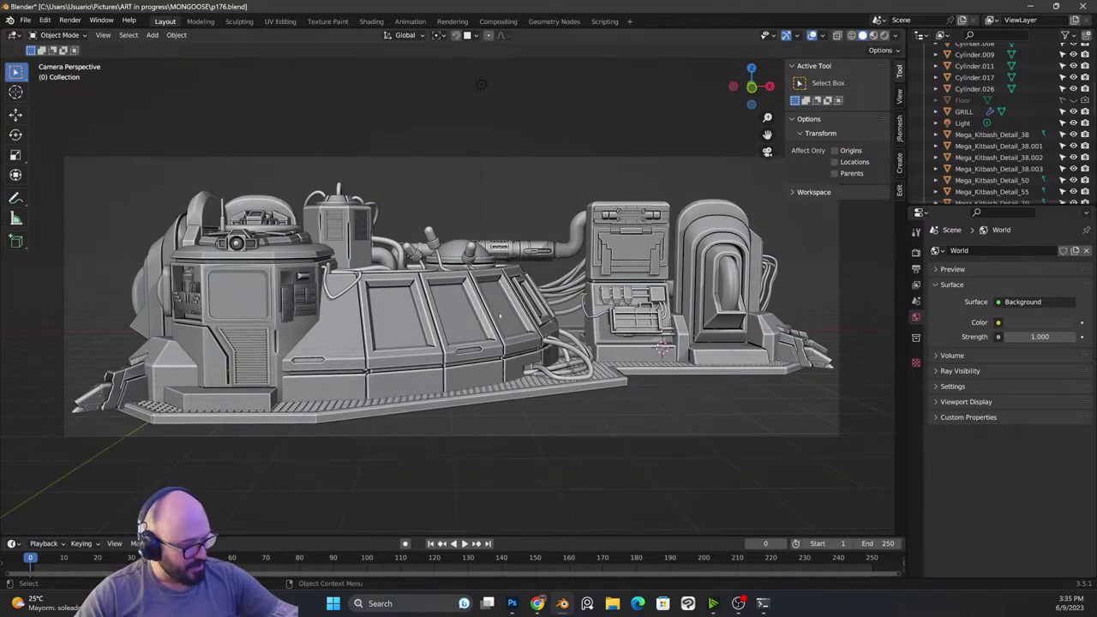
key(z)
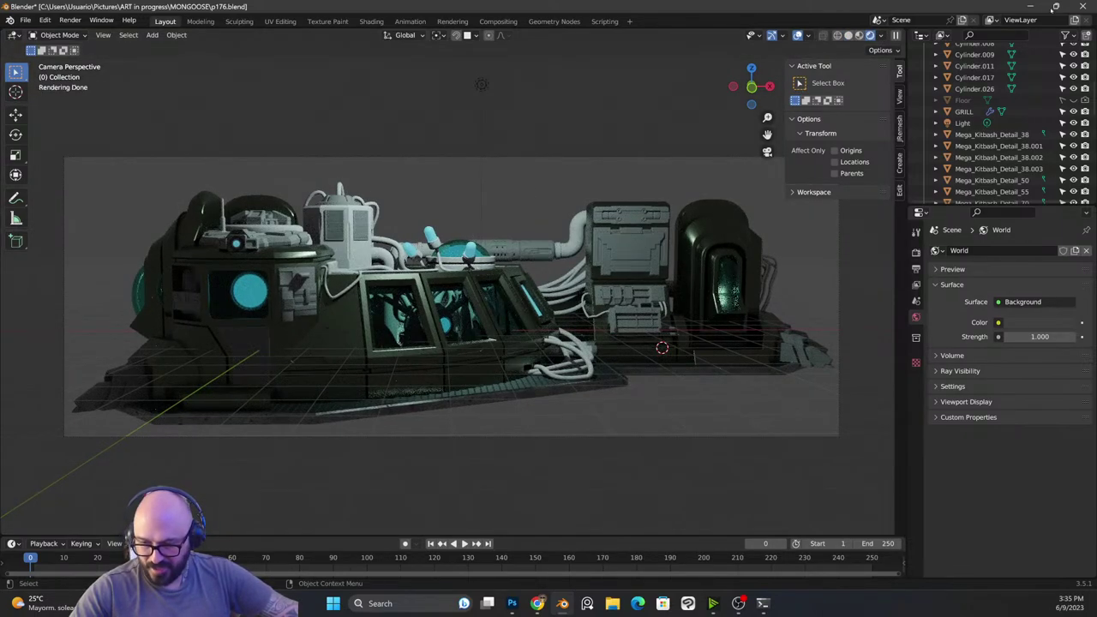
Step: Switch to the portrait in Photoshop and ink the lower curls beside the jaw, cleaning them up on the Color Fill 3 mask
click(1083, 6)
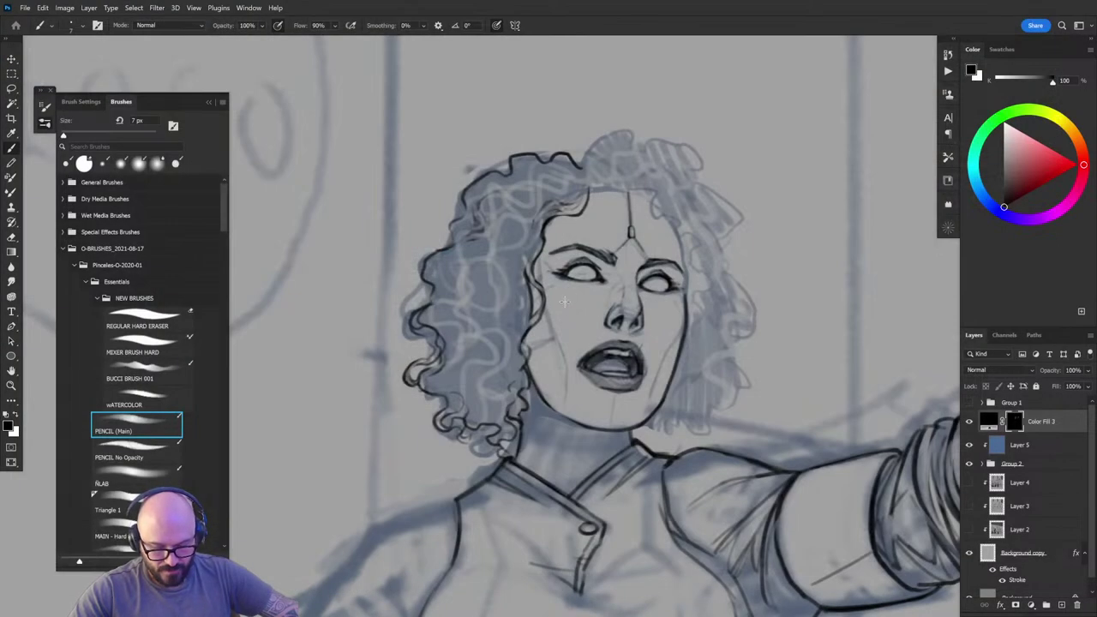
scroll(564, 310, down, 3)
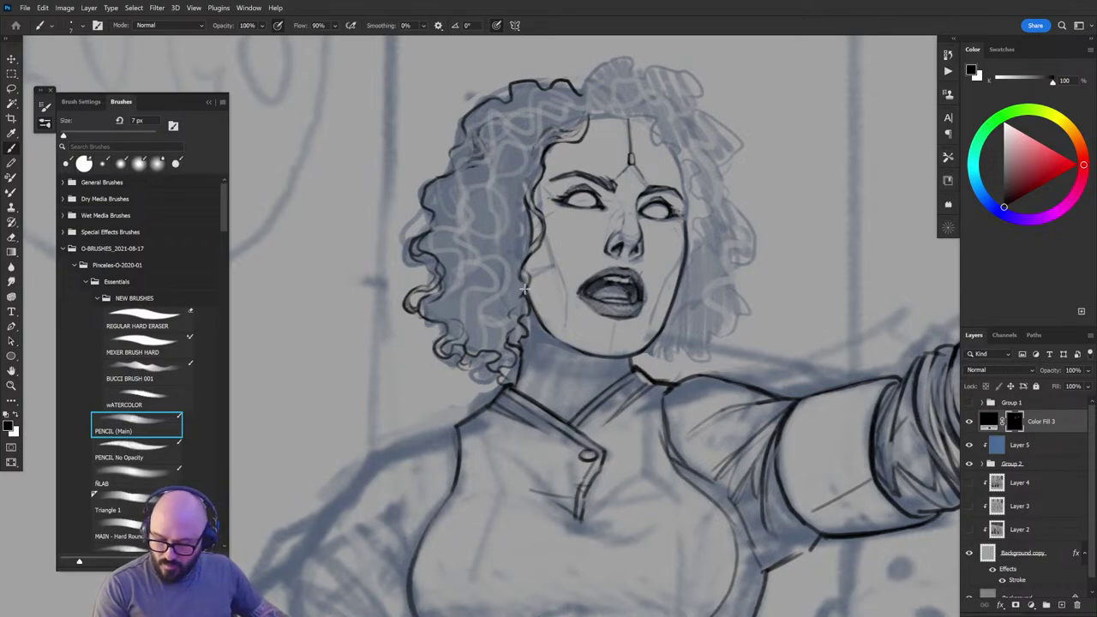
key(x)
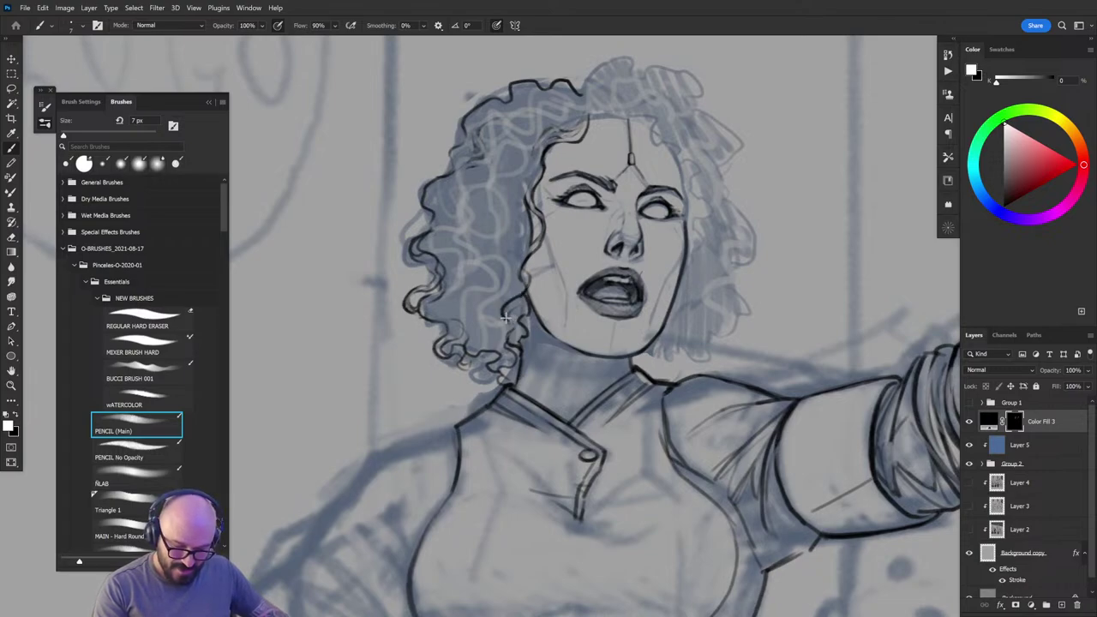
key(x)
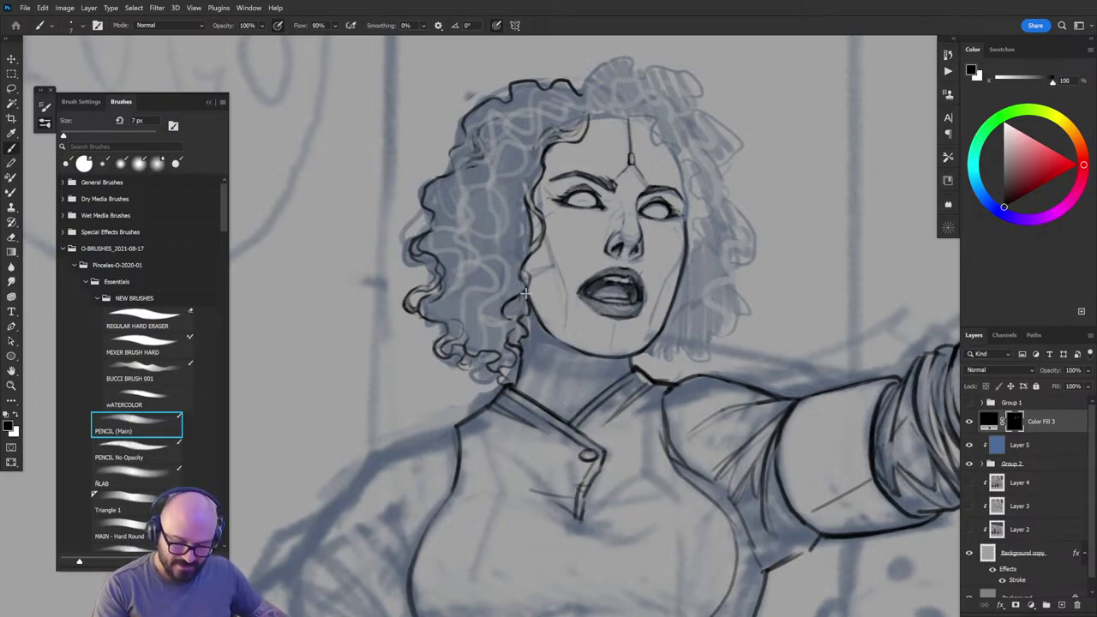
key(x)
key(x)
key(x)
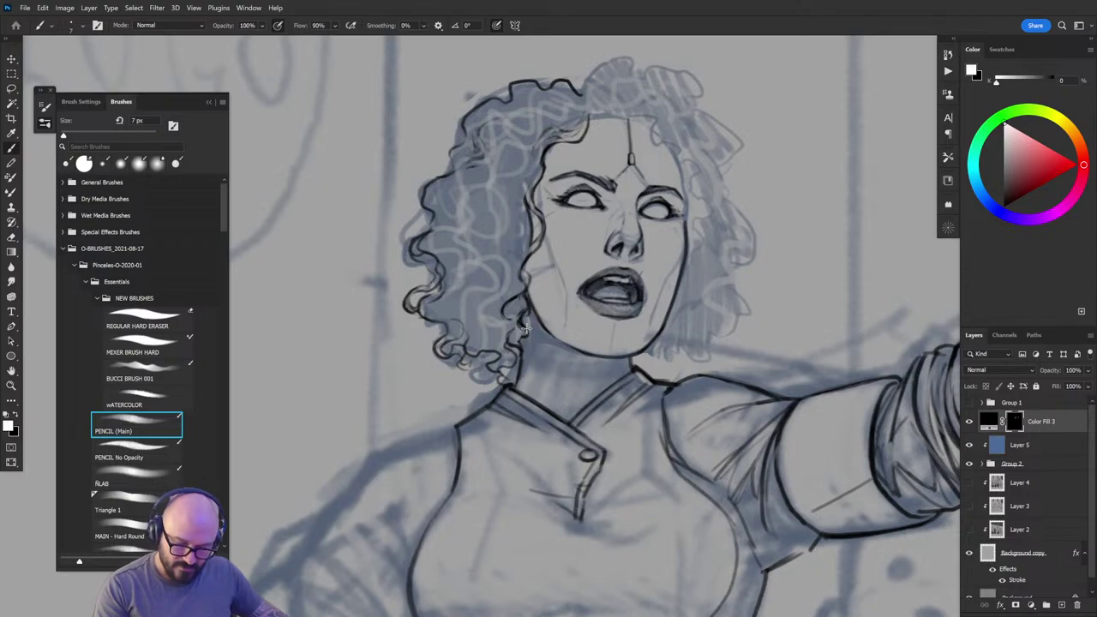
key(x)
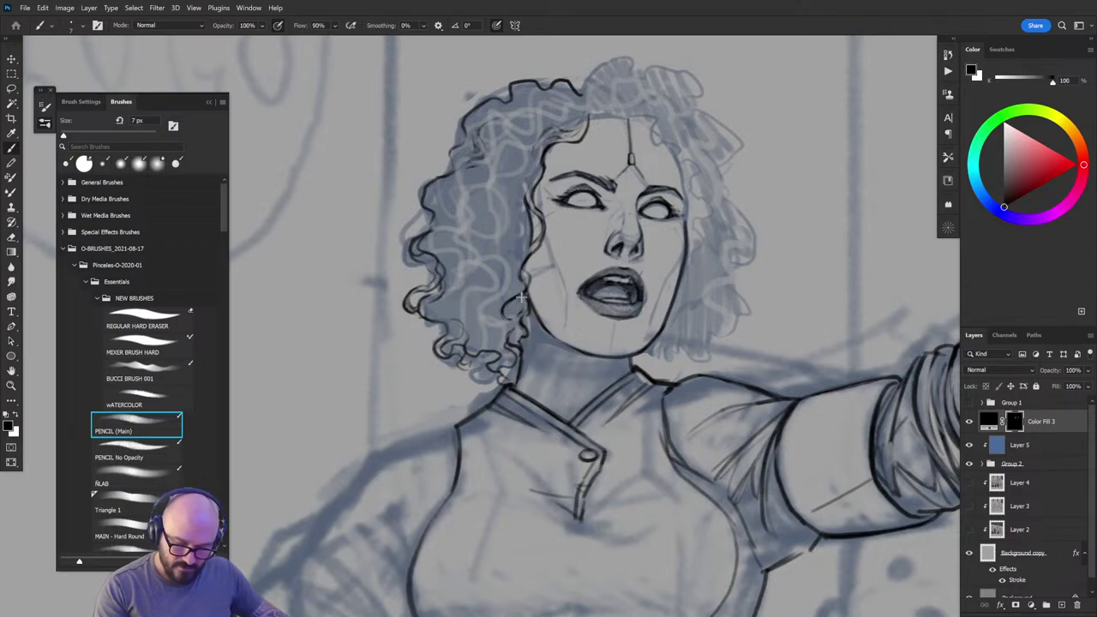
key(x)
key(x)
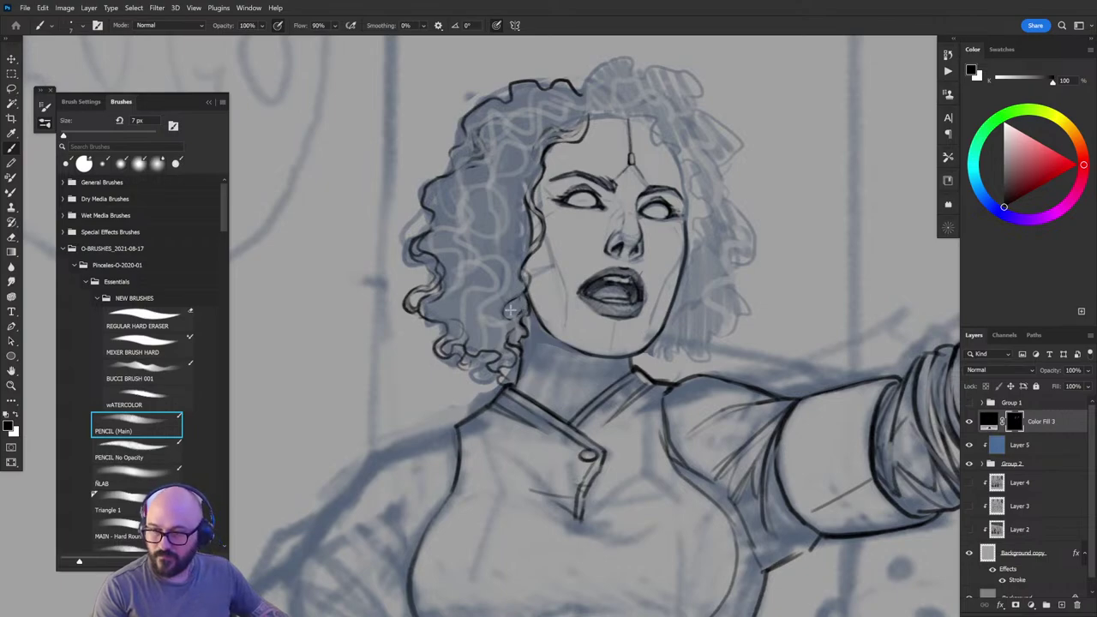
key(x)
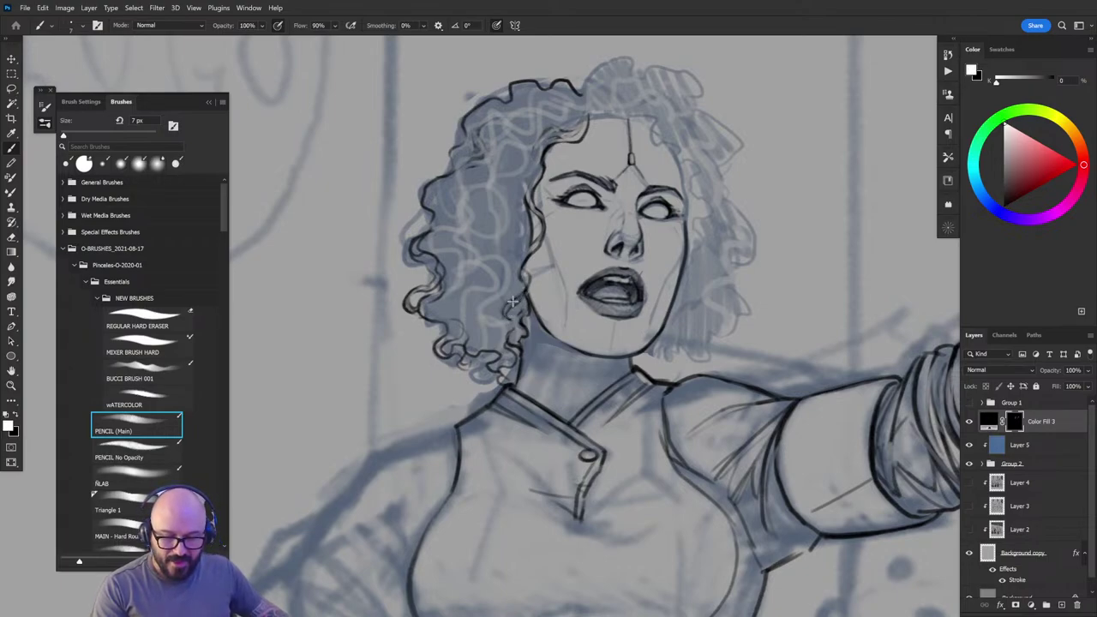
key(x)
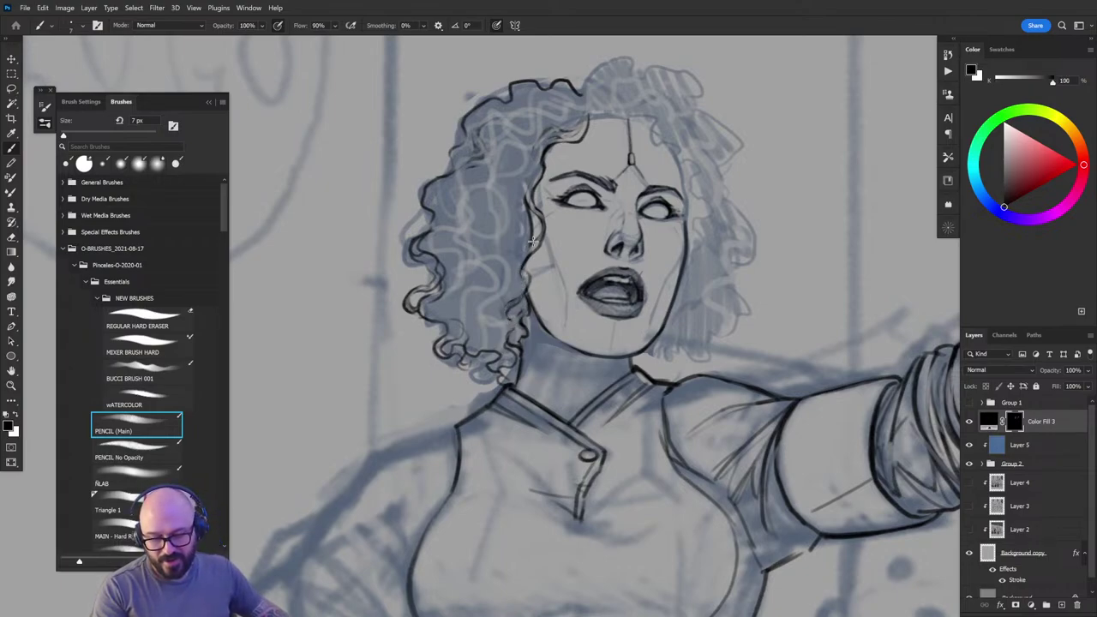
Step: Refine the hair strands running along the cheek and temple, alternating white and black strokes on the Color Fill 3 mask
key(x)
key(x)
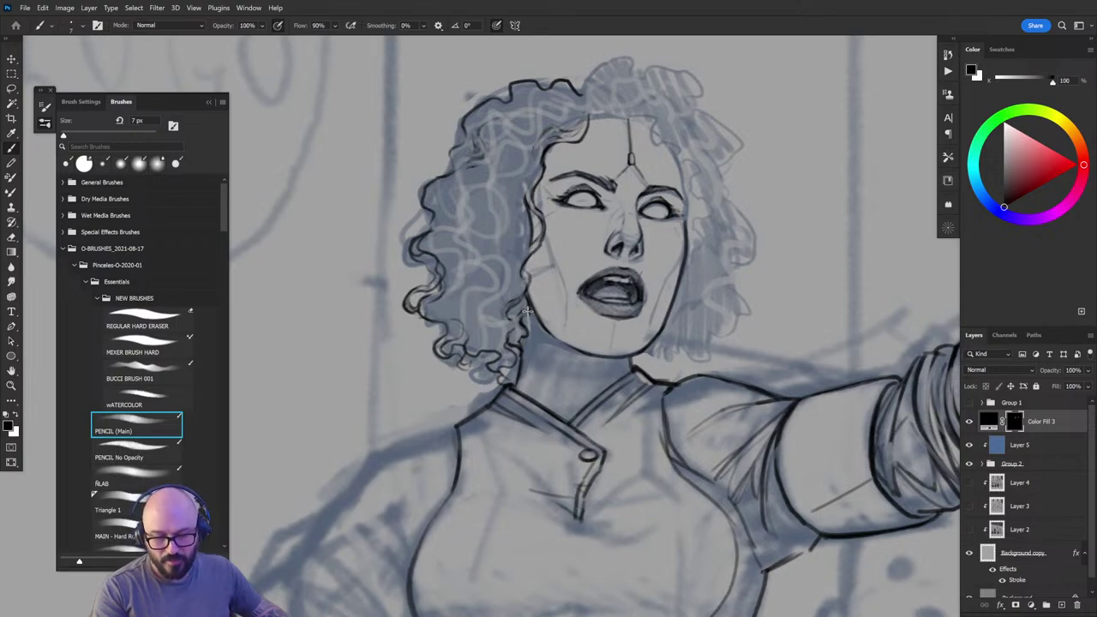
key(x)
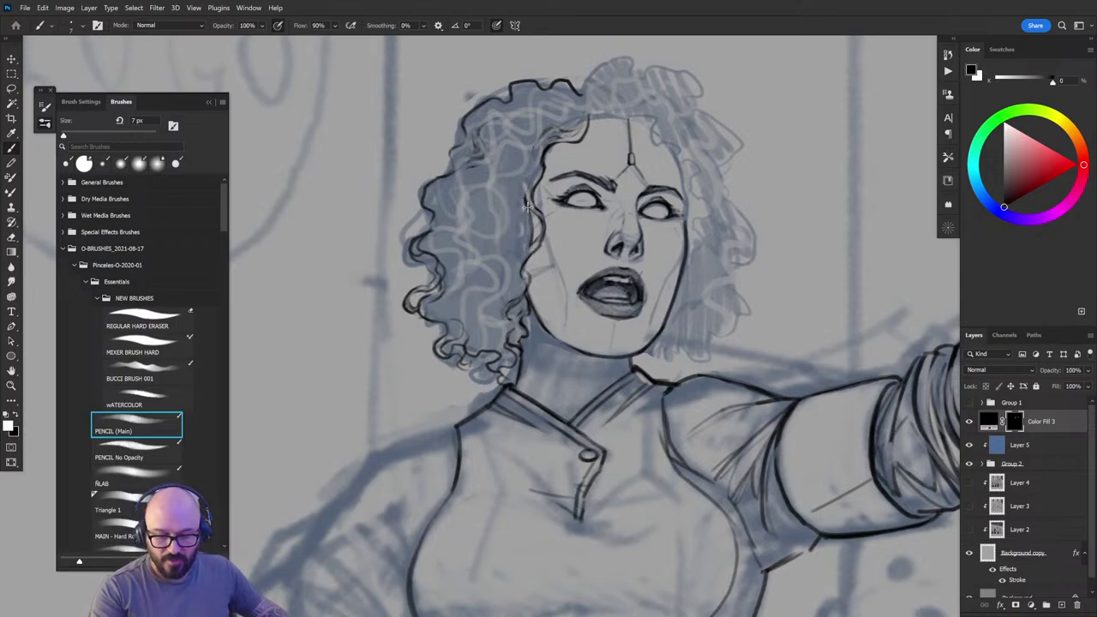
key(x)
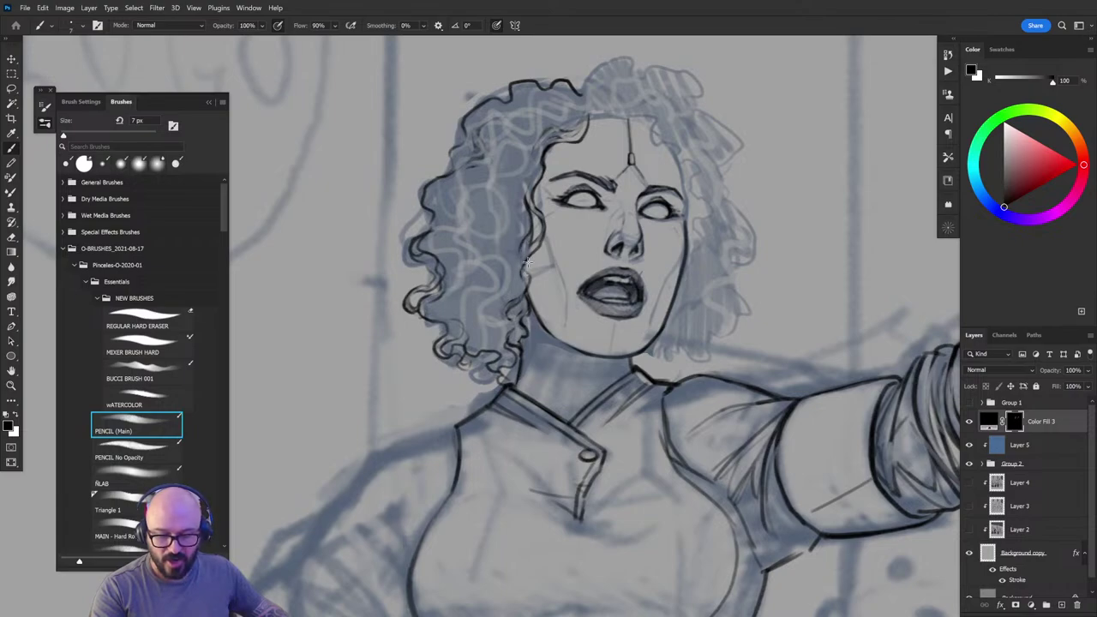
key(x)
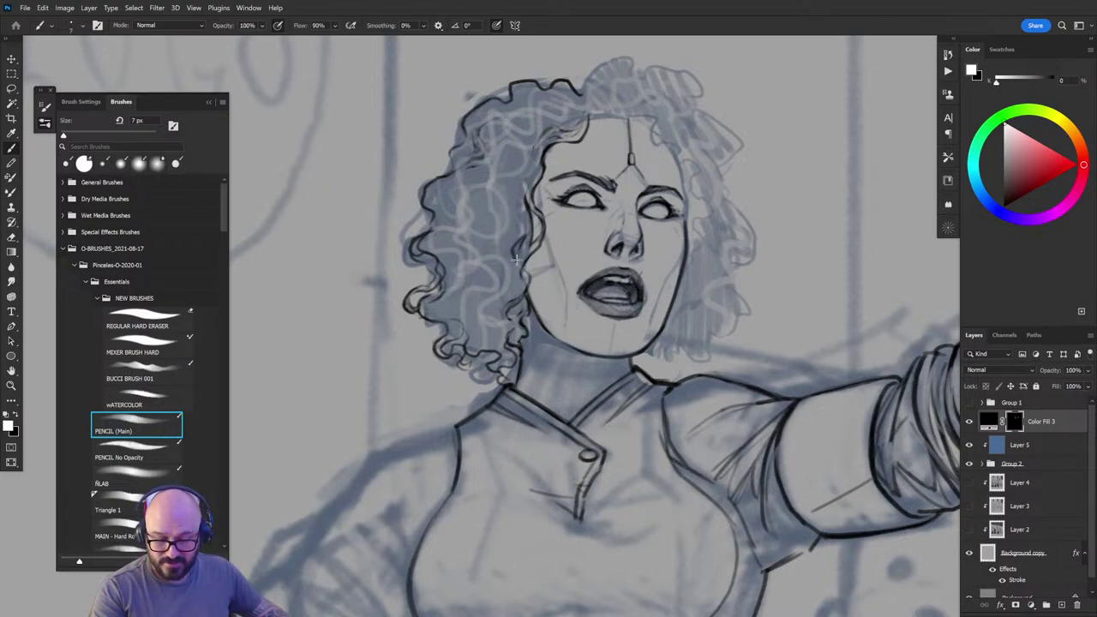
key(x)
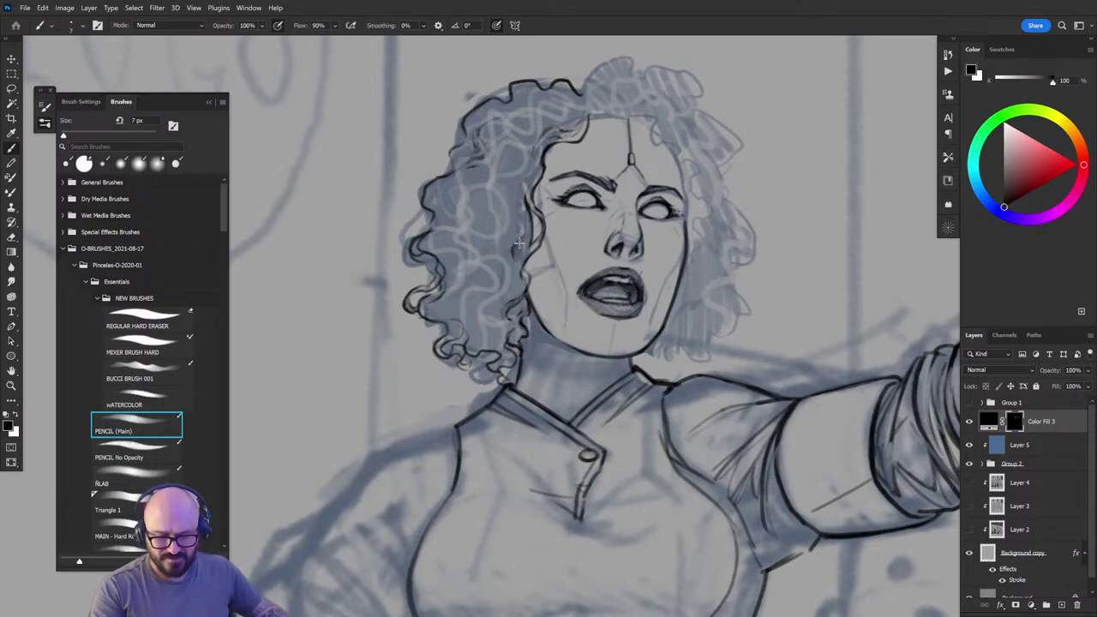
Step: Ink the start of the hairline across the top of the forehead and trim its excess lines on the Color Fill 3 mask
key(ctrl+minus)
key(ctrl+minus)
key(ctrl+minus)
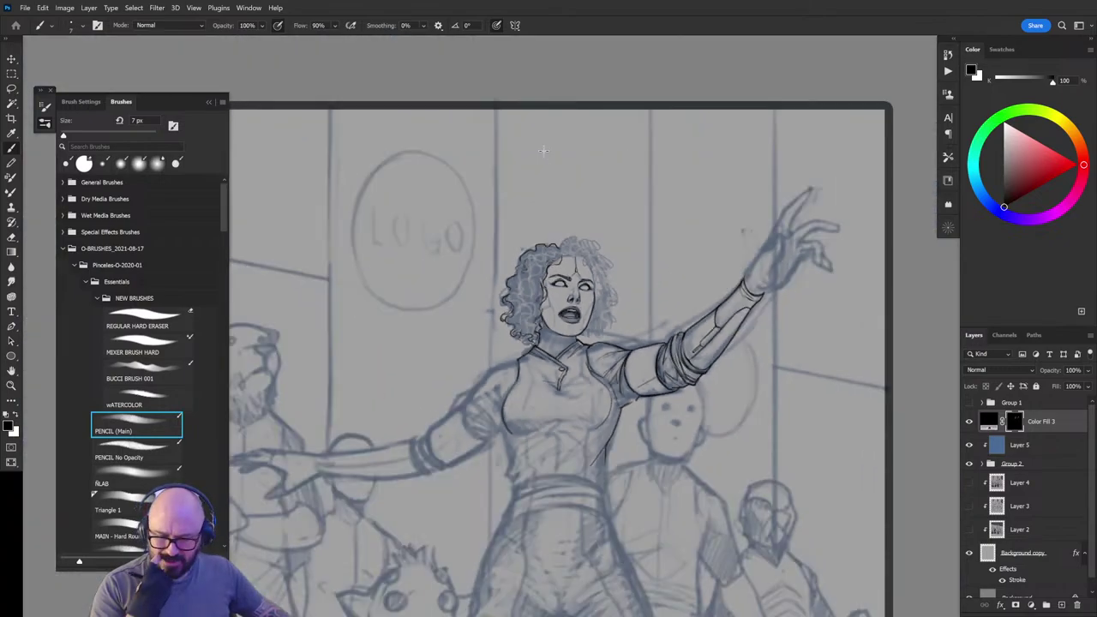
key(ctrl+plus)
scroll(617, 287, up, 1)
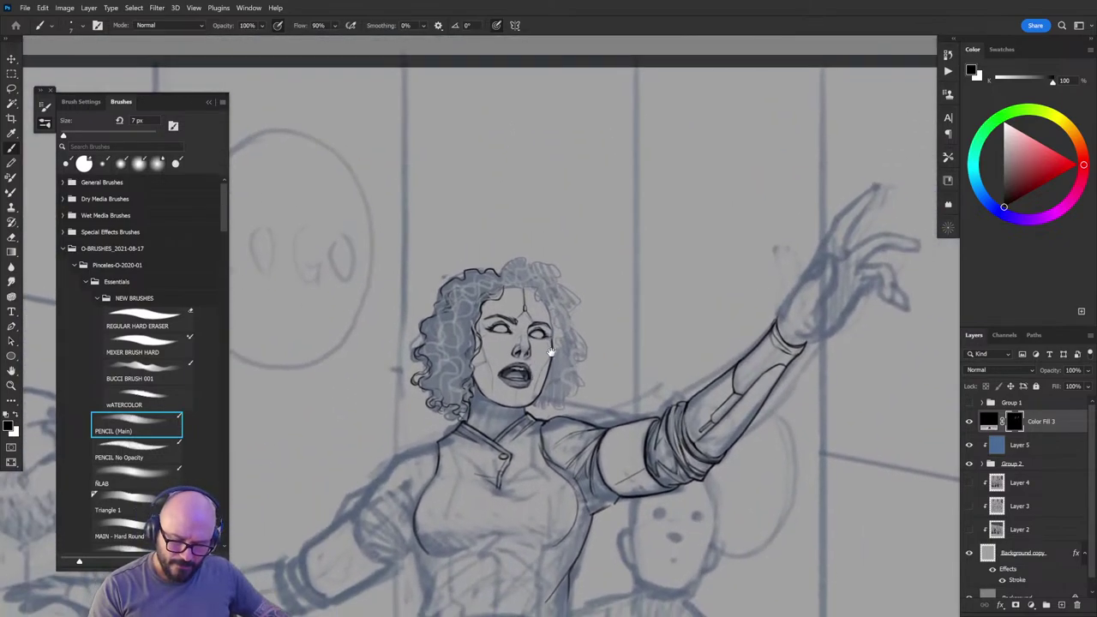
key(x)
scroll(567, 256, up, 3)
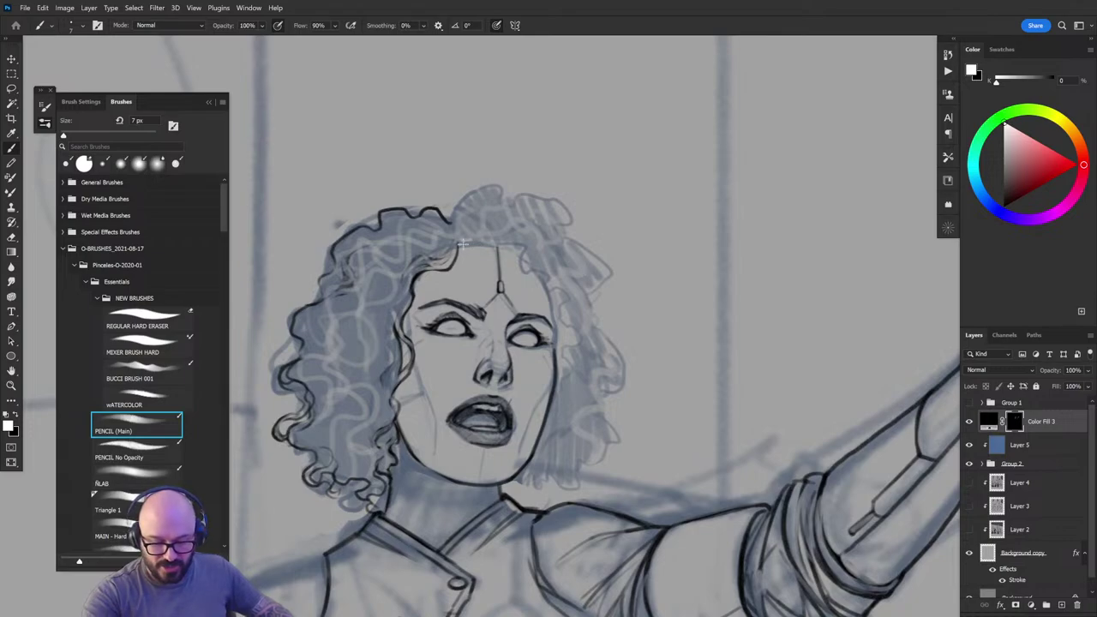
key(x)
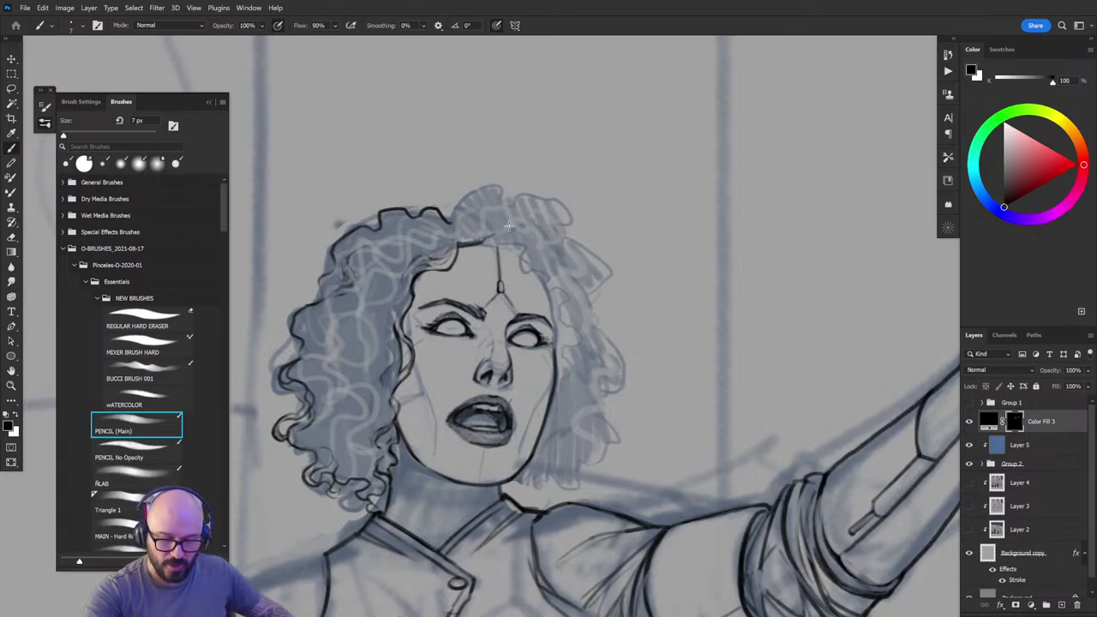
key(x)
key(x)
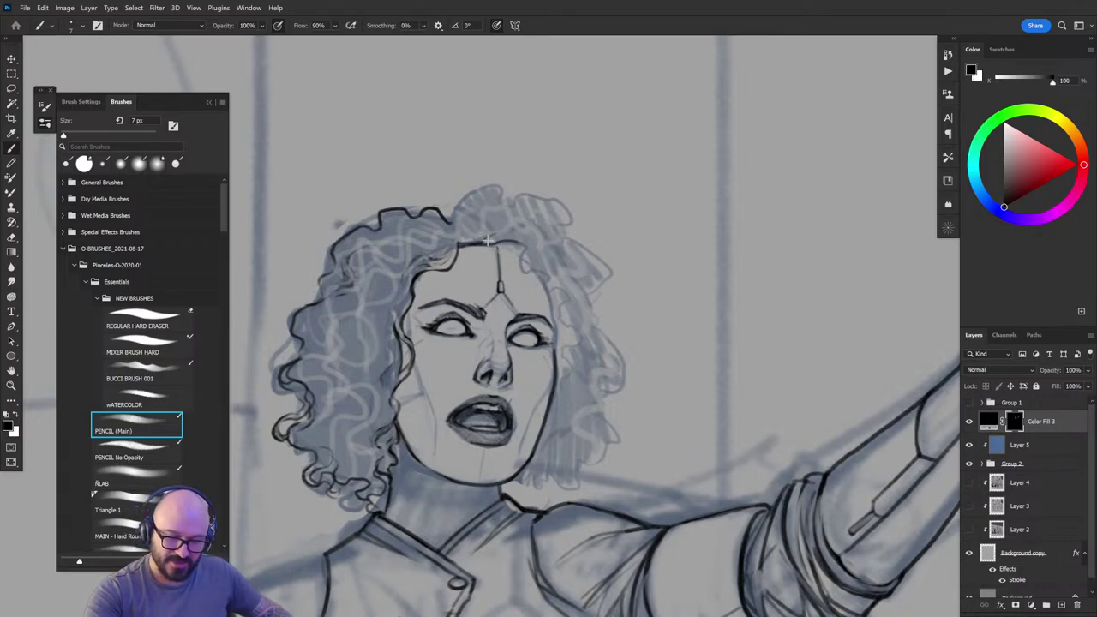
Step: Extend the hairline past the forehead ornament and ink a loose curl falling over the far side of the forehead
key(x)
key(x)
key(x)
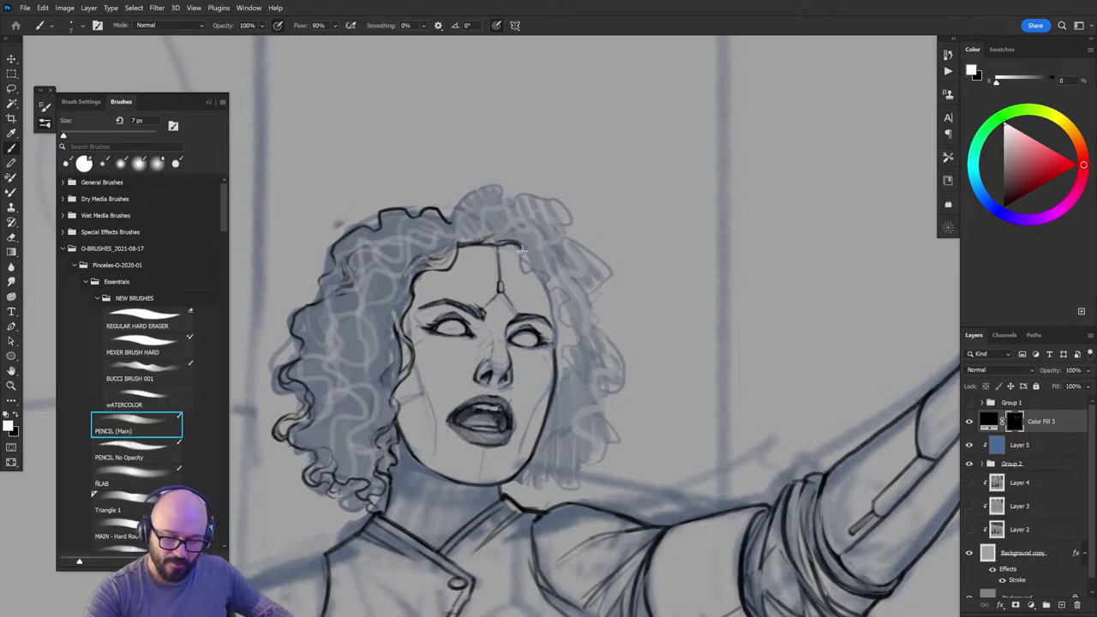
mouse_move(521, 248)
mouse_down()
mouse_move(531, 272)
mouse_move(527, 251)
mouse_move(506, 241)
mouse_move(517, 260)
mouse_up()
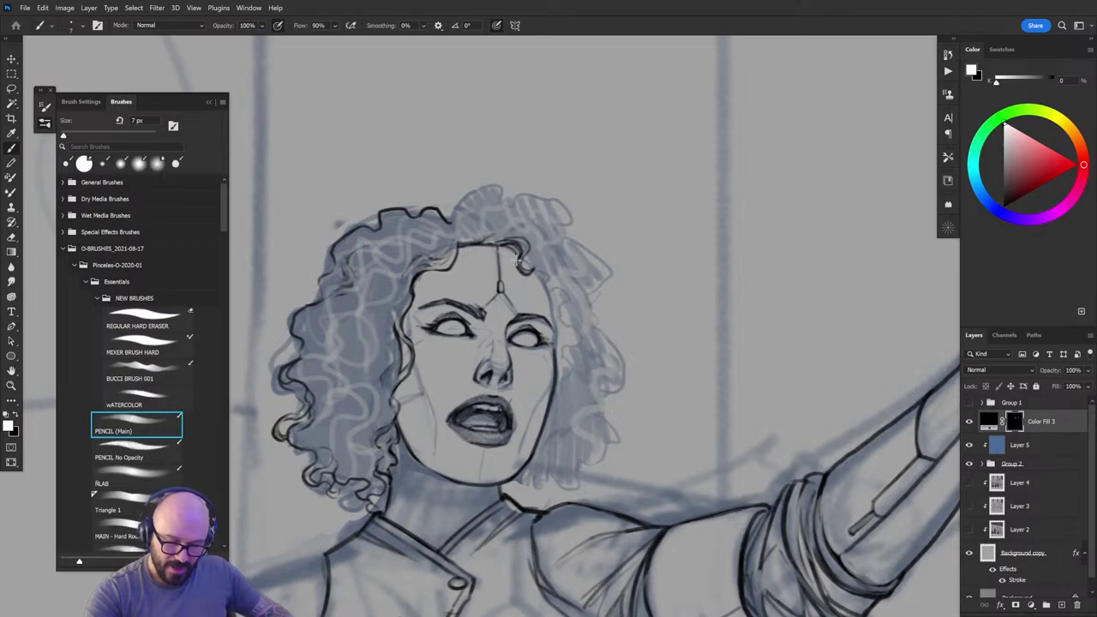
key(x)
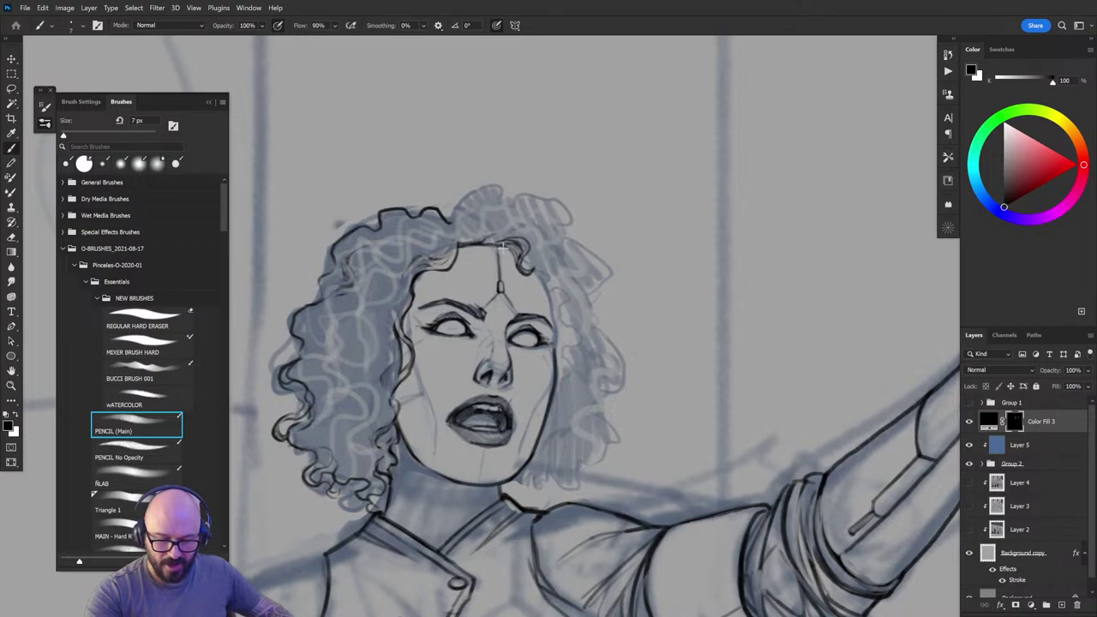
key(x)
key(x)
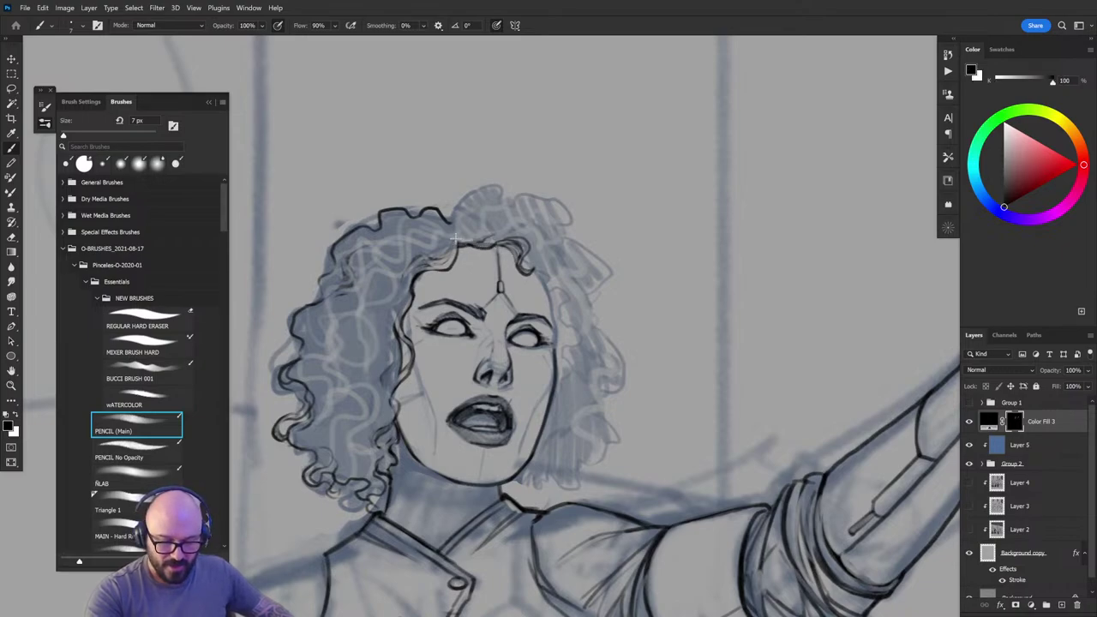
Step: Review the inked heroine within the full page composition
key(ctrl+minus)
key(ctrl+minus)
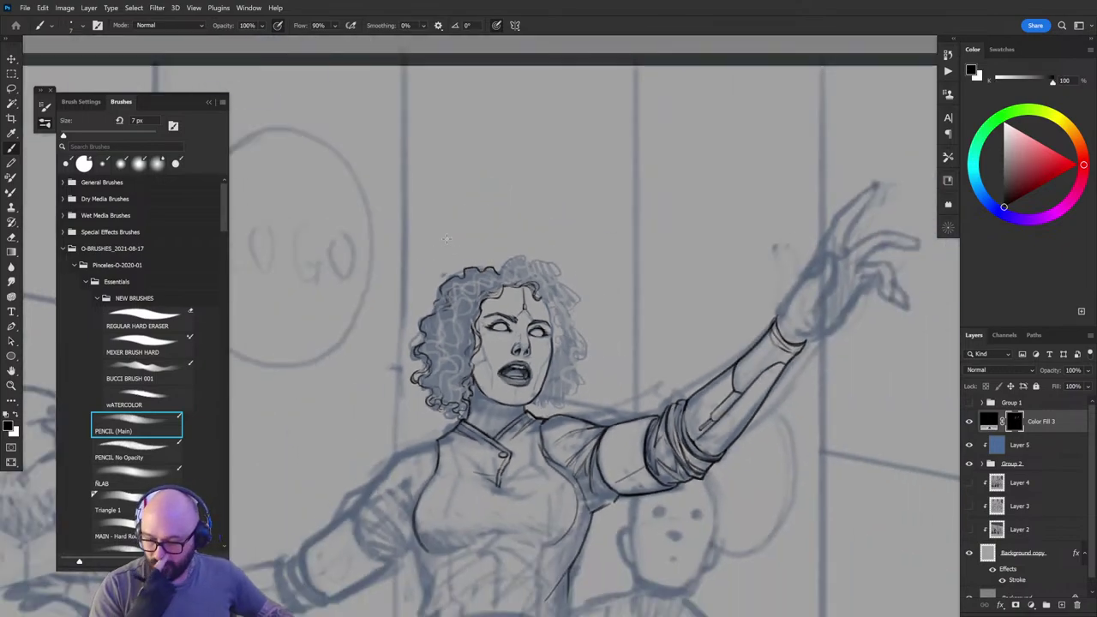
key(ctrl+minus)
key(ctrl+minus)
key(ctrl+minus)
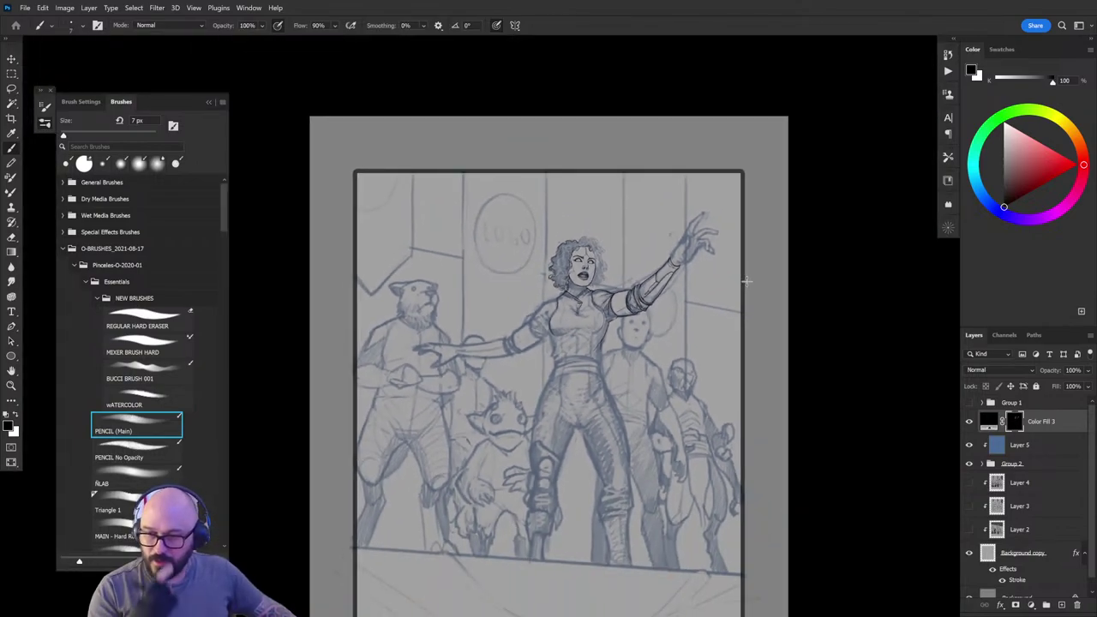
key(ctrl+plus)
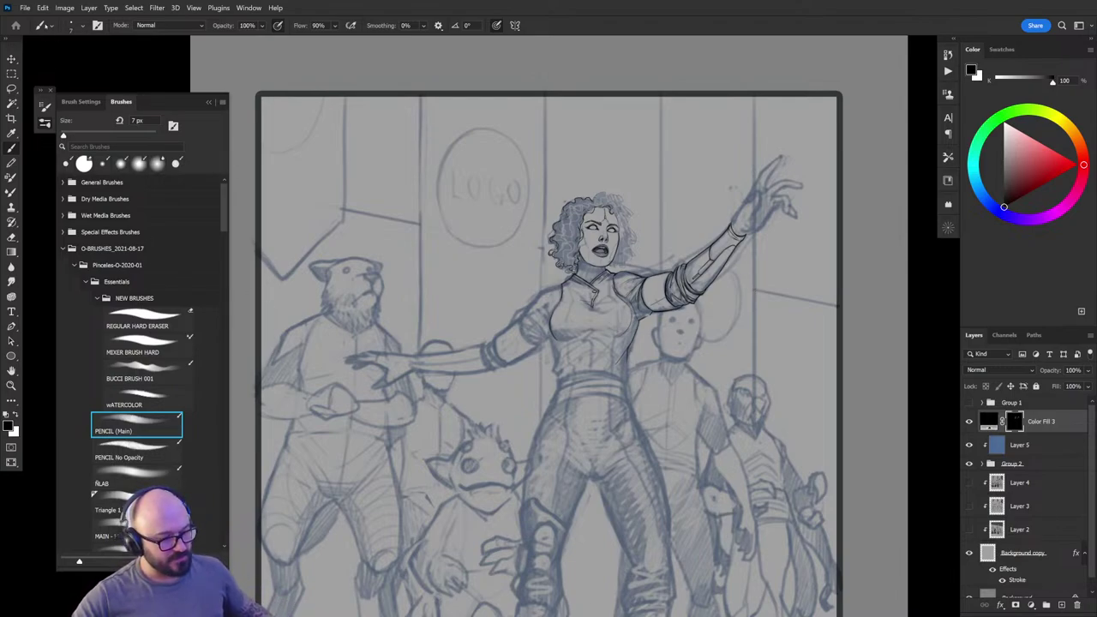
Step: Open the images Pg164-3D-01 and p164-01 from the MONGOOSE folder
click(25, 8)
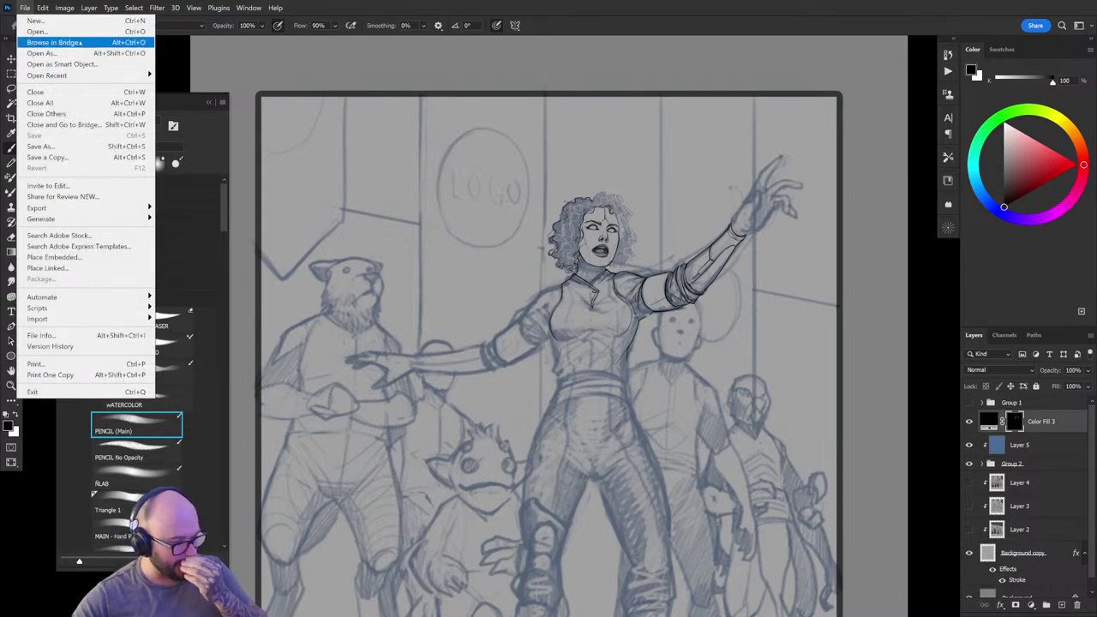
click(36, 31)
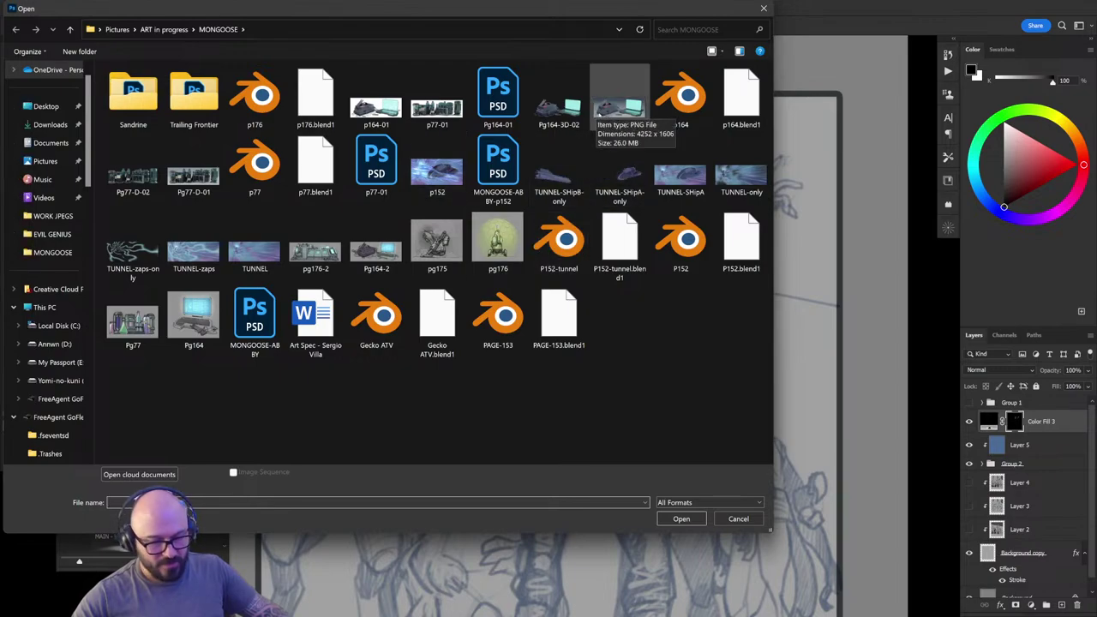
double_click(607, 111)
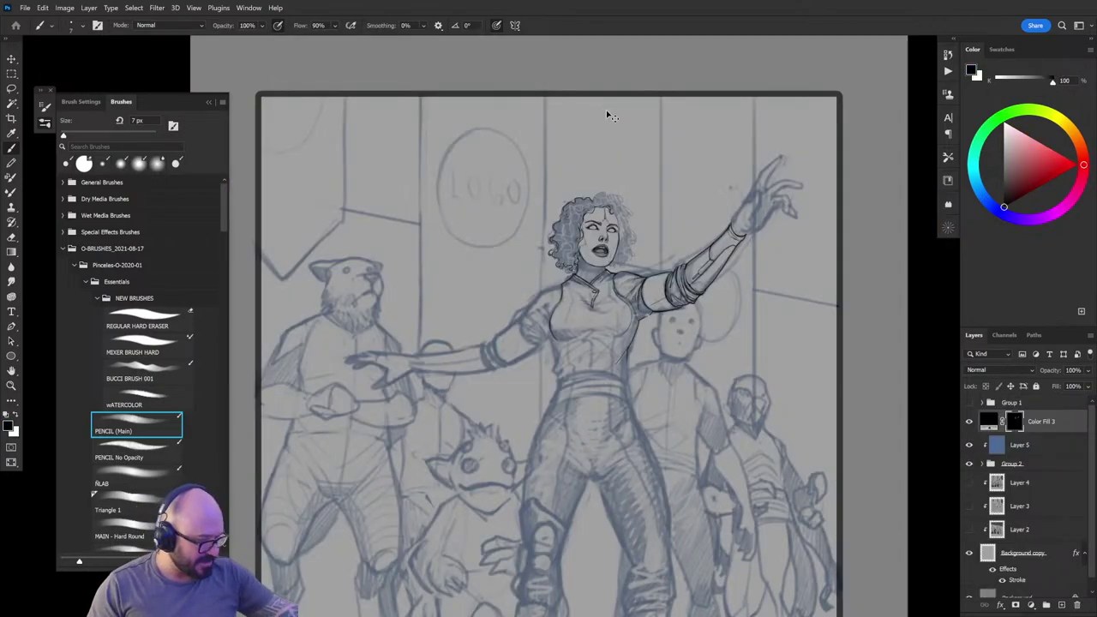
key(ctrl+o)
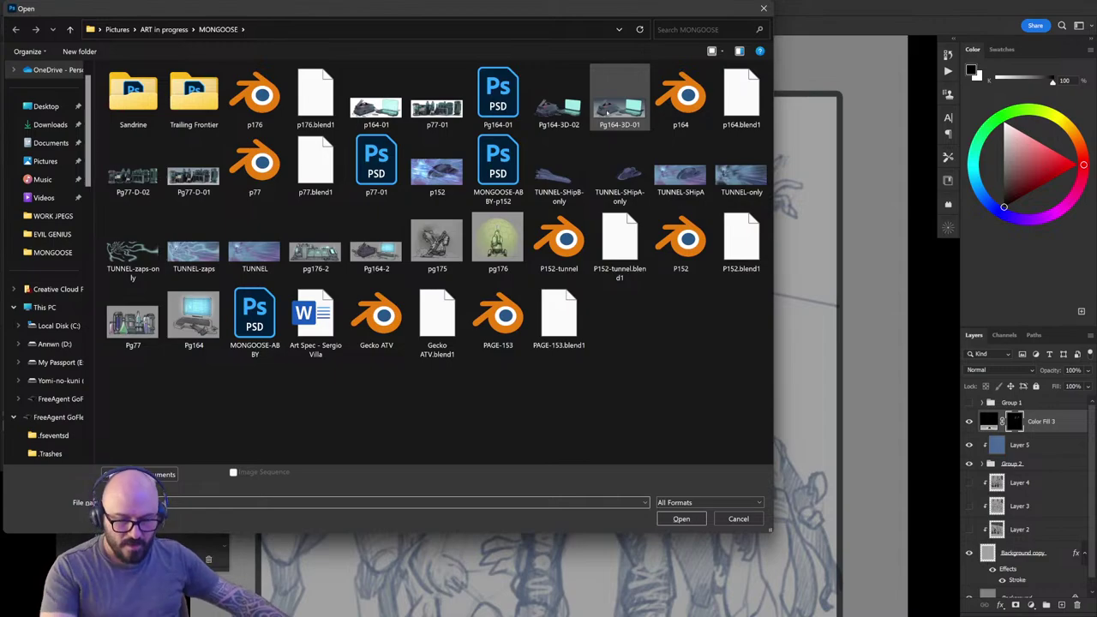
double_click(378, 109)
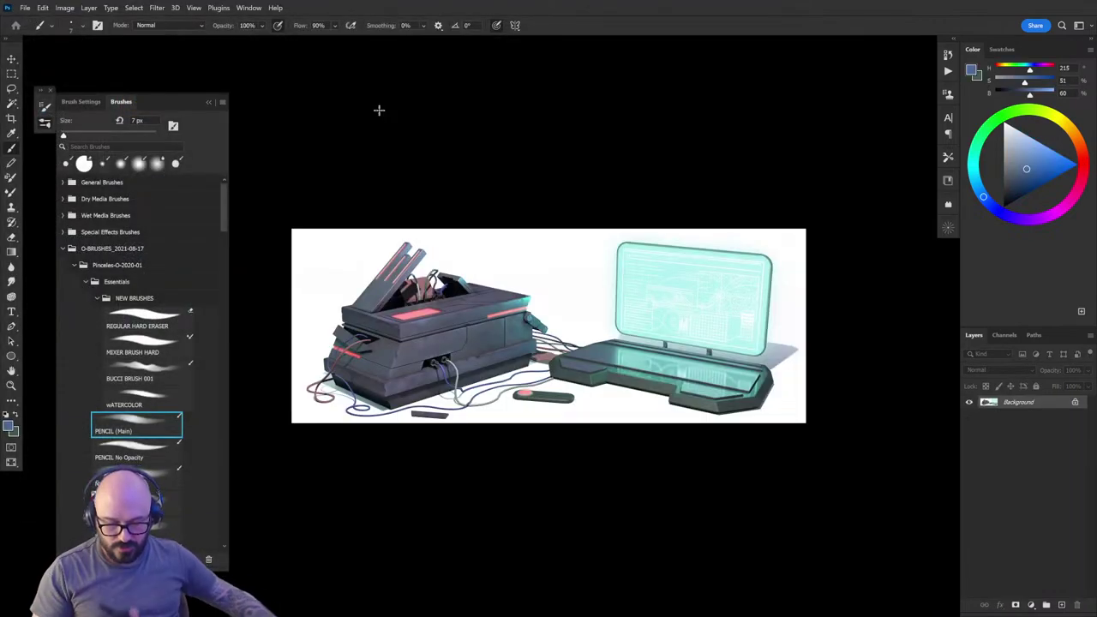
Step: Examine the device and laptop artwork as a whole and up close, and open Perspective Tools 2
key(ctrl+0)
key(ctrl+minus)
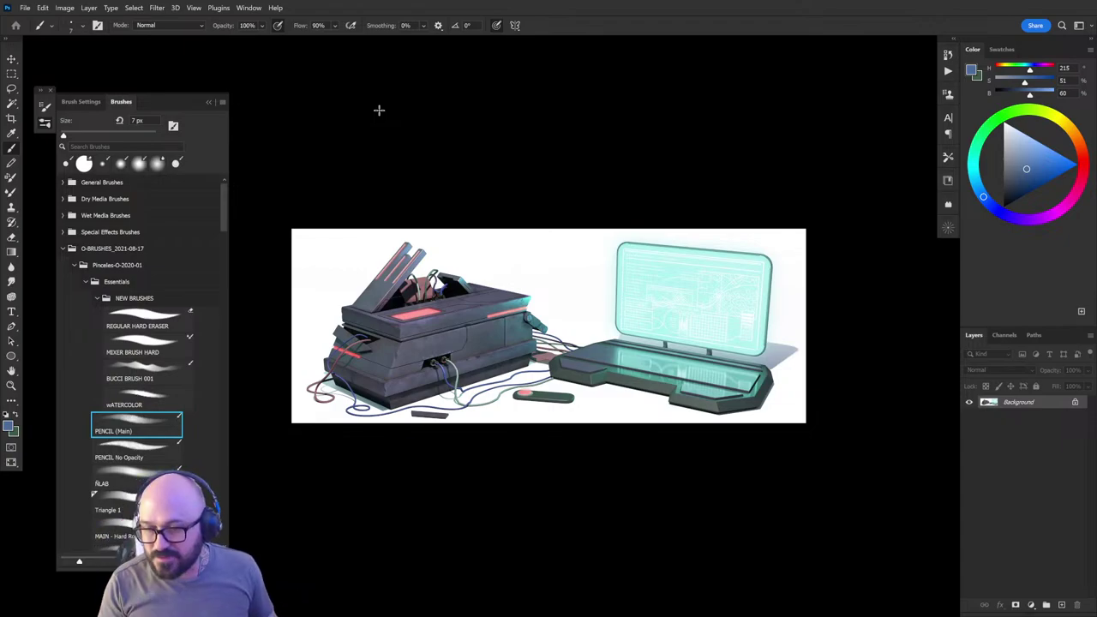
key(ctrl+plus)
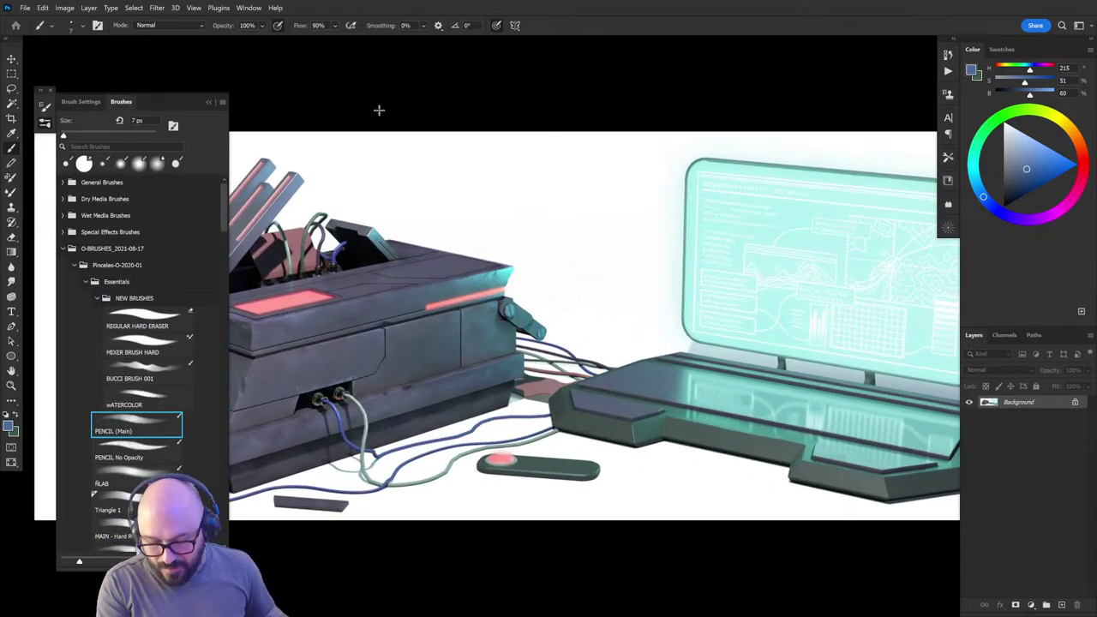
key(ctrl+minus)
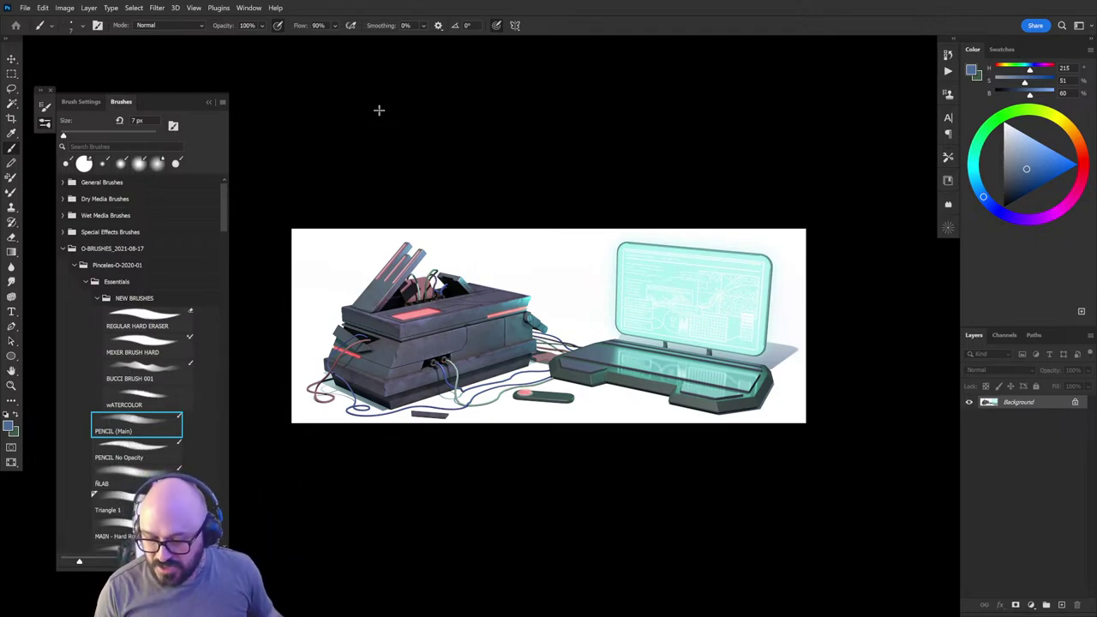
click(948, 227)
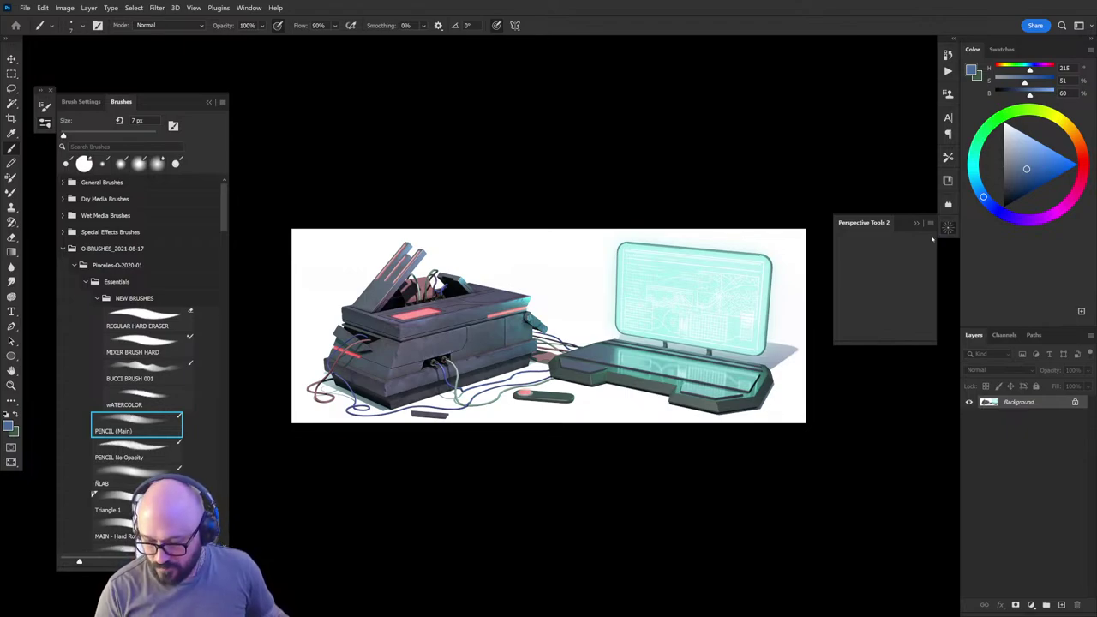
Step: Draw a straight Pen path along the upper front edge of the device's lid on a new layer
click(1062, 606)
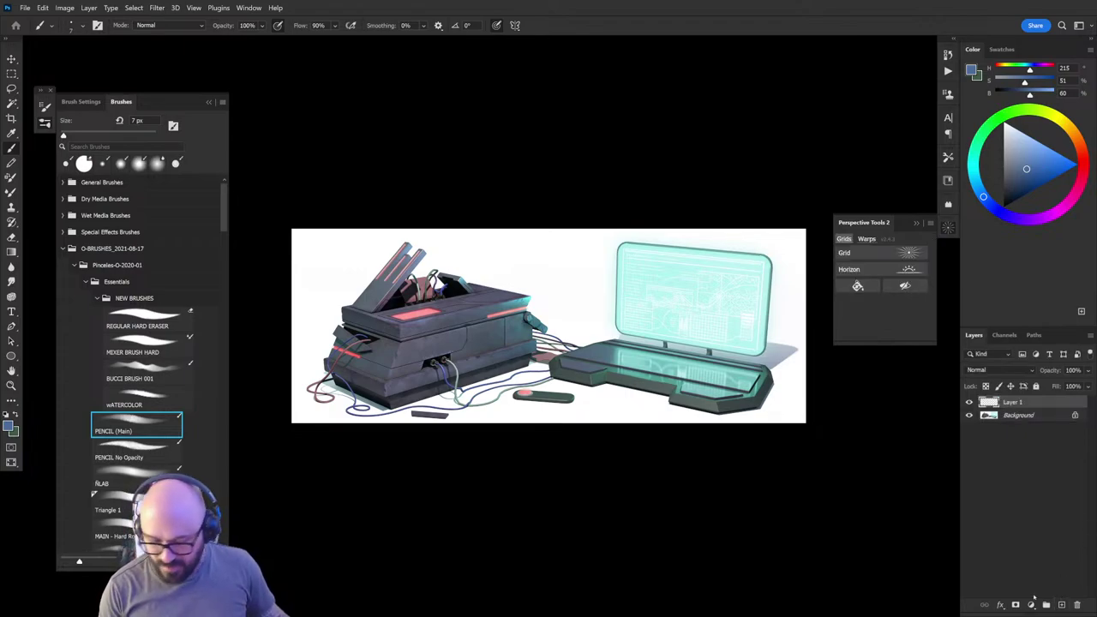
key(ctrl+plus)
key(ctrl+plus)
drag(466, 362, 598, 333)
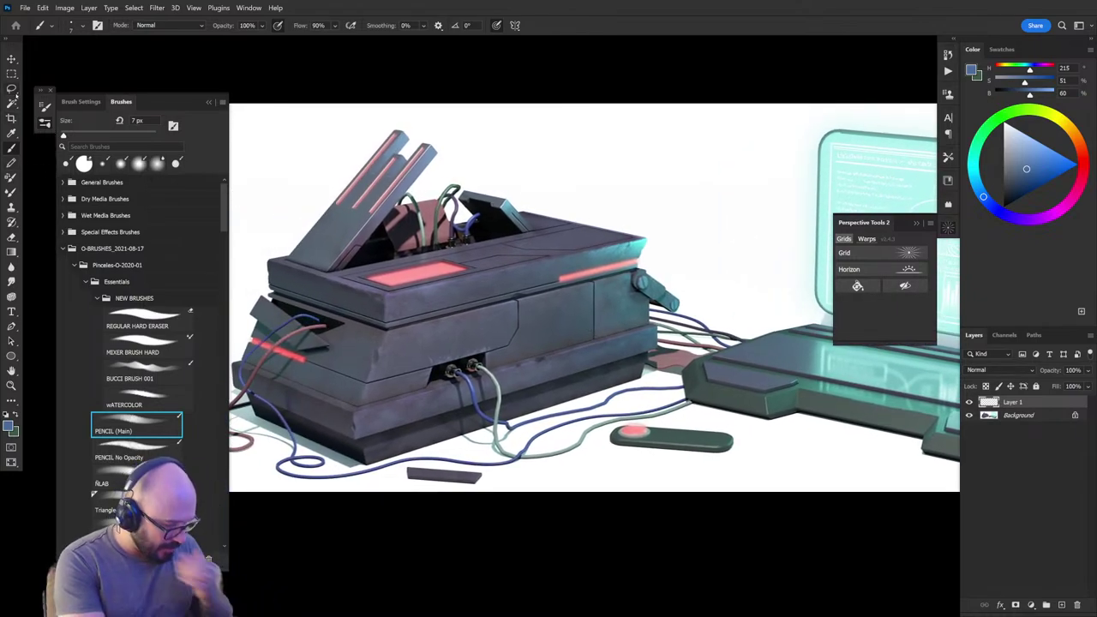
click(11, 326)
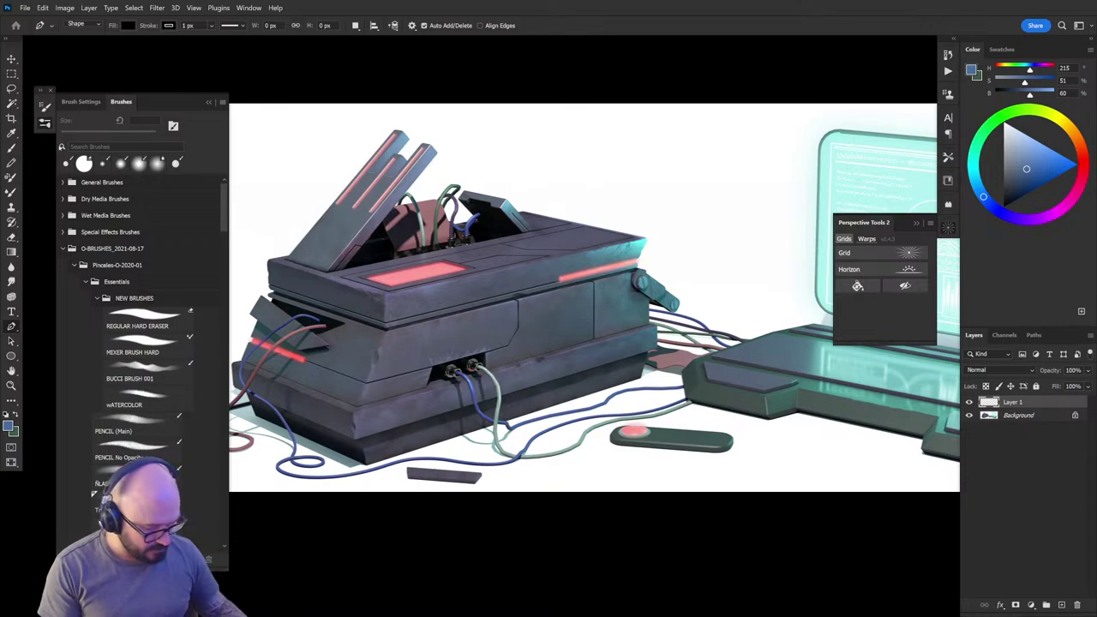
click(387, 296)
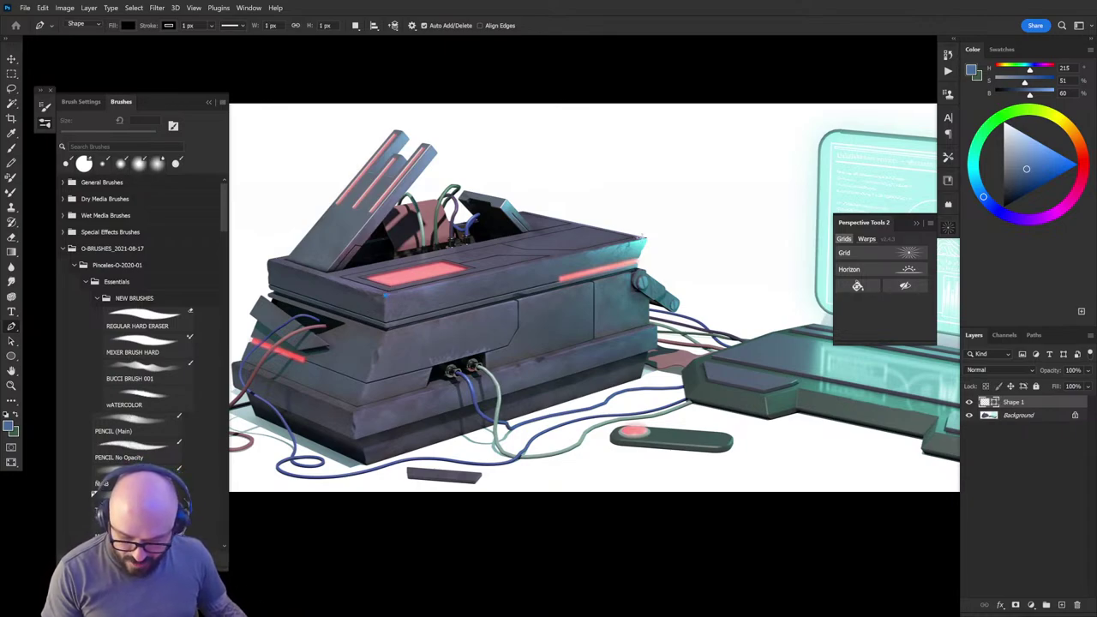
click(646, 238)
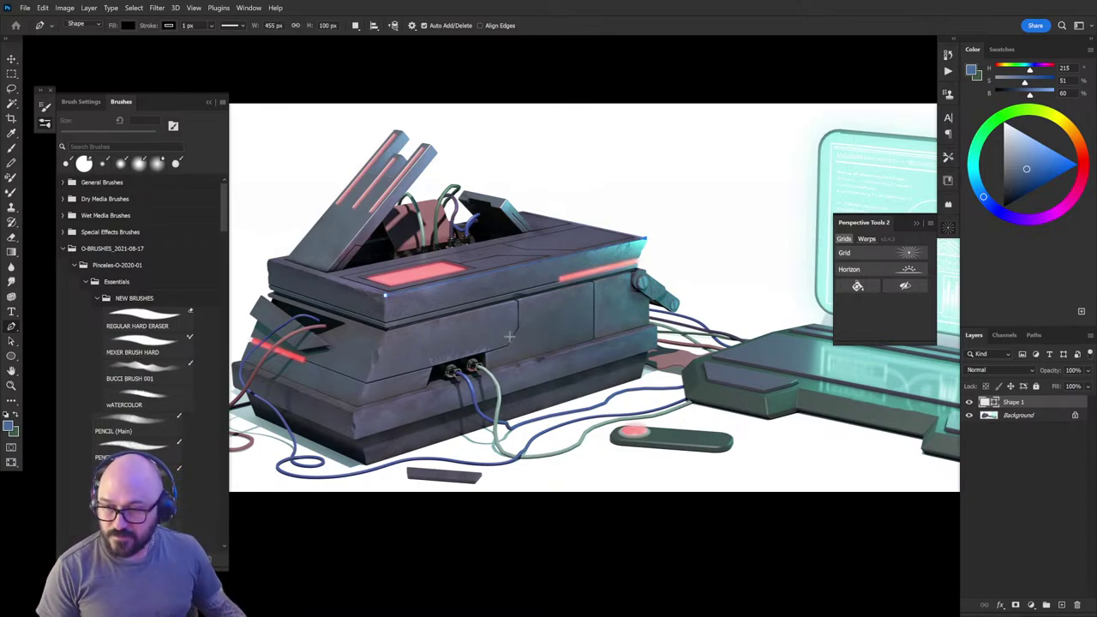
Step: Draw a second Pen path along the device's lower front edge and generate a perspective grid from both paths
click(1063, 605)
click(355, 439)
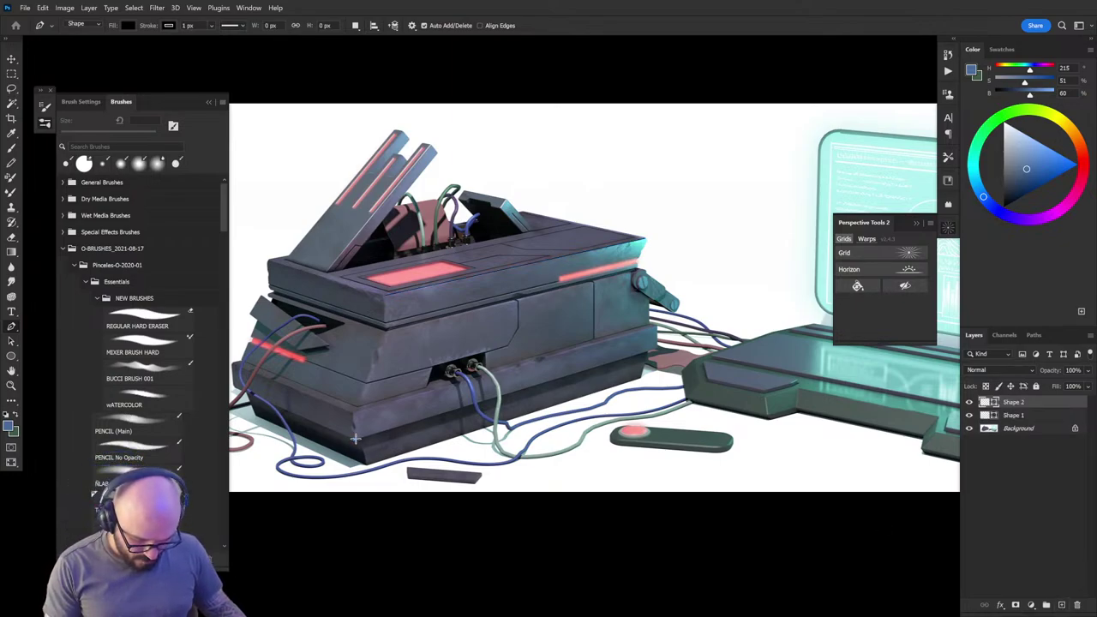
click(657, 348)
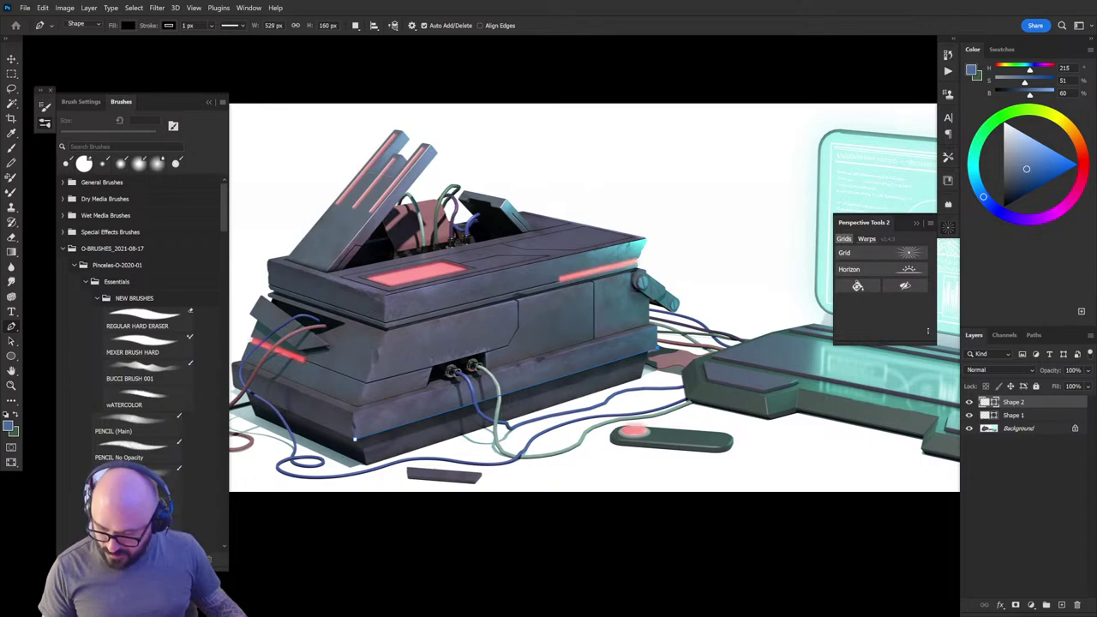
click(904, 253)
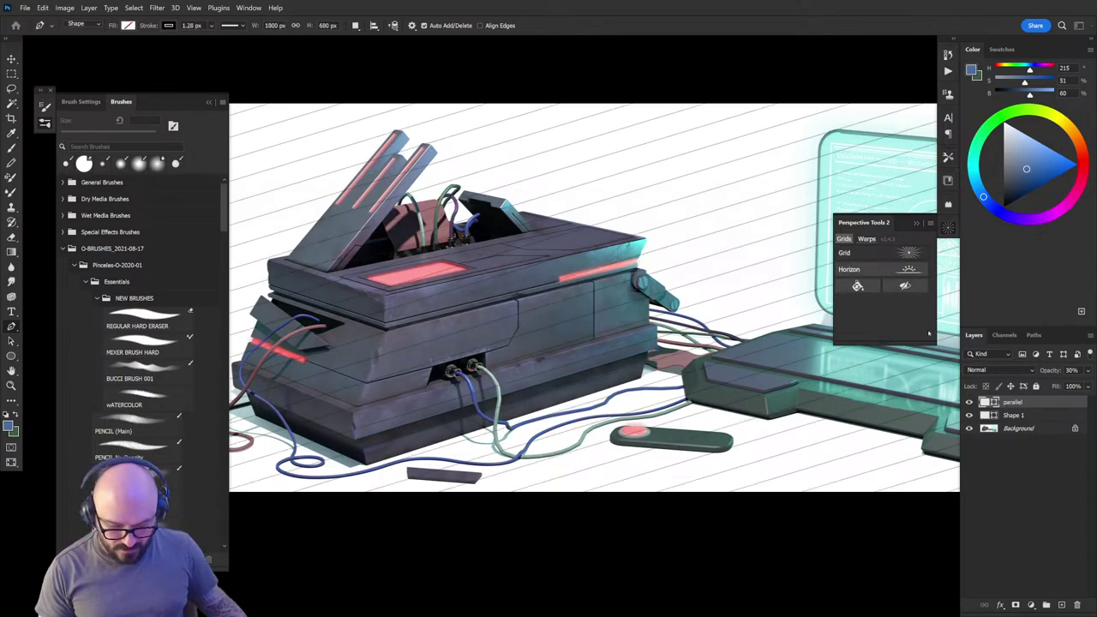
key(ctrl+z)
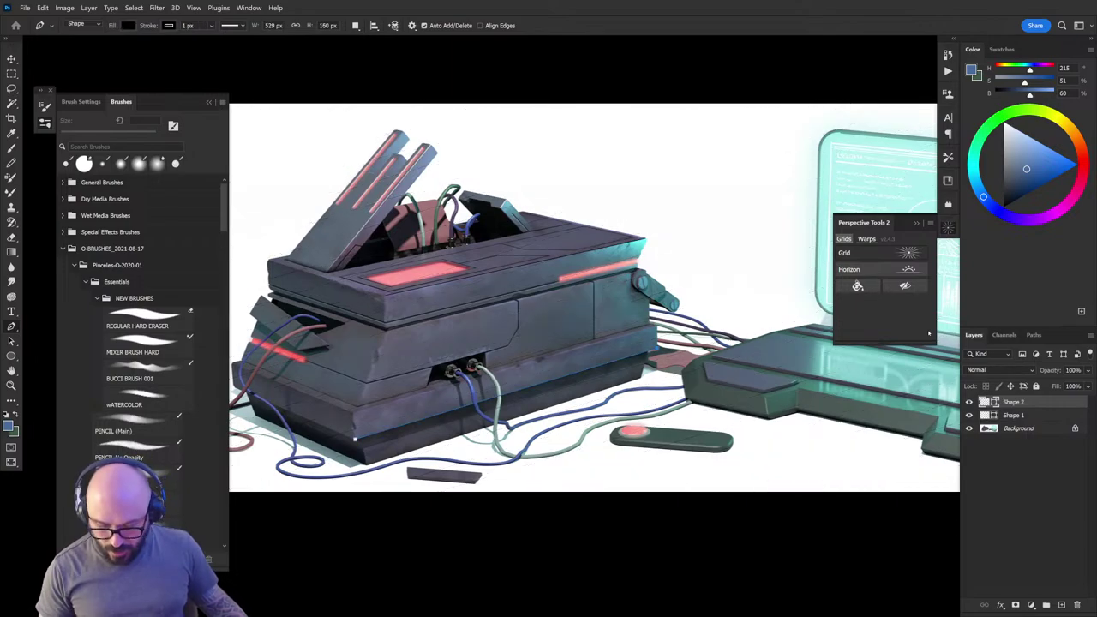
shift+click(1025, 415)
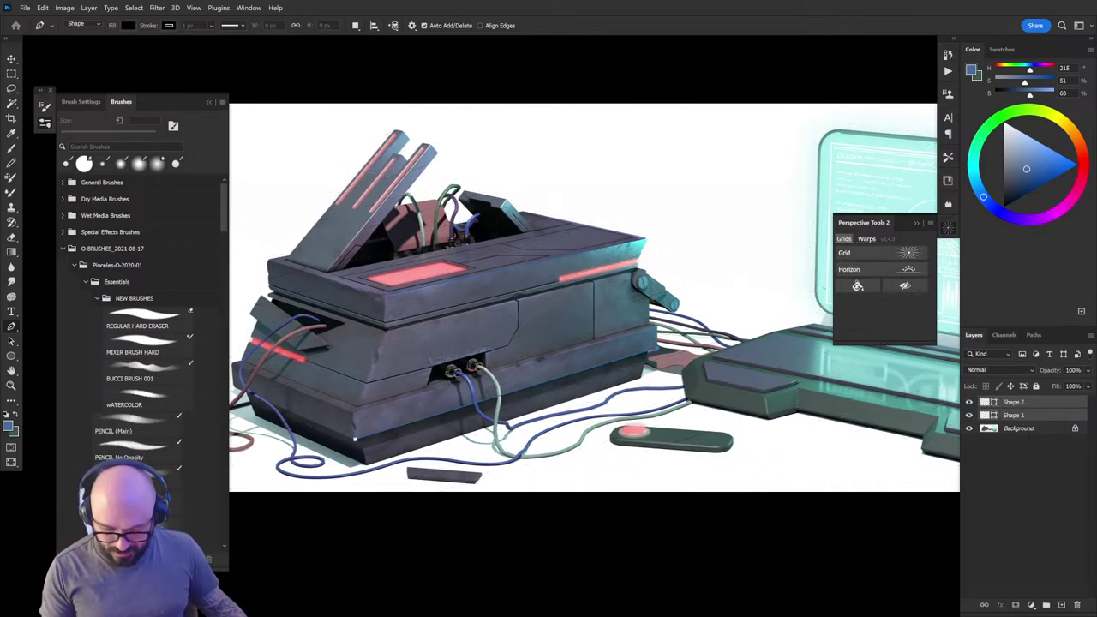
click(909, 252)
Step: Draw a Pen path on a new layer along the front edge of the laptop's keyboard surface
drag(781, 426, 554, 421)
click(1063, 606)
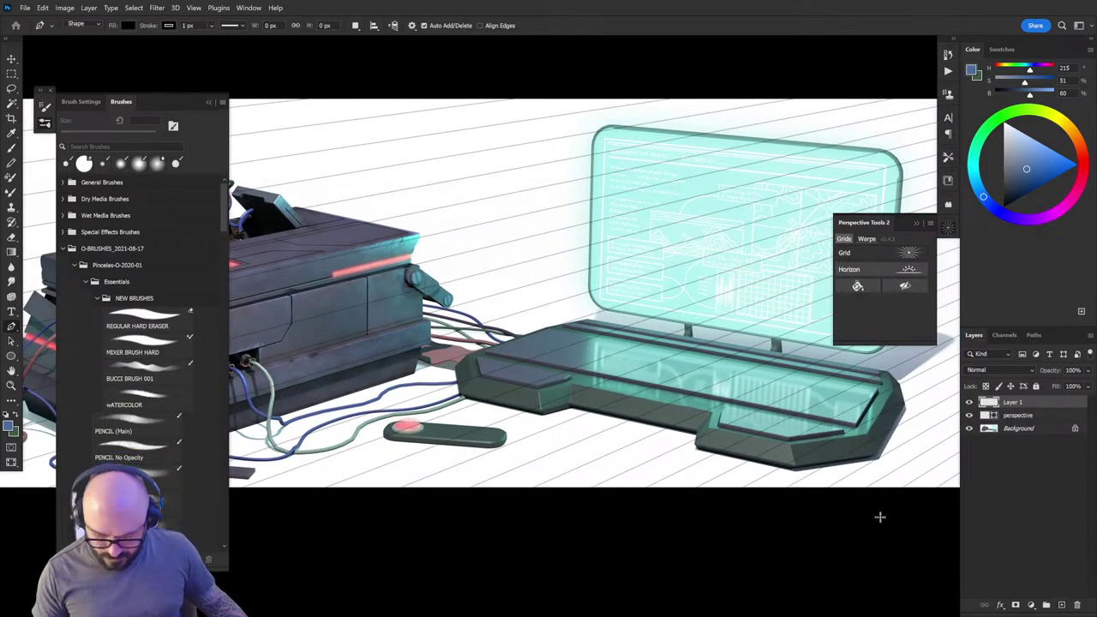
click(485, 349)
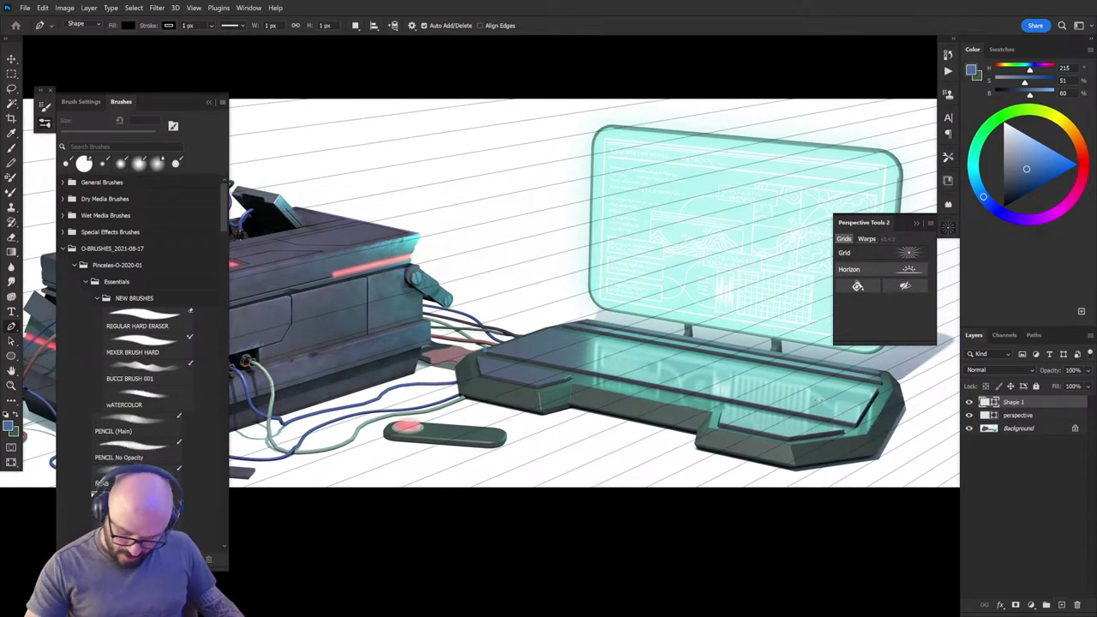
click(857, 424)
drag(854, 424, 856, 425)
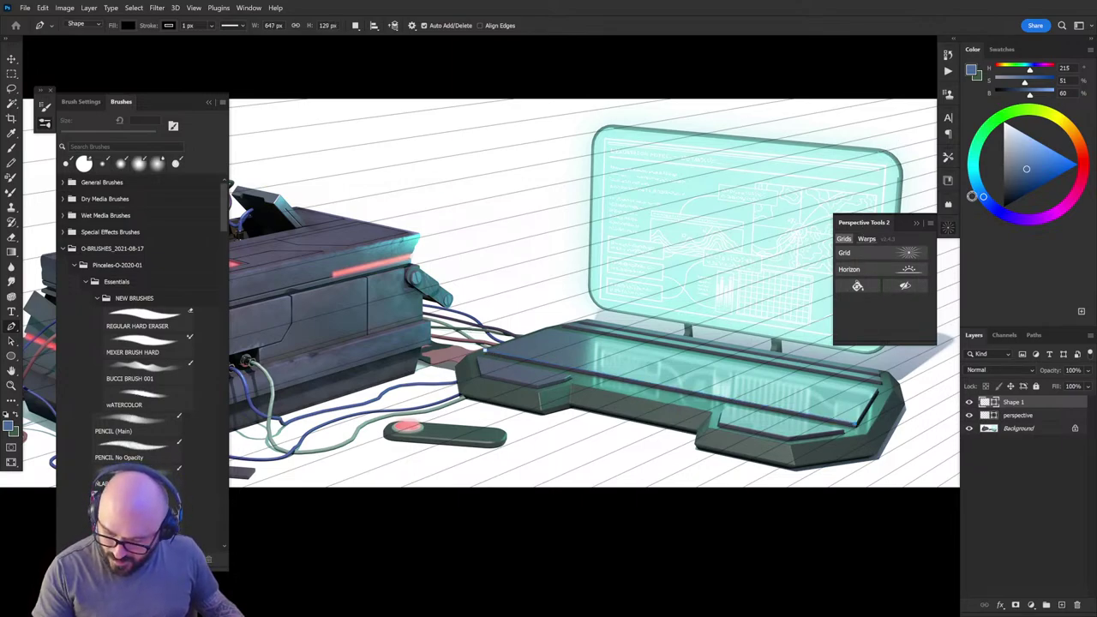
Step: Draw another path along the top edge of the laptop screen and generate the second perspective grid
click(1061, 604)
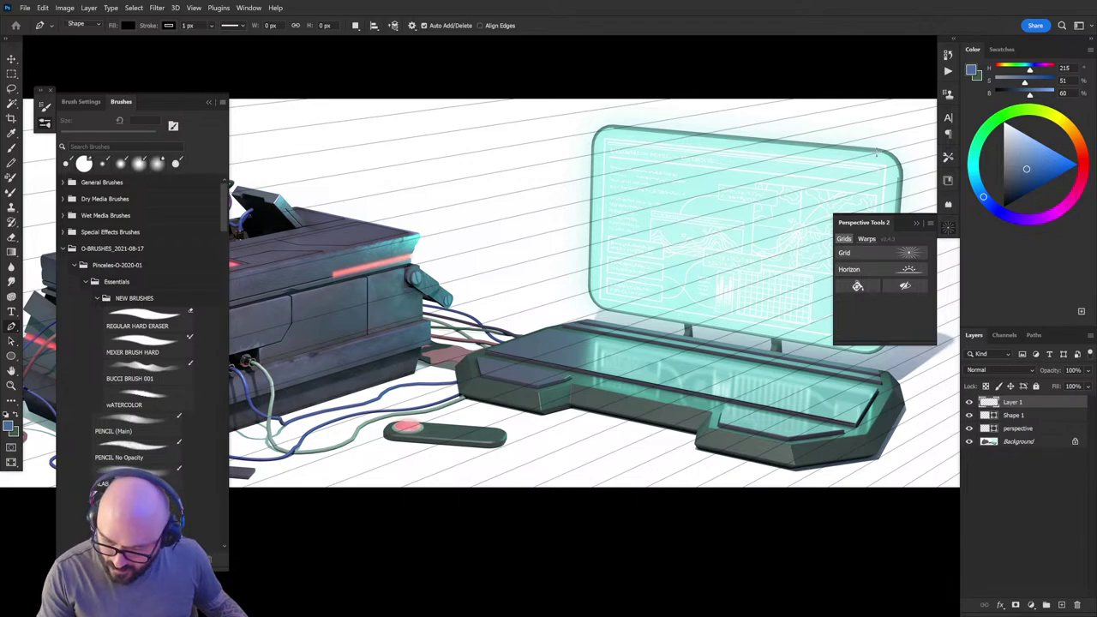
click(876, 152)
click(614, 127)
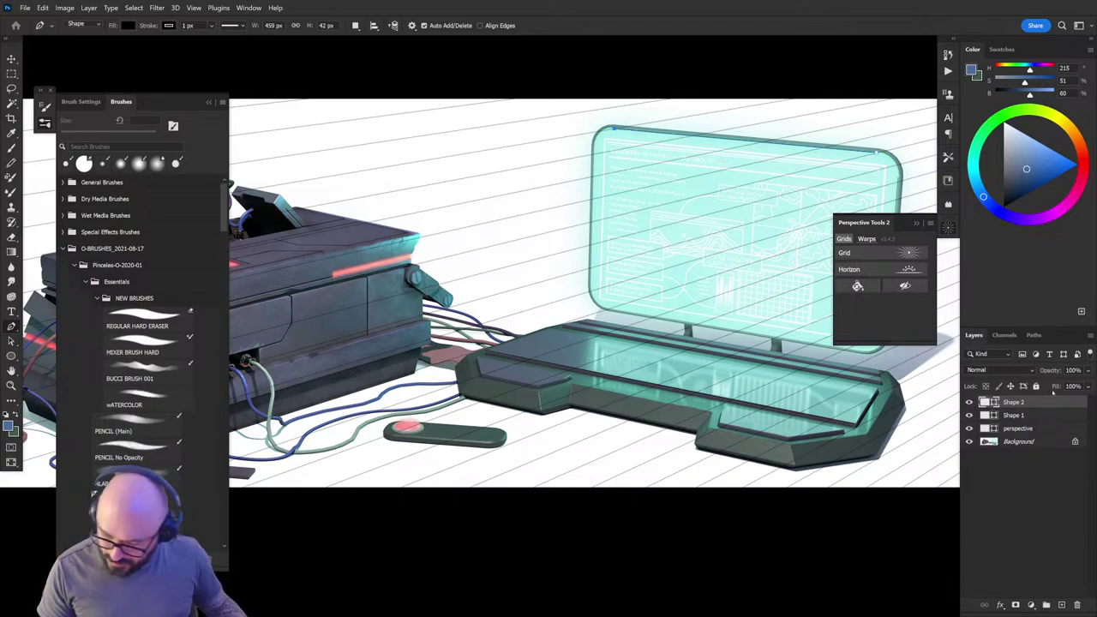
click(891, 253)
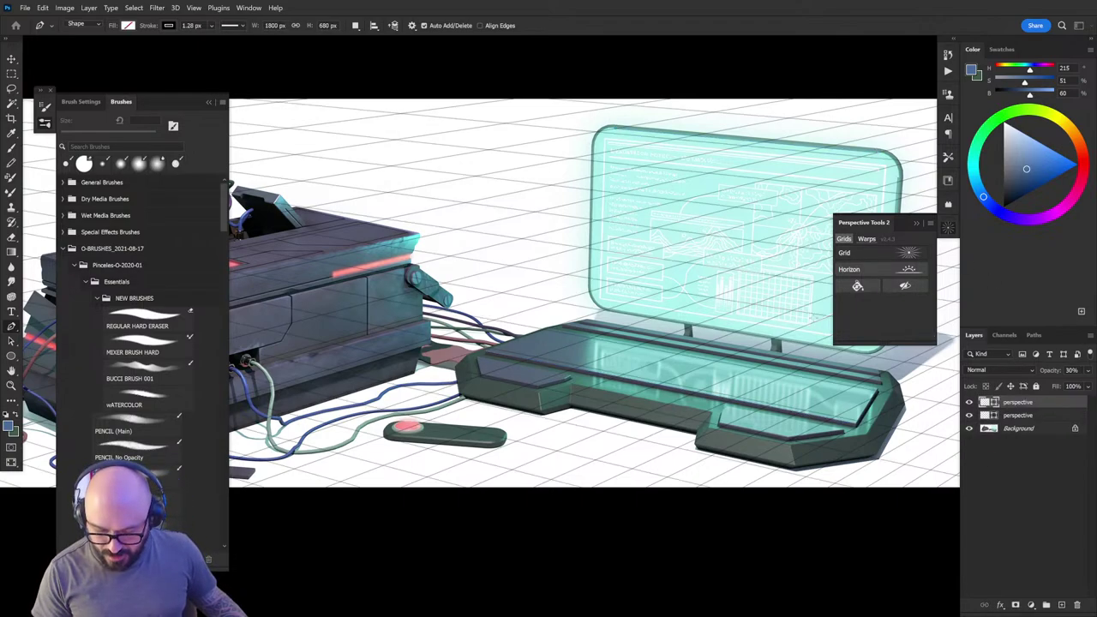
Step: Inspect the combined grids over the artwork and generate a horizon from the two perspective layers
key(ctrl+minus)
key(ctrl+minus)
key(ctrl+minus)
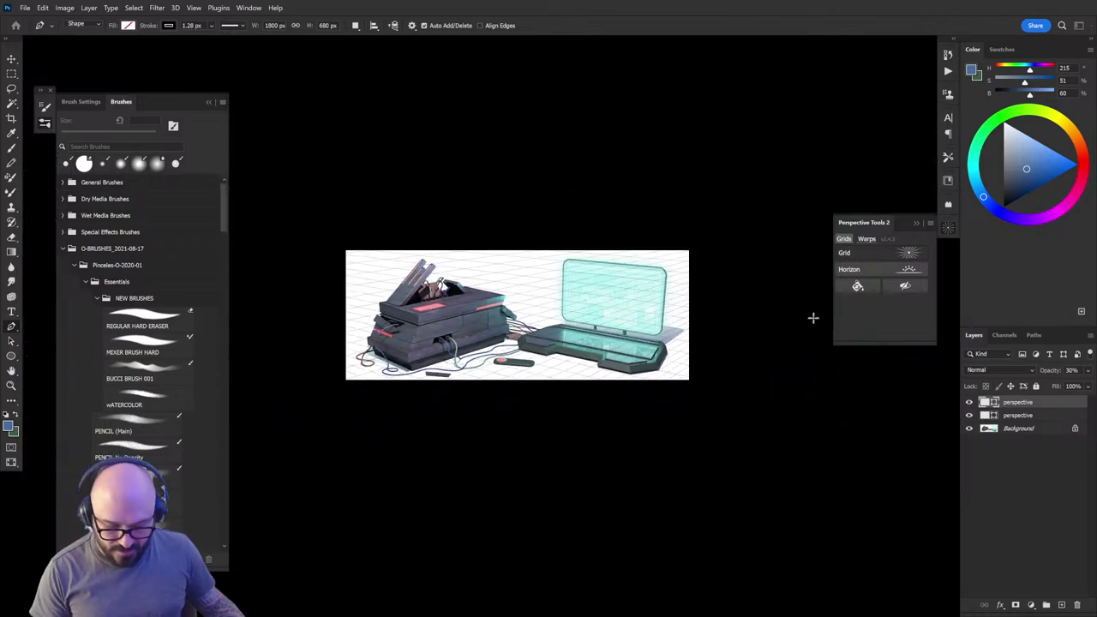
key(ctrl+plus)
key(ctrl+plus)
key(ctrl+plus)
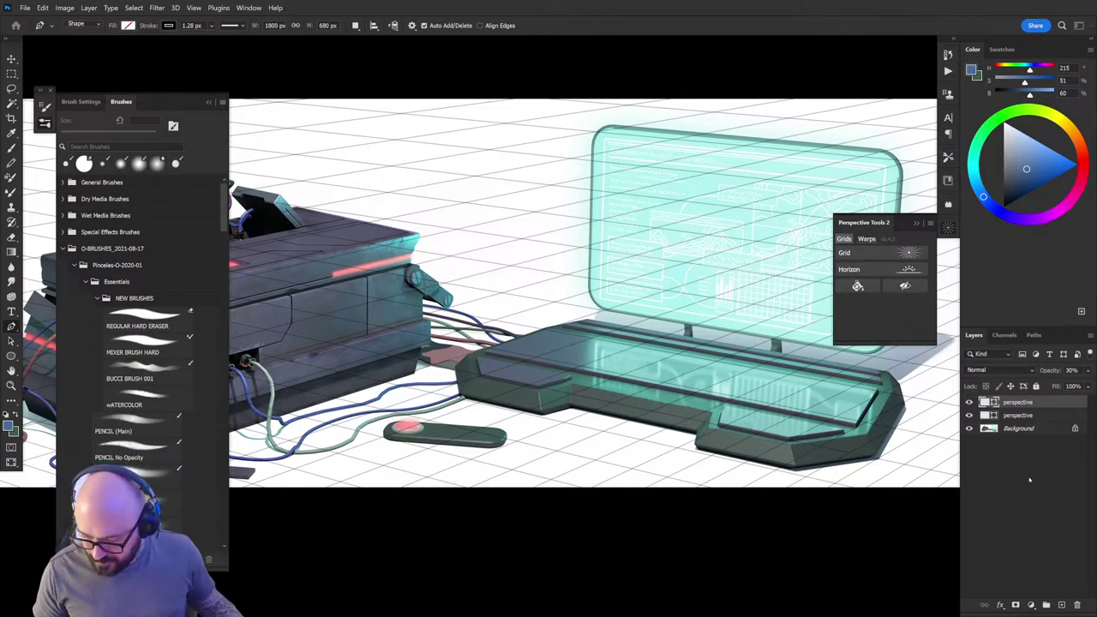
shift+click(1033, 417)
click(908, 270)
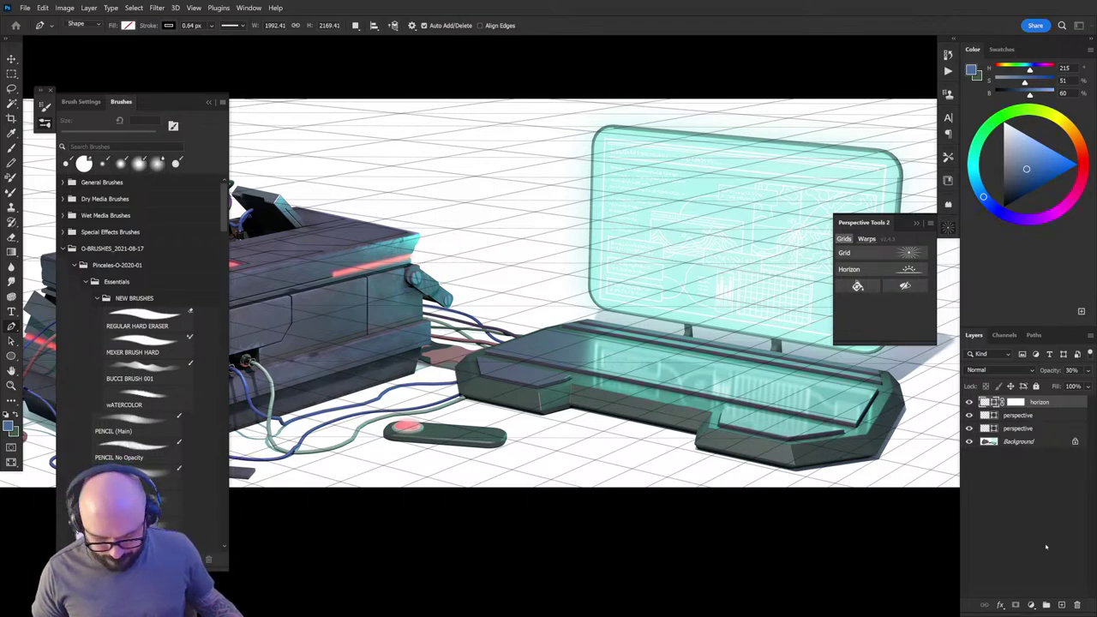
Step: Review the perspective grids over the whole artwork and close p164-01.jpg without saving
key(ctrl+minus)
key(ctrl+minus)
key(ctrl+minus)
key(ctrl+minus)
key(ctrl+plus)
key(ctrl+plus)
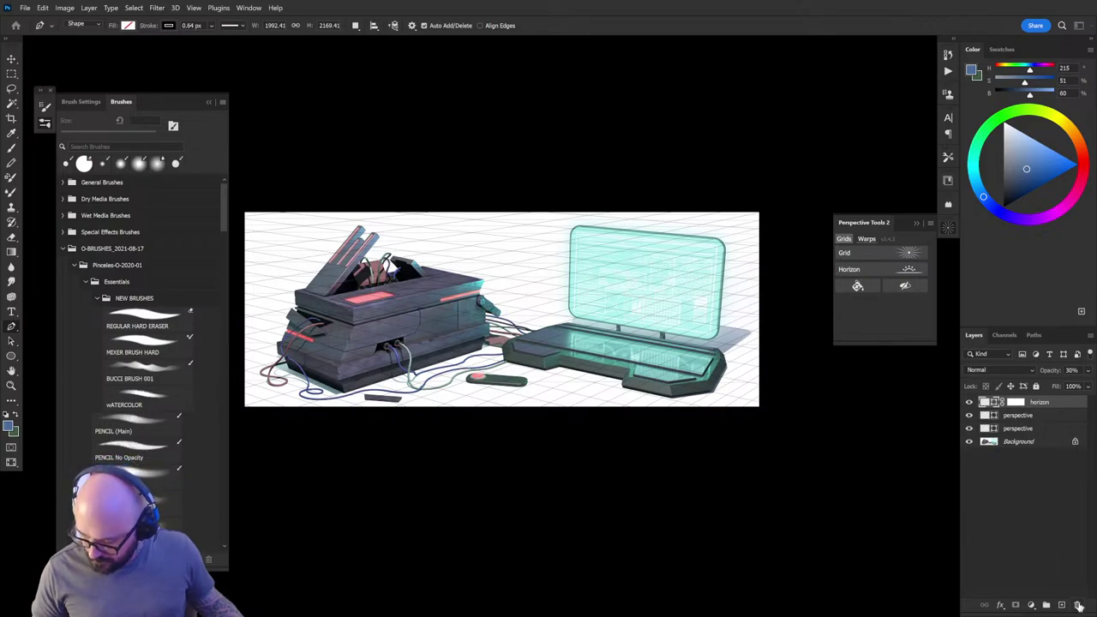
key(f)
key(f)
key(f)
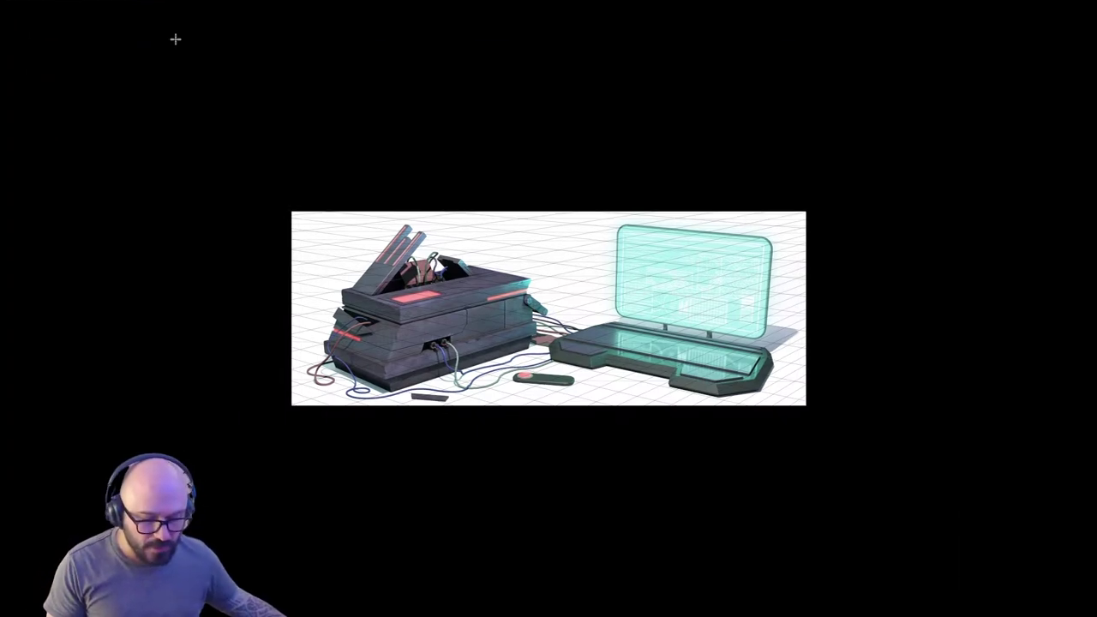
key(ctrl+w)
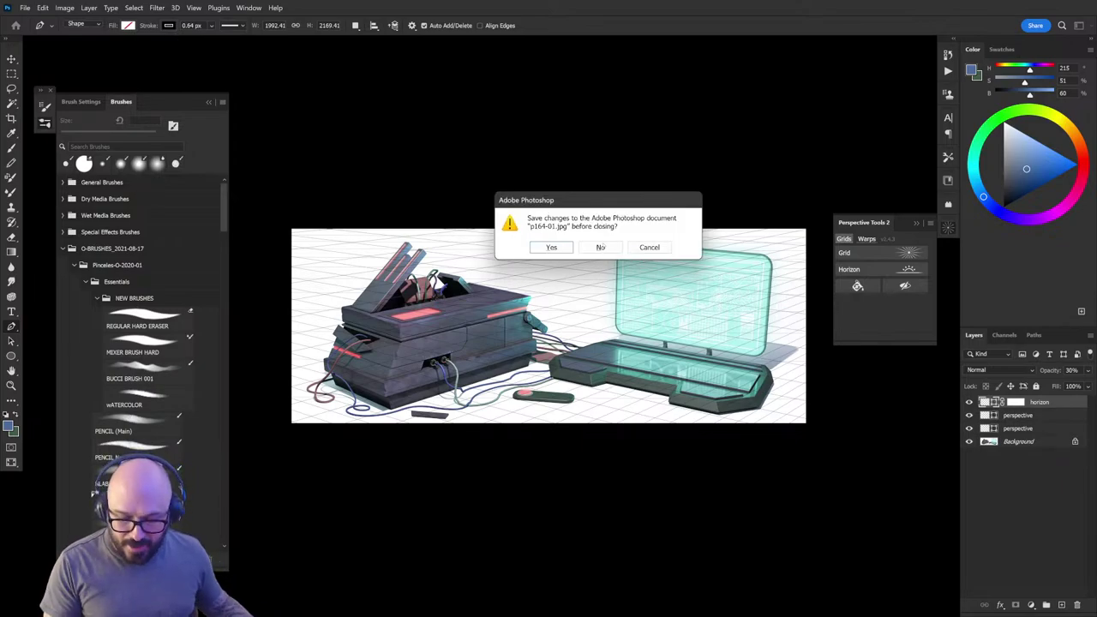
key(n)
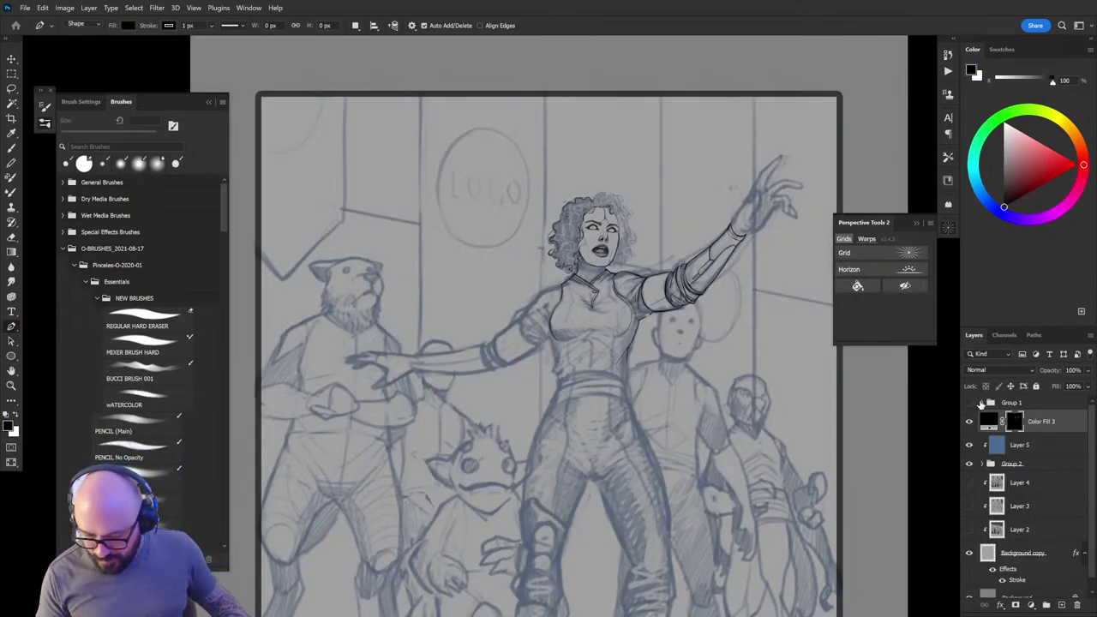
Step: Choose the PENCIL (Main) brush and set its size to 10 px for inking the heroine's hair
key(ctrl+plus)
key(ctrl+plus)
drag(716, 212, 585, 286)
key(ctrl+plus)
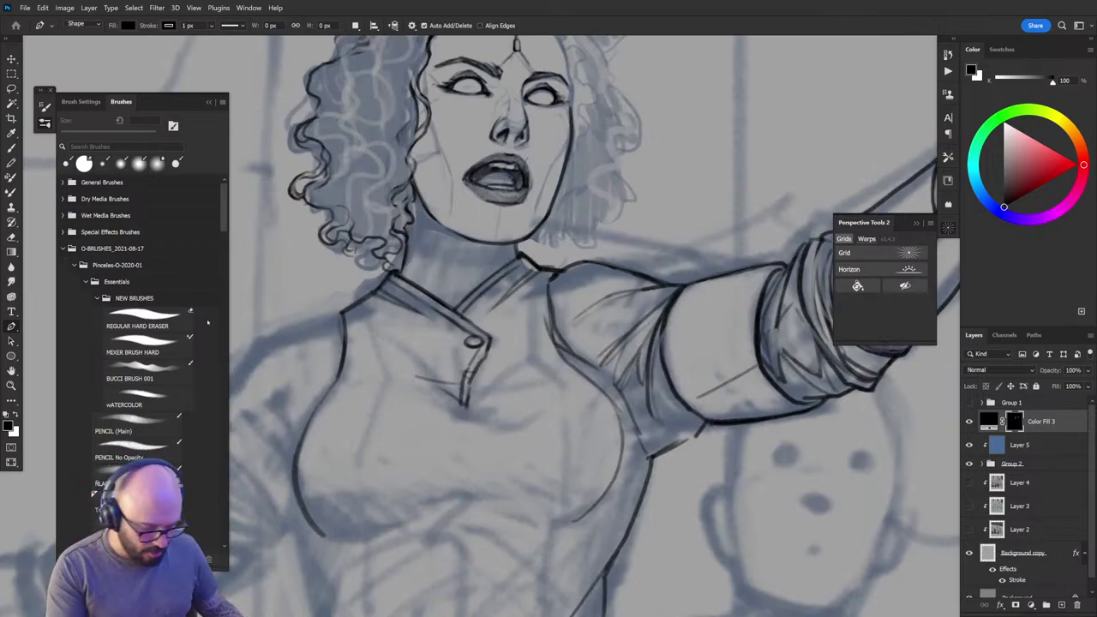
click(137, 424)
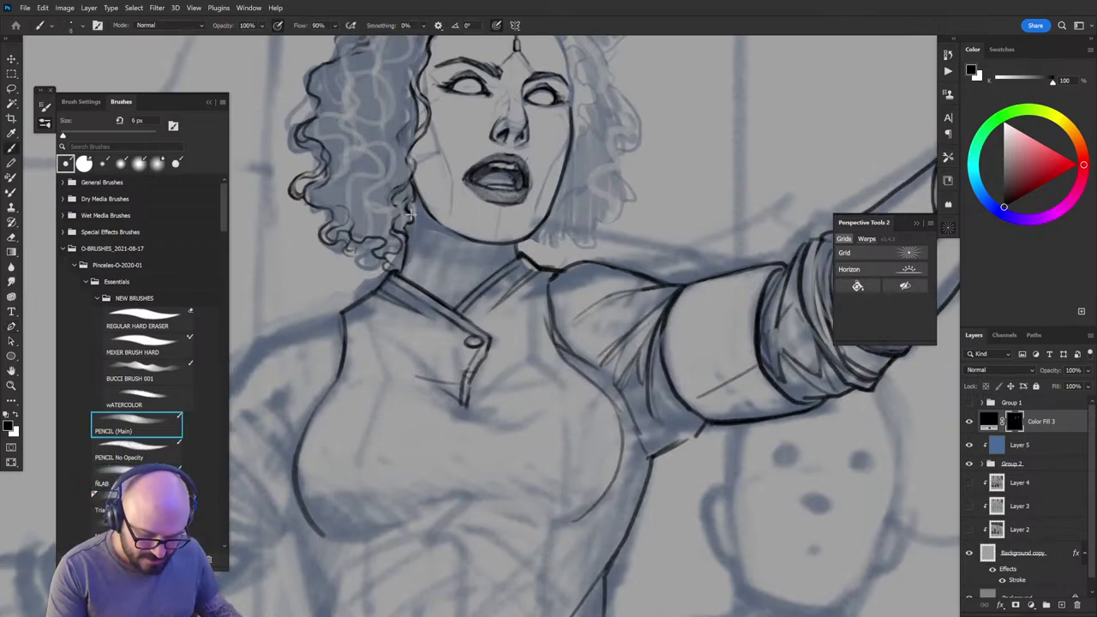
key(bracketright)
key(bracketright)
key(bracketright)
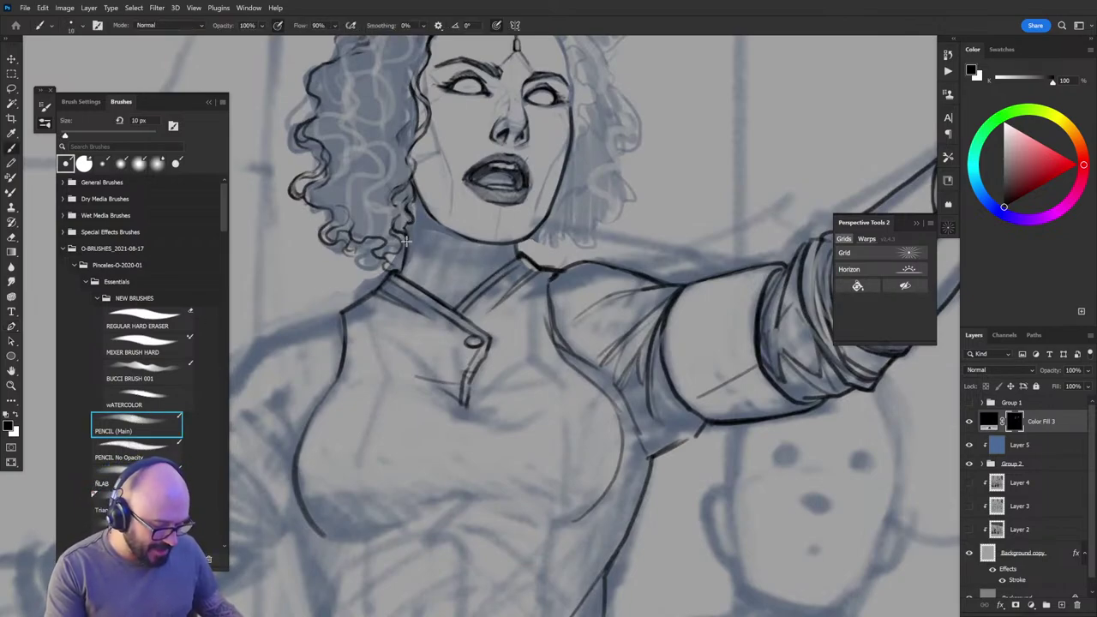
Step: Refine the inked curls where the near-side hair meets the neck, reducing the brush to 9 px
key(x)
key(x)
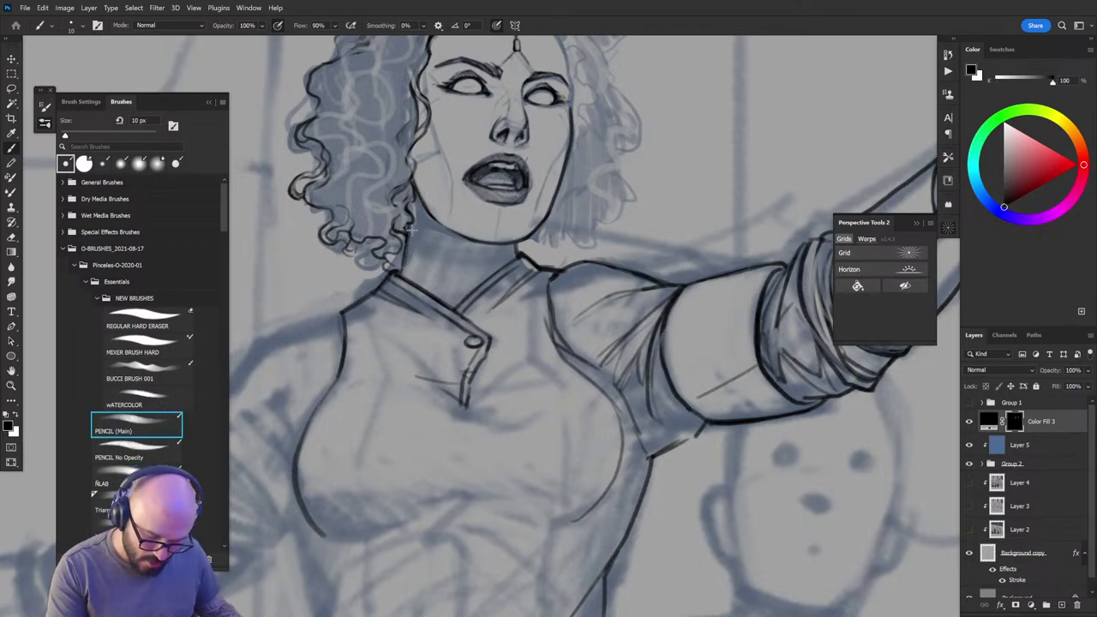
key(x)
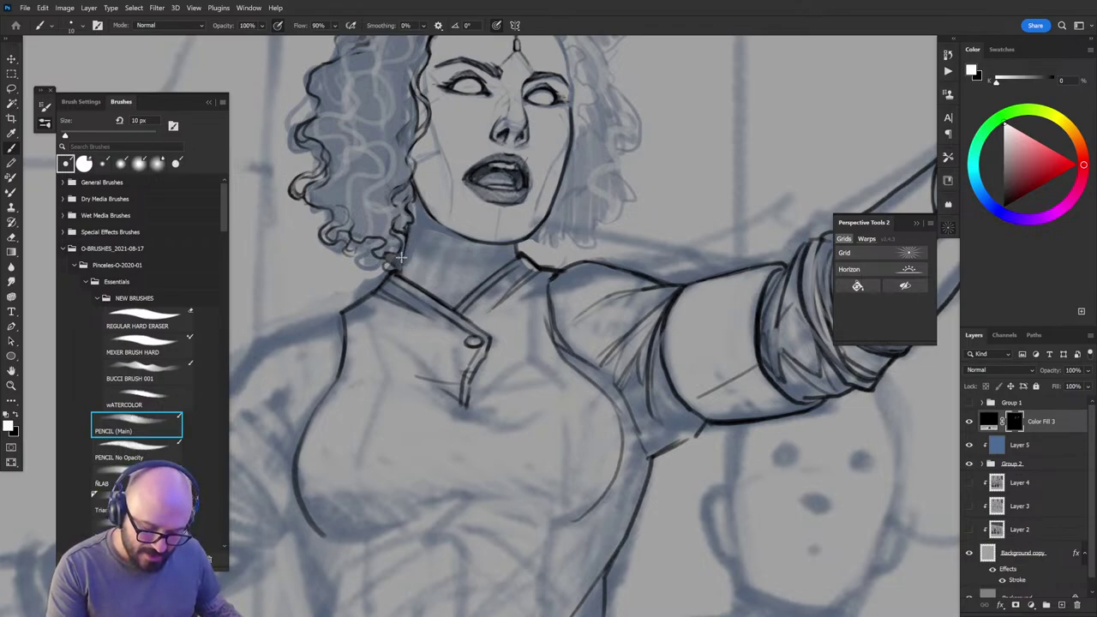
key(bracketleft)
key(x)
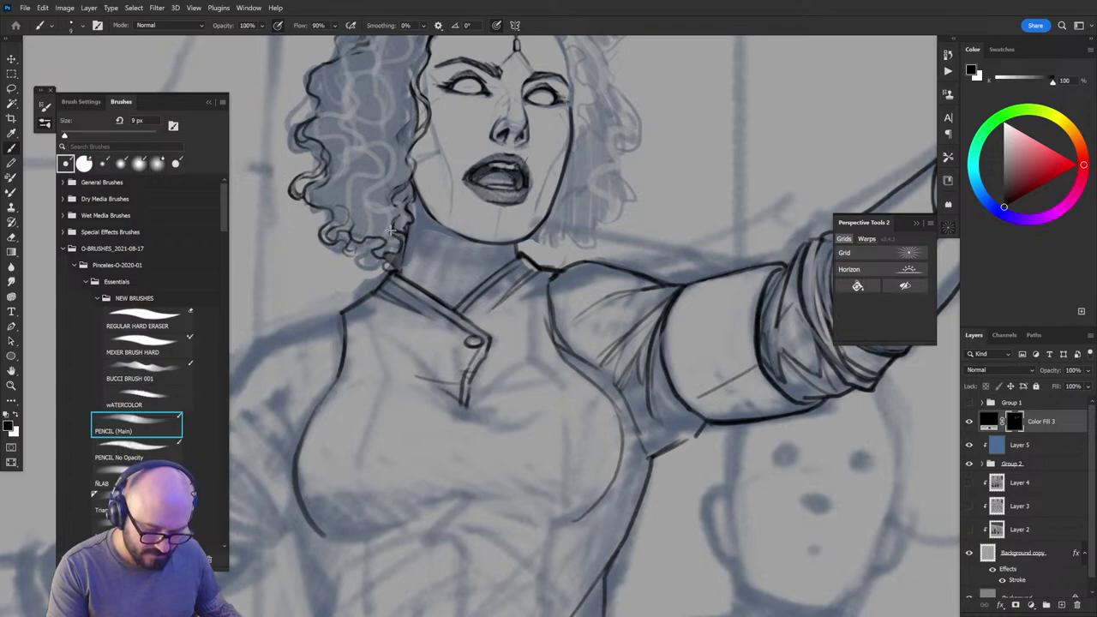
Step: Extend the forehead curl towards the far temple using an 8 px brush, alternating black and white on the mask
drag(648, 319, 680, 452)
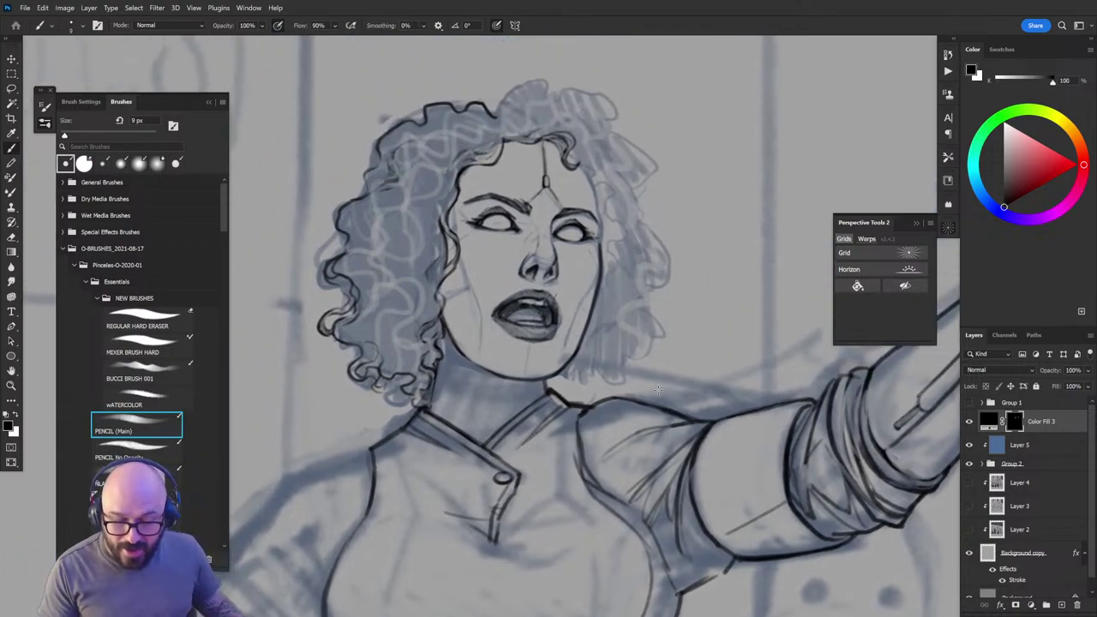
key(x)
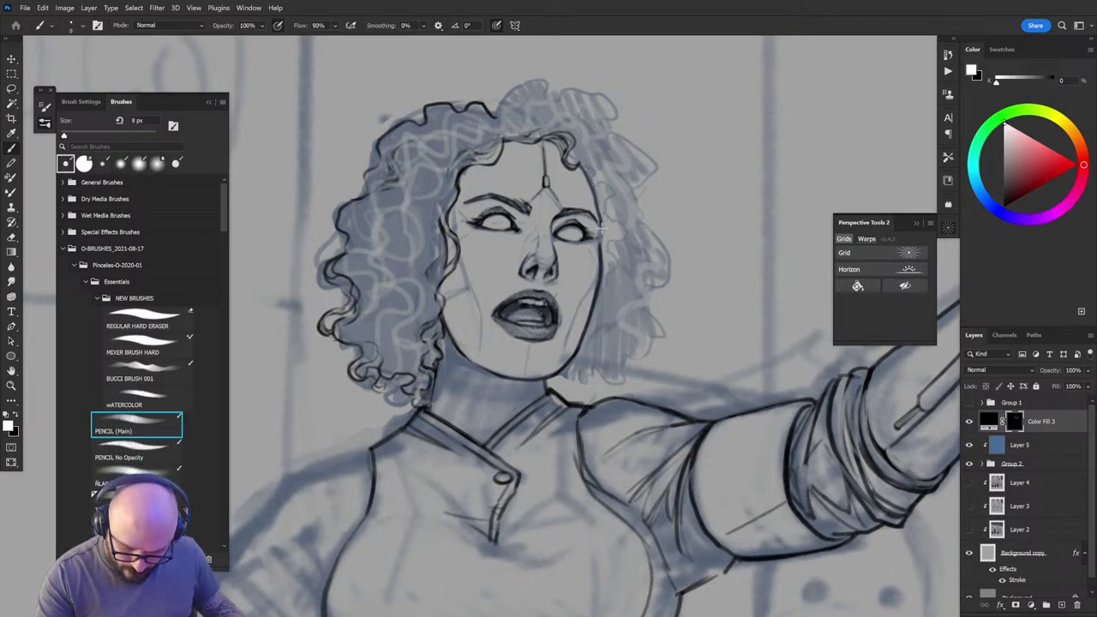
key(x)
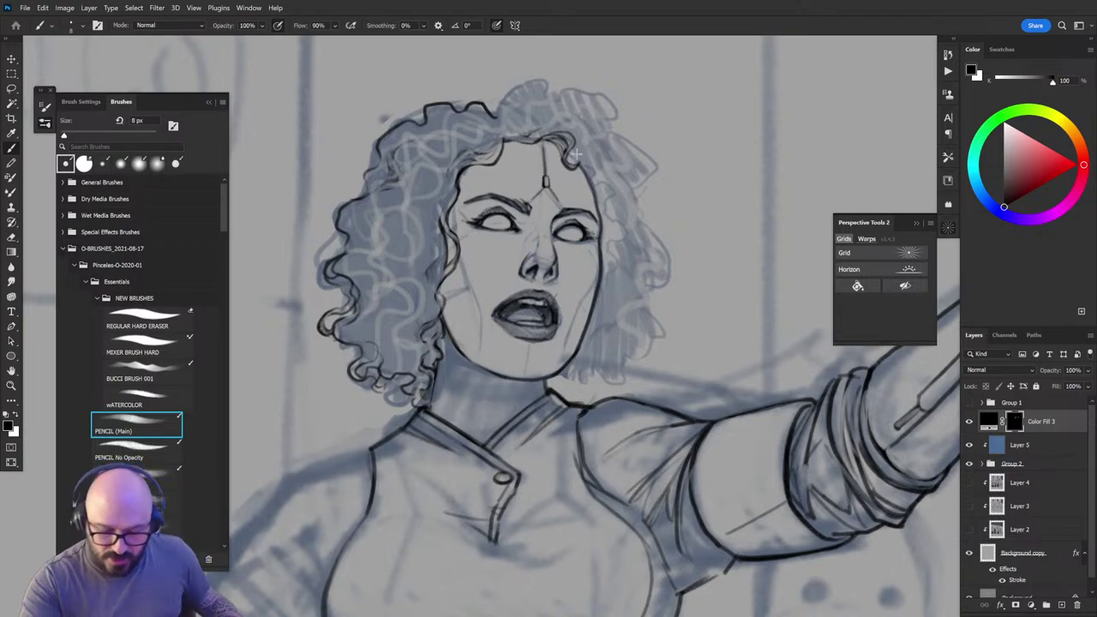
key(x)
mouse_move(573, 161)
mouse_down()
mouse_move(604, 187)
mouse_move(591, 179)
mouse_up()
key(x)
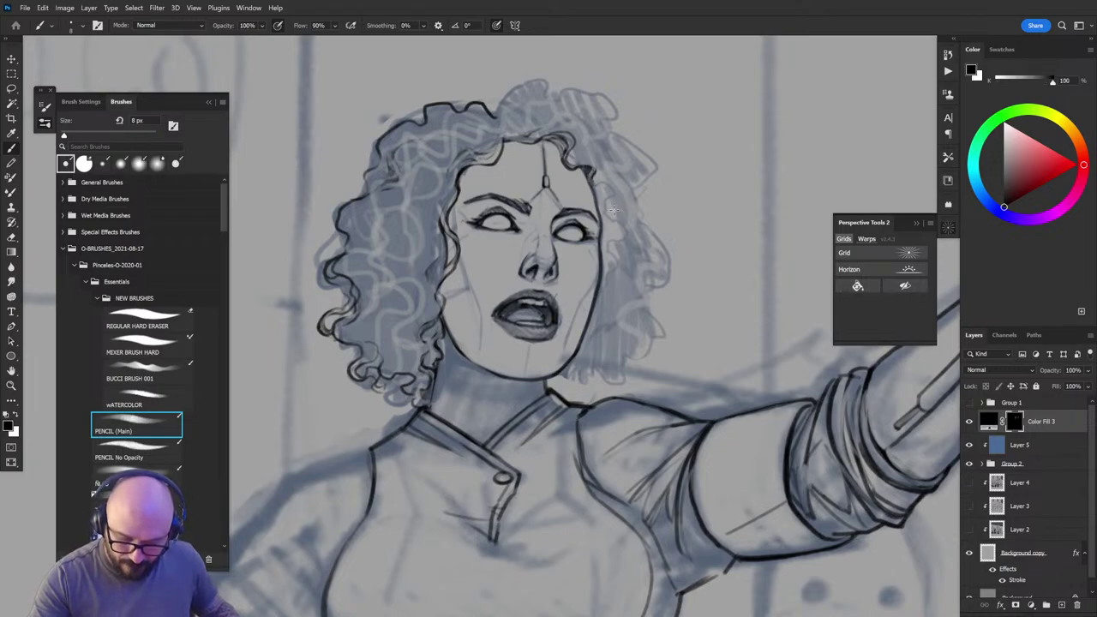
Step: Ink the curly outer contour of the hair over the crown and down the upper far side of the head
drag(618, 279, 579, 399)
key(x)
mouse_move(451, 233)
mouse_down()
mouse_move(483, 203)
mouse_move(508, 202)
mouse_move(509, 217)
mouse_move(560, 218)
mouse_move(575, 251)
mouse_move(600, 264)
mouse_move(599, 318)
mouse_up()
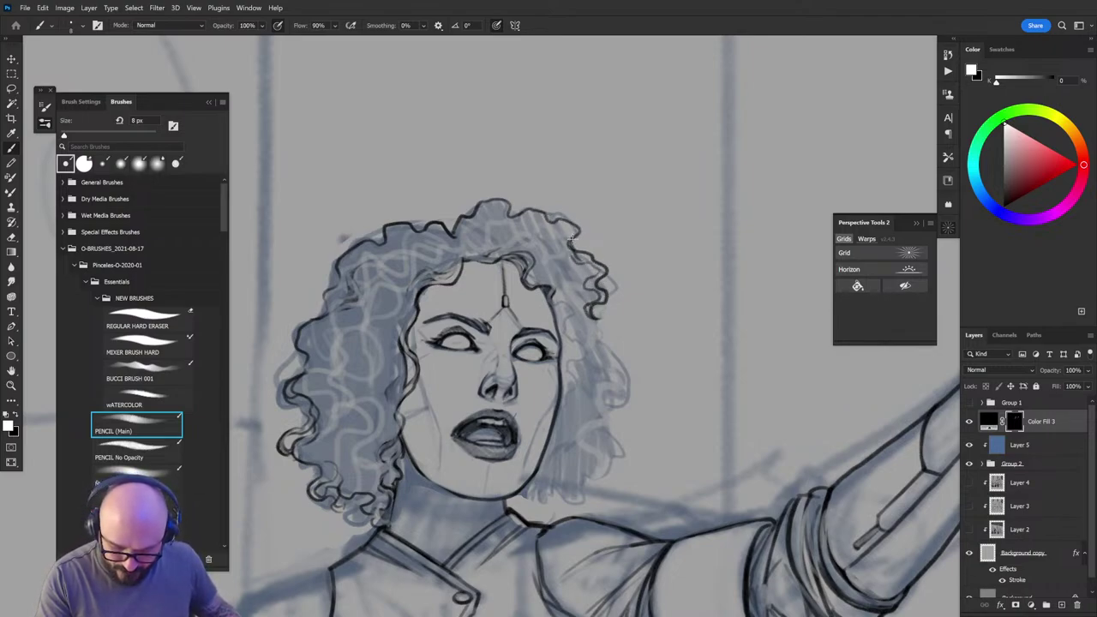
key(x)
mouse_move(583, 257)
mouse_down()
mouse_move(591, 282)
mouse_move(591, 314)
mouse_up()
key(x)
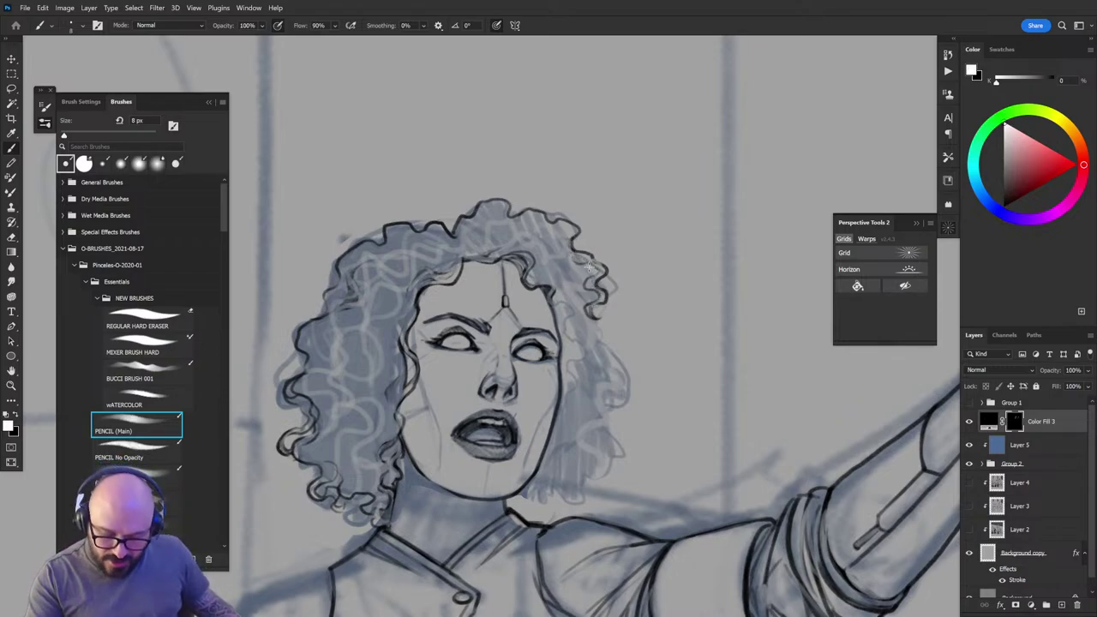
Step: Continue the curly outer contour down the far side of the hair to cheek level and ink small curls along the far cheek
mouse_move(579, 264)
mouse_down()
mouse_move(602, 282)
mouse_move(602, 345)
mouse_up()
mouse_move(553, 299)
mouse_down()
mouse_move(564, 427)
mouse_move(582, 367)
mouse_move(570, 388)
mouse_move(573, 365)
mouse_move(574, 378)
mouse_move(560, 351)
mouse_move(566, 384)
mouse_move(571, 315)
mouse_move(552, 304)
mouse_move(570, 335)
mouse_up()
key(x)
key(x)
key(x)
key(x)
key(x)
key(x)
key(x)
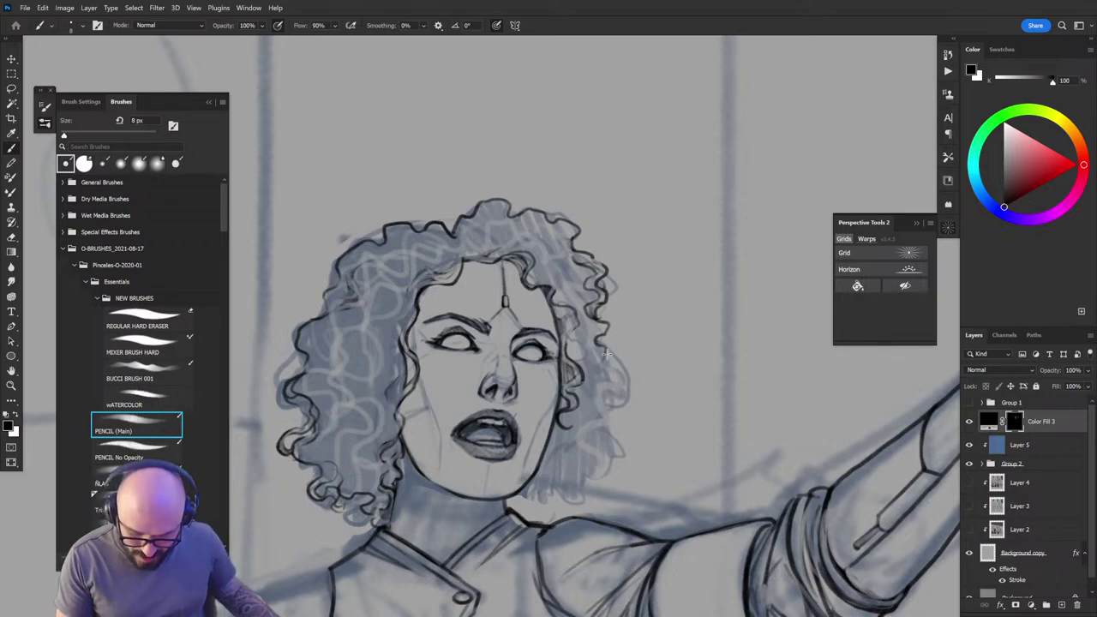
Step: Extend the far-side hair contour from cheek level around the lower edge and back in towards the neck
key(x)
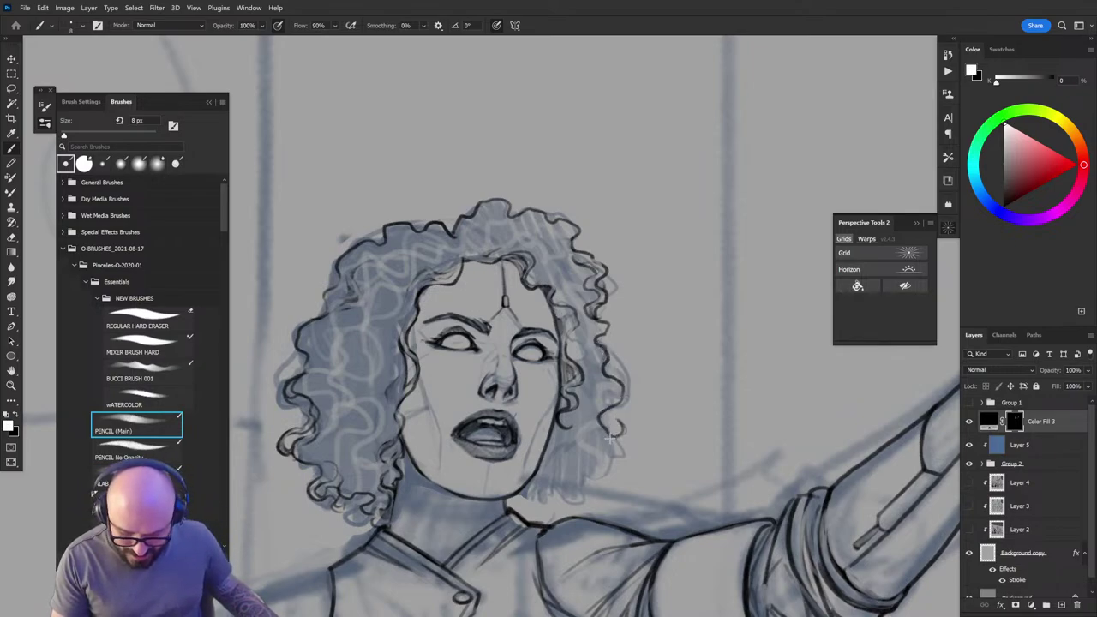
key(x)
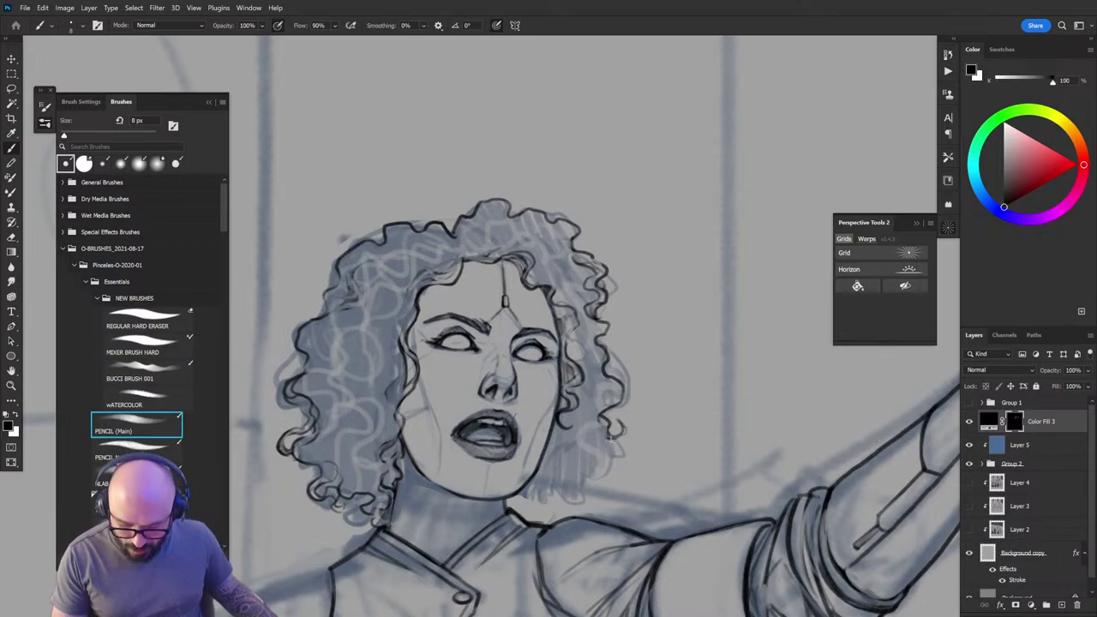
key(x)
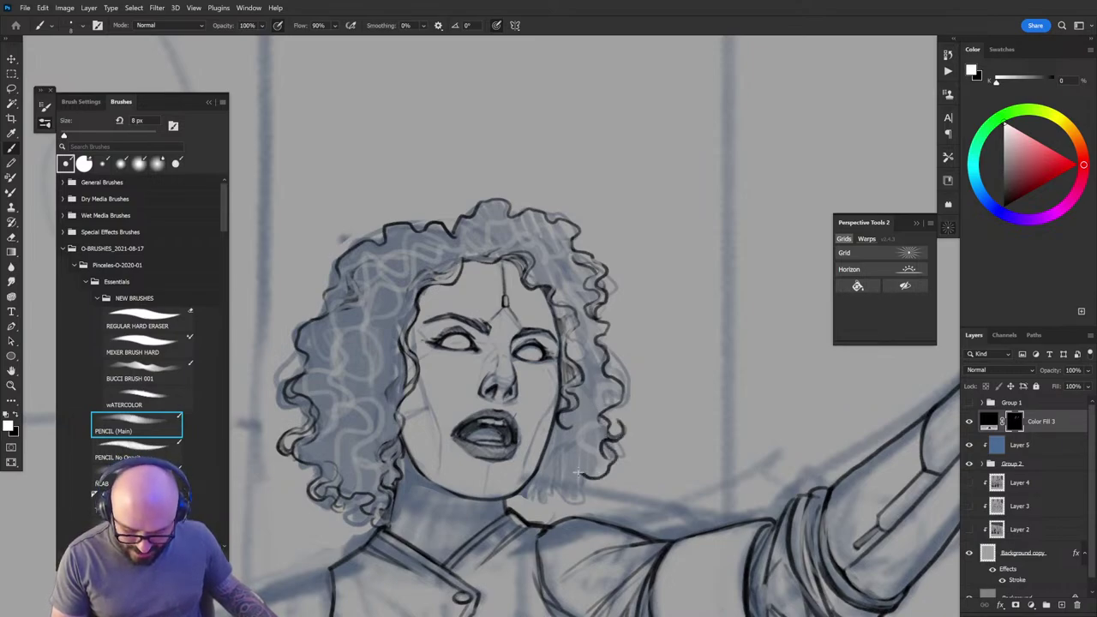
mouse_move(559, 500)
mouse_down()
mouse_move(549, 505)
mouse_move(546, 478)
mouse_move(525, 505)
mouse_up()
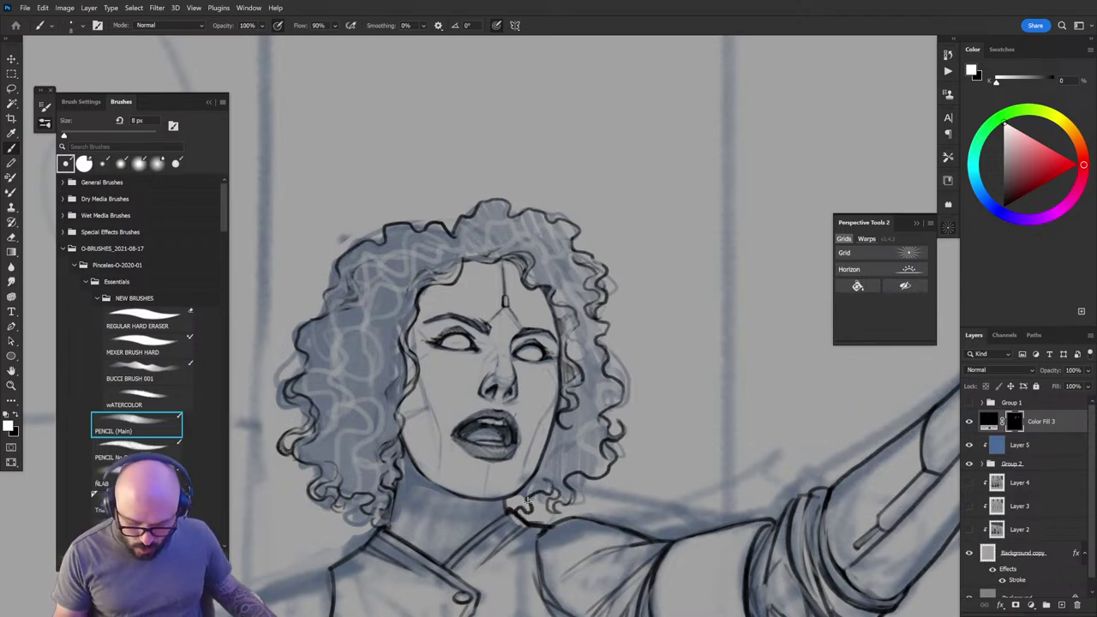
Step: Ink and clean up the small curls where the far-side hair rests on the collar and shoulder
key(x)
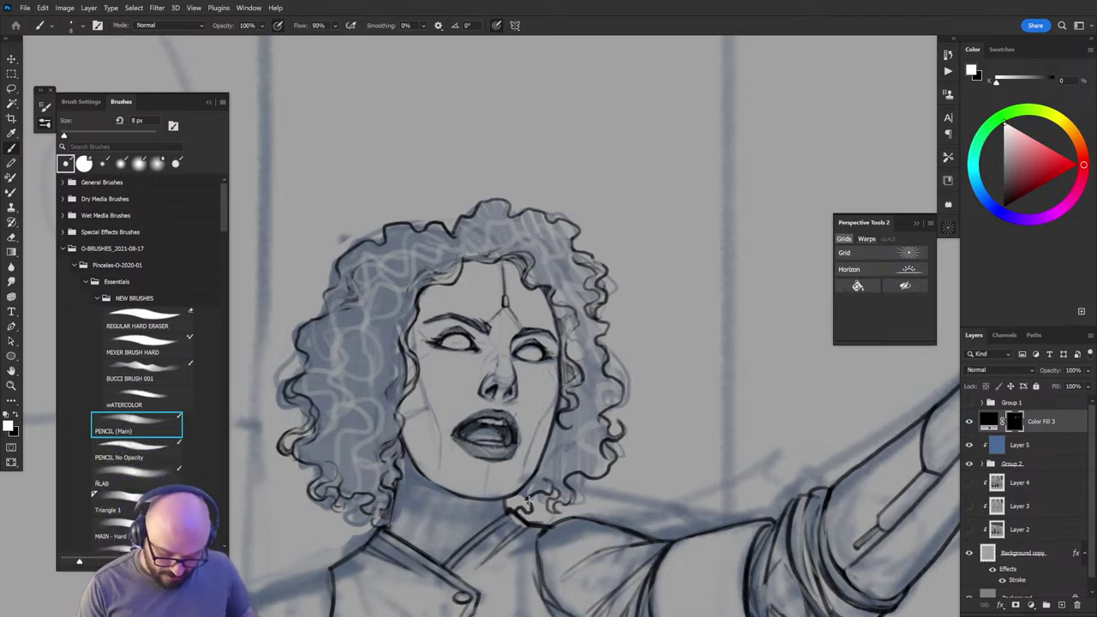
mouse_move(532, 515)
mouse_down()
mouse_move(531, 499)
mouse_move(531, 518)
mouse_up()
key(x)
key(x)
key(x)
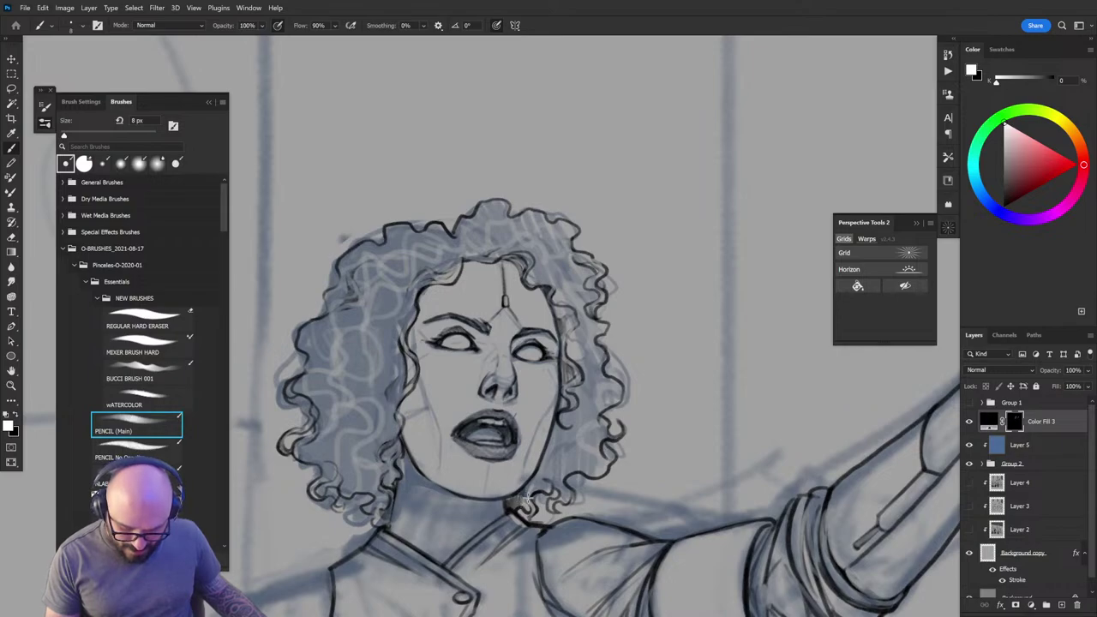
key(x)
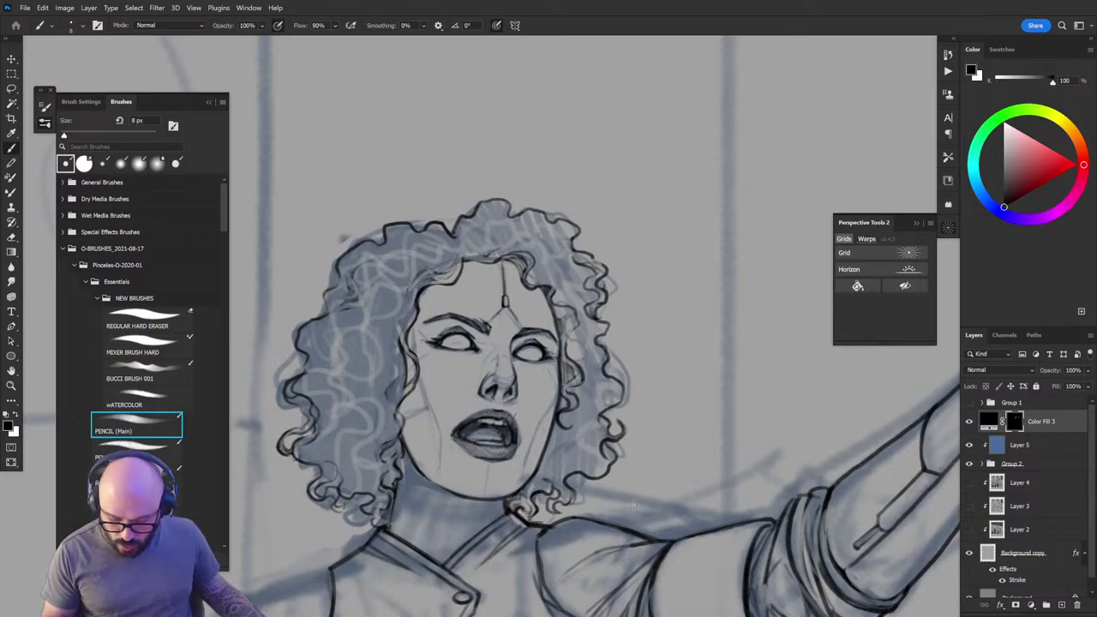
Step: Add fine curl strokes inside the far-side hair behind the jaw, alternating black and white on the mask
key(x)
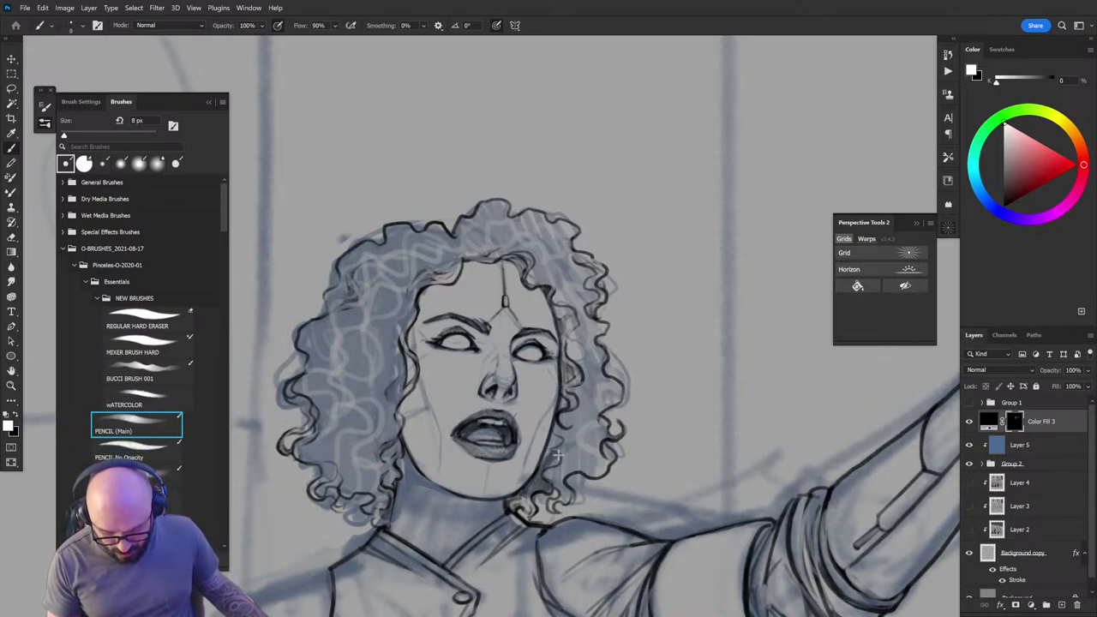
key(x)
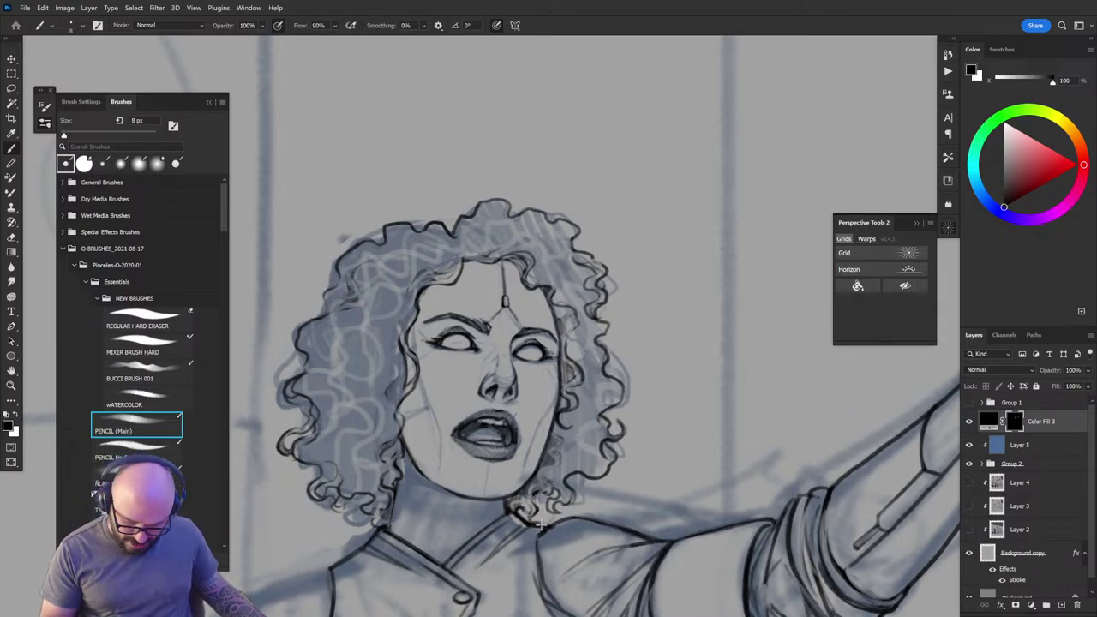
key(x)
Step: Refine the neck line and the curls beside it under the near-side hair
mouse_move(504, 501)
mouse_down()
mouse_move(504, 513)
mouse_move(540, 373)
mouse_up()
key(x)
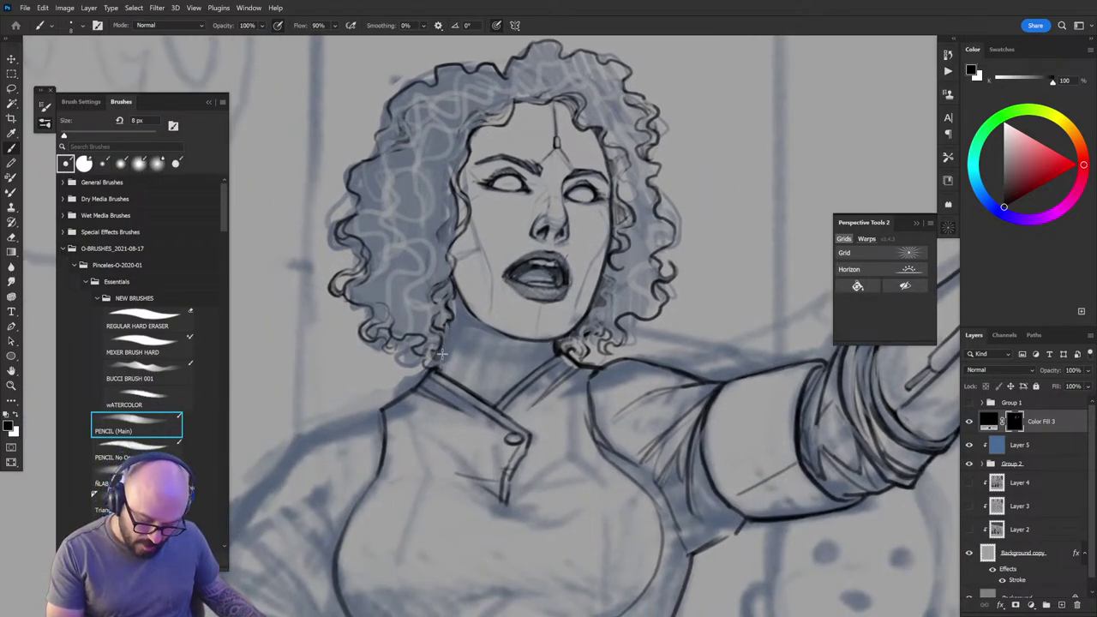
key(x)
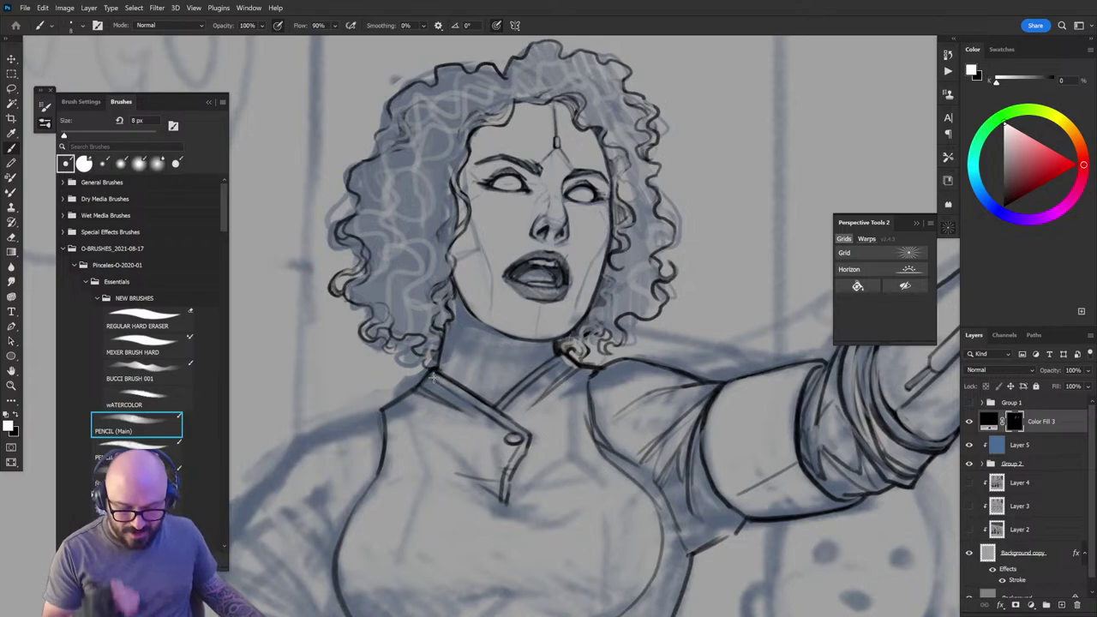
key(x)
drag(450, 323, 455, 337)
key(x)
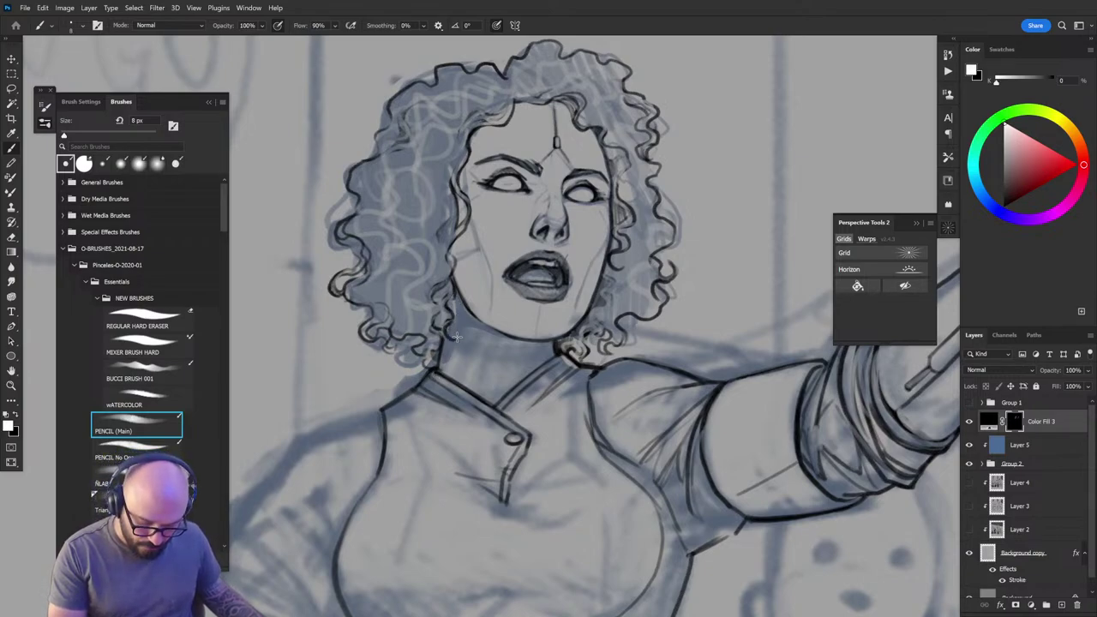
key(x)
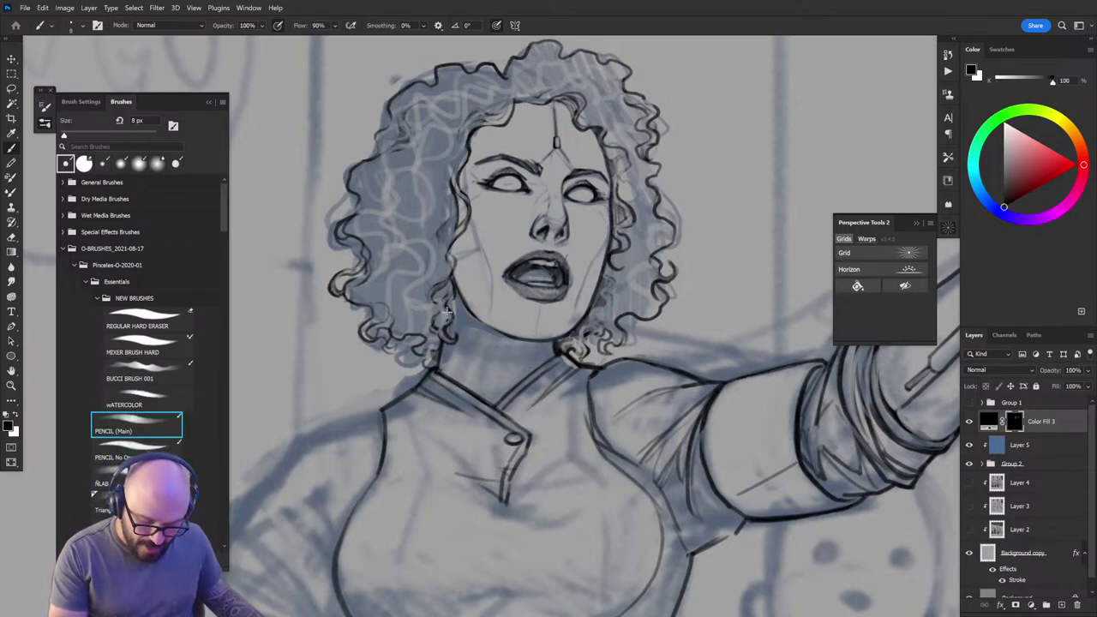
Step: Touch up the near-side curls along the cheek and jaw, alternating black and white on the mask
key(x)
key(x)
key(x)
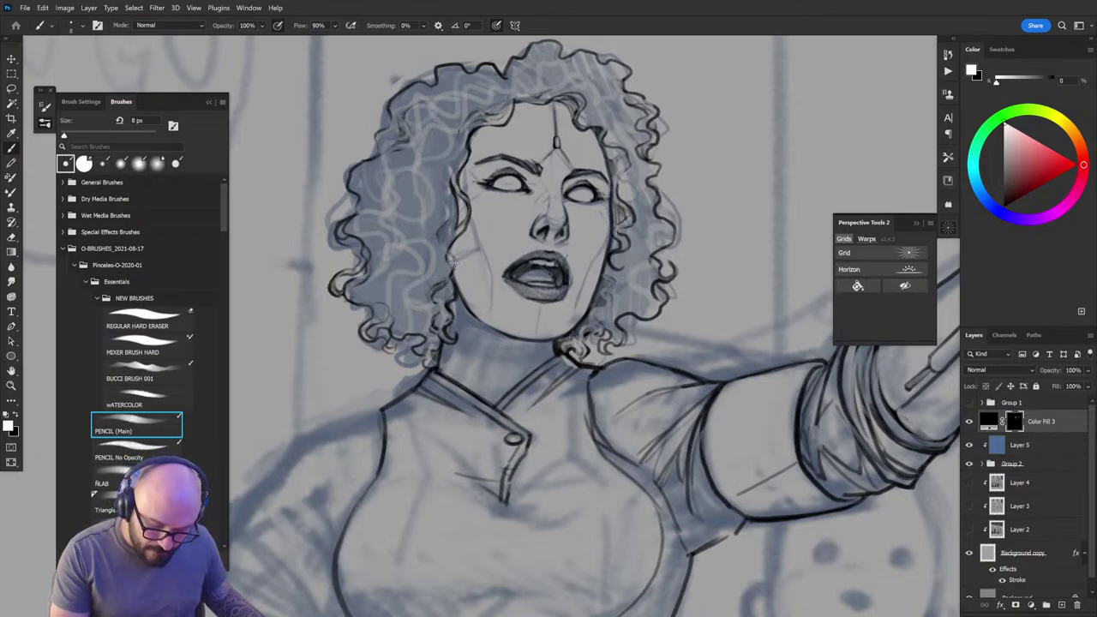
key(x)
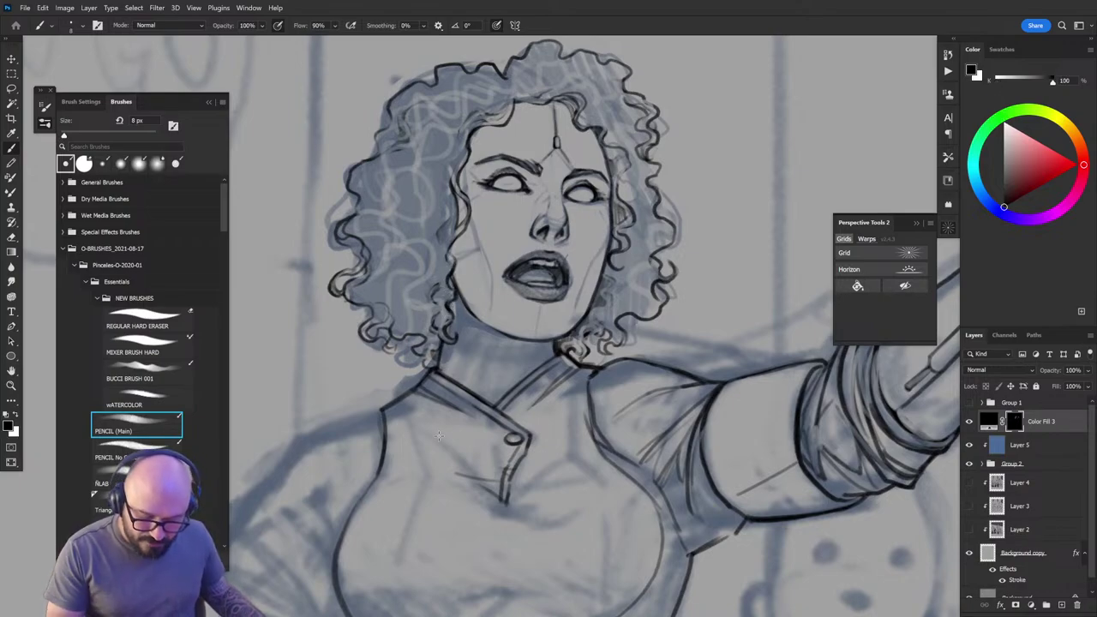
key(x)
key(x)
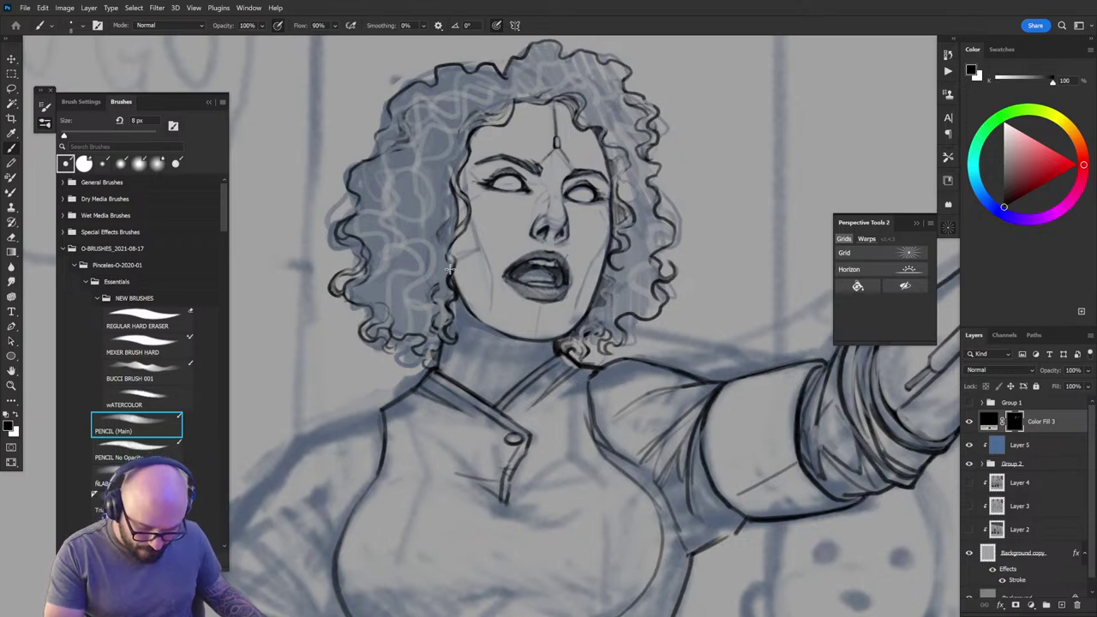
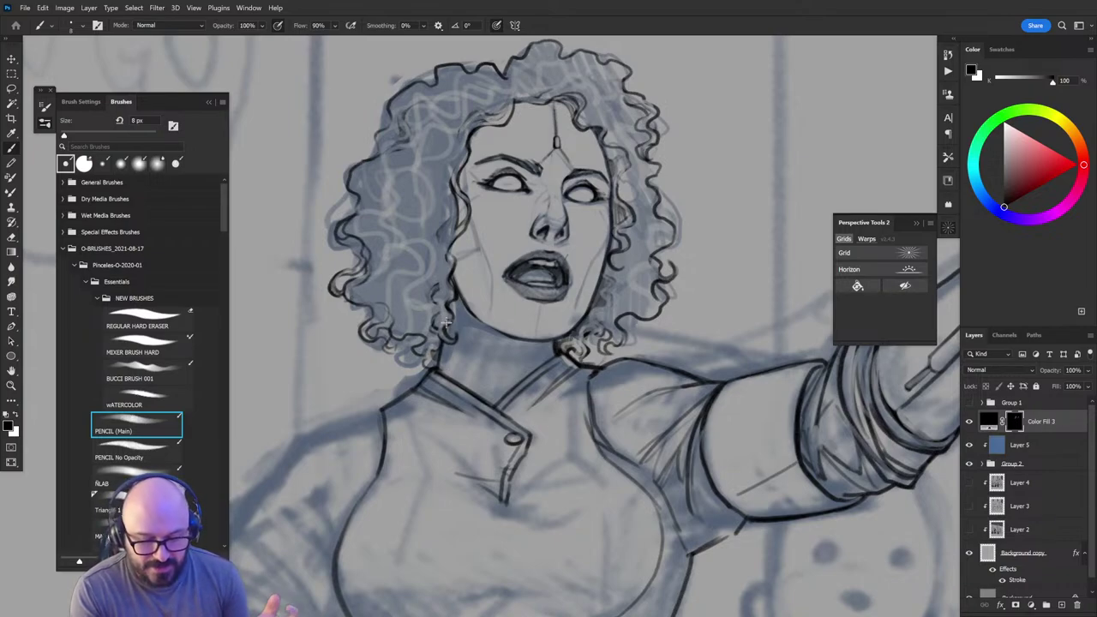
Step: Refine the hairline curls above the forehead and the strands beside the far temple with the 8 px brush
key(x)
mouse_move(517, 101)
mouse_down()
mouse_move(548, 94)
mouse_move(518, 97)
mouse_up()
key(x)
right_click(519, 98)
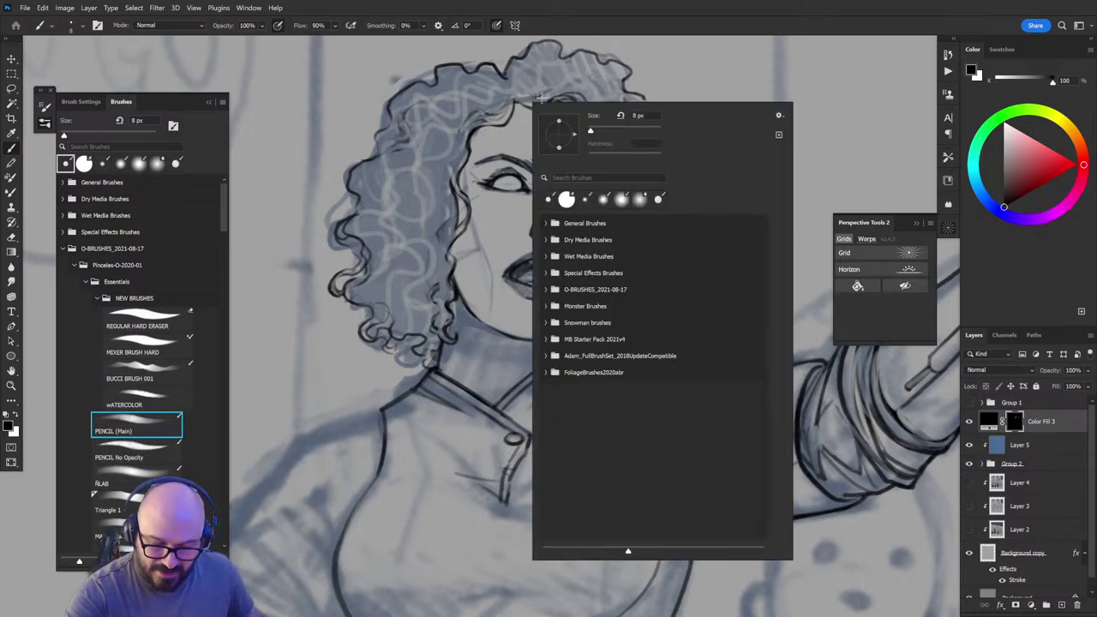
key(Escape)
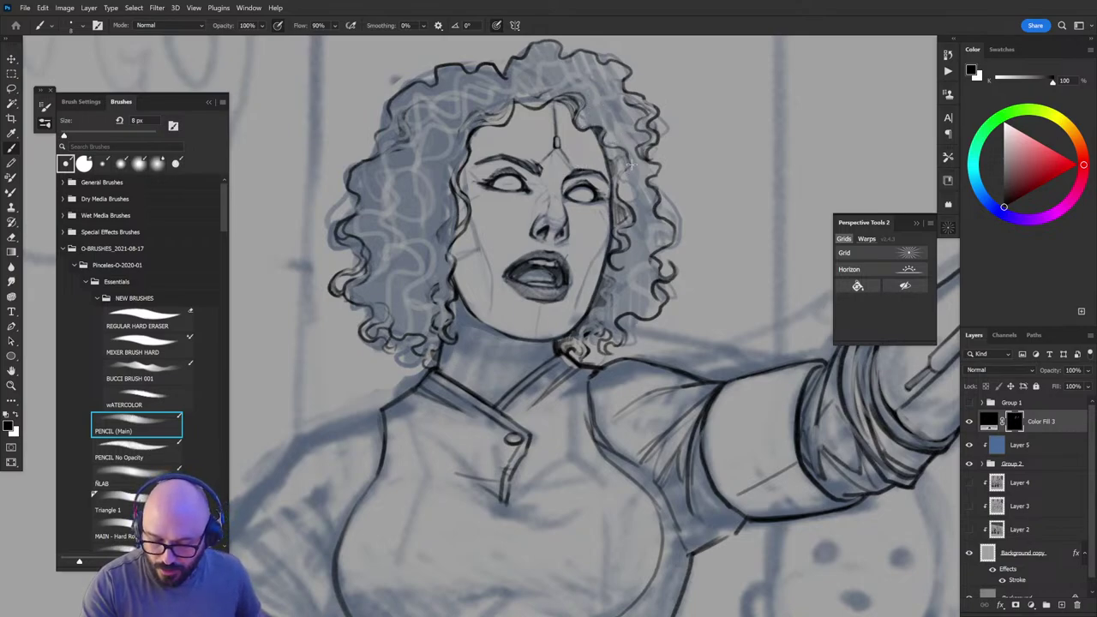
key(x)
key(x)
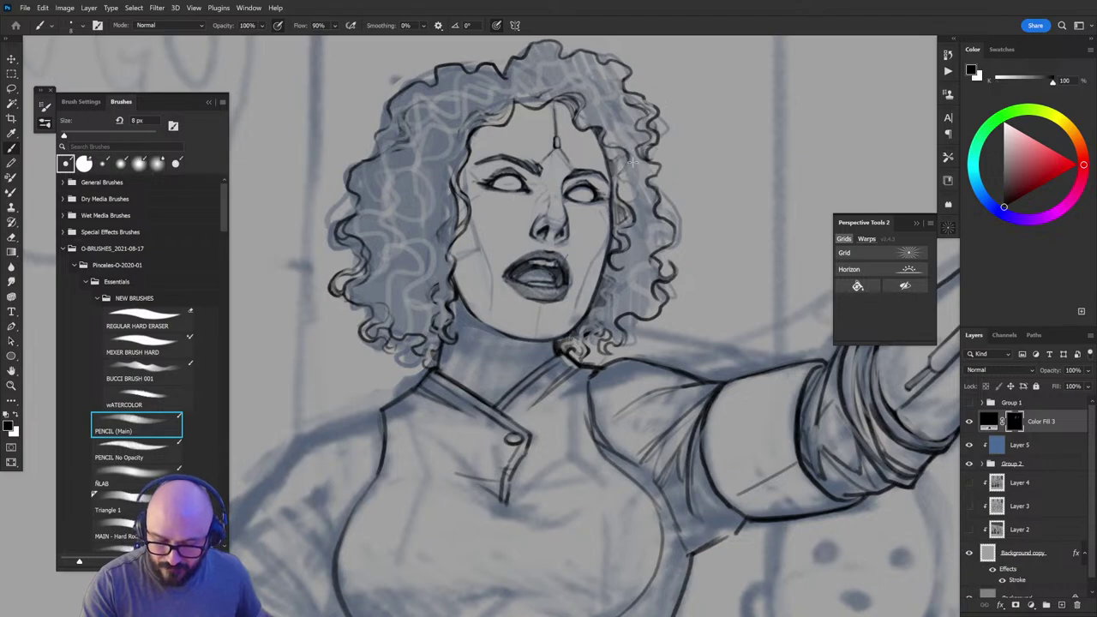
key(x)
key(x)
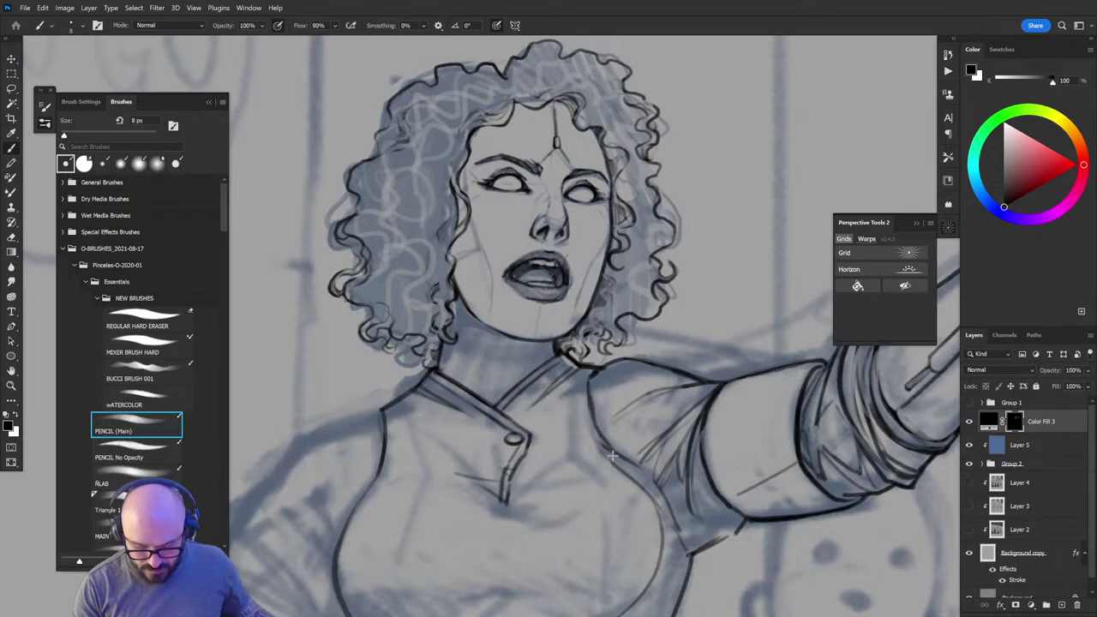
Step: Rework the inked seam between the torso and the raised arm's sleeve
key(x)
key(x)
key(x)
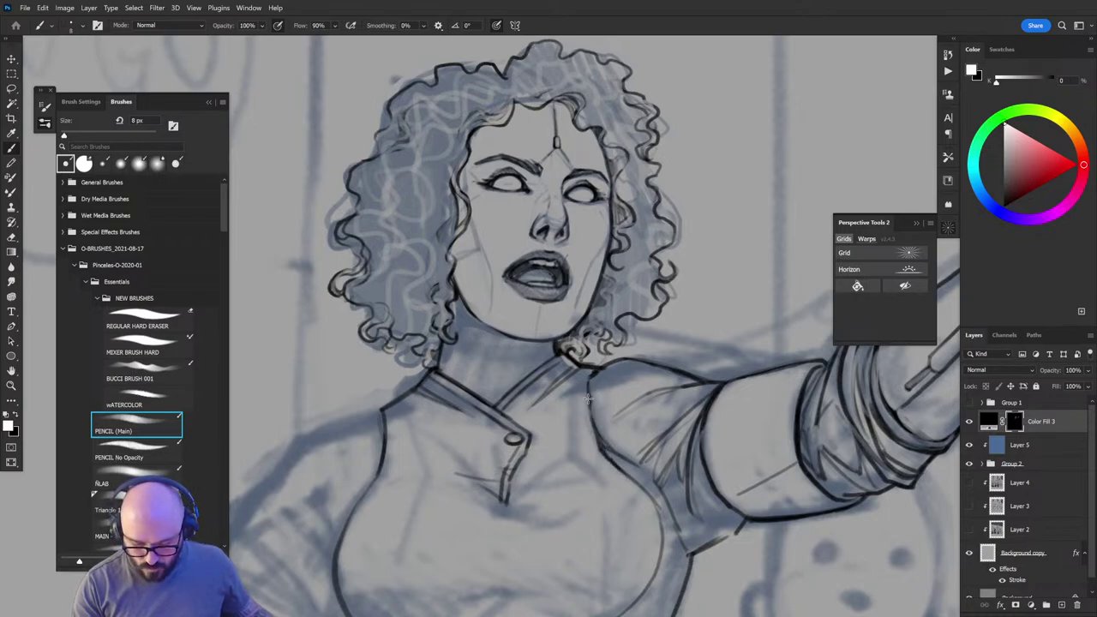
key(x)
mouse_move(589, 409)
mouse_down()
mouse_move(602, 452)
mouse_move(635, 462)
mouse_up()
mouse_move(598, 429)
mouse_down()
mouse_move(631, 471)
mouse_move(619, 403)
mouse_move(758, 283)
mouse_up()
key(x)
Step: Ink a short fabric fold beside the near shoulder seam below the collar
mouse_move(568, 259)
mouse_down()
mouse_move(552, 316)
mouse_move(563, 319)
mouse_move(528, 357)
mouse_up()
key(x)
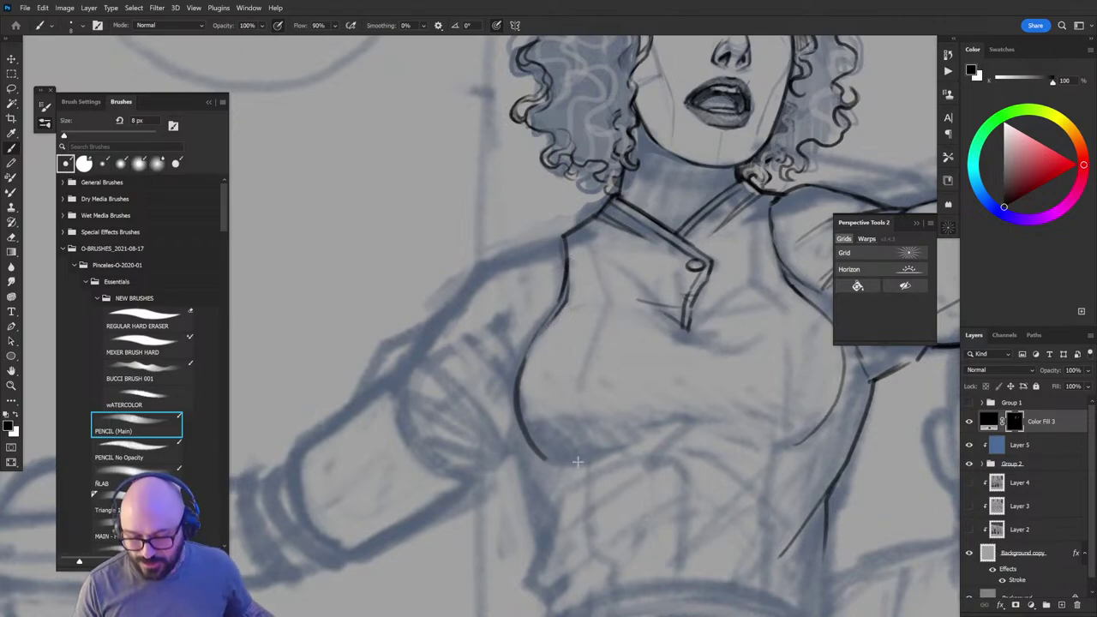
key(x)
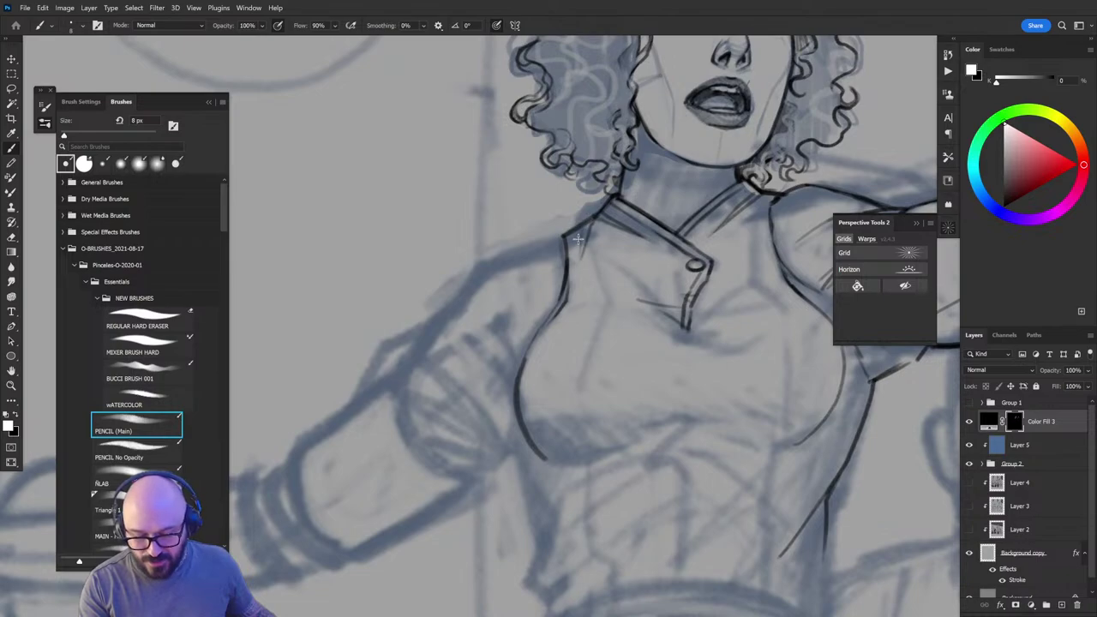
key(x)
key(x)
key(x)
key(x)
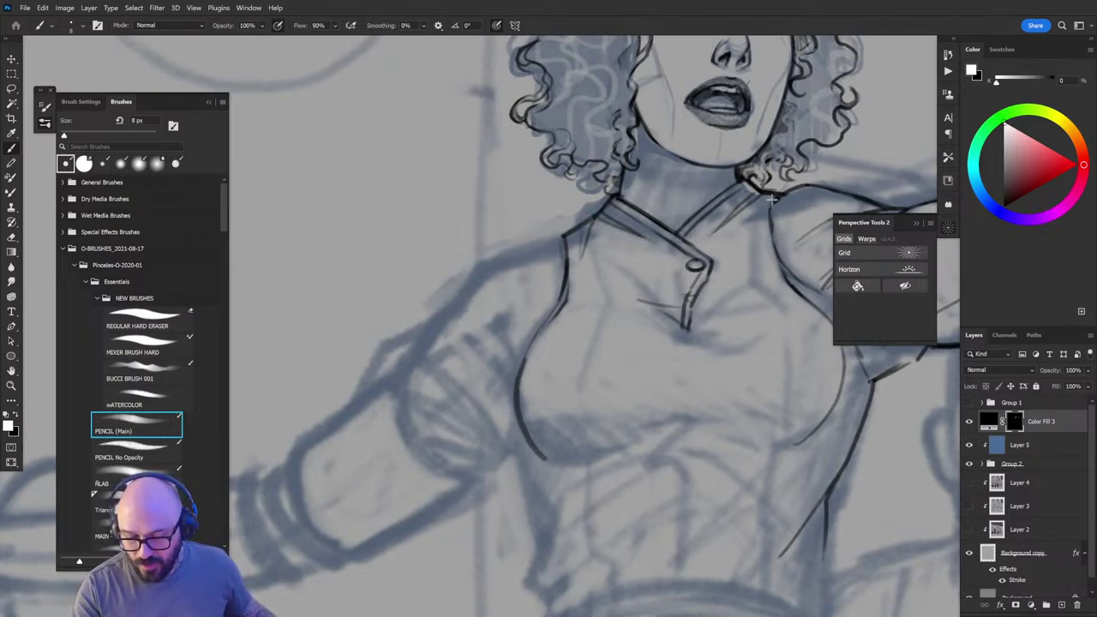
Step: Erase and redraw the upper end of the raised arm's shoulder seam under the far-side curls
mouse_move(776, 197)
mouse_down()
mouse_move(769, 234)
mouse_move(767, 225)
mouse_up()
key(x)
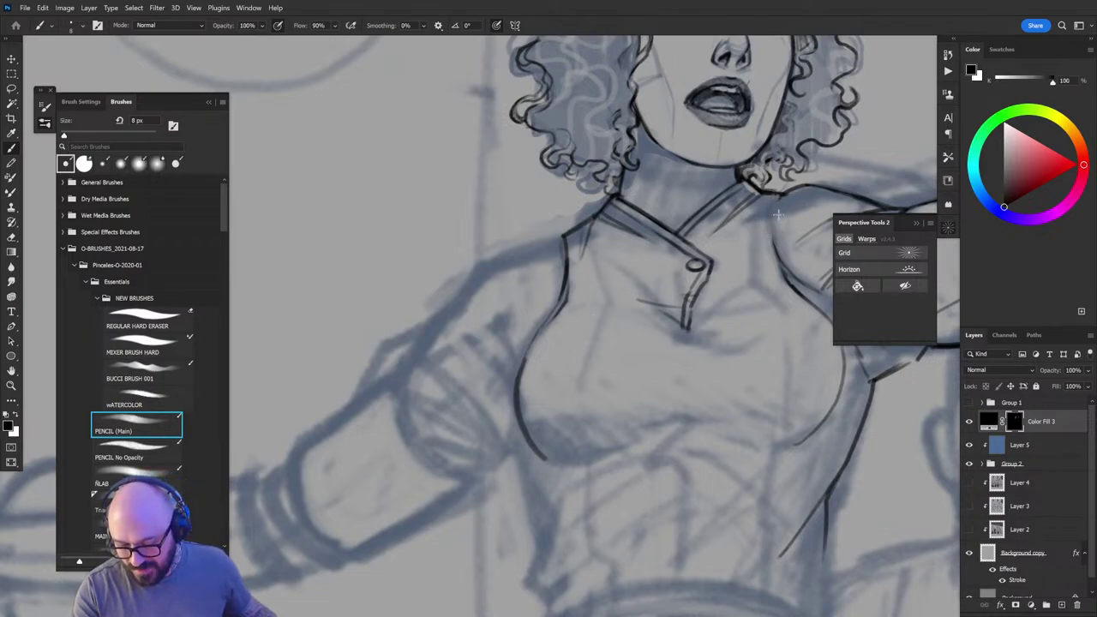
key(x)
key(x)
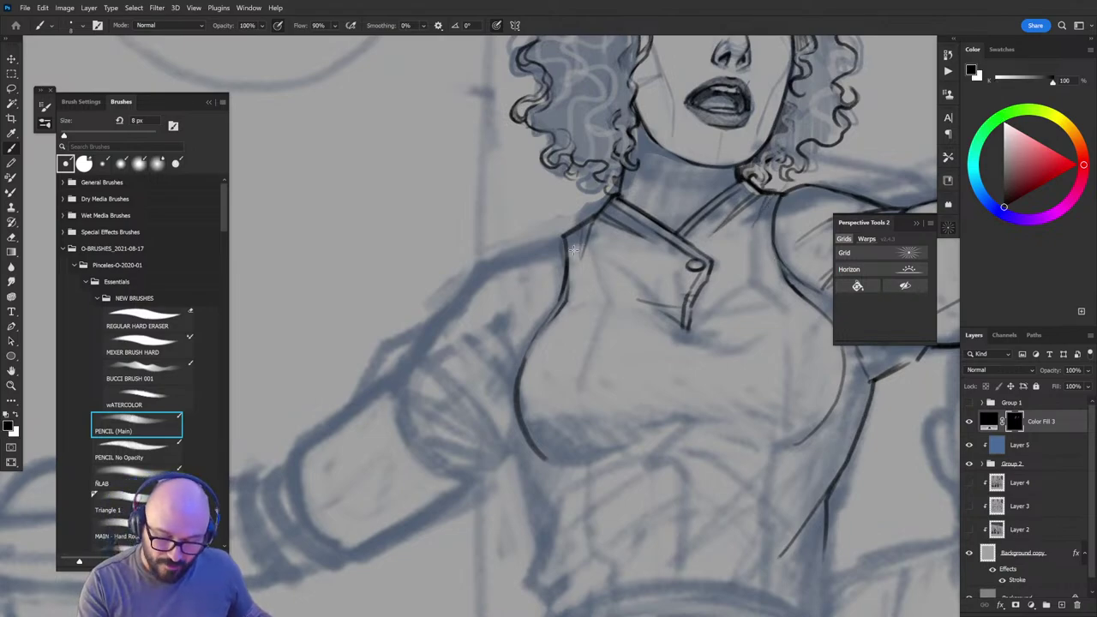
Step: Clean up the collar edges and the small folds at the near shoulder
key(x)
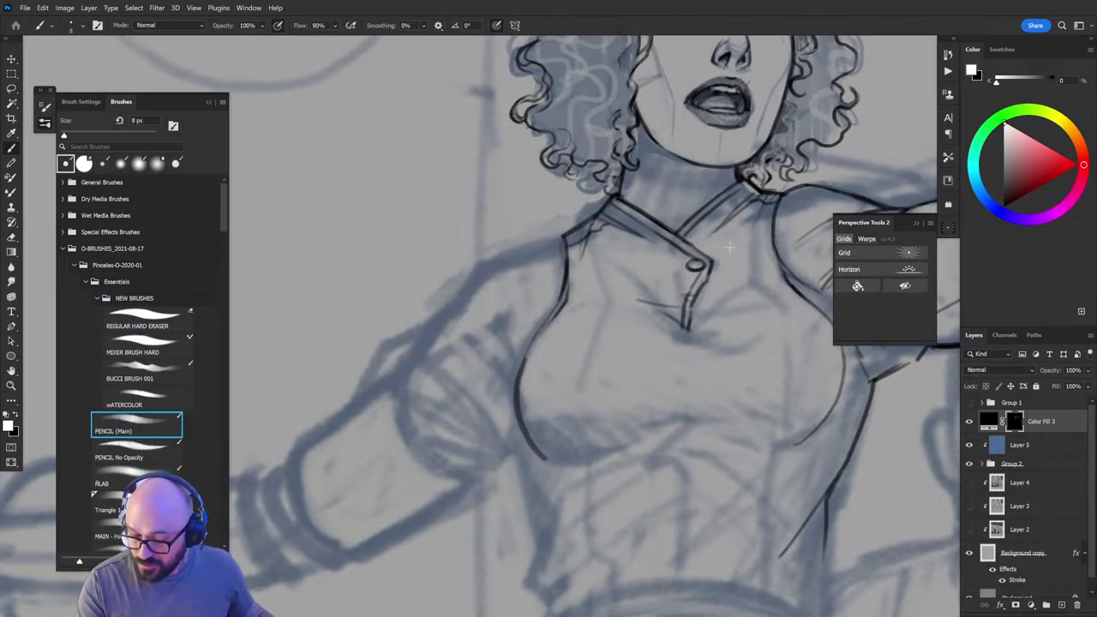
key(x)
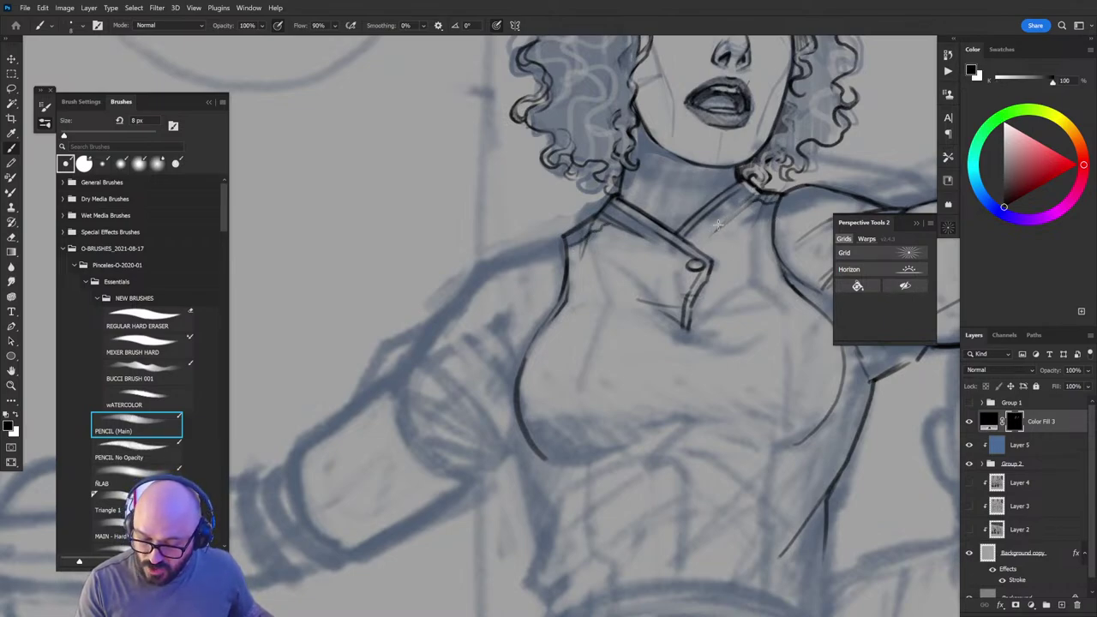
key(x)
key(x)
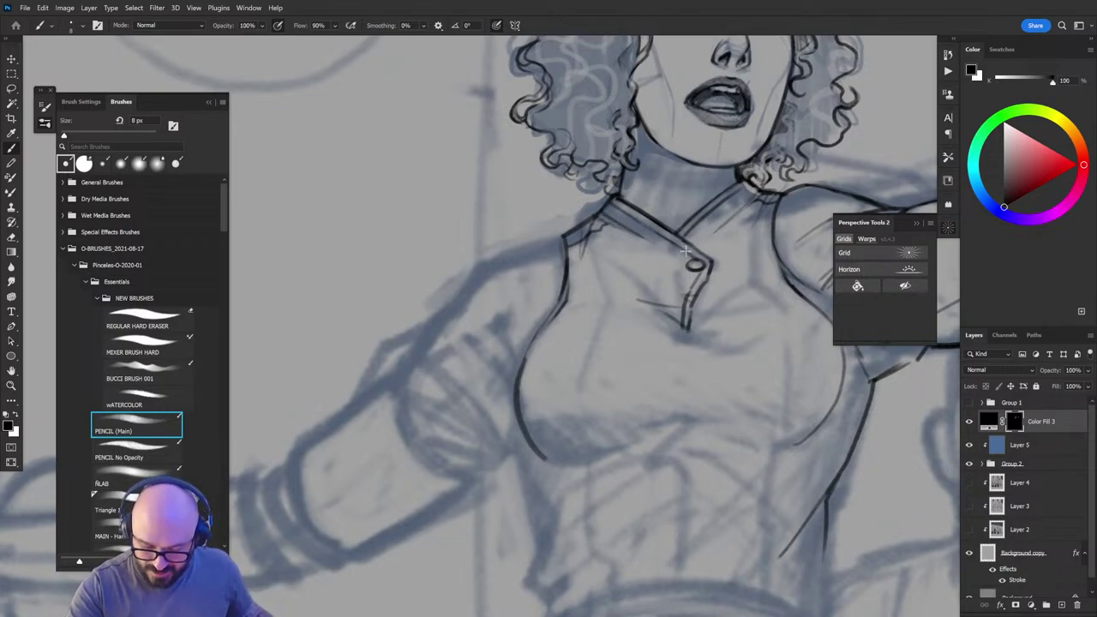
key(x)
key(x)
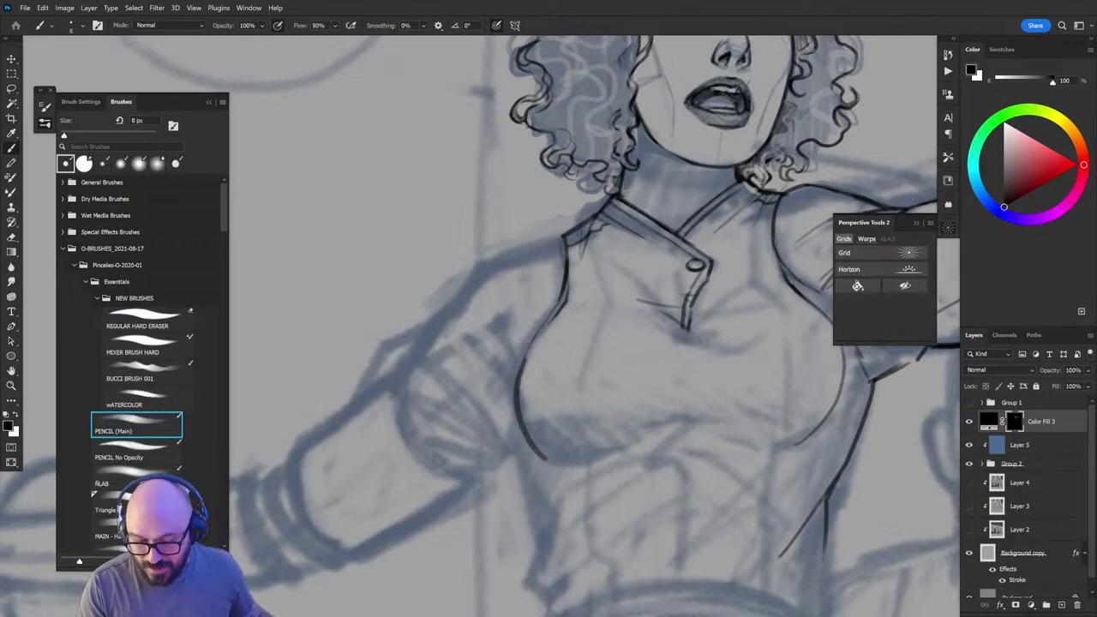
Step: Ink and clean up the small hanging curls beside the near side of the jaw and neck
drag(751, 254, 648, 433)
key(x)
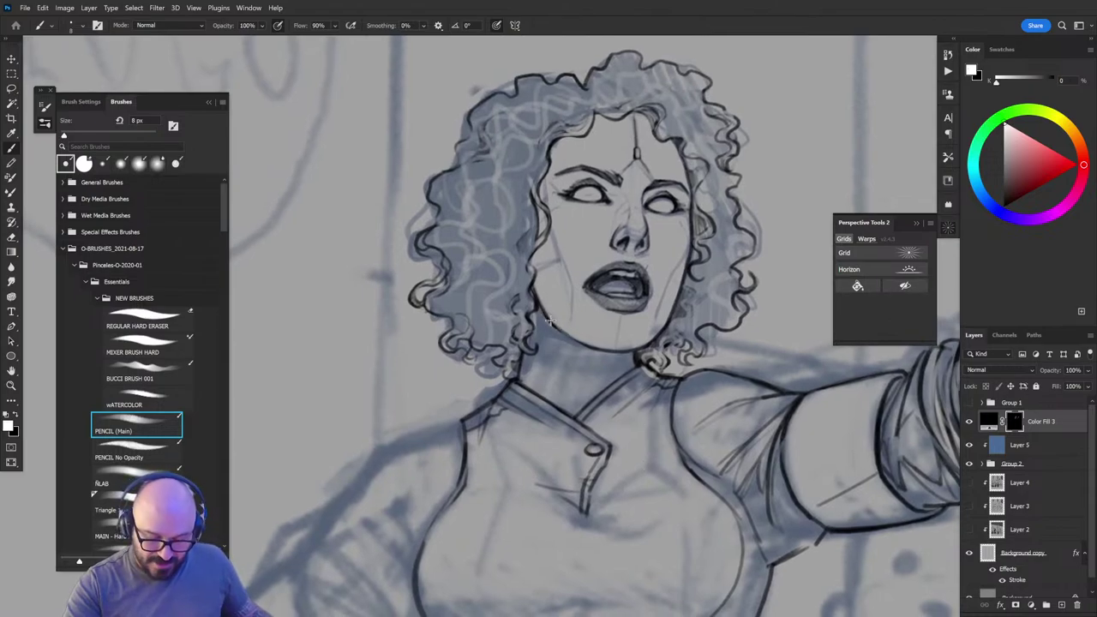
key(x)
key(x)
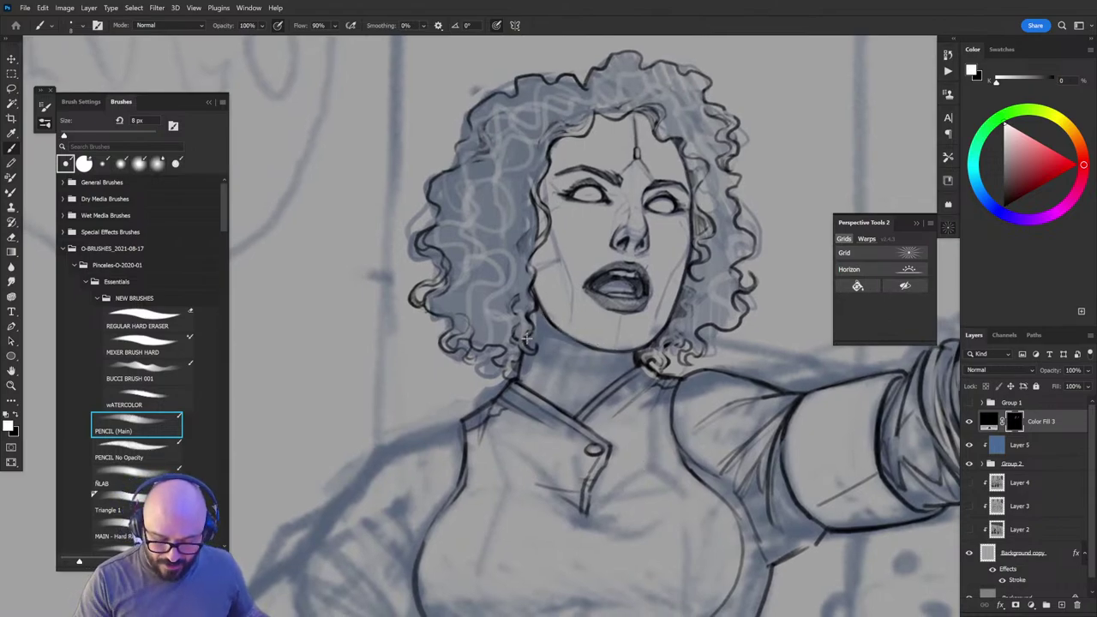
key(x)
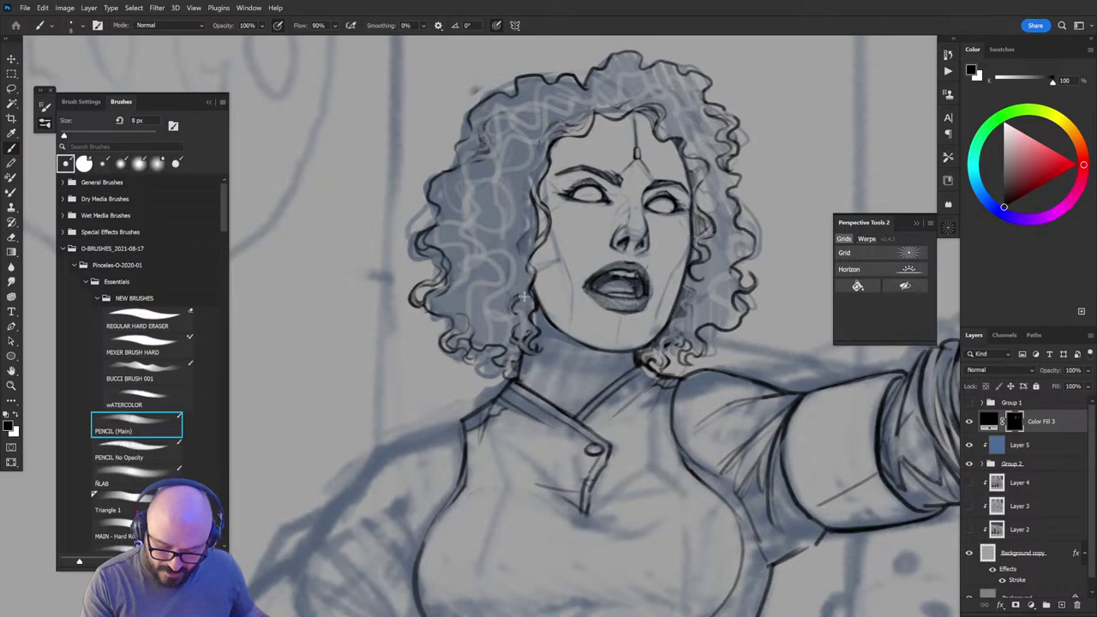
key(x)
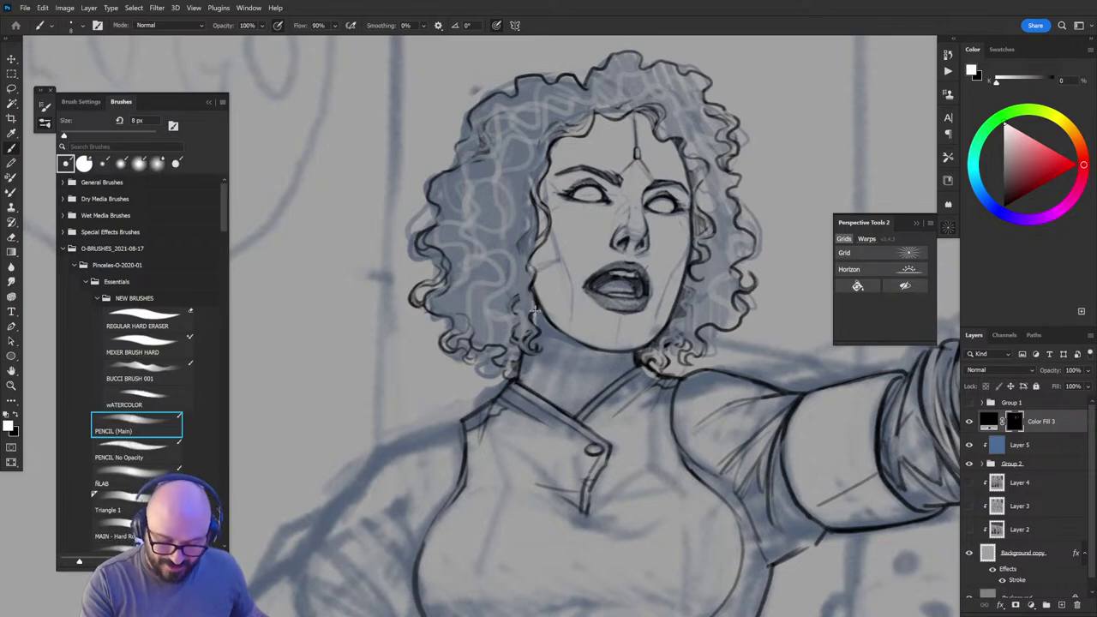
key(x)
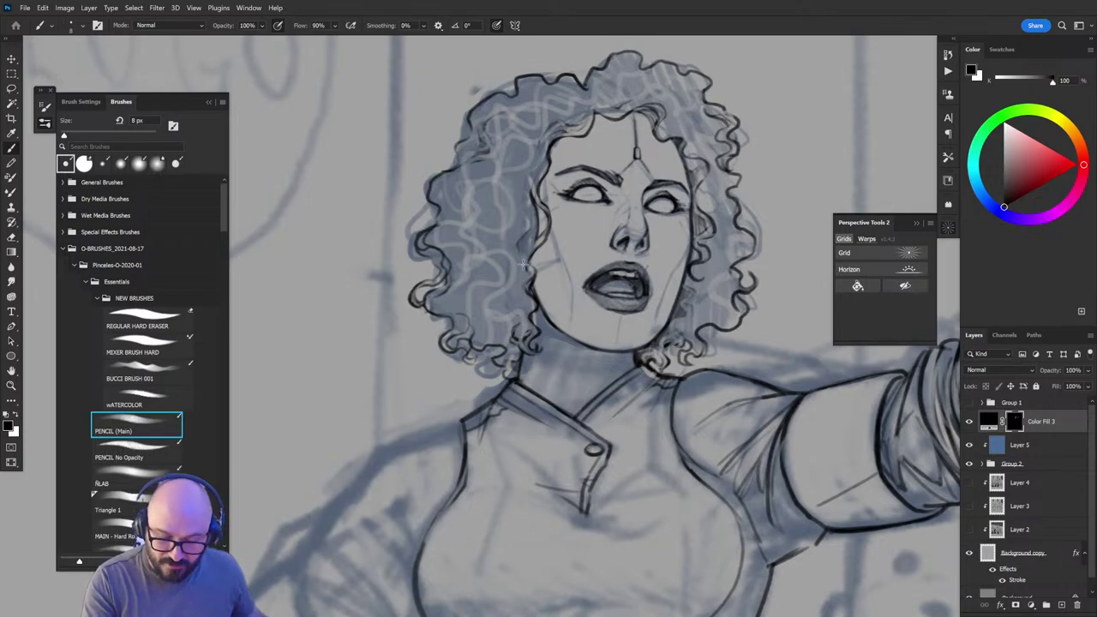
Step: Refine the near-side hair edge along the face and the small curls at its lower end
key(x)
key(x)
key(x)
key(x)
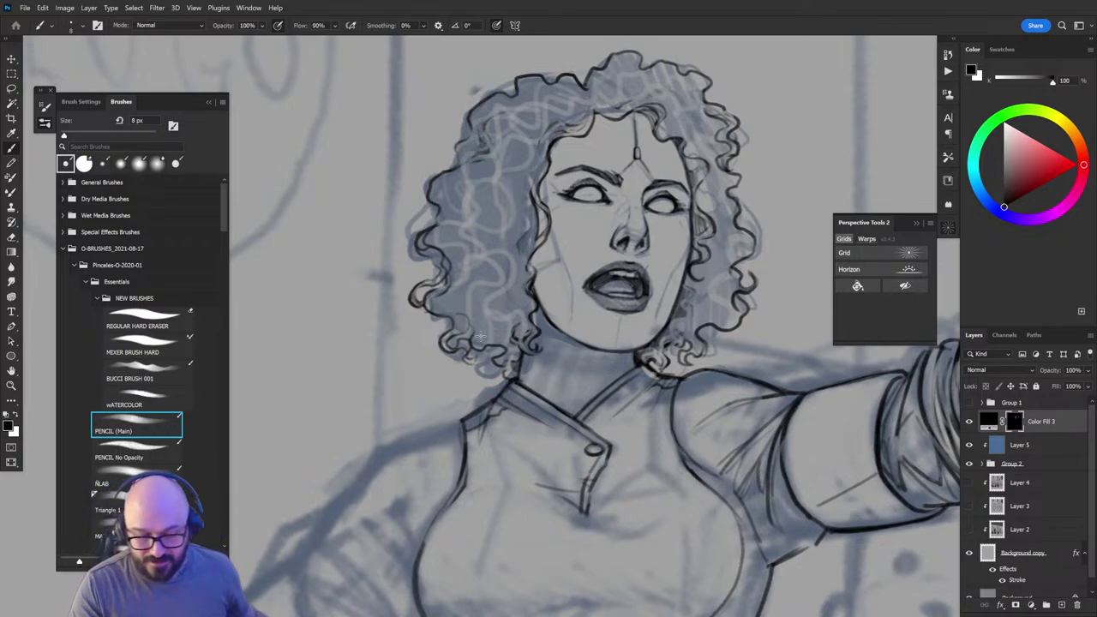
key(x)
key(x)
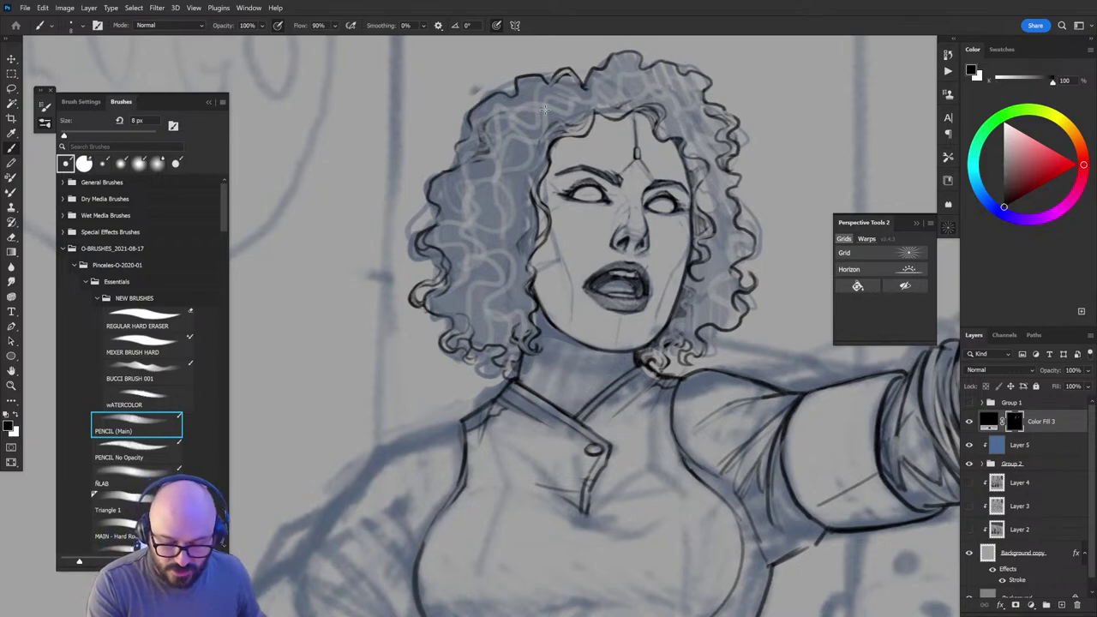
Step: Add and tidy the small curl bumps along the hair's near-side upper outline
key(x)
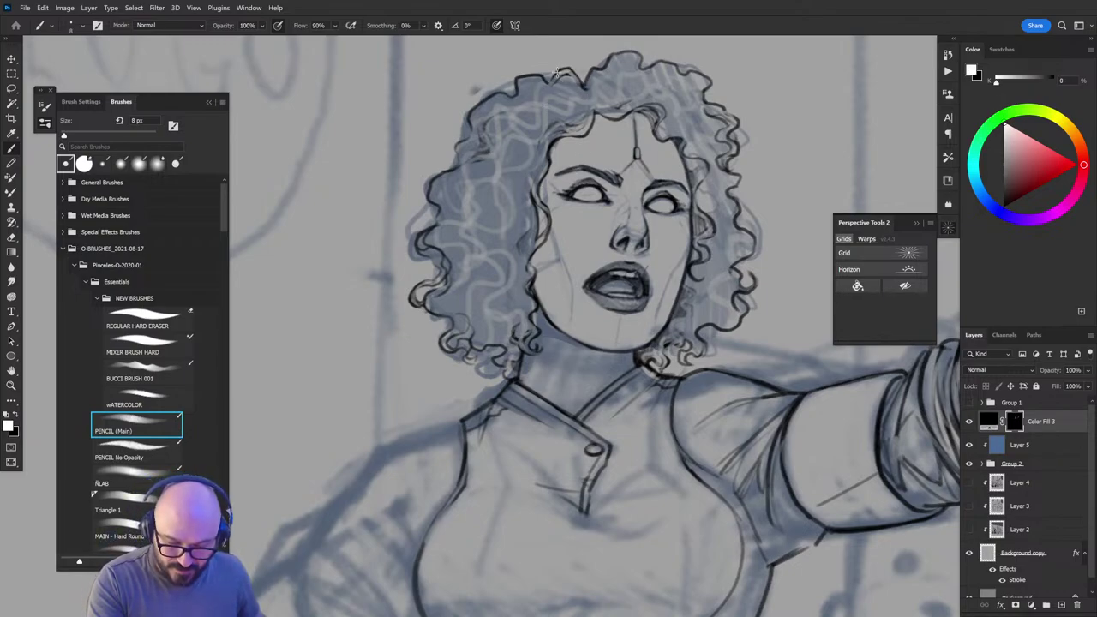
key(x)
key(x)
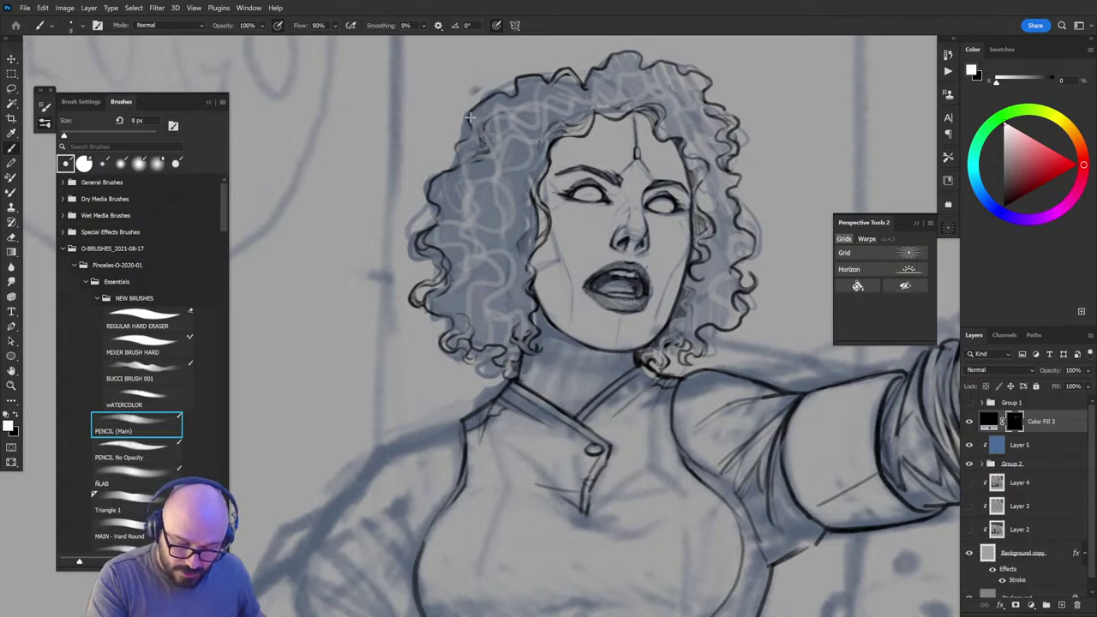
key(x)
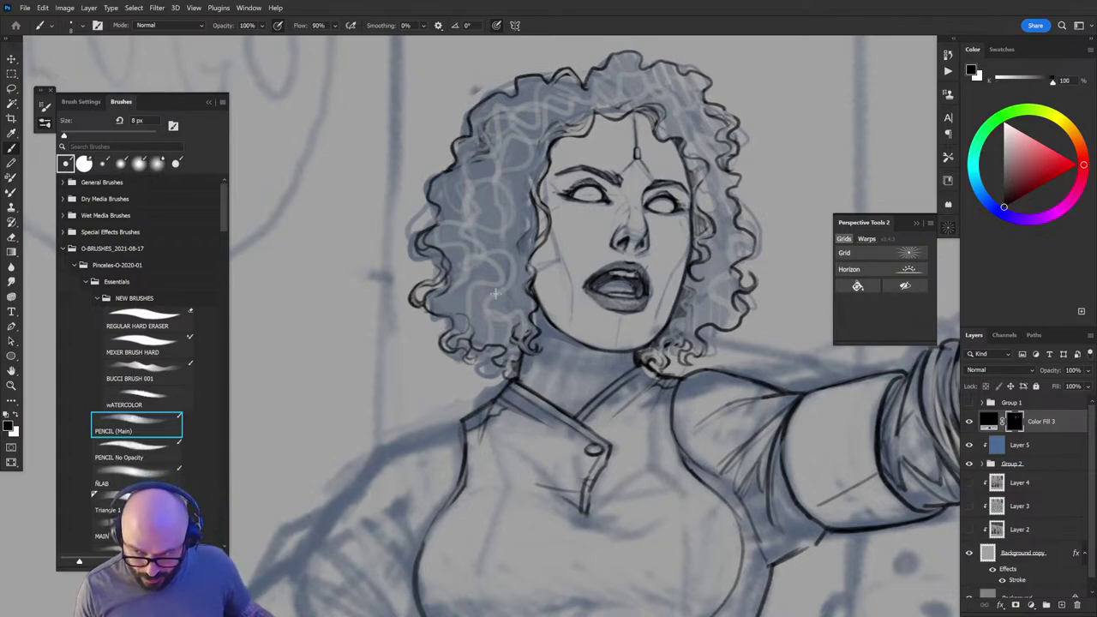
Step: Rework the curl outline across the crown of the hair, adding an overlapping curl at its highest point
key(x)
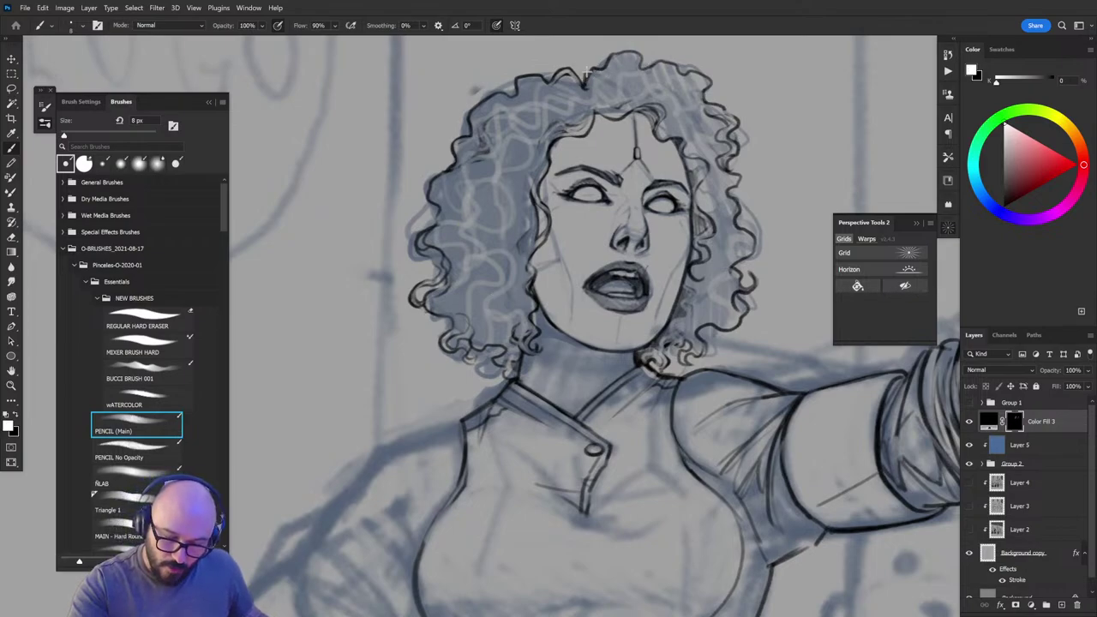
key(x)
key(x)
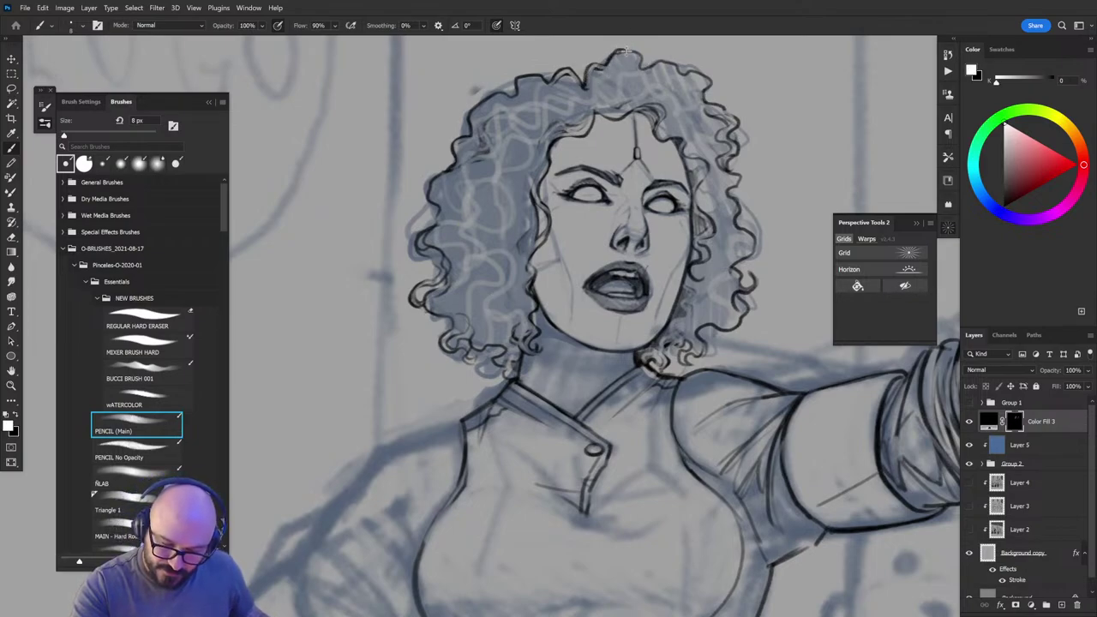
key(x)
key(x)
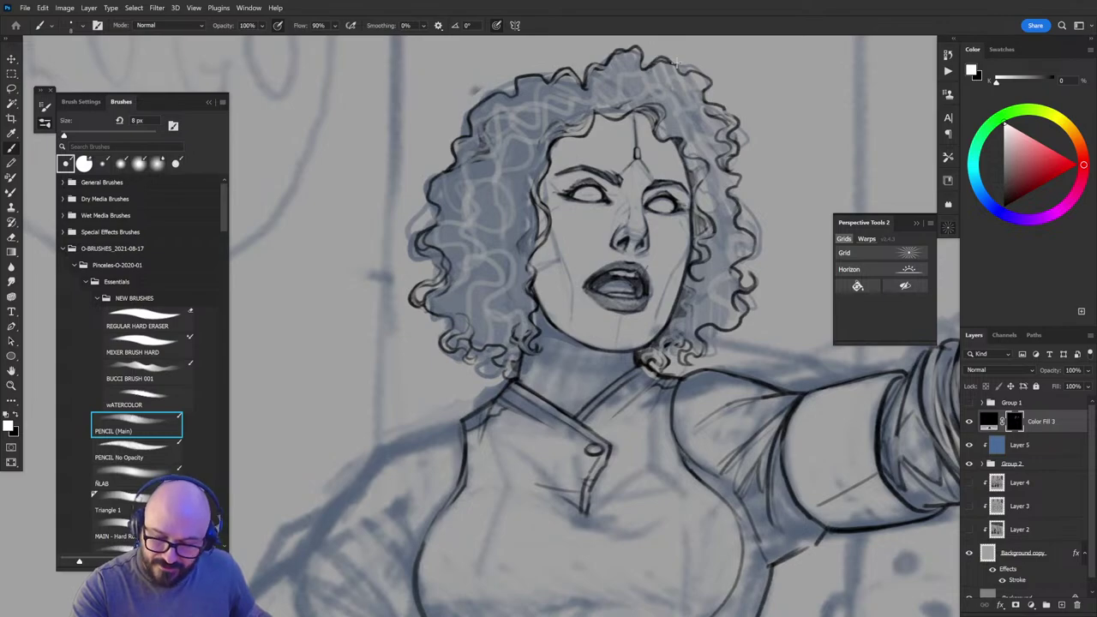
key(x)
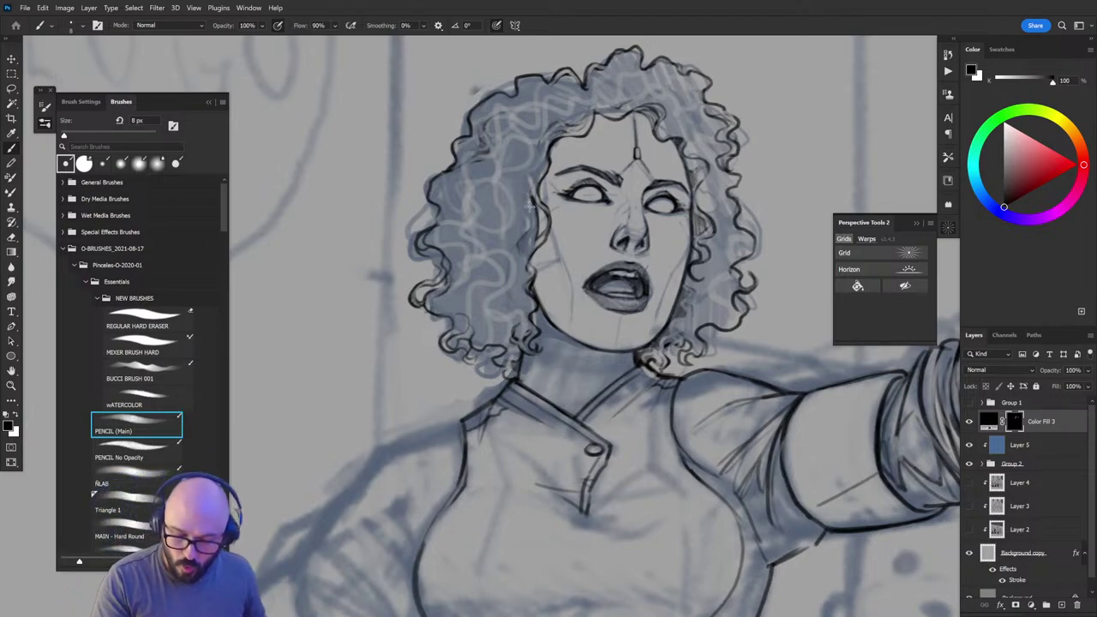
Step: Redraw and trim the wavy hair strand bordering the near cheek
key(x)
drag(533, 198, 538, 242)
key(x)
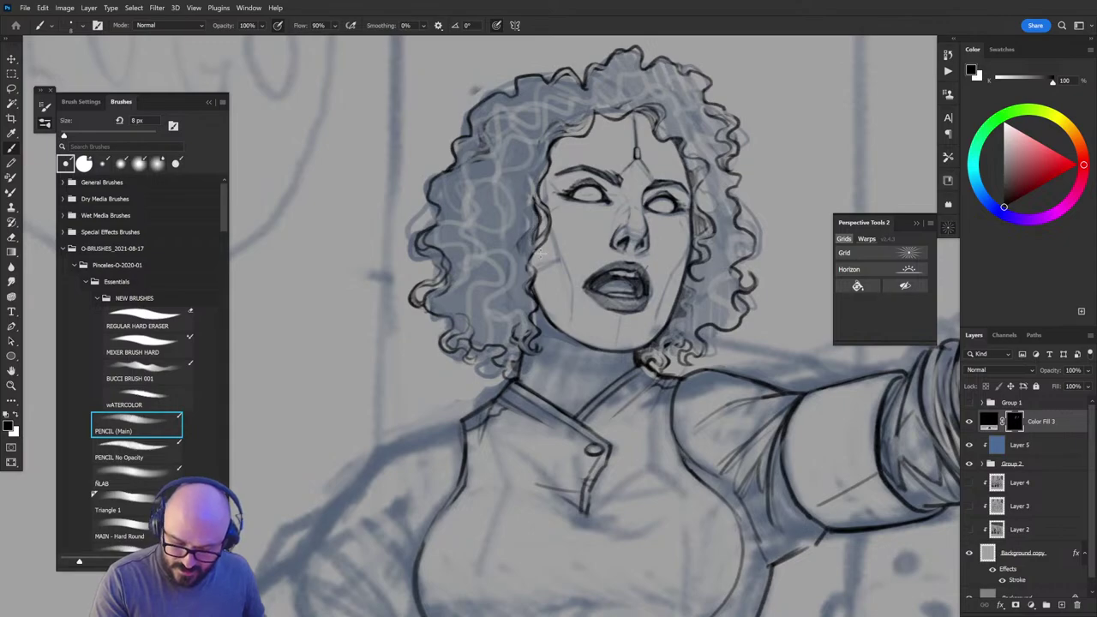
key(x)
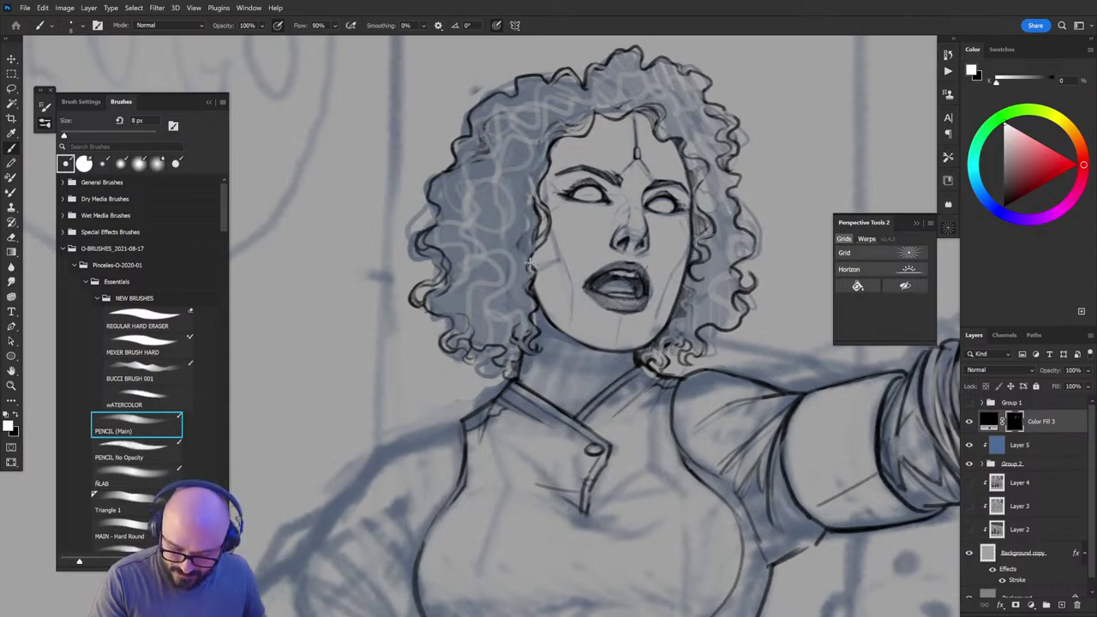
key(x)
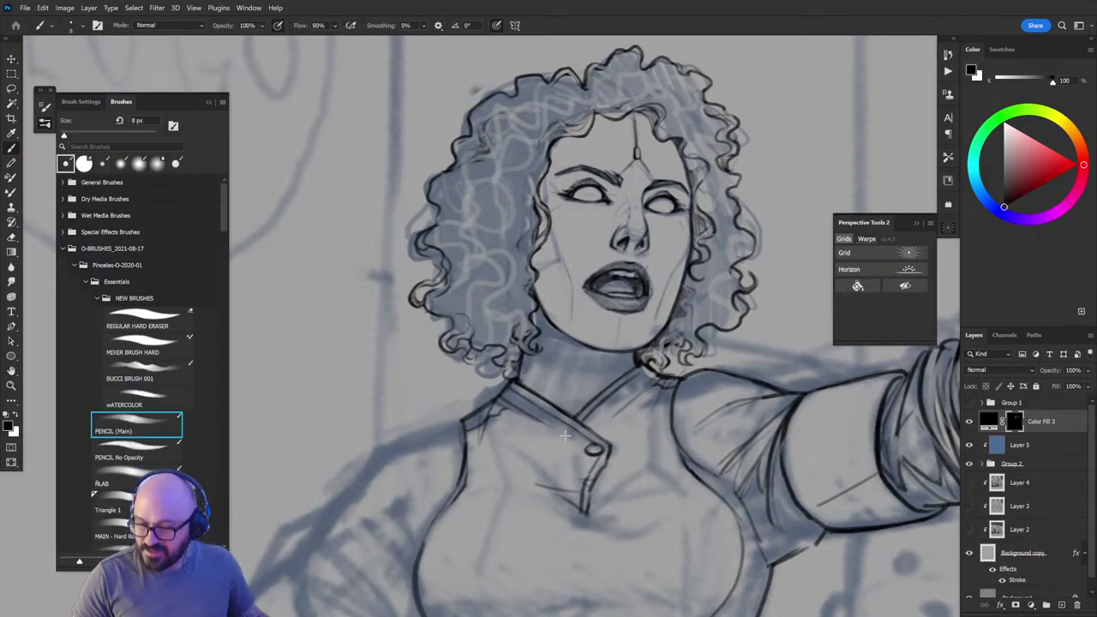
Step: Set the brush size to 10 px and ink the torso's side contour below the raised arm's armpit
scroll(565, 436, down, 5)
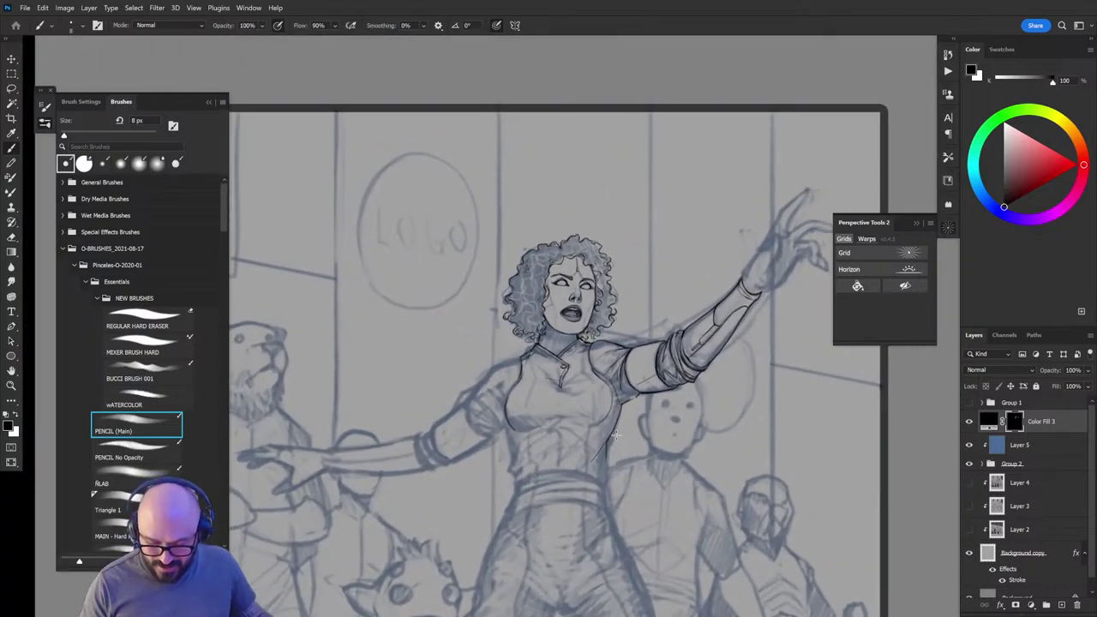
scroll(615, 436, up, 3)
key(ctrl+minus)
key(ctrl+minus)
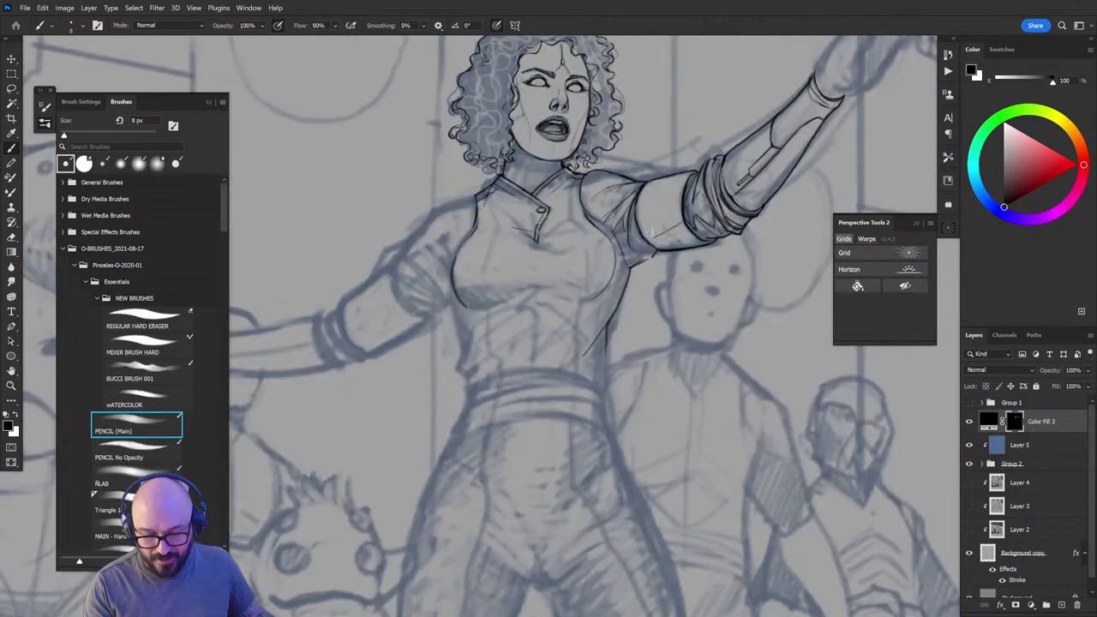
drag(648, 256, 660, 298)
key(bracketright)
key(bracketright)
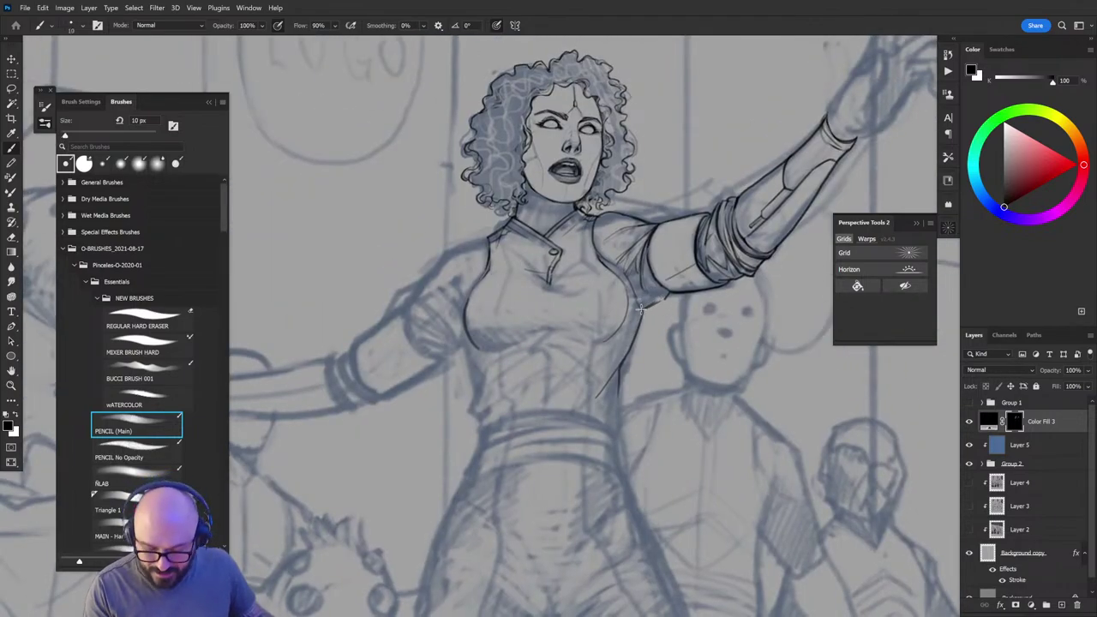
key(x)
key(x)
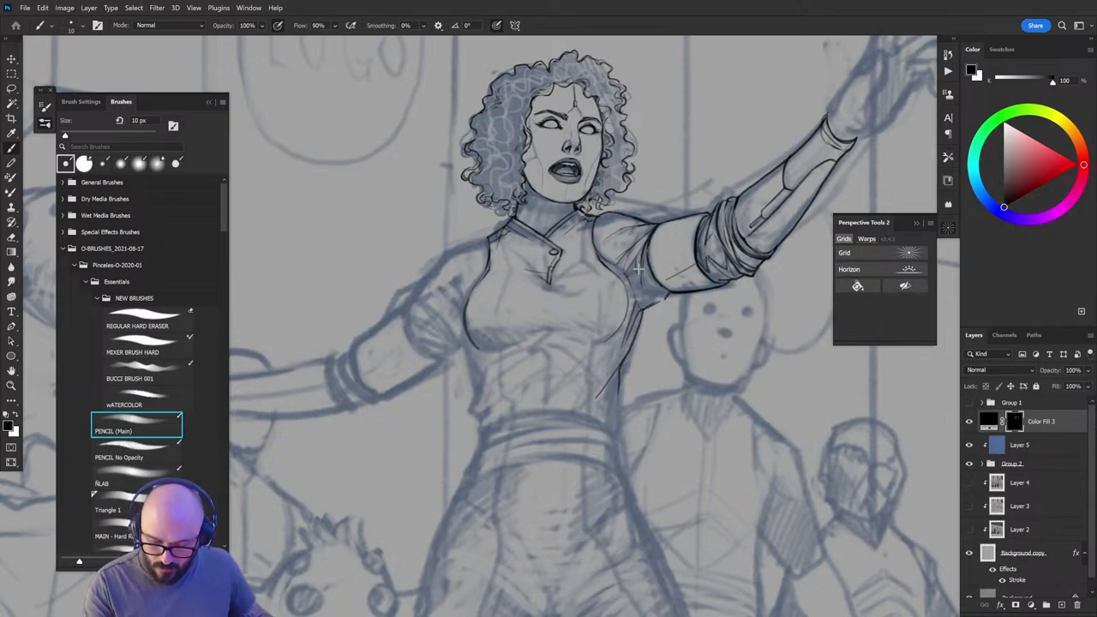
Step: Touch up the linework around the raised arm's armpit, chest and shoulder below the far-side curls
key(x)
key(x)
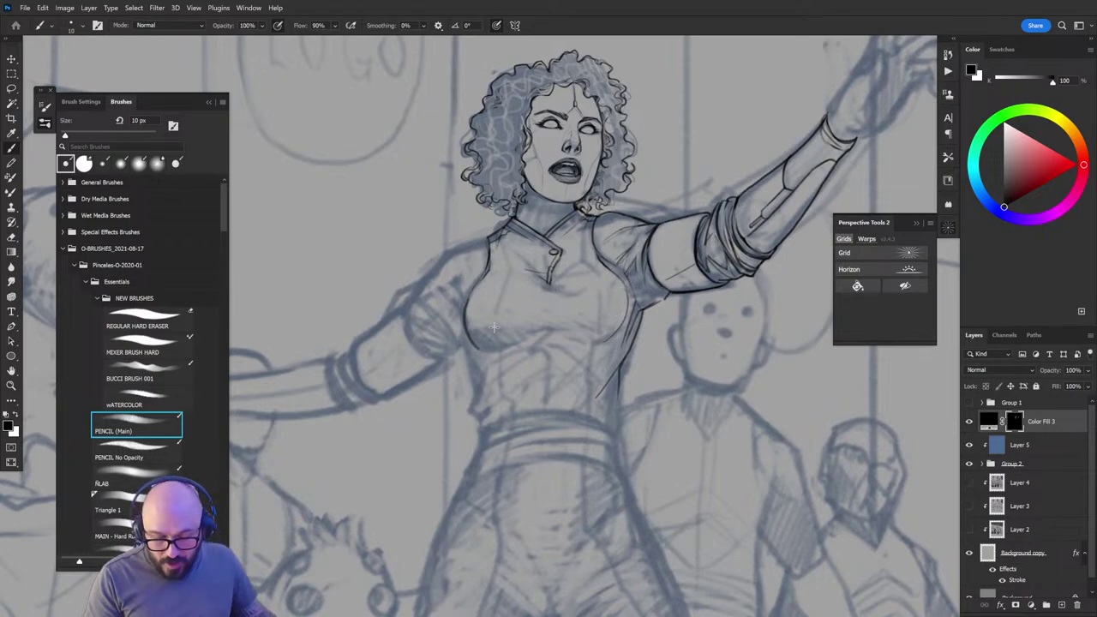
key(x)
key(x)
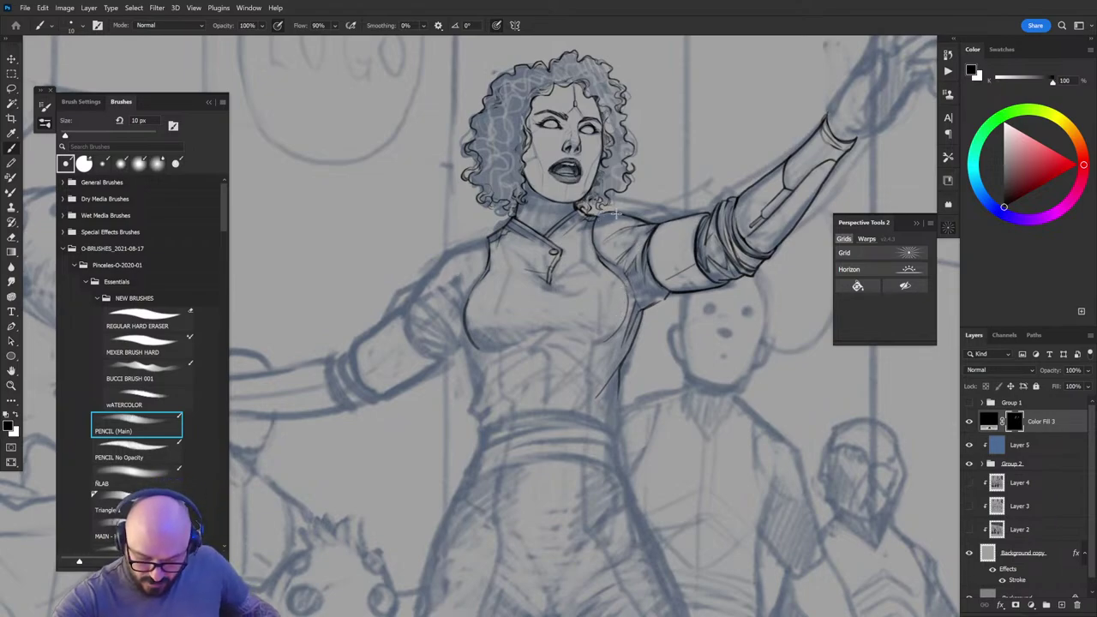
key(x)
key(x)
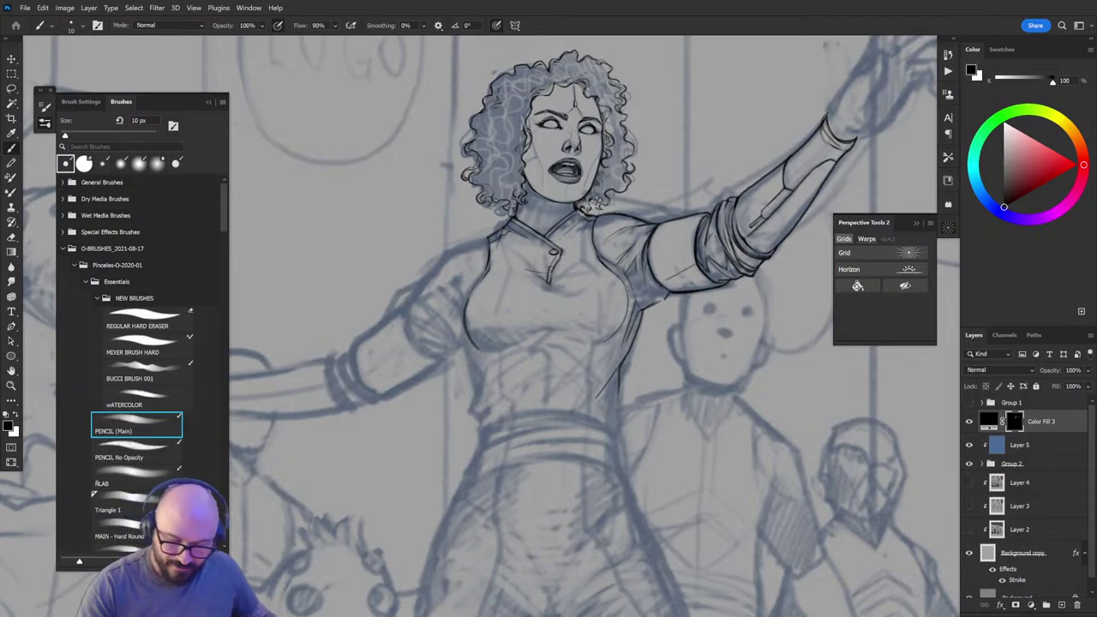
key(x)
key(x)
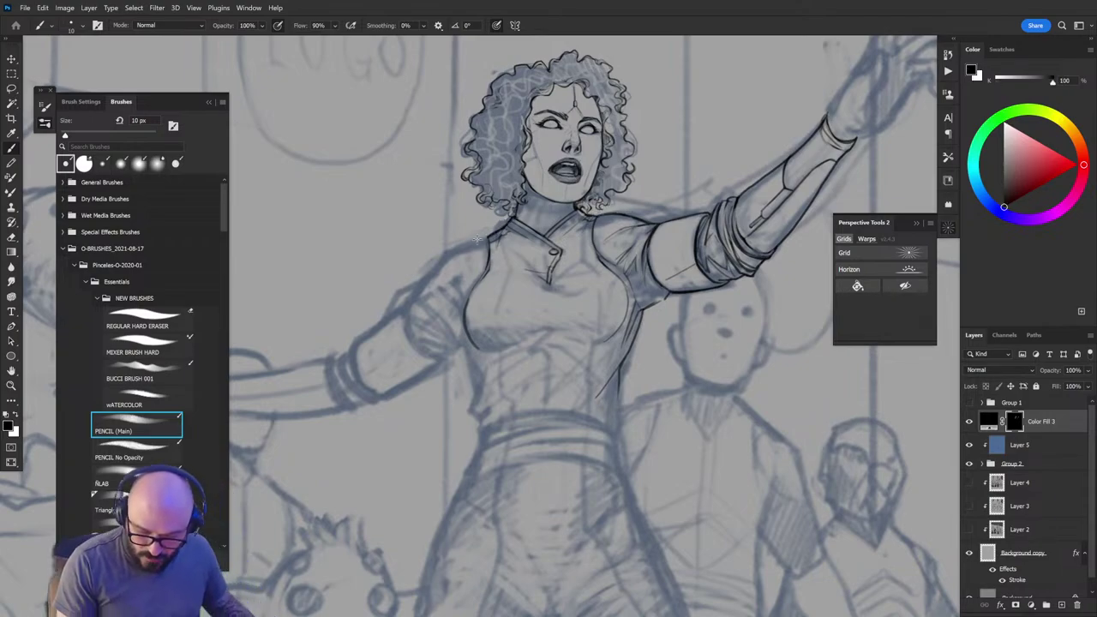
Step: Ink the lowered arm's shoulder contour and the curved hem of its short sleeve
key(x)
drag(488, 239, 427, 284)
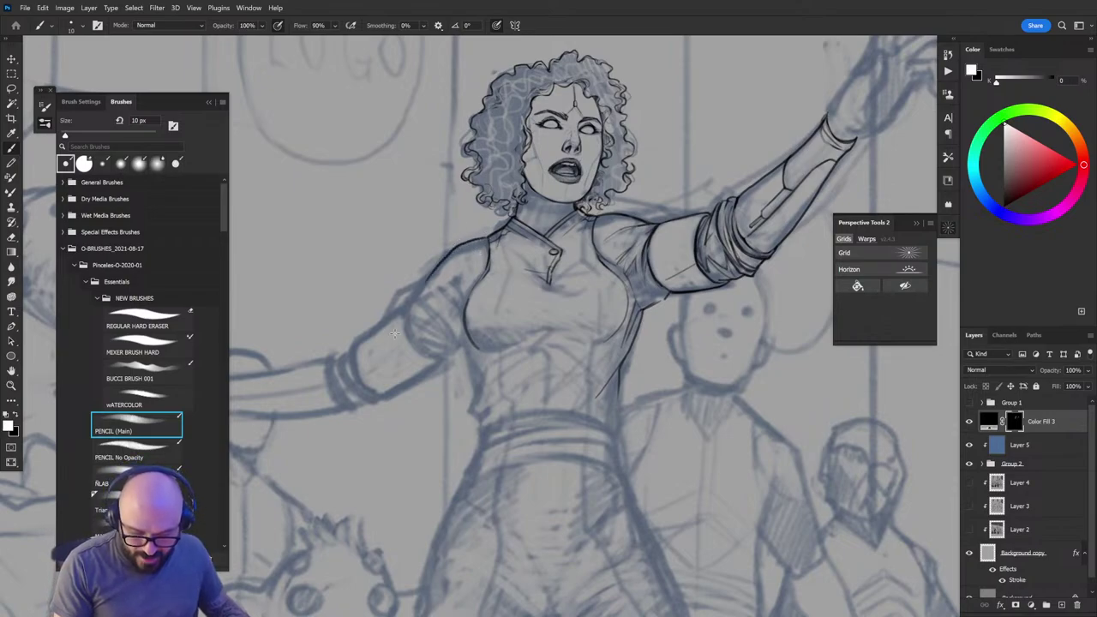
drag(484, 239, 428, 282)
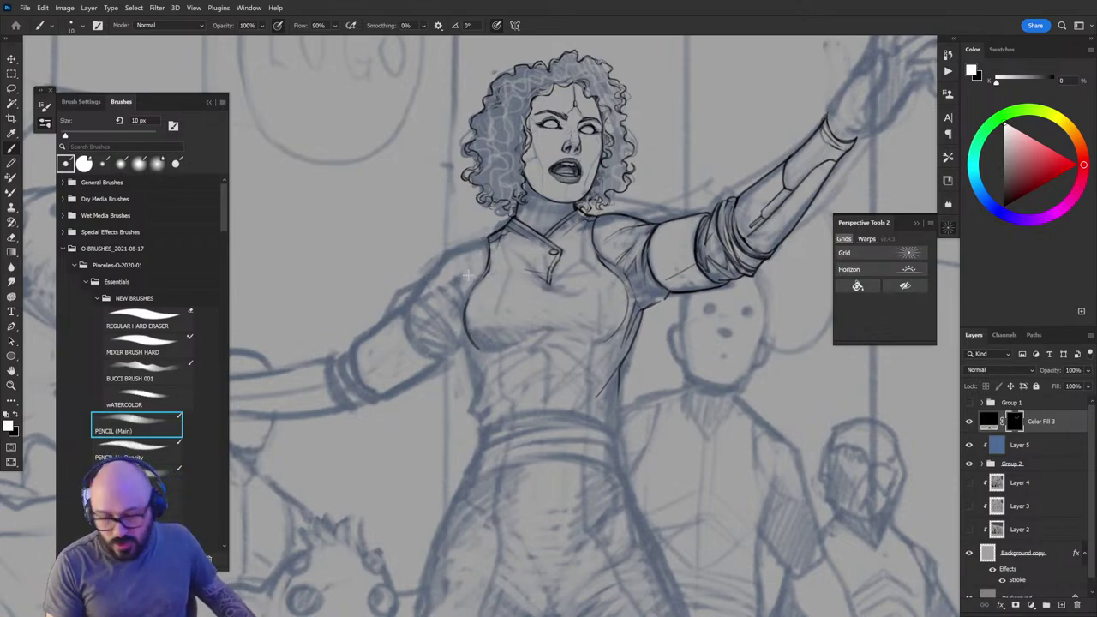
mouse_move(486, 241)
mouse_down()
mouse_move(414, 294)
mouse_move(408, 317)
mouse_move(440, 358)
mouse_move(409, 322)
mouse_up()
key(x)
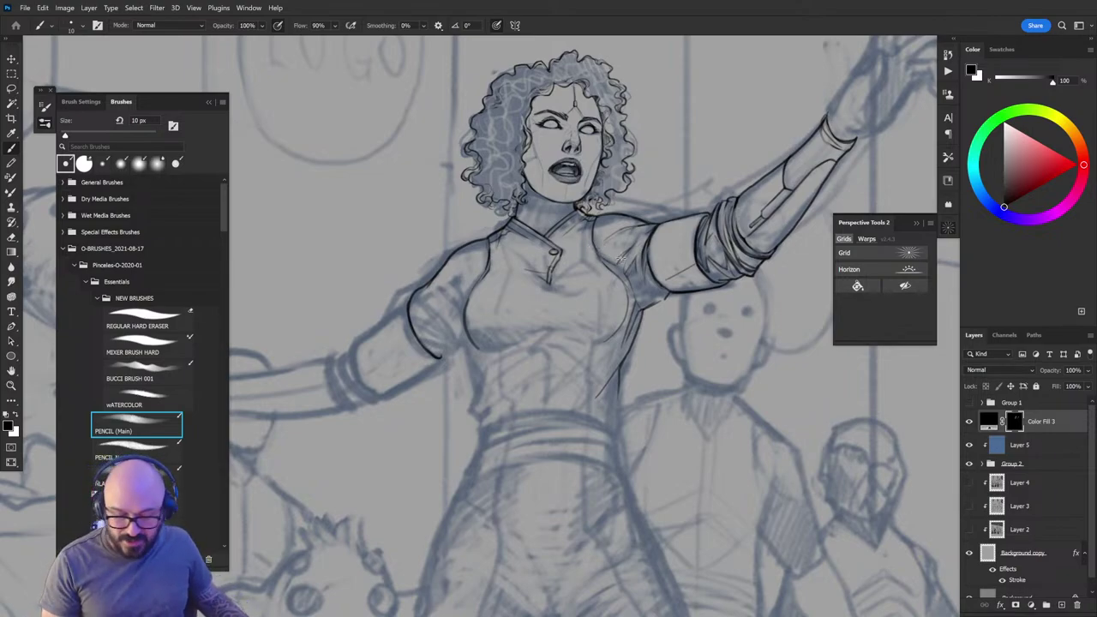
Step: Ink the underside of the lowered arm's sleeve from the hem to the torso
key(x)
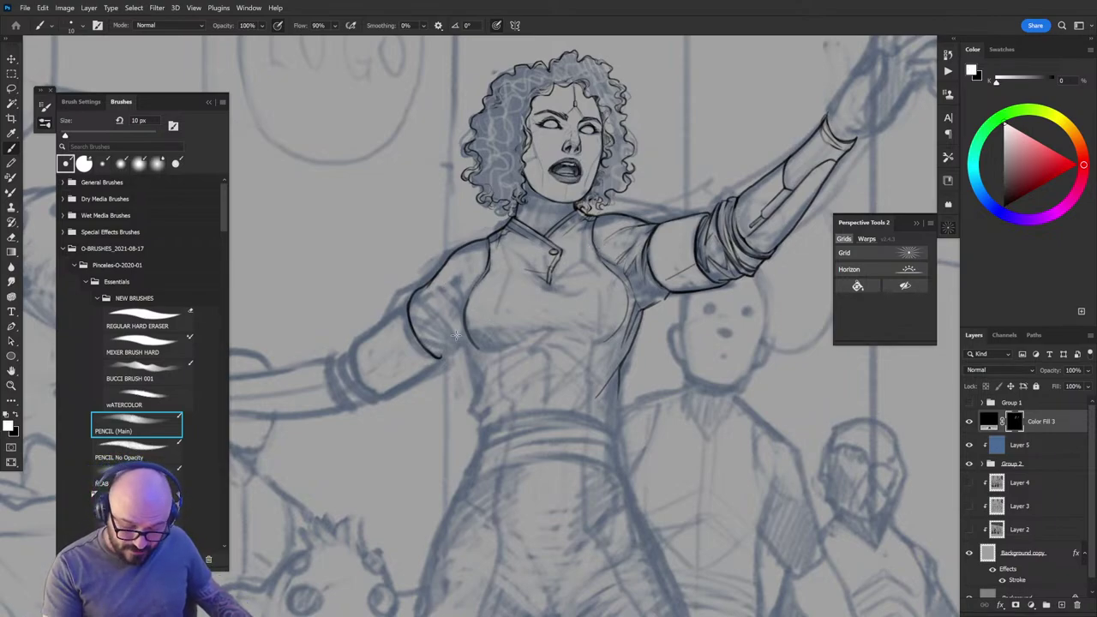
key(x)
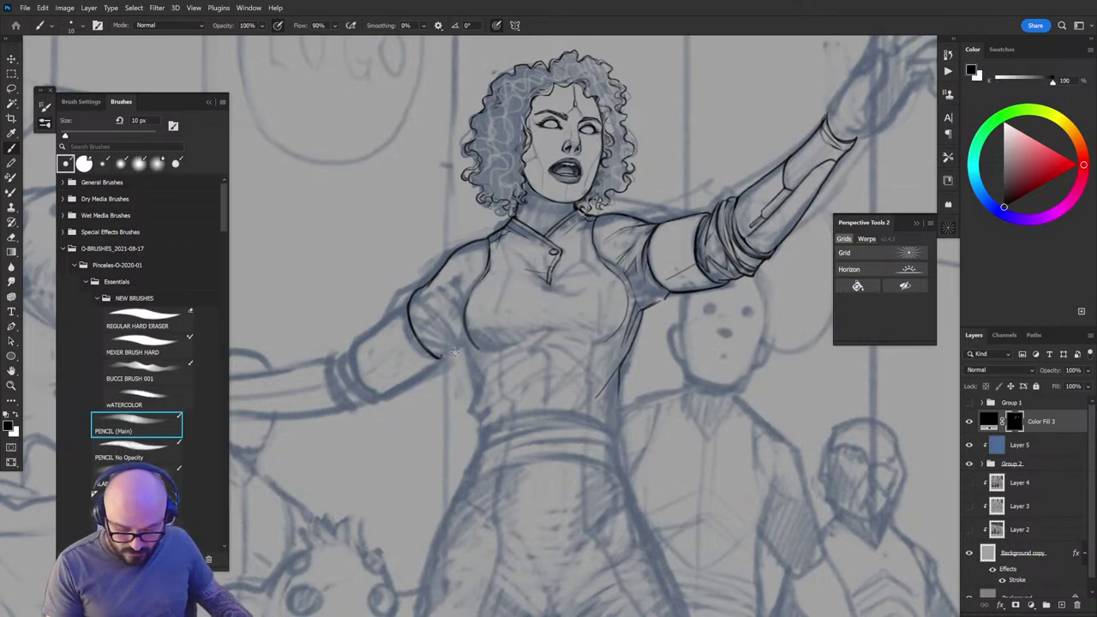
key(x)
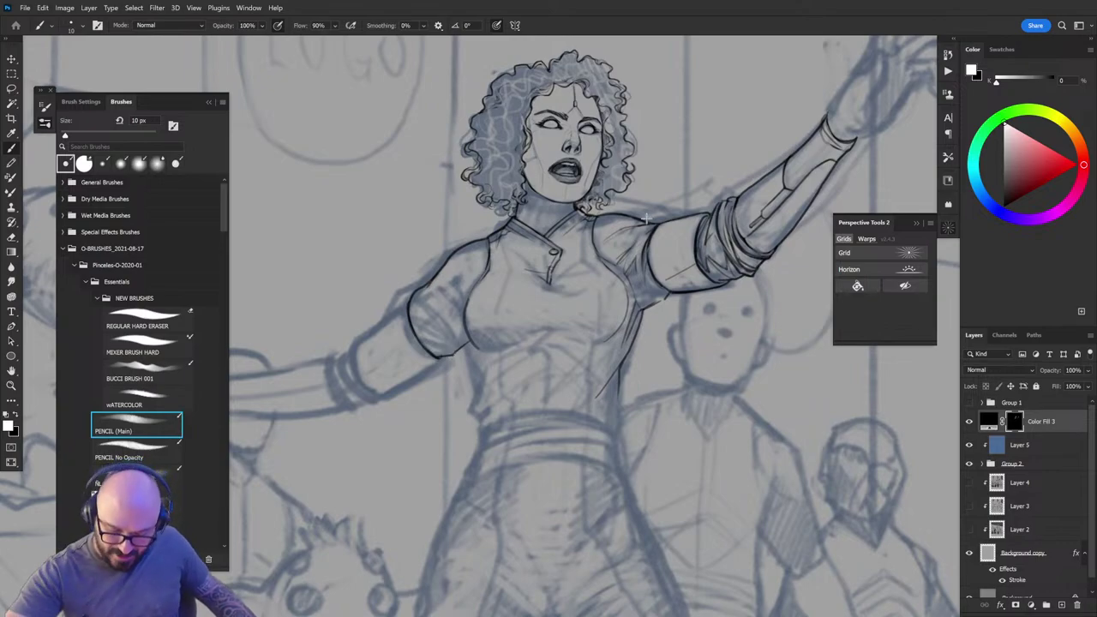
Step: Refine the upper and lower corners of the raised arm's sleeve hem where it meets the bare arm
key(x)
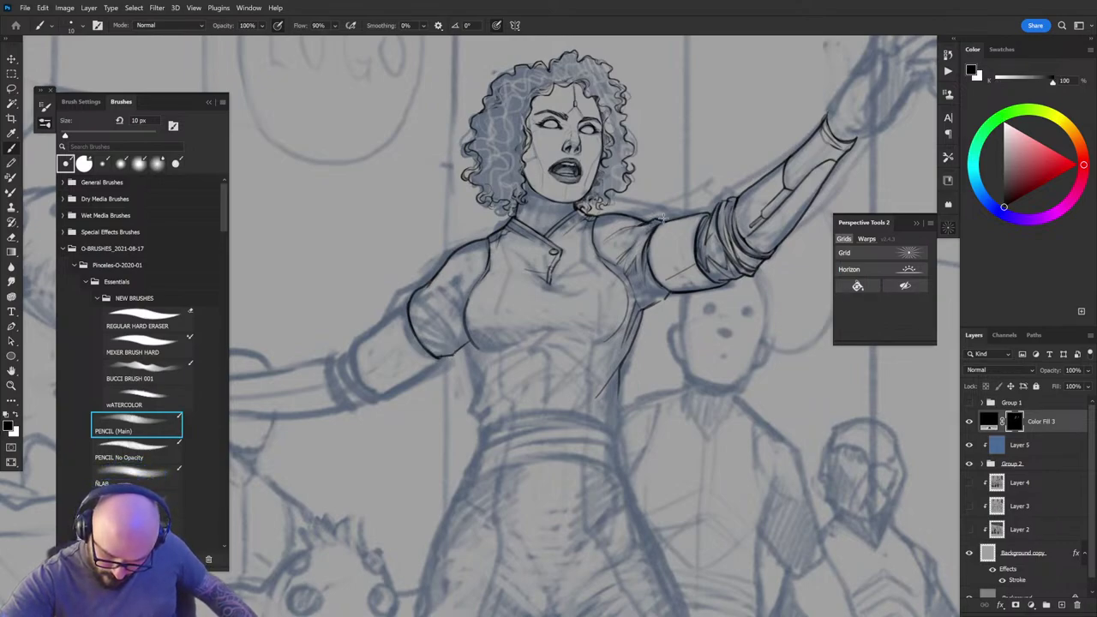
key(x)
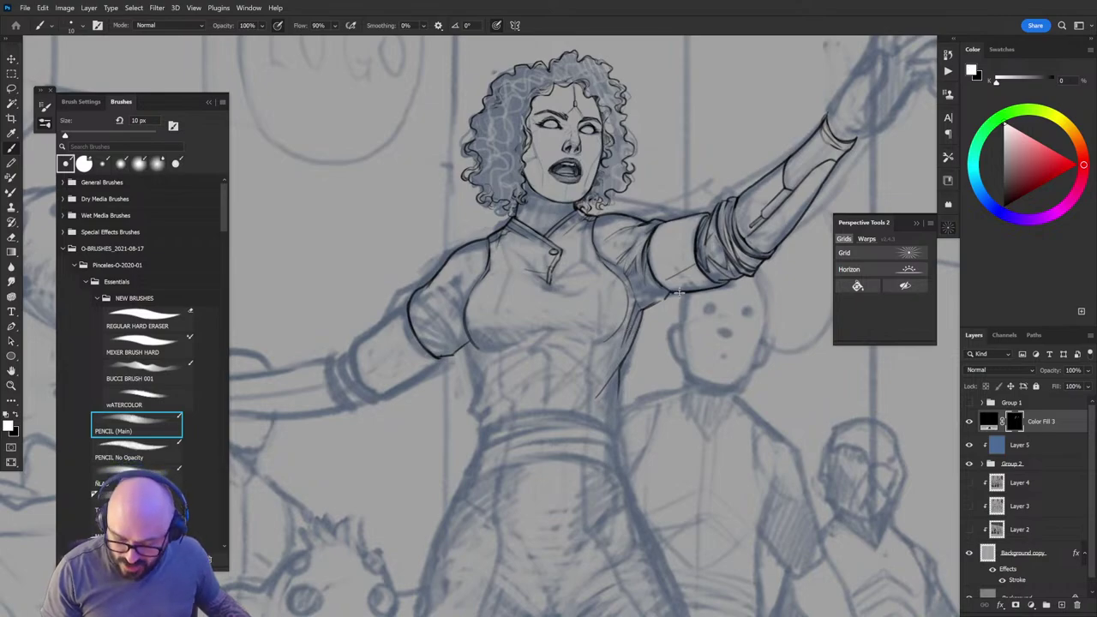
key(x)
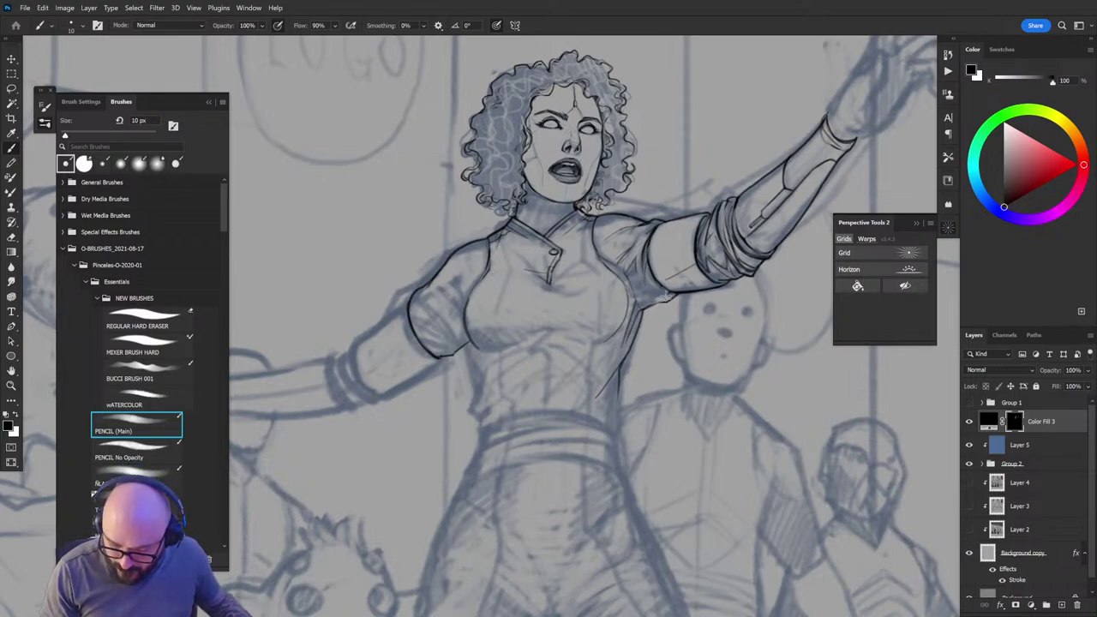
key(x)
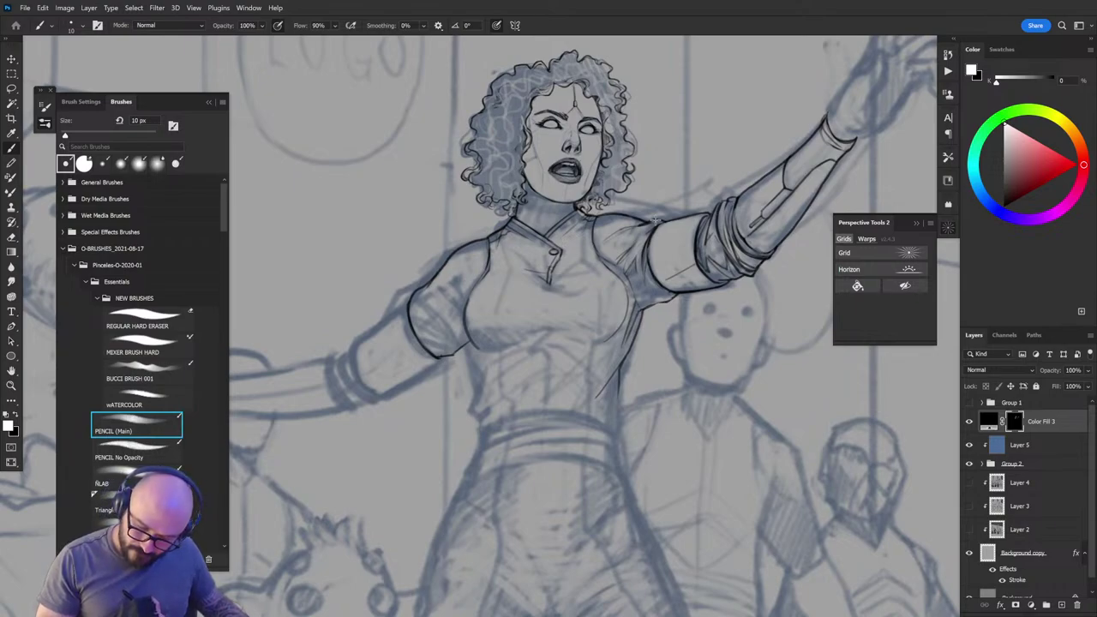
key(e)
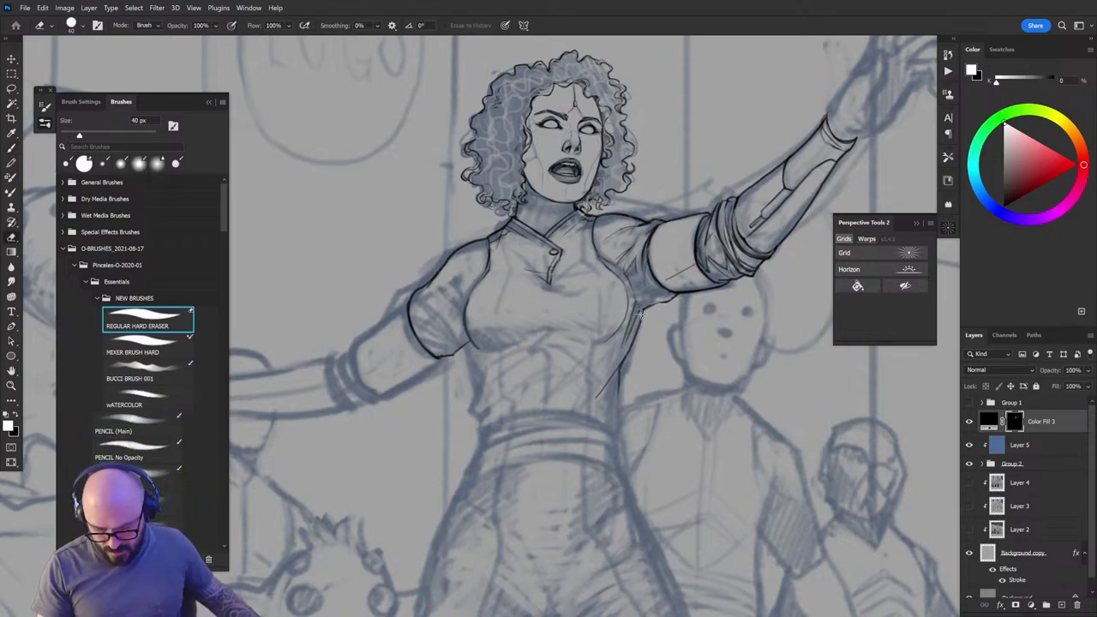
key(g)
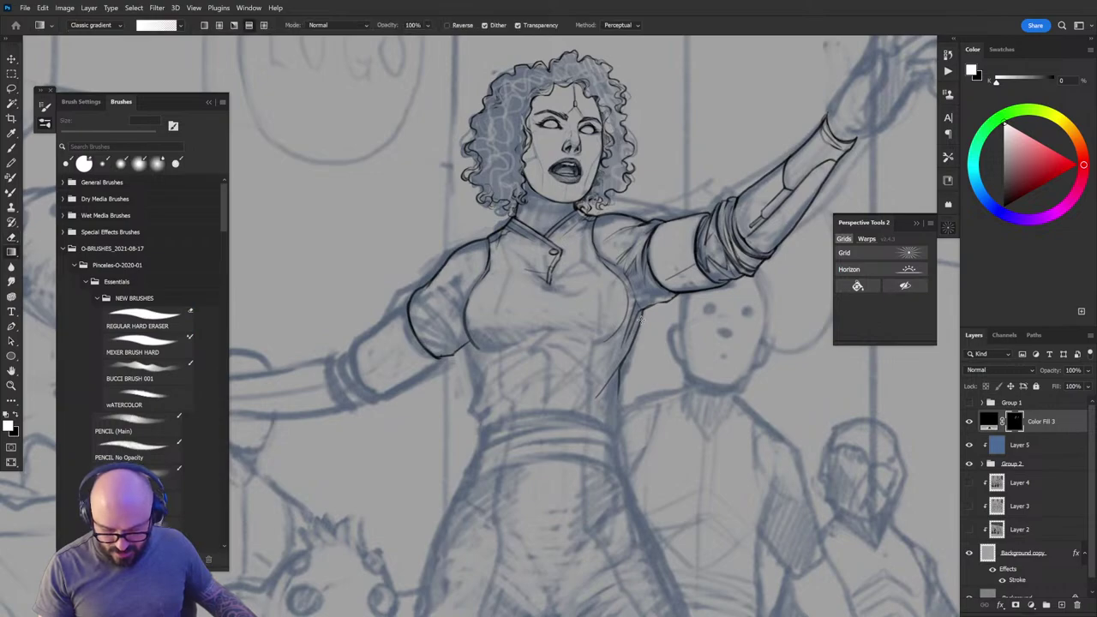
drag(467, 346, 471, 352)
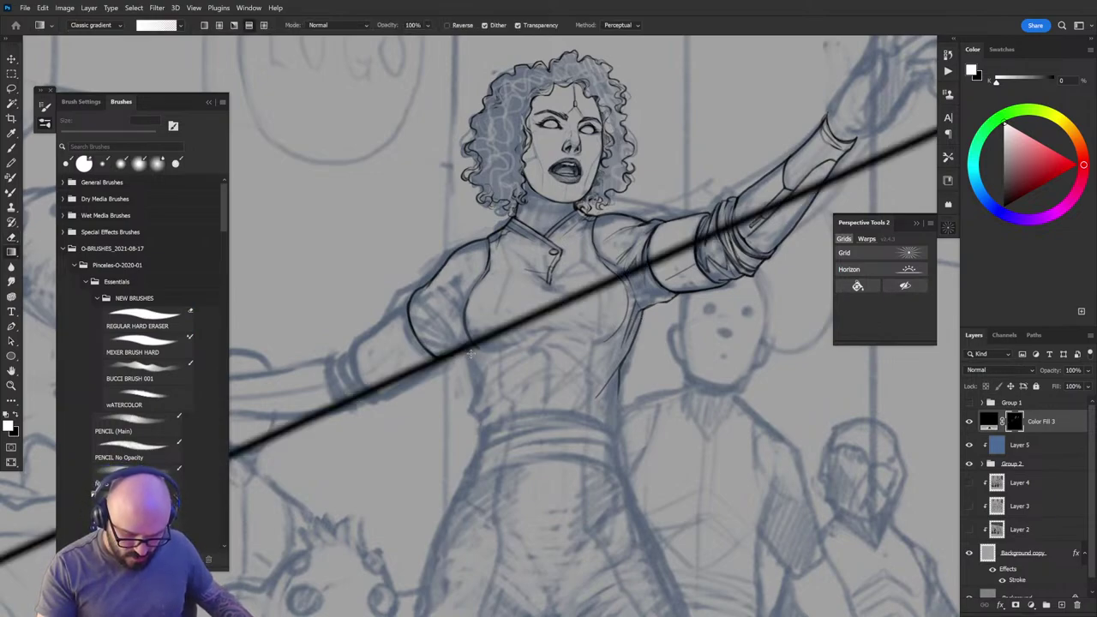
key(ctrl+z)
Step: Ink the torso's side contour below the lowered arm's sleeve and the curved underside of the bust with the PENCIL (Main) brush
key(b)
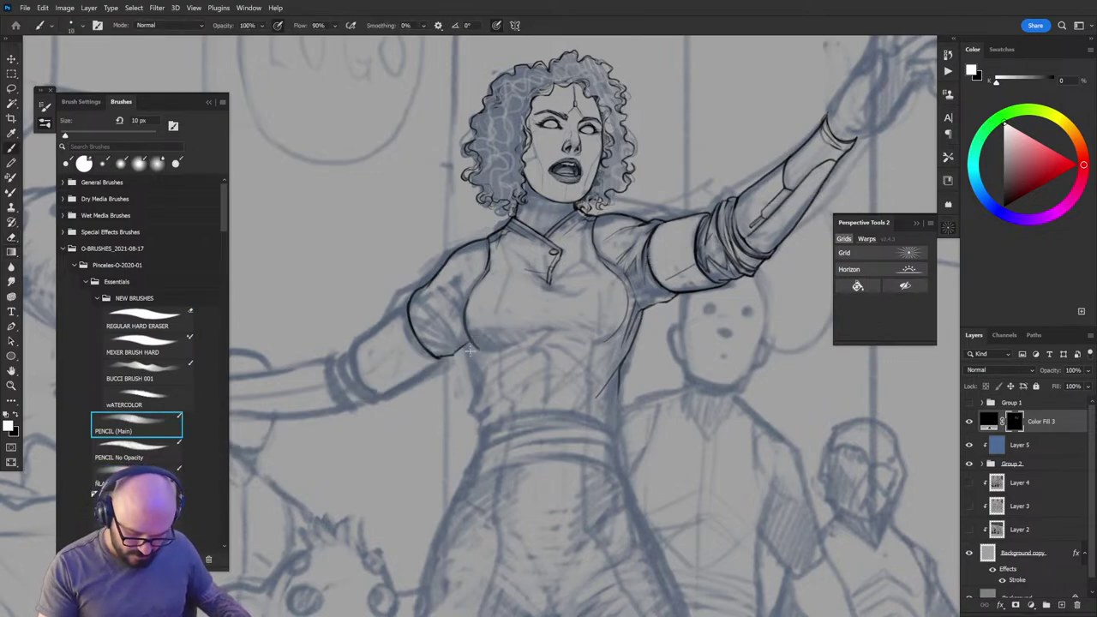
drag(470, 348, 480, 390)
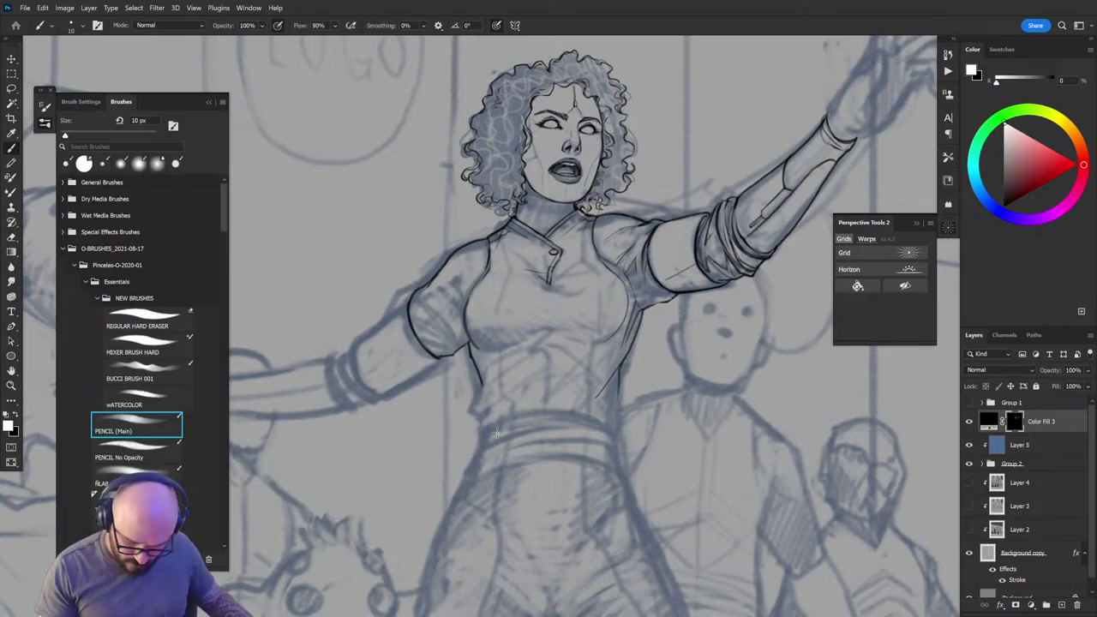
mouse_move(469, 337)
mouse_down()
mouse_move(503, 349)
mouse_move(574, 331)
mouse_move(518, 339)
mouse_up()
key(x)
key(x)
key(x)
key(x)
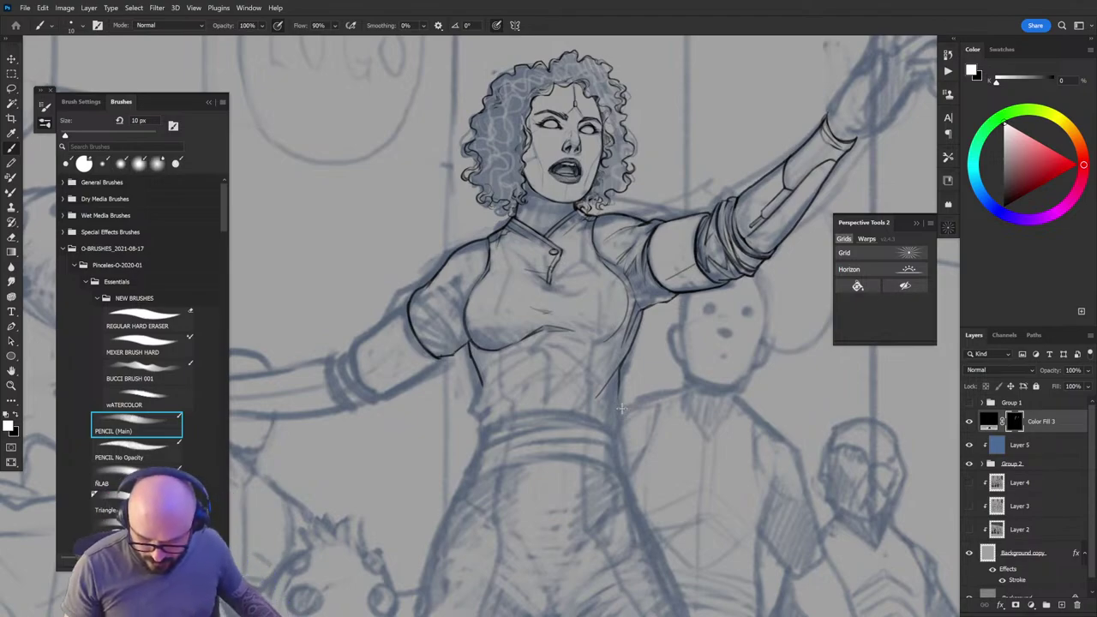
Step: Ink the top's centre closure from below the collar button to the lower edge of the bust
key(x)
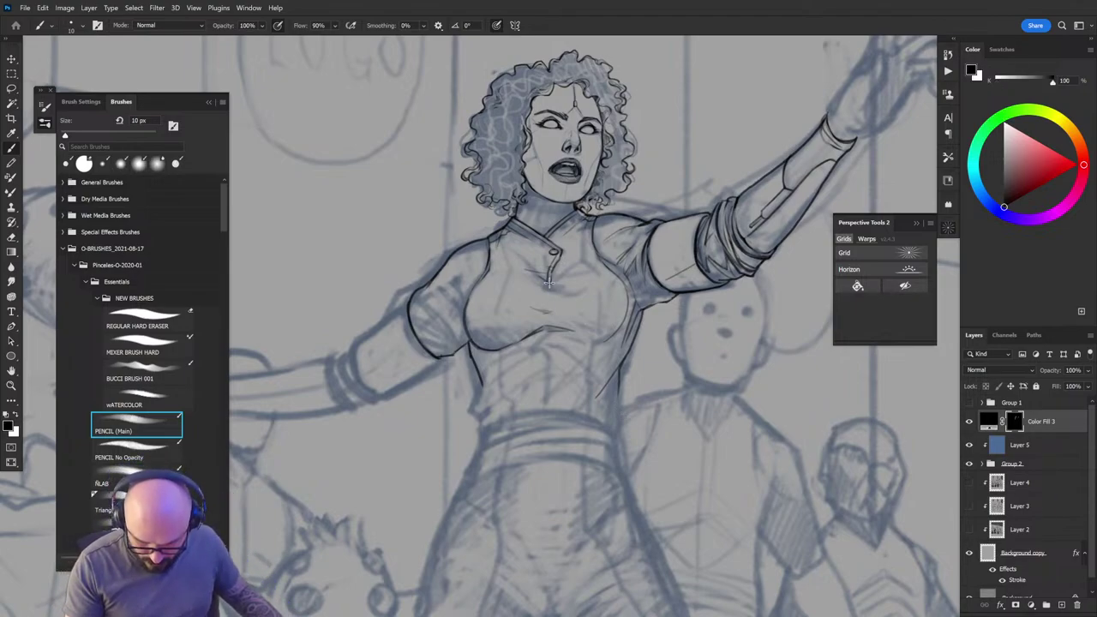
key(x)
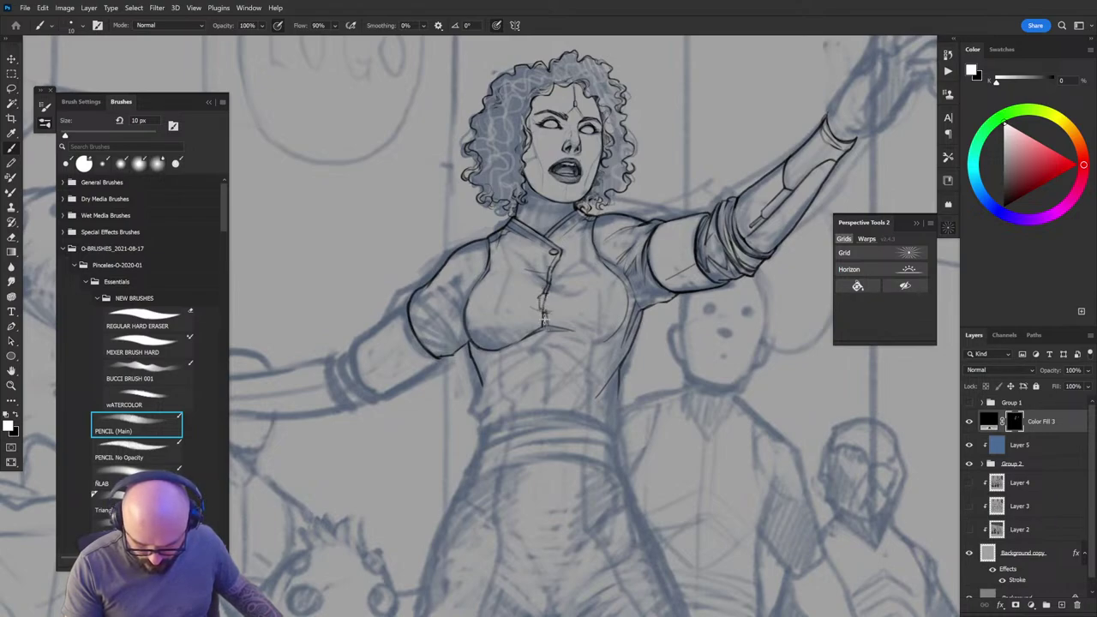
key(x)
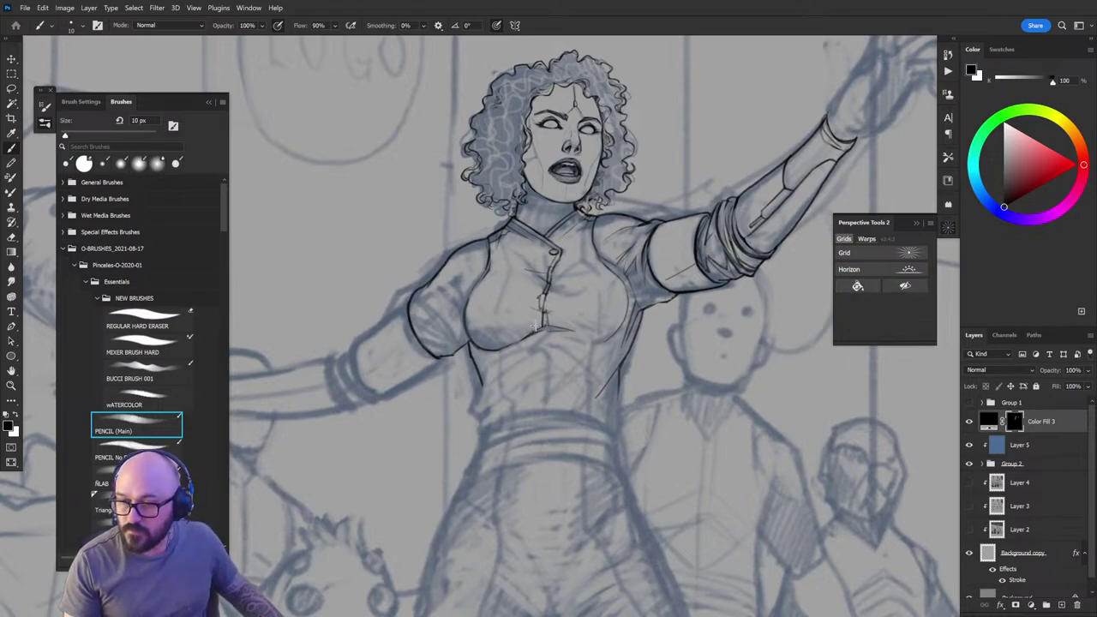
Step: Add tapered fabric creases radiating to both sides of the centre closure across the chest
key(x)
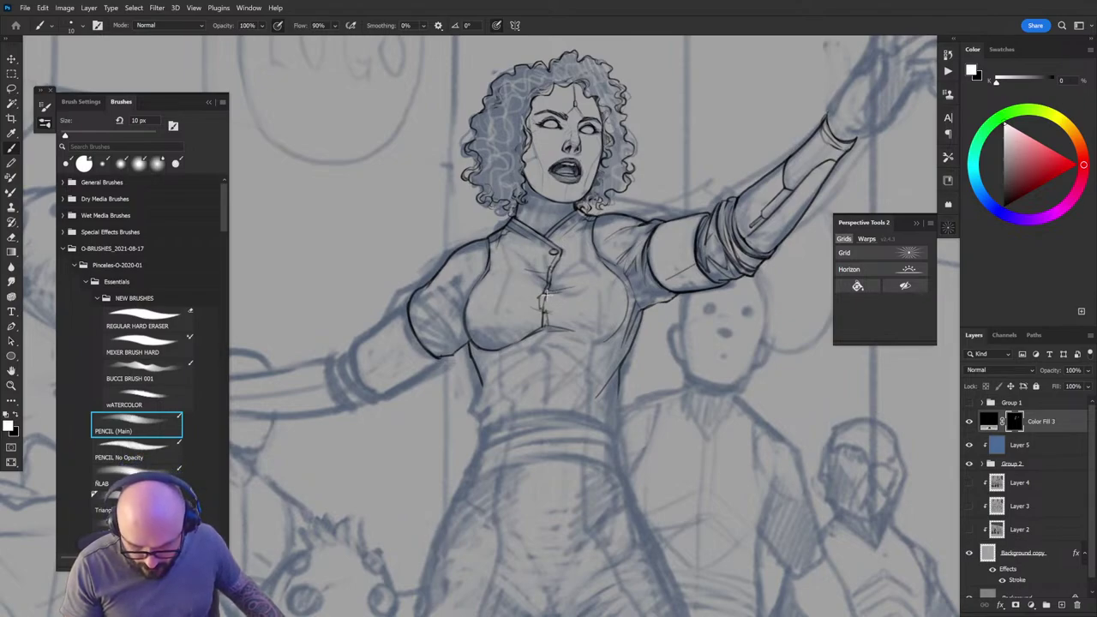
key(x)
key(x)
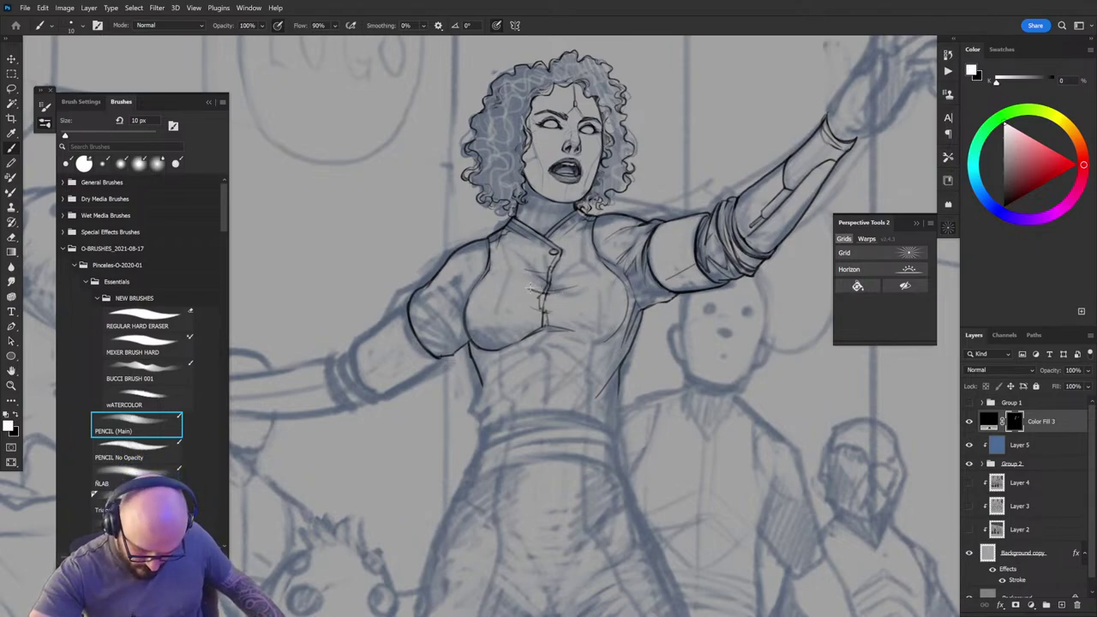
key(x)
key(x)
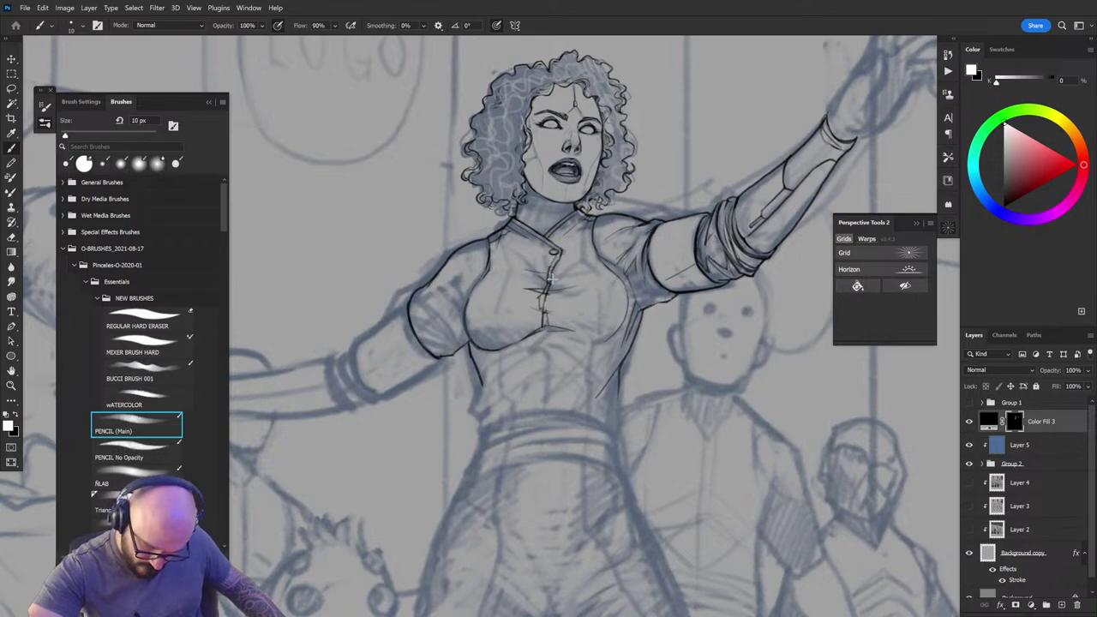
key(x)
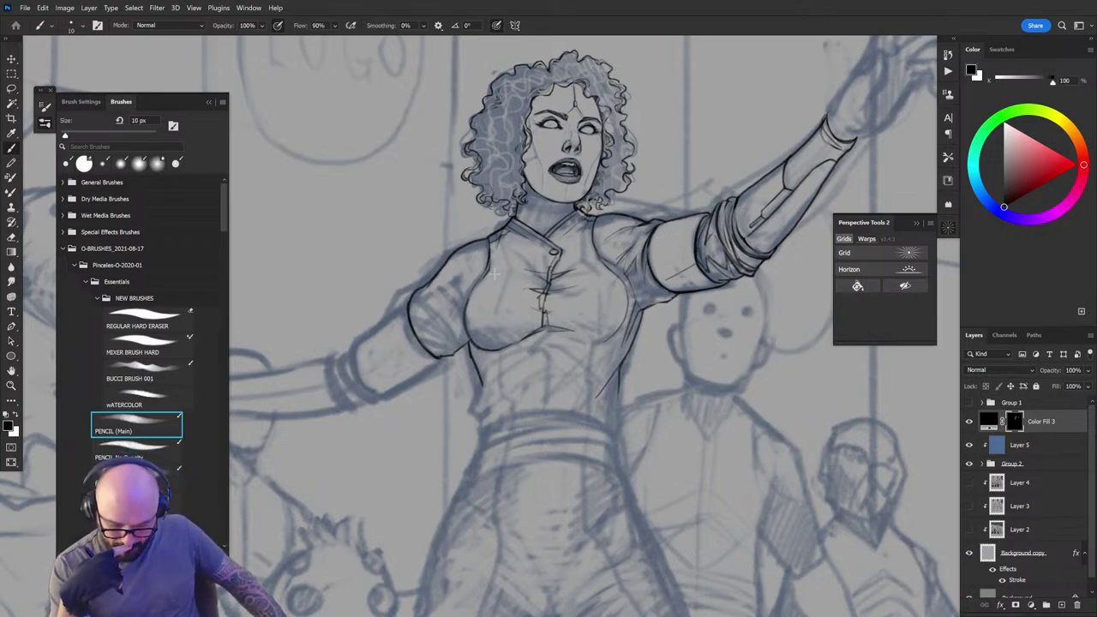
Step: Ink both waist contours down to the belt and a diagonal fold running up the abdomen from the lowered-arm side
key(x)
drag(483, 379, 472, 432)
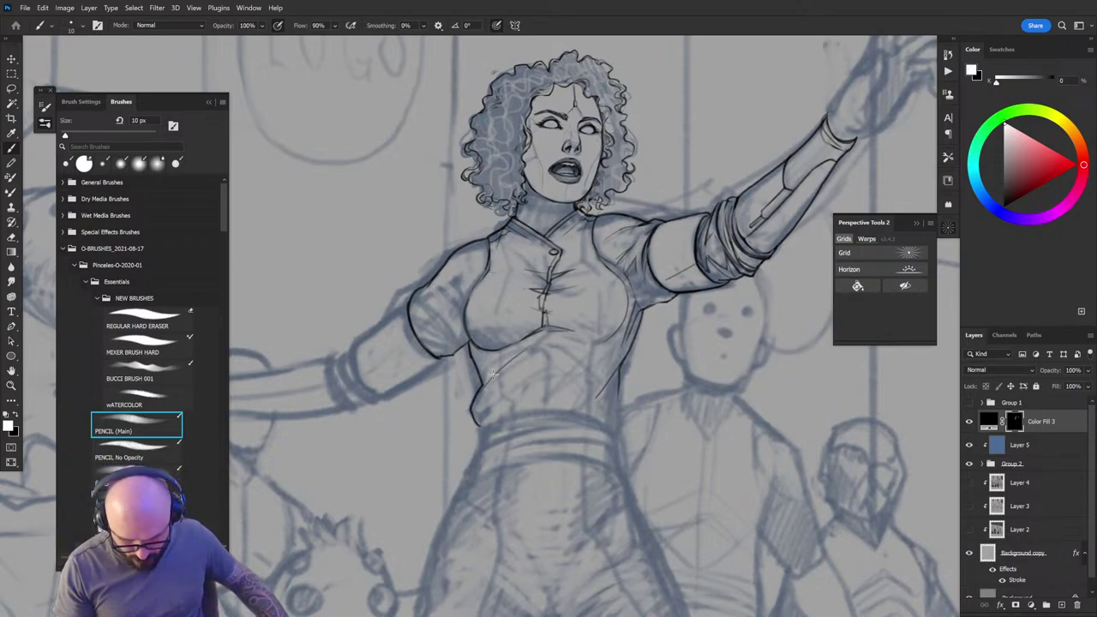
key(x)
key(x)
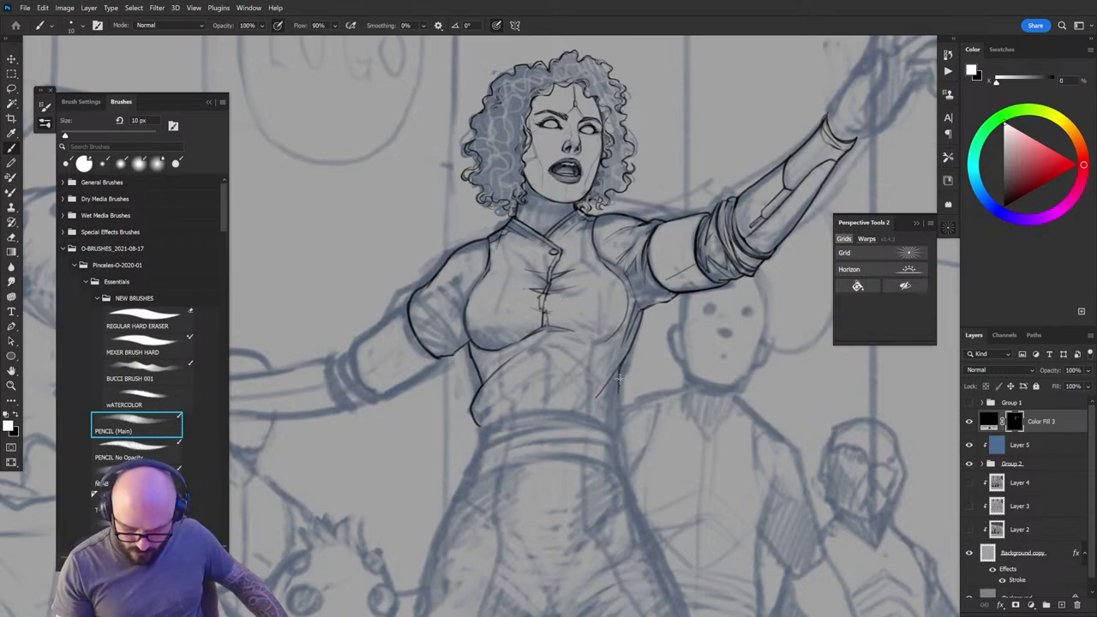
drag(620, 377, 614, 426)
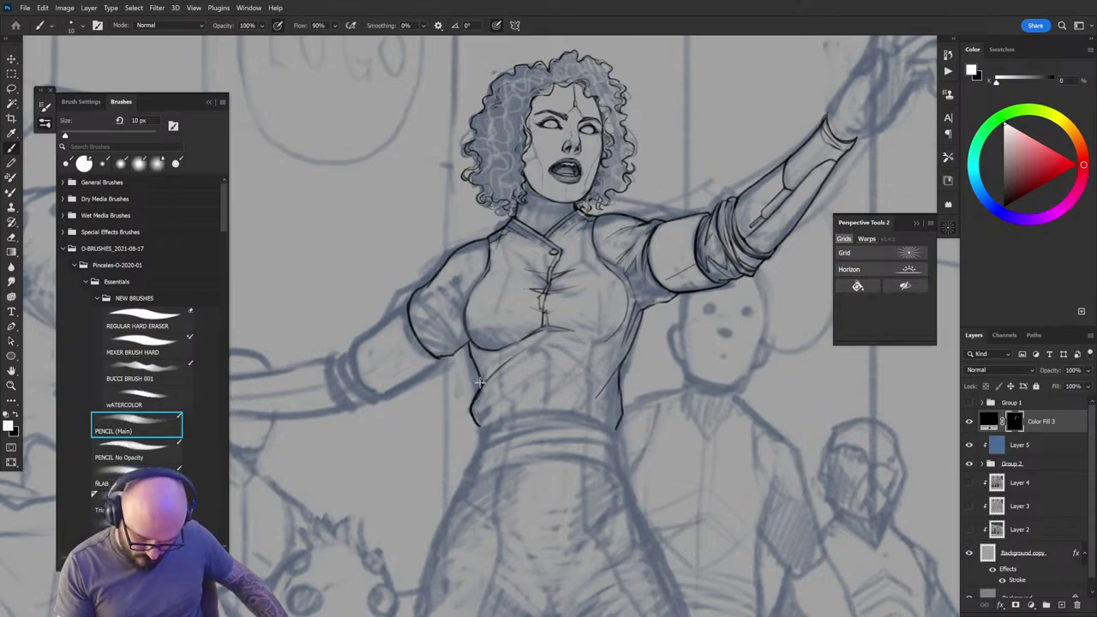
Step: Thin and clean up the diagonal abdomen fold where it meets the waist contour
key(x)
key(x)
key(x)
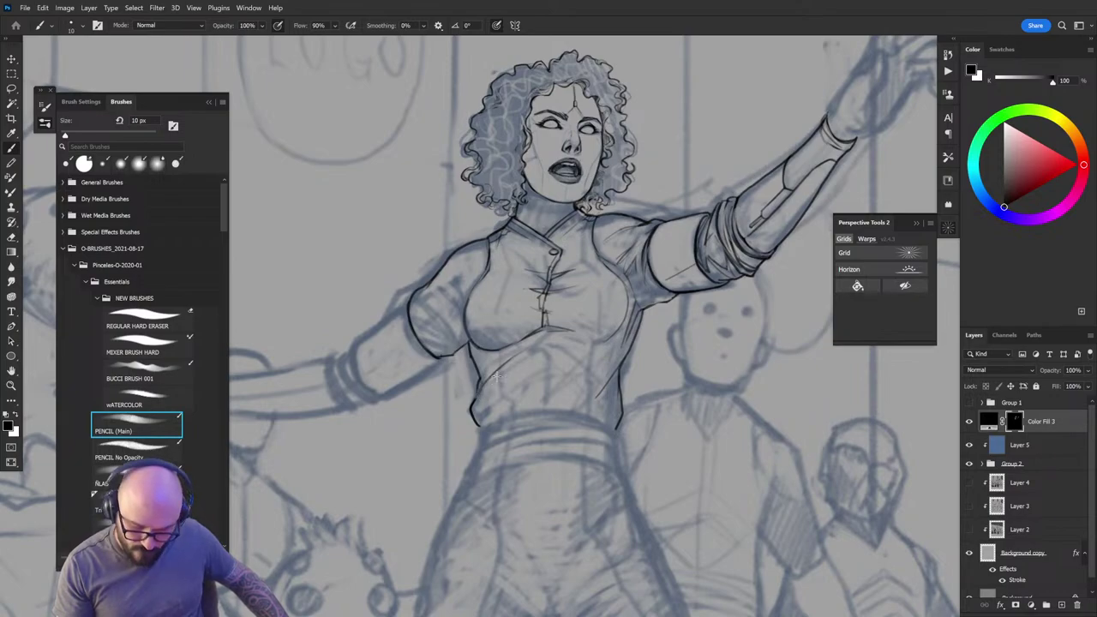
key(x)
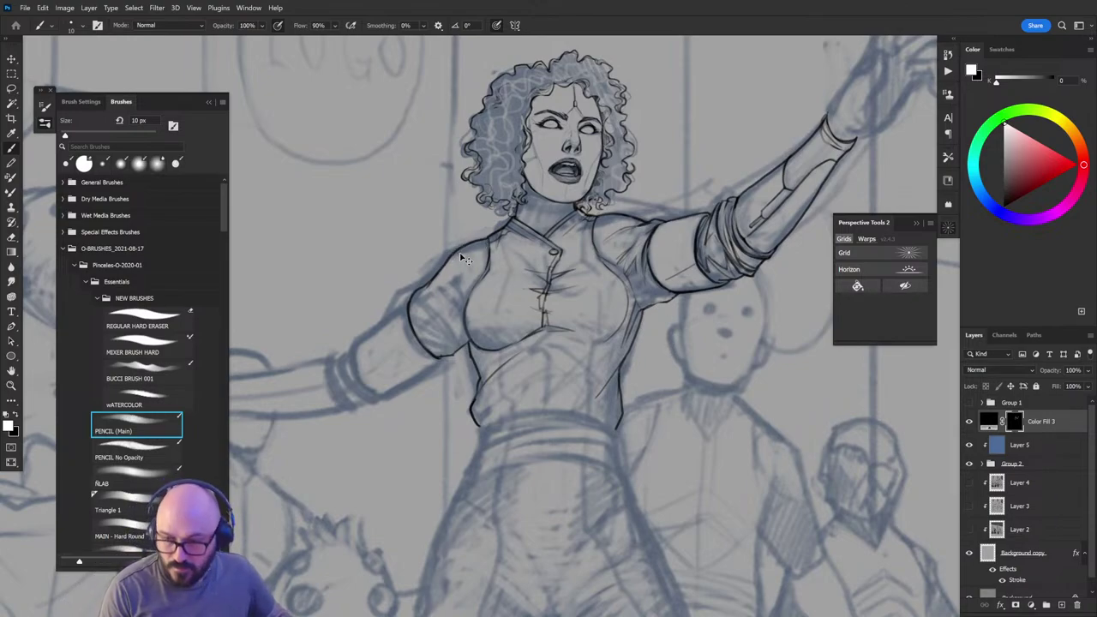
Step: Touch up the lowered arm's shoulder line near the collar and check the figure within the whole composition
key(x)
key(x)
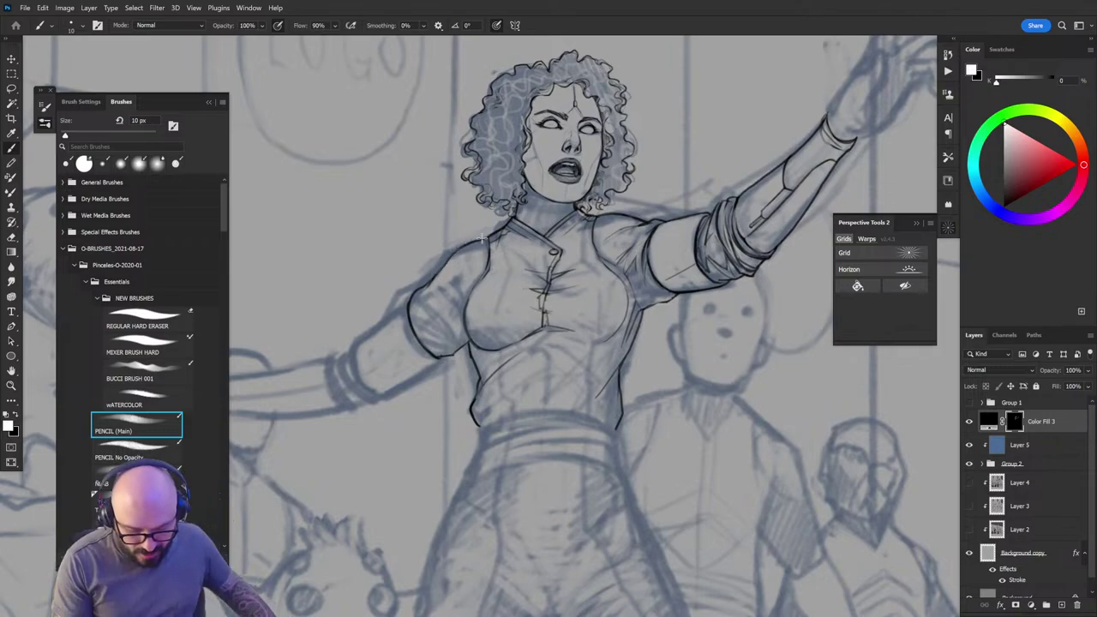
key(x)
key(ctrl+minus)
key(ctrl+minus)
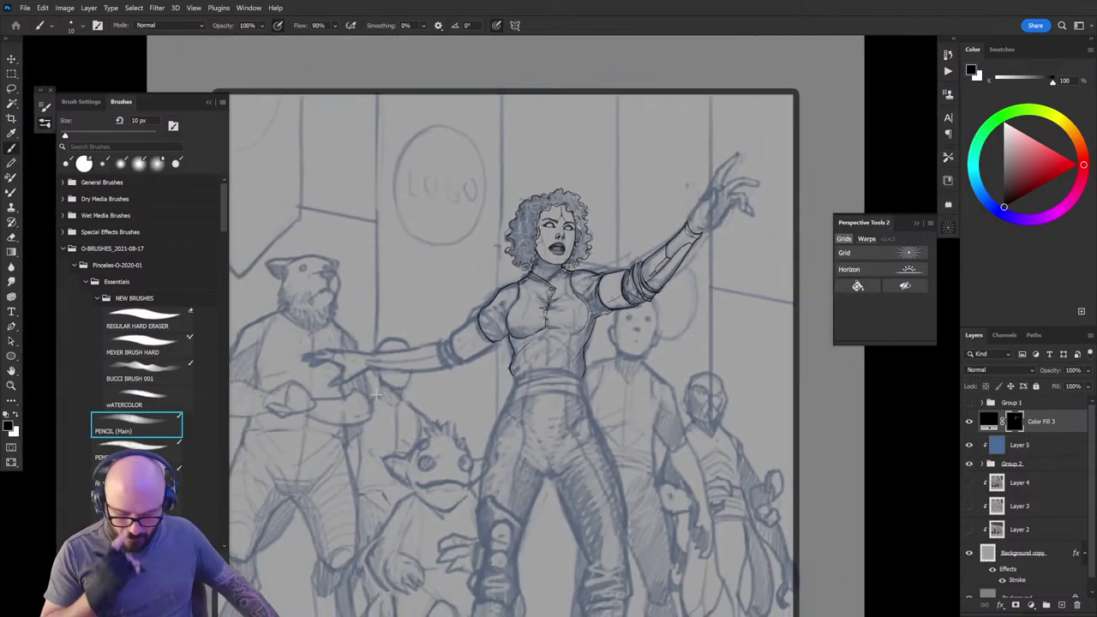
key(ctrl+plus)
key(ctrl+plus)
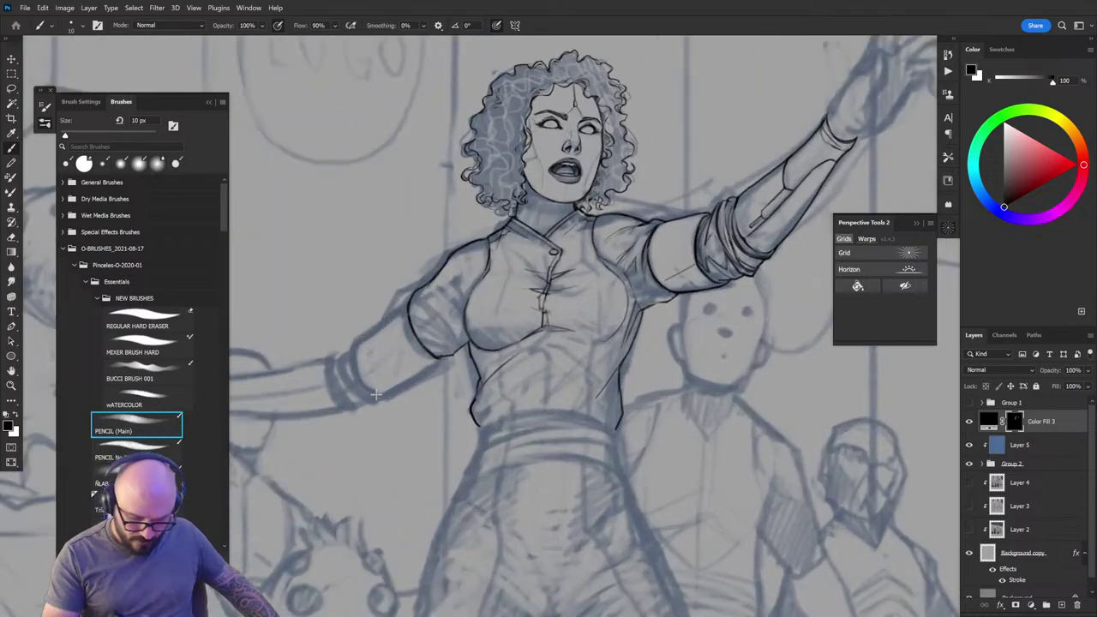
Step: Ink the angular outer edge of the lowered arm's sleeve where it flares past the hem
key(x)
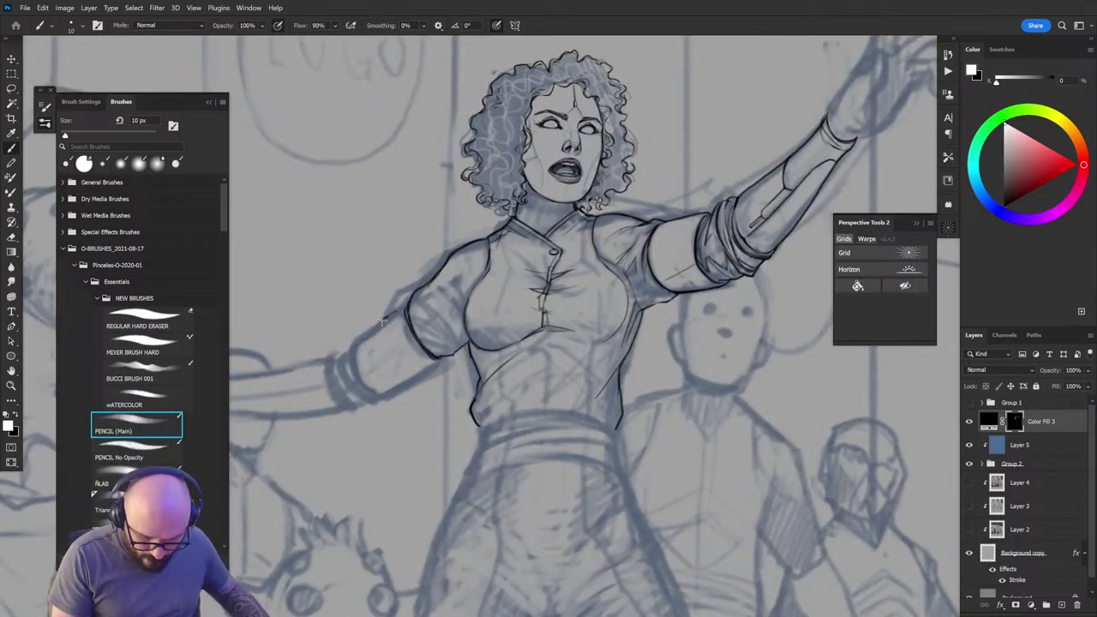
mouse_move(386, 319)
mouse_down()
mouse_move(399, 291)
mouse_move(424, 283)
mouse_move(403, 310)
mouse_move(400, 297)
mouse_up()
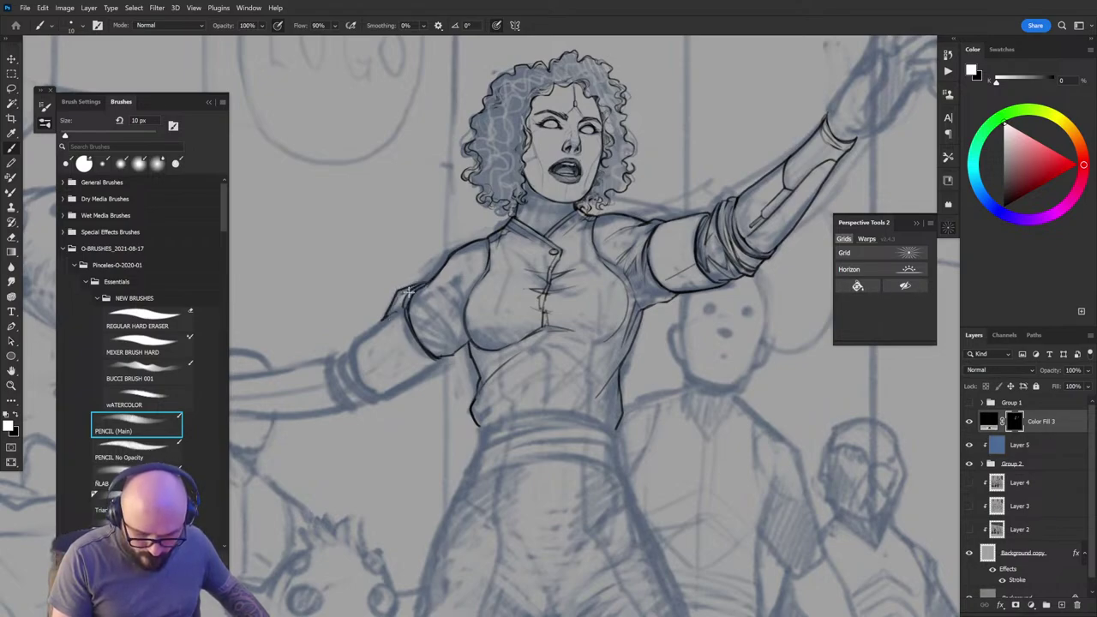
key(x)
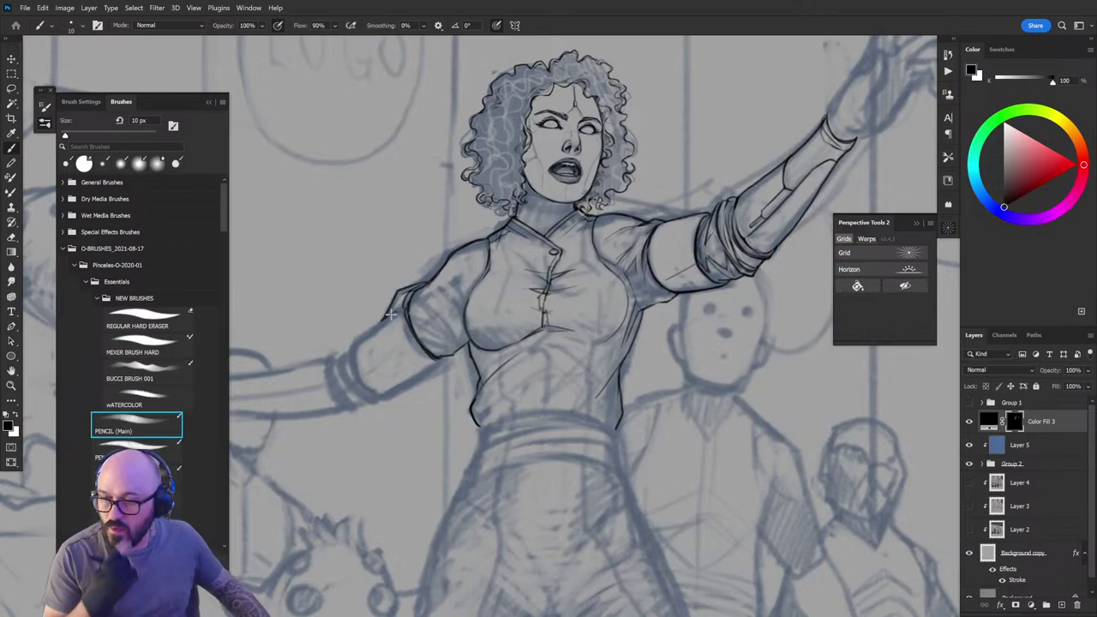
key(x)
Step: Ink the lowered arm's top contour from the sleeve to the elbow and the curved edge of the elbow band
drag(430, 330, 645, 289)
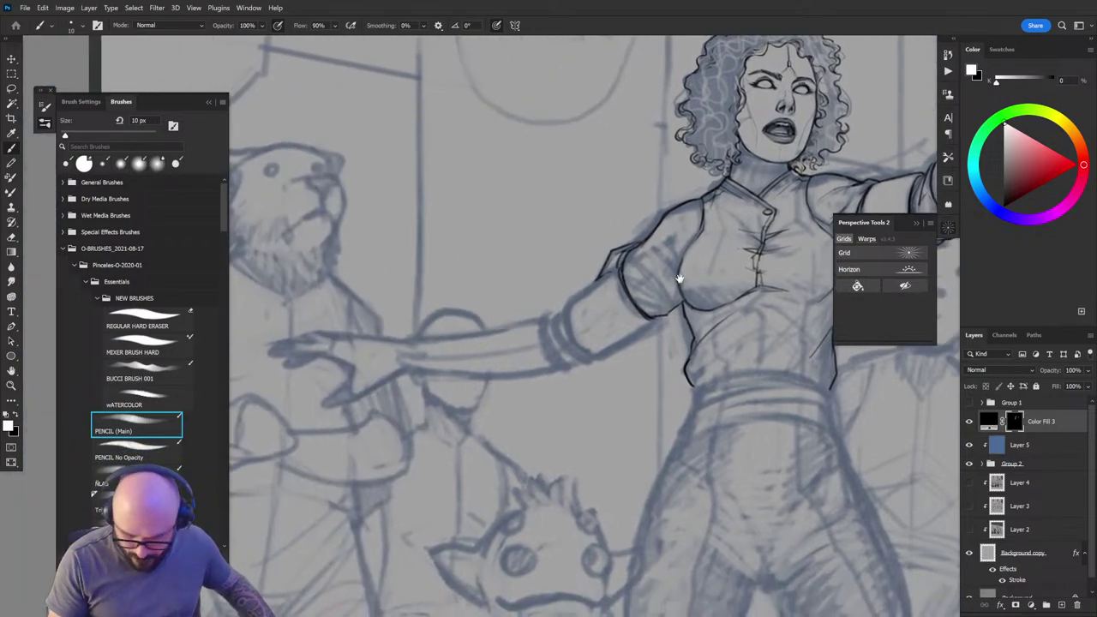
key(x)
key(x)
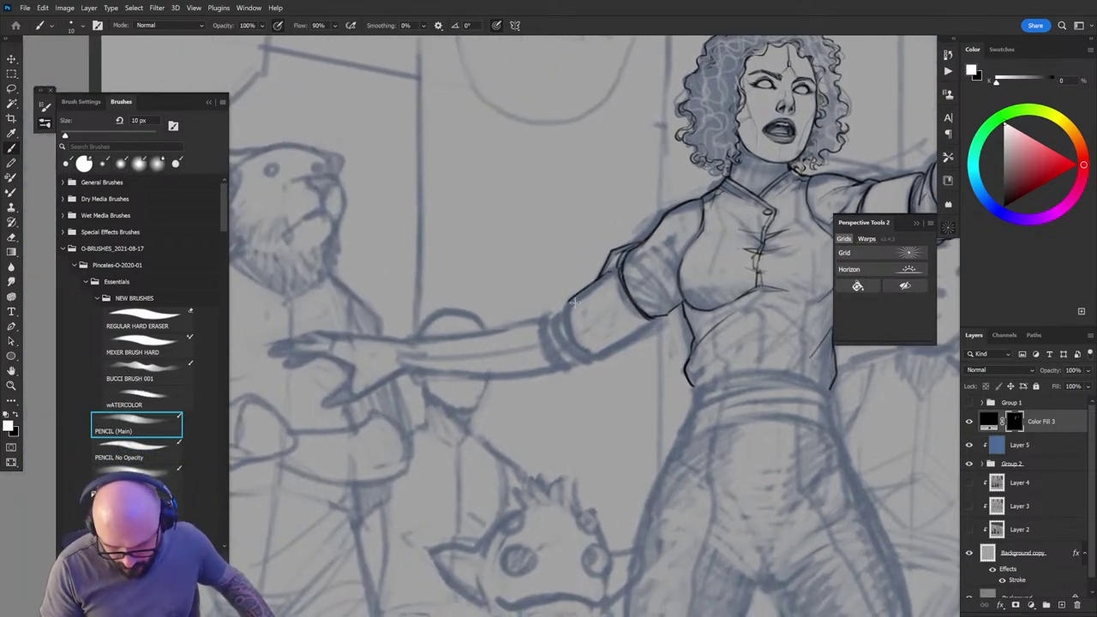
mouse_move(566, 304)
mouse_down()
mouse_move(586, 358)
mouse_move(600, 354)
mouse_move(573, 349)
mouse_move(564, 313)
mouse_up()
key(x)
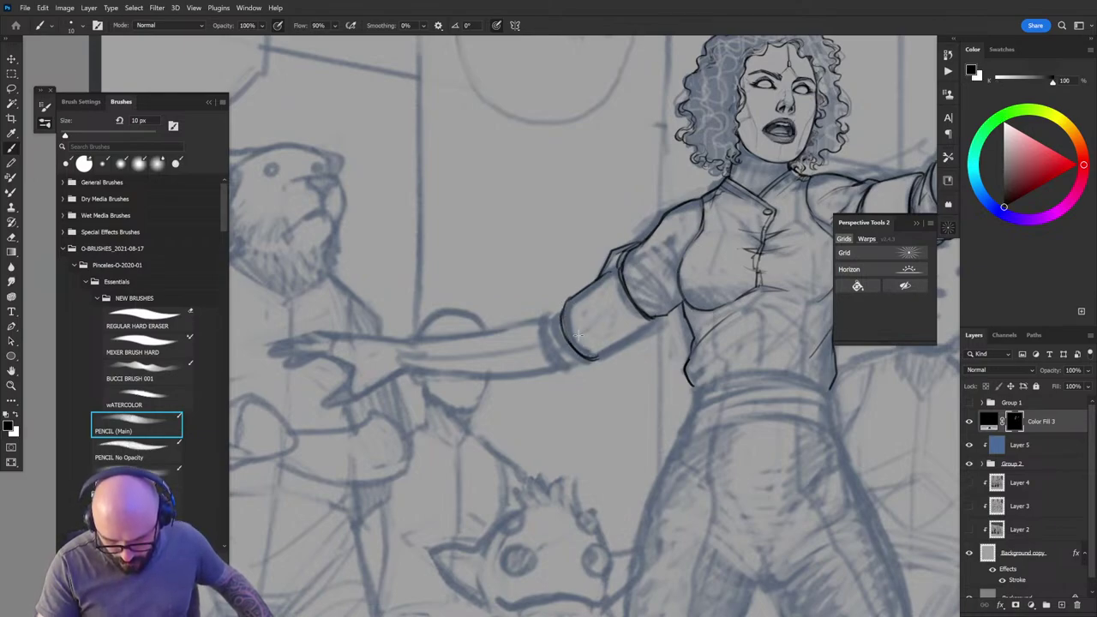
Step: Refine the elbow band's curved edge and ink the underside of the lowered upper arm back to the sleeve hem
key(x)
key(x)
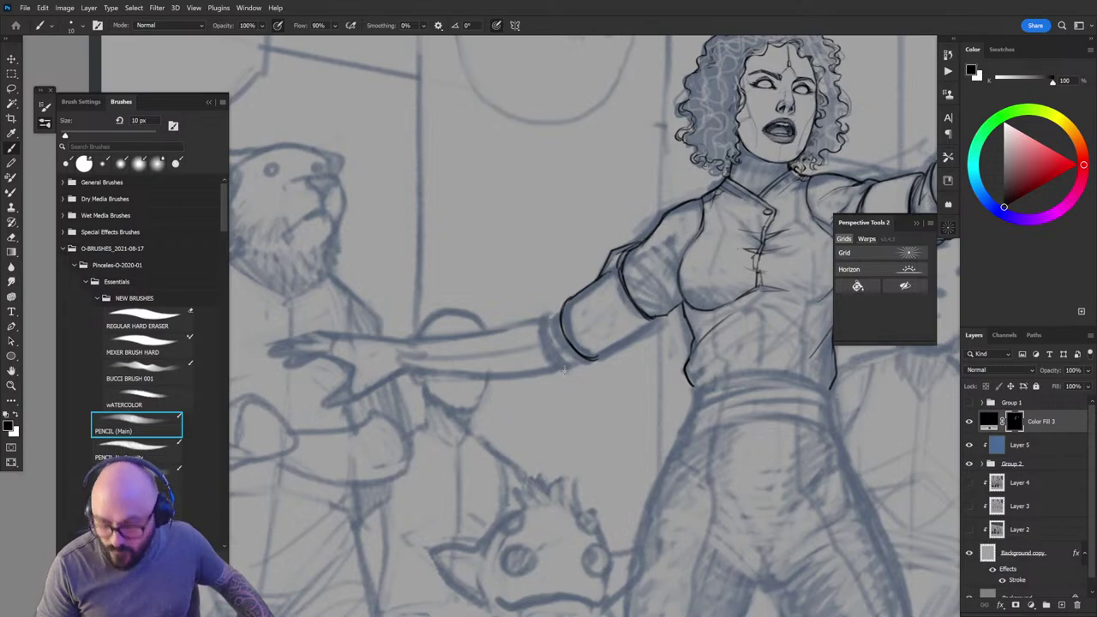
key(x)
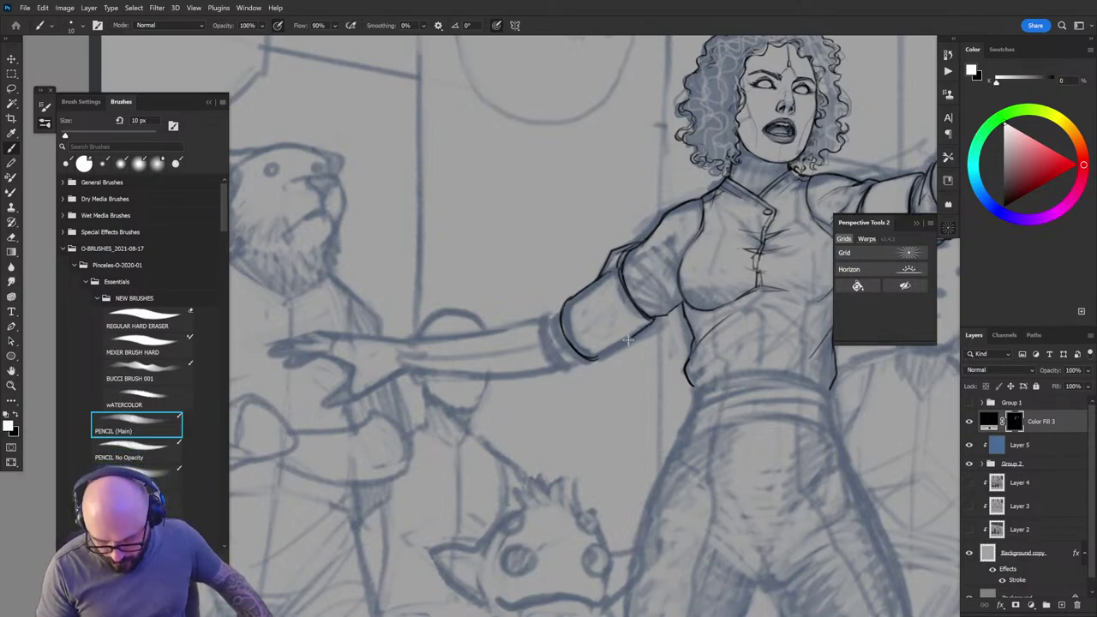
key(x)
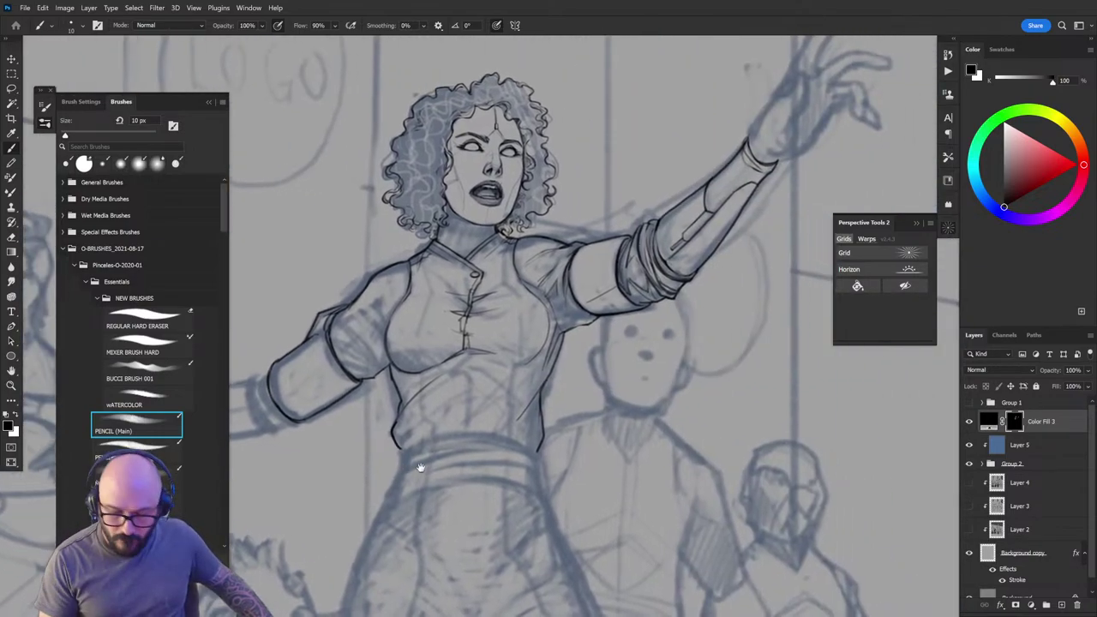
Step: Clean up the linework around the collar and the shoulder seams on both sides of the neck
key(x)
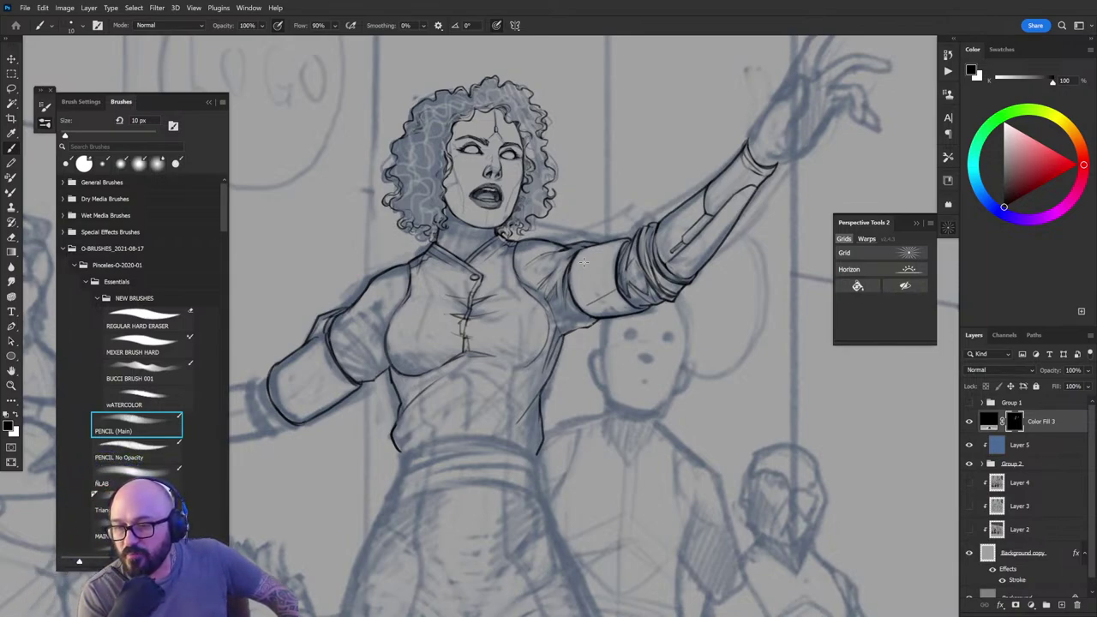
mouse_move(549, 358)
mouse_down()
mouse_move(642, 338)
mouse_move(720, 339)
mouse_up()
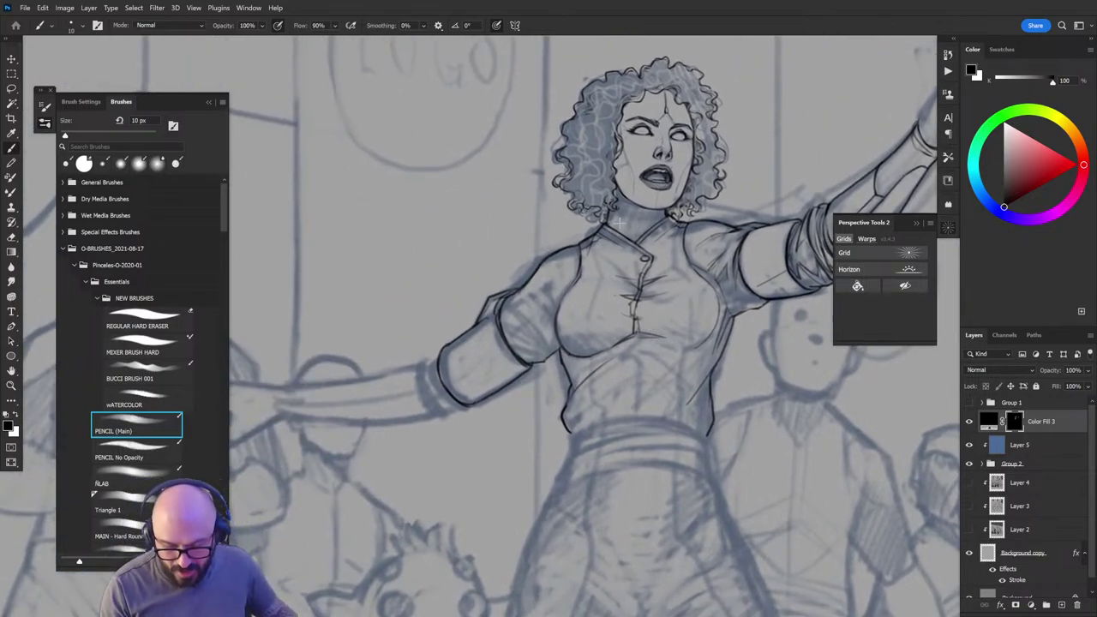
key(x)
key(x)
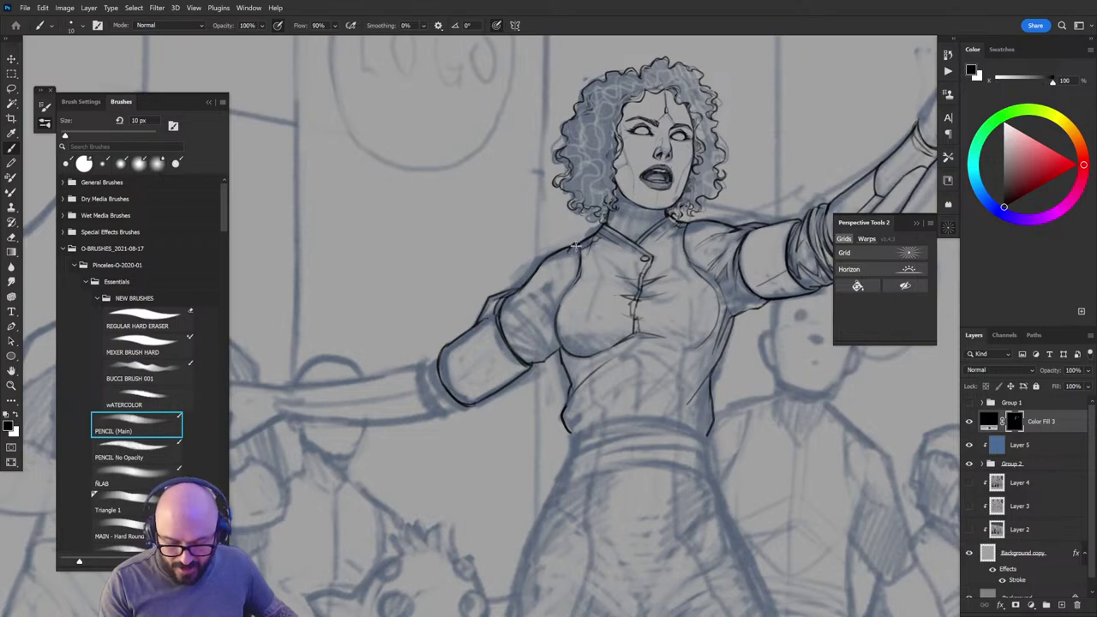
key(x)
key(x)
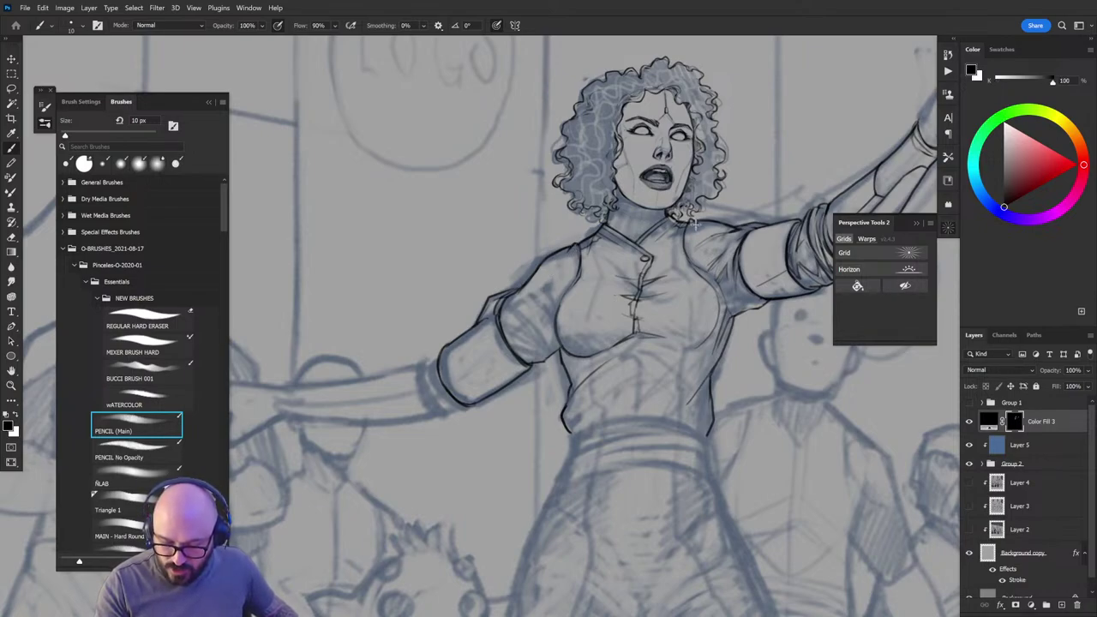
key(x)
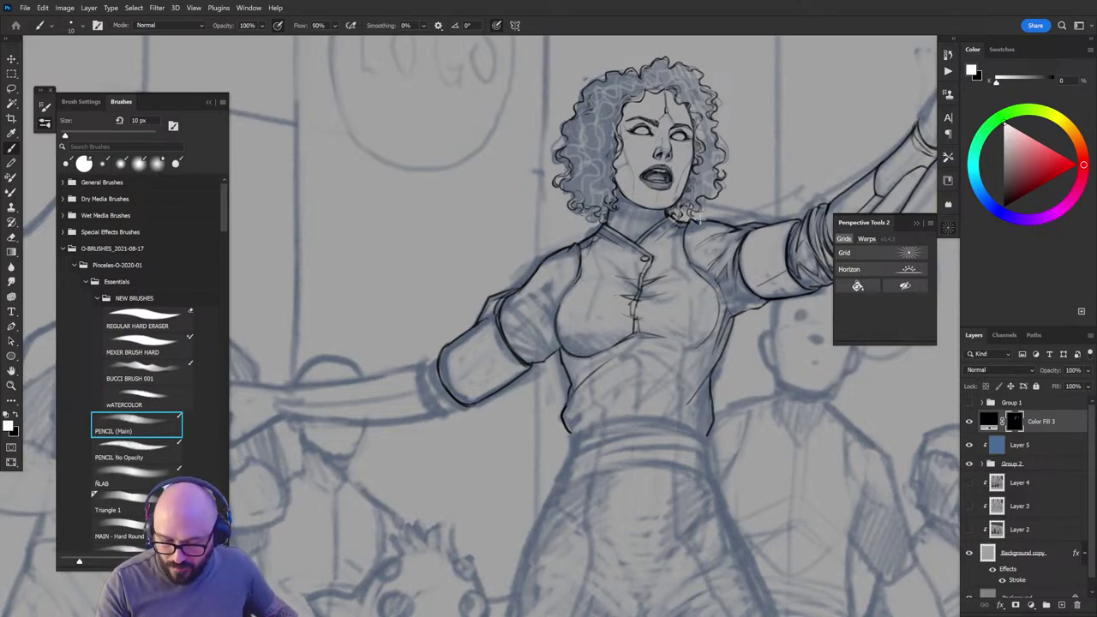
Step: Ink and clean up the fold lines of the lowered arm's sleeve near the hem and armpit
key(x)
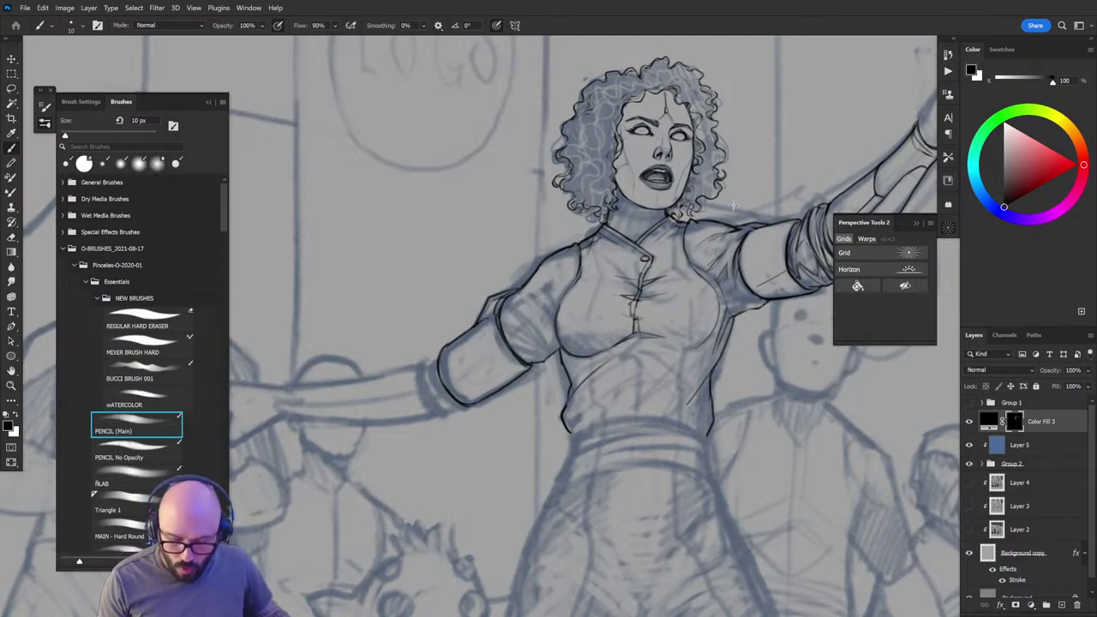
key(x)
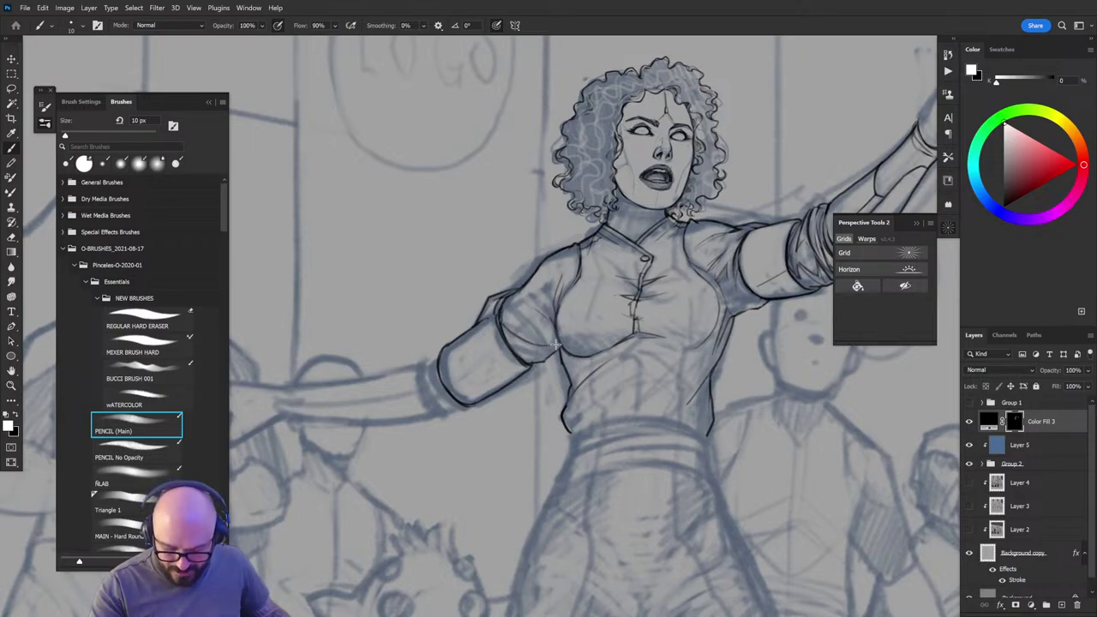
key(x)
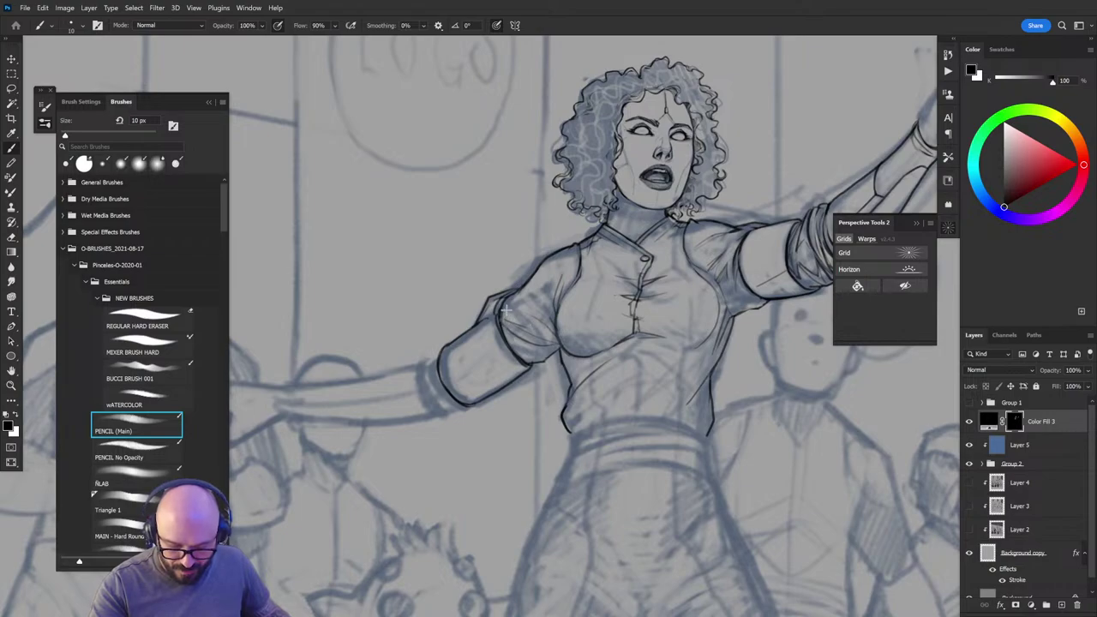
key(x)
key(x)
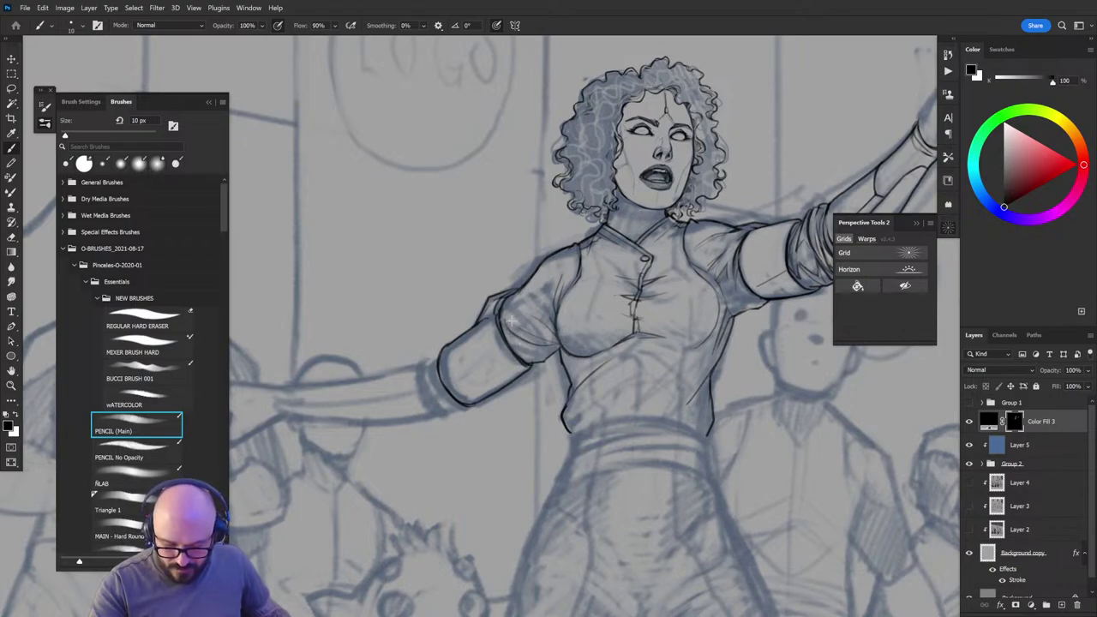
key(x)
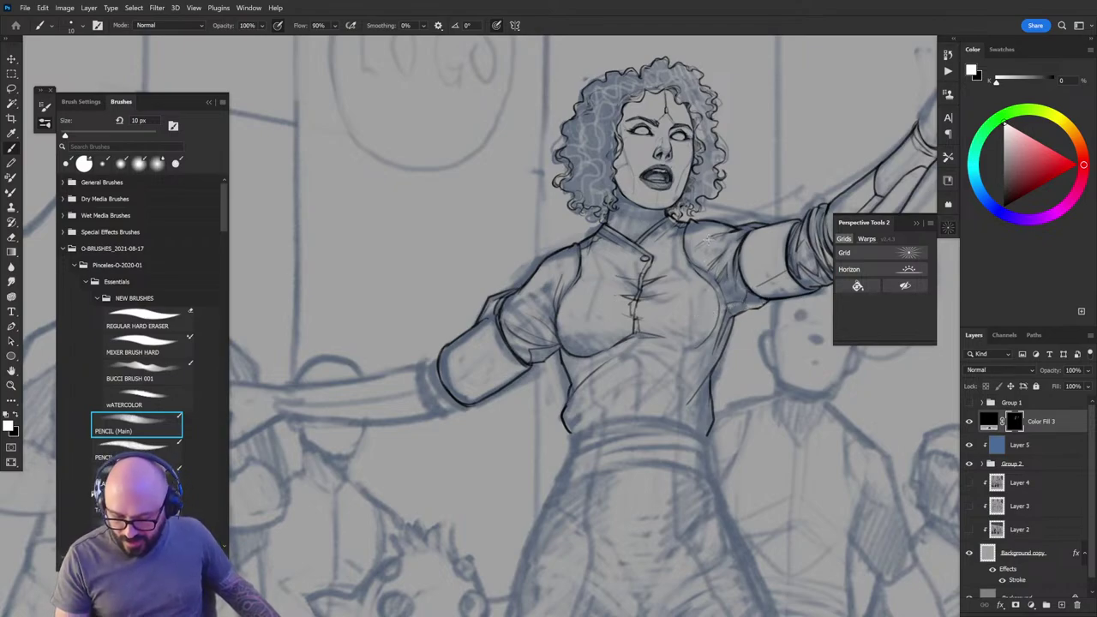
Step: Refine the torso linework at the raised arm's shoulder, under the bust and along the waist
key(x)
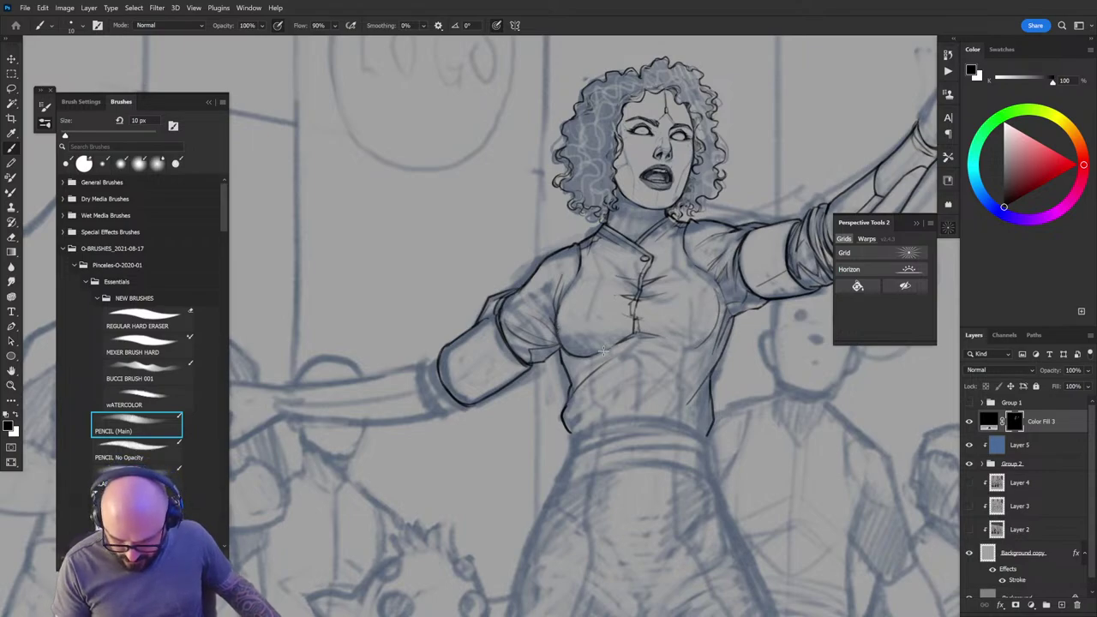
key(x)
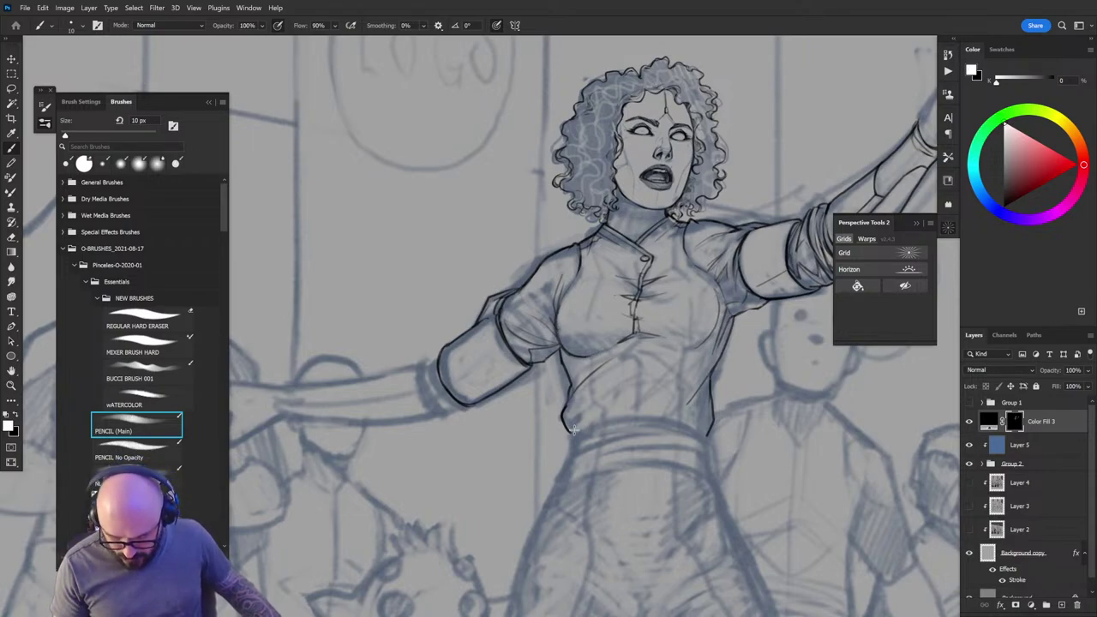
drag(734, 474, 590, 384)
key(x)
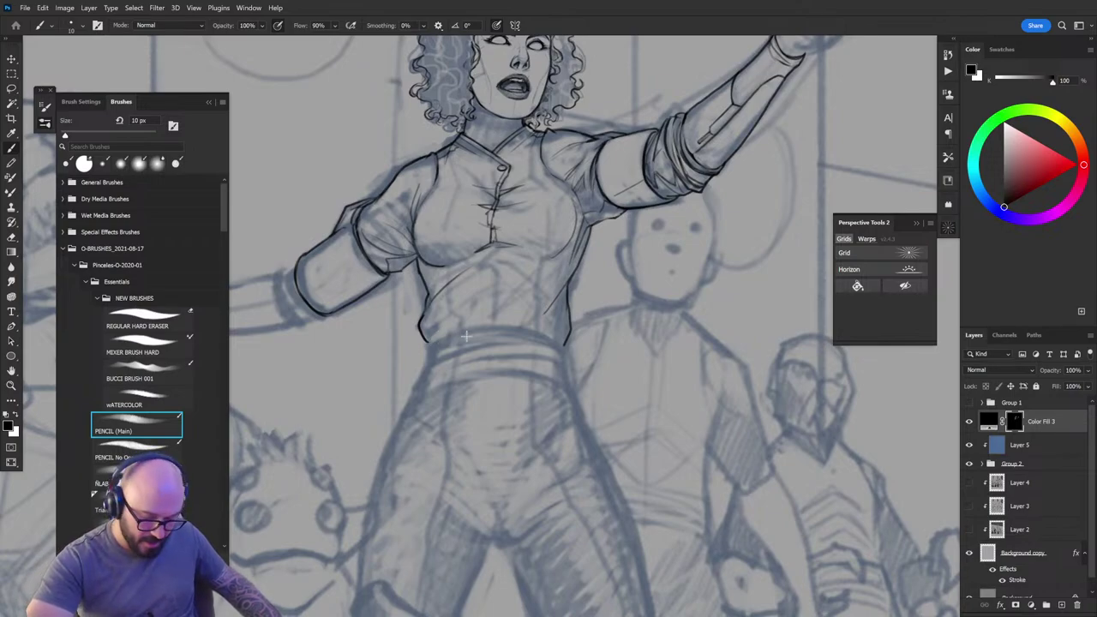
Step: Ink the bunched band at the lowered arm's elbow, with its outer contour and inner wrap lines
drag(517, 311, 699, 331)
key(x)
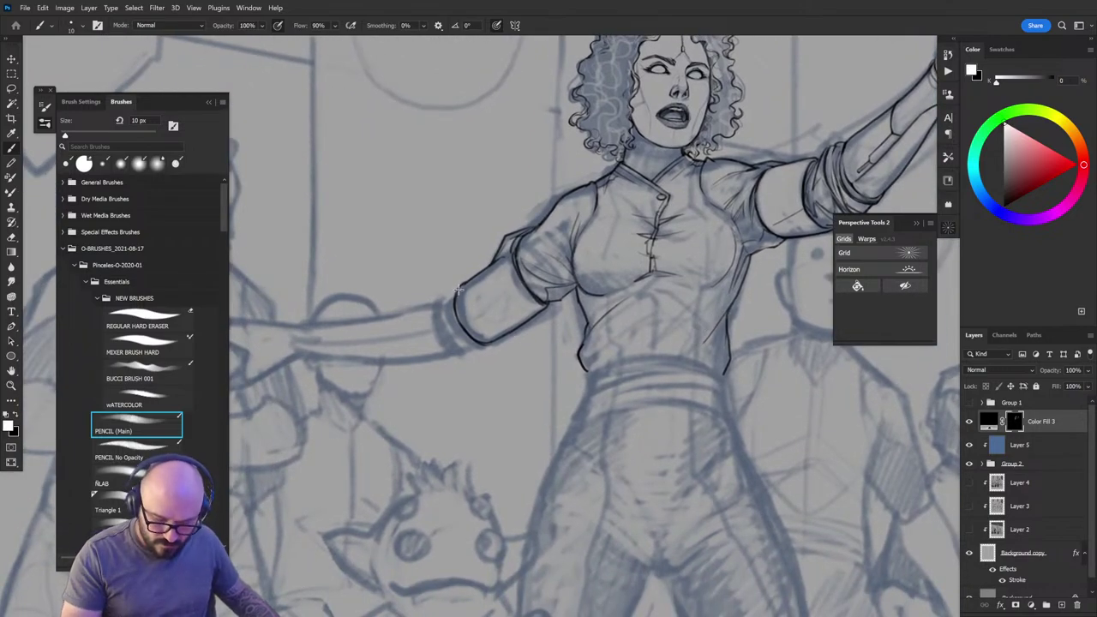
mouse_move(458, 292)
mouse_down()
mouse_move(454, 322)
mouse_move(483, 346)
mouse_move(472, 349)
mouse_move(448, 321)
mouse_move(456, 291)
mouse_move(433, 310)
mouse_move(444, 342)
mouse_move(468, 356)
mouse_move(476, 351)
mouse_move(451, 343)
mouse_move(466, 342)
mouse_move(448, 327)
mouse_move(452, 294)
mouse_up()
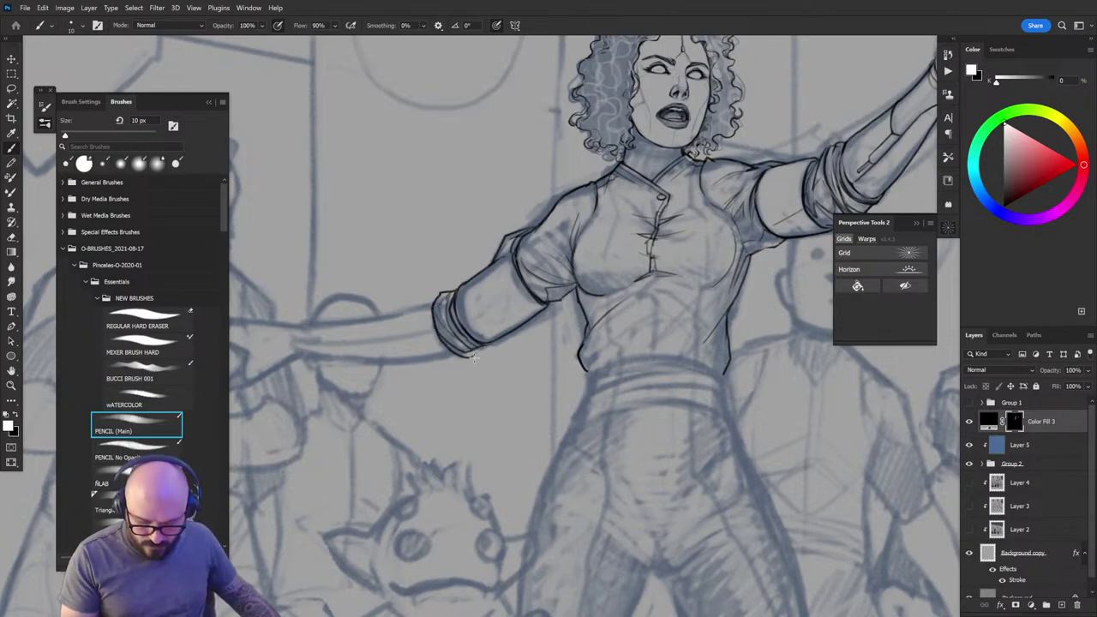
key(x)
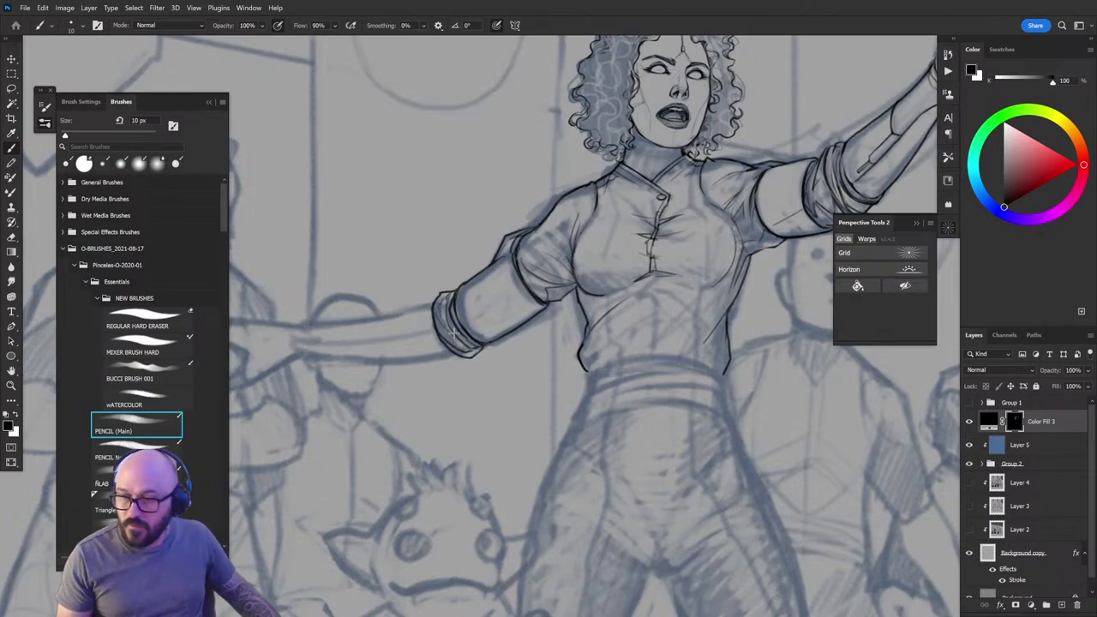
Step: Ink the wristband lines where the raised arm's forearm meets the hand
drag(745, 350, 622, 399)
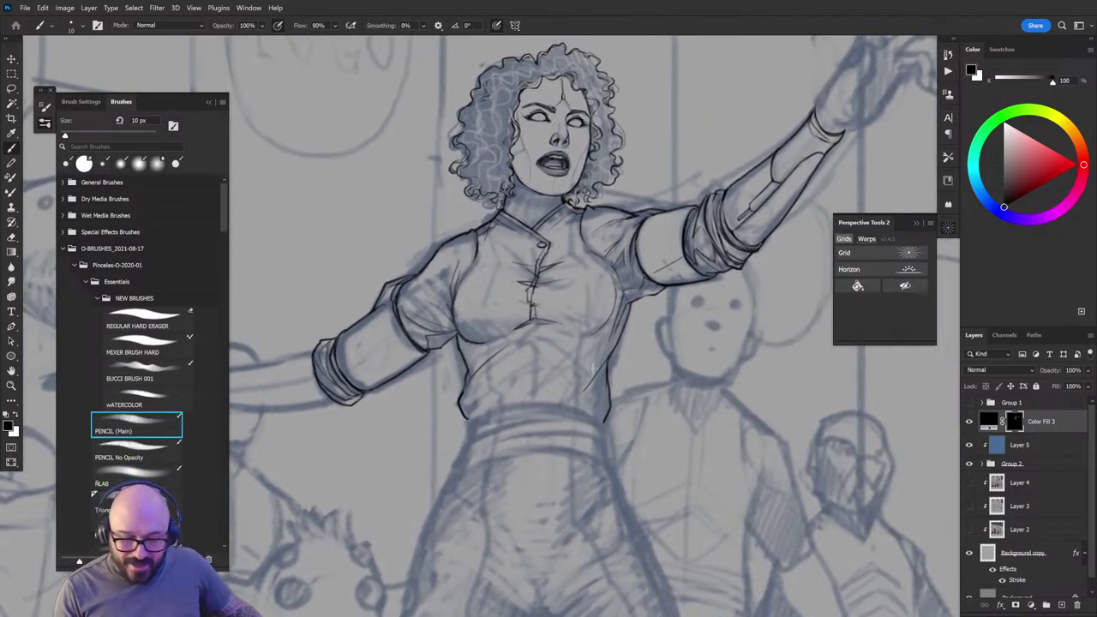
drag(390, 402, 634, 360)
drag(759, 377, 486, 470)
drag(776, 313, 604, 439)
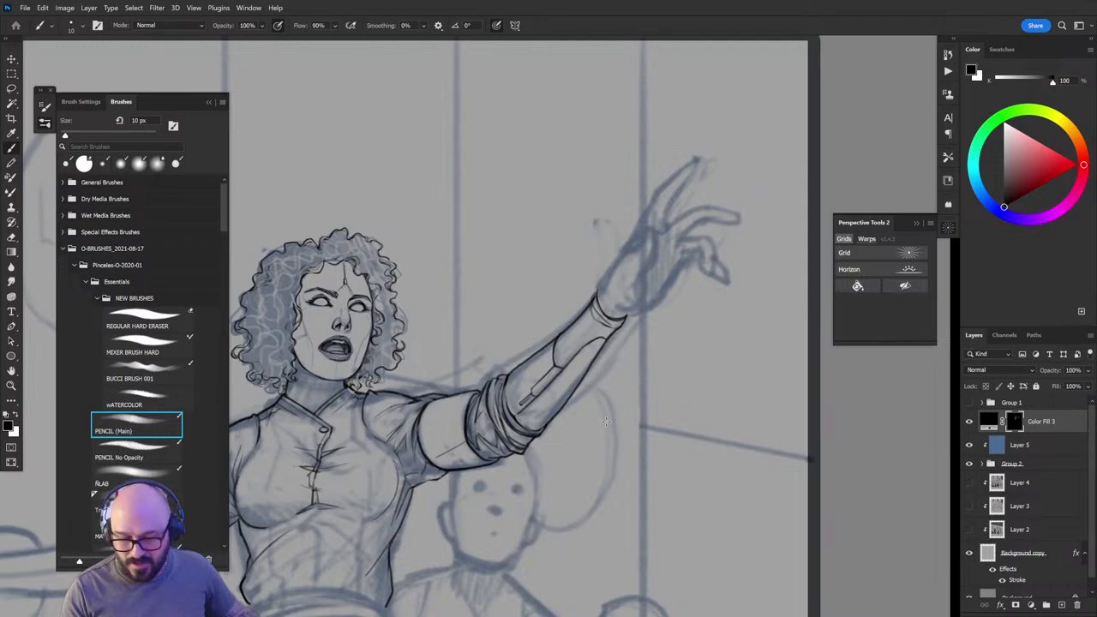
key(x)
mouse_move(597, 296)
mouse_down()
mouse_move(627, 317)
mouse_move(612, 311)
mouse_up()
key(x)
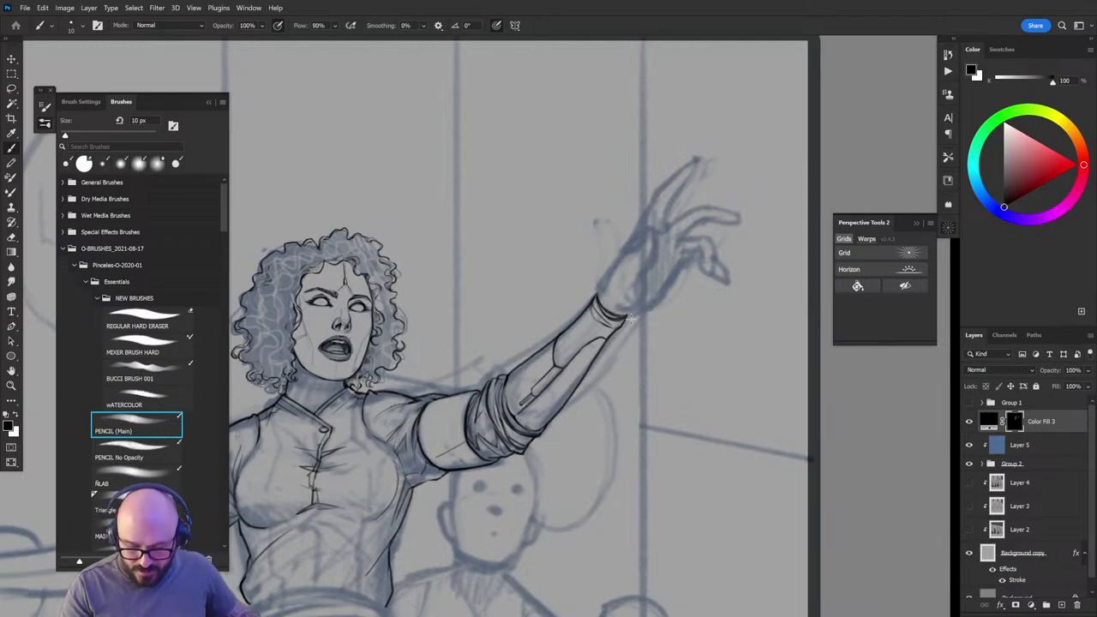
Step: Clean up the raised forearm's lower contour and the panel line beside the wristband
key(x)
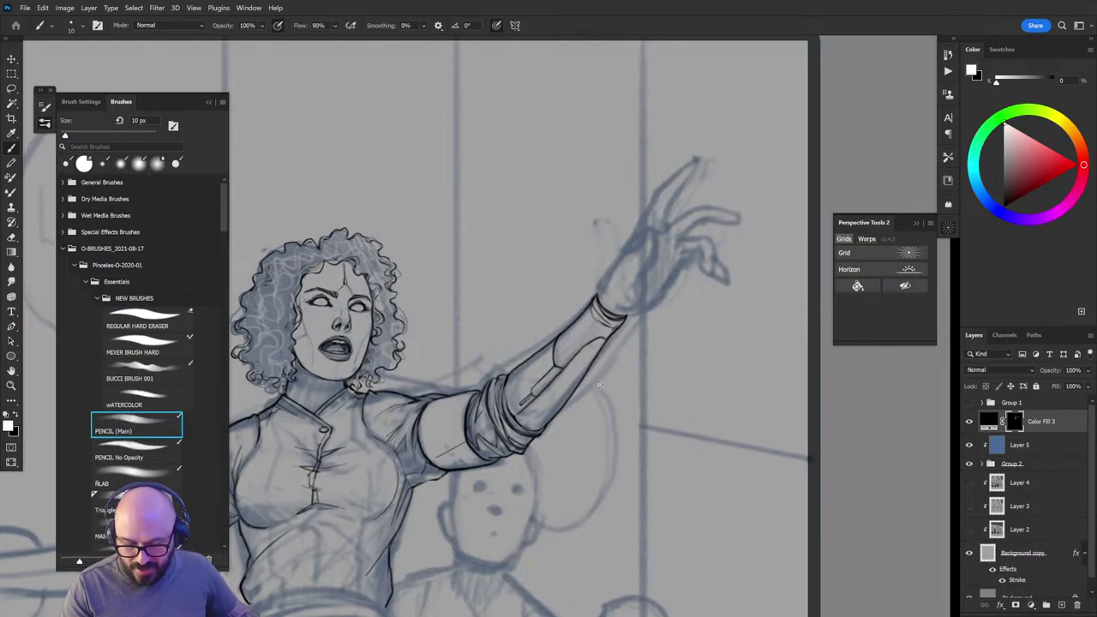
key(x)
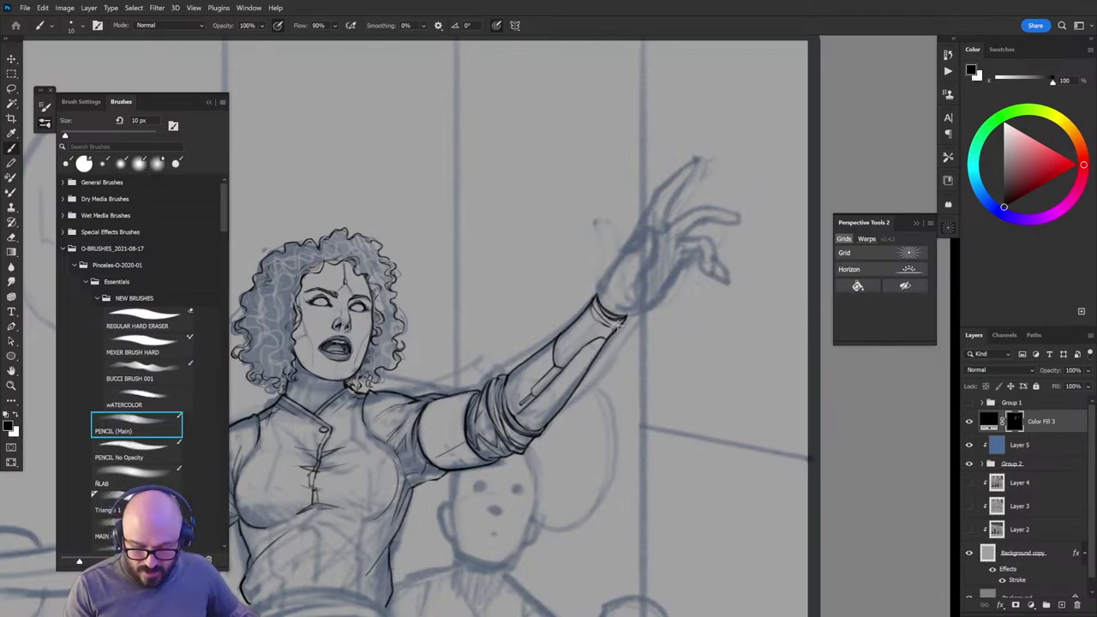
key(x)
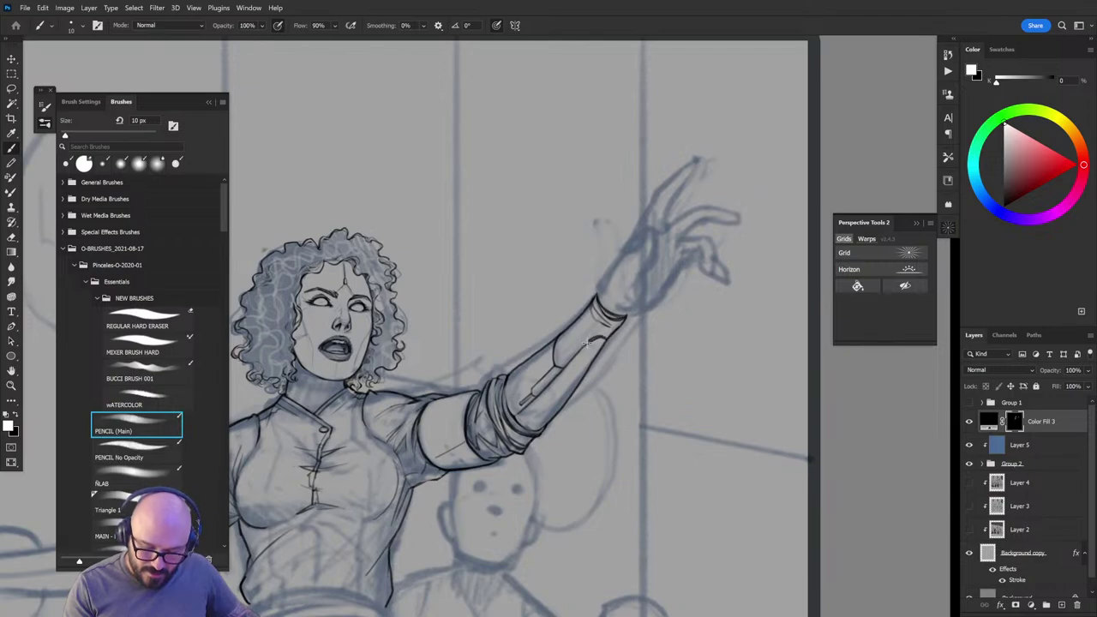
key(x)
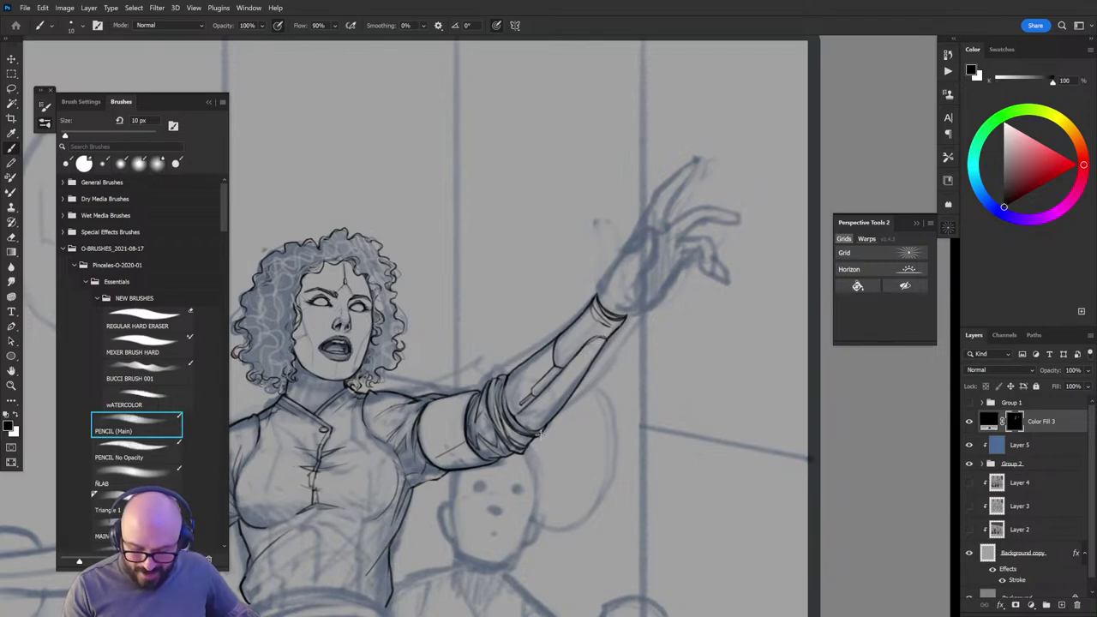
Step: Ink the top and bottom contours of the lowered forearm from wrist to elbow and refine the elbow band's outer edge
drag(511, 436, 772, 372)
drag(408, 494, 574, 404)
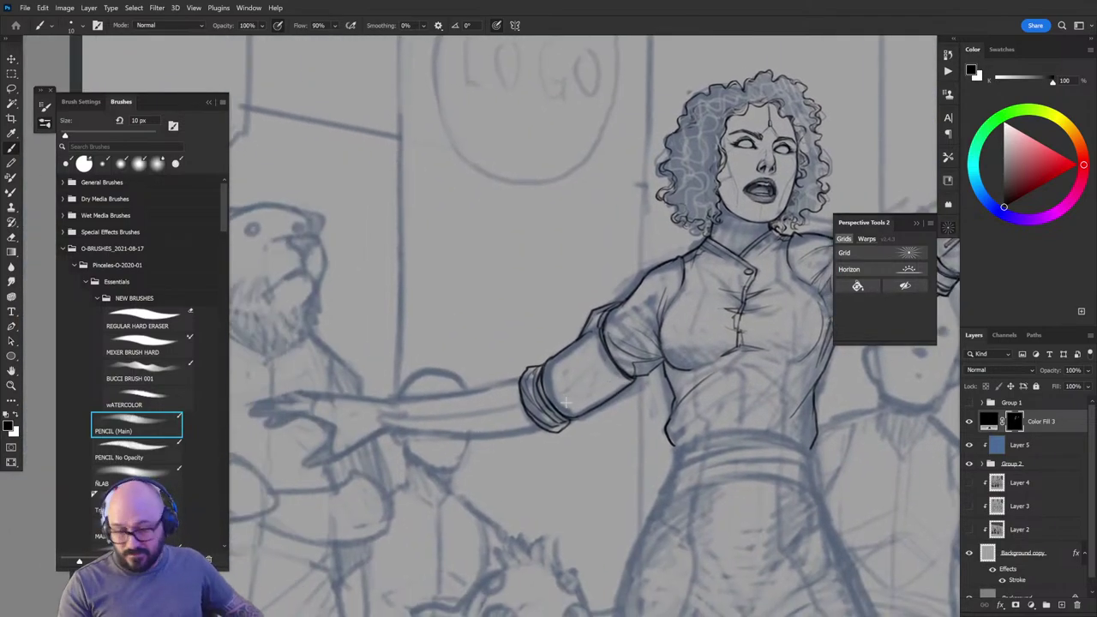
key(x)
drag(384, 399, 510, 382)
drag(392, 433, 554, 428)
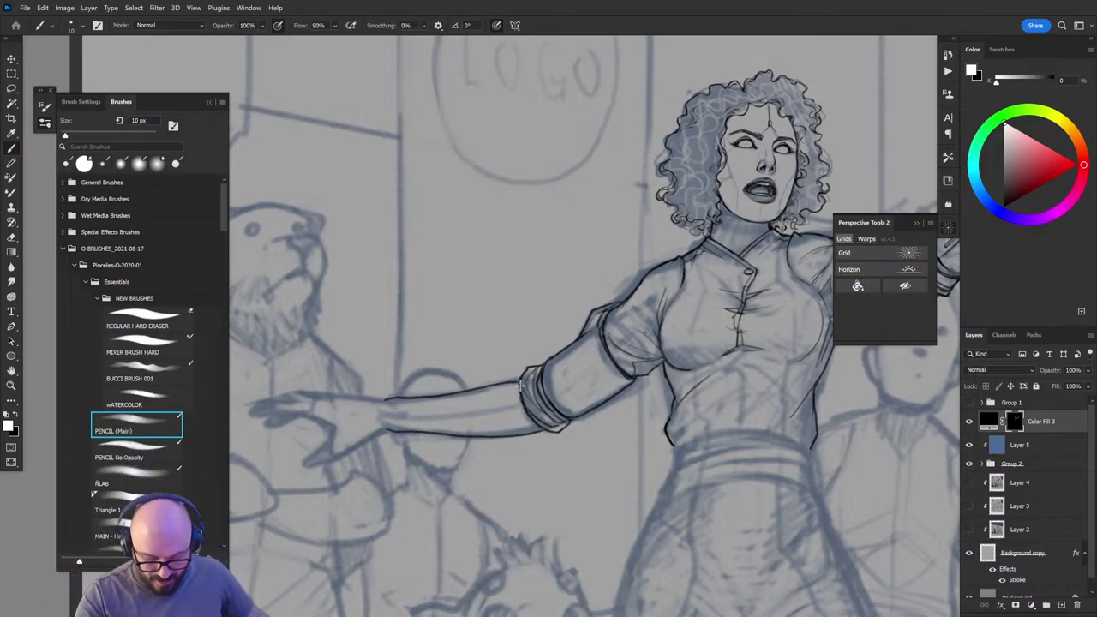
mouse_move(520, 385)
mouse_down()
mouse_move(538, 425)
mouse_move(520, 385)
mouse_move(526, 411)
mouse_up()
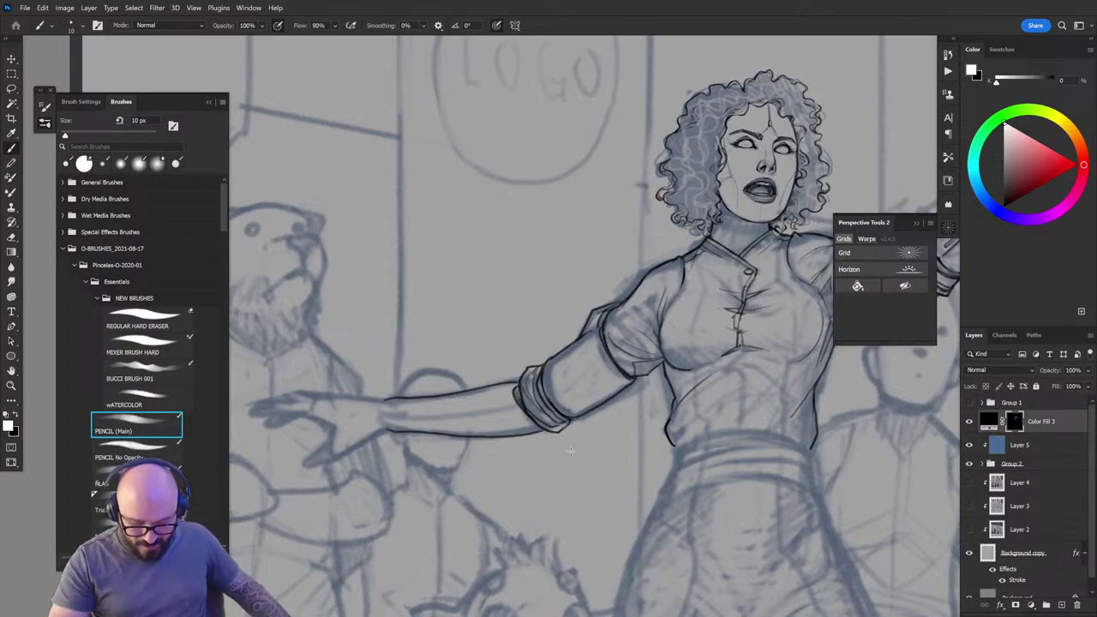
Step: Ink the rounded cuff at the lowered arm's wrist with a parallel inner band line
drag(570, 450, 347, 527)
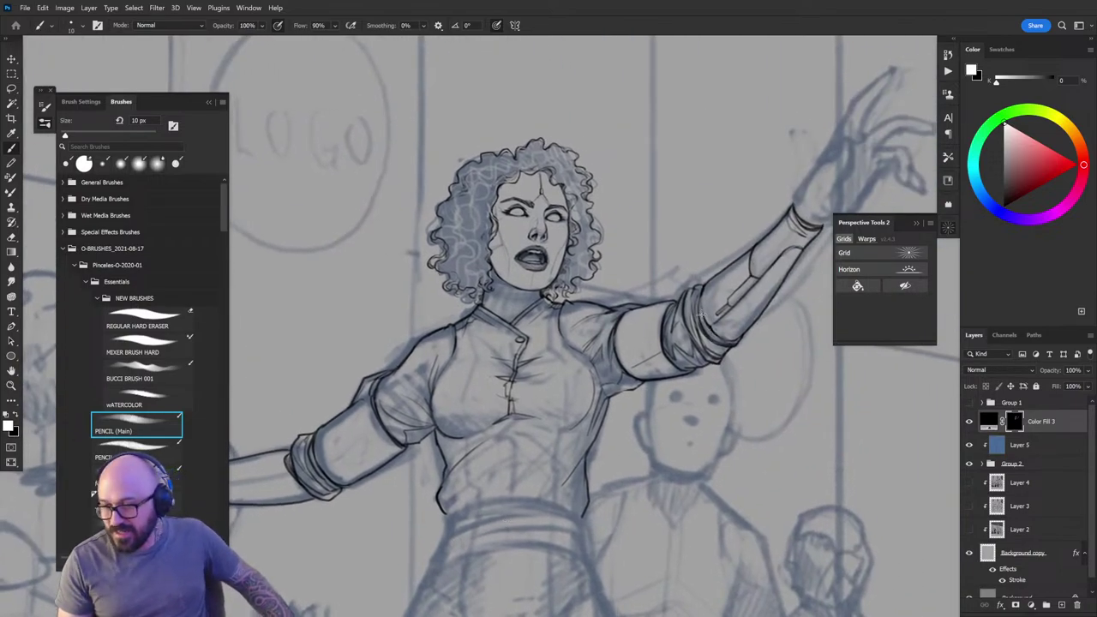
mouse_move(463, 454)
mouse_down()
mouse_move(652, 342)
mouse_move(720, 349)
mouse_up()
mouse_move(408, 357)
mouse_down()
mouse_move(416, 387)
mouse_move(406, 372)
mouse_move(412, 355)
mouse_move(402, 368)
mouse_move(414, 379)
mouse_move(413, 365)
mouse_move(421, 391)
mouse_move(411, 358)
mouse_up()
key(x)
key(x)
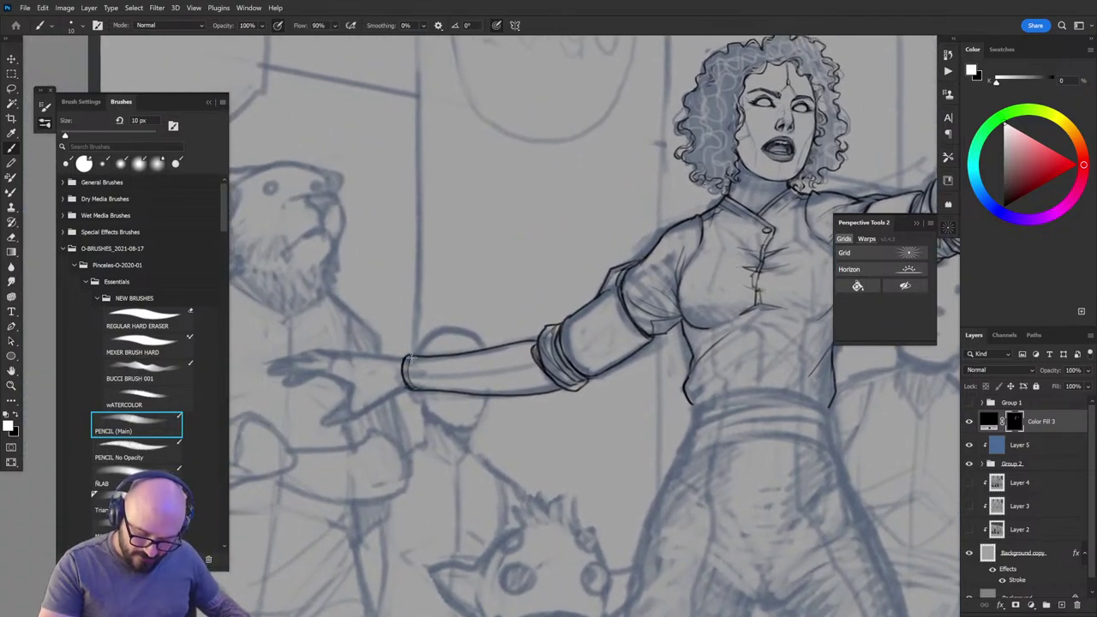
key(x)
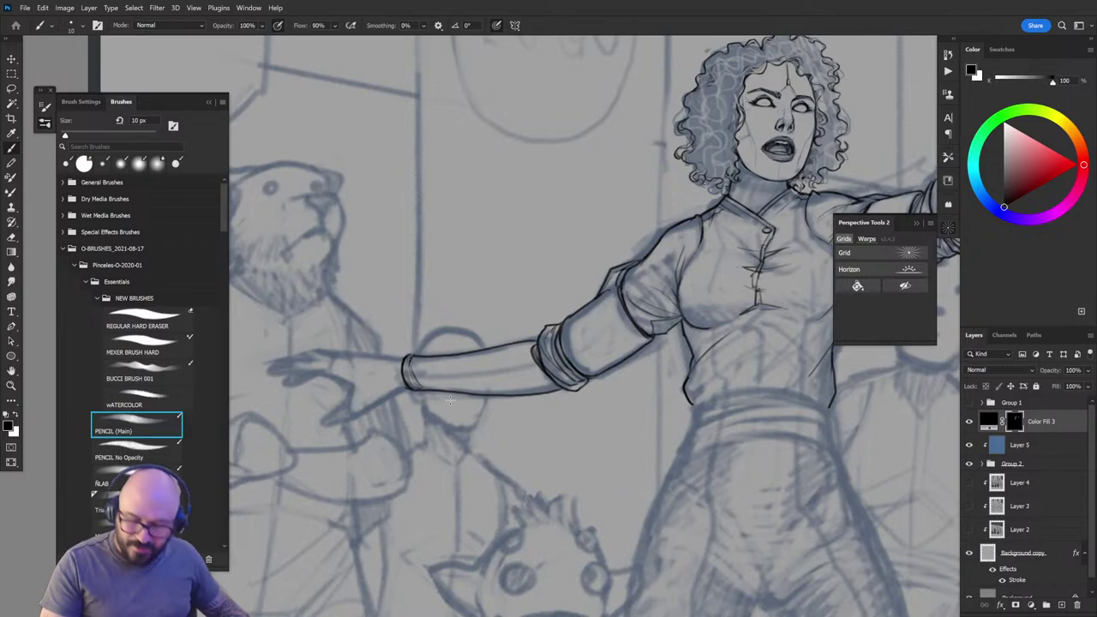
Step: Ink a long panel line along the underside of the lowered forearm, from near the cuff to the elbow band
drag(646, 495, 484, 506)
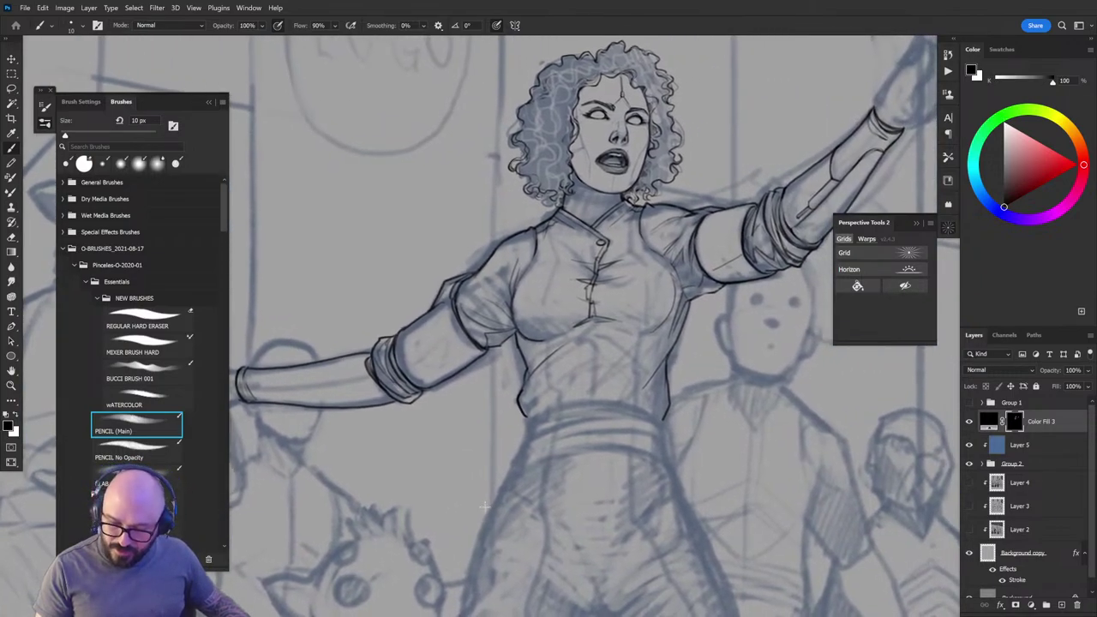
key(x)
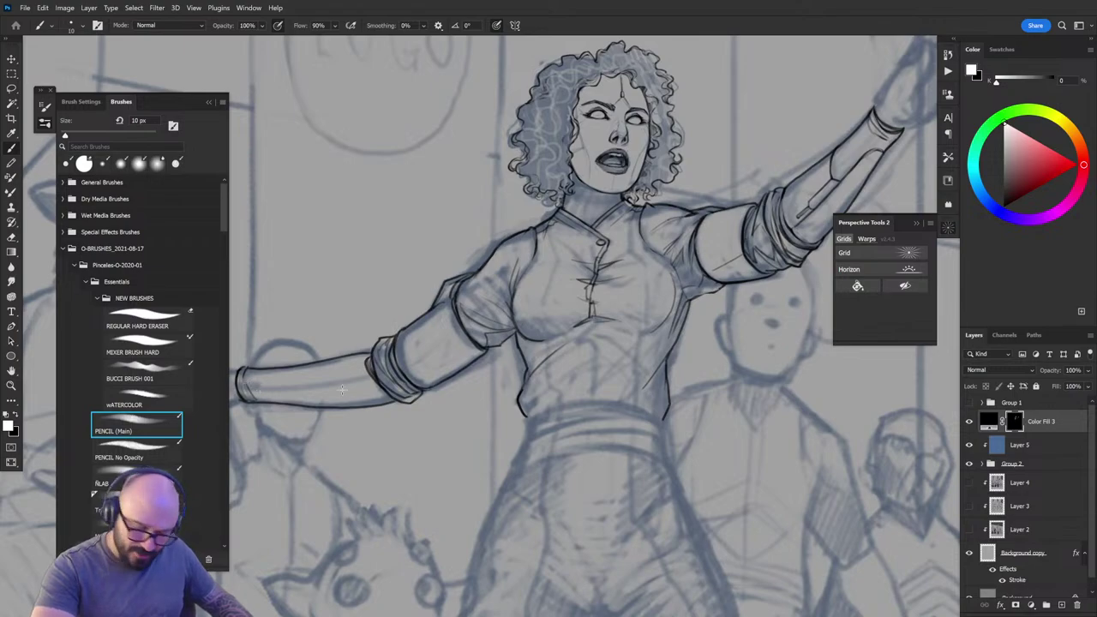
mouse_move(381, 387)
mouse_down()
mouse_move(276, 401)
mouse_move(352, 392)
mouse_up()
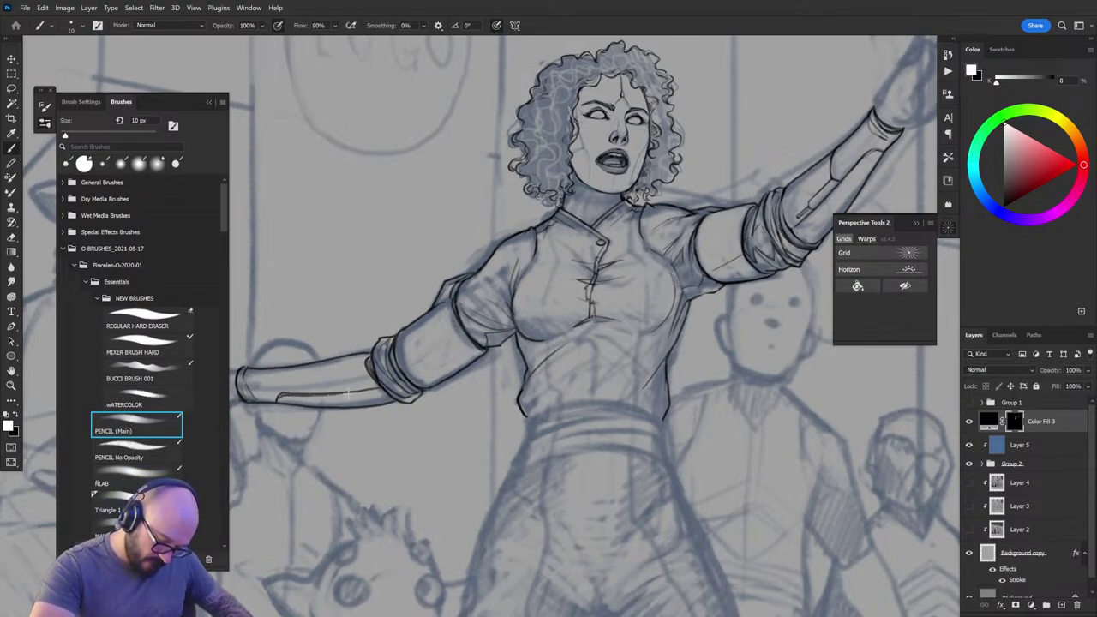
key(x)
drag(281, 393, 353, 388)
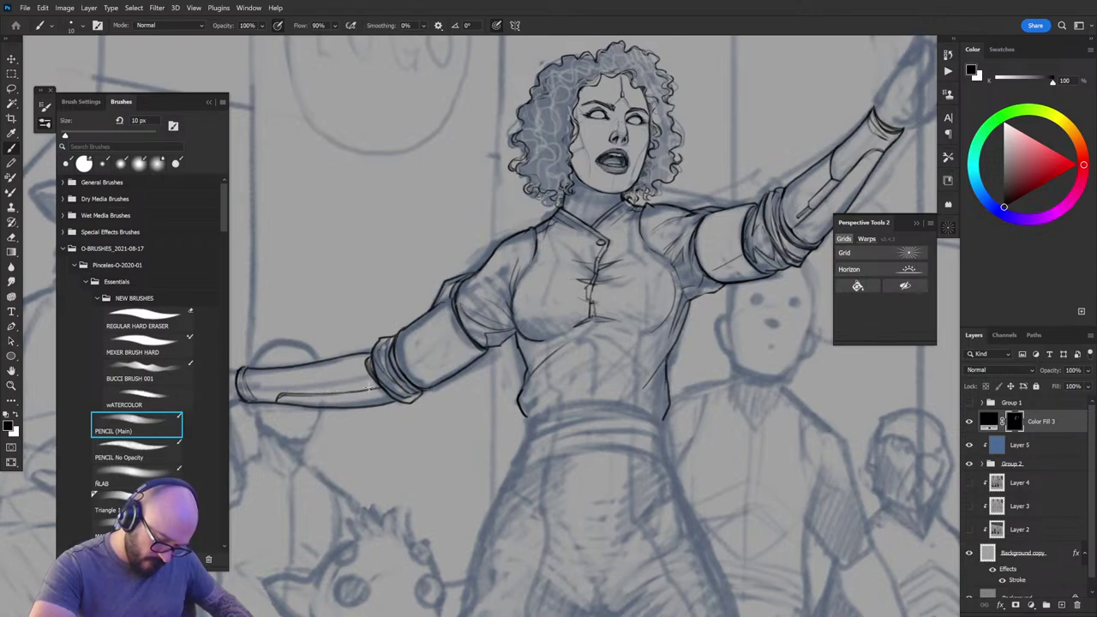
Step: Ink the angled panel edge running from the top of the lowered forearm into a lengthwise seam
drag(456, 411, 532, 401)
drag(477, 370, 375, 407)
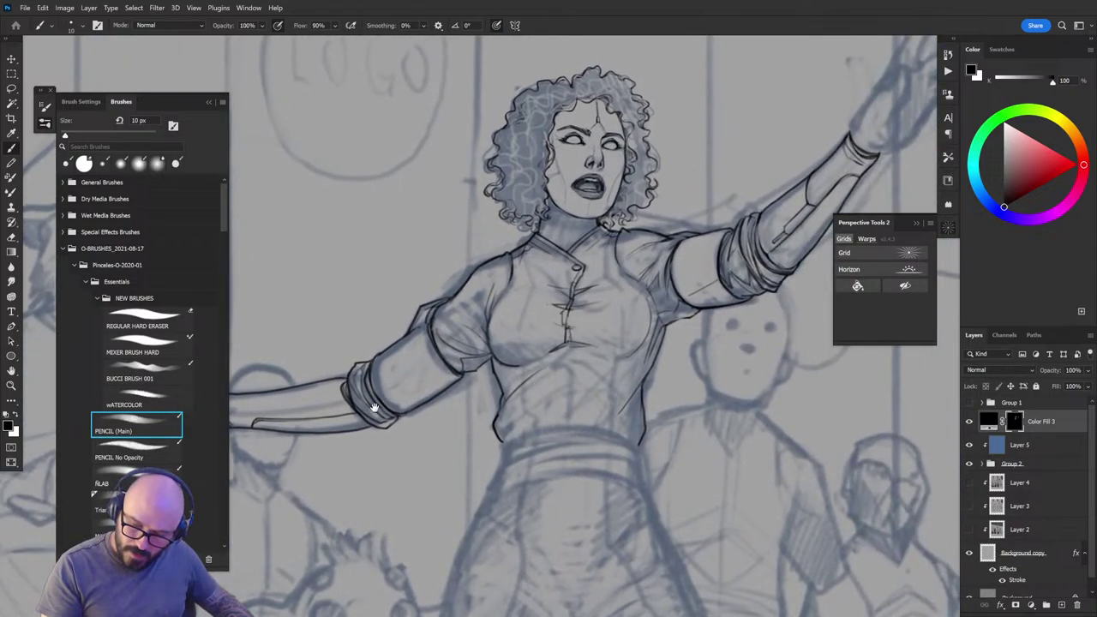
key(x)
mouse_move(288, 412)
mouse_down()
mouse_move(276, 395)
mouse_move(286, 405)
mouse_up()
key(x)
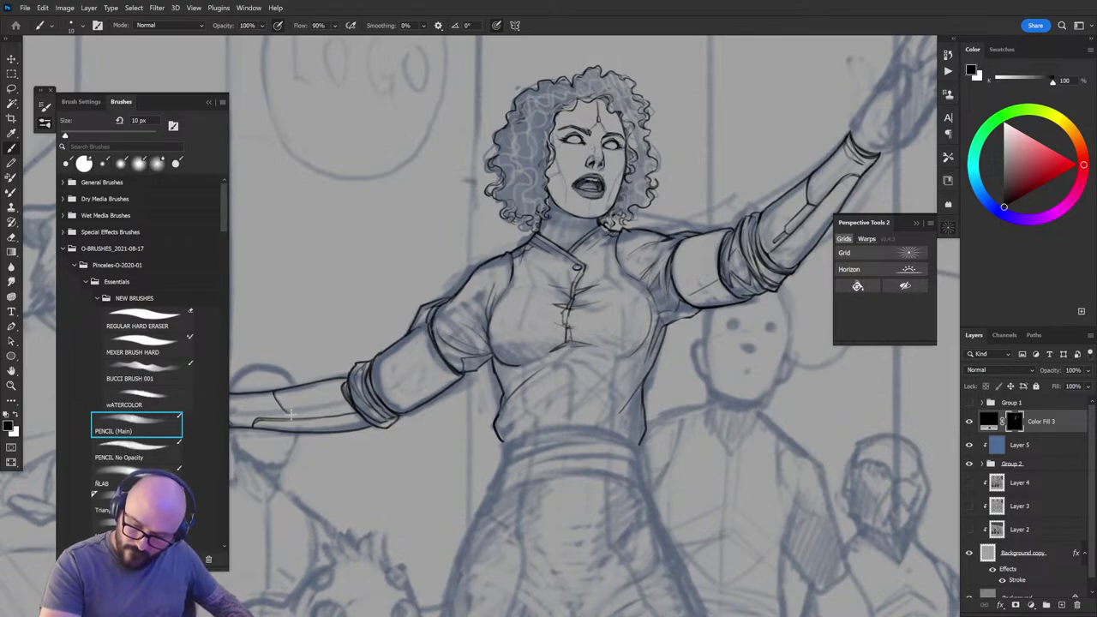
key(x)
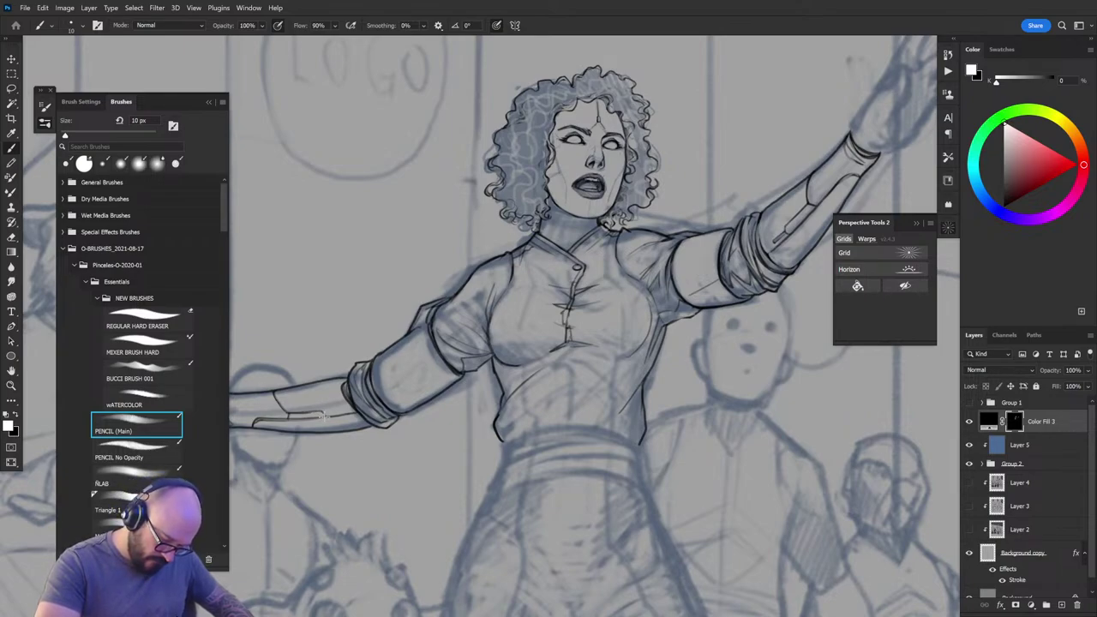
Step: Ink the small step at the end of the forearm's seam and clean up its join toward the elbow band
mouse_move(324, 415)
mouse_down()
mouse_move(293, 414)
mouse_move(322, 413)
mouse_up()
key(x)
key(x)
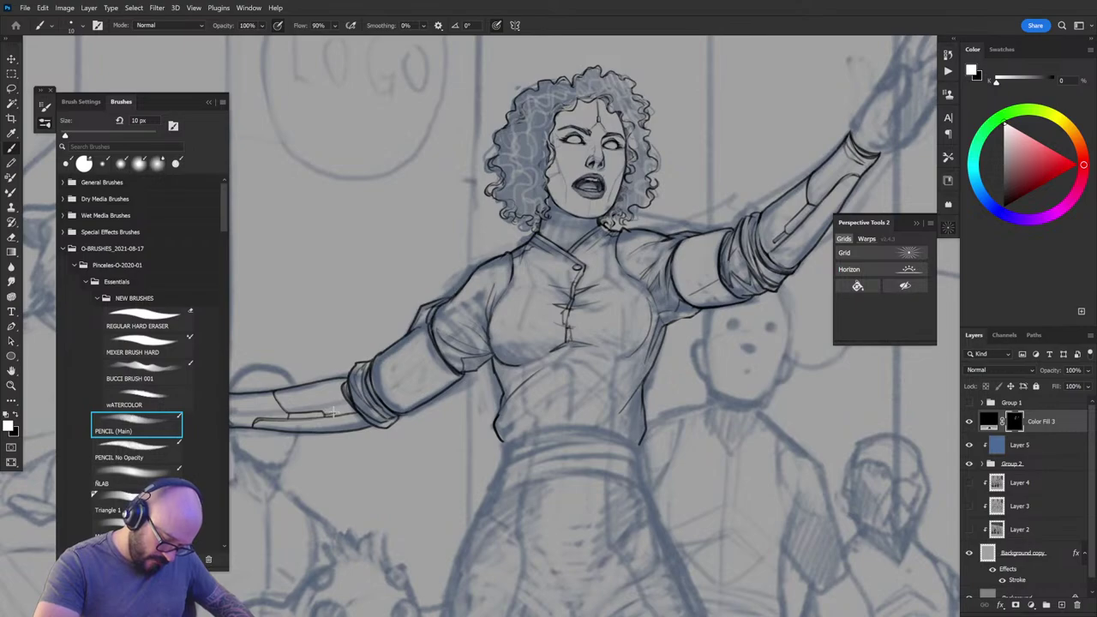
key(x)
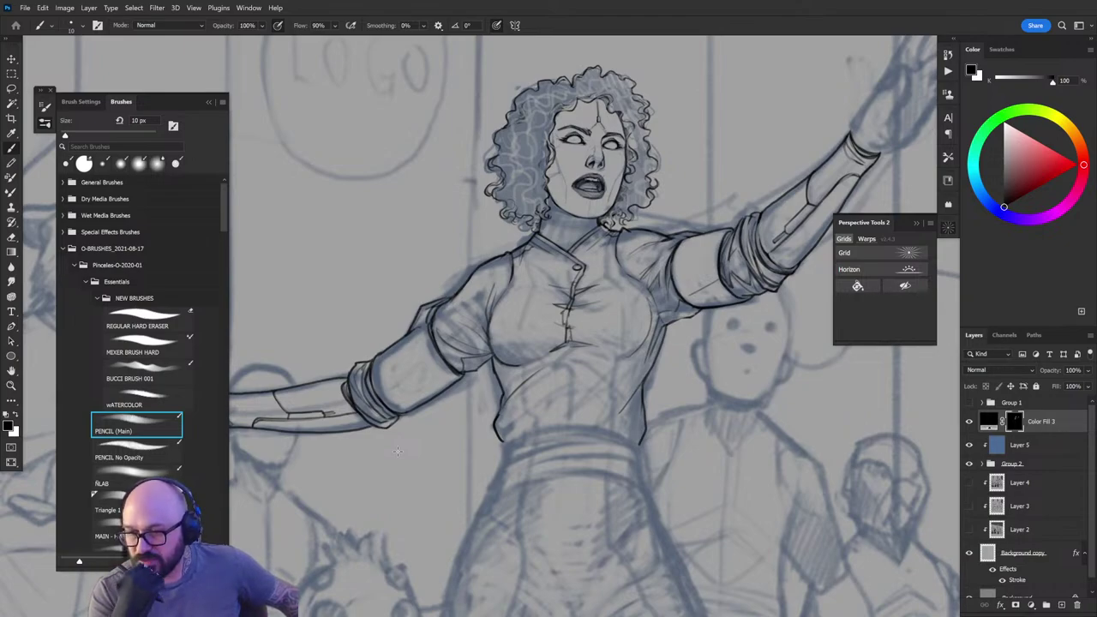
key(ctrl+minus)
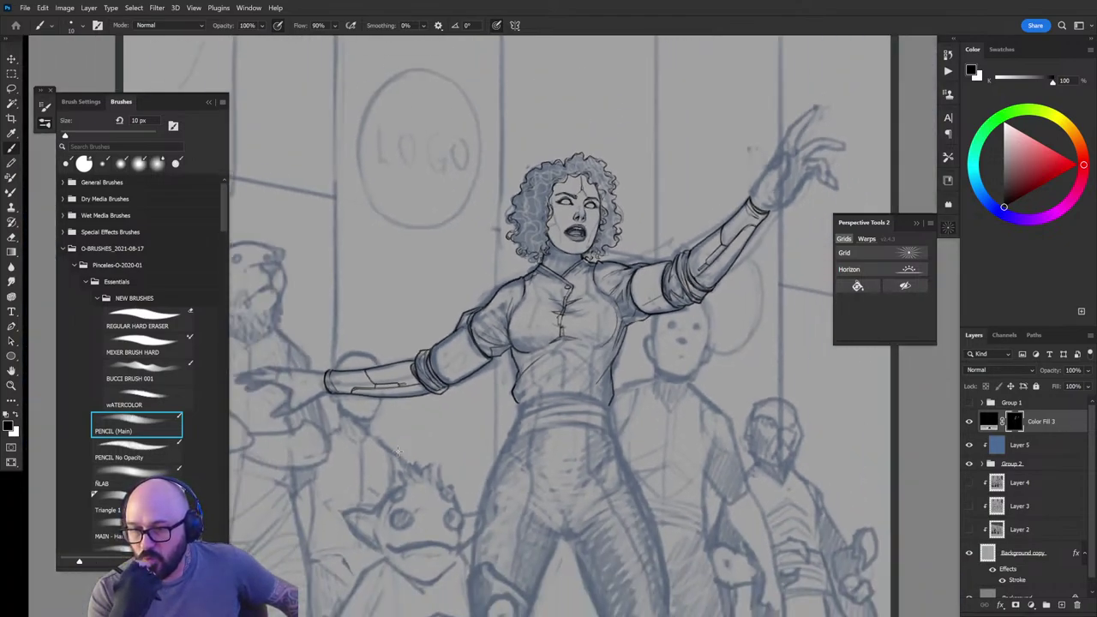
key(ctrl+plus)
key(ctrl+plus)
key(ctrl+plus)
key(ctrl+minus)
key(ctrl+minus)
key(ctrl+minus)
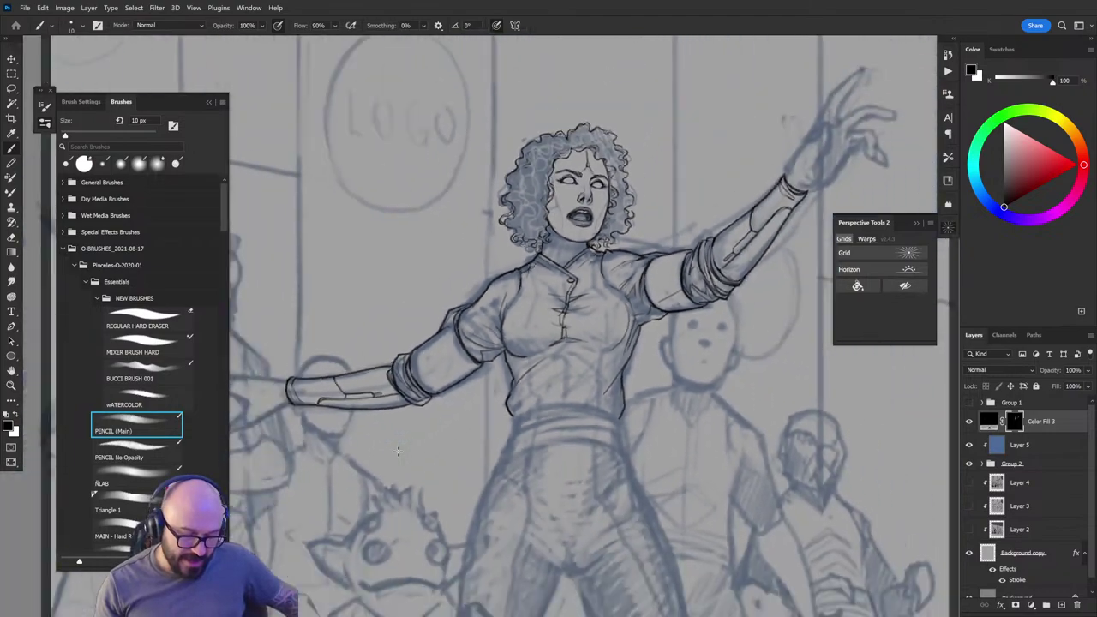
Step: Touch up the sleeve linework around the heroine's raised shoulder and armpit with alternating black and white strokes
key(ctrl+plus)
key(ctrl+plus)
key(ctrl+plus)
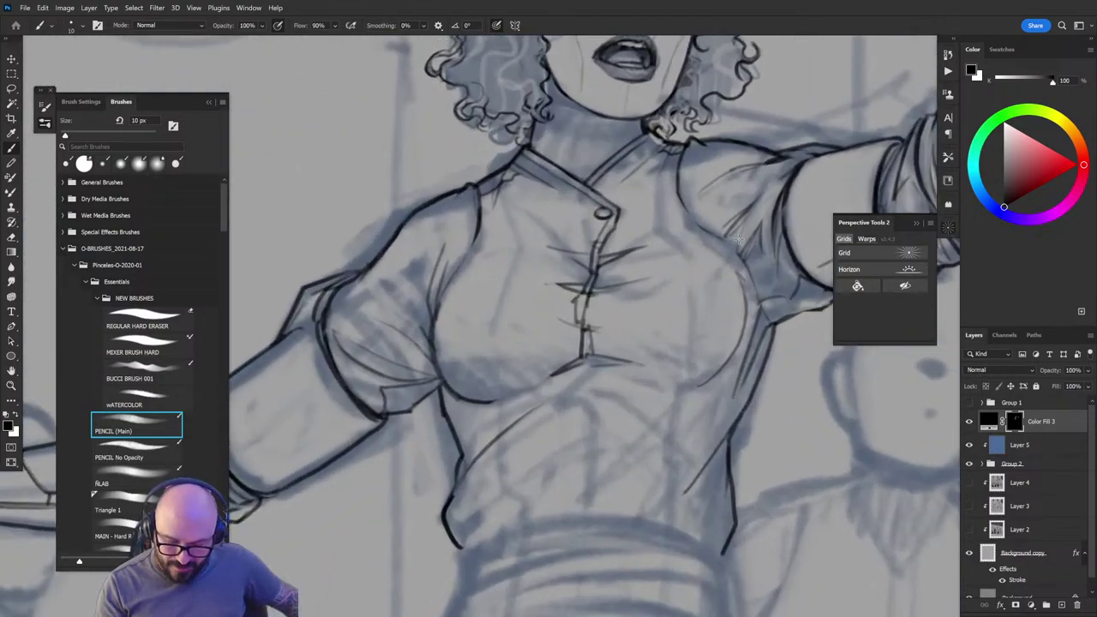
key(ctrl+minus)
key(ctrl+minus)
key(x)
key(x)
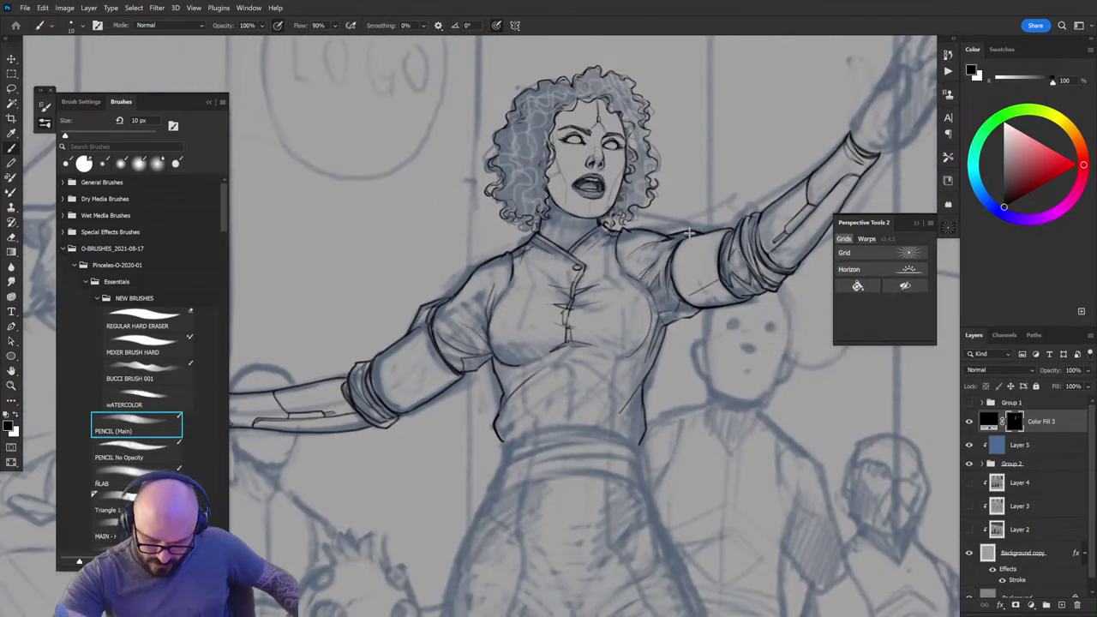
key(x)
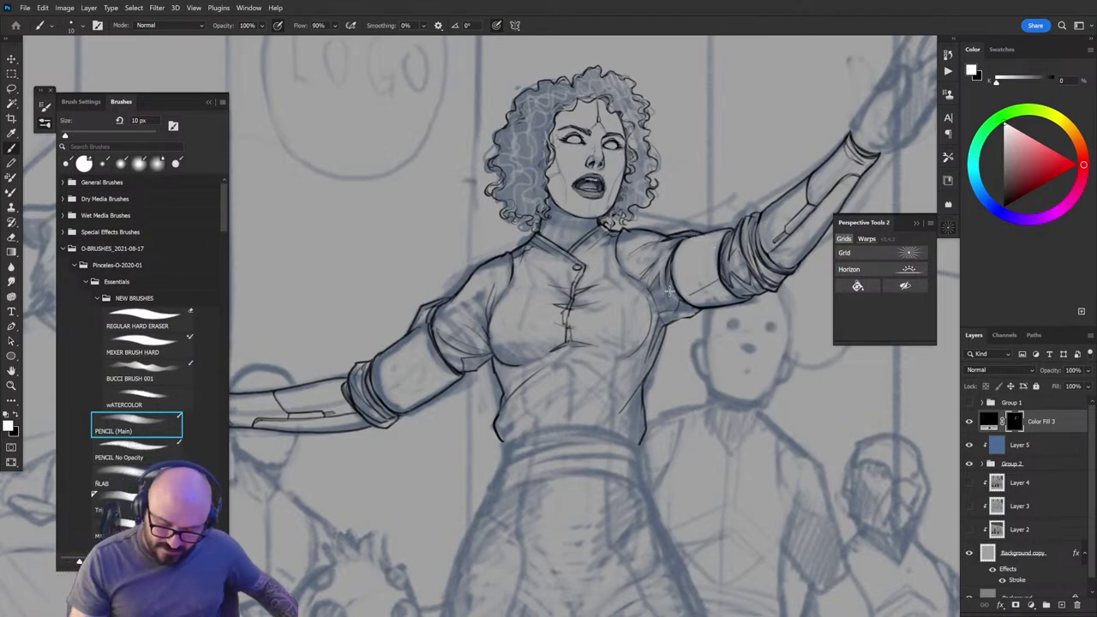
key(x)
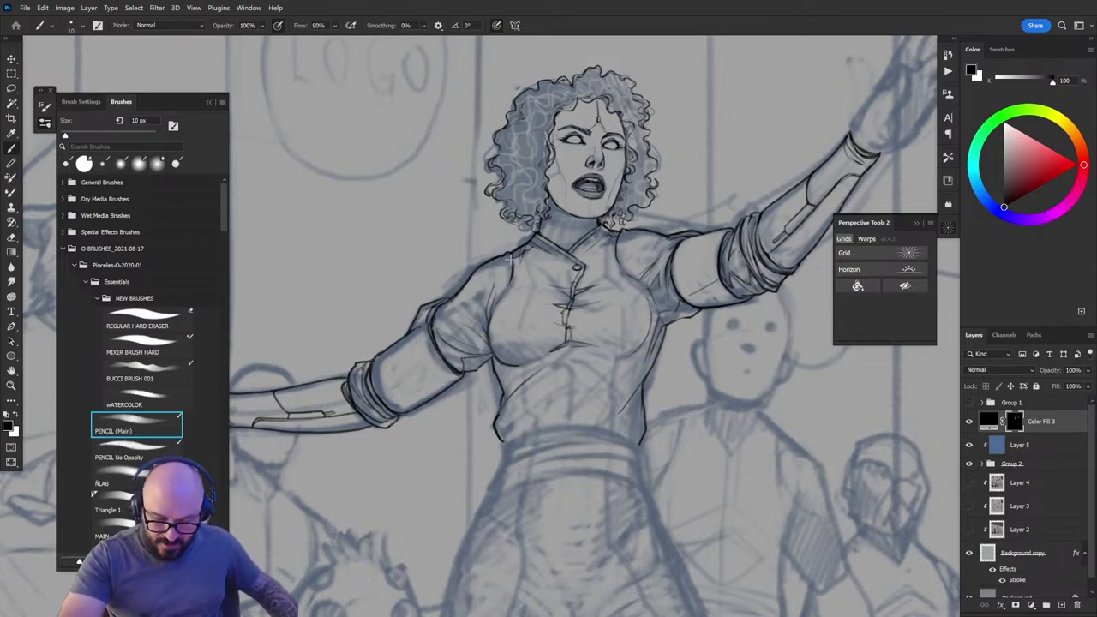
Step: Refine the sleeve seams where both shoulders meet the heroine's shirt
key(ctrl+minus)
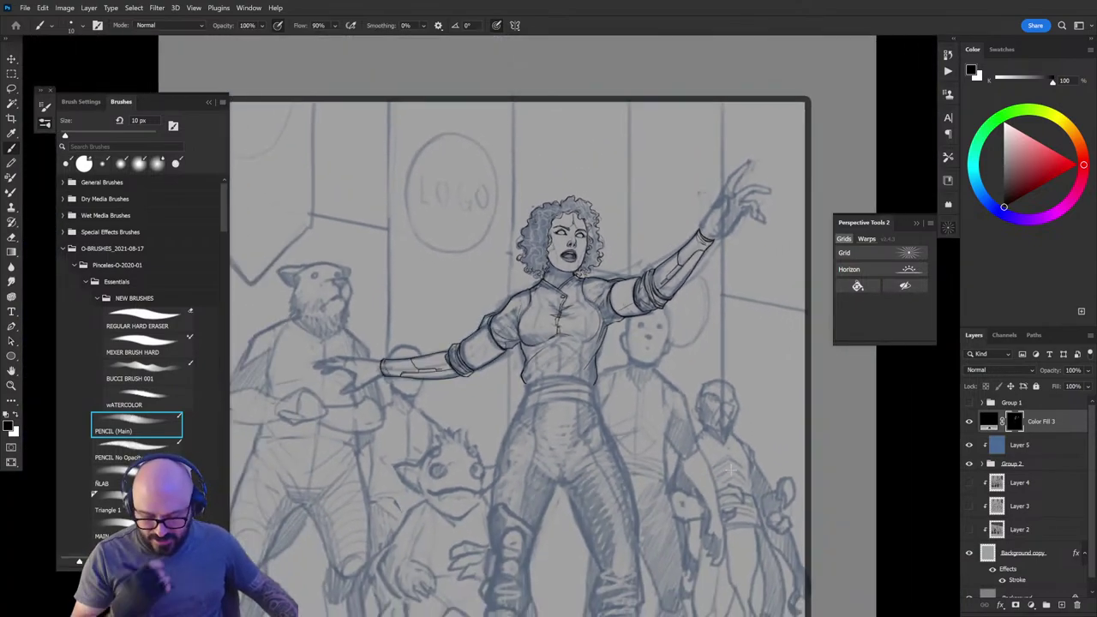
key(ctrl+plus)
key(ctrl+plus)
key(x)
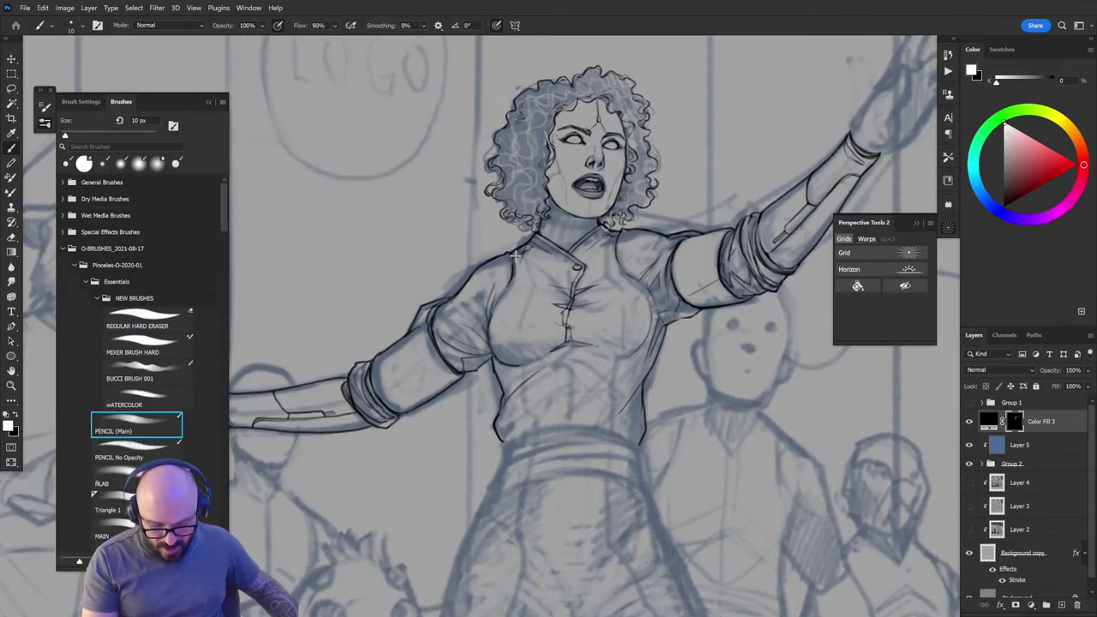
key(x)
key(x)
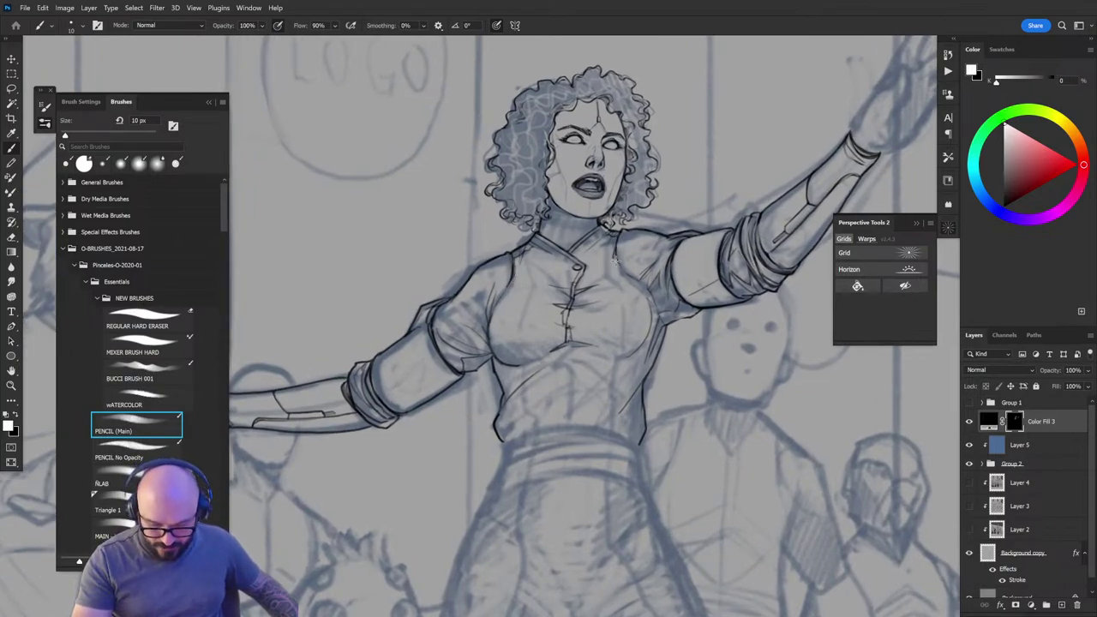
key(x)
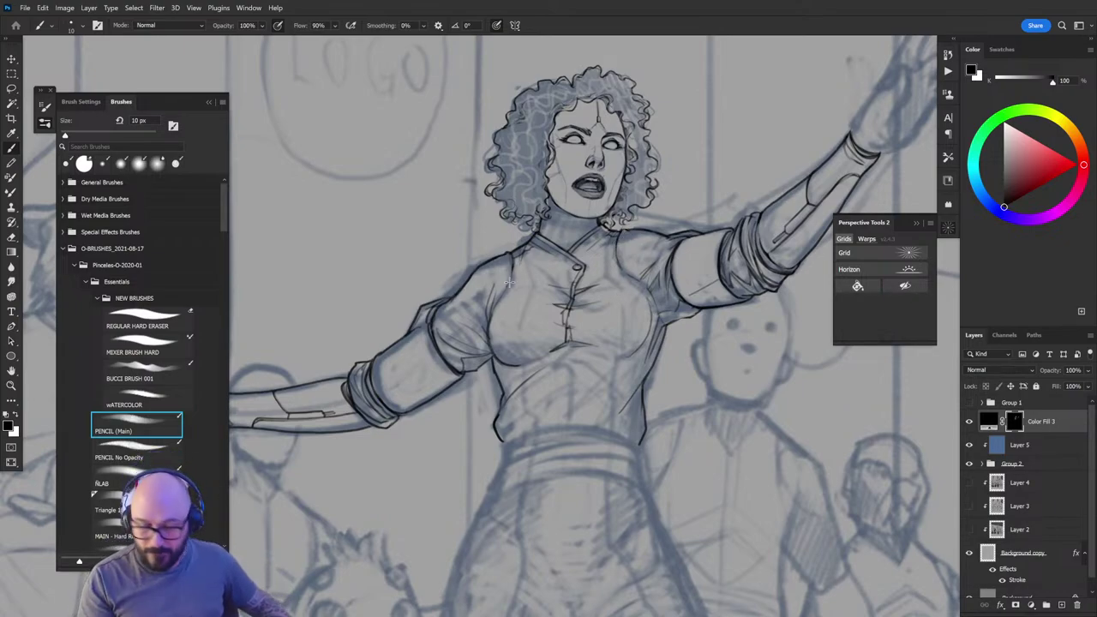
Step: Strengthen the shirt contour running from the lowered arm's shoulder seam down around the chest
key(x)
key(x)
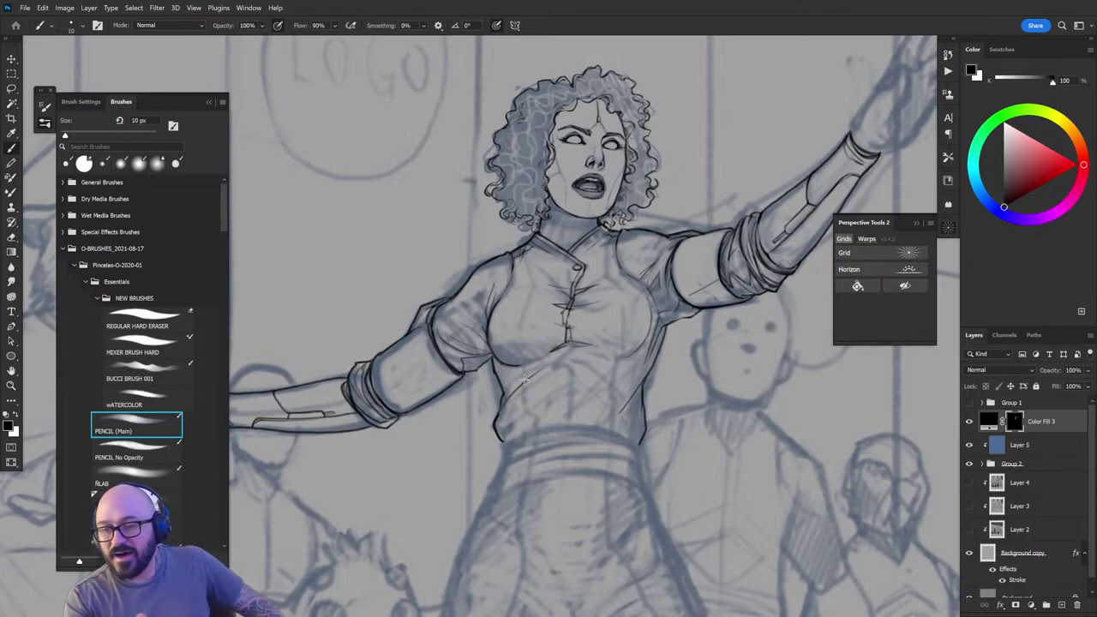
key(ctrl+minus)
key(ctrl+plus)
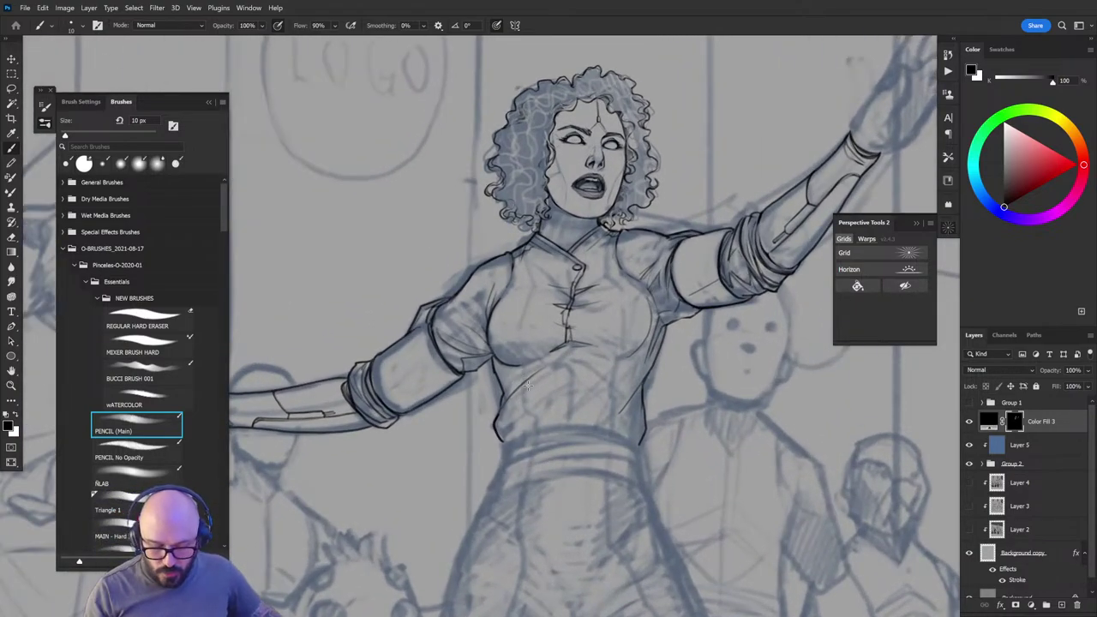
Step: Rework the torso's side contour just below the chest, beside the lowered arm's sleeve, and clean up its join
key(x)
drag(494, 357, 498, 375)
key(x)
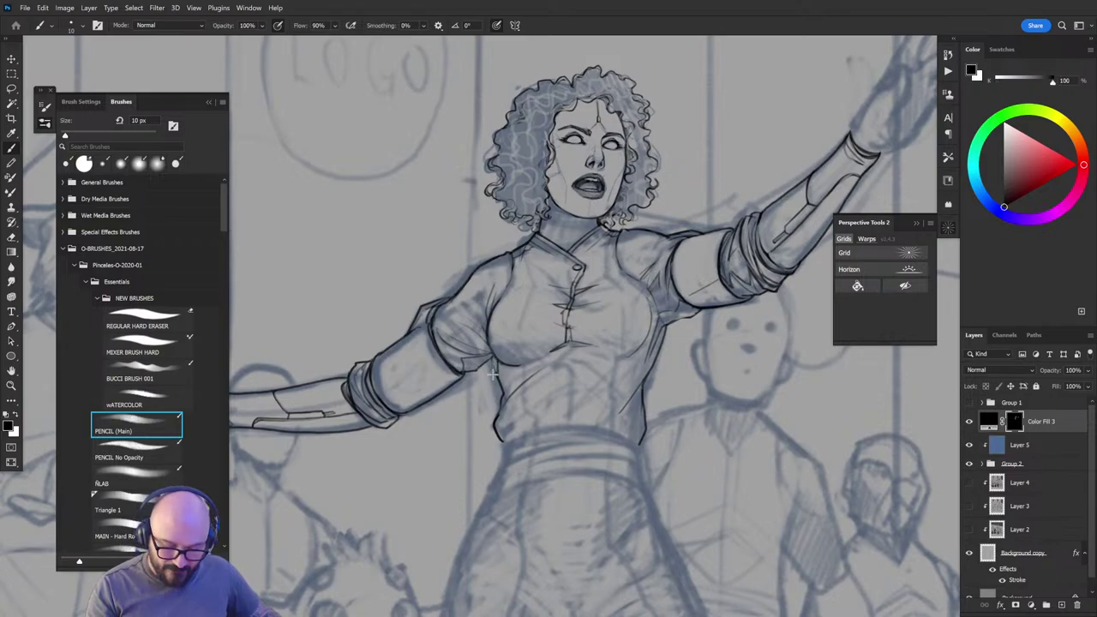
key(x)
mouse_move(497, 358)
mouse_down()
mouse_move(503, 398)
mouse_move(528, 366)
mouse_move(516, 375)
mouse_up()
key(x)
key(h)
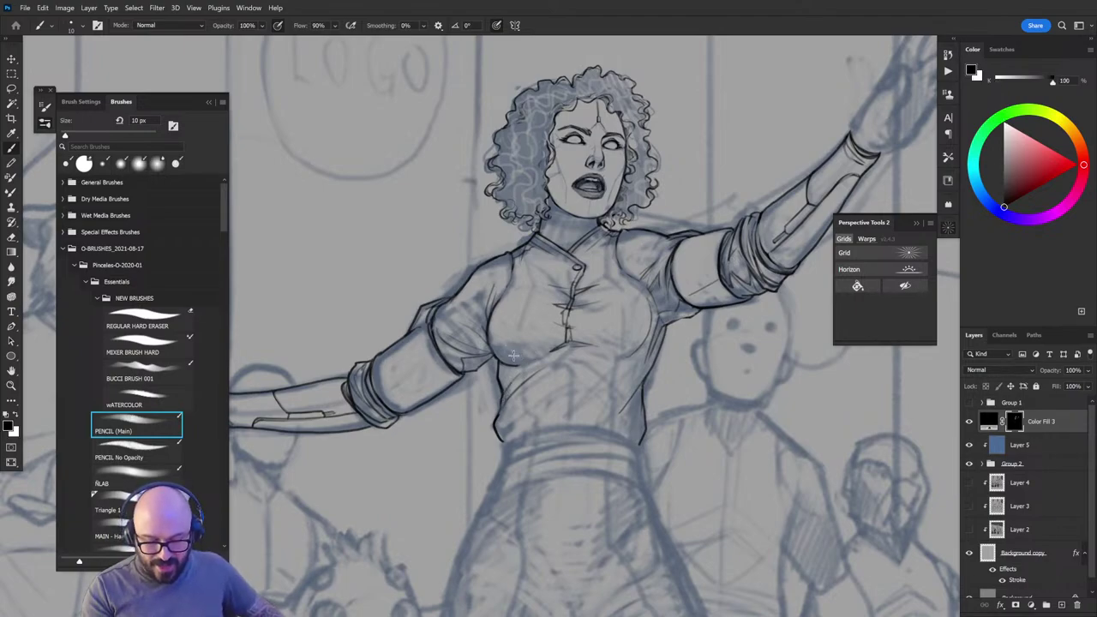
key(x)
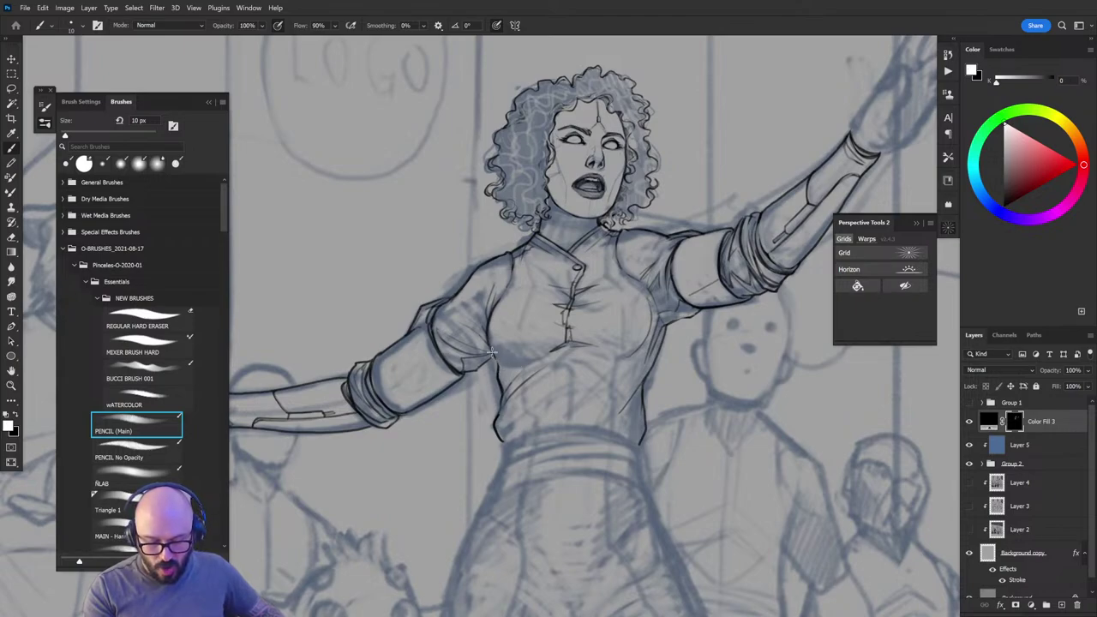
key(x)
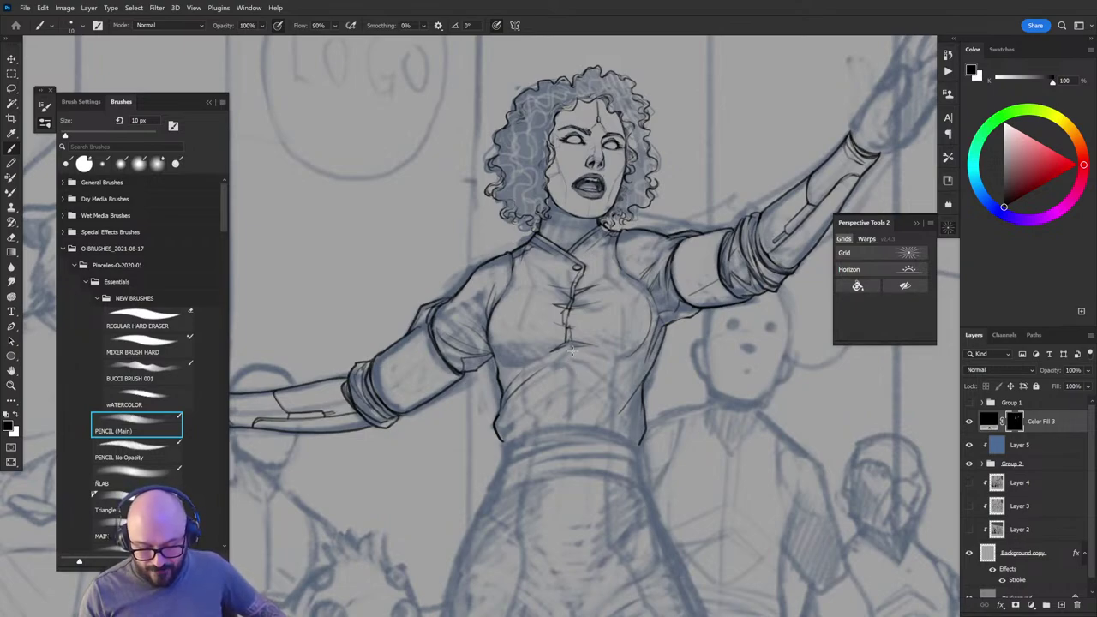
drag(600, 411, 515, 298)
key(x)
mouse_move(418, 330)
mouse_down()
mouse_move(484, 313)
mouse_move(534, 323)
mouse_up()
key(ctrl+z)
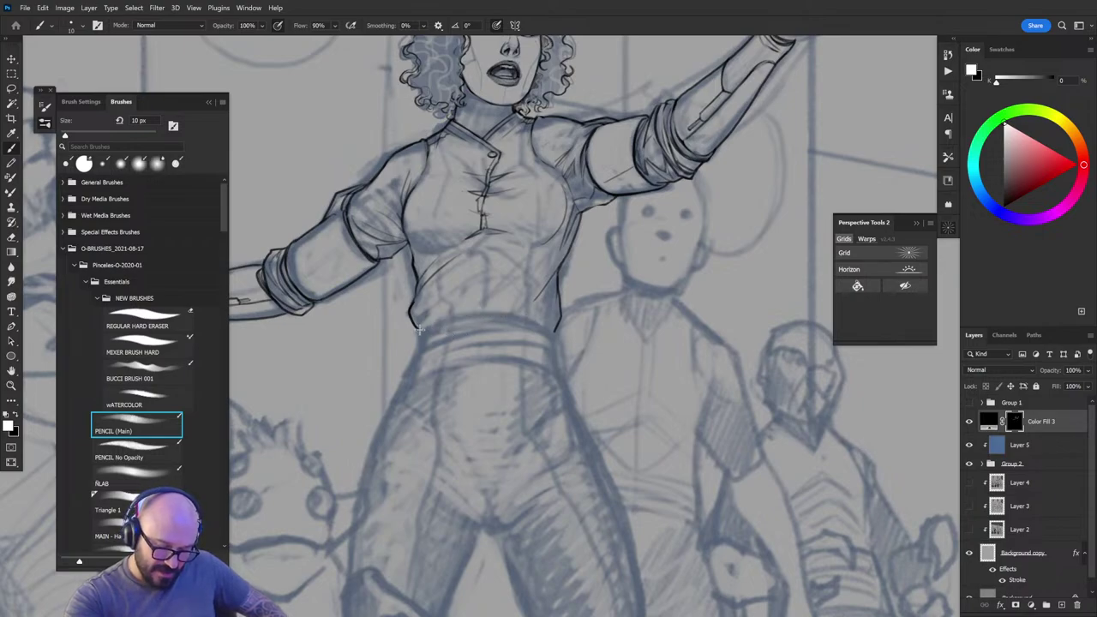
mouse_move(420, 329)
mouse_down()
mouse_move(524, 315)
mouse_move(559, 331)
mouse_up()
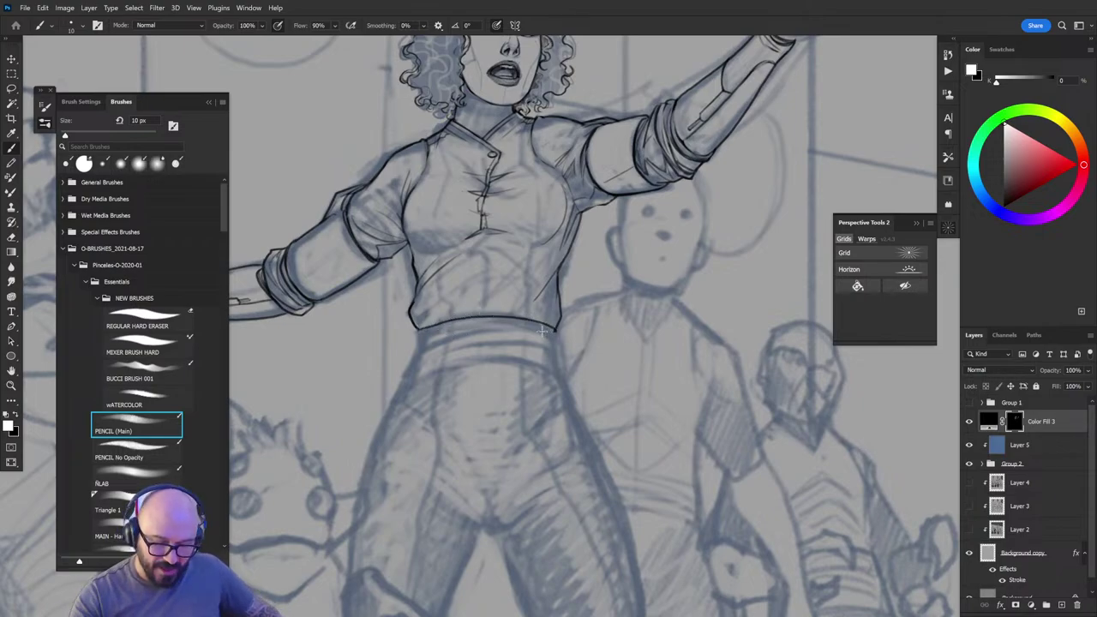
key(ctrl+z)
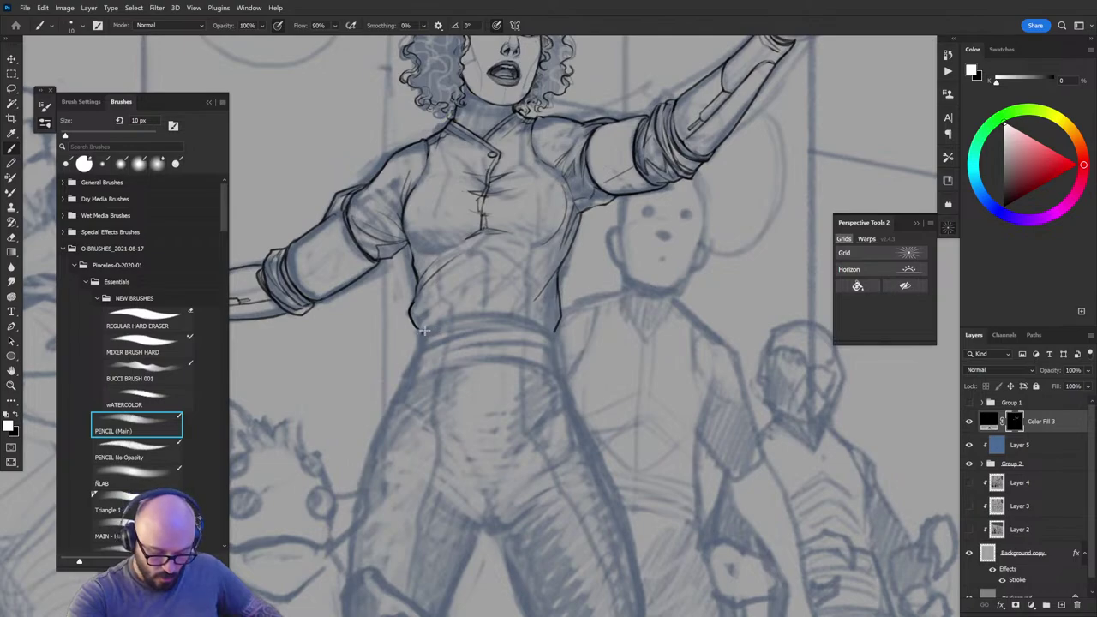
Step: Ink the shirt's curved lower hem across the waist, from one side contour to the other
key(x)
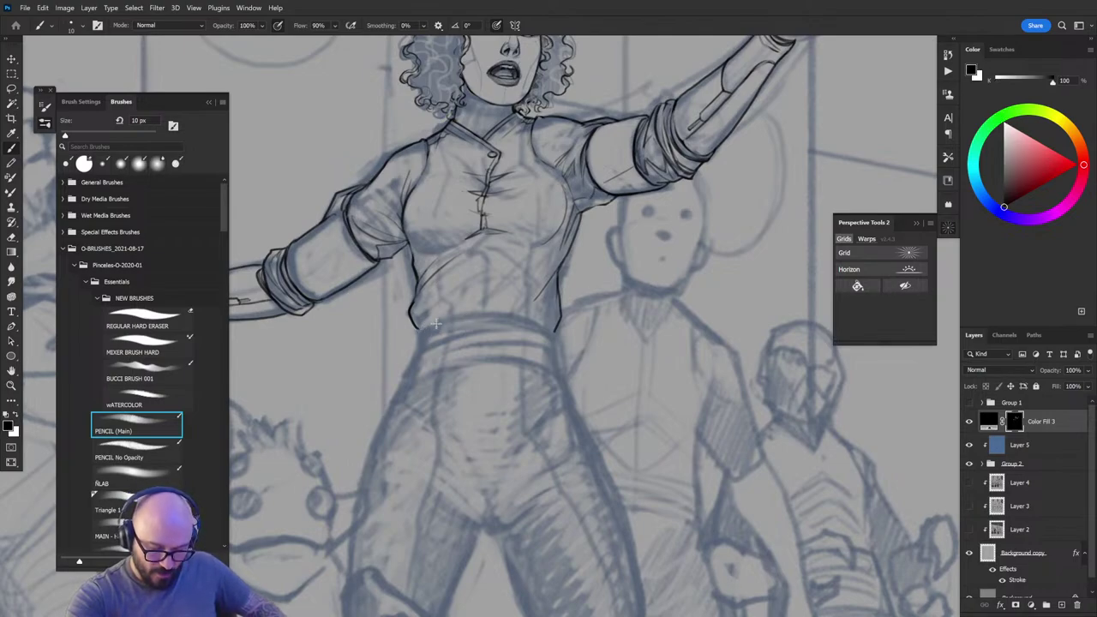
key(x)
mouse_move(416, 329)
mouse_down()
mouse_move(496, 315)
mouse_move(528, 320)
mouse_move(549, 345)
mouse_up()
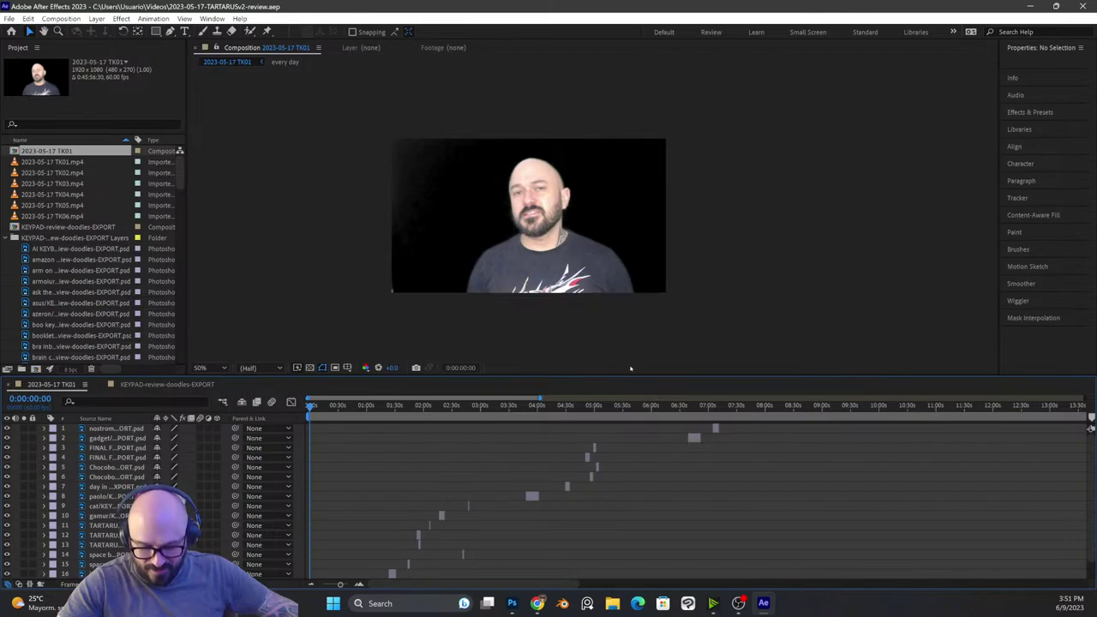
Step: Enlarge the timeline to view the full layer stack, restore the preview's height, and shift the composition frame within its view
drag(609, 377, 604, 283)
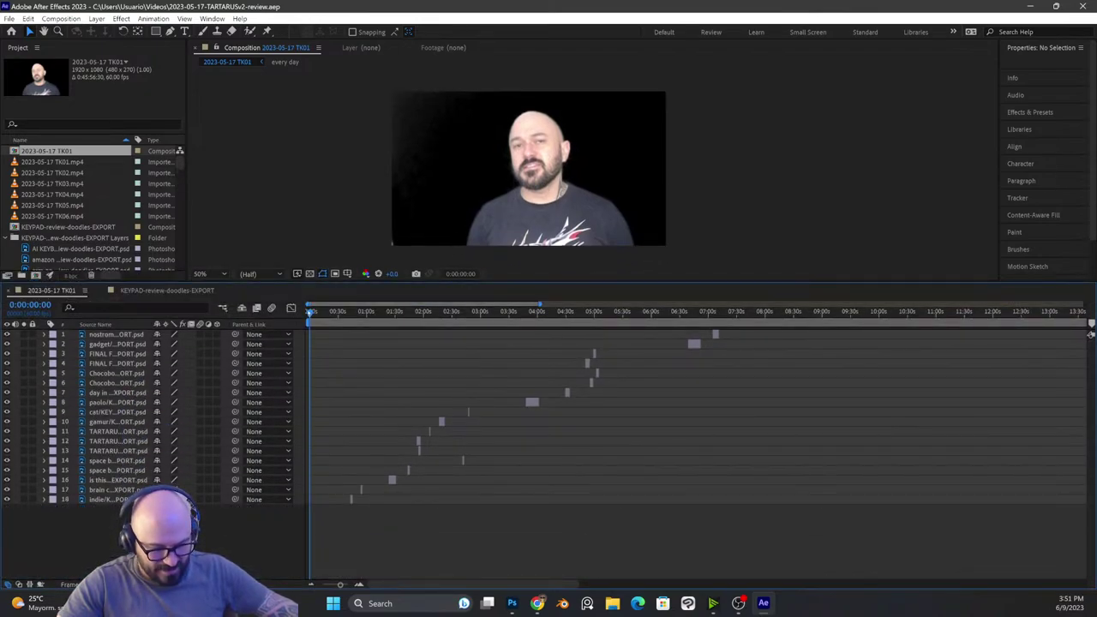
key(space)
key(space)
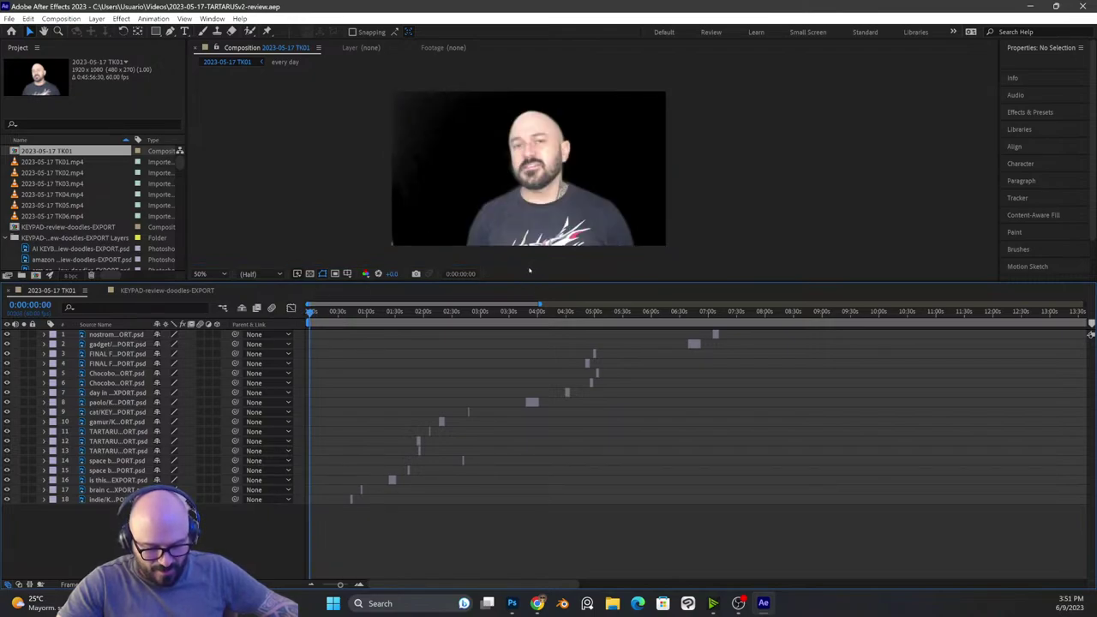
drag(524, 279, 523, 356)
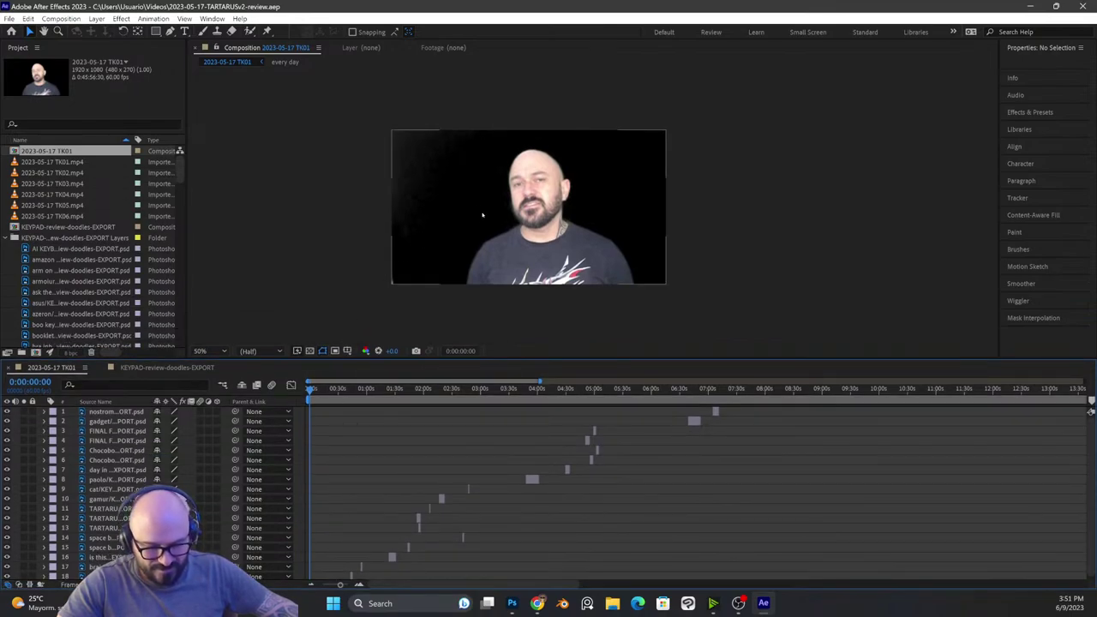
scroll(483, 216, up, 3)
scroll(482, 219, down, 2)
scroll(483, 220, down, 1)
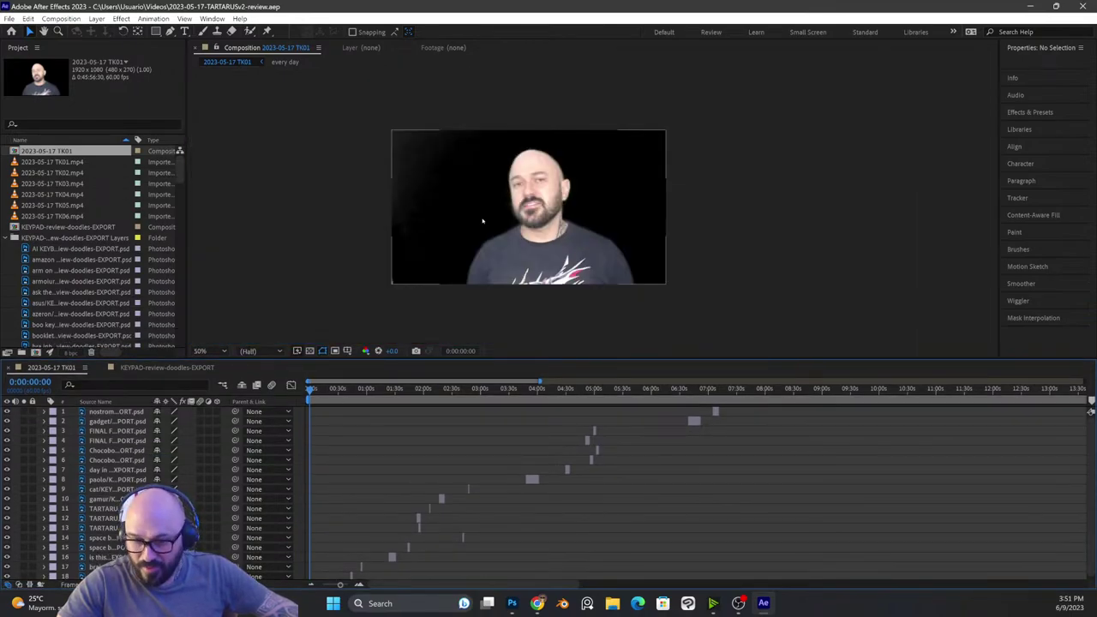
drag(483, 220, 550, 193)
Step: Play back the opening seconds of the 2023-05-17 TK01 composition
key(space)
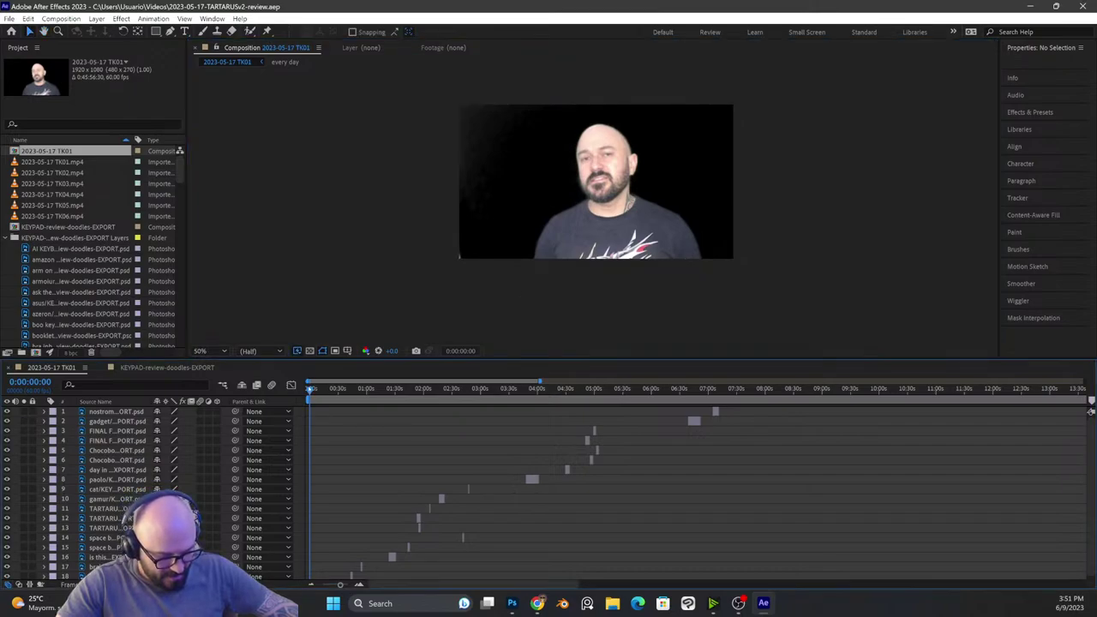
key(space)
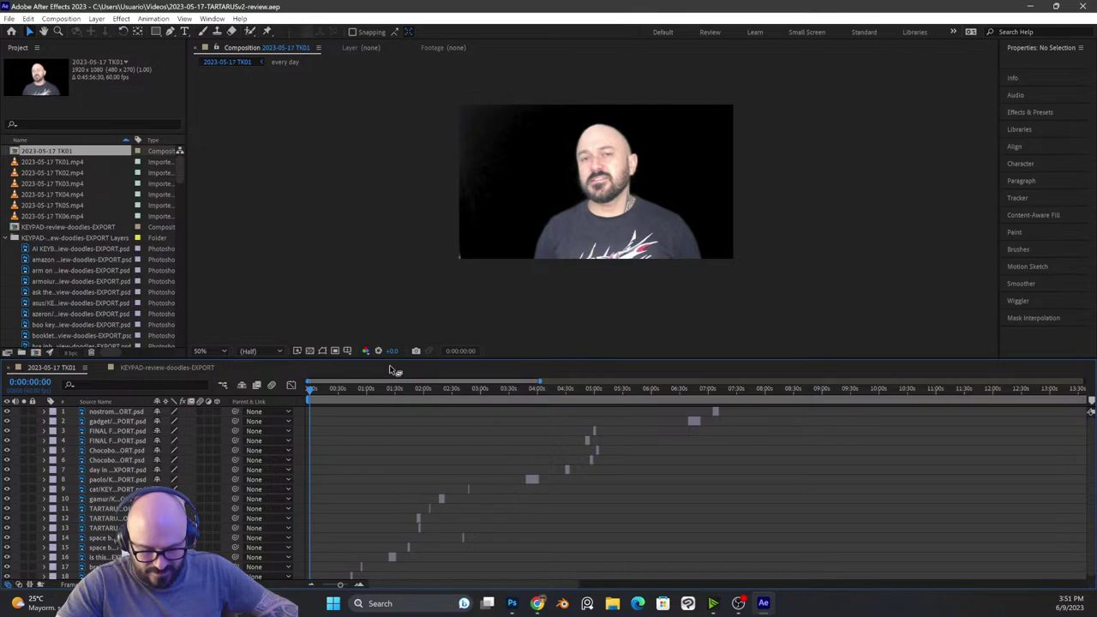
key(space)
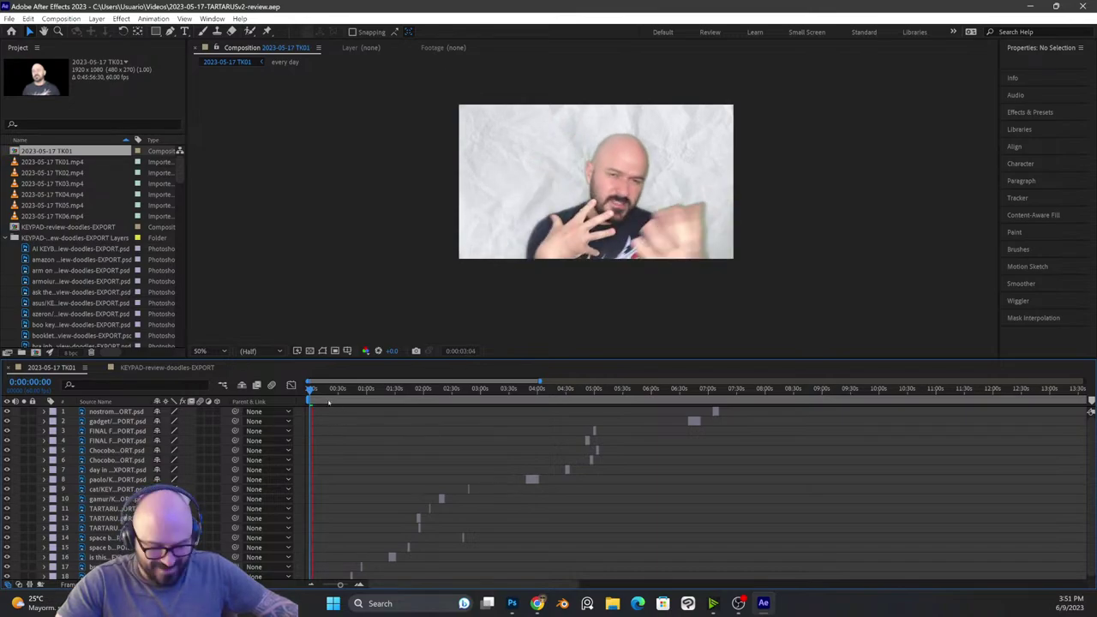
key(space)
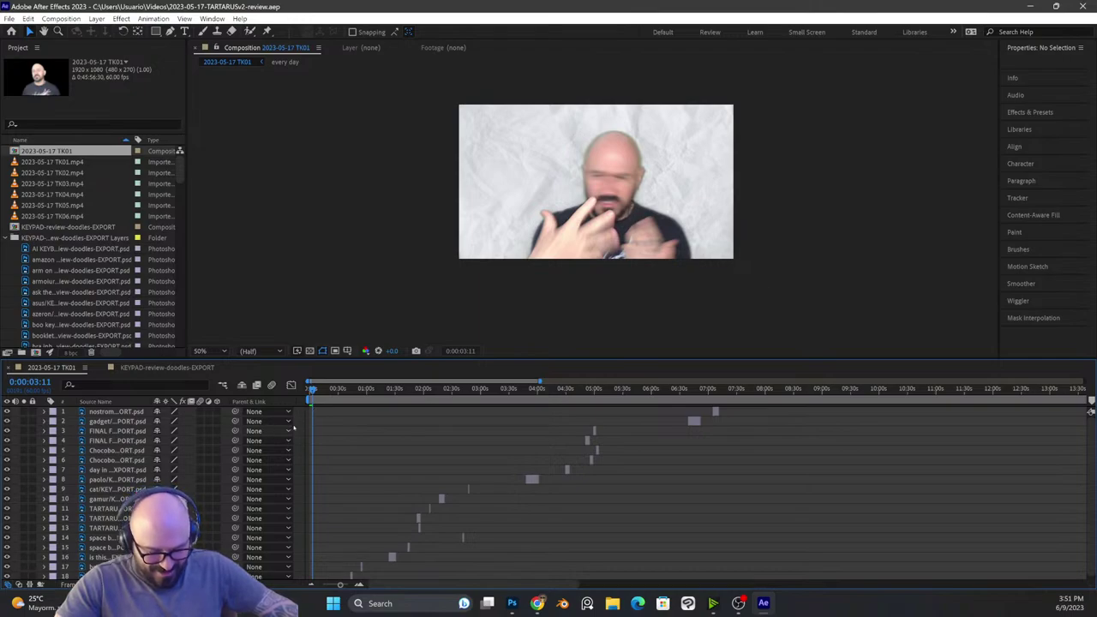
Step: Scrub through the composition past the doodle overlays to 0:03:12:41
drag(312, 388, 397, 376)
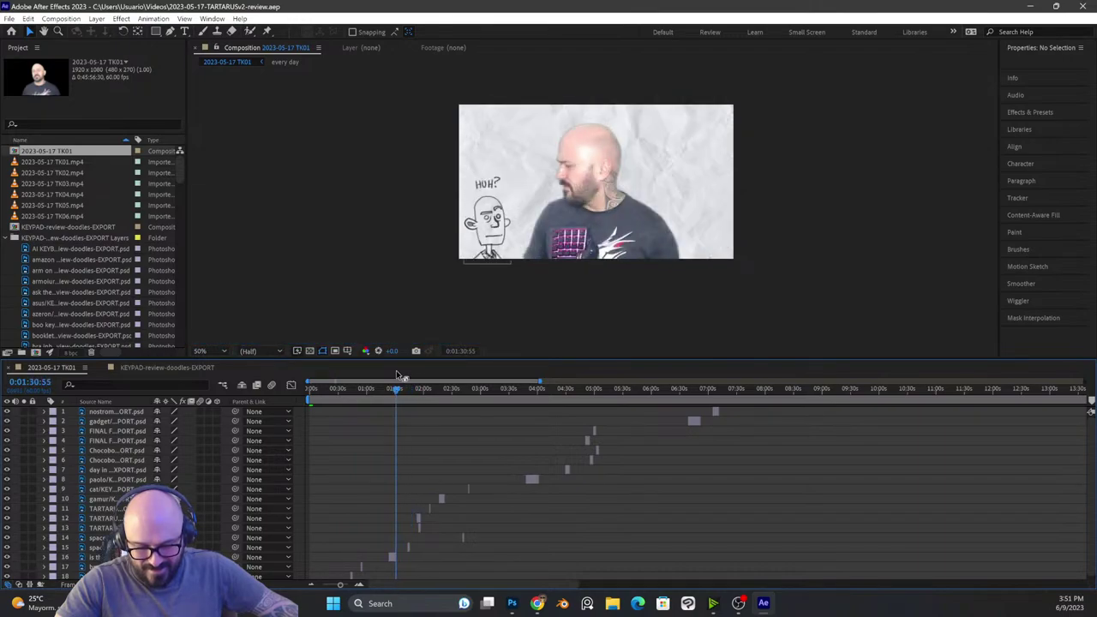
click(407, 389)
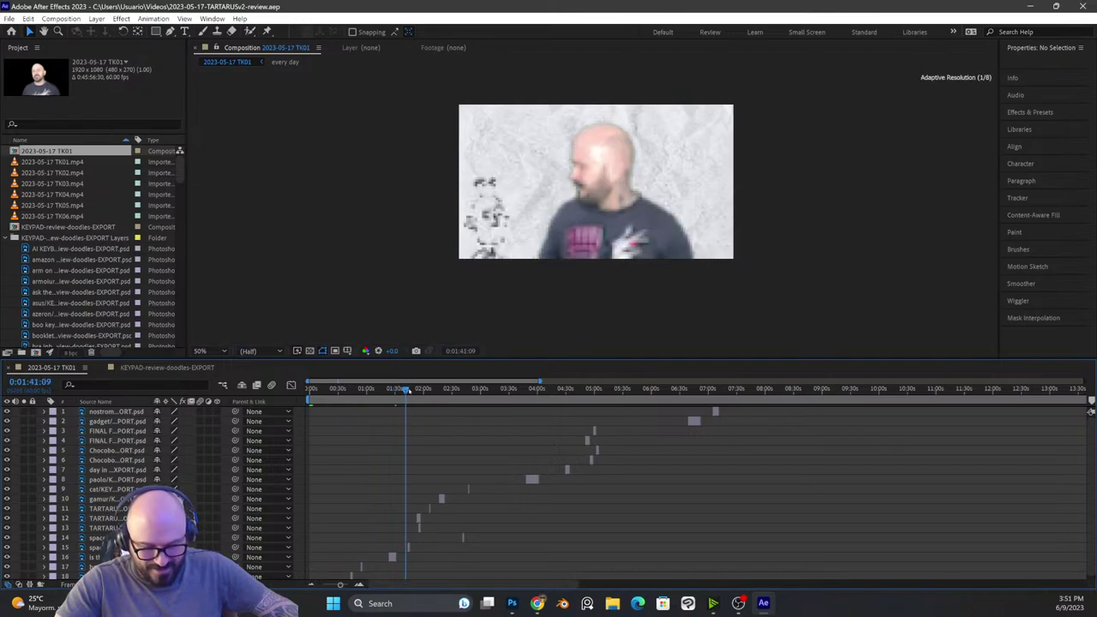
drag(408, 389, 492, 387)
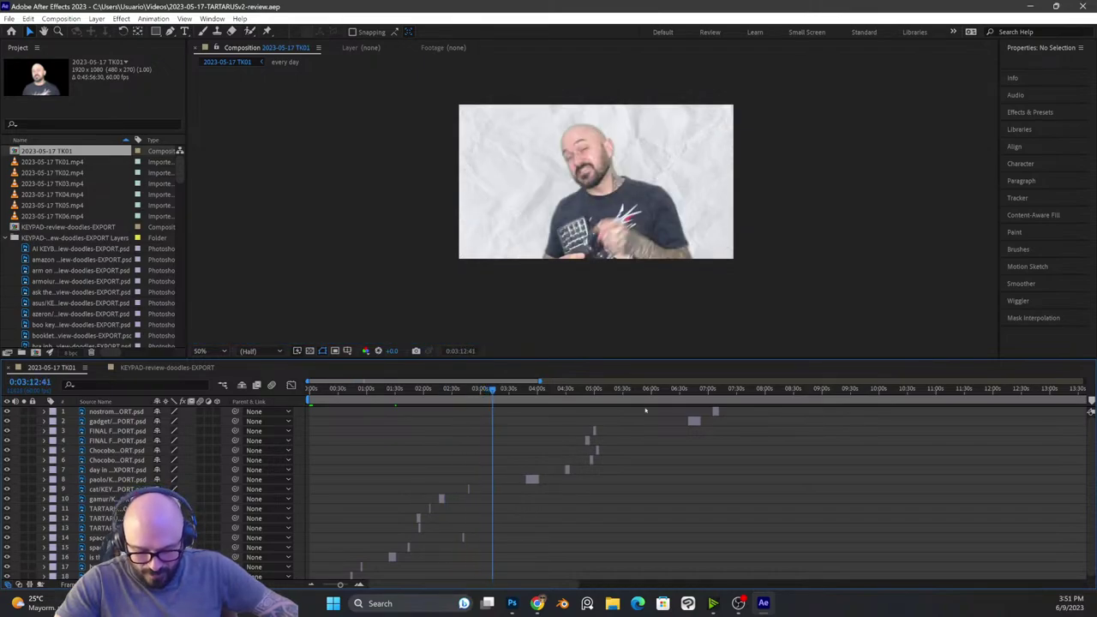
Step: Go to 0:03:48:12 and inspect the channel banner overlay in the enlarged preview at 100% zoom
drag(674, 358, 634, 181)
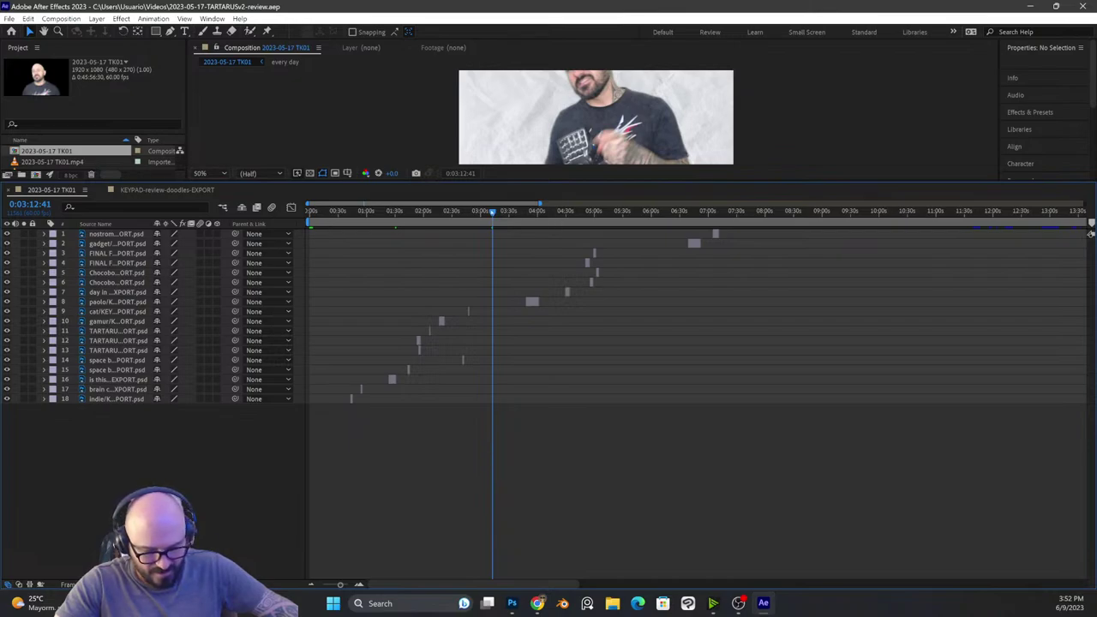
drag(493, 213, 526, 213)
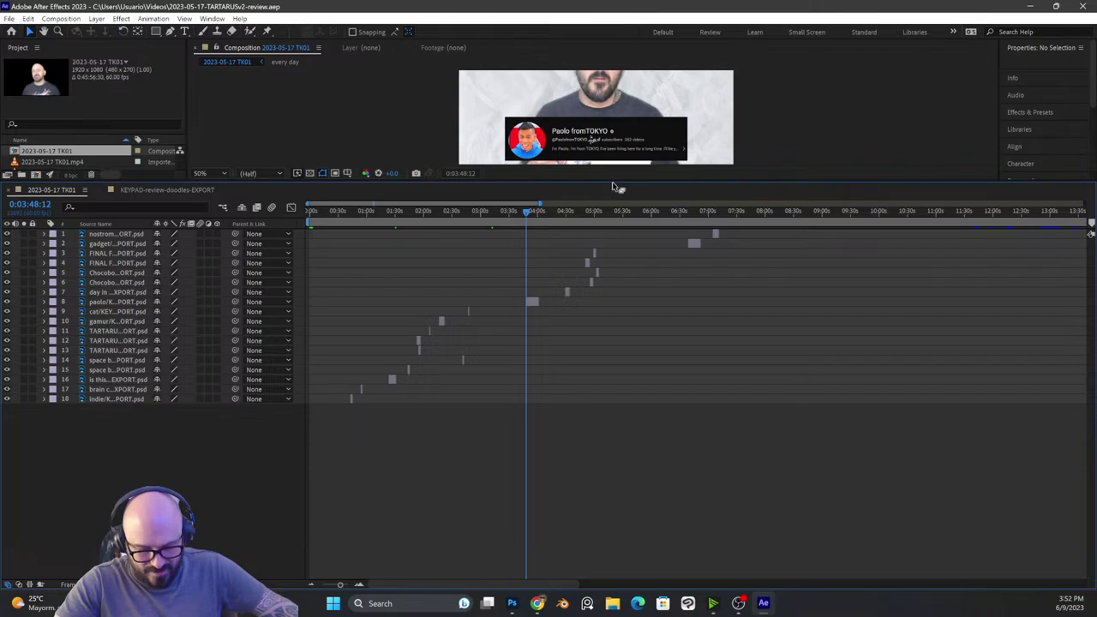
drag(618, 180, 587, 369)
scroll(614, 217, up, 3)
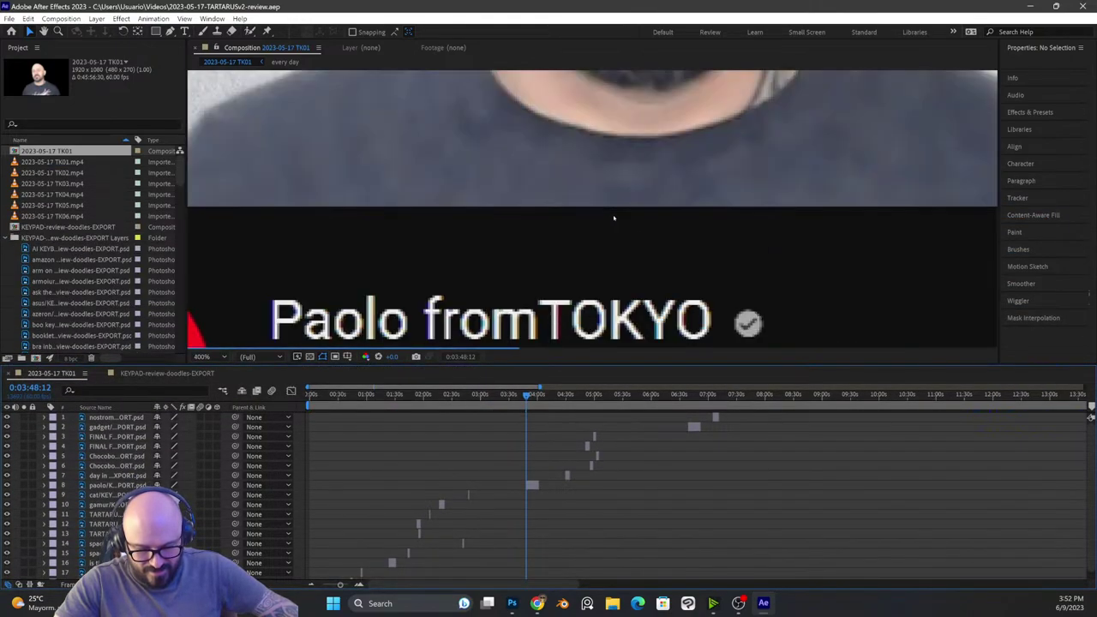
scroll(614, 217, down, 2)
scroll(613, 217, down, 3)
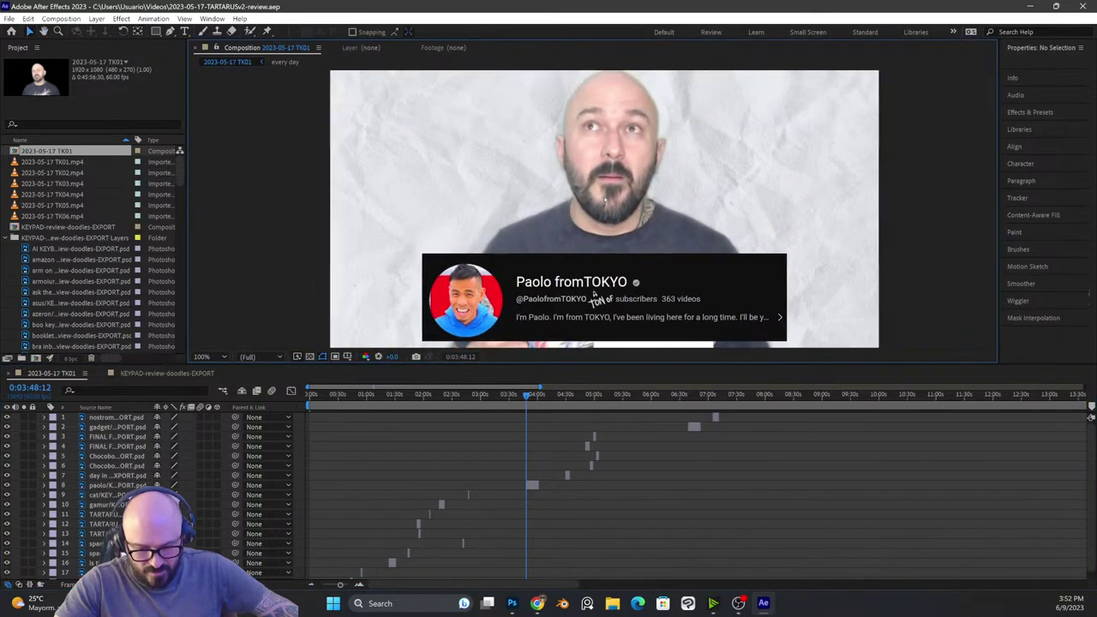
scroll(607, 203, up, 1)
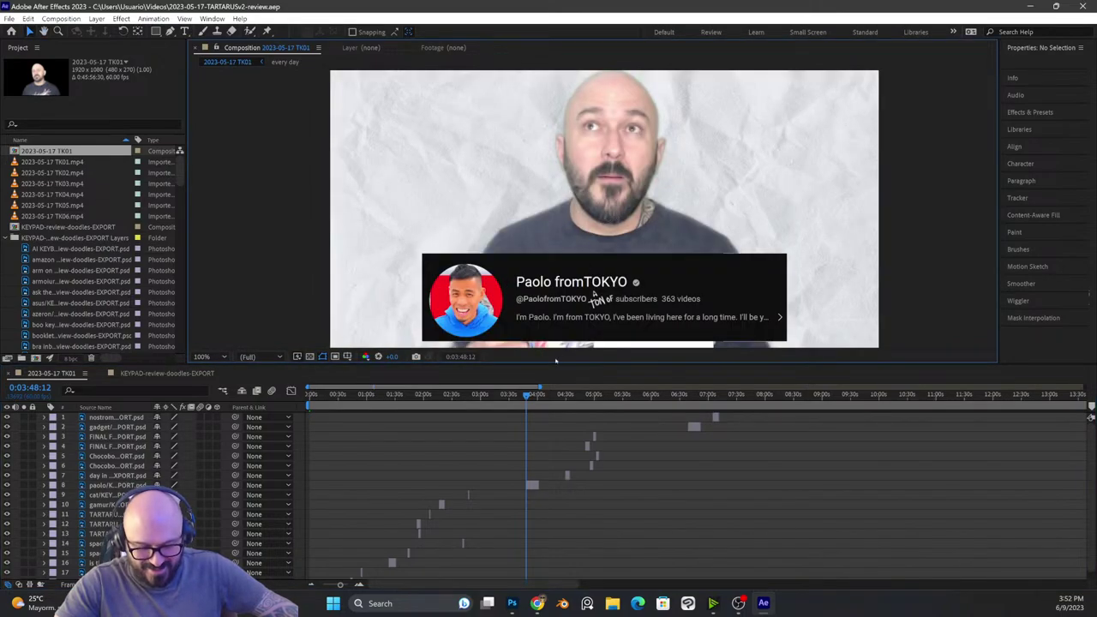
Step: Move to 0:04:30:57 and examine the Japanese game illustrator thumbnail overlay in an enlarged composition preview
key(space)
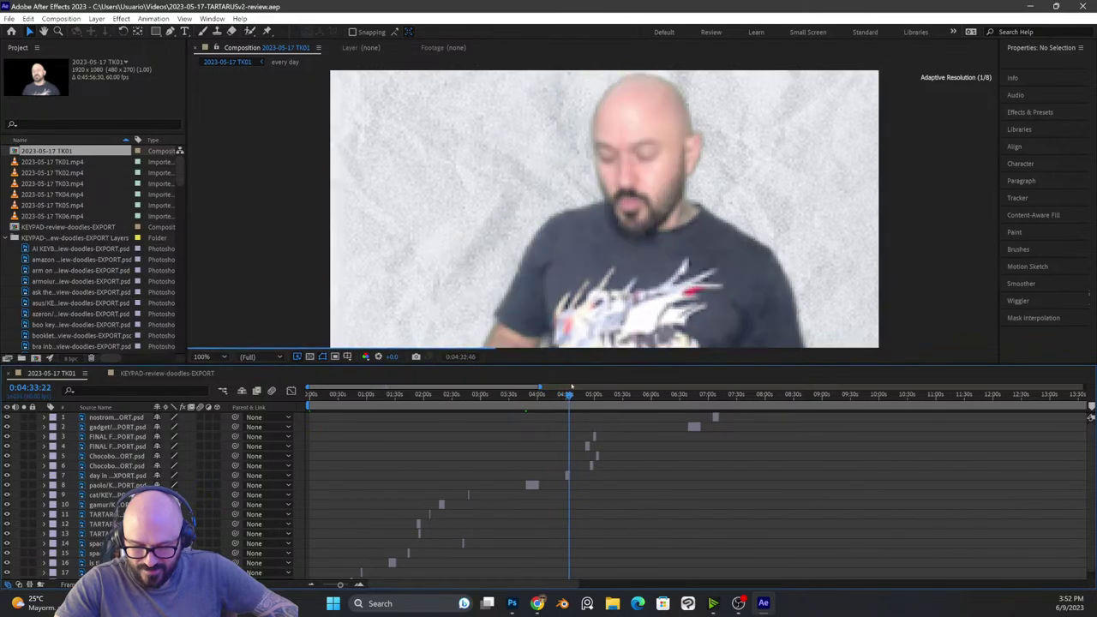
drag(571, 386, 569, 387)
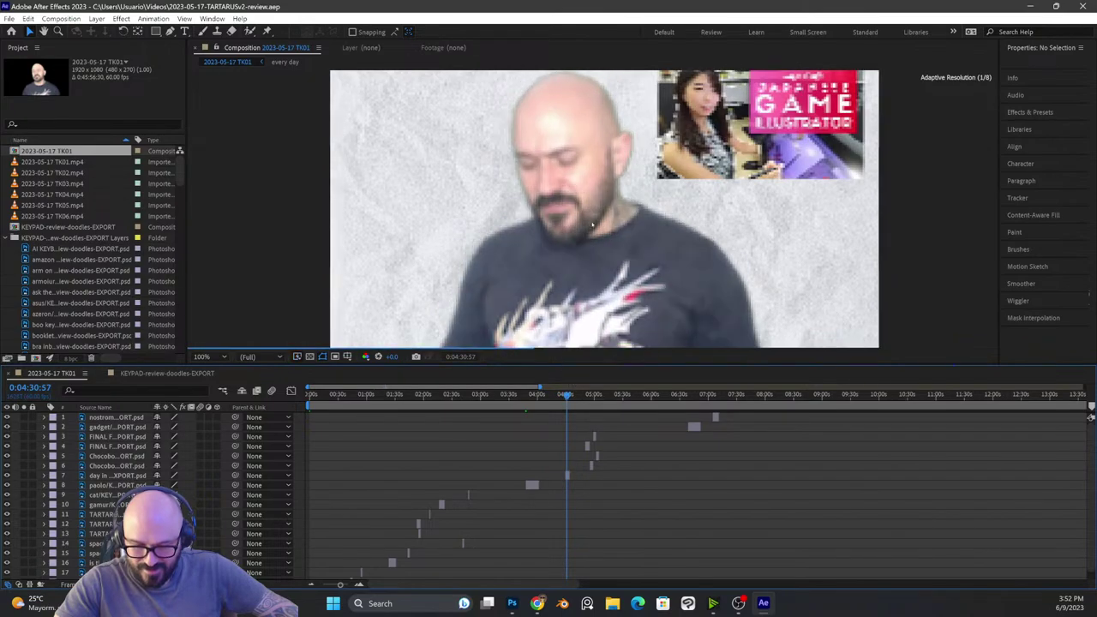
scroll(593, 221, down, 1)
key(period)
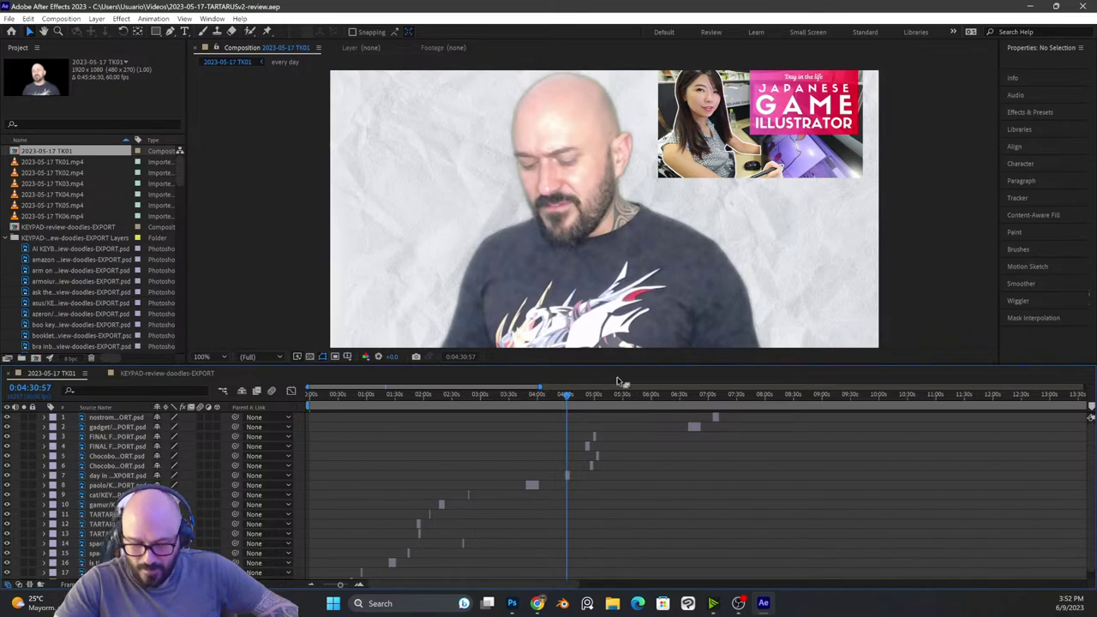
drag(626, 372, 583, 416)
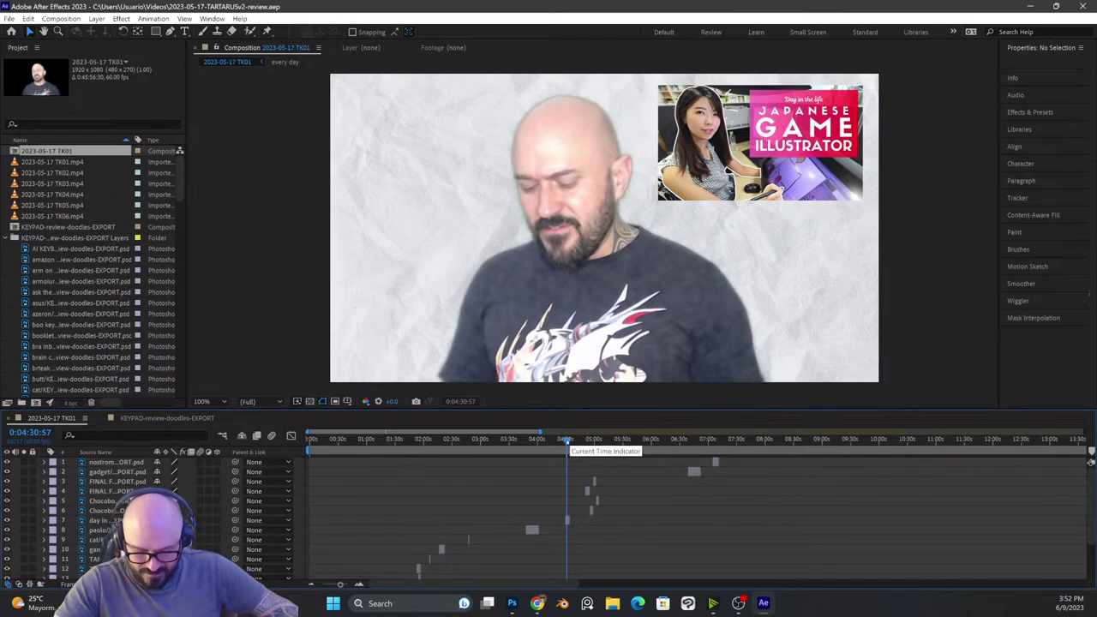
Step: Scrub on to the FINAL FANTASEE doodle at 0:04:54:26, and close After Effects to return to the Photoshop illustration
click(569, 446)
key(space)
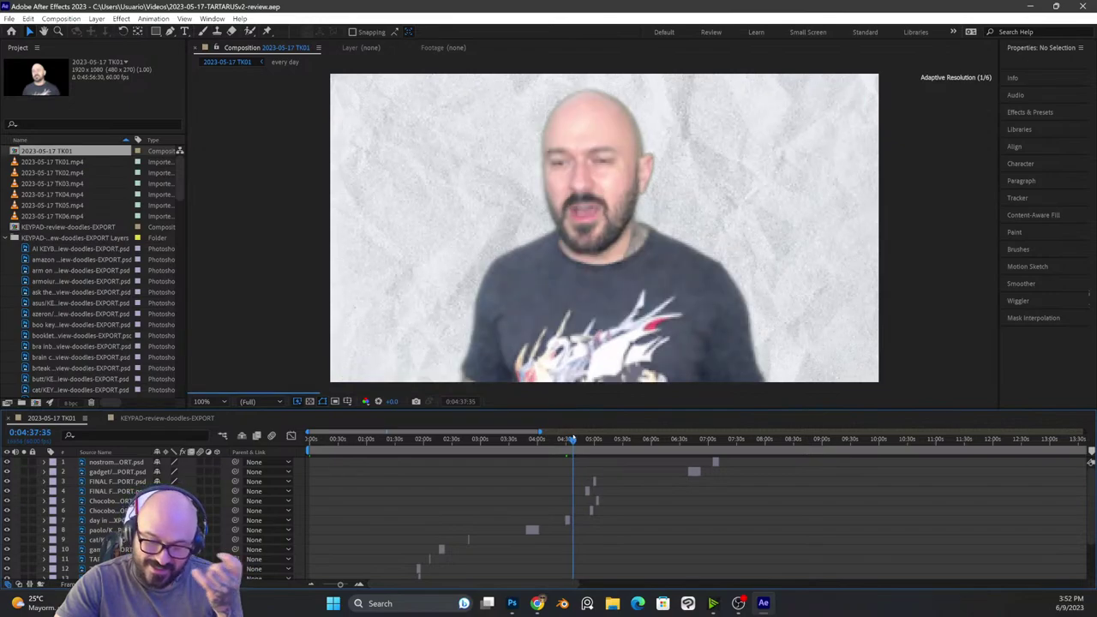
click(577, 438)
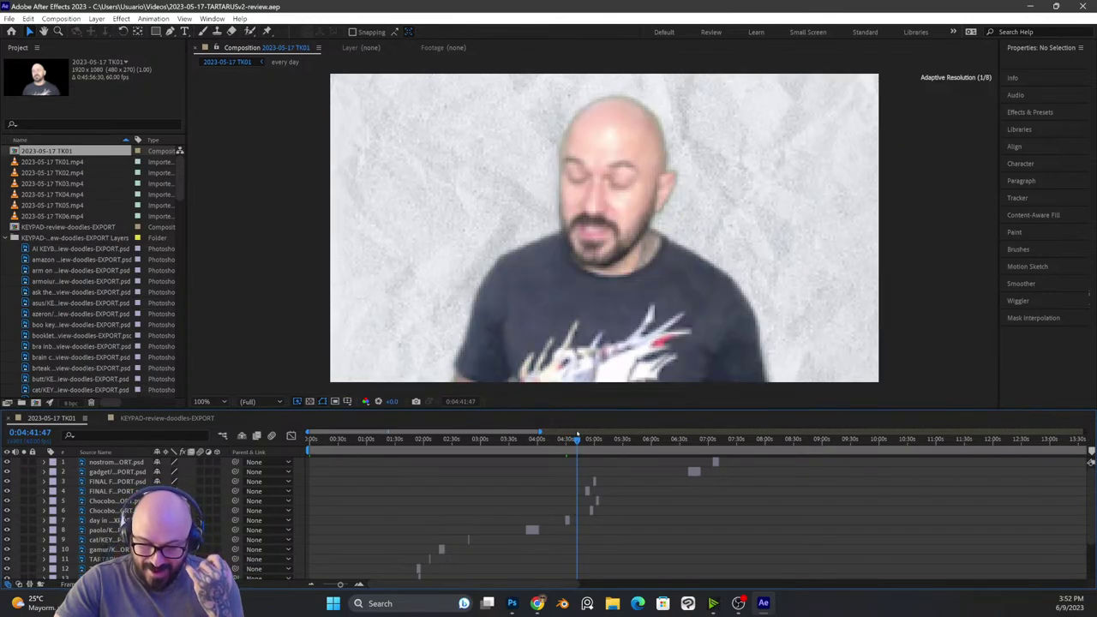
click(573, 437)
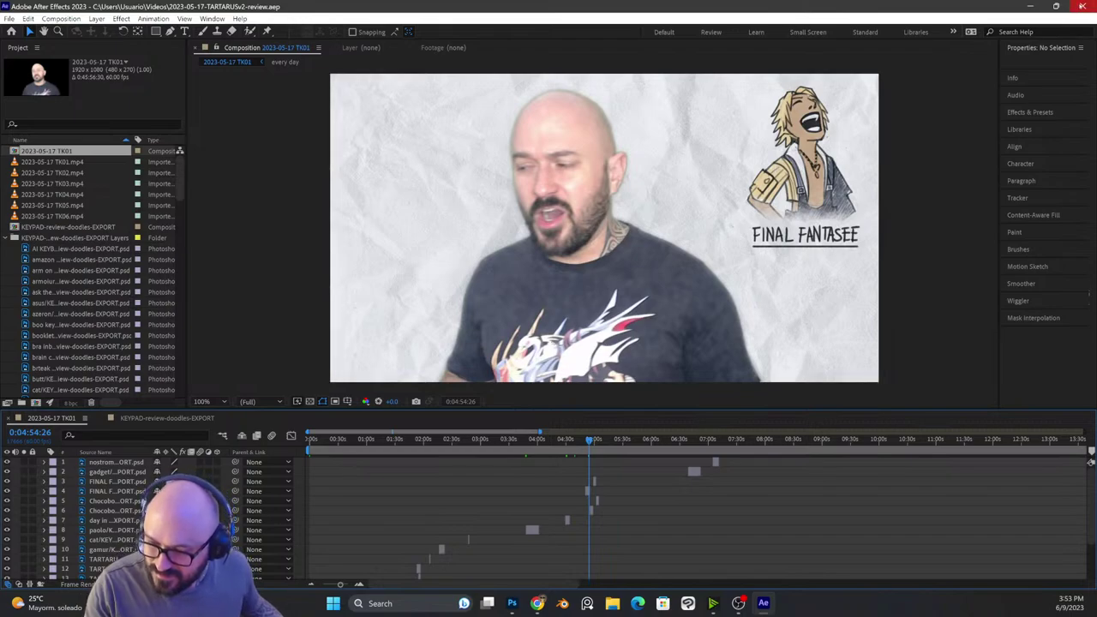
click(1081, 6)
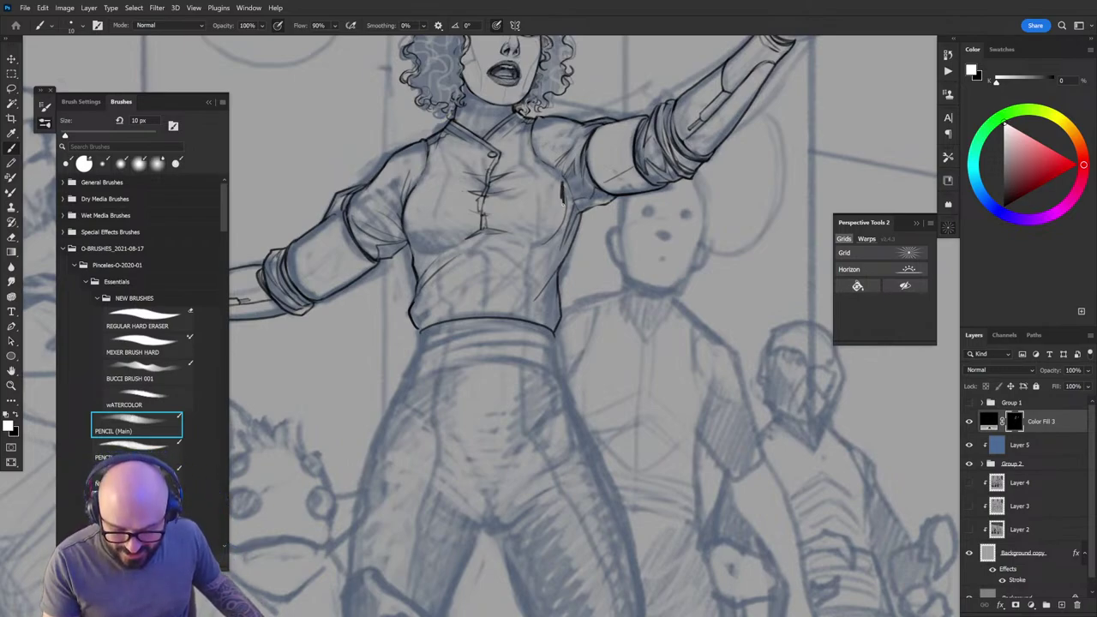
Step: Erase the stray mark on the heroine's chest and touch up the lower part of the blouse's front closure
key(x)
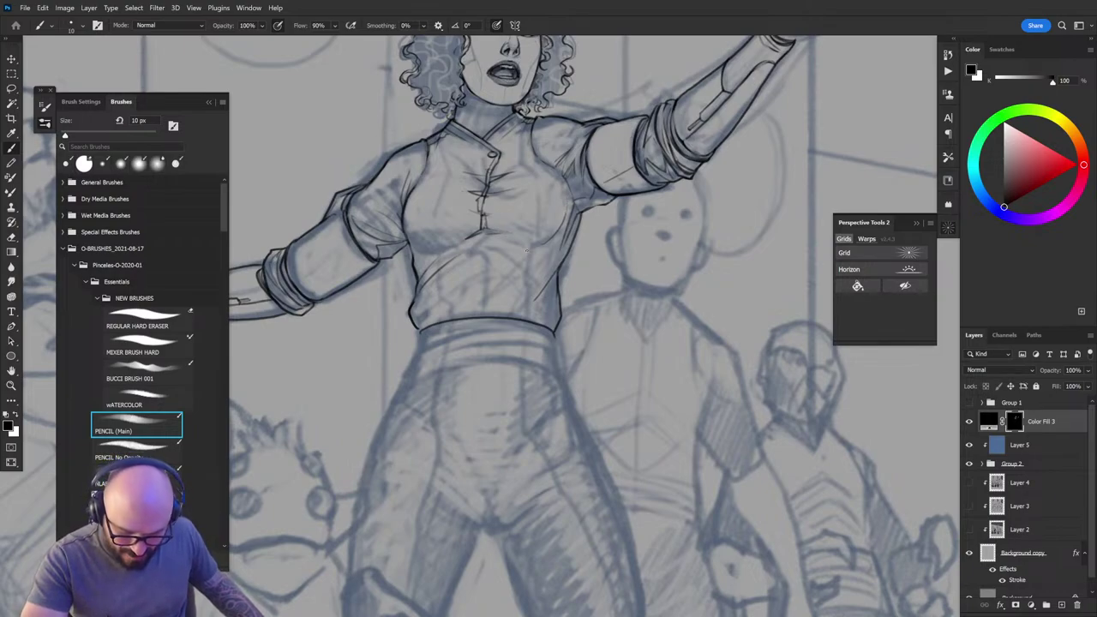
key(x)
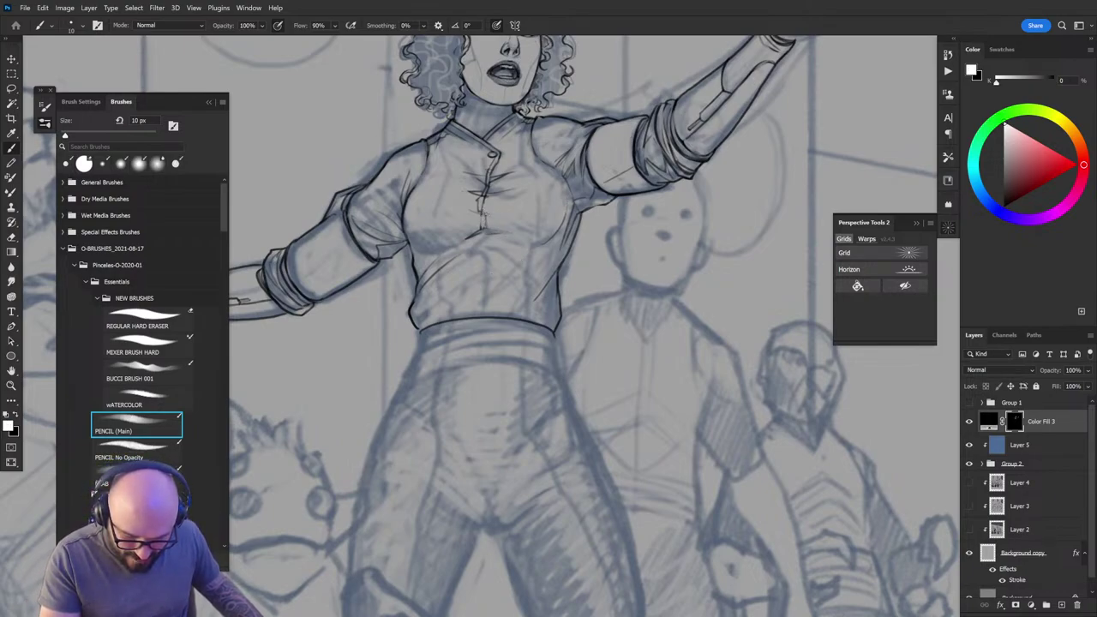
key(x)
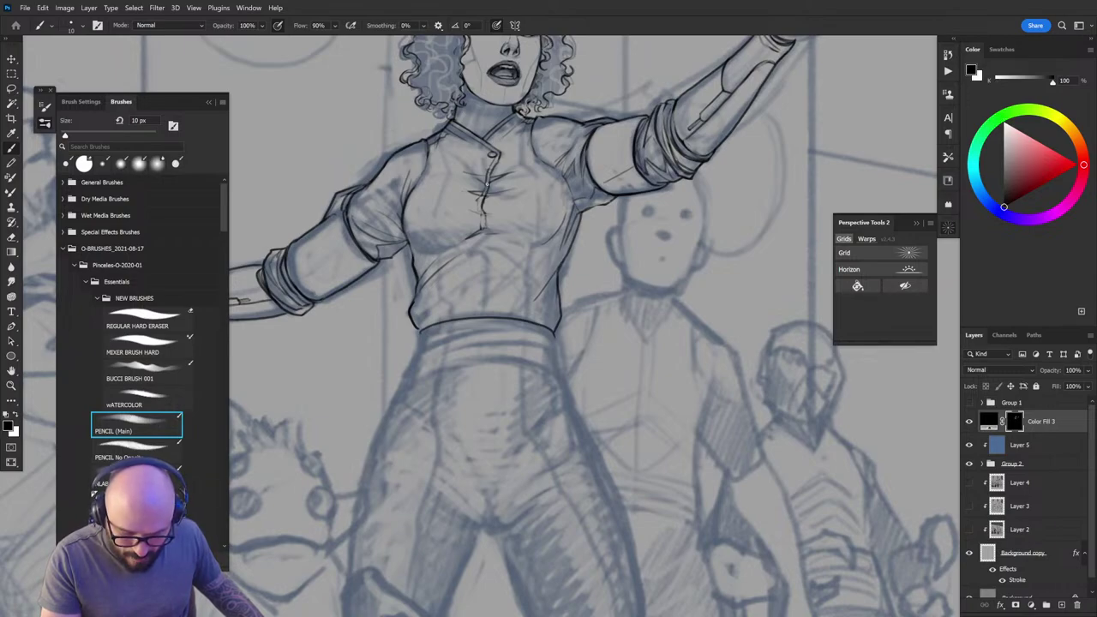
Step: Ink the upper band of the heroine's waist sash just below the blouse hem with the PENCIL (Main) brush
key(ctrl+minus)
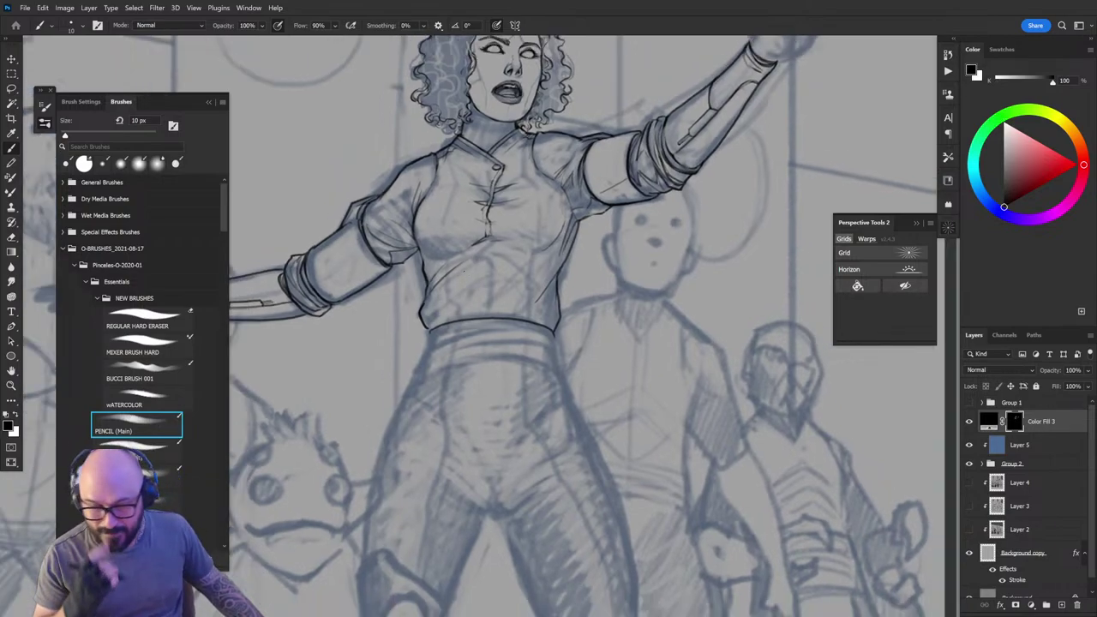
key(ctrl+plus)
key(x)
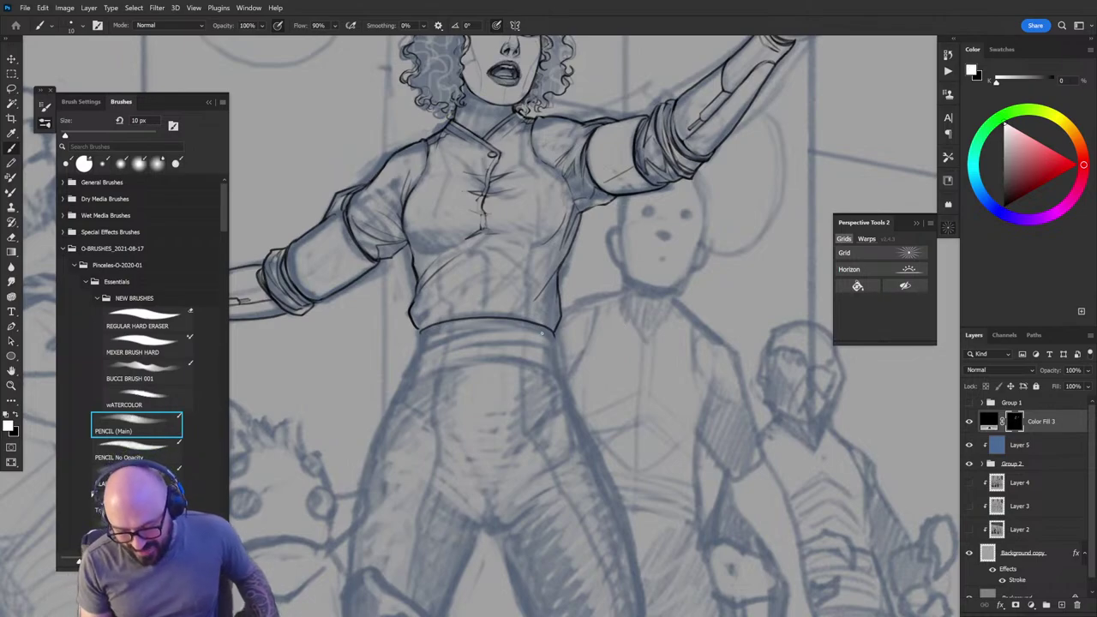
mouse_move(554, 339)
mouse_down()
mouse_move(480, 319)
mouse_move(528, 328)
mouse_up()
key(ctrl+z)
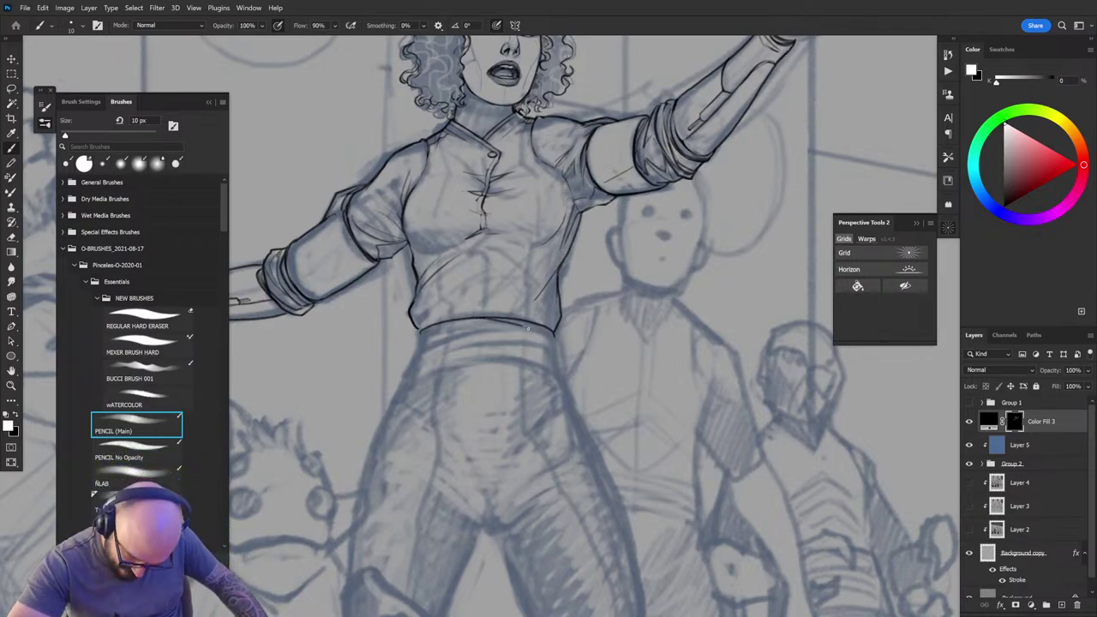
key(x)
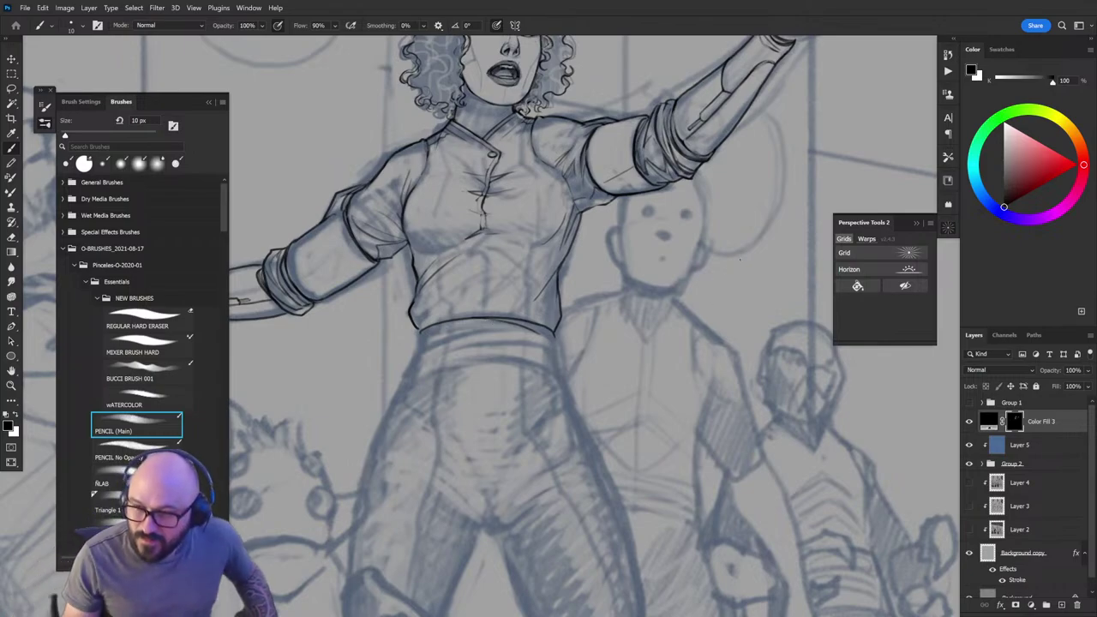
mouse_move(549, 353)
mouse_down()
mouse_move(618, 363)
mouse_move(570, 342)
mouse_move(491, 360)
mouse_move(518, 342)
mouse_move(580, 337)
mouse_up()
key(x)
key(x)
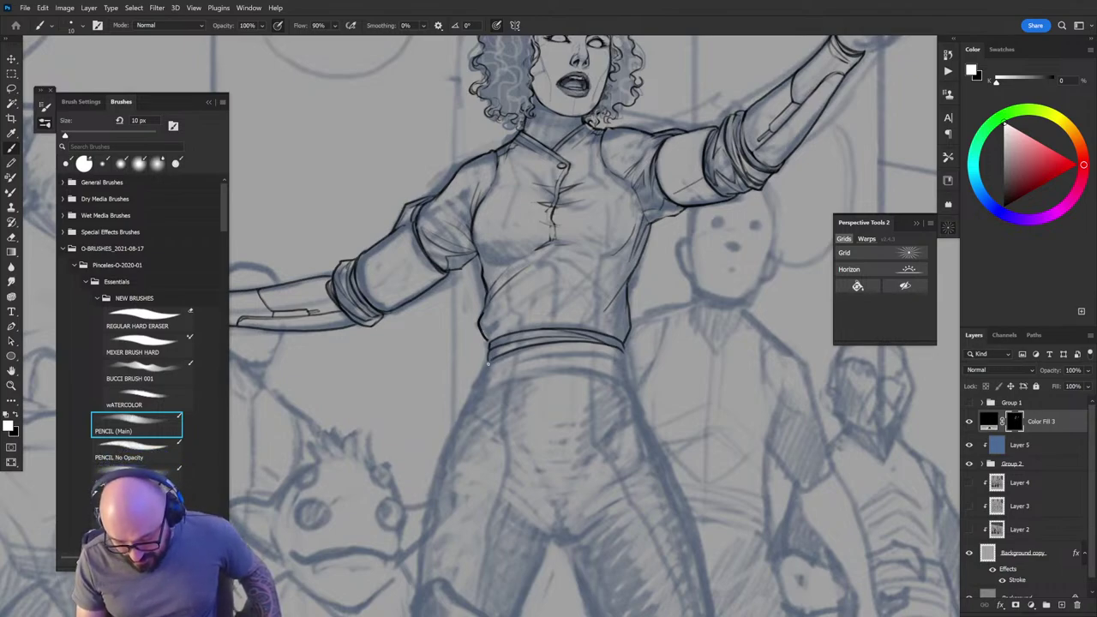
Step: Clean up and redraw the overlapping fold lines on the upper part of the waist sash
key(x)
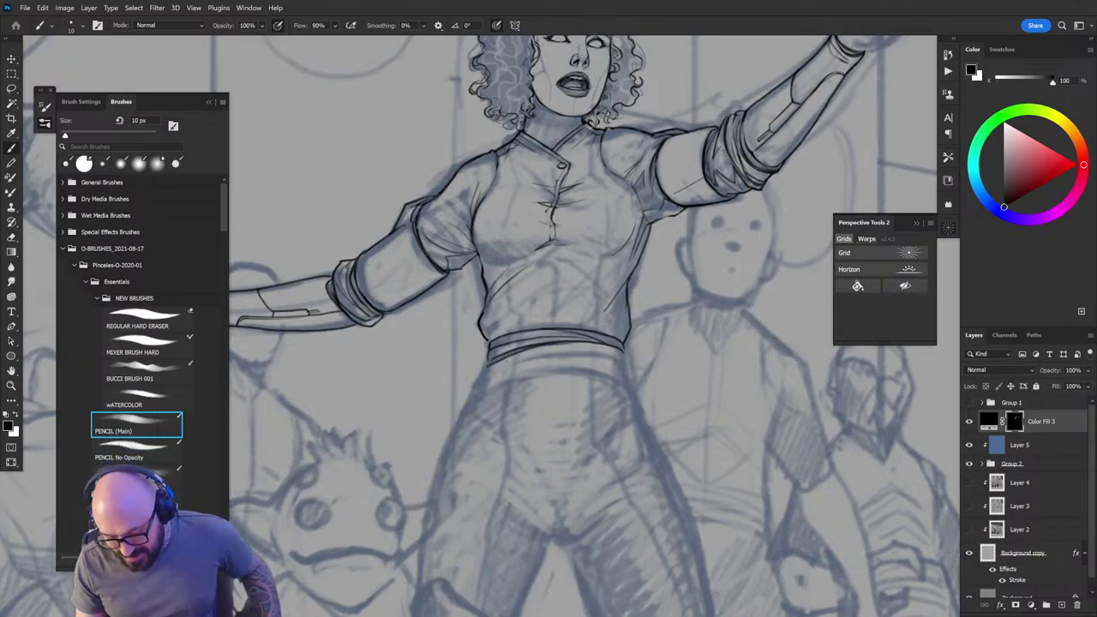
mouse_move(554, 344)
mouse_down()
mouse_move(503, 354)
mouse_move(563, 341)
mouse_up()
key(x)
key(x)
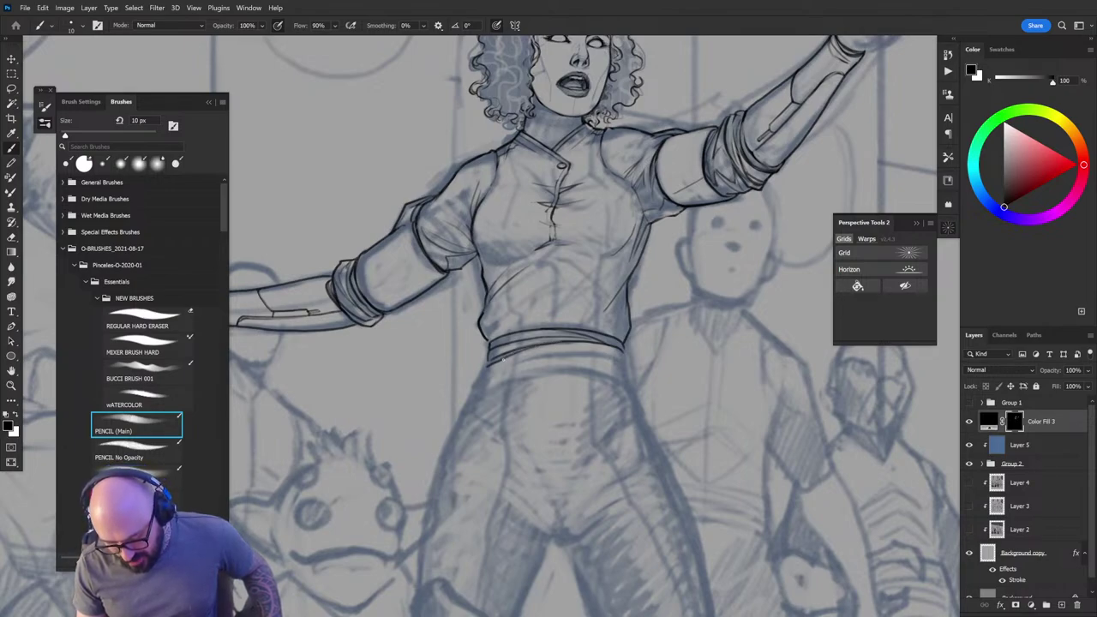
key(x)
key(x)
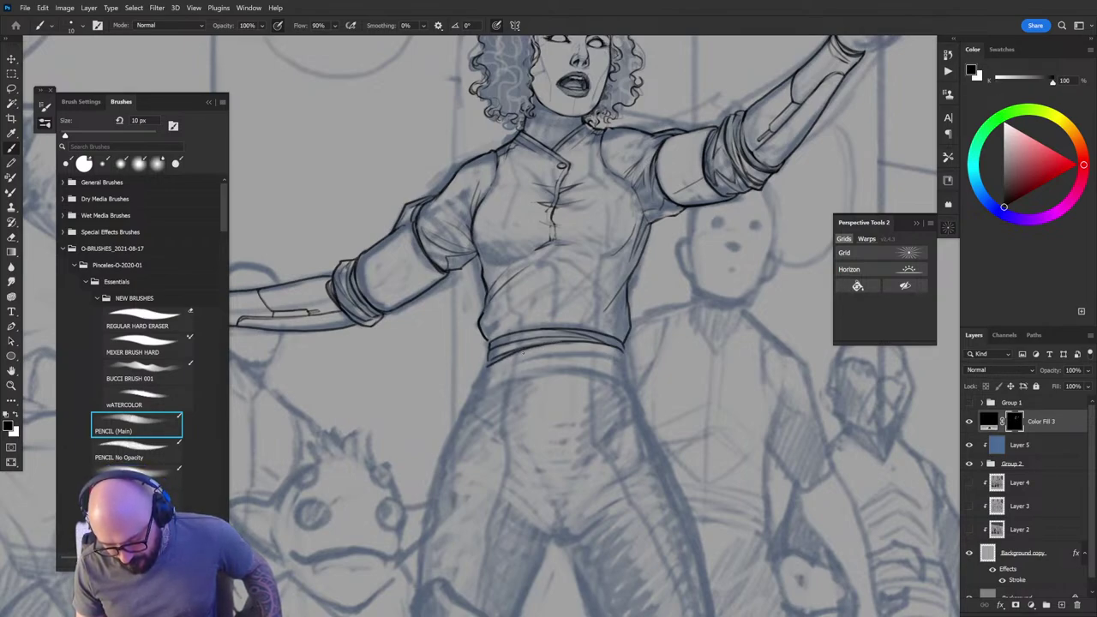
key(x)
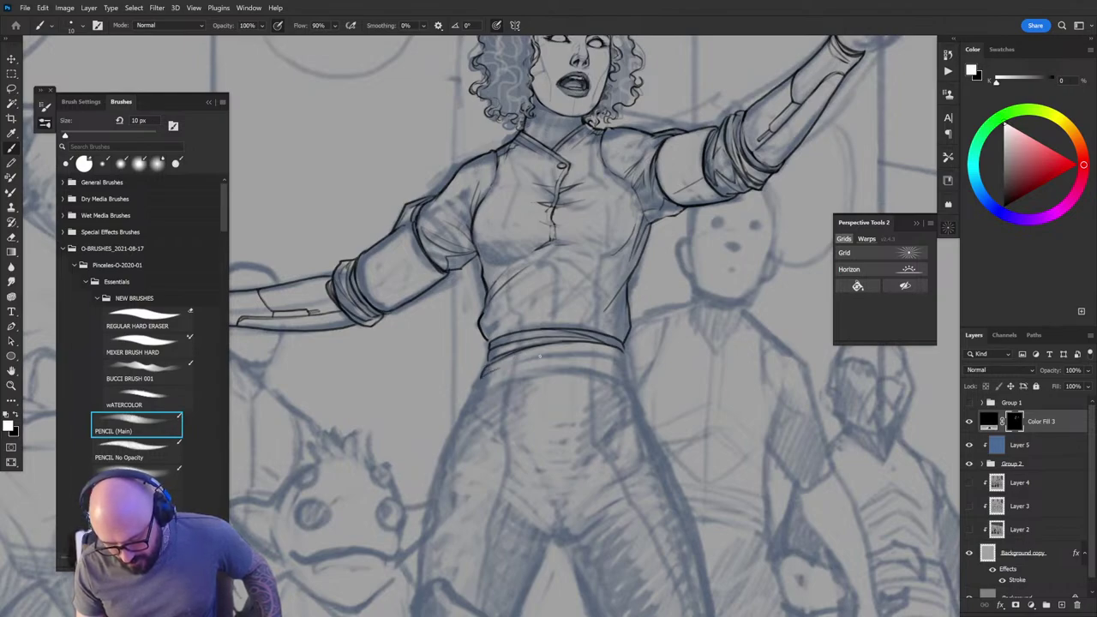
Step: Ink the sash's second band across the waist and close its end beneath the blouse hem
mouse_move(482, 375)
mouse_down()
mouse_move(535, 358)
mouse_move(621, 354)
mouse_up()
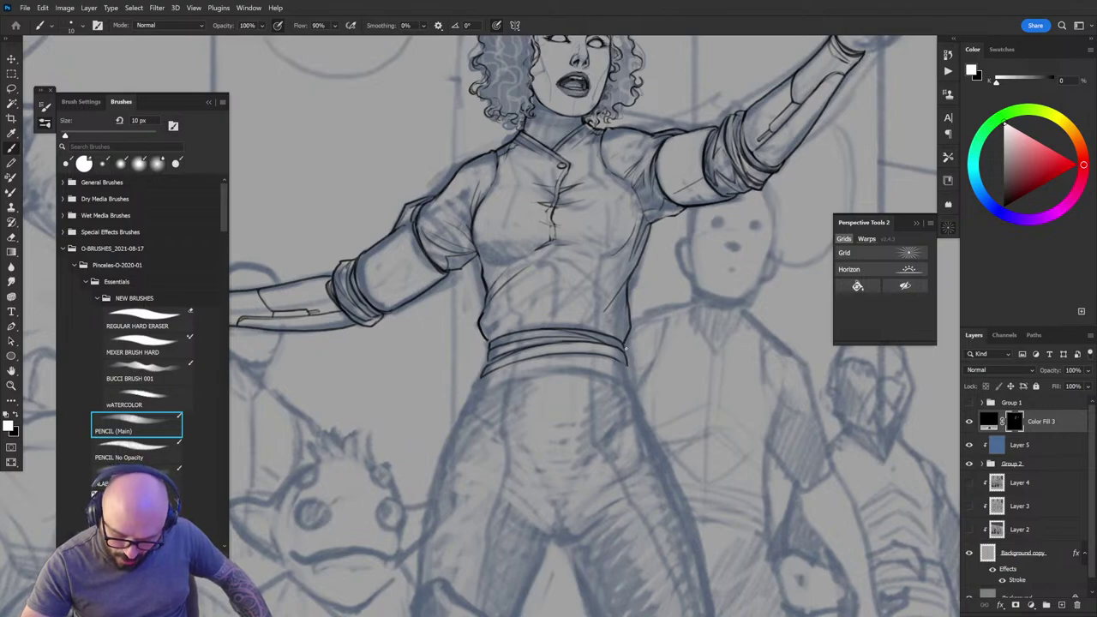
key(x)
key(x)
key(x)
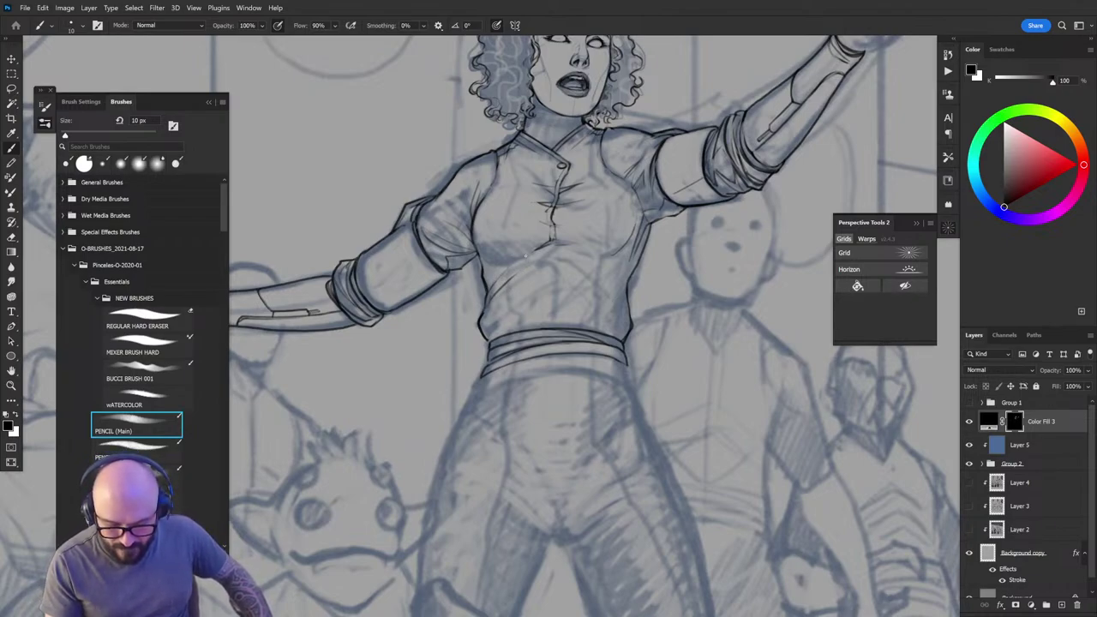
Step: Rework the blouse's side contour beneath the lowered arm's sleeve, trimming the excess ink
key(x)
drag(481, 263, 482, 187)
key(x)
drag(473, 225, 473, 210)
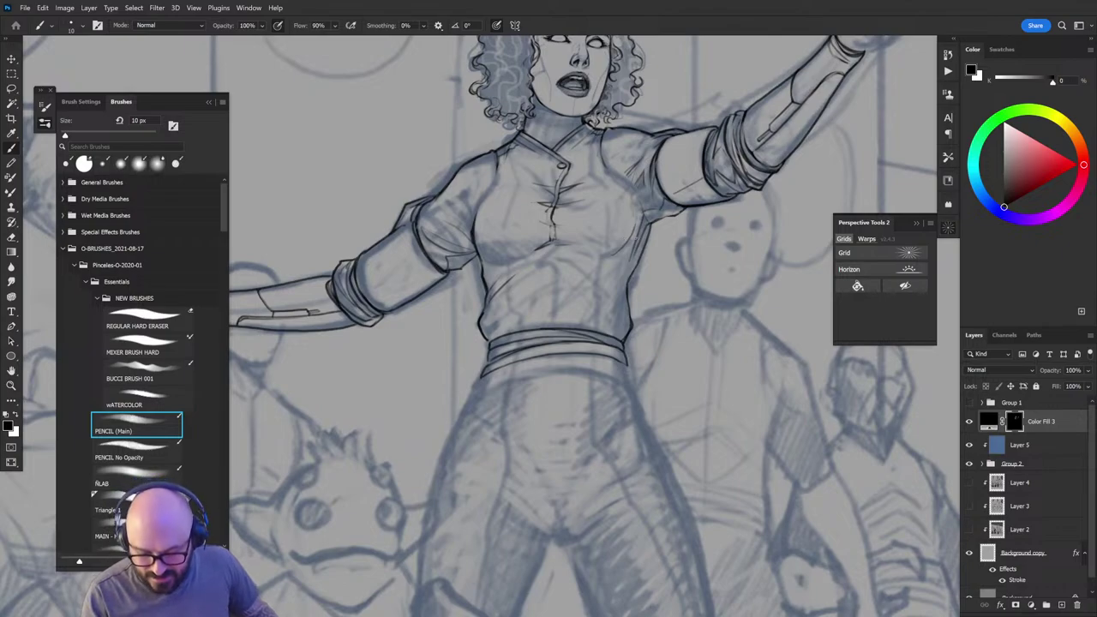
Step: Reinforce the blouse's outlines down both sides of the torso and undo the last stroke
key(x)
drag(641, 236, 618, 307)
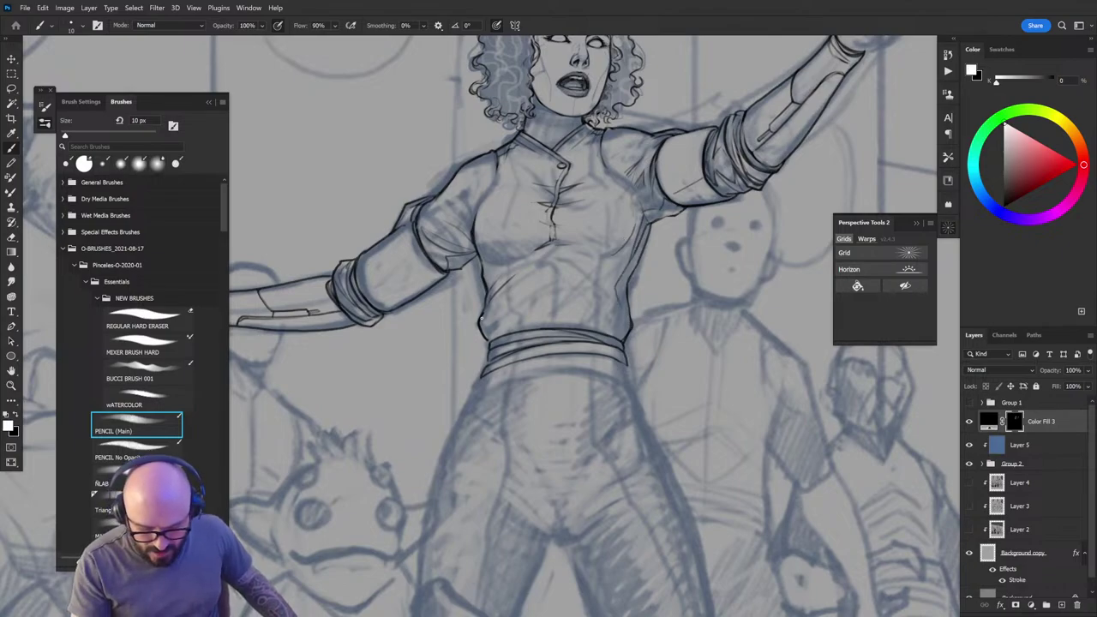
mouse_move(481, 319)
mouse_down()
mouse_move(490, 291)
mouse_move(478, 256)
mouse_up()
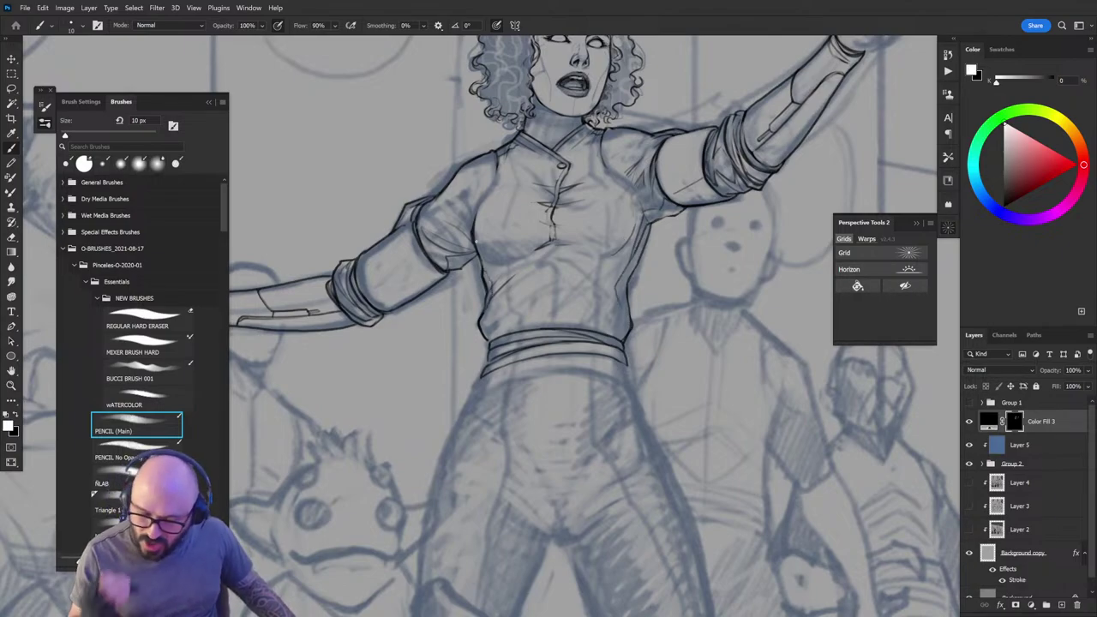
key(x)
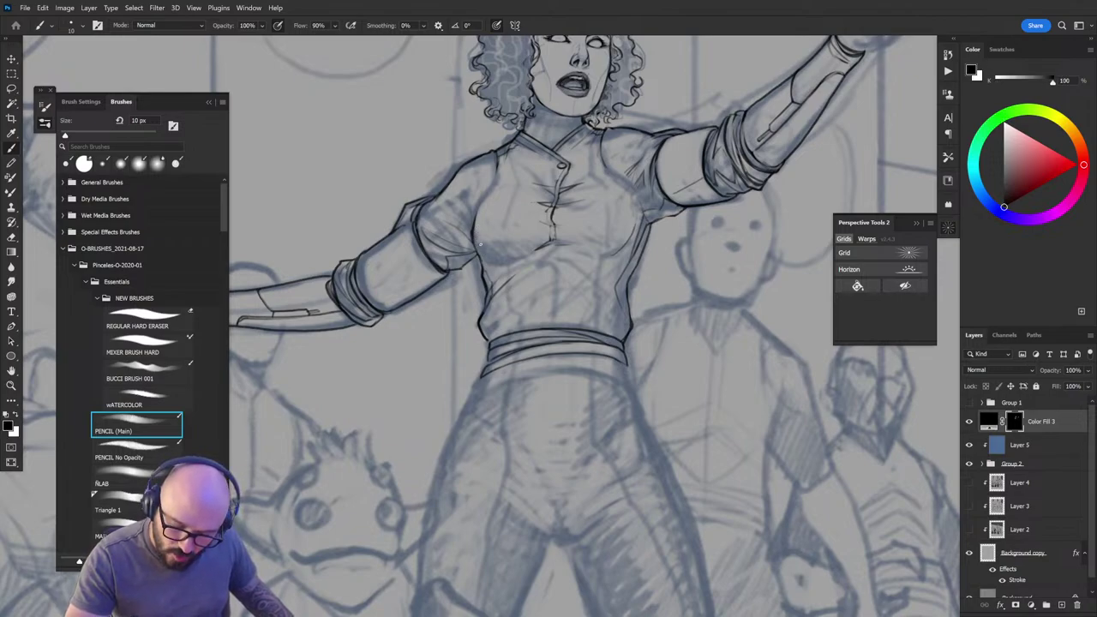
key(ctrl+z)
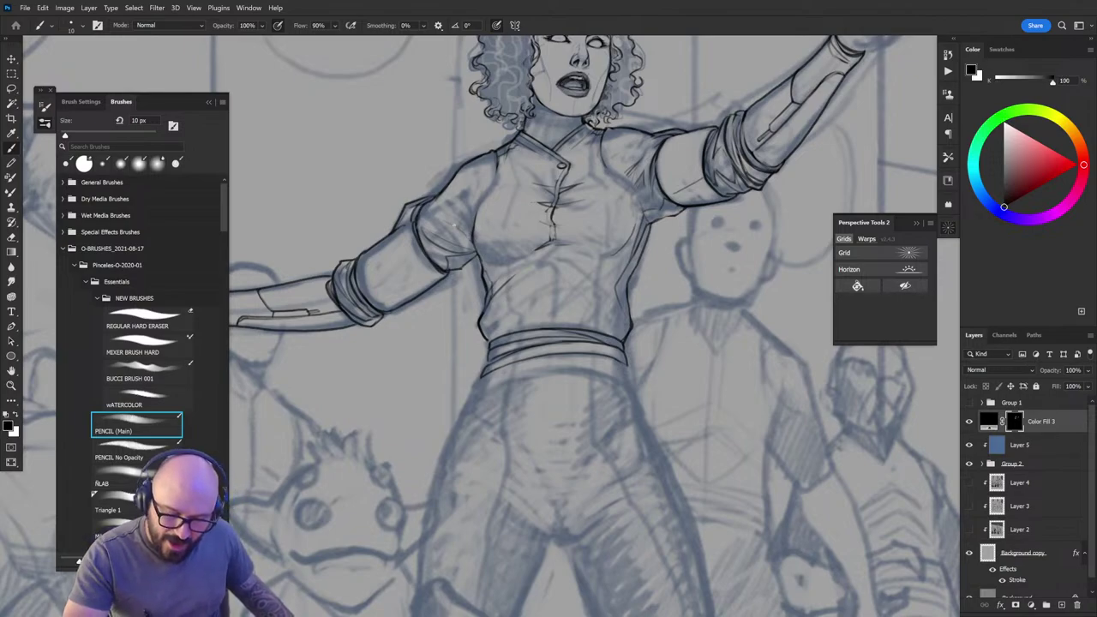
Step: Refine the ink lines along the undersides of both upper arms, between the sleeve cuffs and the elbow wraps
key(x)
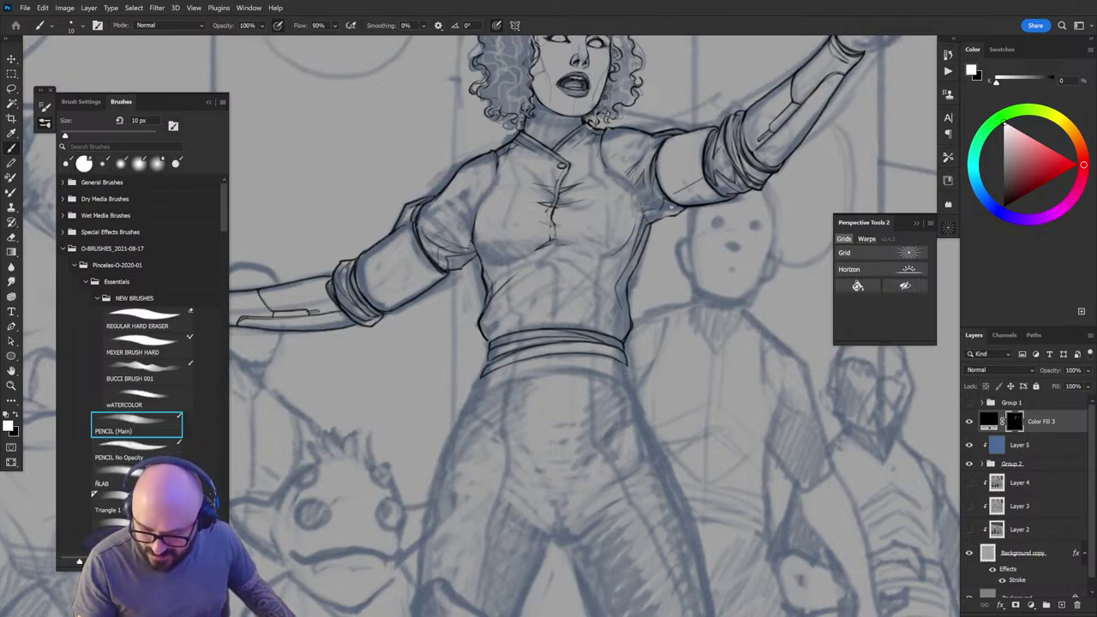
key(x)
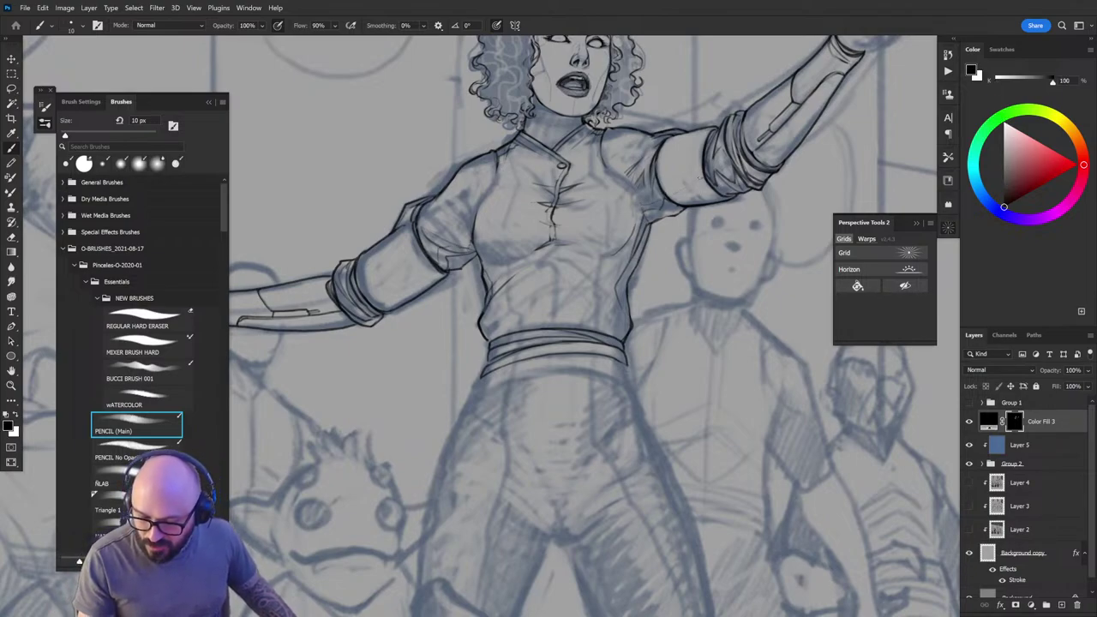
key(x)
drag(659, 184, 707, 180)
key(x)
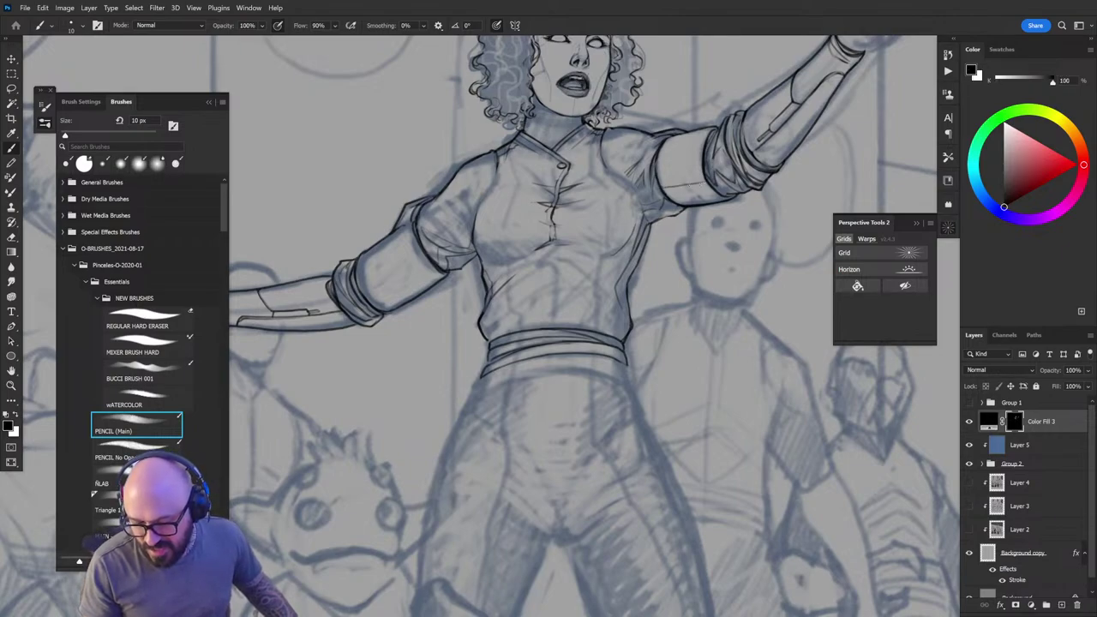
key(x)
drag(435, 272, 385, 304)
key(x)
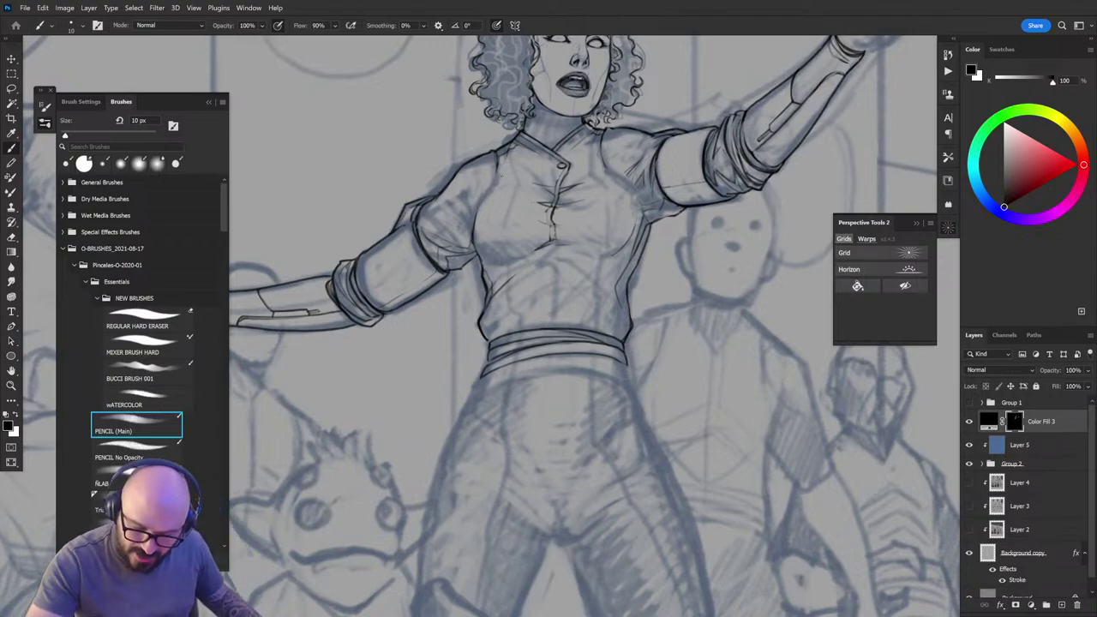
Step: Ink the curved armhole seams of the blouse from both shoulders down to the armpits
key(x)
mouse_move(497, 152)
mouse_down()
mouse_move(464, 206)
mouse_move(465, 233)
mouse_up()
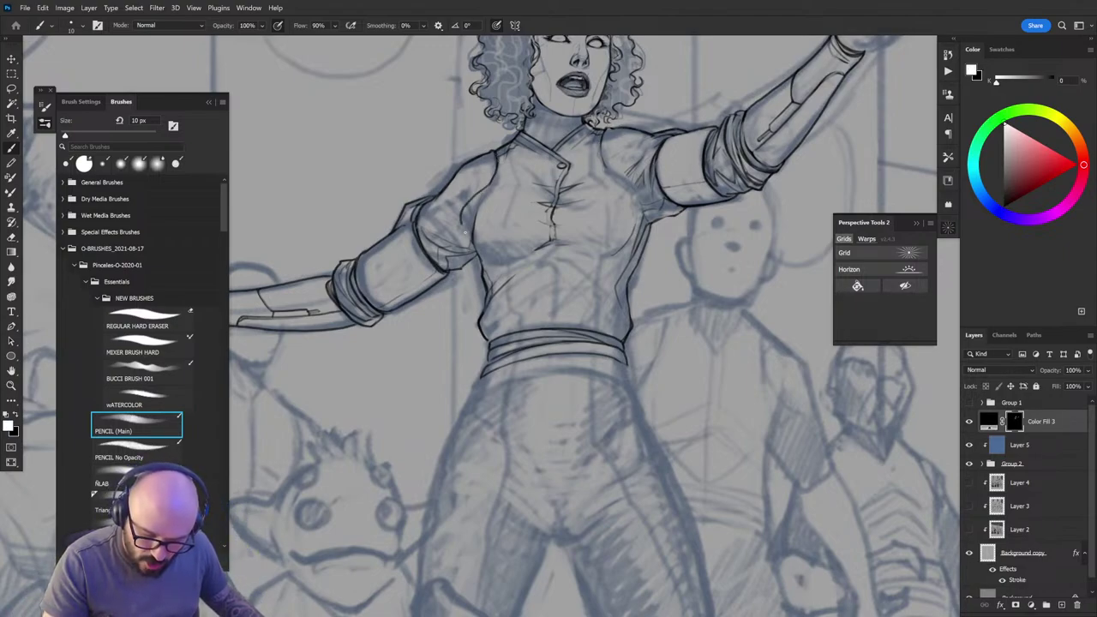
mouse_move(601, 135)
mouse_down()
mouse_move(606, 158)
mouse_move(645, 187)
mouse_move(644, 220)
mouse_up()
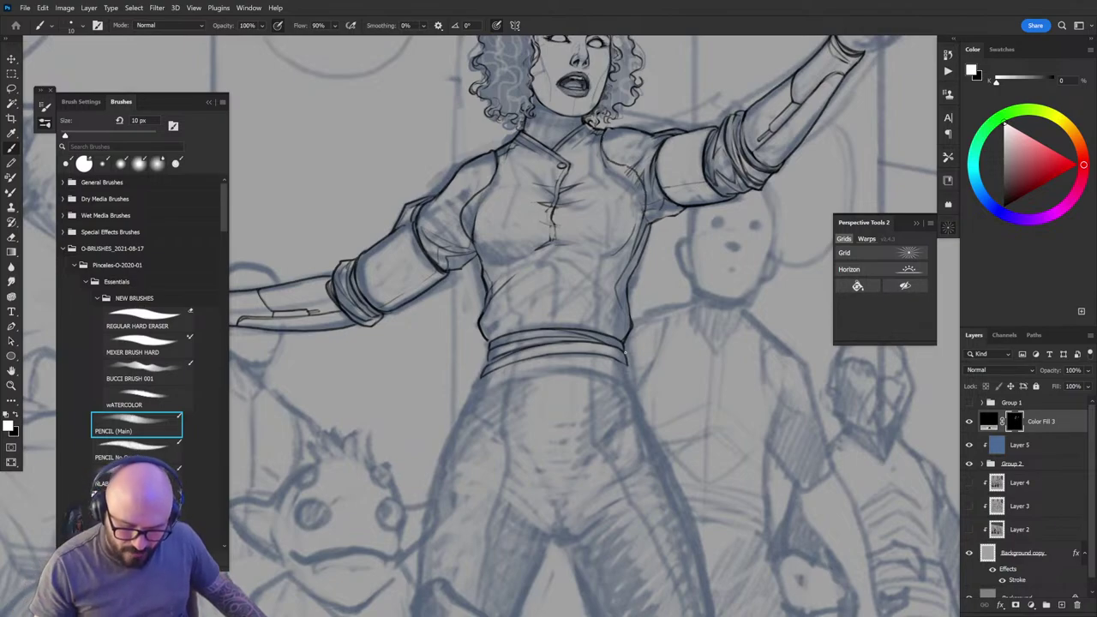
Step: Touch up the sleeve folds near the shoulders, alternating between inking and erasing on the Color Fill 3 mask
key(x)
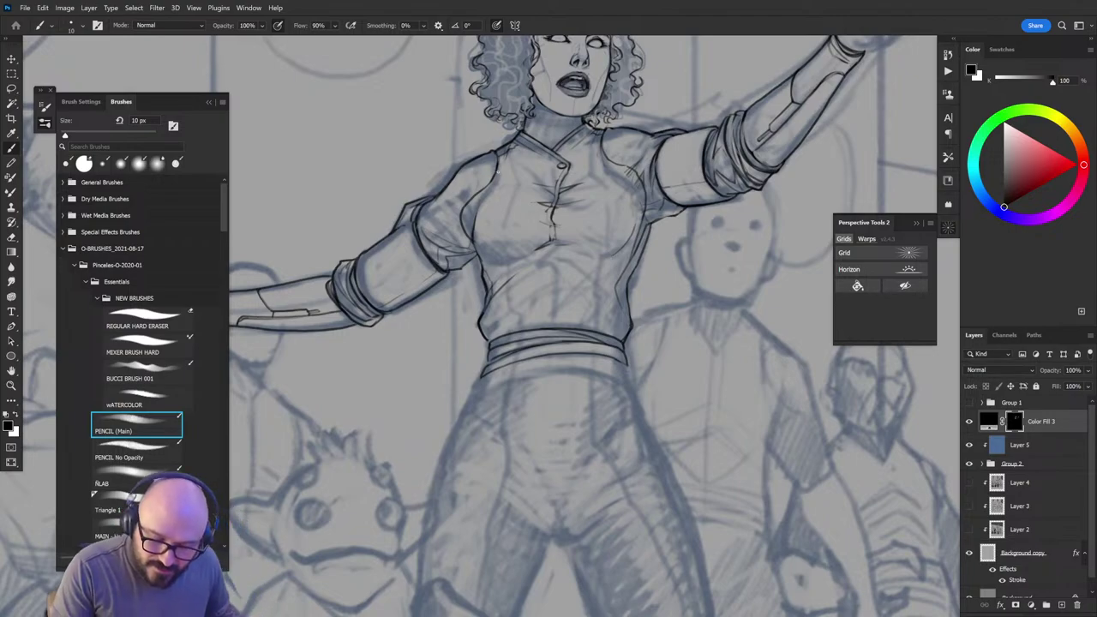
key(x)
drag(471, 161, 440, 199)
key(x)
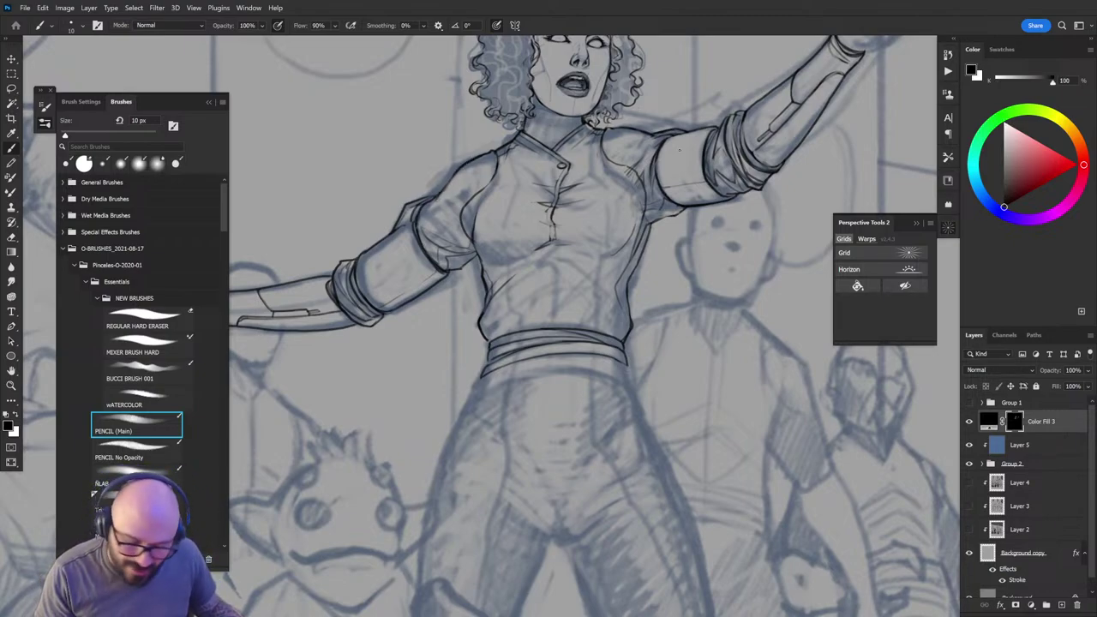
Step: Add a dark blue Solid Color fill layer (#243143) directly above Layer 5 and invert its mask to hide the fill
key(ctrl+minus)
key(ctrl+minus)
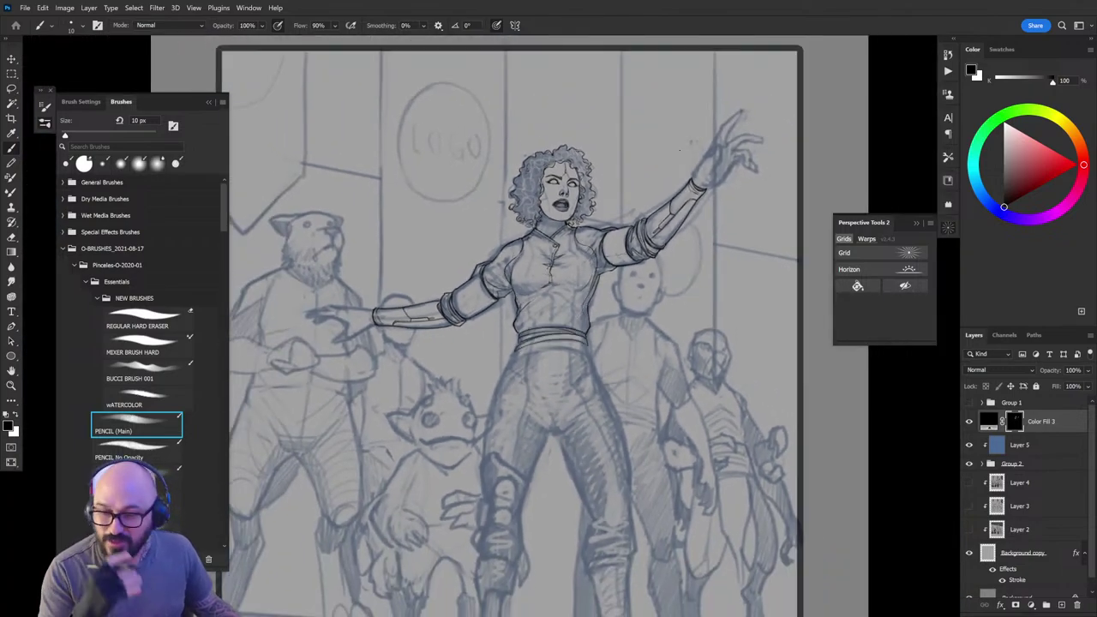
key(ctrl+plus)
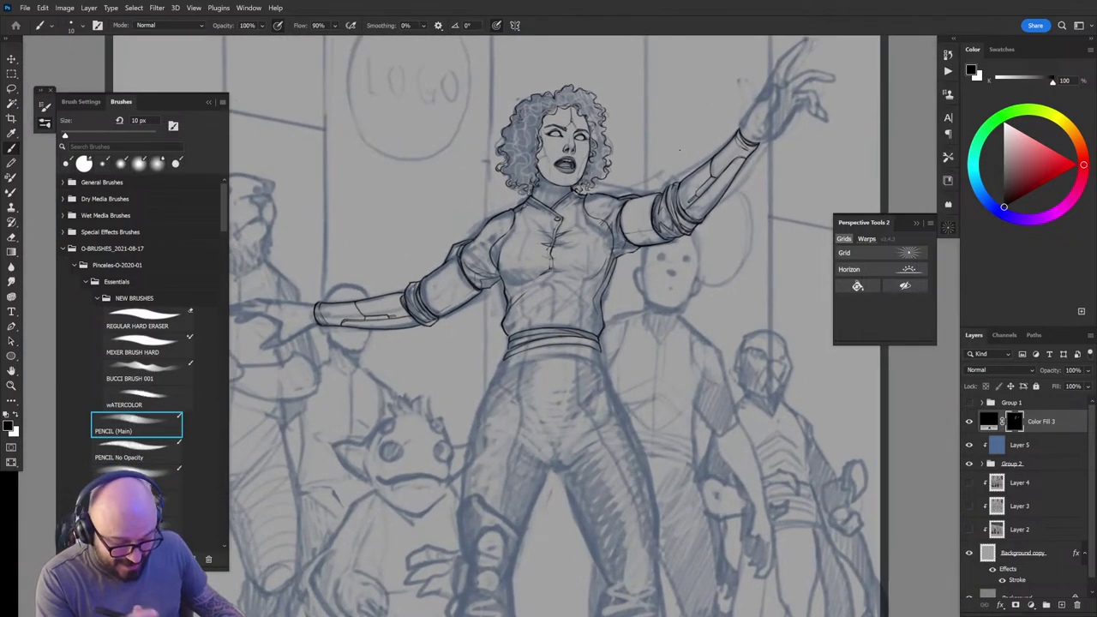
drag(367, 264, 479, 245)
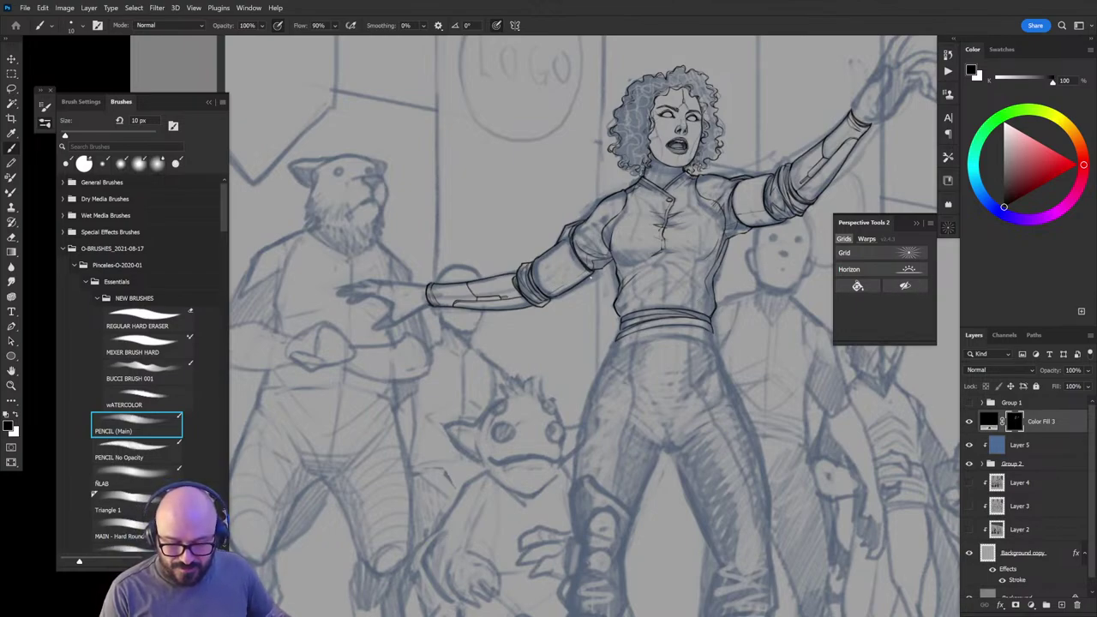
drag(702, 330, 563, 468)
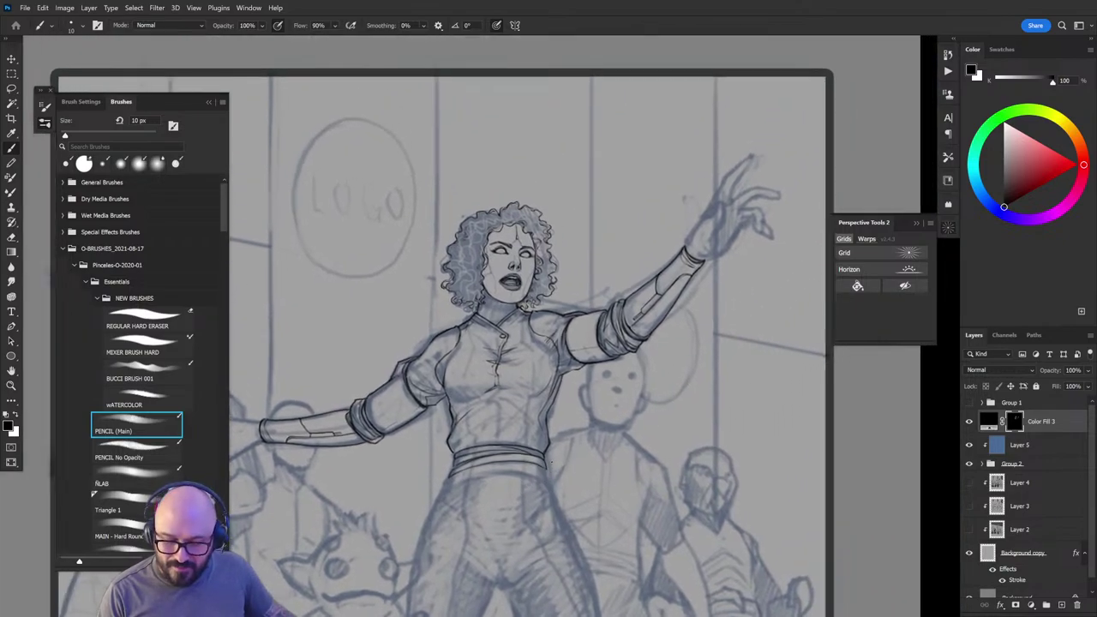
drag(548, 360, 587, 393)
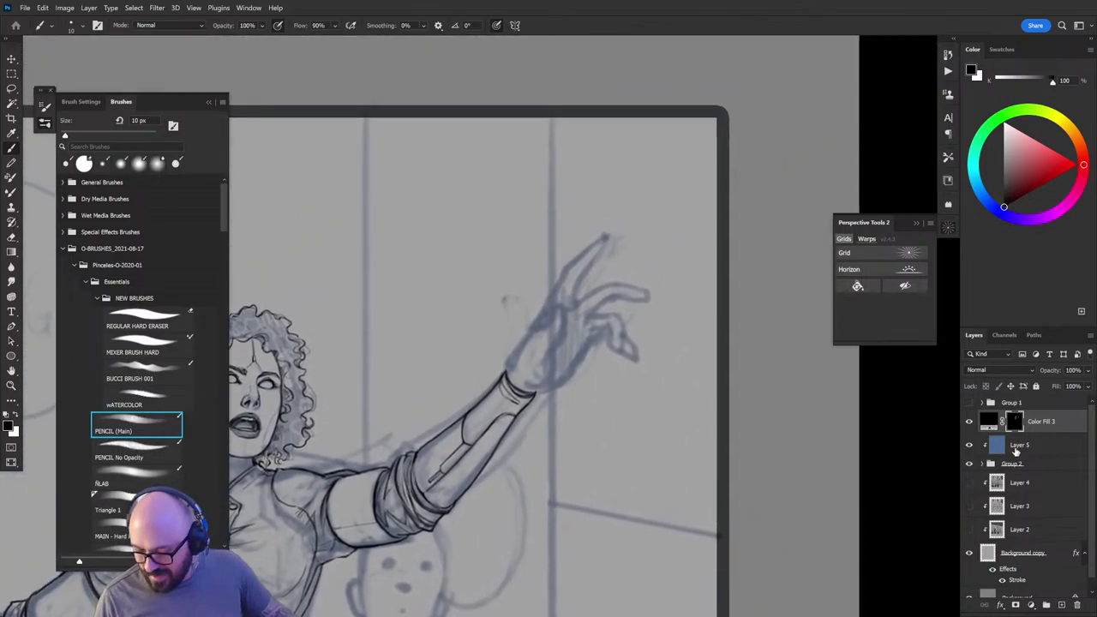
click(1018, 450)
click(1031, 604)
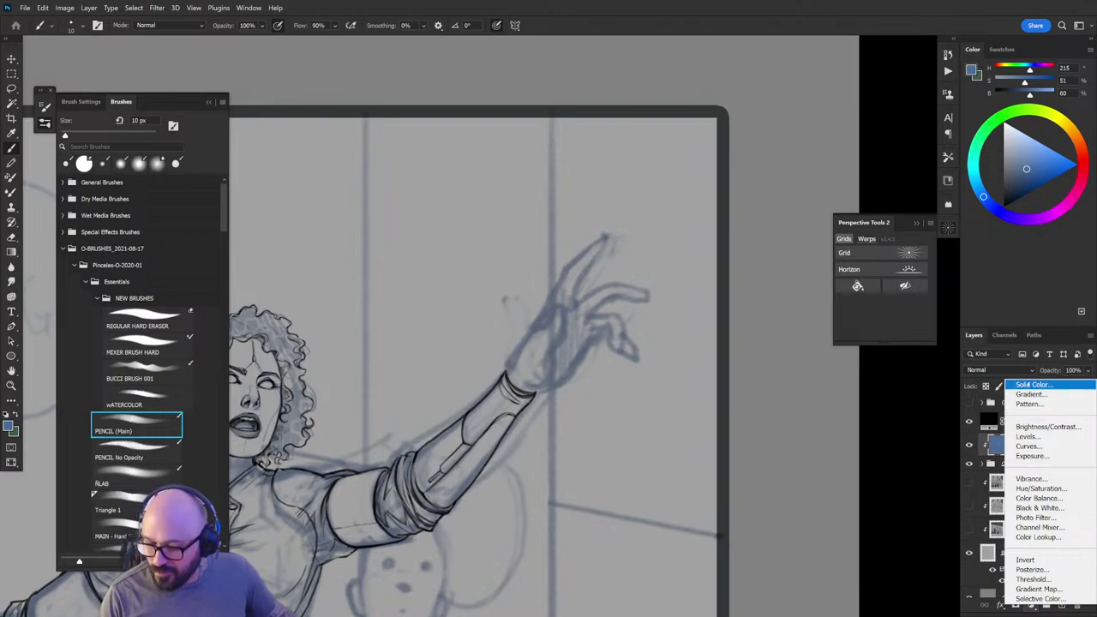
click(1020, 385)
click(655, 498)
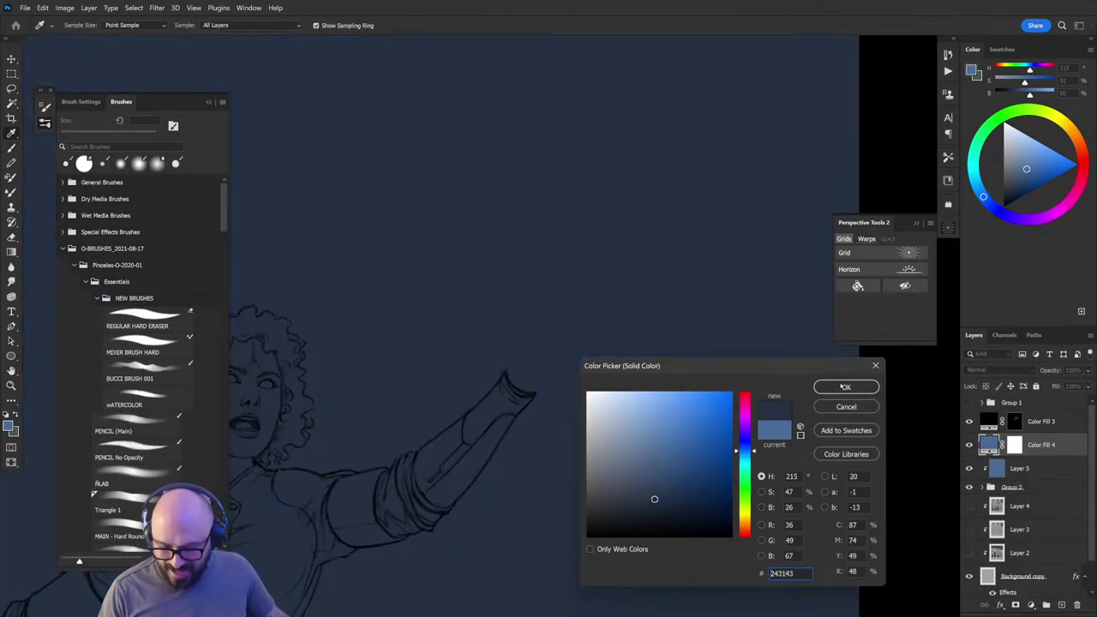
click(846, 387)
click(1016, 451)
key(ctrl+i)
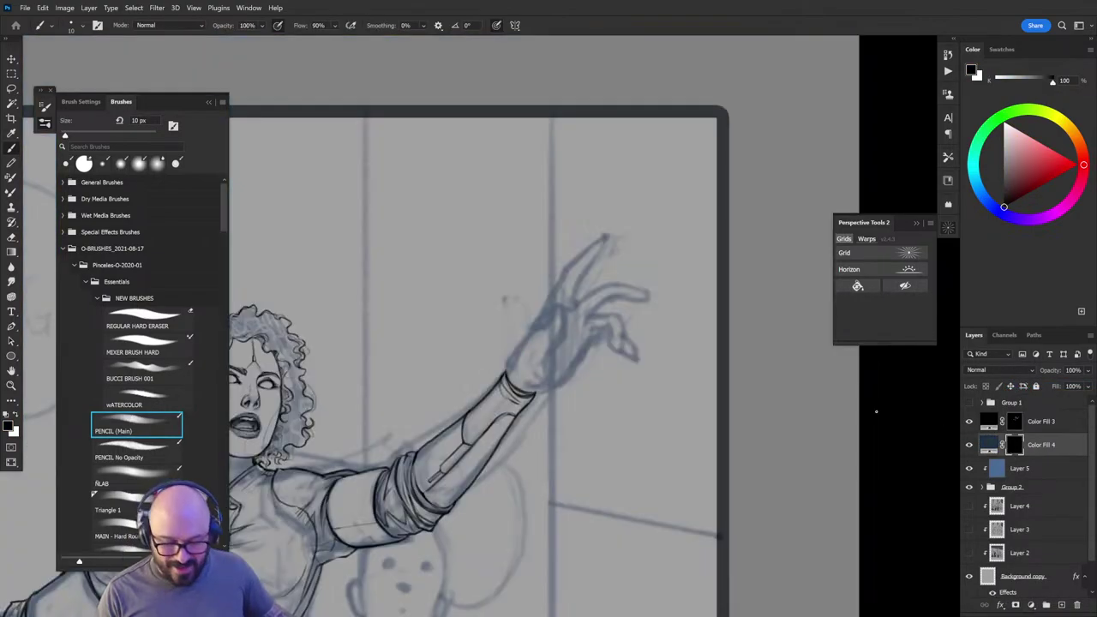
Step: Set the brush size to 15 px and draw the palm of the heroine's raised hand on the Color Fill 4 mask
key(bracketright)
key(bracketleft)
key(bracketright)
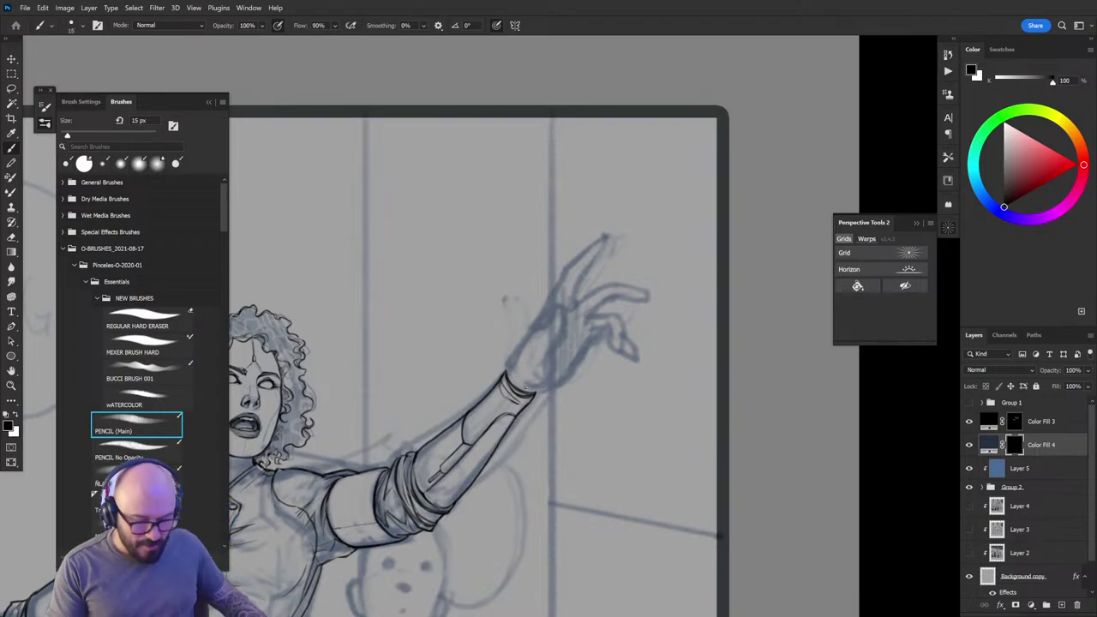
key(x)
mouse_move(524, 391)
mouse_down()
mouse_move(537, 329)
mouse_move(542, 366)
mouse_move(530, 379)
mouse_move(544, 389)
mouse_move(581, 351)
mouse_move(541, 318)
mouse_move(505, 369)
mouse_move(534, 378)
mouse_move(528, 319)
mouse_move(536, 379)
mouse_move(589, 341)
mouse_move(564, 319)
mouse_move(582, 354)
mouse_move(562, 316)
mouse_move(509, 373)
mouse_move(520, 346)
mouse_move(529, 383)
mouse_move(546, 330)
mouse_move(538, 324)
mouse_move(509, 353)
mouse_move(552, 348)
mouse_up()
key(x)
key(x)
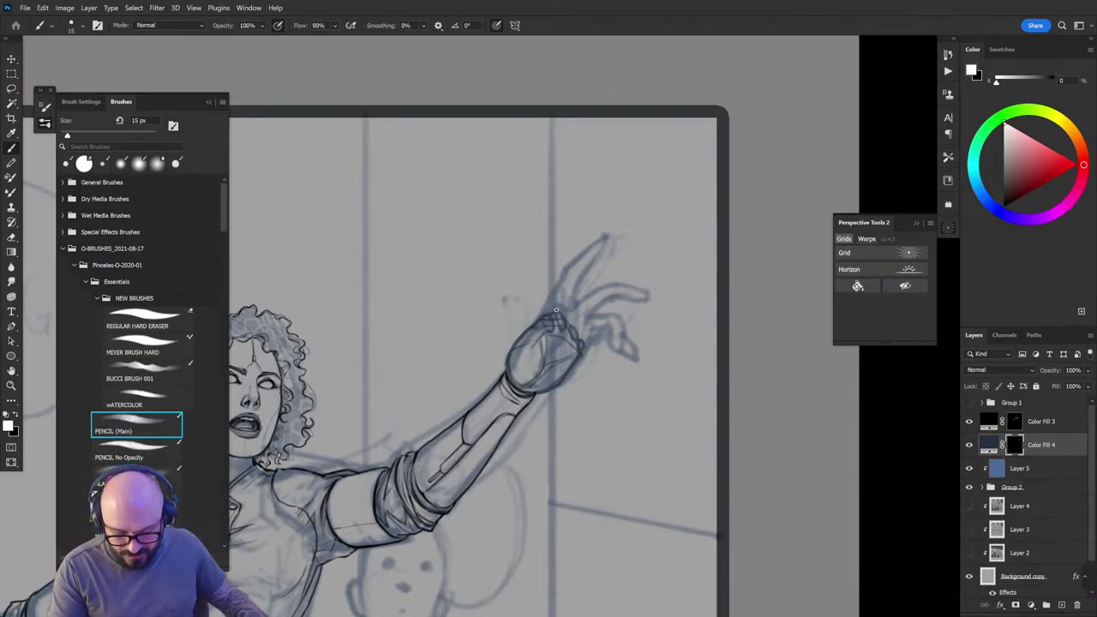
Step: Draw the knuckle contours at the base of the fingers along the raised hand's outer edge
drag(557, 310, 583, 353)
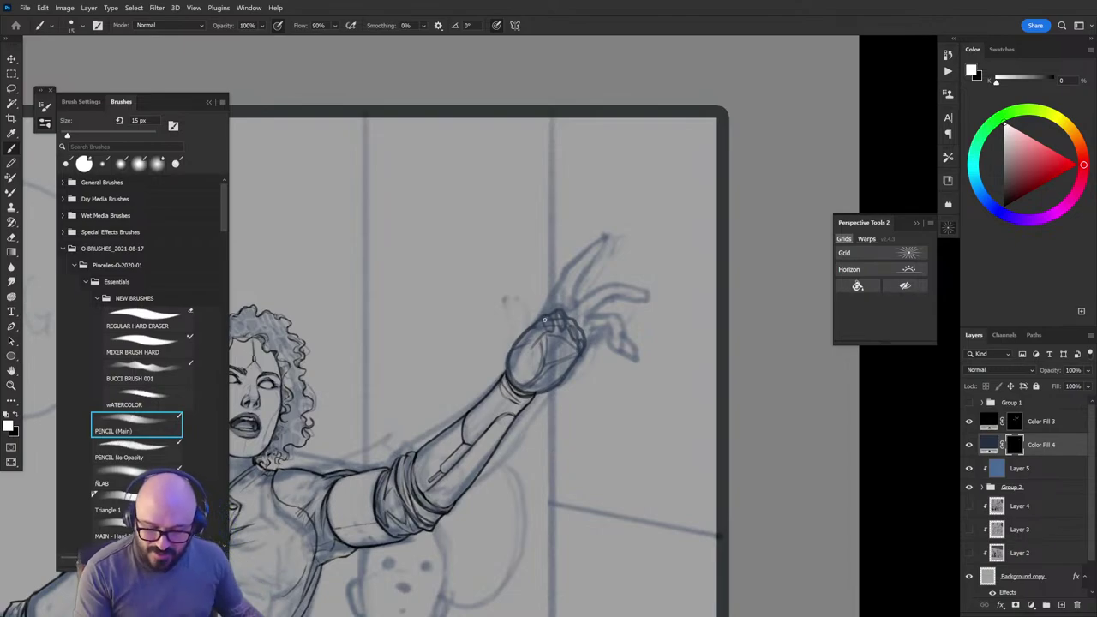
key(x)
key(x)
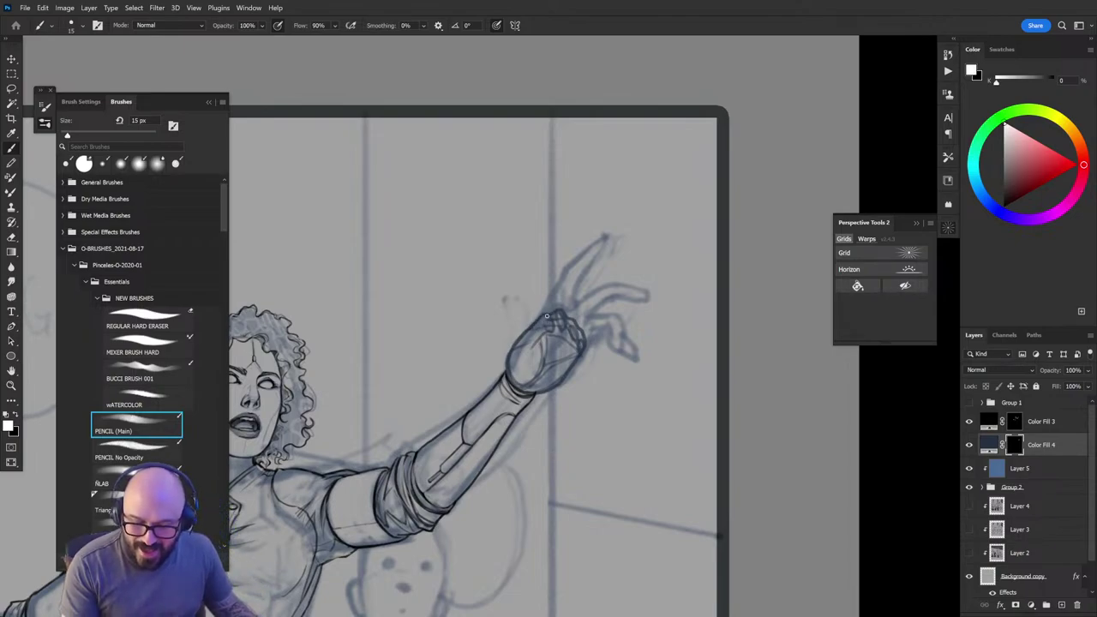
Step: Draw the upward-pointing finger of the raised hand with its joint lines, and add radiating lines across the palm
mouse_move(547, 316)
mouse_down()
mouse_move(564, 292)
mouse_move(538, 316)
mouse_move(570, 283)
mouse_move(557, 325)
mouse_move(568, 298)
mouse_move(552, 320)
mouse_move(562, 308)
mouse_move(539, 319)
mouse_move(565, 319)
mouse_move(543, 317)
mouse_move(567, 281)
mouse_move(562, 319)
mouse_move(582, 272)
mouse_move(558, 291)
mouse_move(572, 266)
mouse_move(582, 278)
mouse_move(562, 310)
mouse_move(595, 248)
mouse_move(577, 264)
mouse_move(594, 248)
mouse_move(570, 299)
mouse_up()
key(x)
key(x)
key(x)
key(x)
key(x)
key(x)
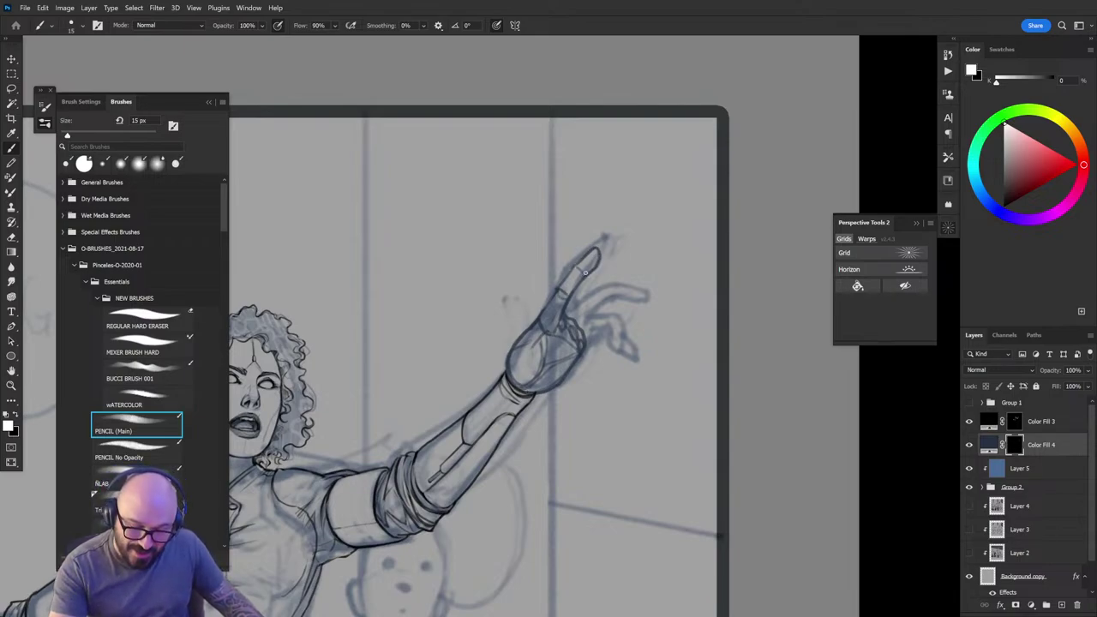
mouse_move(576, 262)
mouse_down()
mouse_move(586, 275)
mouse_move(542, 321)
mouse_move(532, 371)
mouse_move(535, 388)
mouse_move(545, 372)
mouse_move(549, 387)
mouse_up()
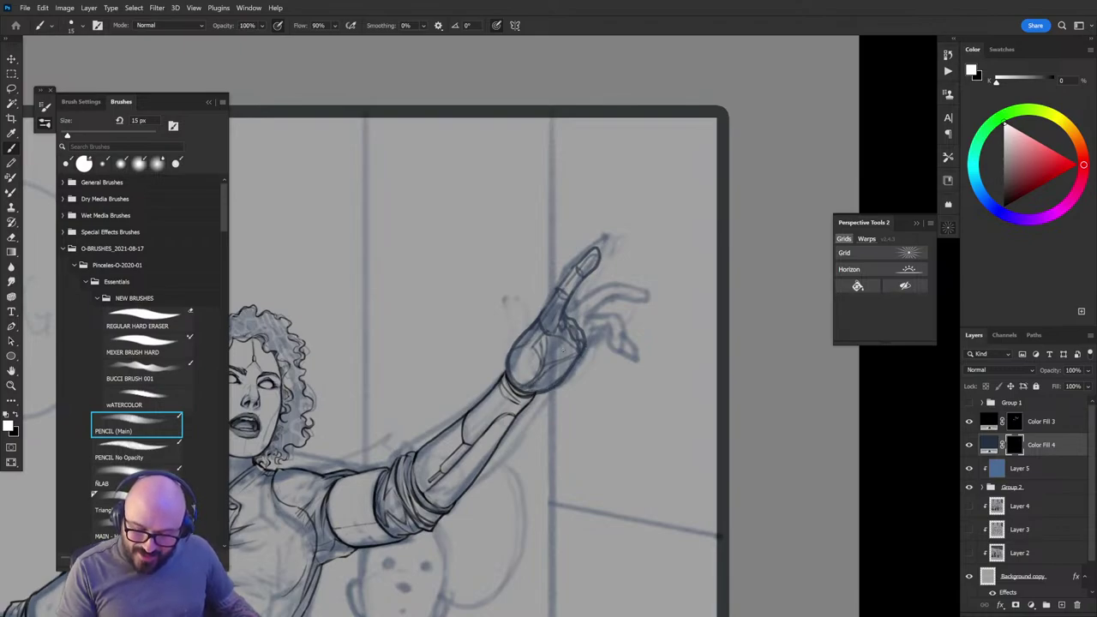
mouse_move(563, 350)
mouse_down()
mouse_move(538, 358)
mouse_move(542, 343)
mouse_up()
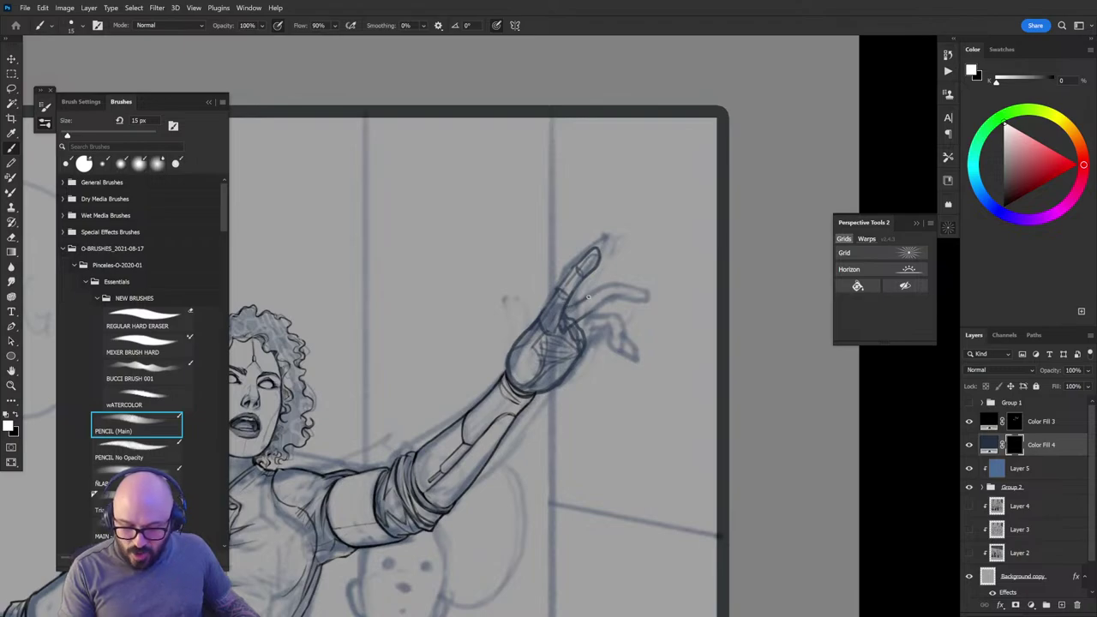
Step: Draw the second outstretched finger of the raised hand and refine its joints and fingertip, alternating between painting and erasing on the mask
mouse_move(588, 297)
mouse_down()
mouse_move(619, 293)
mouse_move(615, 309)
mouse_move(637, 314)
mouse_move(616, 294)
mouse_move(619, 303)
mouse_move(598, 302)
mouse_up()
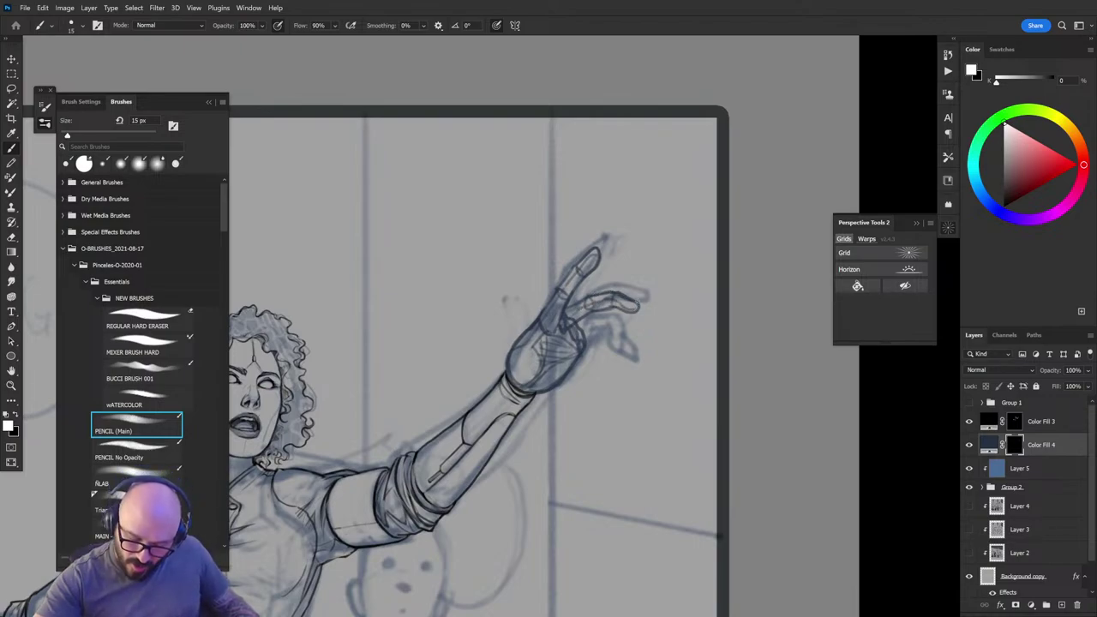
key(x)
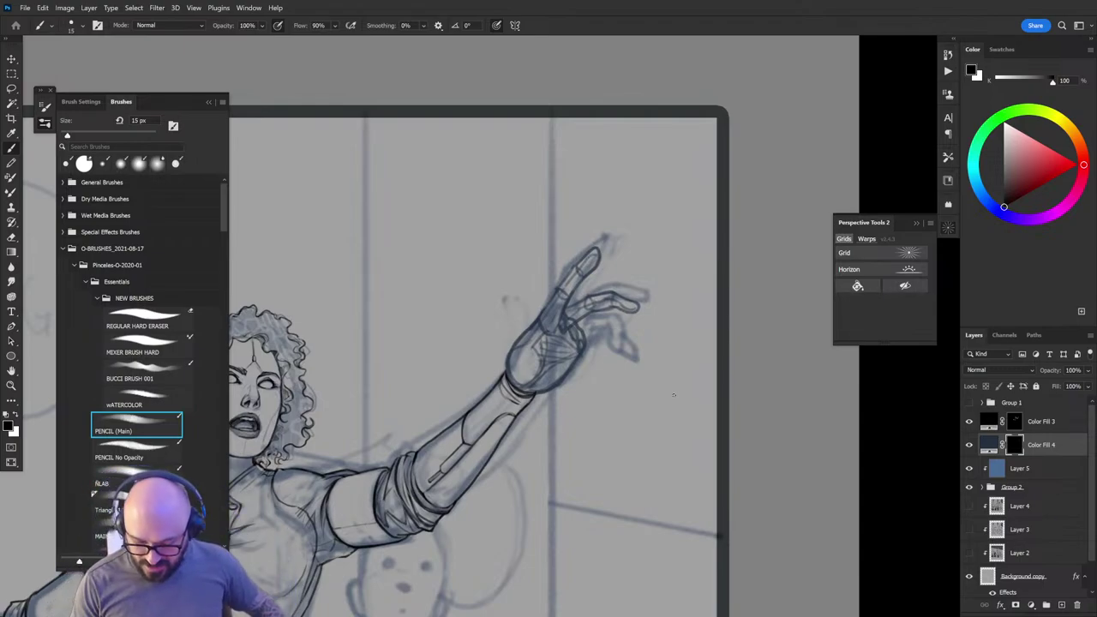
key(x)
key(x)
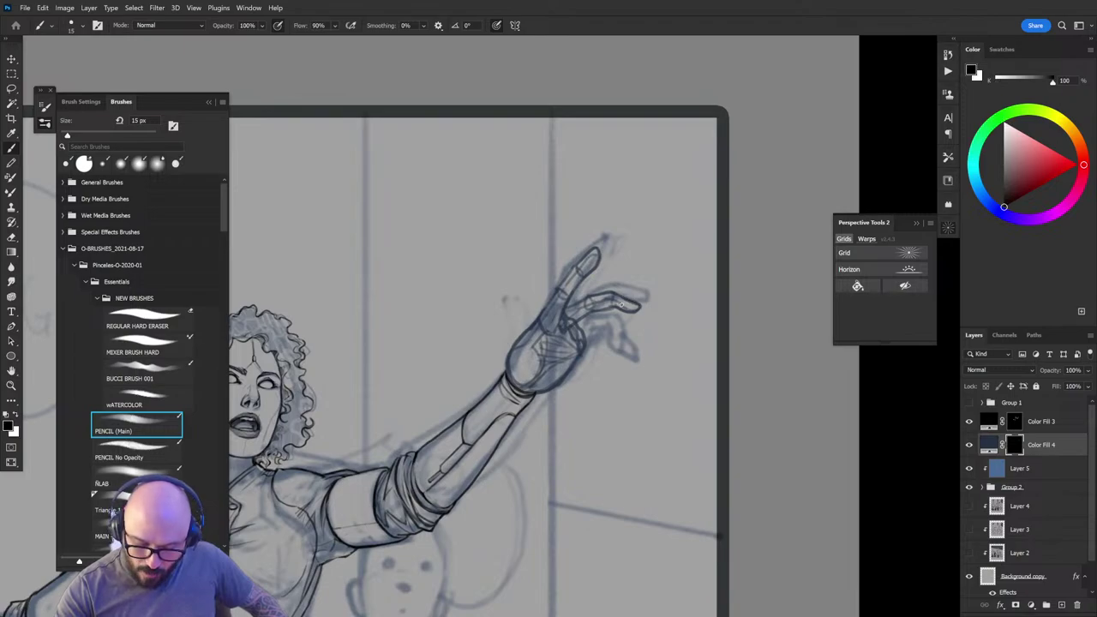
key(x)
drag(634, 306, 612, 298)
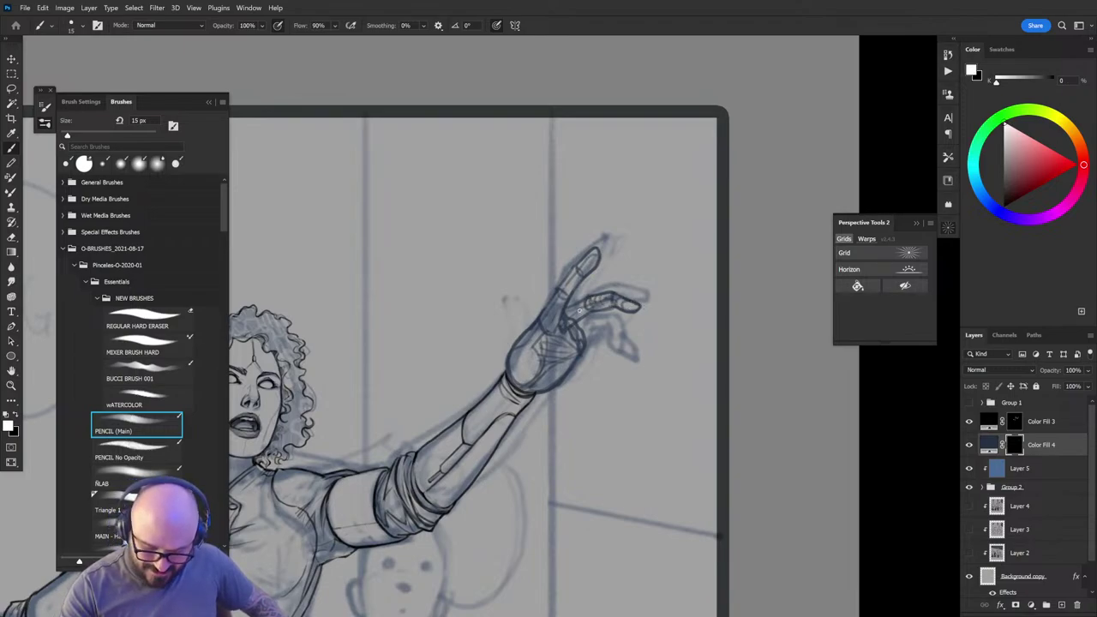
key(x)
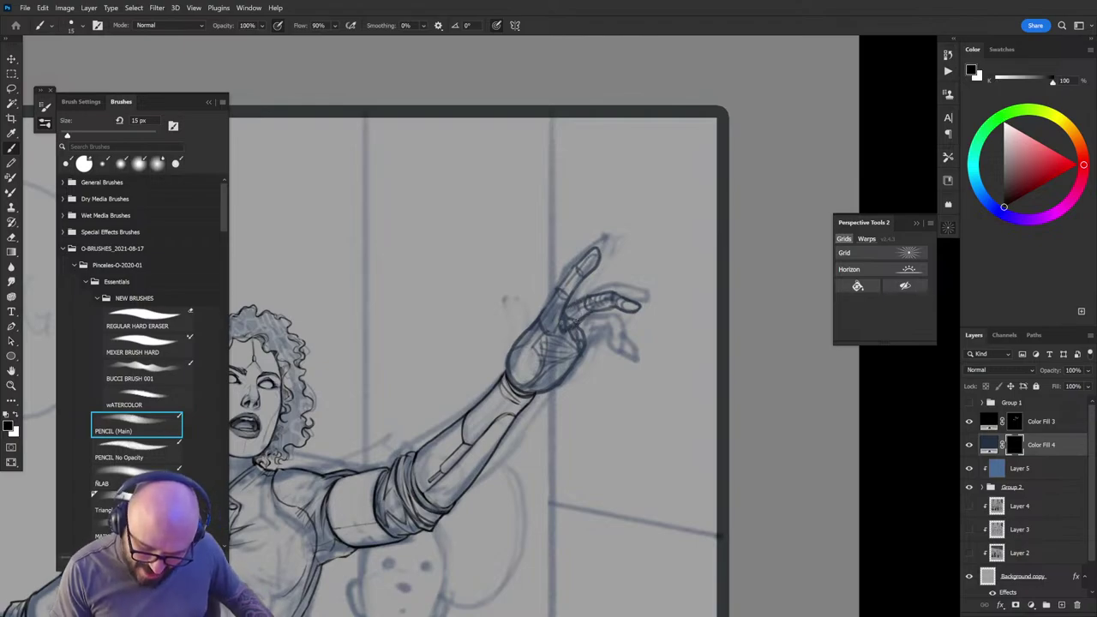
Step: Sketch the palm contours and a raised thumb on the outstretched hand using the PENCIL (Main) brush on the Color Fill 4 mask
key(x)
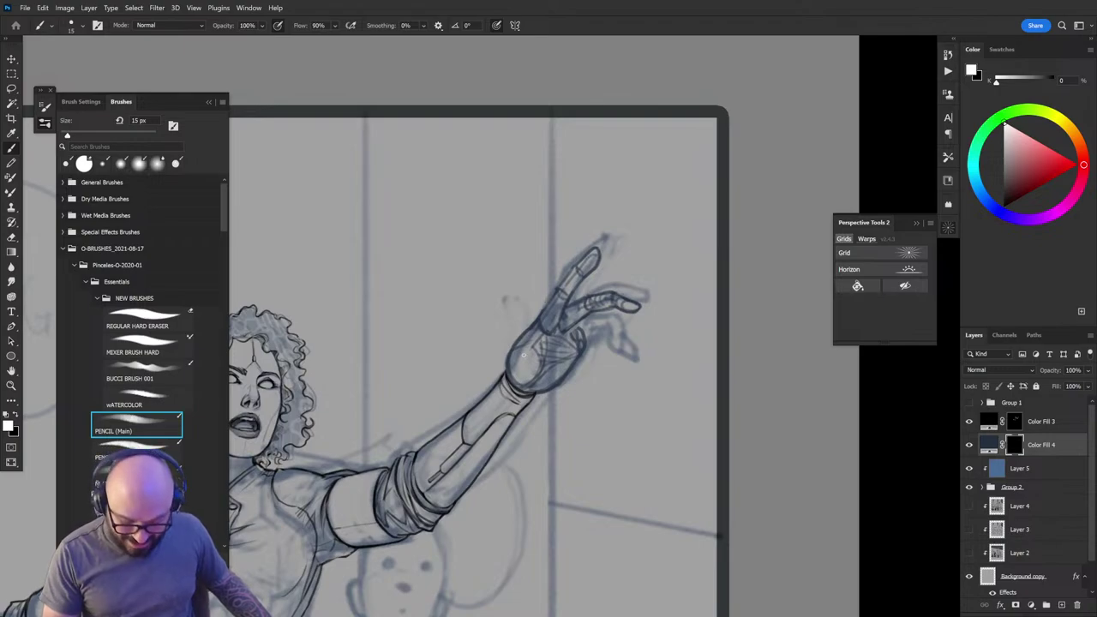
mouse_move(527, 378)
mouse_down()
mouse_move(508, 317)
mouse_move(504, 340)
mouse_move(502, 316)
mouse_move(516, 321)
mouse_move(518, 341)
mouse_move(507, 330)
mouse_move(513, 321)
mouse_move(522, 330)
mouse_move(515, 317)
mouse_move(504, 317)
mouse_move(499, 336)
mouse_move(510, 311)
mouse_move(533, 378)
mouse_up()
key(x)
key(x)
key(x)
key(x)
key(x)
key(x)
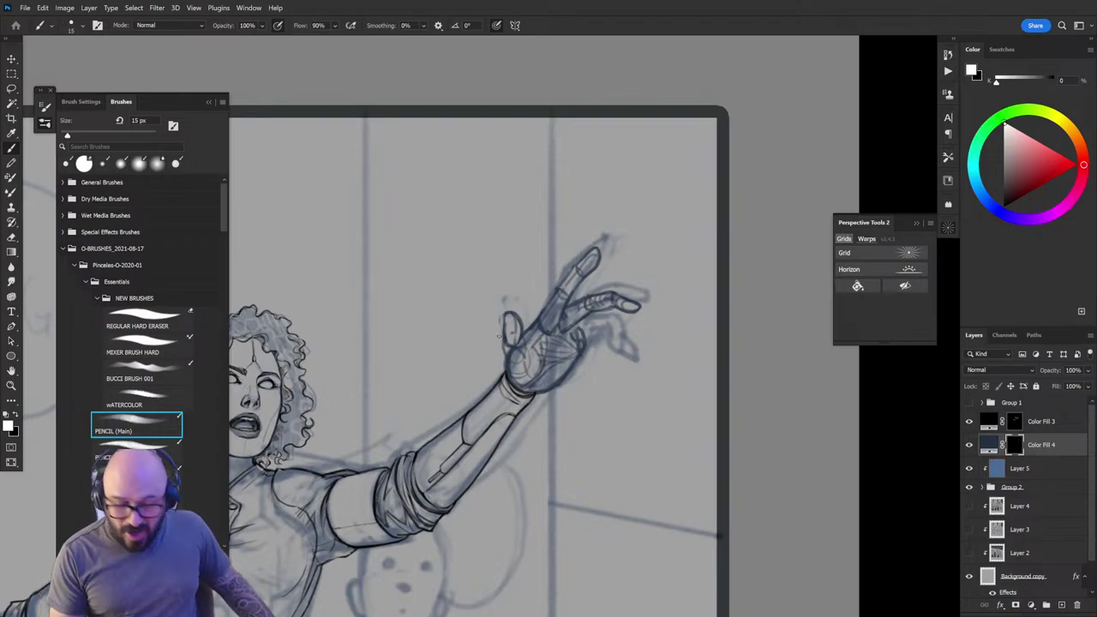
Step: Erase the raised thumb beside the palm by painting black on the Color Fill 4 mask
key(x)
drag(510, 312, 504, 345)
mouse_move(514, 315)
mouse_down()
mouse_move(511, 360)
mouse_move(507, 346)
mouse_up()
key(x)
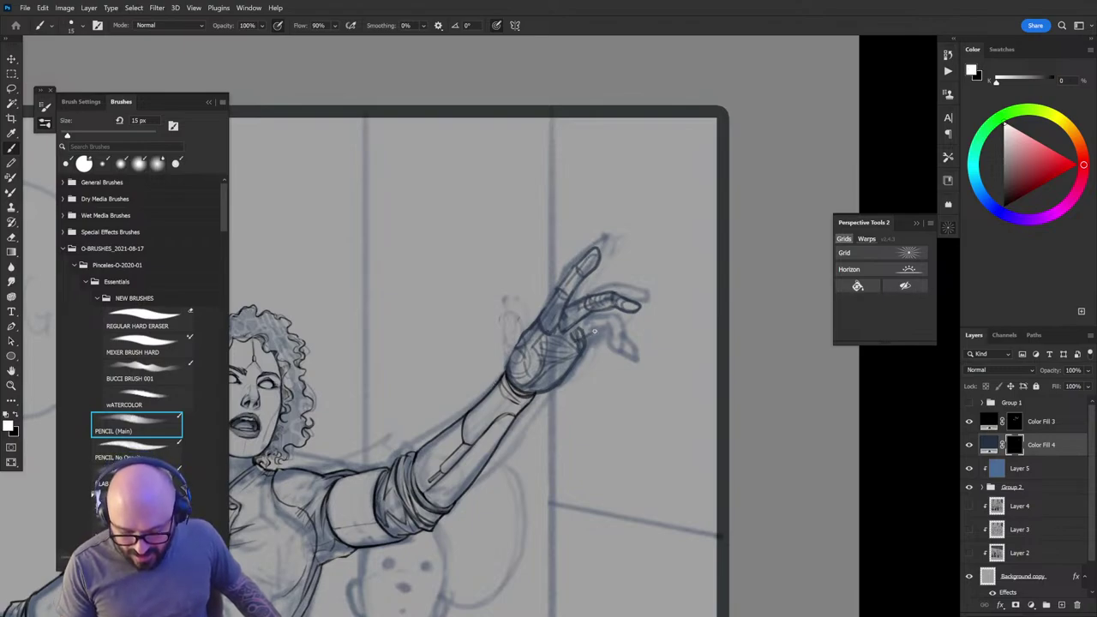
Step: Refine the base and upper knuckle lines of the extended finger below the raised index finger, alternating white and black strokes
drag(573, 324, 559, 334)
mouse_move(566, 330)
mouse_down()
mouse_move(556, 334)
mouse_move(588, 303)
mouse_up()
key(x)
key(x)
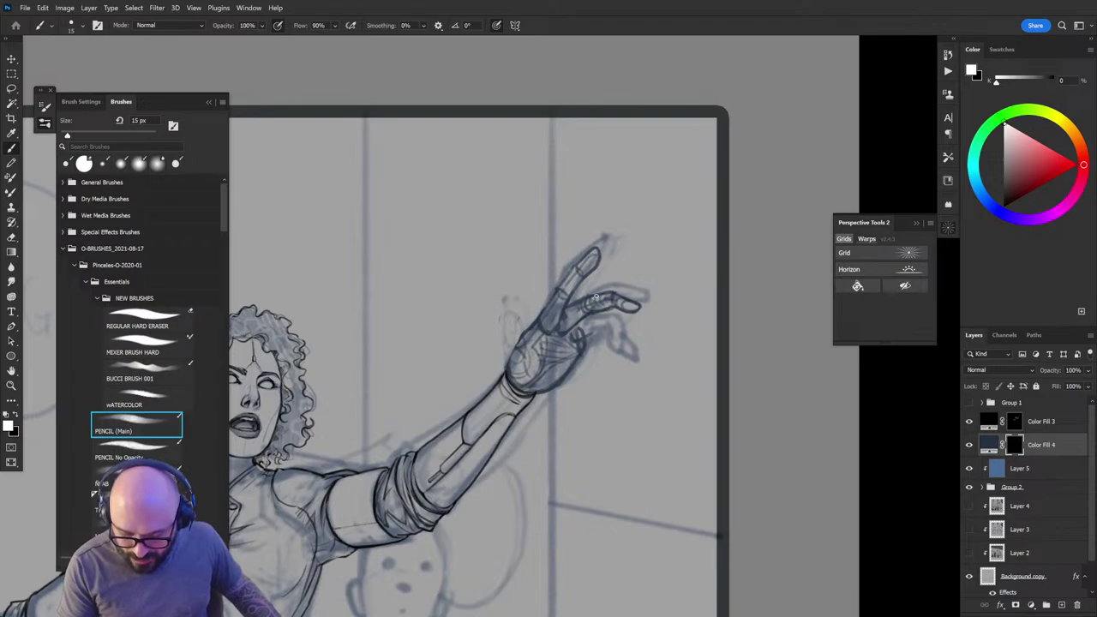
key(x)
key(x)
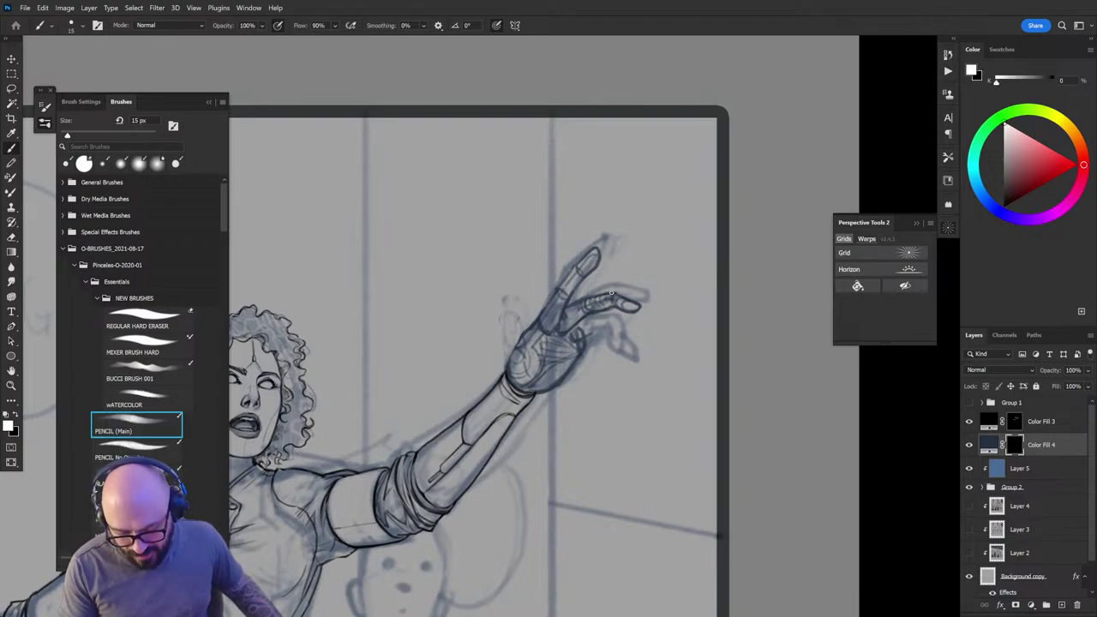
key(x)
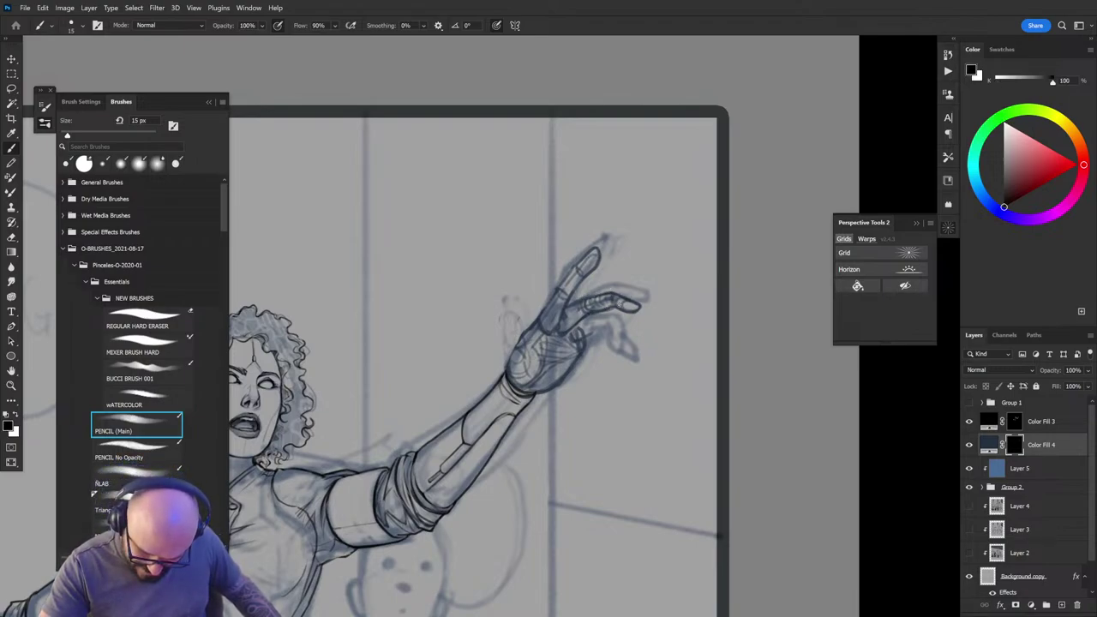
Step: Draw the bent finger below the extended one, with its downward-pointing fingertip
key(x)
key(x)
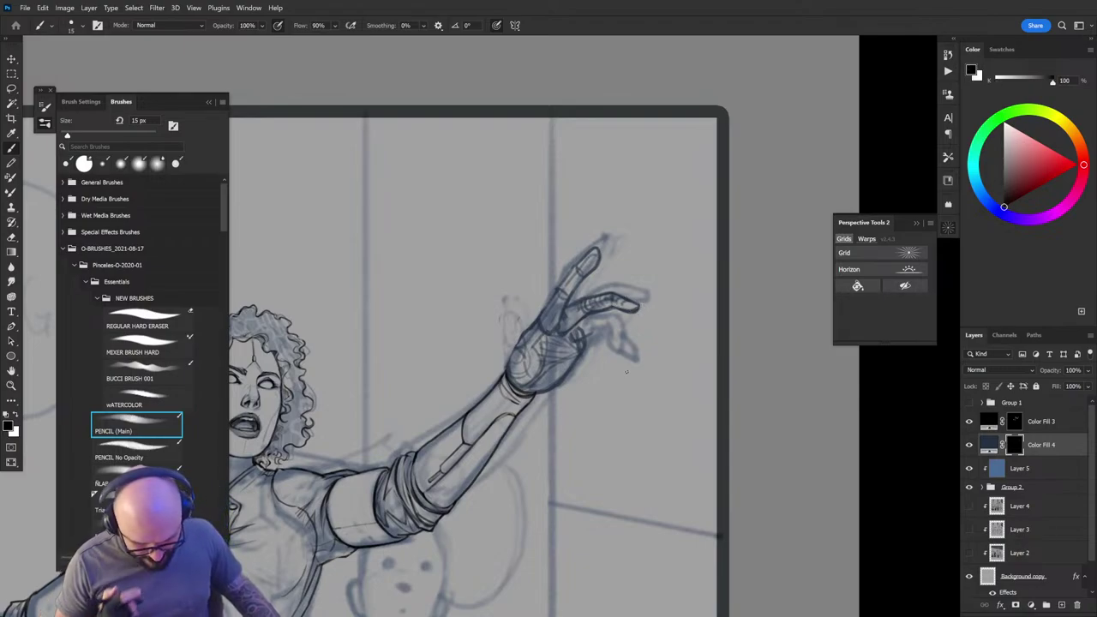
key(x)
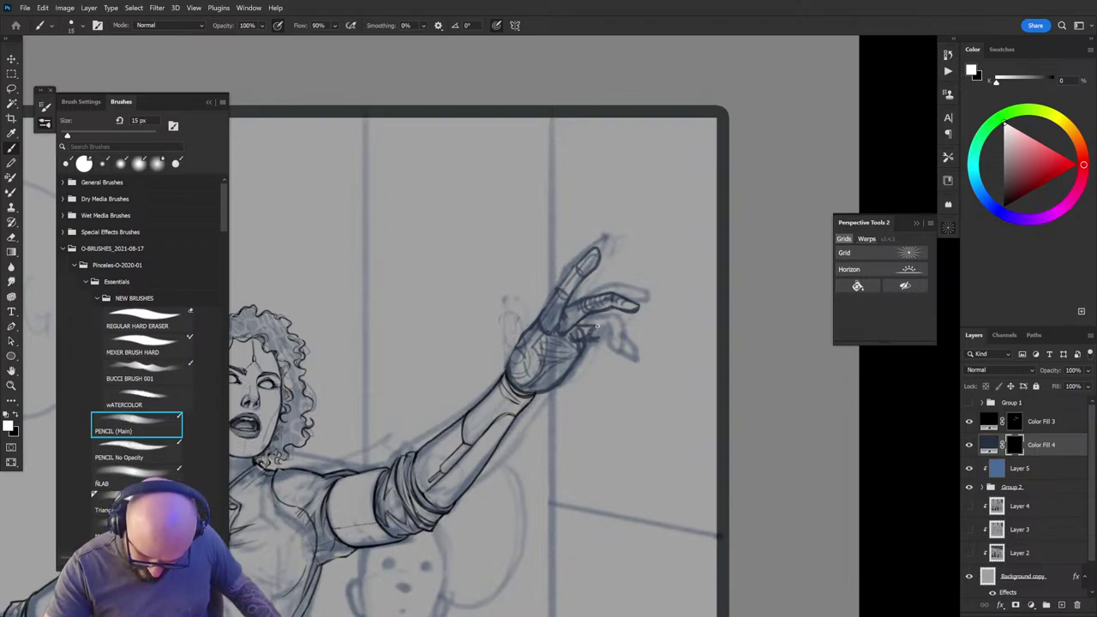
key(x)
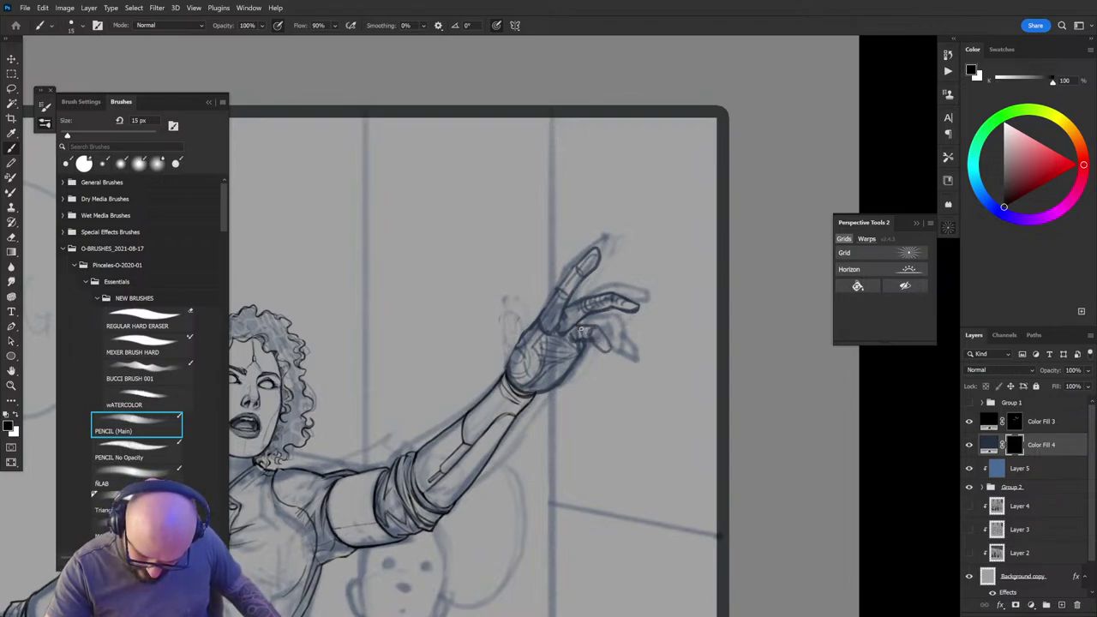
key(x)
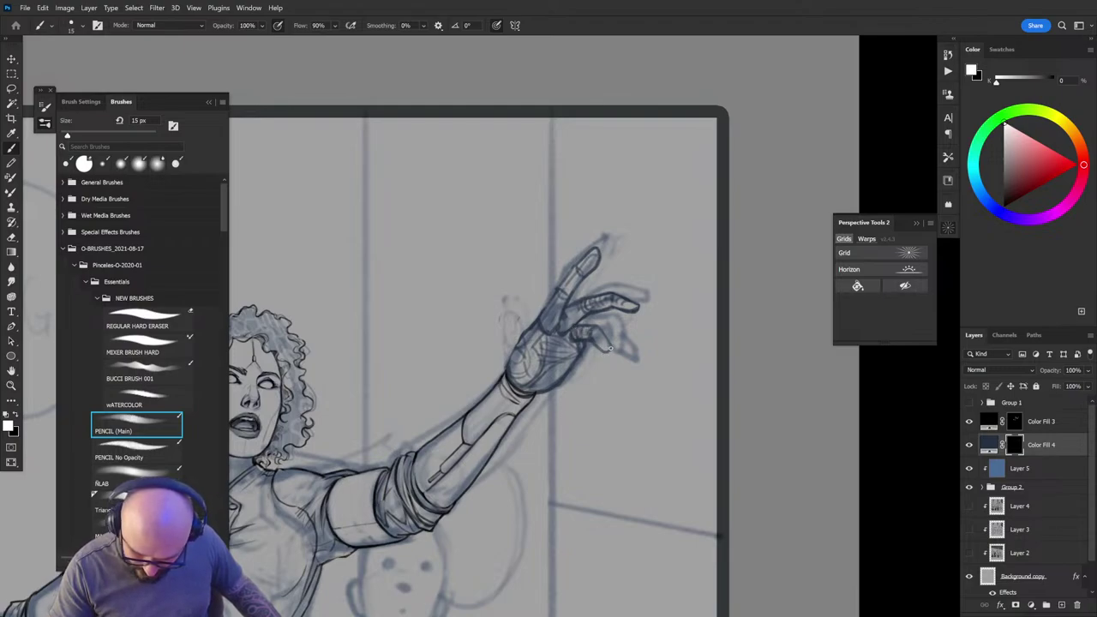
key(x)
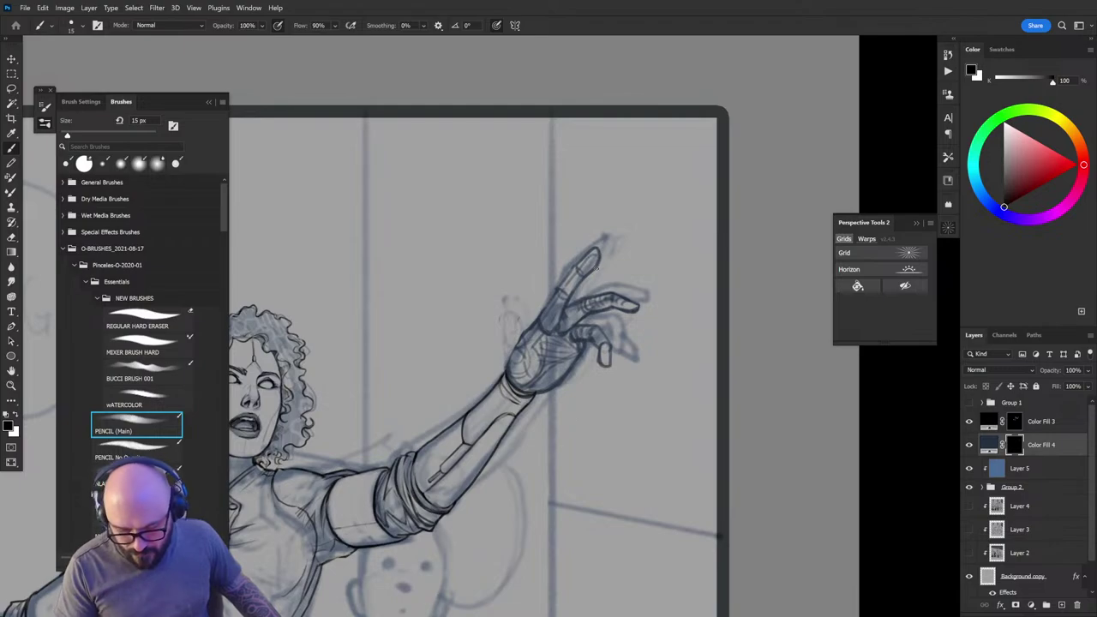
Step: Rework the raised index finger's tip, trimming its edge with black and redrawing the line with white
key(x)
drag(601, 259, 585, 280)
key(x)
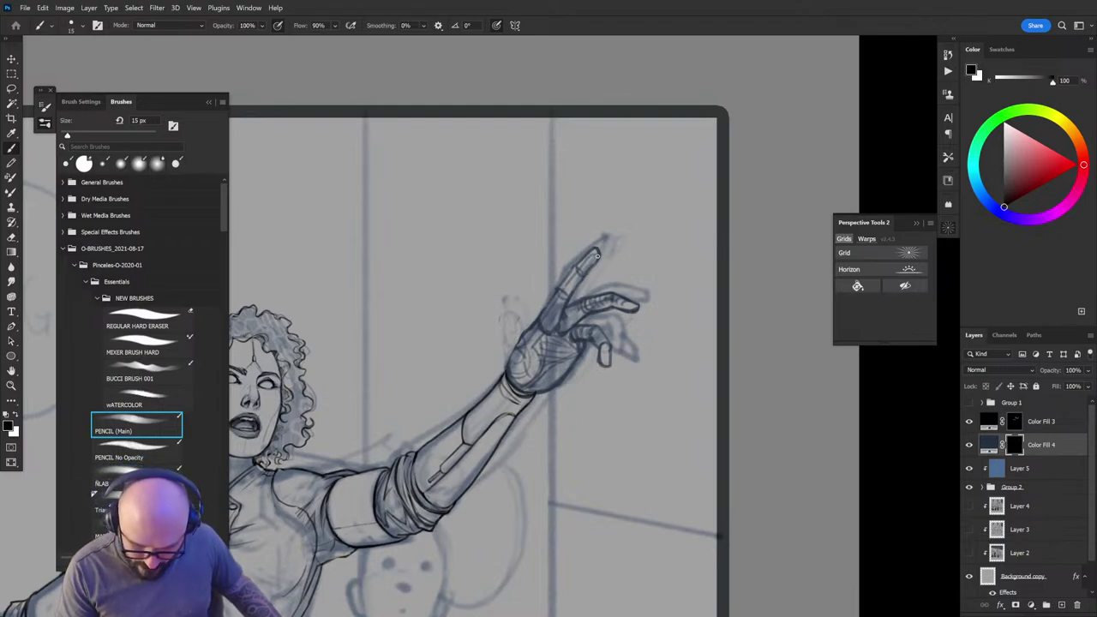
key(x)
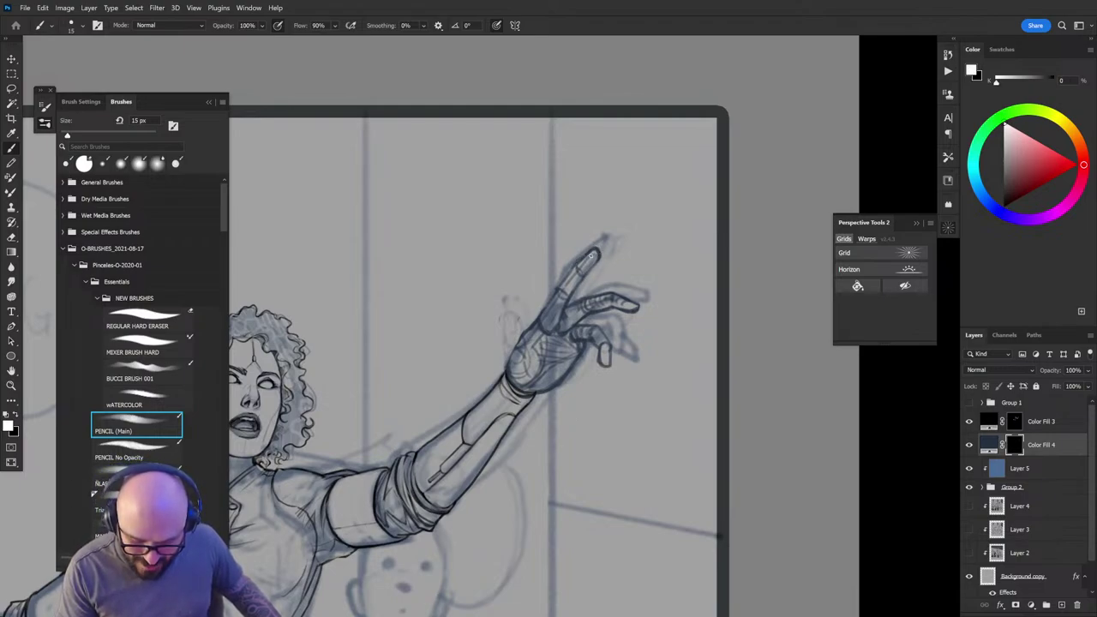
key(x)
key(x)
key(x)
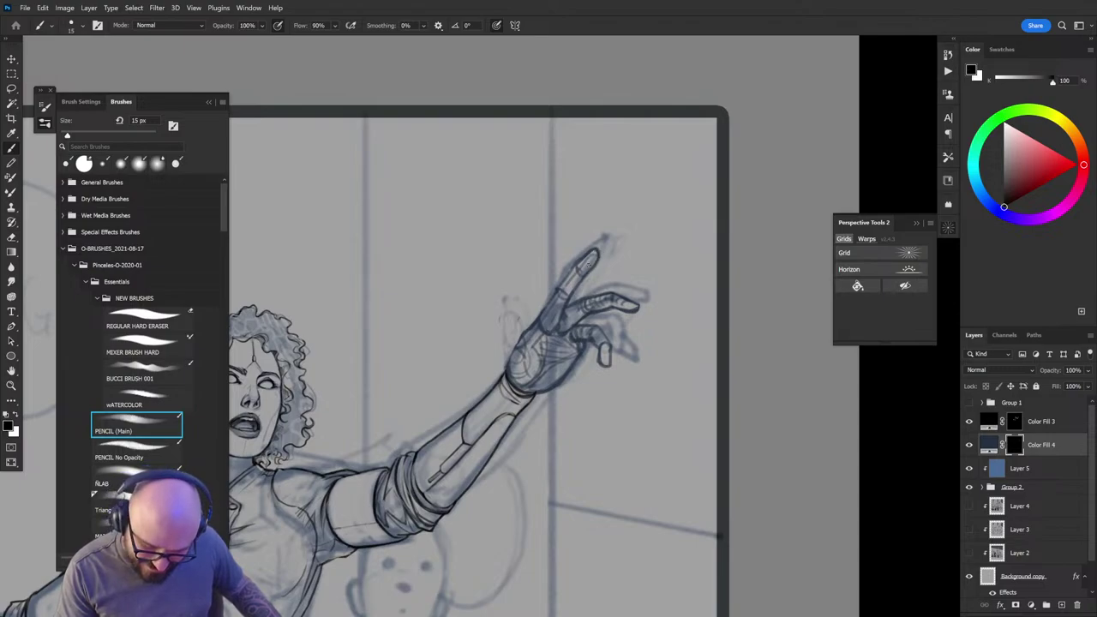
Step: Refine the bent finger's knuckle and draw another curled fingertip beside it
key(x)
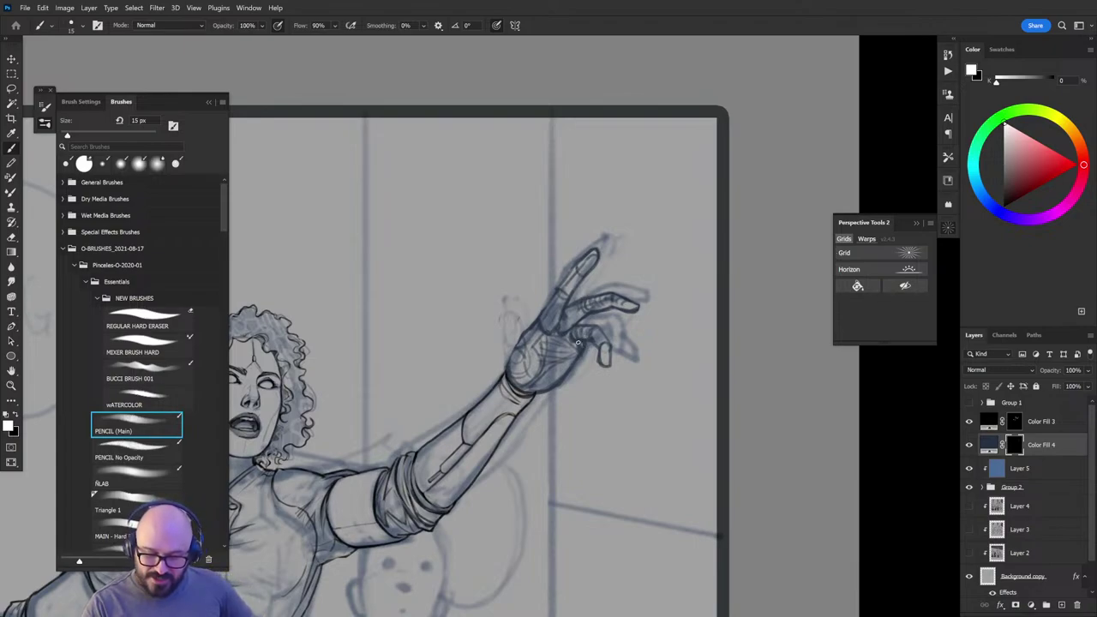
key(x)
key(x)
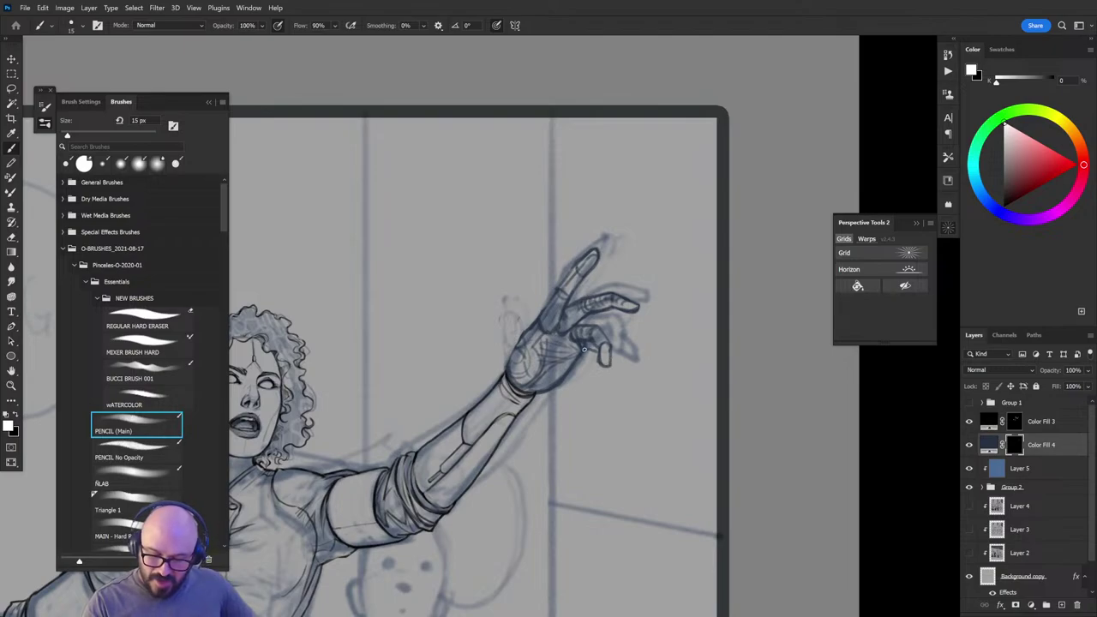
key(x)
mouse_move(585, 349)
mouse_down()
mouse_move(628, 364)
mouse_move(612, 347)
mouse_up()
key(x)
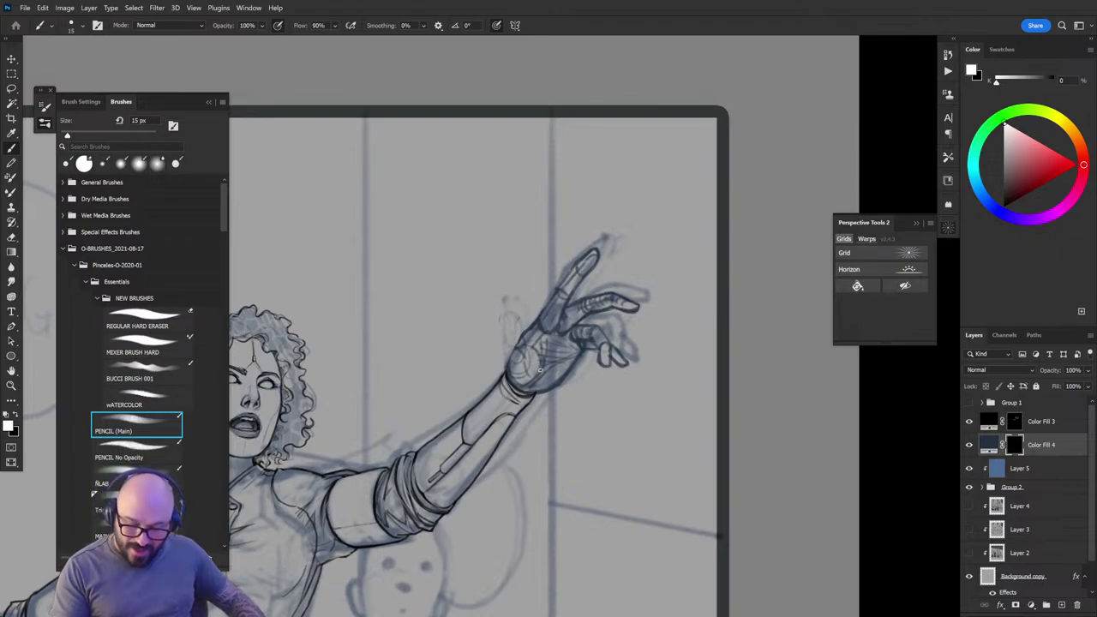
Step: Draw the thumb folded across the palm and clean up its lower edge
mouse_move(512, 363)
mouse_down()
mouse_move(550, 348)
mouse_move(545, 330)
mouse_move(545, 367)
mouse_move(564, 361)
mouse_move(548, 345)
mouse_move(566, 350)
mouse_move(563, 367)
mouse_move(538, 346)
mouse_move(539, 371)
mouse_move(535, 345)
mouse_move(528, 351)
mouse_move(553, 344)
mouse_move(553, 374)
mouse_move(537, 348)
mouse_move(578, 359)
mouse_move(569, 376)
mouse_move(560, 372)
mouse_move(582, 368)
mouse_move(556, 368)
mouse_up()
key(x)
key(x)
drag(562, 371, 539, 373)
key(x)
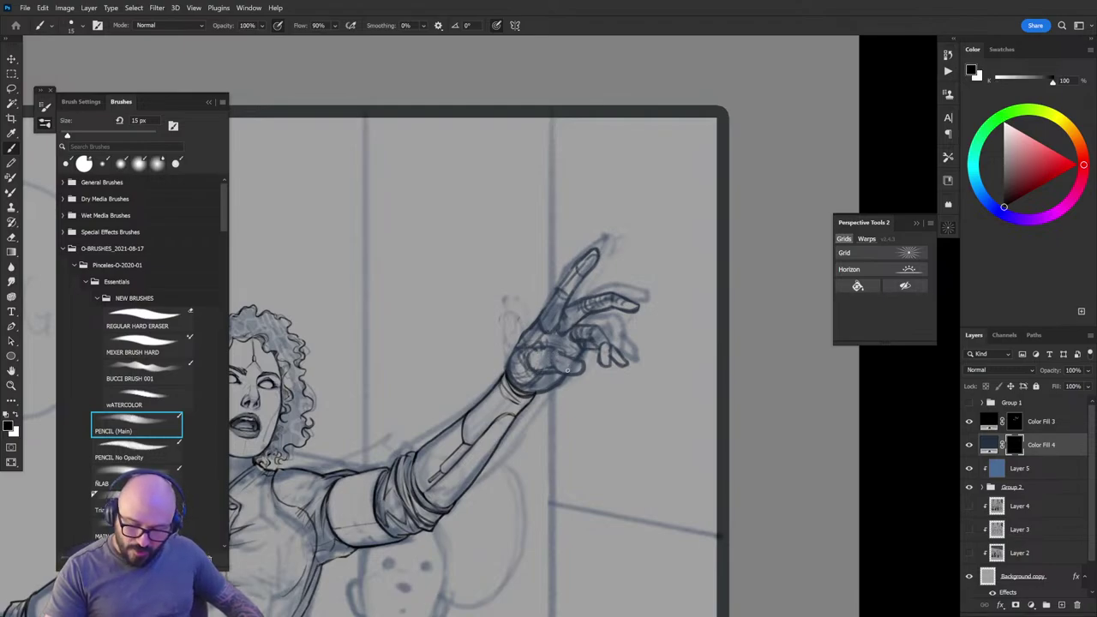
key(x)
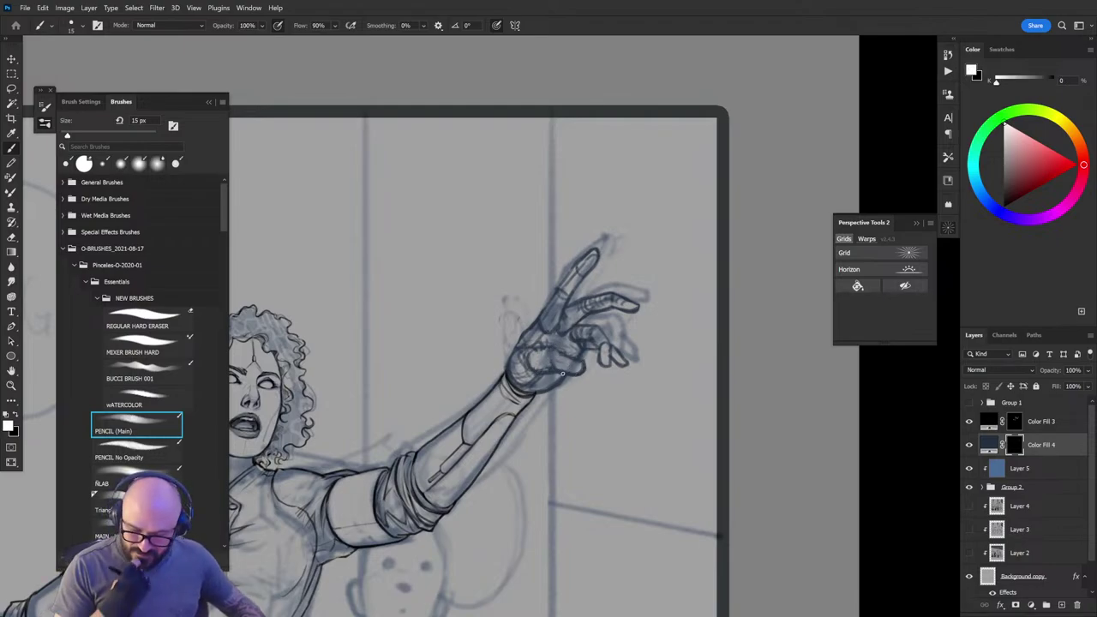
key(x)
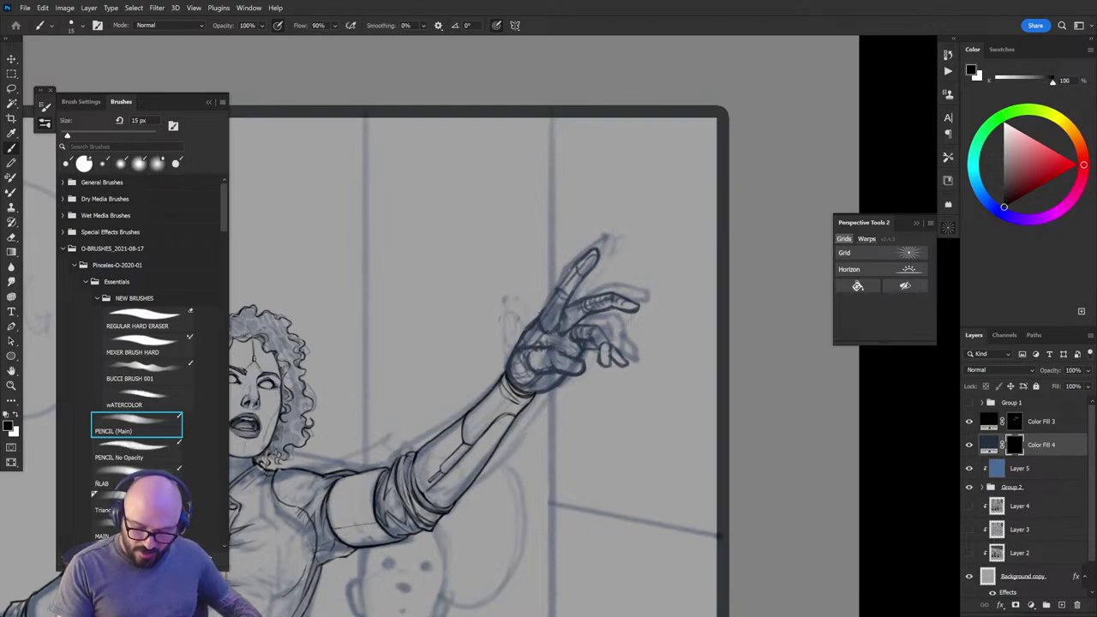
Step: Refine the lines along the raised index finger's base and the adjoining hand contour with alternating white and black strokes
key(x)
key(x)
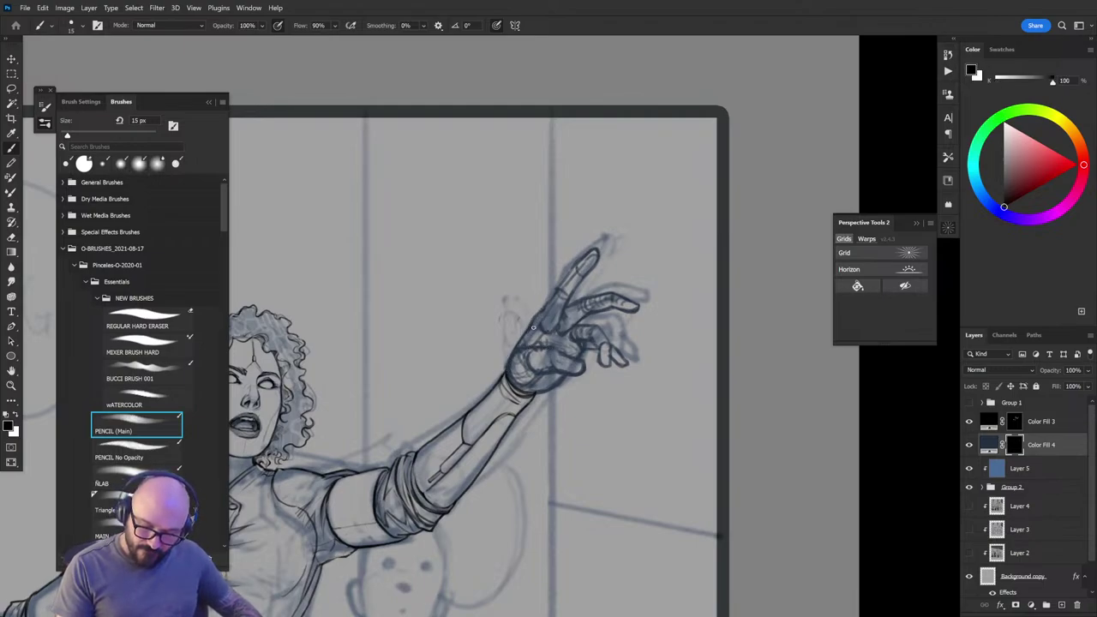
key(x)
key(x)
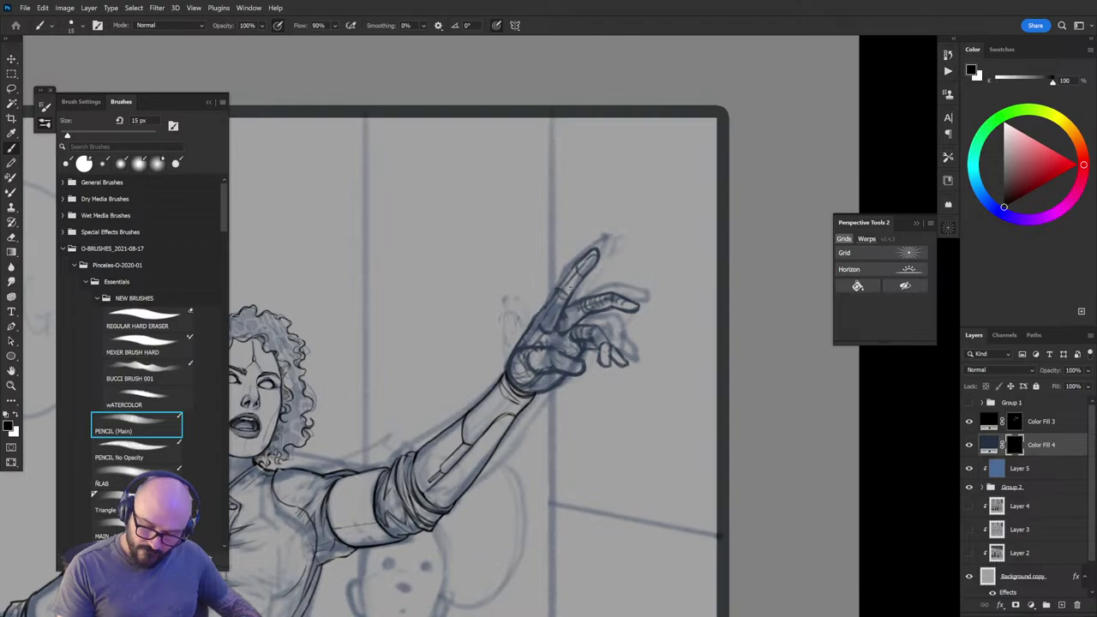
key(x)
key(x)
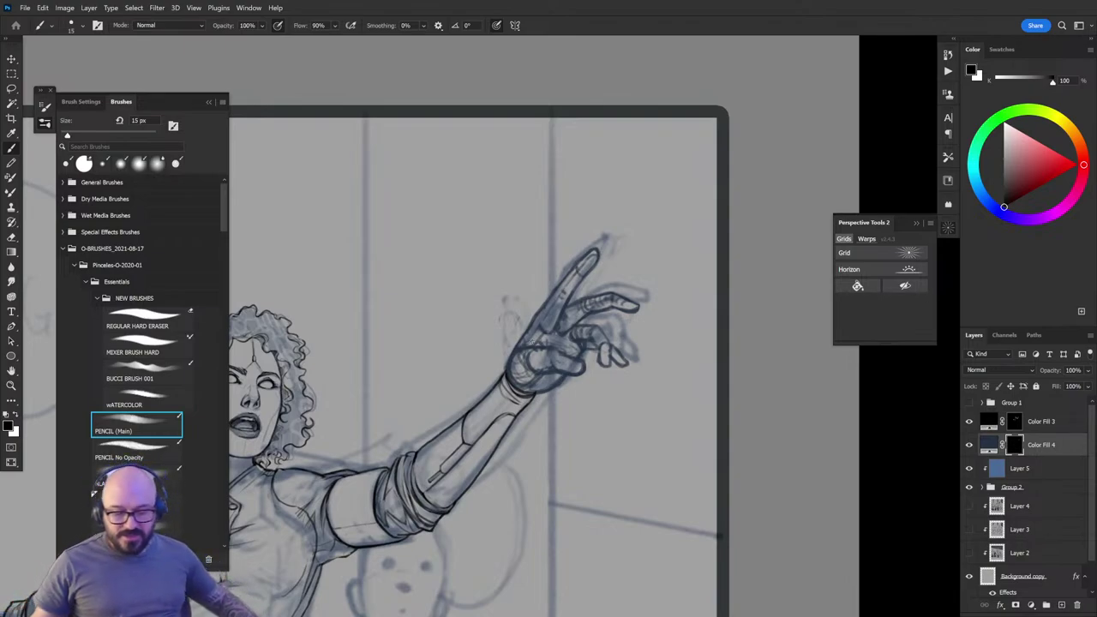
Step: Lasso the raised index finger, try moving it toward the palm with black as the foreground colour, and undo the move
key(l)
mouse_move(576, 294)
mouse_down()
mouse_move(548, 332)
mouse_move(536, 307)
mouse_move(597, 223)
mouse_move(623, 258)
mouse_move(537, 289)
mouse_move(563, 306)
mouse_move(563, 328)
mouse_move(534, 293)
mouse_move(566, 370)
mouse_up()
key(v)
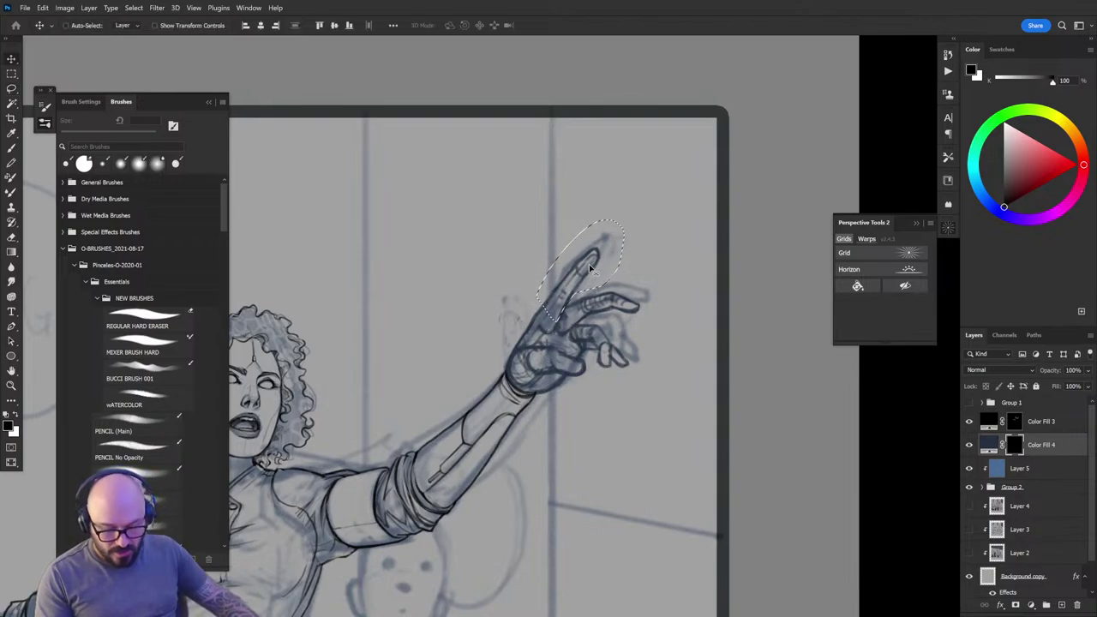
drag(578, 252, 589, 274)
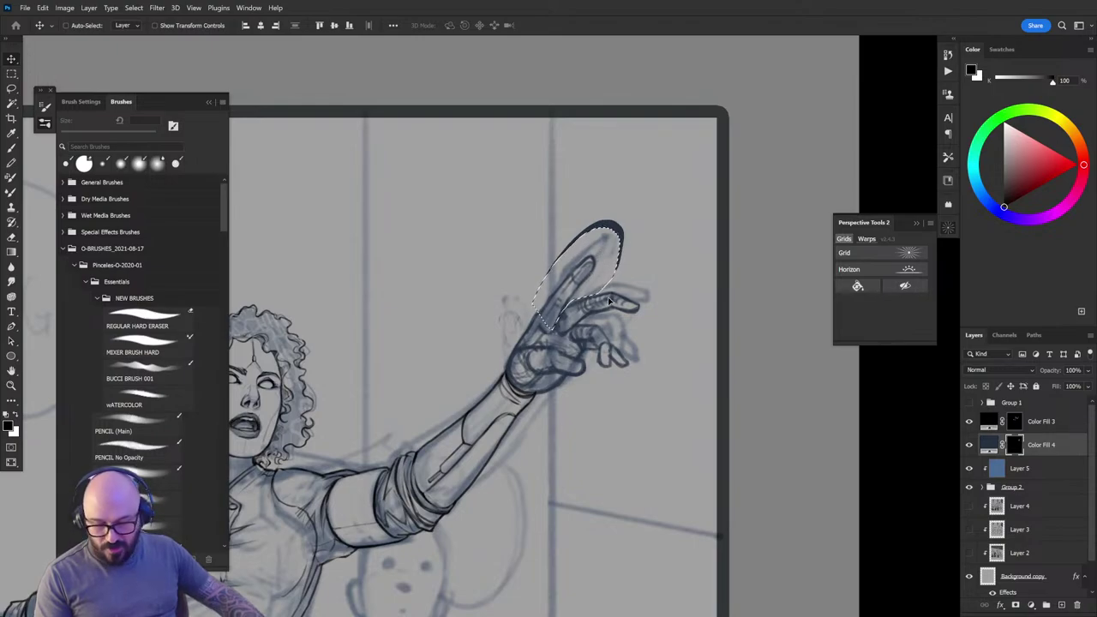
key(f)
key(ctrl+z)
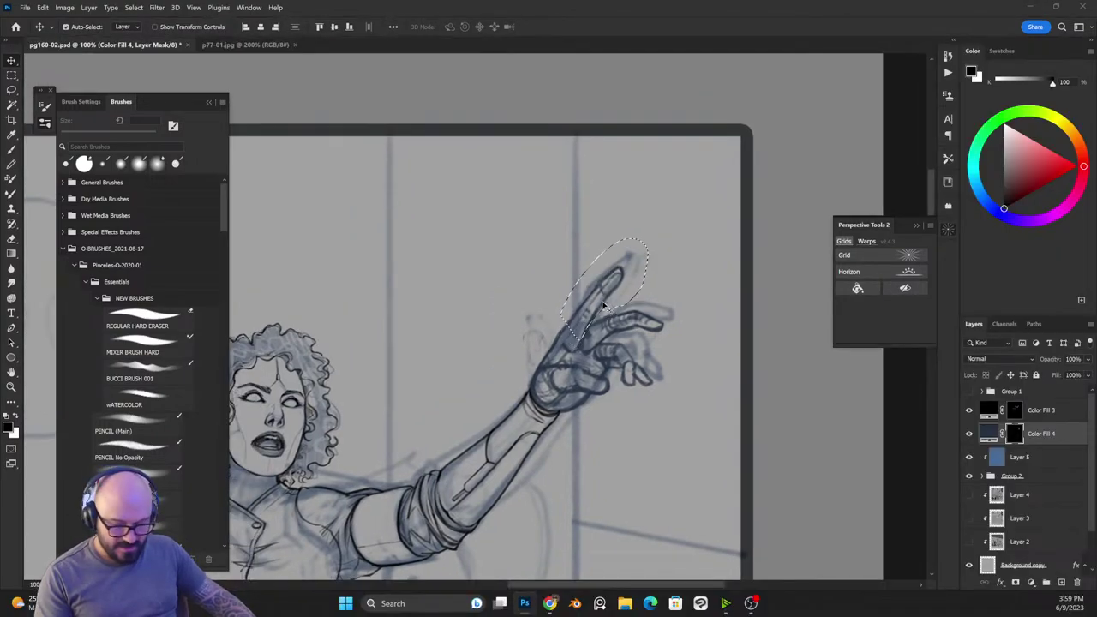
Step: Swap to a white foreground and black background, move the selected index finger slightly down toward the palm, and deselect it
key(b)
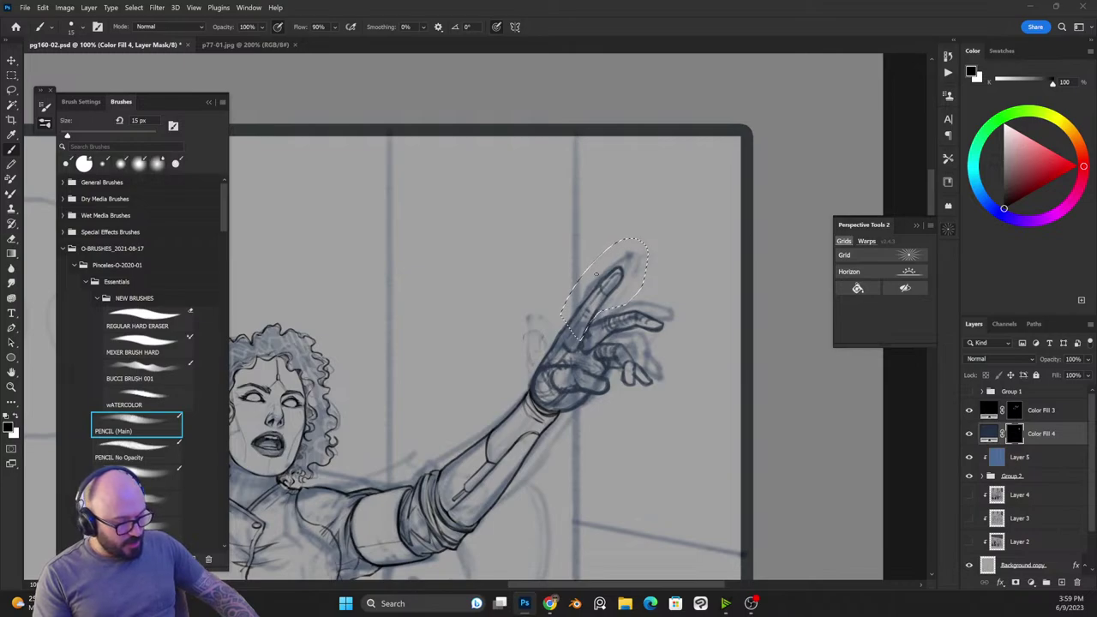
key(x)
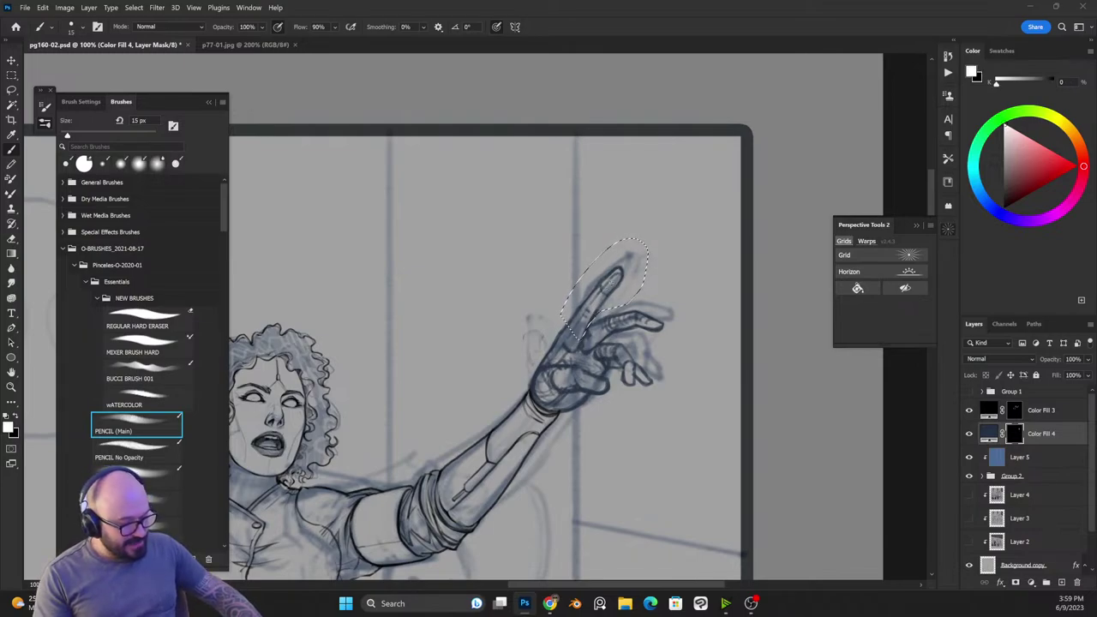
key(v)
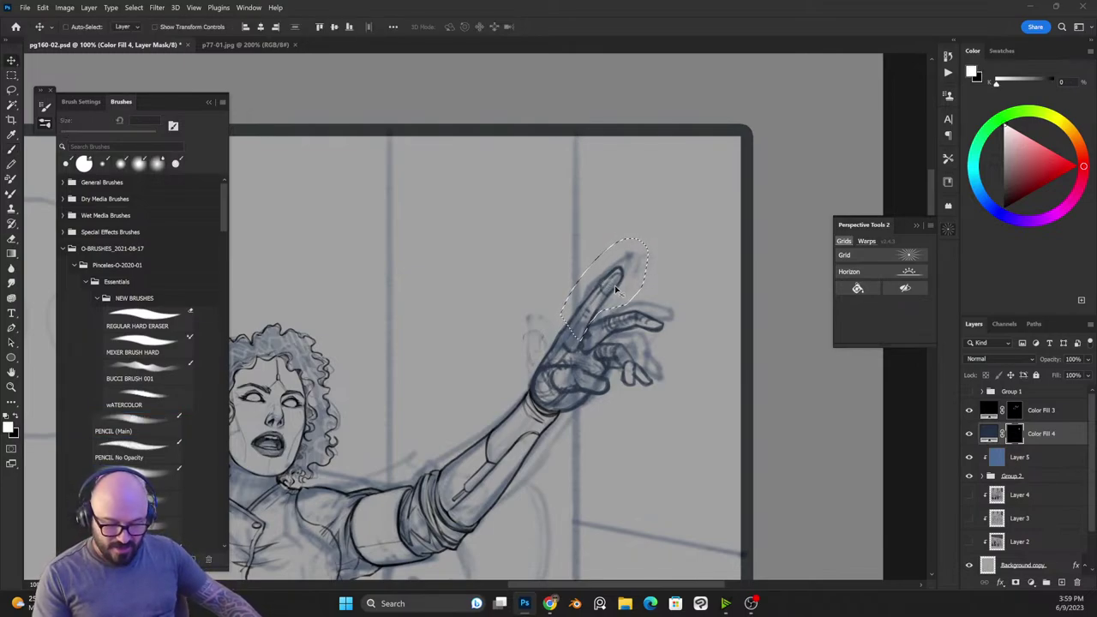
drag(603, 277, 612, 294)
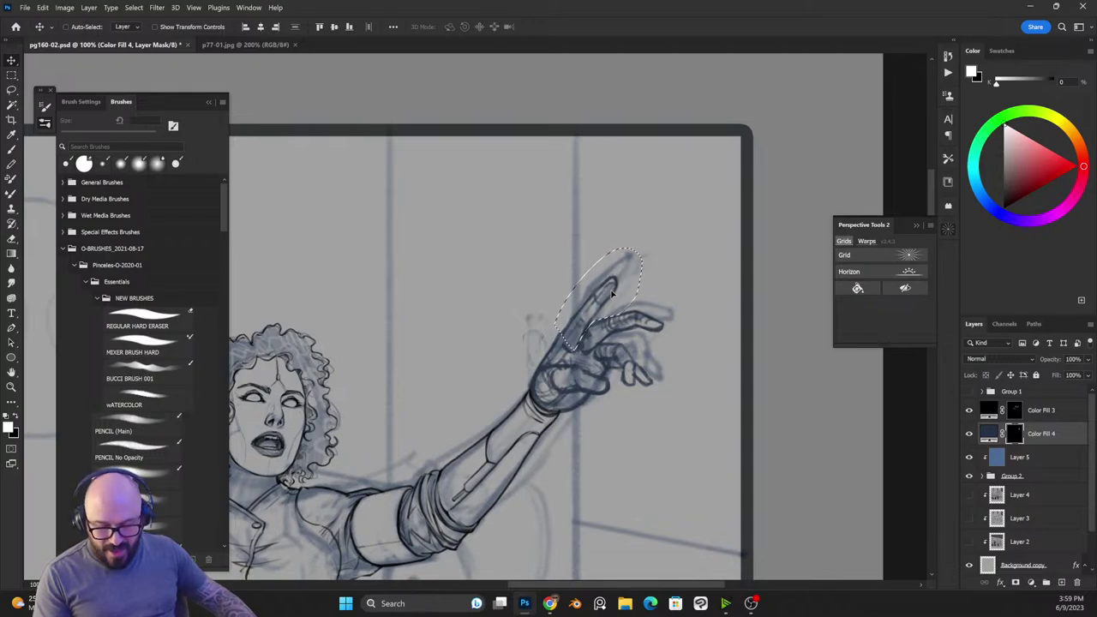
key(ctrl+d)
key(ctrl+minus)
key(ctrl+minus)
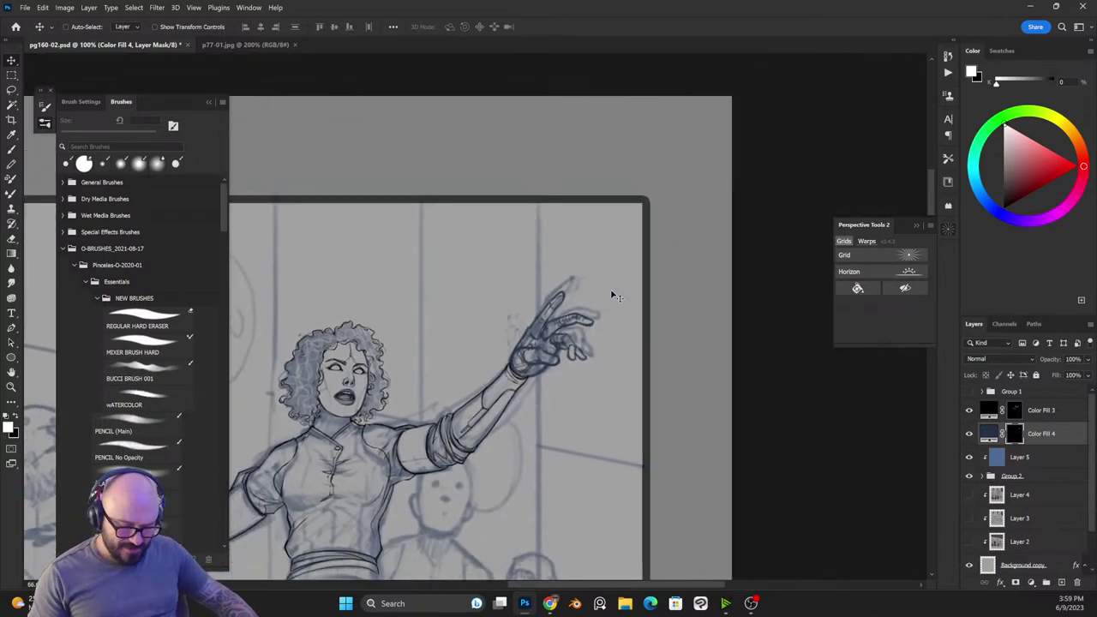
key(ctrl+plus)
key(ctrl+plus)
Step: Lasso the whole outstretched hand at the wrist, scale it down to about 89%, and deselect it
key(l)
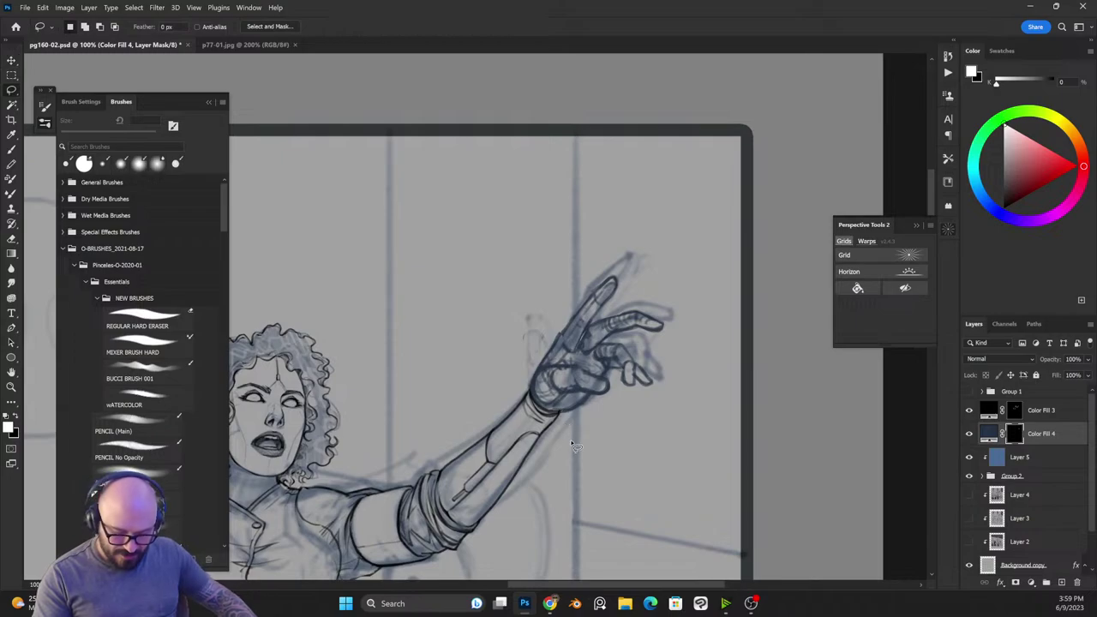
mouse_move(576, 444)
mouse_down()
mouse_move(575, 233)
mouse_move(545, 452)
mouse_up()
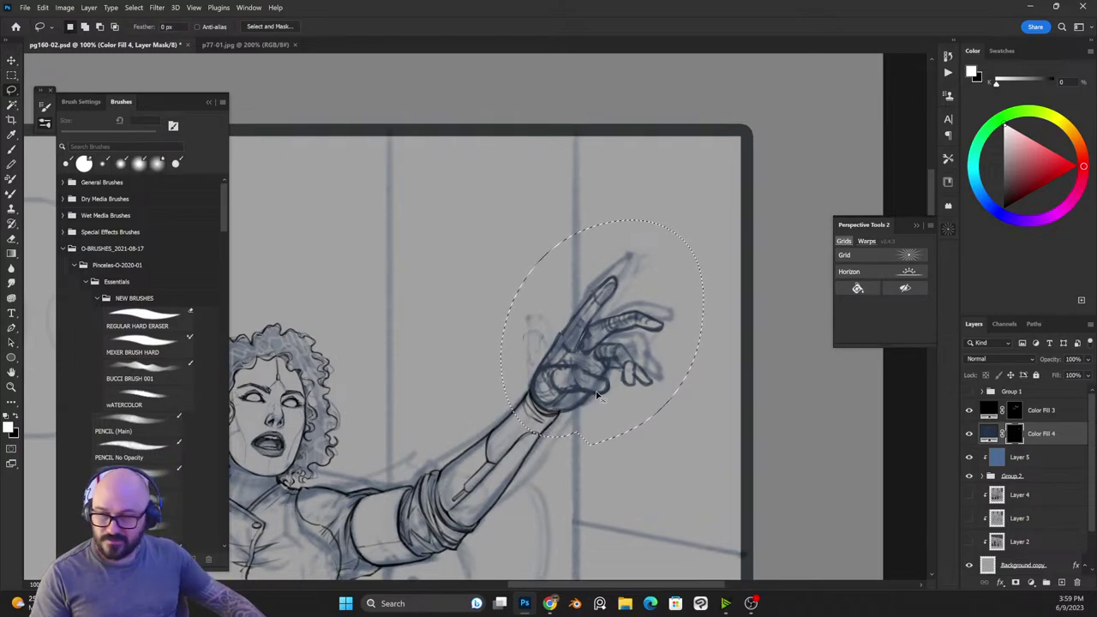
key(ctrl+t)
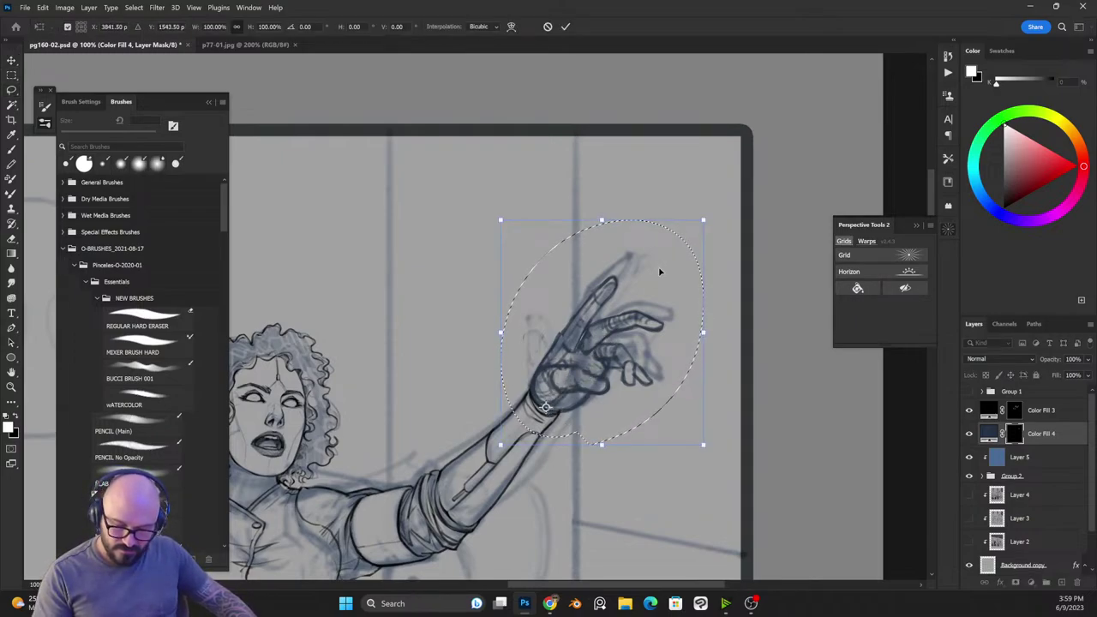
drag(703, 220, 686, 240)
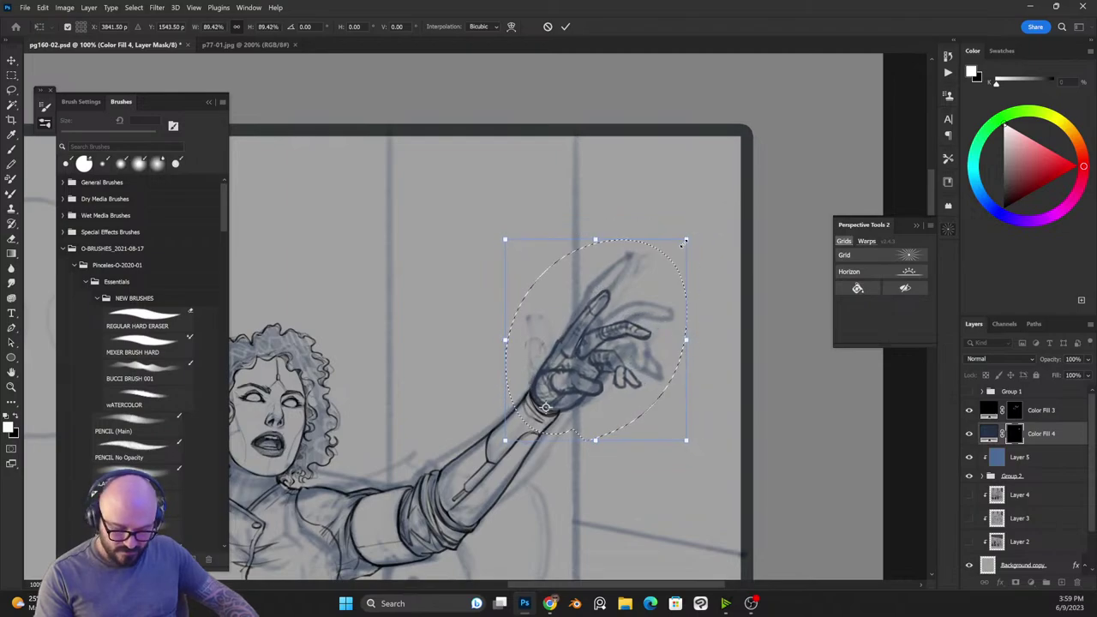
key(Return)
key(ctrl+d)
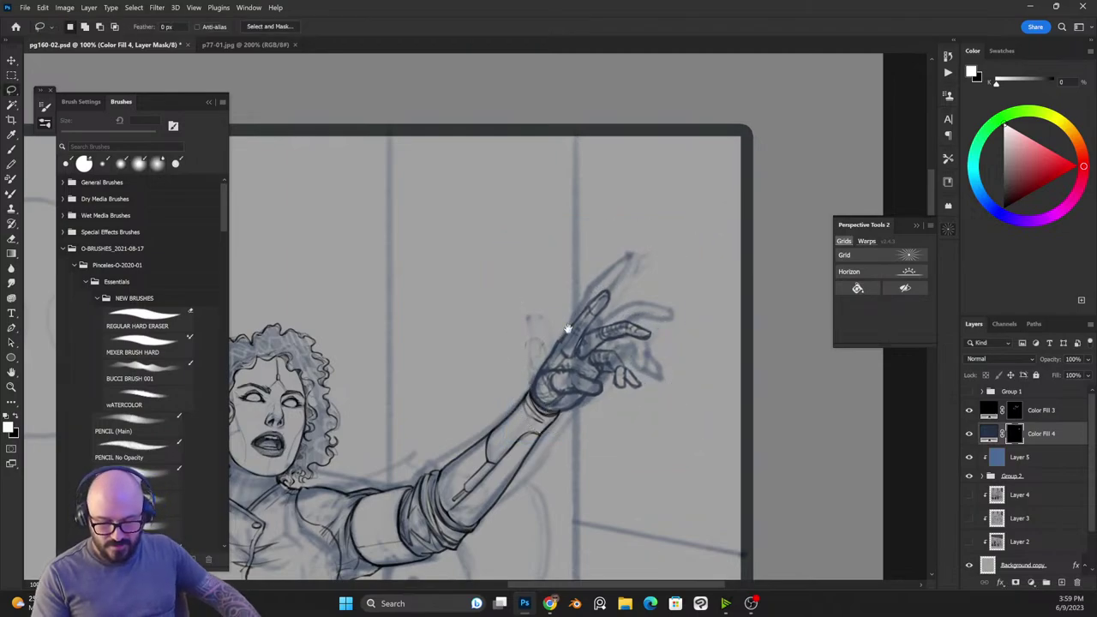
Step: Block in the palm and thumb of the woman's other hand beyond the wrist cuff with the 15 px PENCIL (Main) brush
drag(382, 464, 674, 323)
mouse_move(476, 408)
mouse_down()
mouse_move(683, 283)
mouse_move(700, 283)
mouse_up()
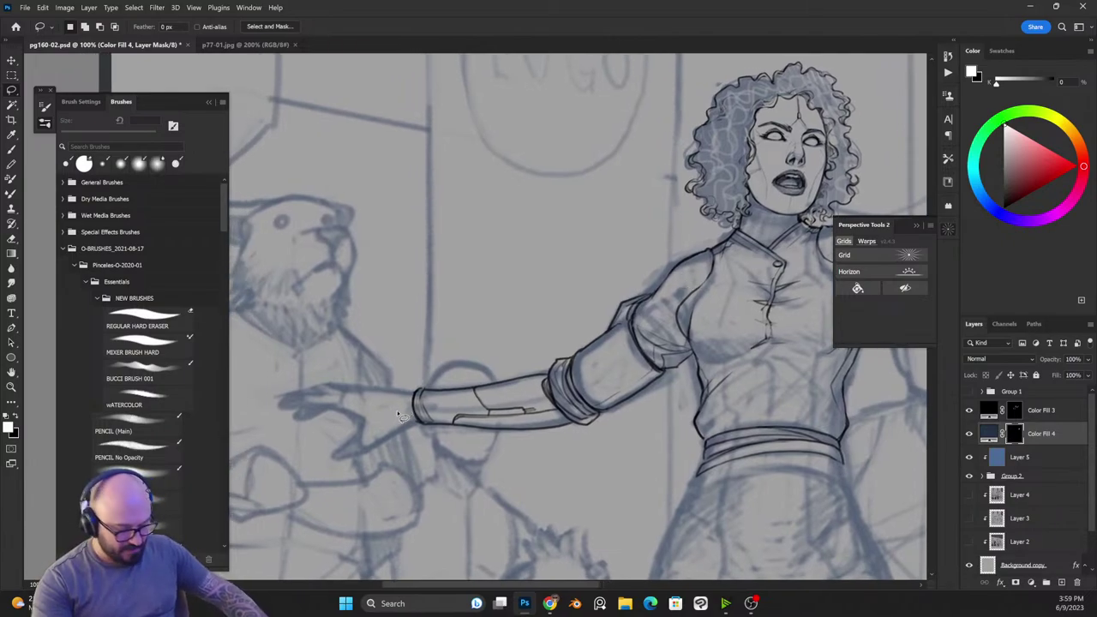
key(b)
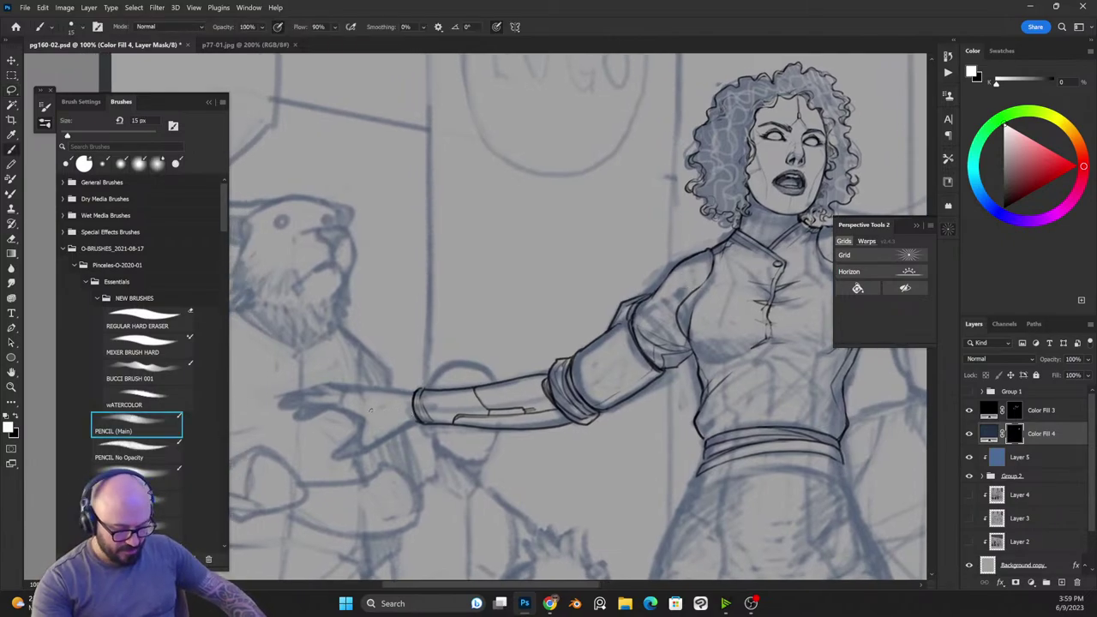
mouse_move(398, 420)
mouse_down()
mouse_move(382, 397)
mouse_move(377, 416)
mouse_move(400, 420)
mouse_up()
mouse_move(410, 384)
mouse_down()
mouse_move(367, 382)
mouse_move(370, 408)
mouse_move(417, 419)
mouse_move(349, 397)
mouse_move(406, 408)
mouse_move(384, 395)
mouse_move(404, 415)
mouse_move(381, 403)
mouse_move(410, 400)
mouse_move(401, 389)
mouse_move(385, 400)
mouse_move(366, 385)
mouse_move(384, 389)
mouse_move(360, 385)
mouse_move(374, 403)
mouse_move(385, 407)
mouse_up()
key(x)
key(x)
mouse_move(389, 389)
mouse_down()
mouse_move(369, 385)
mouse_move(376, 400)
mouse_move(361, 381)
mouse_up()
mouse_move(361, 381)
mouse_down()
mouse_move(392, 412)
mouse_move(383, 389)
mouse_move(380, 404)
mouse_move(402, 391)
mouse_move(400, 419)
mouse_up()
key(x)
key(x)
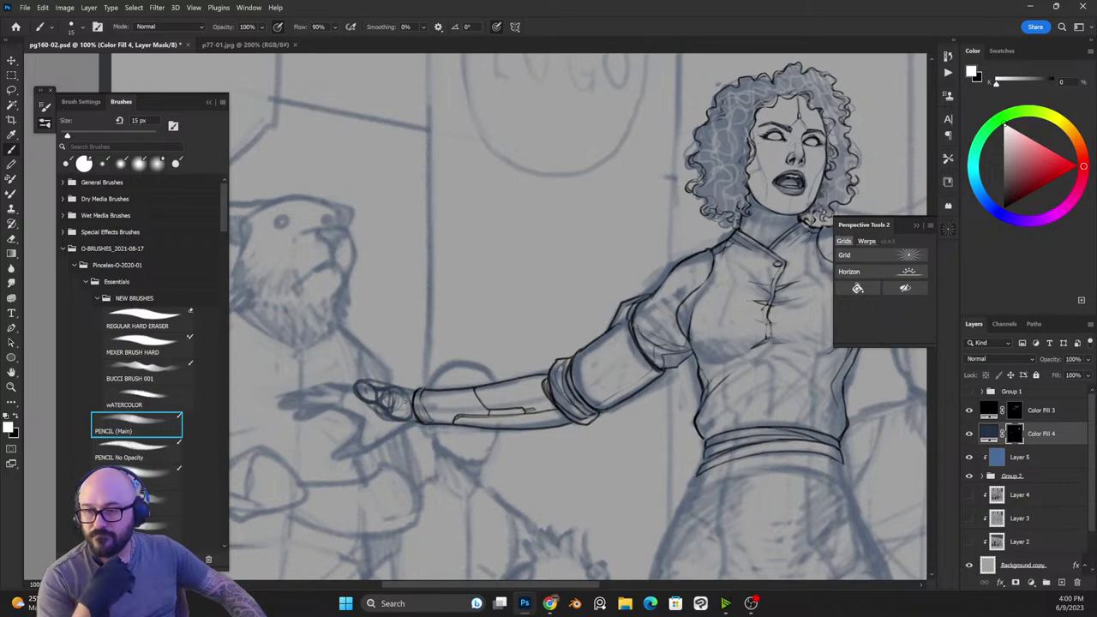
Step: Refine the thumb outline and the palm creases of this hand with alternating black and white strokes
key(x)
mouse_move(385, 413)
mouse_down()
mouse_move(409, 422)
mouse_move(399, 388)
mouse_move(368, 378)
mouse_move(417, 393)
mouse_move(386, 419)
mouse_move(374, 412)
mouse_move(378, 383)
mouse_up()
key(x)
key(x)
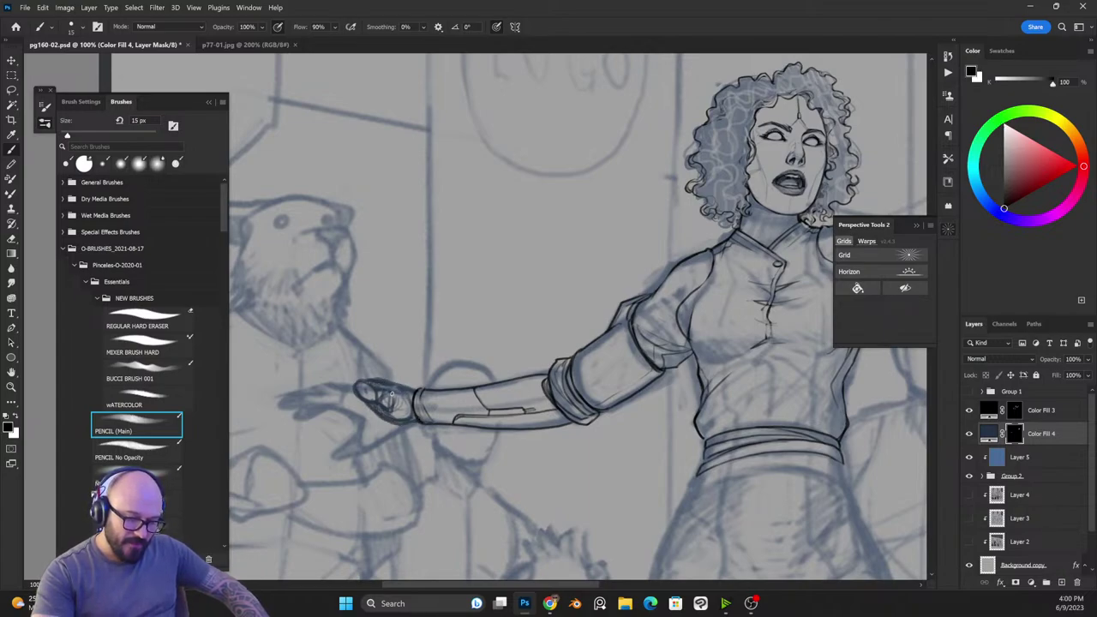
key(x)
key(x)
drag(366, 400, 408, 416)
key(x)
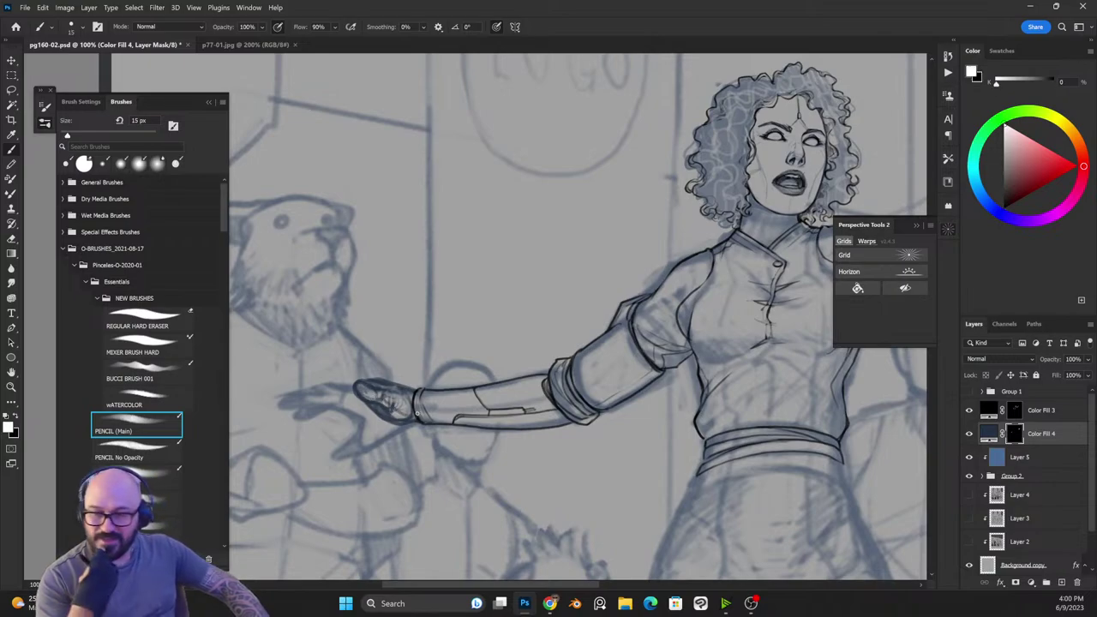
Step: Draw the extended uppermost finger reaching out from the knuckles and clean up its base
mouse_move(347, 365)
mouse_down()
mouse_move(367, 386)
mouse_move(327, 362)
mouse_move(329, 373)
mouse_move(304, 371)
mouse_move(330, 375)
mouse_move(305, 375)
mouse_up()
key(x)
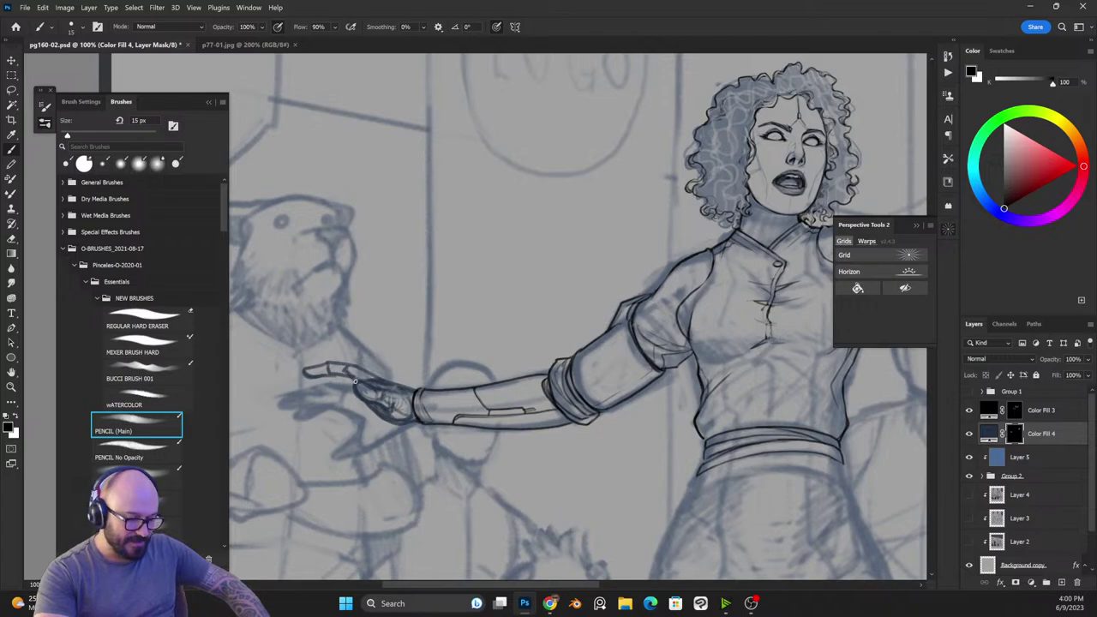
key(x)
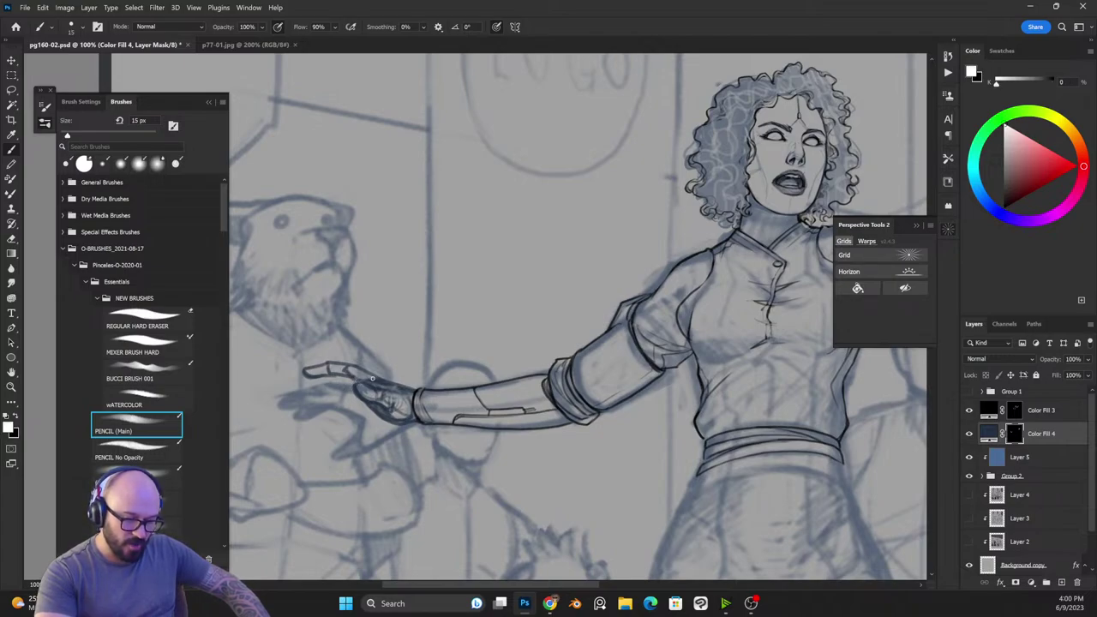
Step: Draw the next finger below the extended one and clean up both fingers with alternating white and black strokes
drag(351, 394, 315, 401)
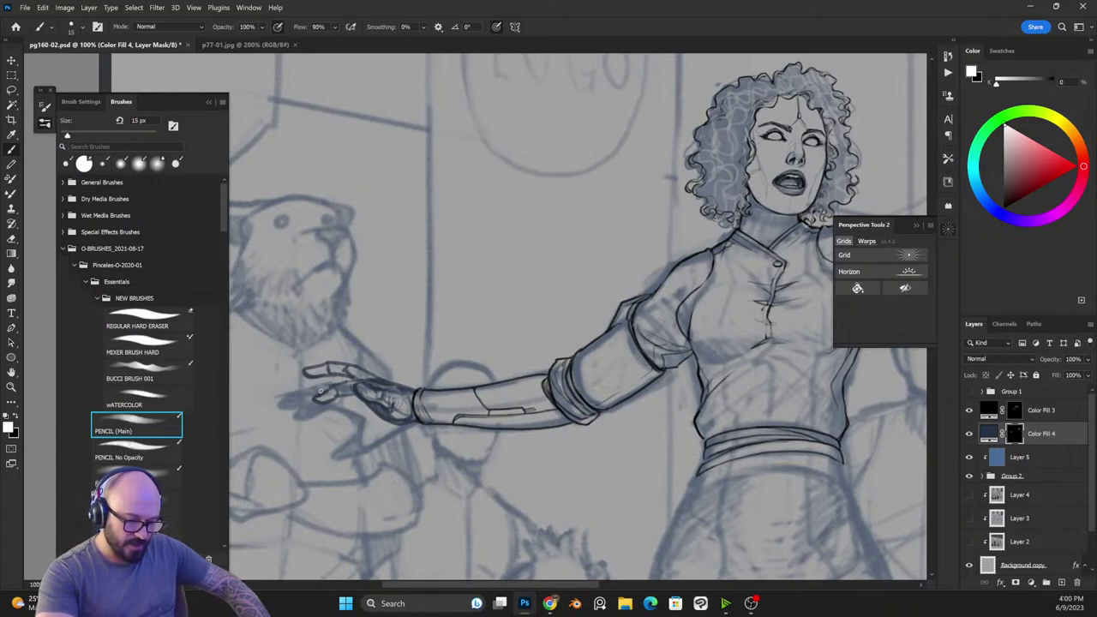
key(x)
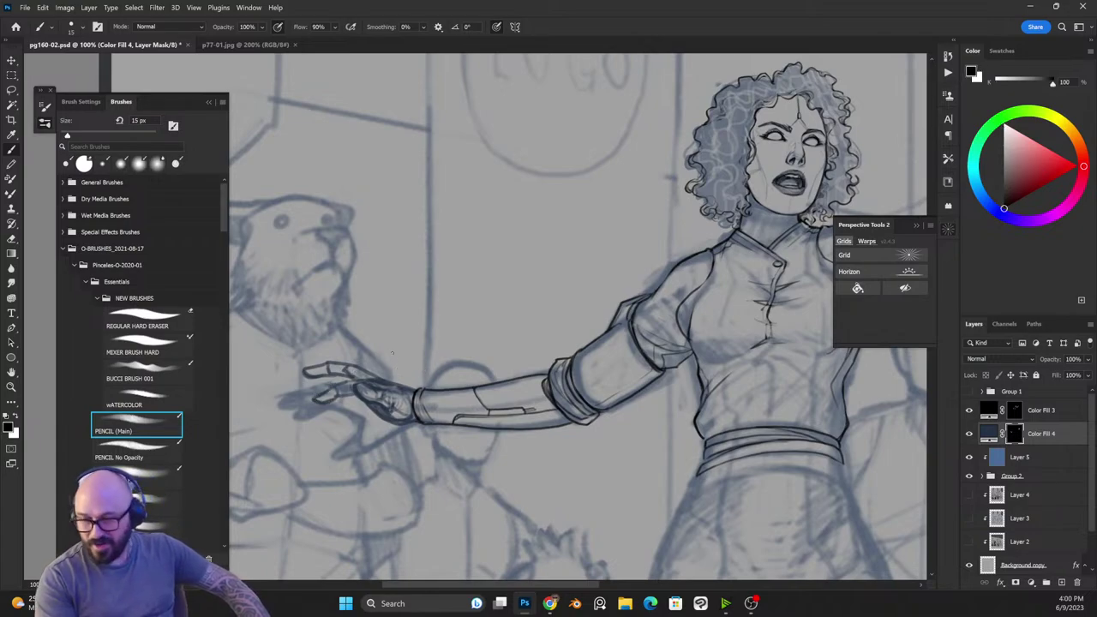
key(x)
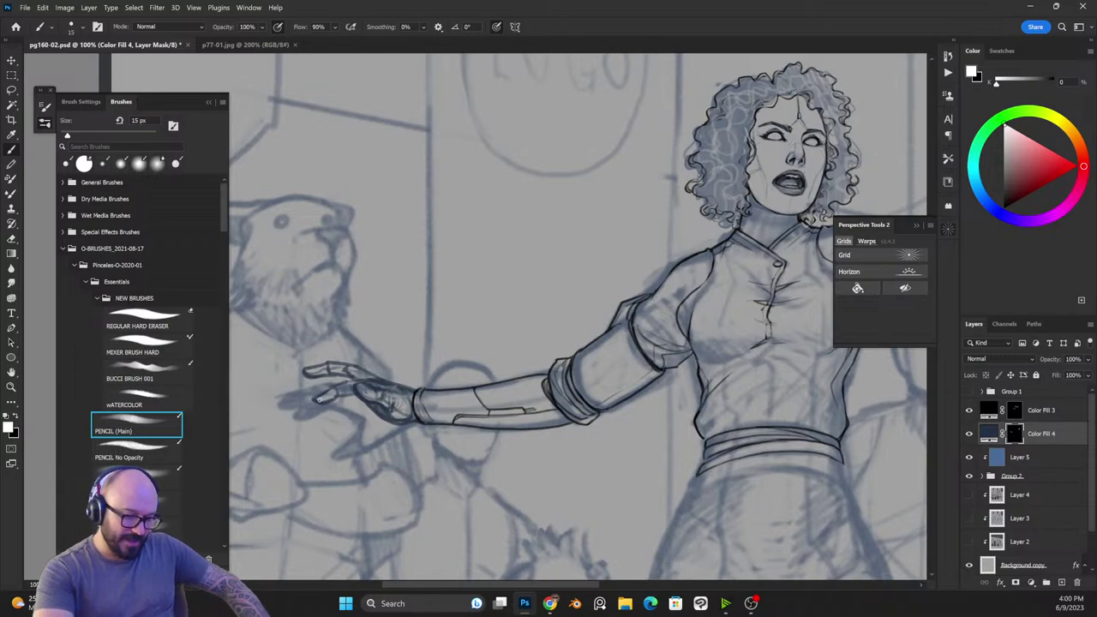
key(x)
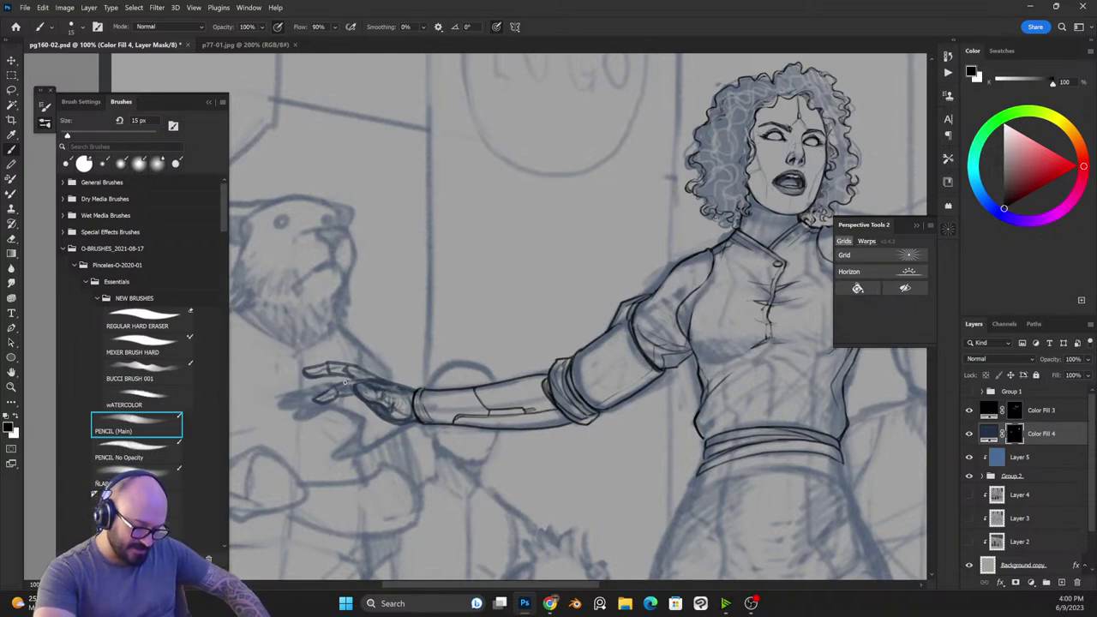
key(x)
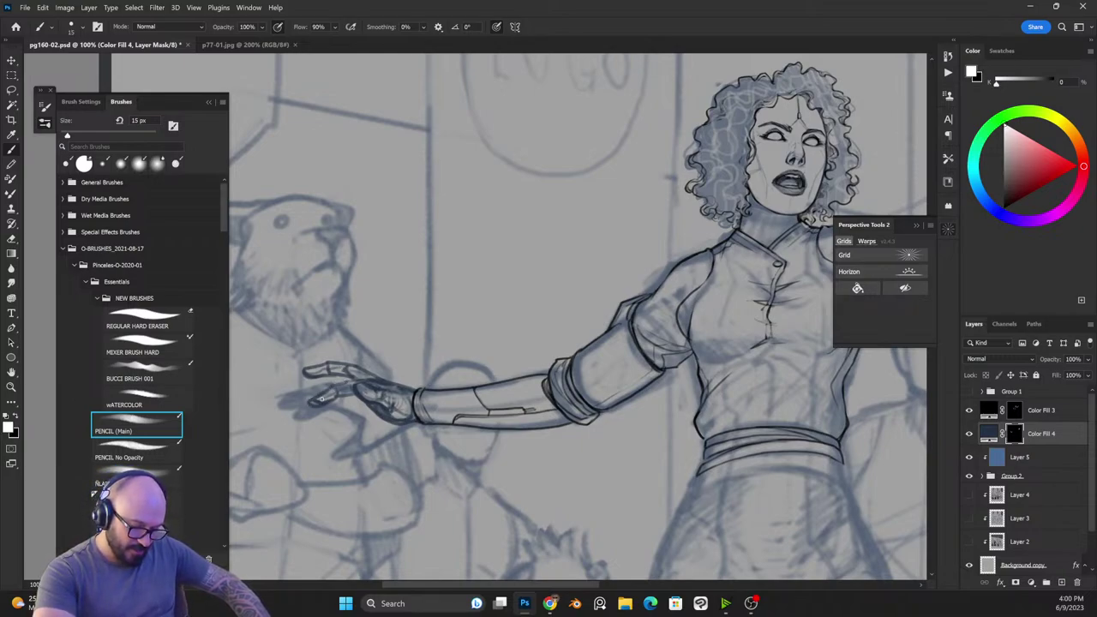
key(x)
key(x)
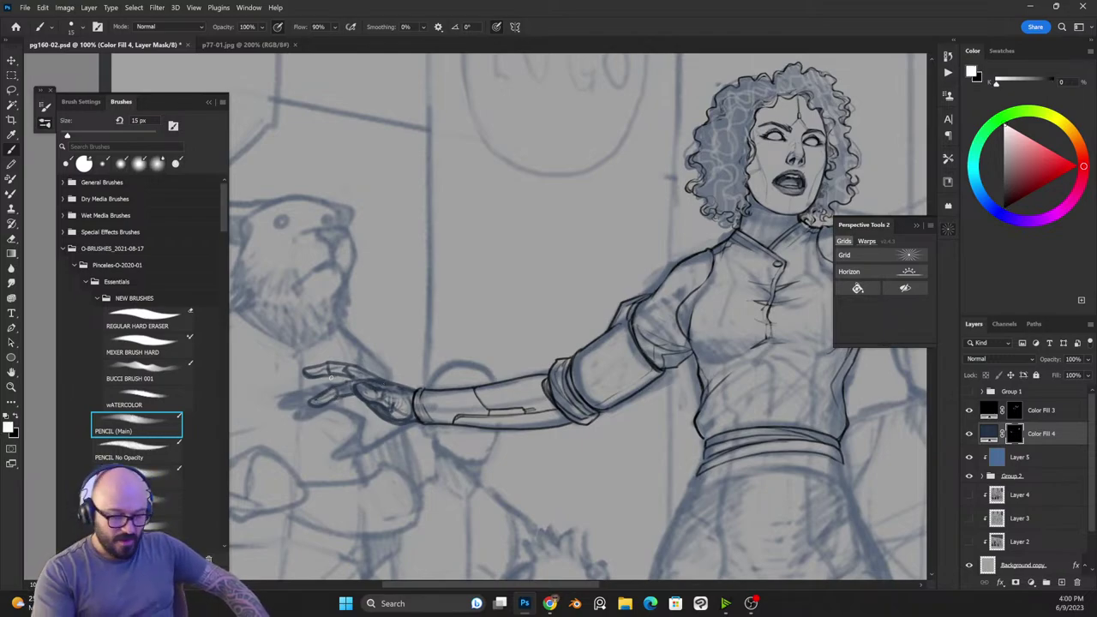
key(x)
key(x)
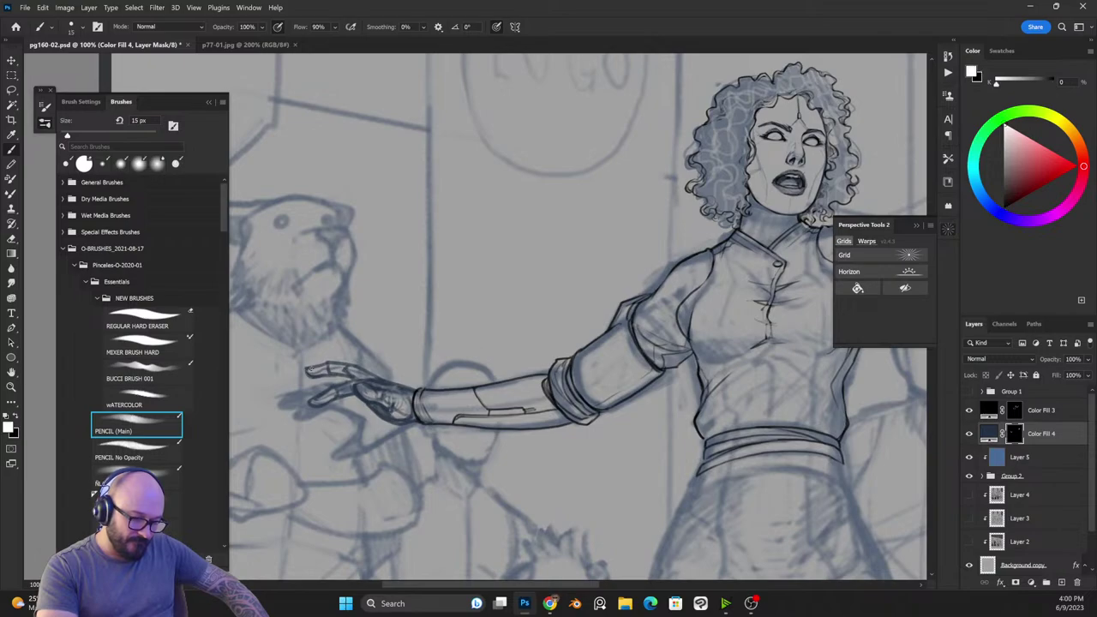
key(x)
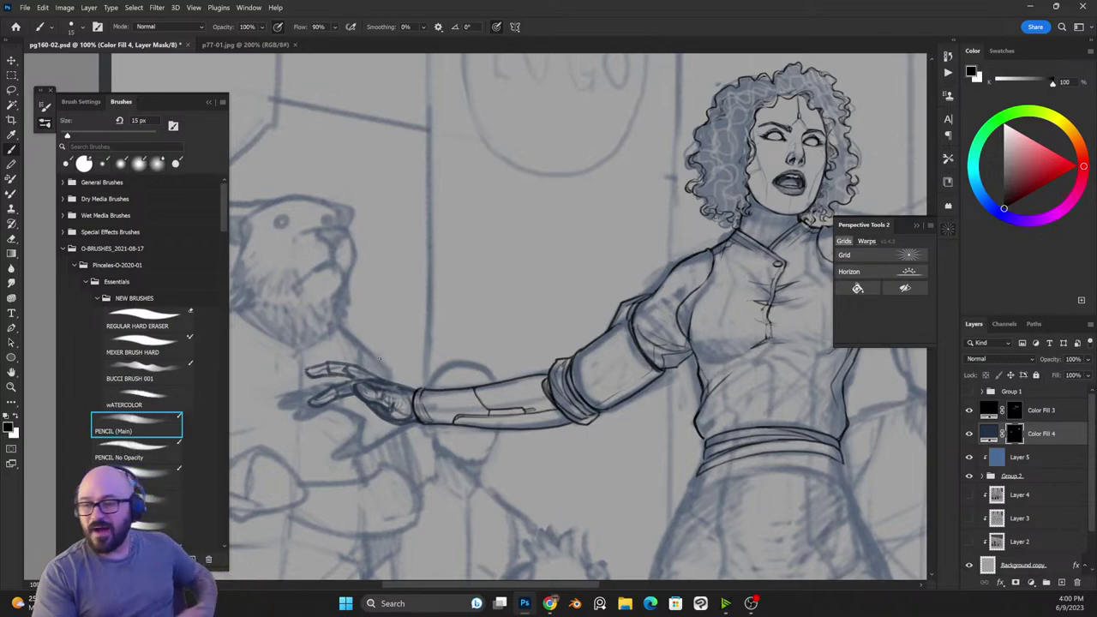
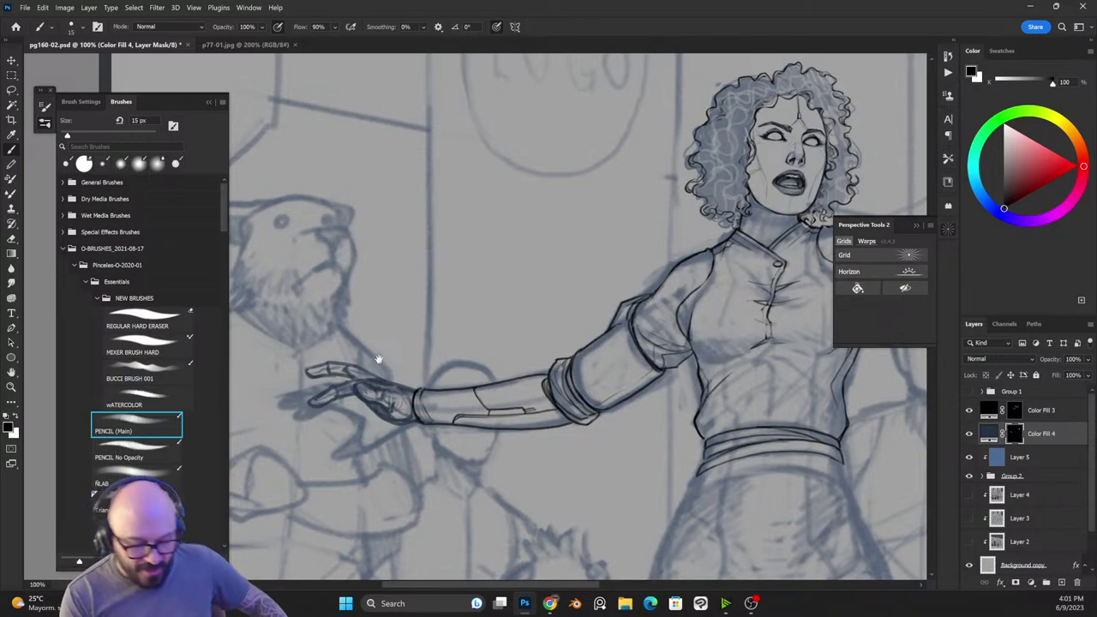
Step: Add the remaining curled fingers beneath the hand, between the second finger and the thumb, and darken their lines
mouse_move(380, 361)
mouse_down()
mouse_move(573, 255)
mouse_move(600, 253)
mouse_move(600, 279)
mouse_up()
key(x)
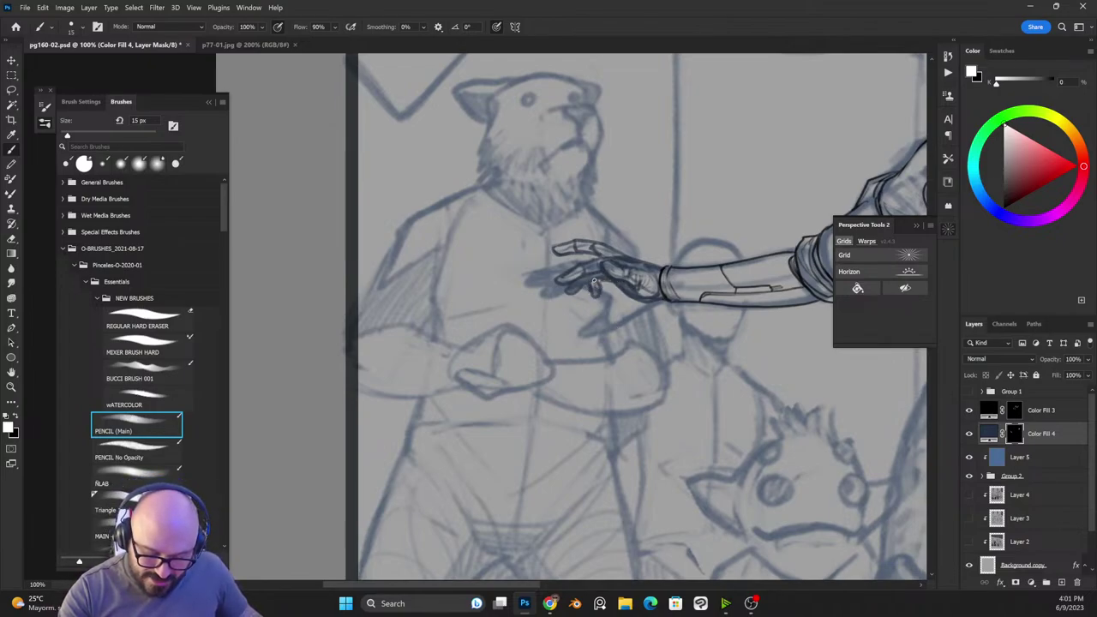
key(x)
key(x)
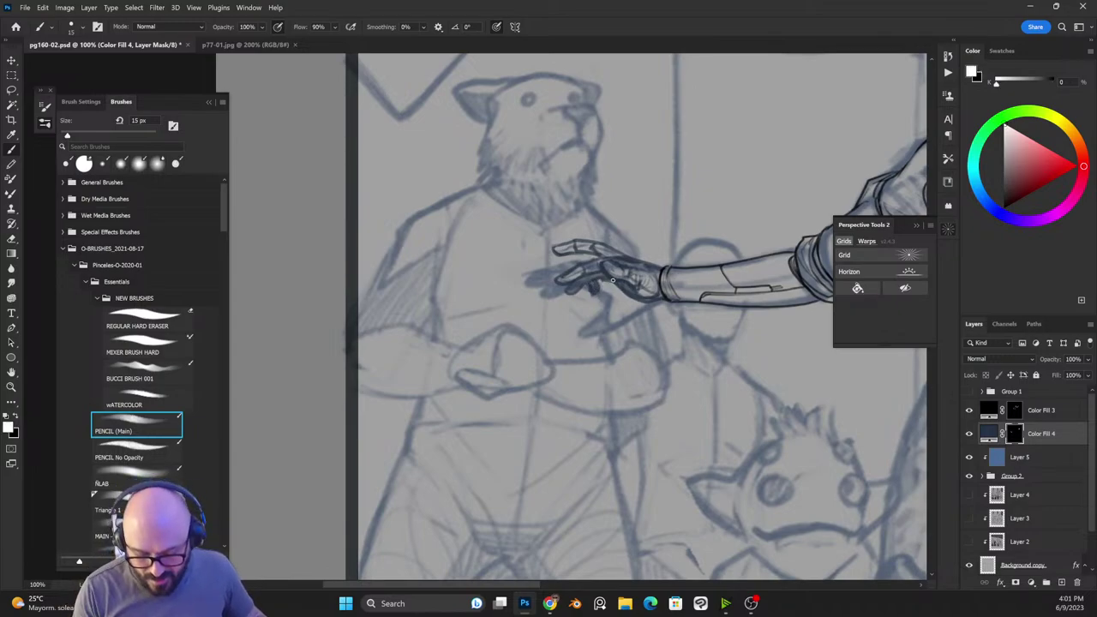
mouse_move(611, 276)
mouse_down()
mouse_move(586, 292)
mouse_move(597, 290)
mouse_up()
key(x)
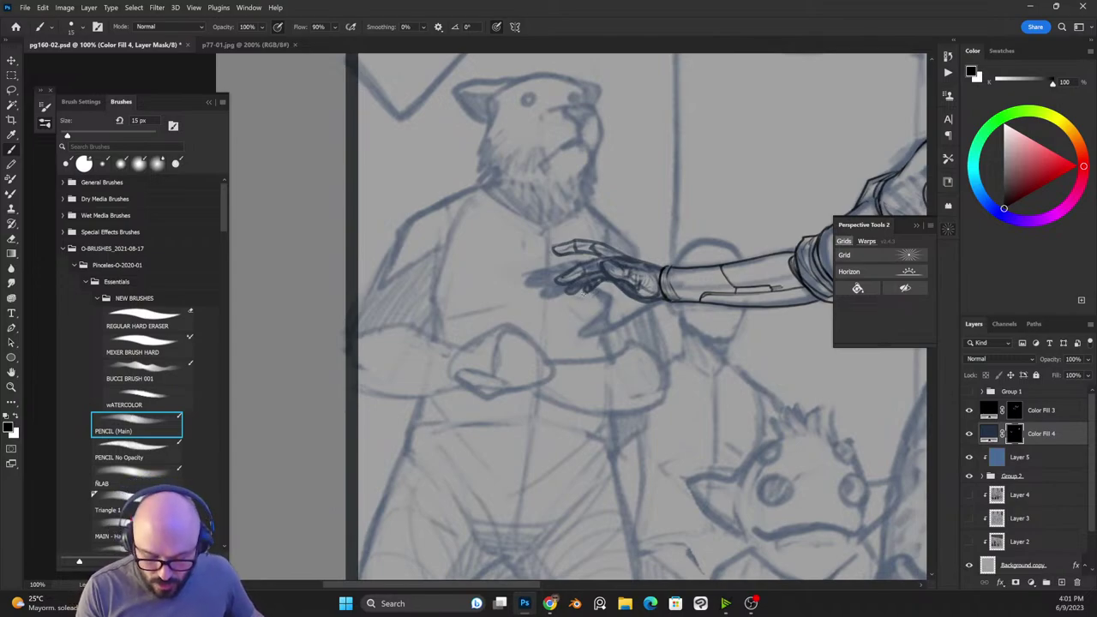
key(x)
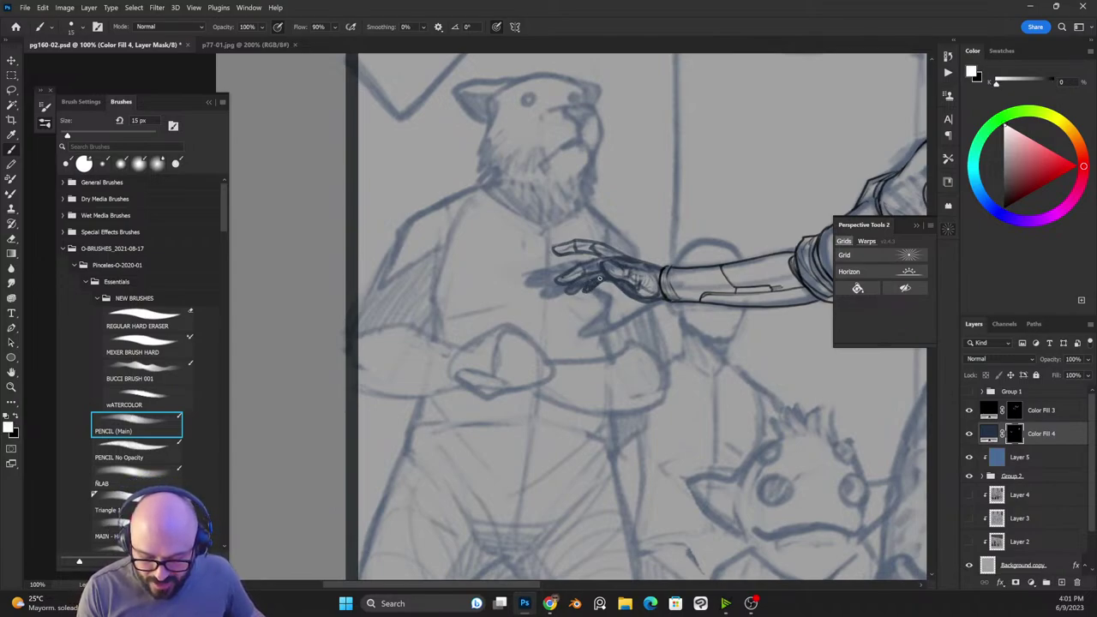
Step: Strengthen the contour from the uppermost finger along the back of the hand to the wrist, trimming stray lines with black
key(x)
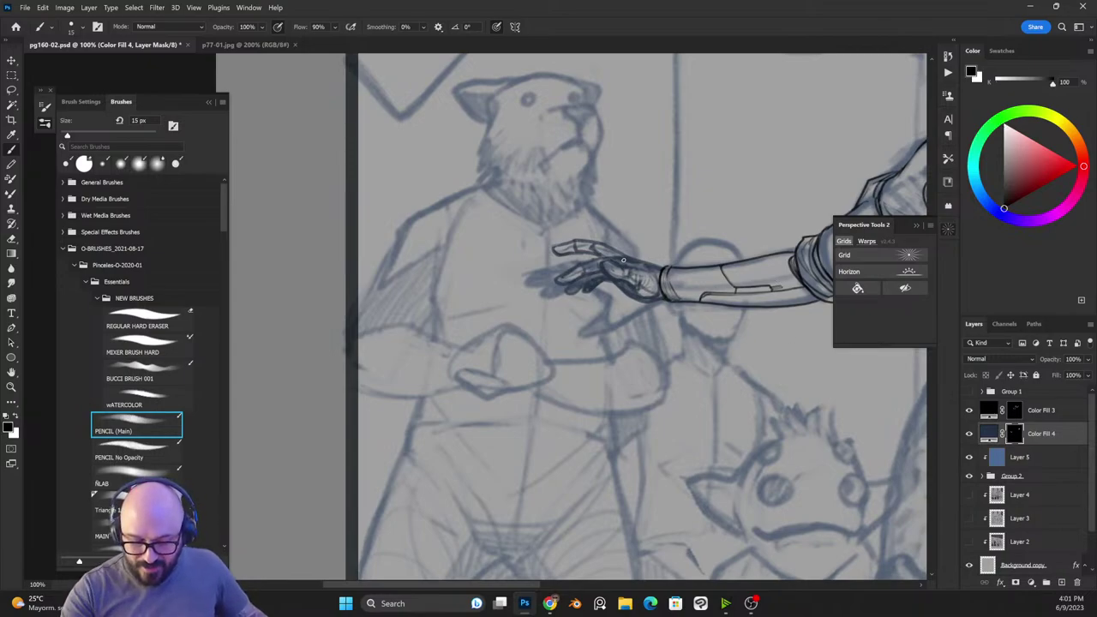
key(x)
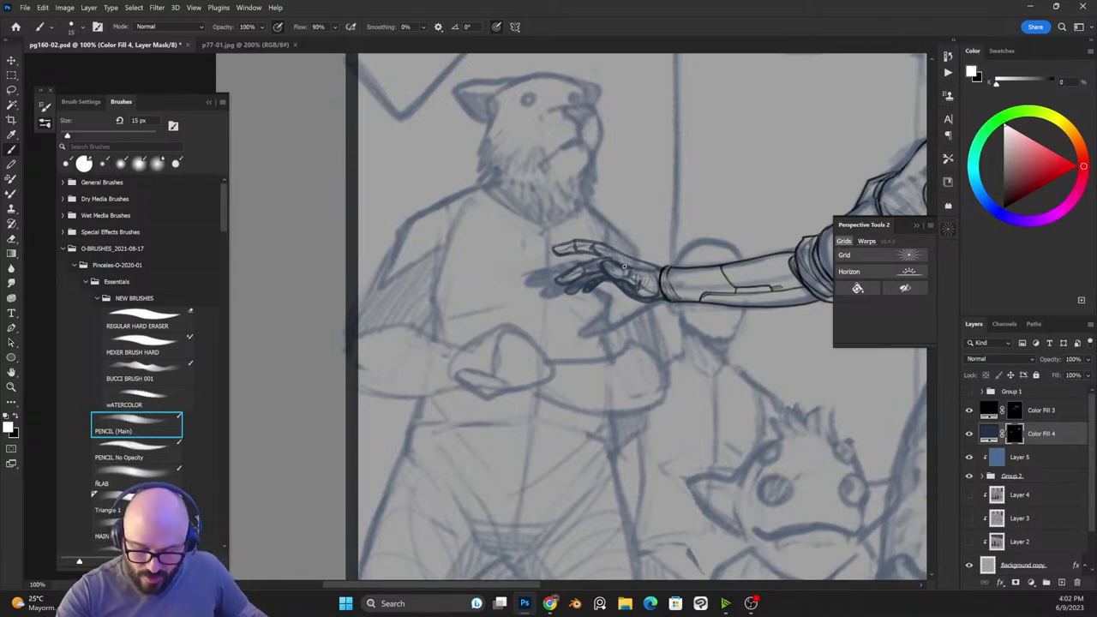
key(x)
key(x)
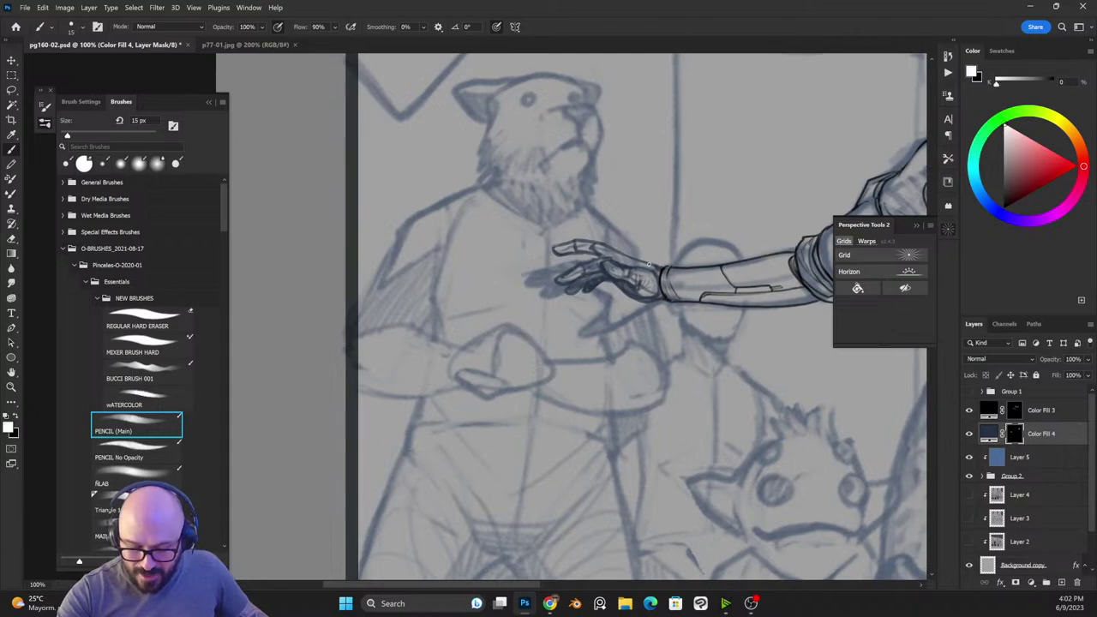
key(x)
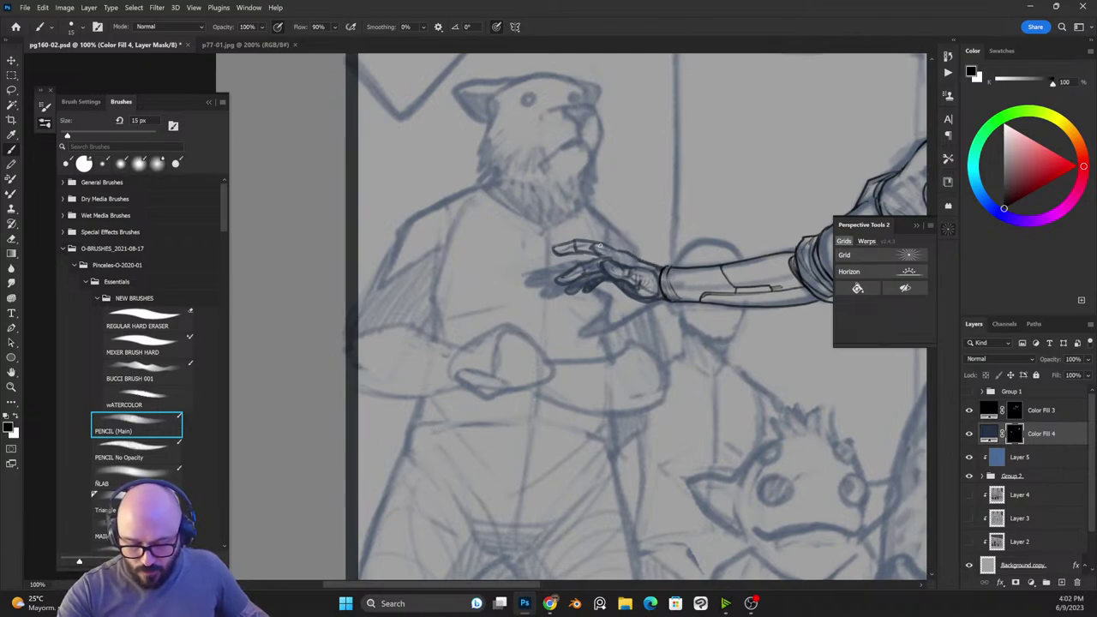
key(x)
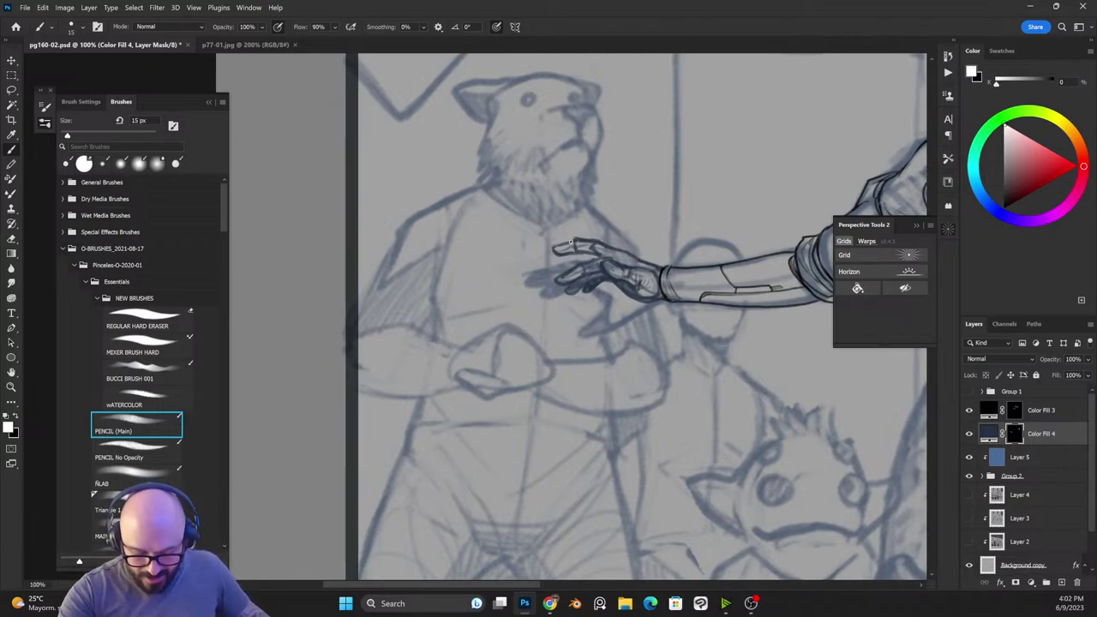
mouse_move(571, 243)
mouse_down()
mouse_move(553, 249)
mouse_move(588, 247)
mouse_move(633, 266)
mouse_up()
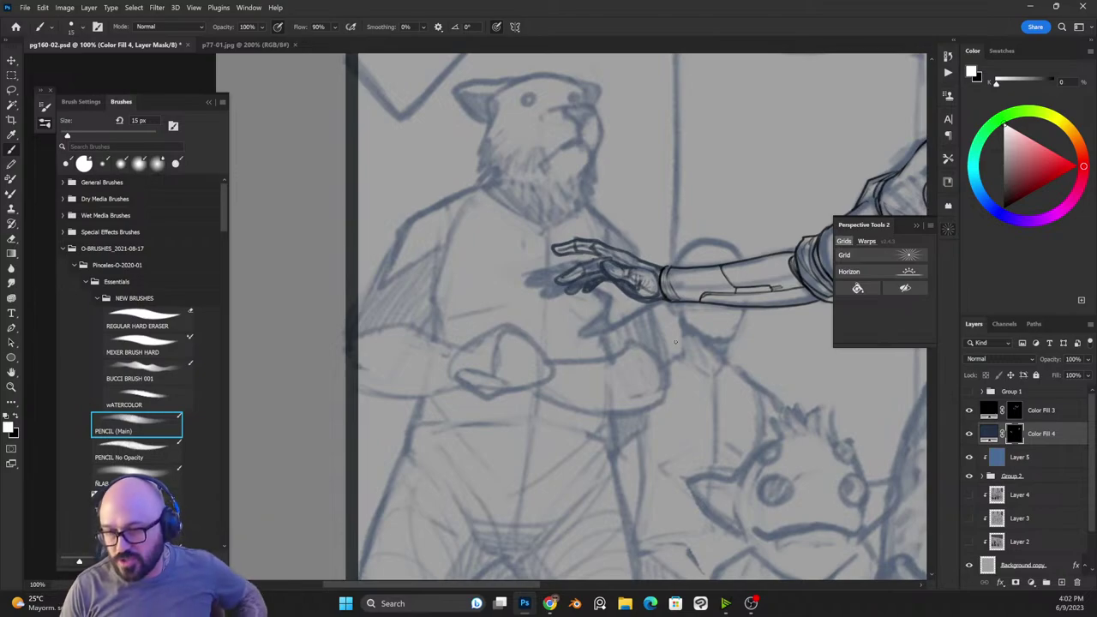
drag(631, 257, 661, 269)
key(x)
key(x)
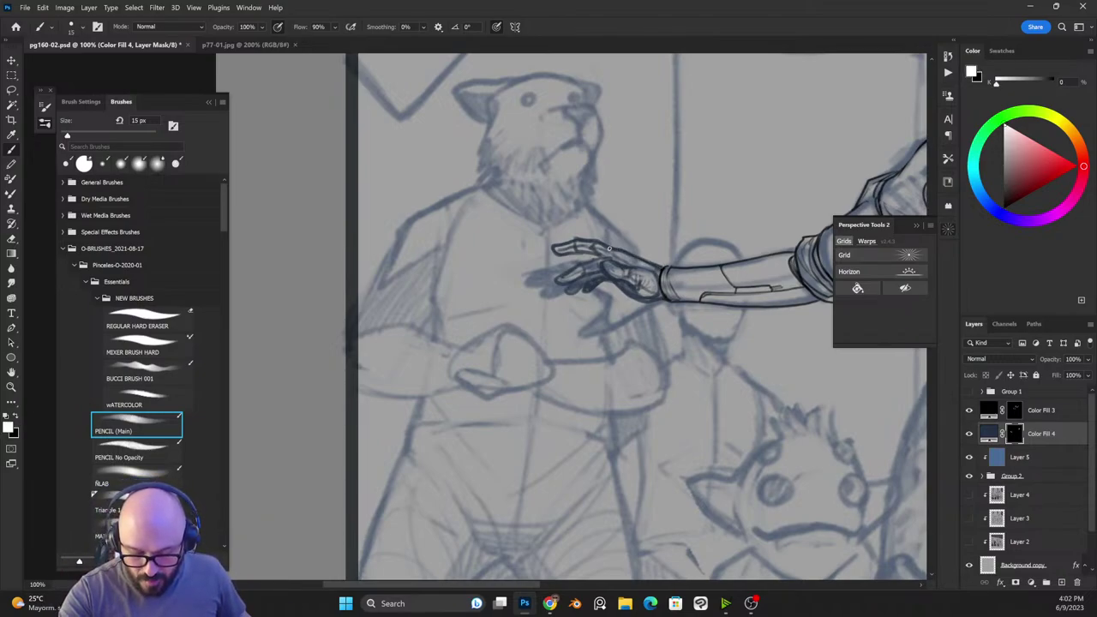
key(x)
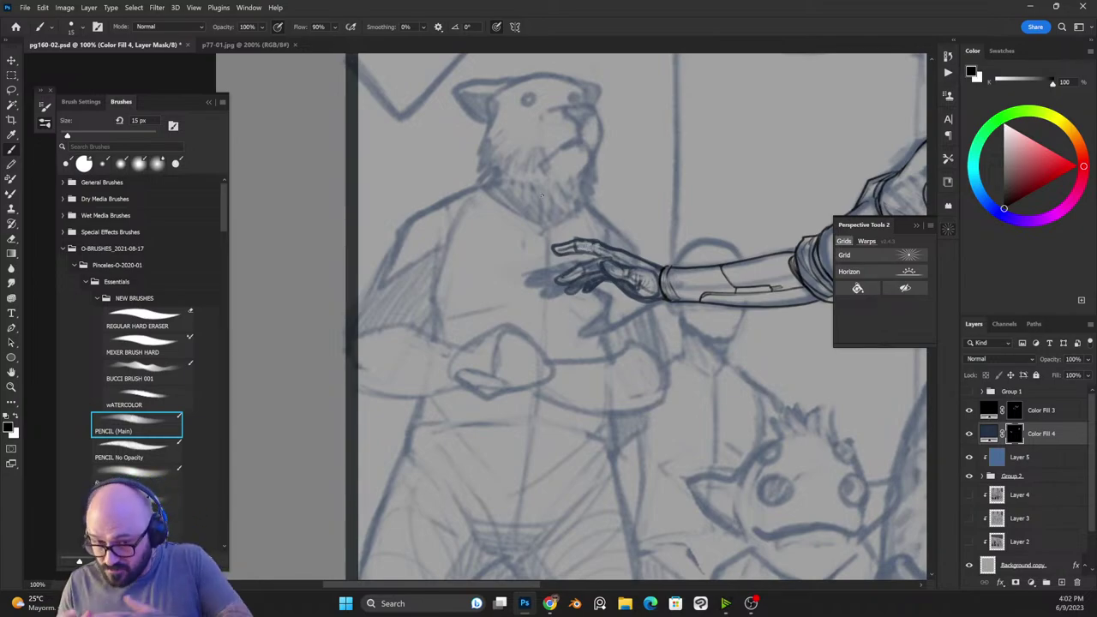
Step: Hide the rough sketch in Group 2 to leave only the line art of the hand and arm
key(space)
mouse_move(737, 414)
mouse_down()
mouse_move(541, 451)
mouse_move(688, 365)
mouse_up()
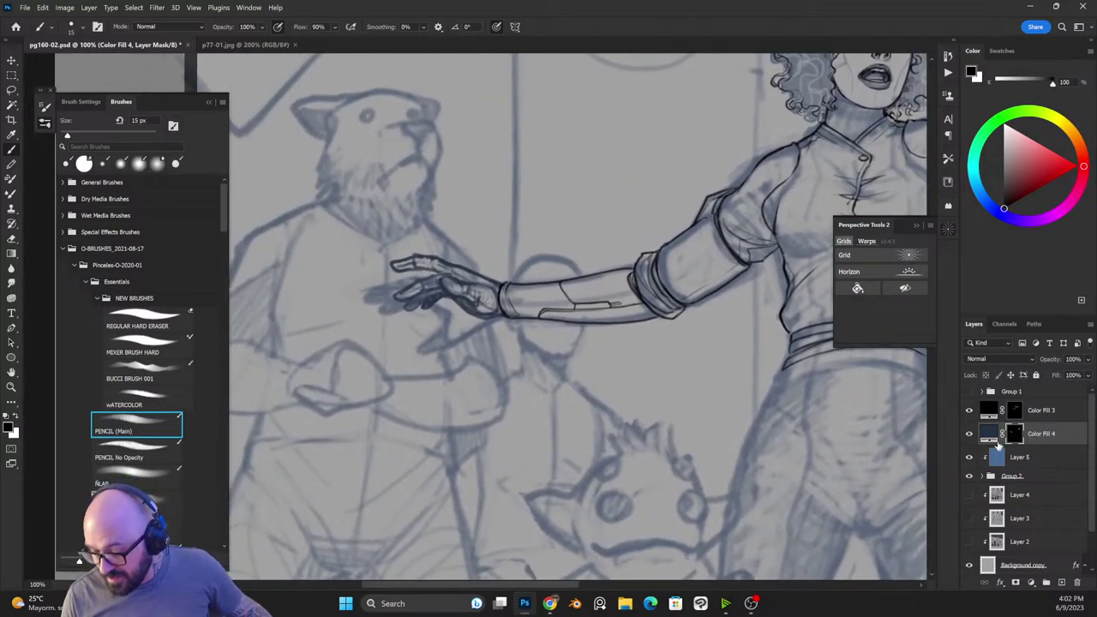
click(970, 477)
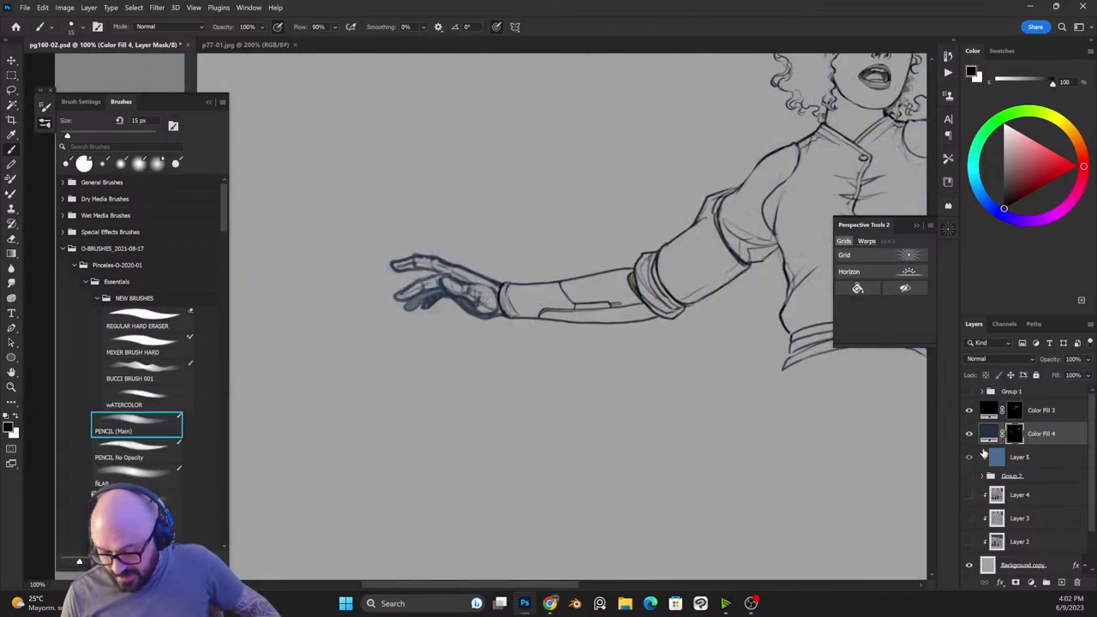
Step: Lighten the solid color of the Color Fill 4 layer to a brighter medium blue so the hand sketch reads as an underdrawing
double_click(992, 435)
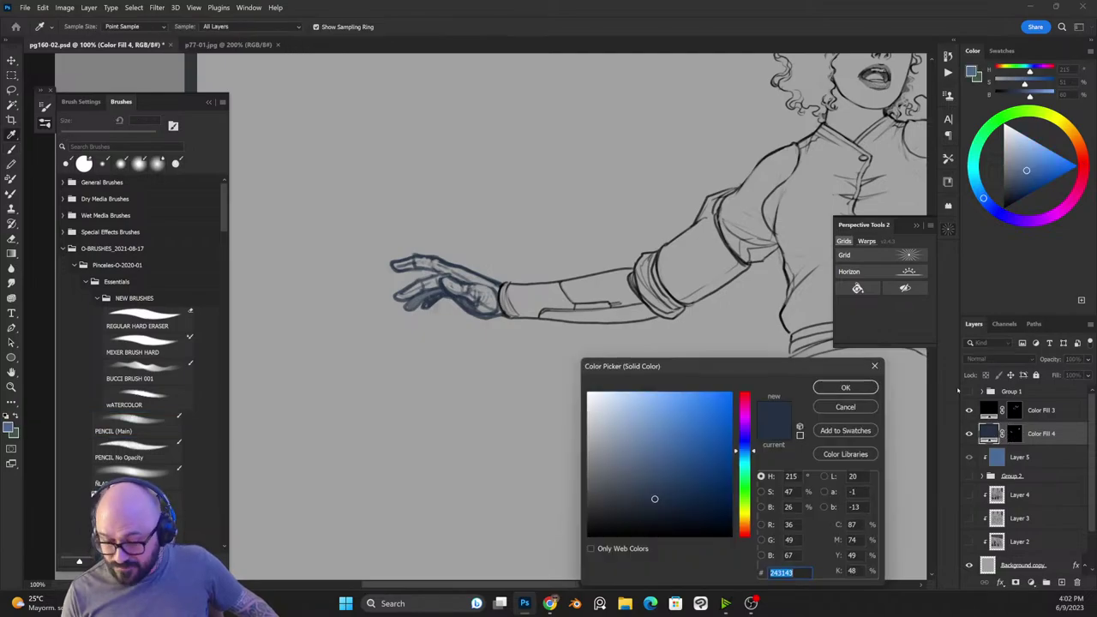
drag(652, 473, 647, 464)
click(866, 389)
Step: On the Color Fill 3 mask, ink the palm curve at the thumb's base and the knuckle, reducing the brush to 9 px
click(1021, 411)
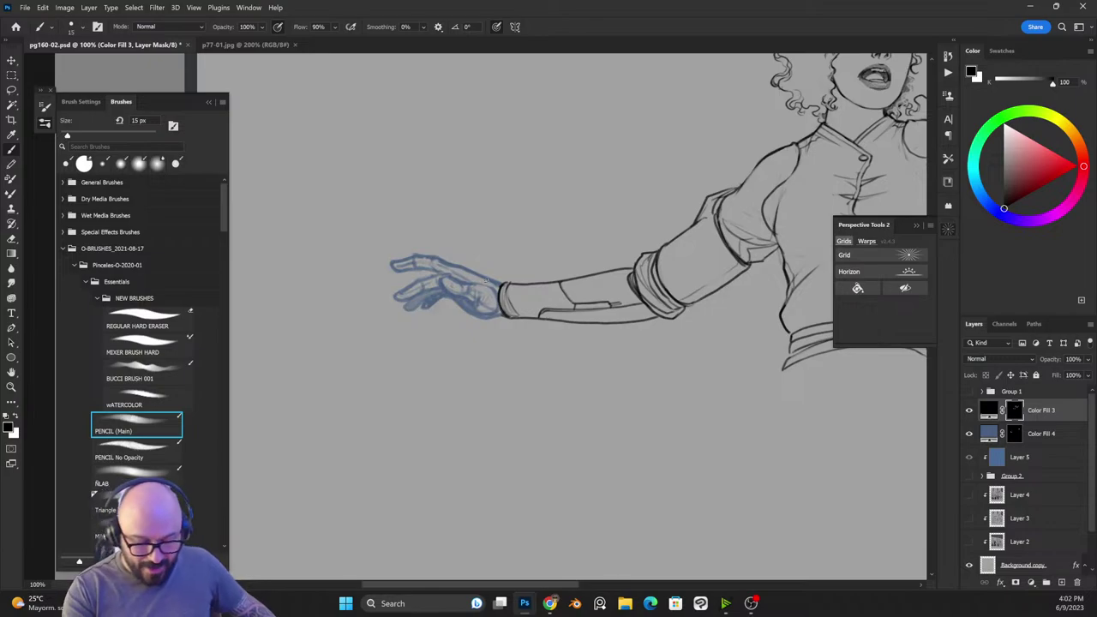
key(ctrl+plus)
drag(489, 247, 588, 228)
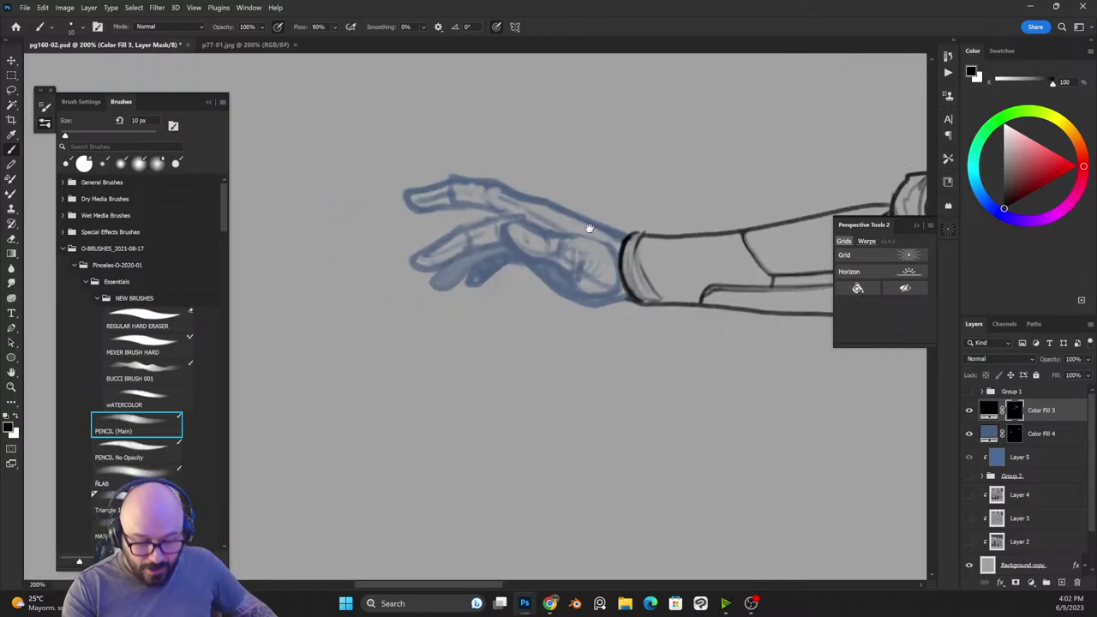
key(x)
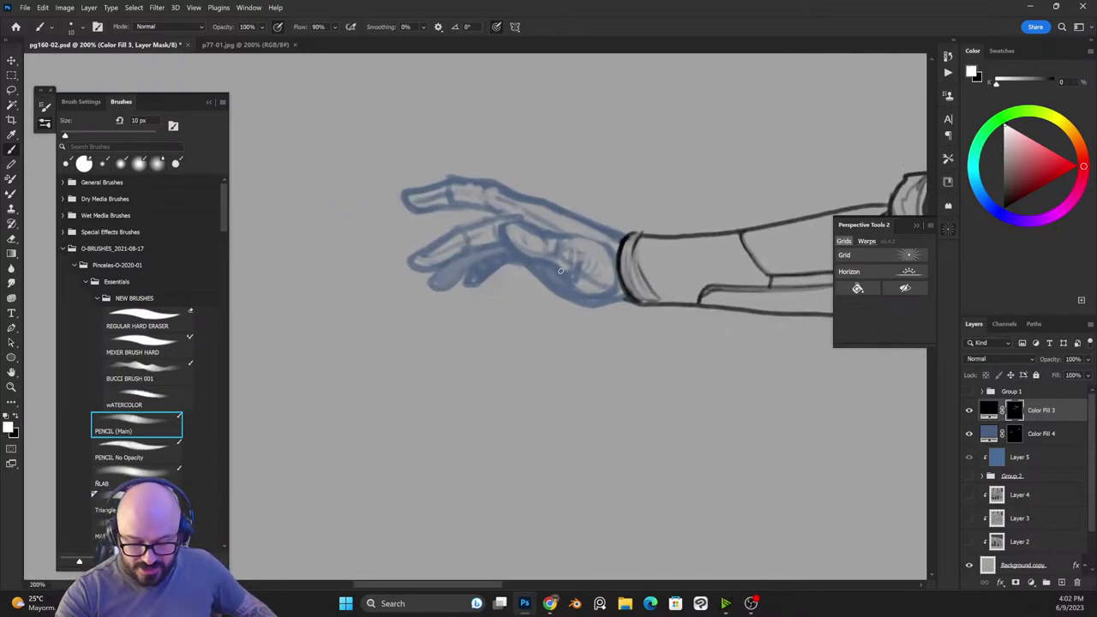
mouse_move(562, 272)
mouse_down()
mouse_move(585, 295)
mouse_move(621, 275)
mouse_move(581, 233)
mouse_move(567, 238)
mouse_move(610, 251)
mouse_move(573, 239)
mouse_move(611, 269)
mouse_move(563, 236)
mouse_move(584, 227)
mouse_move(582, 214)
mouse_move(555, 196)
mouse_move(612, 235)
mouse_move(598, 235)
mouse_move(628, 236)
mouse_move(527, 196)
mouse_move(610, 231)
mouse_up()
key(bracketleft)
key(x)
key(x)
key(x)
key(x)
key(x)
Step: Ink the contour of the back of the hand from the knuckle to the wrist and trim it with black
drag(577, 218, 619, 236)
key(x)
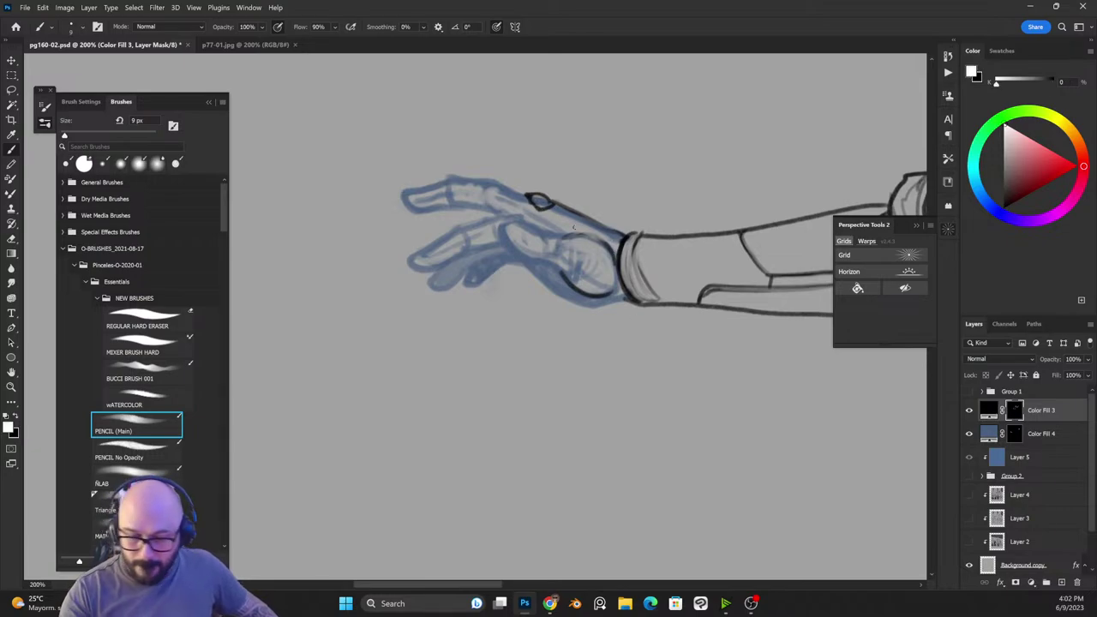
drag(549, 202, 621, 233)
key(x)
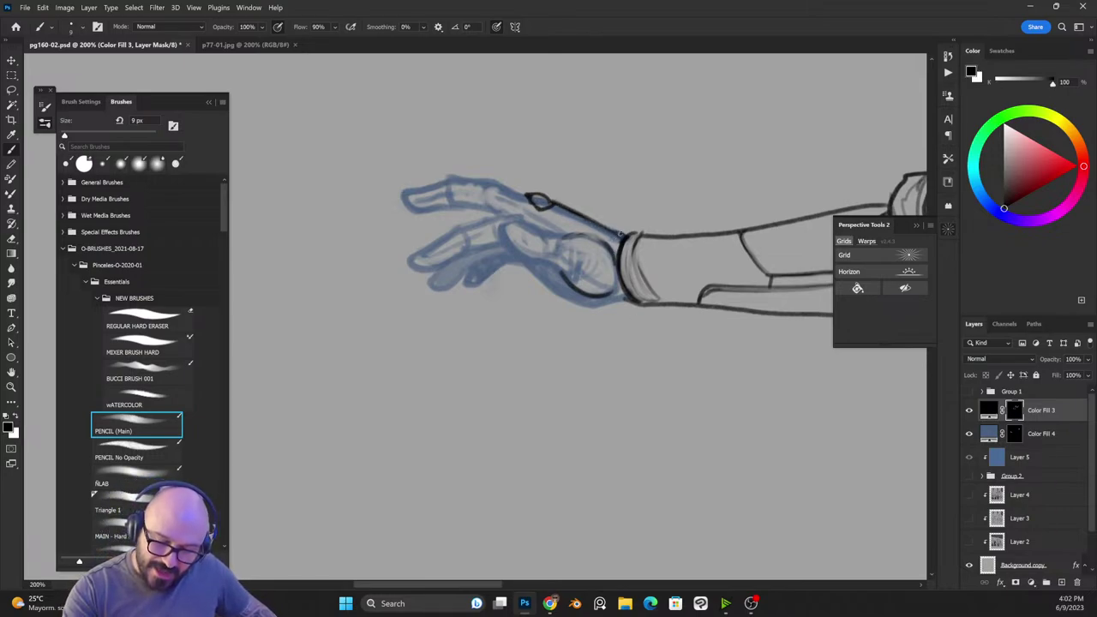
key(x)
key(x)
mouse_move(552, 201)
mouse_down()
mouse_move(538, 192)
mouse_move(550, 201)
mouse_up()
Step: Ink the thumb's outline and its fleshy base in the palm, alternating white strokes with black corrections
mouse_move(541, 196)
mouse_down()
mouse_move(550, 202)
mouse_move(490, 180)
mouse_move(518, 225)
mouse_move(504, 244)
mouse_move(542, 258)
mouse_move(528, 259)
mouse_up()
key(x)
mouse_move(544, 234)
mouse_down()
mouse_move(513, 223)
mouse_move(514, 244)
mouse_move(549, 262)
mouse_move(535, 261)
mouse_move(554, 246)
mouse_move(541, 230)
mouse_move(581, 243)
mouse_move(572, 274)
mouse_move(550, 255)
mouse_move(584, 284)
mouse_move(634, 279)
mouse_move(618, 242)
mouse_move(610, 305)
mouse_move(581, 279)
mouse_move(567, 235)
mouse_move(574, 272)
mouse_move(582, 235)
mouse_move(568, 234)
mouse_move(576, 270)
mouse_move(585, 240)
mouse_move(569, 234)
mouse_move(588, 272)
mouse_move(581, 237)
mouse_move(590, 251)
mouse_move(575, 236)
mouse_move(595, 237)
mouse_move(608, 264)
mouse_up()
key(x)
key(x)
key(x)
key(x)
key(x)
key(x)
Step: Ink the extended uppermost finger from its base to the fingertip along both edges
mouse_move(568, 231)
mouse_down()
mouse_move(448, 178)
mouse_move(431, 182)
mouse_move(451, 178)
mouse_move(403, 192)
mouse_move(417, 209)
mouse_move(480, 202)
mouse_up()
mouse_move(410, 199)
mouse_down()
mouse_move(468, 190)
mouse_move(511, 207)
mouse_up()
key(x)
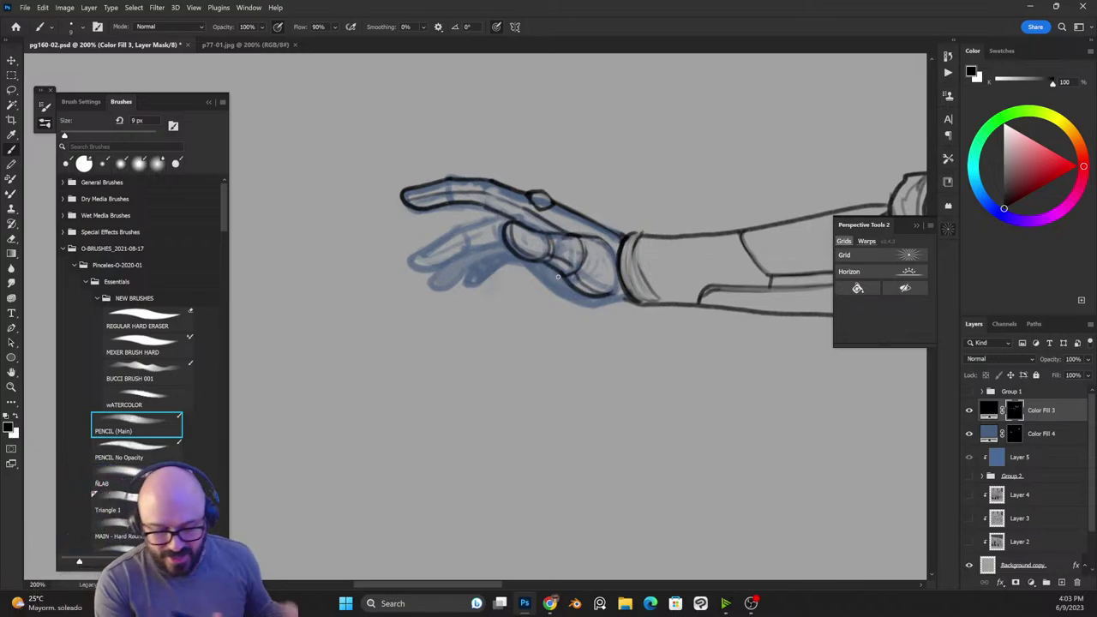
Step: Erase the round knuckle shape on the back of the hand and redraw it as part of a continuous contour
mouse_move(536, 208)
mouse_down()
mouse_move(528, 198)
mouse_move(552, 201)
mouse_up()
key(x)
key(x)
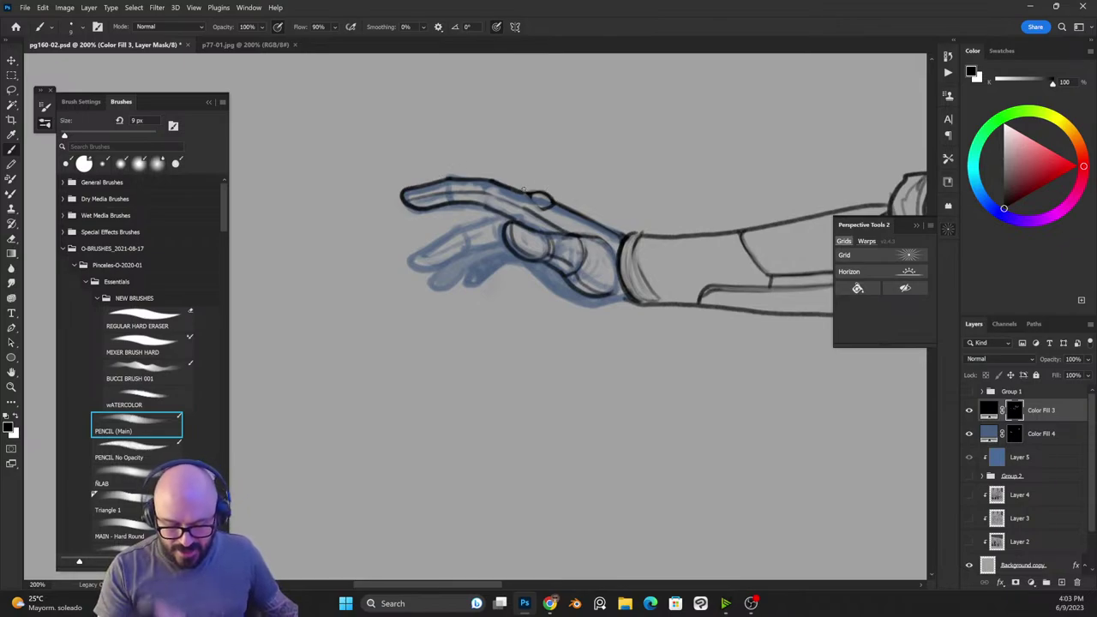
key(x)
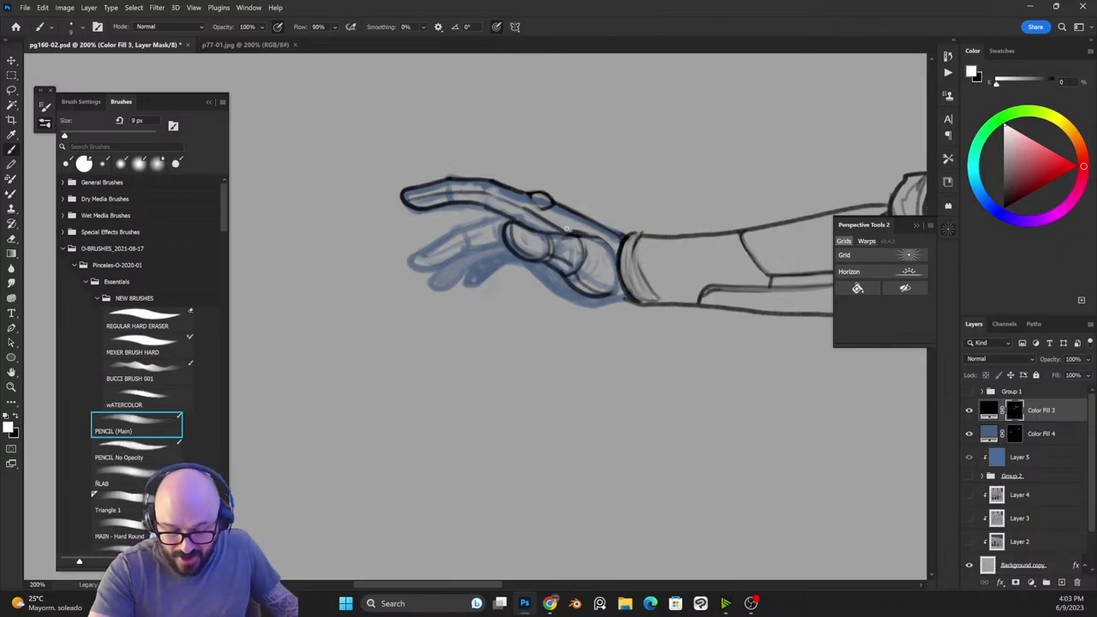
key(x)
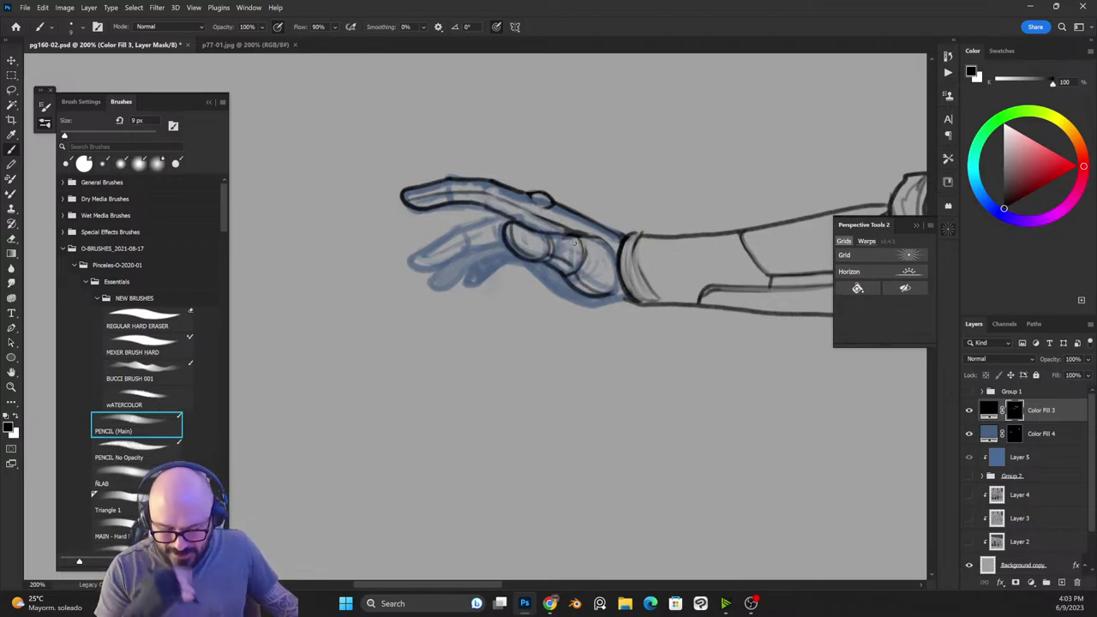
key(x)
key(x)
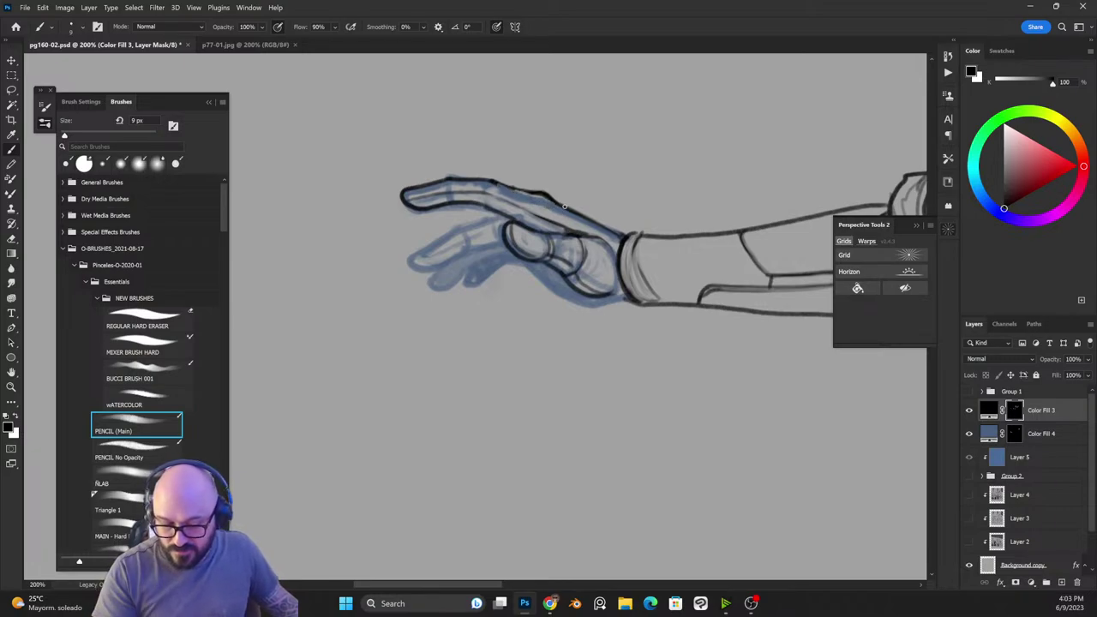
Step: Ink the lower contour of the palm from the wrist to the thumb and darken the hand's edge along the cuff
key(x)
mouse_move(623, 298)
mouse_down()
mouse_move(574, 300)
mouse_move(534, 262)
mouse_move(590, 299)
mouse_move(554, 276)
mouse_up()
key(x)
key(x)
key(x)
key(x)
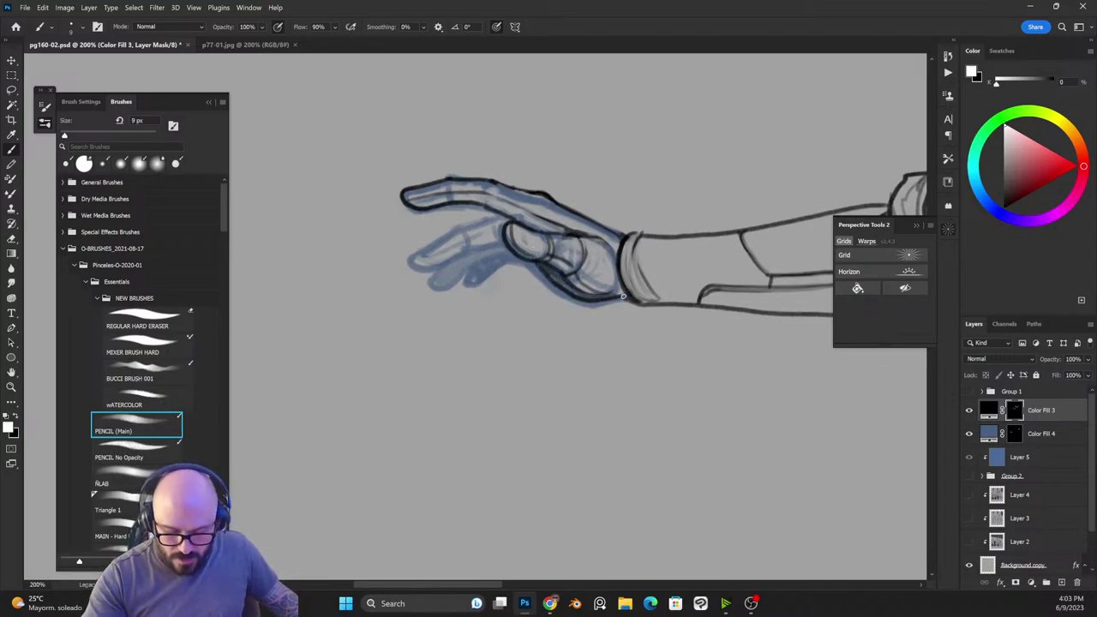
drag(619, 275, 622, 299)
mouse_move(627, 295)
mouse_down()
mouse_move(633, 227)
mouse_move(620, 257)
mouse_move(616, 244)
mouse_move(627, 234)
mouse_move(619, 295)
mouse_move(622, 252)
mouse_up()
Step: Soften the curved line inside the palm at the thumb's base with black strokes
key(x)
key(x)
key(ctrl+minus)
key(ctrl+minus)
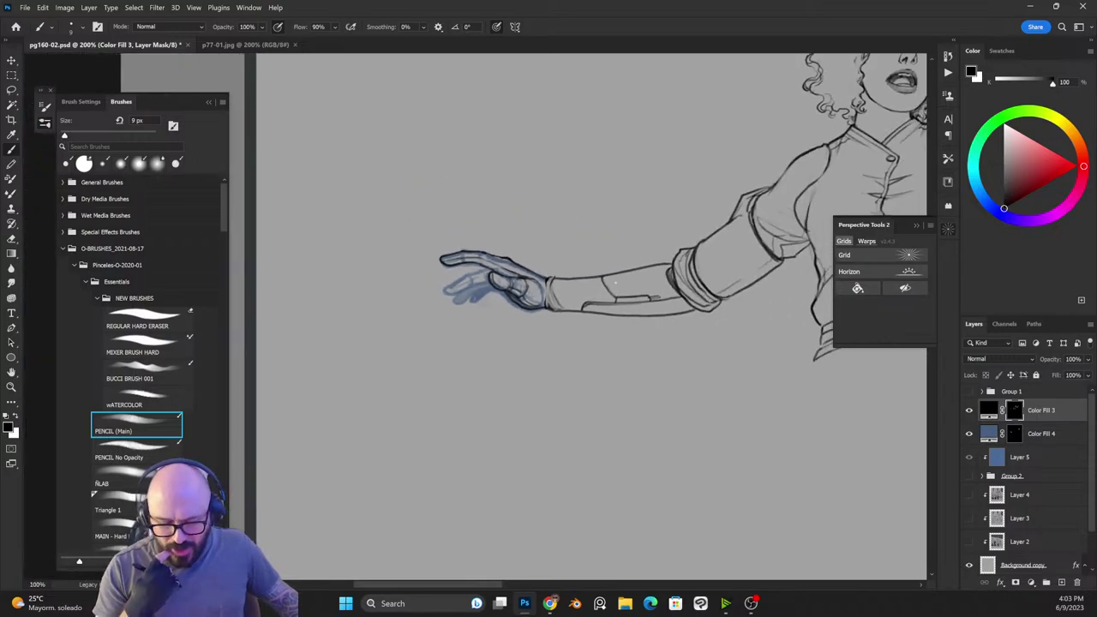
key(ctrl+plus)
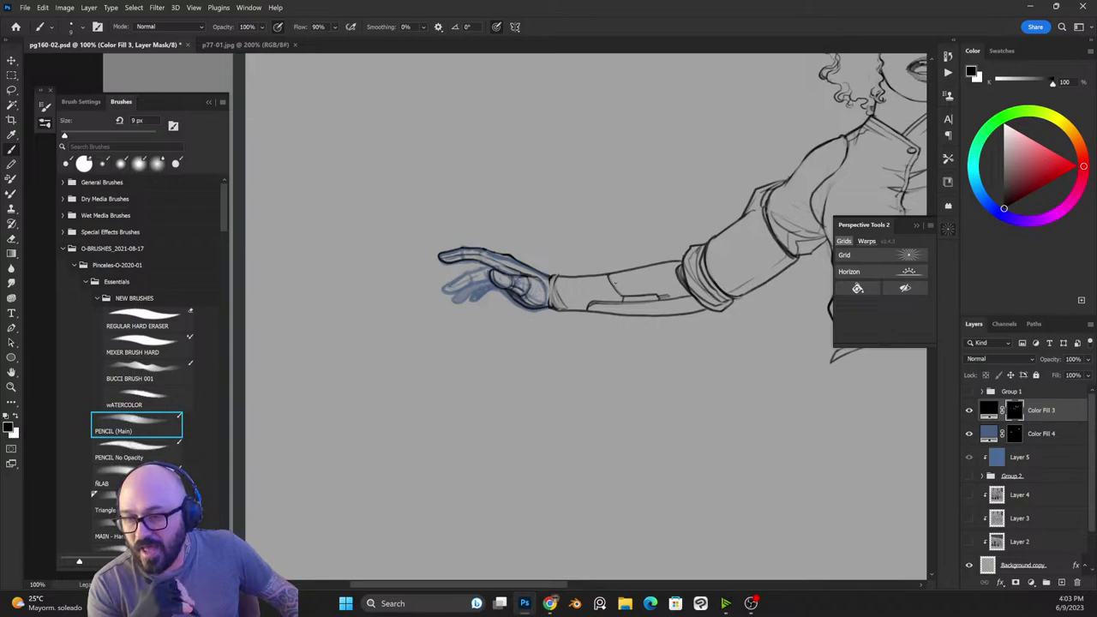
key(ctrl+plus)
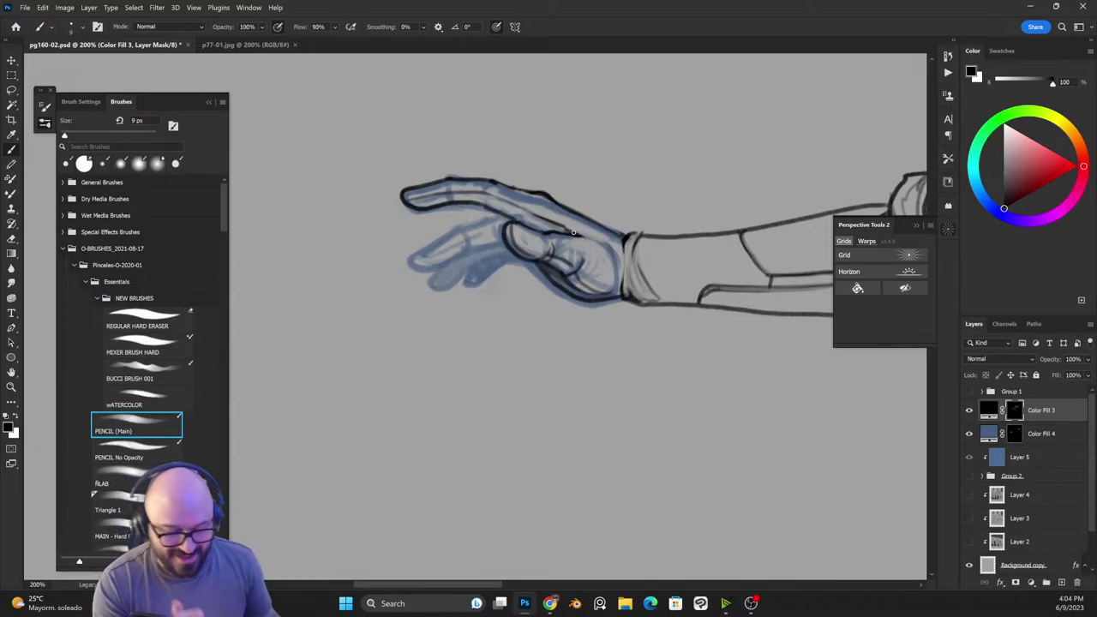
Step: Ink the second finger's outline and joint crease, and trim the lines of the uppermost finger with black
key(x)
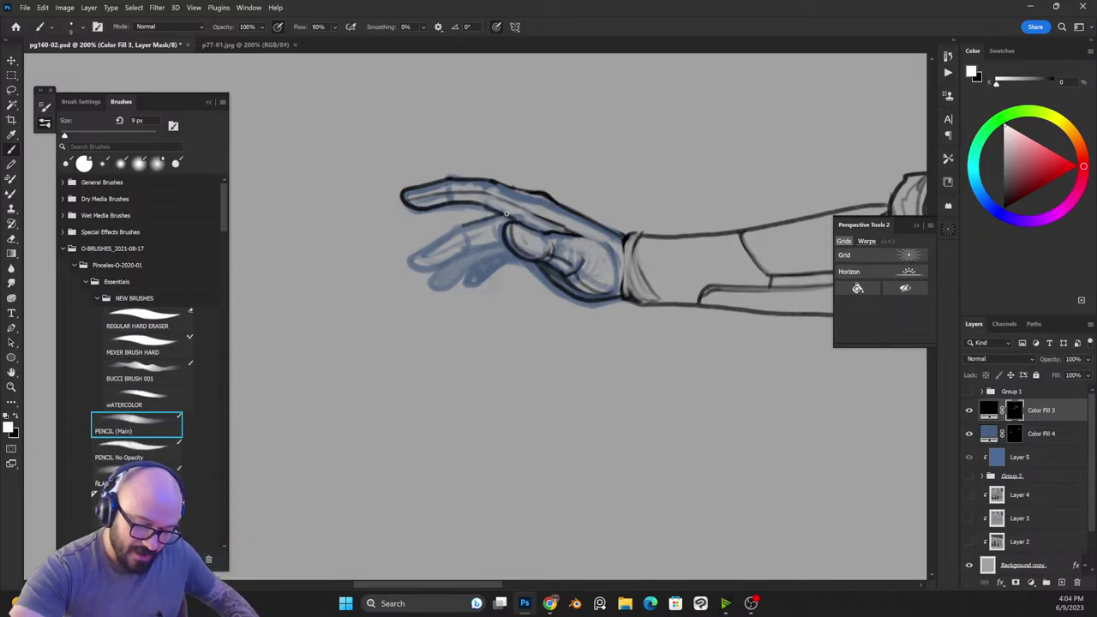
mouse_move(459, 227)
mouse_down()
mouse_move(416, 262)
mouse_move(488, 244)
mouse_up()
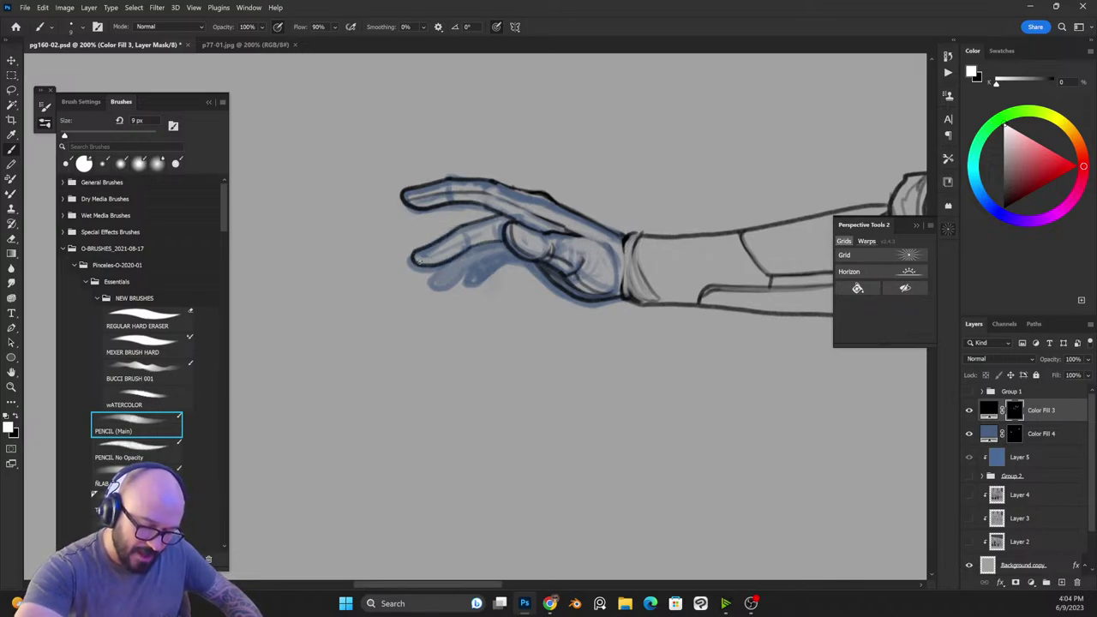
mouse_move(418, 260)
mouse_down()
mouse_move(504, 231)
mouse_move(419, 262)
mouse_up()
key(x)
key(x)
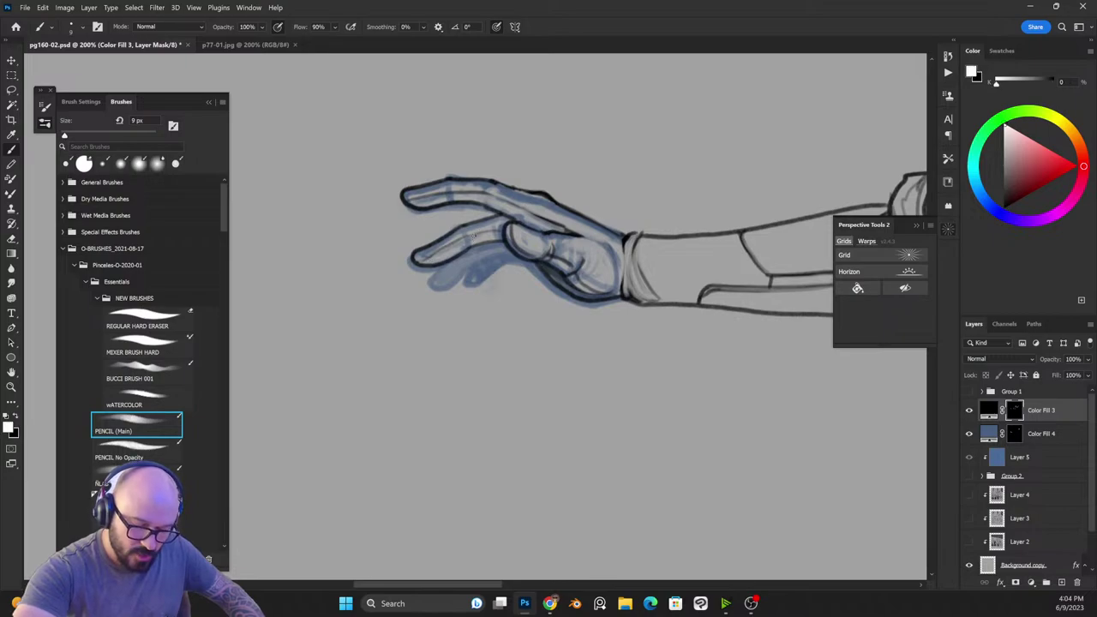
mouse_move(468, 237)
mouse_down()
mouse_move(500, 228)
mouse_move(470, 250)
mouse_move(420, 250)
mouse_move(431, 248)
mouse_up()
key(x)
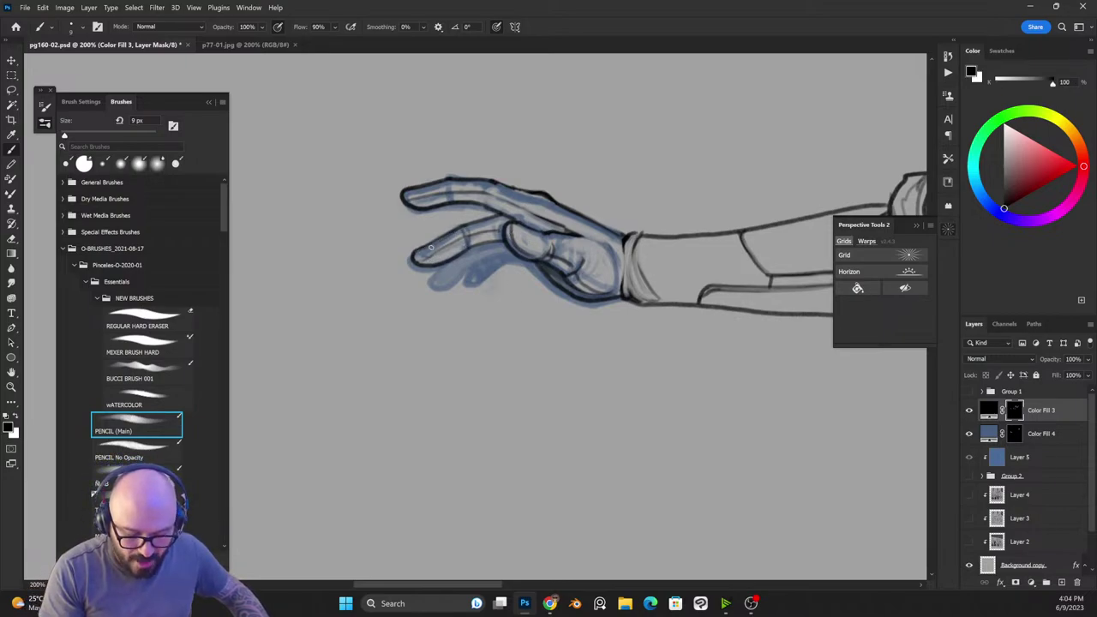
drag(411, 202, 497, 202)
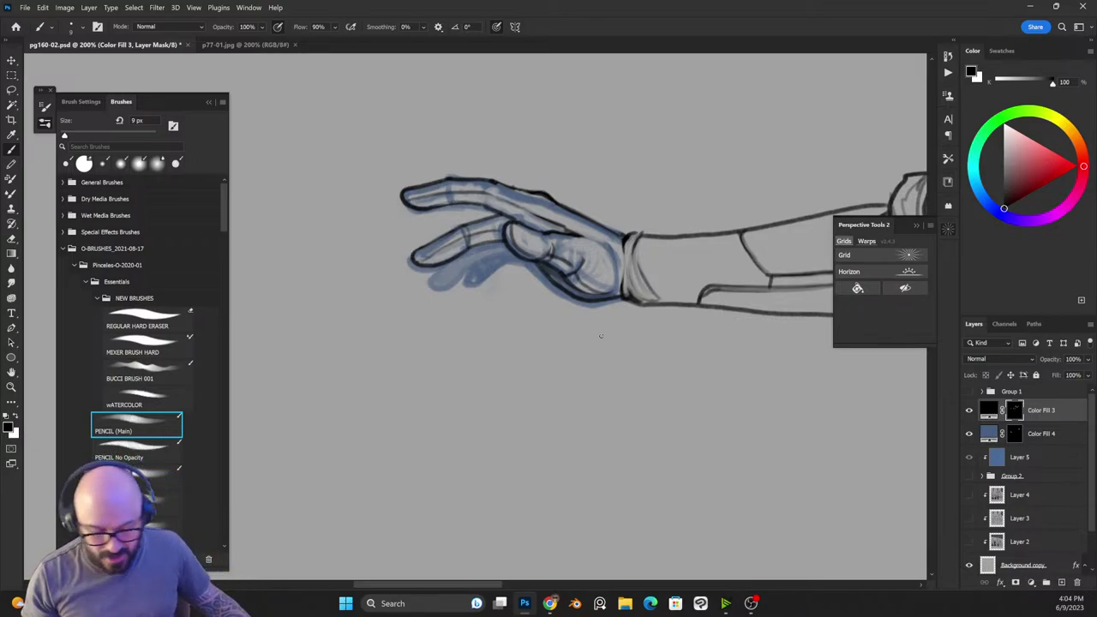
Step: Ink the two curled fingers beneath the second finger and clean their edges with black
key(x)
mouse_move(445, 262)
mouse_down()
mouse_move(433, 276)
mouse_move(495, 246)
mouse_up()
key(x)
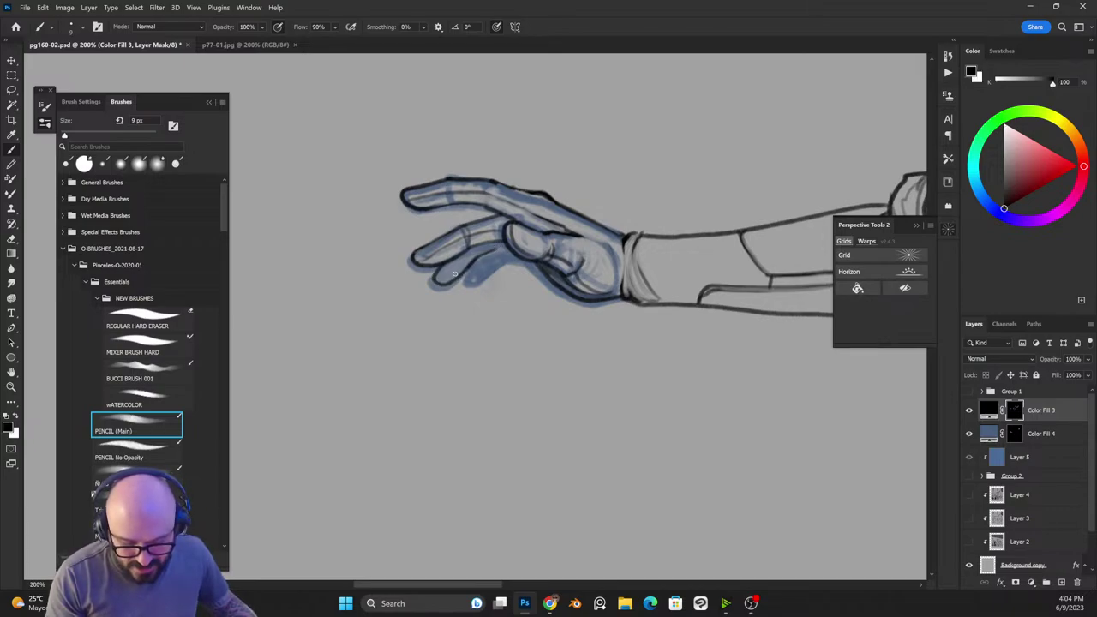
key(x)
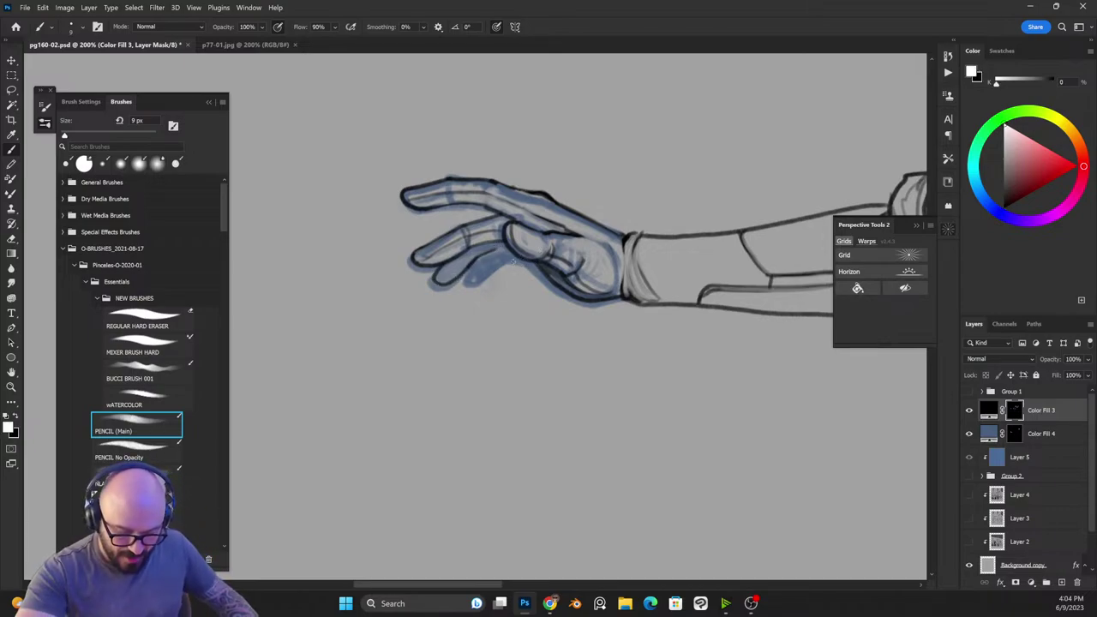
mouse_move(520, 260)
mouse_down()
mouse_move(472, 281)
mouse_move(474, 257)
mouse_up()
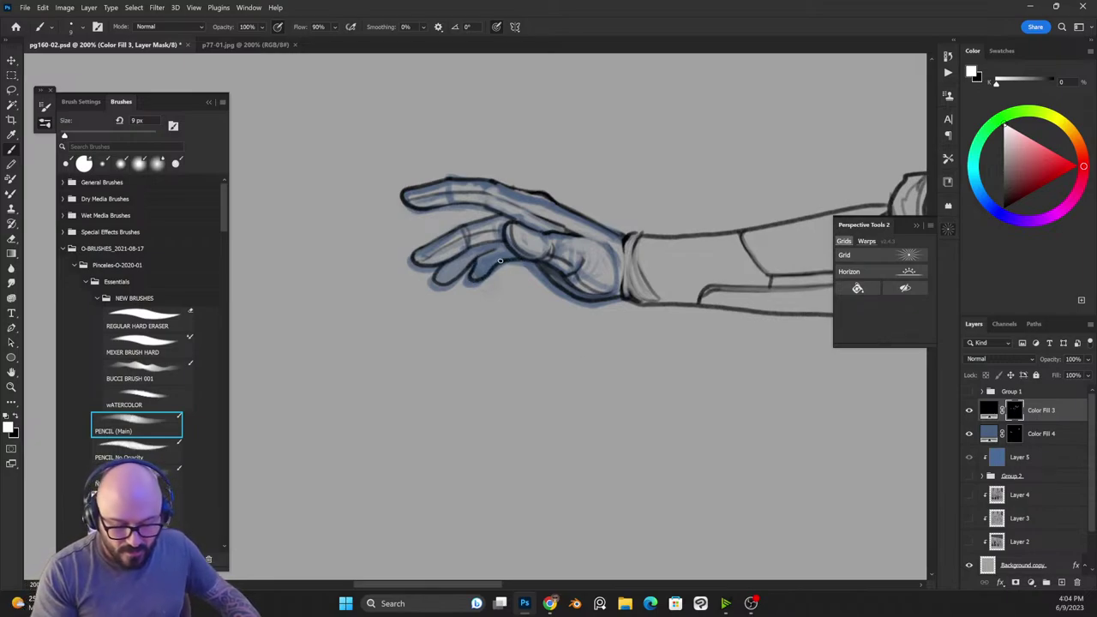
key(x)
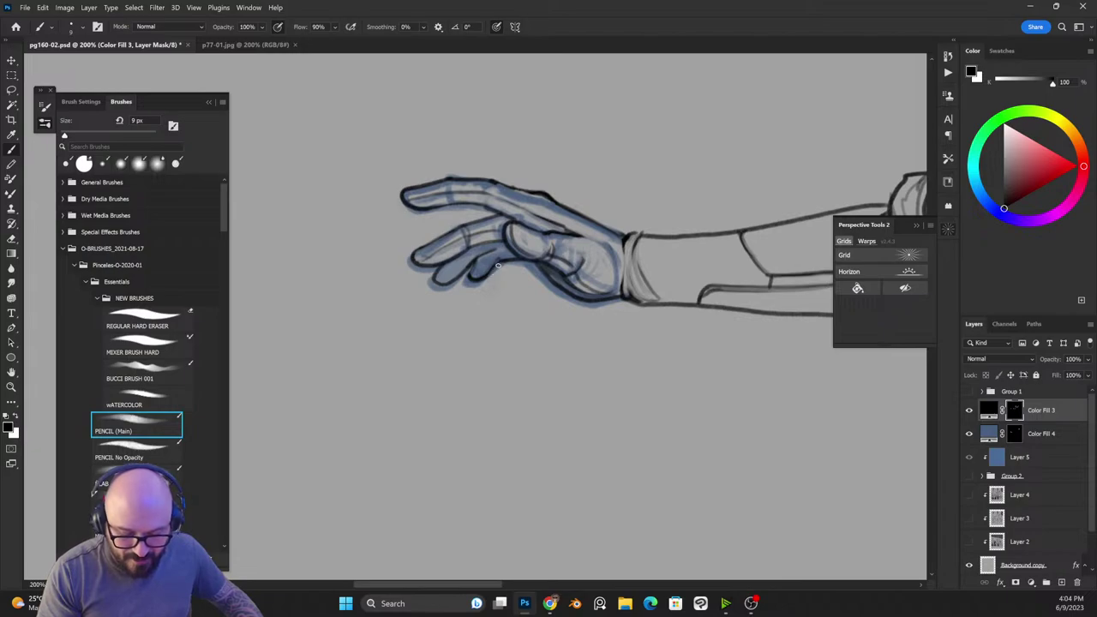
key(x)
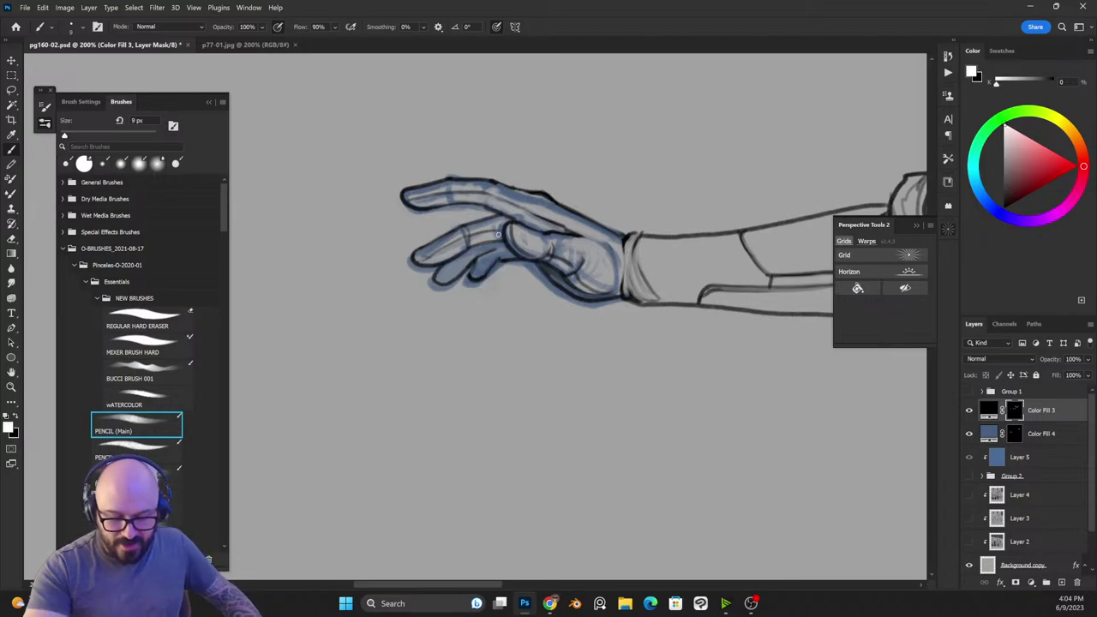
key(x)
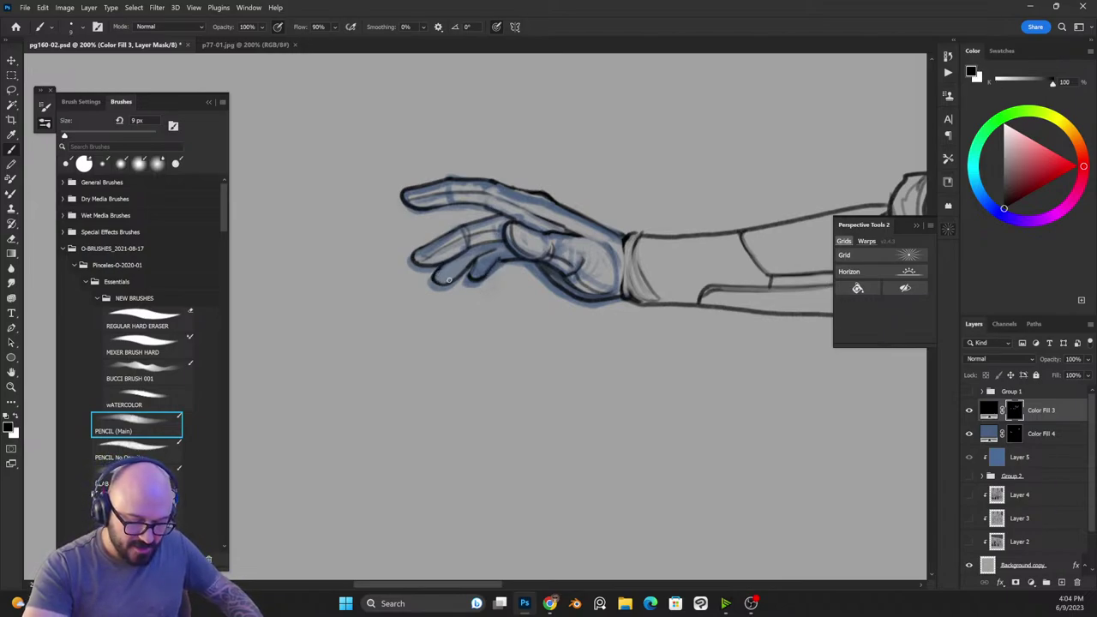
Step: Refine the tips of the second and third fingers with alternating white and black strokes
drag(505, 306, 674, 341)
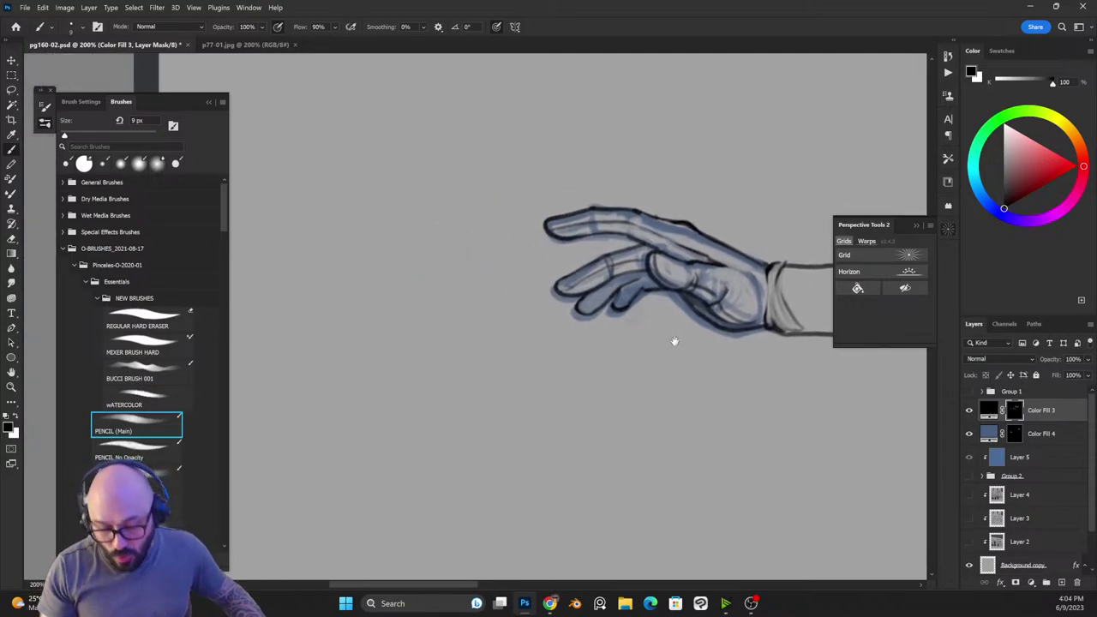
key(x)
key(x)
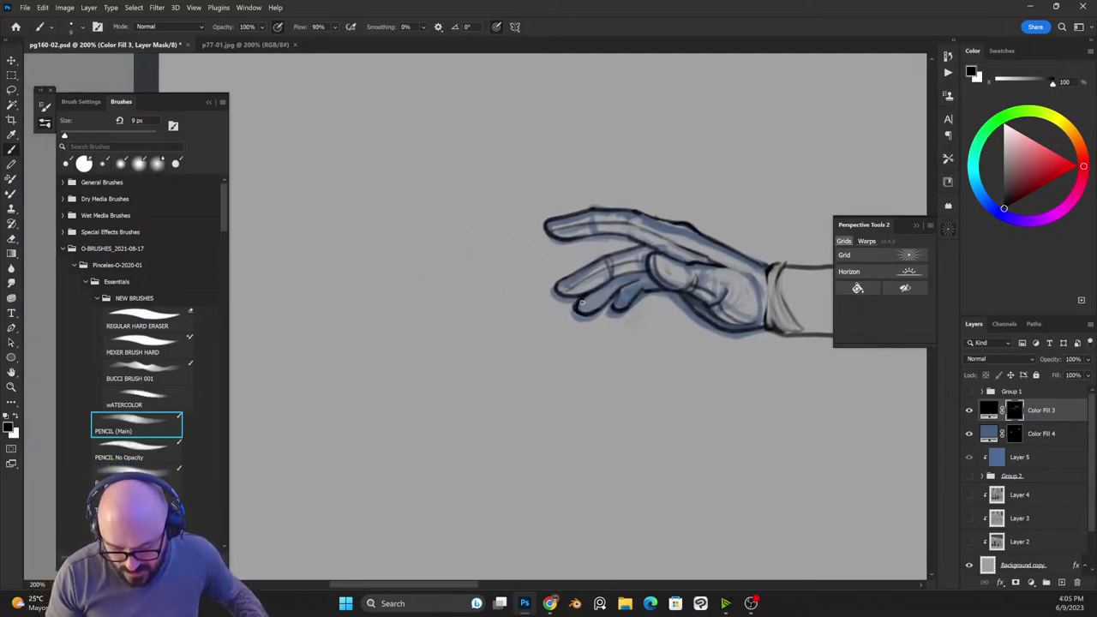
key(x)
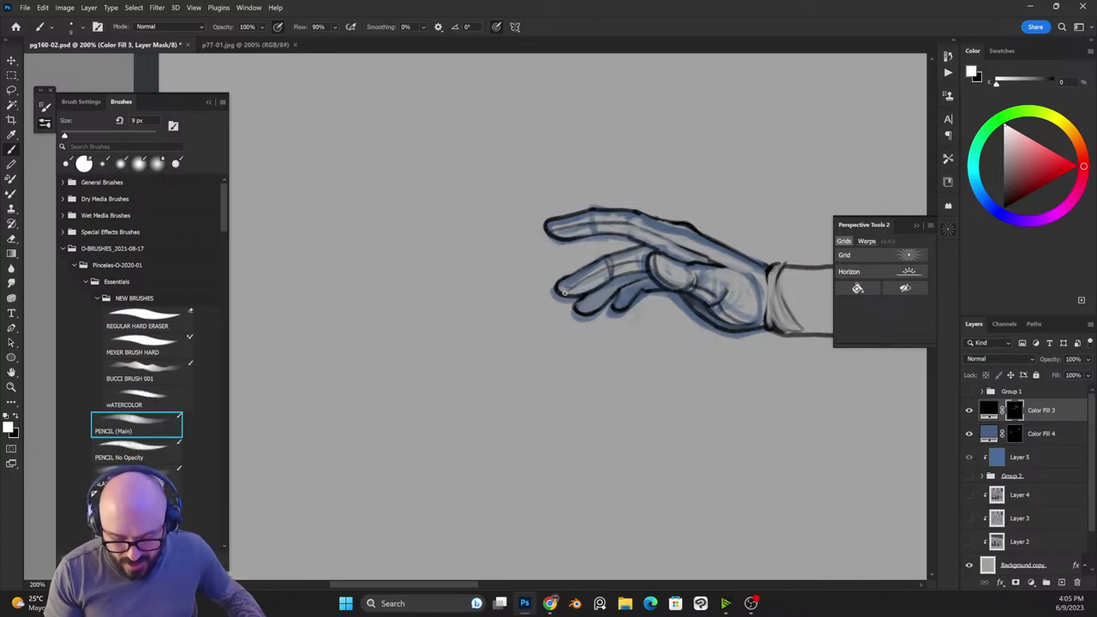
key(x)
key(x)
key(x)
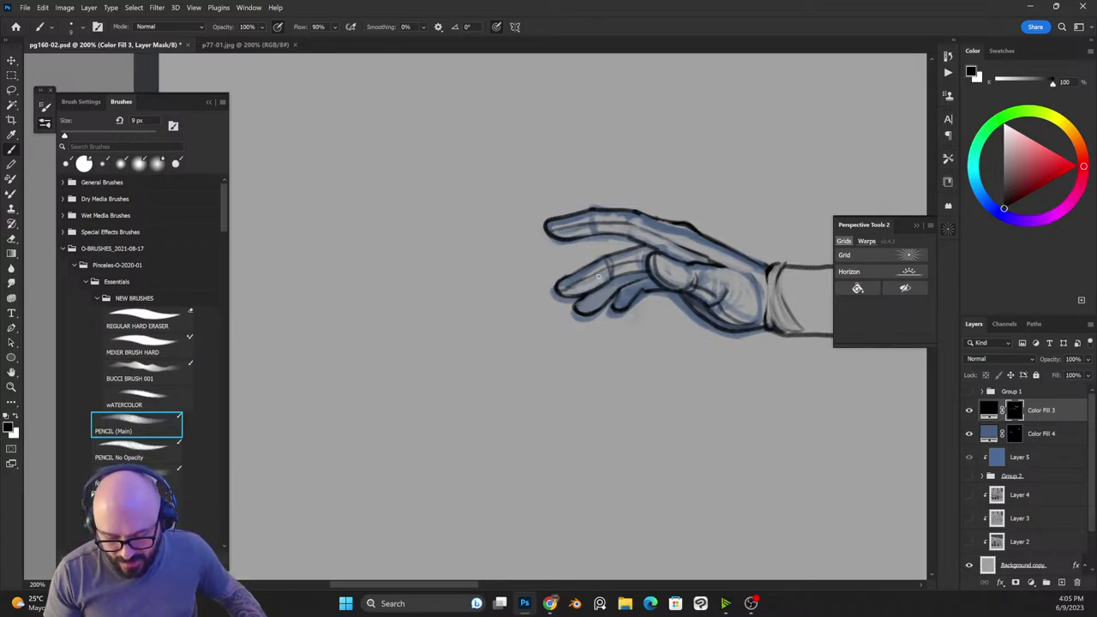
Step: Erase the innermost curled finger's black outline and rework the palm's lower contour between the curled fingers and the wrist
drag(740, 409, 566, 377)
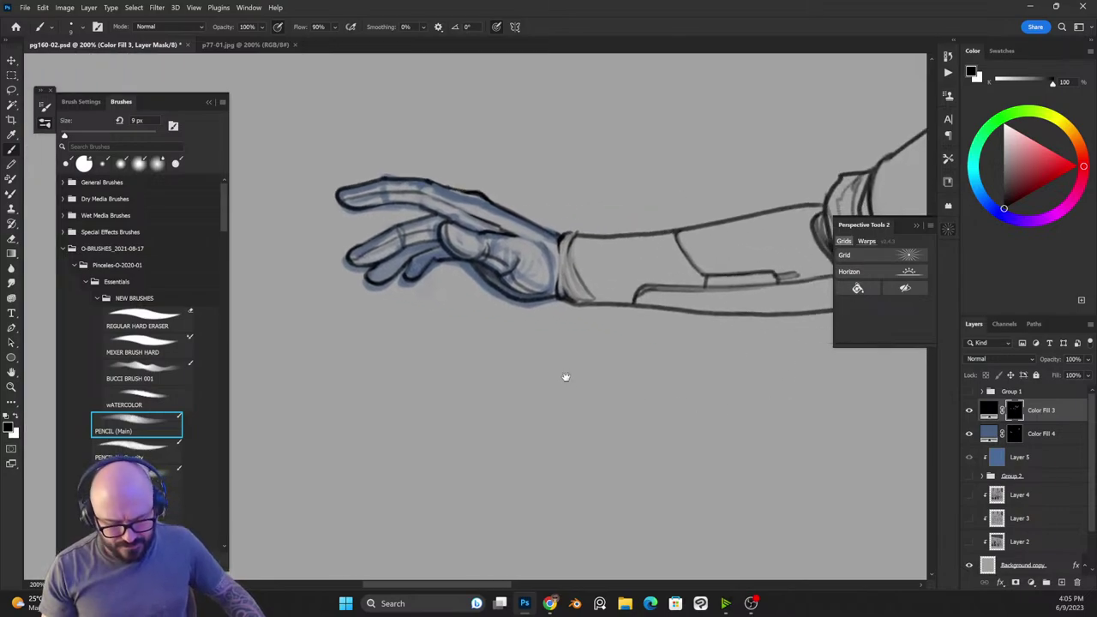
key(ctrl+minus)
key(ctrl+minus)
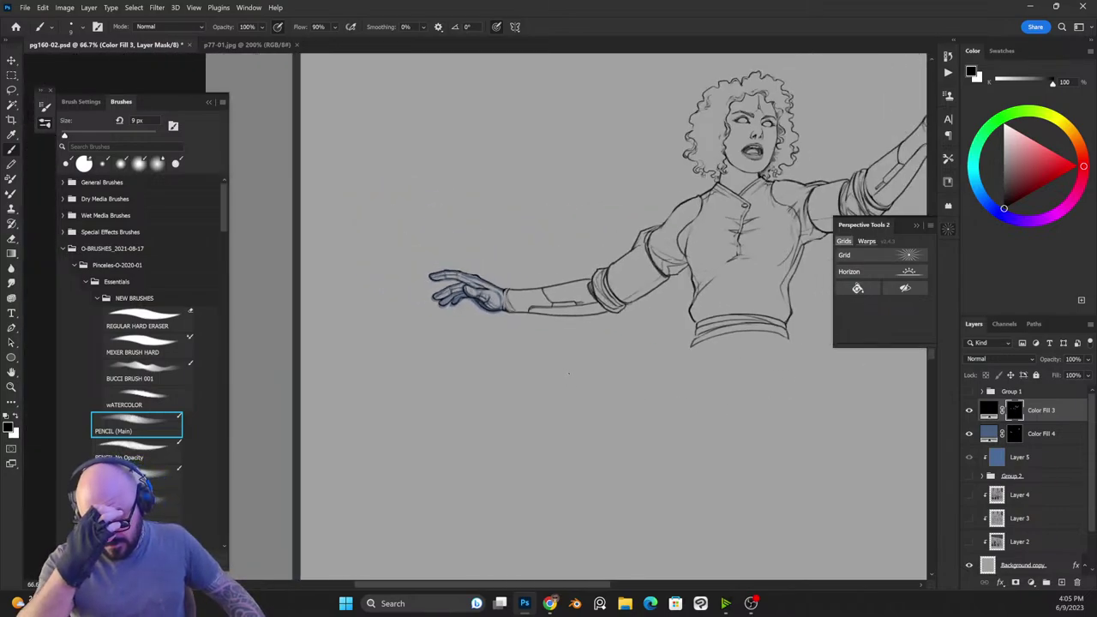
scroll(568, 373, up, 5)
drag(495, 285, 693, 357)
key(x)
mouse_move(637, 330)
mouse_down()
mouse_move(609, 354)
mouse_move(638, 326)
mouse_move(618, 330)
mouse_move(653, 330)
mouse_move(608, 338)
mouse_move(652, 334)
mouse_move(602, 364)
mouse_move(640, 341)
mouse_move(597, 411)
mouse_move(650, 413)
mouse_move(667, 390)
mouse_move(655, 334)
mouse_move(677, 343)
mouse_move(657, 332)
mouse_move(699, 364)
mouse_move(672, 334)
mouse_move(725, 367)
mouse_up()
key(x)
key(x)
key(x)
key(x)
key(x)
key(x)
key(x)
key(x)
key(x)
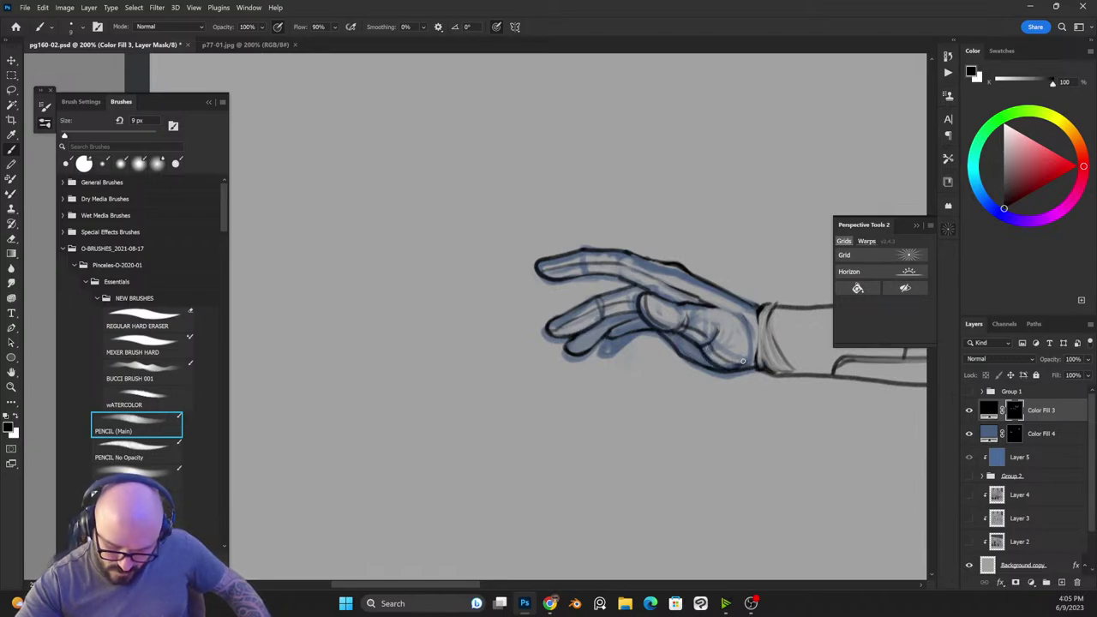
Step: Erase the third finger's black outline beneath the second finger of the outstretched hand
key(x)
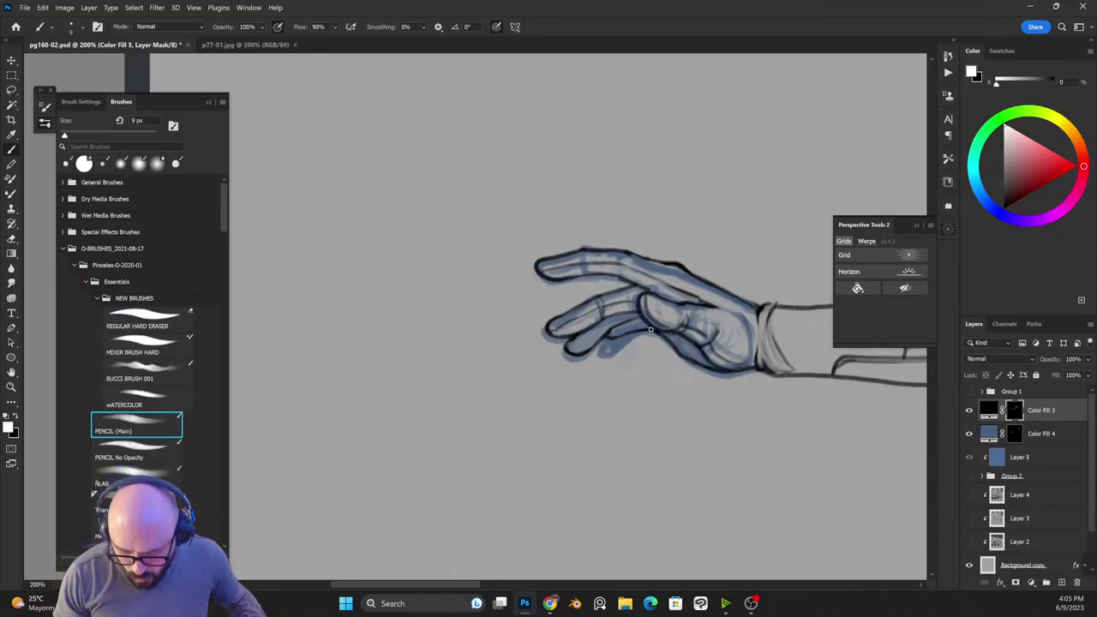
mouse_move(651, 329)
mouse_down()
mouse_move(570, 354)
mouse_move(564, 341)
mouse_move(588, 353)
mouse_move(606, 335)
mouse_move(596, 336)
mouse_move(595, 310)
mouse_move(492, 305)
mouse_up()
key(x)
key(x)
key(ctrl+z)
key(x)
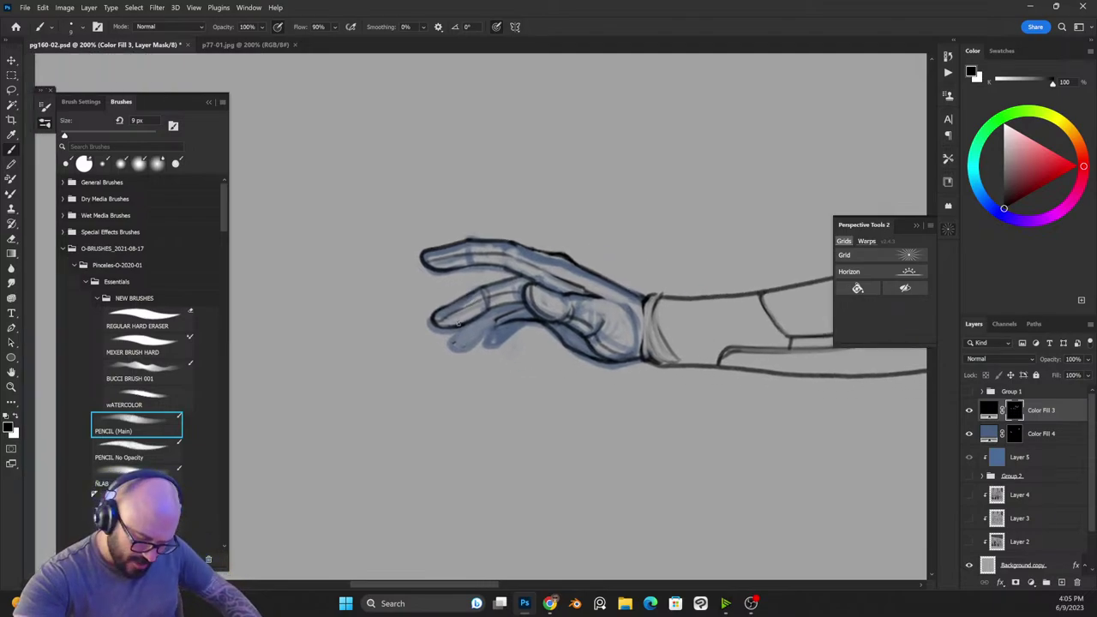
Step: Redraw and clean the second finger's lower contour from its tip to the palm with alternating white and black strokes
key(x)
key(x)
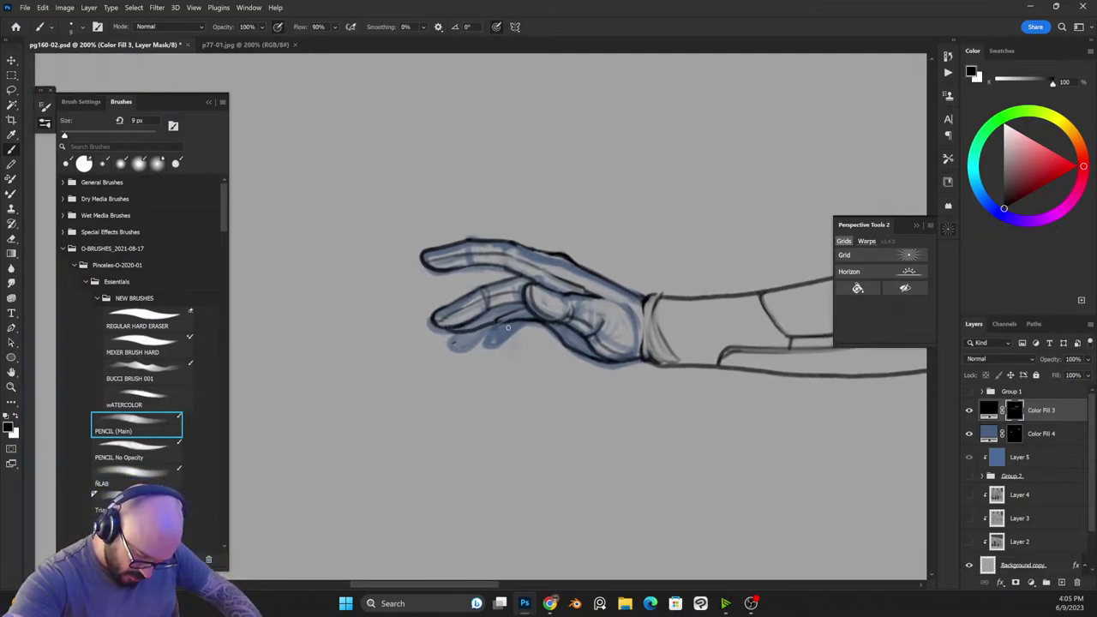
key(x)
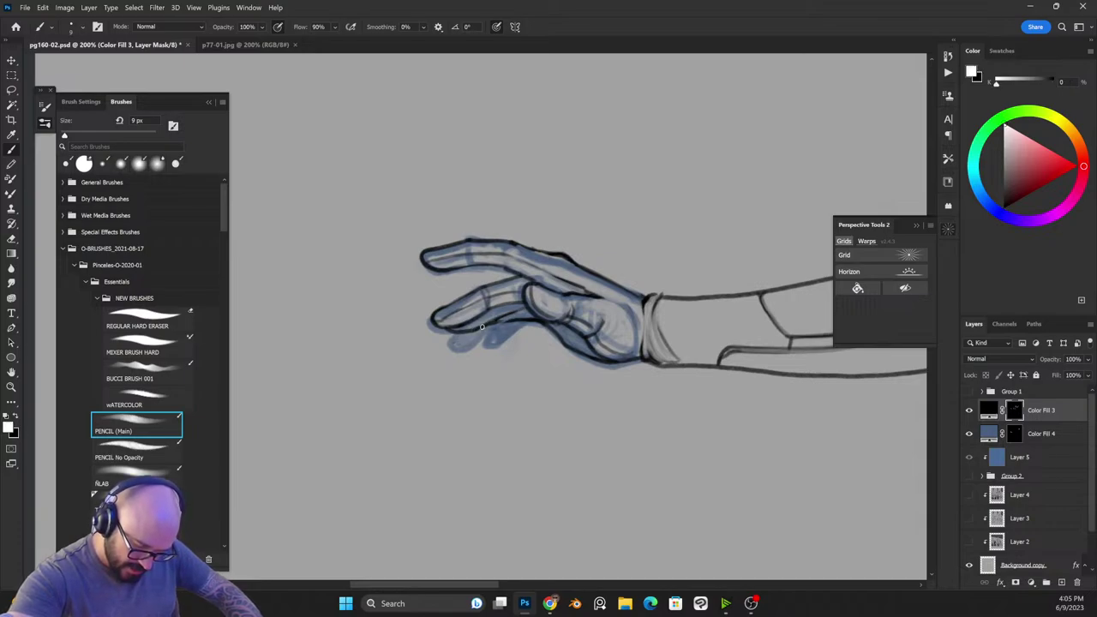
key(x)
key(x)
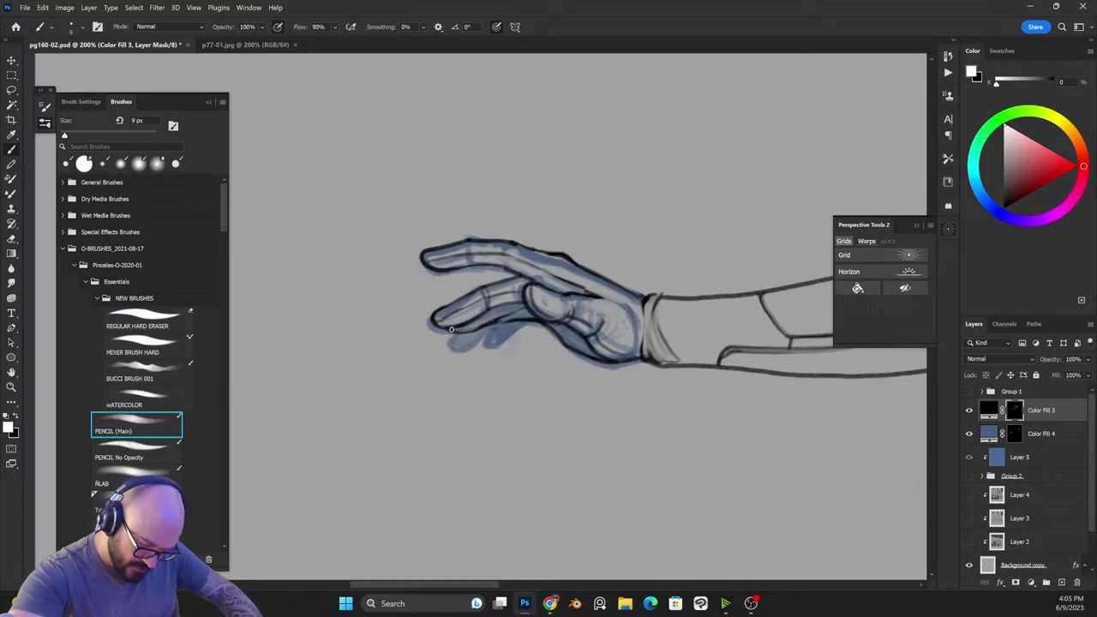
key(x)
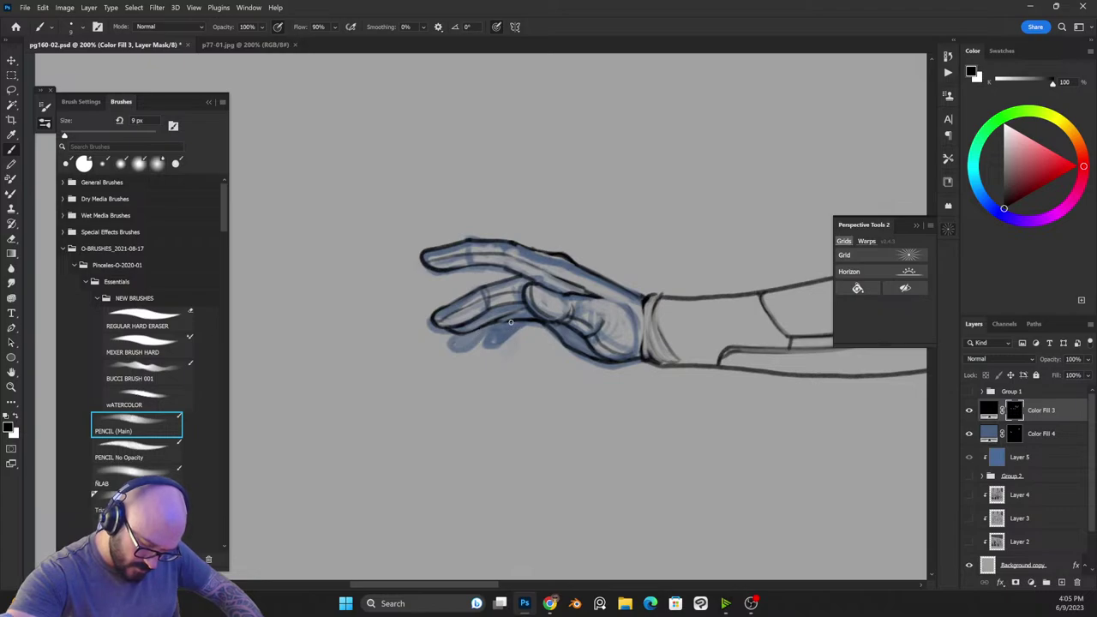
key(x)
key(x)
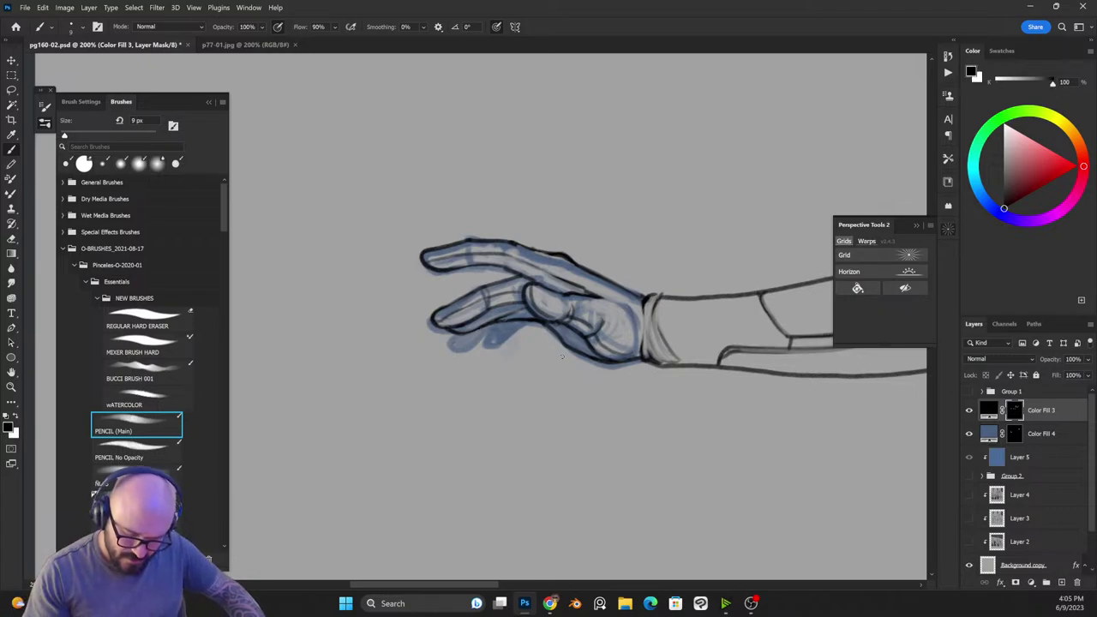
Step: Lasso the inked hand, forearm and sleeve up to the upper-arm band and shift them slightly up and closer to the shoulder
key(ctrl+minus)
key(ctrl+minus)
key(ctrl+minus)
drag(788, 405, 657, 435)
scroll(656, 435, up, 1)
drag(573, 393, 669, 348)
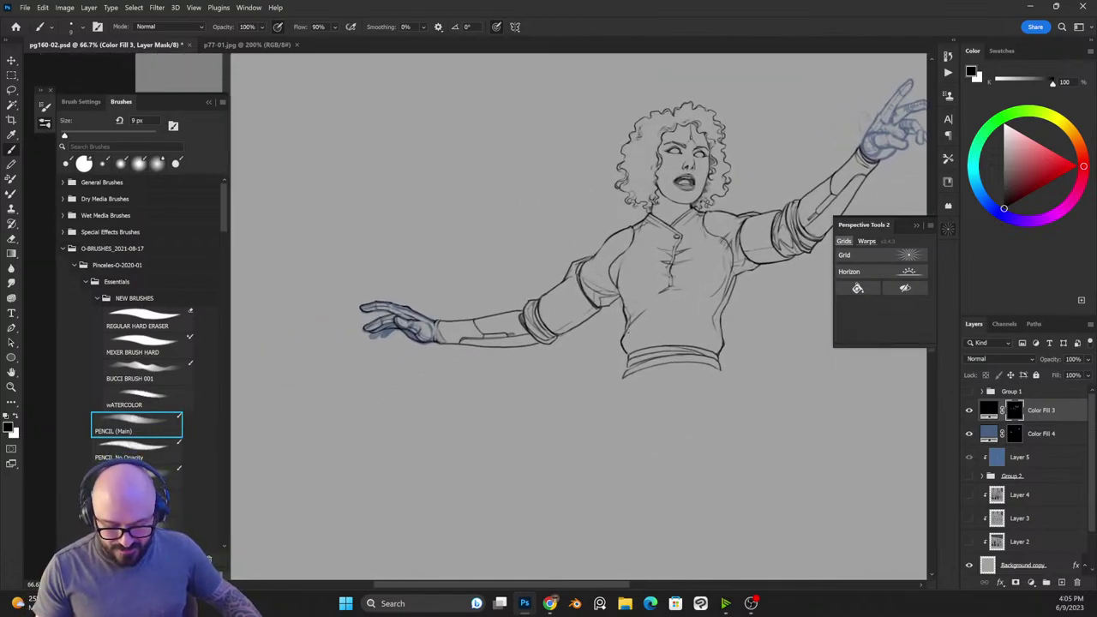
scroll(480, 296, up, 1)
key(l)
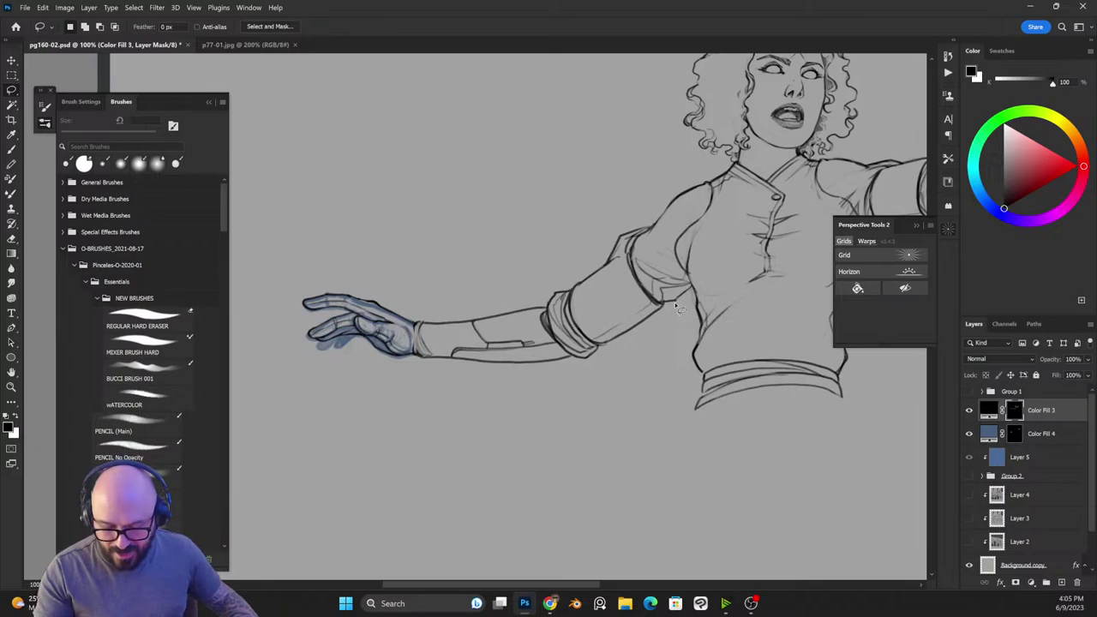
mouse_move(665, 302)
mouse_down()
mouse_move(633, 259)
mouse_move(643, 234)
mouse_move(614, 203)
mouse_move(265, 349)
mouse_move(670, 335)
mouse_move(670, 314)
mouse_up()
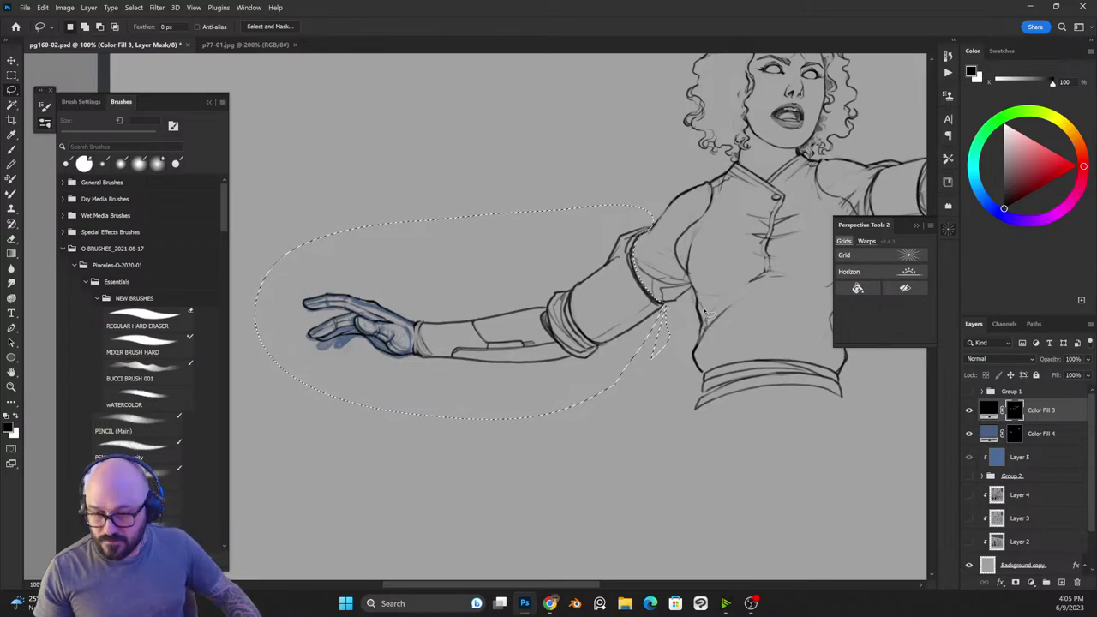
scroll(705, 313, up, 1)
key(v)
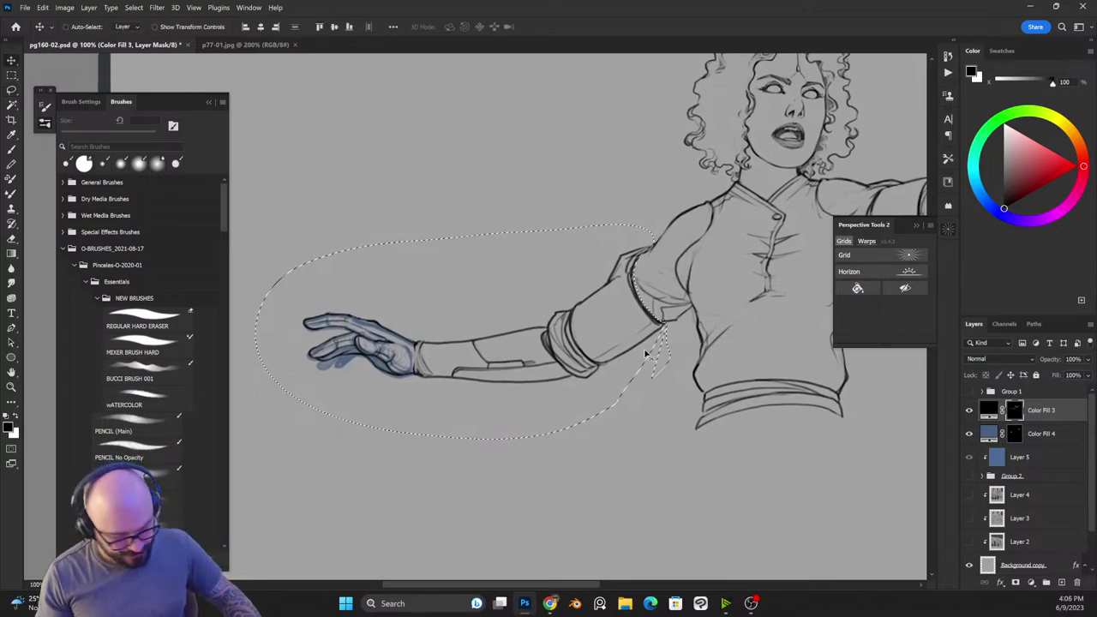
mouse_move(646, 353)
mouse_down()
mouse_move(662, 329)
mouse_move(649, 343)
mouse_up()
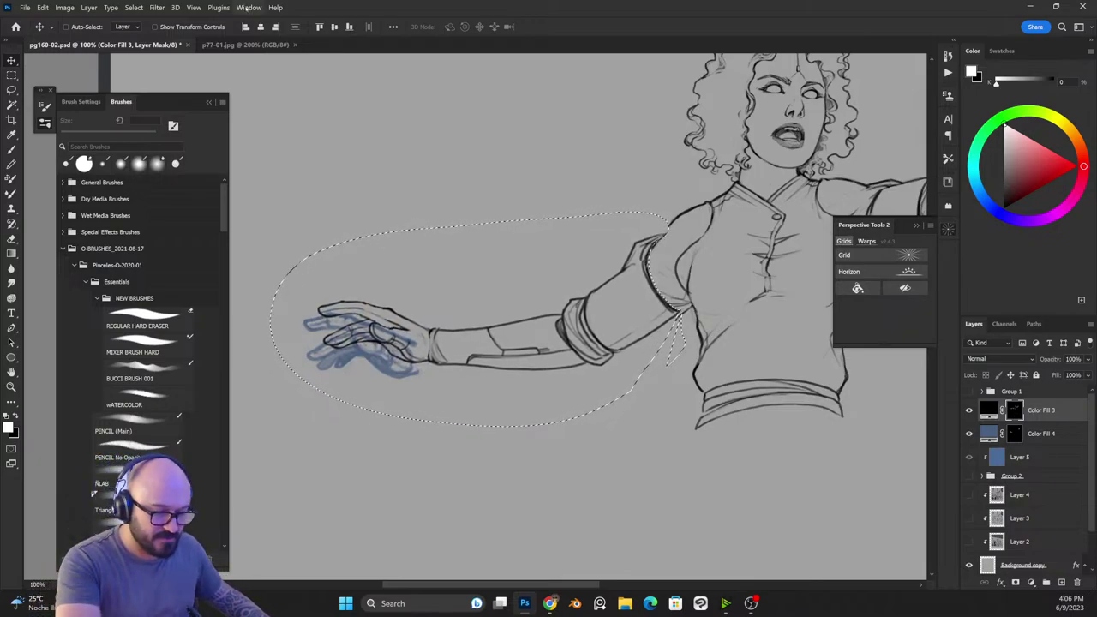
Step: Show the Navigator, hiding and reopening it once, and keep the arm selection active
click(248, 8)
mouse_move(257, 21)
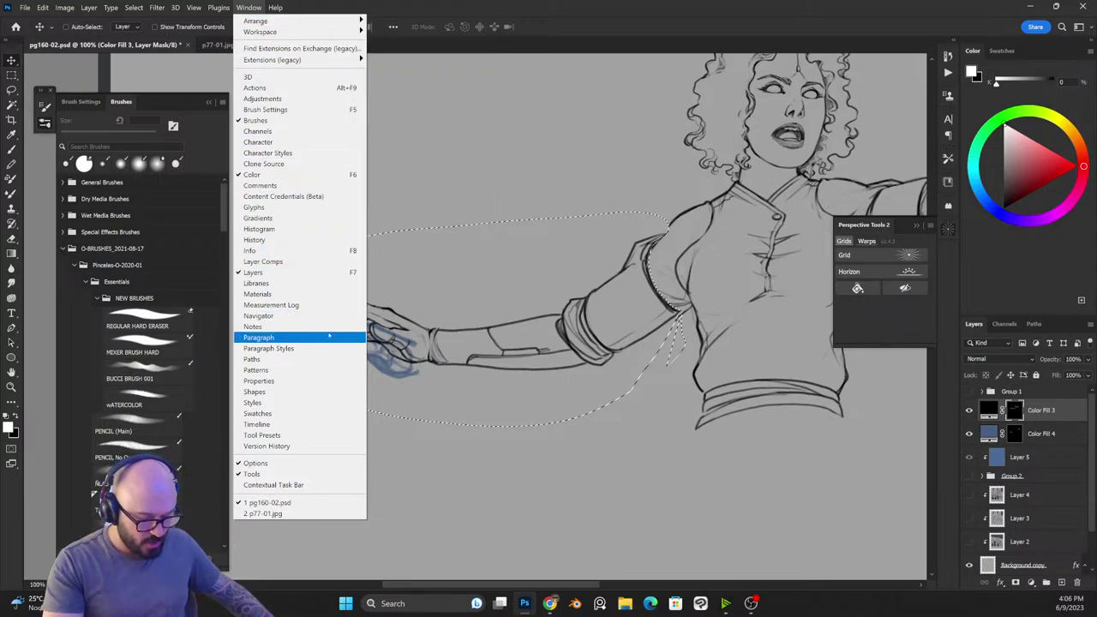
click(318, 316)
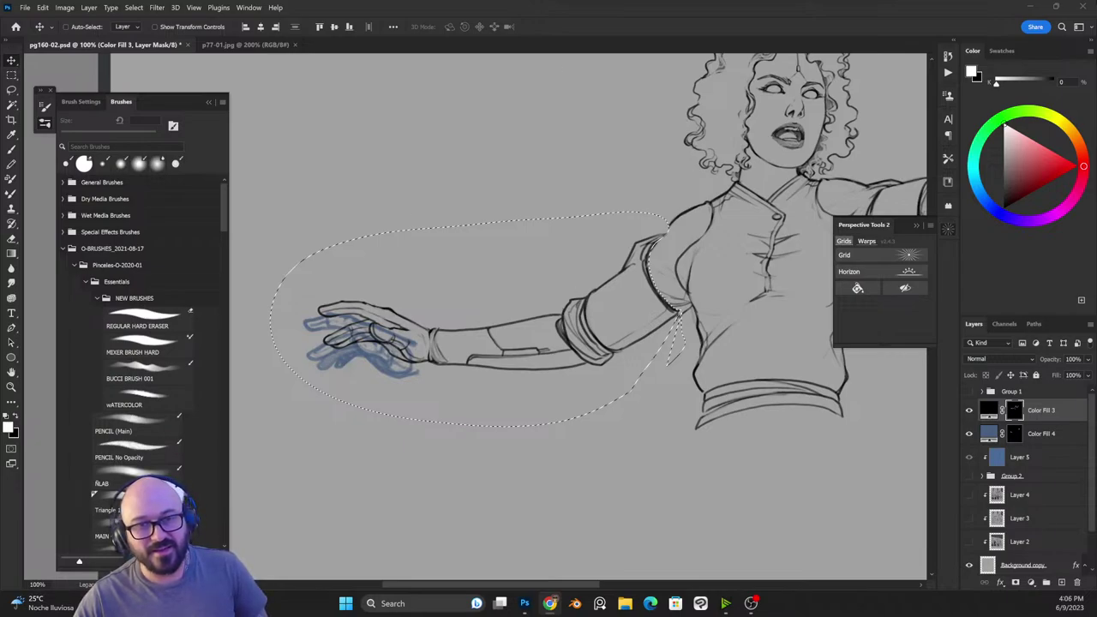
key(ctrl+d)
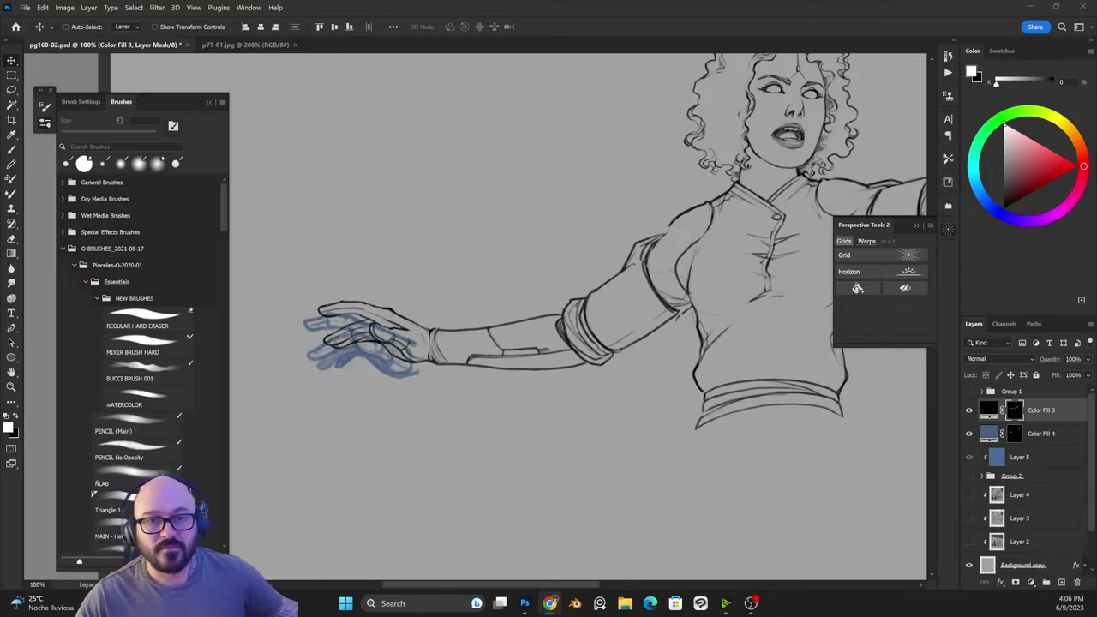
key(ctrl+shift+d)
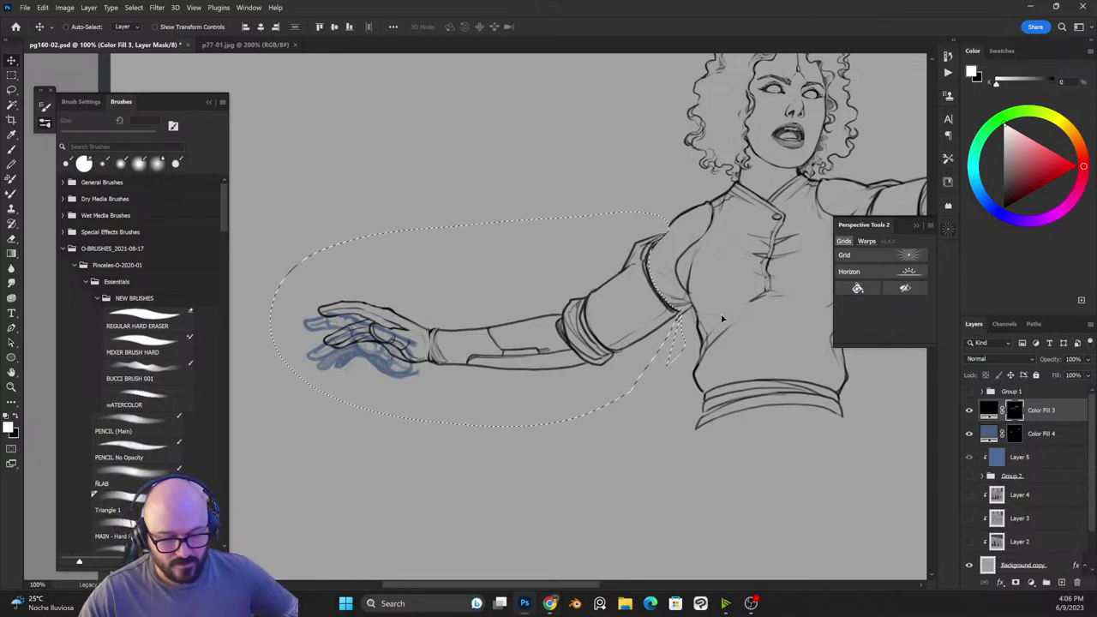
click(248, 7)
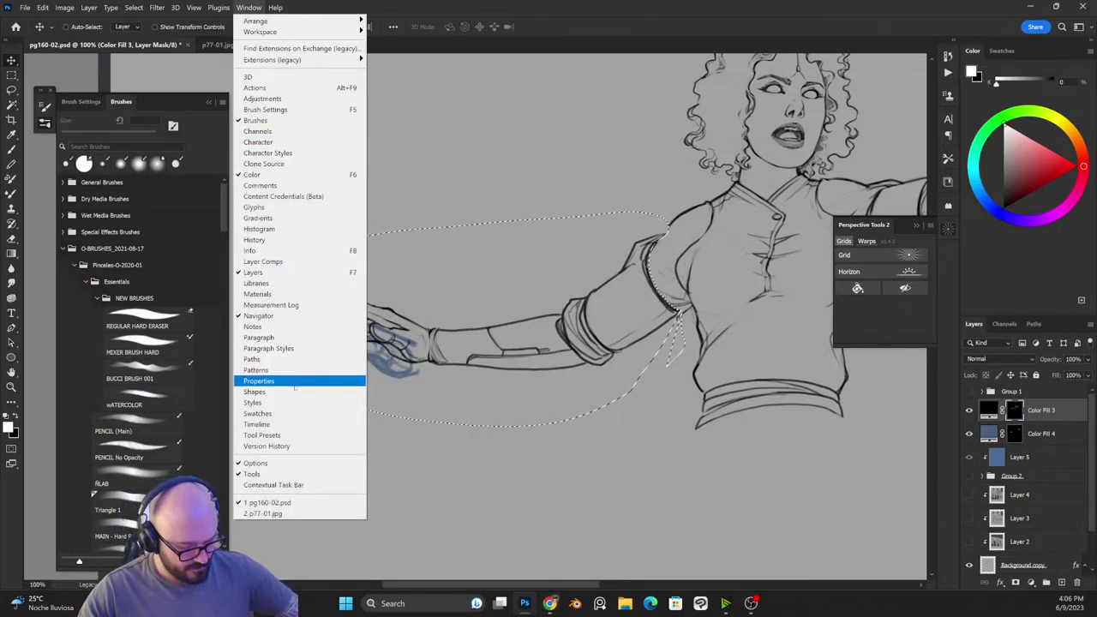
click(302, 319)
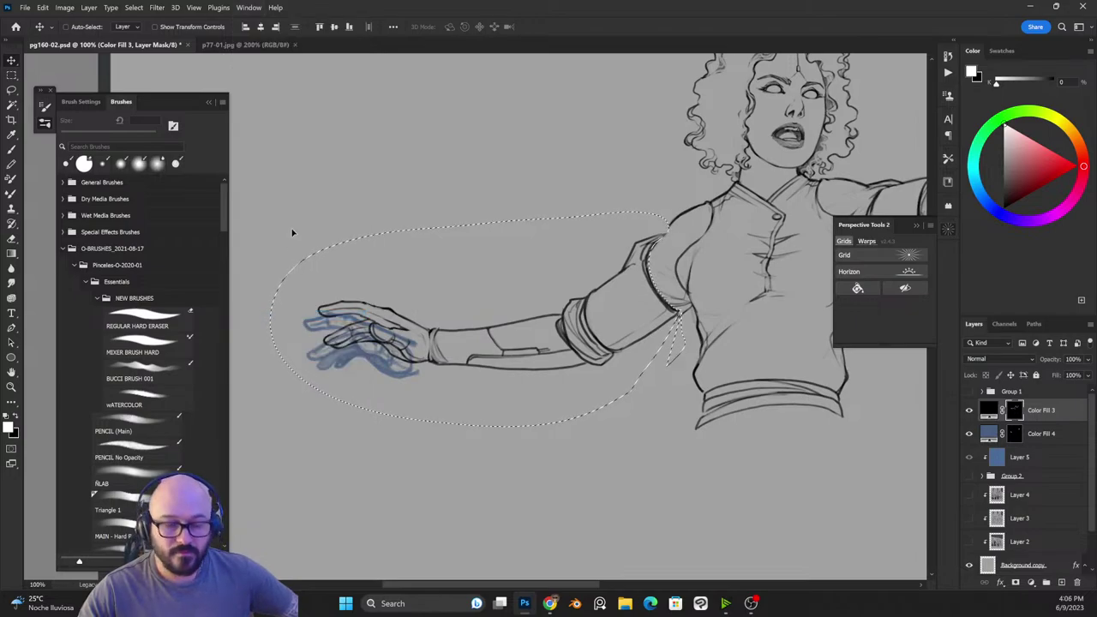
click(249, 8)
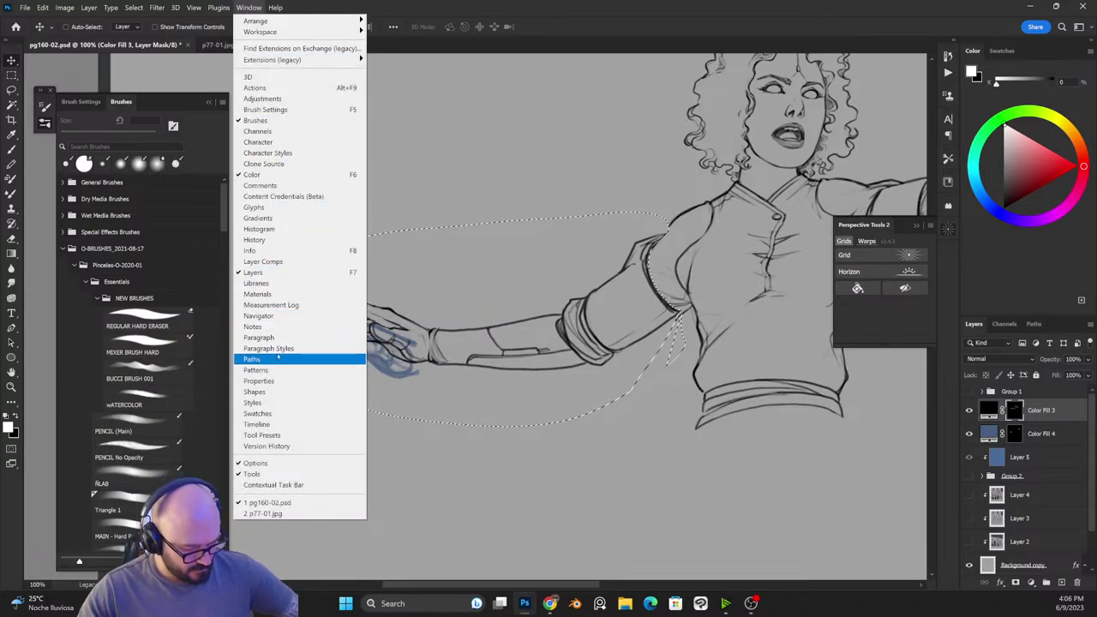
click(298, 317)
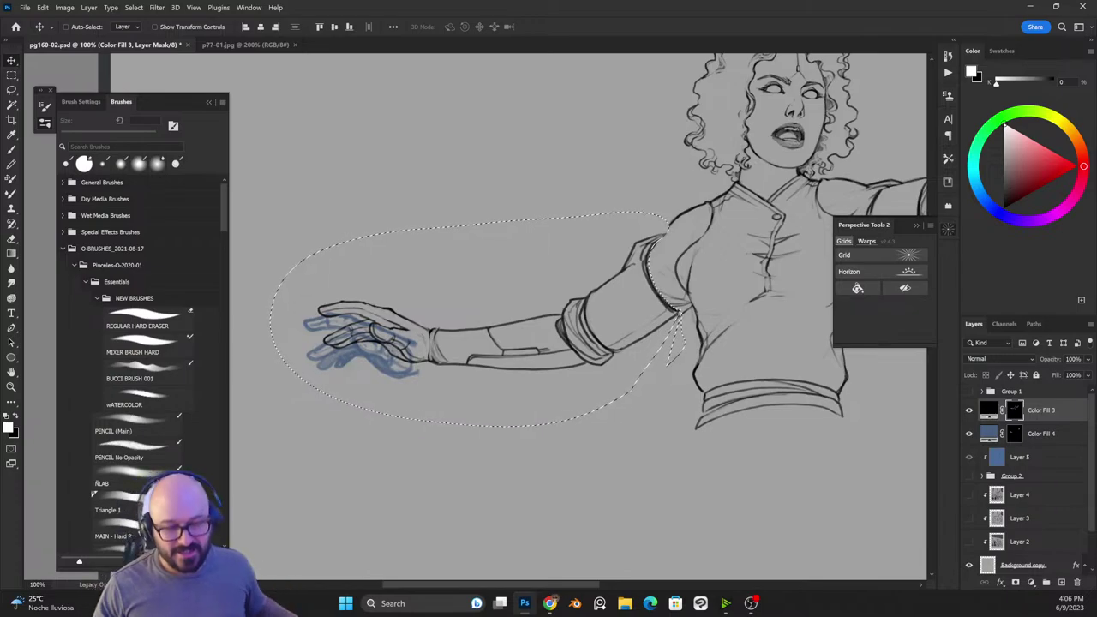
Step: Deselect the arm and clean the join between the moved sleeve and the underarm with a 10 px pencil brush in white and black
drag(771, 435, 663, 463)
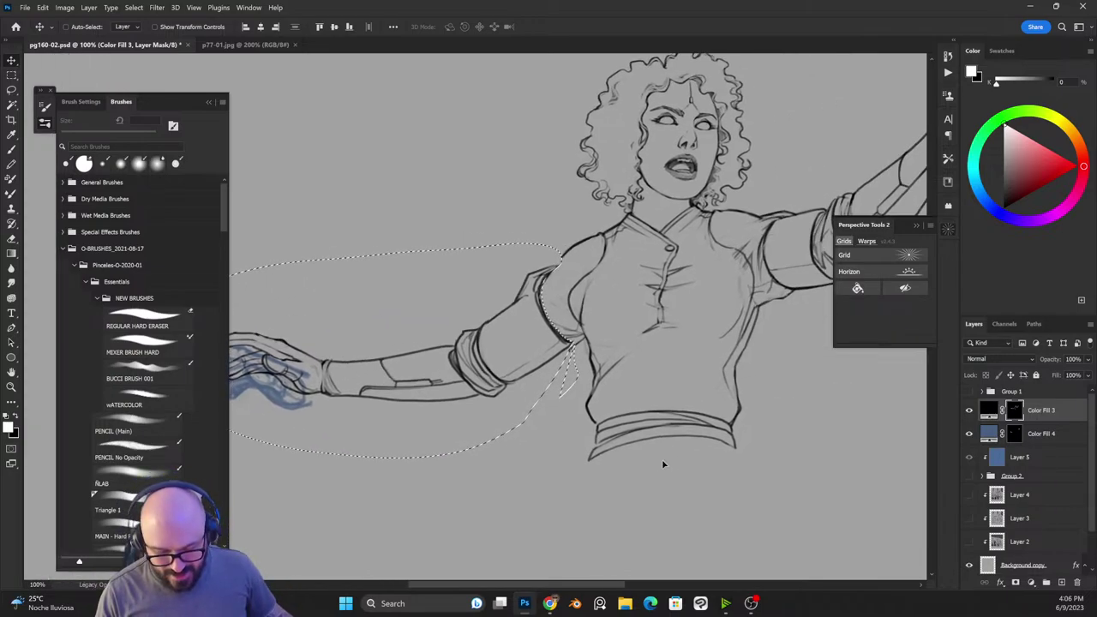
key(ctrl+d)
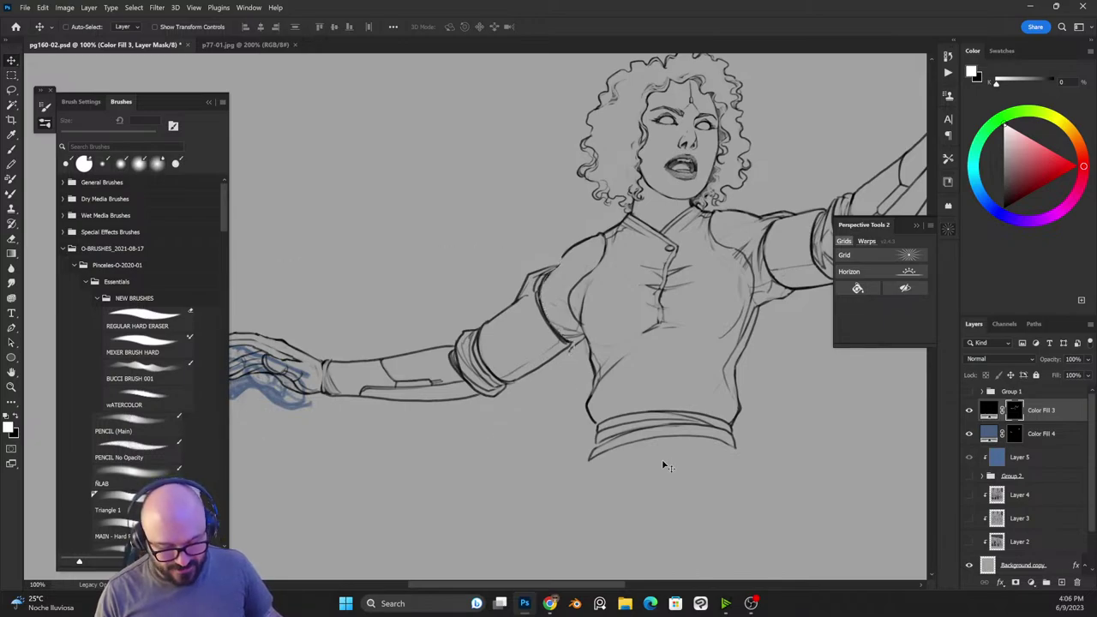
key(x)
key(b)
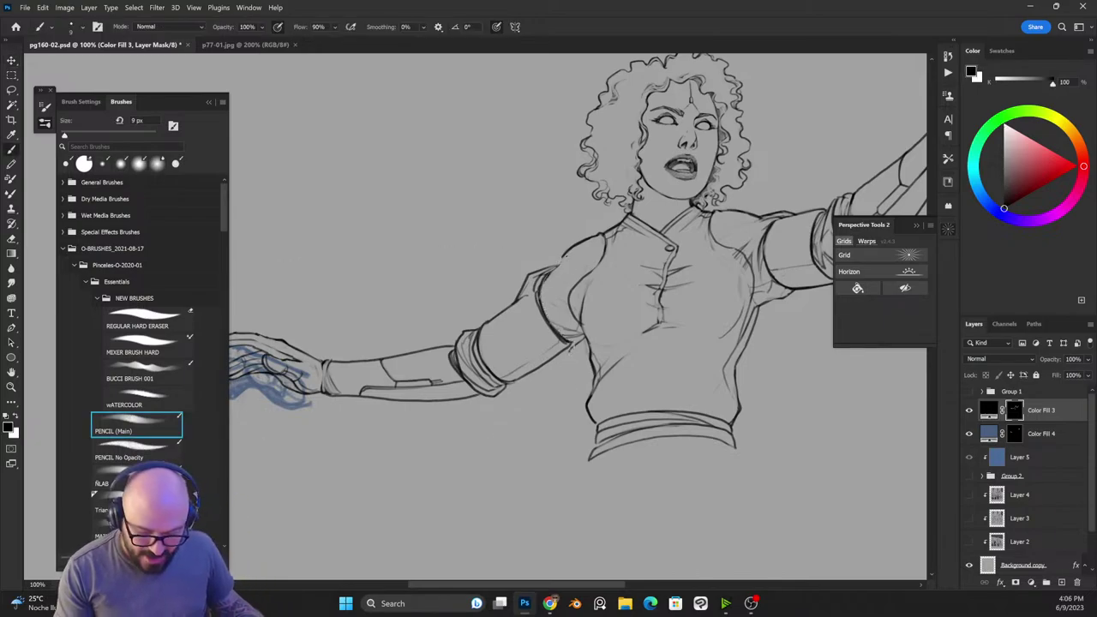
key(x)
key(bracketright)
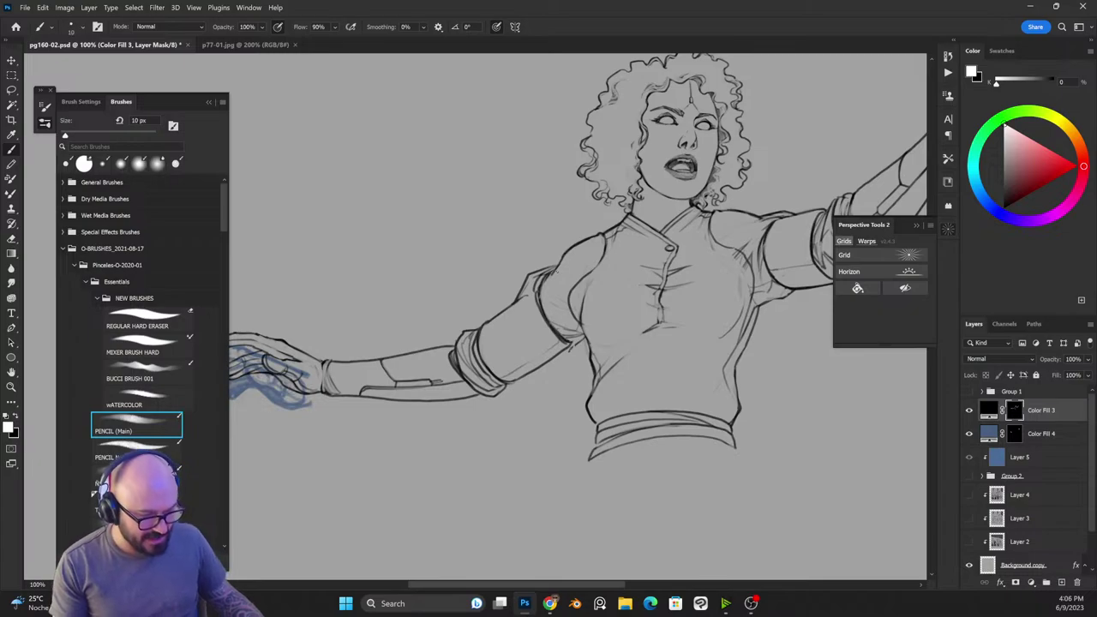
key(x)
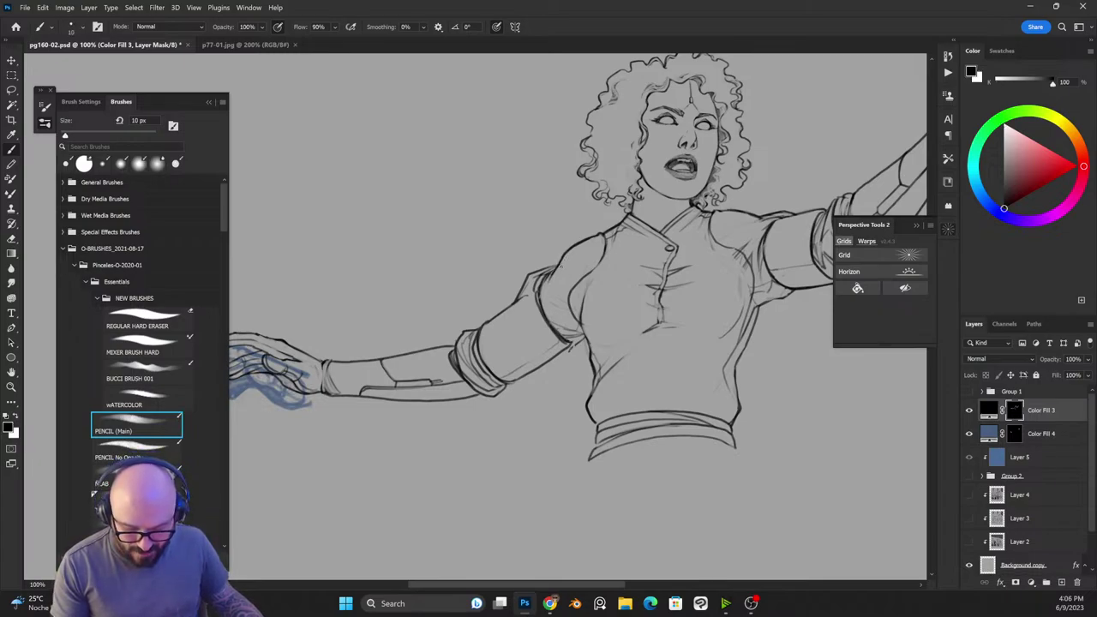
key(x)
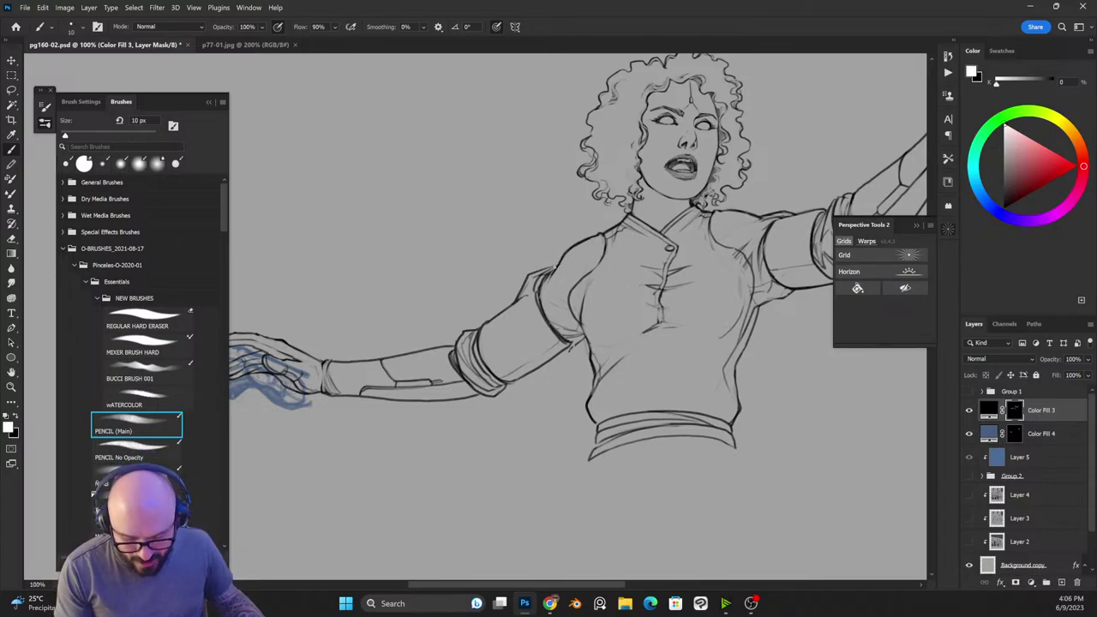
key(x)
key(x)
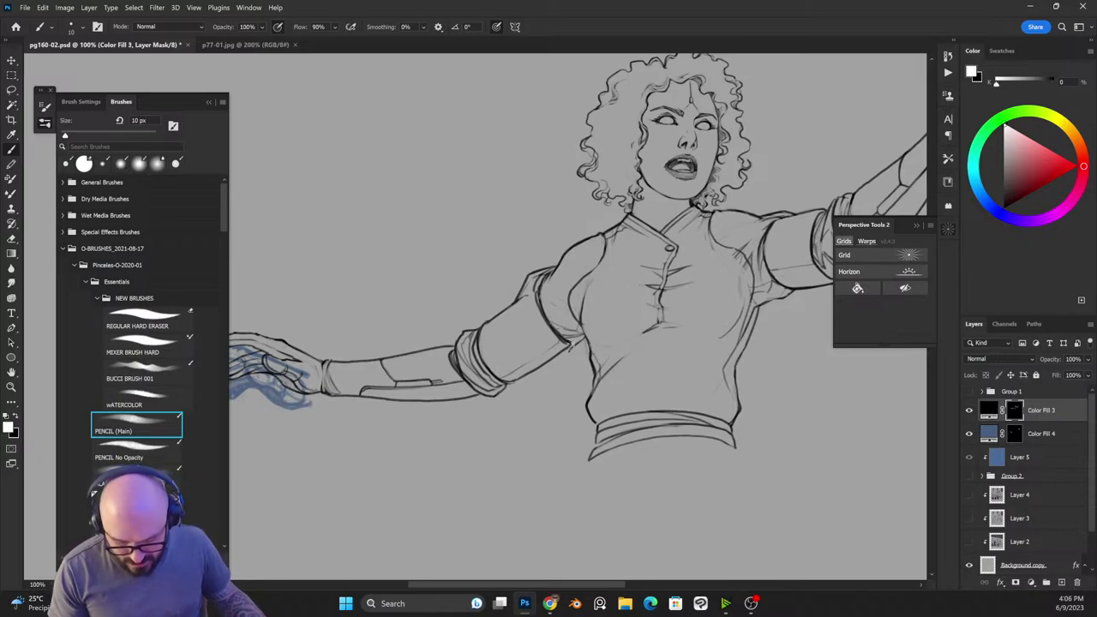
key(x)
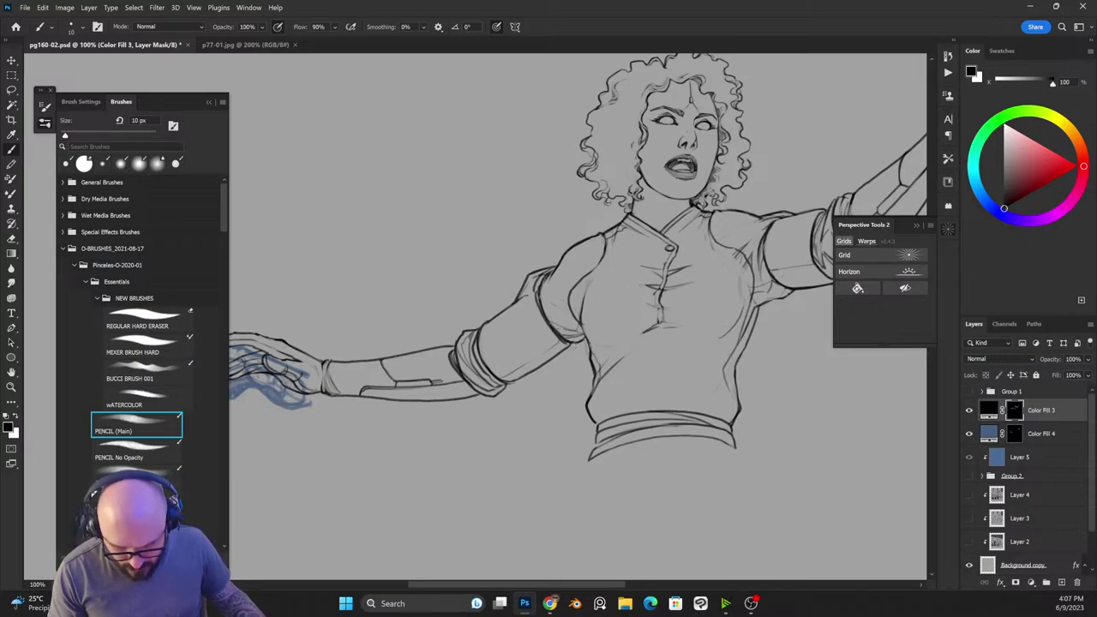
key(x)
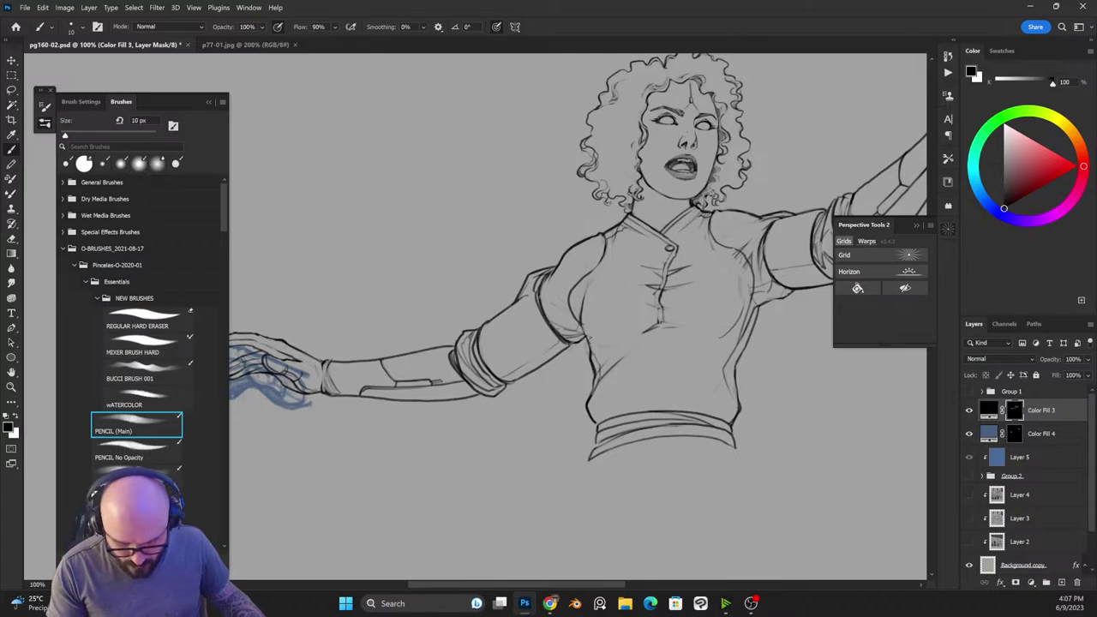
key(x)
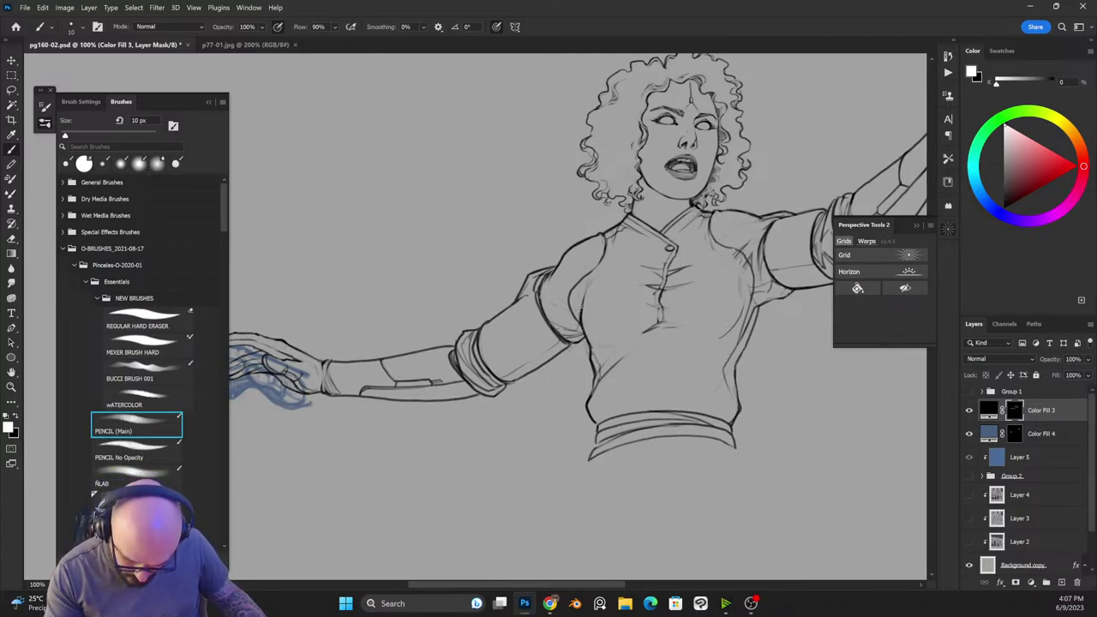
key(x)
Step: Refine the vest's armhole and chest lines beside the raised arm with alternating white and black strokes
mouse_move(766, 265)
mouse_down()
mouse_move(668, 333)
mouse_move(672, 351)
mouse_up()
key(x)
key(x)
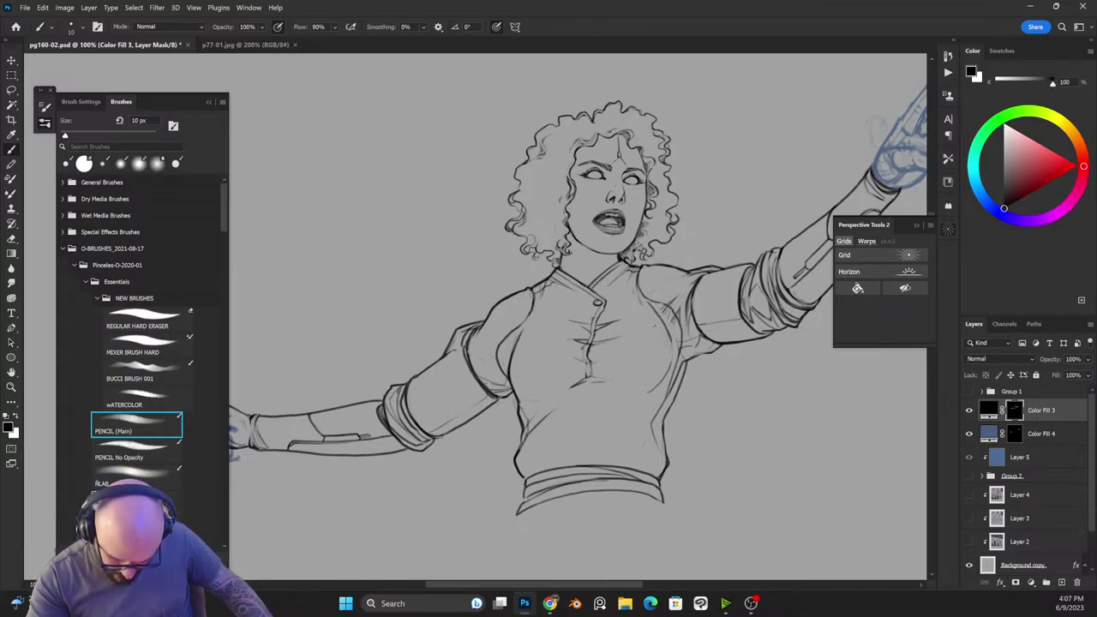
key(x)
key(x)
drag(652, 306, 668, 324)
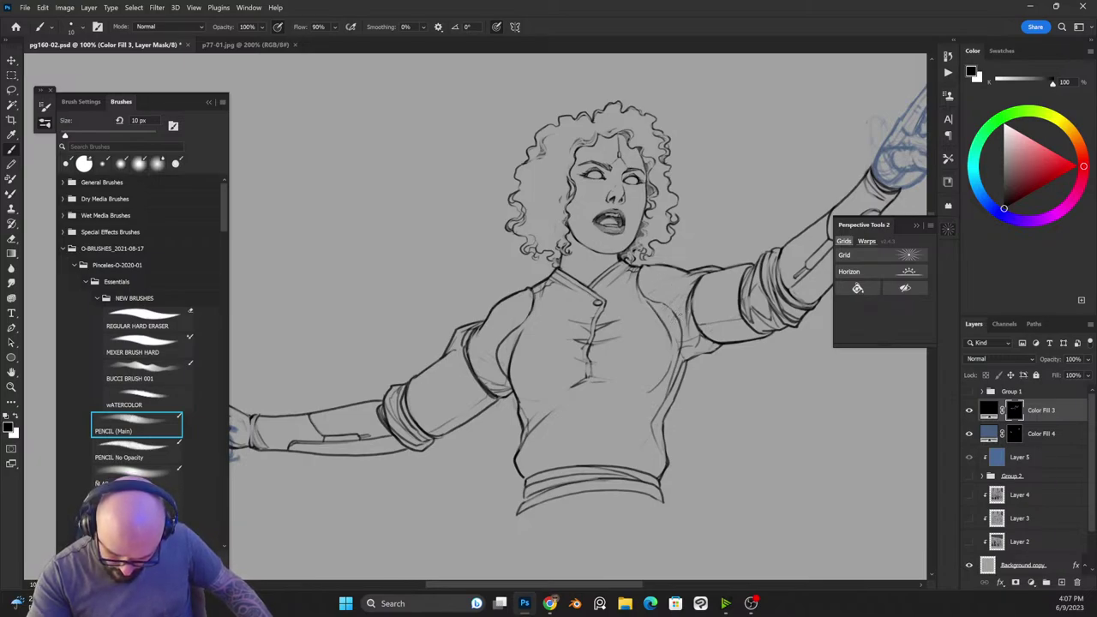
Step: Check the whole figure and the placement of both outstretched arms within the comic panel
key(ctrl+minus)
key(ctrl+minus)
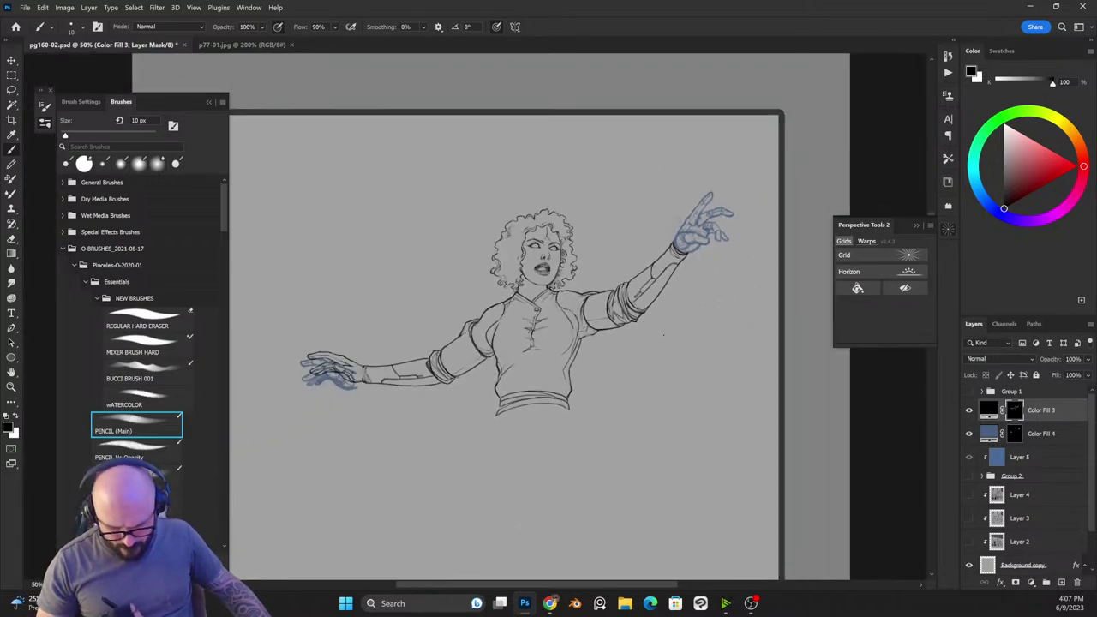
drag(662, 335, 703, 275)
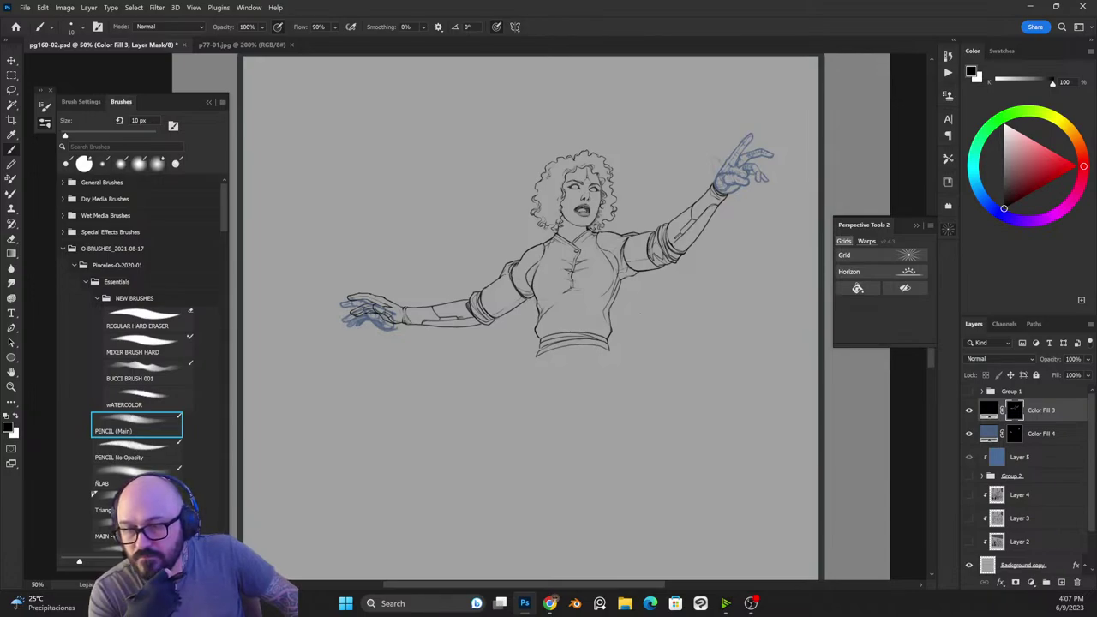
key(ctrl+plus)
key(ctrl+plus)
drag(720, 183, 620, 256)
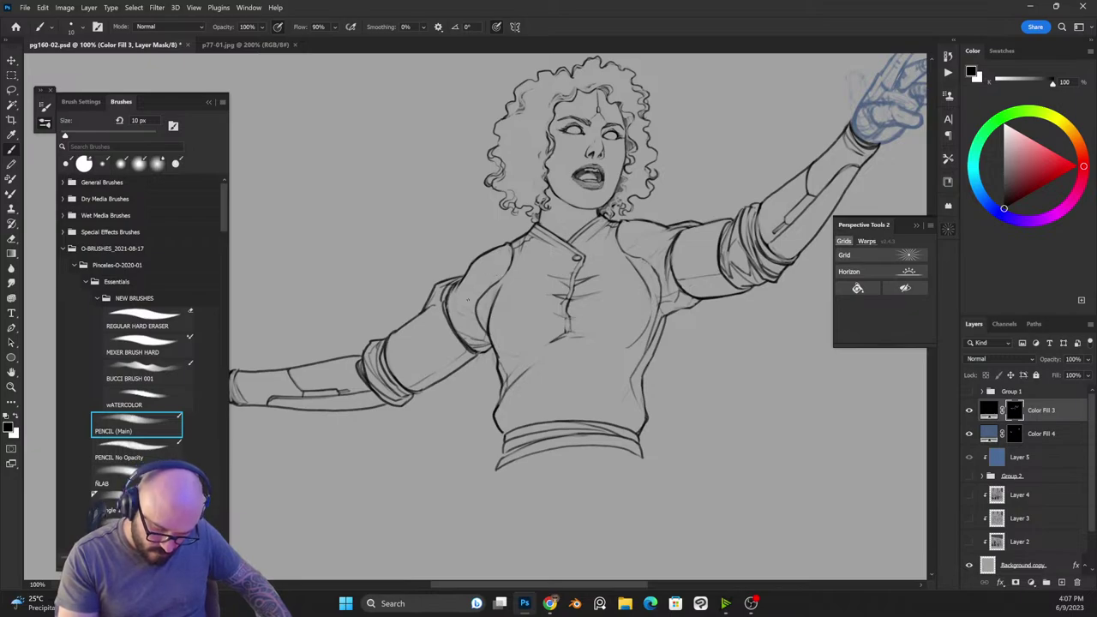
Step: Refine the vest's shoulder and armhole lines beside the raised arm with white and black pencil strokes on the mask
key(x)
mouse_move(460, 283)
mouse_down()
mouse_move(456, 310)
mouse_move(486, 332)
mouse_move(464, 290)
mouse_up()
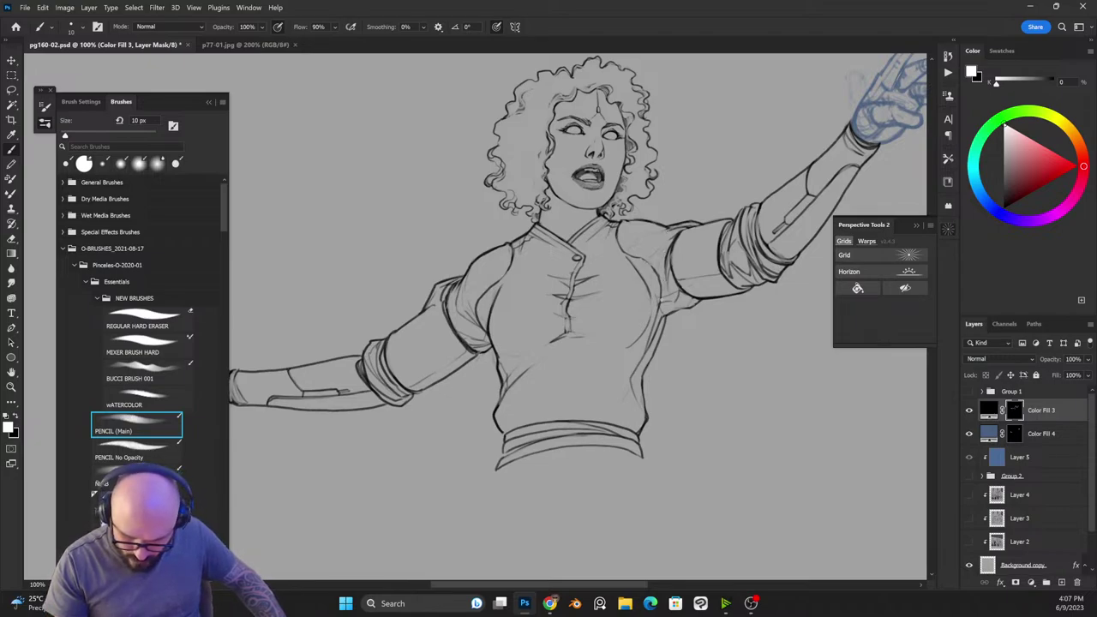
drag(662, 254, 660, 281)
drag(675, 233, 659, 275)
key(x)
drag(684, 222, 665, 233)
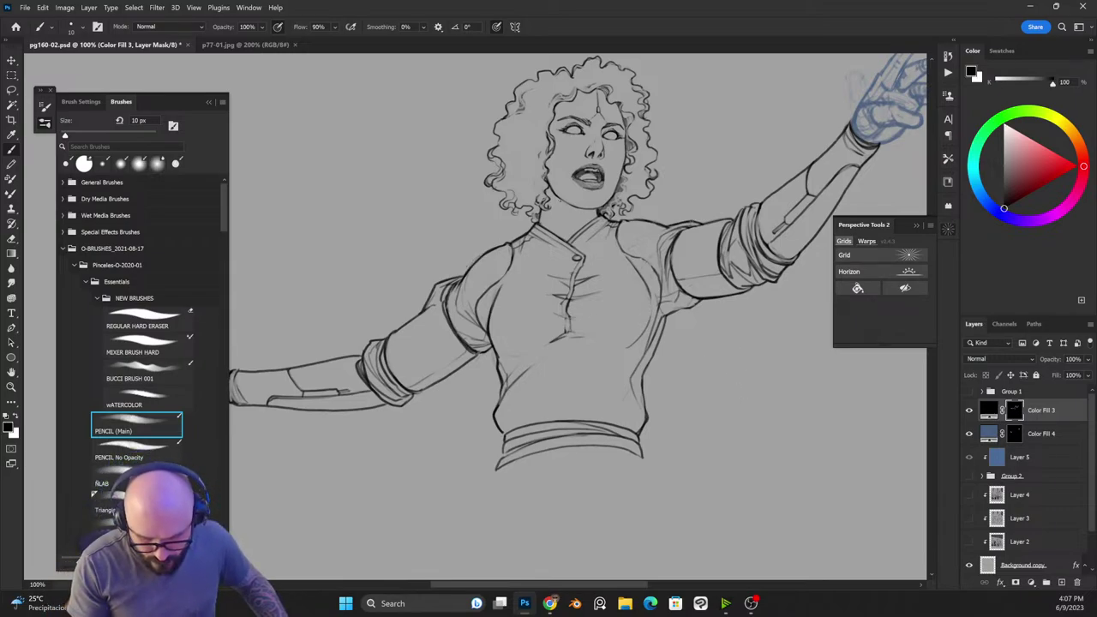
Step: Show the rough sketch in Group 2 as a guide for the woman's waist and legs
key(ctrl+minus)
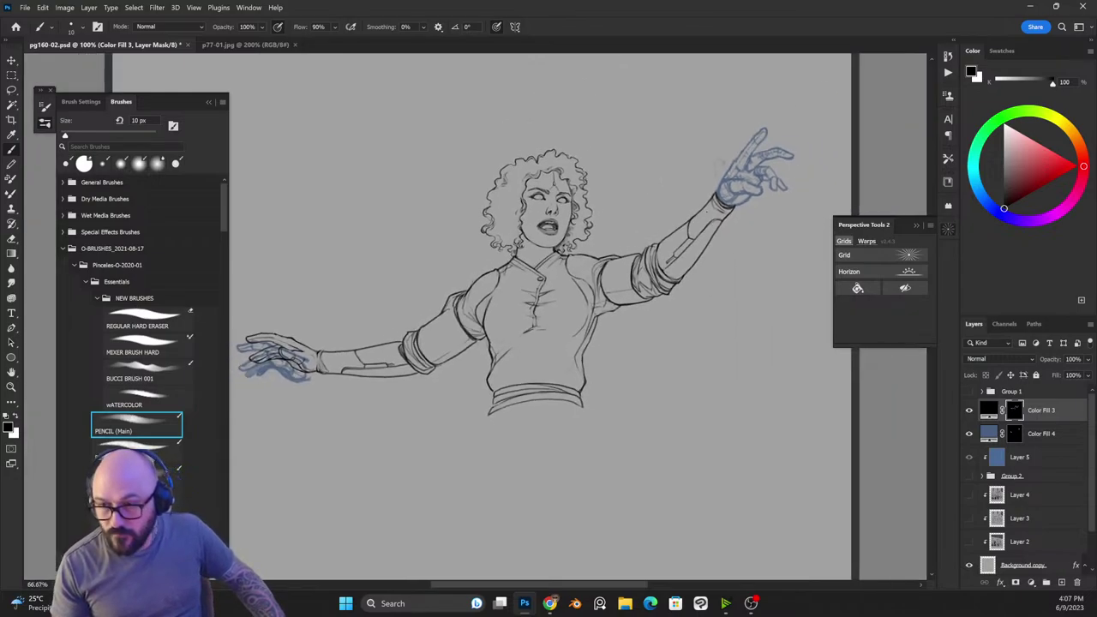
key(ctrl+minus)
drag(608, 368, 642, 238)
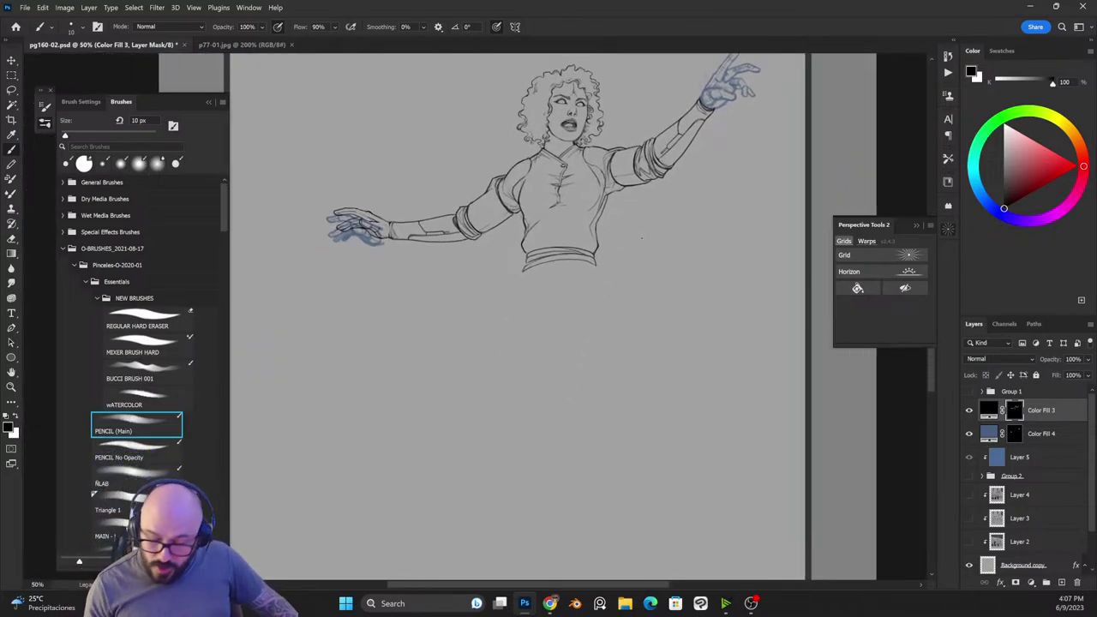
click(970, 475)
key(ctrl+plus)
mouse_move(660, 262)
mouse_down()
mouse_move(592, 296)
mouse_move(606, 287)
mouse_move(519, 301)
mouse_up()
key(ctrl+plus)
Step: Ink the lower edge and side of the waist sash over the sketch with the 10 px pencil brush
key(bracketright)
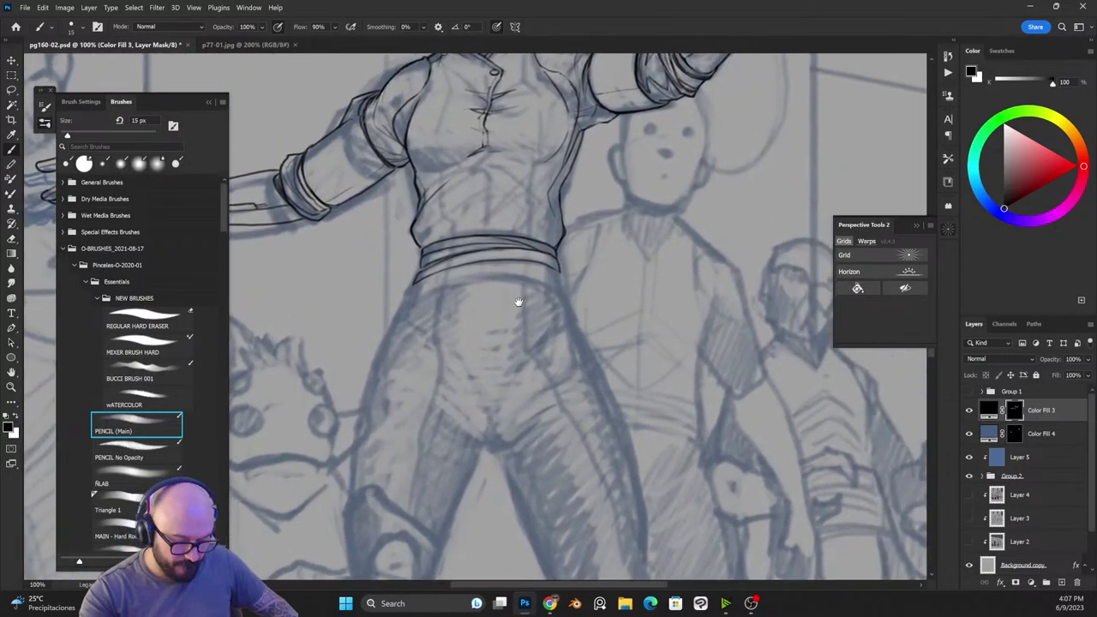
key(bracketleft)
key(x)
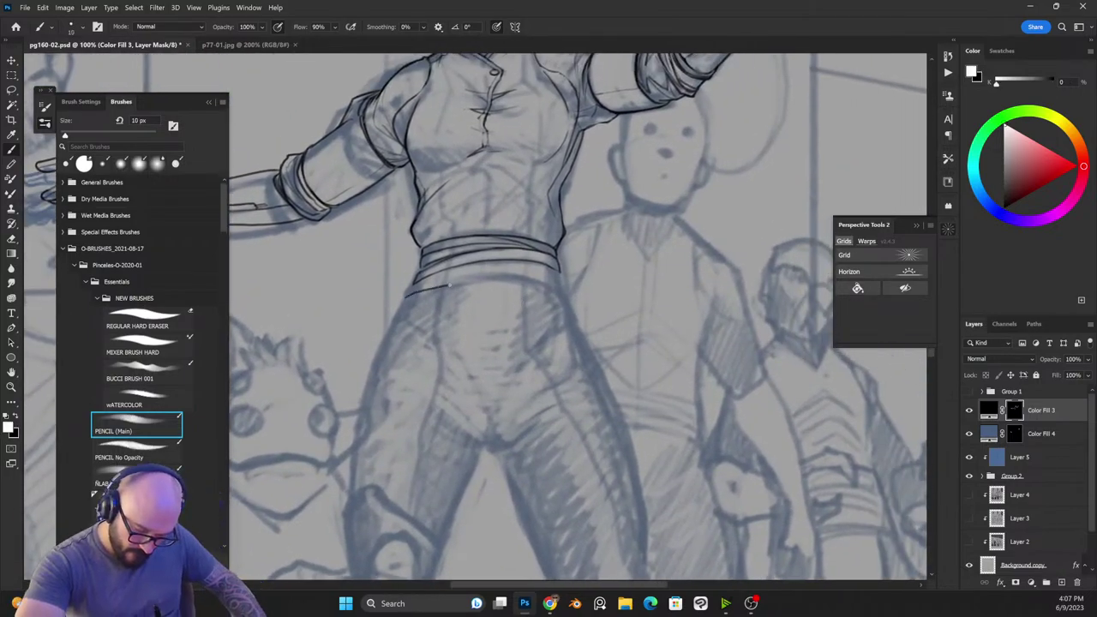
key(x)
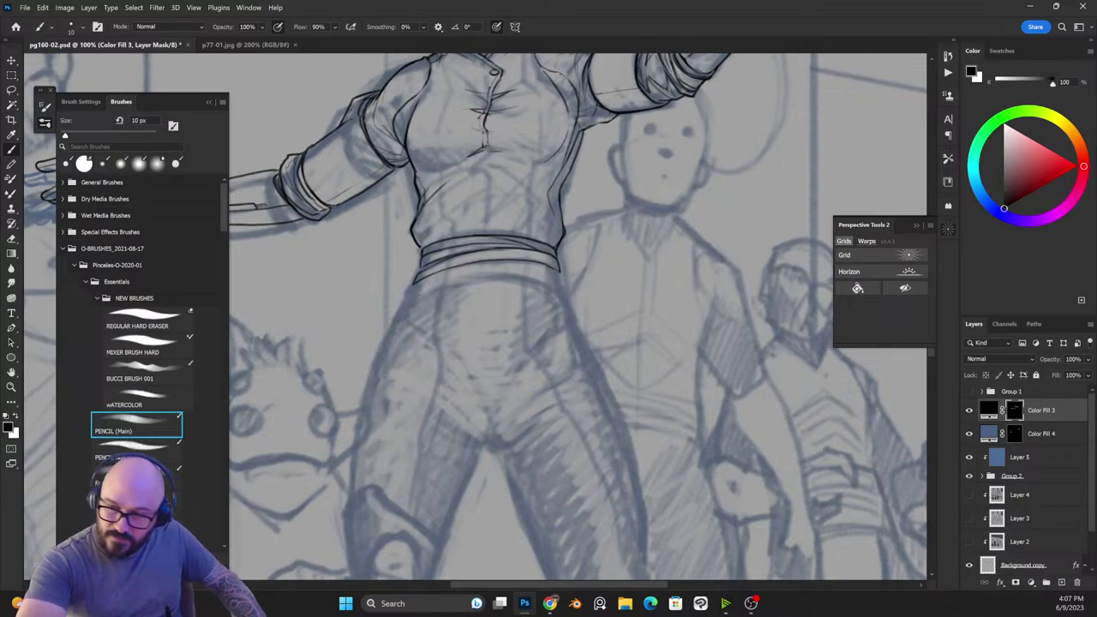
key(x)
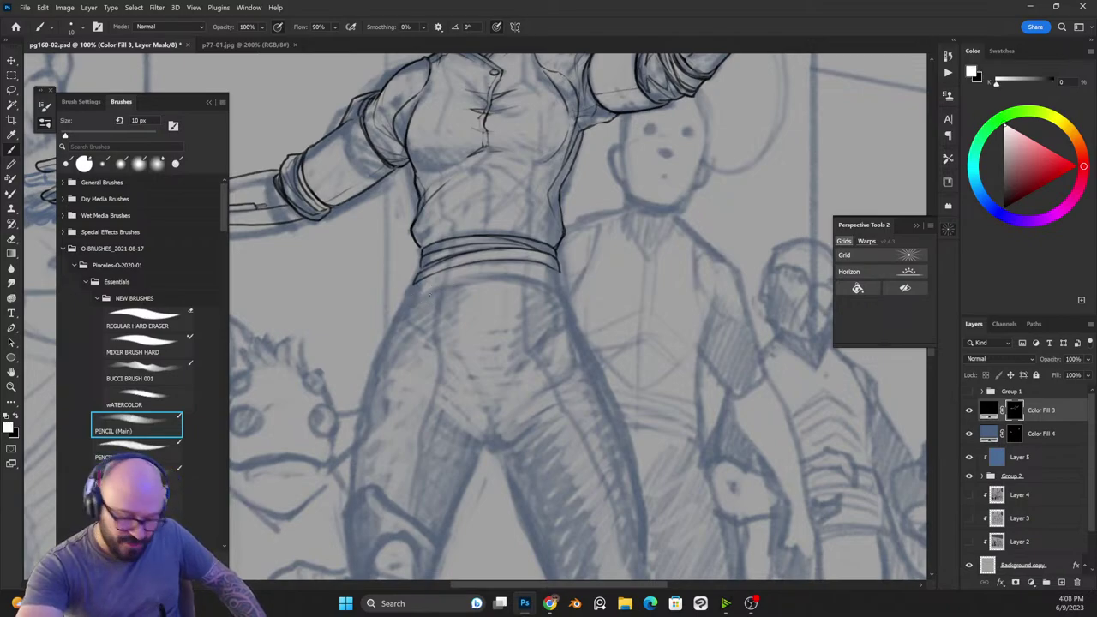
mouse_move(406, 301)
mouse_down()
mouse_move(492, 281)
mouse_move(566, 299)
mouse_up()
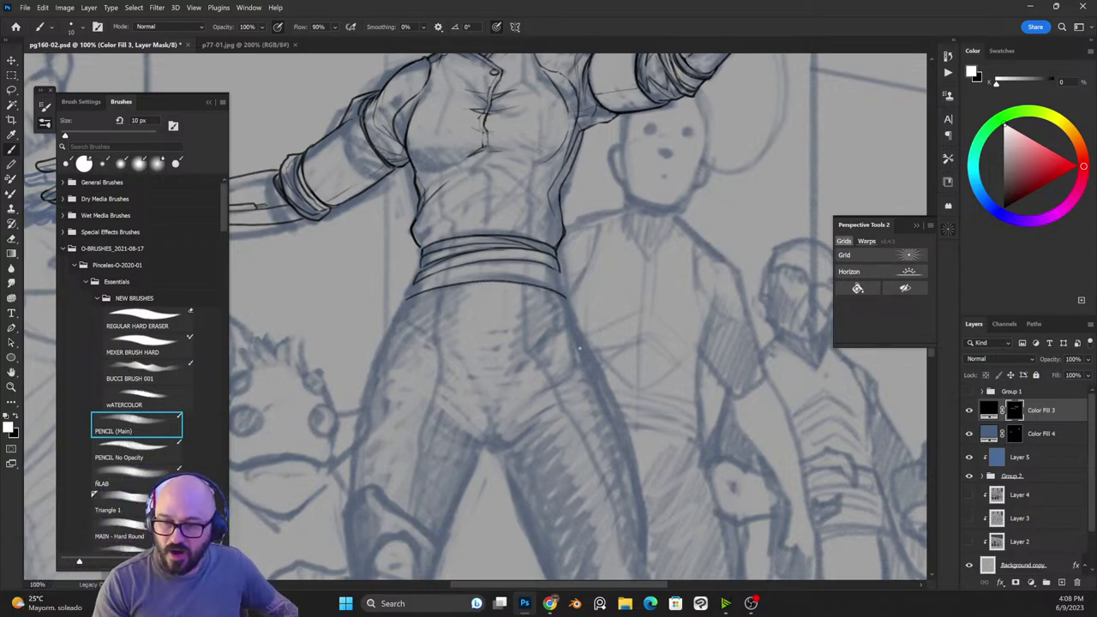
drag(406, 298, 419, 279)
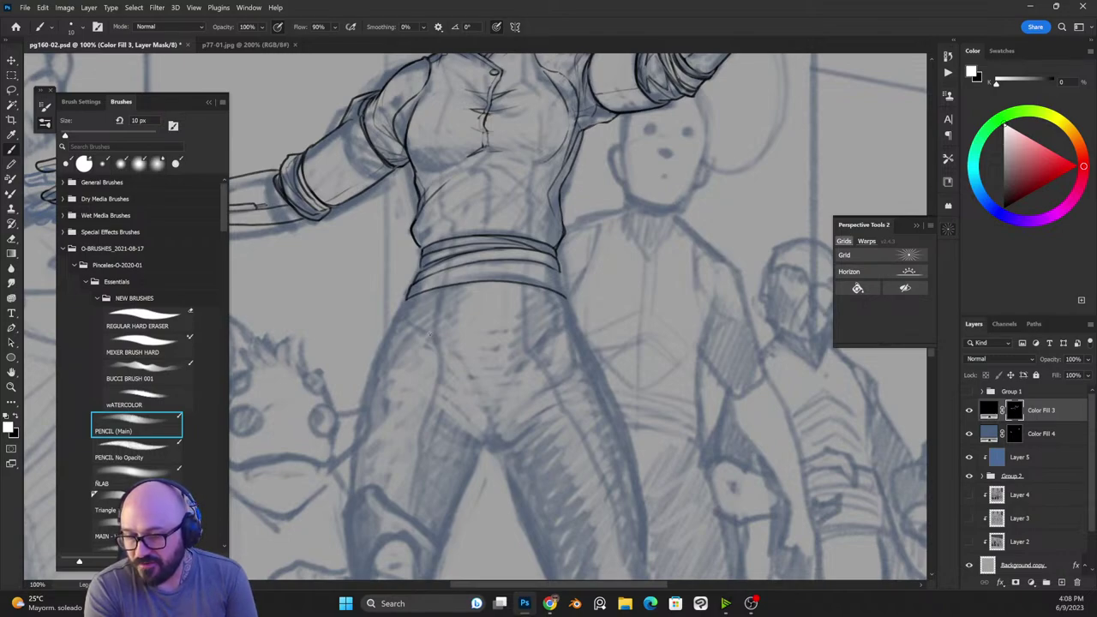
click(249, 7)
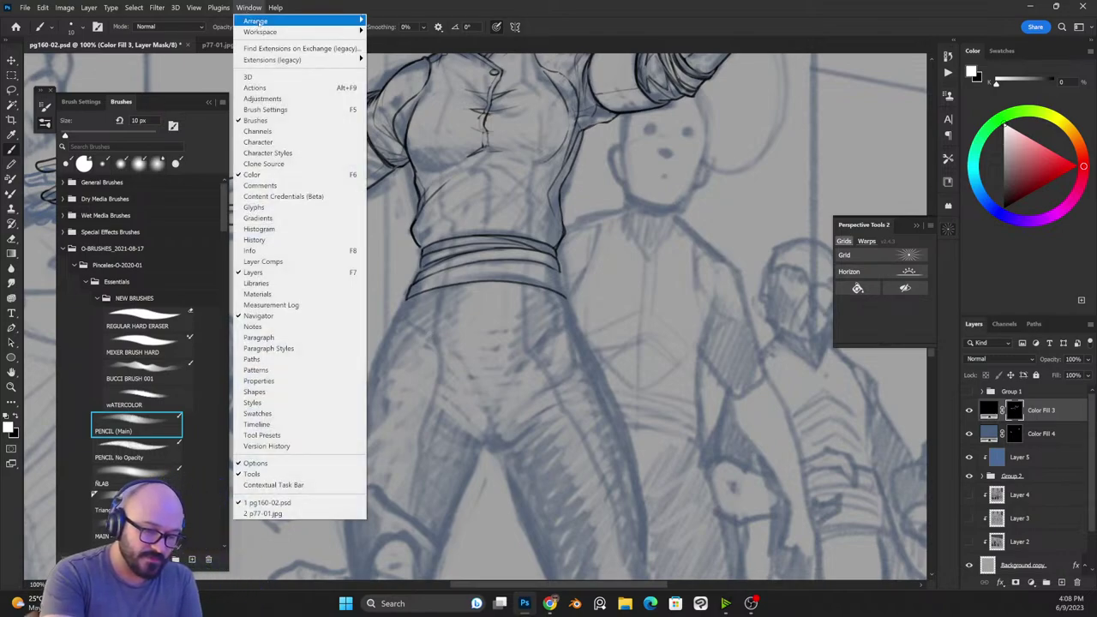
mouse_move(271, 60)
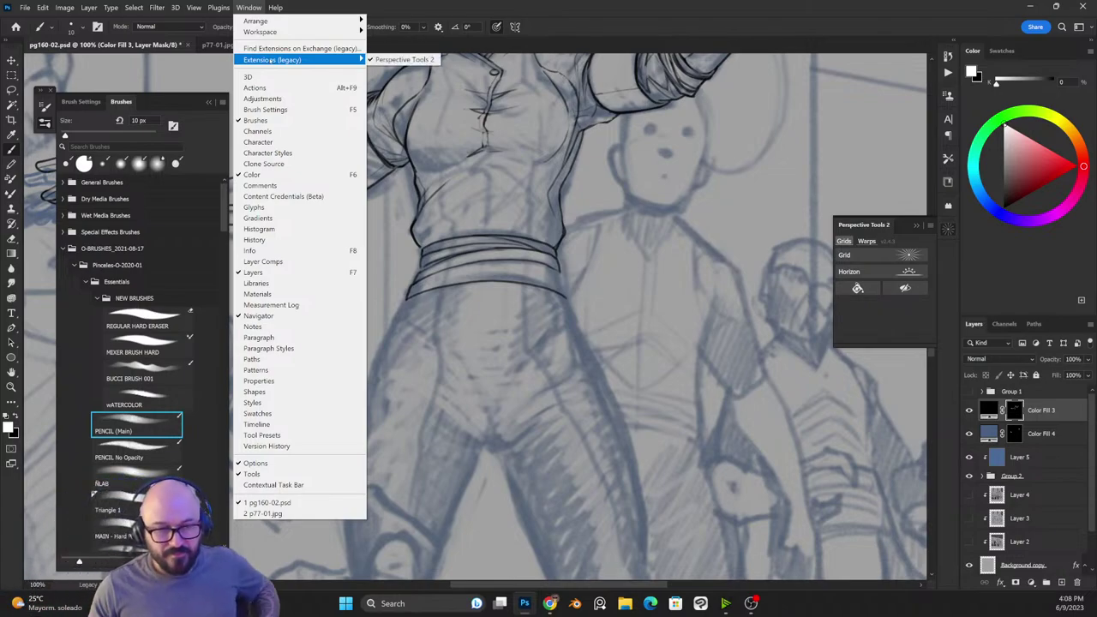
mouse_move(257, 21)
click(550, 603)
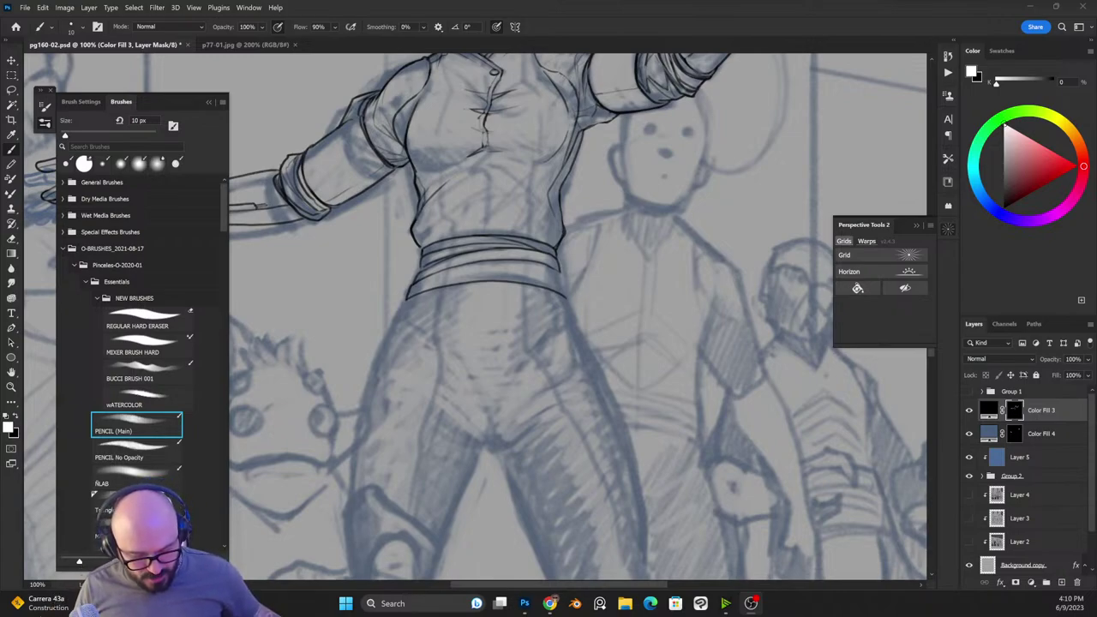
click(697, 288)
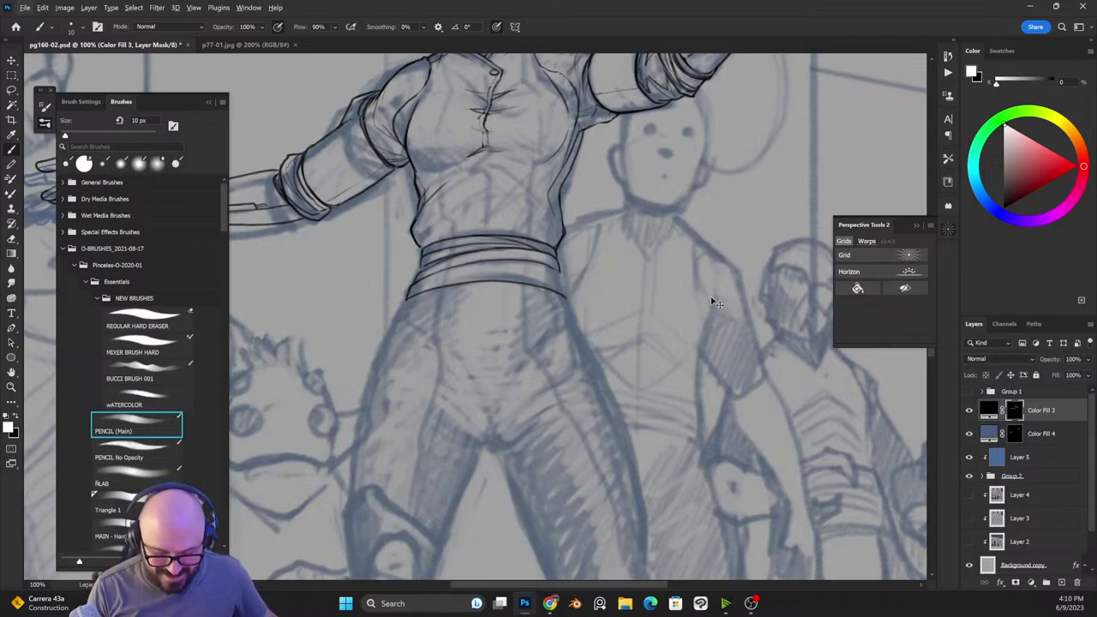
key(ctrl+z)
key(ctrl+z)
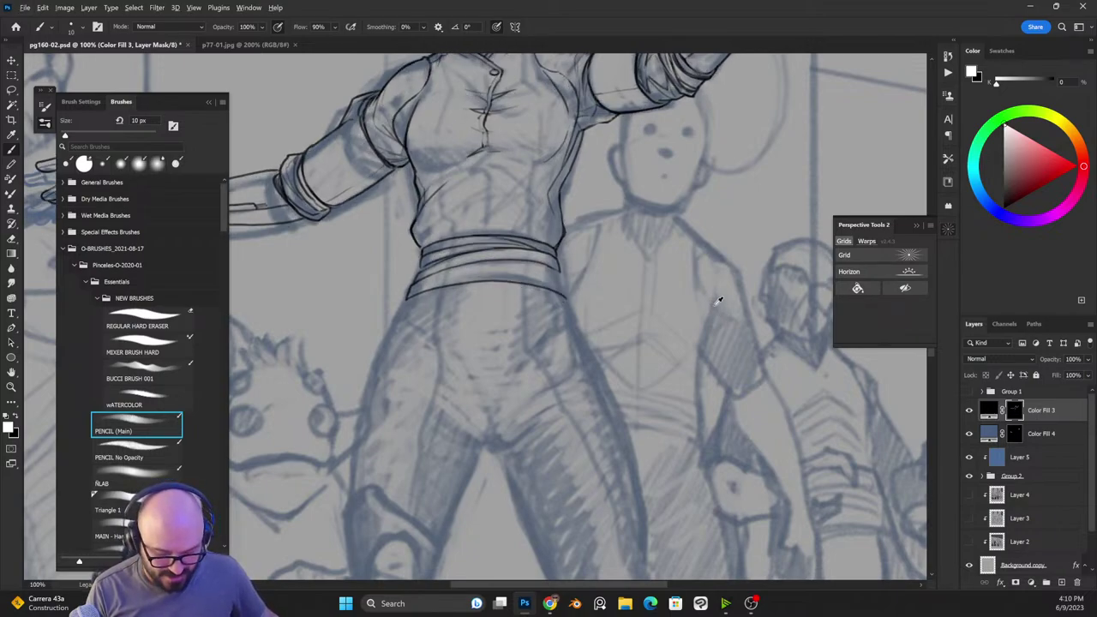
key(z)
mouse_move(714, 307)
mouse_down()
mouse_move(643, 313)
mouse_move(661, 364)
mouse_up()
key(b)
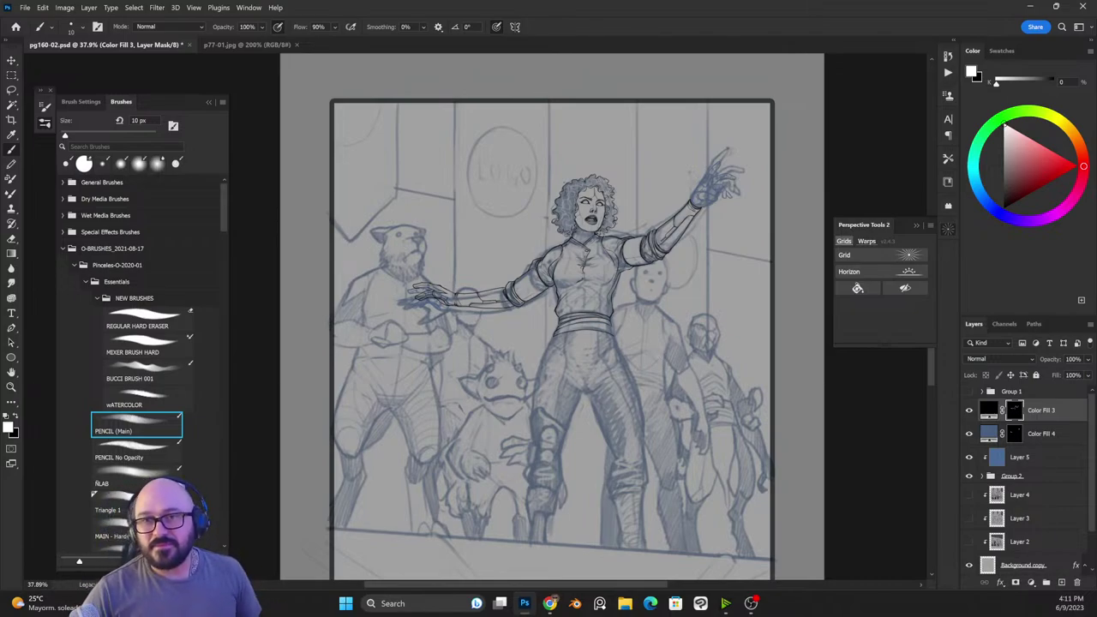
key(alt+Tab)
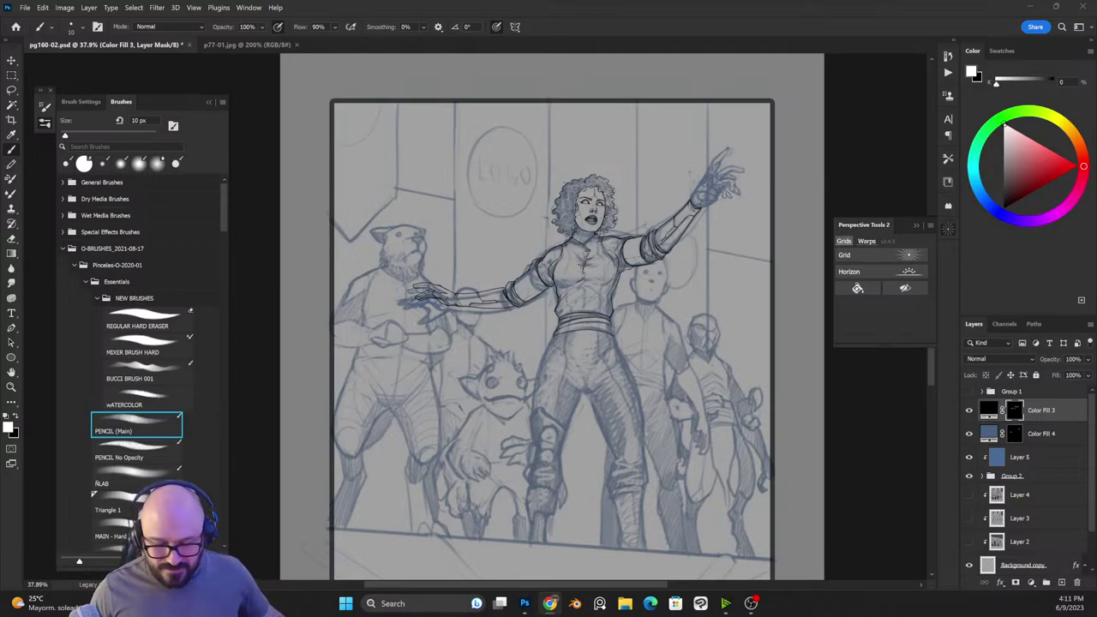
Step: Hide the Group 2 sketch and make the Color Fill 3 mask active for inking the raised hand with a 10 px brush
key(ctrl+plus)
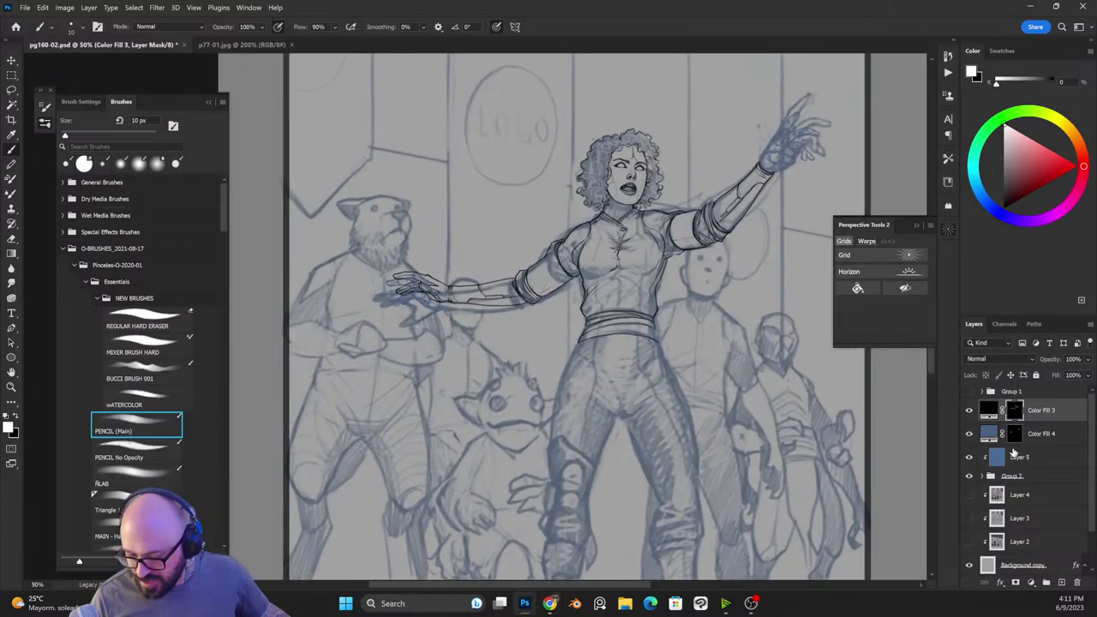
click(1035, 433)
click(969, 477)
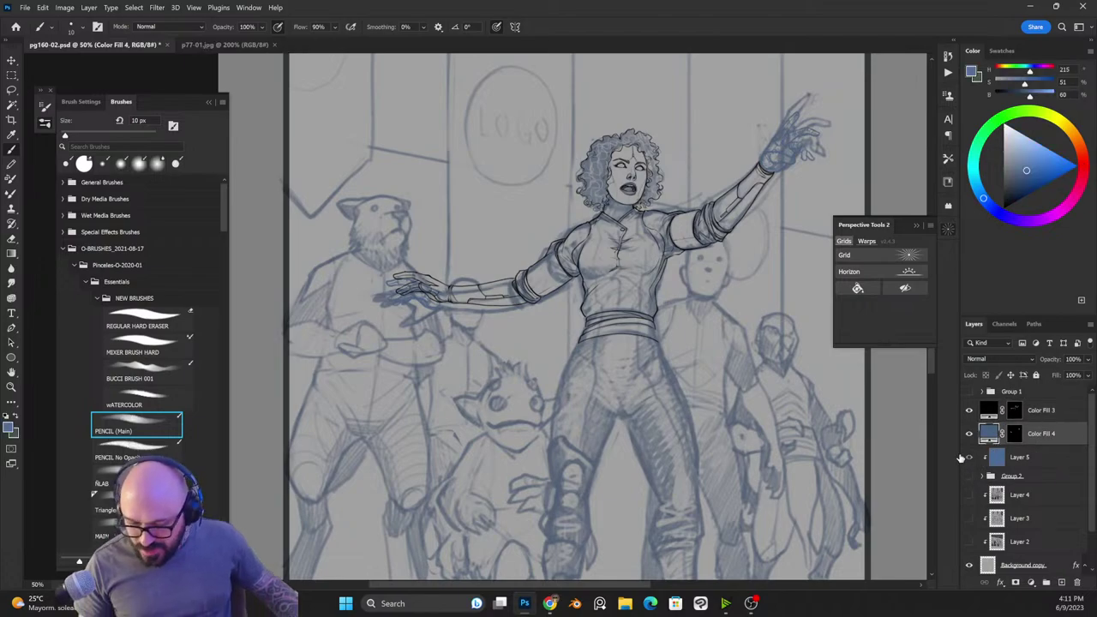
mouse_move(727, 339)
mouse_down()
mouse_move(631, 443)
mouse_move(623, 472)
mouse_up()
key(ctrl+plus)
key(ctrl+plus)
drag(789, 339, 554, 397)
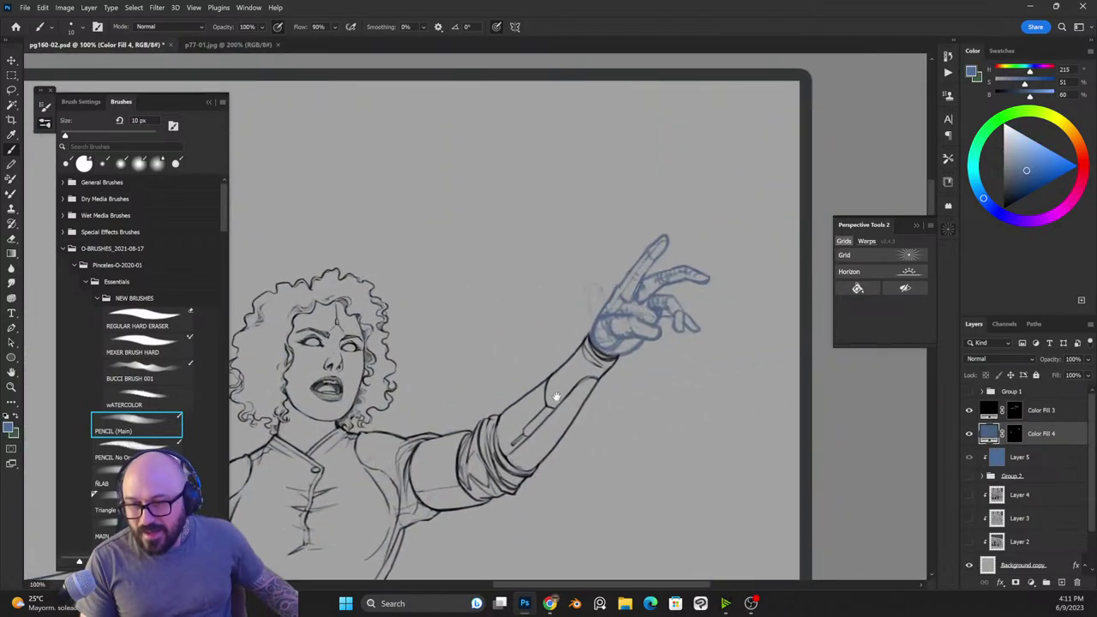
key(ctrl+plus)
mouse_move(769, 358)
mouse_down()
mouse_move(605, 339)
mouse_move(591, 319)
mouse_up()
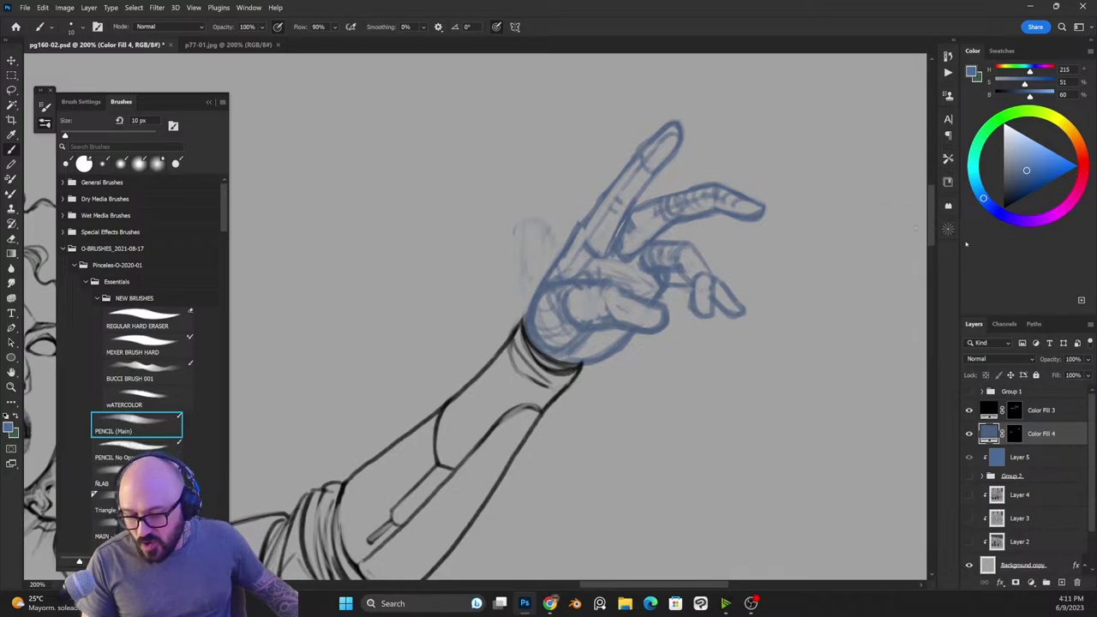
click(1015, 412)
key(bracketleft)
key(bracketright)
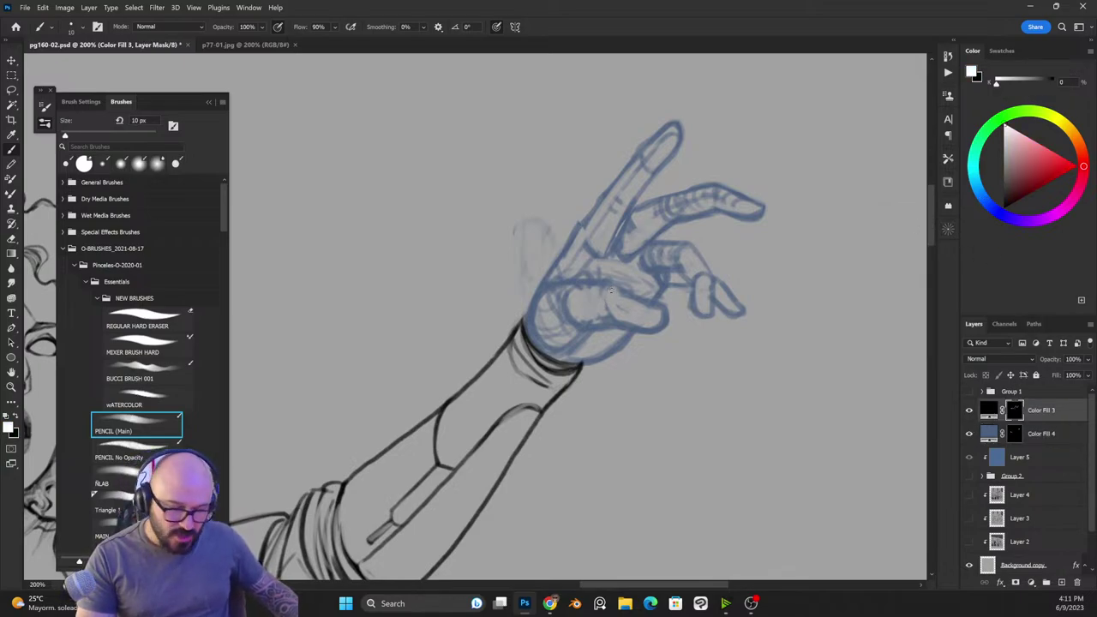
Step: Ink the thumb and the base of the palm of the raised hand over the blue sketch
mouse_move(608, 288)
mouse_down()
mouse_move(610, 321)
mouse_move(658, 328)
mouse_move(663, 309)
mouse_move(610, 286)
mouse_move(550, 286)
mouse_move(526, 324)
mouse_move(565, 351)
mouse_move(583, 341)
mouse_up()
key(x)
key(x)
key(x)
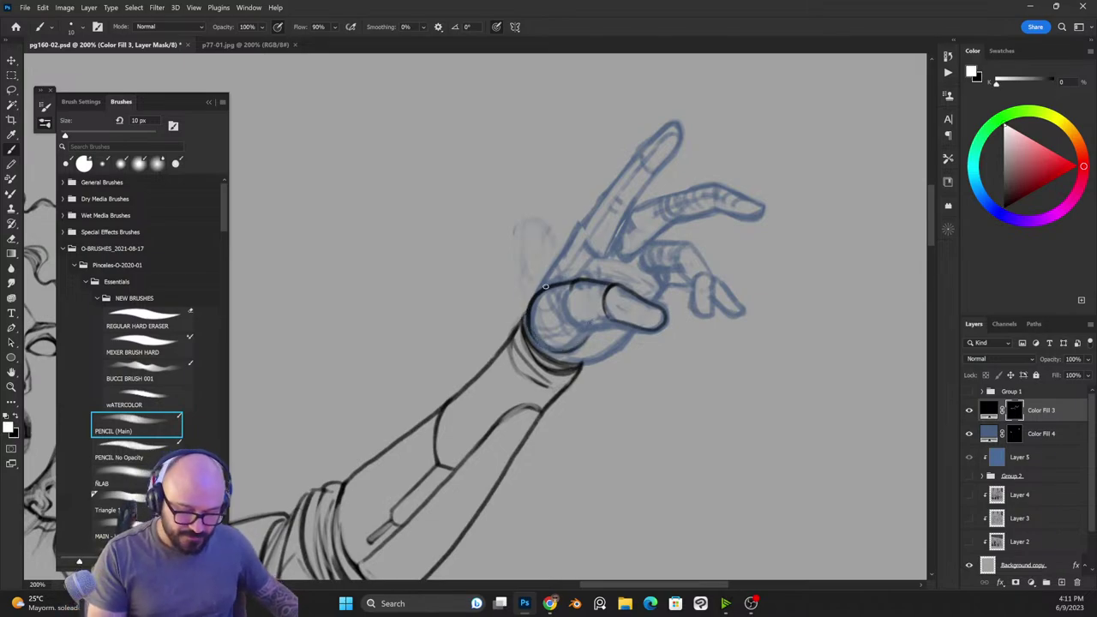
Step: Ink the outlines of the pointing index finger and the extended middle finger, correcting strokes in black and white
key(x)
mouse_move(531, 301)
mouse_down()
mouse_move(587, 219)
mouse_move(560, 257)
mouse_move(631, 211)
mouse_move(681, 136)
mouse_move(663, 127)
mouse_move(570, 232)
mouse_move(607, 258)
mouse_move(674, 219)
mouse_move(750, 218)
mouse_move(761, 204)
mouse_move(718, 187)
mouse_move(689, 190)
mouse_move(617, 227)
mouse_up()
key(x)
key(x)
key(x)
key(x)
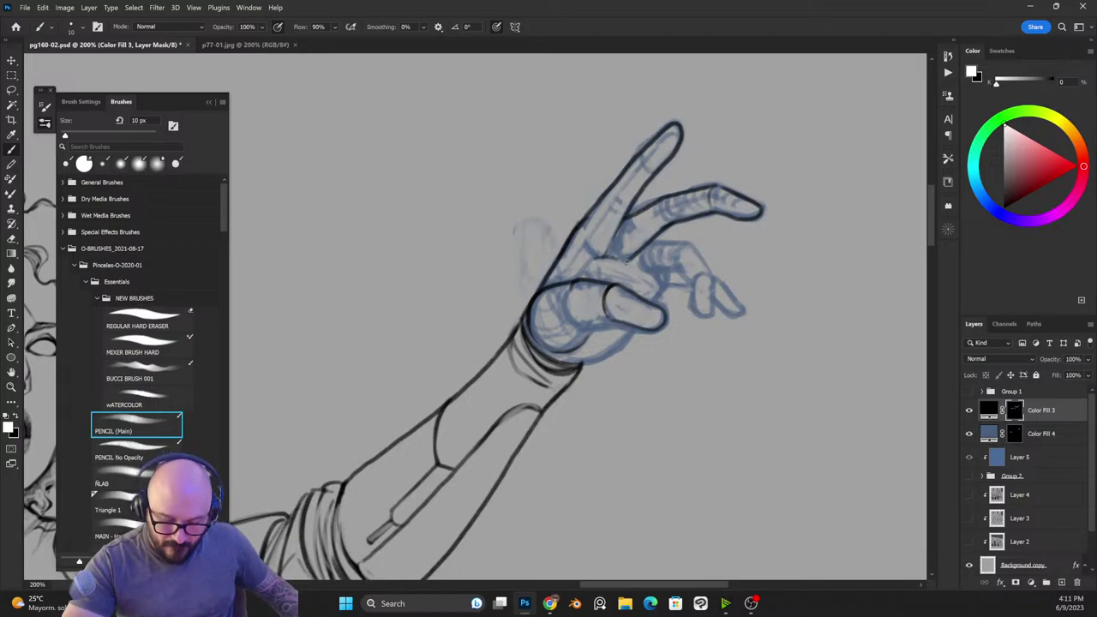
key(x)
key(x)
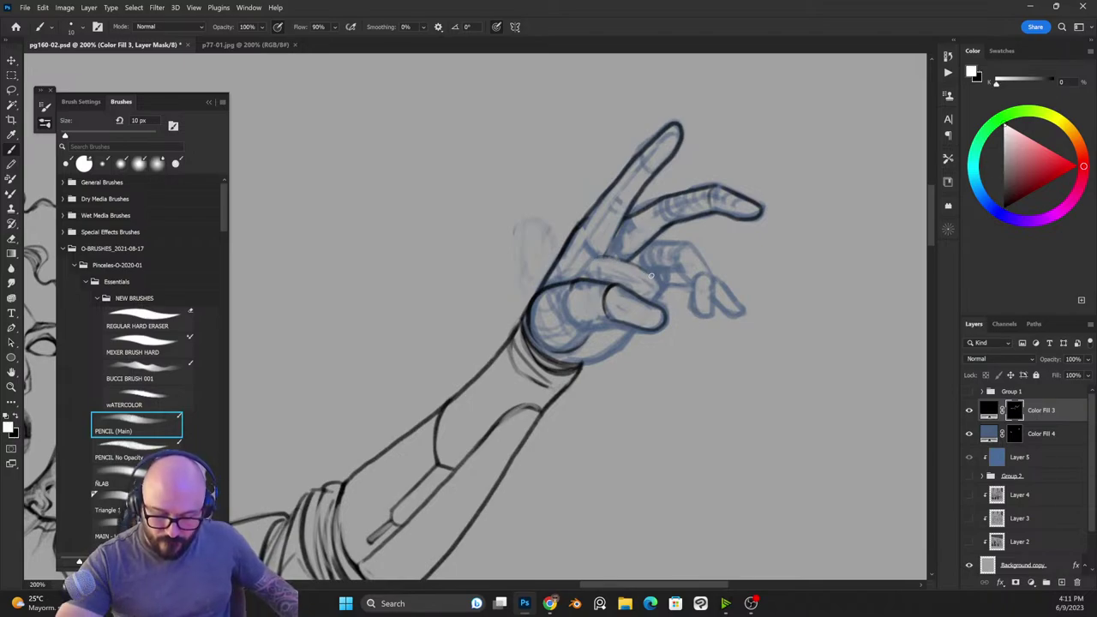
Step: Ink the bent finger below the middle finger, undoing the last two strokes
mouse_move(645, 273)
mouse_down()
mouse_move(677, 269)
mouse_move(712, 315)
mouse_move(715, 279)
mouse_move(691, 250)
mouse_move(644, 246)
mouse_up()
key(x)
key(x)
mouse_move(687, 256)
mouse_down()
mouse_move(679, 267)
mouse_move(688, 246)
mouse_move(665, 268)
mouse_move(679, 249)
mouse_up()
key(ctrl+z)
key(ctrl+z)
key(x)
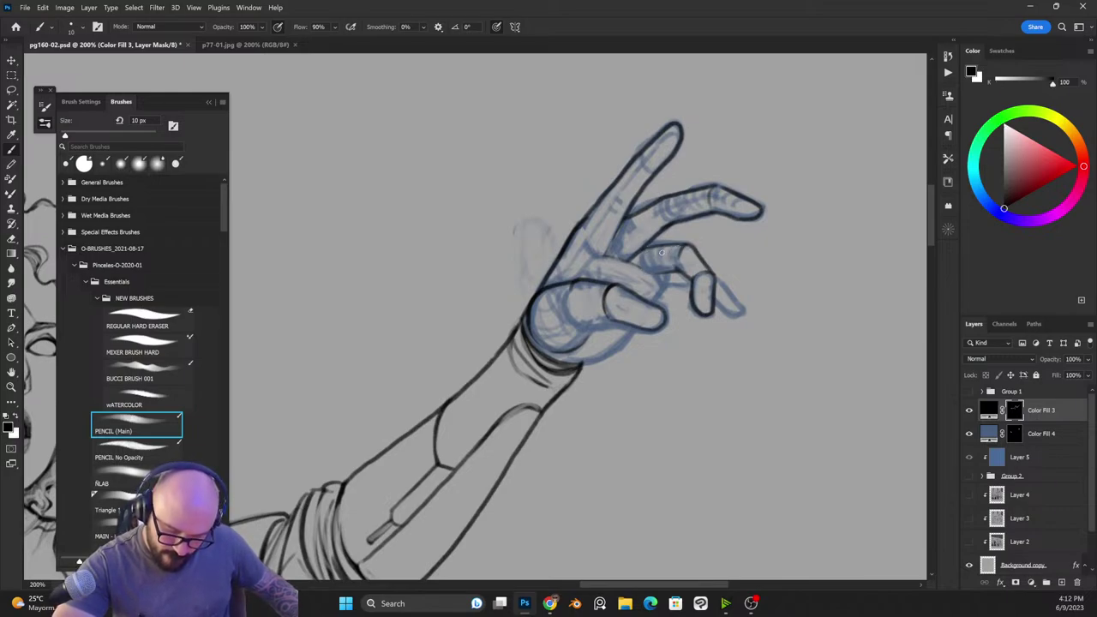
Step: Refine the pointing index finger's contour from its tip down to the palm
key(x)
drag(681, 131, 554, 285)
key(x)
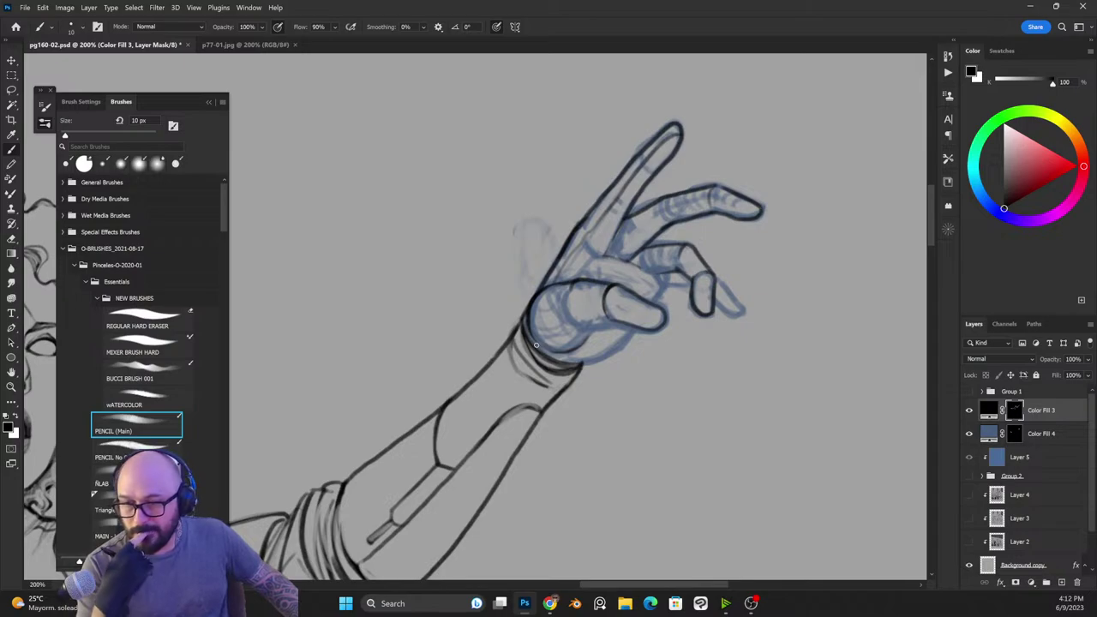
Step: Rework the thumb's underside and joint lines where they meet the palm, undoing one stroke
key(x)
mouse_move(665, 324)
mouse_down()
mouse_move(606, 306)
mouse_move(562, 321)
mouse_move(533, 334)
mouse_up()
key(ctrl+z)
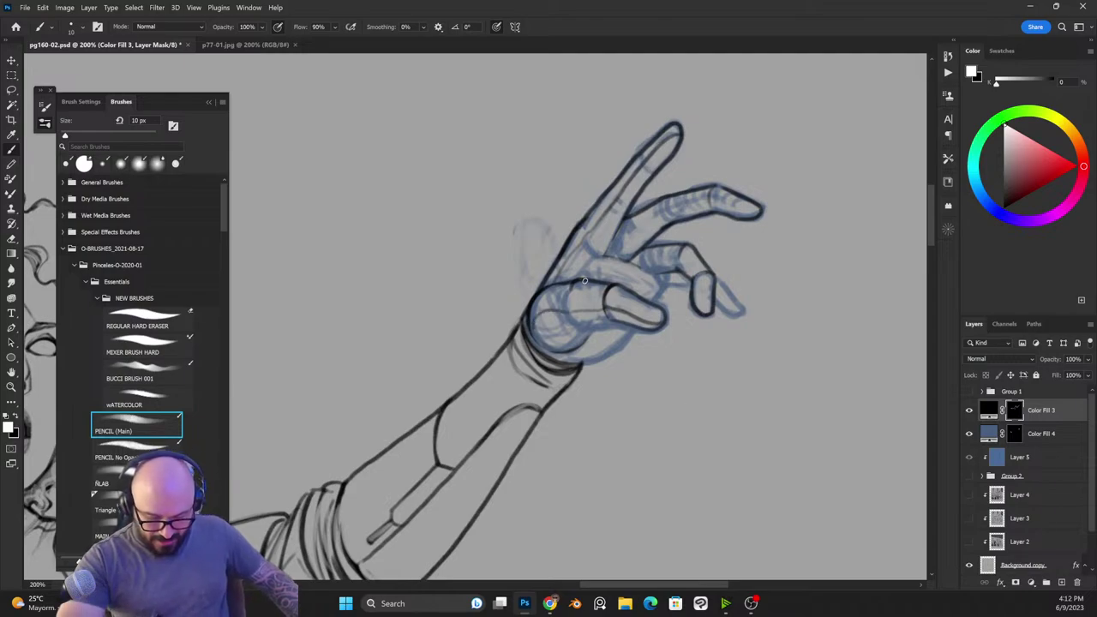
key(x)
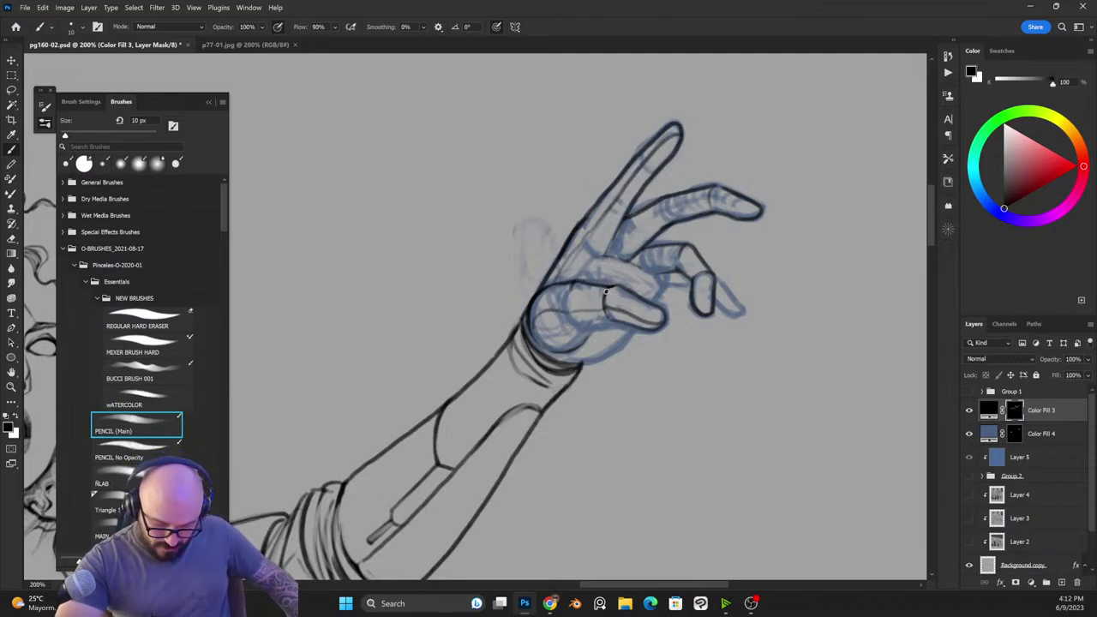
key(x)
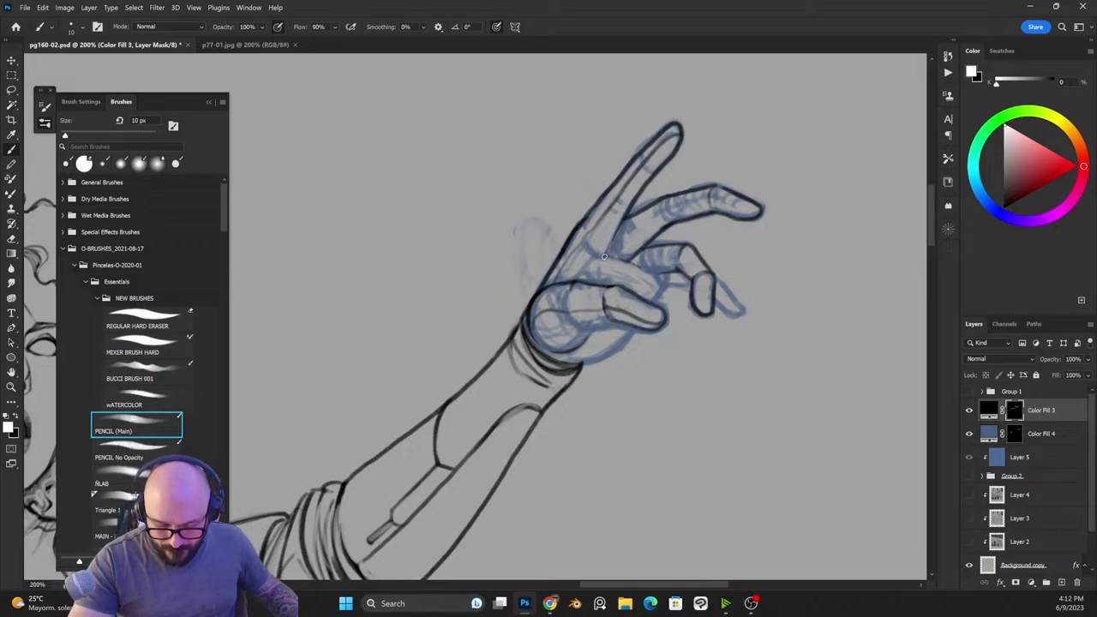
key(x)
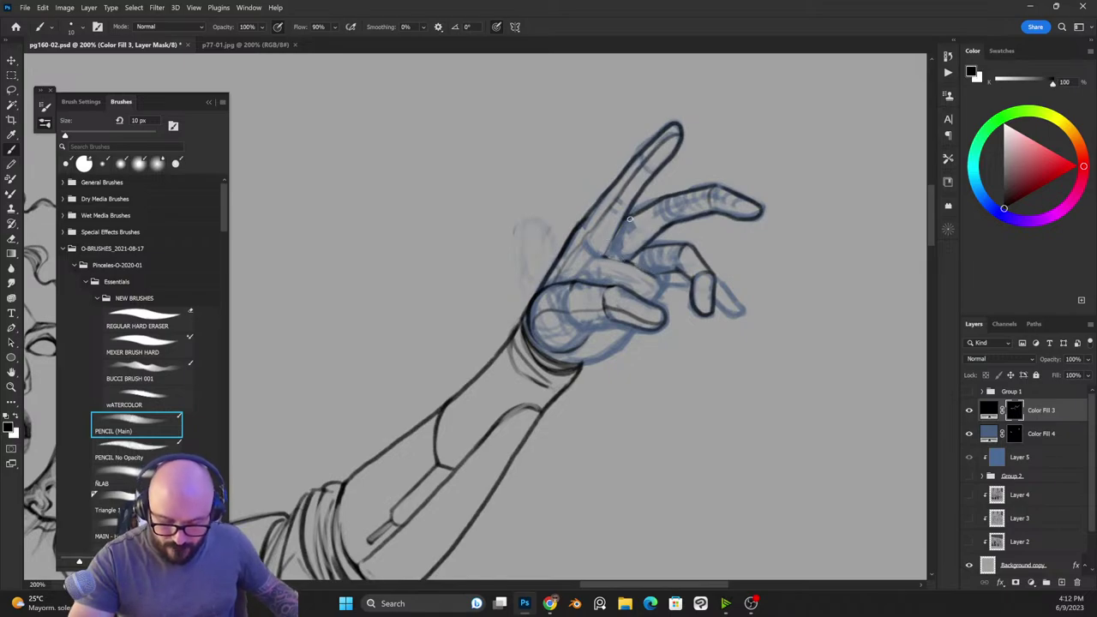
Step: Redraw the middle finger's base and knuckle lines with alternating white and black strokes
key(x)
mouse_move(614, 241)
mouse_down()
mouse_move(659, 211)
mouse_move(738, 185)
mouse_move(712, 201)
mouse_move(752, 206)
mouse_move(745, 217)
mouse_move(762, 208)
mouse_move(726, 190)
mouse_move(758, 208)
mouse_move(732, 210)
mouse_move(752, 219)
mouse_move(716, 212)
mouse_up()
key(x)
key(x)
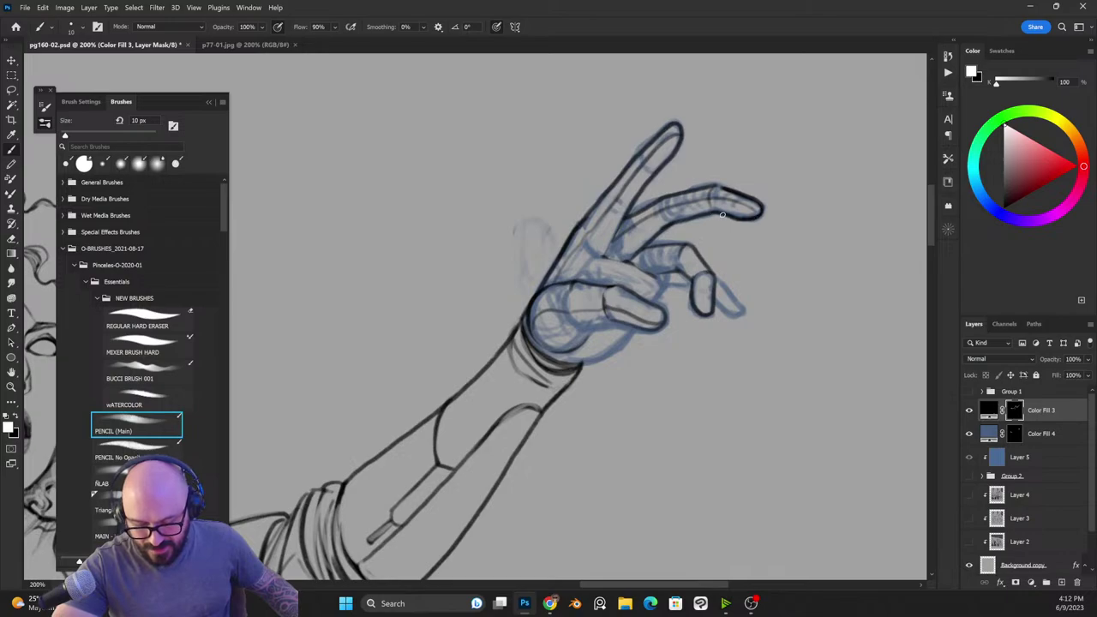
key(x)
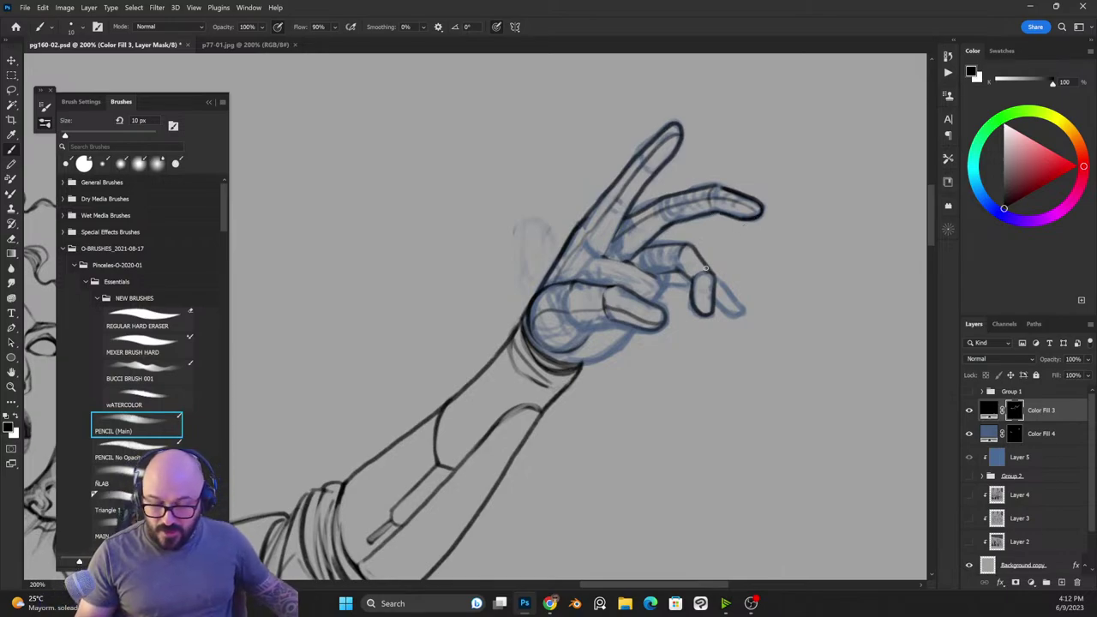
Step: Select the inked middle finger's outer segments freehand, shift them slightly inward and down toward the palm, and clear the selection
key(l)
mouse_move(667, 195)
mouse_down()
mouse_move(677, 233)
mouse_move(788, 163)
mouse_move(662, 169)
mouse_up()
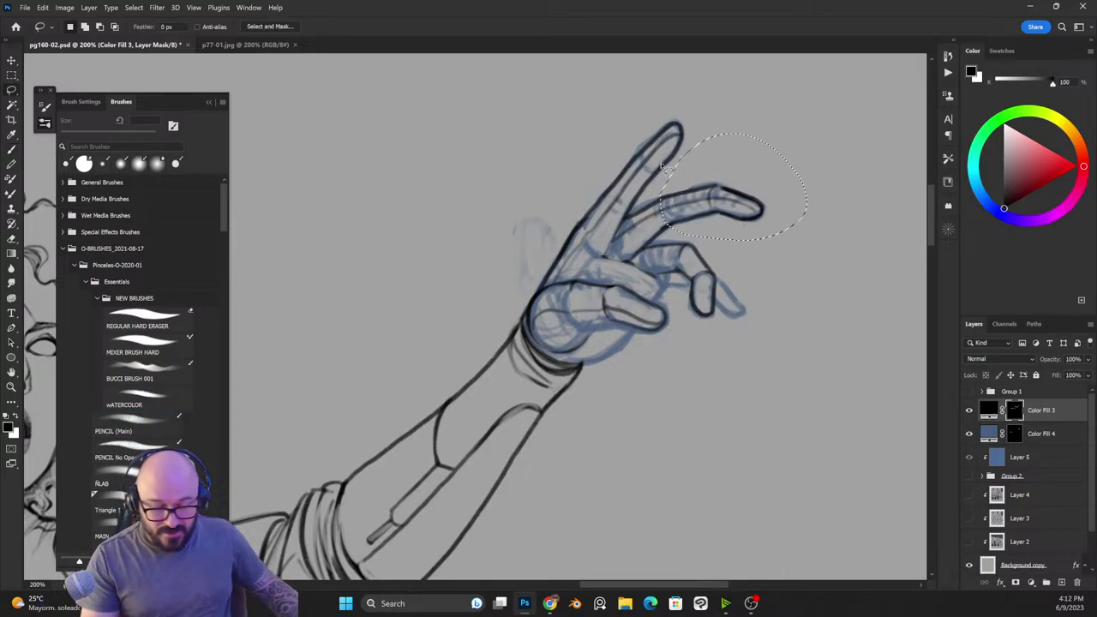
key(v)
drag(749, 215, 731, 221)
key(ctrl+z)
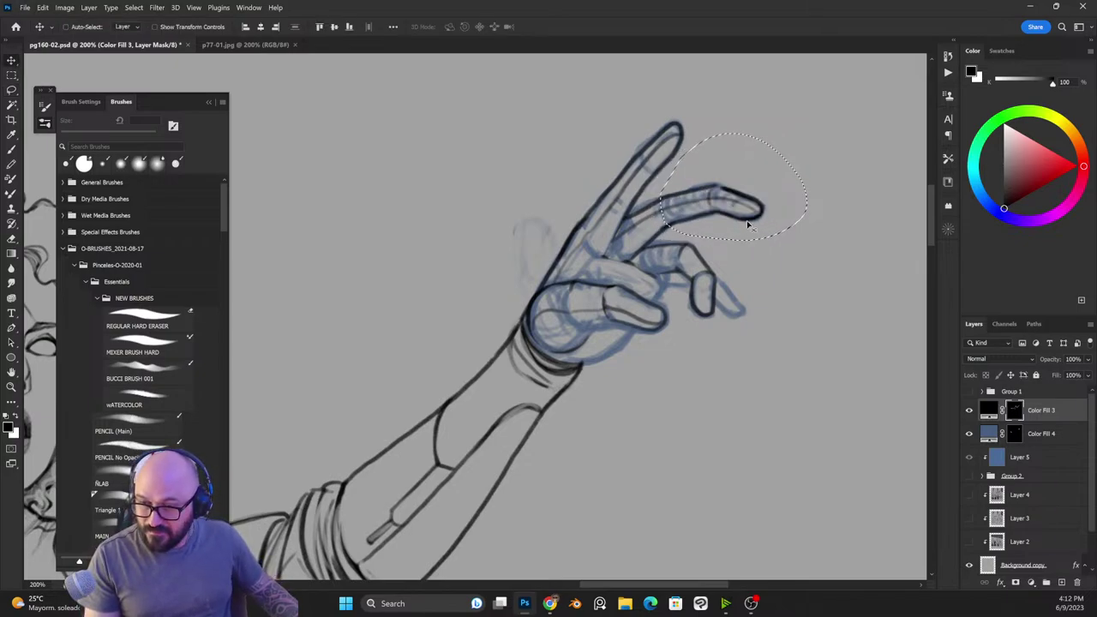
key(x)
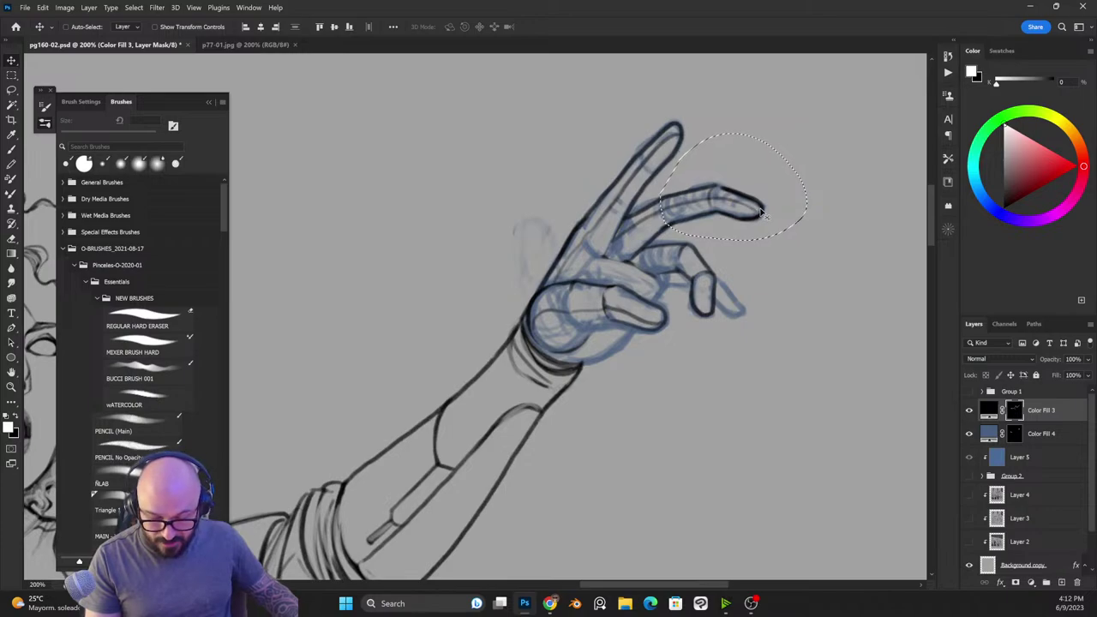
drag(763, 215, 751, 221)
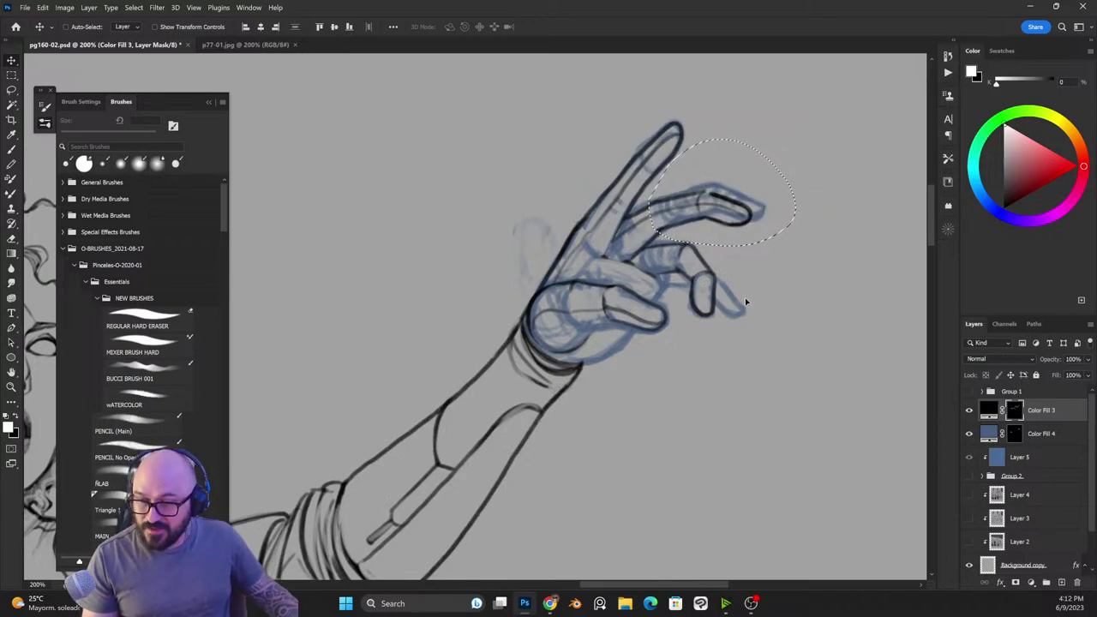
key(ctrl+d)
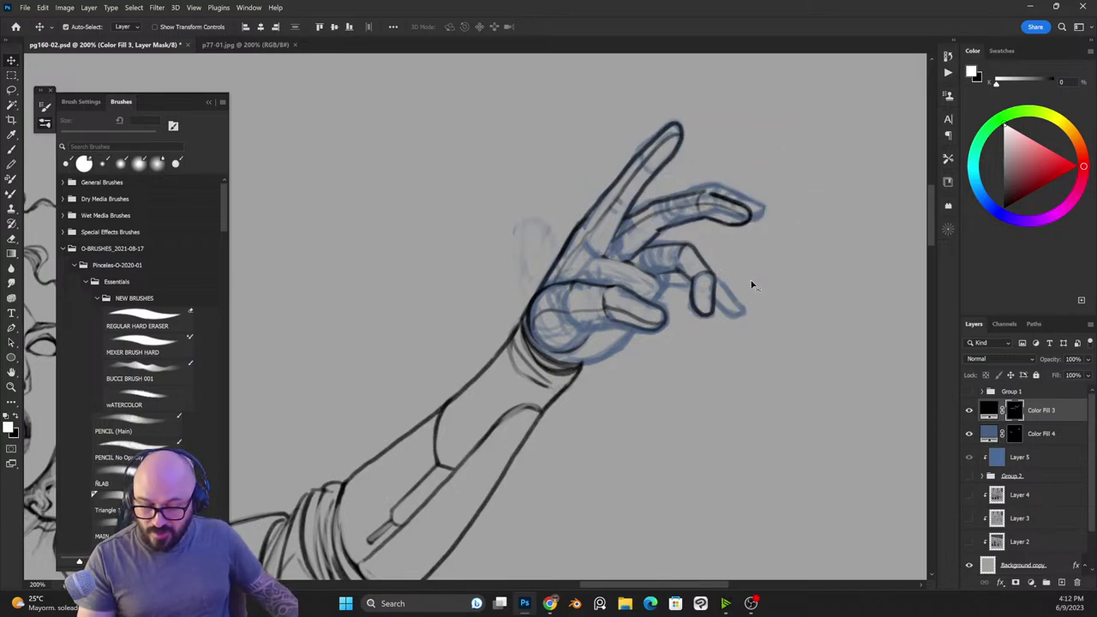
Step: Redraw the middle finger's upper contour from the last joint toward the tip, cleaning up the fingertip with alternating black and white strokes
key(x)
key(b)
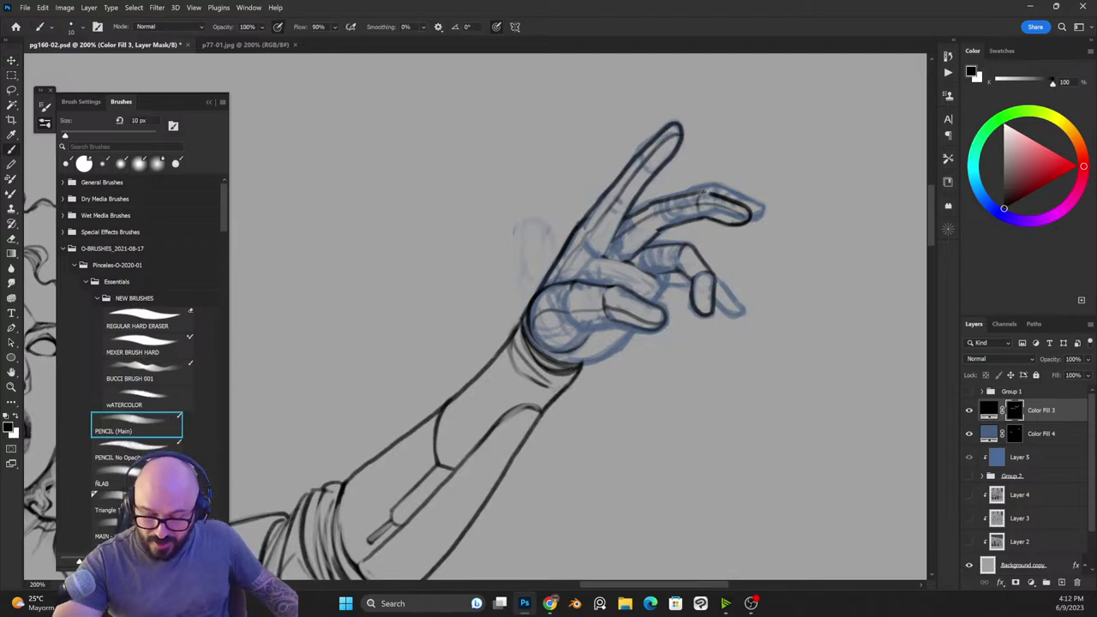
key(x)
drag(708, 192, 734, 198)
key(x)
key(x)
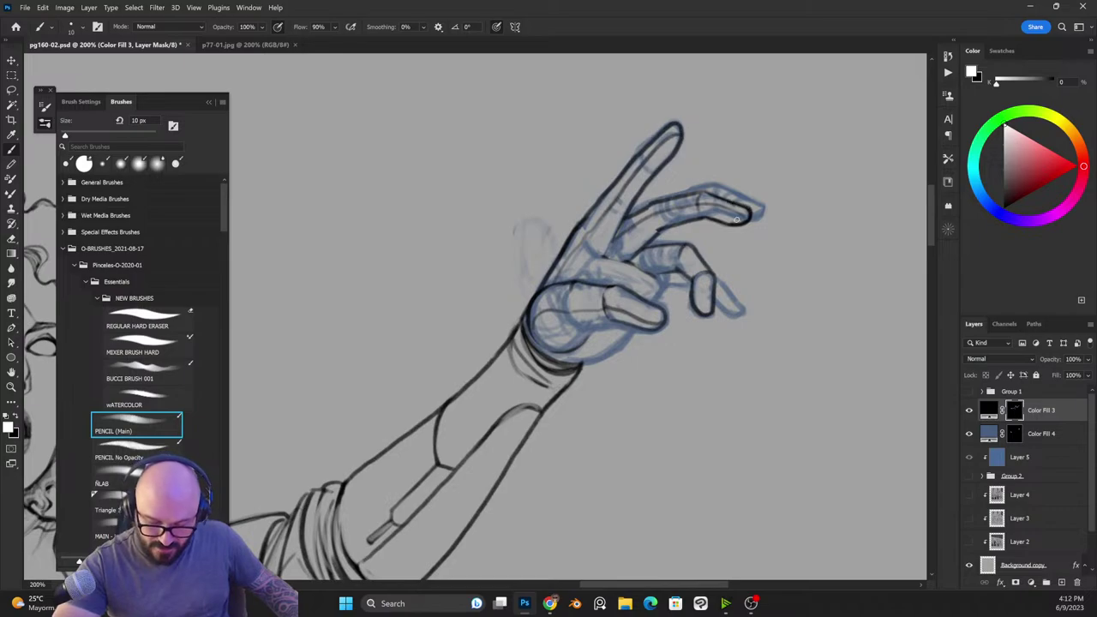
key(x)
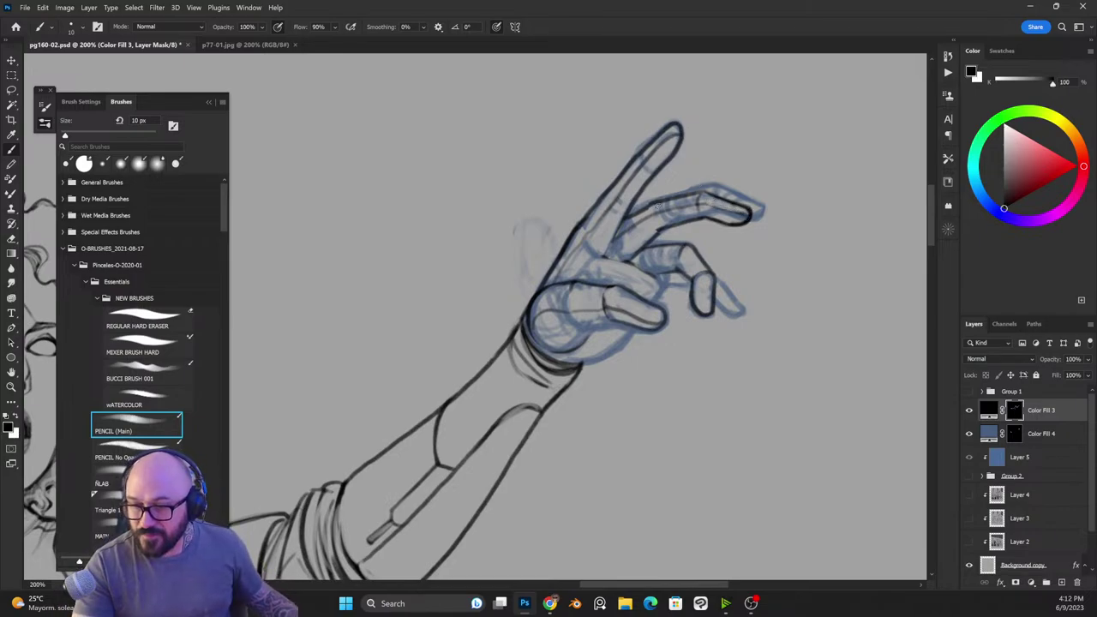
Step: Refine the middle finger's inner segment, underside and joint lines with alternating white and black strokes
key(x)
key(x)
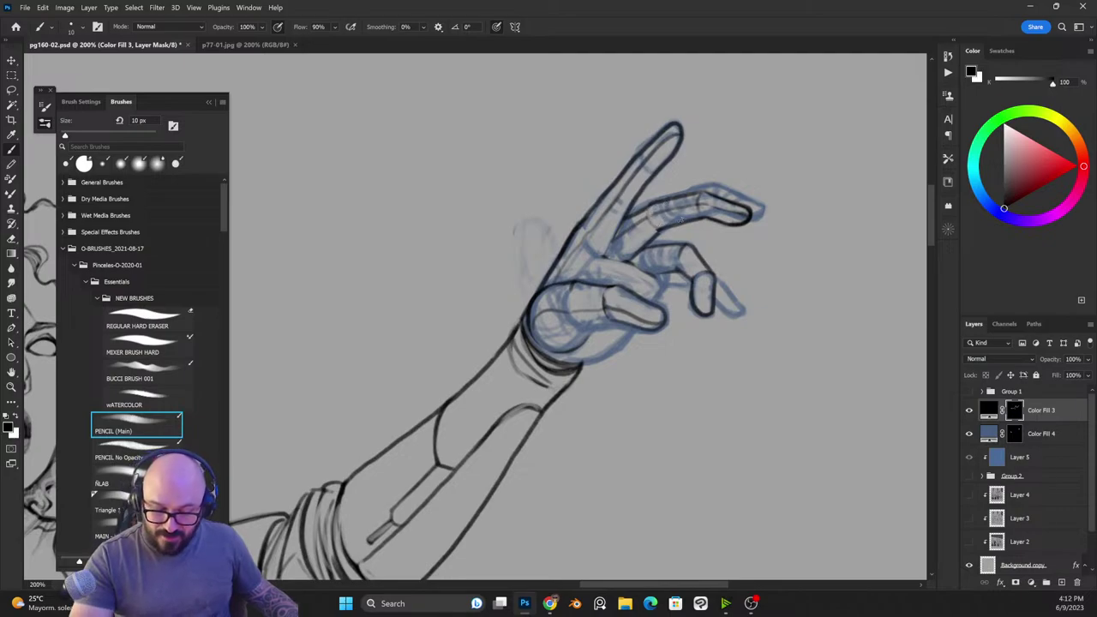
key(x)
key(x)
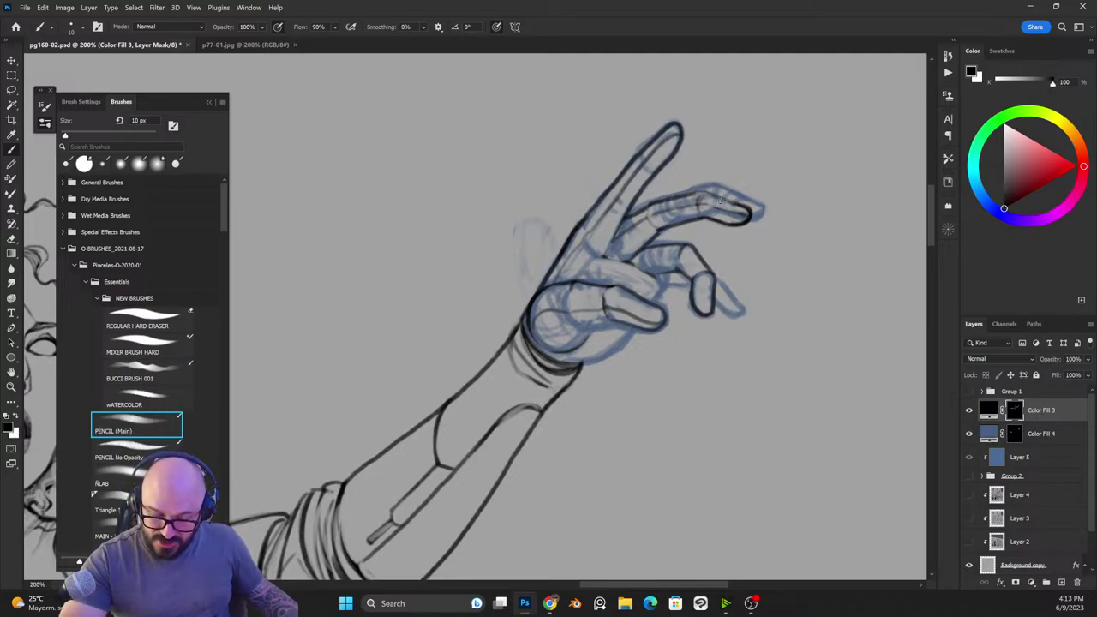
key(x)
key(x)
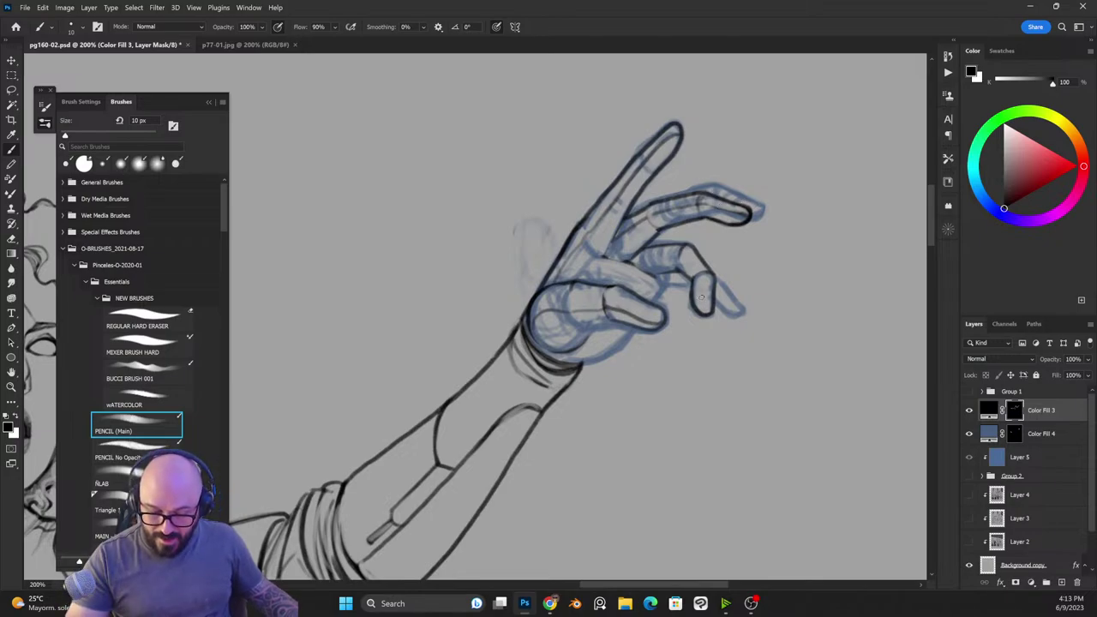
Step: Ink the palm's lower edge from beneath the thumb to the wrist and clean up the lines at the heel of the hand
key(x)
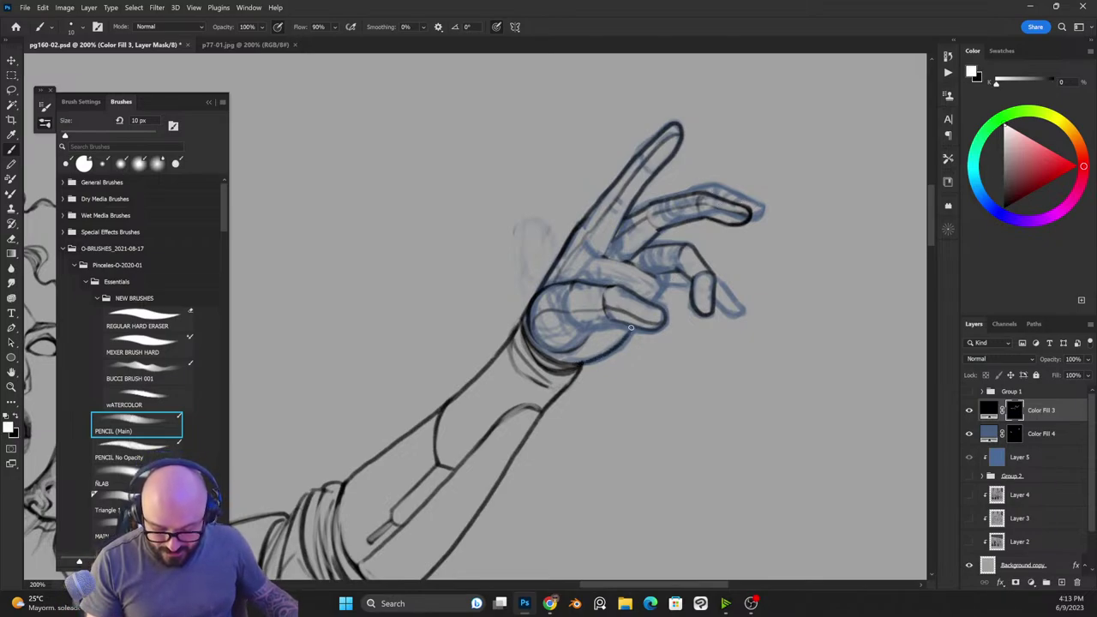
key(x)
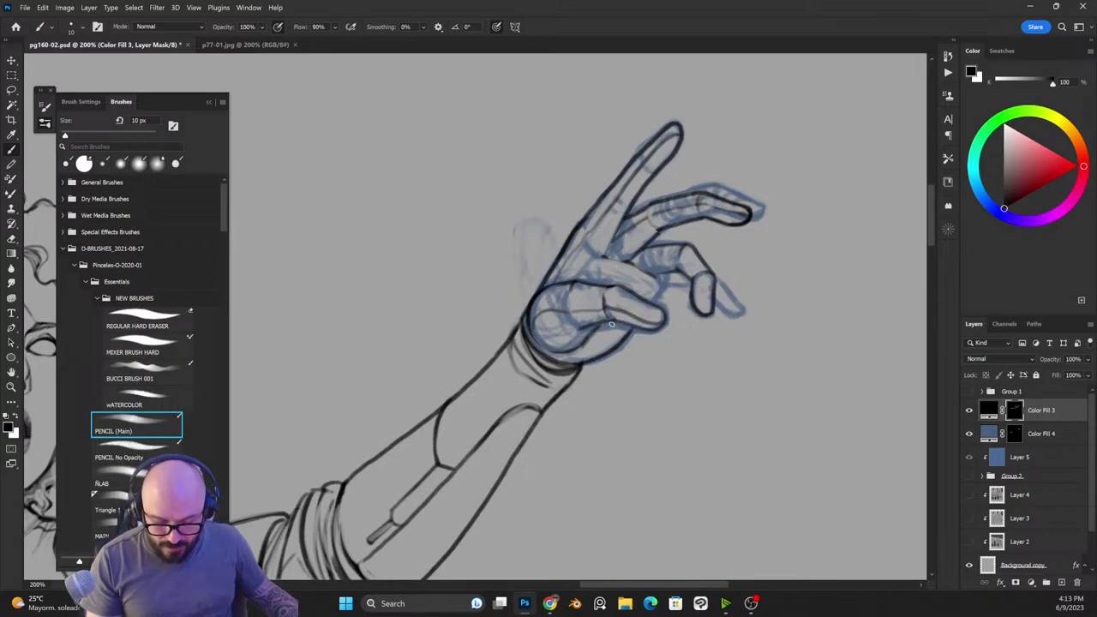
key(x)
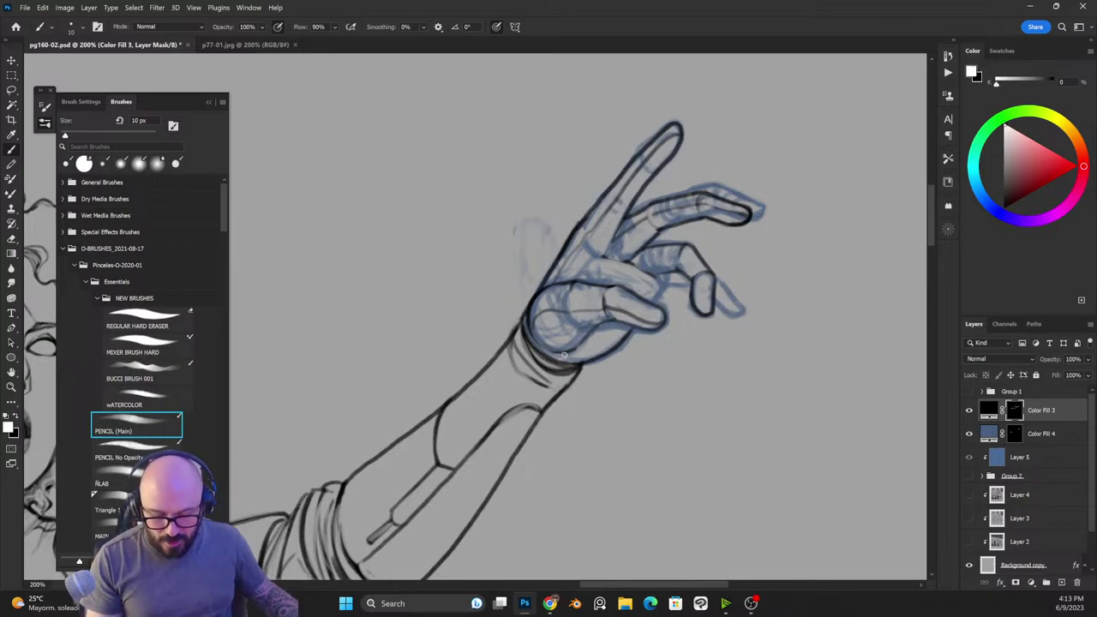
key(x)
key(x)
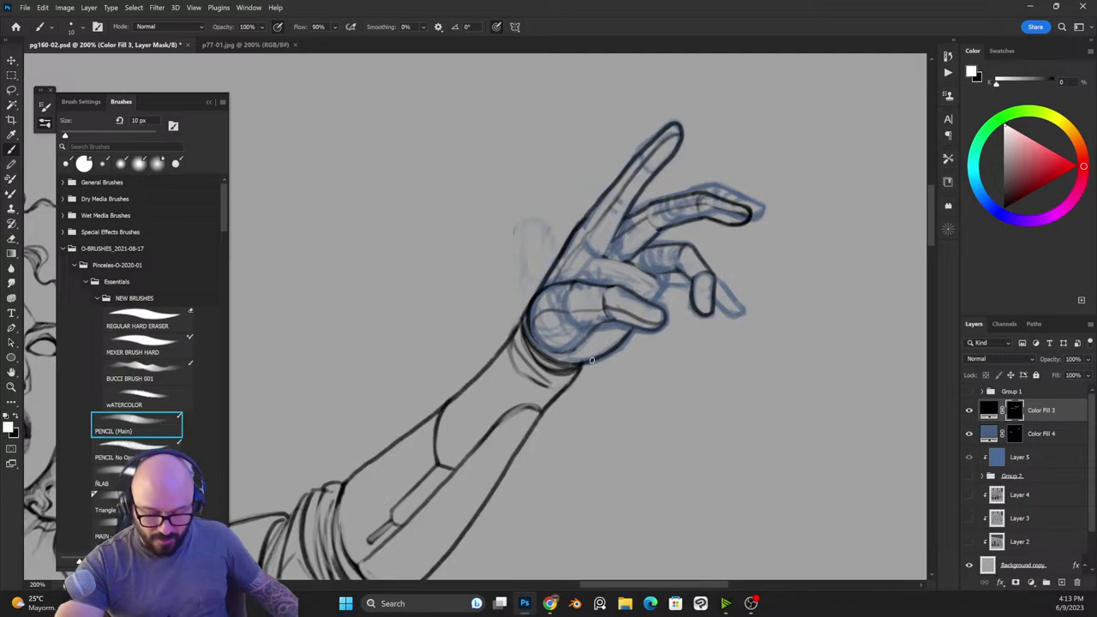
mouse_move(542, 340)
mouse_down()
mouse_move(605, 347)
mouse_move(566, 348)
mouse_up()
key(x)
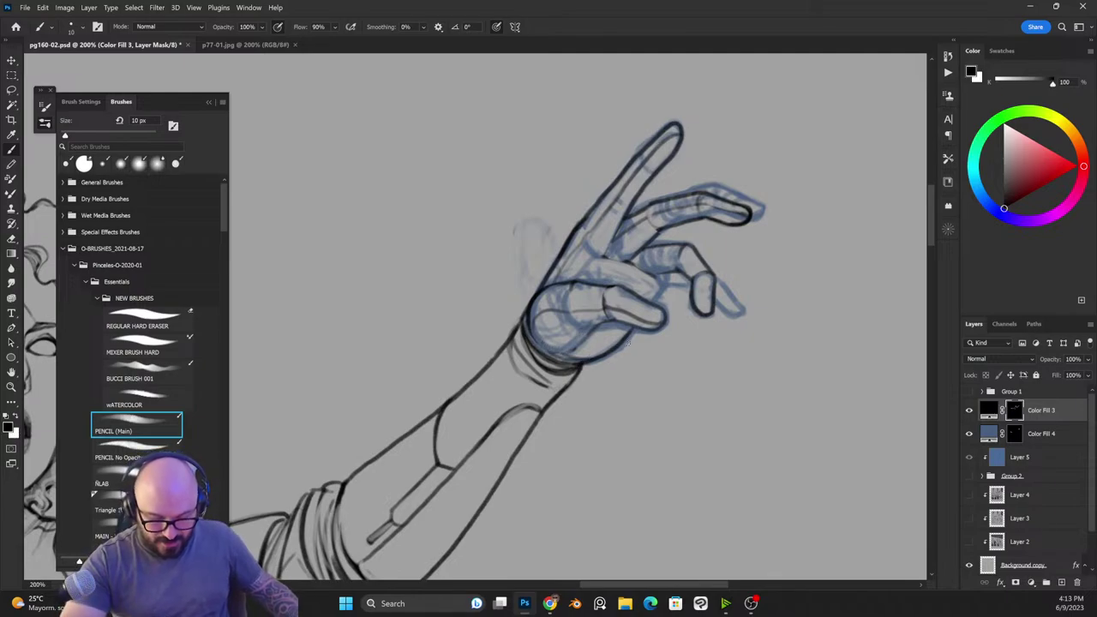
Step: Ink the fold of the palm above the thumb and the remaining finger behind the bent finger
key(x)
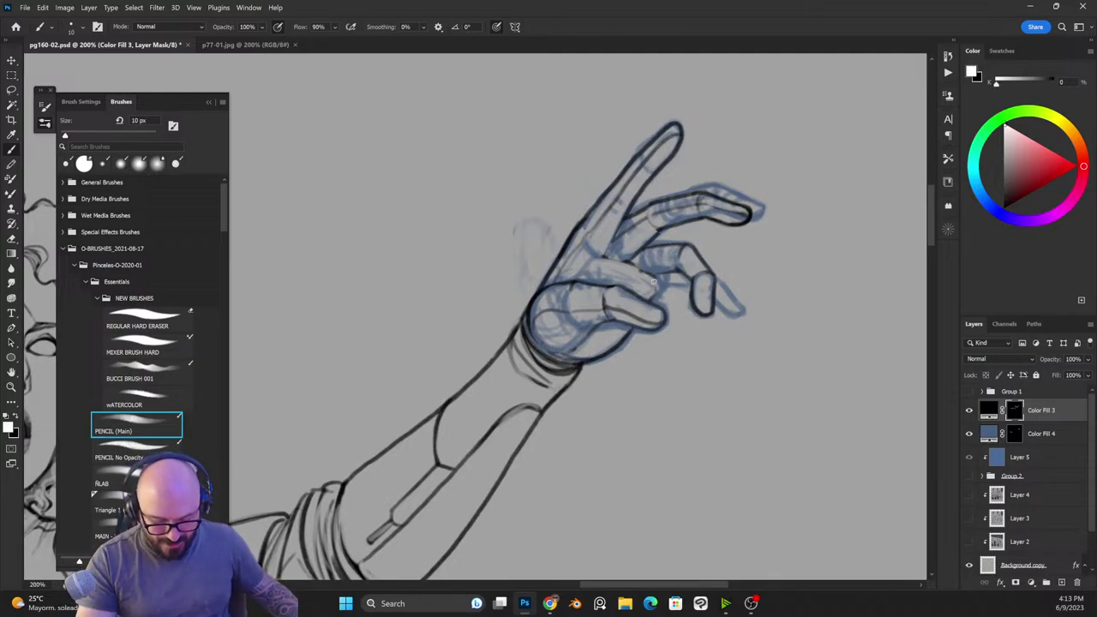
key(x)
key(x)
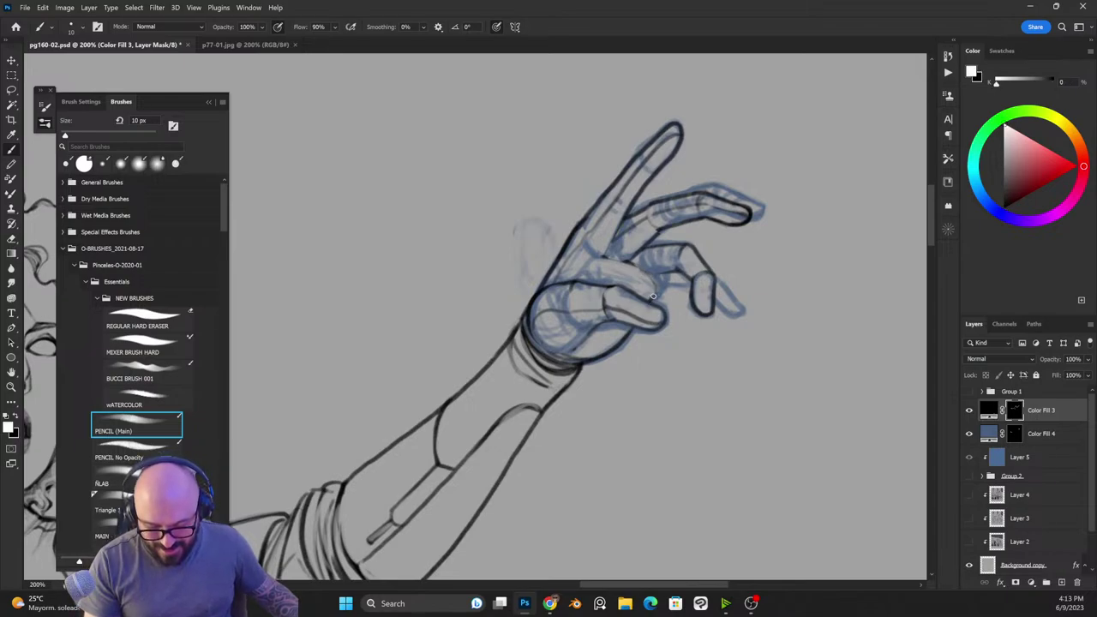
mouse_move(653, 297)
mouse_down()
mouse_move(697, 283)
mouse_move(722, 291)
mouse_move(675, 289)
mouse_move(732, 306)
mouse_move(710, 266)
mouse_up()
key(x)
key(x)
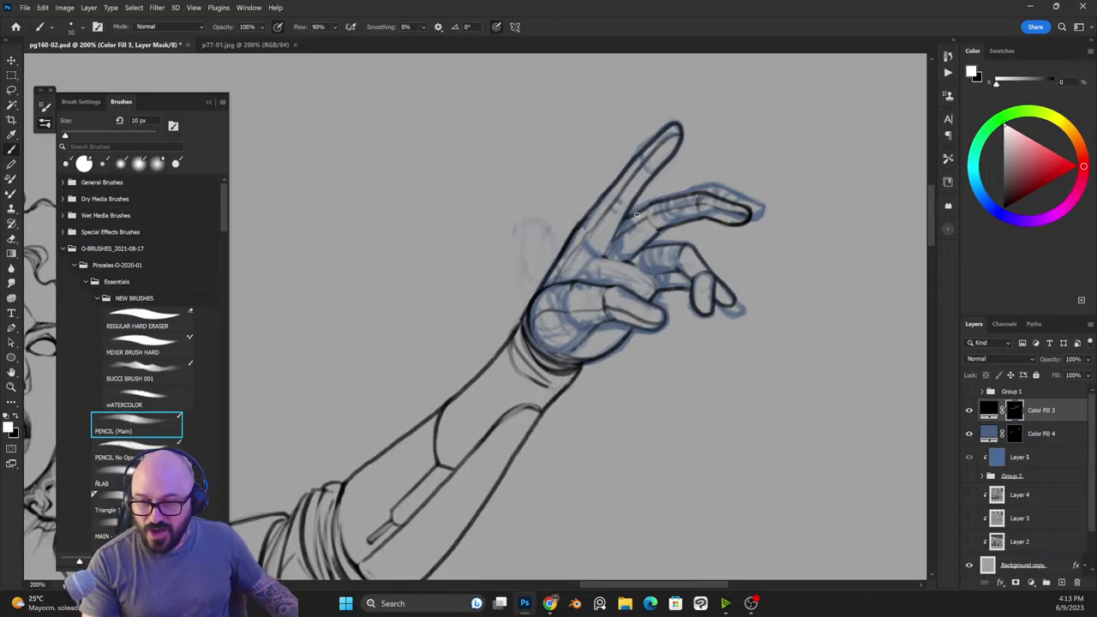
Step: Strengthen the contour between the index and middle fingers down into the palm
key(x)
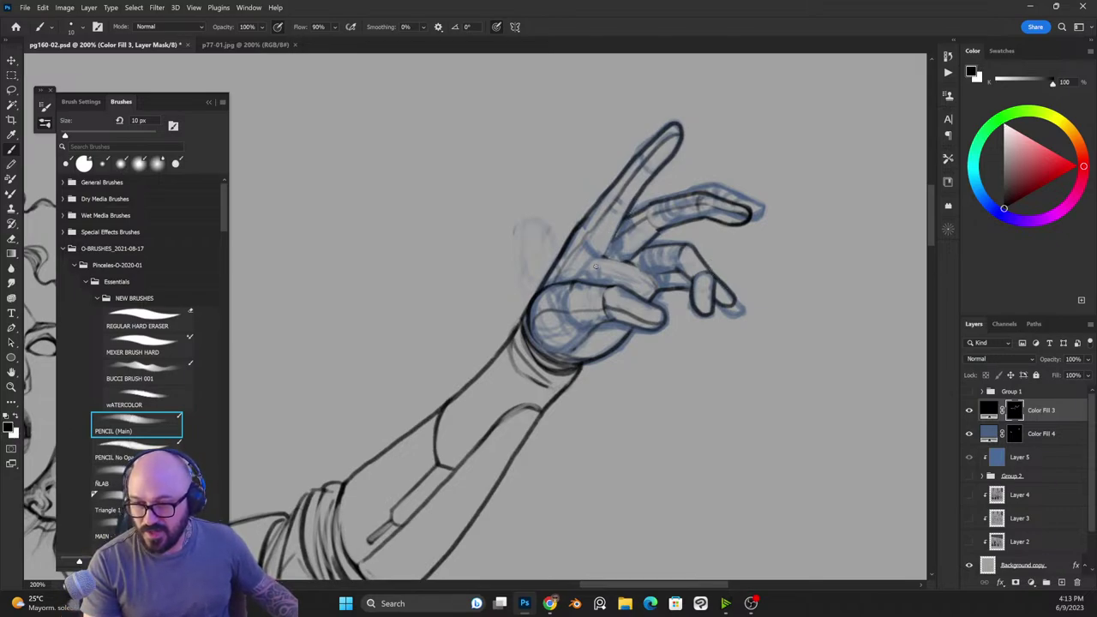
key(x)
drag(631, 207, 605, 252)
key(x)
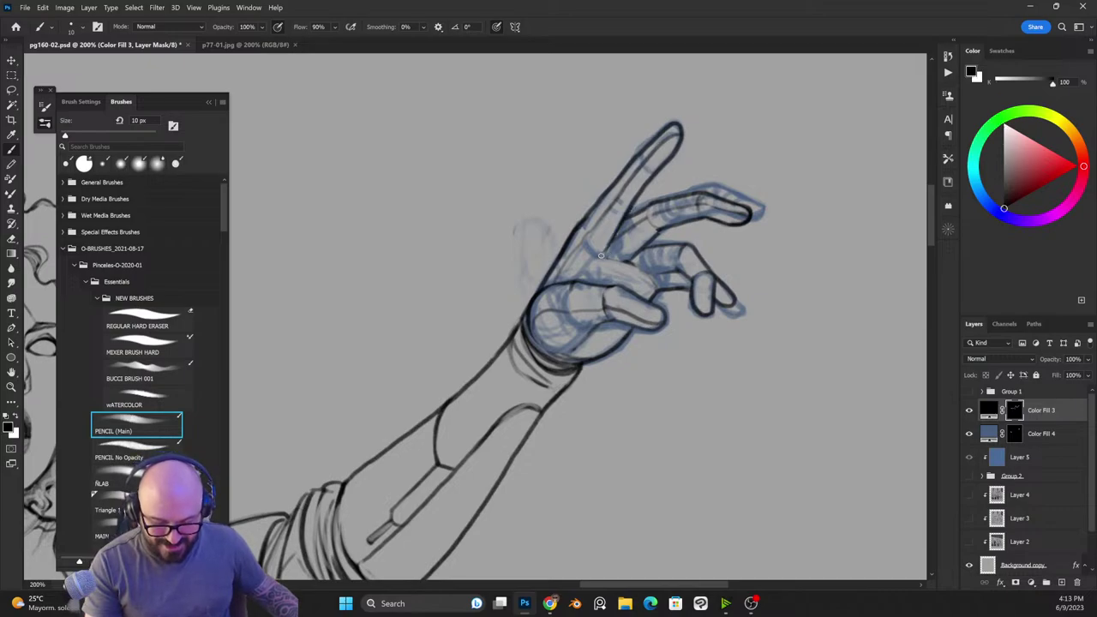
Step: Hide the blue hand sketch layer Color Fill 4 and show the full figure sketch in Group 2
key(ctrl+minus)
key(ctrl+minus)
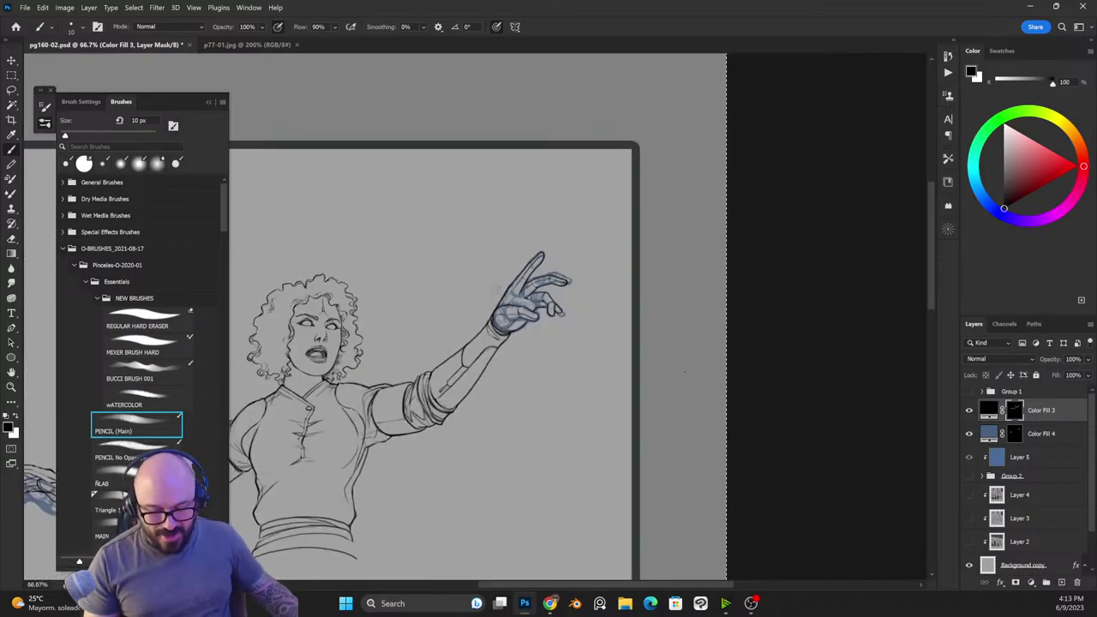
key(ctrl+plus)
key(ctrl+plus)
key(ctrl+minus)
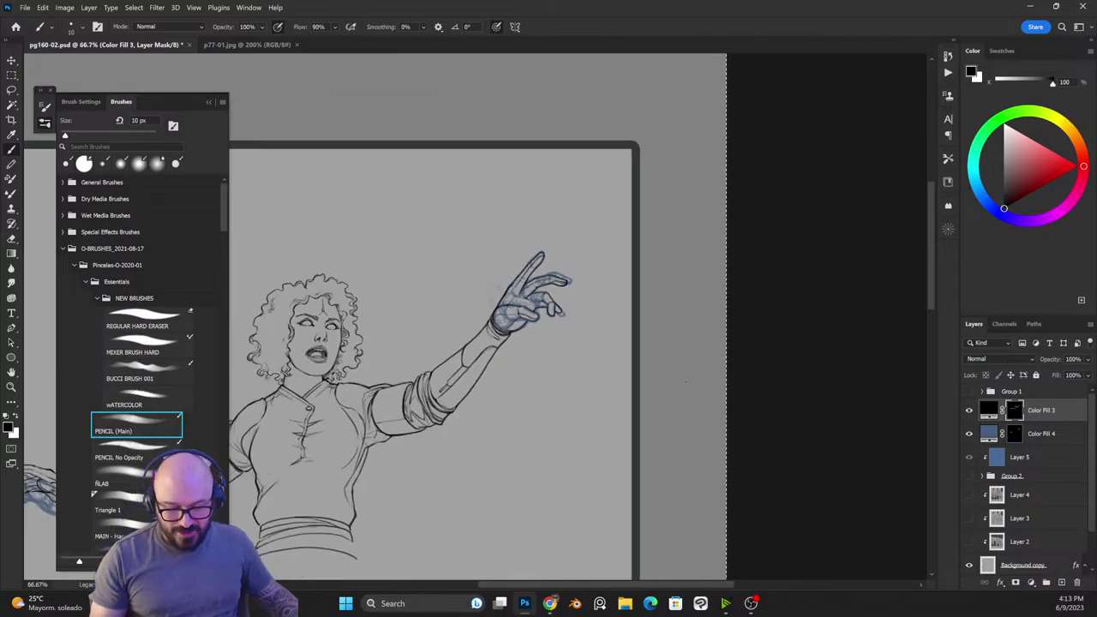
key(ctrl+minus)
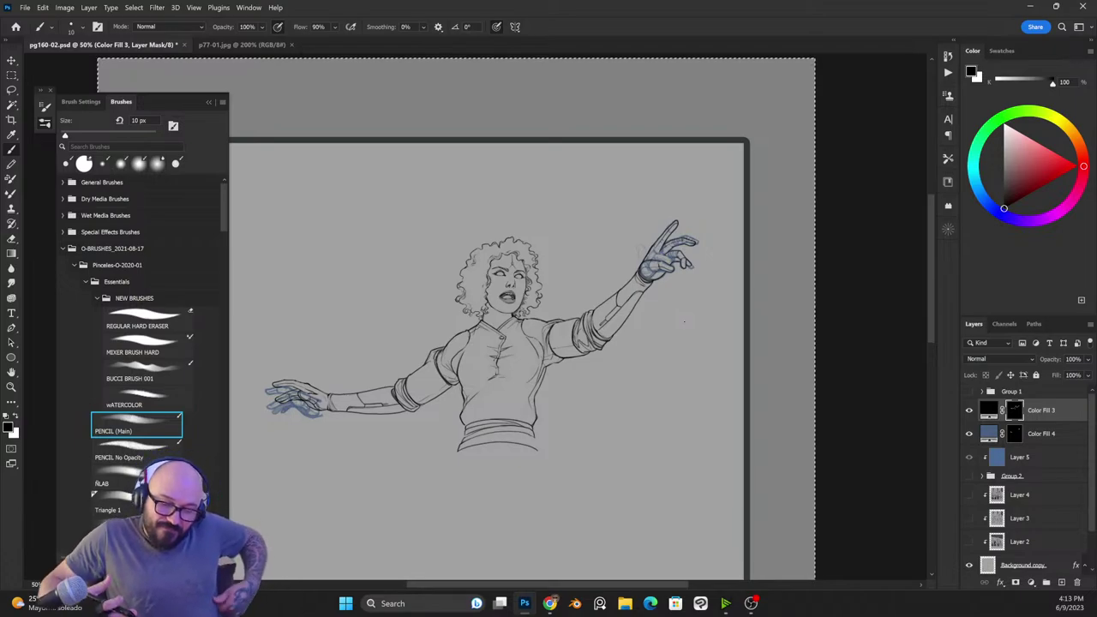
click(969, 434)
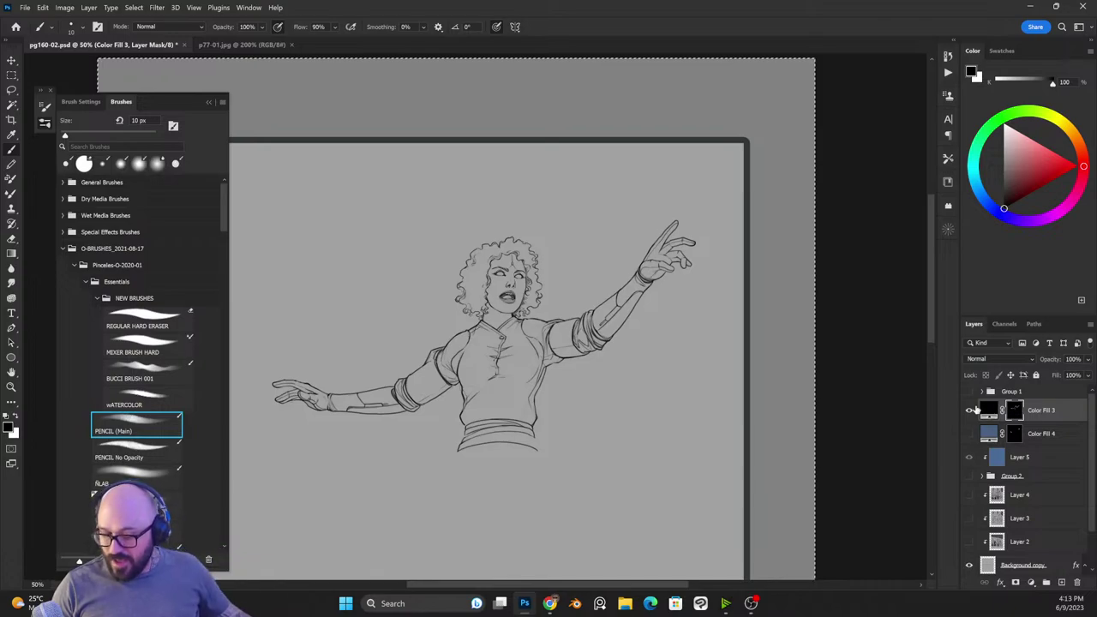
click(970, 476)
Step: Ink the short trouser folds at the woman's hip just below the waist sash, on the side of her lowered hand
drag(612, 460, 689, 273)
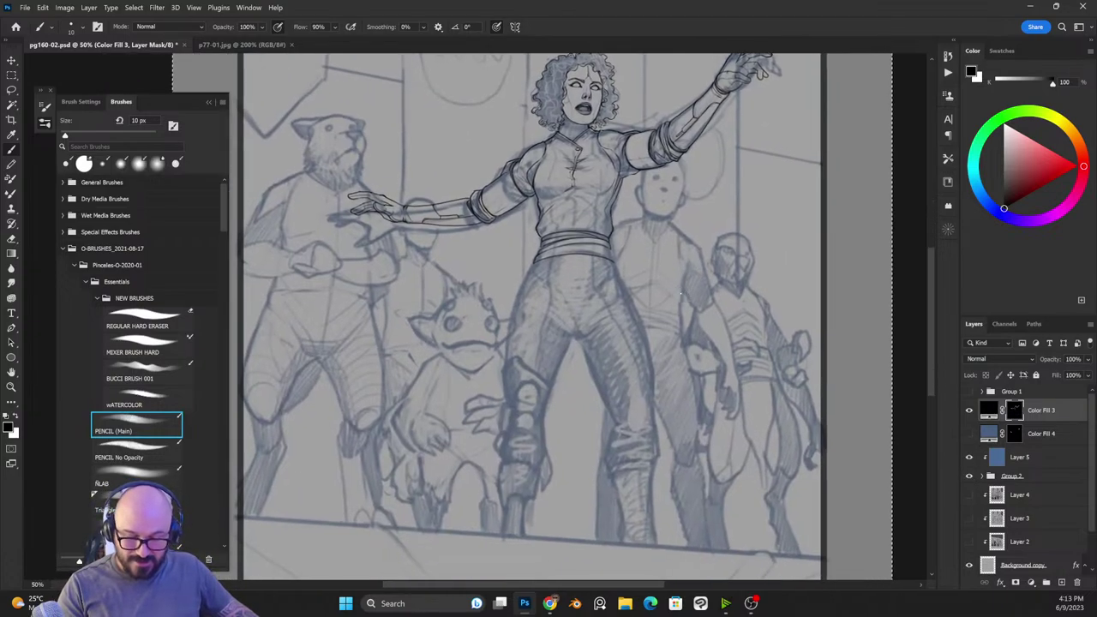
key(ctrl+plus)
key(ctrl+plus)
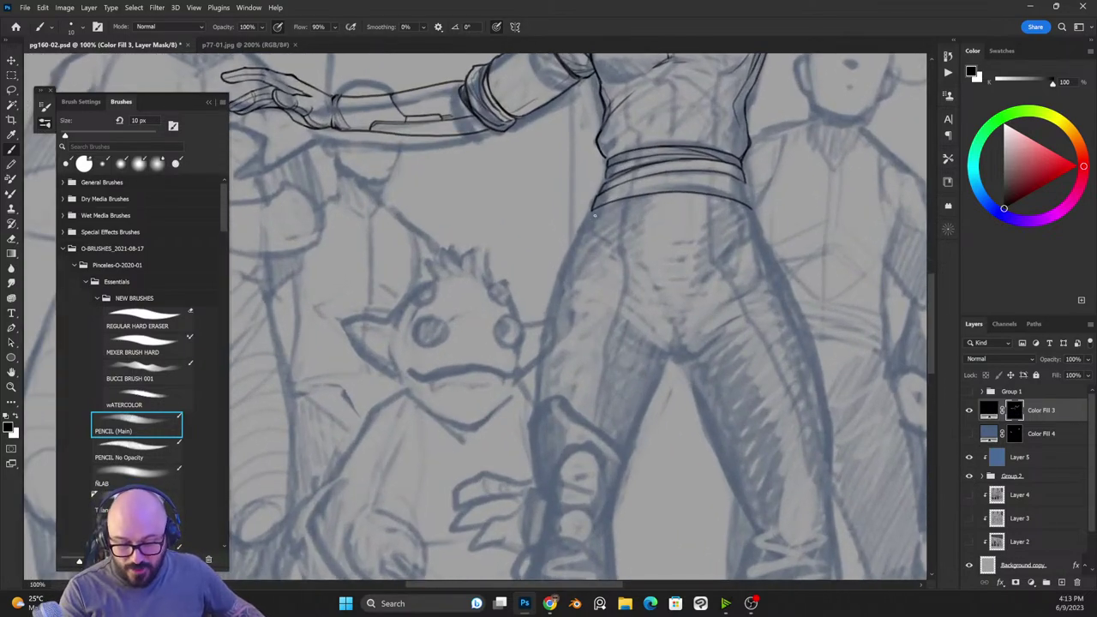
drag(586, 228, 617, 273)
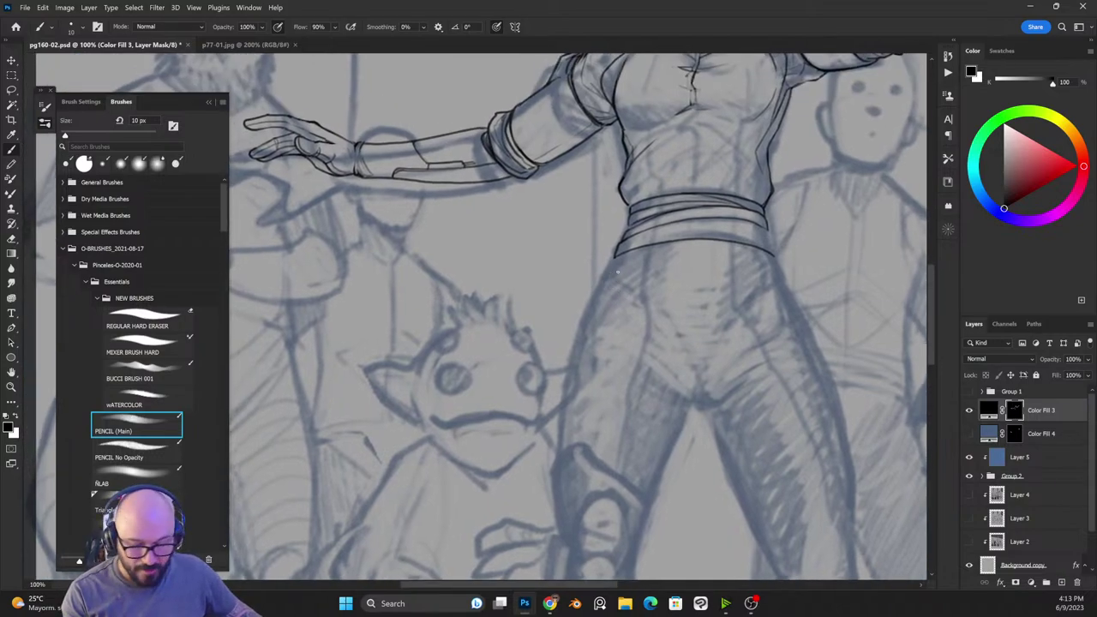
key(x)
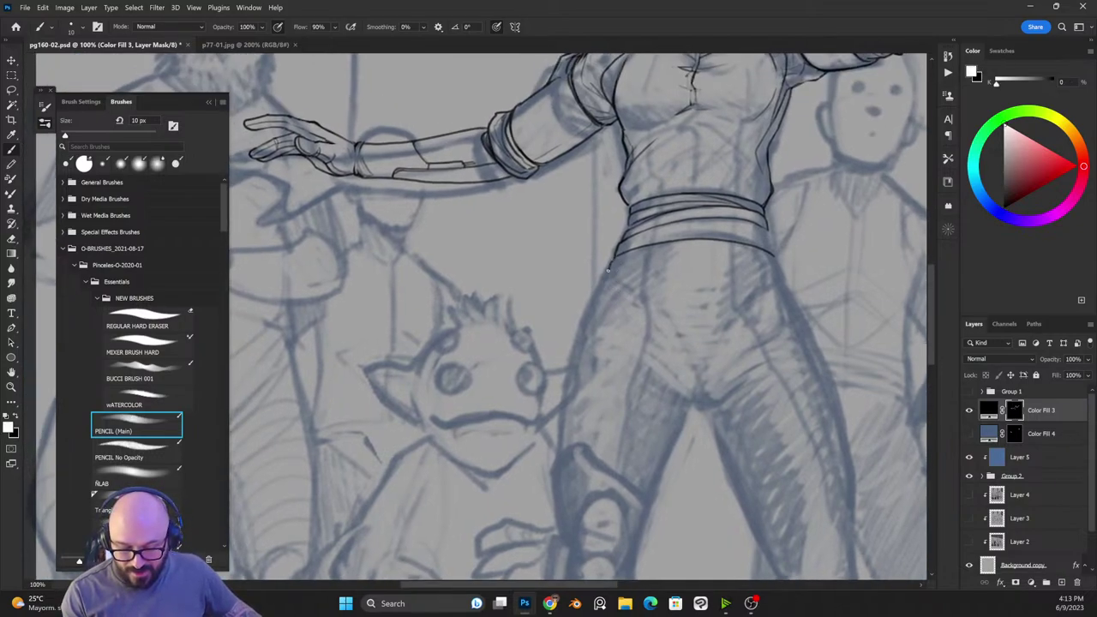
key(x)
drag(610, 269, 643, 258)
key(x)
key(x)
key(x)
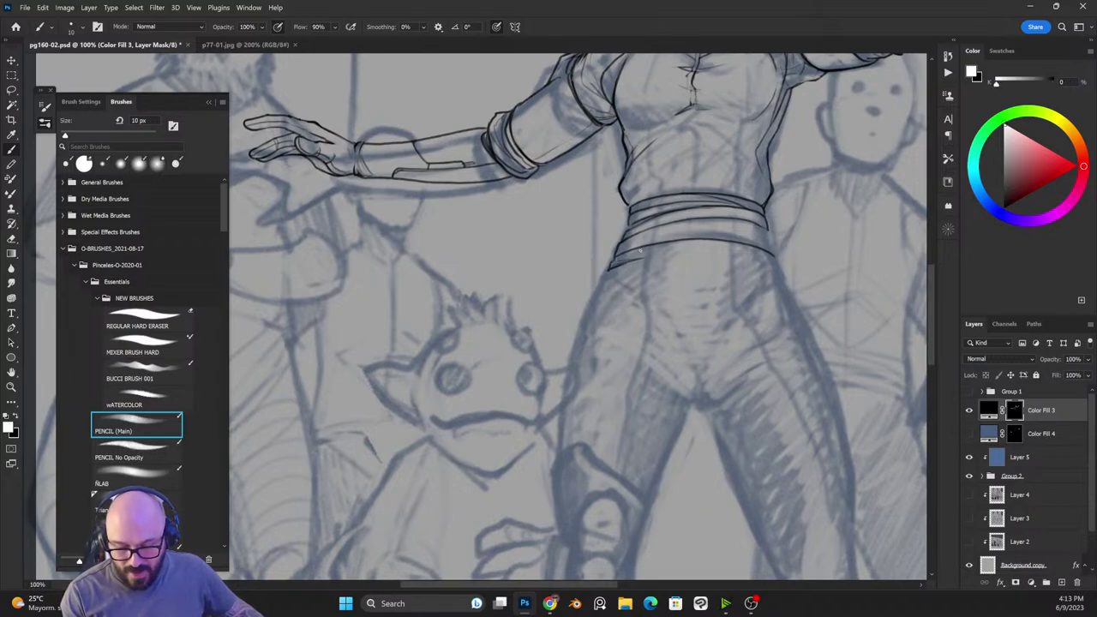
key(x)
key(x)
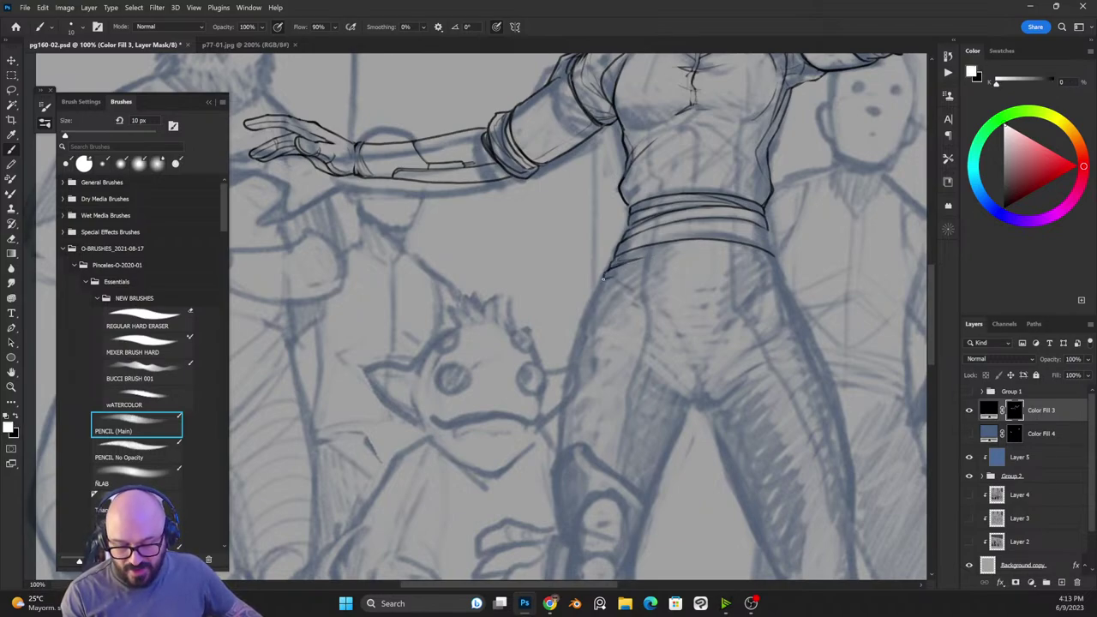
Step: Clean up the hip edge and ink the outer thigh contour from the hip folds down to the knee pad
key(x)
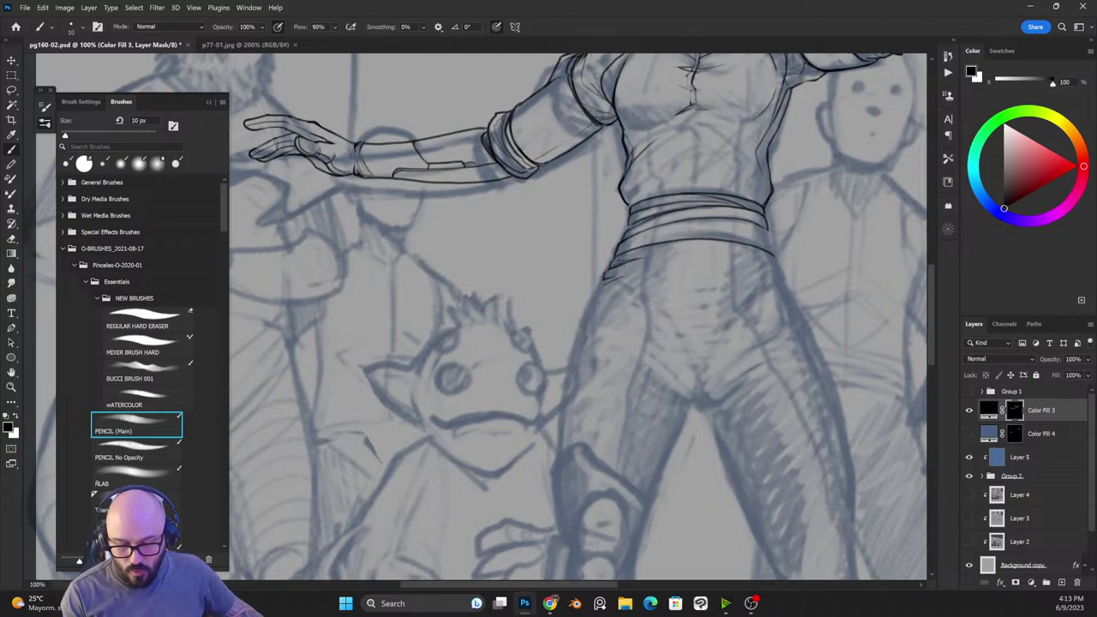
key(x)
key(x)
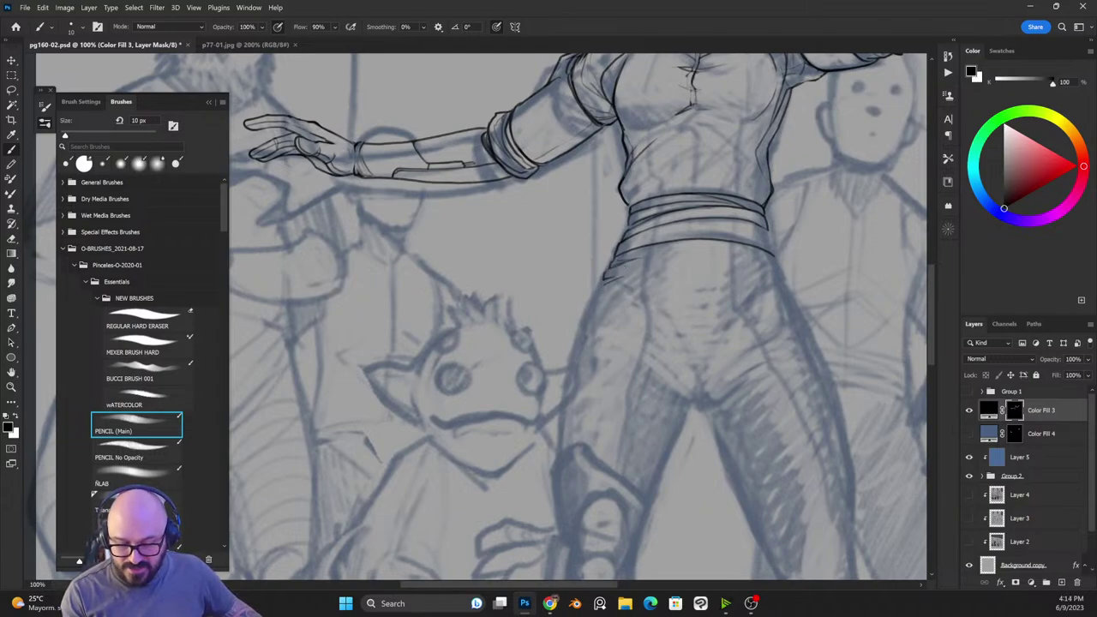
key(x)
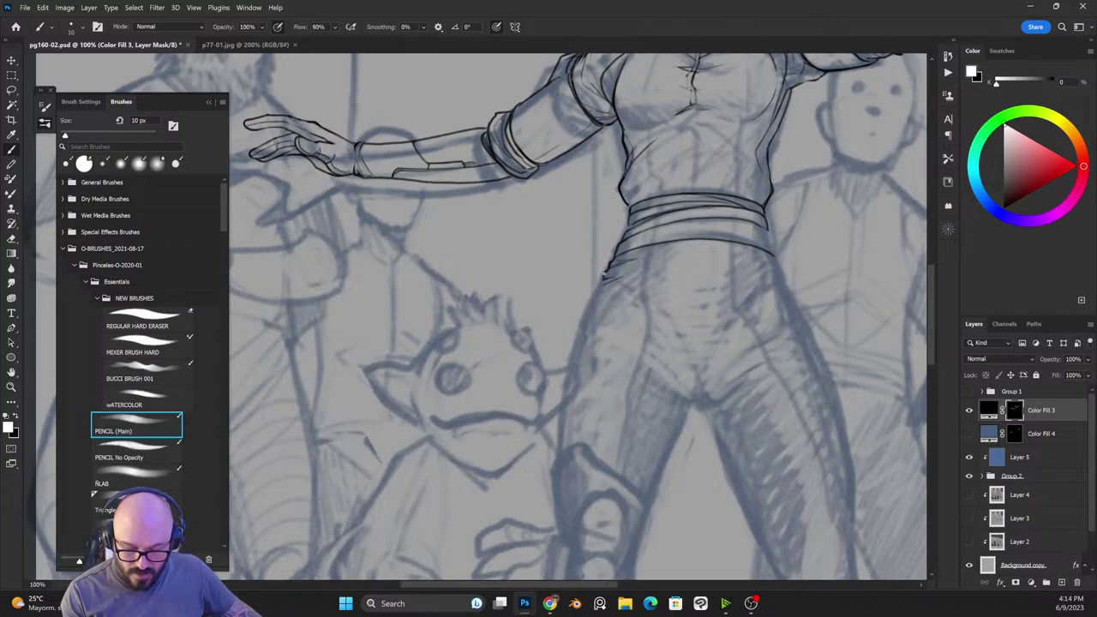
mouse_move(597, 297)
mouse_down()
mouse_move(570, 360)
mouse_move(562, 461)
mouse_up()
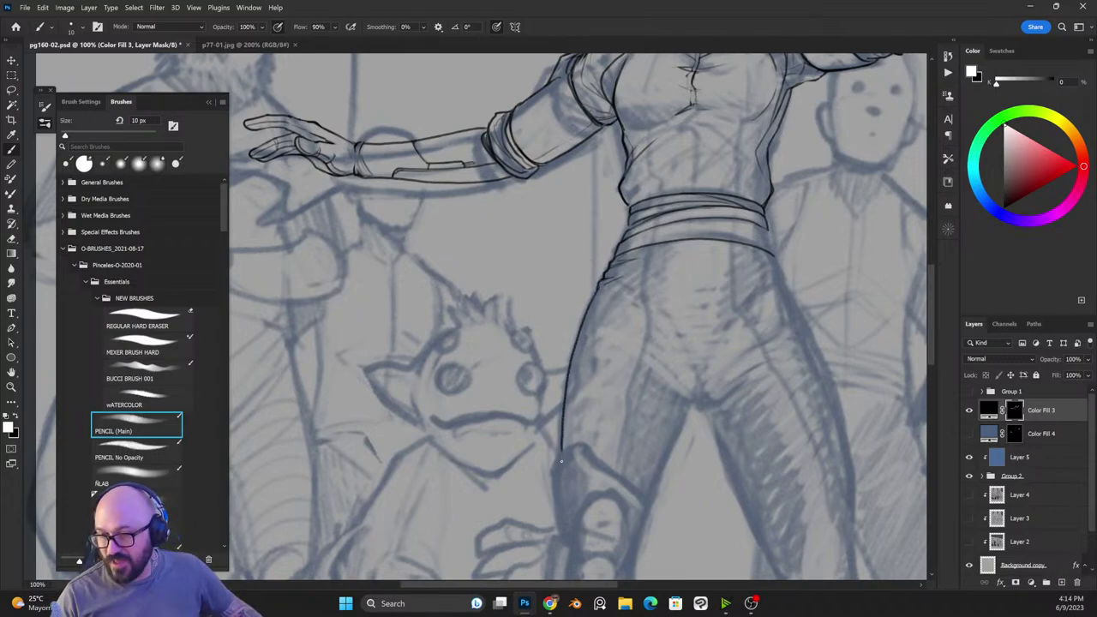
Step: Undo the outer thigh contour and redraw it as one curve from the hip folds down to the knee pad
key(ctrl+z)
key(x)
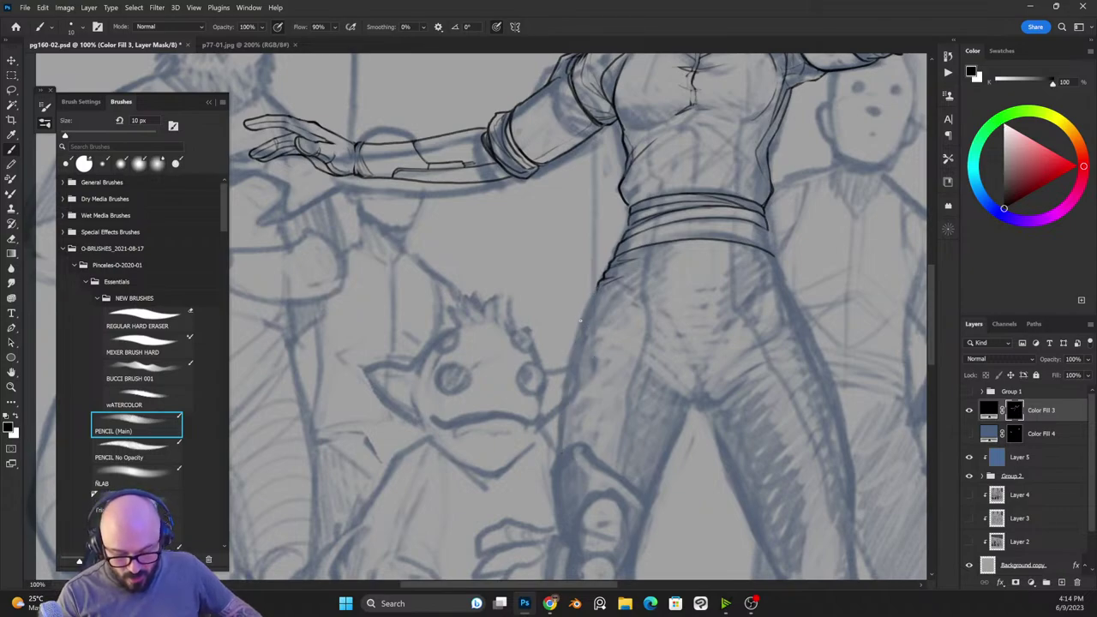
key(x)
mouse_move(597, 287)
mouse_down()
mouse_move(569, 356)
mouse_move(560, 456)
mouse_up()
Step: Ink the short angular crotch contour with its two small creases, trimming the line ends back to thin tips
mouse_move(693, 392)
mouse_down()
mouse_move(647, 297)
mouse_move(665, 305)
mouse_move(617, 280)
mouse_move(643, 305)
mouse_move(691, 280)
mouse_move(663, 305)
mouse_move(670, 341)
mouse_move(714, 402)
mouse_up()
key(x)
key(x)
key(x)
key(x)
key(x)
key(x)
key(ctrl+z)
key(x)
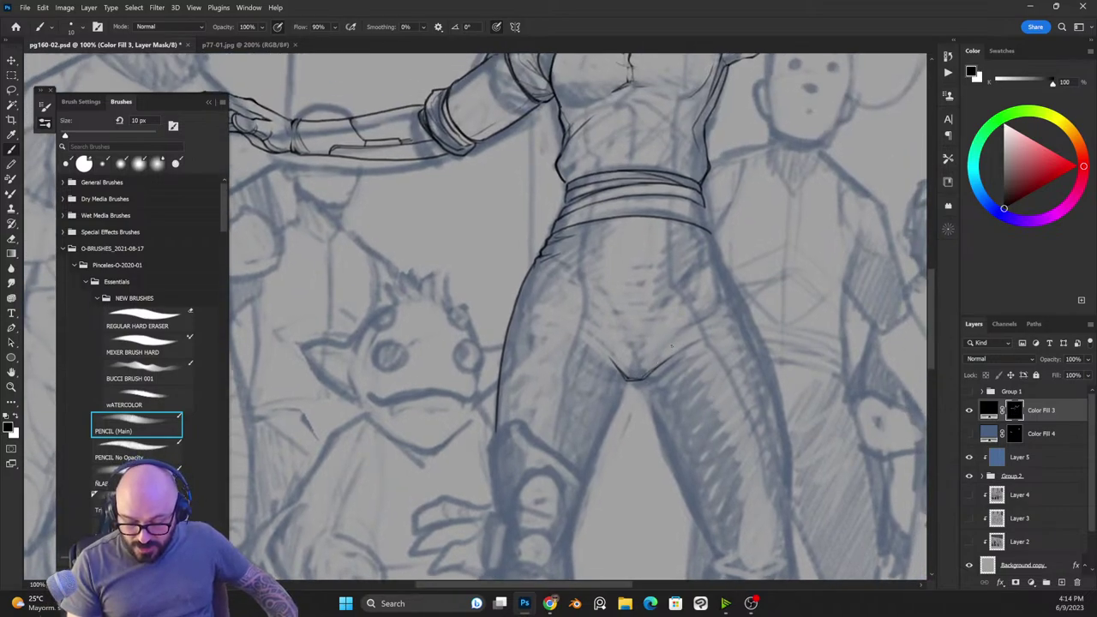
key(x)
key(x)
key(x)
key(x)
key(x)
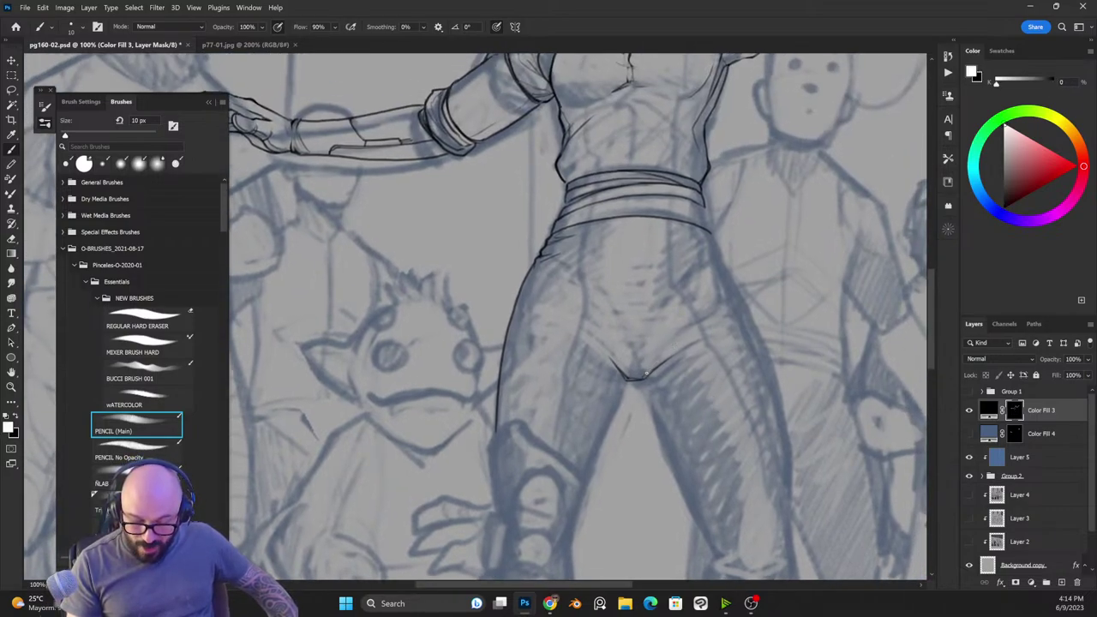
key(x)
key(x)
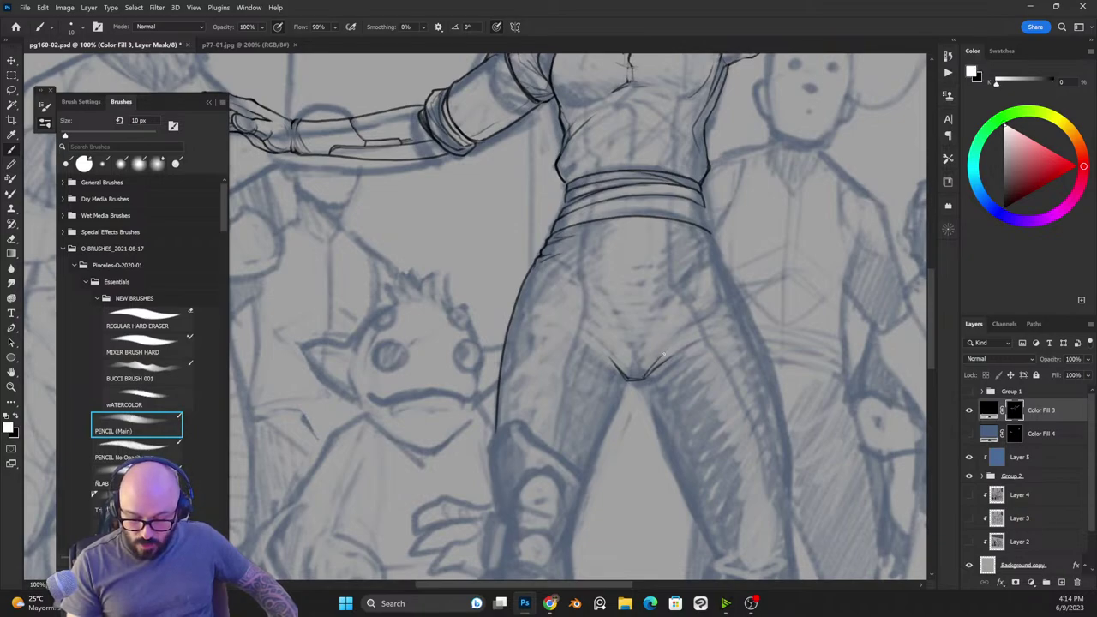
key(x)
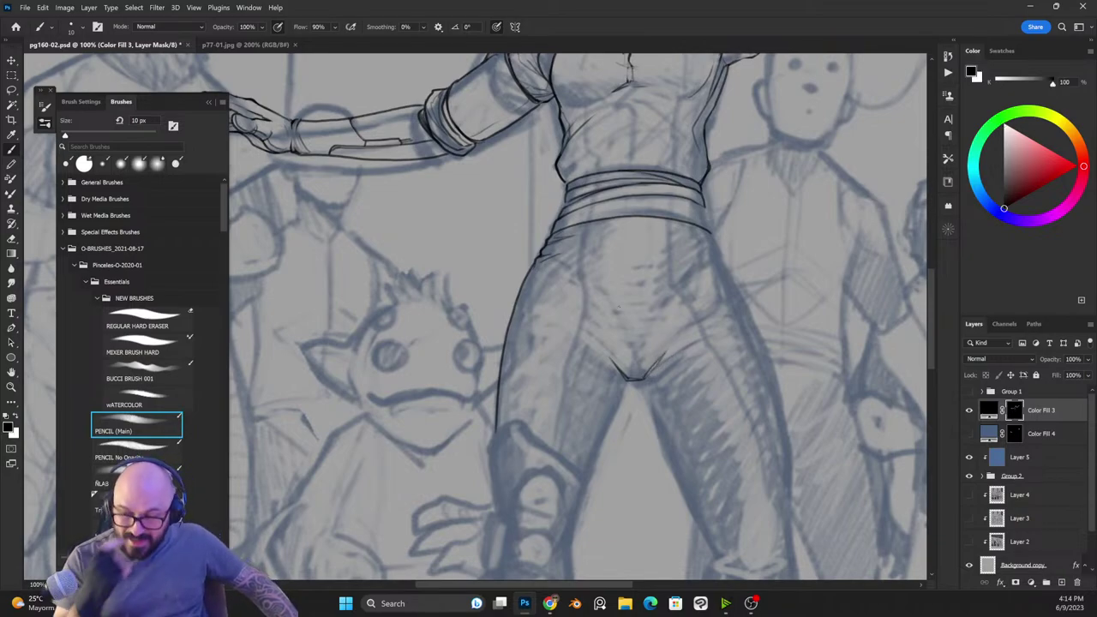
key(x)
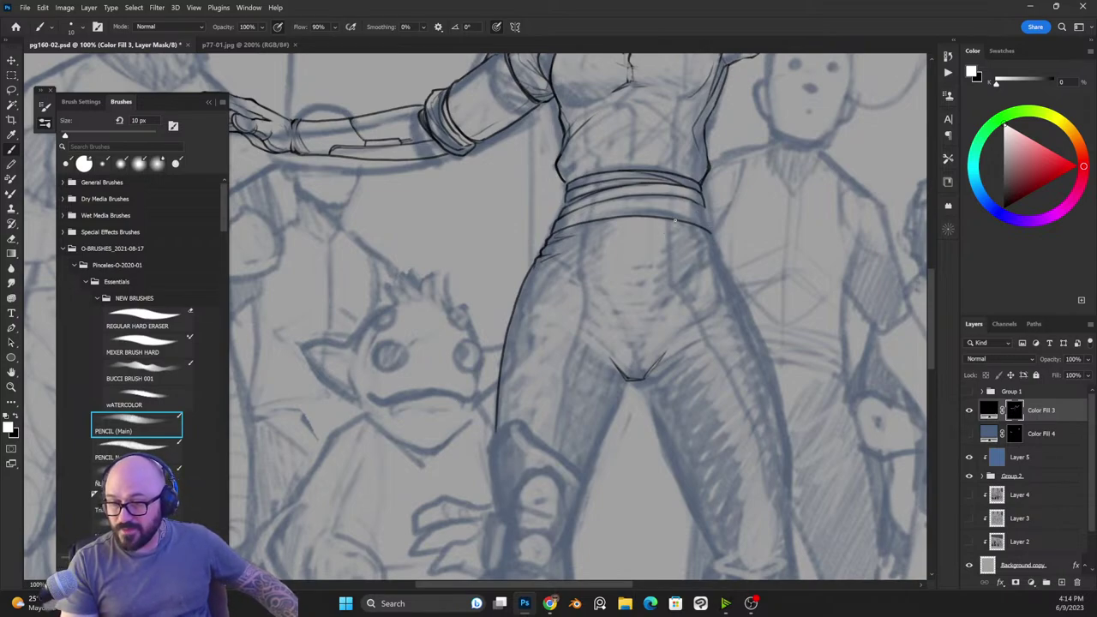
Step: With the canvas rotated sideways, close the sash's outer edge on the raised-arm side and ink a fold between its bands
key(r)
mouse_move(723, 207)
mouse_down()
mouse_move(448, 111)
mouse_move(637, 289)
mouse_move(632, 299)
mouse_up()
key(b)
key(x)
key(x)
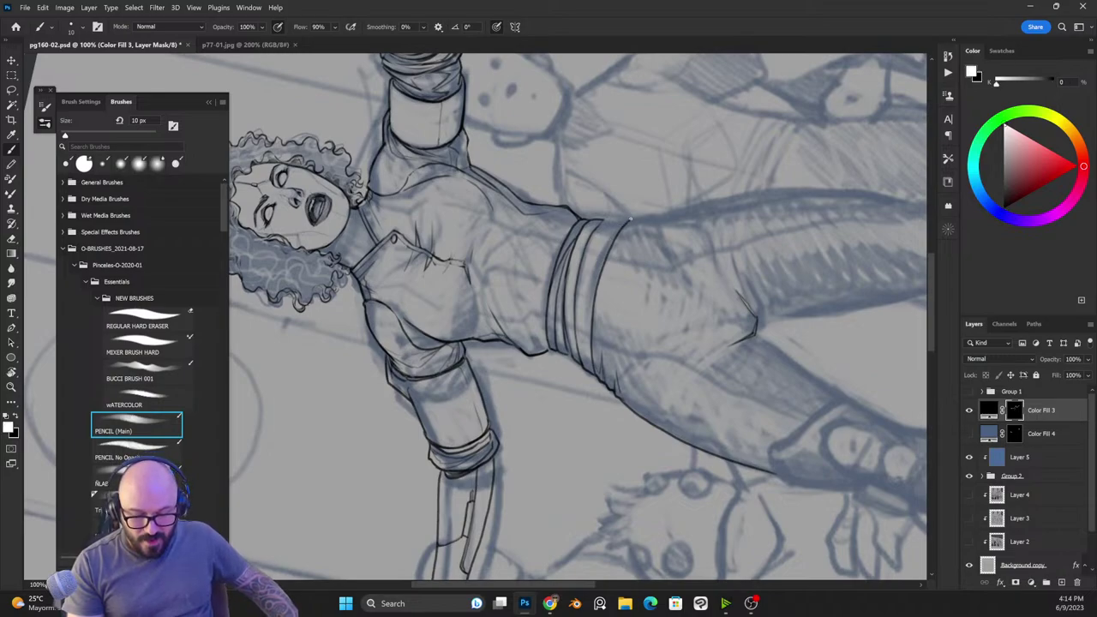
key(x)
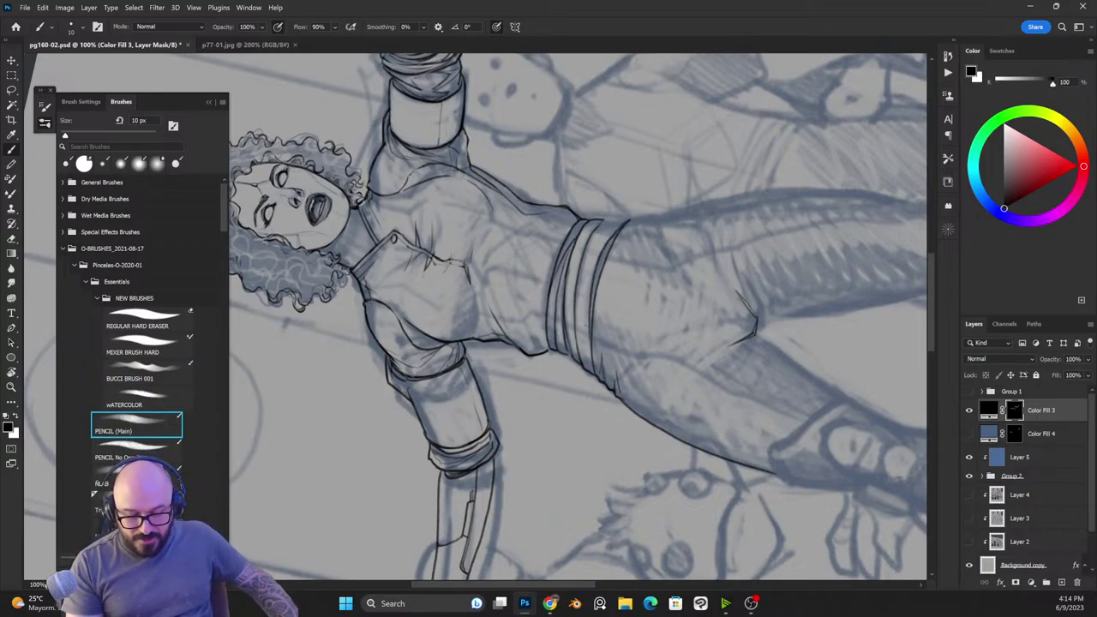
key(x)
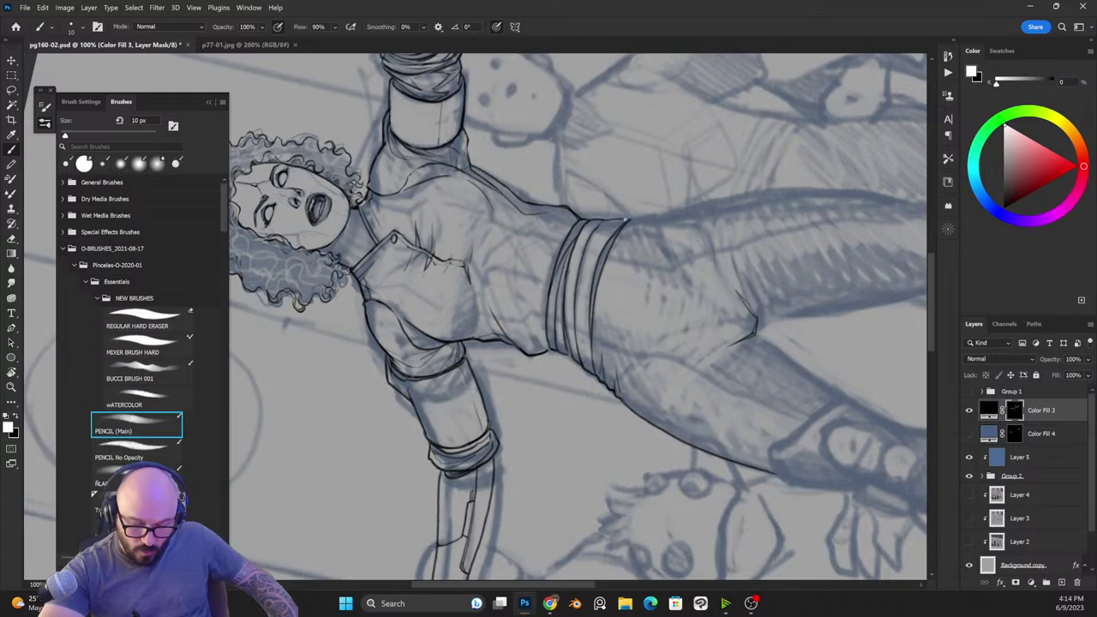
drag(610, 222, 578, 288)
key(x)
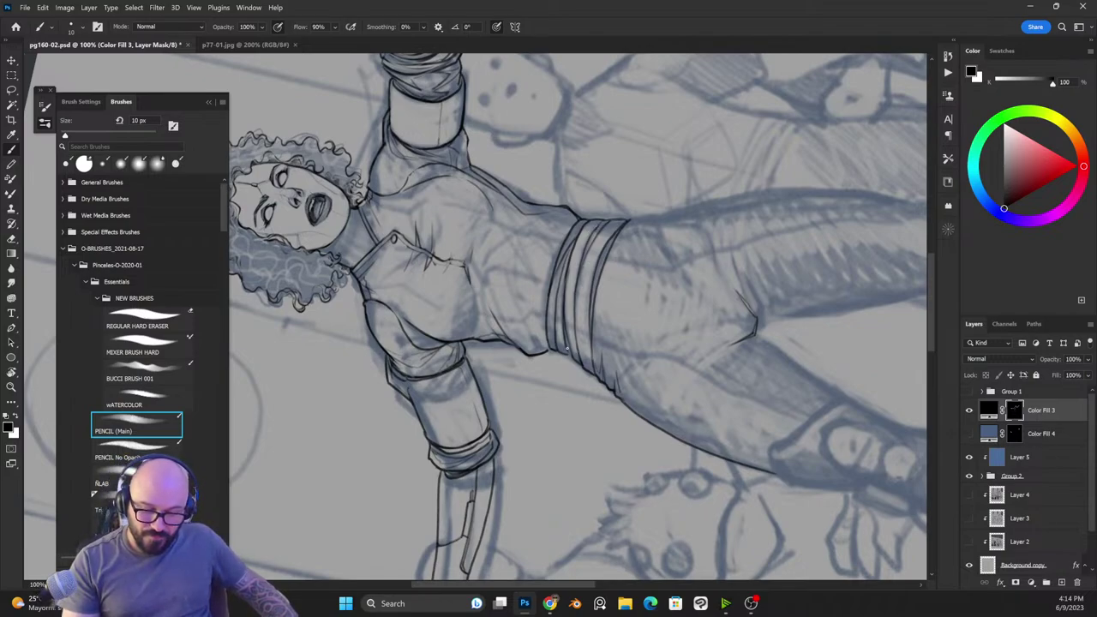
Step: Return the canvas upright and clean up the waist contour where it meets the sash on the raised-arm side
key(r)
drag(676, 153, 683, 463)
key(b)
key(x)
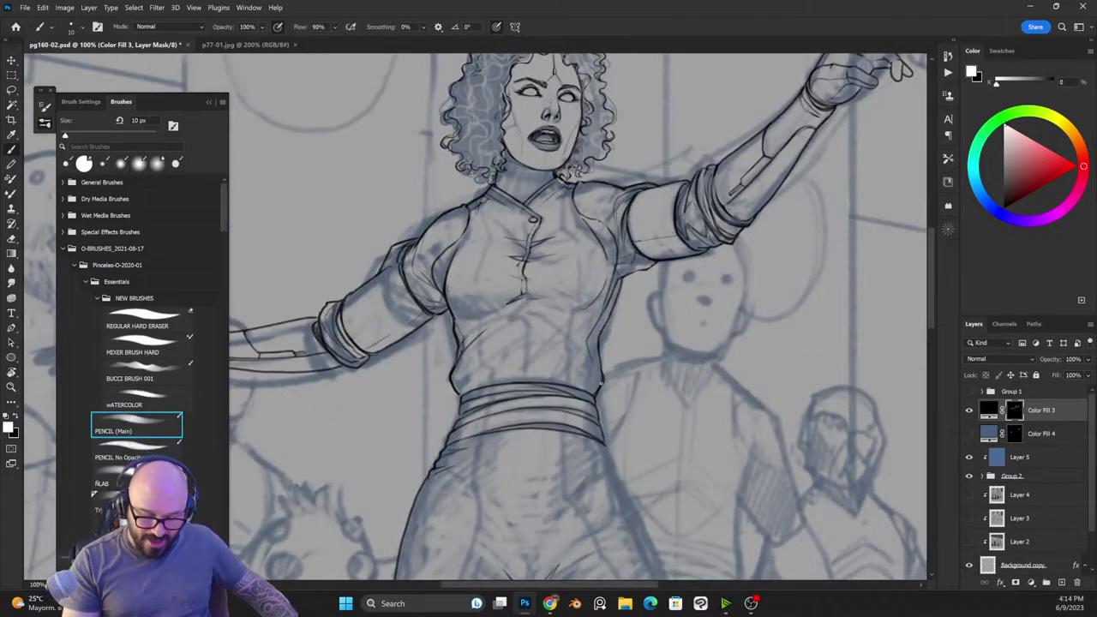
key(x)
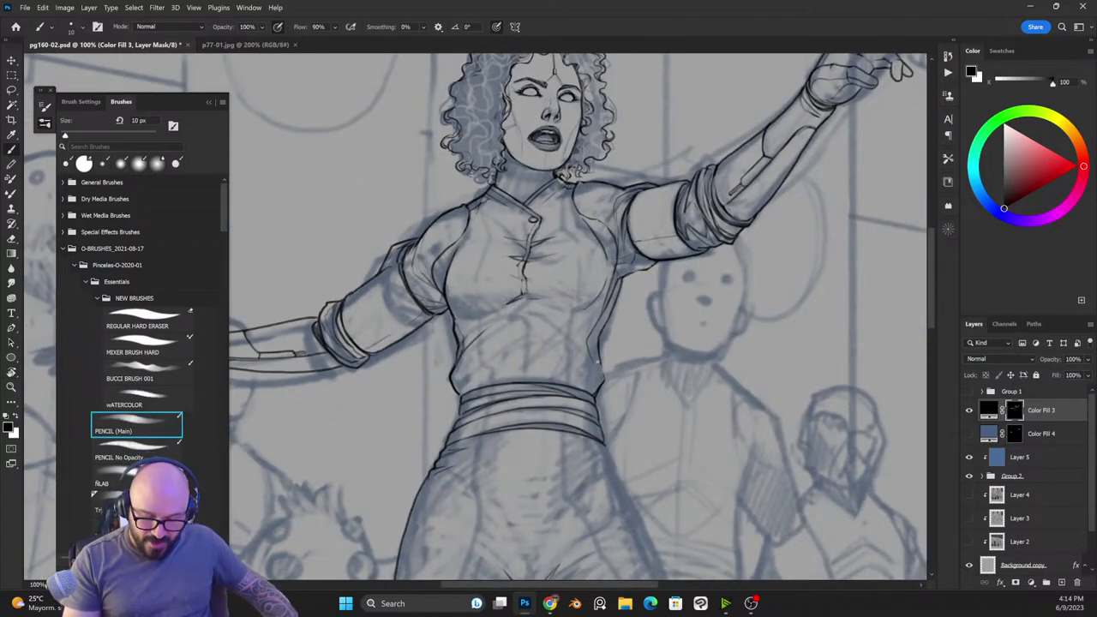
key(x)
key(x)
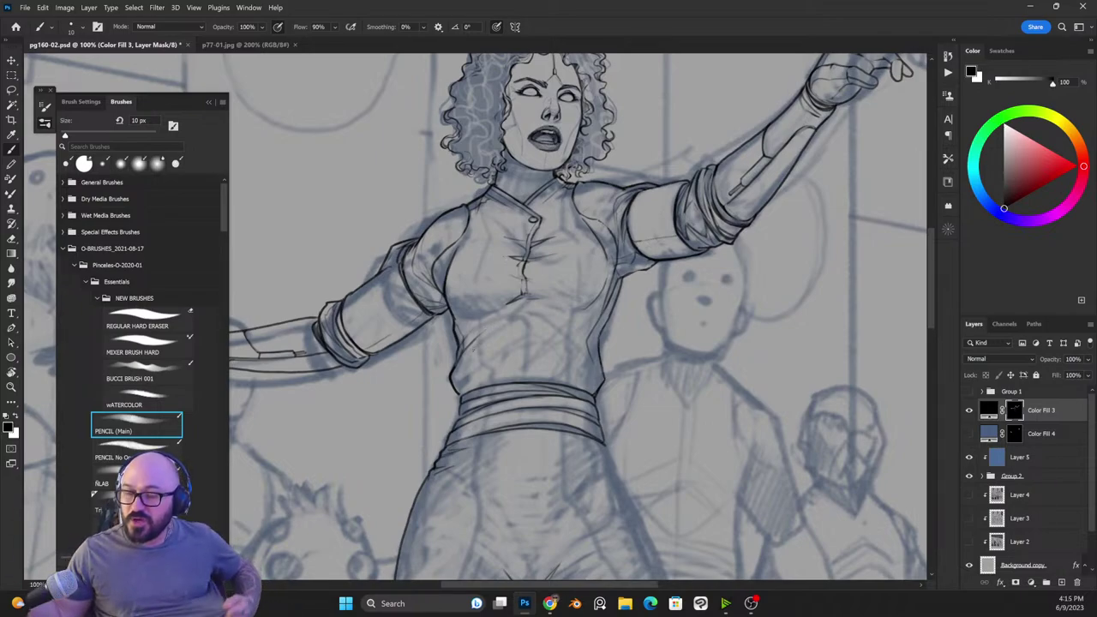
key(x)
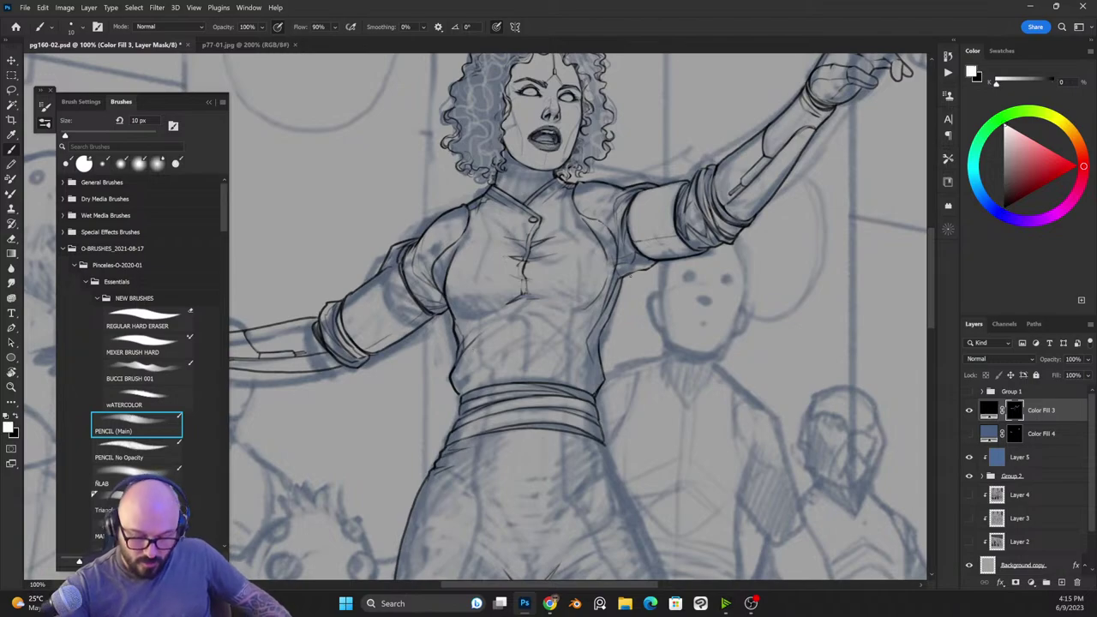
key(x)
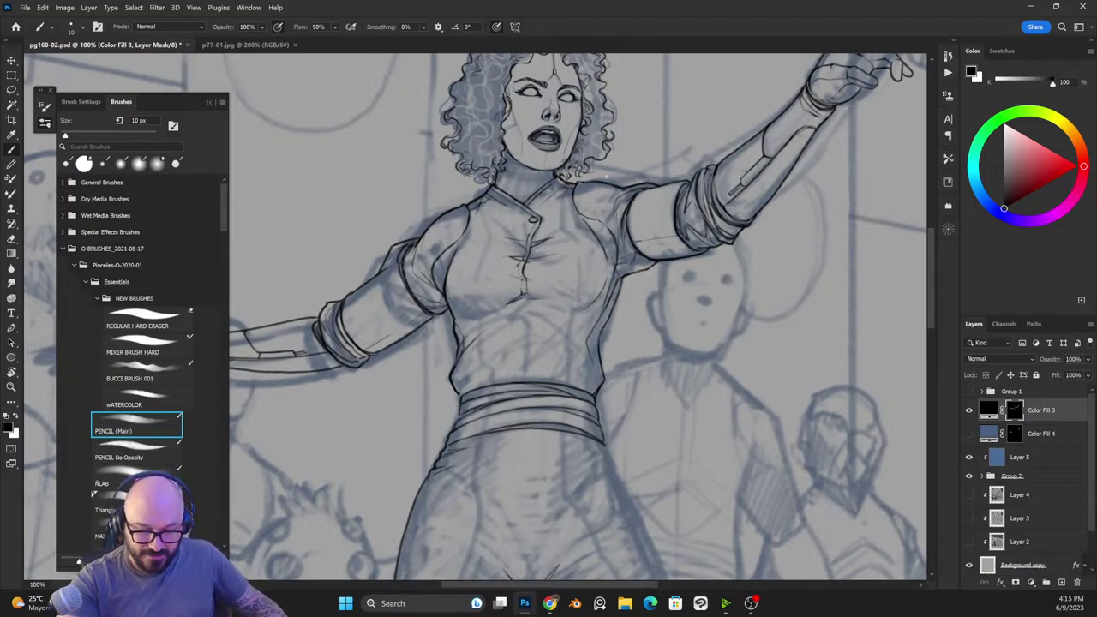
key(x)
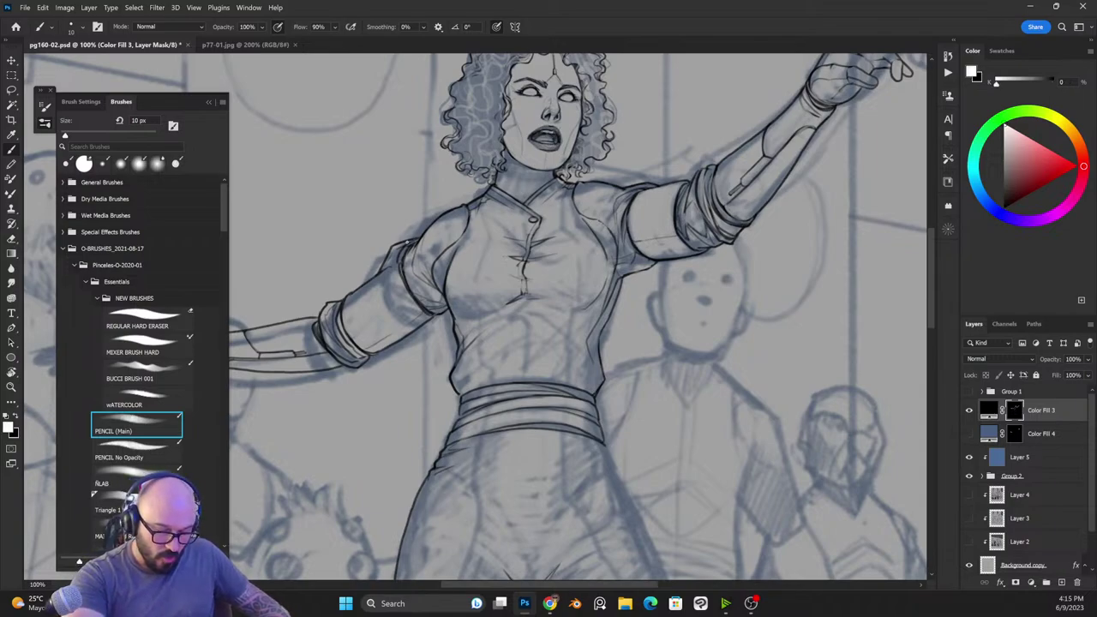
key(x)
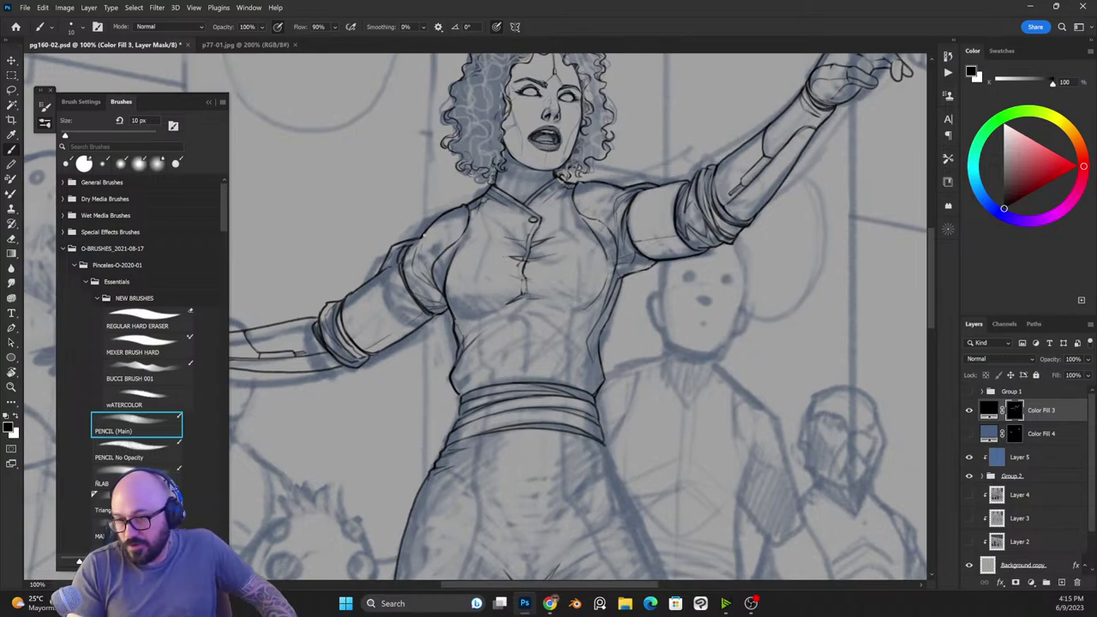
key(x)
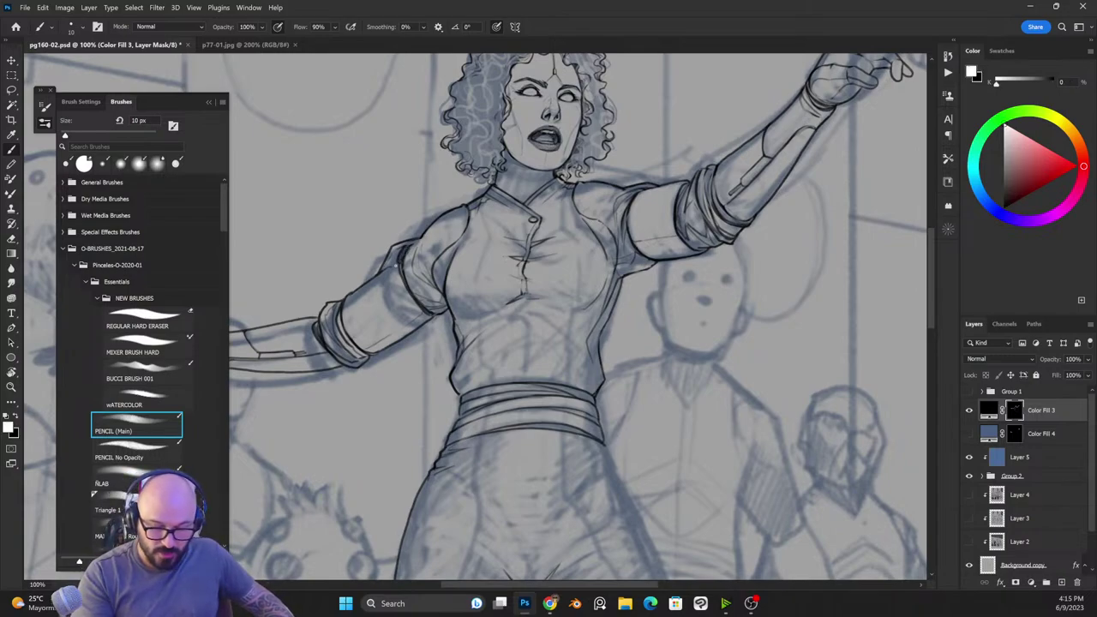
key(x)
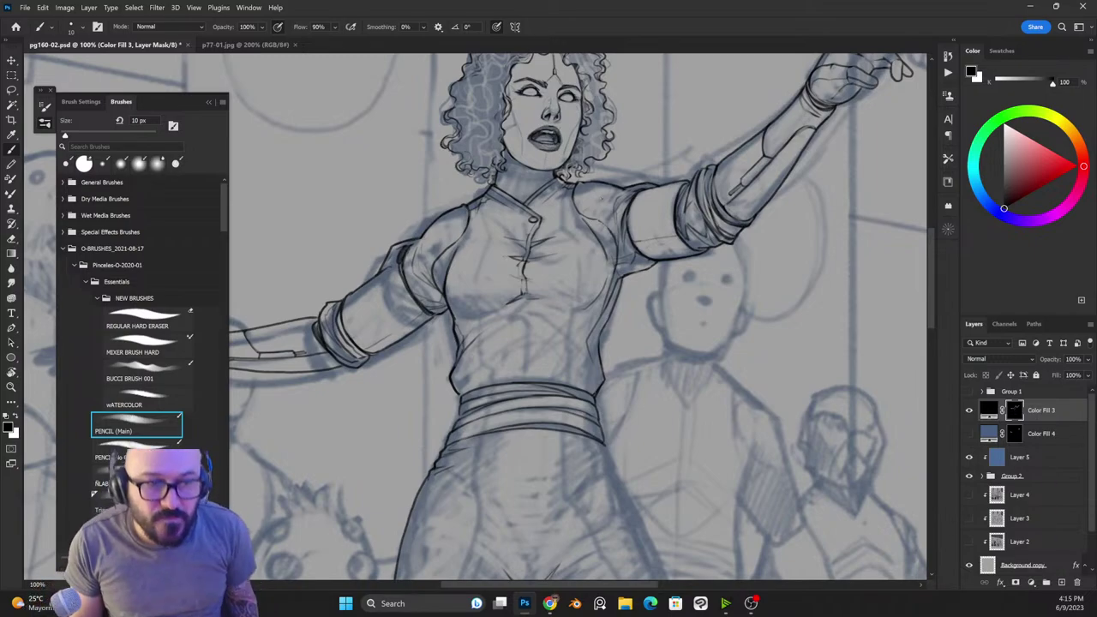
Step: Check the legs sketch without the ink, then hide the background character layers in Group 2, keeping Color Fill 2 copy visible
drag(588, 455, 674, 189)
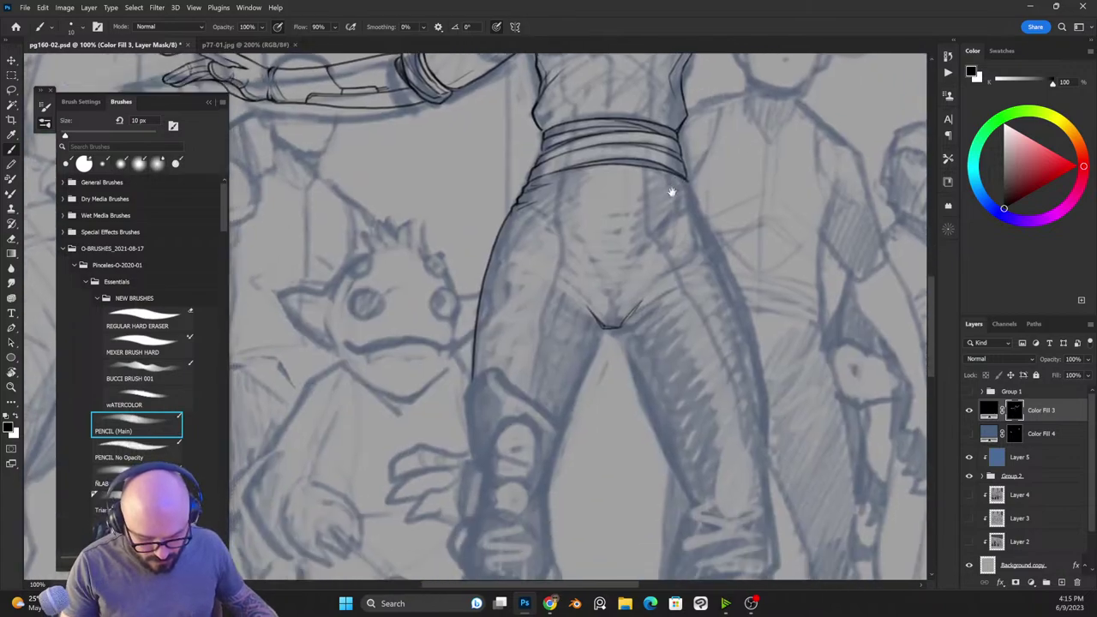
click(969, 410)
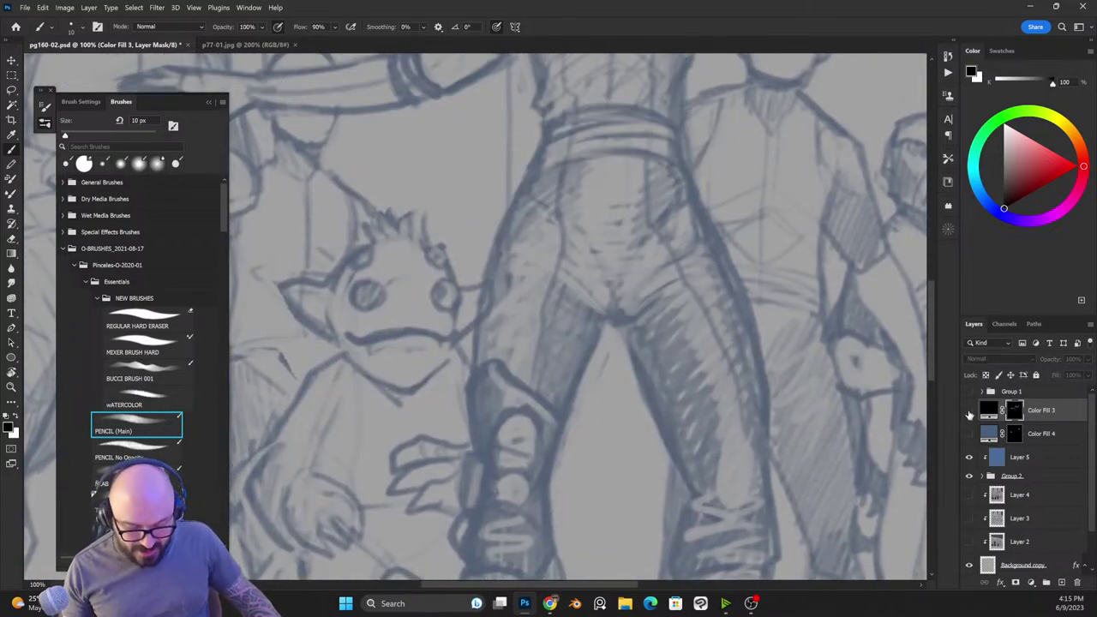
click(969, 410)
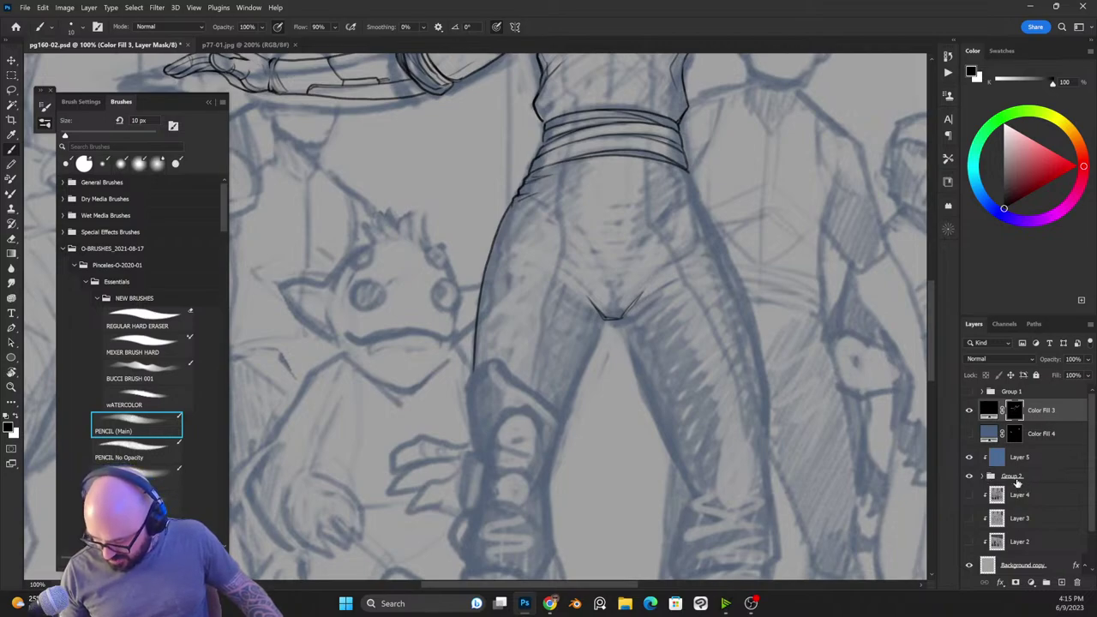
click(984, 478)
click(969, 495)
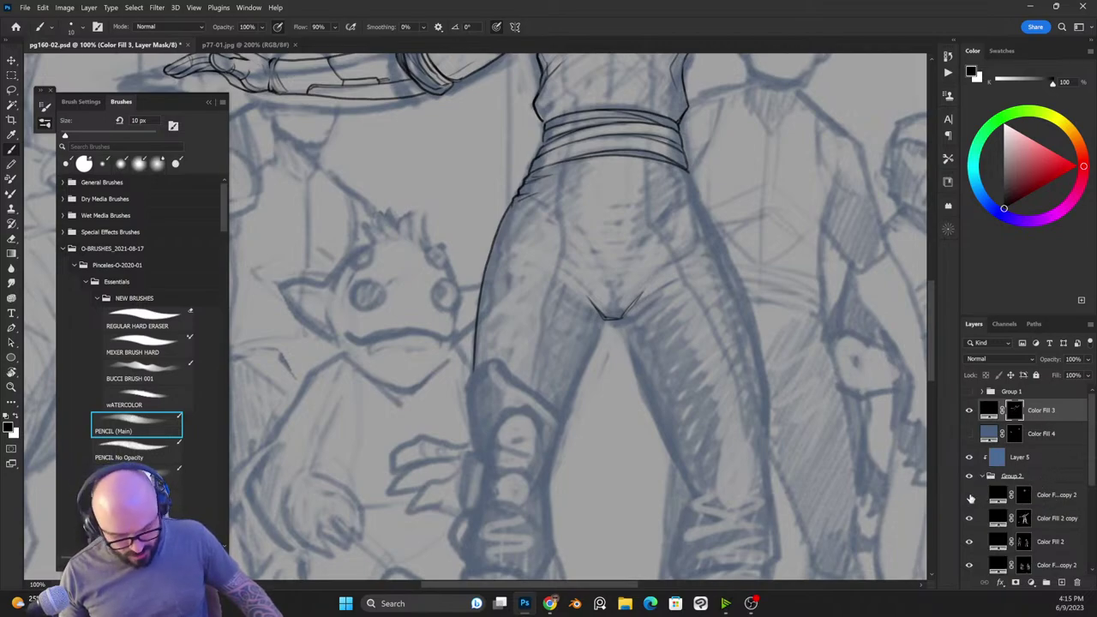
click(969, 542)
click(969, 567)
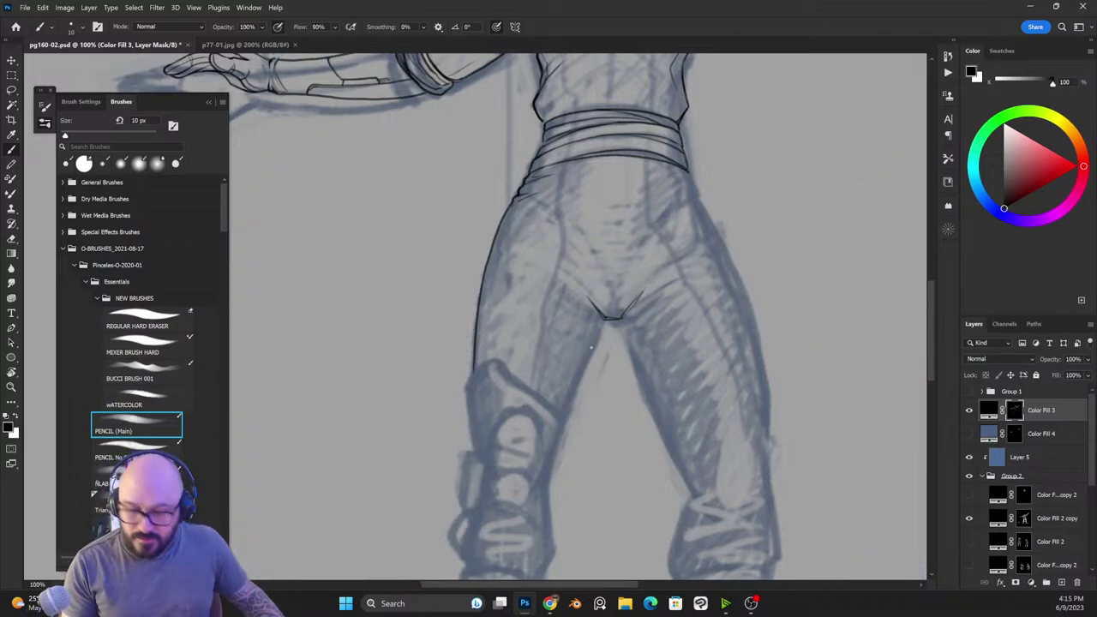
Step: Smooth the hip edge just below the sash on the lowered-hand side, replacing the jagged fold bumps with one clean line
key(e)
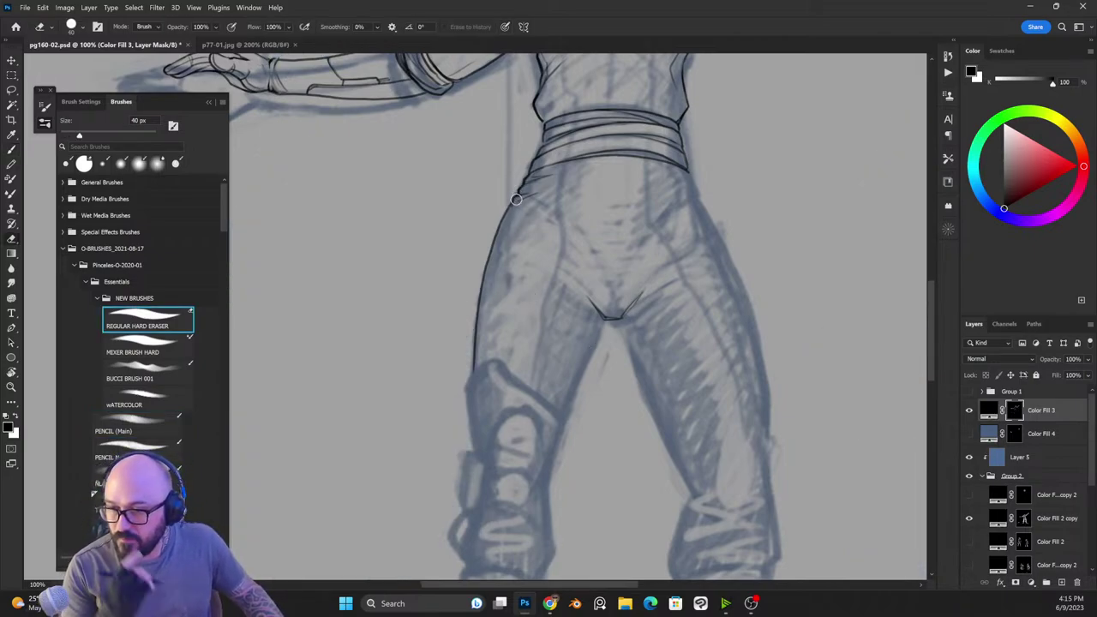
key(b)
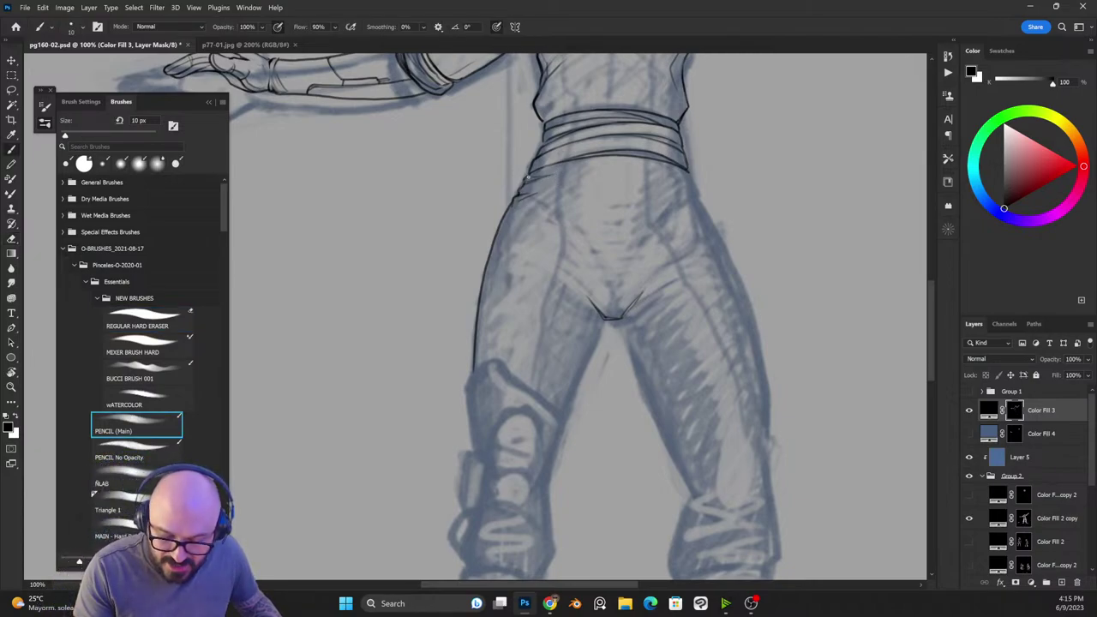
key(x)
drag(528, 177, 515, 201)
key(x)
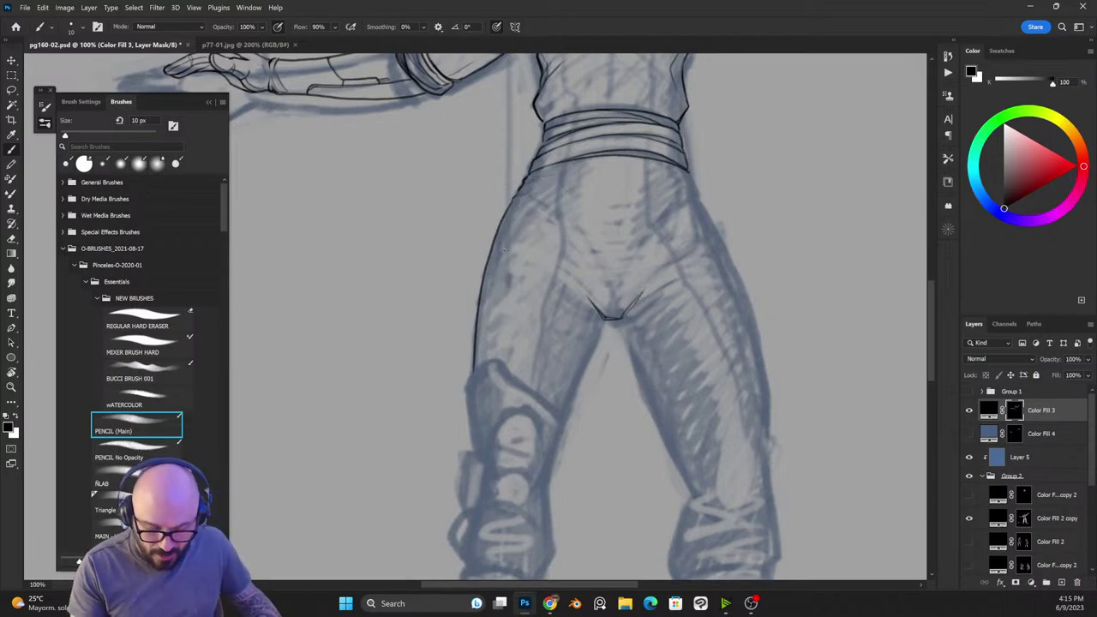
Step: Erase the outer thigh contour on the lowered-hand side and re-ink it from hip to knee pad with PENCIL (Main)
key(e)
mouse_move(512, 202)
mouse_down()
mouse_move(484, 257)
mouse_move(475, 409)
mouse_move(473, 373)
mouse_up()
key(x)
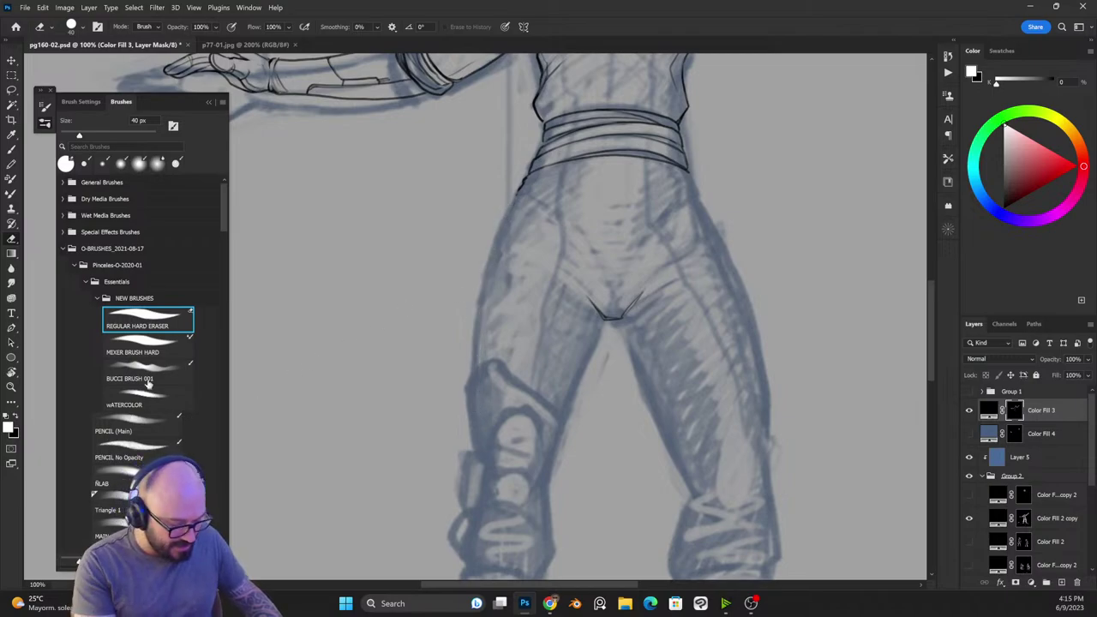
click(137, 424)
key(x)
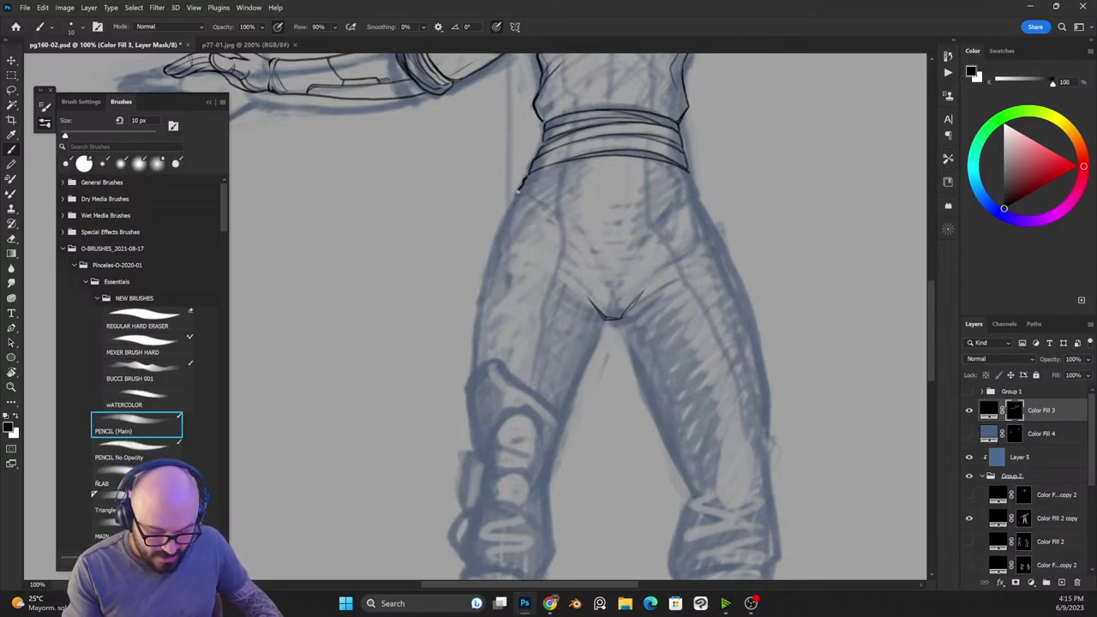
key(x)
mouse_move(521, 186)
mouse_down()
mouse_move(490, 255)
mouse_move(472, 381)
mouse_up()
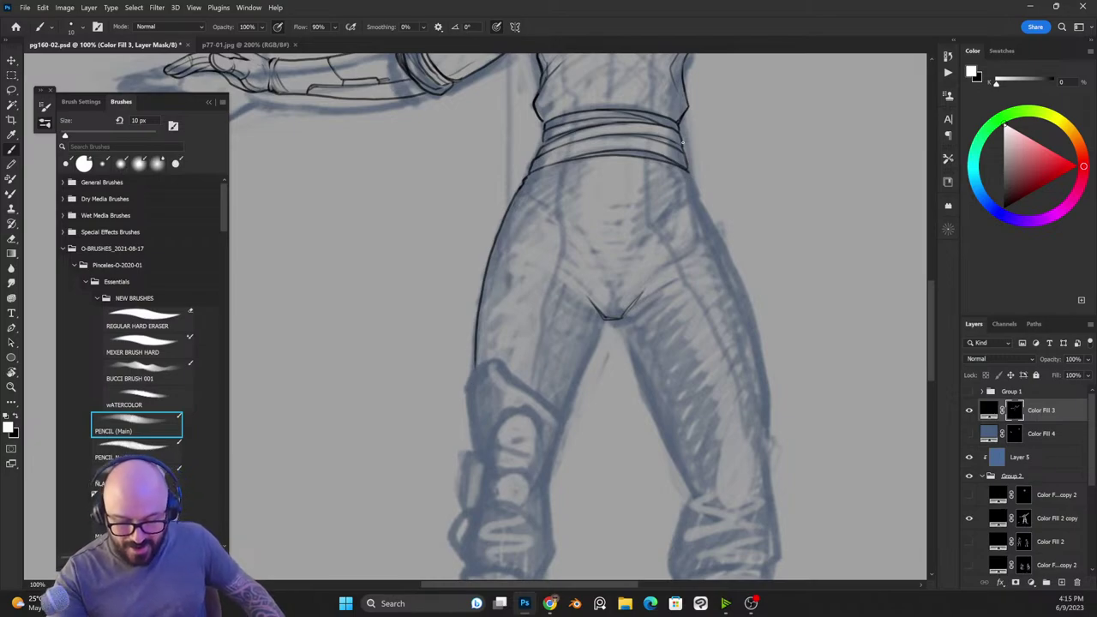
Step: Ink a diagonal trouser crease running inward from each hip just below the sash
drag(523, 184, 556, 198)
key(x)
key(x)
drag(687, 177, 643, 210)
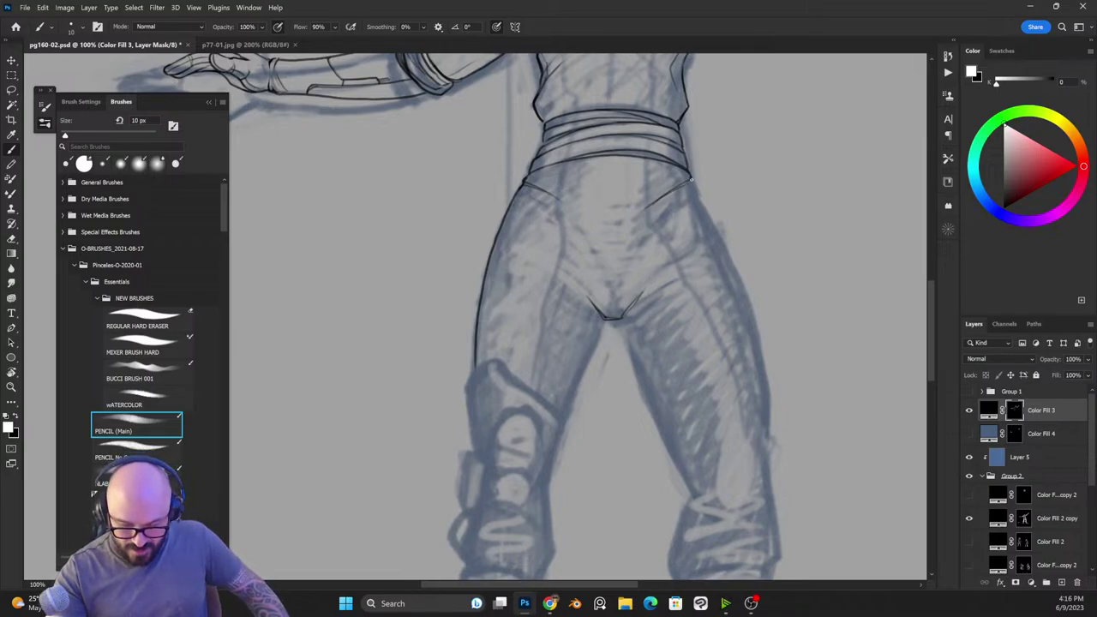
Step: Ink the other leg's outer thigh contour from the sash corner down to the knee wrap, redoing the lower curve until smooth
drag(691, 179, 760, 340)
key(ctrl+z)
mouse_move(714, 226)
mouse_down()
mouse_move(739, 273)
mouse_move(770, 392)
mouse_move(767, 474)
mouse_up()
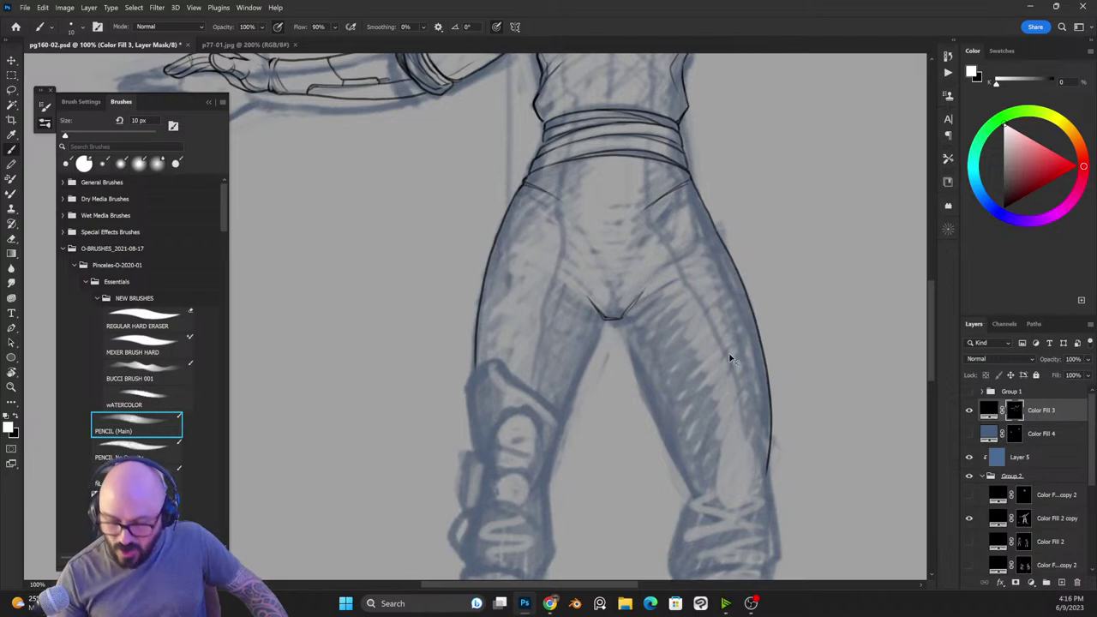
key(ctrl+z)
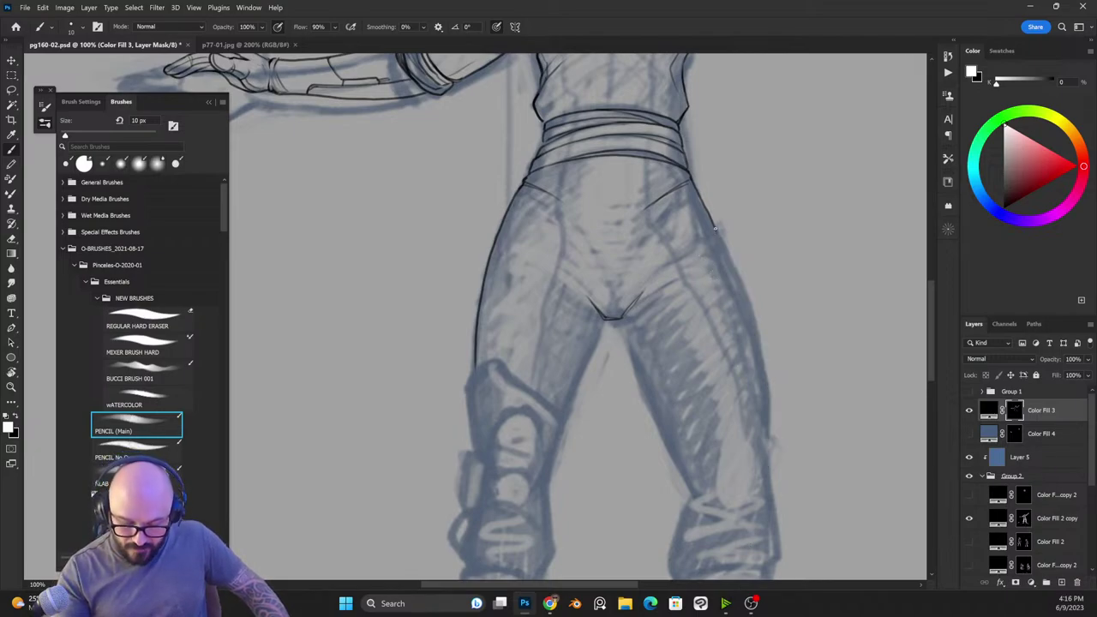
mouse_move(715, 228)
mouse_down()
mouse_move(769, 394)
mouse_move(766, 484)
mouse_up()
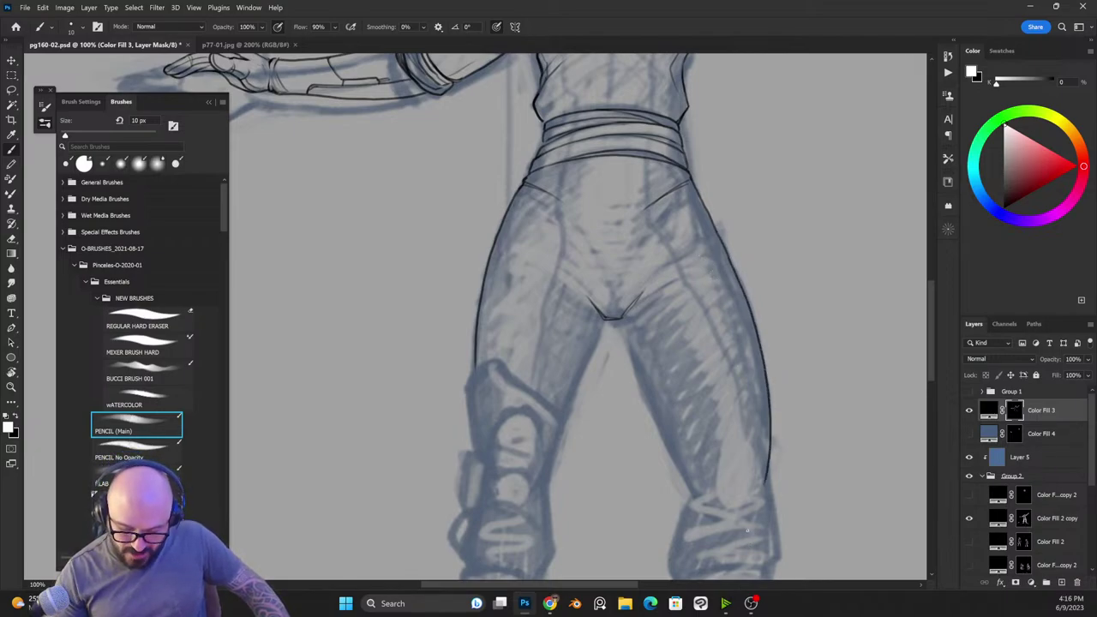
drag(701, 540, 755, 441)
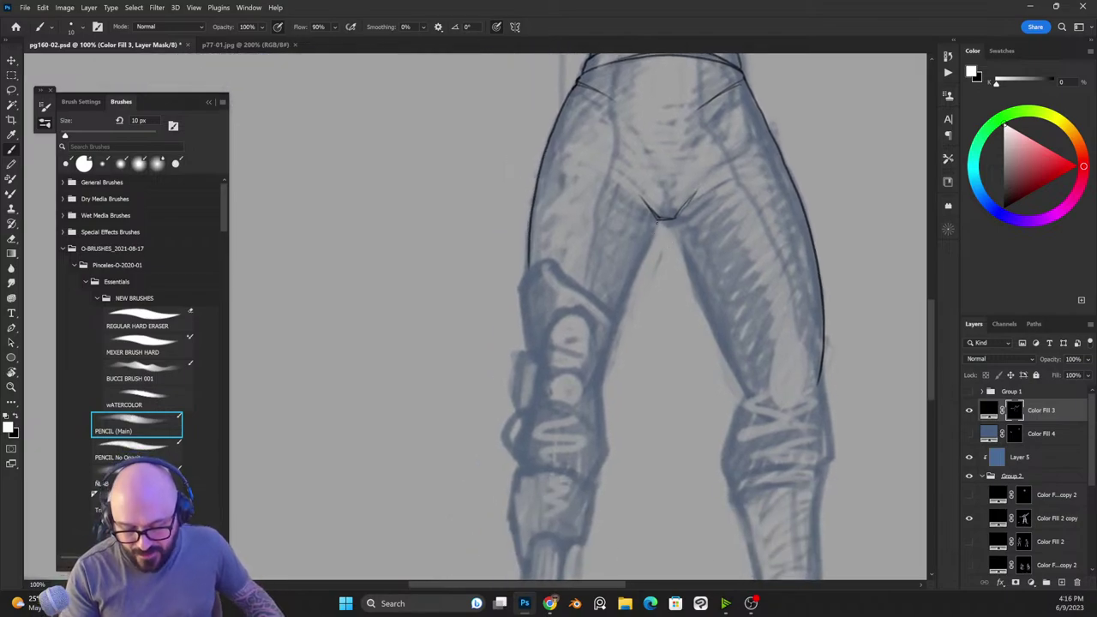
Step: Ink the inner thigh contour of the knee-pad leg from the crotch down to the knee pad's inner corner
drag(658, 222, 615, 319)
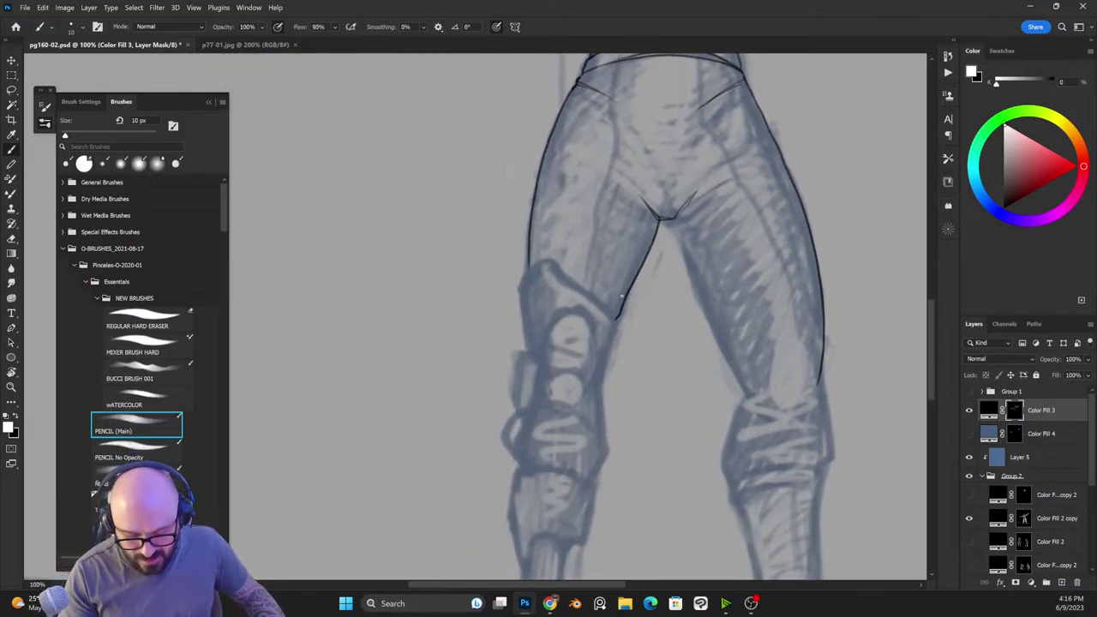
key(x)
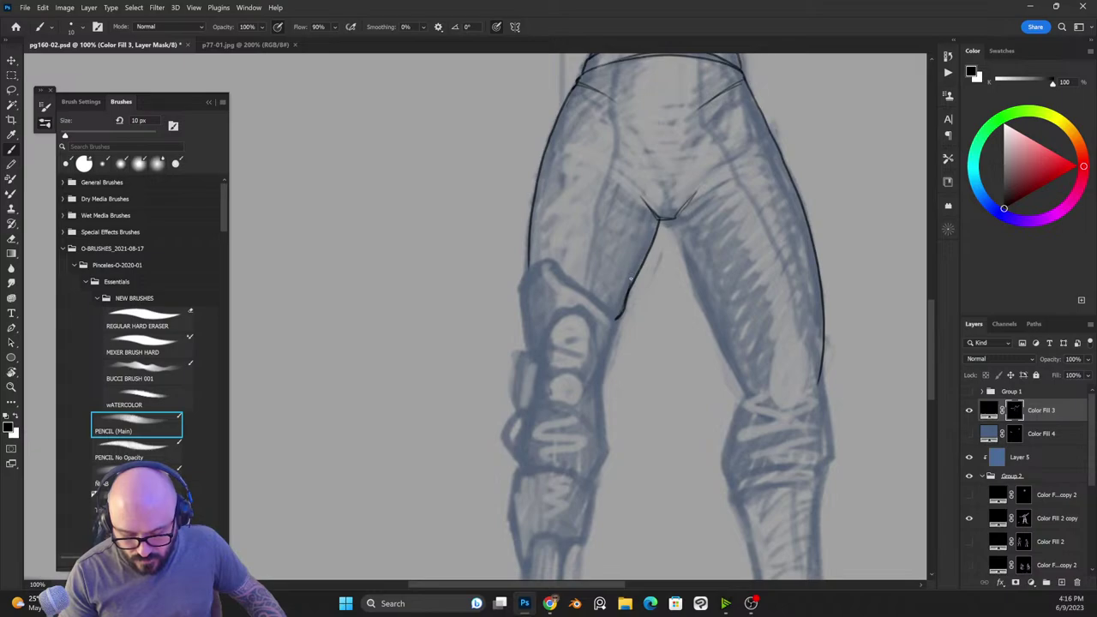
key(x)
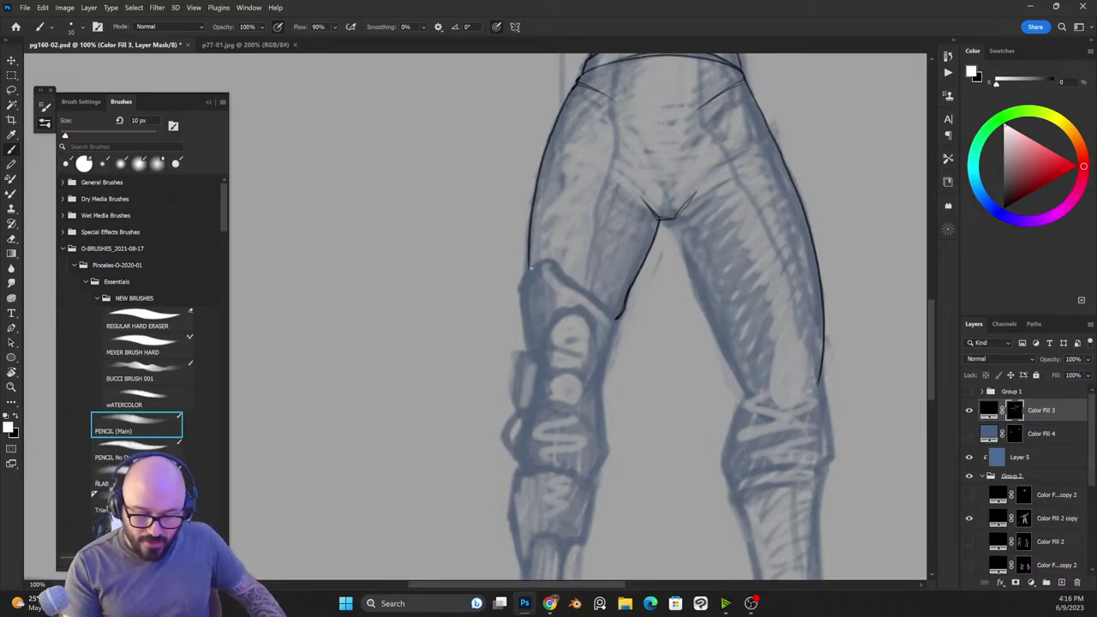
Step: Ink the knee pad's notched upper edge across the leg and add a parallel rim line just beneath it
mouse_move(528, 267)
mouse_down()
mouse_move(560, 271)
mouse_move(556, 262)
mouse_move(564, 284)
mouse_move(616, 319)
mouse_up()
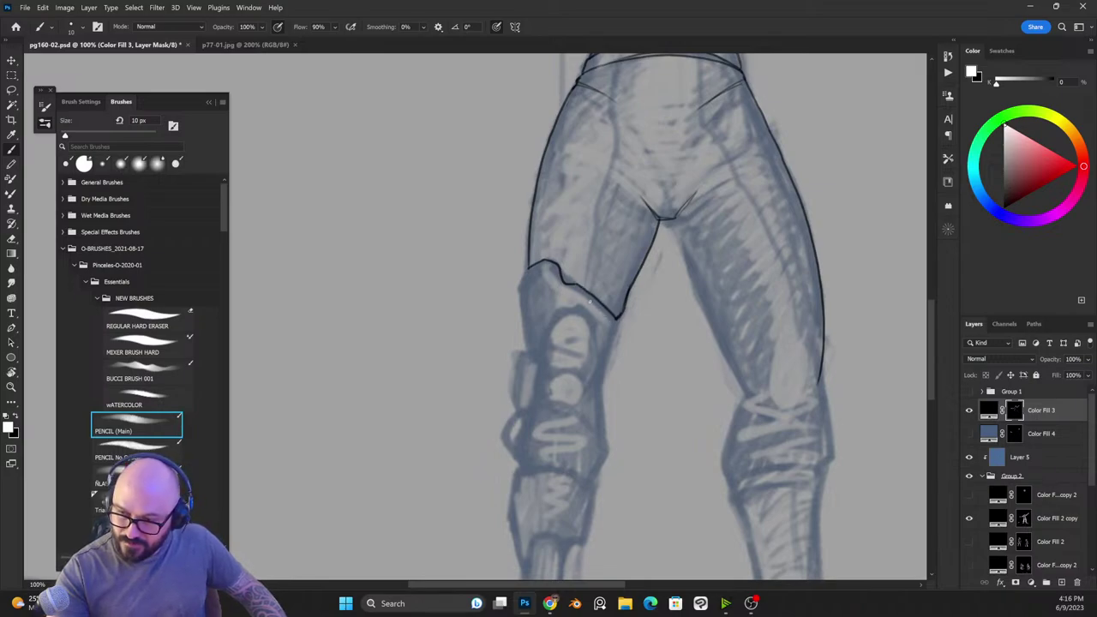
drag(527, 268, 520, 284)
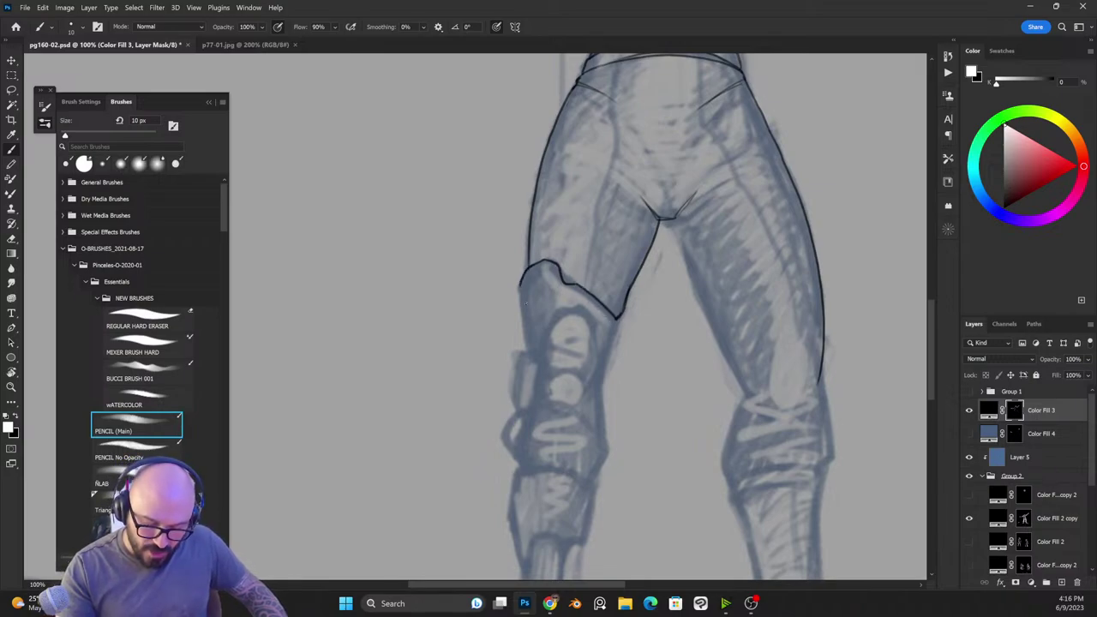
key(x)
key(x)
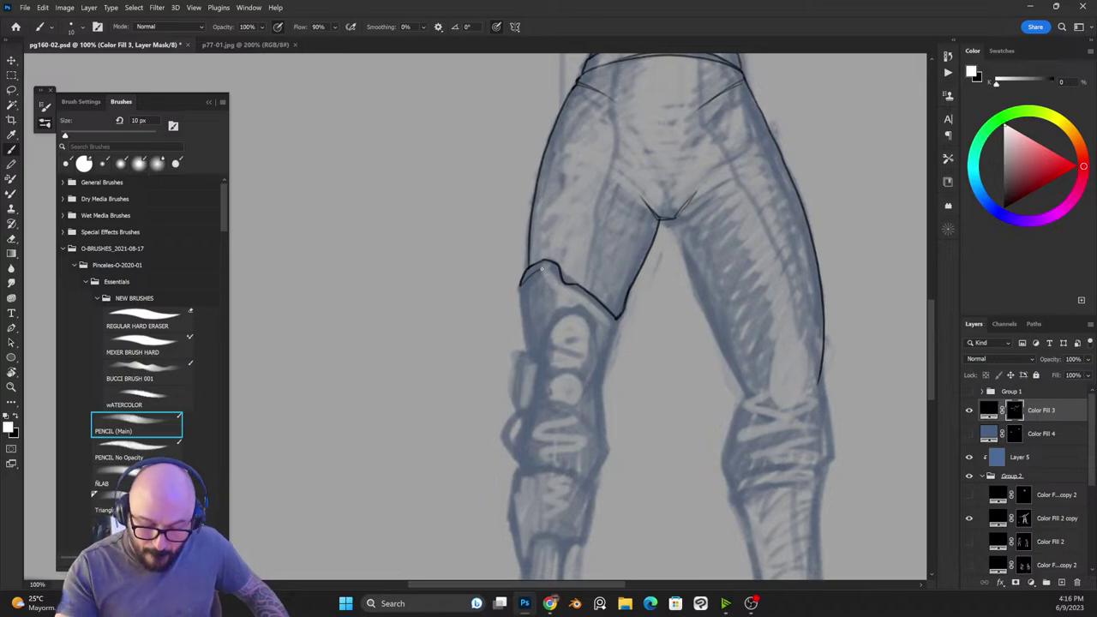
drag(552, 273, 618, 326)
key(x)
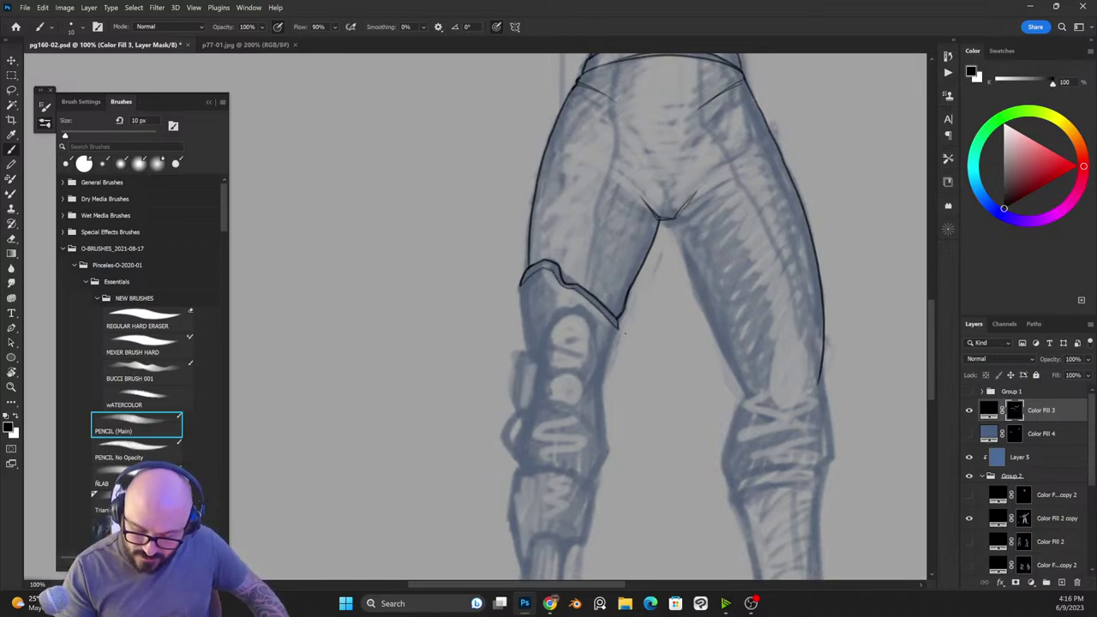
Step: Ink a seam line alongside the knee-pad leg's inner thigh contour and a short stroke starting the other inner thigh below the crotch
key(x)
drag(653, 212, 619, 281)
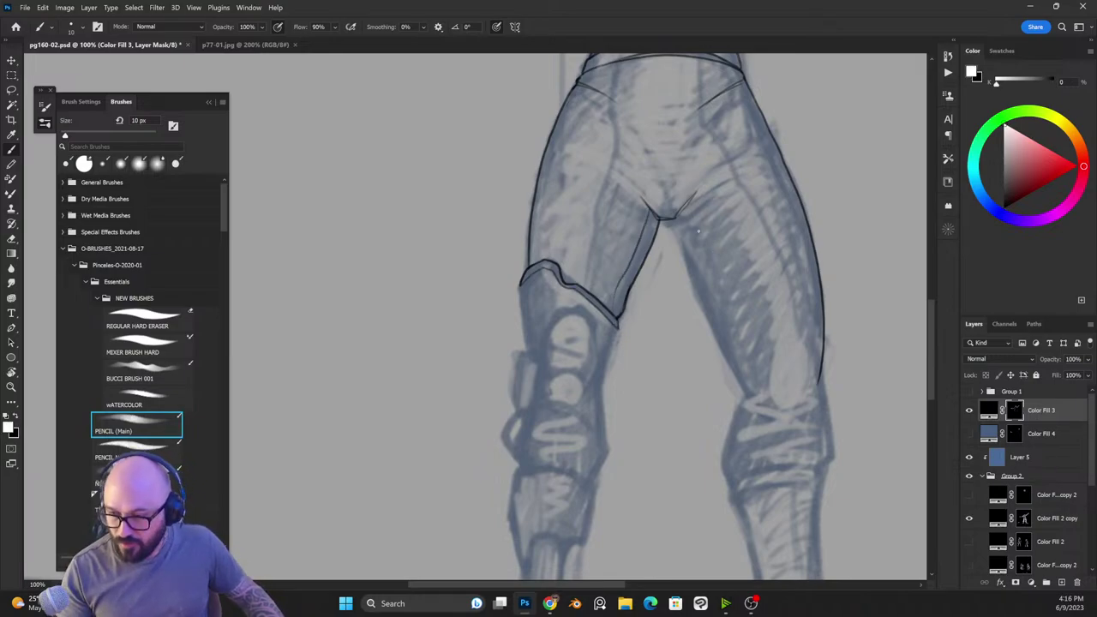
drag(746, 337, 631, 268)
drag(558, 148, 563, 170)
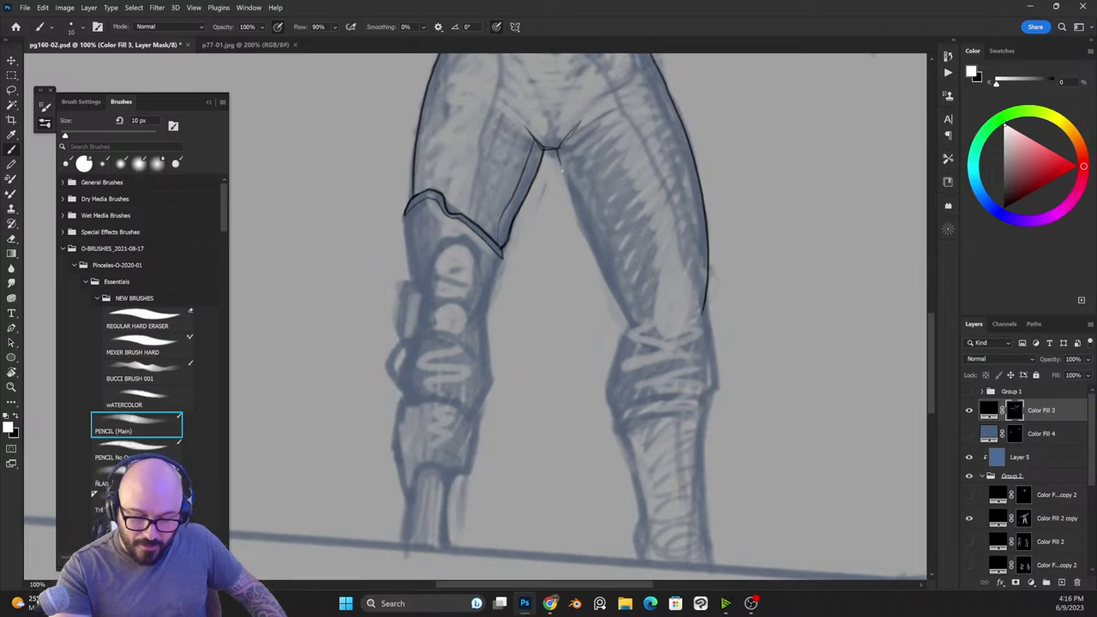
key(x)
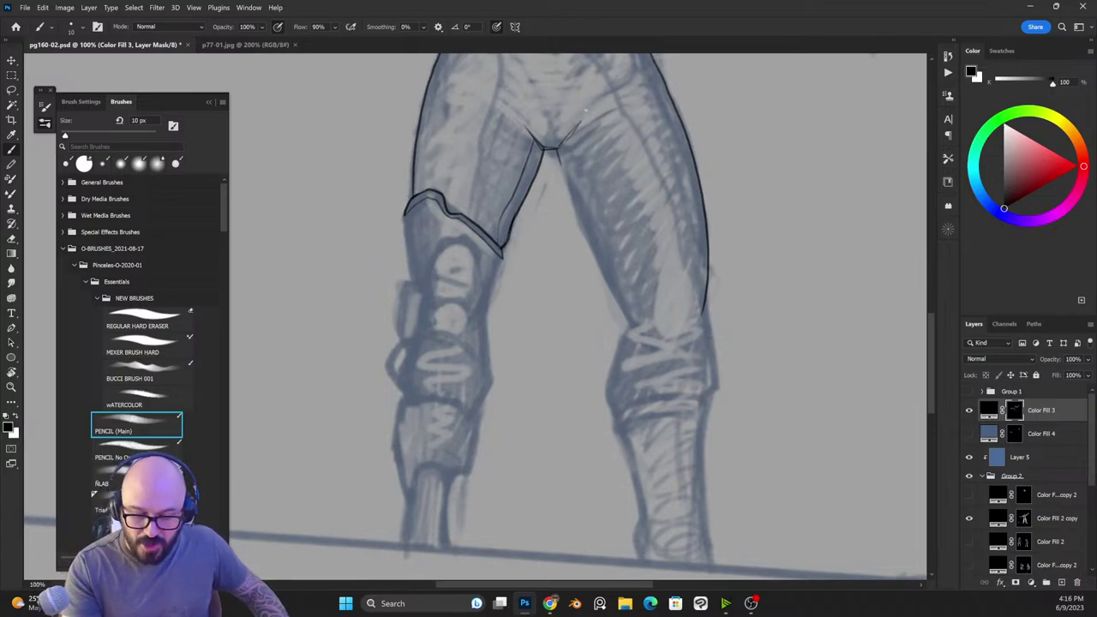
key(x)
key(x)
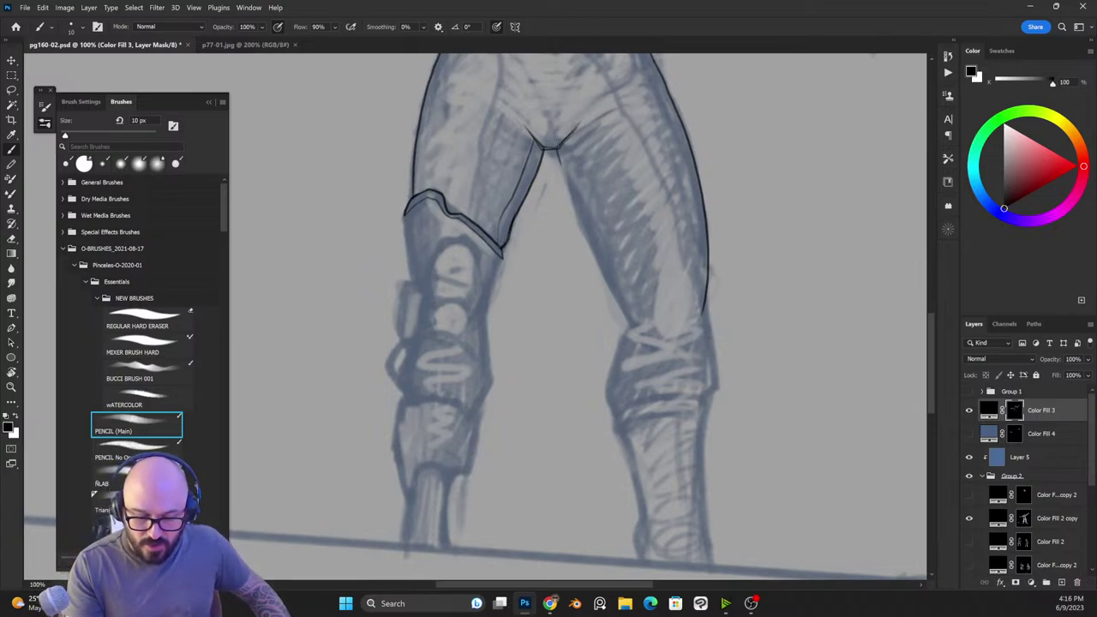
Step: Ink a short pocket line on each side of the trouser front, running from the sash down to the hip crease
drag(630, 215, 660, 361)
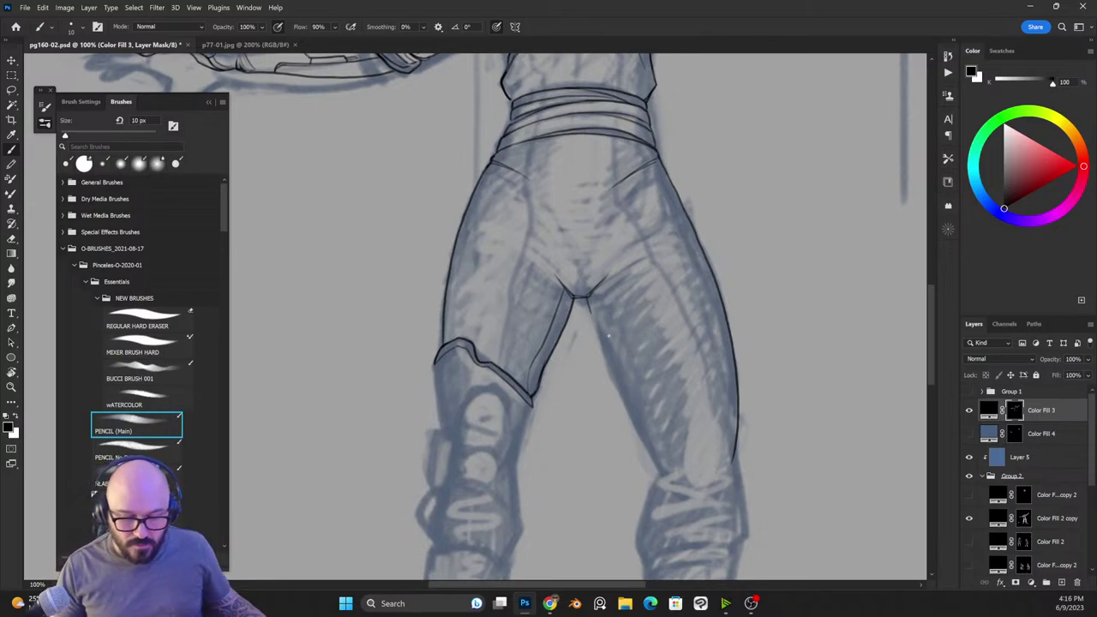
key(x)
mouse_move(531, 143)
mouse_down()
mouse_move(525, 176)
mouse_move(519, 169)
mouse_up()
mouse_move(665, 204)
mouse_down()
mouse_move(678, 333)
mouse_move(630, 269)
mouse_move(645, 296)
mouse_up()
key(x)
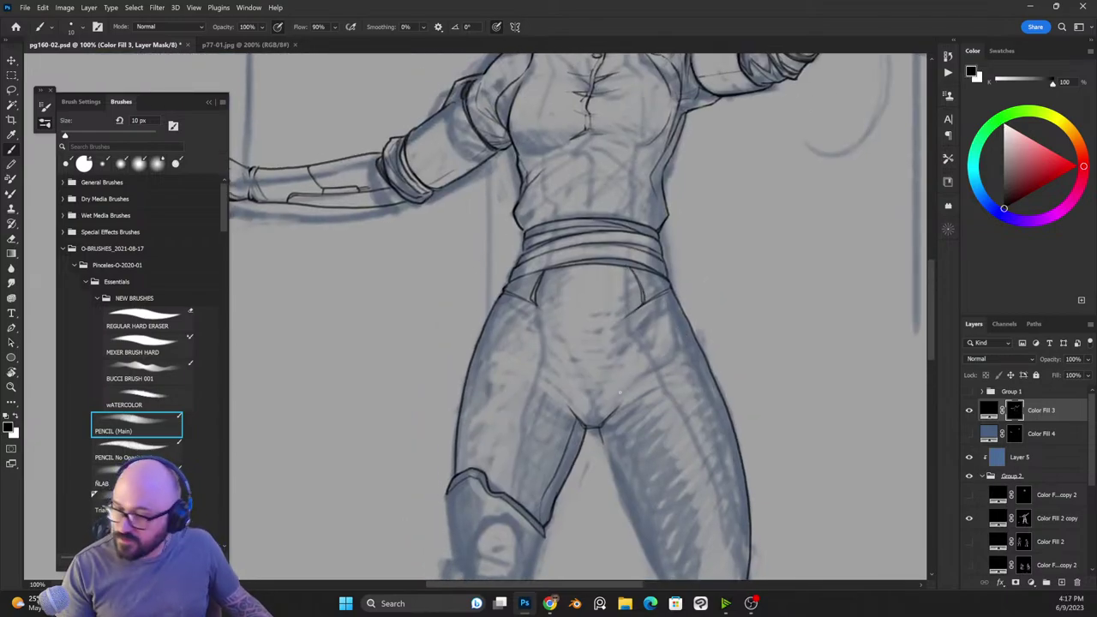
Step: Ink the trouser seam on the knee-pad leg from the end of the hip crease down to the knee pad
drag(626, 354, 695, 272)
drag(600, 221, 597, 238)
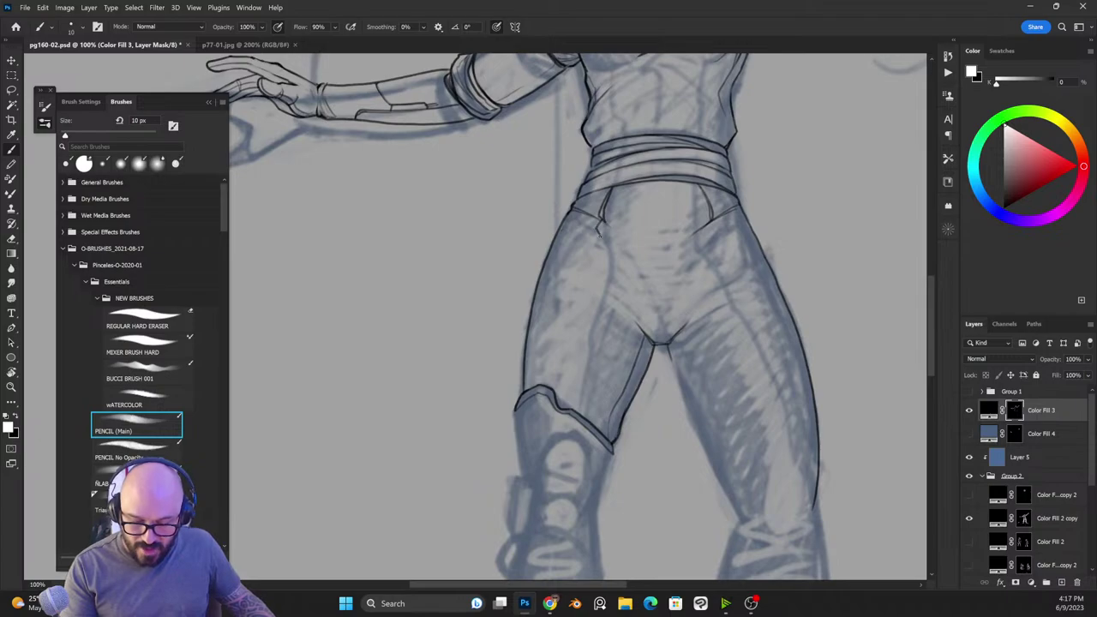
key(ctrl+z)
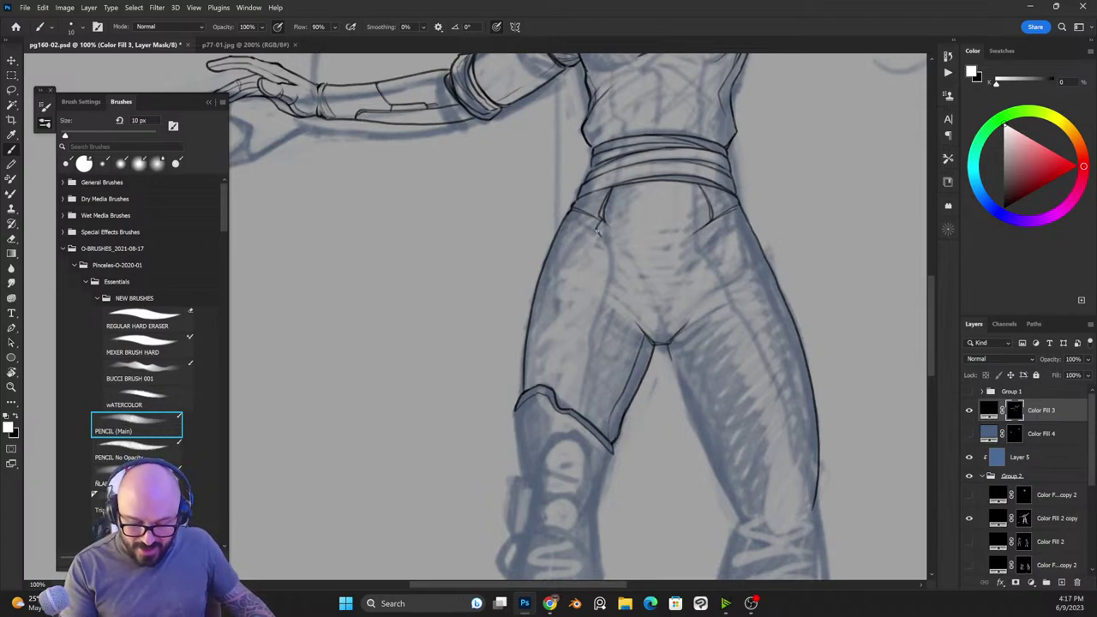
mouse_move(598, 242)
mouse_down()
mouse_move(560, 405)
mouse_move(558, 369)
mouse_up()
key(x)
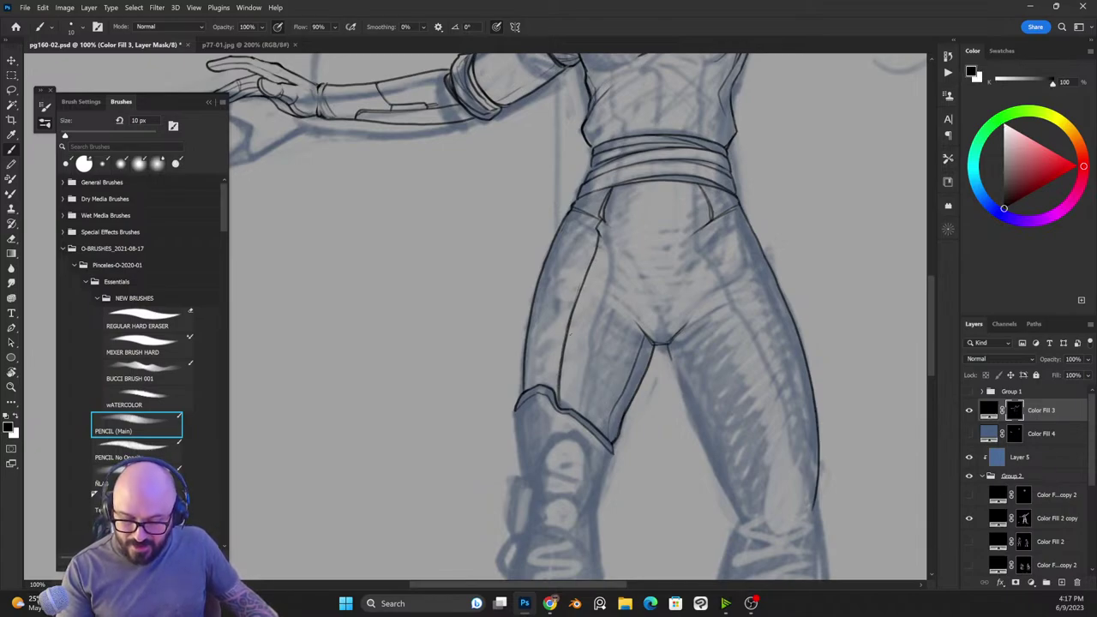
Step: Ink the matching curved trouser seam on the other thigh from the hip crease toward the knee wrap, and thin its middle section
drag(770, 388, 700, 335)
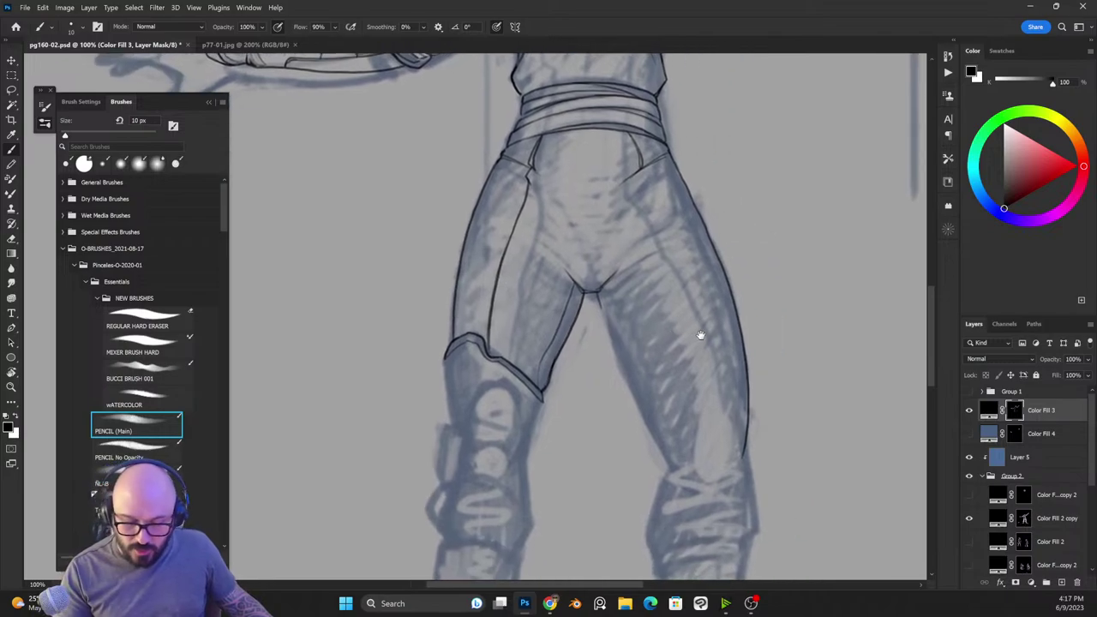
key(x)
mouse_move(643, 166)
mouse_down()
mouse_move(695, 282)
mouse_move(719, 413)
mouse_up()
key(x)
key(x)
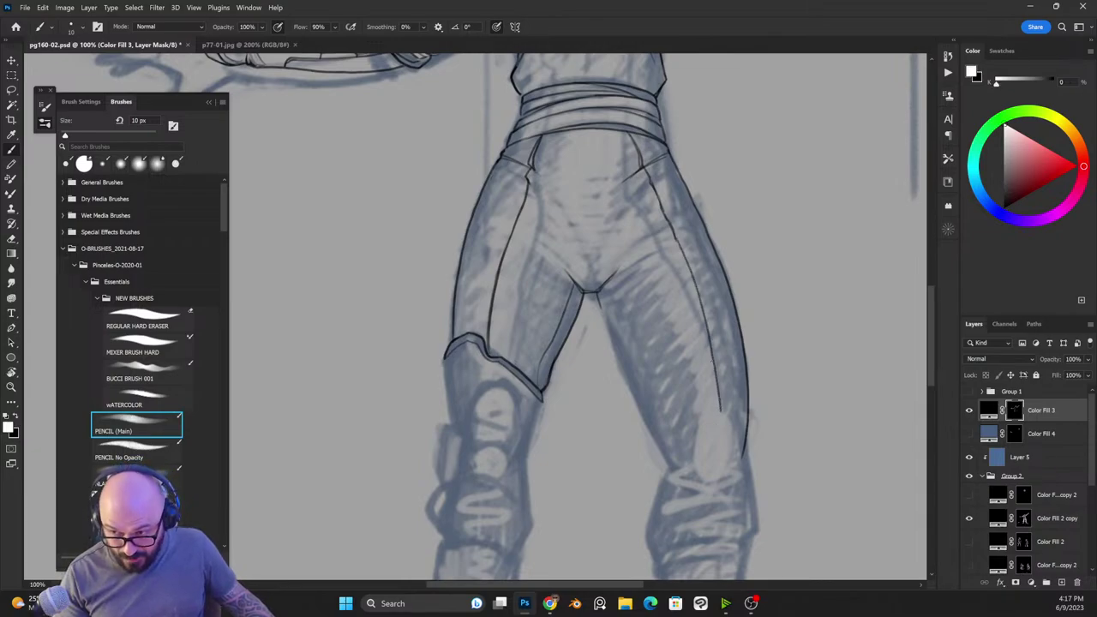
key(x)
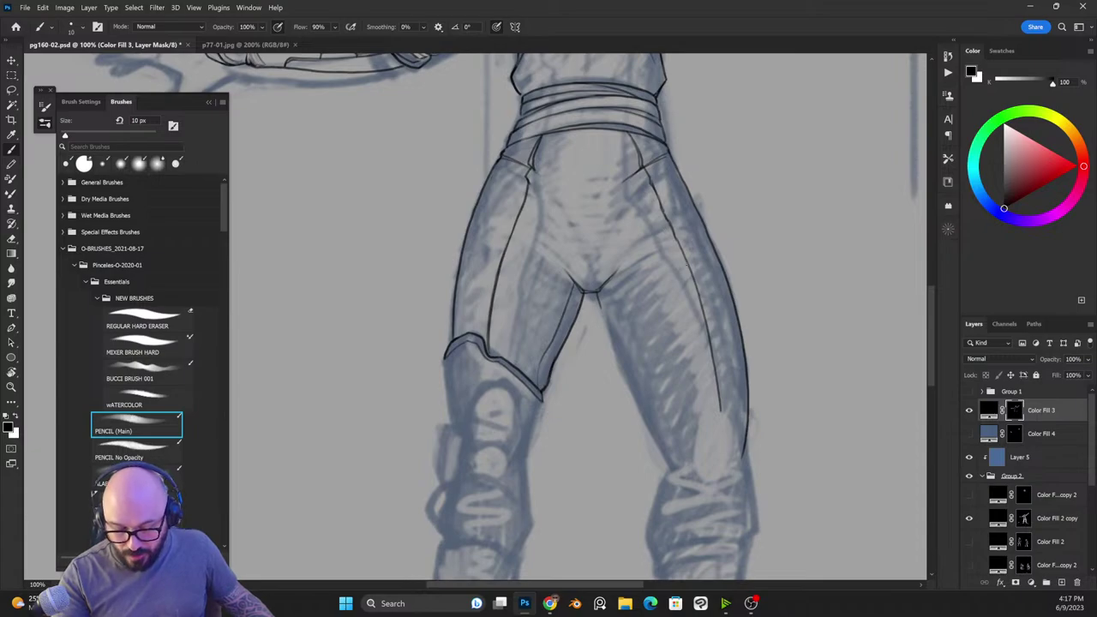
drag(687, 262, 698, 306)
key(x)
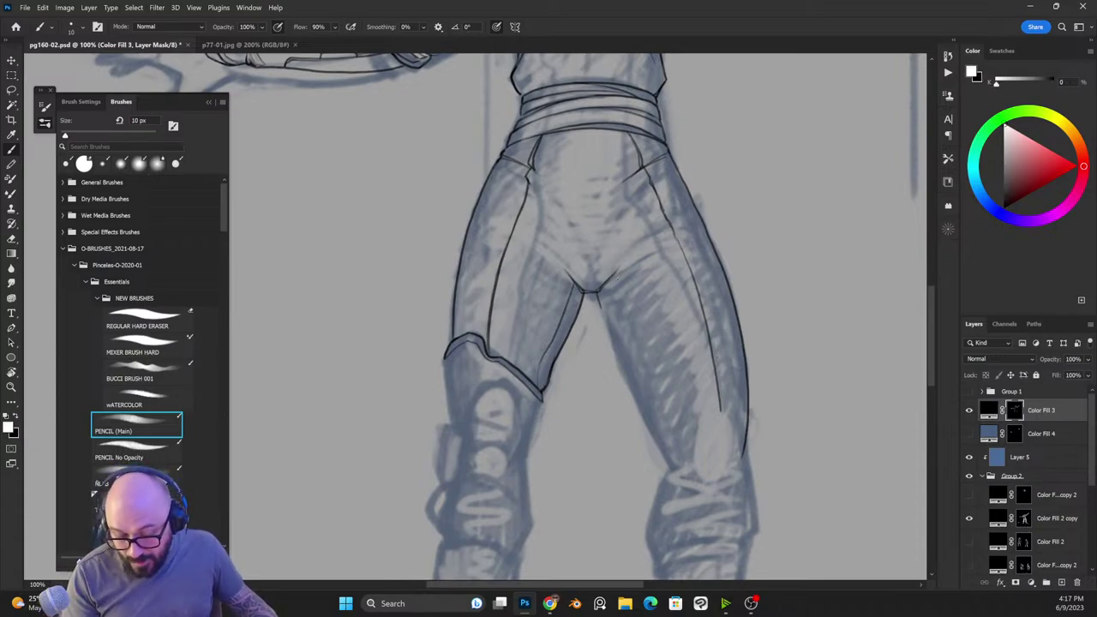
Step: Extend the crotch crease outward onto the knee-wrap leg's thigh and clean up the stroke
drag(599, 289, 641, 249)
key(x)
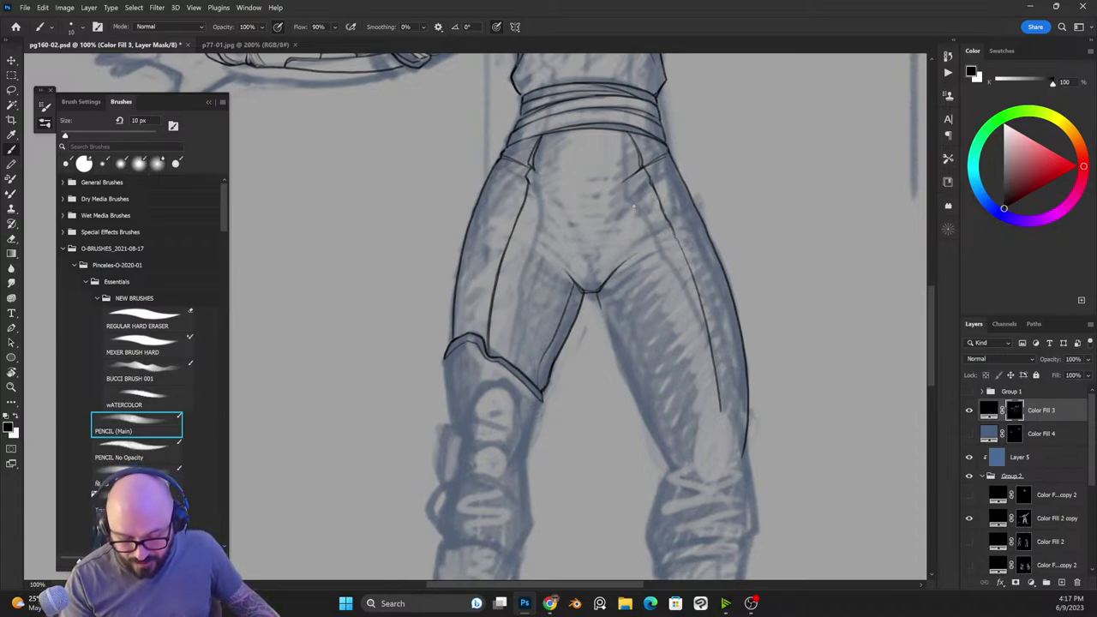
key(x)
mouse_move(581, 289)
mouse_down()
mouse_move(536, 244)
mouse_move(628, 265)
mouse_move(604, 285)
mouse_move(632, 253)
mouse_up()
key(x)
key(x)
key(x)
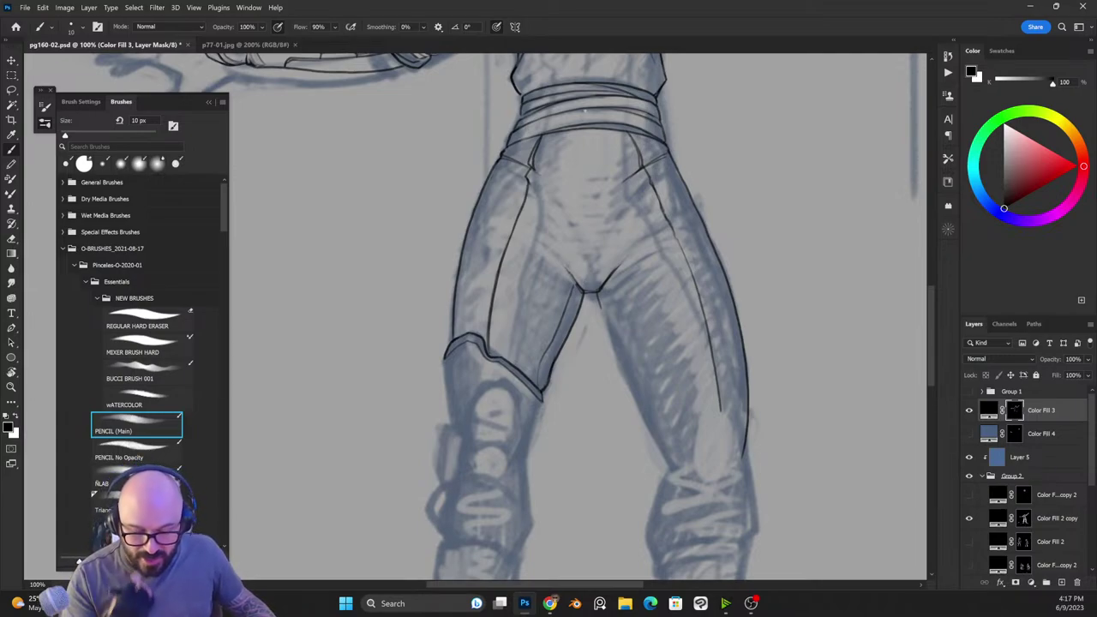
Step: Ink a second, inner seam line down the front of each thigh from the hip crease toward the knee, redoing the knee-wrap leg's lower part
key(x)
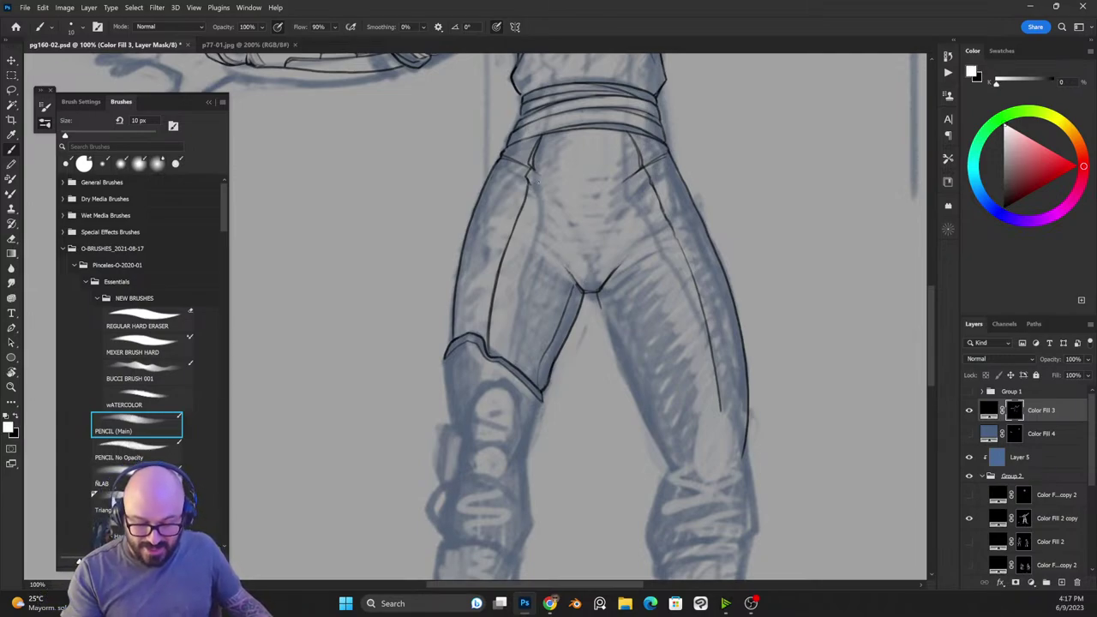
mouse_move(527, 177)
mouse_down()
mouse_move(543, 222)
mouse_move(506, 350)
mouse_up()
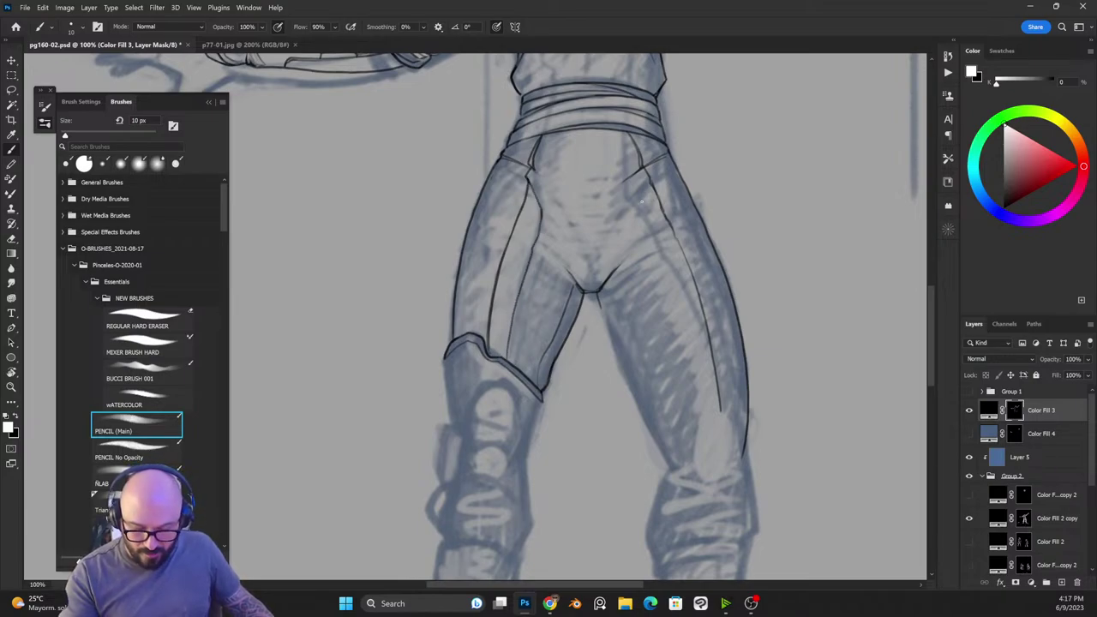
drag(639, 168, 647, 230)
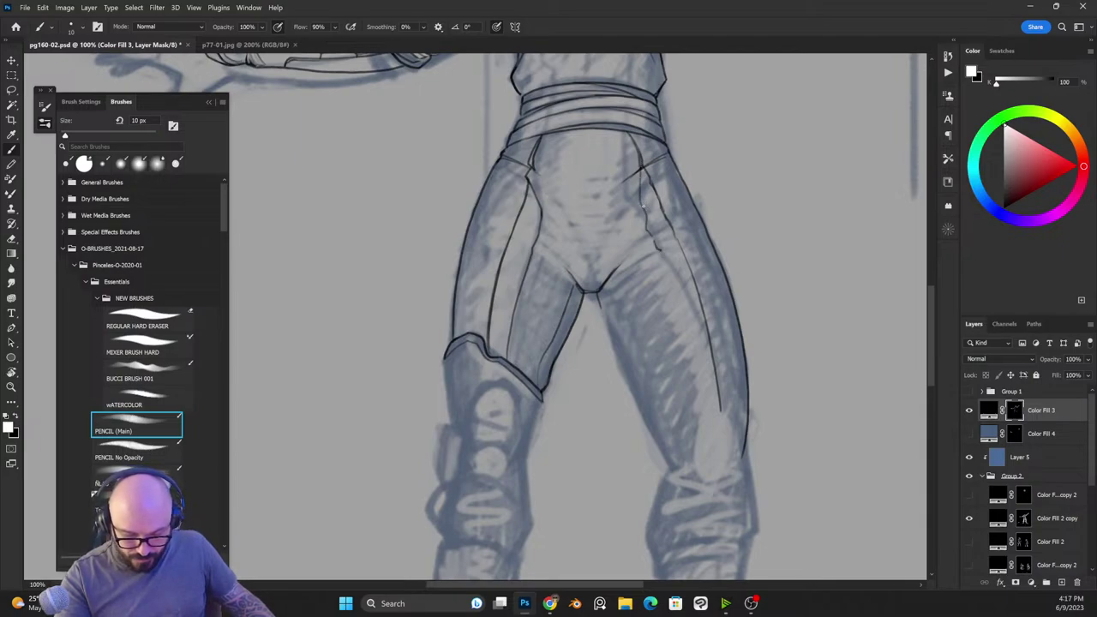
key(x)
key(x)
drag(640, 179, 703, 412)
key(x)
key(x)
key(ctrl+z)
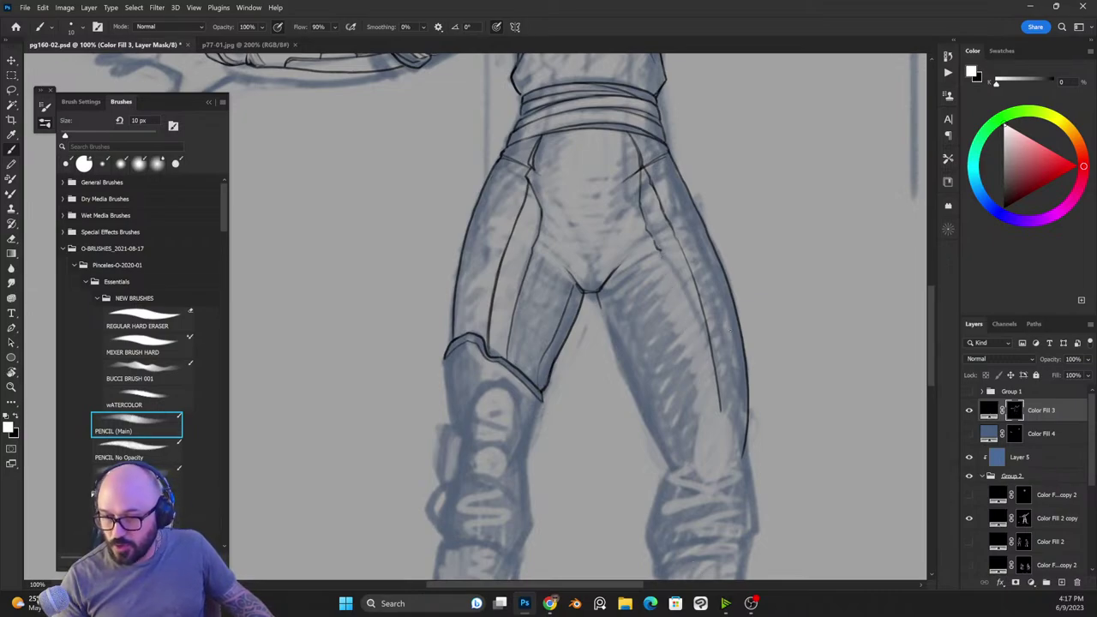
mouse_move(659, 249)
mouse_down()
mouse_move(697, 379)
mouse_move(701, 421)
mouse_up()
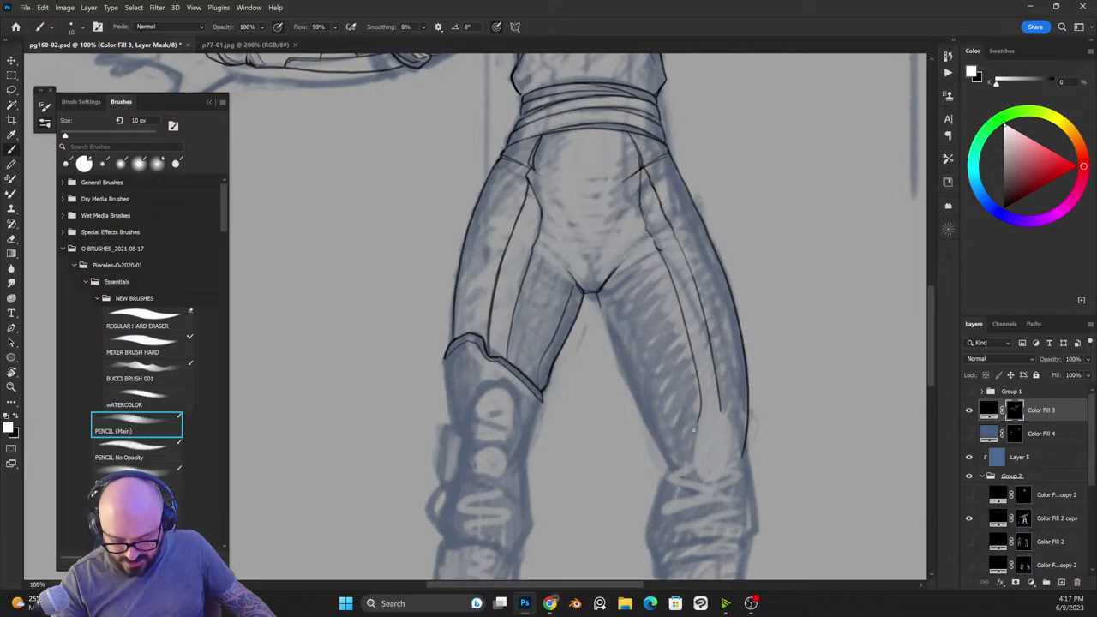
Step: Lasso the outer seam line on the knee-wrap leg, rotate it about -1.56° around its upper end, and deselect it
key(l)
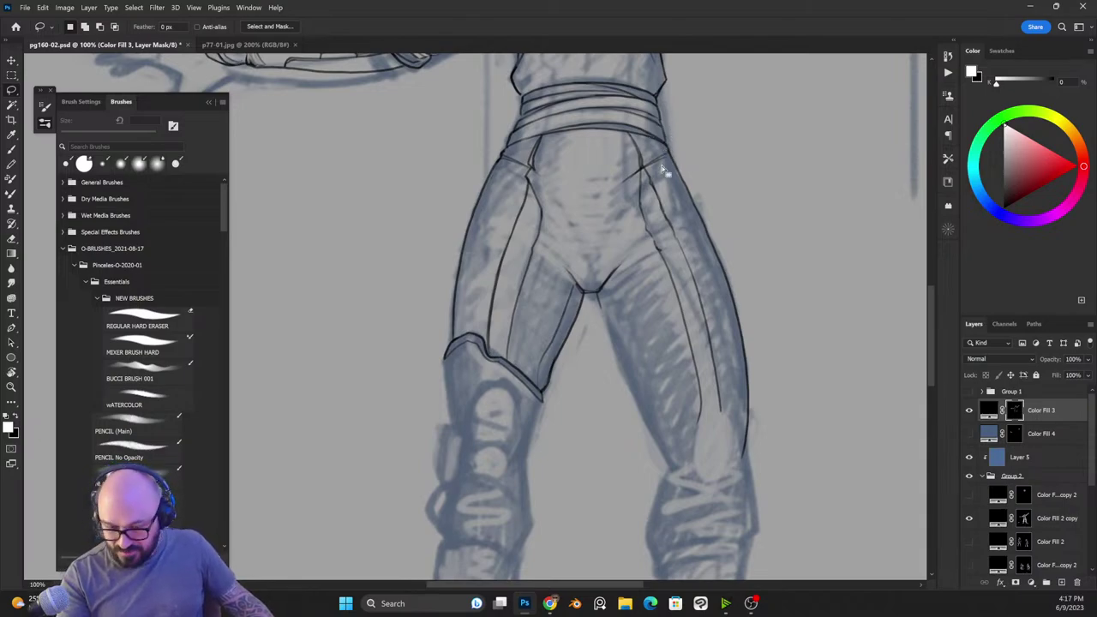
mouse_move(648, 172)
mouse_down()
mouse_move(729, 437)
mouse_move(687, 223)
mouse_move(677, 216)
mouse_move(748, 457)
mouse_move(666, 155)
mouse_up()
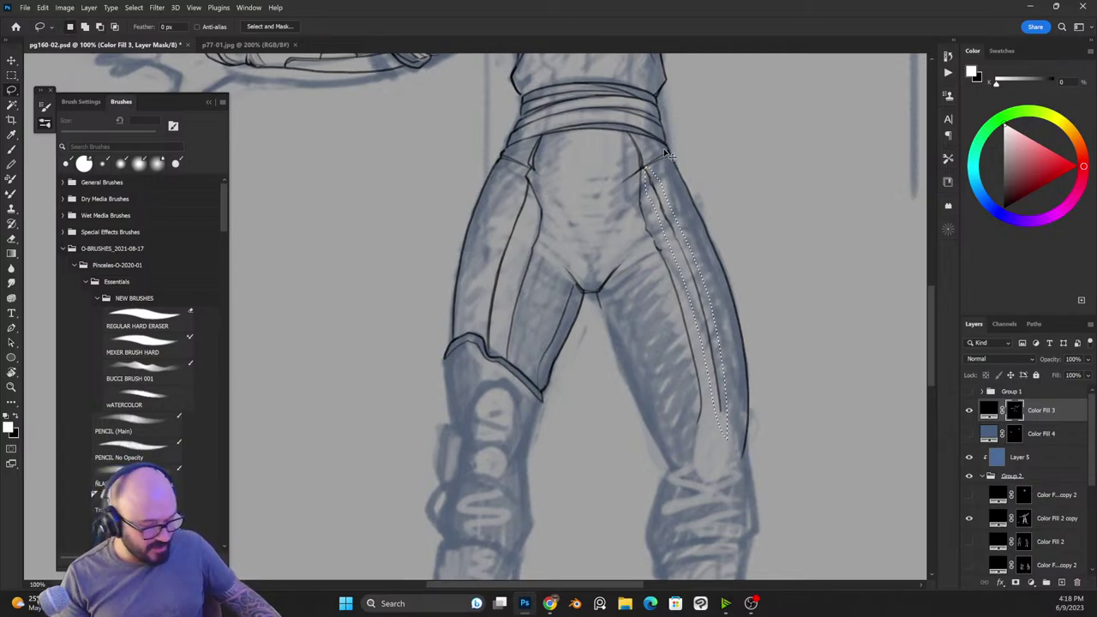
key(ctrl+t)
drag(686, 304, 645, 167)
drag(743, 418, 749, 439)
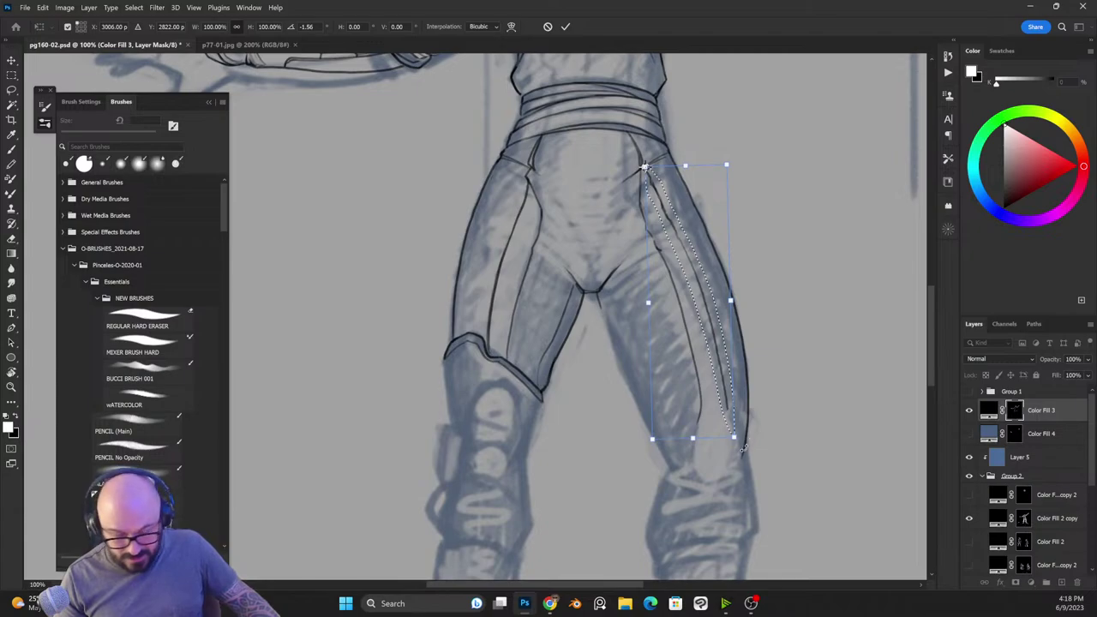
key(Return)
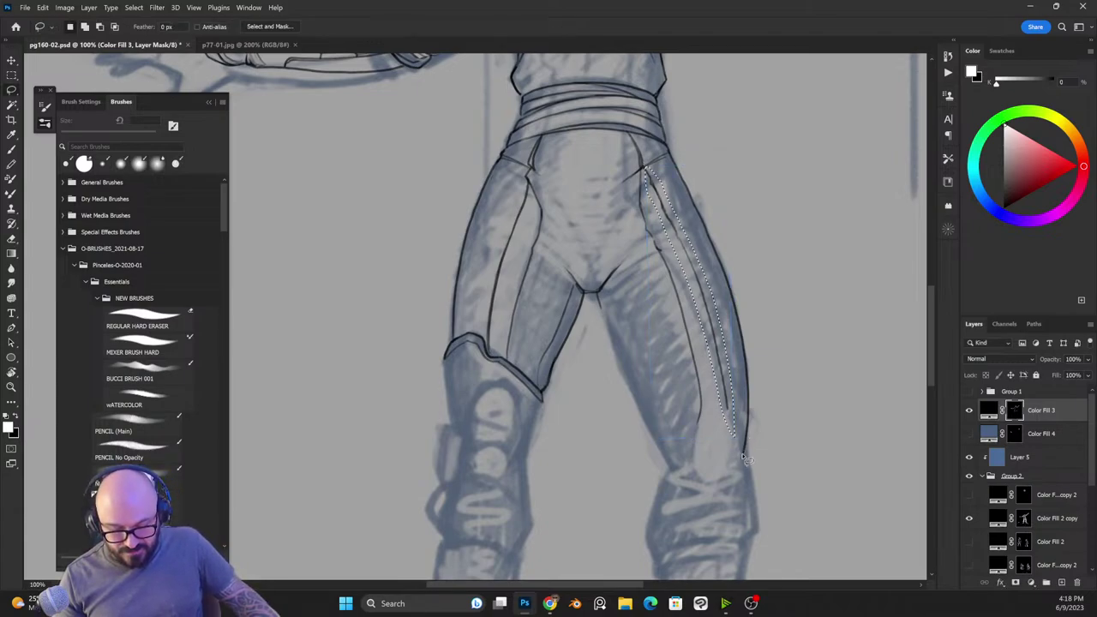
key(ctrl+d)
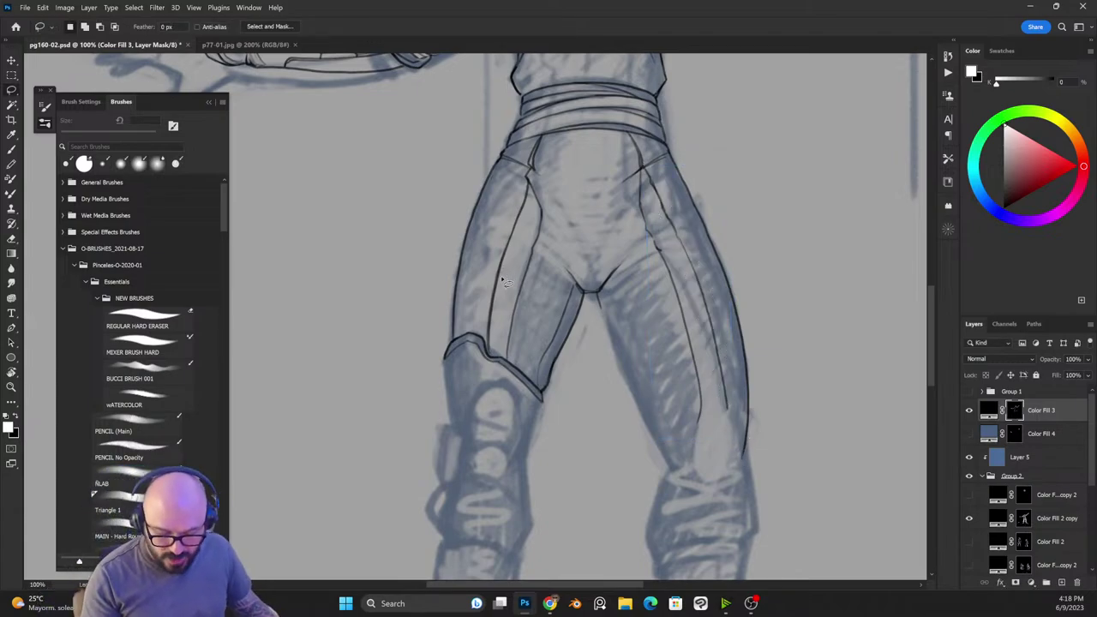
Step: Re-ink the outer seam line on the knee-pad leg's thigh and trim it to a thinner, smoother curve above the knee pad
key(b)
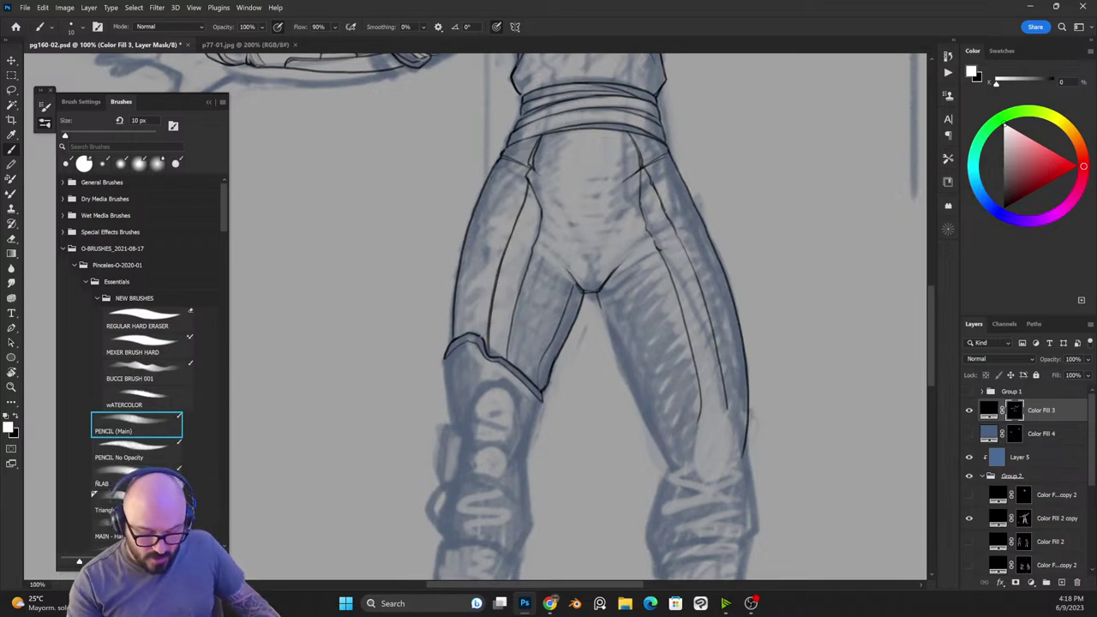
mouse_move(484, 337)
mouse_down()
mouse_move(490, 293)
mouse_move(483, 338)
mouse_move(503, 253)
mouse_up()
mouse_move(486, 320)
mouse_down()
mouse_move(510, 231)
mouse_move(490, 317)
mouse_up()
key(x)
drag(491, 319, 509, 240)
drag(493, 279, 503, 249)
drag(485, 304, 491, 282)
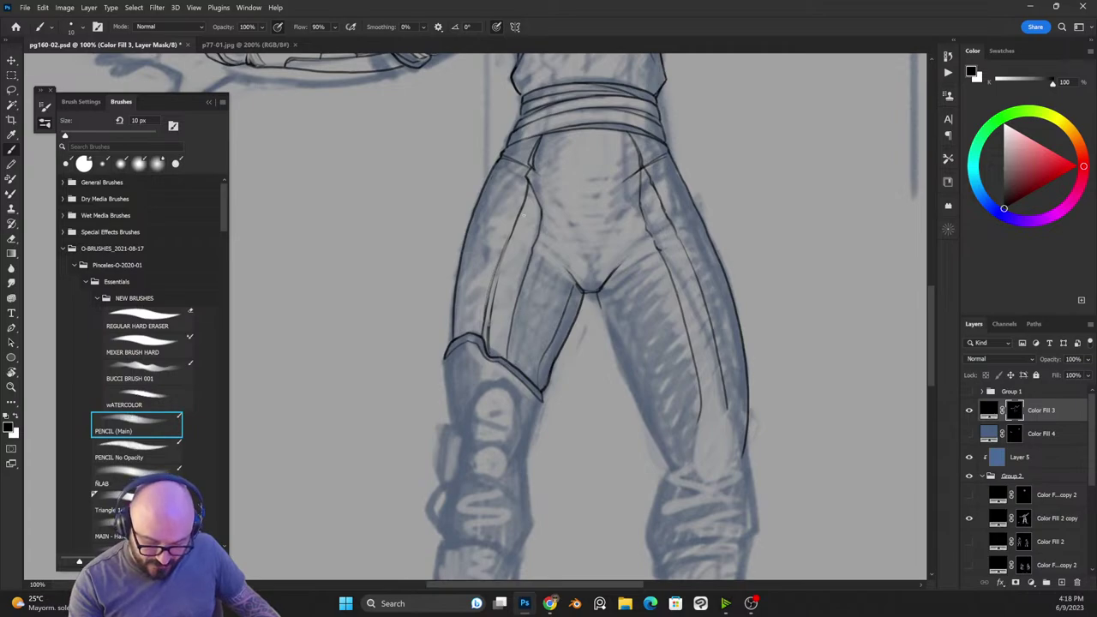
mouse_move(513, 229)
mouse_down()
mouse_move(488, 349)
mouse_move(505, 248)
mouse_move(493, 281)
mouse_up()
key(x)
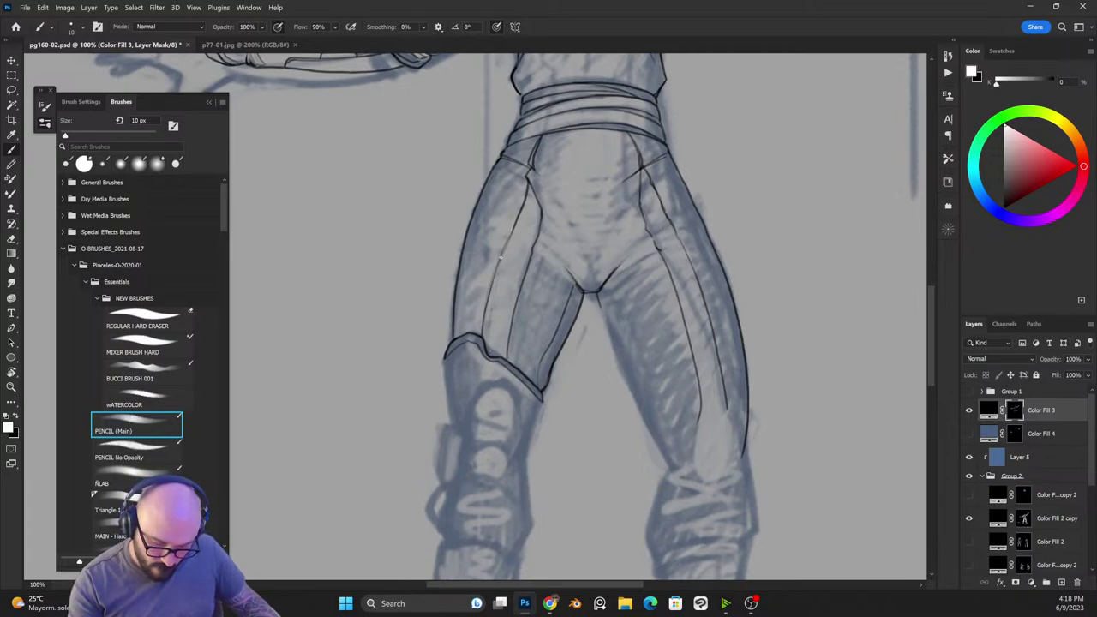
Step: Retrace the outer seam line on the knee-pad leg's thigh and erase the excess thickness along its middle
drag(480, 338, 504, 248)
key(x)
drag(513, 243, 509, 228)
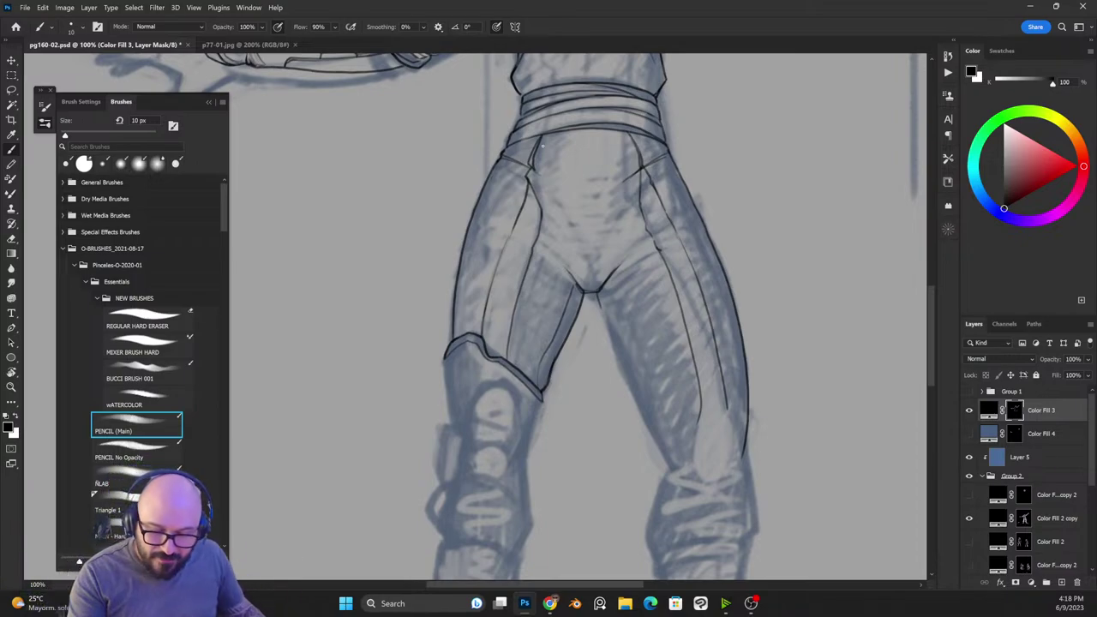
Step: Ink the lower front seam on each side of the bodice, from the waist sash up to the waistline, and tidy the strokes
mouse_move(630, 170)
mouse_down()
mouse_move(638, 219)
mouse_move(625, 391)
mouse_up()
key(x)
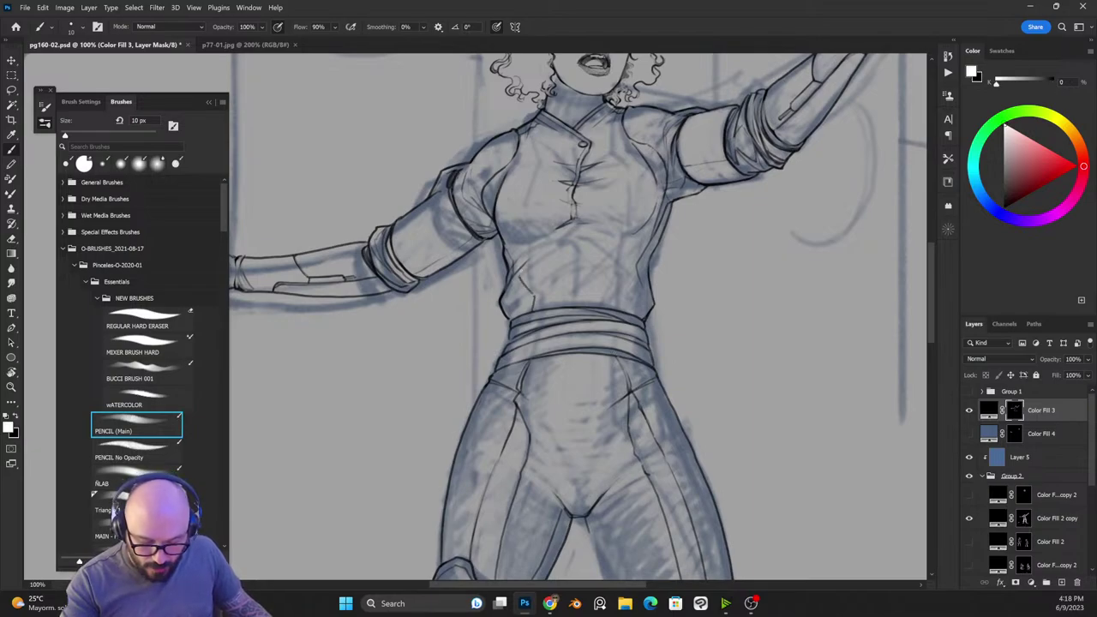
mouse_move(523, 272)
mouse_down()
mouse_move(518, 240)
mouse_move(534, 308)
mouse_up()
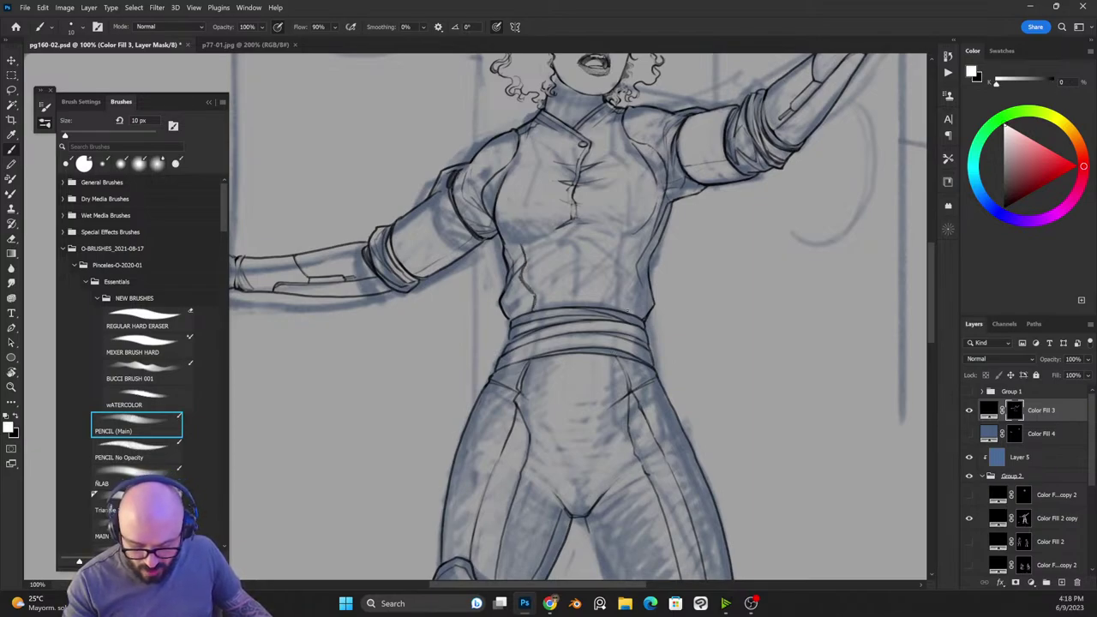
mouse_move(628, 311)
mouse_down()
mouse_move(633, 278)
mouse_move(634, 303)
mouse_move(644, 253)
mouse_up()
key(x)
key(x)
drag(637, 254, 640, 295)
key(x)
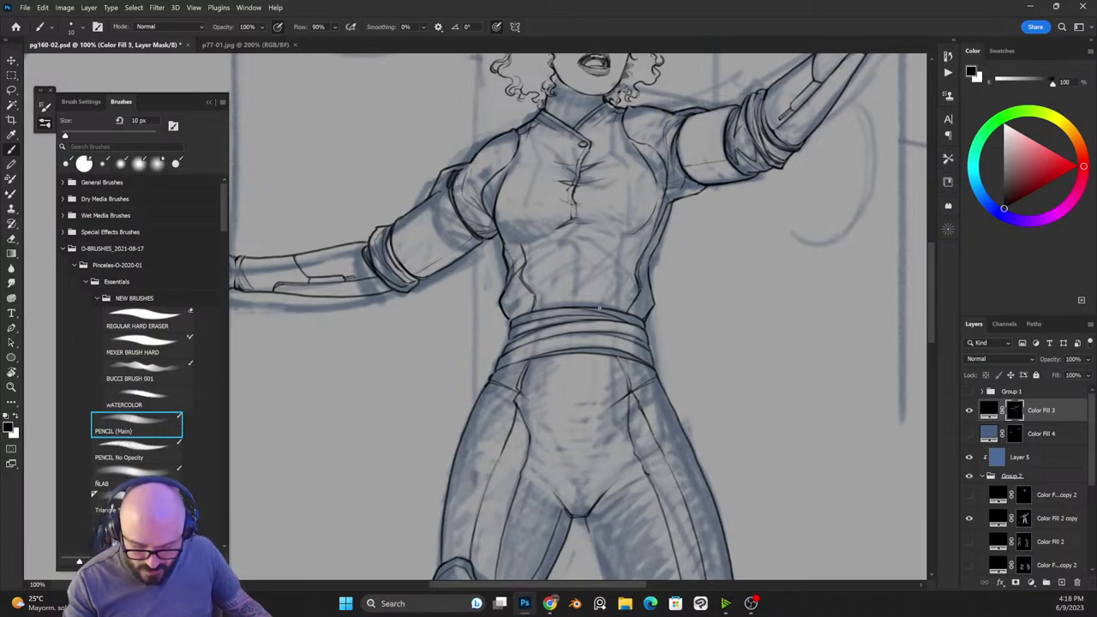
key(x)
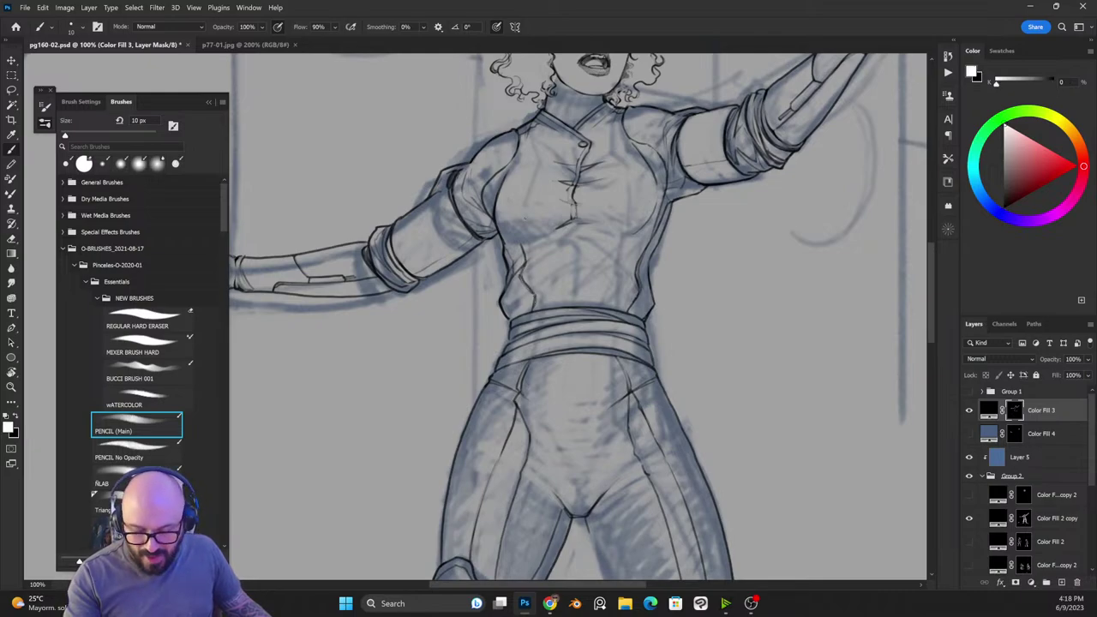
Step: Extend both bodice front seams over the bust up to the shoulders, joining them to the waist seams
mouse_move(521, 249)
mouse_down()
mouse_move(513, 213)
mouse_move(537, 166)
mouse_move(526, 126)
mouse_up()
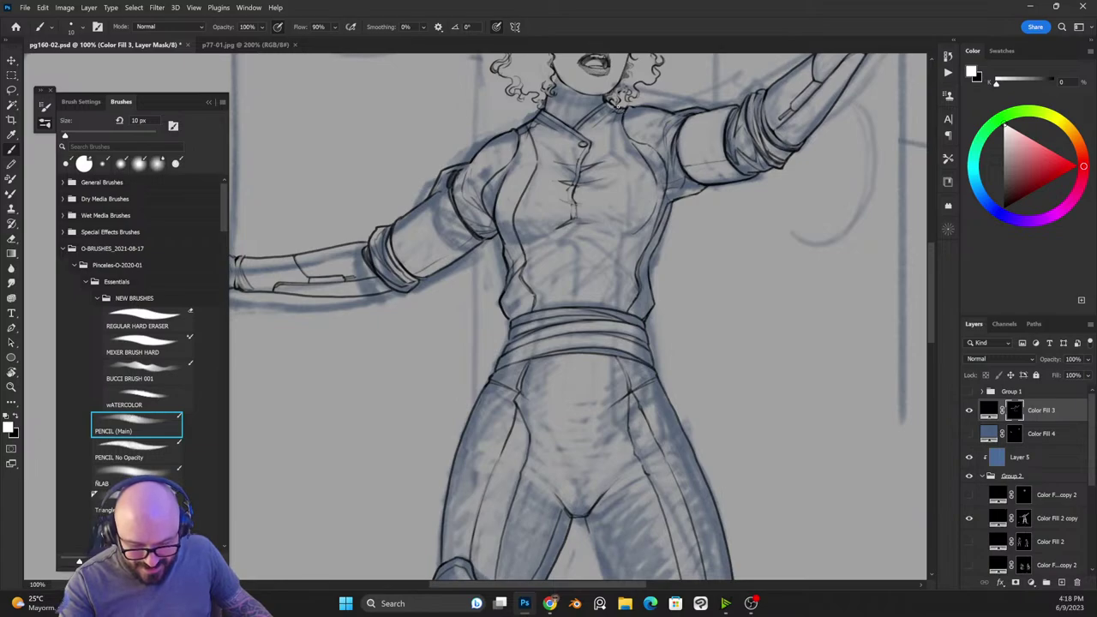
mouse_move(615, 105)
mouse_down()
mouse_move(612, 144)
mouse_move(639, 211)
mouse_move(634, 237)
mouse_up()
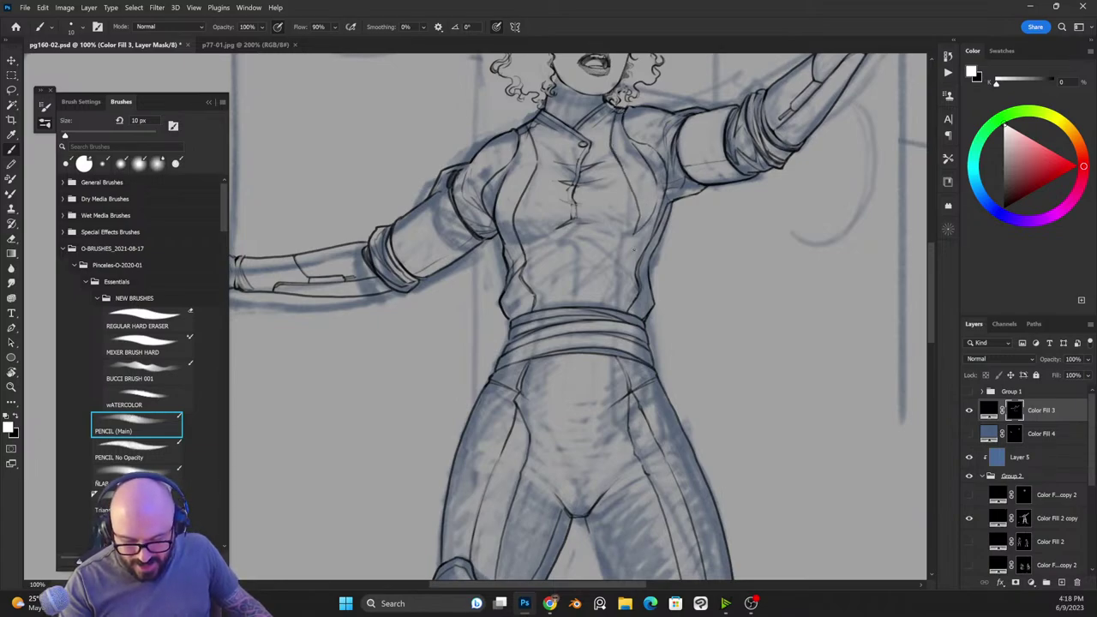
drag(634, 236, 634, 286)
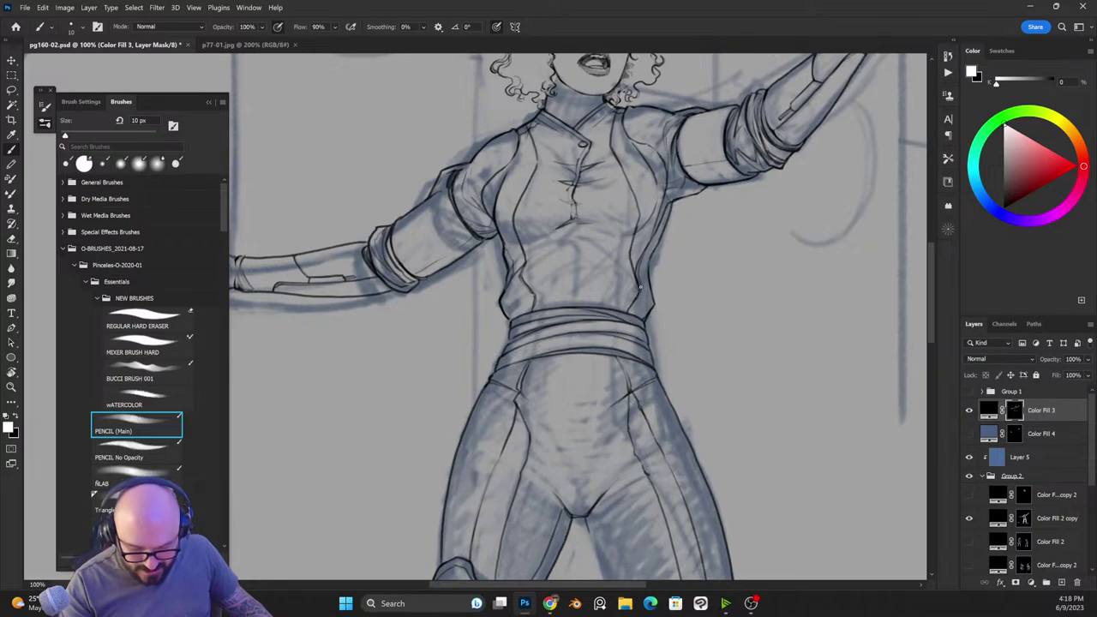
key(x)
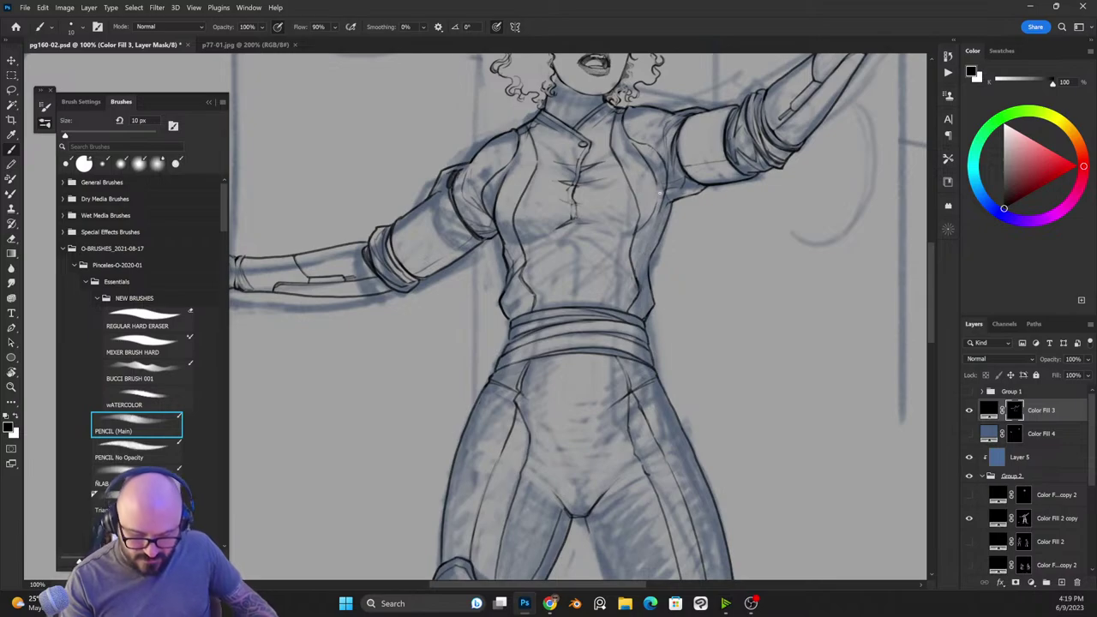
Step: Touch up the torso's side outlines below the arms and ink a diagonal fold across the abdomen from the waist seam
key(x)
drag(671, 204, 658, 247)
key(x)
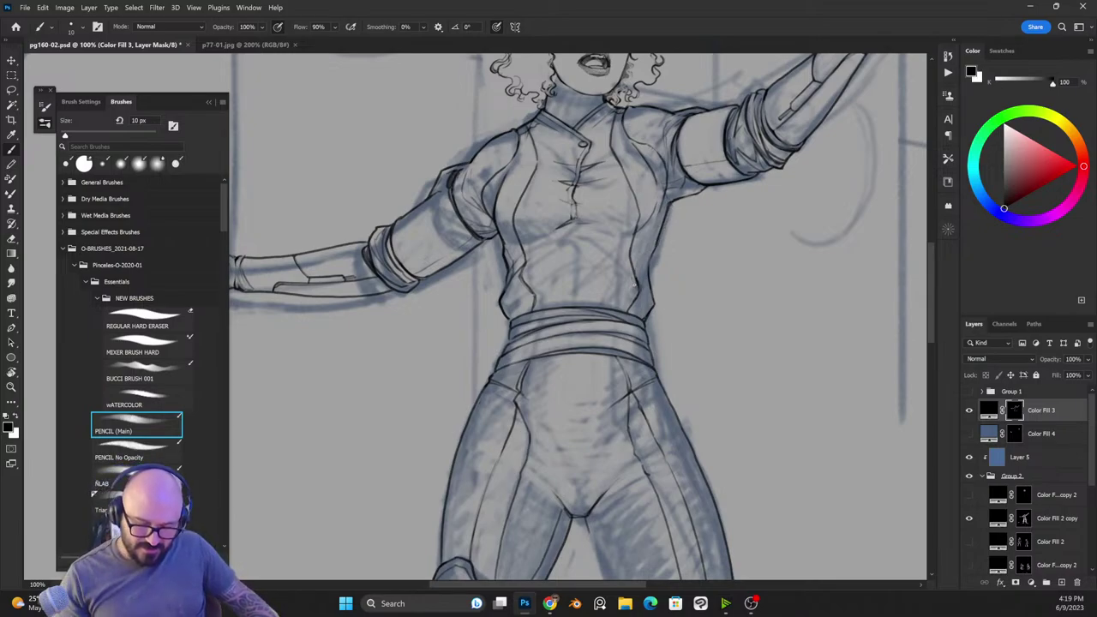
mouse_move(500, 241)
mouse_down()
mouse_move(509, 285)
mouse_move(512, 268)
mouse_move(546, 247)
mouse_move(505, 292)
mouse_up()
key(x)
key(x)
key(x)
key(x)
key(x)
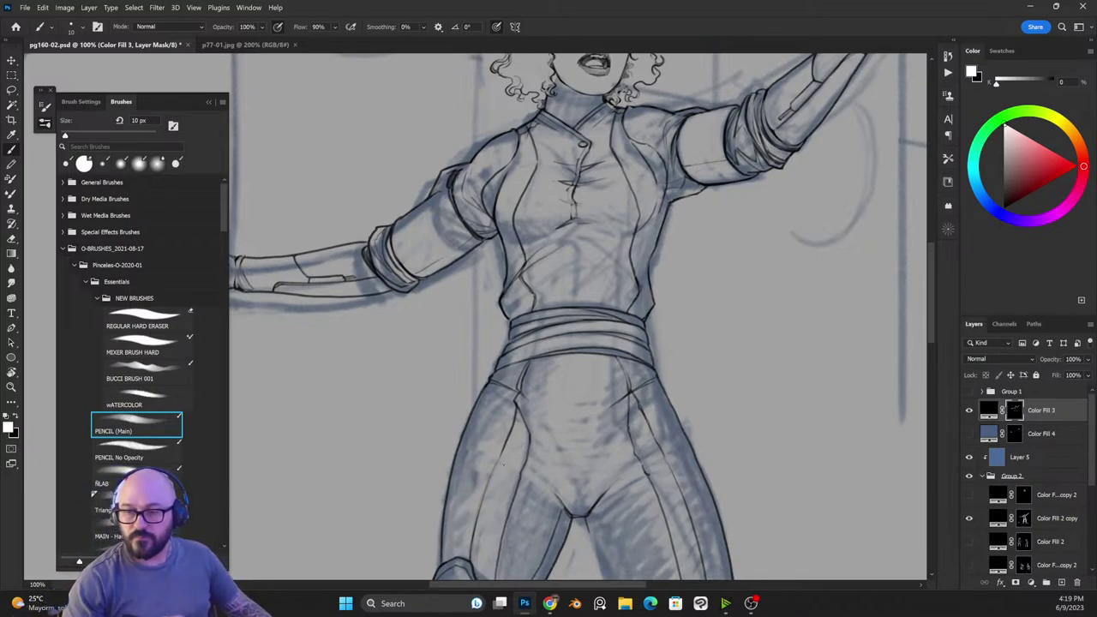
Step: Thin and re-ink the upper parts of both bodice front seams over the chest
scroll(579, 317, up, 3)
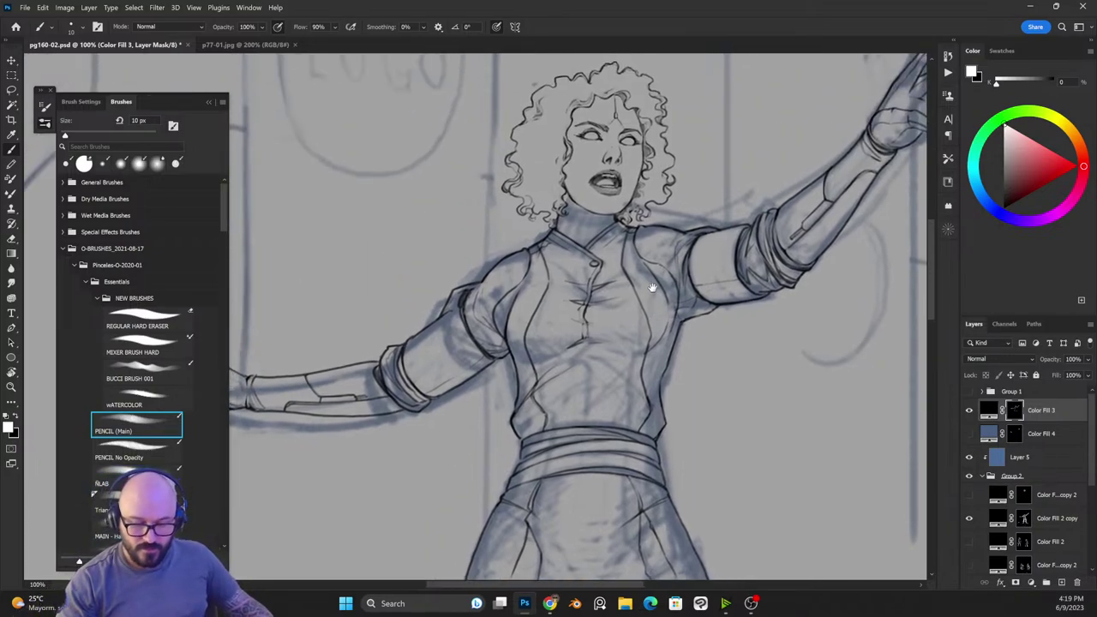
key(x)
drag(619, 248, 629, 291)
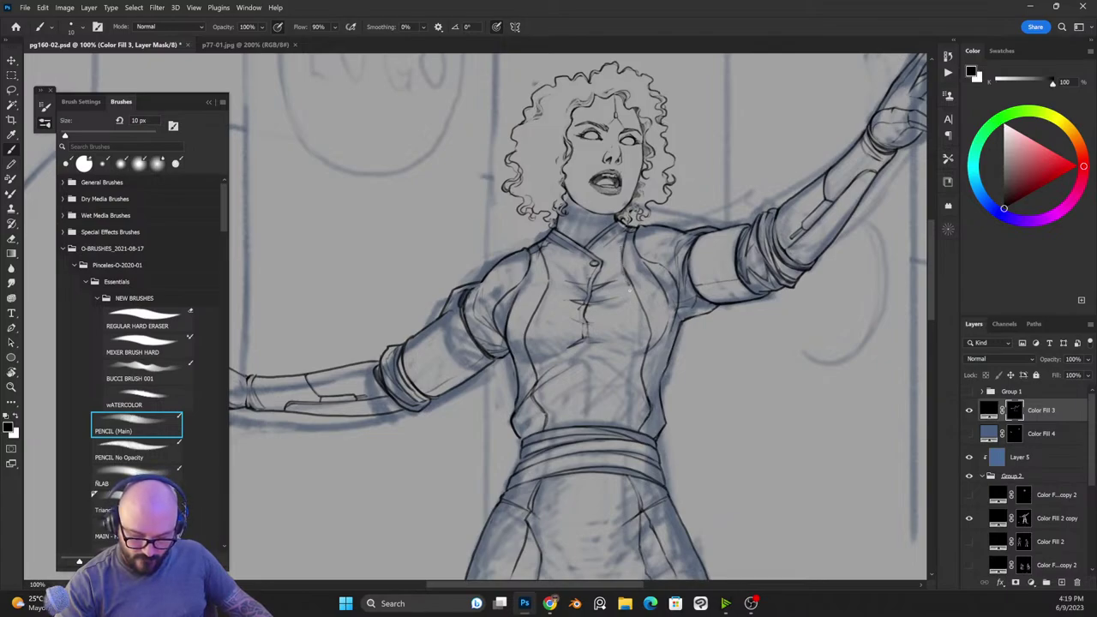
key(x)
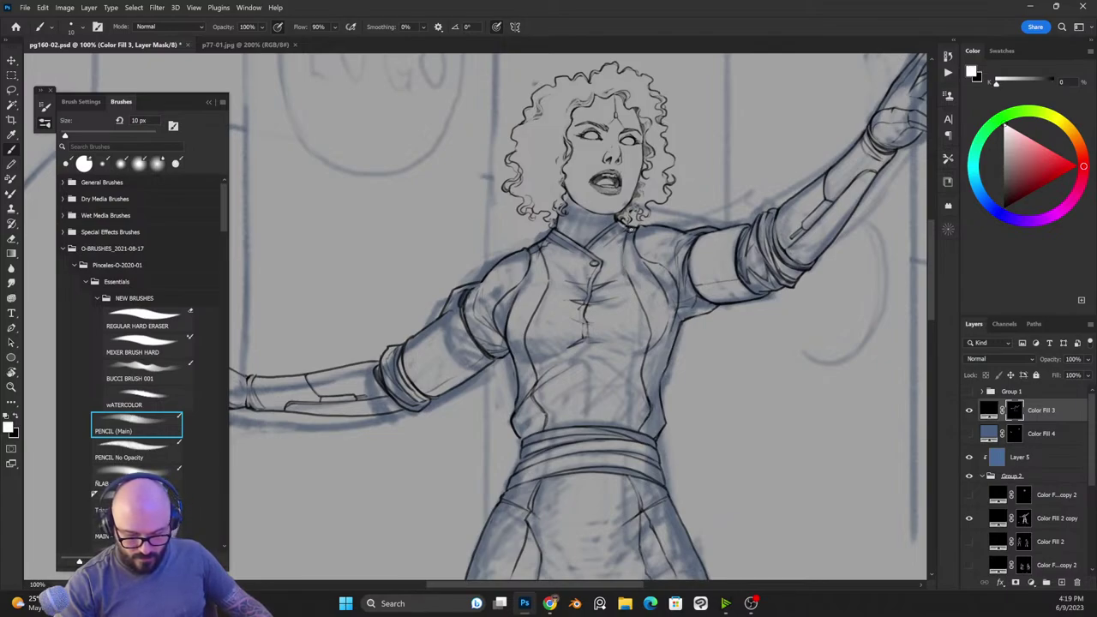
mouse_move(625, 229)
mouse_down()
mouse_move(630, 274)
mouse_move(622, 251)
mouse_up()
key(x)
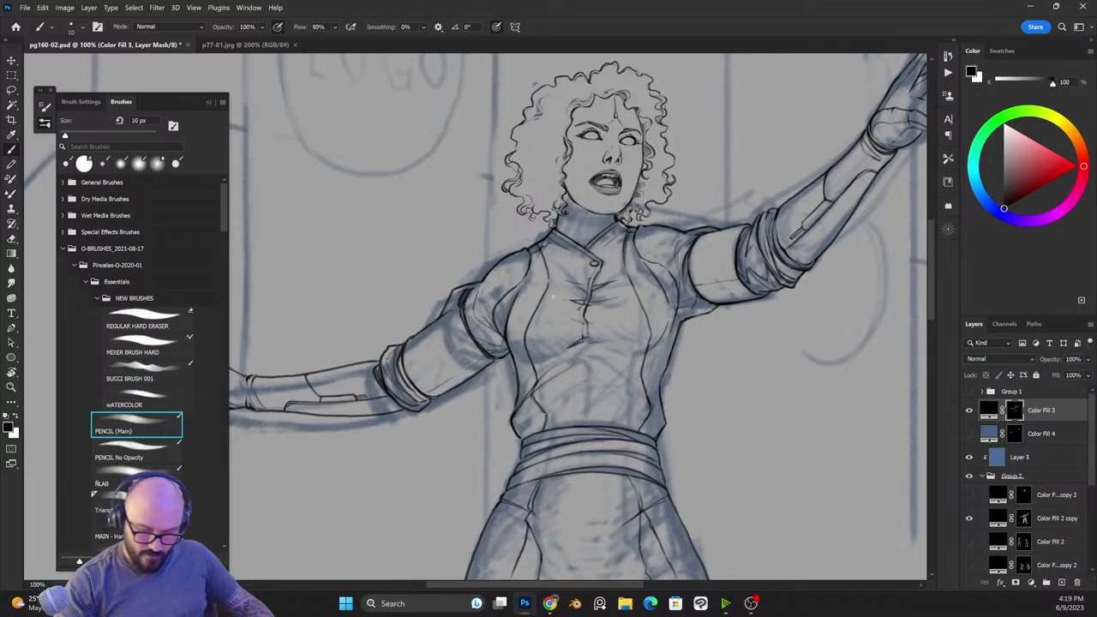
key(x)
drag(538, 248, 547, 282)
drag(542, 256, 547, 286)
key(x)
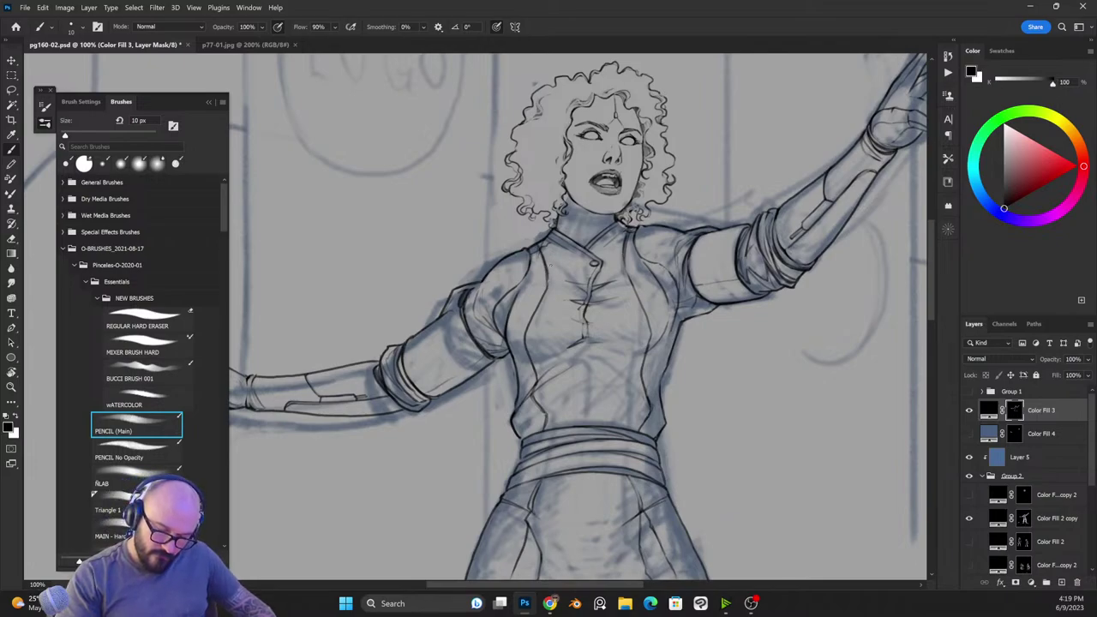
Step: Ink the knee pad's outer side and lower edge with two pointed lobes around a central arch
key(ctrl+minus)
key(ctrl+minus)
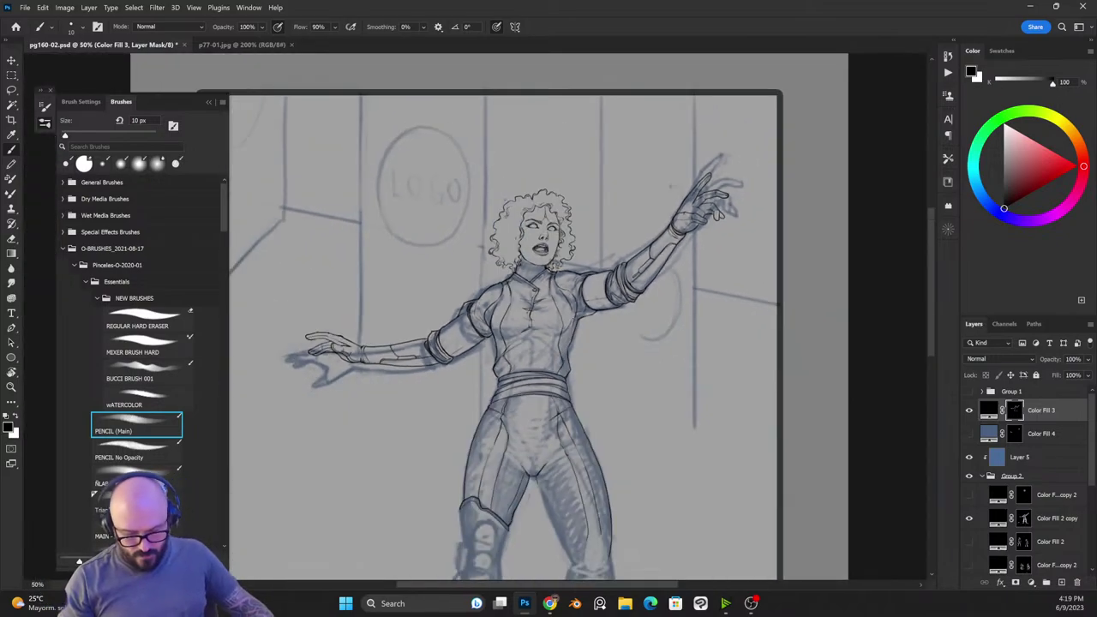
drag(668, 374, 728, 248)
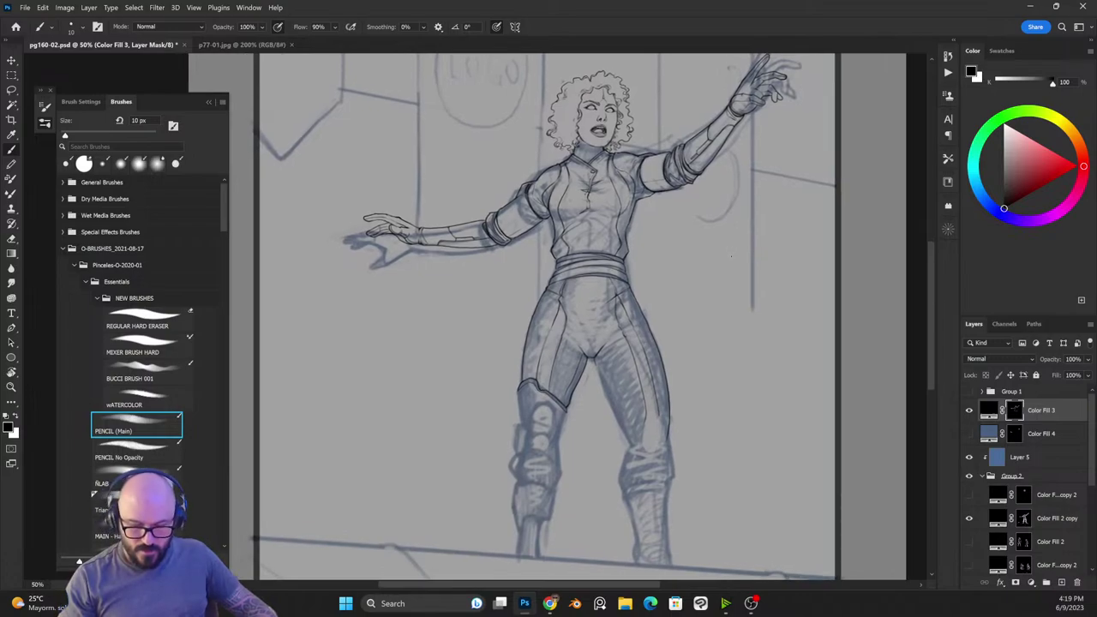
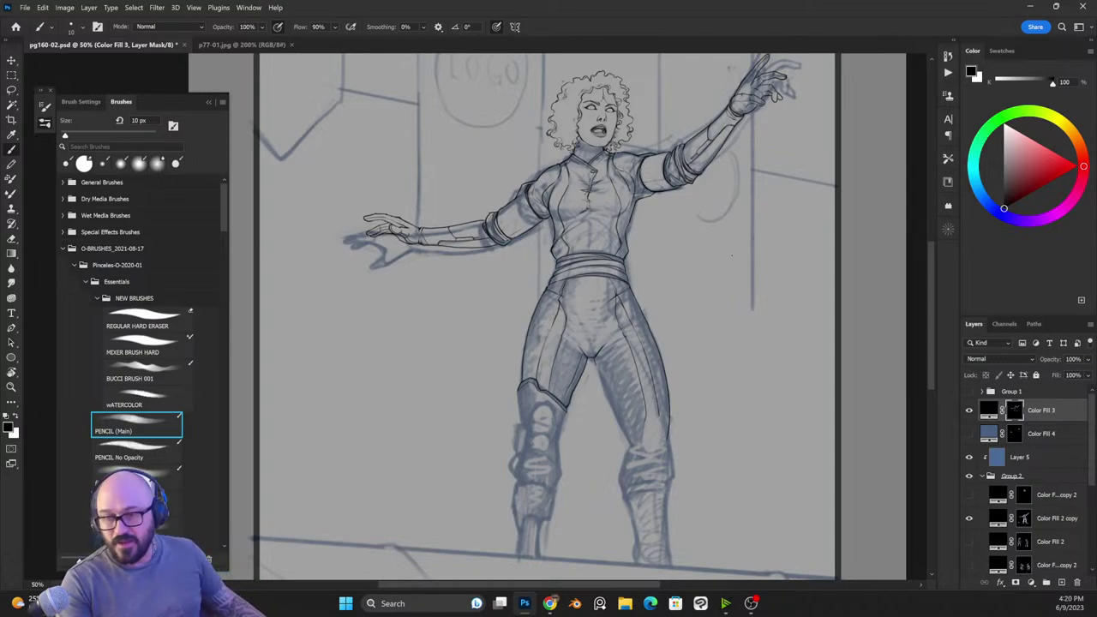
key(ctrl+plus)
key(ctrl+plus)
drag(671, 445, 647, 240)
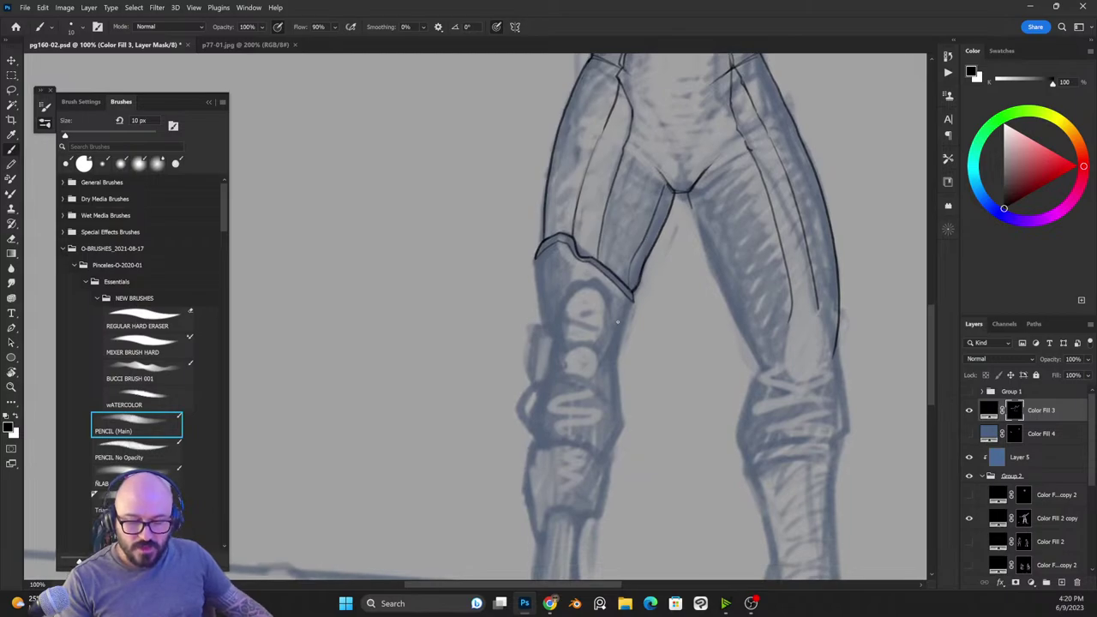
key(x)
mouse_move(634, 301)
mouse_down()
mouse_move(624, 327)
mouse_move(604, 324)
mouse_move(615, 333)
mouse_move(587, 282)
mouse_move(573, 286)
mouse_move(549, 328)
mouse_up()
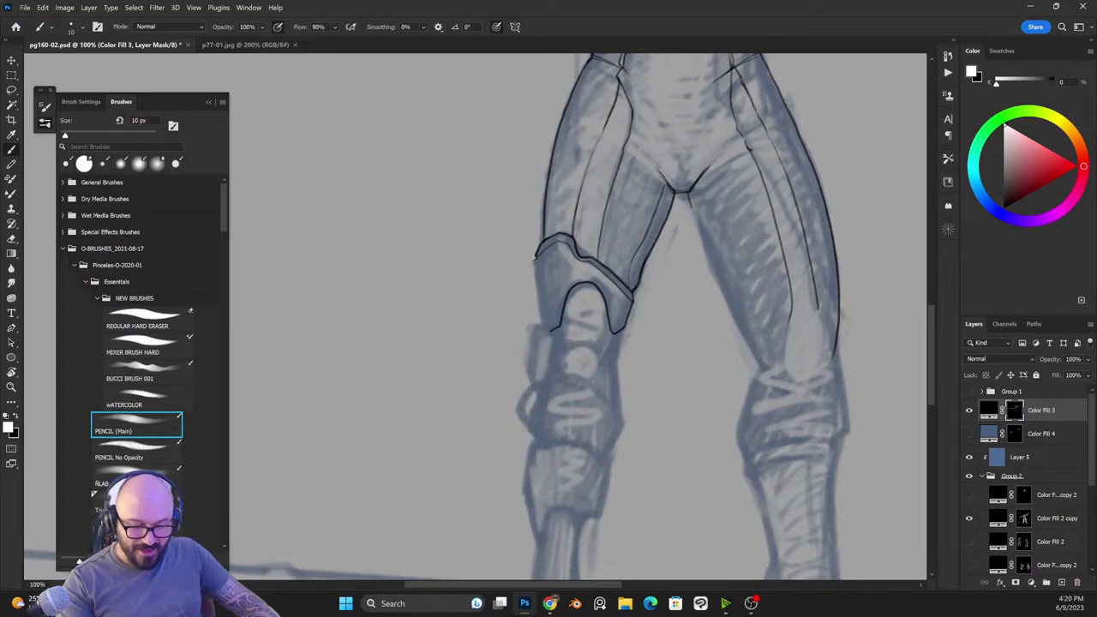
mouse_move(533, 256)
mouse_down()
mouse_move(540, 323)
mouse_move(586, 277)
mouse_up()
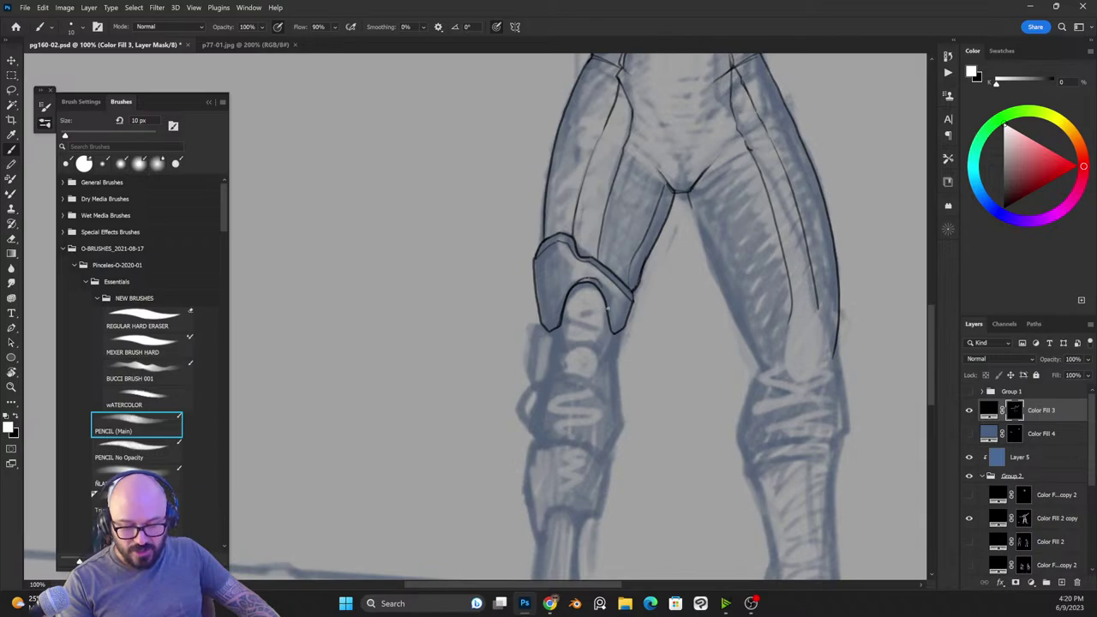
Step: Add a second line inside the knee pad's arch to give its rim thickness, and clean up the top of the curve
mouse_move(611, 324)
mouse_down()
mouse_move(584, 277)
mouse_move(565, 307)
mouse_up()
key(x)
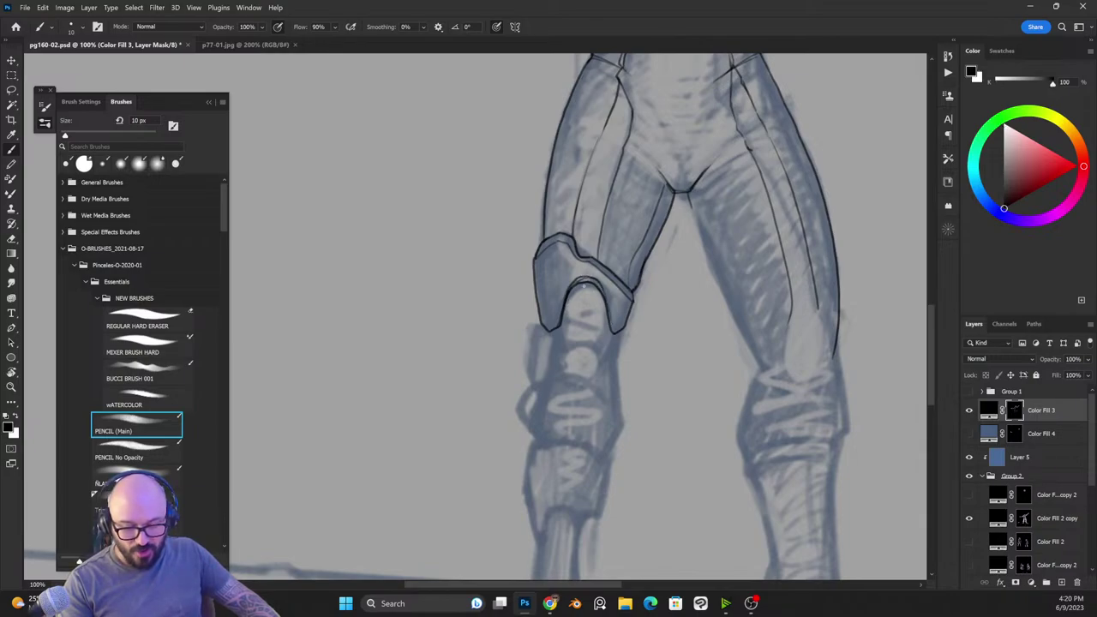
key(x)
key(x)
key(x)
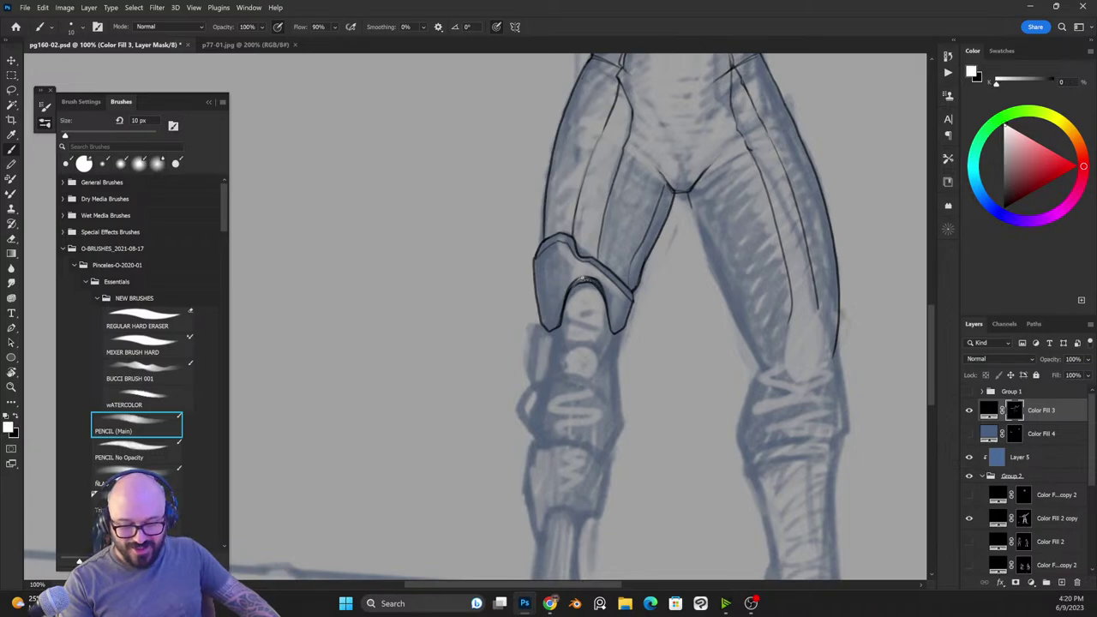
key(x)
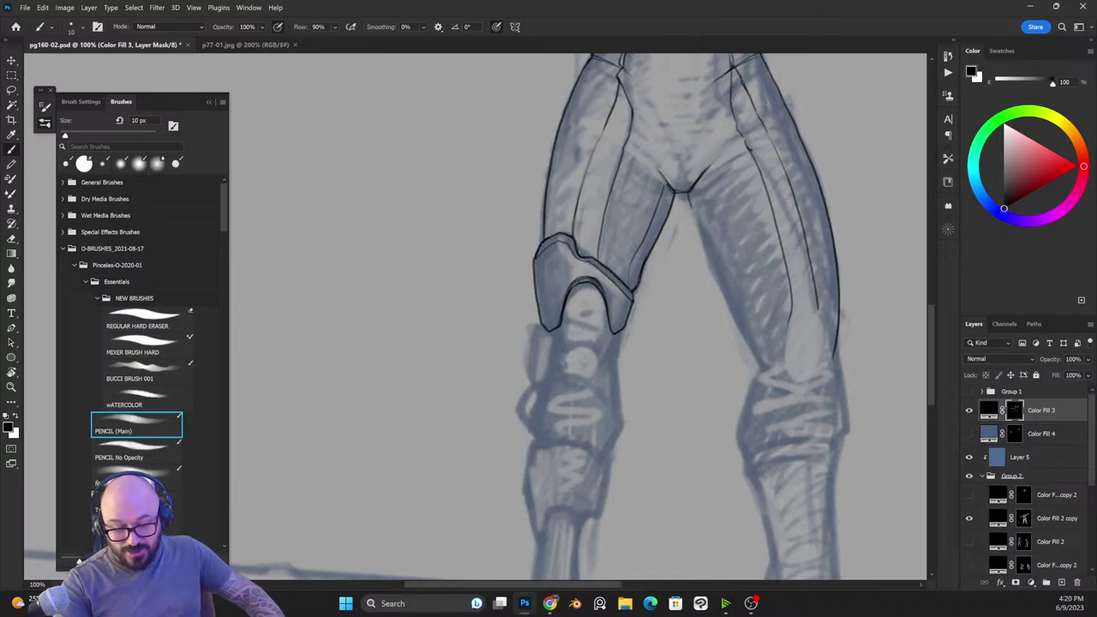
Step: Refine the inner rim line along the knee pad's upper edge beneath the thigh seams
key(x)
key(x)
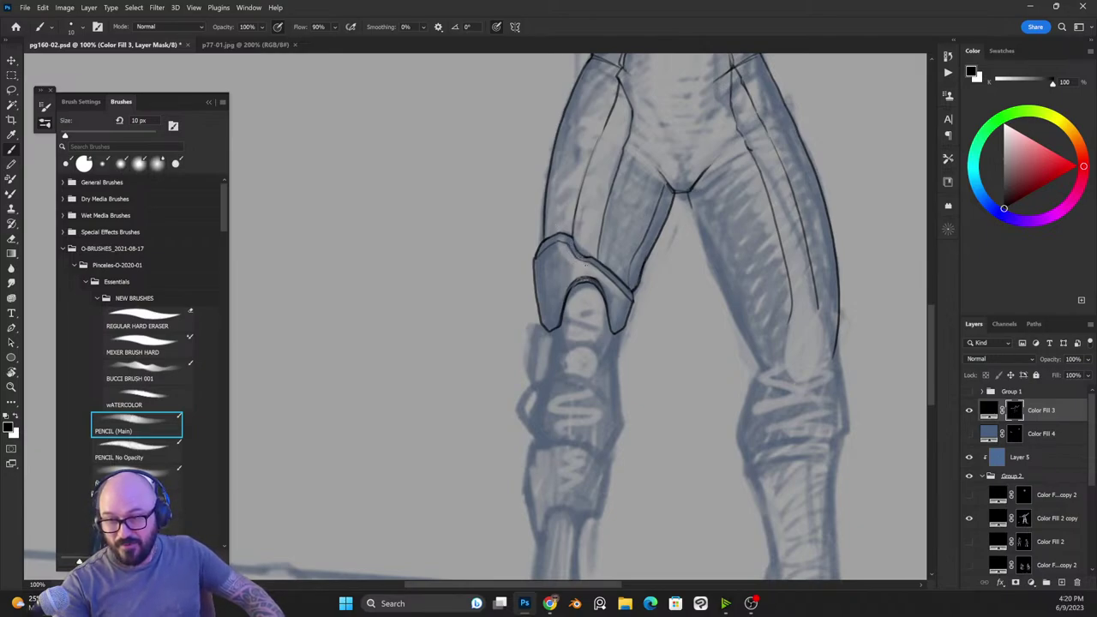
key(x)
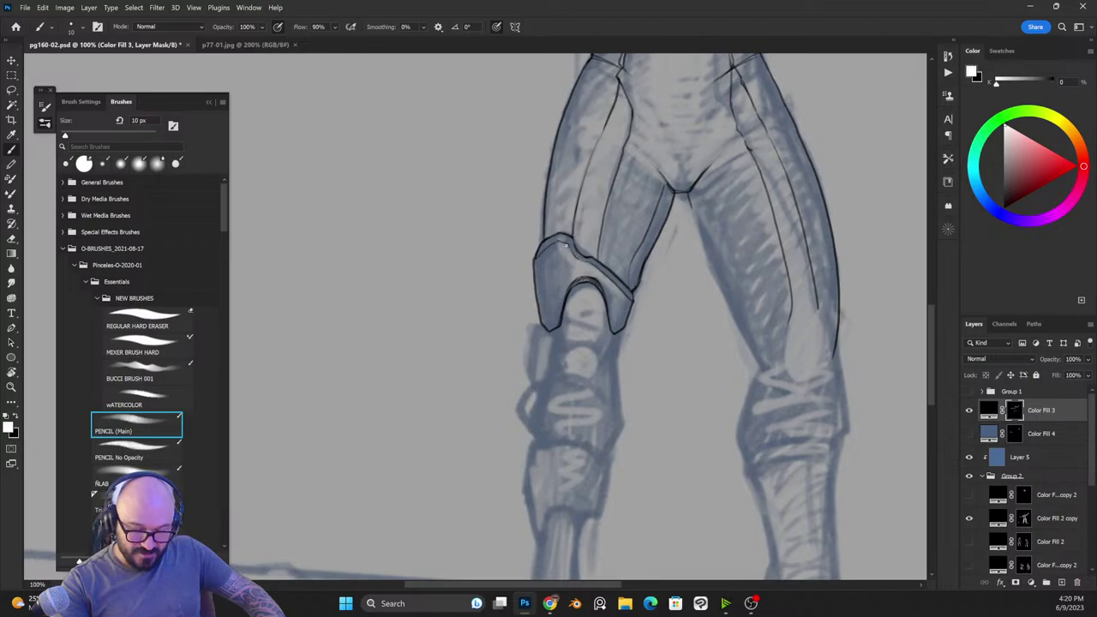
drag(583, 261, 569, 247)
key(x)
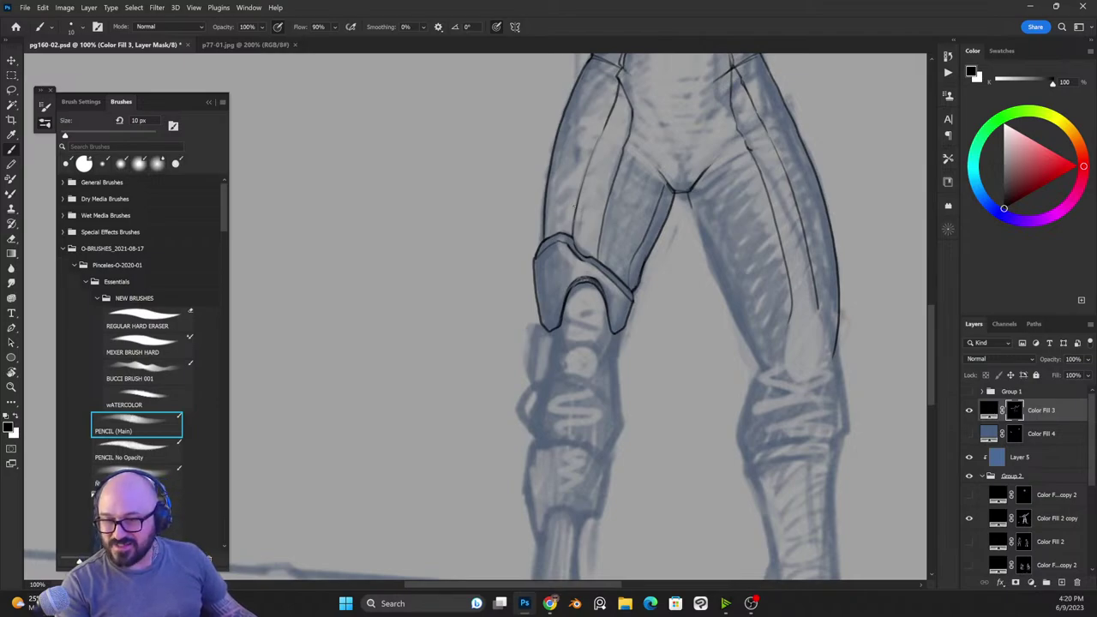
Step: Ink an additional seam line along the outer side of each thigh, following the leg contour between hip and knee
drag(625, 124, 589, 254)
key(x)
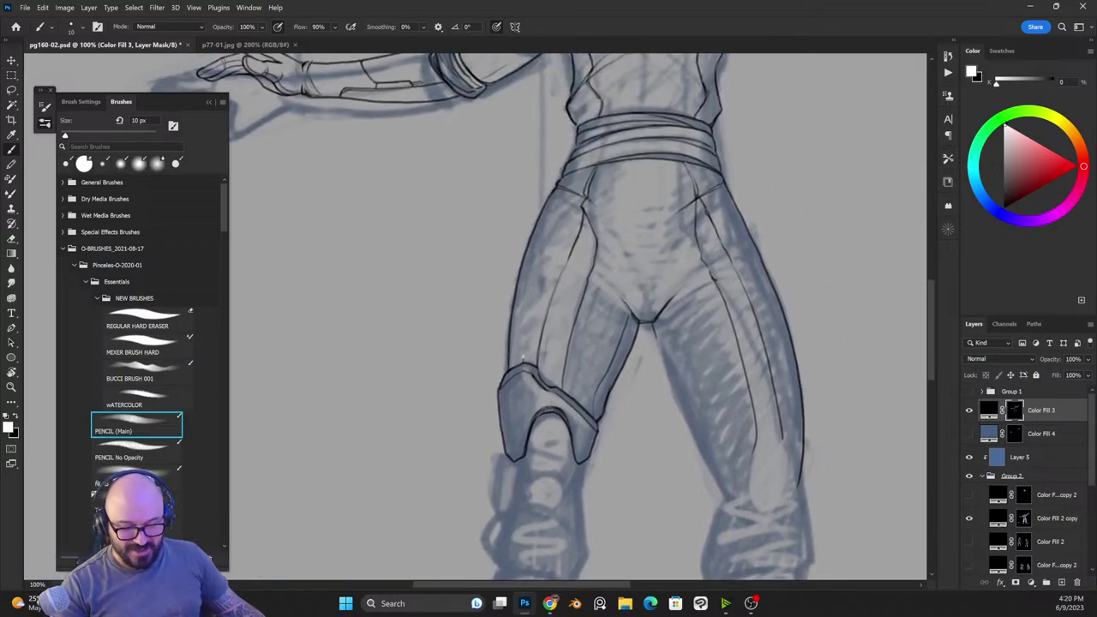
mouse_move(524, 360)
mouse_down()
mouse_move(542, 248)
mouse_move(577, 161)
mouse_up()
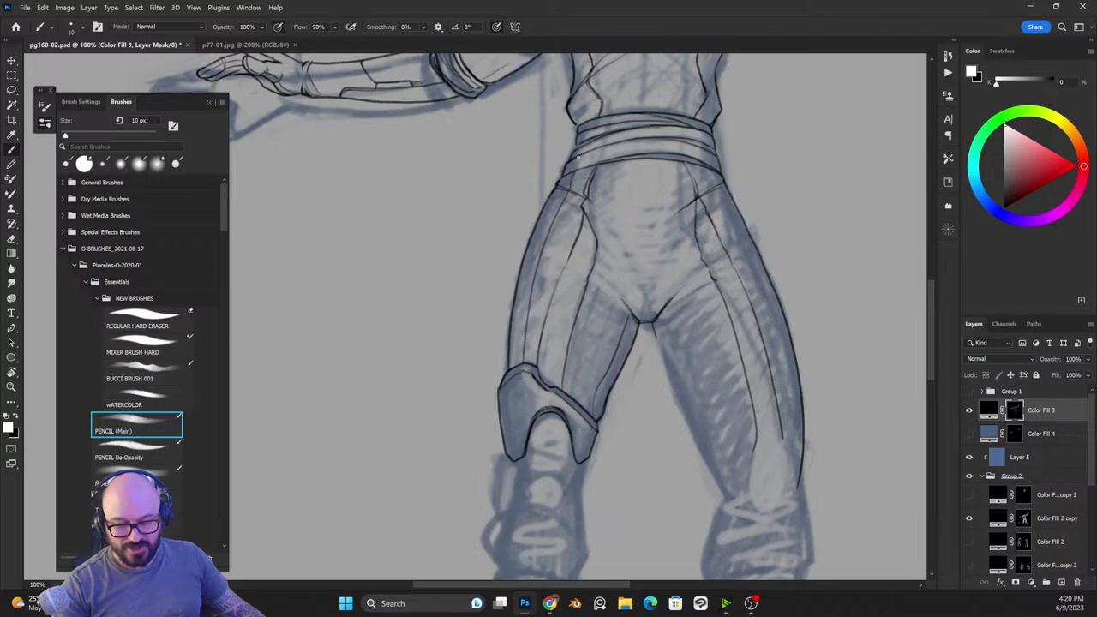
mouse_move(711, 168)
mouse_down()
mouse_move(779, 340)
mouse_move(796, 483)
mouse_move(798, 337)
mouse_up()
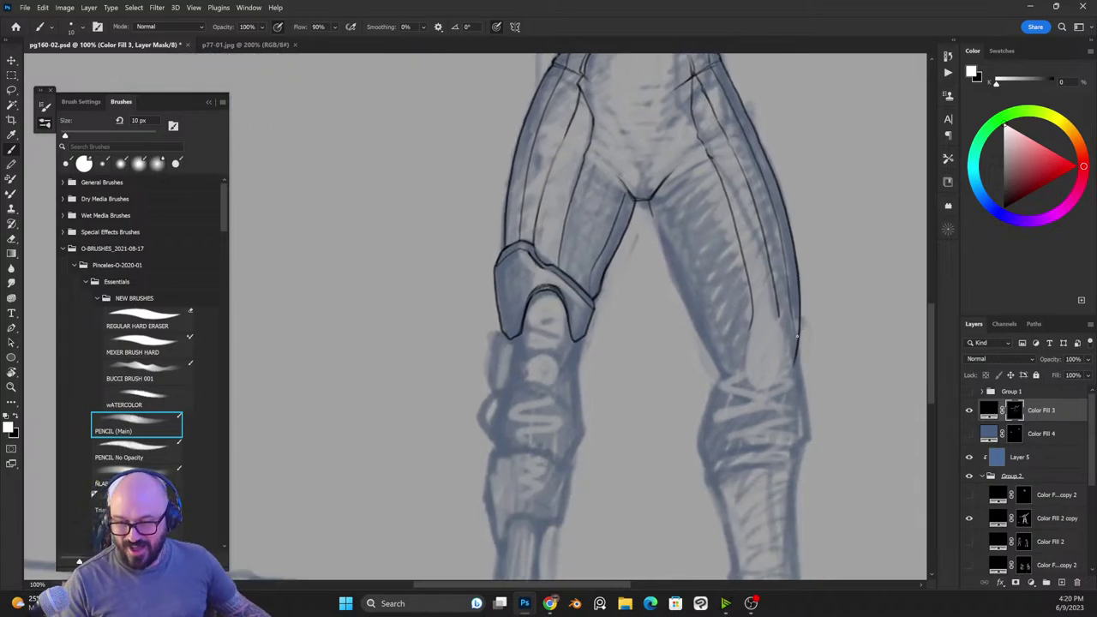
Step: Ink the outer side, notched upper edge and lower edge of a small plate on the shin beneath the knee pad's arch
drag(585, 348, 644, 318)
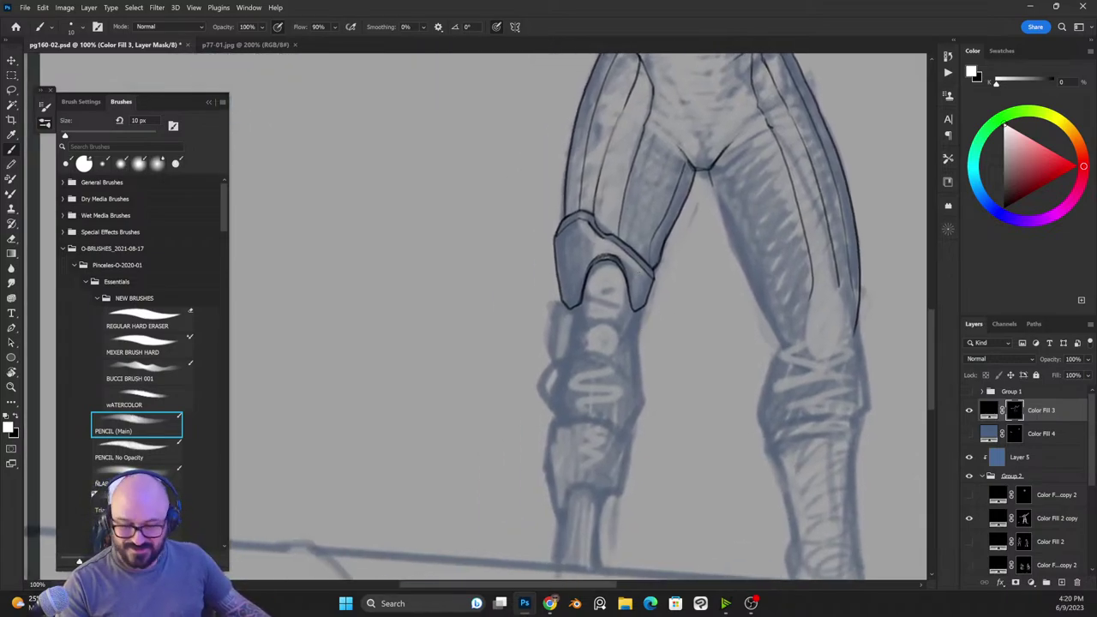
key(x)
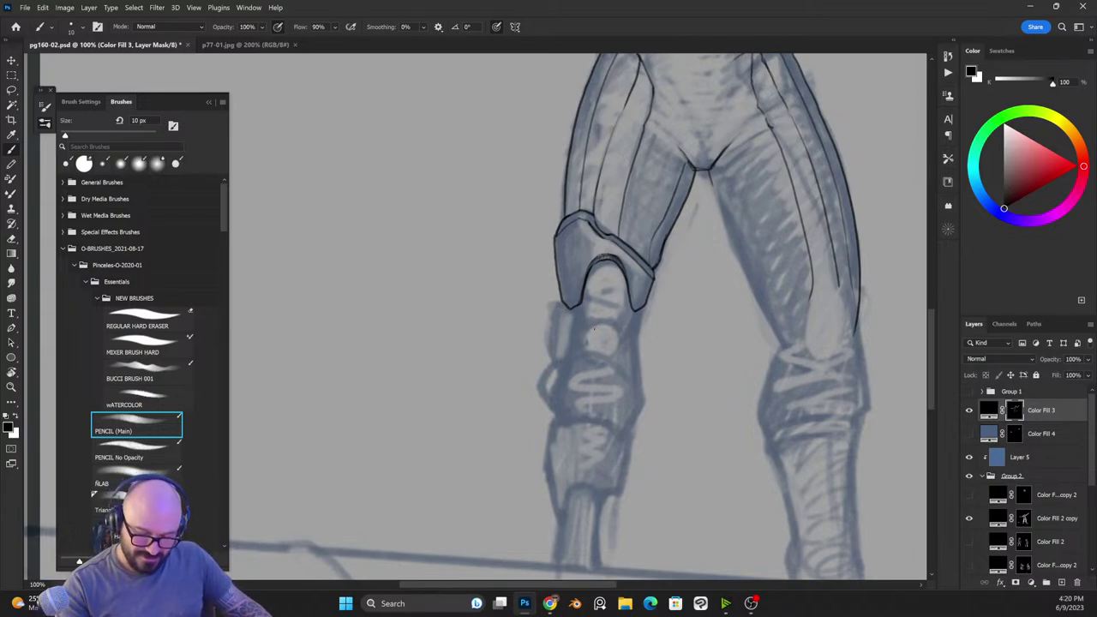
key(x)
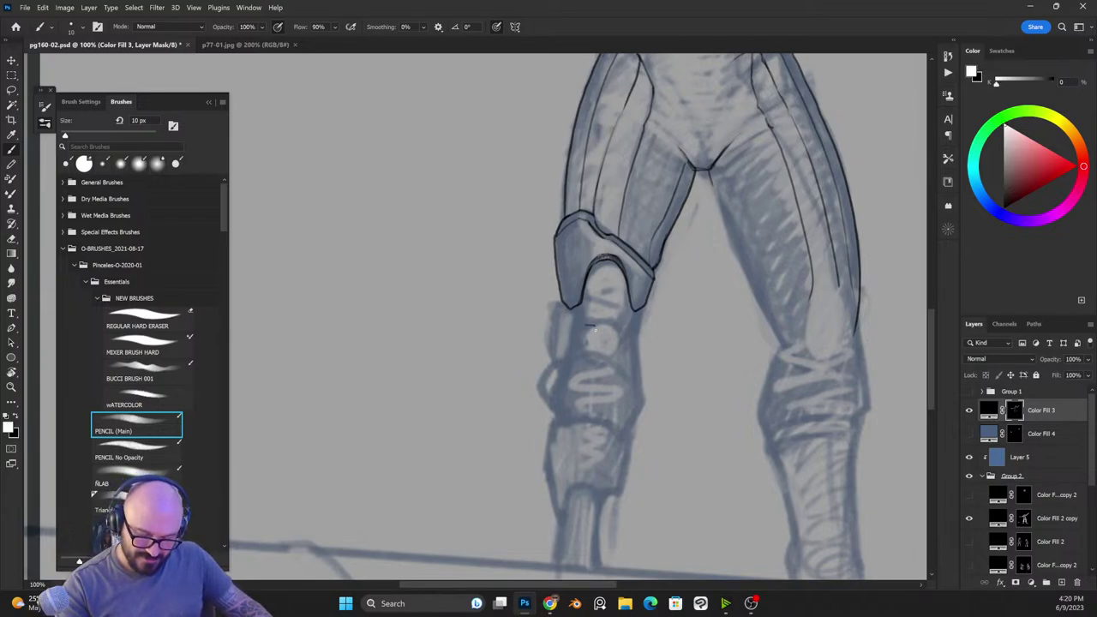
mouse_move(617, 329)
mouse_down()
mouse_move(584, 299)
mouse_move(571, 303)
mouse_move(575, 344)
mouse_move(593, 327)
mouse_move(605, 357)
mouse_up()
key(bracketright)
key(bracketleft)
key(x)
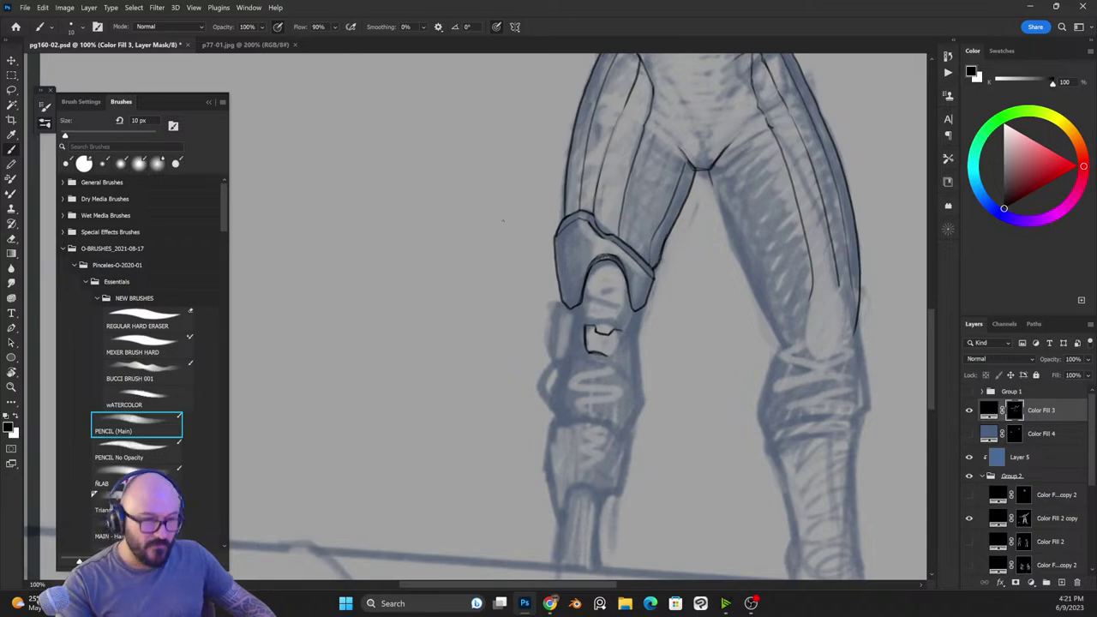
key(F5)
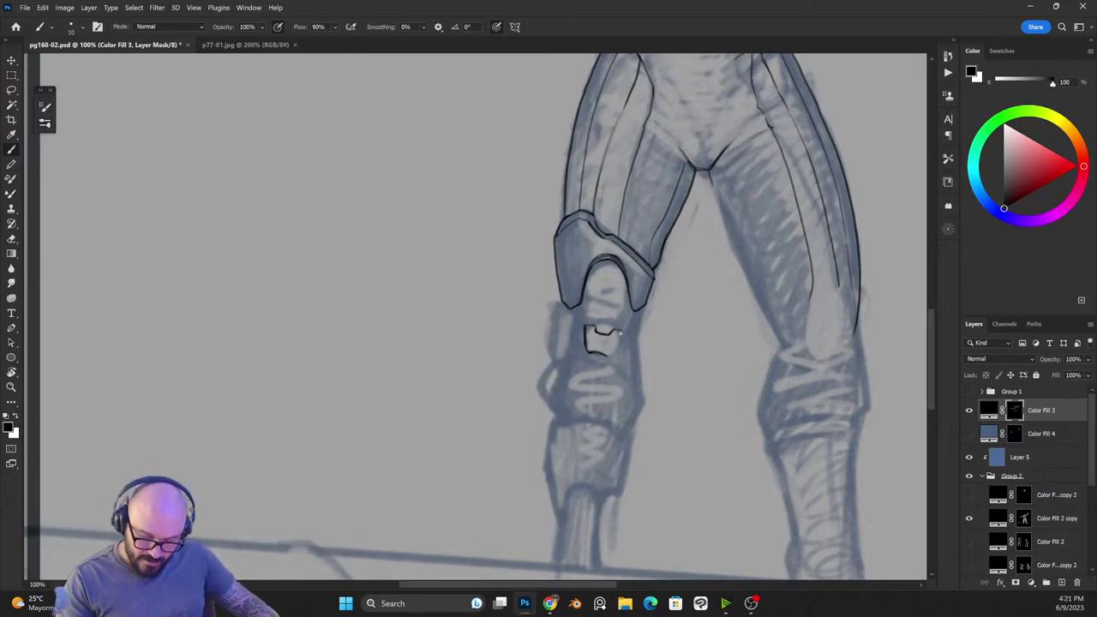
Step: Close the small shin plate with its slanted inner side and clean up its corners
key(x)
mouse_move(619, 331)
mouse_down()
mouse_move(614, 356)
mouse_move(584, 338)
mouse_move(612, 353)
mouse_up()
key(x)
key(x)
key(x)
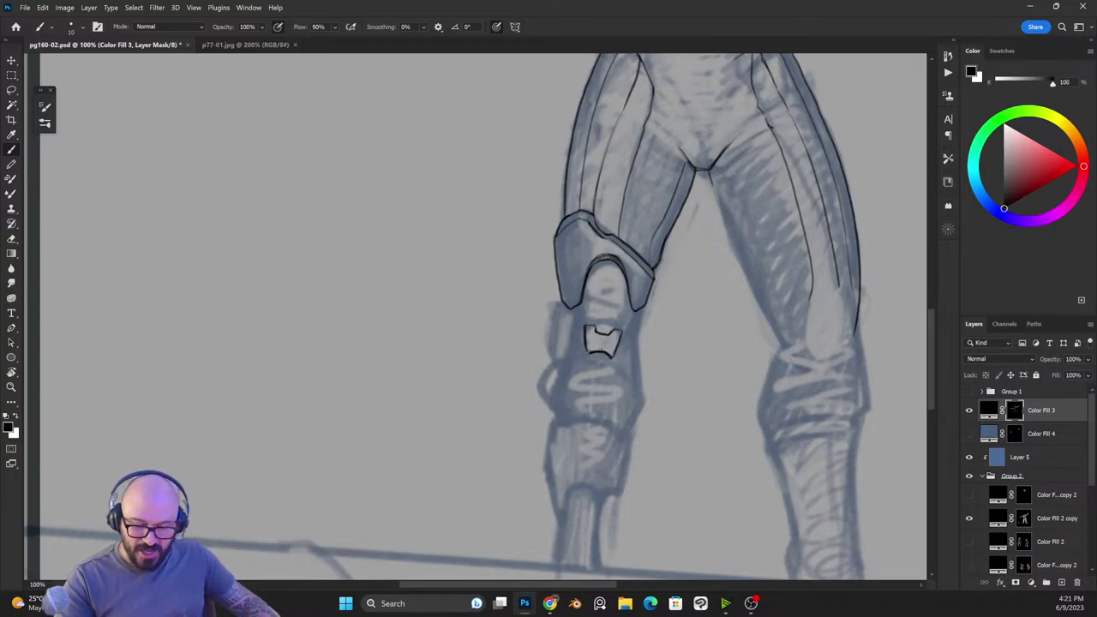
key(x)
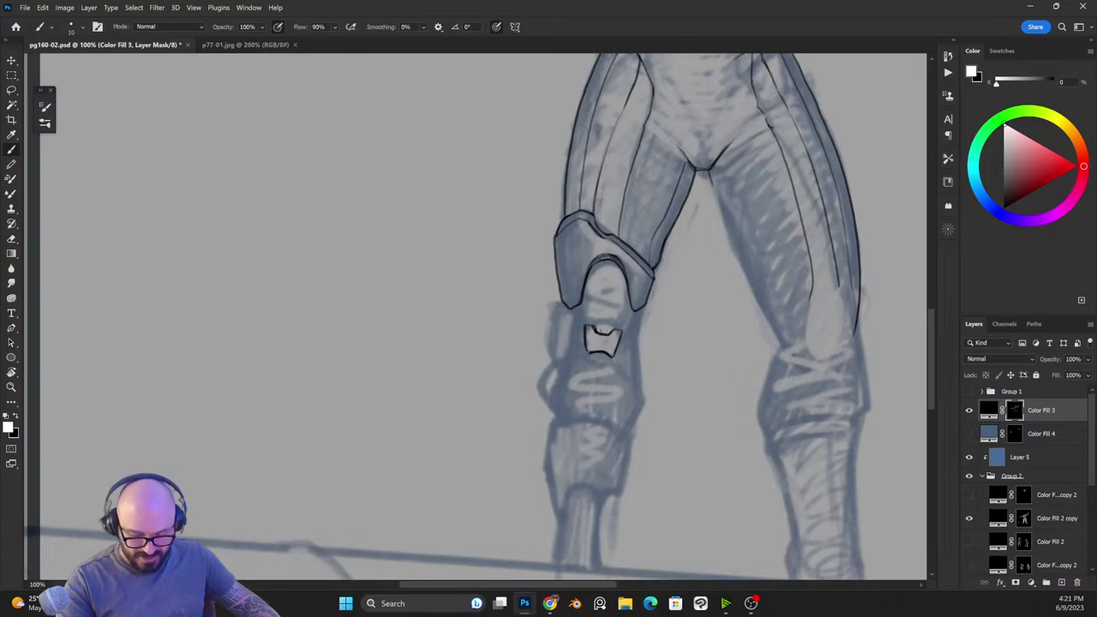
key(x)
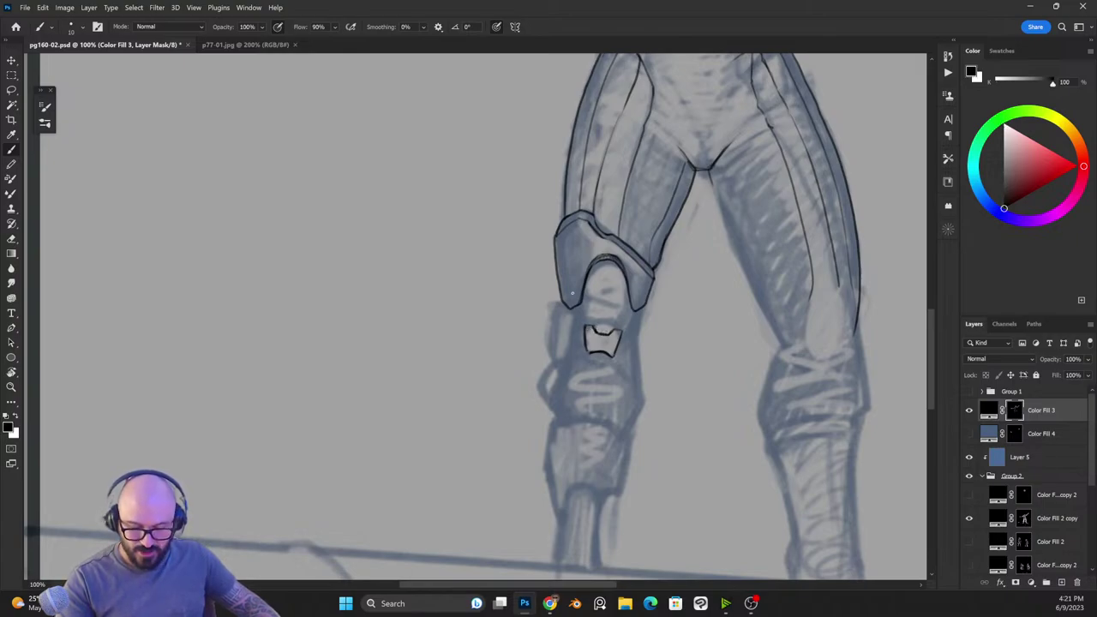
key(x)
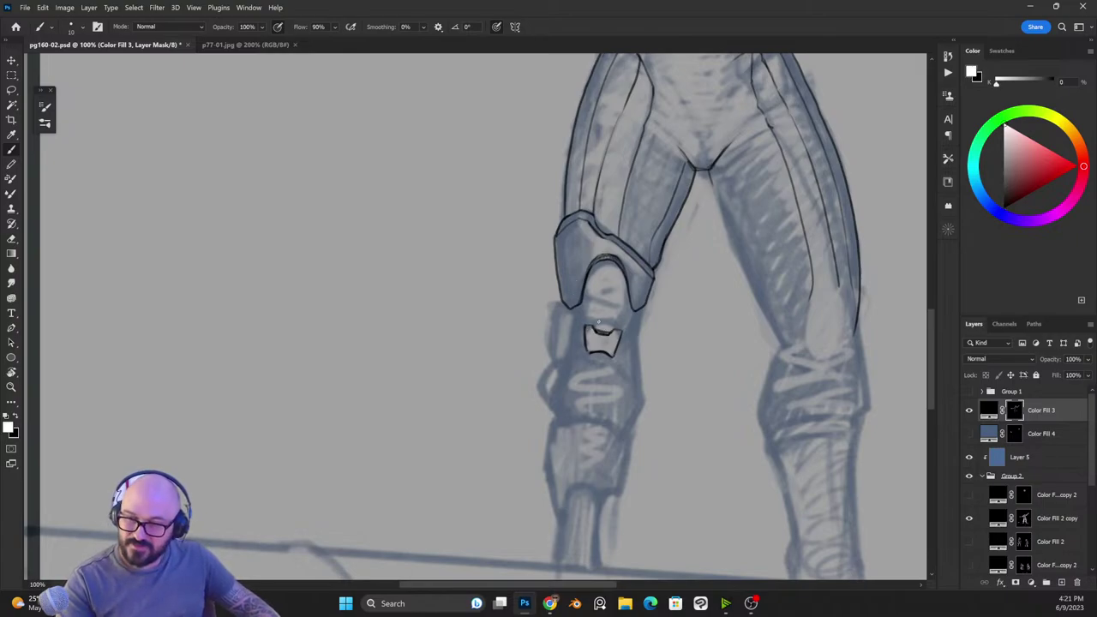
Step: Ink a small rounded joint piece in the notch at the top of the shin plate
key(x)
key(x)
mouse_move(592, 332)
mouse_down()
mouse_move(607, 322)
mouse_move(595, 327)
mouse_up()
key(x)
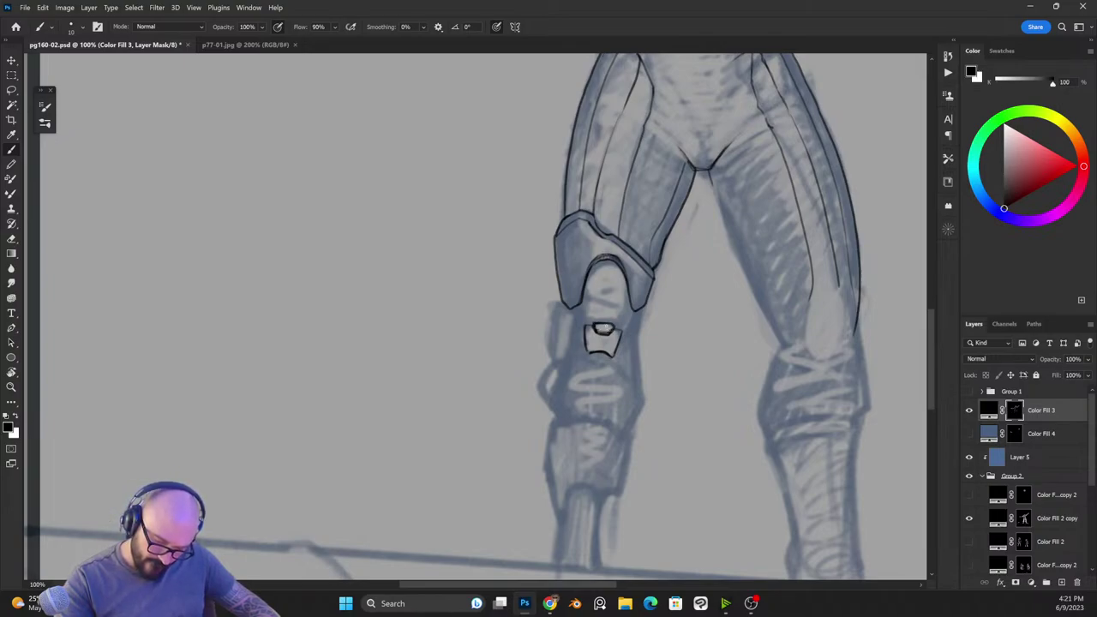
key(x)
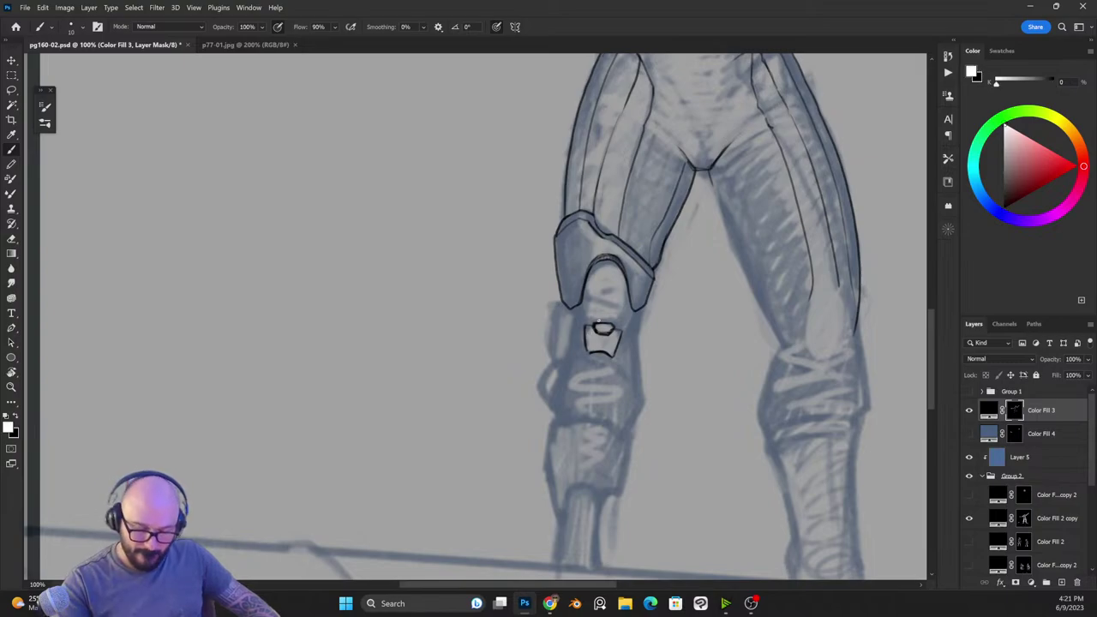
Step: Ink a curved segment linking the knee pad's arch to the small joint, and add a shaded inner arch above it
mouse_move(591, 327)
mouse_down()
mouse_move(618, 326)
mouse_move(585, 296)
mouse_move(626, 301)
mouse_move(626, 325)
mouse_move(628, 306)
mouse_up()
key(x)
key(x)
key(x)
key(x)
key(x)
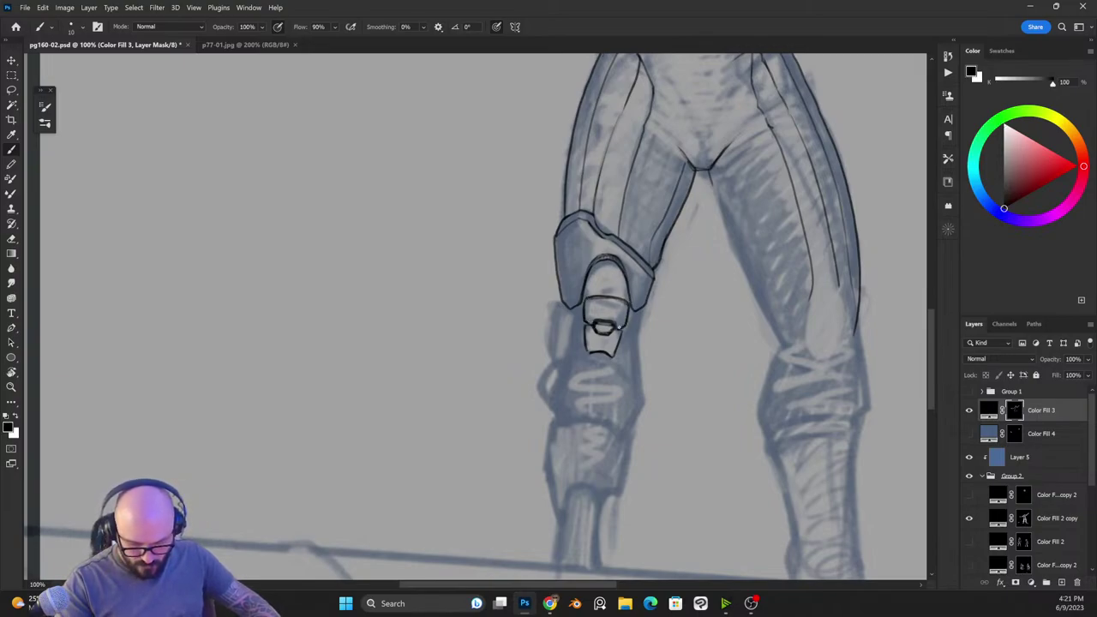
key(x)
mouse_move(592, 293)
mouse_down()
mouse_move(627, 298)
mouse_move(590, 293)
mouse_move(597, 272)
mouse_move(613, 268)
mouse_move(627, 290)
mouse_move(619, 272)
mouse_move(591, 270)
mouse_move(615, 268)
mouse_up()
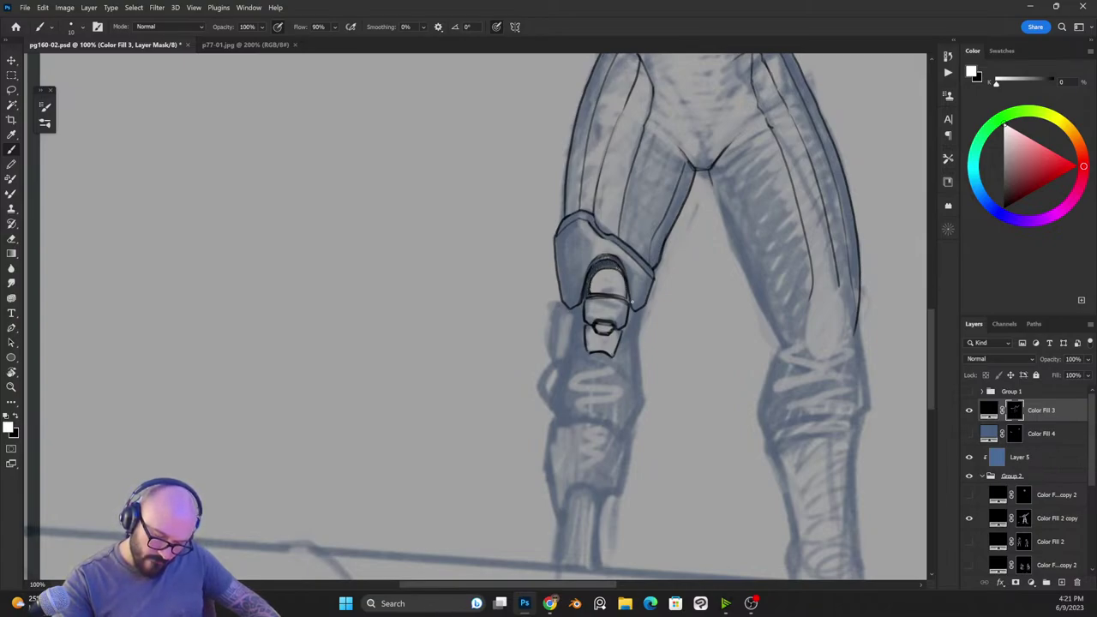
Step: Examine the line art of the whole figure, comparing the legs with the torso, arms and face
key(ctrl+minus)
key(ctrl+minus)
key(ctrl+minus)
key(ctrl+minus)
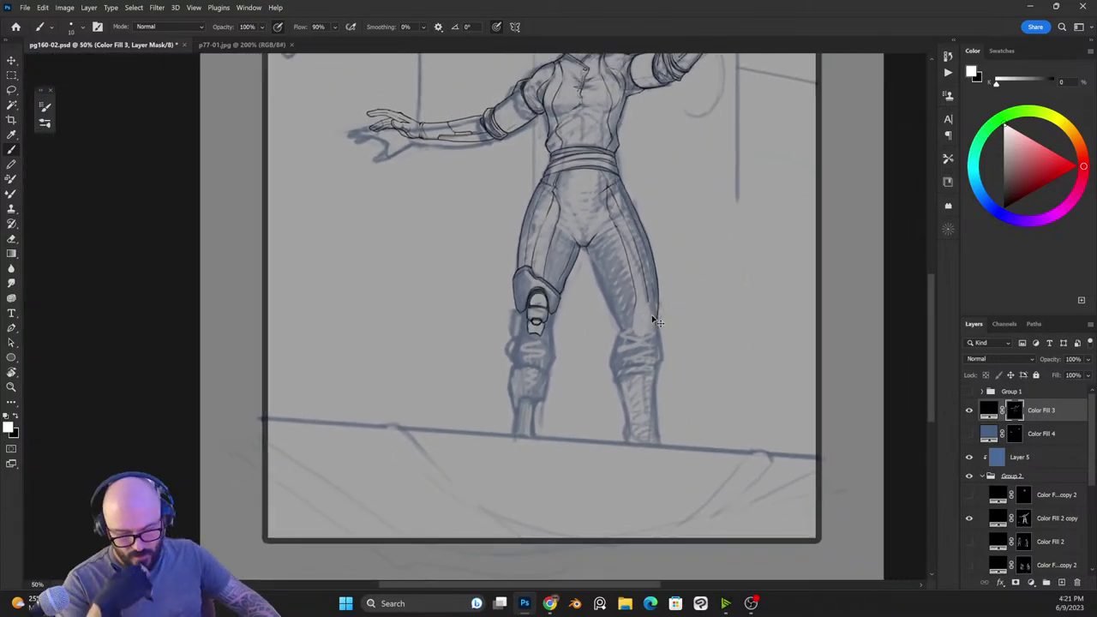
key(ctrl+plus)
key(ctrl+plus)
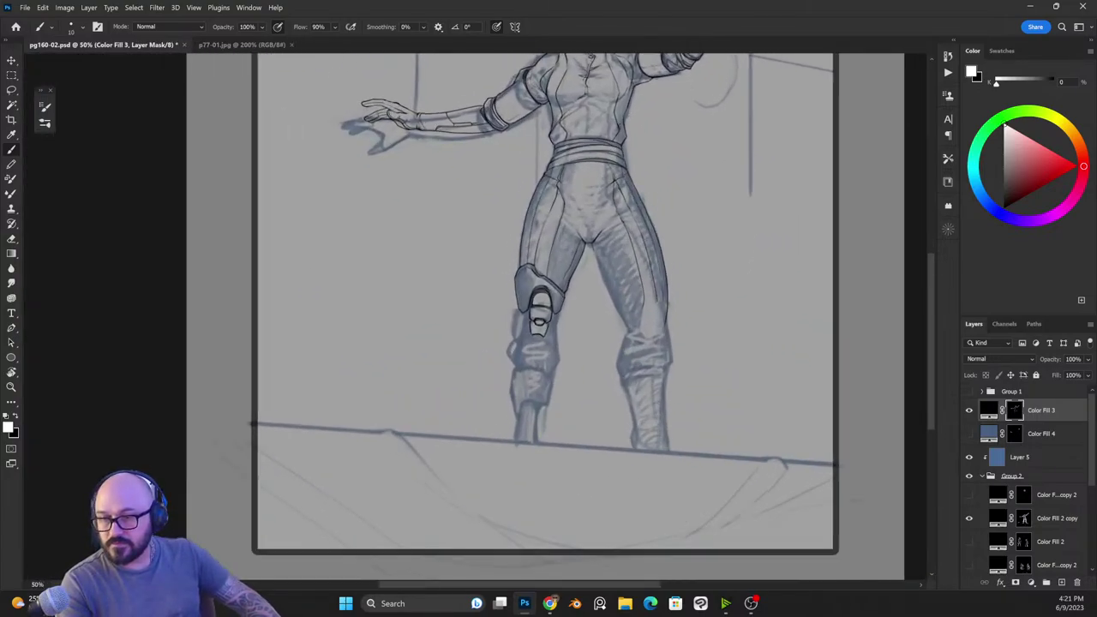
drag(618, 129, 585, 343)
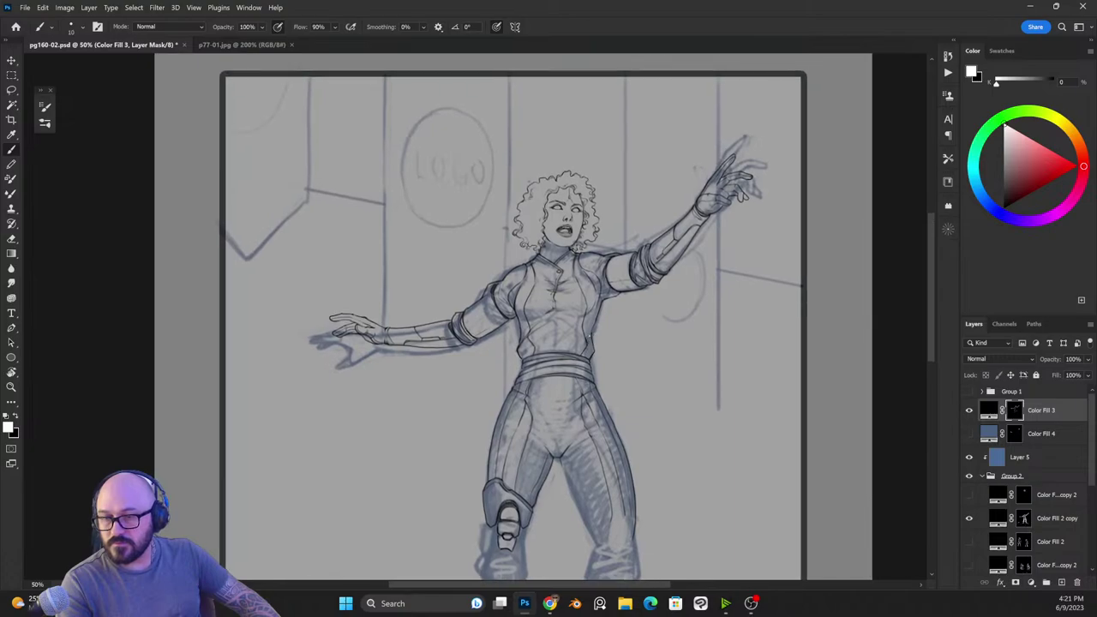
key(ctrl+plus)
drag(660, 175, 622, 242)
key(ctrl+plus)
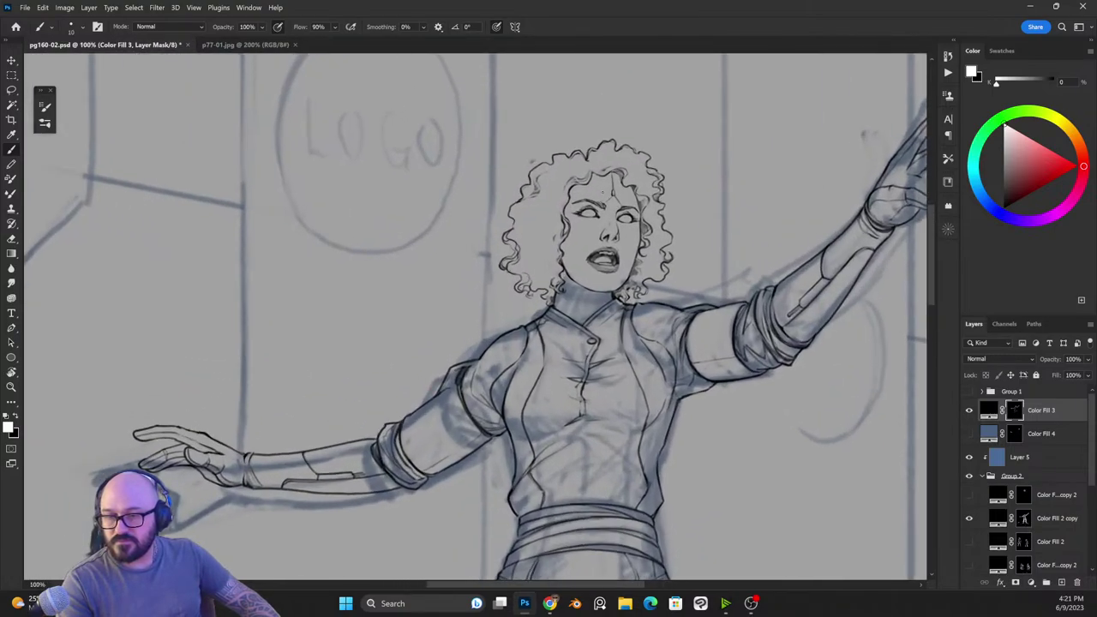
key(ctrl+plus)
key(ctrl+minus)
key(ctrl+minus)
drag(752, 343, 777, 399)
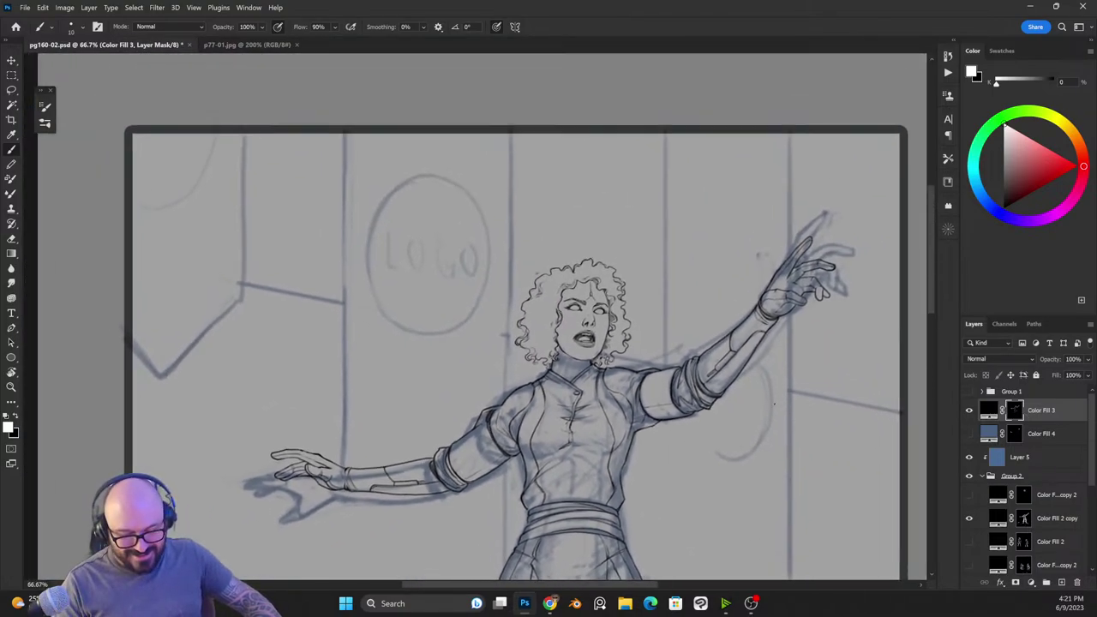
key(ctrl+plus)
key(ctrl+plus)
key(ctrl+minus)
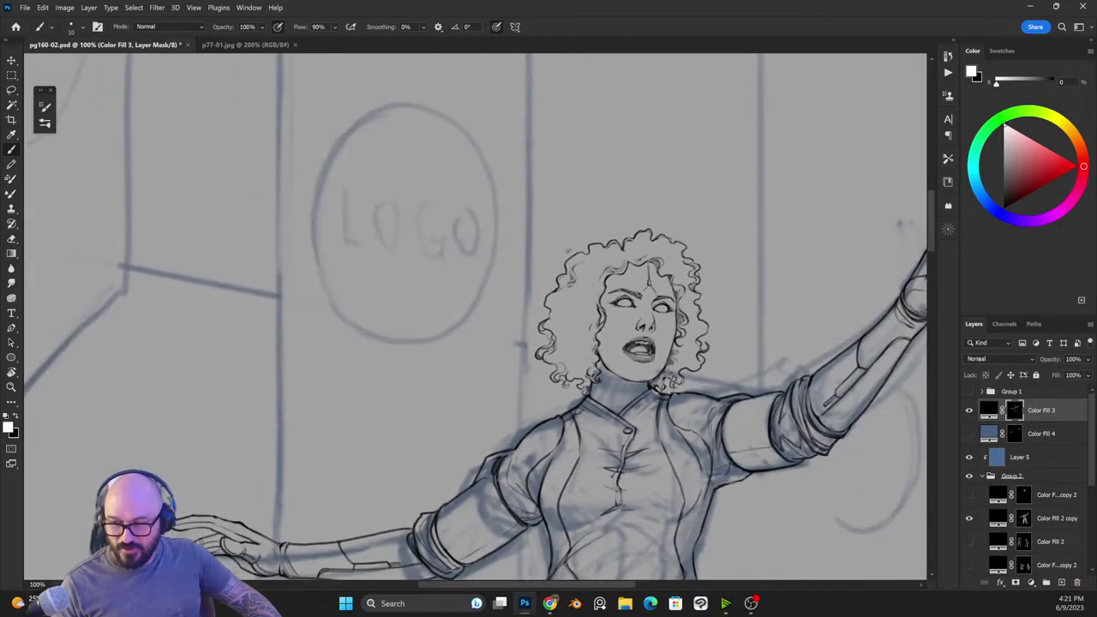
Step: Duplicate the Color Fill 3 layer beneath the original and fill the copy's mask with black to empty it
alt+drag(1034, 415, 1013, 437)
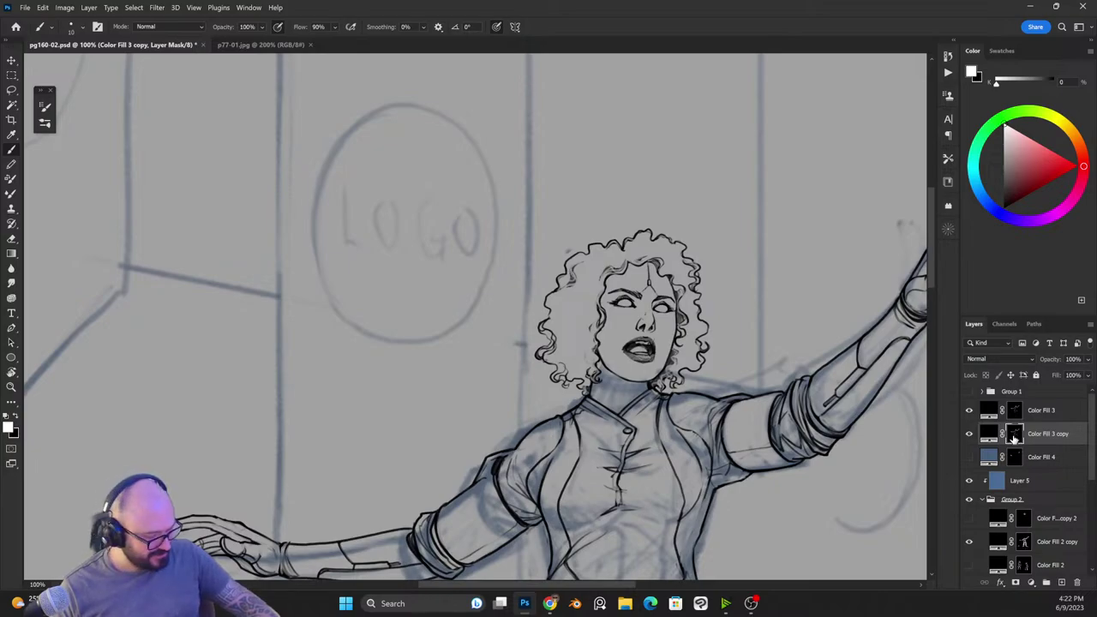
key(x)
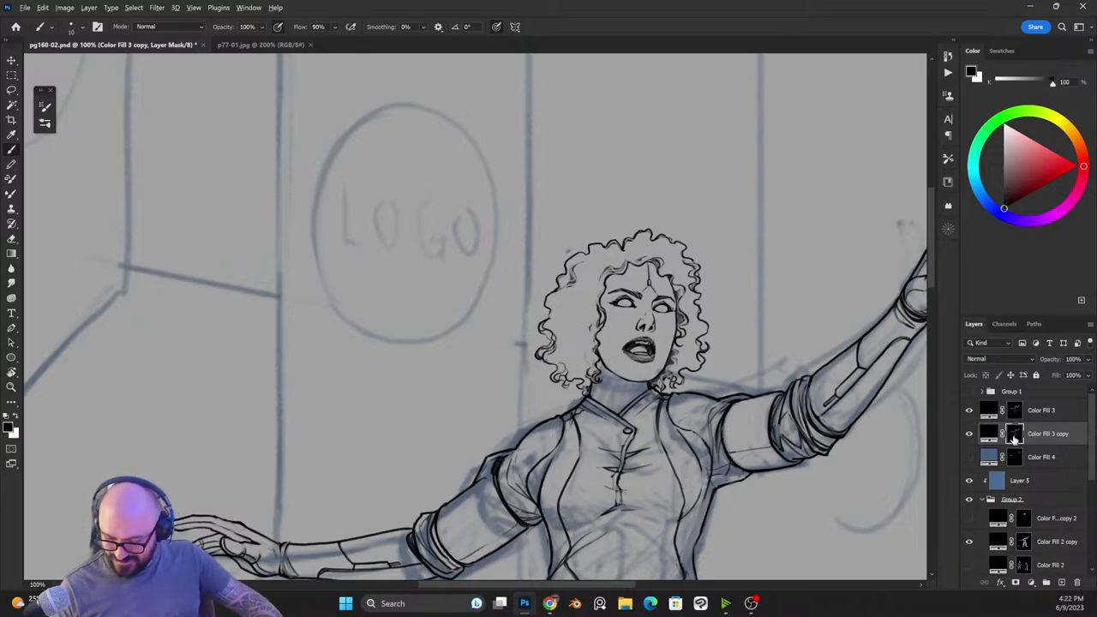
key(ctrl+Delete)
key(ctrl+plus)
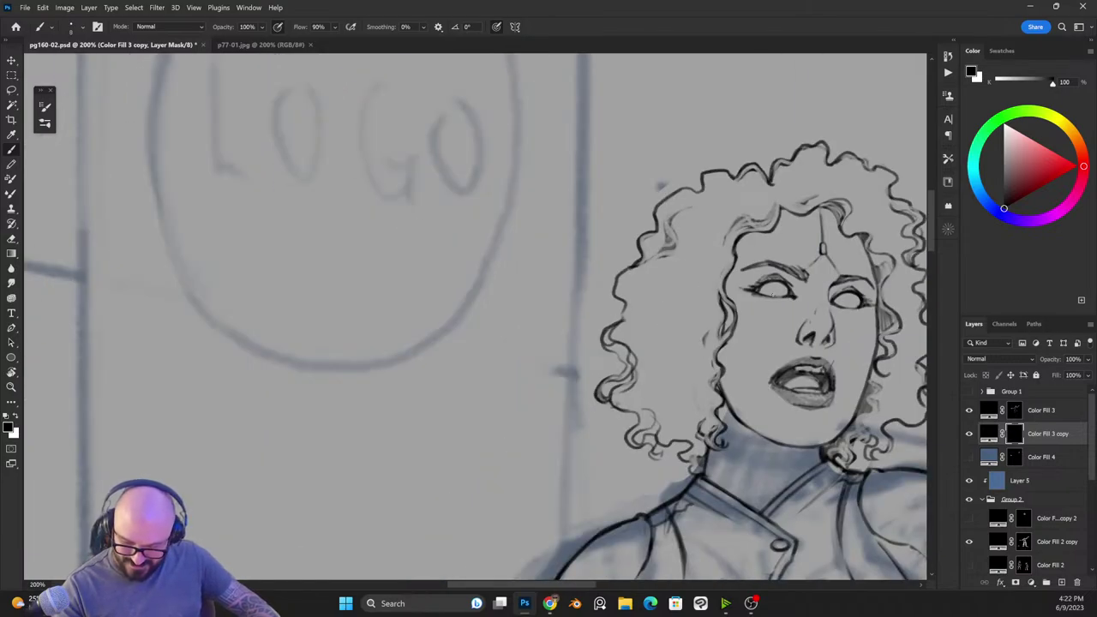
Step: Draw round irises with pupils in both of the woman's eyes on the duplicated layer's mask
key(x)
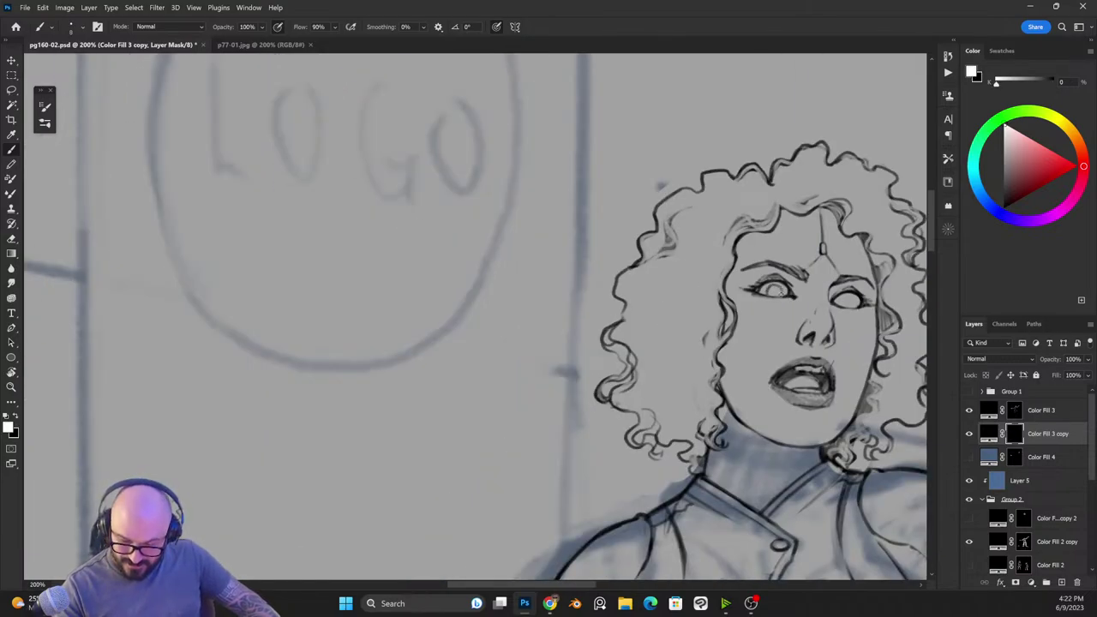
key(x)
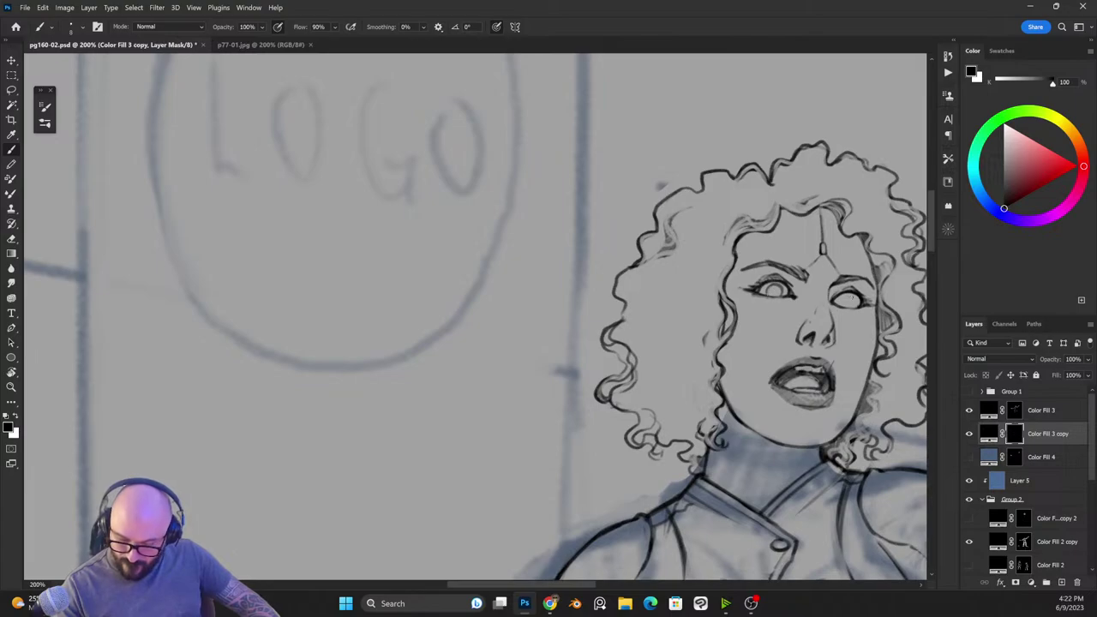
key(x)
mouse_move(845, 296)
mouse_down()
mouse_move(853, 307)
mouse_move(845, 302)
mouse_up()
key(x)
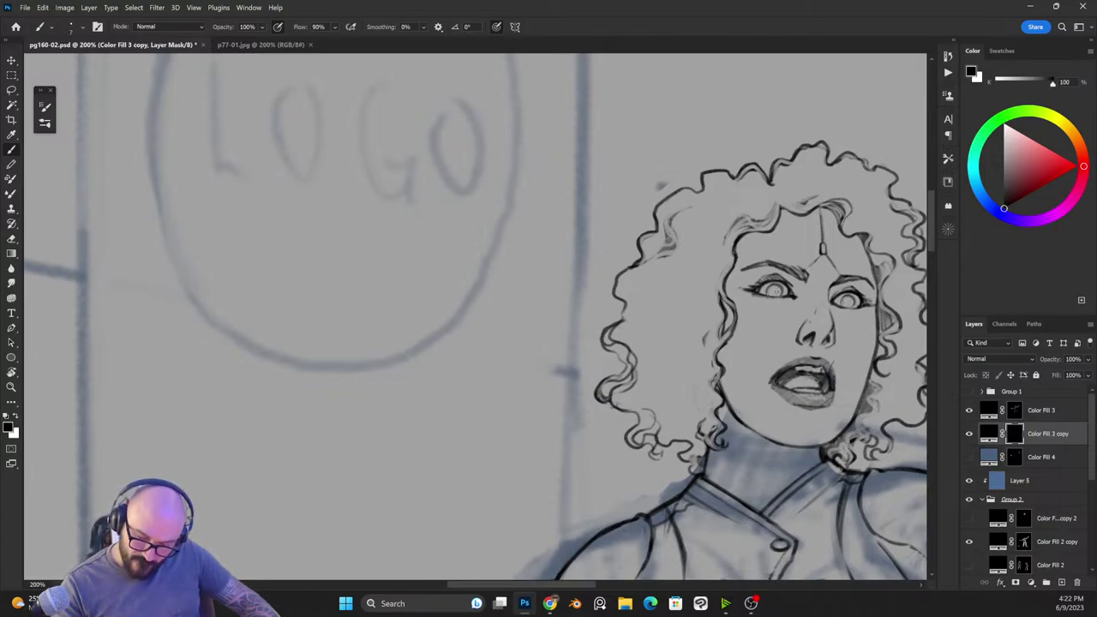
key(x)
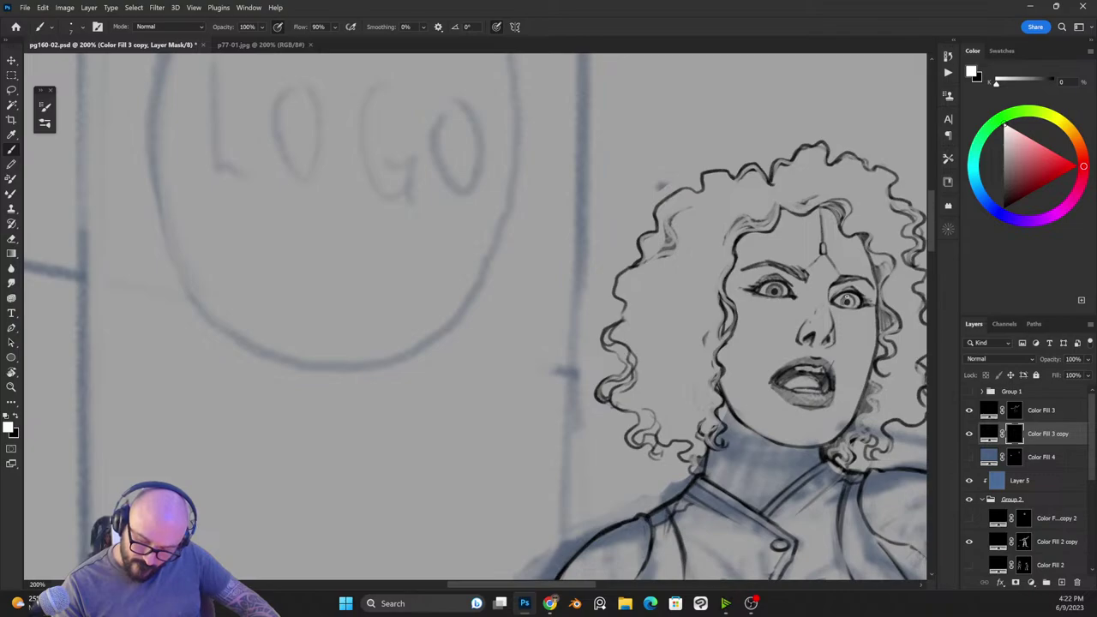
Step: Refine the irises and pupils of both eyes with small touches of shading and cleanup
key(ctrl+minus)
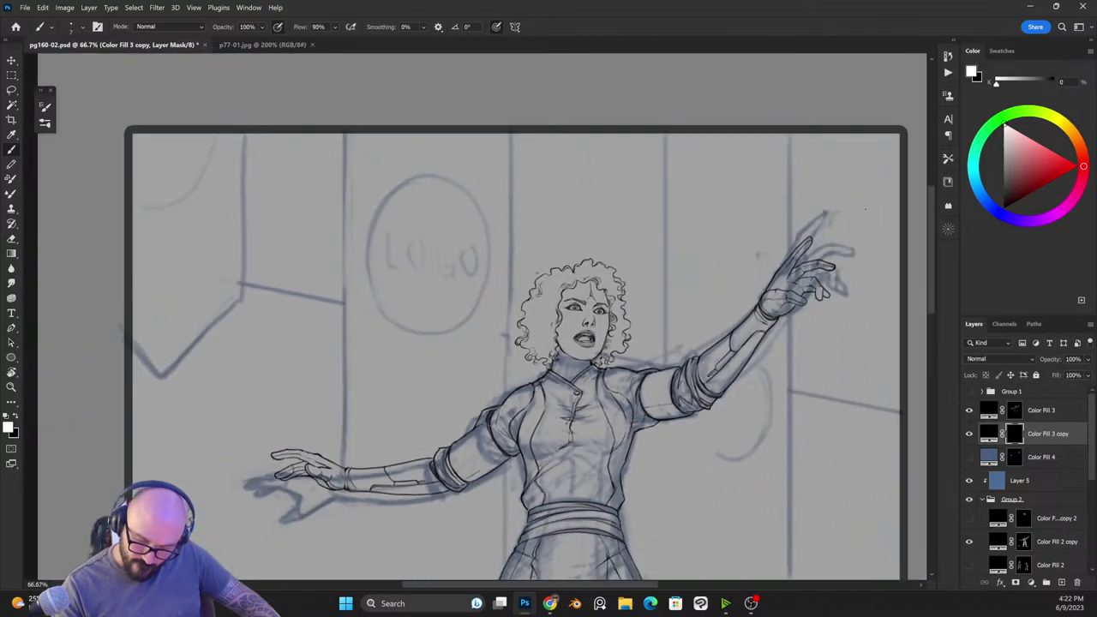
key(ctrl+plus)
key(x)
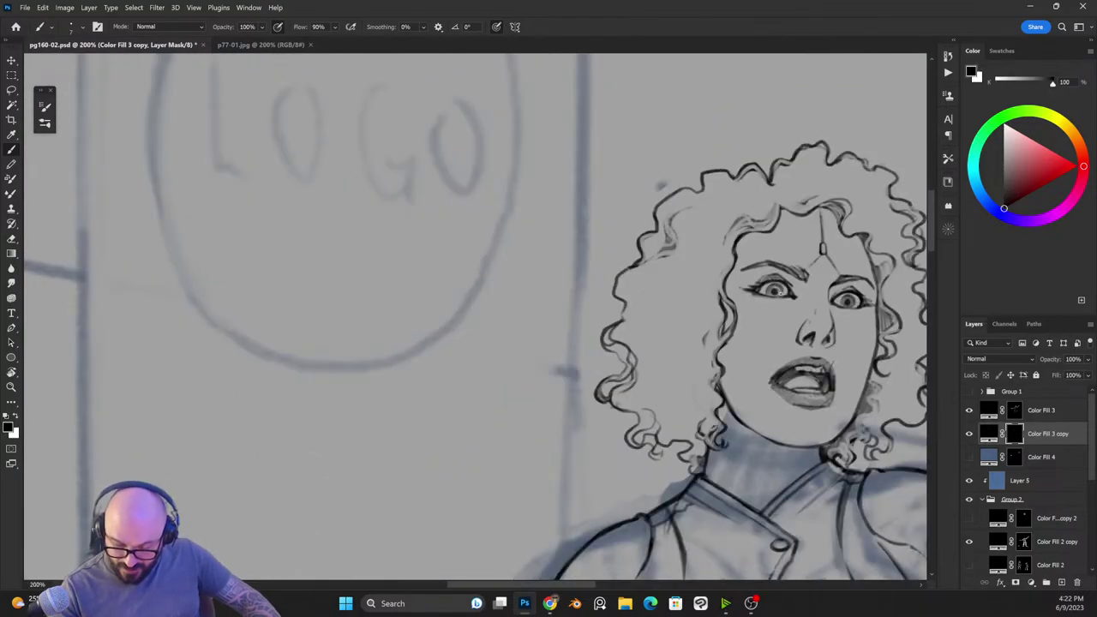
key(x)
drag(779, 288, 771, 293)
key(x)
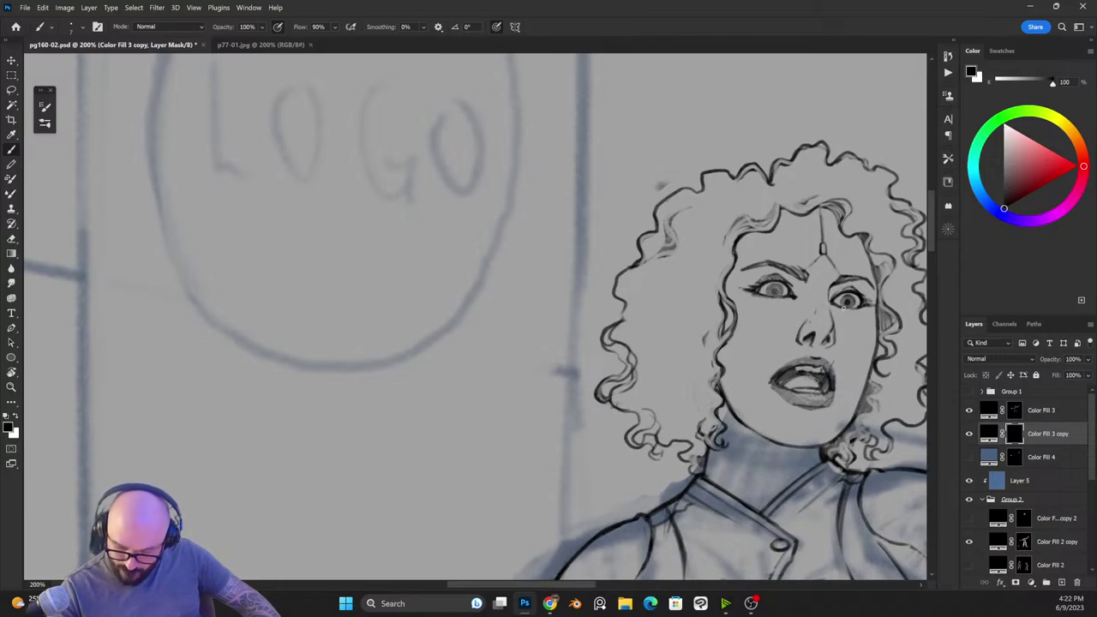
key(x)
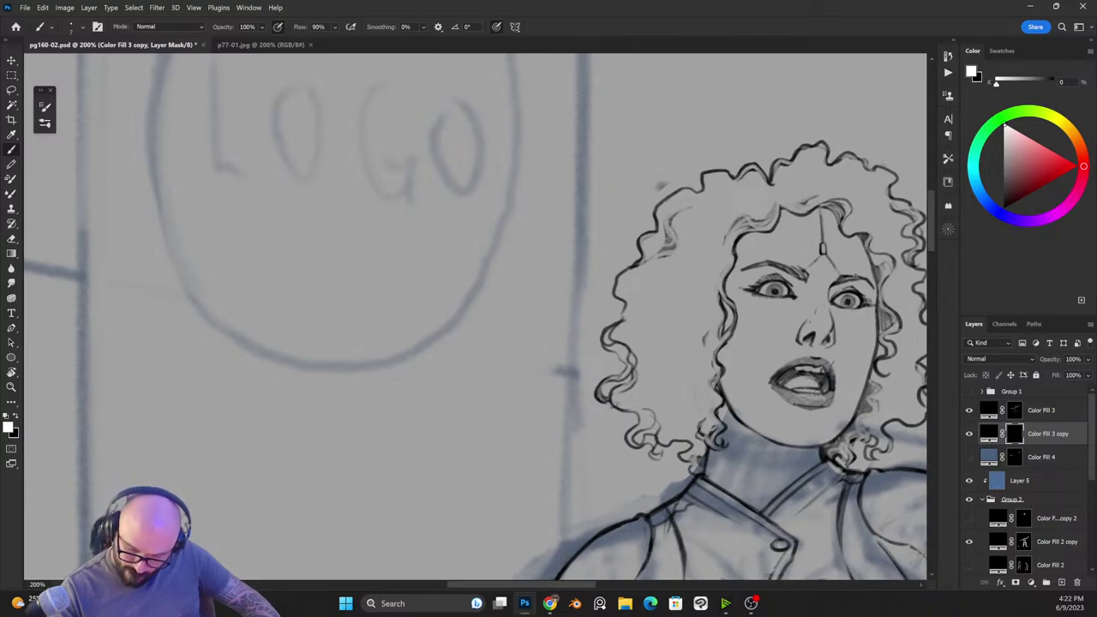
Step: On the Color Fill 3 layer mask, ink a rounded U-shaped segment below the stacked knee plates of the figure's left-hand leg
key(ctrl+minus)
key(ctrl+minus)
key(ctrl+minus)
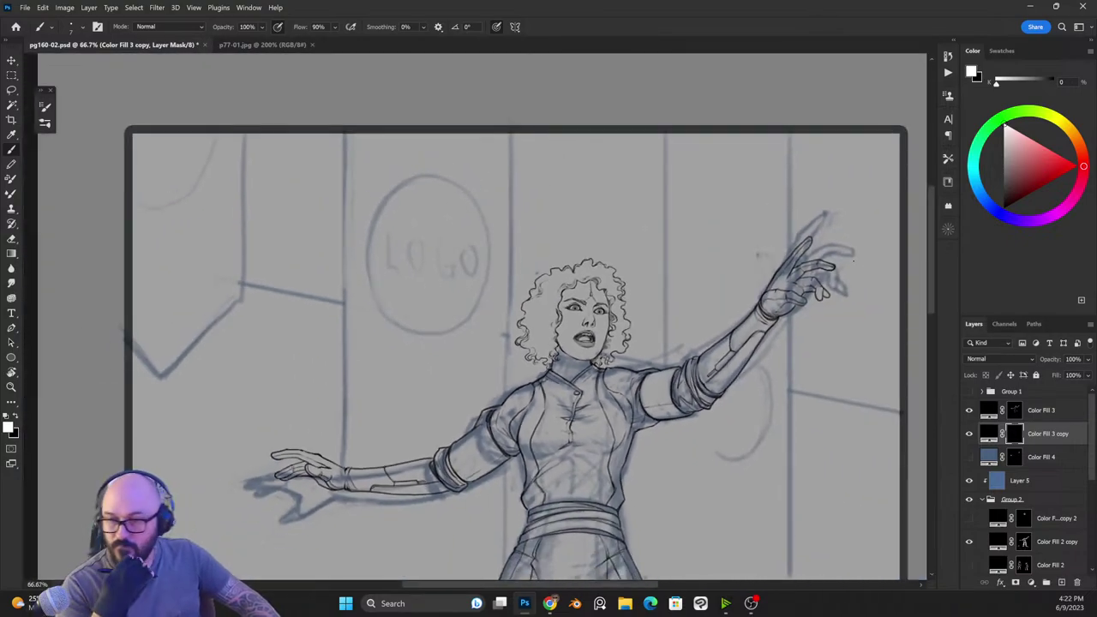
key(ctrl+minus)
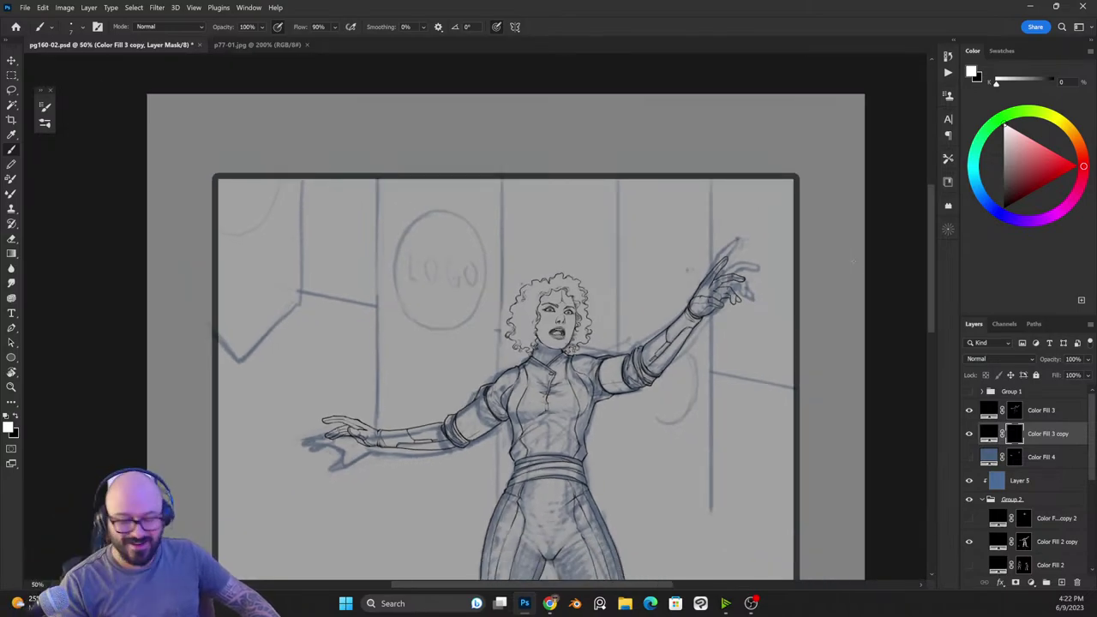
drag(591, 463, 637, 199)
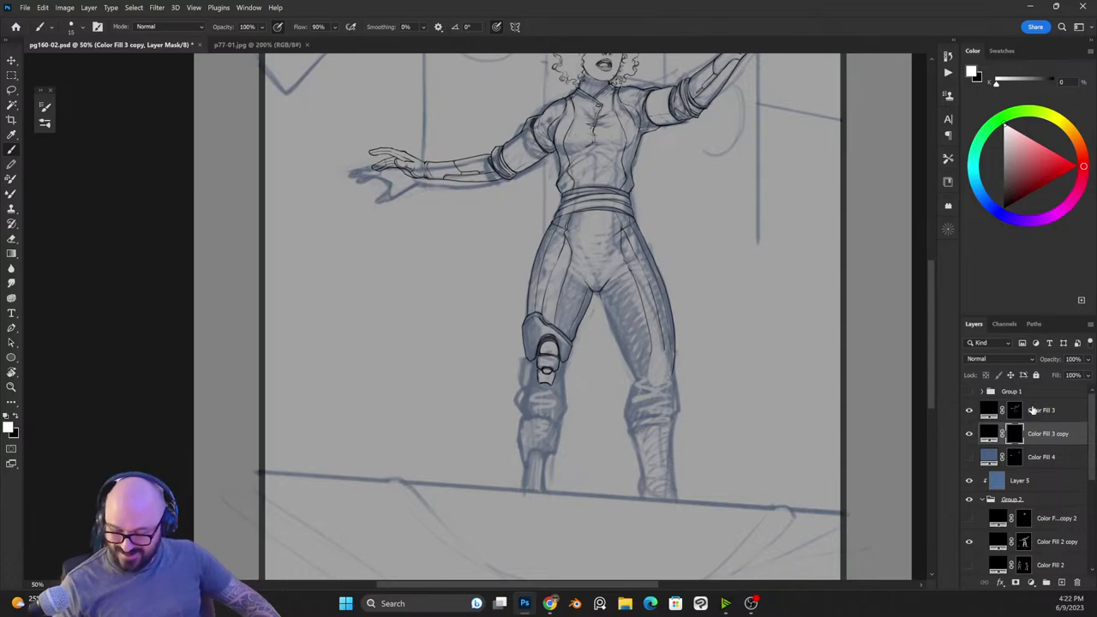
click(1012, 414)
key(ctrl+plus)
key(bracketright)
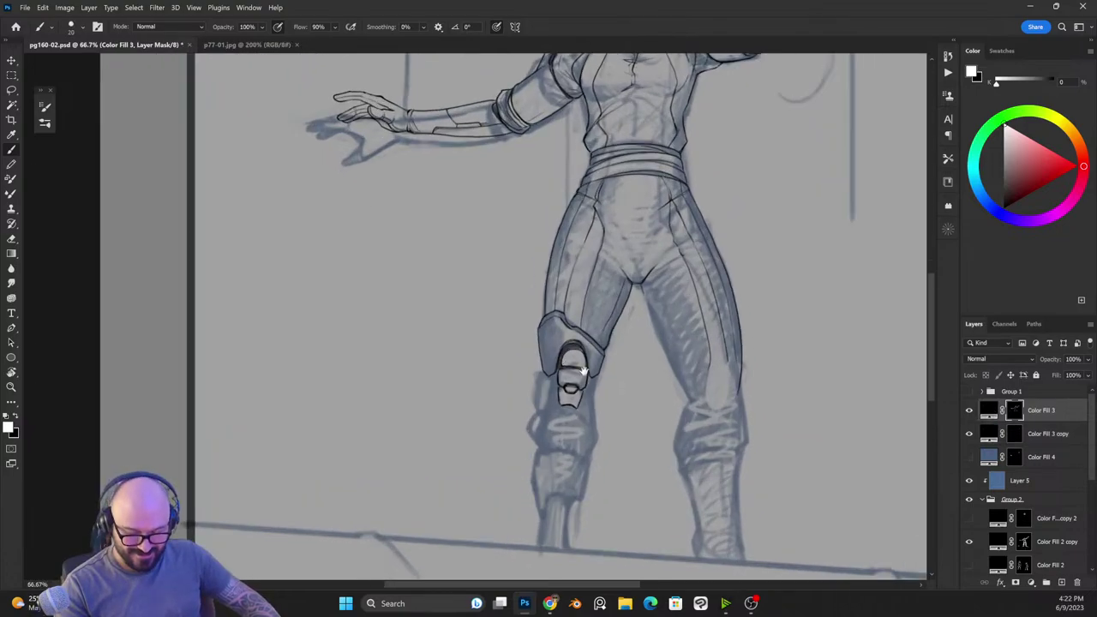
mouse_move(583, 372)
mouse_down()
mouse_move(602, 276)
mouse_move(622, 312)
mouse_move(648, 317)
mouse_move(624, 316)
mouse_move(618, 336)
mouse_up()
key(ctrl+plus)
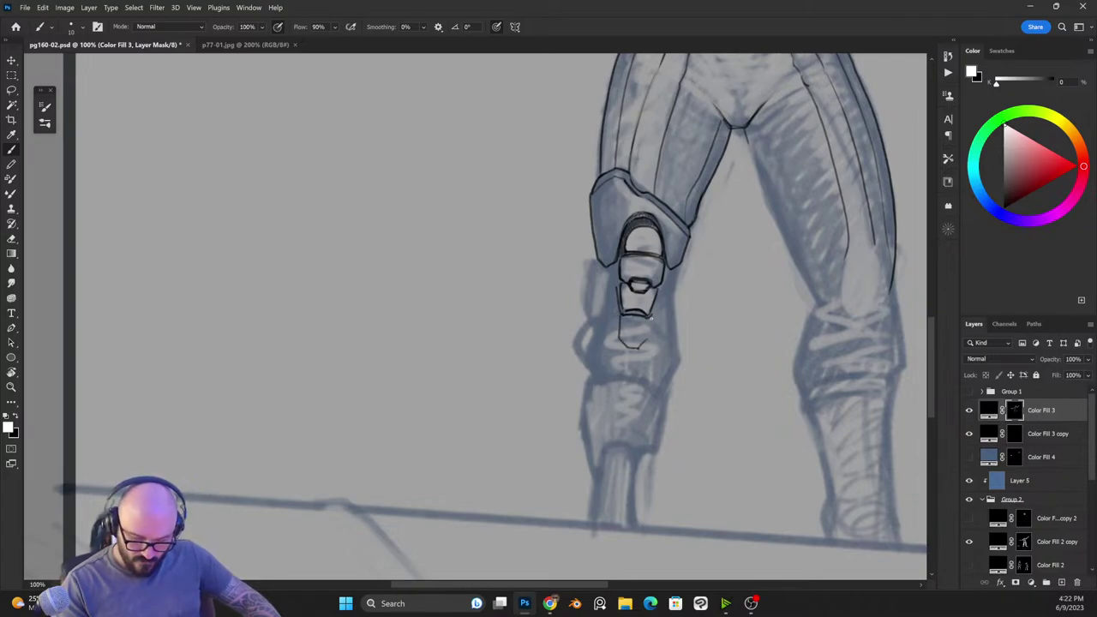
drag(650, 318, 639, 345)
key(x)
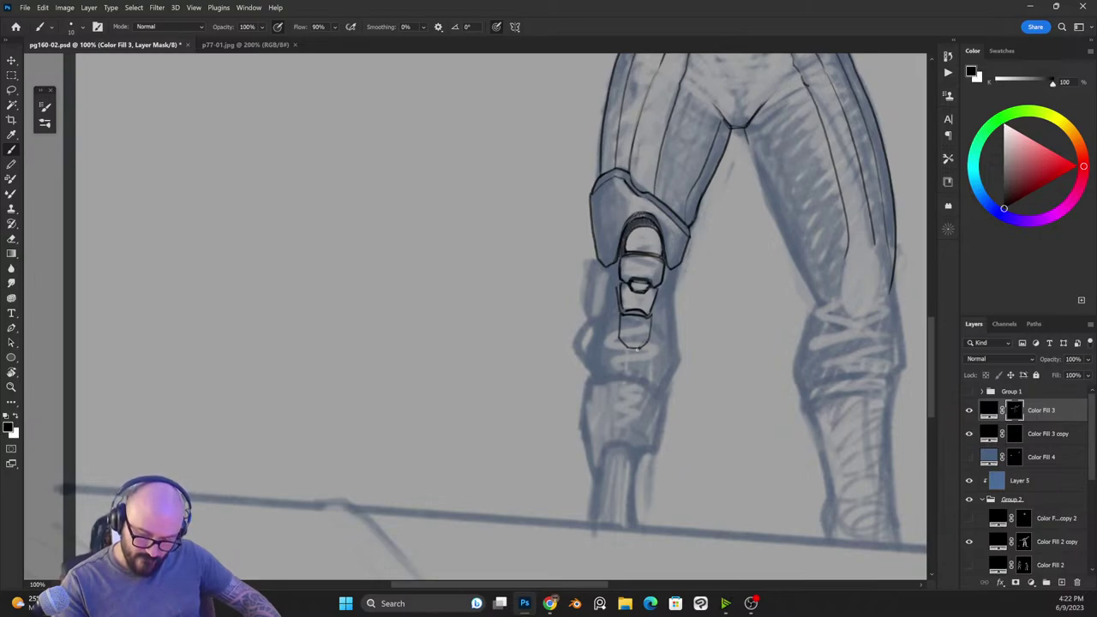
key(x)
mouse_move(618, 336)
mouse_down()
mouse_move(629, 348)
mouse_move(645, 313)
mouse_move(632, 314)
mouse_up()
key(x)
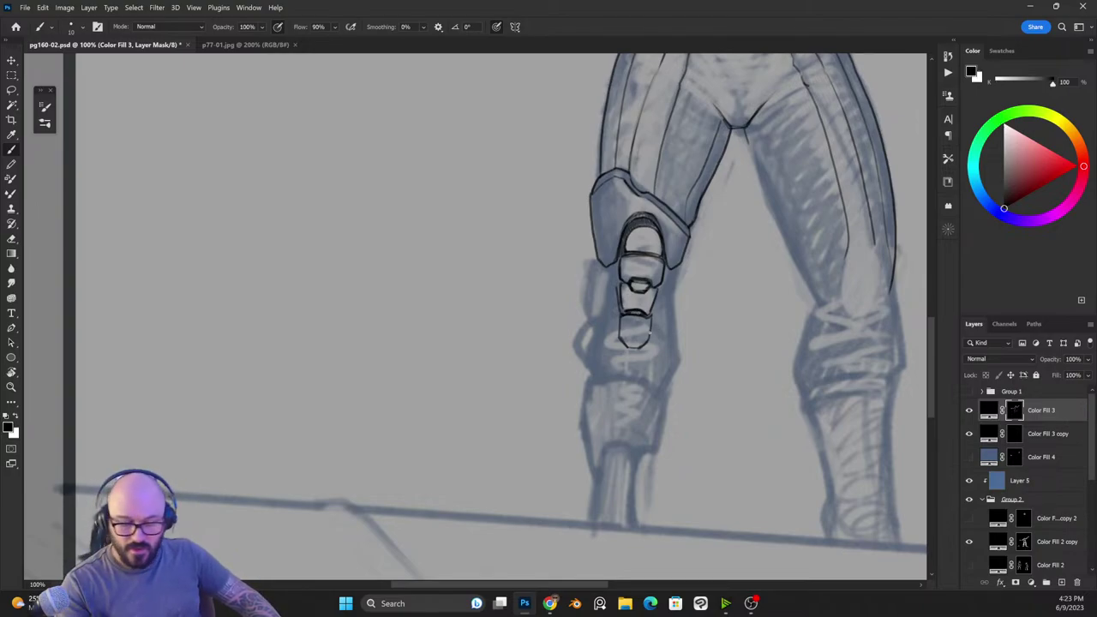
key(x)
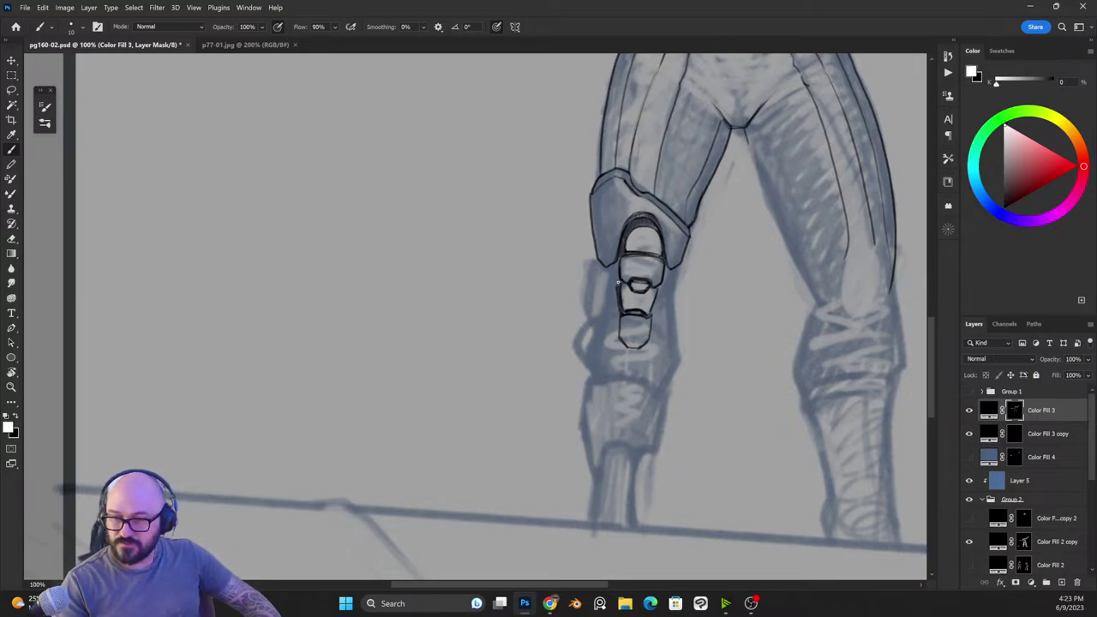
Step: Ink the shin guard's two side contours, flaring outward around the knee segments and tapering in below them
mouse_move(616, 288)
mouse_down()
mouse_move(618, 338)
mouse_move(651, 346)
mouse_move(638, 348)
mouse_move(656, 298)
mouse_move(606, 306)
mouse_move(597, 347)
mouse_up()
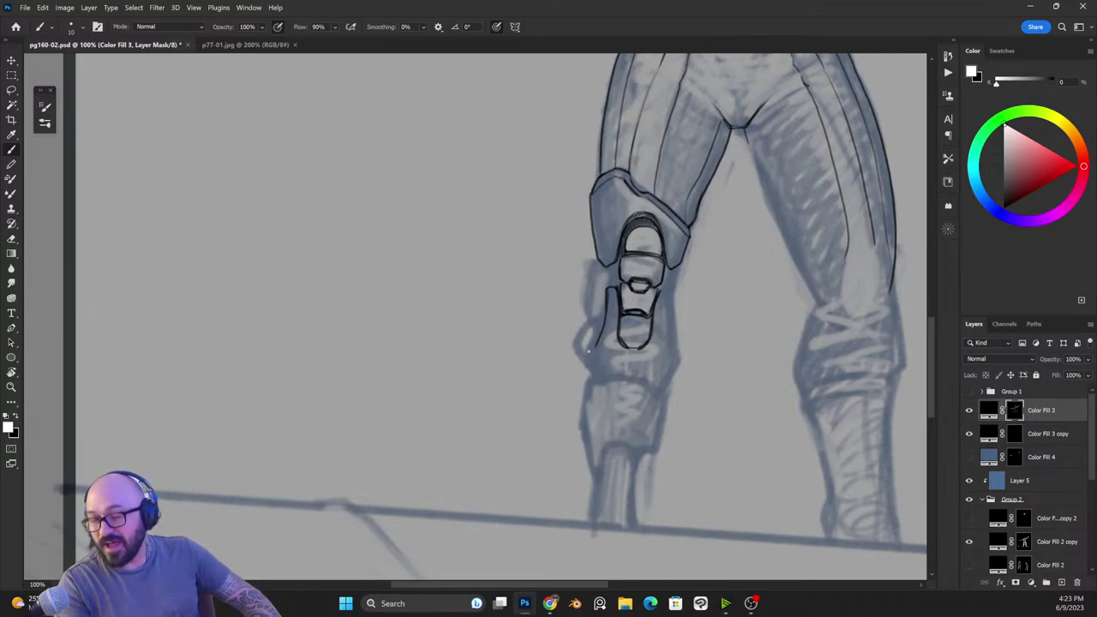
key(x)
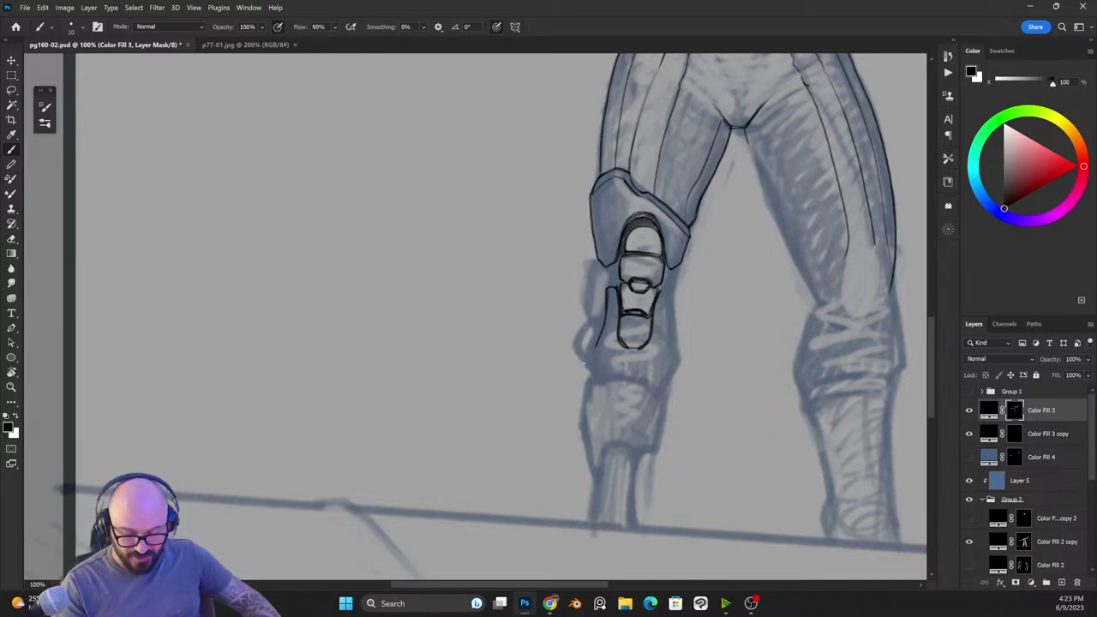
key(x)
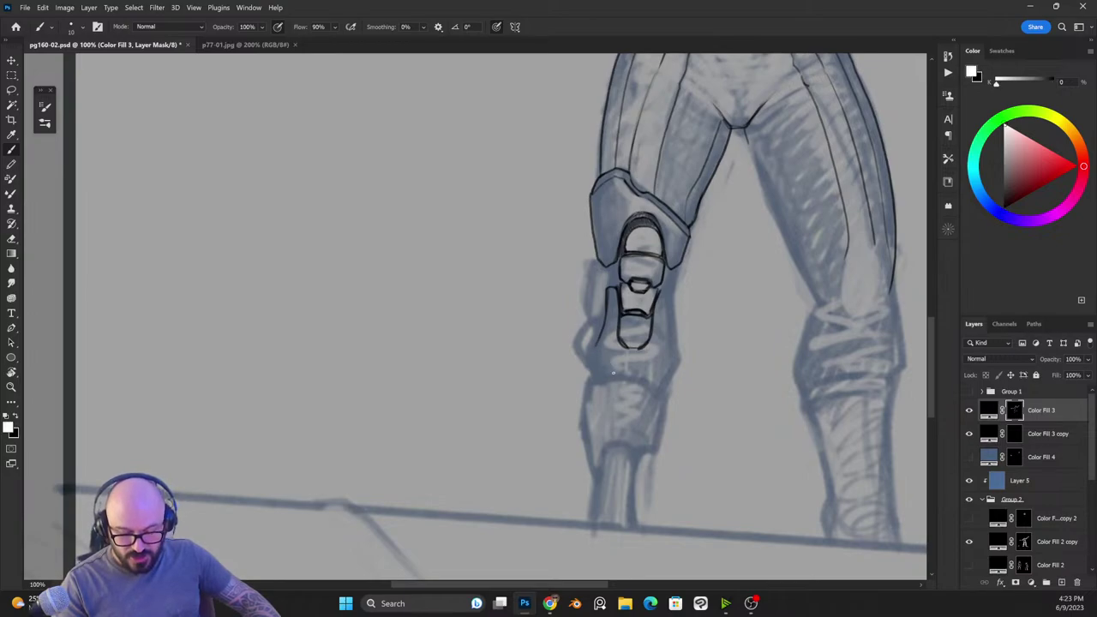
mouse_move(614, 375)
mouse_down()
mouse_move(597, 342)
mouse_move(614, 374)
mouse_up()
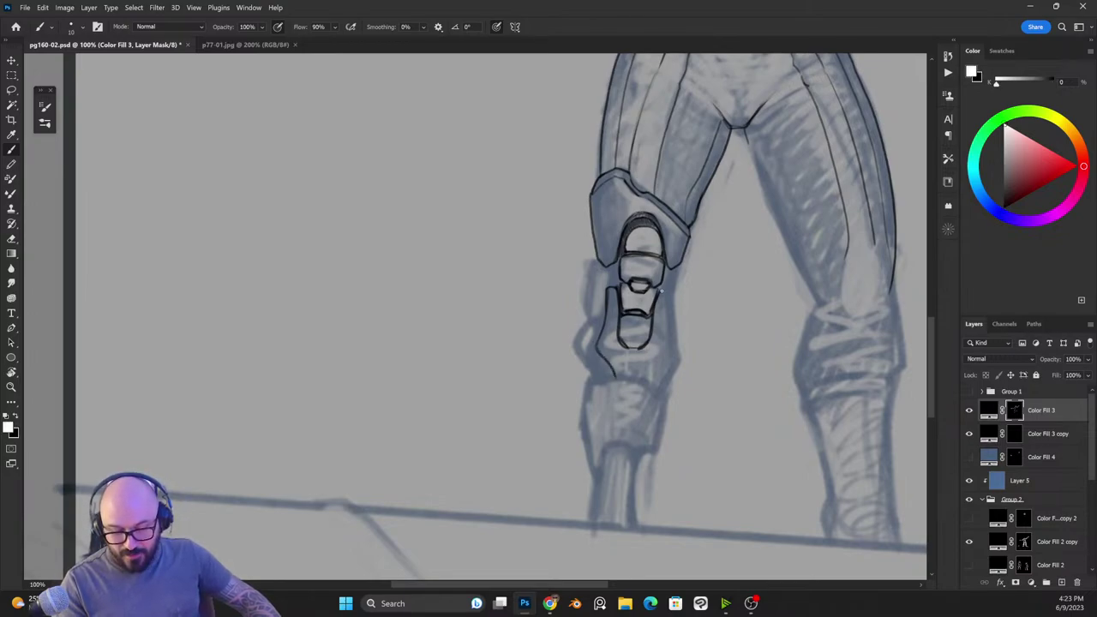
mouse_move(667, 294)
mouse_down()
mouse_move(675, 358)
mouse_move(648, 381)
mouse_move(674, 348)
mouse_up()
key(x)
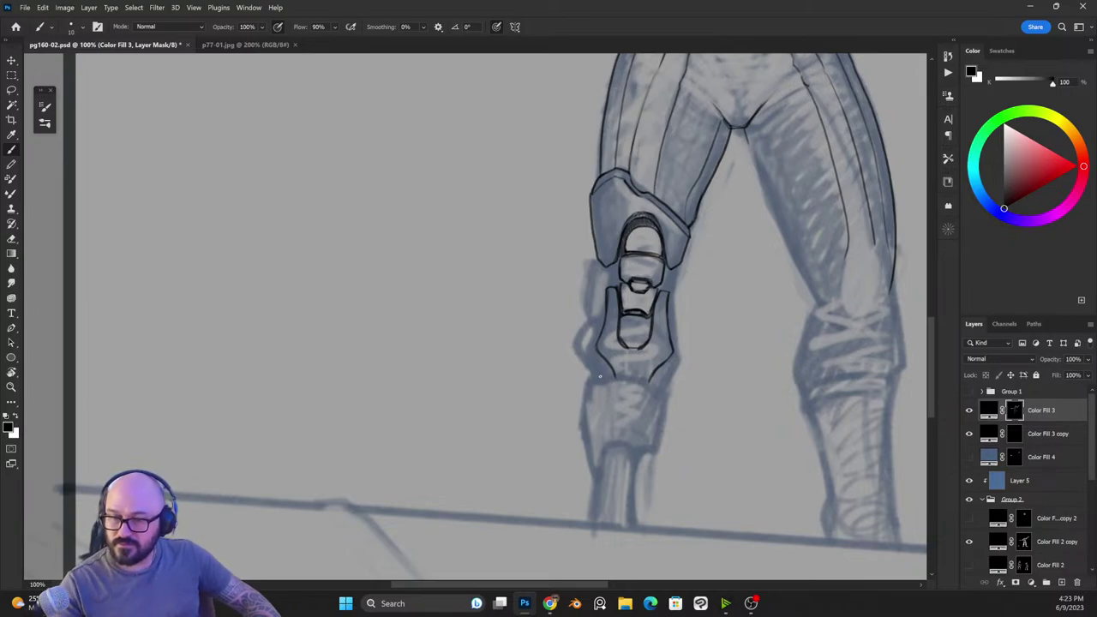
Step: Ink the shin guard's curved lower edge and the pointed corner pieces on both of its sides
key(x)
mouse_move(590, 382)
mouse_down()
mouse_move(666, 394)
mouse_move(631, 380)
mouse_up()
key(x)
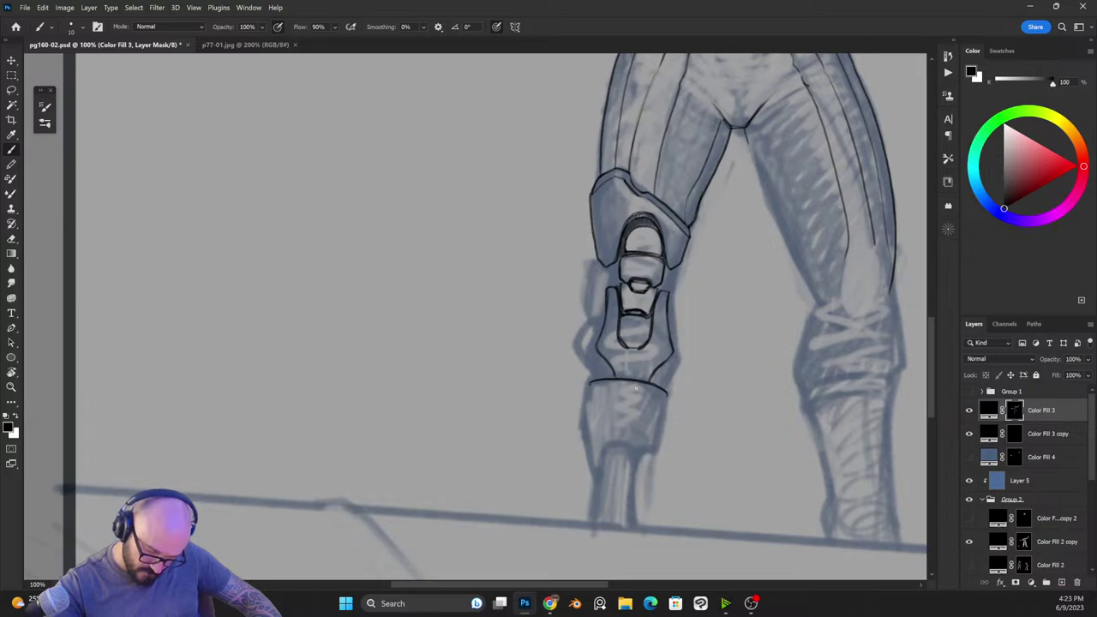
key(x)
mouse_move(614, 377)
mouse_down()
mouse_move(596, 355)
mouse_move(591, 380)
mouse_move(600, 355)
mouse_move(625, 389)
mouse_move(669, 381)
mouse_up()
key(x)
Step: Add a small rectangular slot and a little arch at the centre of the shin guard's lower part
key(x)
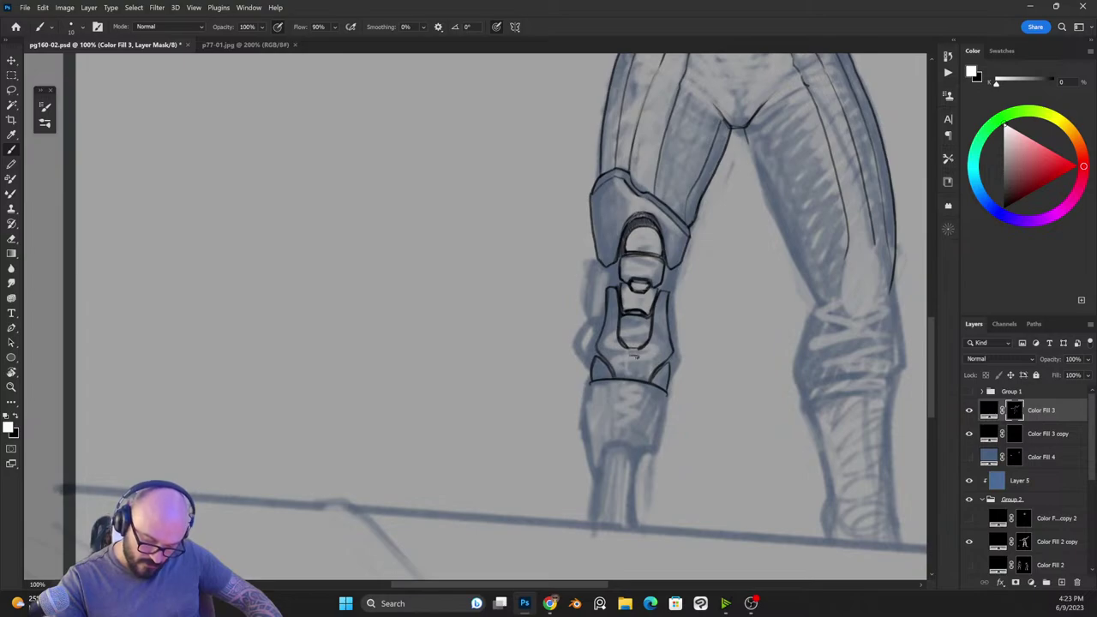
key(x)
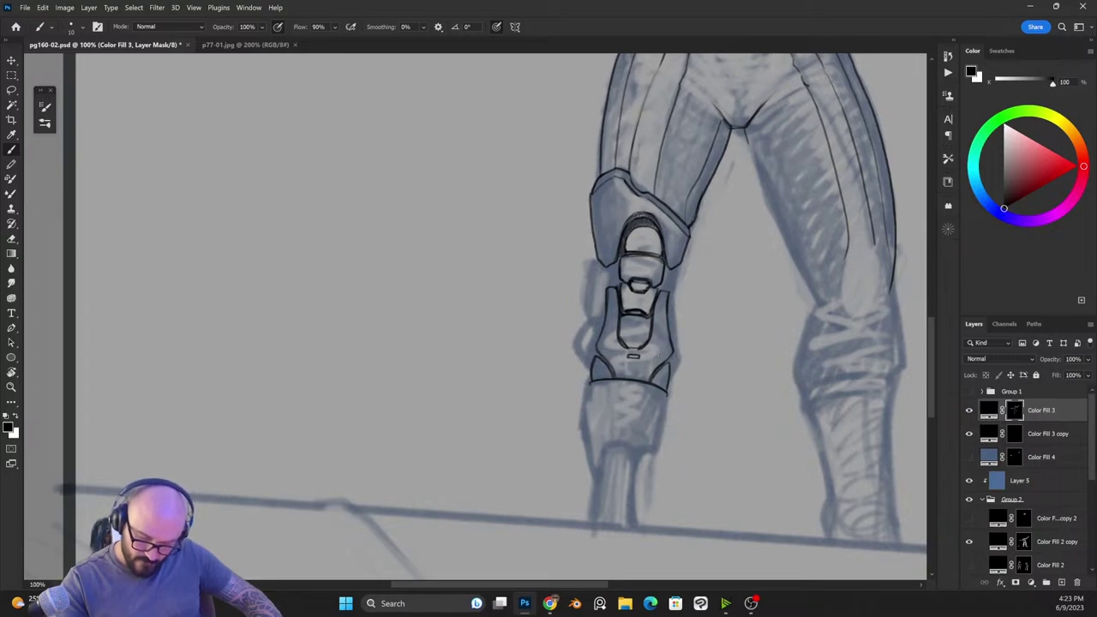
key(x)
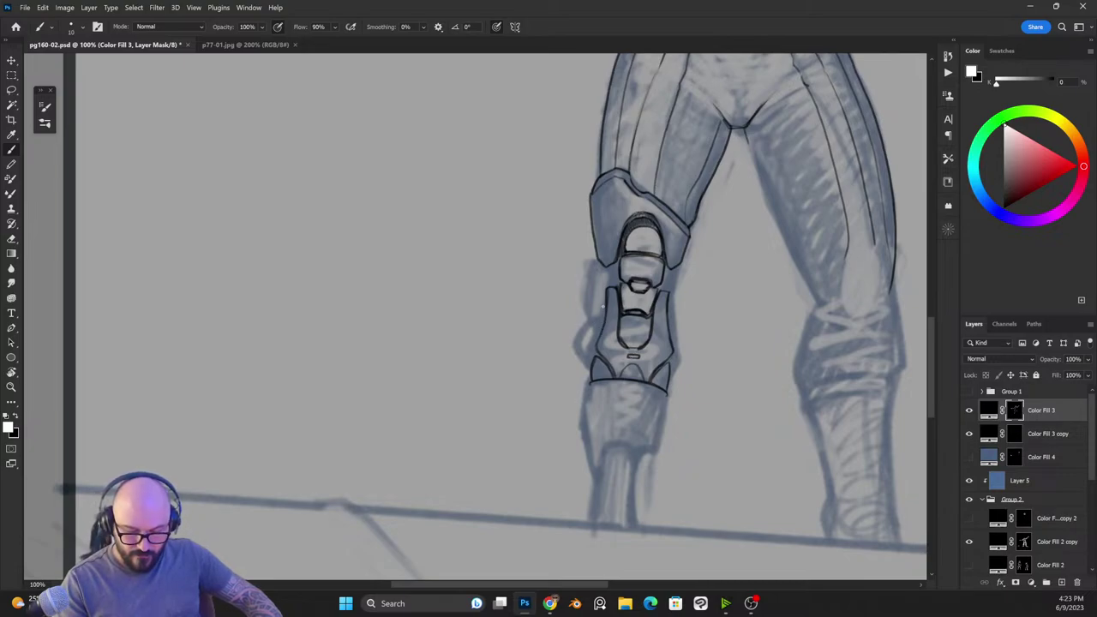
Step: Ink a rounded disc edge bulging out from each side of the shin guard
drag(605, 297, 596, 342)
drag(604, 296, 593, 332)
key(x)
key(x)
key(x)
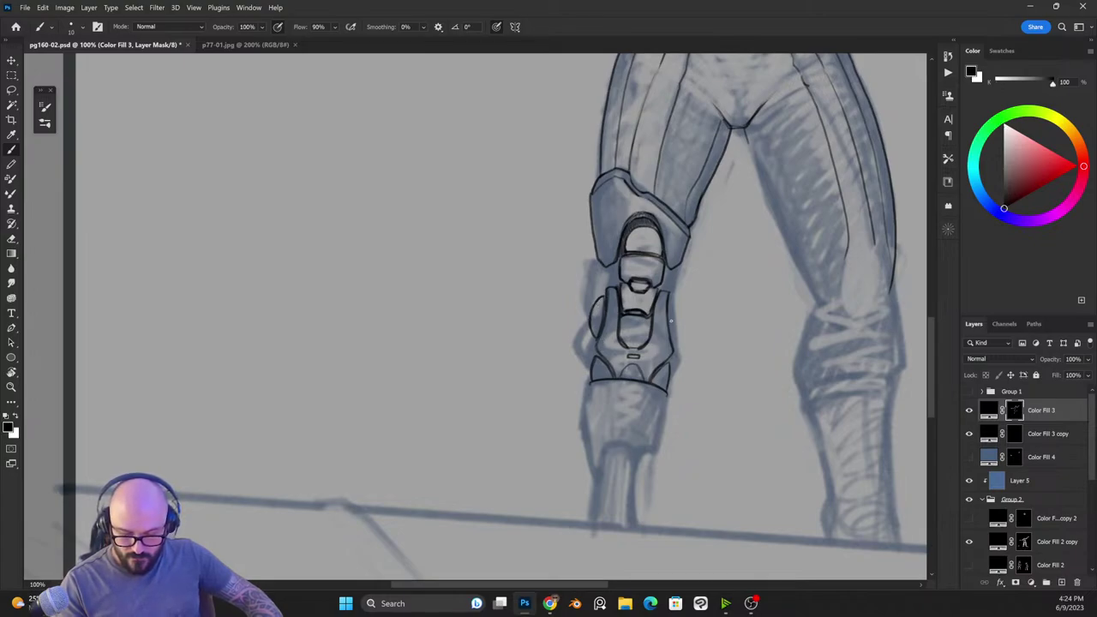
key(x)
mouse_move(668, 300)
mouse_down()
mouse_move(673, 344)
mouse_move(669, 304)
mouse_move(677, 310)
mouse_up()
key(x)
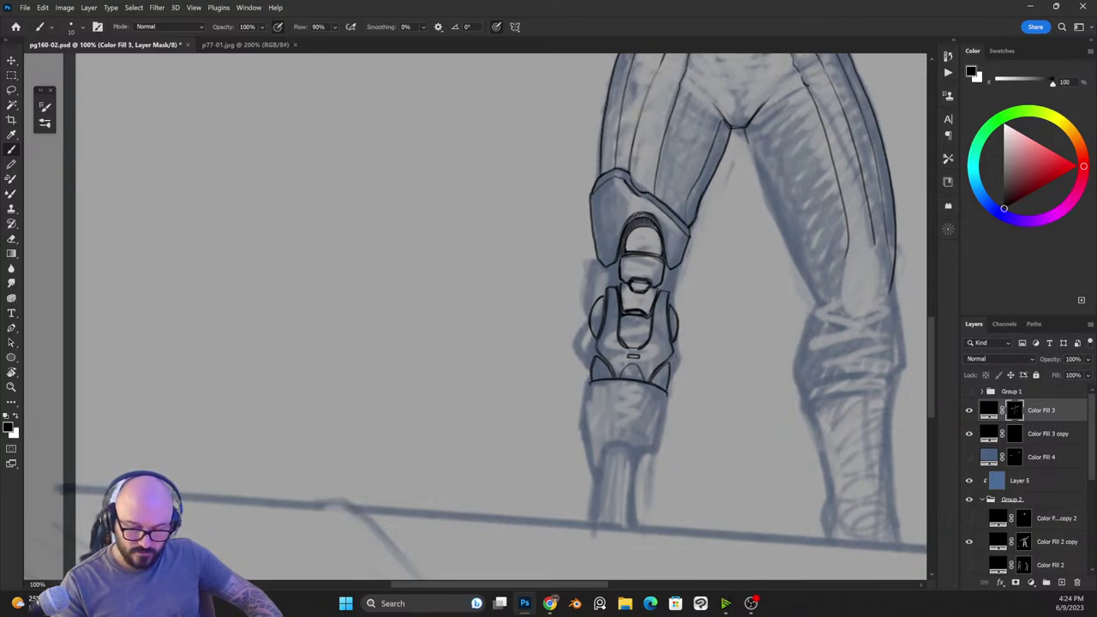
Step: Close the shin guard's upper corners and ink short side lines linking it to the knee guard
key(x)
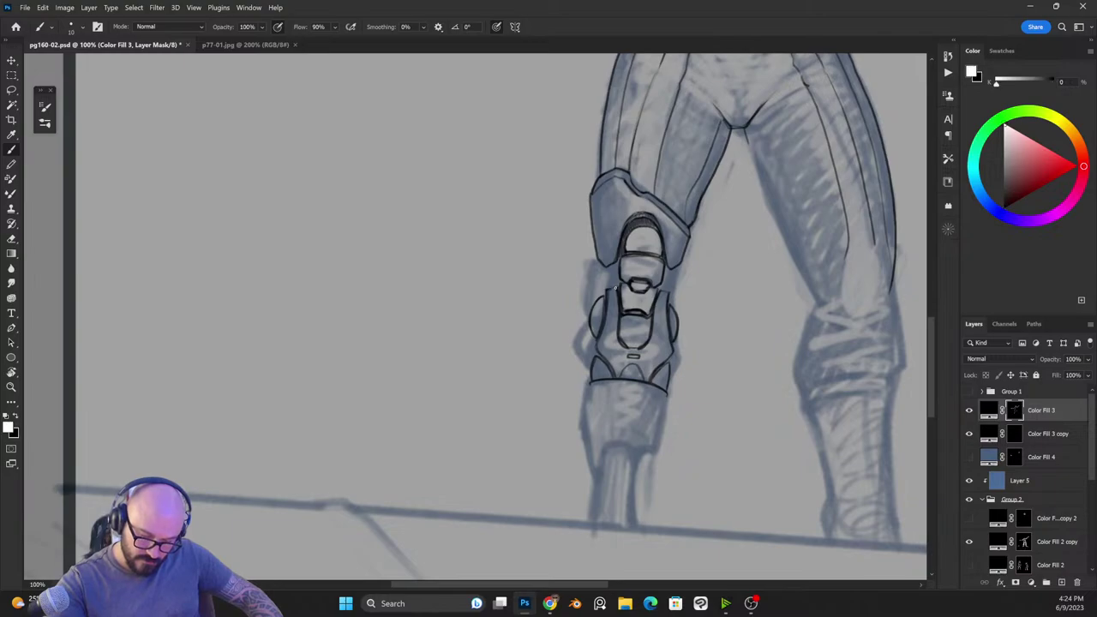
click(664, 290)
key(x)
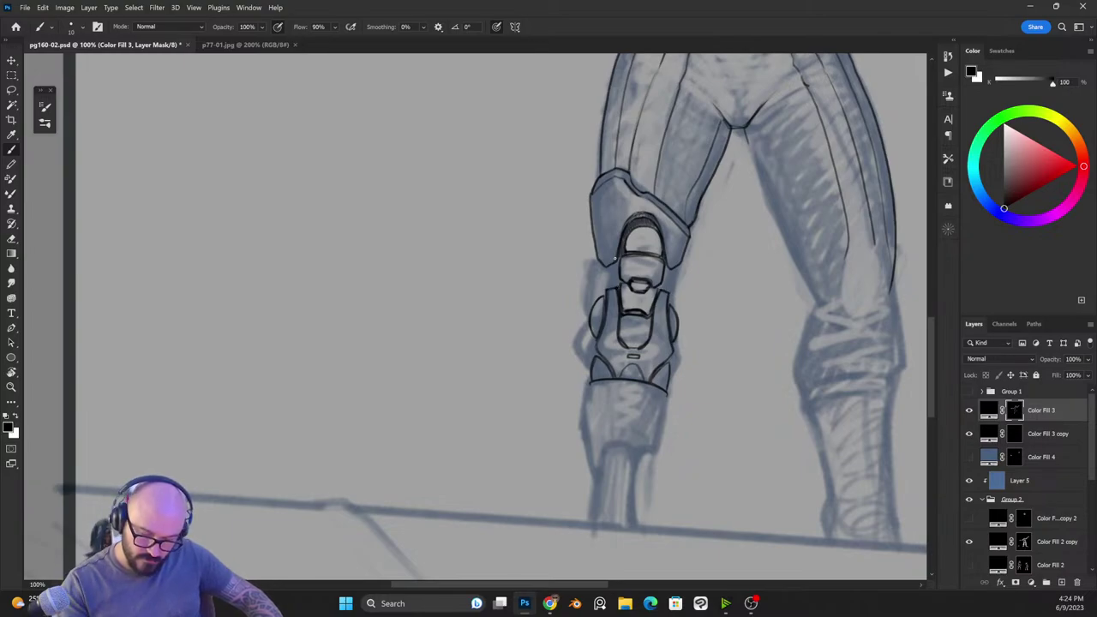
key(x)
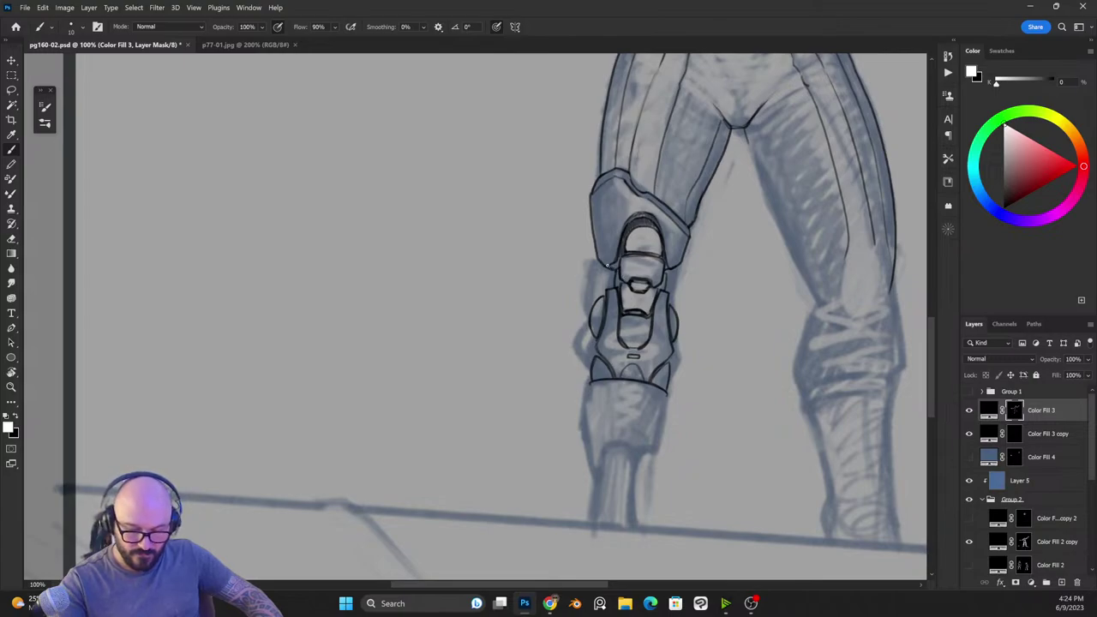
Step: Refine the knee guard's lower corners where they meet the linking lines, alternating inking and erasing
drag(602, 261, 681, 264)
key(x)
key(x)
key(x)
key(x)
key(x)
key(x)
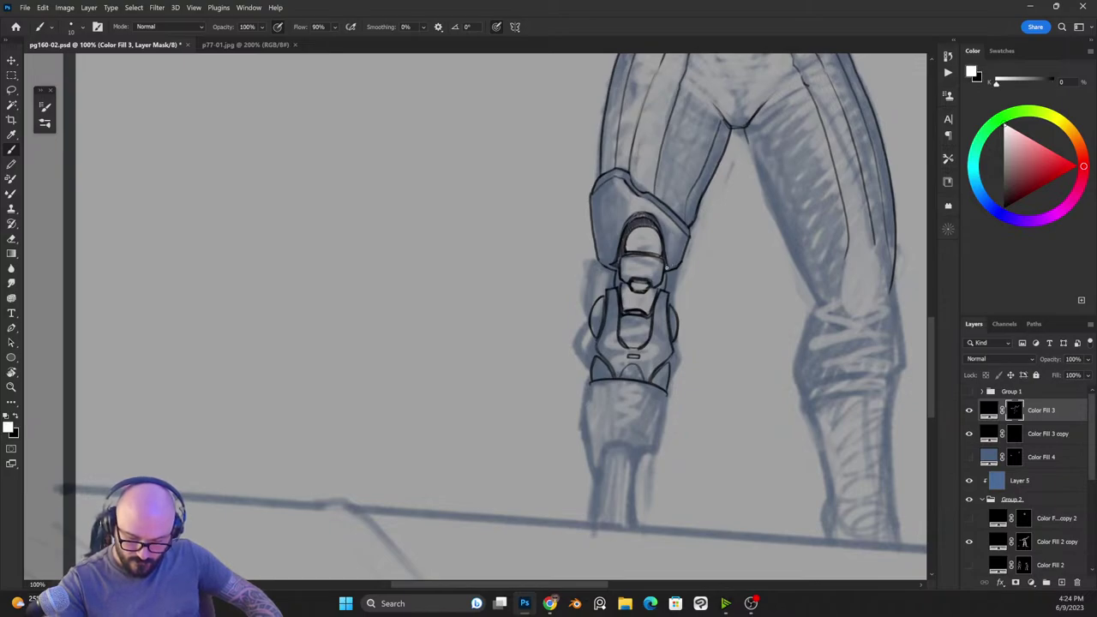
key(x)
key(x)
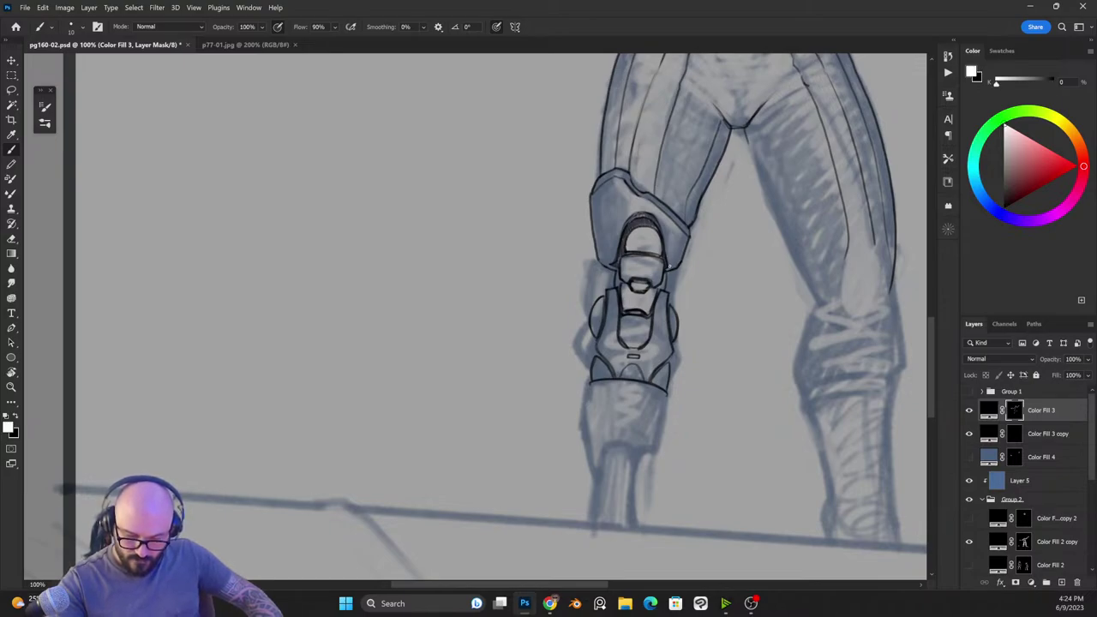
Step: Reinforce the side line of the front knee joint and erase the excess outer arc above the kneecap on the Color Fill 3 mask
drag(671, 249, 667, 268)
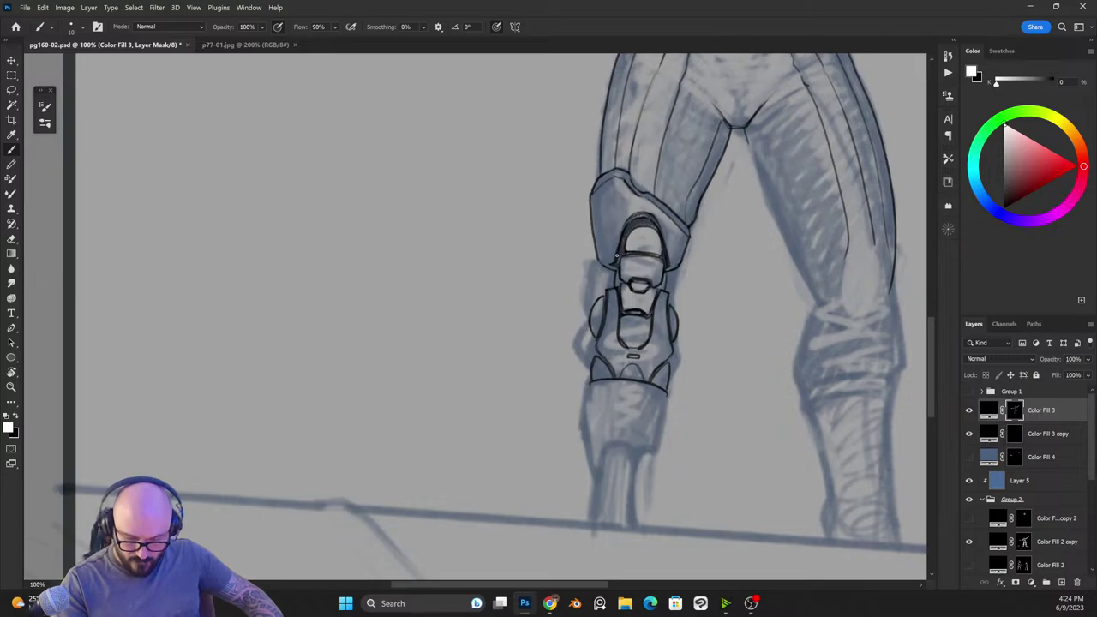
key(x)
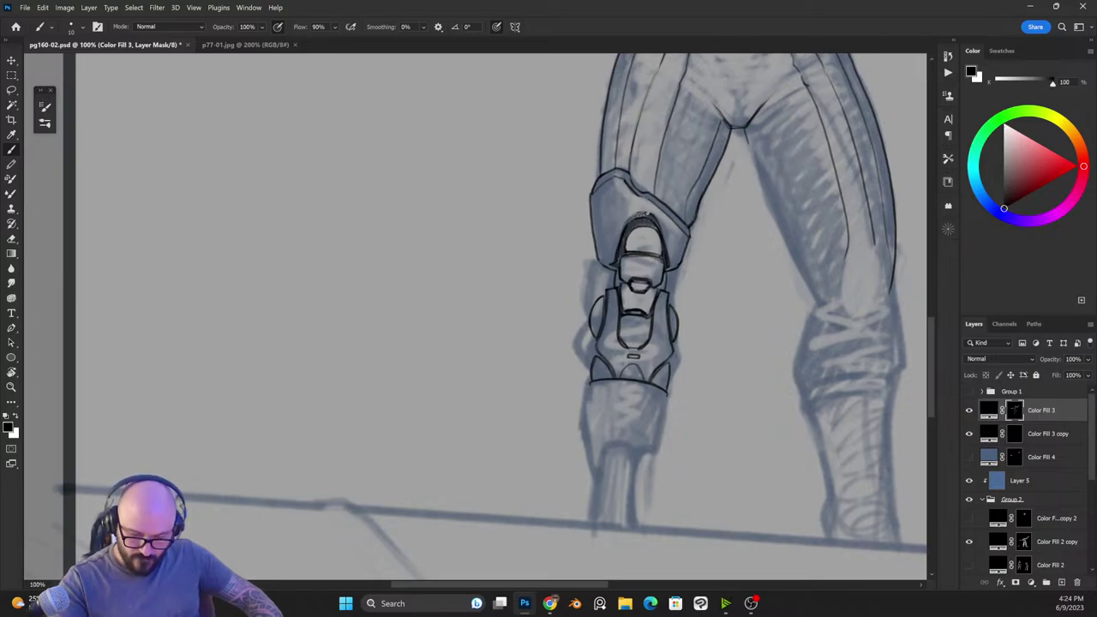
mouse_move(648, 212)
mouse_down()
mouse_move(659, 226)
mouse_move(638, 213)
mouse_move(661, 238)
mouse_up()
key(x)
key(x)
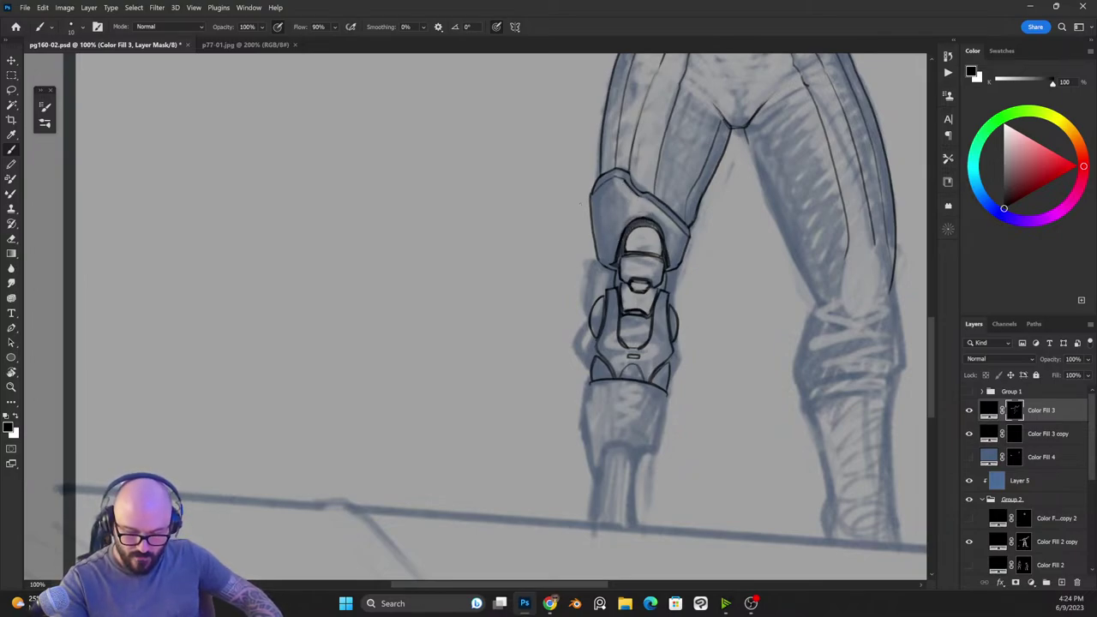
Step: Refine the lower corners of the thigh armor plate on both sides of the knee joint, trimming stray line ends
key(x)
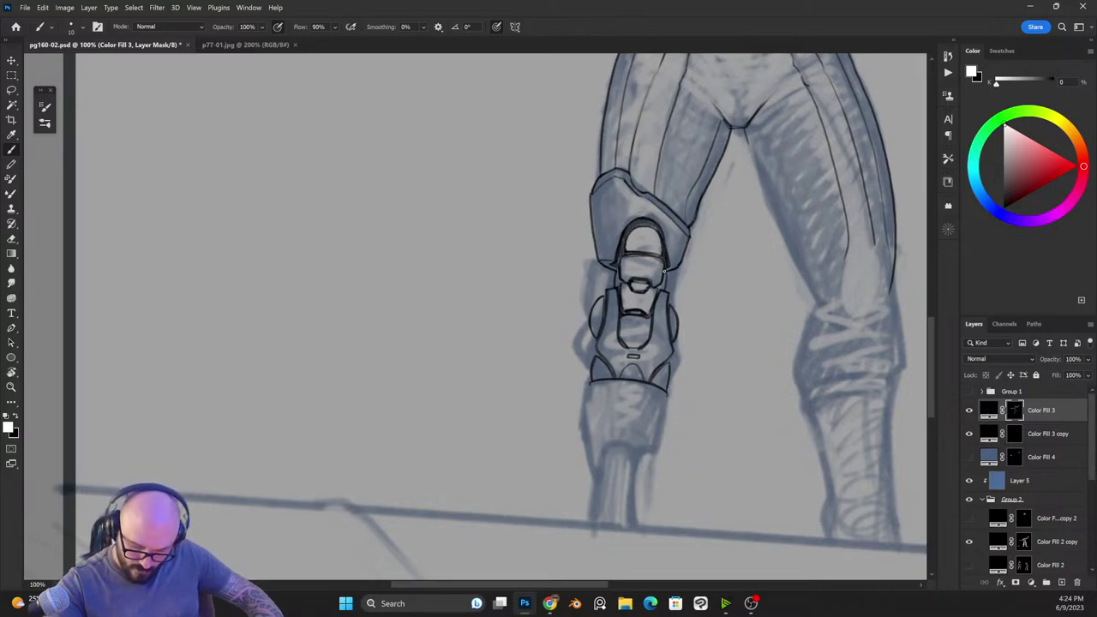
drag(677, 267, 664, 262)
key(x)
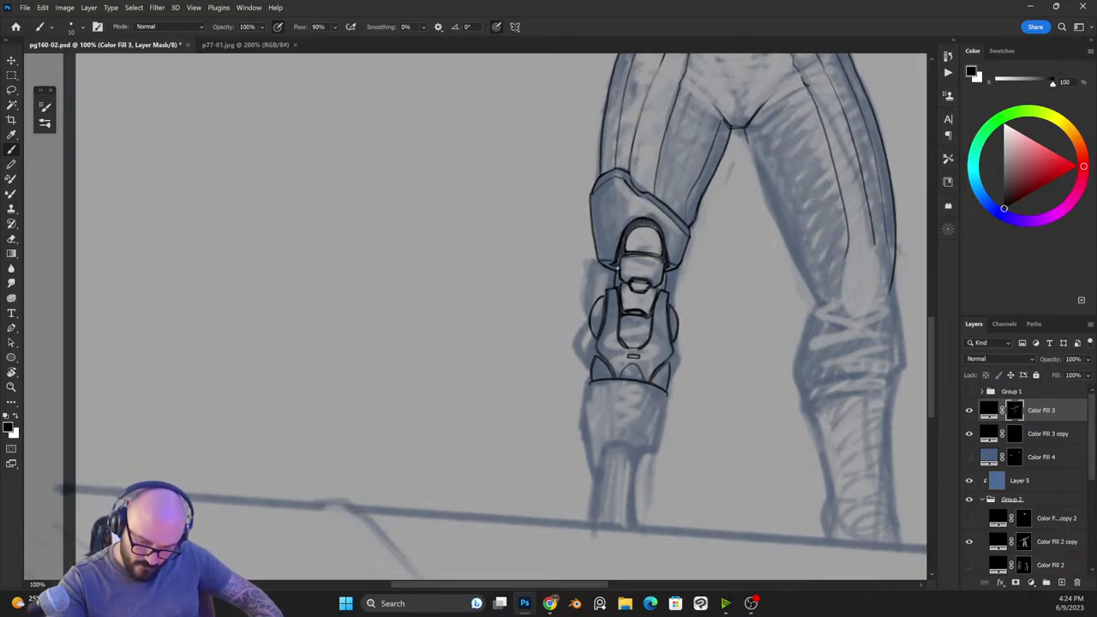
drag(677, 267, 667, 264)
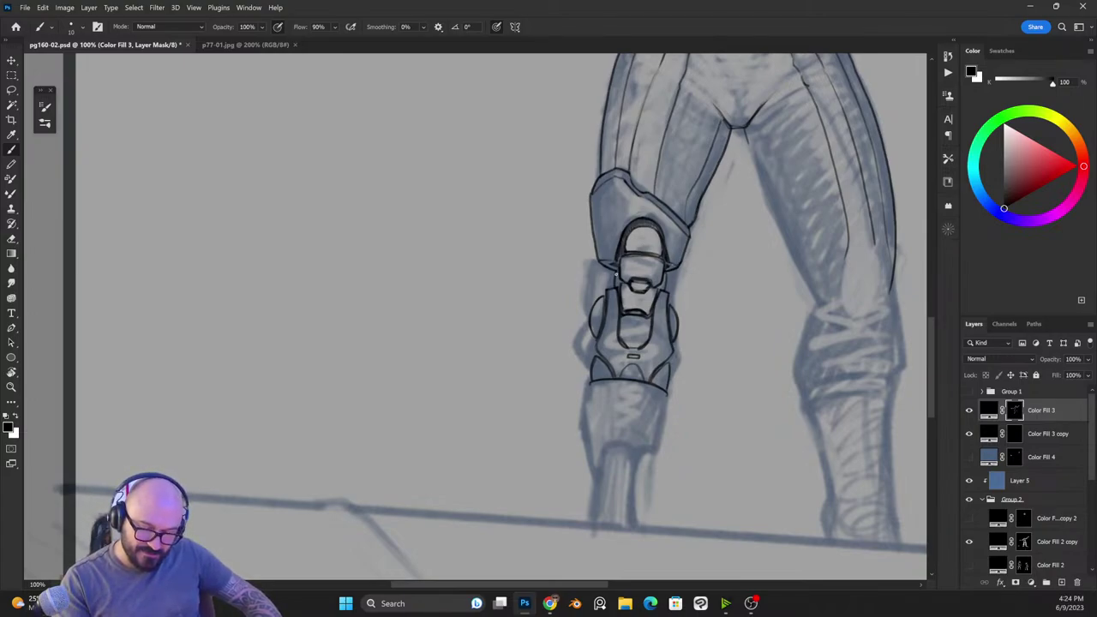
key(x)
key(x)
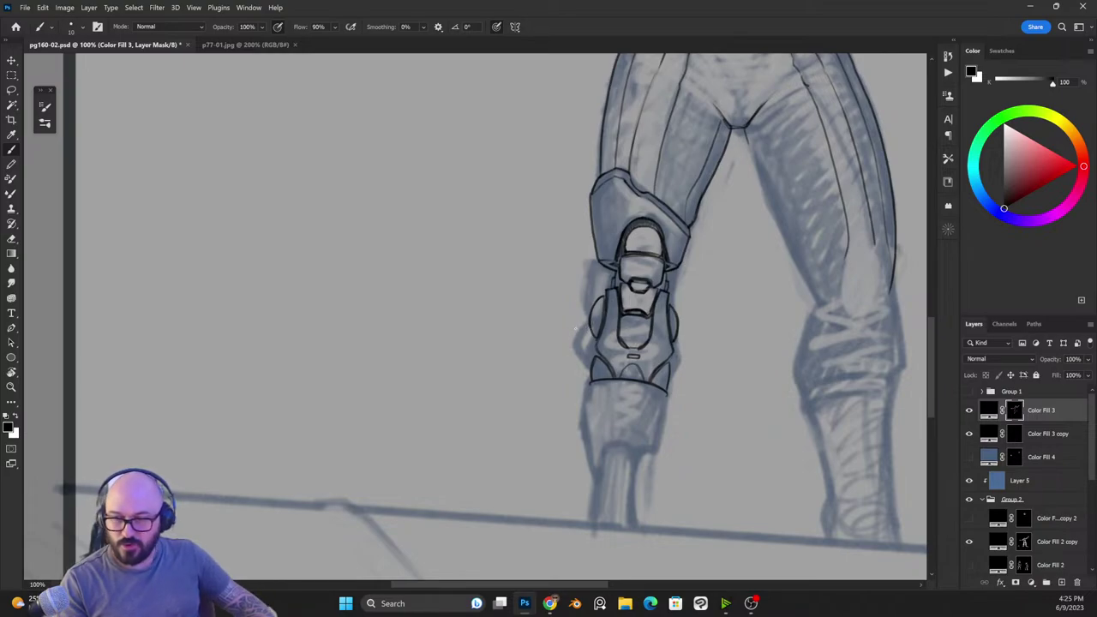
Step: Ink a small round connector on the outer edge of the shin armor's side disc and clean up its overlaps
key(x)
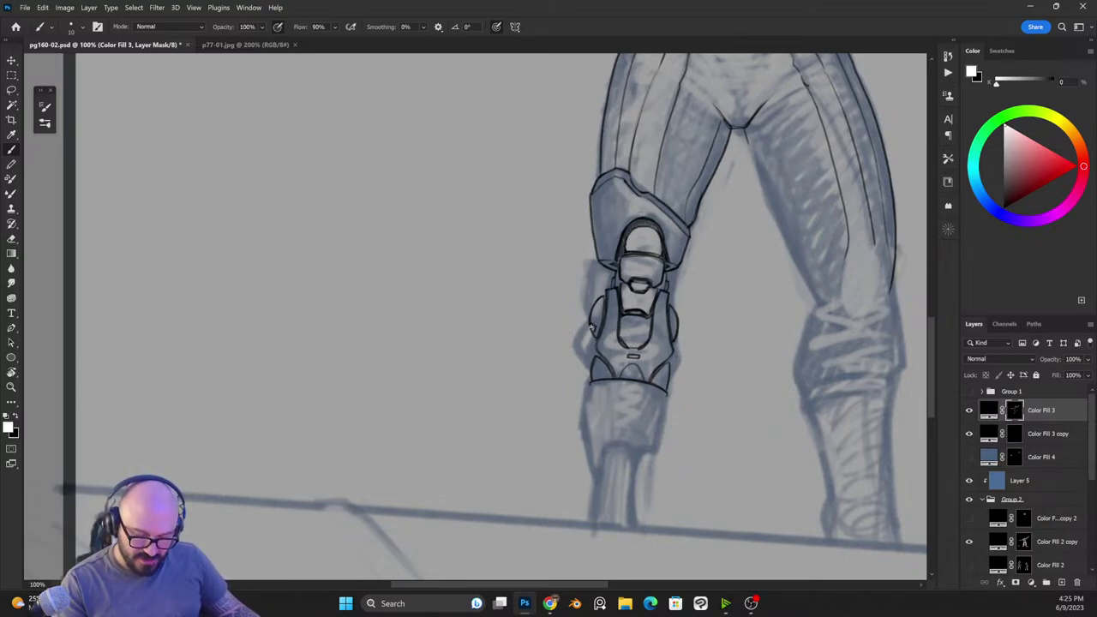
key(x)
key(x)
key(x)
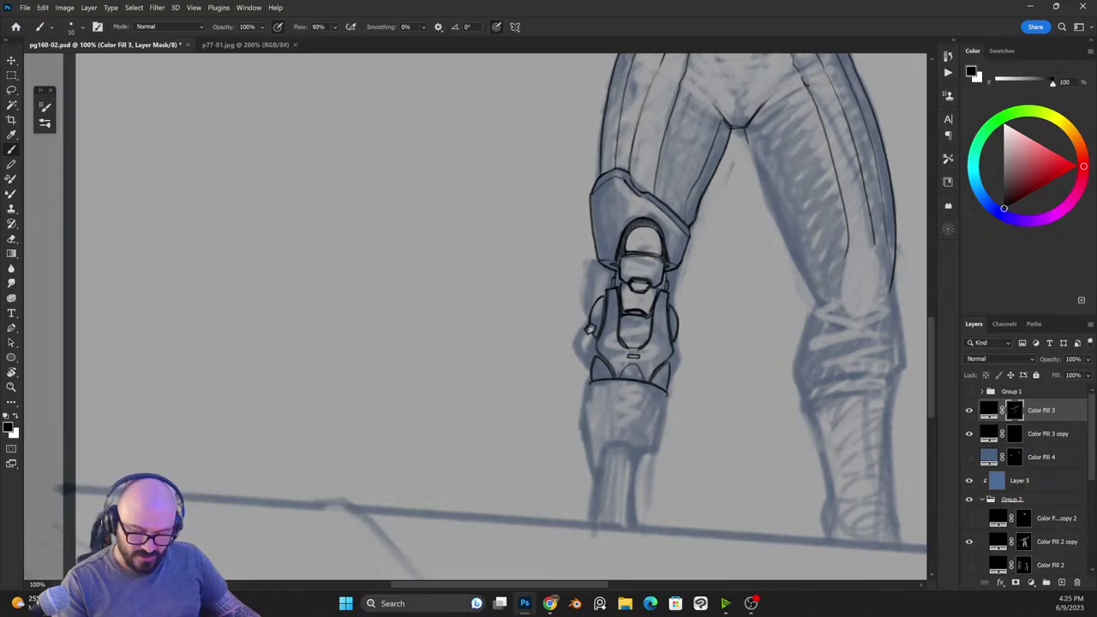
Step: Ink a curved hose from the small connector down to the lower side of the shin armor
key(x)
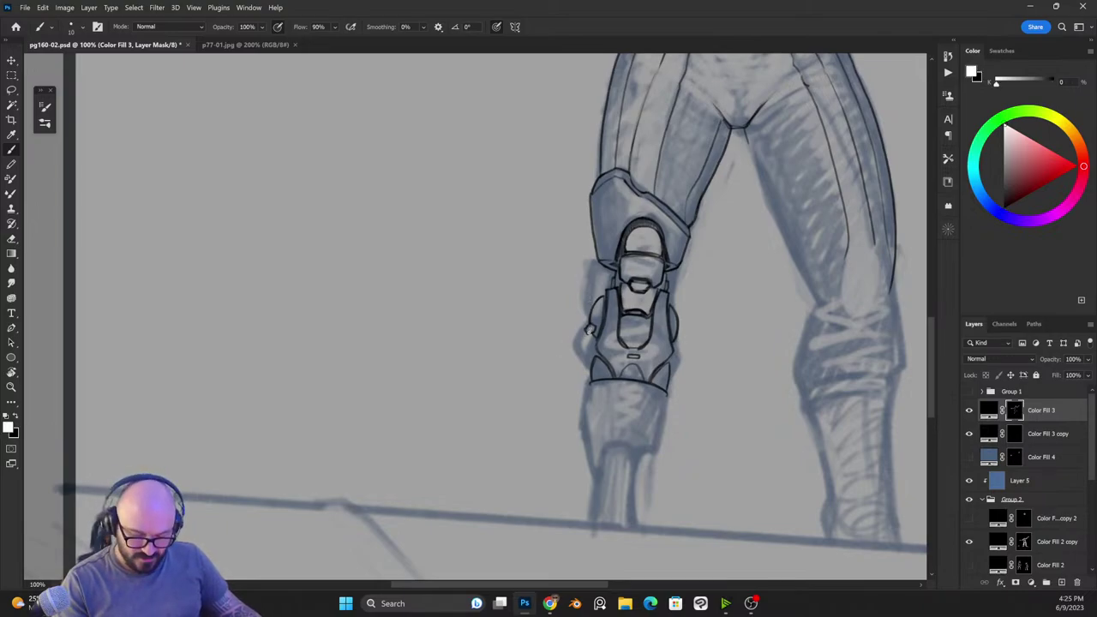
mouse_move(586, 334)
mouse_down()
mouse_move(591, 371)
mouse_move(576, 358)
mouse_move(585, 332)
mouse_move(576, 363)
mouse_move(589, 366)
mouse_move(581, 362)
mouse_up()
key(x)
key(x)
key(x)
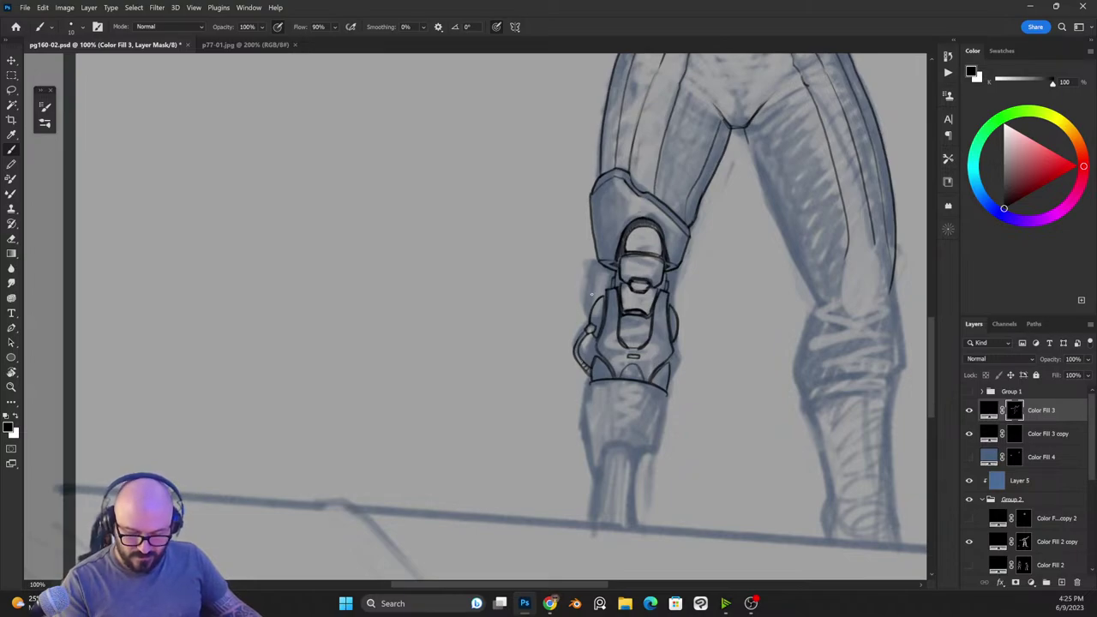
Step: Ink a short curved hose beside the knee joint, linking the thigh plate to the shin's side disc
key(x)
drag(609, 268, 601, 297)
key(x)
key(x)
key(x)
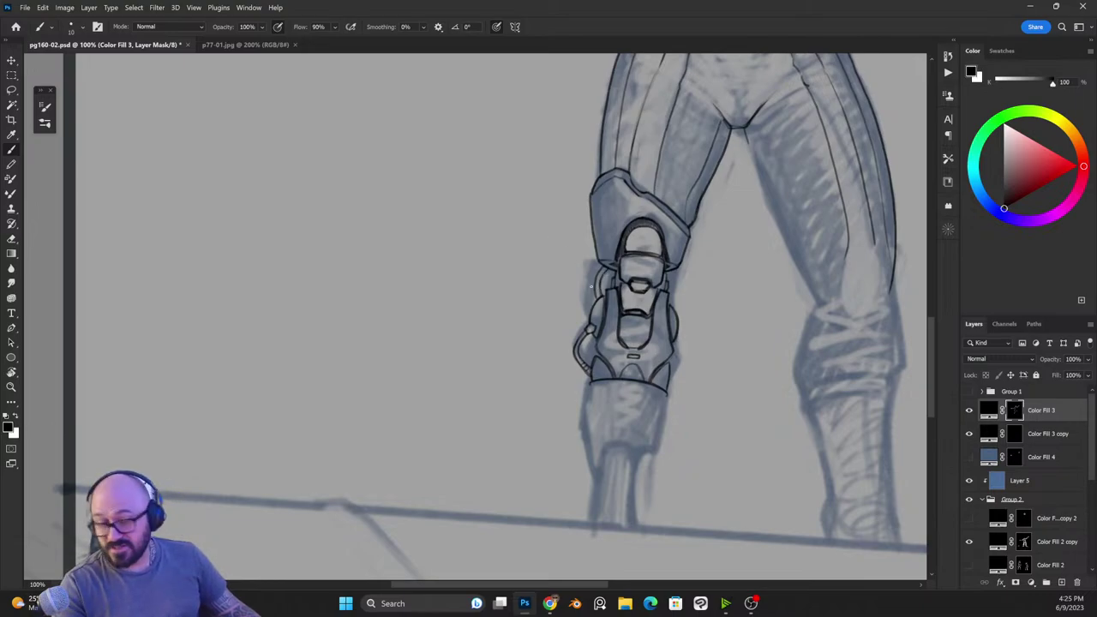
Step: Add ribbing to the short hose beside the knee and ink a second inner tube inside the lower hose
key(x)
drag(596, 281, 602, 279)
drag(601, 271, 599, 296)
key(x)
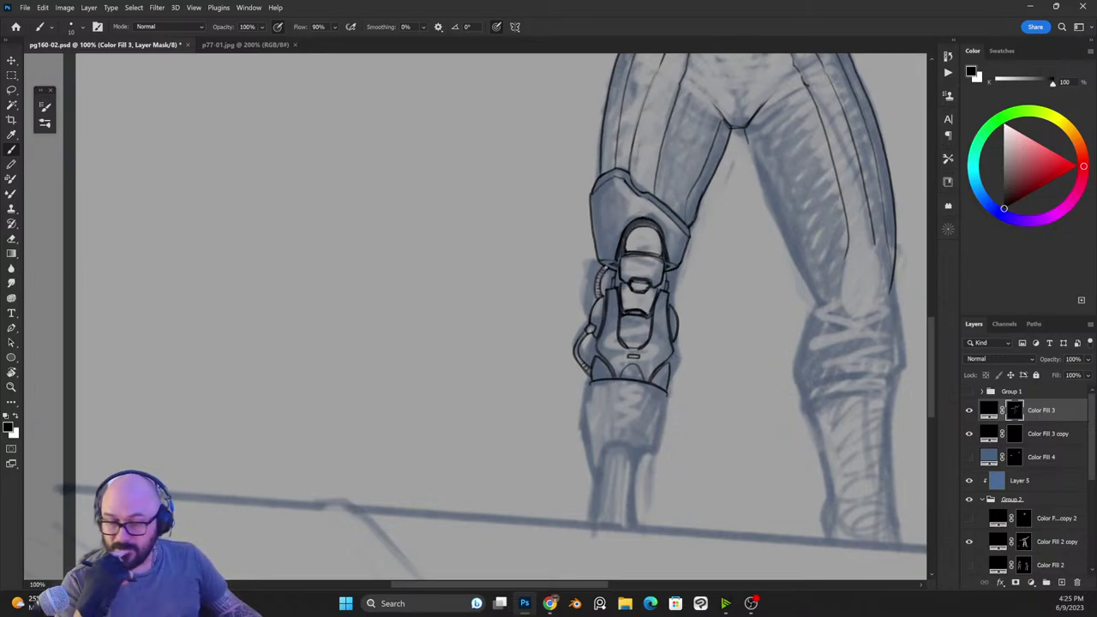
key(x)
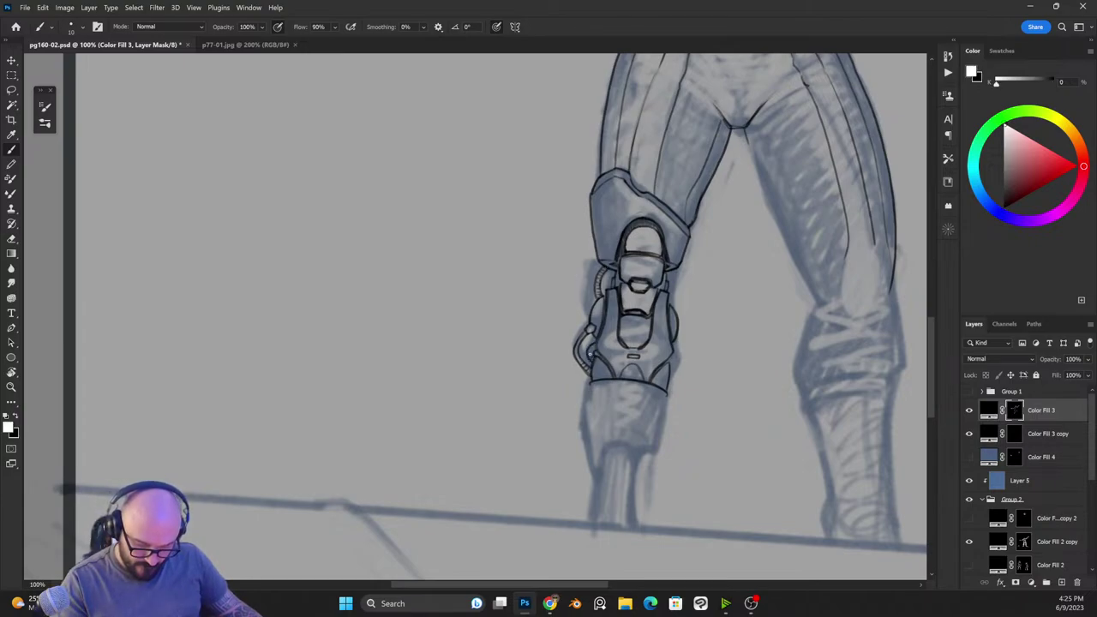
key(x)
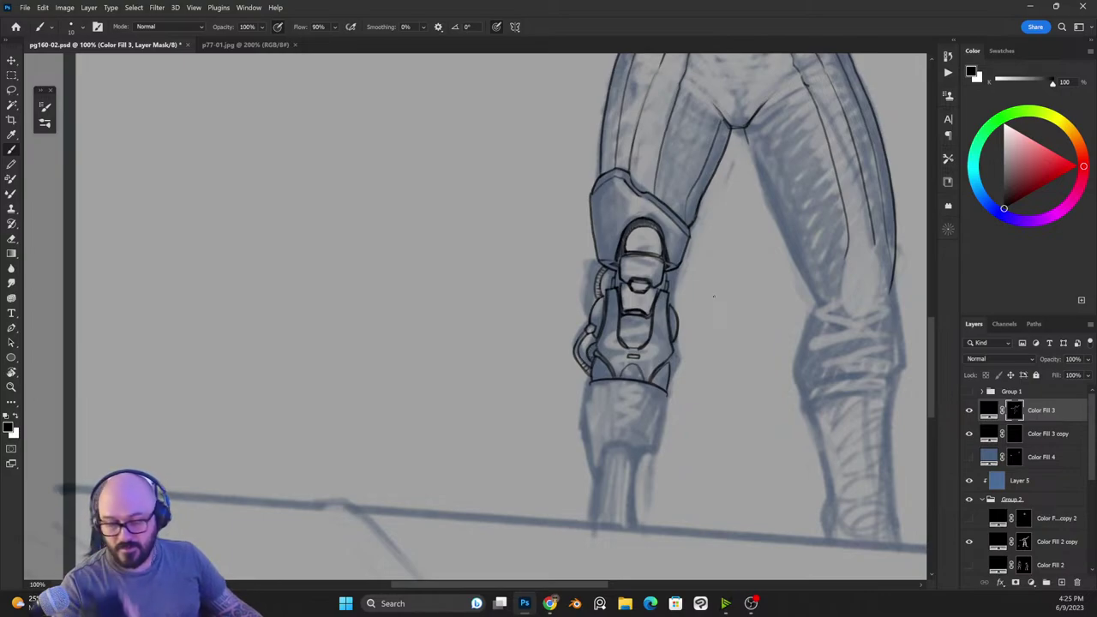
Step: Refine the shin armor's side outlines below the two side discs and clean up the strokes
key(x)
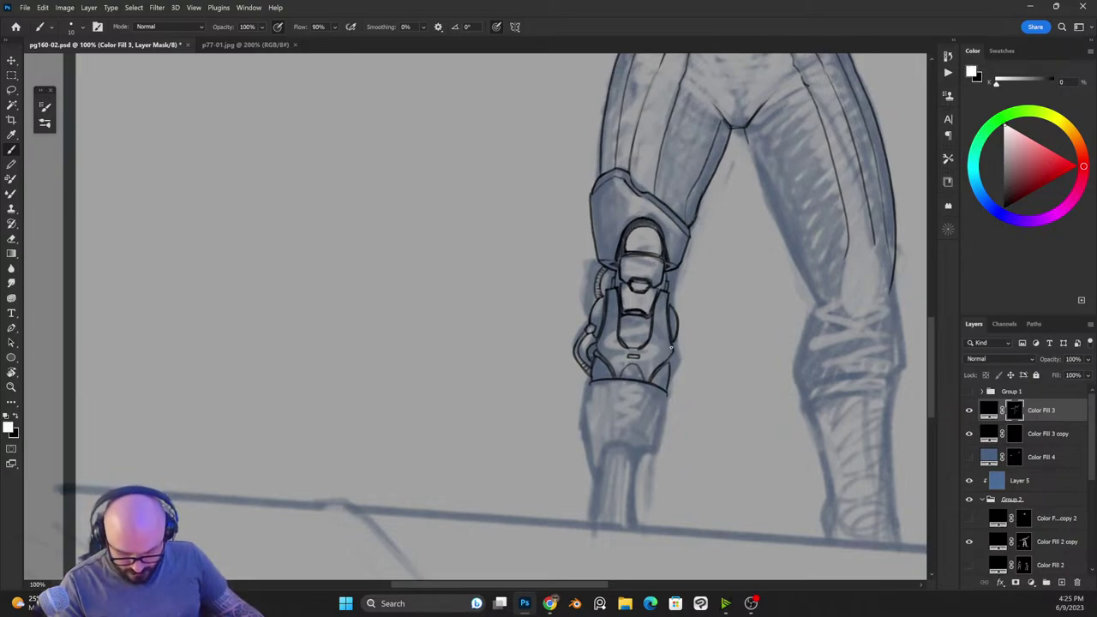
key(x)
key(x)
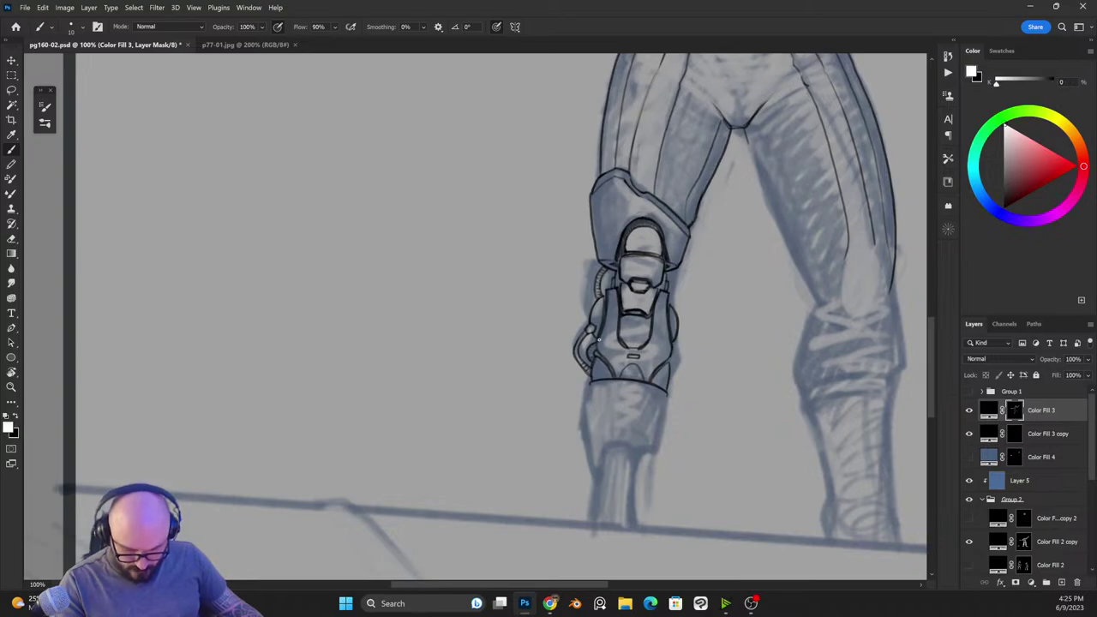
drag(599, 336, 599, 351)
key(x)
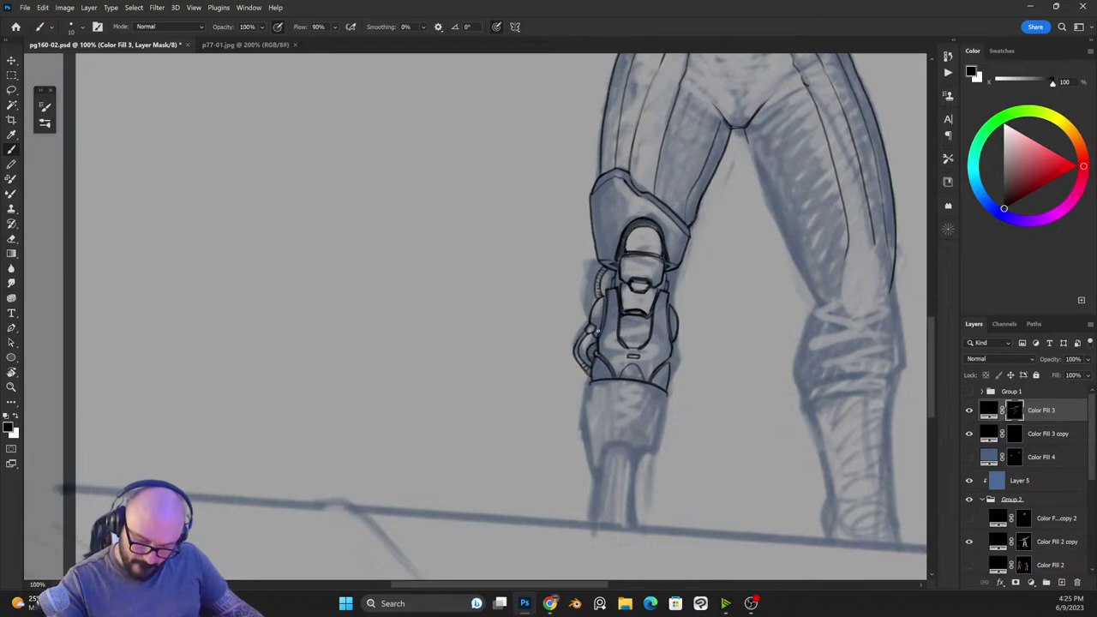
Step: Touch up the line weight around the kneecap and its arched frame, alternating white and black mask strokes
key(x)
key(x)
key(x)
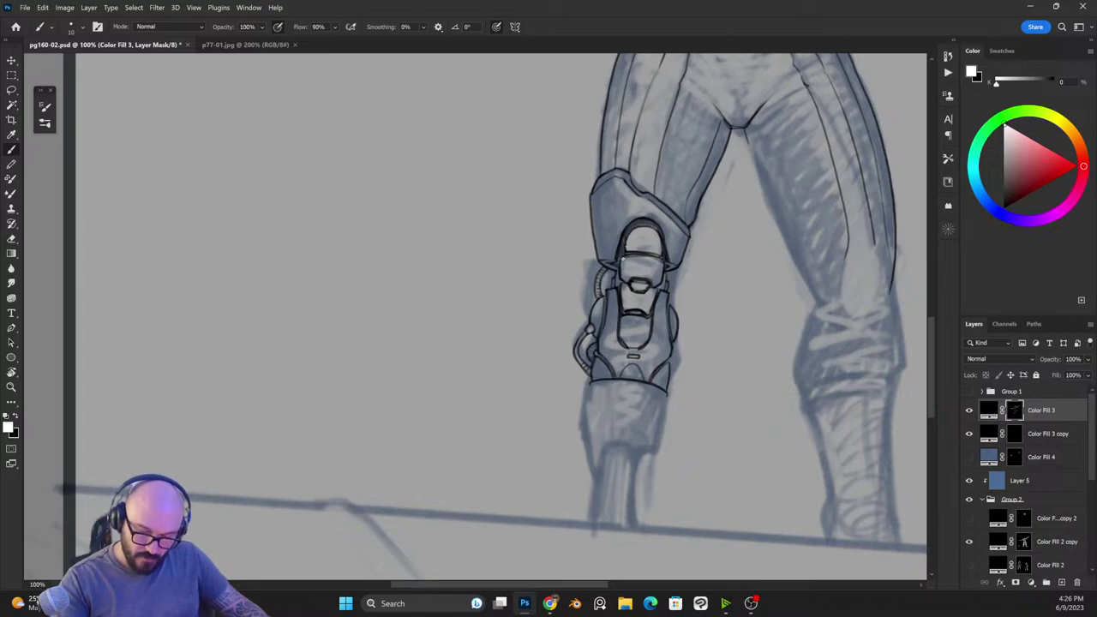
key(x)
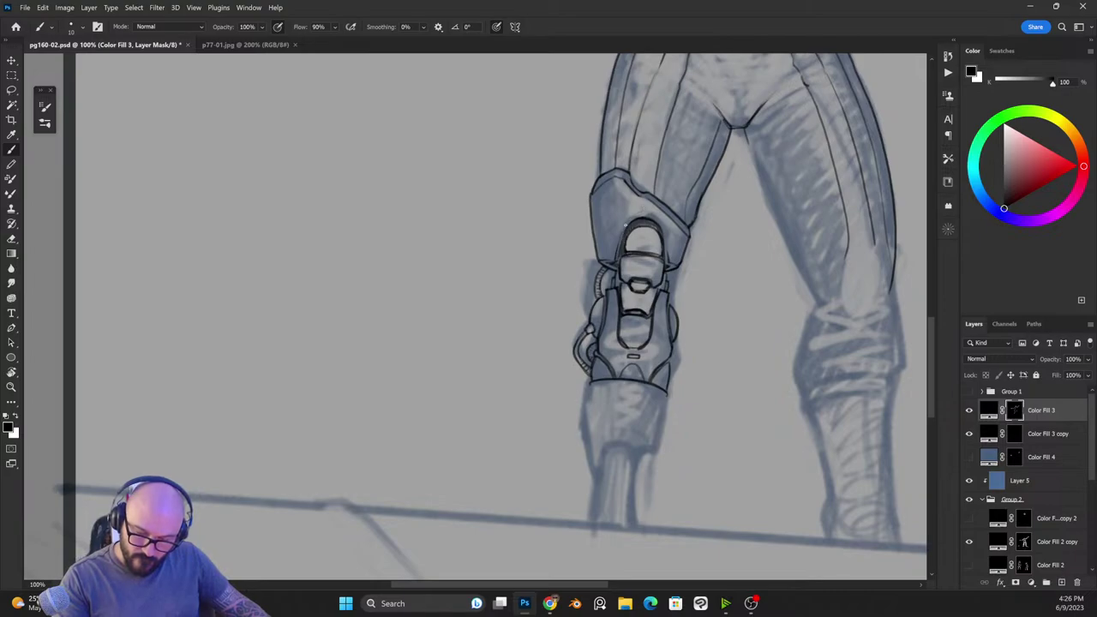
key(x)
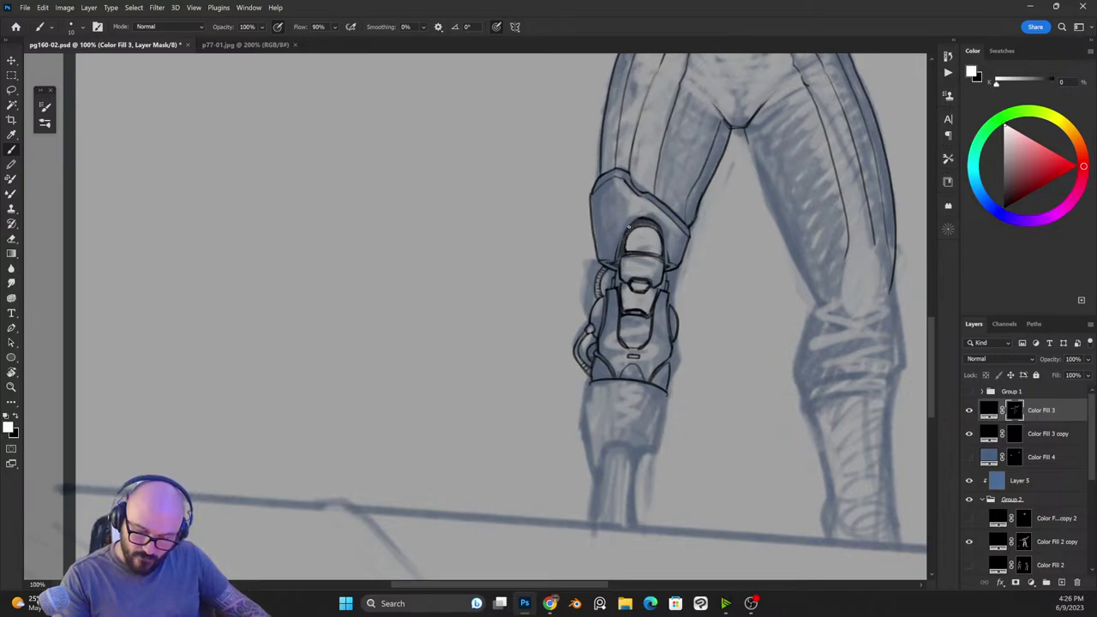
key(x)
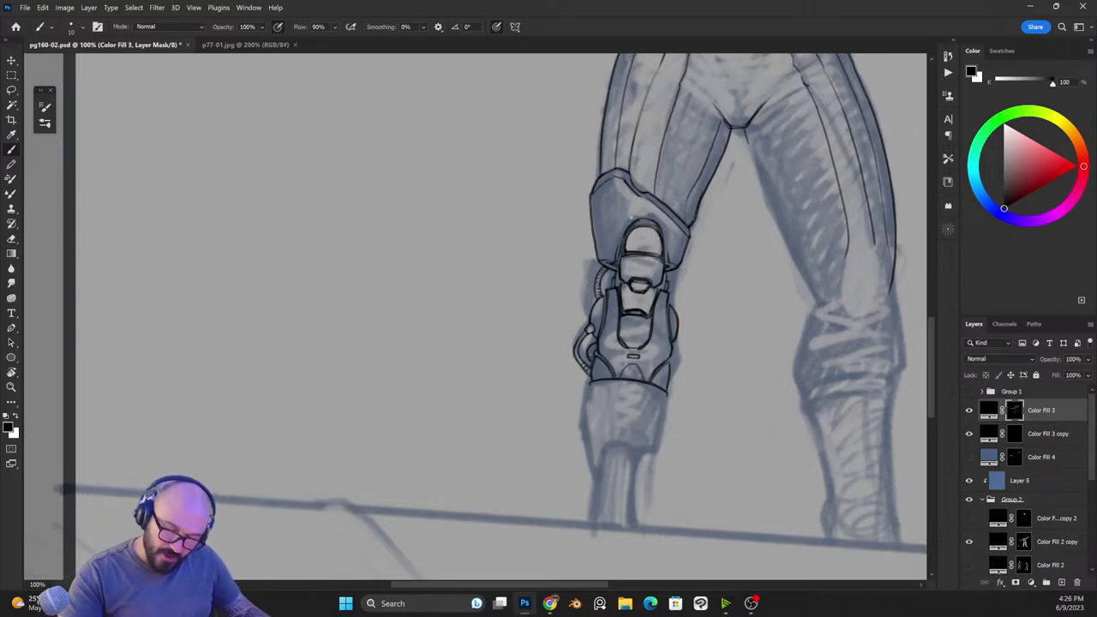
Step: Ink an angled panel line across the thigh armor plate from its top notch to the outer edge and refine it
key(x)
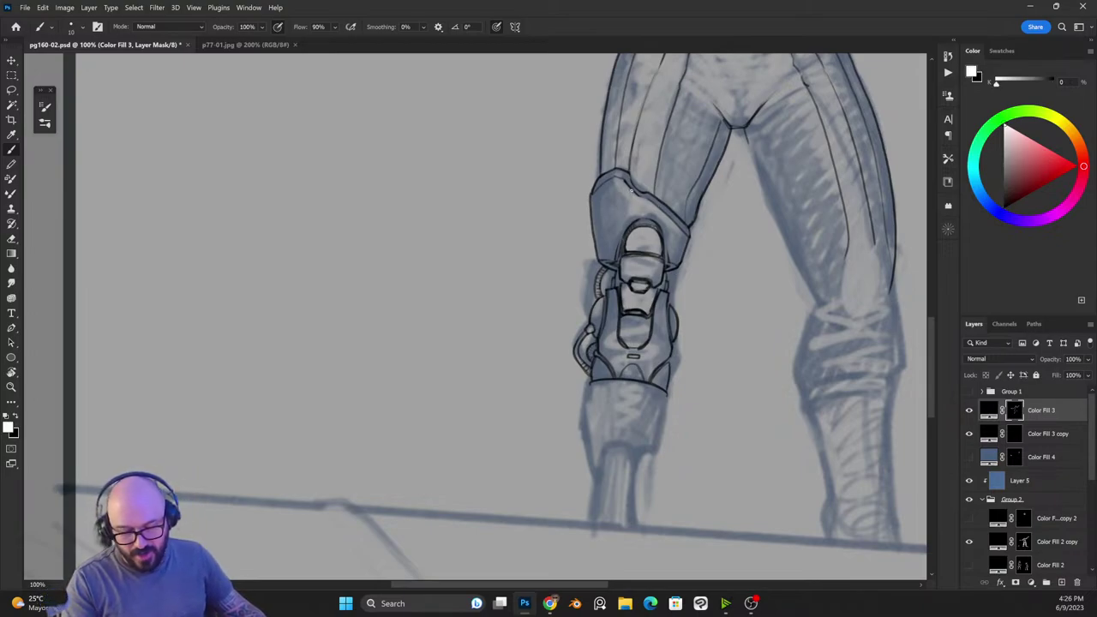
drag(611, 209, 632, 188)
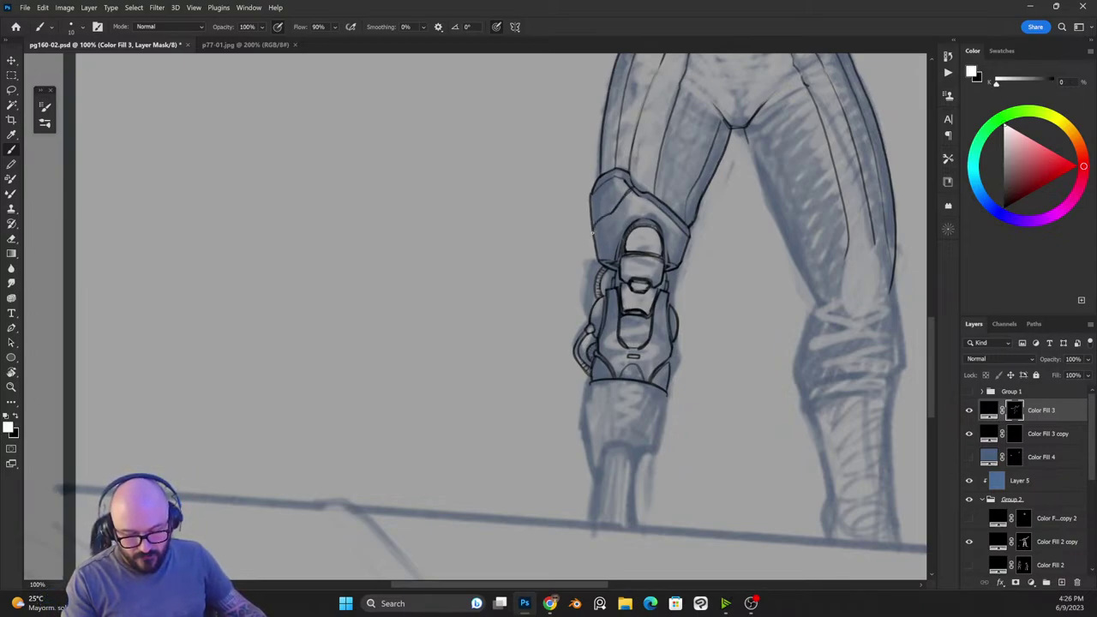
key(x)
drag(627, 200, 616, 209)
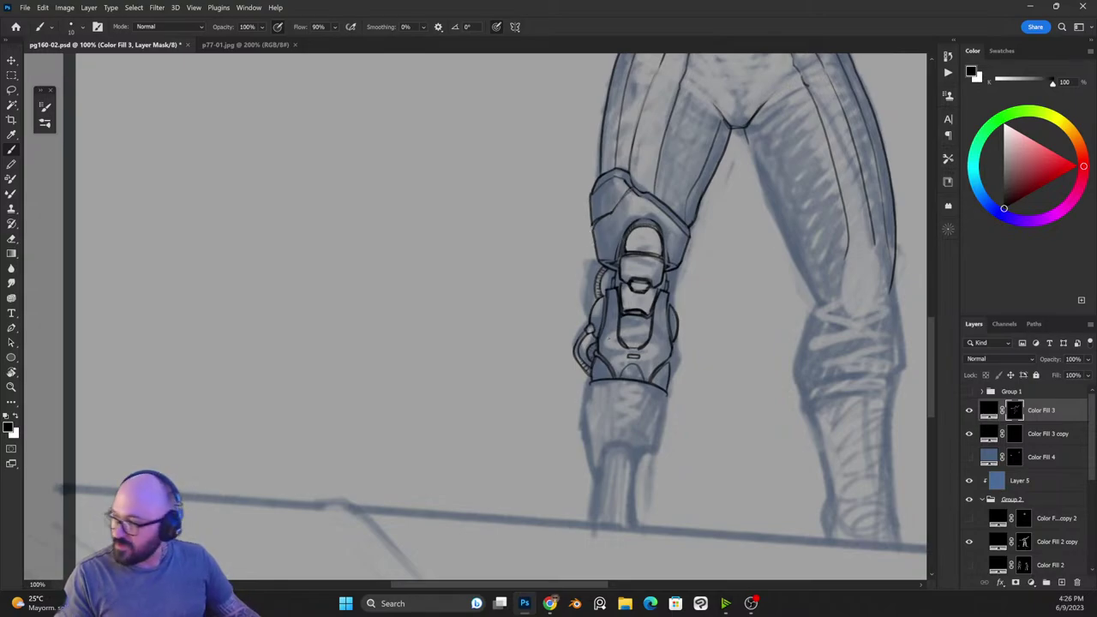
key(x)
mouse_move(595, 222)
mouse_down()
mouse_move(632, 192)
mouse_move(623, 198)
mouse_up()
key(x)
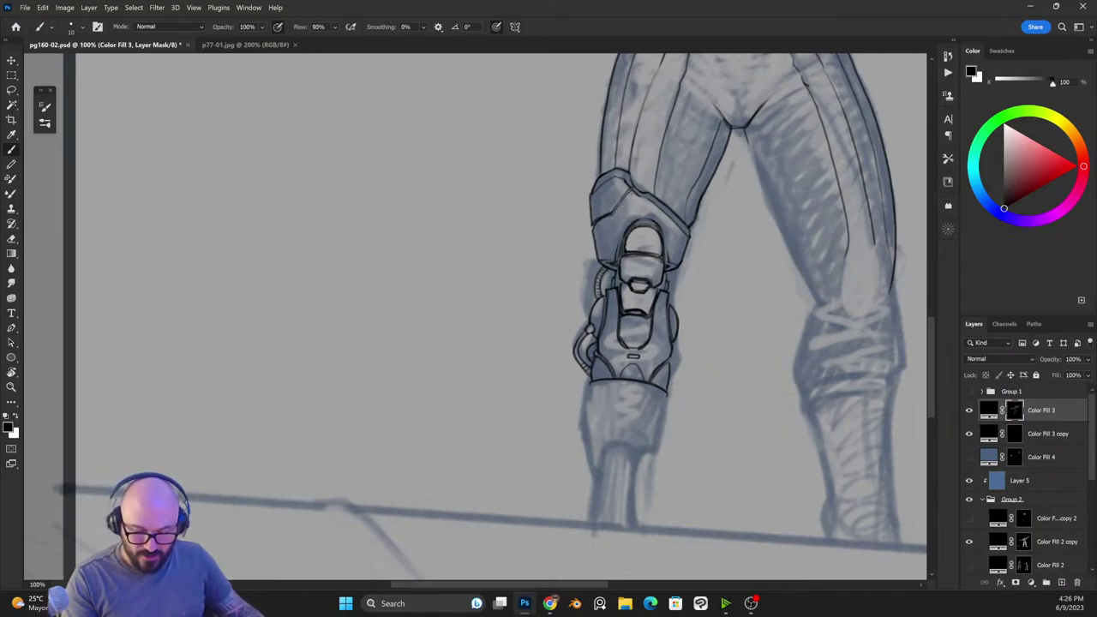
key(x)
key(x)
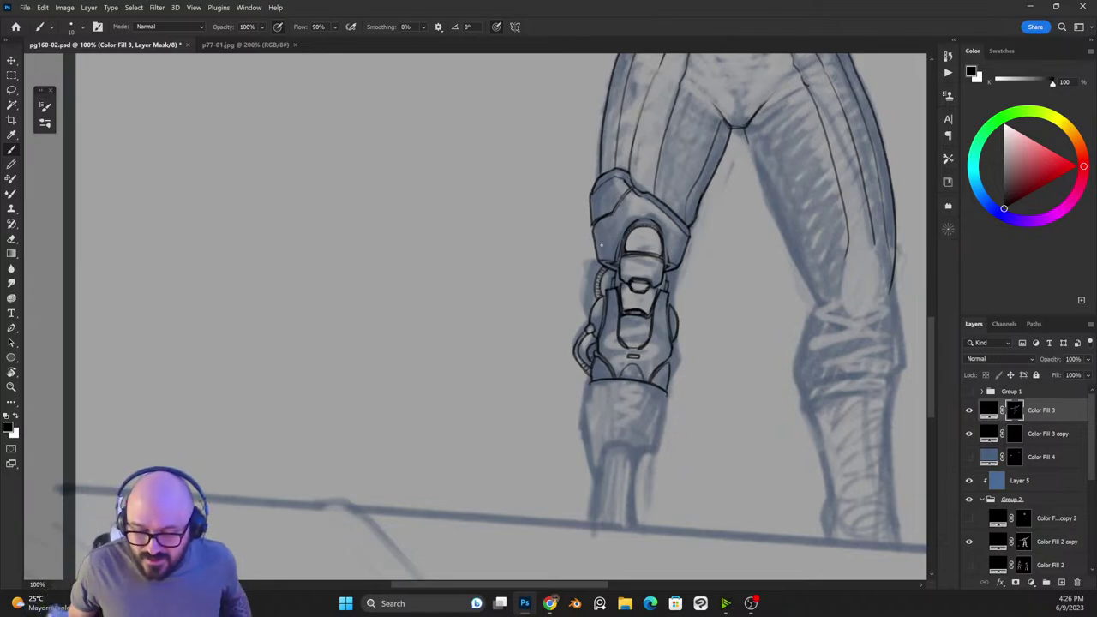
Step: Ink the inner thigh contour of the other leg from the crotch down to the knee
key(x)
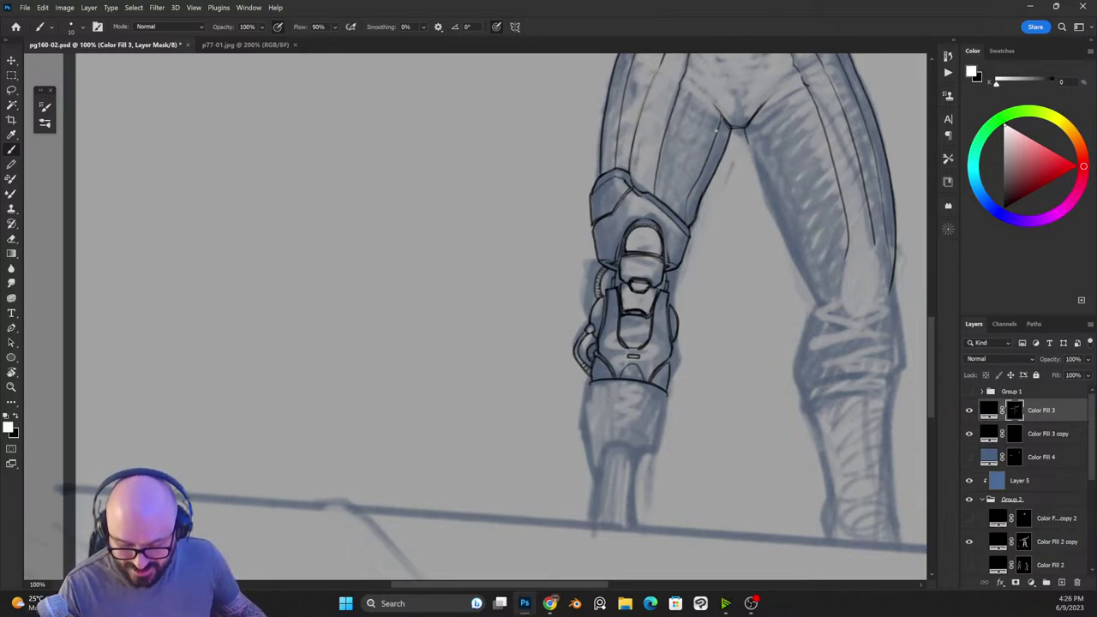
drag(785, 279, 700, 330)
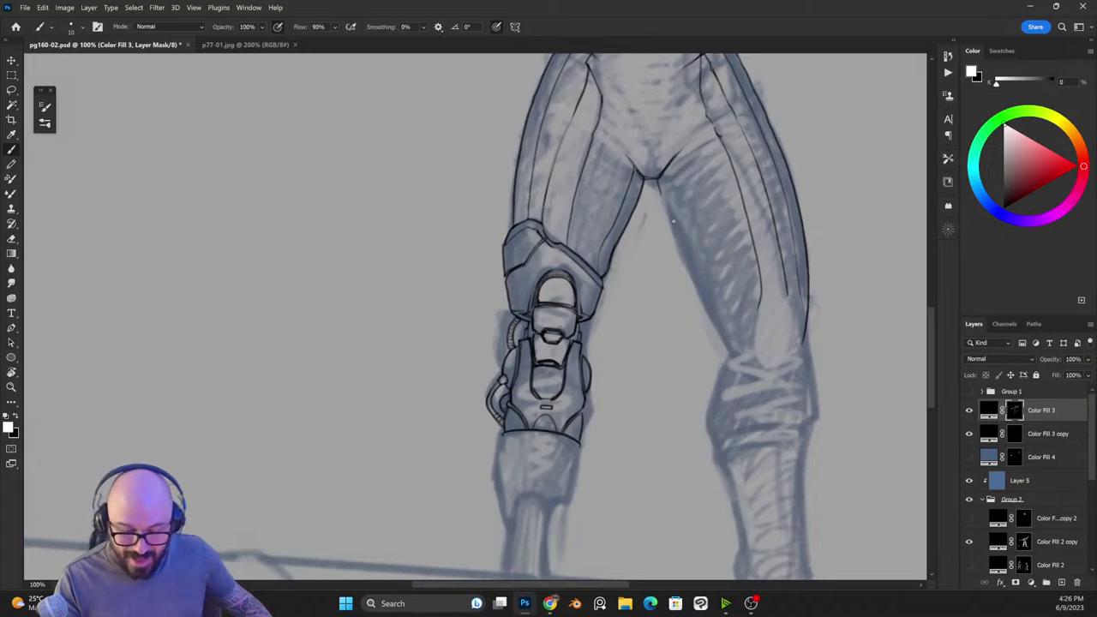
mouse_move(659, 176)
mouse_down()
mouse_move(661, 212)
mouse_move(661, 195)
mouse_move(733, 359)
mouse_up()
key(x)
key(x)
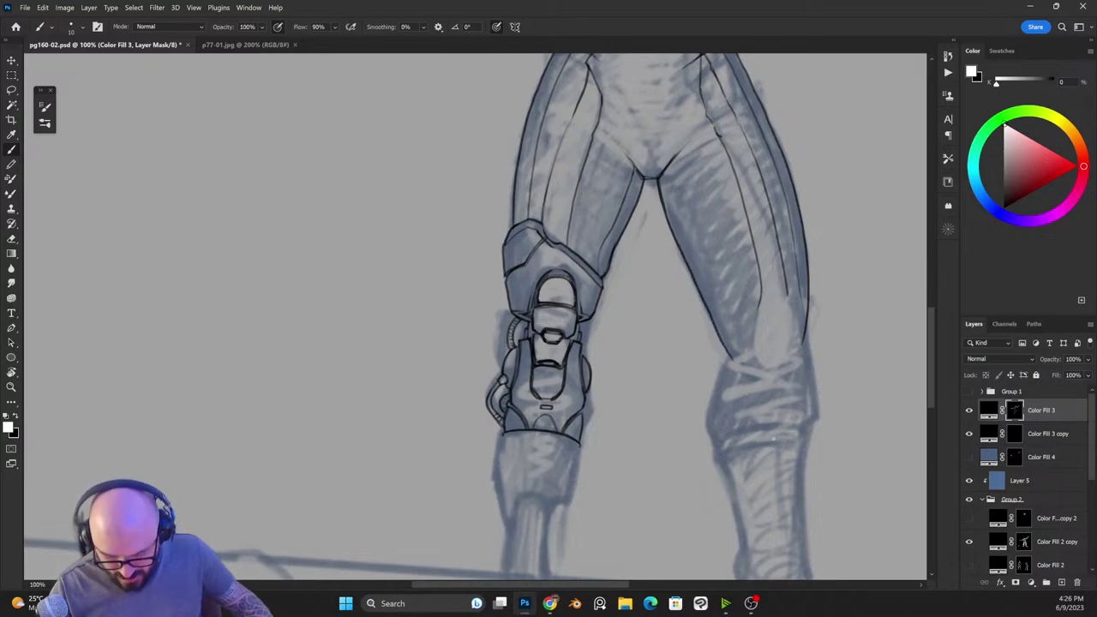
Step: Extend the unarmored leg's front seam into a curve under the knee and finish its side seam with a small teardrop
mouse_move(761, 298)
mouse_down()
mouse_move(752, 353)
mouse_move(773, 371)
mouse_up()
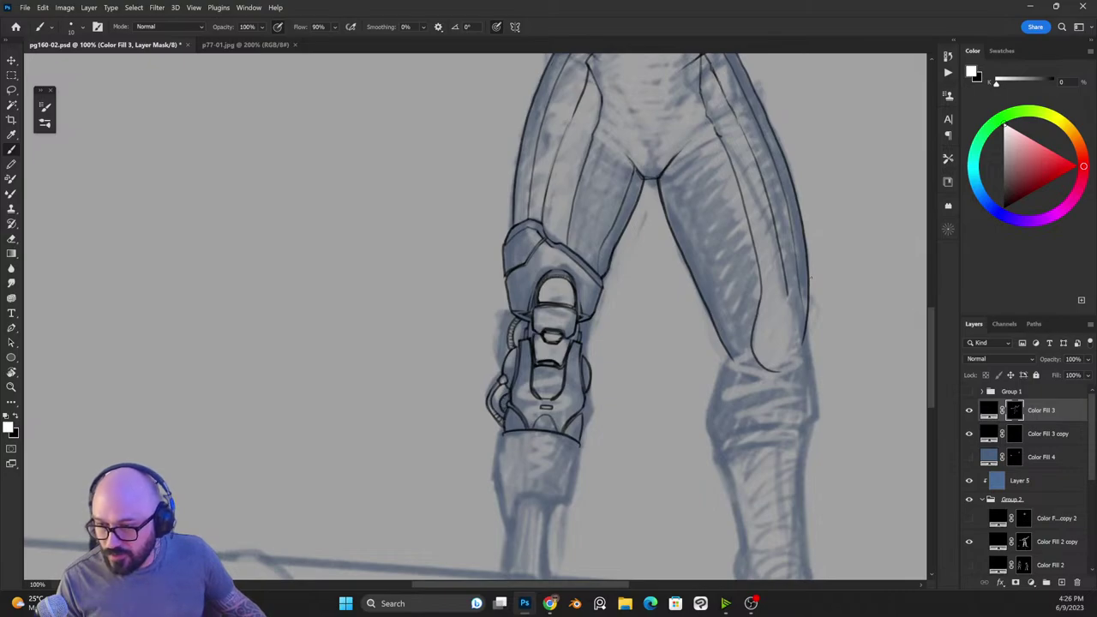
key(x)
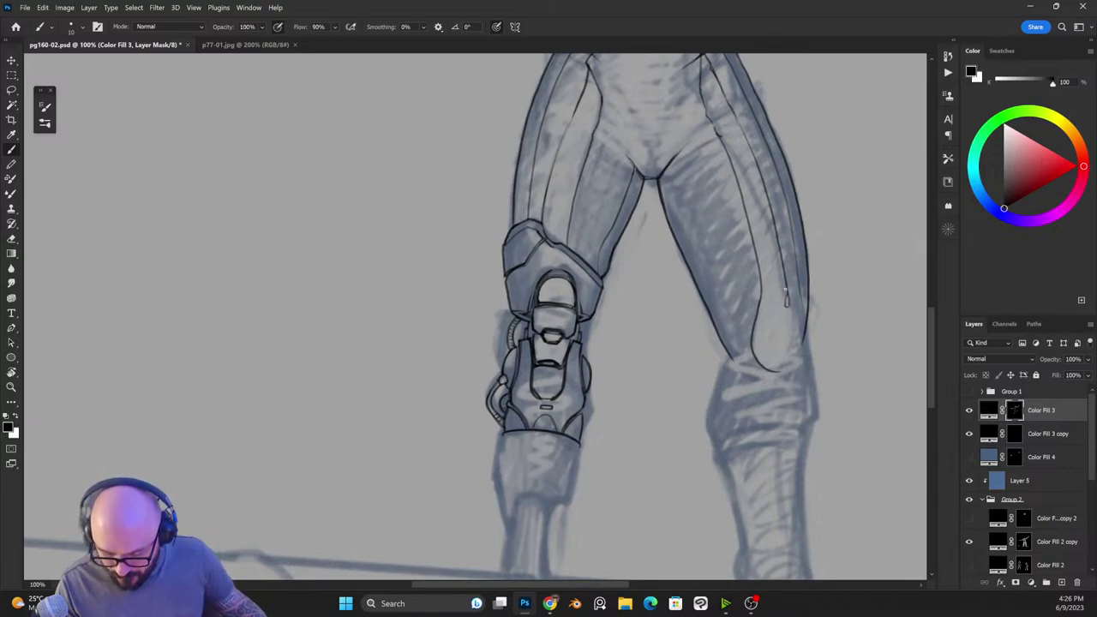
key(x)
mouse_move(785, 283)
mouse_down()
mouse_move(786, 310)
mouse_move(787, 298)
mouse_up()
key(x)
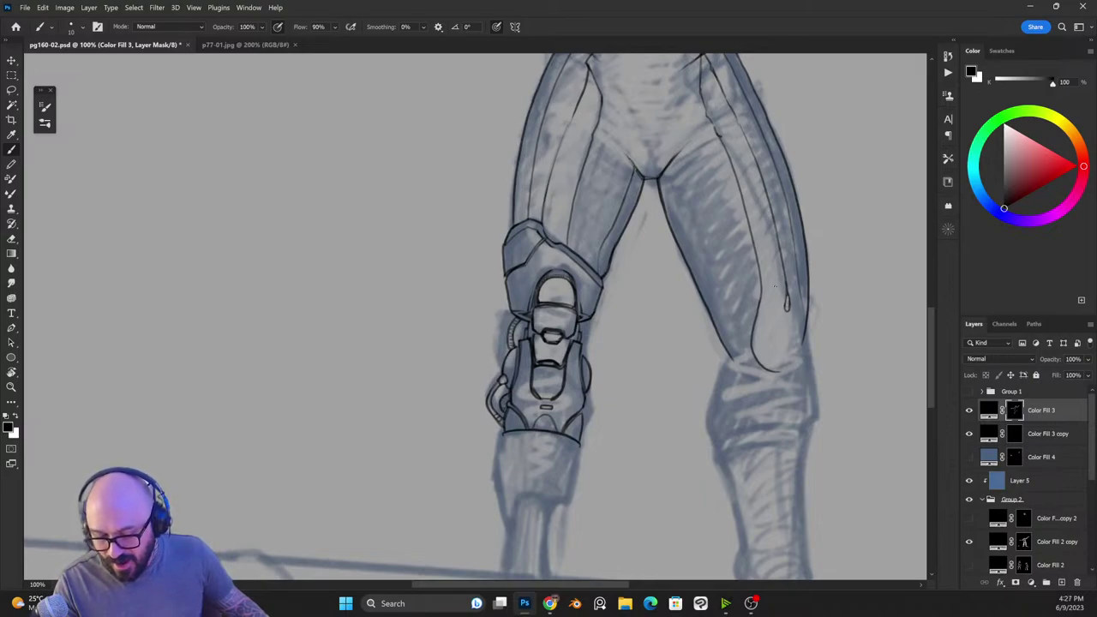
Step: Ink a thin line just inside the unarmored leg's outer thigh contour and close the rounded knee panel up to the outer edge
key(x)
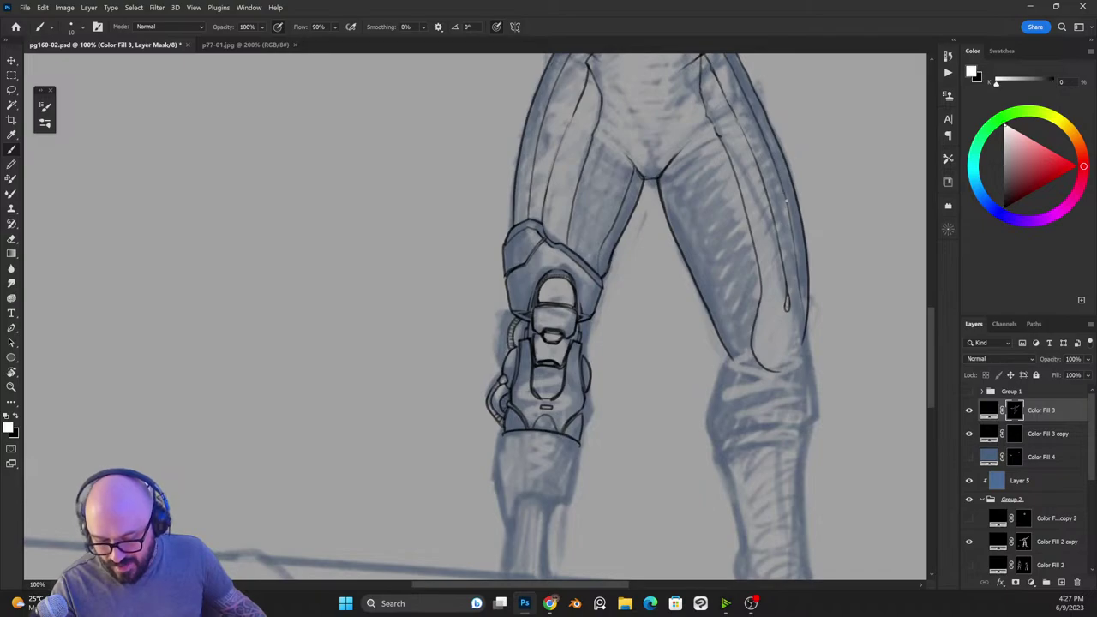
drag(791, 224, 798, 262)
key(x)
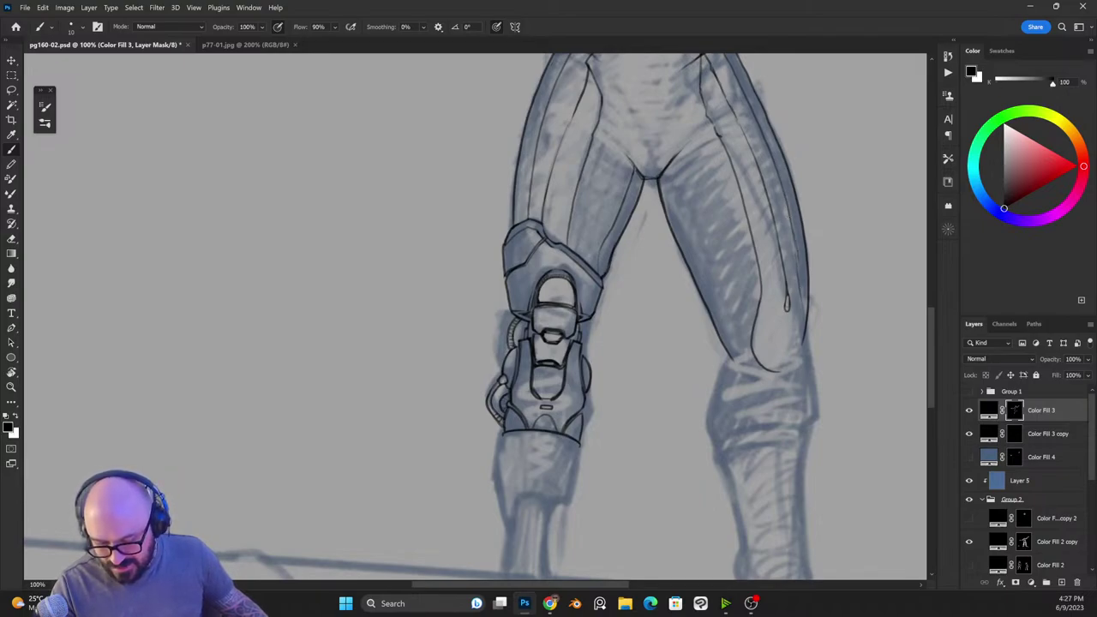
drag(790, 215, 796, 249)
key(x)
key(x)
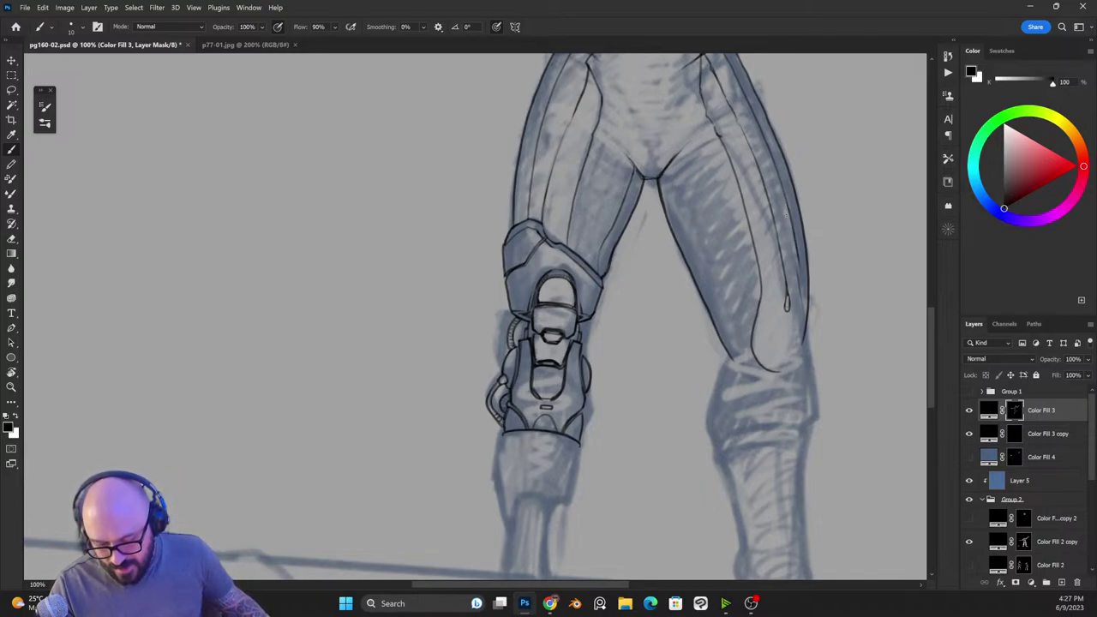
key(x)
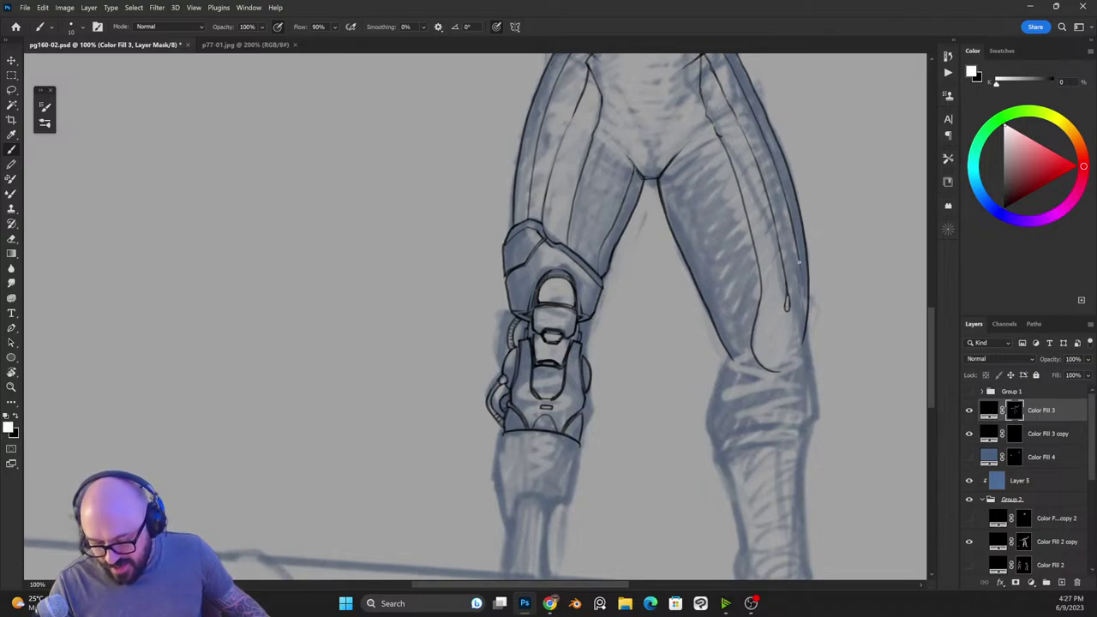
drag(799, 255, 802, 299)
key(x)
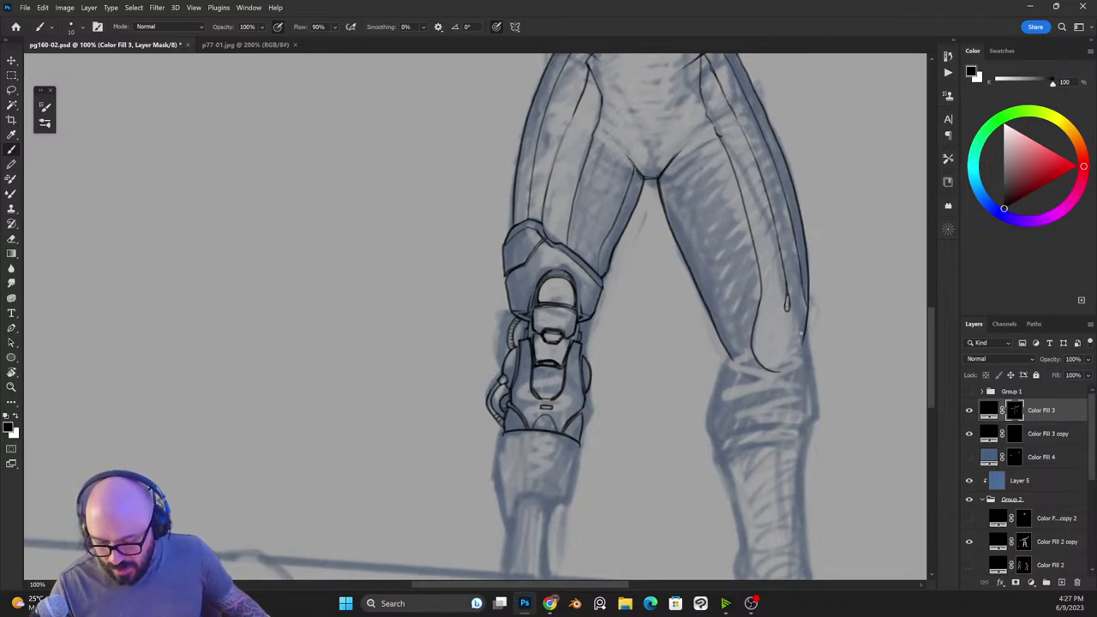
key(x)
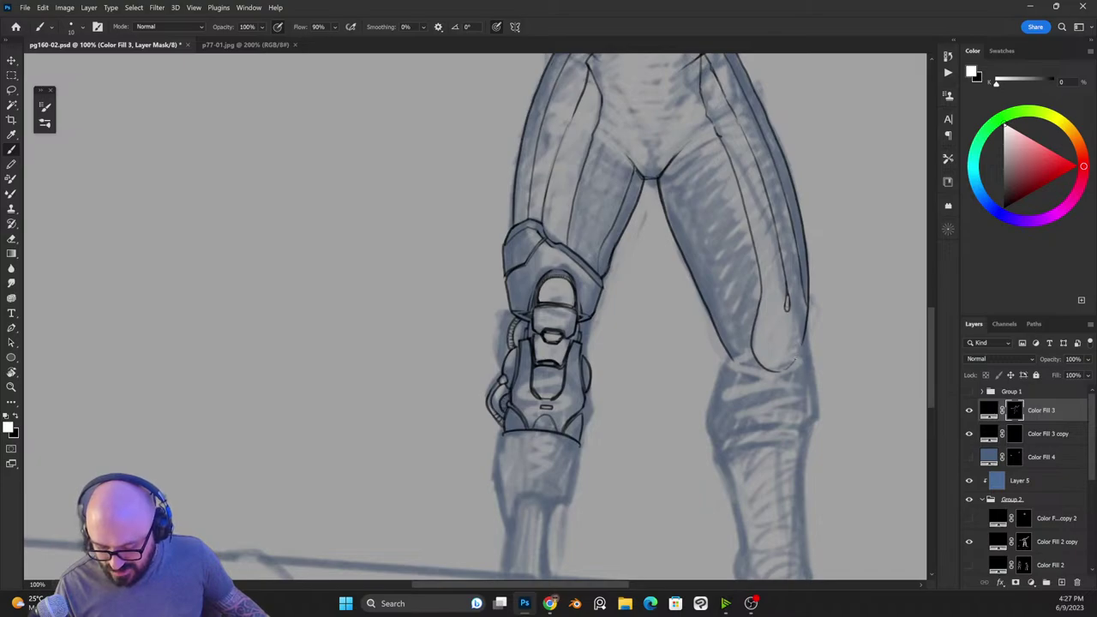
key(x)
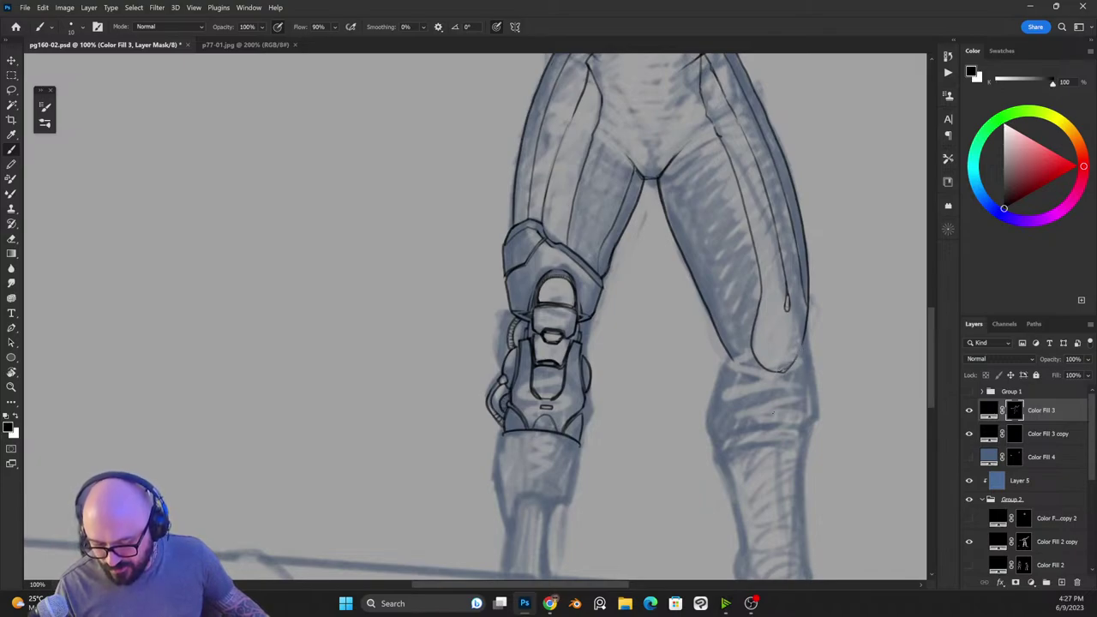
Step: Add a short crease at the unarmored leg's inner knee and ink a second line just inside its inner thigh contour
key(x)
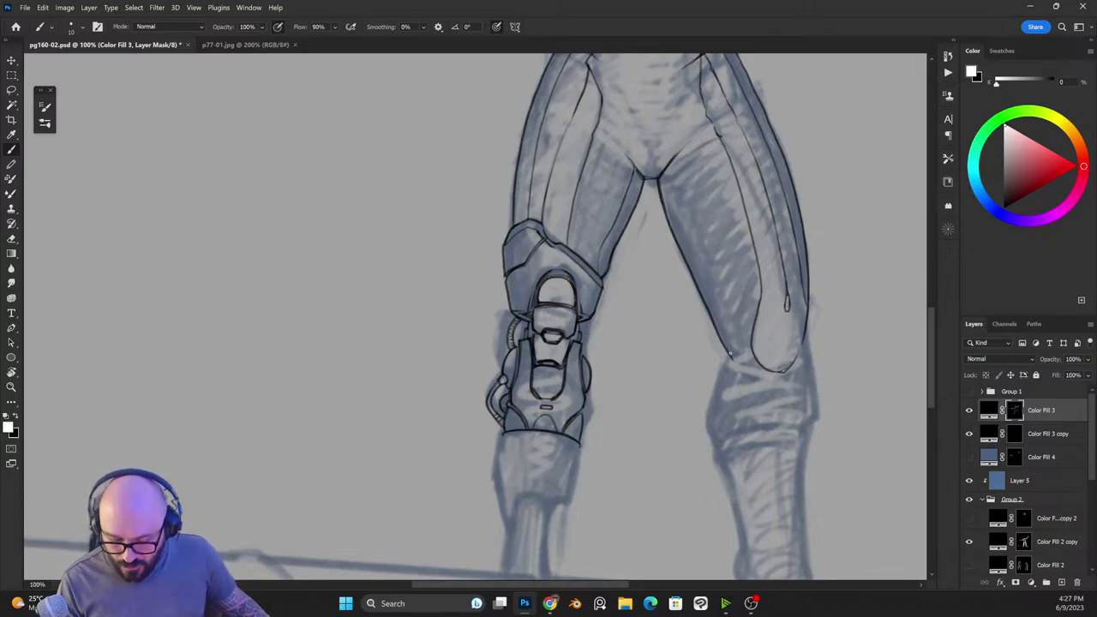
drag(730, 353, 742, 366)
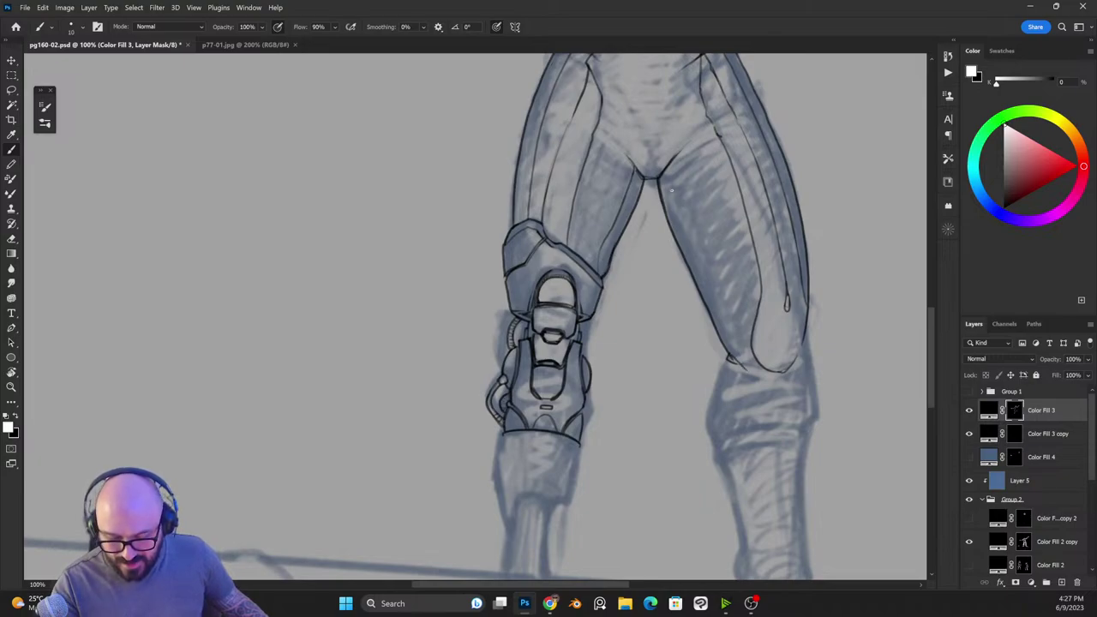
mouse_move(667, 165)
mouse_down()
mouse_move(733, 355)
mouse_move(695, 400)
mouse_move(691, 455)
mouse_up()
key(x)
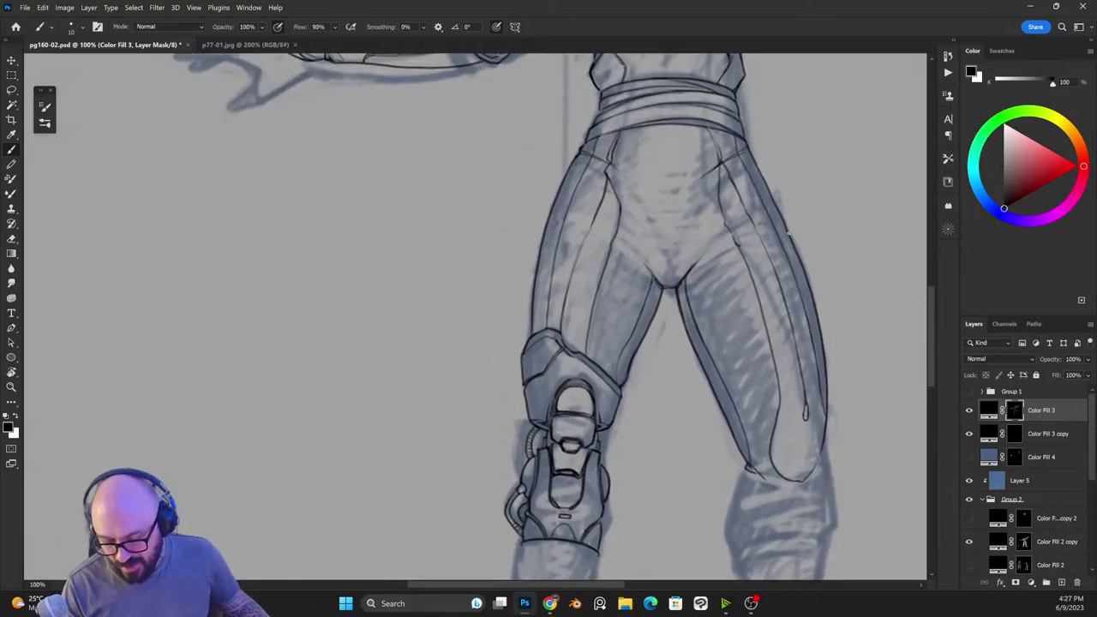
Step: Ink a thin seam across the upper thigh of each leg, from the outer contour to the front seam
key(x)
mouse_move(787, 233)
mouse_down()
mouse_move(710, 258)
mouse_move(732, 242)
mouse_up()
key(x)
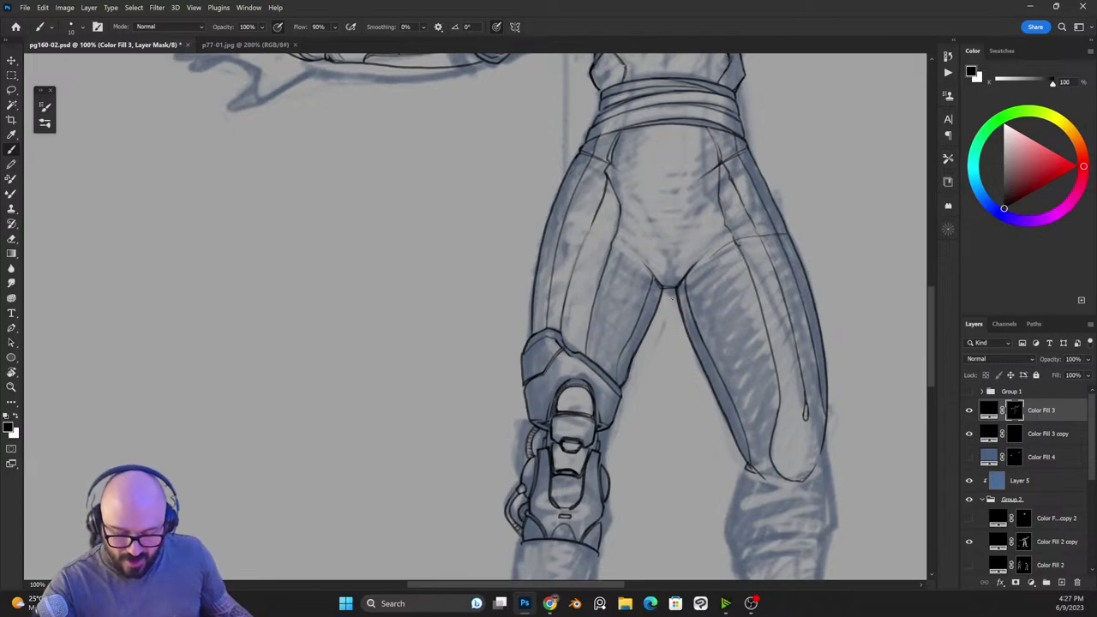
key(x)
mouse_move(553, 209)
mouse_down()
mouse_move(634, 249)
mouse_move(591, 216)
mouse_up()
key(x)
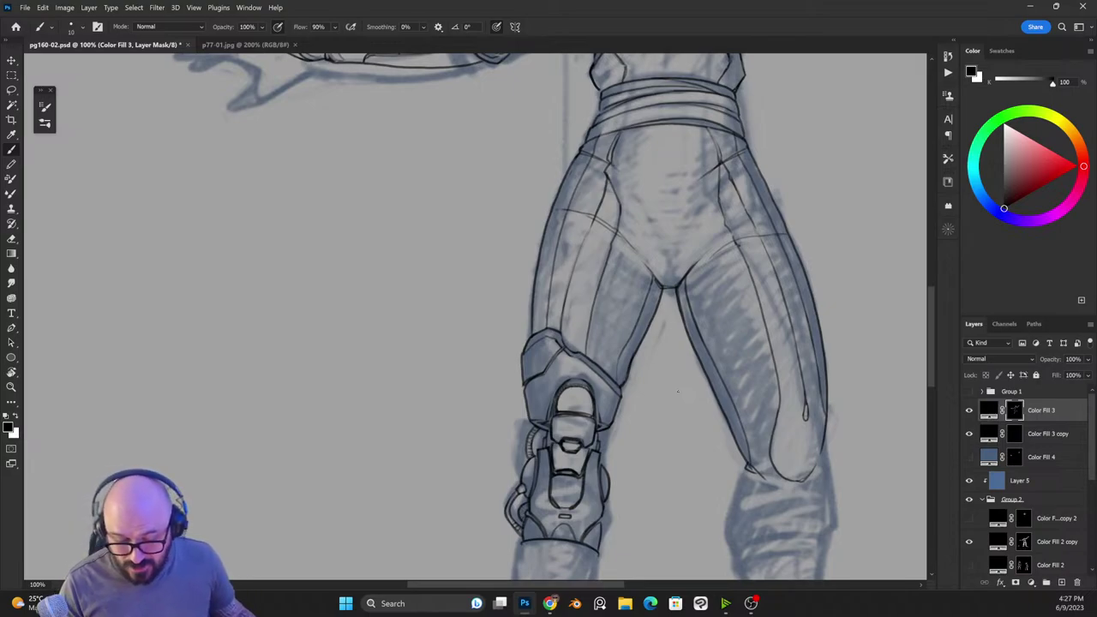
Step: Ink a second curved seam across the unarmored leg's upper thigh, just above the first one
key(x)
drag(780, 211, 710, 245)
mouse_move(736, 225)
mouse_down()
mouse_move(777, 212)
mouse_move(727, 229)
mouse_move(771, 233)
mouse_up()
key(x)
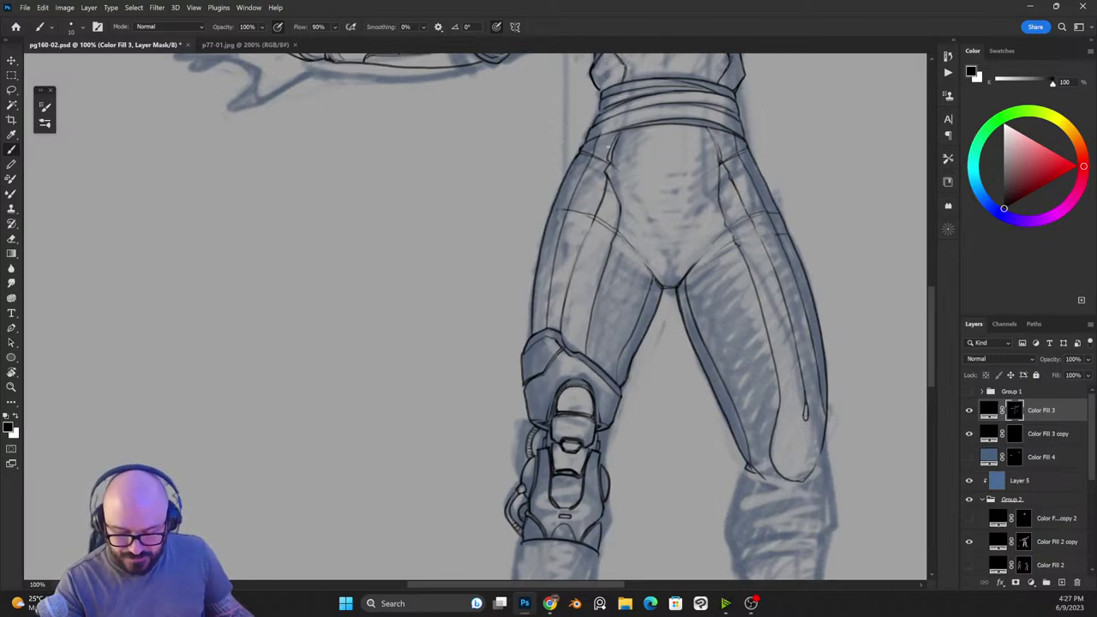
Step: Ink two mirrored panel lines down the front of the pelvis, curving from the waistband to the crotch
key(x)
mouse_move(654, 274)
mouse_down()
mouse_move(632, 242)
mouse_move(644, 127)
mouse_up()
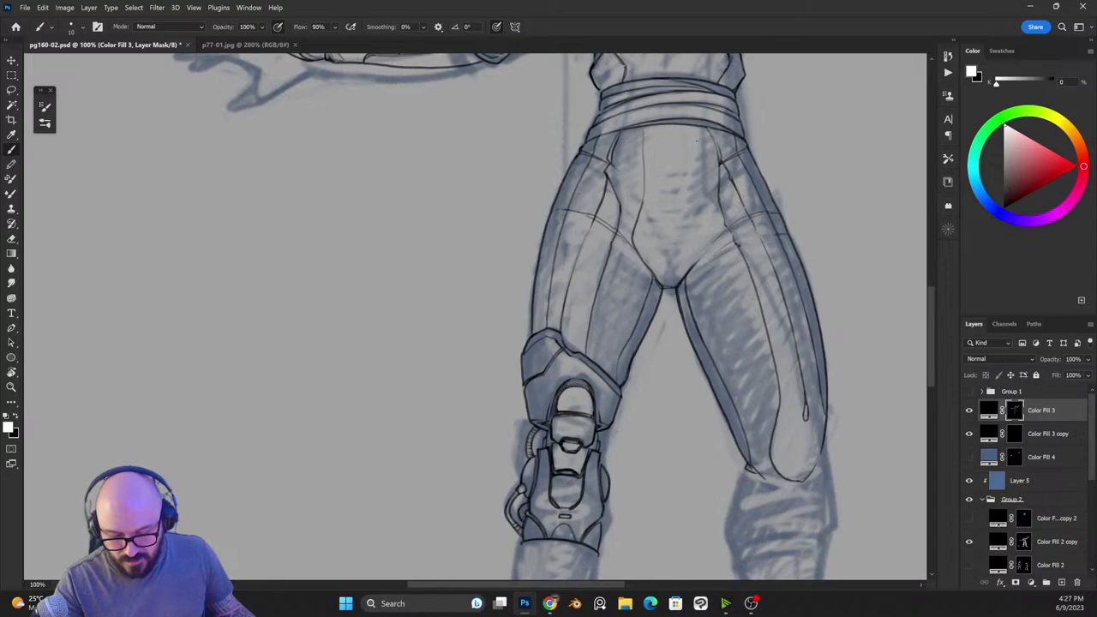
key(x)
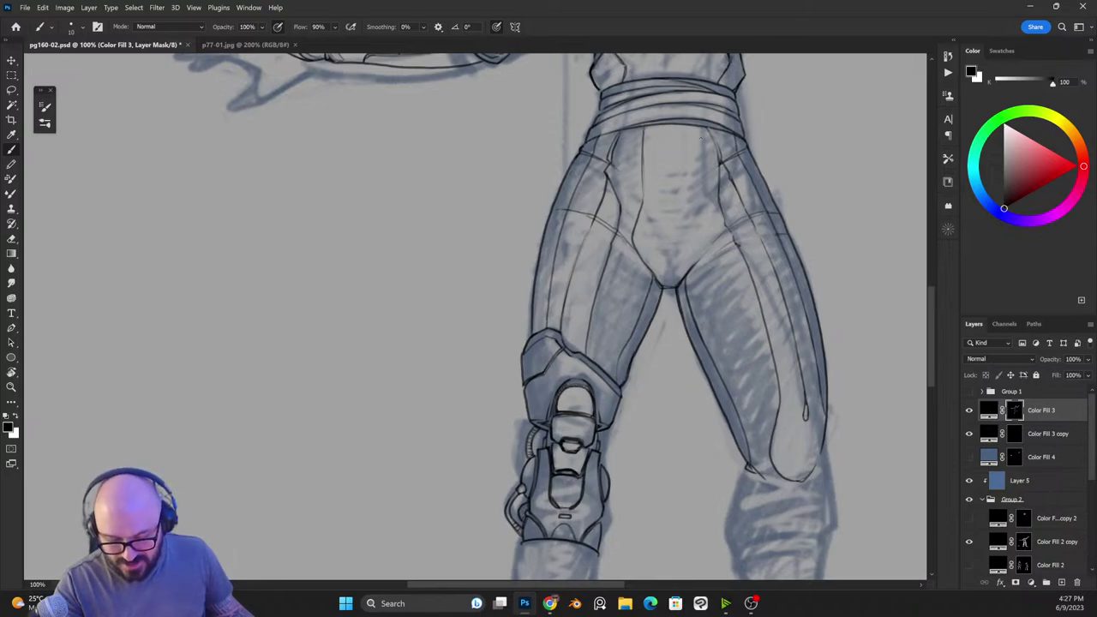
key(x)
mouse_move(698, 127)
mouse_down()
mouse_move(709, 249)
mouse_move(707, 234)
mouse_move(686, 275)
mouse_up()
key(x)
Step: Refine the shape and line weight of the two pelvis panel lines with alternating white and black mask strokes
key(x)
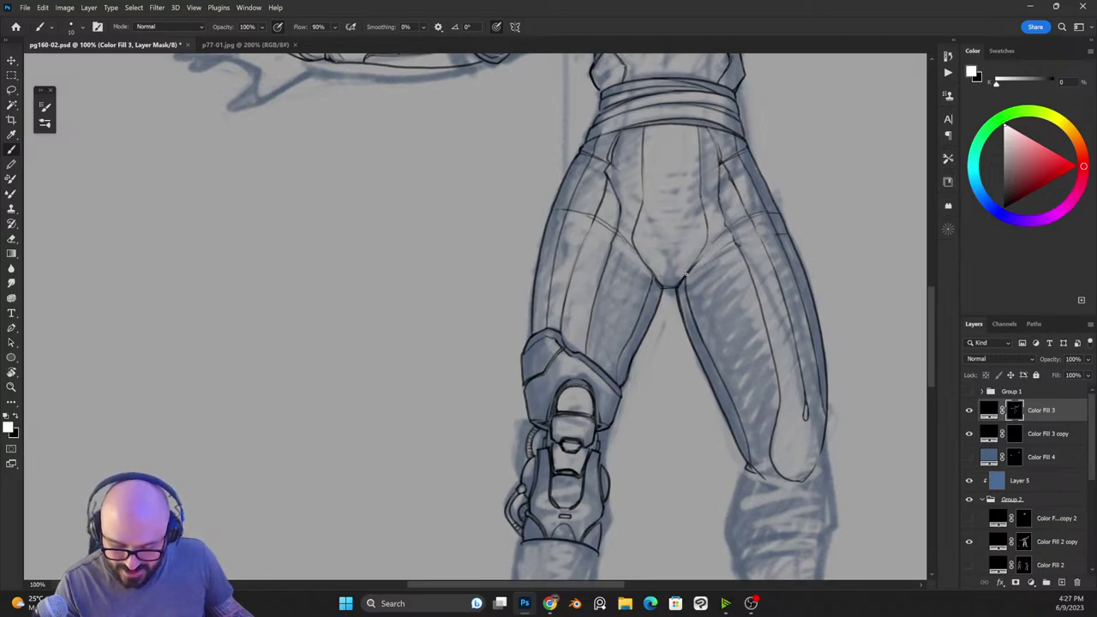
mouse_move(705, 226)
mouse_down()
mouse_move(708, 245)
mouse_move(700, 196)
mouse_up()
key(x)
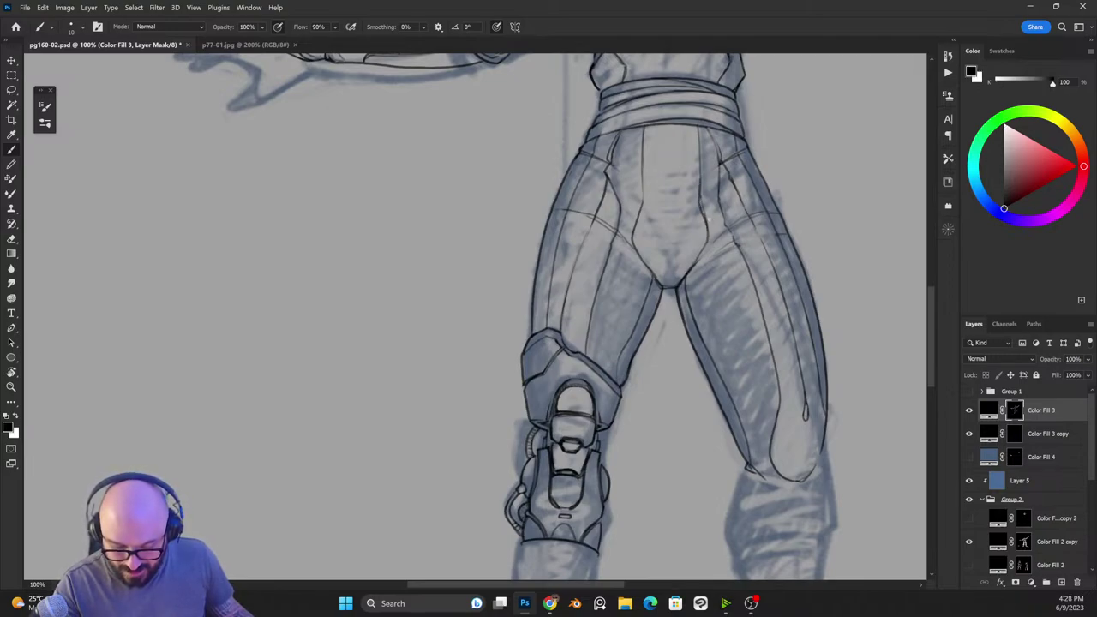
drag(640, 140, 640, 186)
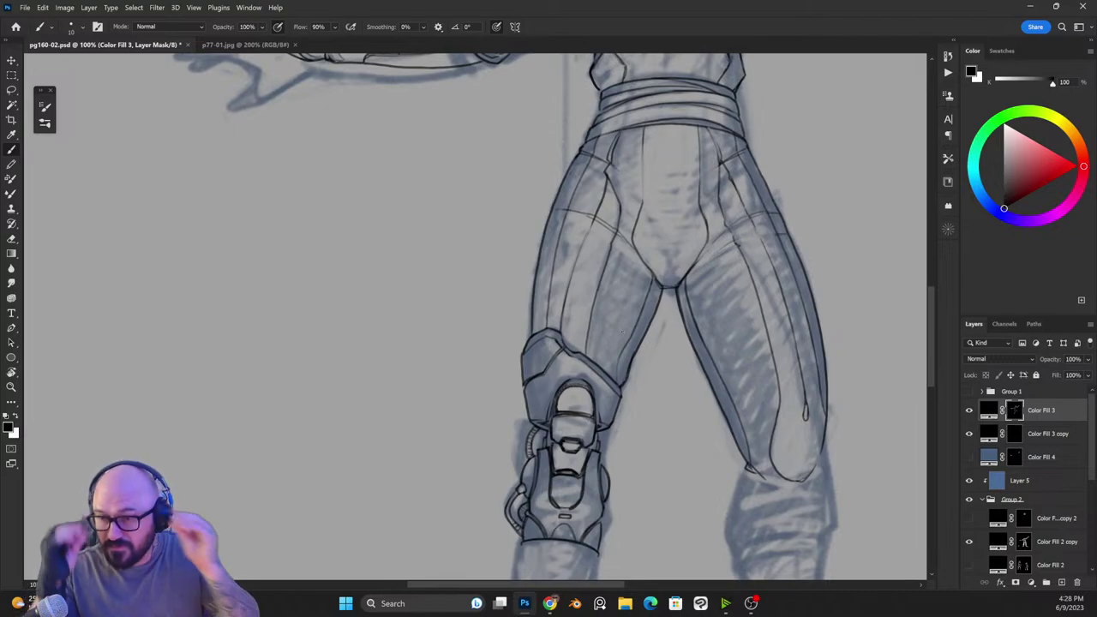
drag(778, 364, 716, 414)
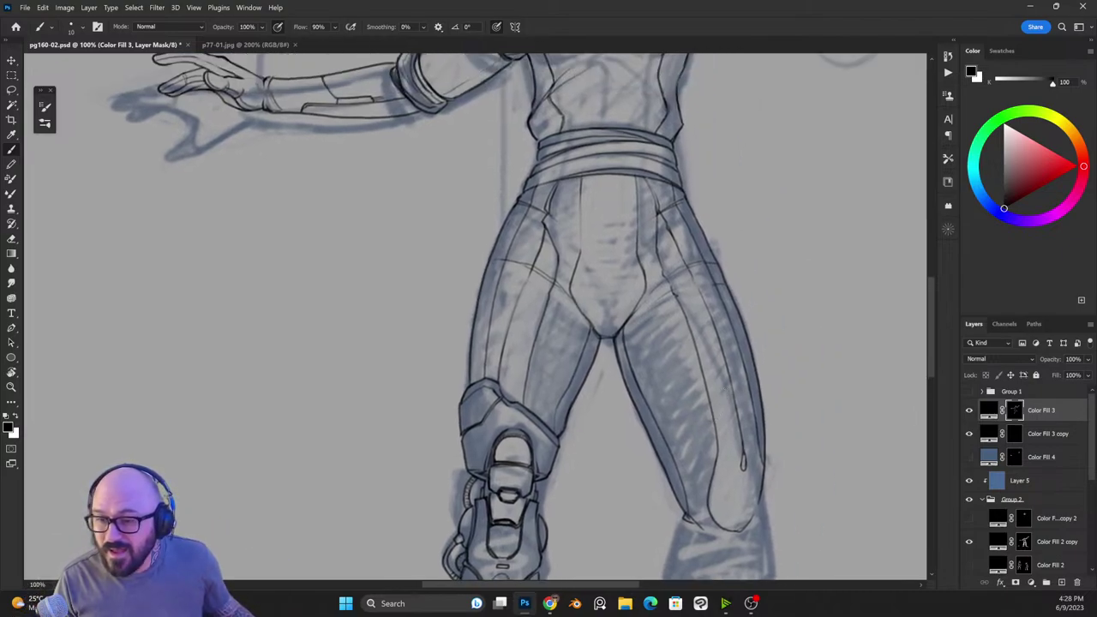
drag(636, 181, 636, 221)
key(x)
key(x)
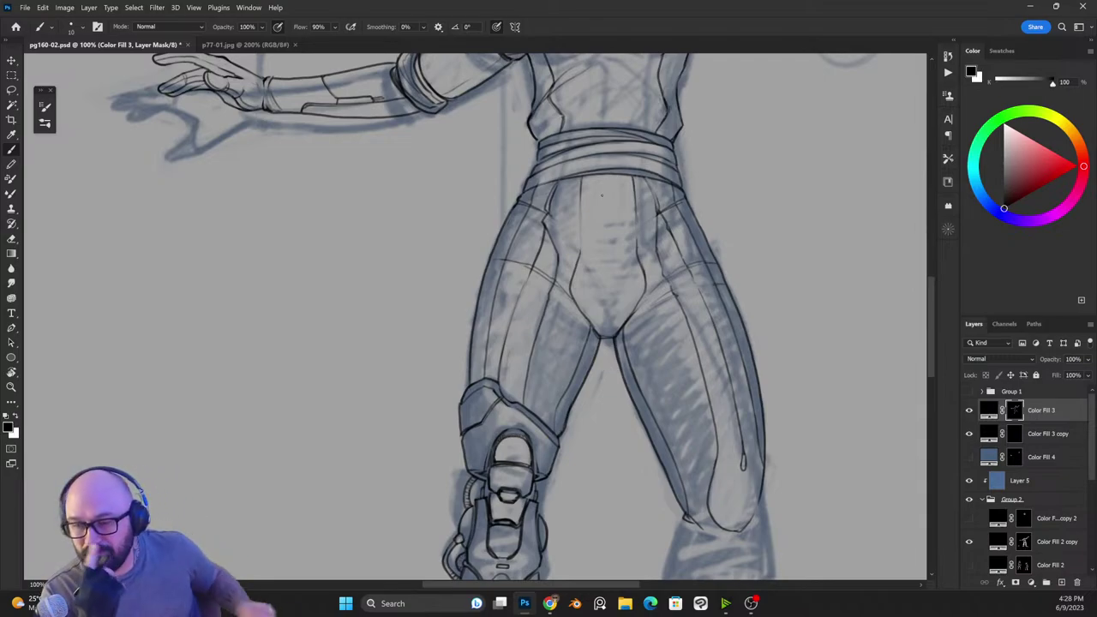
Step: Zoom out to review the whole figure within its comic panel
key(ctrl+minus)
key(ctrl+minus)
key(ctrl+minus)
key(ctrl+minus)
key(ctrl+minus)
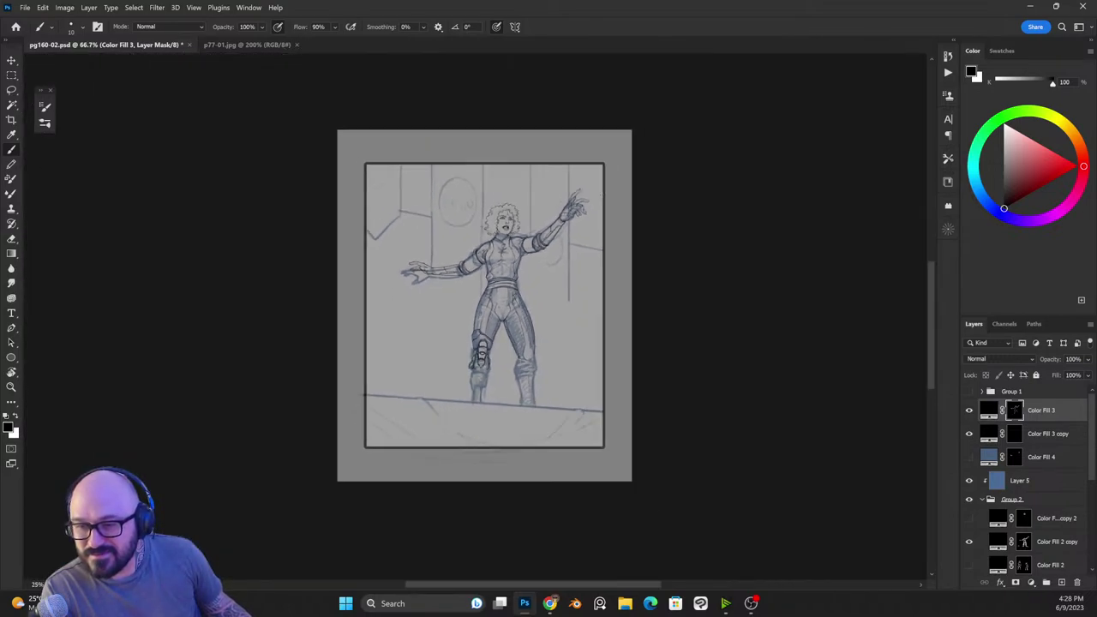
key(ctrl+plus)
key(ctrl+plus)
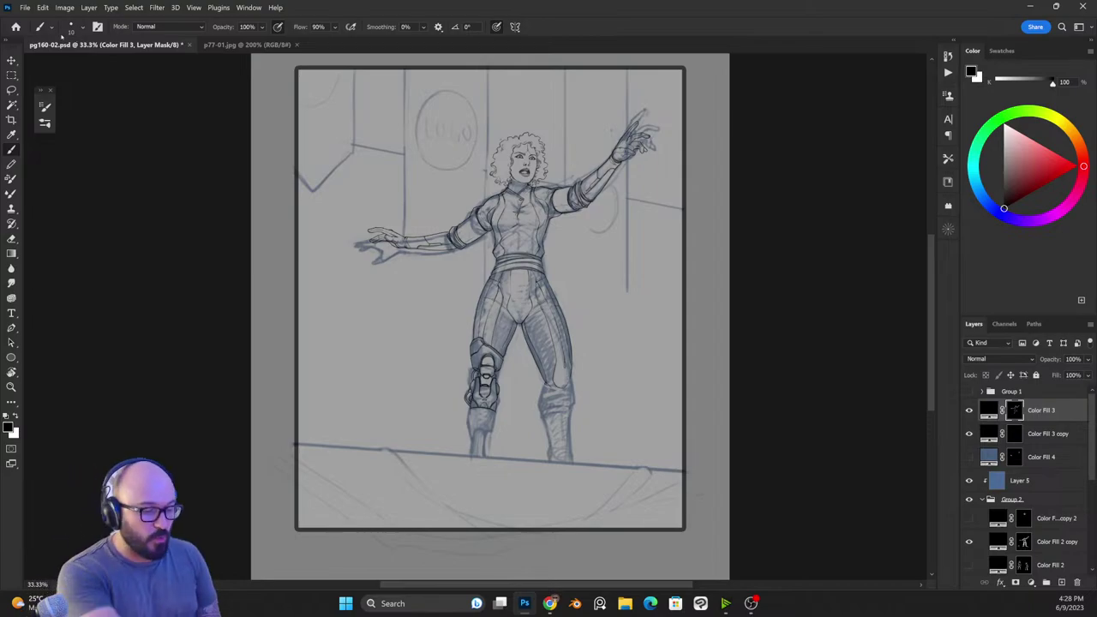
Step: Open the recent file DOKKTA-EDIT-05.psd
key(alt+f)
key(Down)
key(Down)
key(Down)
key(Down)
key(Down)
key(Right)
key(Down)
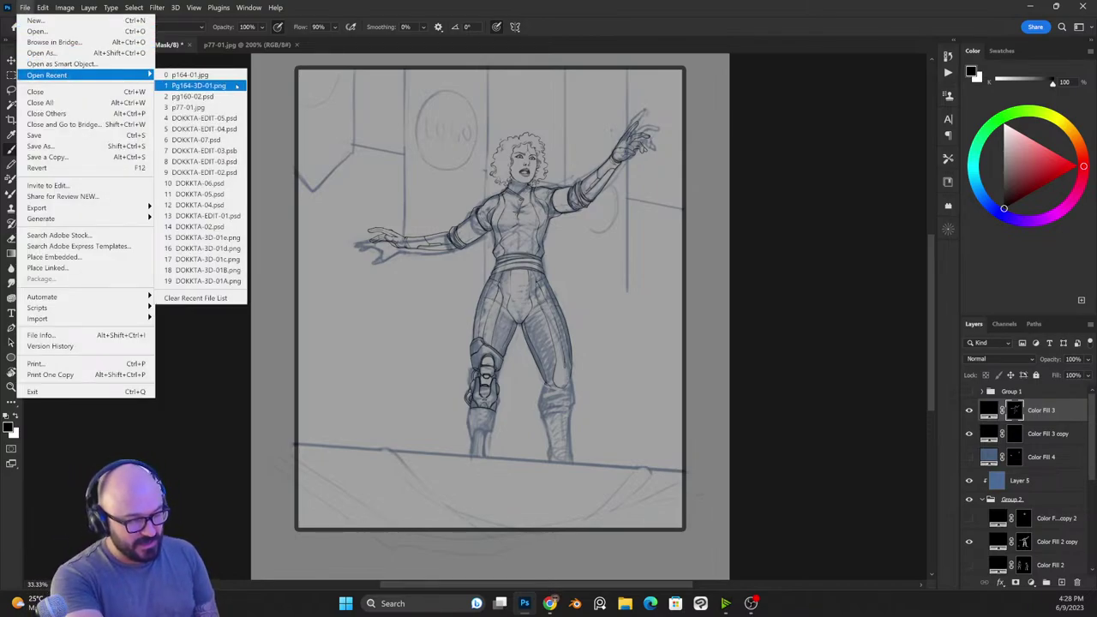
key(Down)
key(Down)
key(Down)
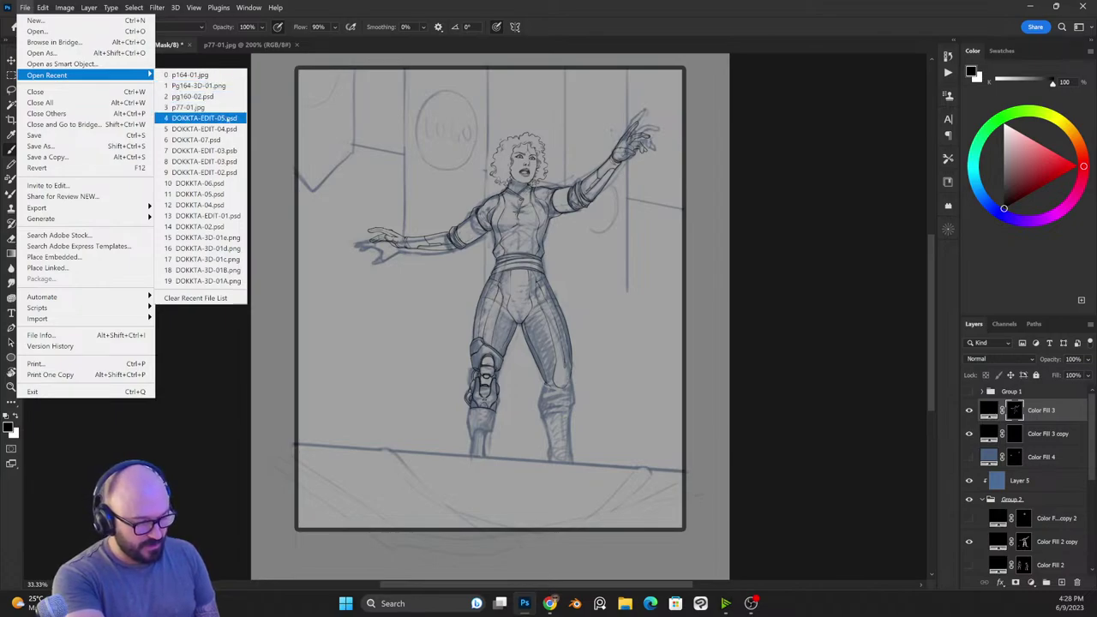
key(Return)
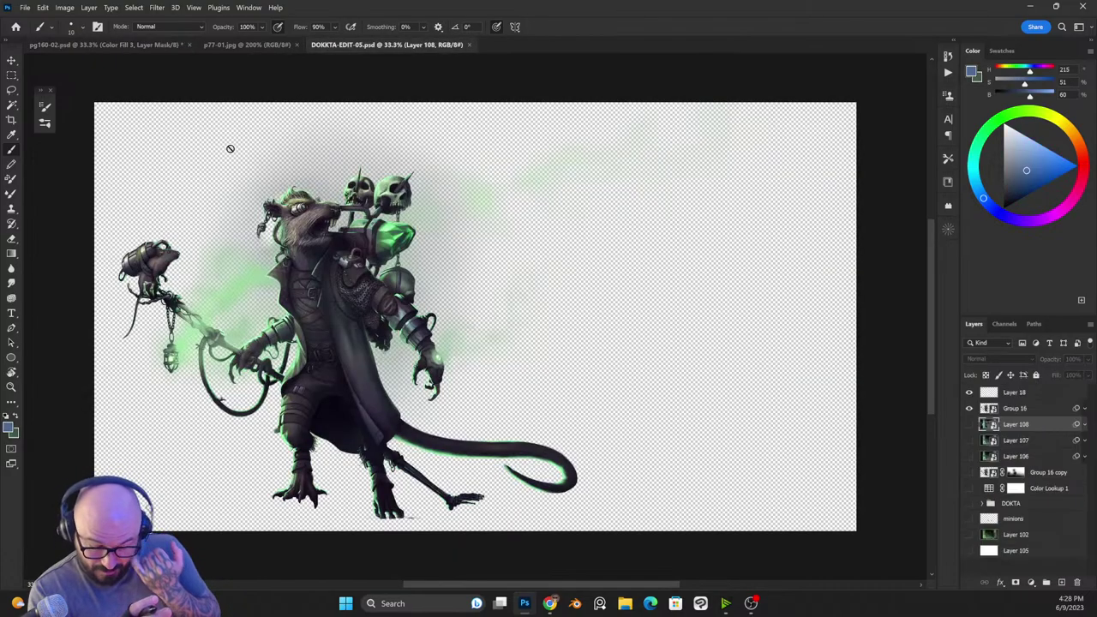
Step: Show Layer 108 to view the finished artwork fitted to the screen without panels, and close the document without saving
click(970, 424)
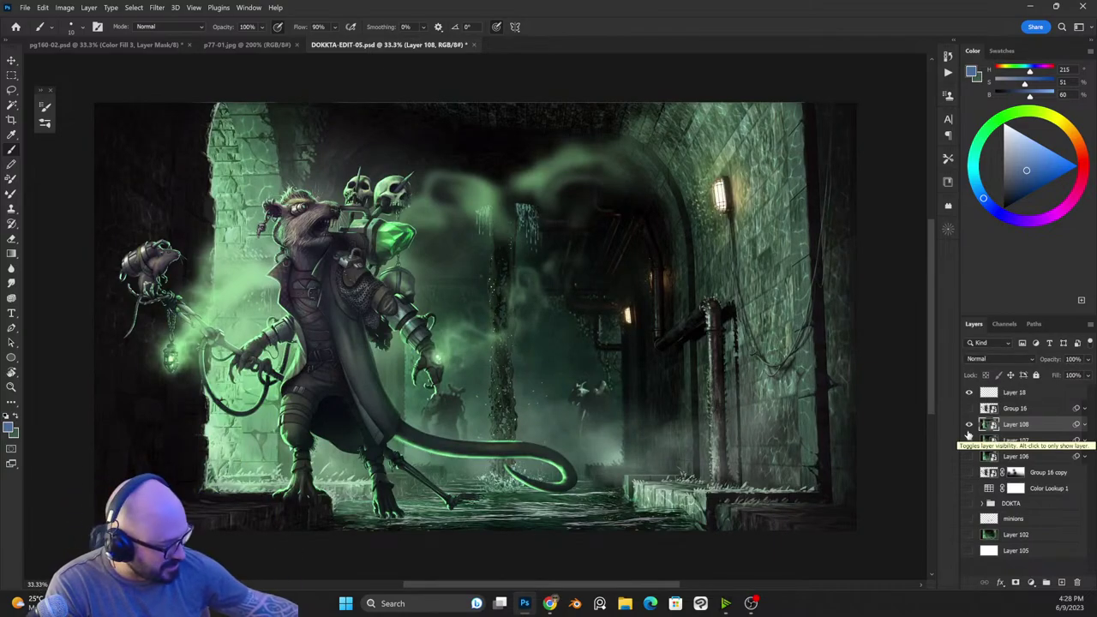
key(Tab)
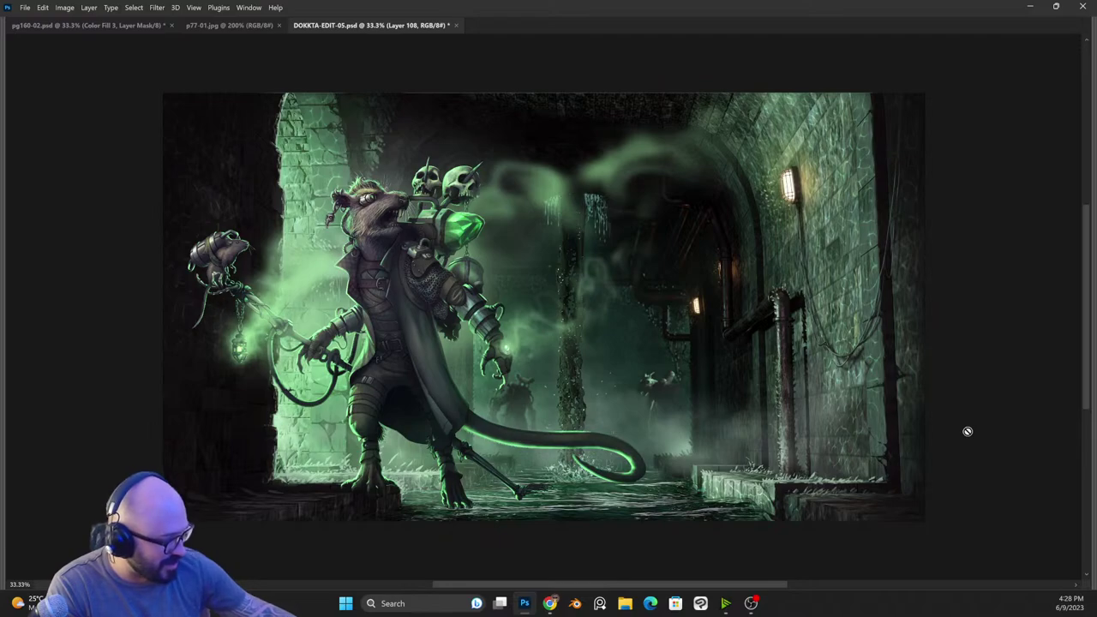
key(ctrl+0)
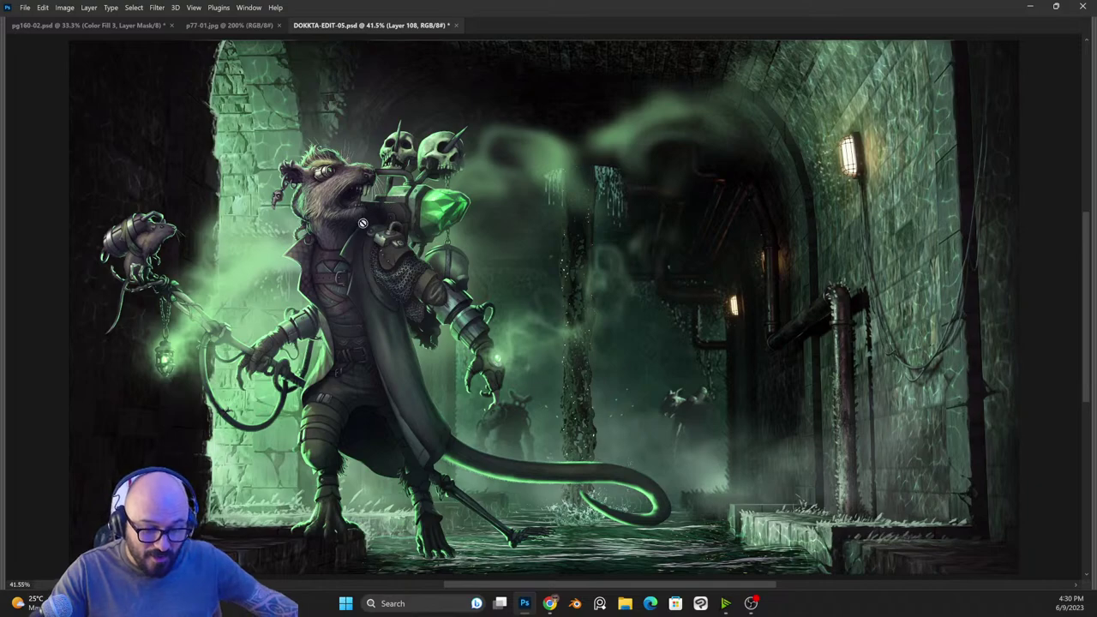
click(455, 25)
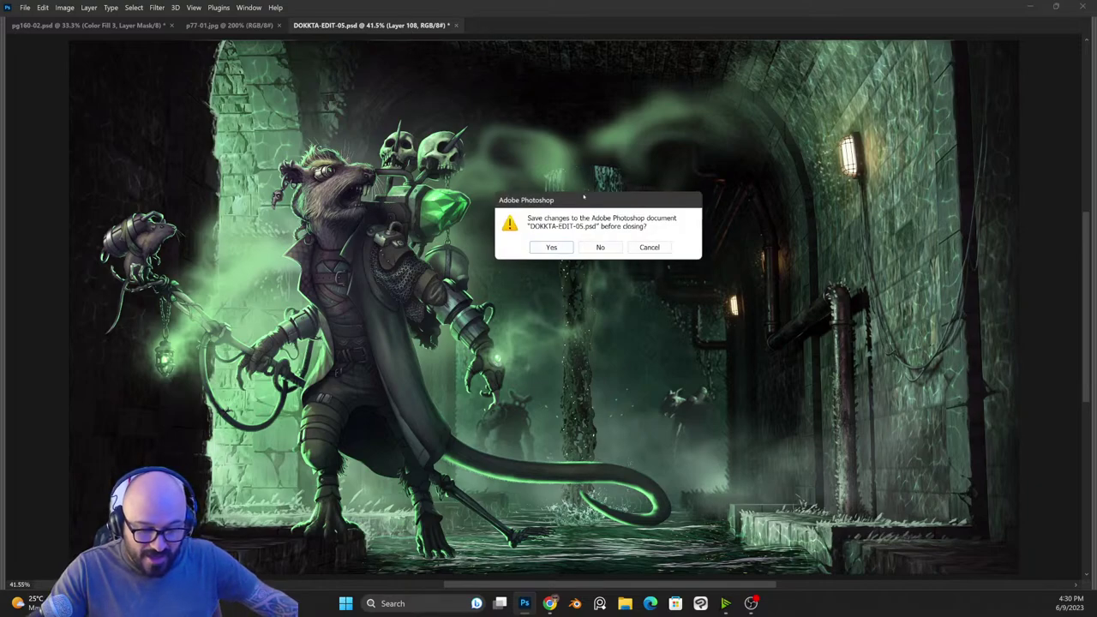
click(600, 245)
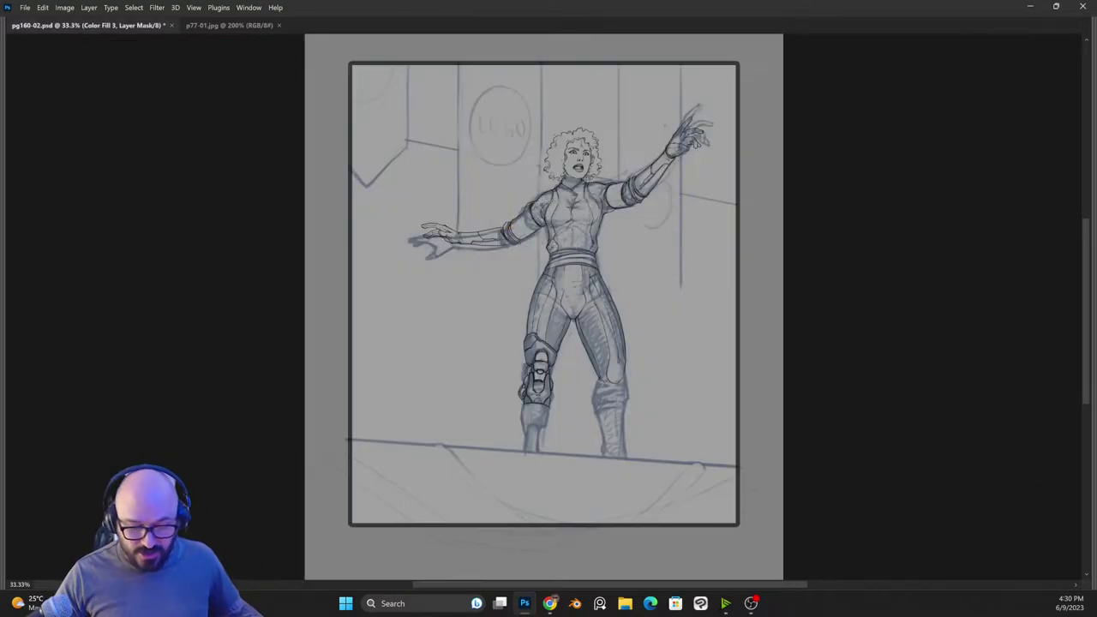
Step: Ink the armored leg's outer calf edge below the shin guard and the arched ankle opening with a small tab on top
key(ctrl+plus)
key(ctrl+plus)
key(ctrl+plus)
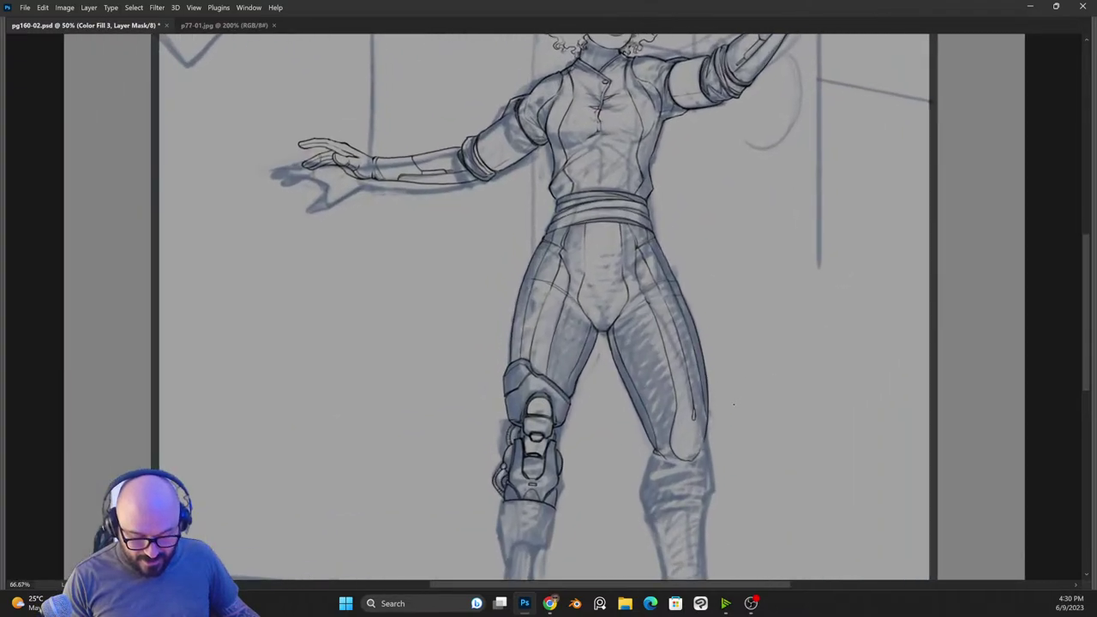
drag(583, 449, 675, 115)
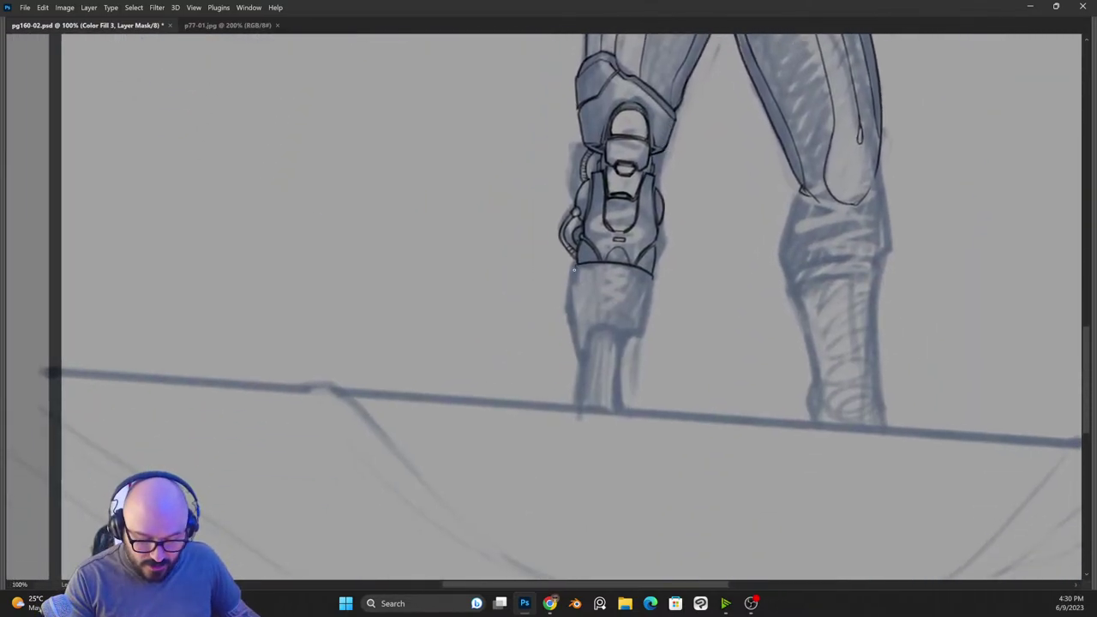
drag(574, 264, 569, 299)
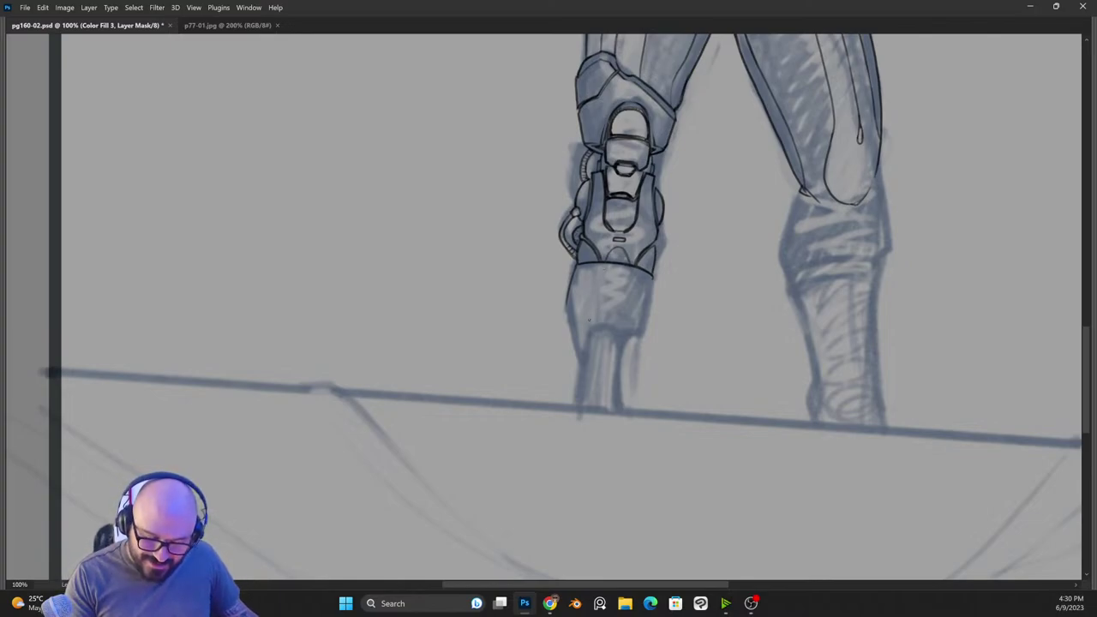
mouse_move(580, 353)
mouse_down()
mouse_move(602, 326)
mouse_move(625, 342)
mouse_move(613, 315)
mouse_move(578, 357)
mouse_move(605, 314)
mouse_move(585, 341)
mouse_move(604, 323)
mouse_move(590, 337)
mouse_move(615, 329)
mouse_move(618, 358)
mouse_move(602, 331)
mouse_move(620, 354)
mouse_move(615, 316)
mouse_up()
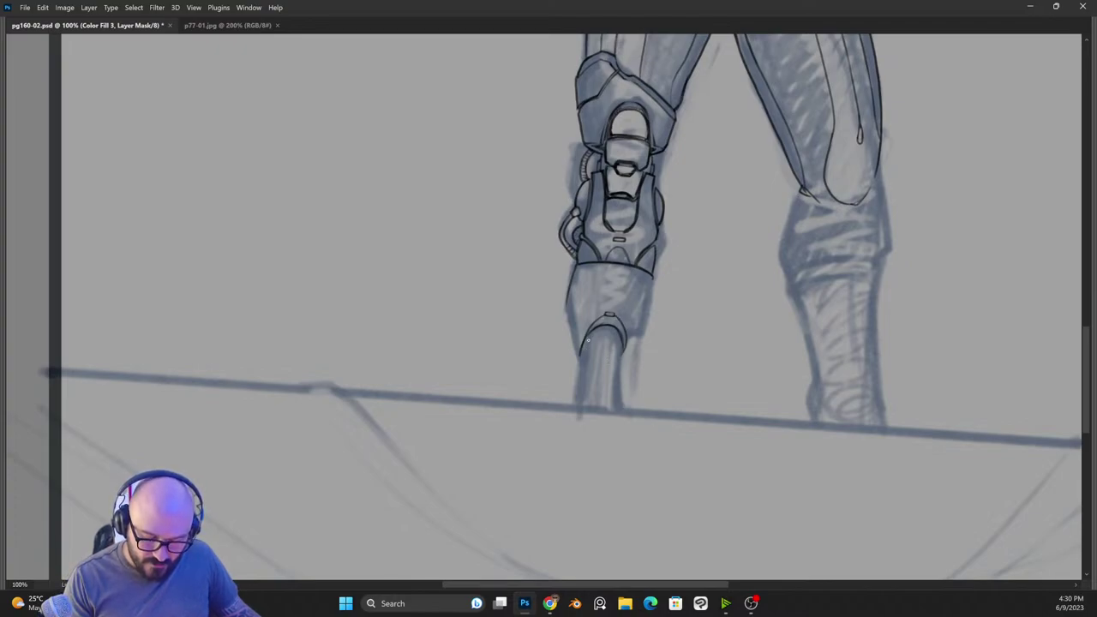
drag(599, 326, 584, 345)
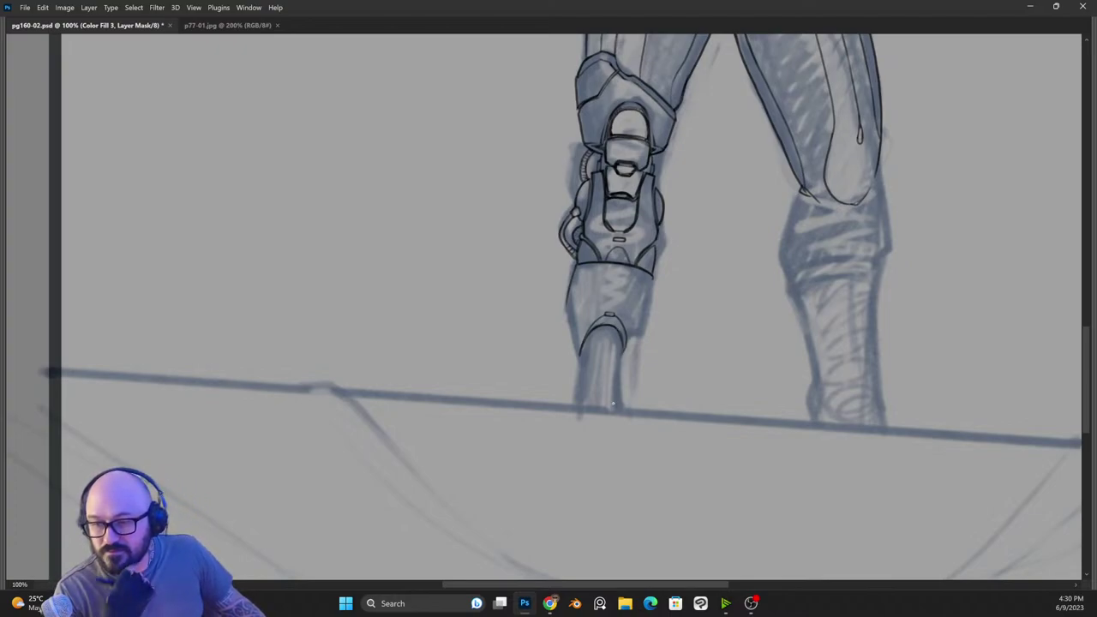
Step: Ink the armored calf's outer edge down to the ankle point and its inner edge from the shin guard to the ankle opening
mouse_move(579, 358)
mouse_down()
mouse_move(565, 306)
mouse_move(589, 276)
mouse_up()
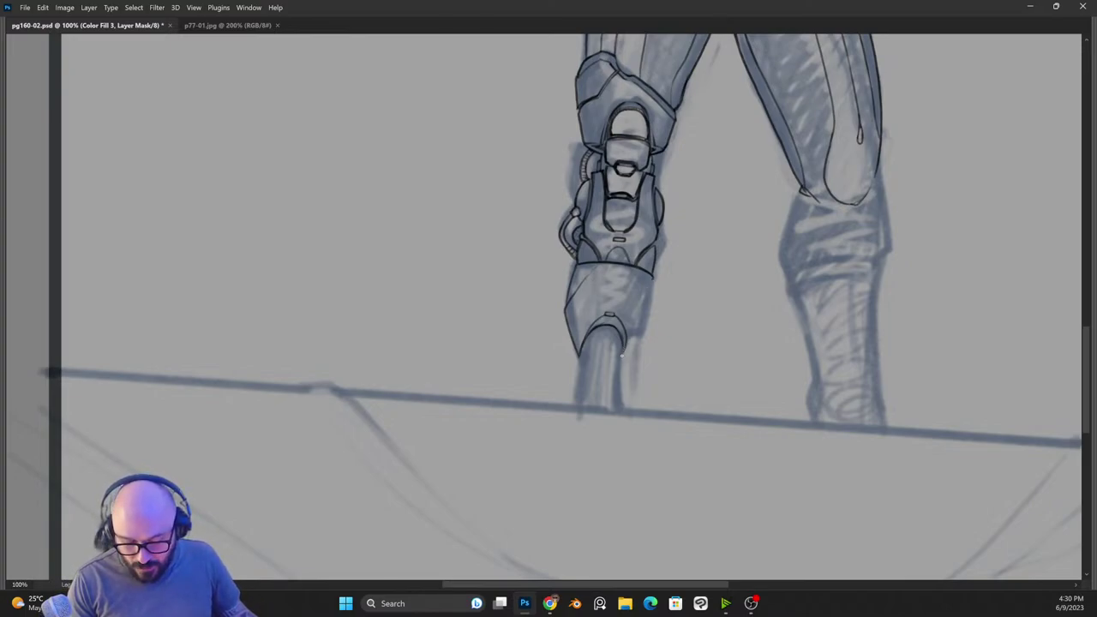
mouse_move(626, 342)
mouse_down()
mouse_move(621, 358)
mouse_move(642, 325)
mouse_up()
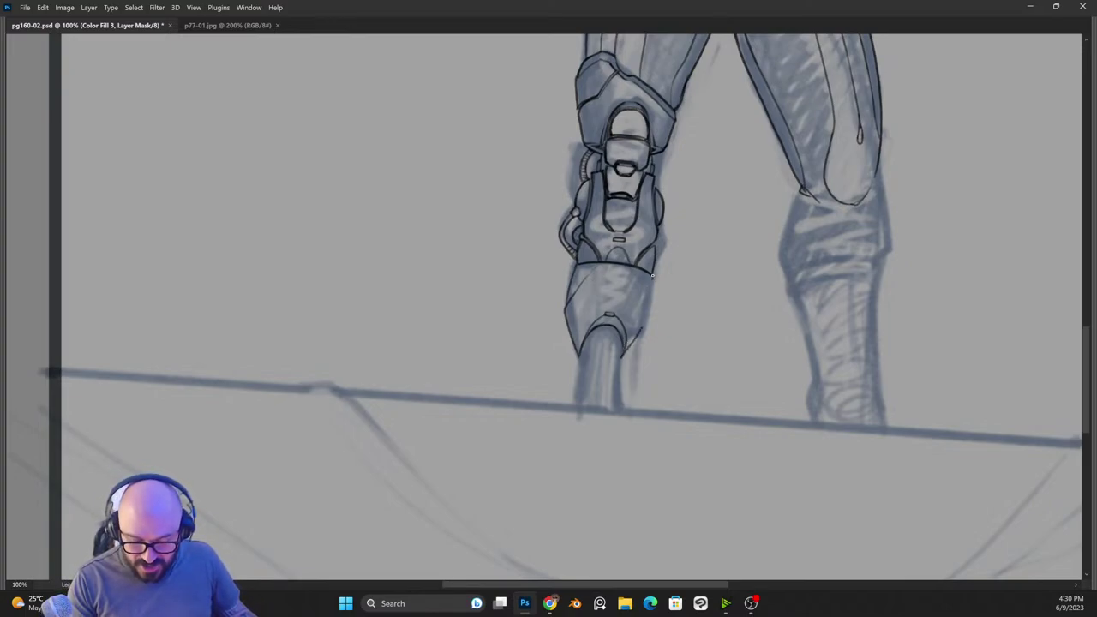
drag(653, 275, 641, 327)
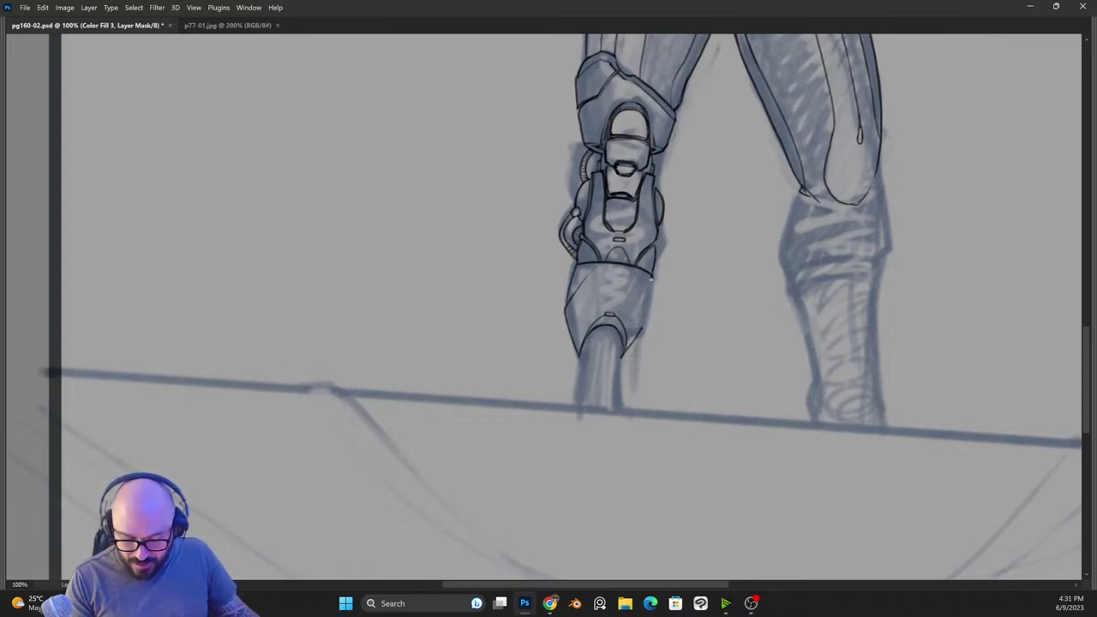
mouse_move(652, 279)
mouse_down()
mouse_move(647, 331)
mouse_move(629, 352)
mouse_up()
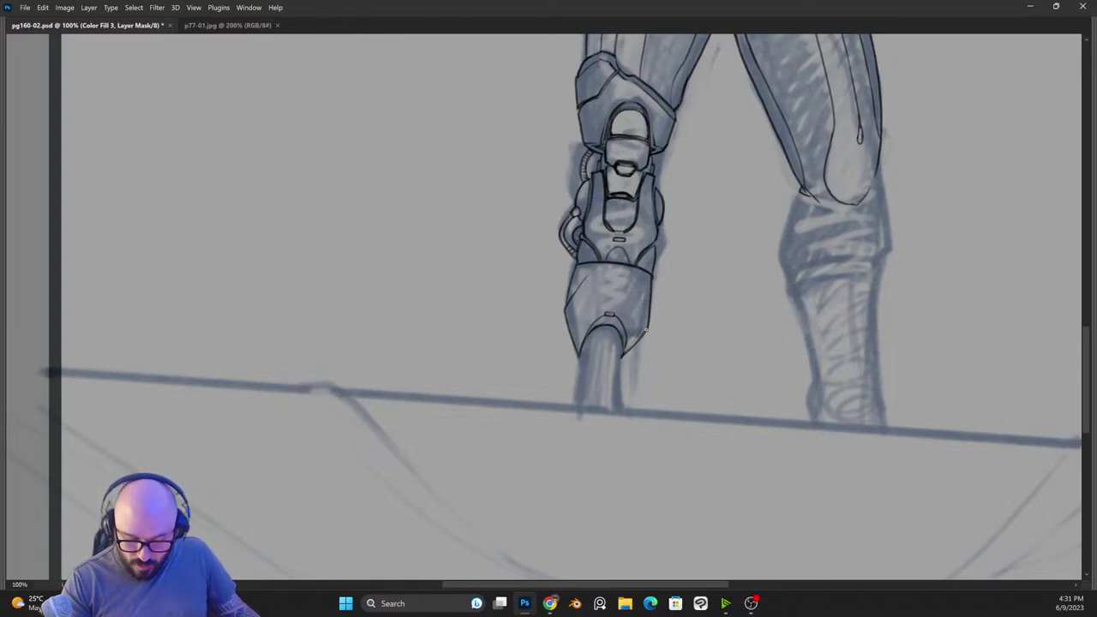
Step: Ink the calf armor's diagonal panel seams and a central V-shaped plate with small slot details above the ankle opening
mouse_move(646, 330)
mouse_down()
mouse_move(633, 267)
mouse_move(567, 306)
mouse_up()
key(ctrl+z)
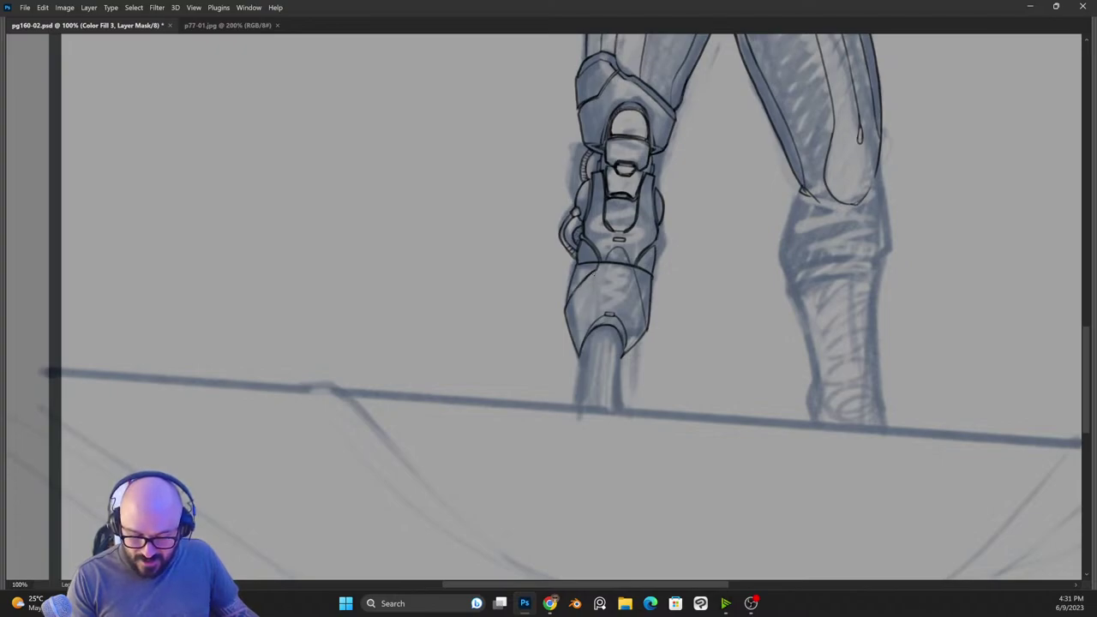
drag(635, 265, 644, 310)
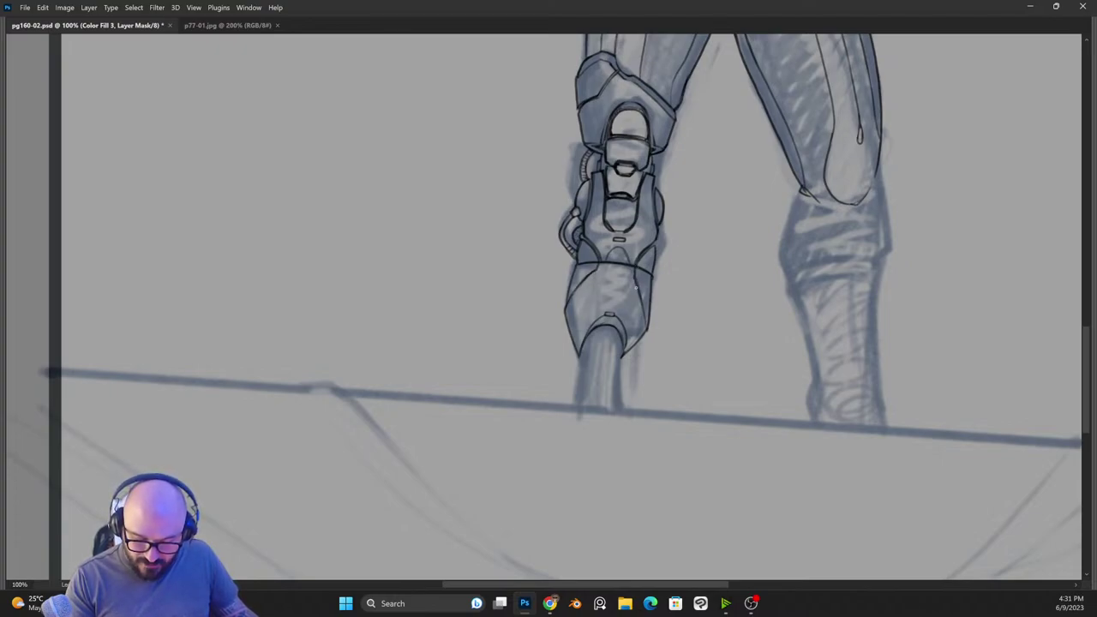
mouse_move(597, 270)
mouse_down()
mouse_move(626, 294)
mouse_move(634, 278)
mouse_move(615, 302)
mouse_up()
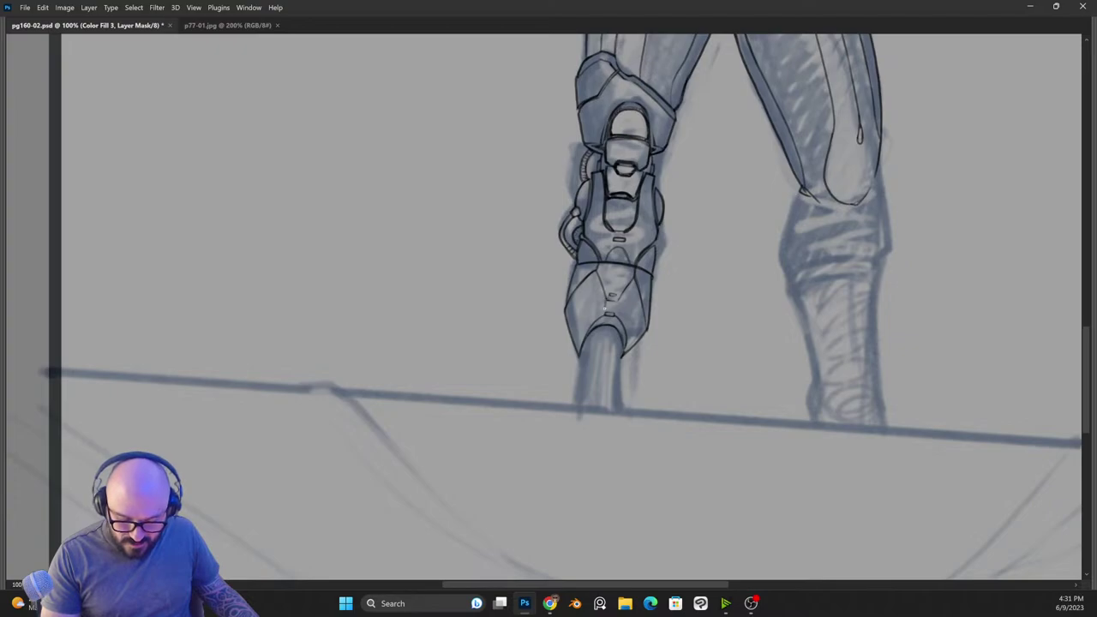
drag(617, 301, 616, 313)
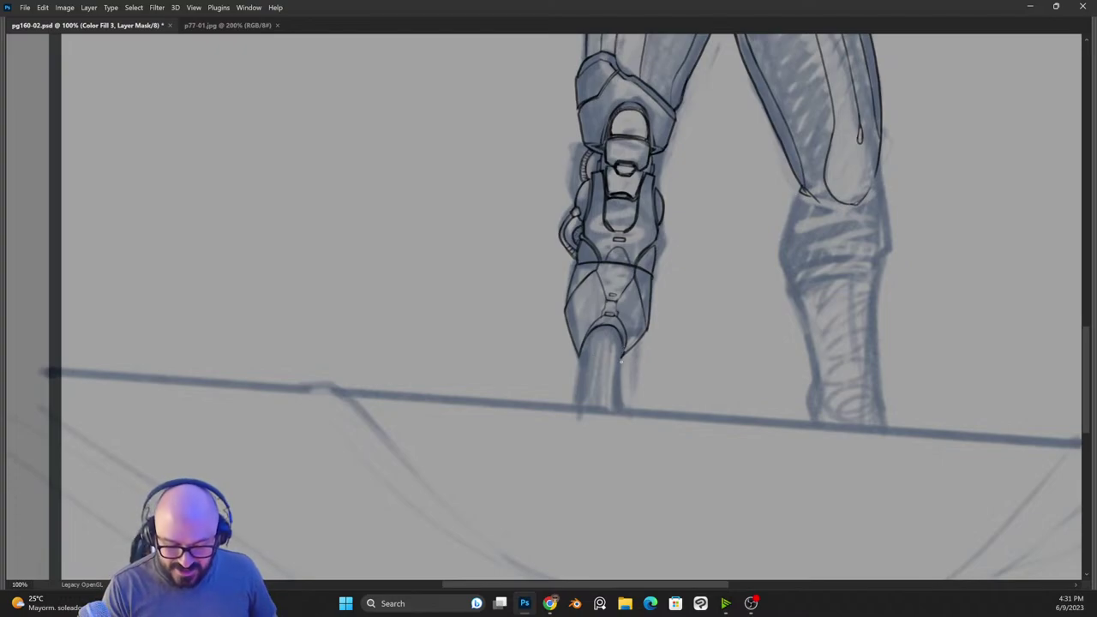
Step: Refine the lower corners of the calf armor and the sides of the arched ankle opening
drag(621, 343, 621, 367)
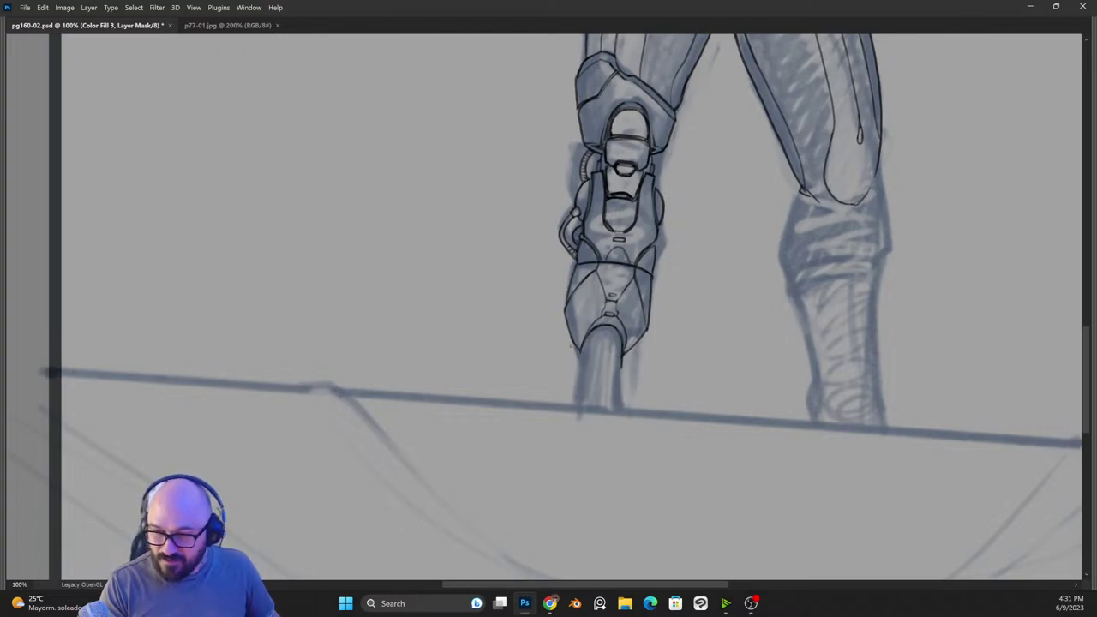
drag(567, 312, 580, 351)
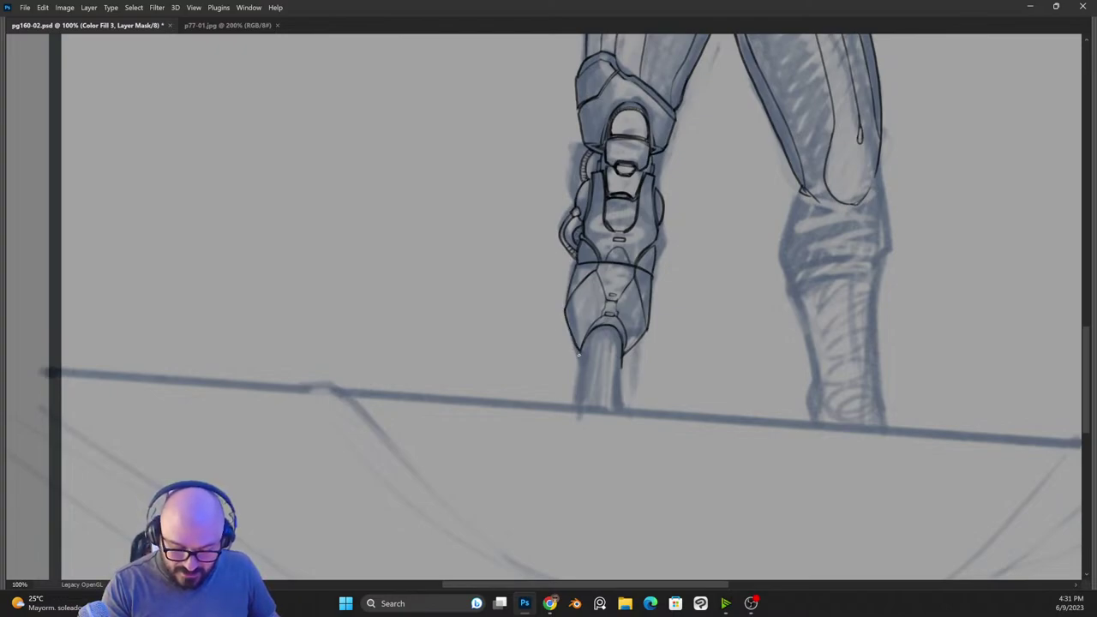
drag(620, 320, 623, 351)
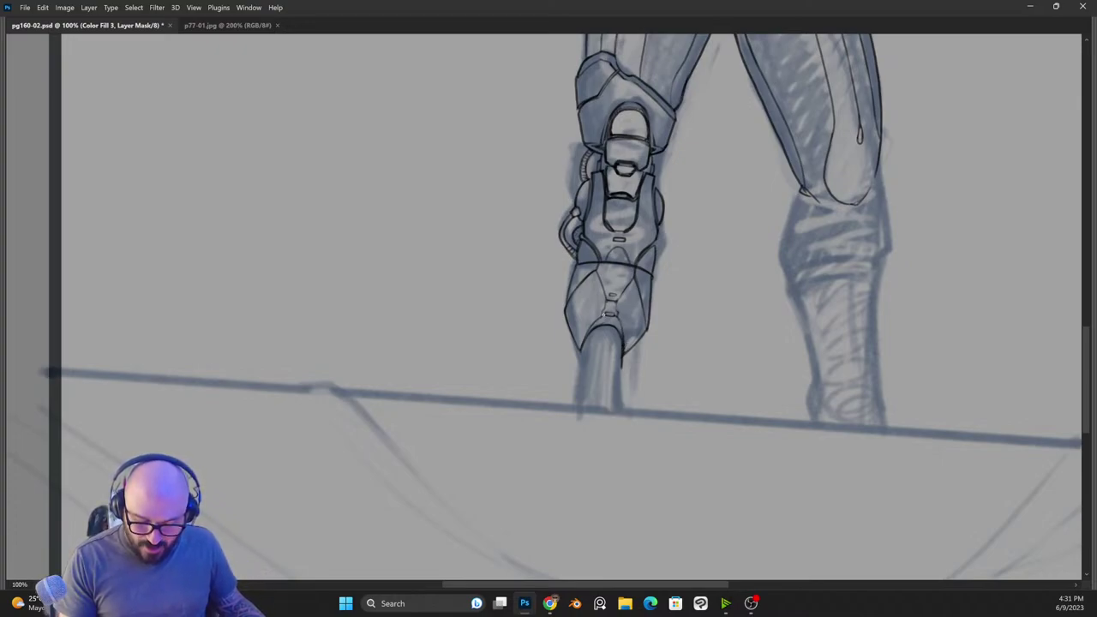
mouse_move(605, 315)
mouse_down()
mouse_move(585, 342)
mouse_move(623, 348)
mouse_move(622, 369)
mouse_up()
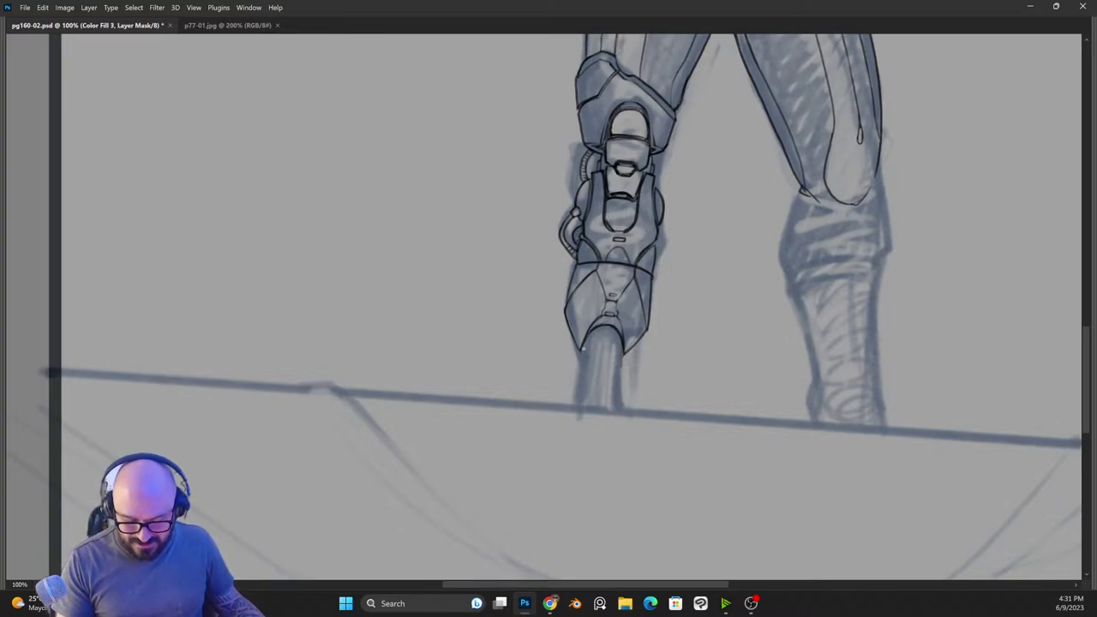
Step: Ink both sides of the lower leg shaft from the ankle opening down to the platform edge, with short dashes along its outer side
drag(581, 347, 576, 403)
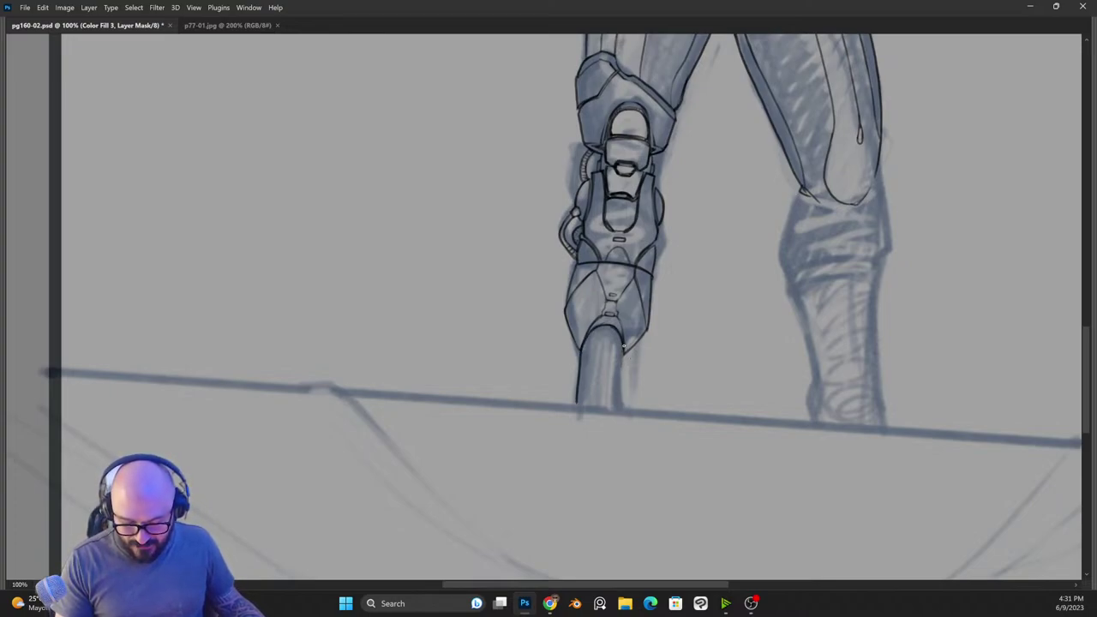
drag(624, 348, 623, 411)
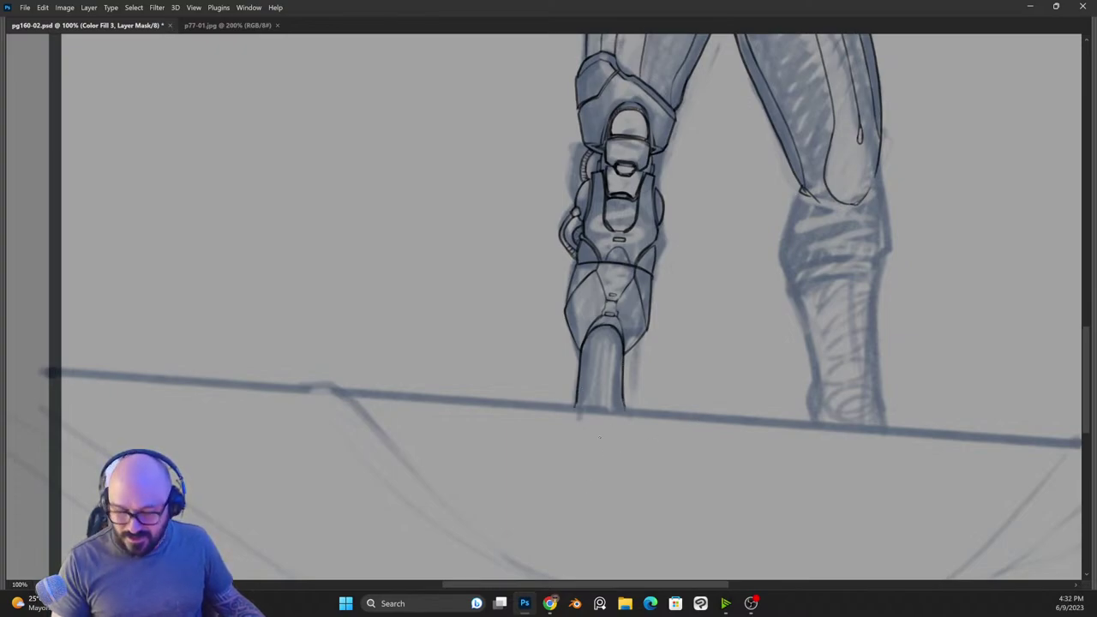
key(ctrl+z)
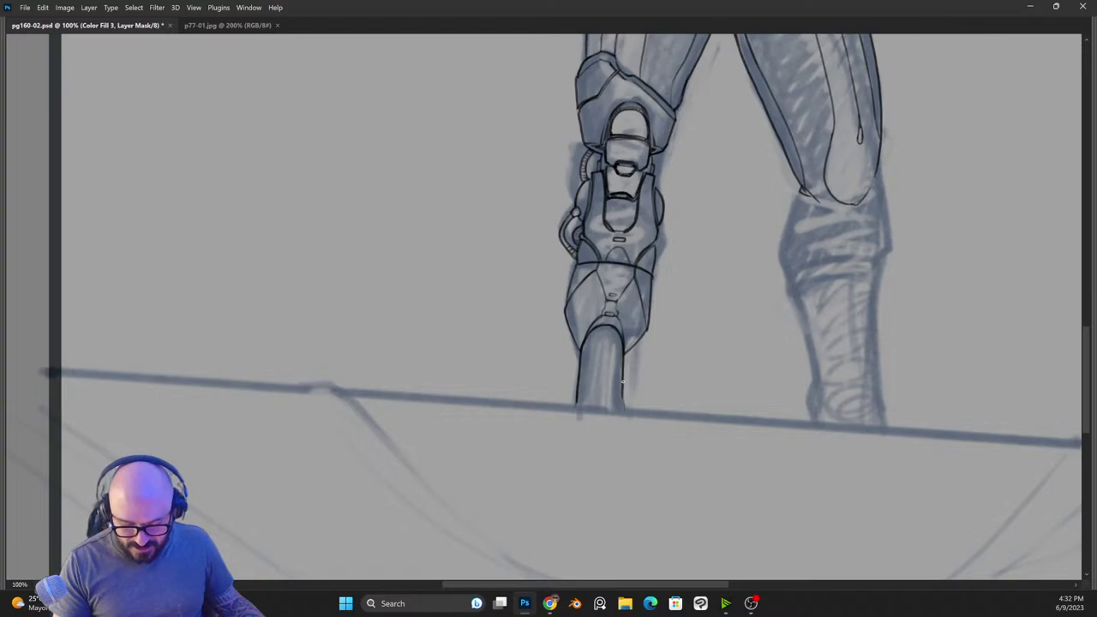
drag(623, 381, 622, 412)
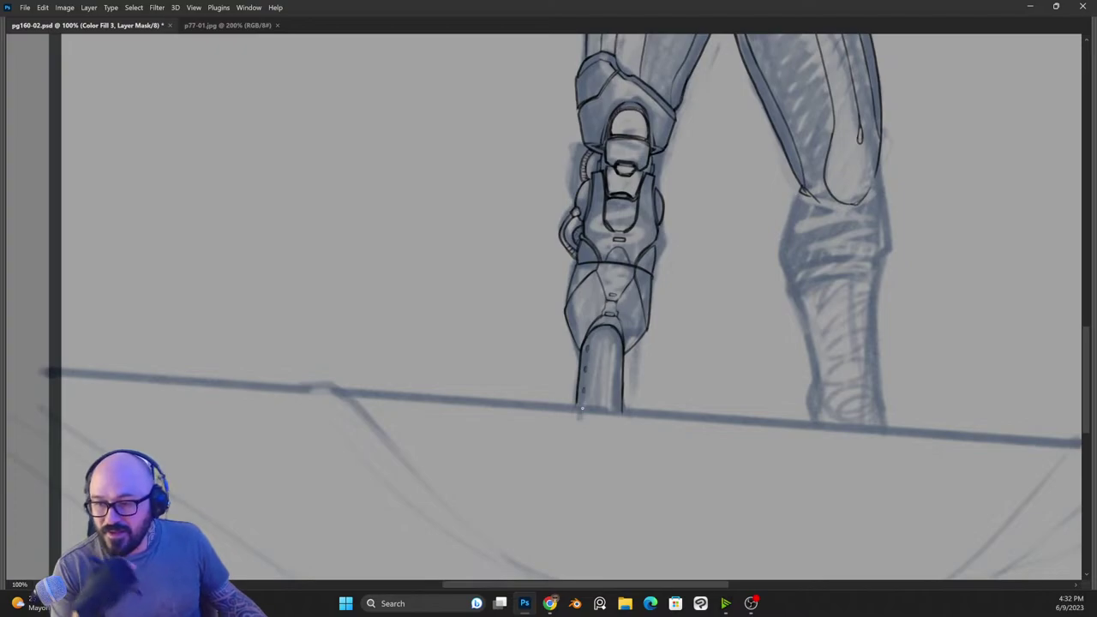
Step: Round out the calf armor's side contours up to the shin guard and ink a looped cable behind the ankle
key(ctrl+minus)
key(ctrl+plus)
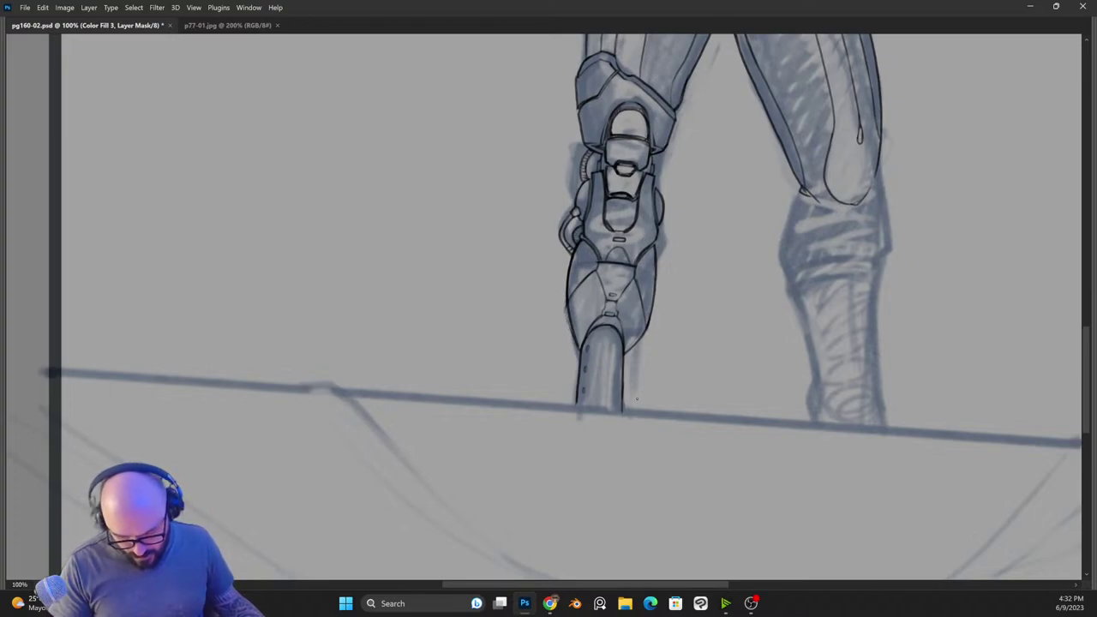
drag(572, 338, 579, 377)
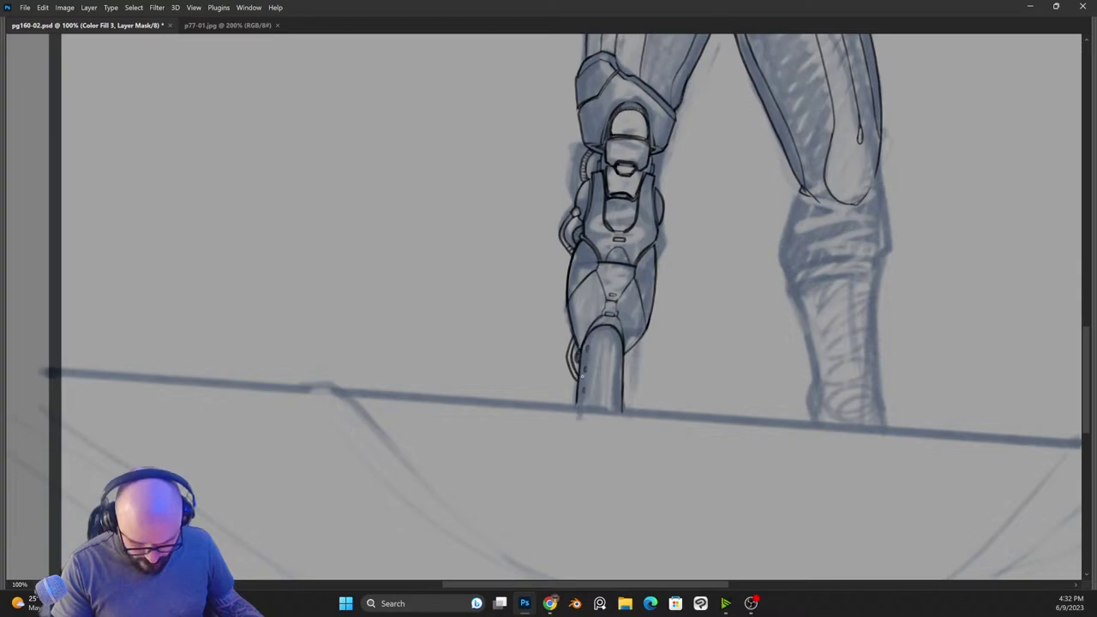
key(ctrl+minus)
key(ctrl+minus)
key(ctrl+plus)
key(ctrl+plus)
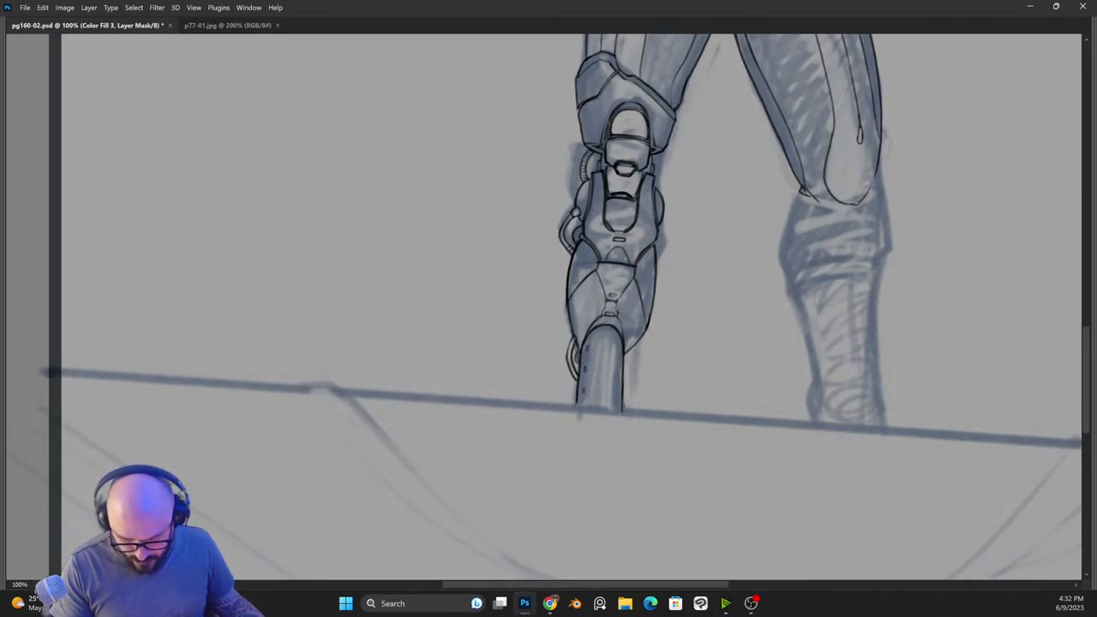
mouse_move(653, 276)
mouse_down()
mouse_move(643, 331)
mouse_move(624, 354)
mouse_up()
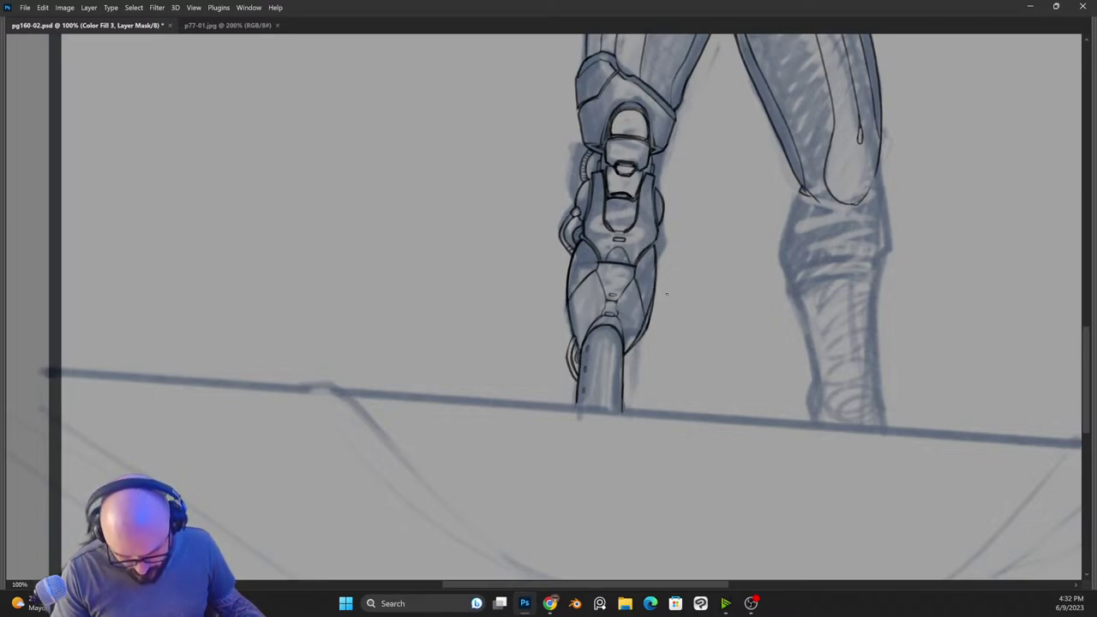
key(ctrl+z)
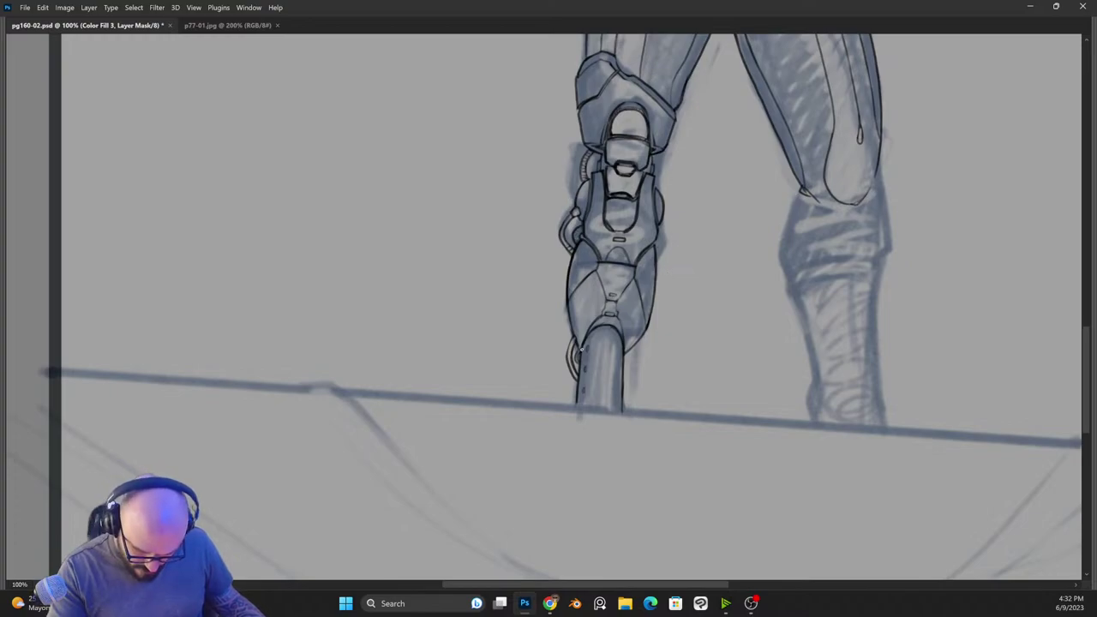
Step: Review the inked armored leg against the whole figure at 33.3% zoom
key(ctrl+minus)
key(ctrl+minus)
key(ctrl+minus)
key(ctrl+minus)
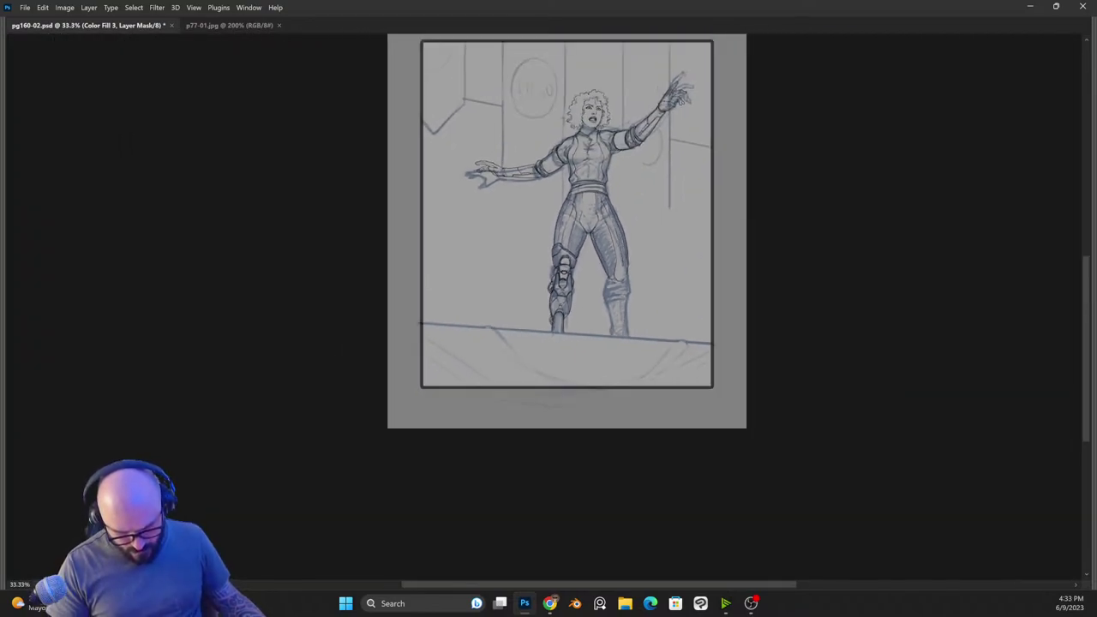
key(ctrl+plus)
key(ctrl+plus)
key(ctrl+plus)
key(ctrl+plus)
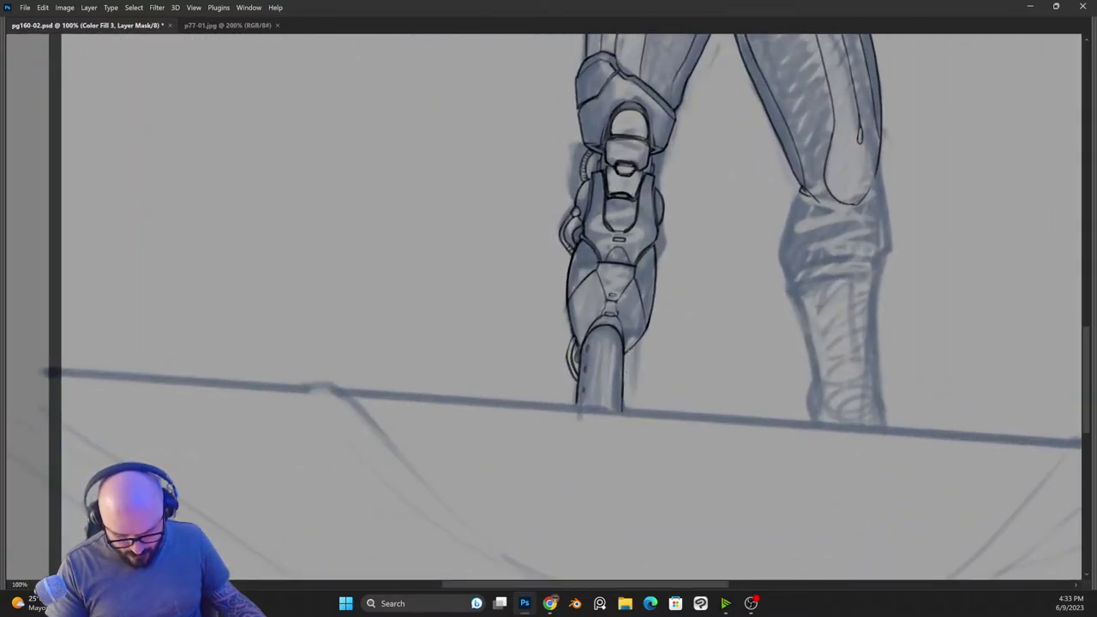
Step: Ink a small narrow bracket along the inner side of the lower leg shaft, just above the platform edge
key(ctrl+minus)
key(ctrl+minus)
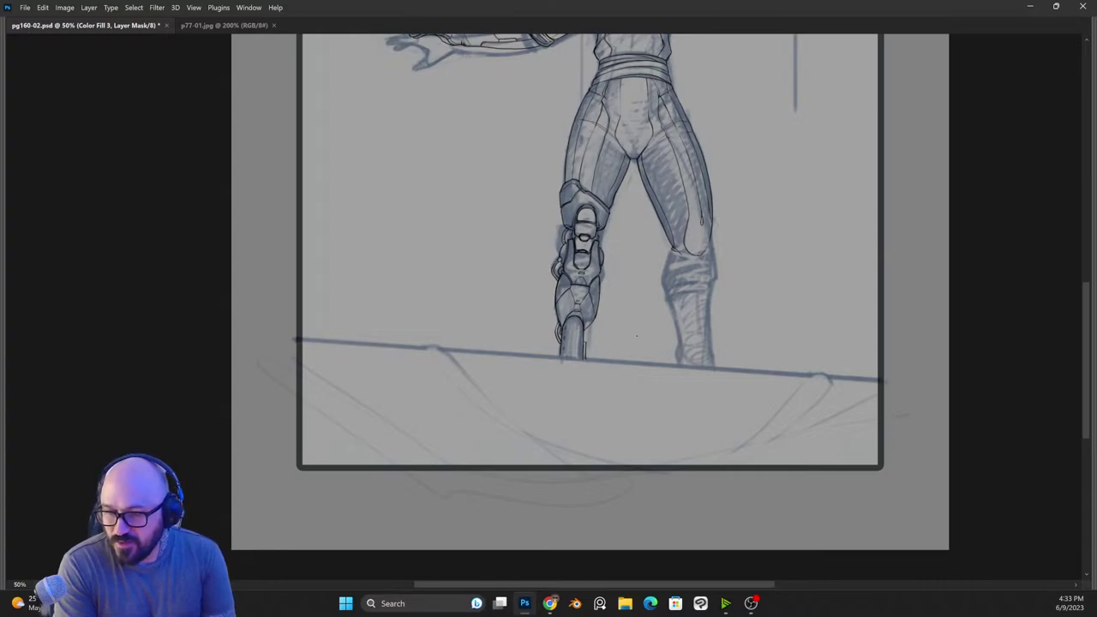
key(ctrl+plus)
key(ctrl+plus)
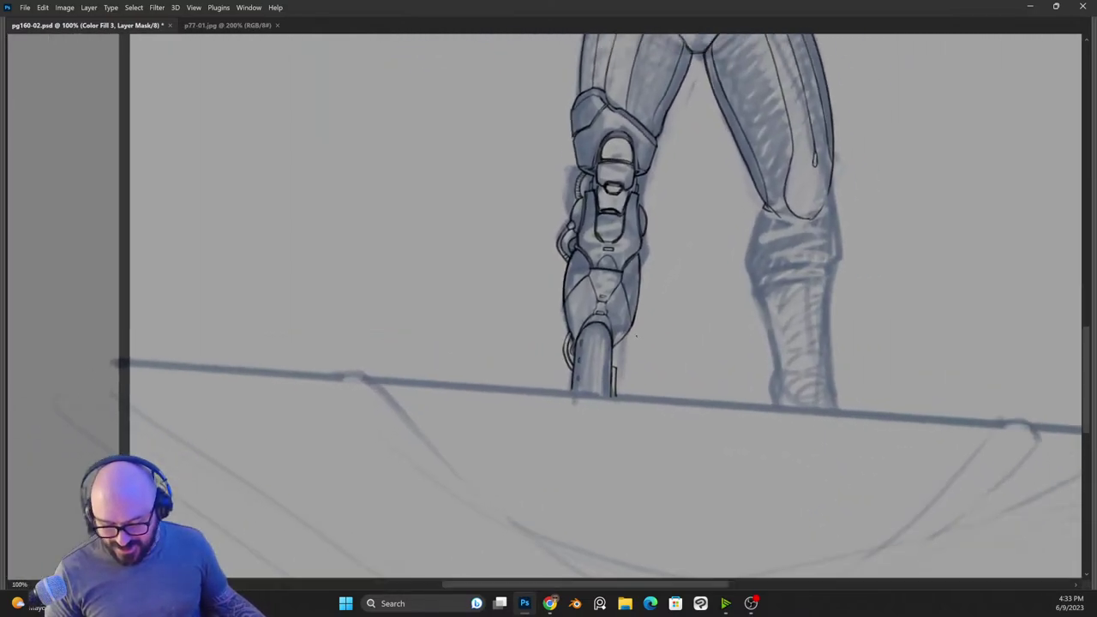
Step: Duplicate the Color Fill 3 copy layer together with its mask
key(ctrl+minus)
key(Tab)
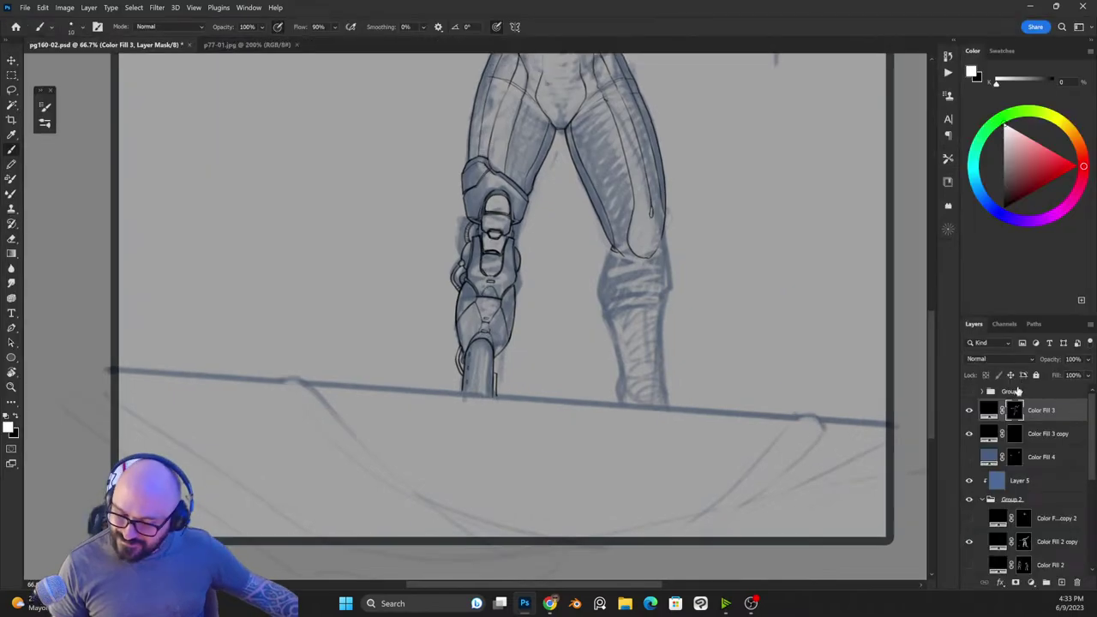
click(1014, 436)
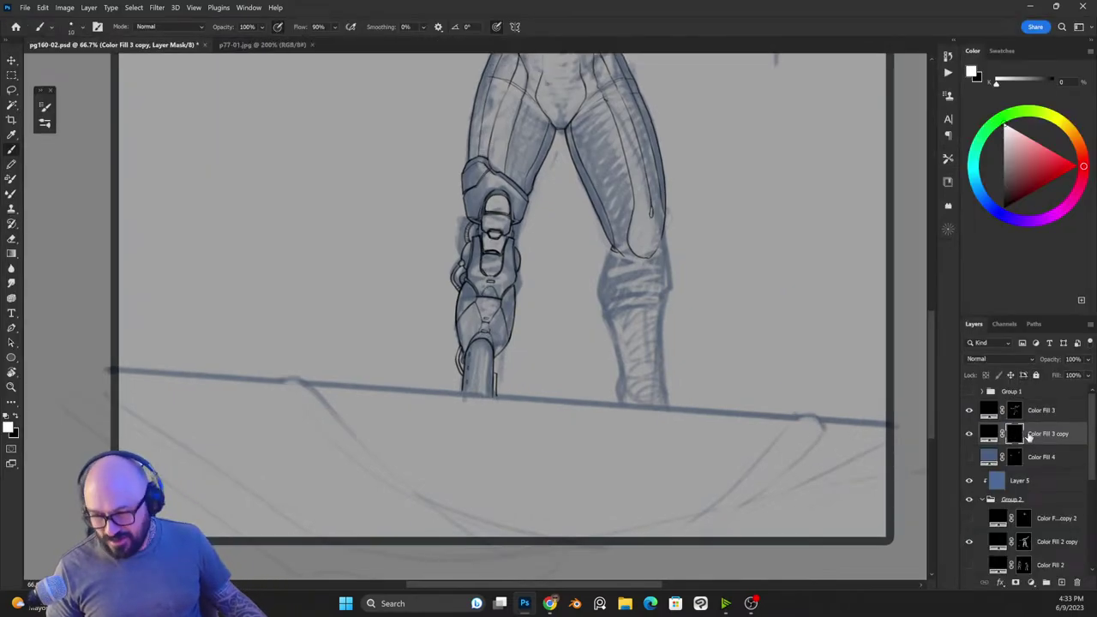
key(ctrl+j)
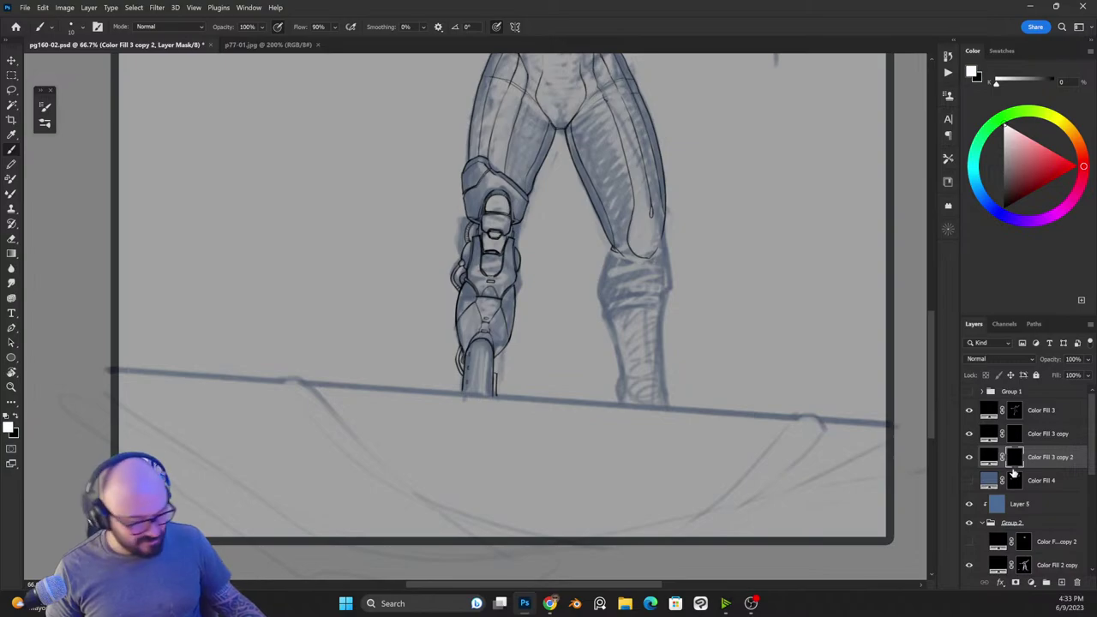
Step: Check the legs in a mirrored view and compare the drawing with the duplicated layer hidden and shown
key(x)
key(ctrl+shift+h)
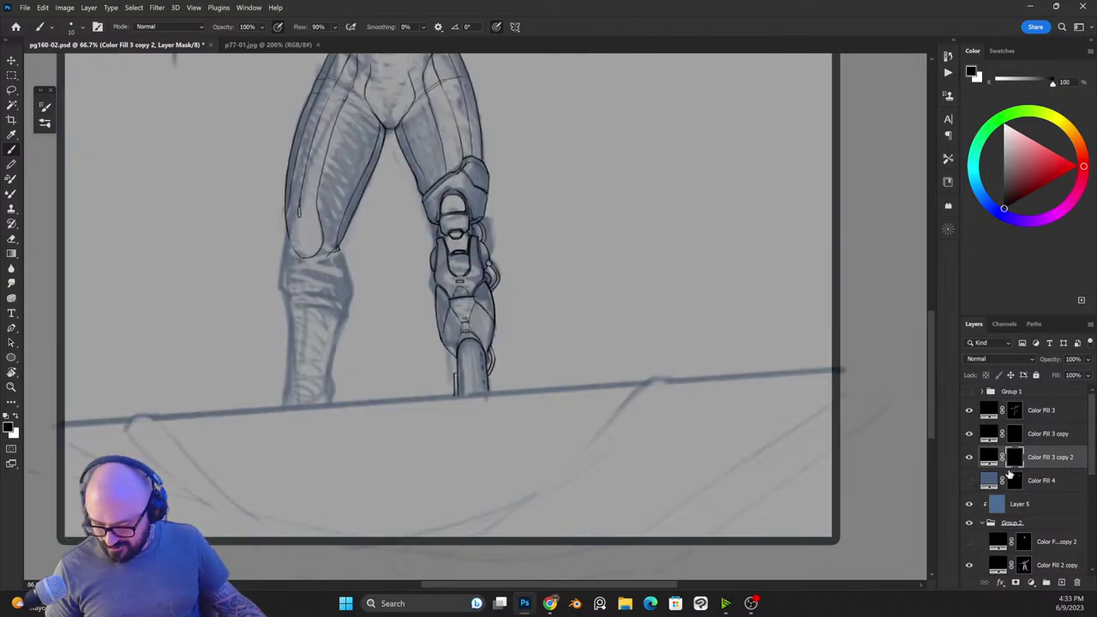
key(ctrl+shift+h)
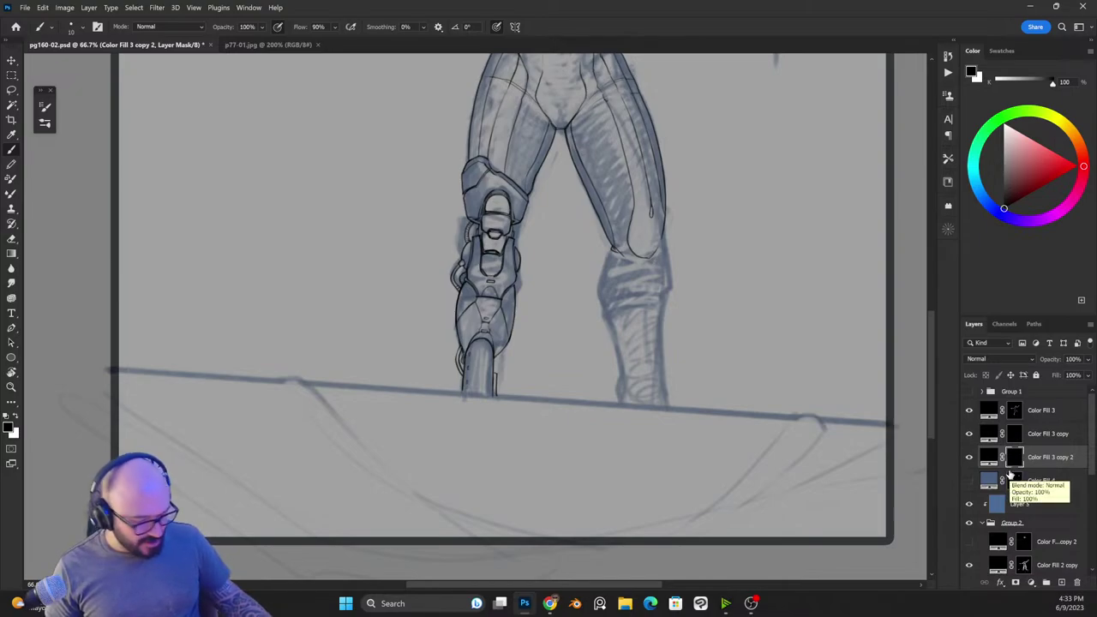
key(ctrl+plus)
click(969, 457)
click(968, 456)
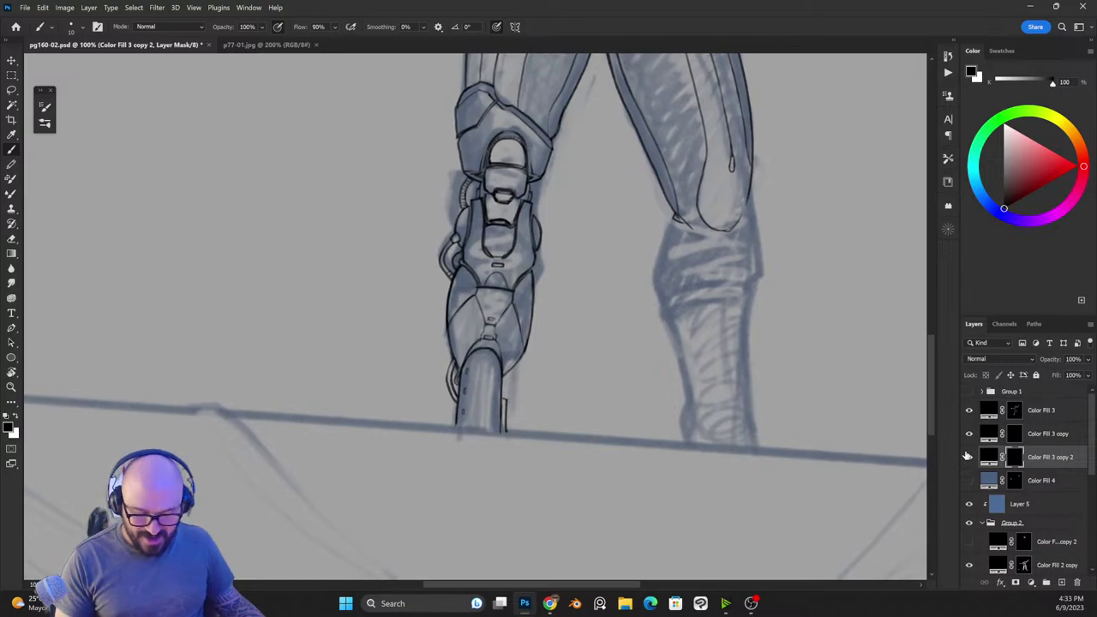
key(ctrl+minus)
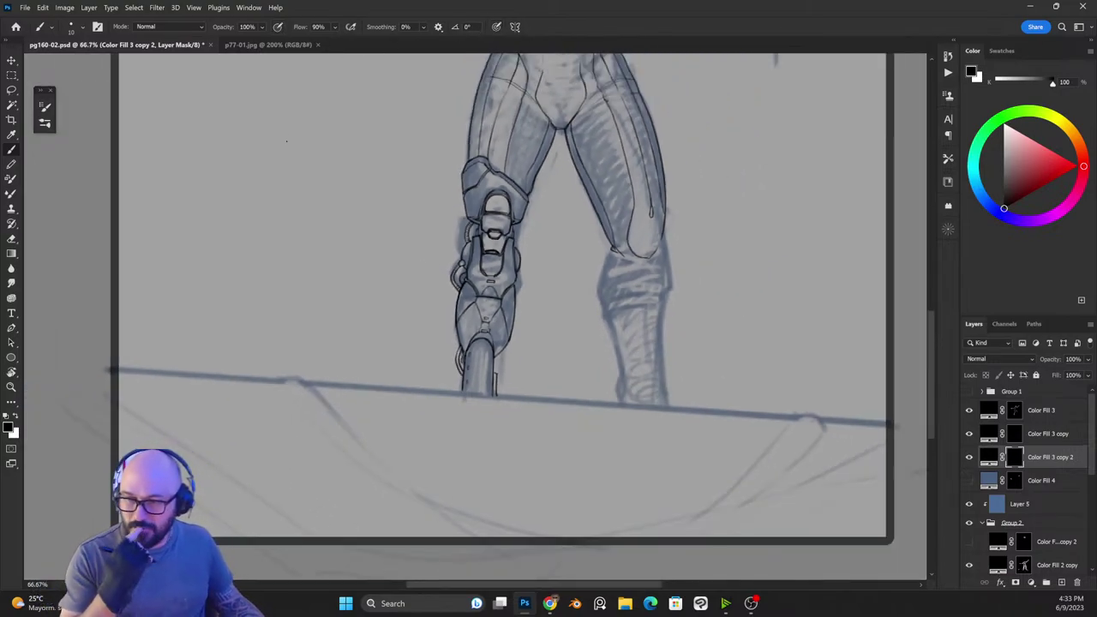
Step: Ink the platform's top edge as one straight white brush line across the panel on the Color Fill 3 copy 2 mask
key(x)
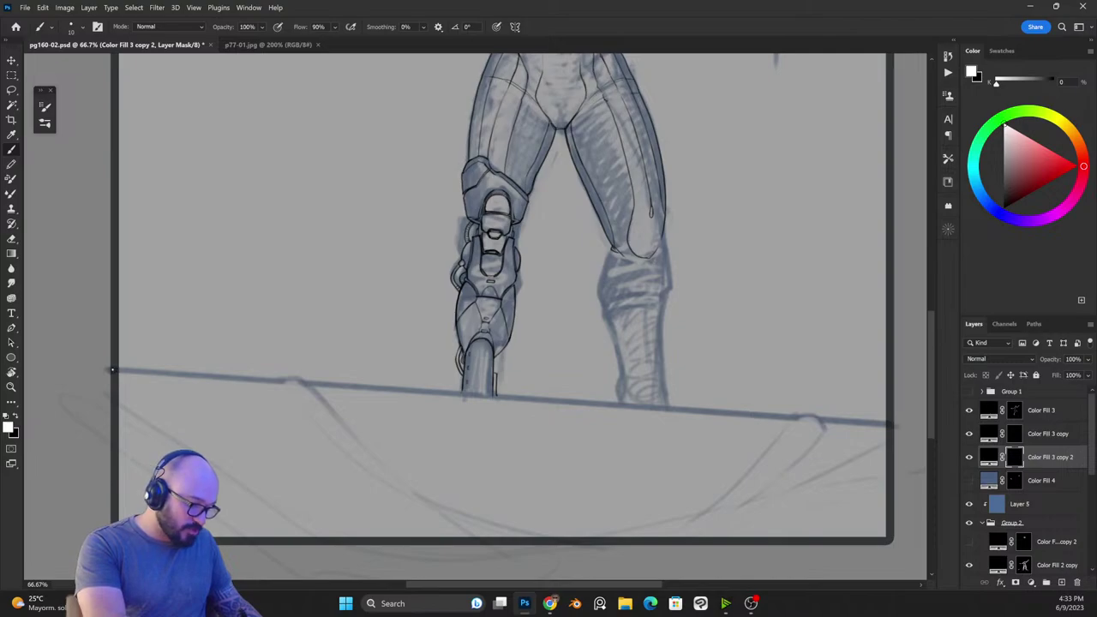
shift+click(889, 422)
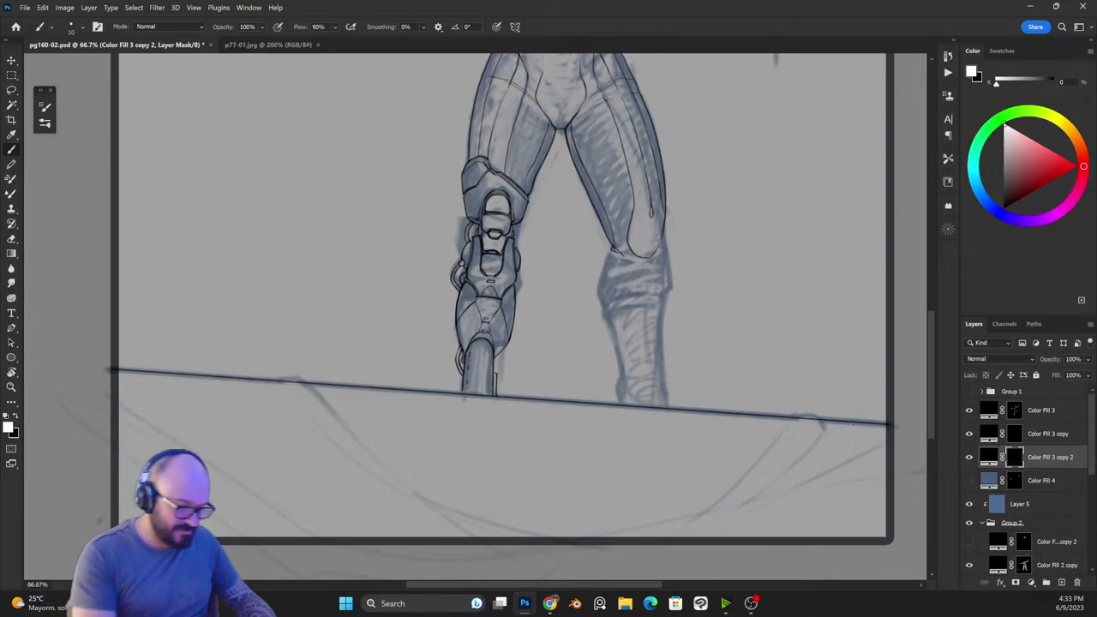
click(45, 122)
click(1014, 410)
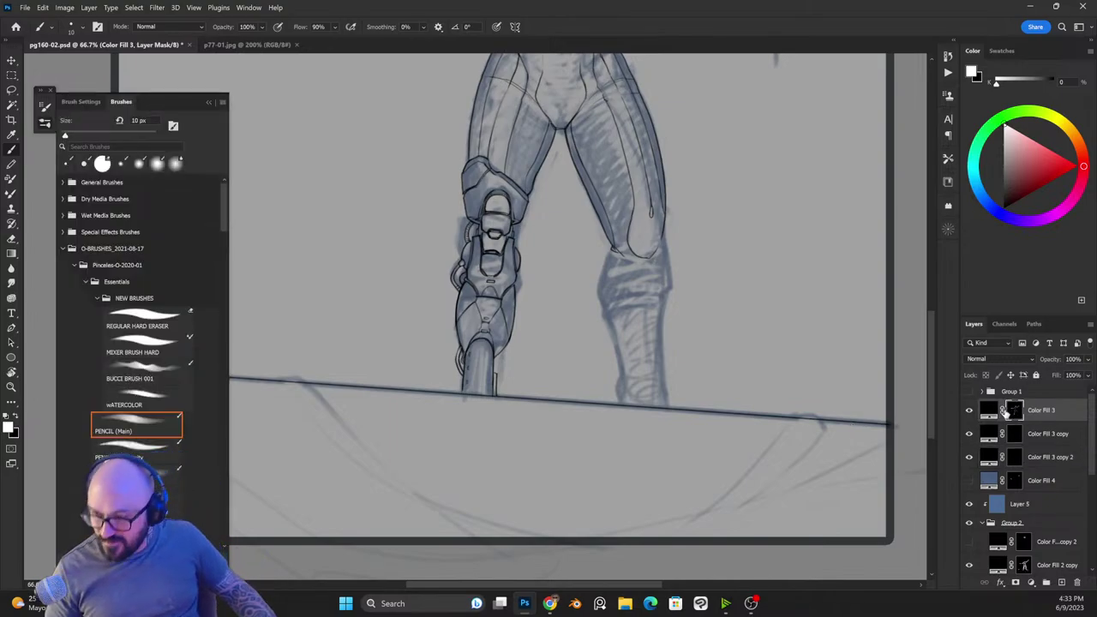
key(x)
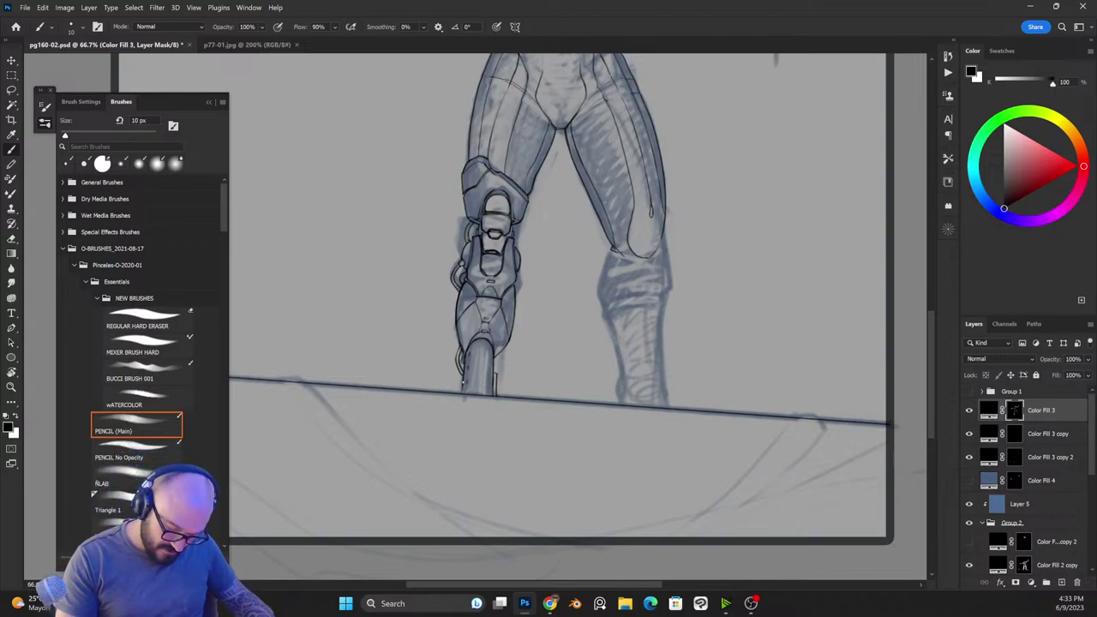
key(x)
drag(513, 453, 656, 379)
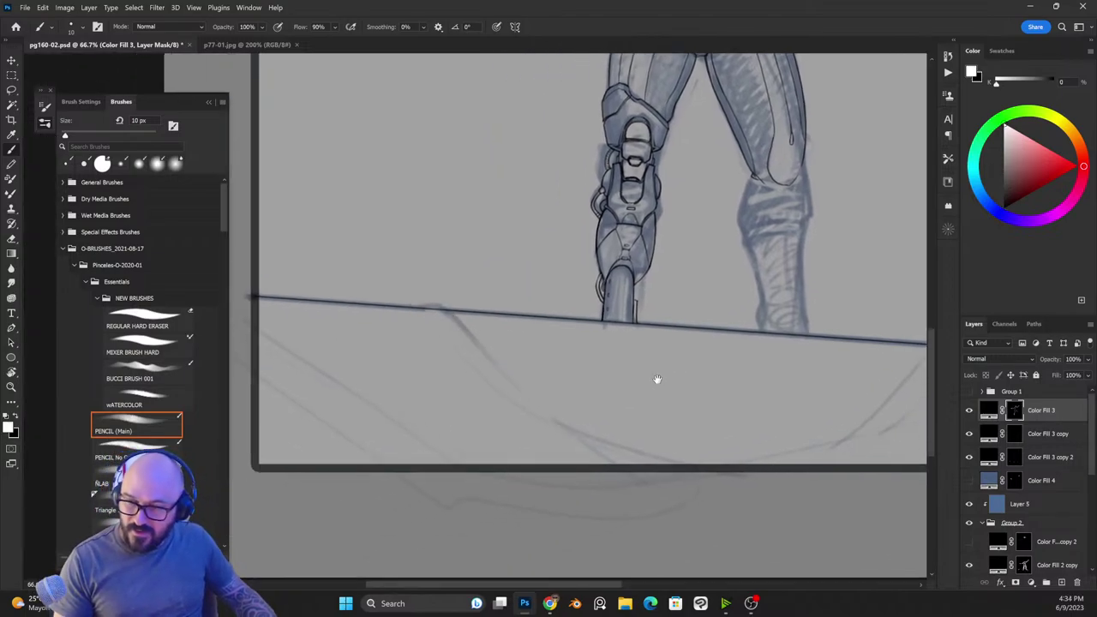
drag(420, 306, 458, 323)
key(x)
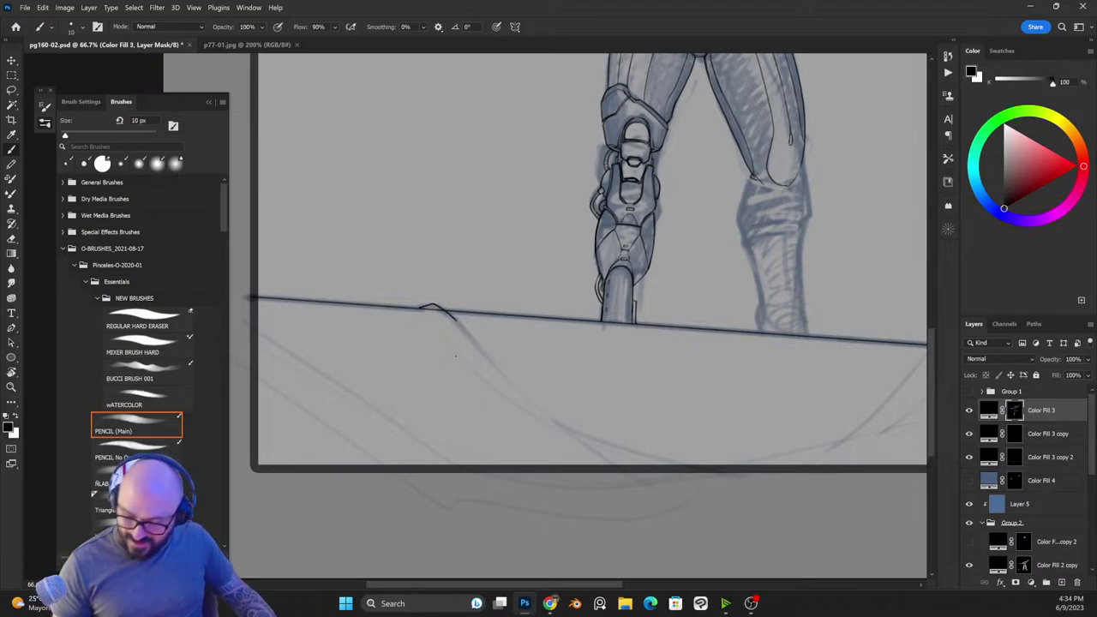
key(ctrl+z)
Step: Ink a small rounded fold peak on the platform edge beside the mechanical leg on the Color Fill 3 copy 2 mask, and try its long curve
click(1013, 457)
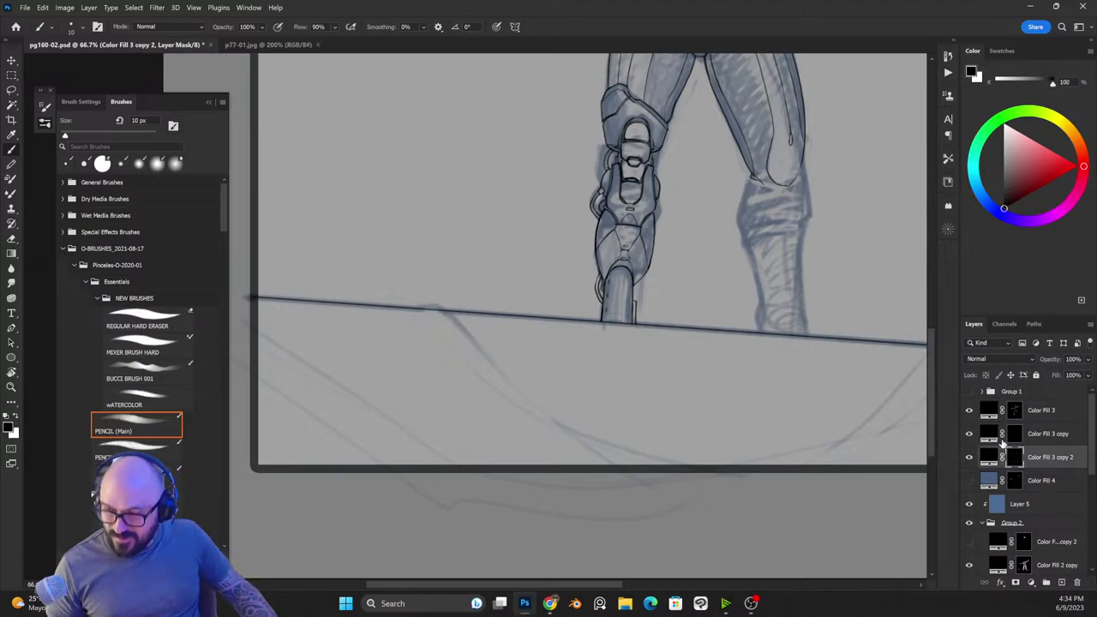
key(x)
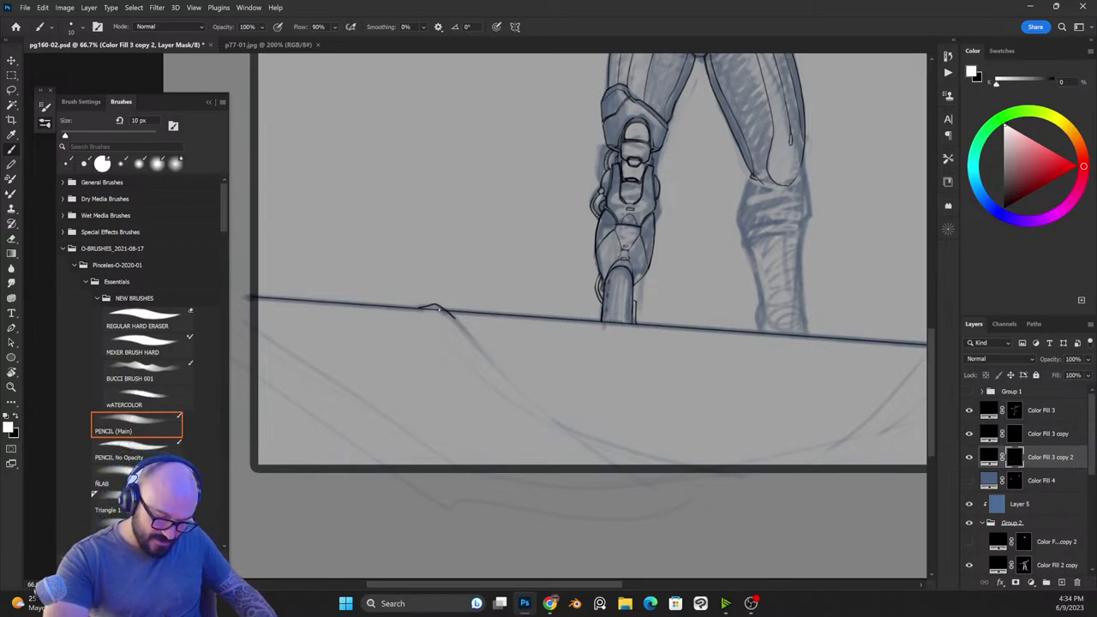
key(x)
key(x)
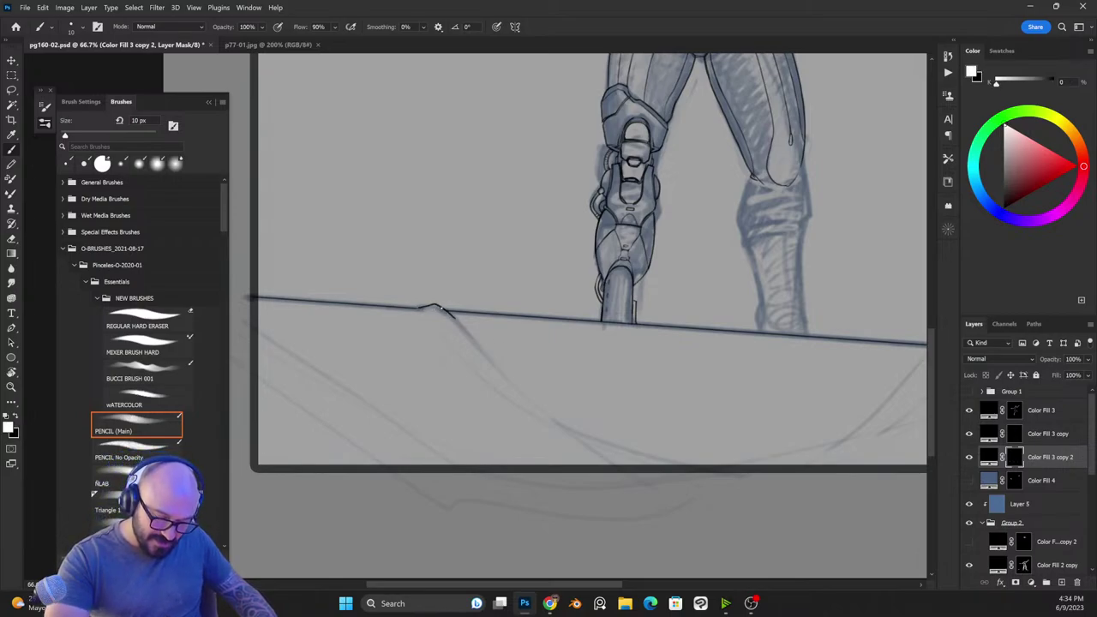
mouse_move(433, 306)
mouse_down()
mouse_move(519, 384)
mouse_move(658, 462)
mouse_move(726, 474)
mouse_up()
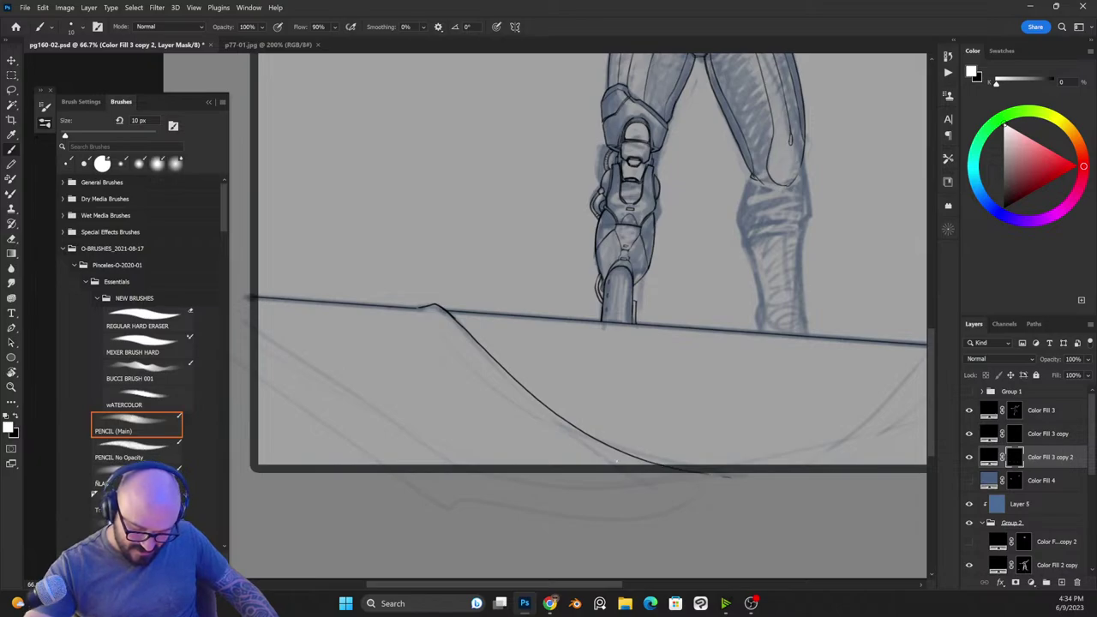
key(ctrl+z)
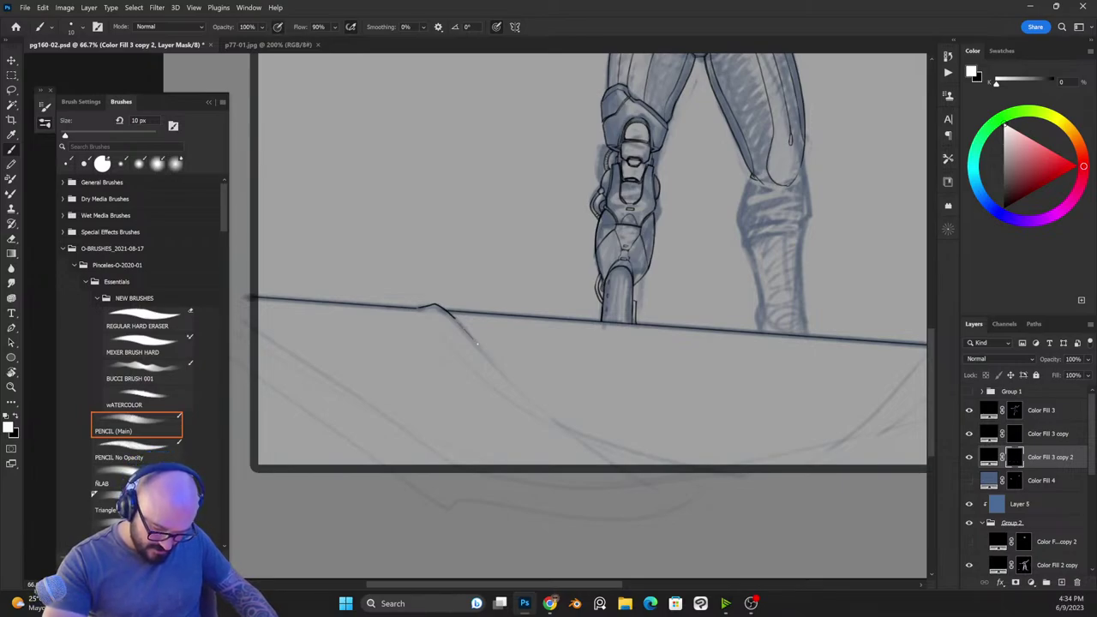
Step: Ink the long fold curve from the peak toward the panel's lower border, plus two sagging fold lines near the lower-left corner of the panel
mouse_move(437, 305)
mouse_down()
mouse_move(547, 410)
mouse_move(650, 459)
mouse_up()
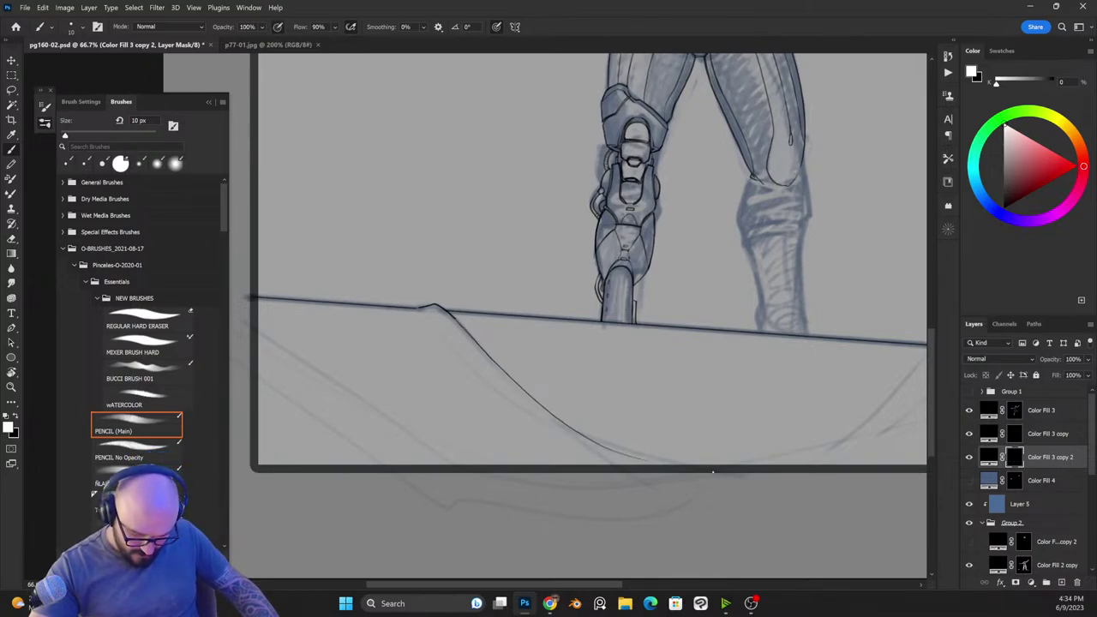
key(x)
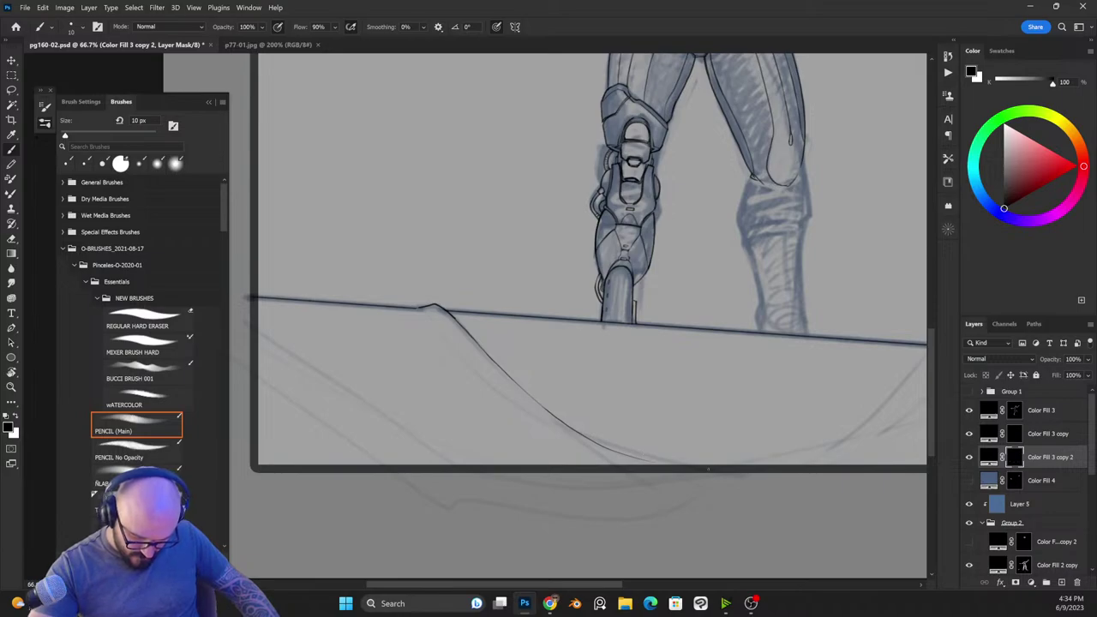
key(x)
drag(261, 327, 412, 463)
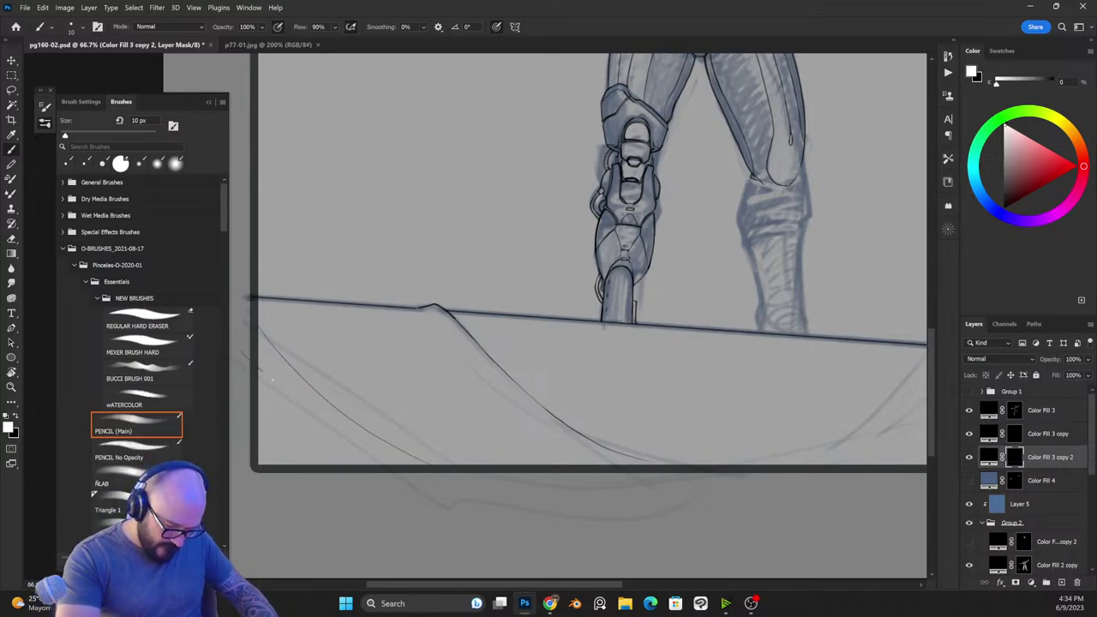
mouse_move(272, 369)
mouse_down()
mouse_move(384, 448)
mouse_move(566, 508)
mouse_up()
Step: Ink the matching small rounded fold peak on the platform edge near the panel's right border
drag(823, 391, 691, 318)
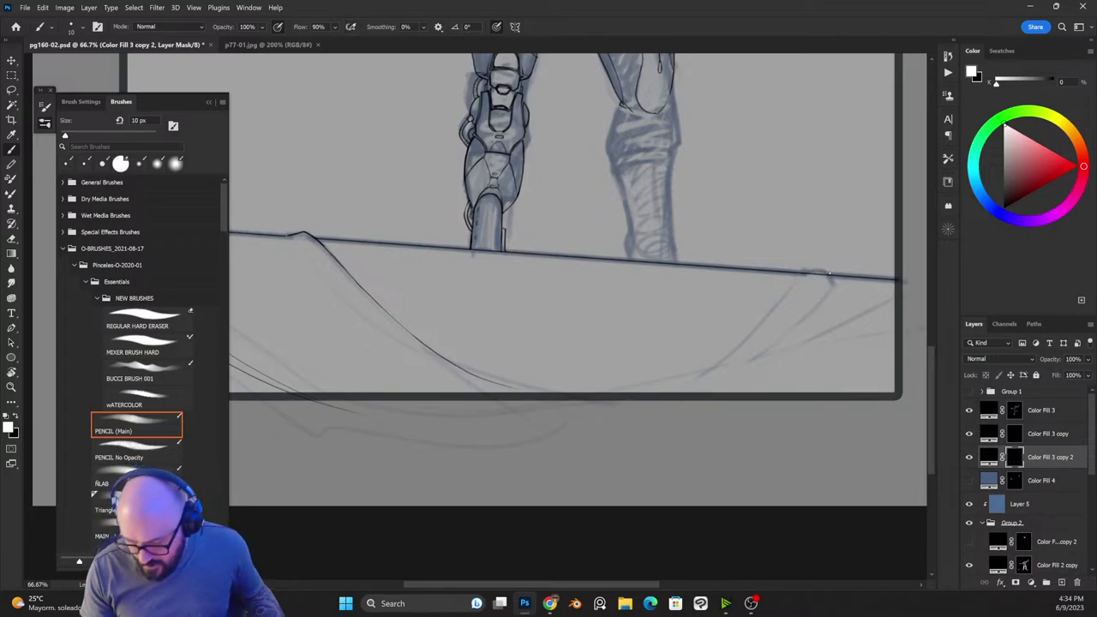
drag(831, 274, 797, 275)
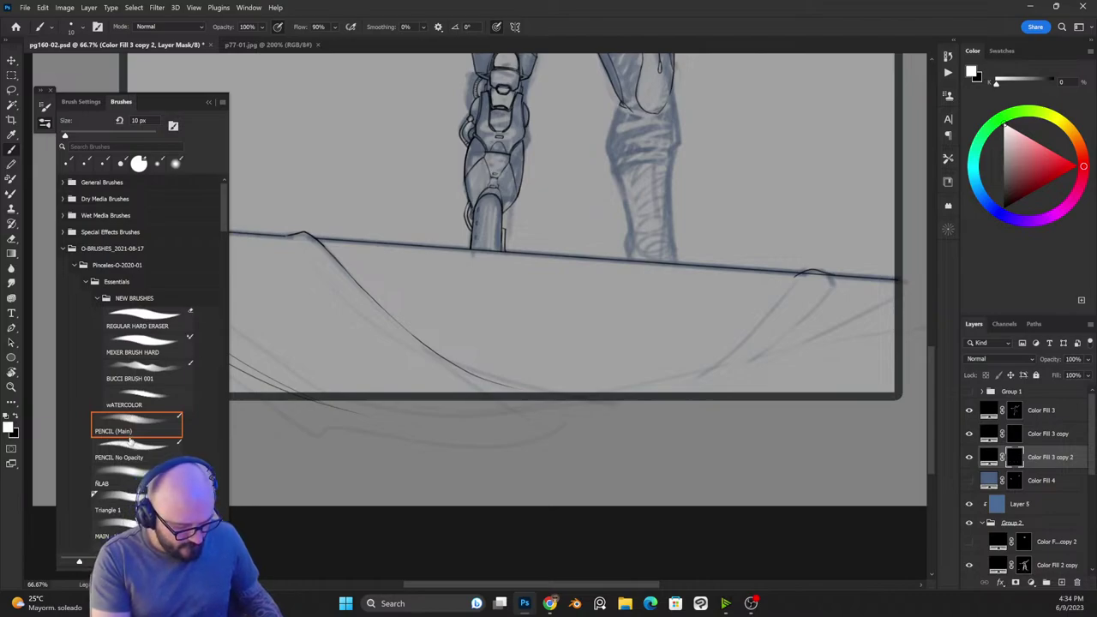
key(x)
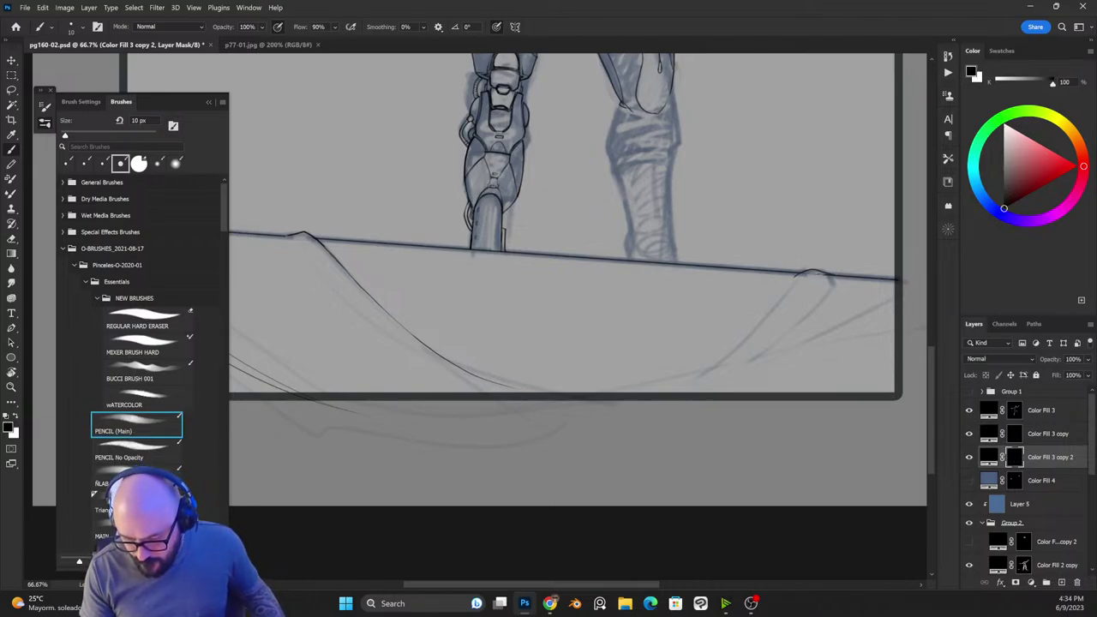
key(x)
key(x)
key(x)
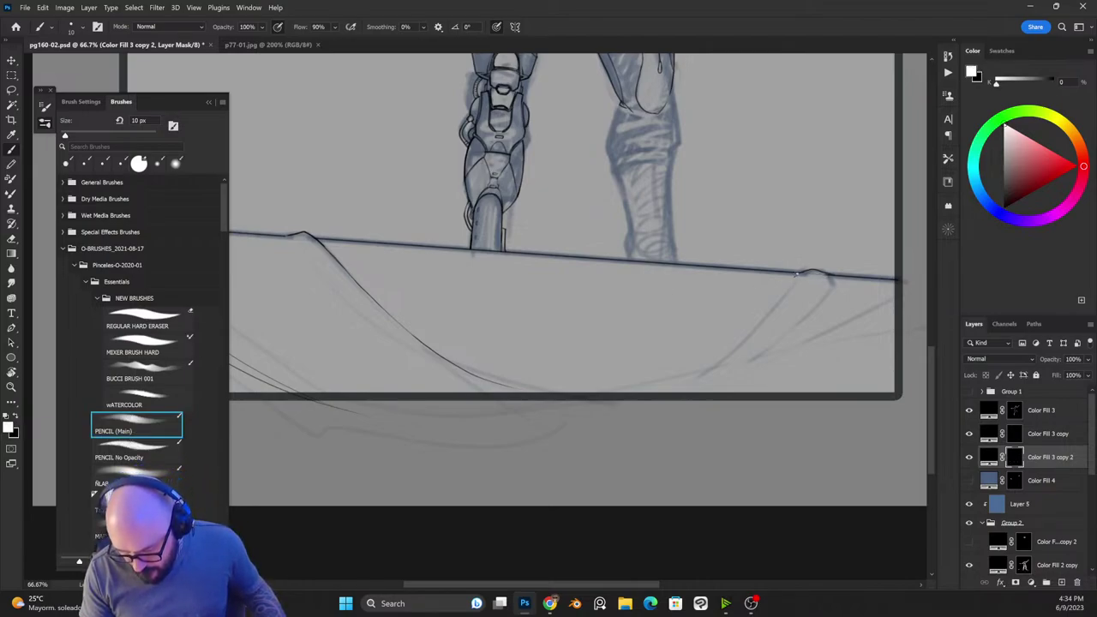
Step: Ink the fold curve from the right peak down toward the panel's lower border, refine its junction, and try a second curve beside it
mouse_move(797, 274)
mouse_down()
mouse_move(728, 346)
mouse_move(676, 380)
mouse_up()
key(x)
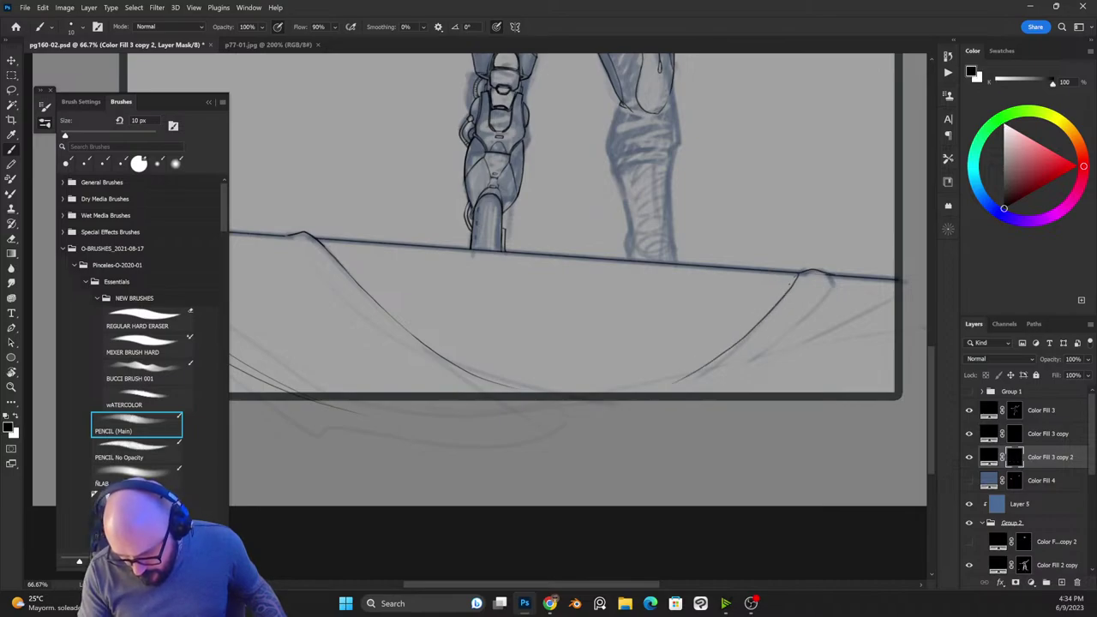
key(x)
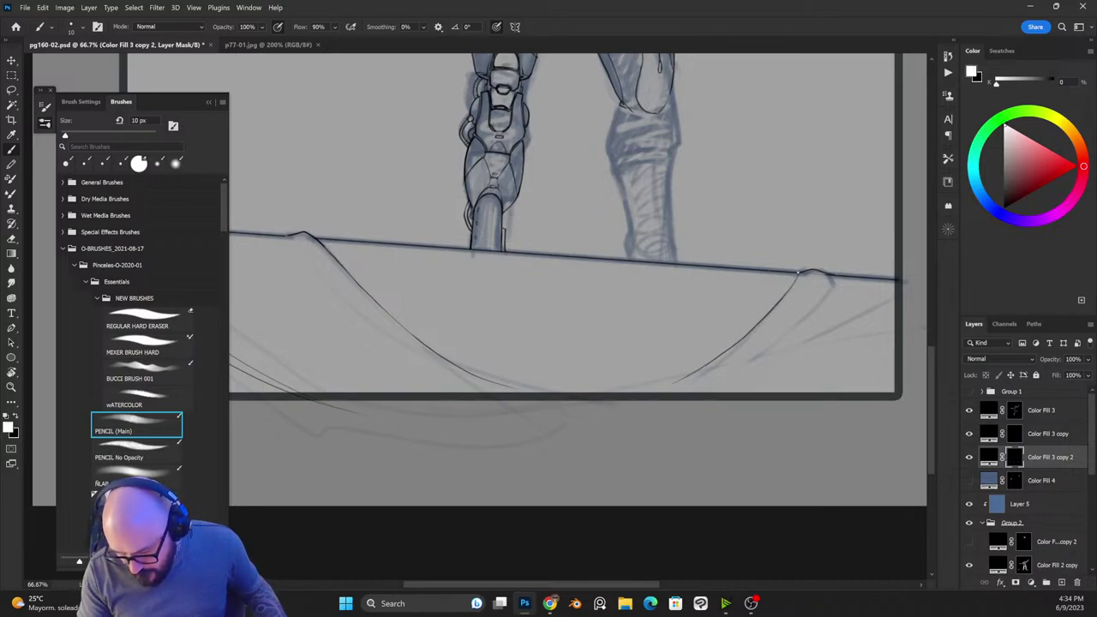
click(804, 273)
key(x)
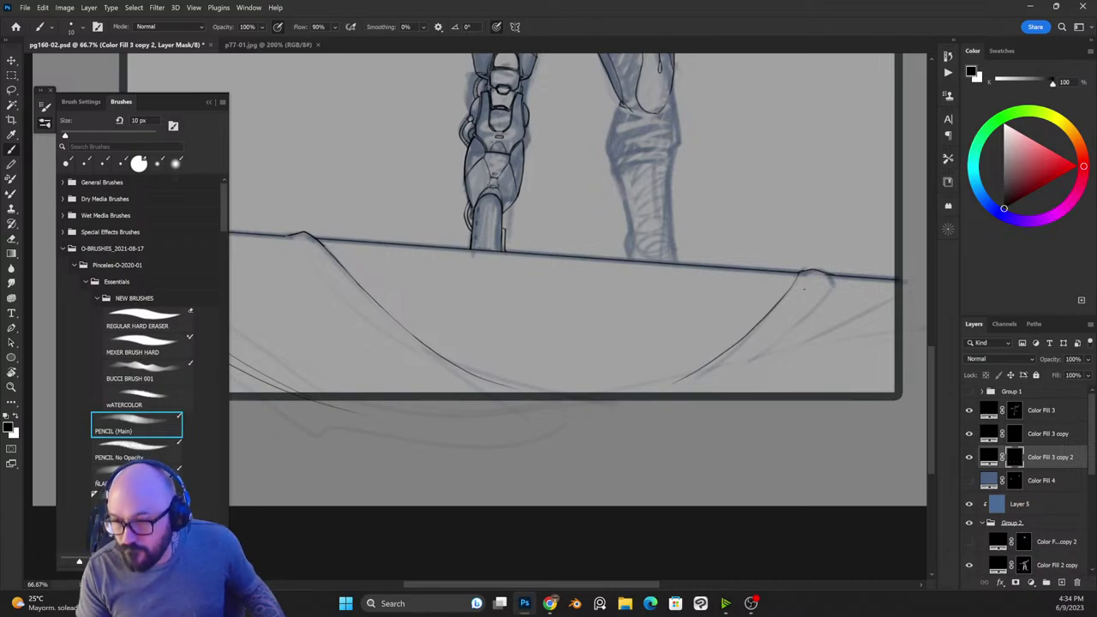
key(x)
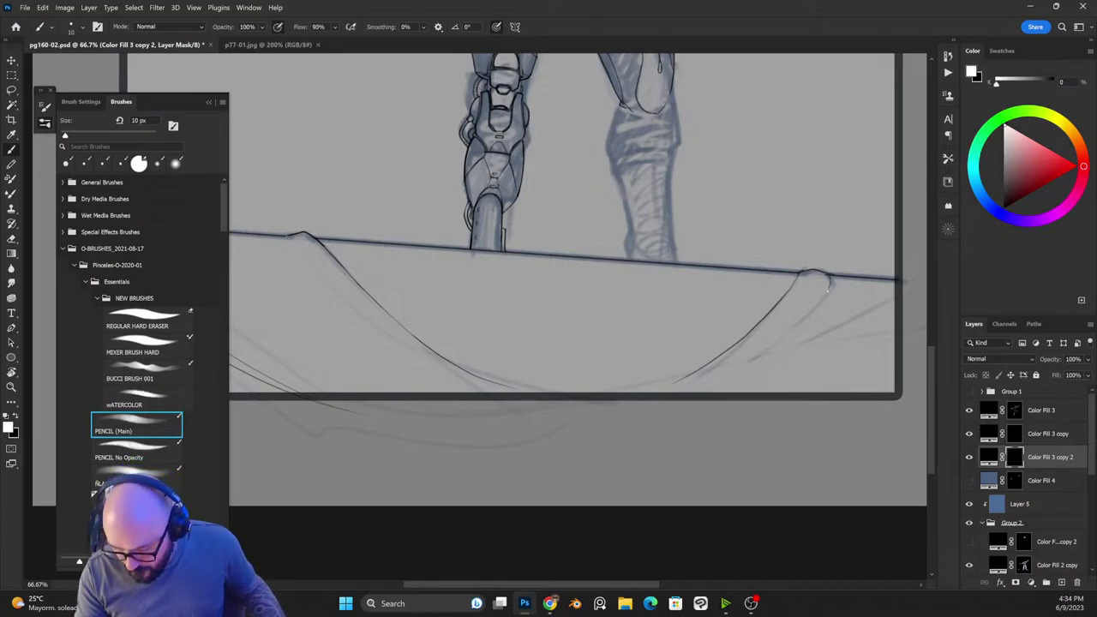
drag(828, 290, 746, 357)
key(ctrl+z)
Step: Examine the whole figure and platform within the panel, and target the Color Fill 3 mask
drag(828, 367, 661, 400)
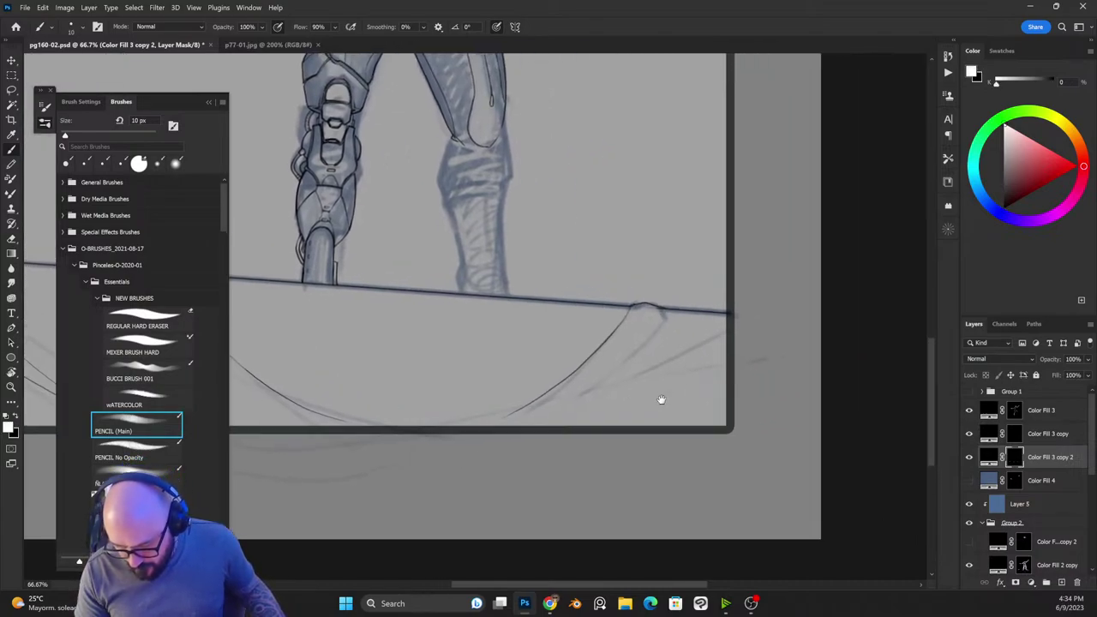
key(x)
key(x)
mouse_move(540, 420)
mouse_down()
mouse_move(760, 316)
mouse_move(639, 423)
mouse_up()
drag(453, 452, 656, 452)
key(ctrl+minus)
key(ctrl+minus)
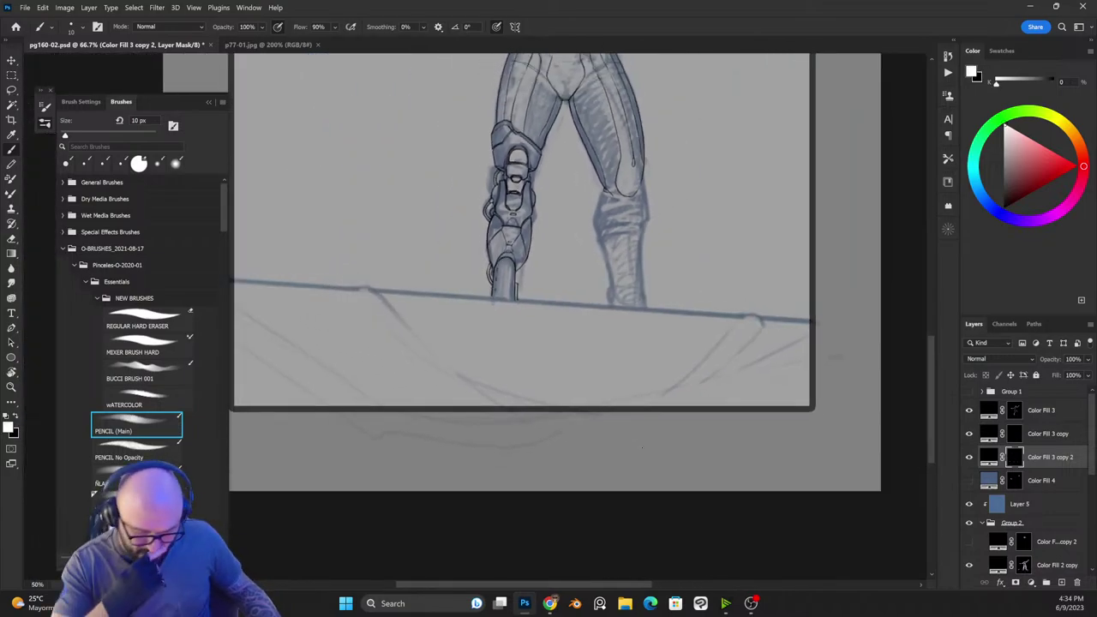
scroll(641, 447, down, 2)
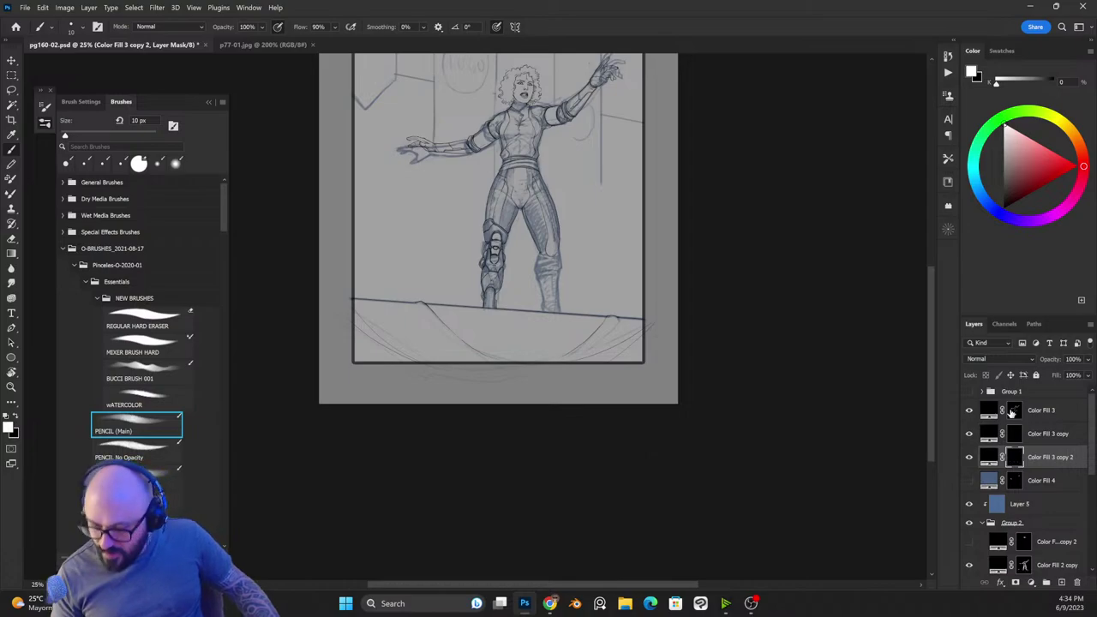
click(1013, 411)
key(ctrl+plus)
key(ctrl+plus)
drag(646, 230, 658, 464)
drag(687, 277, 707, 244)
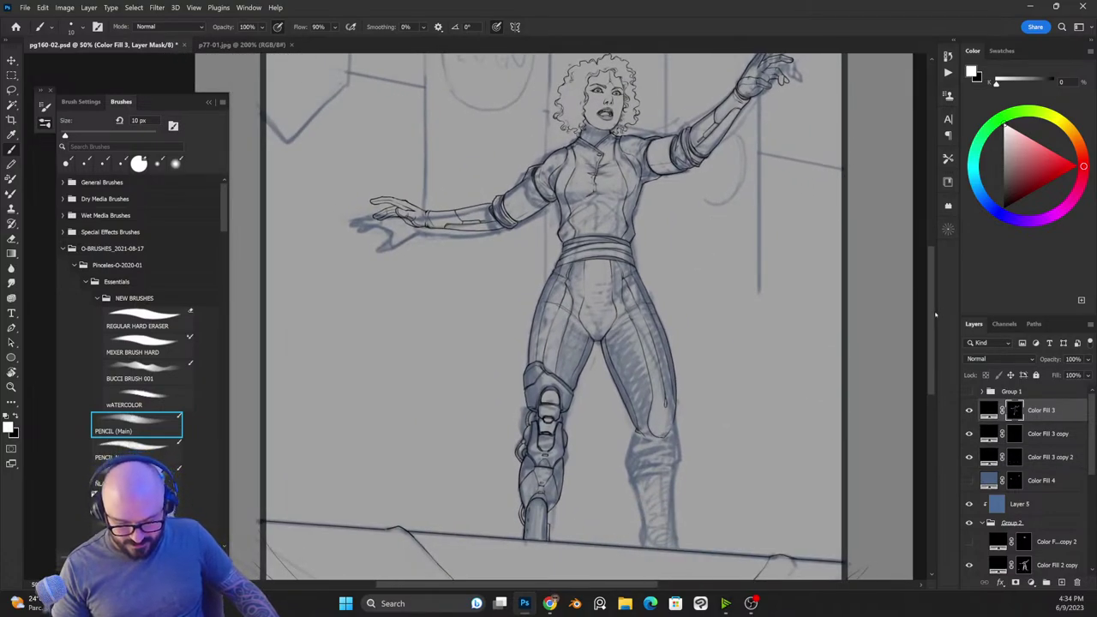
key(ctrl+minus)
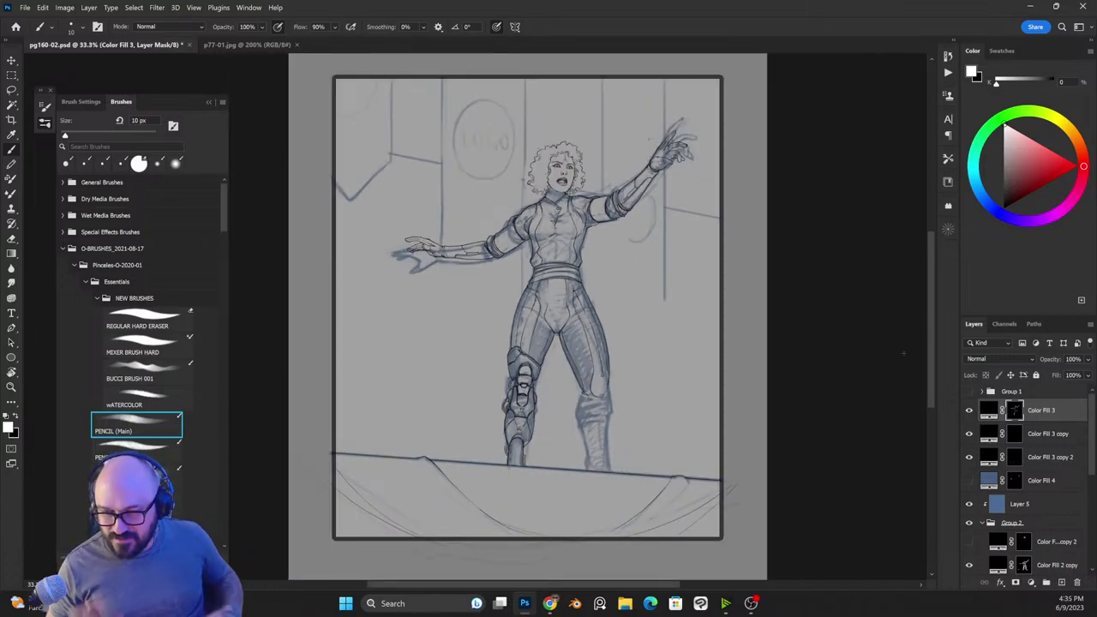
key(ctrl+plus)
key(ctrl+plus)
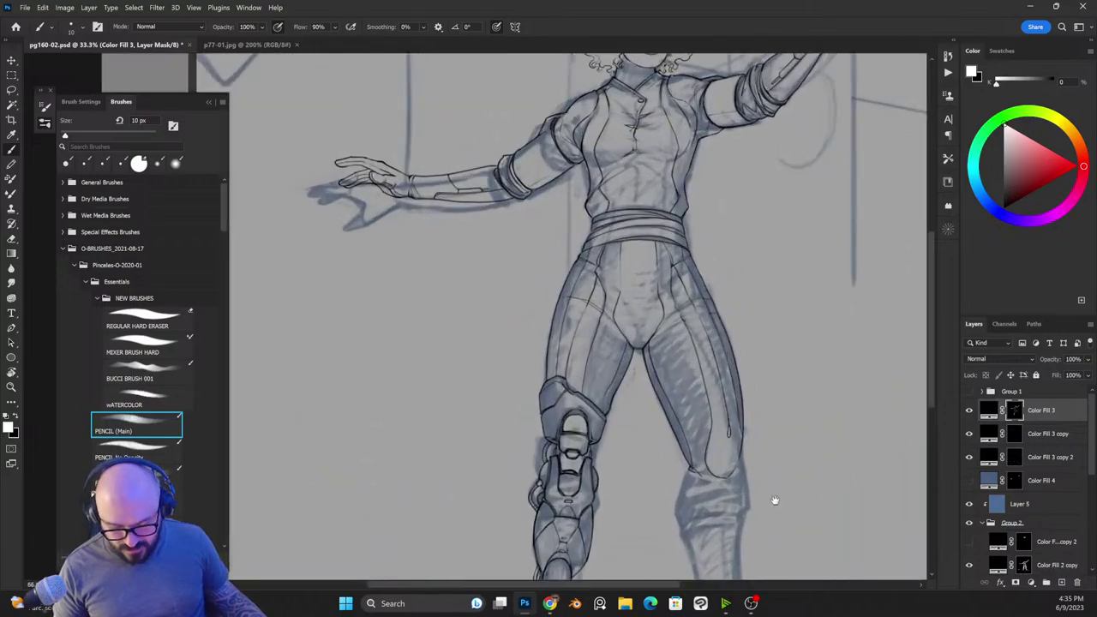
drag(775, 497, 654, 286)
Step: Ink and clean up the short crease lines at the inner side of the non-mechanical leg's knee
key(x)
key(ctrl+plus)
key(ctrl+plus)
scroll(585, 271, up, 2)
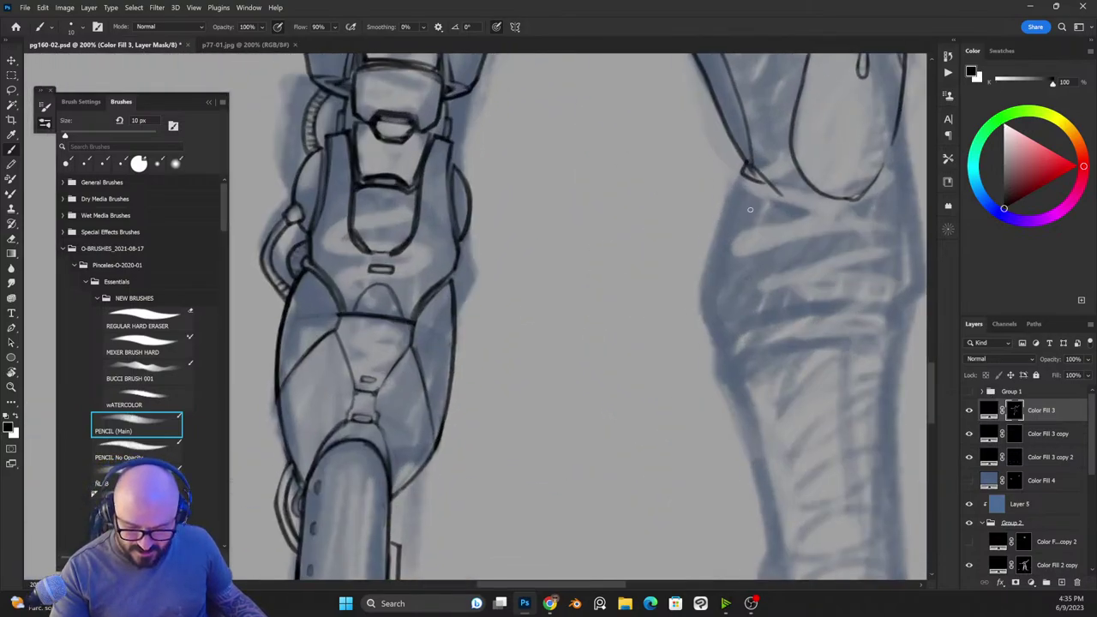
scroll(617, 253, down, 1)
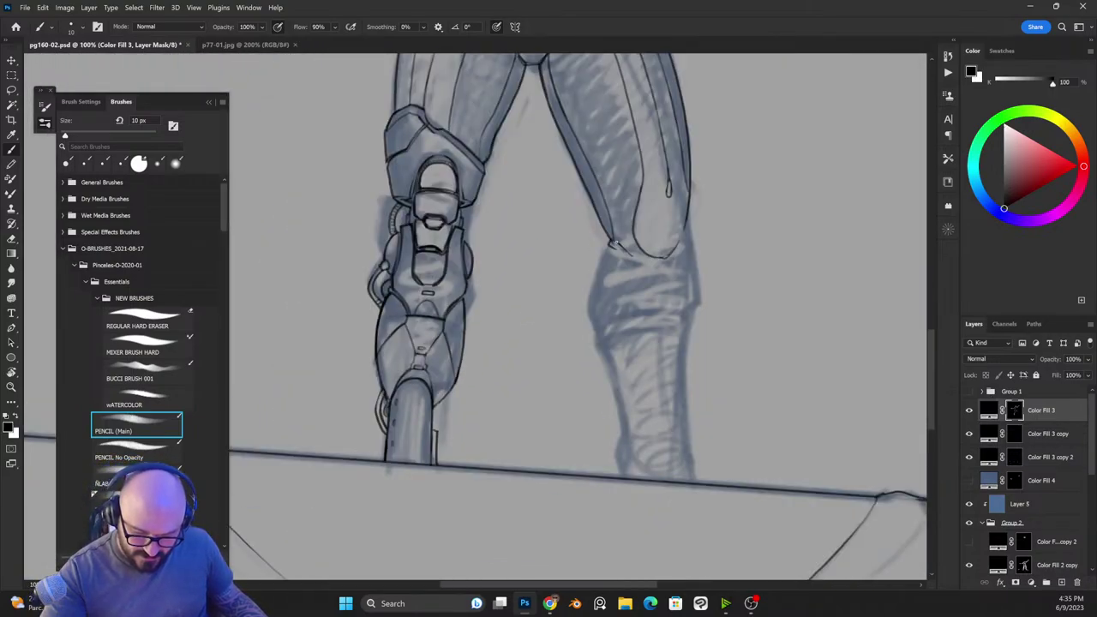
key(x)
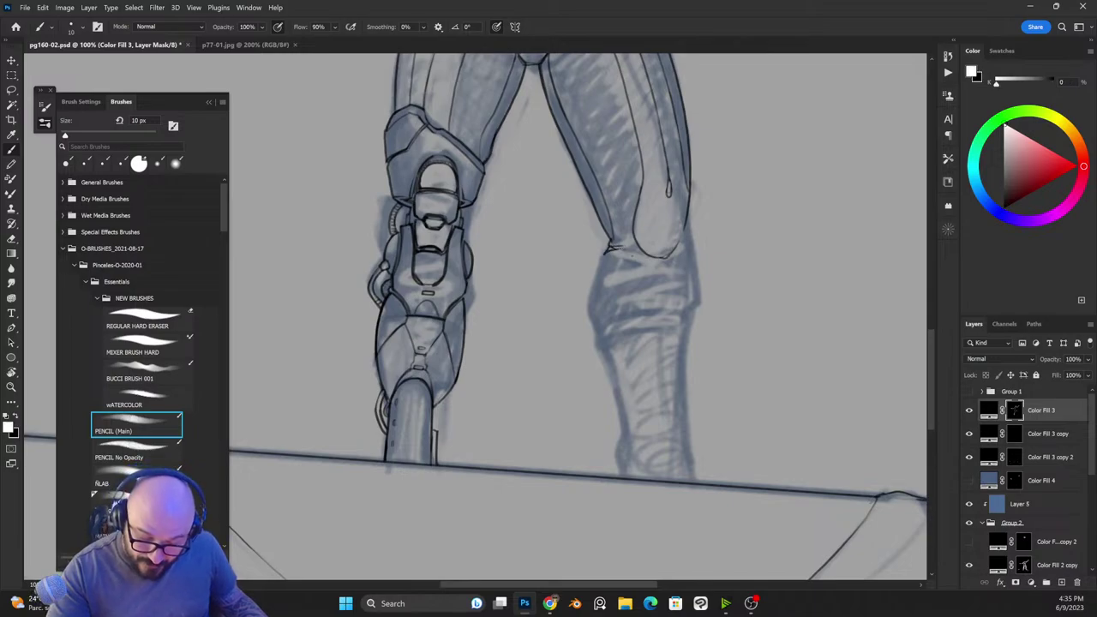
key(x)
key(x)
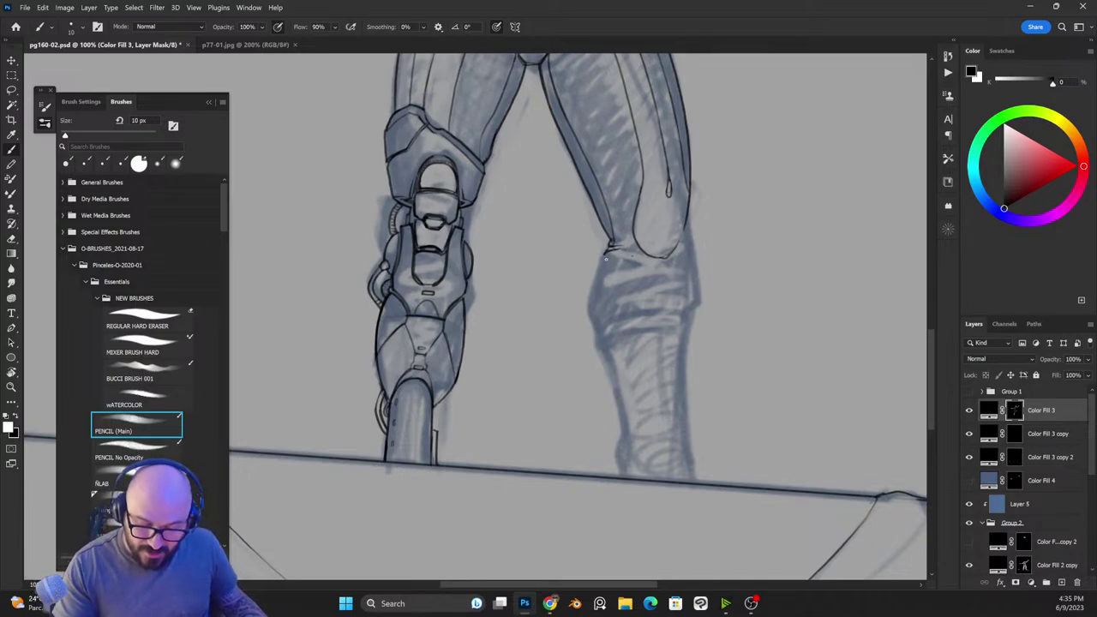
Step: Ink both outer contours of the section just below the non-mechanical knee and a fold line inside its inner edge
drag(610, 243, 597, 331)
drag(686, 213, 691, 326)
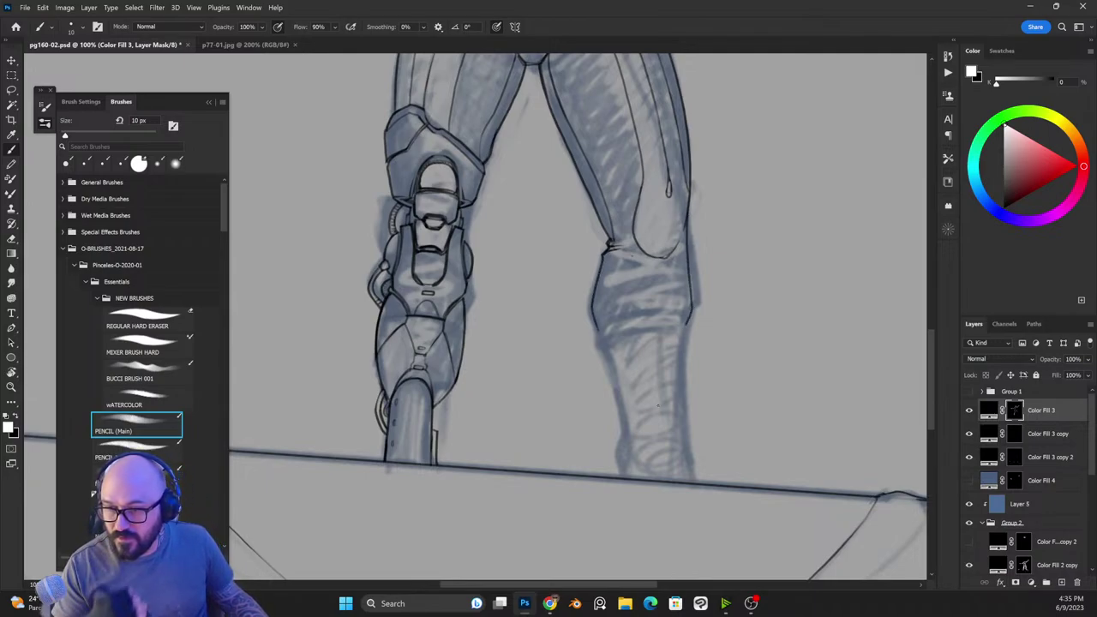
drag(609, 250, 609, 325)
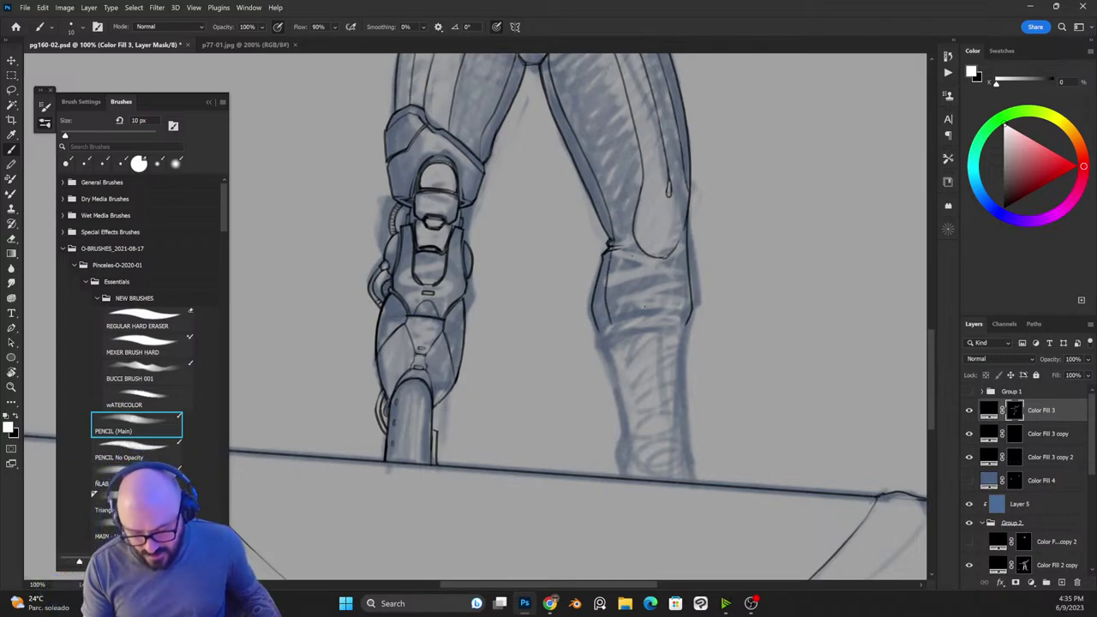
Step: Ink the curved cuff band around the lower end of the section below the non-mechanical knee, trimming its line ends
mouse_move(600, 342)
mouse_down()
mouse_move(684, 335)
mouse_move(598, 339)
mouse_move(666, 318)
mouse_move(687, 327)
mouse_move(682, 318)
mouse_move(619, 332)
mouse_up()
key(x)
mouse_move(687, 320)
mouse_down()
mouse_move(626, 323)
mouse_move(673, 318)
mouse_up()
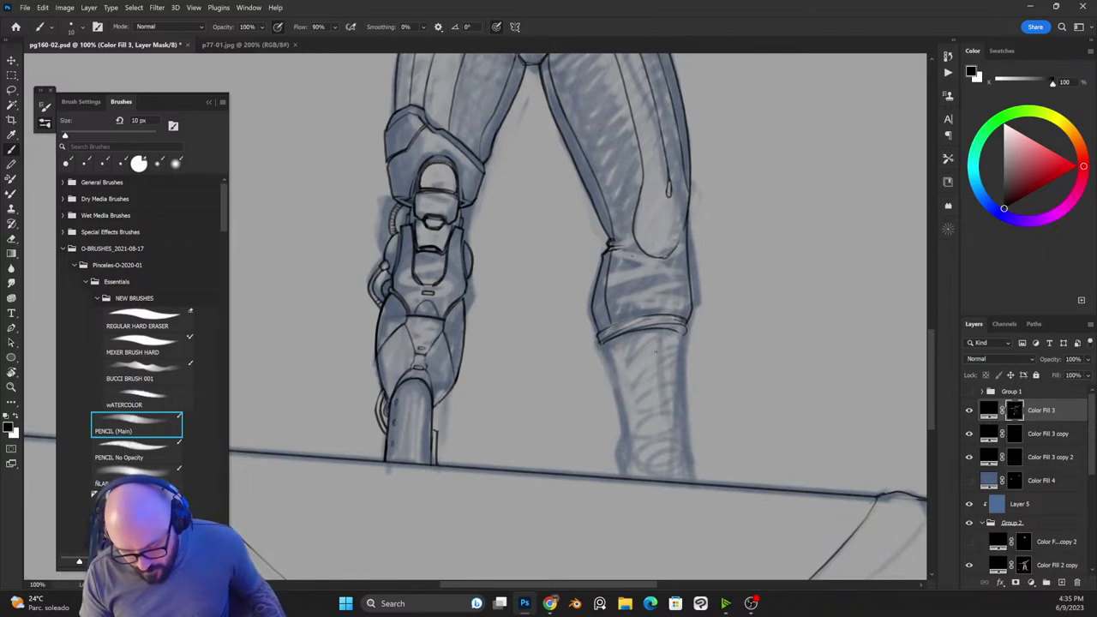
Step: Ink both side contours of the non-mechanical lower leg from the cuff band down toward the platform edge
key(x)
drag(604, 356, 624, 445)
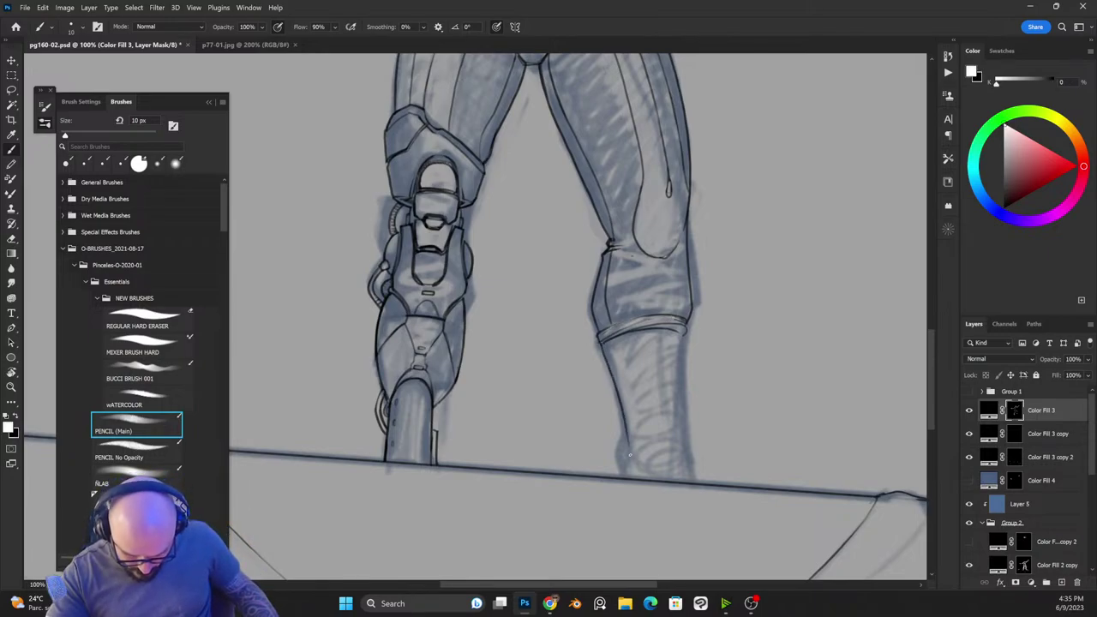
drag(683, 333, 681, 452)
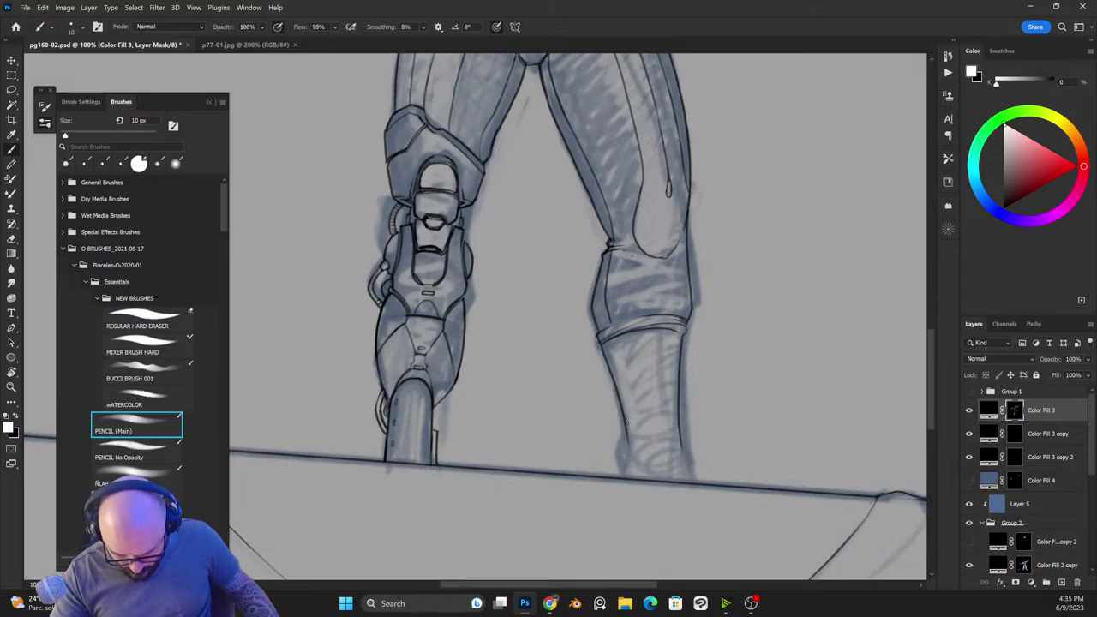
Step: Ink the ankle fold arc and the inner ankle contour of the non-mechanical leg just above the platform edge
mouse_move(627, 425)
mouse_down()
mouse_move(632, 463)
mouse_move(667, 447)
mouse_move(685, 458)
mouse_move(675, 443)
mouse_move(636, 459)
mouse_up()
key(x)
key(x)
key(x)
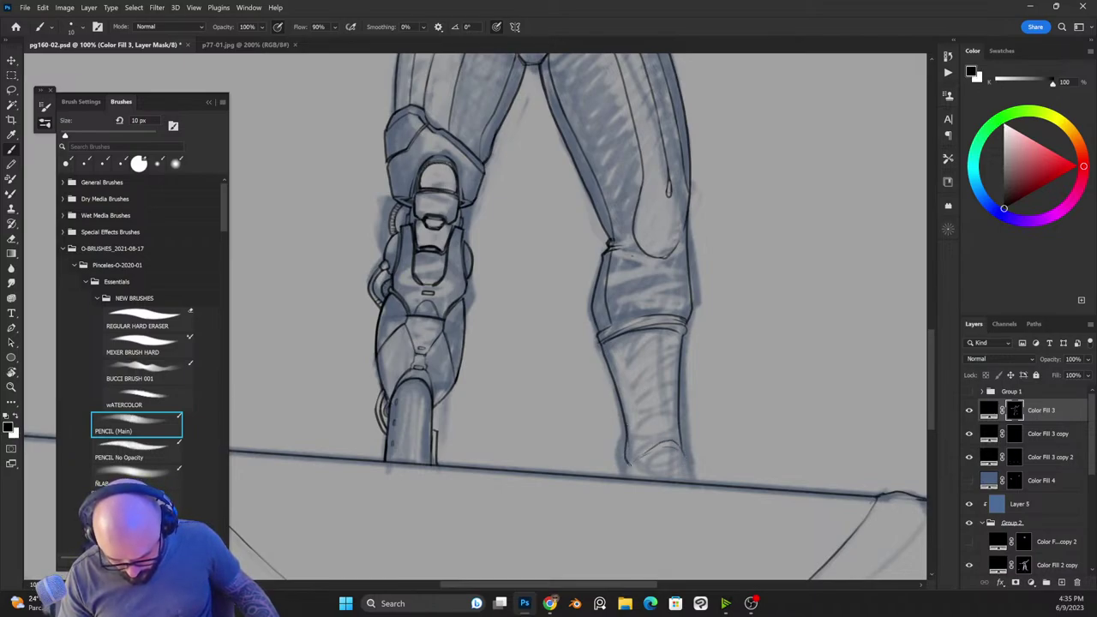
key(x)
Step: Ink a vertical seam line down the outer part of the non-mechanical lower leg, from the cuff band to the ankle
drag(669, 330, 661, 429)
mouse_move(667, 333)
mouse_down()
mouse_move(663, 414)
mouse_move(668, 357)
mouse_up()
key(x)
drag(666, 404, 668, 360)
key(x)
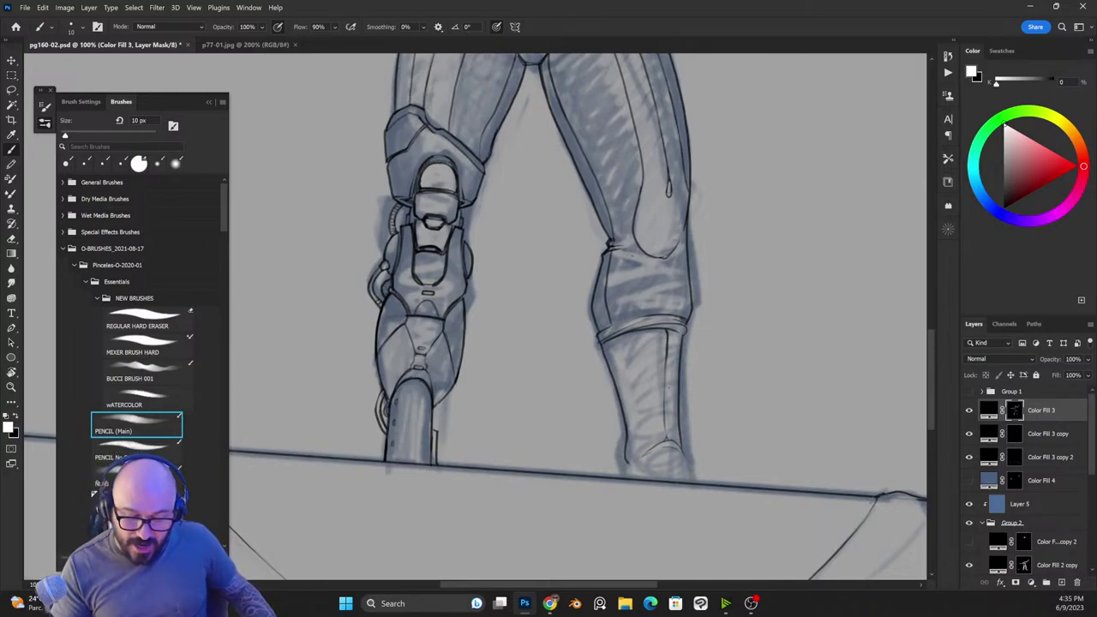
key(x)
Step: Refine the short crease lines at the inner side of the non-mechanical knee and extend the inner ankle contour to the platform edge
key(x)
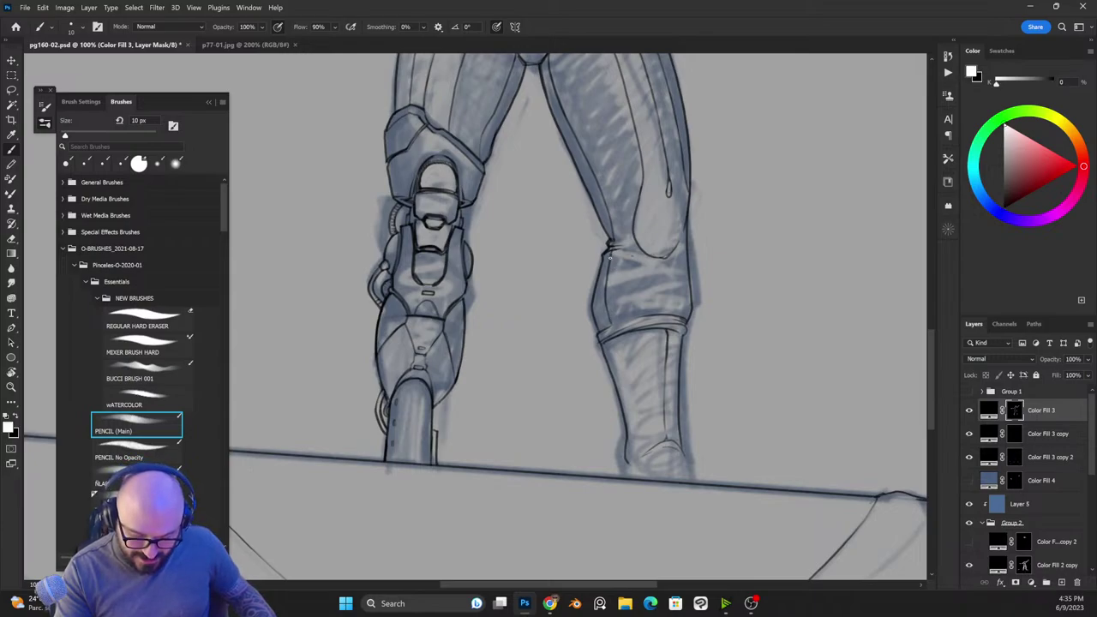
mouse_move(609, 258)
mouse_down()
mouse_move(614, 324)
mouse_move(612, 263)
mouse_up()
key(x)
key(x)
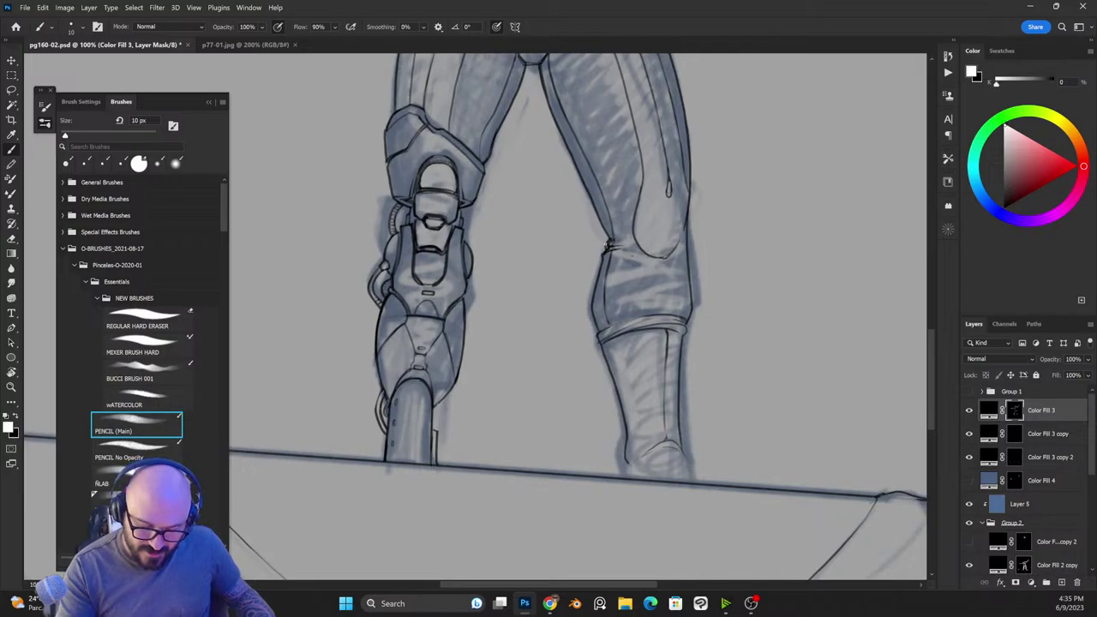
key(x)
key(x)
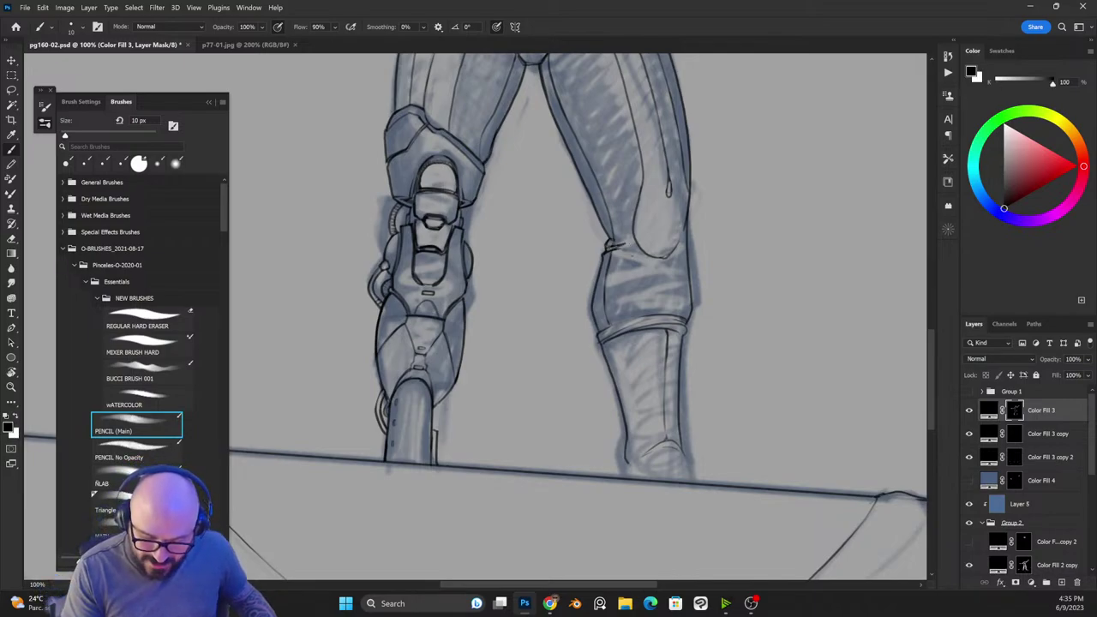
key(x)
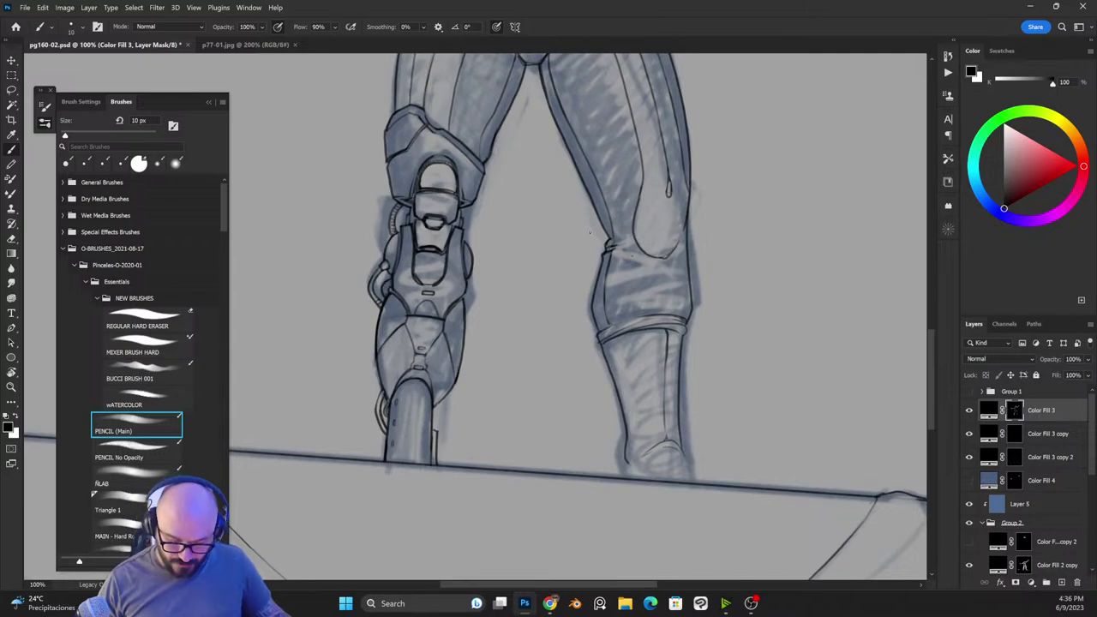
key(x)
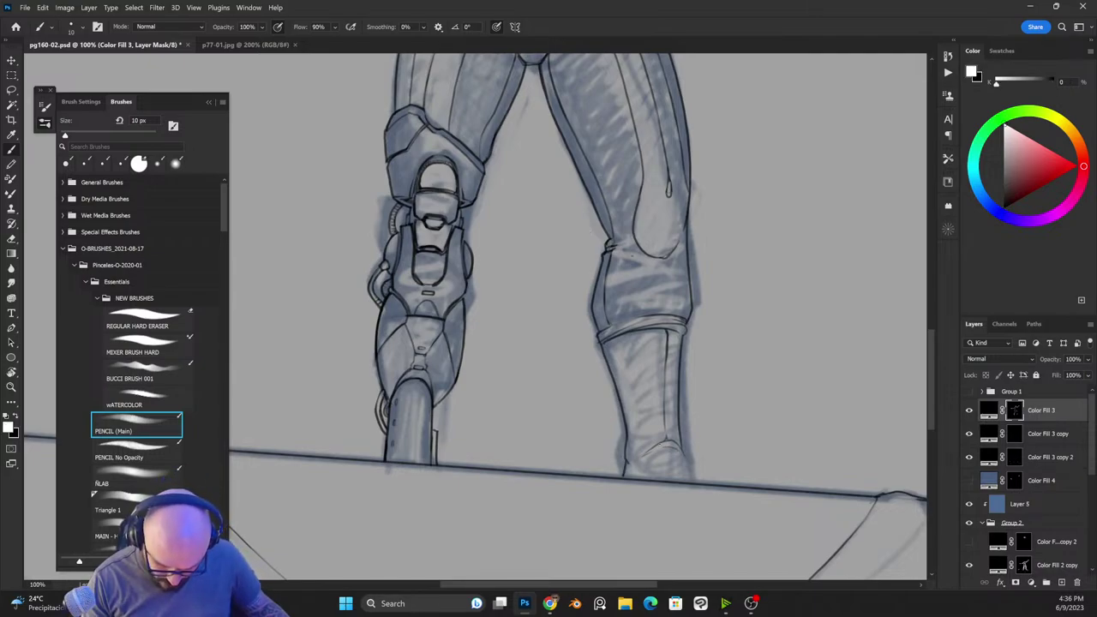
Step: Hide the blue sketch layer Color Fill 2 copy and show the background figure layers Layer 4 and Layer 3
key(ctrl+minus)
key(ctrl+minus)
key(ctrl+minus)
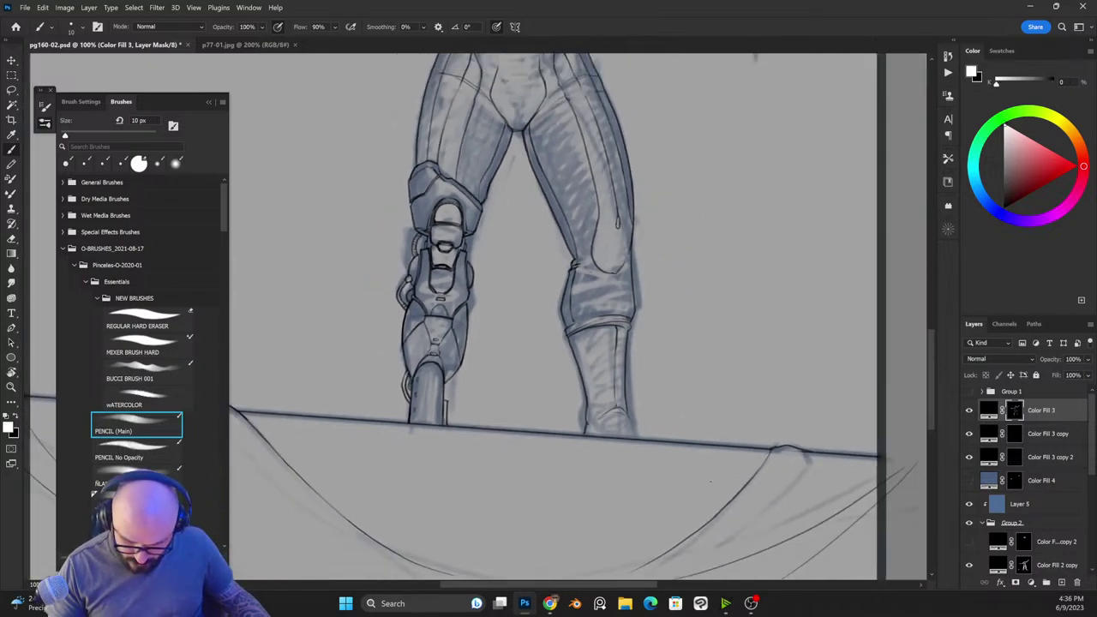
key(ctrl+plus)
key(ctrl+plus)
key(ctrl+plus)
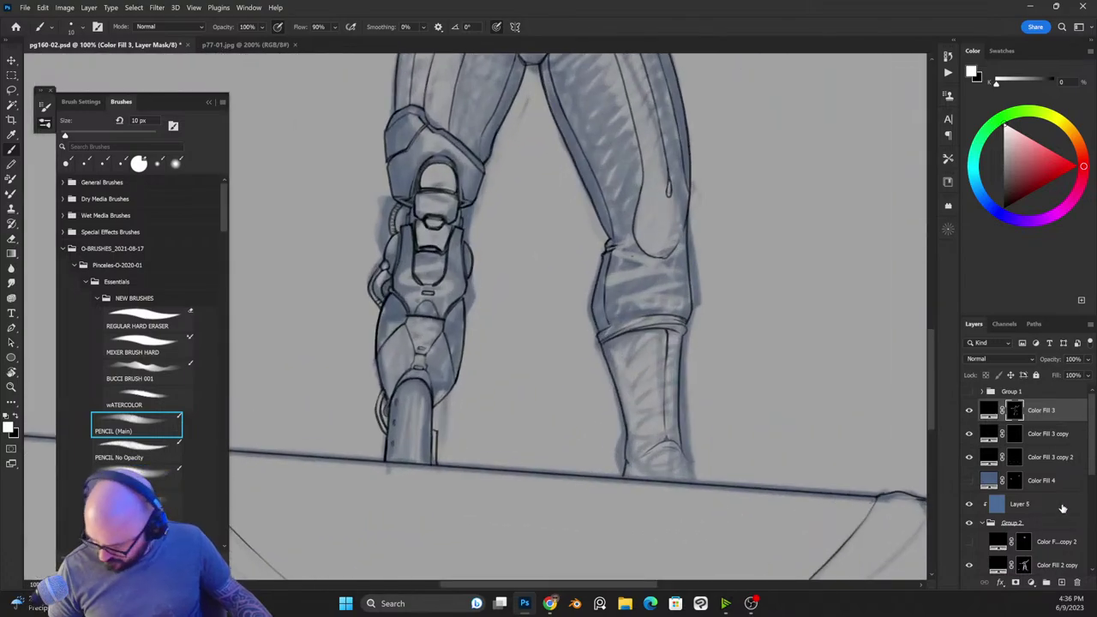
scroll(977, 508, down, 6)
click(969, 498)
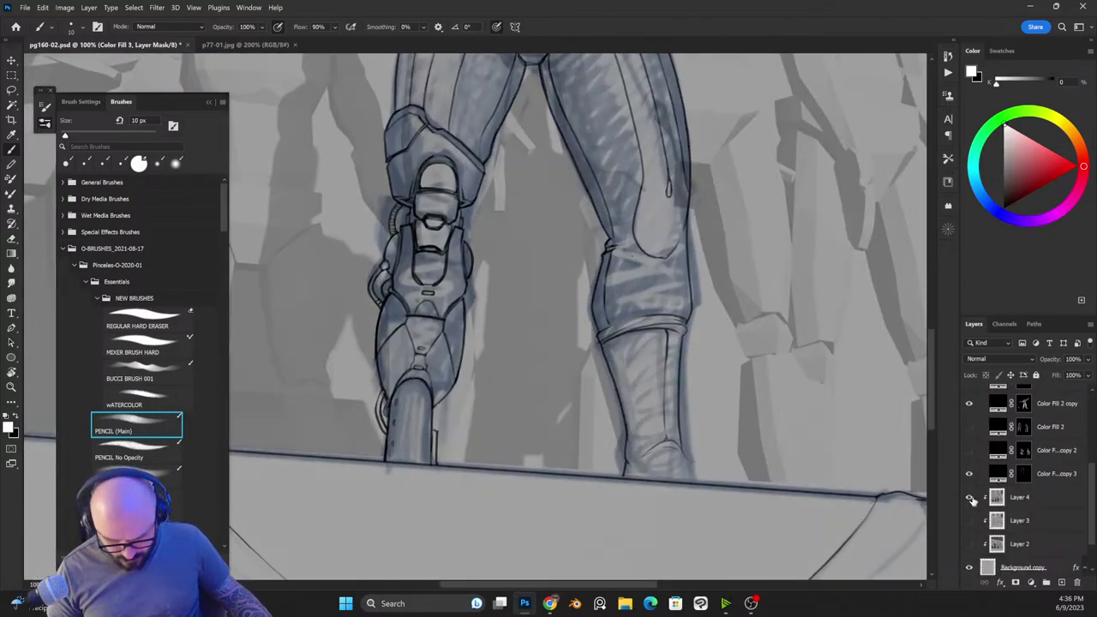
click(969, 403)
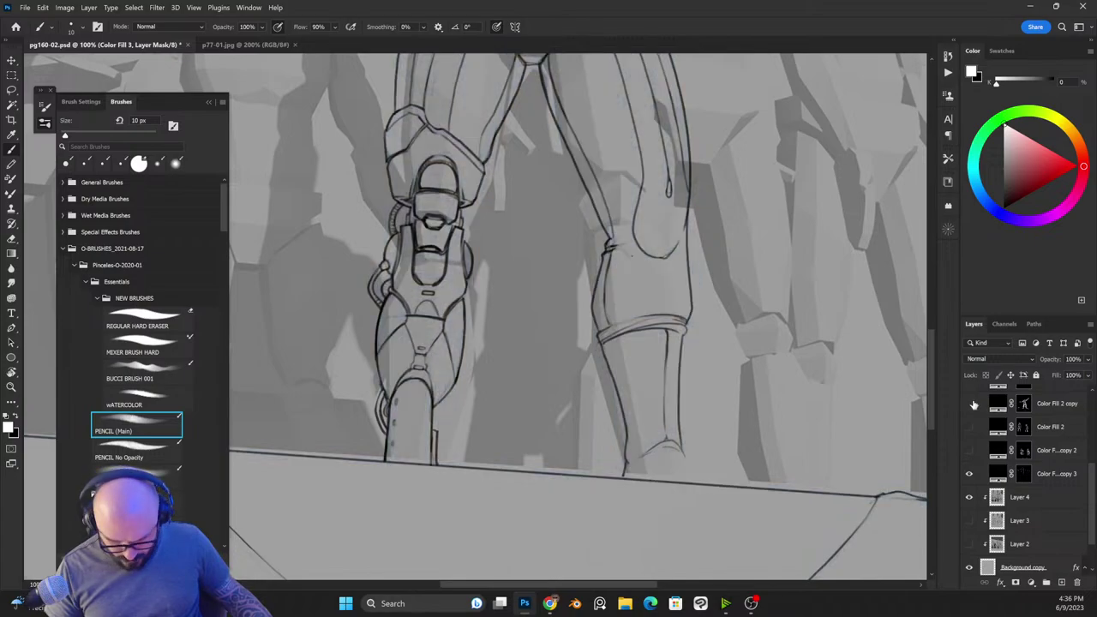
click(969, 544)
click(969, 544)
click(969, 520)
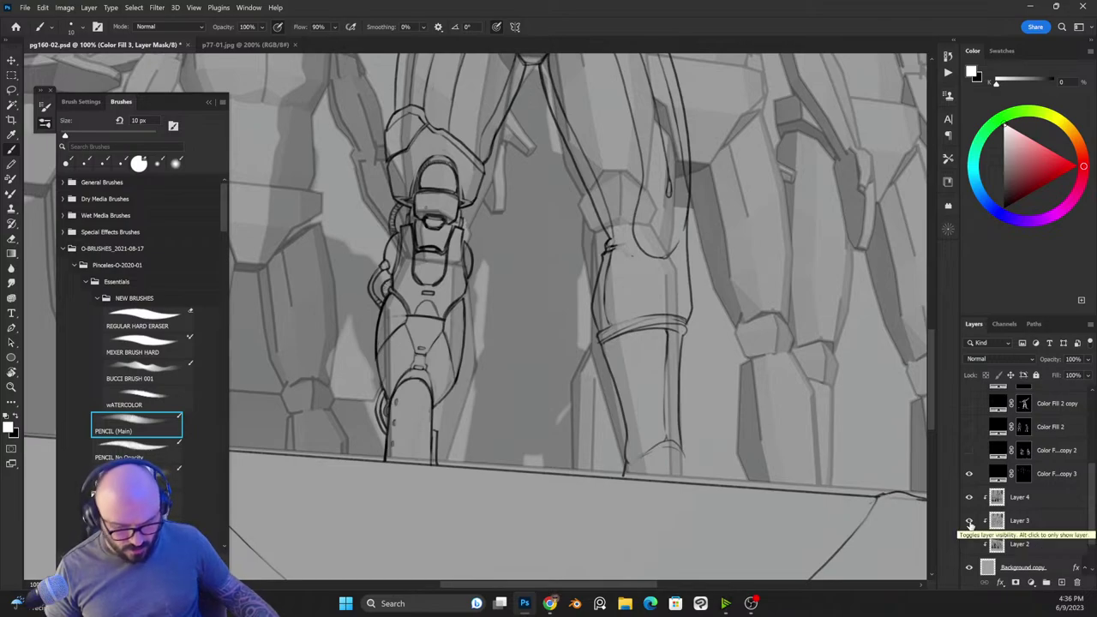
Step: Extend the outer contour of the non-mechanical lower leg down to the platform edge and lighten the ankle arc's end
drag(679, 429, 687, 478)
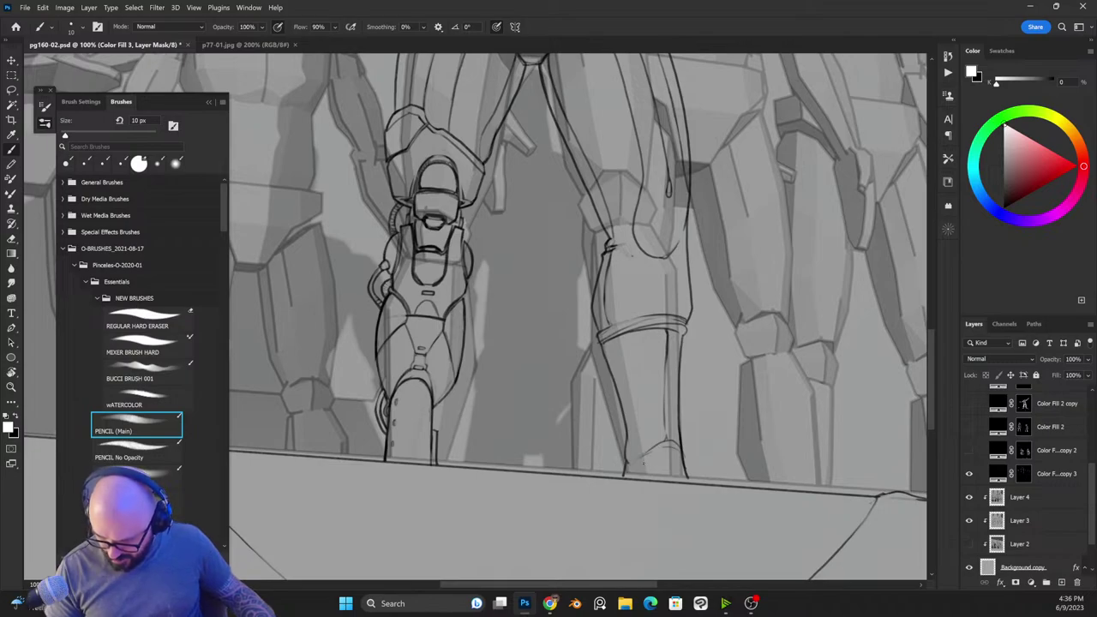
scroll(1028, 480, up, 3)
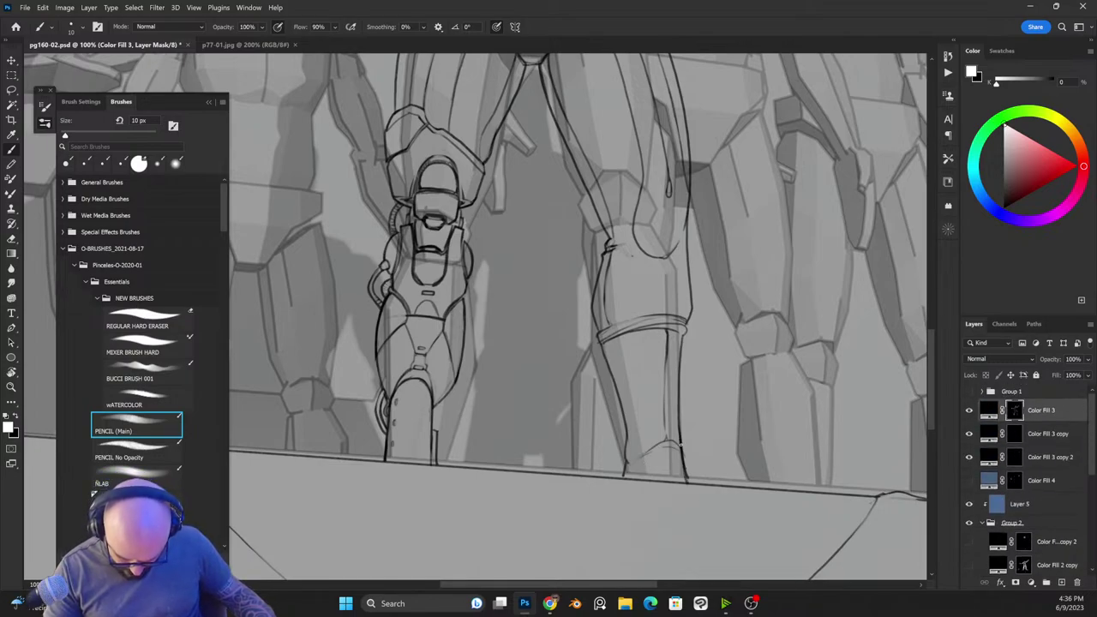
key(x)
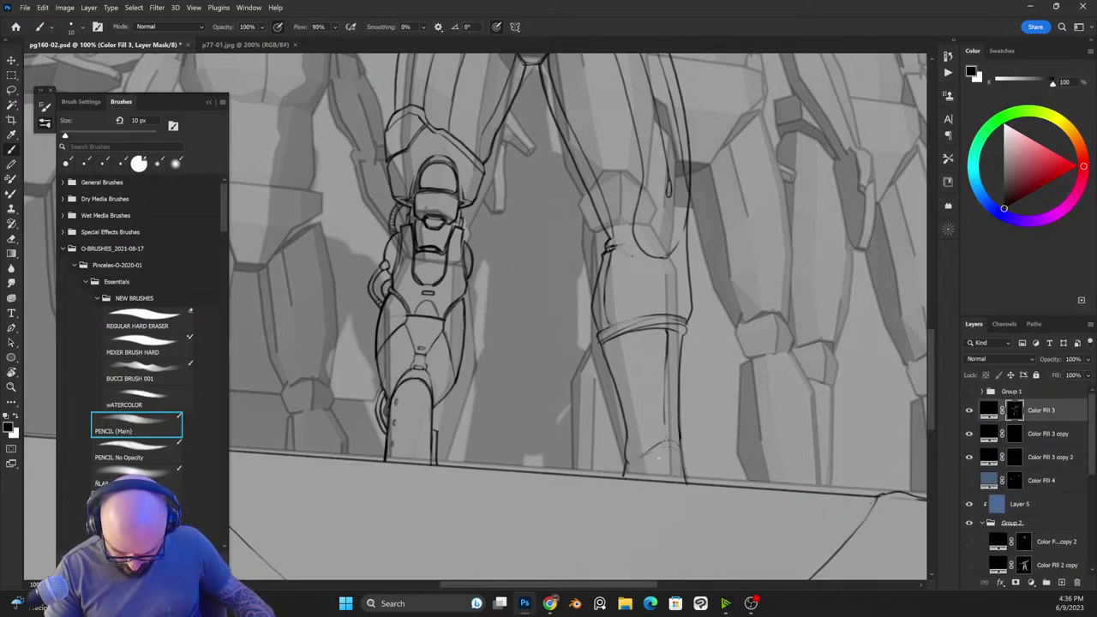
key(x)
Step: Redraw the inner contour of the non-mechanical ankle as a straighter line running down to the platform edge
drag(625, 420, 625, 469)
key(x)
key(x)
drag(626, 428, 628, 481)
mouse_move(626, 423)
mouse_down()
mouse_move(626, 482)
mouse_move(629, 451)
mouse_up()
key(x)
drag(626, 414, 628, 477)
key(x)
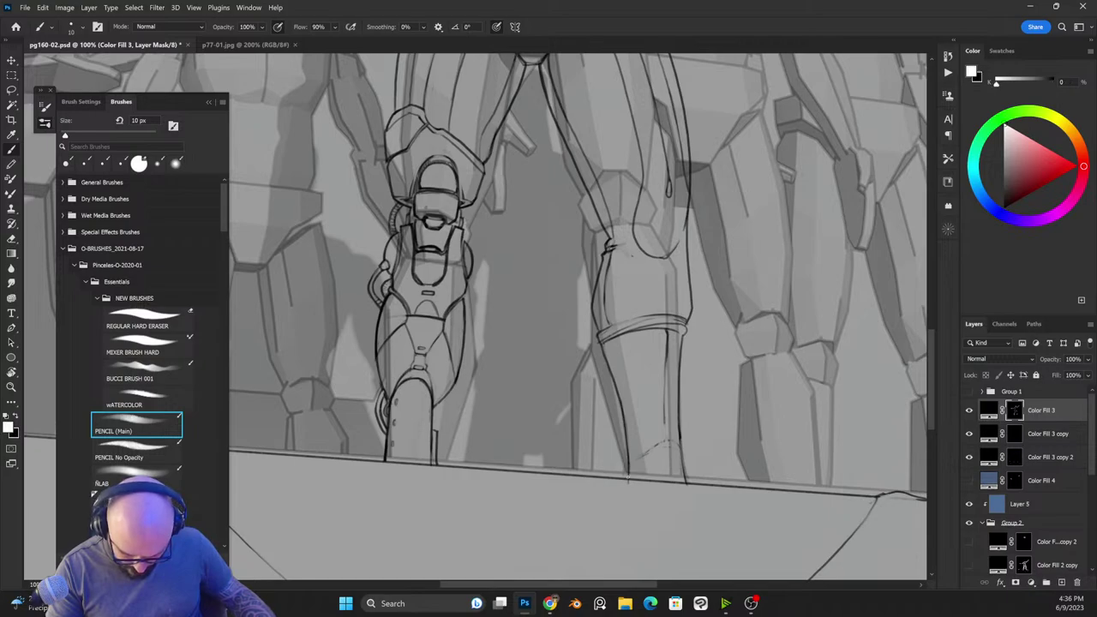
key(x)
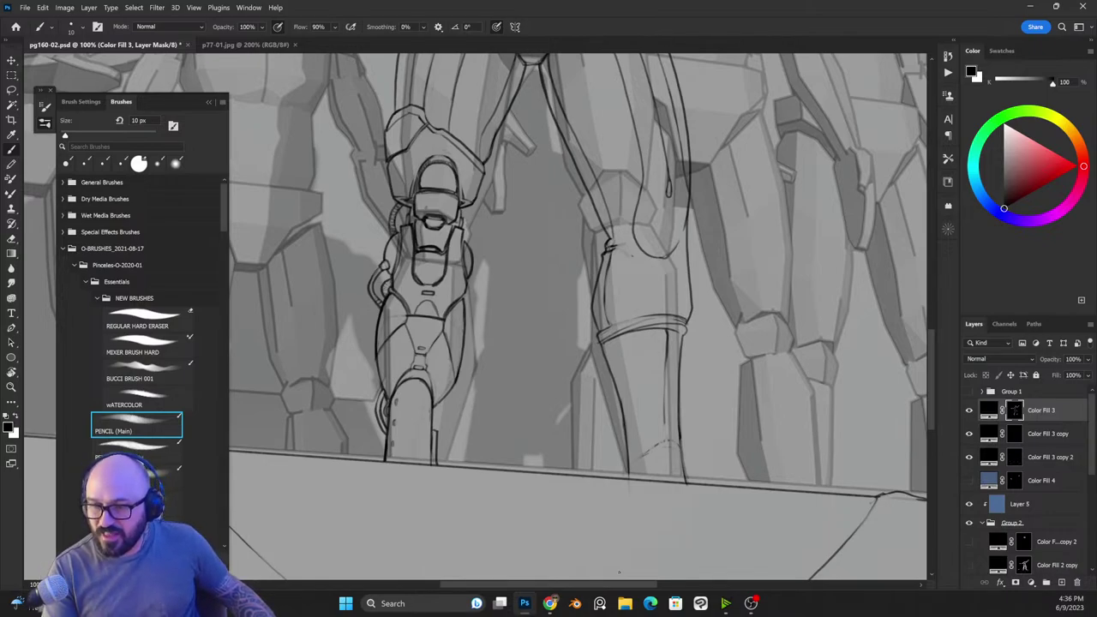
key(x)
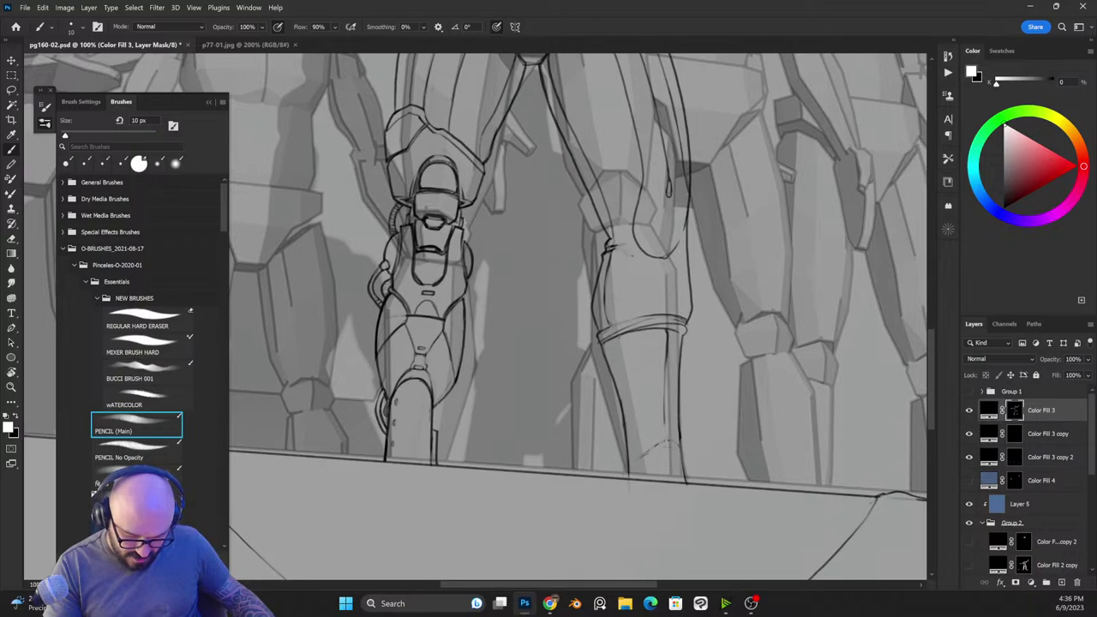
Step: Ink a seam line parallel to the inner contour from the cuff band to the platform, trimming the overshooting line ends
drag(618, 336, 641, 477)
key(x)
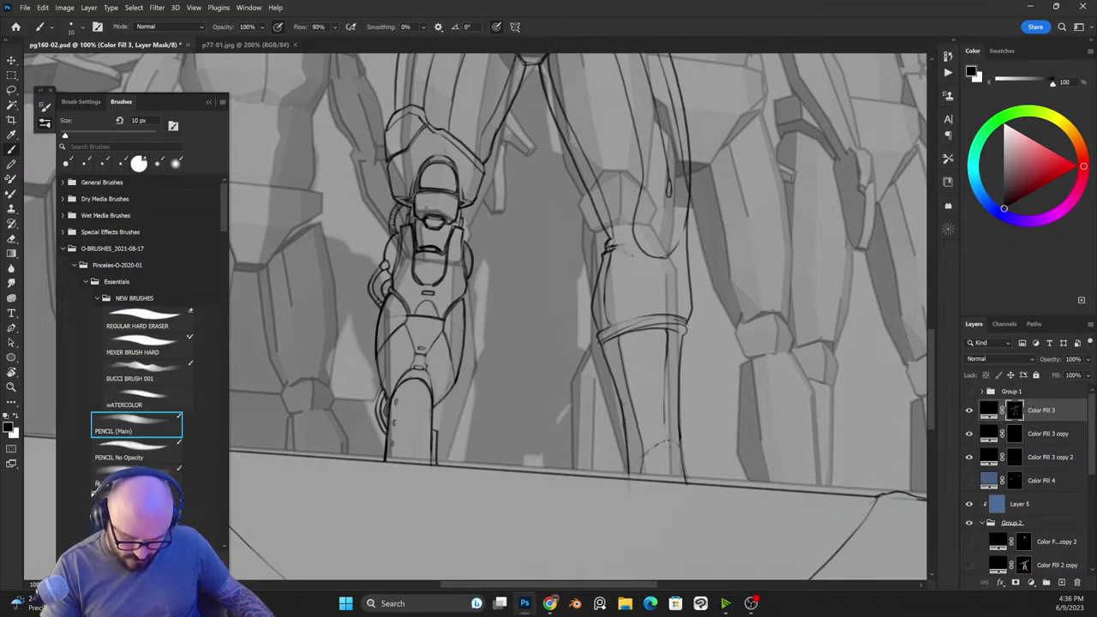
key(x)
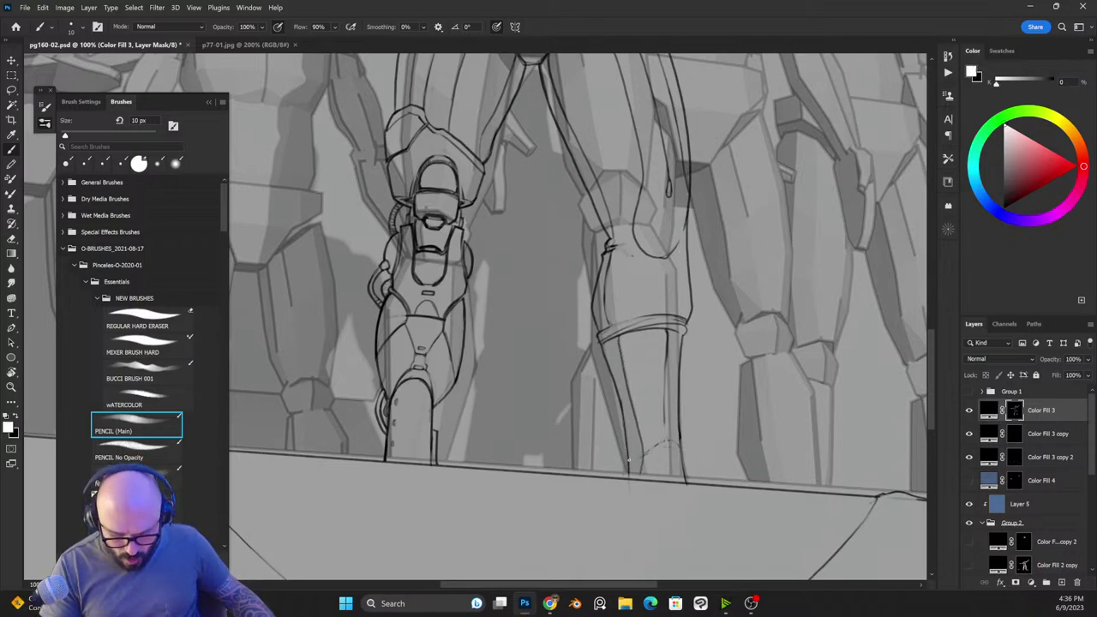
key(x)
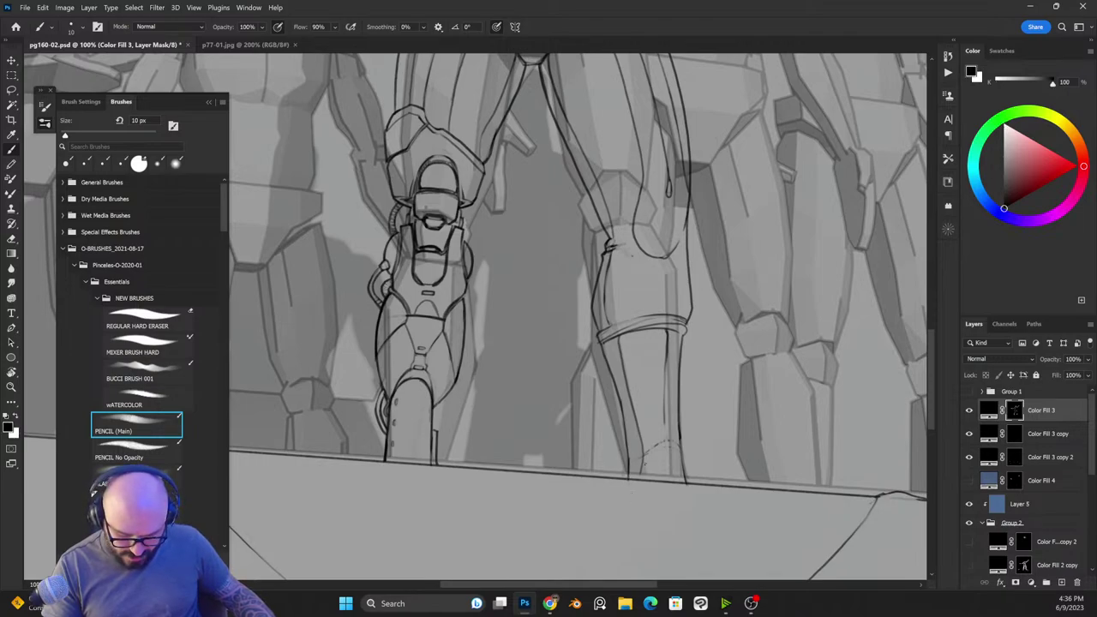
key(x)
drag(646, 444, 642, 473)
key(x)
key(x)
key(x)
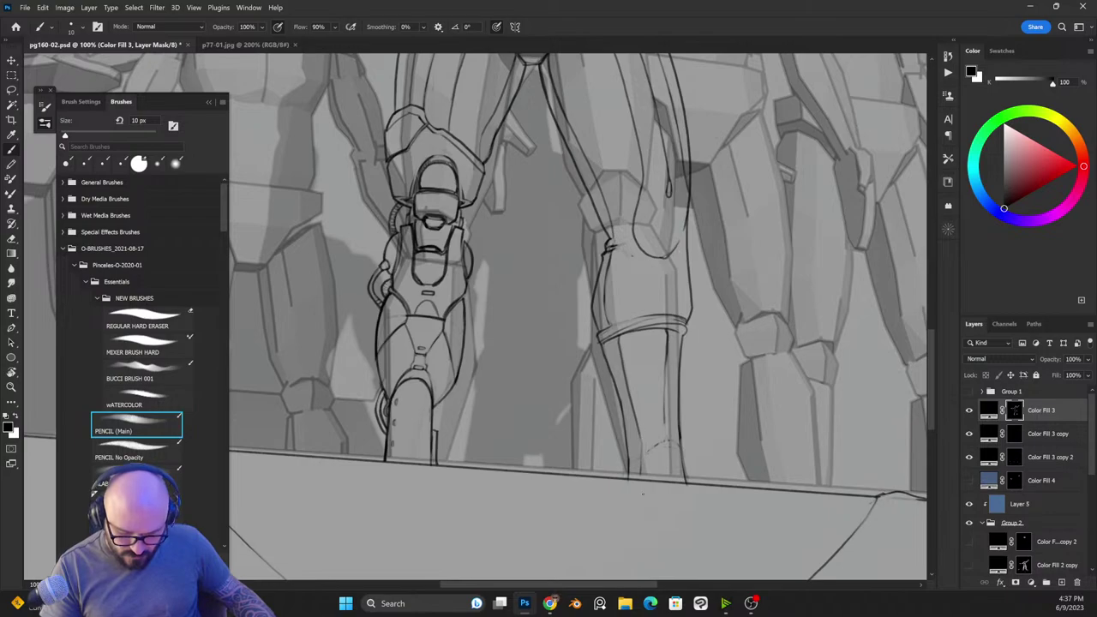
Step: Erase the ankle arc and continue the outer seam line of the non-mechanical lower leg down to the platform edge
drag(663, 402, 668, 458)
key(x)
key(x)
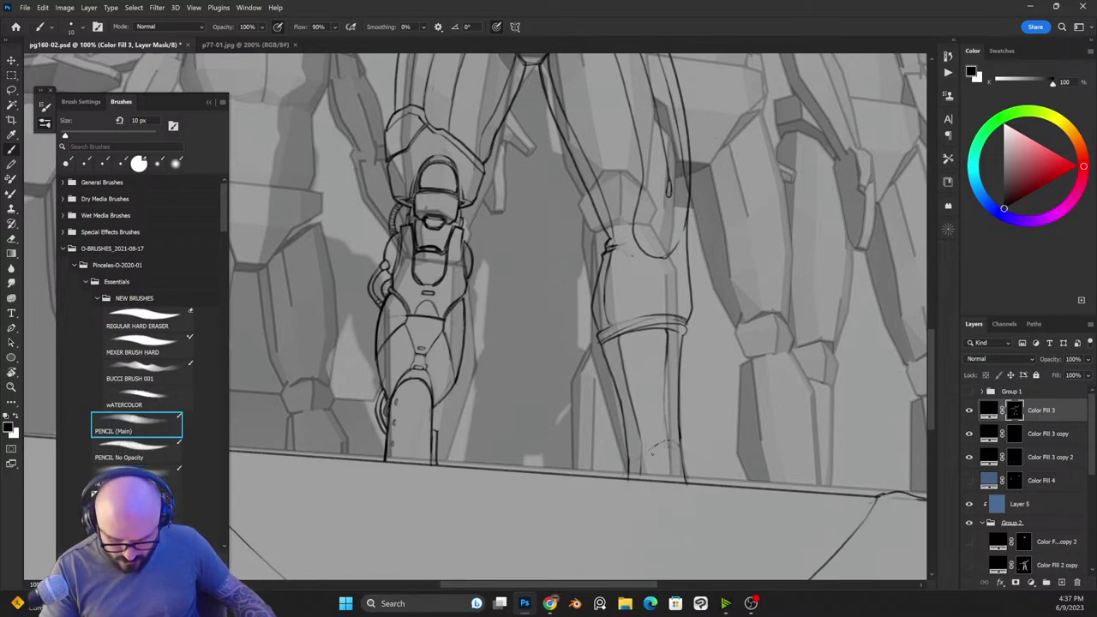
key(x)
mouse_move(666, 369)
mouse_down()
mouse_move(668, 458)
mouse_move(665, 405)
mouse_move(670, 459)
mouse_move(685, 470)
mouse_up()
key(x)
key(x)
key(x)
key(x)
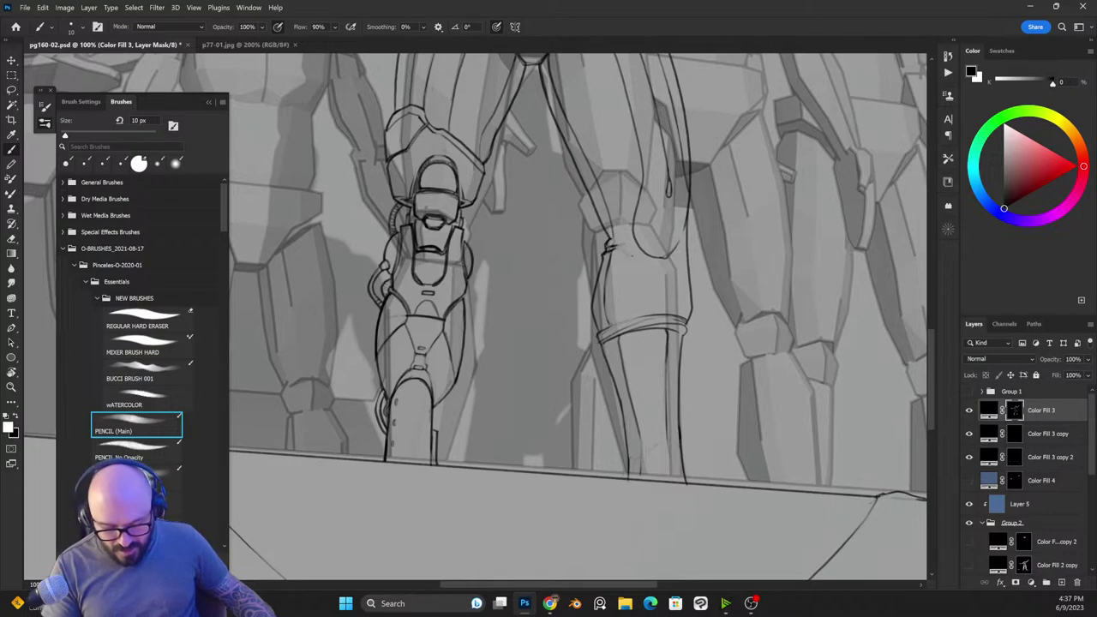
Step: Add short diagonal crease strokes between the inner contour and seam line at the ankle, softening them by erasing
drag(629, 458, 634, 434)
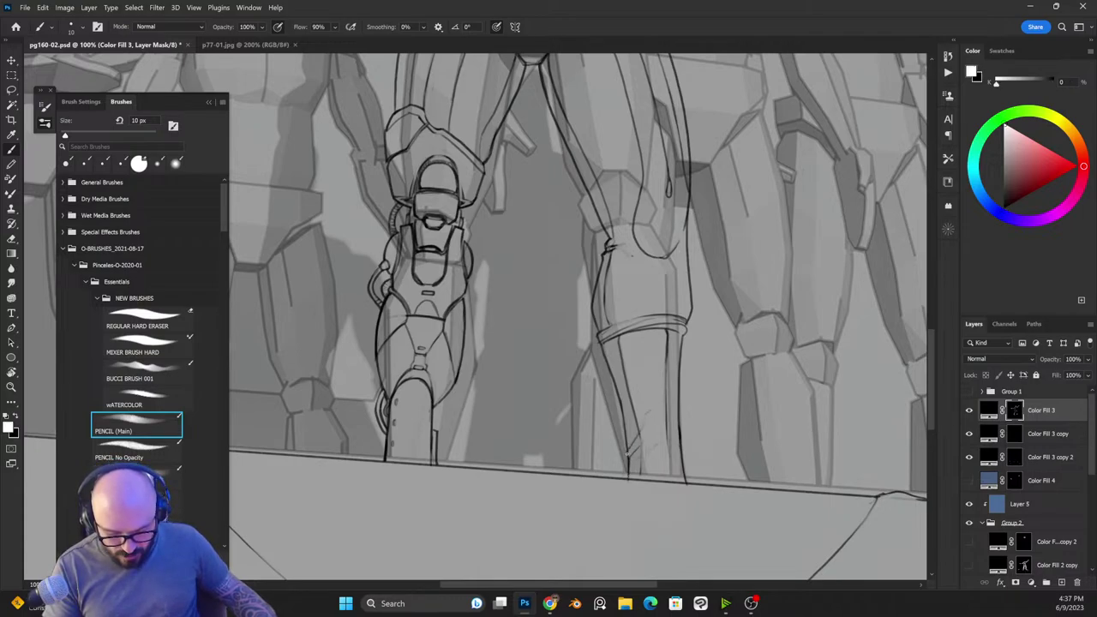
key(x)
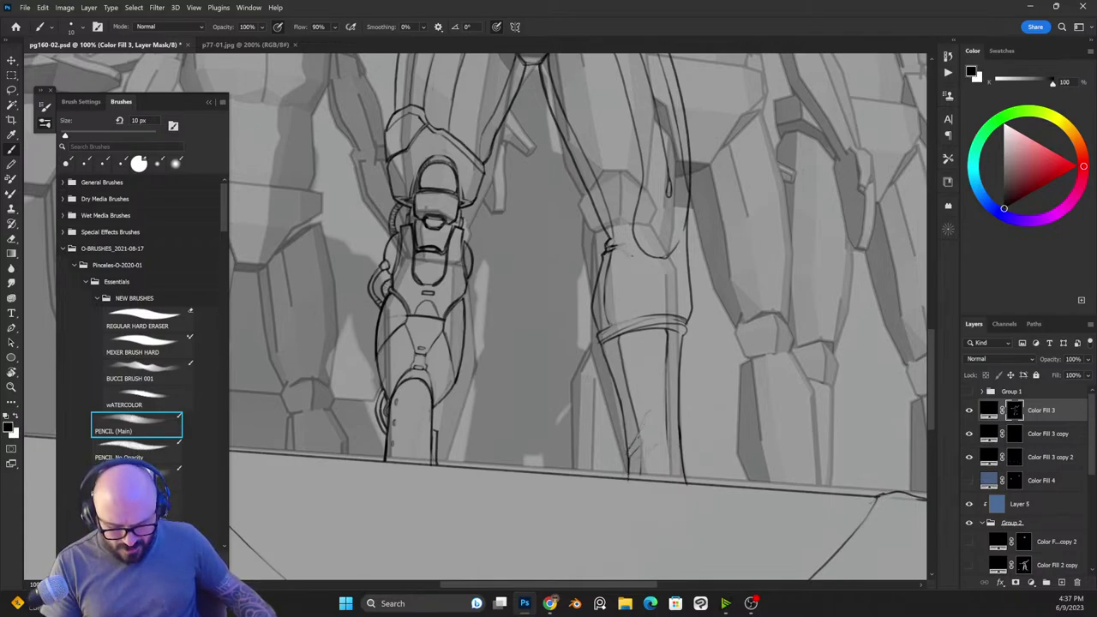
key(x)
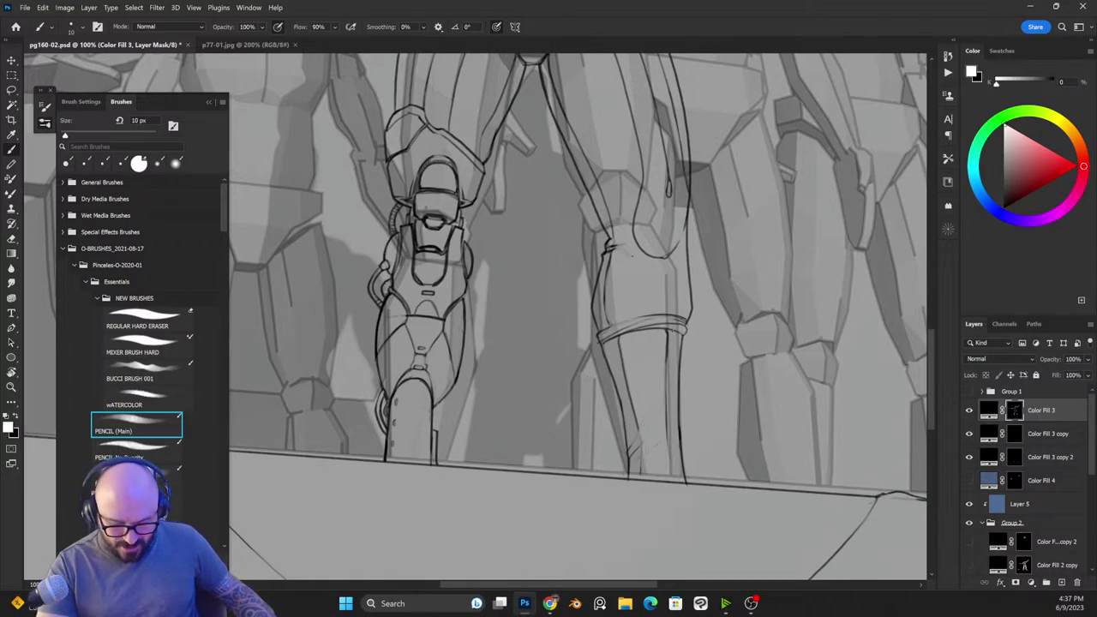
Step: Ink a second curved band line just below the cuff of the non-mechanical leg and clean up its ends
drag(668, 330, 683, 332)
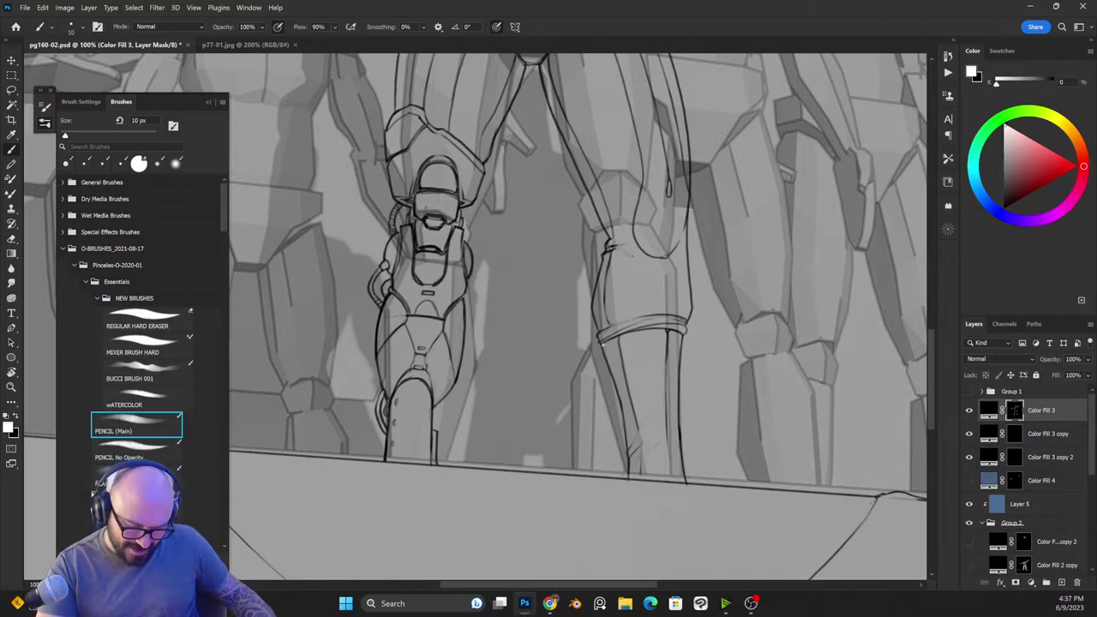
key(x)
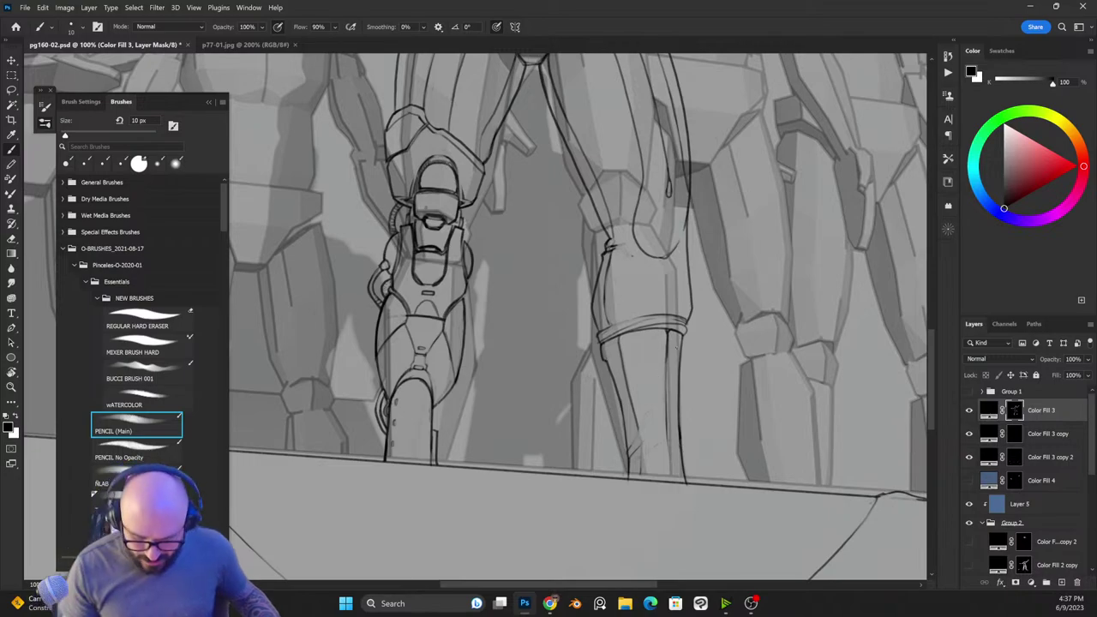
key(x)
key(x)
mouse_move(601, 346)
mouse_down()
mouse_move(606, 361)
mouse_move(681, 347)
mouse_up()
key(x)
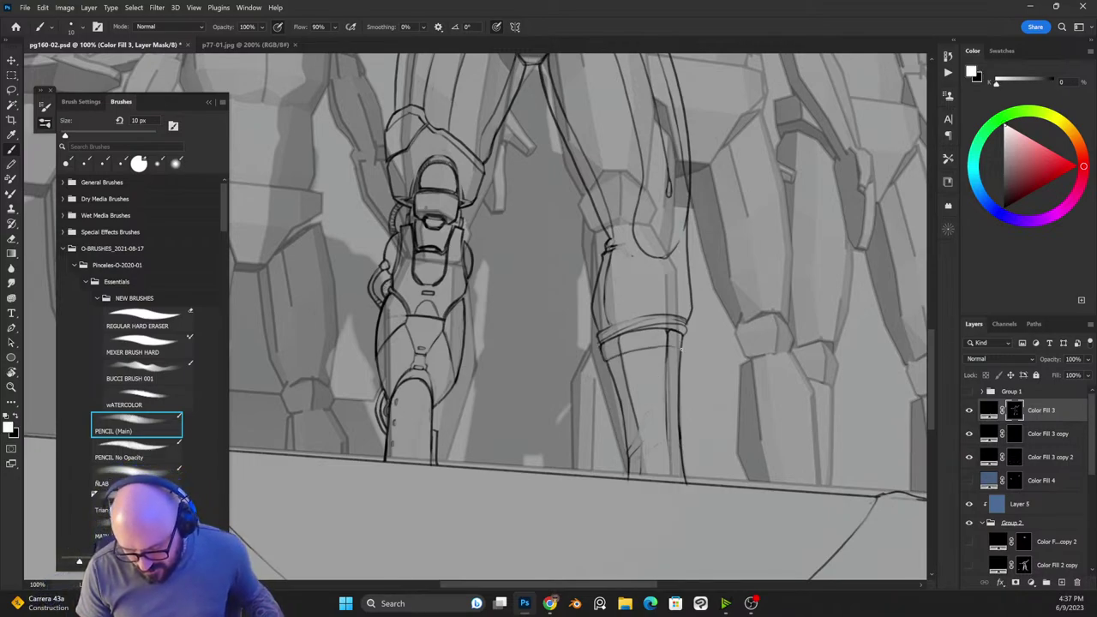
key(x)
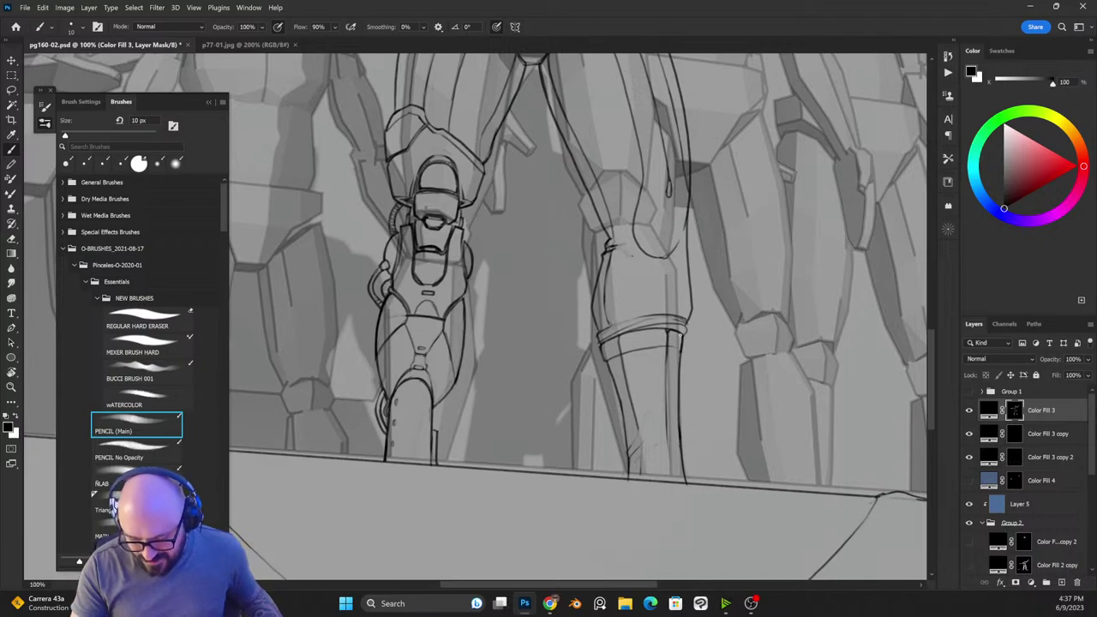
Step: Examine the figure's line art against the background figures, from the full panel down to the hips and thighs
key(ctrl+minus)
key(ctrl+minus)
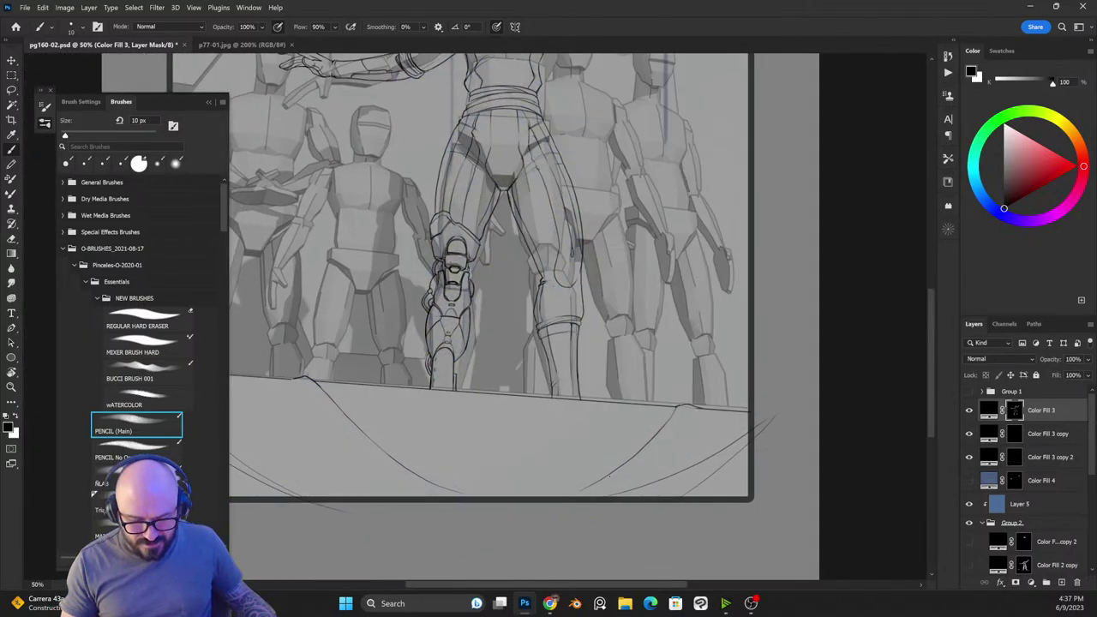
key(ctrl+minus)
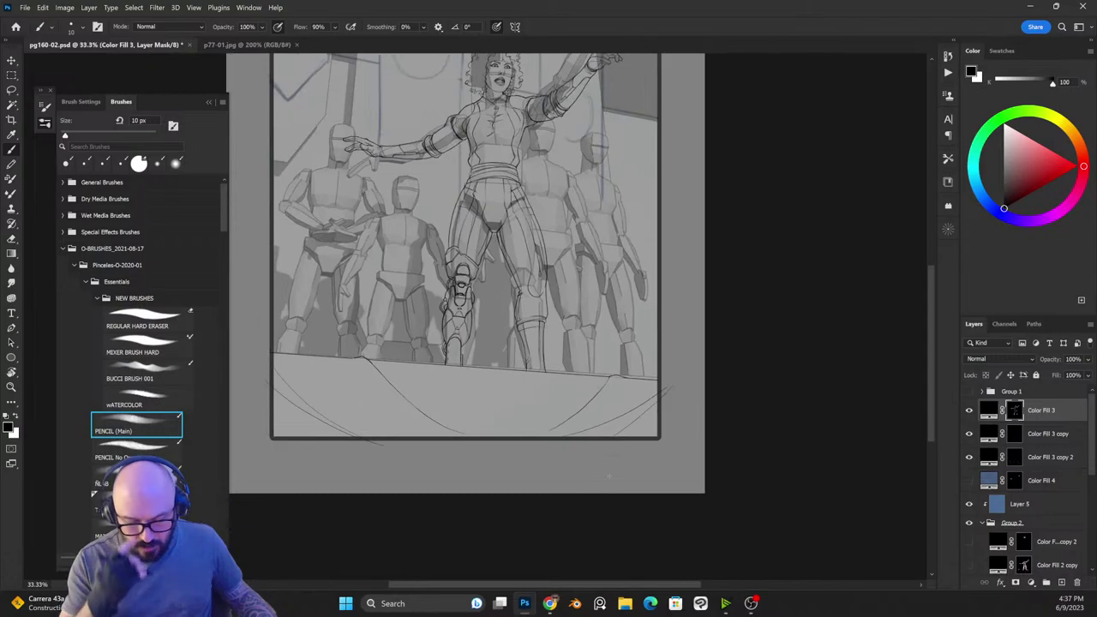
key(ctrl+plus)
key(ctrl+plus)
key(x)
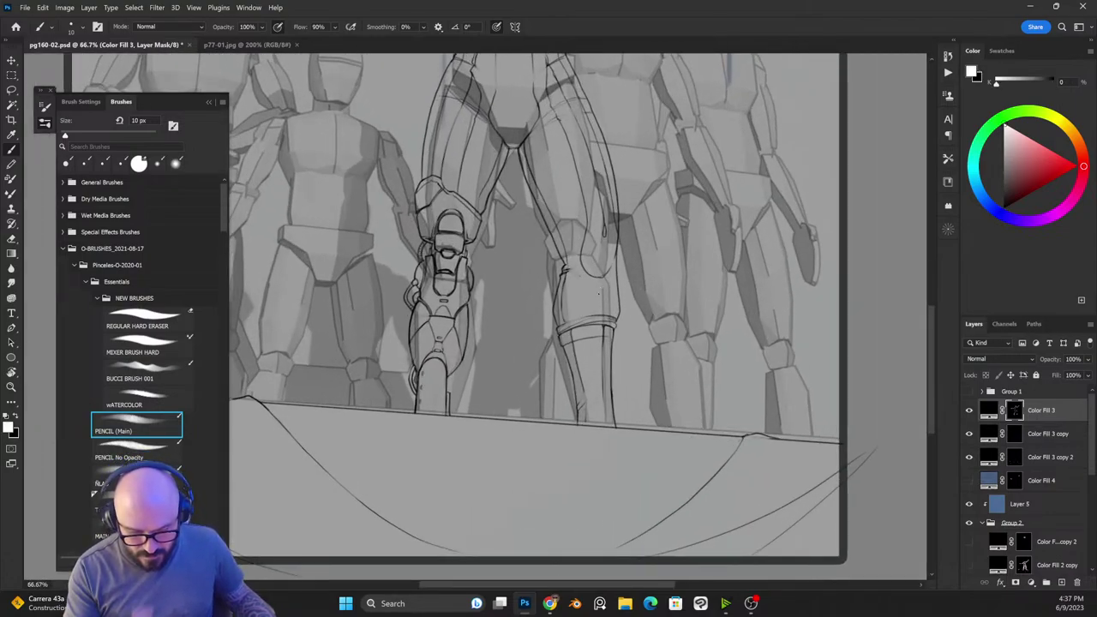
drag(625, 307, 675, 423)
key(ctrl+plus)
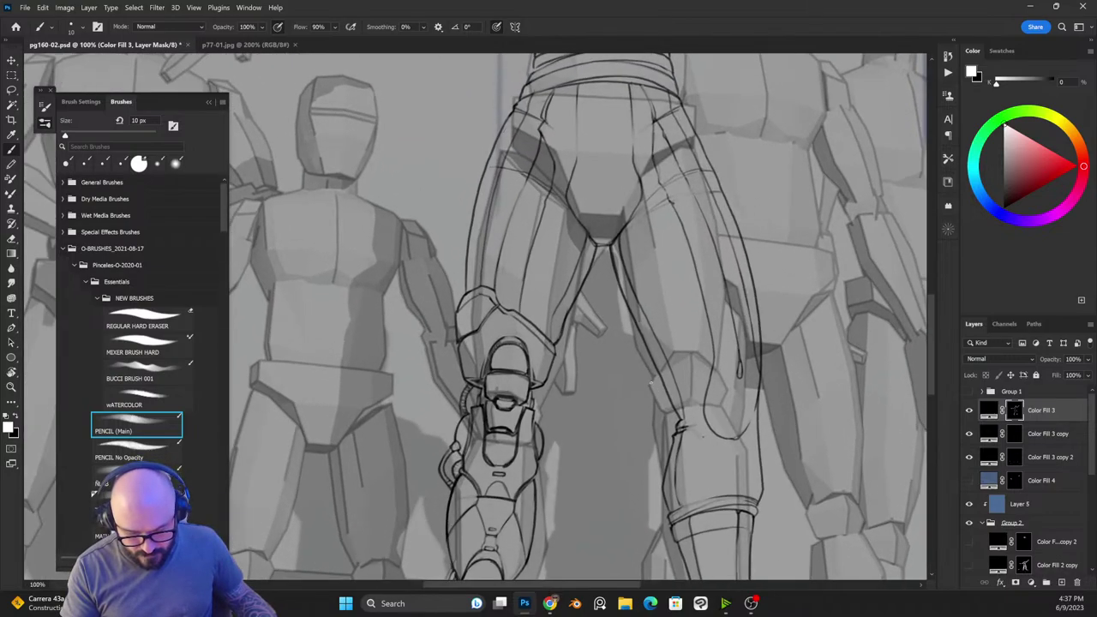
Step: Hide Group 2 with the background sketch and the mannequin reference layers beneath it, and collapse the group
key(ctrl+minus)
key(ctrl+minus)
key(ctrl+minus)
key(ctrl+minus)
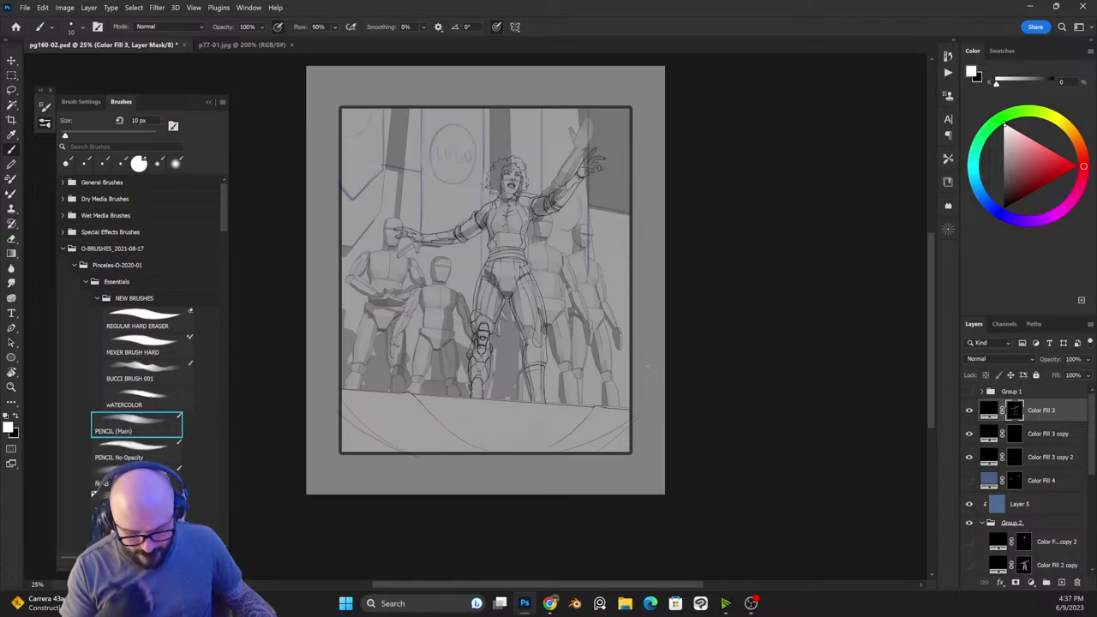
click(970, 523)
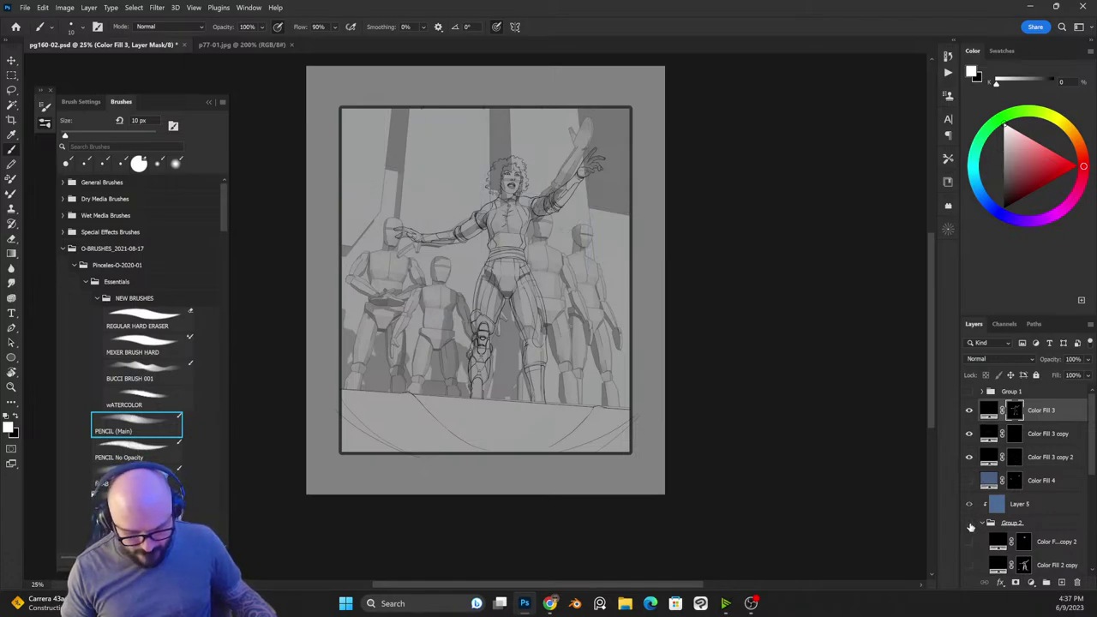
click(970, 525)
click(971, 524)
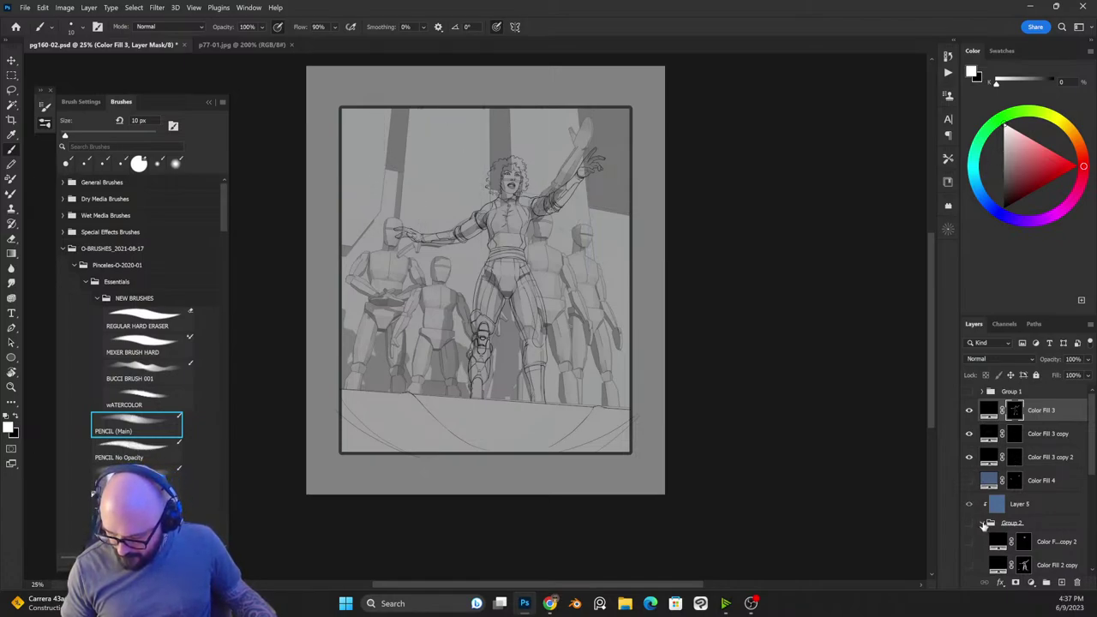
click(983, 524)
click(970, 566)
drag(1091, 477, 1084, 508)
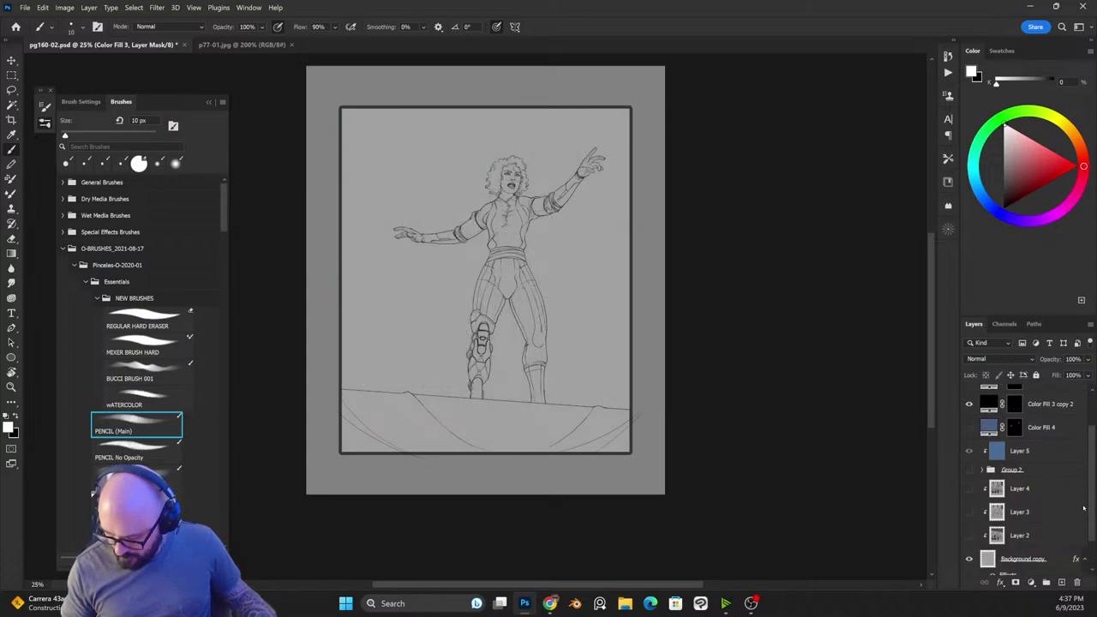
Step: Compare the figure's line art with and without Group 2, from the full panel down to the hips and legs
click(969, 474)
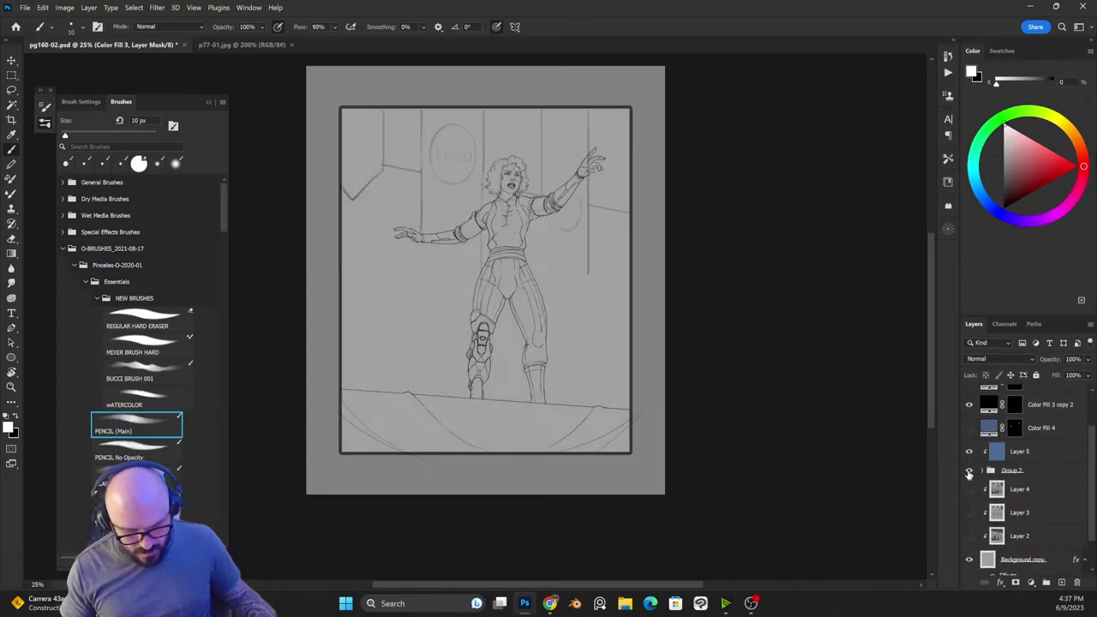
click(969, 474)
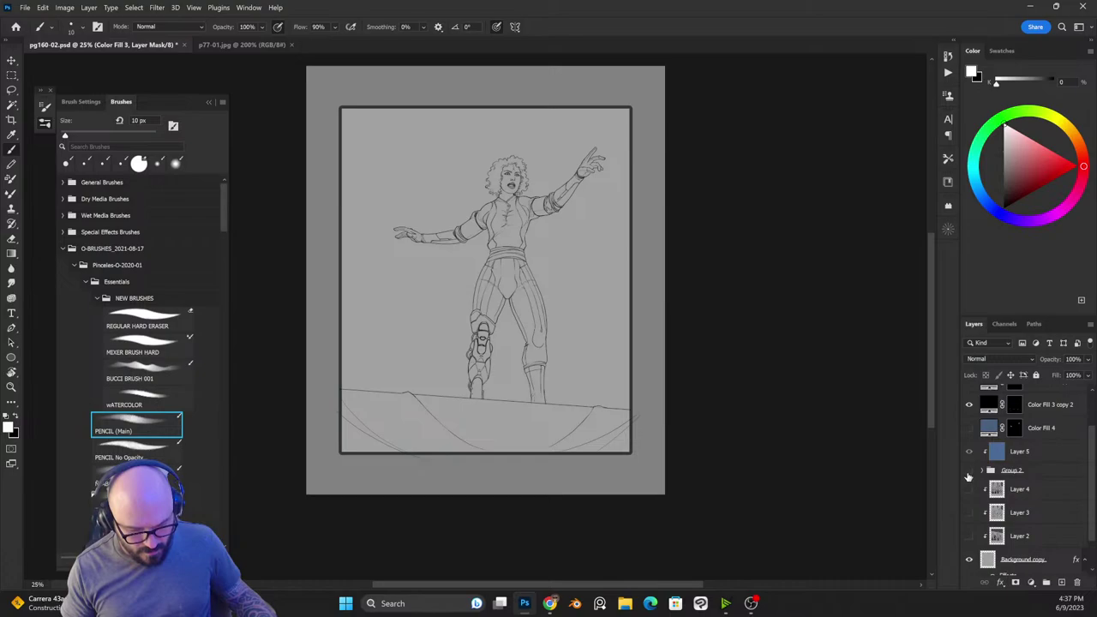
click(969, 475)
key(ctrl+plus)
click(968, 475)
key(ctrl+plus)
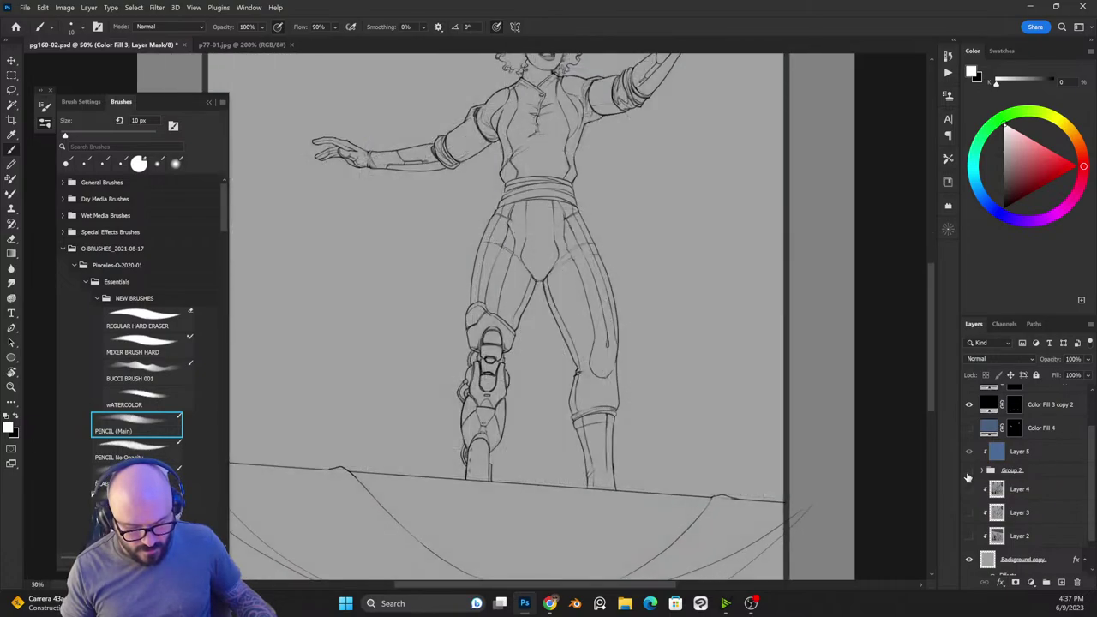
key(ctrl+plus)
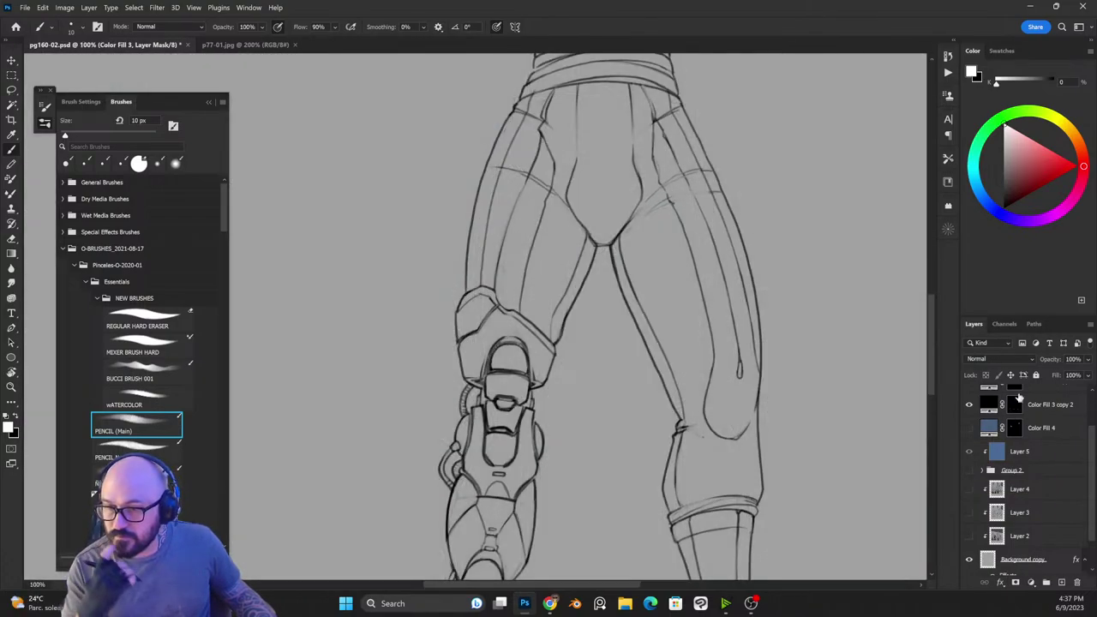
Step: Erase the lower curved parts of both crotch panel seams on the Color Fill 3 mask with a 20 px pencil
scroll(1018, 397, up, 2)
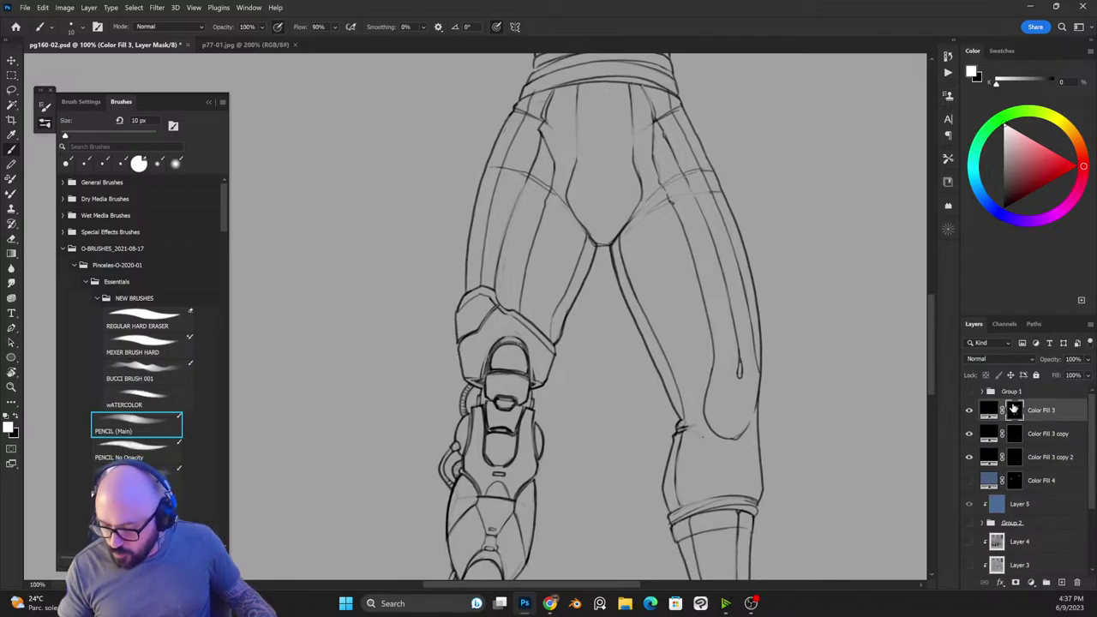
key(bracketright)
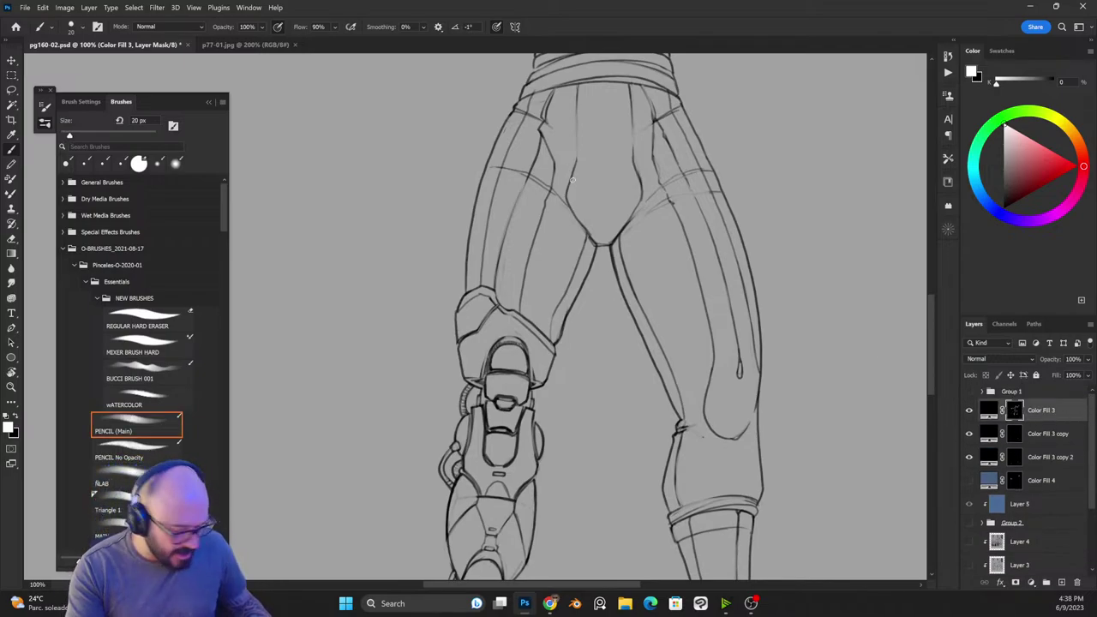
key(x)
drag(569, 181, 571, 211)
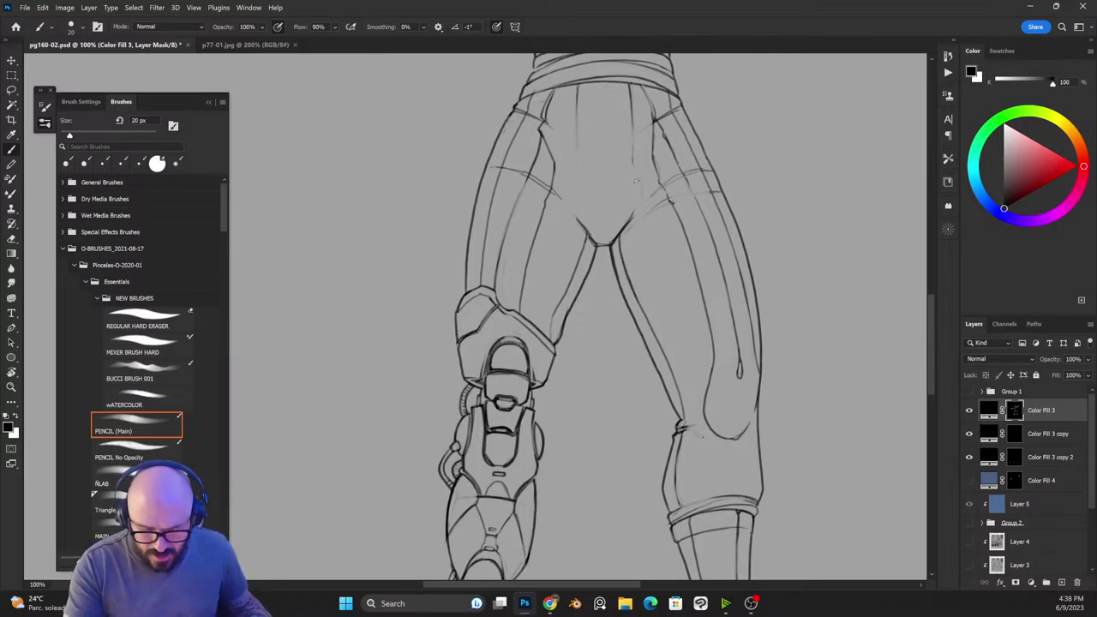
Step: Redraw both crotch panel seams with a 10 px pencil as straighter lines converging on the crotch, and soften one of them
key(bracketleft)
key(x)
drag(576, 123, 586, 229)
drag(631, 142, 625, 219)
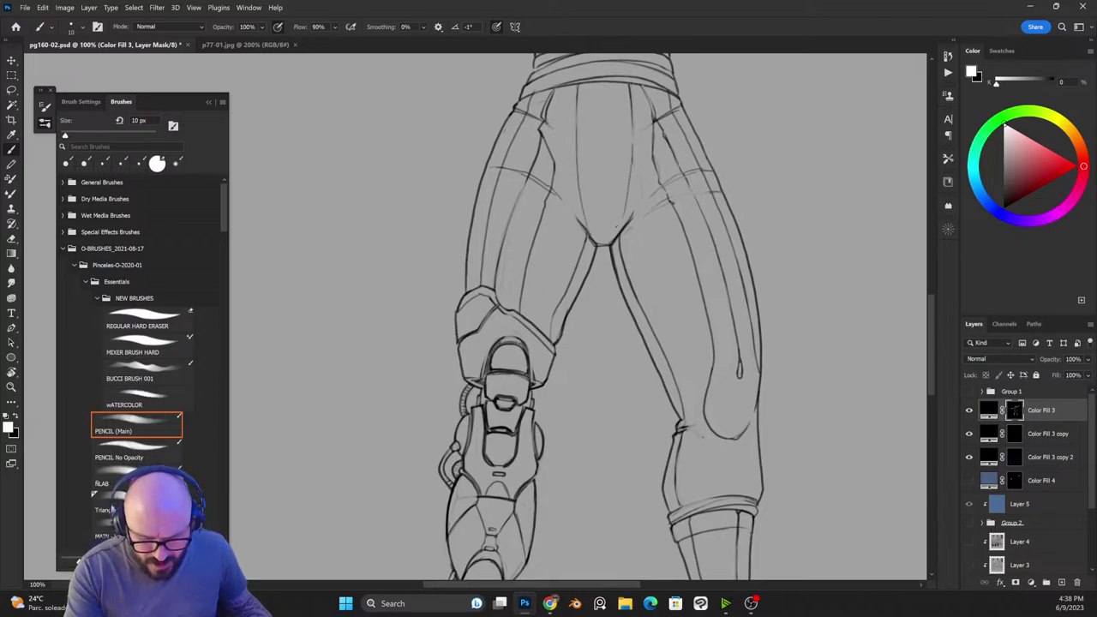
key(x)
drag(631, 169, 626, 204)
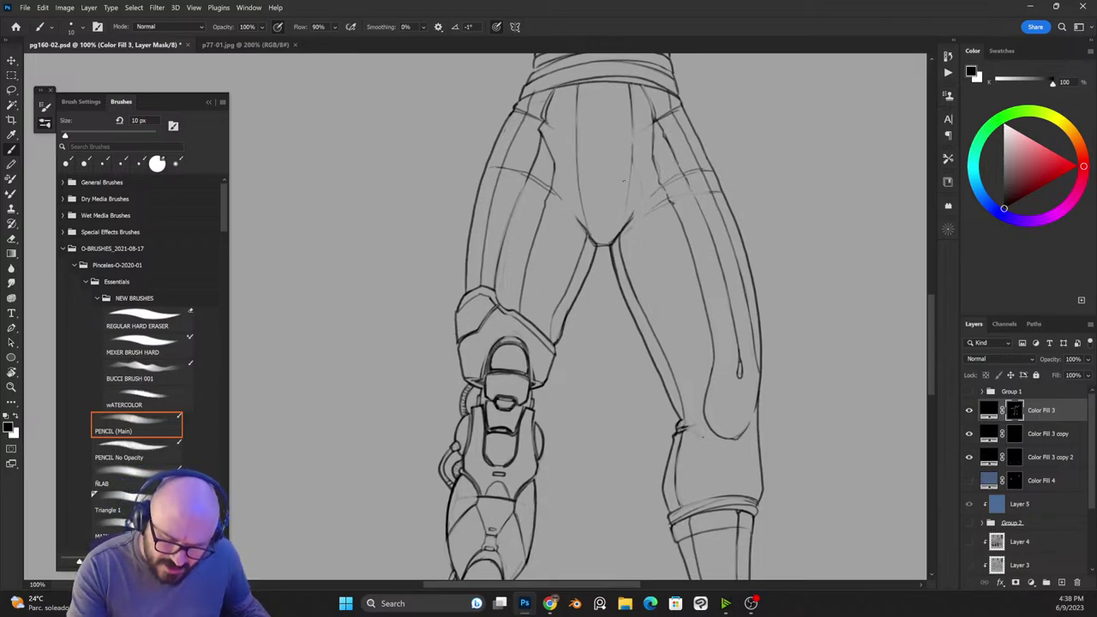
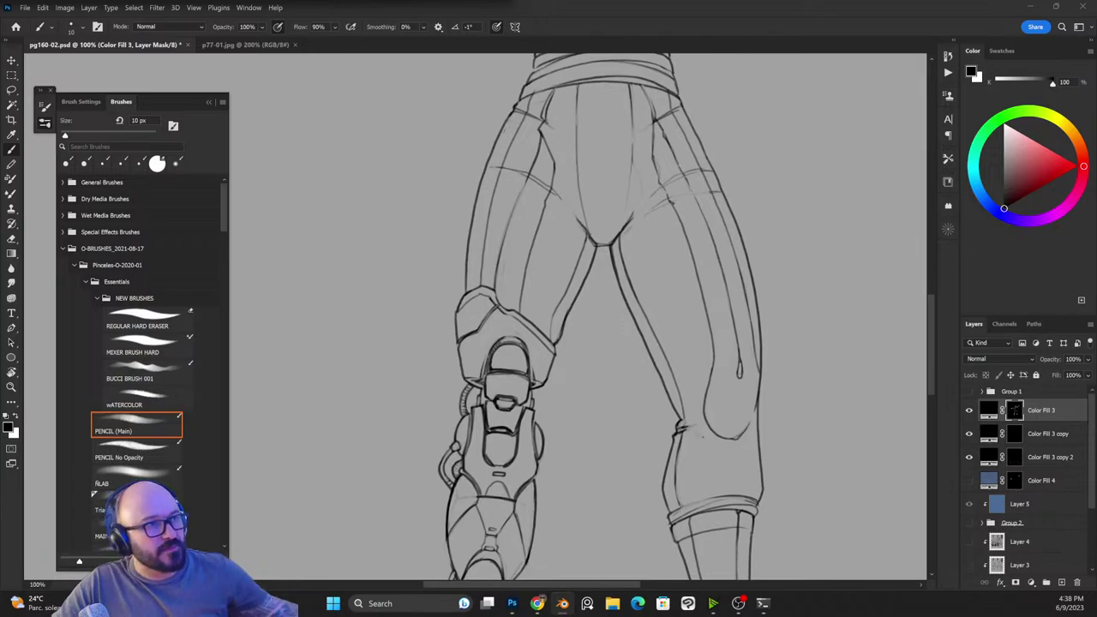
Step: Switch to Blender and examine the Sewers-01.blend tunnel scene with its pipes, waterfall and green water
key(alt+Tab)
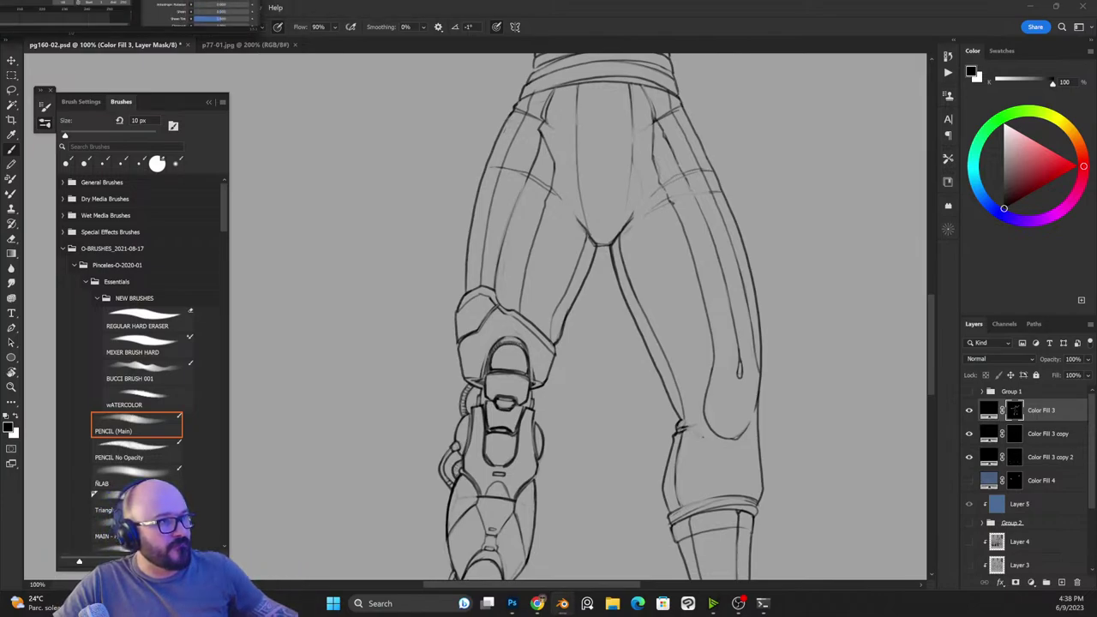
drag(820, 400, 625, 218)
double_click(625, 217)
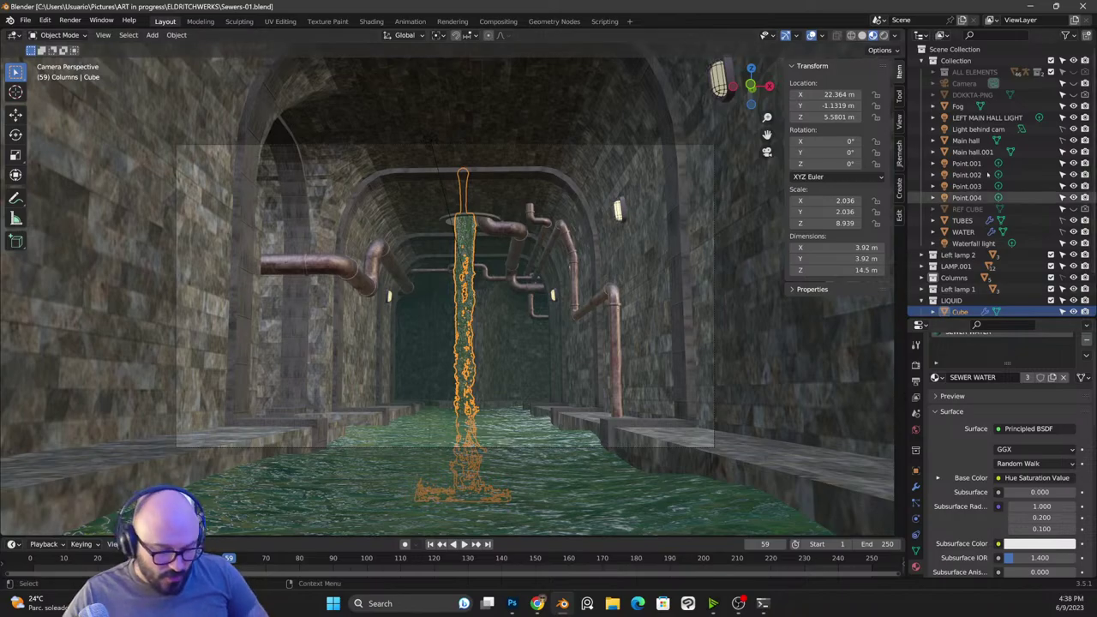
mouse_move(561, 301)
mouse_down()
mouse_move(541, 333)
mouse_move(532, 329)
mouse_move(543, 298)
mouse_up()
click(496, 318)
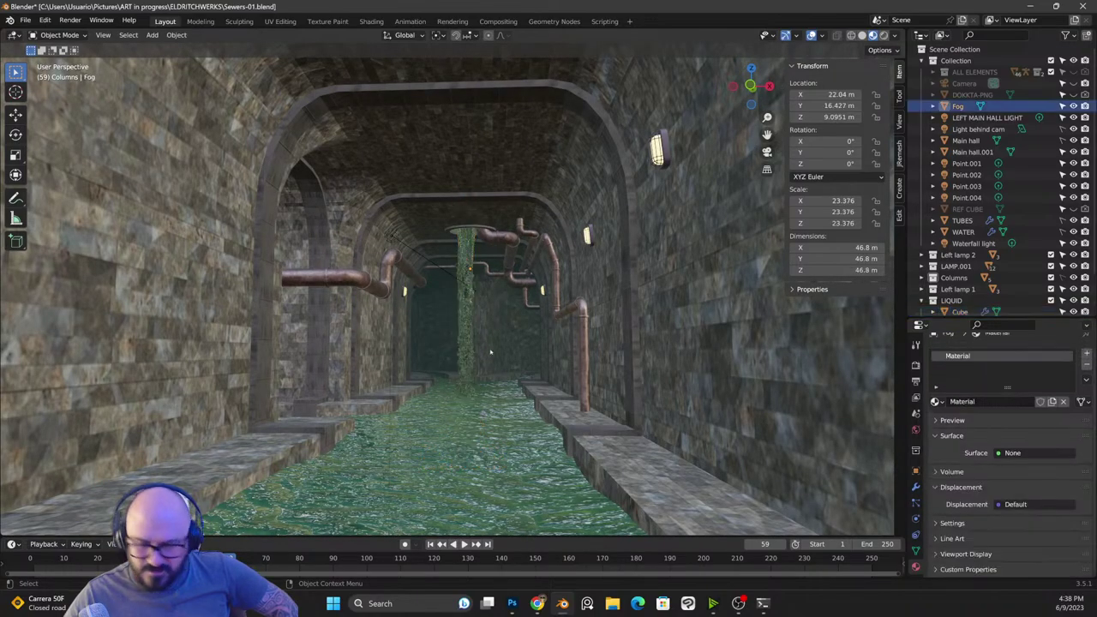
drag(490, 353, 491, 360)
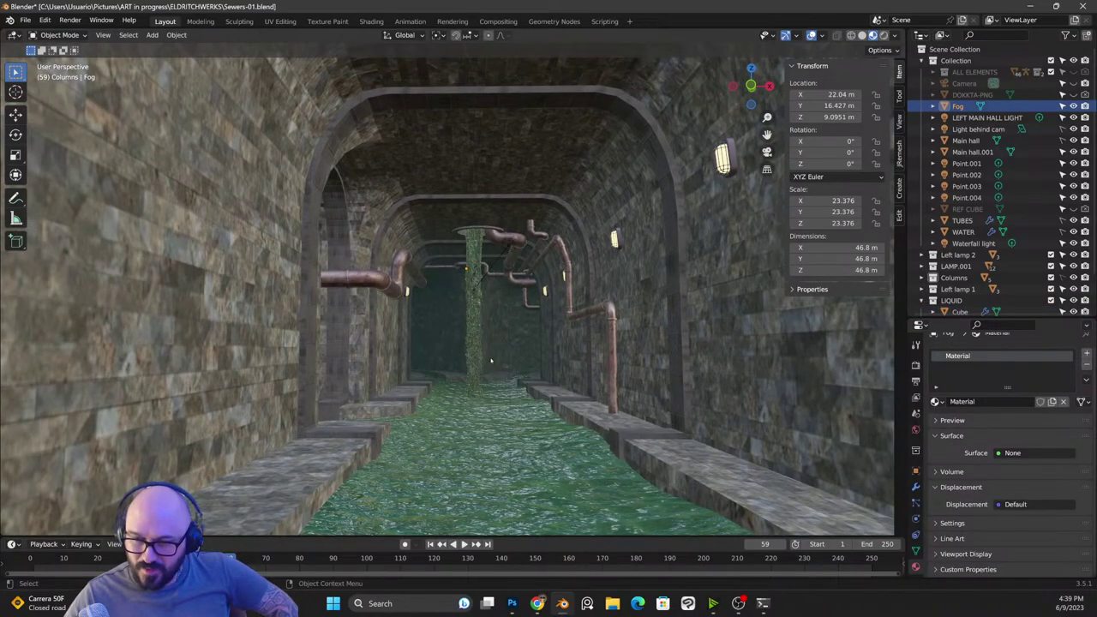
scroll(491, 361, up, 1)
scroll(491, 361, down, 1)
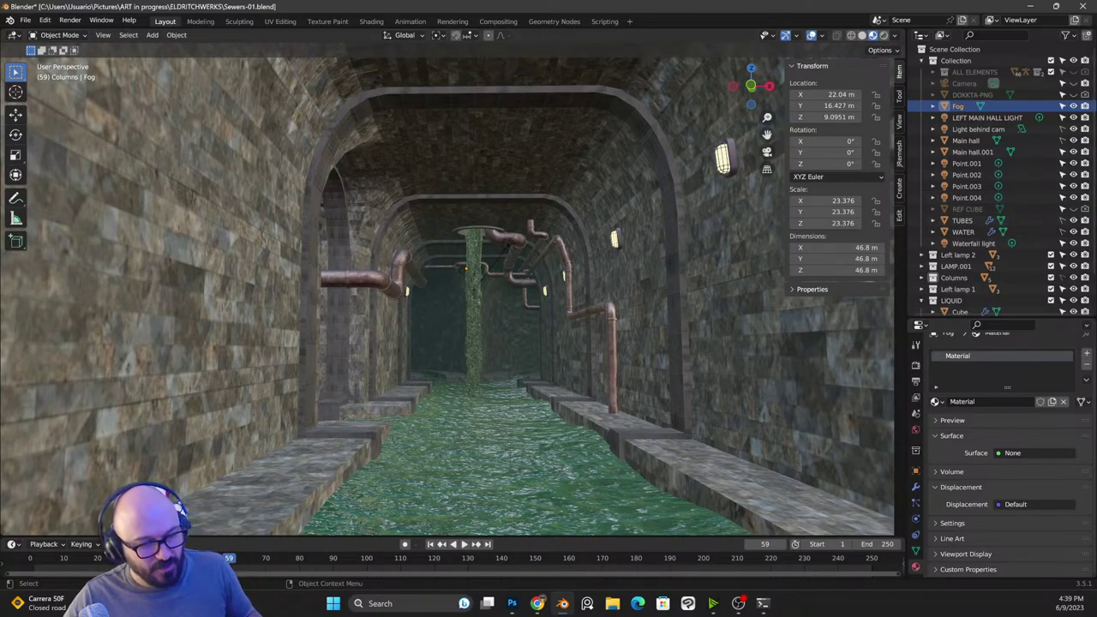
Step: View the render sketch01-scenery3D-01.png full screen in the image viewer and minimize it
key(super+e)
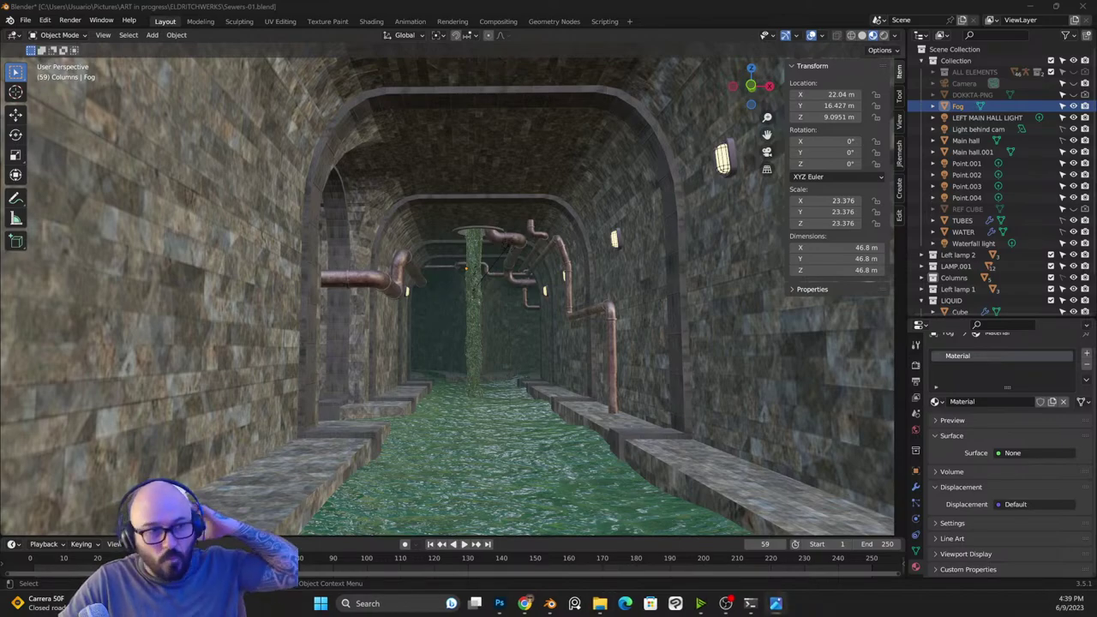
mouse_move(820, 616)
mouse_down()
mouse_move(820, 439)
mouse_move(495, 123)
mouse_move(546, 146)
mouse_up()
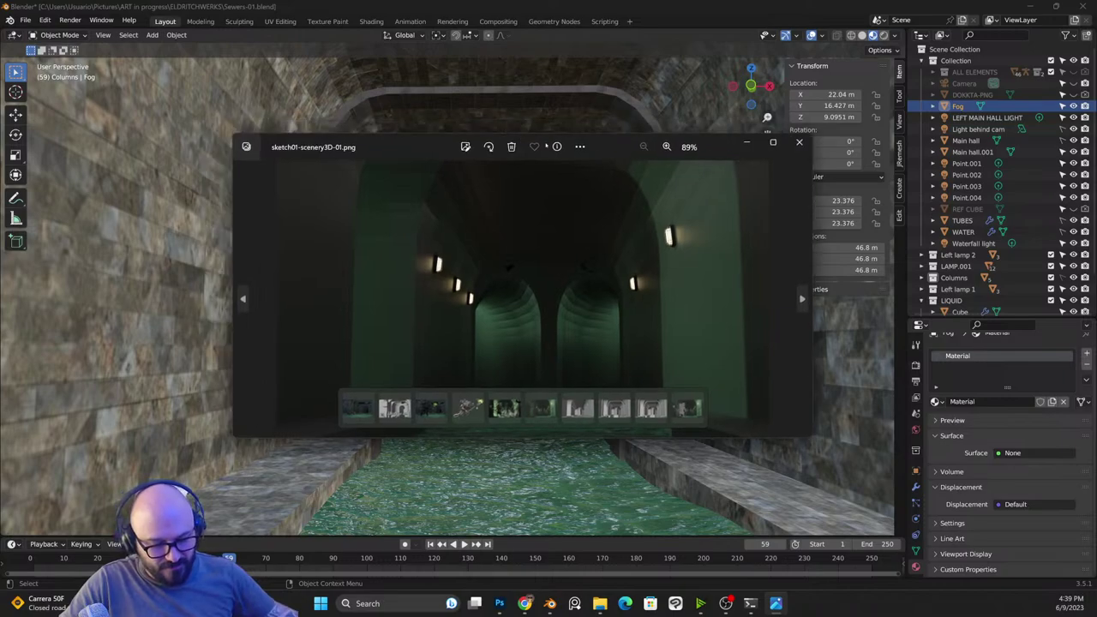
double_click(609, 142)
scroll(606, 388, up, 3)
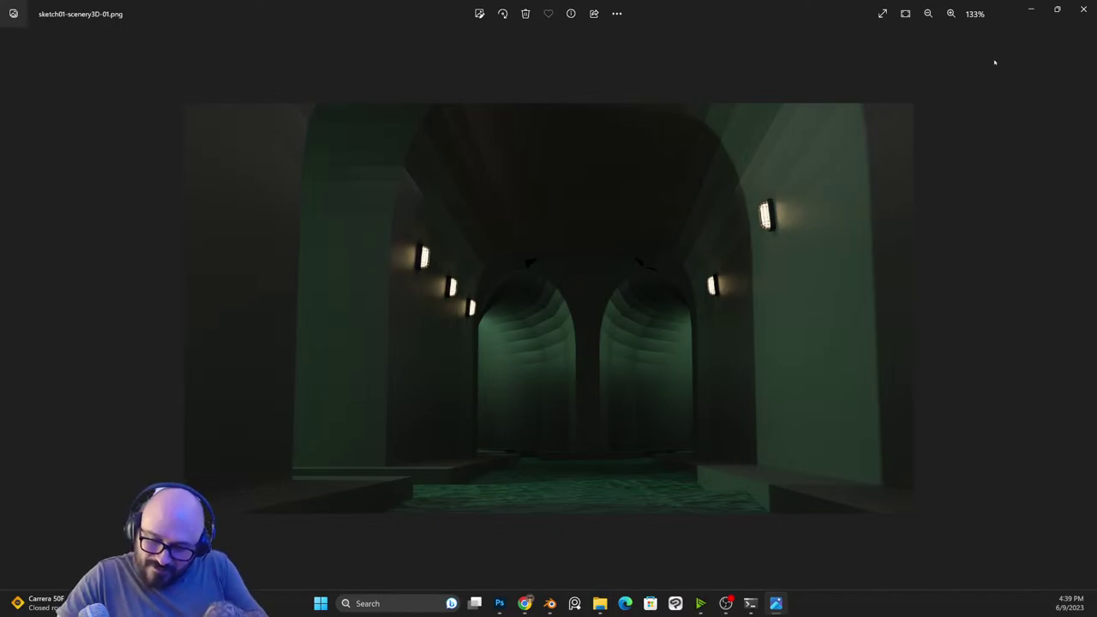
click(1036, 12)
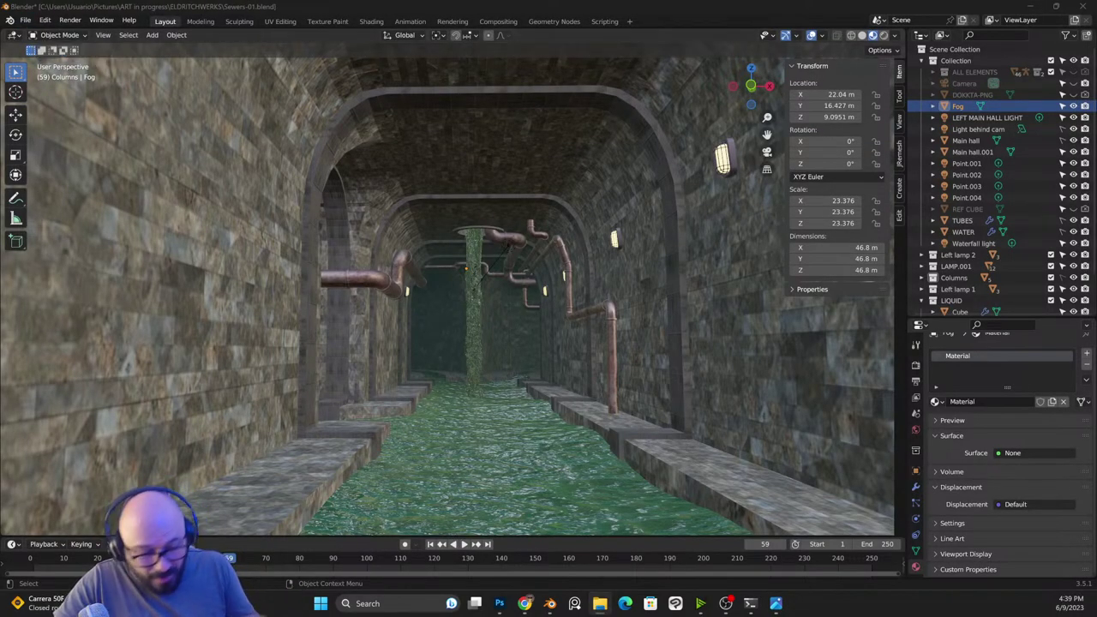
Step: Open the recent file Sewers-02.blend and preview its camera view in rendered shading
click(25, 20)
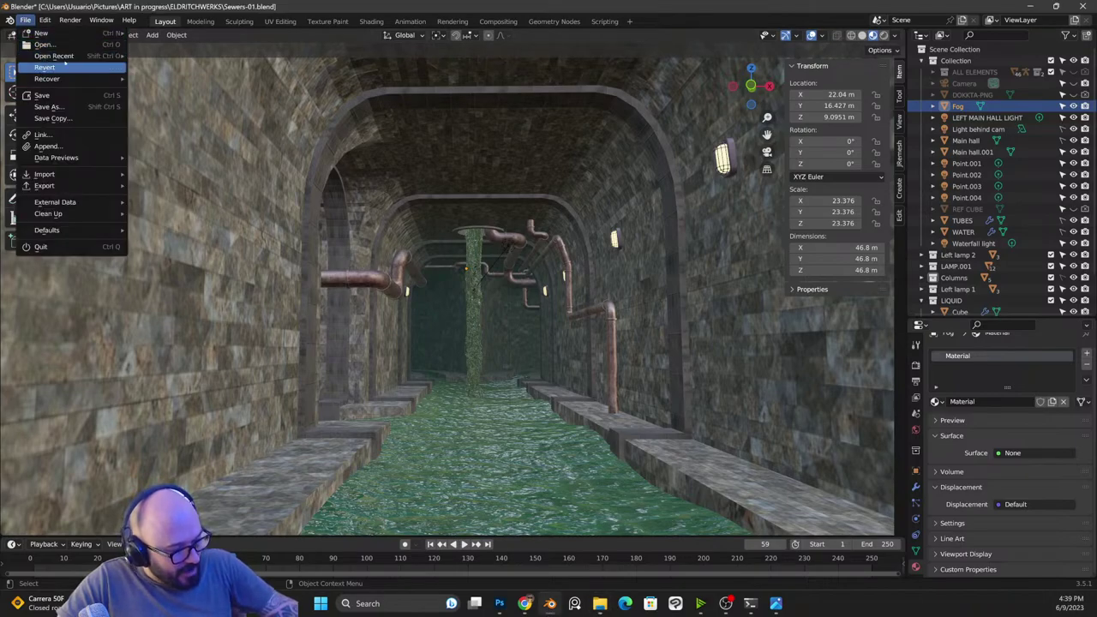
mouse_move(78, 56)
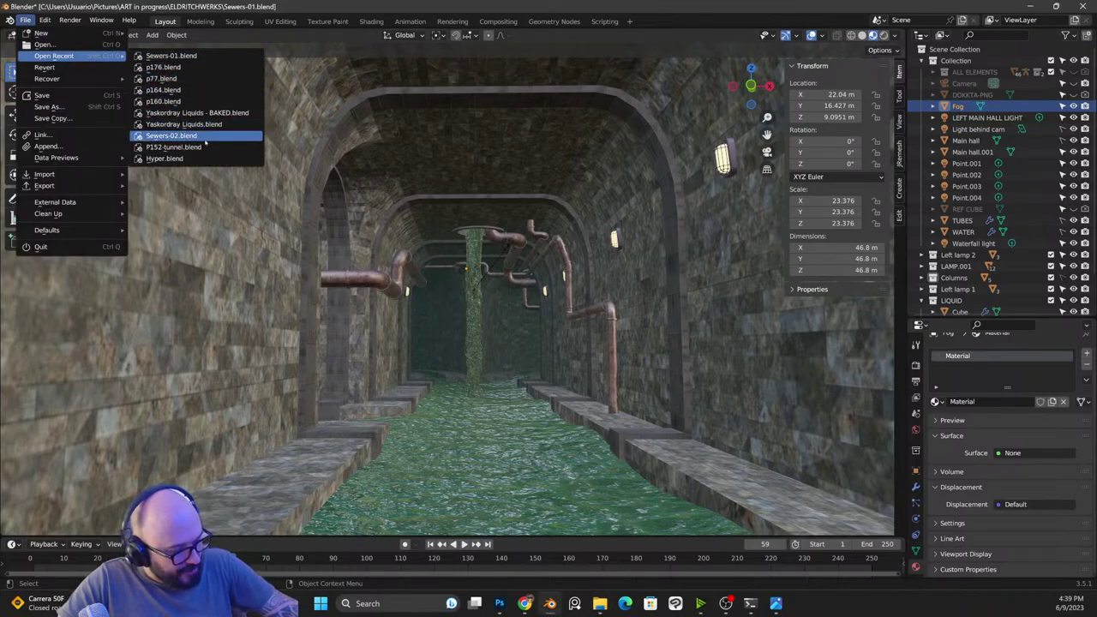
click(171, 136)
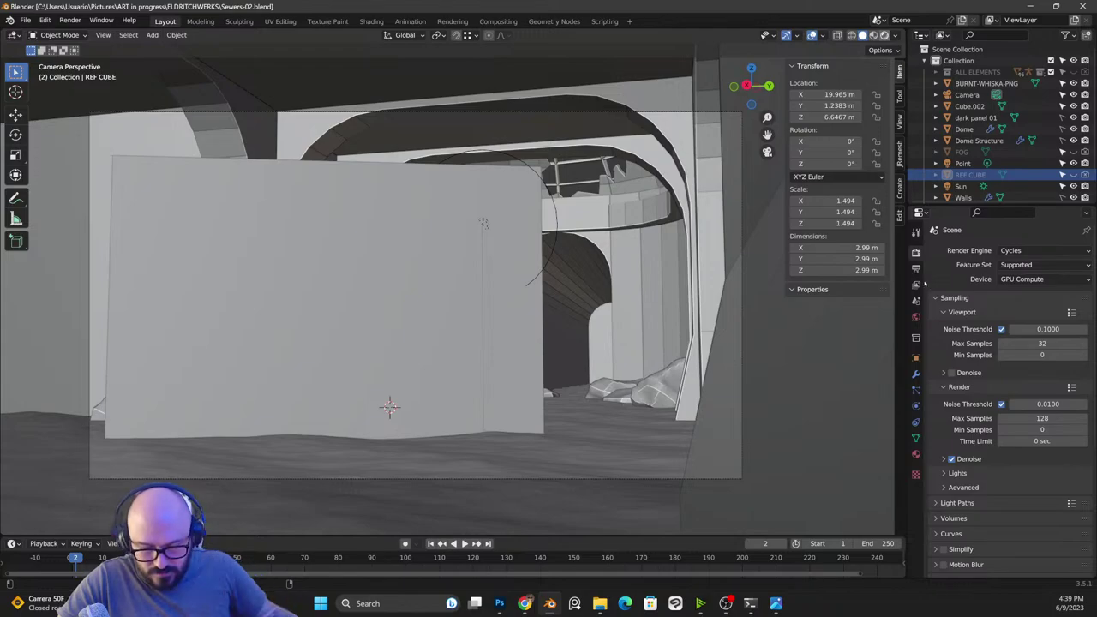
click(884, 35)
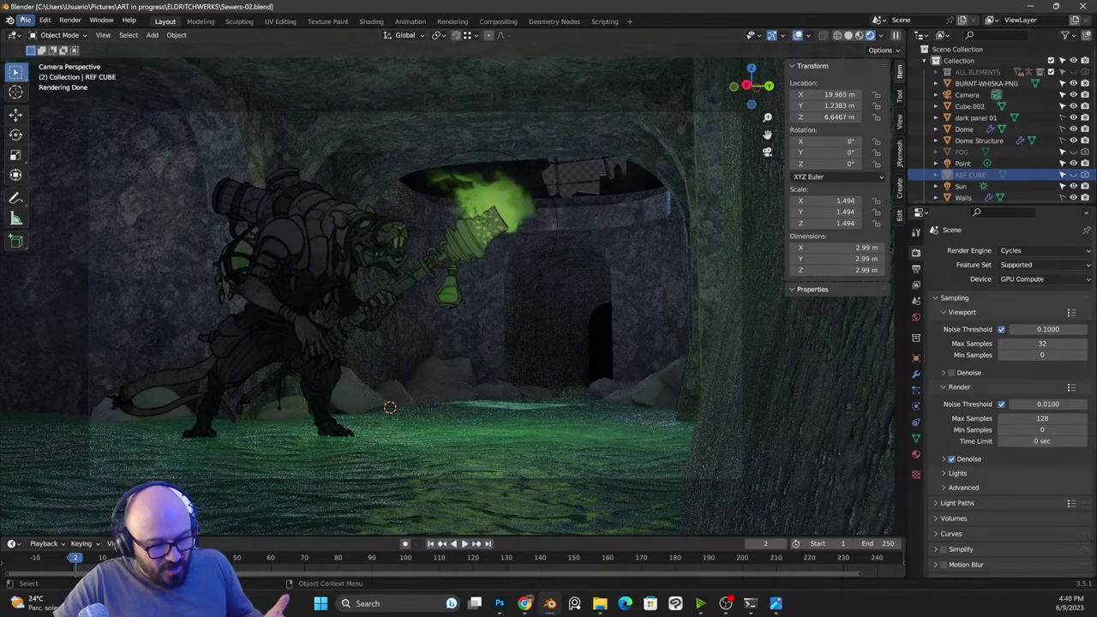
Step: Reopen the recent file Sewers-01.blend and preview the tunnel in rendered shading
click(25, 20)
mouse_move(55, 56)
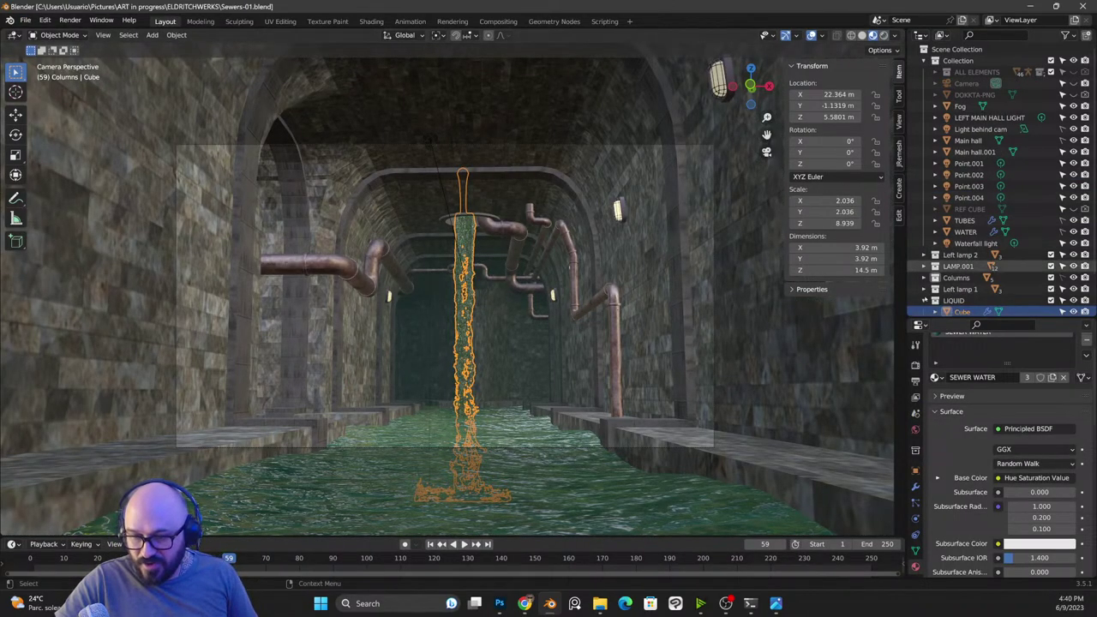
click(497, 339)
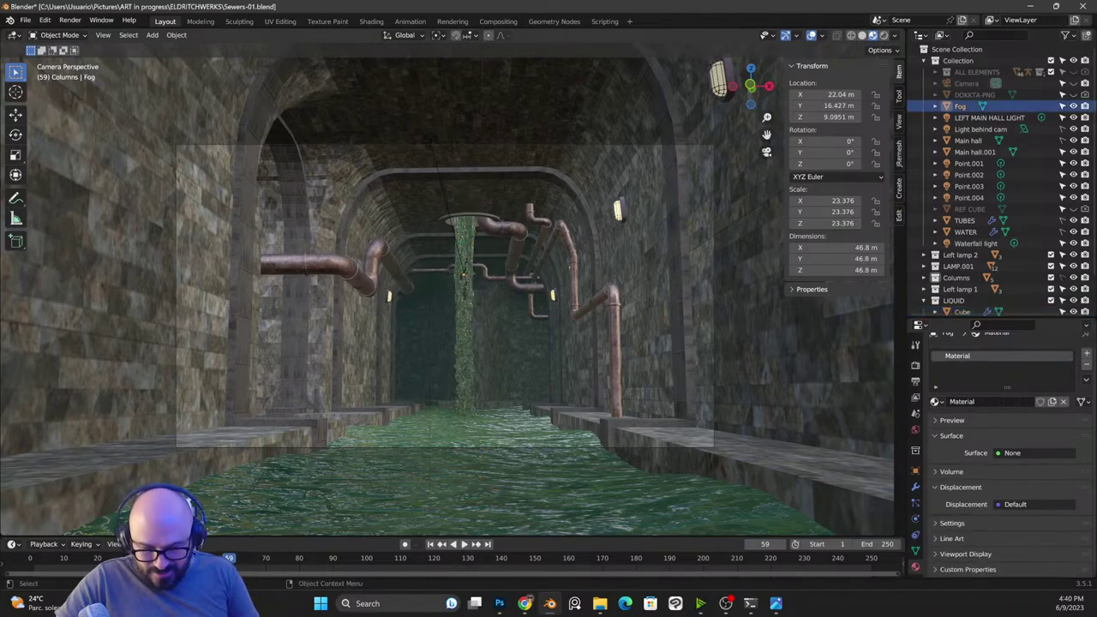
key(z)
click(259, 128)
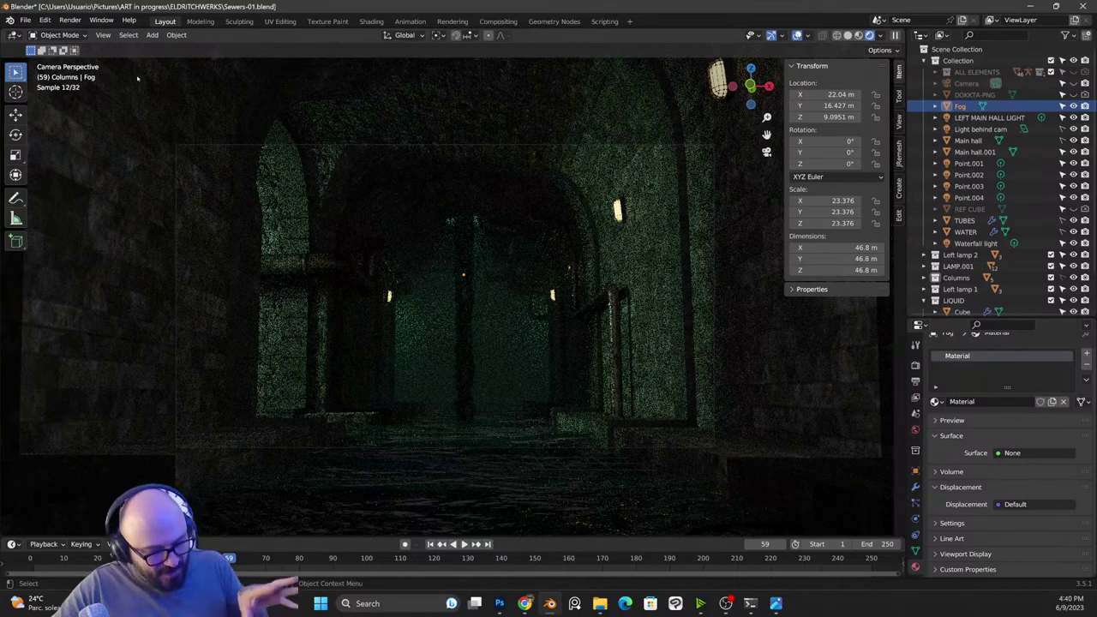
Step: Close Blender without saving changes and open the recent file DOKKTA-EDIT-05.psd in Photoshop
click(1083, 6)
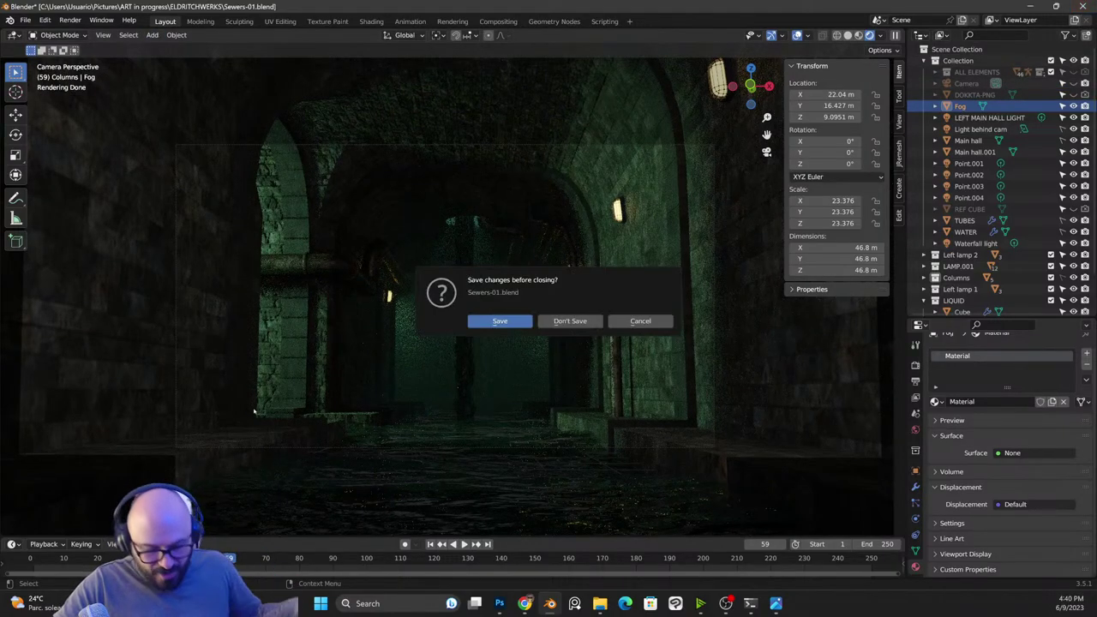
click(570, 322)
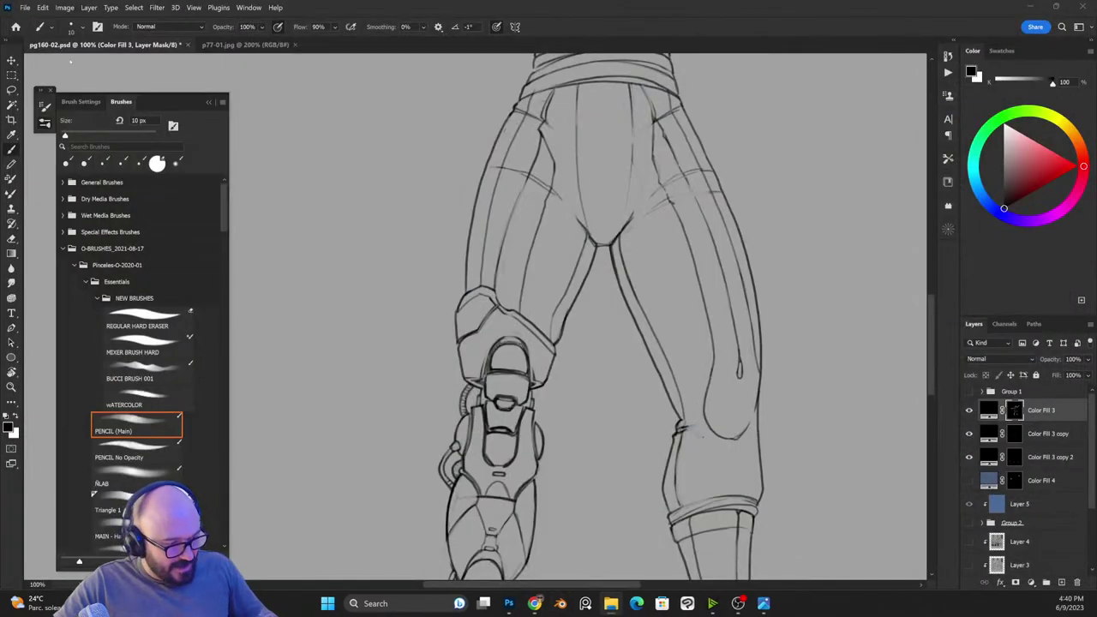
click(23, 7)
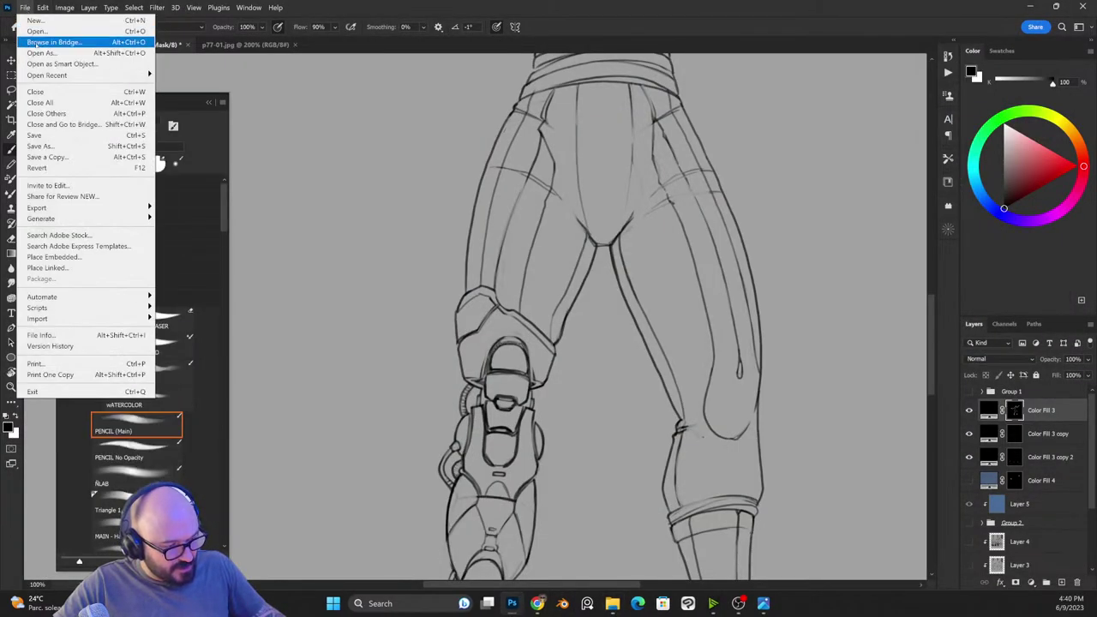
mouse_move(56, 75)
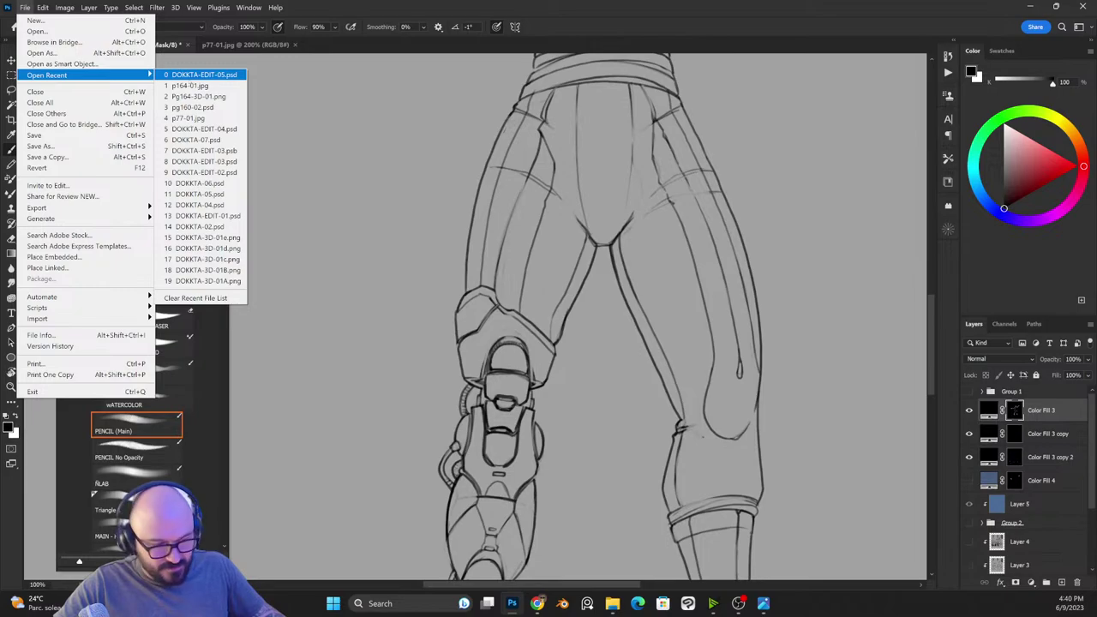
click(189, 78)
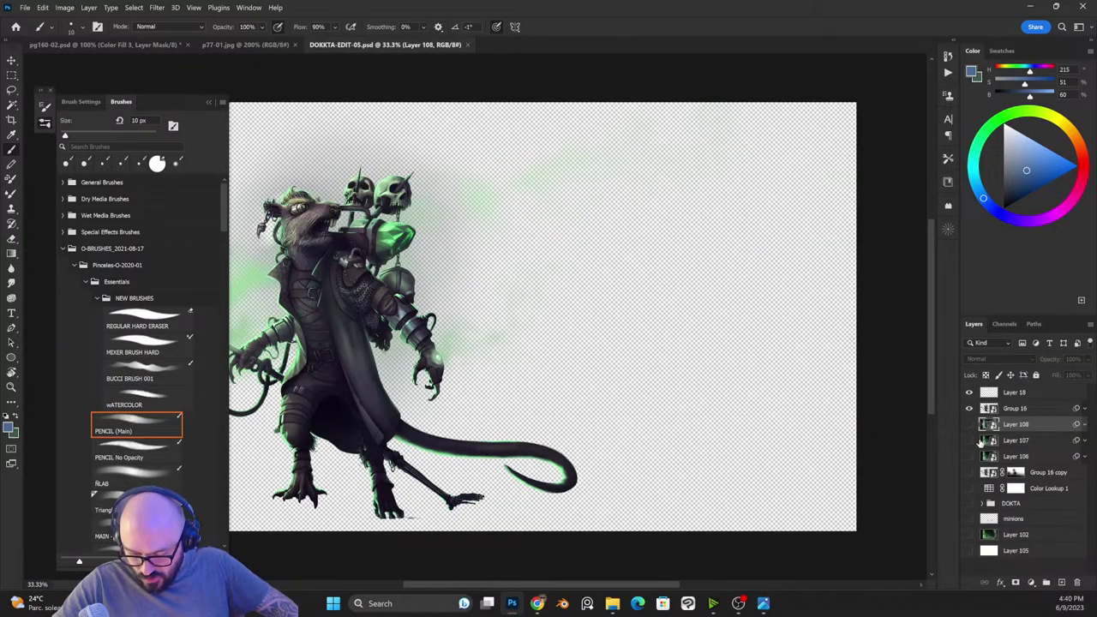
Step: Review how the illustration is built up by hiding Group 16 and showing Layer 106, Layer 107 and Layer 108 one after another
click(969, 408)
click(969, 425)
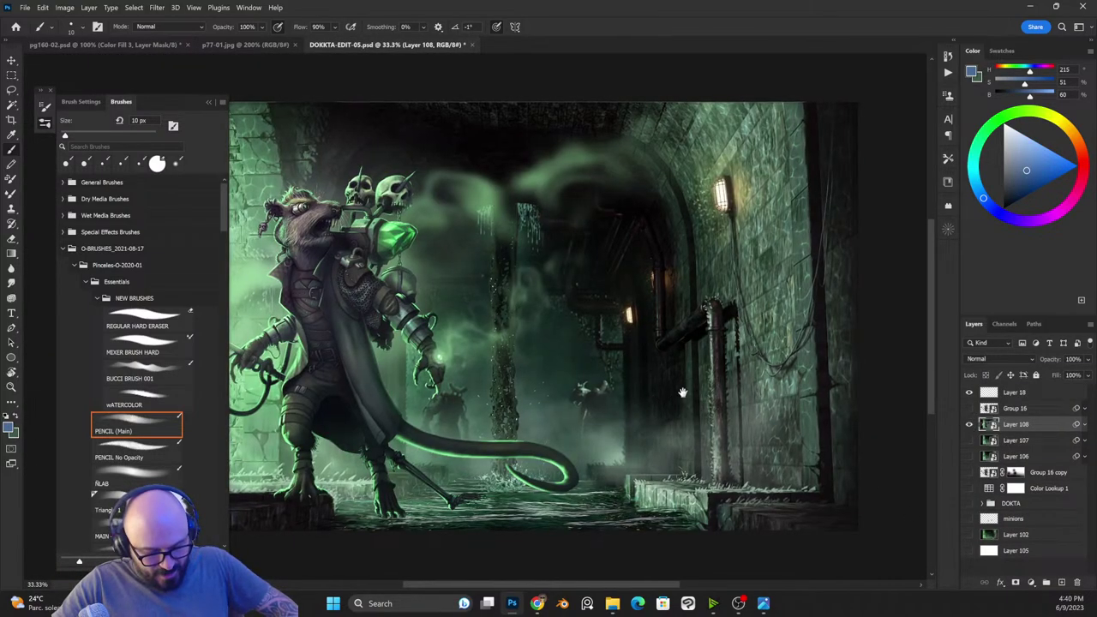
drag(658, 386, 731, 381)
click(969, 424)
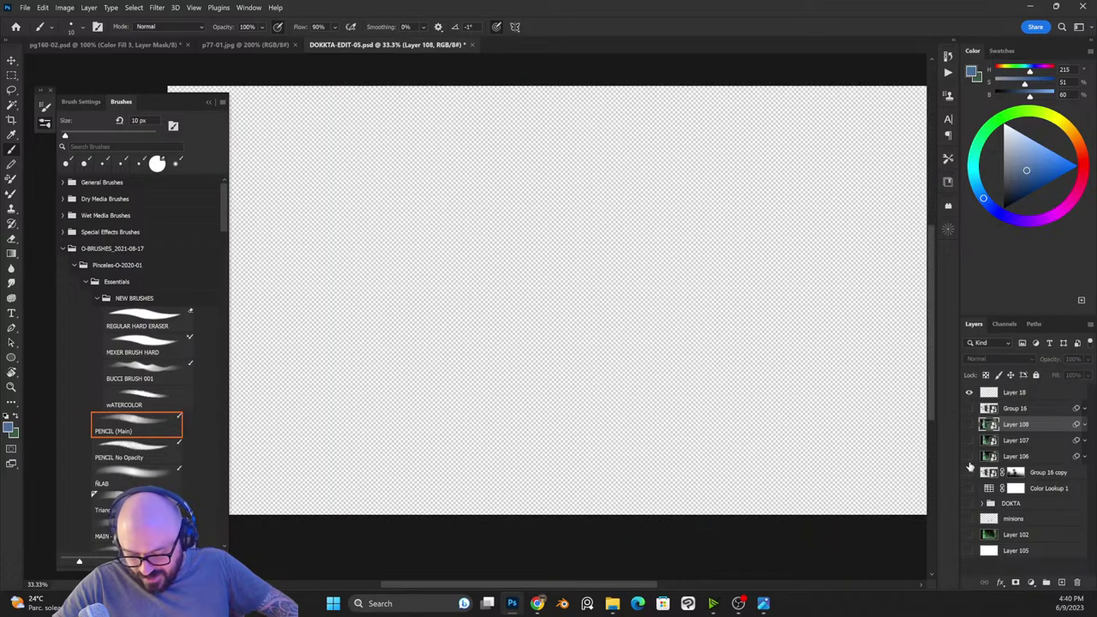
click(970, 458)
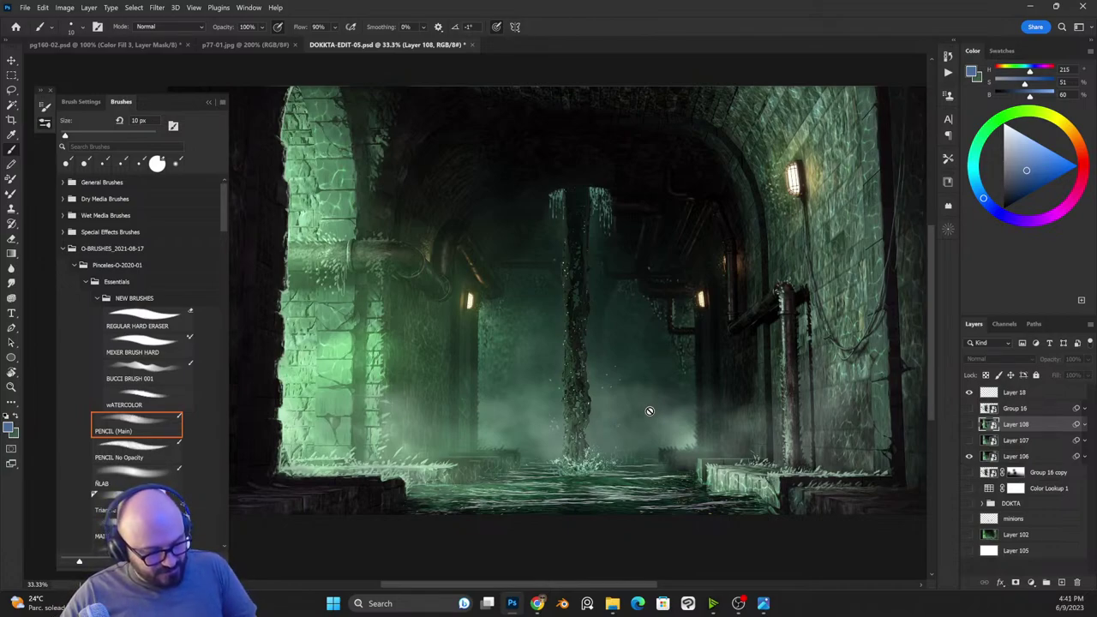
click(971, 441)
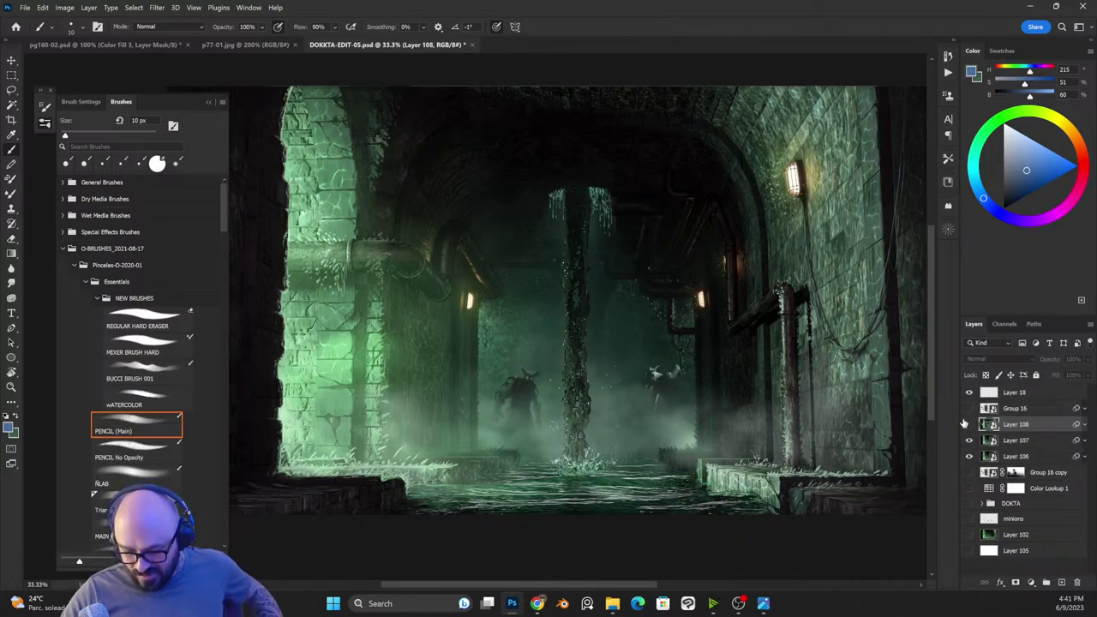
click(969, 424)
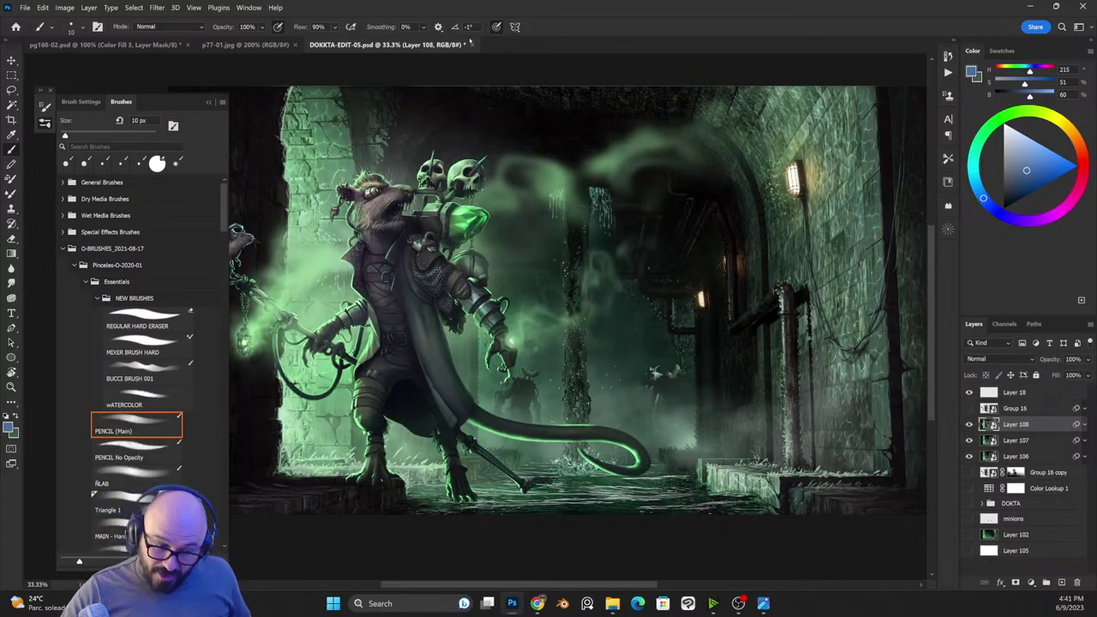
Step: Close DOKKTA-EDIT-05.psd without saving and return to pg160-02.psd with the whole figure in view
click(473, 45)
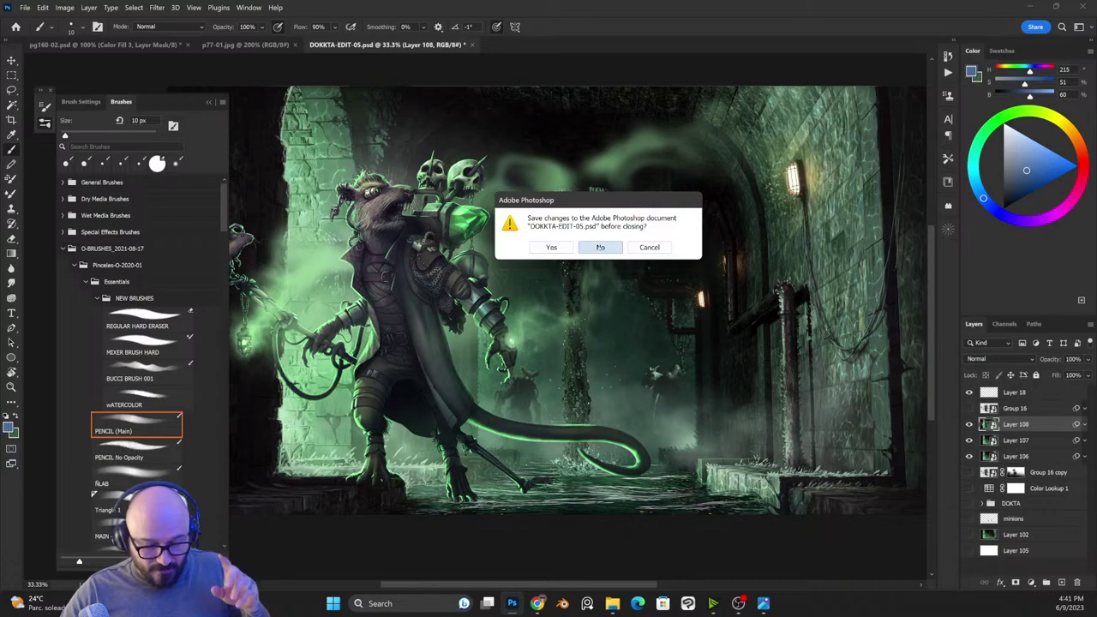
click(600, 246)
key(ctrl+minus)
key(ctrl+minus)
key(ctrl+minus)
key(ctrl+minus)
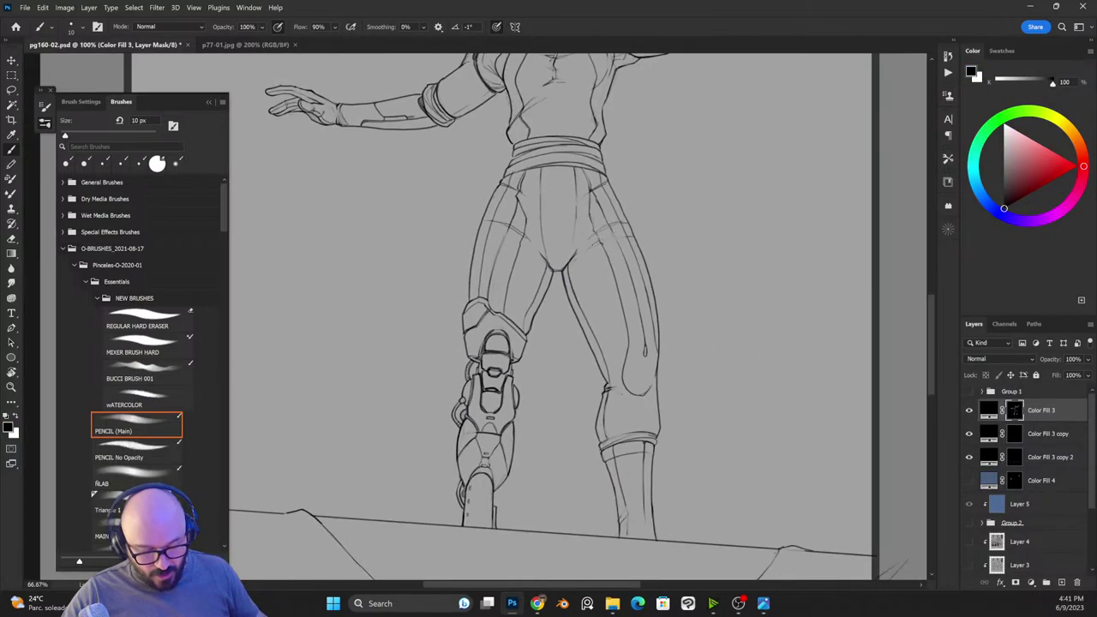
key(ctrl+plus)
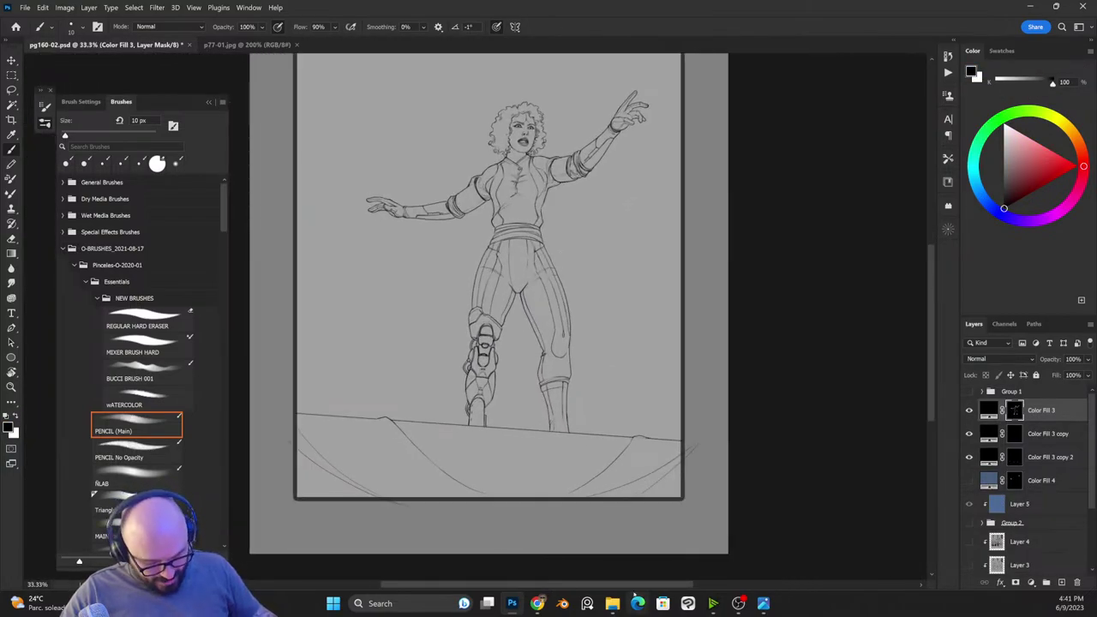
Step: Switch to Blender, open p176.blend, preview its camera view in rendered shading and close Blender
click(562, 603)
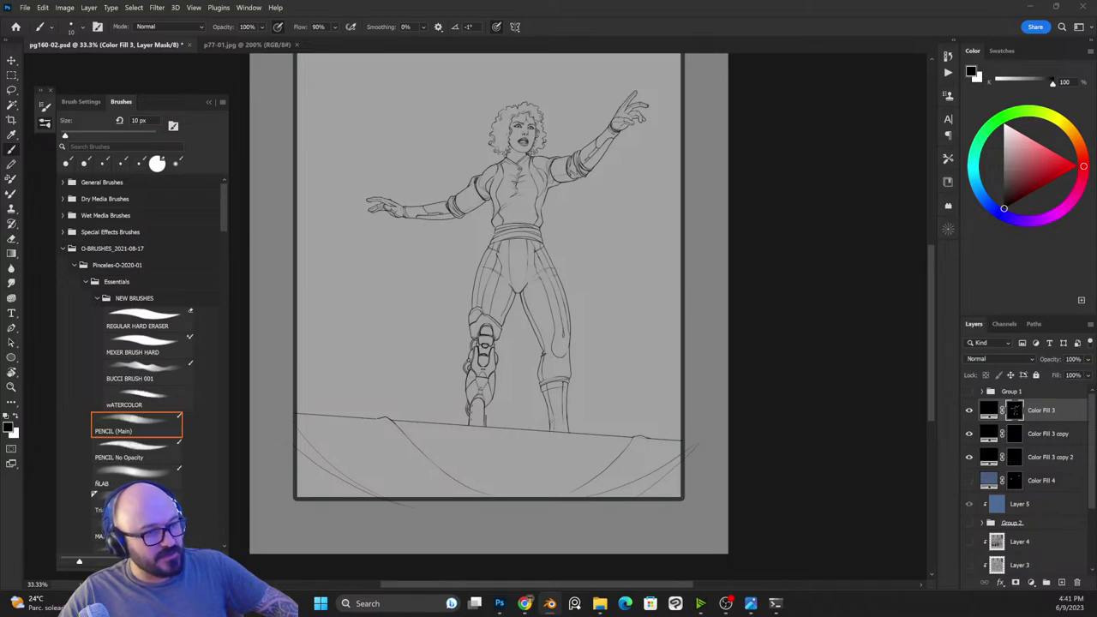
drag(1, 26, 794, 151)
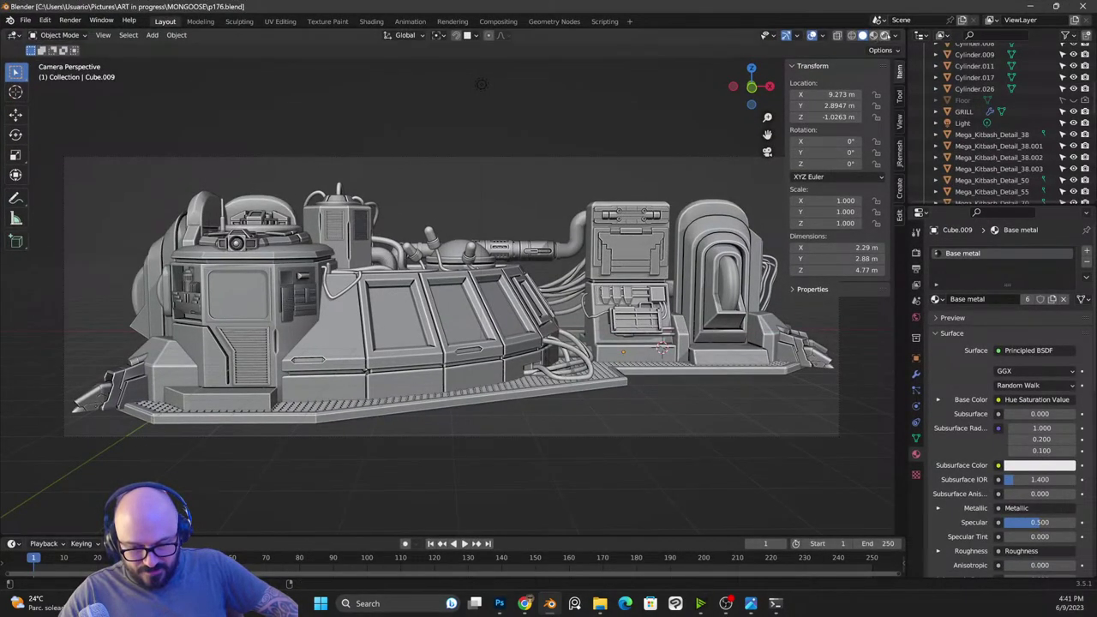
click(885, 35)
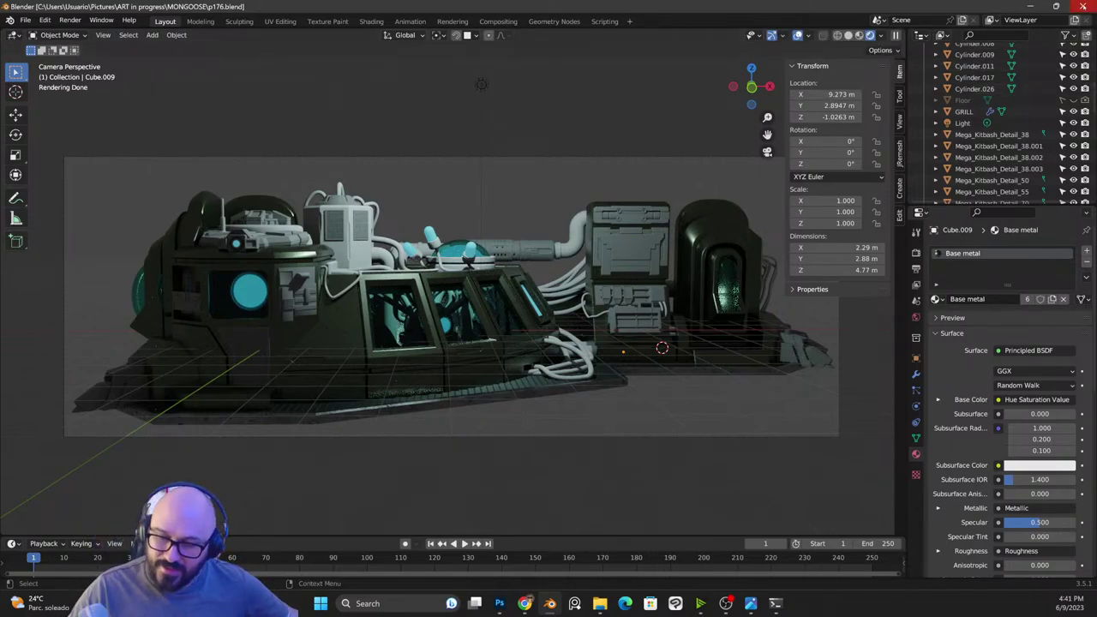
click(1082, 6)
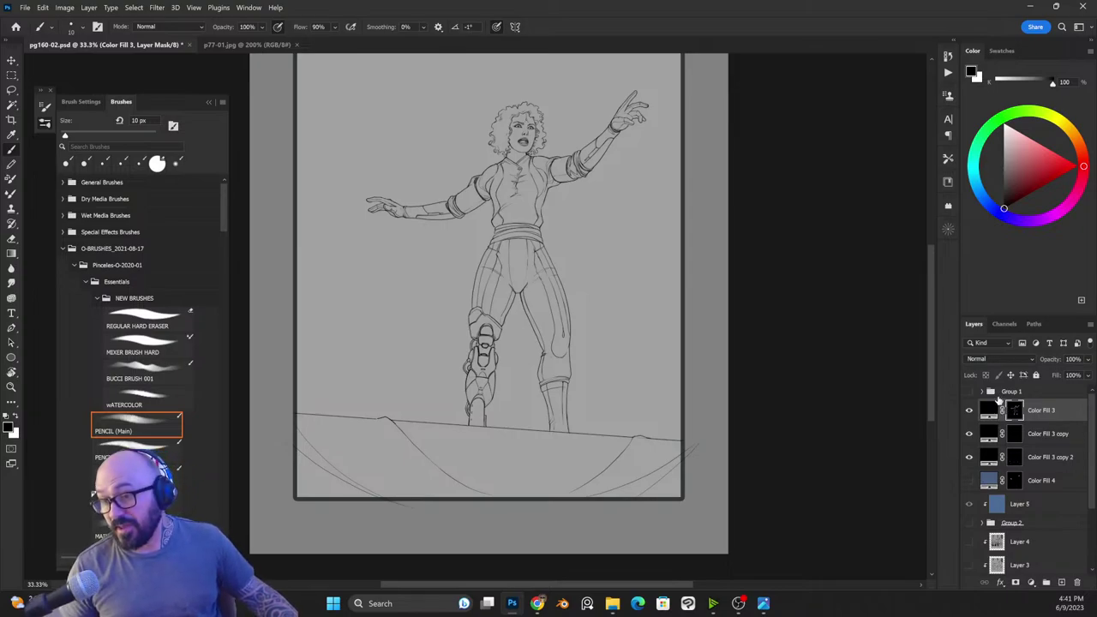
Step: Show Group 2 and the rough sketches of the background characters inside it, keeping the central figure's sketch in Color Fill 2 copy hidden
click(1014, 435)
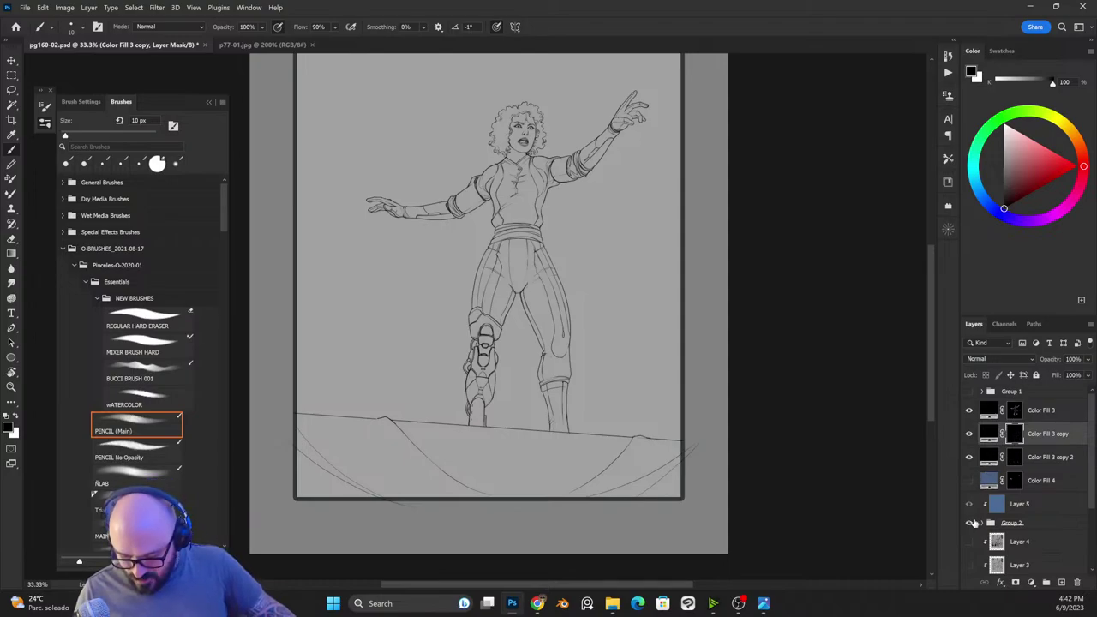
click(970, 523)
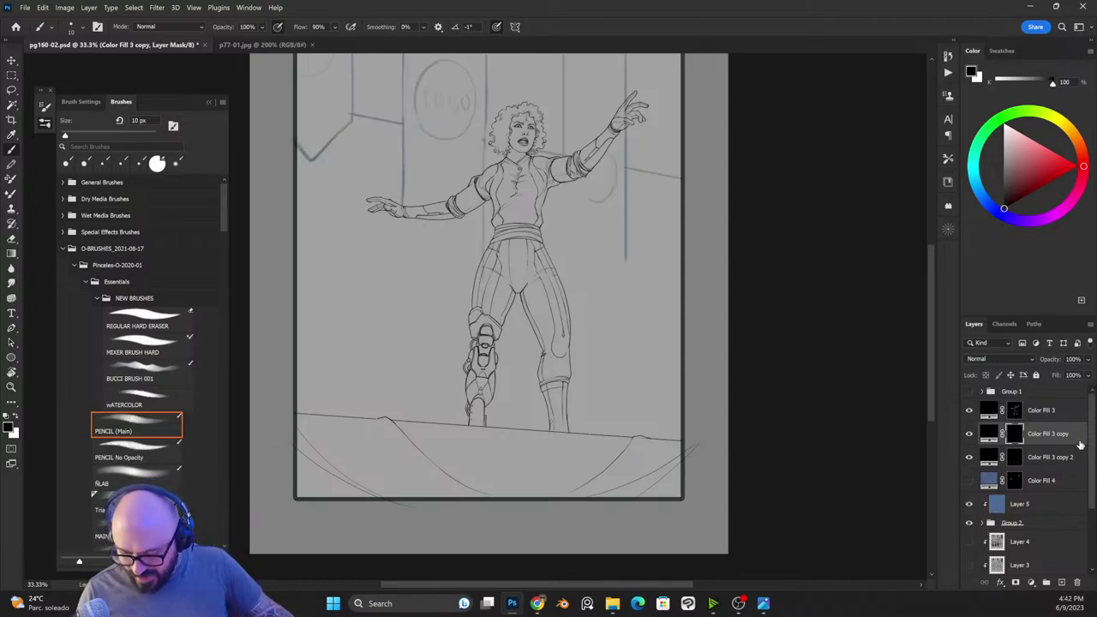
click(982, 523)
drag(1085, 434, 1090, 447)
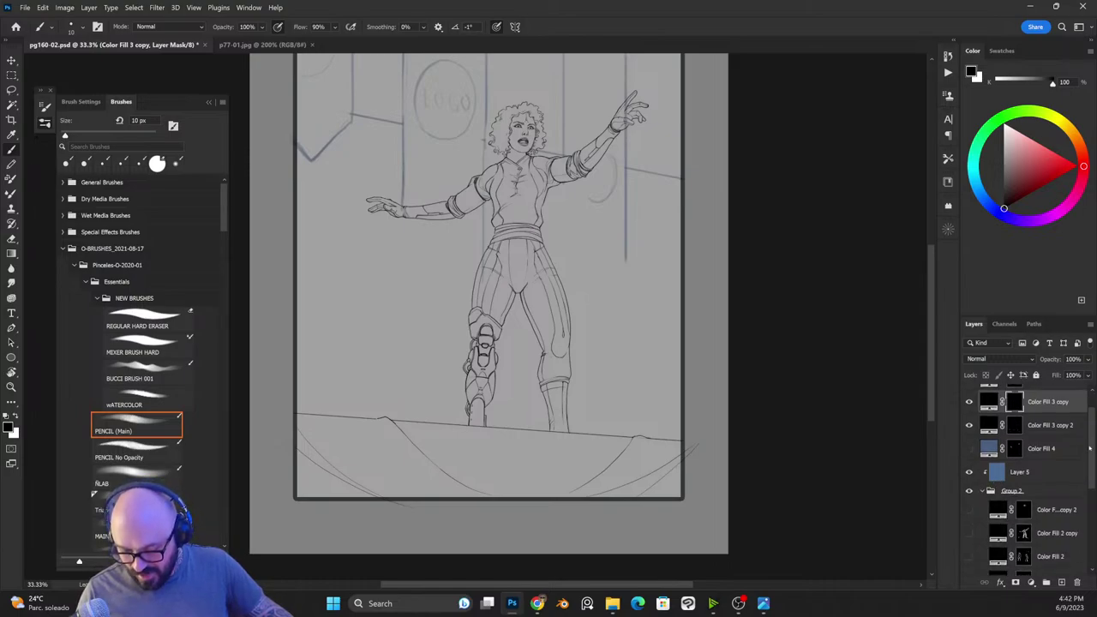
scroll(1089, 447, down, 2)
click(971, 478)
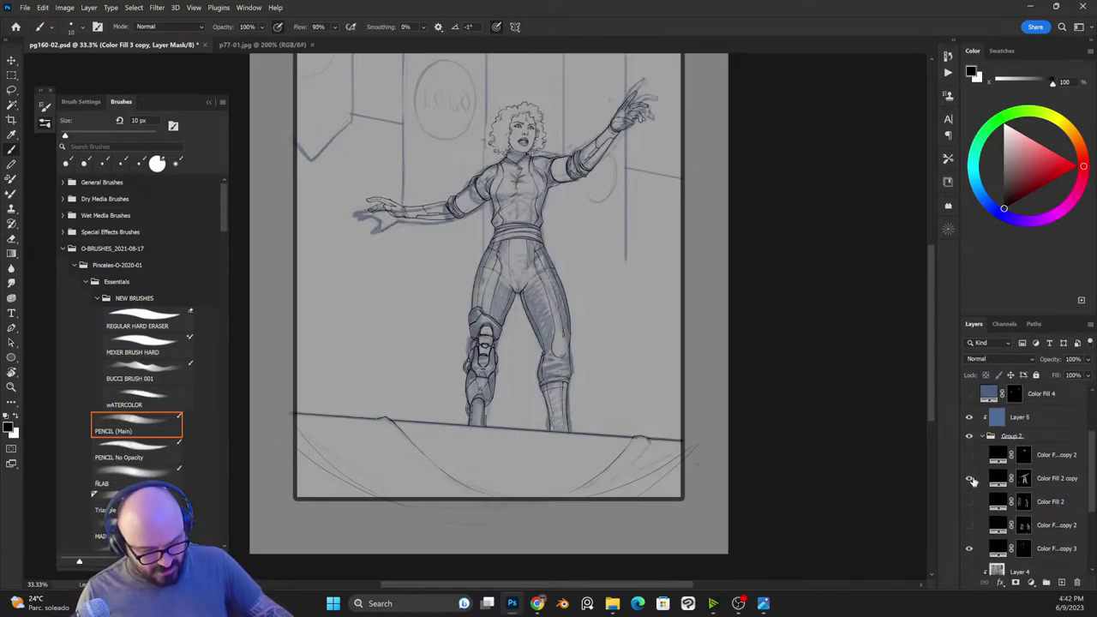
click(970, 501)
click(970, 478)
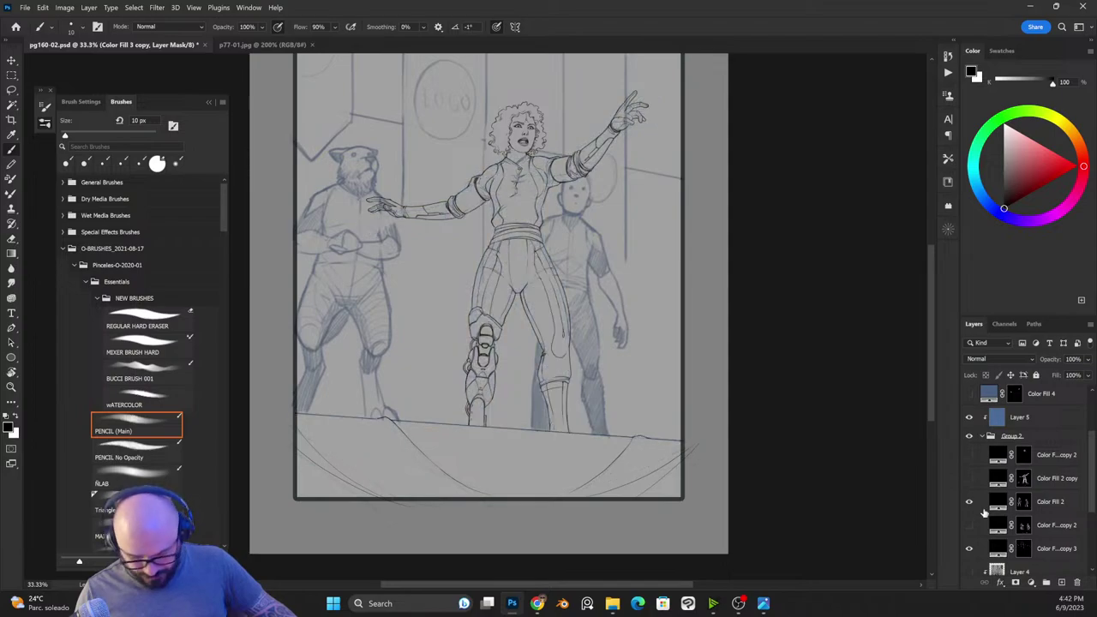
click(970, 526)
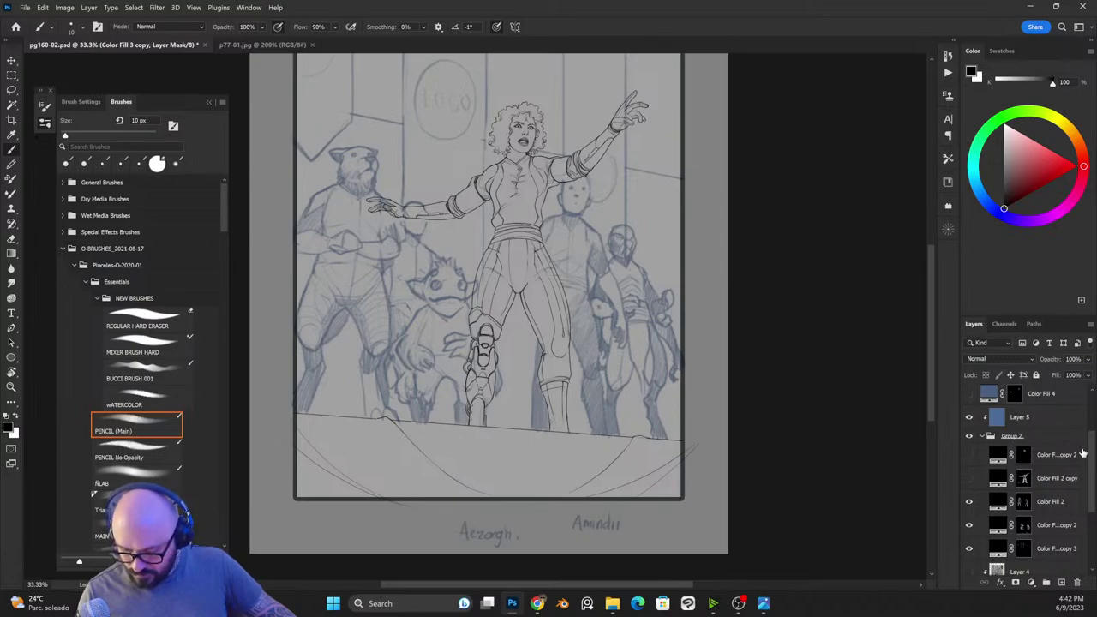
scroll(1024, 483, up, 2)
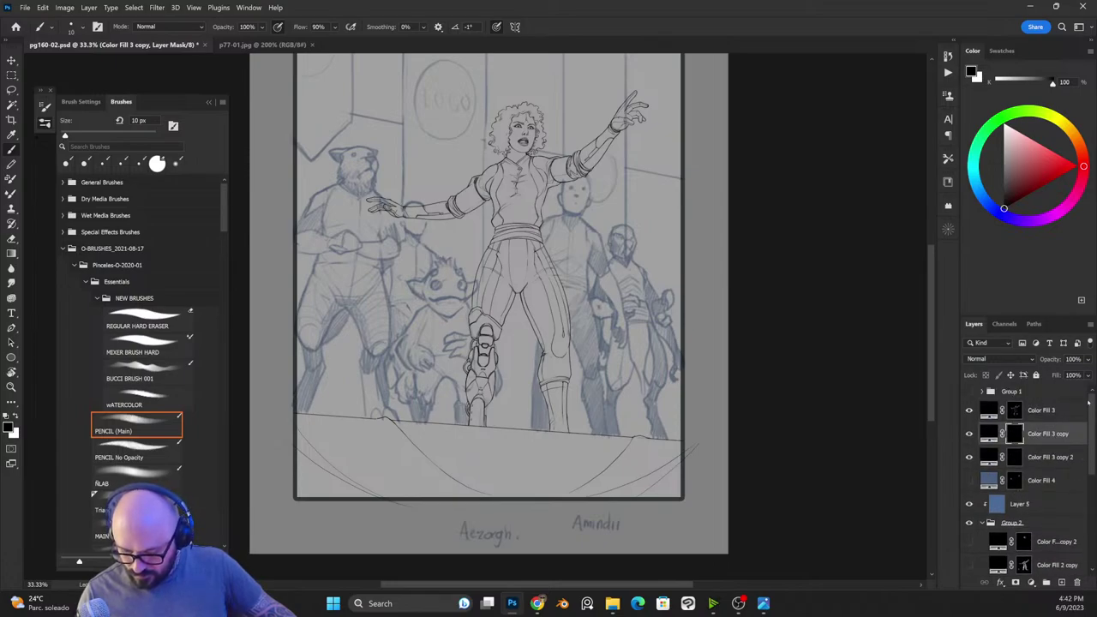
Step: Duplicate the Color Fill 3 copy 2 layer, select the duplicate's mask and frame the bear-like character
click(1014, 461)
click(1030, 463)
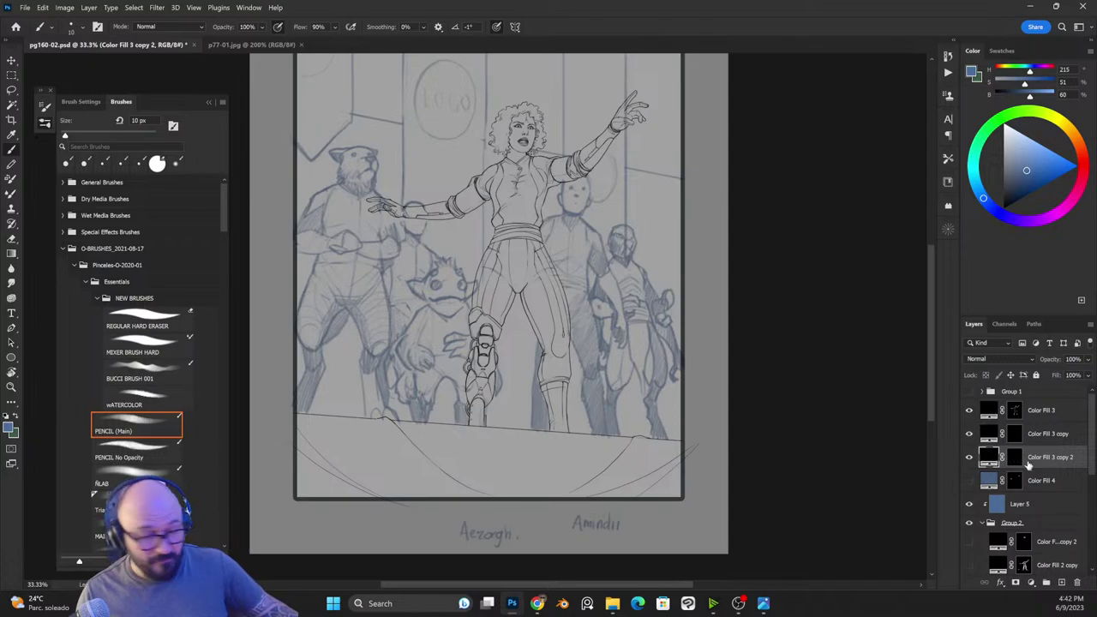
key(ctrl+j)
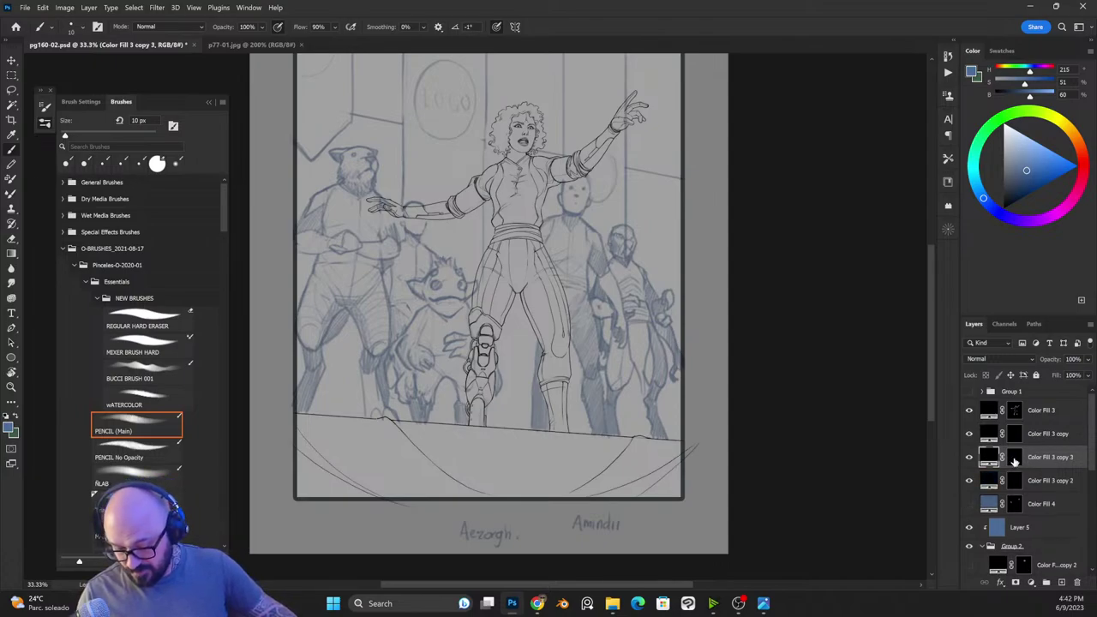
click(1015, 460)
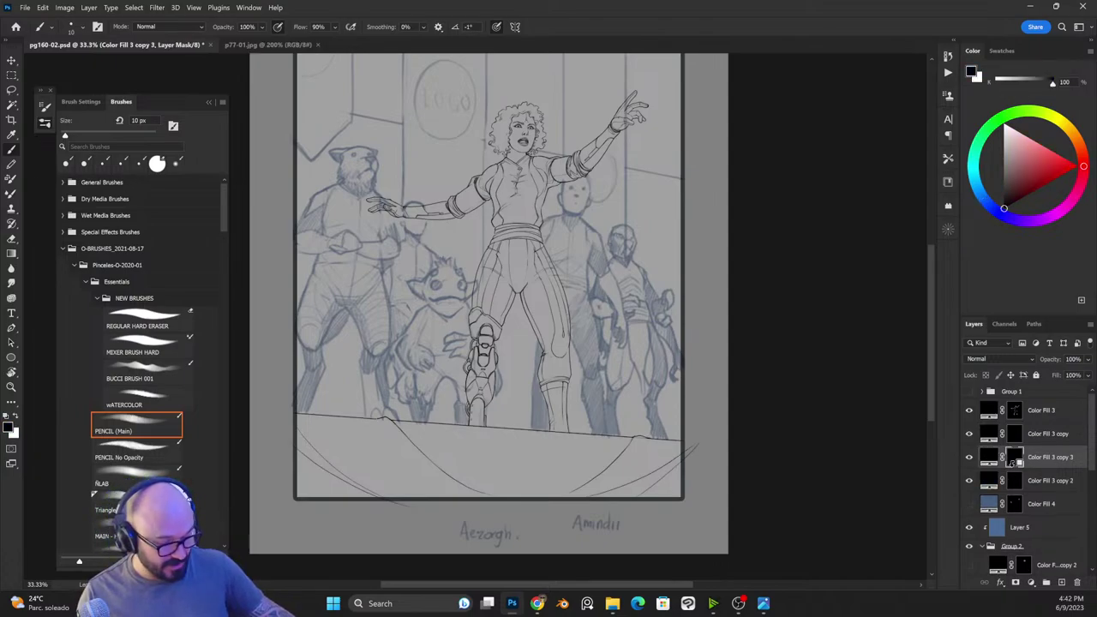
drag(473, 326, 676, 368)
key(ctrl+plus)
key(ctrl+plus)
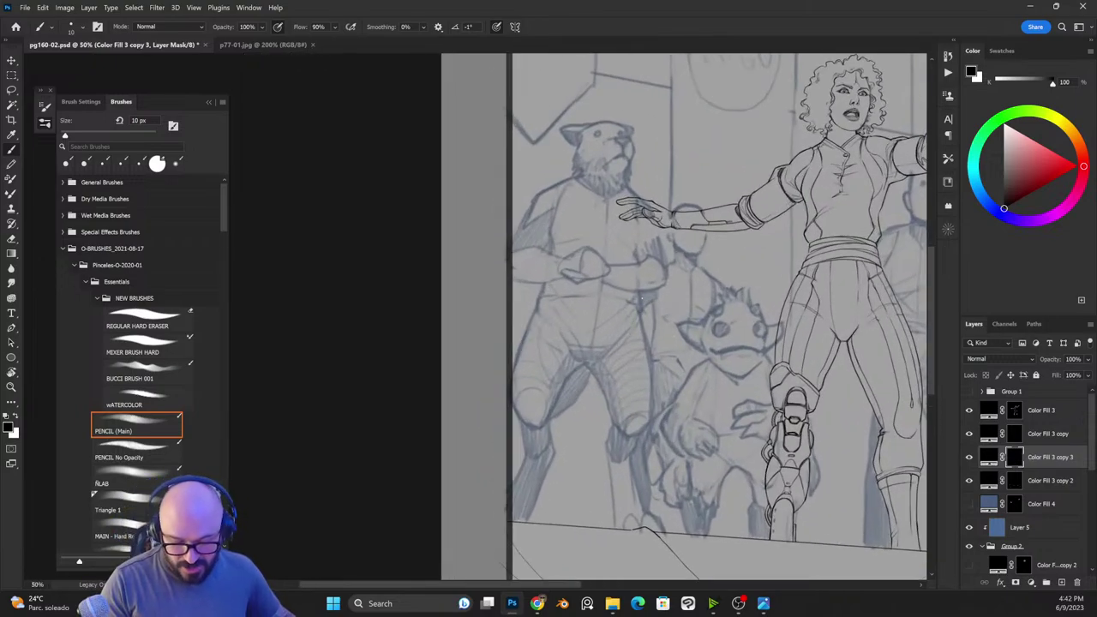
key(bracketleft)
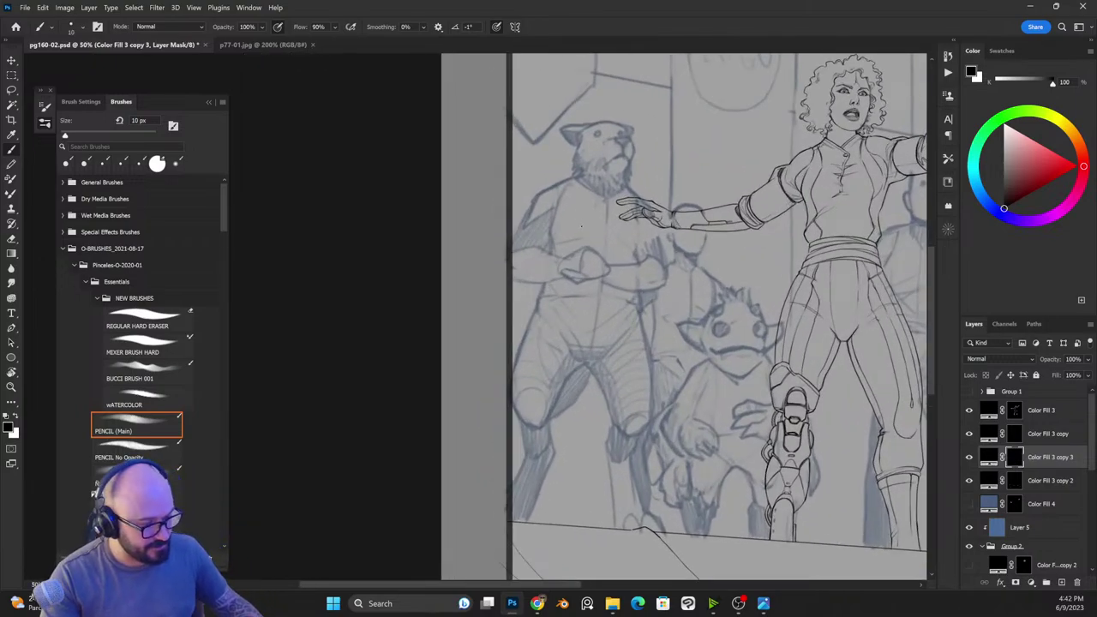
key(ctrl+plus)
drag(636, 172, 618, 320)
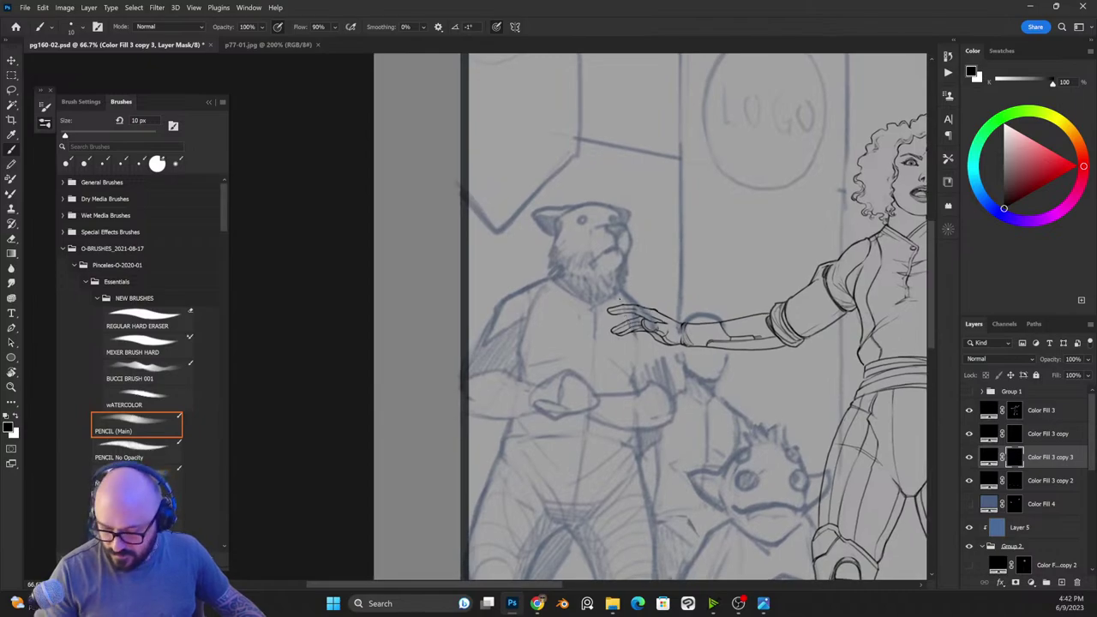
Step: Show the Color Fill 4 layer and clear its leftover hand sketch from the mask, enlarging the REGULAR HARD ERASER to 100 px
click(970, 503)
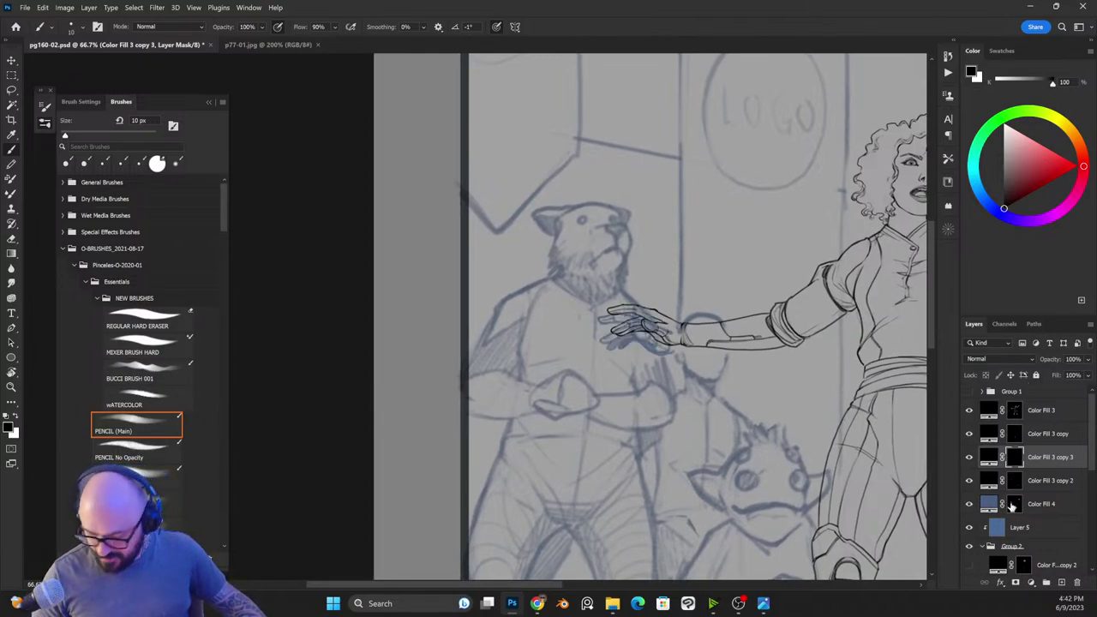
click(1013, 506)
key(e)
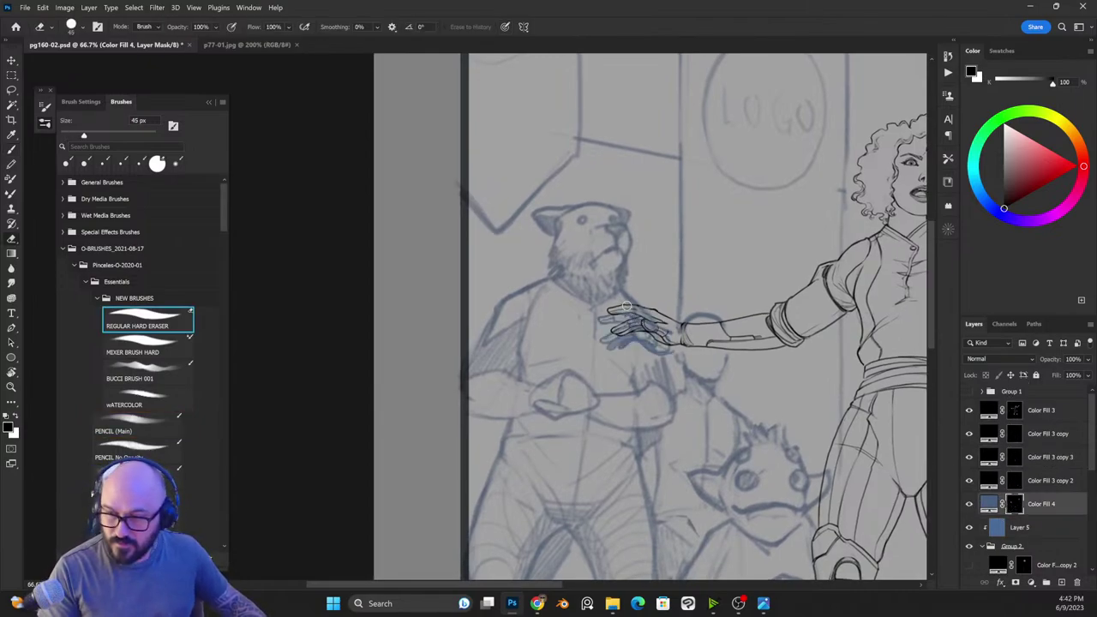
mouse_move(623, 296)
mouse_down()
mouse_move(585, 349)
mouse_move(631, 283)
mouse_up()
mouse_move(582, 345)
mouse_down()
mouse_move(633, 270)
mouse_move(621, 330)
mouse_move(647, 319)
mouse_move(664, 343)
mouse_move(675, 340)
mouse_up()
key(x)
mouse_move(770, 381)
mouse_down()
mouse_move(515, 425)
mouse_move(502, 415)
mouse_up()
key(])
key(bracketright)
key(bracketright)
mouse_move(818, 206)
mouse_down()
mouse_move(861, 159)
mouse_move(896, 184)
mouse_move(855, 138)
mouse_up()
Step: Set the blend mode of Color Fill 4 to Multiply and reselect its layer mask
click(998, 359)
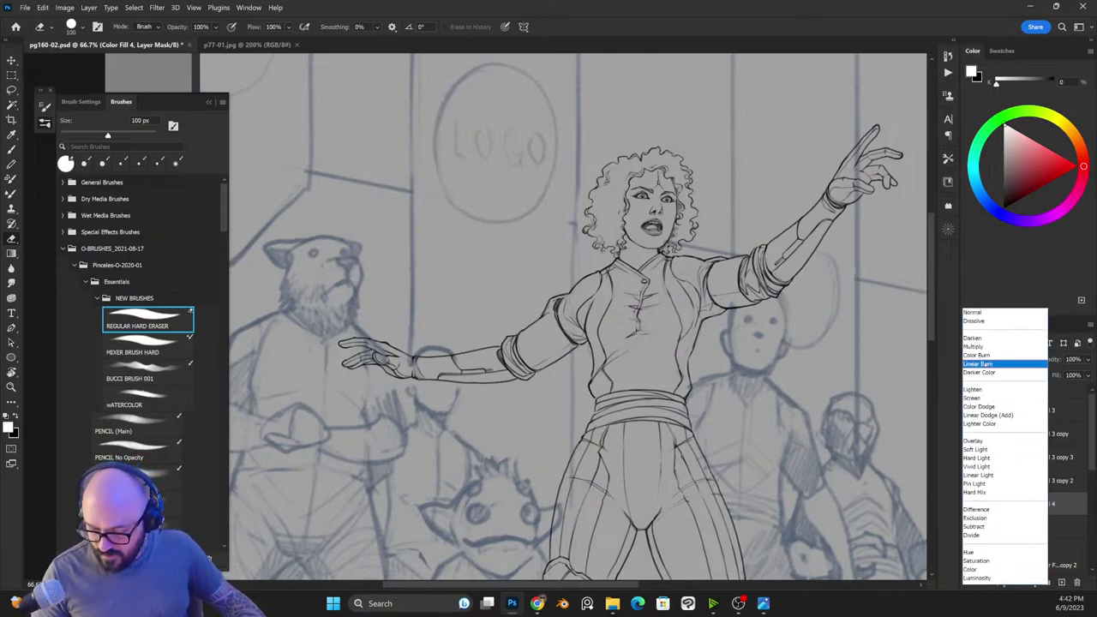
click(999, 346)
click(1014, 459)
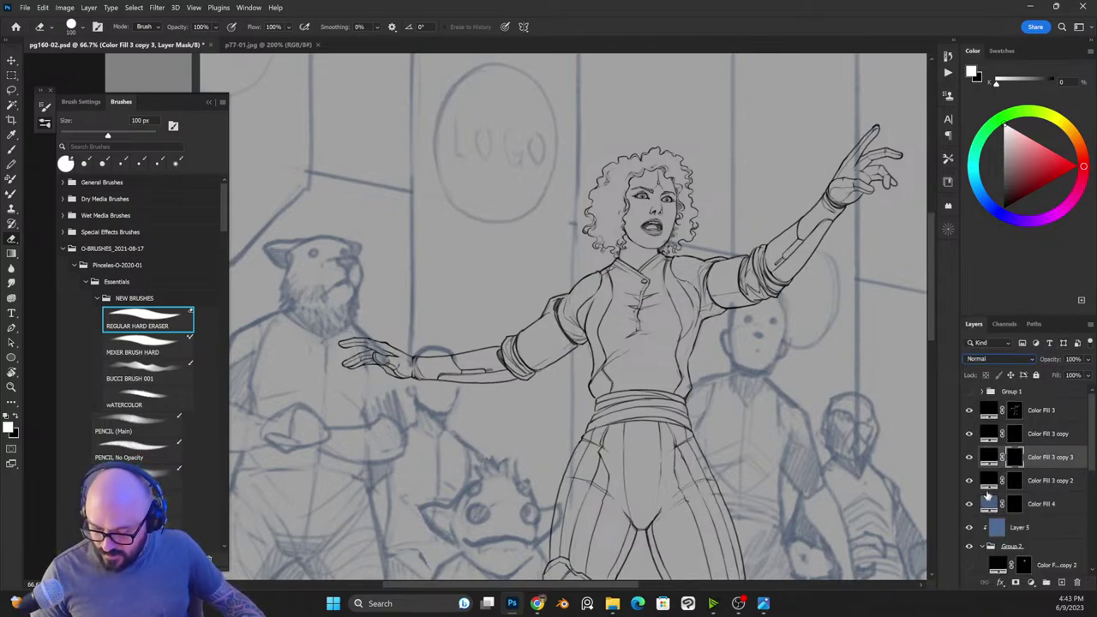
click(1010, 505)
Step: Sketch armour panel lines over the bear-like character's shoulder and upper arm on the Color Fill 4 mask with the 15 px PENCIL (Main) brush
mouse_move(524, 417)
mouse_down()
mouse_move(553, 406)
mouse_move(690, 402)
mouse_up()
key(b)
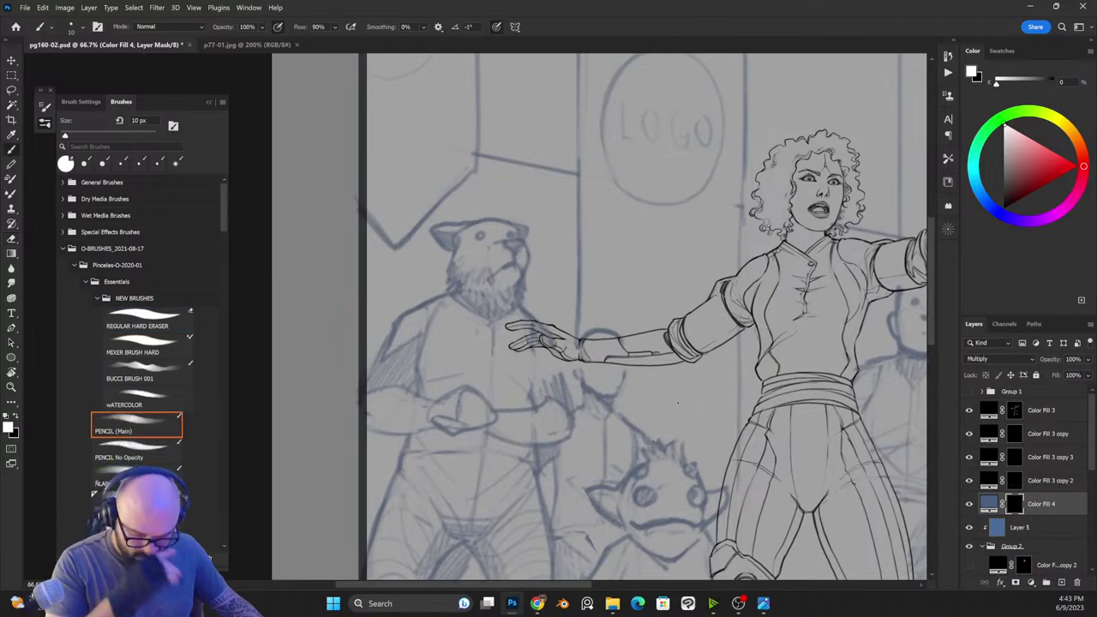
drag(513, 288, 631, 246)
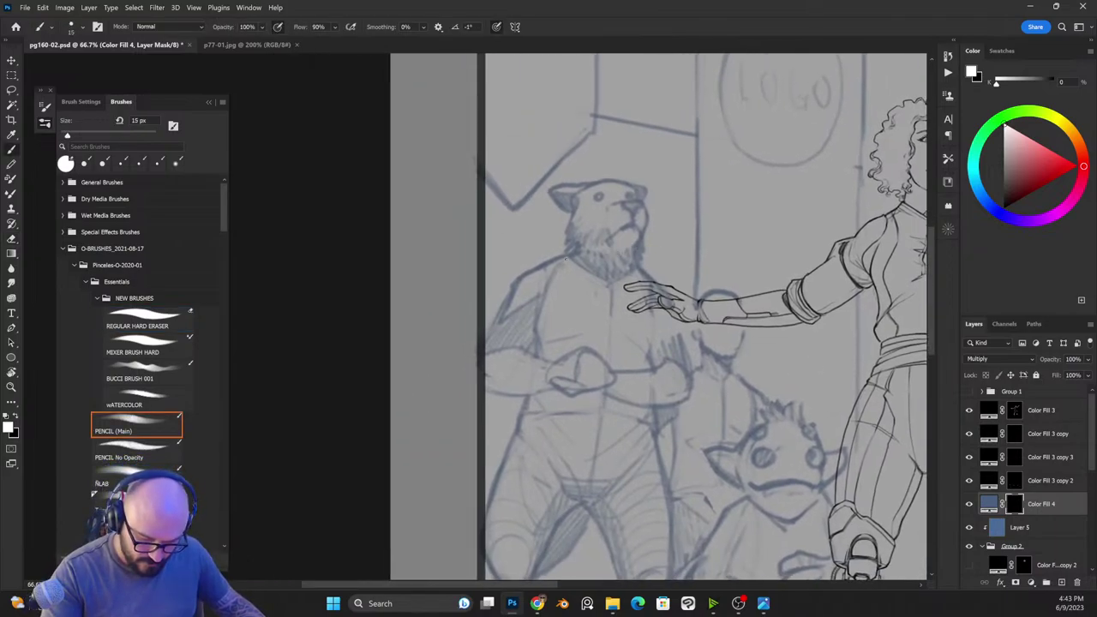
mouse_move(567, 258)
mouse_down()
mouse_move(546, 282)
mouse_move(548, 299)
mouse_move(492, 315)
mouse_up()
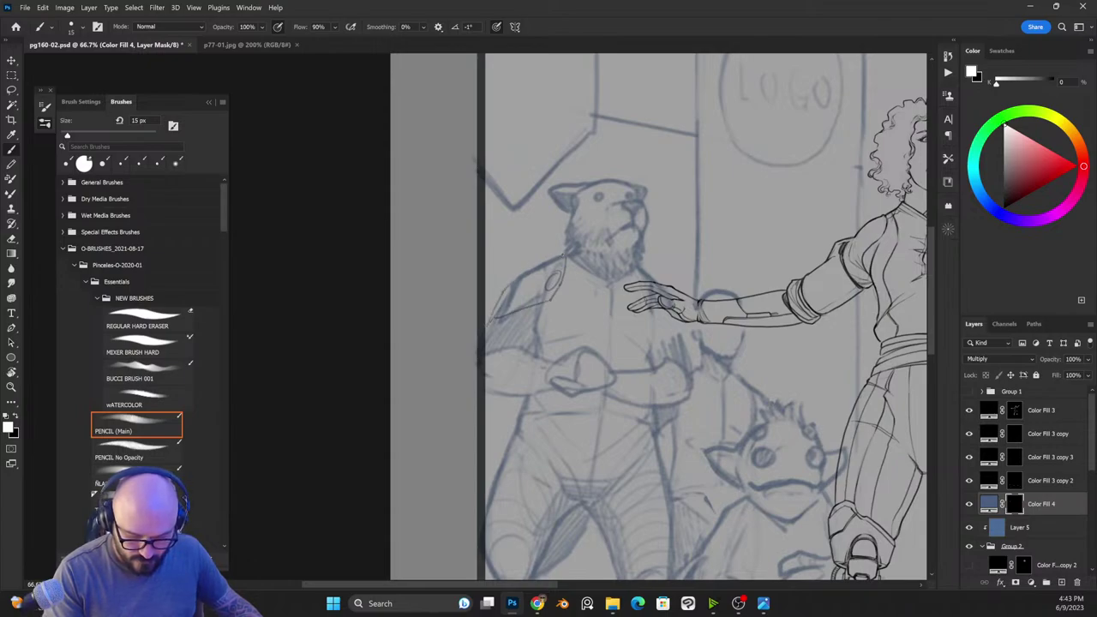
mouse_move(543, 259)
mouse_down()
mouse_move(535, 288)
mouse_move(502, 299)
mouse_move(484, 323)
mouse_move(519, 269)
mouse_move(544, 258)
mouse_up()
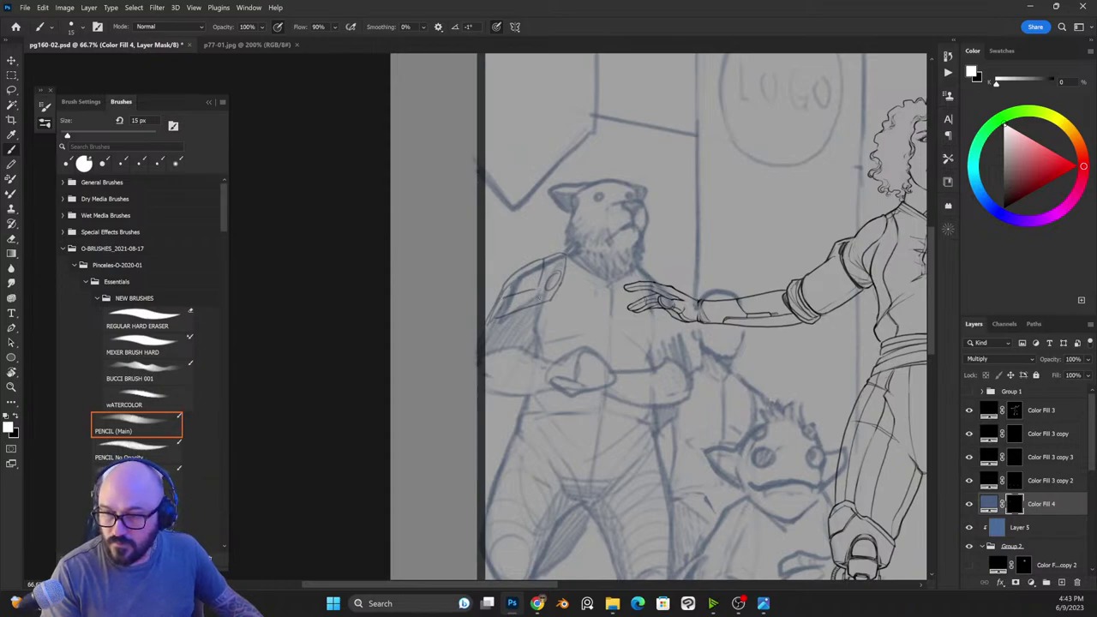
mouse_move(551, 302)
mouse_down()
mouse_move(519, 329)
mouse_move(481, 331)
mouse_move(544, 302)
mouse_up()
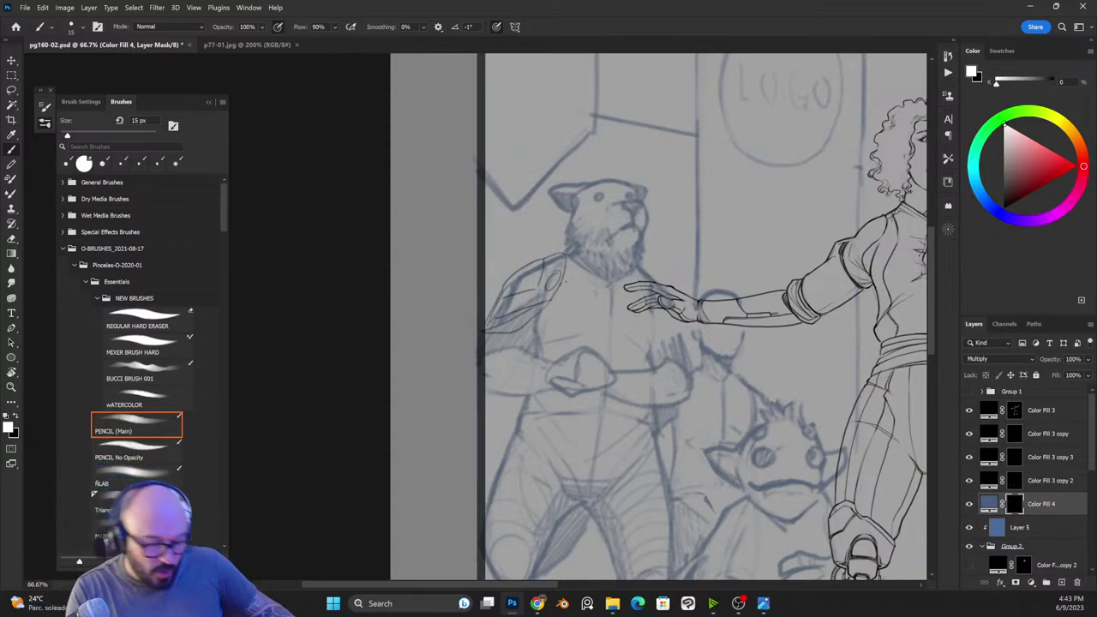
mouse_move(557, 289)
mouse_down()
mouse_move(529, 346)
mouse_move(531, 335)
mouse_up()
drag(546, 306, 531, 324)
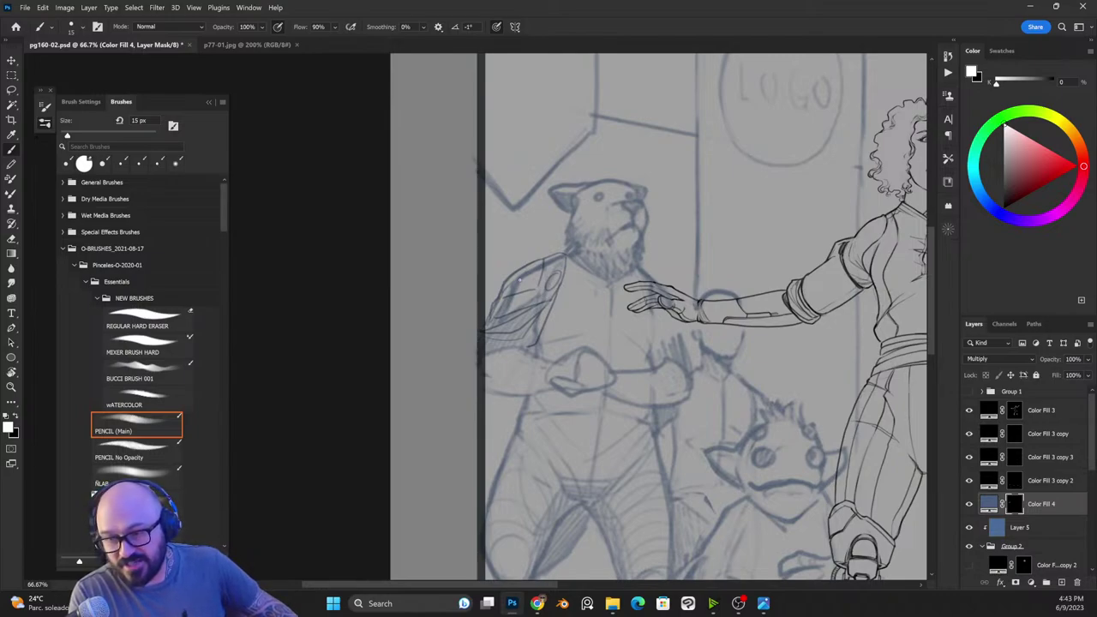
Step: Sketch the narrow inner edge strip of the bear-like character's arm armour, cleaning its line down to the elbow
drag(661, 247, 570, 299)
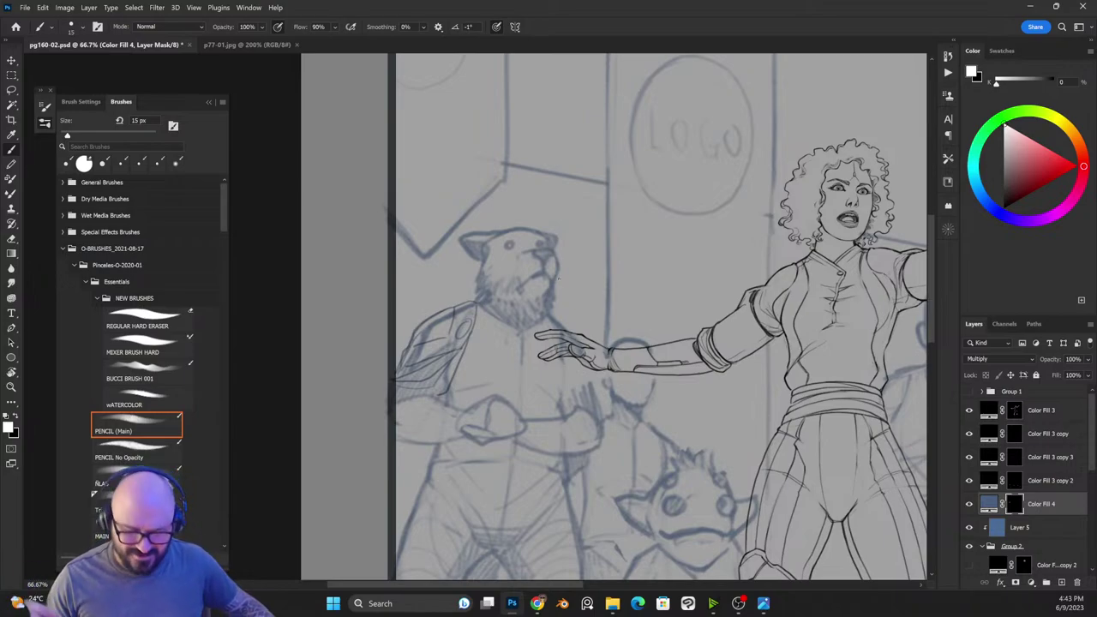
mouse_move(558, 277)
mouse_down()
mouse_move(703, 242)
mouse_move(690, 234)
mouse_move(628, 369)
mouse_up()
key(ctrl+plus)
key(x)
key(x)
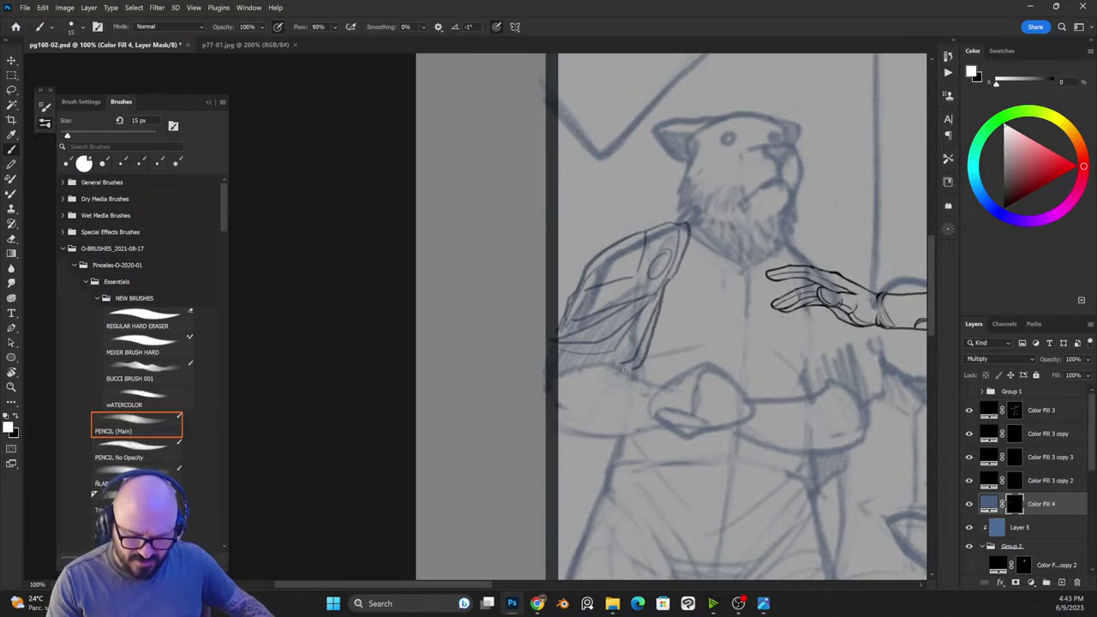
drag(661, 293, 634, 373)
key(x)
drag(665, 279, 645, 340)
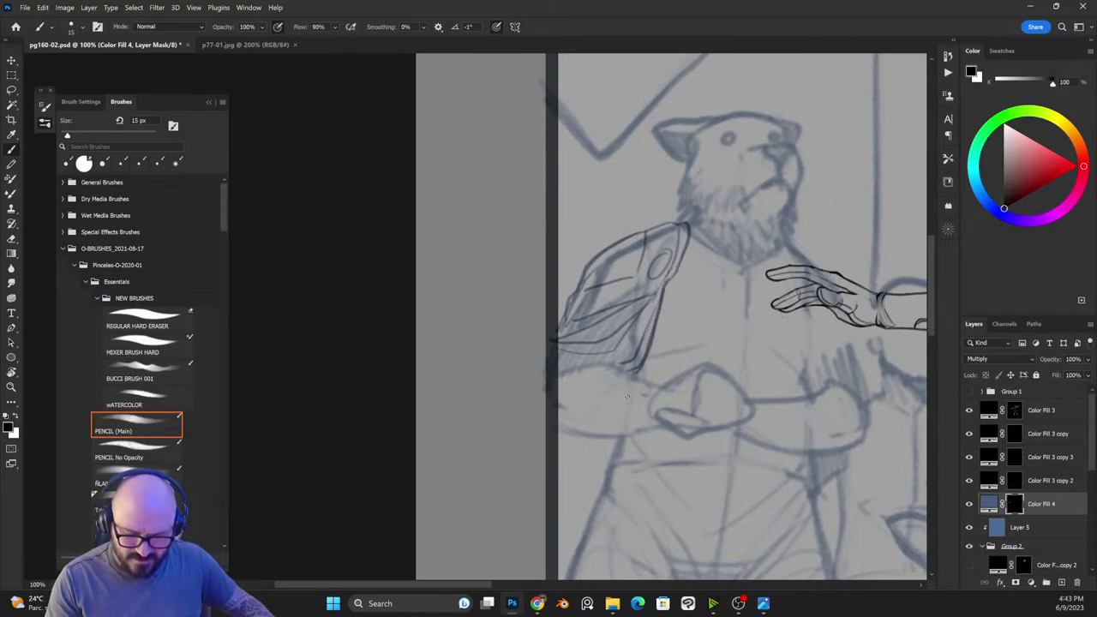
Step: Redraw the small oval detail on the bear-like character's shoulder plate with a darker 15 px outline
key(bracketleft)
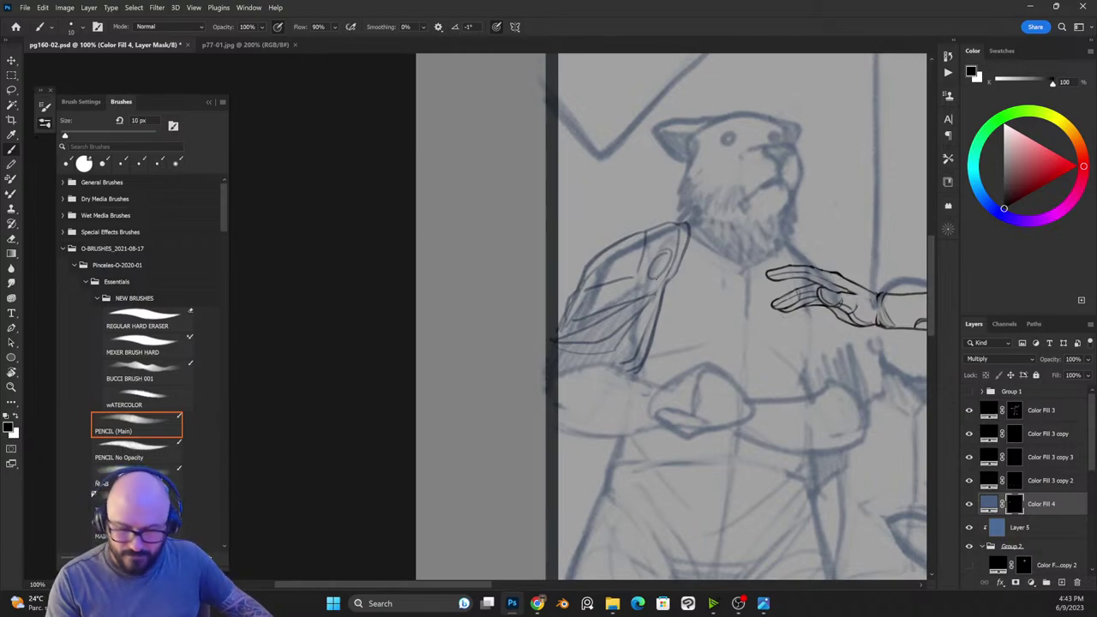
key(bracketright)
key(x)
mouse_move(664, 250)
mouse_down()
mouse_move(668, 262)
mouse_move(665, 251)
mouse_move(649, 277)
mouse_up()
key(x)
key(x)
mouse_move(669, 251)
mouse_down()
mouse_move(651, 276)
mouse_move(669, 253)
mouse_up()
key(x)
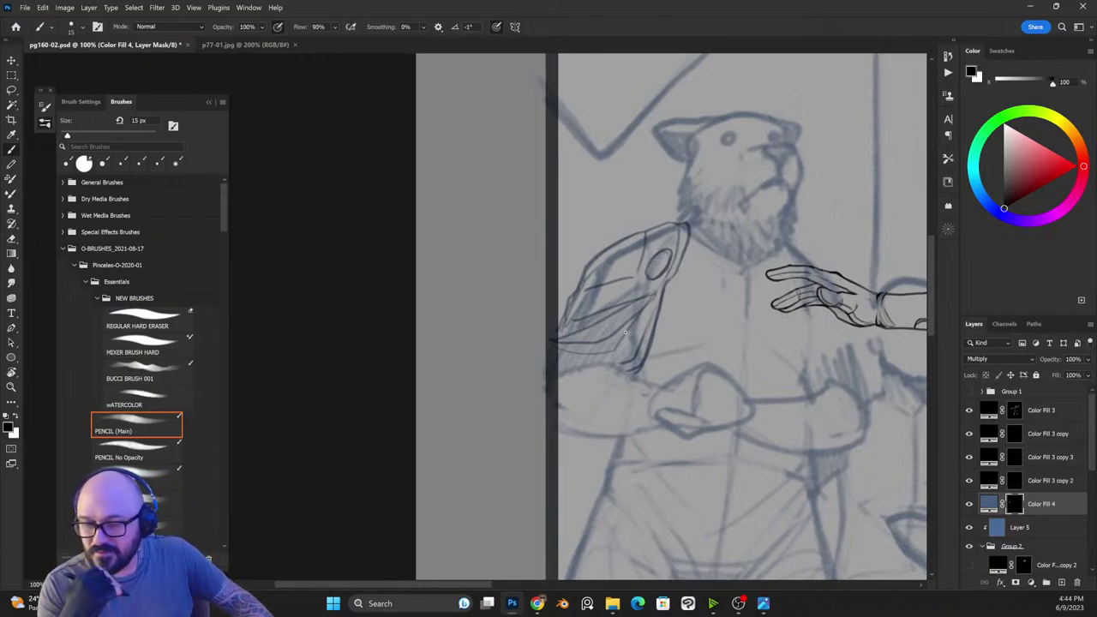
Step: Draw a curved band from the shoulder oval across the upper-arm armour and trim its stray lines near the panel border
key(x)
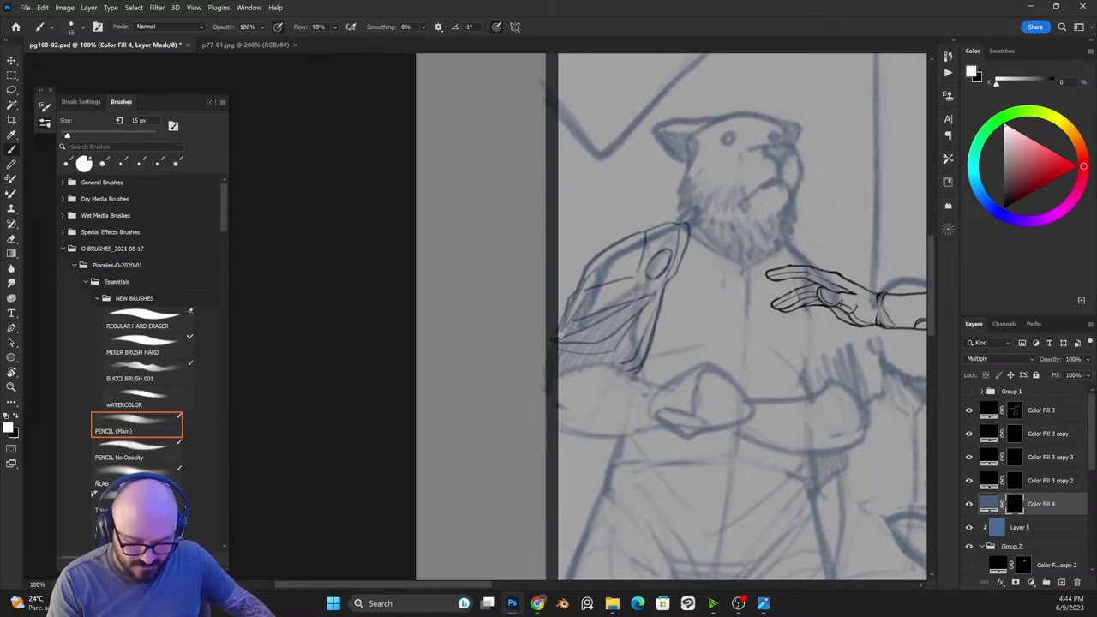
mouse_move(582, 340)
mouse_down()
mouse_move(650, 279)
mouse_move(609, 331)
mouse_move(558, 333)
mouse_move(586, 336)
mouse_move(632, 301)
mouse_up()
key(x)
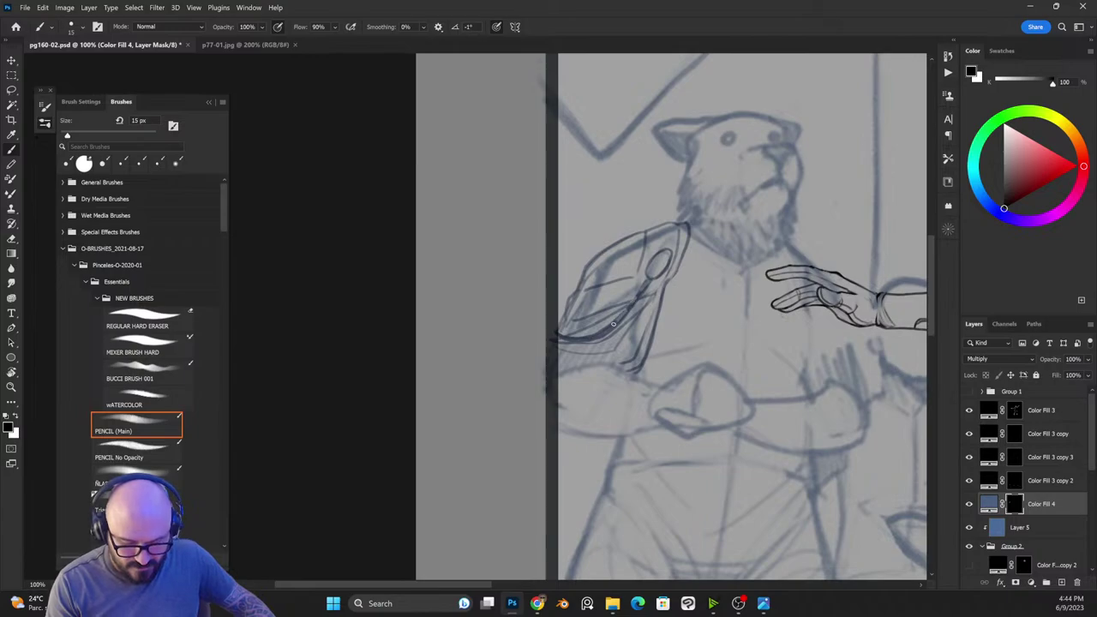
drag(594, 336, 558, 344)
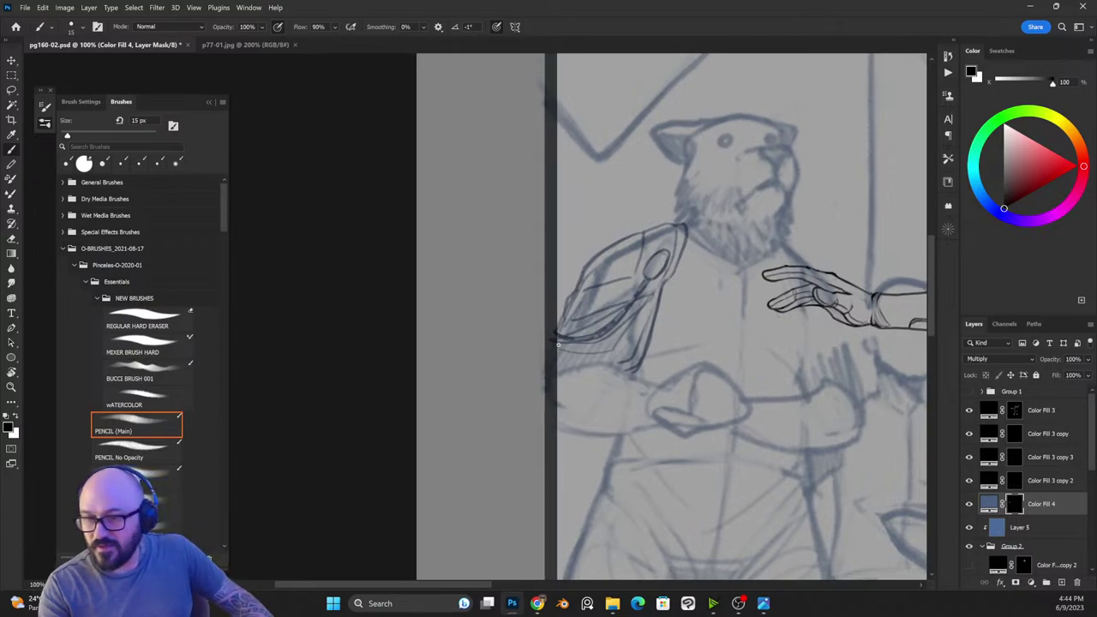
Step: Sketch a V-shaped collar line beneath the bear-like character's beard and clean its edges
key(ctrl+minus)
key(ctrl+plus)
drag(740, 304, 596, 288)
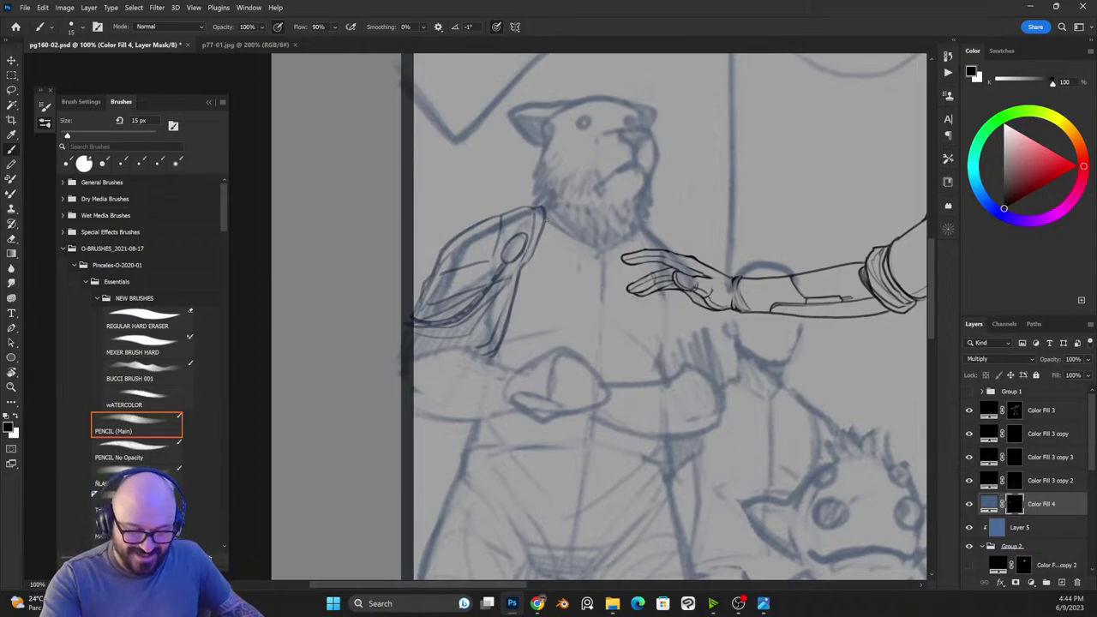
key(x)
mouse_move(549, 222)
mouse_down()
mouse_move(597, 262)
mouse_move(642, 227)
mouse_up()
key(x)
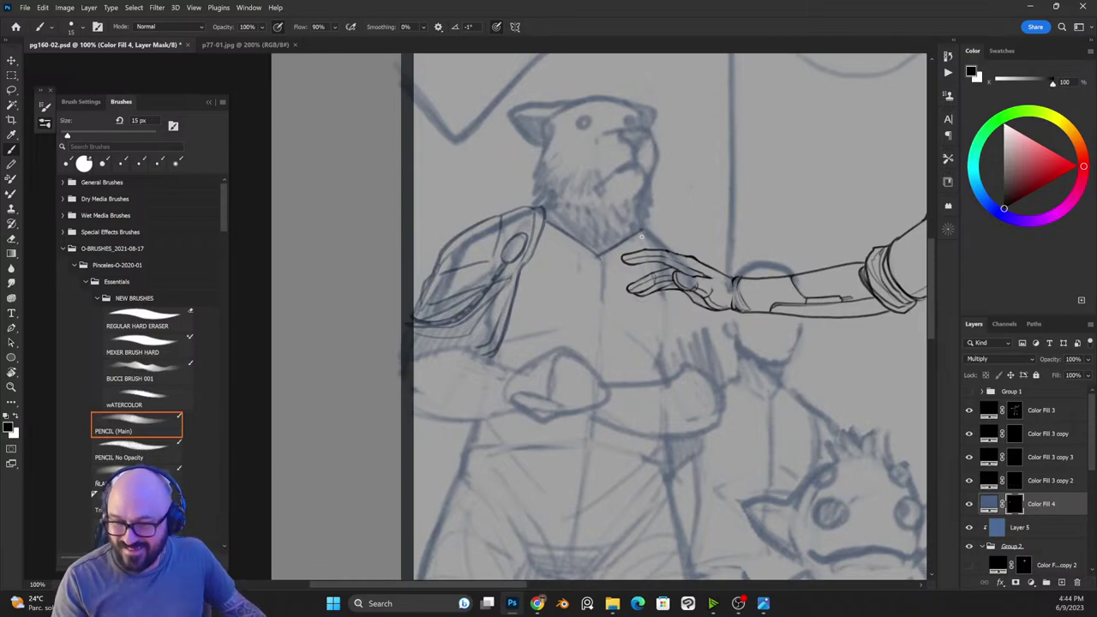
key(x)
key(x)
drag(545, 219, 575, 242)
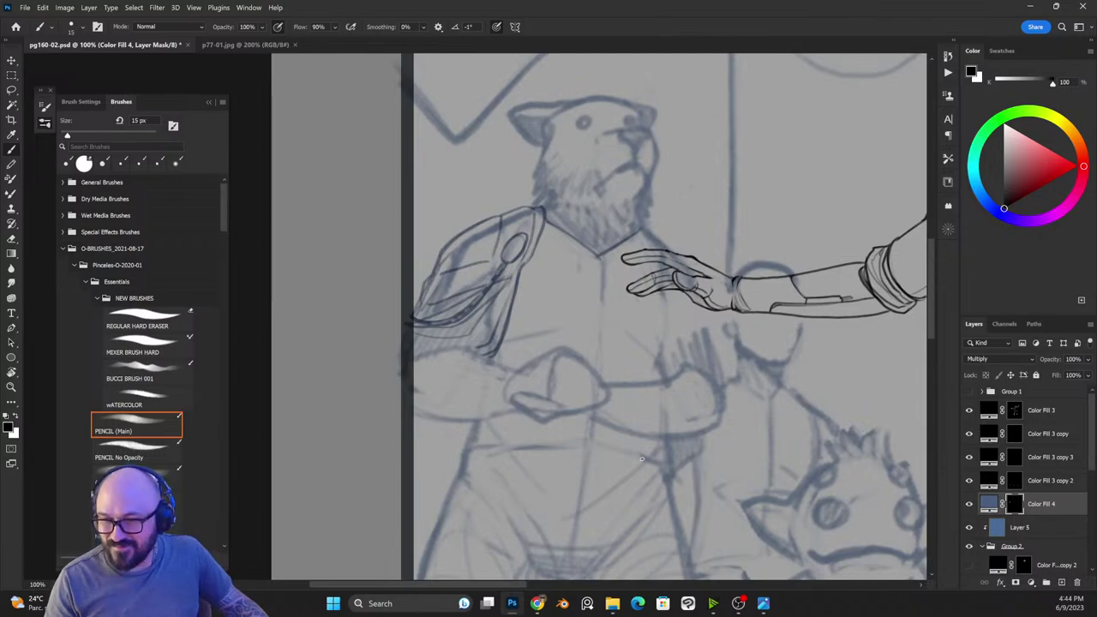
Step: Sketch the first curled fingers of the bear-like character's clasped hands at the waist, cleaning overlapping lines
key(x)
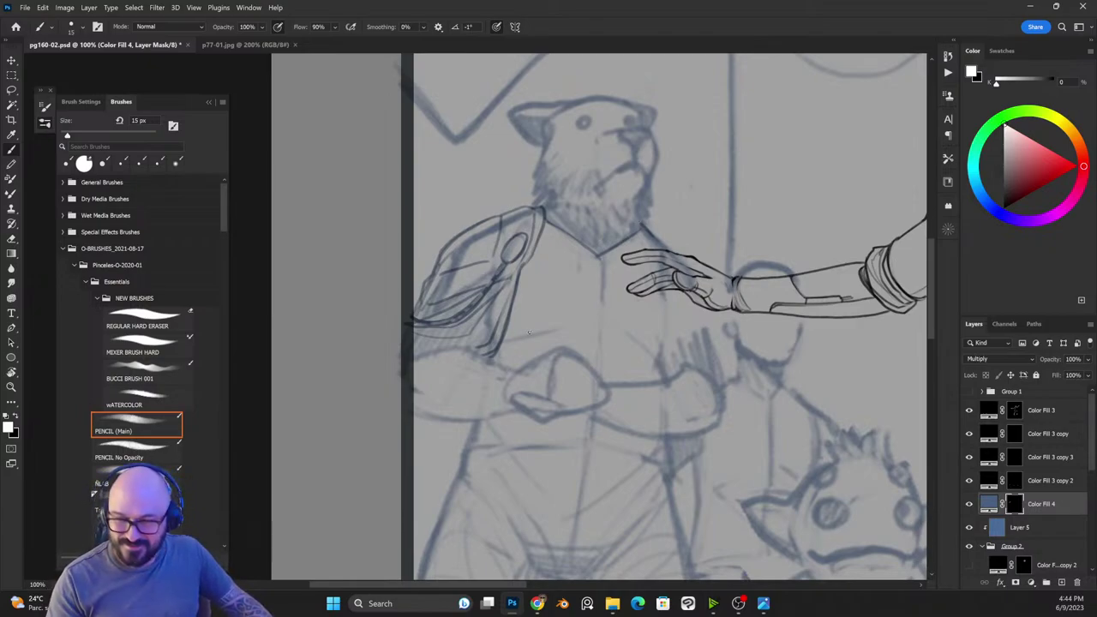
key(x)
key(x)
mouse_move(547, 405)
mouse_down()
mouse_move(571, 417)
mouse_move(558, 404)
mouse_move(571, 415)
mouse_move(548, 421)
mouse_move(536, 389)
mouse_move(547, 421)
mouse_move(566, 419)
mouse_move(535, 419)
mouse_move(522, 394)
mouse_move(538, 420)
mouse_up()
key(x)
key(x)
key(x)
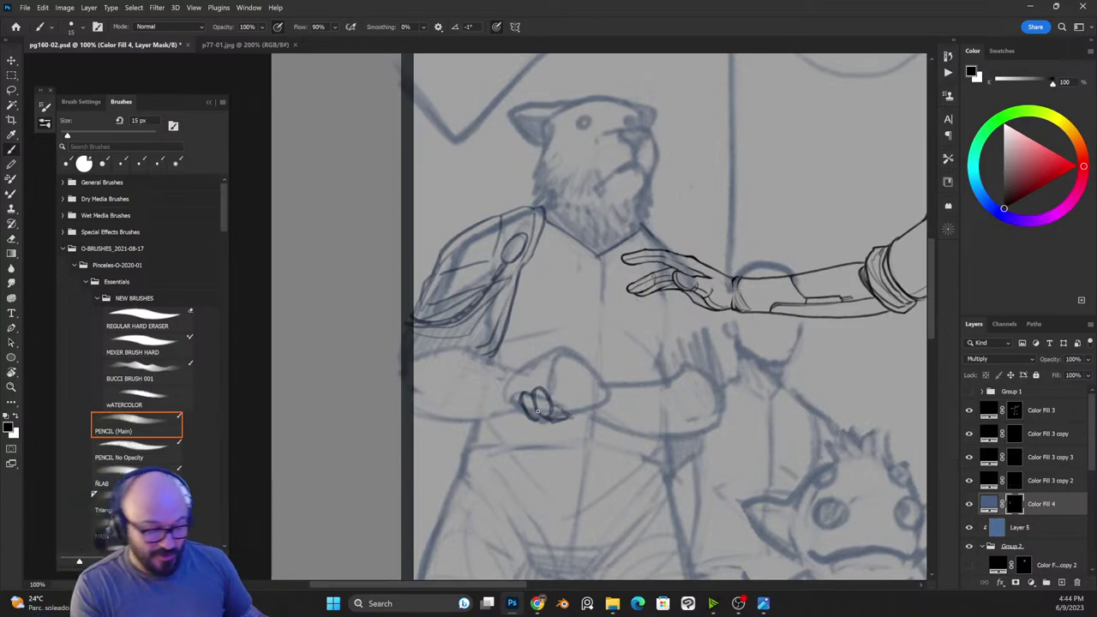
key(x)
key(x)
key(x)
key(x)
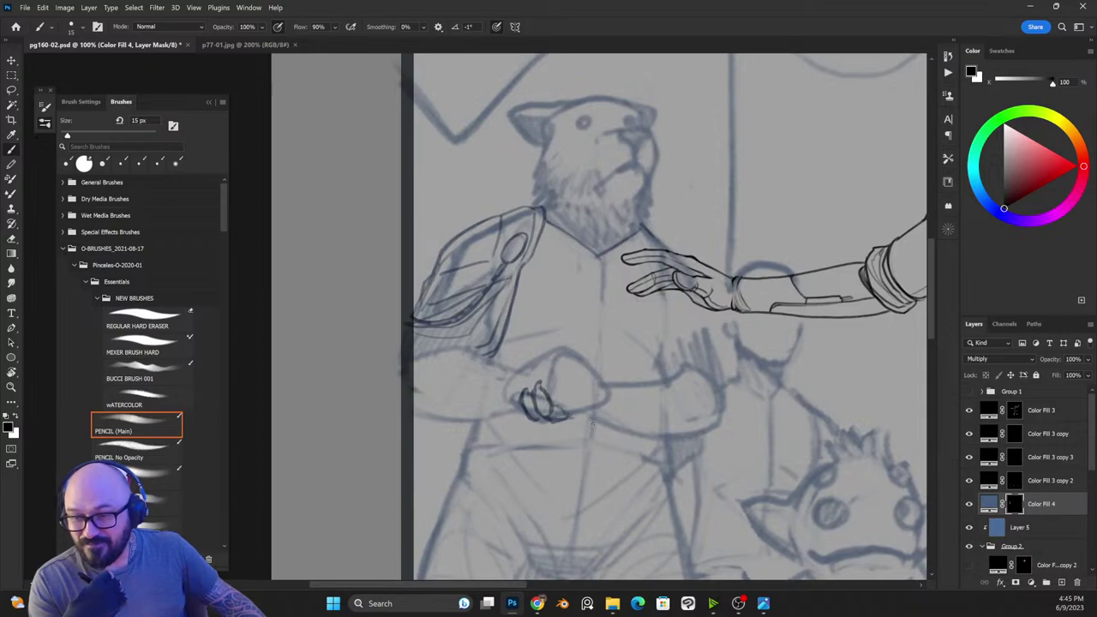
Step: Add the outer curled fingers to the lower clasped hand and refine their overlapping contours
key(x)
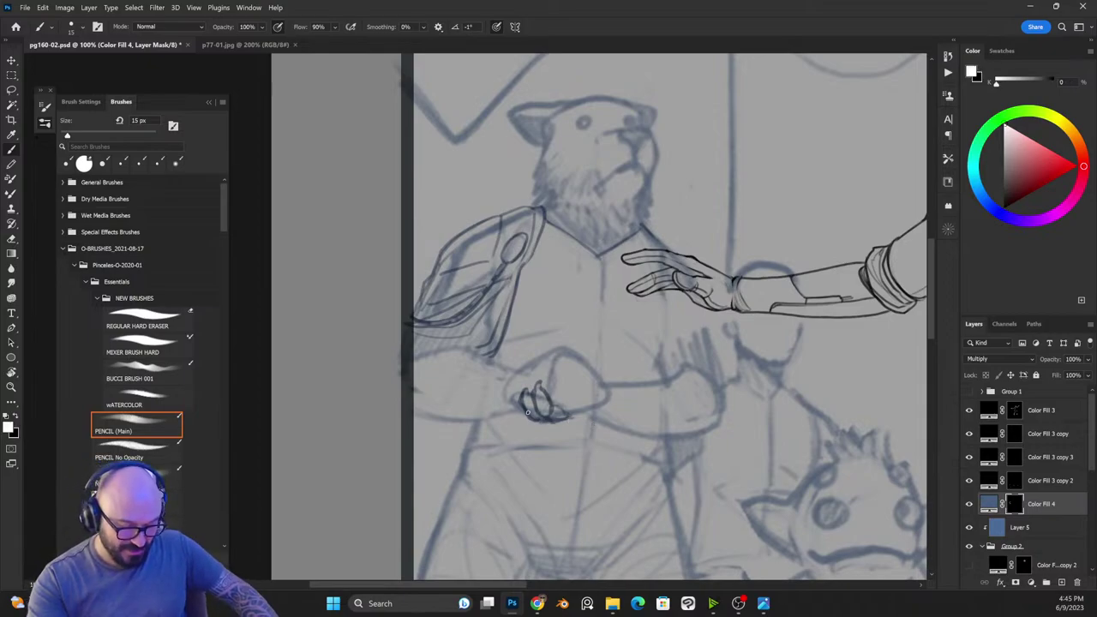
mouse_move(520, 402)
mouse_down()
mouse_move(518, 415)
mouse_move(541, 421)
mouse_move(517, 395)
mouse_up()
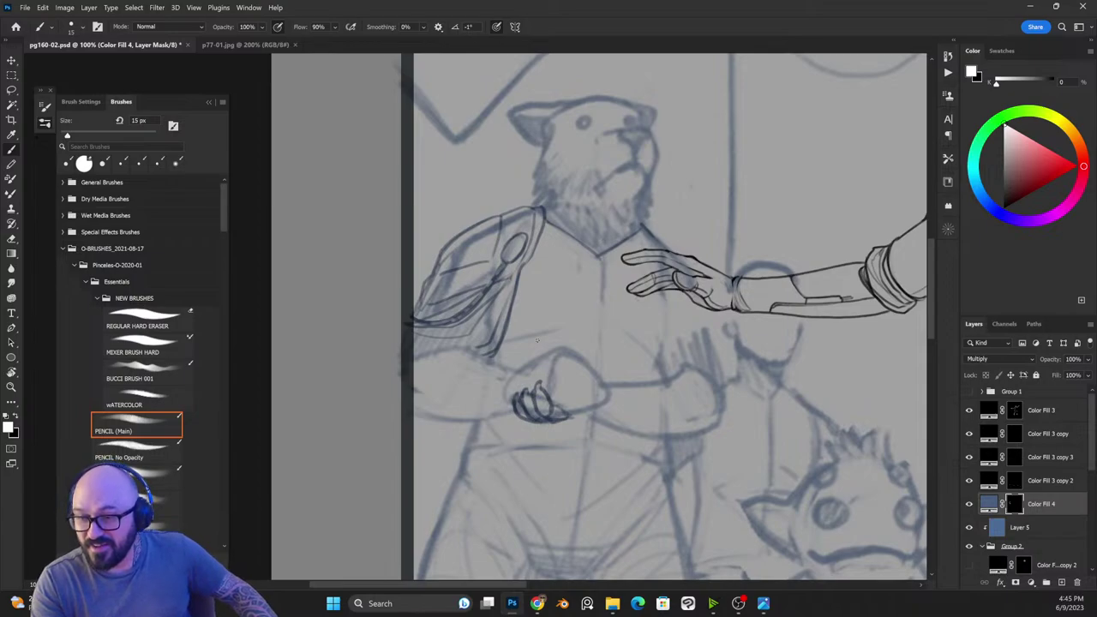
mouse_move(526, 402)
mouse_down()
mouse_move(533, 418)
mouse_move(528, 385)
mouse_up()
key(x)
key(x)
key(x)
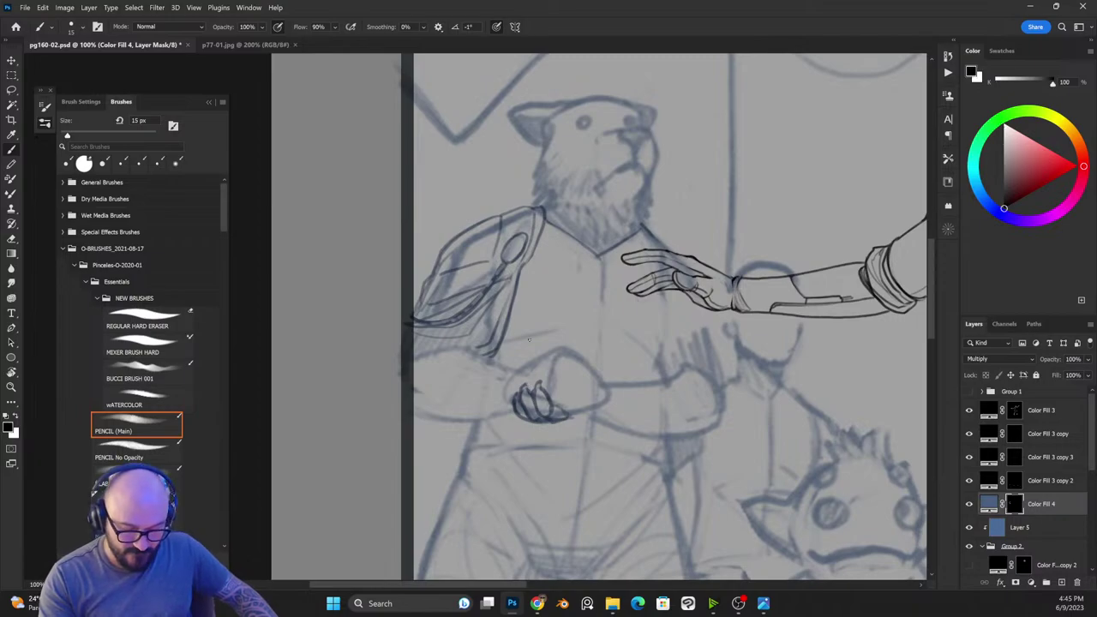
key(x)
mouse_move(553, 420)
mouse_down()
mouse_move(538, 408)
mouse_move(556, 416)
mouse_move(544, 388)
mouse_move(525, 395)
mouse_move(531, 384)
mouse_up()
key(x)
key(x)
key(x)
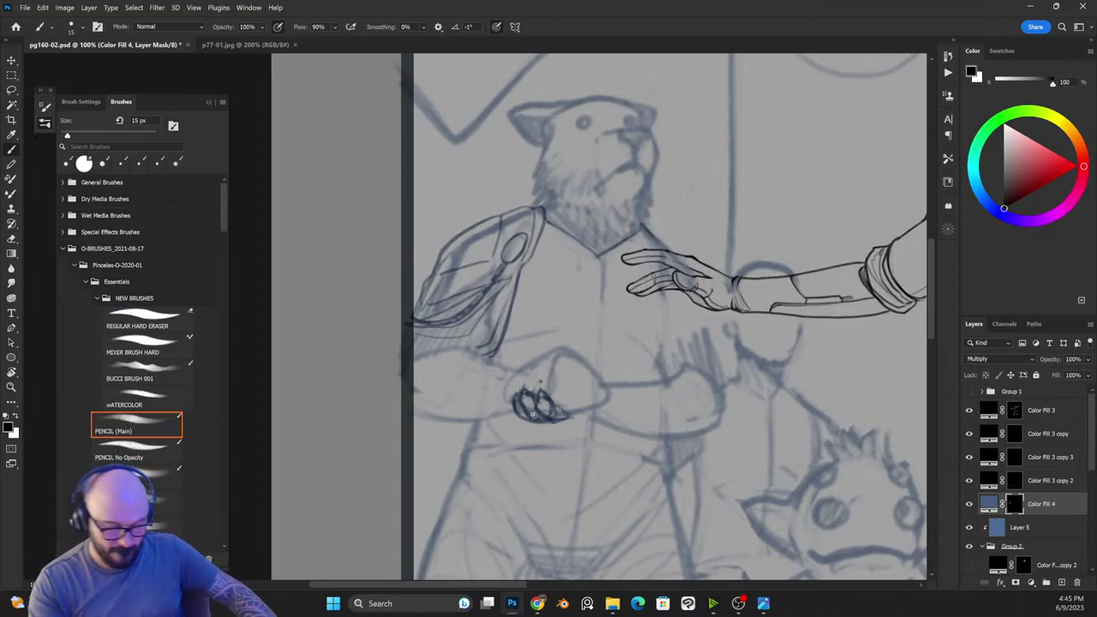
Step: Sketch a row of round knuckles and the lowest extended finger of the upper clasped hand, tidying the circles
key(x)
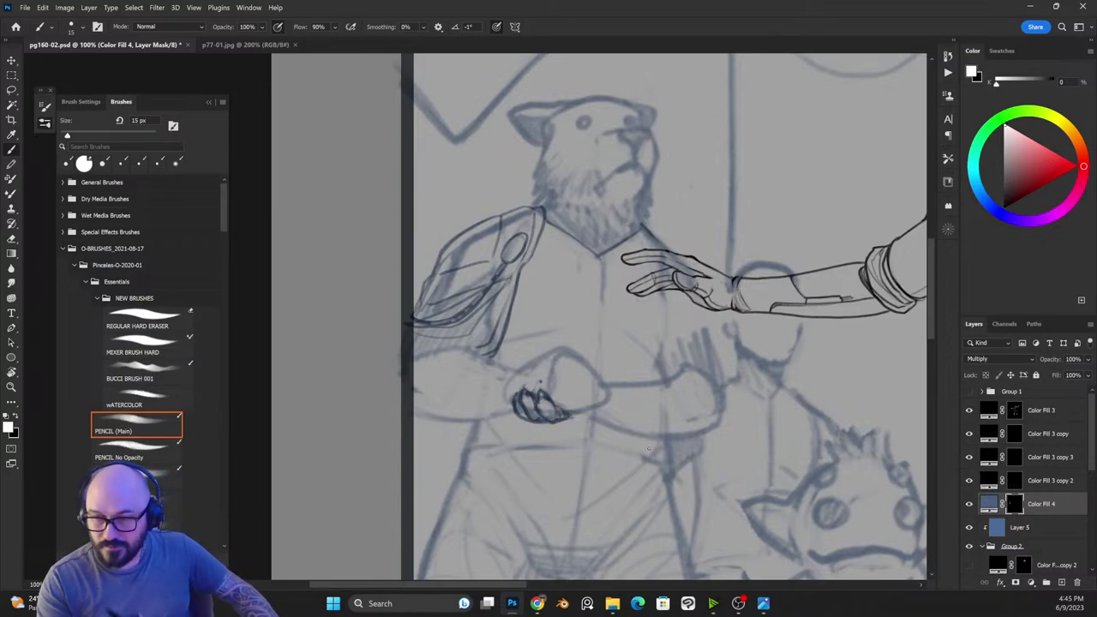
mouse_move(555, 396)
mouse_down()
mouse_move(559, 350)
mouse_move(552, 367)
mouse_up()
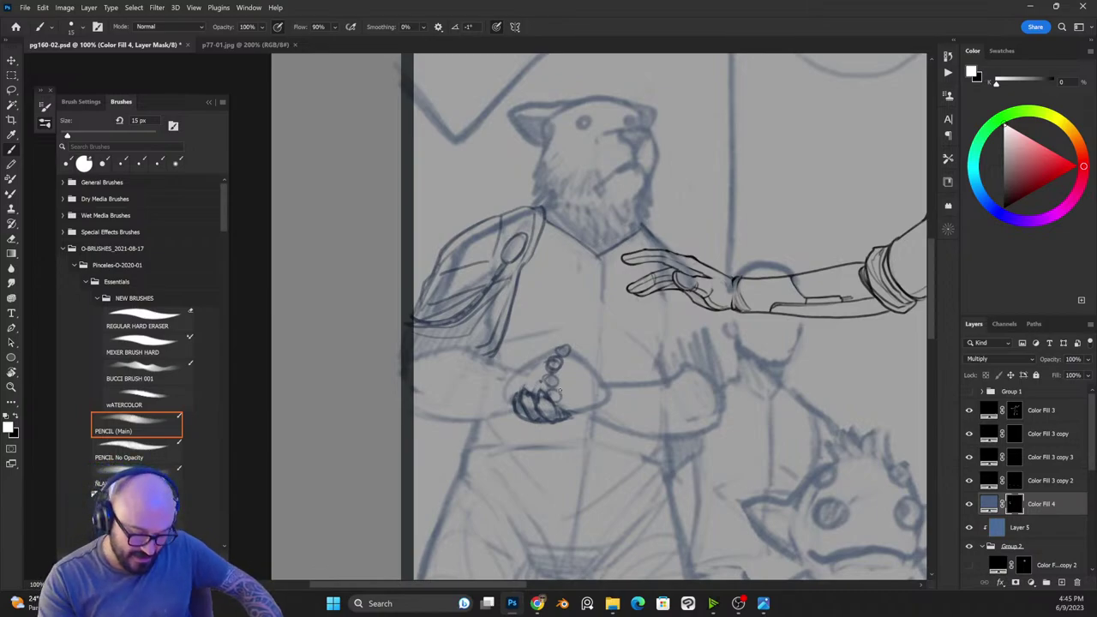
mouse_move(559, 391)
mouse_down()
mouse_move(576, 406)
mouse_move(595, 403)
mouse_up()
drag(588, 399, 597, 407)
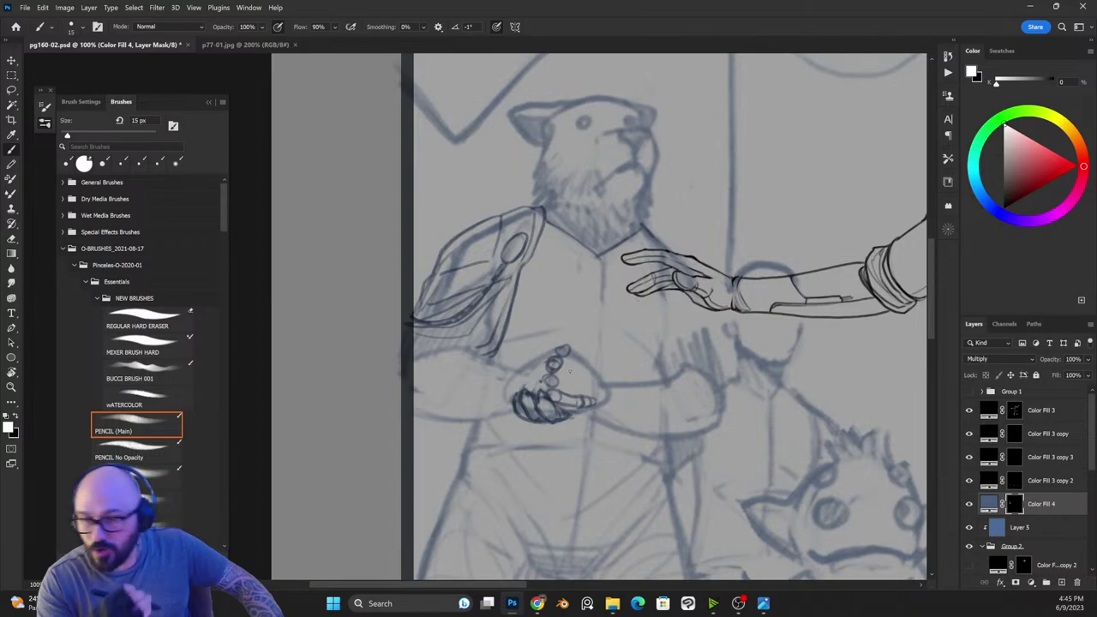
key(x)
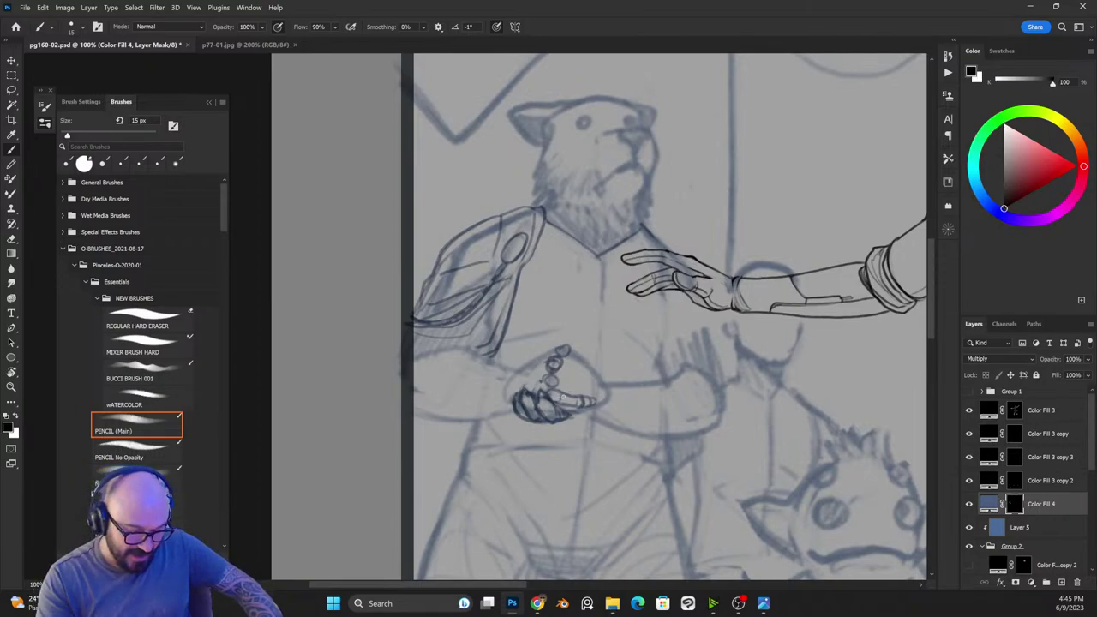
key(x)
key(x)
key(x)
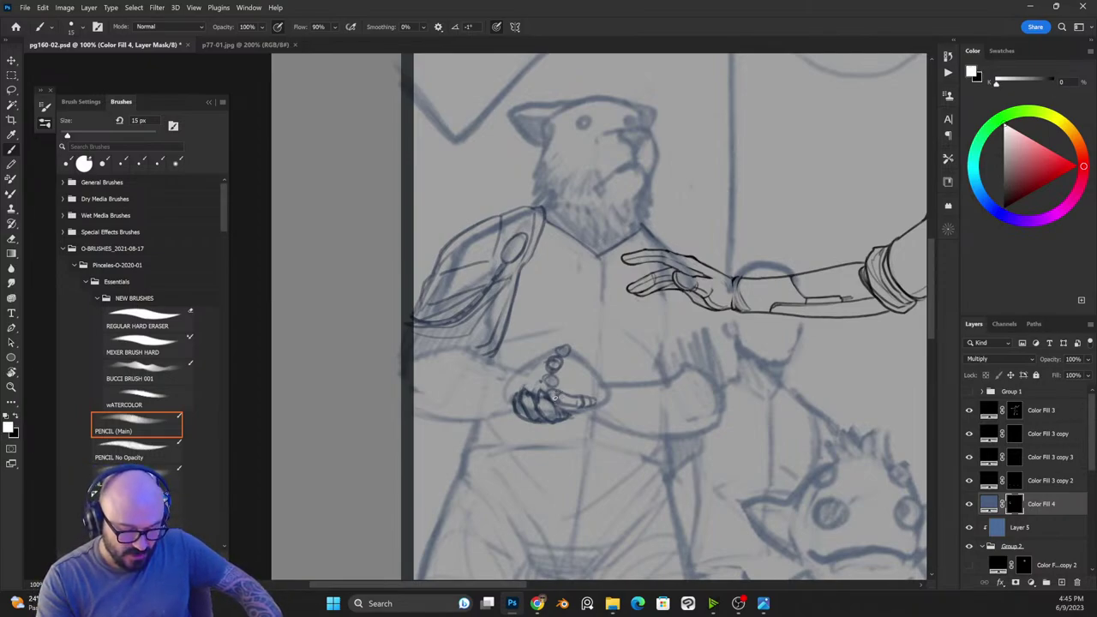
key(x)
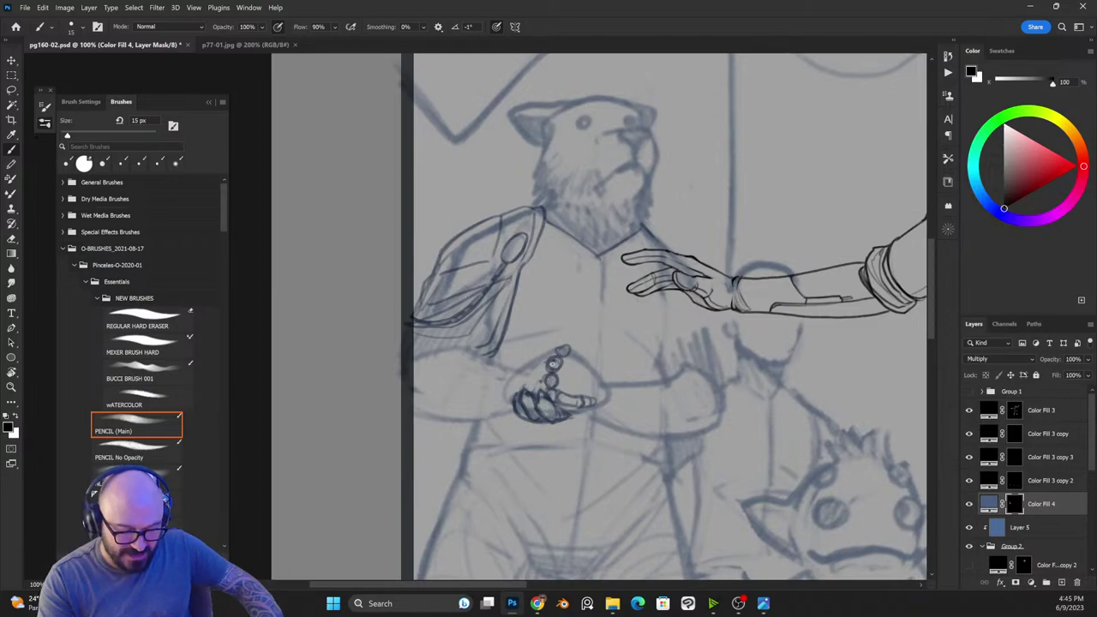
key(x)
key(x)
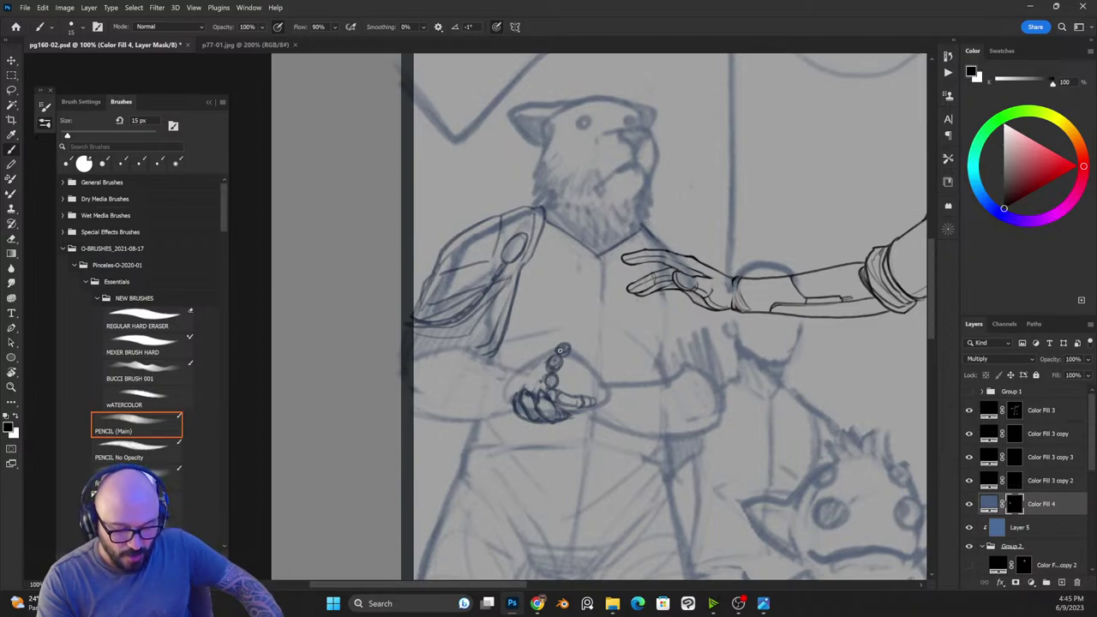
Step: Sketch the next extended finger above the lowest one, shaping its joint and rounded fingertip
key(x)
drag(562, 375, 583, 394)
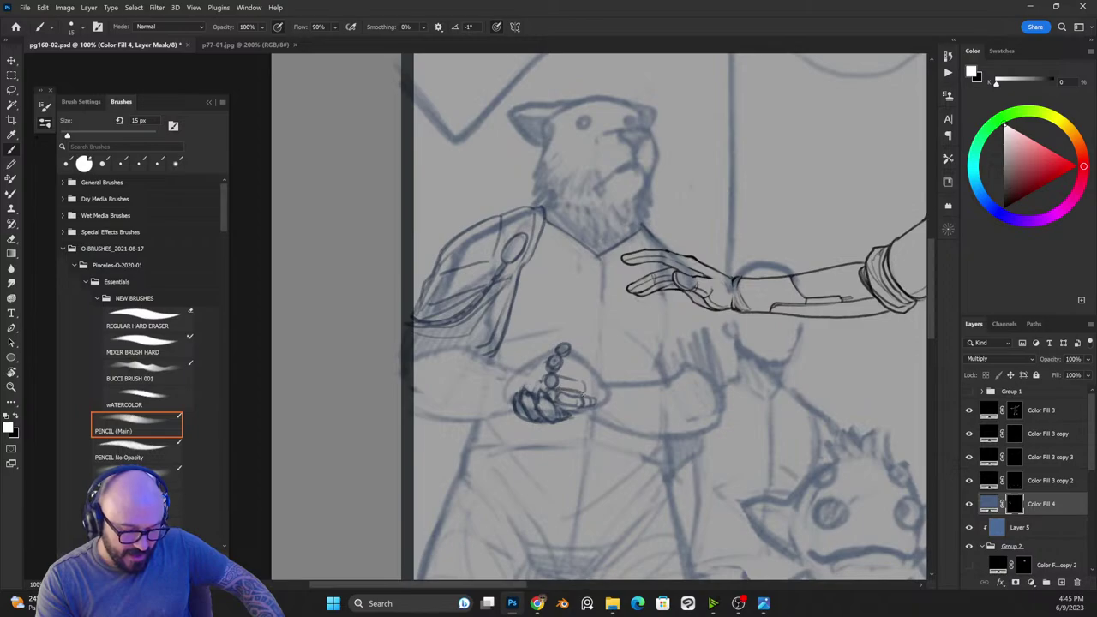
key(x)
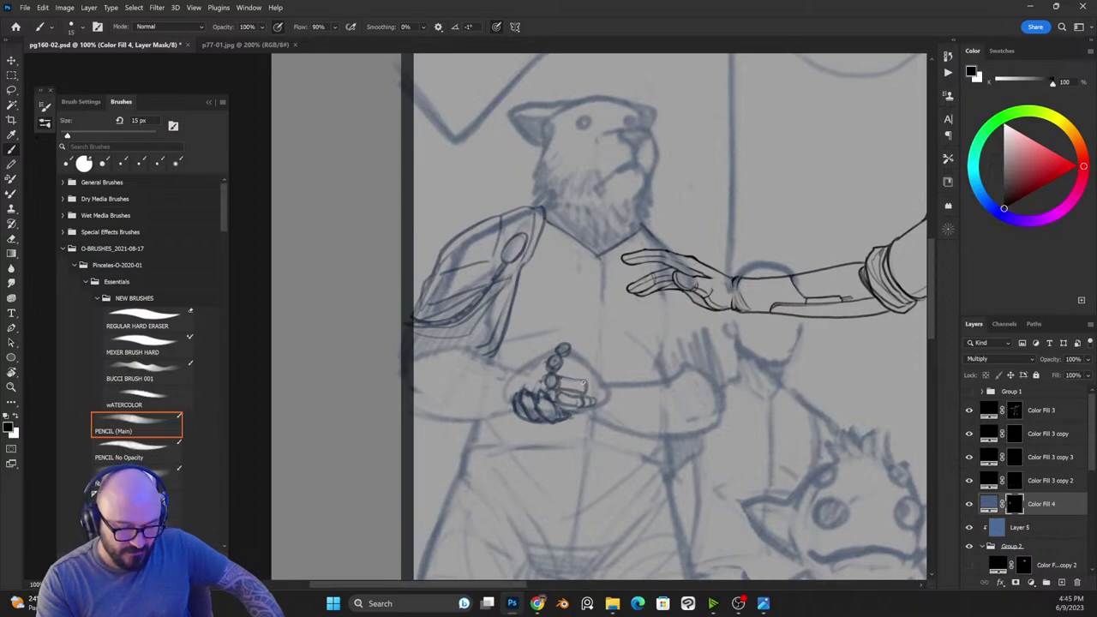
key(x)
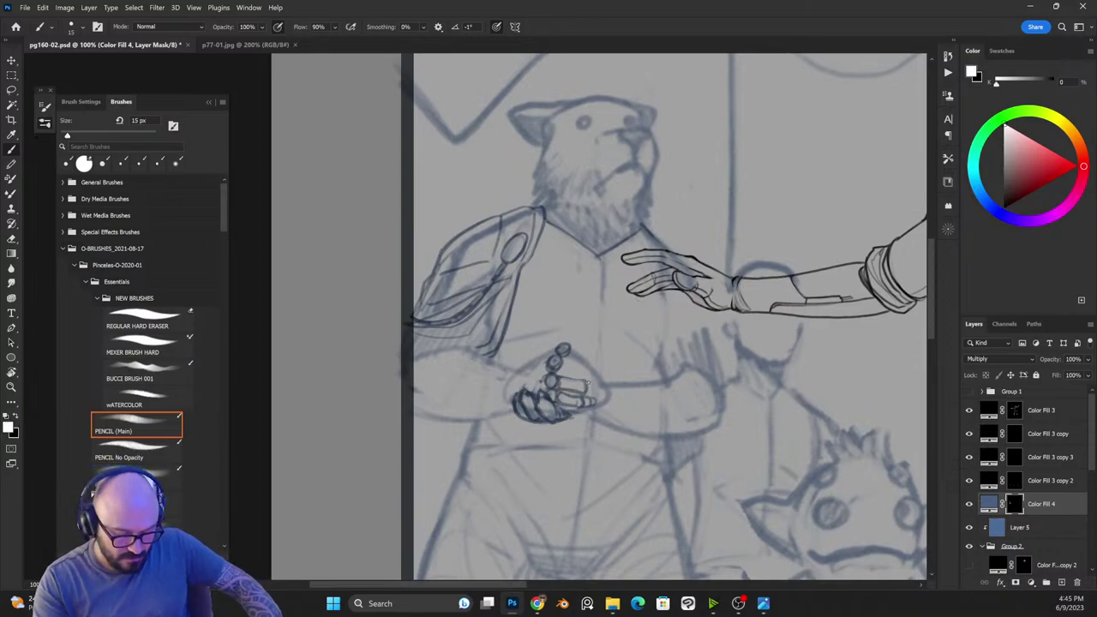
key(x)
key(x)
key(x)
key(x)
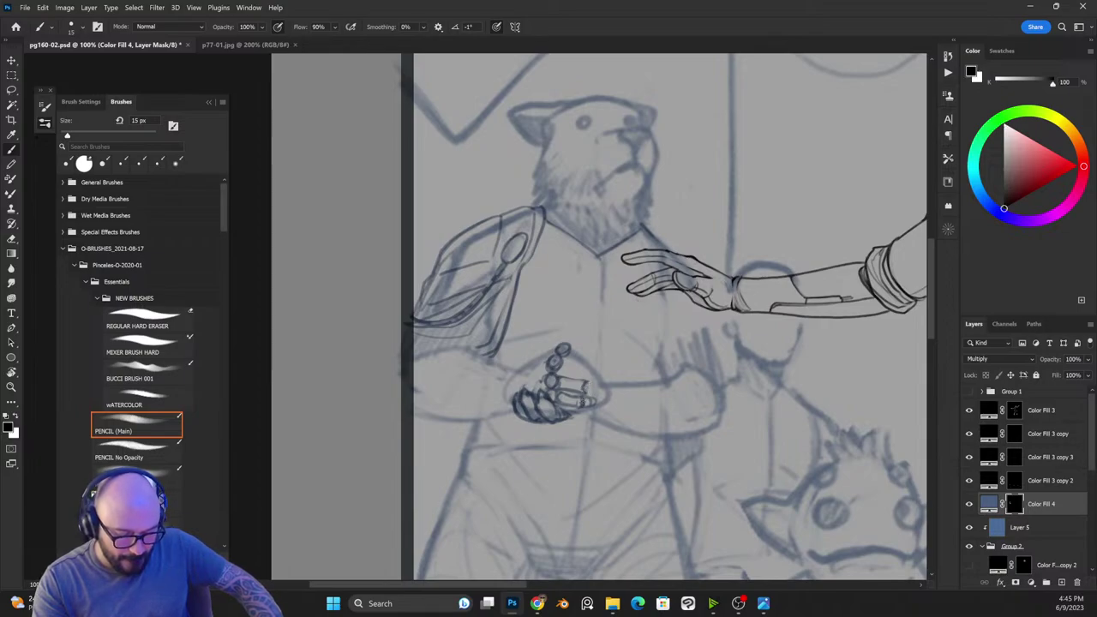
drag(585, 388, 601, 399)
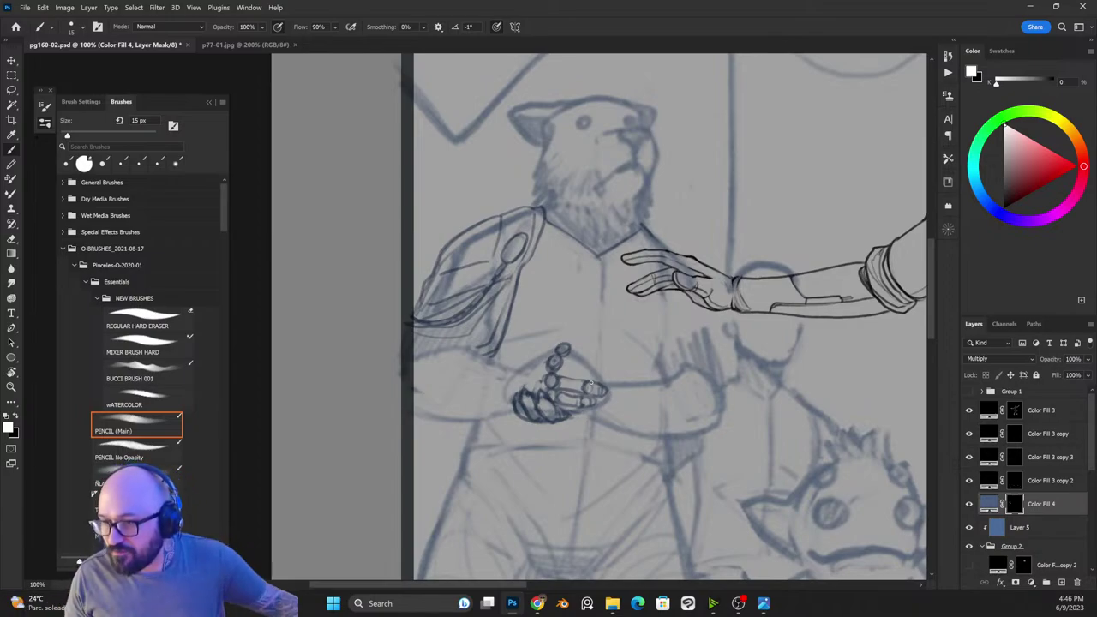
key(x)
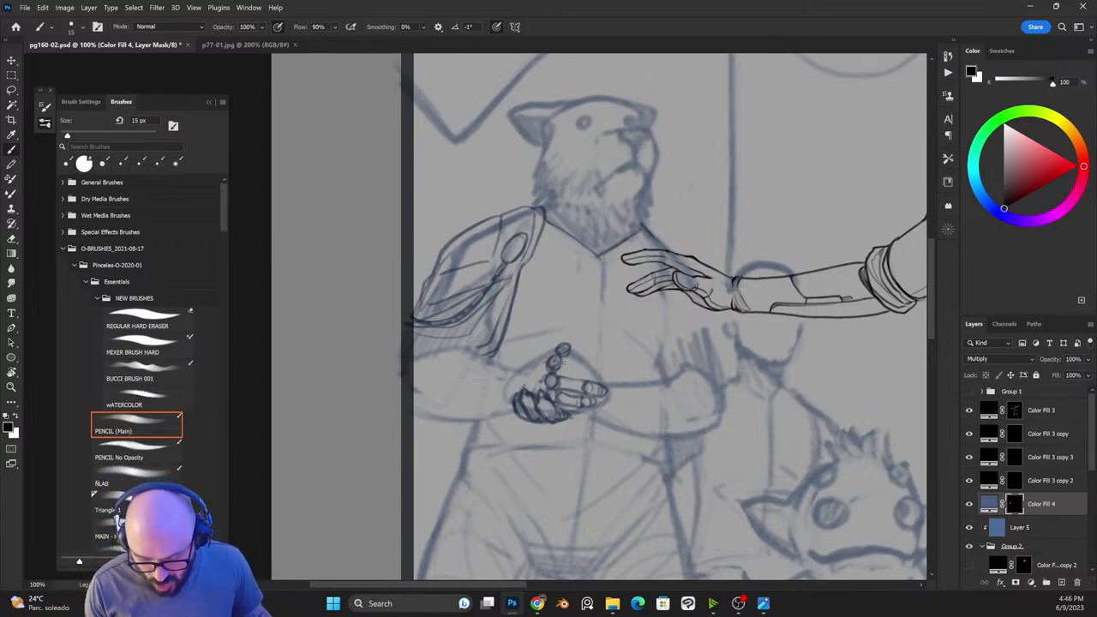
Step: Sketch the third extended finger of the upper clasped hand and tidy its round middle joint
key(x)
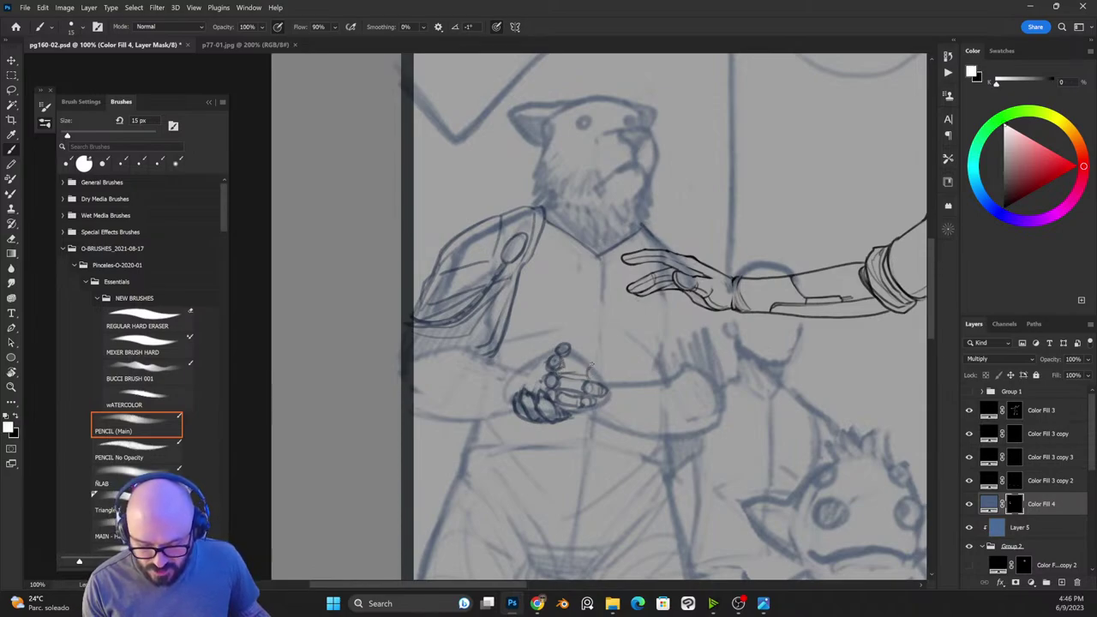
key(x)
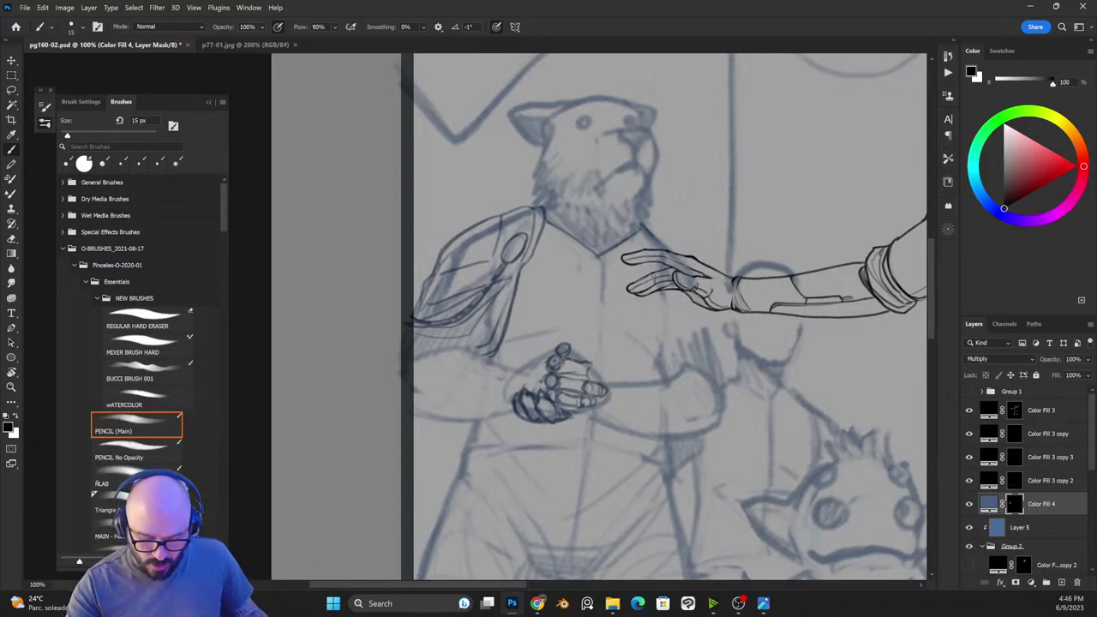
key(x)
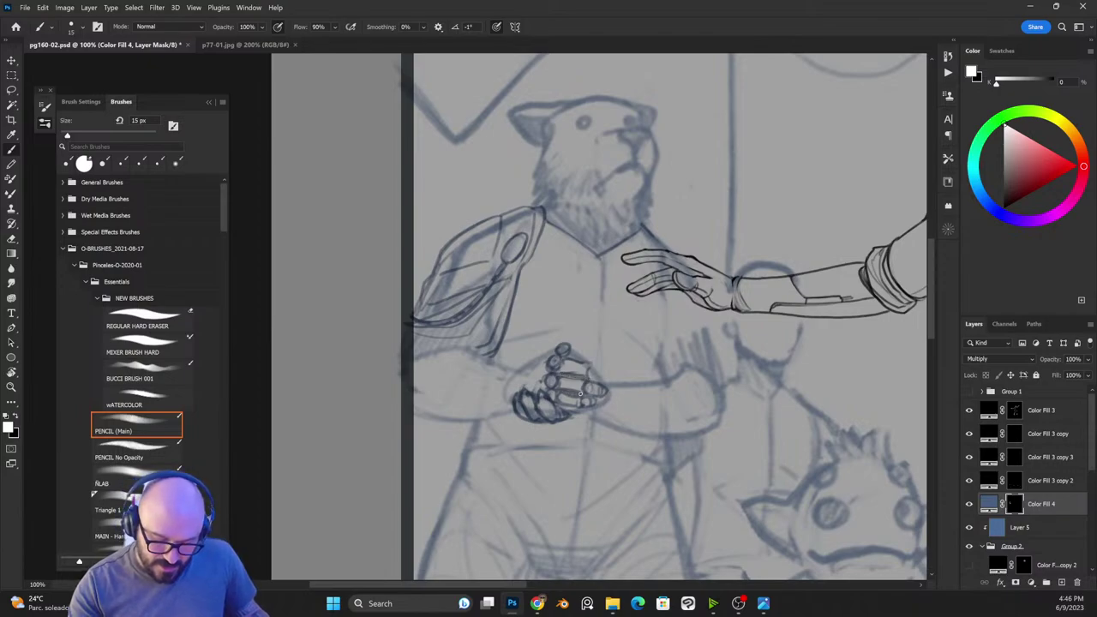
key(x)
key(x)
key(x)
key(x)
key(x)
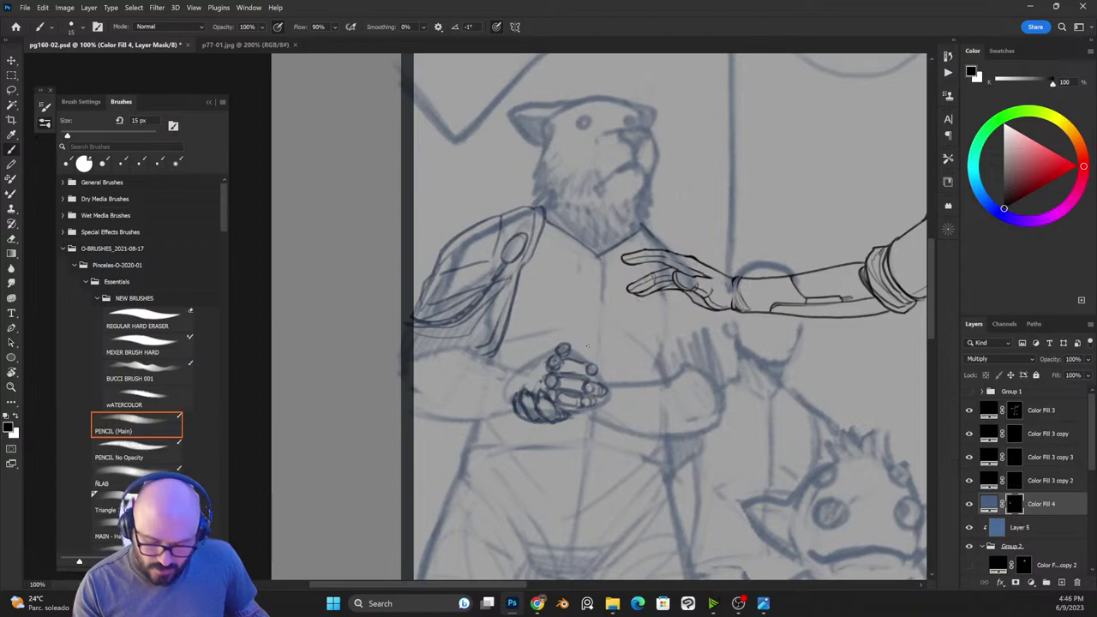
Step: Add the topmost finger with its bent tip and outline the back of the upper clasped hand down to the wrist
key(x)
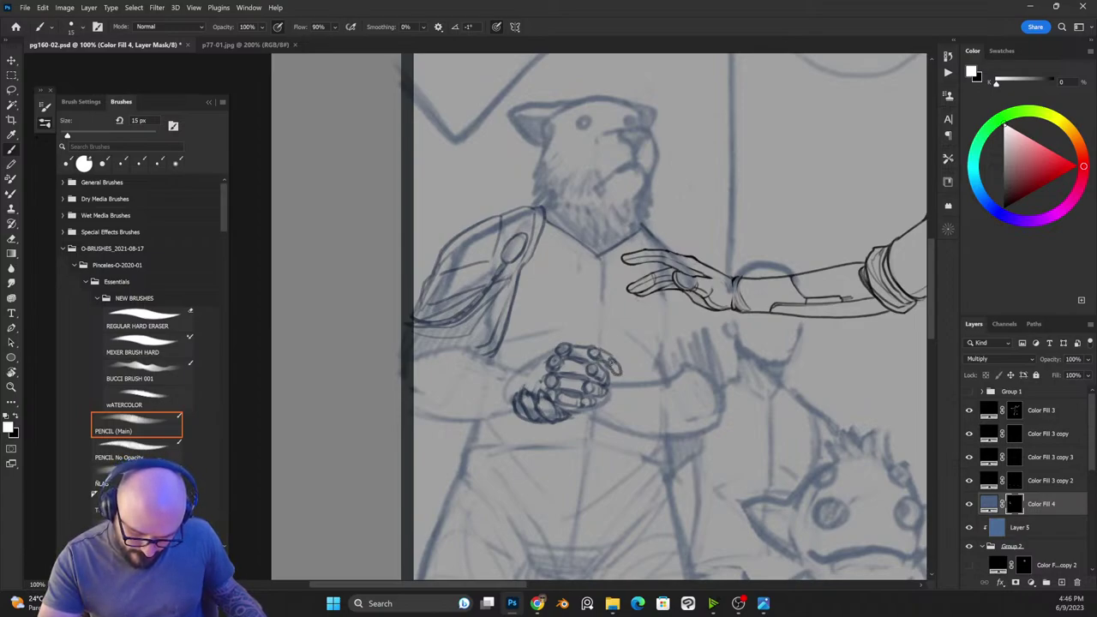
key(x)
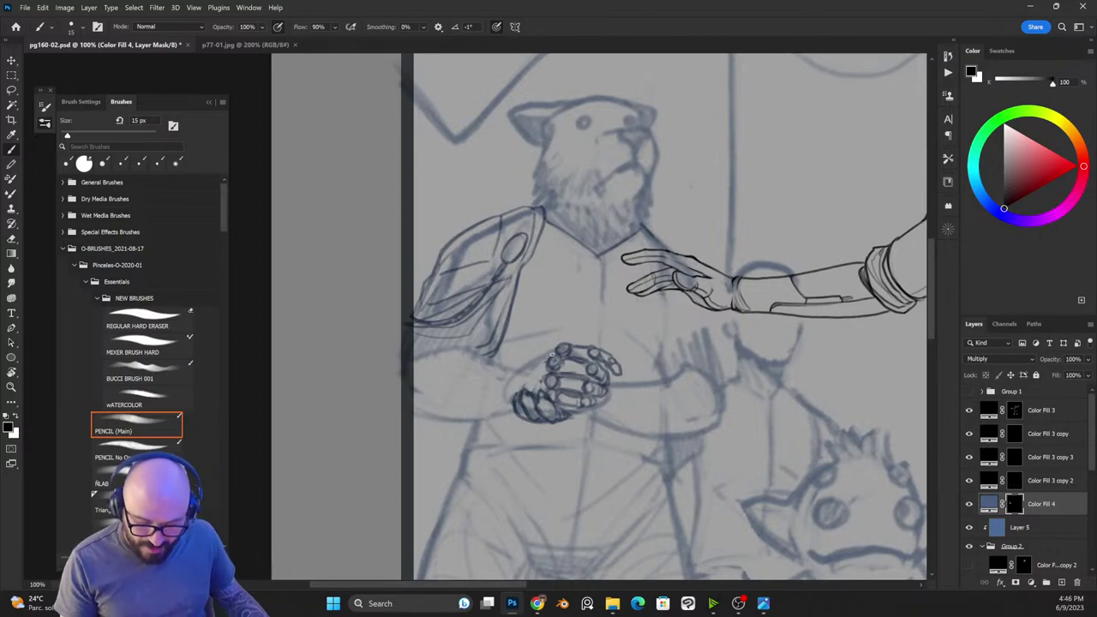
key(x)
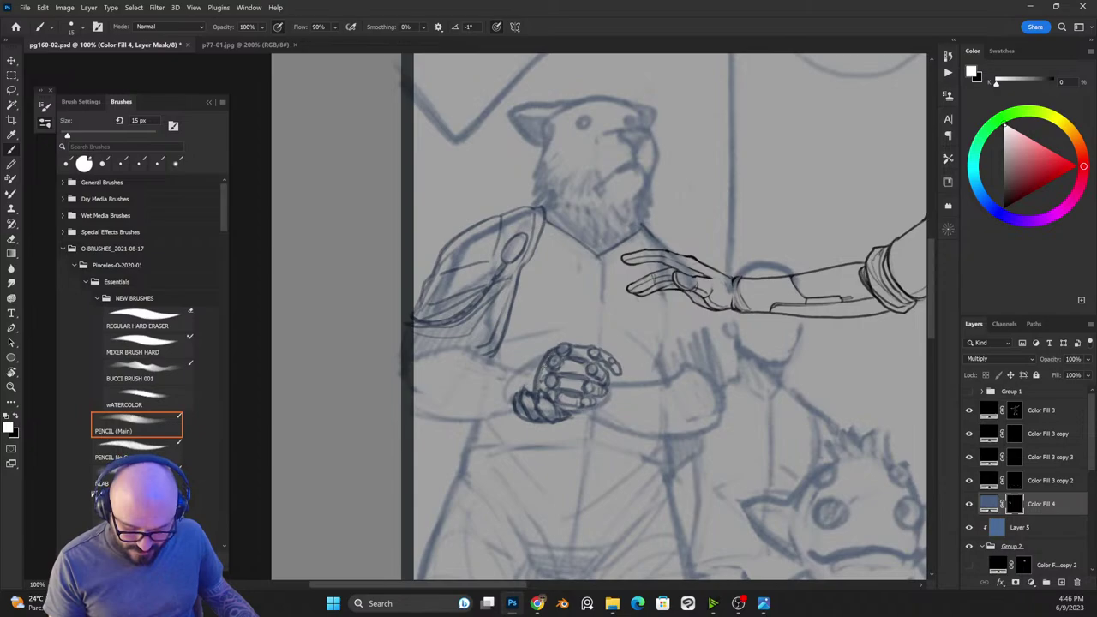
mouse_move(554, 347)
mouse_down()
mouse_move(530, 356)
mouse_move(517, 395)
mouse_up()
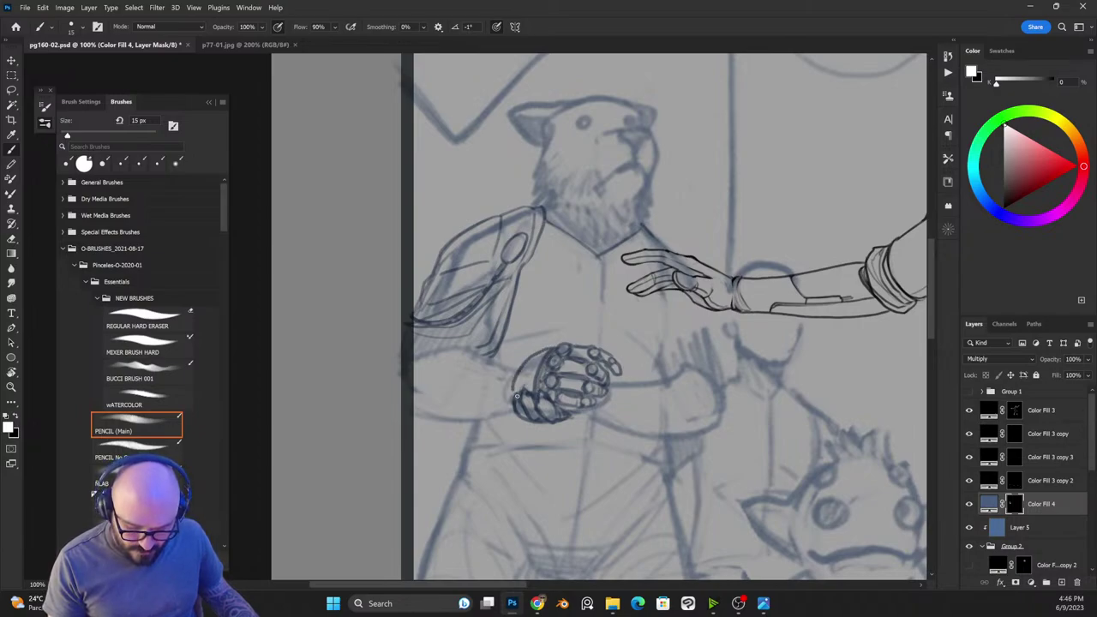
key(x)
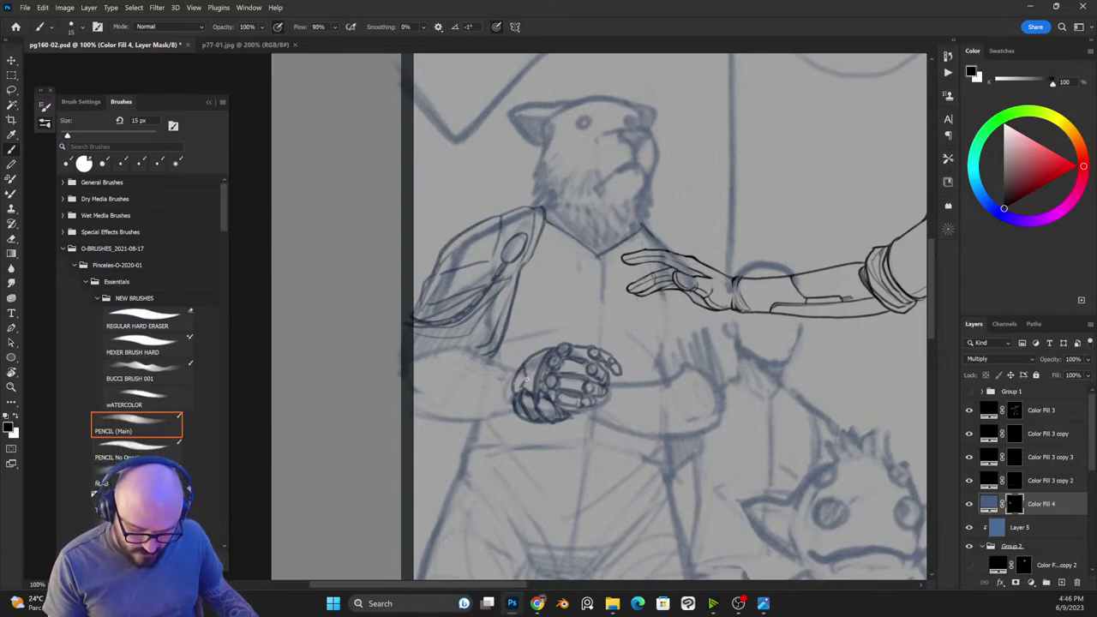
Step: Reduce the brush to 10 px and sketch the wrist-side plate of the upper hand and the pointed thumb tip above the fingers
key(bracketleft)
key(x)
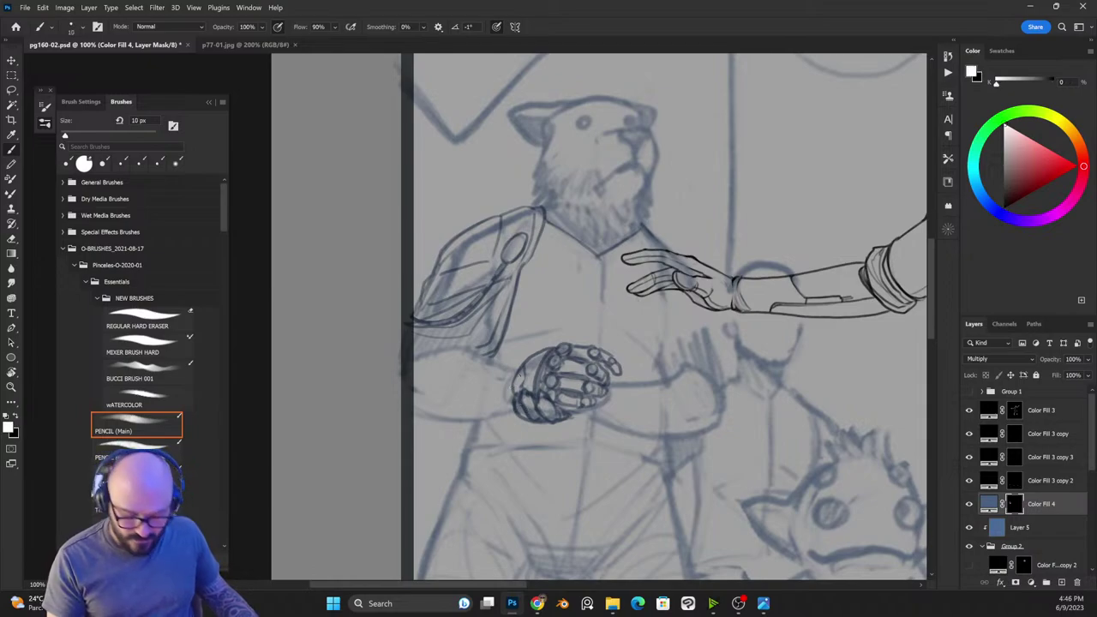
key(x)
mouse_move(522, 370)
mouse_down()
mouse_move(514, 409)
mouse_move(510, 390)
mouse_up()
key(x)
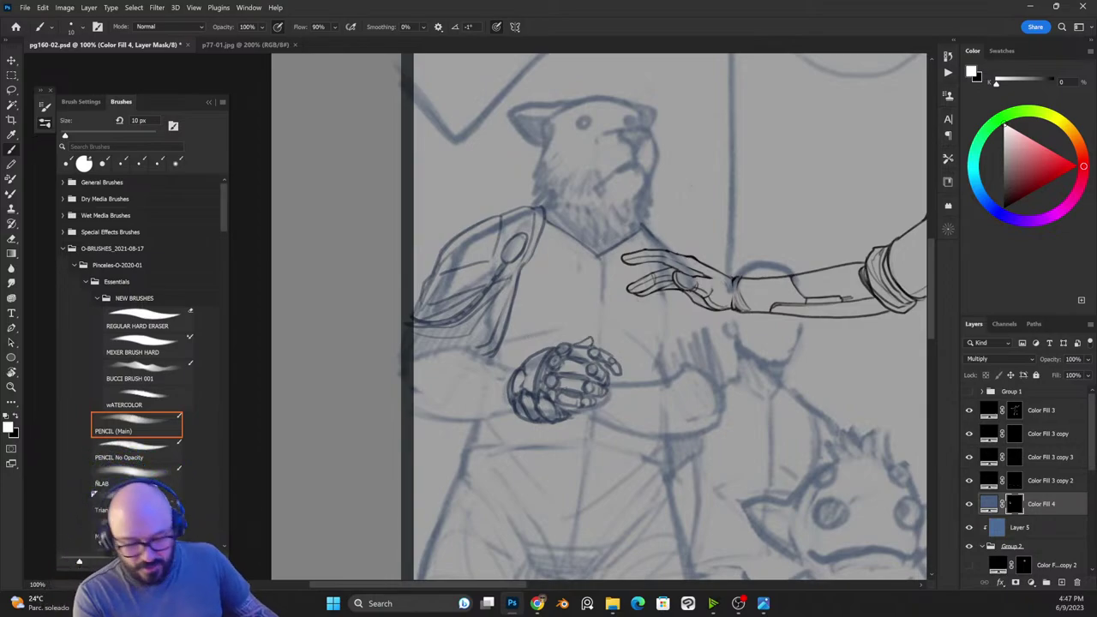
Step: Sketch the forearm's upper contour, the curved armour plate edge inside it and a small rounded joint below the wrist
mouse_move(516, 371)
mouse_down()
mouse_move(424, 368)
mouse_move(456, 351)
mouse_move(413, 346)
mouse_move(485, 365)
mouse_up()
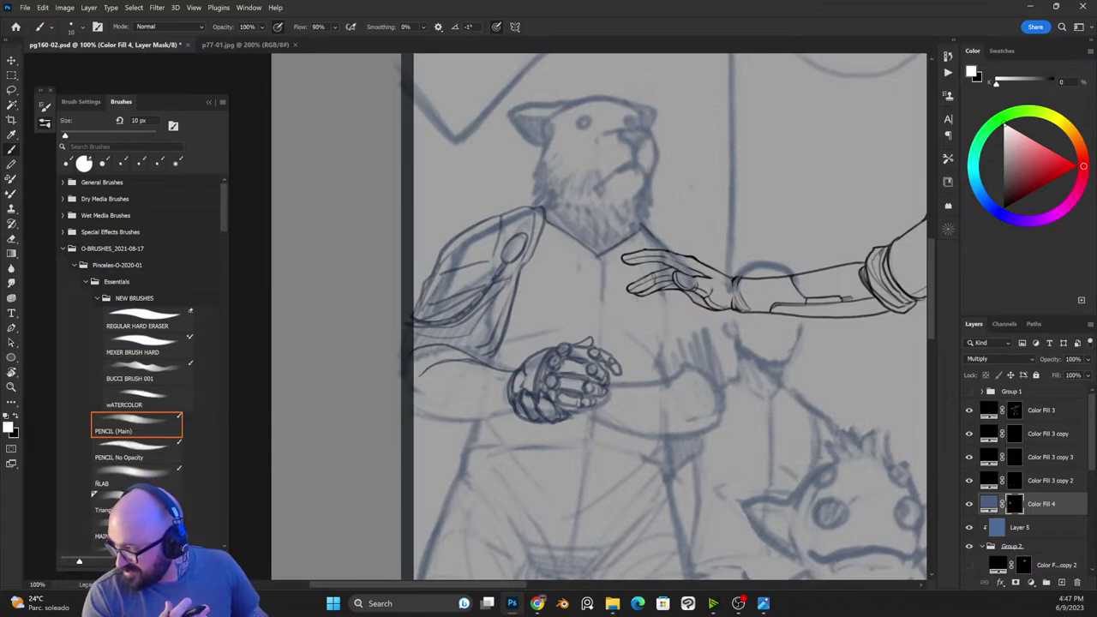
key(x)
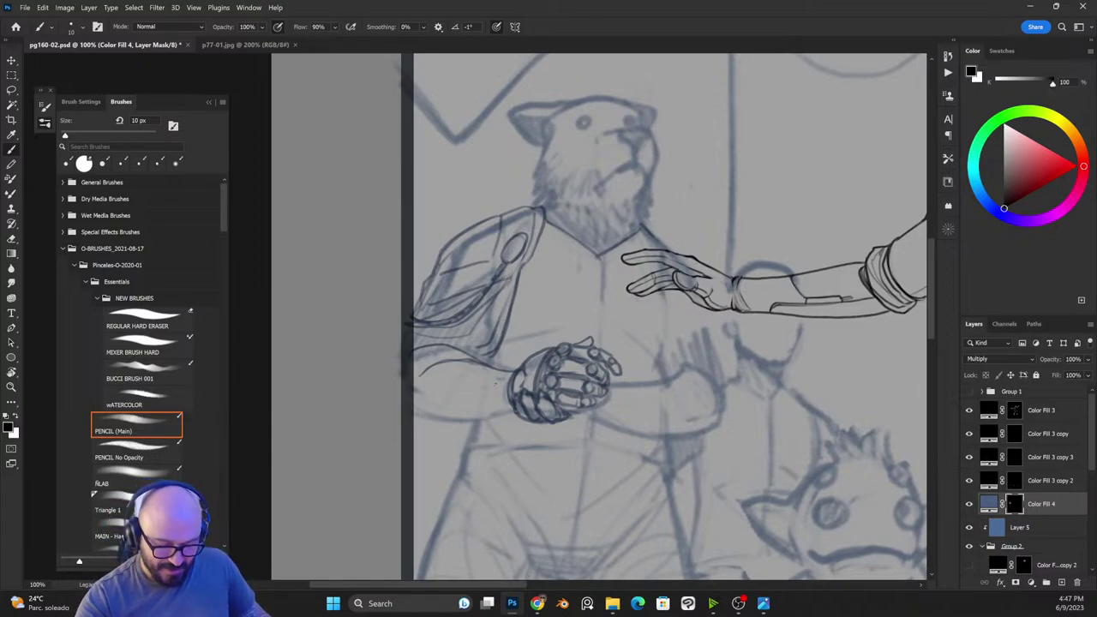
key(x)
drag(516, 409, 466, 365)
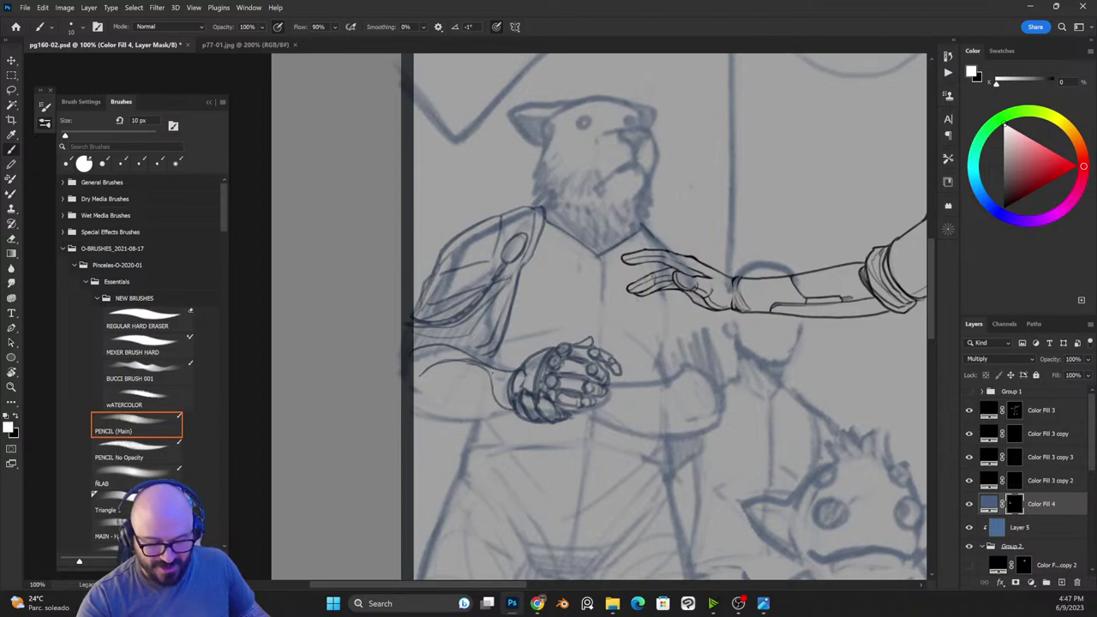
key(x)
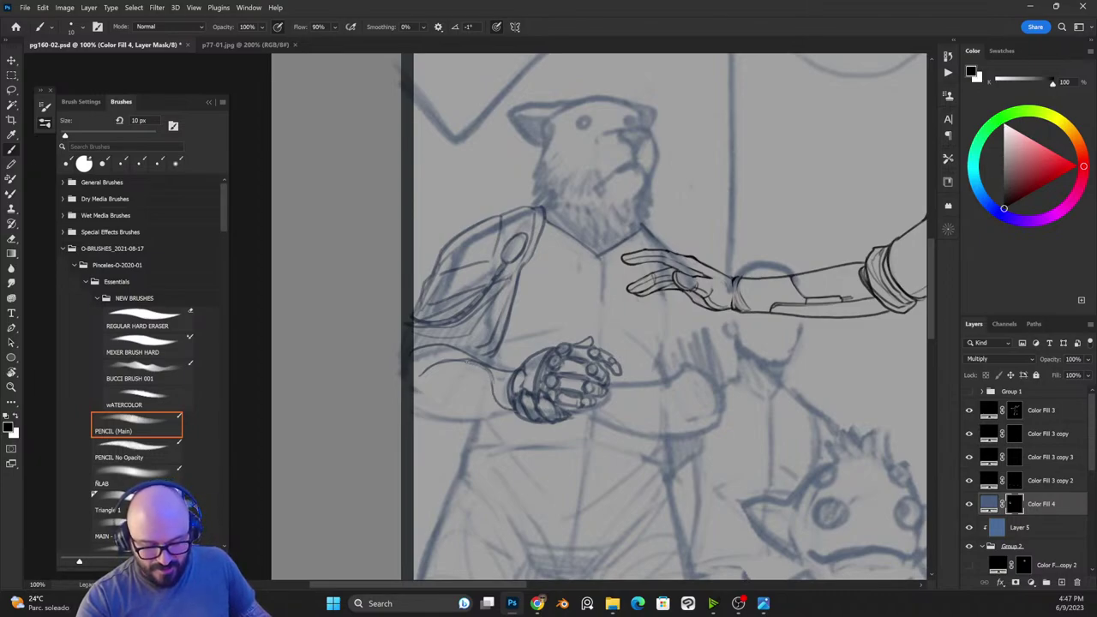
key(x)
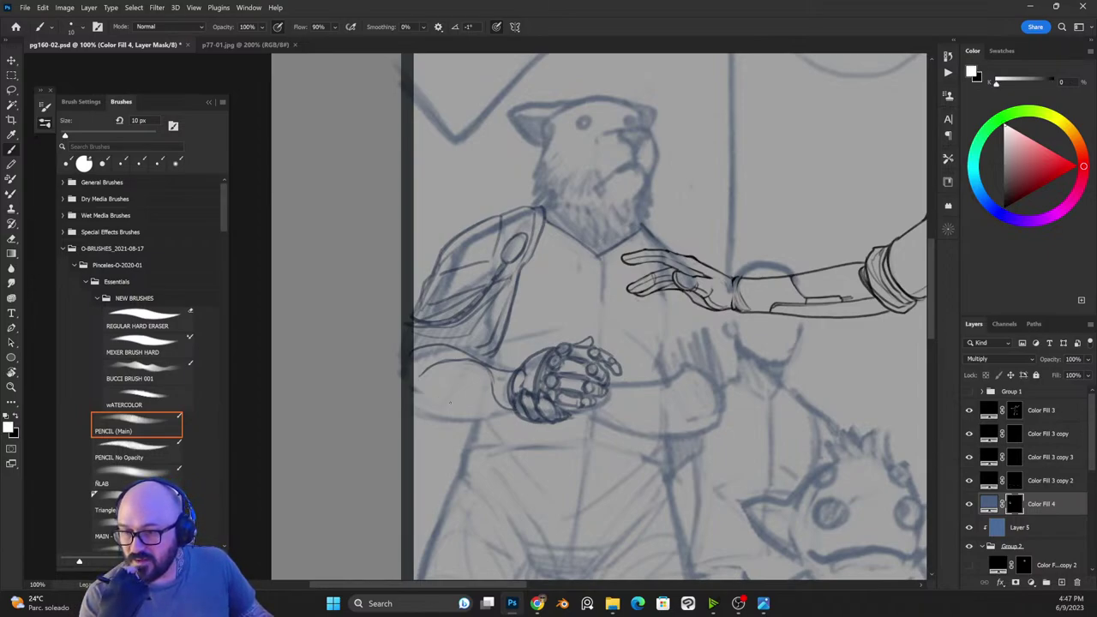
mouse_move(513, 409)
mouse_down()
mouse_move(486, 412)
mouse_move(490, 399)
mouse_up()
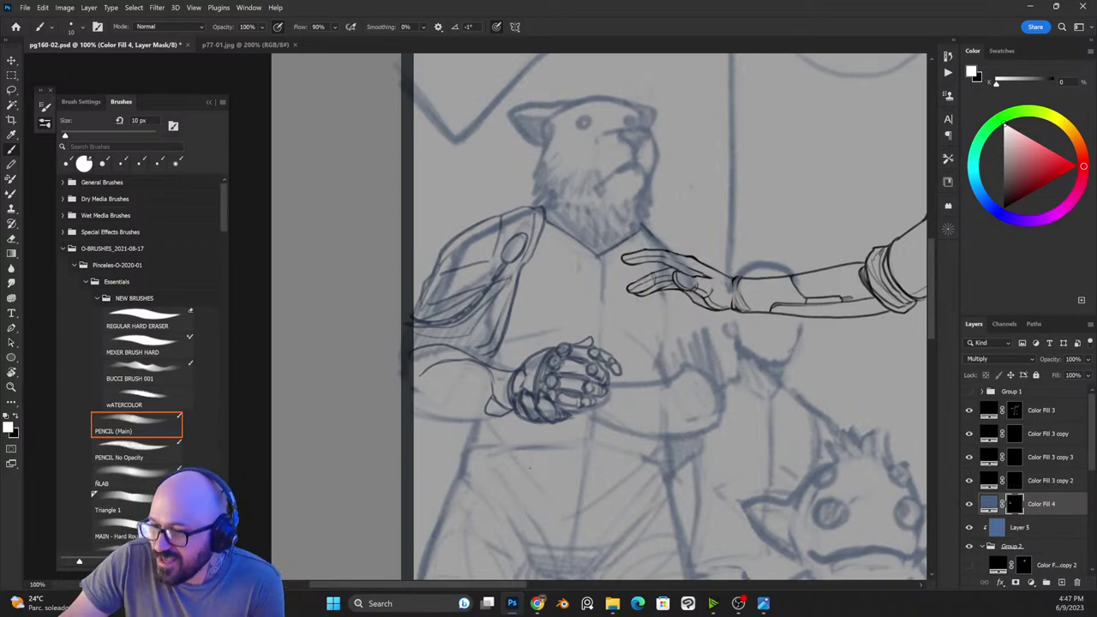
Step: Refine the small rounded joint where the forearm plate meets the wrist, cleaning its outline
key(ctrl+plus)
key(ctrl+minus)
key(ctrl+minus)
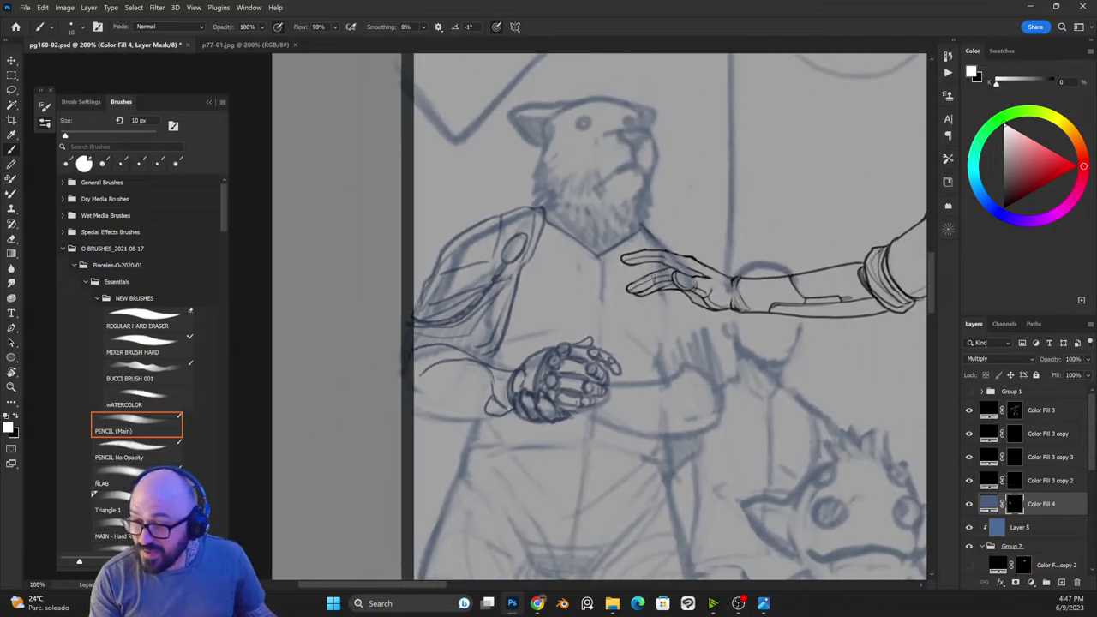
key(ctrl+plus)
key(ctrl+plus)
drag(582, 348, 602, 139)
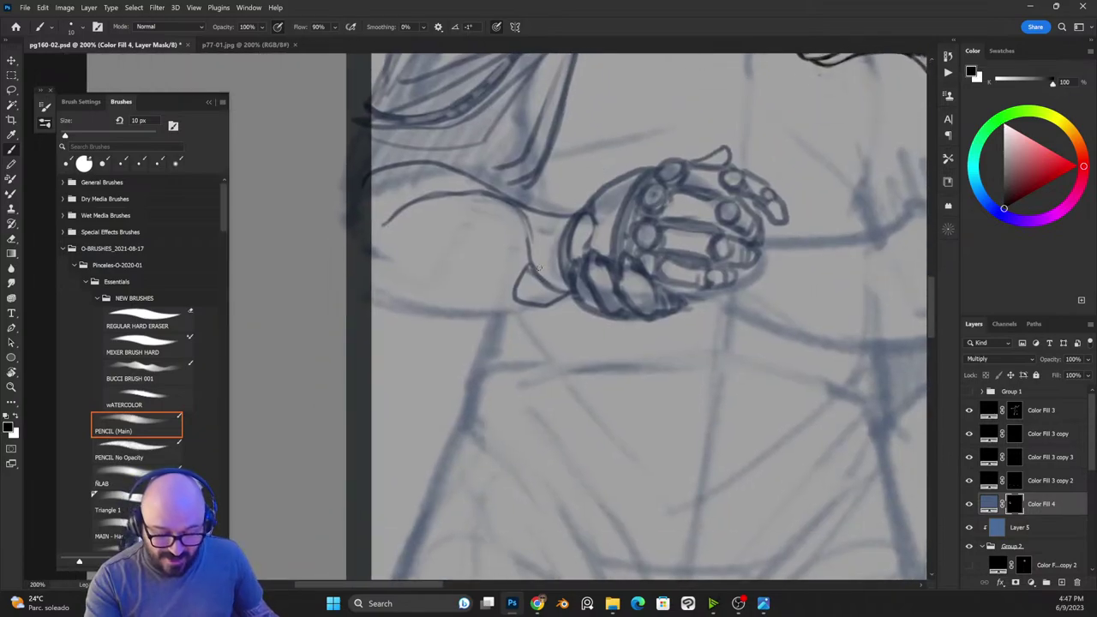
key(x)
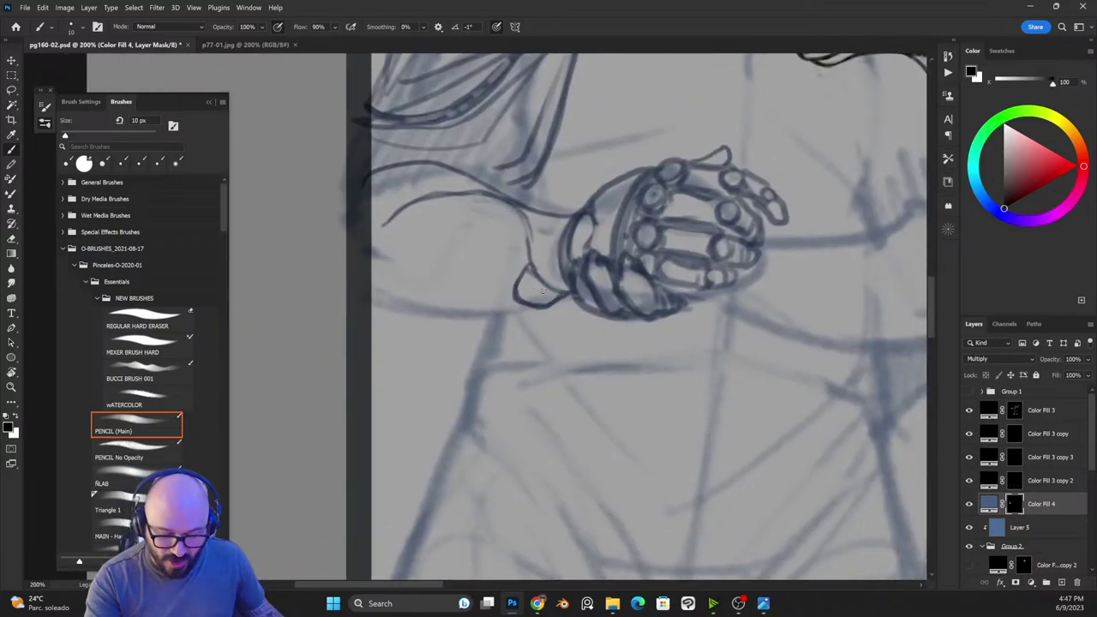
key(x)
drag(527, 259, 518, 298)
key(x)
key(x)
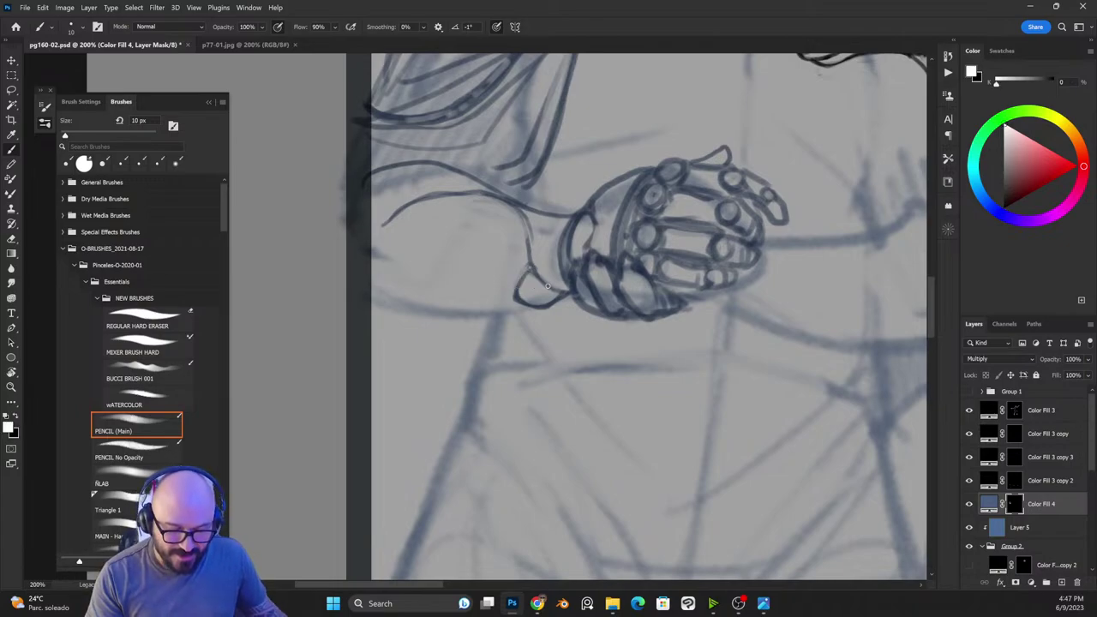
Step: Rotate the canvas and sketch a long narrow panel along the forearm's underside from the wrist joint towards the elbow
key(r)
drag(580, 244, 557, 388)
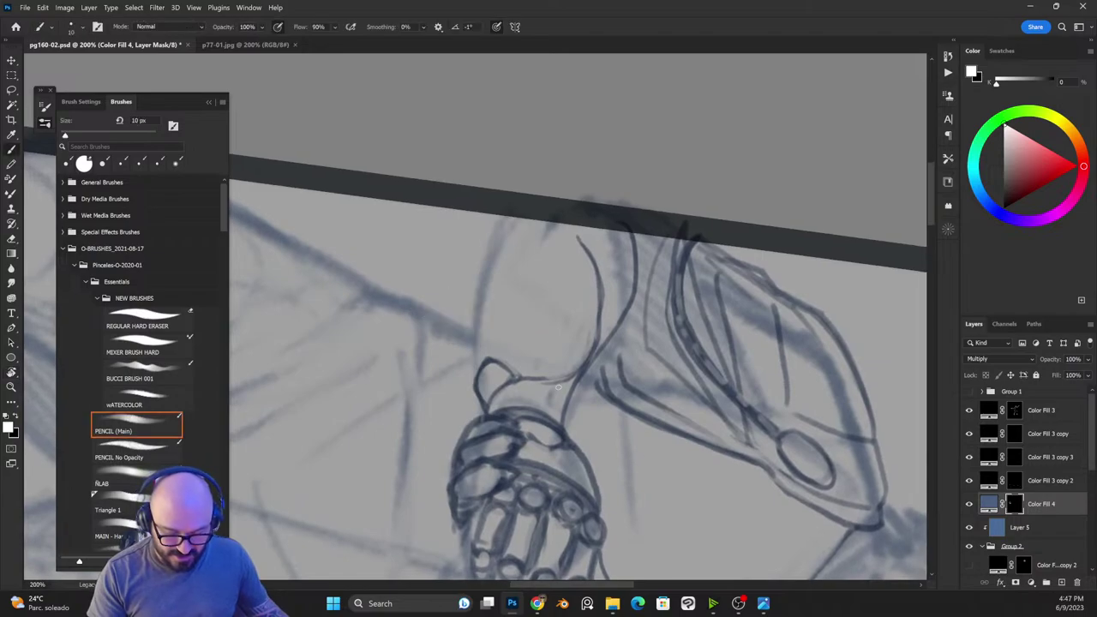
key(x)
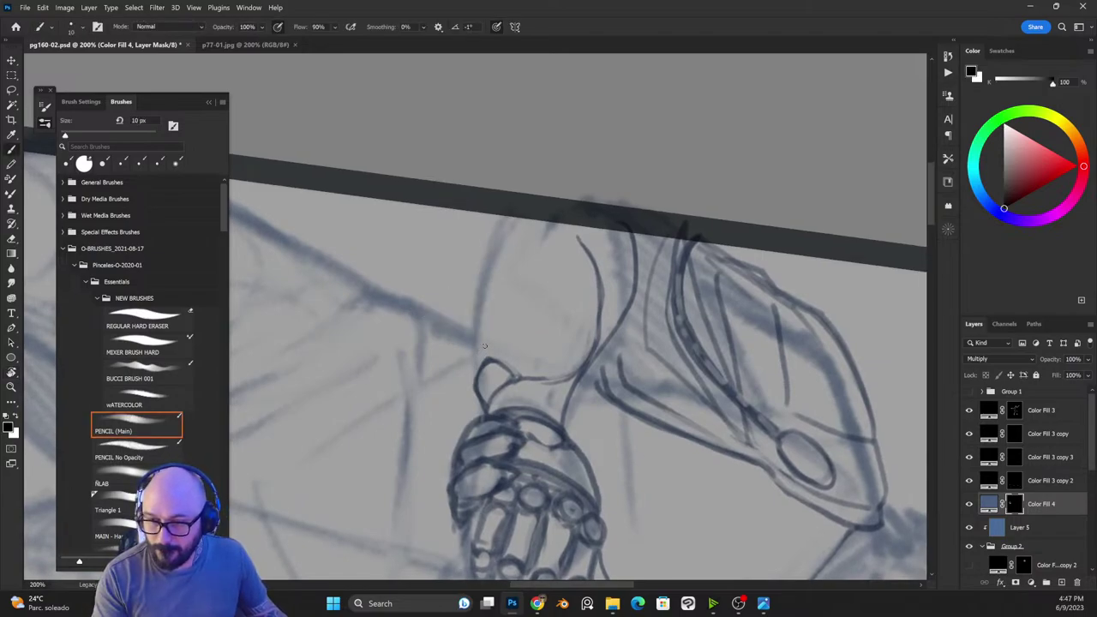
key(x)
mouse_move(517, 218)
mouse_down()
mouse_move(484, 305)
mouse_move(492, 386)
mouse_move(523, 377)
mouse_move(510, 382)
mouse_move(551, 244)
mouse_up()
key(x)
drag(517, 347, 517, 376)
key(x)
drag(487, 289, 517, 300)
Step: Define the outer edge of the forearm's underside panel, redrawing and thinning the line towards the wrist joint
mouse_move(498, 255)
mouse_down()
mouse_move(520, 292)
mouse_move(493, 270)
mouse_move(486, 289)
mouse_move(517, 307)
mouse_move(492, 285)
mouse_move(501, 322)
mouse_move(491, 293)
mouse_move(486, 354)
mouse_up()
key(x)
key(x)
key(x)
key(x)
drag(491, 289, 486, 356)
key(x)
mouse_move(485, 291)
mouse_down()
mouse_move(484, 381)
mouse_move(479, 369)
mouse_move(471, 394)
mouse_up()
key(x)
key(x)
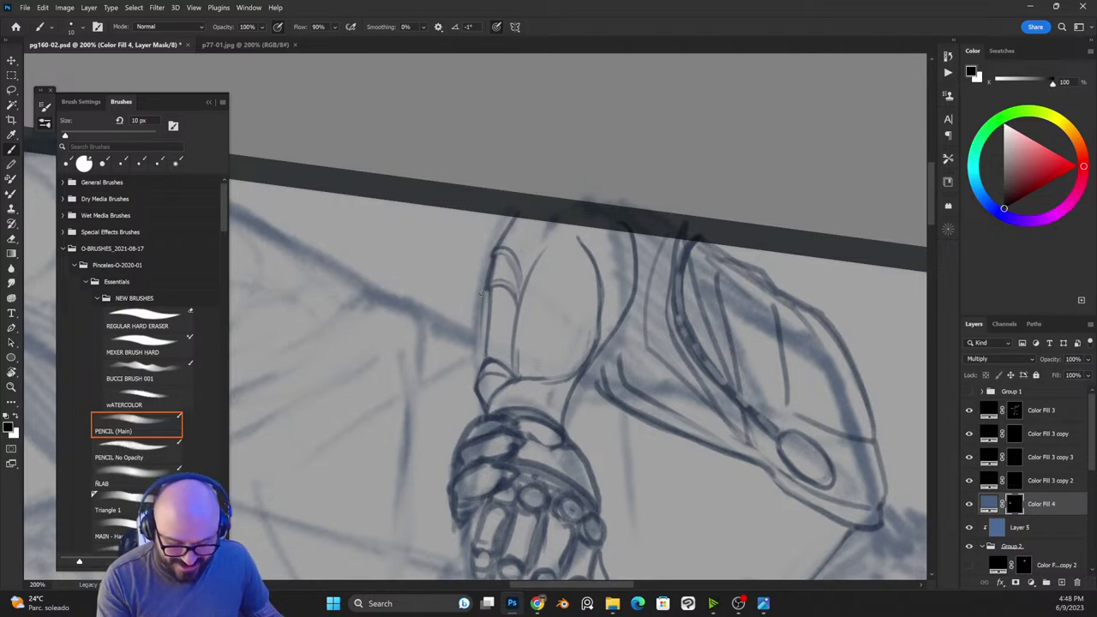
drag(482, 294, 484, 353)
mouse_move(485, 292)
mouse_down()
mouse_move(481, 368)
mouse_move(490, 358)
mouse_up()
Step: Refine the curved bands crossing the underside panel and clean up the seam beside the main forearm plate
key(x)
key(x)
mouse_move(493, 301)
mouse_down()
mouse_move(490, 347)
mouse_move(488, 298)
mouse_move(511, 283)
mouse_move(520, 304)
mouse_up()
key(x)
key(x)
mouse_move(493, 258)
mouse_down()
mouse_move(507, 376)
mouse_move(504, 259)
mouse_move(558, 231)
mouse_up()
key(x)
key(x)
key(x)
mouse_move(519, 315)
mouse_down()
mouse_move(553, 232)
mouse_move(520, 319)
mouse_up()
key(x)
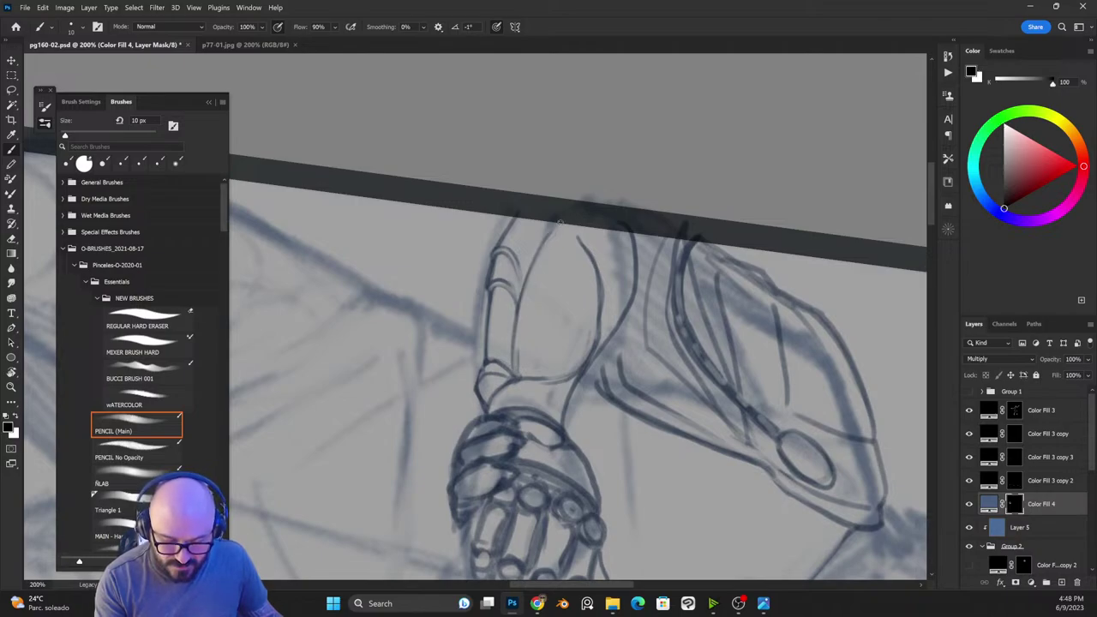
Step: Extend the main forearm plate's contour into a rounded curve at the elbow end and tidy the adjoining seam
drag(553, 232, 533, 270)
mouse_move(578, 237)
mouse_down()
mouse_move(594, 286)
mouse_move(581, 237)
mouse_move(581, 334)
mouse_move(577, 253)
mouse_move(597, 266)
mouse_move(599, 217)
mouse_move(591, 259)
mouse_up()
key(x)
key(x)
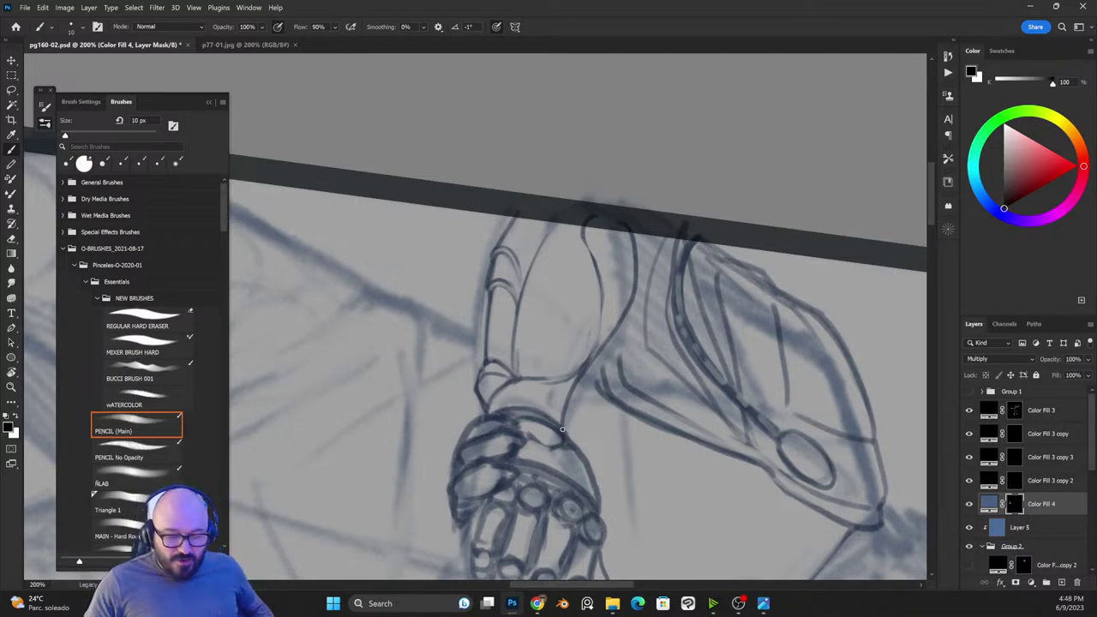
Step: Clean up the forearm's outer contour and strengthen the main plate's edge at the wrist
key(x)
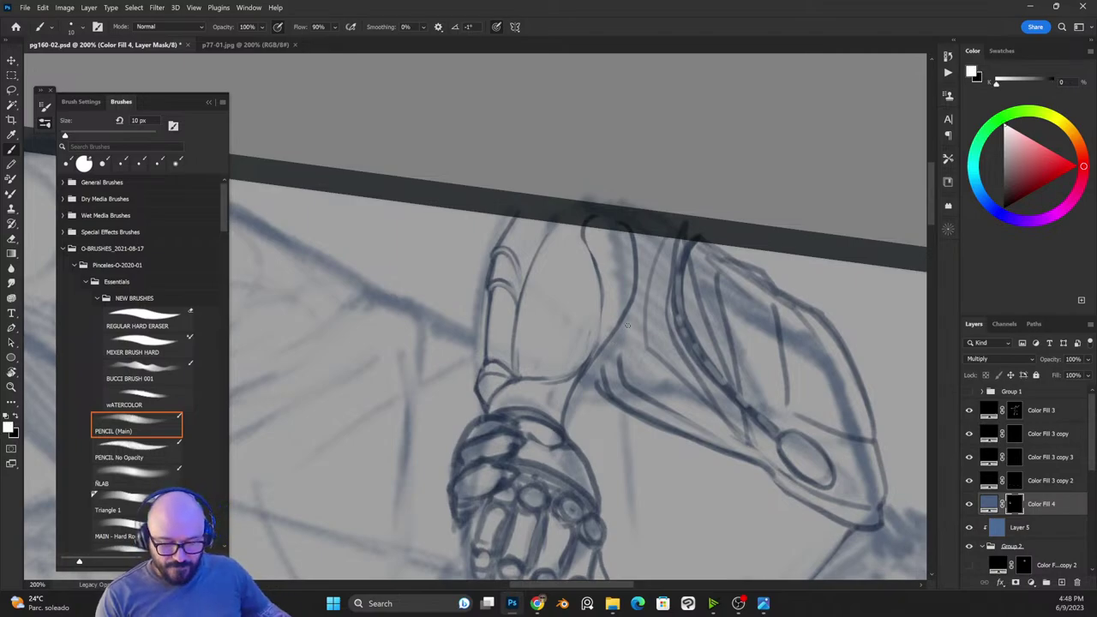
mouse_move(628, 325)
mouse_down()
mouse_move(575, 404)
mouse_move(628, 312)
mouse_move(596, 349)
mouse_move(628, 319)
mouse_move(581, 388)
mouse_move(591, 317)
mouse_move(587, 359)
mouse_move(599, 327)
mouse_move(598, 269)
mouse_up()
key(x)
key(x)
key(x)
key(x)
key(x)
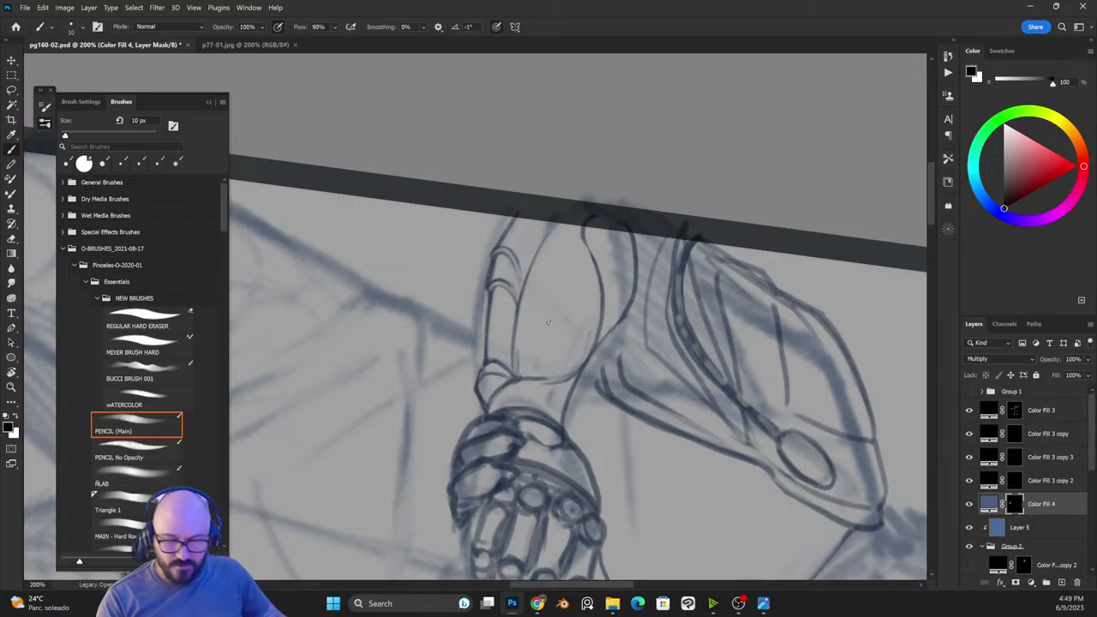
mouse_move(496, 394)
mouse_down()
mouse_move(537, 381)
mouse_move(497, 393)
mouse_move(524, 377)
mouse_move(521, 394)
mouse_move(504, 385)
mouse_move(556, 384)
mouse_move(537, 372)
mouse_move(548, 380)
mouse_move(561, 368)
mouse_move(518, 372)
mouse_up()
key(x)
key(x)
key(x)
key(x)
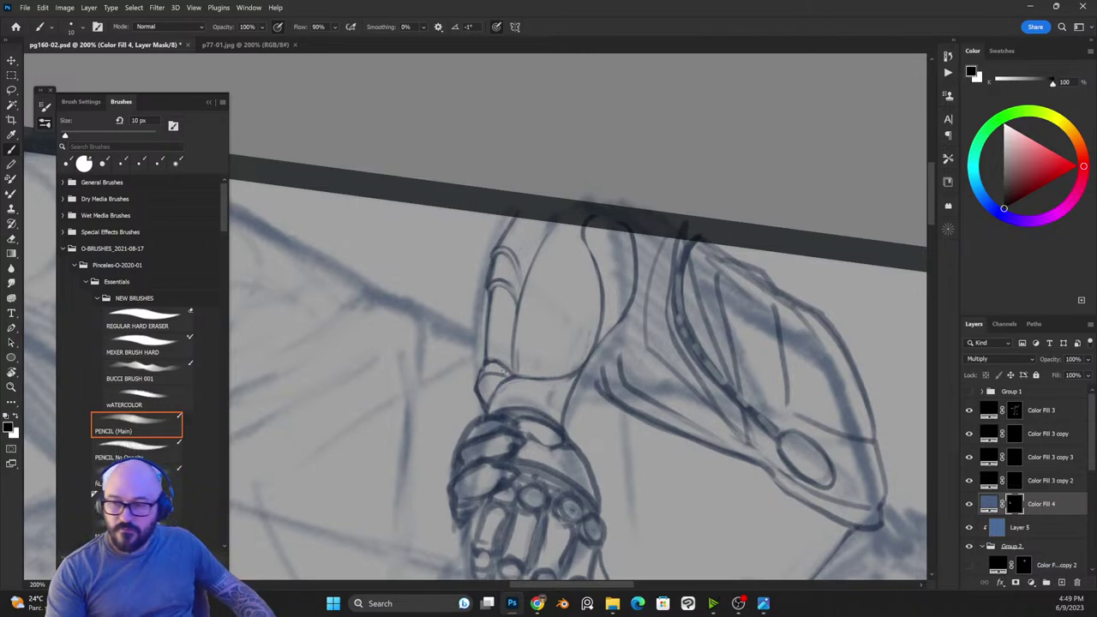
Step: Return the canvas to its upright orientation and refine the lines where the upper-arm armour overlaps the forearm
key(r)
mouse_move(708, 233)
mouse_down()
mouse_move(526, 200)
mouse_move(450, 273)
mouse_up()
key(b)
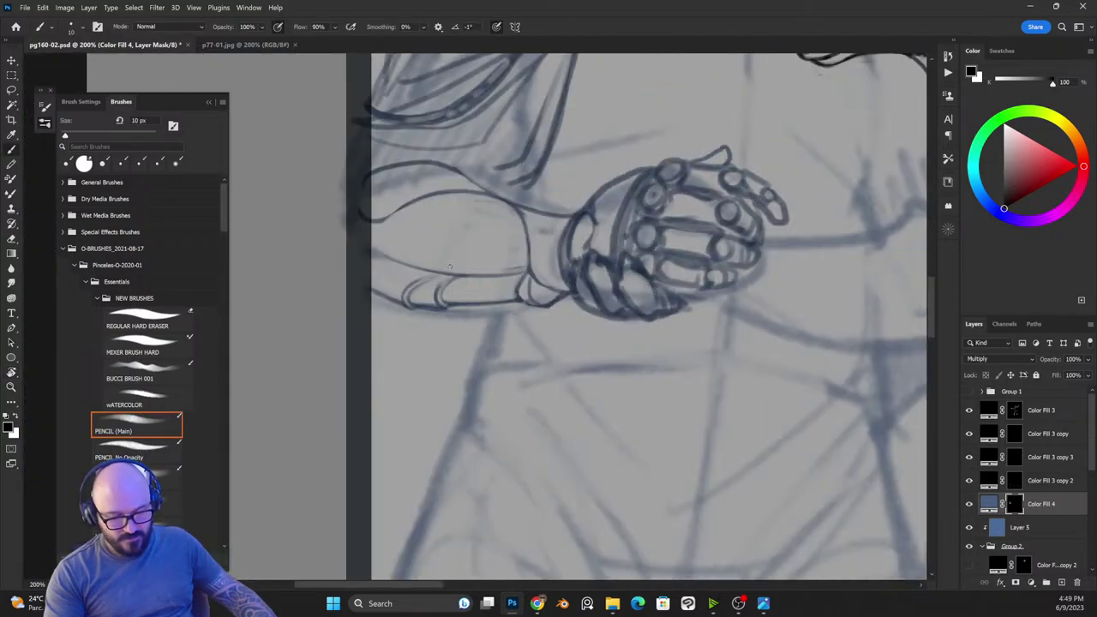
key(ctrl+minus)
key(ctrl+minus)
key(ctrl+minus)
key(ctrl+plus)
key(ctrl+plus)
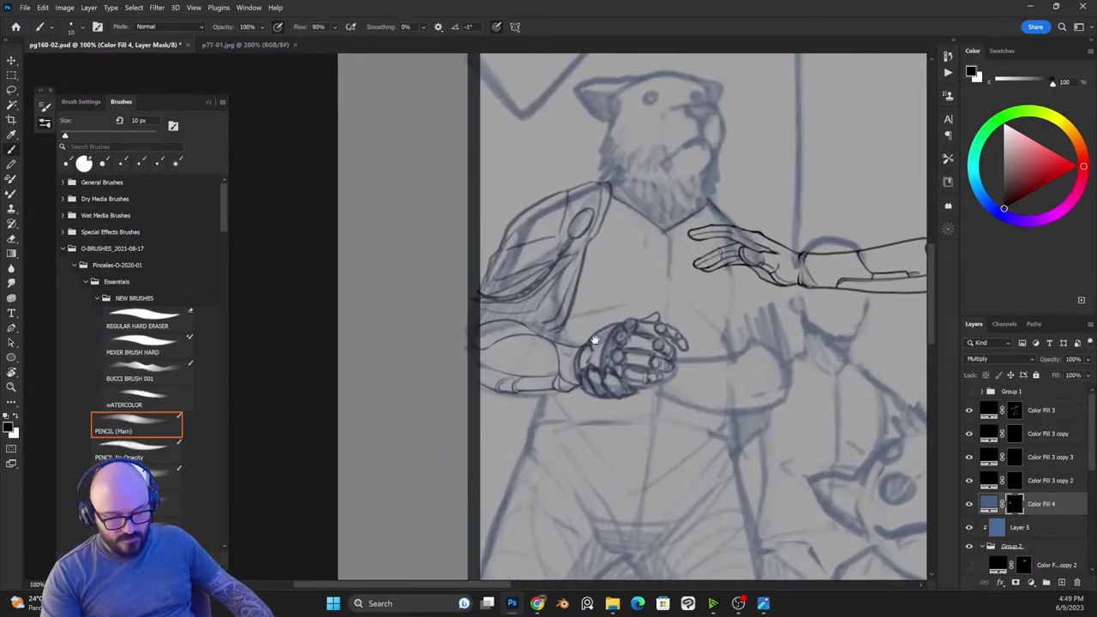
key(x)
drag(505, 302, 568, 324)
key(x)
key(x)
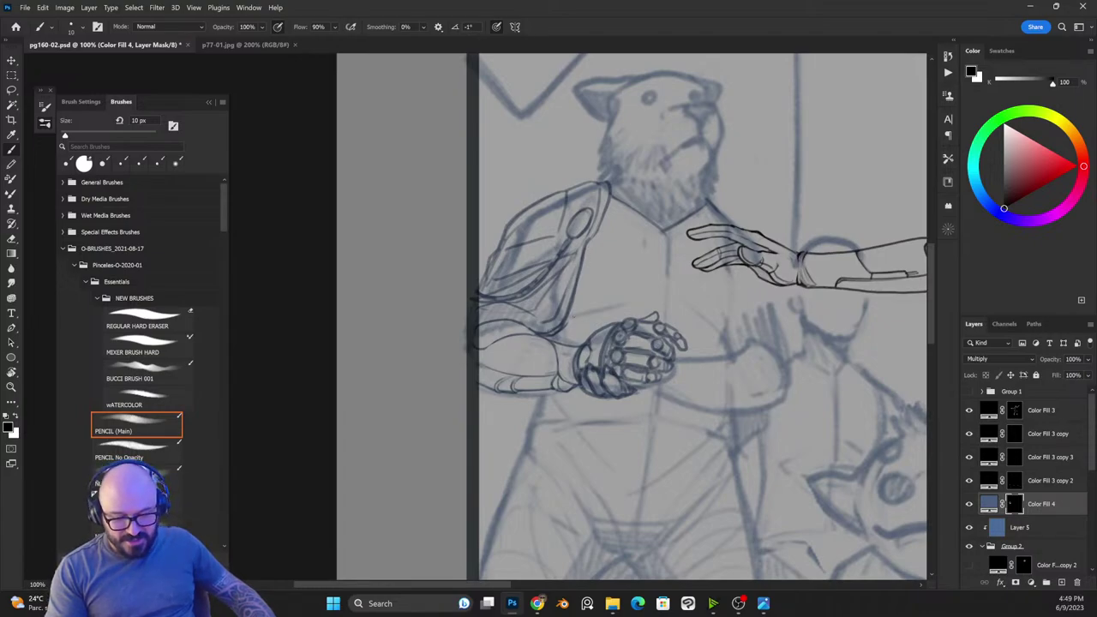
key(x)
key(x)
key(x)
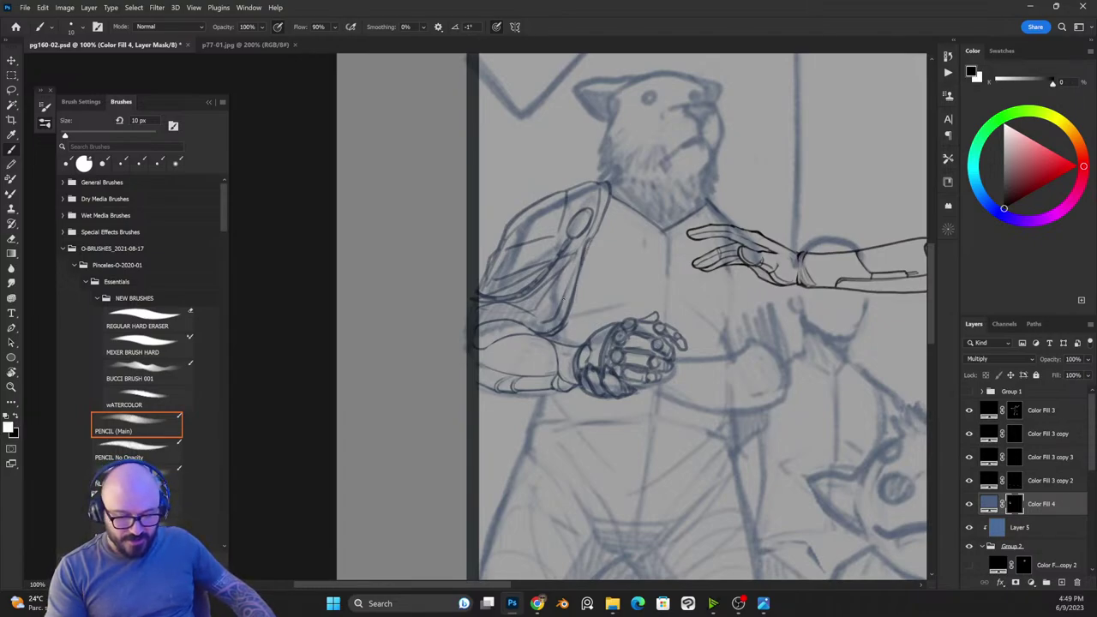
key(x)
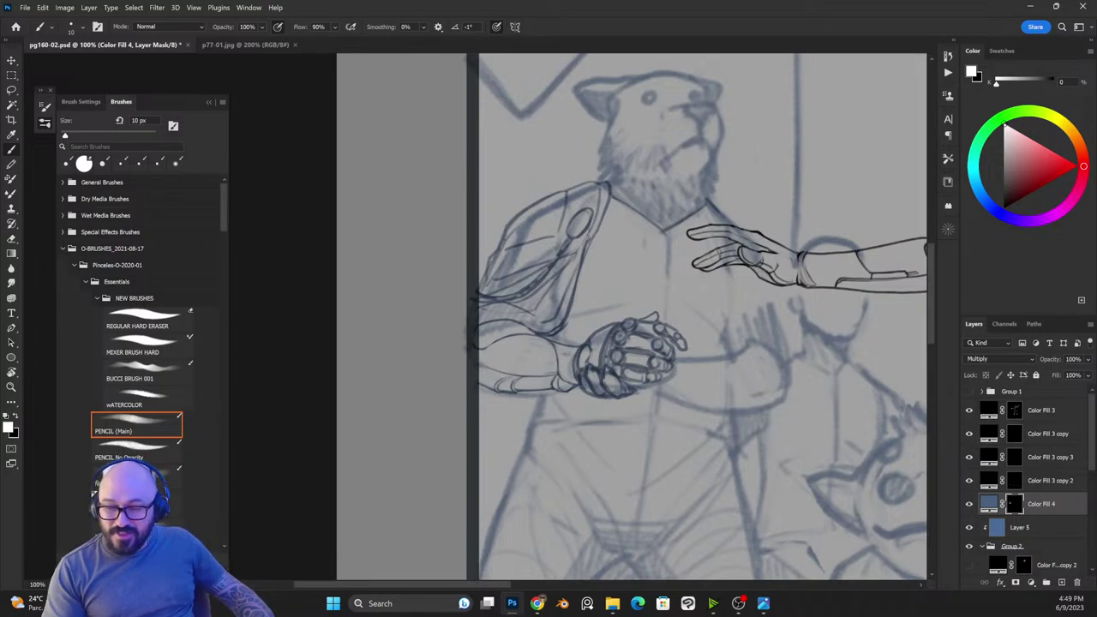
drag(742, 253, 657, 323)
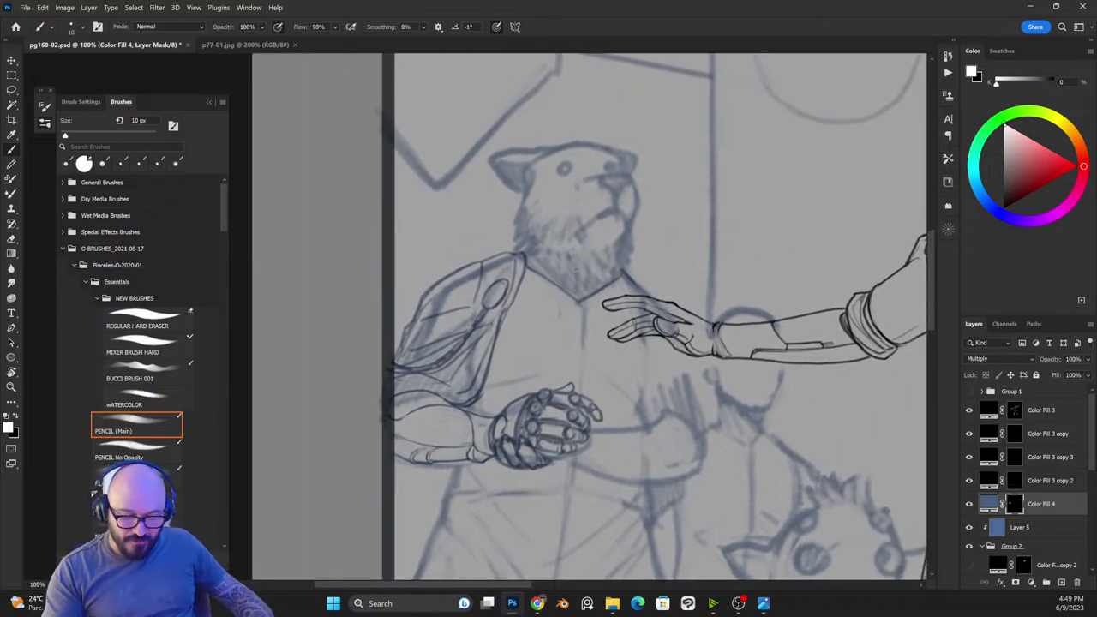
Step: Refine the V-shaped collar edge of the bear-like character's chest armour down to its central point
key(x)
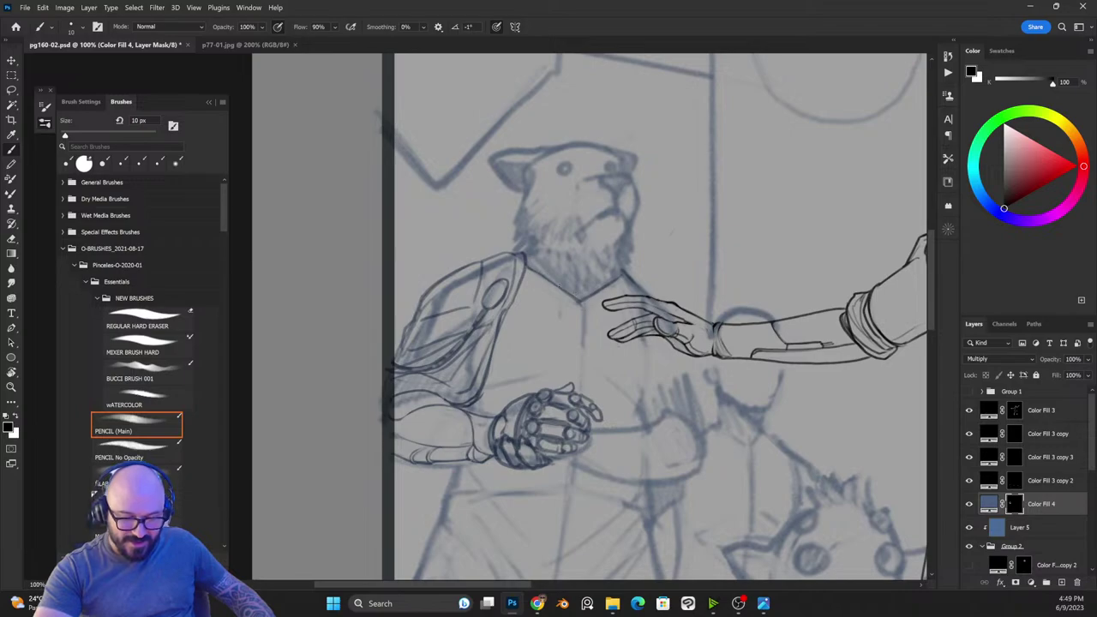
key(x)
key(x)
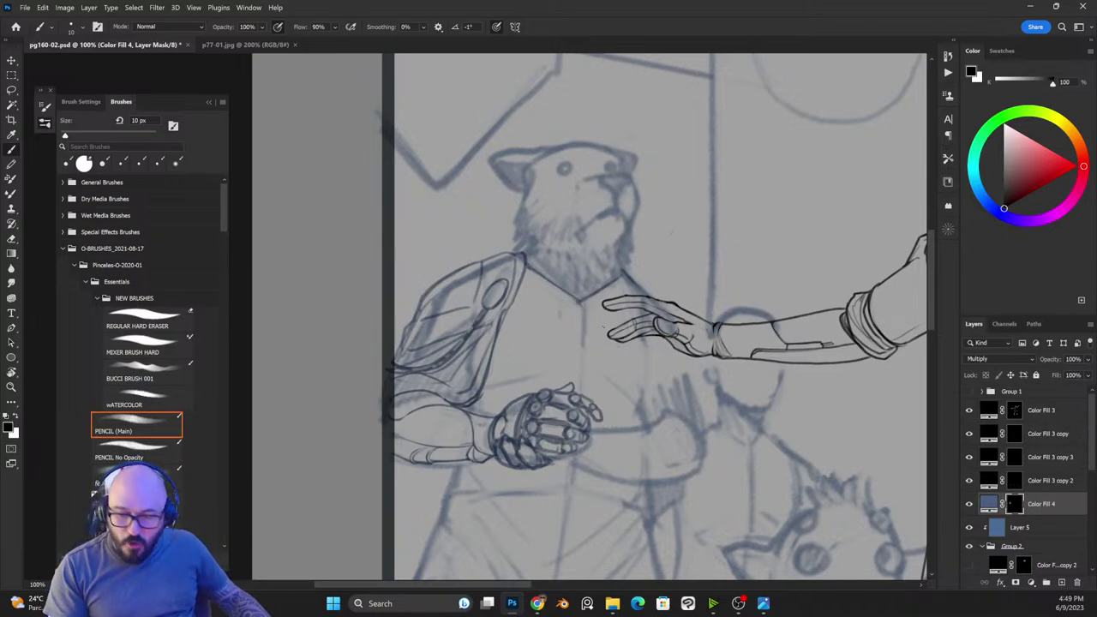
key(x)
key(x)
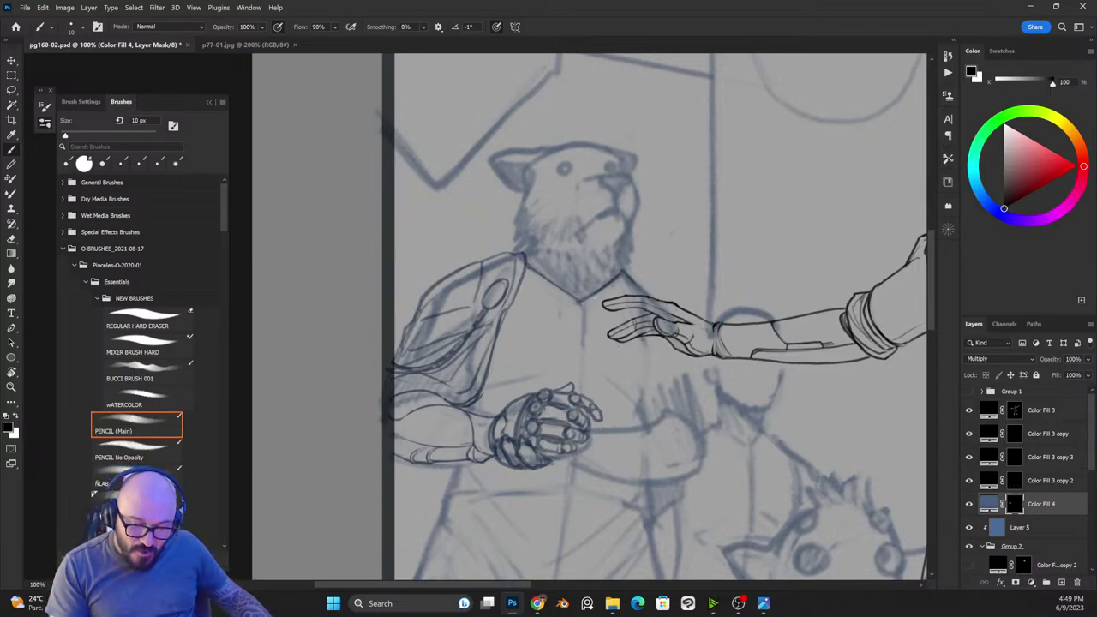
key(x)
key(x)
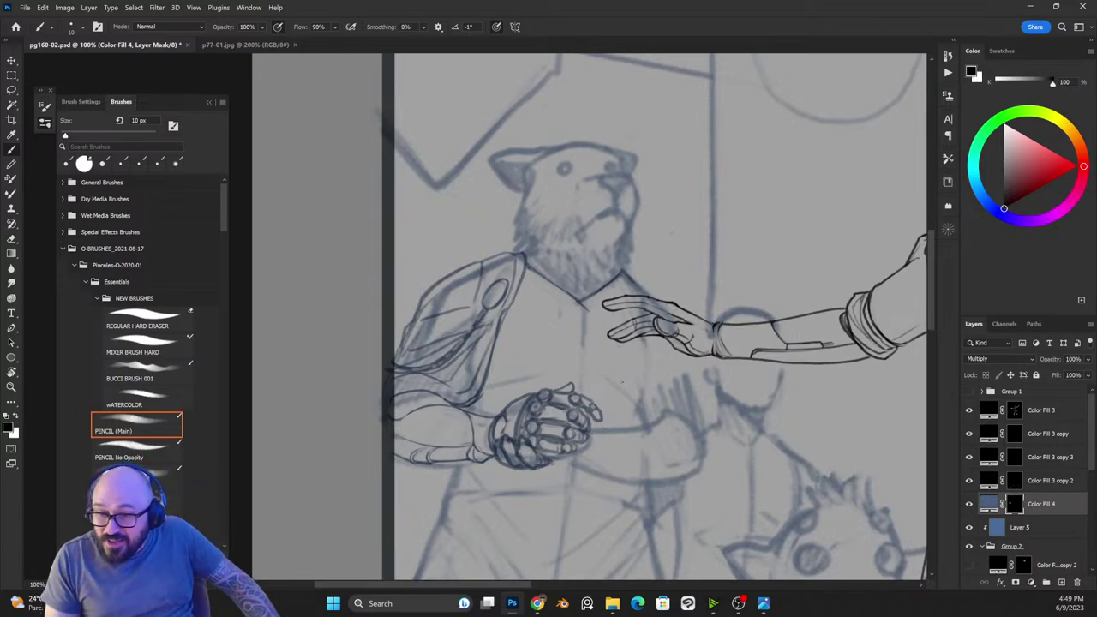
Step: Outline the lower contours of both chest plates, stepping outward from an angular notch at the centre, with a 10 px pencil
key(x)
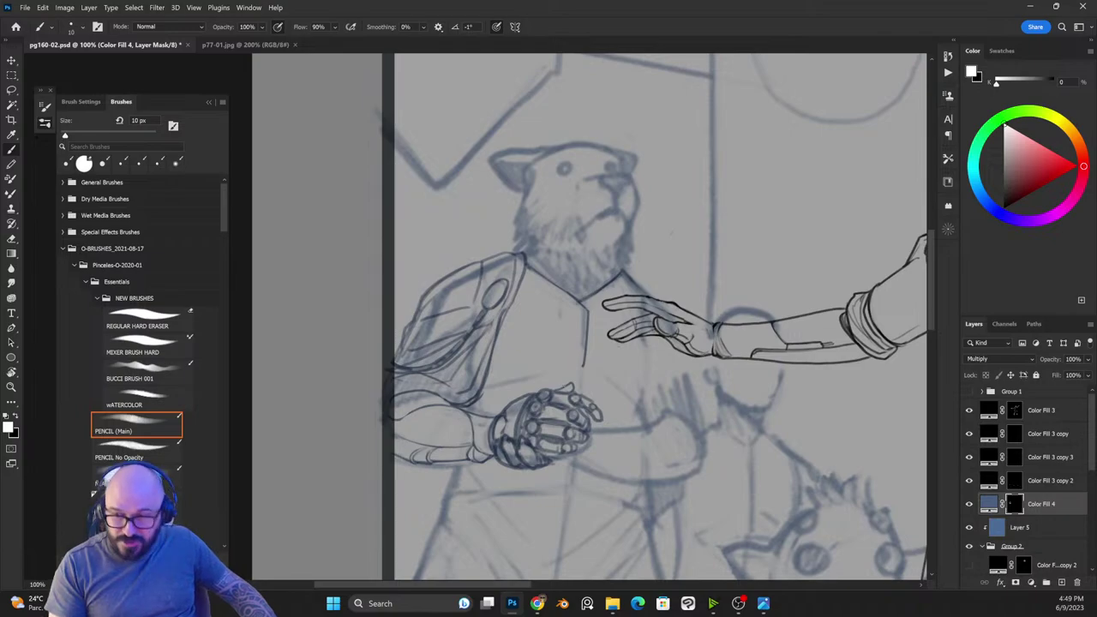
key(bracketright)
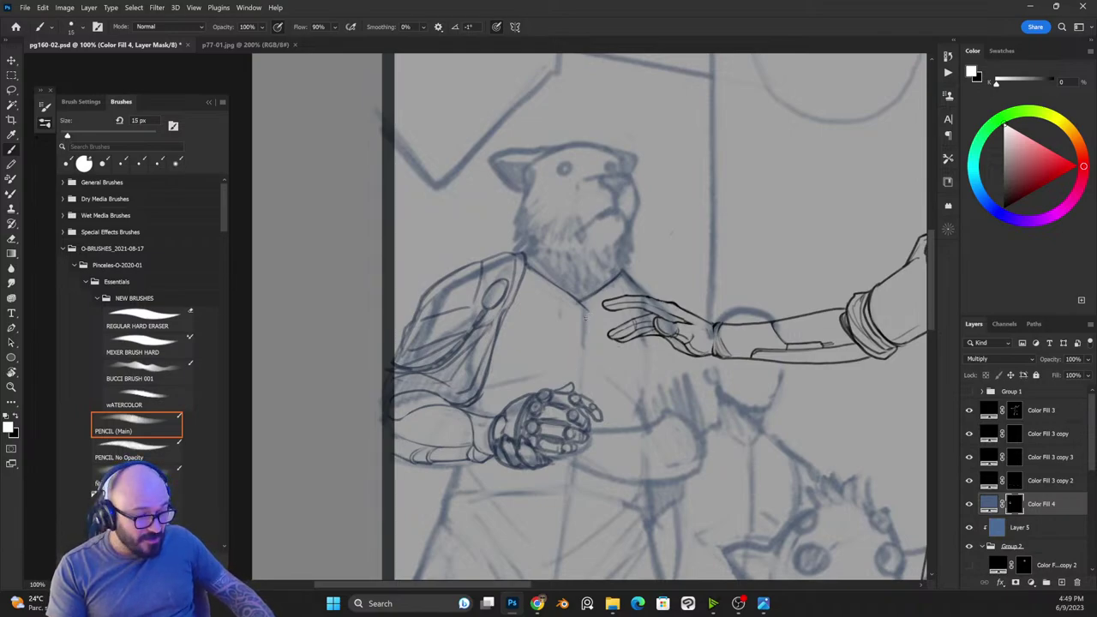
key(bracketleft)
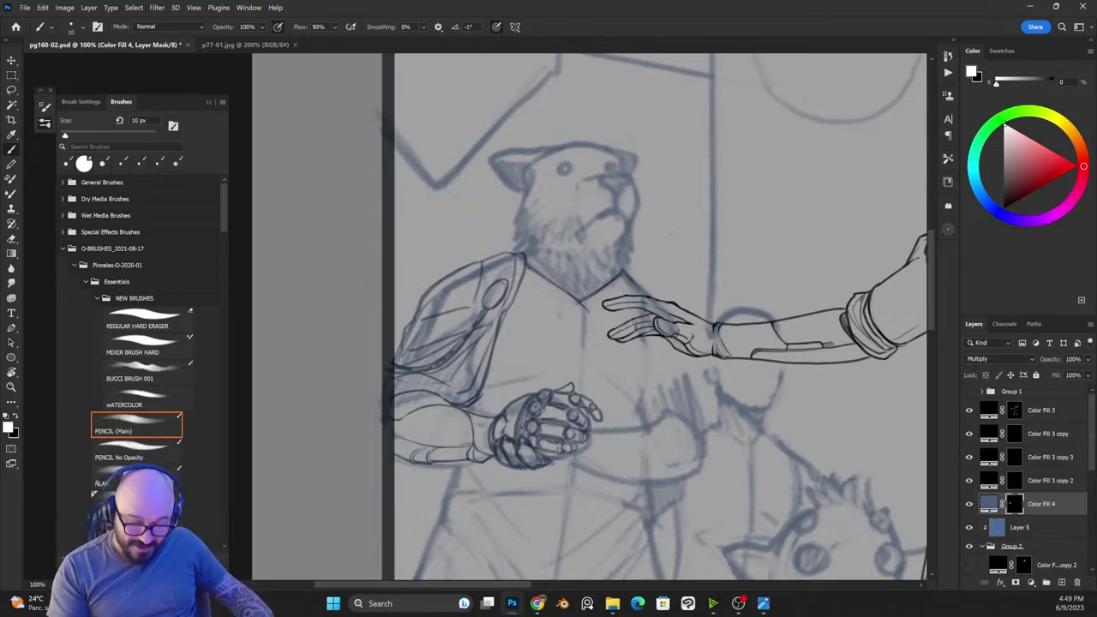
mouse_move(588, 314)
mouse_down()
mouse_move(584, 342)
mouse_move(559, 373)
mouse_move(484, 386)
mouse_up()
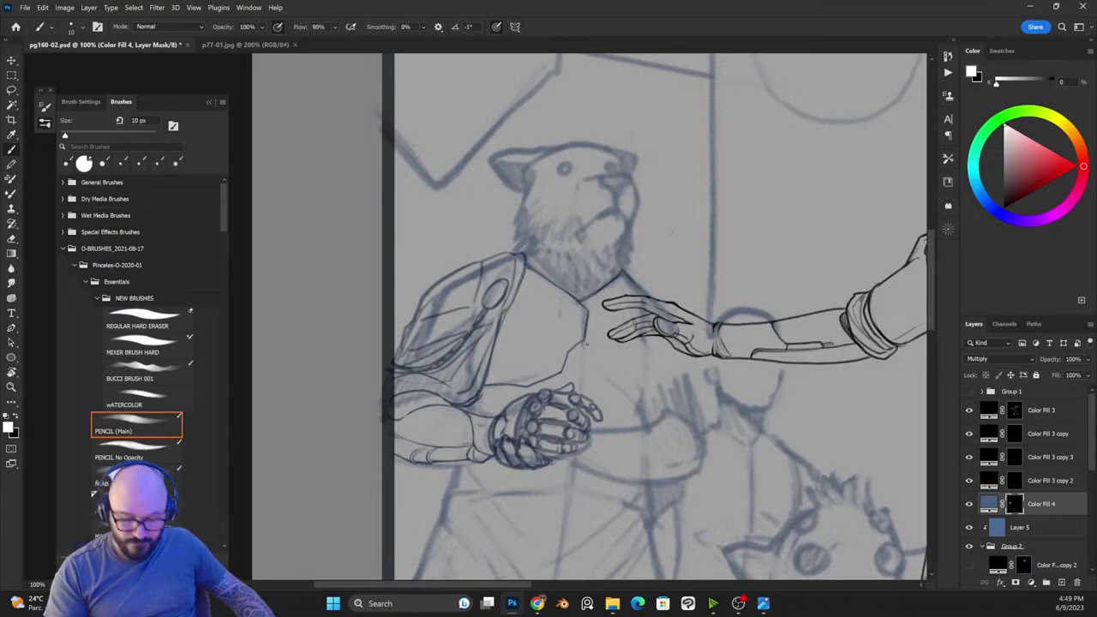
mouse_move(583, 341)
mouse_down()
mouse_move(606, 397)
mouse_move(655, 419)
mouse_move(632, 400)
mouse_up()
key(x)
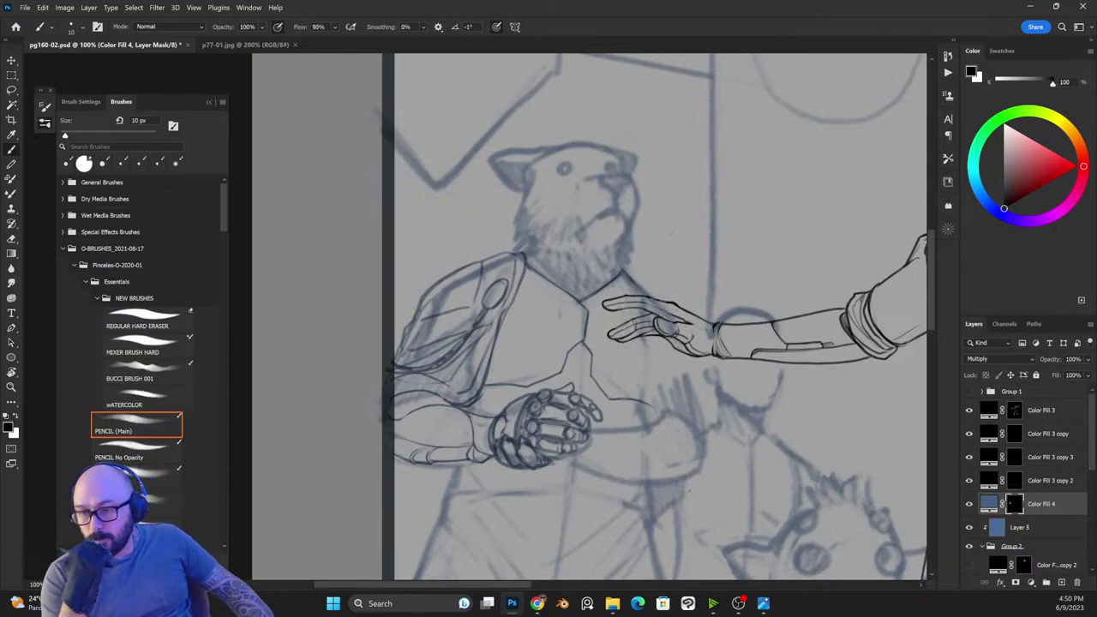
Step: Close the chest plate beneath the outstretched hand with a sharp lower corner and a rising outer edge
key(l)
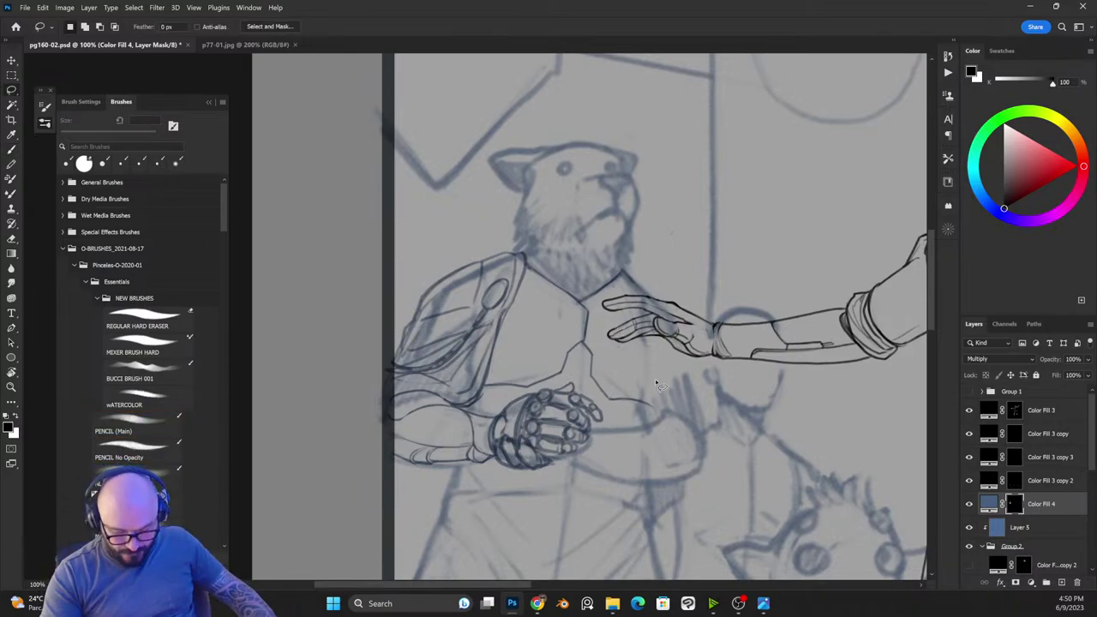
key(b)
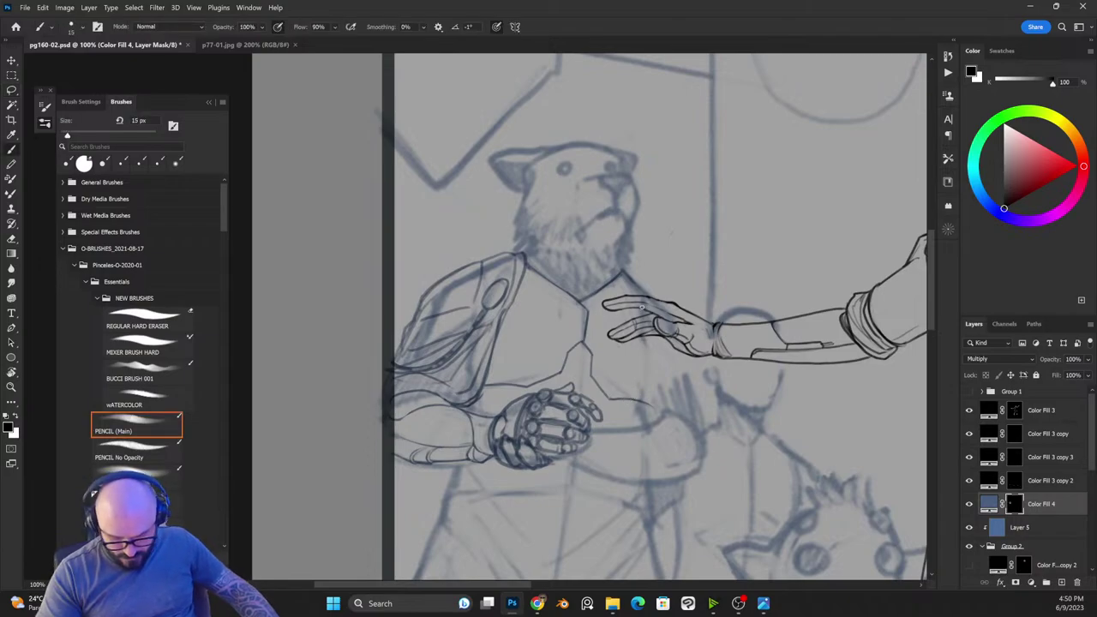
key(bracketleft)
key(x)
drag(643, 402, 645, 367)
key(x)
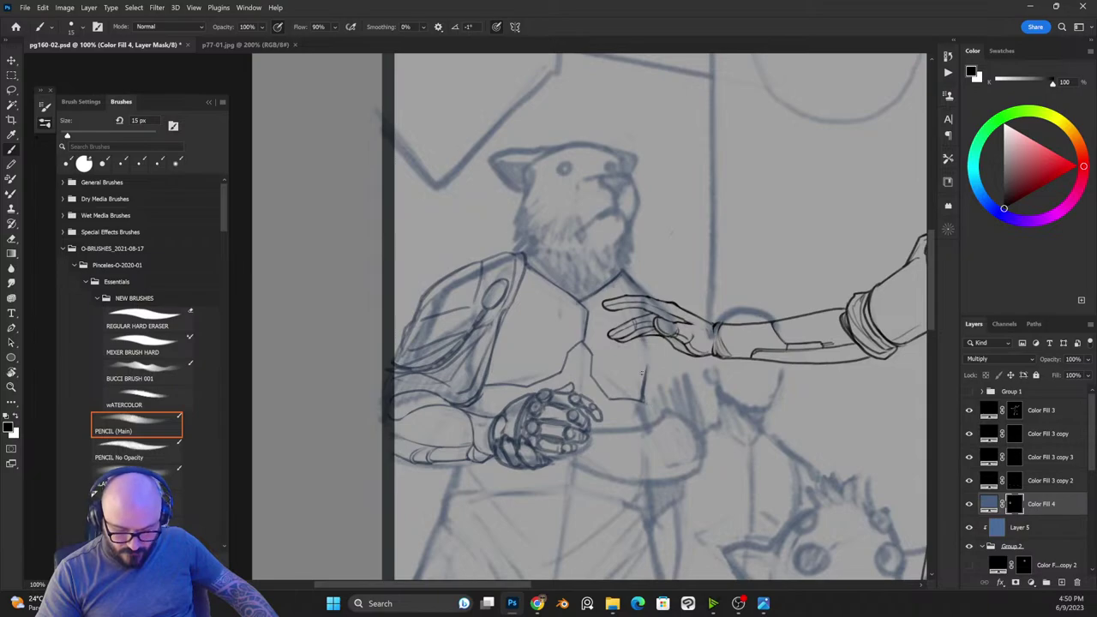
key(bracketleft)
key(x)
drag(644, 392, 647, 344)
key(x)
key(x)
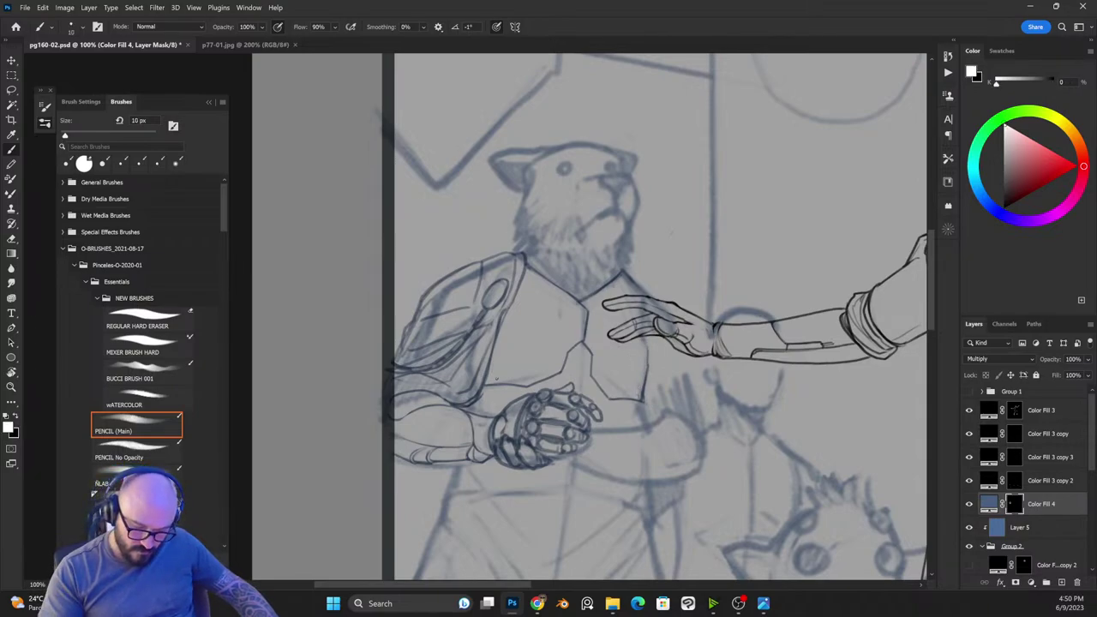
Step: Draw the outer side edge of the chest plate beside the armoured shoulder and touch up the opposite plate's lower edge
drag(501, 386, 500, 351)
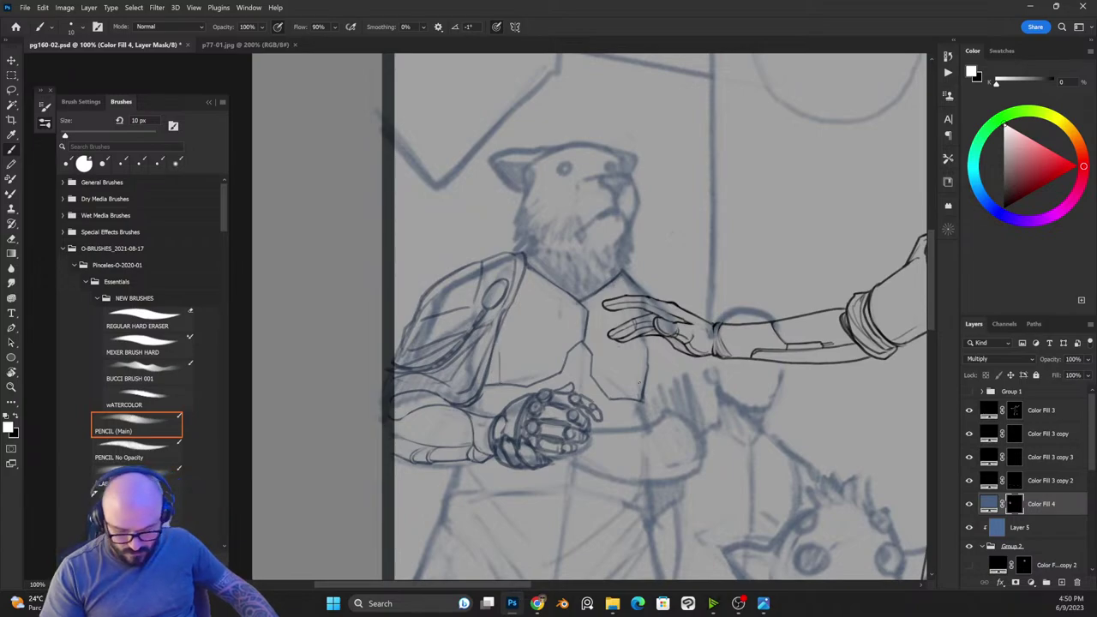
key(x)
key(x)
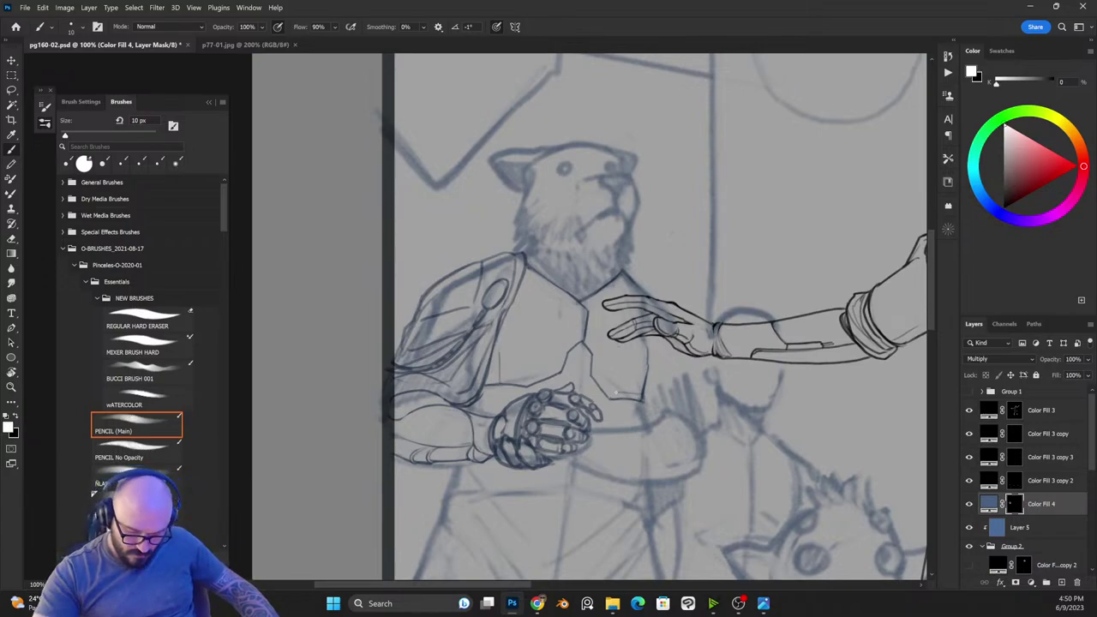
Step: Detail the angular notch between the chest plates with an inner contour, using a 15 px pencil
scroll(626, 267, down, 4)
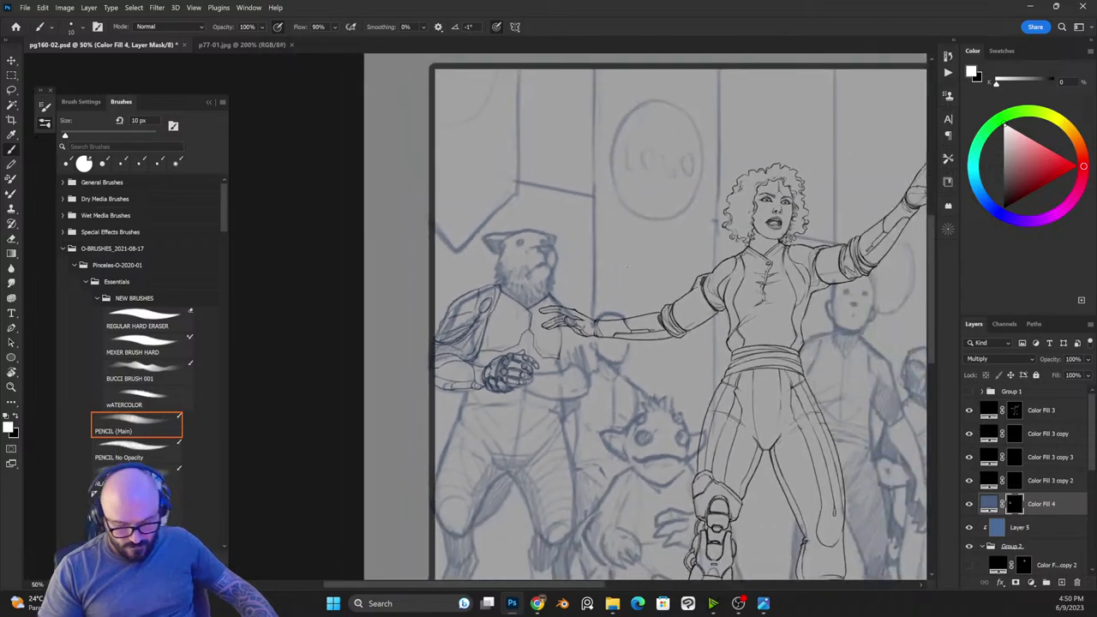
scroll(710, 294, up, 2)
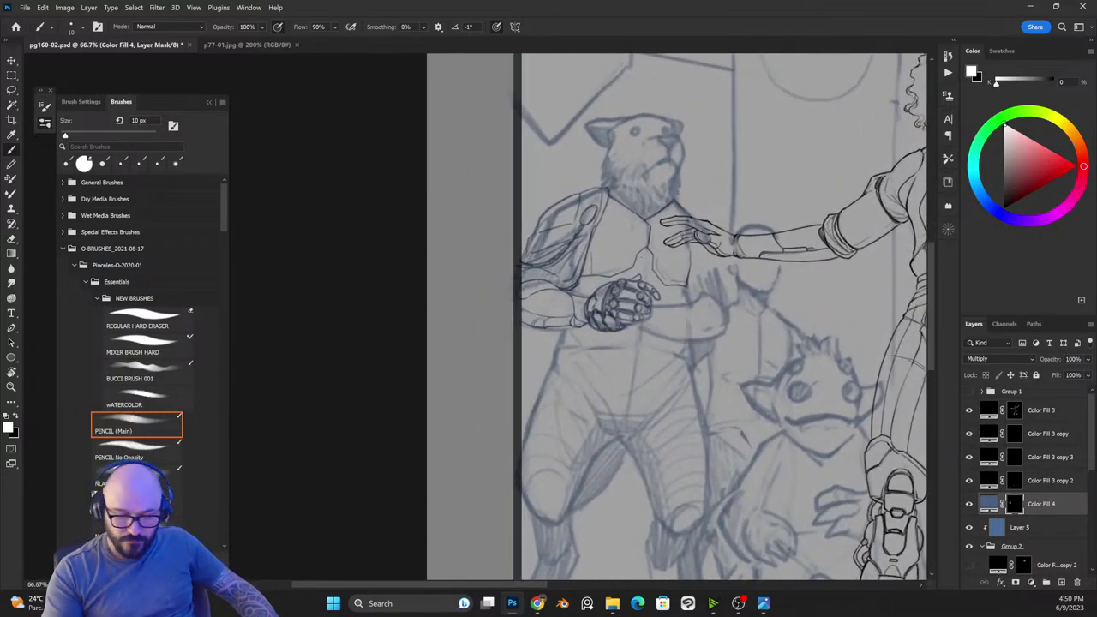
key(bracketright)
key(x)
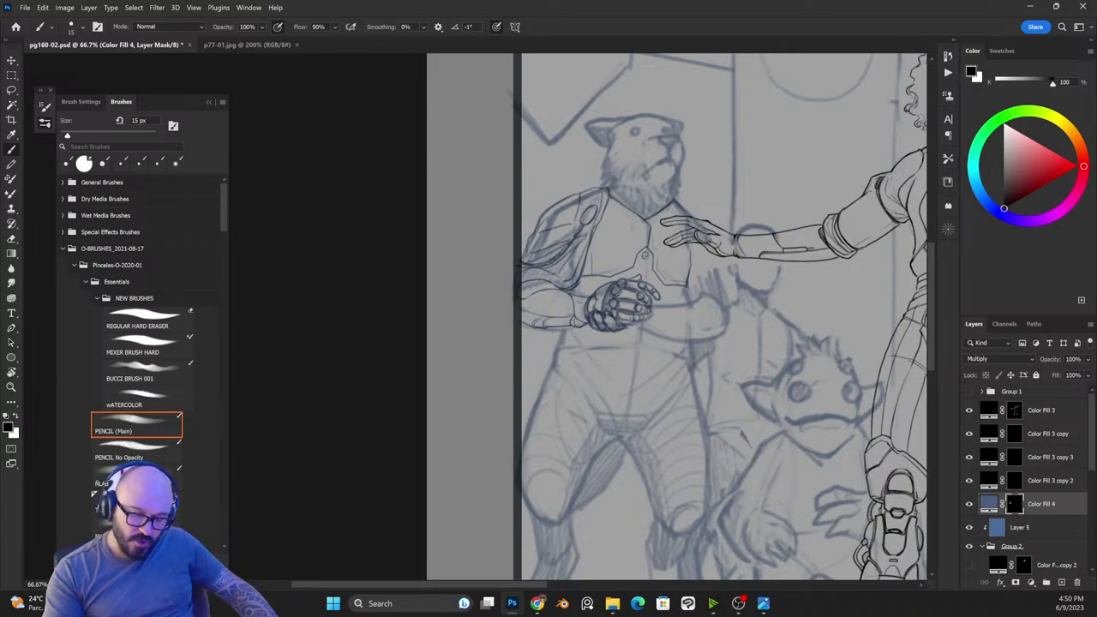
key(x)
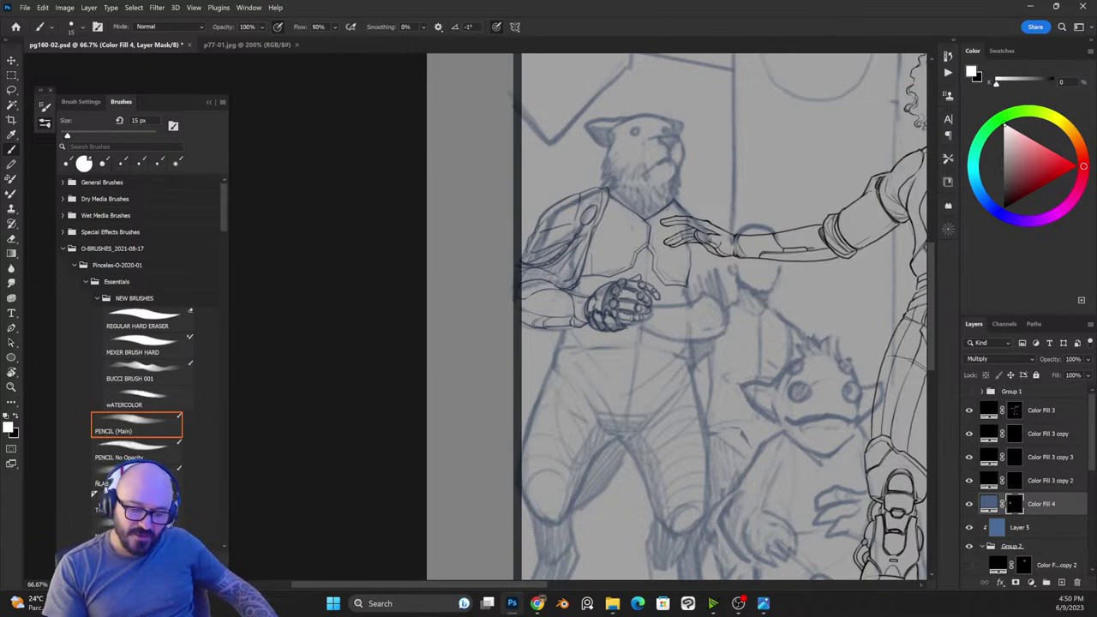
key(x)
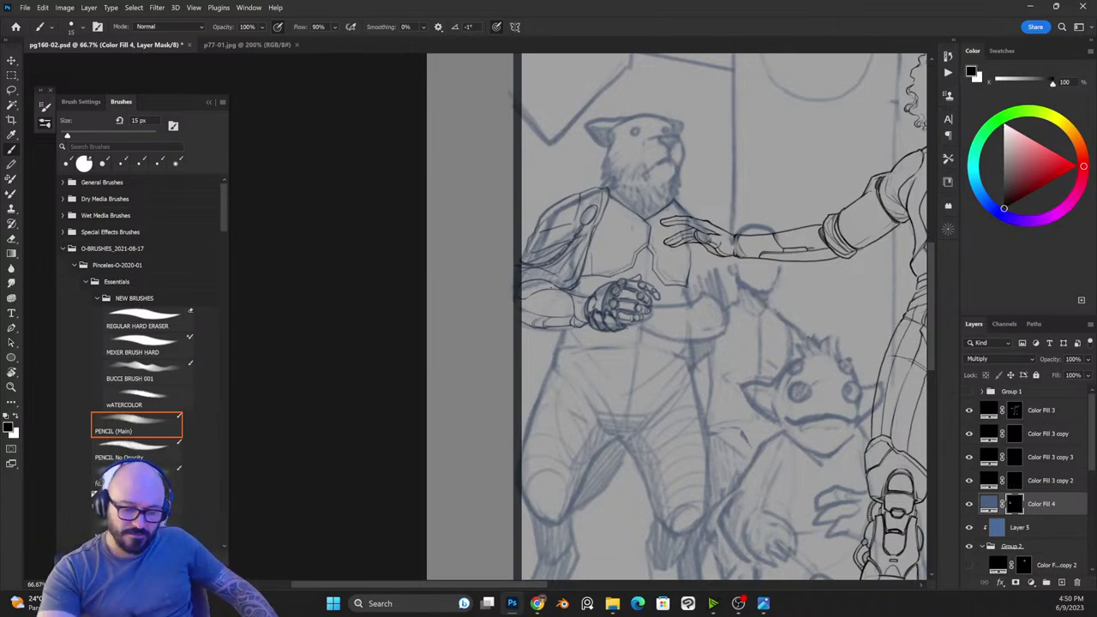
key(x)
key(x)
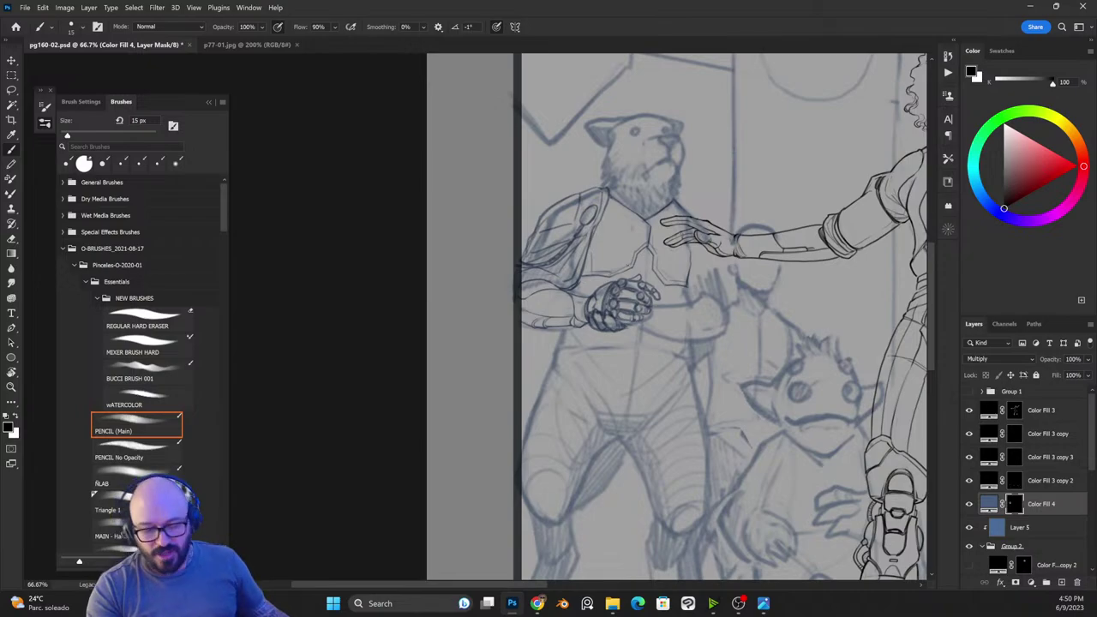
key(x)
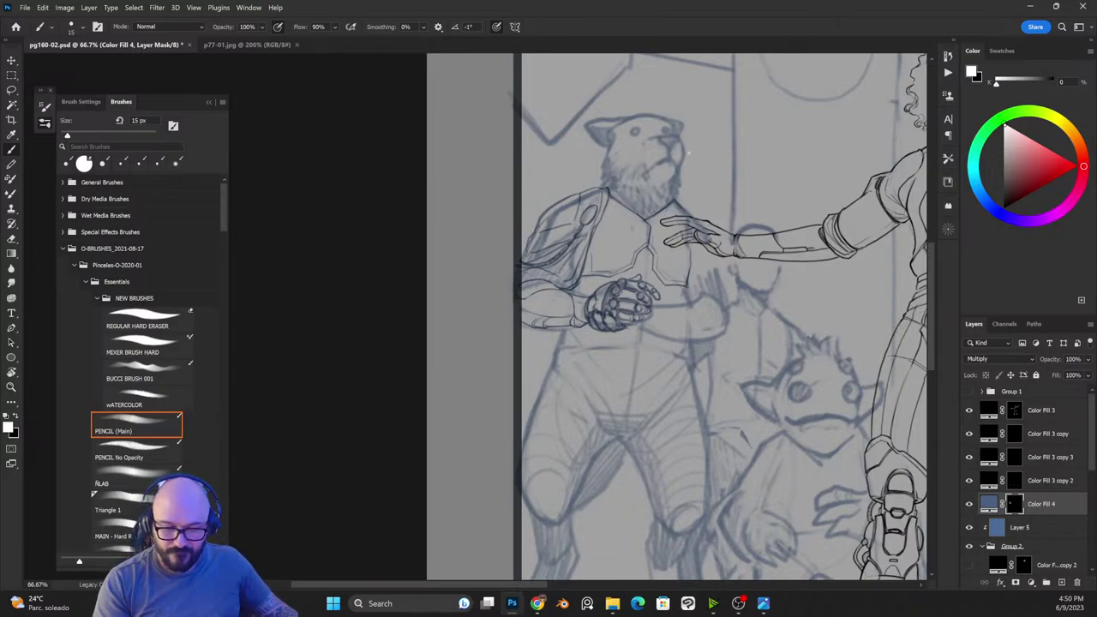
key(x)
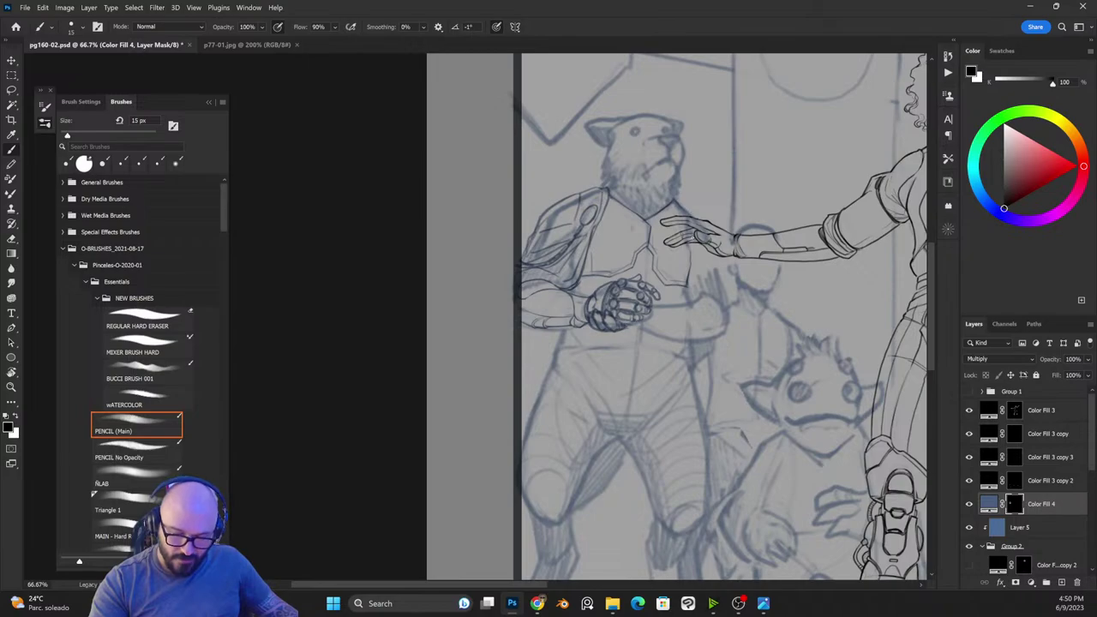
key(x)
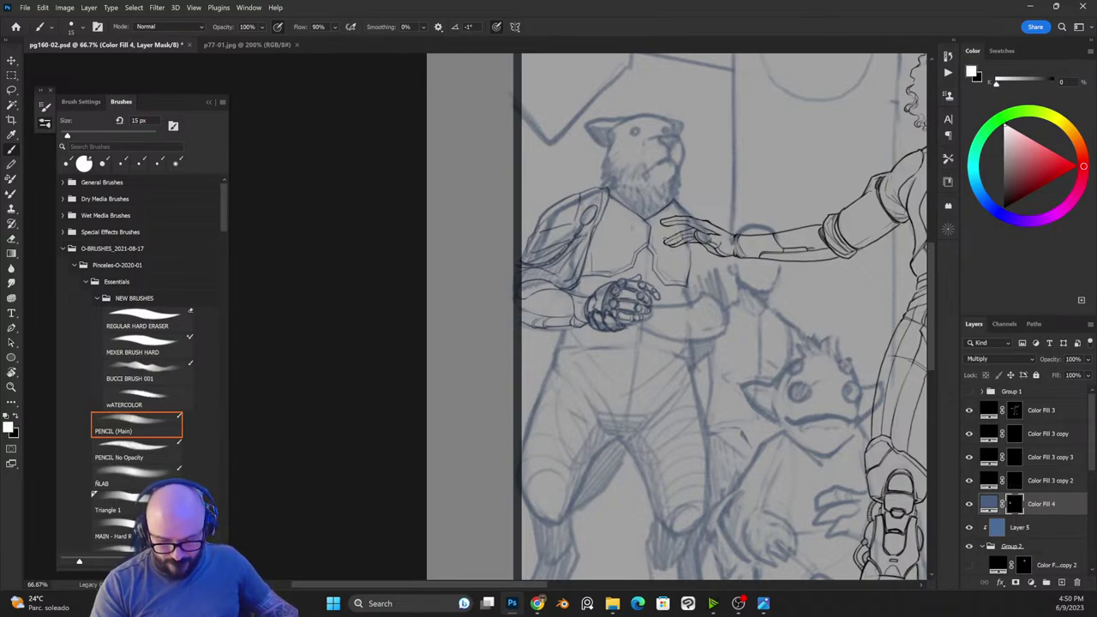
key(x)
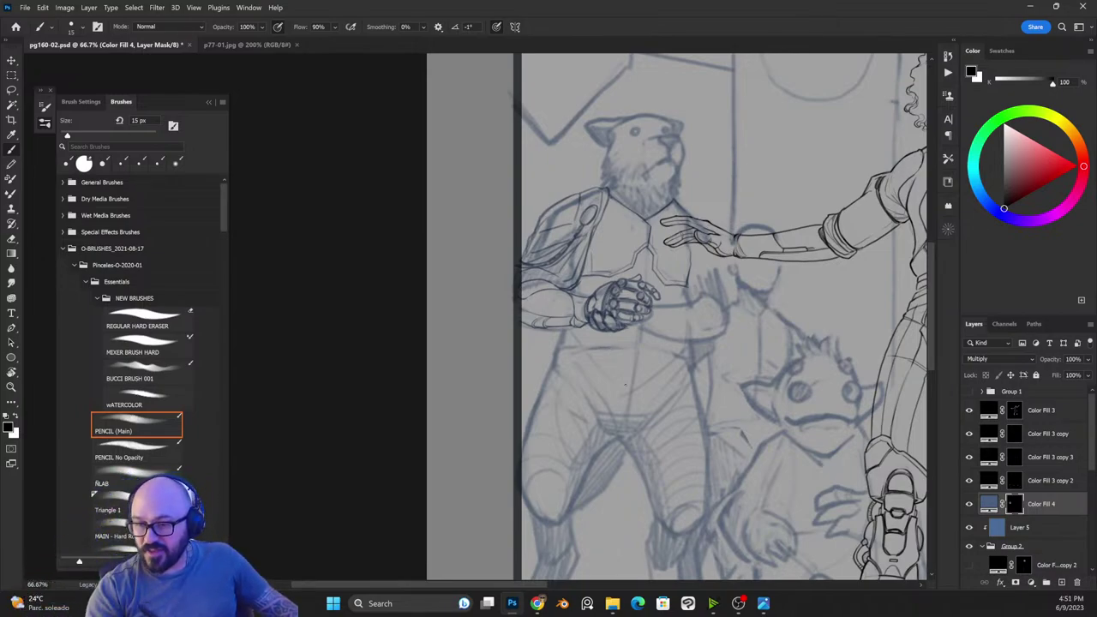
Step: Redraw the bear-like character's curved waistline across the hips and define the torso's side edge above it
key(x)
mouse_move(558, 347)
mouse_down()
mouse_move(563, 376)
mouse_move(561, 346)
mouse_move(658, 355)
mouse_up()
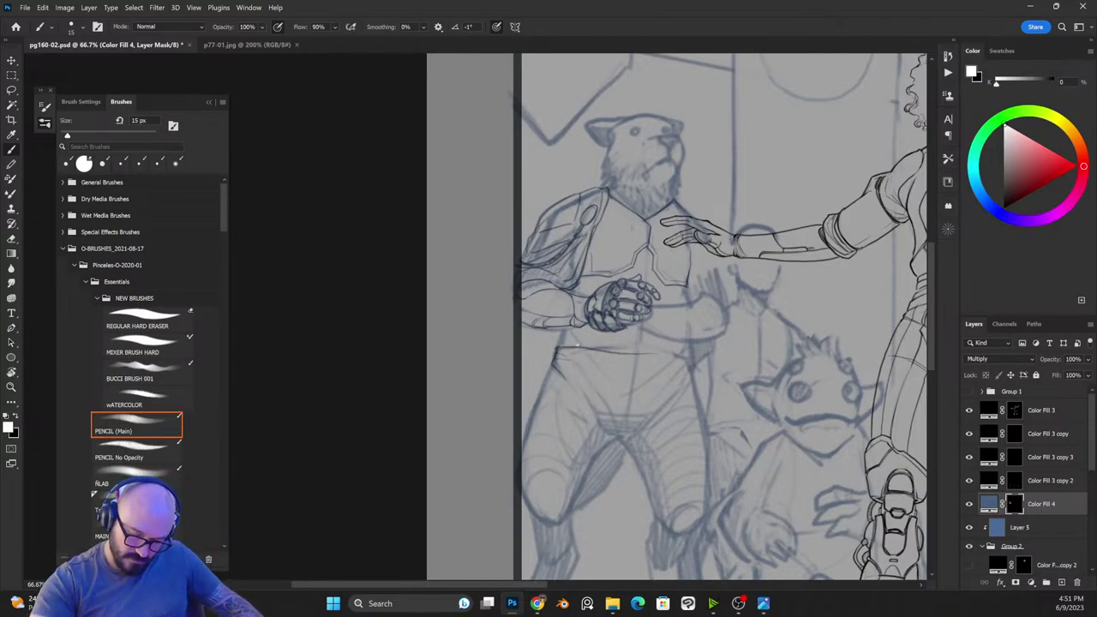
key(ctrl+z)
mouse_move(559, 348)
mouse_down()
mouse_move(686, 360)
mouse_move(576, 345)
mouse_move(667, 347)
mouse_move(595, 350)
mouse_move(648, 357)
mouse_up()
key(x)
key(x)
key(x)
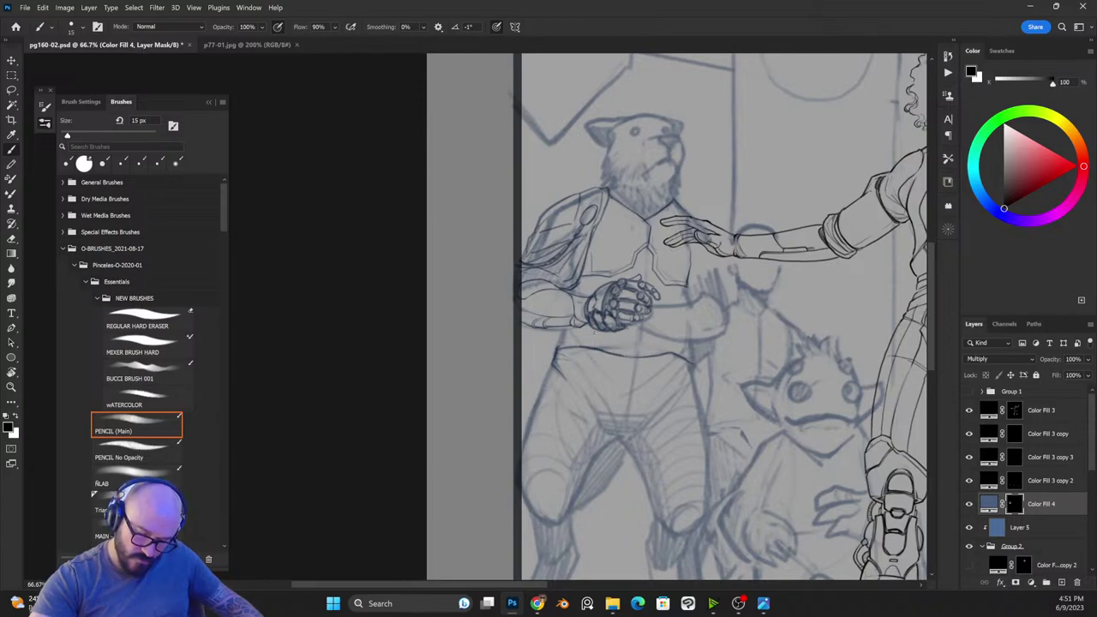
key(x)
drag(558, 340, 563, 326)
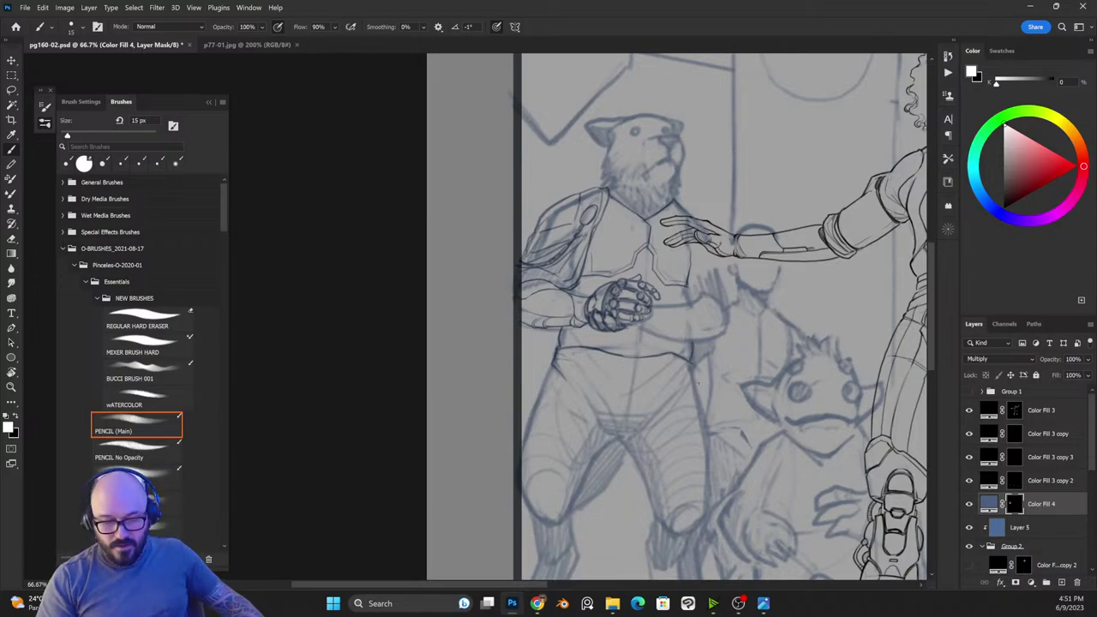
Step: Outline the bare arm's forearm underside from the clasped hands to the elbow and the upper arm's outer contour
drag(620, 334, 651, 324)
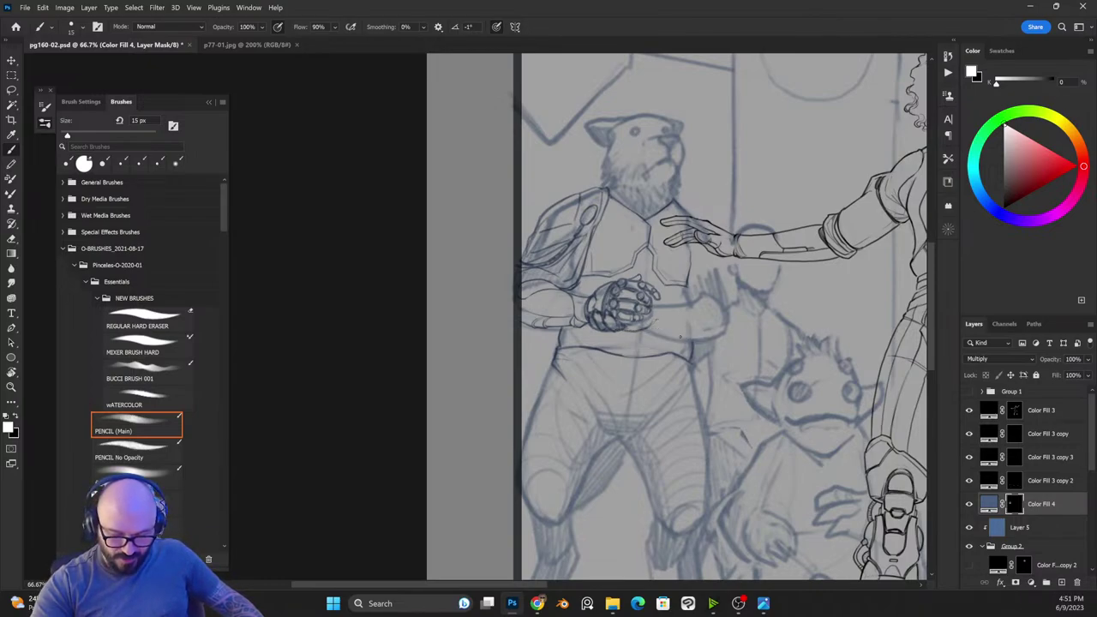
drag(647, 336, 725, 330)
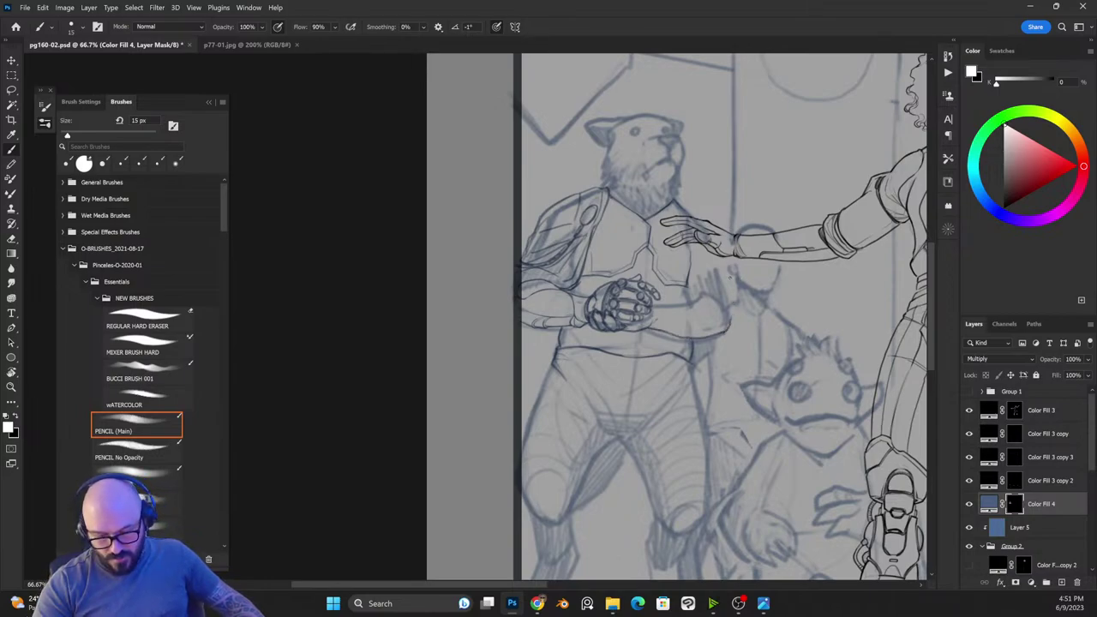
drag(700, 219, 729, 325)
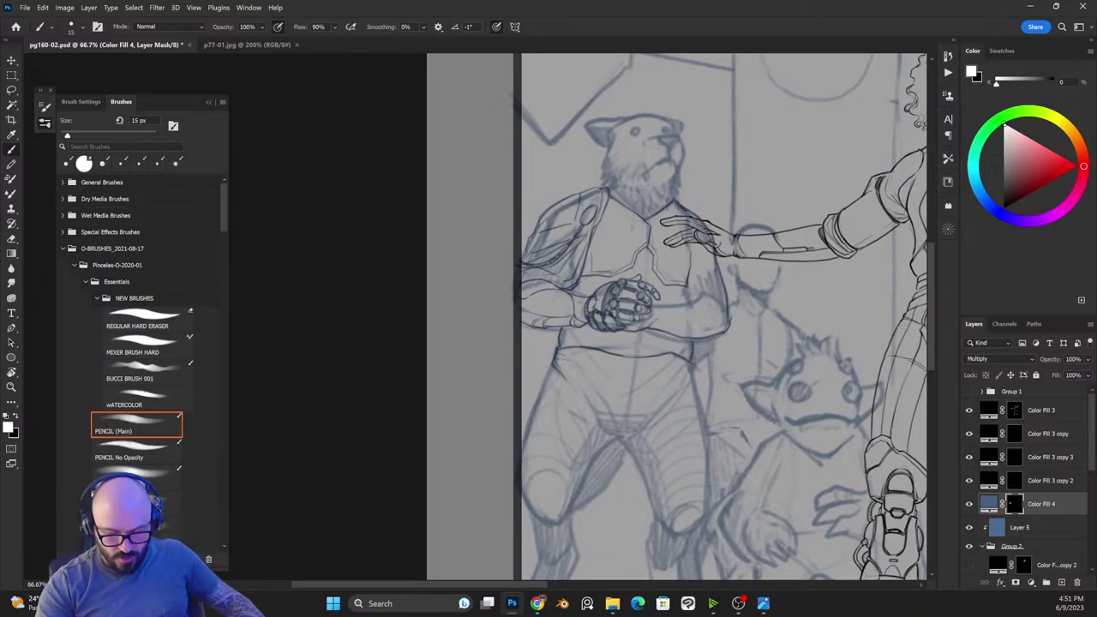
Step: Define the bare arm's inner contour and the forearm's upper edge, then clean up the lines around the elbow
drag(687, 284, 690, 306)
mouse_move(706, 262)
mouse_down()
mouse_move(702, 307)
mouse_move(654, 307)
mouse_move(700, 301)
mouse_up()
key(x)
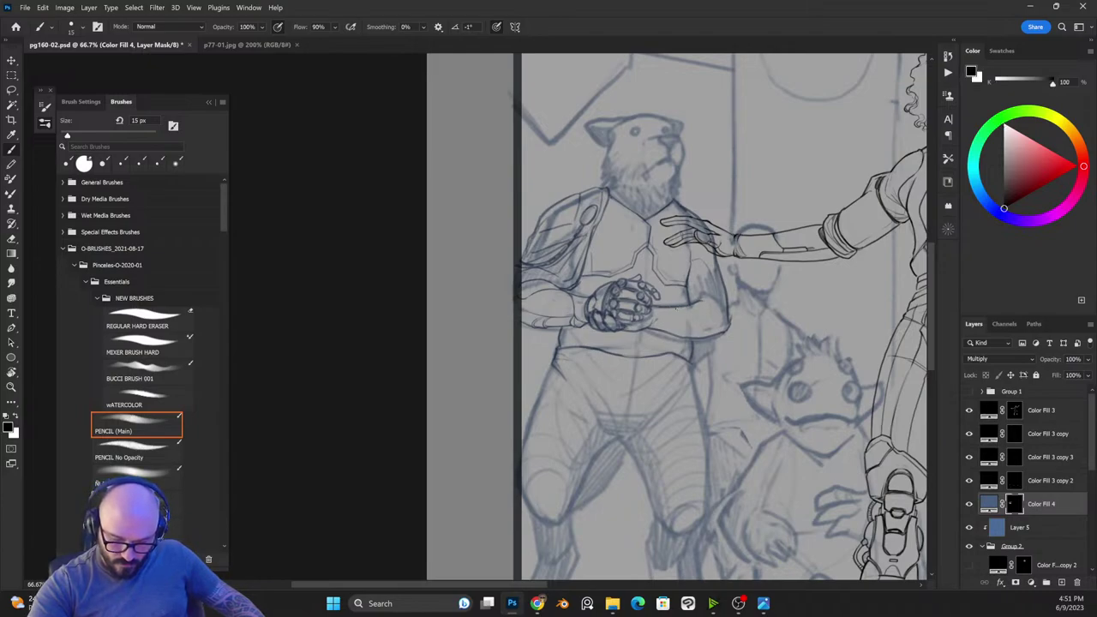
key(x)
key(x)
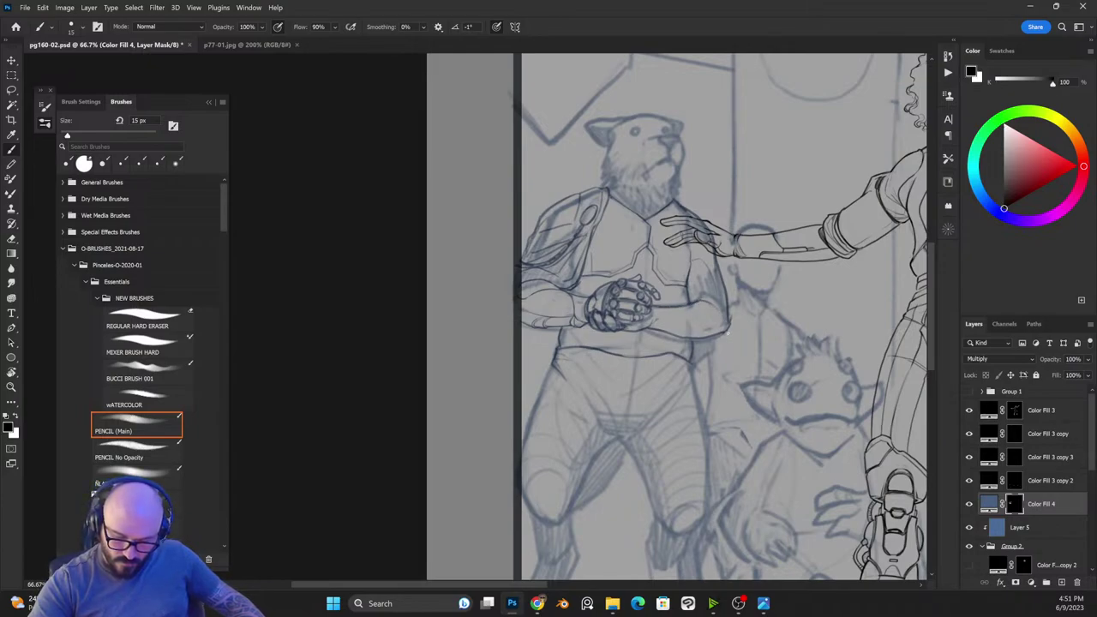
key(x)
Step: Break up the bare arm's outer contour and elbow with short, jagged fur strokes
key(x)
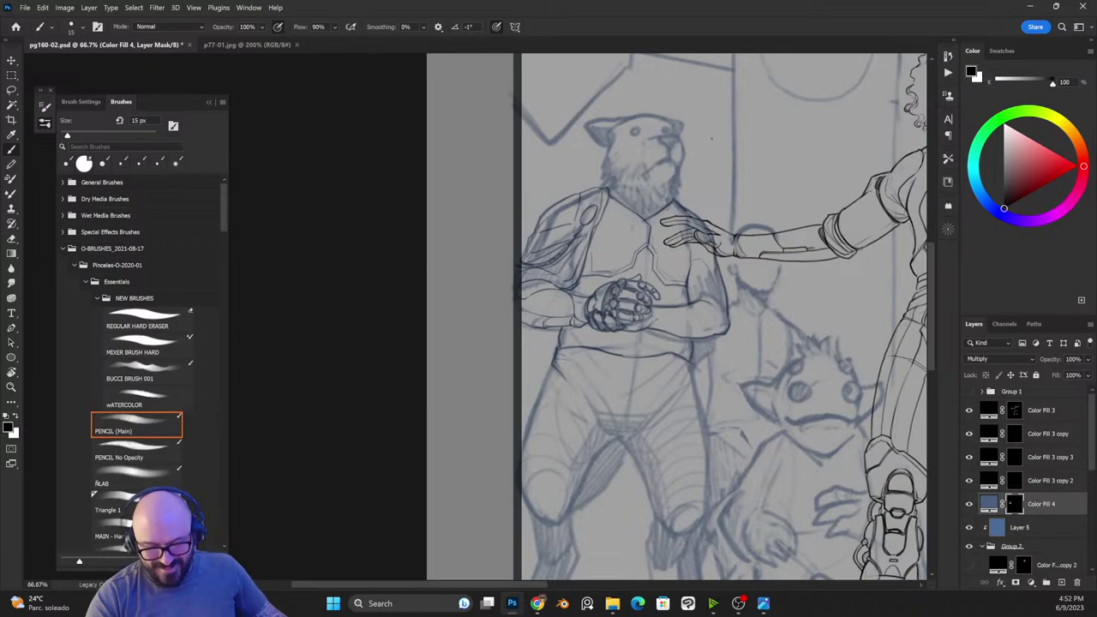
key(x)
mouse_move(721, 266)
mouse_down()
mouse_move(728, 311)
mouse_move(730, 298)
mouse_move(725, 336)
mouse_move(714, 337)
mouse_up()
key(x)
key(x)
key(x)
key(x)
key(x)
key(x)
key(x)
key(x)
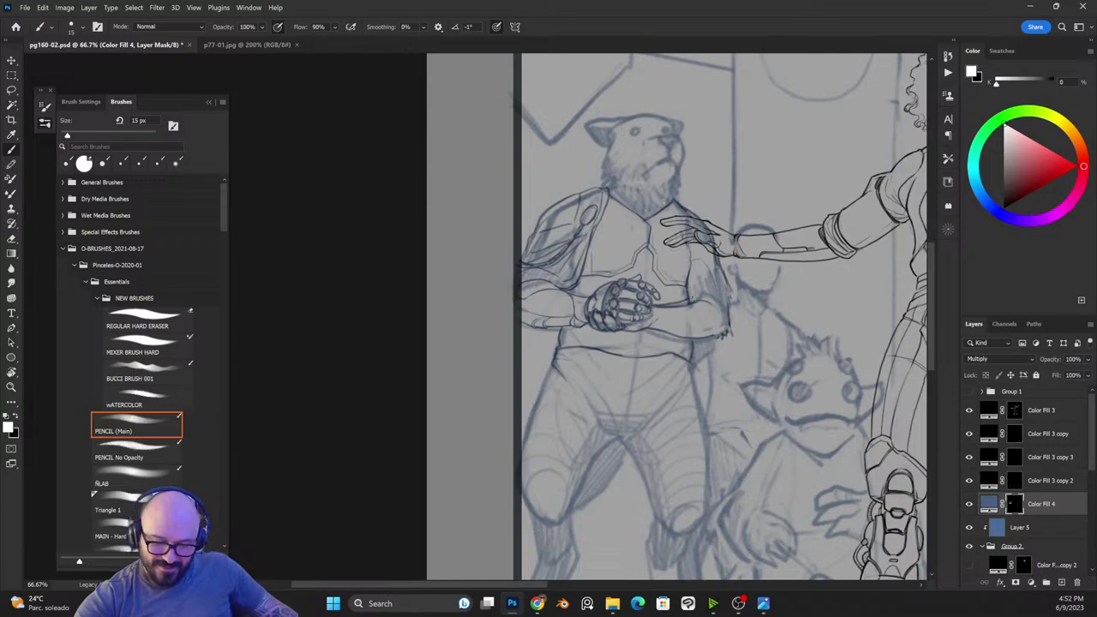
Step: Refine the short fur strokes at the bear-like character's elbow, alternating between drawing and erasing to tidy the tips
key(x)
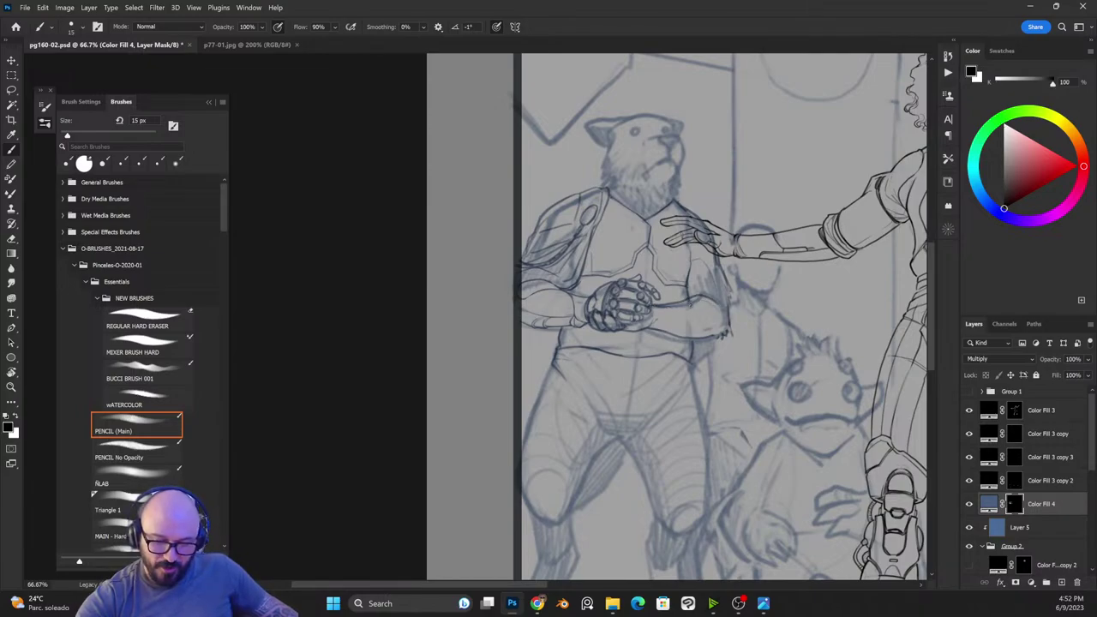
key(x)
key(x)
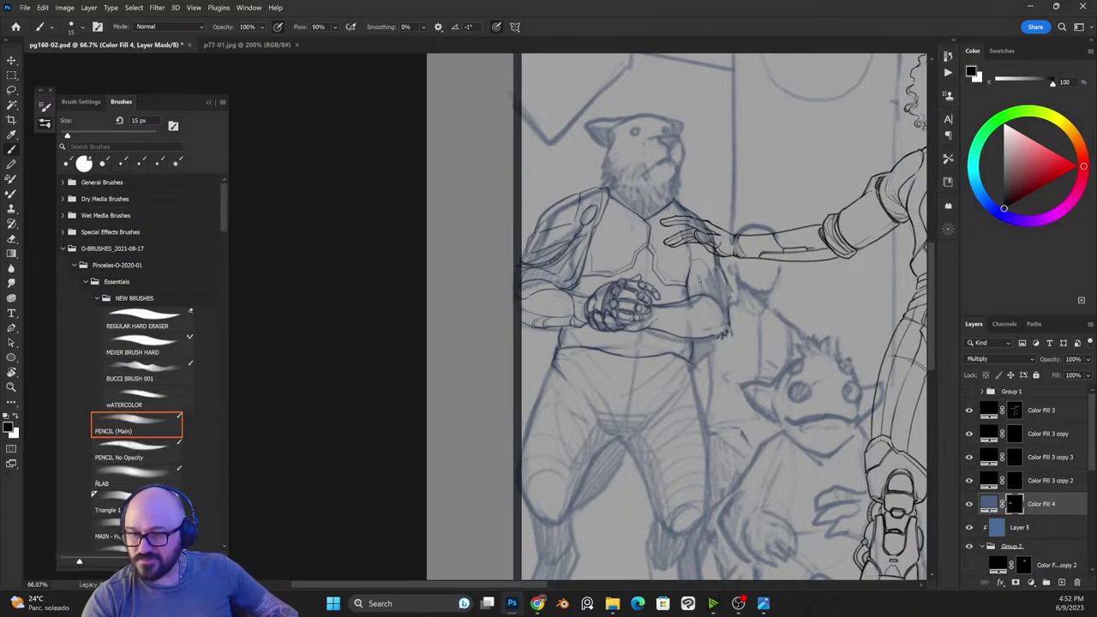
key(x)
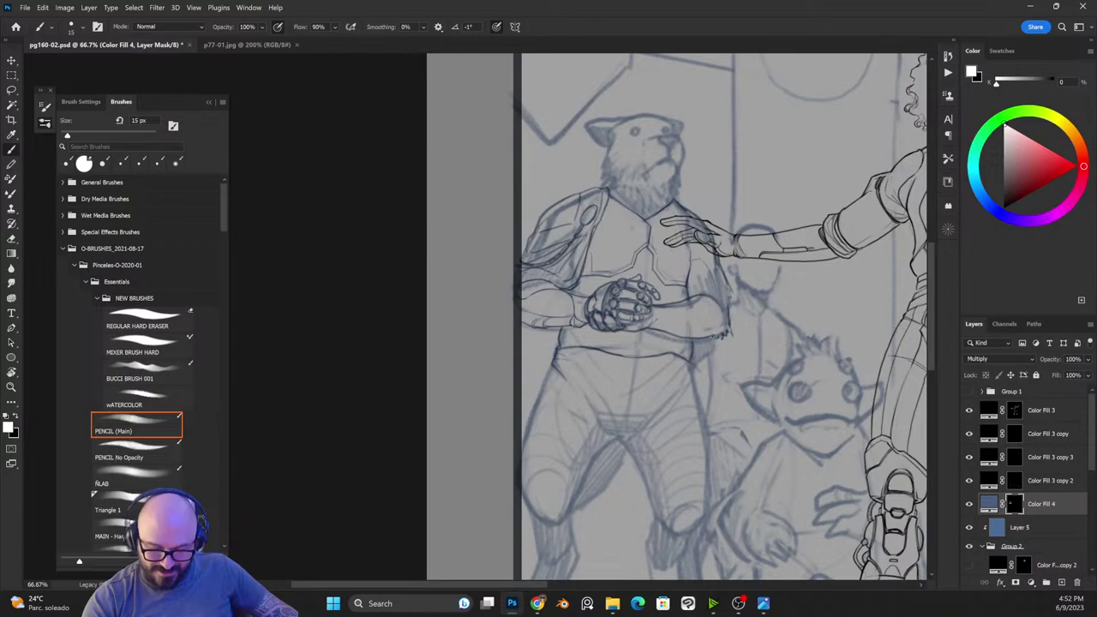
key(x)
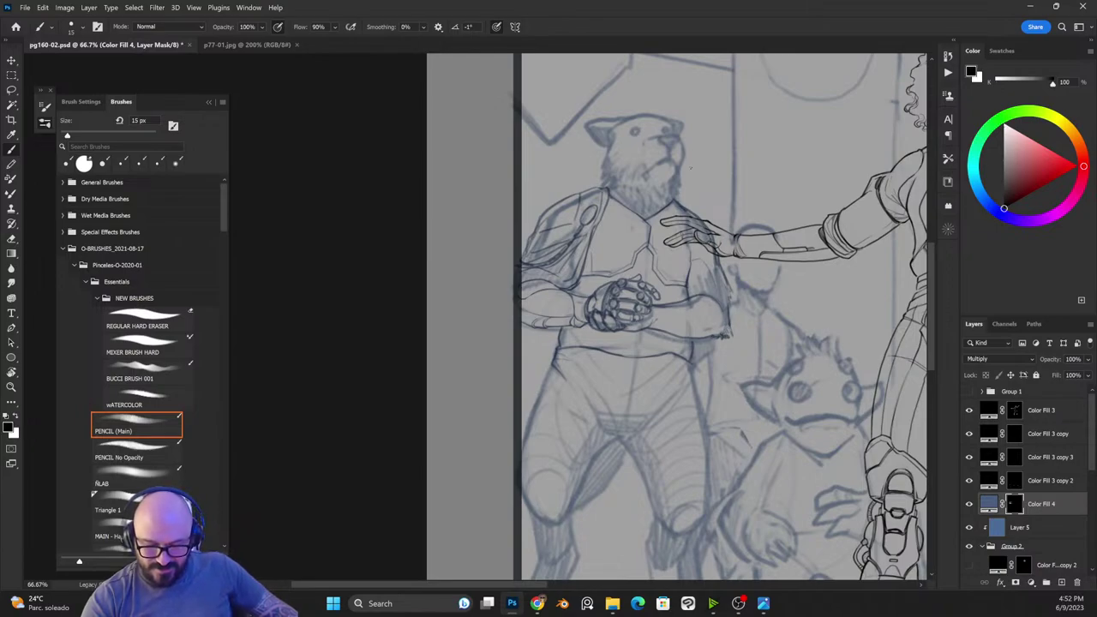
key(x)
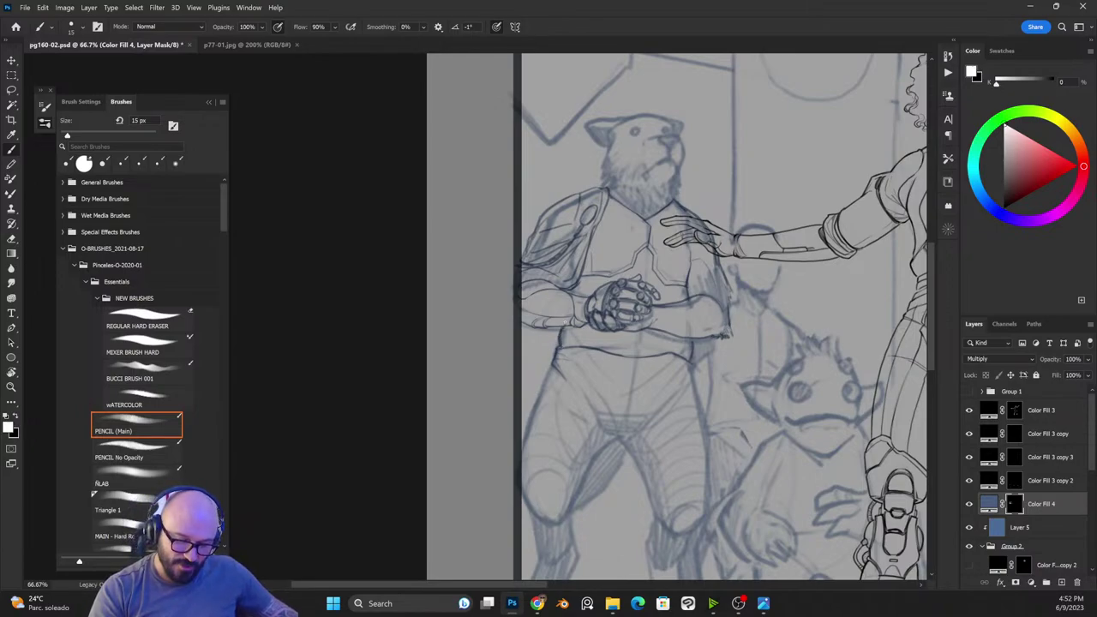
key(x)
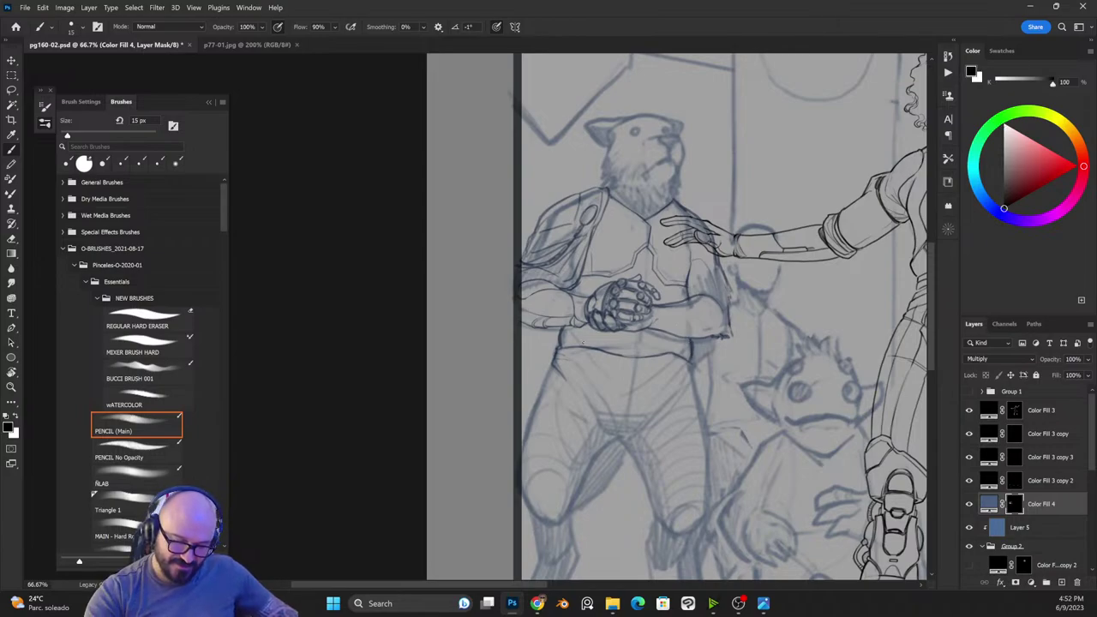
key(x)
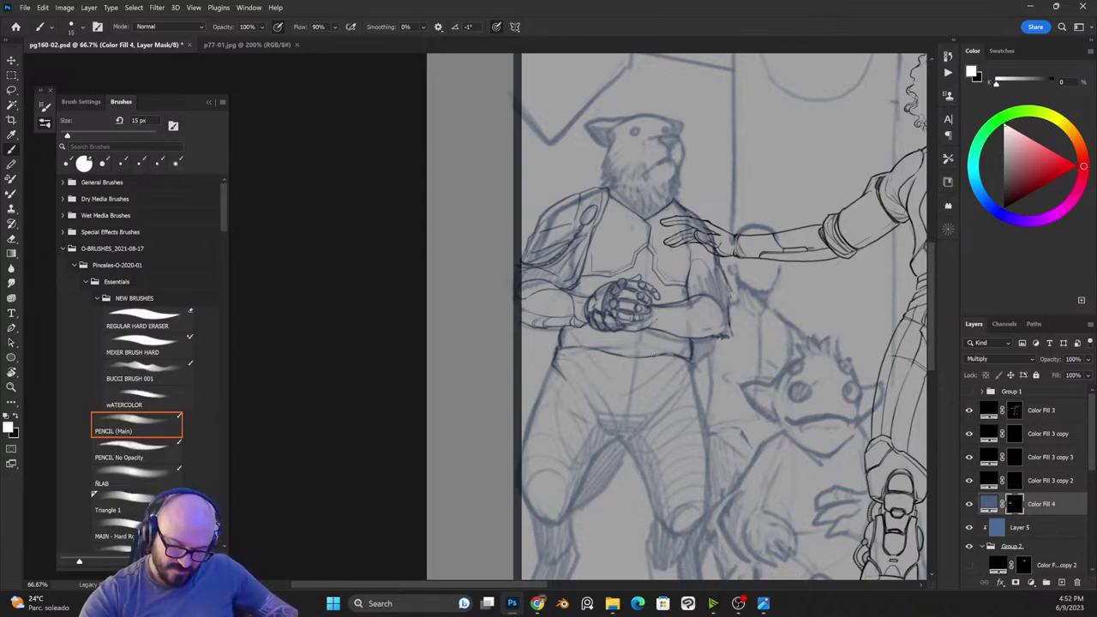
Step: Draw the bear-like character's hip edge below the furry elbow, down from the waistline, and clean up the strokes where the thigh begins
key(x)
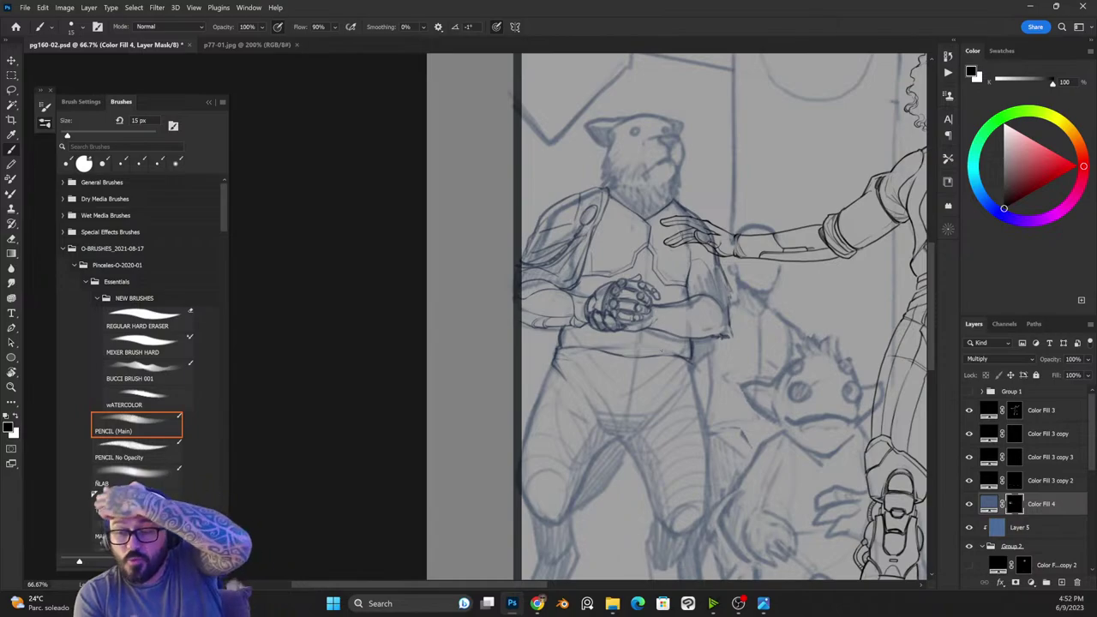
key(x)
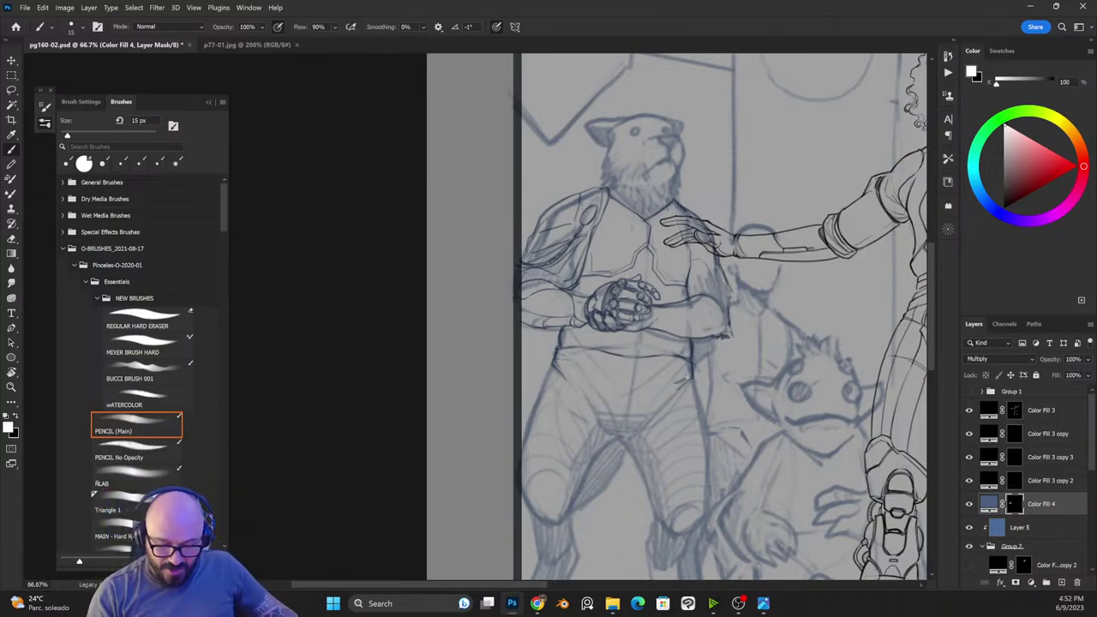
key(x)
key(x)
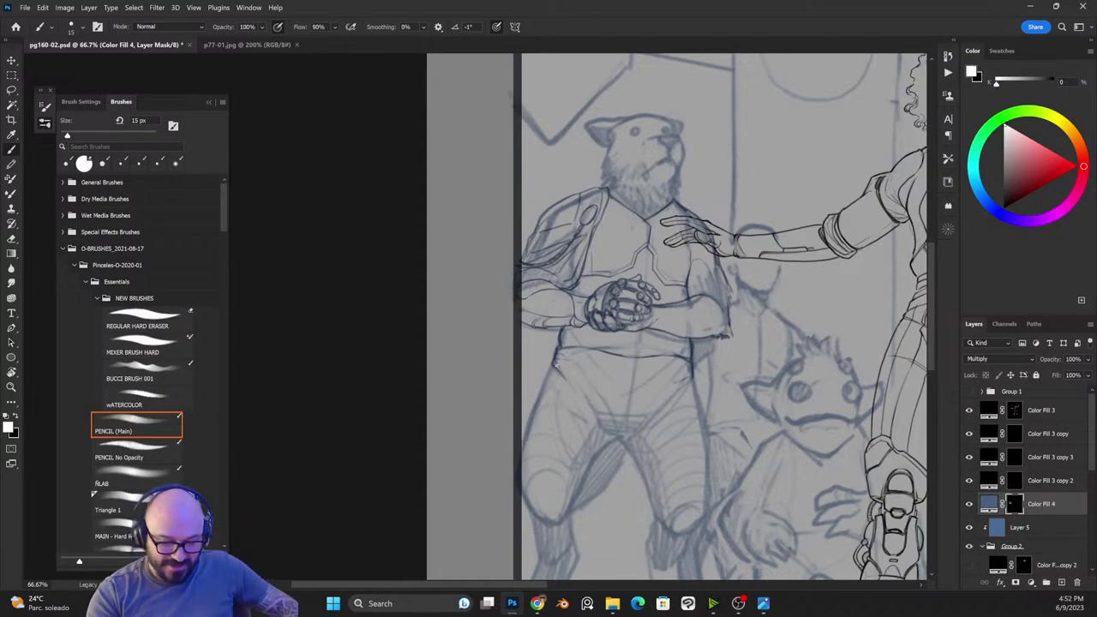
Step: Define the two diagonal creases from the hips to the groin and the curved crotch line joining them on the bear-like character
key(x)
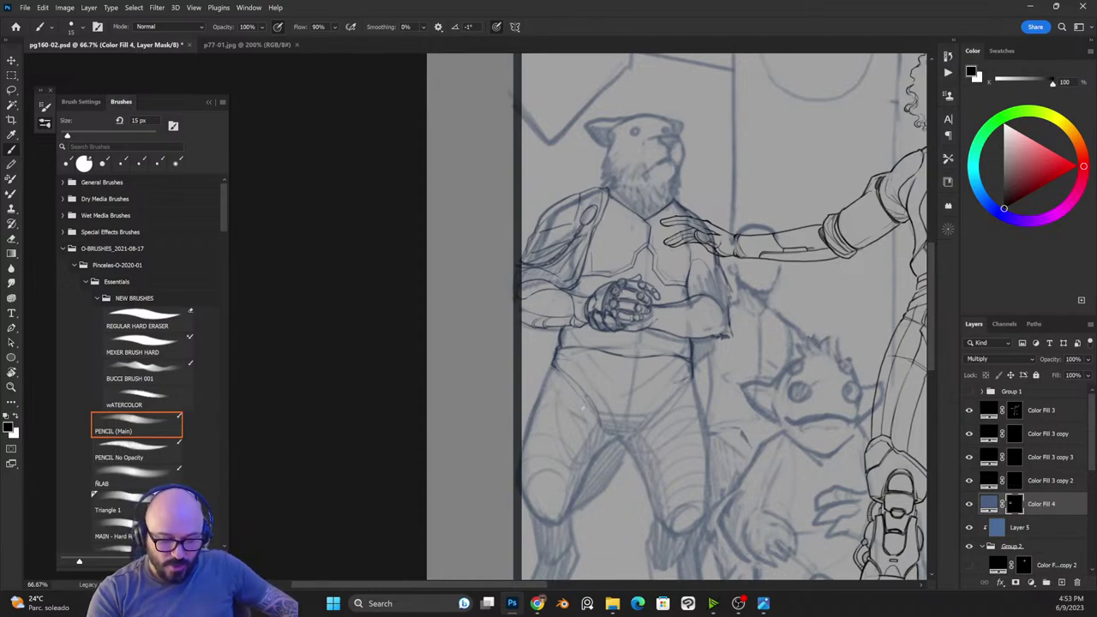
key(x)
drag(691, 379, 641, 428)
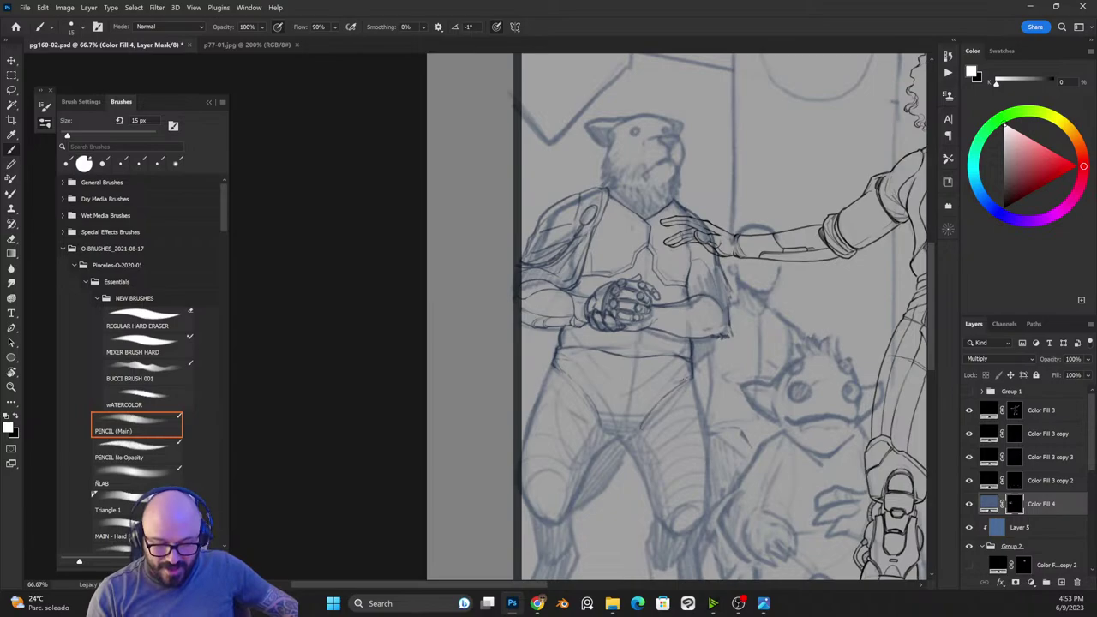
key(x)
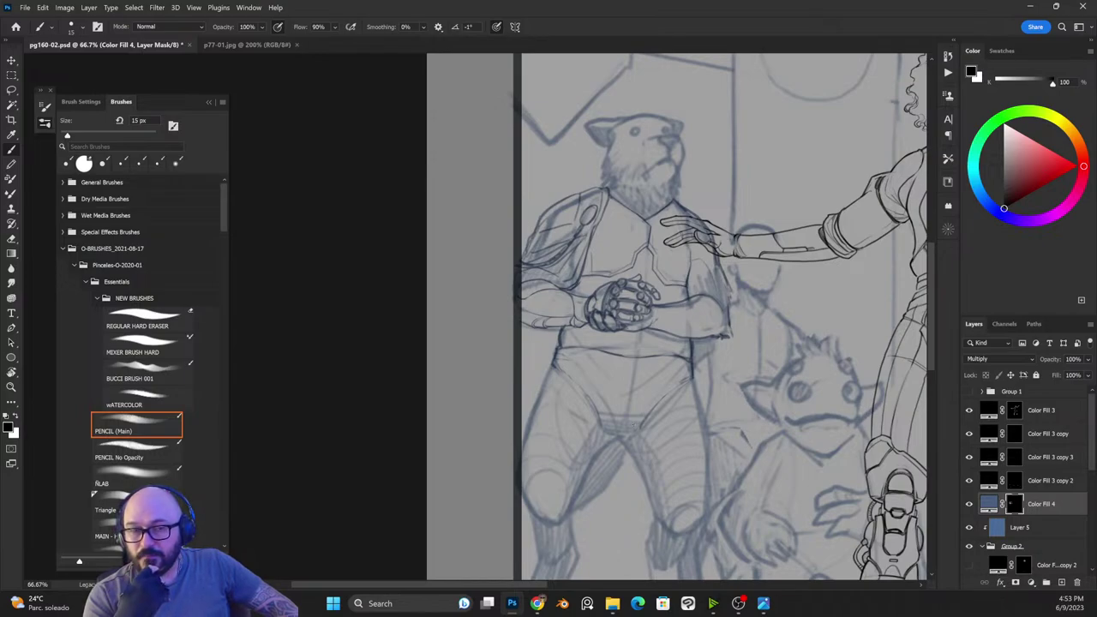
key(x)
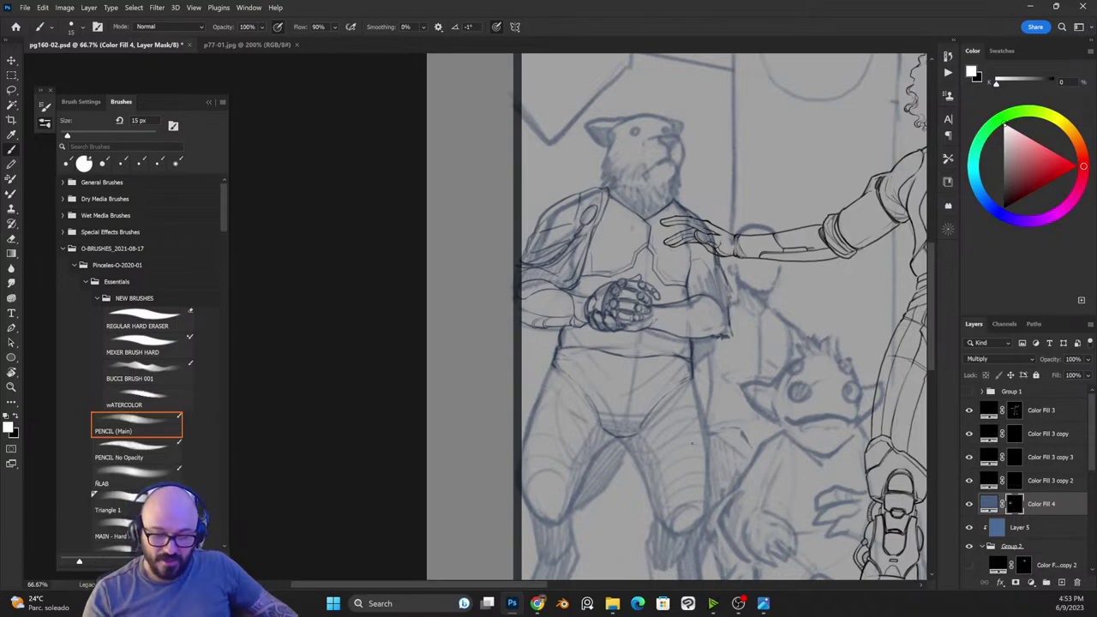
key(x)
key(x)
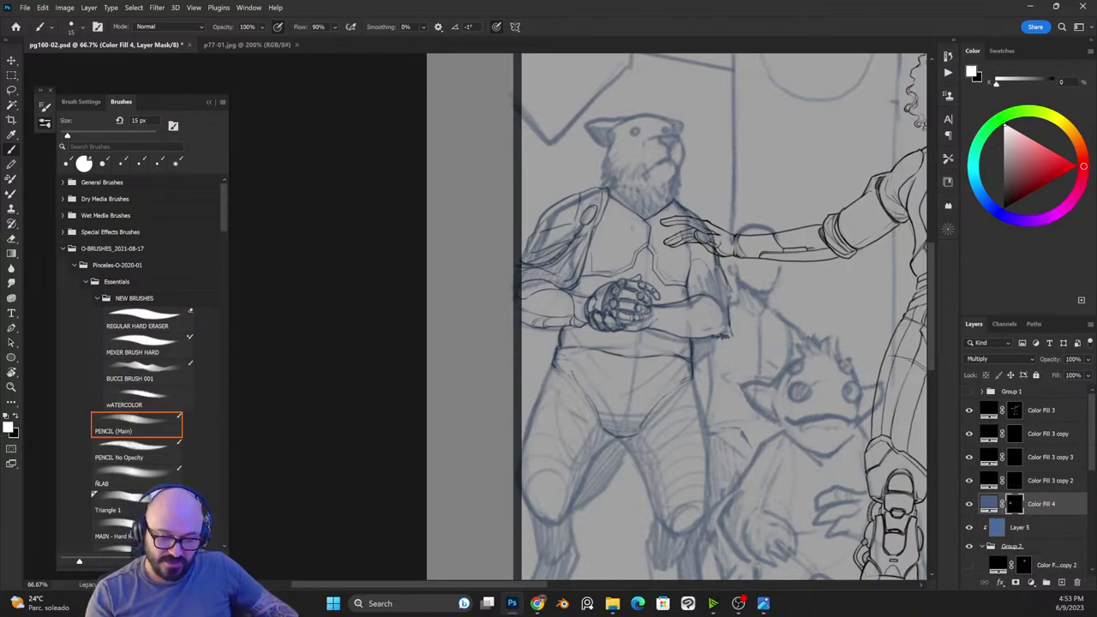
Step: Draw the bear figure's waistband and upper hip lines on the Color Fill 4 mask, using the 15 px pencil brush in white and black
drag(674, 358, 671, 393)
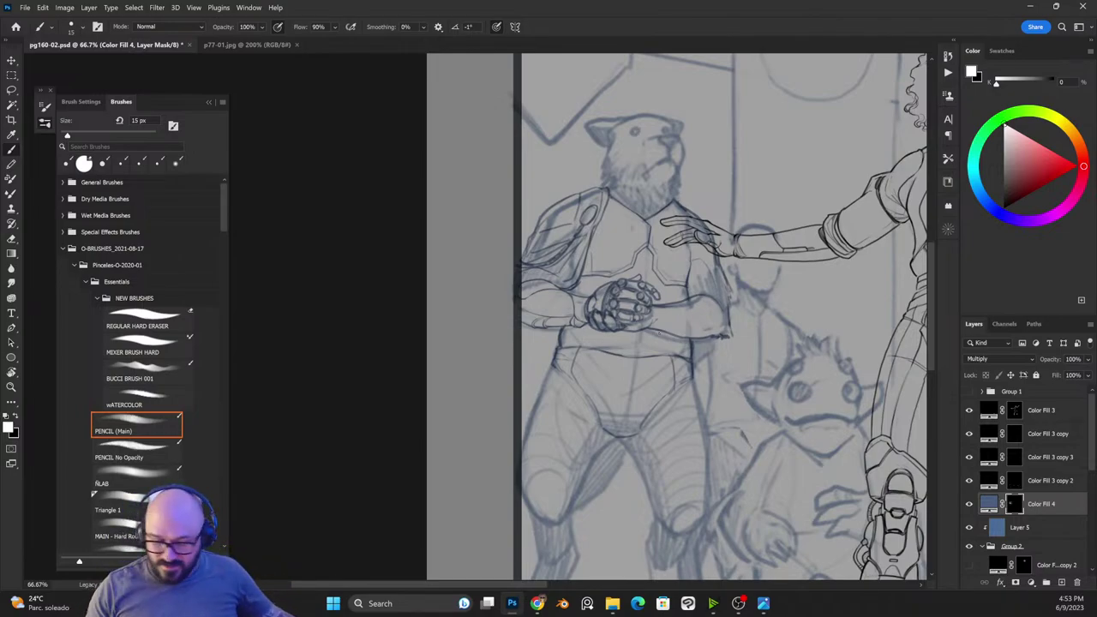
key(x)
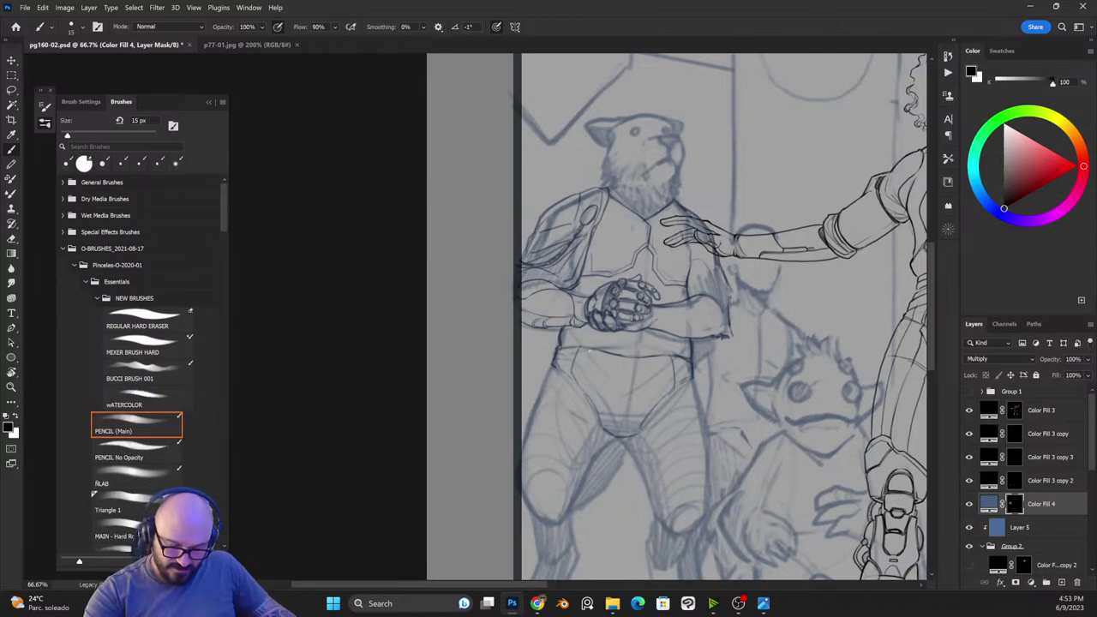
key(x)
key(x)
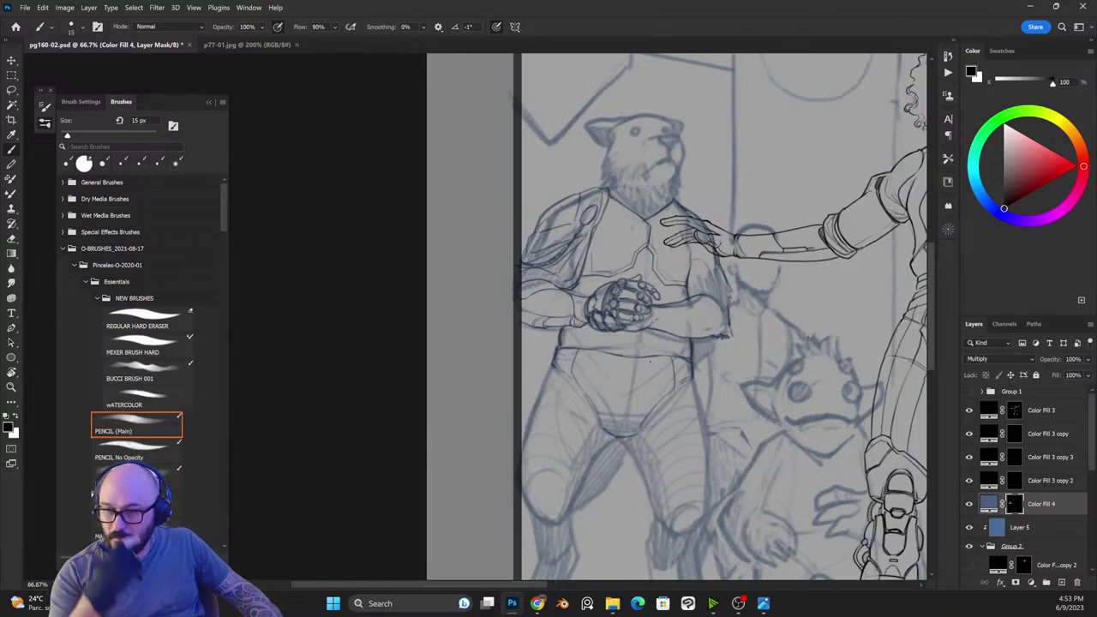
key(x)
mouse_move(557, 360)
mouse_down()
mouse_move(654, 371)
mouse_move(632, 369)
mouse_up()
key(x)
key(x)
key(x)
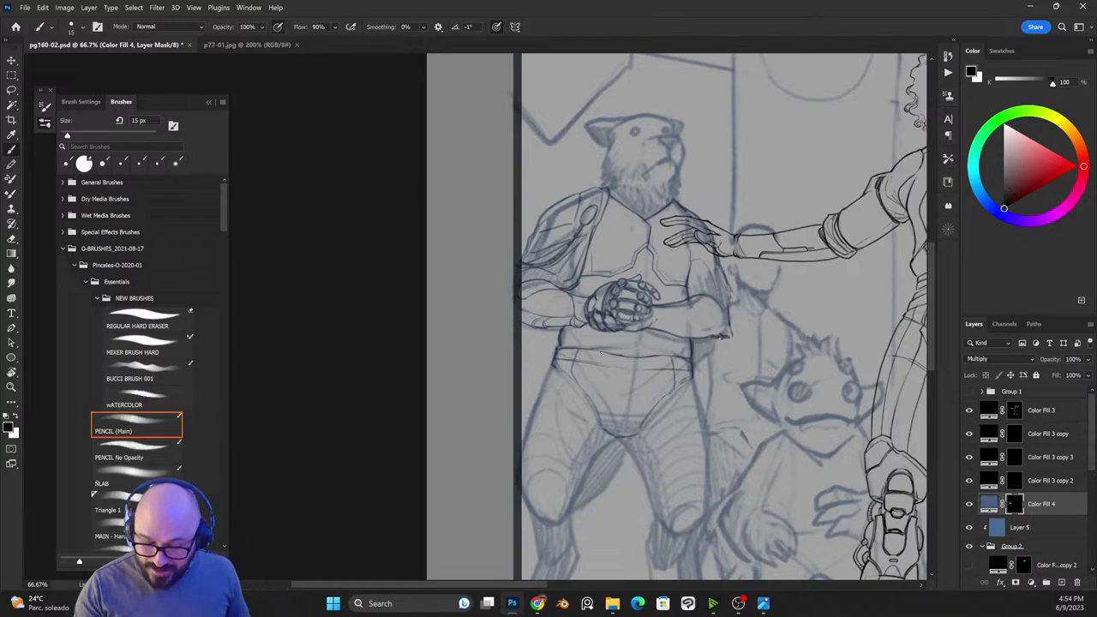
key(x)
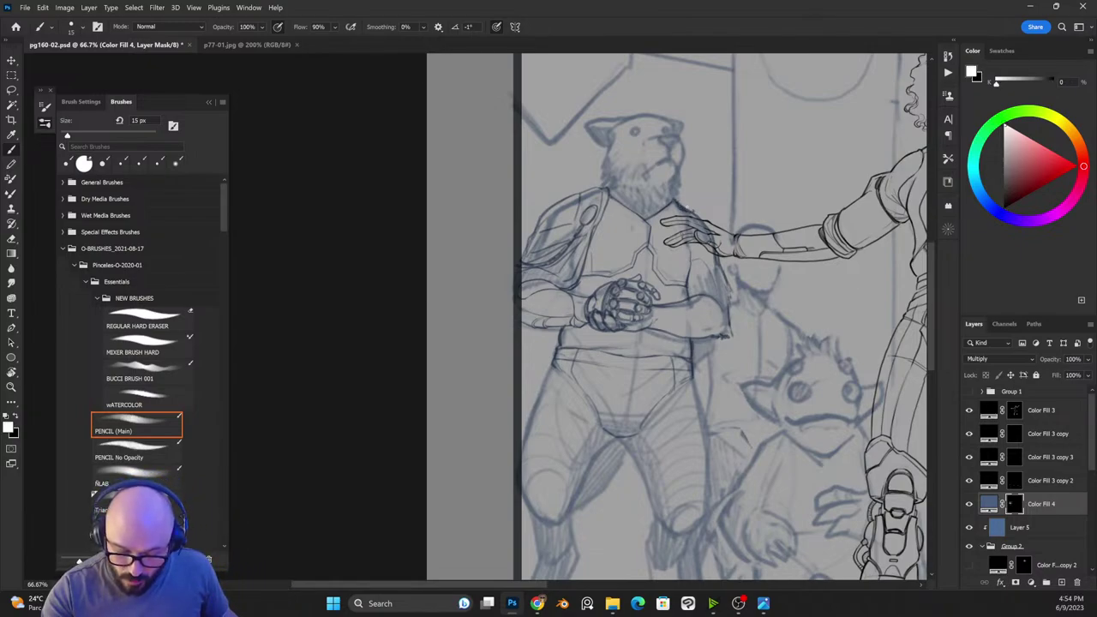
key(x)
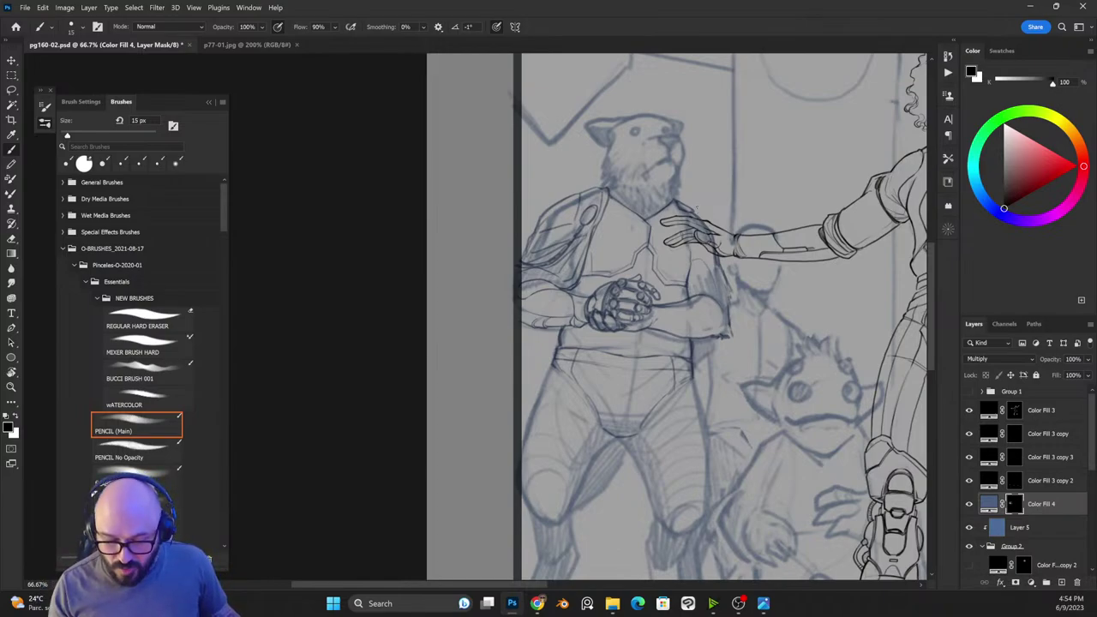
Step: Refine the curved groin seams between the bear figure's hips, correcting the strokes with black
drag(718, 359, 759, 289)
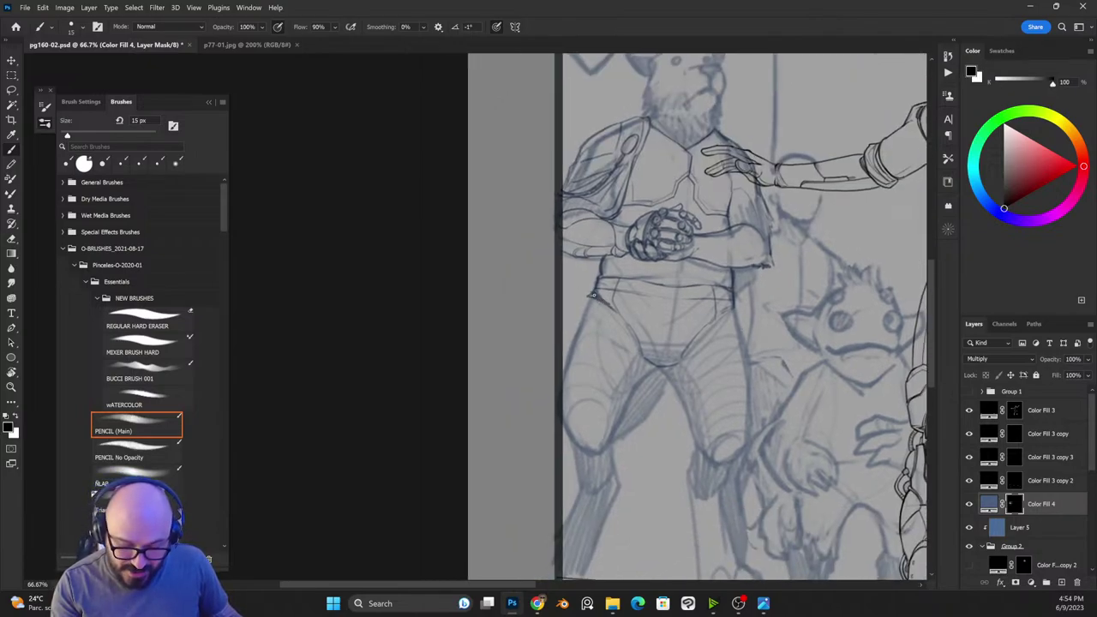
key(x)
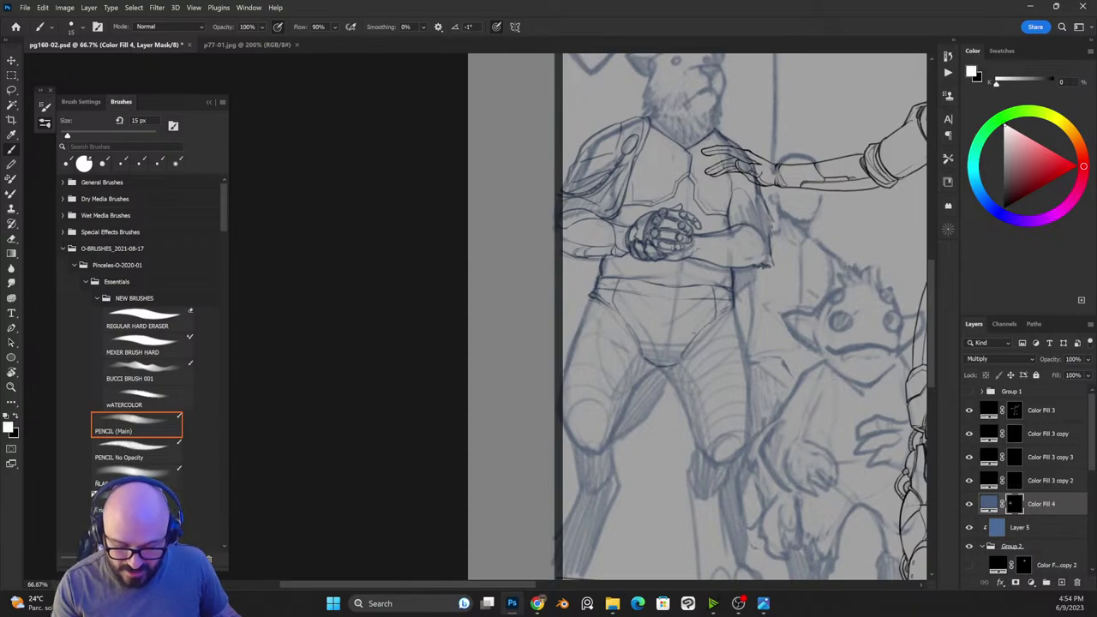
key(x)
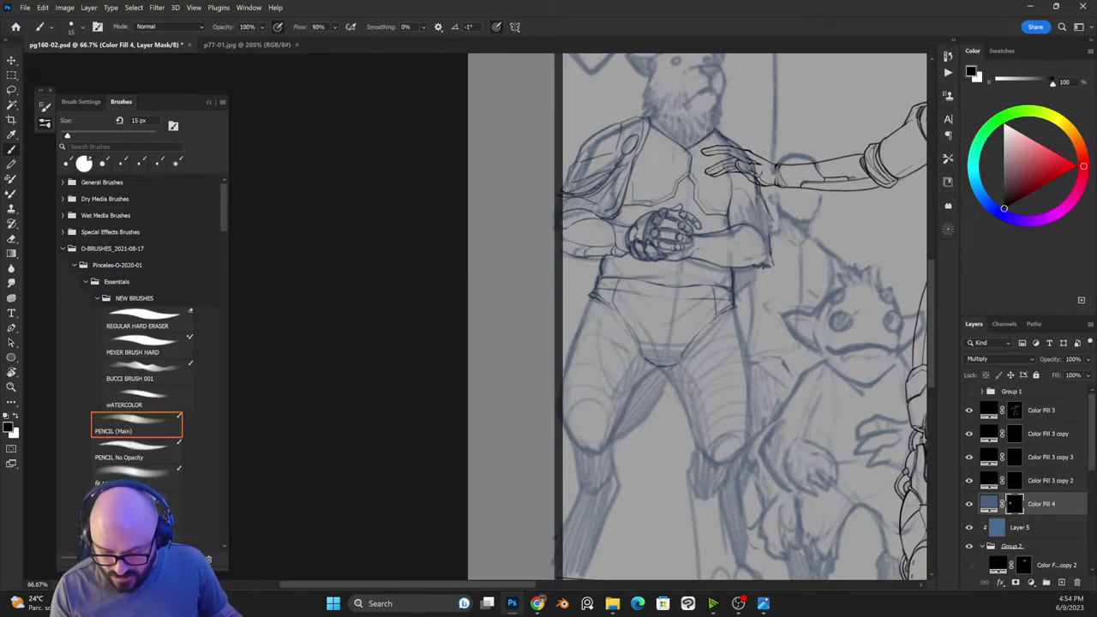
Step: Outline the outer thigh of the bear figure's leg nearest the panel border down to the knee with a 20 px brush
drag(671, 348, 654, 276)
key(bracketright)
key(x)
mouse_move(576, 225)
mouse_down()
mouse_move(543, 323)
mouse_move(547, 360)
mouse_move(566, 383)
mouse_up()
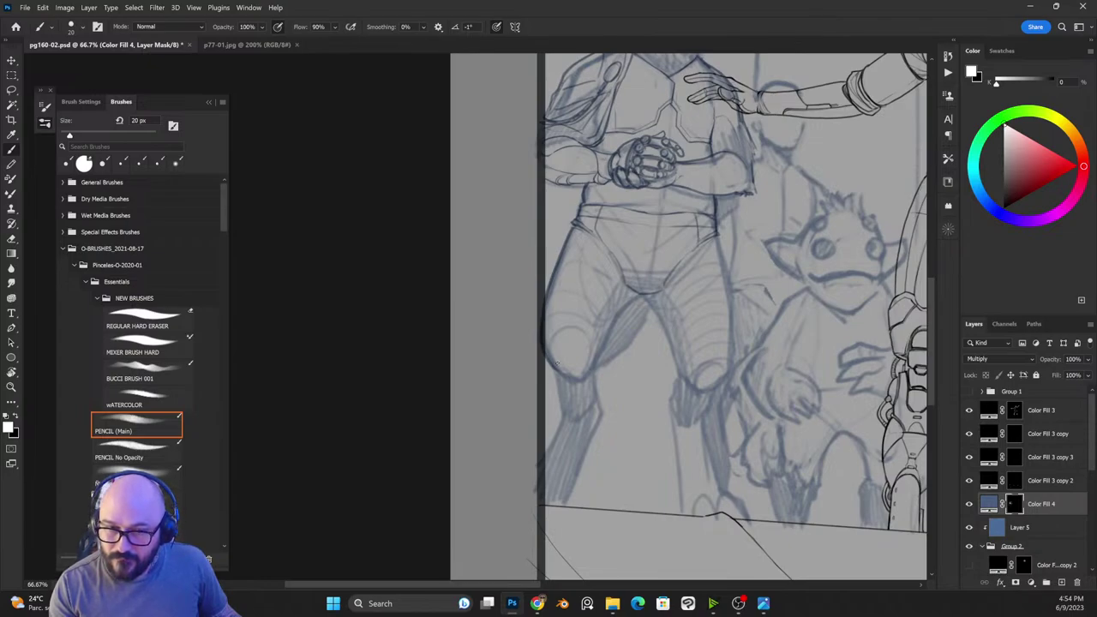
key(x)
key(x)
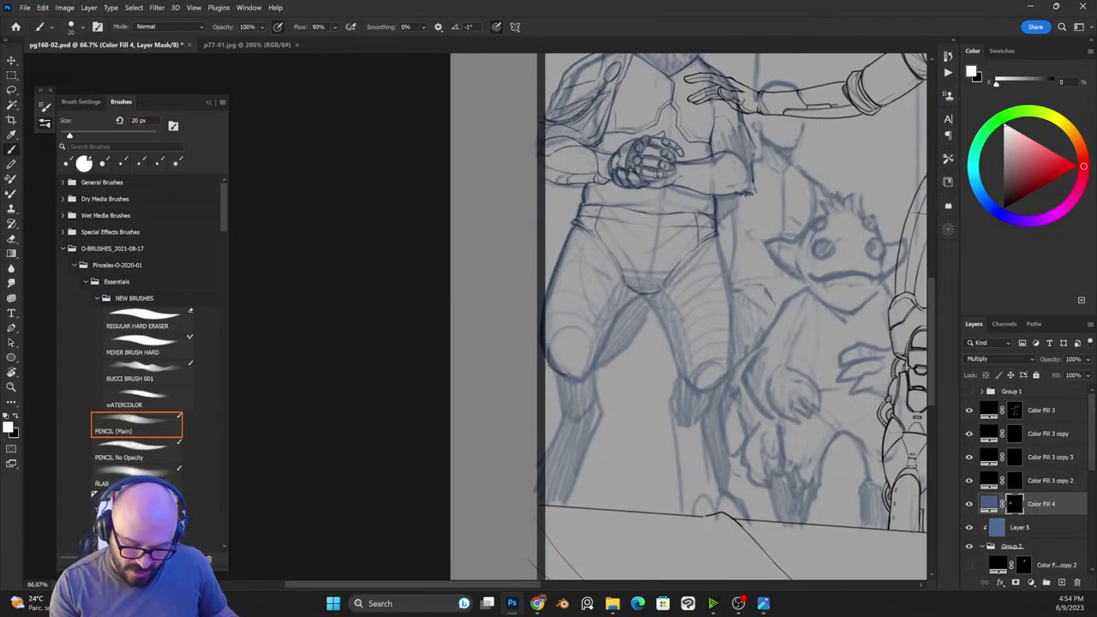
Step: Draw the rounded kneecap contour on the bear figure's leg nearest the panel border
mouse_move(569, 374)
mouse_down()
mouse_move(577, 348)
mouse_move(550, 344)
mouse_move(578, 337)
mouse_up()
key(x)
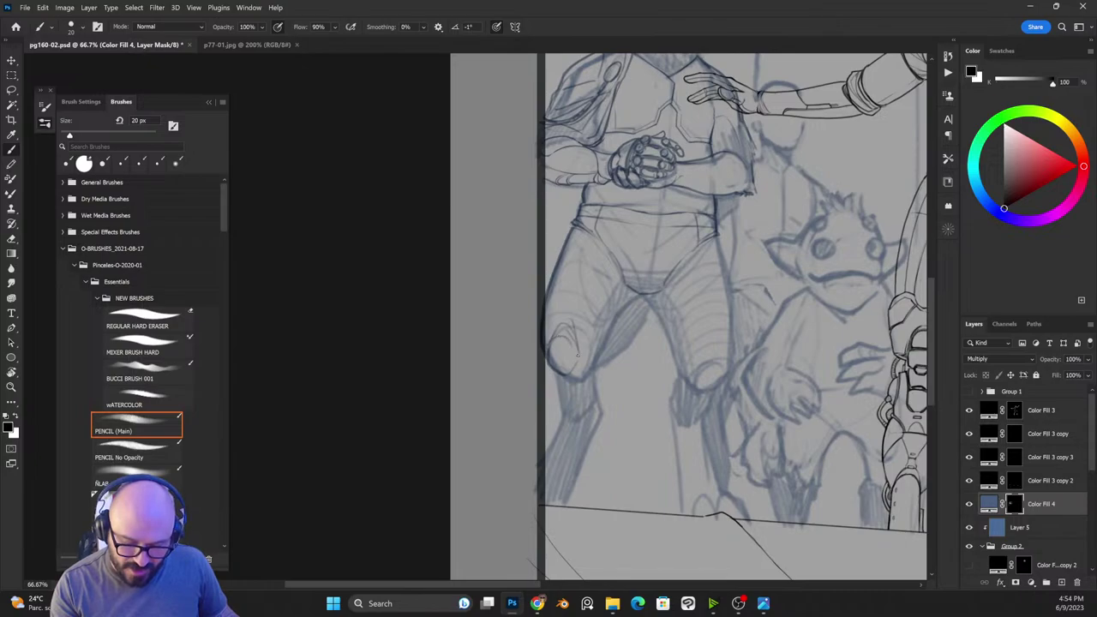
key(x)
Step: Draw the inner thigh contour from the crotch to the underside of that knee, cleaning the line with black and reinforcing it in white
mouse_move(642, 294)
mouse_down()
mouse_move(578, 382)
mouse_move(605, 347)
mouse_up()
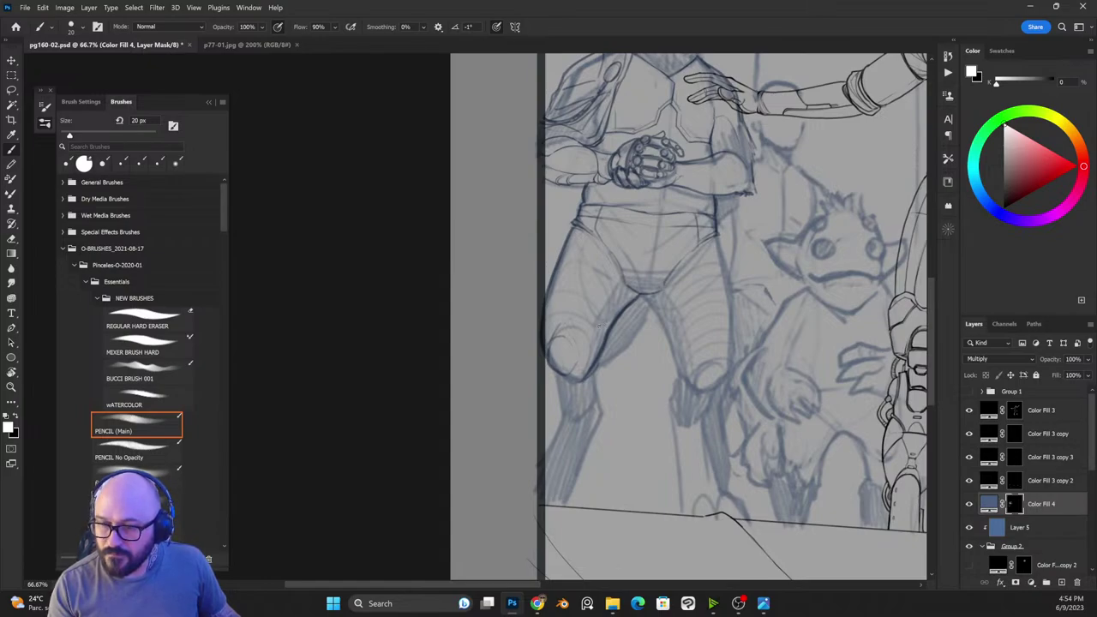
key(x)
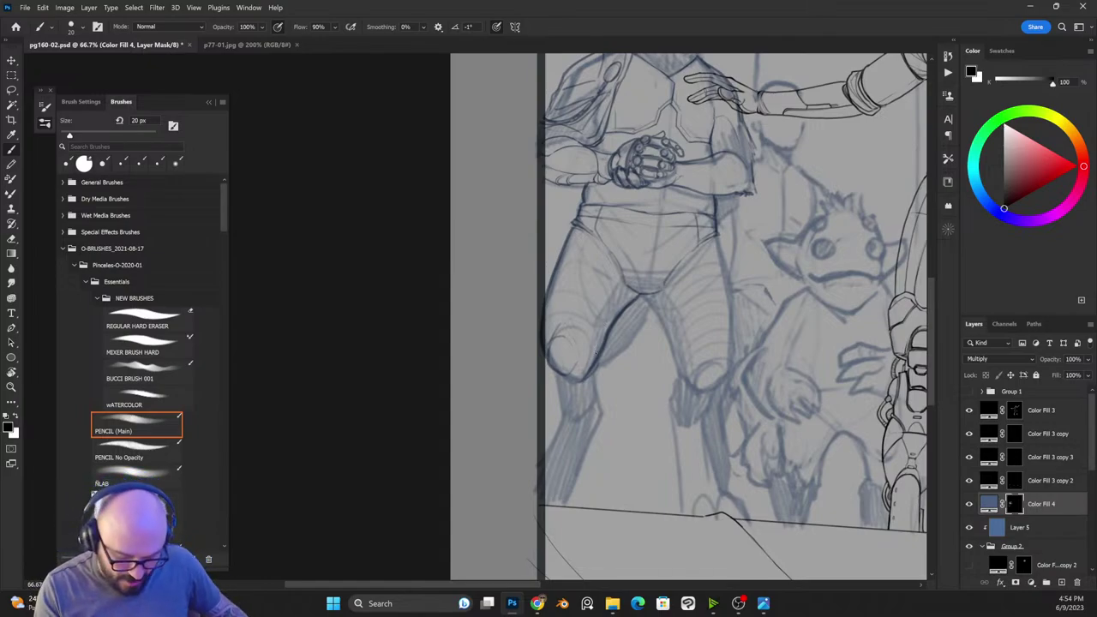
mouse_move(590, 377)
mouse_down()
mouse_move(600, 350)
mouse_move(586, 375)
mouse_move(561, 339)
mouse_move(572, 377)
mouse_up()
key(x)
key(x)
key(x)
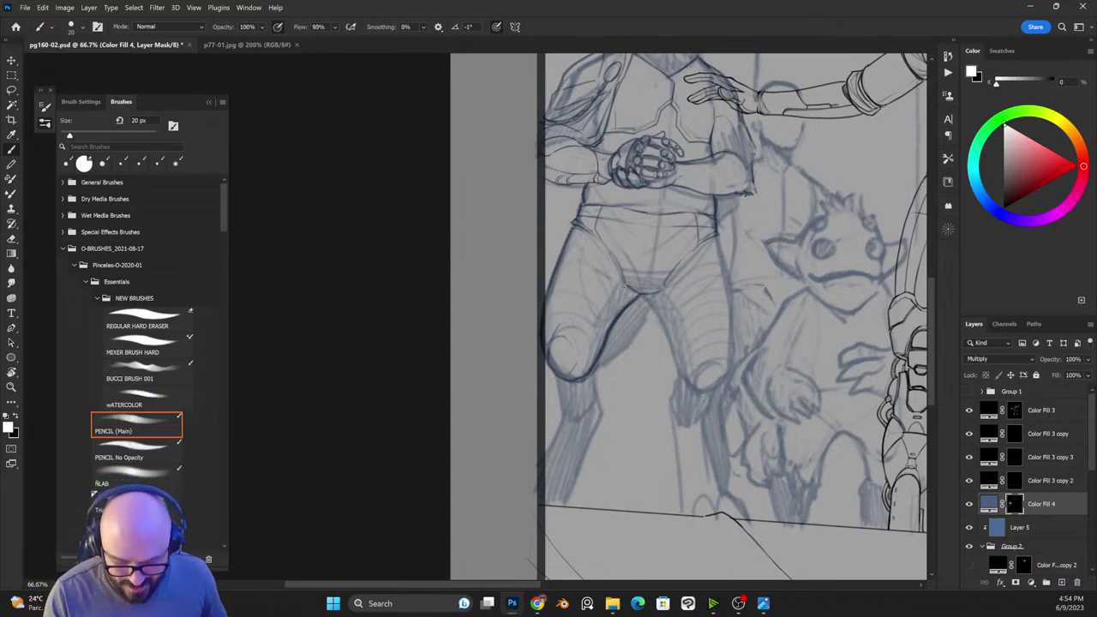
key(x)
key(x)
drag(624, 288, 588, 367)
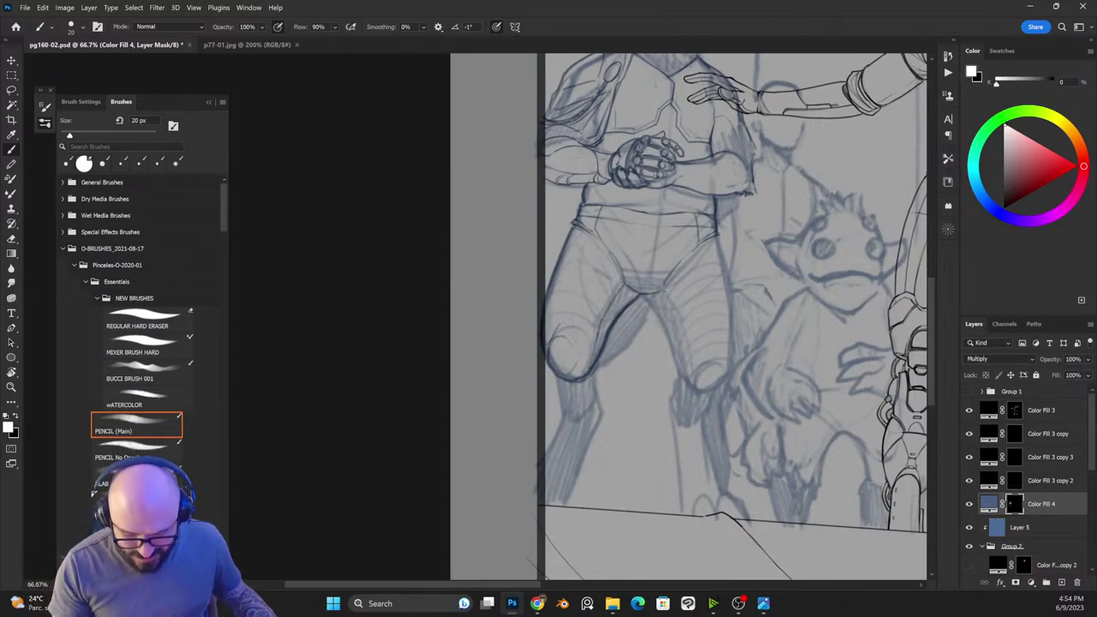
Step: Draw the inner contour of the bear figure's other thigh and refine the waistband details, alternating white and black
drag(650, 293, 677, 372)
key(x)
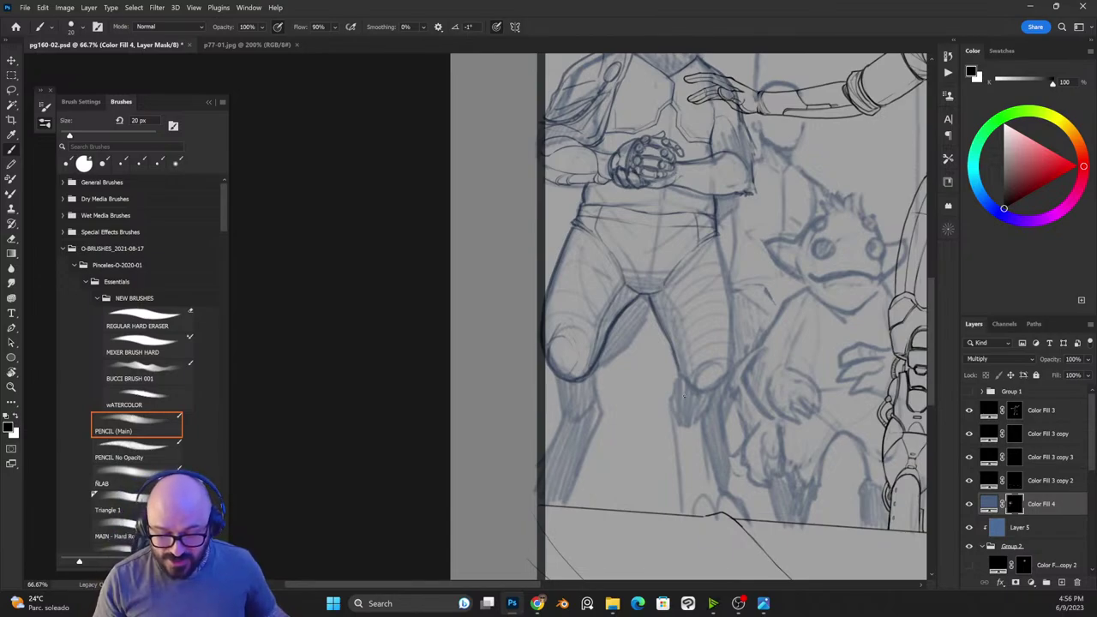
key(x)
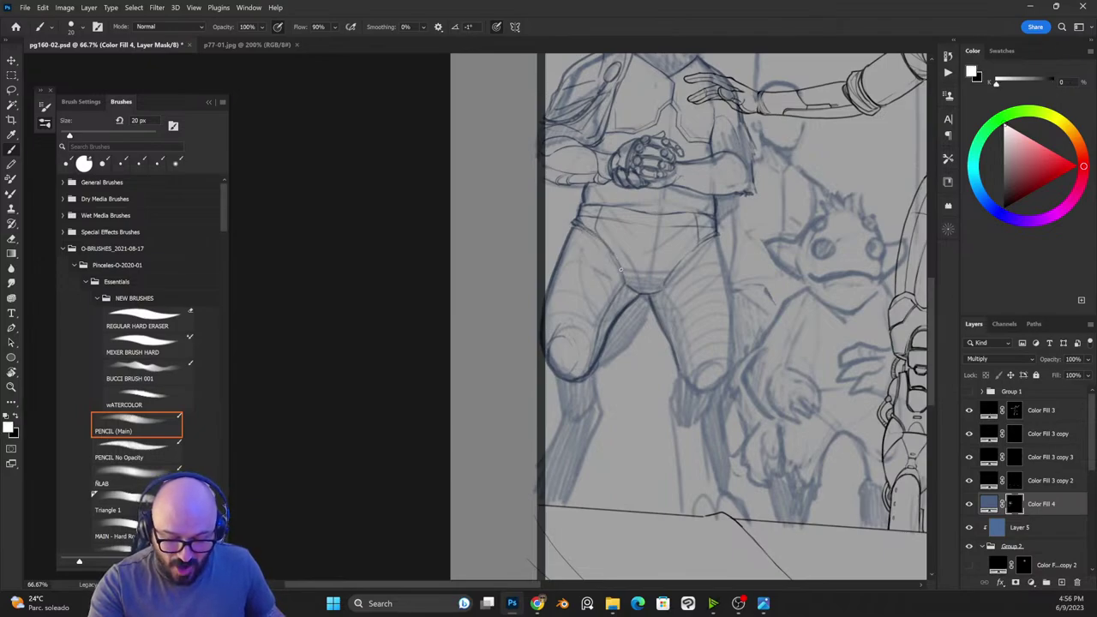
key(x)
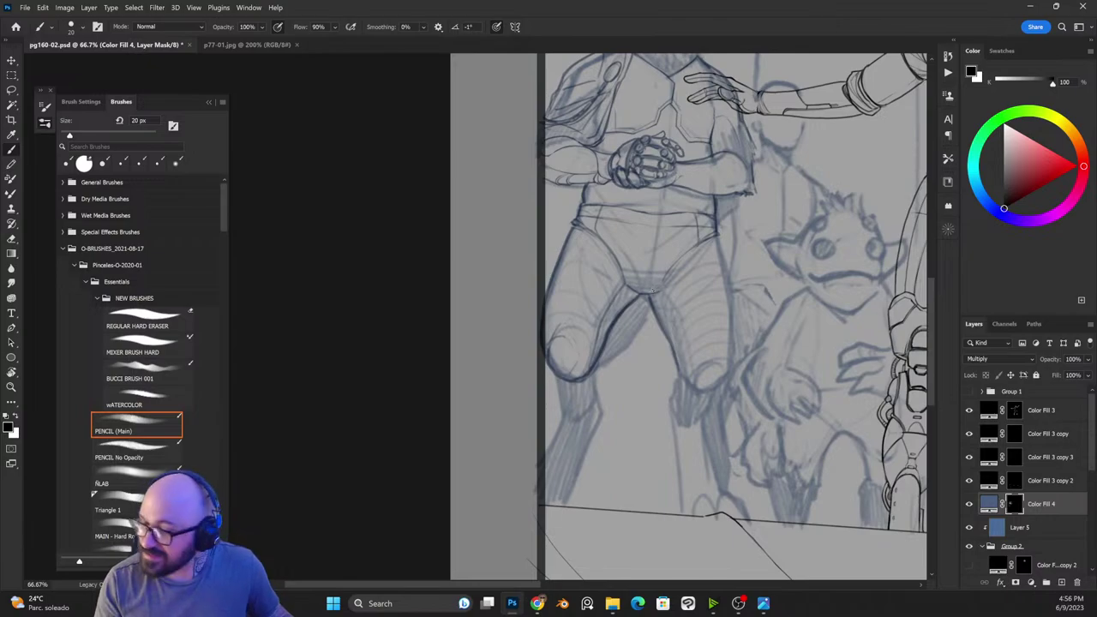
key(x)
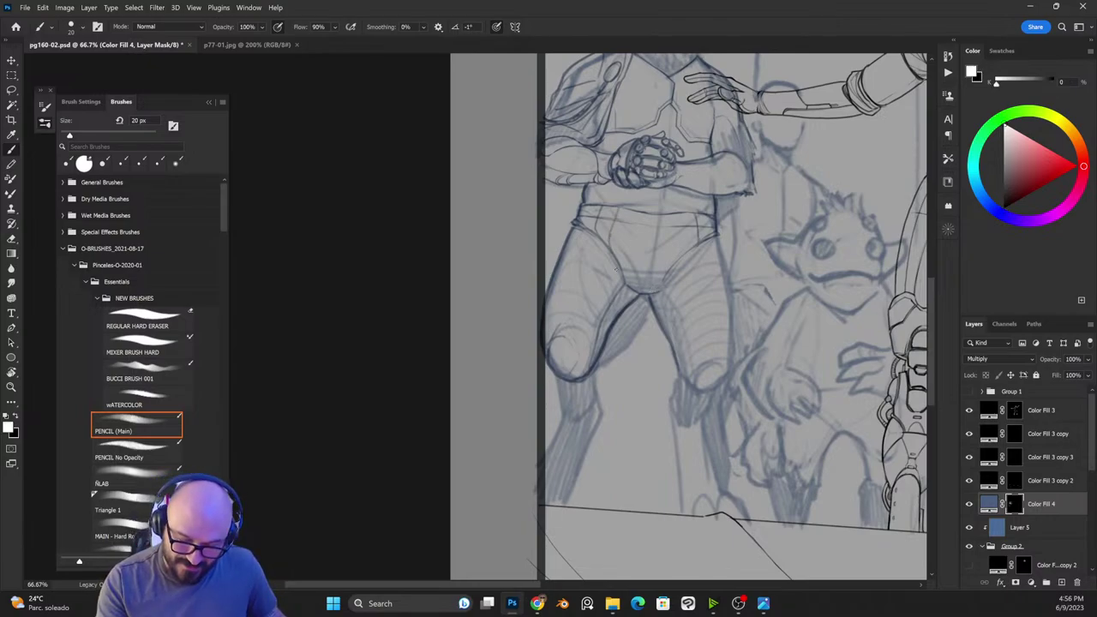
key(x)
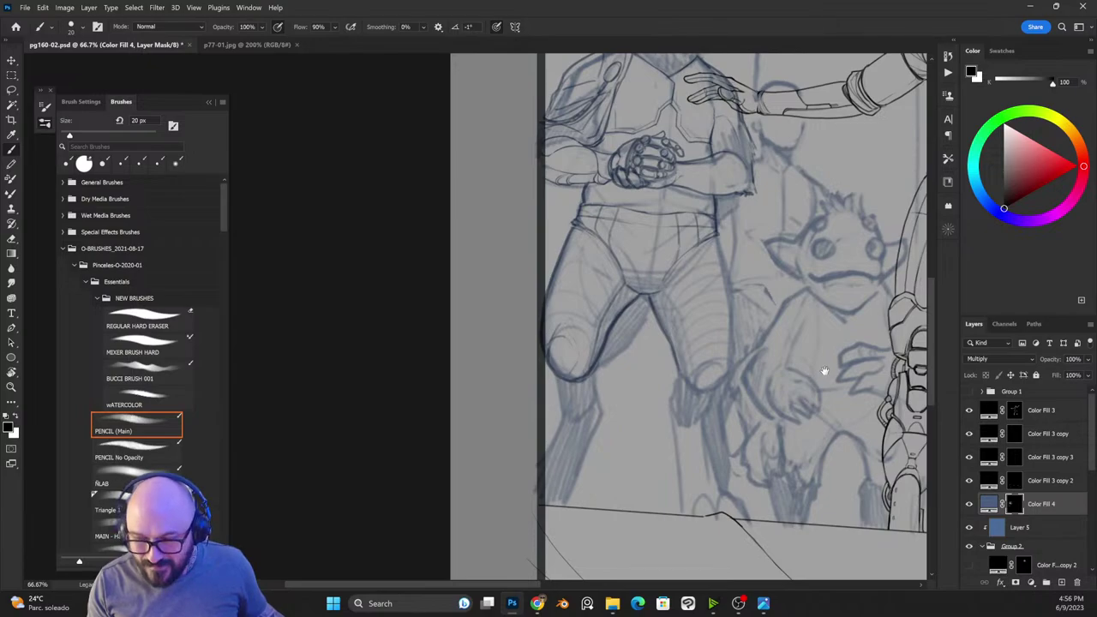
Step: Make the Color Fill 3 layer mask, which holds the central woman's line art, the active target
drag(824, 370, 570, 332)
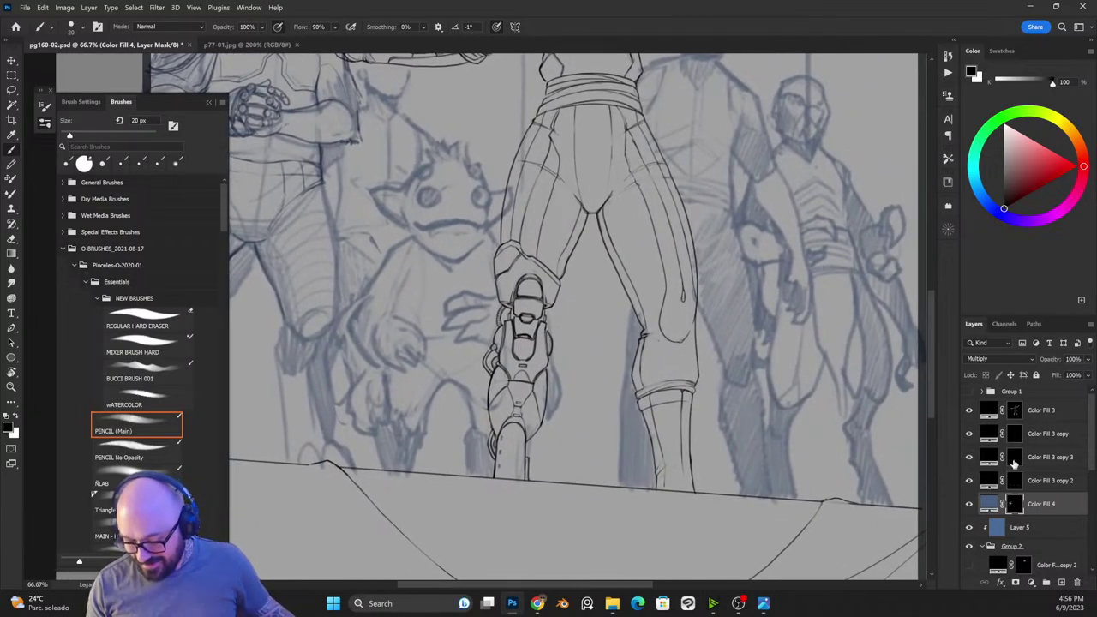
click(1016, 412)
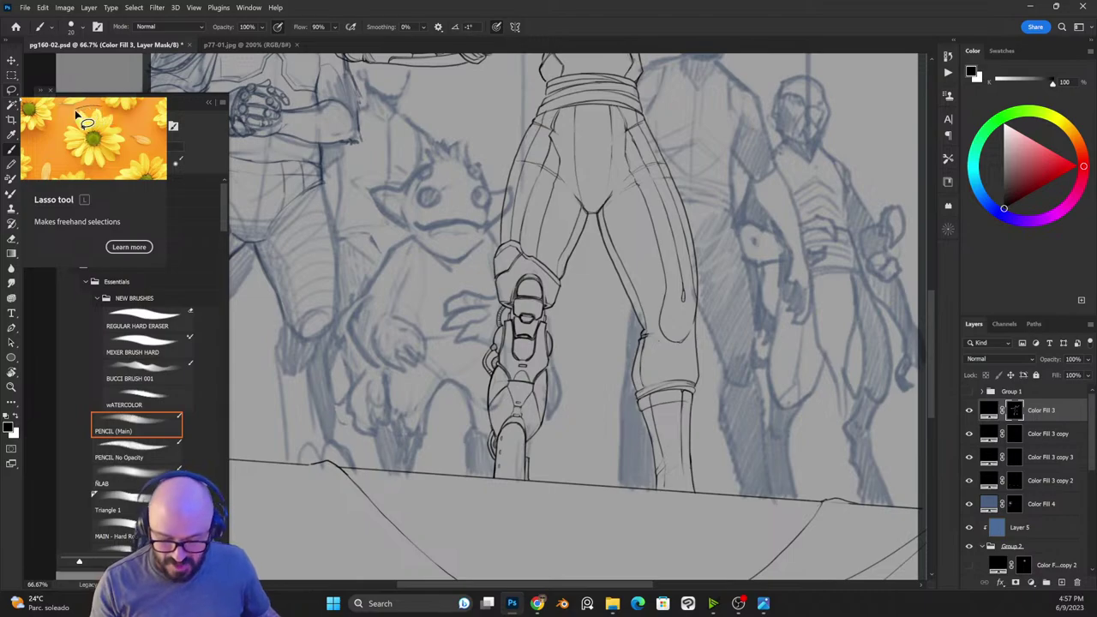
key(l)
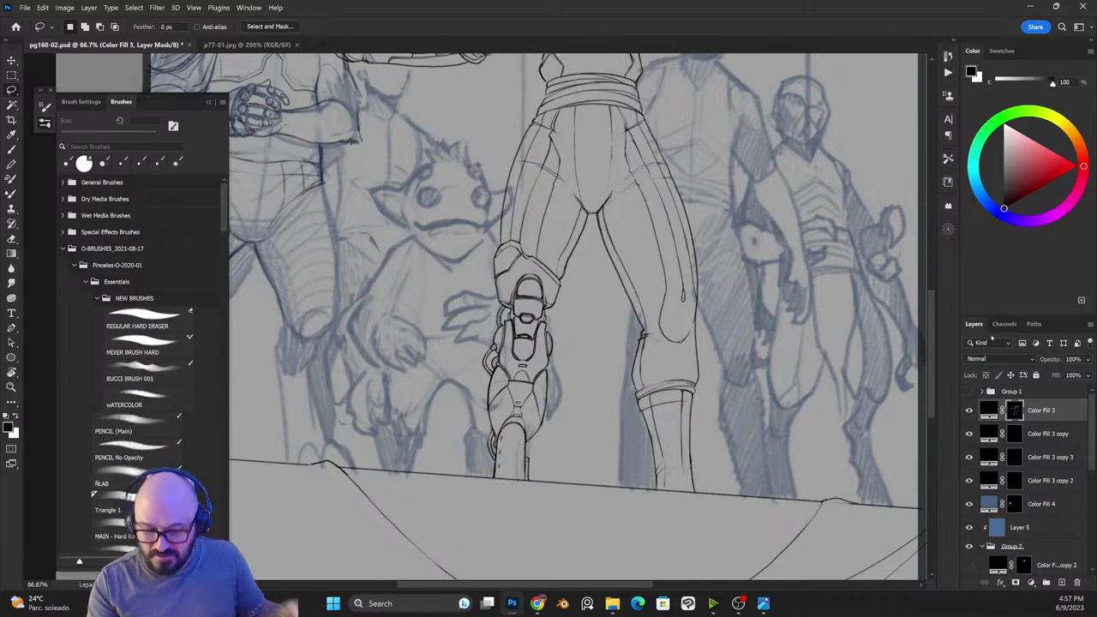
key(ctrl+minus)
key(ctrl+minus)
drag(672, 285, 686, 307)
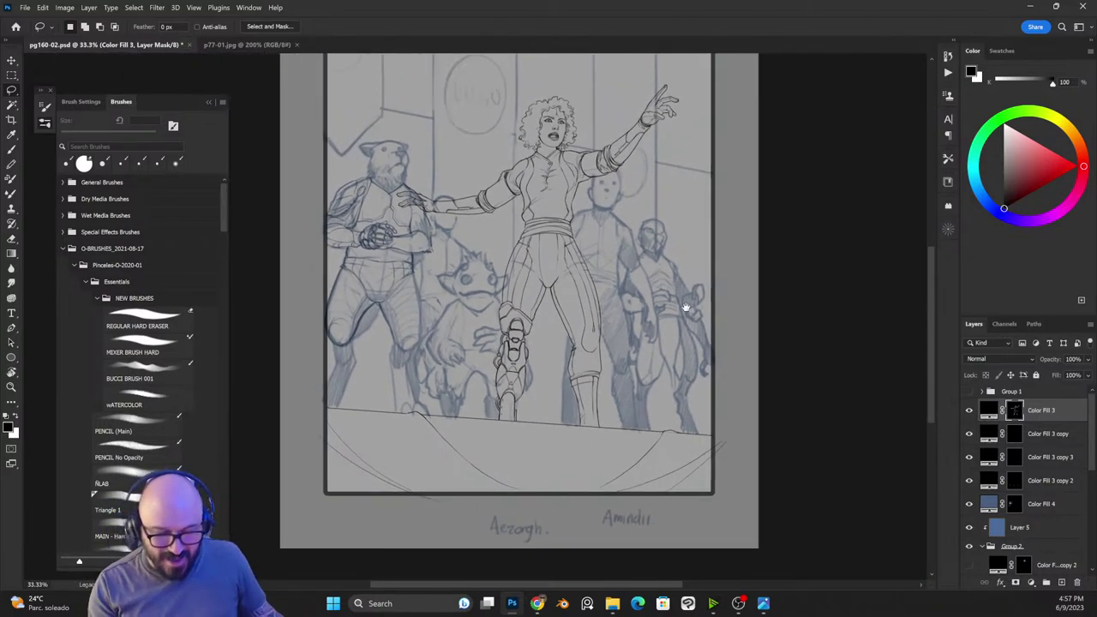
key(ctrl+plus)
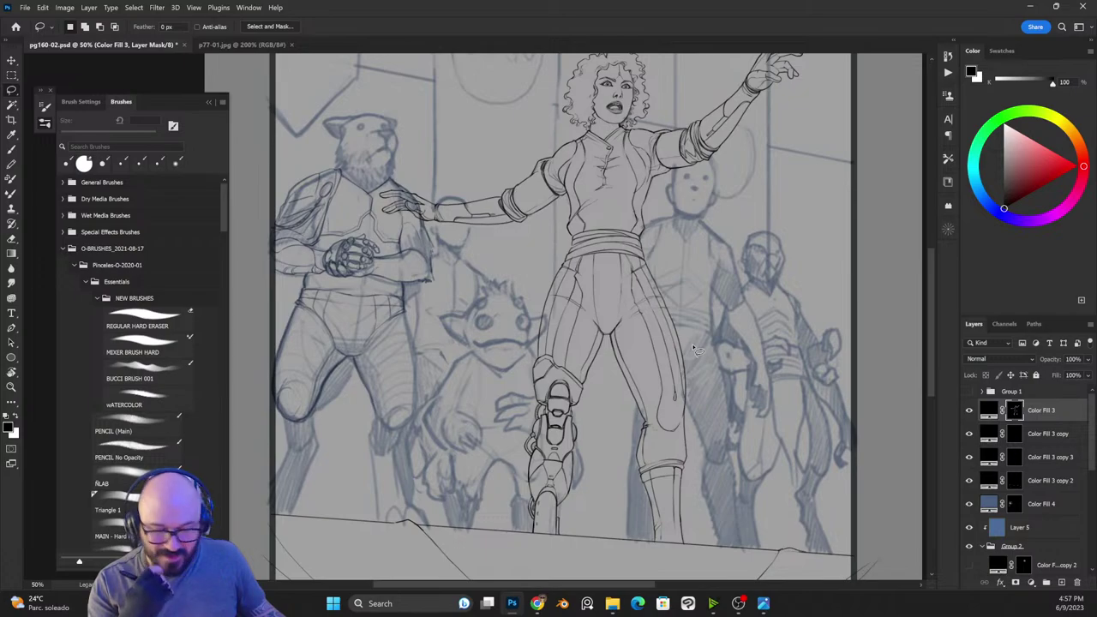
key(ctrl+t)
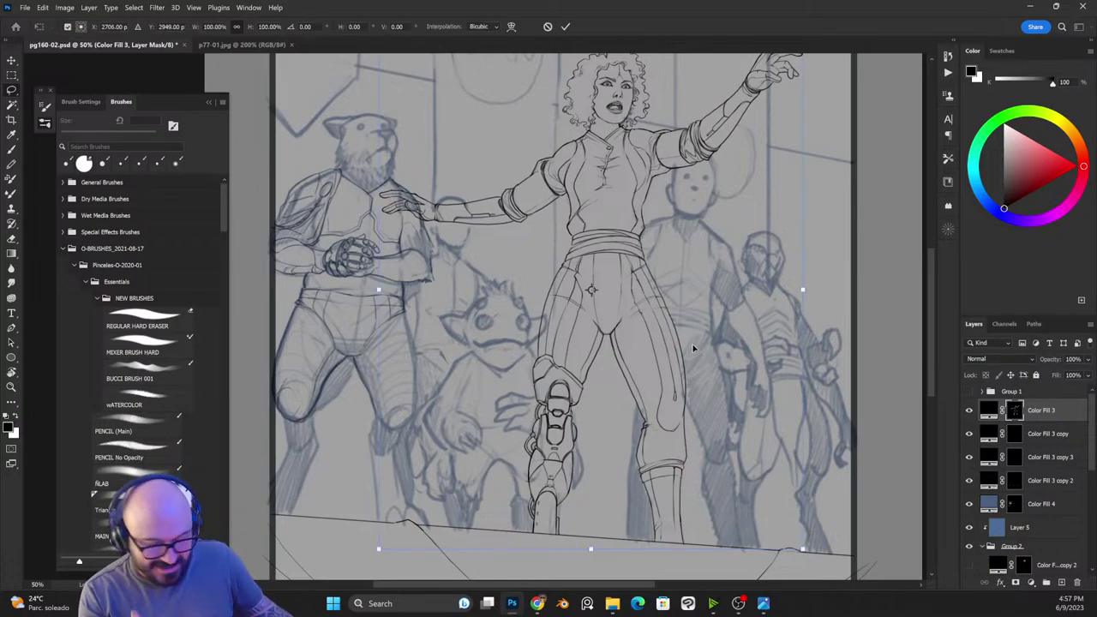
right_click(697, 274)
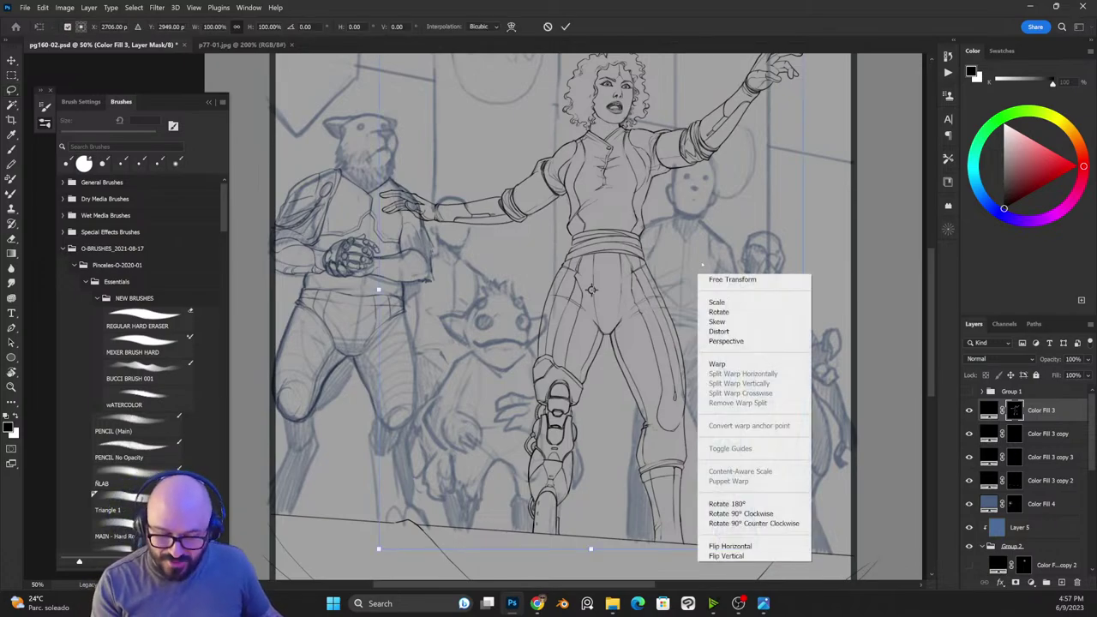
click(771, 321)
key(Return)
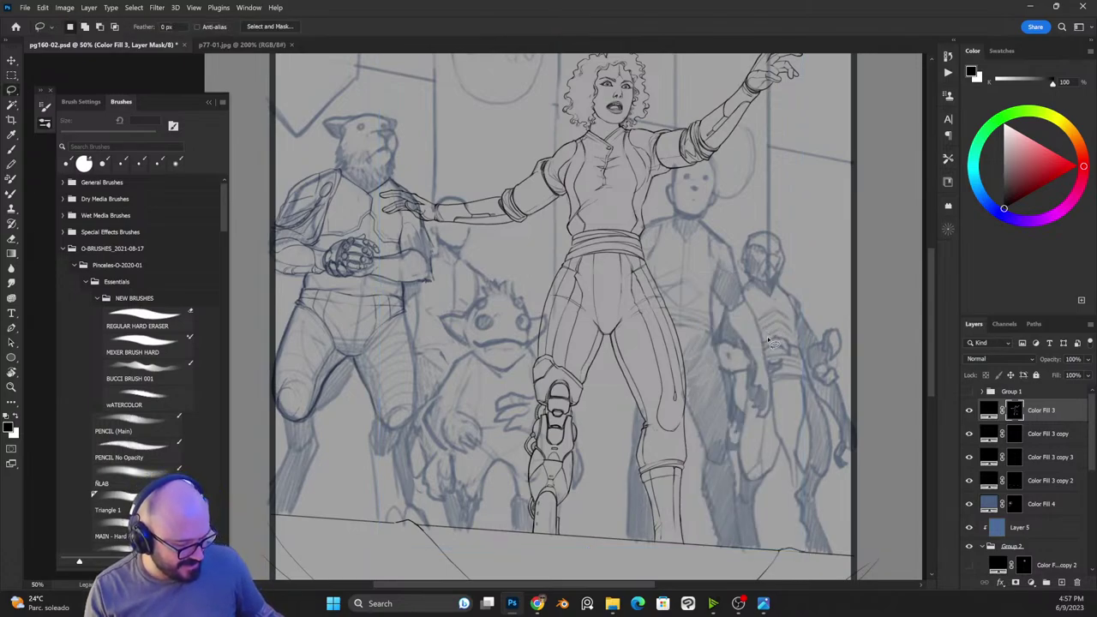
key(e)
key(x)
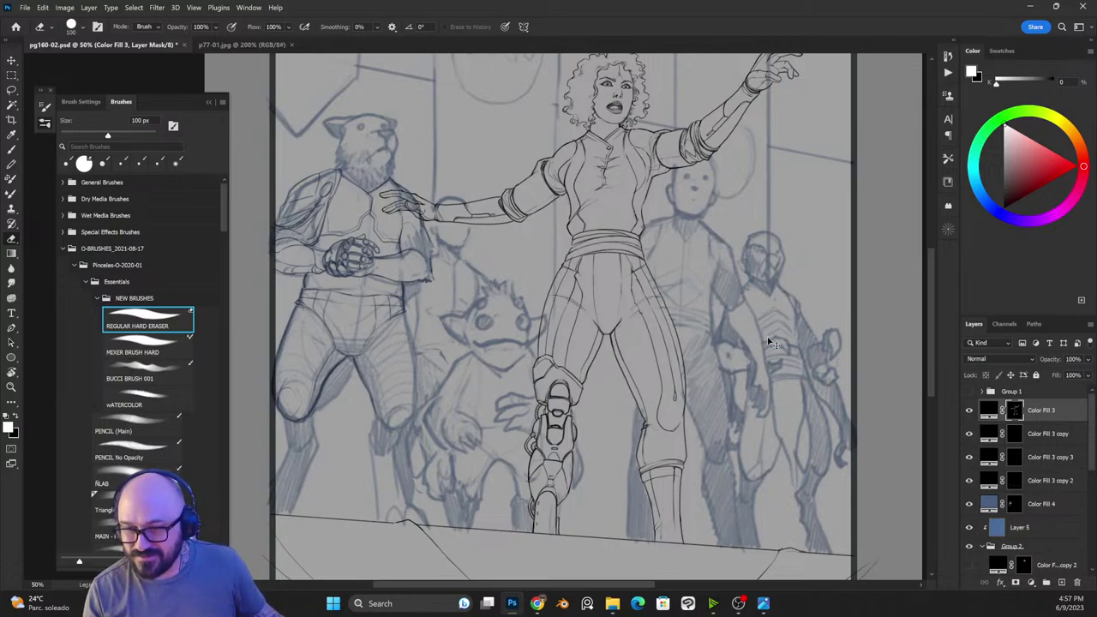
Step: Warp the central woman's line art with a 3 x 3 grid, pulling both thighs and knees slightly inward, and compare it with the previous state
key(ctrl+t)
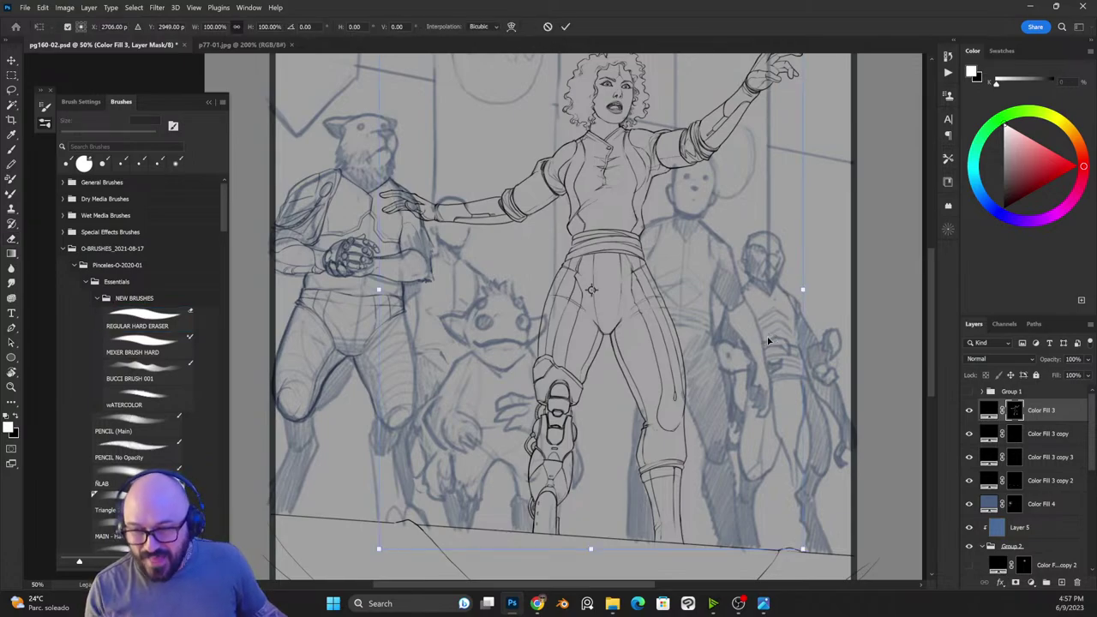
right_click(742, 322)
click(773, 120)
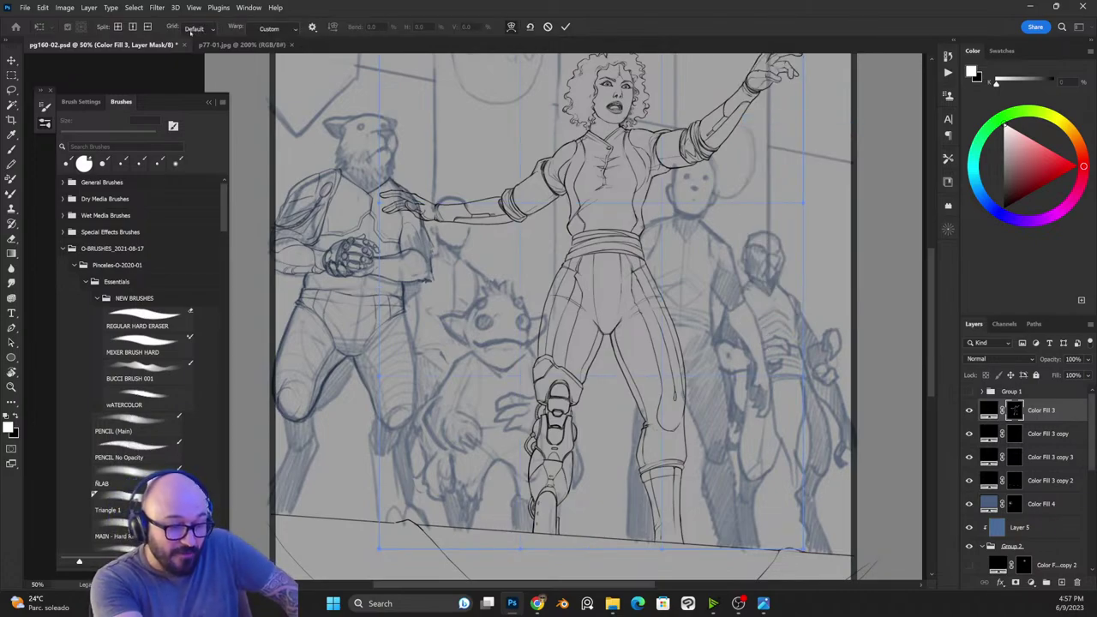
click(192, 28)
click(203, 74)
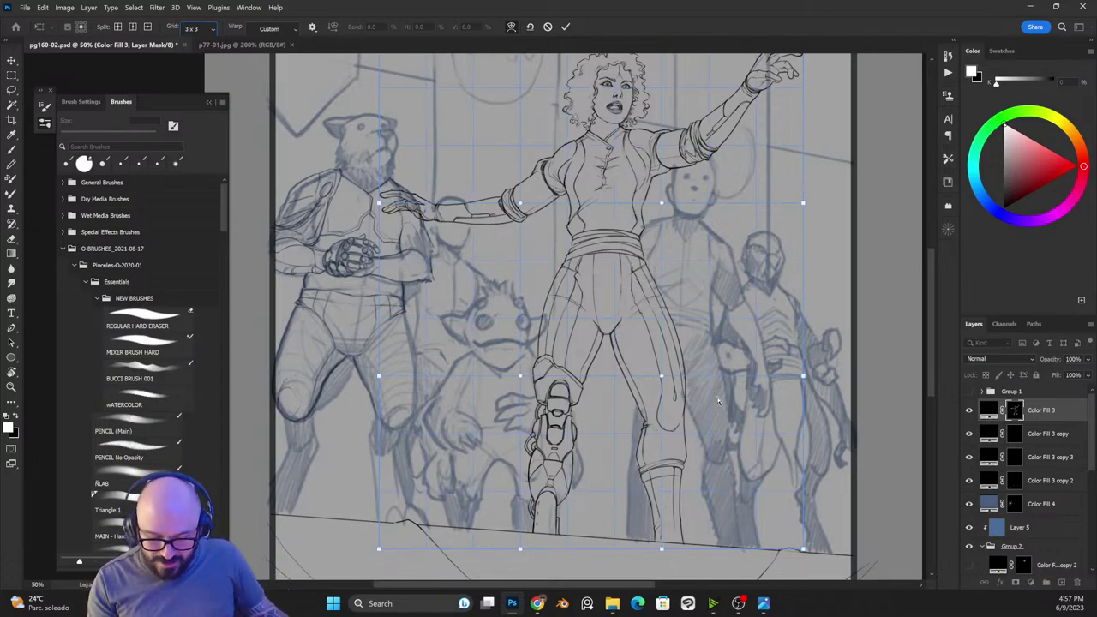
drag(714, 398, 704, 395)
drag(542, 322, 551, 329)
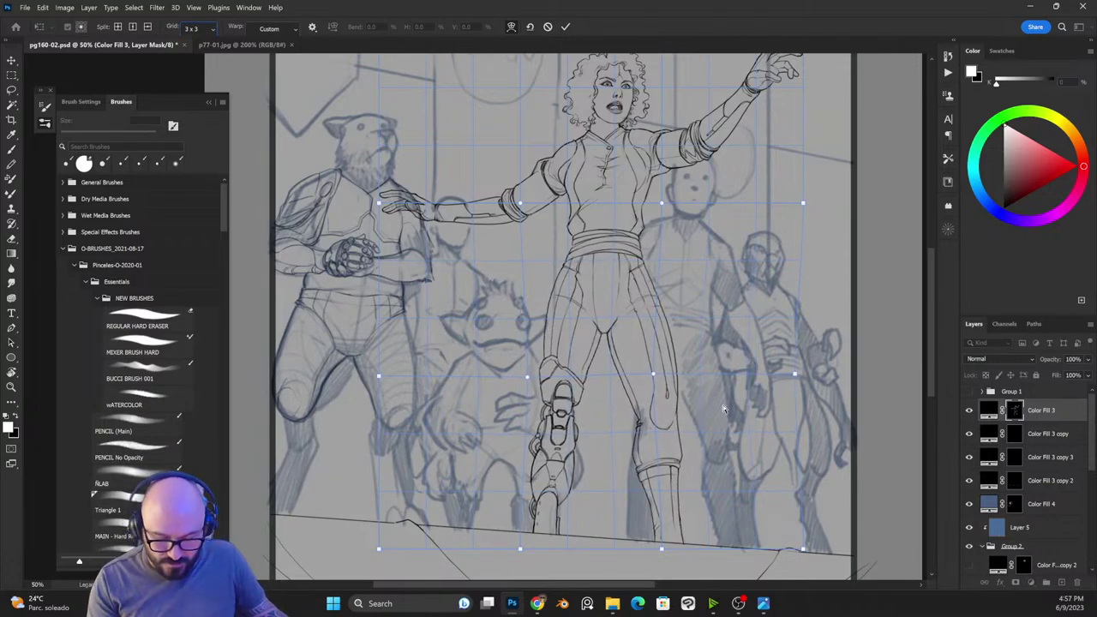
drag(662, 302, 658, 298)
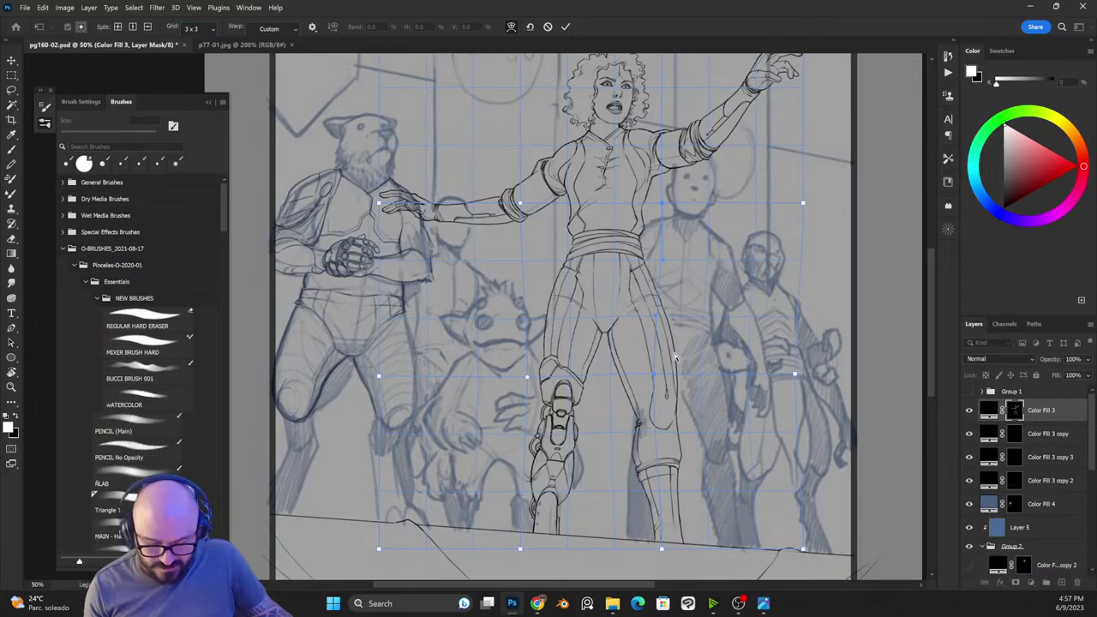
key(Return)
key(e)
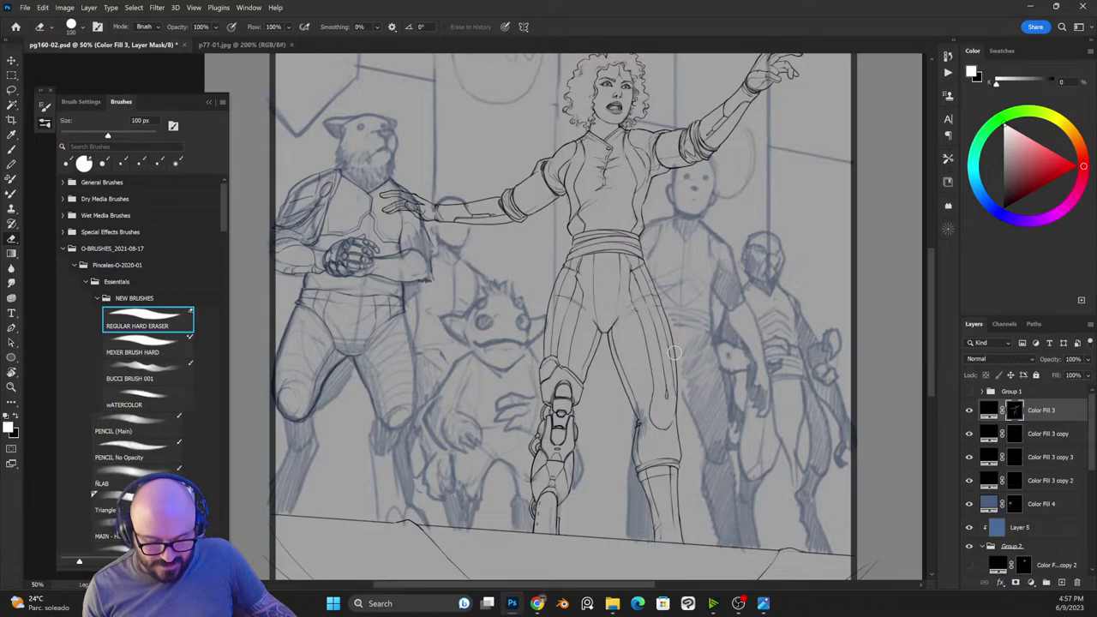
key(ctrl+minus)
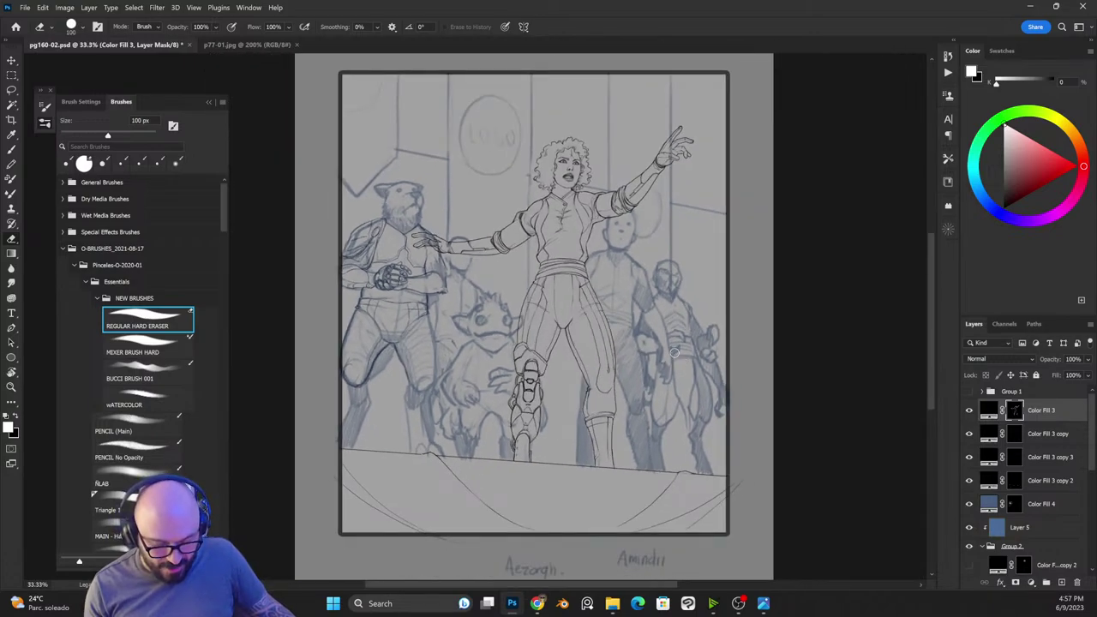
key(ctrl+z)
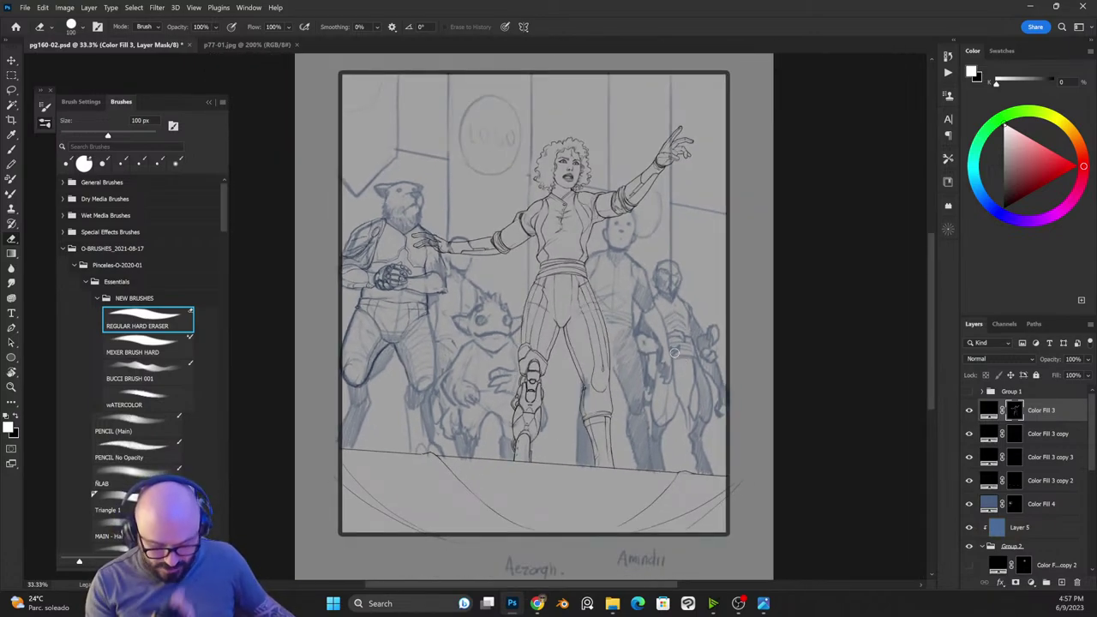
Step: Open the Liquify filter on the woman's line-art mask and frame her legs
key(ctrl+plus)
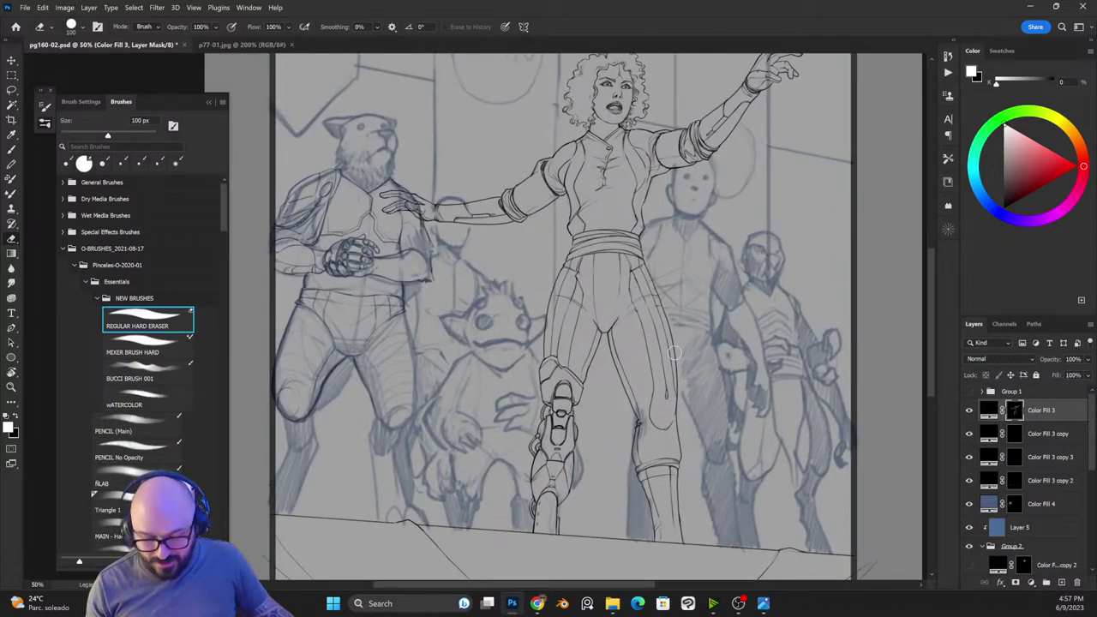
key(ctrl+plus)
key(ctrl+minus)
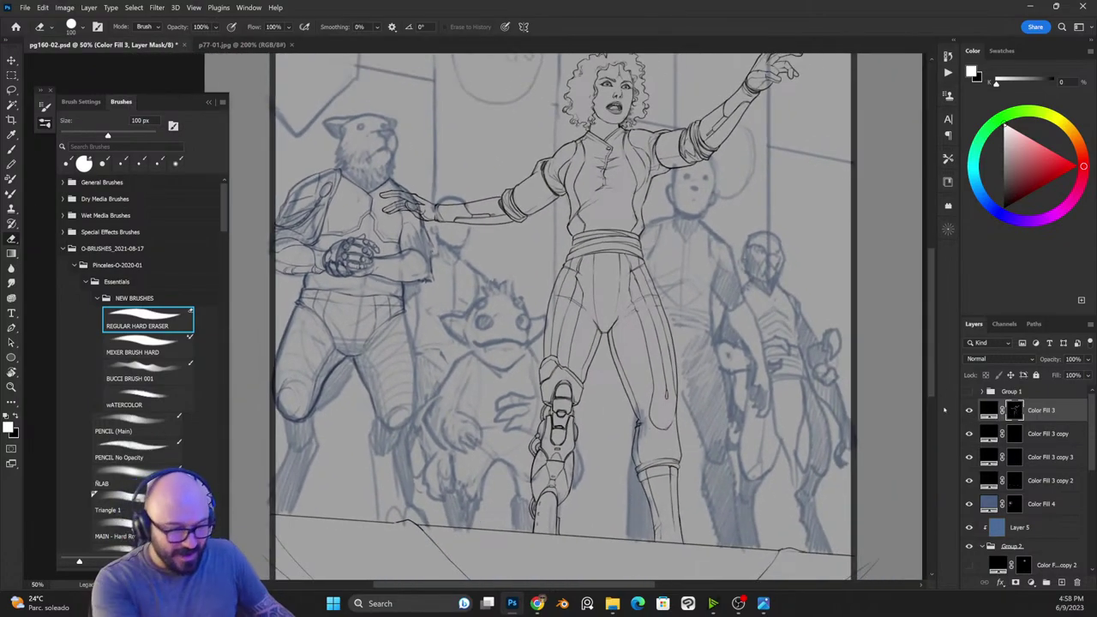
click(157, 6)
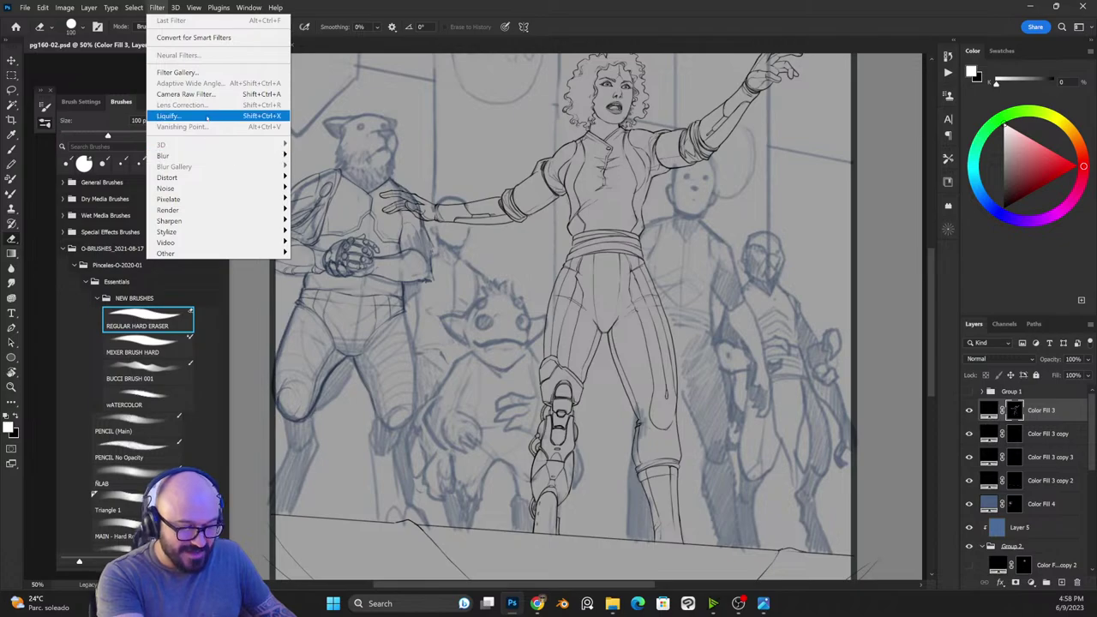
click(207, 118)
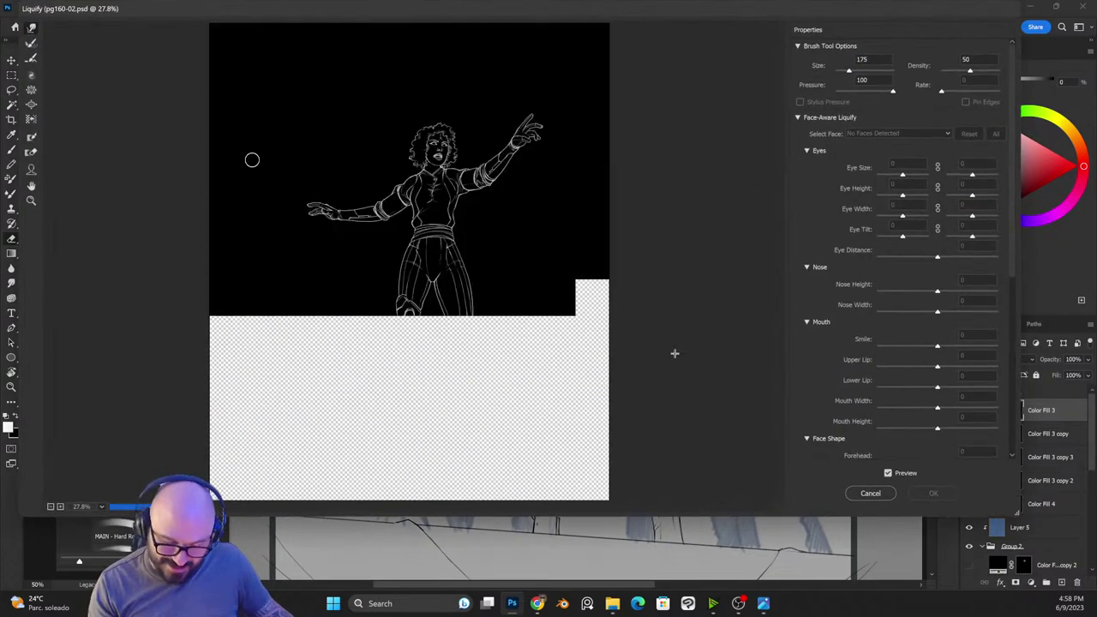
key(ctrl+plus)
key(ctrl+plus)
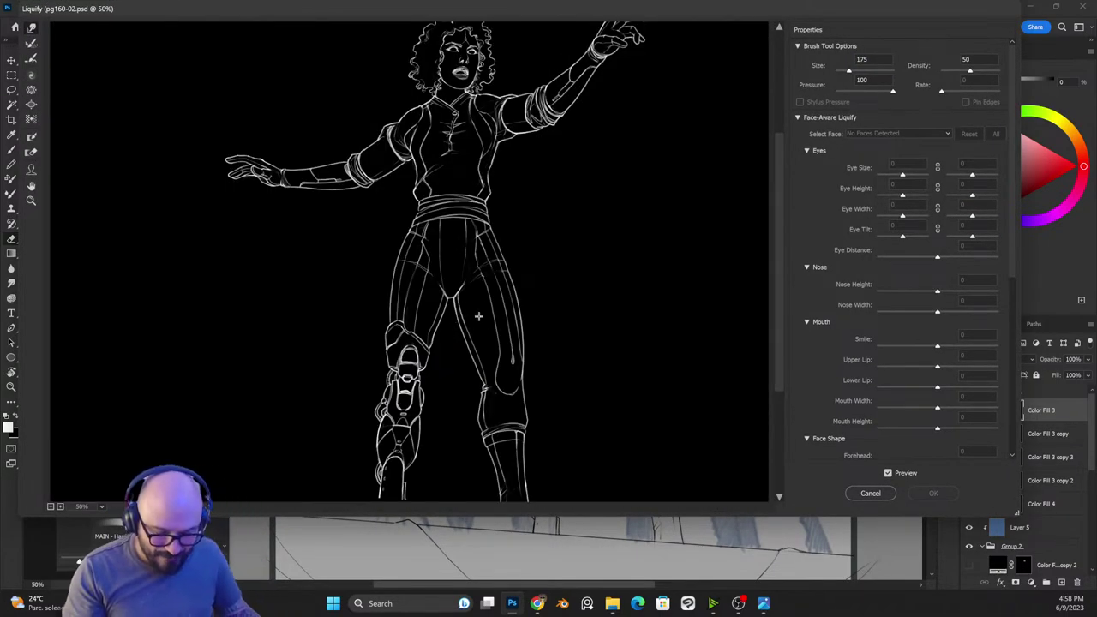
Step: Reshape the woman's straight-leg thigh contours in Liquify with a brush size of 400, and apply the filter
key(bracketright)
key(bracketright)
key(bracketright)
key(bracketright)
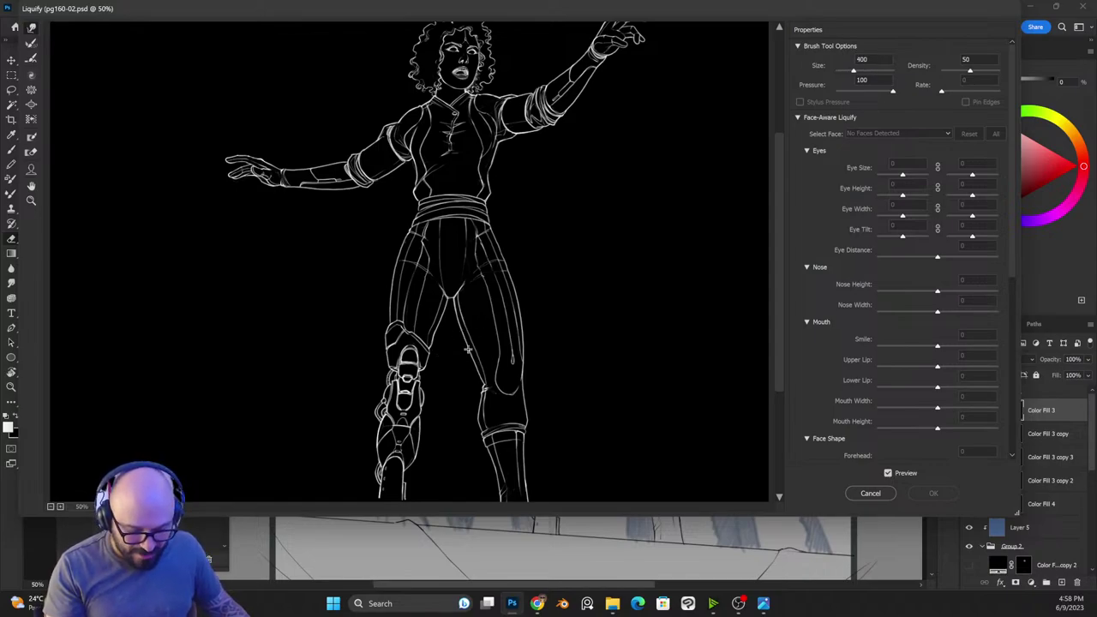
key(bracketright)
key(bracketright)
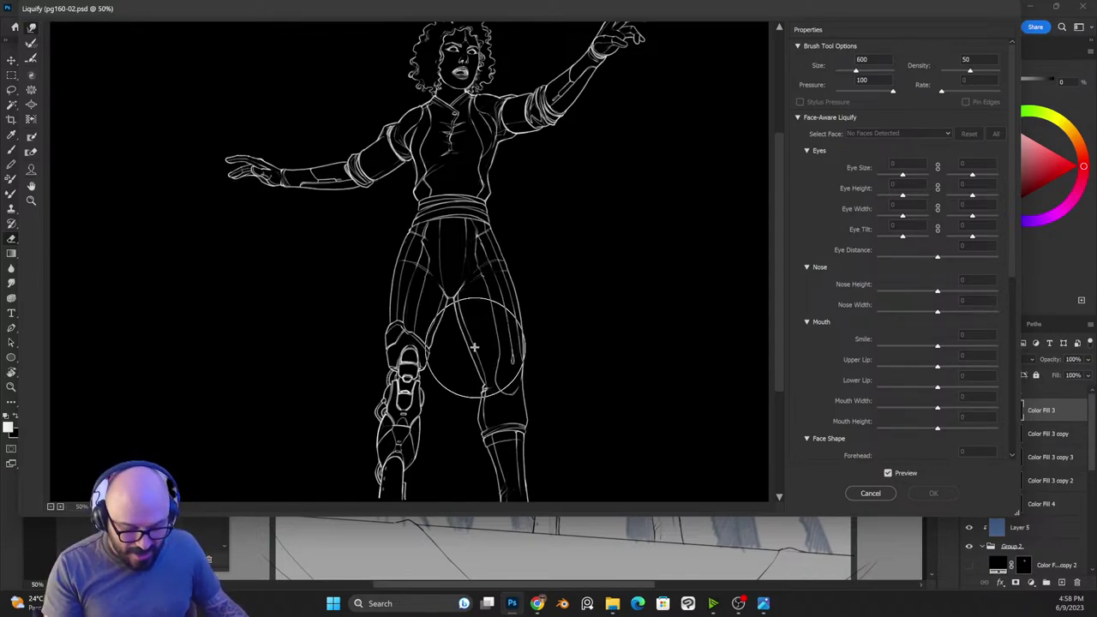
key(bracketleft)
key(bracketleft)
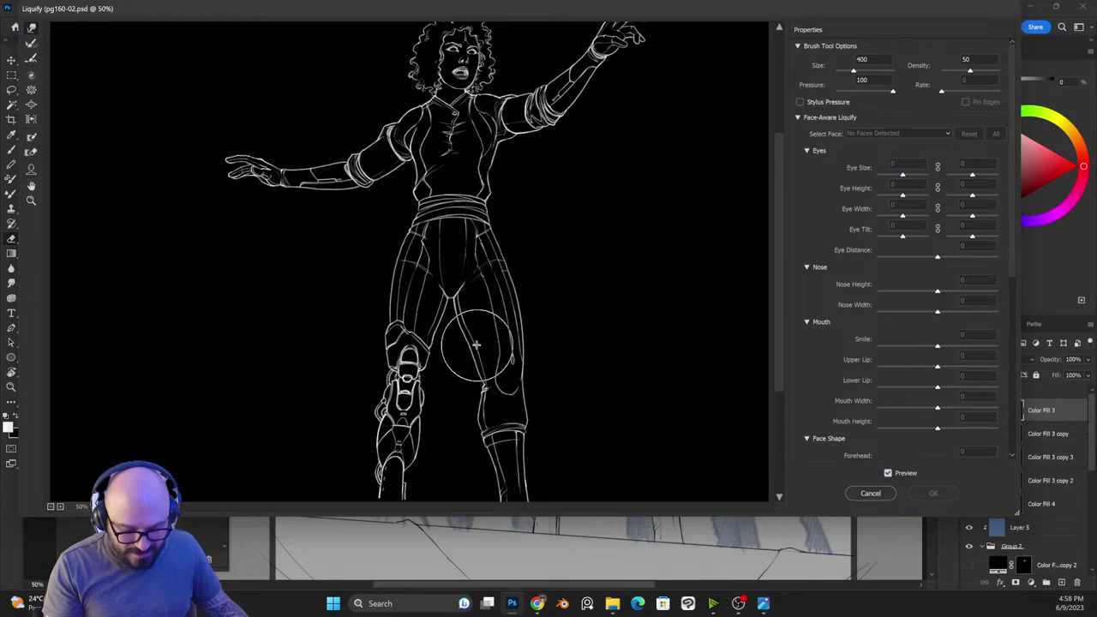
drag(477, 345, 465, 326)
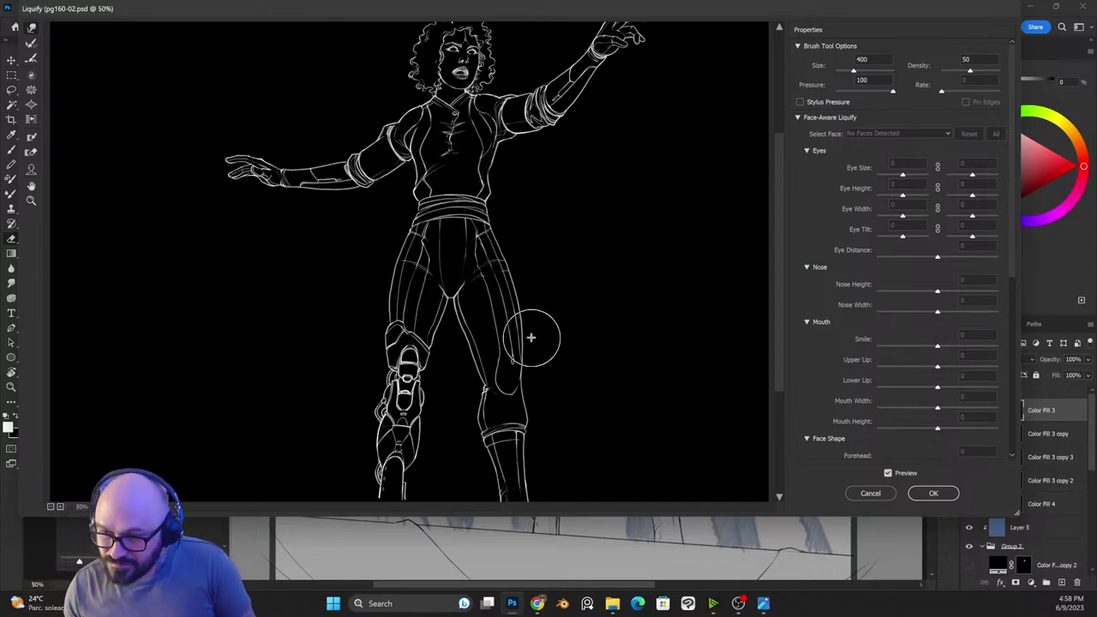
click(931, 493)
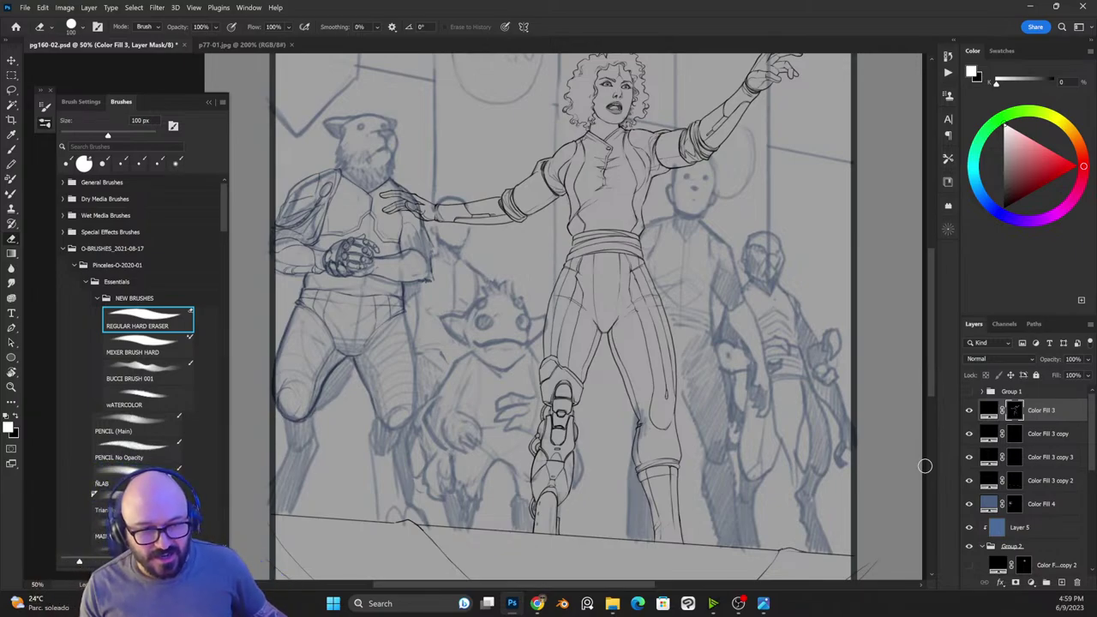
Step: Examine the woman's overall proportions, legs and outstretched arms at several magnifications
key(ctrl+minus)
key(ctrl+minus)
key(ctrl+minus)
key(ctrl+plus)
key(ctrl+plus)
key(ctrl+plus)
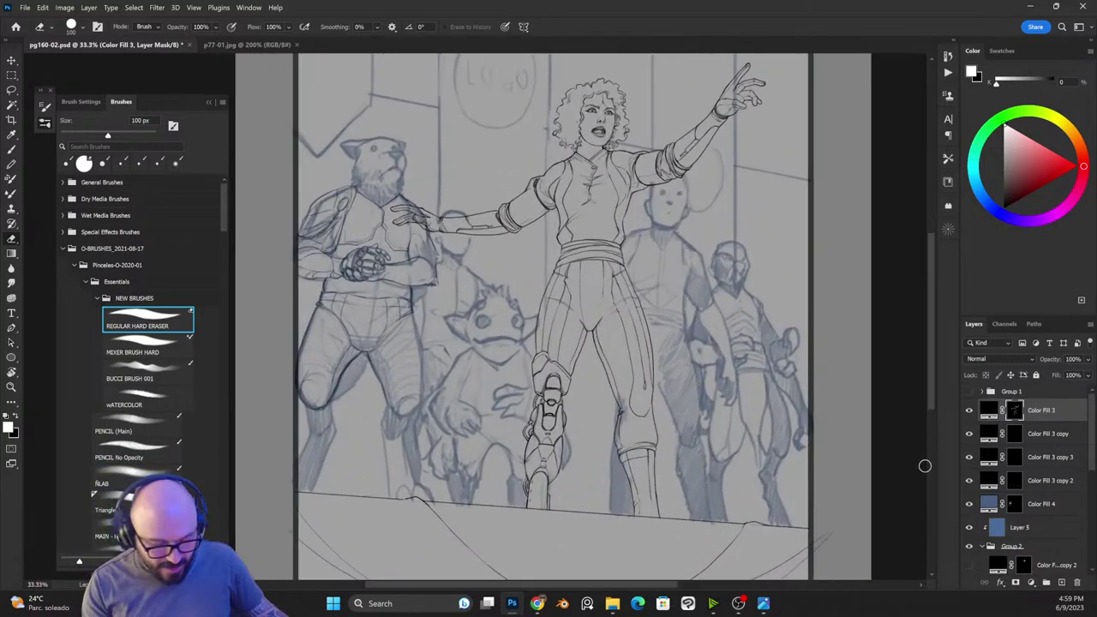
key(ctrl+plus)
key(ctrl+plus)
key(ctrl+minus)
key(ctrl+minus)
key(ctrl+minus)
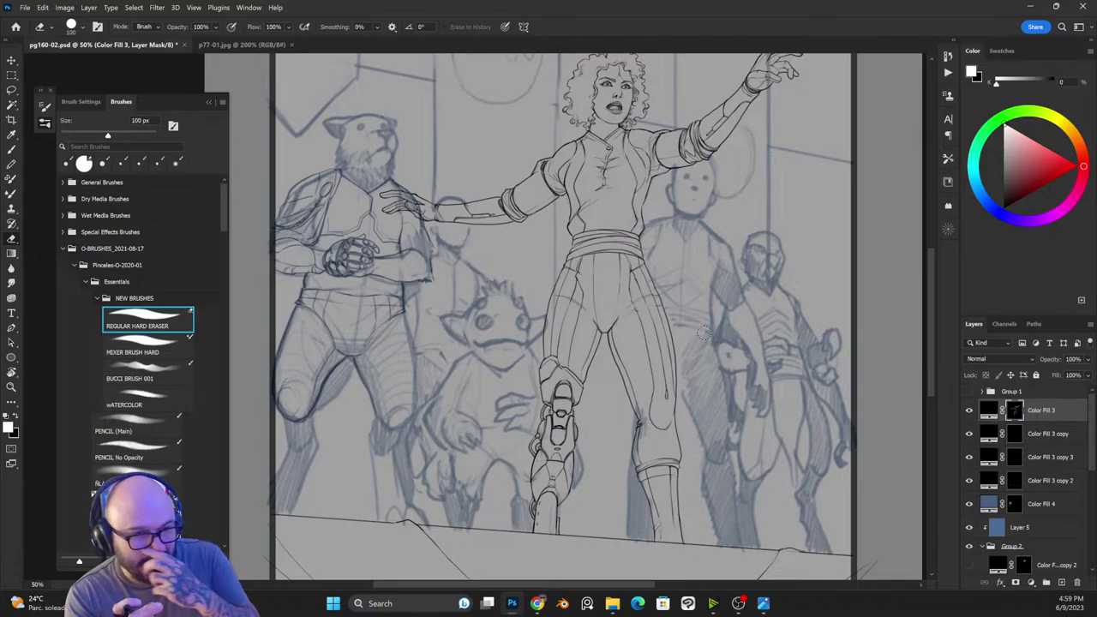
key(ctrl+plus)
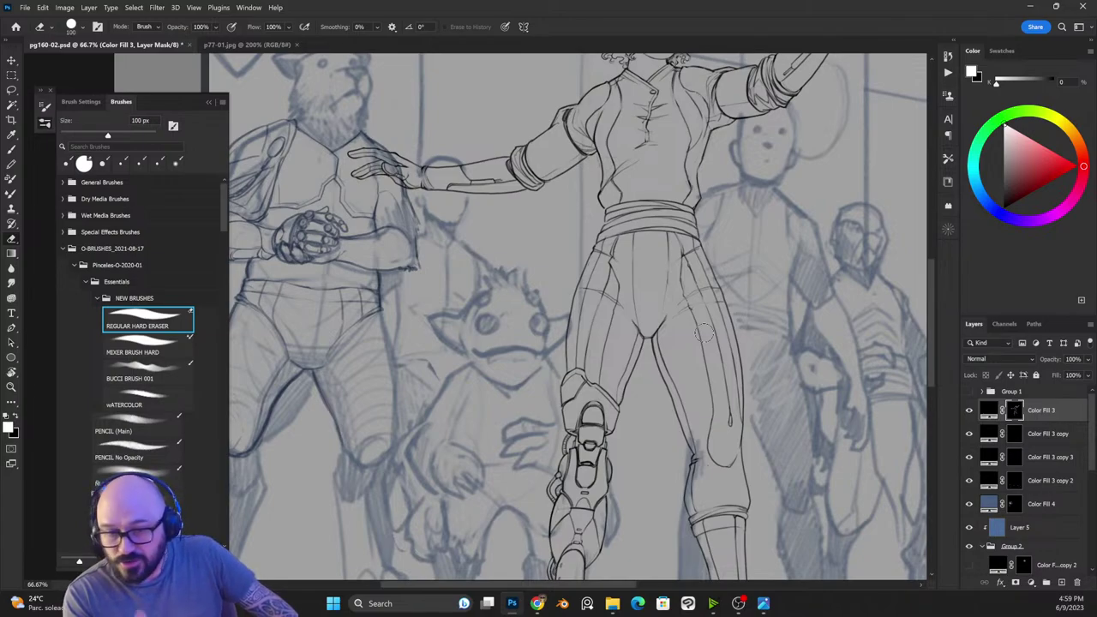
key(ctrl+minus)
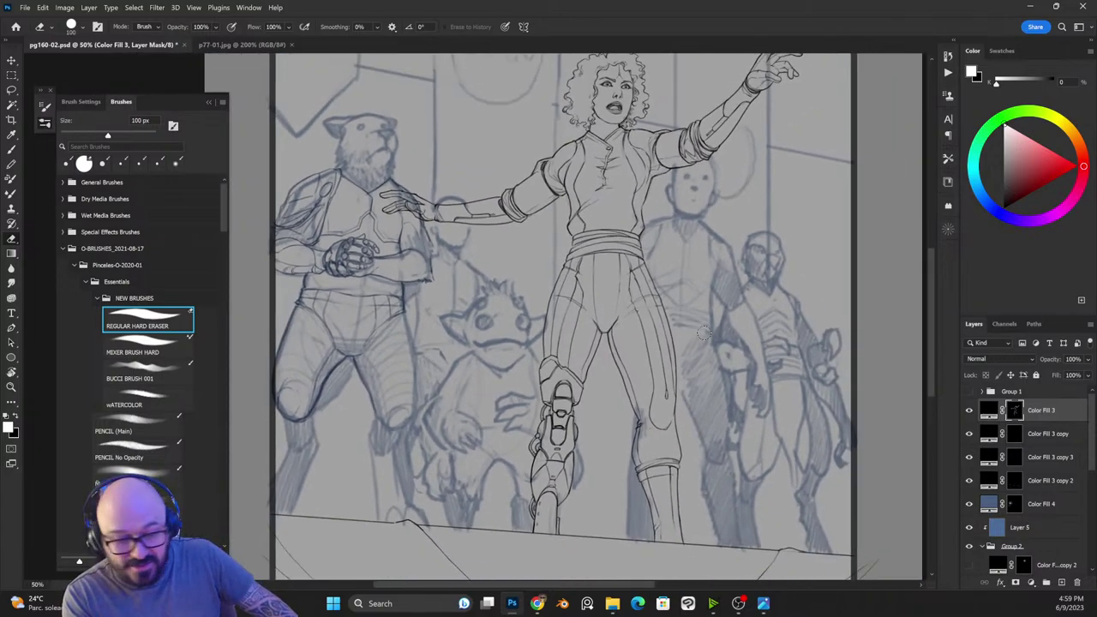
drag(600, 141, 698, 191)
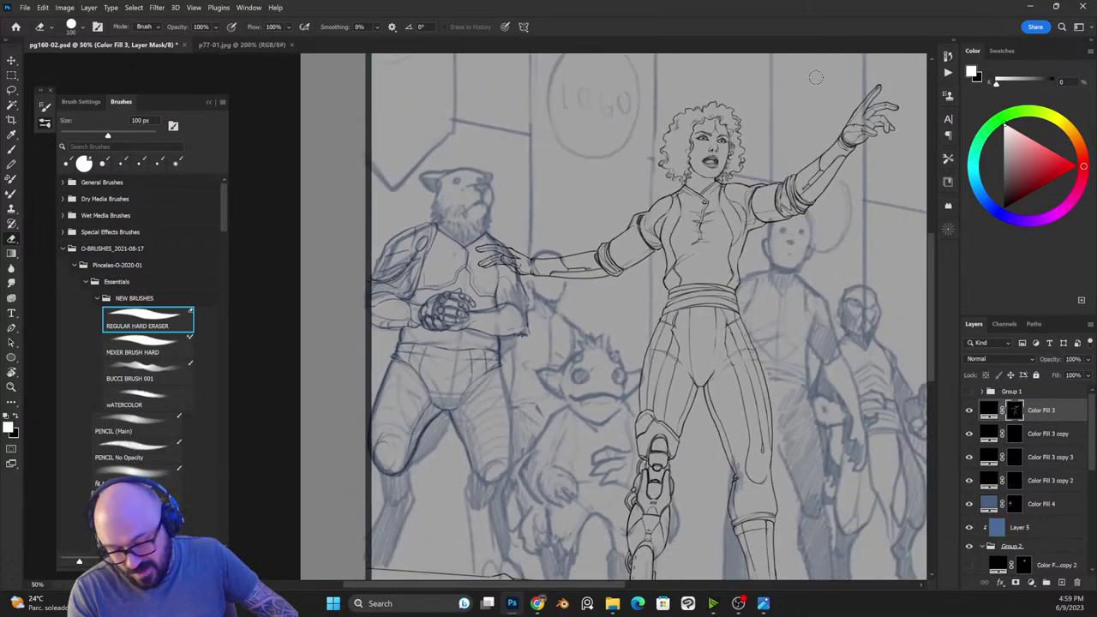
key(ctrl+plus)
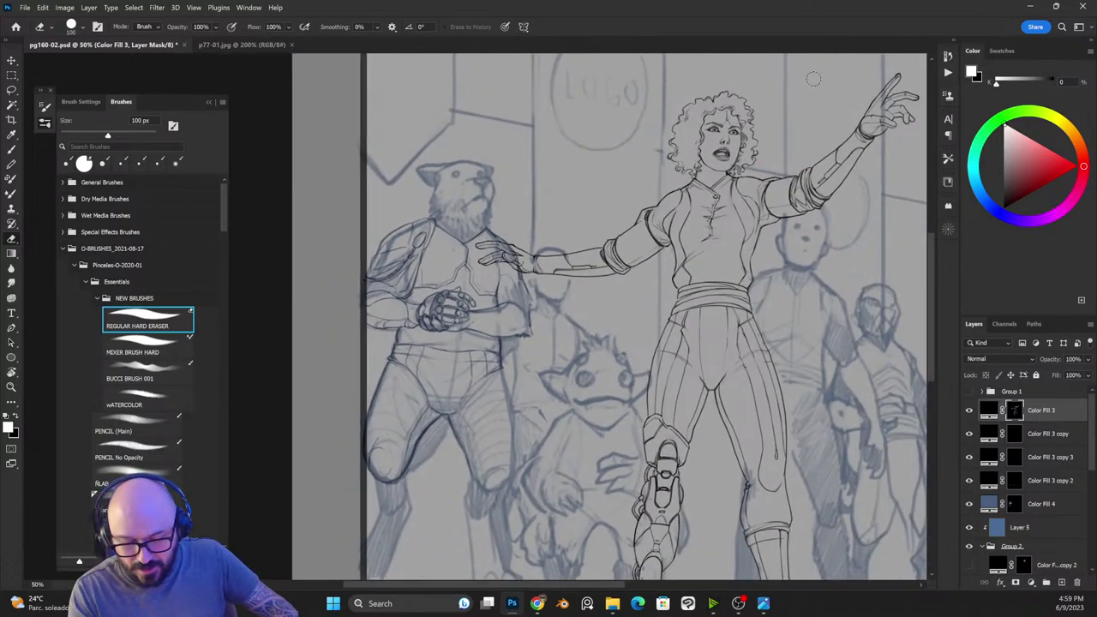
drag(832, 128, 643, 213)
key(ctrl+plus)
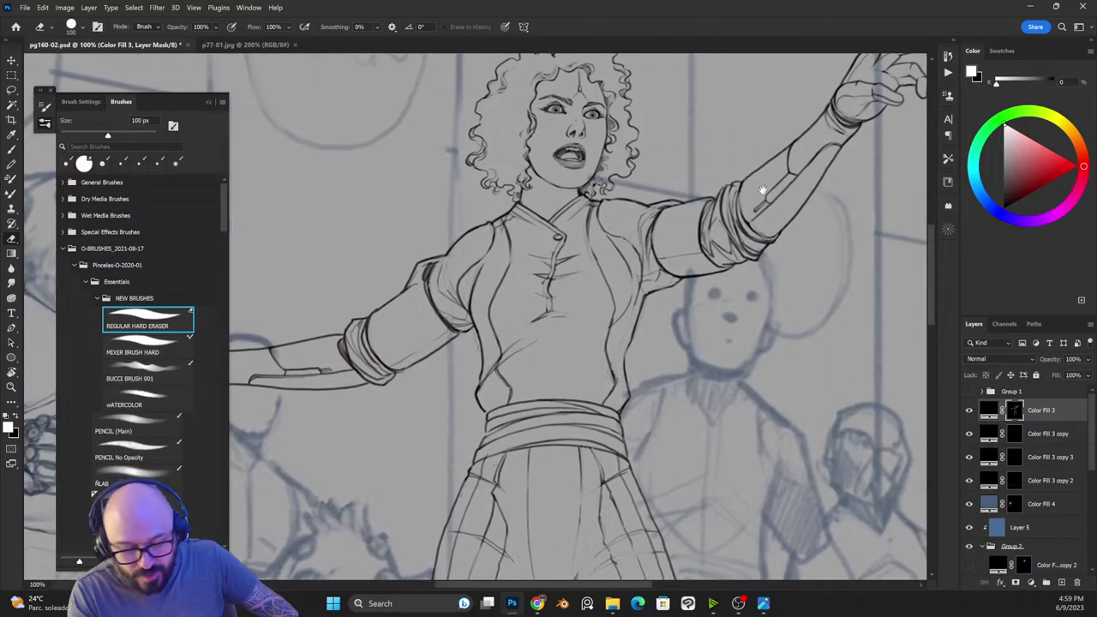
Step: Lasso the woman's forearm and hand reaching toward the bear figure, move them slightly toward her elbow and upward, and clear the selection
key(l)
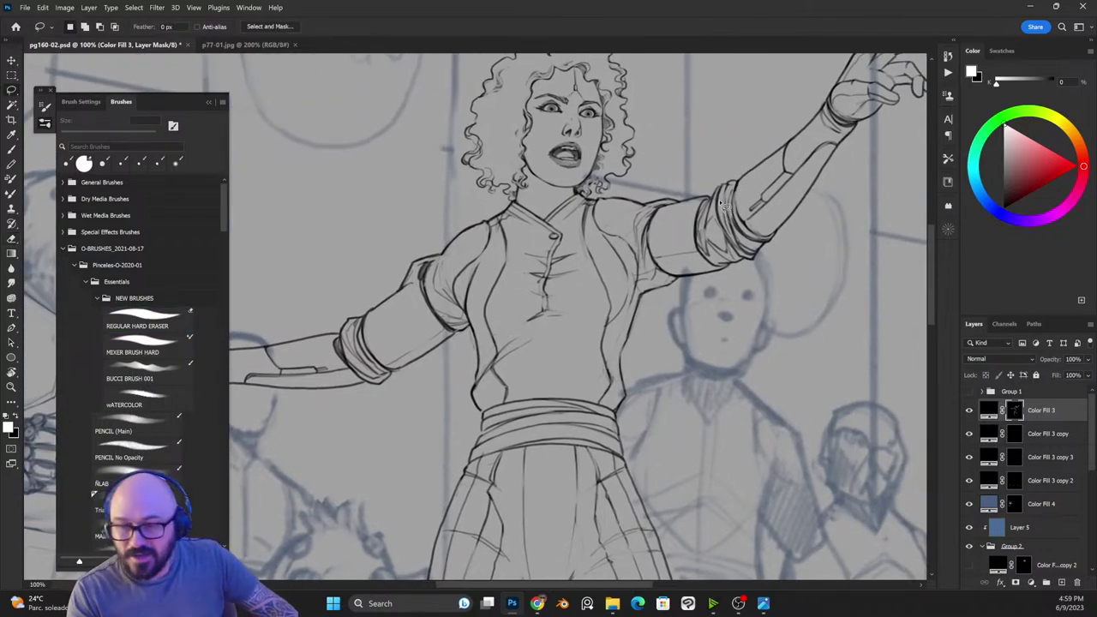
key(ctrl+minus)
key(ctrl+minus)
drag(526, 318, 706, 273)
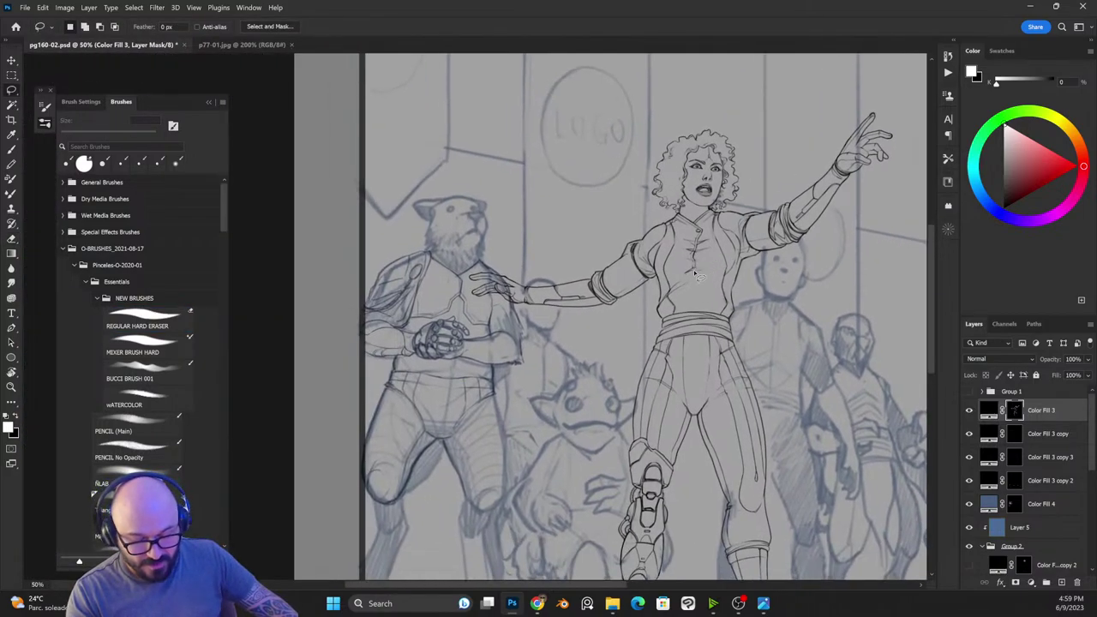
key(ctrl+plus)
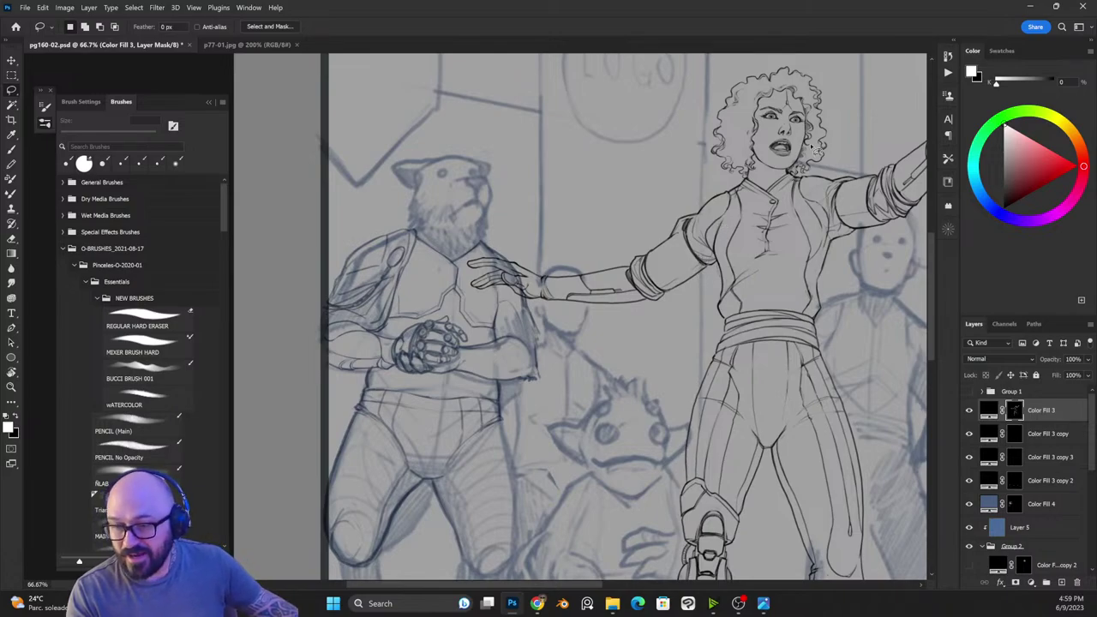
mouse_move(660, 244)
mouse_down()
mouse_move(685, 301)
mouse_move(576, 341)
mouse_up()
mouse_move(470, 221)
mouse_down()
mouse_move(568, 196)
mouse_move(667, 249)
mouse_up()
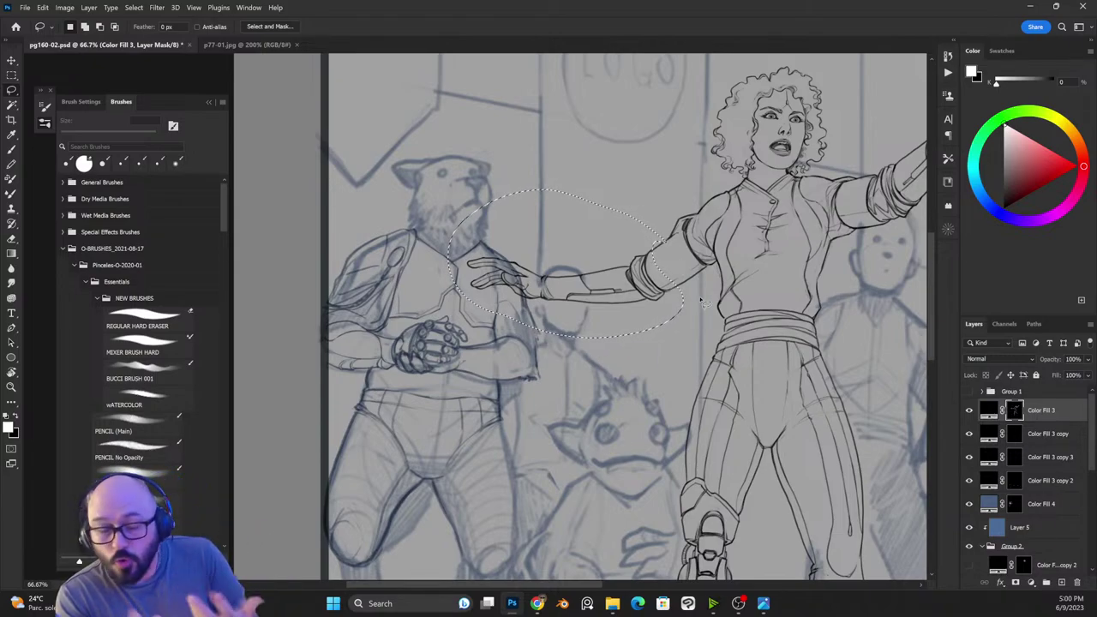
key(ctrl+plus)
key(ctrl+plus)
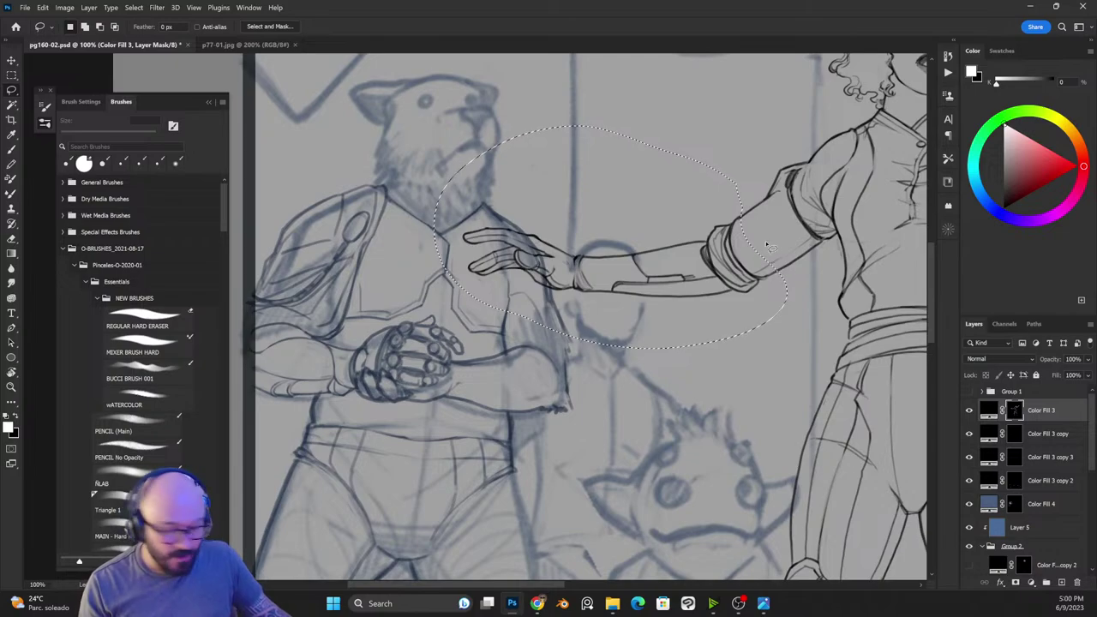
key(v)
mouse_move(769, 247)
mouse_down()
mouse_move(766, 297)
mouse_move(786, 282)
mouse_move(778, 288)
mouse_up()
key(ctrl+d)
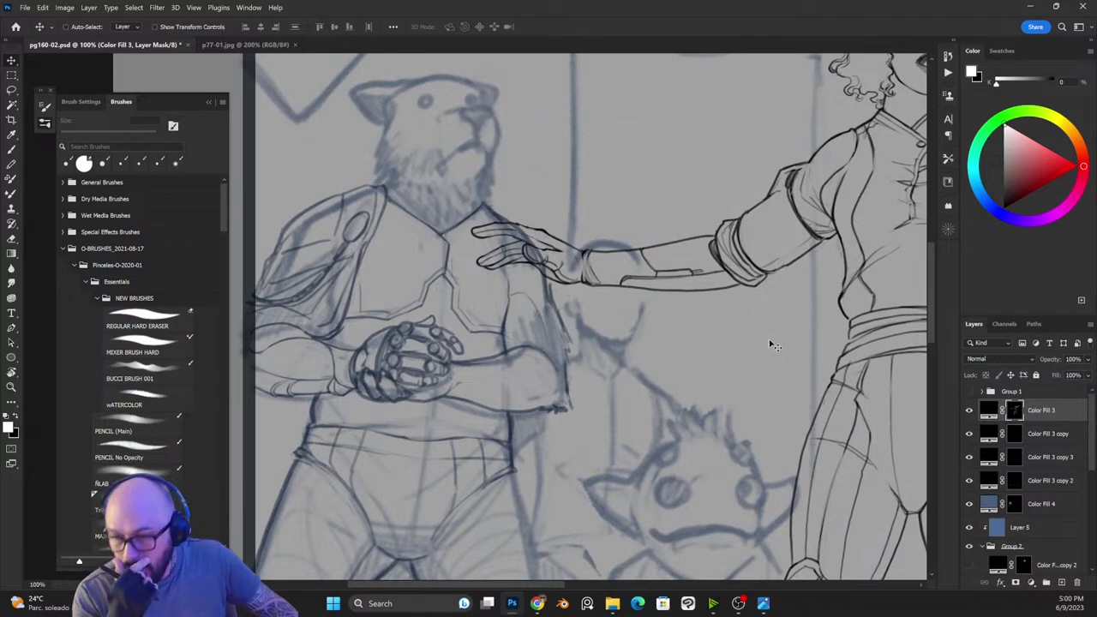
Step: Choose the PENCIL (Main) brush and set its size to 10 px for retouching the woman's line art
key(ctrl+minus)
key(ctrl+minus)
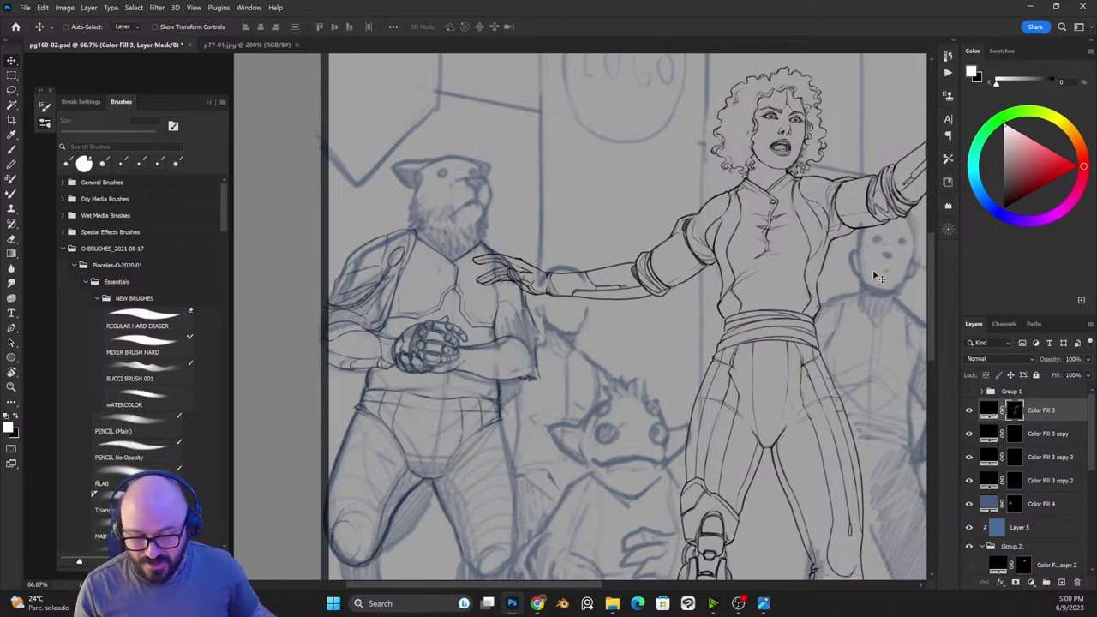
key(ctrl+plus)
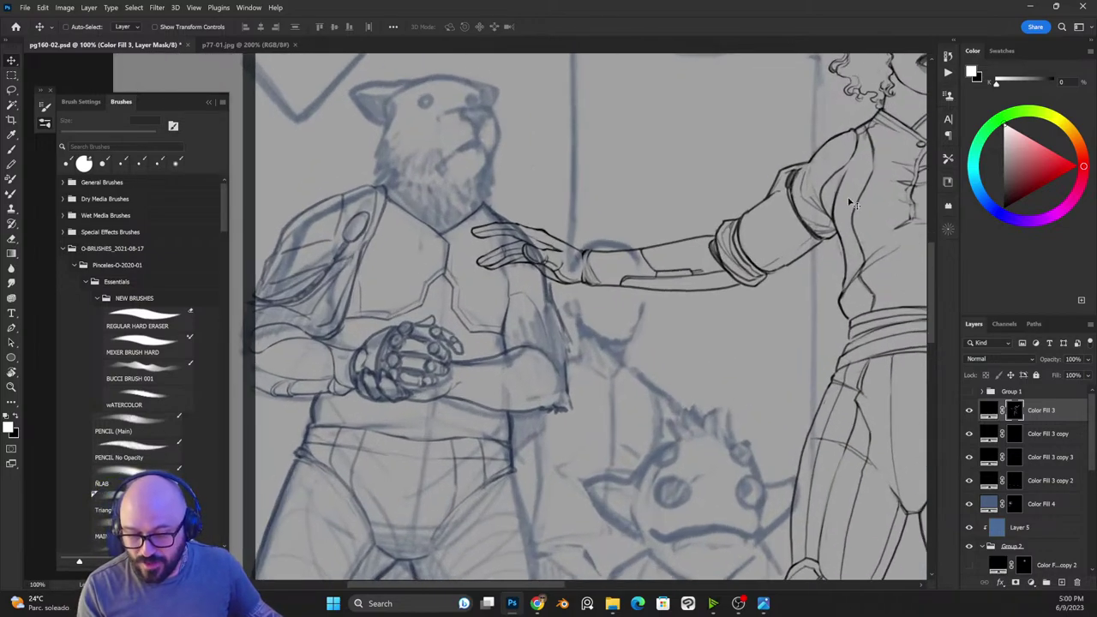
drag(808, 247, 597, 355)
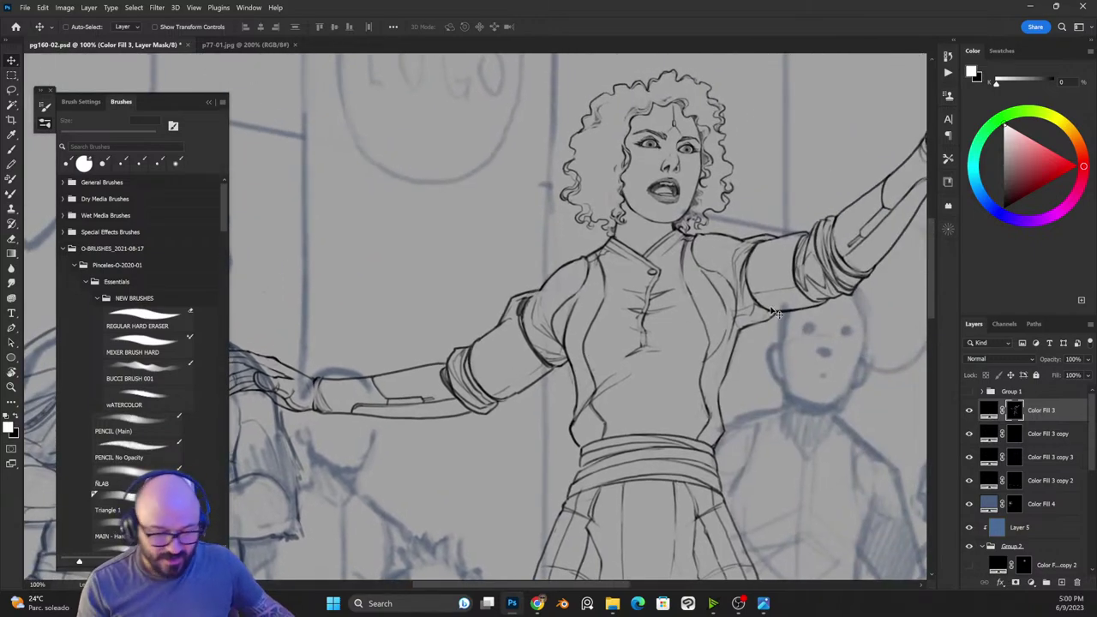
click(151, 425)
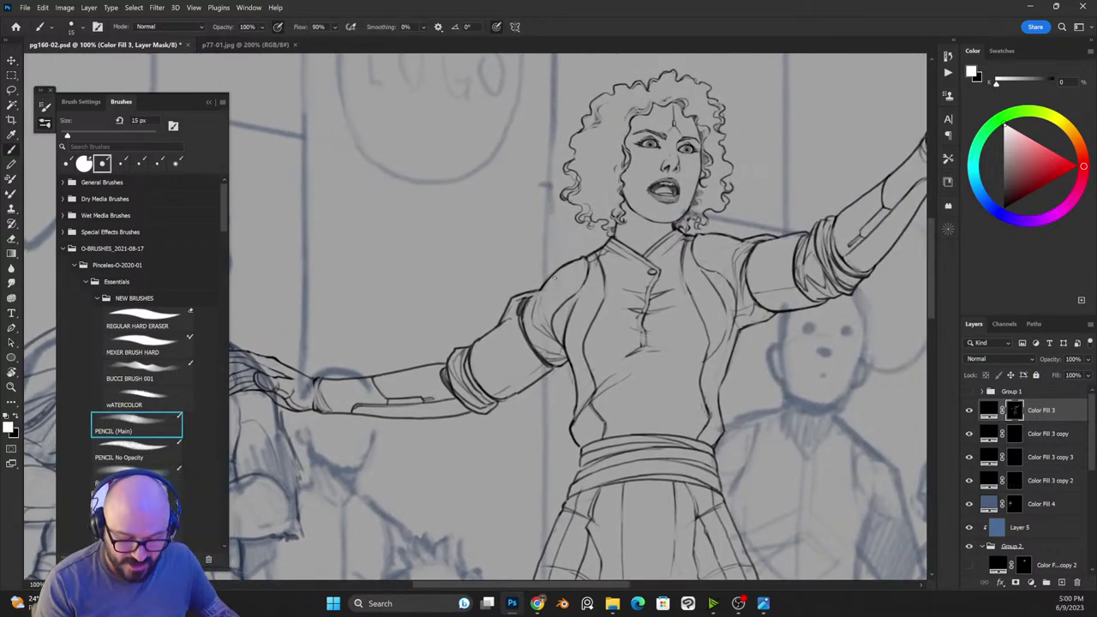
key(bracketleft)
key(x)
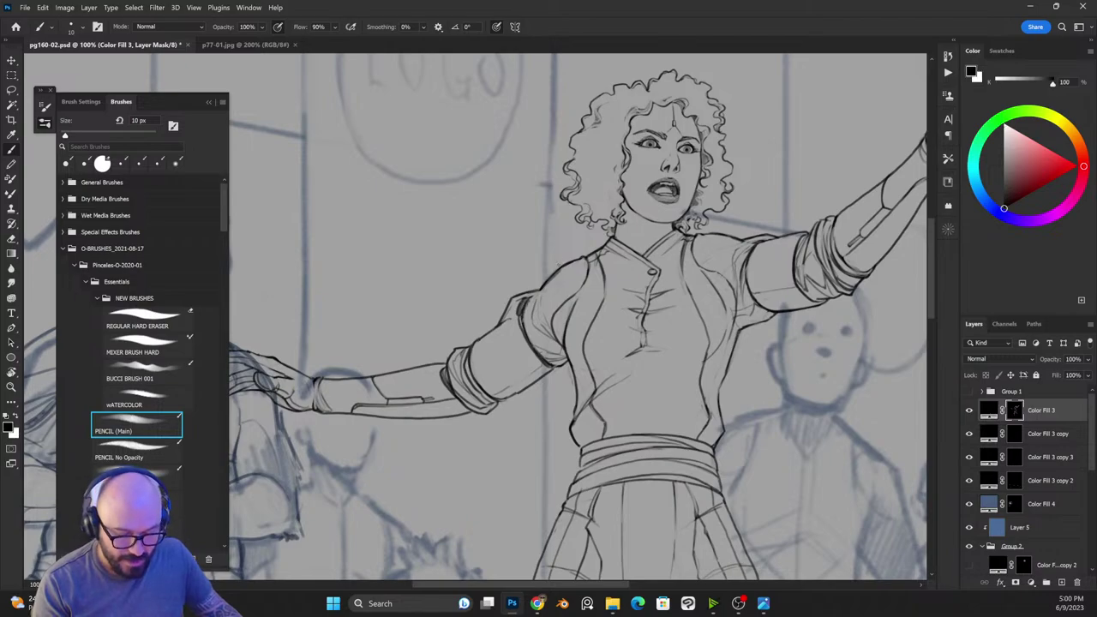
key(x)
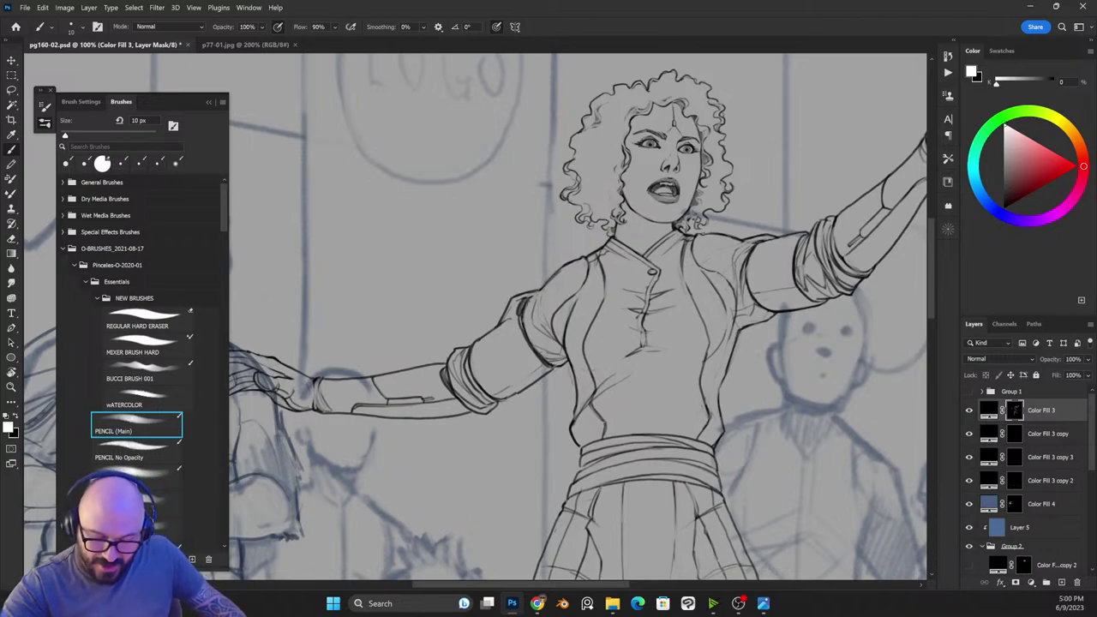
key(x)
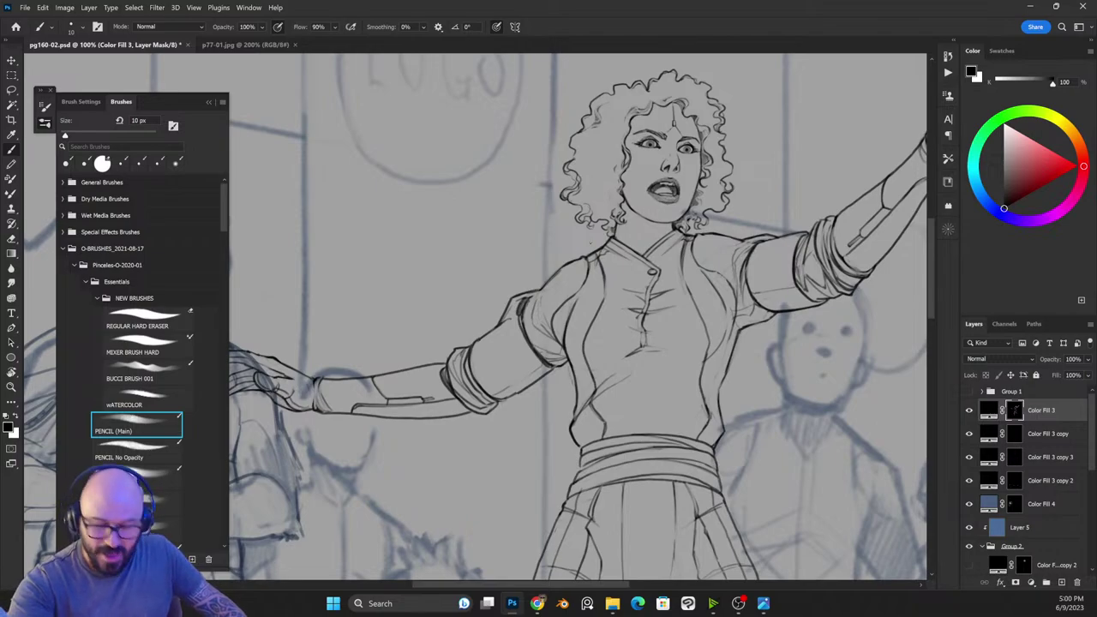
Step: Draw a short line across the wrist of the woman's arm reaching toward the bear, where the hand meets the forearm
key(ctrl+minus)
key(ctrl+minus)
key(ctrl+minus)
key(ctrl+minus)
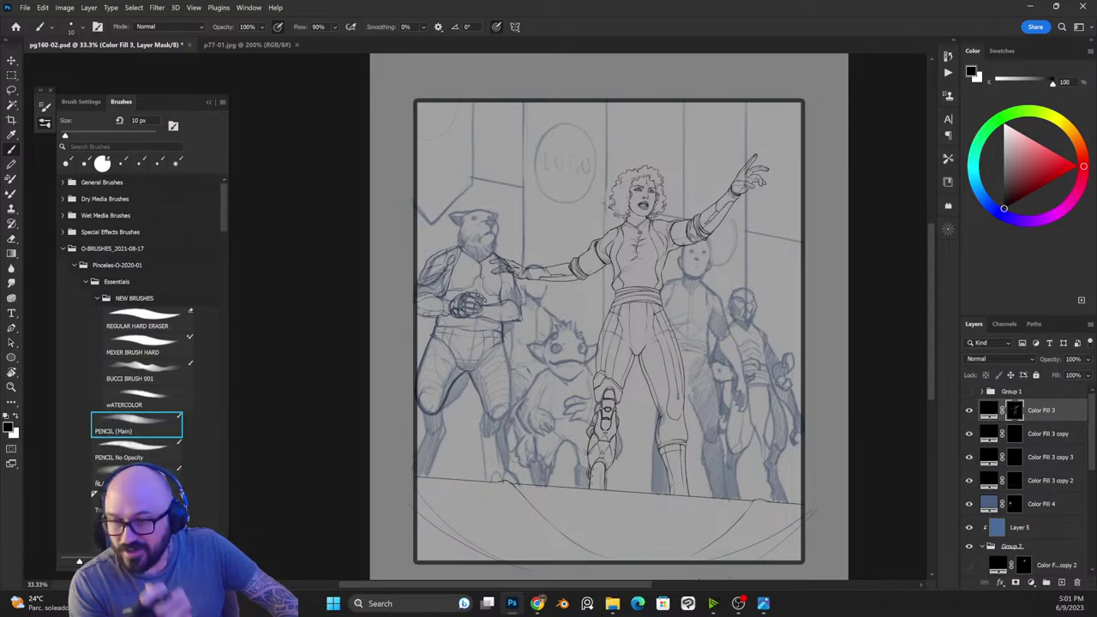
key(ctrl+plus)
key(x)
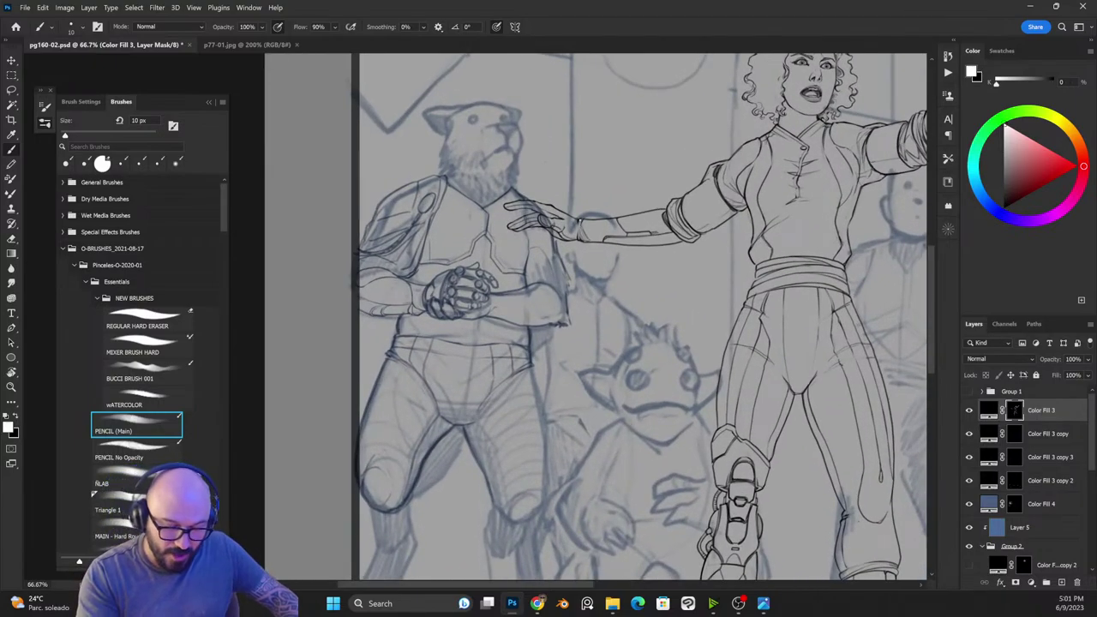
drag(579, 219, 580, 236)
key(x)
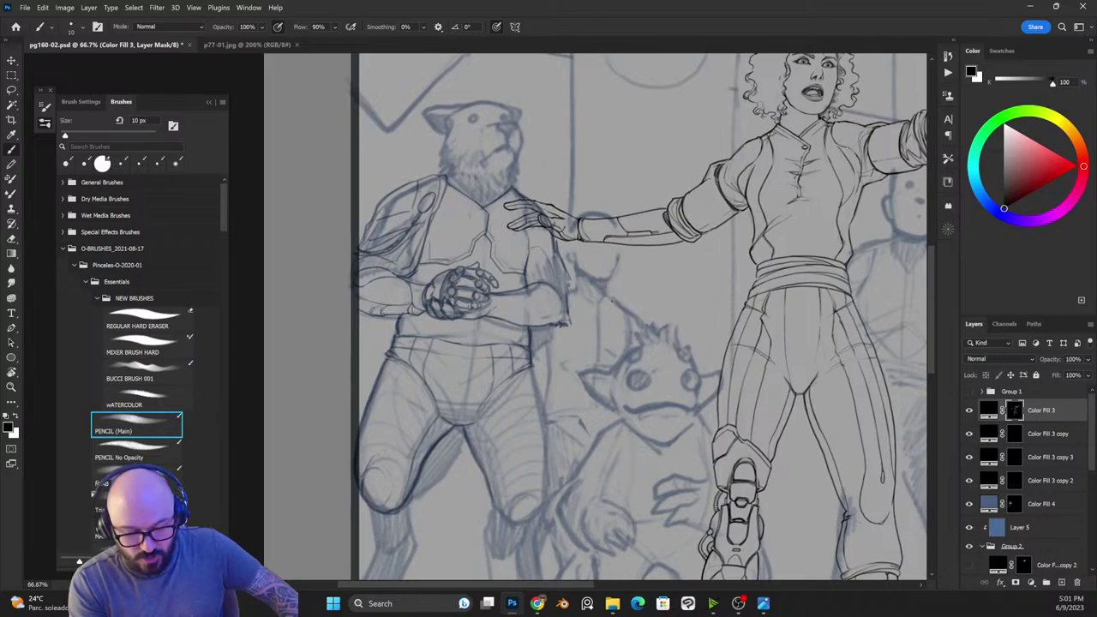
Step: Redraw the lower contour of the woman's hand and wrist near the bear's chest, joining it to the forearm
key(ctrl+plus)
key(x)
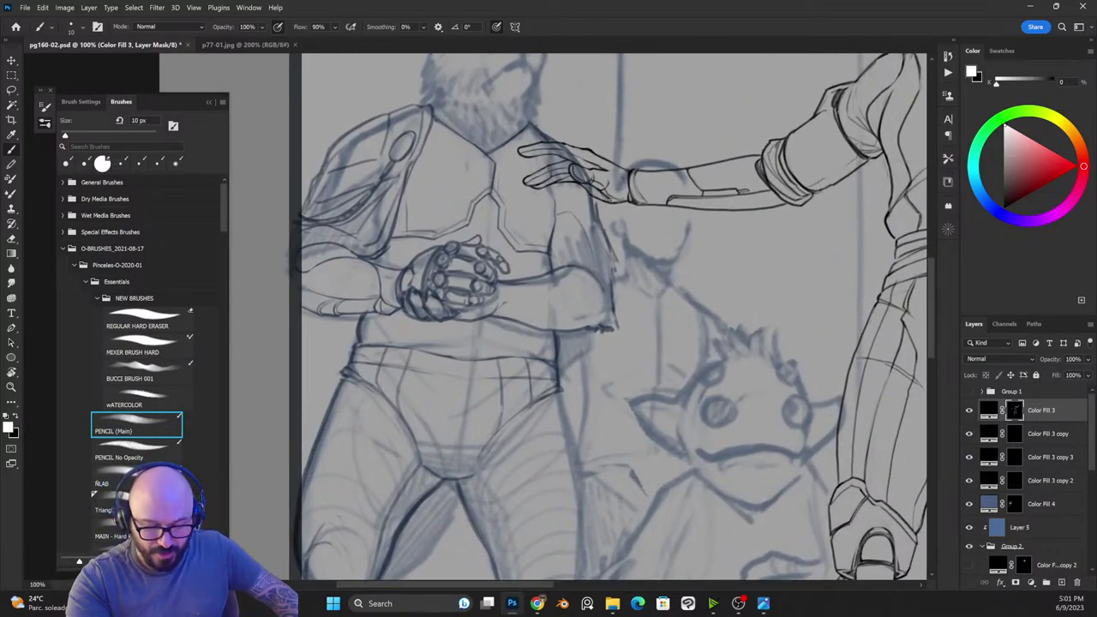
key(x)
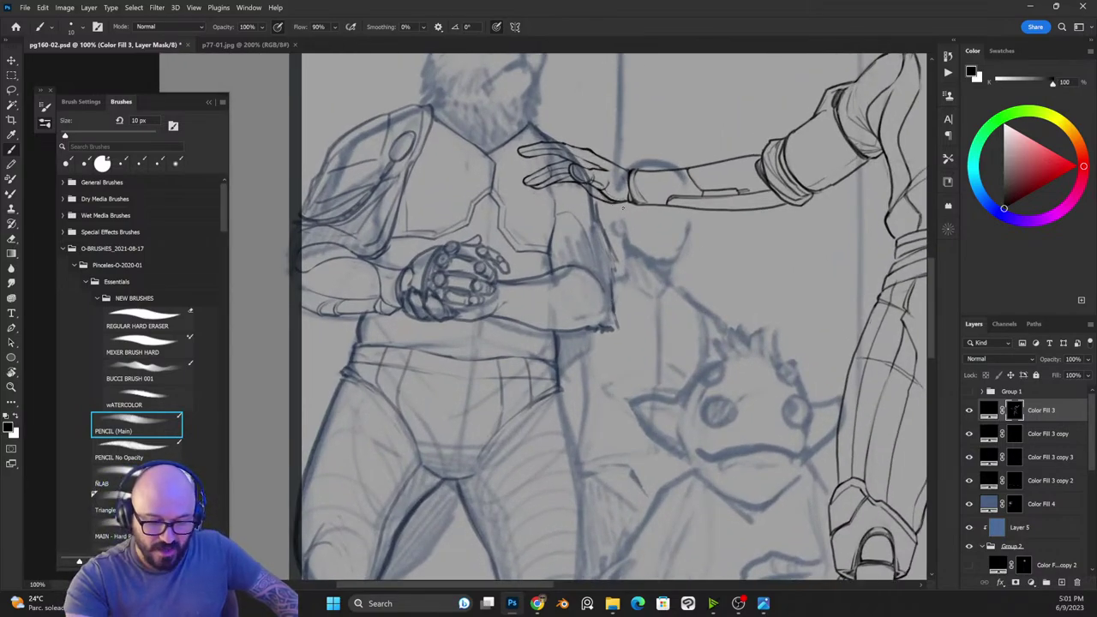
mouse_move(582, 187)
mouse_down()
mouse_move(618, 203)
mouse_move(604, 199)
mouse_up()
key(x)
mouse_move(590, 184)
mouse_down()
mouse_move(623, 202)
mouse_move(612, 194)
mouse_up()
key(x)
key(x)
key(x)
mouse_move(623, 200)
mouse_down()
mouse_move(610, 193)
mouse_move(627, 203)
mouse_up()
key(x)
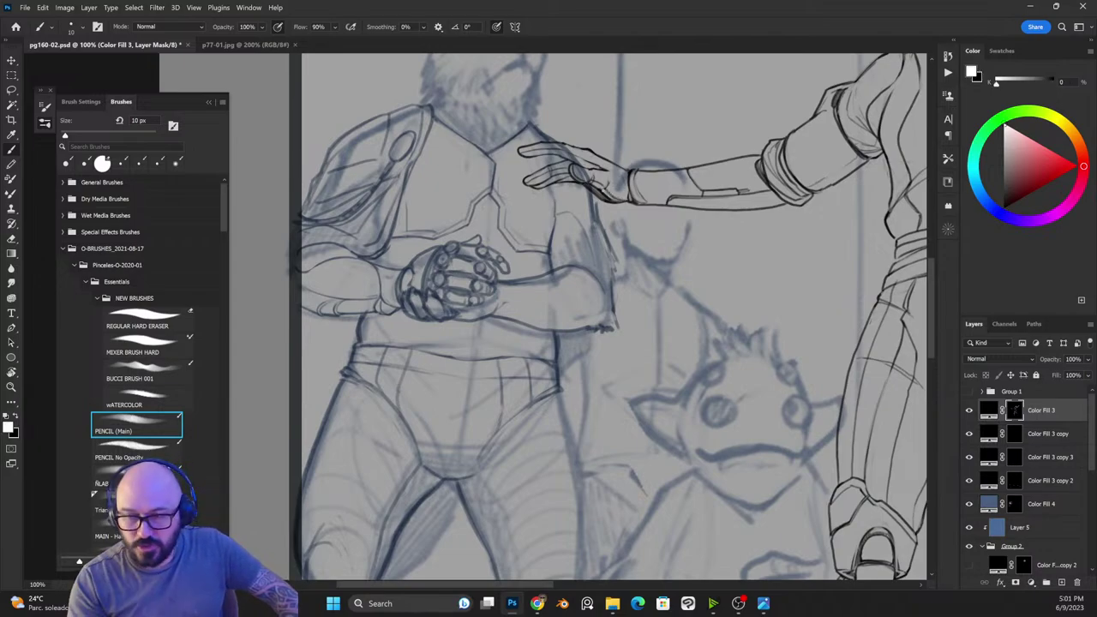
key(x)
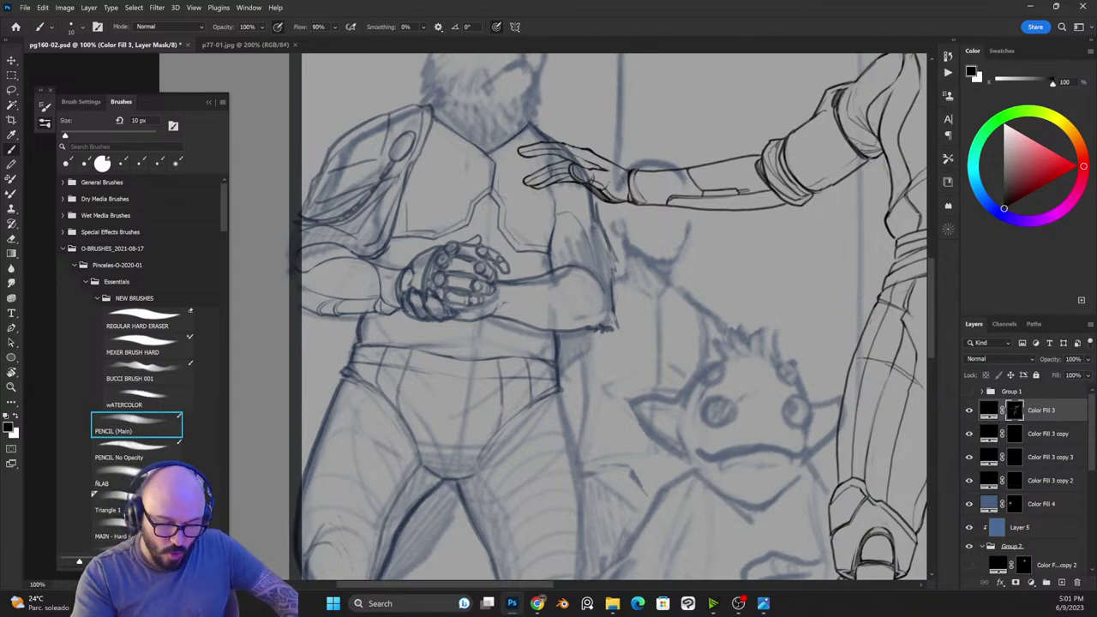
Step: Clean up the upper wrist contour of the same hand and redraw the cuff line at the start of the forearm
key(x)
key(x)
mouse_move(613, 171)
mouse_down()
mouse_move(626, 183)
mouse_move(620, 172)
mouse_up()
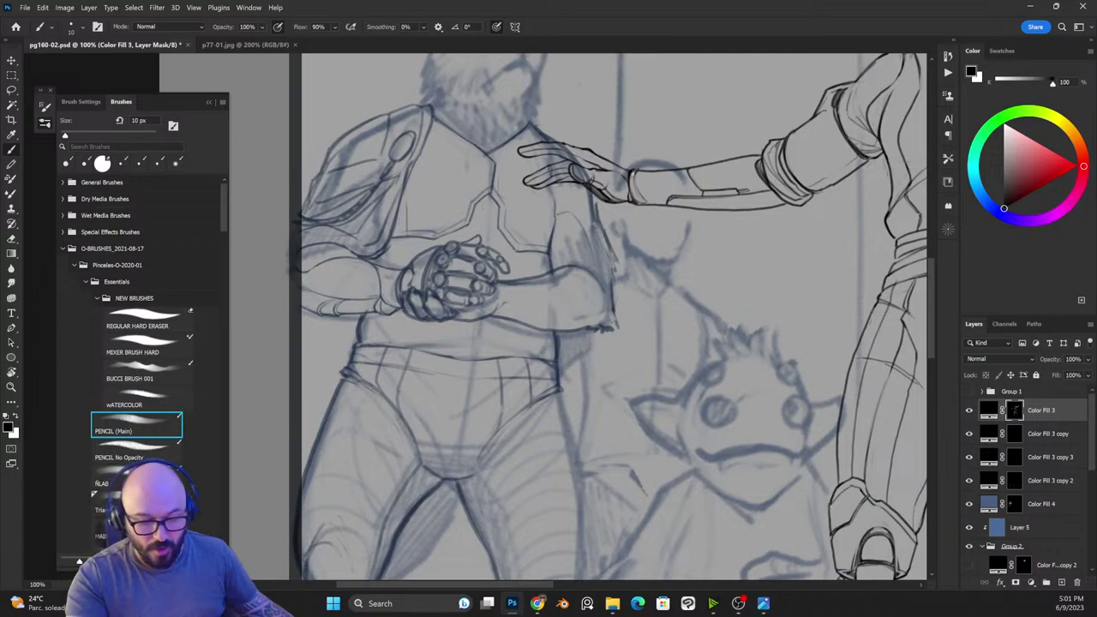
key(x)
mouse_move(634, 169)
mouse_down()
mouse_move(645, 200)
mouse_move(640, 182)
mouse_up()
key(x)
key(x)
key(x)
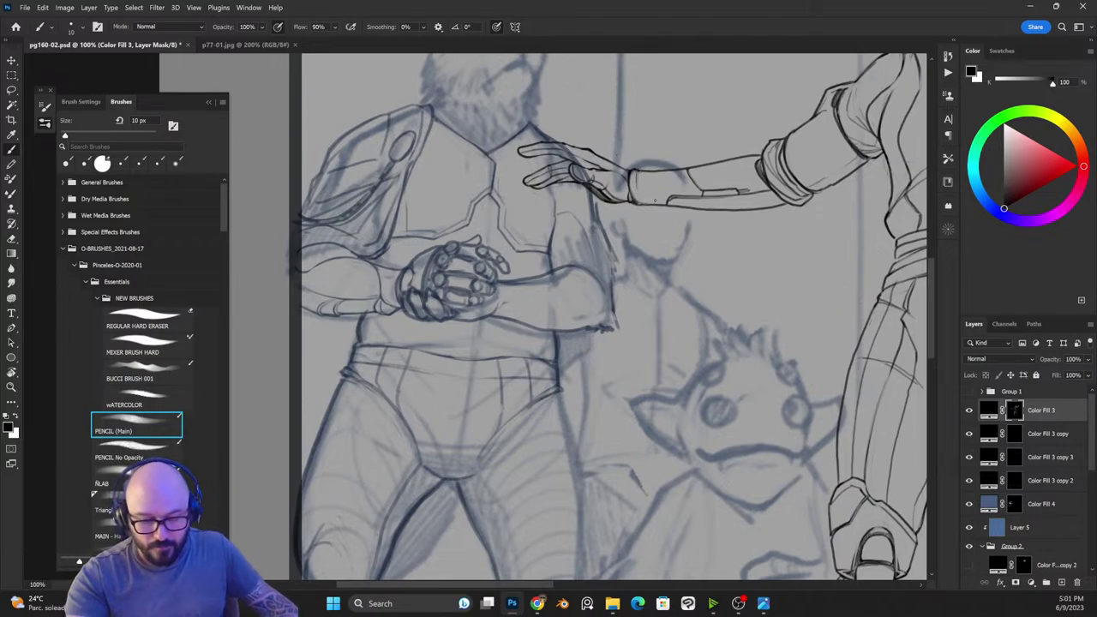
Step: Retouch the panel detail on the underside of that forearm and the lower contour beside the wrist
key(x)
mouse_move(658, 200)
mouse_down()
mouse_move(636, 198)
mouse_move(657, 203)
mouse_up()
key(x)
key(x)
key(x)
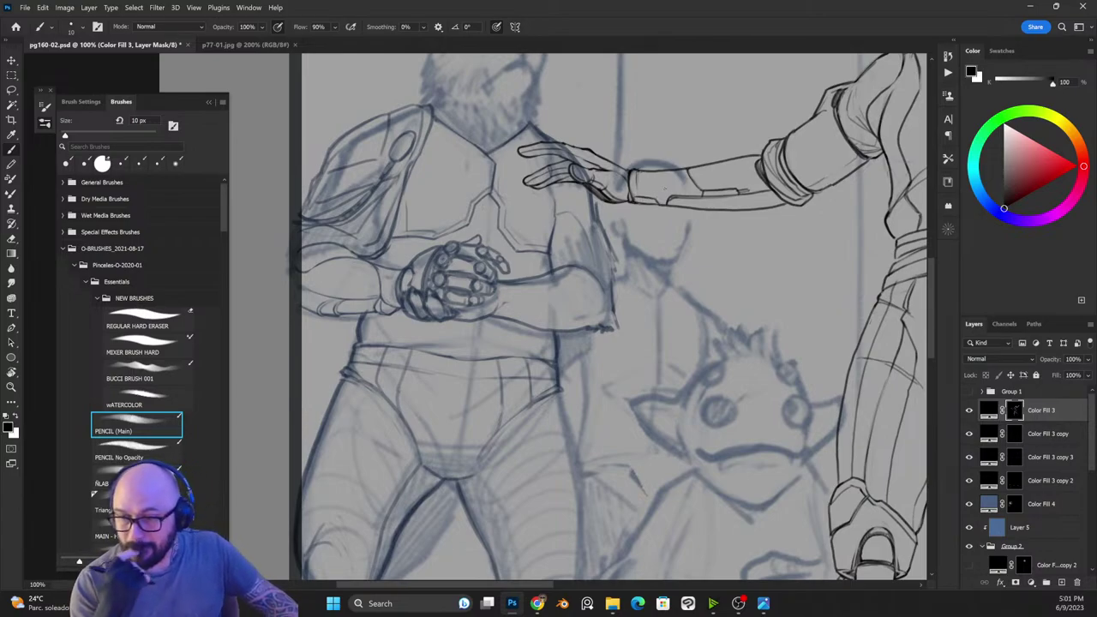
key(x)
drag(633, 202, 652, 206)
key(x)
Step: Retouch the line just below the wrist cuff on the woman's raised, pointing arm
drag(820, 311, 637, 429)
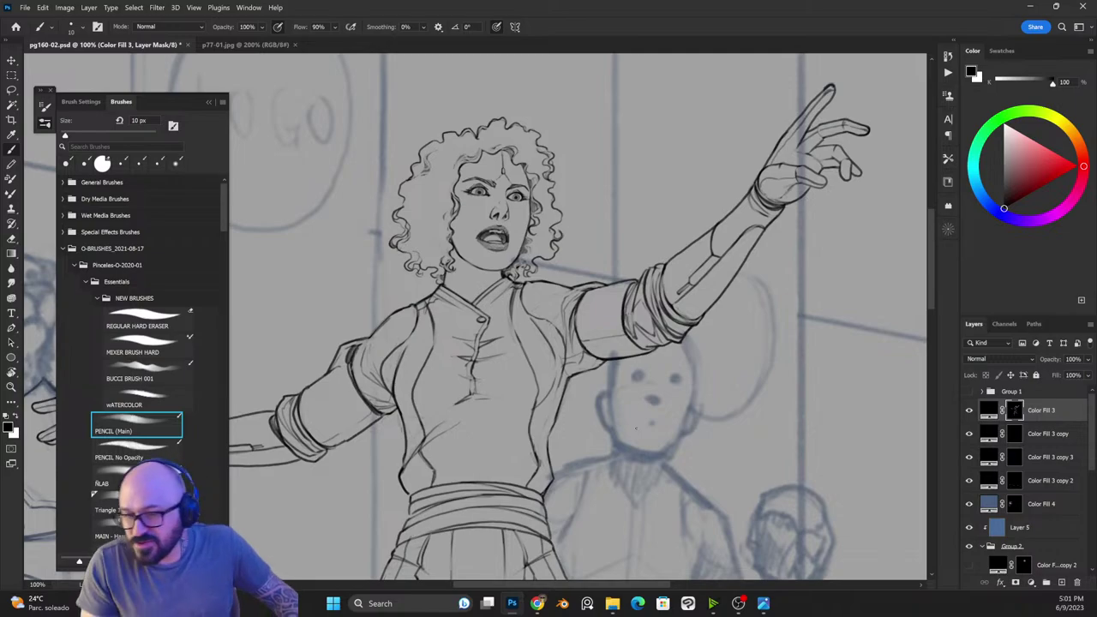
key(x)
drag(774, 207, 770, 227)
key(x)
key(x)
key(x)
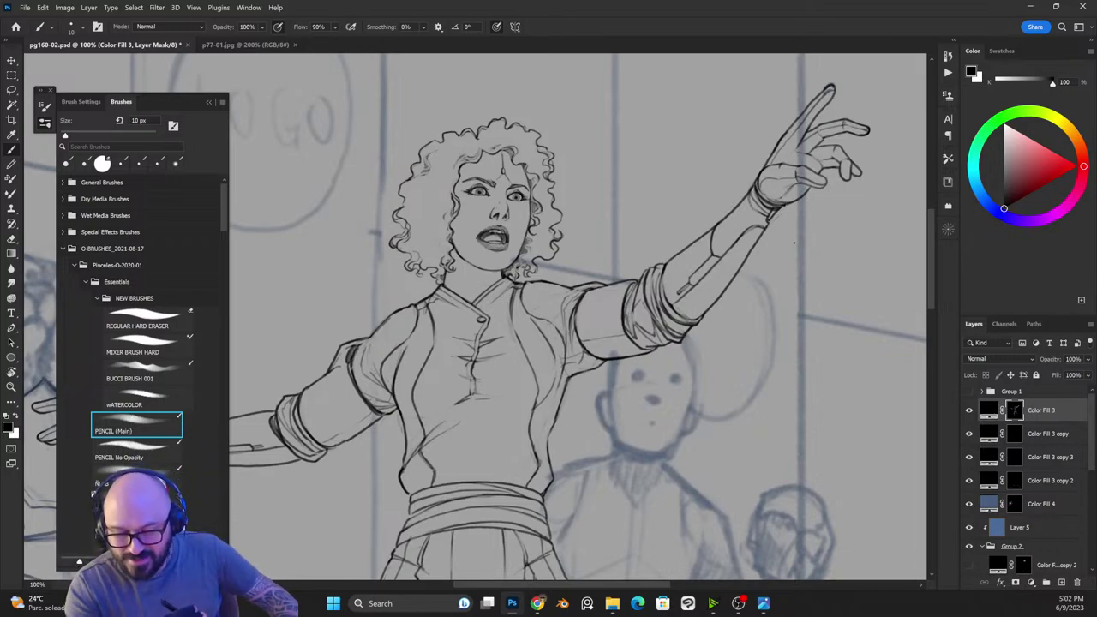
key(x)
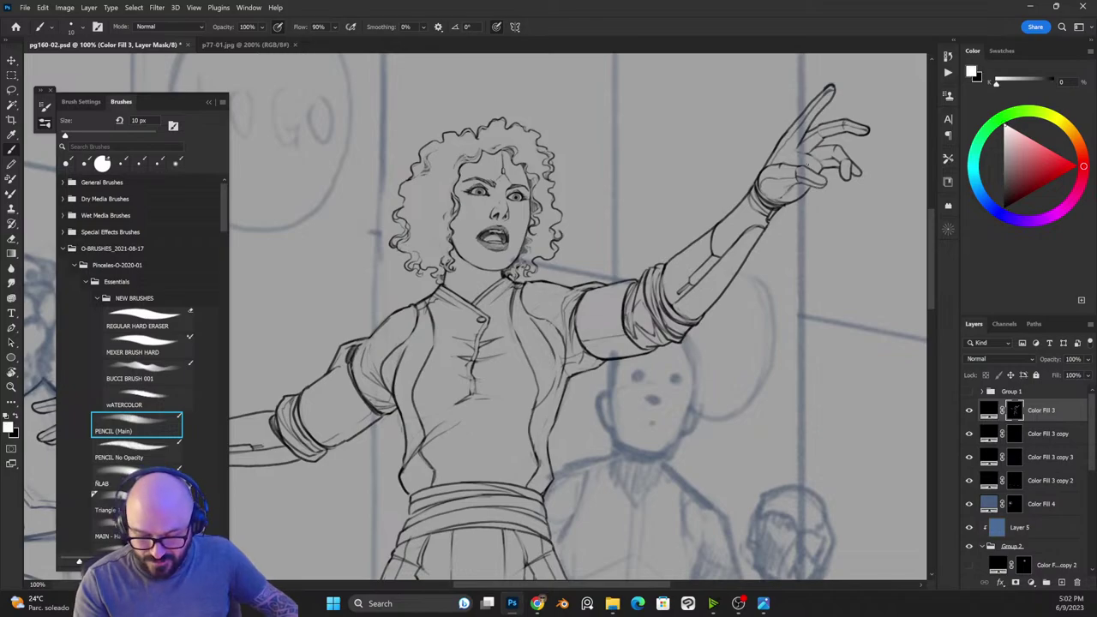
key(x)
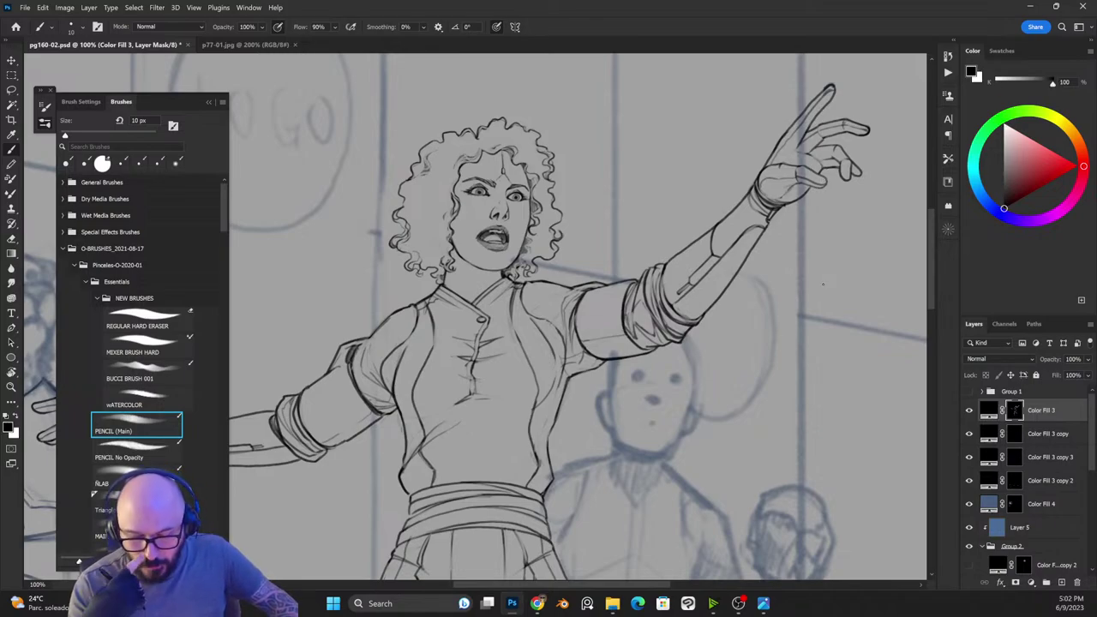
Step: Examine the woman's corrected arms within the whole page composition, then frame the bear figure's torso and hands
key(ctrl+plus)
key(ctrl+minus)
key(ctrl+minus)
key(ctrl+minus)
key(ctrl+minus)
drag(538, 295, 752, 175)
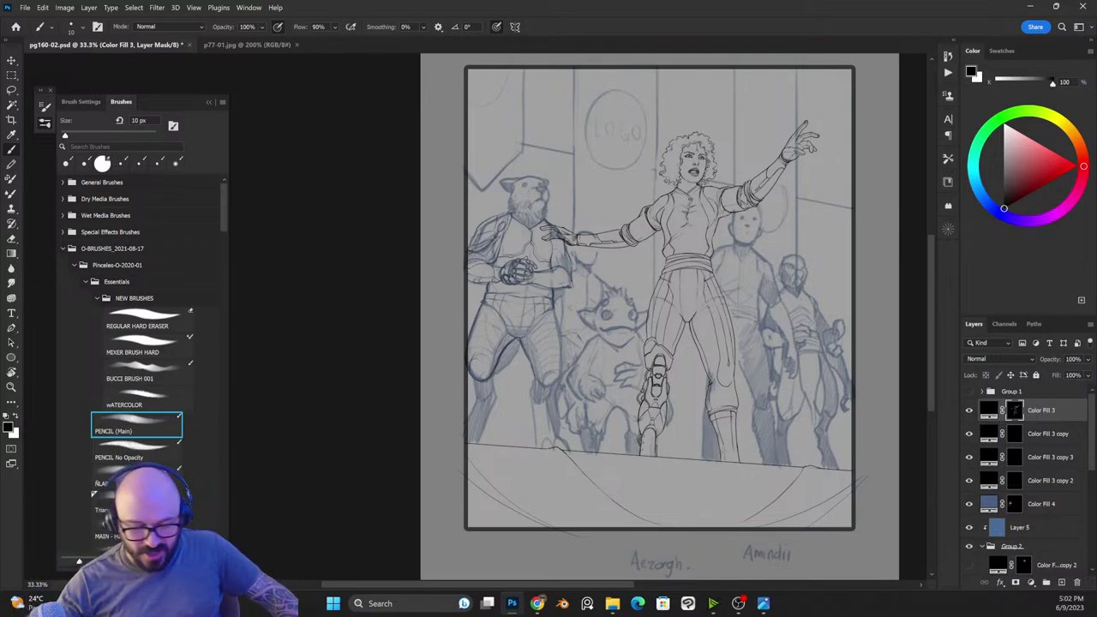
key(ctrl+plus)
key(ctrl+plus)
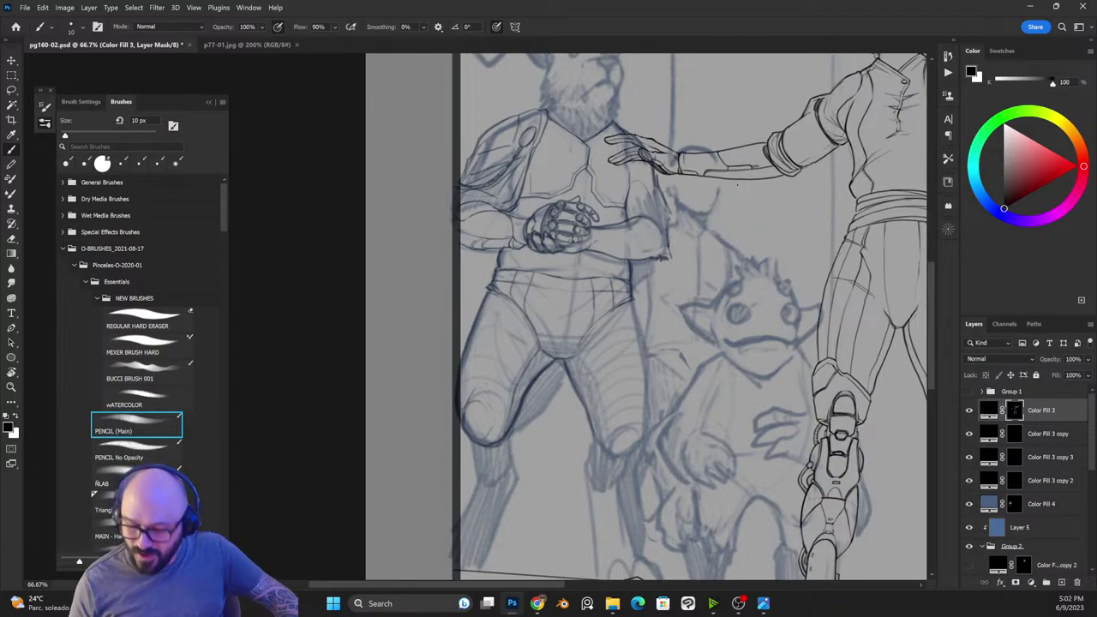
Step: Activate the Color Fill 3 copy layer mask and ink the first round knuckle joints of the bear's mechanical hand
click(1015, 435)
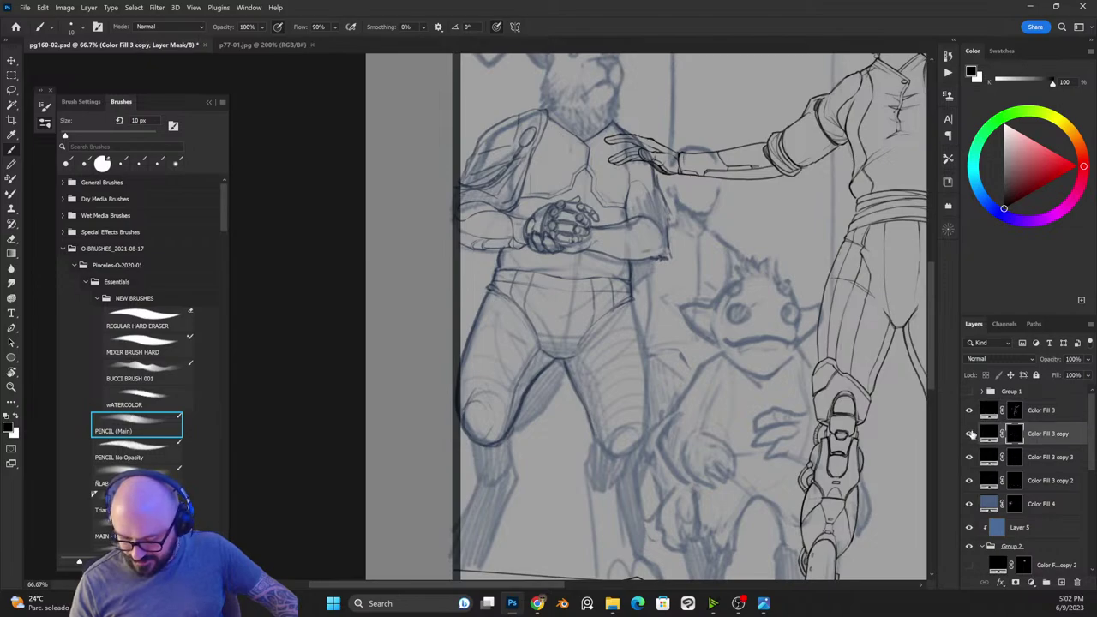
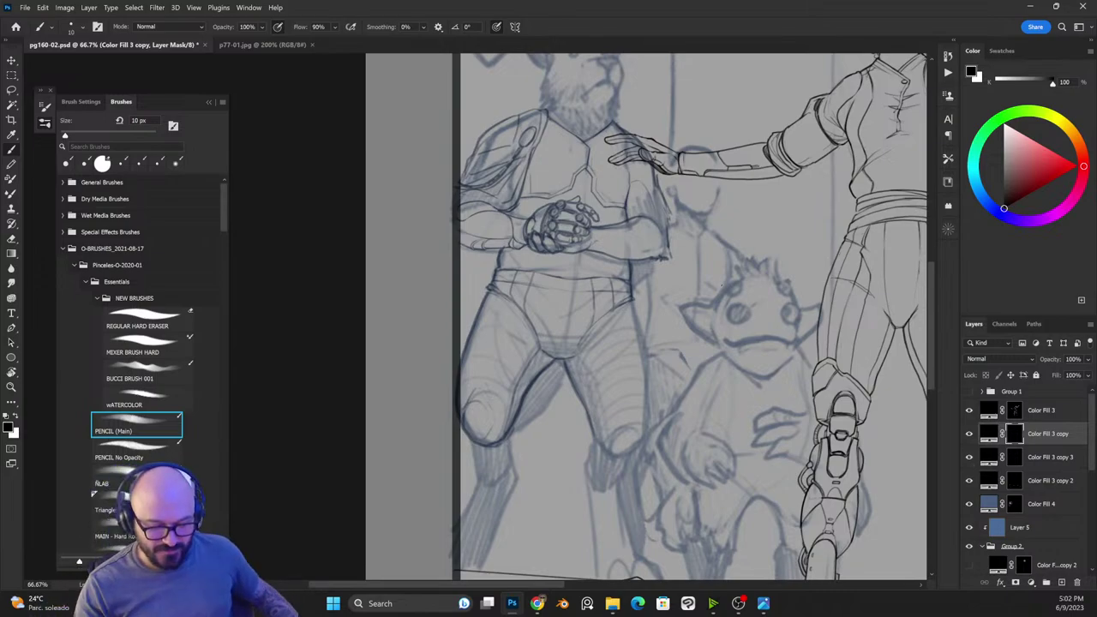
key(ctrl+plus)
drag(619, 228, 604, 326)
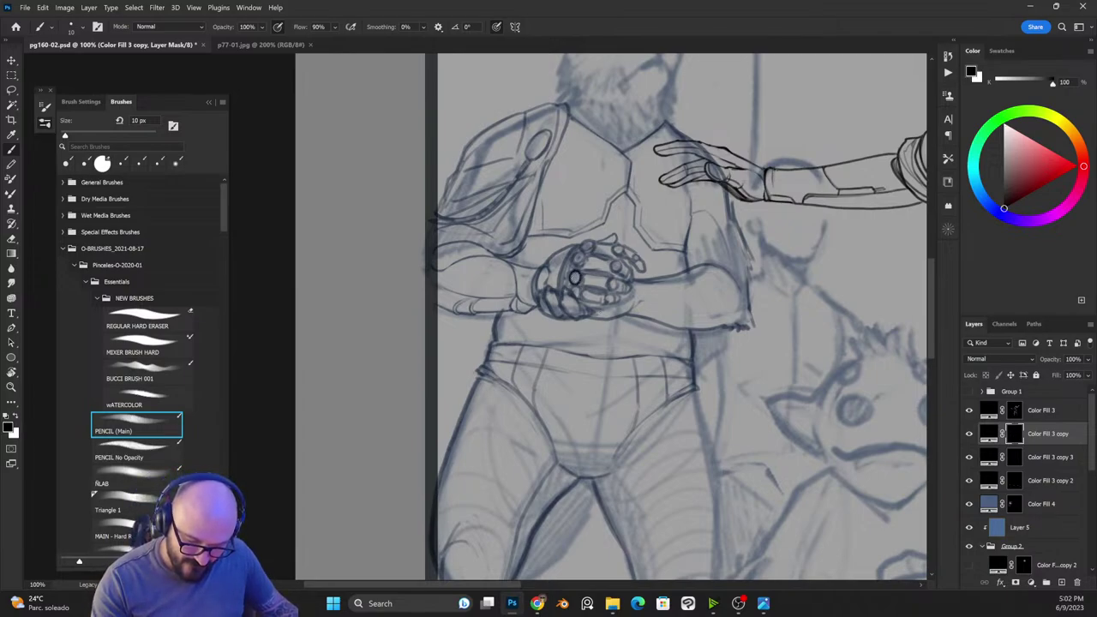
key(x)
key(x)
key(x)
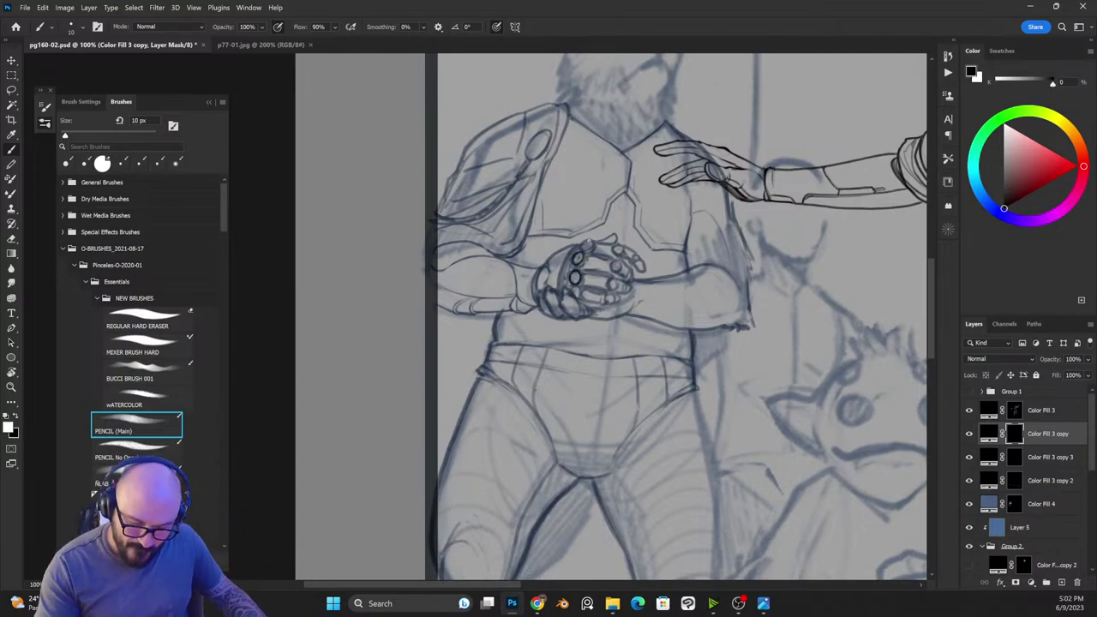
key(x)
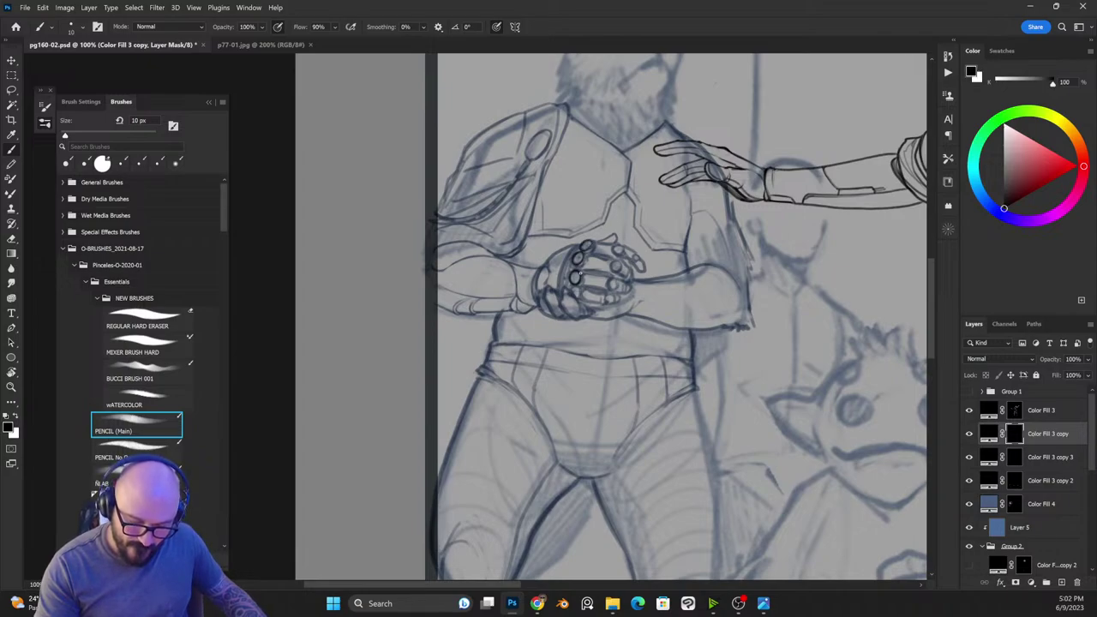
key(x)
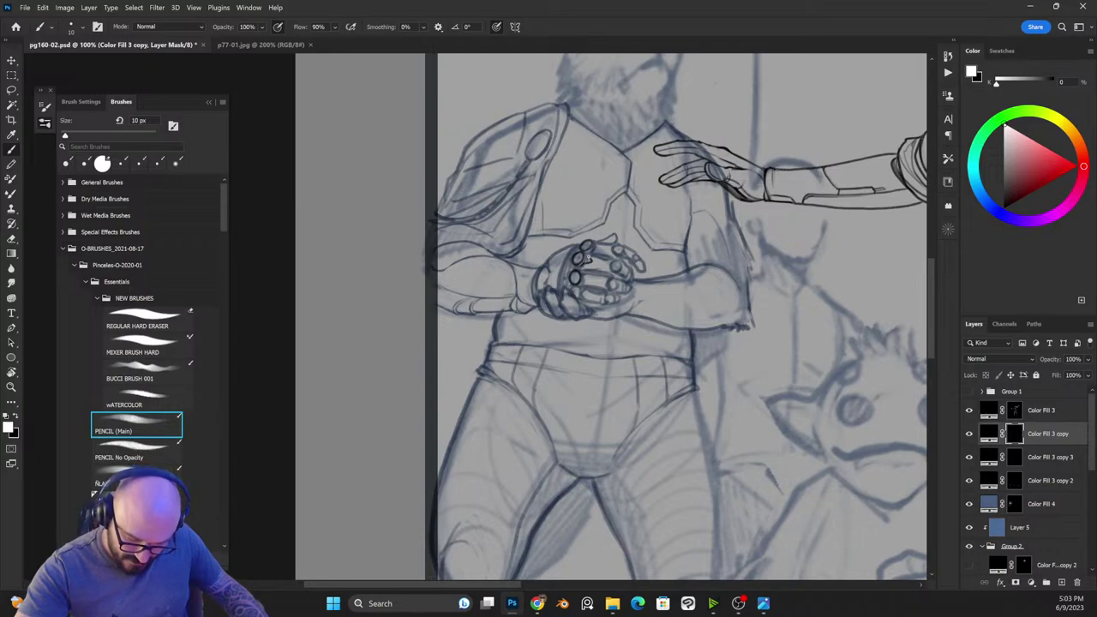
Step: Ink the upper and lower edges of the finger segment extending from the bear's inked knuckles
drag(593, 259, 610, 259)
key(x)
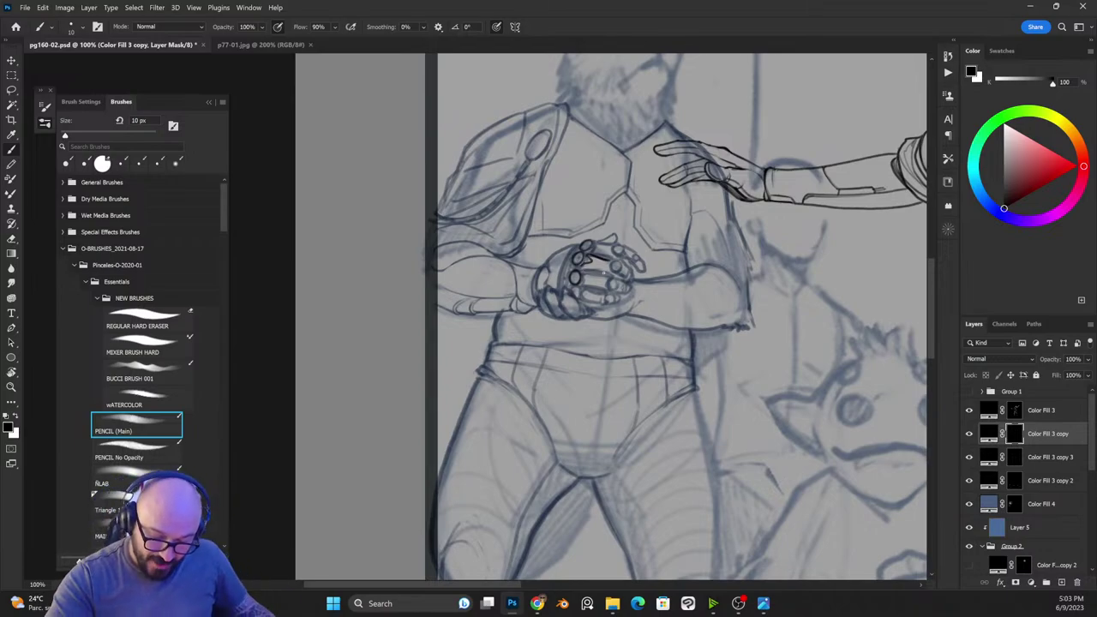
key(x)
drag(582, 271, 609, 275)
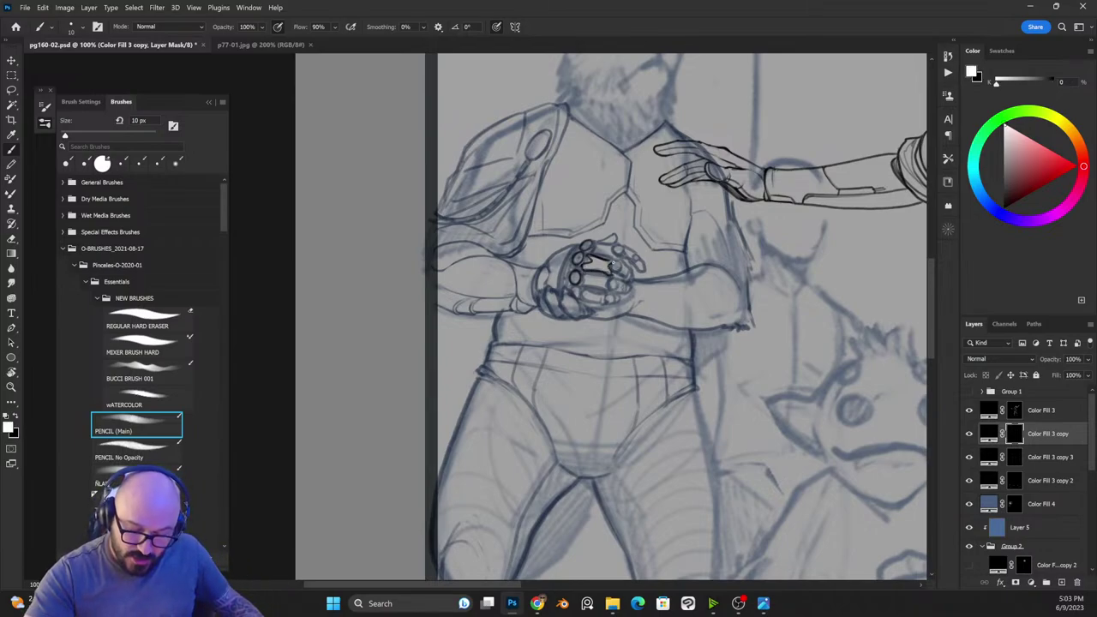
key(x)
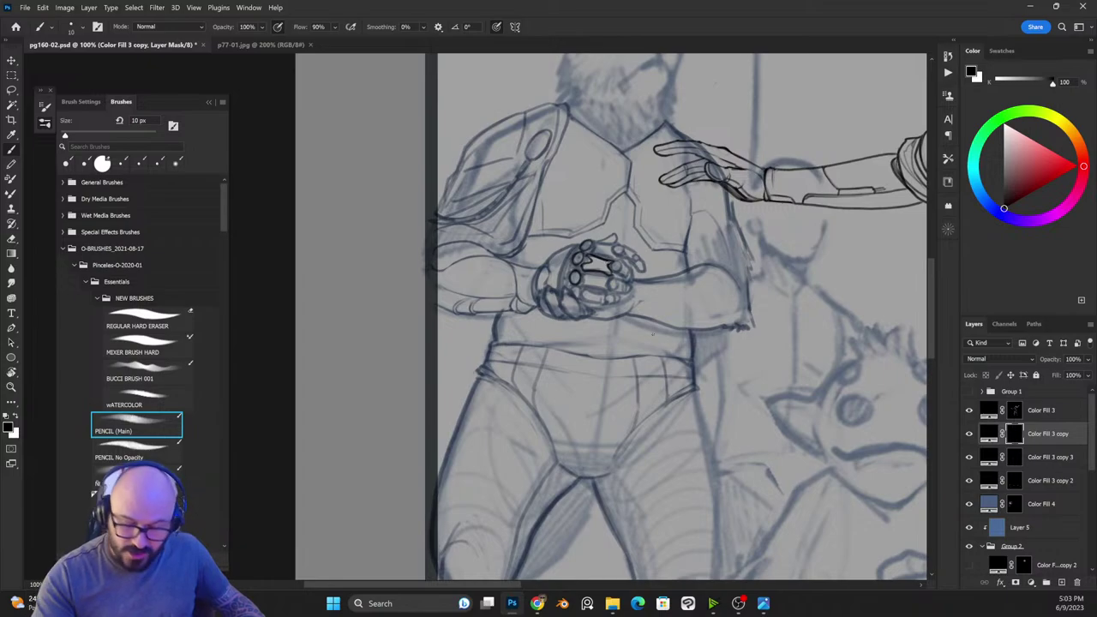
Step: Ink the round joint at the far end of that finger segment and start the contours of the finger above it
key(x)
drag(608, 262, 622, 266)
key(x)
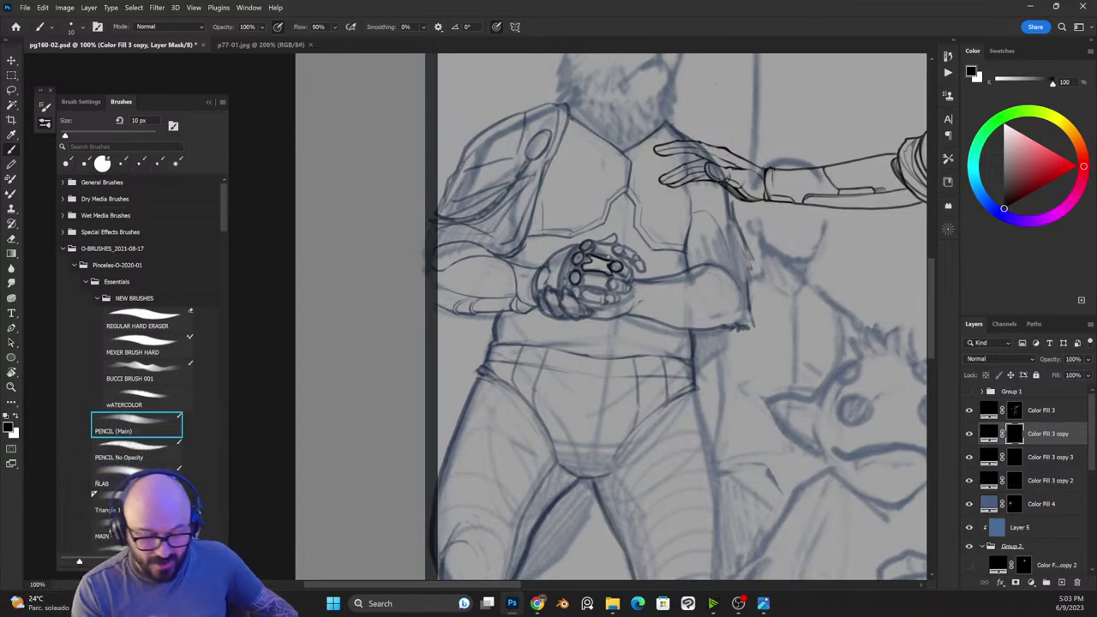
key(x)
key(x)
key(x)
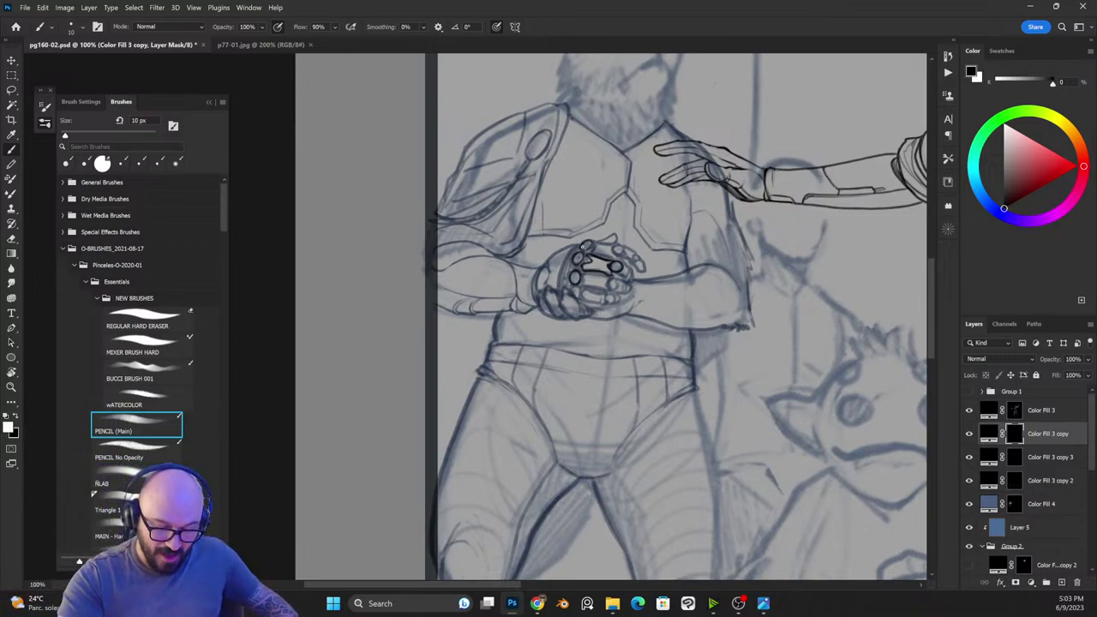
key(x)
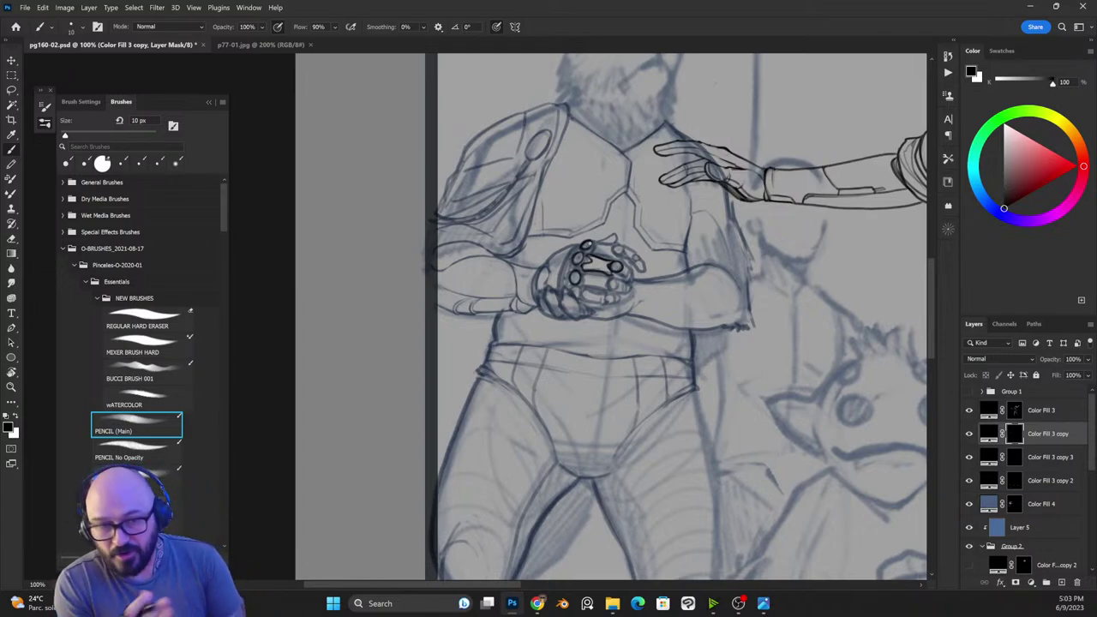
Step: Ink the uppermost finger segment of the bear's mechanical hand and the round joint at its far end, cleaning up stray edges
key(ctrl+plus)
key(ctrl+minus)
key(ctrl+minus)
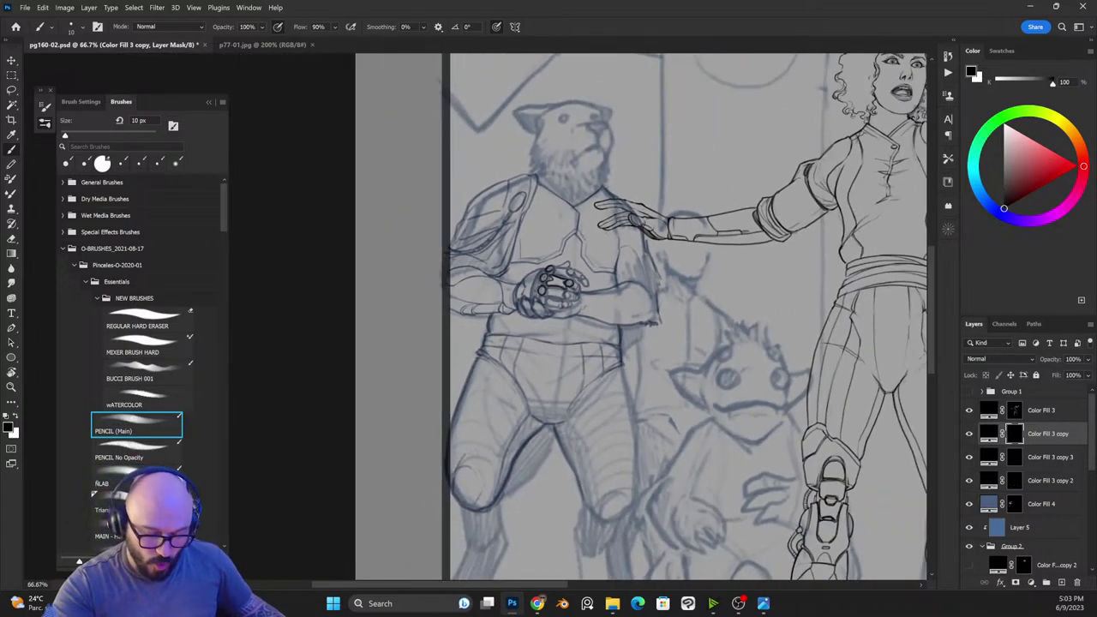
key(ctrl+plus)
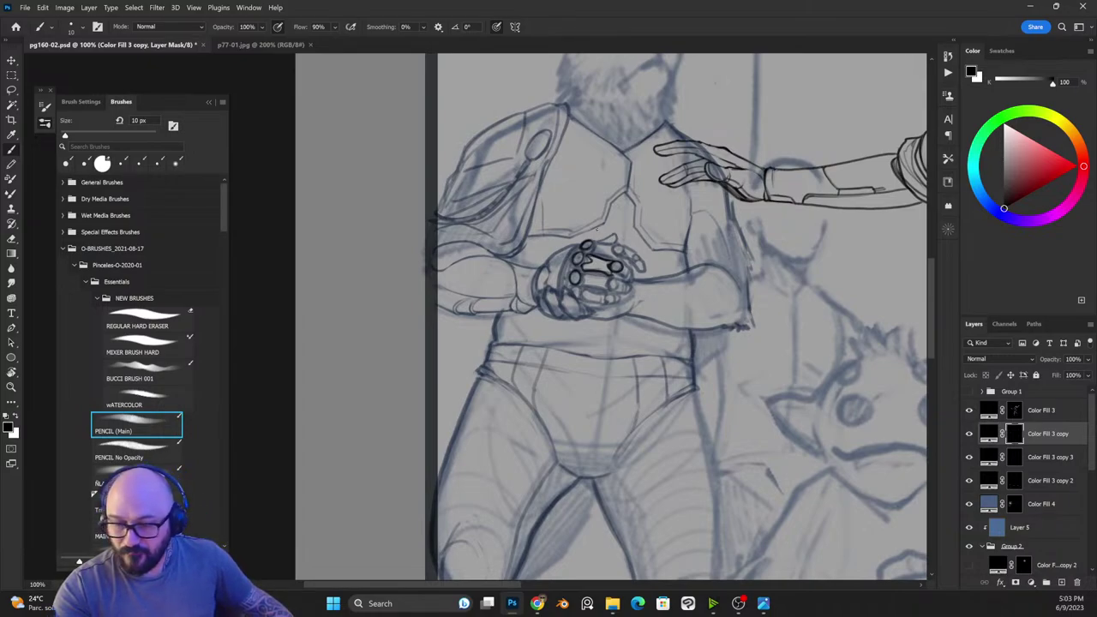
key(x)
drag(589, 251, 595, 248)
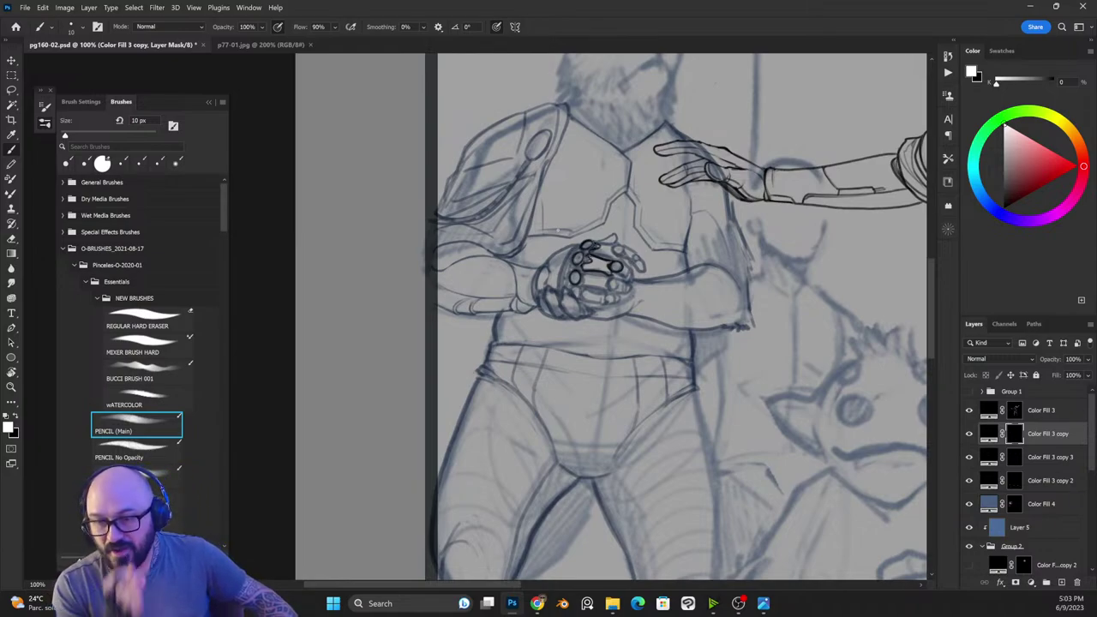
key(x)
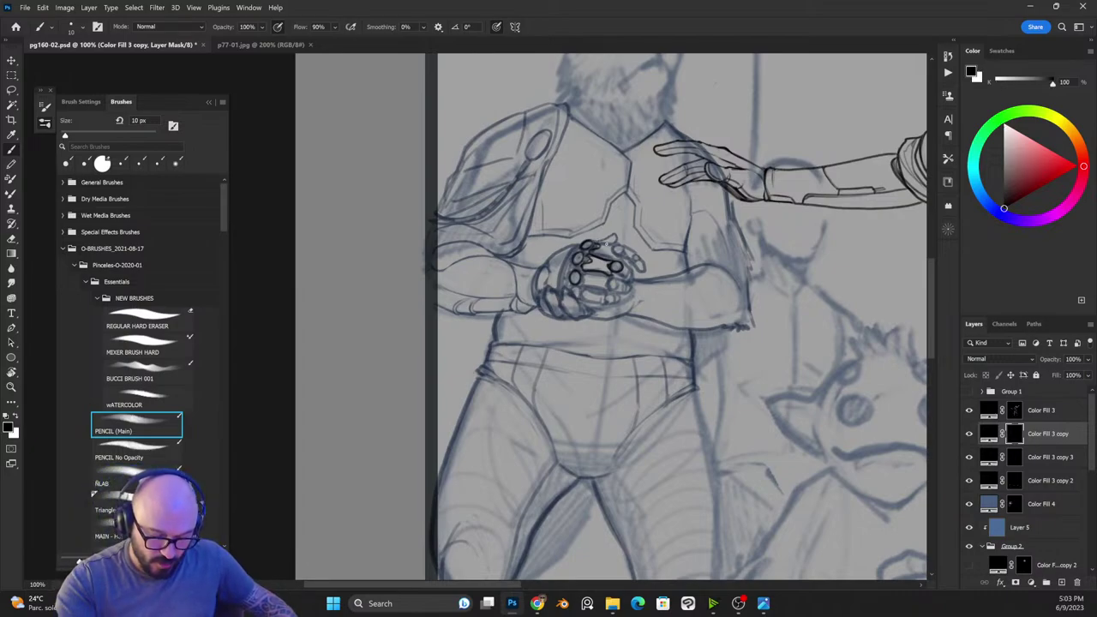
key(x)
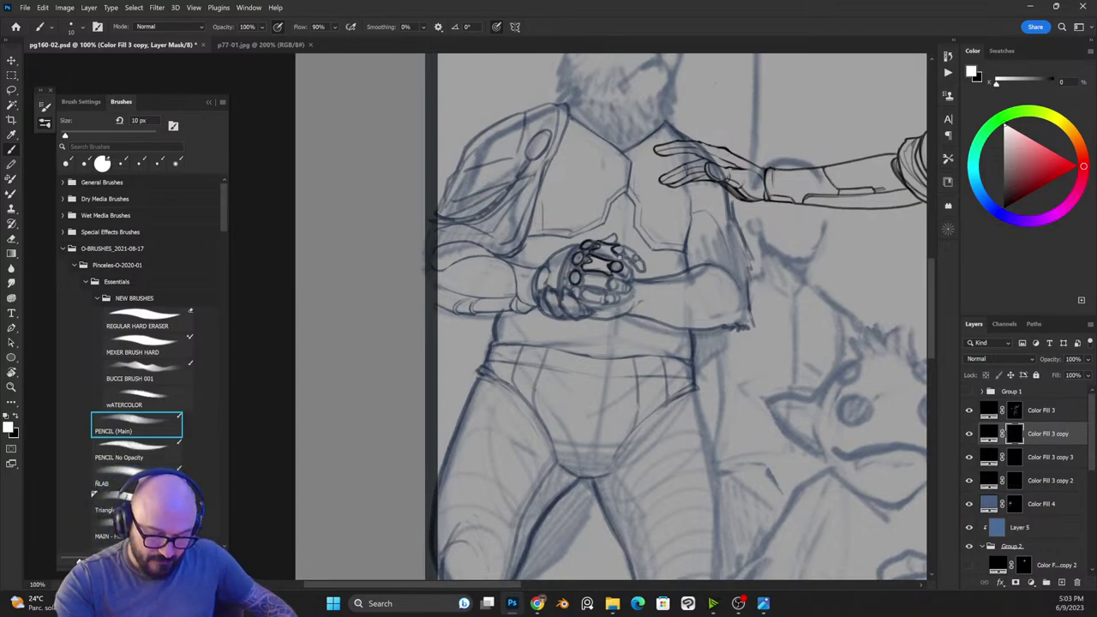
drag(620, 250, 617, 248)
key(x)
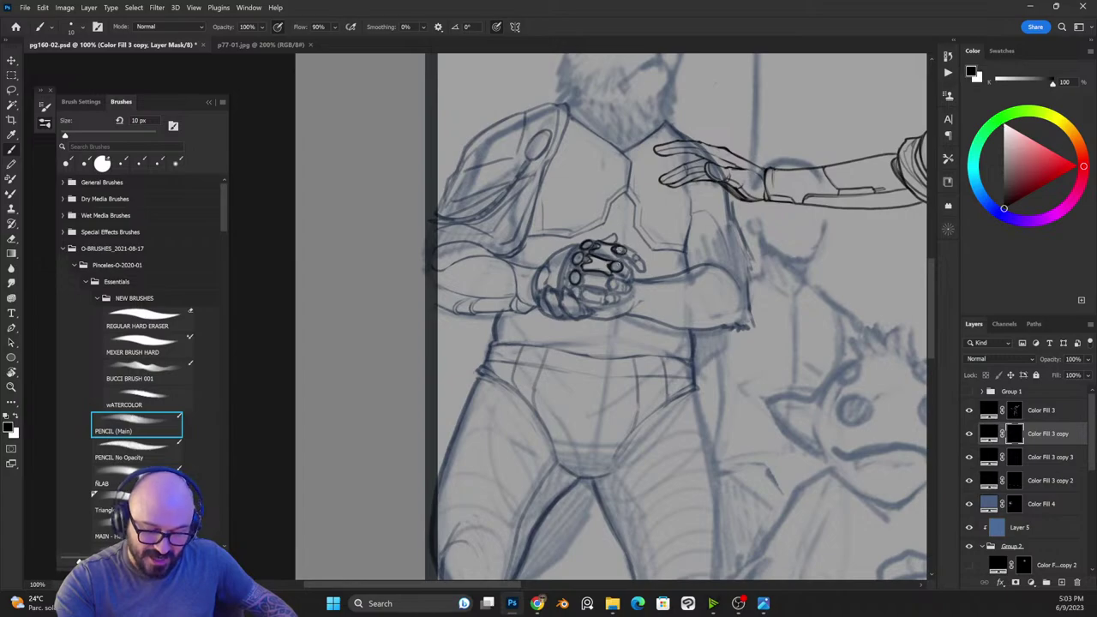
key(x)
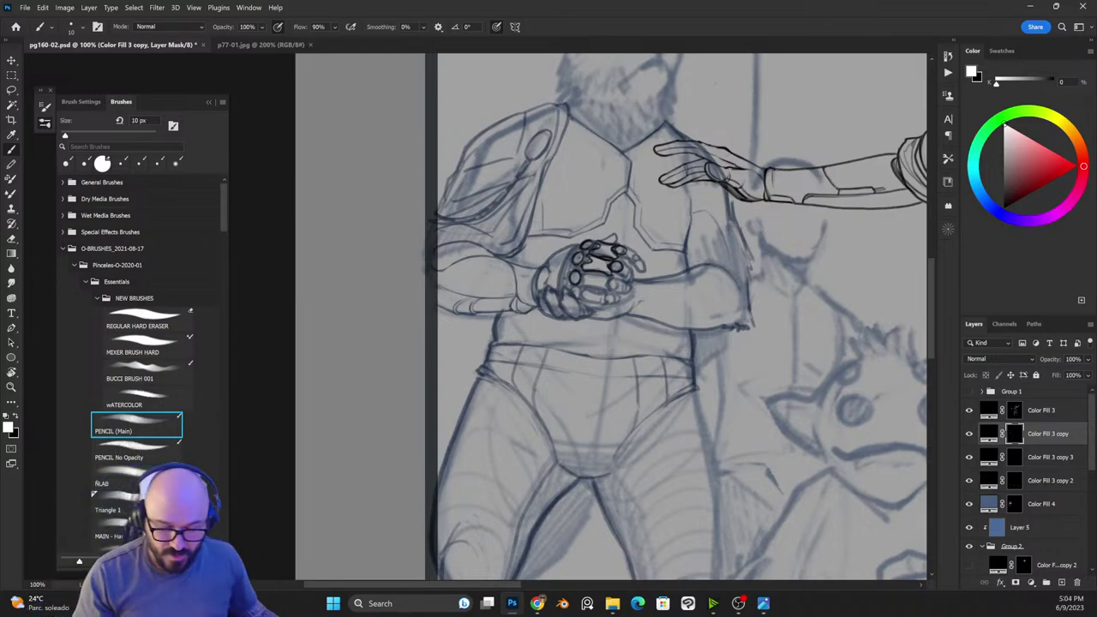
Step: Reduce the brush to 9 px and ink the next segment of the uppermost finger, curving down from its inked joint
scroll(473, 334, up, 1)
key(x)
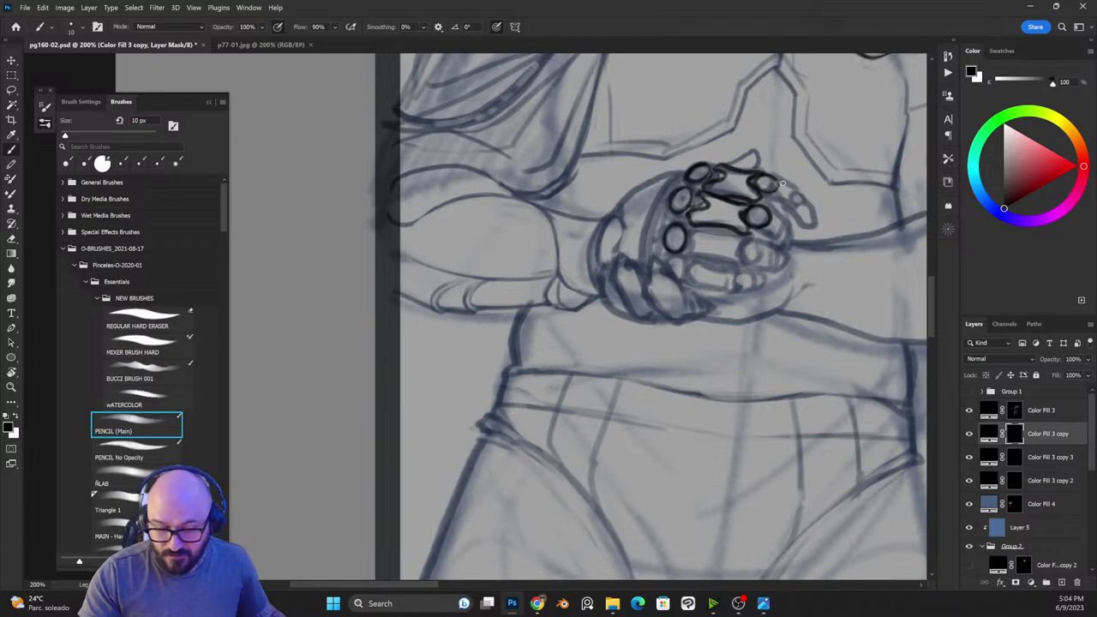
key(bracketleft)
key(x)
mouse_move(779, 181)
mouse_down()
mouse_move(801, 198)
mouse_move(794, 219)
mouse_up()
key(x)
key(x)
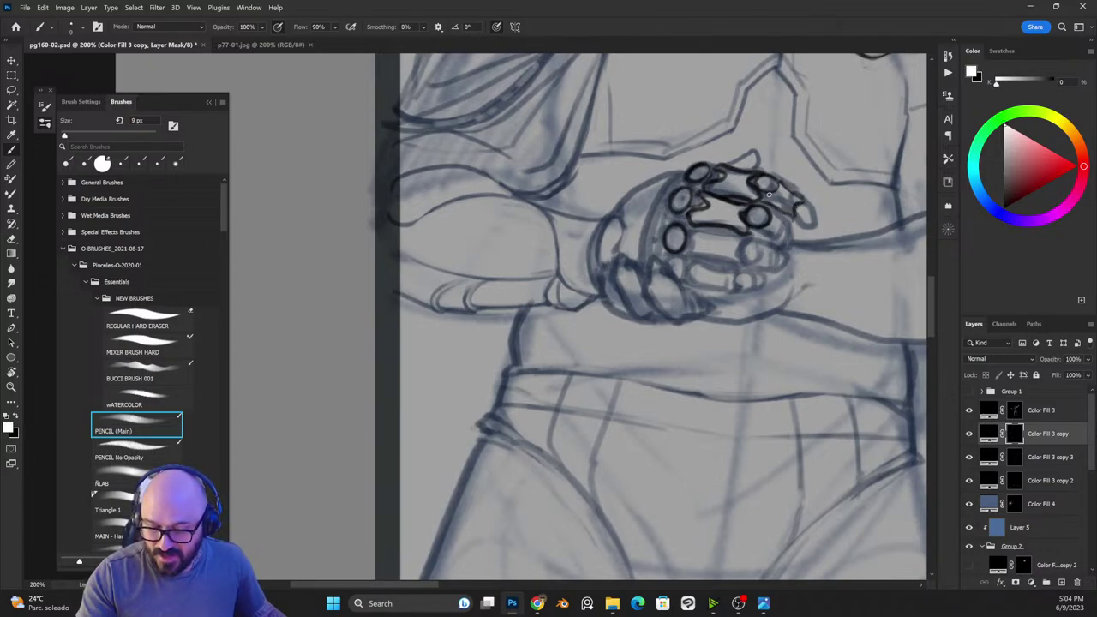
key(x)
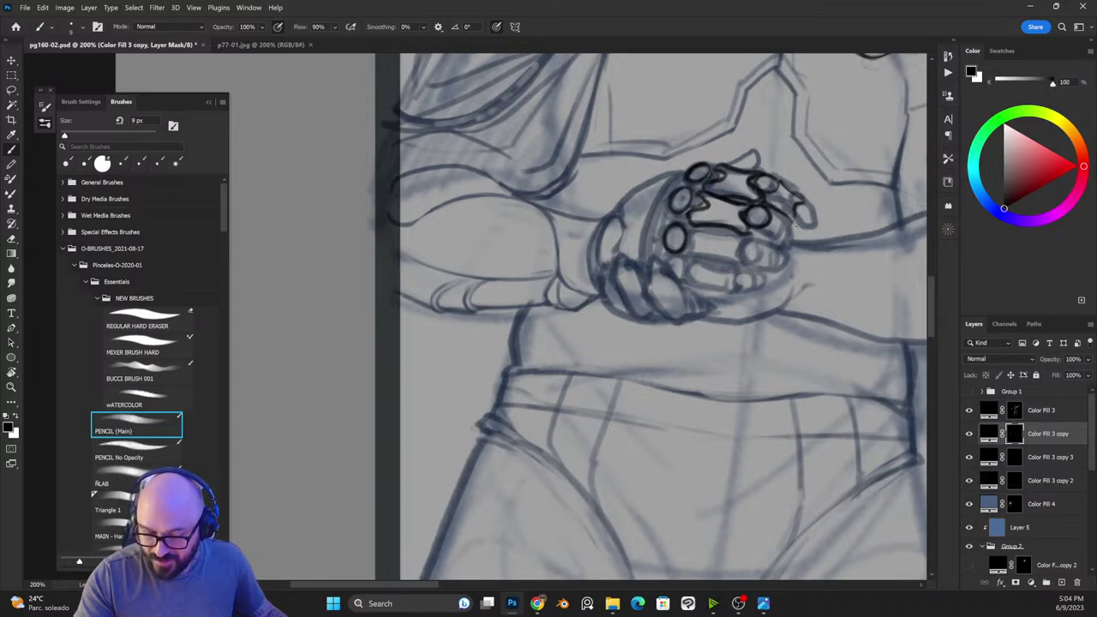
Step: Ink the last joint and the tip of the uppermost finger with an 8 px brush
key(x)
mouse_move(791, 219)
mouse_down()
mouse_move(794, 200)
mouse_move(814, 232)
mouse_move(792, 219)
mouse_move(814, 238)
mouse_move(806, 217)
mouse_up()
key(x)
key(x)
key(x)
key(x)
key(x)
key(x)
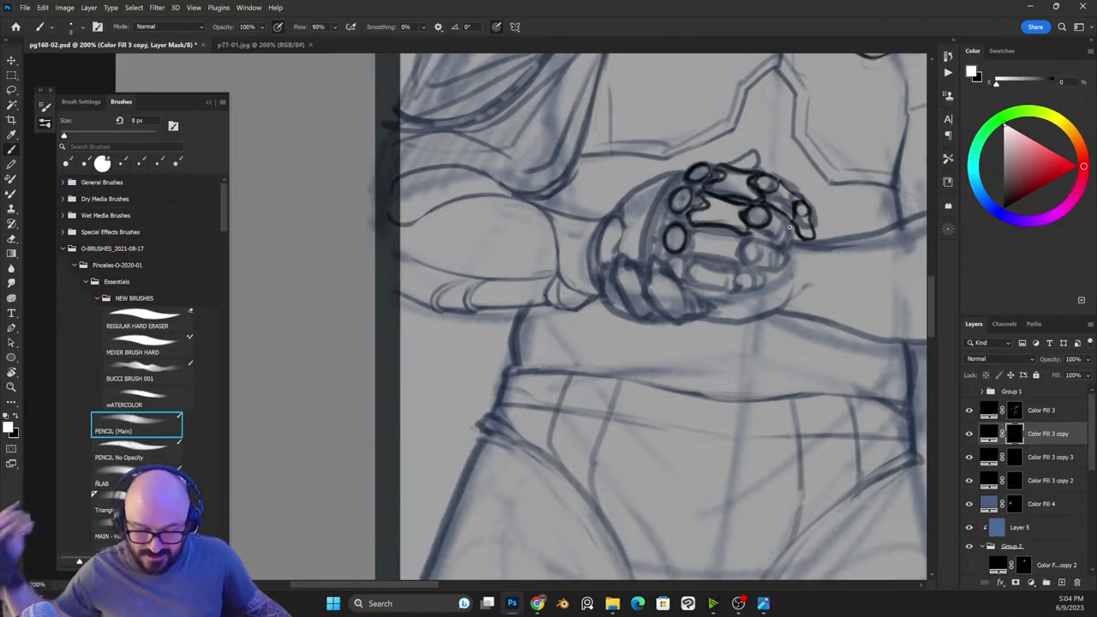
Step: Refine the line edges where the two upper finger segments meet their knuckle joints
key(ctrl+minus)
key(ctrl+plus)
key(x)
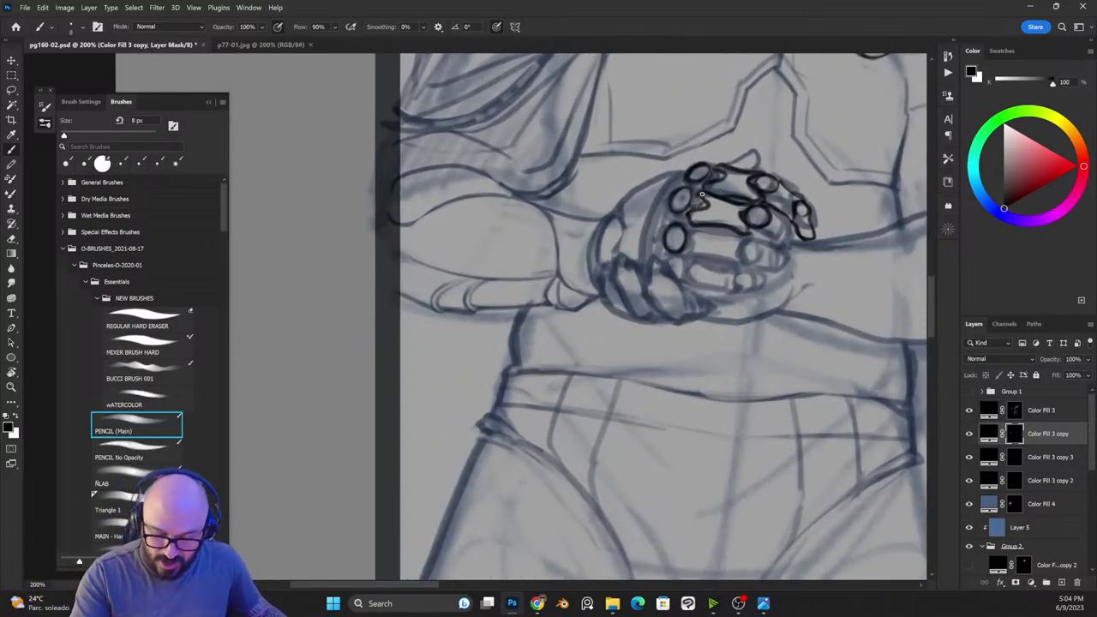
key(x)
key(ctrl+minus)
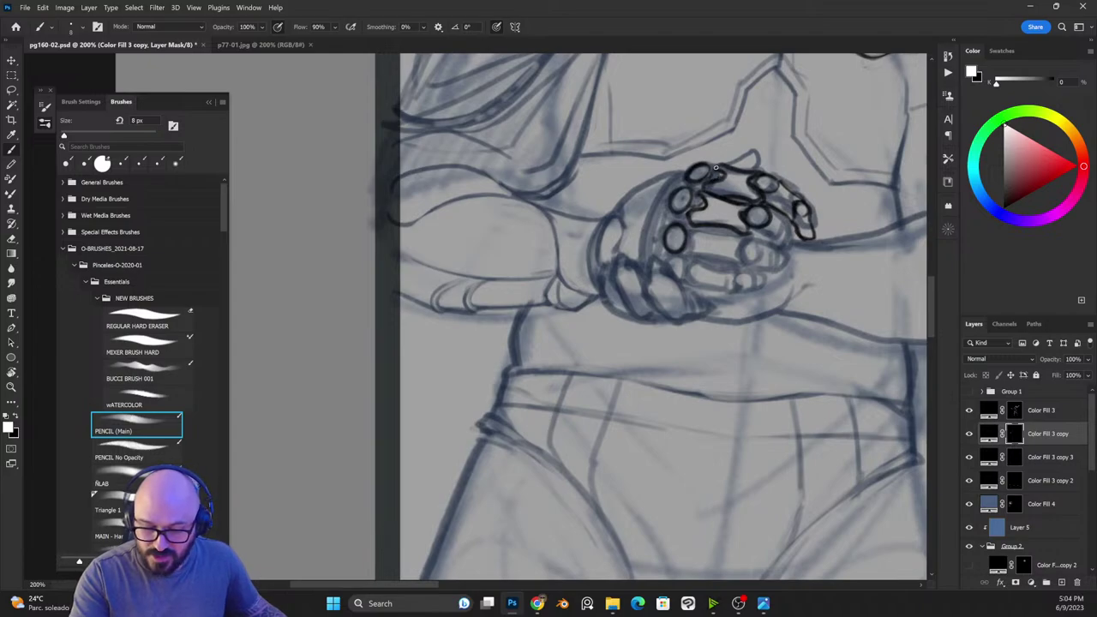
key(ctrl+plus)
key(x)
key(ctrl+minus)
key(ctrl+plus)
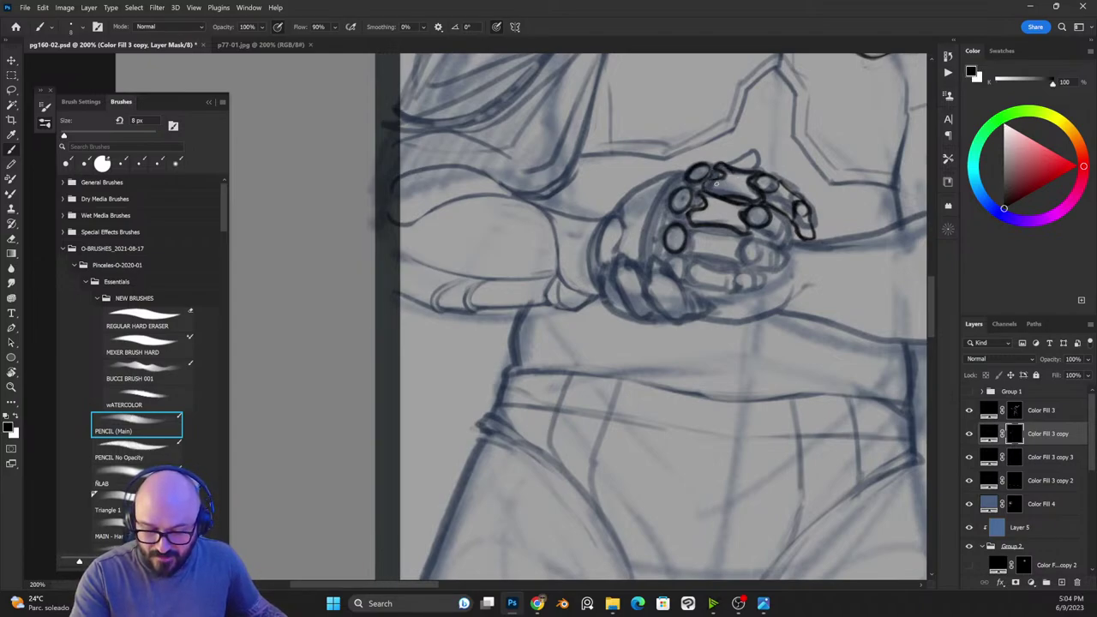
key(x)
key(x)
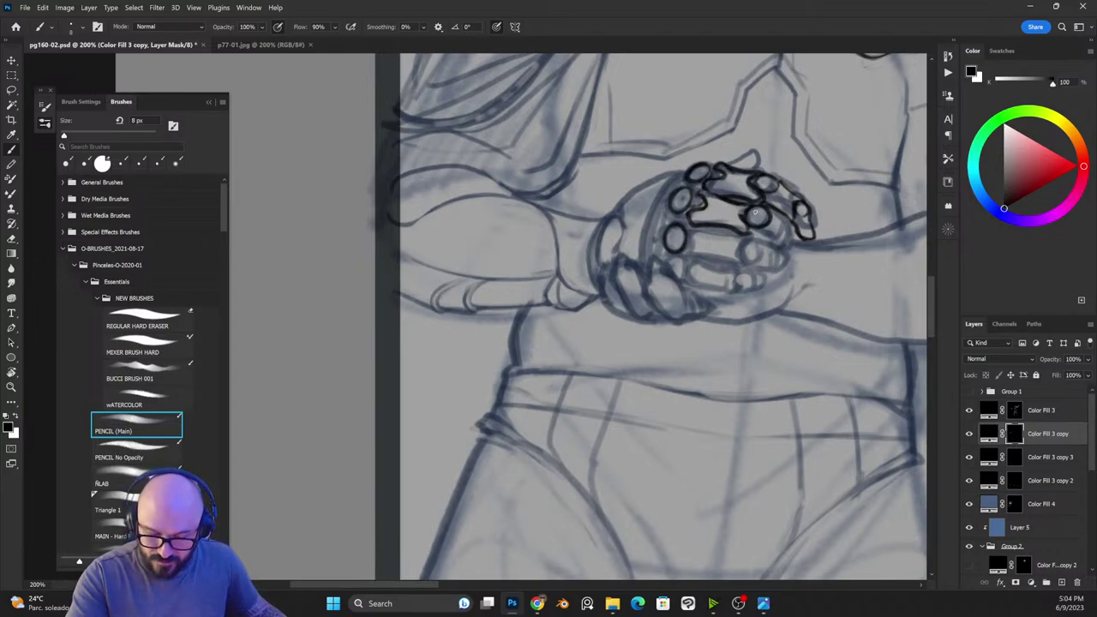
Step: Ink the narrow contours between the upper finger segments and along the top of the third finger
key(x)
drag(716, 189, 760, 208)
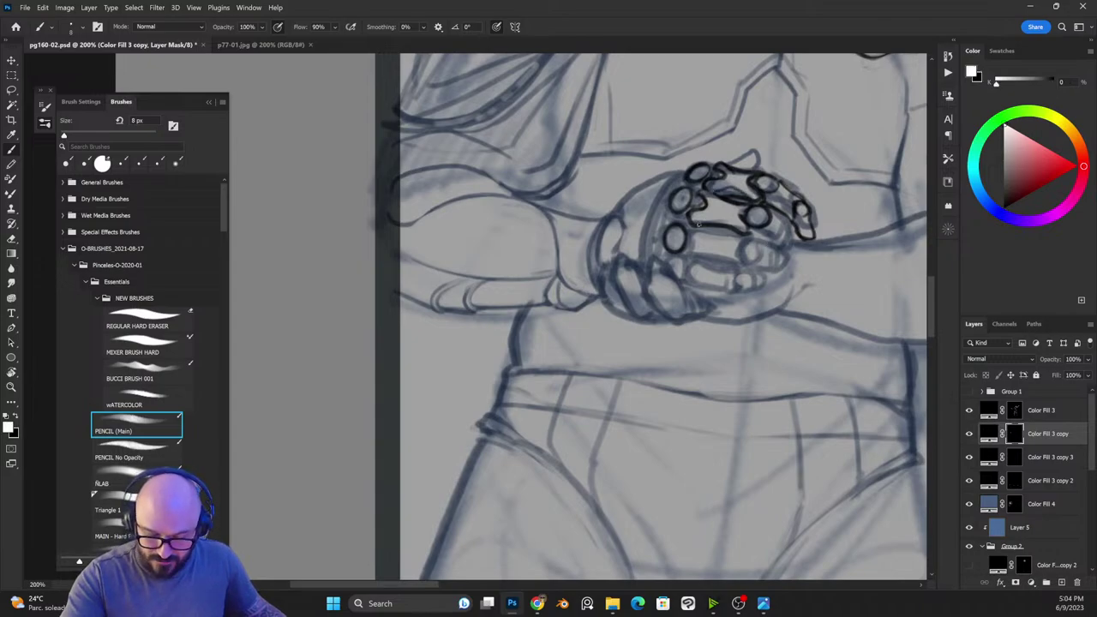
drag(699, 224, 738, 228)
key(ctrl+minus)
key(ctrl+minus)
key(ctrl+plus)
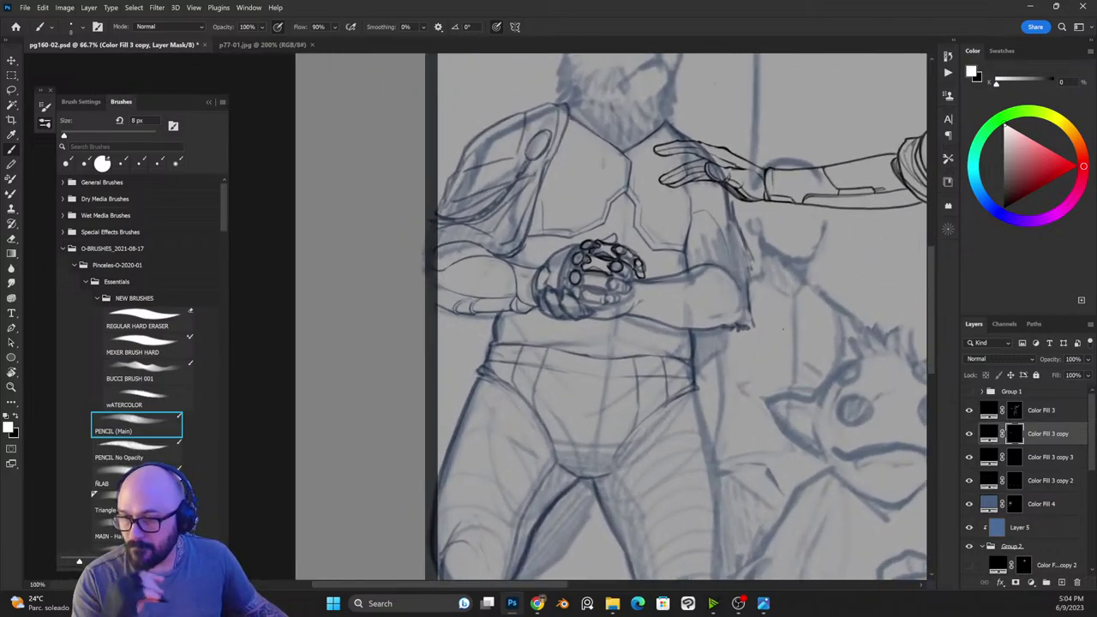
Step: Ink the outline of the third finger segment extending from the lowest inked knuckle and tidy its edges
scroll(673, 244, up, 3)
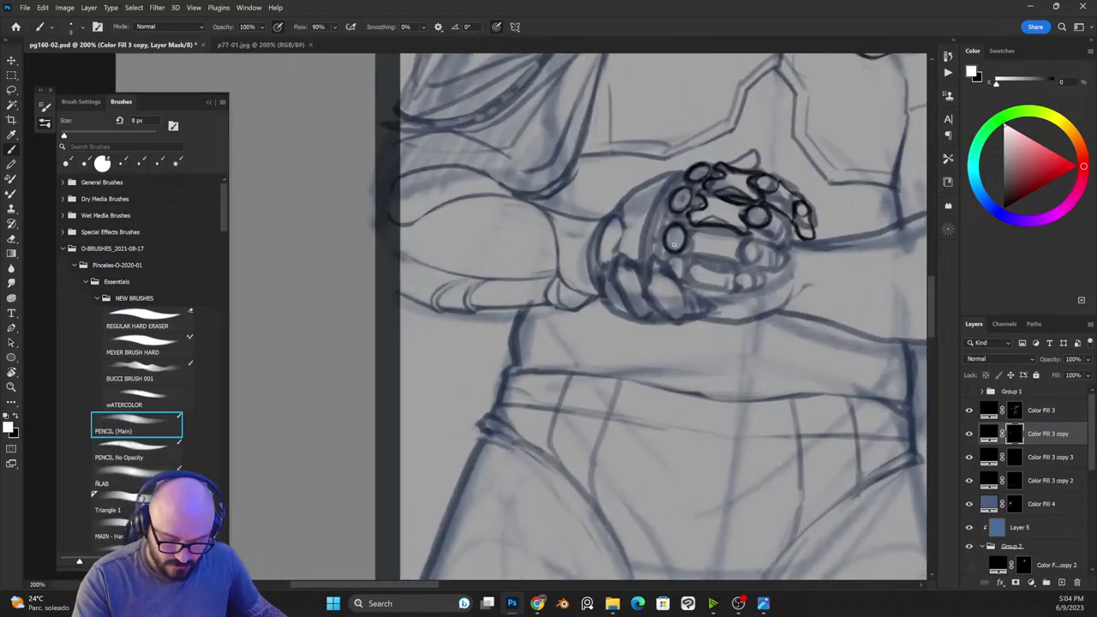
key(x)
key(x)
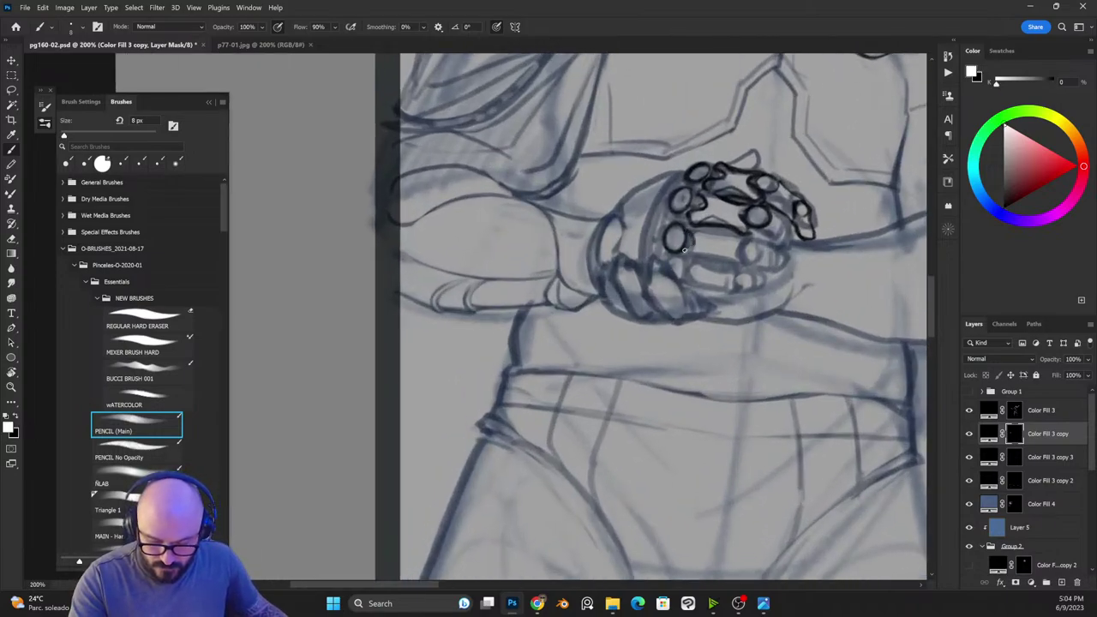
mouse_move(700, 227)
mouse_down()
mouse_move(744, 236)
mouse_move(745, 259)
mouse_move(677, 246)
mouse_up()
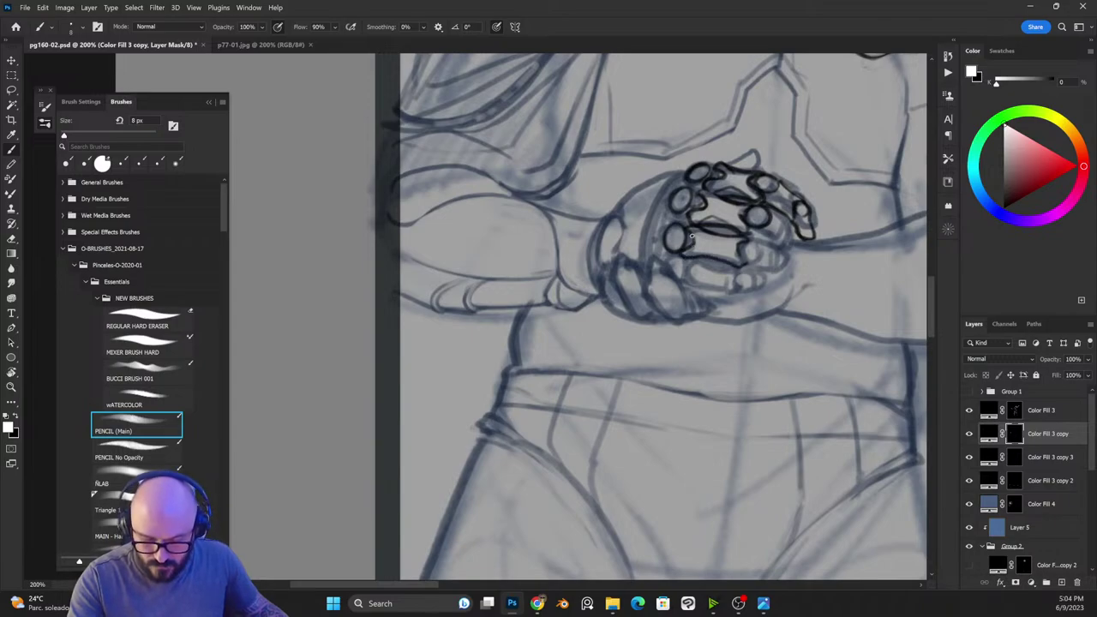
key(x)
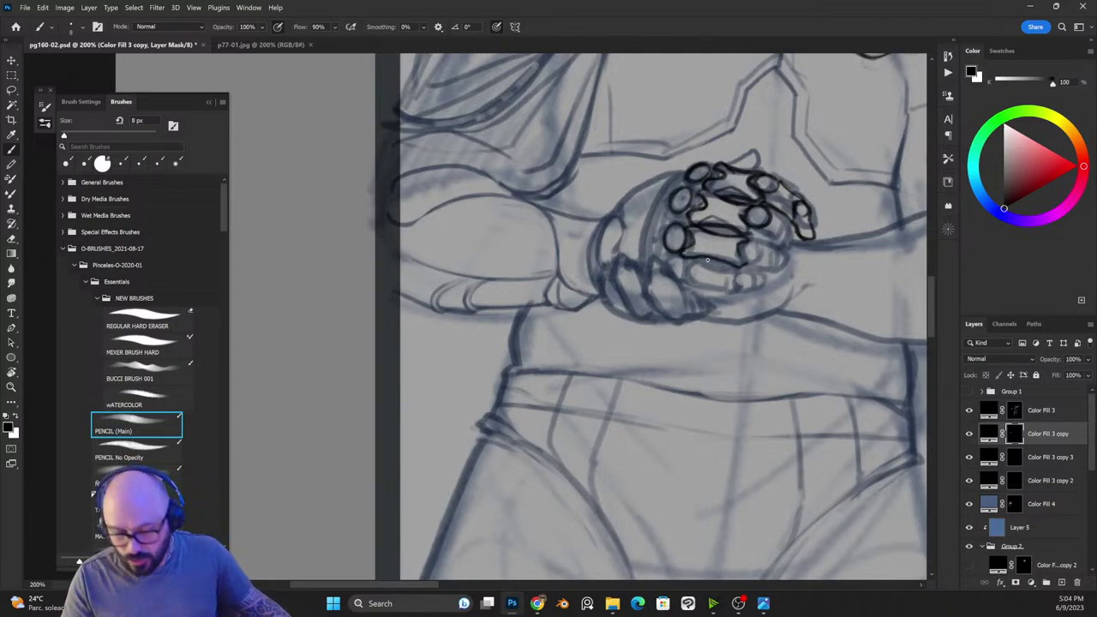
key(x)
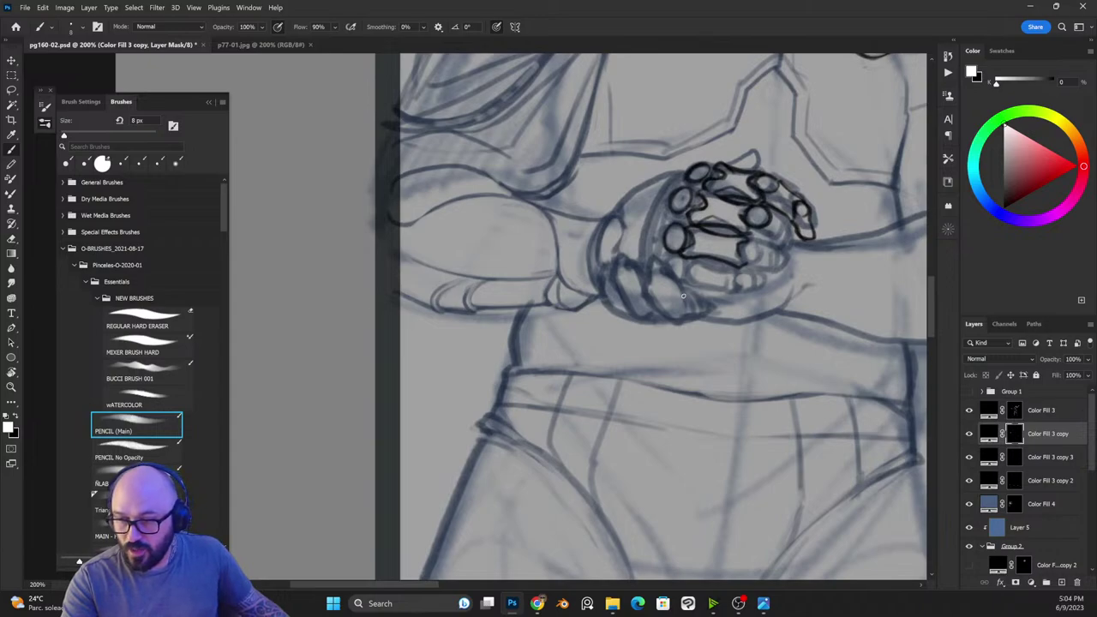
Step: Ink the outline of the rounded finger overlapping the lower part of the mechanical hand
key(x)
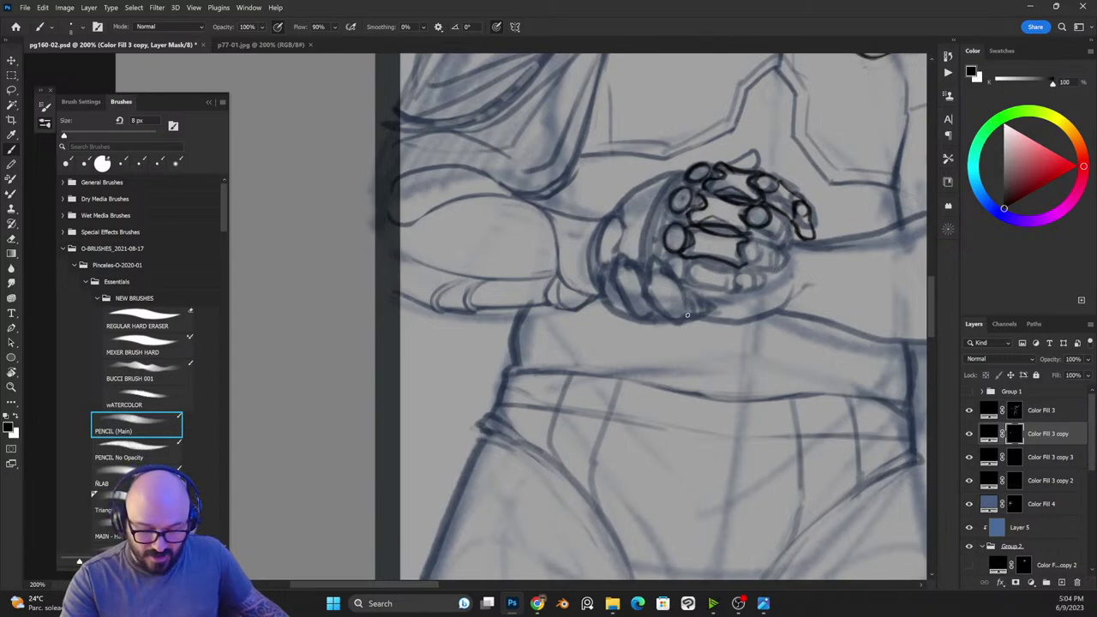
key(x)
mouse_move(688, 321)
mouse_down()
mouse_move(662, 319)
mouse_move(647, 283)
mouse_move(653, 262)
mouse_move(677, 283)
mouse_move(684, 317)
mouse_up()
key(x)
key(x)
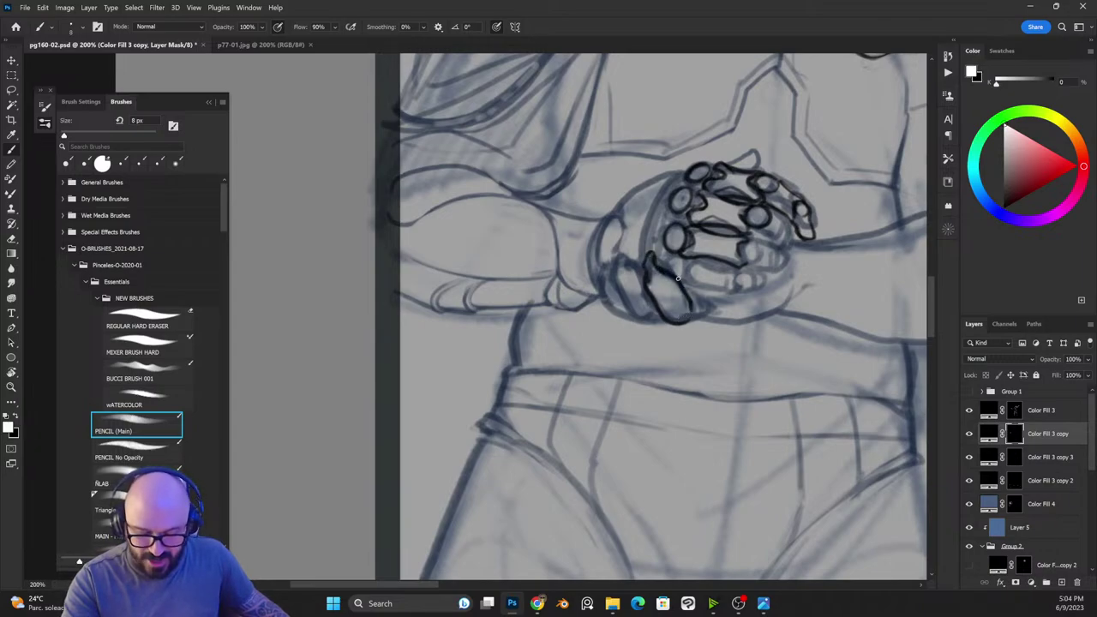
key(x)
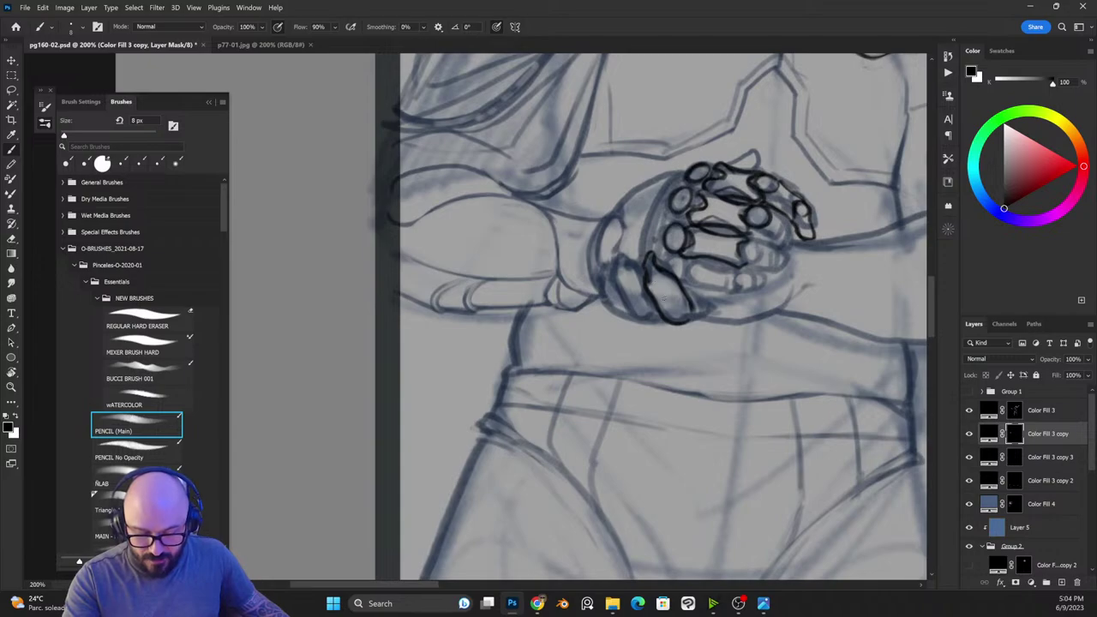
Step: Ink the hand's bottom edge beyond the overlapping finger and the round joint at the end of the third finger
key(x)
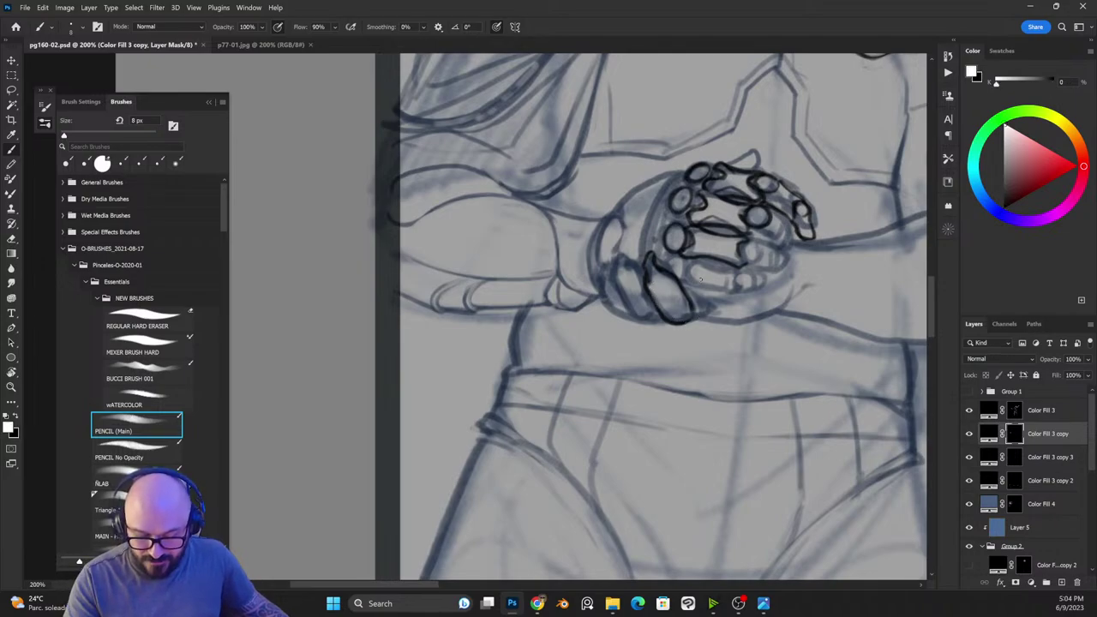
drag(679, 322, 746, 321)
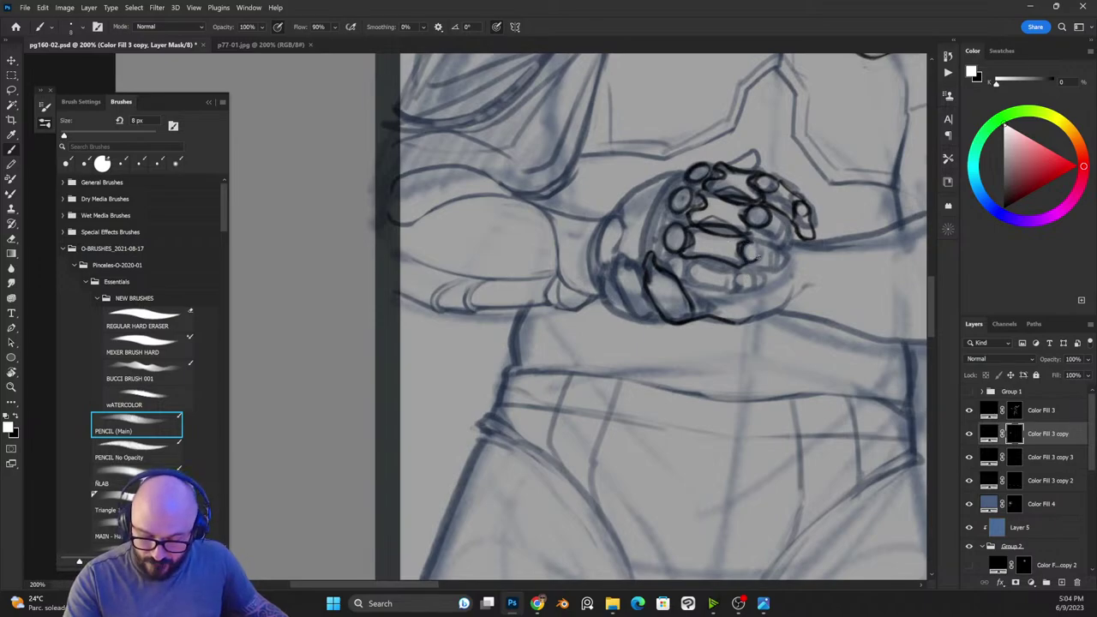
key(x)
key(x)
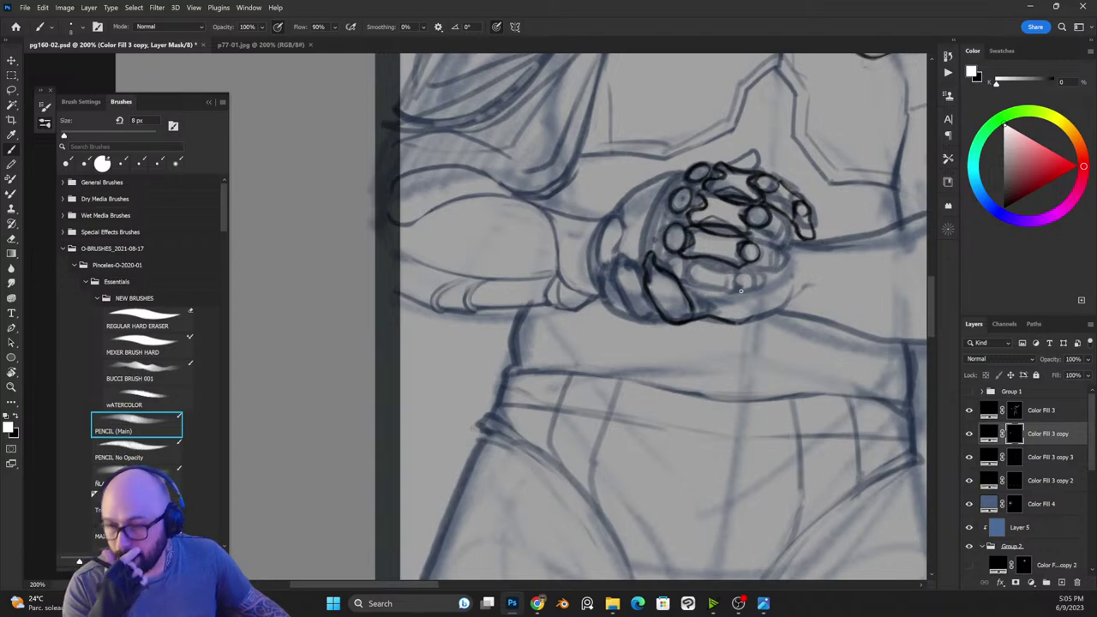
Step: Ink the fourth finger's round end joint, its segment edges and the knuckle behind the overlapping finger
key(x)
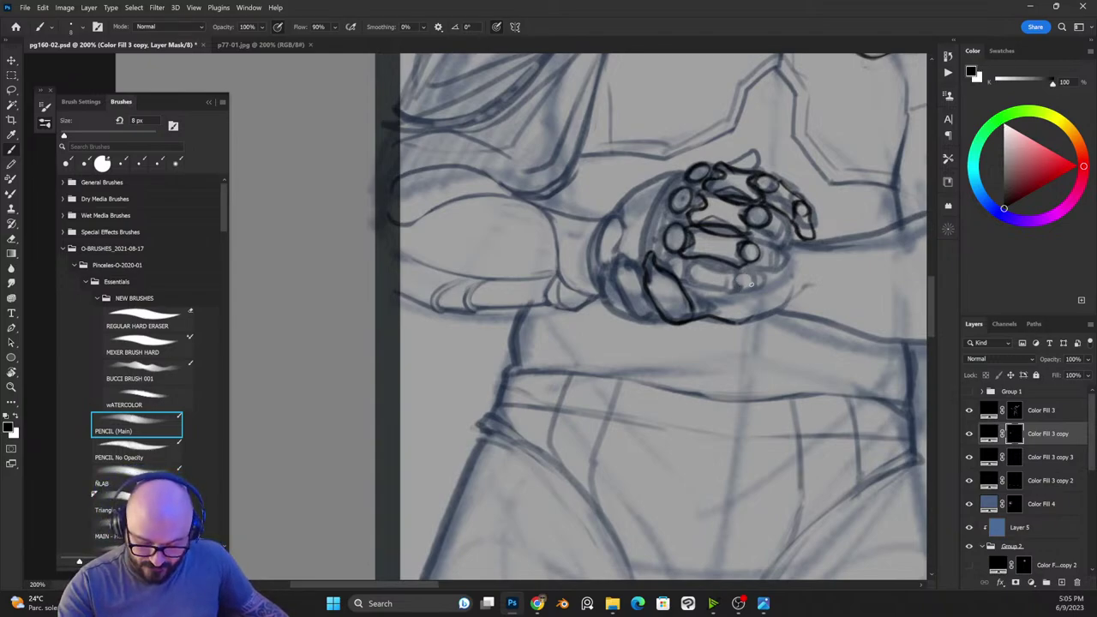
key(x)
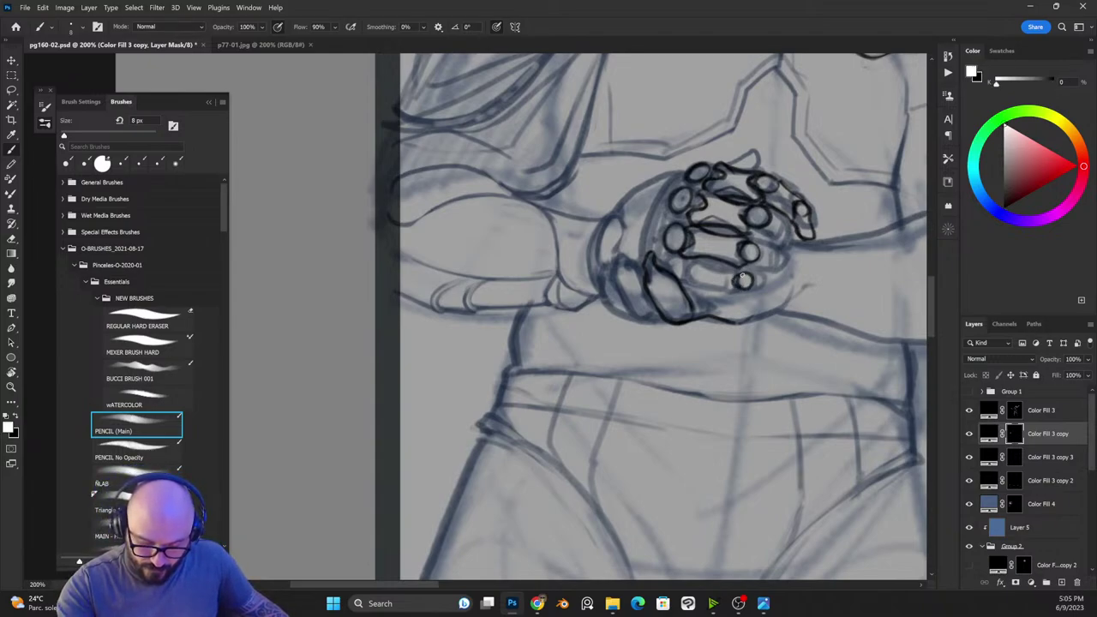
drag(742, 280, 690, 260)
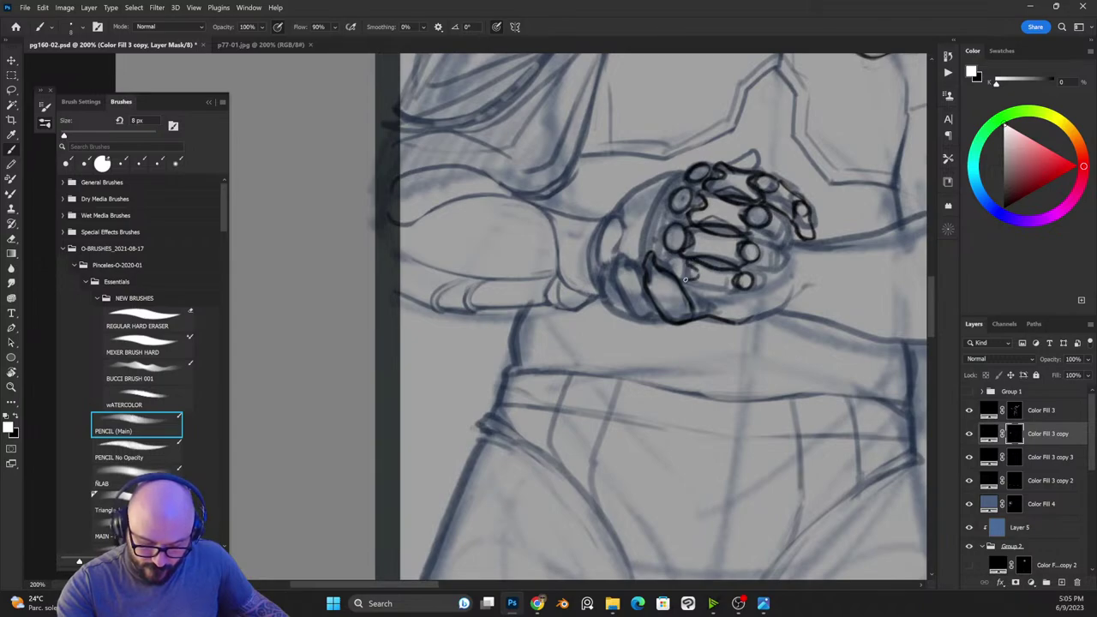
key(x)
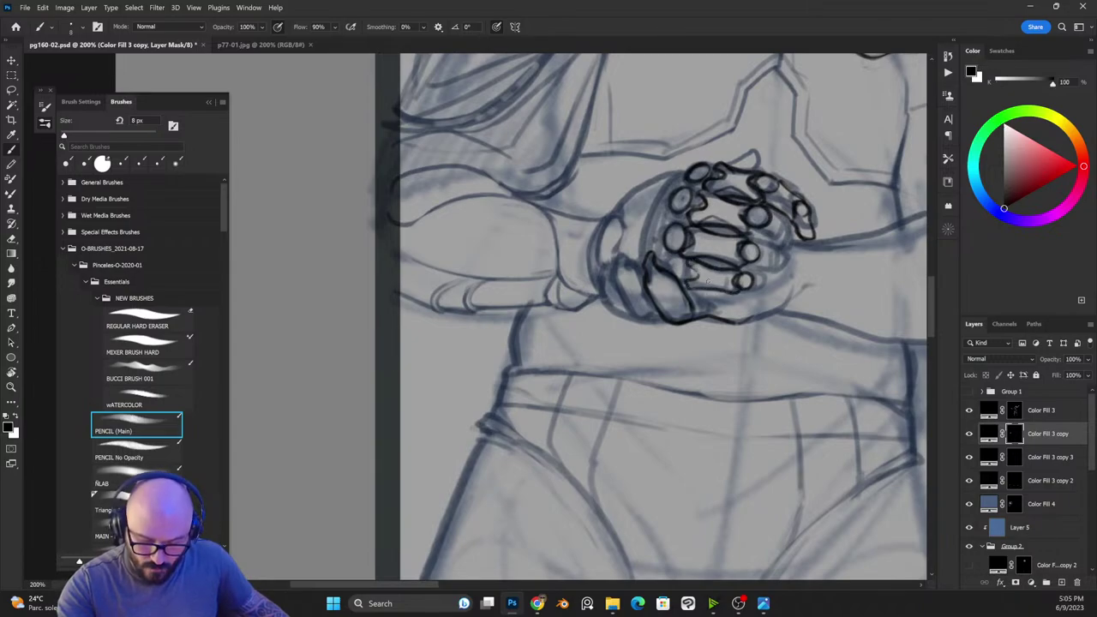
key(x)
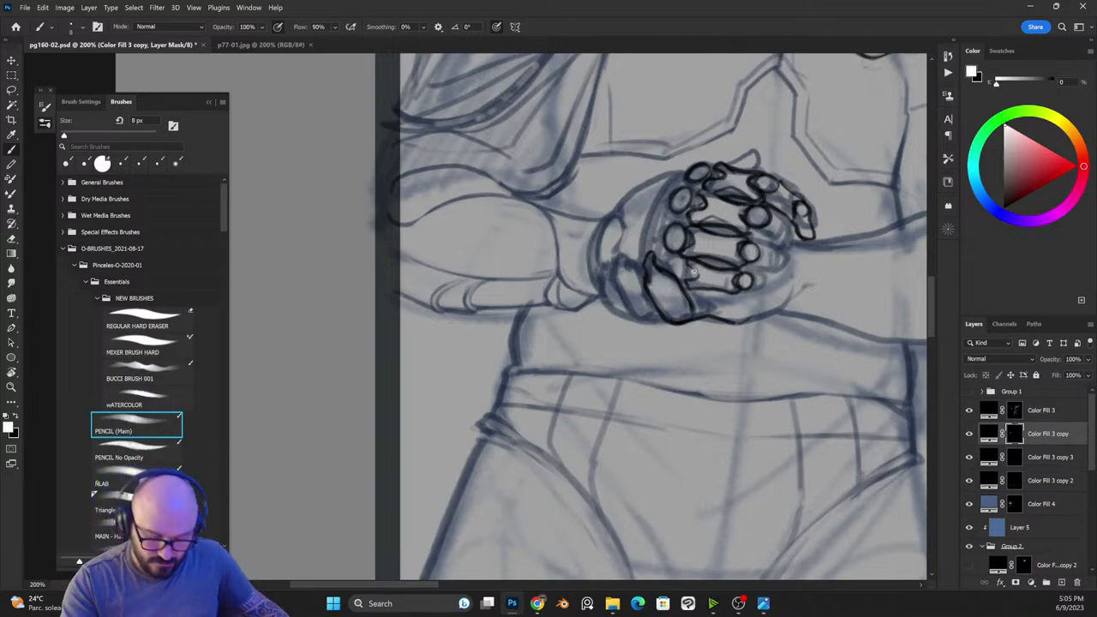
mouse_move(683, 282)
mouse_down()
mouse_move(678, 256)
mouse_move(666, 266)
mouse_move(680, 286)
mouse_up()
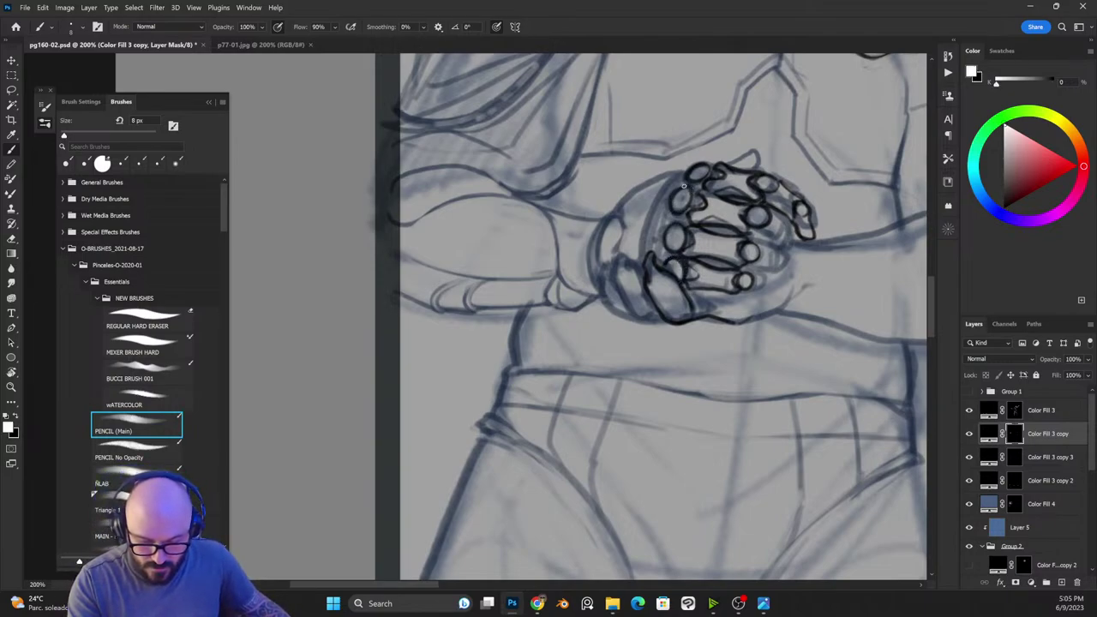
key(x)
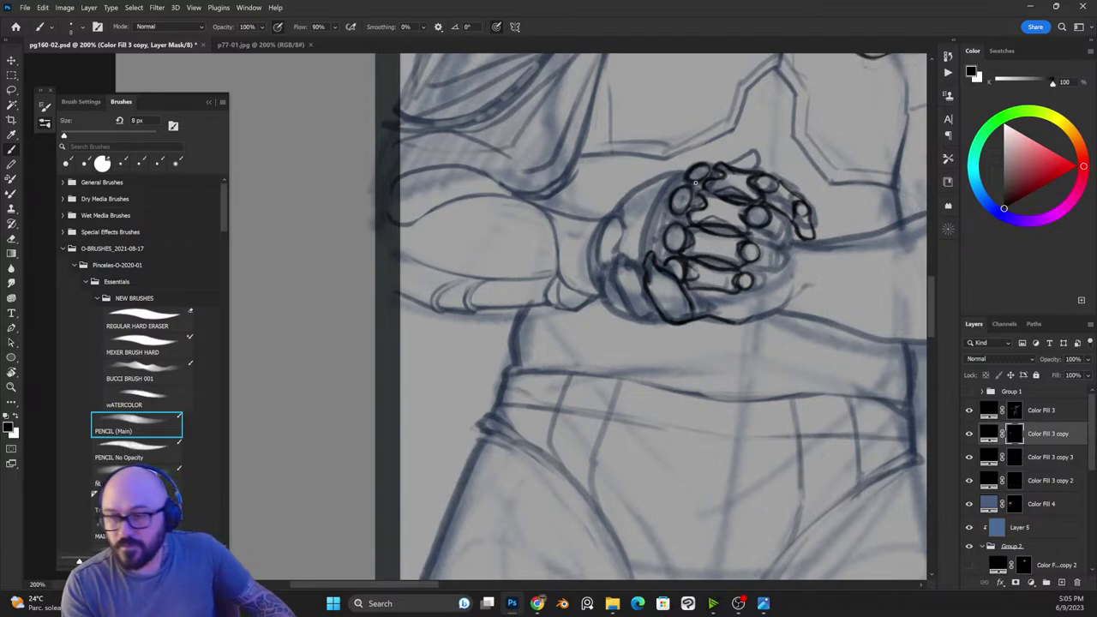
Step: Ink the small round joint beside the upper knuckle of the mechanical hand and trim its edges
key(x)
key(x)
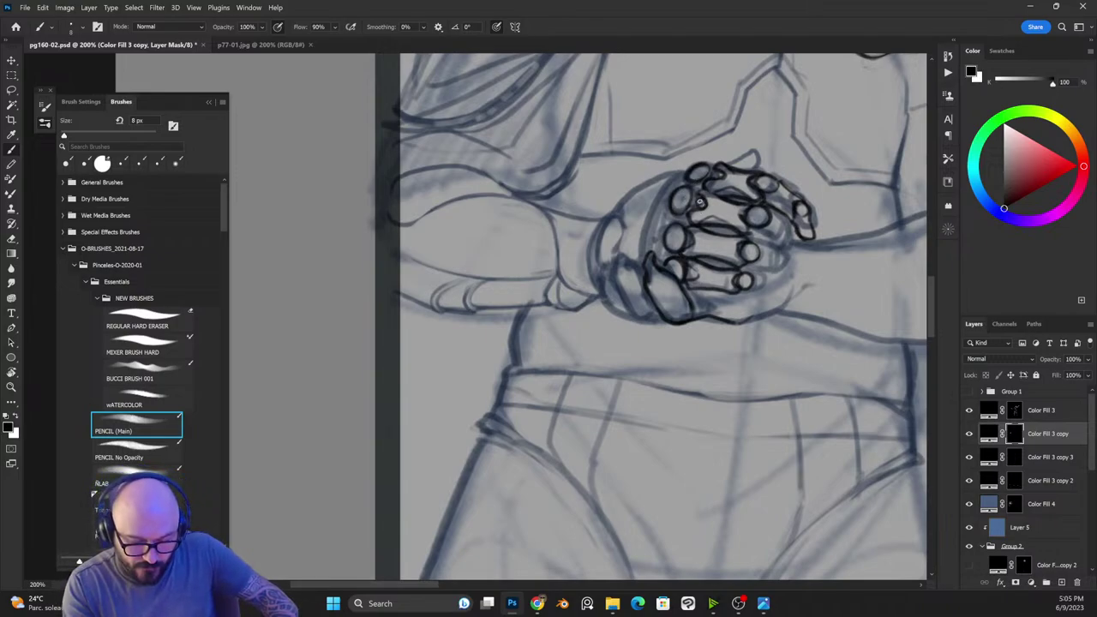
key(x)
key(x)
key(x)
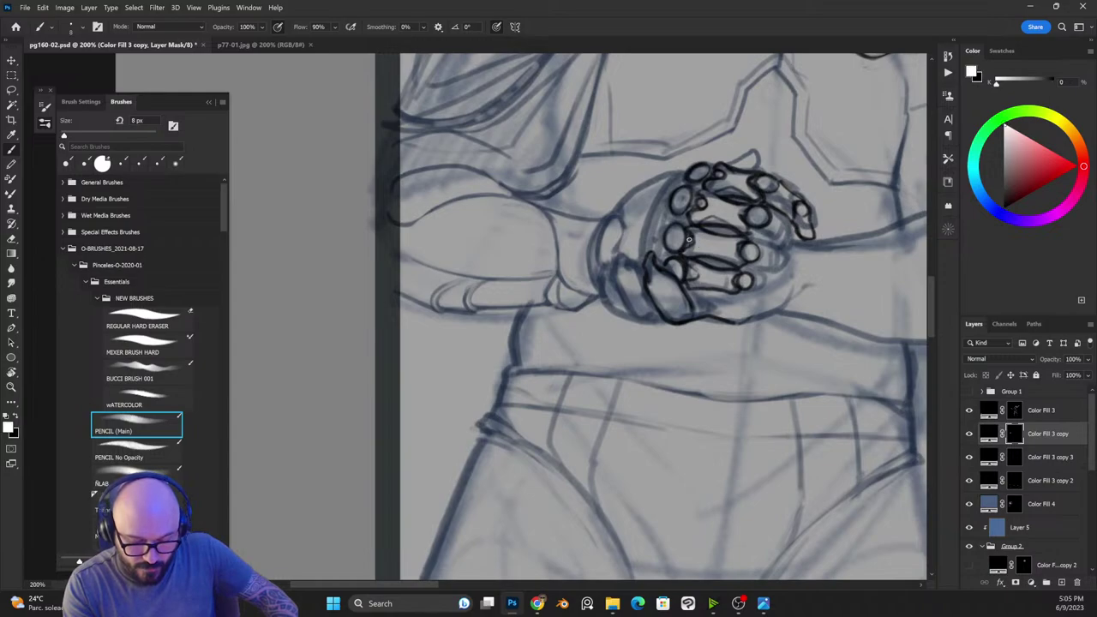
Step: Ink the small joint details beside the two lower knuckles and tidy the lines around the knuckles
key(x)
key(x)
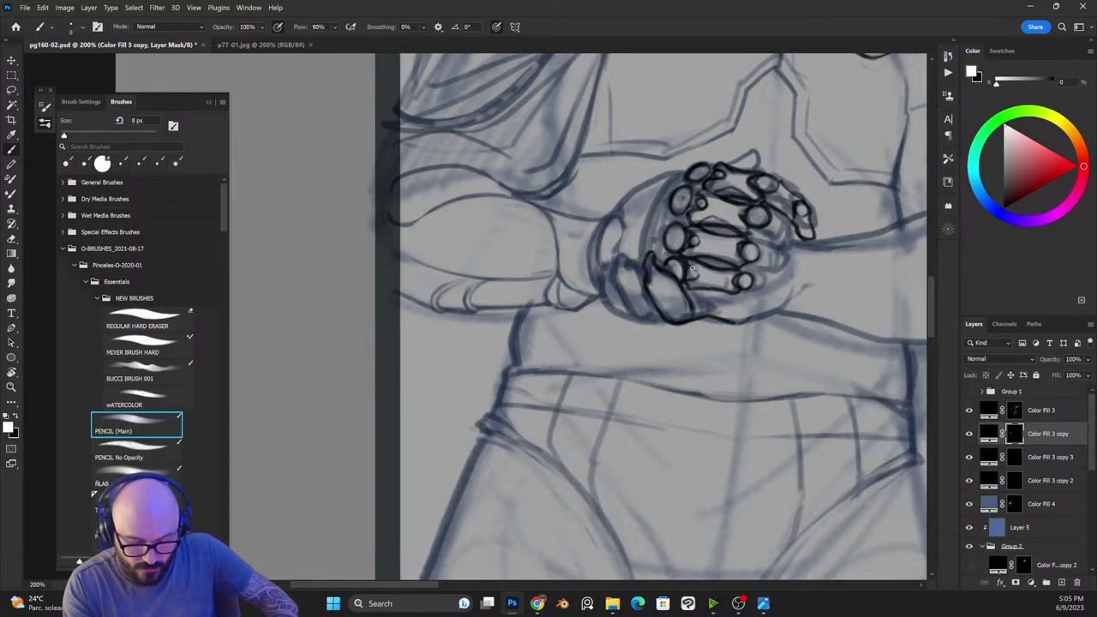
key(x)
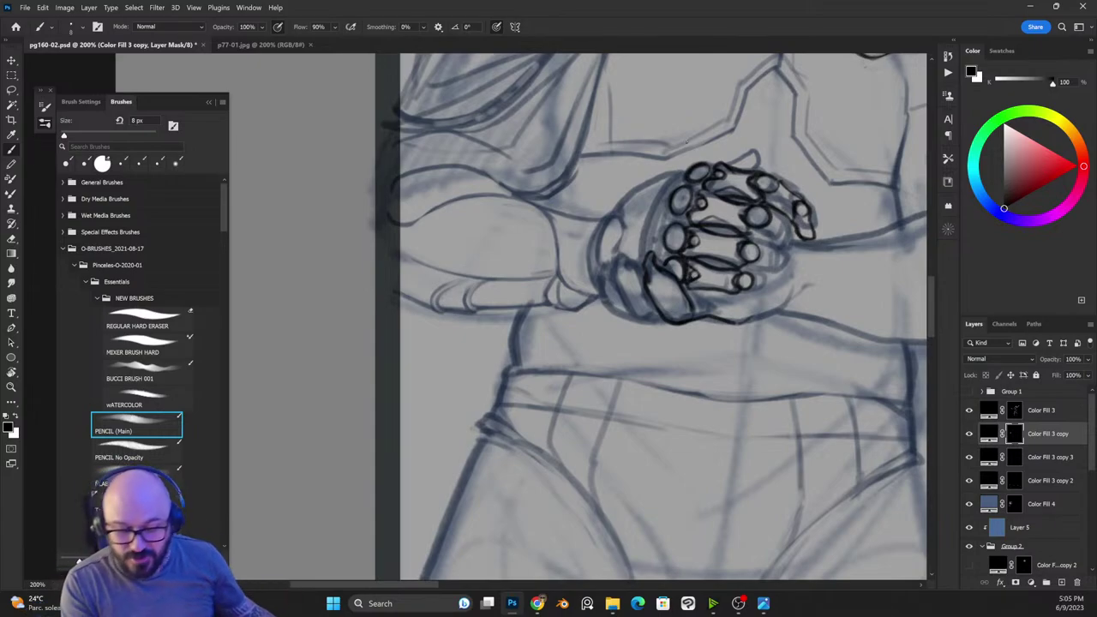
key(x)
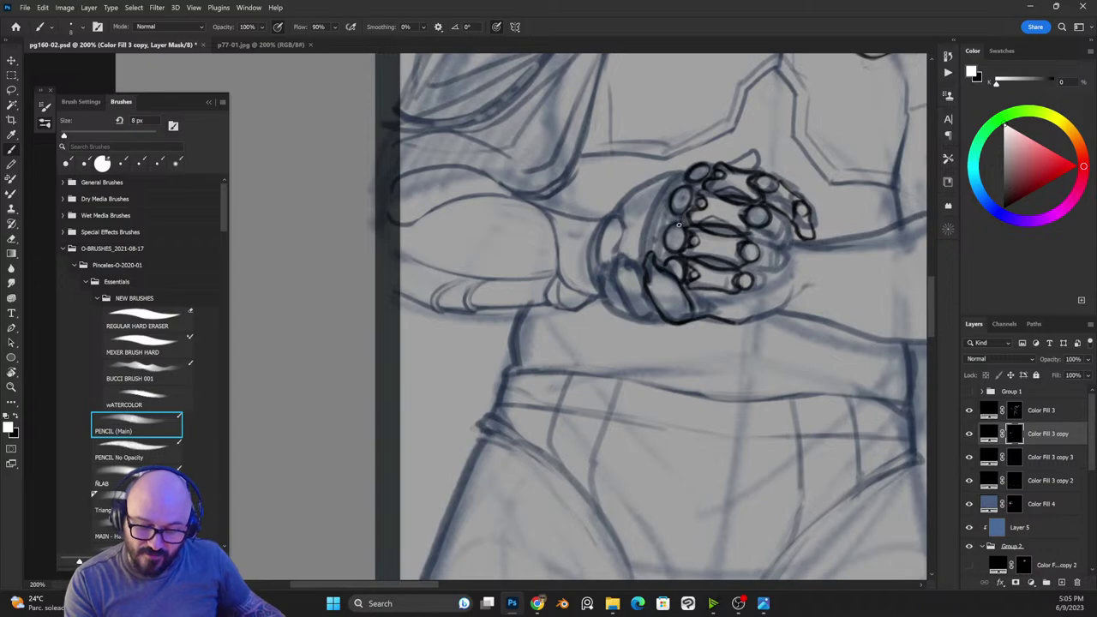
key(x)
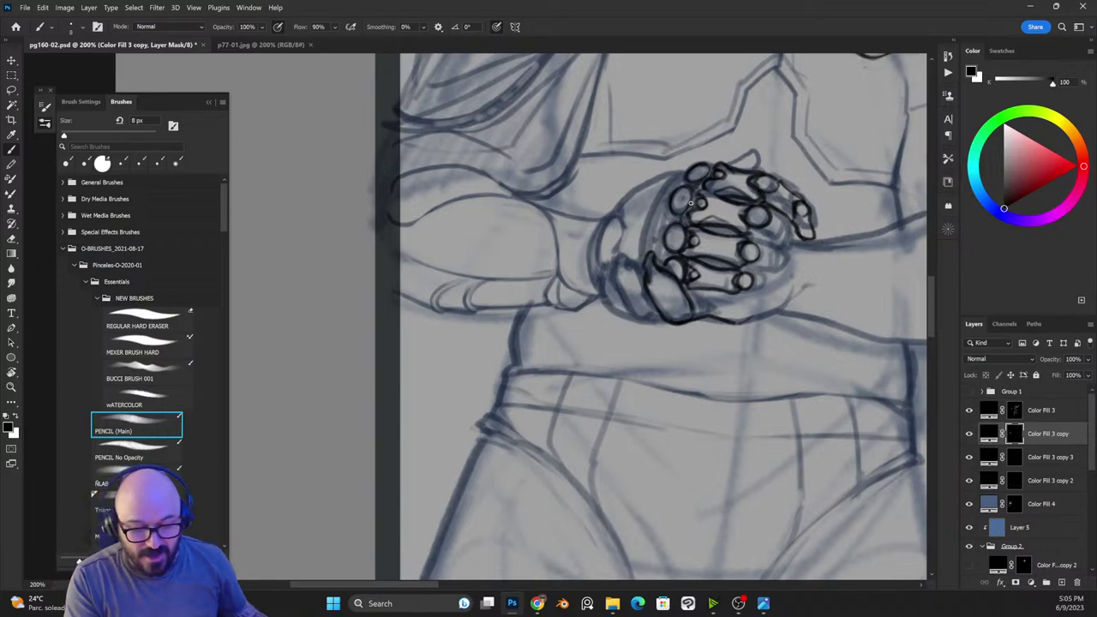
Step: Ink the curved line behind the knuckles, from the topmost knuckle down to the overlapping finger
key(x)
mouse_move(673, 179)
mouse_down()
mouse_move(642, 258)
mouse_move(677, 179)
mouse_up()
key(x)
key(x)
drag(683, 177, 643, 260)
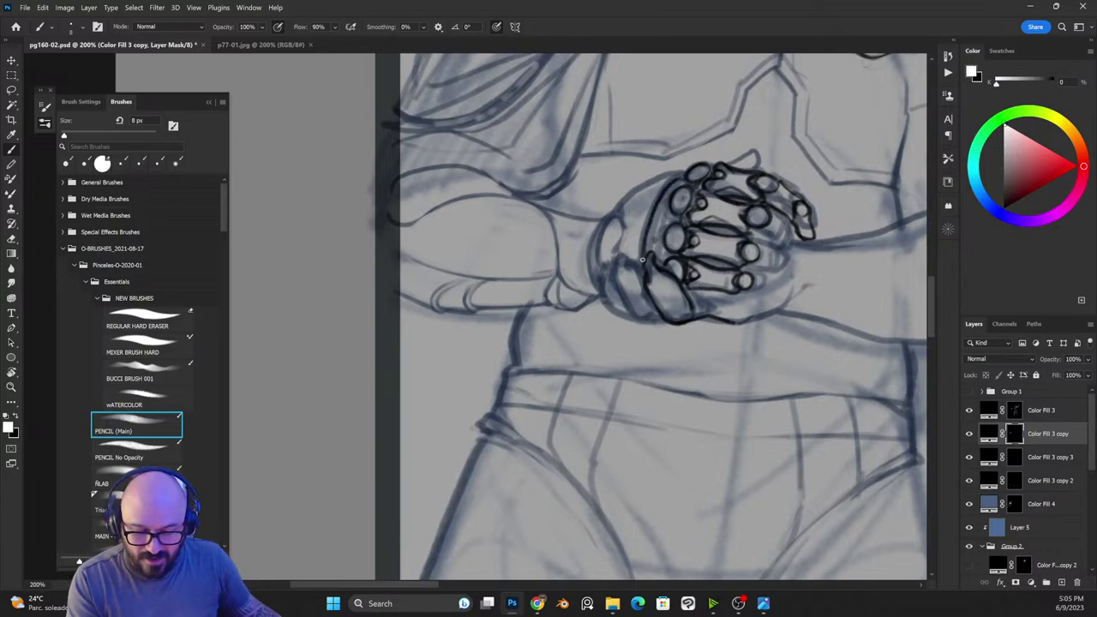
key(x)
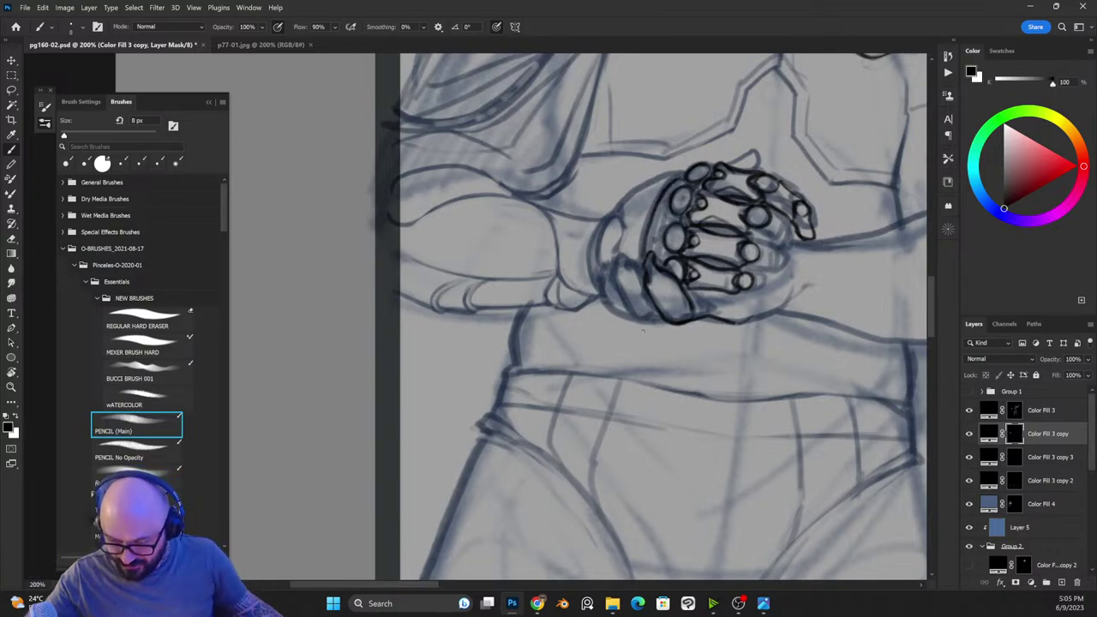
Step: Ink the second overlapping finger beside the first, from its pointed upper tip to the hand's bottom edge
key(x)
mouse_move(645, 277)
mouse_down()
mouse_move(627, 256)
mouse_move(618, 276)
mouse_up()
key(x)
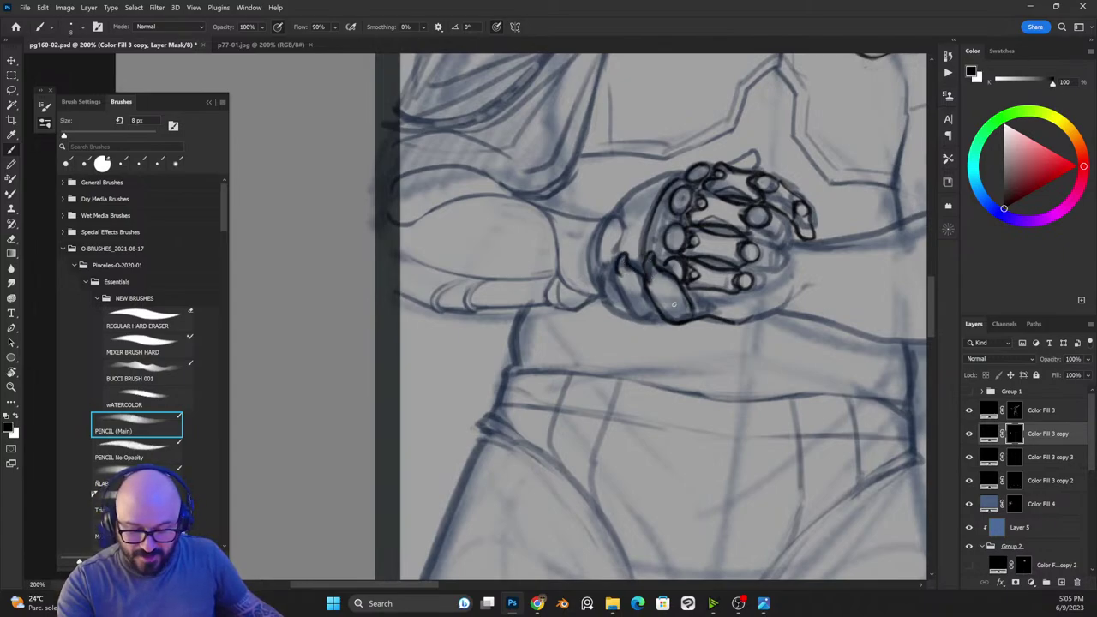
key(x)
mouse_move(617, 267)
mouse_down()
mouse_move(642, 321)
mouse_move(671, 324)
mouse_up()
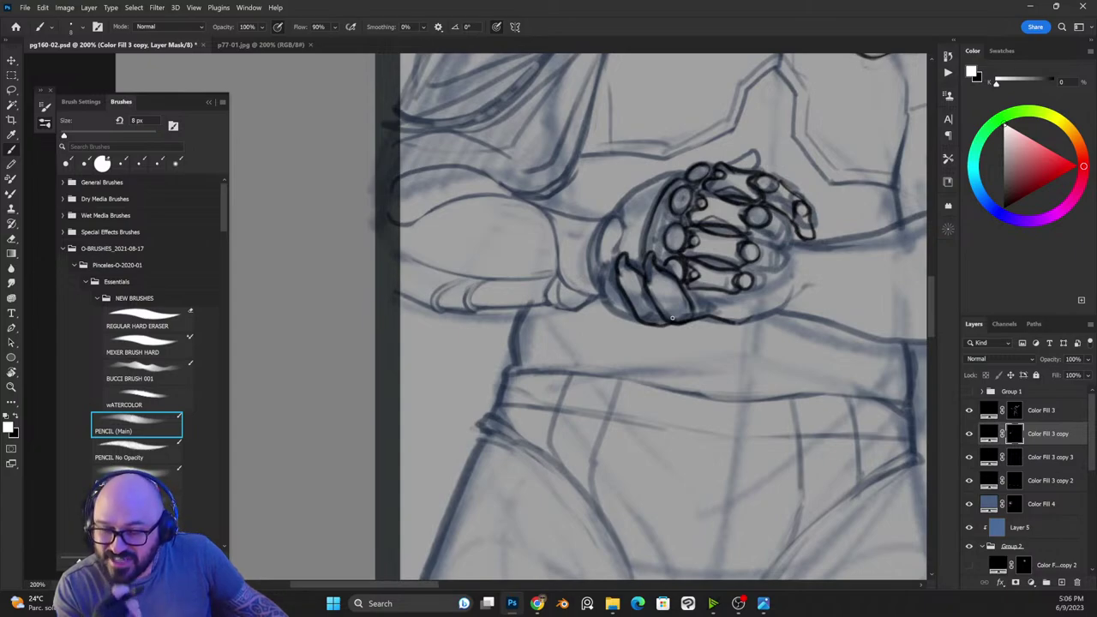
key(x)
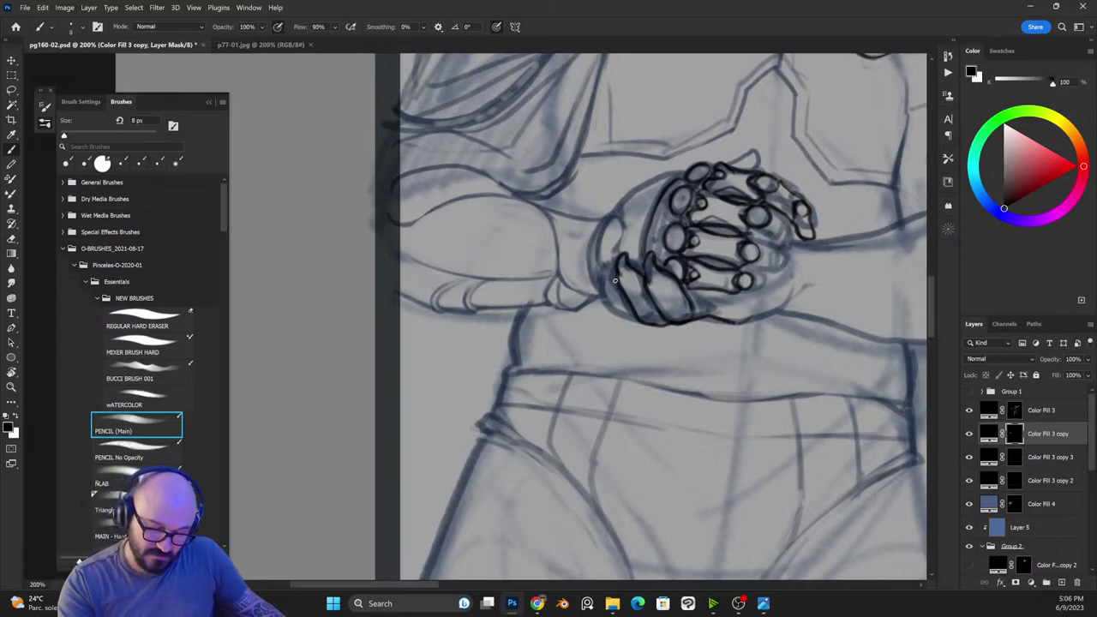
Step: Ink the remaining two narrow overlapping fingers on the wrist side of the hand and clean their outlines
key(x)
key(x)
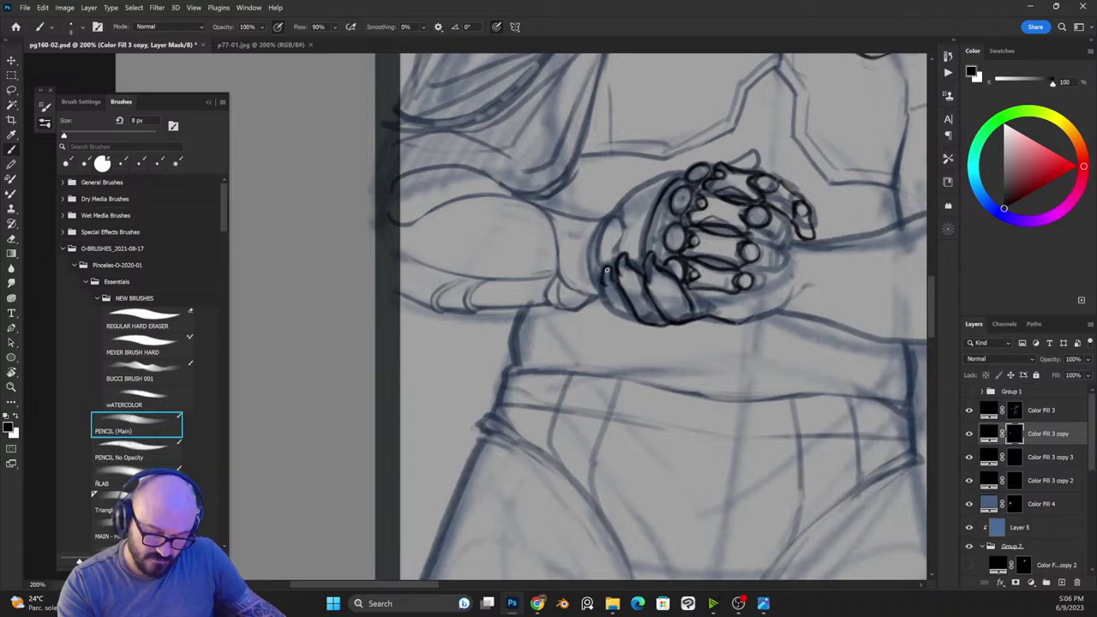
key(x)
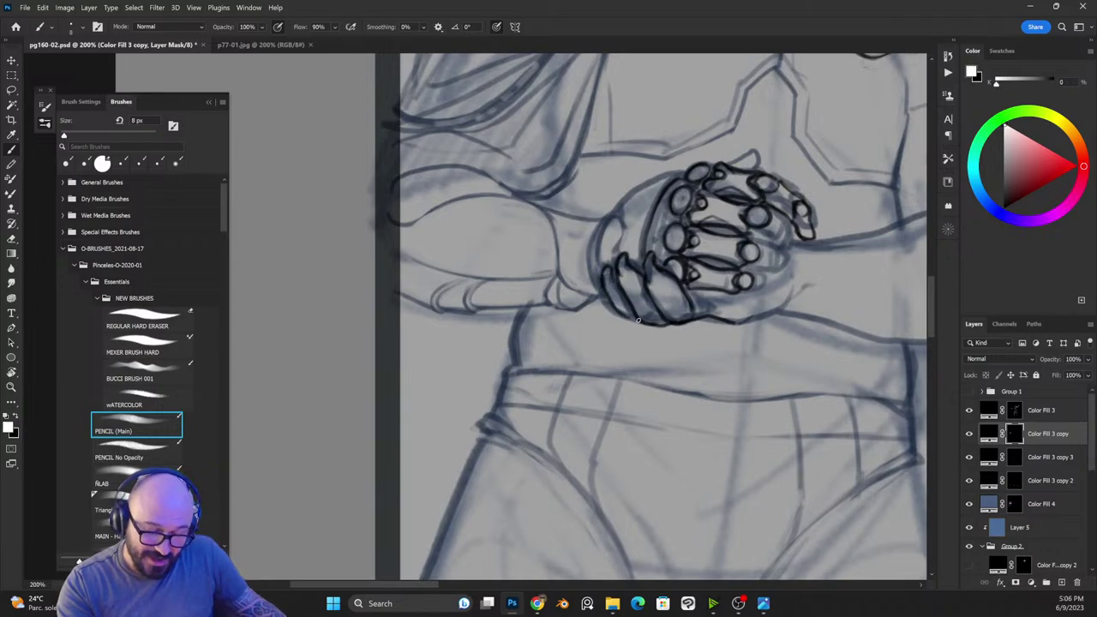
key(x)
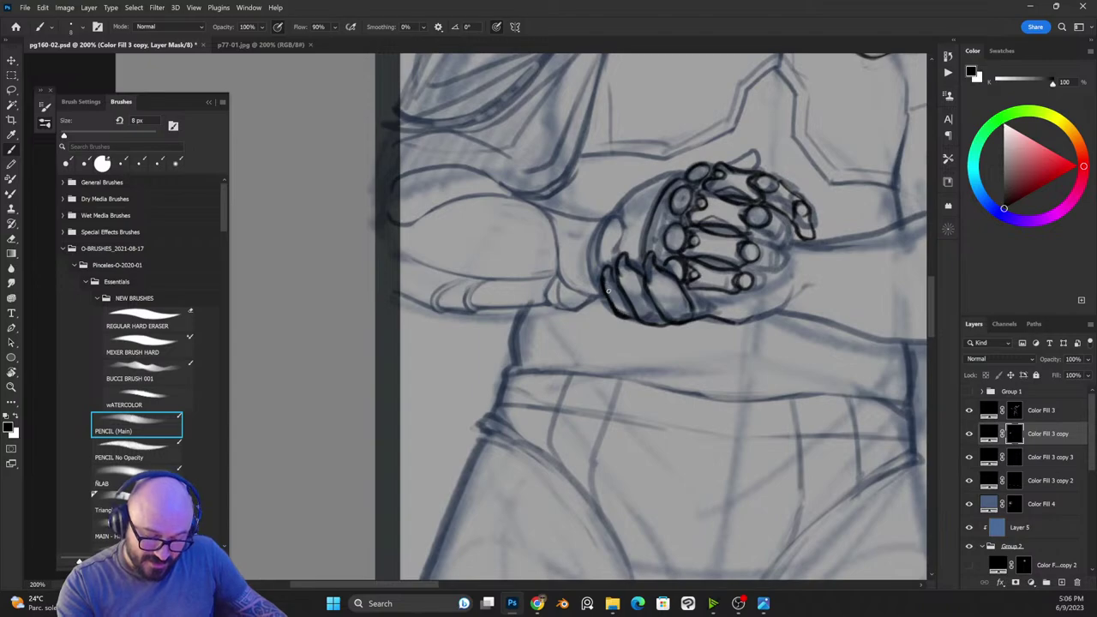
key(x)
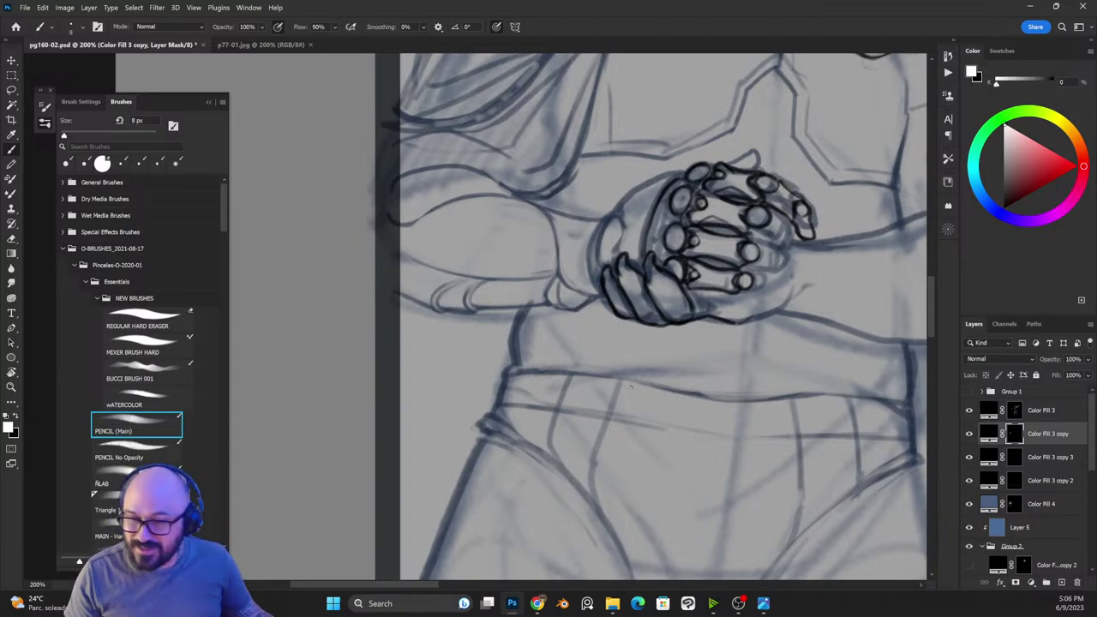
key(x)
key(x)
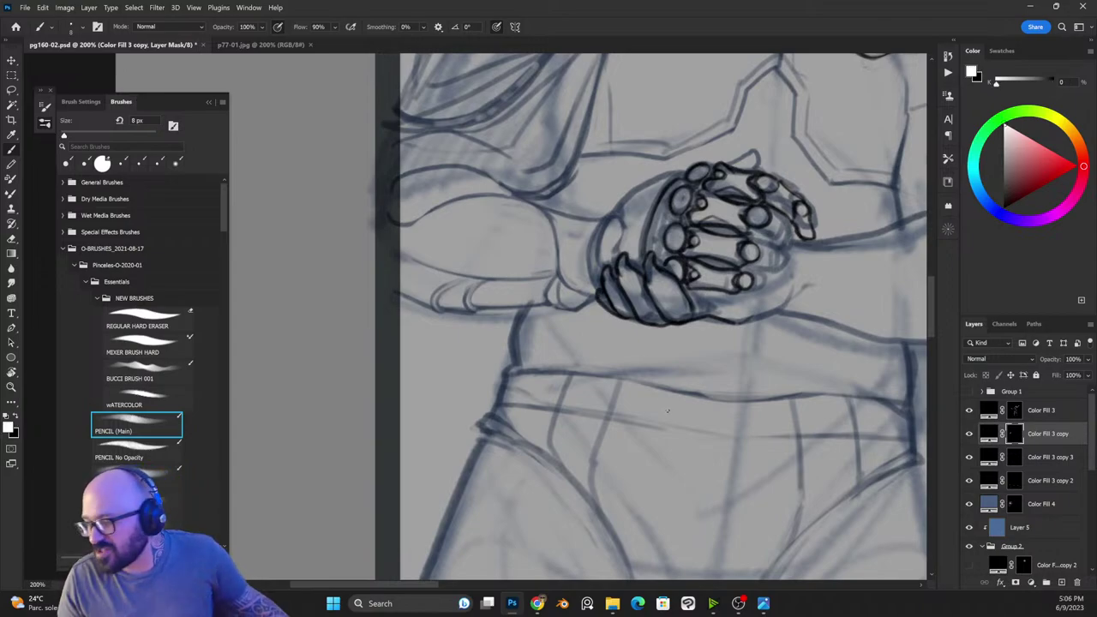
Step: Ink the narrow oval shape above the overlapping fingers at the wrist side of the hand
drag(750, 322, 809, 384)
key(x)
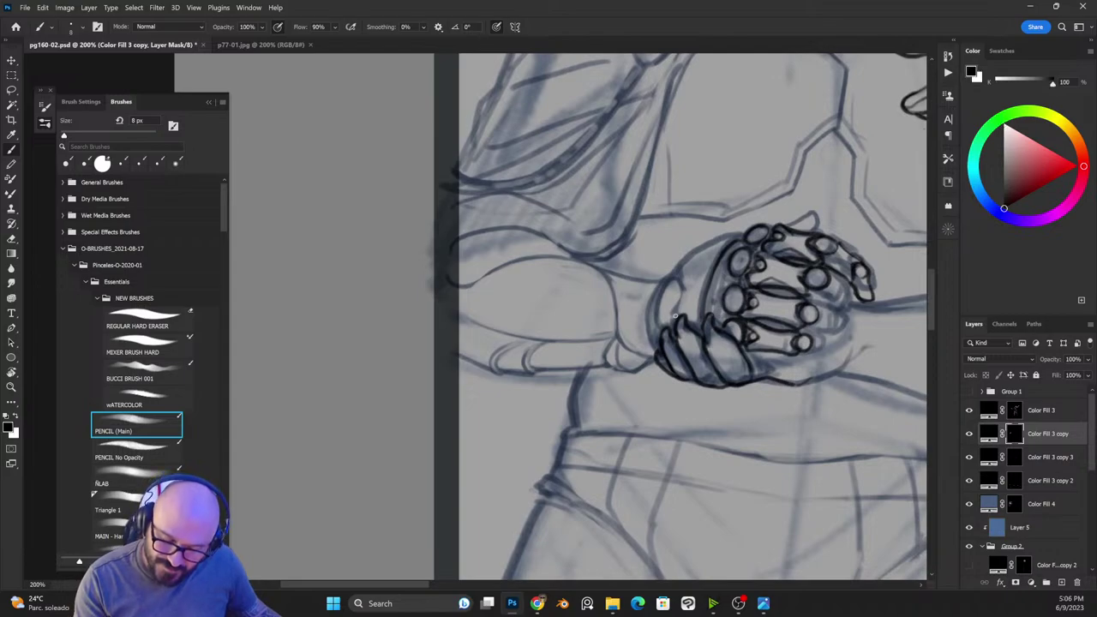
key(x)
mouse_move(683, 305)
mouse_down()
mouse_move(672, 276)
mouse_move(656, 325)
mouse_up()
key(x)
key(x)
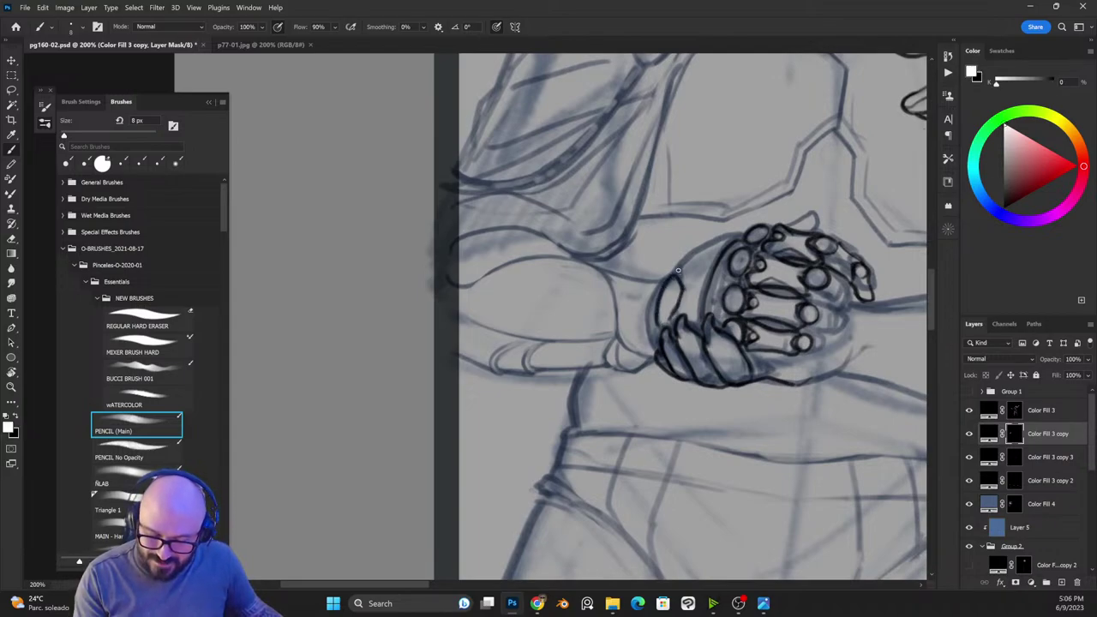
Step: Ink the outer contour of the back of the hand from the oval shape up to the topmost knuckle
key(x)
key(x)
drag(679, 263, 742, 235)
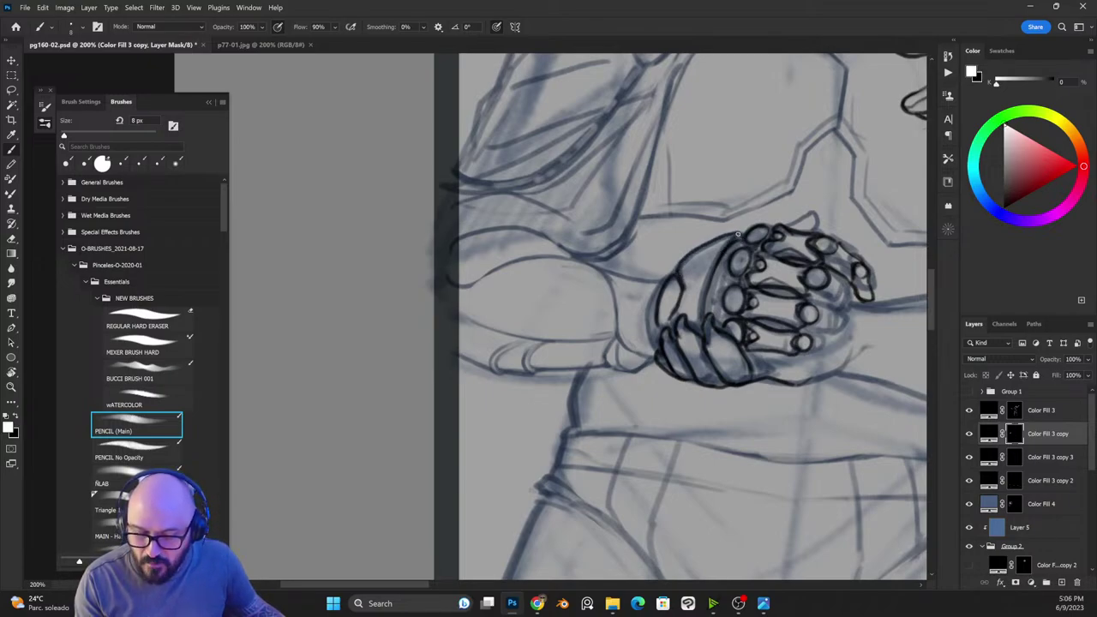
key(x)
key(x)
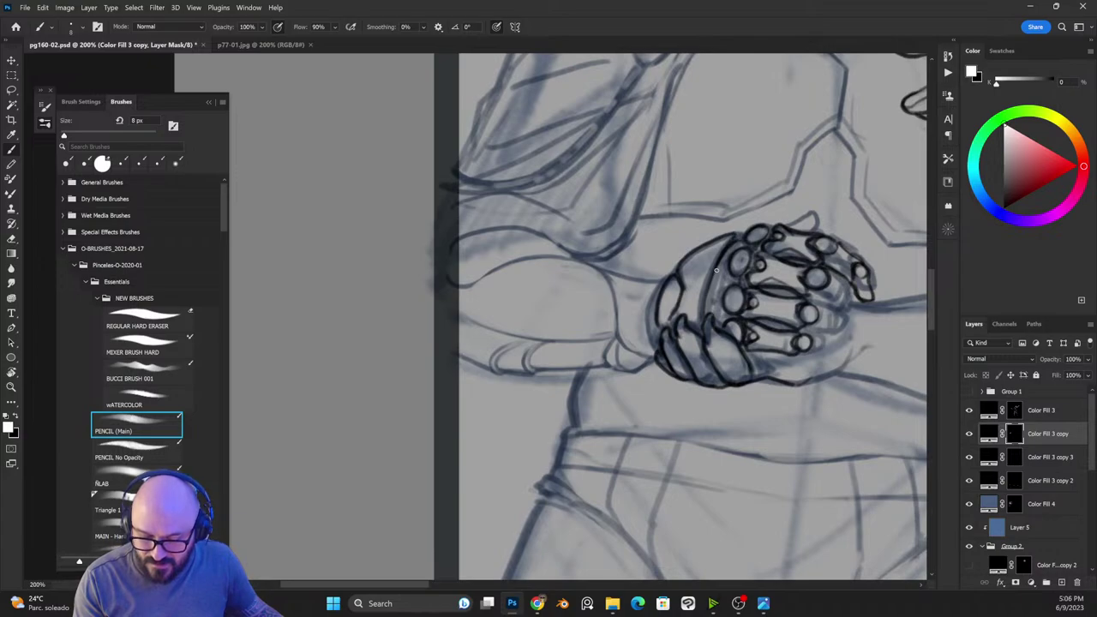
Step: Tidy the inked lines around the upper knuckles of the mechanical hand
key(x)
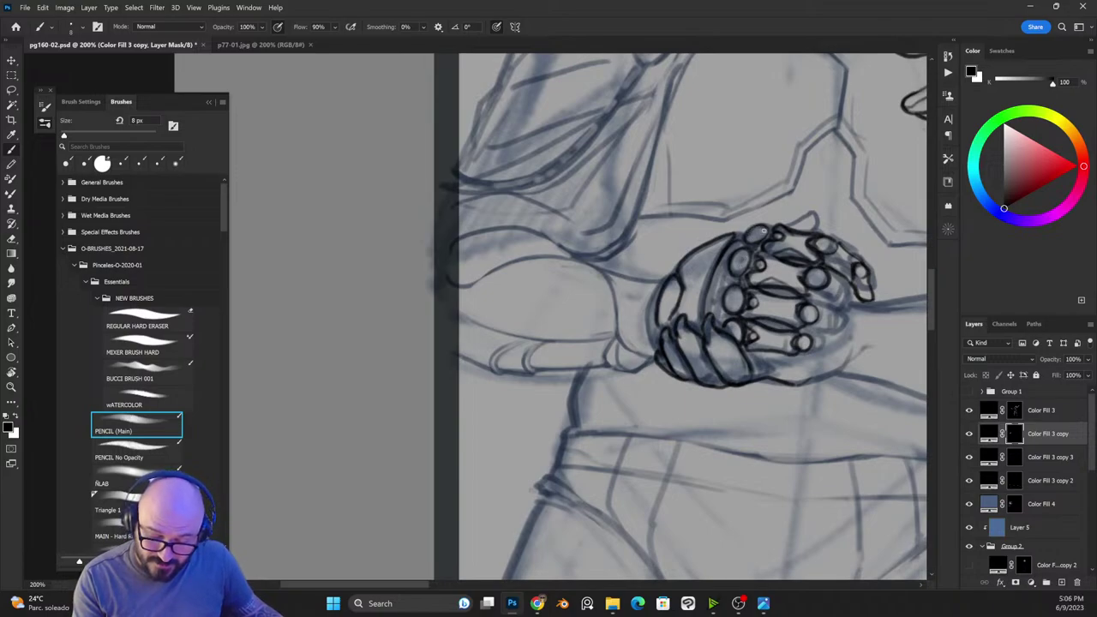
key(x)
key(x)
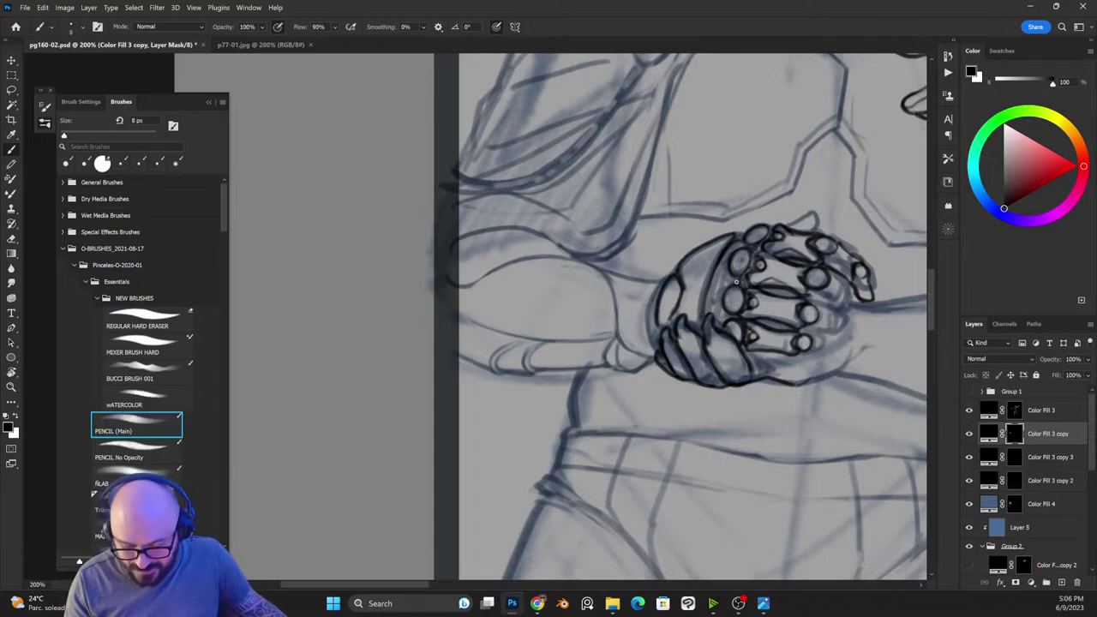
Step: Ink the second finger's tip segment curling beyond its round end joint and clean its edges
key(x)
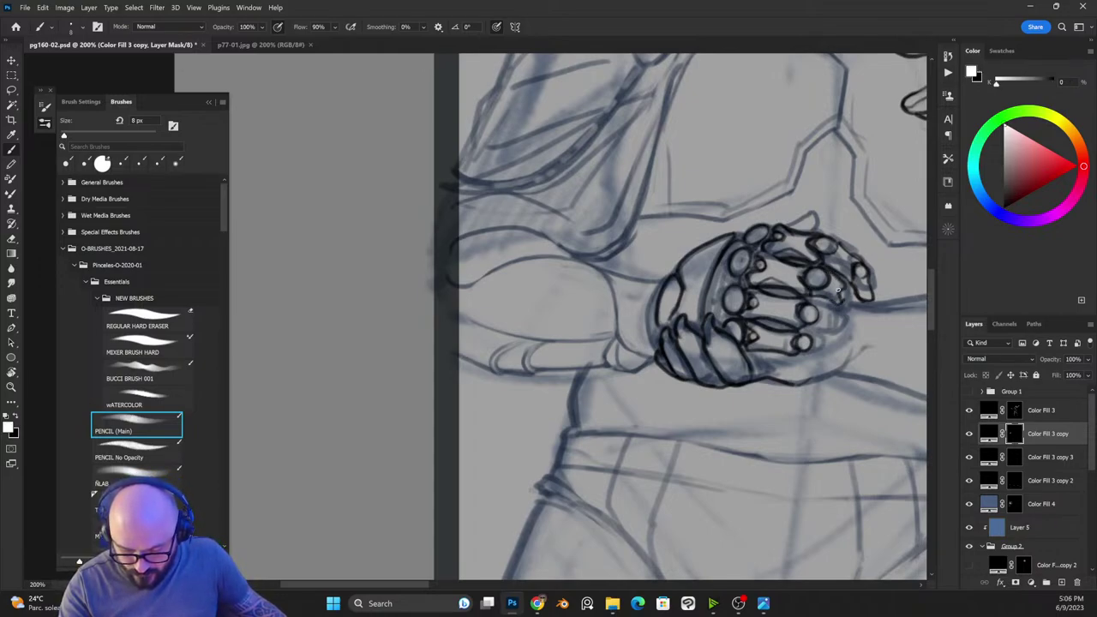
key(x)
key(x)
mouse_move(850, 294)
mouse_down()
mouse_move(847, 309)
mouse_move(838, 303)
mouse_up()
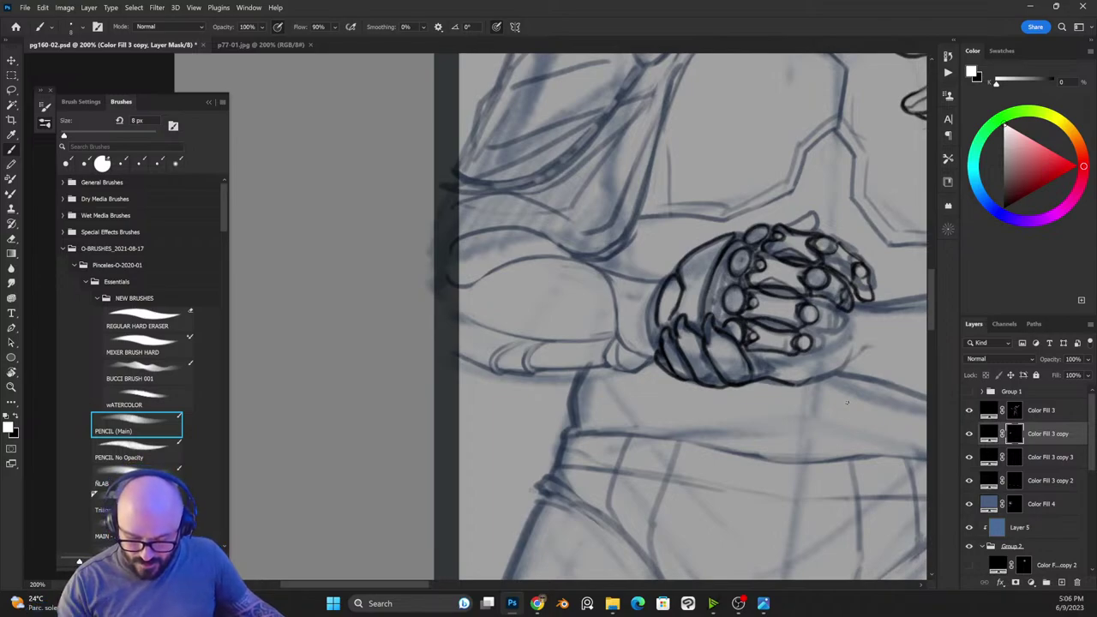
drag(803, 328, 823, 311)
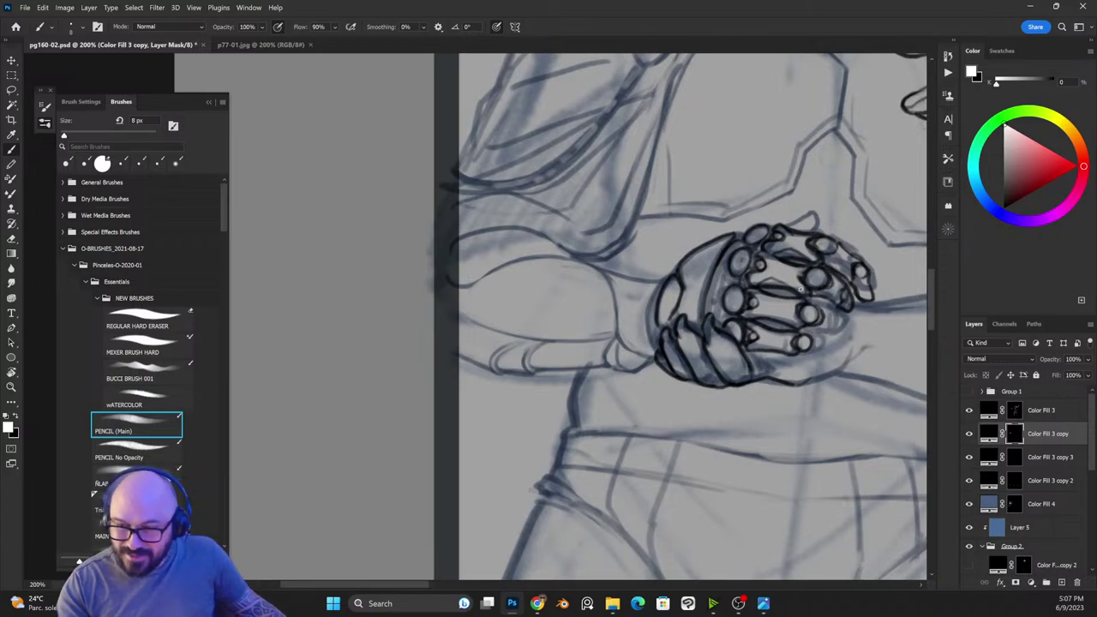
drag(813, 297, 842, 308)
key(x)
key(x)
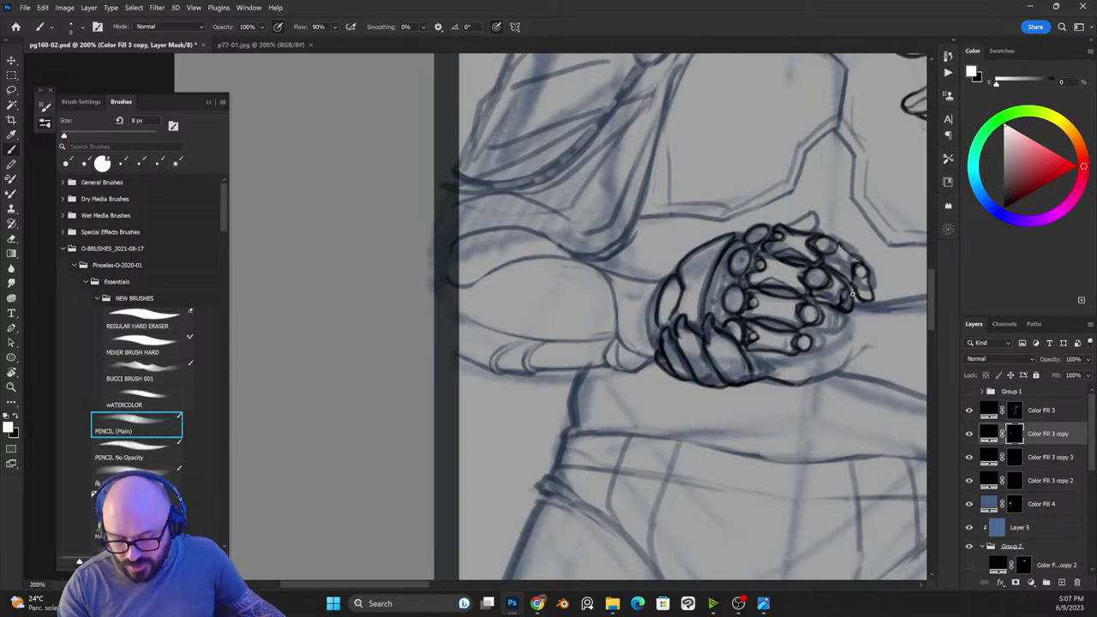
key(x)
click(853, 292)
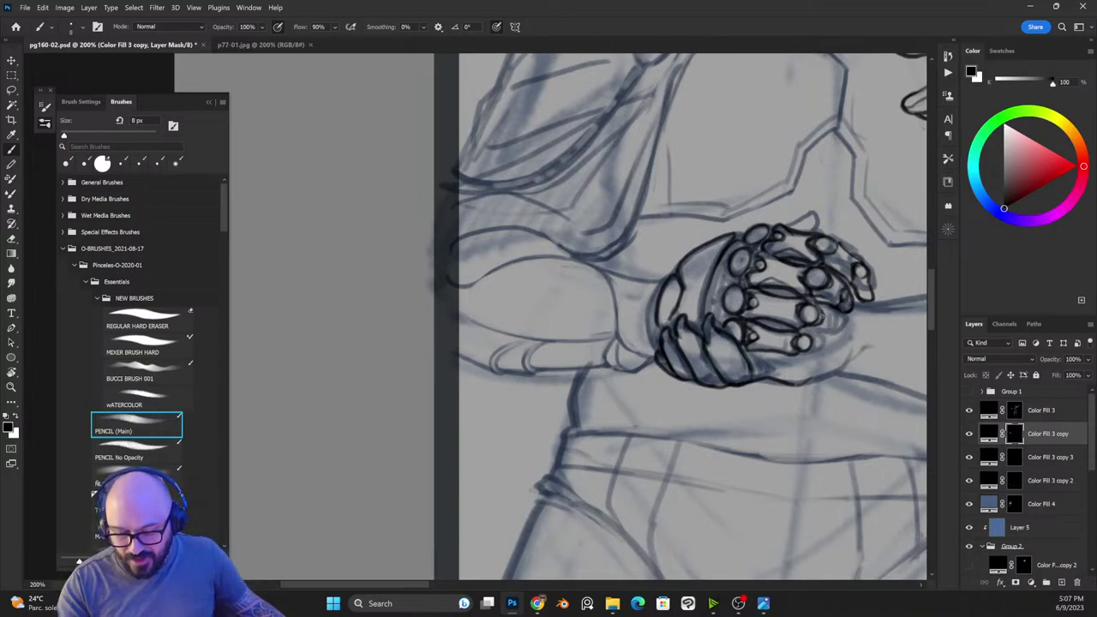
Step: Ink the third finger's tip segment curling beyond its round end joint
key(x)
mouse_move(807, 328)
mouse_down()
mouse_move(838, 318)
mouse_move(825, 304)
mouse_move(836, 315)
mouse_move(830, 334)
mouse_move(802, 329)
mouse_move(844, 322)
mouse_up()
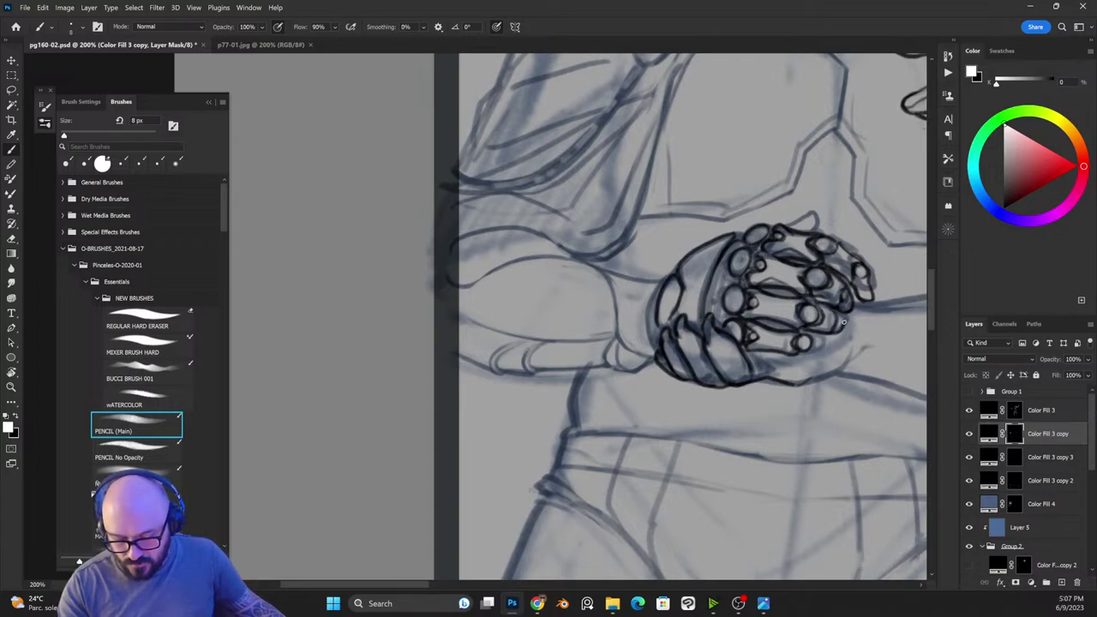
key(x)
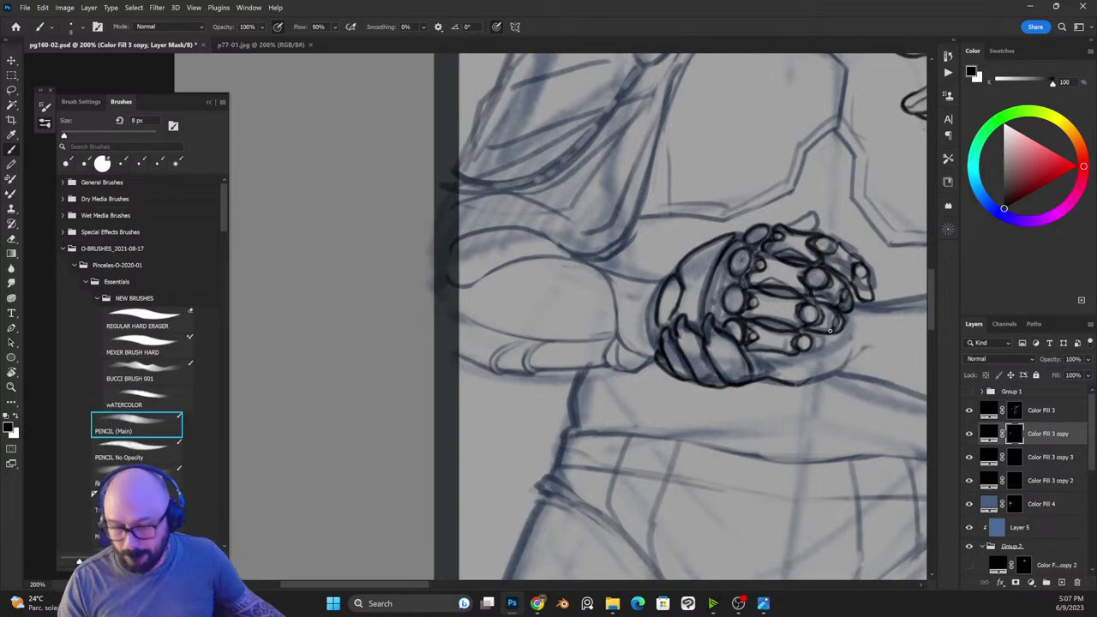
Step: Ink the fourth finger's tip segment beyond the lowest round end joint
key(x)
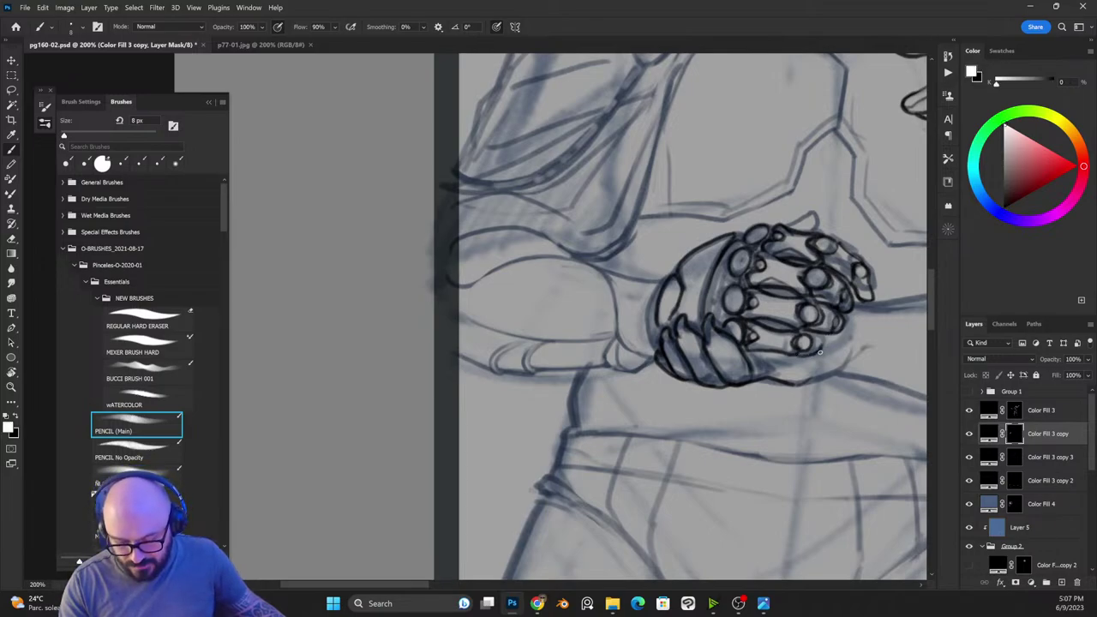
key(x)
key(x)
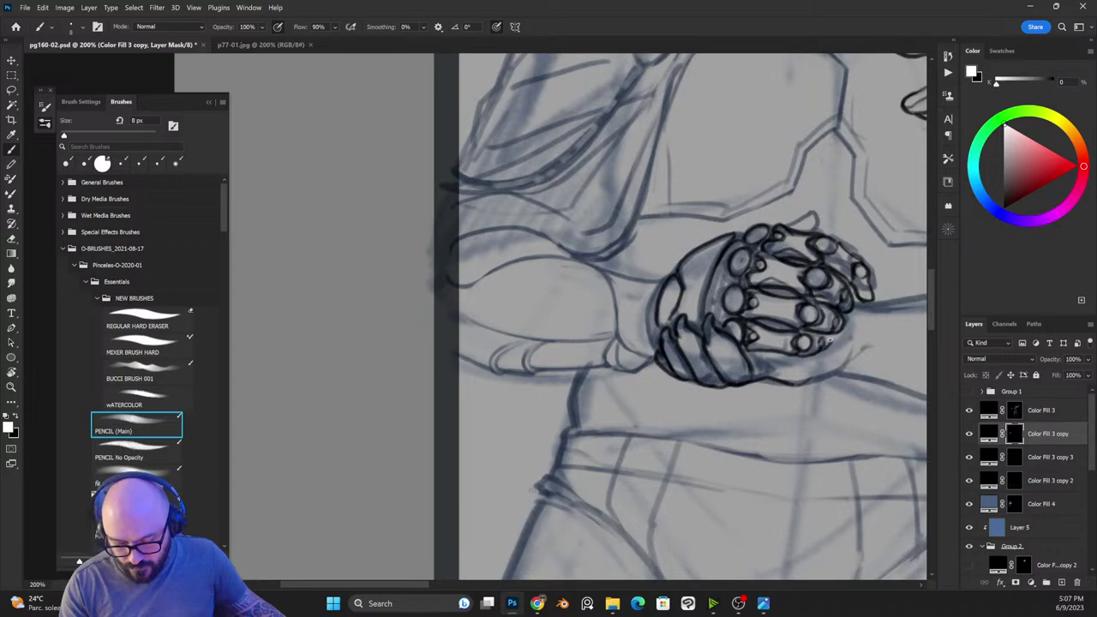
Step: Examine the inked mechanical hand against the whole bear figure and up close
key(ctrl+minus)
key(ctrl+minus)
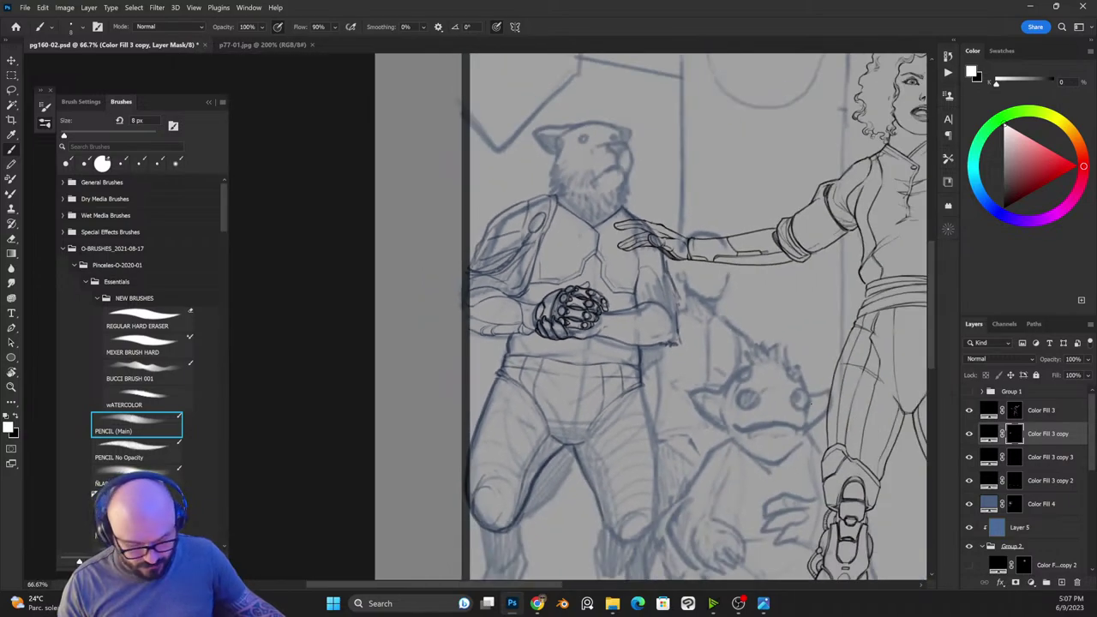
key(ctrl+plus)
key(ctrl+plus)
key(ctrl+minus)
key(ctrl+plus)
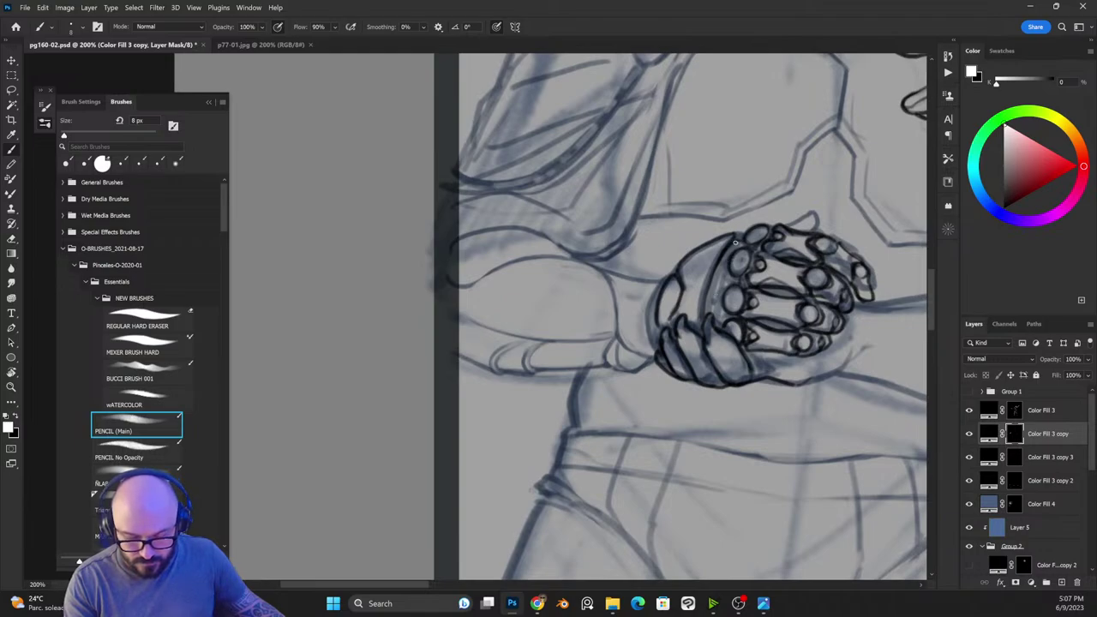
key(x)
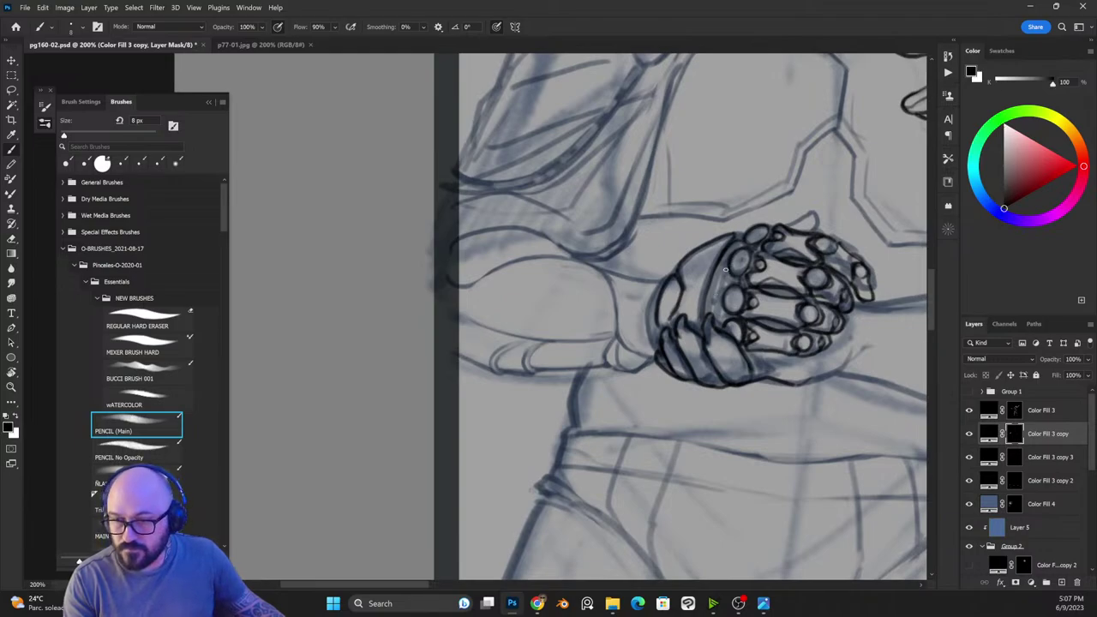
key(ctrl+minus)
key(ctrl+plus)
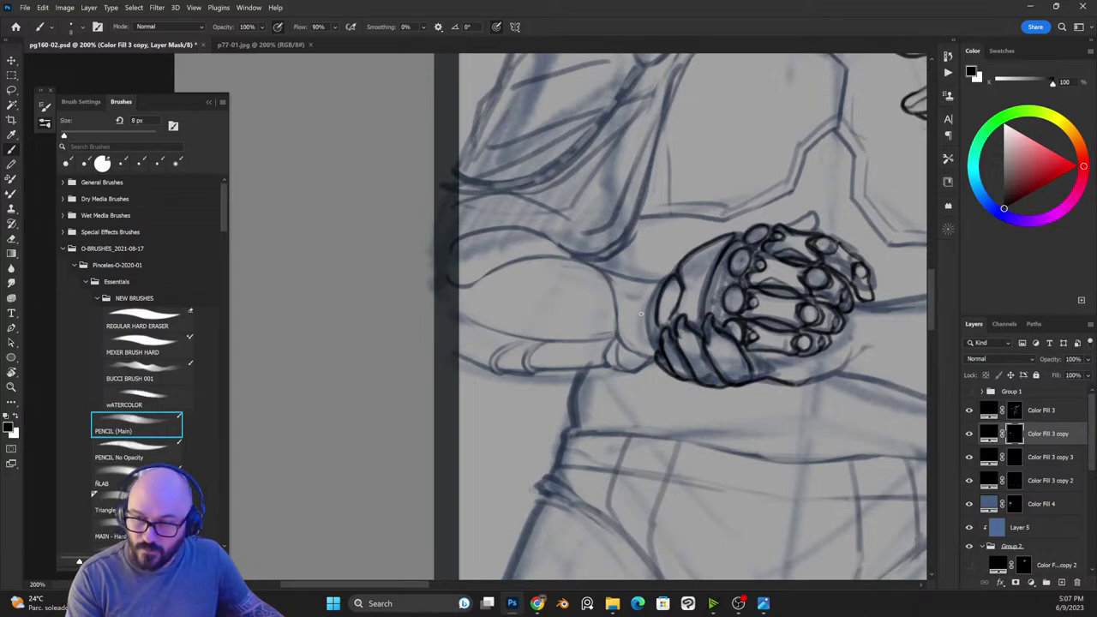
Step: Ink the curved contour on the wrist side of the mechanical hand and the long curved line across its back
key(x)
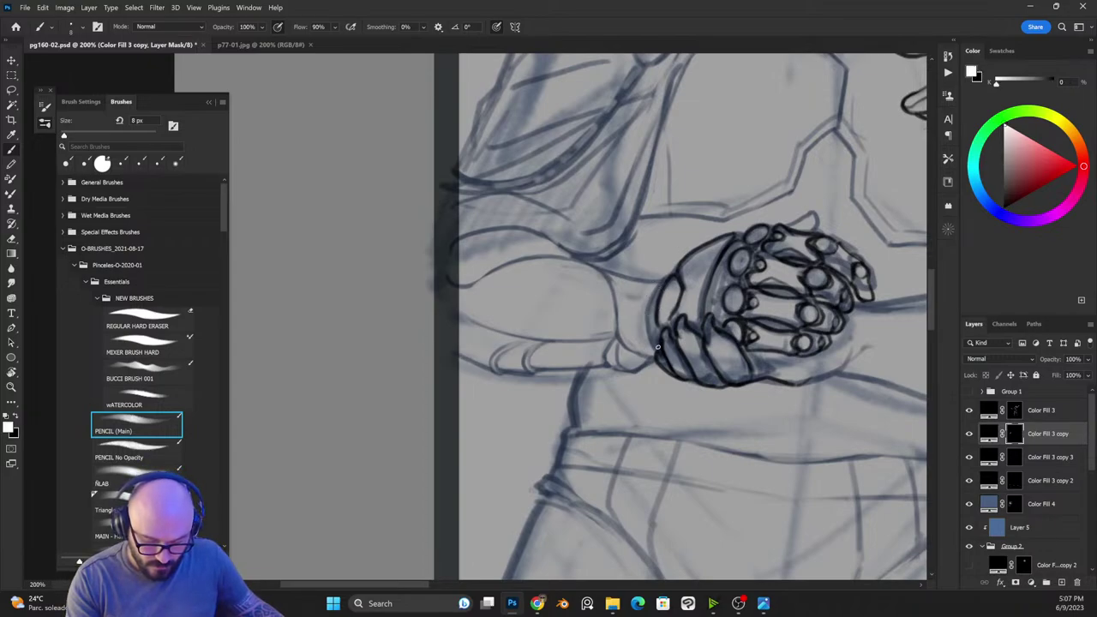
mouse_move(658, 347)
mouse_down()
mouse_move(647, 323)
mouse_move(658, 286)
mouse_up()
key(x)
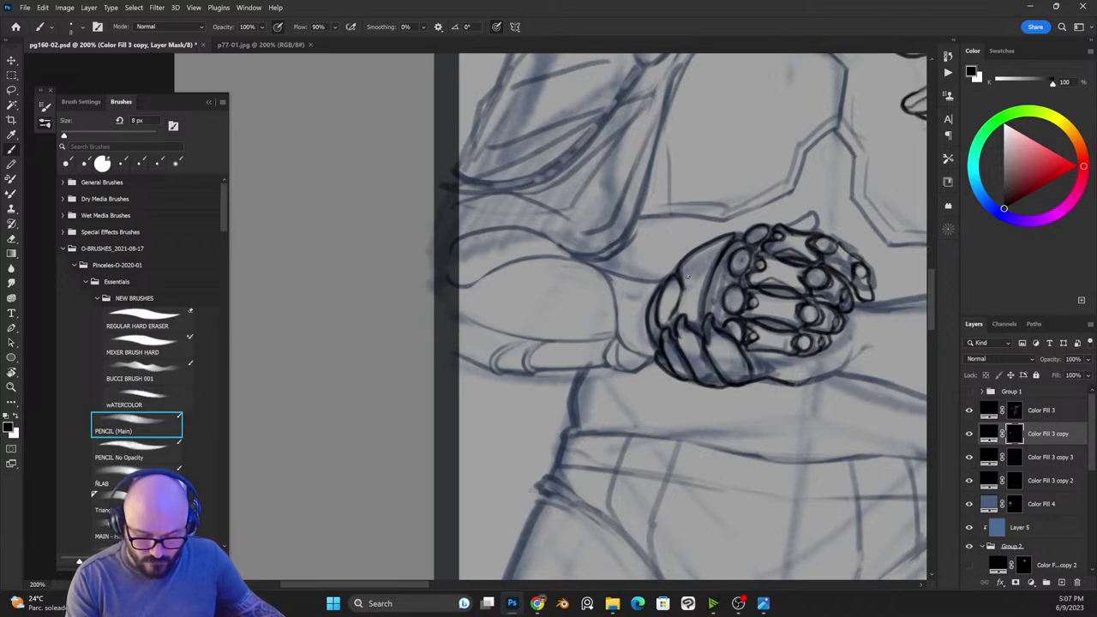
key(x)
drag(724, 249, 705, 313)
key(x)
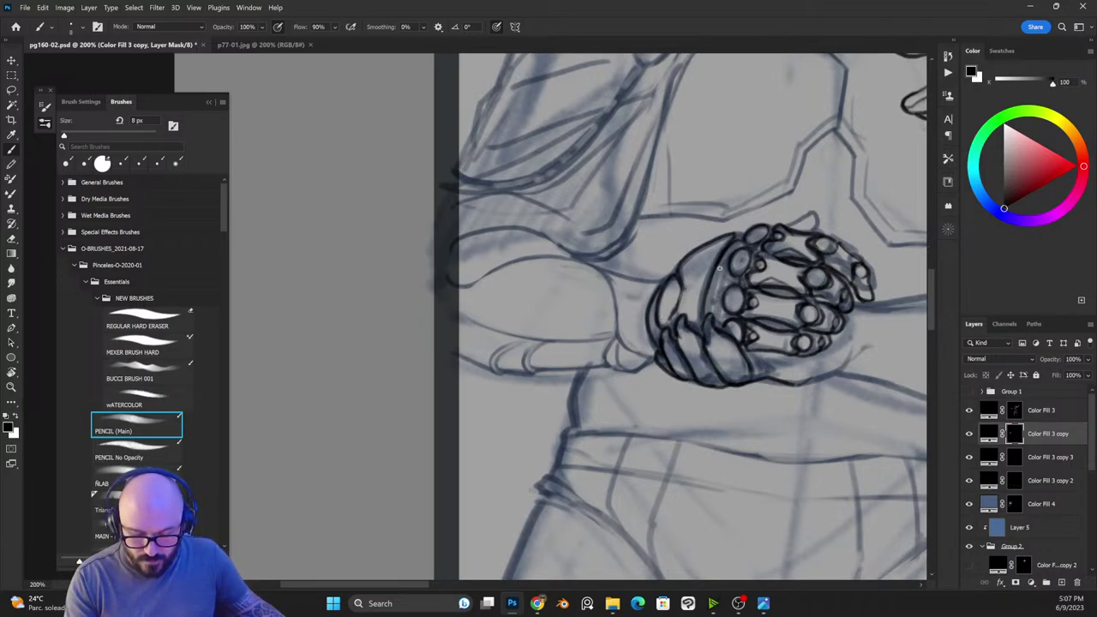
drag(720, 261, 707, 317)
key(ctrl+minus)
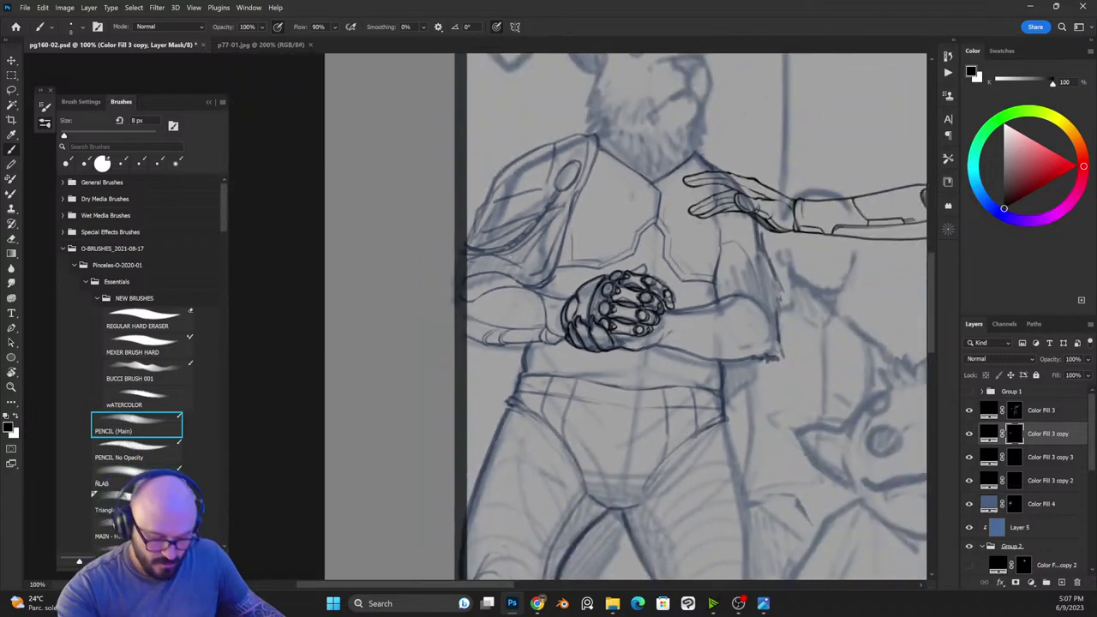
Step: Ink the small rounded wrist joint at the lower end of the forearm, beside the clasped hand, and clean its edge
key(ctrl+plus)
key(x)
mouse_move(653, 359)
mouse_down()
mouse_move(615, 349)
mouse_move(606, 363)
mouse_move(643, 371)
mouse_move(621, 347)
mouse_up()
key(x)
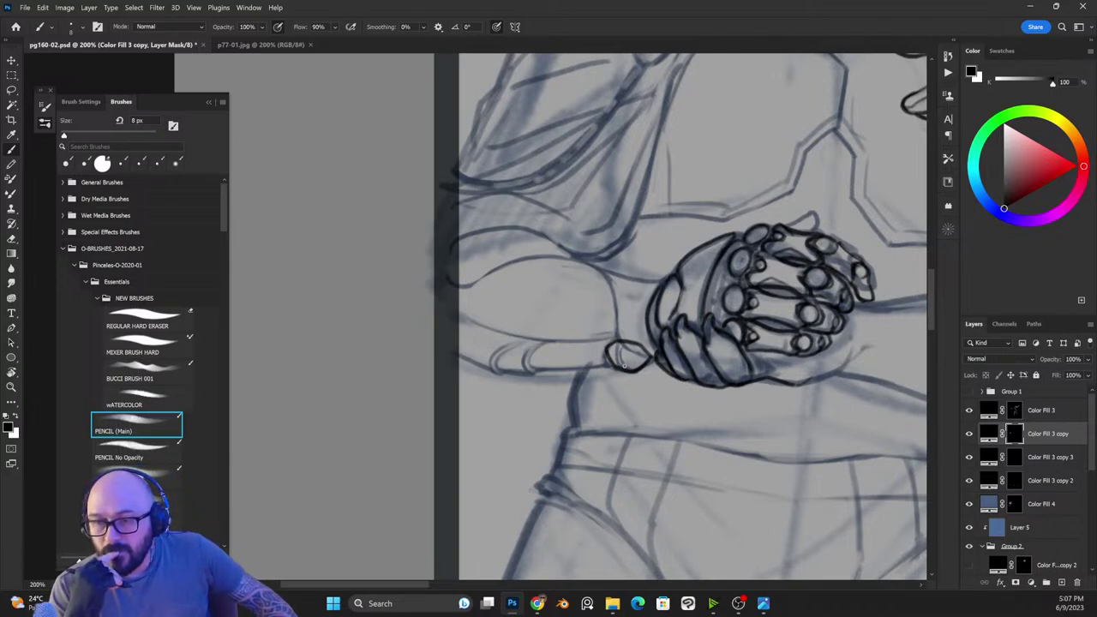
key(x)
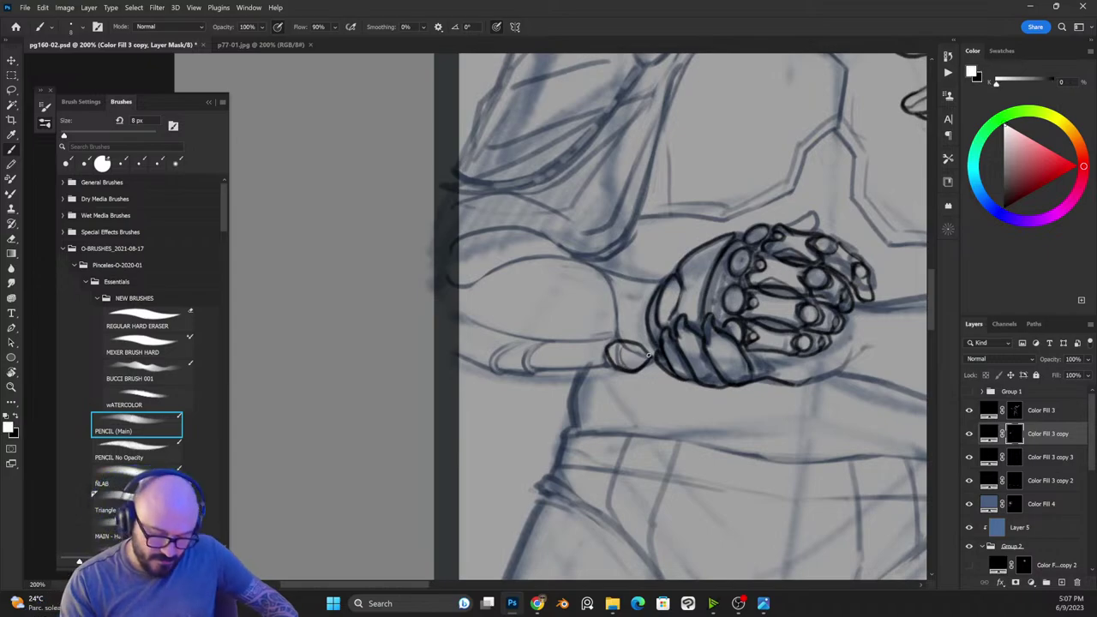
key(x)
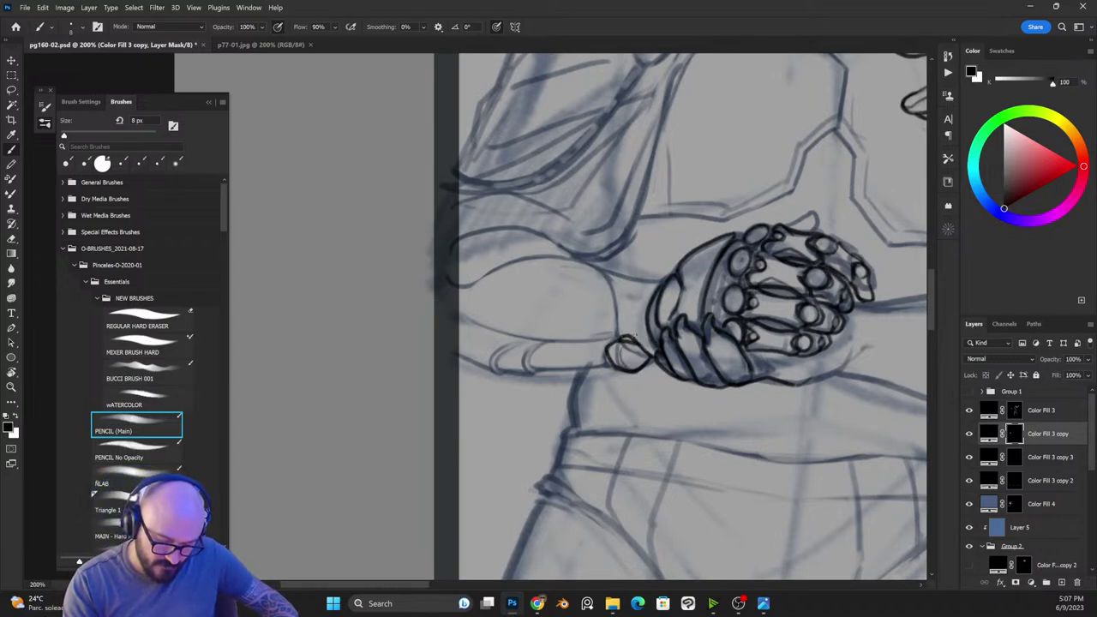
Step: Ink the front edge of the forearm plate above the wrist joint and the upper wrist line joining it to the hand
key(x)
drag(621, 340, 604, 271)
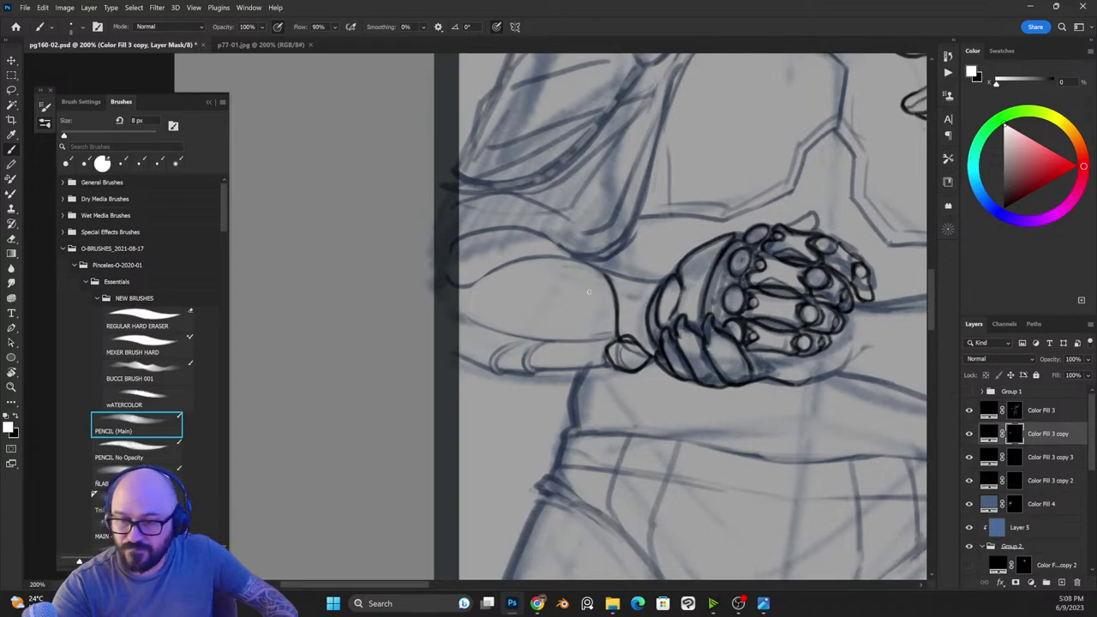
key(x)
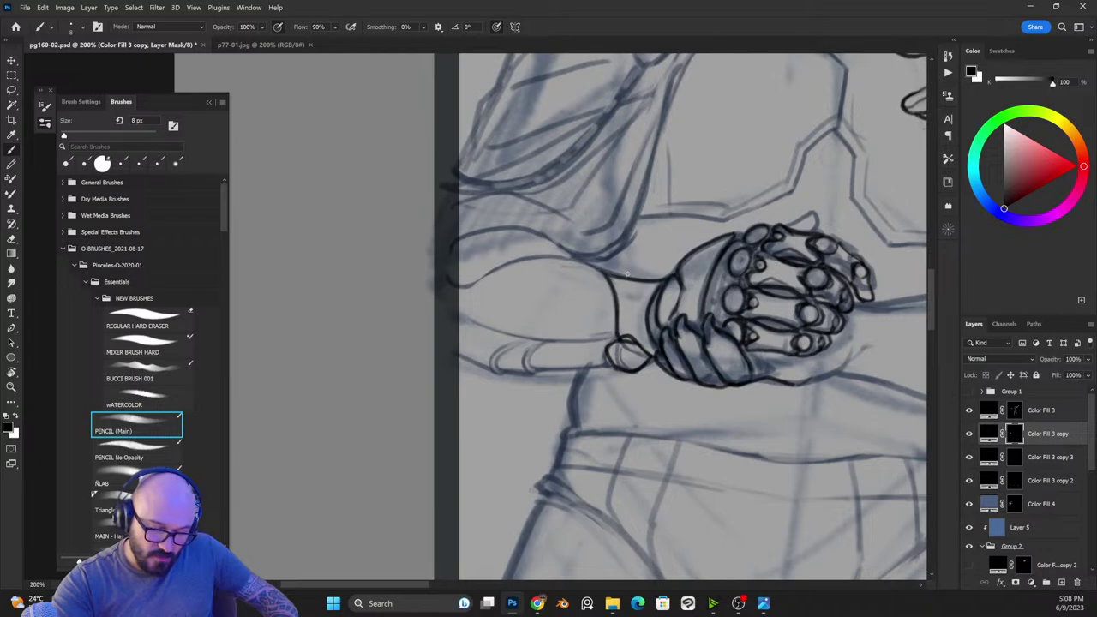
Step: Ink the forearm plate's upper contour and the rounded loop at the elbow, enlarging the brush to 9 px
key(x)
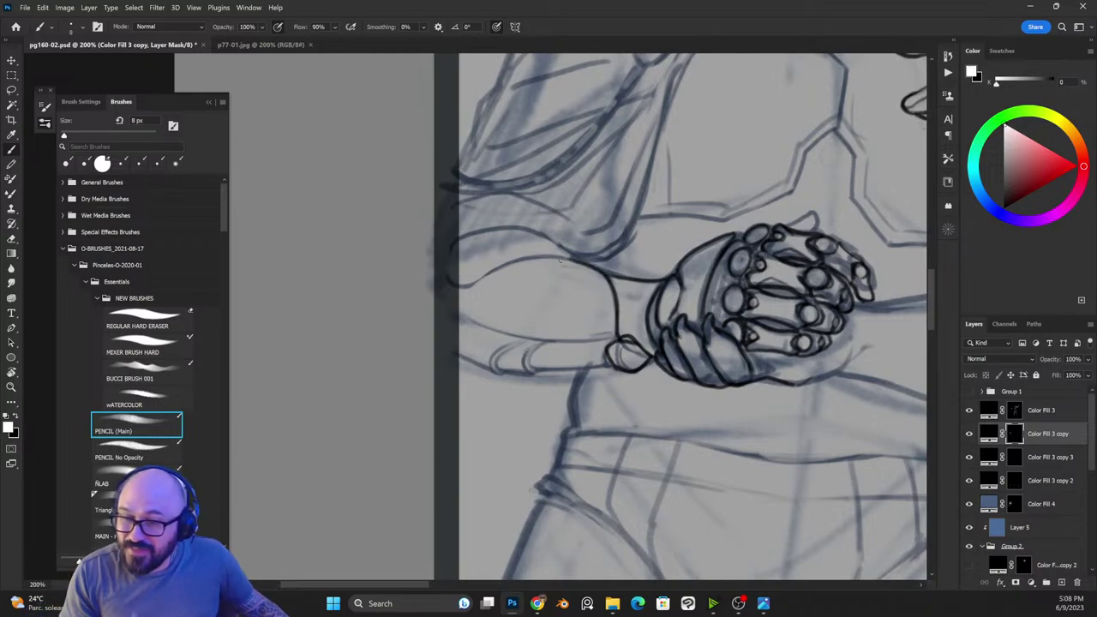
mouse_move(684, 351)
mouse_down()
mouse_move(732, 337)
mouse_move(822, 349)
mouse_up()
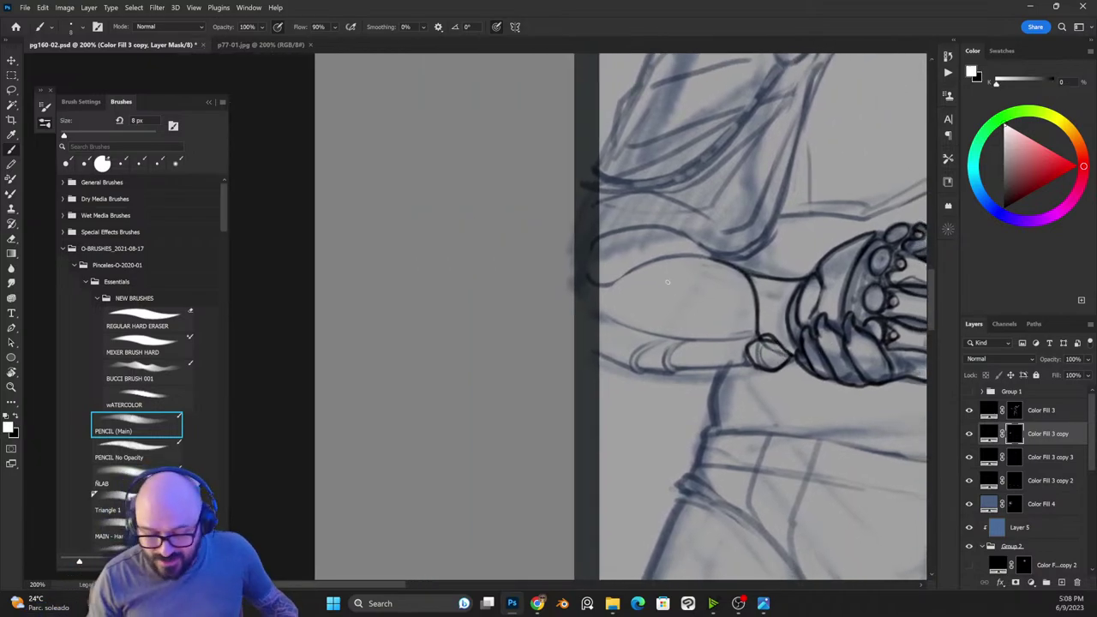
mouse_move(711, 257)
mouse_down()
mouse_move(591, 286)
mouse_move(601, 237)
mouse_move(678, 237)
mouse_up()
key(bracketright)
key(ctrl+plus)
key(ctrl+minus)
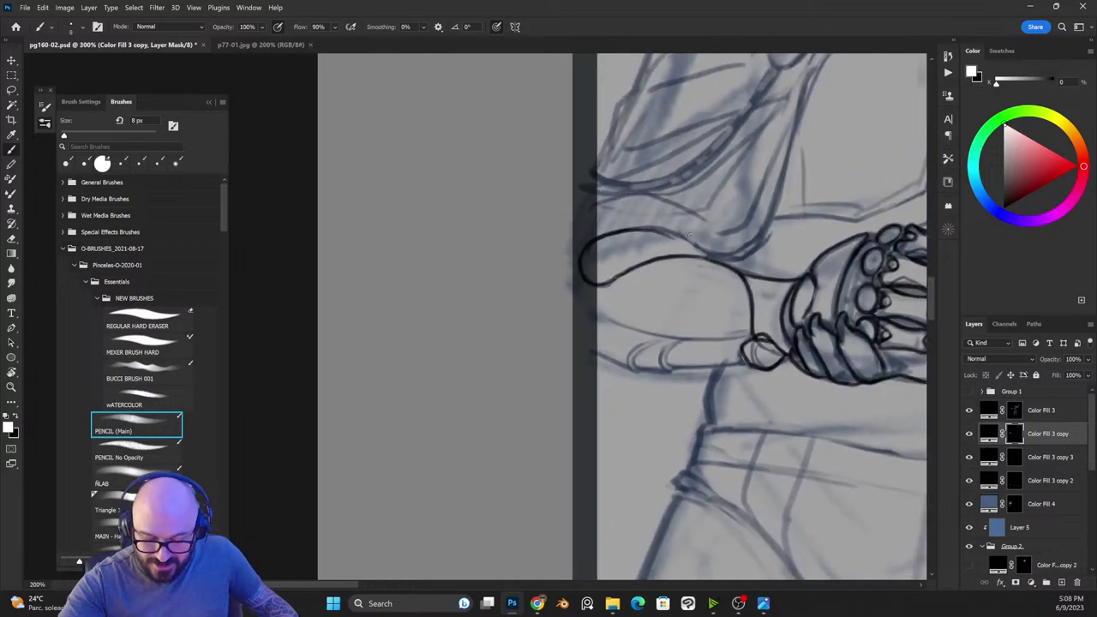
key(ctrl+minus)
drag(567, 274, 598, 286)
key(x)
key(x)
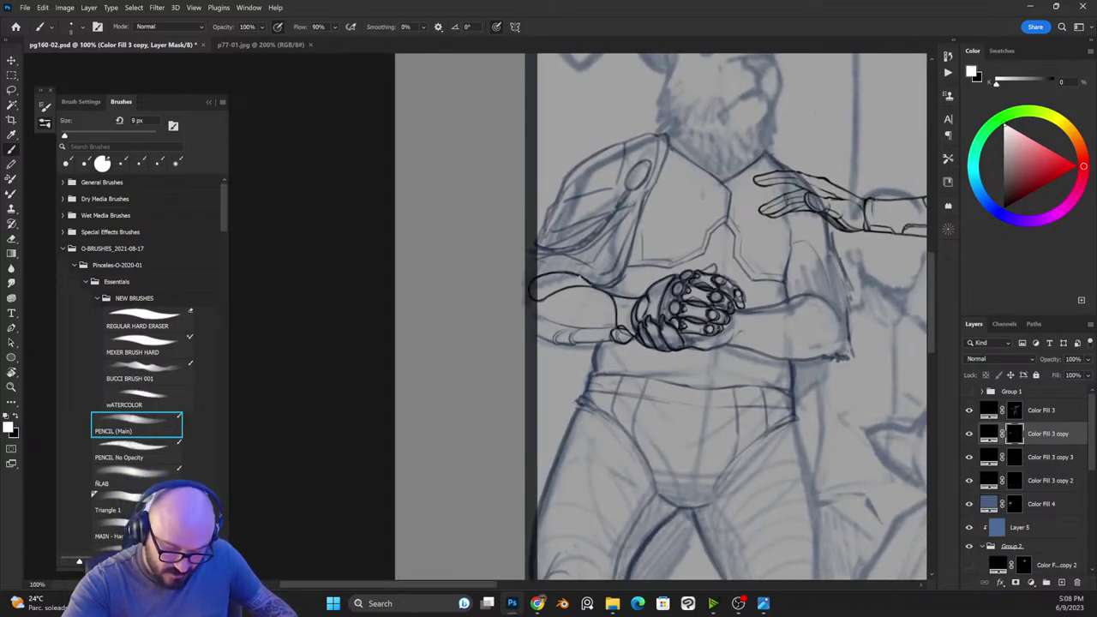
key(x)
Step: Ink the curved inner line across the forearm plate and its lower edge from the elbow to the wrist joint
key(ctrl+plus)
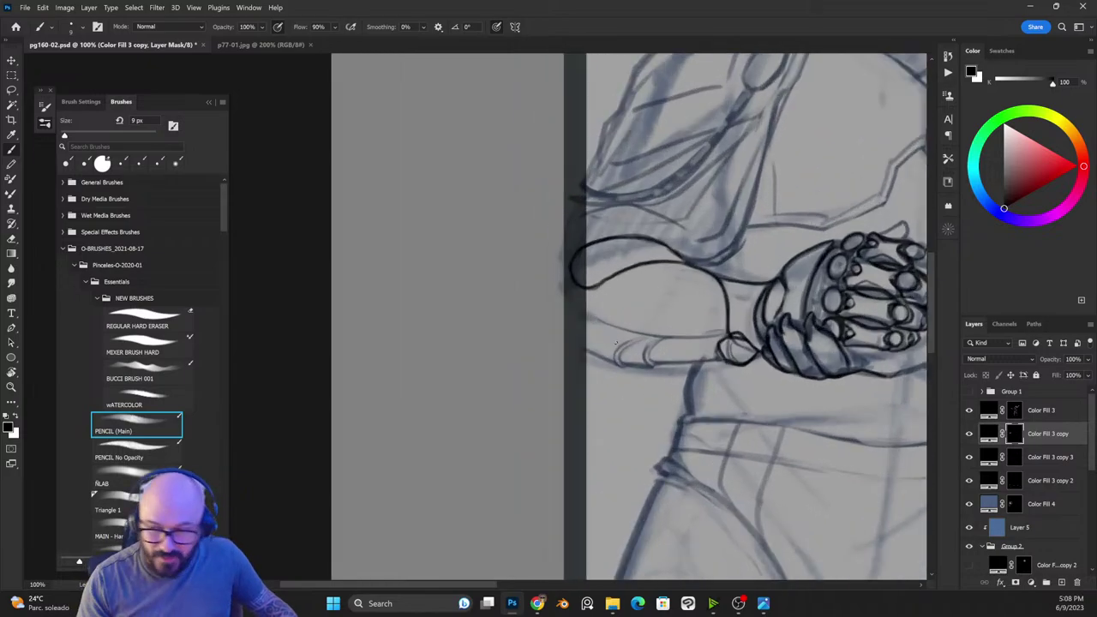
drag(615, 343, 440, 369)
key(x)
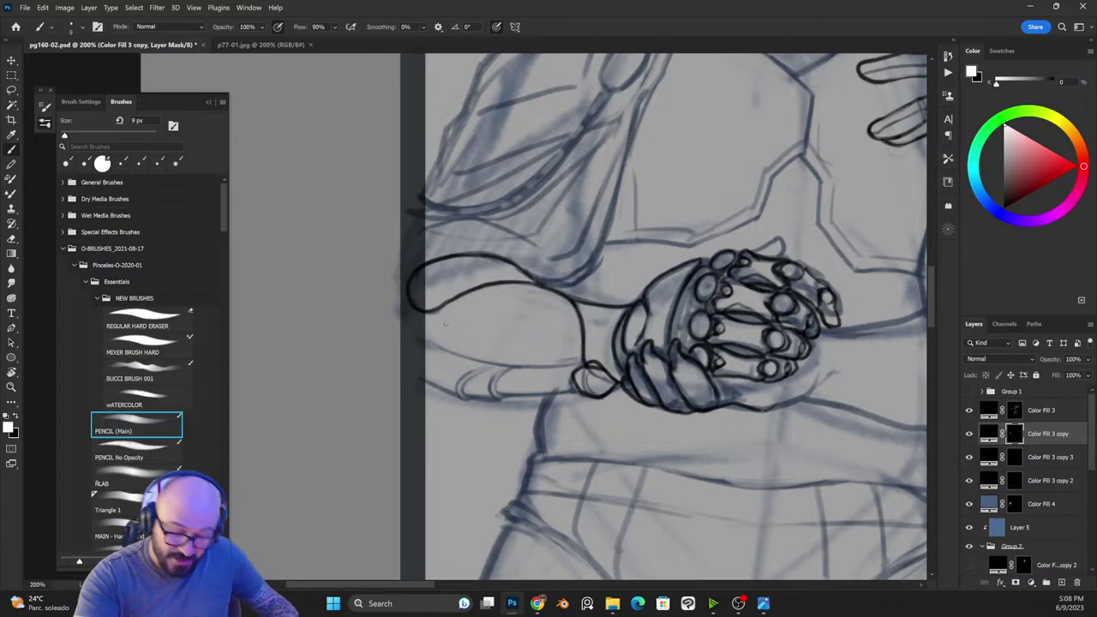
mouse_move(403, 315)
mouse_down()
mouse_move(445, 324)
mouse_move(523, 309)
mouse_move(582, 336)
mouse_move(580, 371)
mouse_up()
mouse_move(417, 331)
mouse_down()
mouse_move(501, 364)
mouse_move(583, 363)
mouse_move(587, 395)
mouse_move(571, 374)
mouse_move(586, 392)
mouse_up()
key(x)
key(x)
key(x)
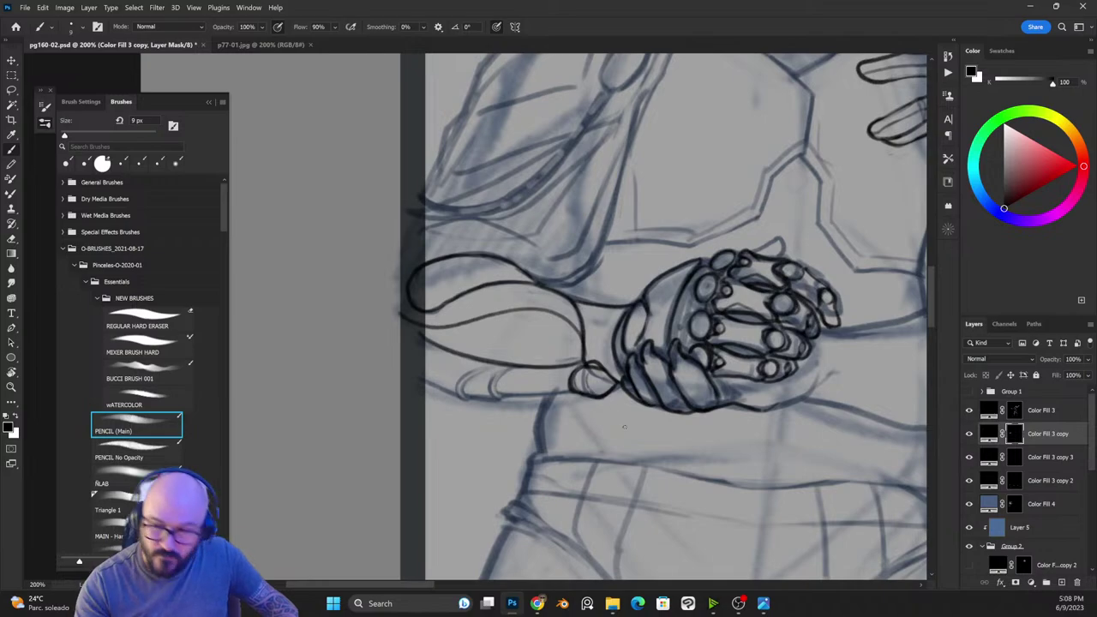
Step: Ink the underside of the forearm from the wrist joint to the elbow, including its curved bands
key(x)
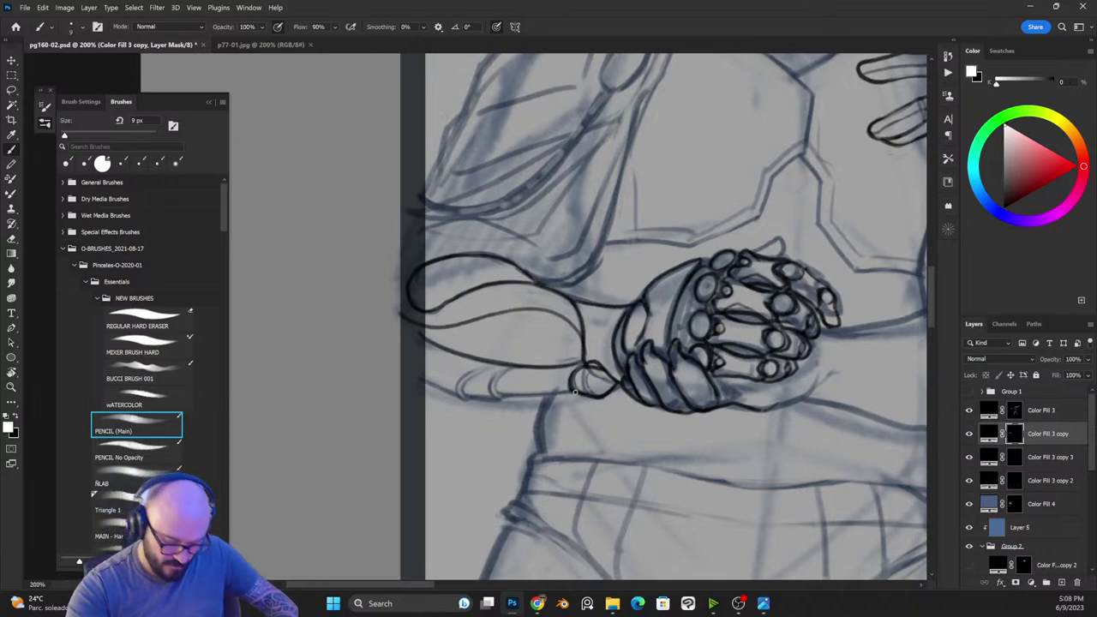
mouse_move(578, 394)
mouse_down()
mouse_move(509, 395)
mouse_move(478, 372)
mouse_move(559, 379)
mouse_move(568, 369)
mouse_move(504, 364)
mouse_move(516, 367)
mouse_move(496, 399)
mouse_move(488, 391)
mouse_move(509, 368)
mouse_move(494, 391)
mouse_move(479, 364)
mouse_move(467, 396)
mouse_move(504, 402)
mouse_move(457, 390)
mouse_move(479, 362)
mouse_move(468, 402)
mouse_move(413, 377)
mouse_up()
key(x)
key(x)
key(x)
key(x)
key(x)
drag(472, 403, 405, 374)
key(x)
key(x)
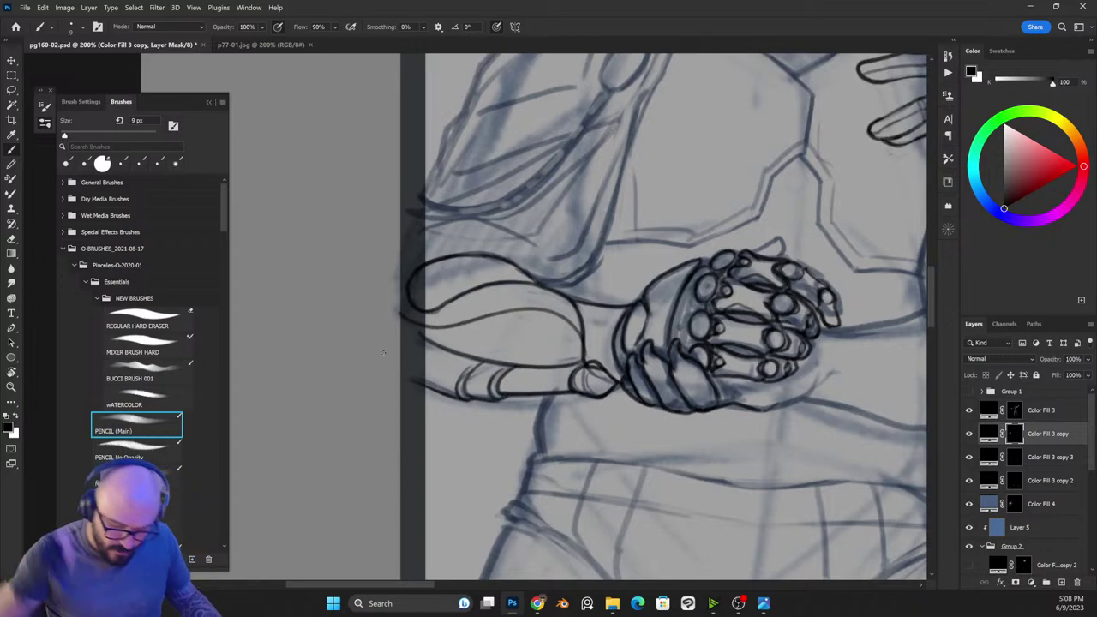
Step: Enlarge the brush to 10 px and ink the oval joint on the bear's shoulder armor
key(ctrl+minus)
key(ctrl+minus)
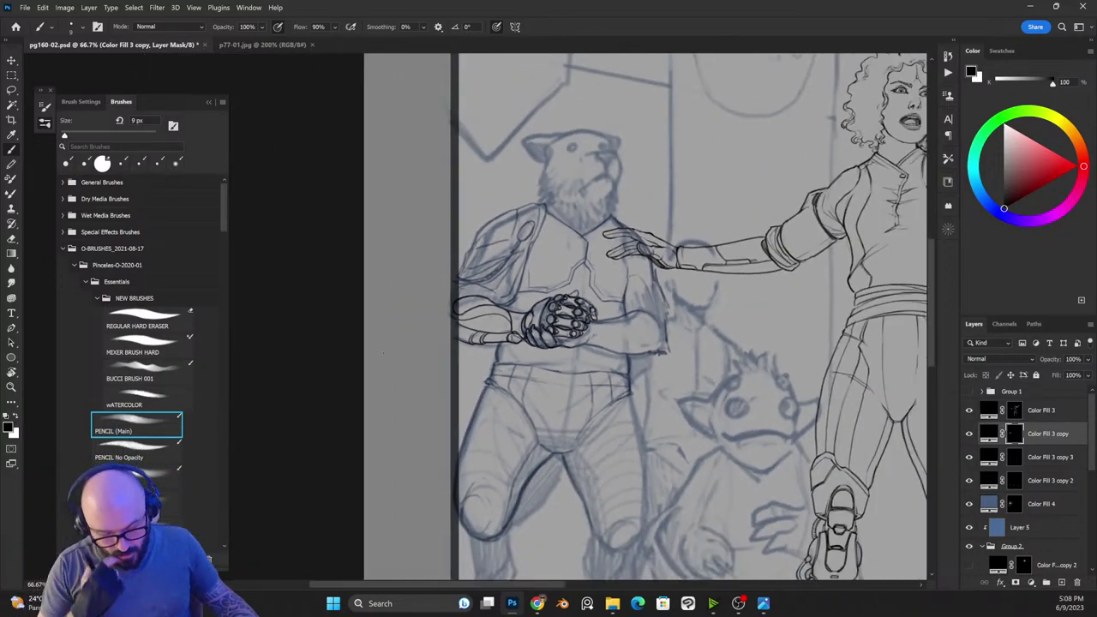
key(ctrl+plus)
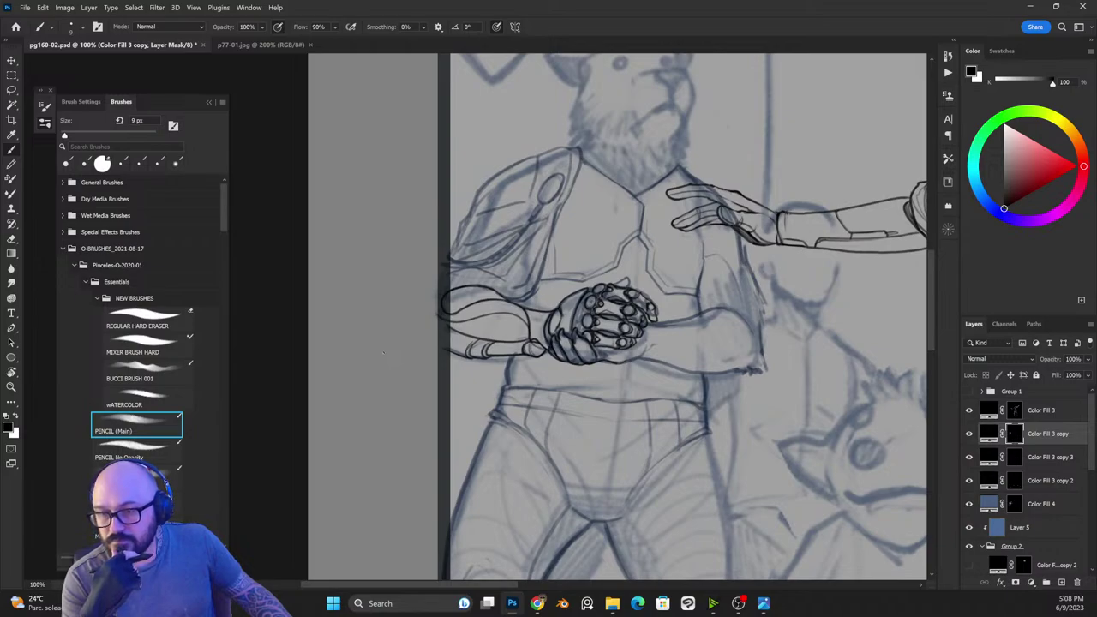
key(ctrl+plus)
drag(655, 289, 658, 365)
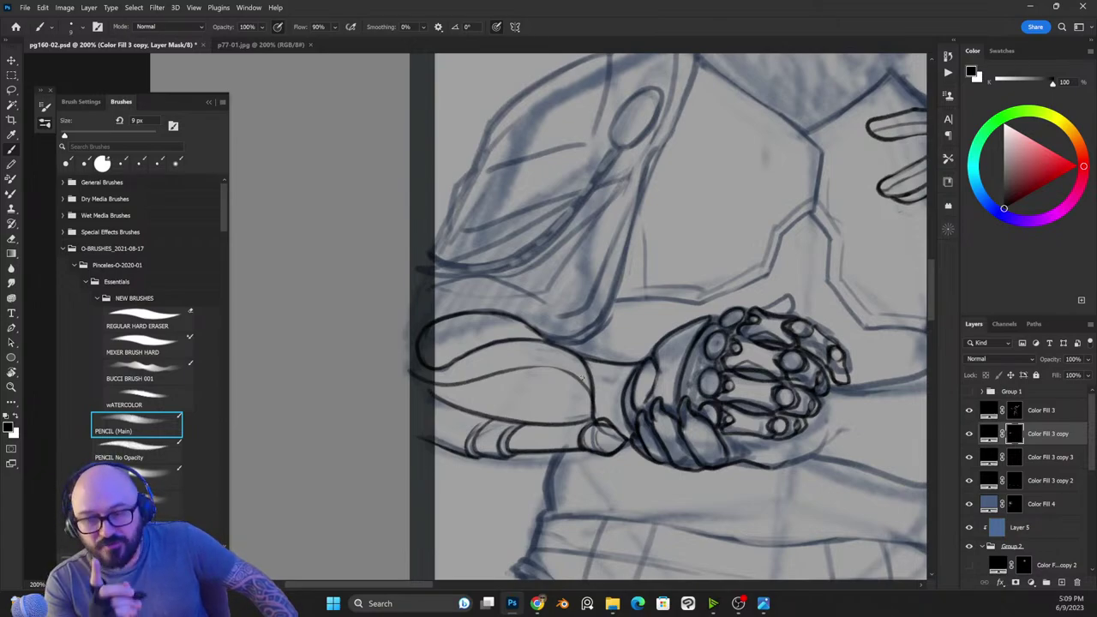
drag(721, 199, 712, 302)
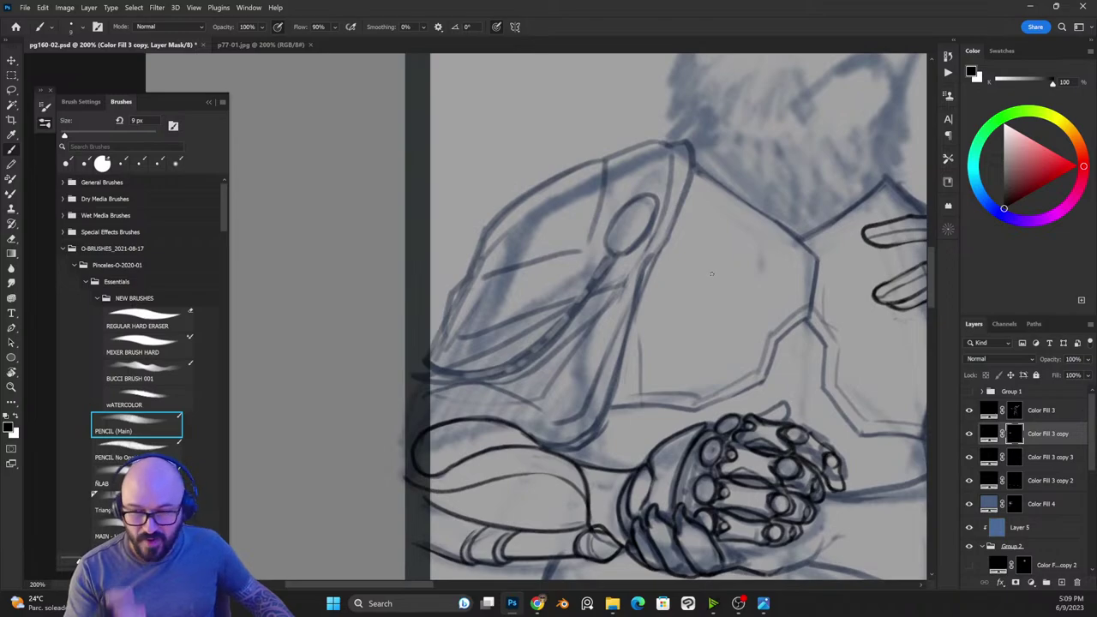
key(x)
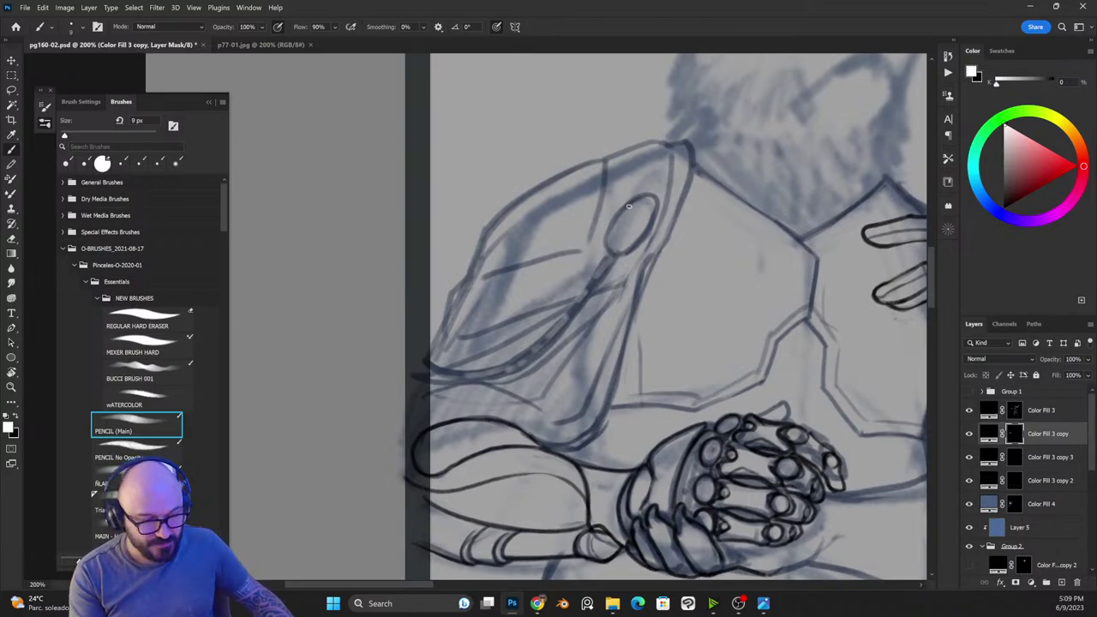
key(bracketright)
key(x)
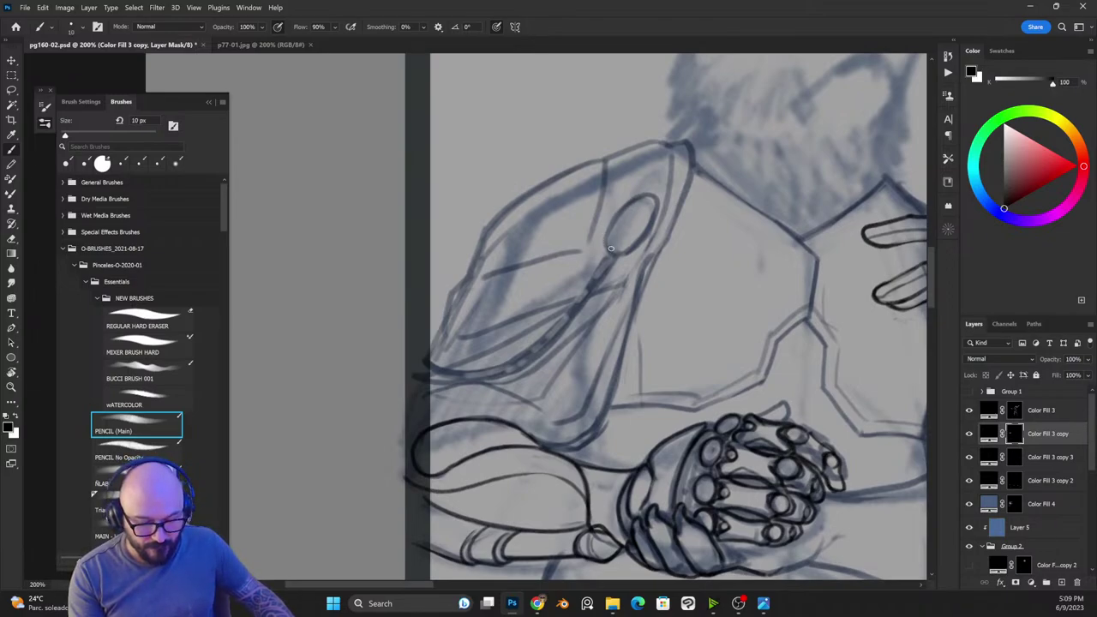
key(x)
mouse_move(640, 198)
mouse_down()
mouse_move(654, 221)
mouse_move(639, 244)
mouse_move(619, 255)
mouse_move(605, 228)
mouse_up()
key(x)
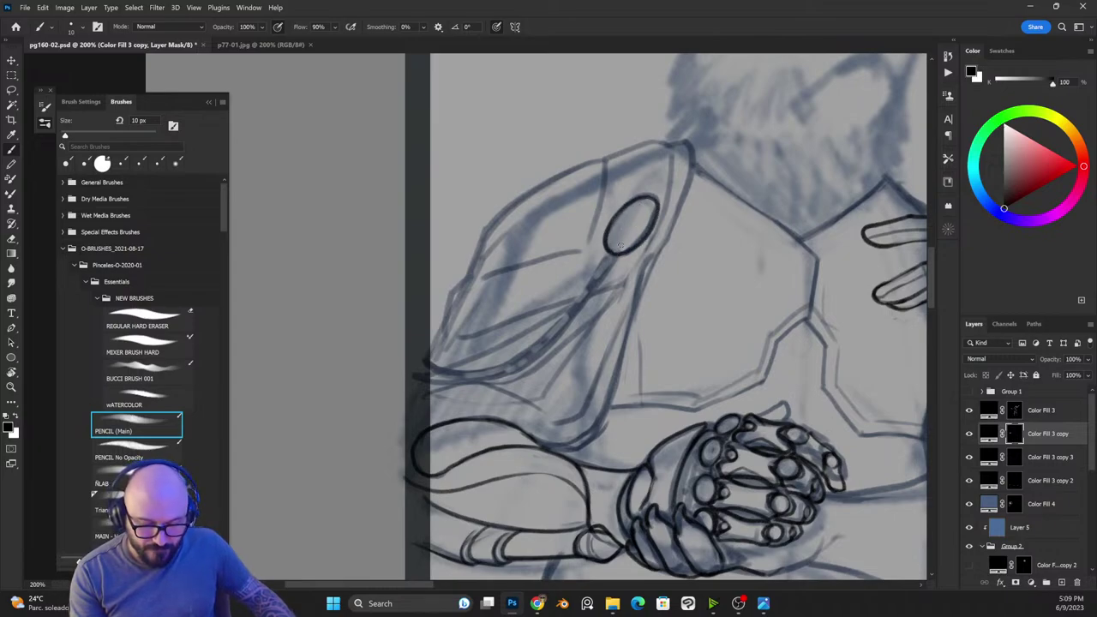
key(x)
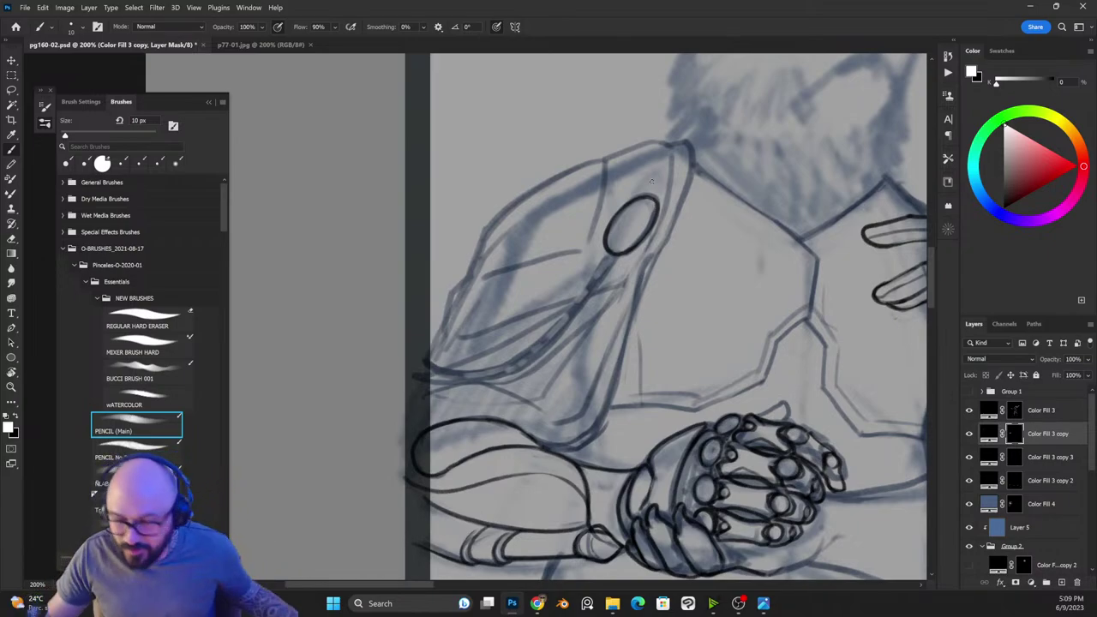
Step: Ink the fur tufts at the side of the bear's neck where it meets the armored shoulder
key(ctrl+minus)
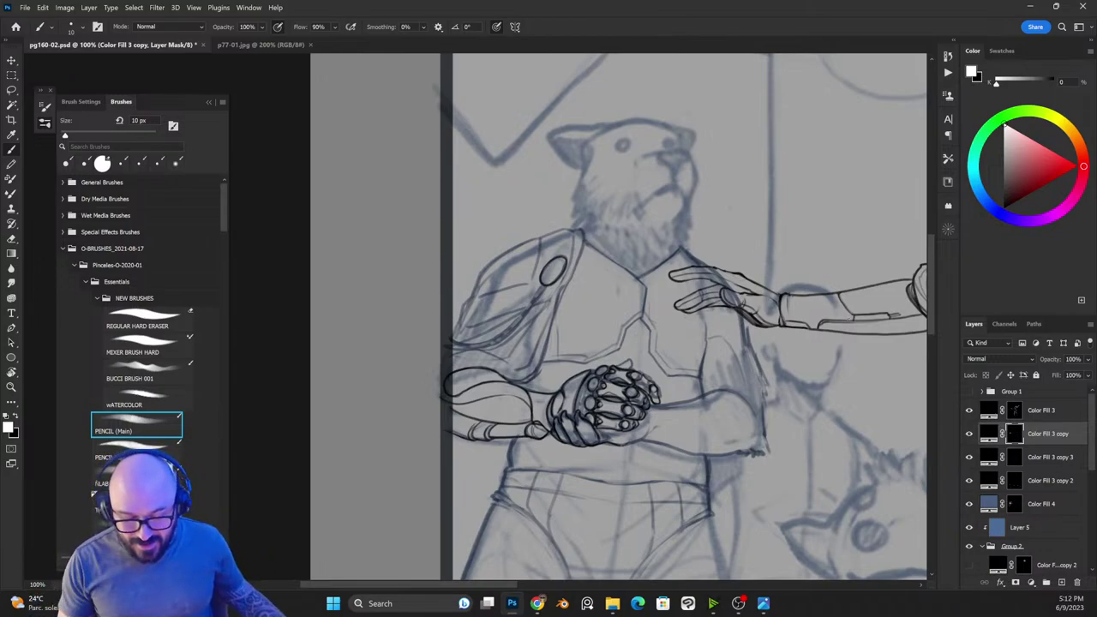
drag(589, 243, 707, 270)
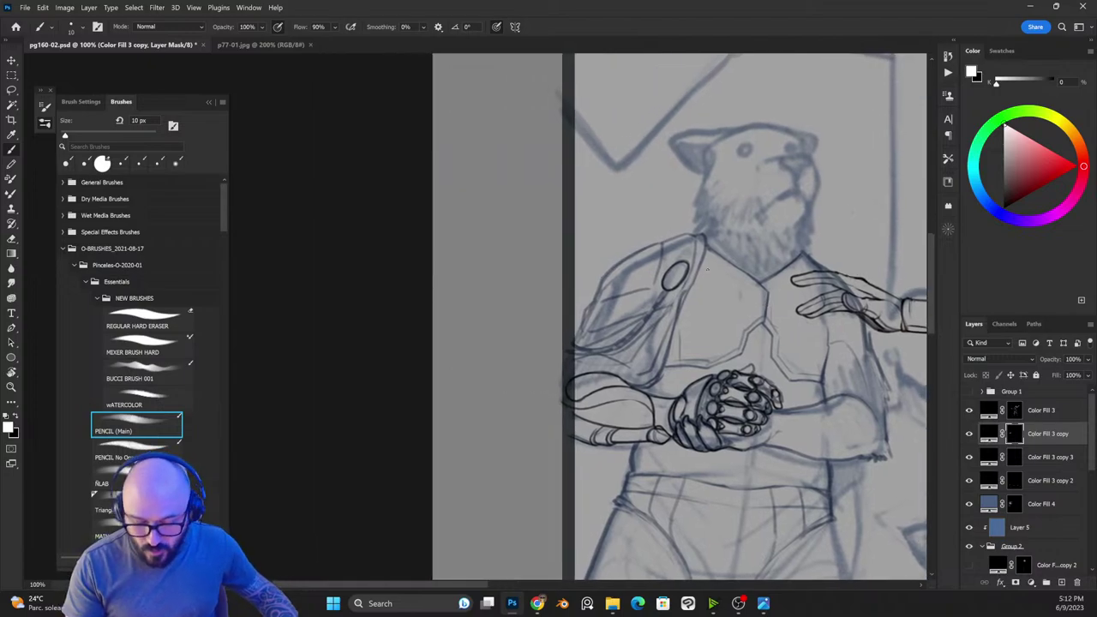
key(x)
key(x)
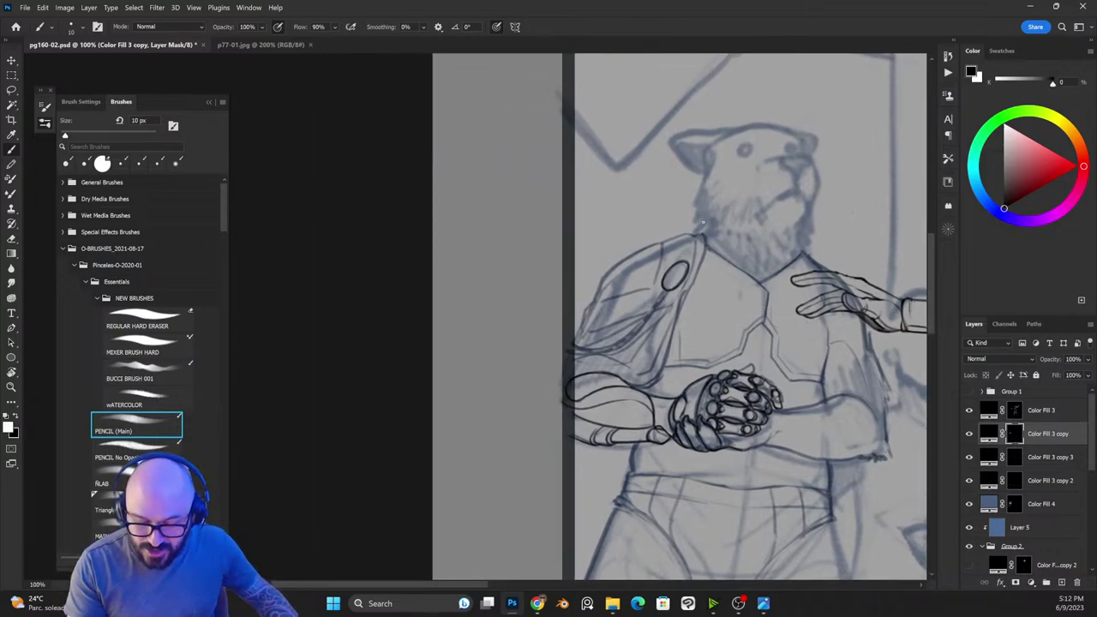
mouse_move(703, 223)
mouse_down()
mouse_move(691, 231)
mouse_move(702, 235)
mouse_move(696, 224)
mouse_up()
key(bracketright)
key(bracketleft)
key(x)
key(x)
mouse_move(702, 204)
mouse_down()
mouse_move(693, 230)
mouse_move(766, 290)
mouse_up()
key(x)
Step: Ink the V-shaped collar line of the chest armor and the fur edge on the muzzle side of the neck
key(x)
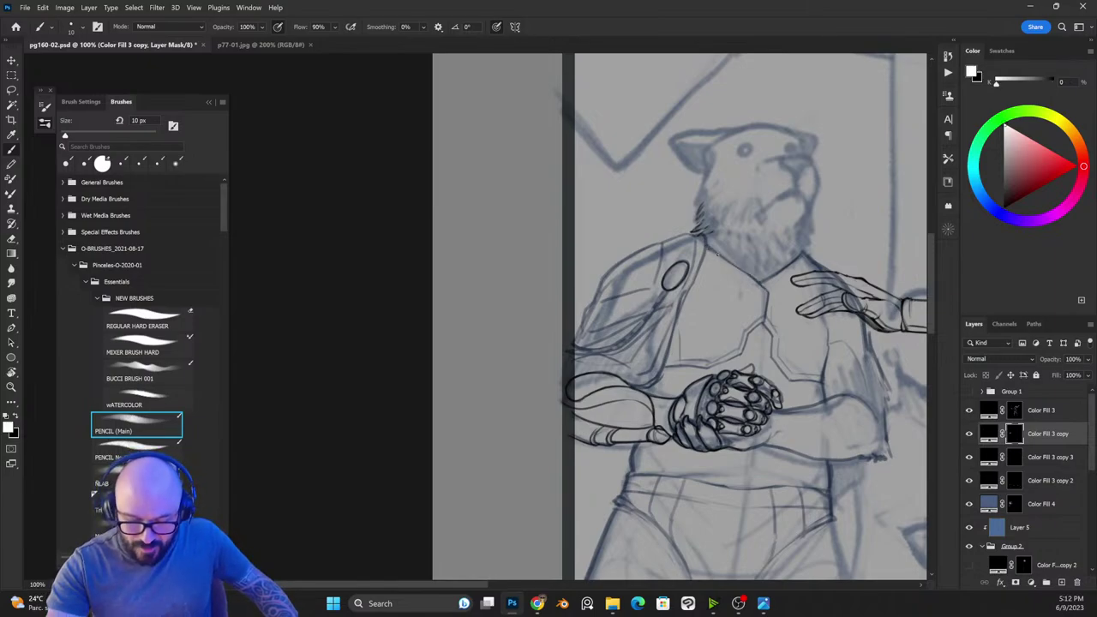
mouse_move(706, 244)
mouse_down()
mouse_move(771, 298)
mouse_move(786, 282)
mouse_move(768, 276)
mouse_move(803, 254)
mouse_up()
key(x)
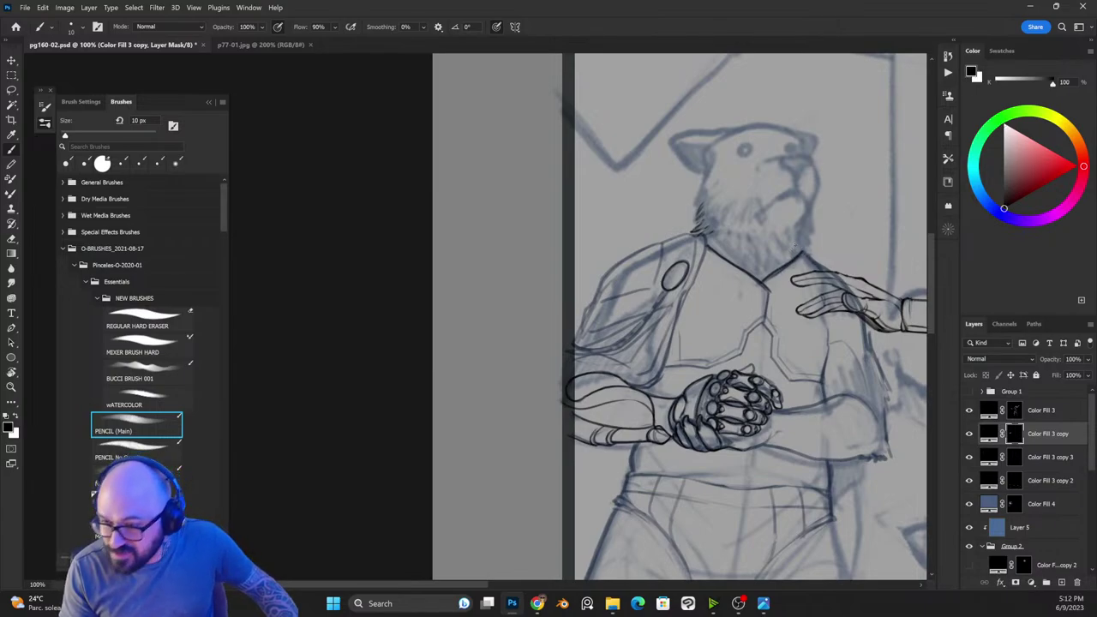
key(x)
drag(805, 218, 797, 252)
key(x)
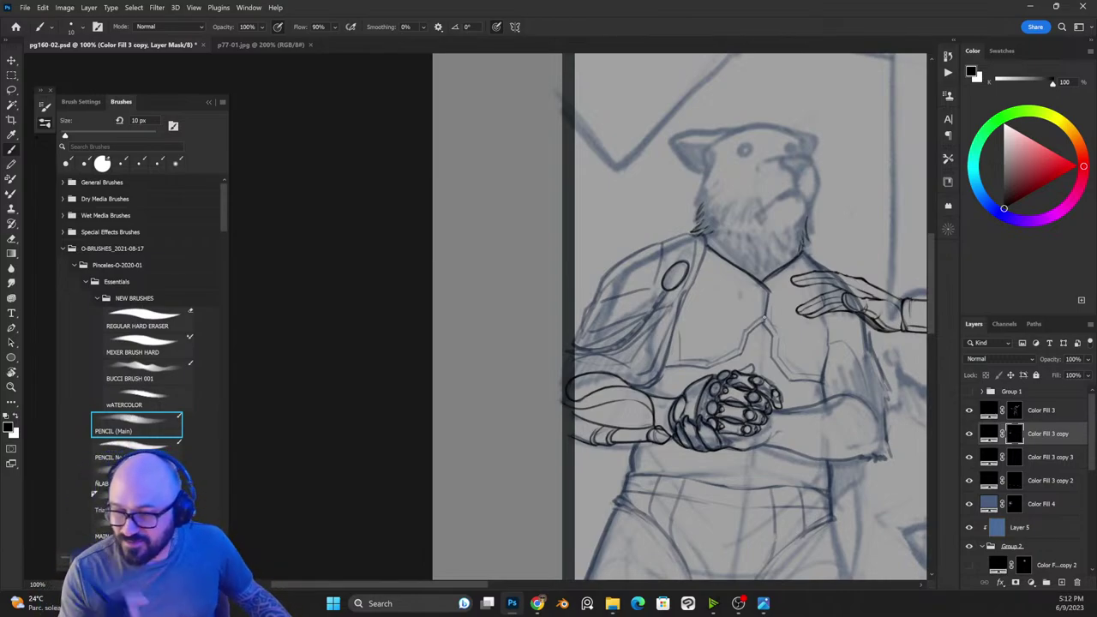
Step: Ink the curved mouth line on the bear's muzzle over the sketch, cleaning up the stroke edges
key(x)
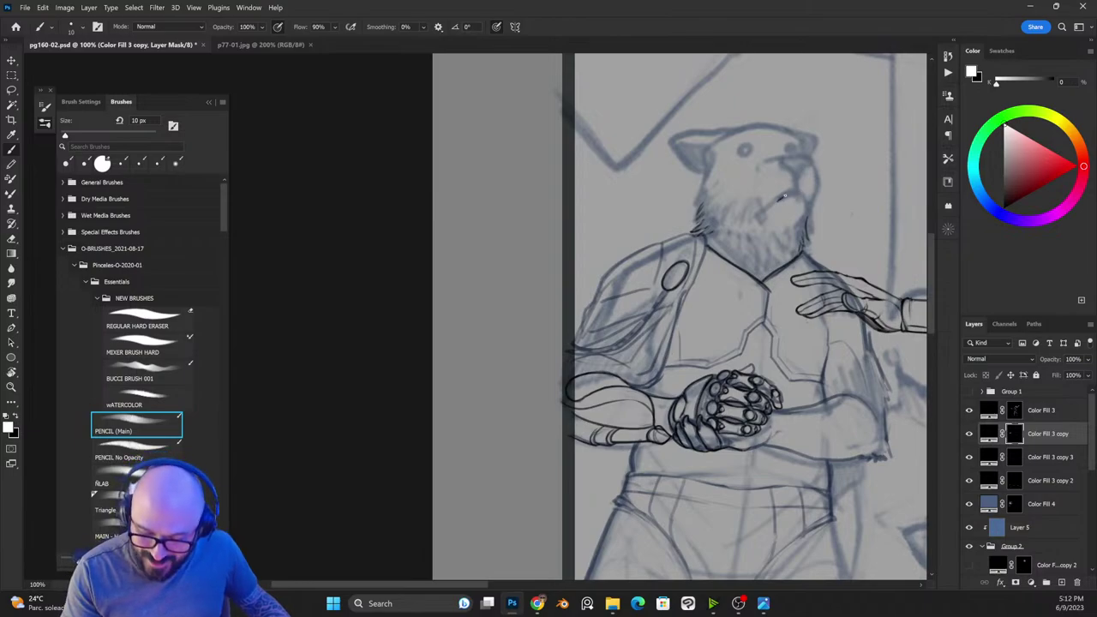
key(x)
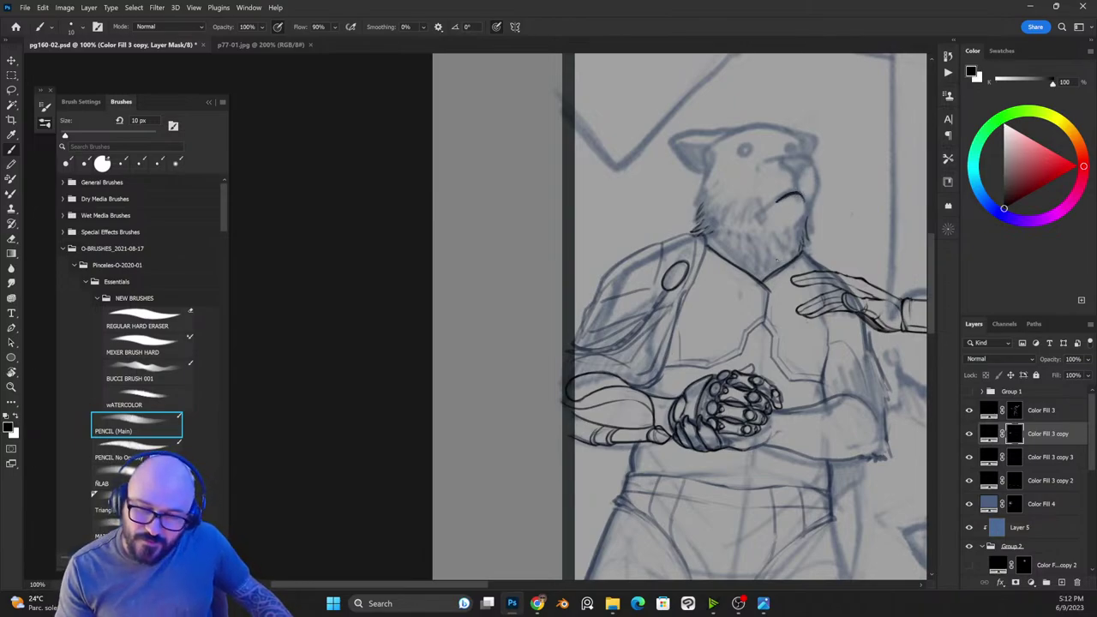
key(x)
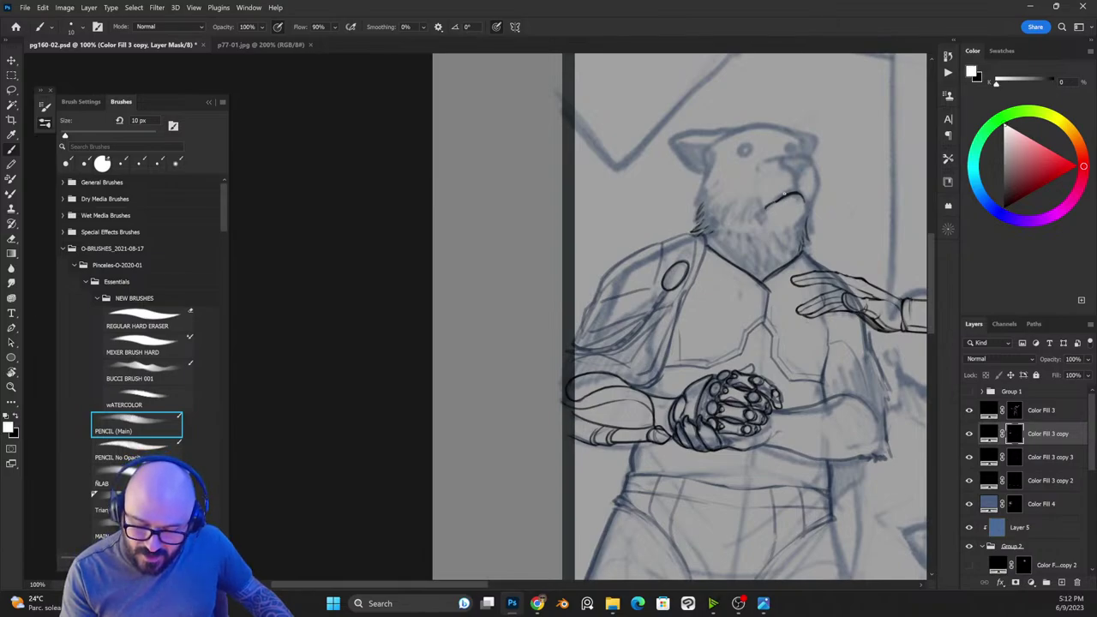
key(x)
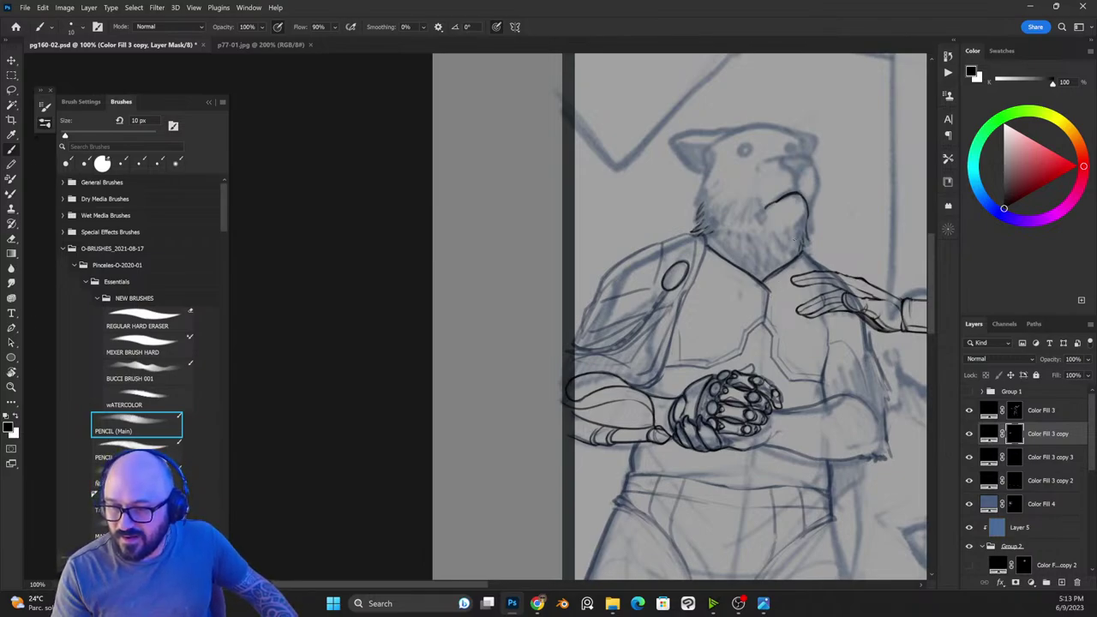
Step: Ink the front contour of the bear's chin from the end of the mouth down to the neck fur
key(x)
drag(808, 228, 802, 251)
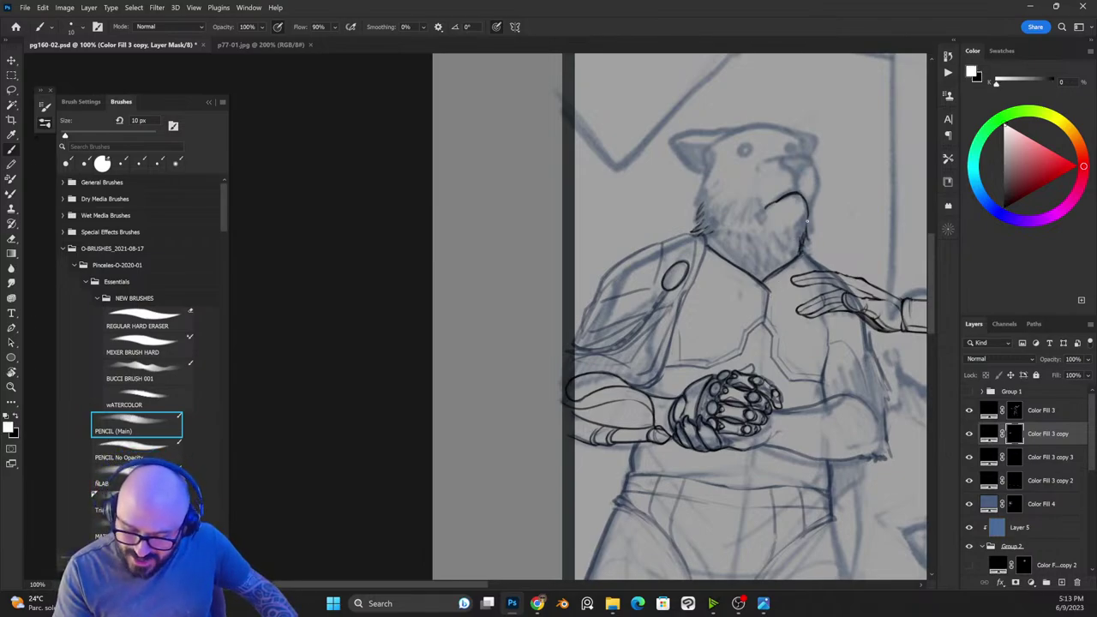
key(x)
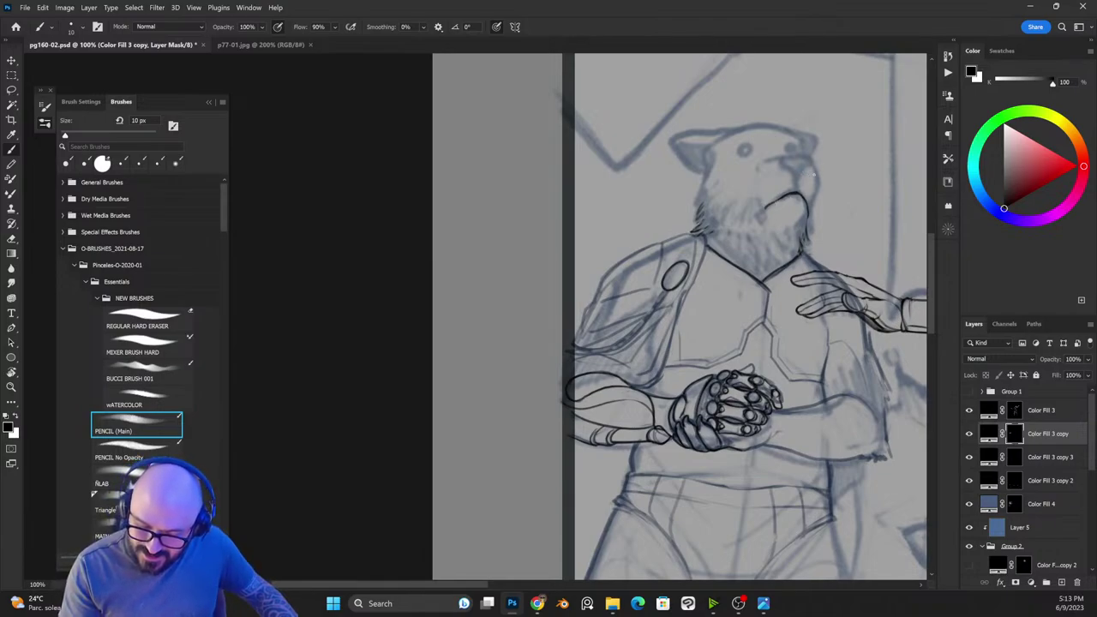
key(x)
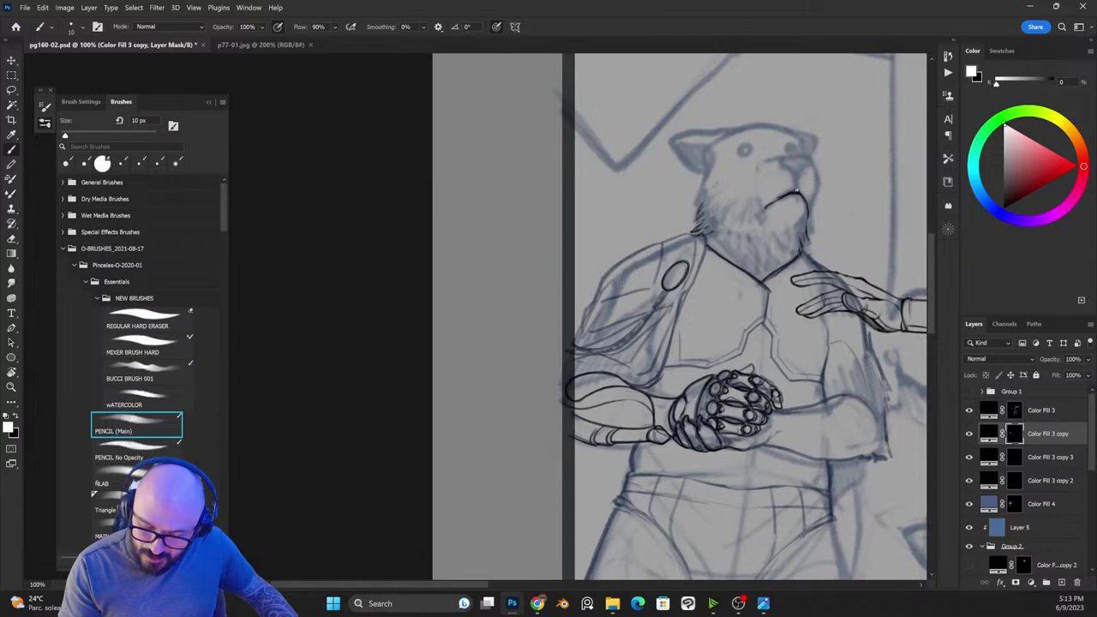
key(x)
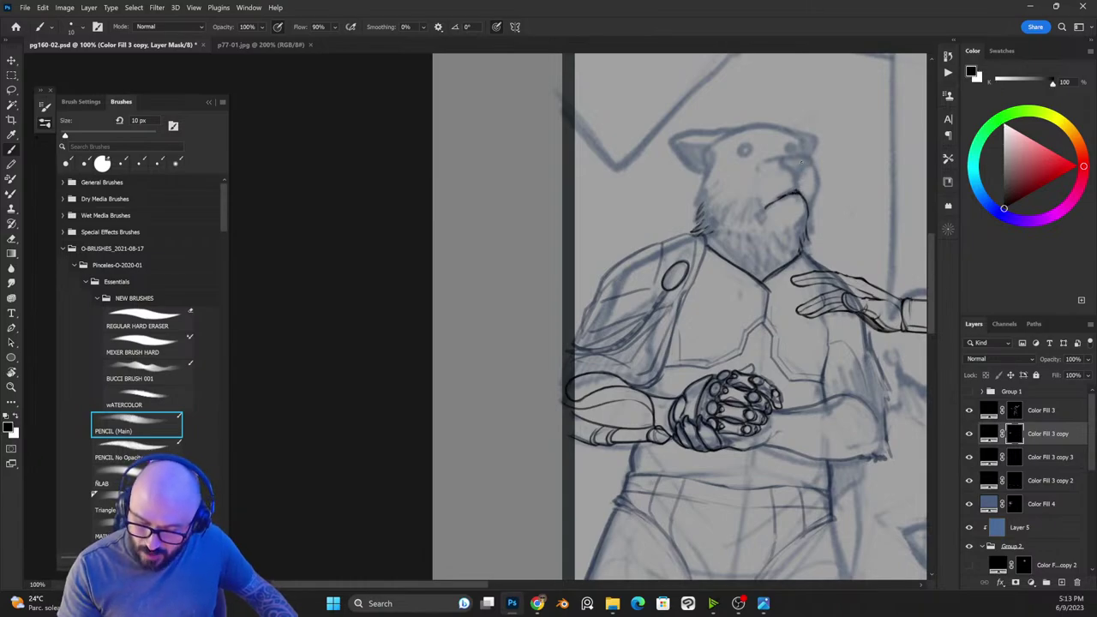
Step: Ink the bear's nose with its upper outline, nostrils and lower edge
key(x)
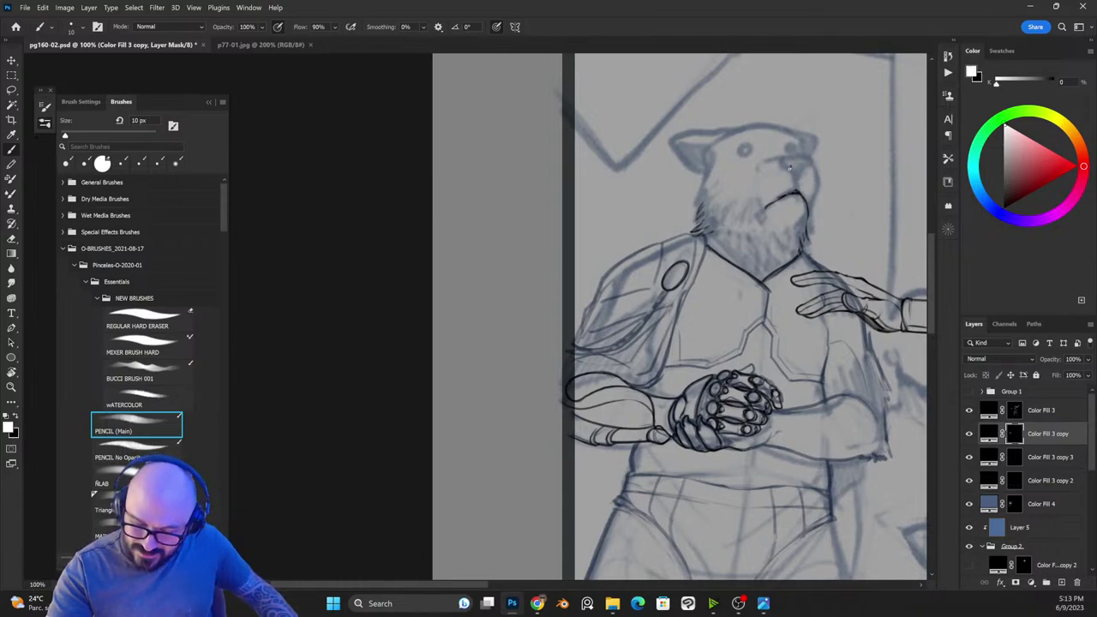
mouse_move(789, 168)
mouse_down()
mouse_move(782, 159)
mouse_move(809, 167)
mouse_move(794, 174)
mouse_up()
key(x)
key(x)
key(x)
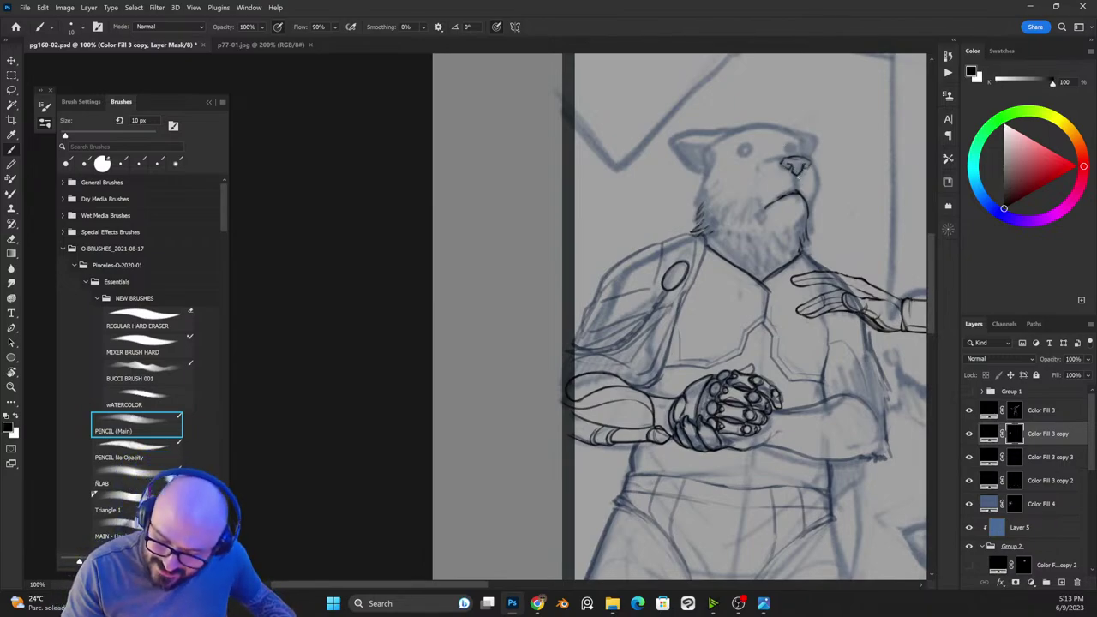
Step: Refine the nose by alternately adding ink and masking away excess around the nostrils and outer edges
key(x)
key(x)
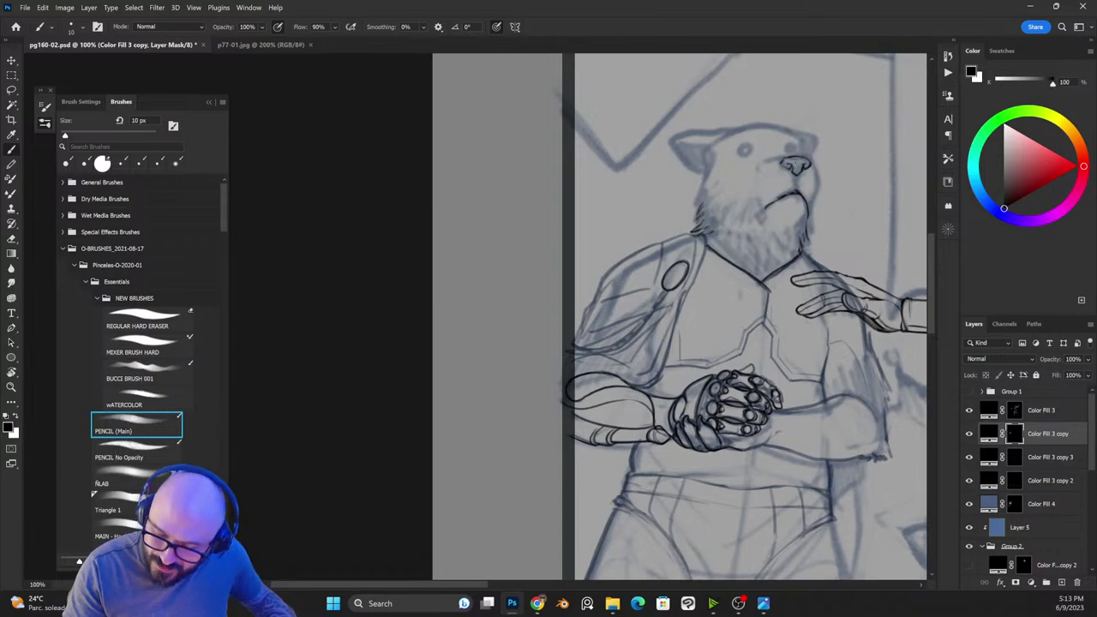
key(x)
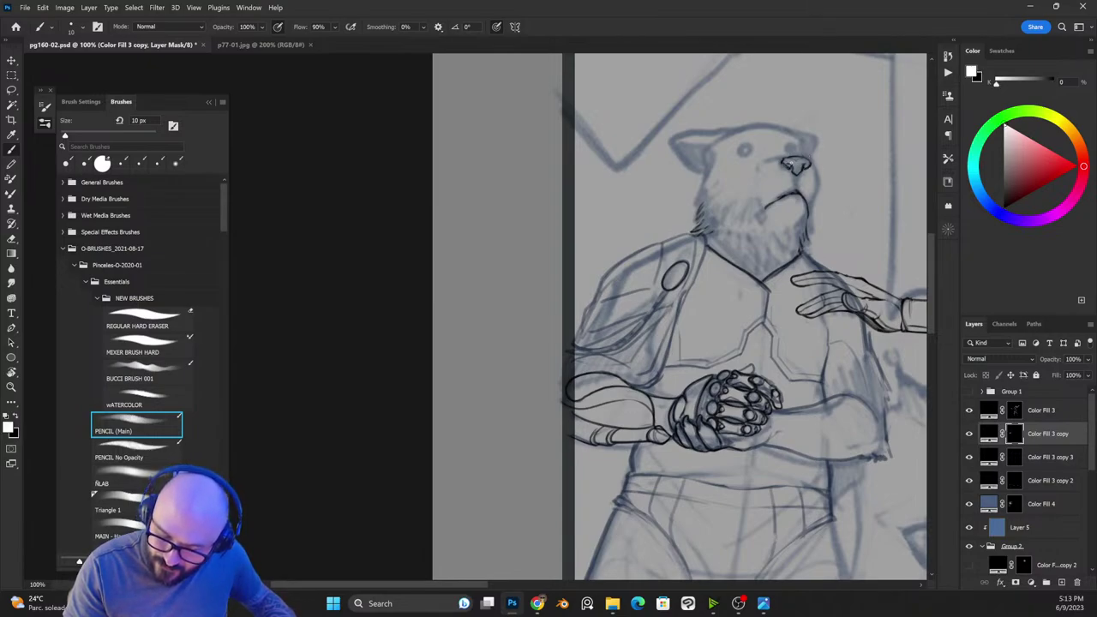
key(x)
key(x)
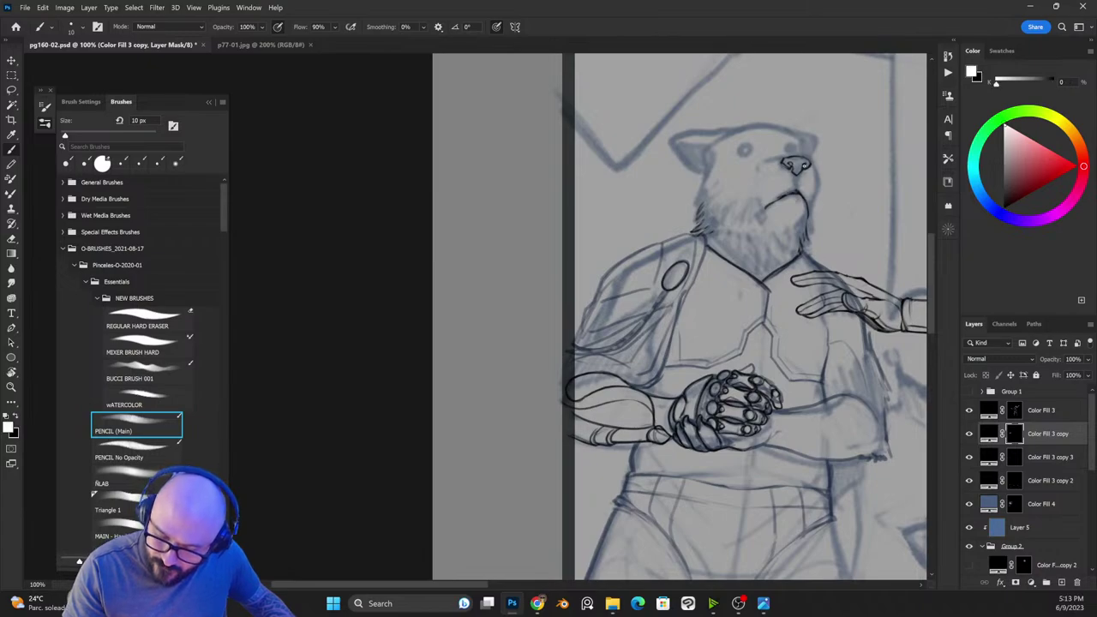
key(x)
key(x)
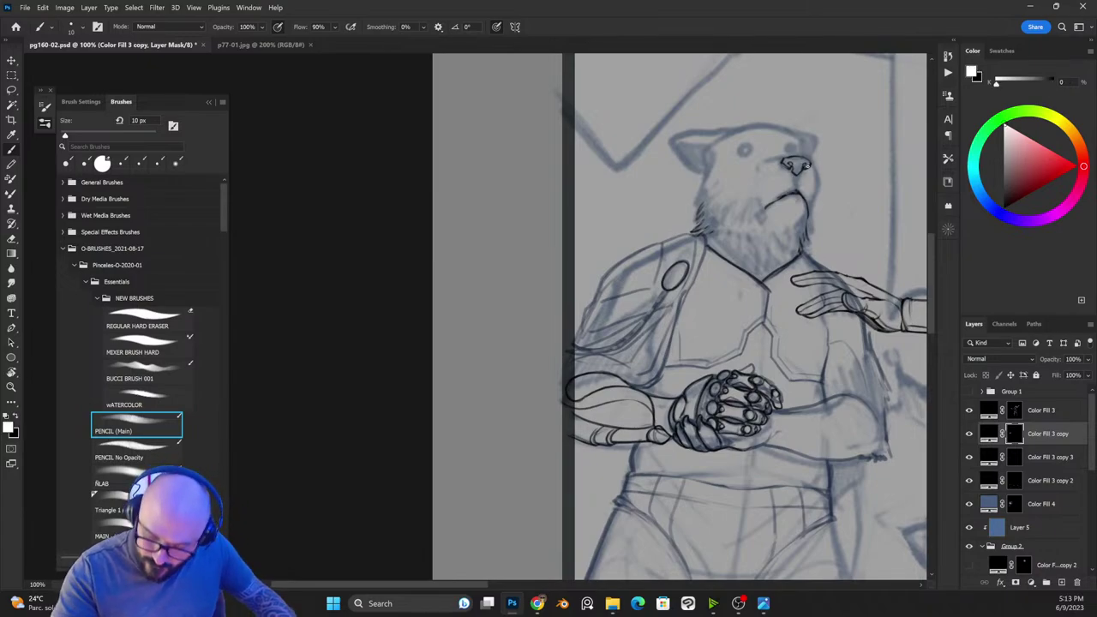
key(x)
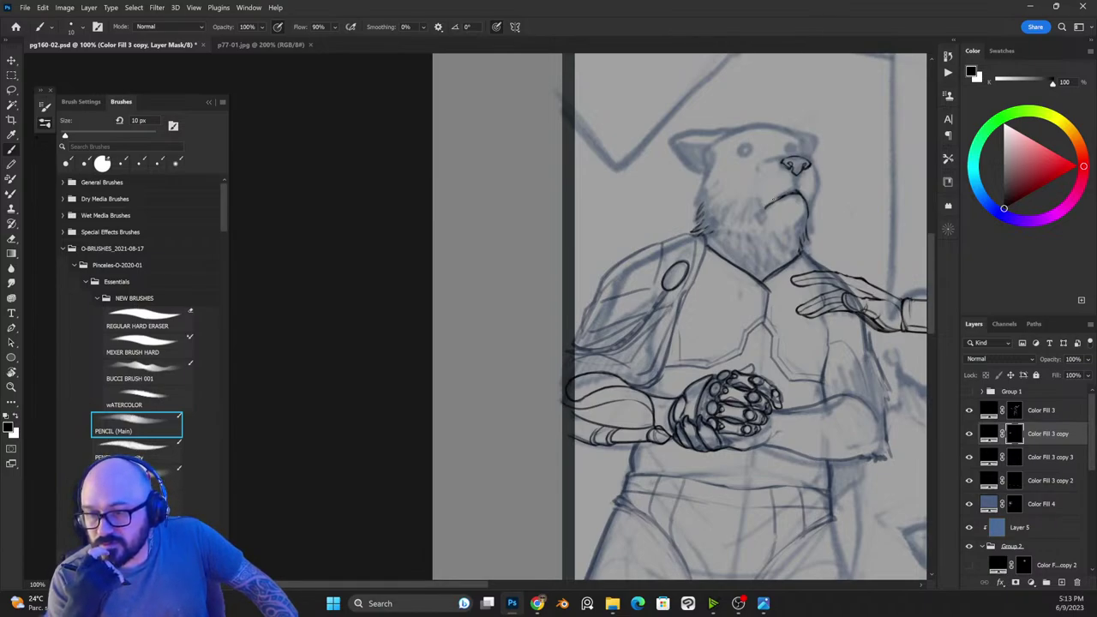
Step: Ink the vertical line joining the bottom of the nose to the mouth and trim its edges
key(x)
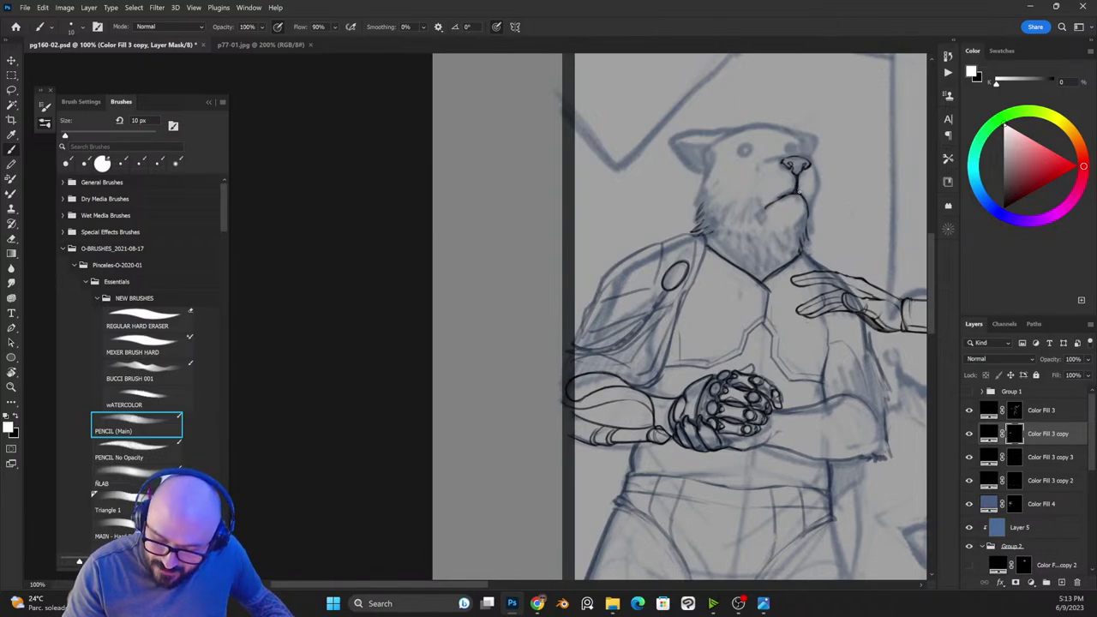
key(x)
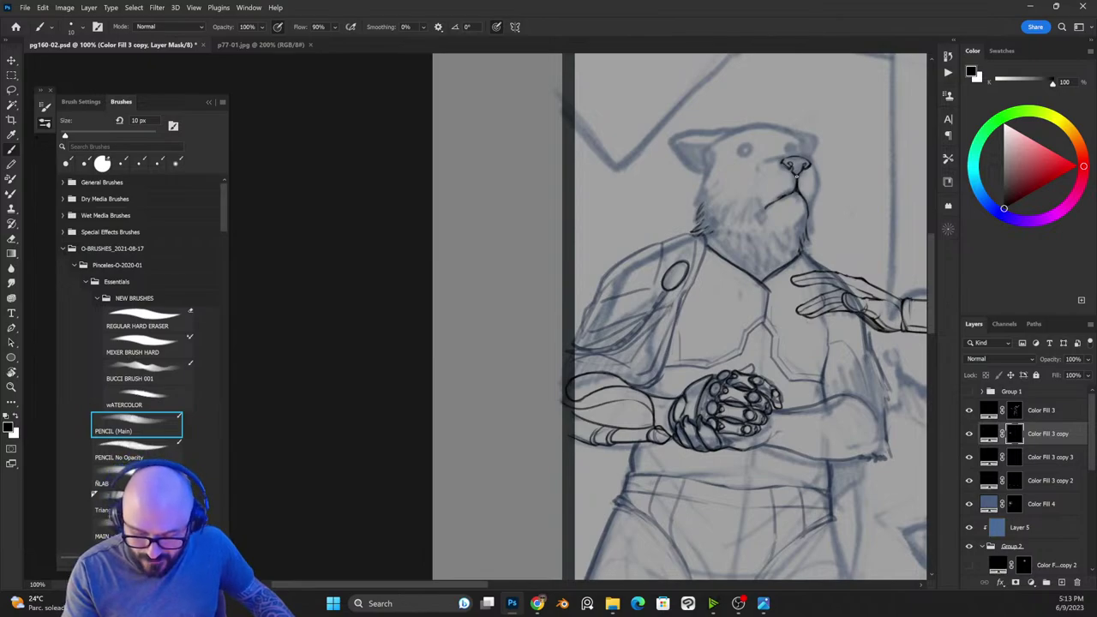
key(x)
key(x)
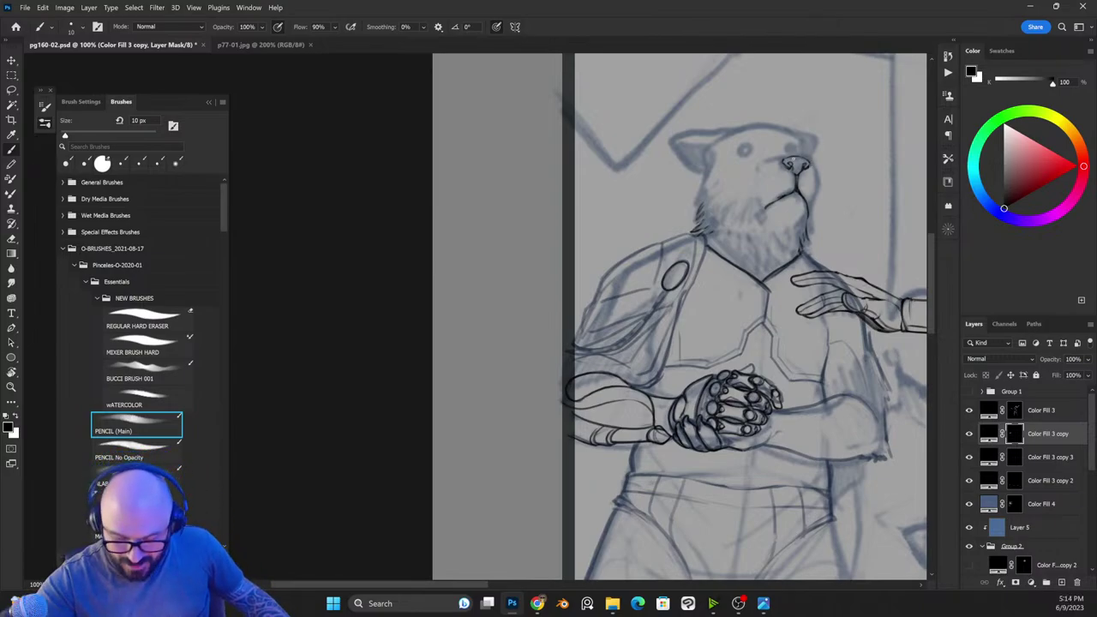
Step: Clean up the top and far side of the nose outline with small ink and masking touches
key(x)
key(x)
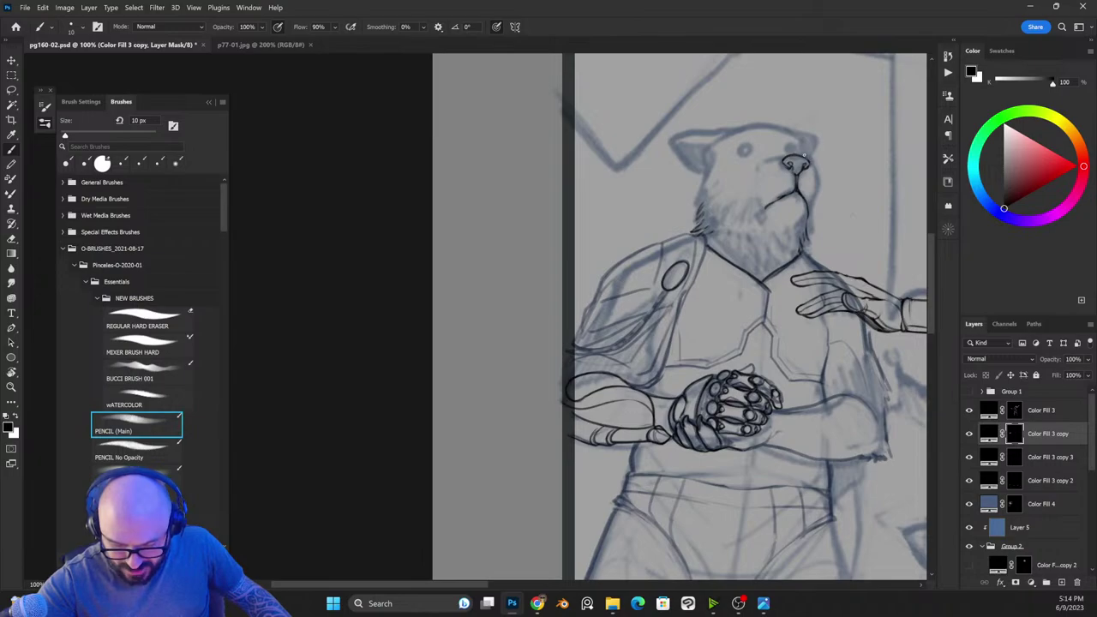
key(x)
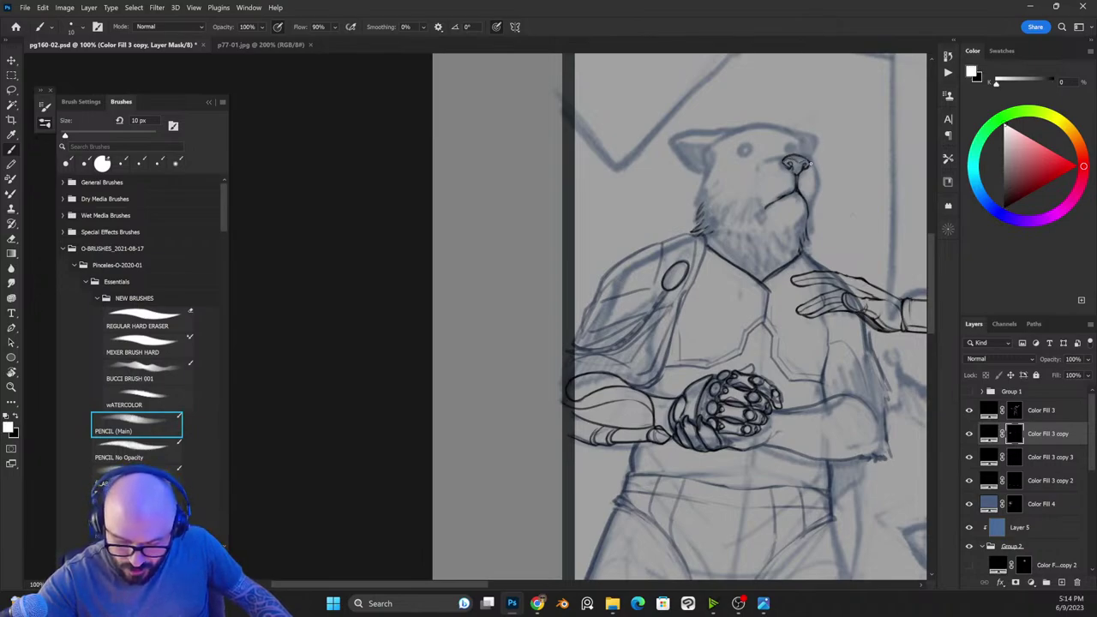
key(x)
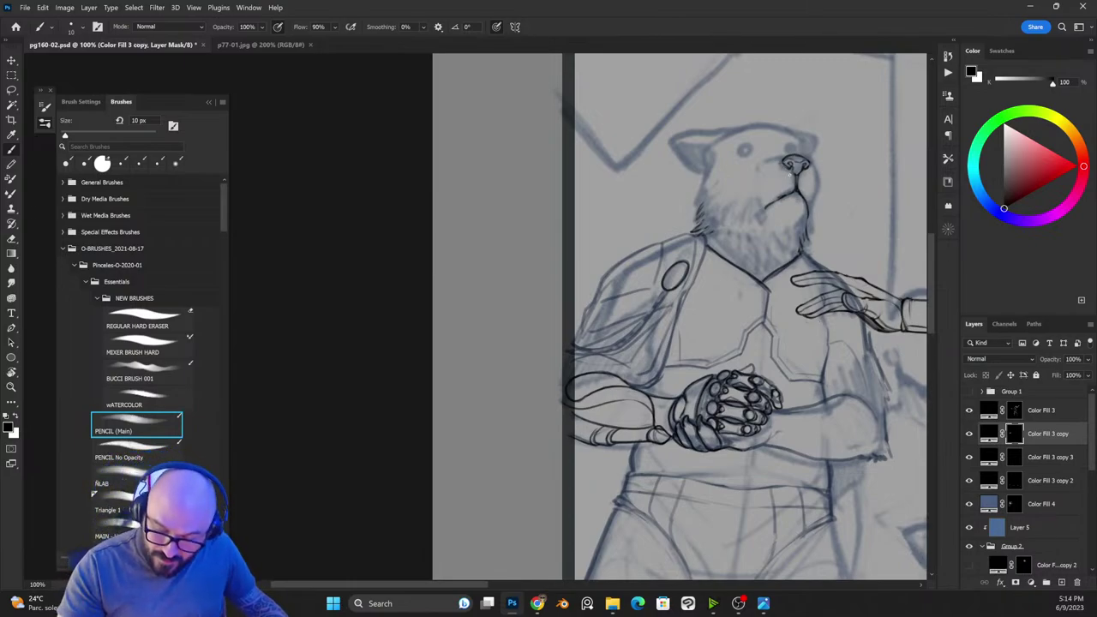
Step: Rework the mouth line, shortening its cheek-side corner and shaping its thickness
key(x)
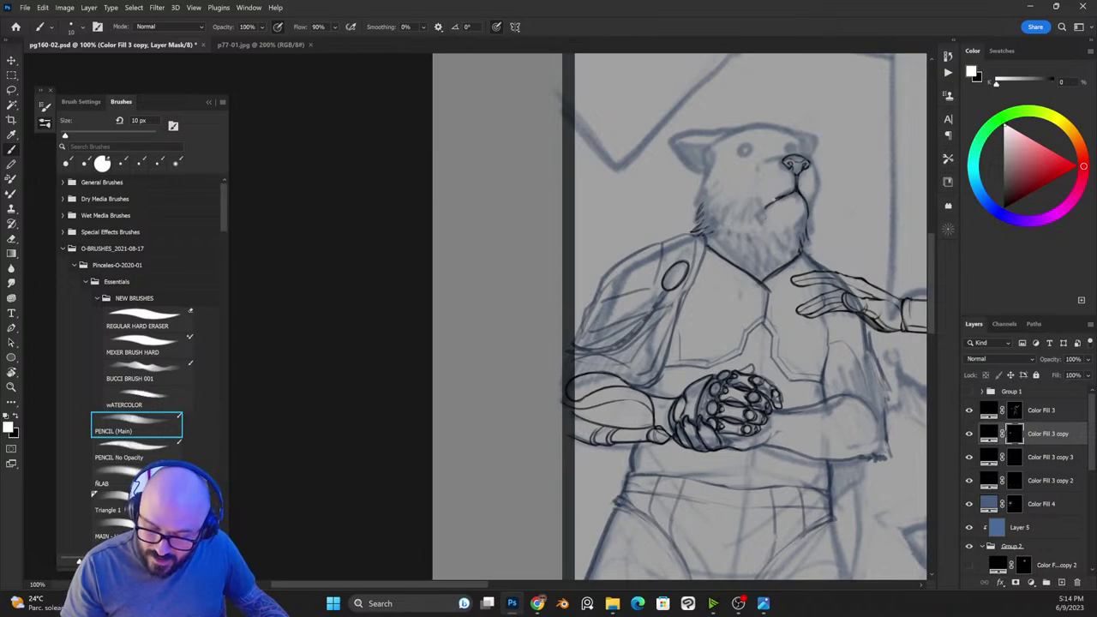
key(x)
key(x)
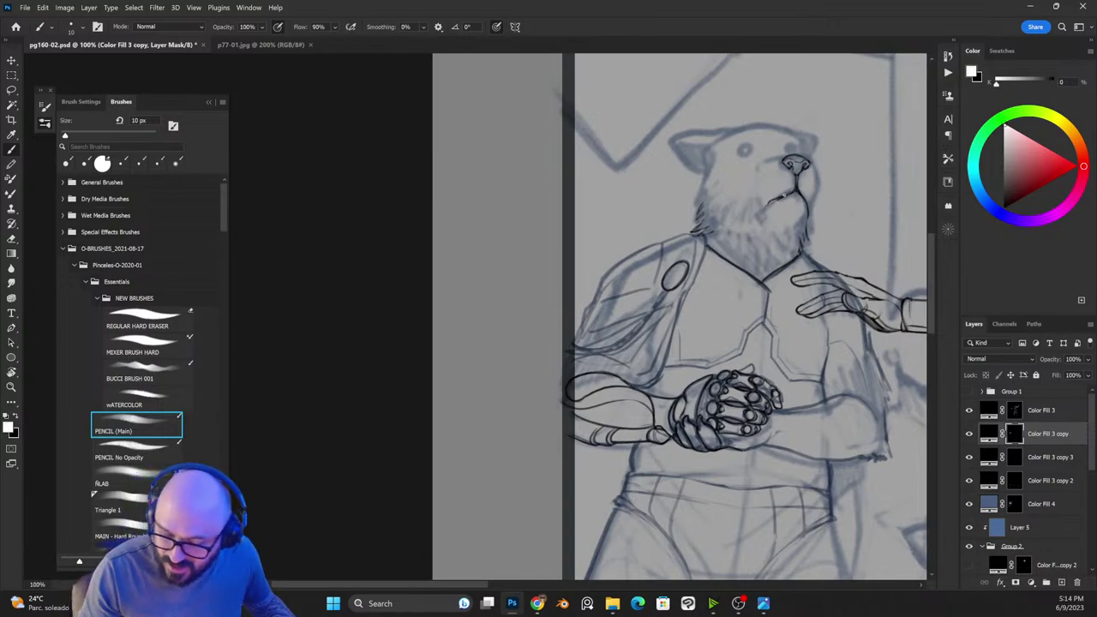
mouse_move(785, 194)
mouse_down()
mouse_move(768, 205)
mouse_move(809, 209)
mouse_move(793, 192)
mouse_move(780, 202)
mouse_up()
key(x)
key(x)
key(x)
key(x)
key(x)
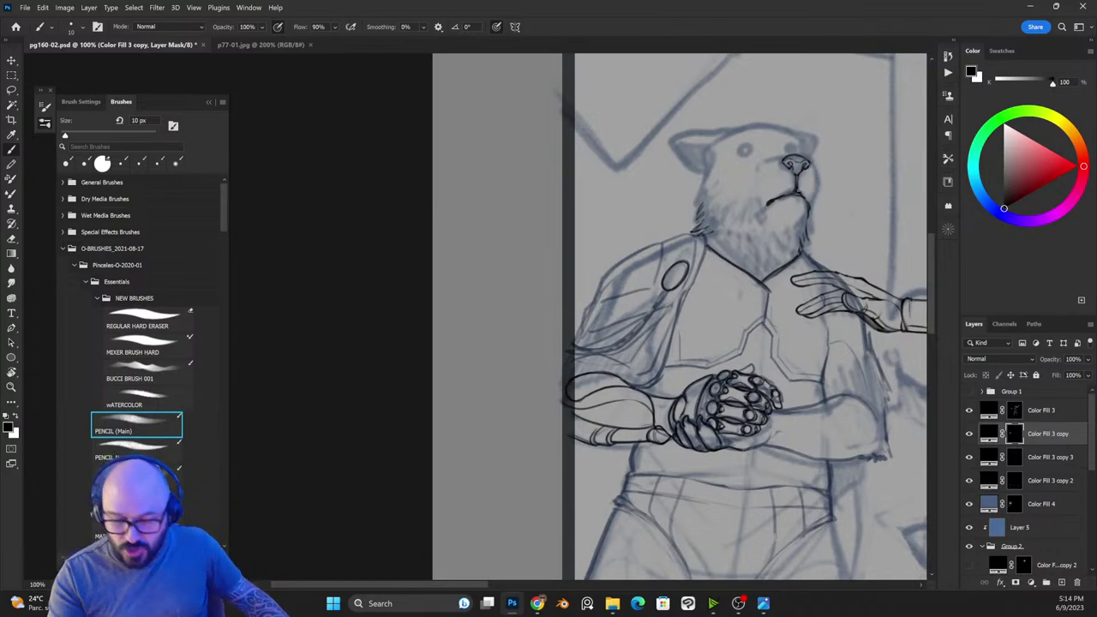
Step: Ink the front contour of the muzzle from beside the nose down past the lip
key(x)
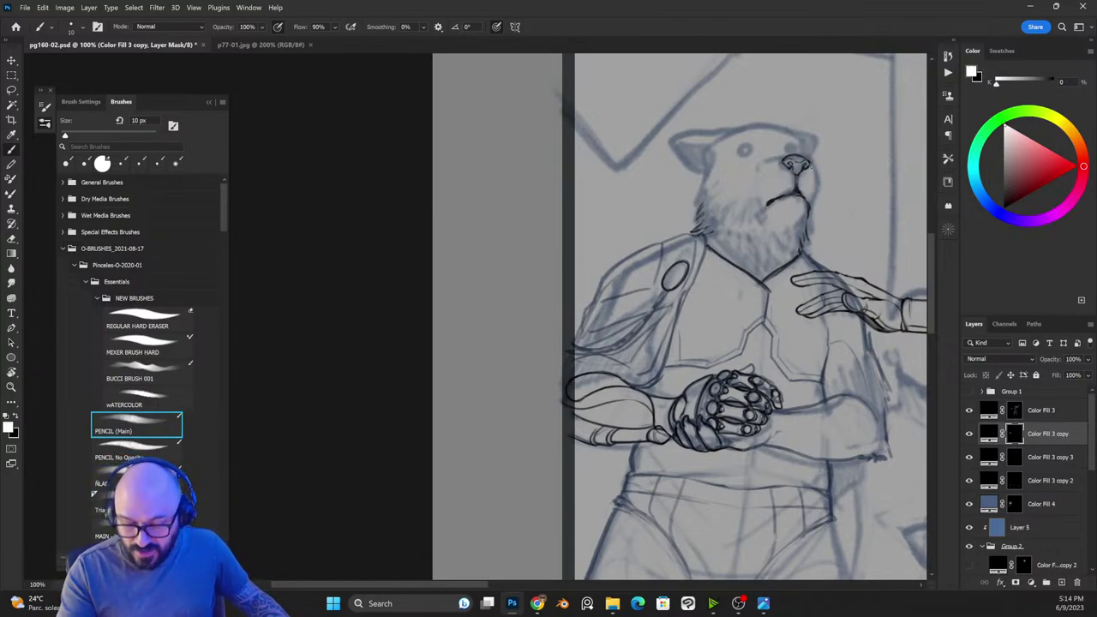
drag(816, 174, 816, 199)
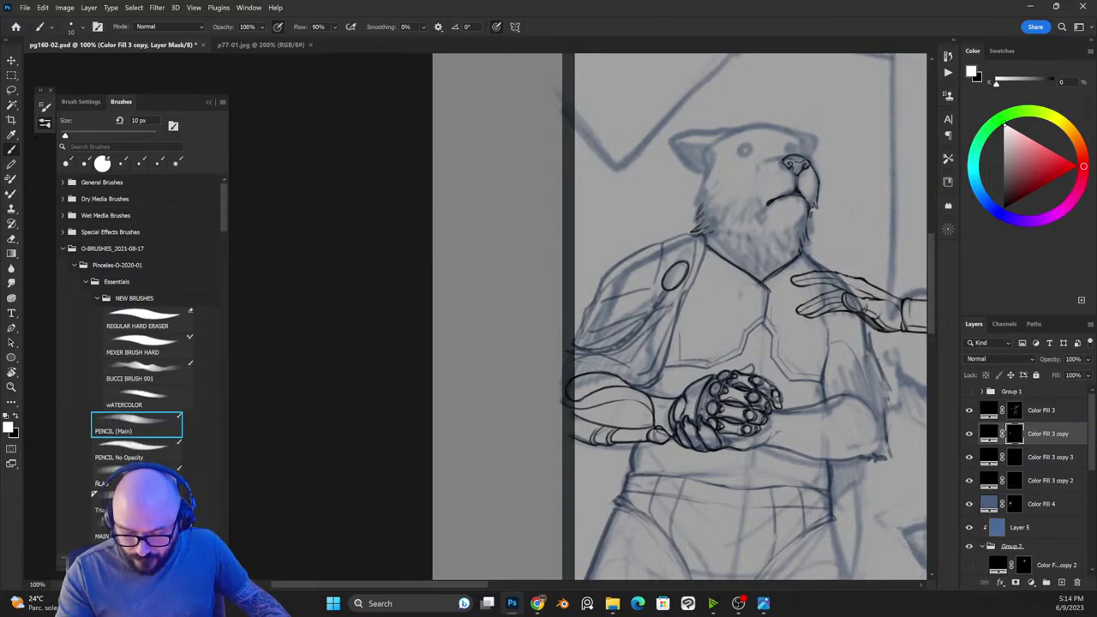
key(x)
key(x)
Step: Ink short fur tufts around the cheek-side corner of the bear's mouth
drag(766, 200, 755, 210)
key(x)
key(x)
mouse_move(756, 197)
mouse_down()
mouse_move(751, 214)
mouse_move(773, 207)
mouse_up()
key(x)
key(x)
key(x)
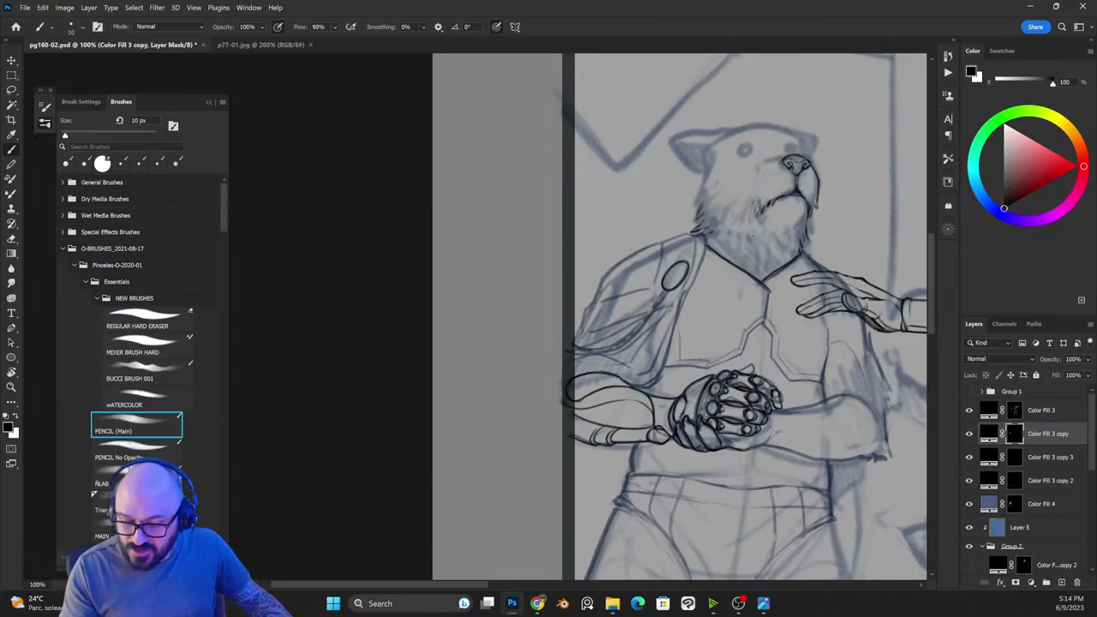
Step: Thicken the middle of the mouth line below the nose
key(x)
mouse_move(795, 188)
mouse_down()
mouse_move(775, 203)
mouse_move(803, 199)
mouse_up()
key(x)
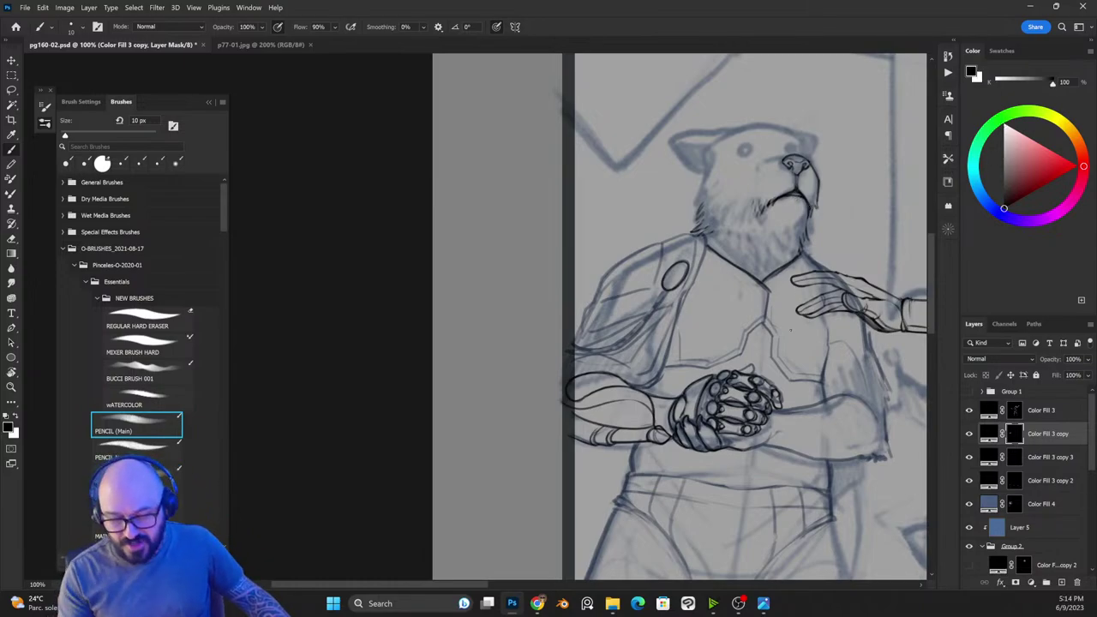
Step: Ink the crease running from the top of the nose back across the muzzle
key(x)
drag(789, 156, 759, 177)
key(x)
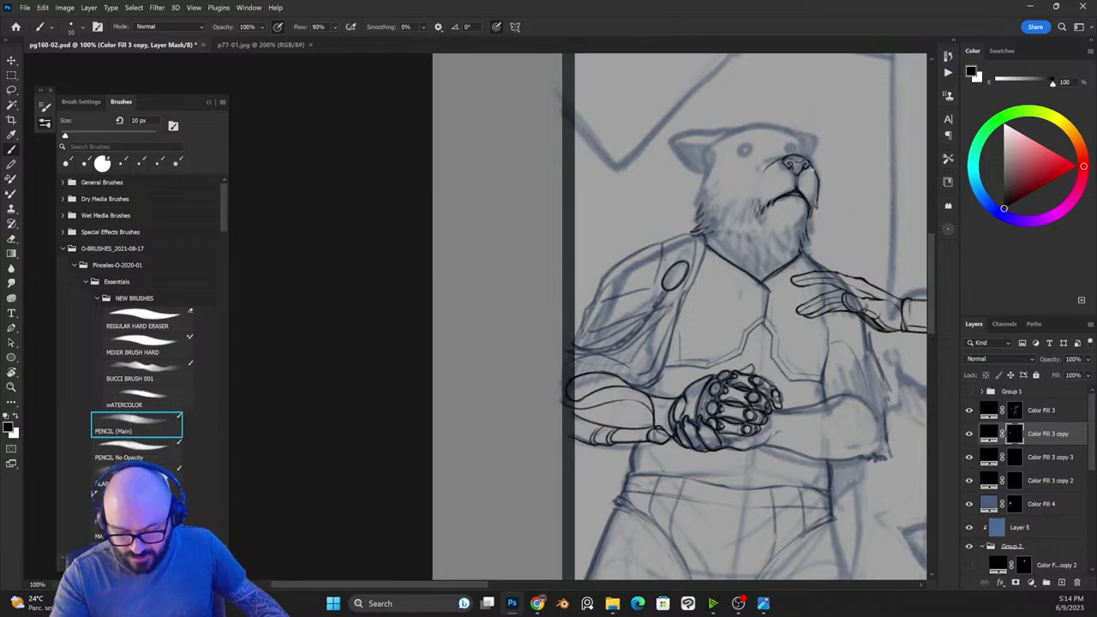
Step: Ink the short brow line of the far eye just above the nose
key(x)
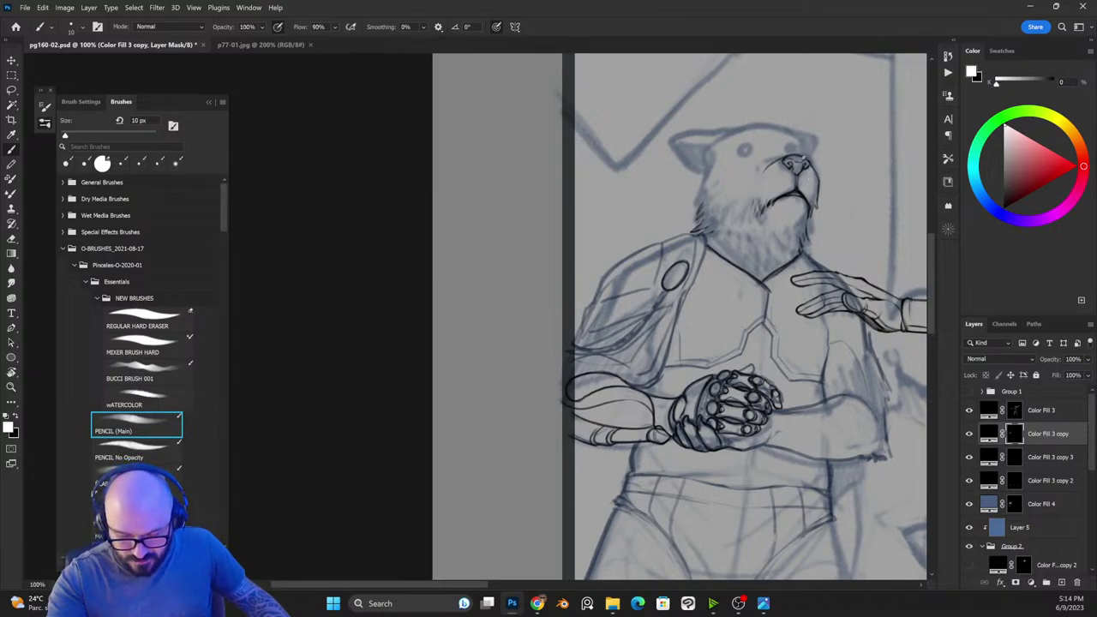
key(x)
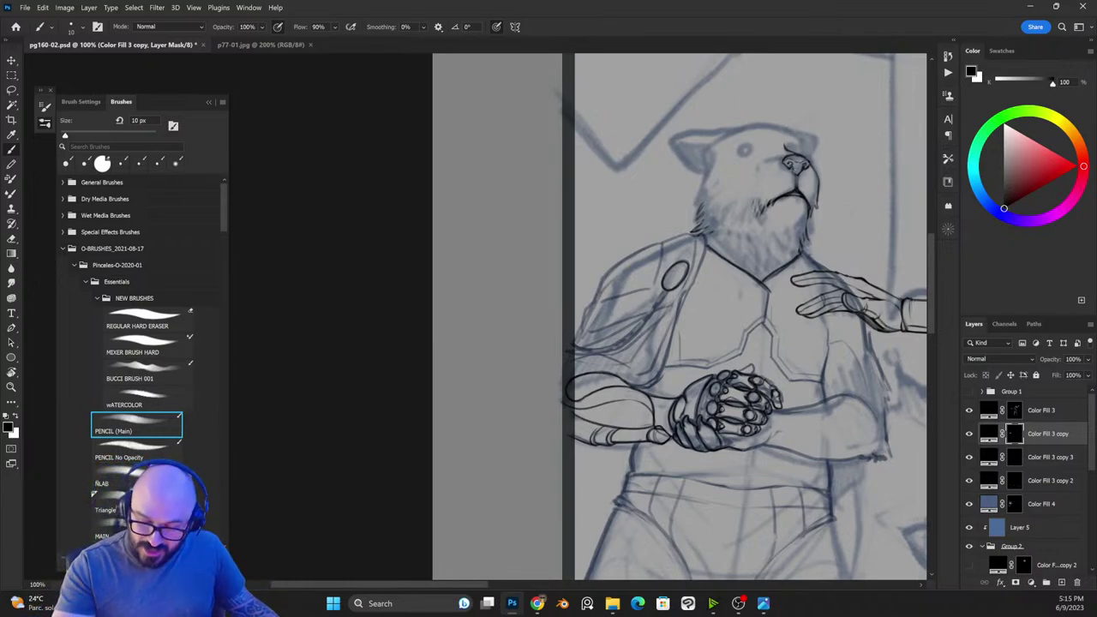
key(x)
key(x)
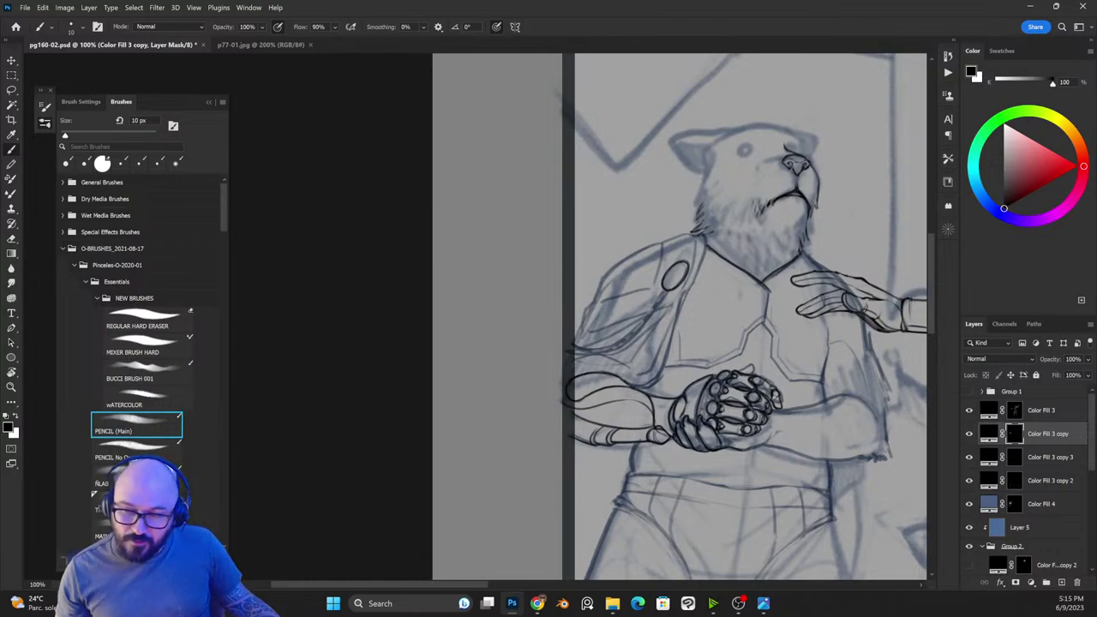
Step: Ink the back edge of the bear's cheek below the ear with pointed fur tufts
key(x)
drag(713, 163, 696, 212)
drag(703, 203, 704, 208)
mouse_move(710, 204)
mouse_down()
mouse_move(696, 218)
mouse_move(701, 204)
mouse_up()
key(x)
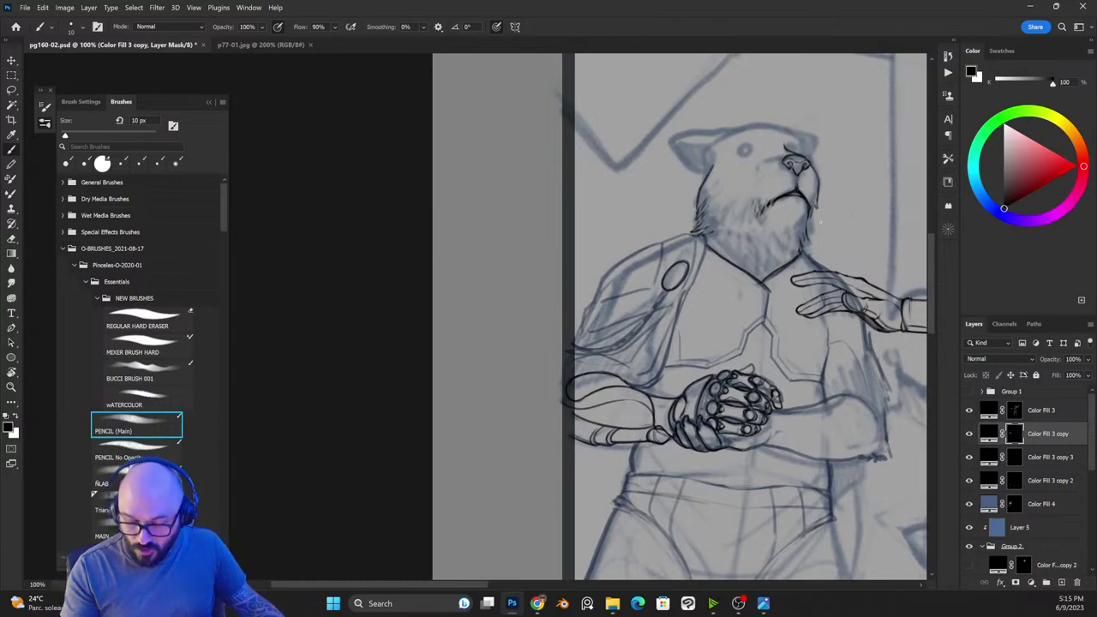
Step: Ink more fur along the front edge of the chin between the muzzle and the collar
key(x)
drag(812, 211, 806, 239)
key(x)
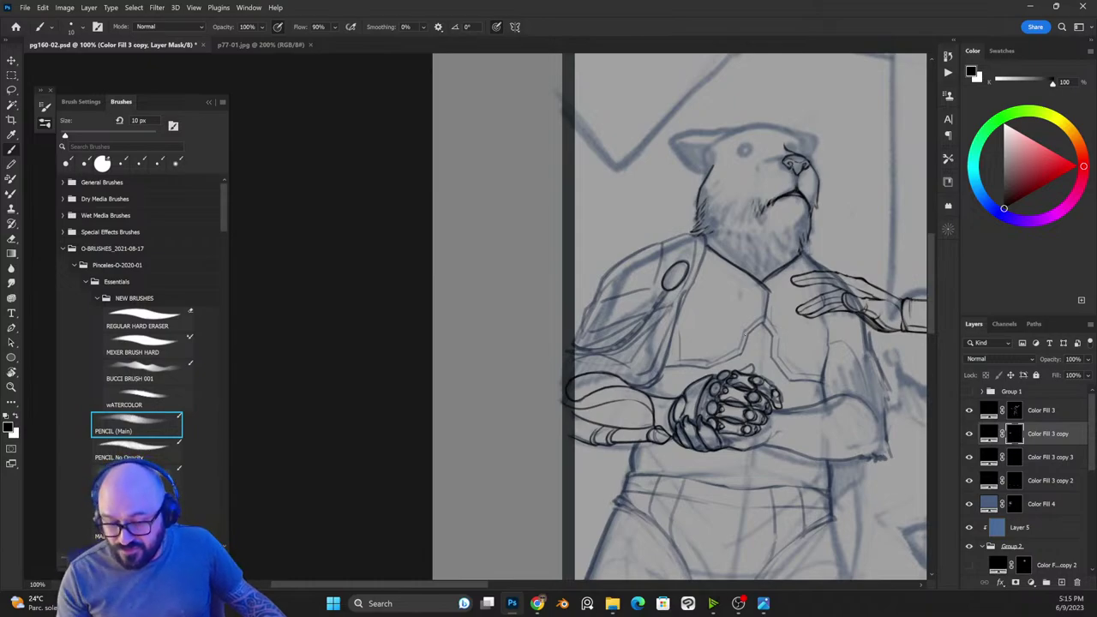
Step: Select the bear's mouth and lower muzzle lines with the Lasso, warp them slightly up toward the nose, and clear the selection
key(l)
mouse_move(811, 202)
mouse_down()
mouse_move(814, 221)
mouse_move(763, 242)
mouse_move(777, 195)
mouse_move(799, 177)
mouse_move(818, 204)
mouse_move(792, 240)
mouse_up()
key(x)
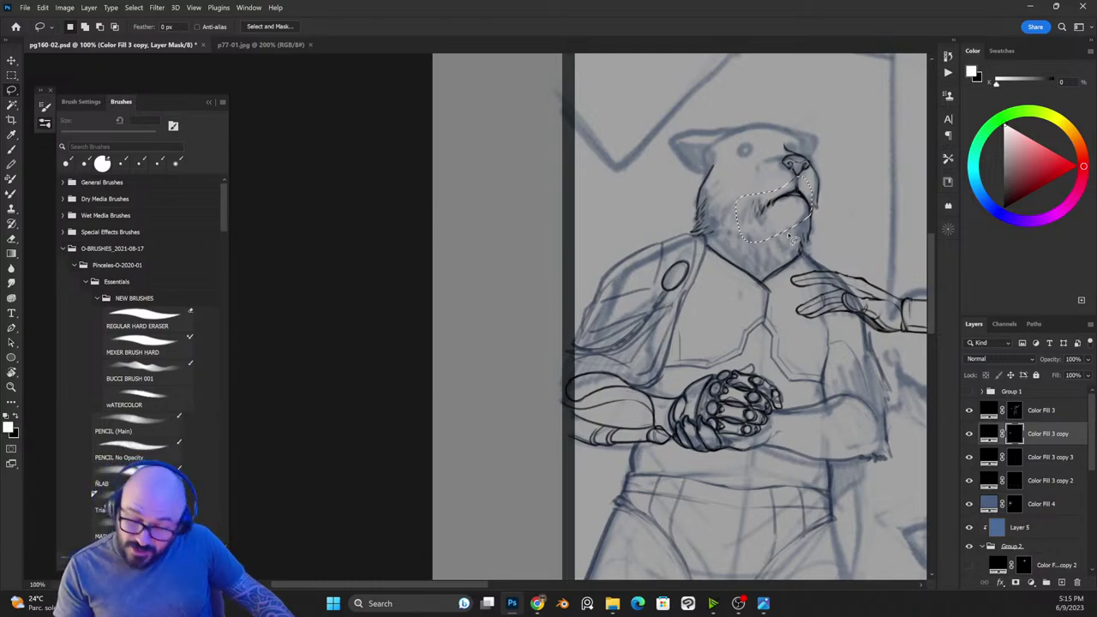
key(ctrl+t)
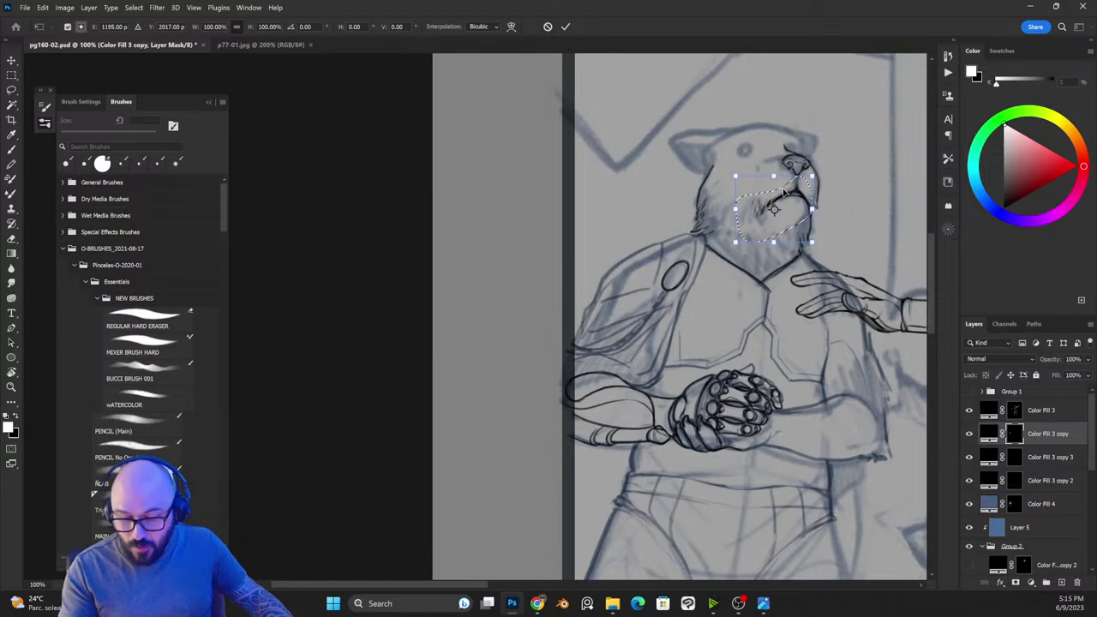
right_click(789, 195)
click(808, 285)
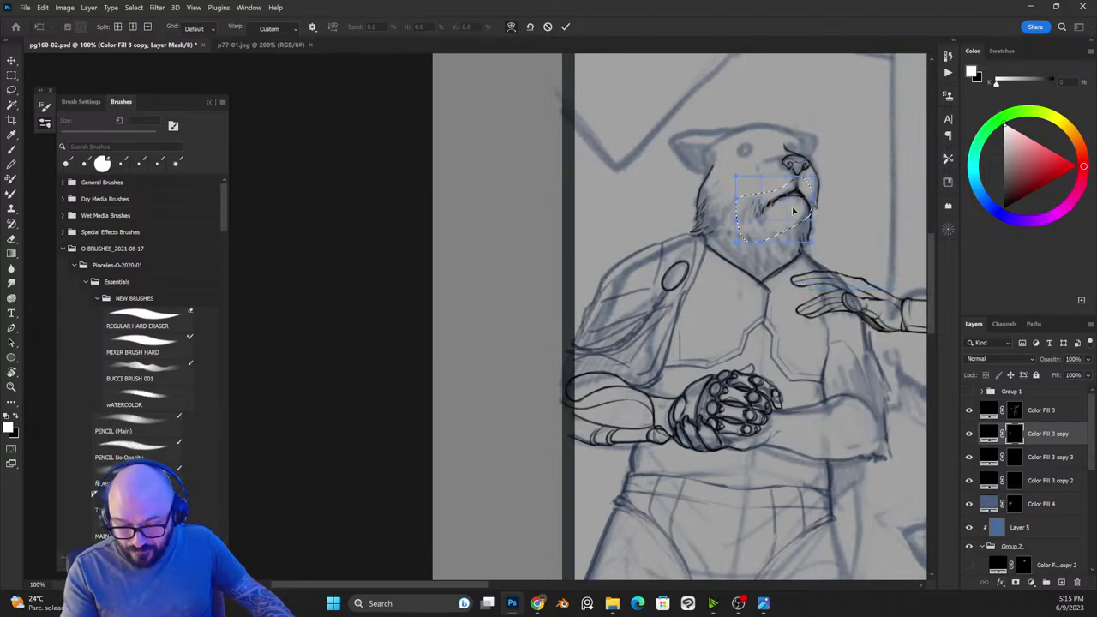
drag(796, 204, 799, 202)
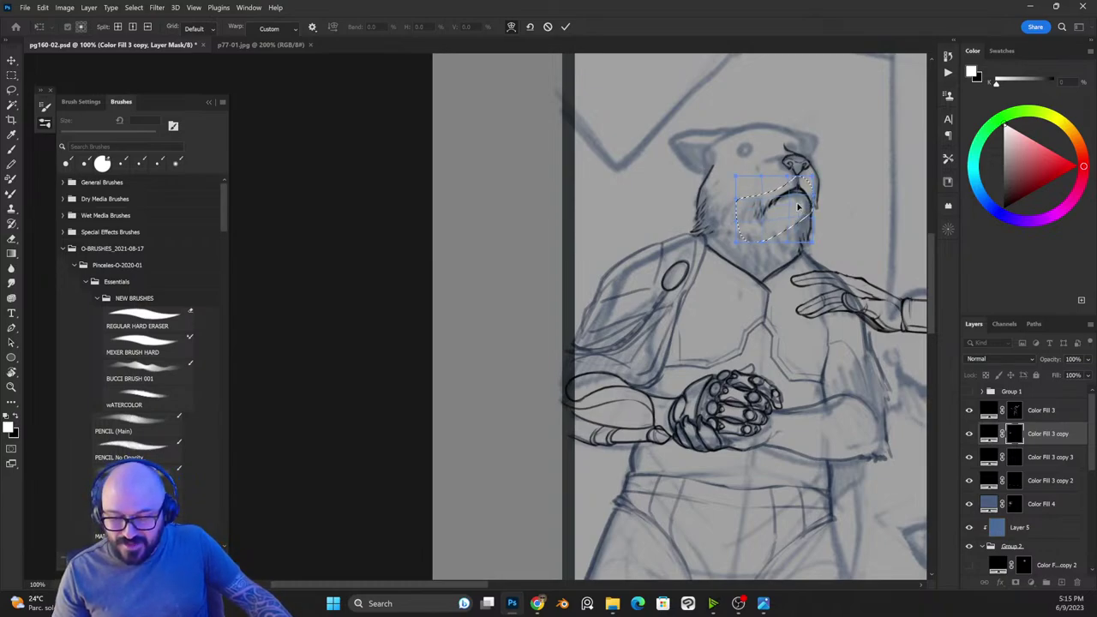
key(Return)
key(x)
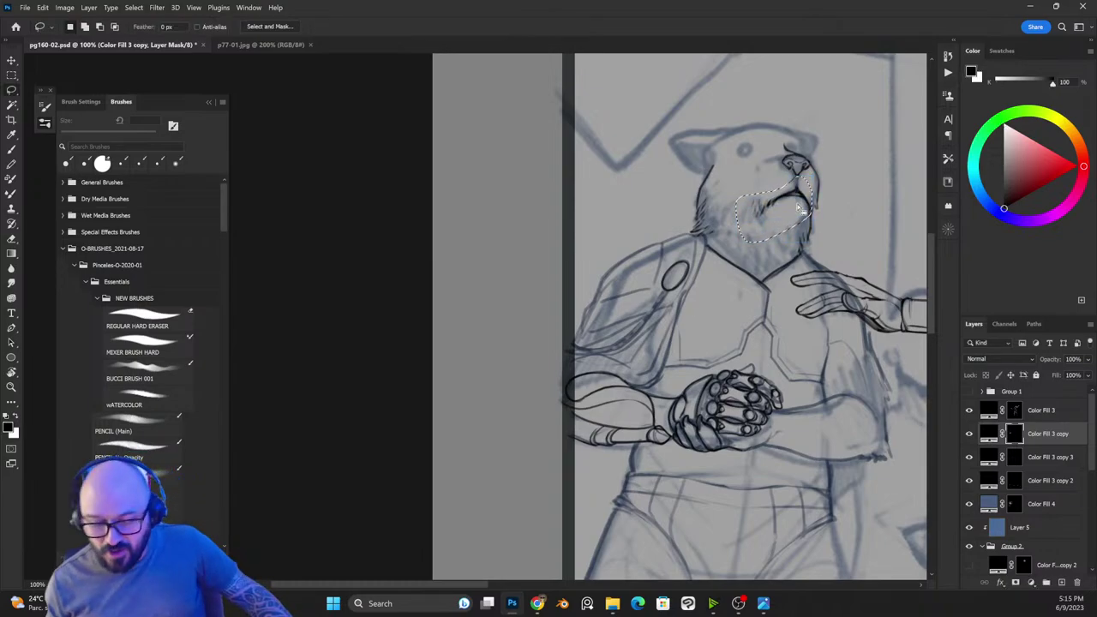
key(ctrl+d)
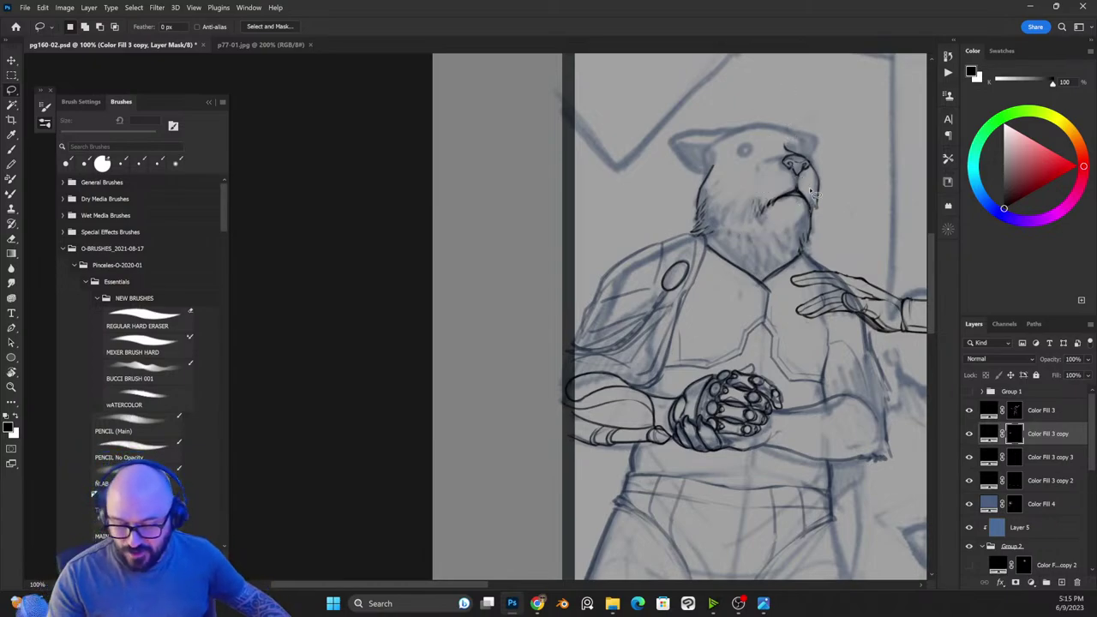
Step: Ink more fur strokes along the front edge of the chin from the muzzle down to the collar
key(b)
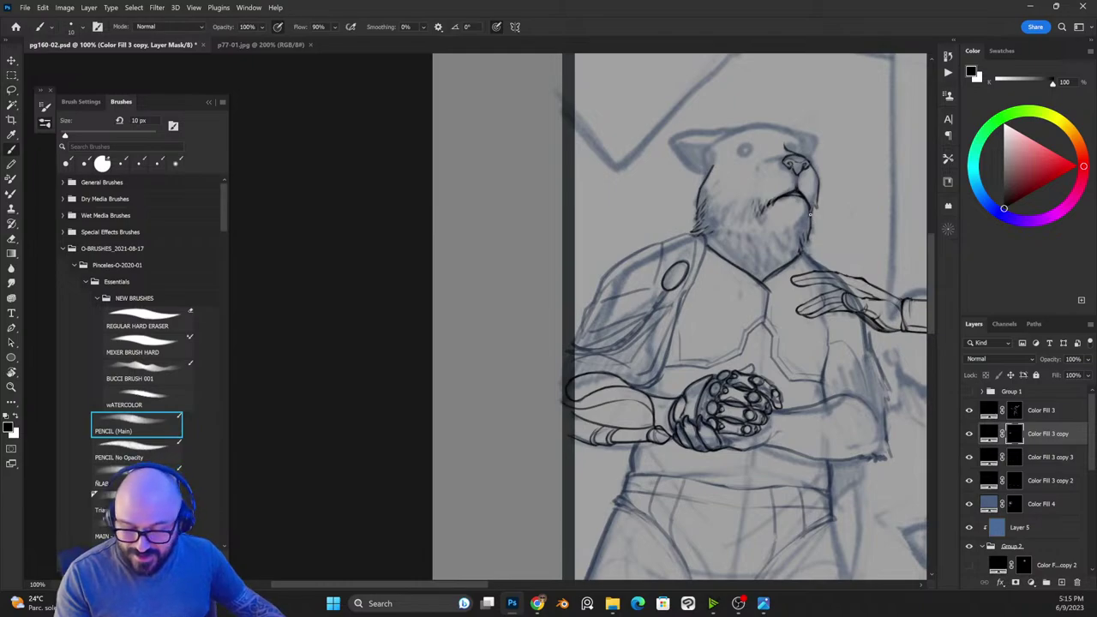
key(x)
drag(808, 212, 796, 253)
key(x)
key(x)
drag(797, 226, 796, 252)
key(x)
key(x)
key(x)
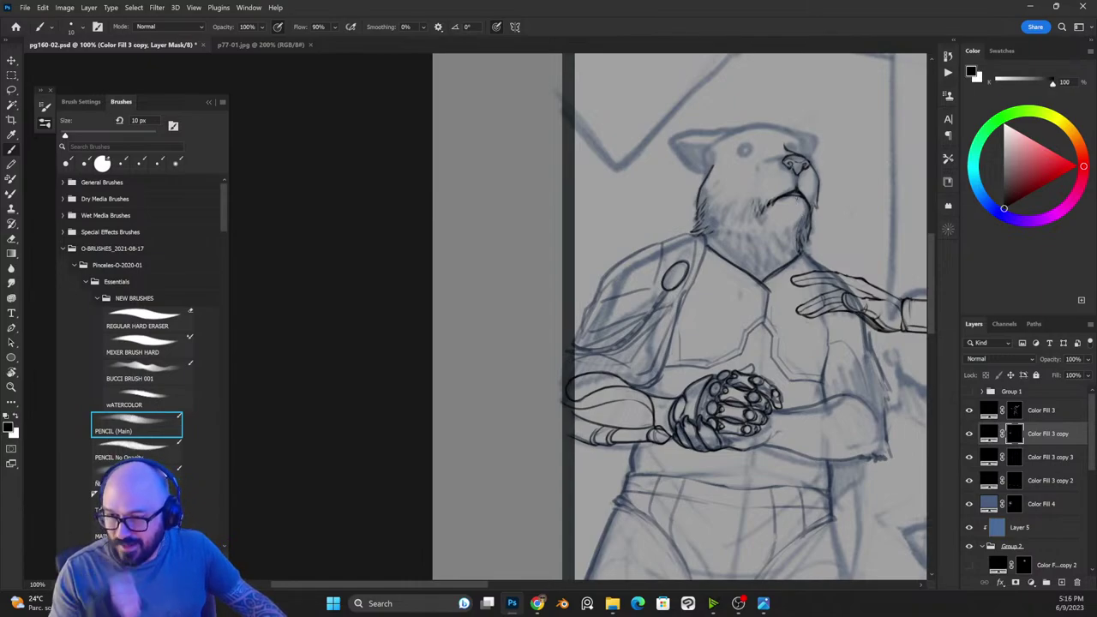
Step: Try inking a second line along the inner edge of the V-shaped collar on both sides of the neck
key(x)
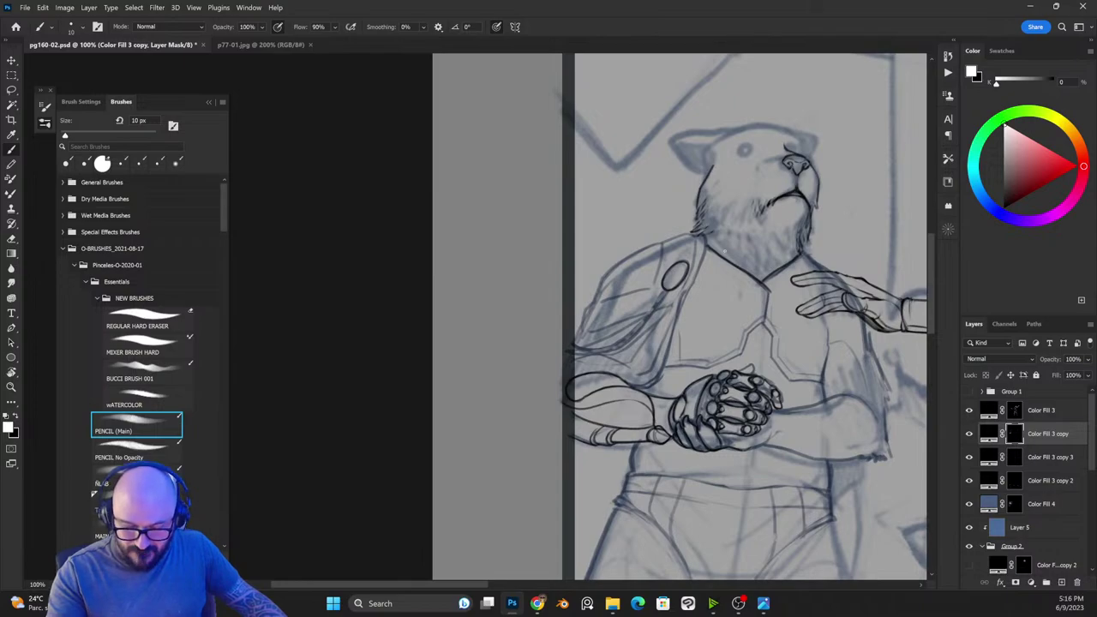
mouse_move(709, 231)
mouse_down()
mouse_move(749, 266)
mouse_move(799, 254)
mouse_move(766, 275)
mouse_move(795, 253)
mouse_up()
key(x)
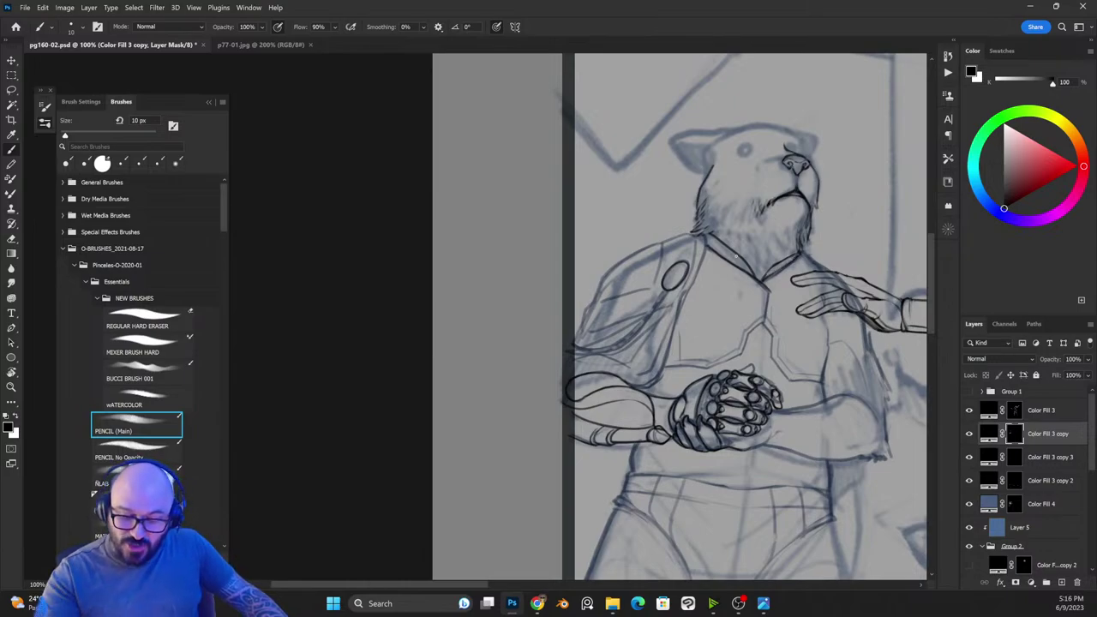
key(x)
key(x)
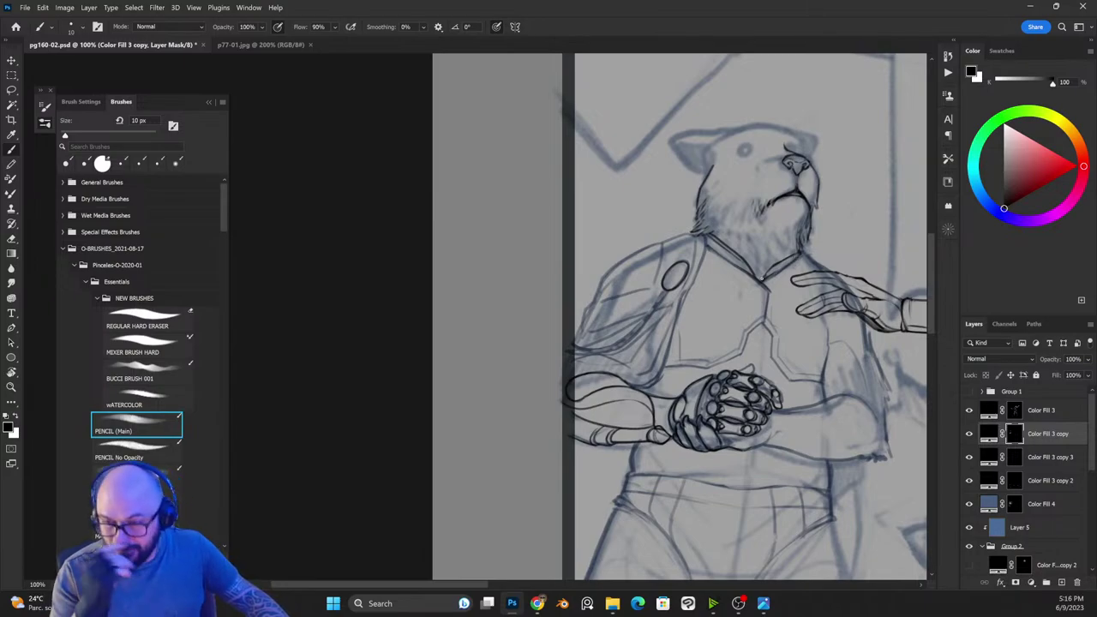
Step: Compare the sketch with the ink layer hidden and shown, and erase the extra inner collar lines
click(969, 434)
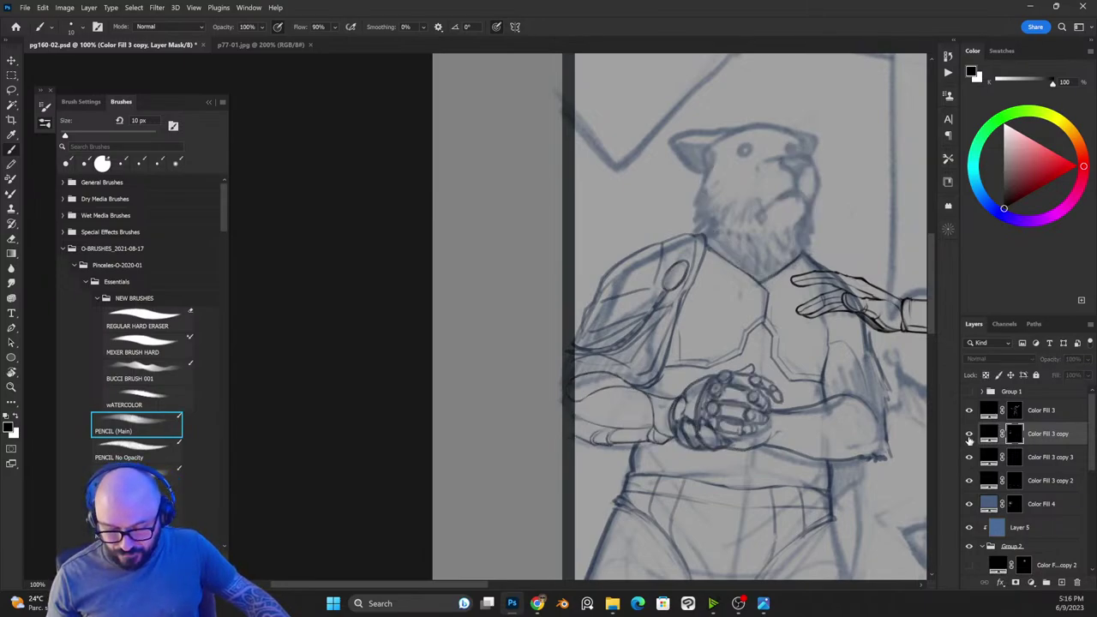
click(969, 433)
key(e)
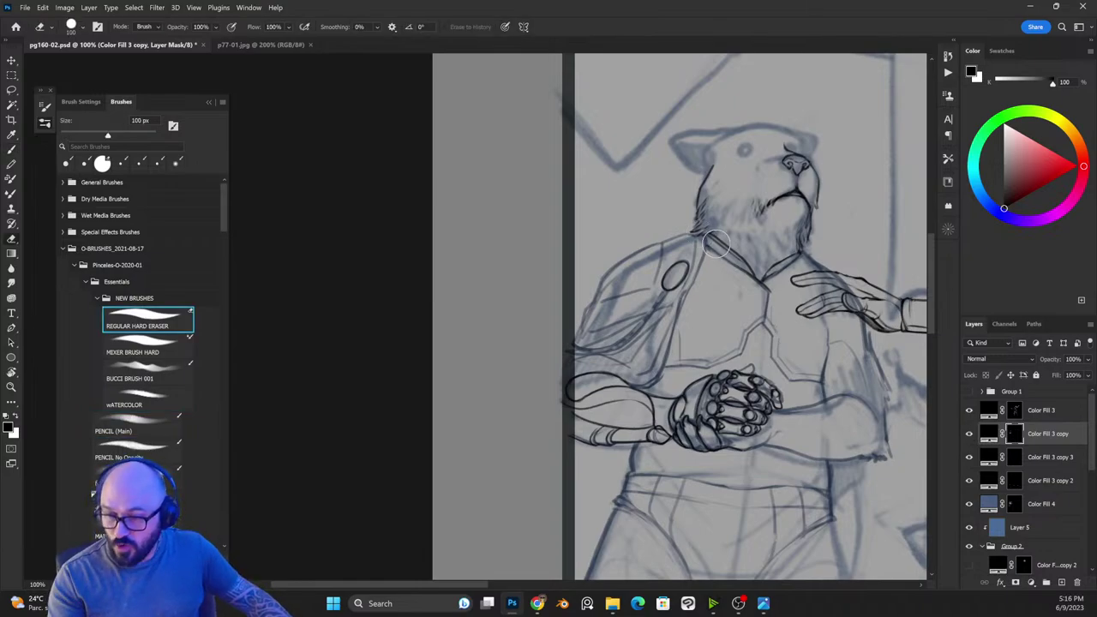
mouse_move(729, 251)
mouse_down()
mouse_move(755, 274)
mouse_move(716, 246)
mouse_up()
key(x)
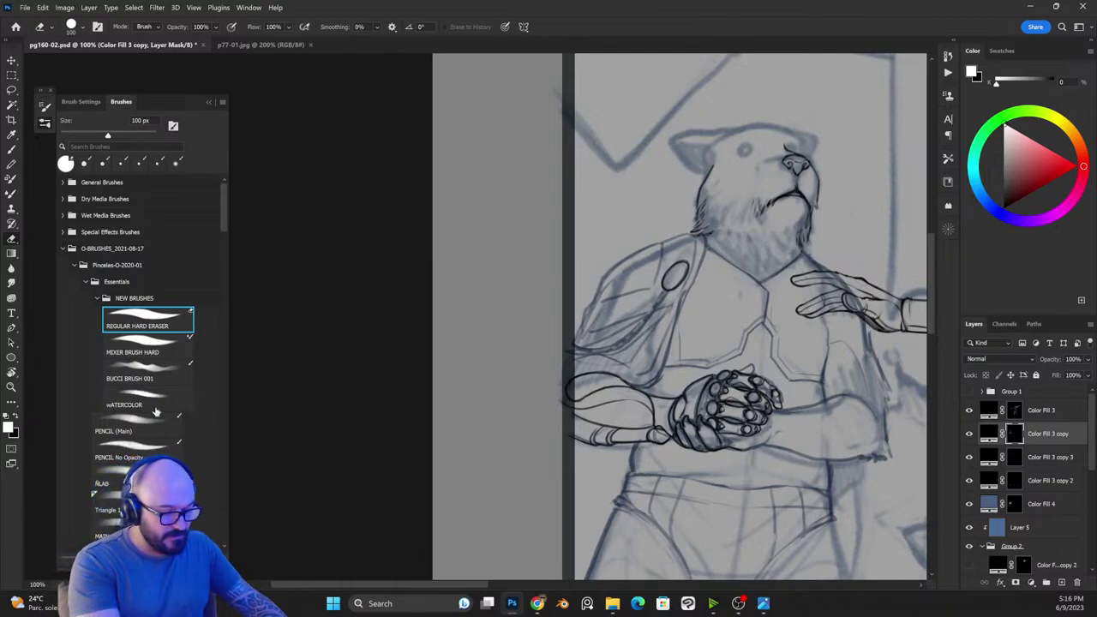
Step: Ink short fur strokes at the front of the neck where the chin meets the collar, using the PENCIL (Main) brush
key(b)
key(x)
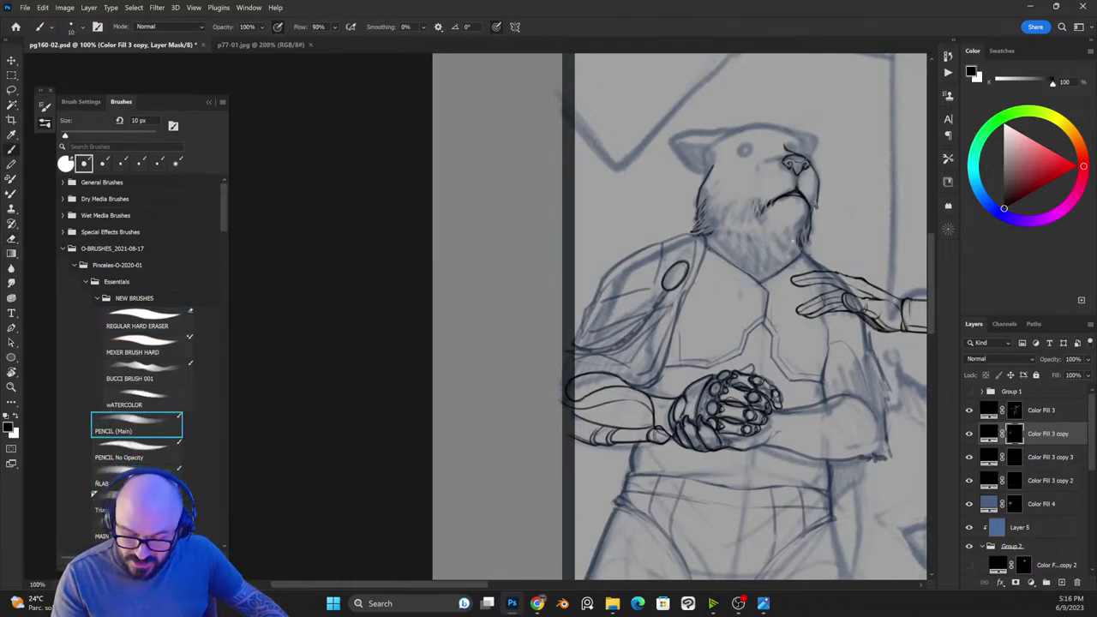
drag(799, 231, 803, 249)
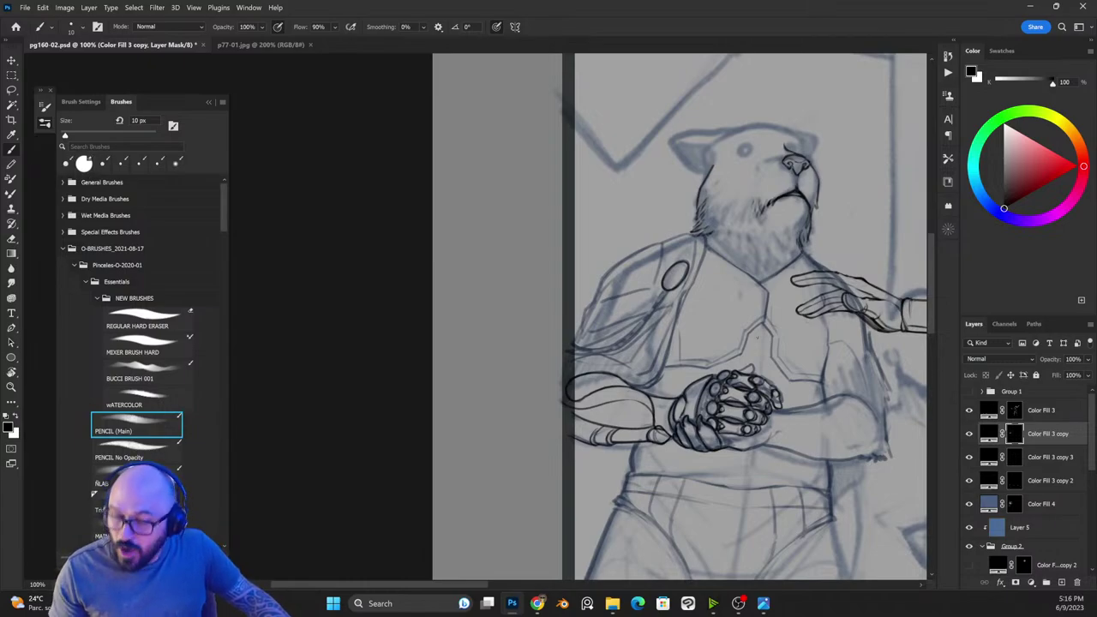
Step: Ink both of the bear's eyes with dark outlines, pupils and angled brow lines
key(x)
mouse_move(739, 154)
mouse_down()
mouse_move(800, 146)
mouse_move(790, 143)
mouse_move(745, 139)
mouse_move(727, 151)
mouse_move(741, 135)
mouse_move(754, 158)
mouse_move(805, 163)
mouse_move(787, 139)
mouse_up()
key(x)
key(x)
key(x)
key(x)
key(x)
key(x)
key(x)
key(x)
key(x)
key(x)
key(x)
key(x)
key(x)
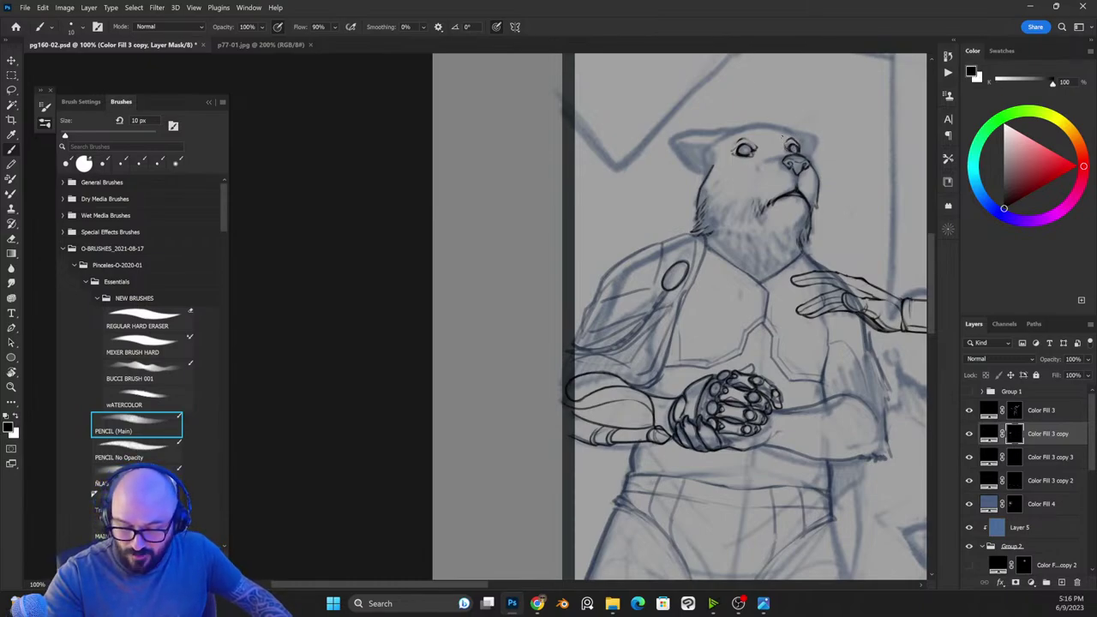
key(x)
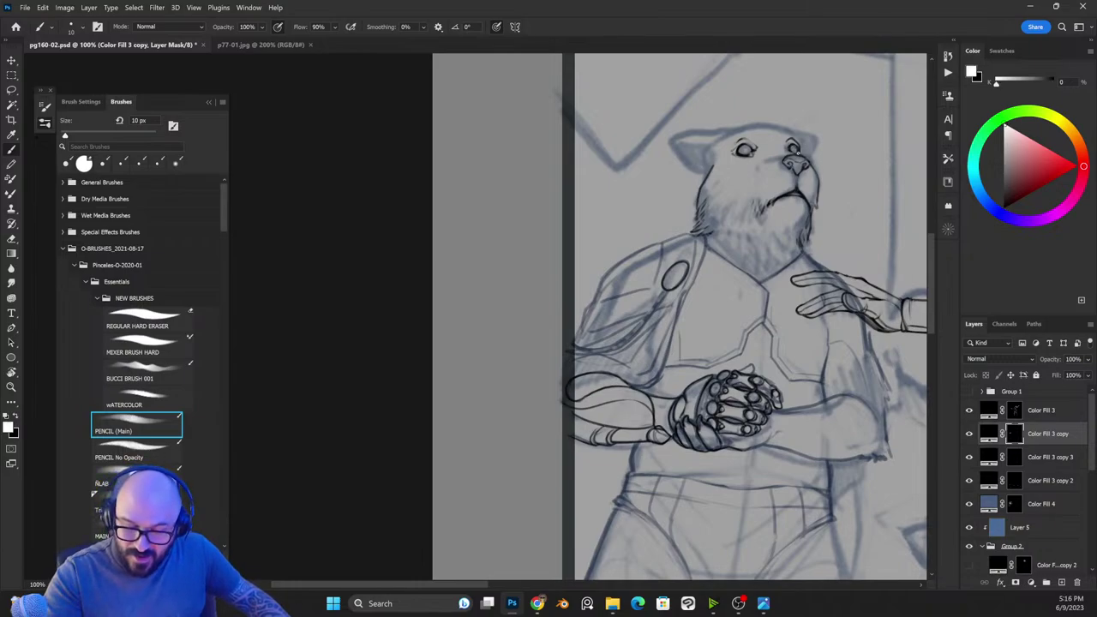
key(x)
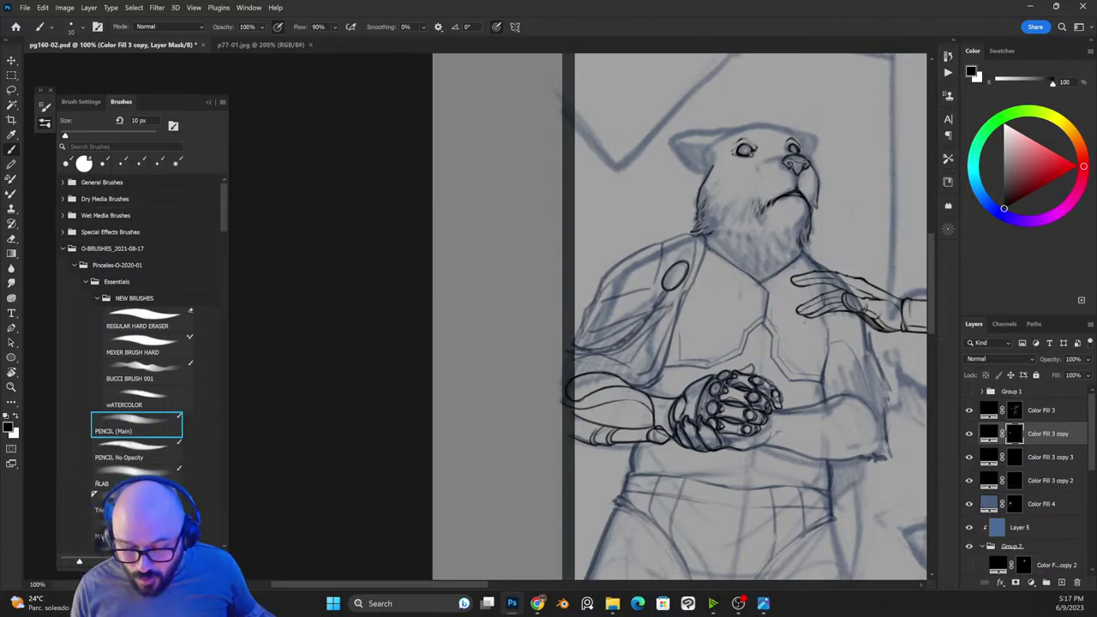
Step: Select the near eye with the Lasso, nudge it slightly toward the nose, and select the whole canvas
key(l)
mouse_move(756, 127)
mouse_down()
mouse_move(766, 161)
mouse_move(727, 159)
mouse_move(735, 128)
mouse_move(751, 146)
mouse_up()
key(v)
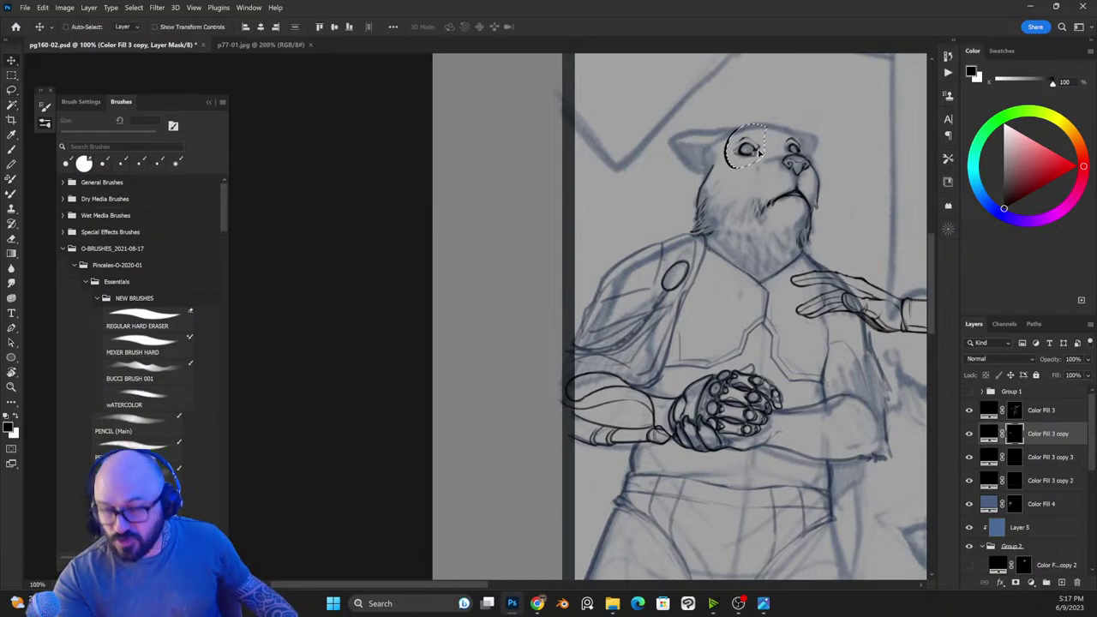
key(ctrl+z)
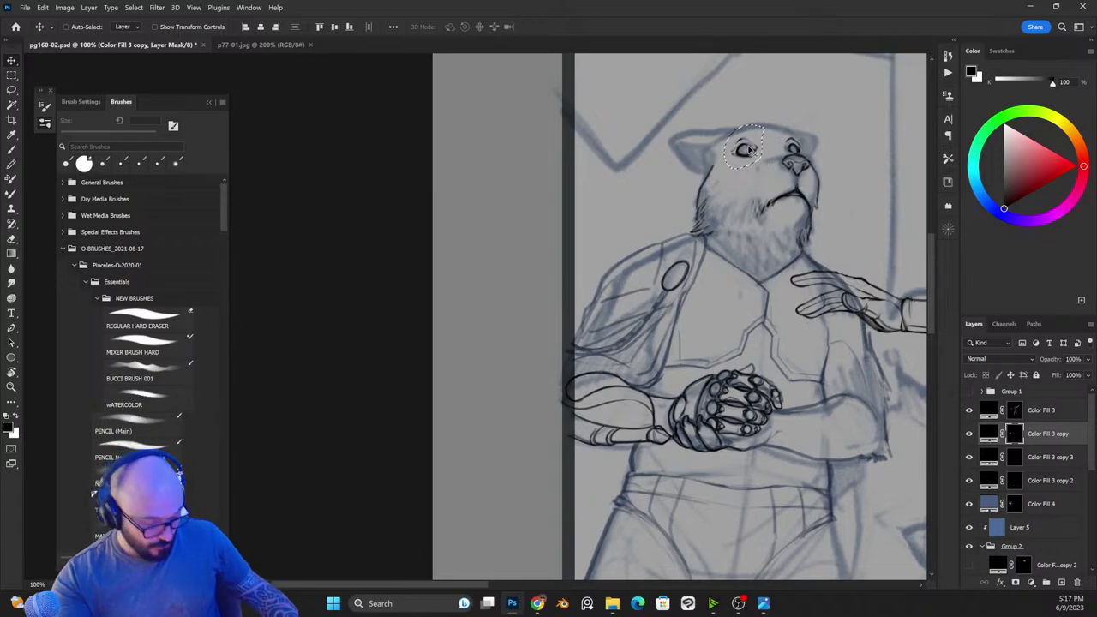
key(x)
drag(750, 144, 752, 145)
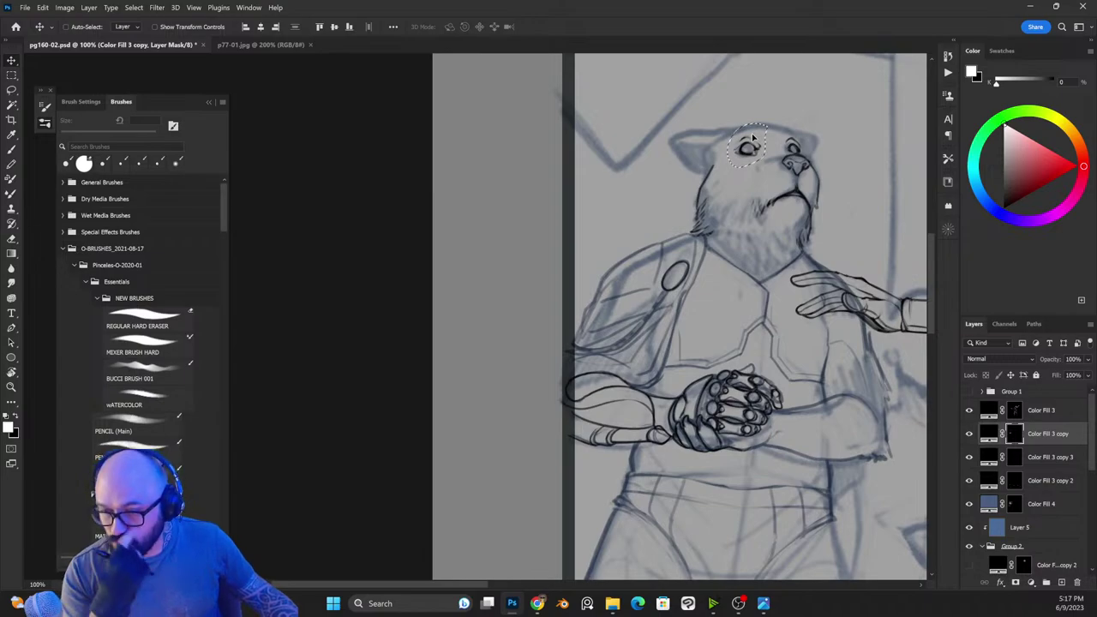
key(ctrl+a)
key(x)
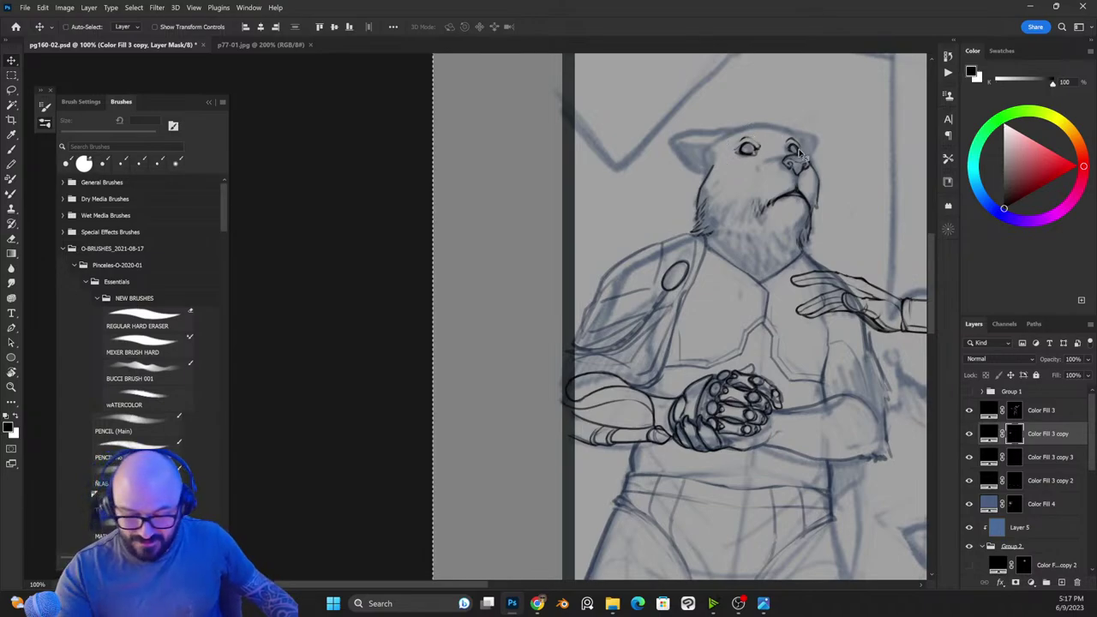
Step: Ink the face contour from the far eye down to the muzzle beside the nose
key(b)
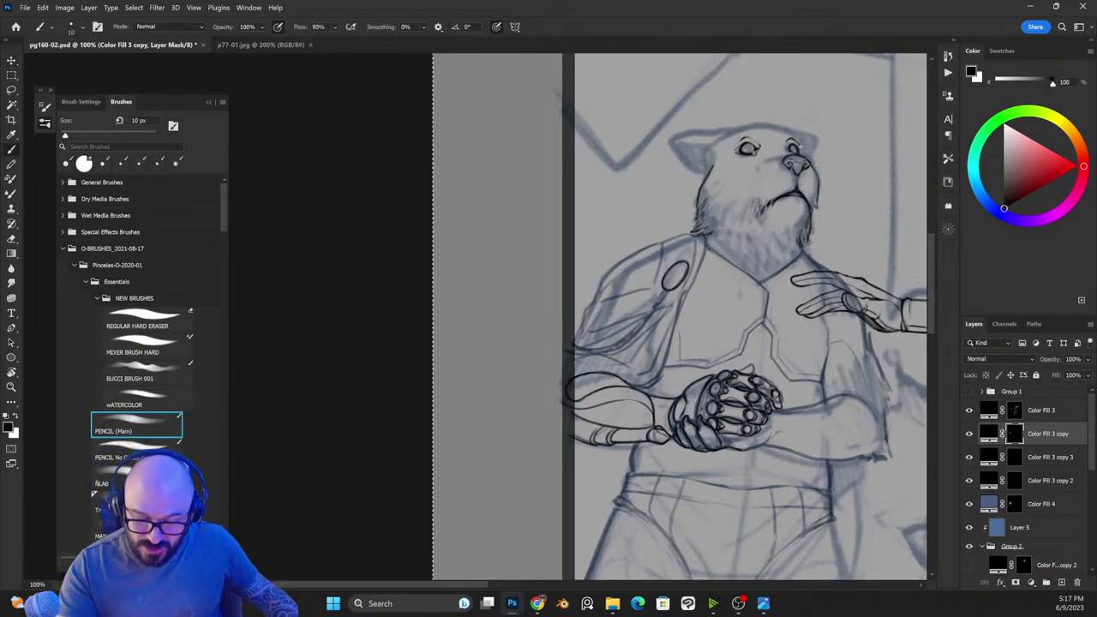
key(x)
drag(800, 146, 809, 161)
key(x)
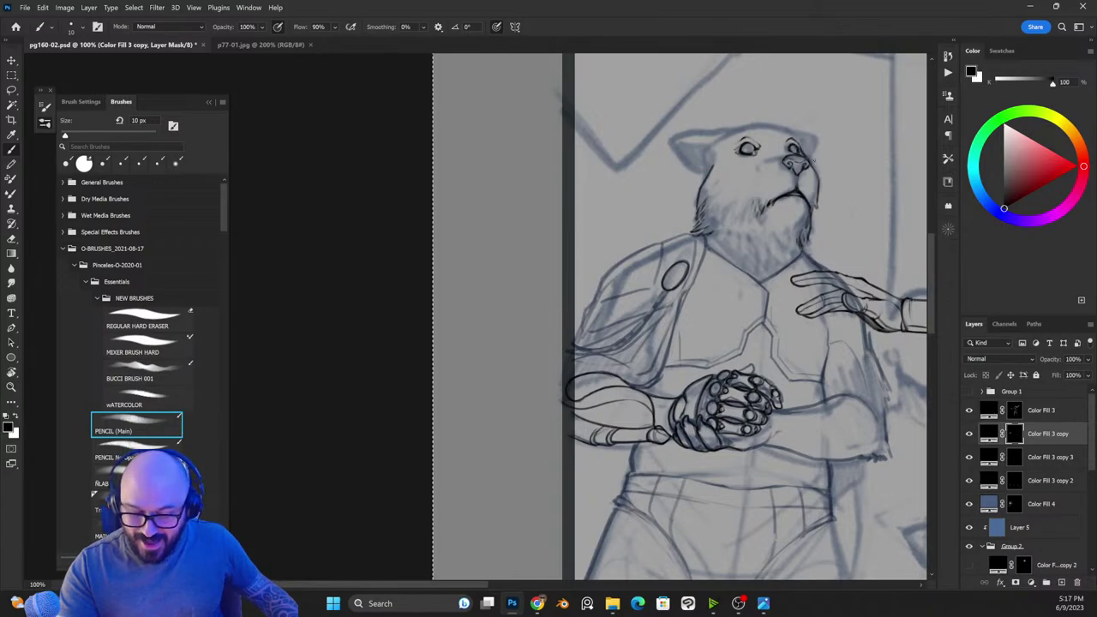
Step: Ink the short brow stroke above the inner side of the far eye
key(x)
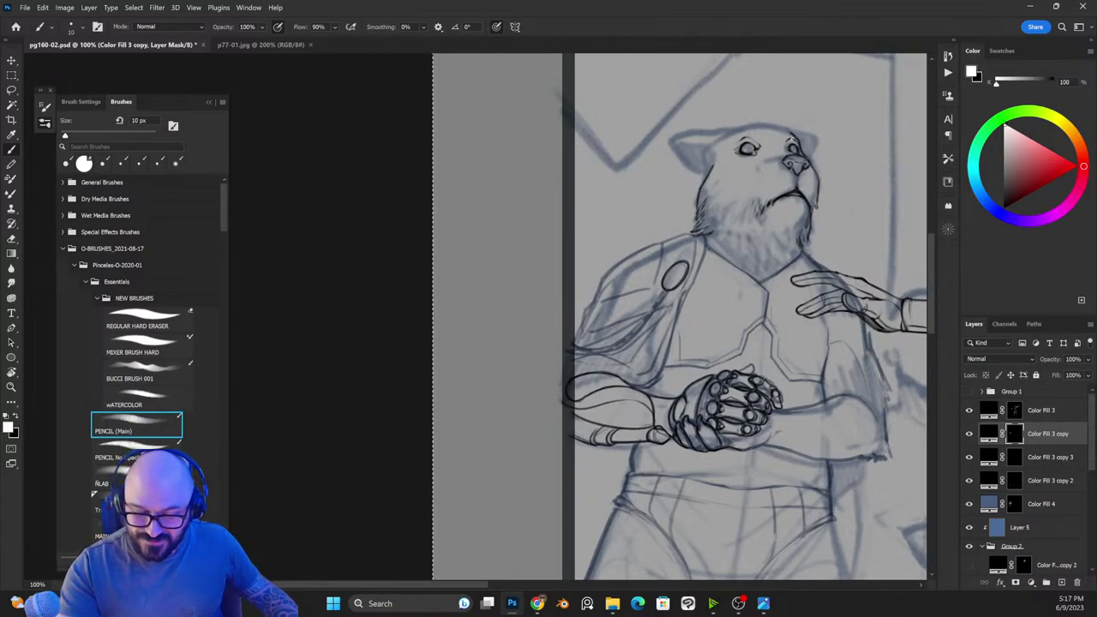
key(x)
key(x)
drag(785, 137, 794, 142)
key(x)
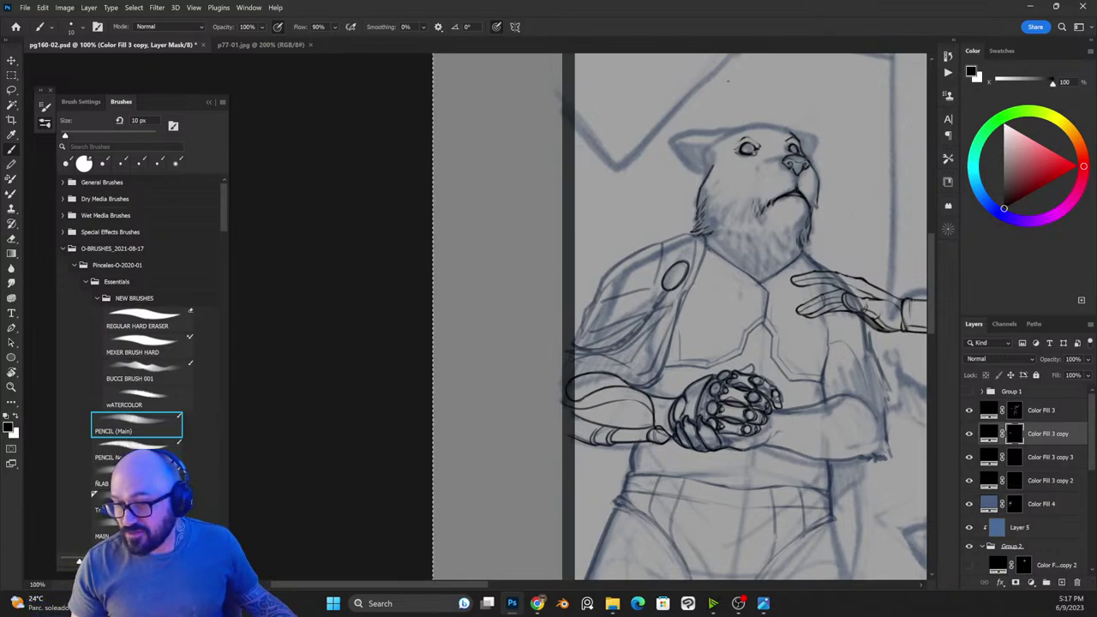
Step: Ink the brow crease beside the inner corner of the near eye
key(x)
key(x)
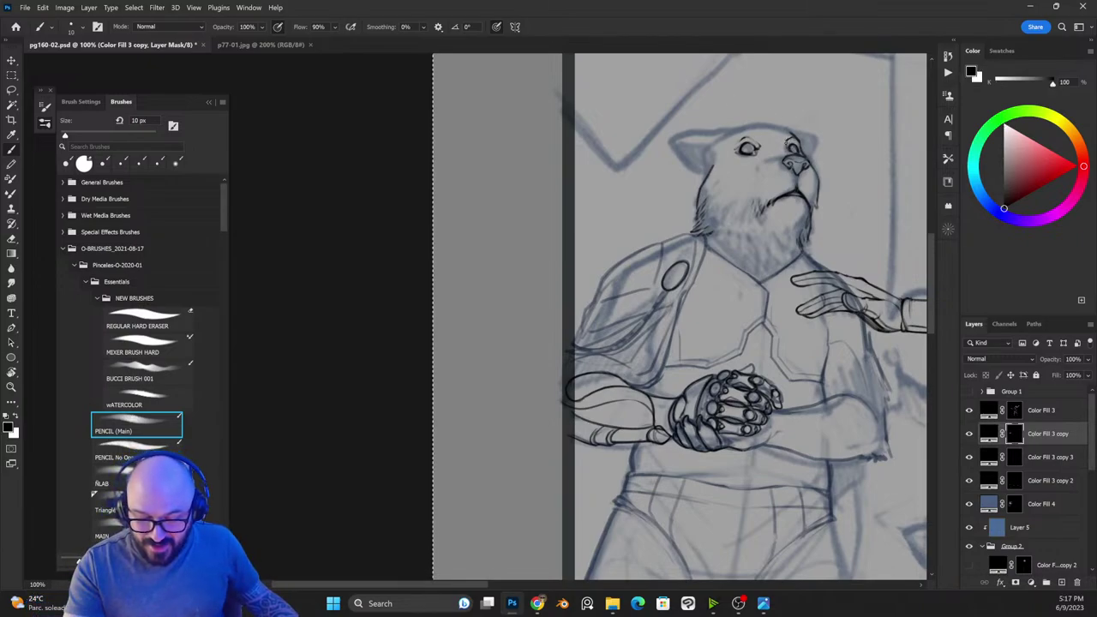
key(x)
drag(763, 140, 764, 150)
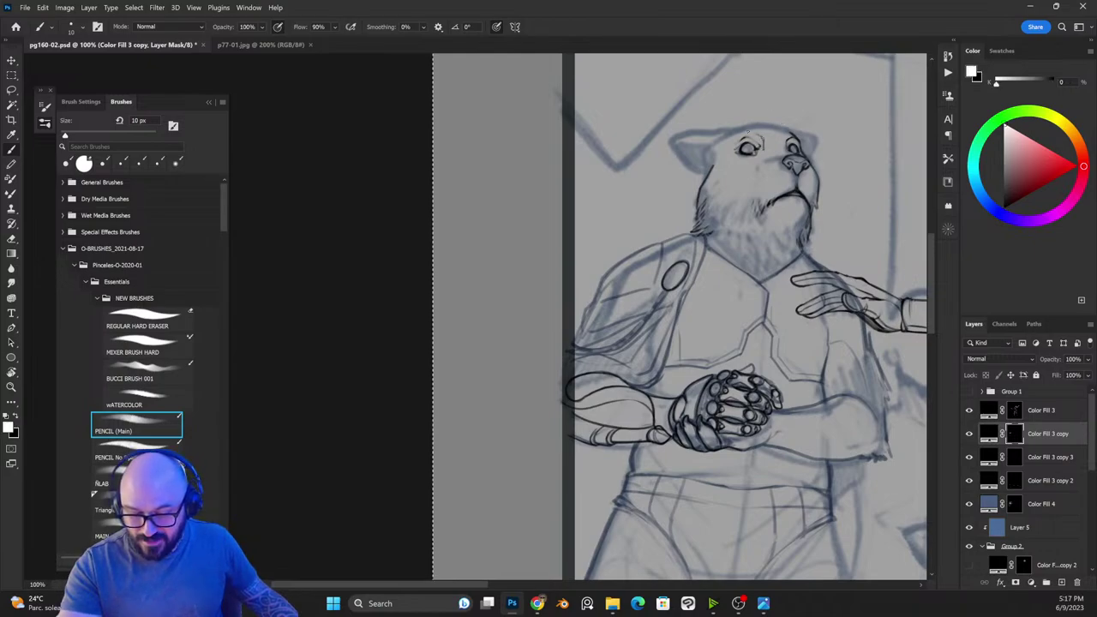
key(x)
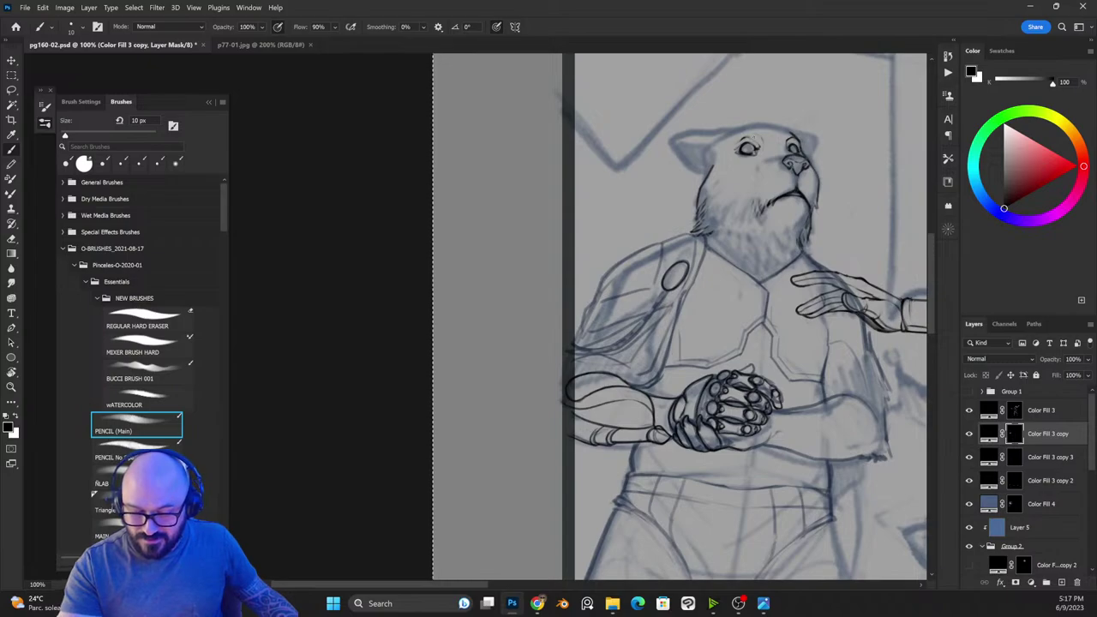
Step: Ink the curved top of the bear's head from the ear across to the far brow
key(x)
mouse_move(735, 130)
mouse_down()
mouse_move(778, 123)
mouse_move(795, 137)
mouse_up()
key(x)
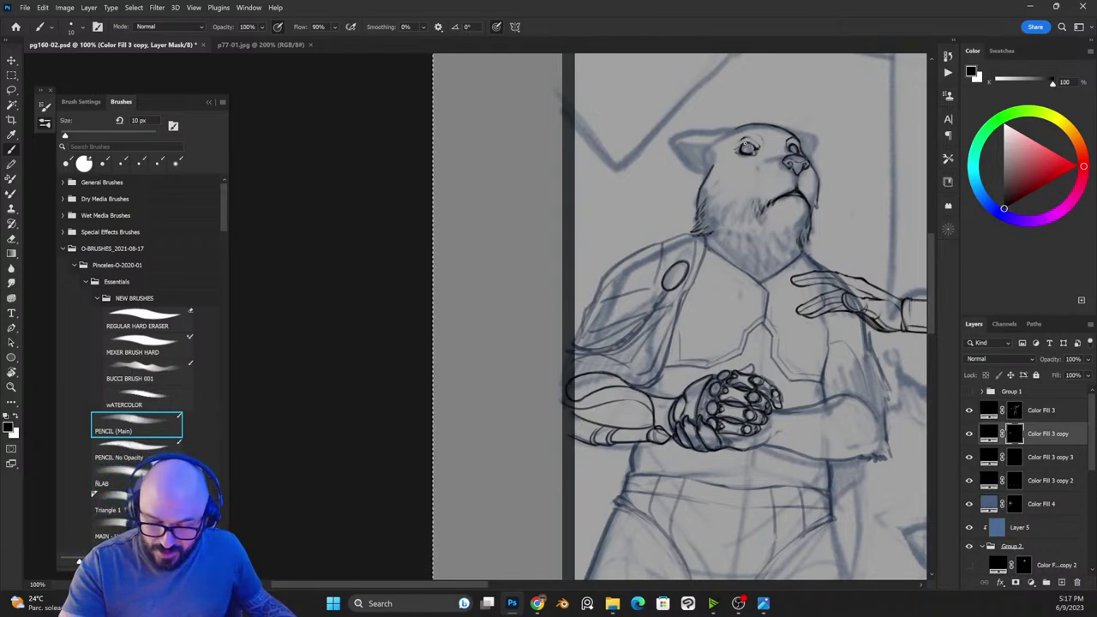
Step: Refine the near eye with more ink on its lid and pupil
key(x)
drag(745, 143, 743, 151)
key(x)
key(x)
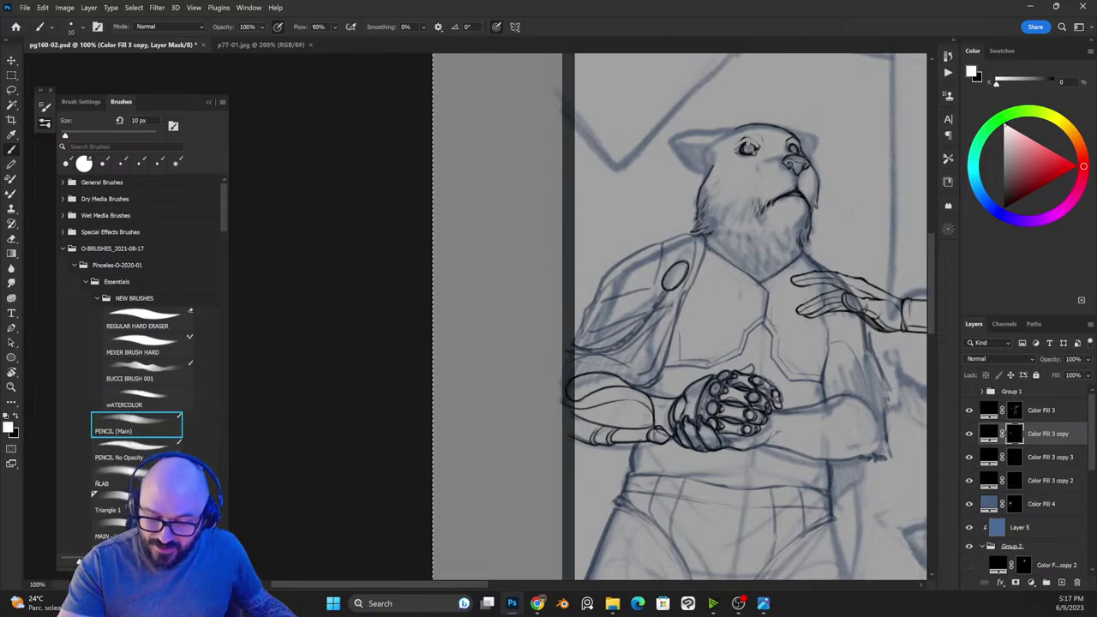
Step: Ink pointed fur tufts below the base of the near ear and longer fur strokes on the throat above the collar
key(x)
key(x)
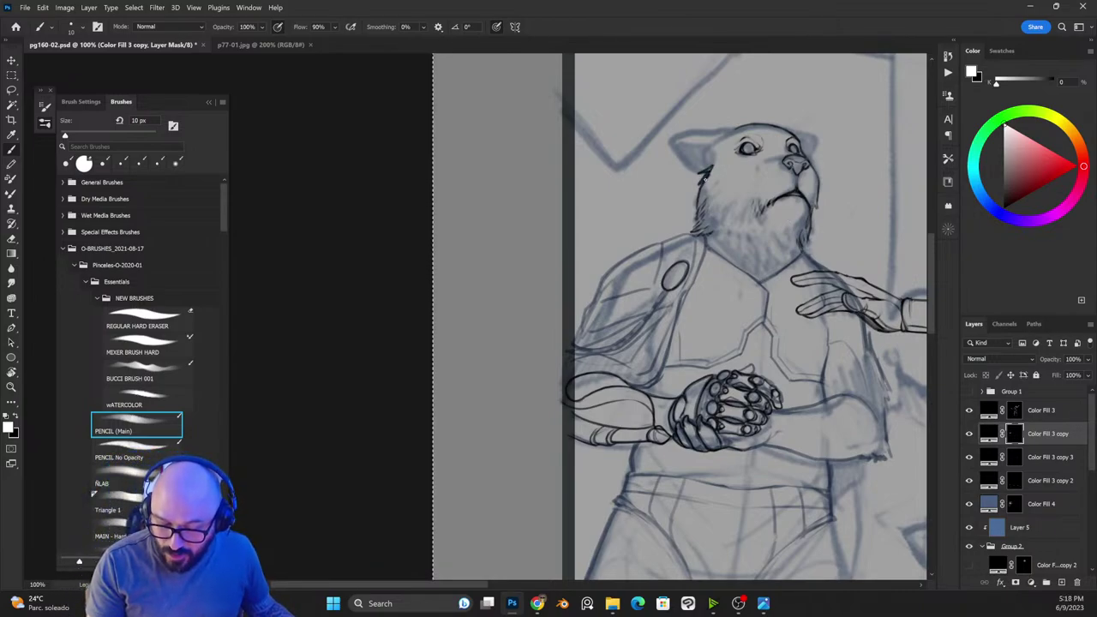
key(x)
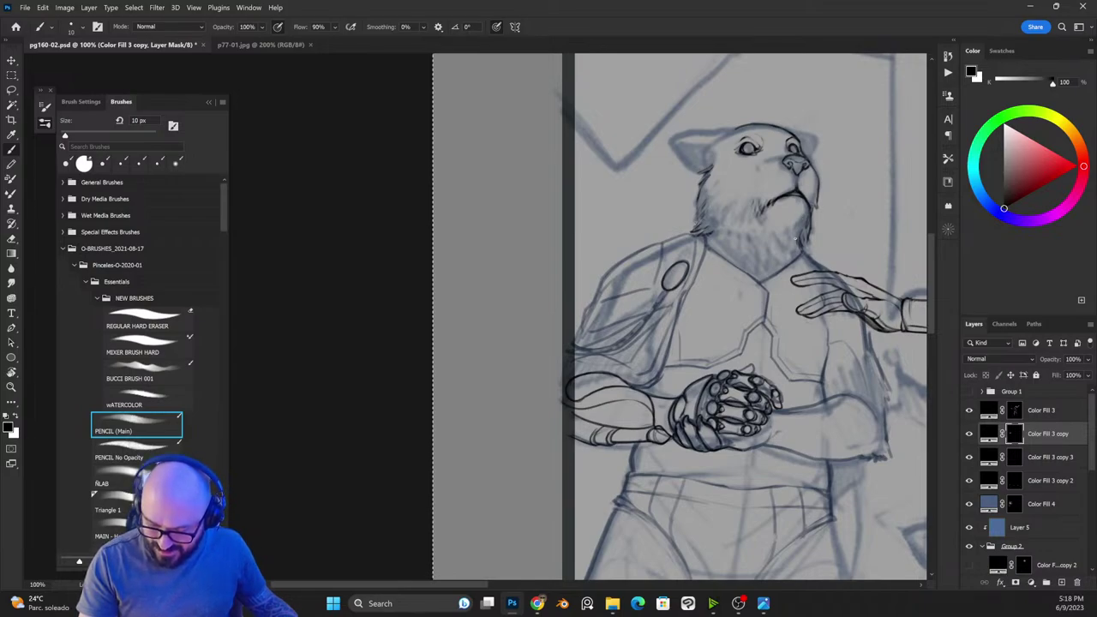
key(x)
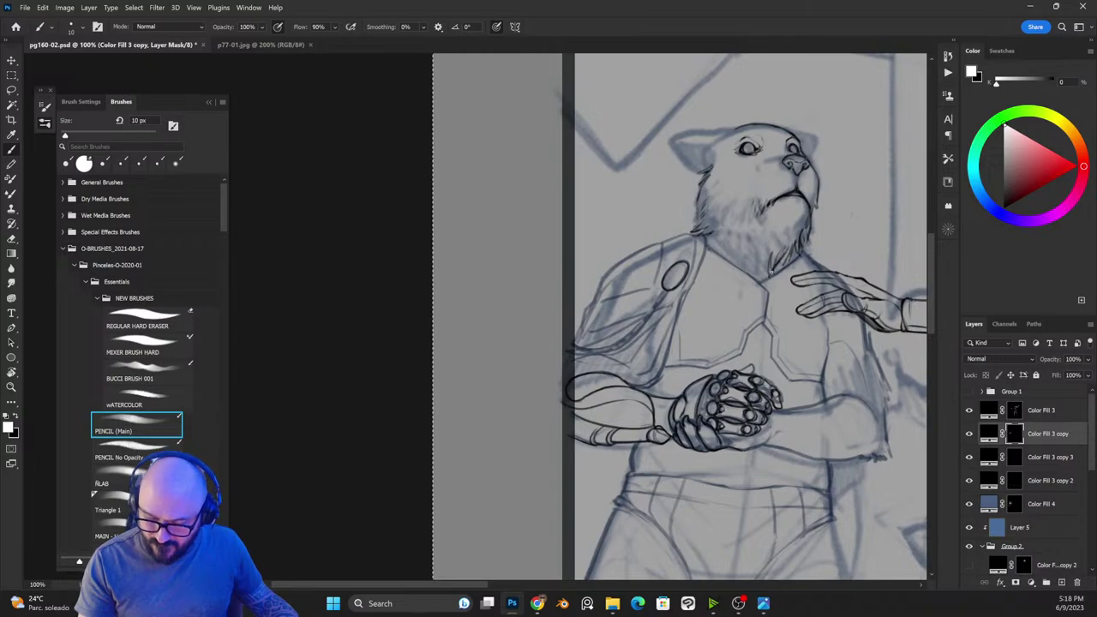
Step: Ink both sides of the V-shaped collar below the bear's throat fur, cleaning up the lines where they meet the fur
key(x)
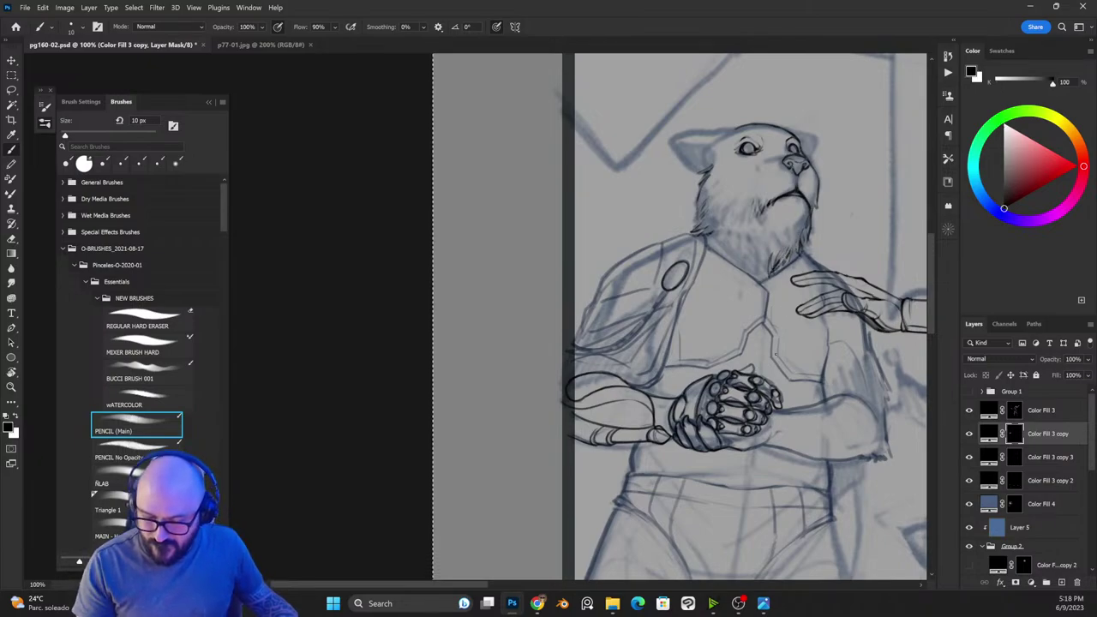
key(x)
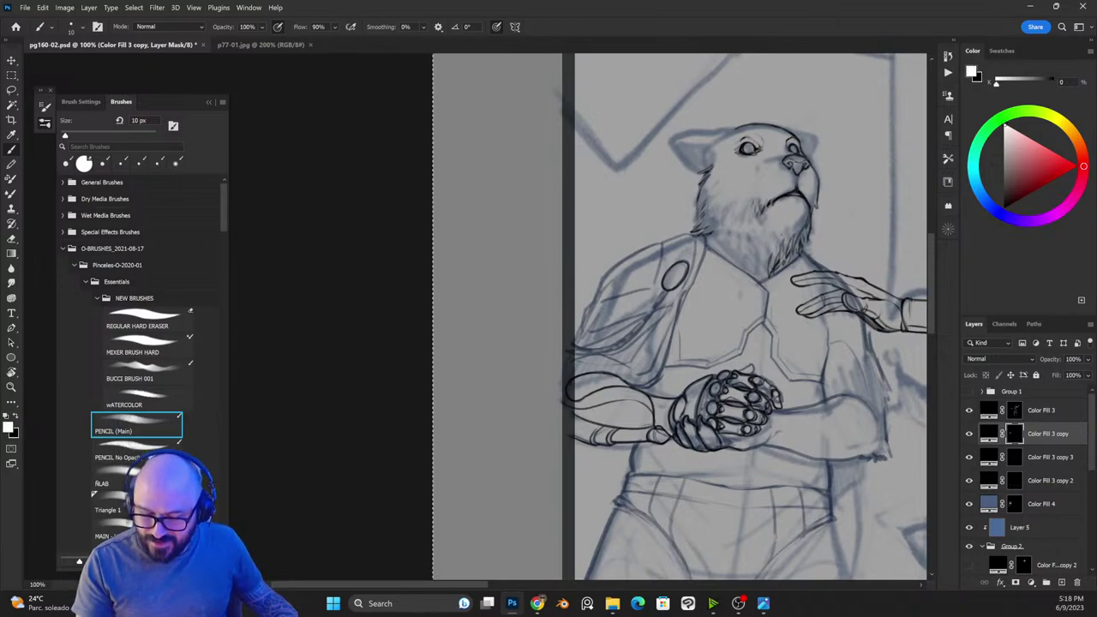
key(x)
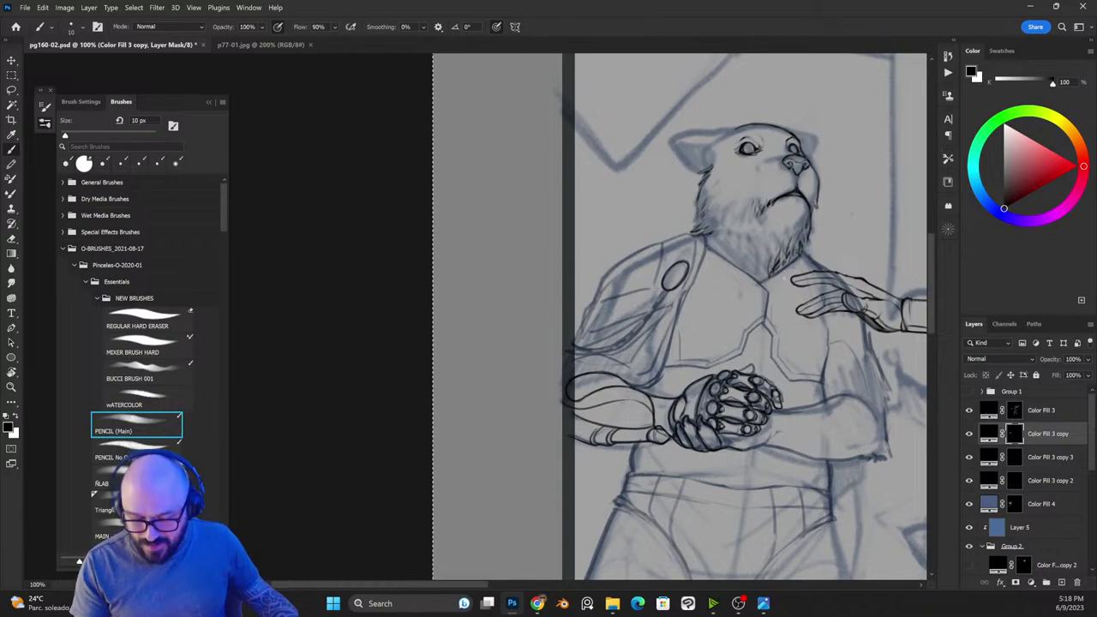
key(x)
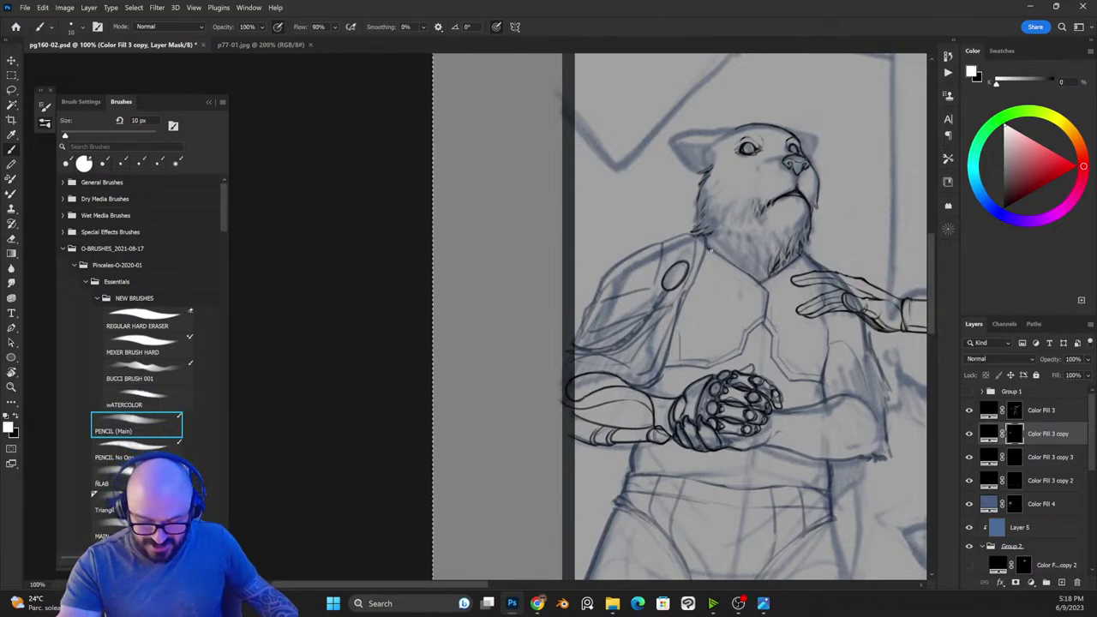
drag(710, 250, 739, 269)
key(x)
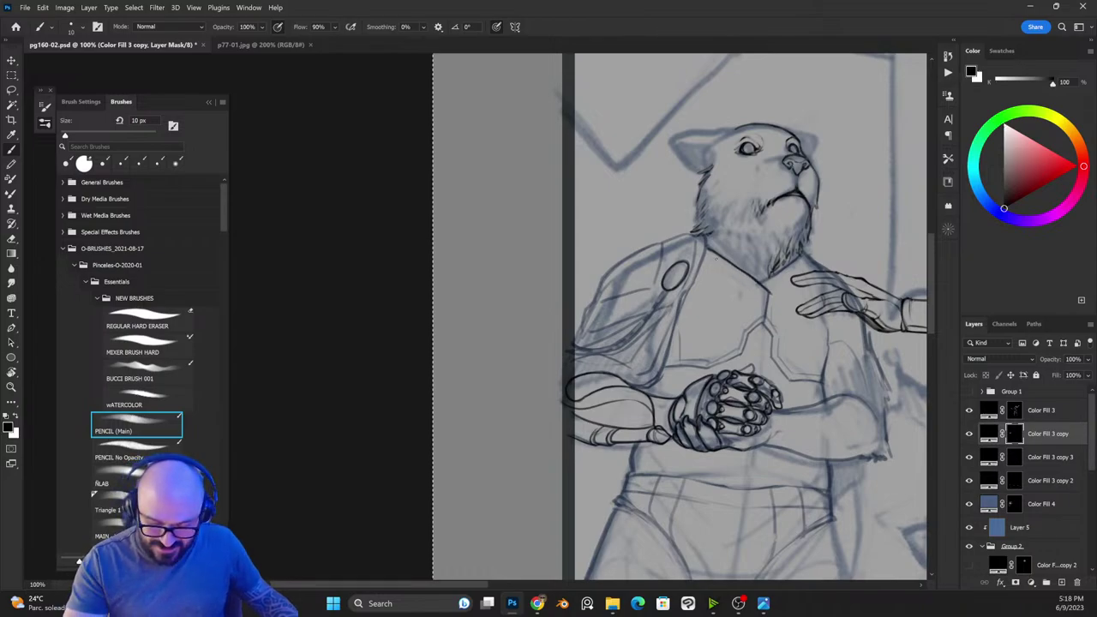
key(x)
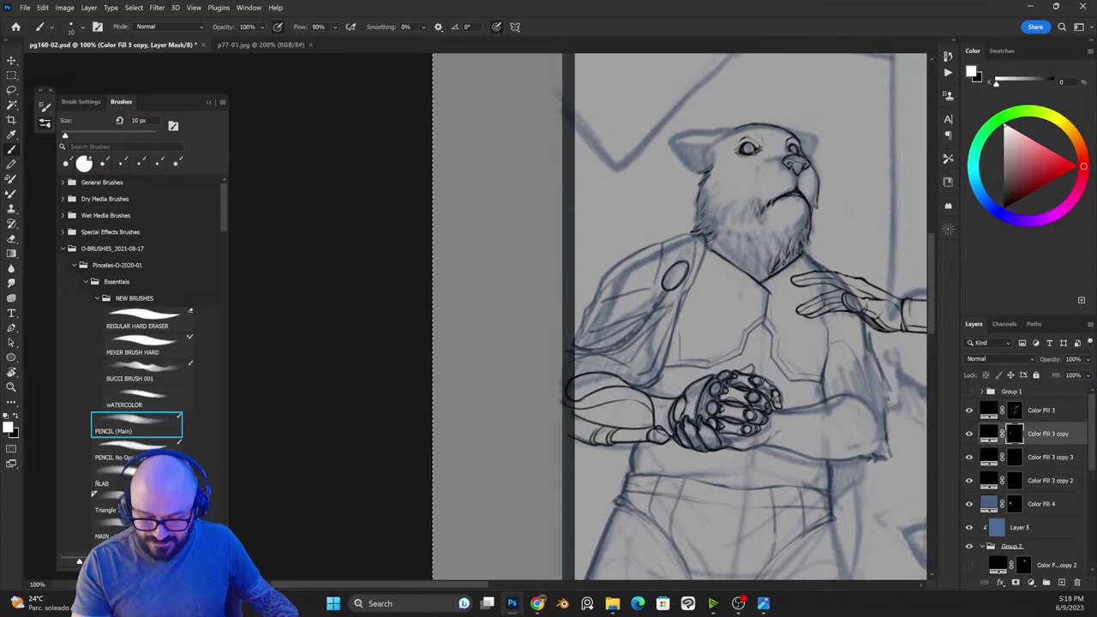
Step: Ink the long edge of the shoulder drape from the collar down to the forearm, undoing the first stroke and redrawing it
mouse_move(705, 234)
mouse_down()
mouse_move(699, 275)
mouse_move(672, 314)
mouse_up()
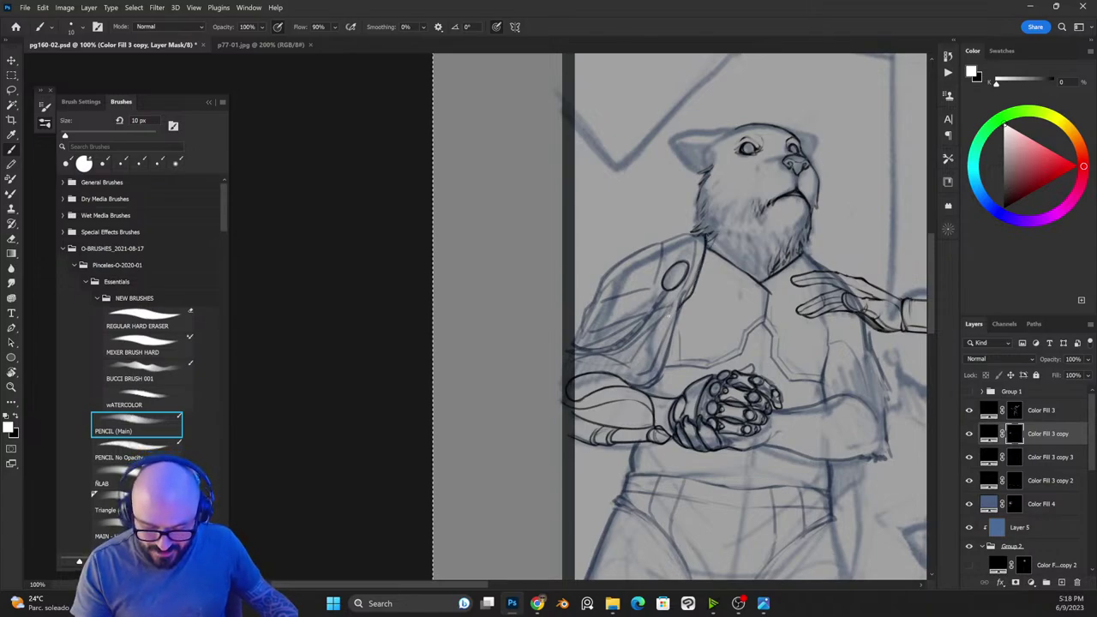
key(ctrl+z)
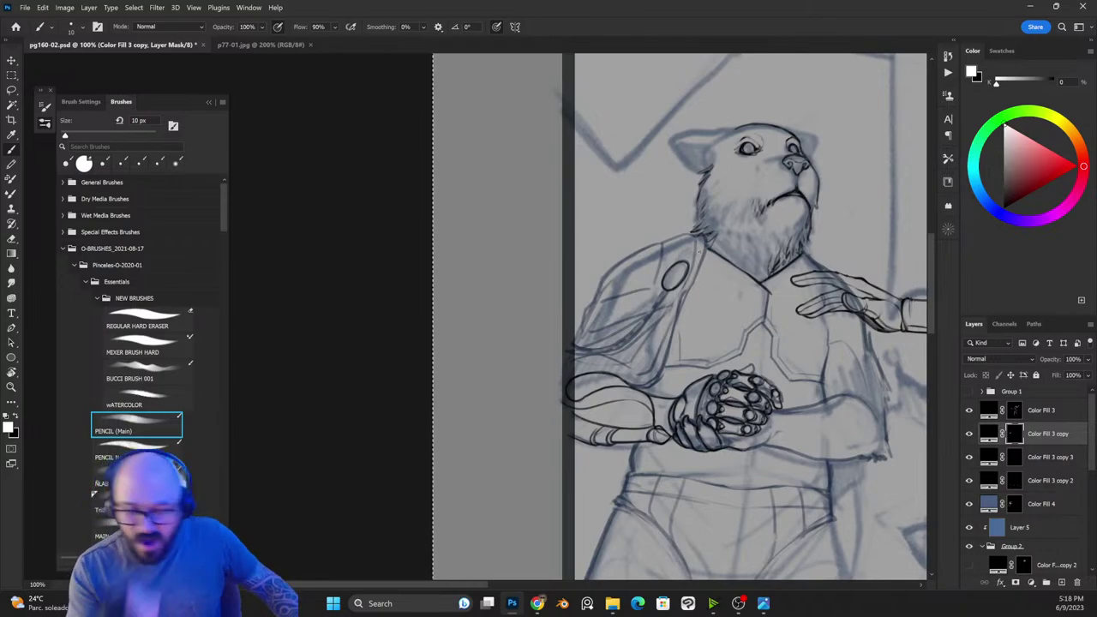
key(x)
key(x)
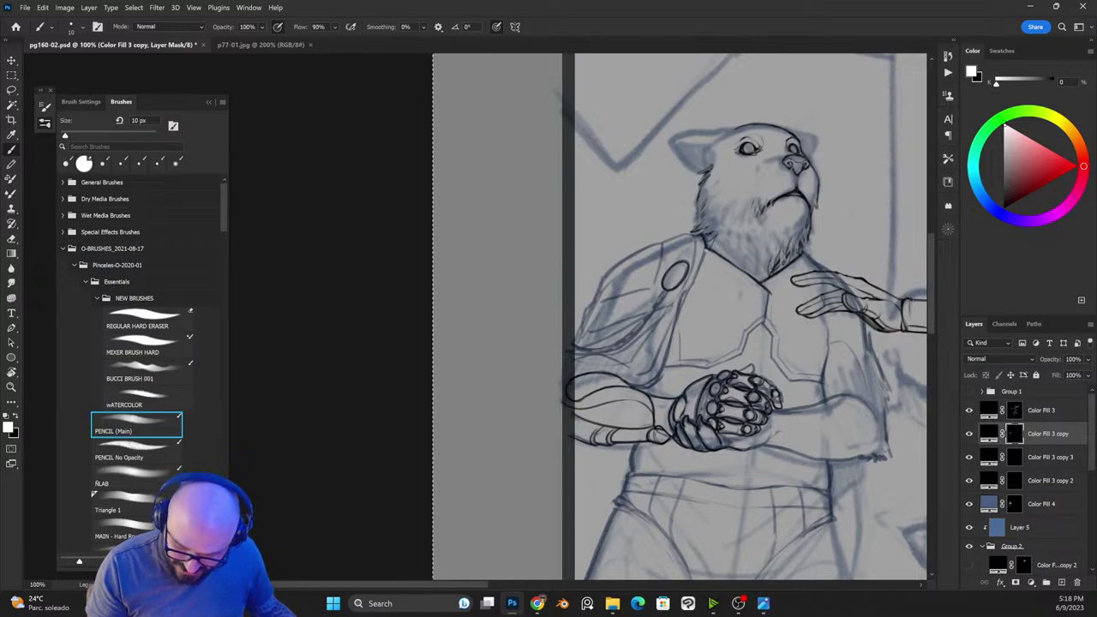
drag(705, 249, 666, 373)
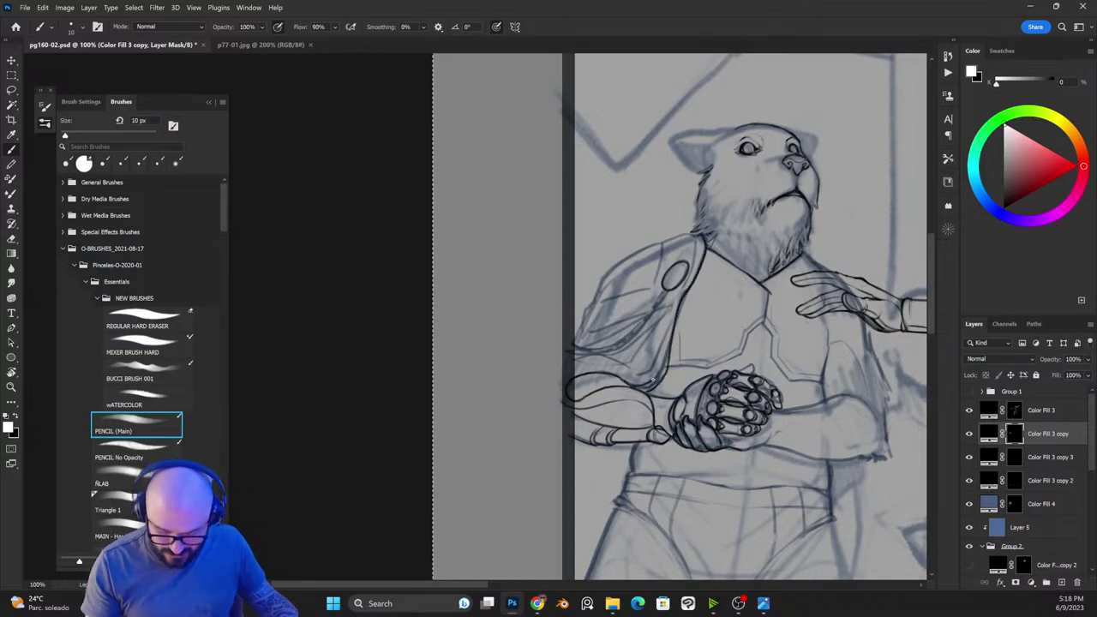
Step: Ink the first chain links hanging from the oval shoulder ring, erasing the overlaps between ring and links
key(x)
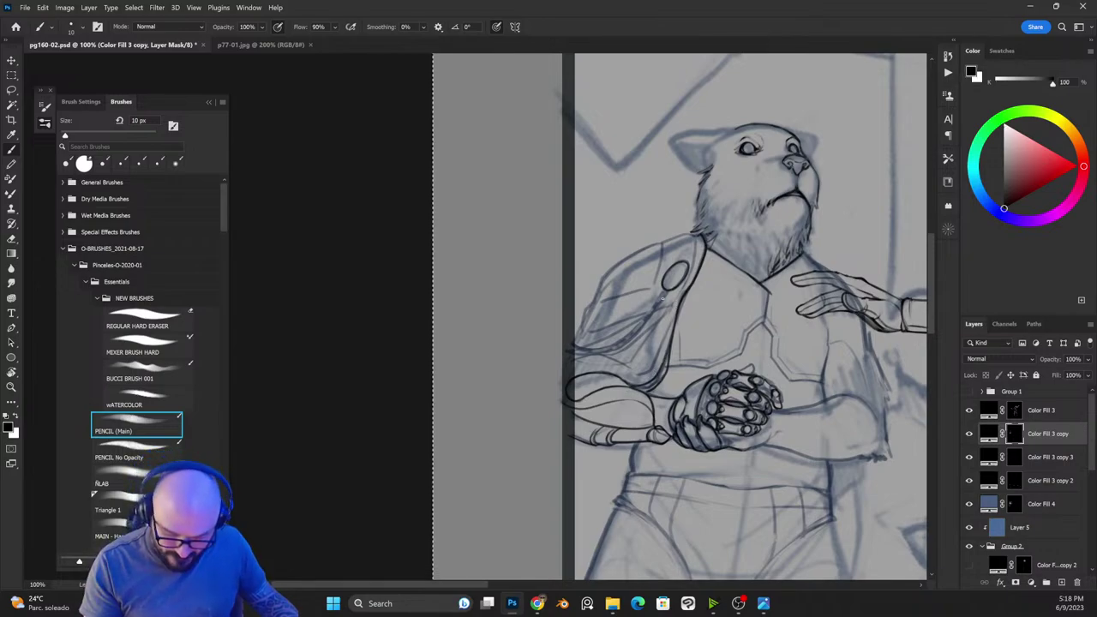
key(x)
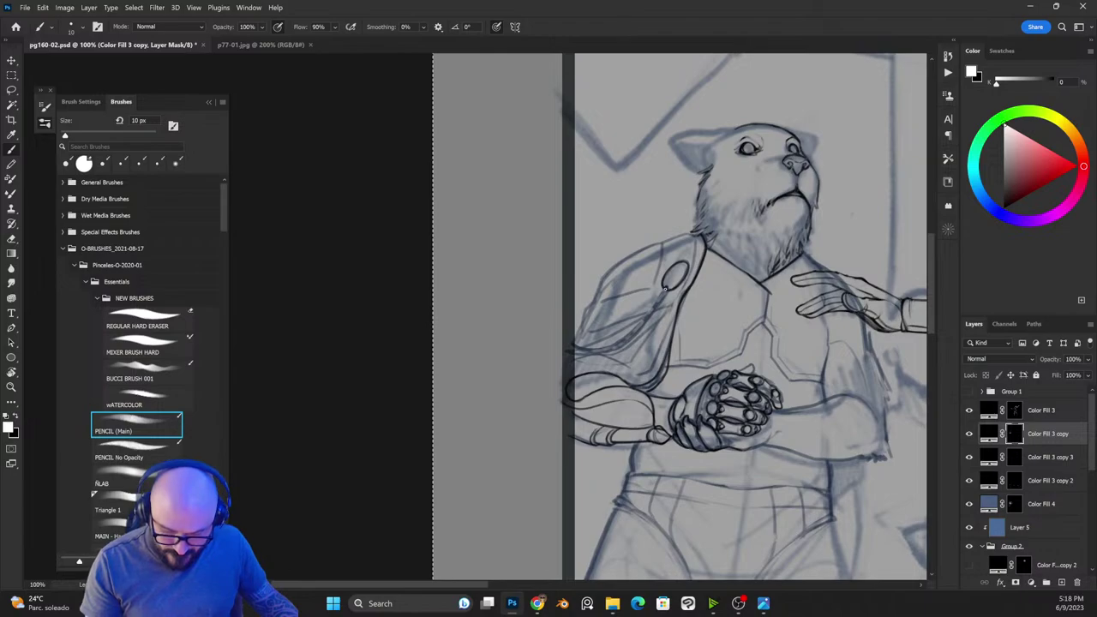
key(x)
key(x)
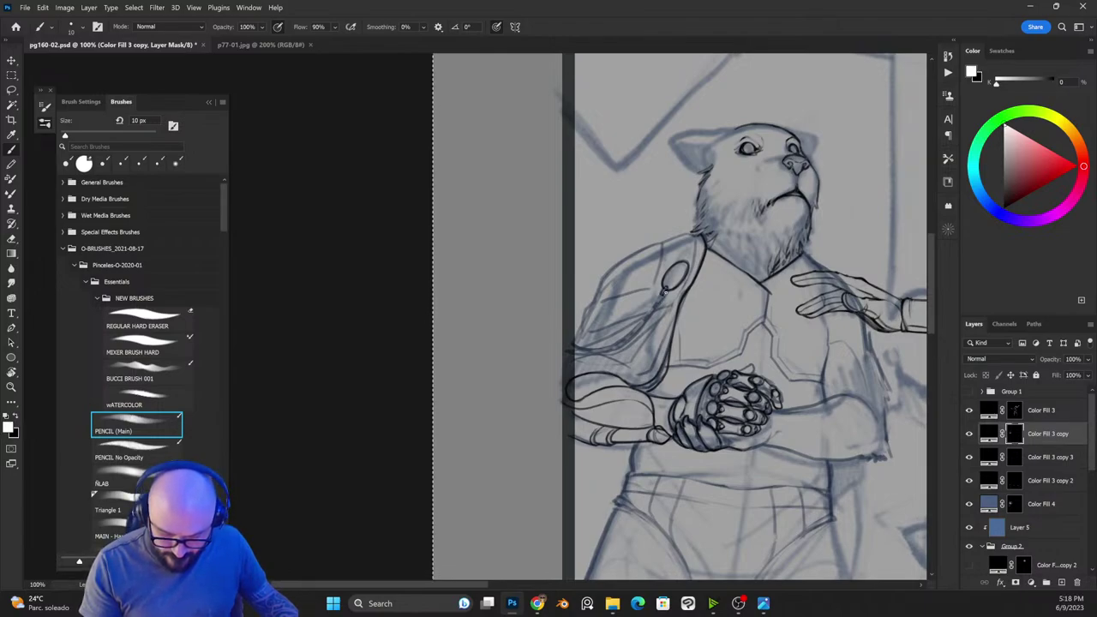
key(x)
key(x)
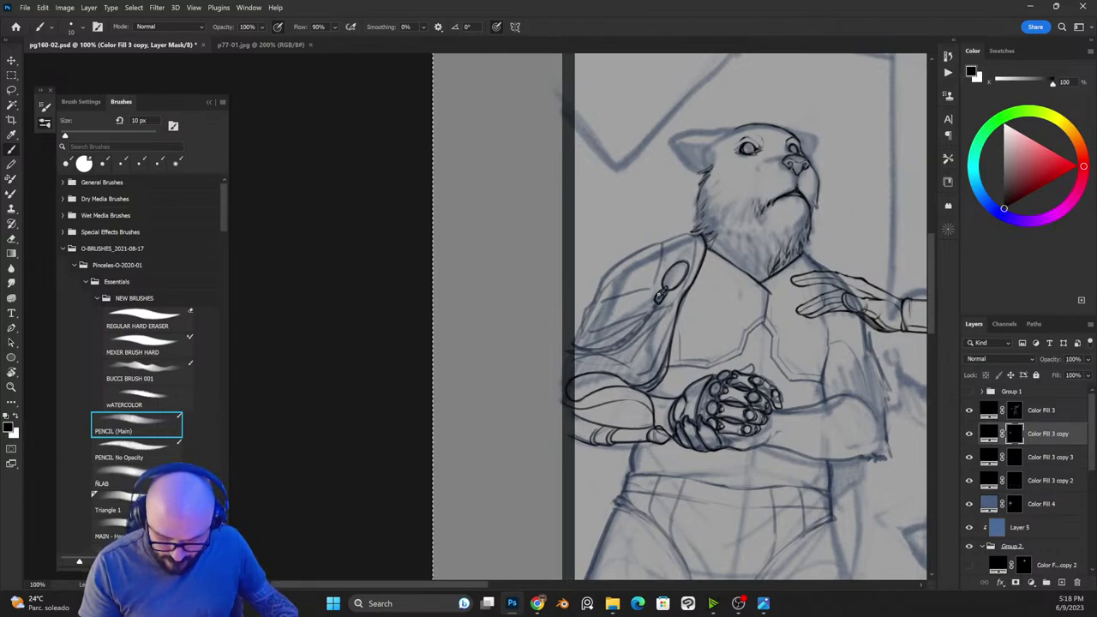
drag(651, 309, 657, 300)
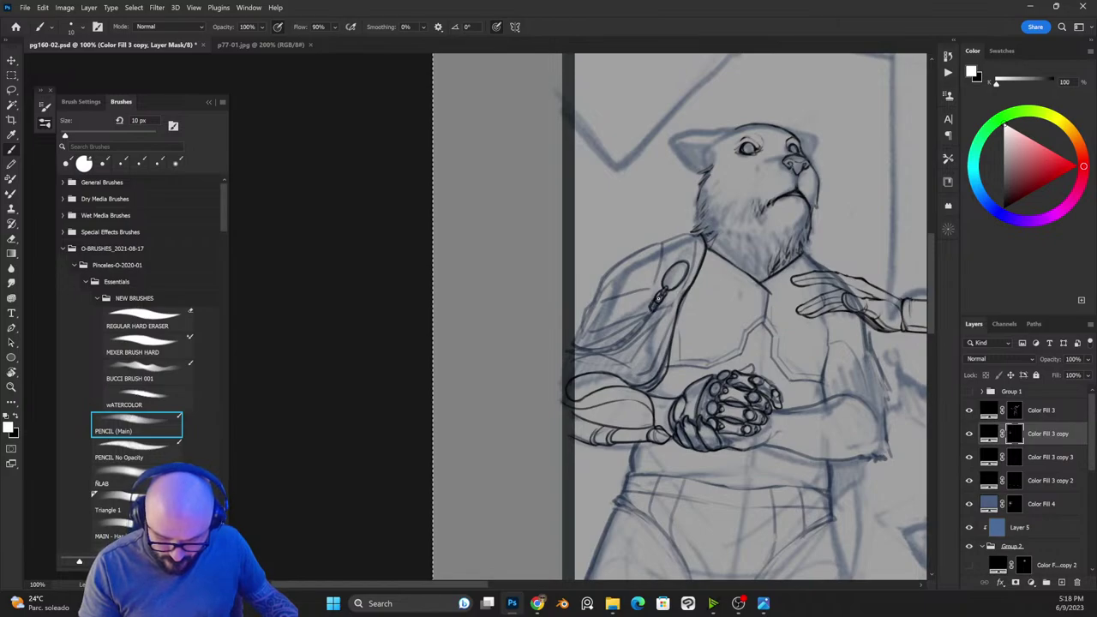
key(x)
key(x)
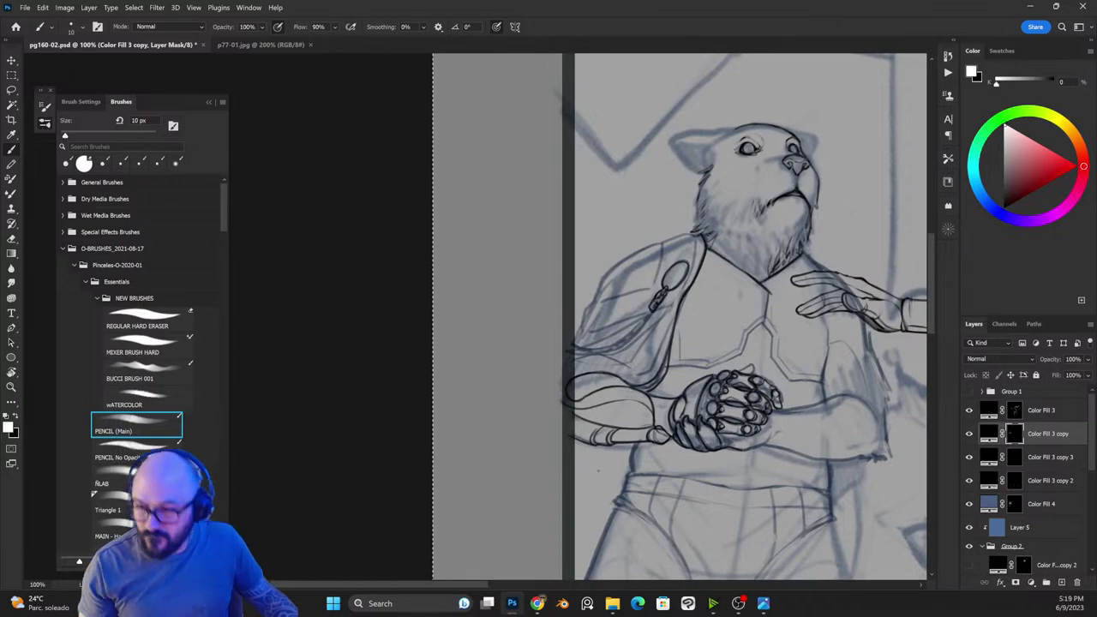
Step: Ink more interlocking chain links diagonally across the shoulder drape with a 9 px brush, erasing overlaps between them
key(ctrl+plus)
key(bracketleft)
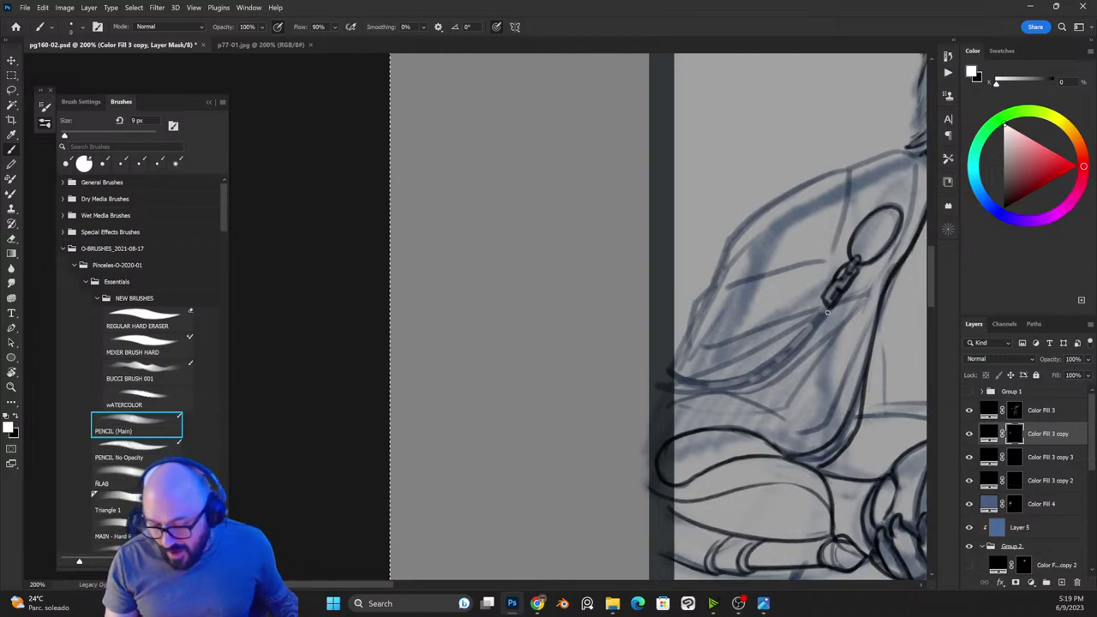
key(x)
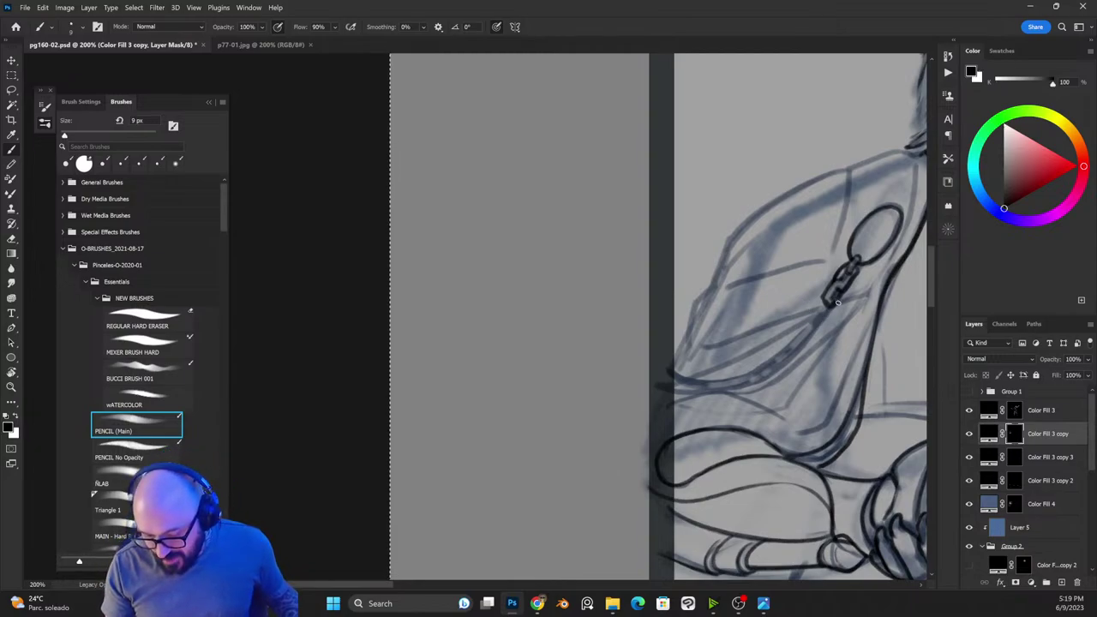
key(x)
mouse_move(832, 302)
mouse_down()
mouse_move(819, 324)
mouse_move(835, 301)
mouse_move(789, 344)
mouse_up()
key(x)
key(x)
key(x)
key(x)
key(x)
key(x)
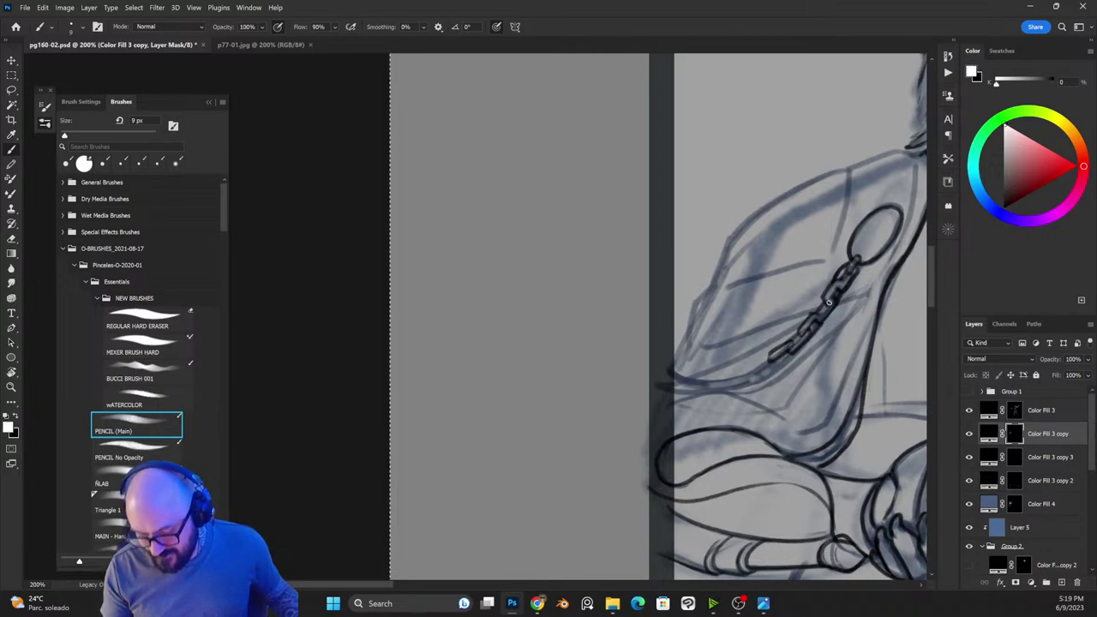
Step: Ink the remaining chain links along the lower curve of the chain to the panel border, cleaning the gaps between links
key(x)
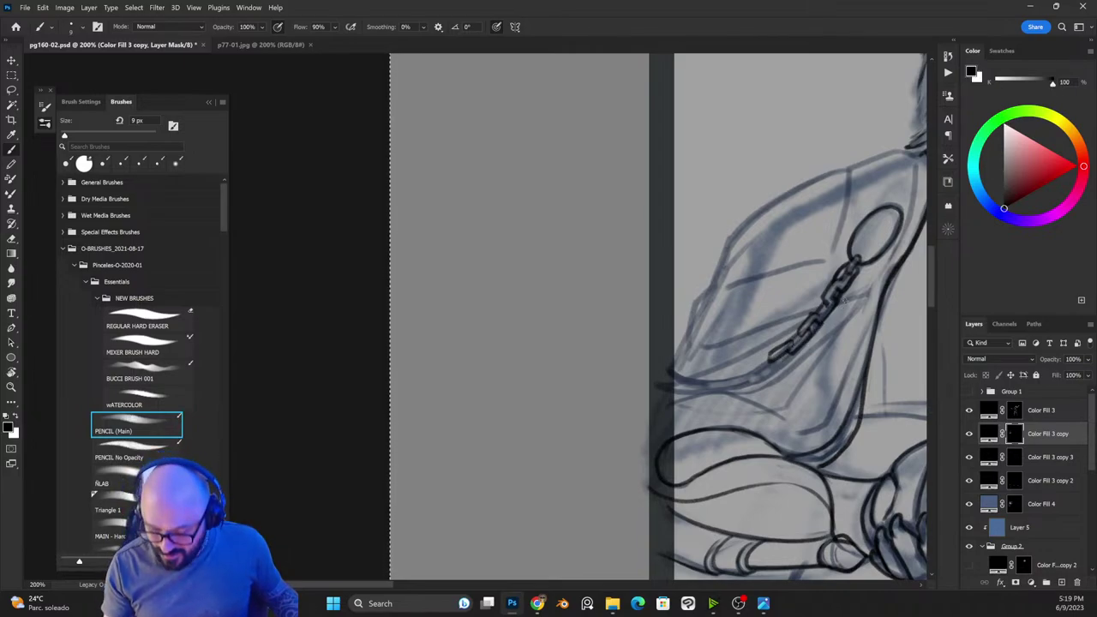
key(x)
mouse_move(781, 364)
mouse_down()
mouse_move(756, 377)
mouse_move(768, 357)
mouse_move(755, 361)
mouse_move(761, 371)
mouse_move(759, 364)
mouse_up()
key(x)
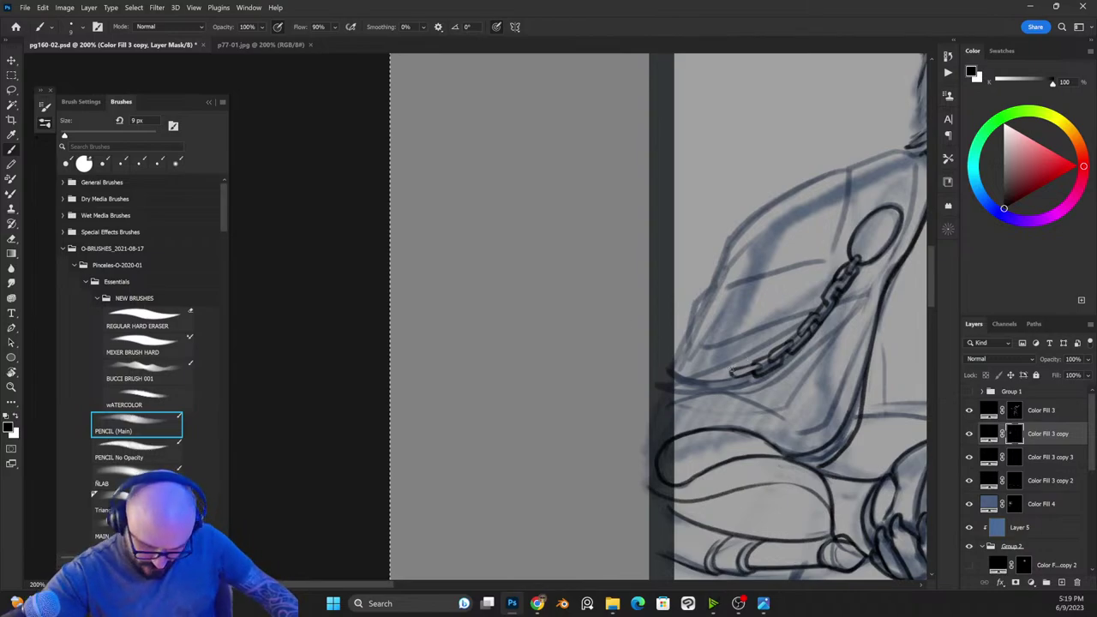
key(x)
mouse_move(742, 382)
mouse_down()
mouse_move(716, 382)
mouse_move(730, 370)
mouse_move(696, 375)
mouse_move(720, 375)
mouse_move(703, 382)
mouse_move(672, 373)
mouse_move(694, 386)
mouse_move(659, 387)
mouse_up()
key(x)
key(x)
key(x)
key(x)
key(x)
click(713, 375)
key(x)
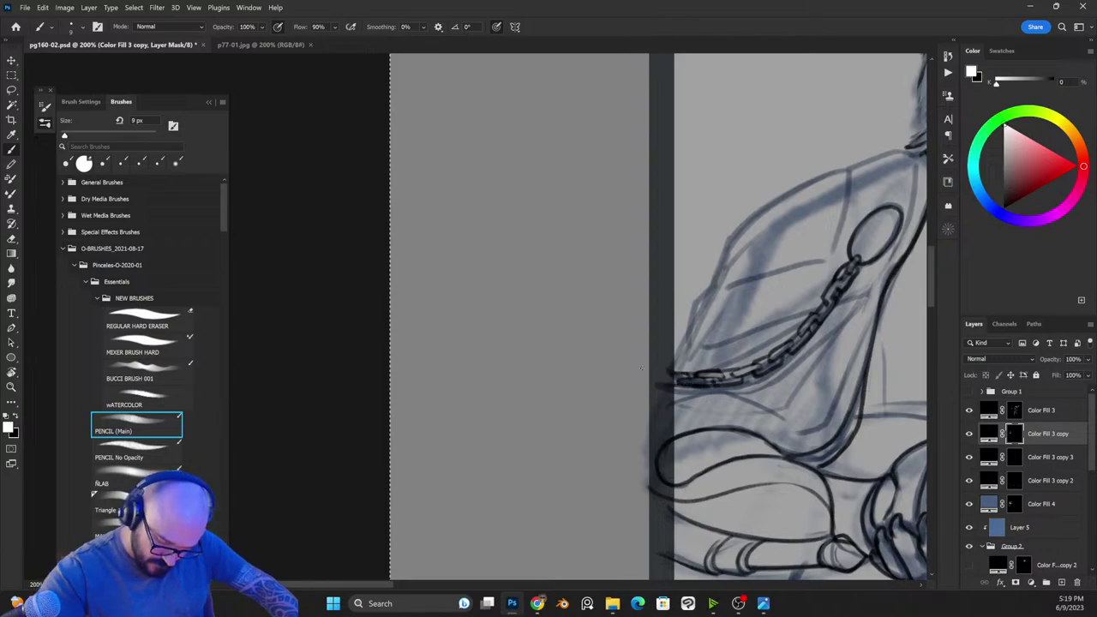
key(ctrl+minus)
key(ctrl+minus)
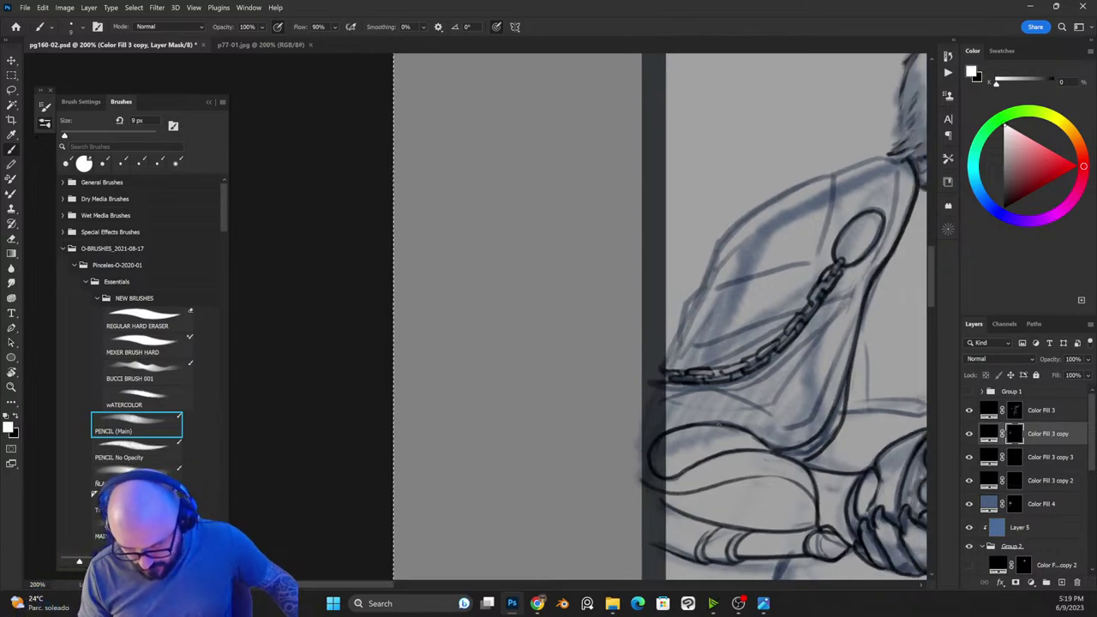
Step: Ink the irises and pupils of both eyes on the Color Fill 3 copy 3 mask, reducing the brush to 8 px
key(ctrl+plus)
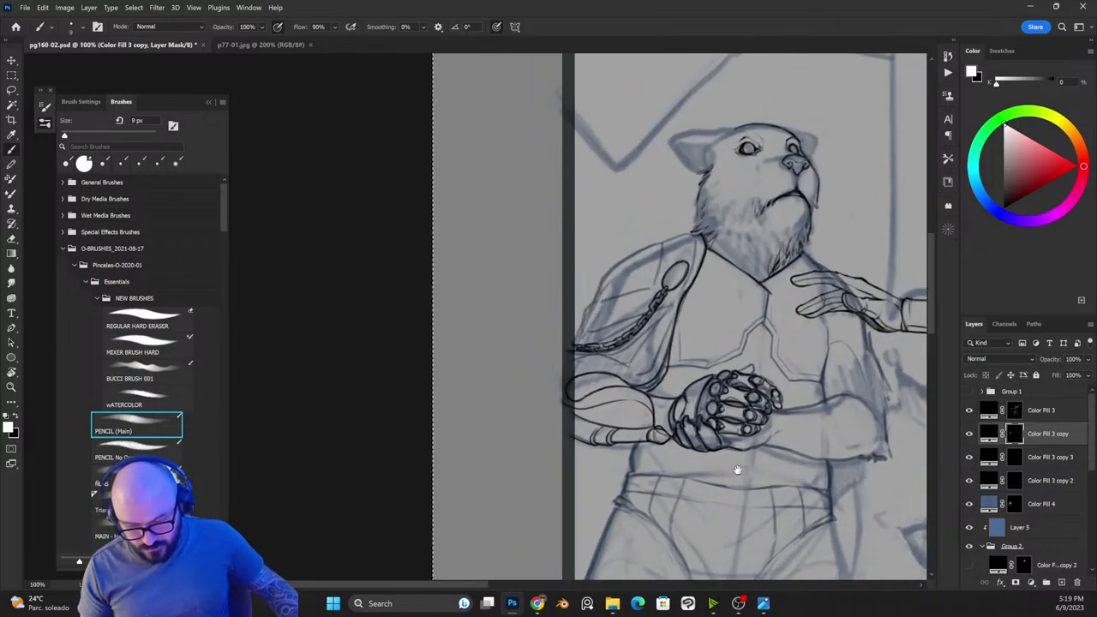
drag(826, 361, 734, 404)
key(ctrl+plus)
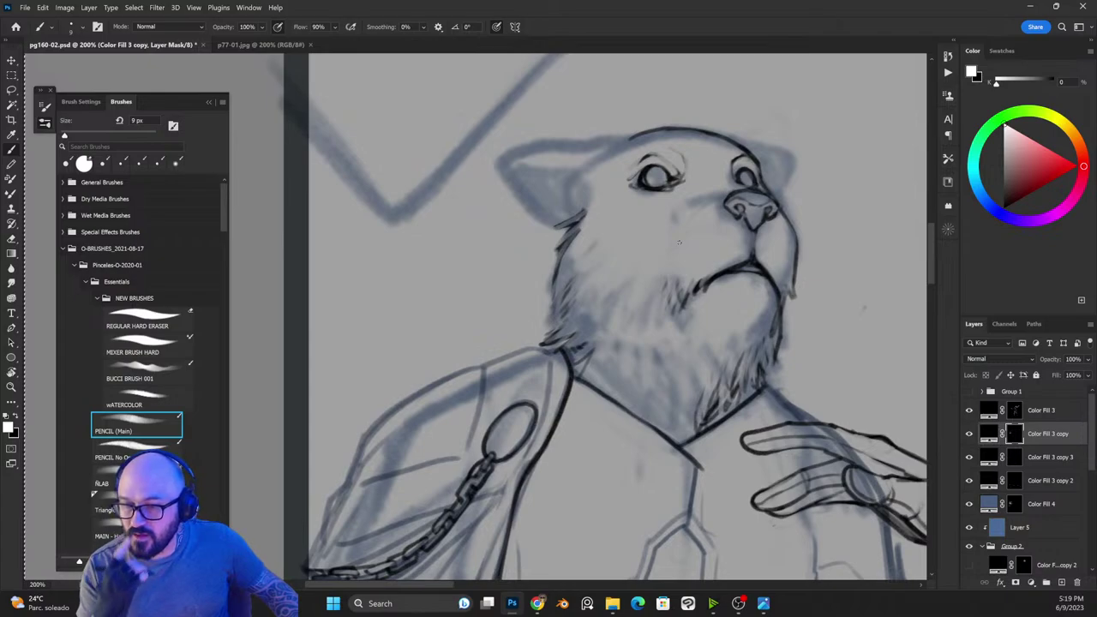
click(1014, 457)
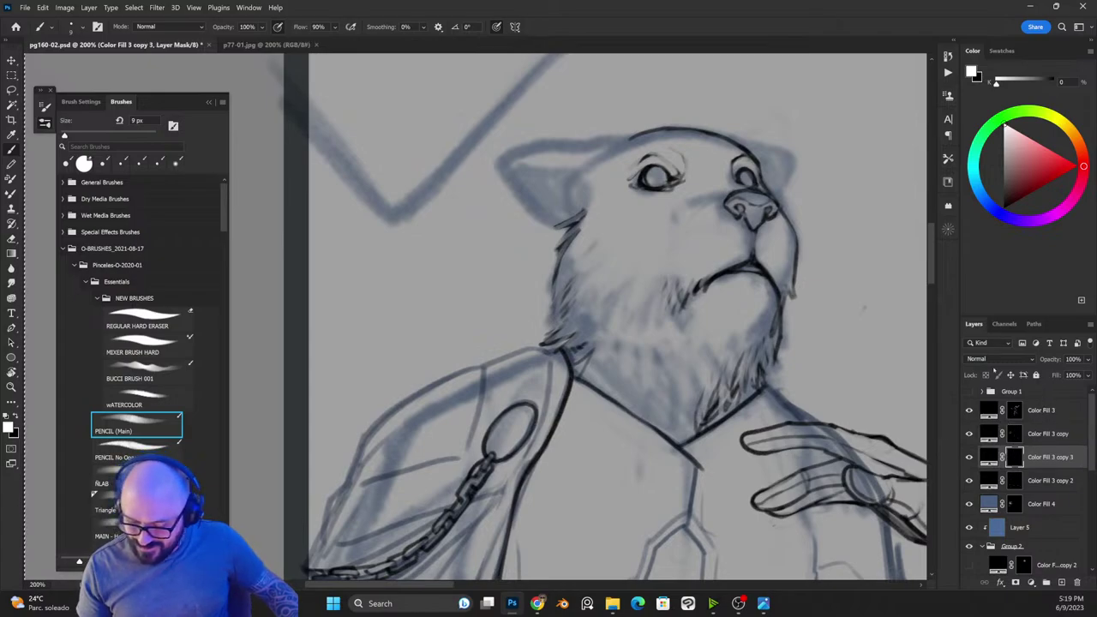
key(x)
key(x)
drag(662, 172, 653, 180)
key(x)
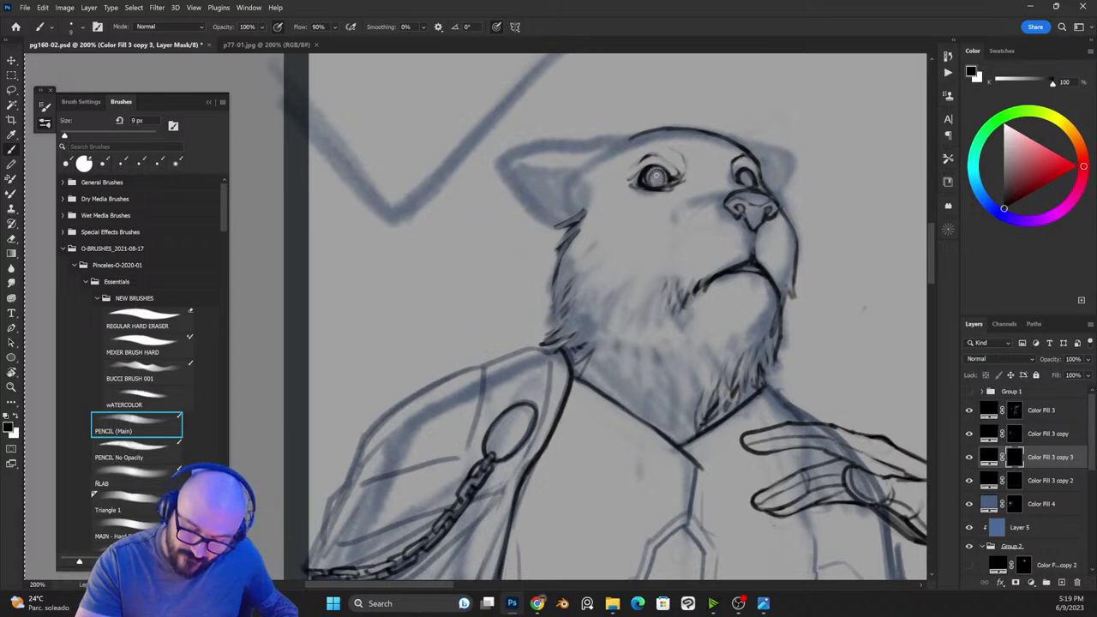
key(x)
key(x)
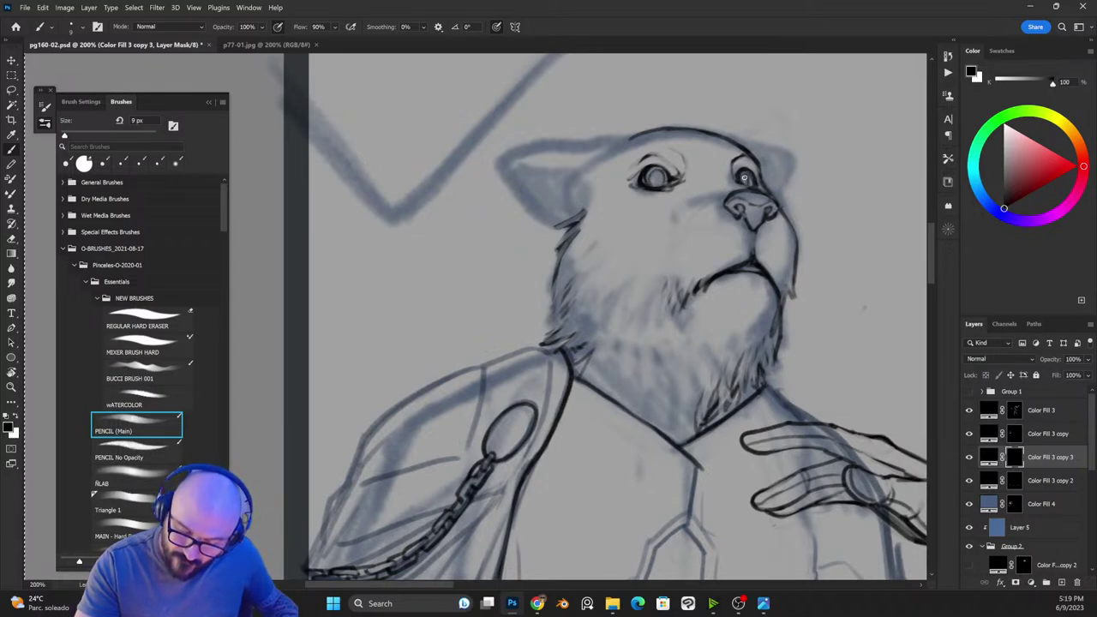
key(bracketleft)
key(x)
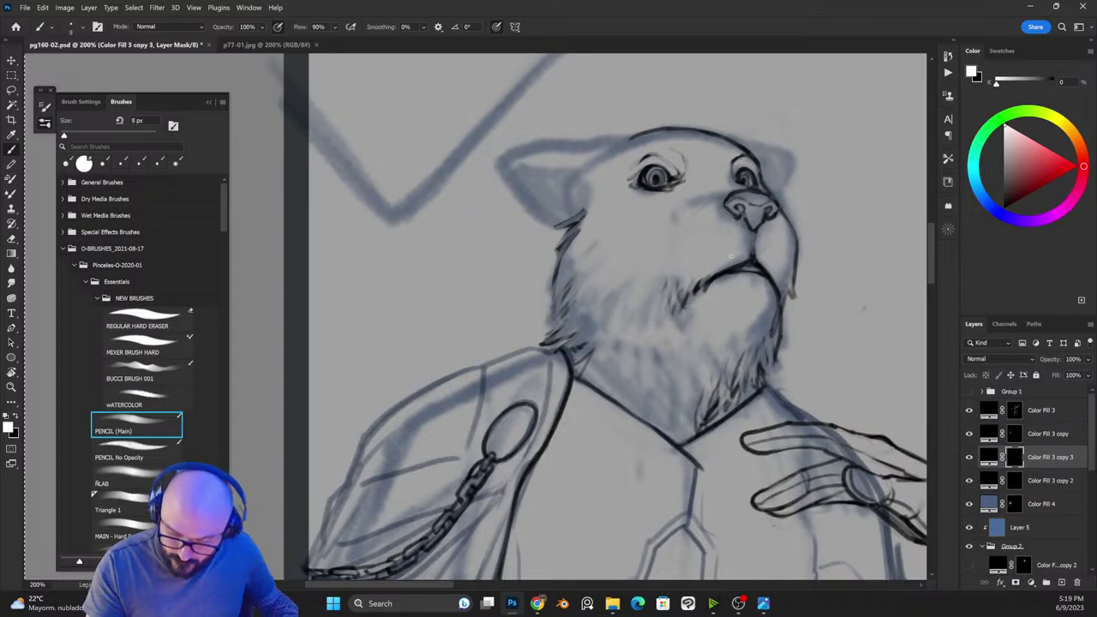
Step: Refine the upper lids of both eyes with more ink on the Color Fill 3 copy mask
key(alt+bracketright)
key(x)
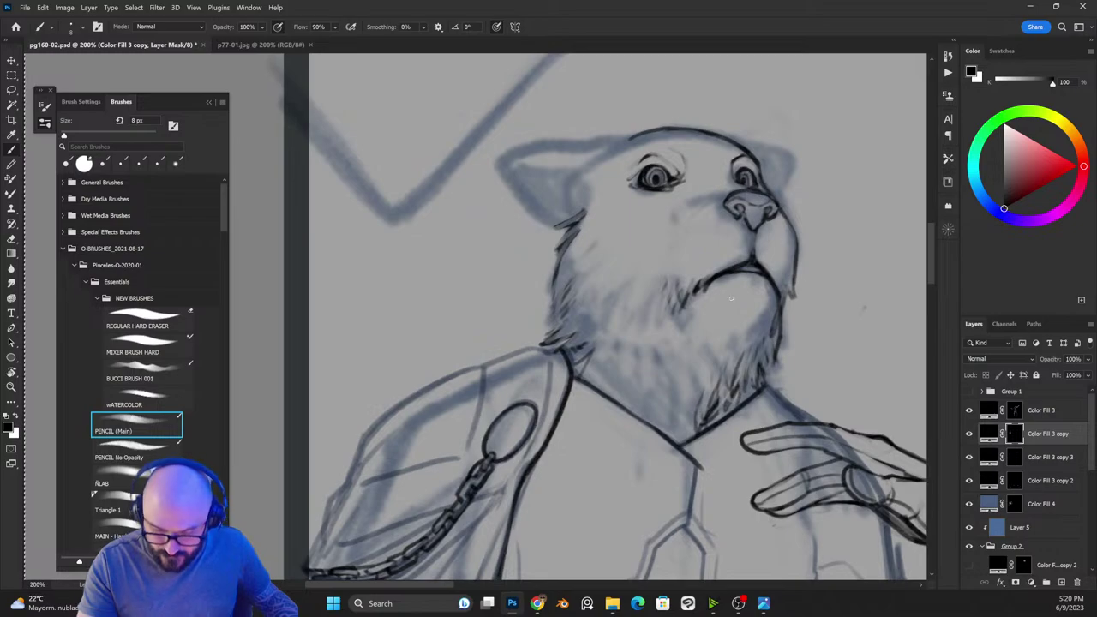
key(x)
drag(736, 178, 752, 168)
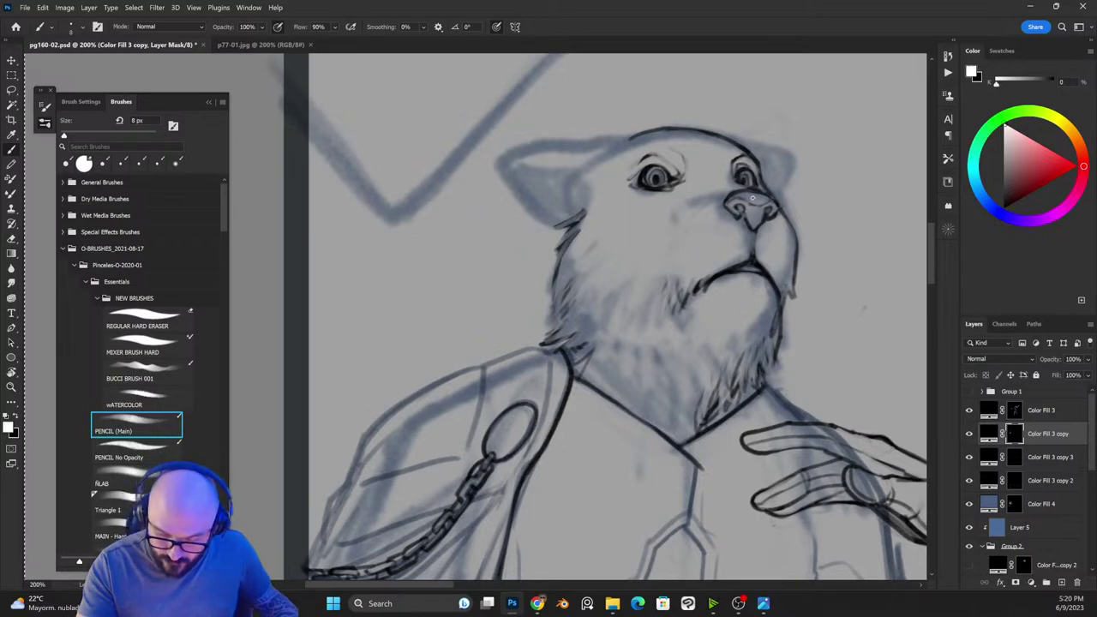
drag(642, 171, 664, 167)
key(ctrl+minus)
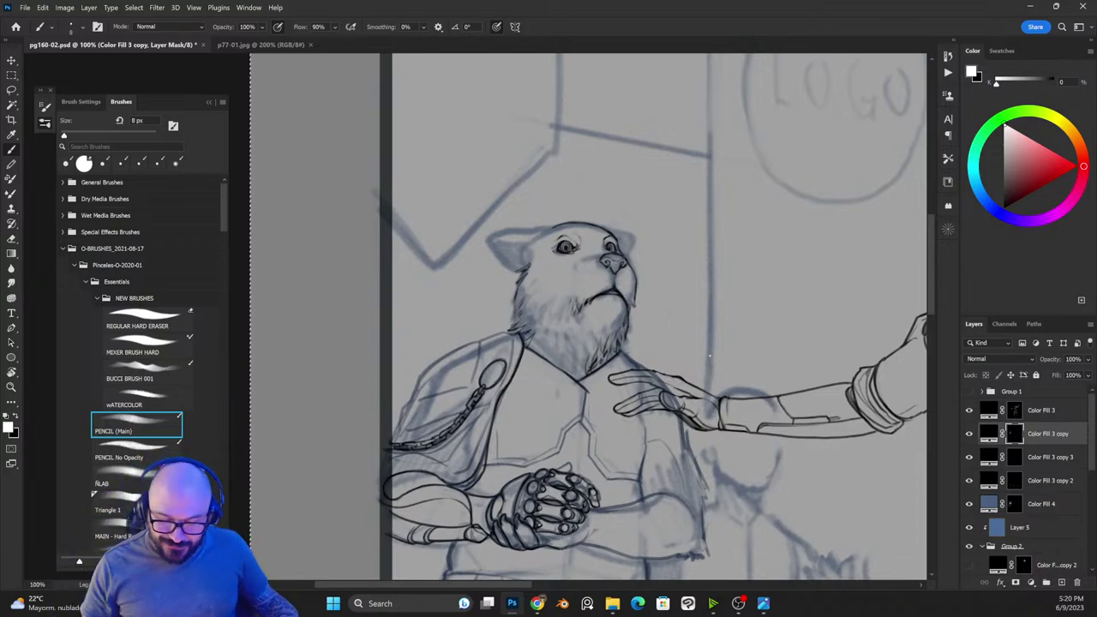
key(ctrl+plus)
Step: Ink fur tufts at the base of the near ear on the Color Fill 3 copy mask with a 10 px brush
click(1015, 406)
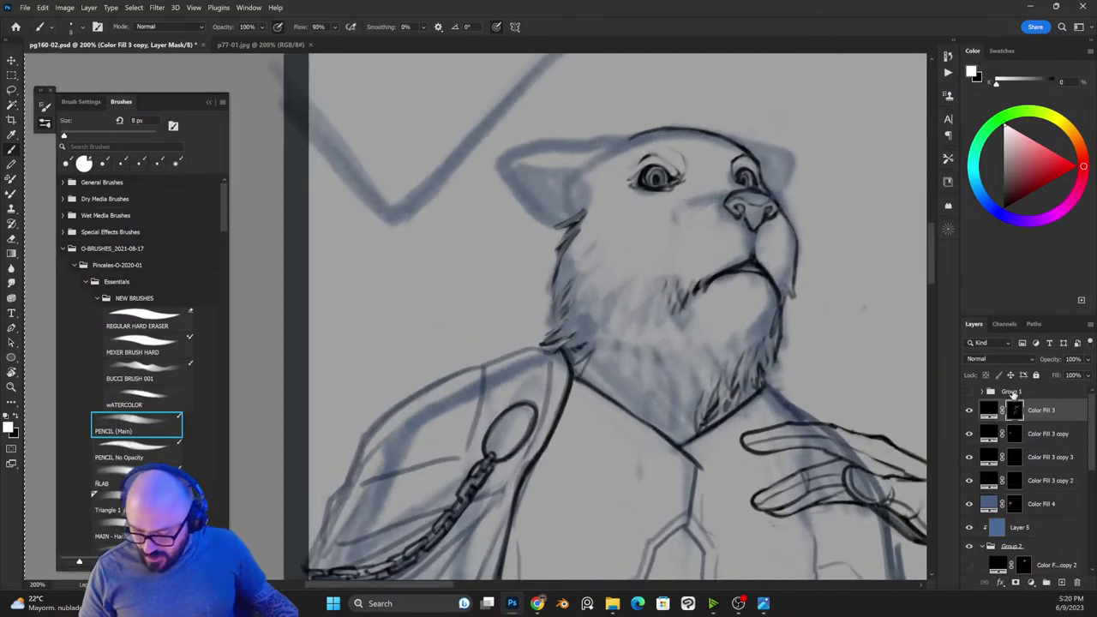
click(1014, 433)
click(968, 439)
click(968, 439)
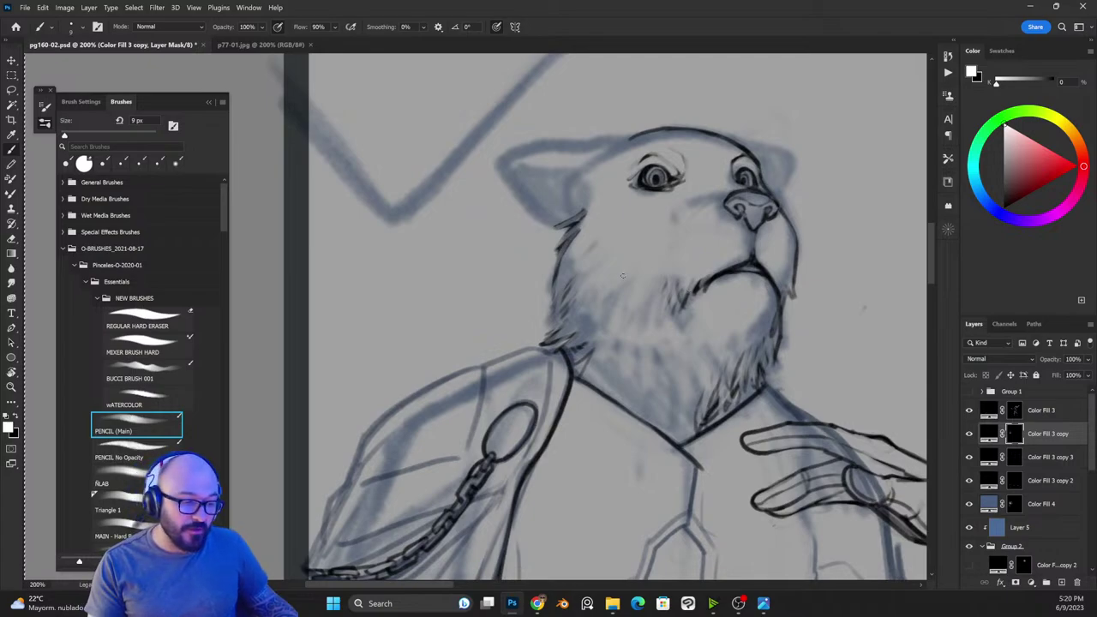
key(bracketright)
drag(644, 257, 715, 352)
mouse_move(633, 307)
mouse_down()
mouse_move(608, 279)
mouse_move(631, 290)
mouse_move(634, 307)
mouse_move(617, 270)
mouse_move(622, 292)
mouse_move(609, 275)
mouse_up()
key(x)
key(x)
mouse_move(630, 309)
mouse_down()
mouse_move(596, 301)
mouse_move(625, 283)
mouse_move(630, 318)
mouse_up()
key(x)
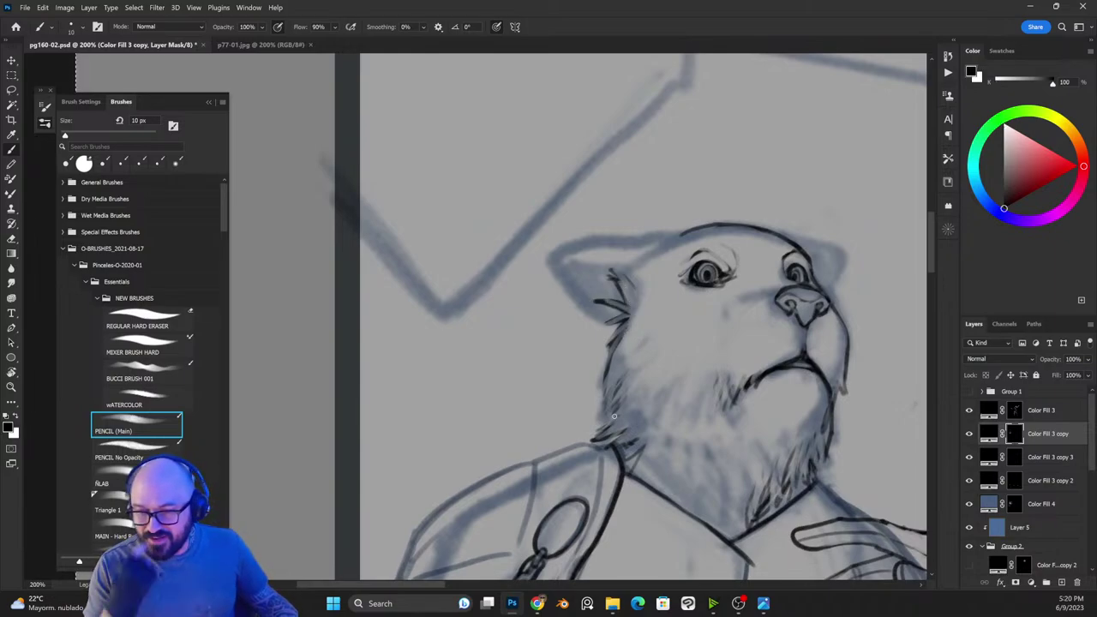
Step: Ink the outer outline and inner rim of the bear's near ear on the Color Fill 3 copy mask
key(x)
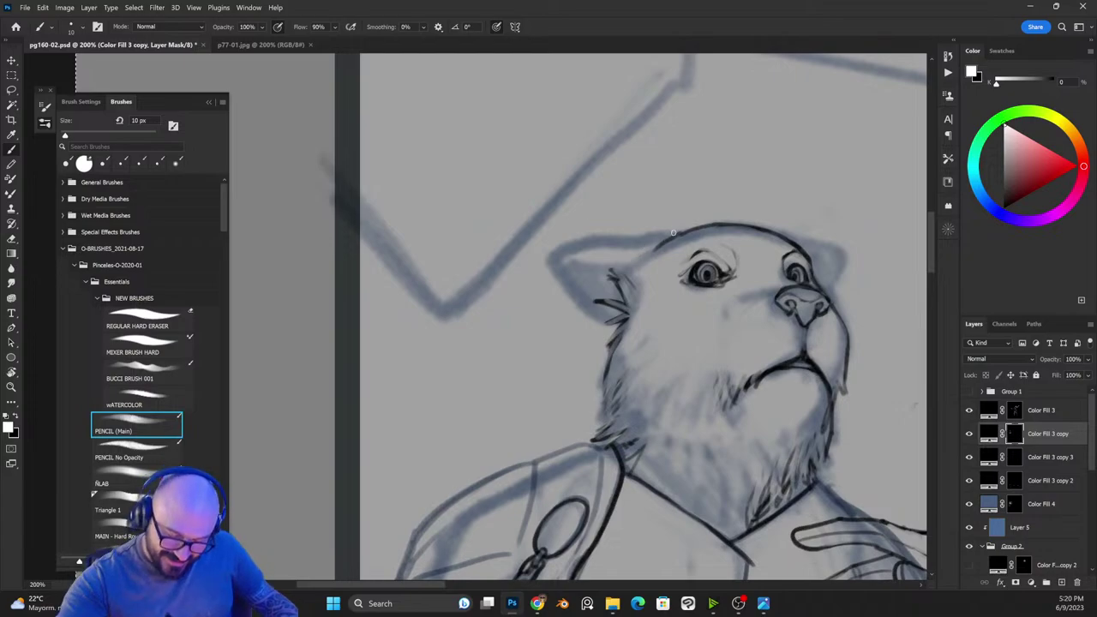
mouse_move(677, 232)
mouse_down()
mouse_move(553, 249)
mouse_move(555, 270)
mouse_move(617, 313)
mouse_up()
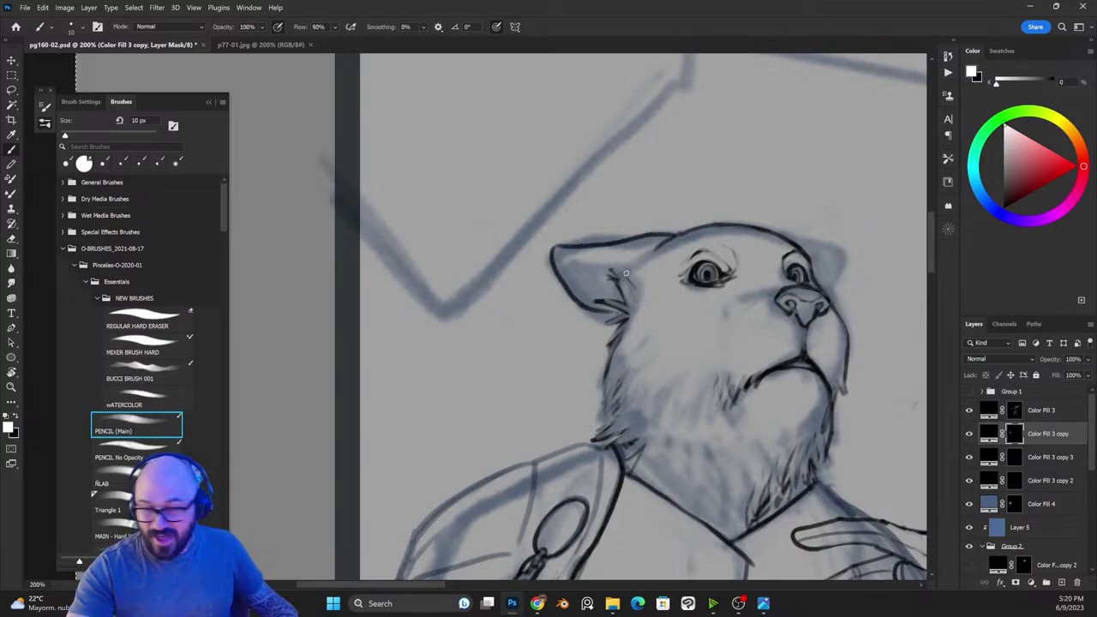
mouse_move(623, 270)
mouse_down()
mouse_move(561, 254)
mouse_move(618, 257)
mouse_move(592, 268)
mouse_move(604, 270)
mouse_move(564, 262)
mouse_move(617, 300)
mouse_move(607, 337)
mouse_up()
key(x)
key(x)
key(x)
key(x)
Step: Ink fur tufts from the base of the near ear down the back of the cheek, cleaning up the strokes
mouse_move(615, 311)
mouse_down()
mouse_move(593, 323)
mouse_move(624, 311)
mouse_up()
key(x)
drag(606, 334, 624, 325)
mouse_move(609, 350)
mouse_down()
mouse_move(596, 374)
mouse_move(604, 341)
mouse_up()
key(x)
mouse_move(623, 336)
mouse_down()
mouse_move(599, 363)
mouse_move(609, 371)
mouse_move(614, 352)
mouse_up()
key(x)
mouse_move(603, 388)
mouse_down()
mouse_move(609, 359)
mouse_move(606, 388)
mouse_up()
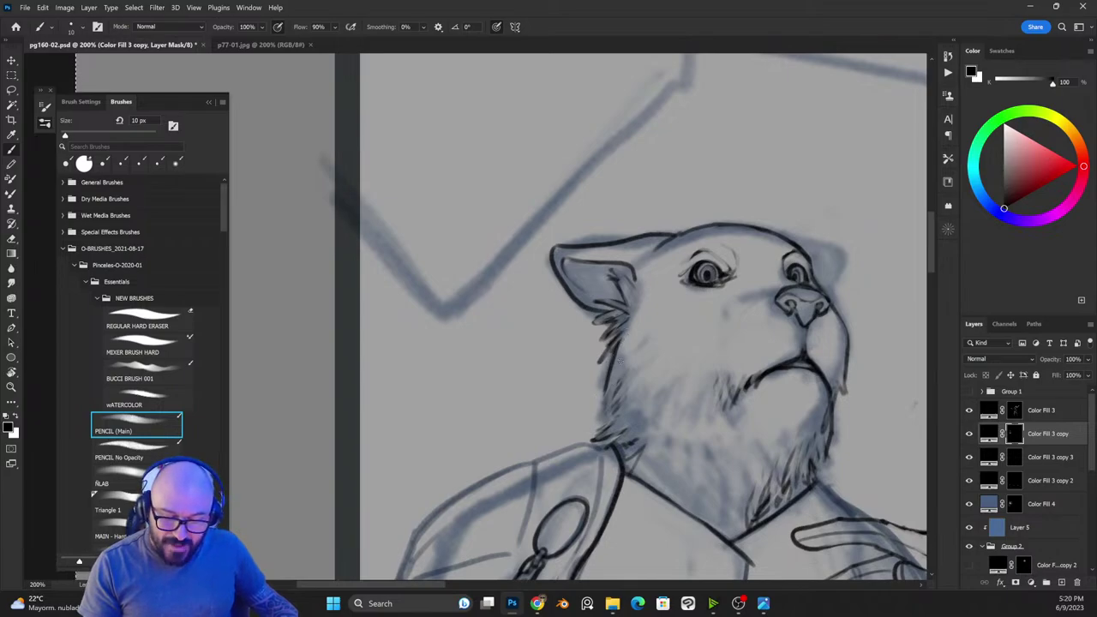
Step: Ink pointed fur tufts along the back of the neck just above the collar
key(x)
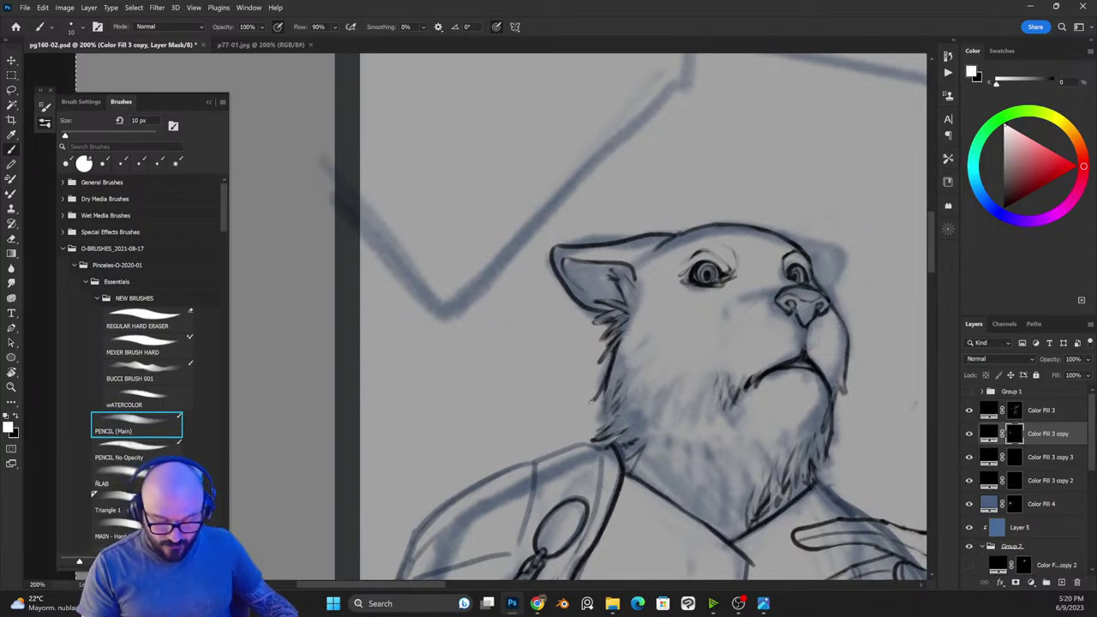
drag(591, 402, 610, 392)
mouse_move(595, 413)
mouse_down()
mouse_move(615, 389)
mouse_move(620, 397)
mouse_move(611, 387)
mouse_up()
key(x)
mouse_move(609, 404)
mouse_down()
mouse_move(623, 381)
mouse_move(623, 391)
mouse_up()
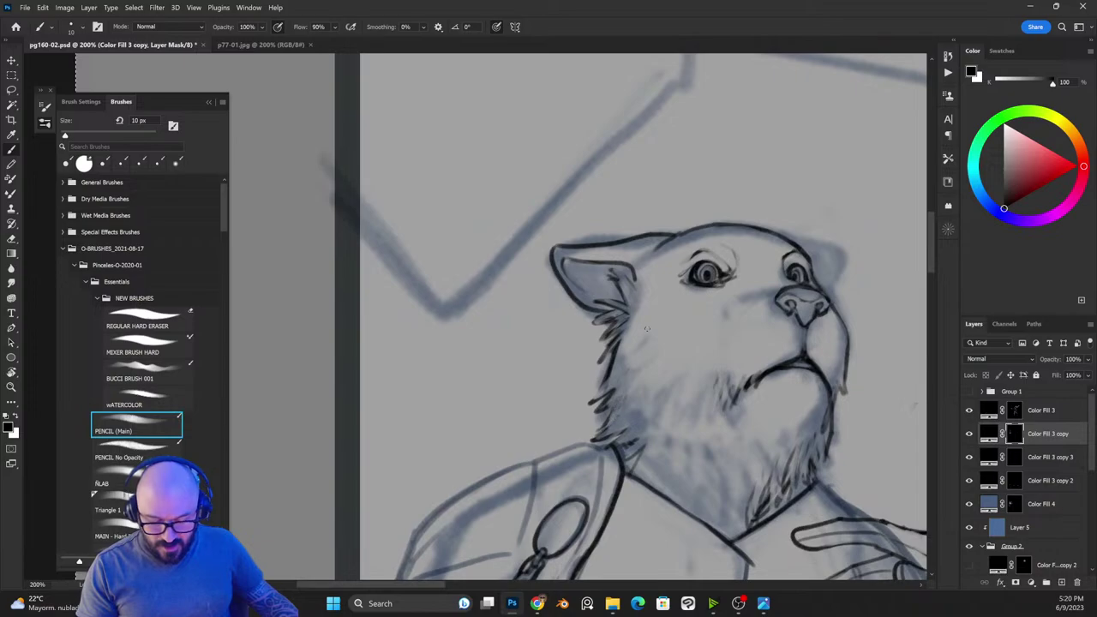
Step: Refine the upper edge of the near ear where it joins the head
drag(834, 396, 780, 412)
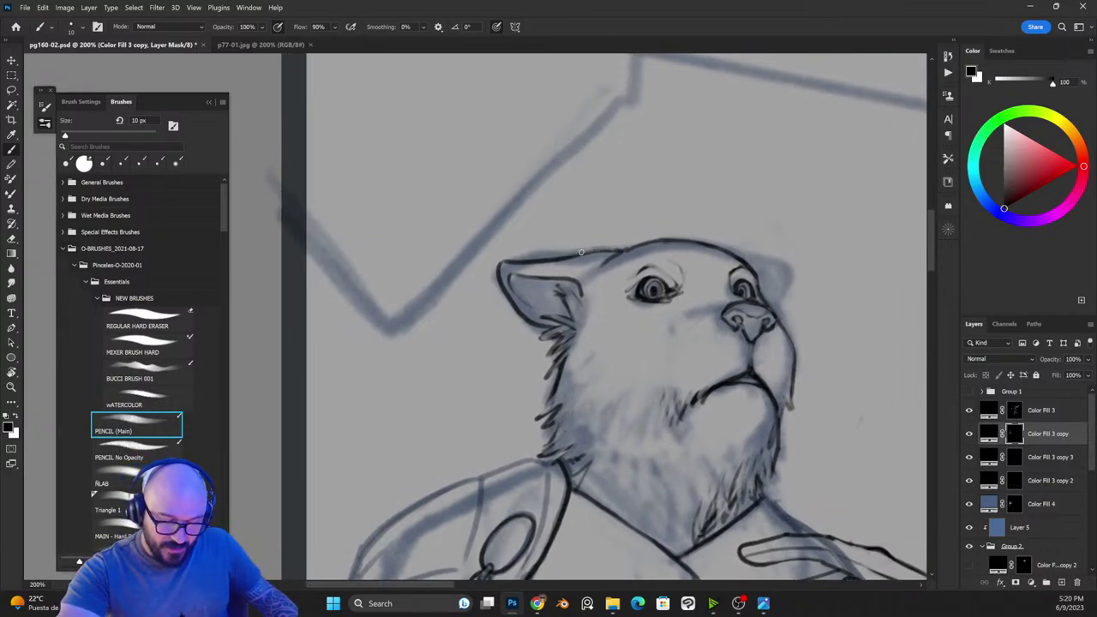
key(x)
drag(582, 252, 615, 252)
key(x)
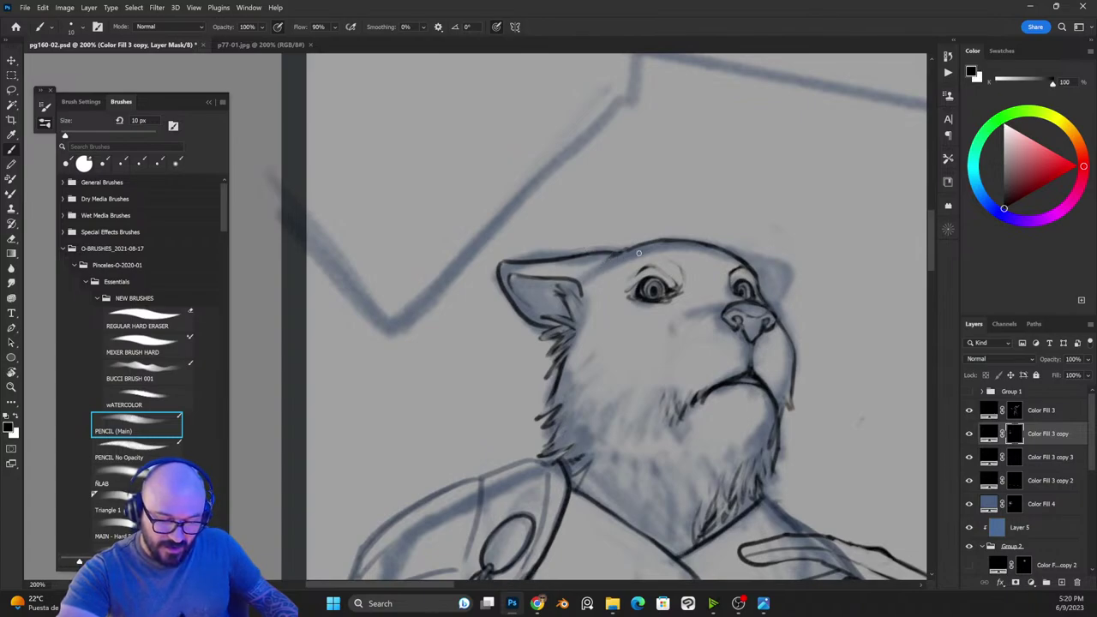
Step: Ink short fur tufts along the crown of the head from the near ear toward the brow
key(x)
drag(633, 248, 624, 240)
mouse_move(644, 245)
mouse_down()
mouse_move(627, 238)
mouse_move(648, 245)
mouse_move(642, 237)
mouse_up()
key(x)
key(x)
drag(668, 237, 652, 233)
key(x)
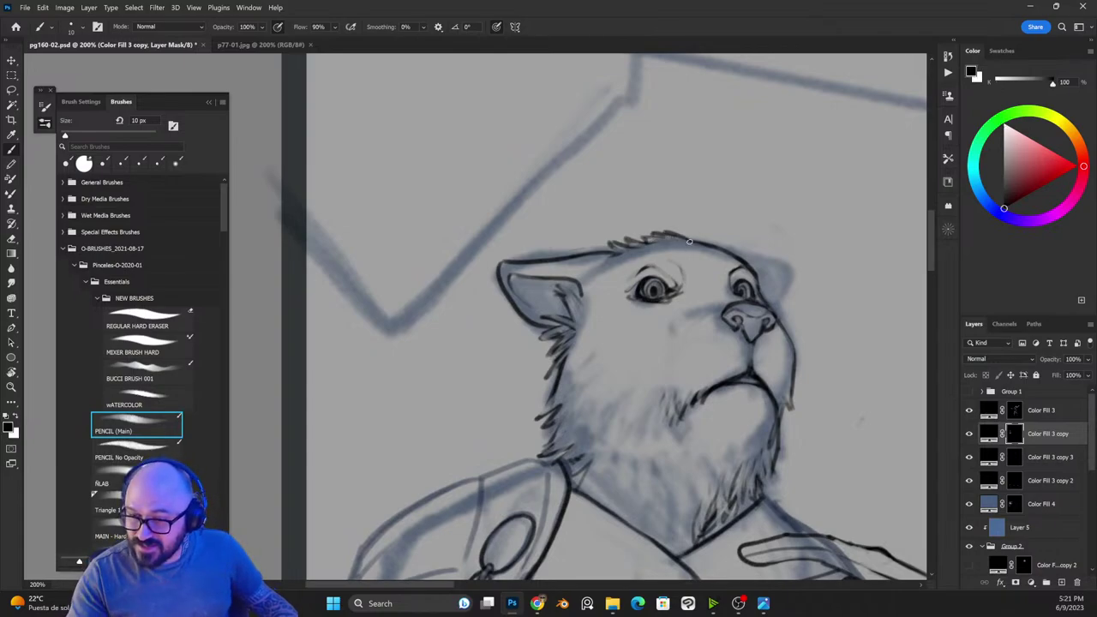
key(x)
drag(692, 241, 682, 233)
mouse_move(708, 249)
mouse_down()
mouse_move(694, 238)
mouse_move(711, 251)
mouse_up()
key(x)
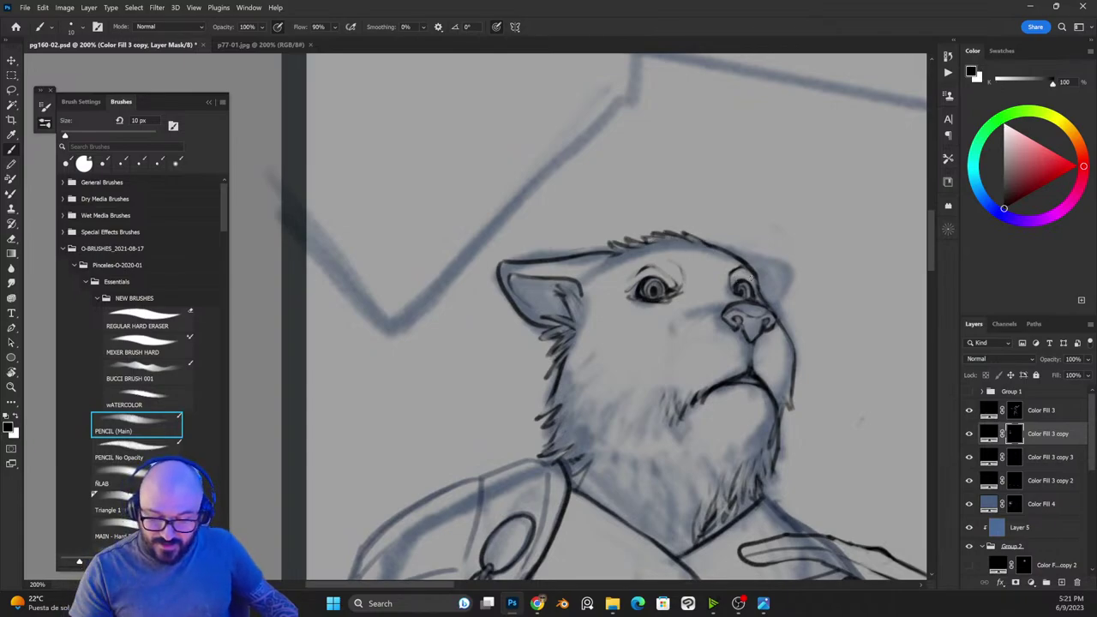
Step: Ink a first outline of the far ear behind the brow and clean up its edges
key(x)
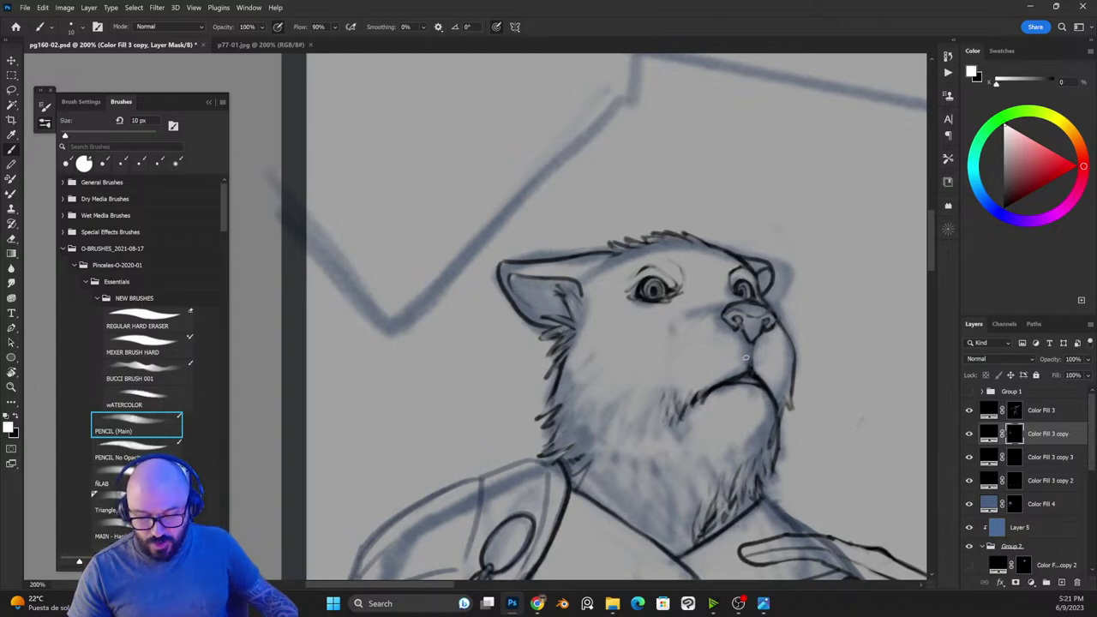
key(x)
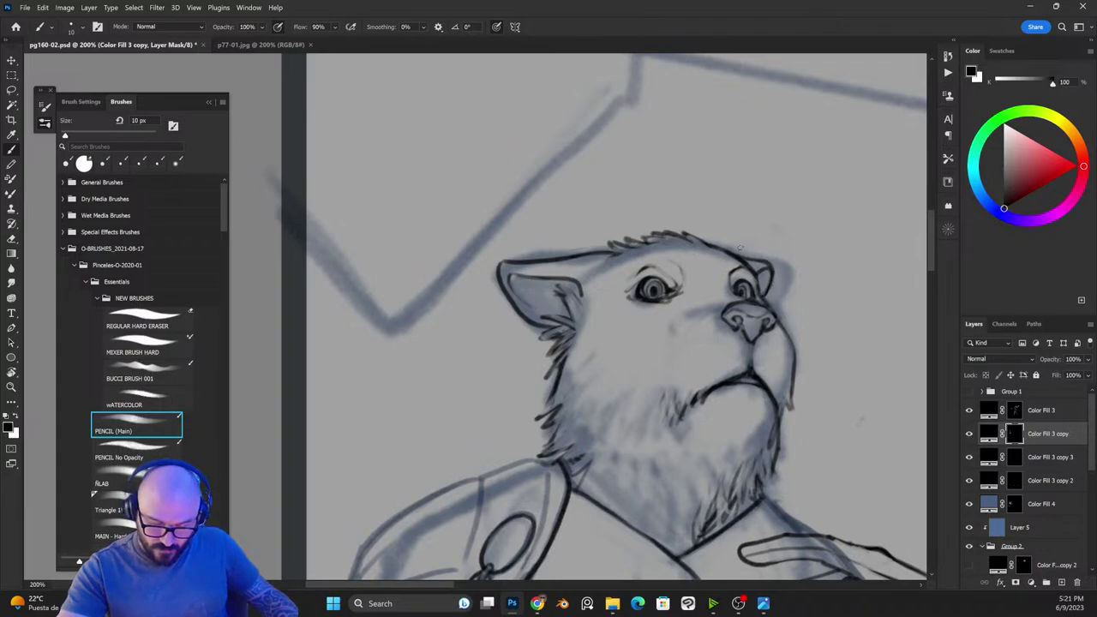
key(x)
mouse_move(744, 257)
mouse_down()
mouse_move(767, 261)
mouse_move(765, 292)
mouse_up()
key(x)
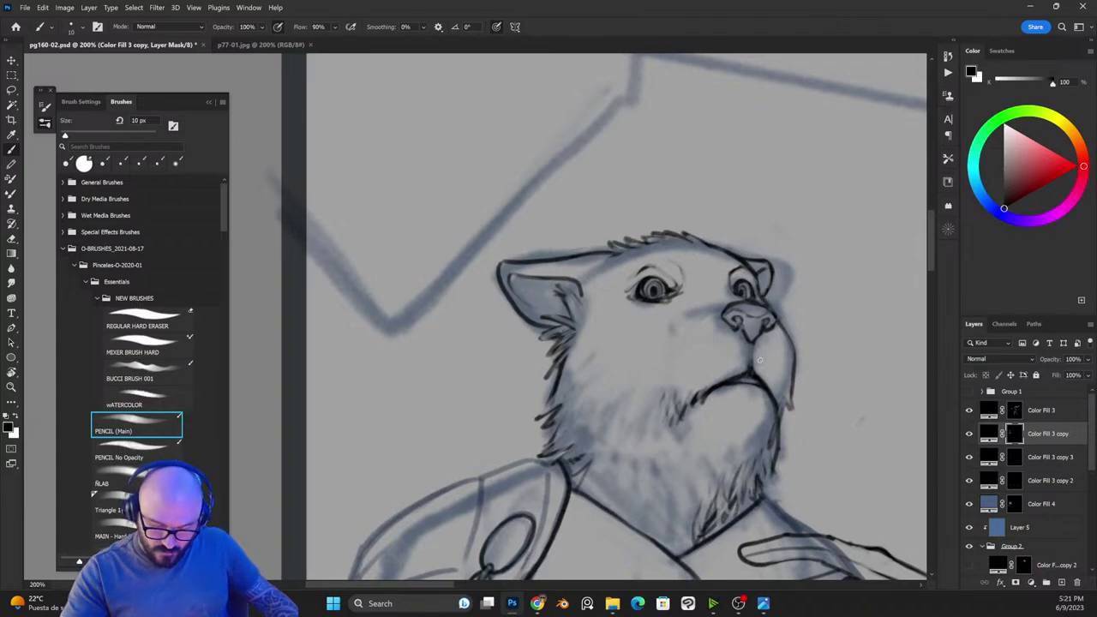
Step: Erase the far ear's outline and redraw the ear behind the far eye with a 9 px brush
key(ctrl+minus)
key(ctrl+minus)
drag(656, 377, 786, 192)
key(ctrl+plus)
drag(845, 105, 674, 358)
key(ctrl+plus)
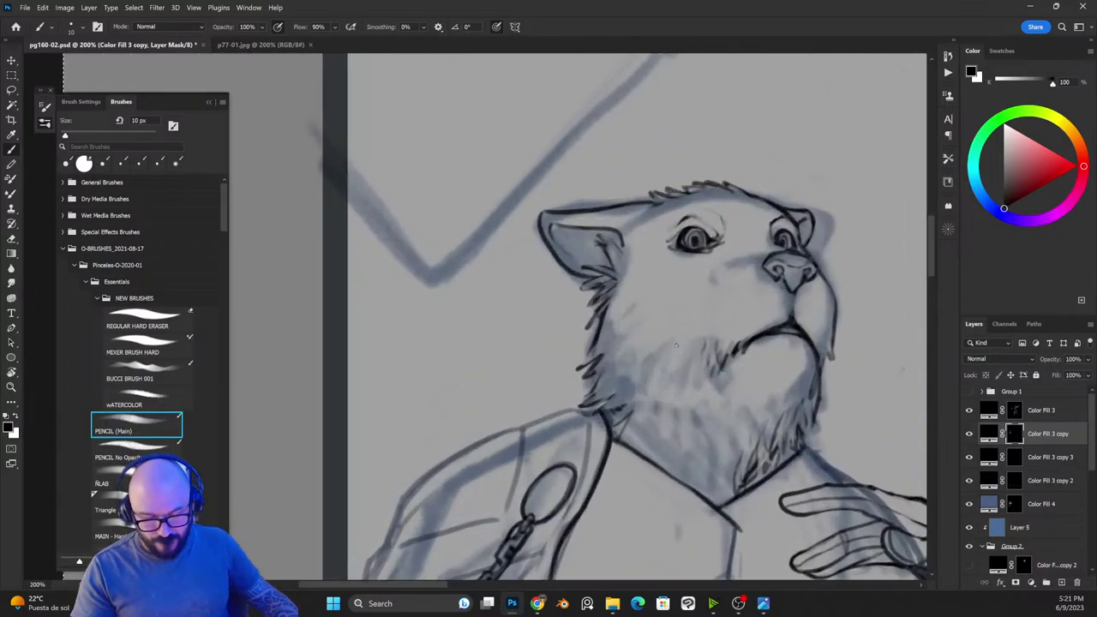
drag(845, 268, 727, 310)
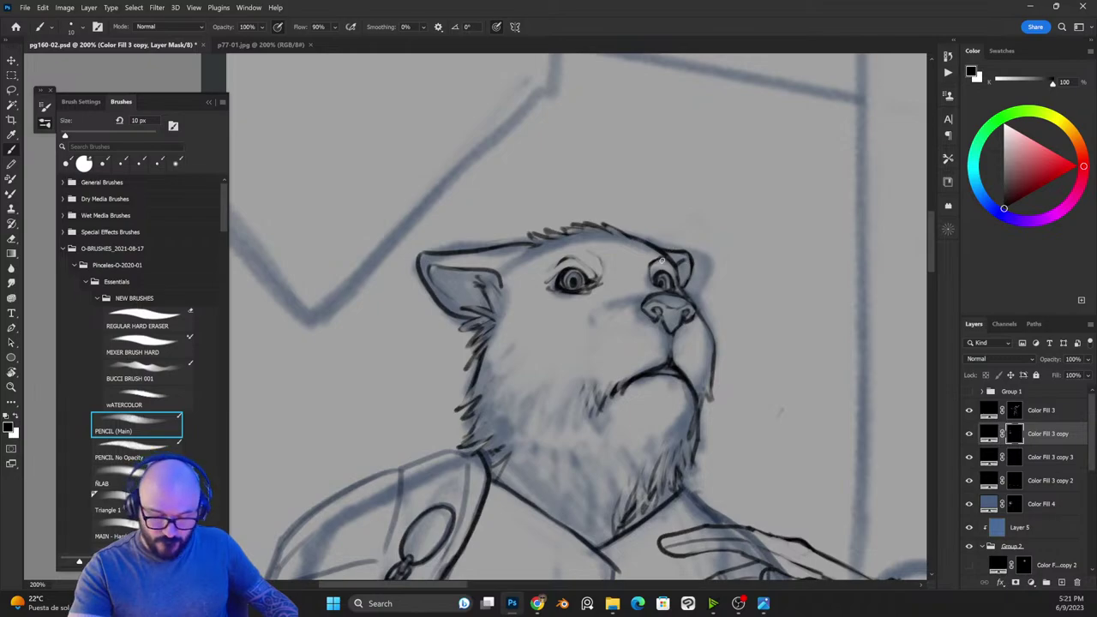
key(x)
key(bracketleft)
key(x)
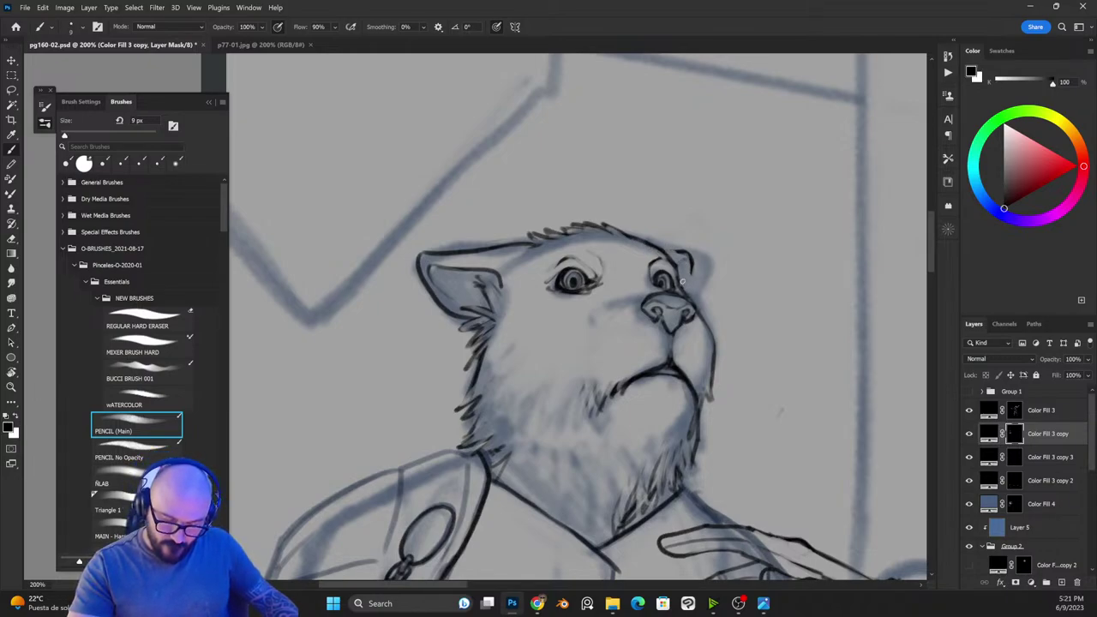
mouse_move(682, 281)
mouse_down()
mouse_move(691, 257)
mouse_move(675, 246)
mouse_up()
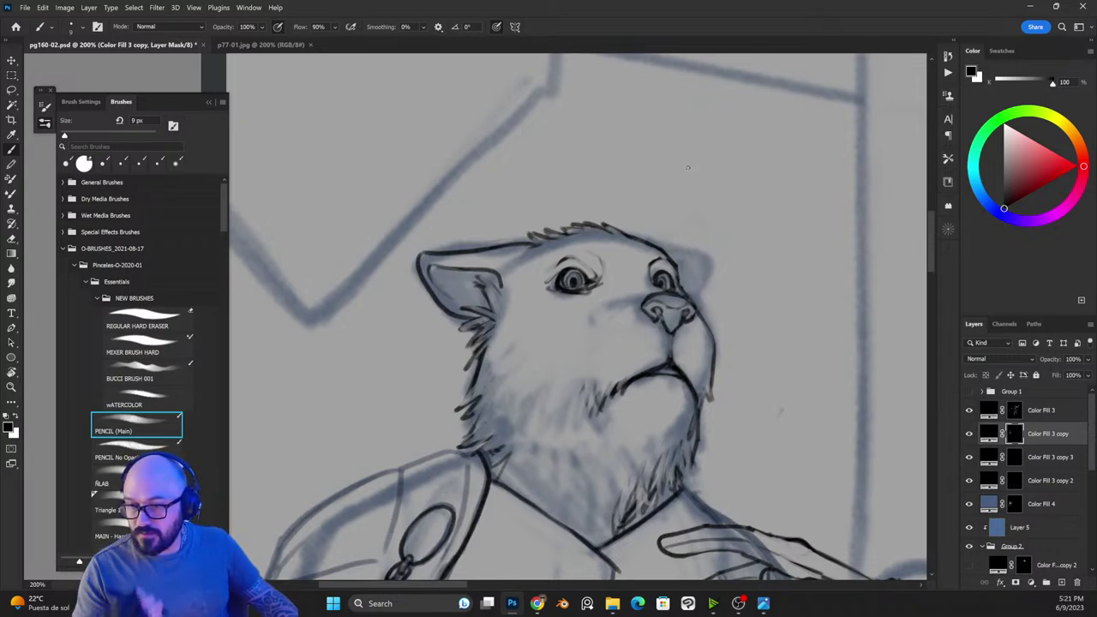
key(ctrl+minus)
key(ctrl+plus)
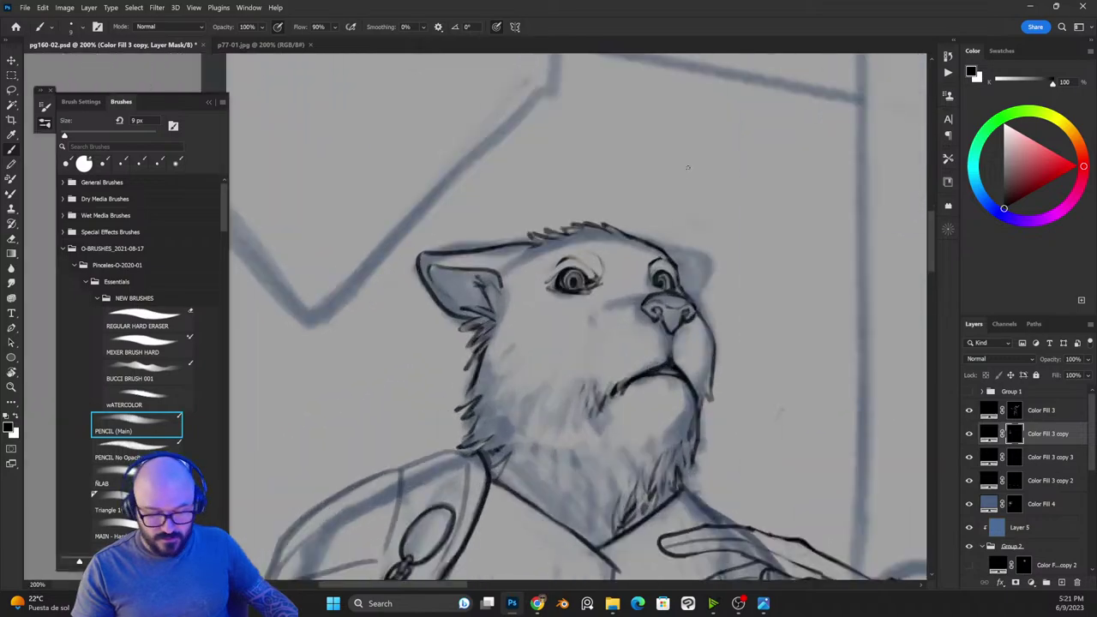
mouse_move(672, 258)
mouse_down()
mouse_move(692, 289)
mouse_move(690, 271)
mouse_move(677, 269)
mouse_move(691, 268)
mouse_move(680, 266)
mouse_move(690, 275)
mouse_move(684, 296)
mouse_up()
key(x)
key(x)
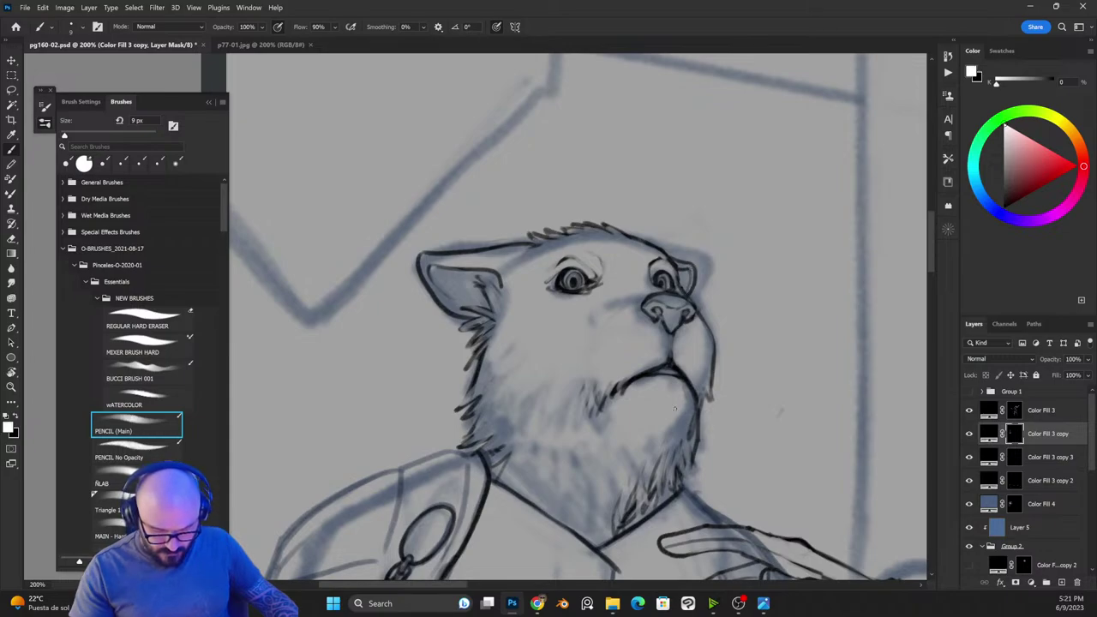
Step: Ink the inner border line of the chest plate beneath the near side of the collar with a 10 px brush
key(ctrl+minus)
key(ctrl+minus)
drag(673, 407, 763, 306)
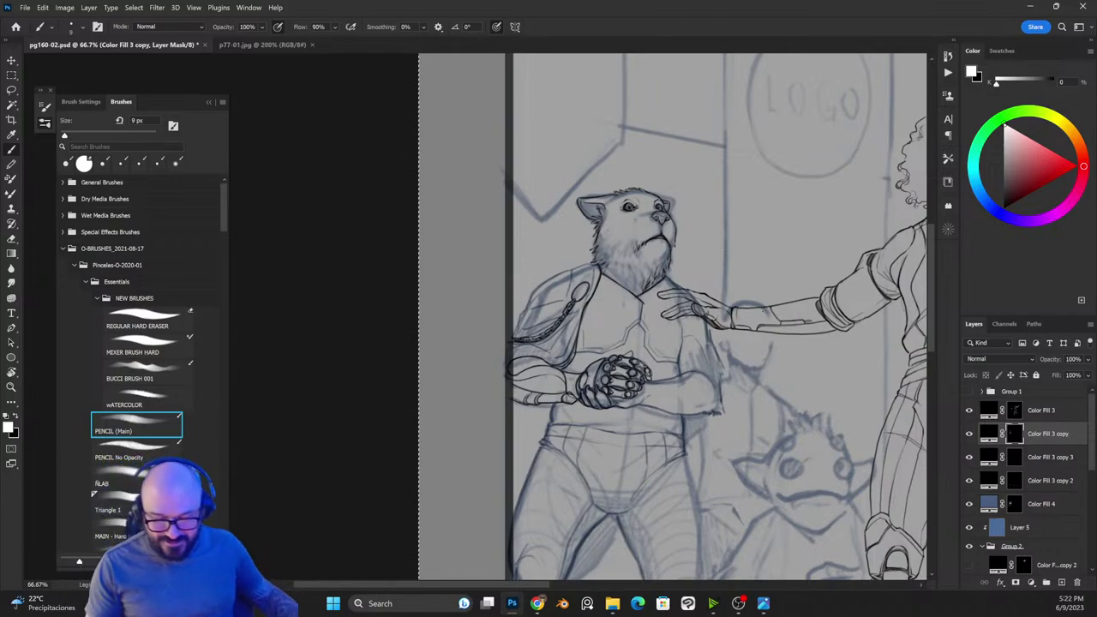
key(ctrl+plus)
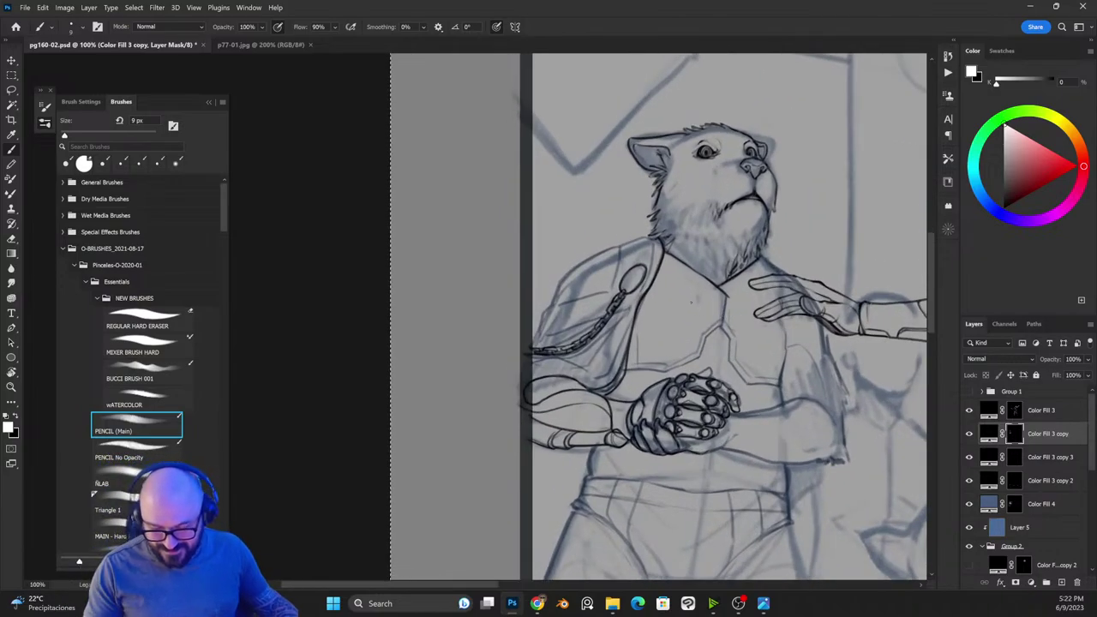
key(bracketright)
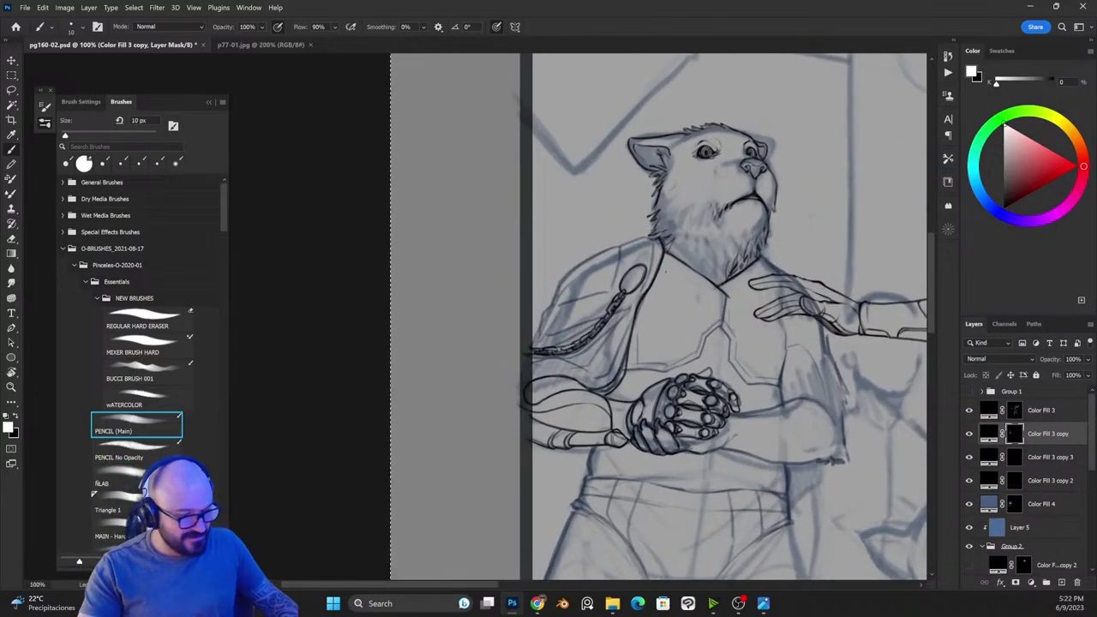
mouse_move(660, 267)
mouse_down()
mouse_move(709, 306)
mouse_move(712, 362)
mouse_move(708, 301)
mouse_move(712, 330)
mouse_move(707, 312)
mouse_move(726, 292)
mouse_move(703, 348)
mouse_up()
key(x)
key(x)
key(x)
key(x)
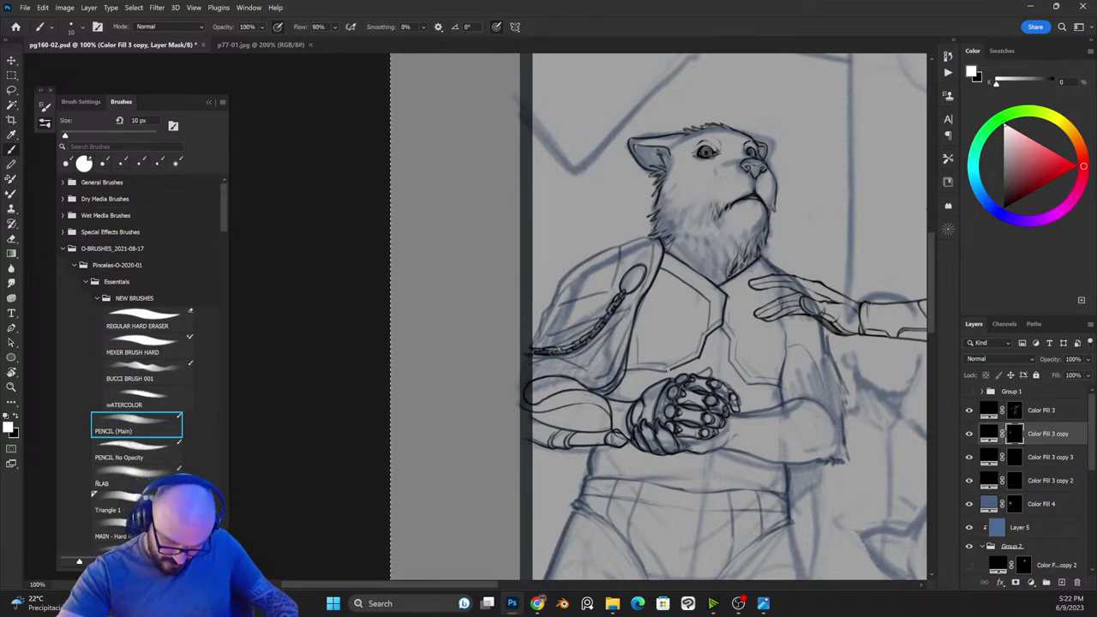
Step: Ink the lower edge of the near chest plate above the gloved hands and touch up the surrounding linework
mouse_move(669, 371)
mouse_down()
mouse_move(630, 368)
mouse_move(698, 350)
mouse_up()
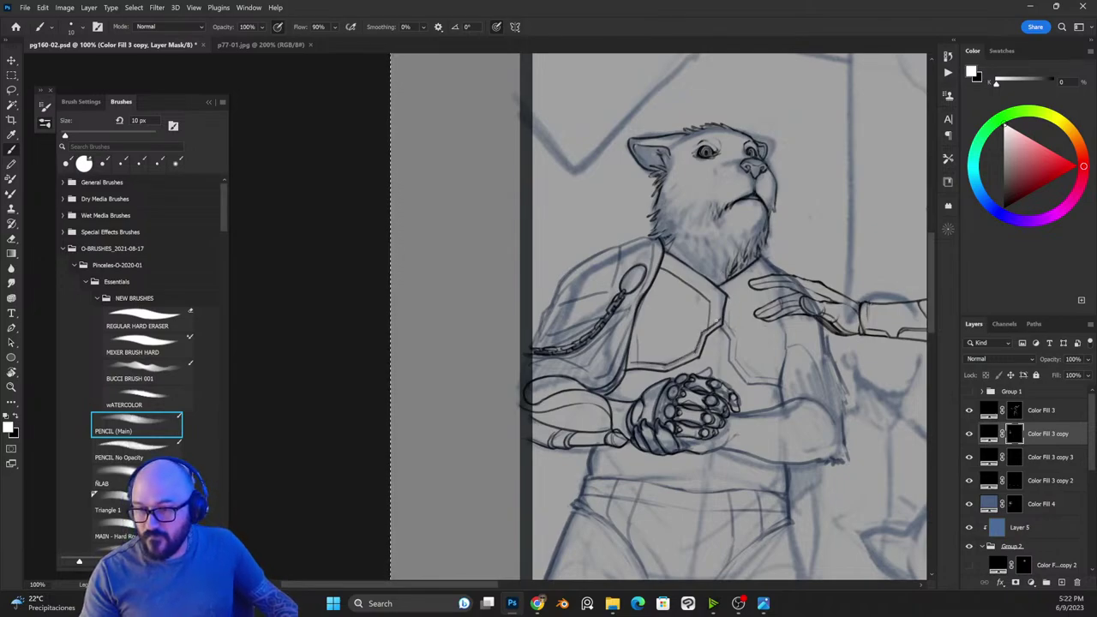
key(x)
key(x)
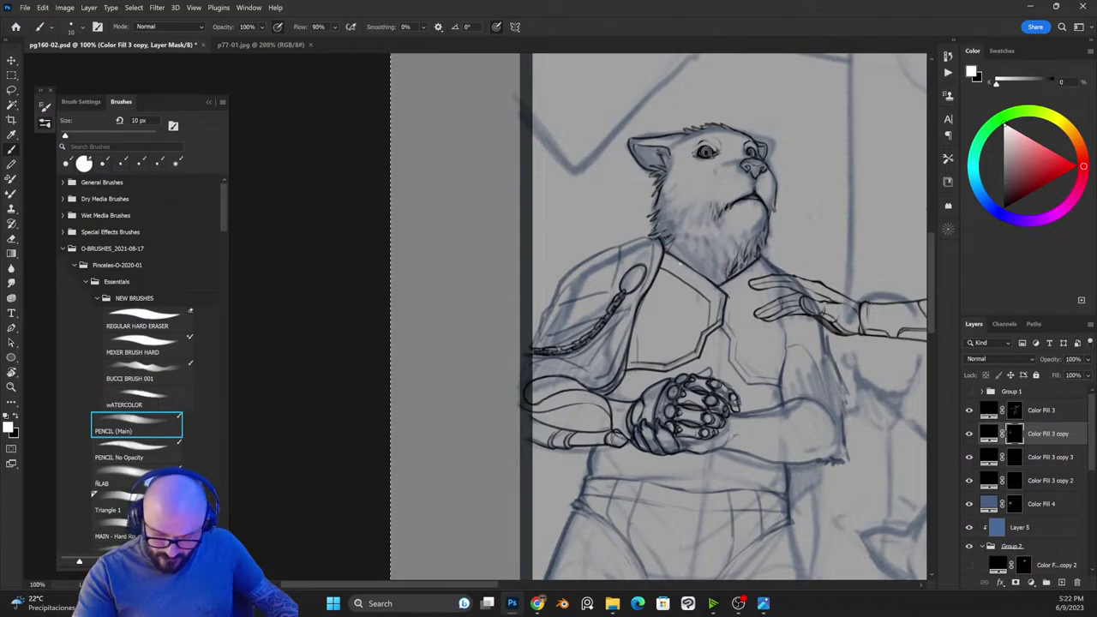
key(x)
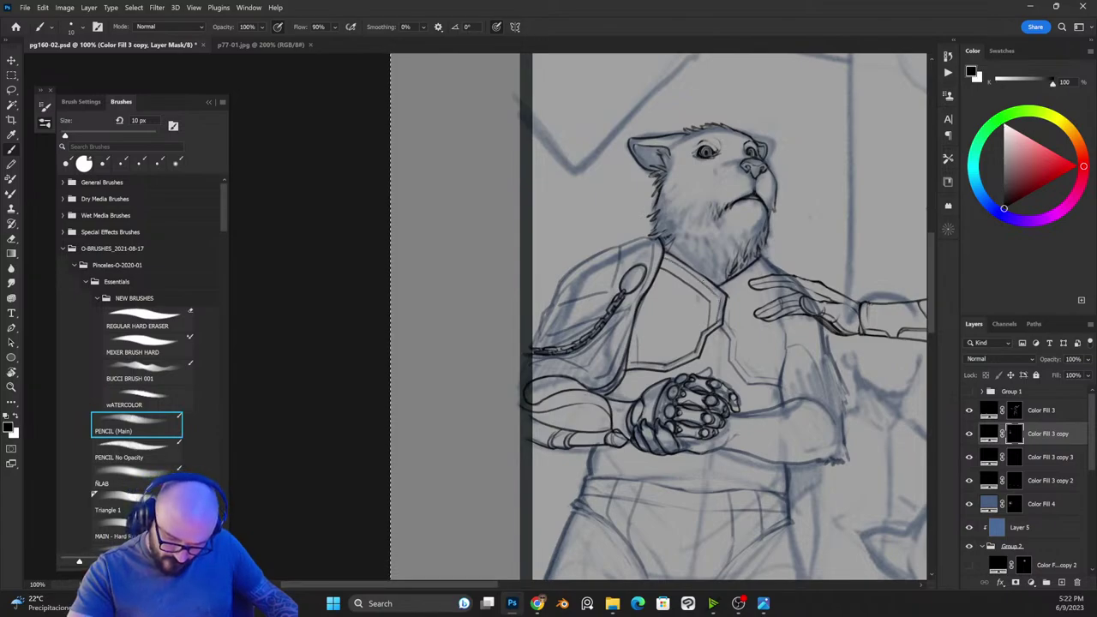
key(x)
key(x)
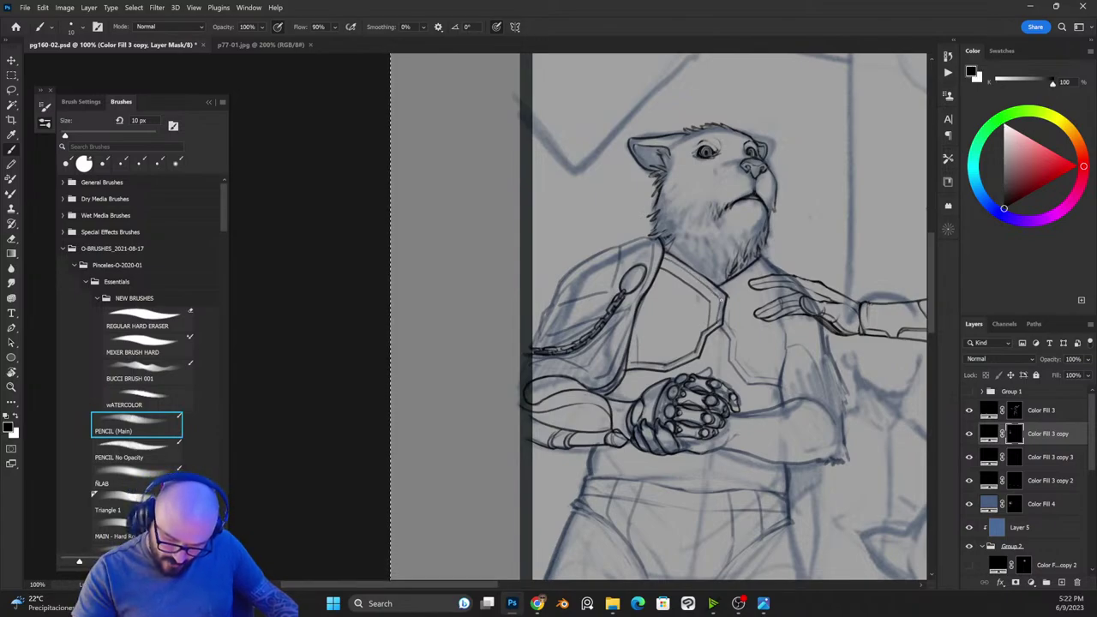
key(x)
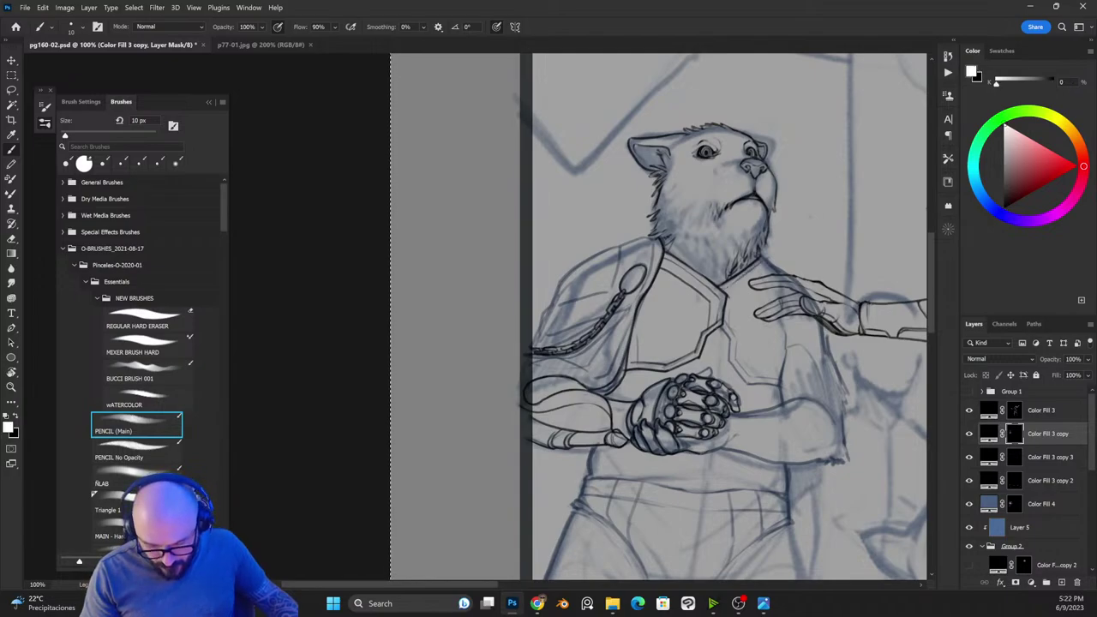
key(x)
key(x)
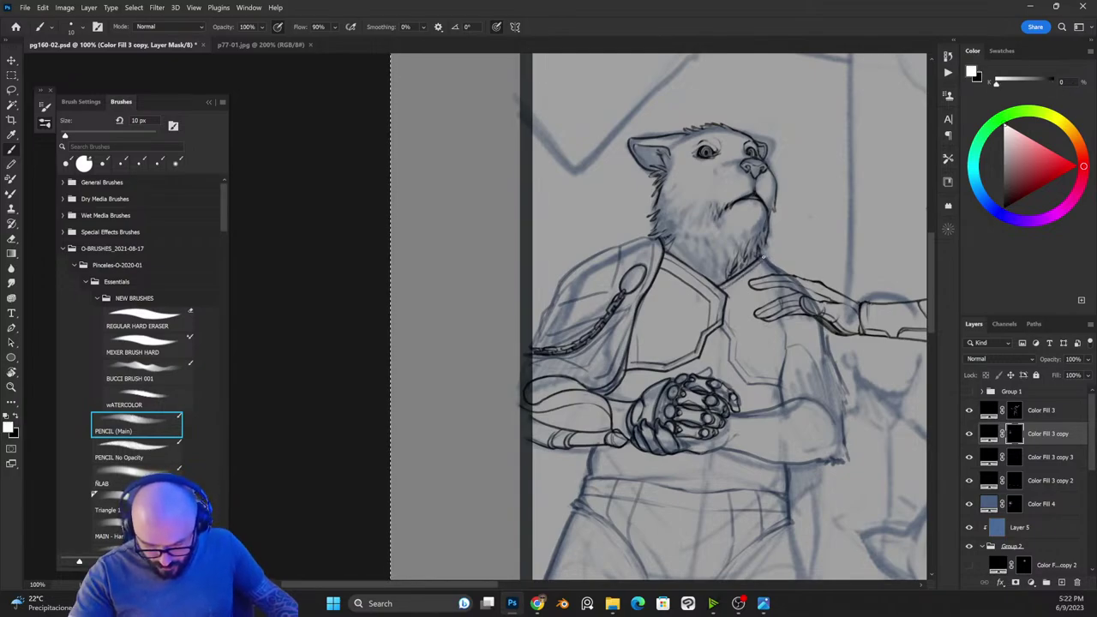
key(x)
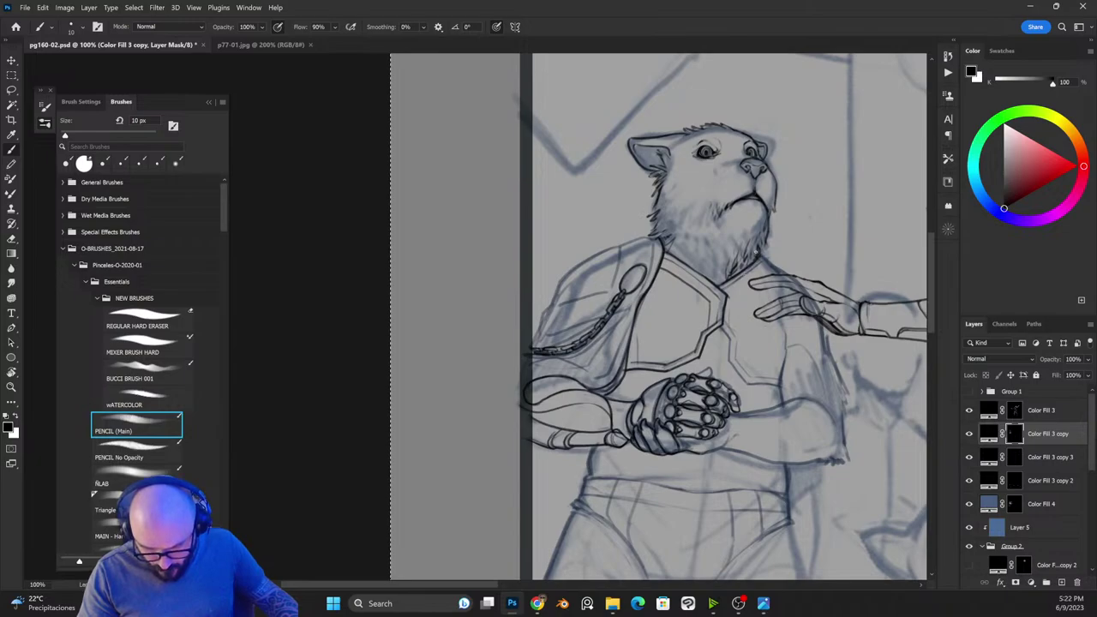
key(x)
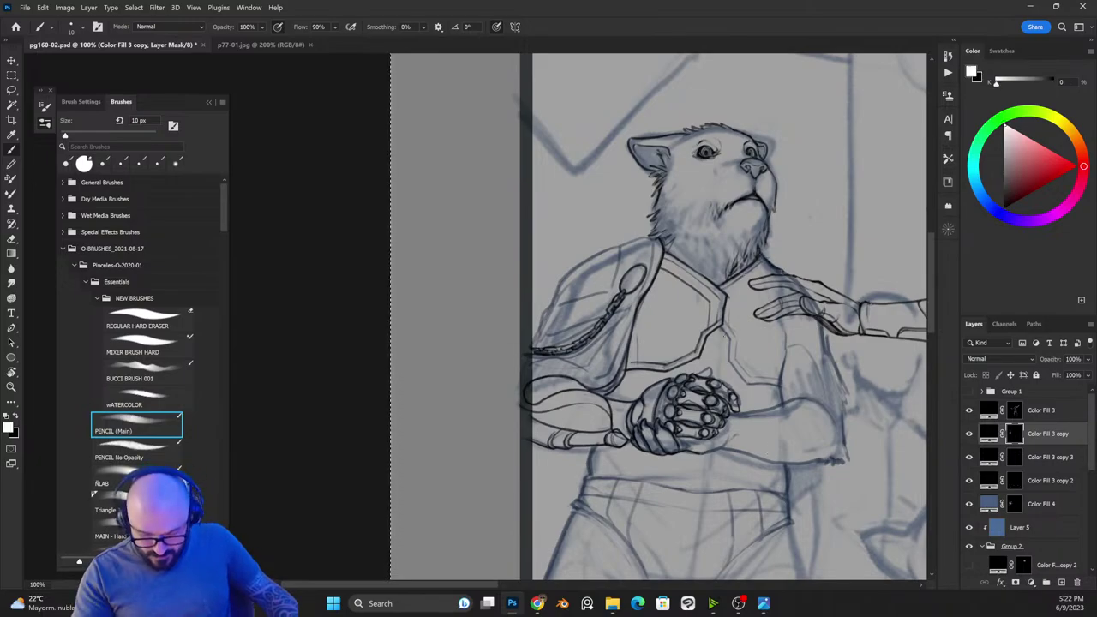
Step: Ink the angular lower edge of the far chest plate up to the armhole, cleaning its corners
mouse_move(729, 337)
mouse_down()
mouse_move(746, 382)
mouse_move(781, 385)
mouse_move(788, 345)
mouse_up()
key(x)
key(x)
key(x)
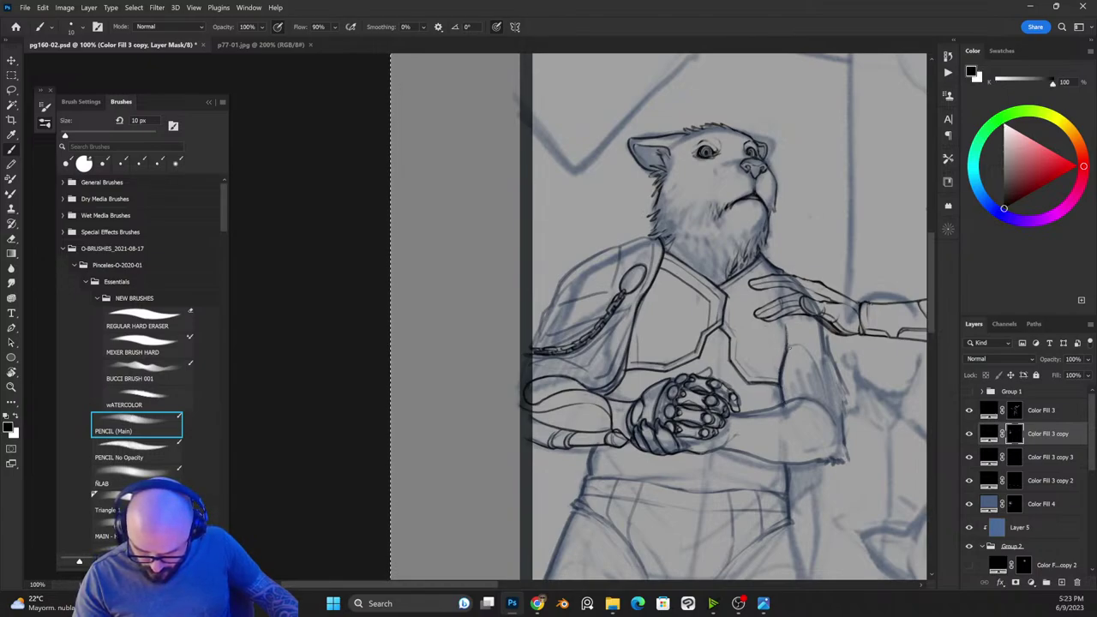
key(x)
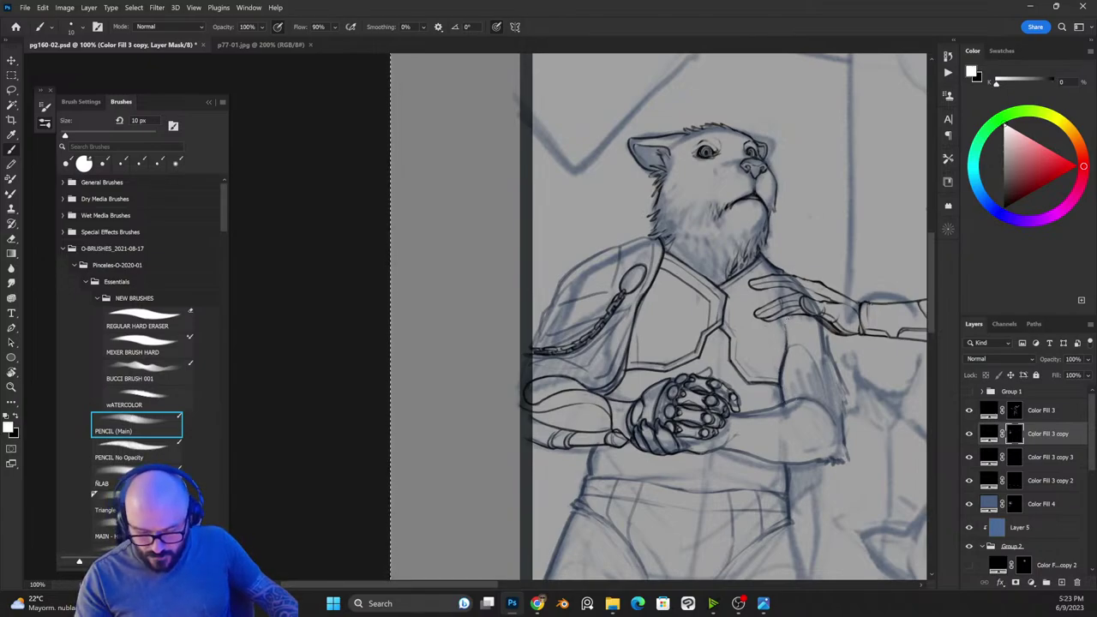
Step: Ink the far armhole line up the side of the chest and the shoulder line running from the collar
drag(788, 344, 786, 314)
key(x)
key(x)
key(x)
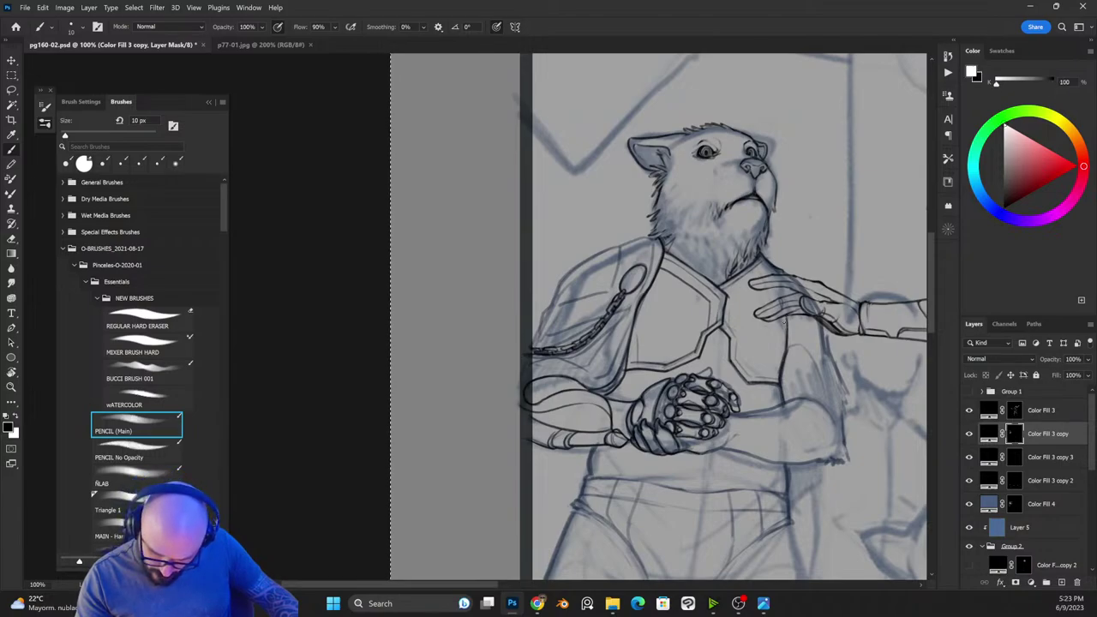
key(x)
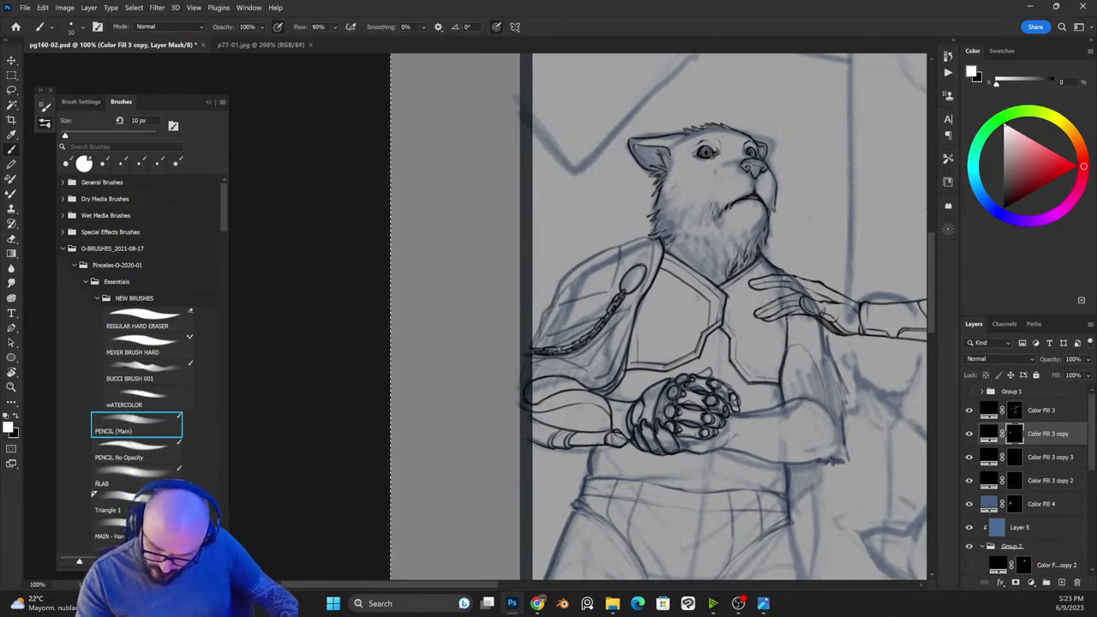
drag(783, 277, 782, 317)
key(x)
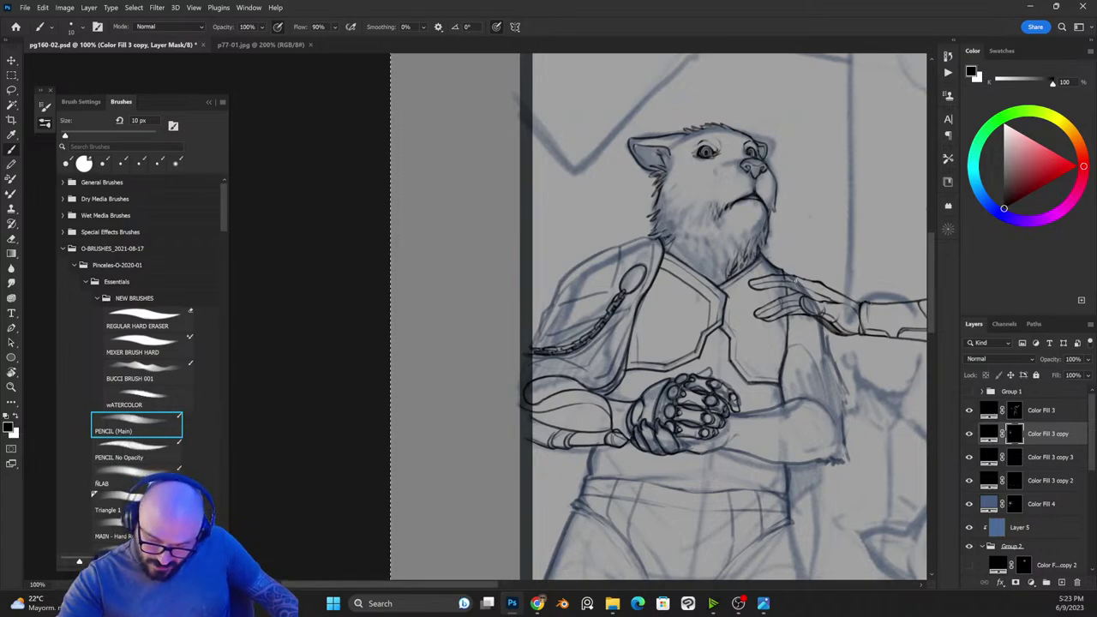
Step: Ink the outer contour of the far upper arm down to the elbow, ending in small fur tufts, with a 10 px brush
key(x)
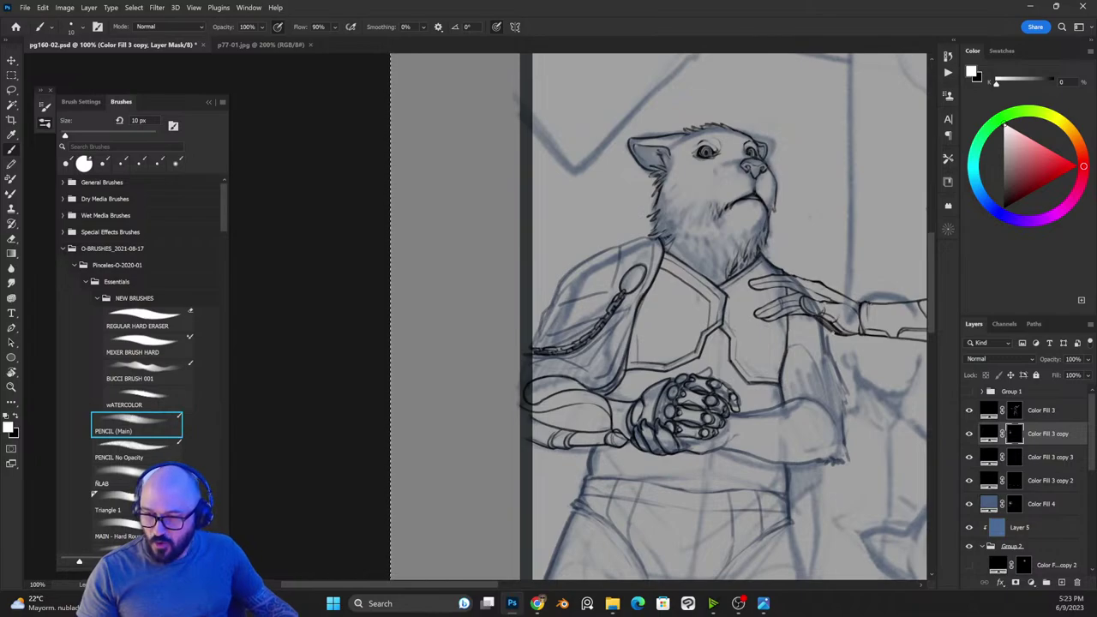
key(x)
key(x)
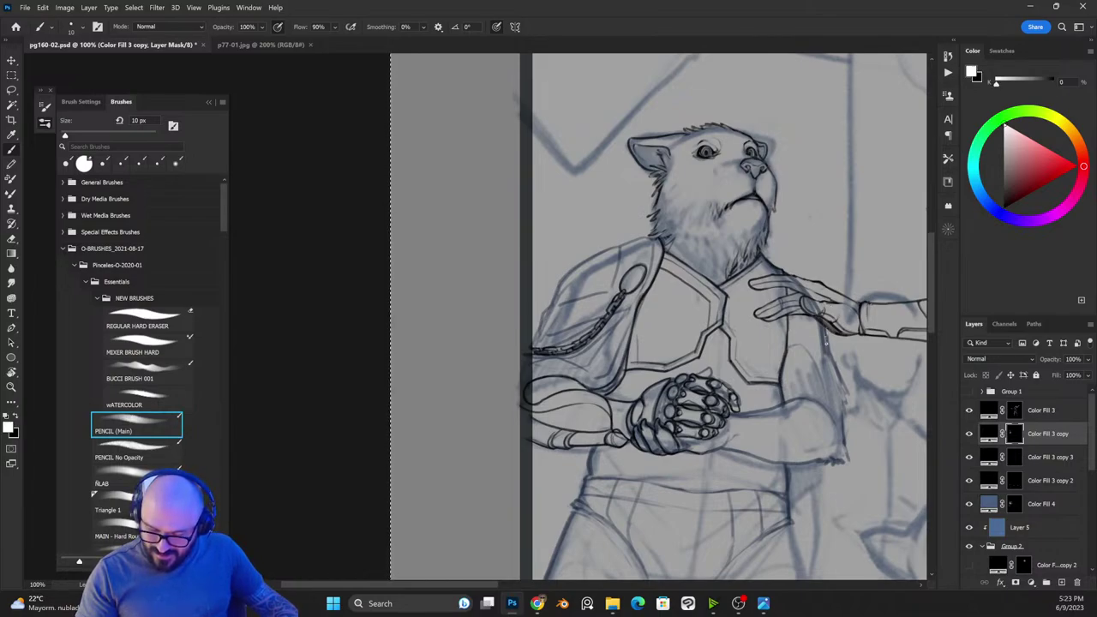
key(x)
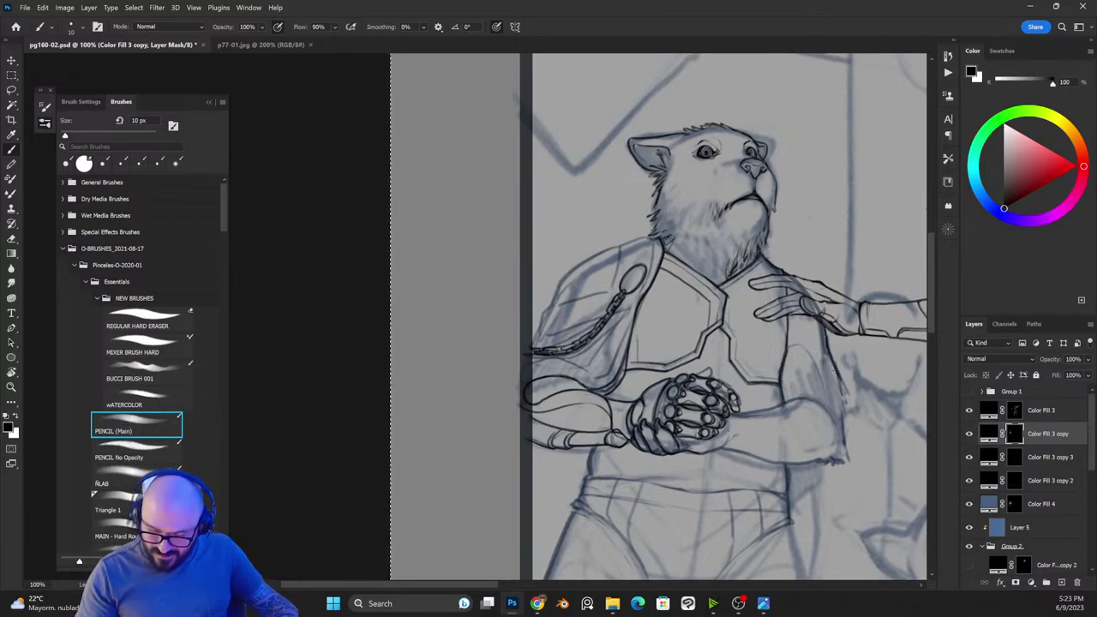
key(x)
mouse_move(843, 405)
mouse_down()
mouse_move(847, 461)
mouse_move(814, 462)
mouse_up()
key(x)
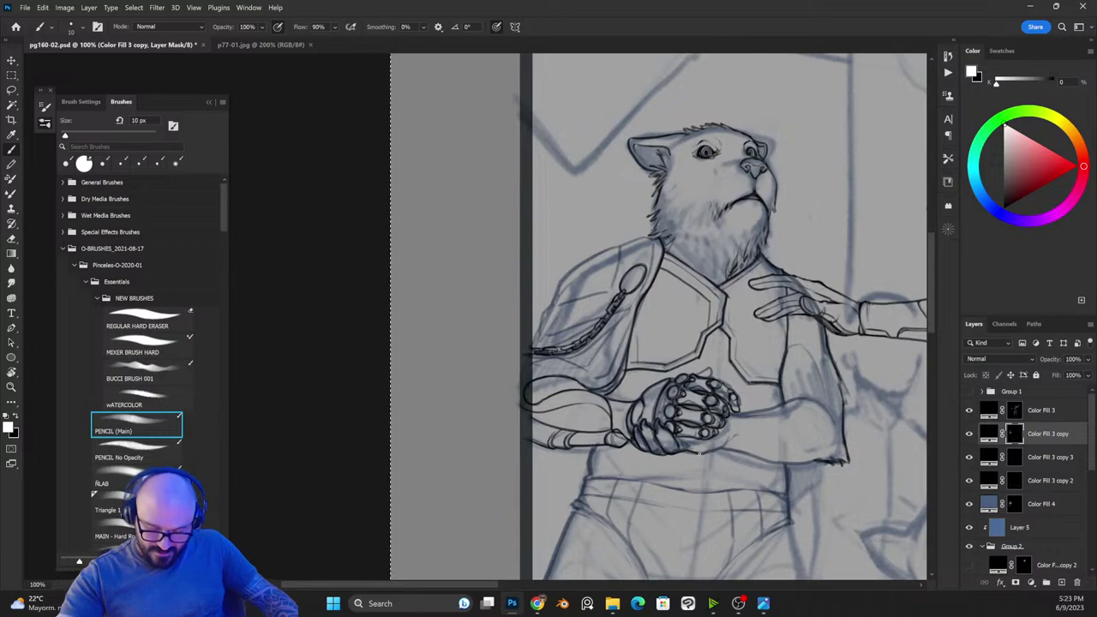
Step: Ink the underside of the far forearm from the gloved hands to the elbow
mouse_move(680, 454)
mouse_down()
mouse_move(725, 446)
mouse_move(826, 463)
mouse_up()
key(x)
key(x)
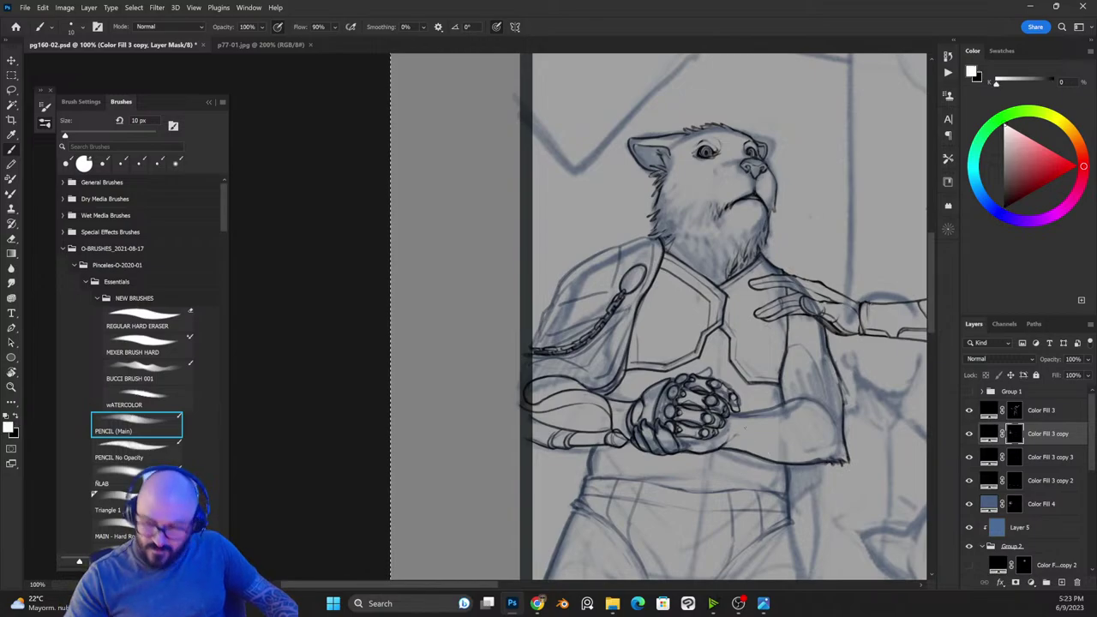
key(x)
key(x)
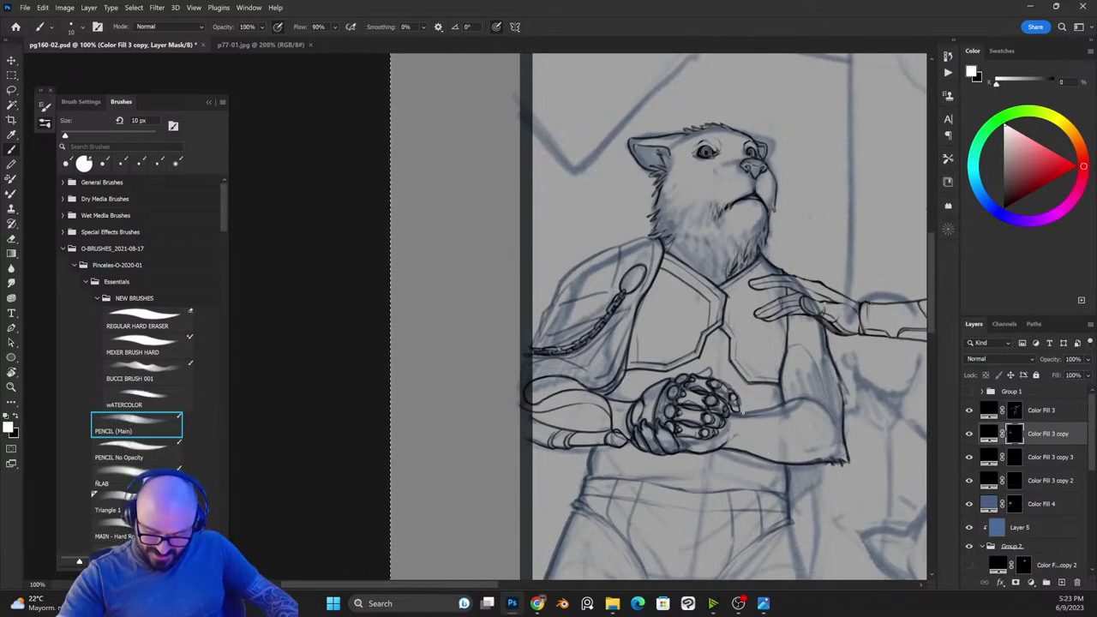
Step: Ink the upper edge of the far forearm from the glove around the bend of the elbow
mouse_move(732, 414)
mouse_down()
mouse_move(803, 399)
mouse_move(845, 449)
mouse_up()
key(x)
key(x)
key(x)
key(x)
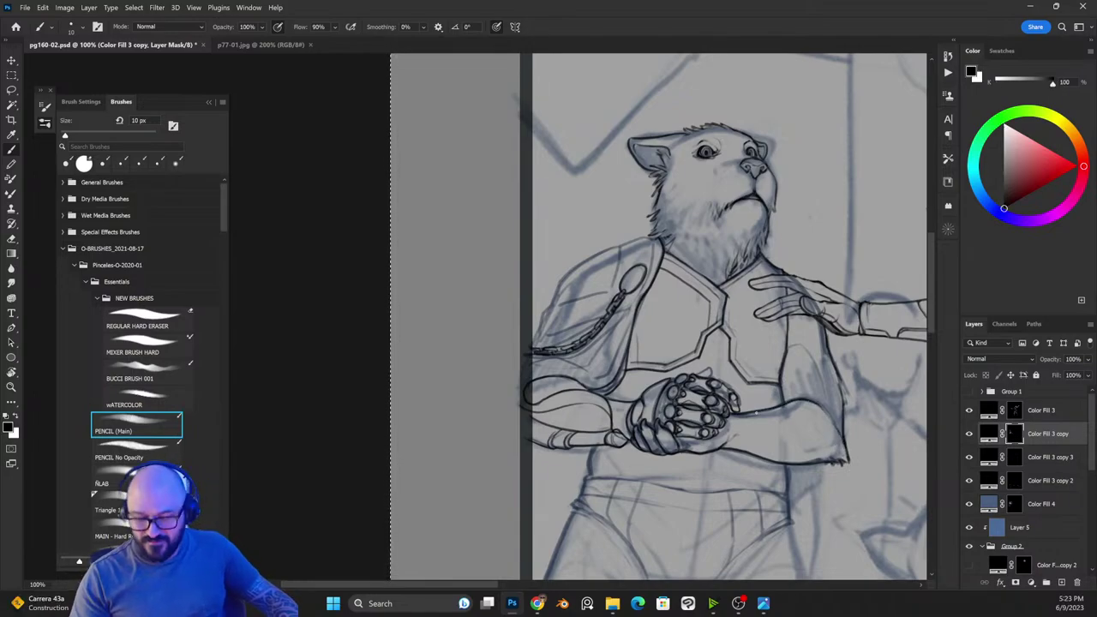
Step: Ink the far armhole line from the shoulder down the chest and clean it where it crosses the woman's fingers
key(x)
drag(780, 270, 785, 357)
key(x)
drag(786, 313, 787, 334)
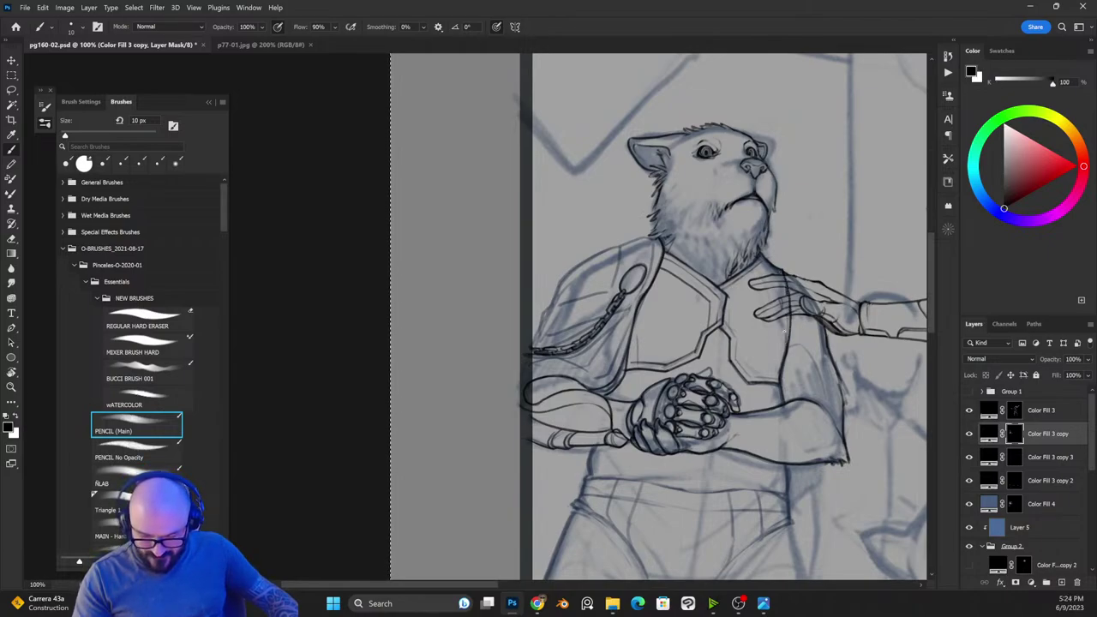
drag(784, 296, 786, 284)
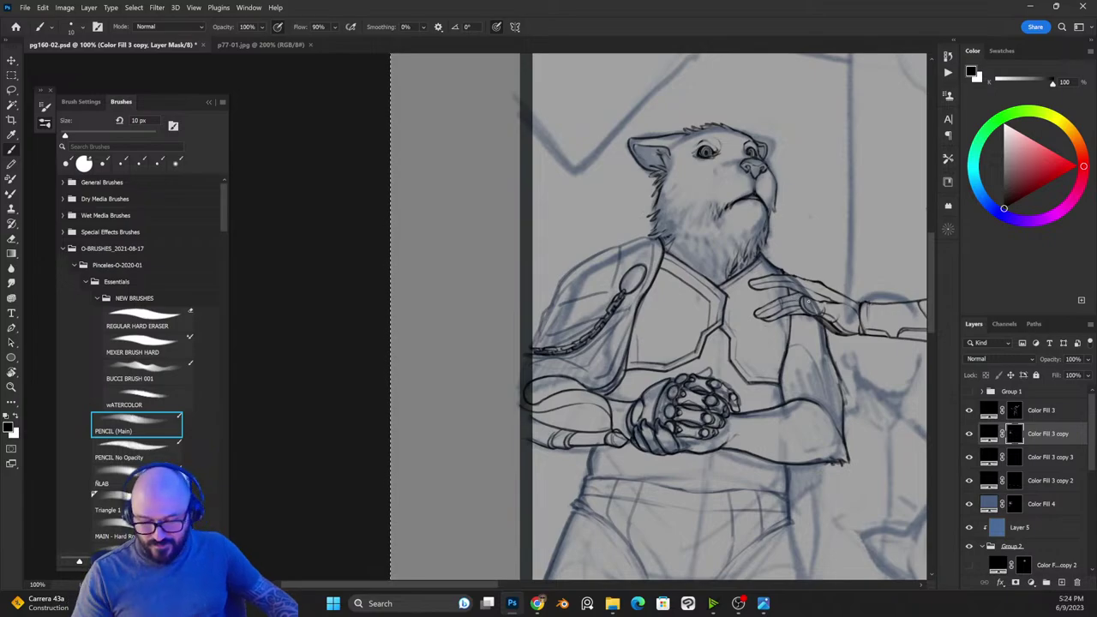
Step: Ink the near side of the bear's waist from below the forearm down to the waistband
key(ctrl+minus)
key(ctrl+minus)
key(ctrl+minus)
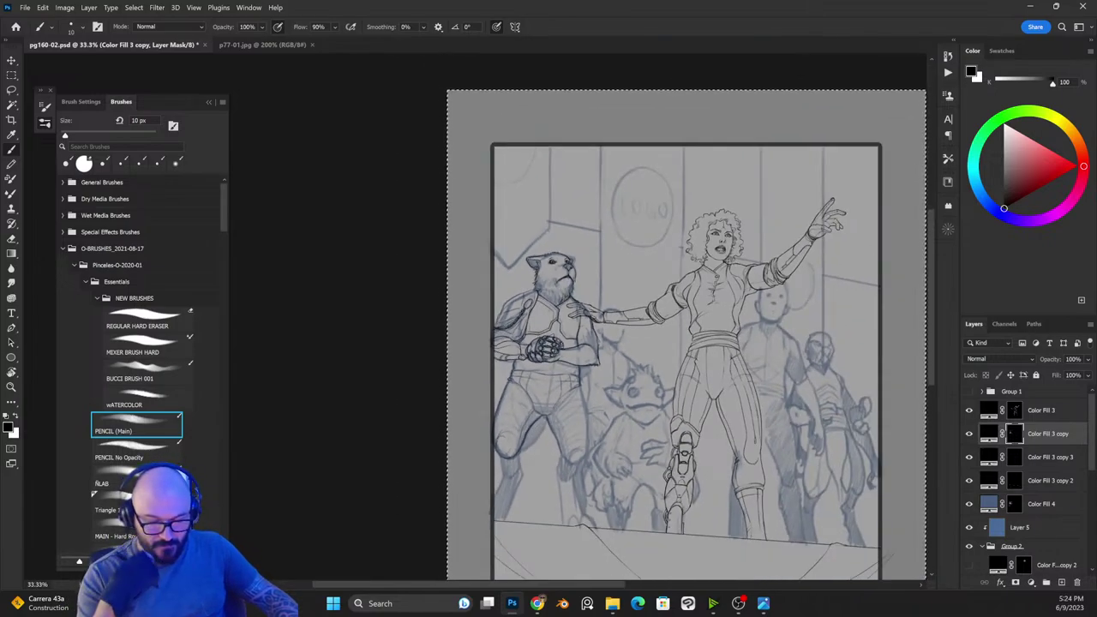
key(ctrl+plus)
drag(626, 332, 727, 273)
key(ctrl+plus)
key(ctrl+plus)
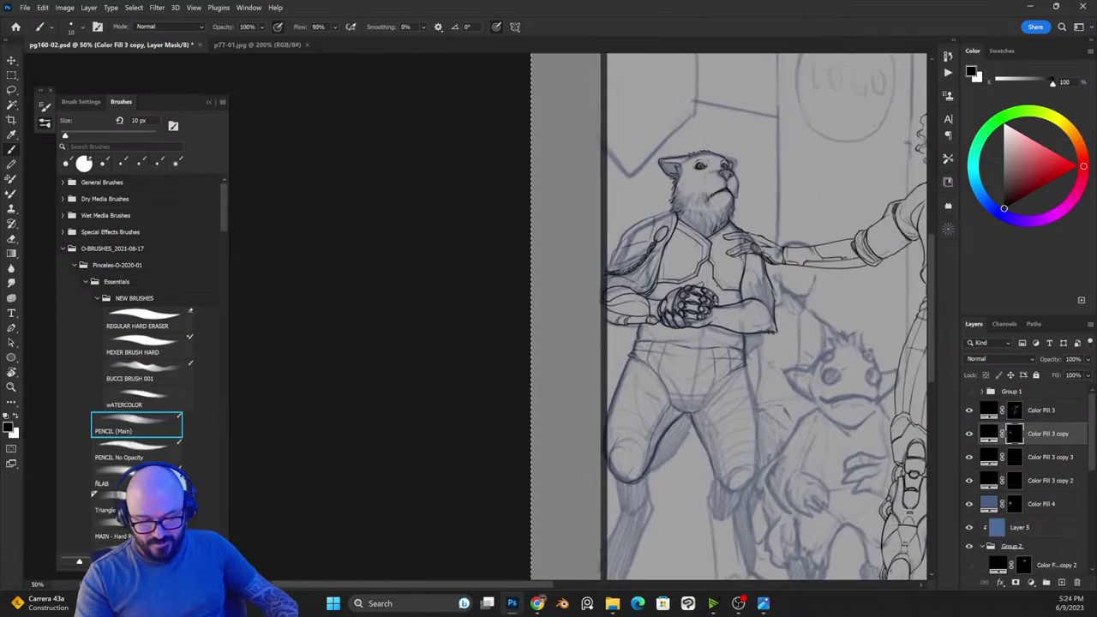
drag(730, 337, 729, 361)
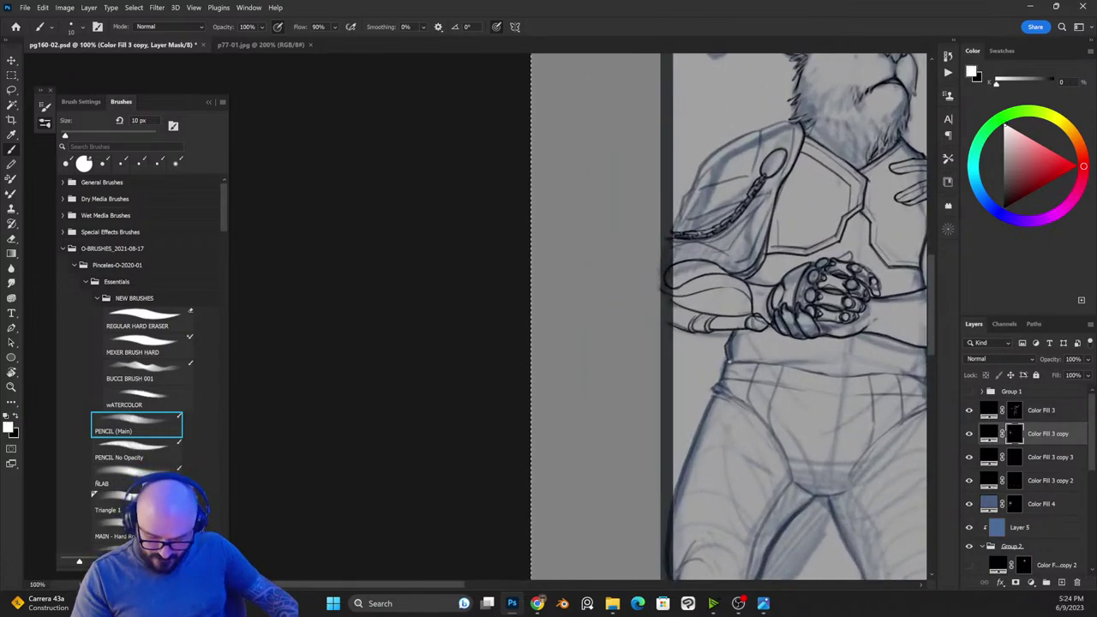
key(x)
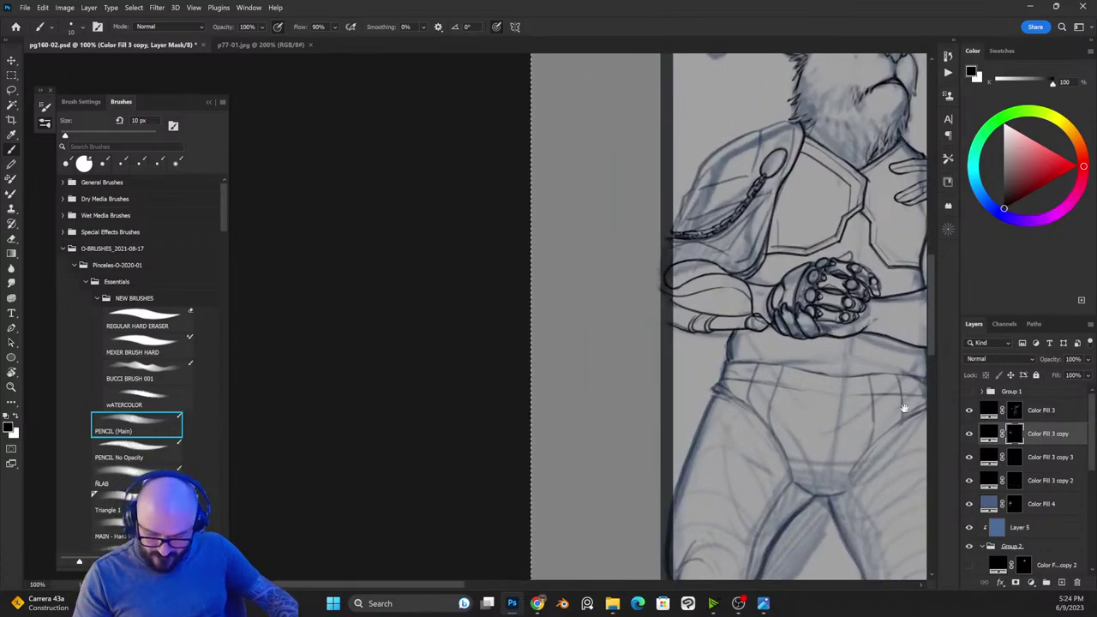
Step: Ink the curved upper edge of the waistband across the bear's waist, joining it to both sides of the torso
drag(904, 409, 769, 392)
key(x)
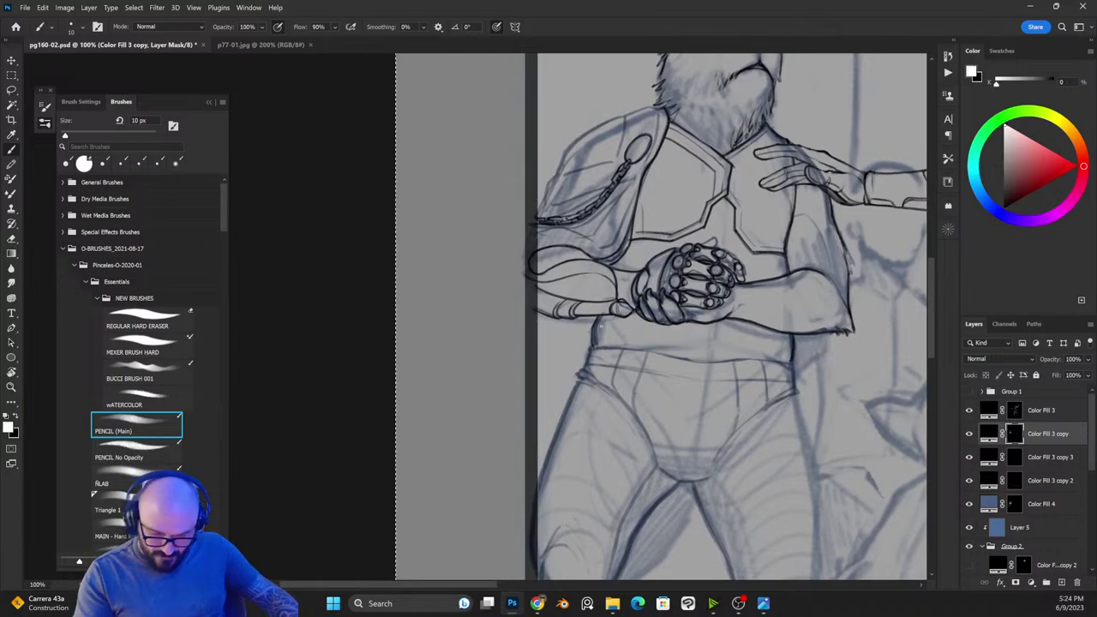
key(x)
mouse_move(597, 319)
mouse_down()
mouse_move(591, 348)
mouse_move(792, 364)
mouse_up()
key(x)
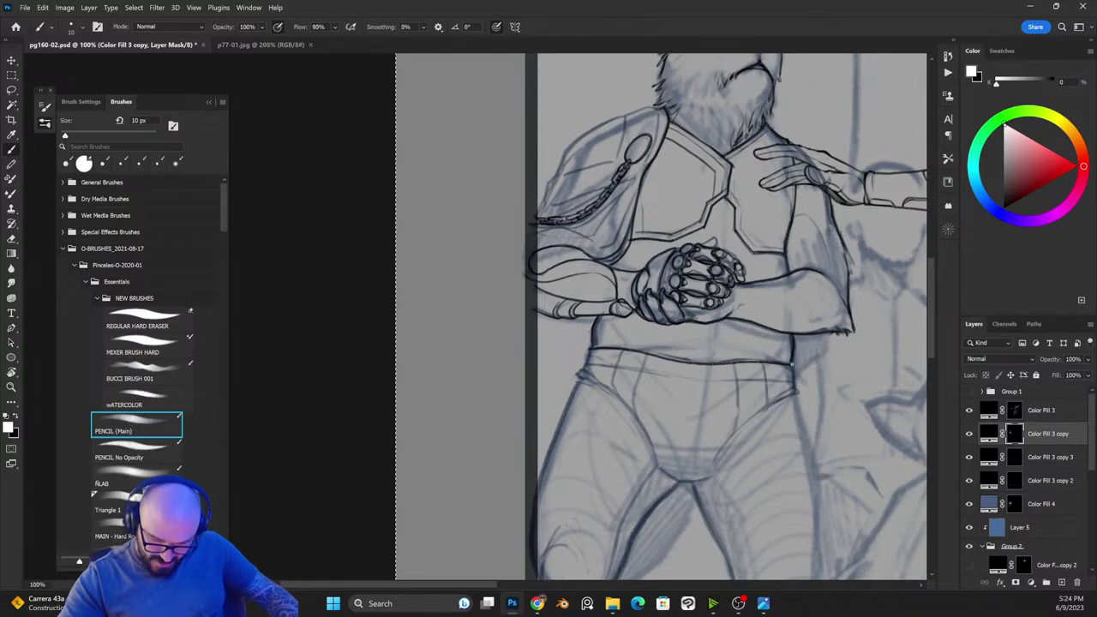
key(ctrl+minus)
key(ctrl+minus)
key(ctrl+plus)
key(ctrl+plus)
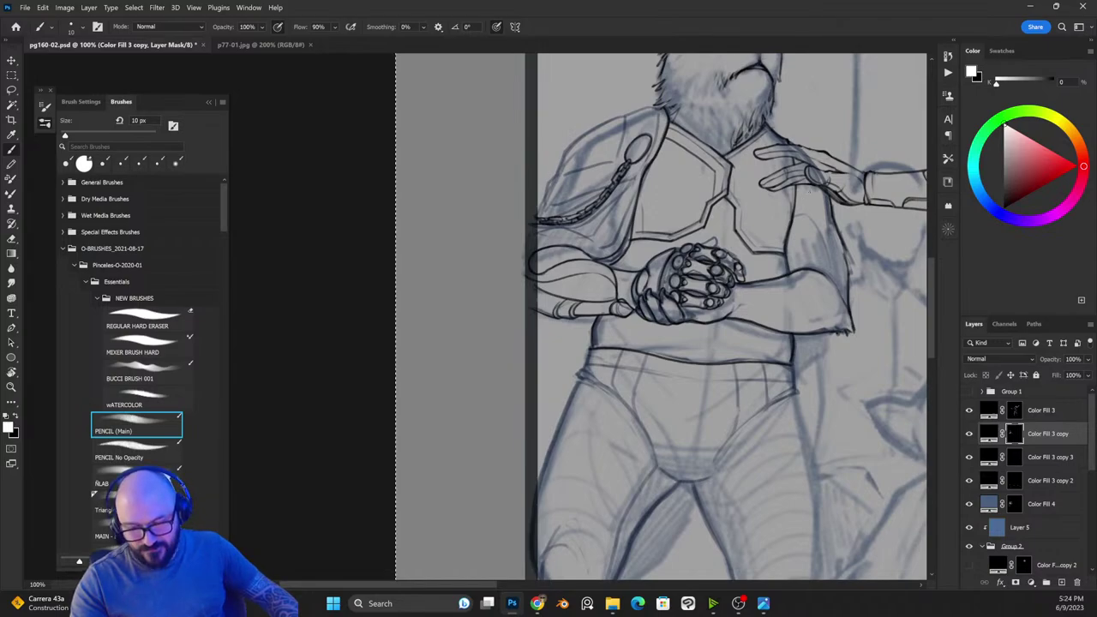
Step: Ink the outer contour of the near shoulder drape from the collar down to the chain at the panel border
drag(814, 186, 809, 285)
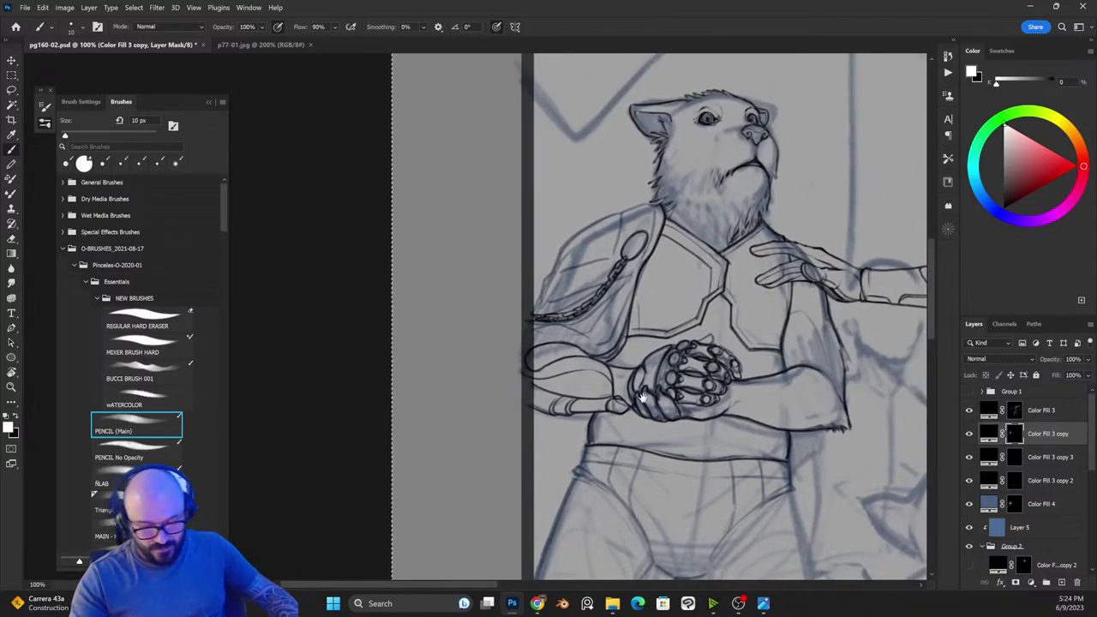
drag(643, 387, 759, 401)
key(x)
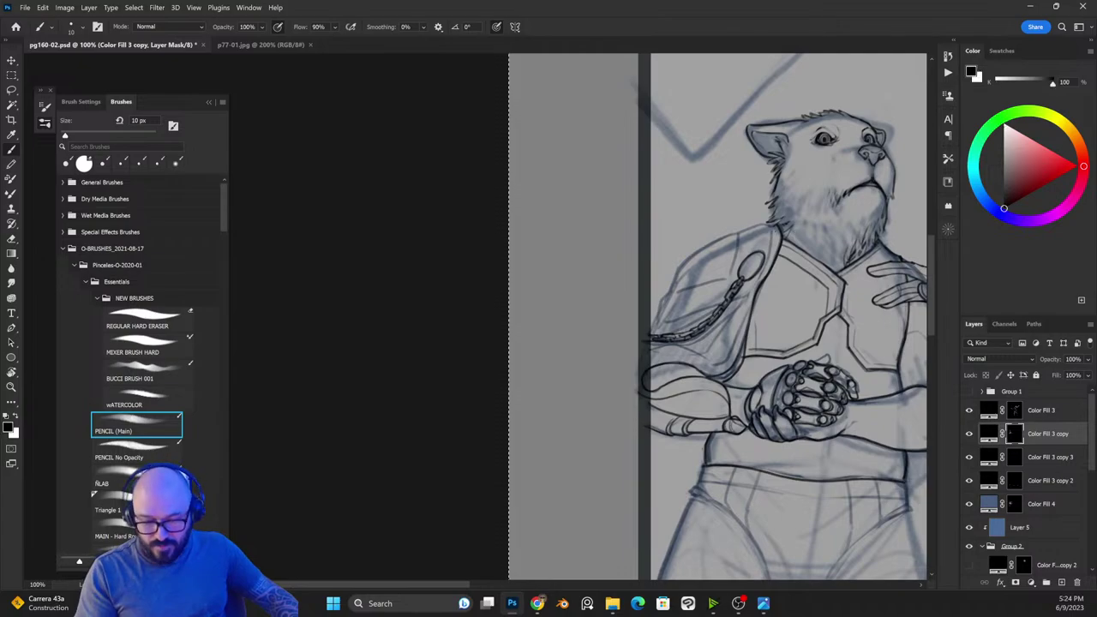
key(x)
mouse_move(770, 224)
mouse_down()
mouse_move(728, 353)
mouse_move(648, 345)
mouse_up()
mouse_move(655, 345)
mouse_down()
mouse_move(730, 352)
mouse_move(788, 413)
mouse_up()
key(x)
Step: Refine the near shoulder drape, reworking its upper contour and the edge that meets the panel border above the chain
key(x)
mouse_move(781, 302)
mouse_down()
mouse_move(751, 311)
mouse_move(737, 354)
mouse_move(743, 314)
mouse_move(751, 319)
mouse_move(739, 357)
mouse_up()
key(x)
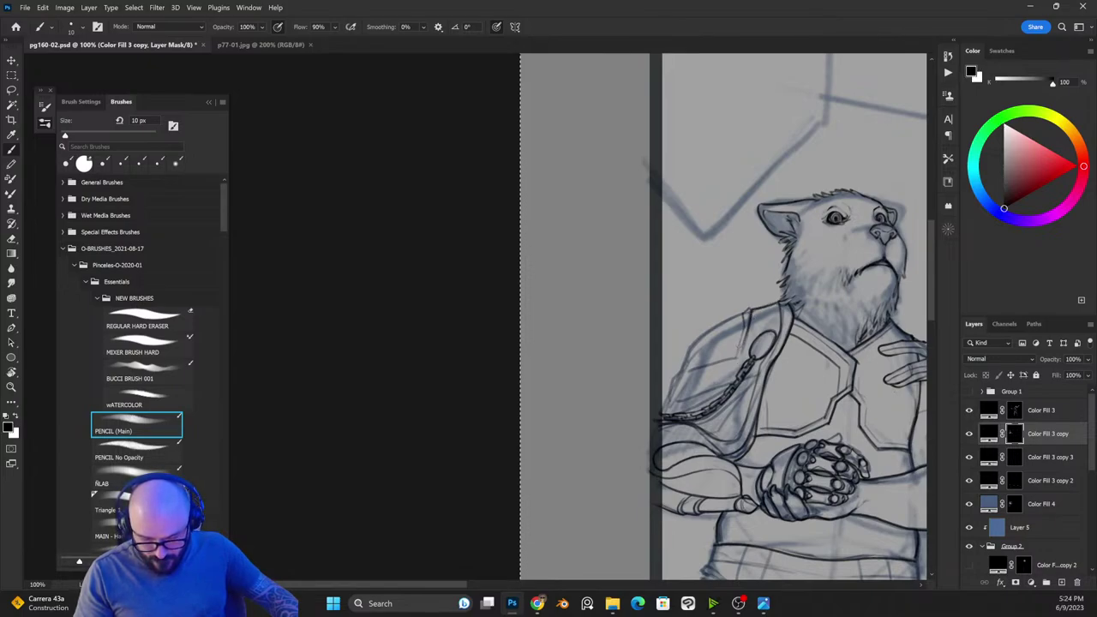
key(x)
mouse_move(746, 313)
mouse_down()
mouse_move(690, 347)
mouse_move(660, 410)
mouse_move(708, 367)
mouse_up()
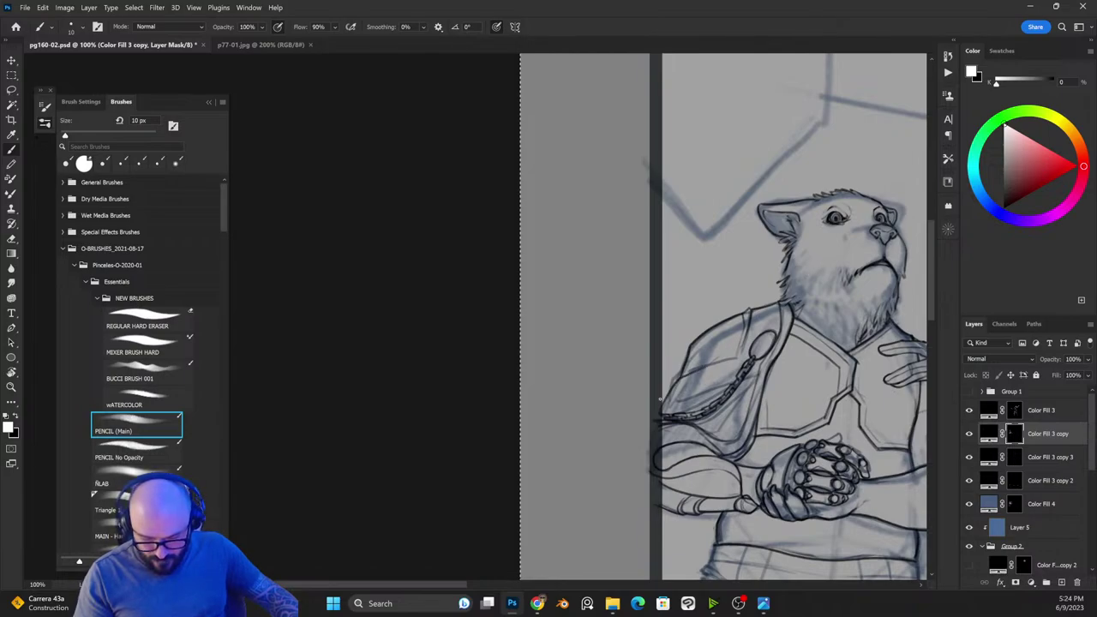
drag(663, 404, 708, 382)
key(x)
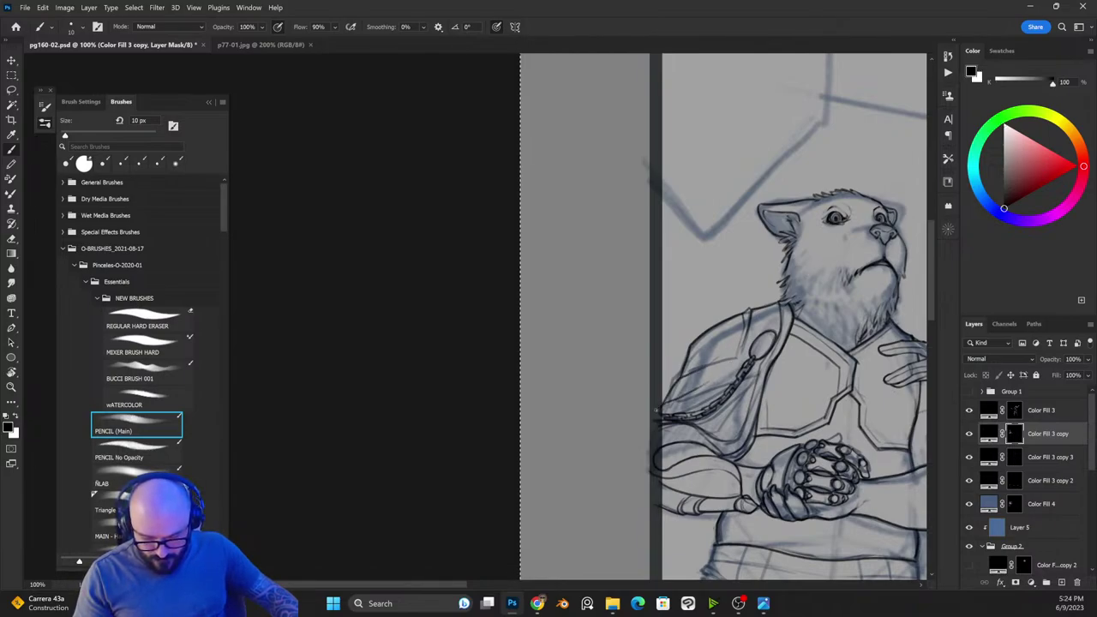
Step: Refine the ink lines around the bear's wrist and forearm by alternating white and black strokes on the Color Fill 3 copy mask
drag(771, 347, 673, 140)
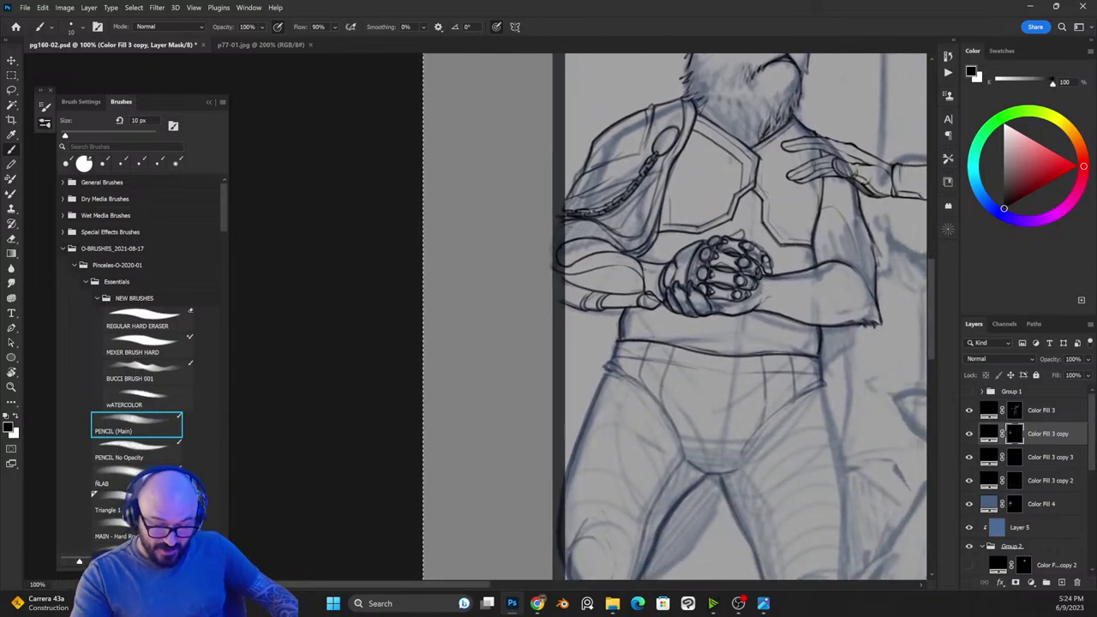
key(x)
mouse_move(644, 262)
mouse_down()
mouse_move(647, 293)
mouse_move(651, 281)
mouse_up()
key(x)
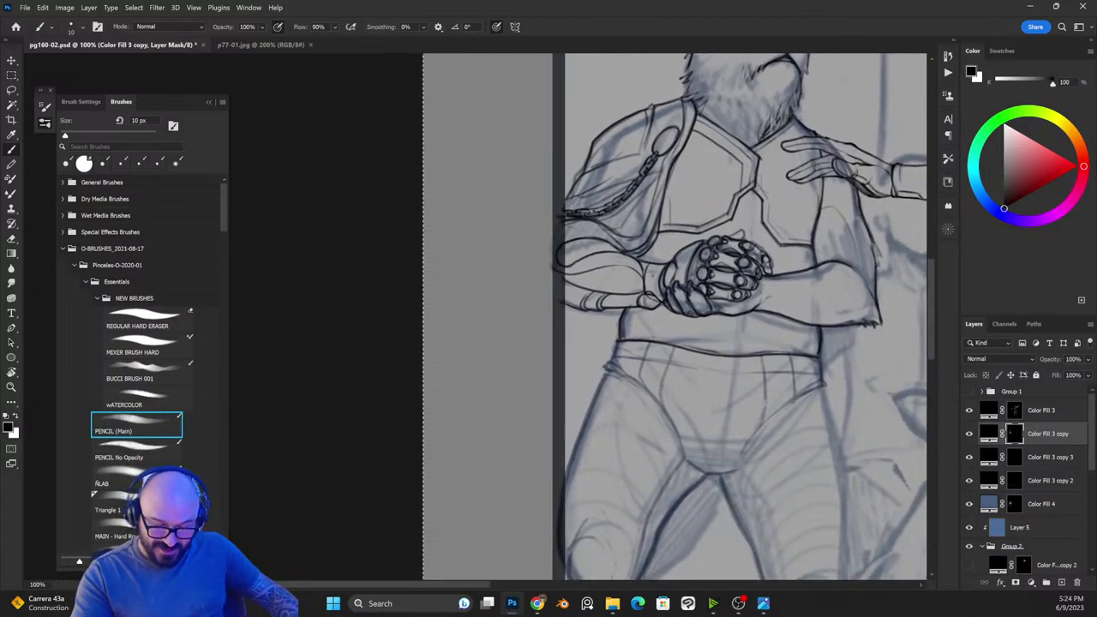
key(x)
key(x)
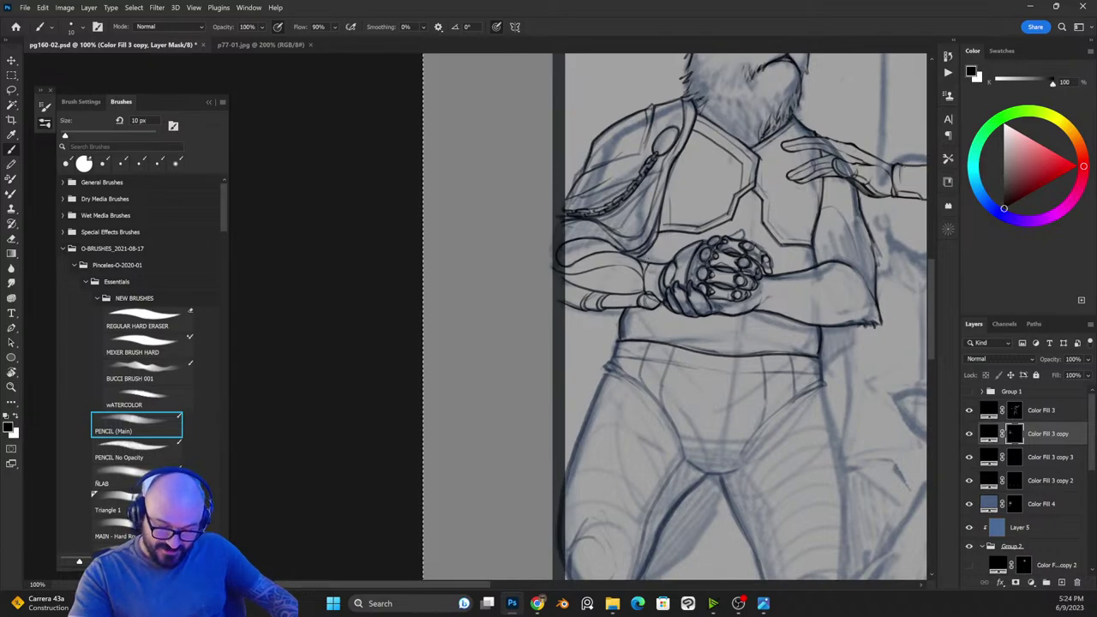
key(x)
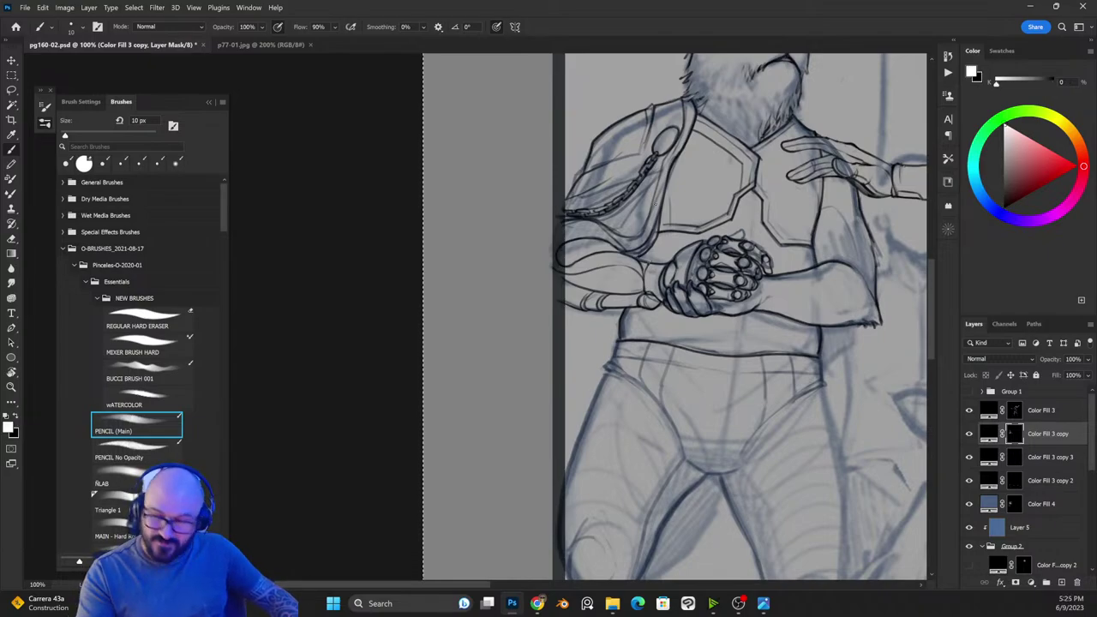
key(x)
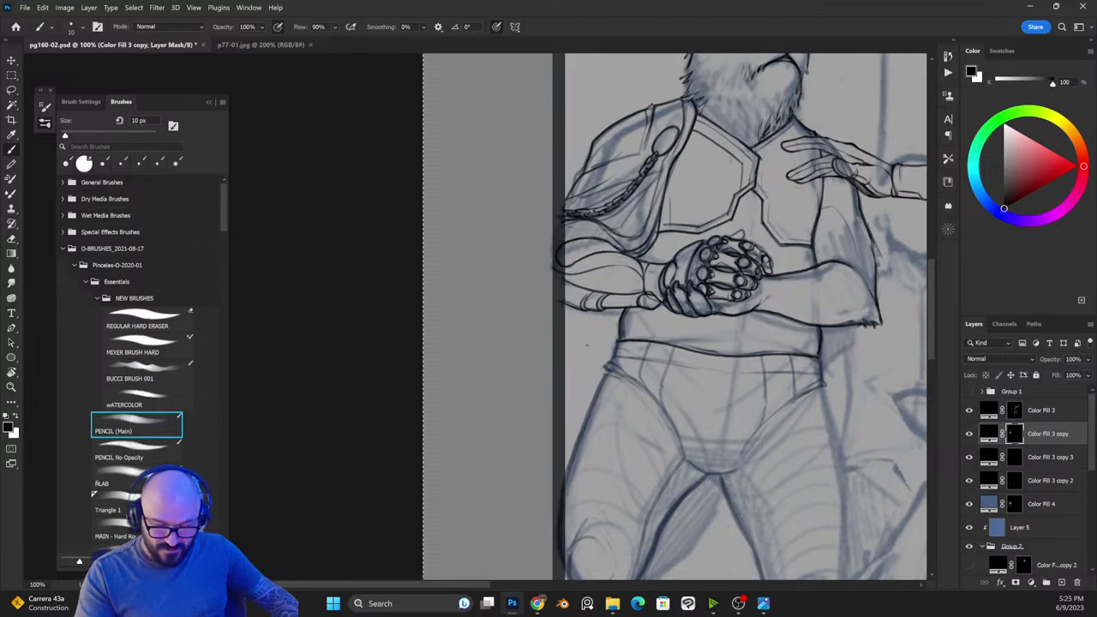
key(x)
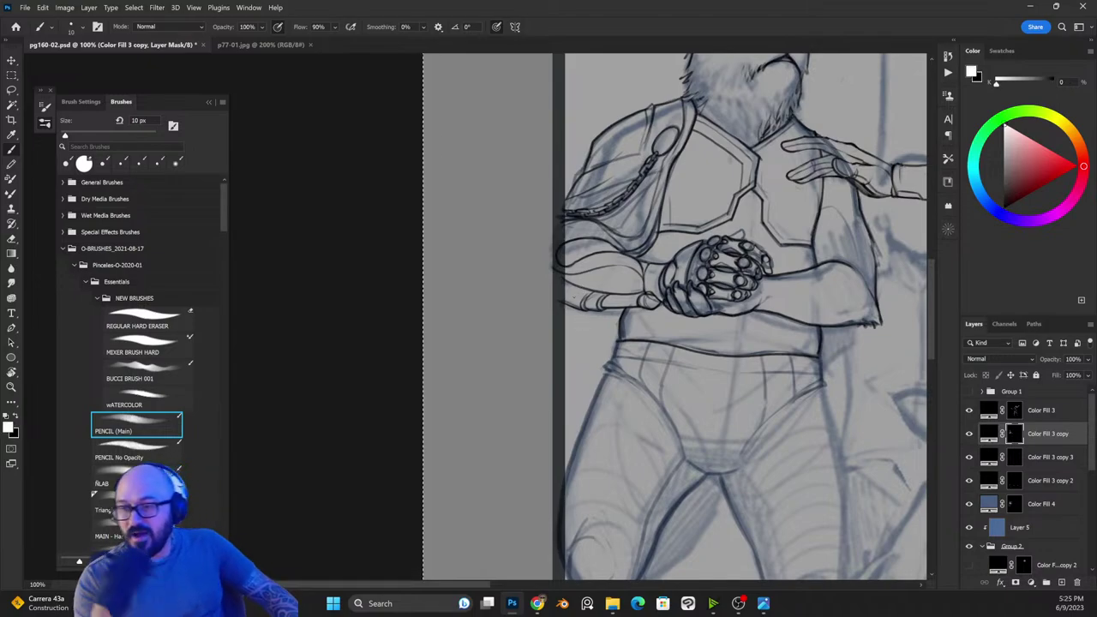
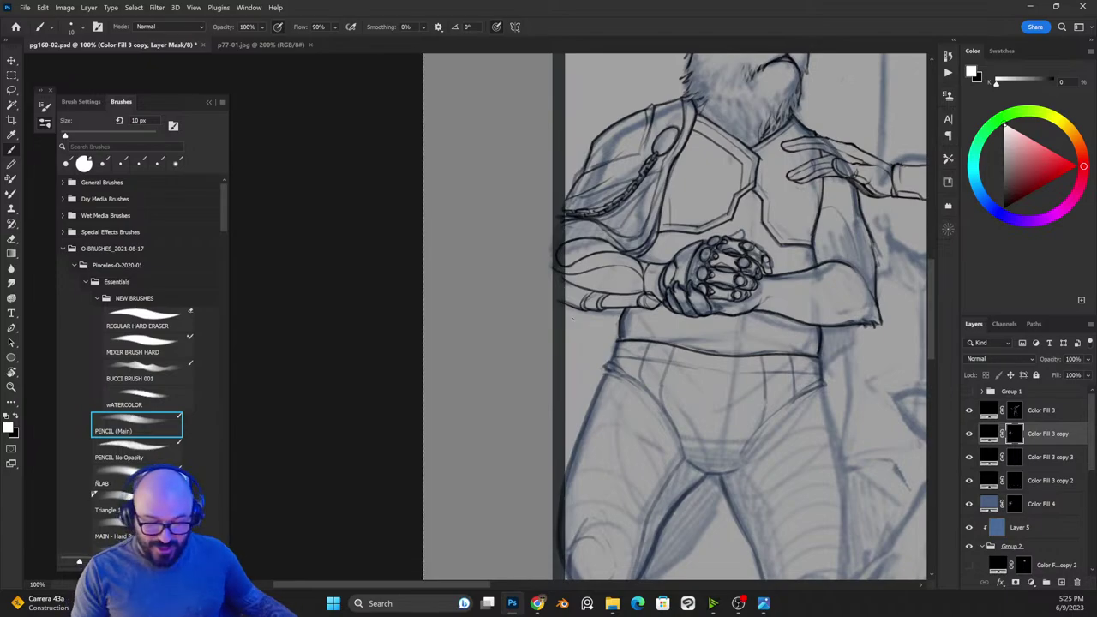
Step: Clean up the ink line where the waistband meets the hip nearest the panel border
key(x)
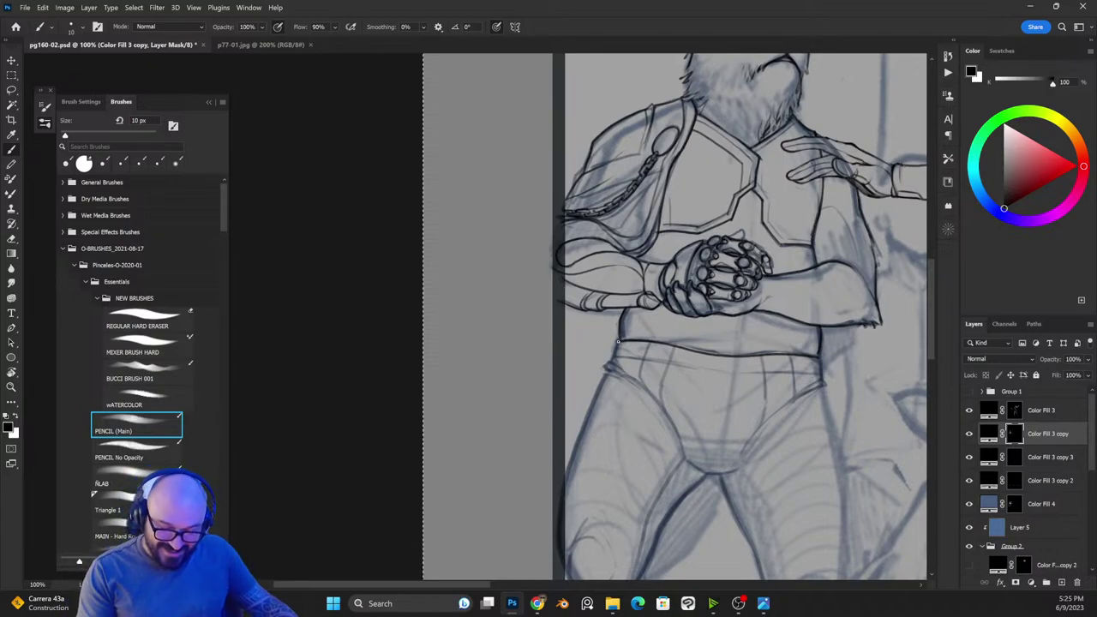
key(x)
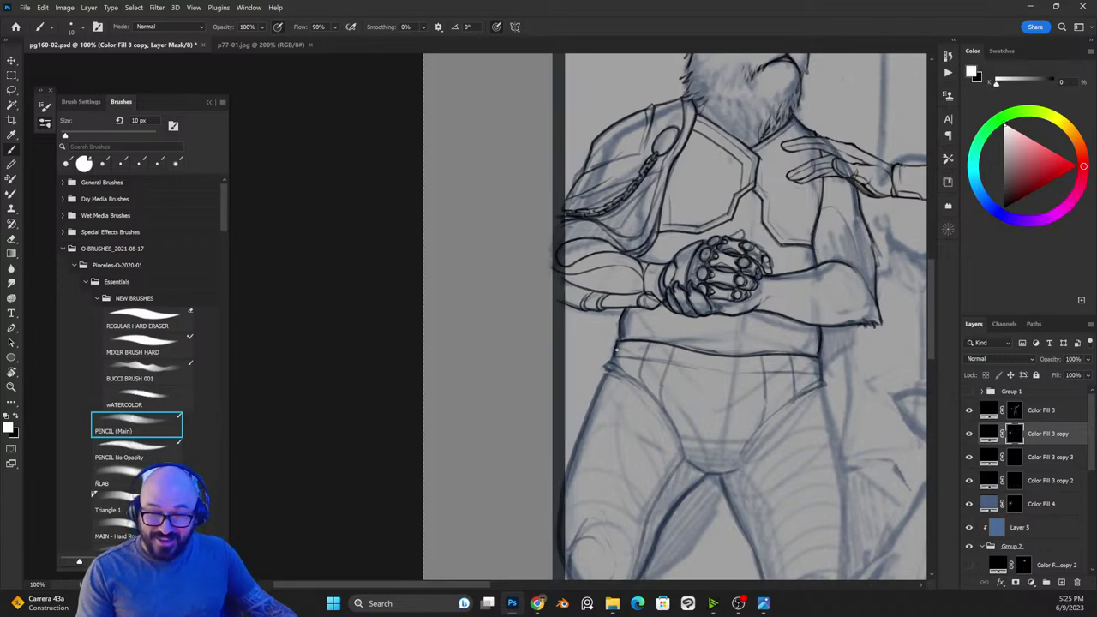
key(x)
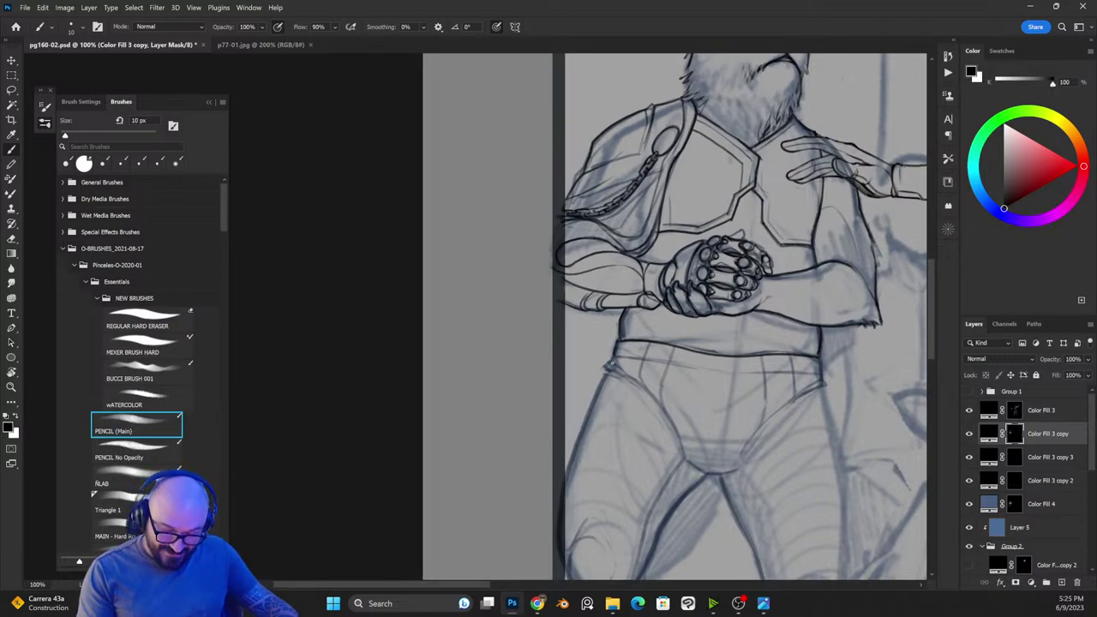
key(x)
Step: Ink the outer and inner thigh contours of the bear's leg nearest the panel border, down to the knee
drag(623, 418, 685, 296)
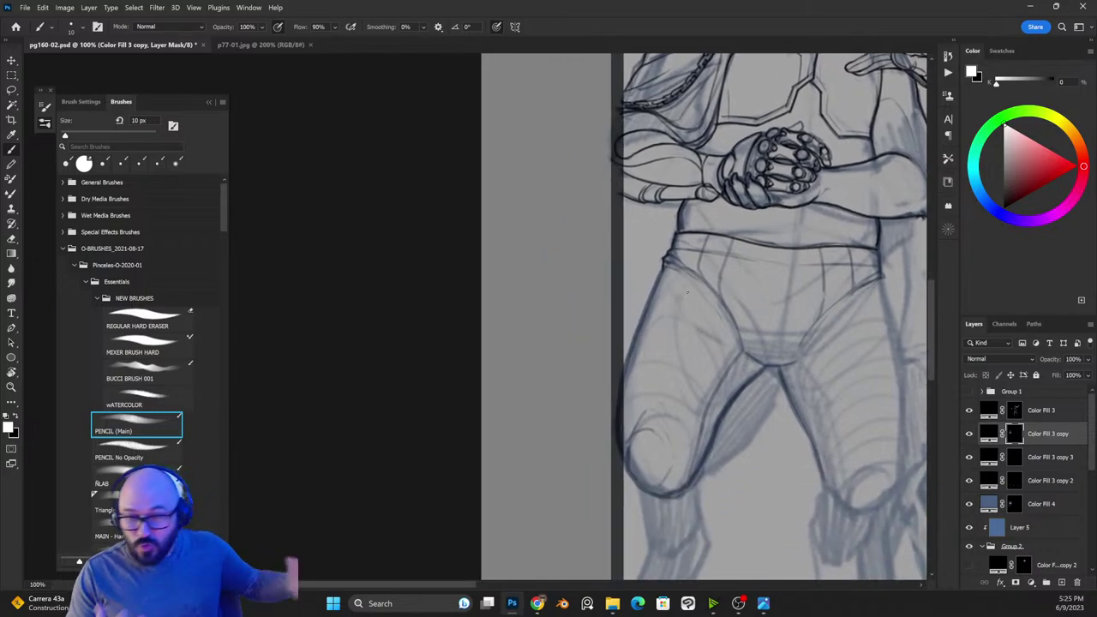
drag(659, 279, 610, 453)
key(ctrl+z)
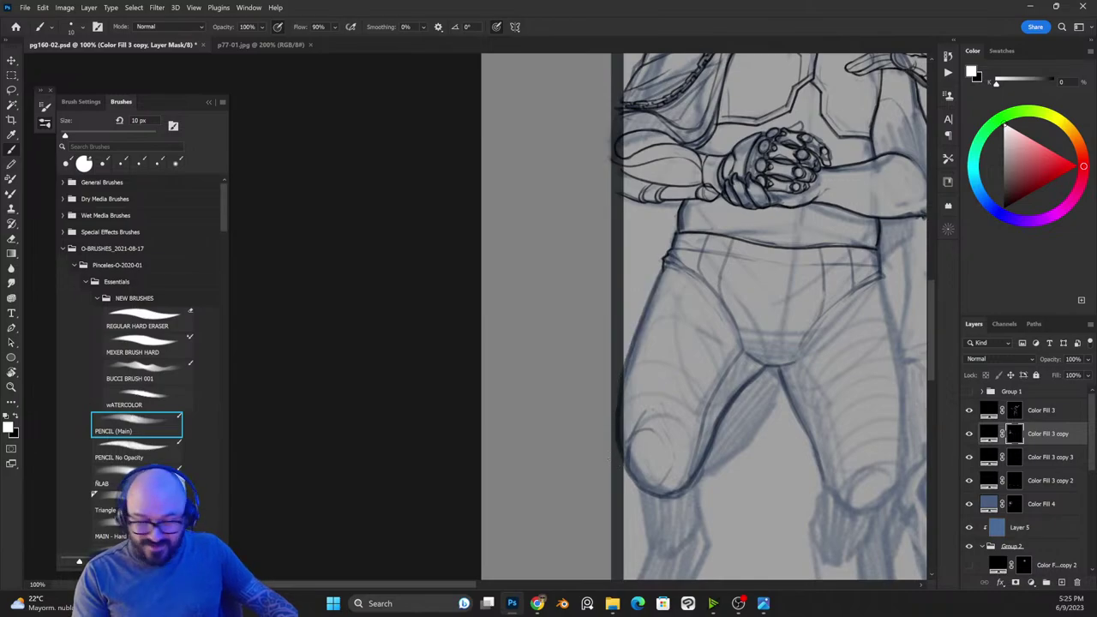
drag(662, 268, 608, 436)
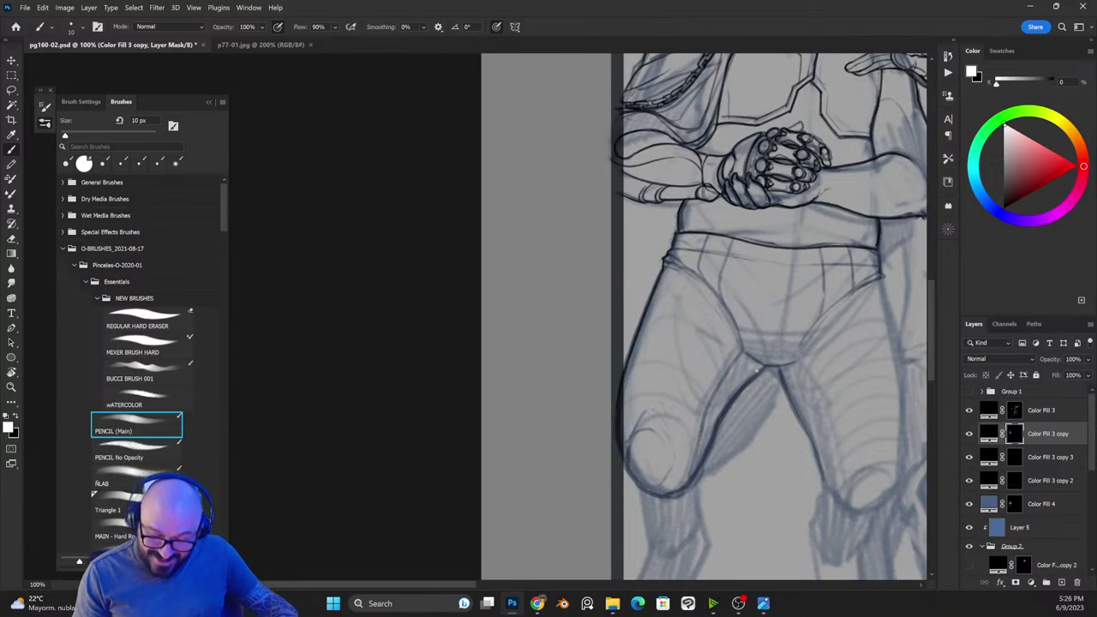
drag(760, 366, 684, 480)
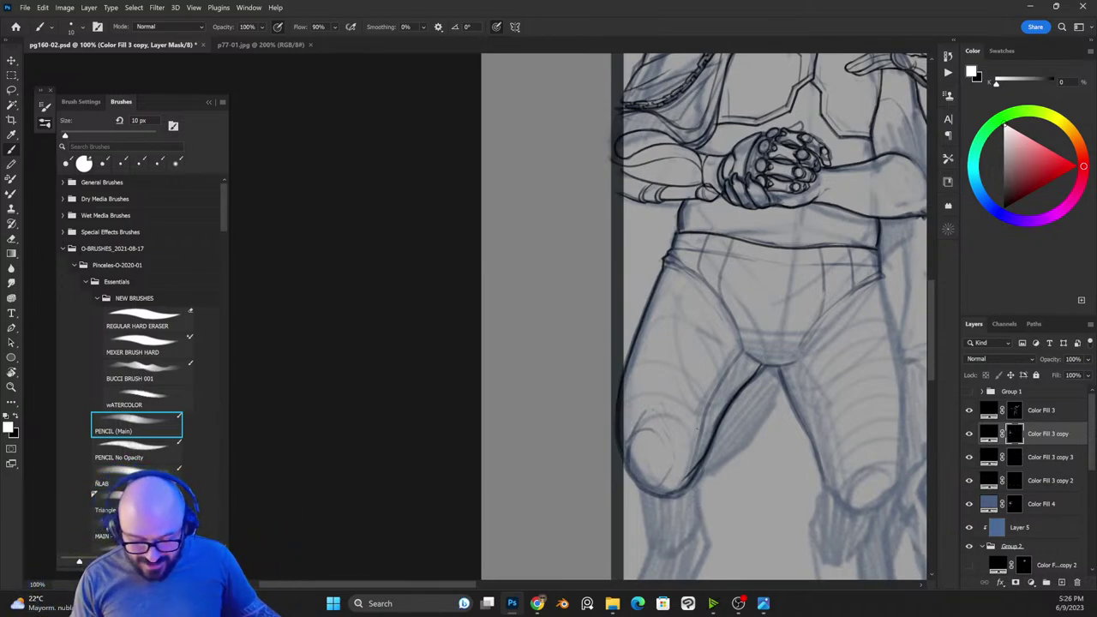
Step: Ink the curved crotch line of the briefs between both thighs and tidy its ends
mouse_move(763, 364)
mouse_down()
mouse_move(733, 322)
mouse_move(740, 346)
mouse_up()
key(x)
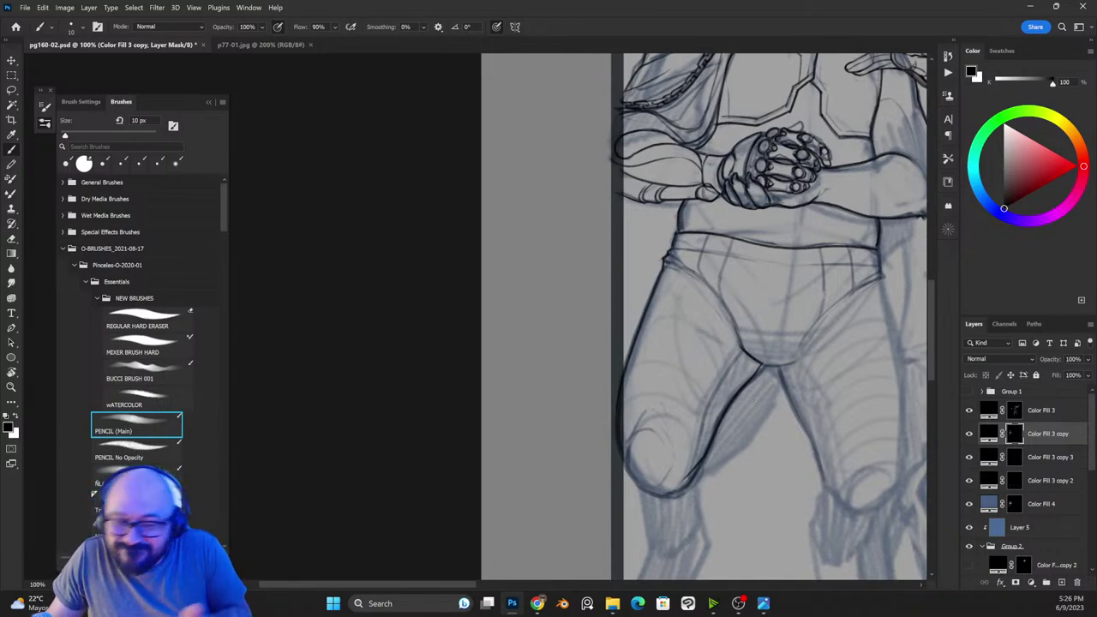
key(x)
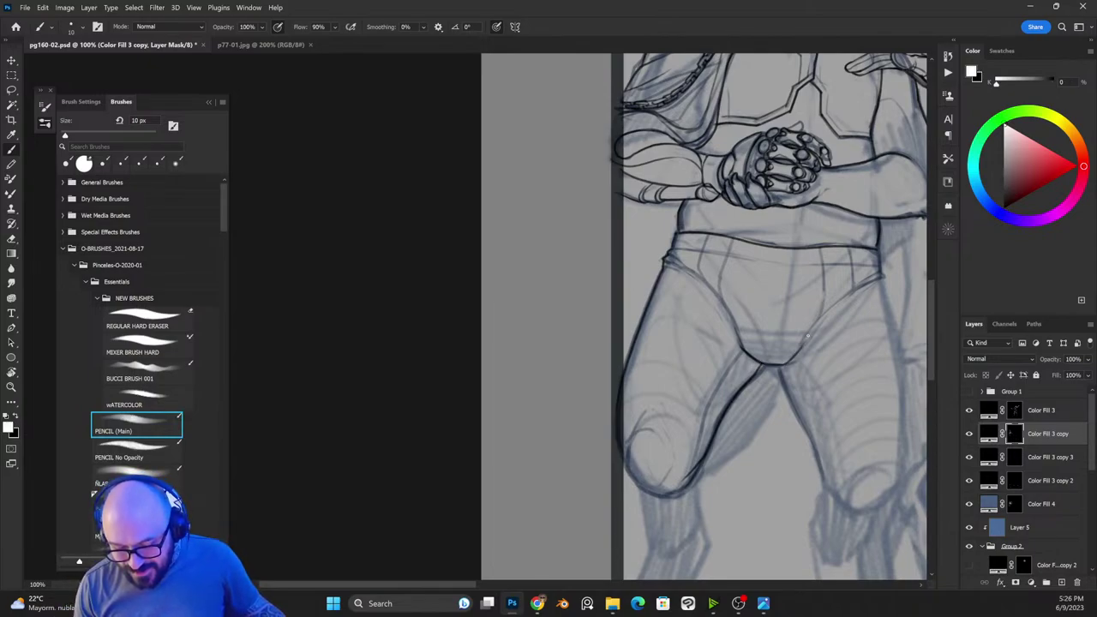
key(x)
key(x)
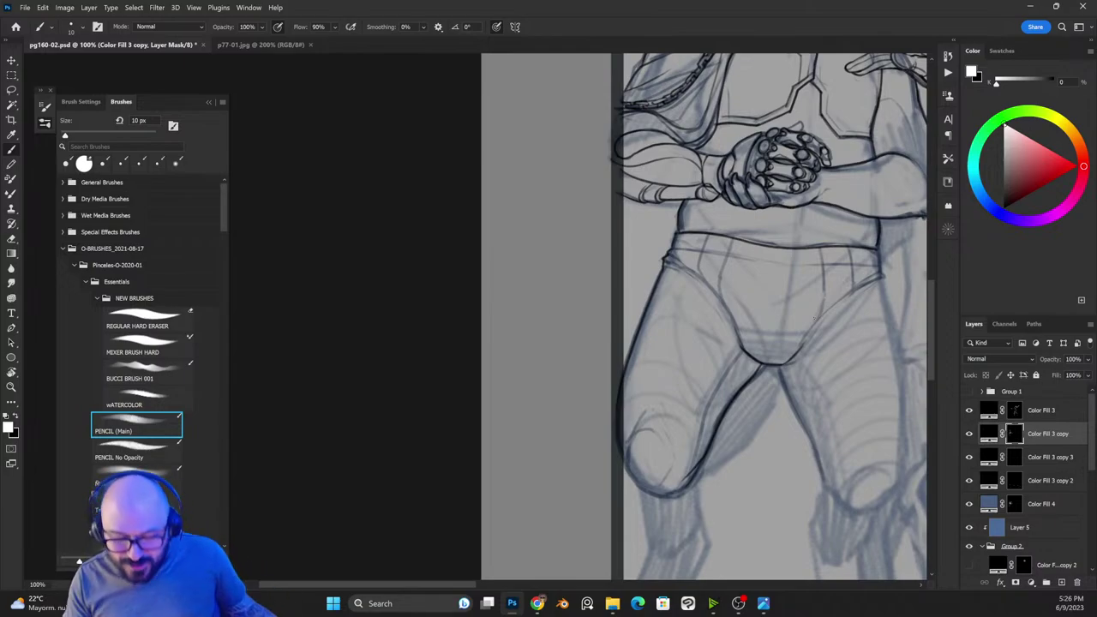
Step: Ink and clean up the leg-opening lines of the briefs at both hips
key(x)
key(x)
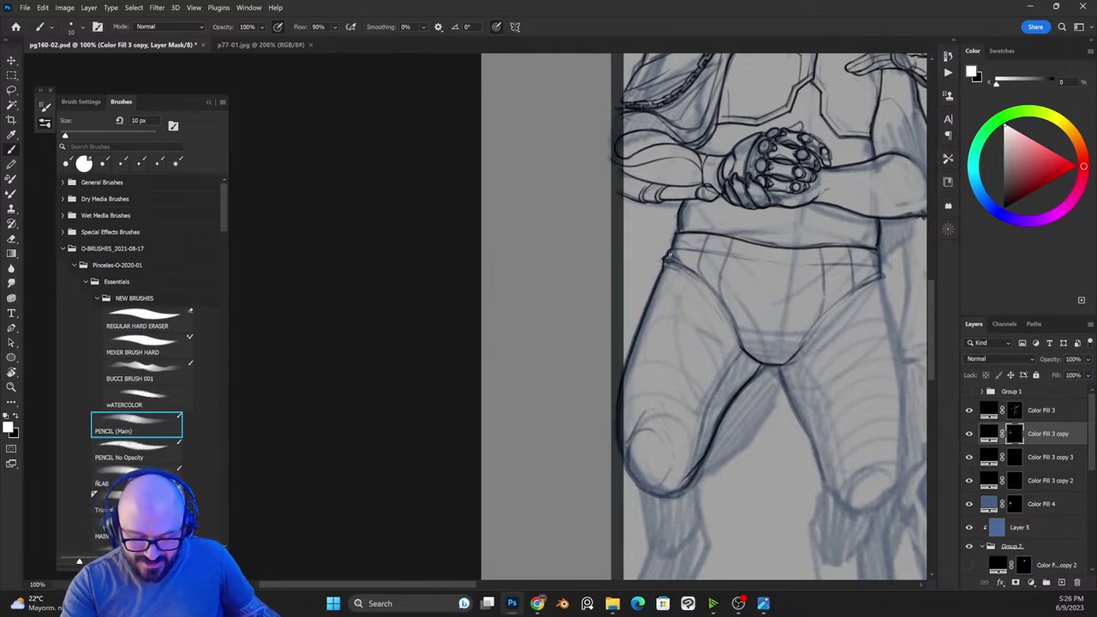
key(x)
key(x)
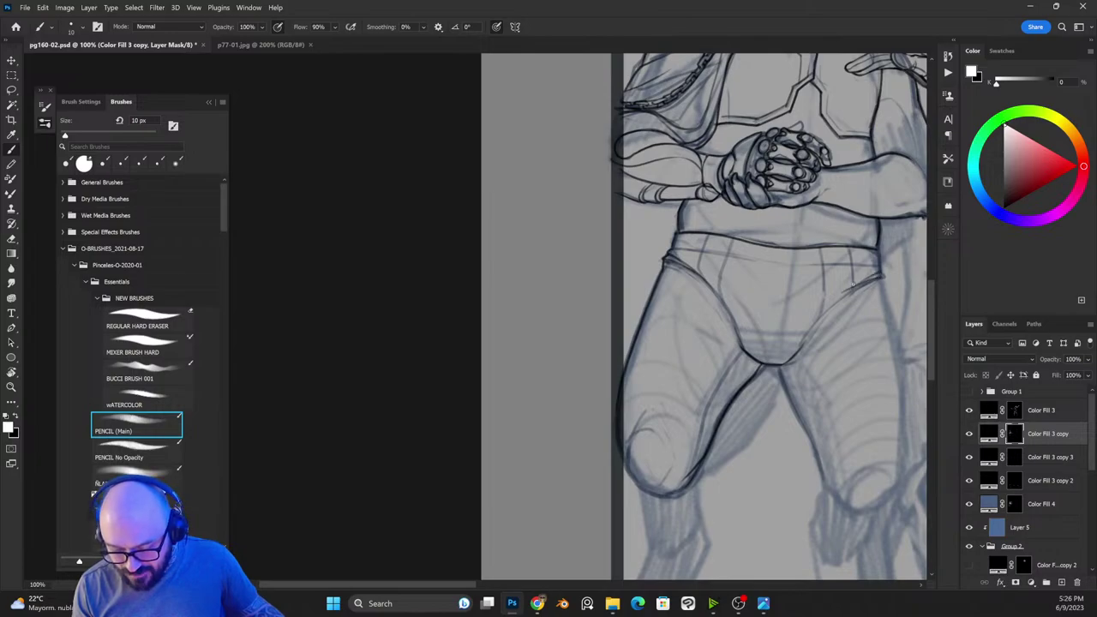
key(x)
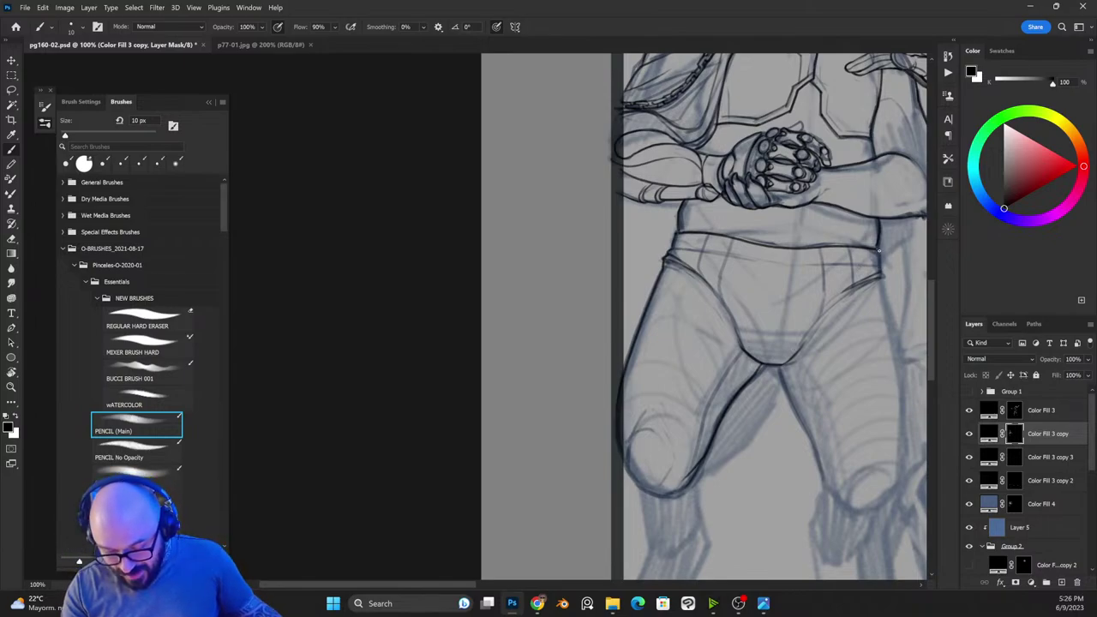
key(x)
key(x)
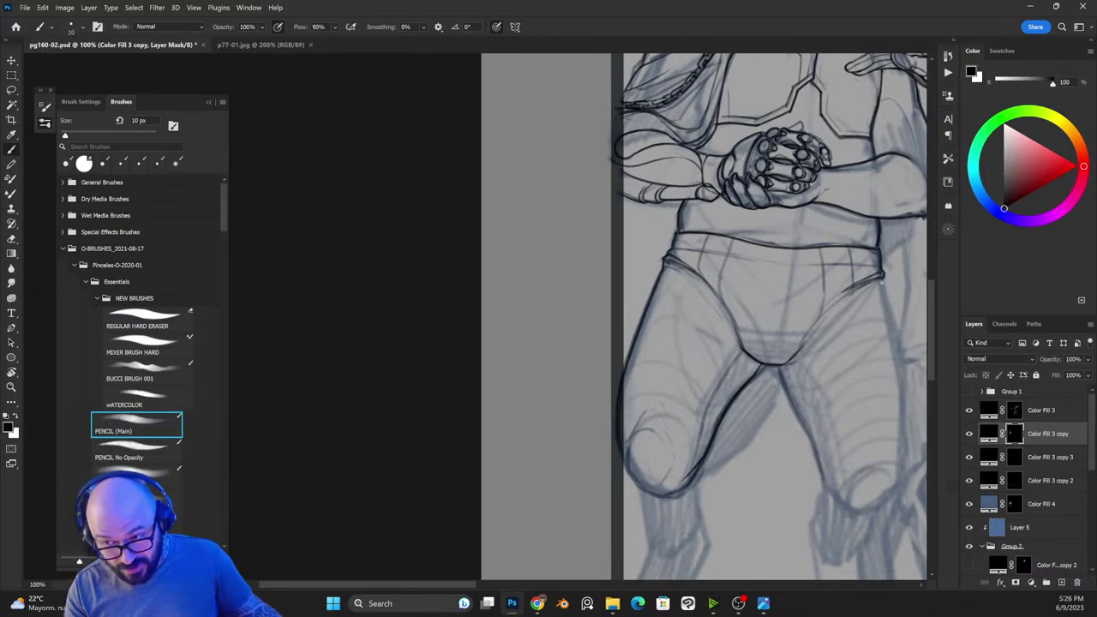
key(x)
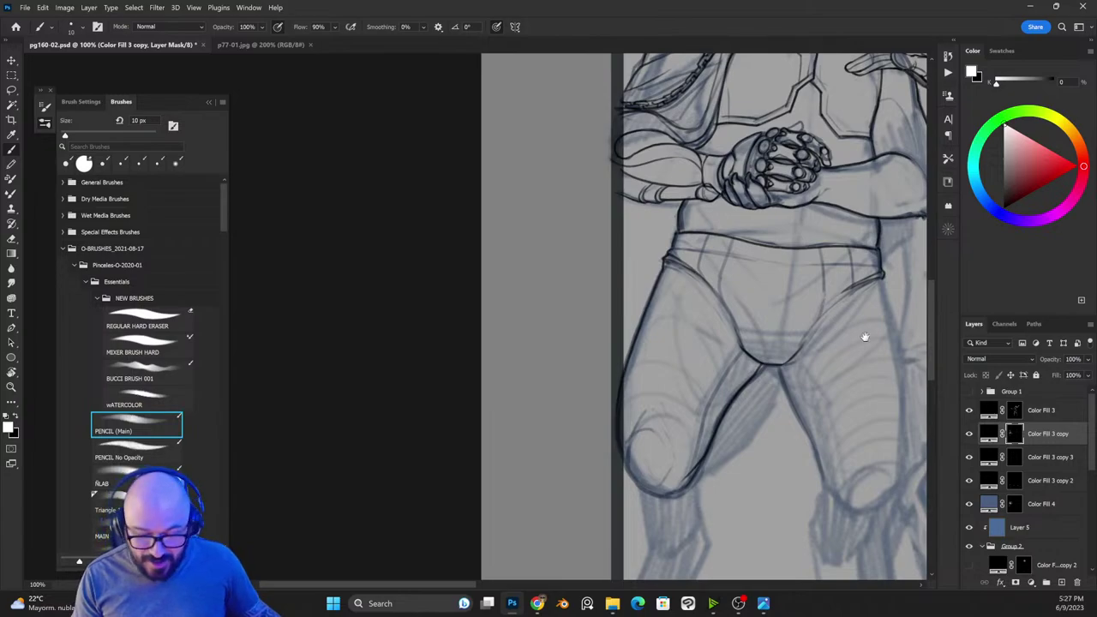
Step: Write the fraction note "2/4 = 1/2" over the sketched creature beside the bear
drag(862, 336, 632, 363)
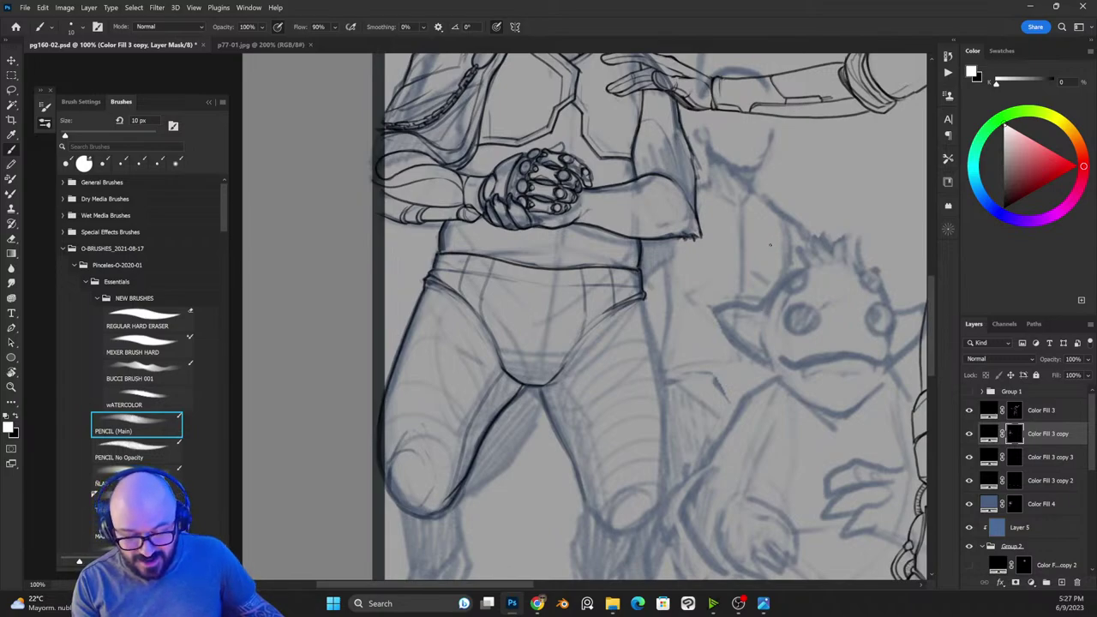
mouse_move(766, 245)
mouse_down()
mouse_move(783, 263)
mouse_move(774, 279)
mouse_move(796, 288)
mouse_up()
drag(792, 278, 791, 307)
drag(779, 405, 698, 444)
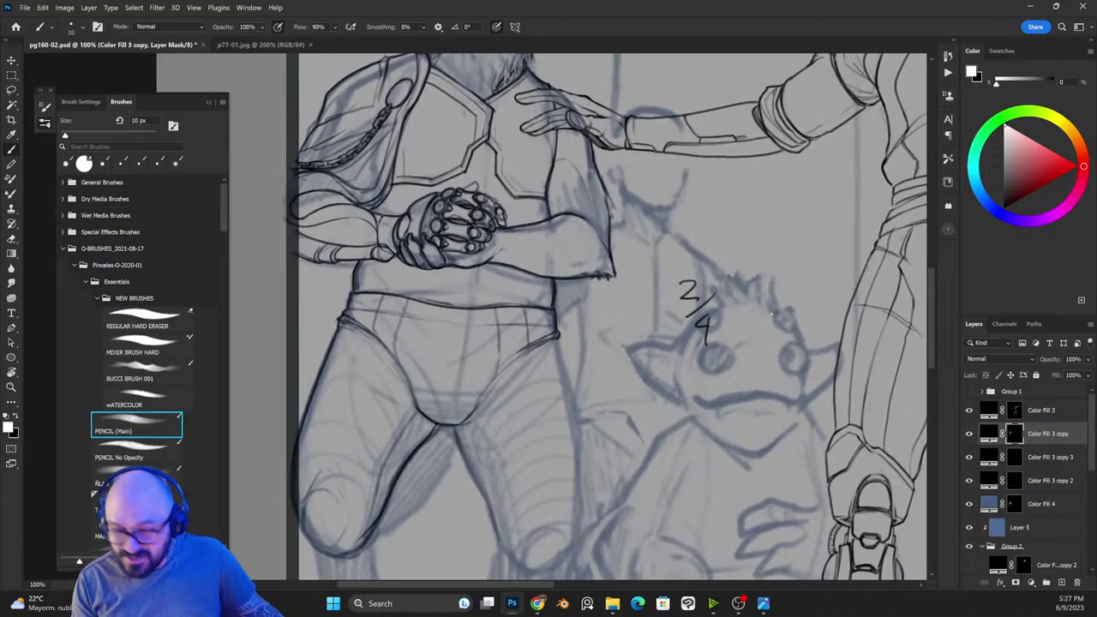
drag(768, 288, 770, 312)
drag(790, 306, 775, 336)
drag(778, 333, 793, 350)
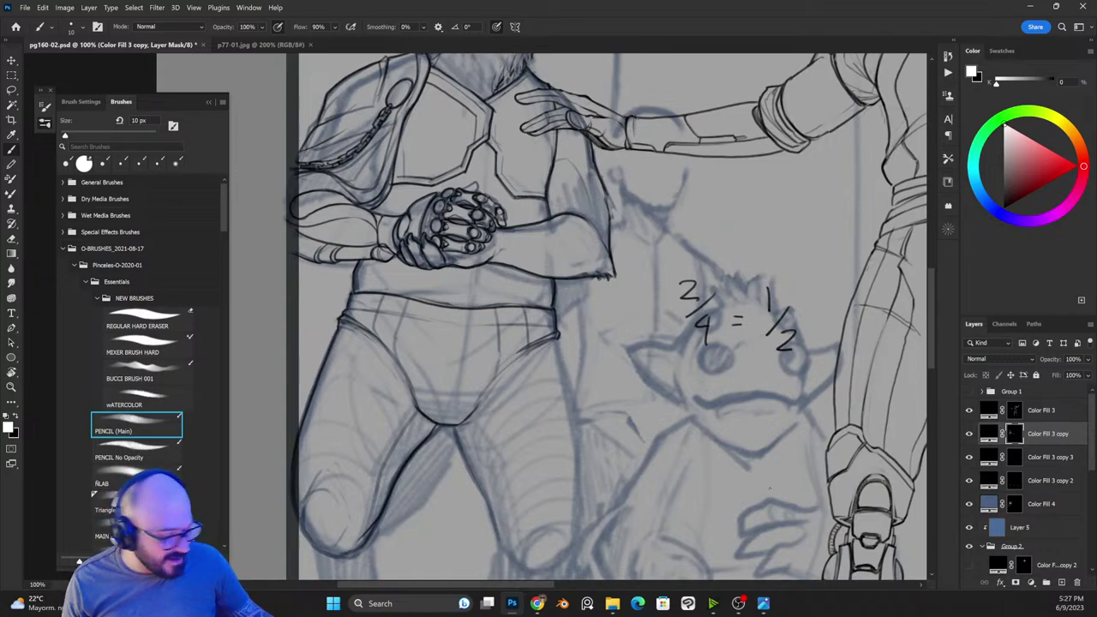
Step: Erase the handwritten fraction note with the 100 px REGULAR HARD ERASER
key(e)
mouse_move(782, 298)
mouse_down()
mouse_move(771, 328)
mouse_move(794, 358)
mouse_move(741, 335)
mouse_move(703, 353)
mouse_move(685, 325)
mouse_move(746, 313)
mouse_up()
drag(673, 411, 735, 270)
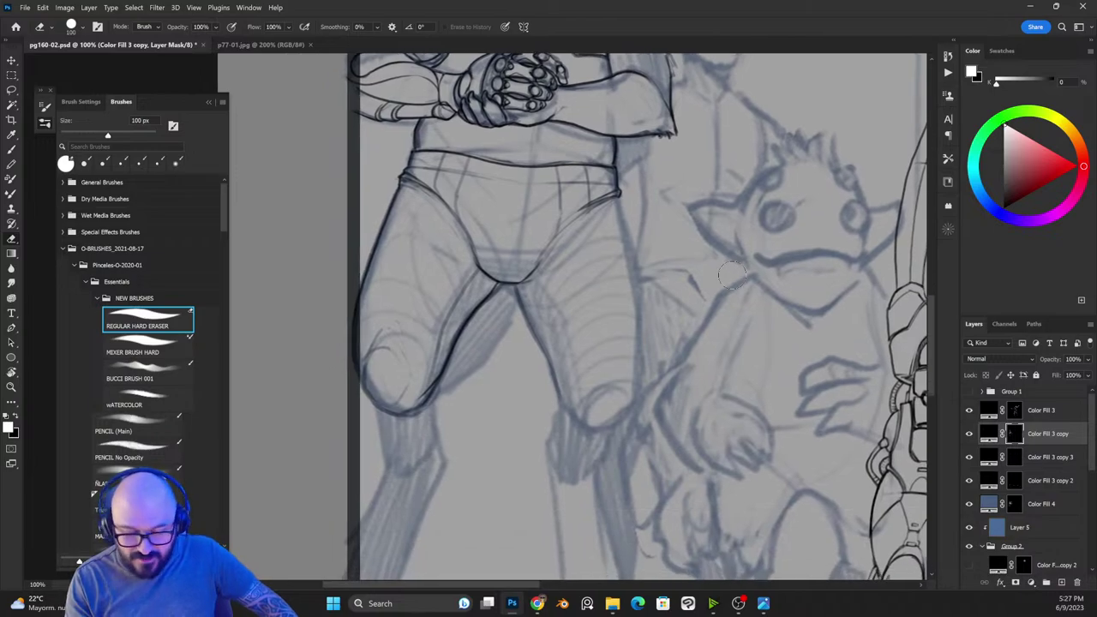
drag(727, 314, 804, 333)
Step: Ink the inner thigh contour of the leg nearest the sketched creature with the PENCIL (Main) brush, from crotch to knee
key(b)
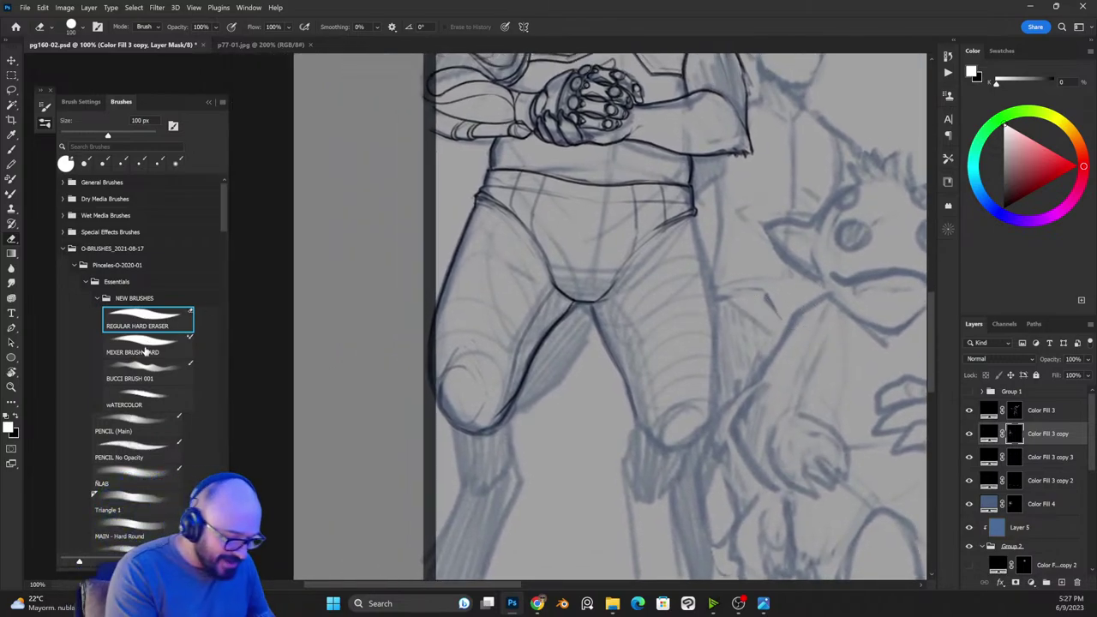
click(139, 428)
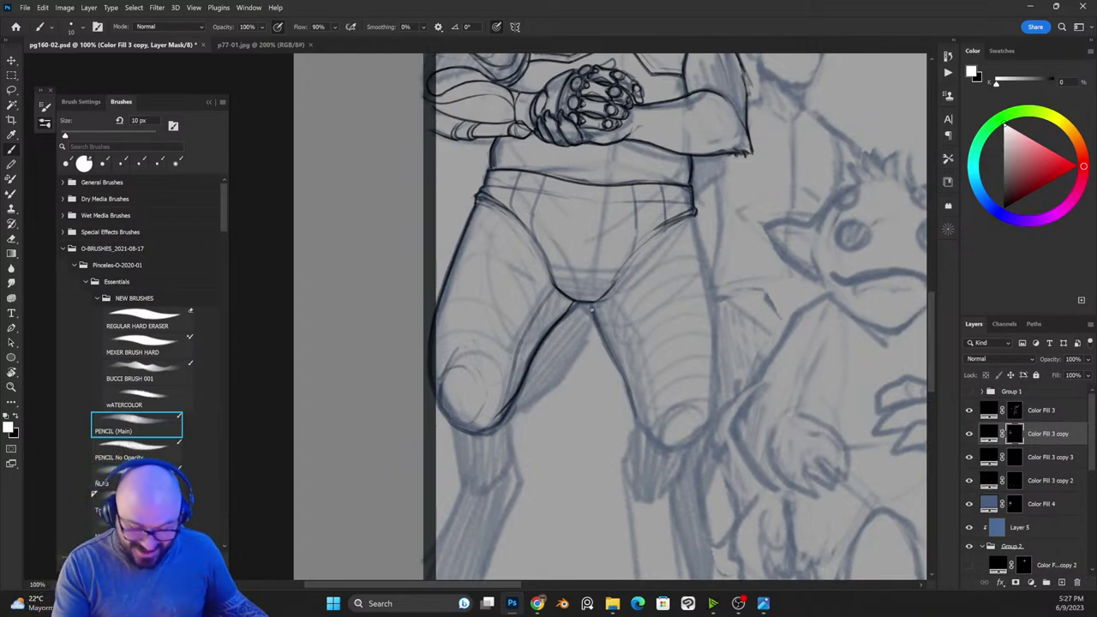
key(x)
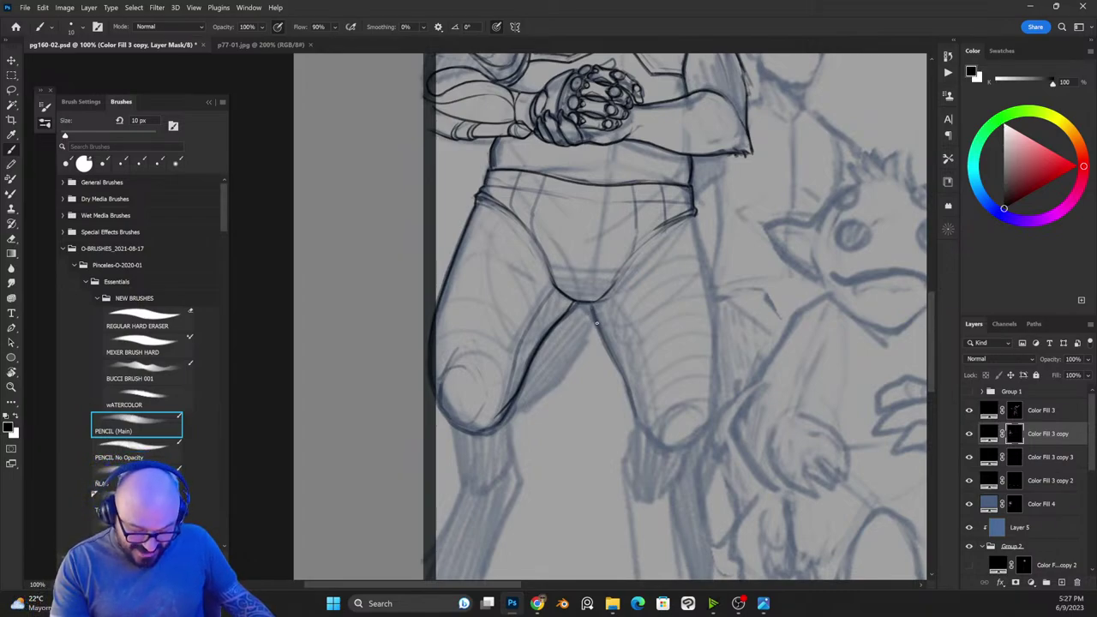
key(x)
drag(590, 302, 651, 443)
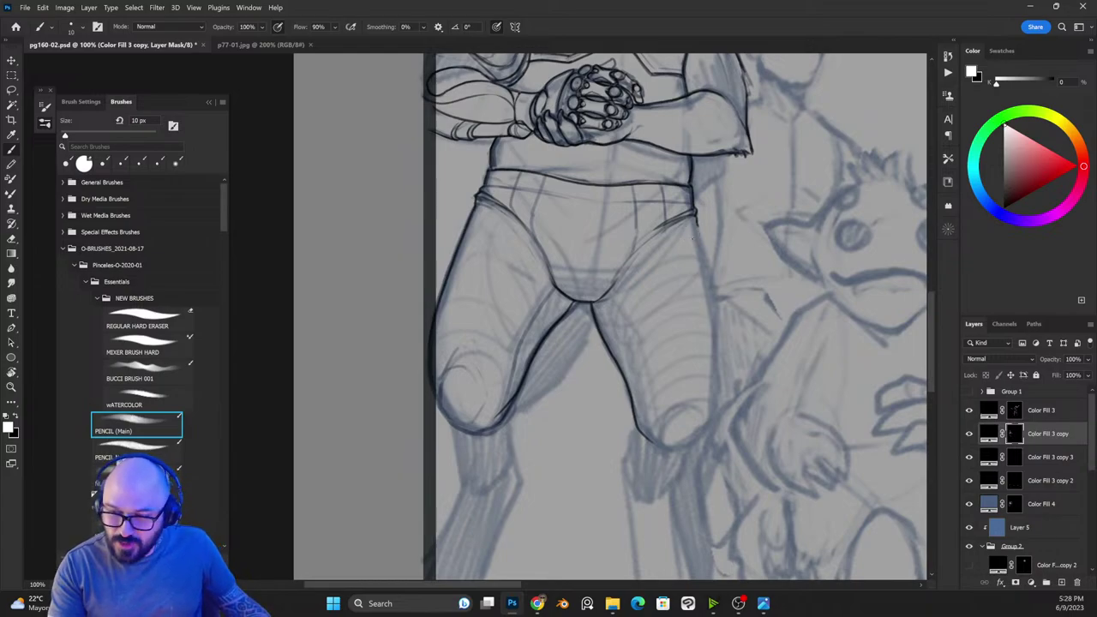
Step: Ink the outer contour of the leg nearest the sketched creature from hip to knee, redrawing the stroke until it is clean
mouse_move(696, 228)
mouse_down()
mouse_move(710, 401)
mouse_move(698, 436)
mouse_move(670, 445)
mouse_move(725, 385)
mouse_up()
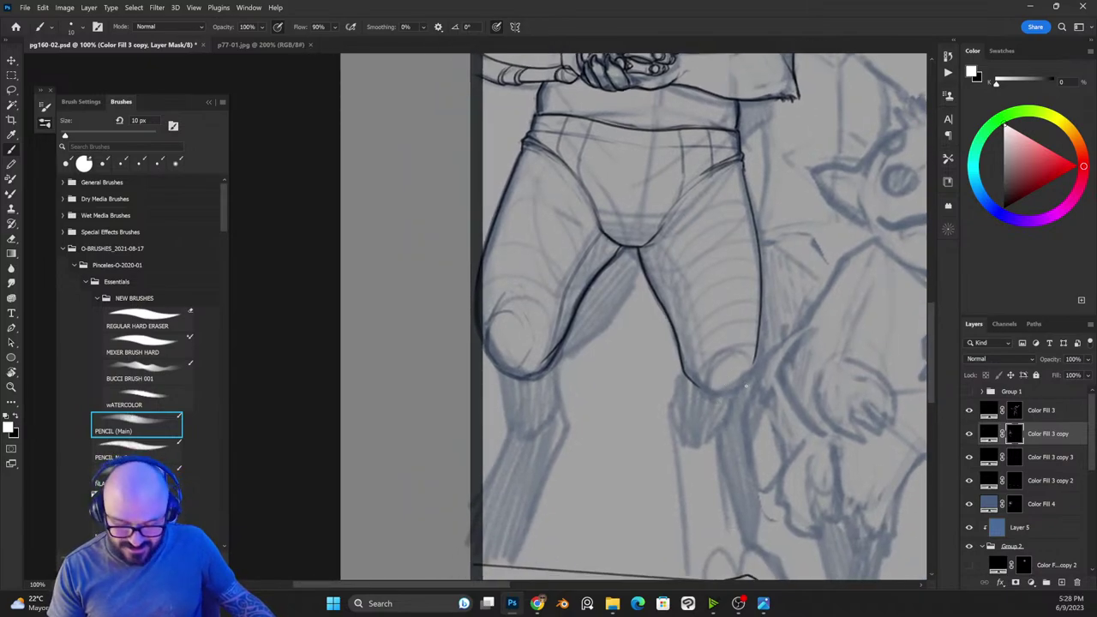
key(ctrl+z)
drag(744, 164, 766, 283)
key(ctrl+z)
mouse_move(742, 164)
mouse_down()
mouse_move(761, 328)
mouse_move(735, 391)
mouse_up()
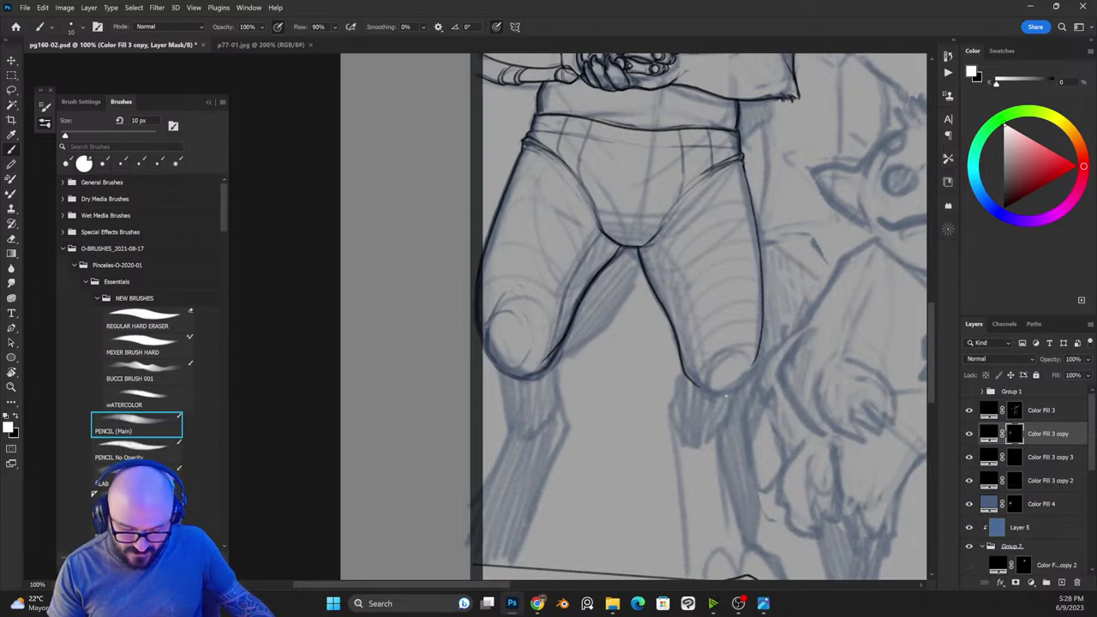
Step: Add a second contour under the knee nearest the panel border and parallel seam lines along both inner thighs and the crotch
mouse_move(476, 288)
mouse_down()
mouse_move(482, 342)
mouse_move(506, 377)
mouse_move(538, 378)
mouse_move(552, 361)
mouse_move(497, 367)
mouse_move(516, 384)
mouse_move(544, 378)
mouse_move(553, 357)
mouse_move(540, 369)
mouse_move(500, 369)
mouse_move(509, 383)
mouse_move(557, 354)
mouse_up()
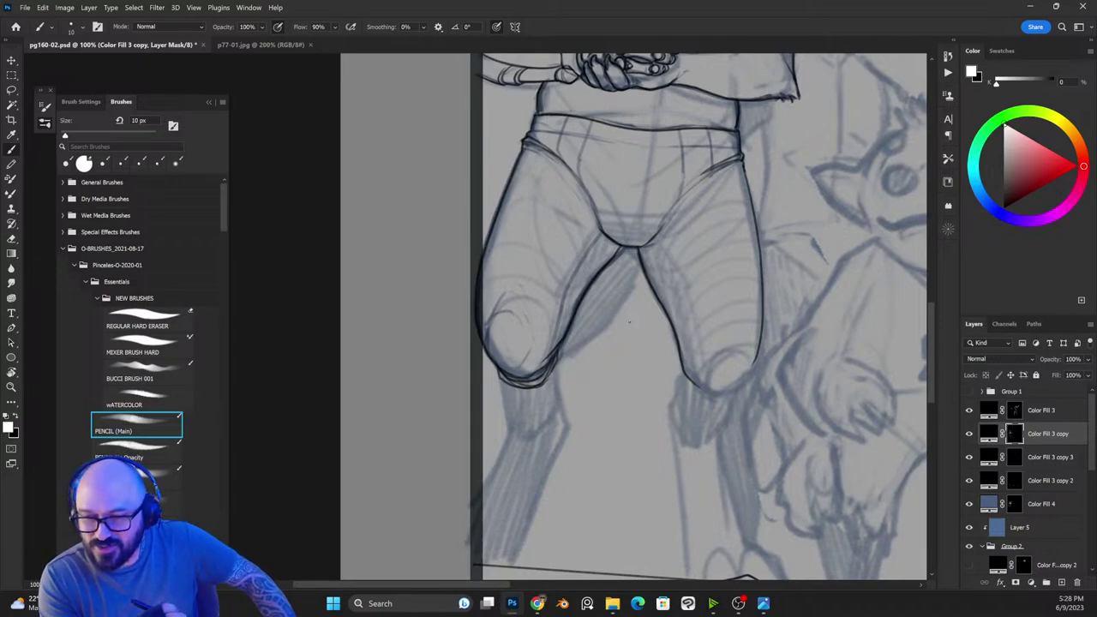
mouse_move(603, 233)
mouse_down()
mouse_move(568, 283)
mouse_move(546, 364)
mouse_up()
mouse_move(652, 241)
mouse_down()
mouse_move(680, 299)
mouse_move(695, 381)
mouse_up()
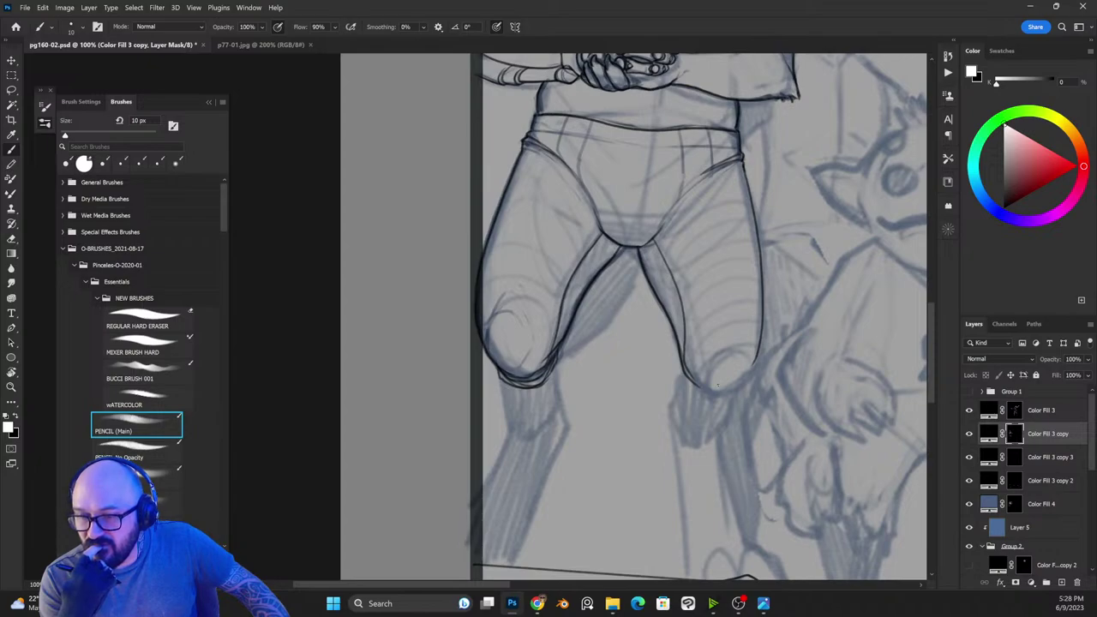
mouse_move(605, 230)
mouse_down()
mouse_move(659, 230)
mouse_move(635, 240)
mouse_up()
key(x)
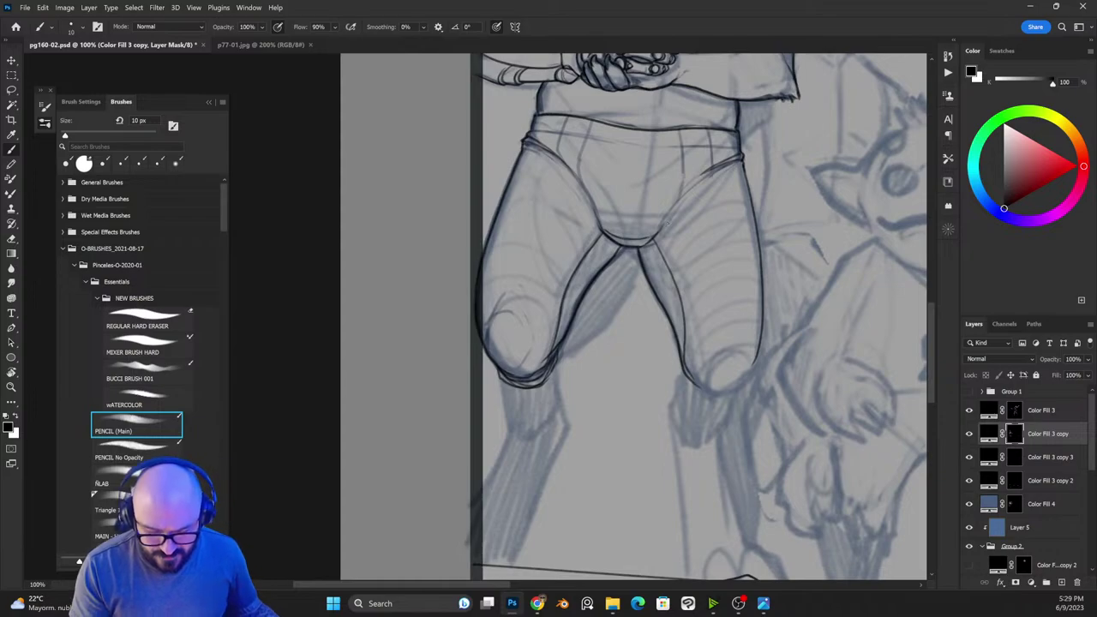
Step: Clean up the crotch contour where the briefs meet the inner thighs, alternating inking and masking out stray line
key(x)
mouse_move(663, 228)
mouse_down()
mouse_move(647, 239)
mouse_move(607, 231)
mouse_up()
key(x)
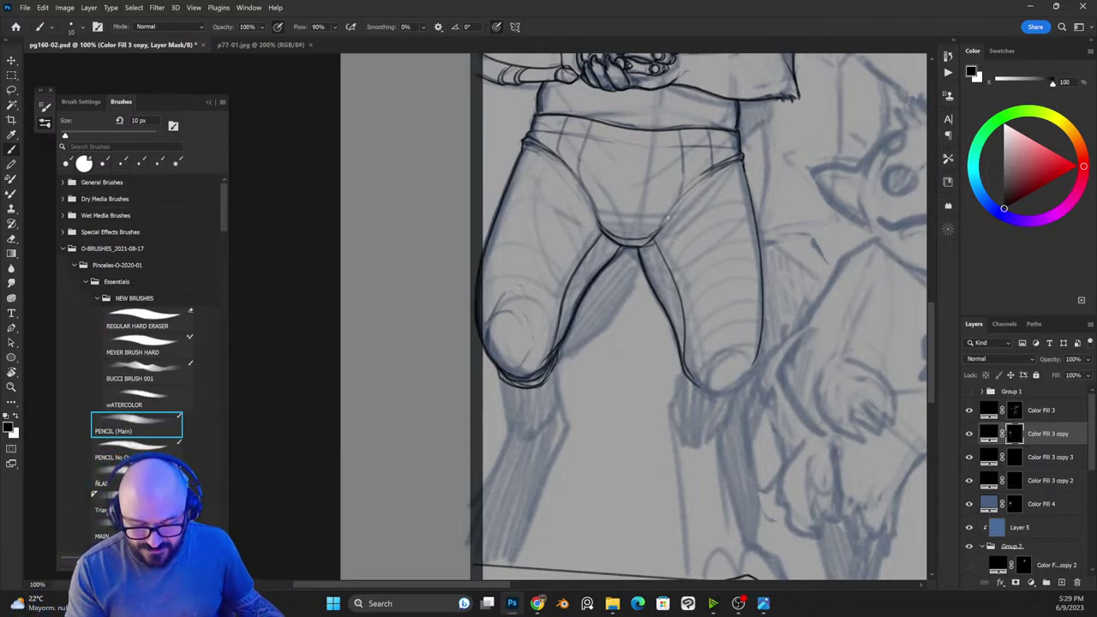
key(x)
key(x)
key(x)
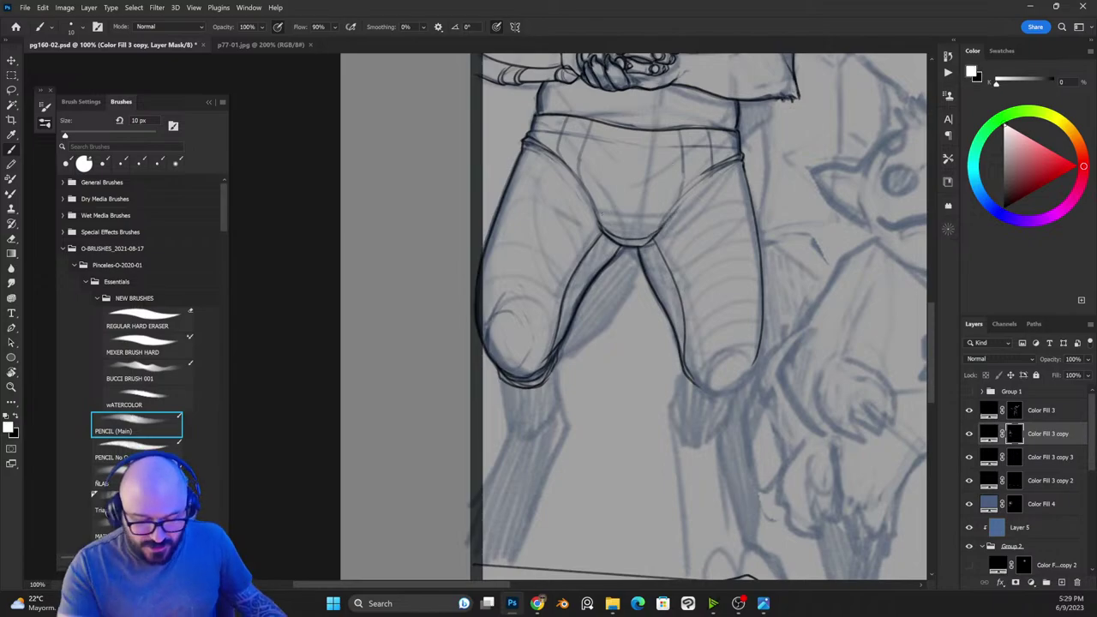
key(x)
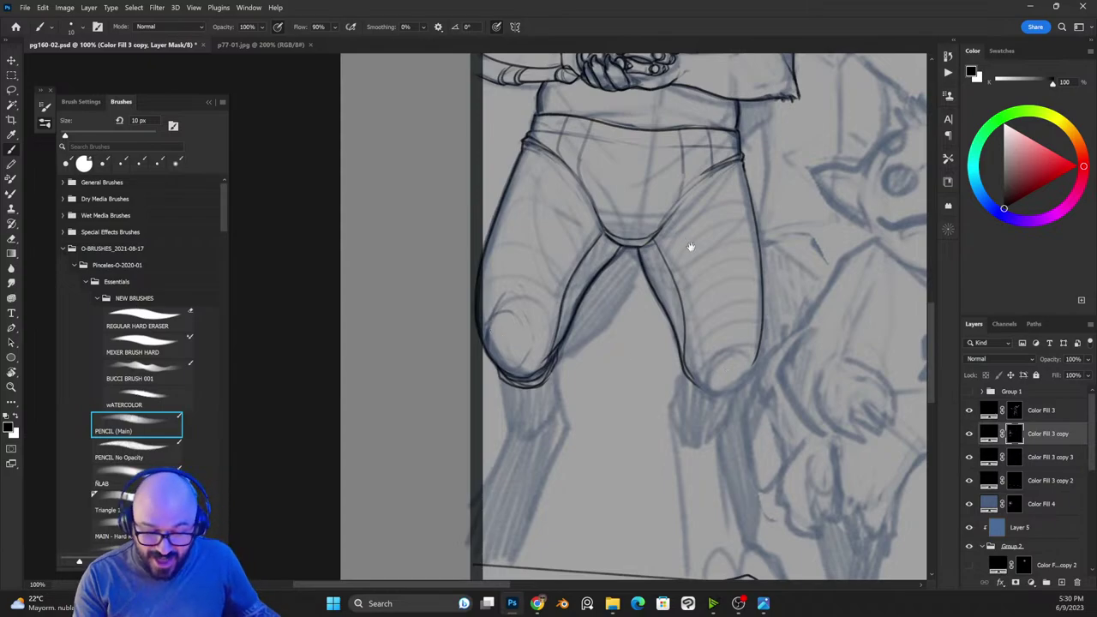
Step: Ink the vertical panel seams on the front of the briefs, two on each side below the waistband
drag(691, 247, 735, 324)
key(x)
drag(623, 228, 627, 261)
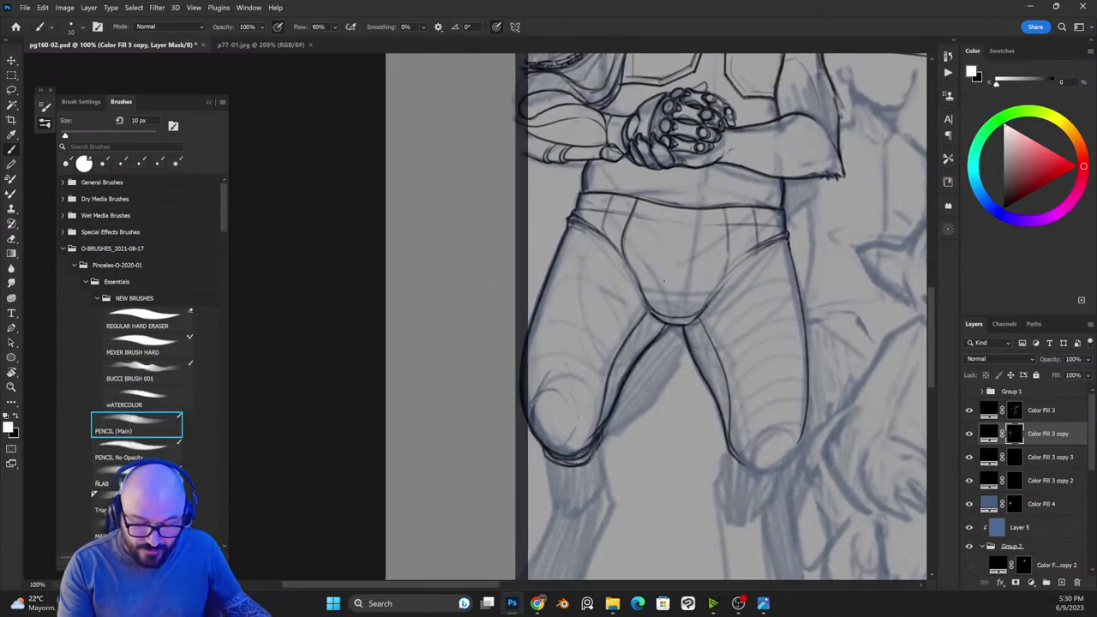
mouse_move(724, 207)
mouse_down()
mouse_move(721, 281)
mouse_move(724, 214)
mouse_up()
key(x)
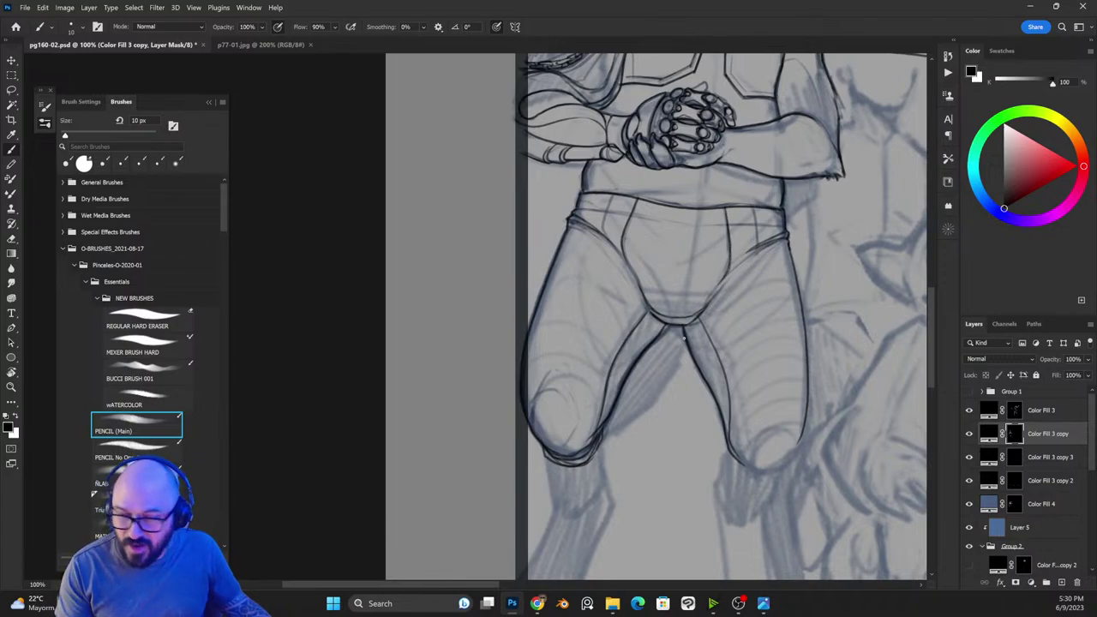
key(x)
drag(607, 238, 613, 198)
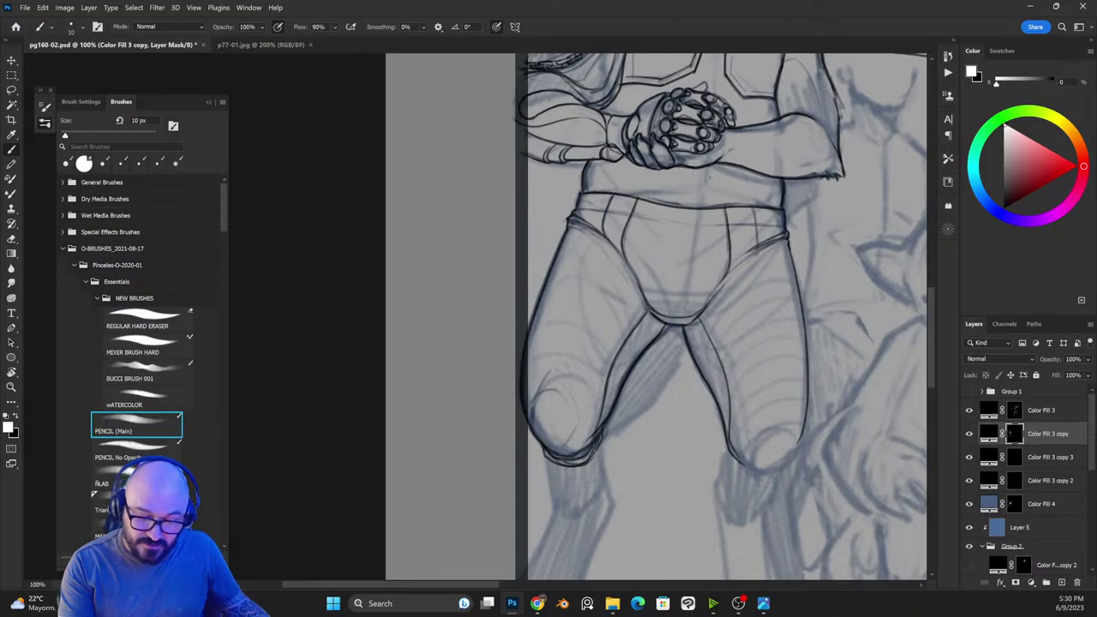
drag(753, 208, 759, 249)
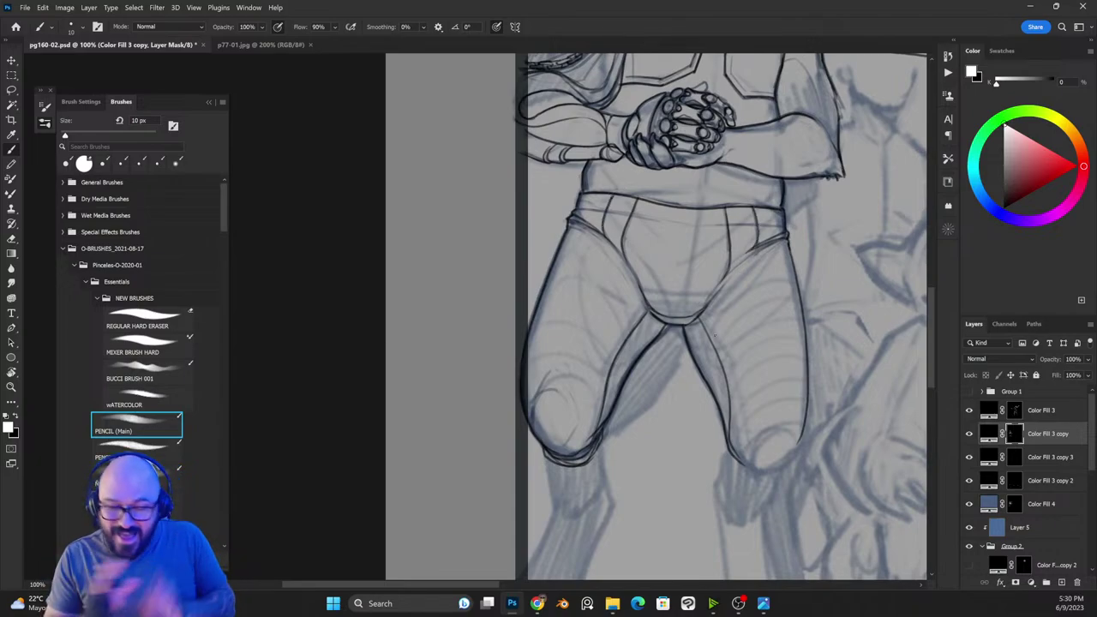
Step: Ink a lengthwise seam along the front of each thigh, from the hip down to the knee
drag(591, 244, 553, 319)
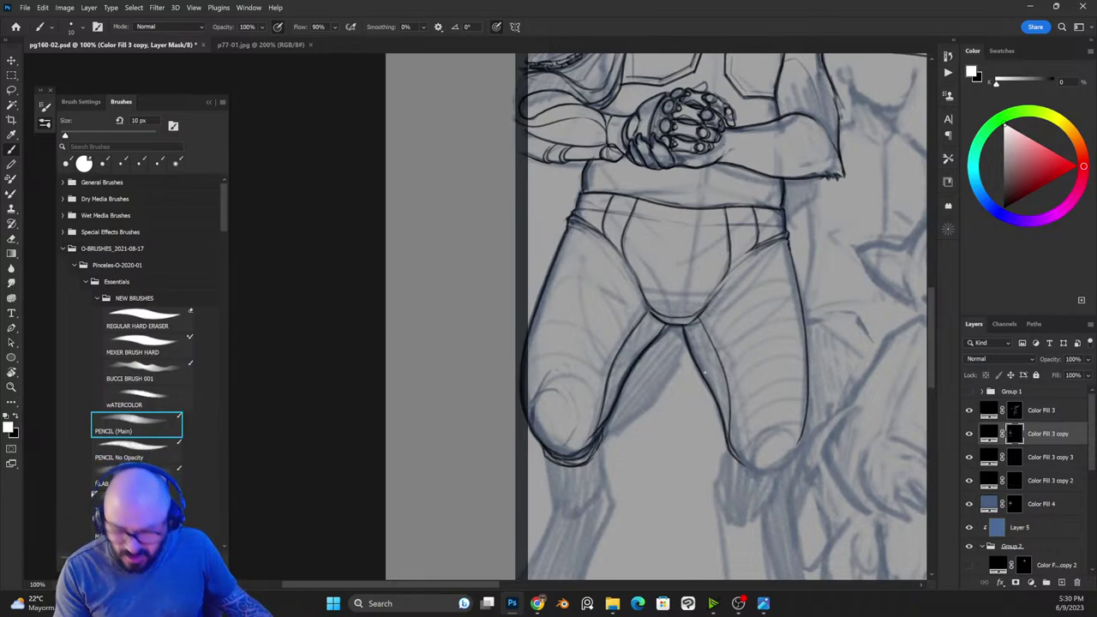
mouse_move(598, 238)
mouse_down()
mouse_move(548, 361)
mouse_move(542, 432)
mouse_up()
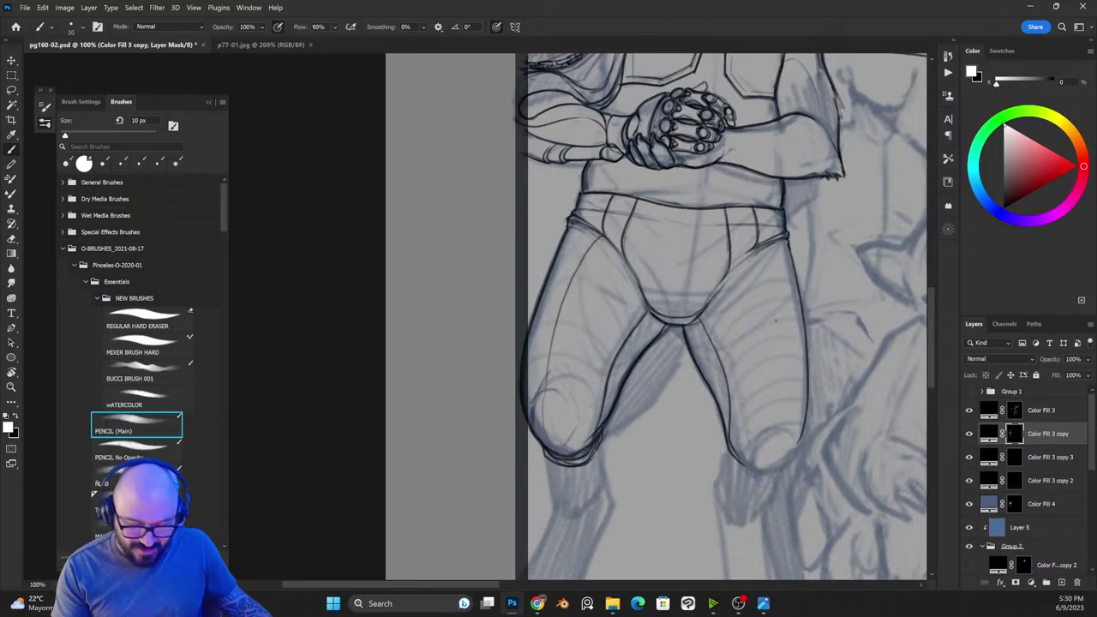
mouse_move(760, 254)
mouse_down()
mouse_move(784, 430)
mouse_move(731, 457)
mouse_move(751, 475)
mouse_move(806, 435)
mouse_up()
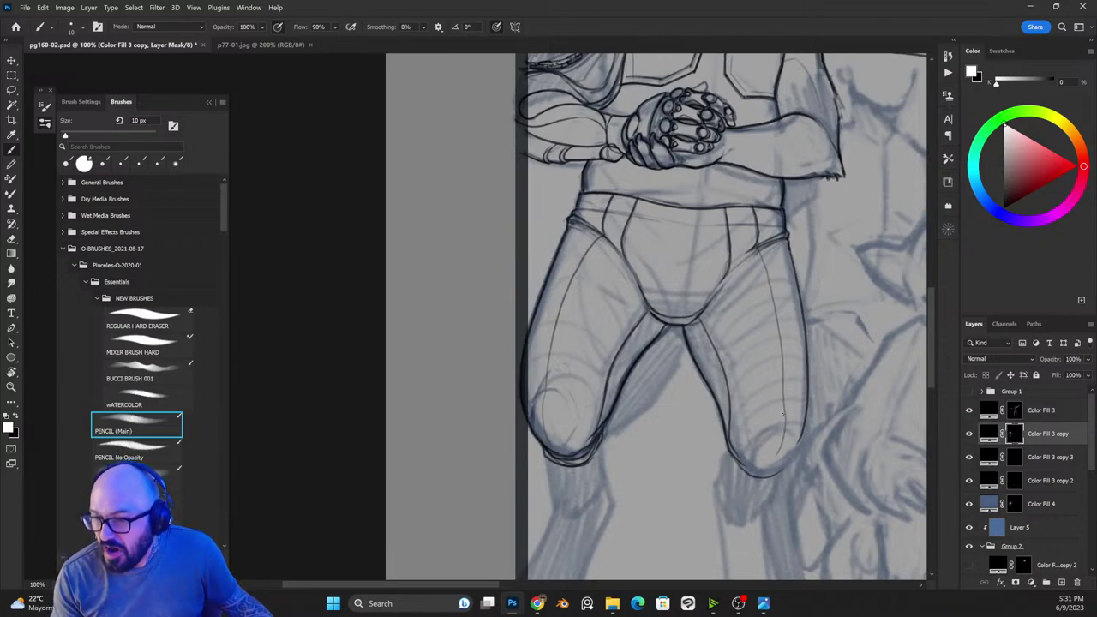
Step: Ink layered curved band contours under the knee nearest the sketched creature and clean up their ends
key(x)
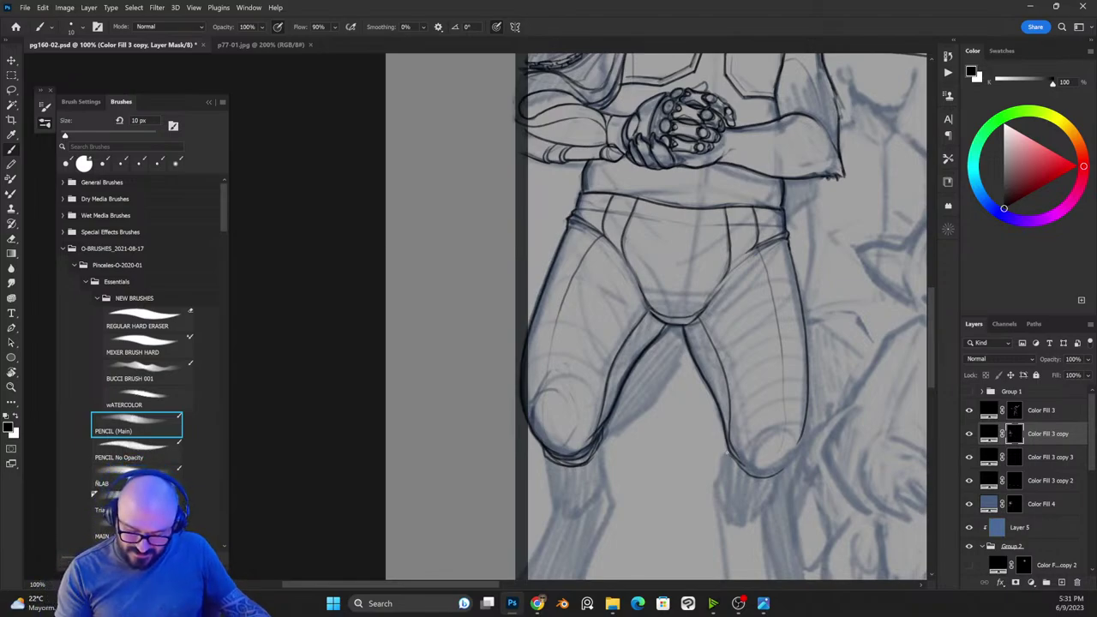
key(x)
mouse_move(731, 467)
mouse_down()
mouse_move(763, 486)
mouse_move(788, 470)
mouse_up()
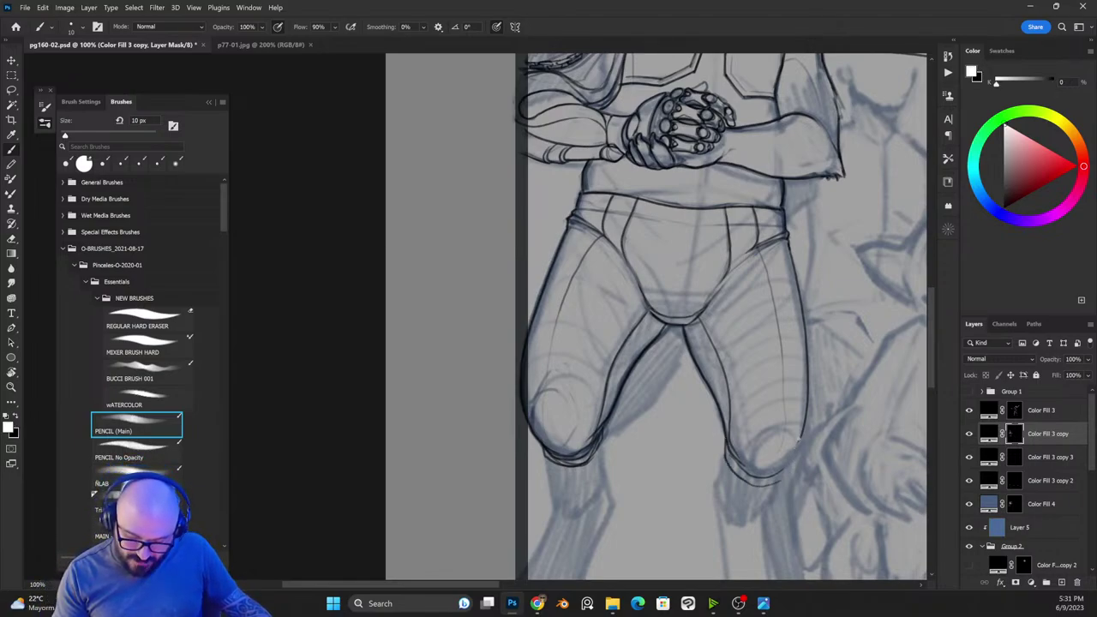
mouse_move(800, 430)
mouse_down()
mouse_move(776, 483)
mouse_move(752, 488)
mouse_move(728, 456)
mouse_move(779, 473)
mouse_move(764, 481)
mouse_move(730, 451)
mouse_move(750, 485)
mouse_move(732, 458)
mouse_move(773, 486)
mouse_up()
key(x)
key(x)
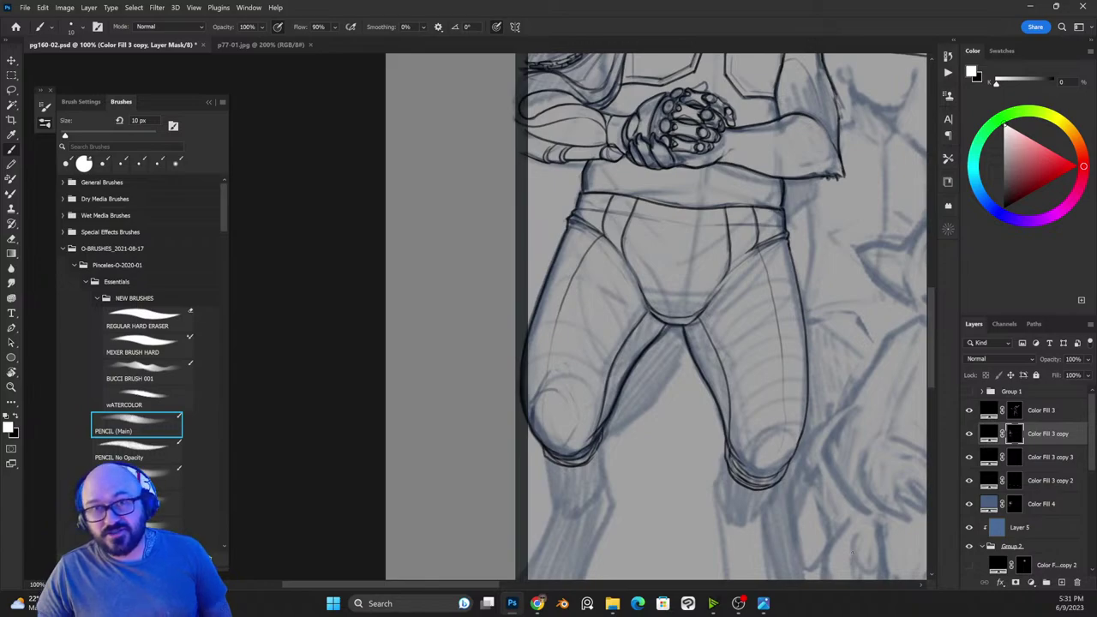
key(x)
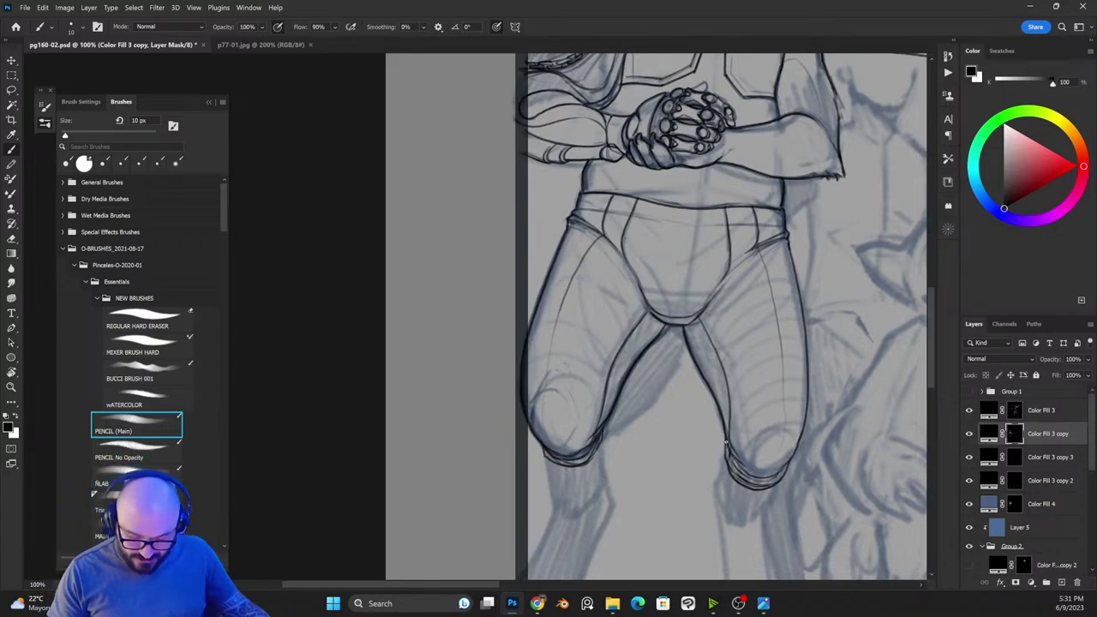
key(x)
key(x)
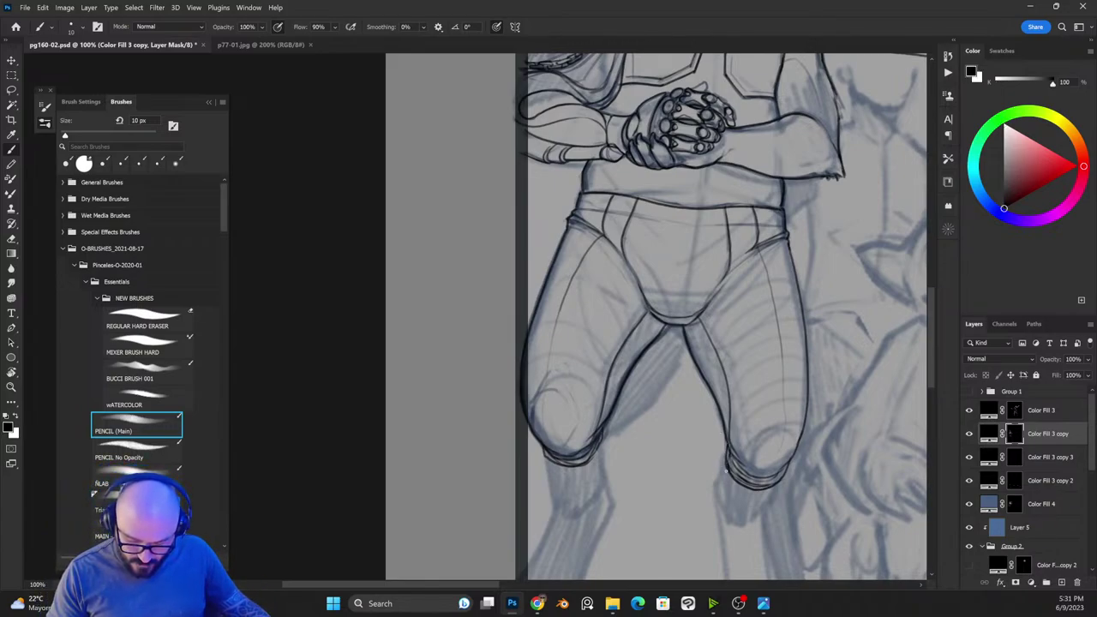
Step: Add another band contour under the knee nearest the panel border, undoing and redrawing the stroke
mouse_move(716, 461)
mouse_down()
mouse_move(752, 409)
mouse_move(817, 370)
mouse_up()
key(x)
mouse_move(644, 352)
mouse_down()
mouse_move(662, 374)
mouse_move(703, 351)
mouse_up()
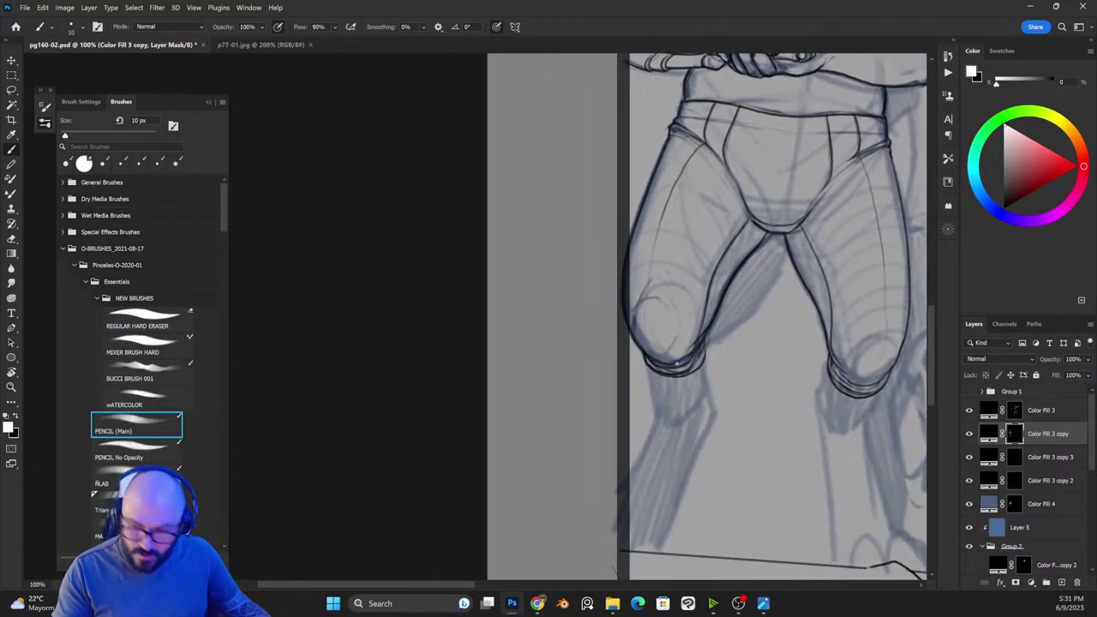
key(ctrl+z)
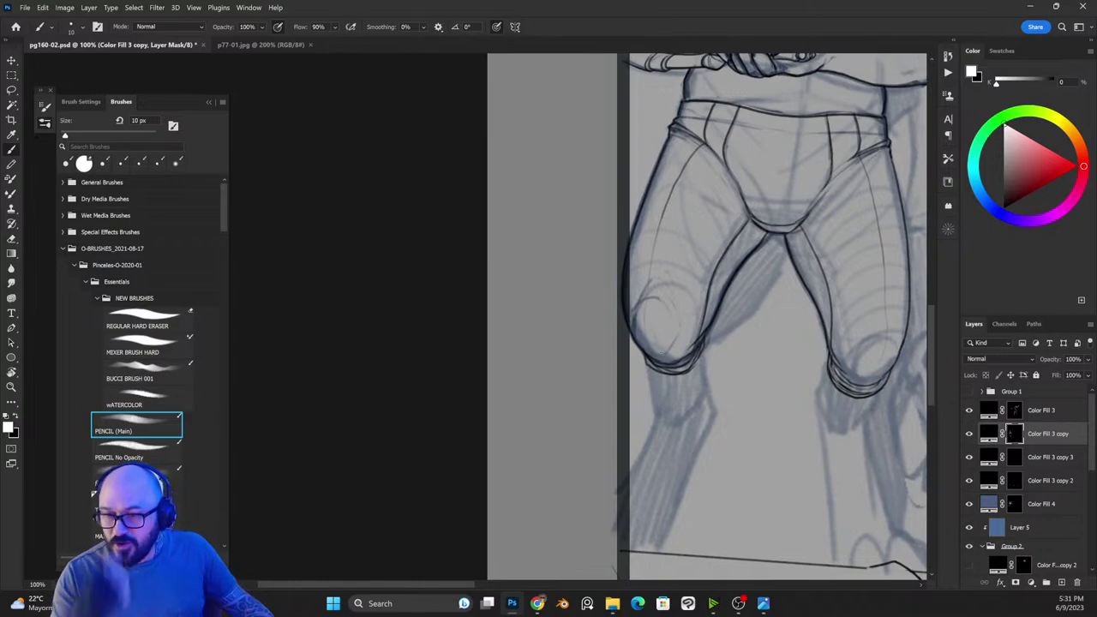
drag(647, 366, 691, 369)
key(x)
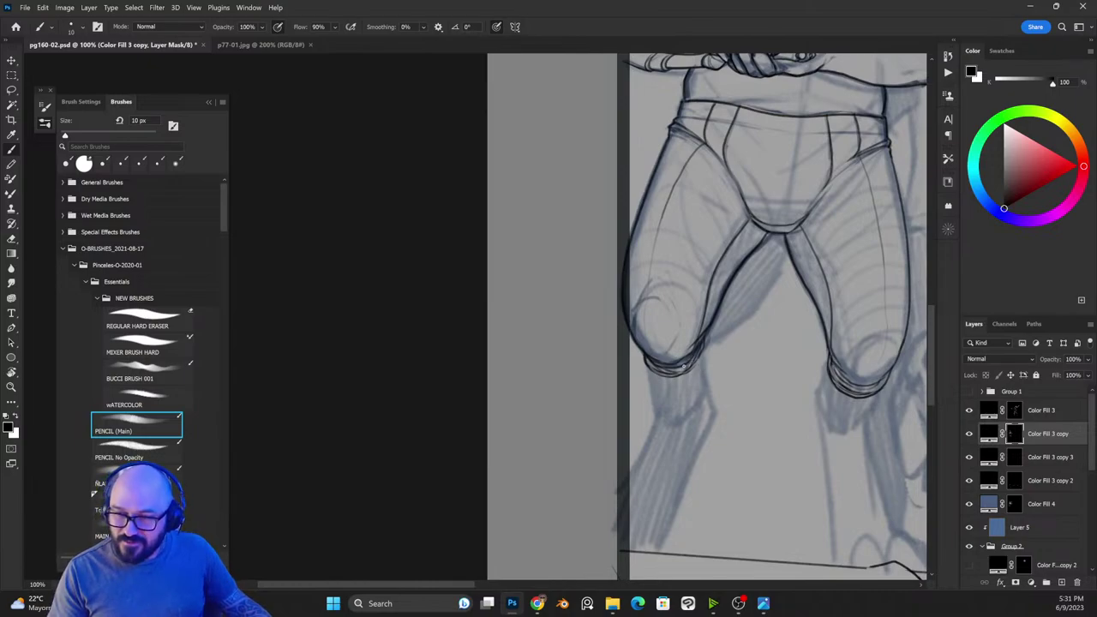
Step: Ink both sides of the leg just below the knee nearest the panel border, redrawing the strokes, with fur tufts at the joint
key(x)
drag(650, 368, 658, 423)
key(ctrl+z)
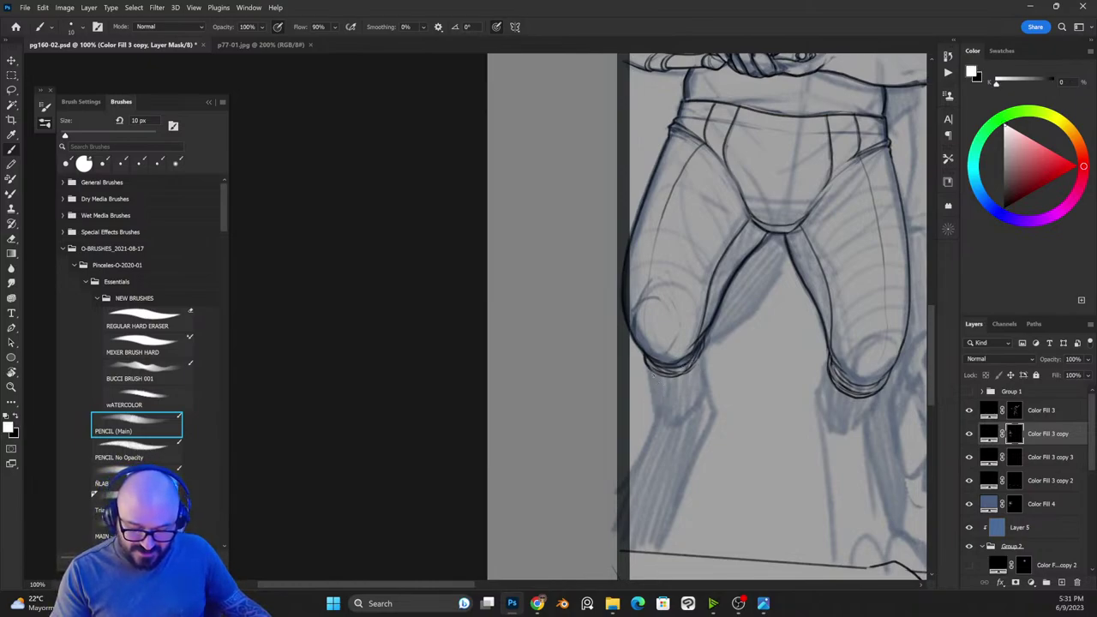
drag(649, 368, 662, 428)
drag(701, 350, 711, 409)
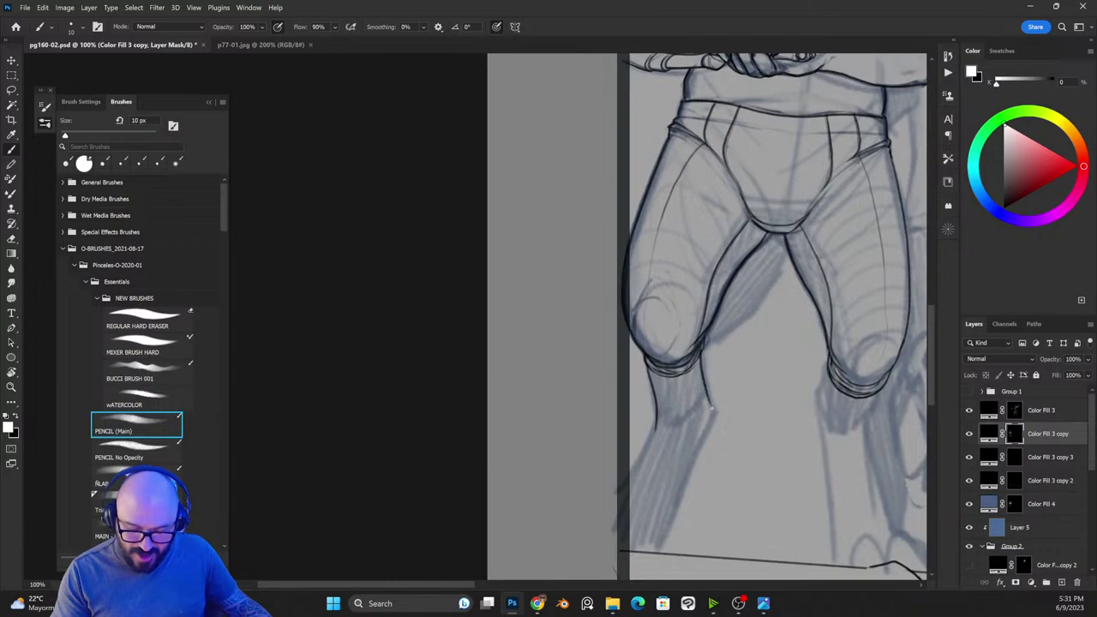
key(ctrl+z)
key(ctrl+z)
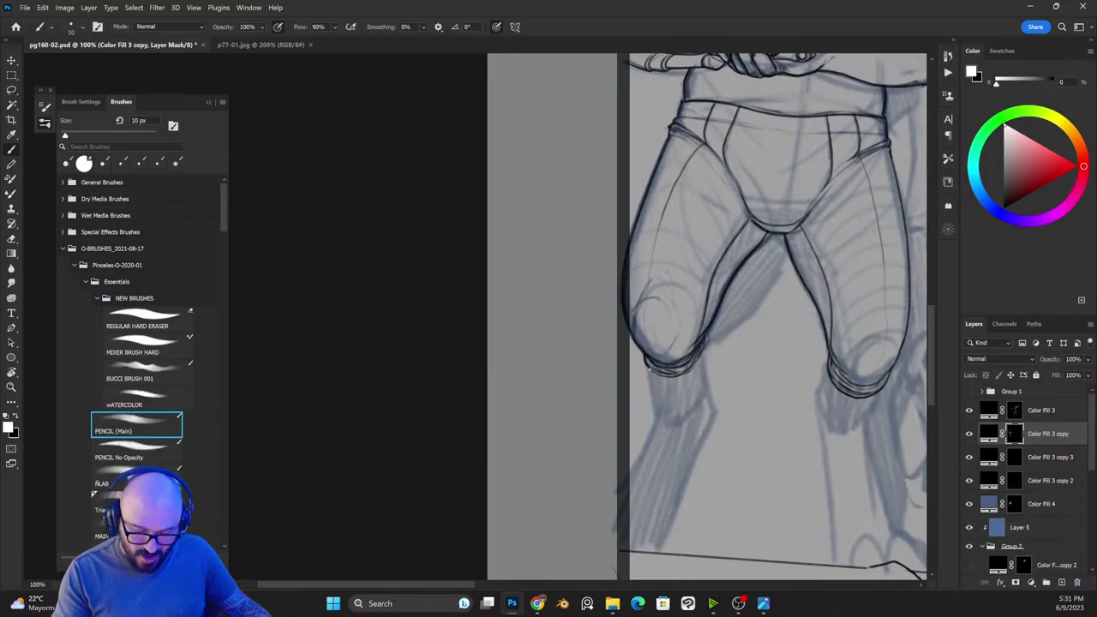
drag(649, 367, 655, 425)
mouse_move(701, 358)
mouse_down()
mouse_move(721, 435)
mouse_move(711, 439)
mouse_up()
Step: Refine the joint's fur tufts and ink both contours of the lower leg nearest the panel border down to the ground
key(x)
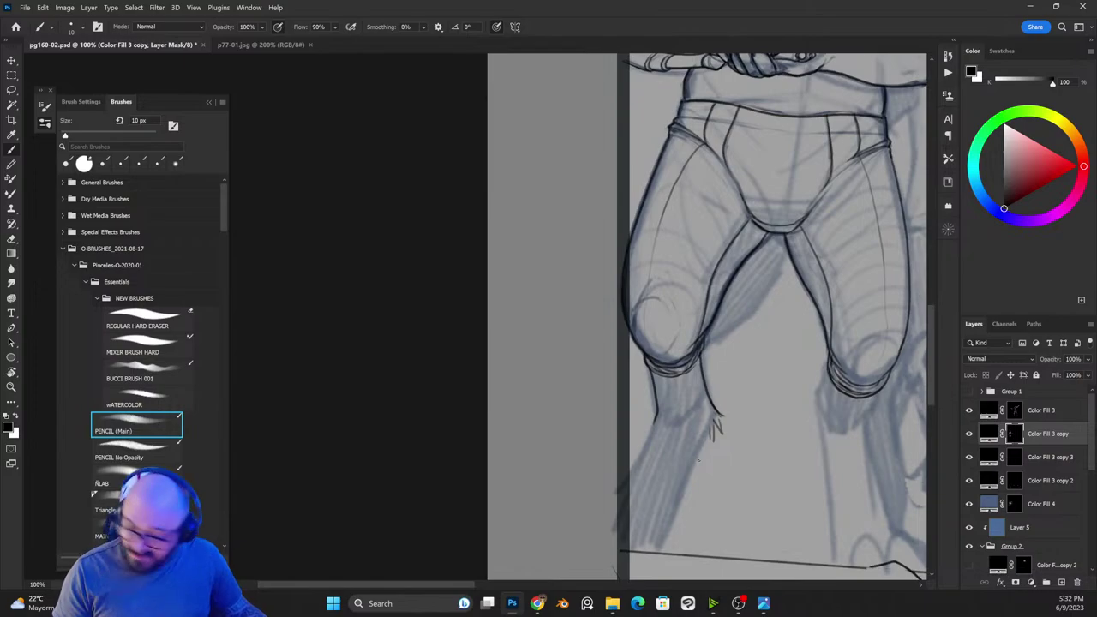
key(x)
key(x)
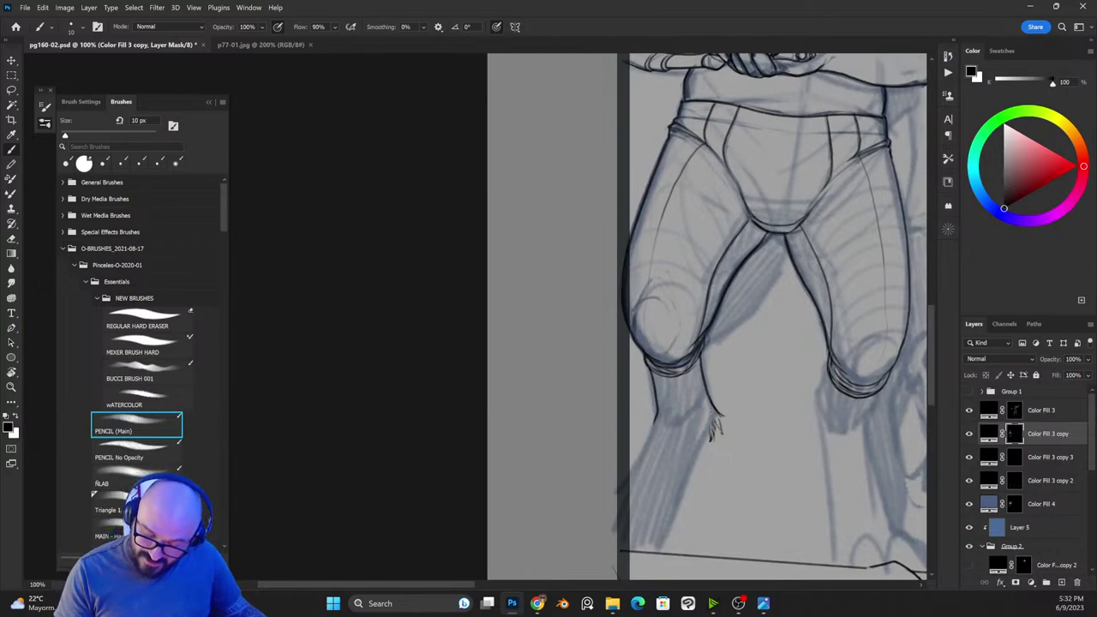
key(x)
mouse_move(706, 392)
mouse_down()
mouse_move(715, 448)
mouse_move(710, 438)
mouse_move(698, 448)
mouse_move(660, 543)
mouse_up()
key(x)
key(x)
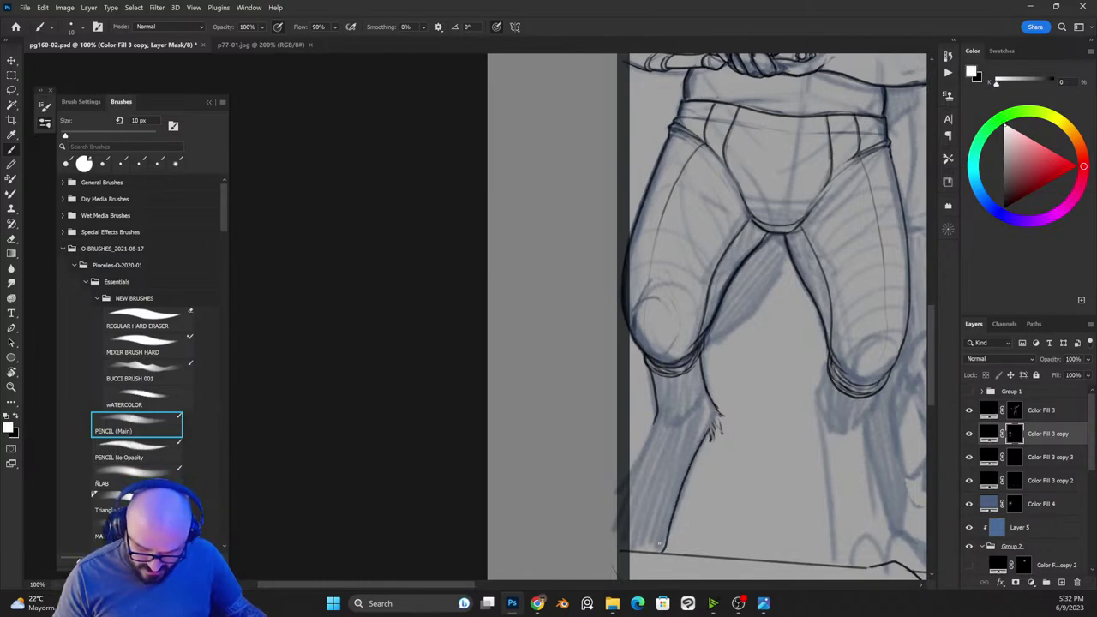
drag(656, 416, 630, 484)
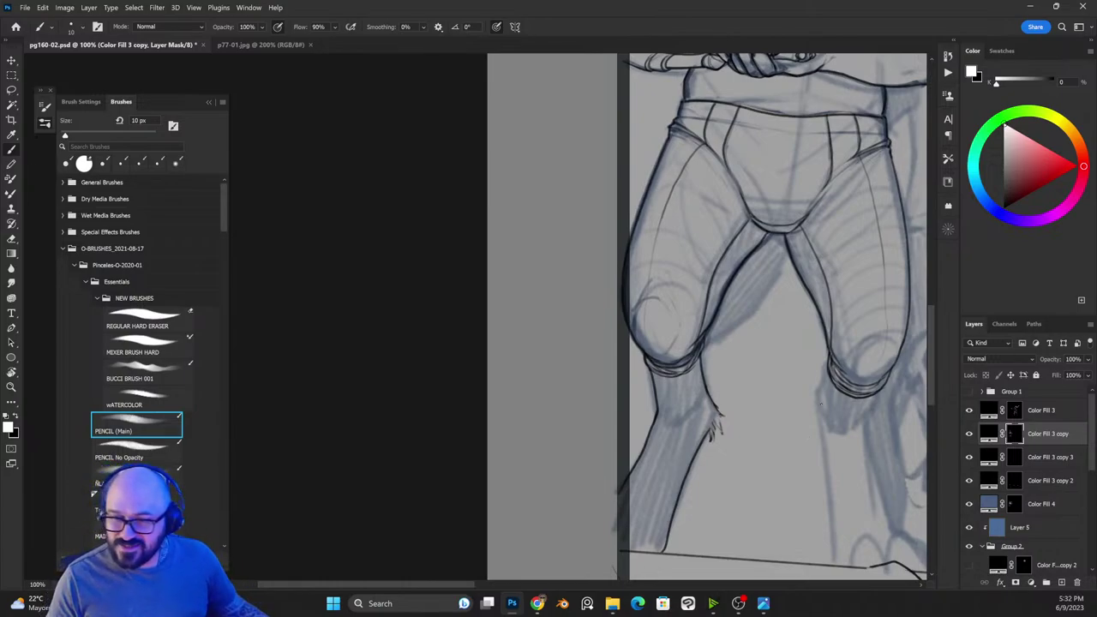
Step: Reshape the outer contour between knee and joint on the leg nearest the panel border, masking out the superseded line
drag(859, 468, 754, 416)
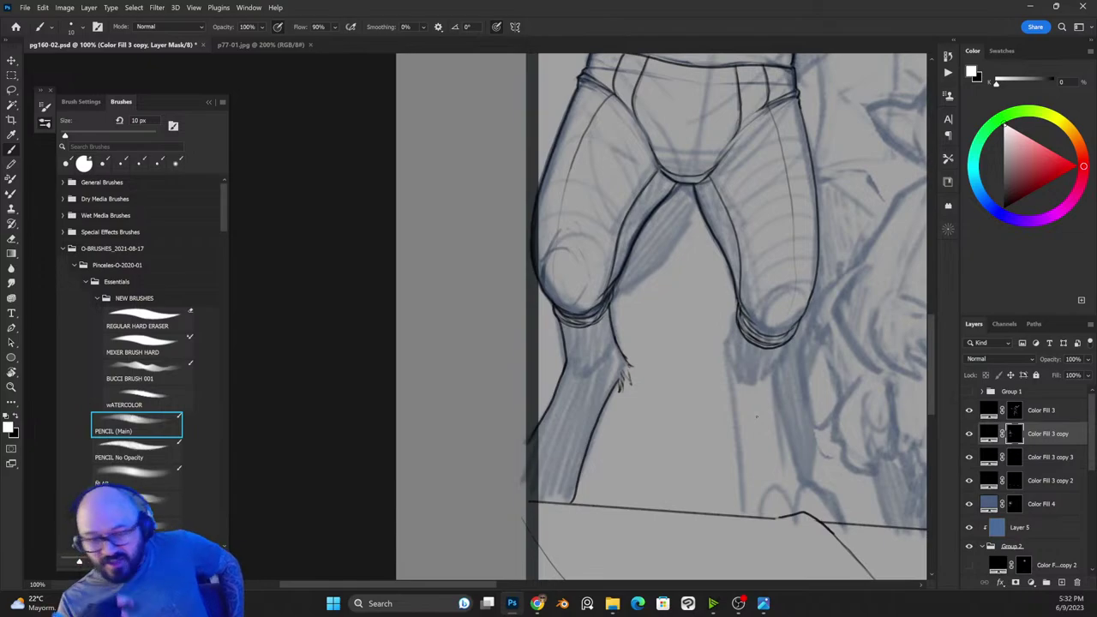
key(x)
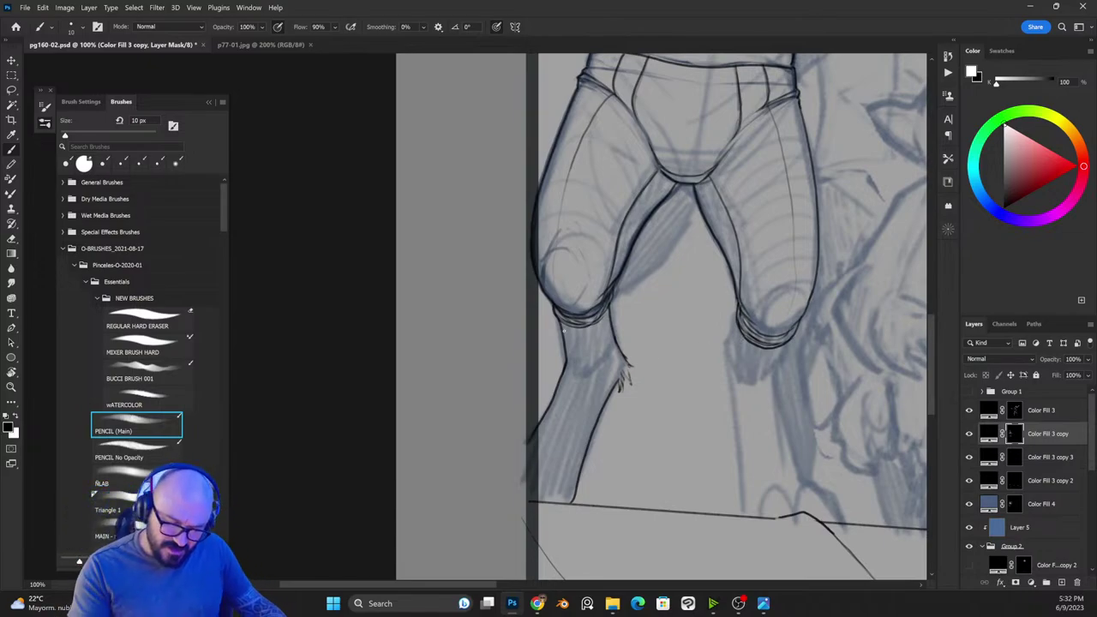
key(x)
mouse_move(558, 317)
mouse_down()
mouse_move(561, 326)
mouse_move(558, 383)
mouse_move(575, 350)
mouse_move(544, 421)
mouse_up()
key(x)
key(x)
key(x)
drag(574, 348, 576, 358)
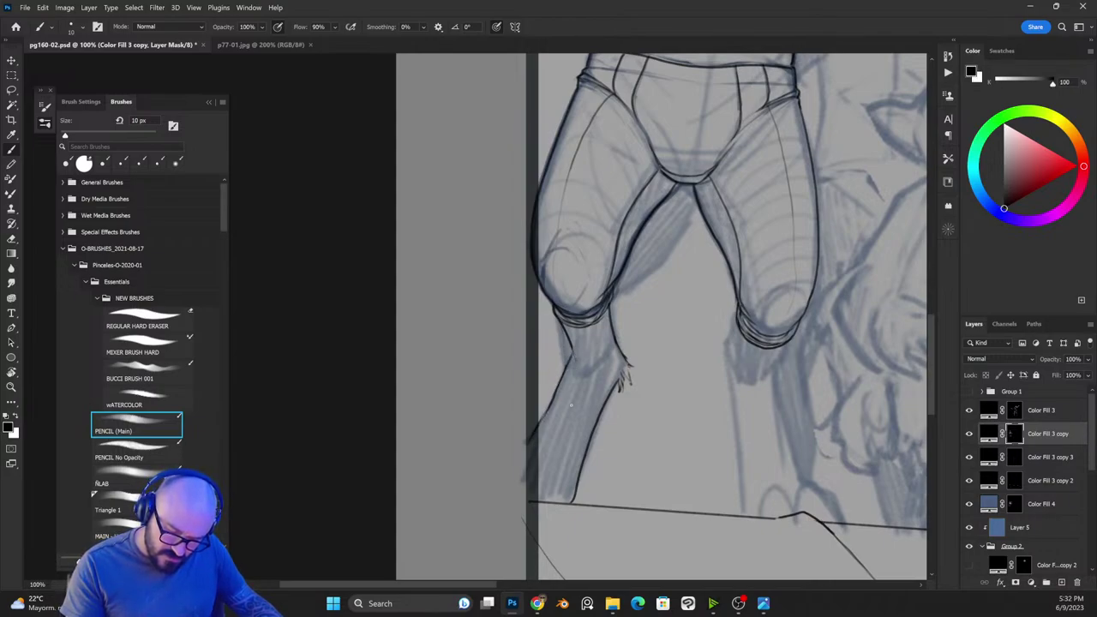
Step: Ink the inner contour of the lower leg nearest the sketched creature from knee to ground, with fur tufts at the joint
key(x)
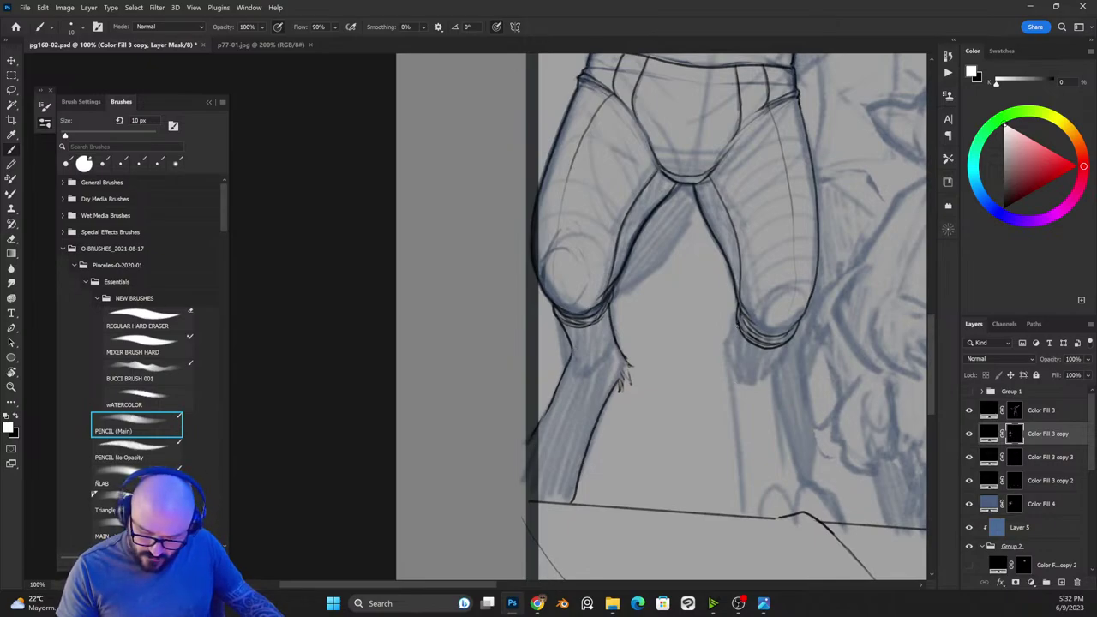
mouse_move(739, 324)
mouse_down()
mouse_move(710, 374)
mouse_move(717, 366)
mouse_move(715, 389)
mouse_move(719, 376)
mouse_move(724, 384)
mouse_move(742, 512)
mouse_up()
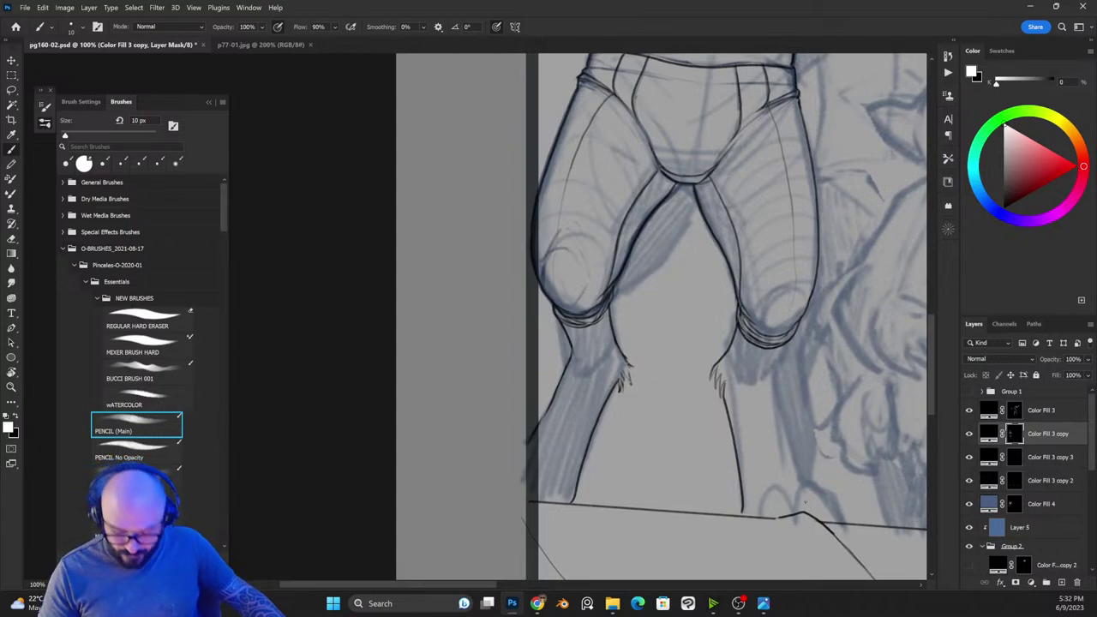
key(x)
key(x)
drag(742, 507, 747, 517)
Step: Ink the rounded toes of the foot nearest the sketched creature at the platform edge, with small fur strokes above them
mouse_move(742, 478)
mouse_down()
mouse_move(744, 510)
mouse_move(791, 506)
mouse_up()
key(x)
key(x)
mouse_move(761, 515)
mouse_down()
mouse_move(779, 491)
mouse_move(800, 490)
mouse_move(820, 512)
mouse_move(804, 487)
mouse_move(788, 486)
mouse_up()
key(x)
key(x)
key(x)
key(x)
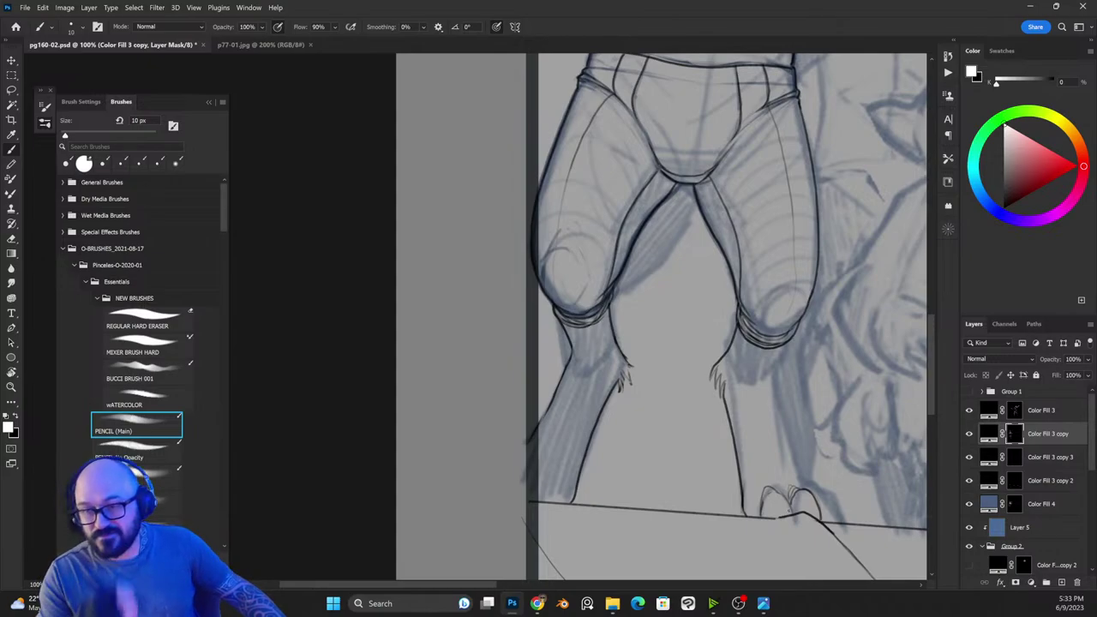
Step: Ink the outer contour of the lower leg nearest the sketched creature from knee to foot, including the outermost toe
key(x)
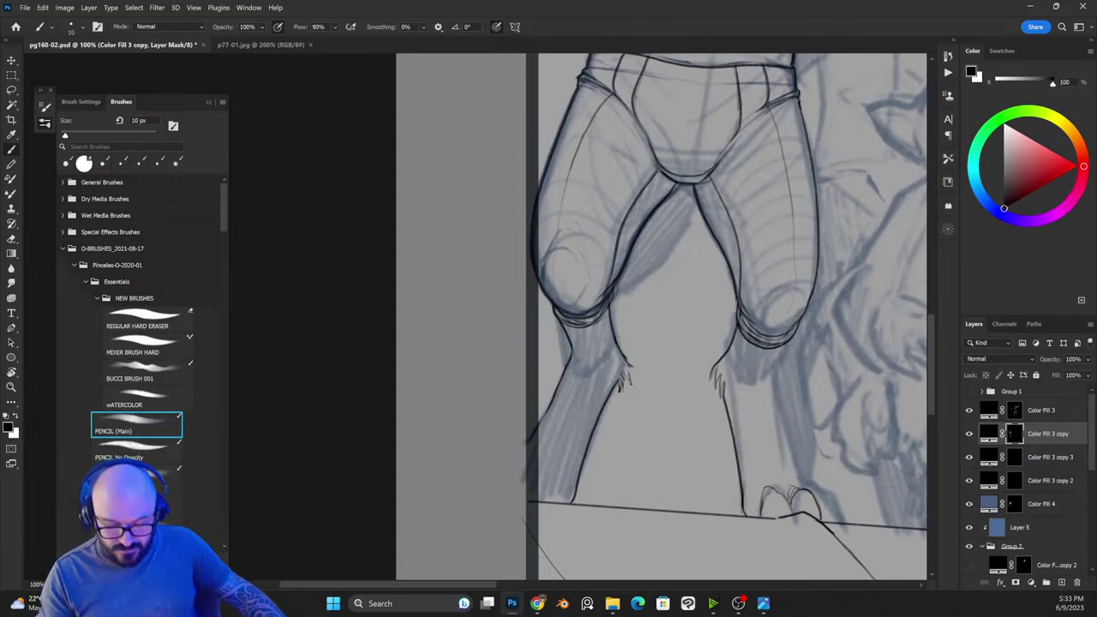
key(x)
drag(779, 346, 762, 379)
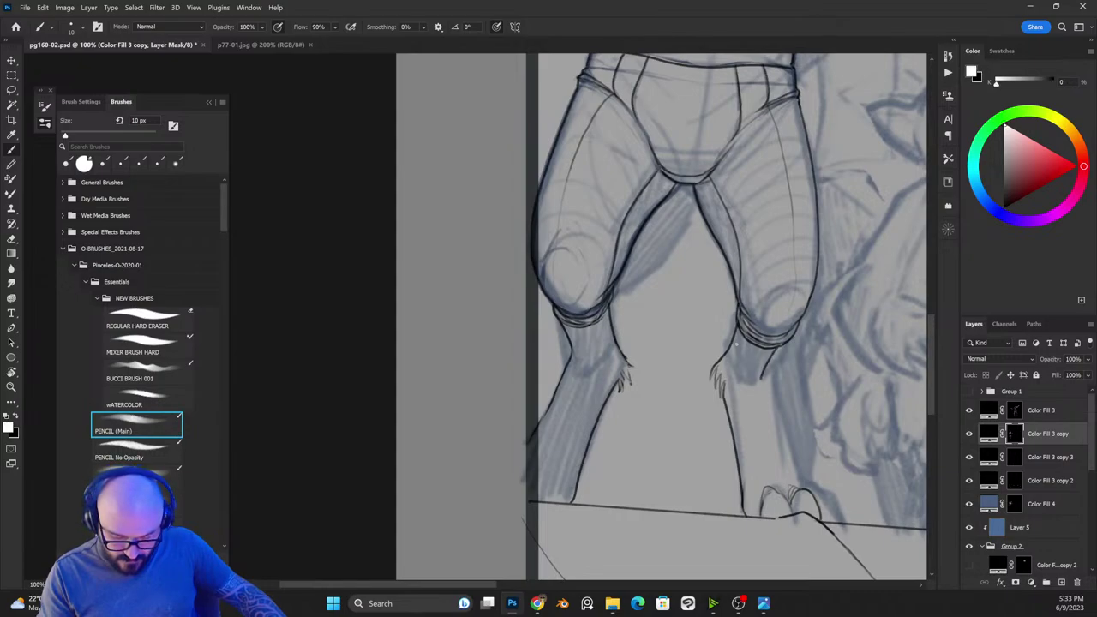
mouse_move(738, 327)
mouse_down()
mouse_move(725, 360)
mouse_move(764, 384)
mouse_move(795, 485)
mouse_move(819, 495)
mouse_move(831, 522)
mouse_move(828, 500)
mouse_move(840, 526)
mouse_up()
key(x)
key(x)
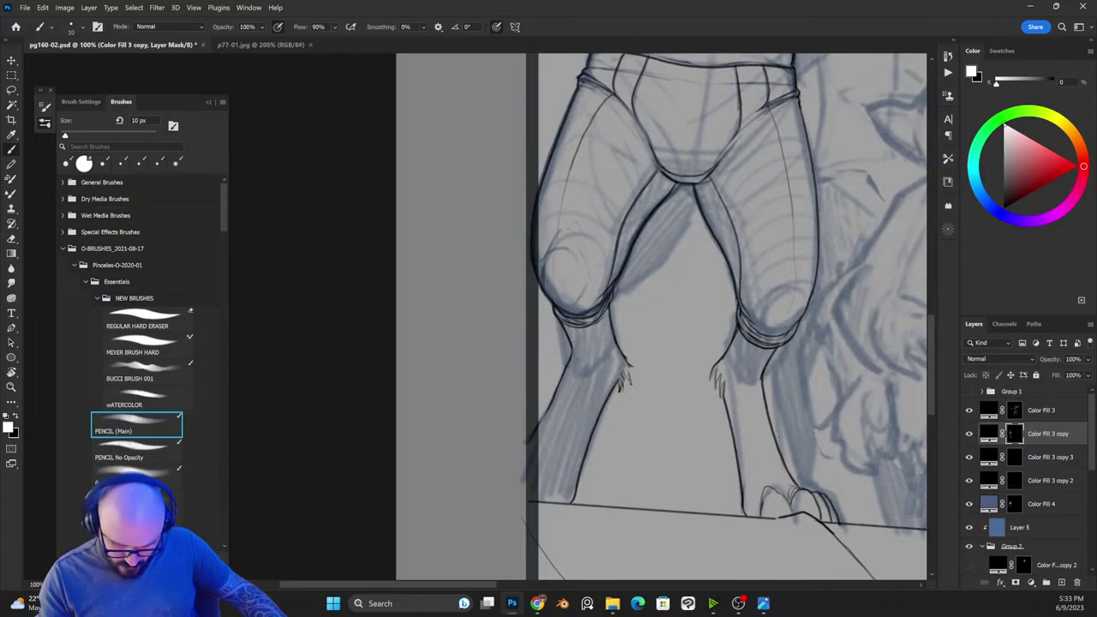
Step: View the whole panel to check the inked legs against the other figures
key(ctrl+minus)
key(ctrl+minus)
key(ctrl+minus)
key(ctrl+minus)
key(ctrl+plus)
key(ctrl+plus)
key(ctrl+plus)
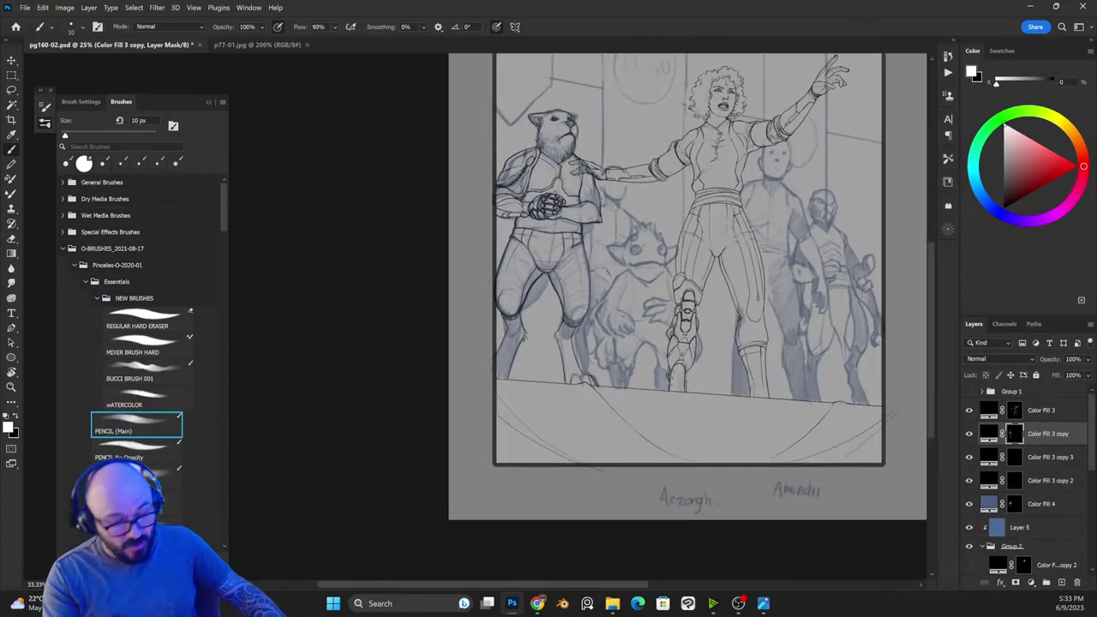
Step: Ink the outer edge of the shaded form behind the bear's thighs, running from the crotch down towards the knee
key(ctrl+plus)
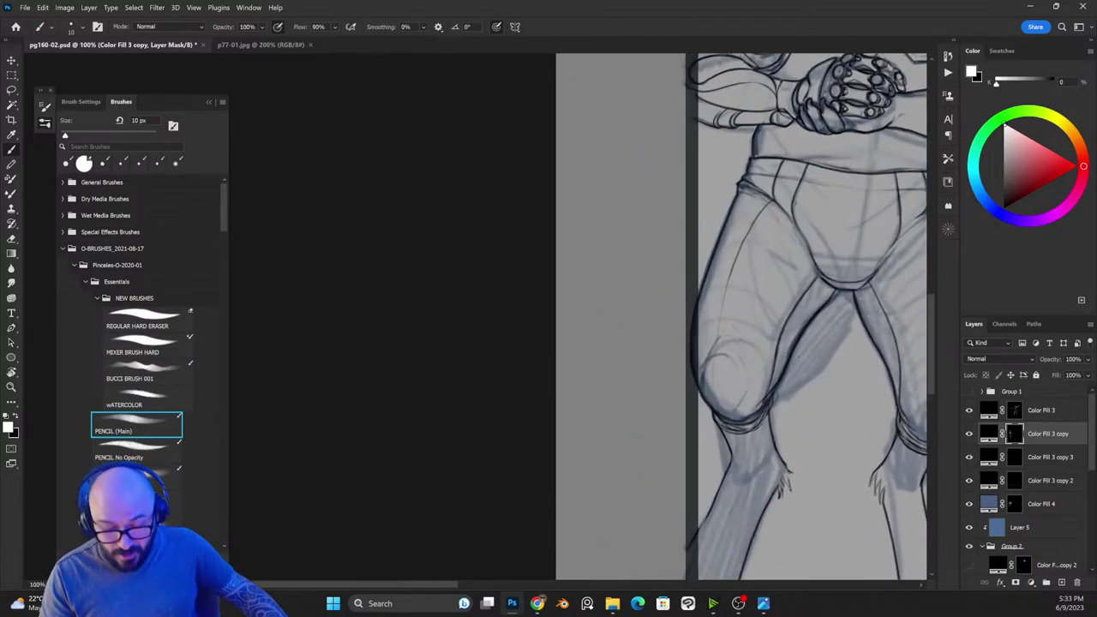
drag(857, 308, 842, 353)
key(x)
drag(846, 337, 839, 360)
key(x)
drag(856, 312, 834, 367)
key(x)
key(x)
drag(838, 353, 780, 395)
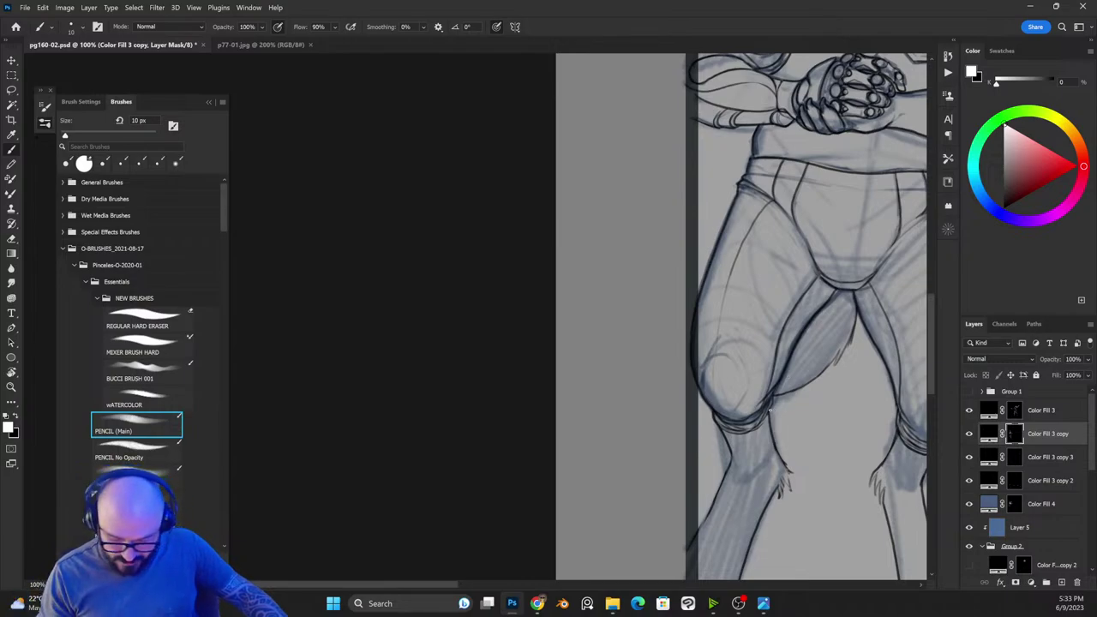
Step: Join the shaded form's contour to the bear's knee and refine its fur edge up towards the crotch
mouse_move(770, 409)
mouse_down()
mouse_move(834, 356)
mouse_move(775, 397)
mouse_move(813, 377)
mouse_up()
key(x)
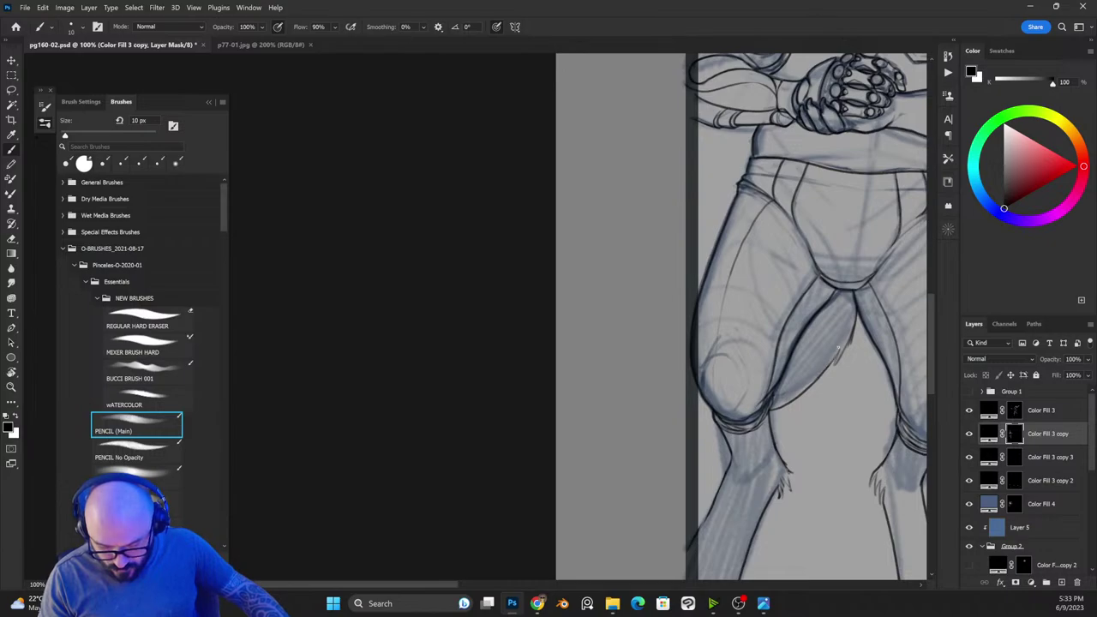
key(x)
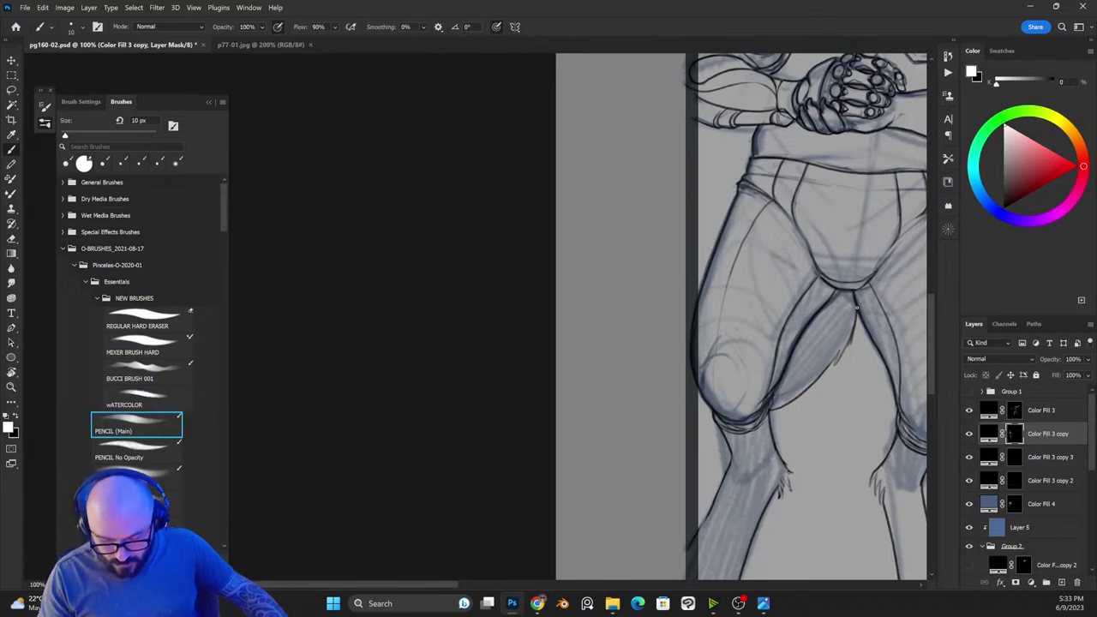
drag(855, 314, 846, 340)
key(x)
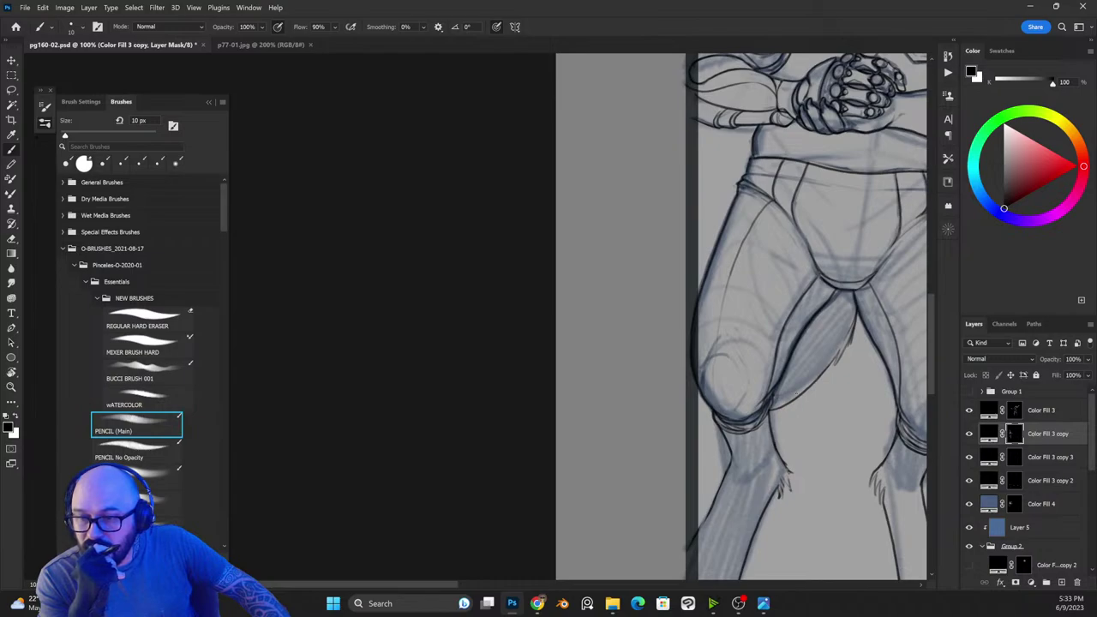
Step: Hide the rough sketch in Group 2 and examine the inked figures on their own, closing in on the bear's head
key(ctrl+minus)
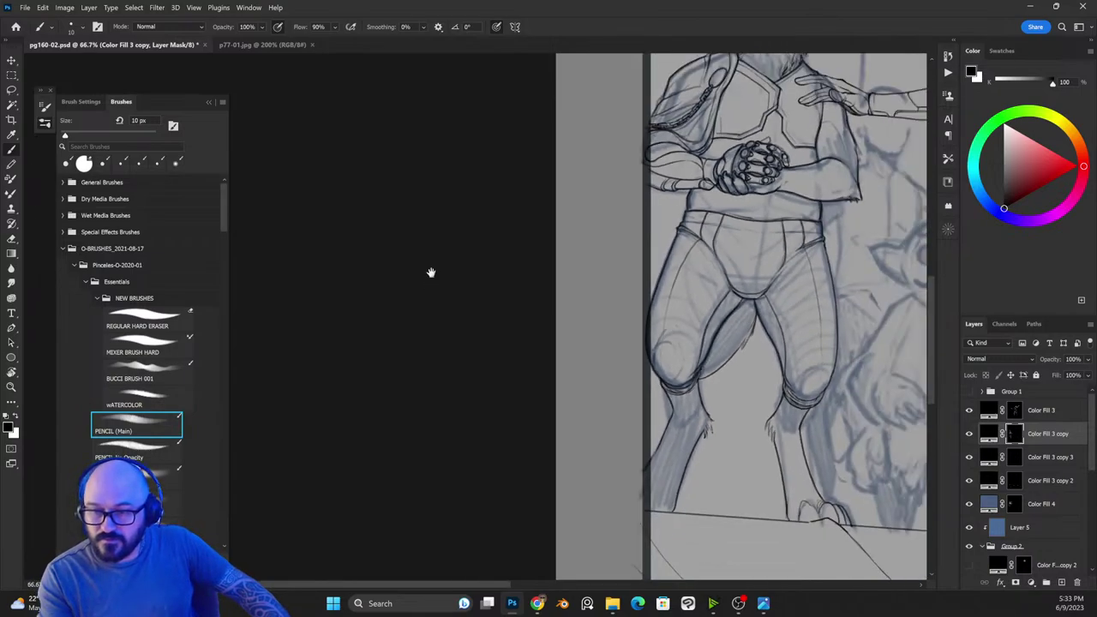
drag(773, 245, 644, 219)
key(ctrl+minus)
key(ctrl+minus)
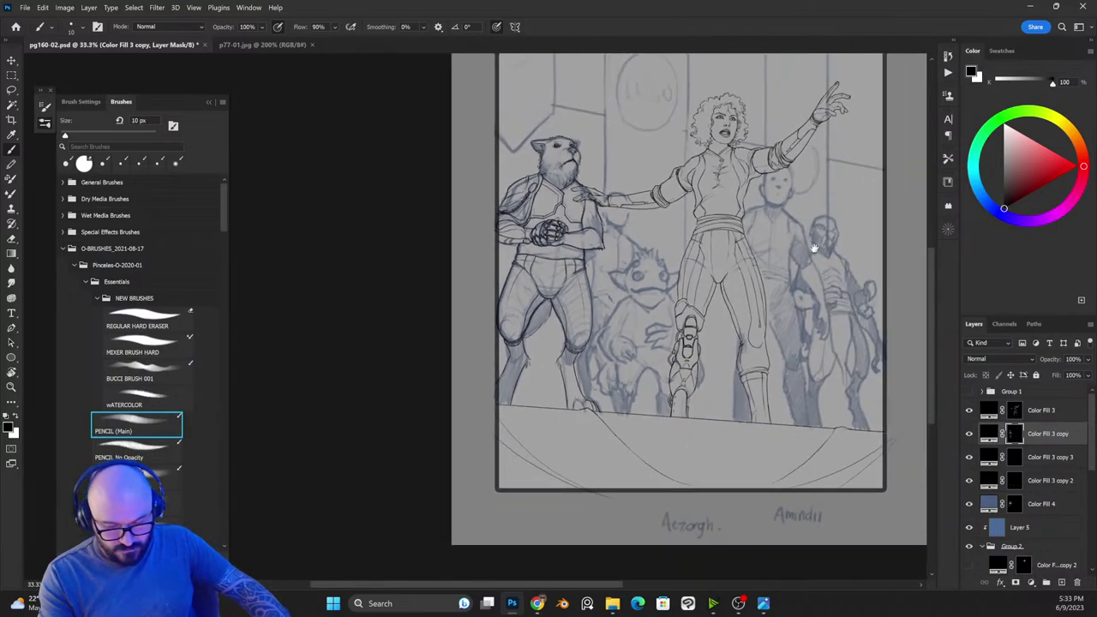
drag(815, 249, 737, 296)
key(ctrl+plus)
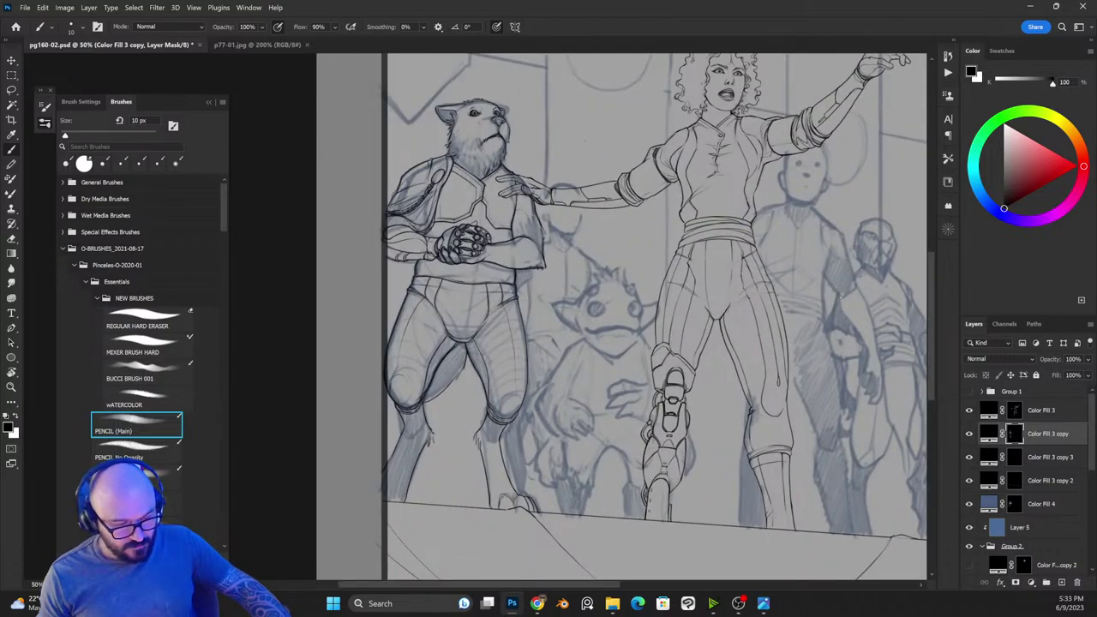
click(970, 546)
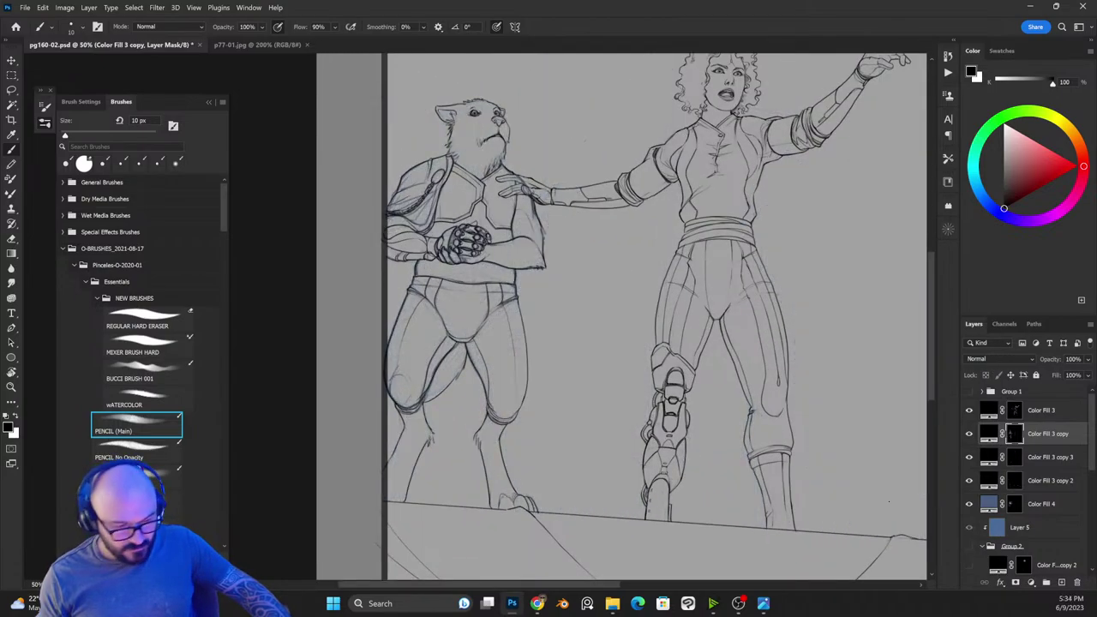
drag(606, 273, 817, 392)
key(ctrl+plus)
key(ctrl+plus)
key(ctrl+plus)
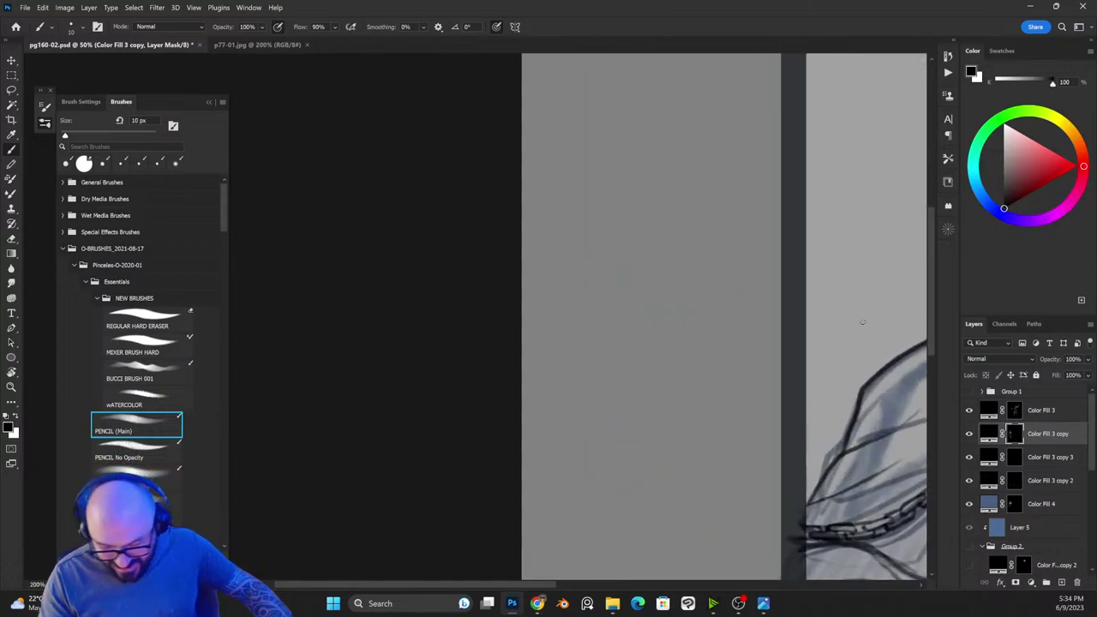
drag(861, 324, 480, 380)
drag(848, 415, 696, 435)
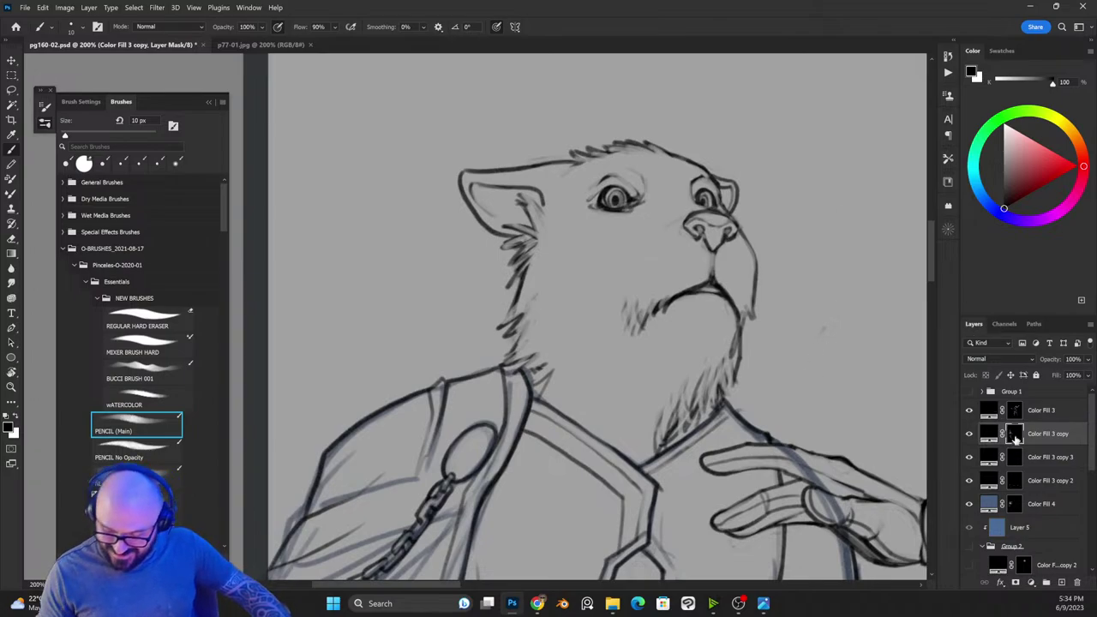
Step: Check the Color Fill 3 copy 3 and Color Fill 3 copy 2 masks beside the bear's face, then review the whole panel
key(alt+bracketright)
key(alt+bracketleft)
key(alt+bracketleft)
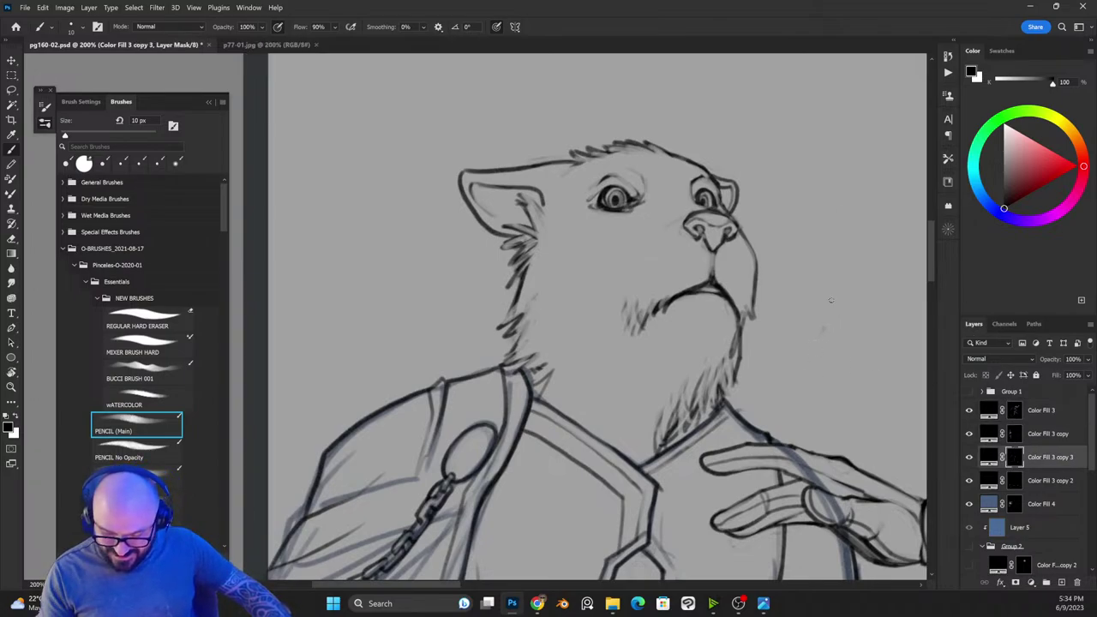
click(1014, 482)
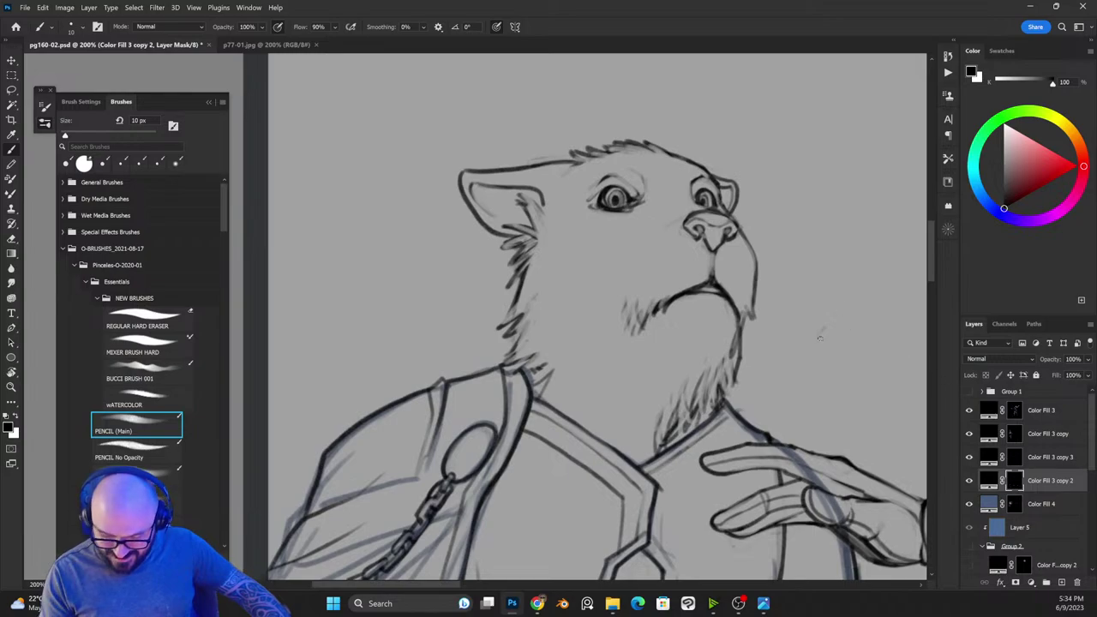
key(ctrl+minus)
key(ctrl+minus)
key(ctrl+minus)
key(ctrl+minus)
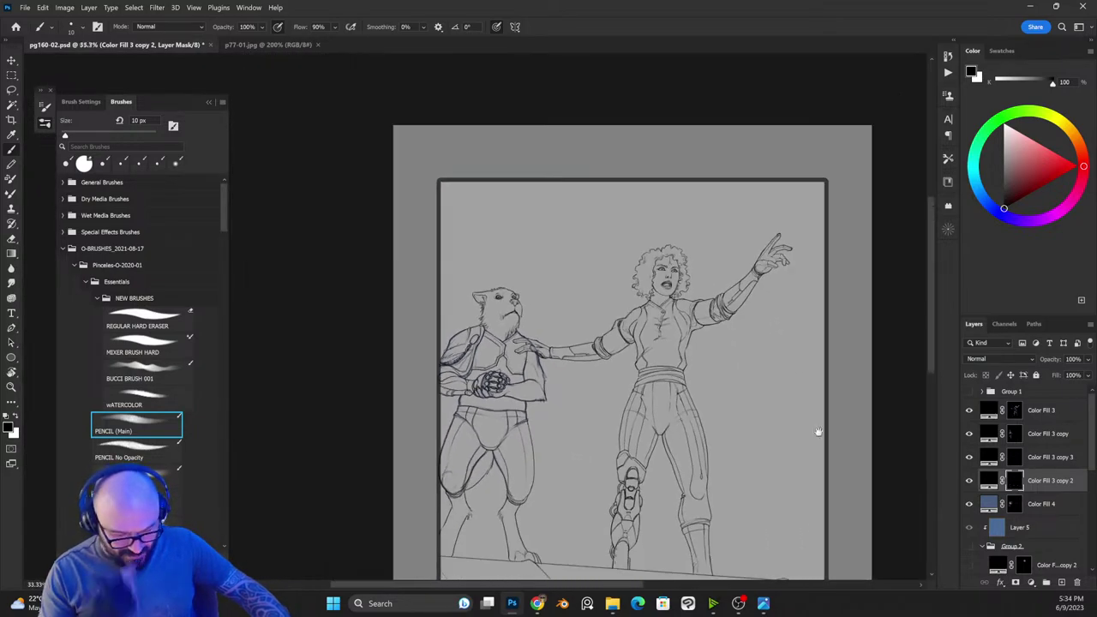
drag(773, 460, 770, 361)
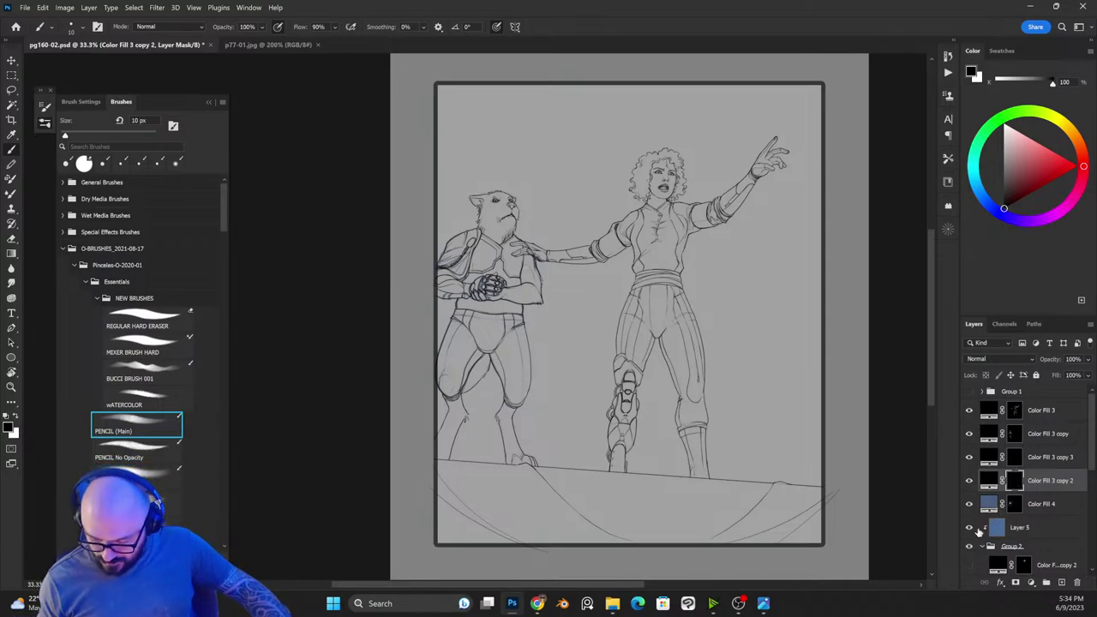
Step: Show the rough sketch again and make the Color Fill 4 layer mask active
click(969, 527)
click(1015, 431)
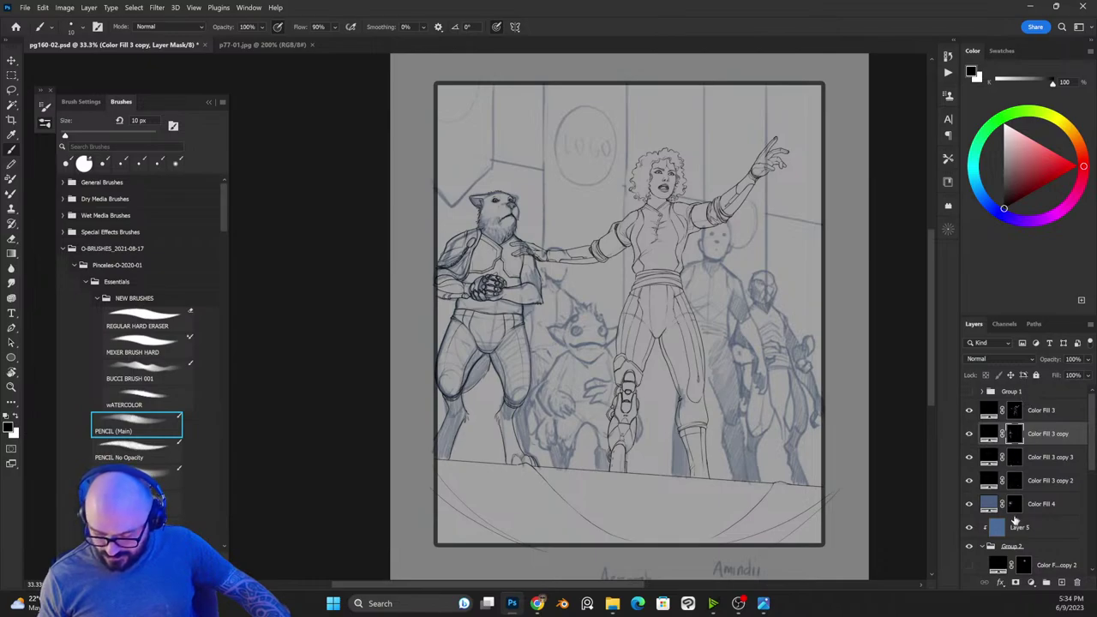
click(1016, 505)
Step: Draw a small round open mouth on the background figure standing beneath the woman's raised arm
key(ctrl+plus)
key(ctrl+plus)
drag(869, 399, 597, 460)
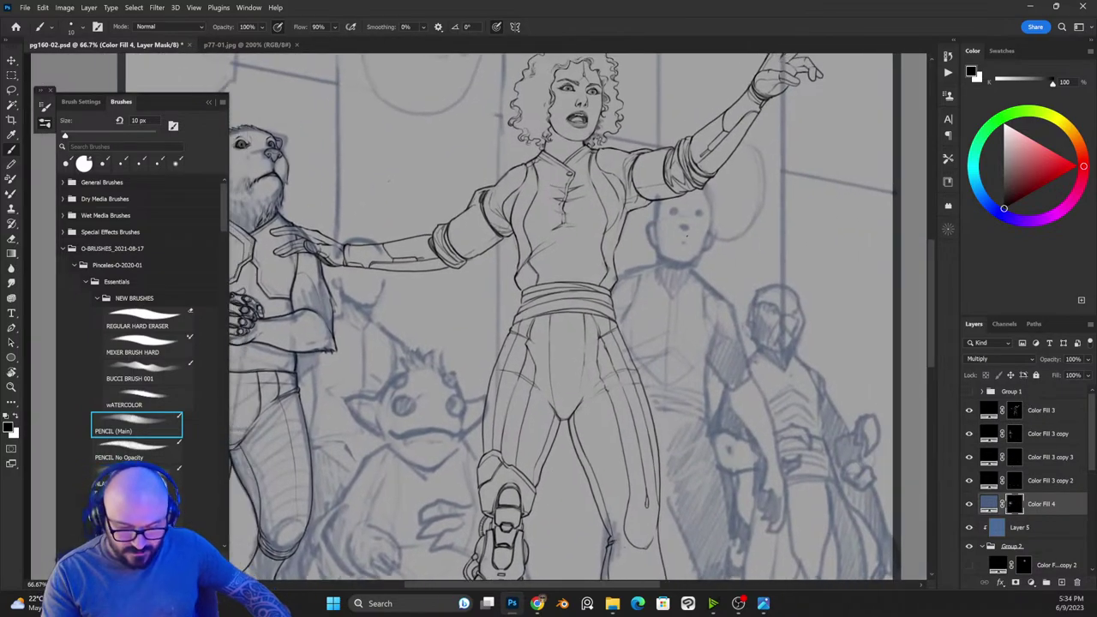
key(ctrl+plus)
scroll(728, 199, up, 1)
key(bracketright)
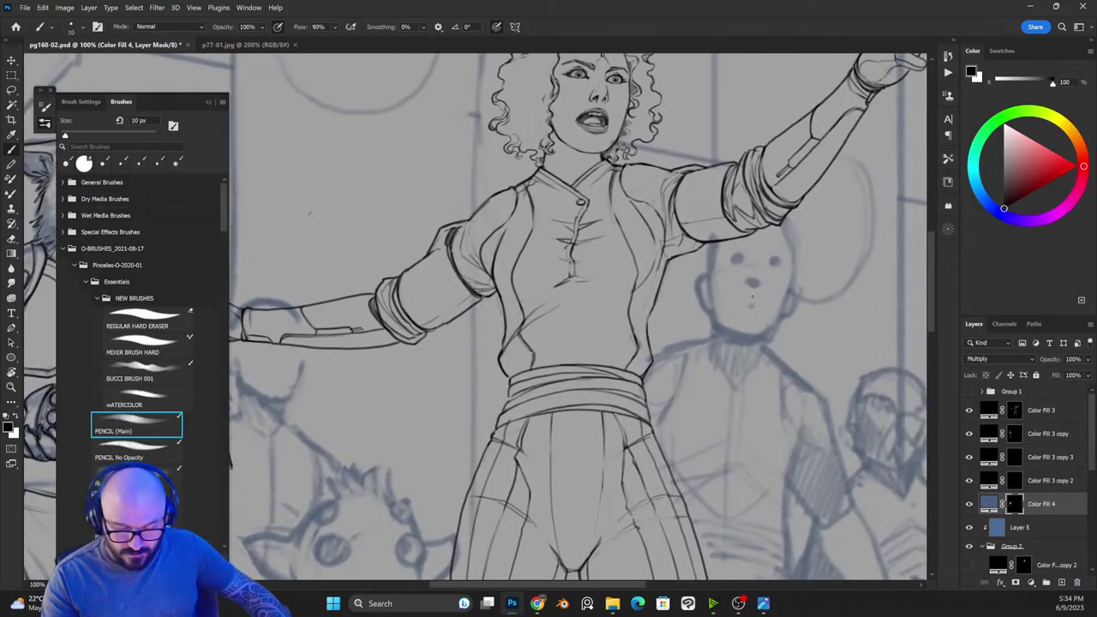
key(bracketleft)
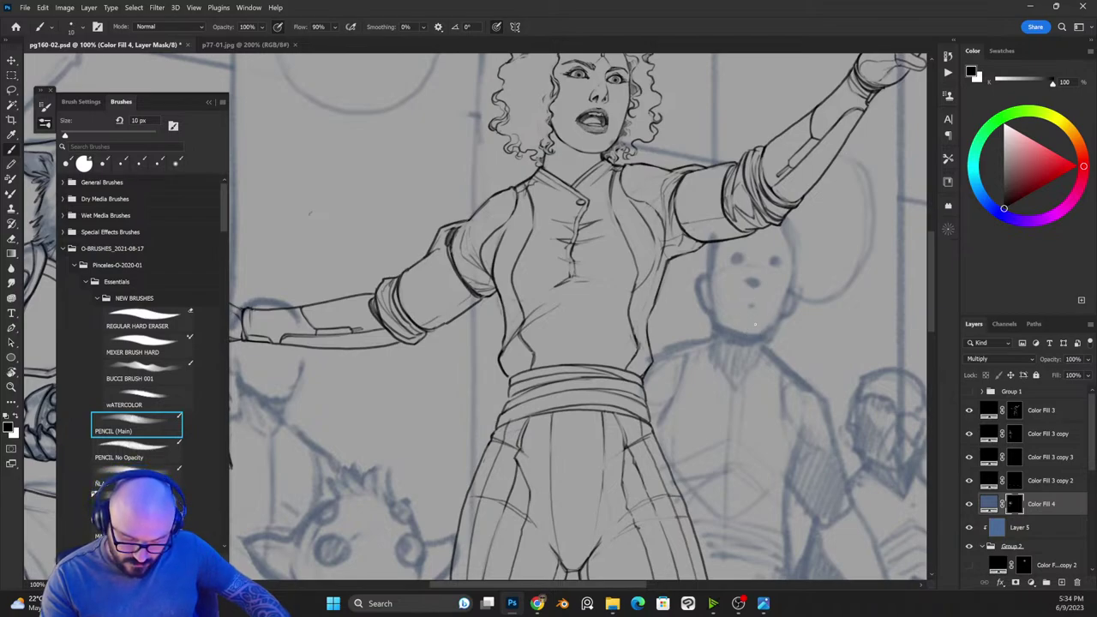
key(x)
mouse_move(744, 313)
mouse_down()
mouse_move(746, 334)
mouse_move(744, 314)
mouse_up()
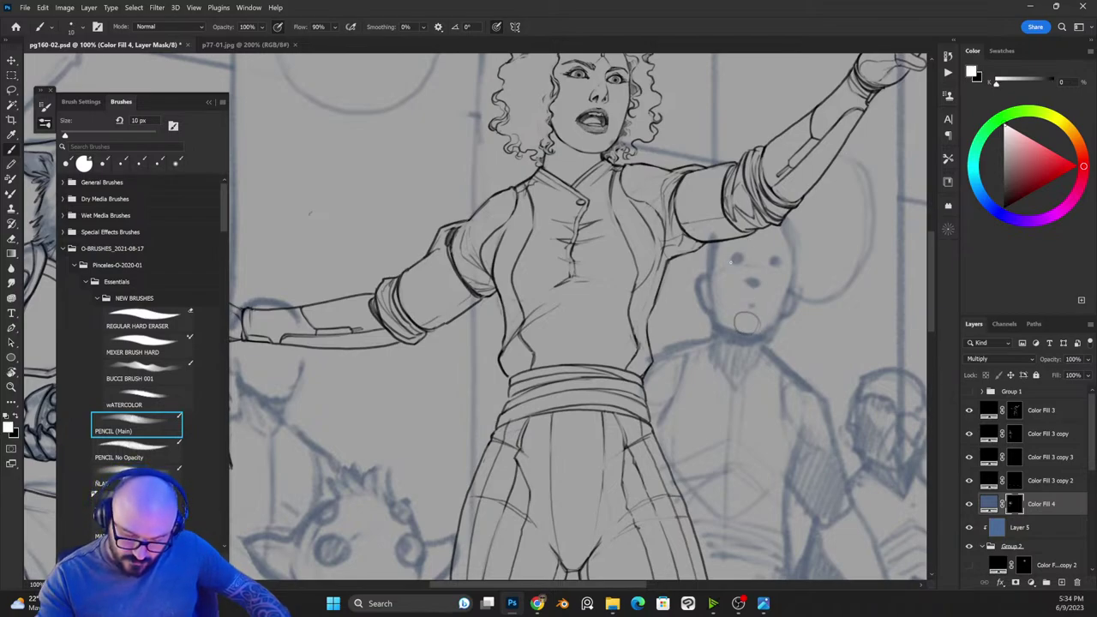
Step: Draw a curved line across the upper face of that background figure, with the eye nearest the woman on it
mouse_move(774, 262)
mouse_down()
mouse_move(710, 274)
mouse_move(746, 260)
mouse_move(727, 256)
mouse_move(746, 255)
mouse_up()
key(x)
key(x)
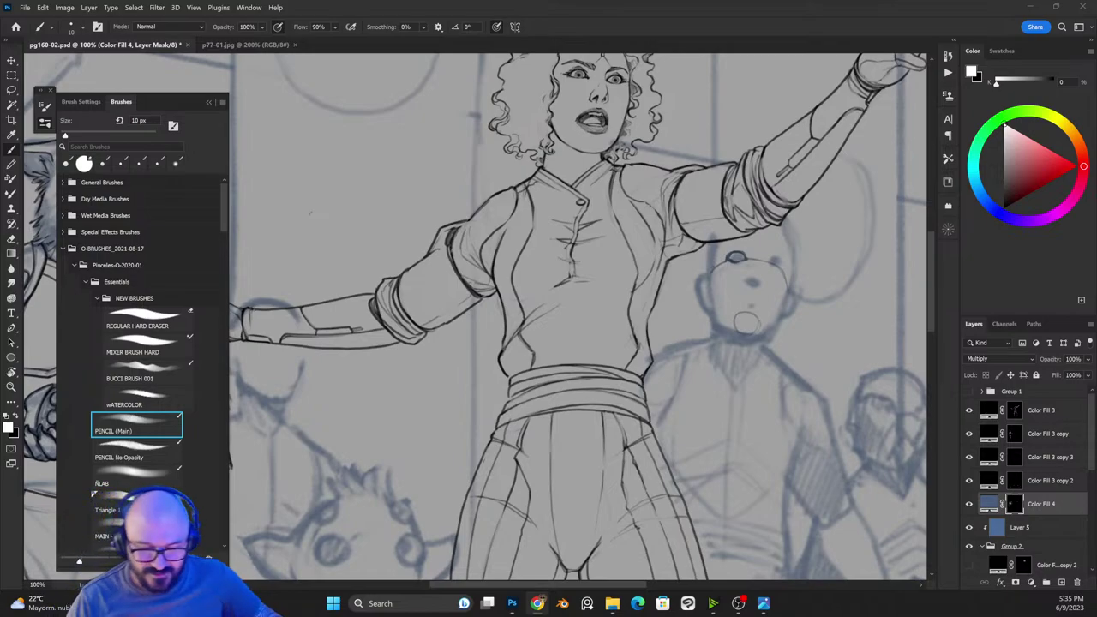
Step: Shade and clean up the background figure's eye nearest the woman, undoing the stray stroke on her sleeve
drag(685, 182, 683, 211)
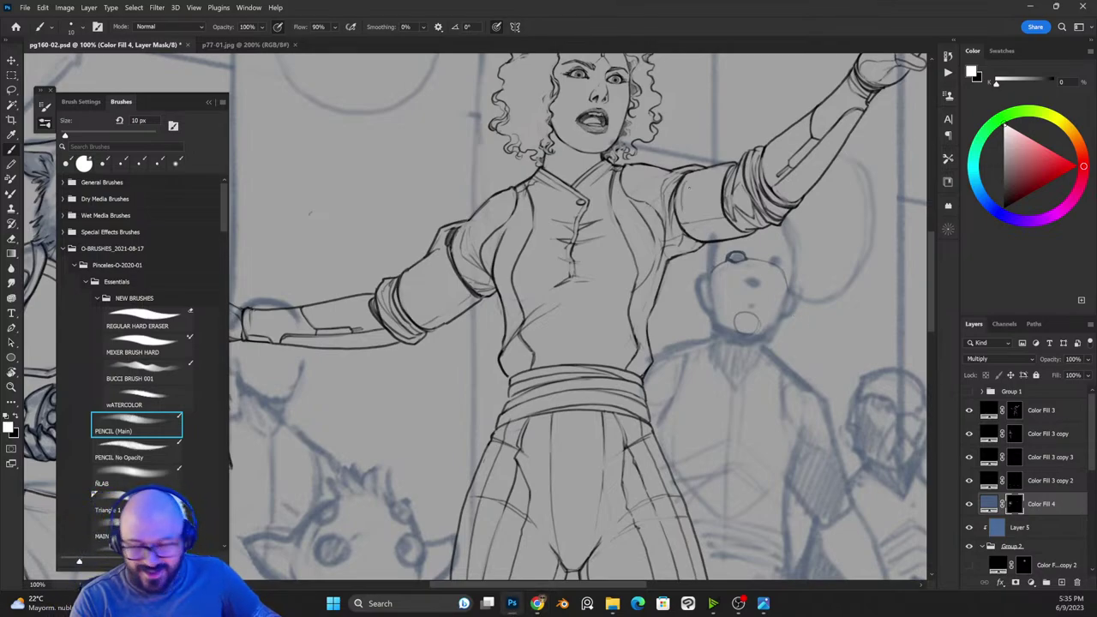
key(ctrl+z)
mouse_move(868, 365)
mouse_down()
mouse_move(844, 357)
mouse_move(852, 372)
mouse_up()
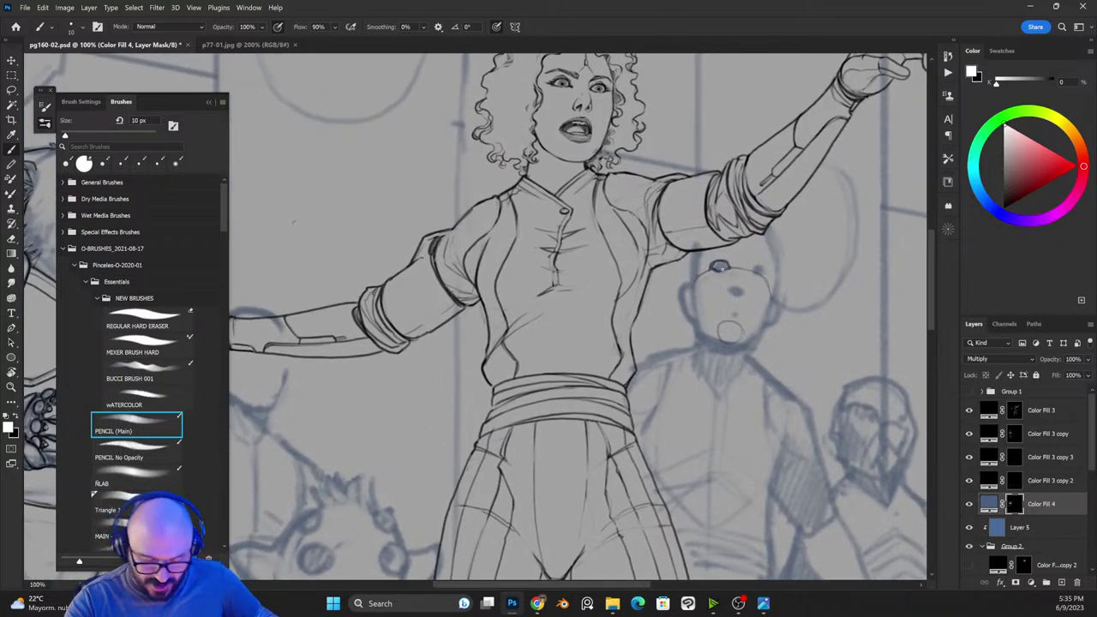
key(x)
key(x)
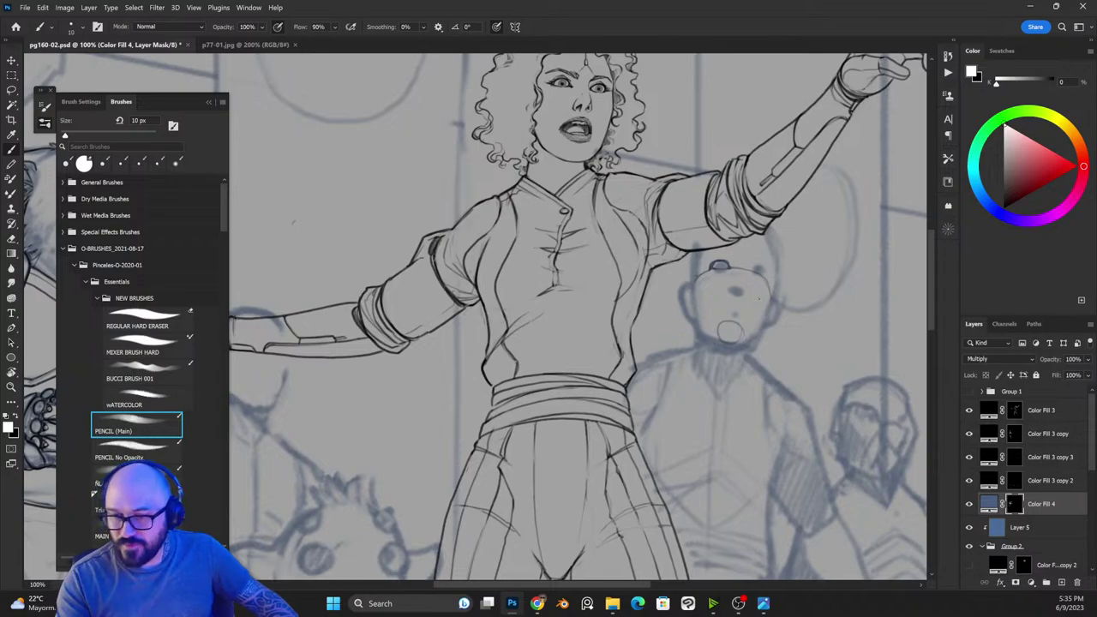
key(x)
key(x)
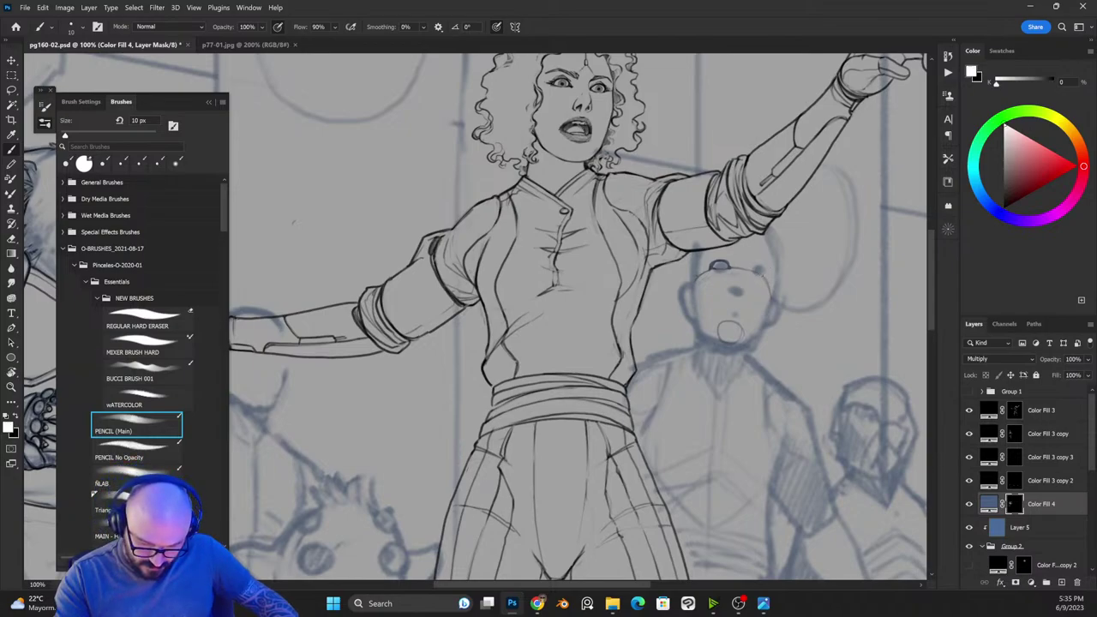
Step: Draw the background figure's second eye at the far end of the curved face line and clean up its edges
mouse_move(751, 276)
mouse_down()
mouse_move(766, 266)
mouse_move(747, 268)
mouse_move(766, 263)
mouse_up()
key(x)
key(x)
key(x)
key(x)
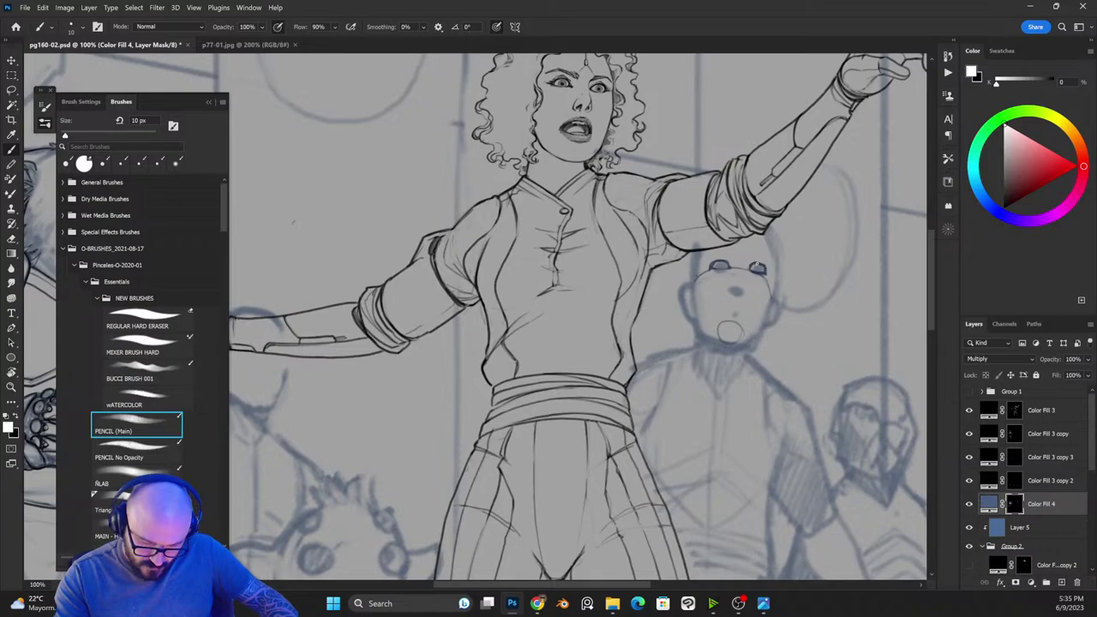
key(x)
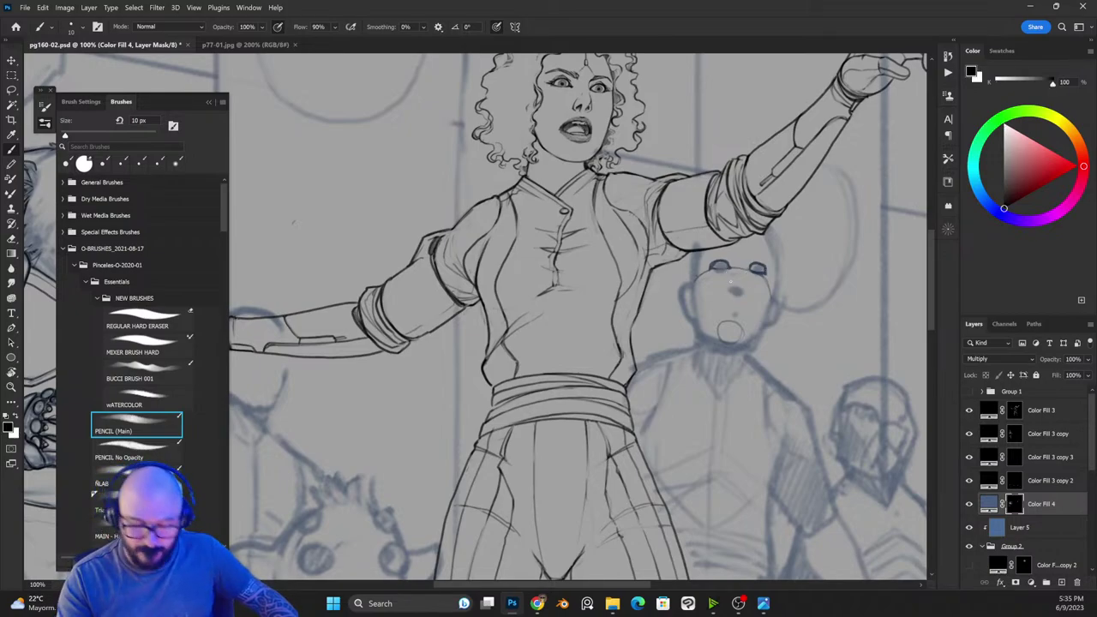
Step: Draw the background figure's small nose with nostrils and a rounded bridge between the eyes and mouth
key(x)
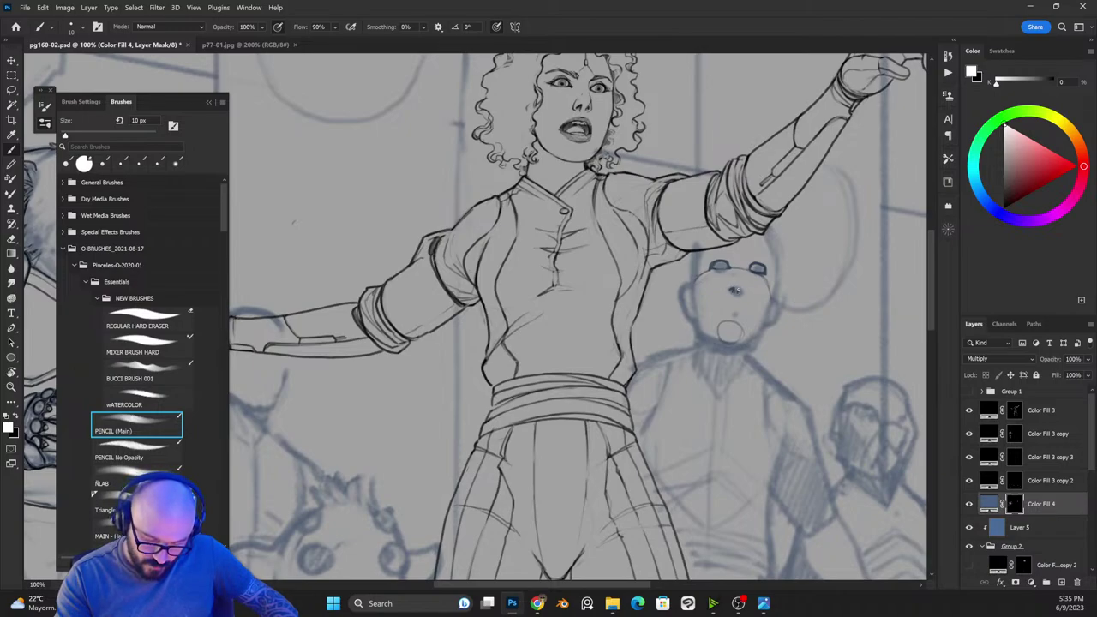
key(x)
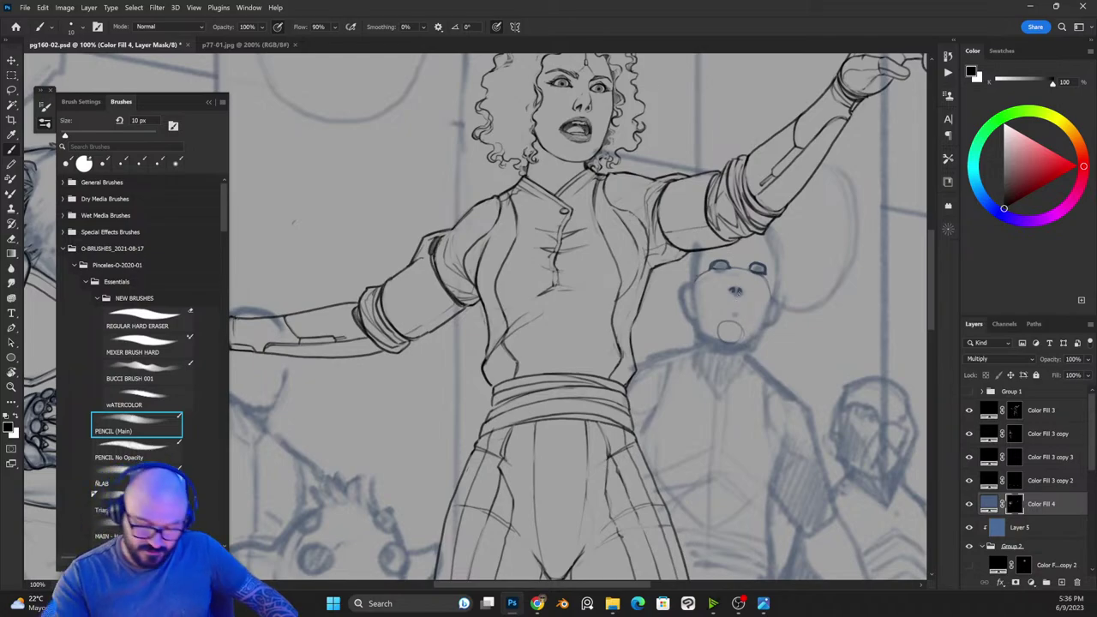
key(x)
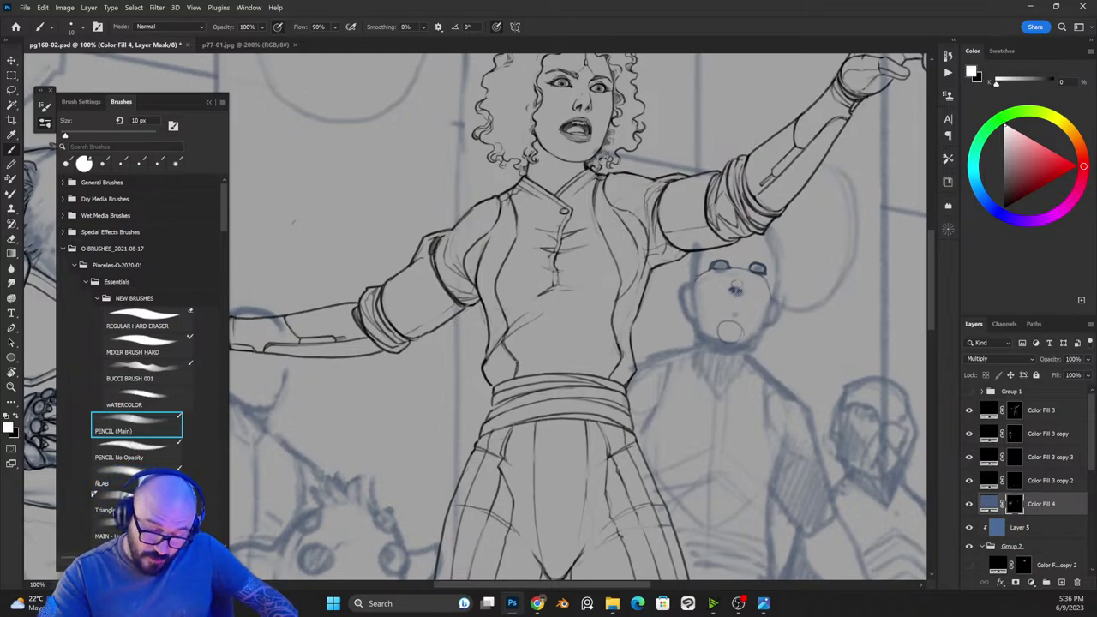
drag(729, 279, 732, 289)
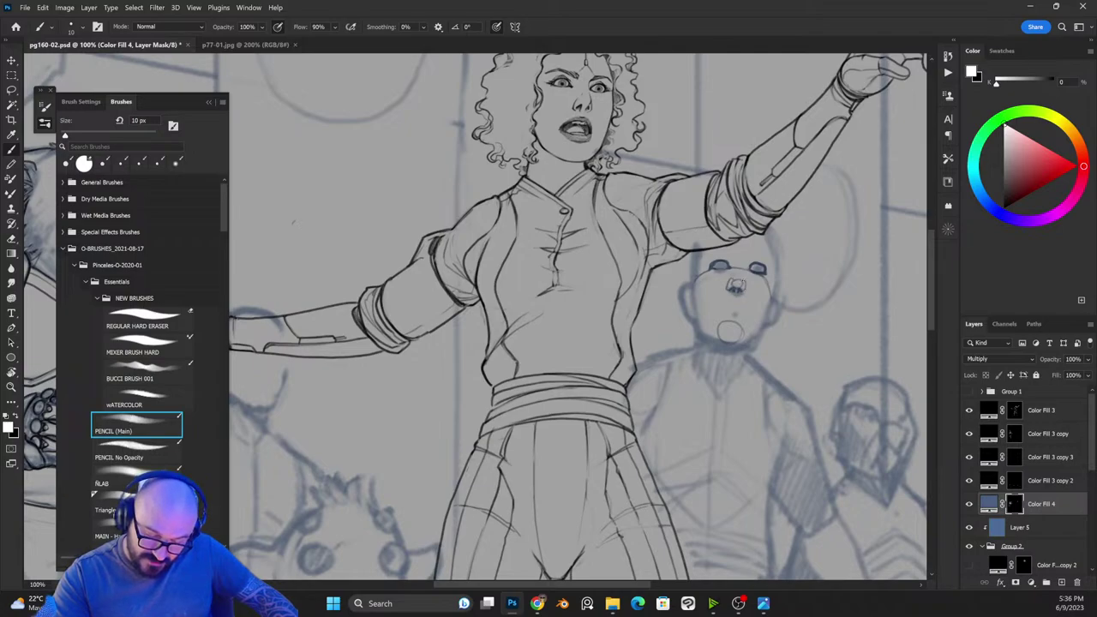
key(x)
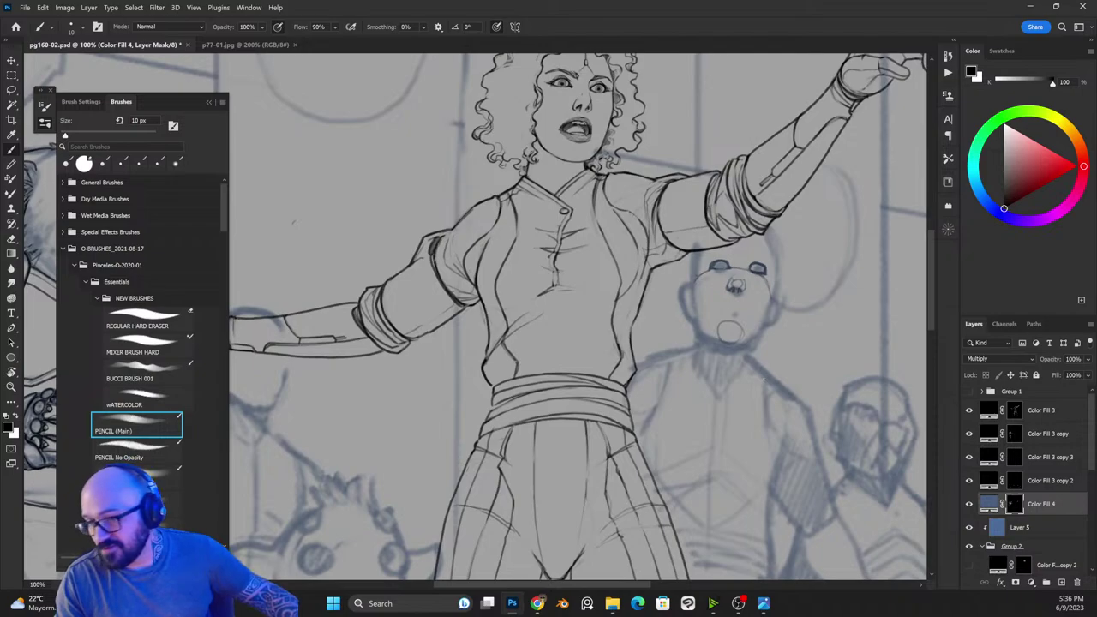
Step: Select the background figure's nose and distort it, widening it slightly to about 109%
key(l)
drag(735, 275, 734, 276)
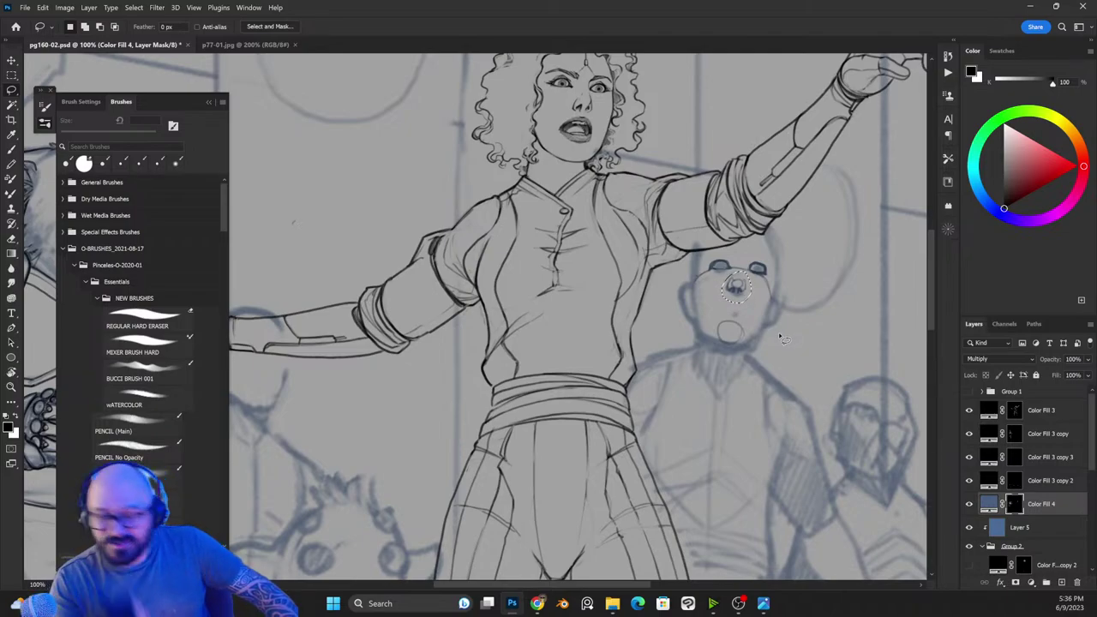
key(v)
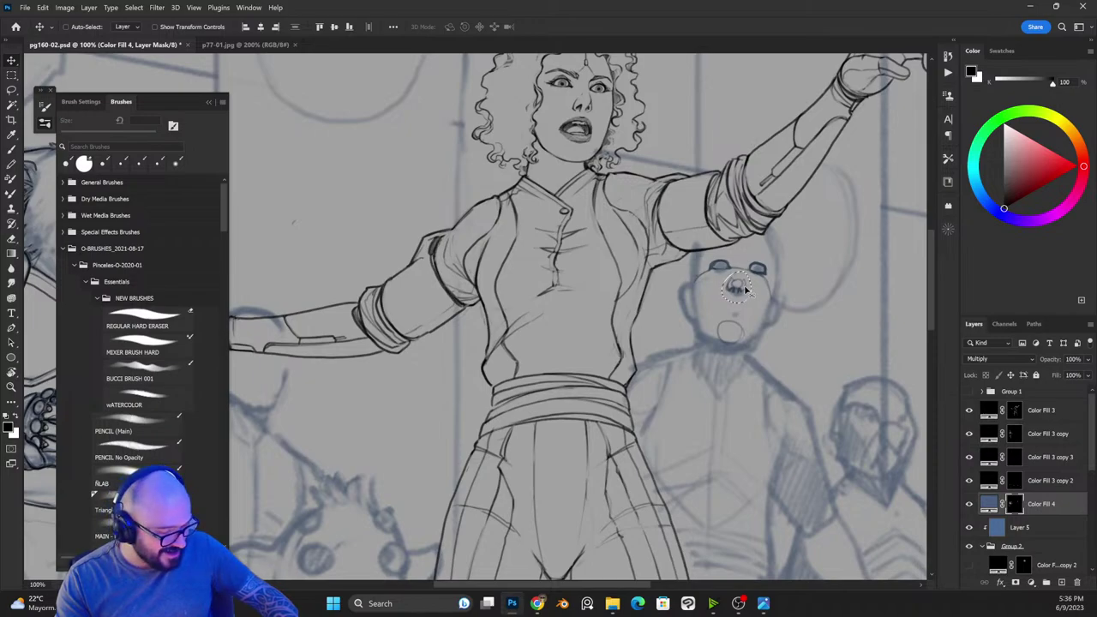
key(x)
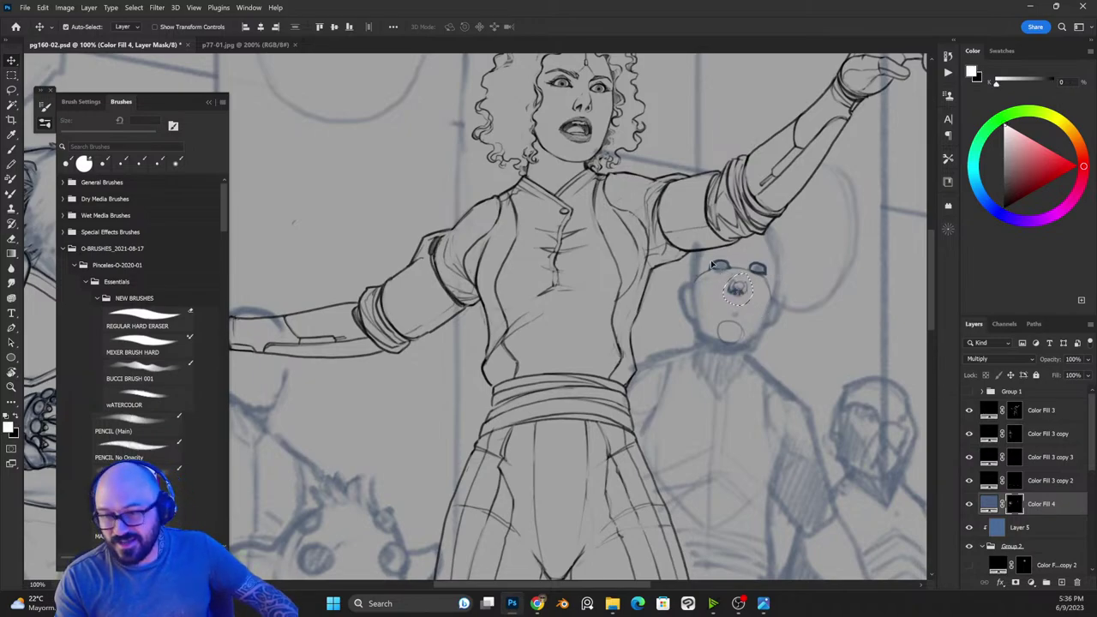
key(ctrl+t)
right_click(735, 286)
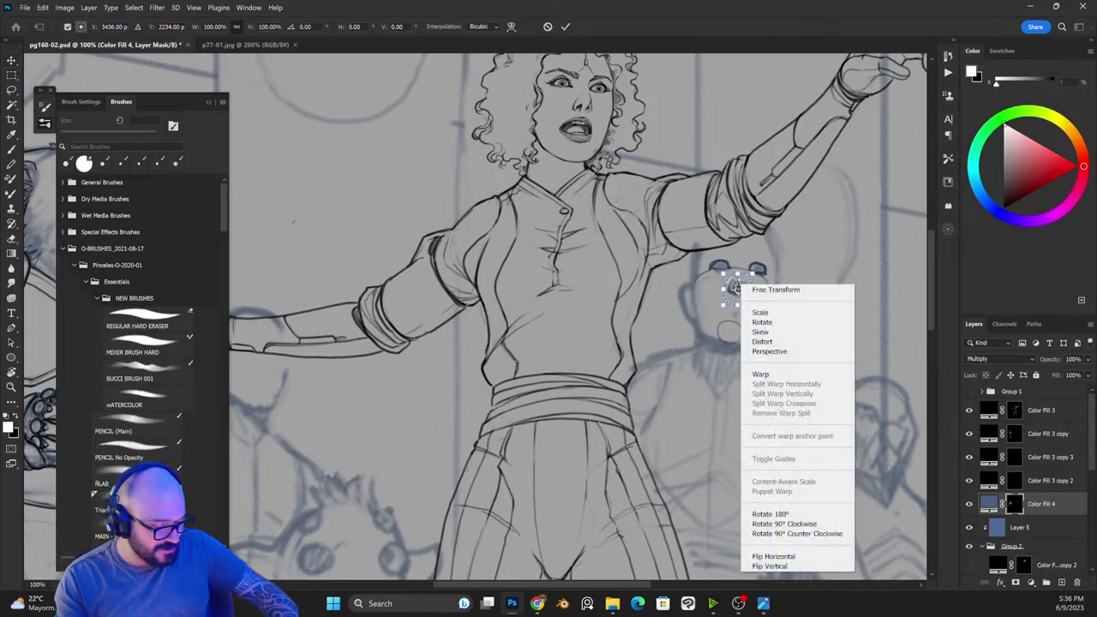
click(795, 341)
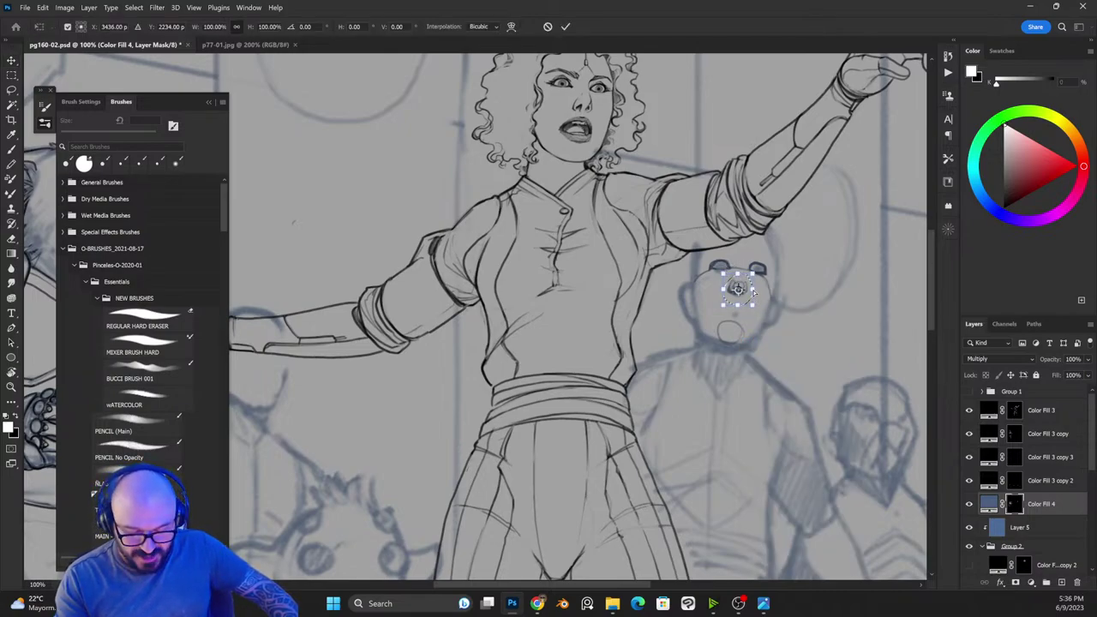
drag(757, 295, 755, 269)
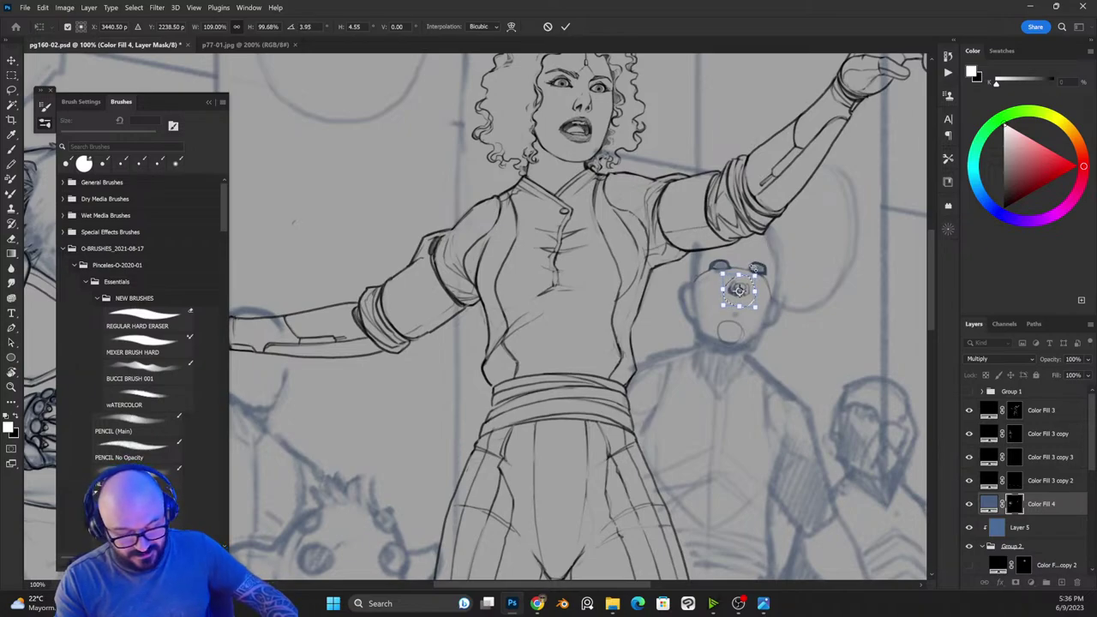
key(Return)
Step: Draw the nose bridge up toward the far eye with the PENCIL (Main) brush, and clean up the old bridge and nostril lines
key(b)
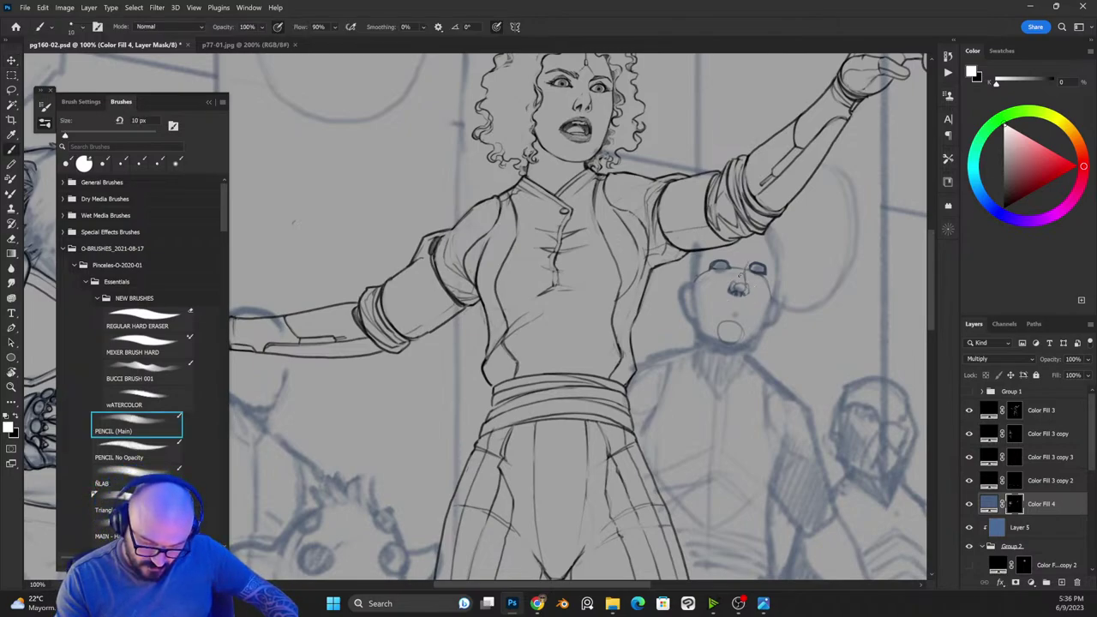
key(x)
key(x)
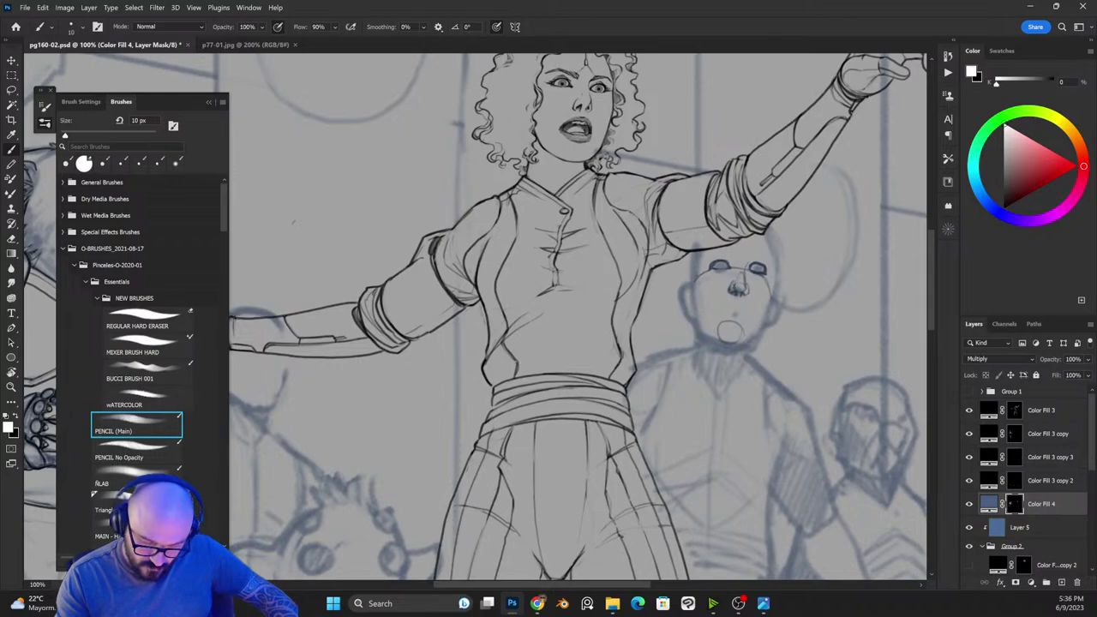
key(x)
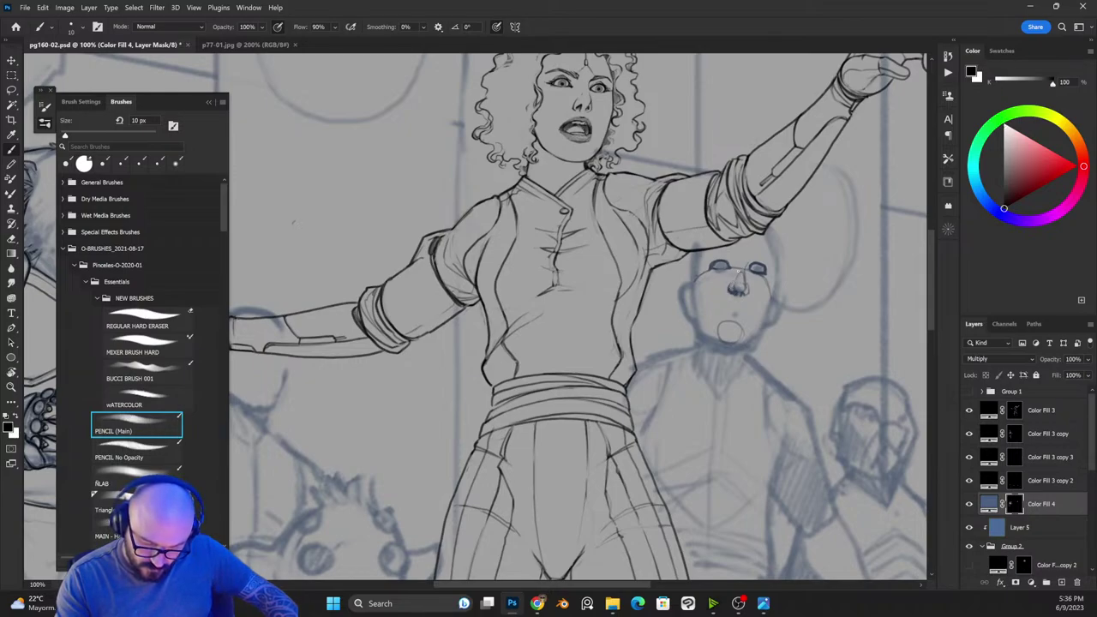
key(x)
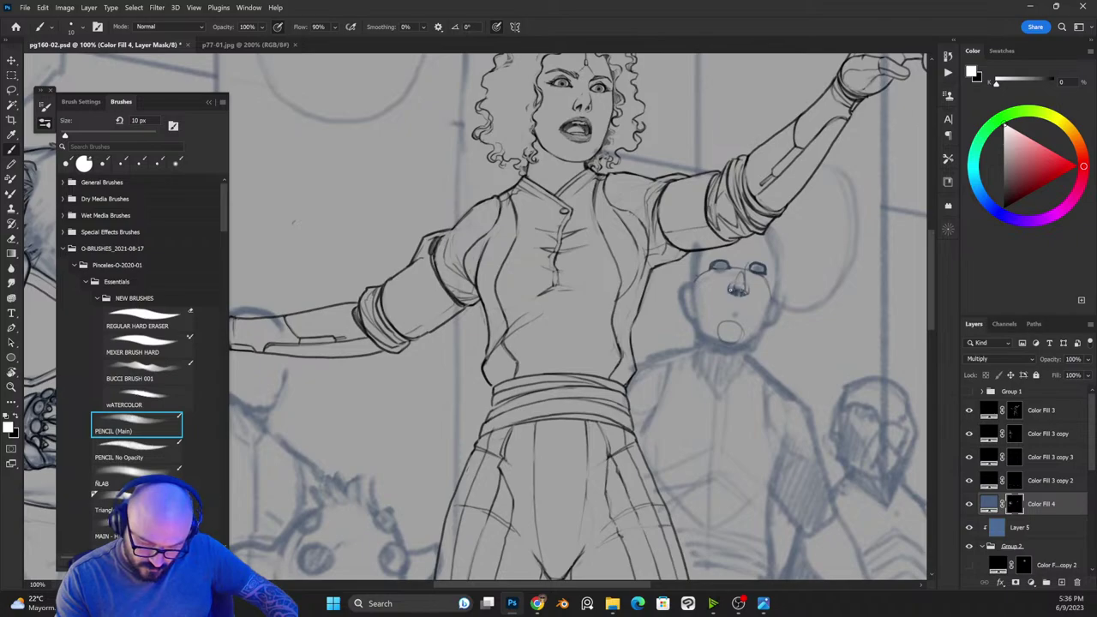
key(x)
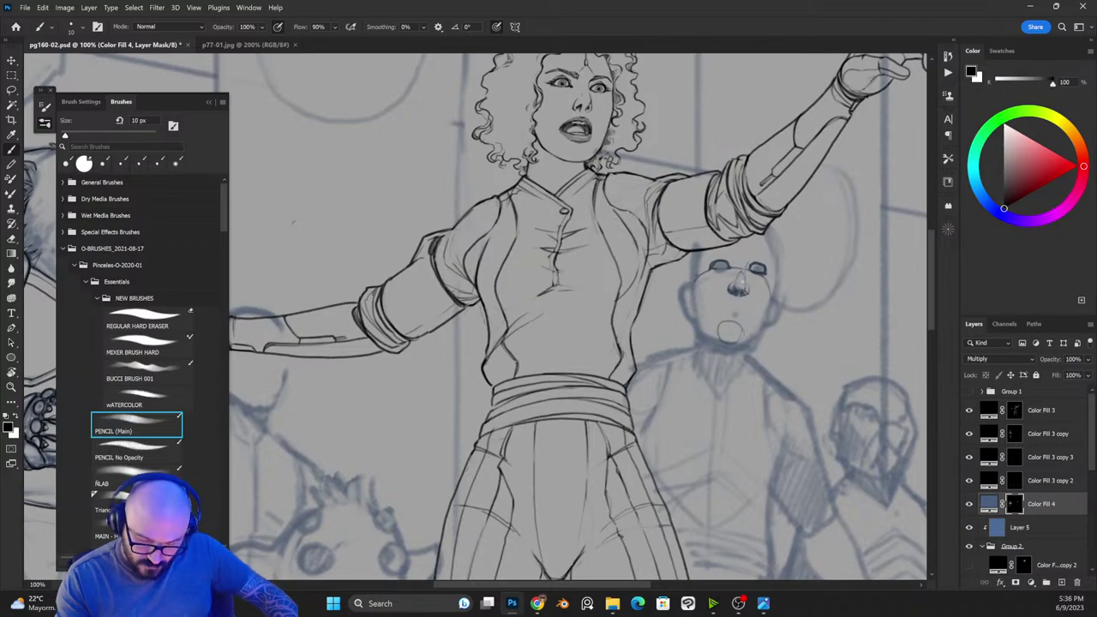
key(x)
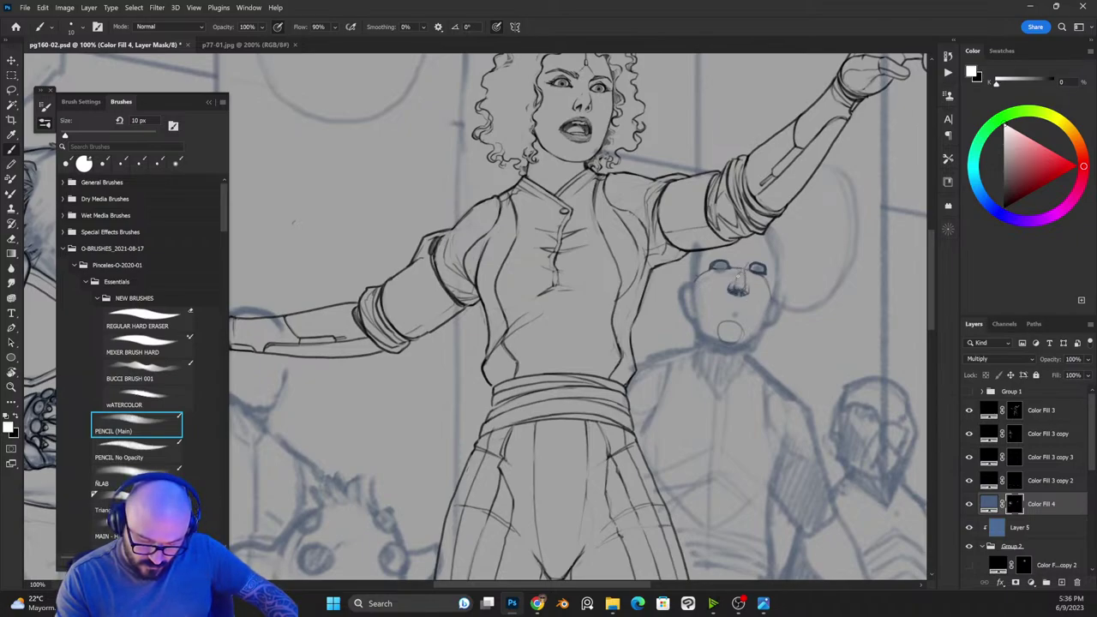
Step: Sketch arched eyebrows above both of the background figure's eyes, erasing excess marks between strokes
key(x)
key(x)
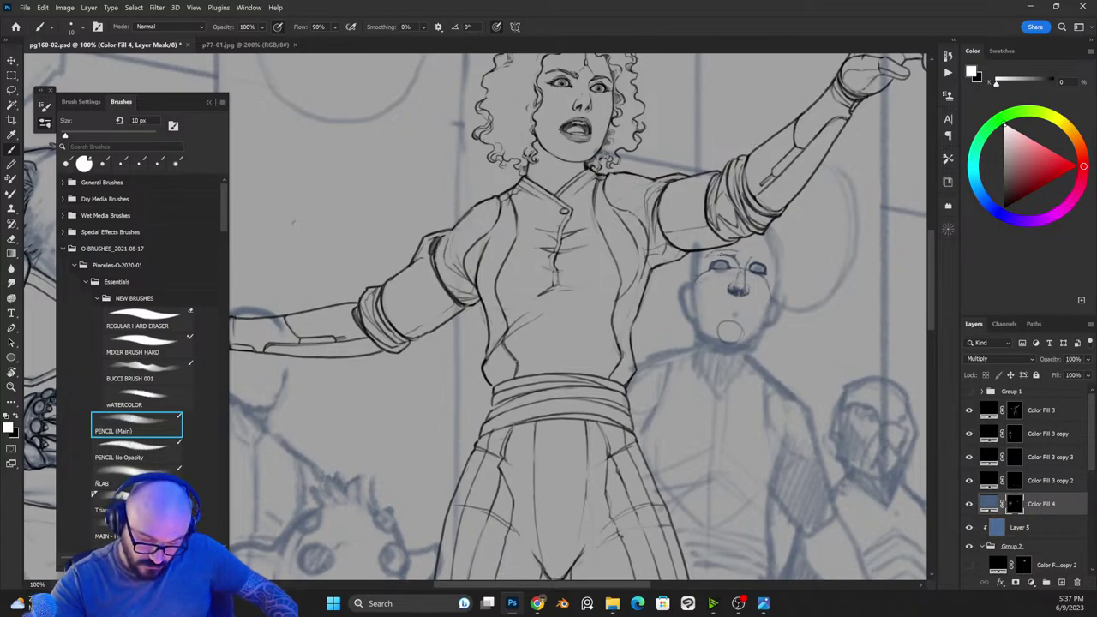
key(x)
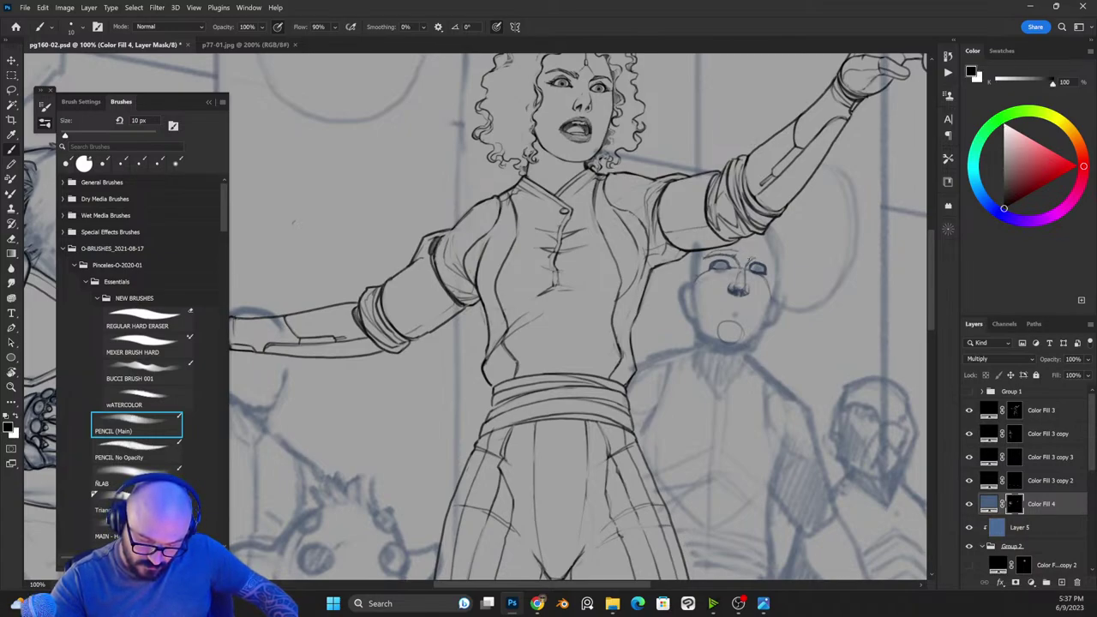
key(x)
drag(756, 258, 773, 271)
key(x)
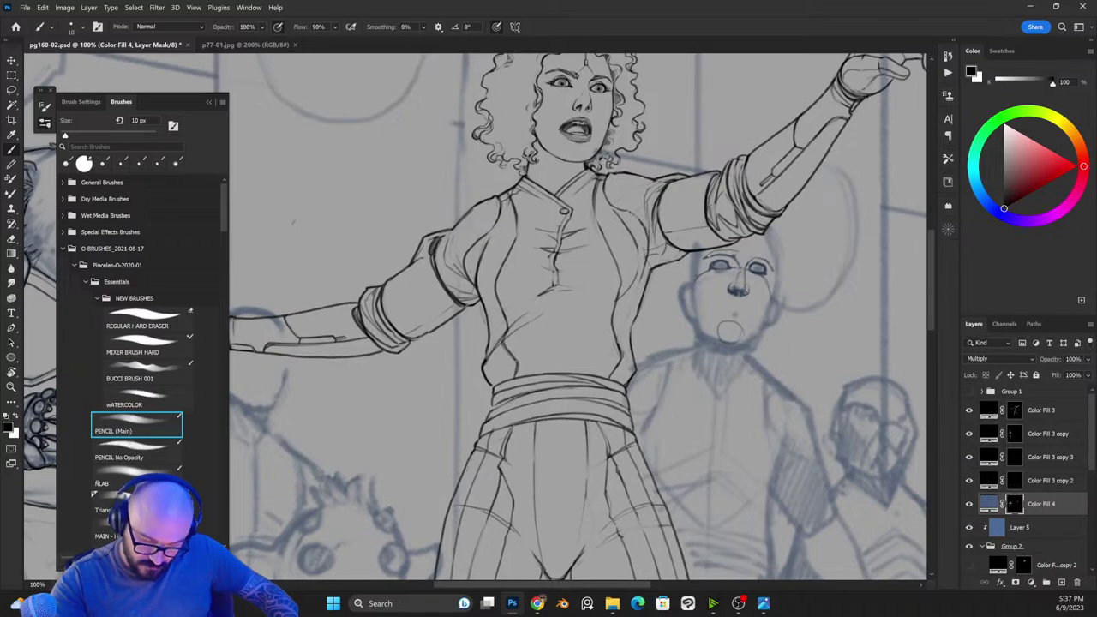
key(x)
drag(703, 260, 713, 255)
key(x)
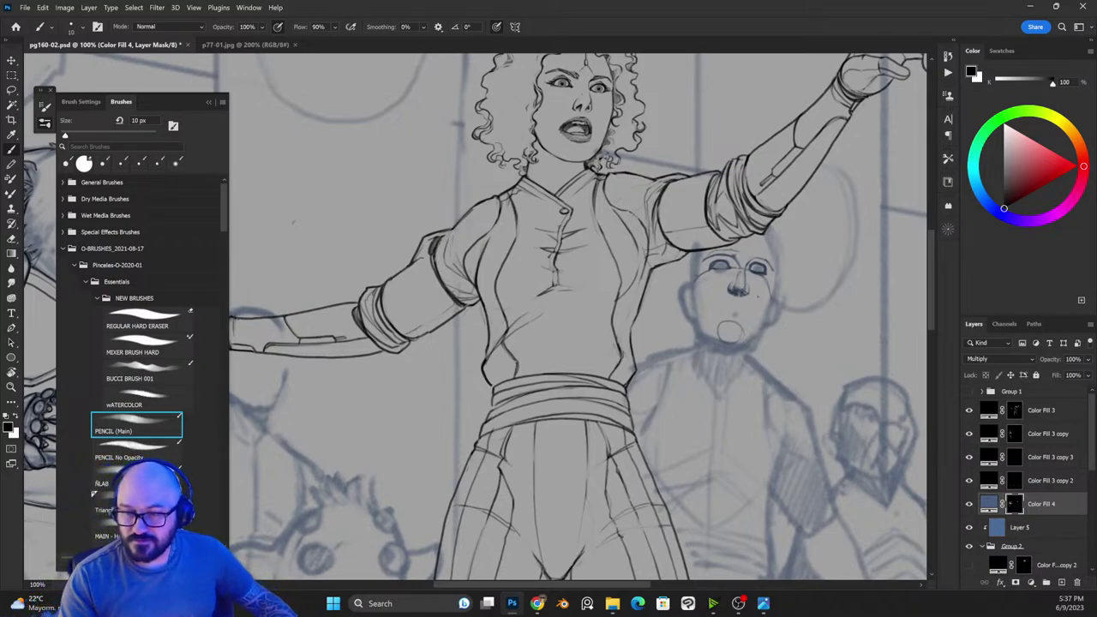
Step: Build up the eyebrow farthest from the woman with an angled line and refine its edges
key(x)
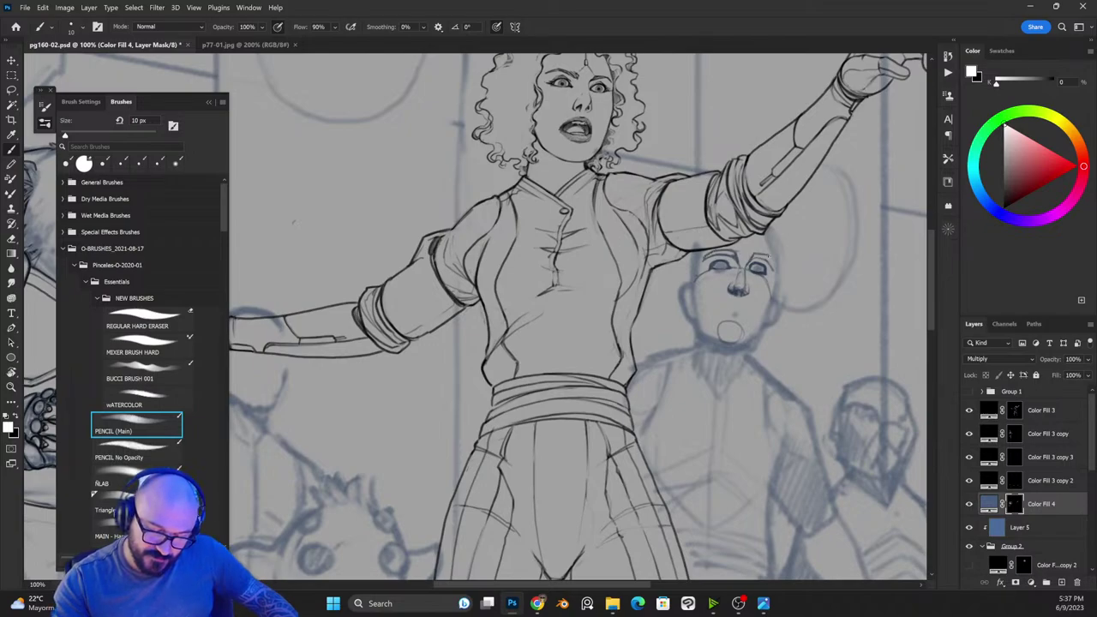
key(x)
key(x)
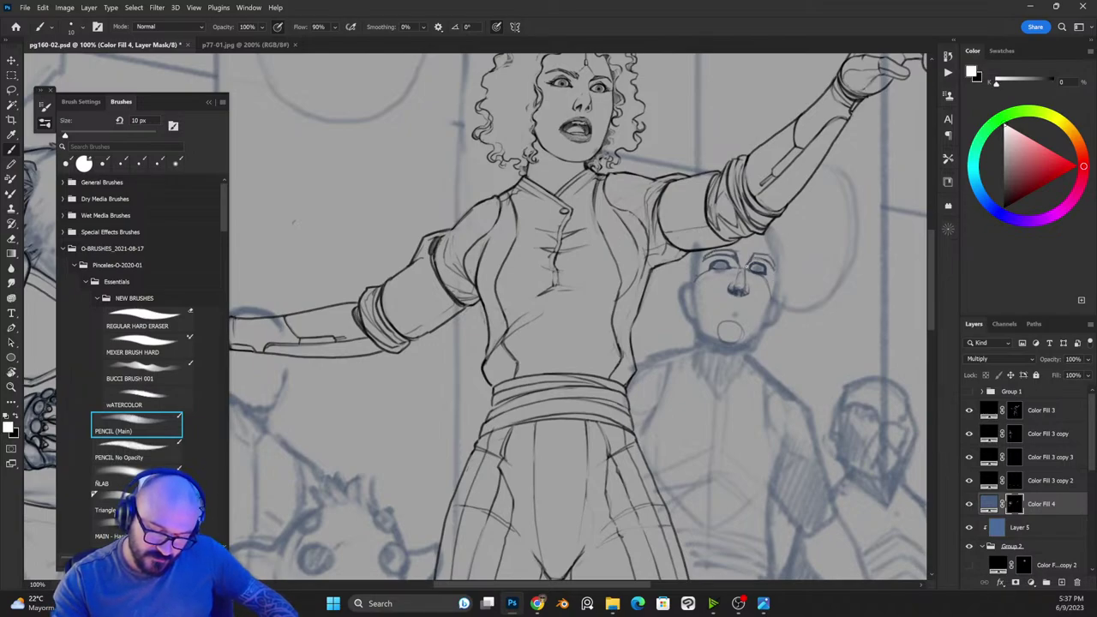
key(x)
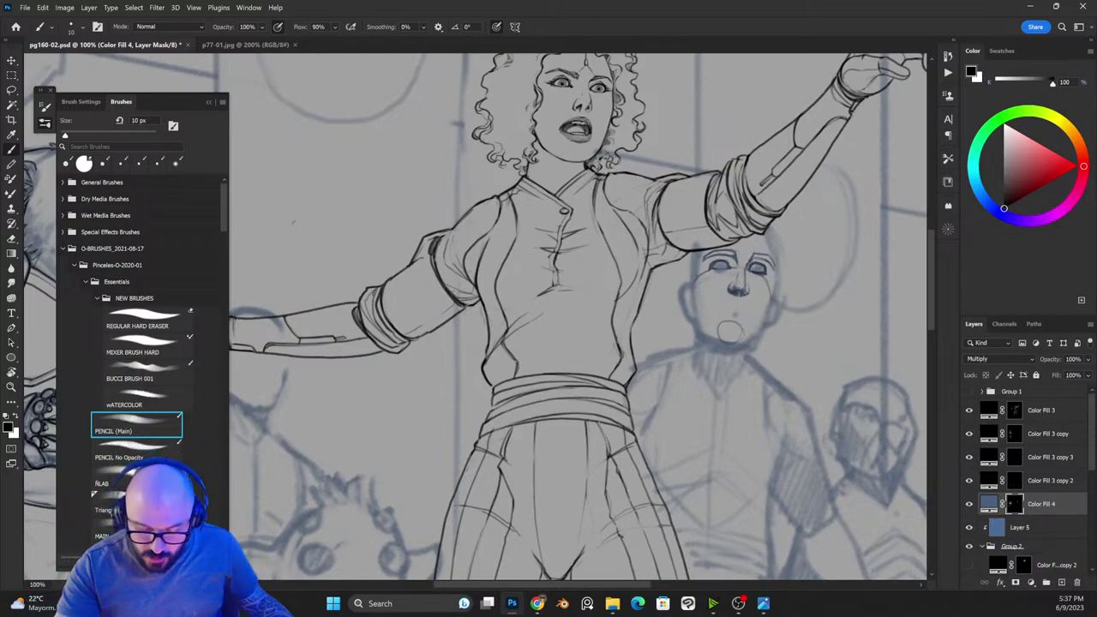
key(x)
key(x)
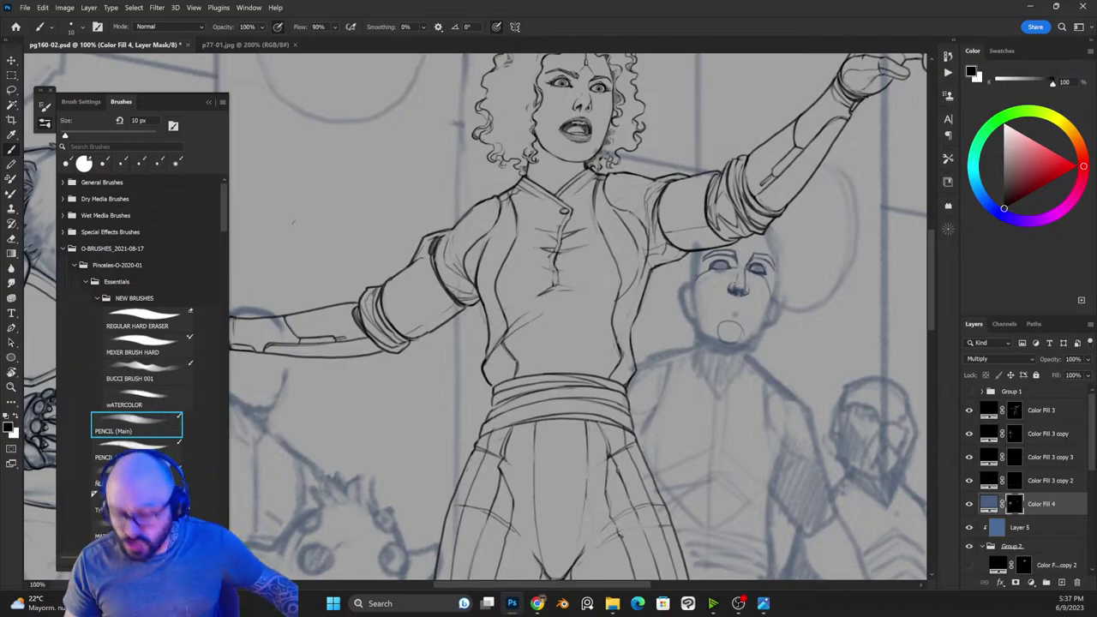
Step: Select the nose with its bridge and widen its base with a perspective transform to about 117% width
key(l)
mouse_move(746, 268)
mouse_down()
mouse_move(753, 297)
mouse_move(723, 302)
mouse_move(749, 257)
mouse_up()
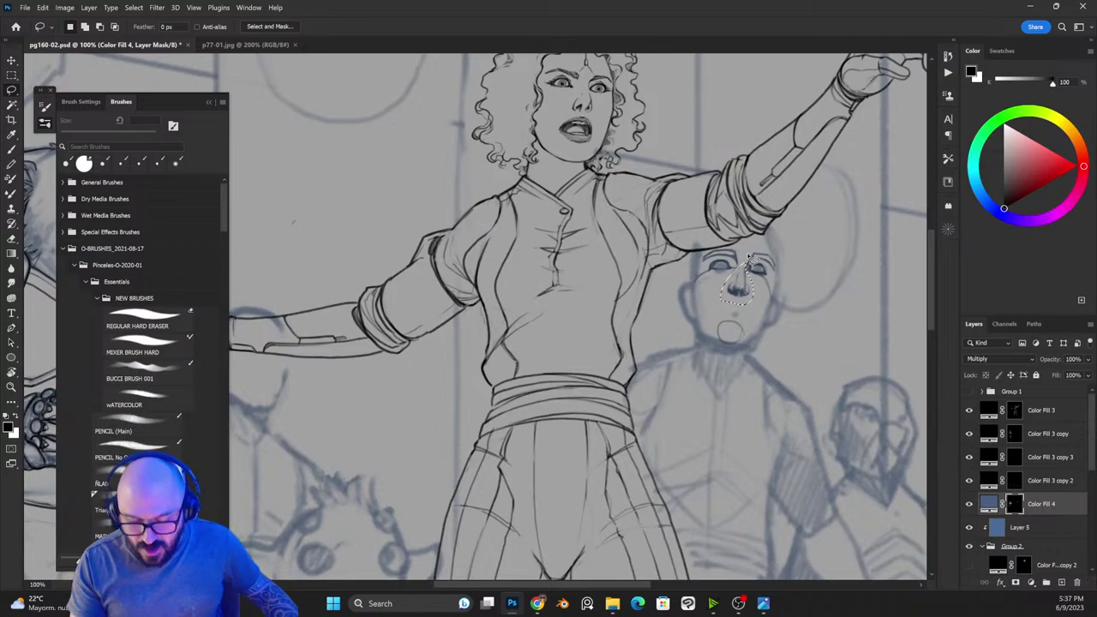
key(ctrl+plus)
drag(811, 368, 543, 398)
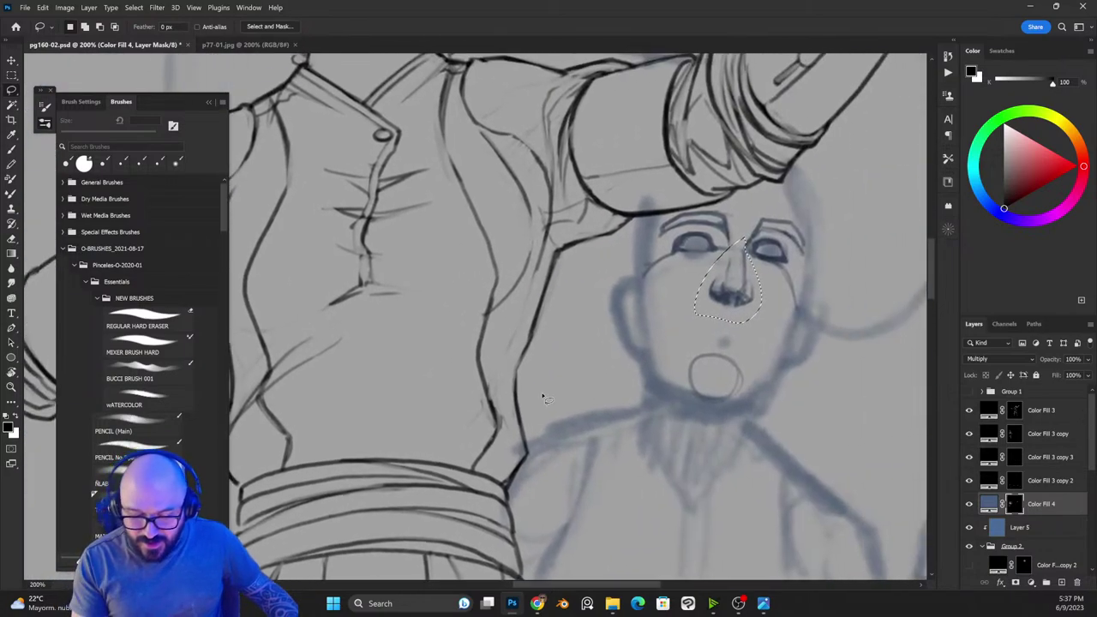
key(ctrl+t)
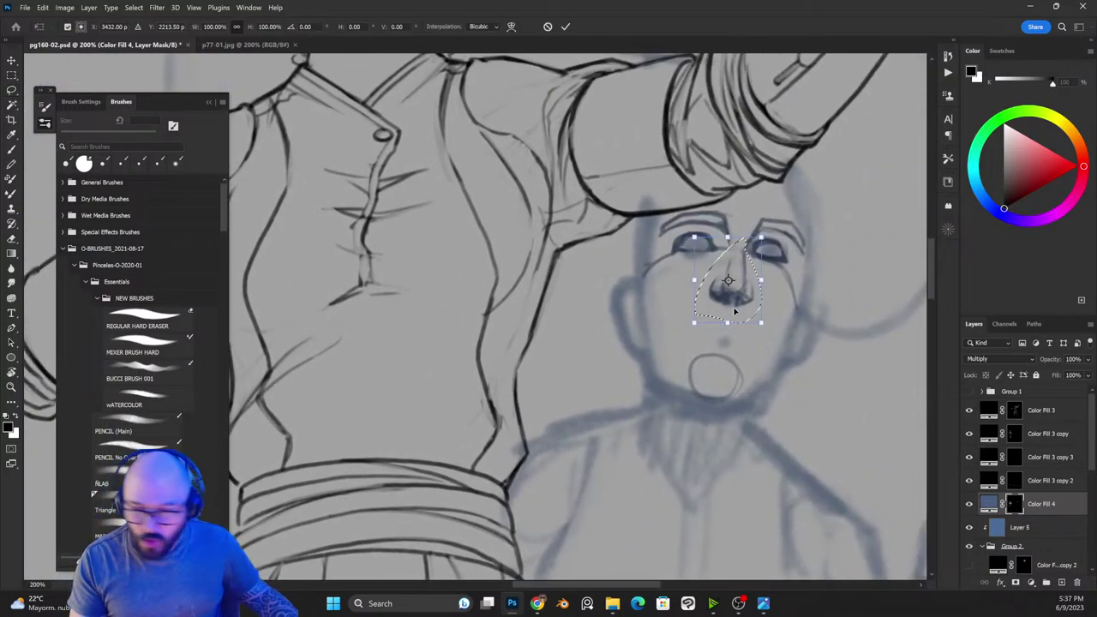
right_click(735, 305)
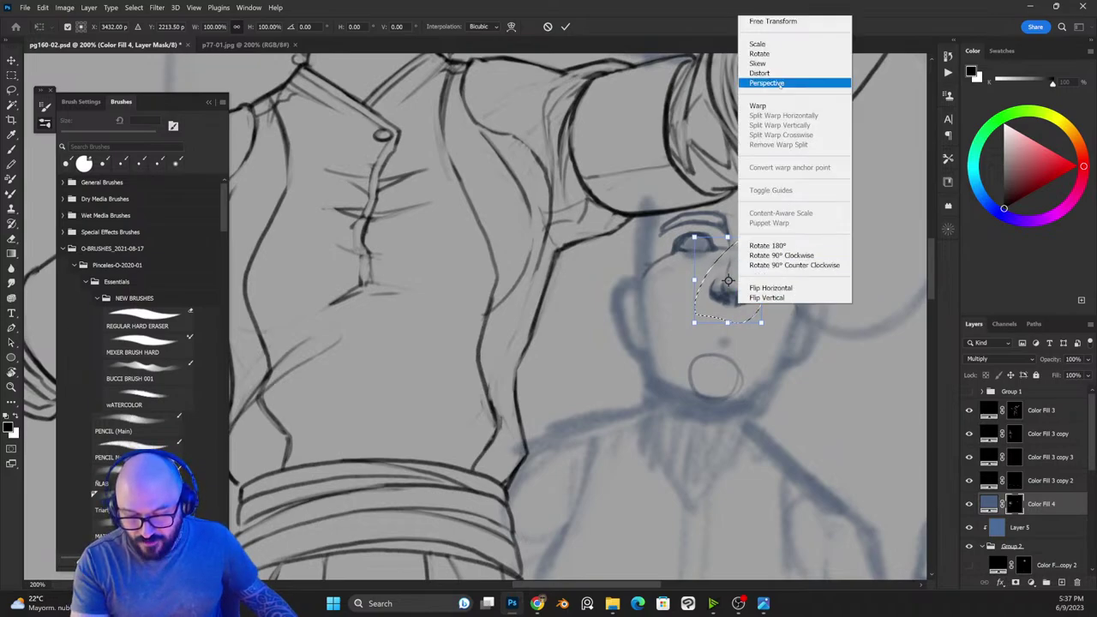
click(767, 82)
drag(761, 321, 767, 322)
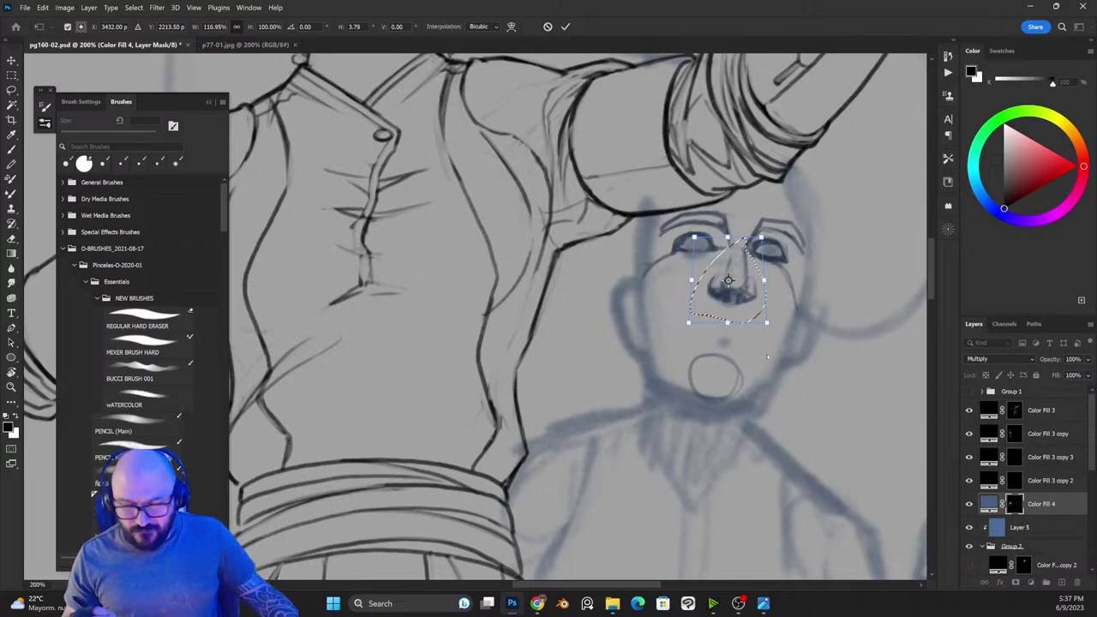
key(Return)
key(ctrl+d)
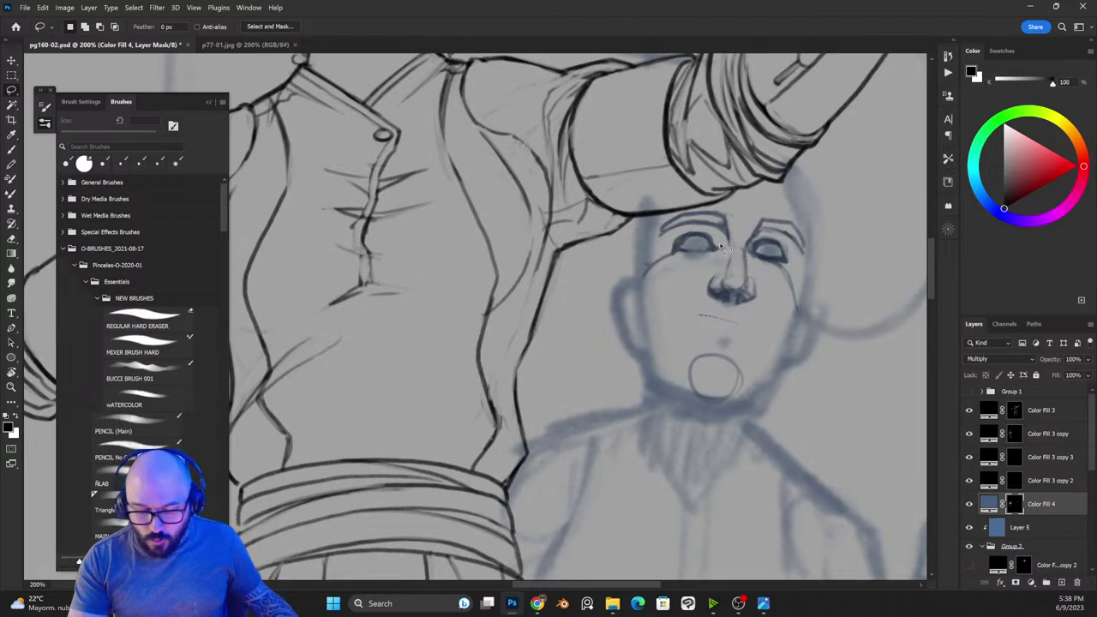
Step: Select the eye farthest from the woman, shift it slightly away from the nose, and clear the selection
mouse_move(723, 248)
mouse_down()
mouse_move(722, 272)
mouse_move(674, 233)
mouse_move(751, 262)
mouse_move(795, 253)
mouse_move(780, 258)
mouse_up()
key(v)
key(ctrl+z)
key(x)
key(ctrl+d)
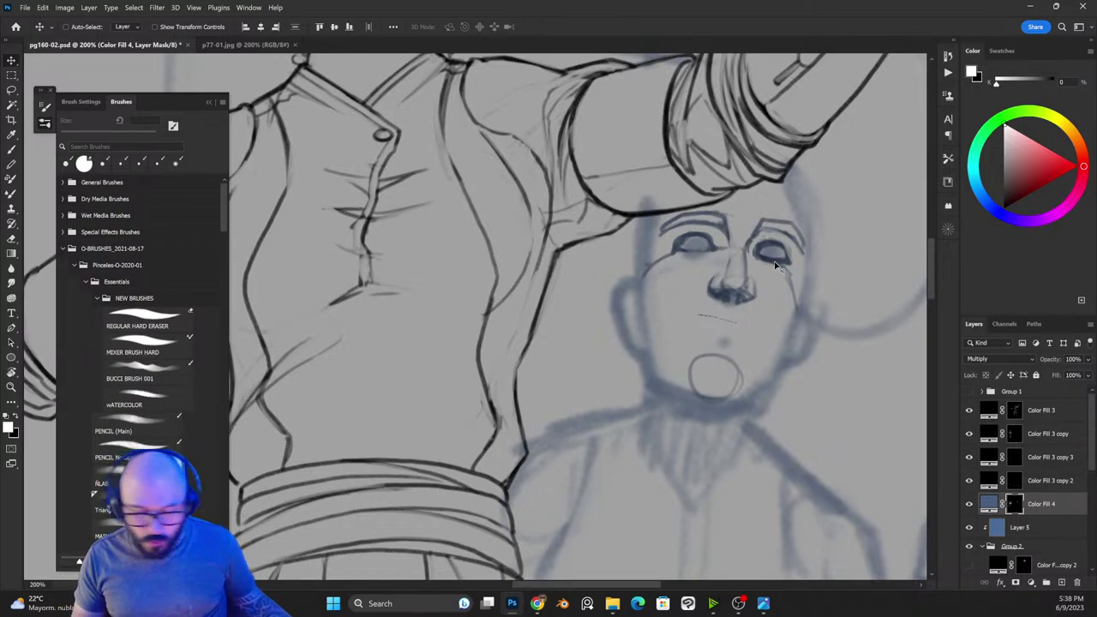
Step: With the PENCIL (Main) brush at 9 px, thicken the far eyebrow and clean up the lines around the eyes
click(153, 428)
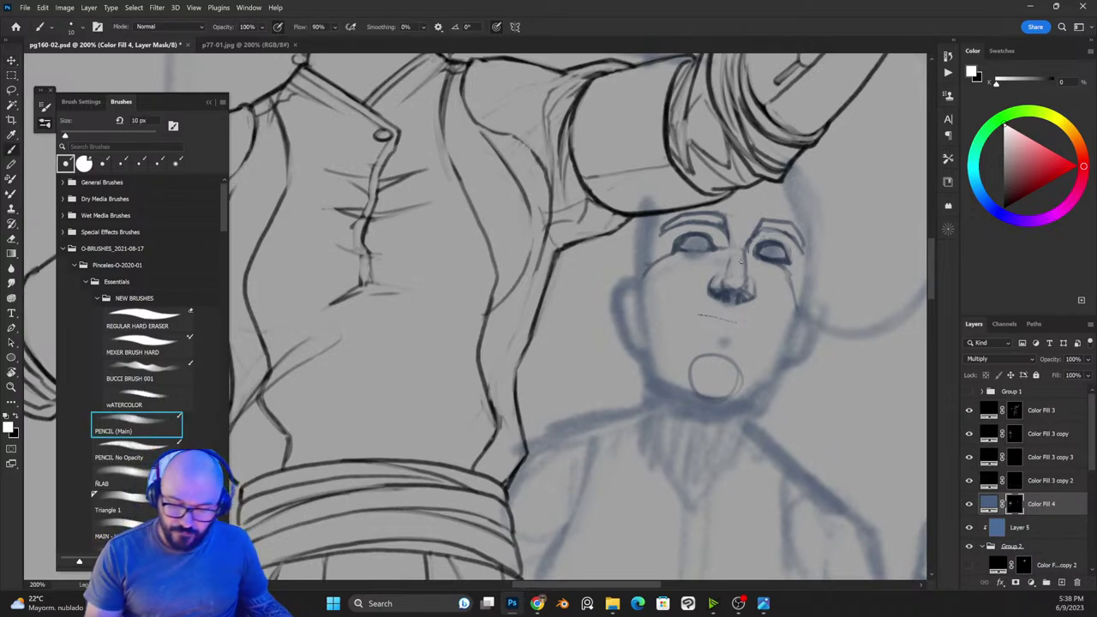
key(bracketleft)
key(x)
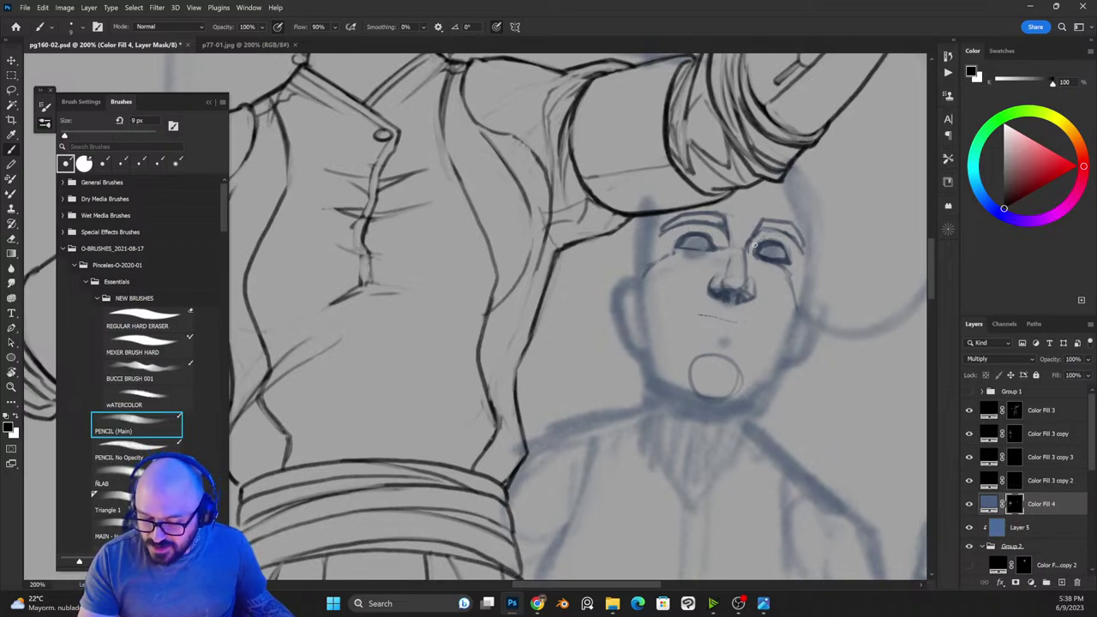
key(x)
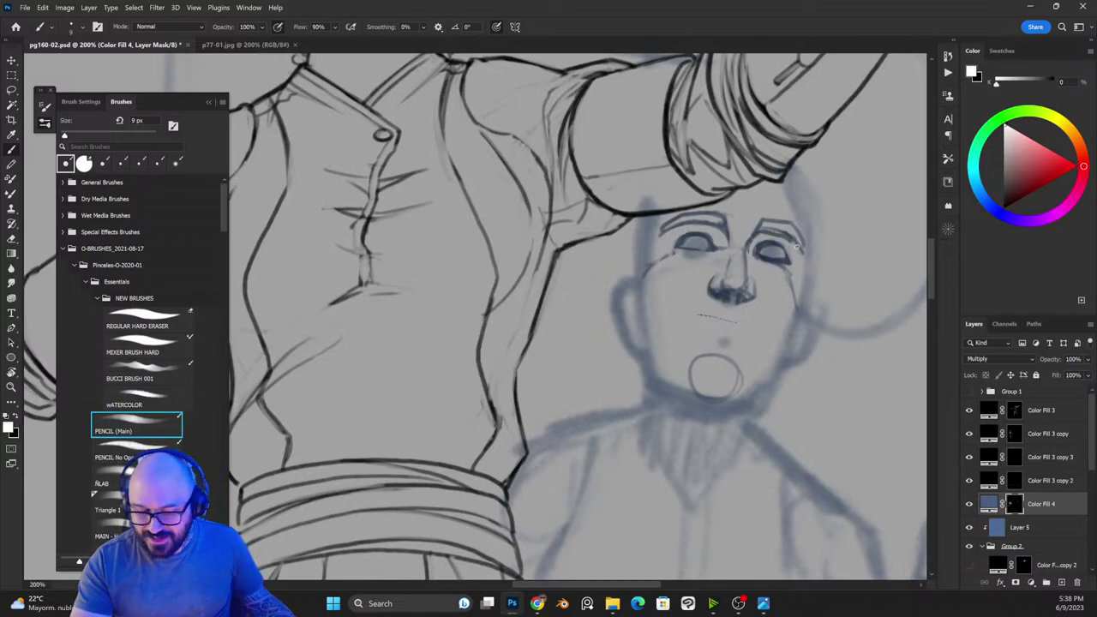
key(x)
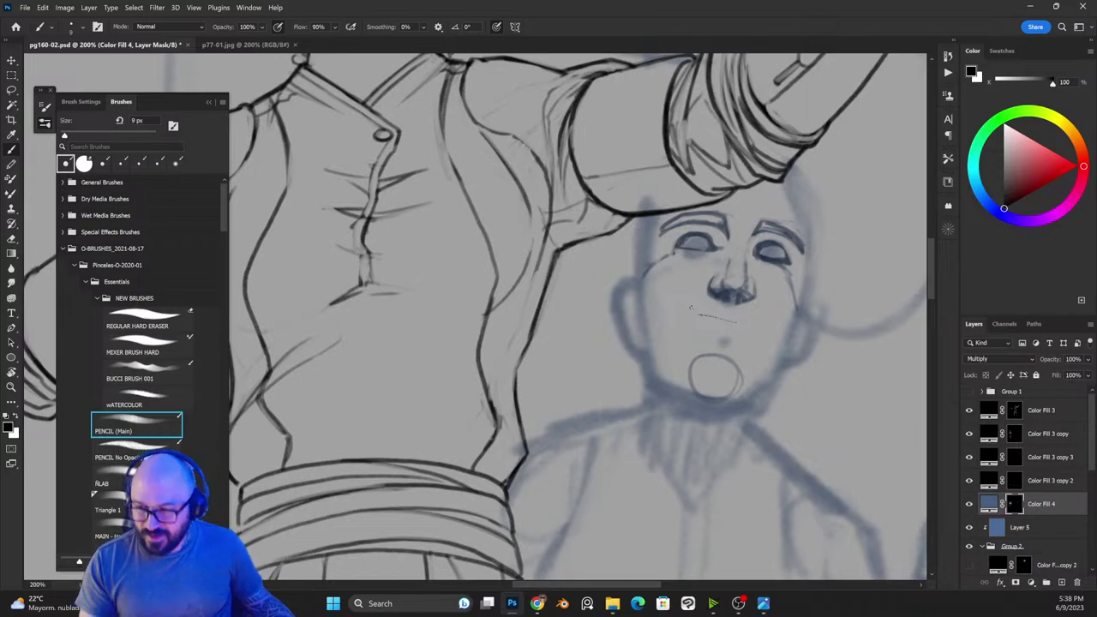
Step: Touch up the eyelid lines and the shading around both of the background figure's eyes
key(x)
drag(749, 251, 756, 233)
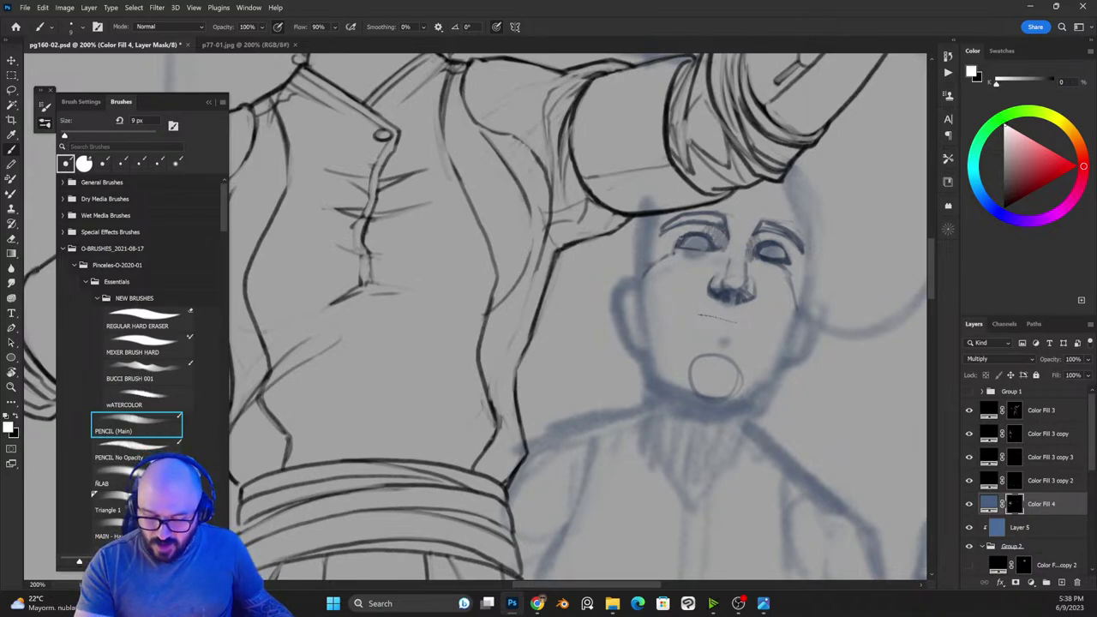
key(x)
key(x)
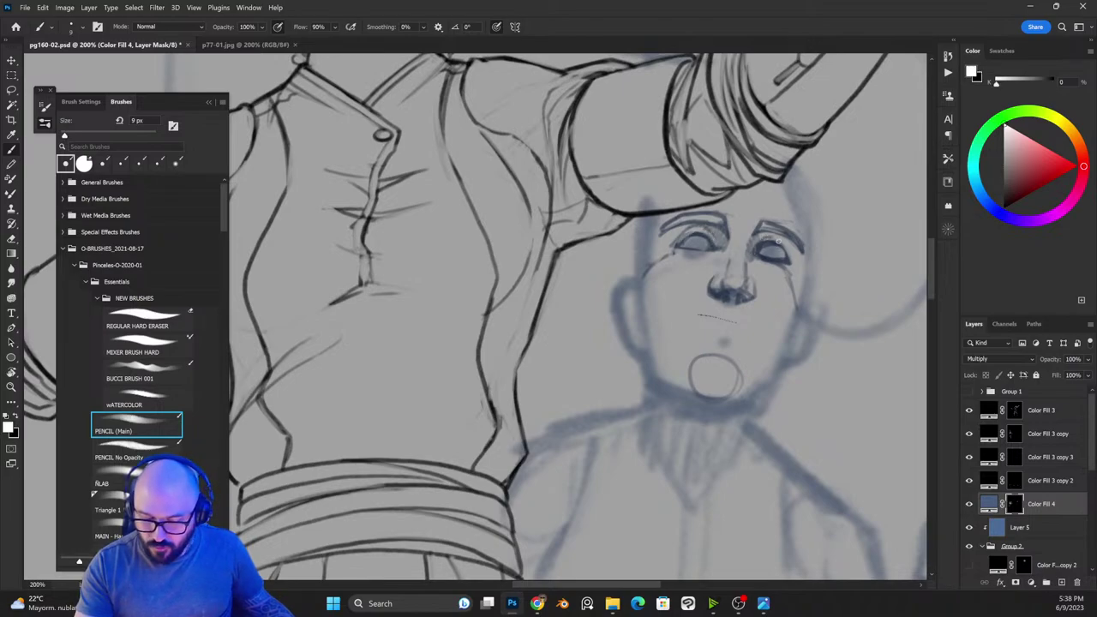
key(x)
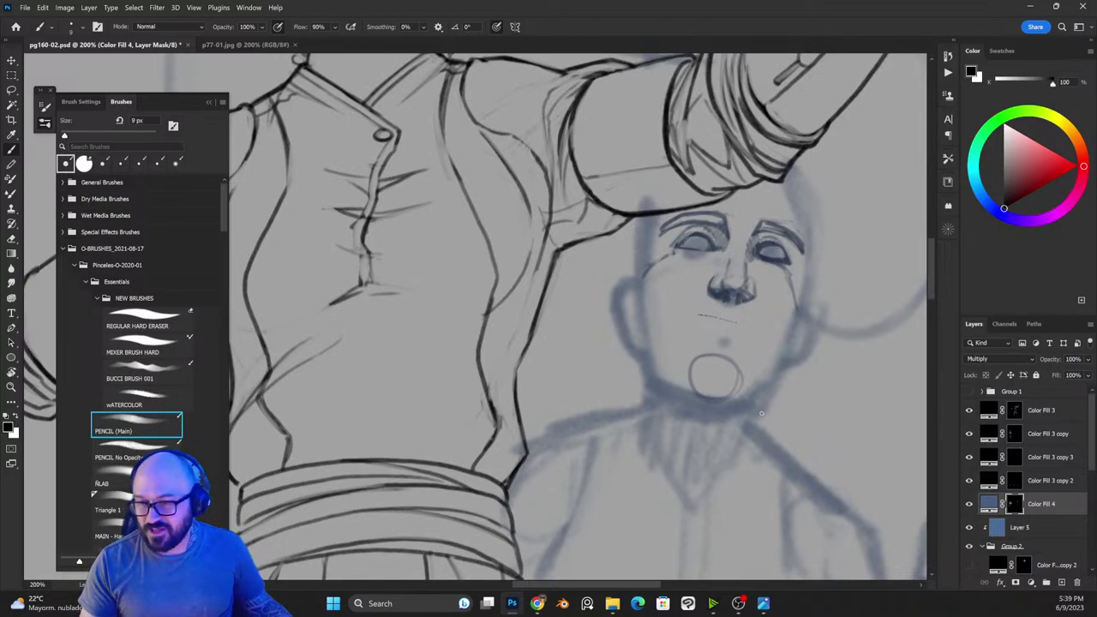
key(x)
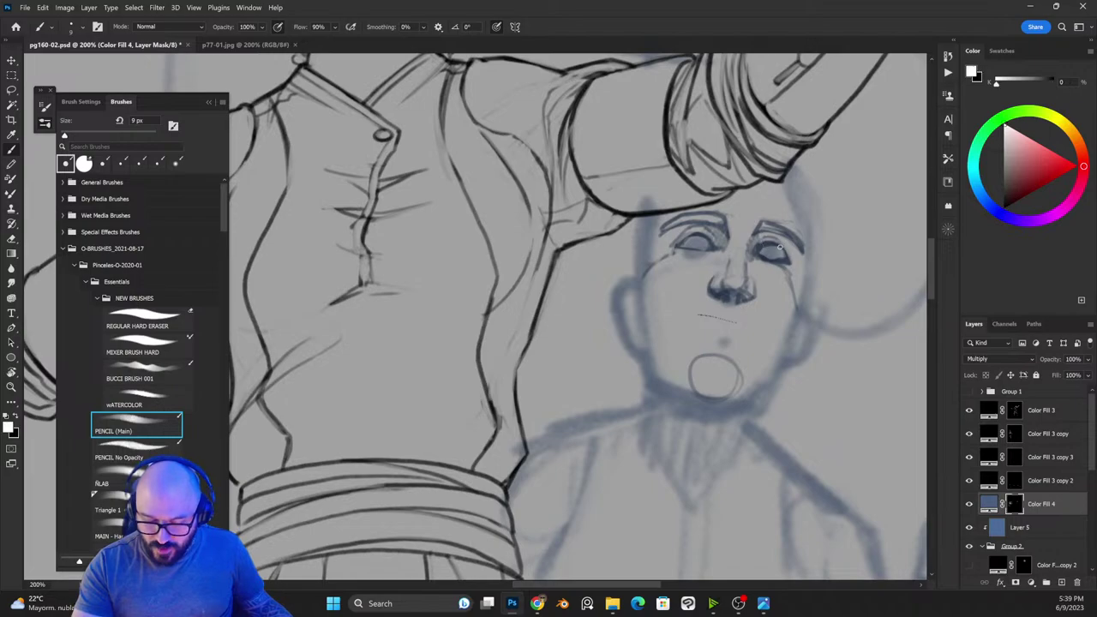
key(x)
key(x)
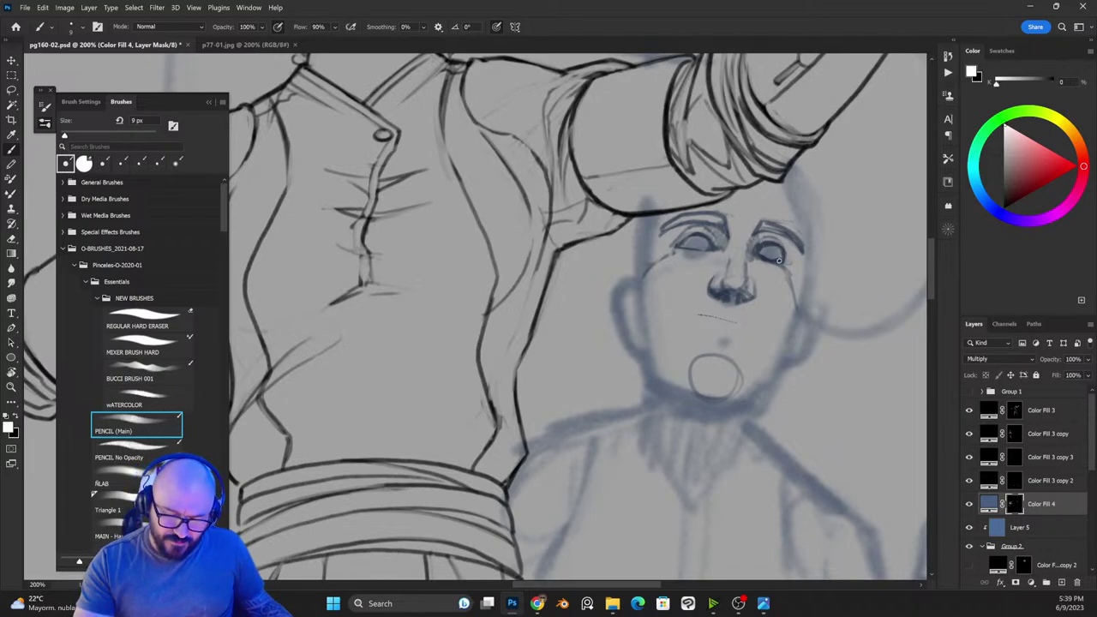
key(x)
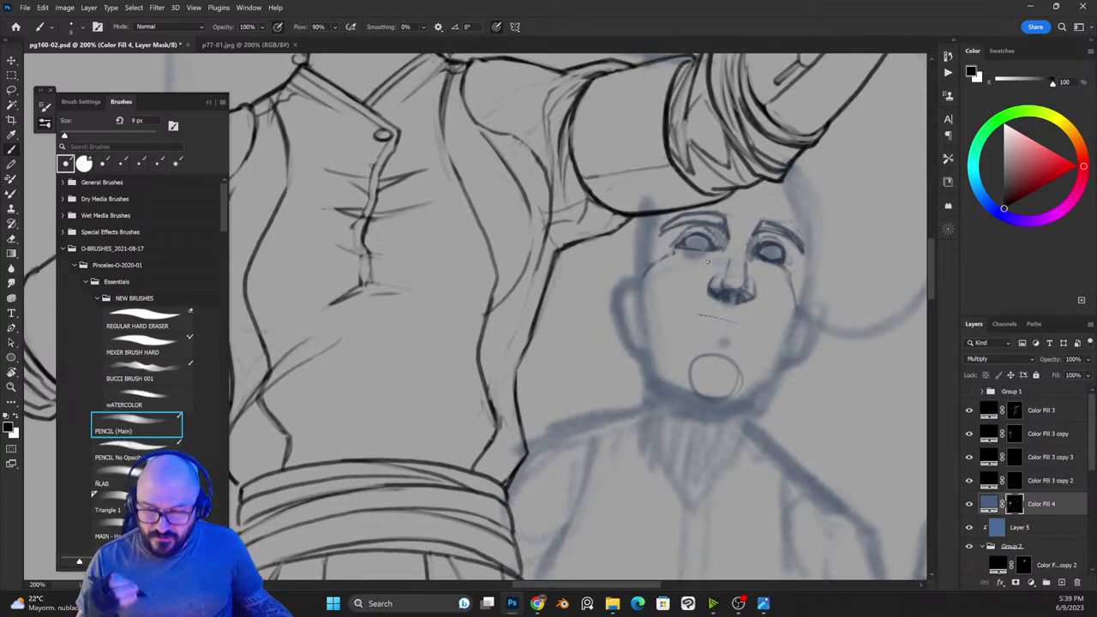
Step: Trim and reshape both eyebrows, cutting back the outer part of the one nearest the woman
key(x)
key(x)
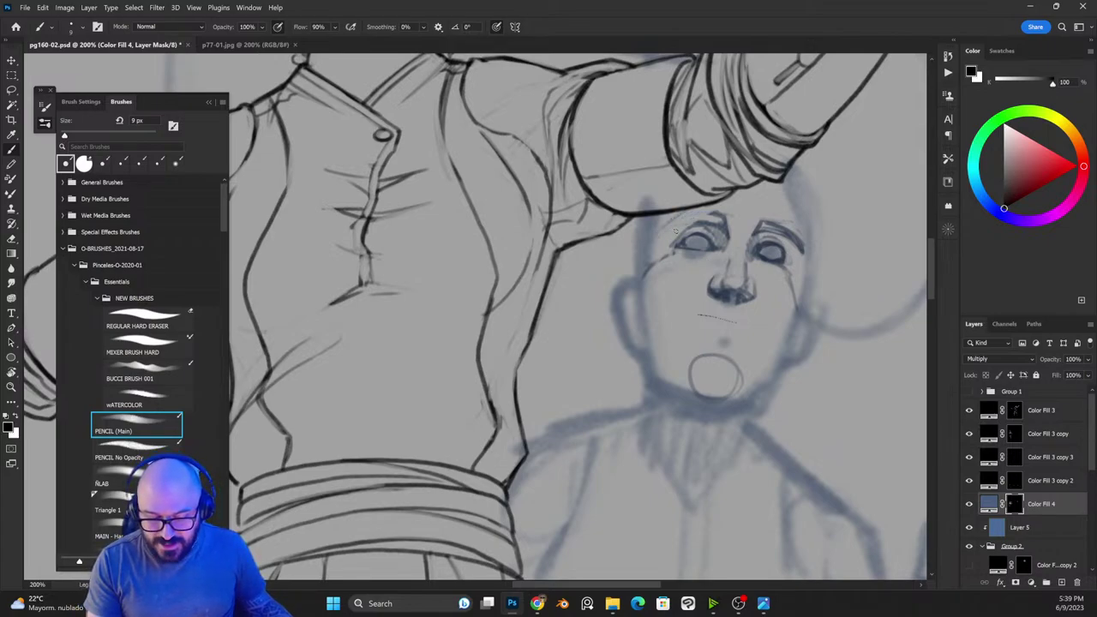
mouse_move(693, 224)
mouse_down()
mouse_move(719, 213)
mouse_move(768, 221)
mouse_move(769, 233)
mouse_up()
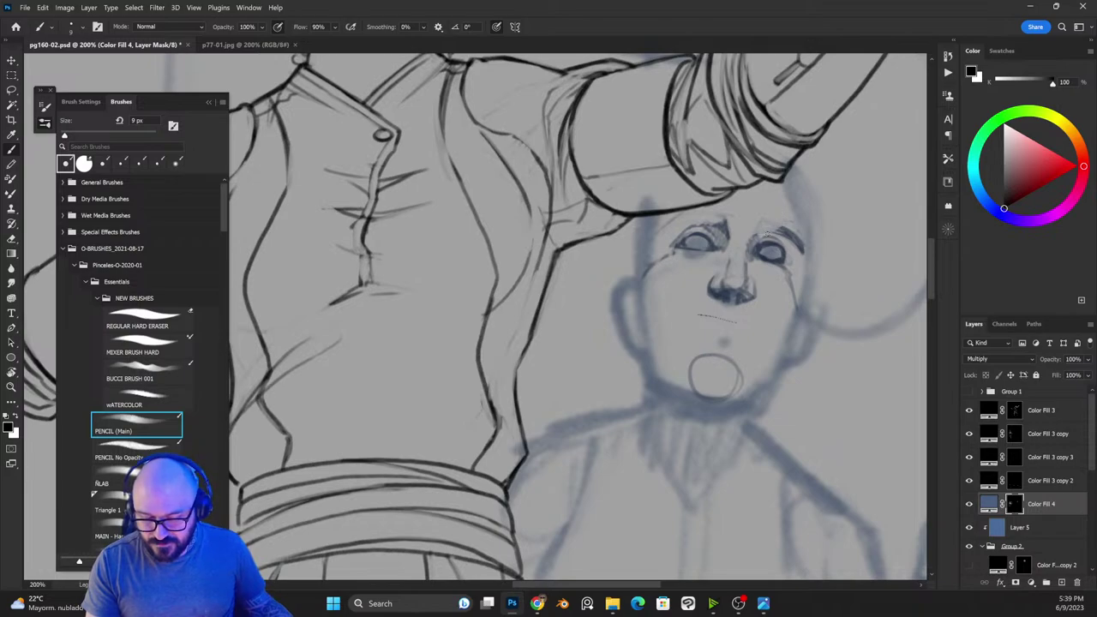
key(x)
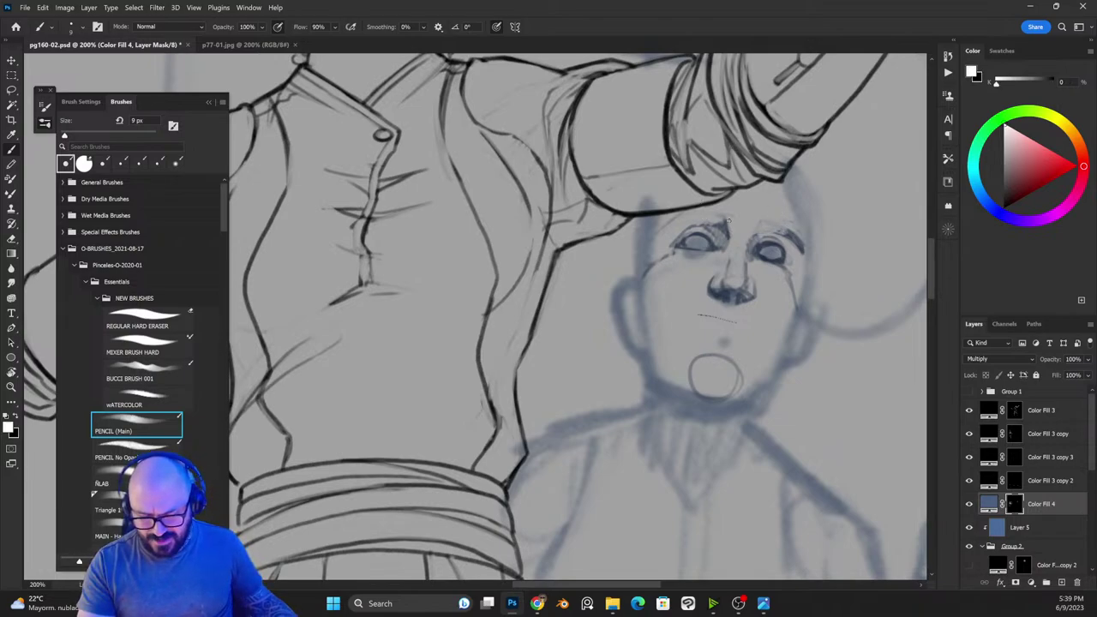
Step: Erase the background figure's eyes and eyebrows with the REGULAR HARD ERASER at 100 px
key(e)
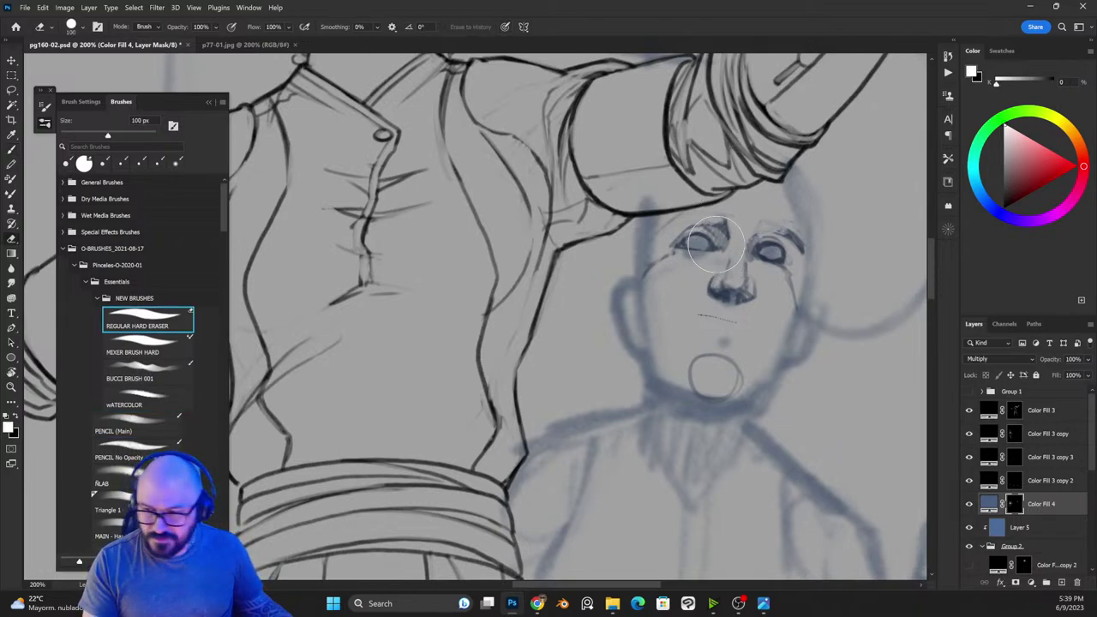
mouse_move(715, 244)
mouse_down()
mouse_move(726, 209)
mouse_move(744, 200)
mouse_move(799, 235)
mouse_move(776, 234)
mouse_move(774, 252)
mouse_move(801, 302)
mouse_up()
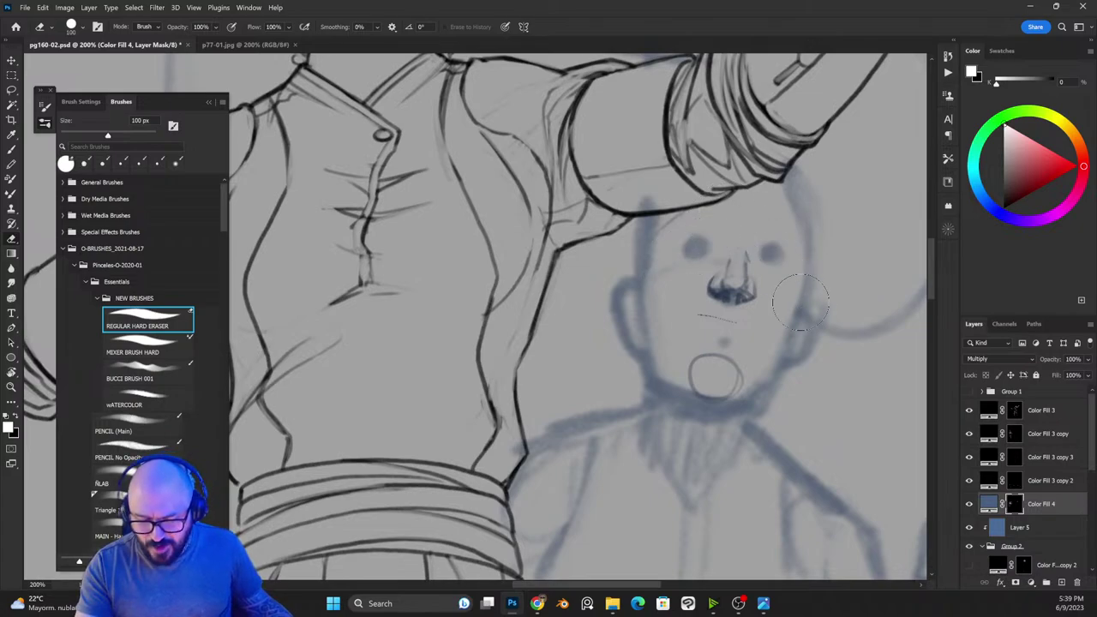
key(g)
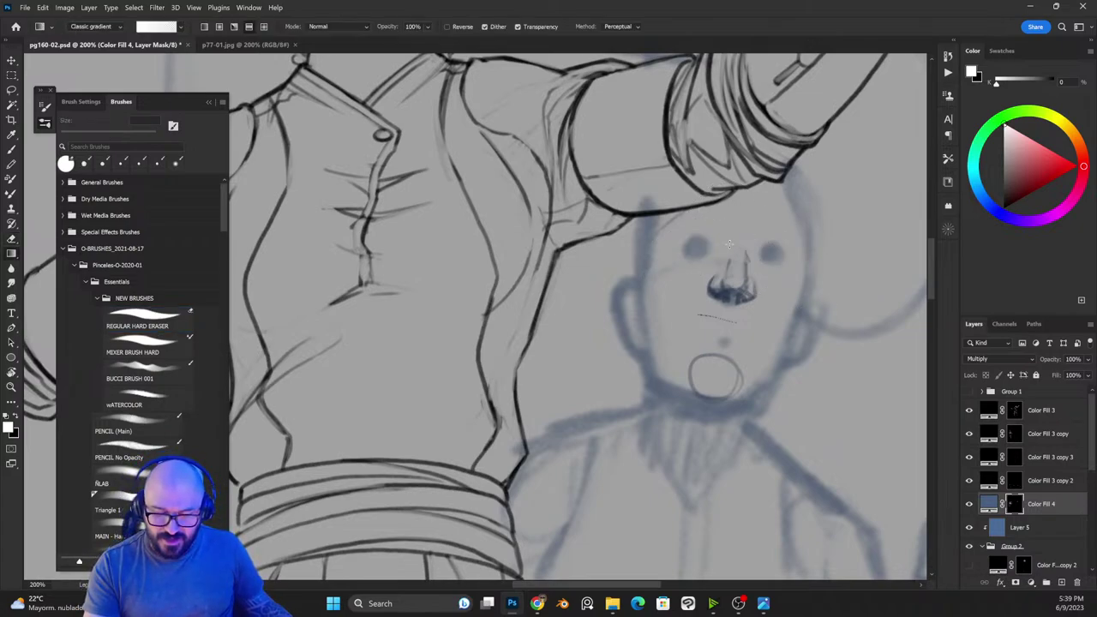
Step: With the PENCIL (Main) brush at 9 px, redraw both sides of the nose bridge up to a narrow top
key(b)
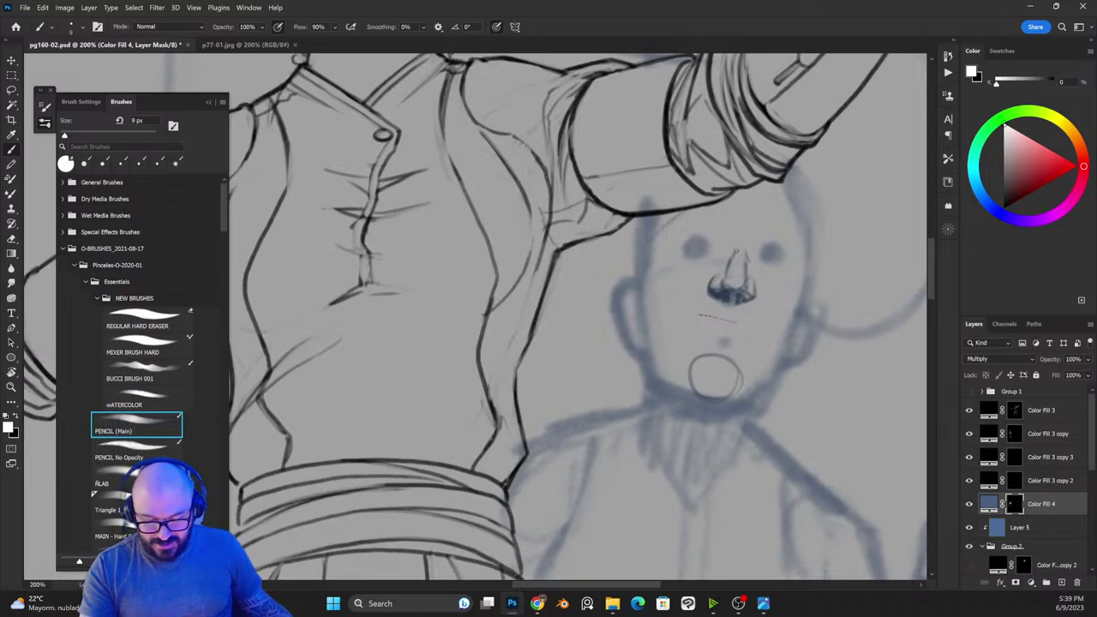
mouse_move(734, 246)
mouse_down()
mouse_move(744, 259)
mouse_move(727, 266)
mouse_move(747, 237)
mouse_move(713, 280)
mouse_up()
key(x)
key(x)
drag(748, 248, 750, 267)
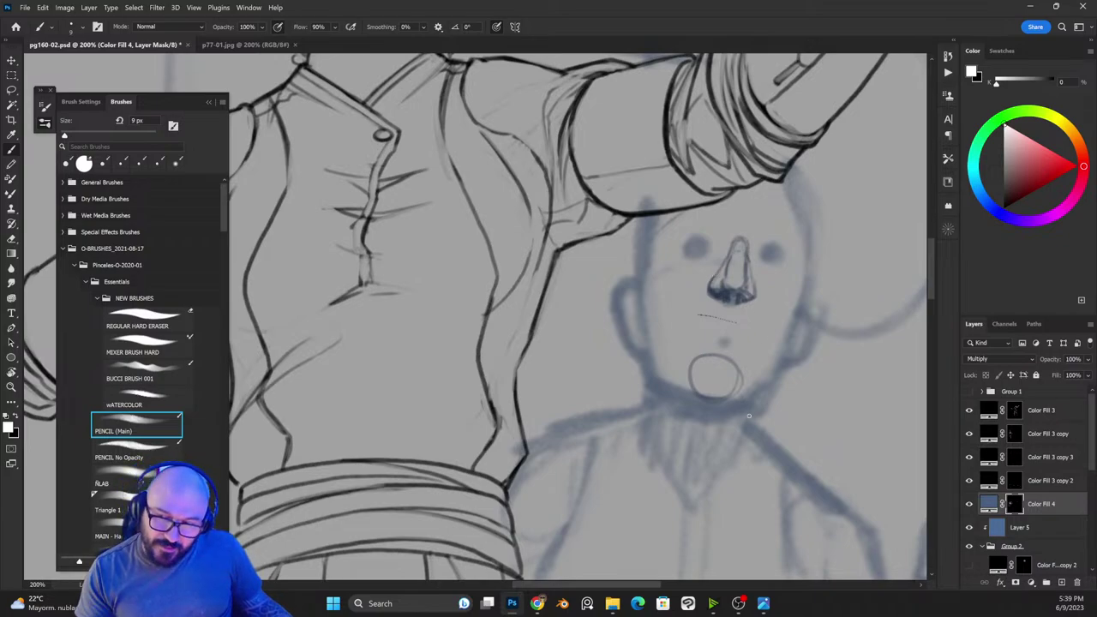
key(x)
key(x)
Step: Draw the line below the nose and a downturned mouth line beneath it
mouse_move(725, 261)
mouse_down()
mouse_move(718, 290)
mouse_move(752, 296)
mouse_move(751, 280)
mouse_move(735, 325)
mouse_move(743, 332)
mouse_move(720, 325)
mouse_up()
key(x)
key(x)
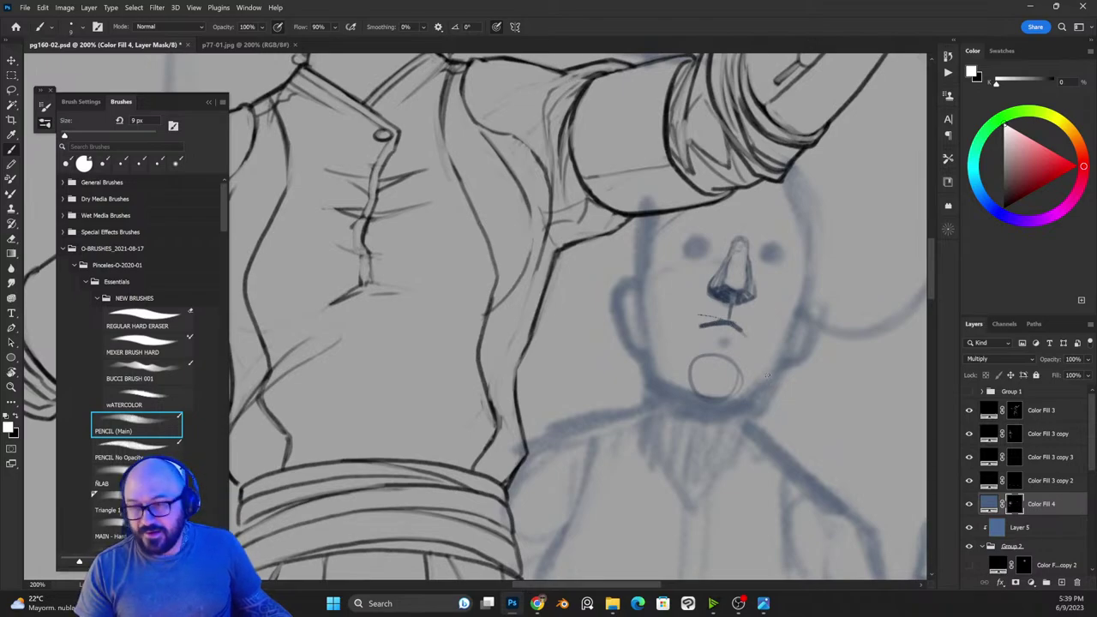
key(x)
key(x)
Step: Draw new angled brow lines running out from the nose bridge and outline both eye sockets below them
mouse_move(750, 261)
mouse_down()
mouse_move(742, 239)
mouse_move(749, 255)
mouse_move(766, 233)
mouse_move(662, 233)
mouse_up()
mouse_move(744, 239)
mouse_down()
mouse_move(791, 246)
mouse_move(799, 265)
mouse_move(783, 244)
mouse_move(809, 254)
mouse_move(789, 193)
mouse_up()
mouse_move(664, 234)
mouse_down()
mouse_move(661, 218)
mouse_move(679, 262)
mouse_move(694, 261)
mouse_move(665, 249)
mouse_up()
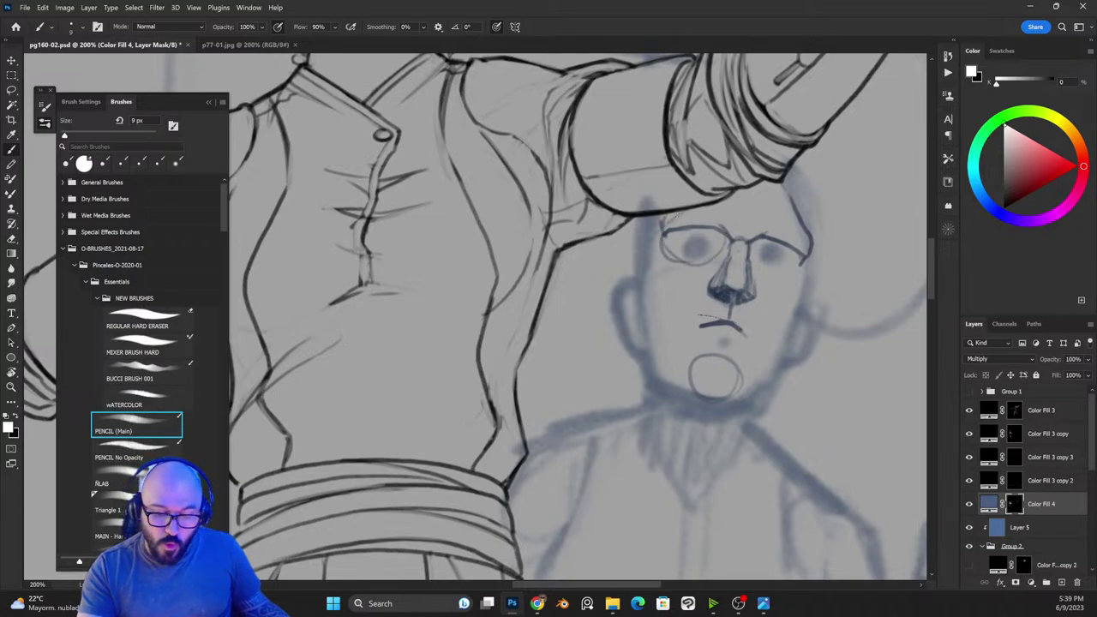
mouse_move(748, 249)
mouse_down()
mouse_move(786, 276)
mouse_move(753, 265)
mouse_up()
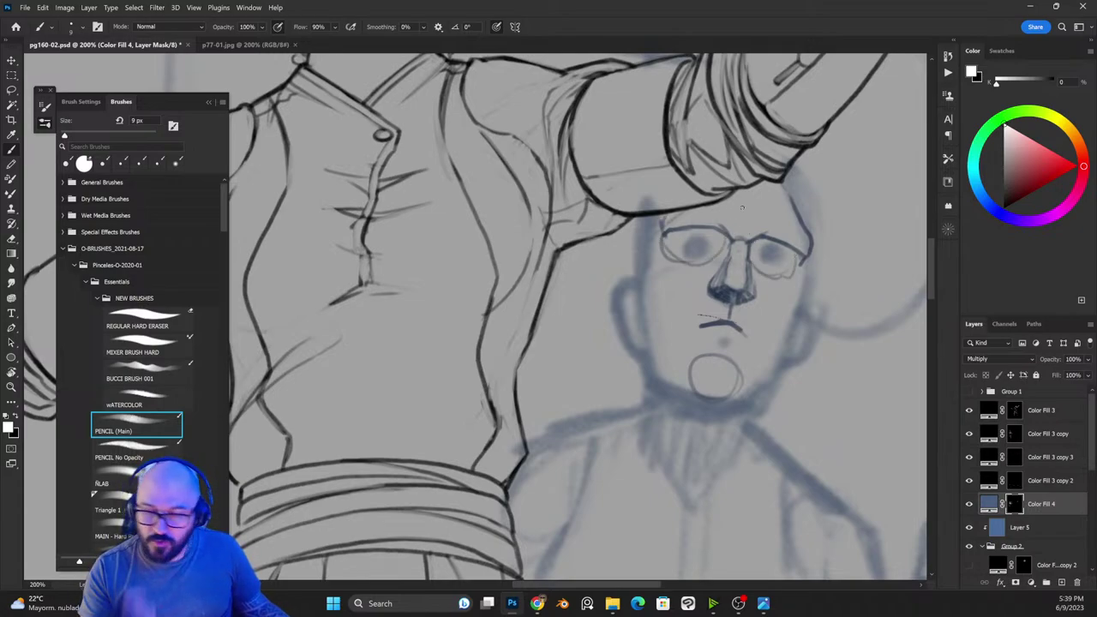
Step: Draw and shade a small oval iris in each eye socket
mouse_move(689, 237)
mouse_down()
mouse_move(696, 249)
mouse_move(684, 243)
mouse_up()
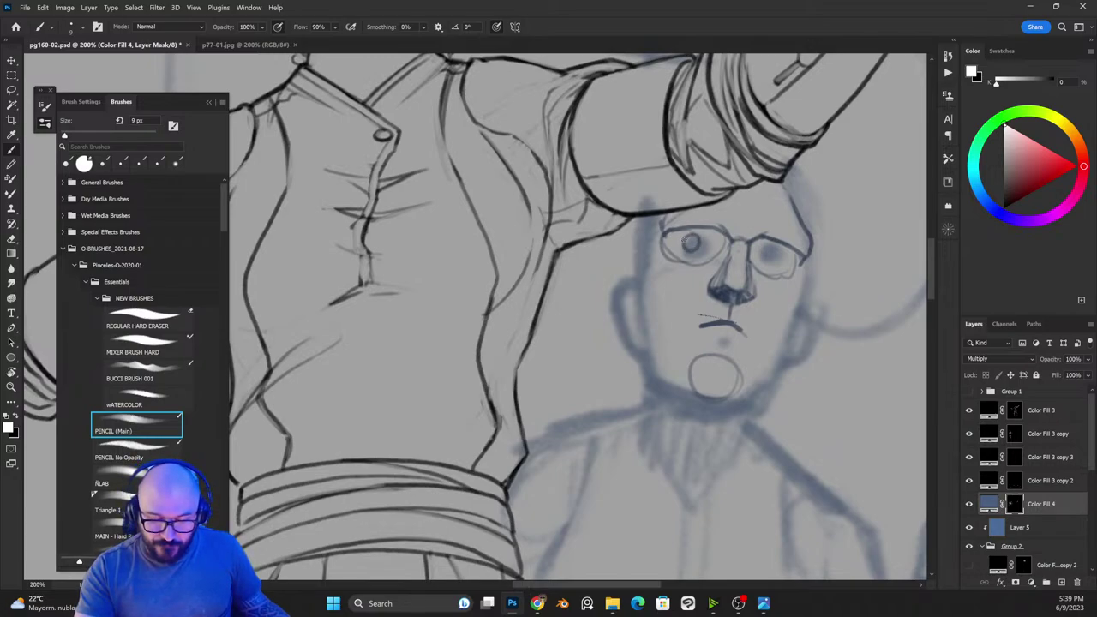
drag(771, 249, 769, 260)
key(x)
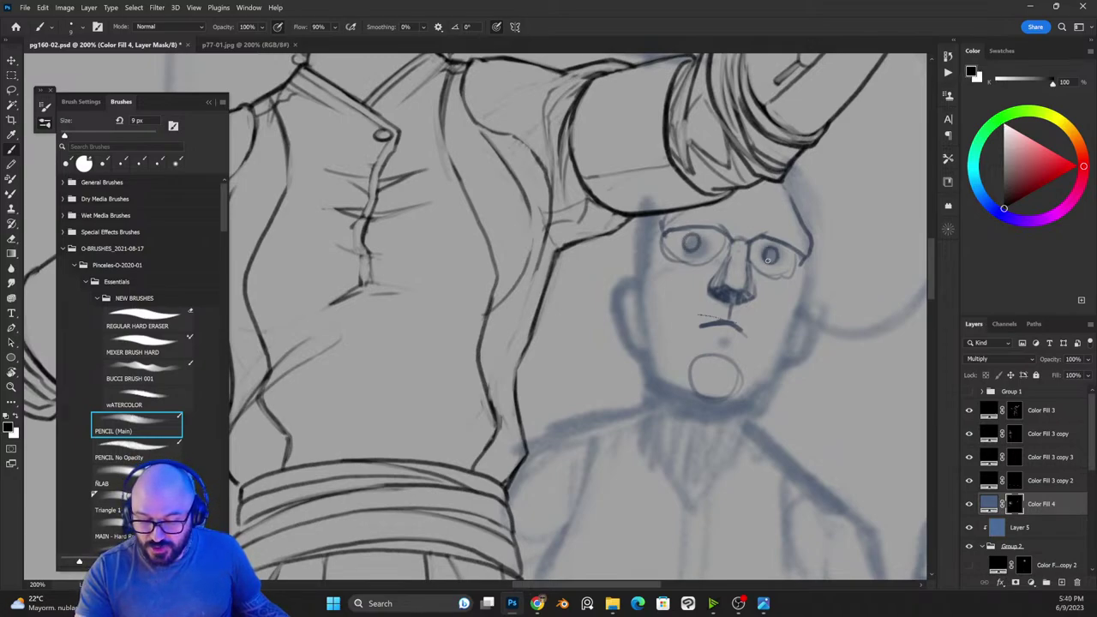
key(x)
Step: Draw pointed eyelid outlines around both irises and clean up their edges
drag(699, 244, 676, 244)
key(x)
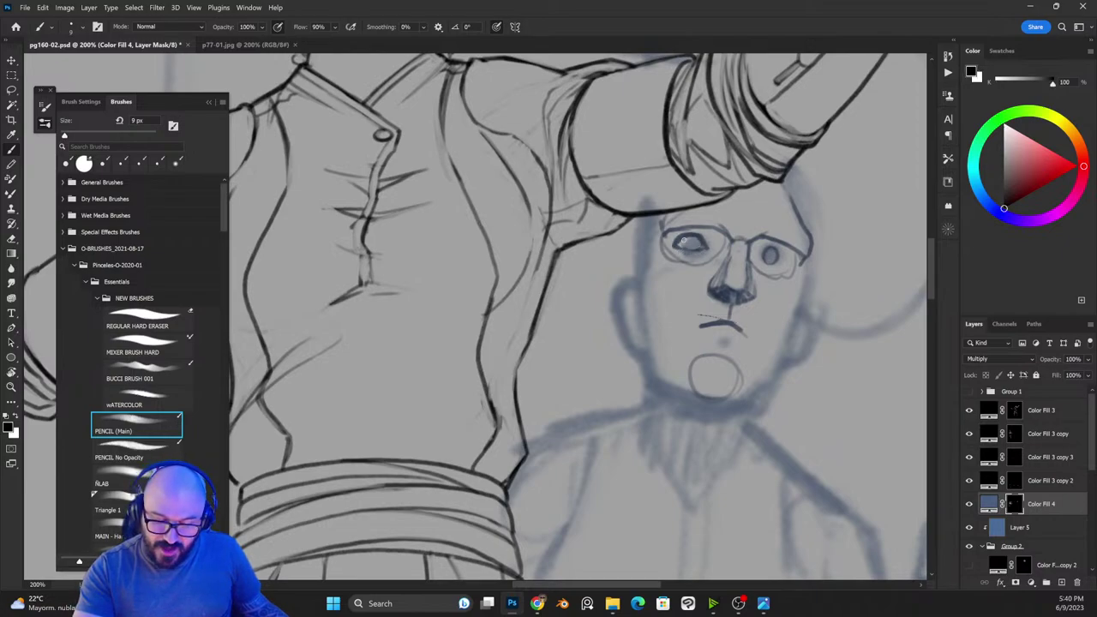
key(x)
mouse_move(761, 259)
mouse_down()
mouse_move(761, 247)
mouse_move(785, 264)
mouse_move(765, 243)
mouse_up()
key(x)
key(x)
key(x)
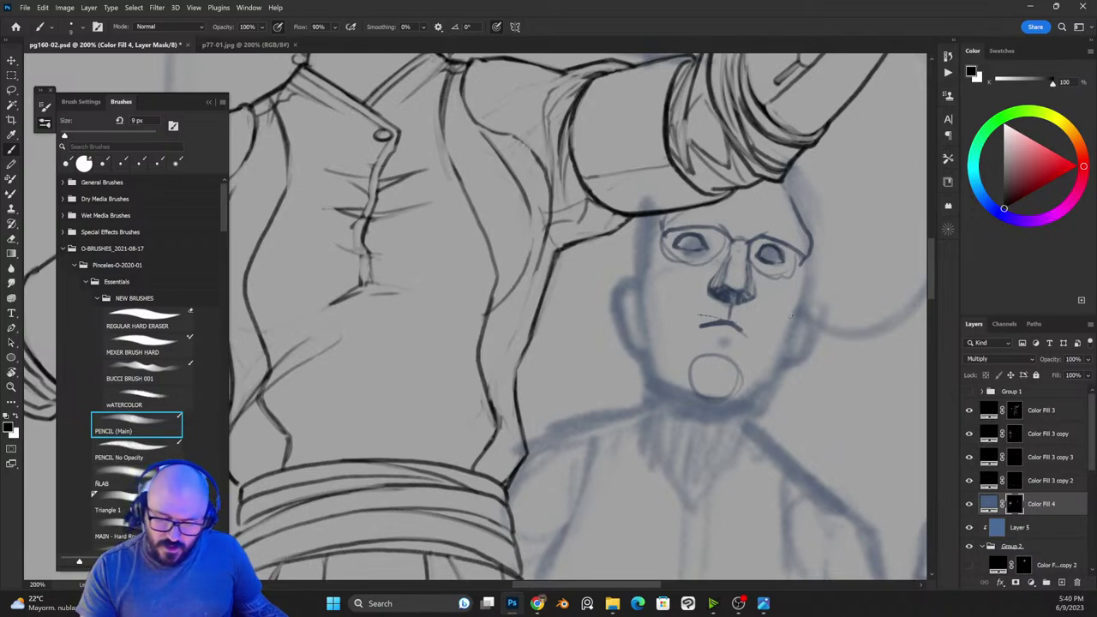
Step: Rework both eyes and erase their irises and eyelids, keeping the brow and socket lines
key(x)
mouse_move(696, 236)
mouse_down()
mouse_move(717, 245)
mouse_move(686, 237)
mouse_move(675, 244)
mouse_move(684, 251)
mouse_up()
key(x)
drag(761, 255, 782, 251)
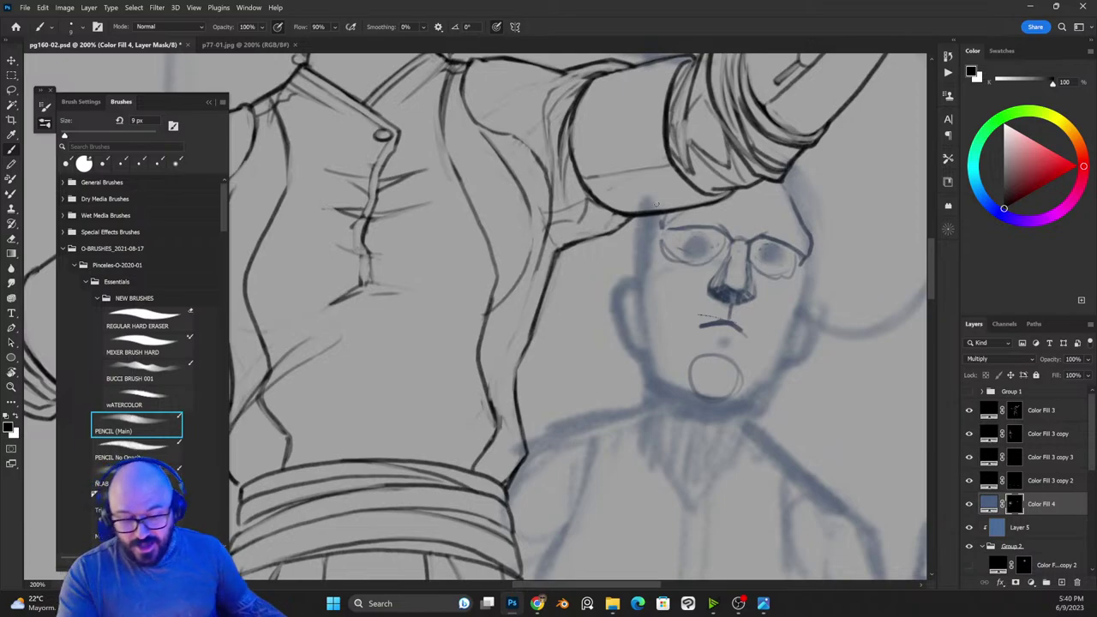
Step: Thicken both eyebrows along the brow lines and clean up the area where they meet the nose bridge
key(x)
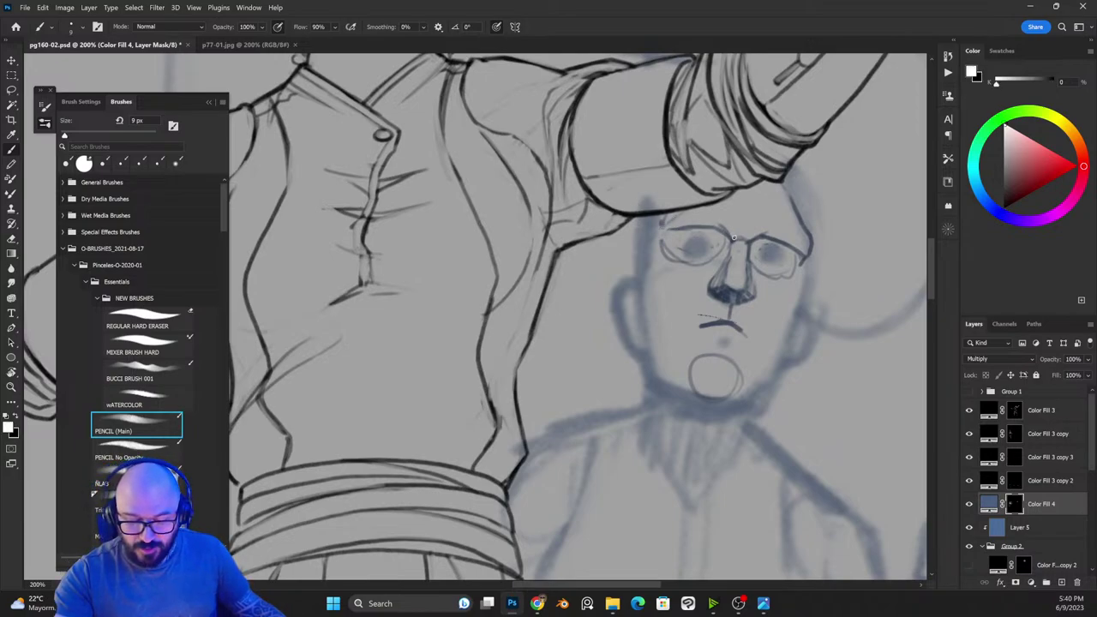
mouse_move(734, 238)
mouse_down()
mouse_move(714, 224)
mouse_move(667, 230)
mouse_move(767, 234)
mouse_move(728, 239)
mouse_move(782, 242)
mouse_move(804, 257)
mouse_move(794, 246)
mouse_up()
key(x)
key(x)
key(x)
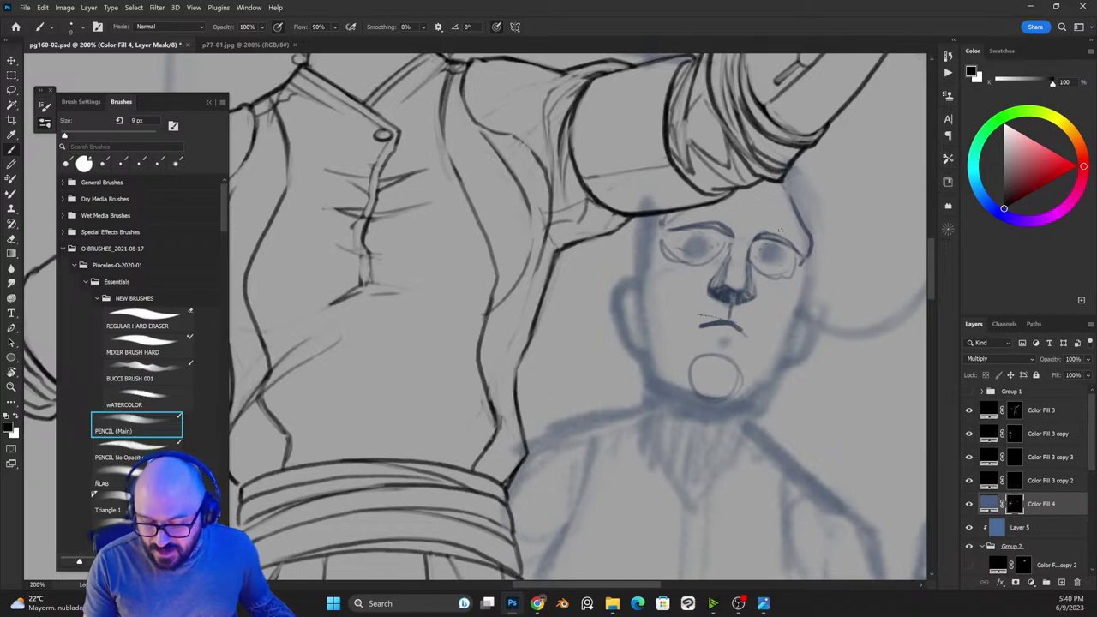
Step: Darken the outer end of the eyebrow farthest from the woman and refine the temple line beside it
key(x)
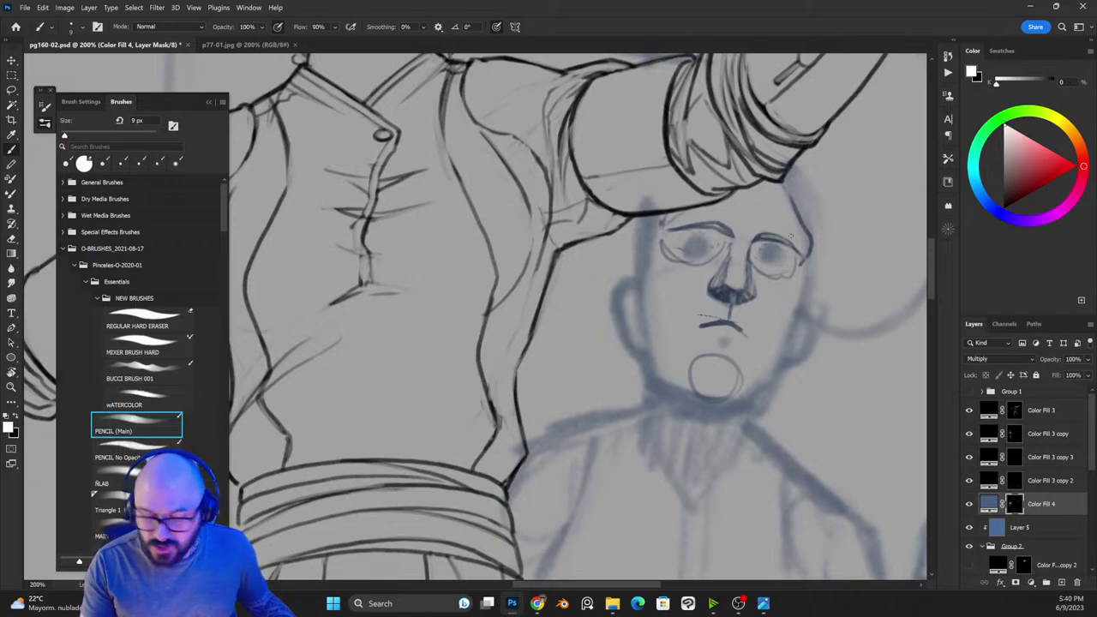
key(x)
key(x)
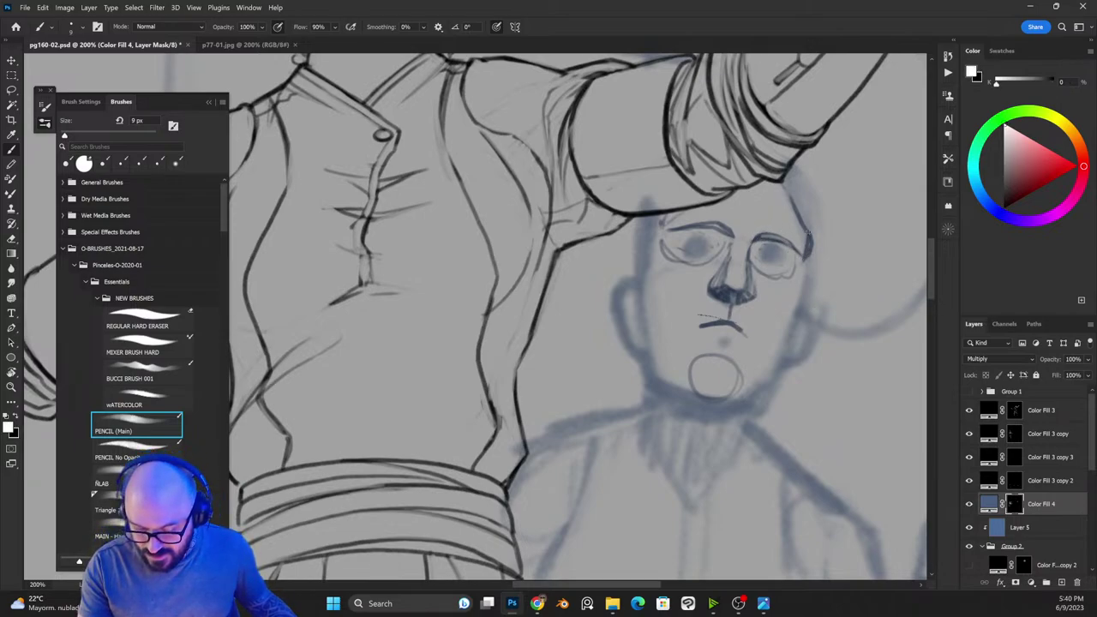
key(x)
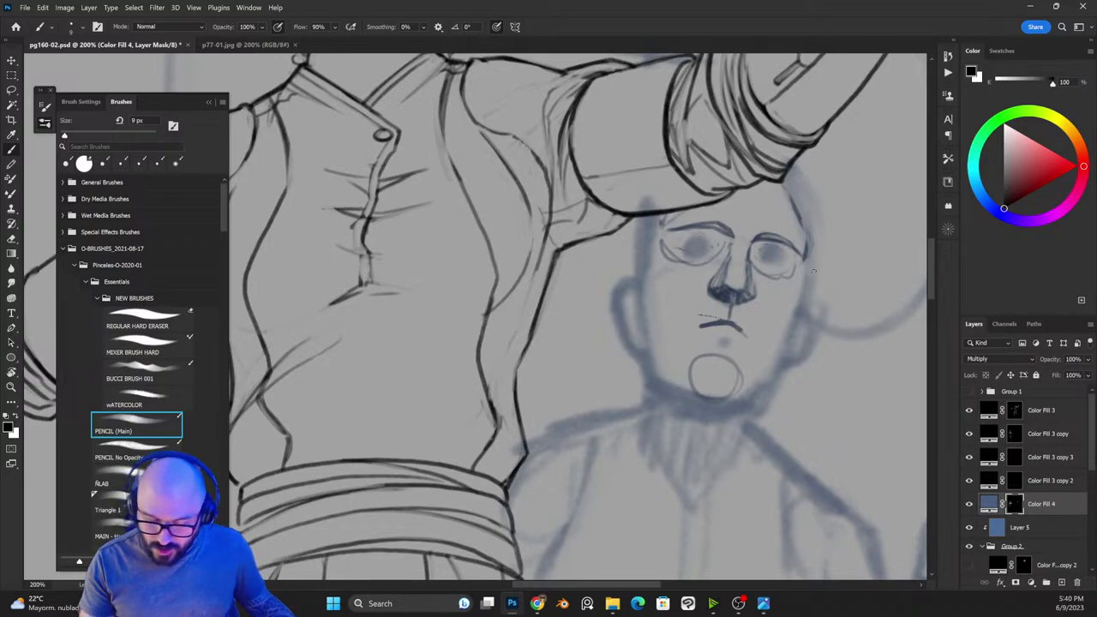
key(x)
key(x)
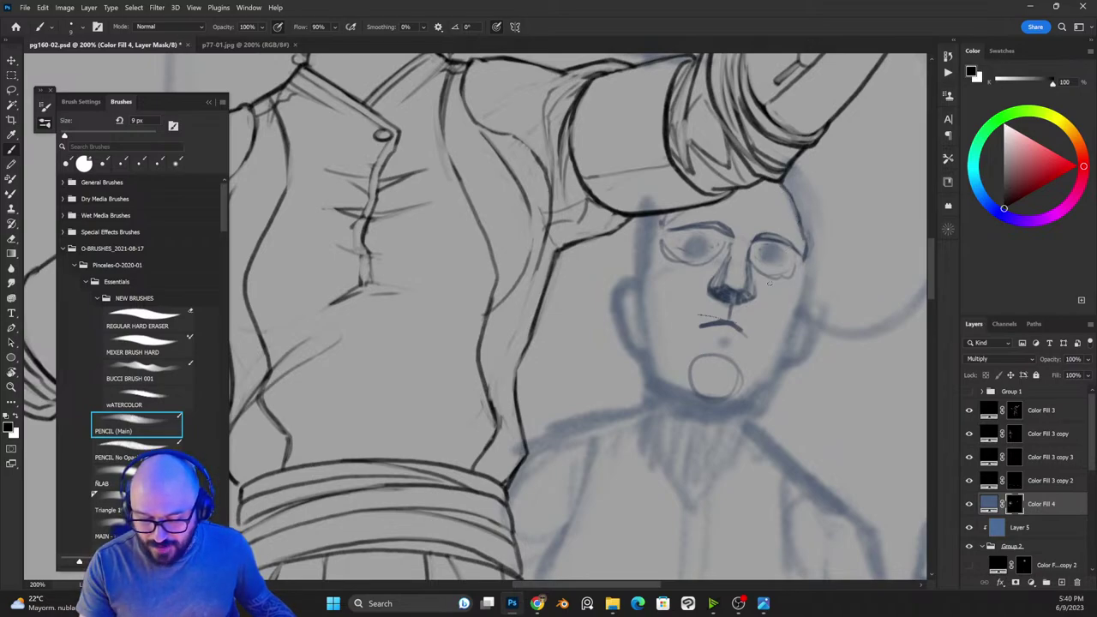
Step: Draw the cheekbone contours from the eye sockets down both sides of the face
key(x)
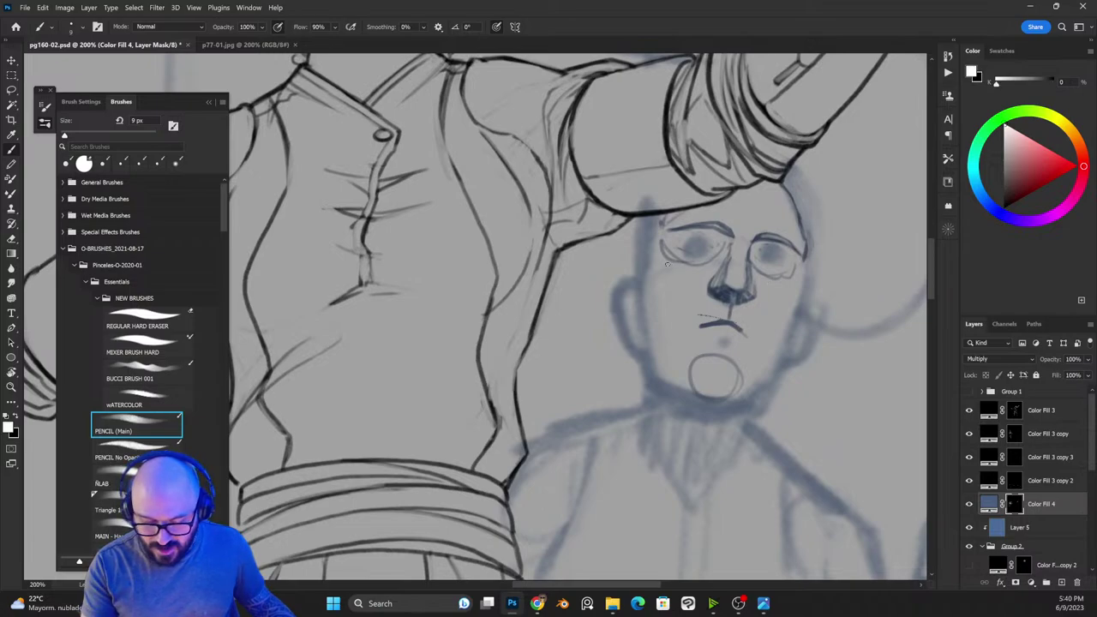
mouse_move(653, 233)
mouse_down()
mouse_move(652, 270)
mouse_move(679, 313)
mouse_up()
drag(757, 353, 775, 313)
mouse_move(804, 257)
mouse_down()
mouse_move(796, 297)
mouse_move(759, 329)
mouse_move(737, 327)
mouse_move(745, 335)
mouse_up()
Step: Add the lower lip line under the downturned mouth and clean up the mouth's shape
key(x)
key(x)
key(x)
drag(711, 326, 735, 326)
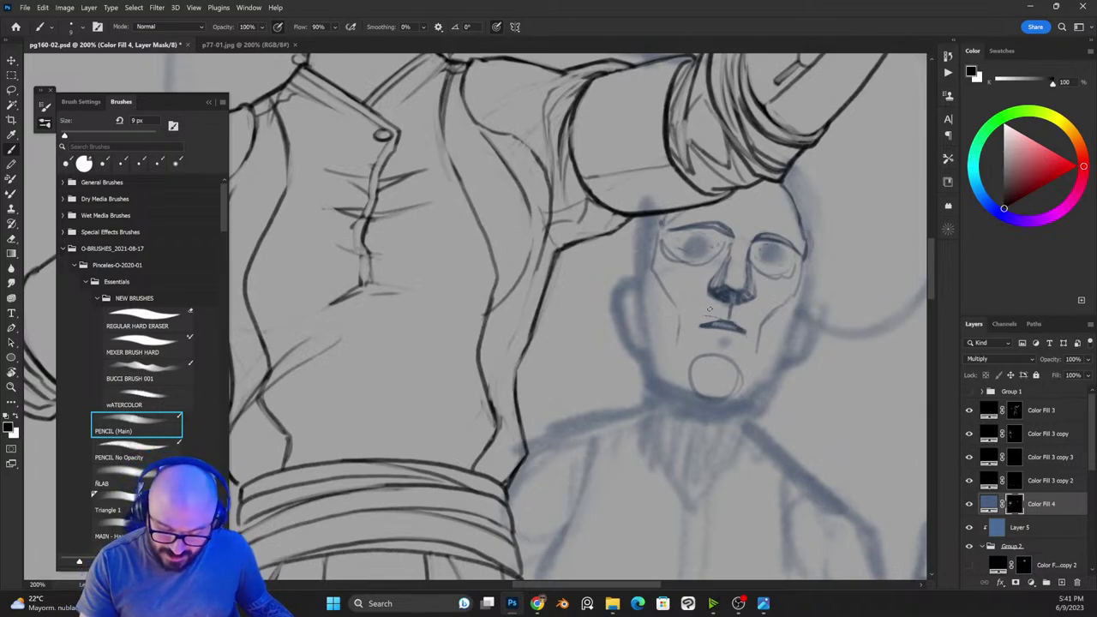
Step: Refine both eyebrows, separating their inner ends from the nose bridge, and clean up the far temple
key(x)
mouse_move(718, 235)
mouse_down()
mouse_move(723, 255)
mouse_move(751, 266)
mouse_move(711, 259)
mouse_move(731, 243)
mouse_move(726, 225)
mouse_move(683, 224)
mouse_move(664, 243)
mouse_move(712, 225)
mouse_up()
key(x)
key(x)
key(x)
key(x)
key(x)
key(x)
key(x)
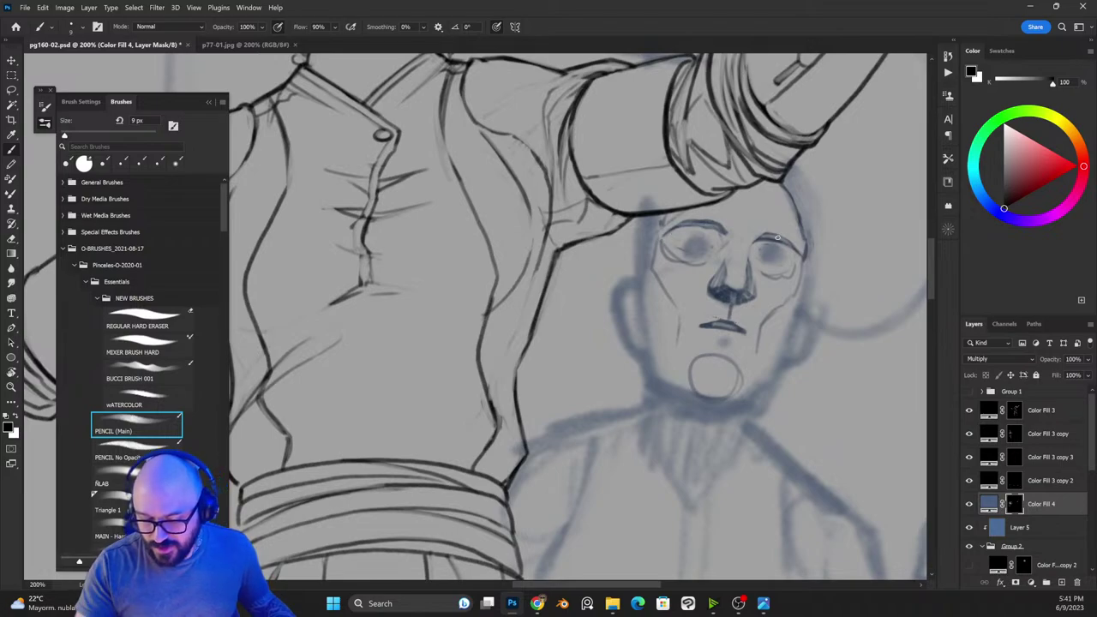
key(x)
key(x)
drag(803, 260, 801, 281)
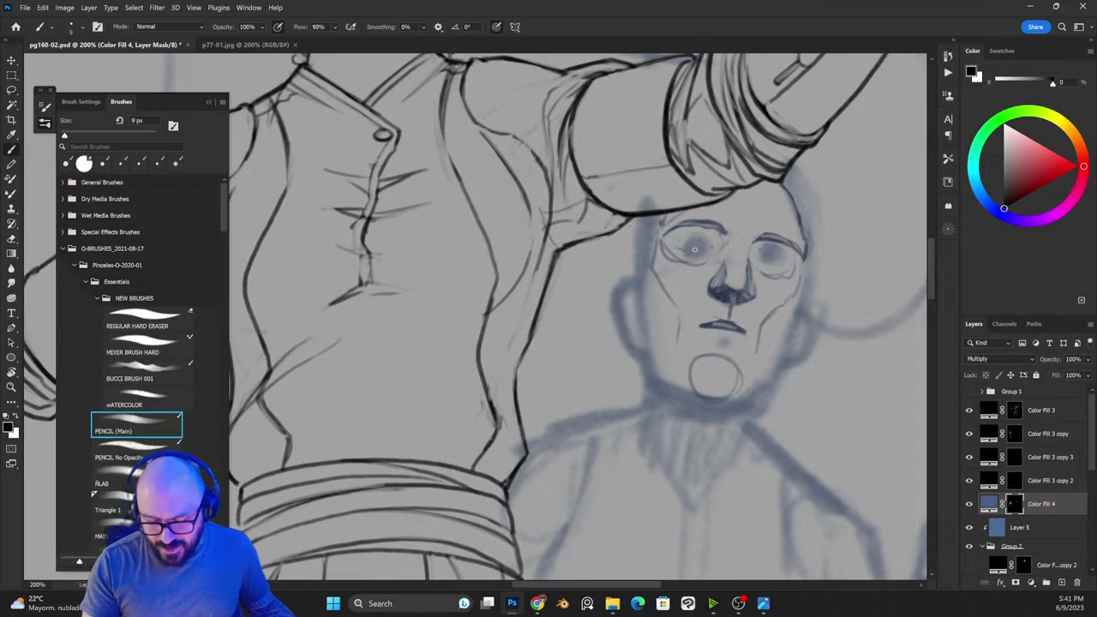
Step: Draw a shaded oval iris in each eye socket and clean up the outlines around them
key(x)
drag(691, 236, 690, 236)
key(x)
key(x)
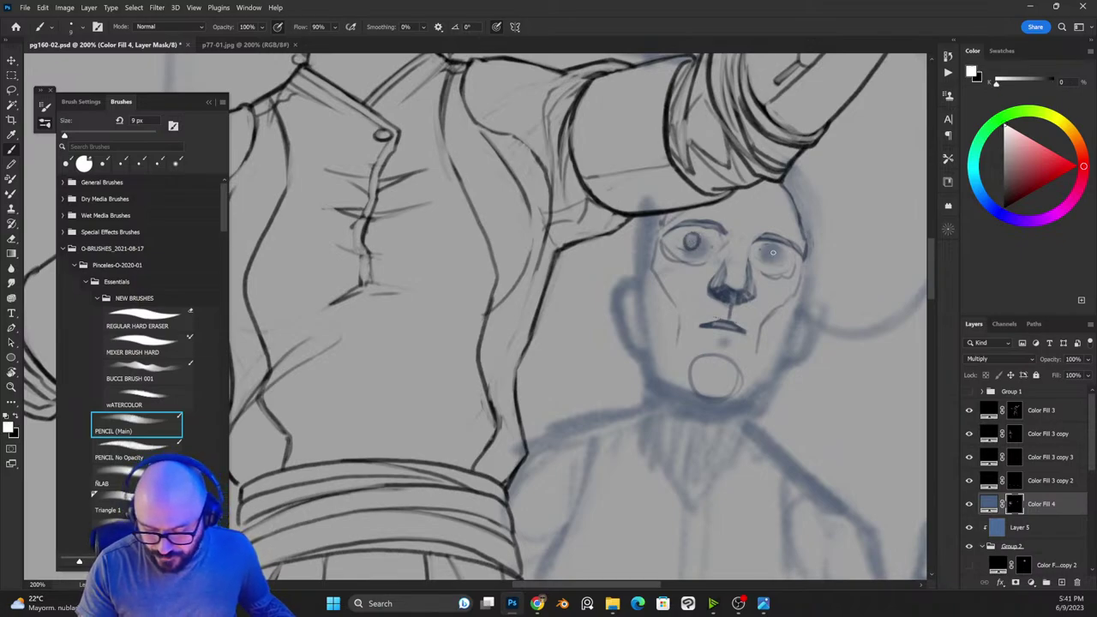
drag(765, 248, 772, 262)
key(x)
key(x)
key(x)
key(x)
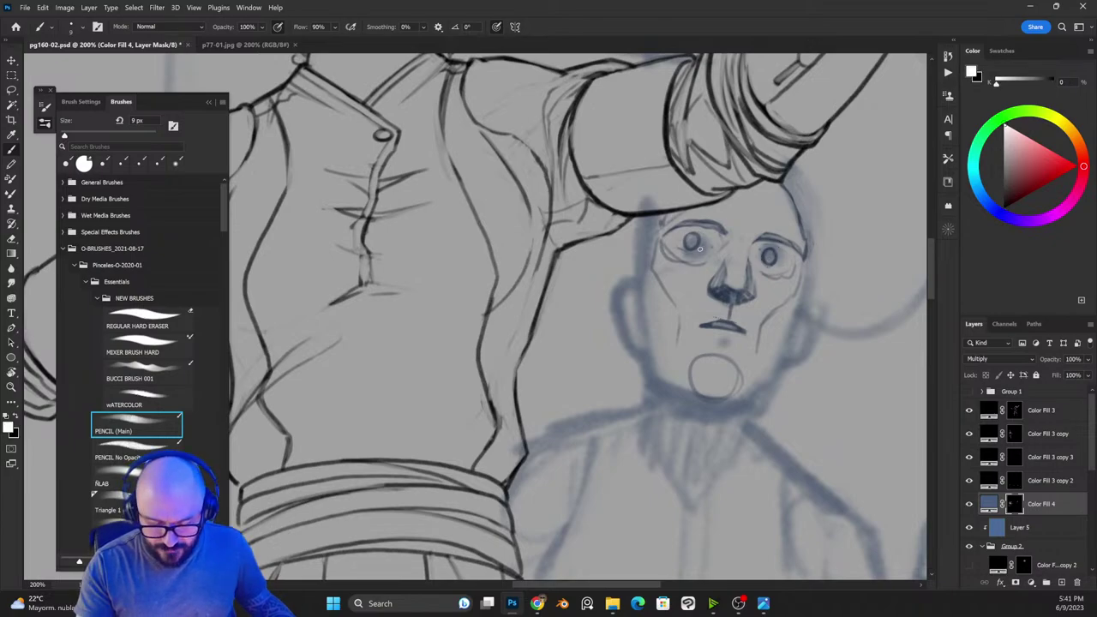
key(x)
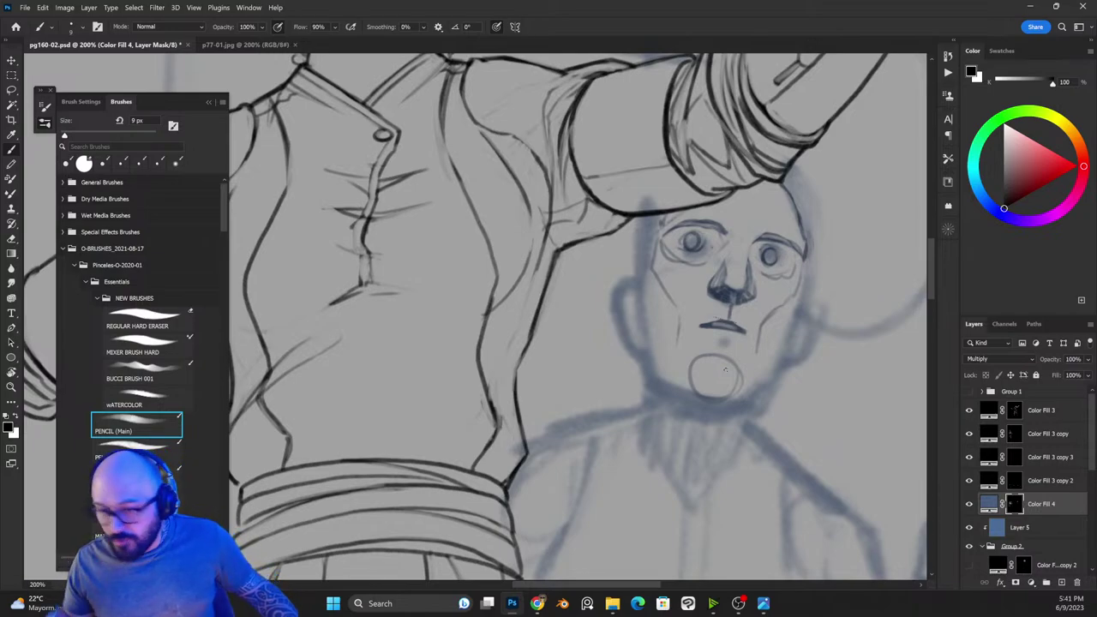
Step: Select the iris and socket lines of the eye on the ear side and shift them slightly toward the nose
key(l)
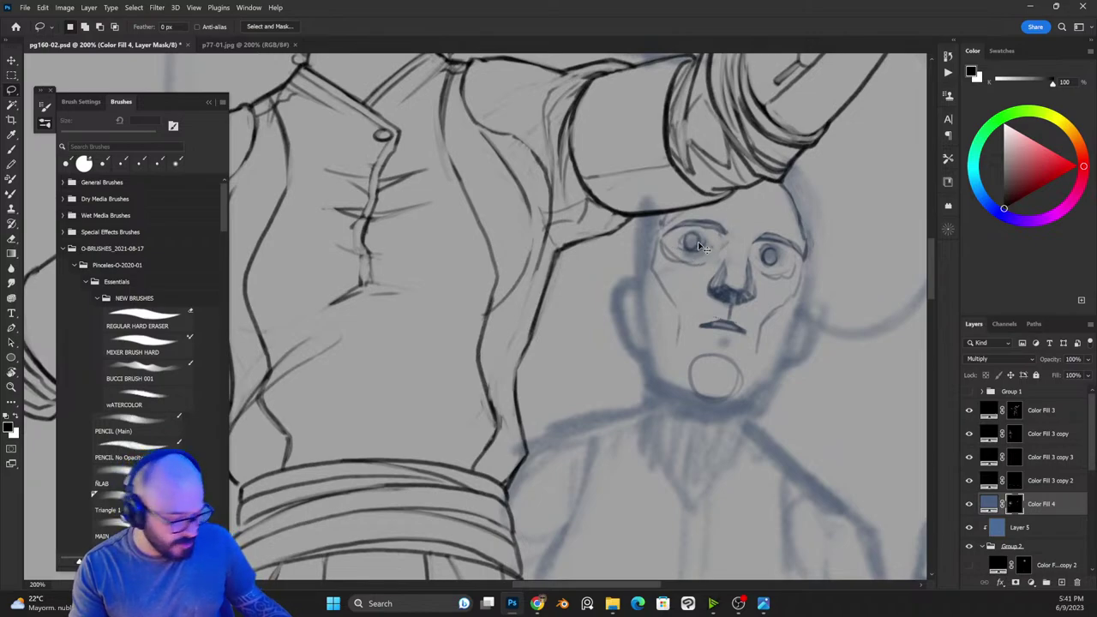
mouse_move(676, 249)
mouse_down()
mouse_move(710, 233)
mouse_move(696, 255)
mouse_move(676, 249)
mouse_move(707, 245)
mouse_up()
key(v)
key(ctrl+z)
key(x)
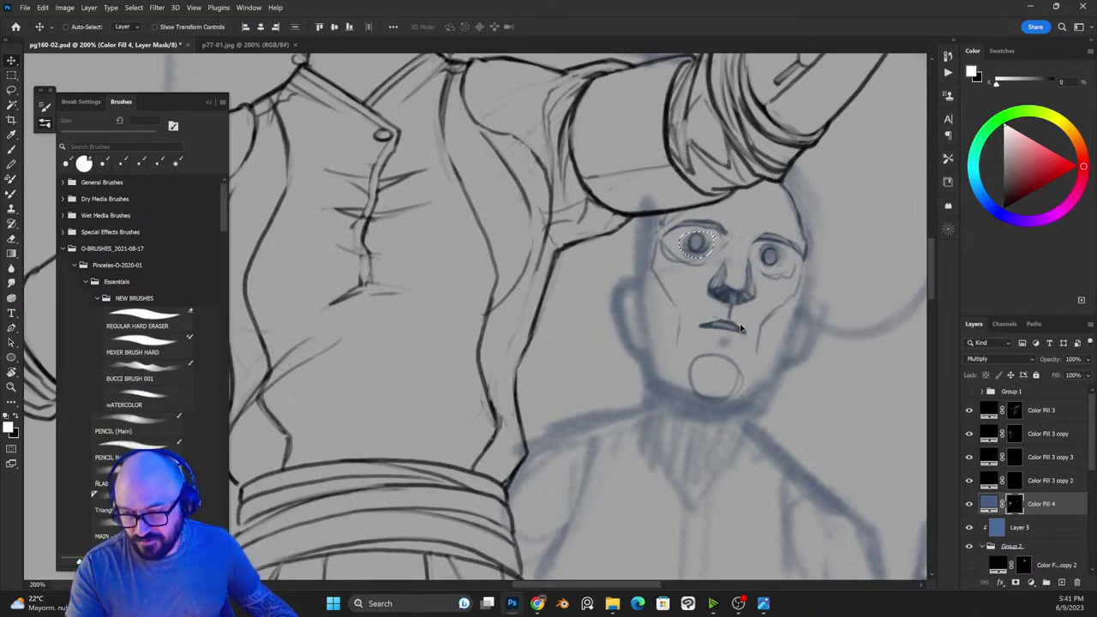
key(ctrl+d)
key(b)
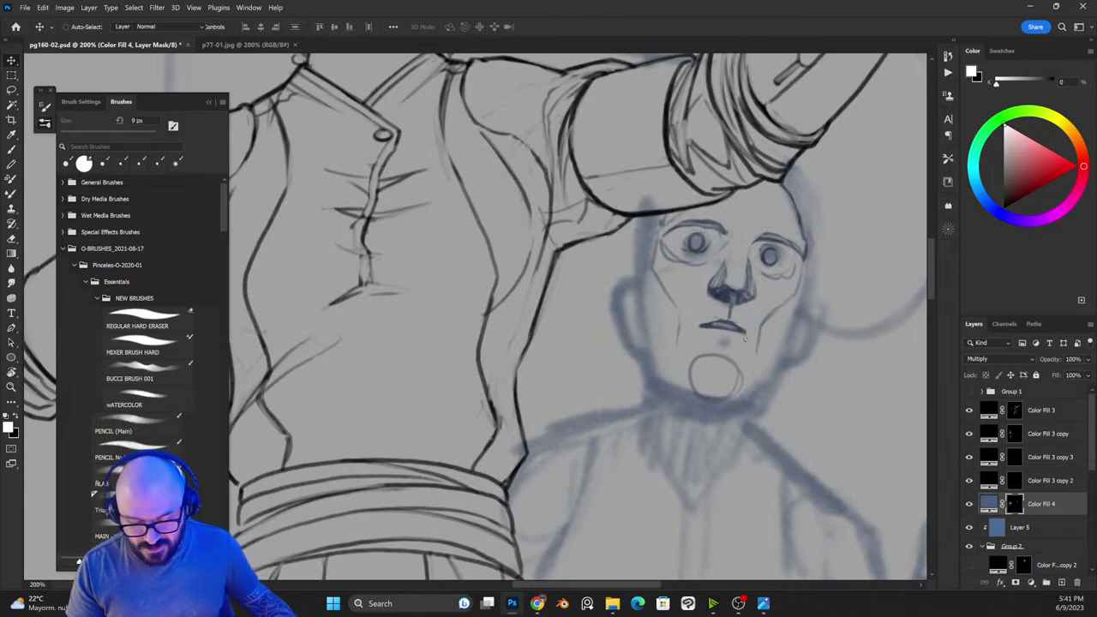
Step: Clean up the nose's side lines and redraw its planes above the shaded nostrils
key(x)
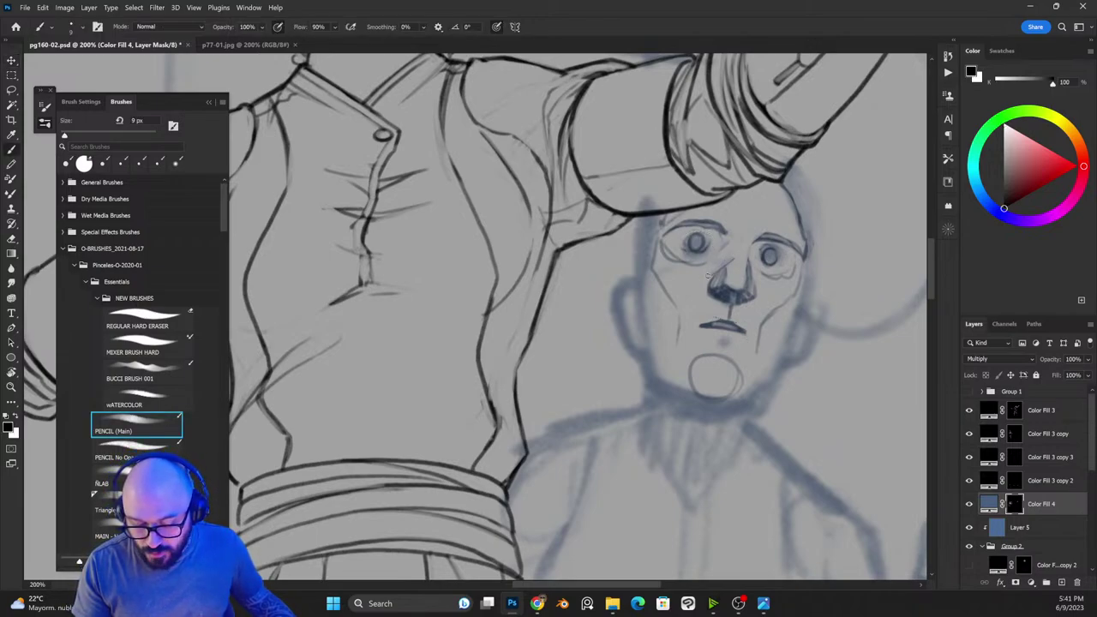
key(x)
drag(727, 284, 742, 285)
key(x)
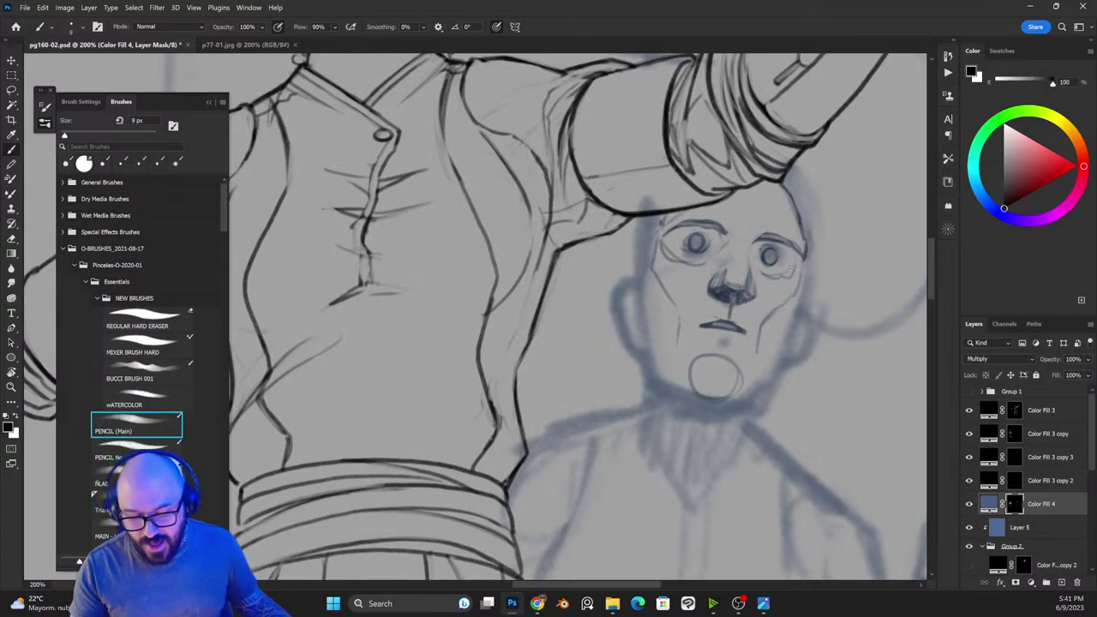
Step: Refine the inner ends of both eyebrows and lighten the lines running into the nose bridge
key(x)
mouse_move(756, 235)
mouse_down()
mouse_move(788, 243)
mouse_move(693, 220)
mouse_move(710, 223)
mouse_move(665, 230)
mouse_move(721, 225)
mouse_up()
key(x)
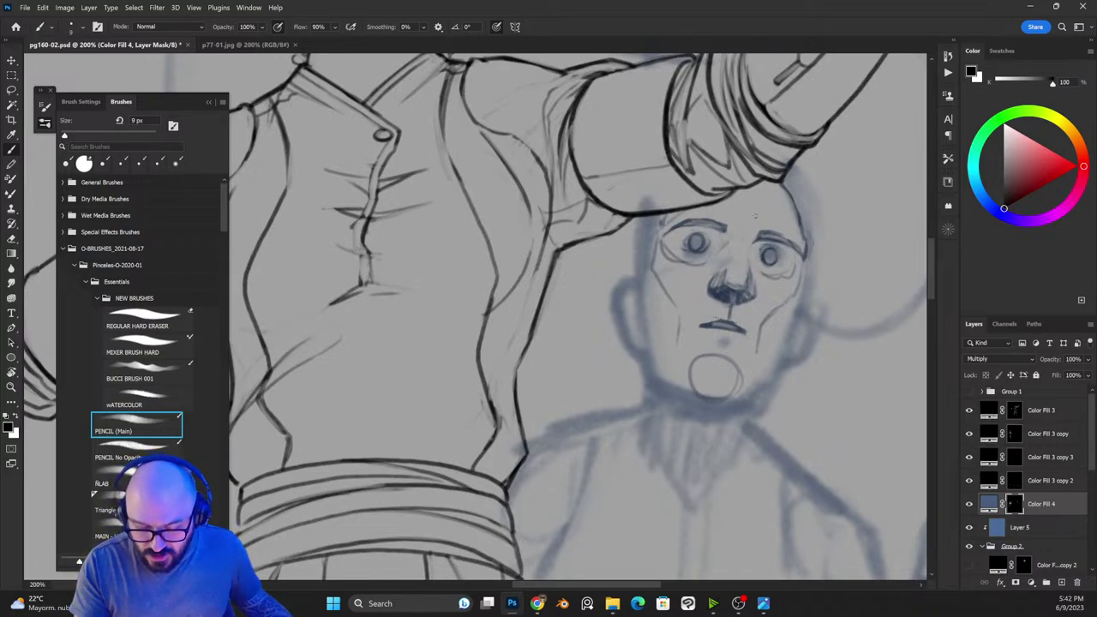
key(x)
drag(759, 237, 752, 265)
key(x)
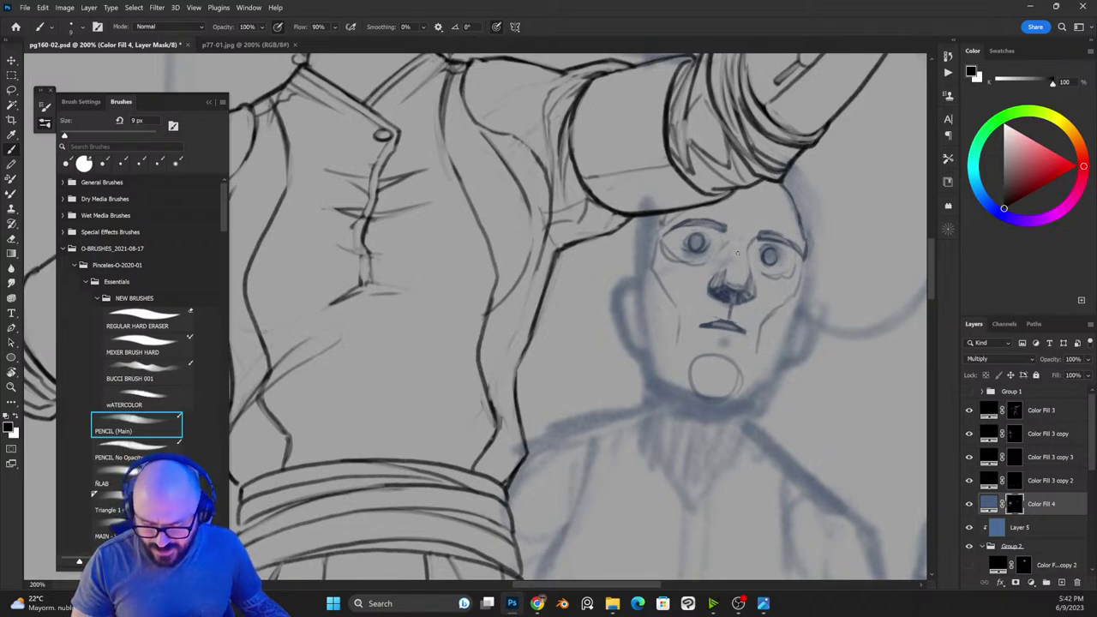
Step: Draw the jawline from below the near ear, around under the chin and up the other side
key(x)
mouse_move(681, 382)
mouse_down()
mouse_move(653, 370)
mouse_move(646, 332)
mouse_up()
drag(722, 396, 772, 377)
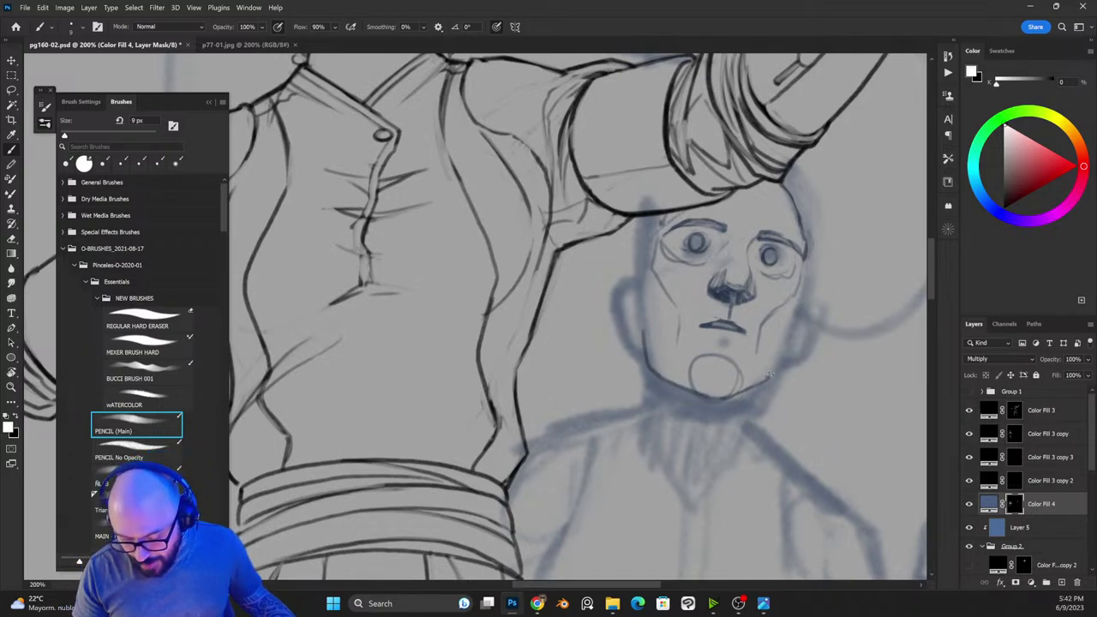
mouse_move(686, 391)
mouse_down()
mouse_move(699, 342)
mouse_move(737, 341)
mouse_move(747, 363)
mouse_move(748, 385)
mouse_move(723, 396)
mouse_move(708, 351)
mouse_move(690, 373)
mouse_move(753, 362)
mouse_move(743, 389)
mouse_move(750, 368)
mouse_move(720, 336)
mouse_move(700, 341)
mouse_move(677, 381)
mouse_move(707, 339)
mouse_move(679, 379)
mouse_up()
key(x)
Step: Draw an arched chin contour from beneath the lower lip down to the jawline, fading the circular chin guide
key(x)
key(x)
mouse_move(737, 343)
mouse_down()
mouse_move(751, 387)
mouse_move(730, 333)
mouse_move(739, 337)
mouse_up()
key(x)
key(x)
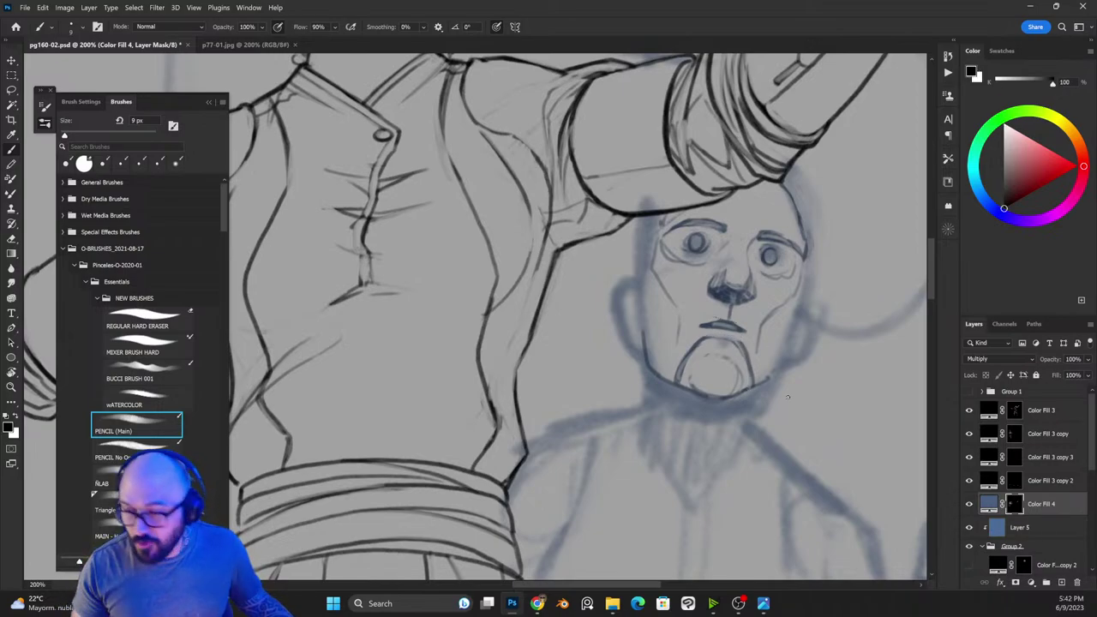
Step: Replace the chin circle with angular inner plane lines, thicken the chin's underside and refine the outer arch
key(x)
drag(678, 381, 739, 395)
mouse_move(753, 381)
mouse_down()
mouse_move(699, 394)
mouse_move(685, 381)
mouse_move(726, 394)
mouse_move(716, 371)
mouse_move(690, 381)
mouse_move(740, 377)
mouse_up()
key(x)
key(x)
key(x)
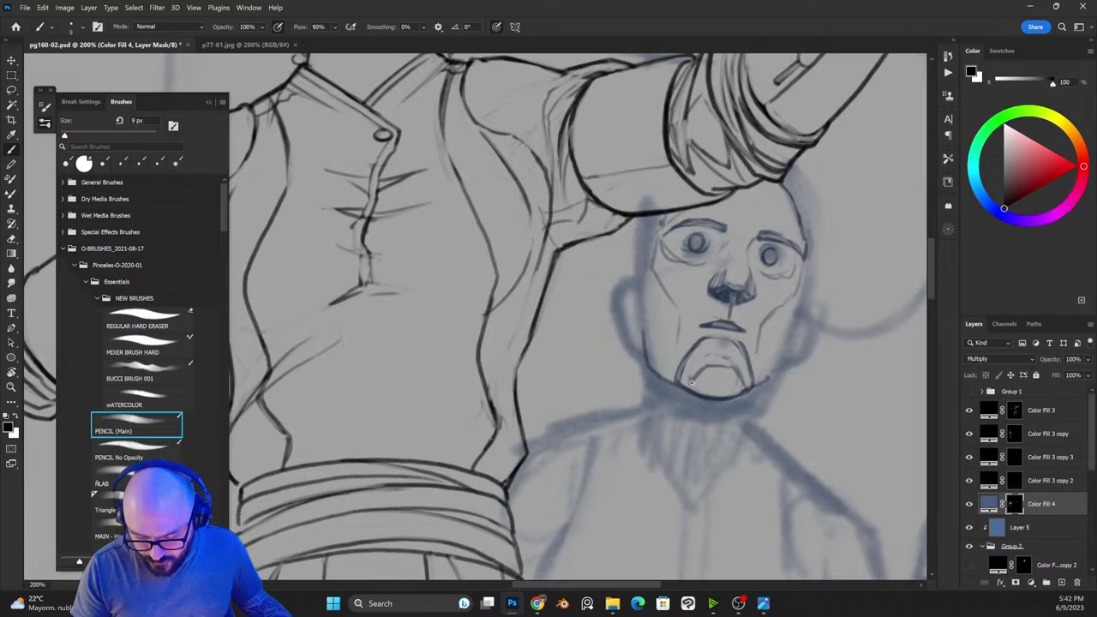
key(x)
mouse_move(708, 338)
mouse_down()
mouse_move(746, 347)
mouse_move(753, 385)
mouse_up()
key(x)
drag(741, 339, 752, 361)
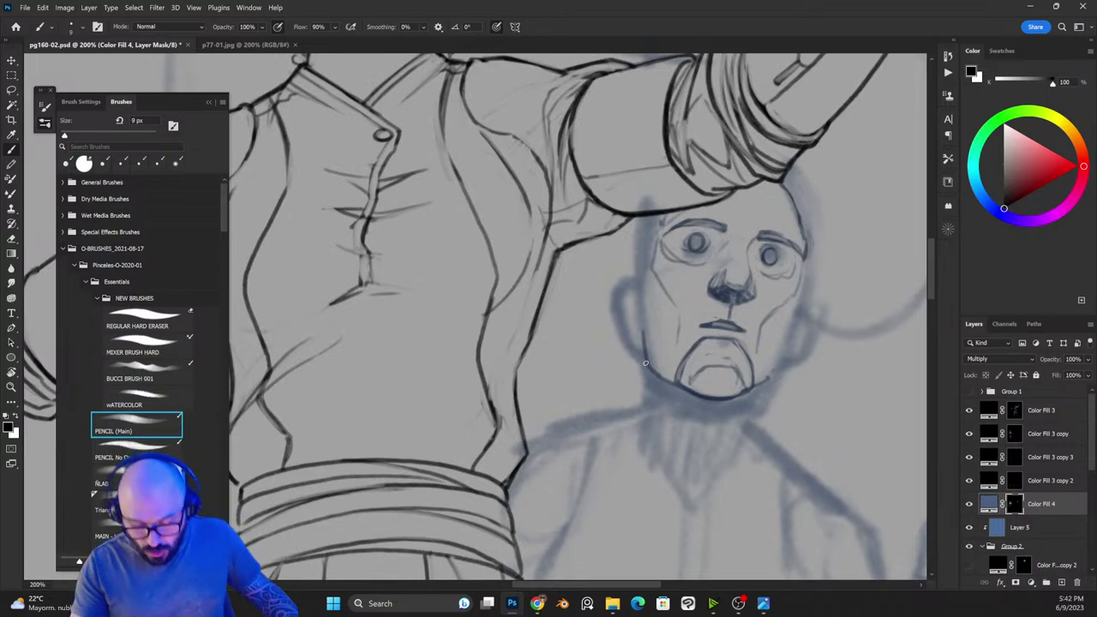
Step: Reinforce the jawline on the near side and extend it up the far side toward the ear
key(x)
mouse_move(651, 365)
mouse_down()
mouse_move(675, 383)
mouse_move(643, 333)
mouse_move(679, 389)
mouse_up()
key(x)
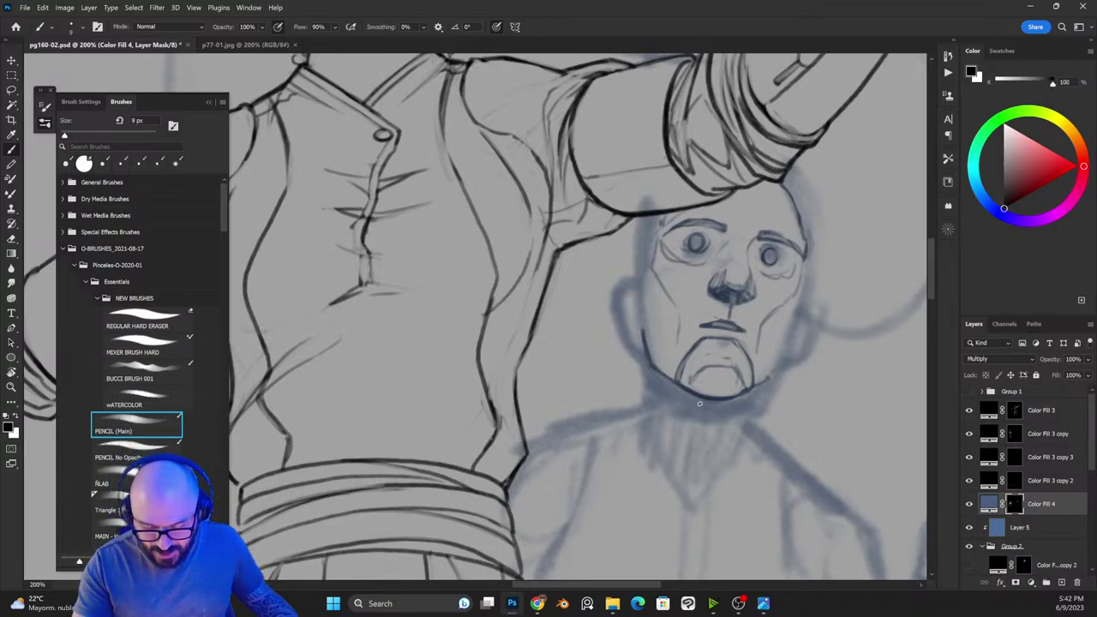
key(x)
mouse_move(749, 391)
mouse_down()
mouse_move(772, 377)
mouse_move(786, 338)
mouse_move(768, 369)
mouse_move(737, 339)
mouse_move(686, 351)
mouse_move(645, 317)
mouse_move(793, 393)
mouse_move(797, 343)
mouse_up()
Step: Select the jaw and chin lines, rotate them clockwise about 3.6 degrees and reposition them slightly under the mouth
key(l)
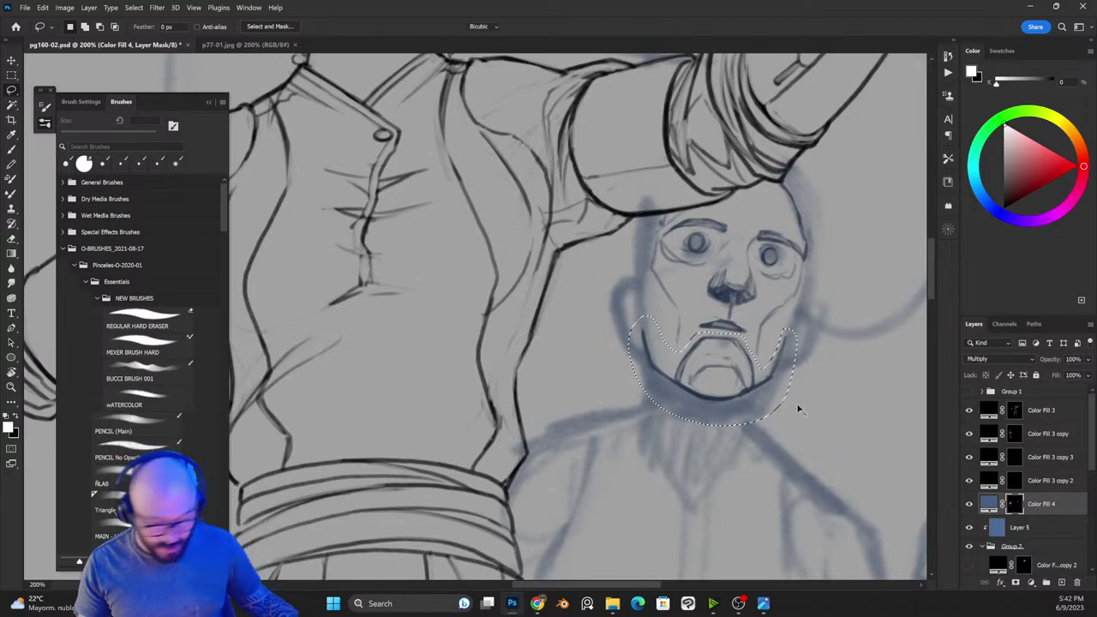
key(ctrl+t)
drag(815, 310, 820, 318)
drag(762, 374, 759, 373)
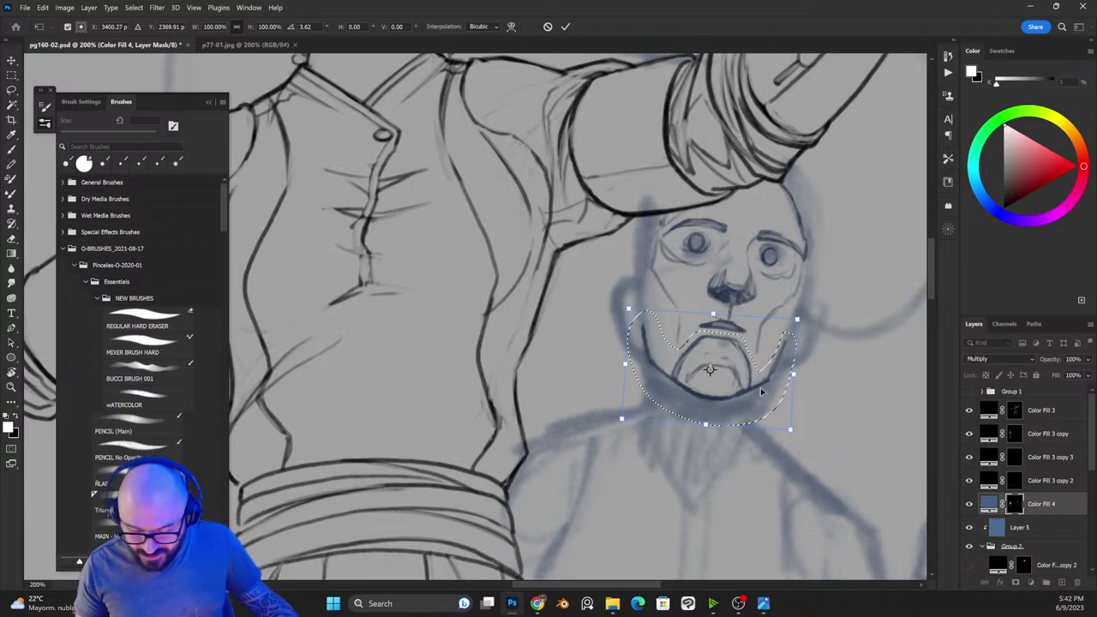
key(Return)
key(ctrl+d)
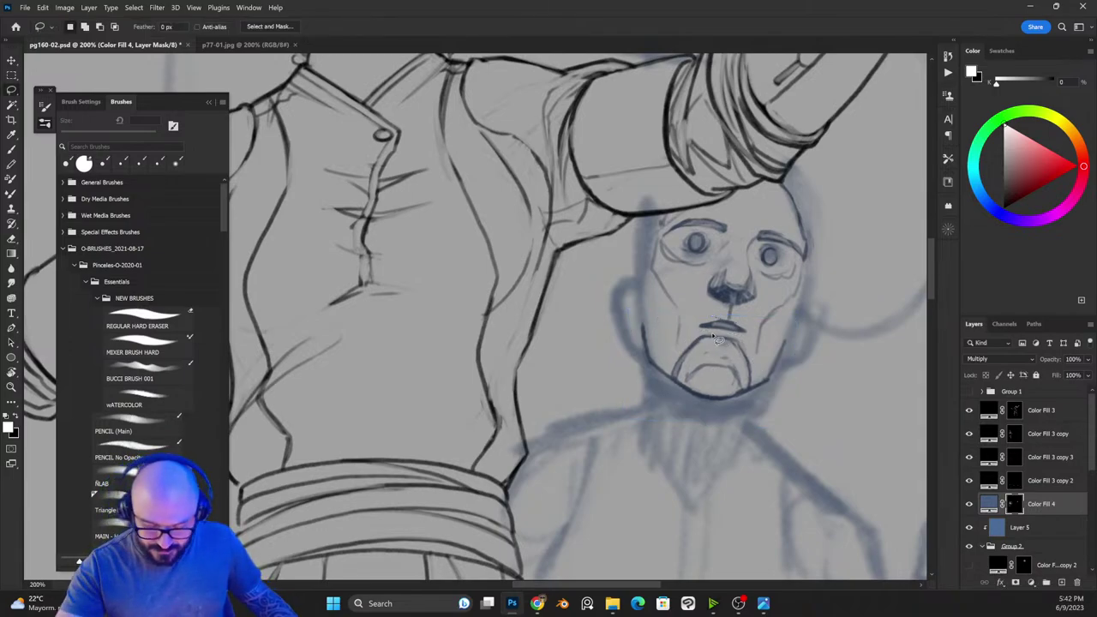
Step: Clean up around the mouth and redraw the line between the lips with darker, sharper corners
key(b)
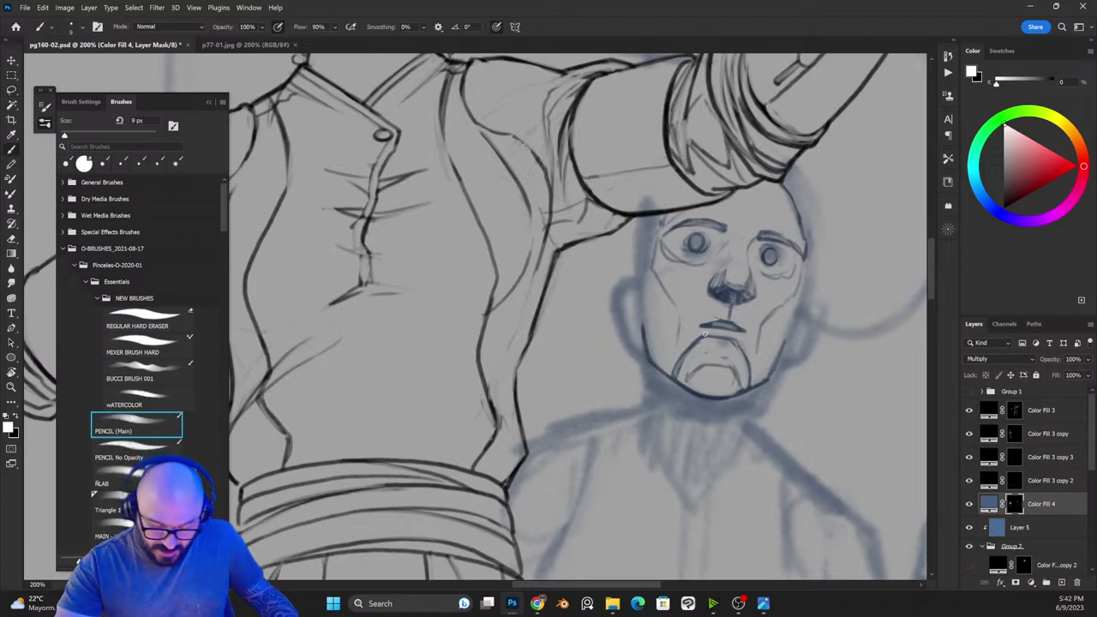
key(x)
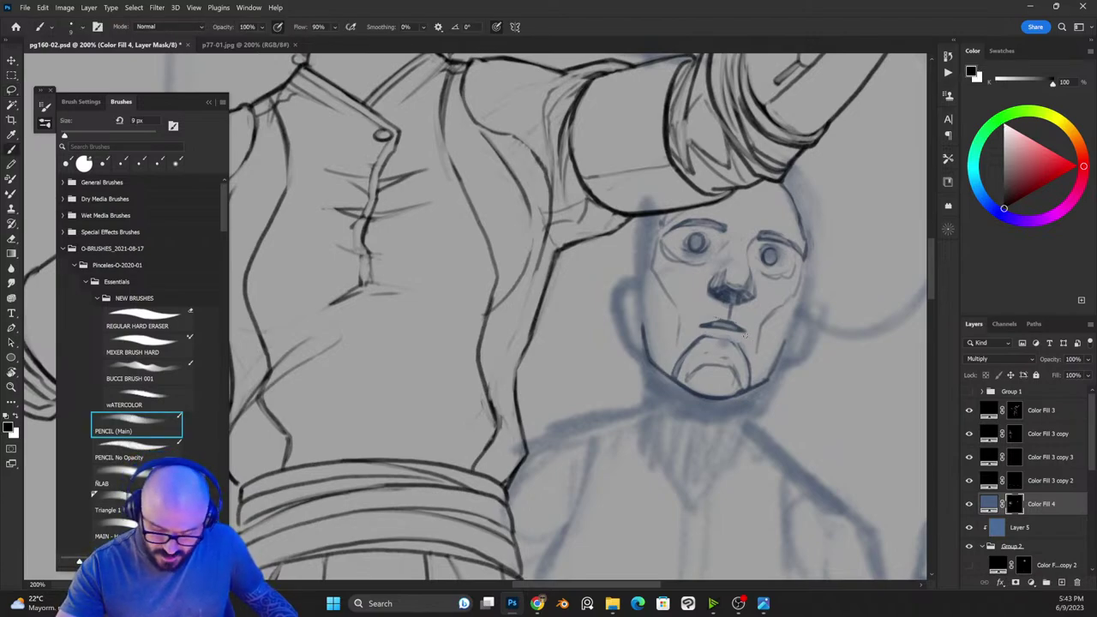
key(x)
drag(697, 324, 738, 327)
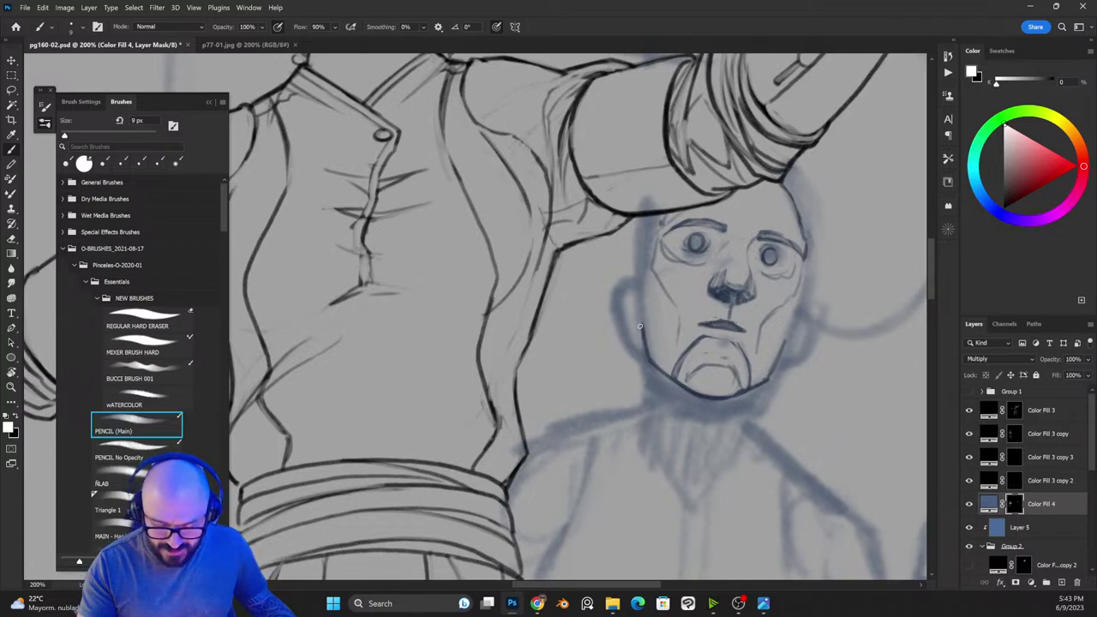
key(x)
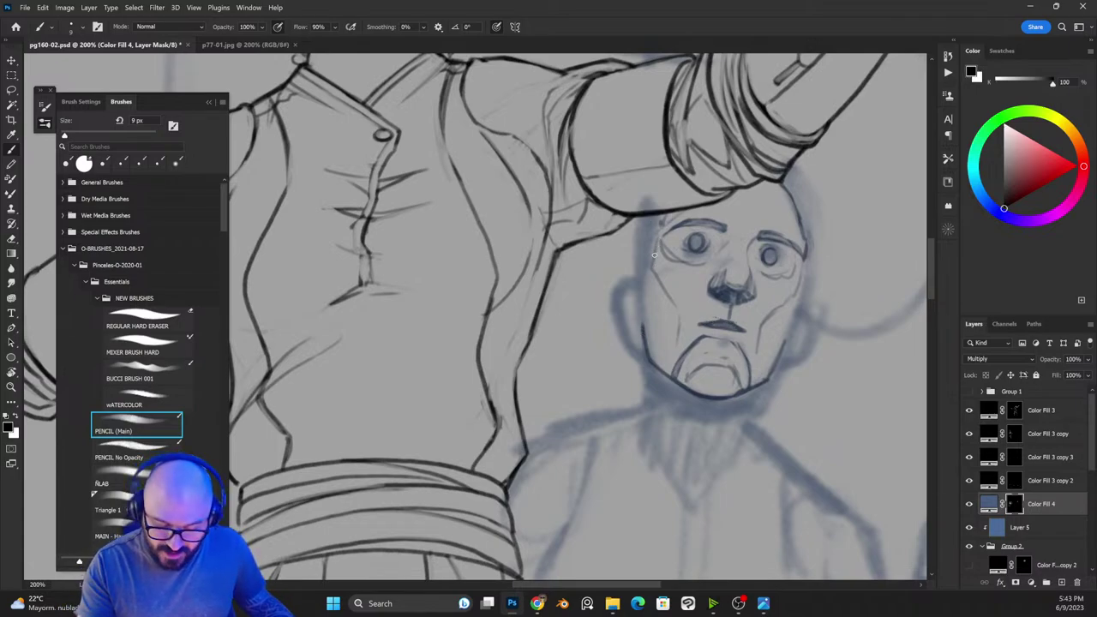
Step: Strengthen the cheekbone contours on both sides of the face and touch up the lower lip
mouse_move(654, 255)
mouse_down()
mouse_move(688, 314)
mouse_move(655, 249)
mouse_up()
key(x)
key(x)
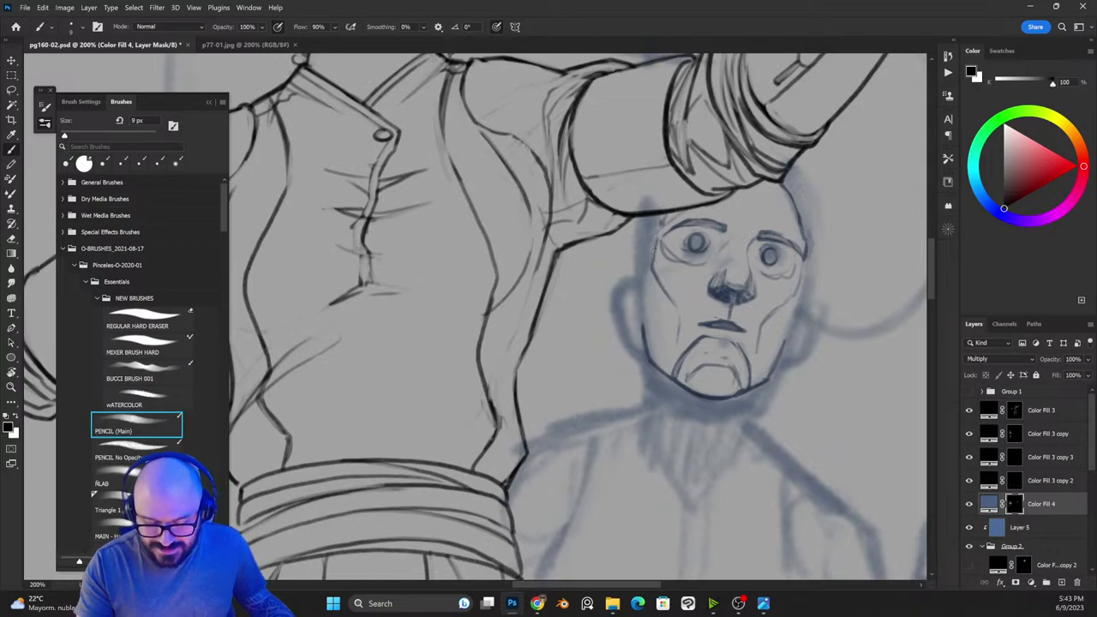
key(x)
drag(796, 279, 771, 313)
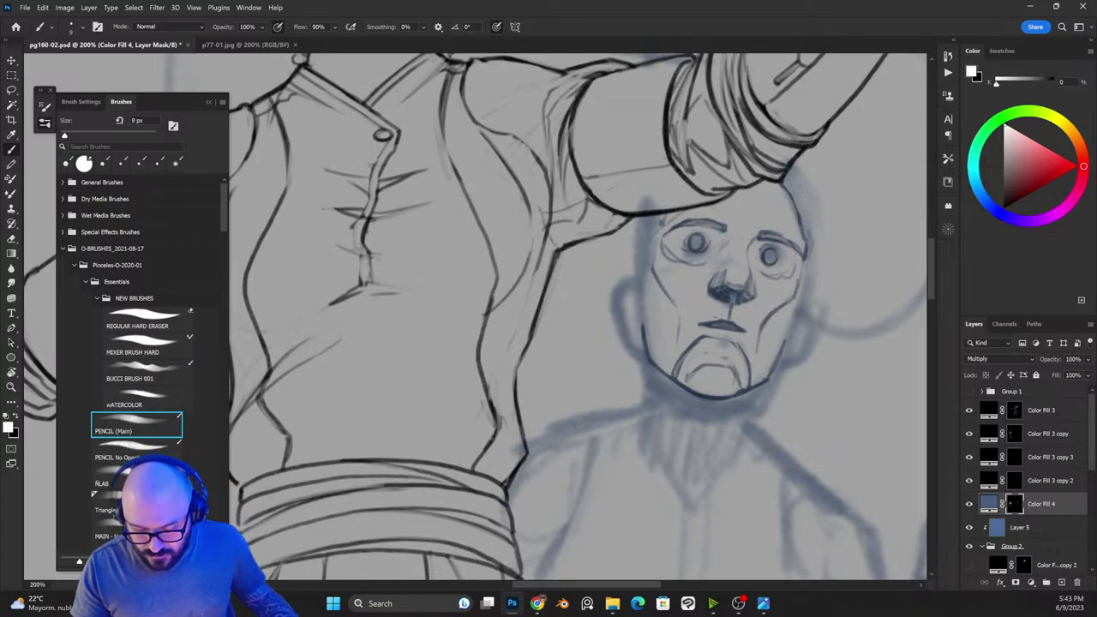
key(x)
key(x)
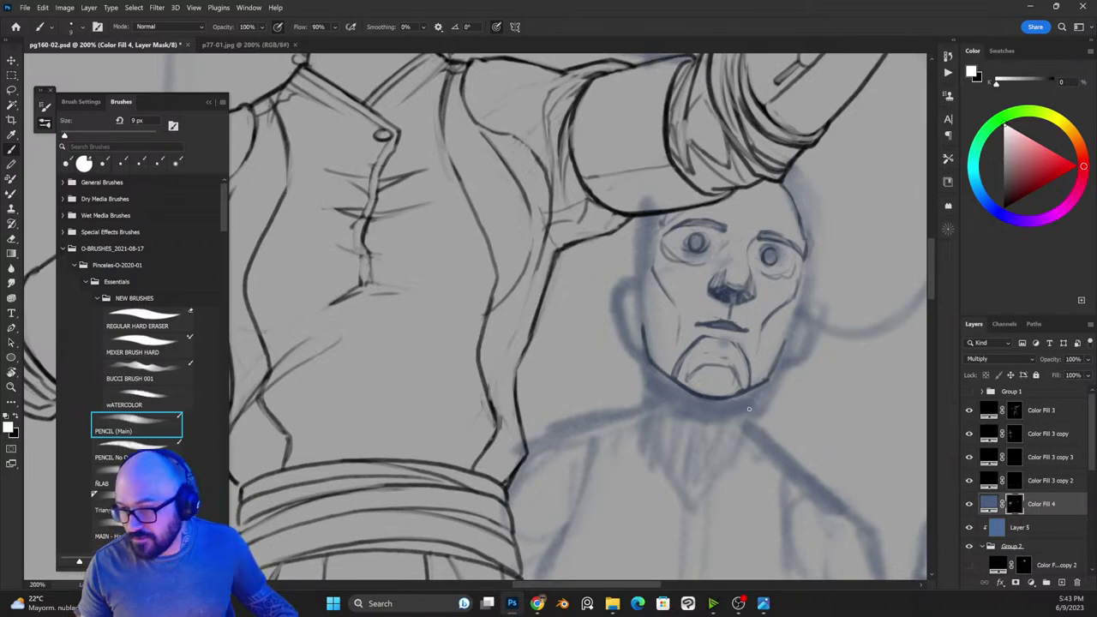
Step: Flip the canvas view horizontally and redraw the forehead and temple outline from the brow up to the raised arm
key(ctrl+shift+h)
drag(437, 386, 754, 378)
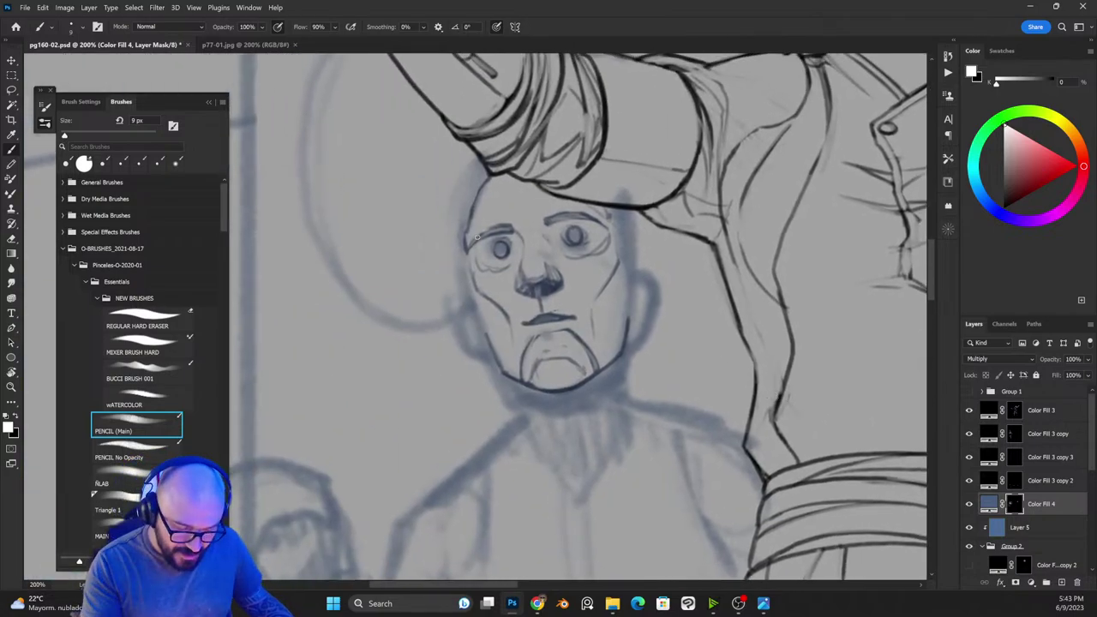
key(x)
drag(465, 249, 483, 187)
key(x)
key(x)
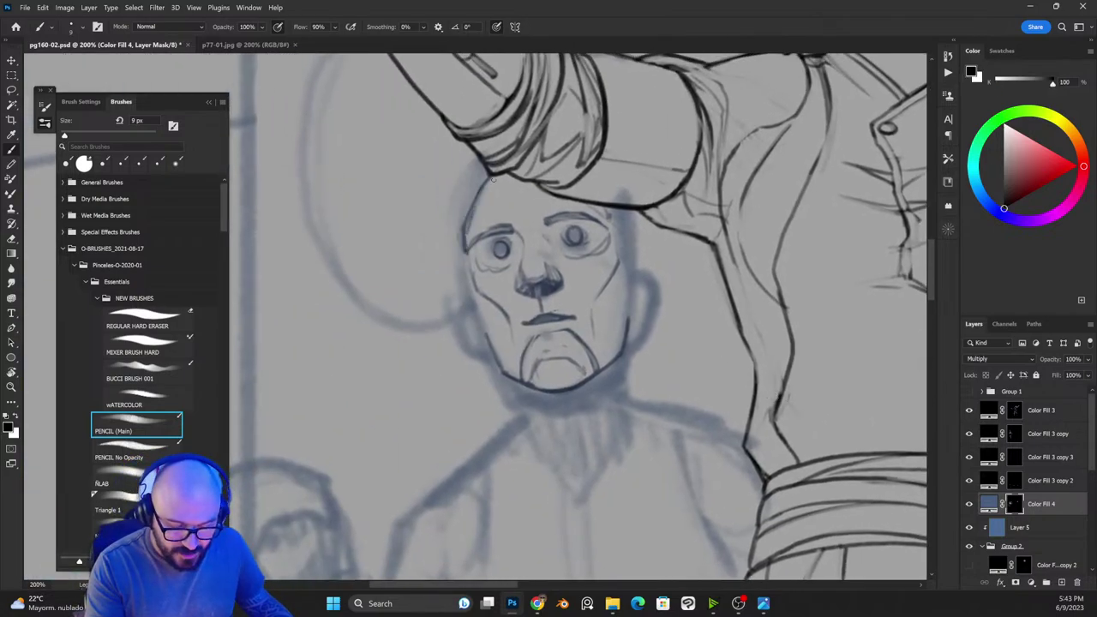
Step: Draw the far side of the face from the brow to the jaw and reinforce the near jaw edge beside the ear
key(x)
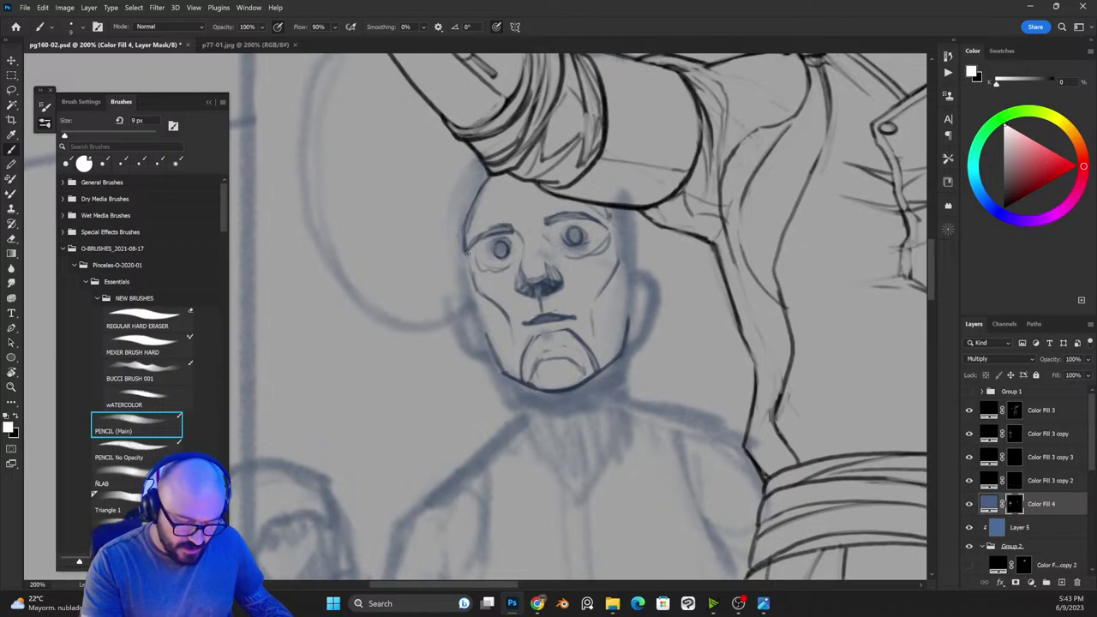
drag(467, 254, 505, 374)
key(x)
drag(487, 331, 517, 383)
key(x)
drag(625, 295, 623, 345)
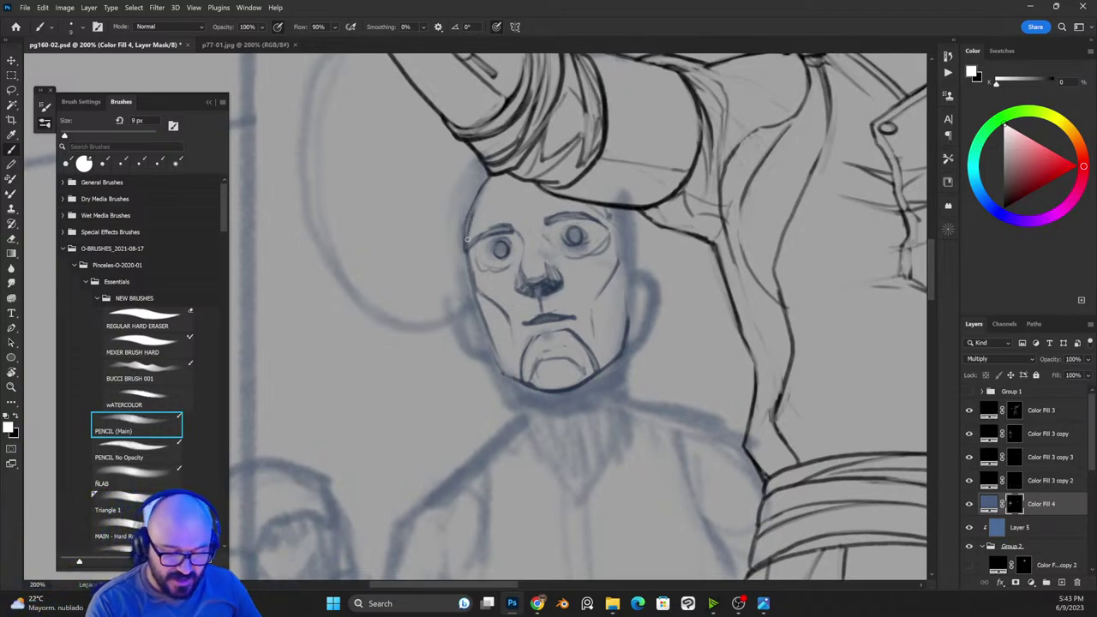
key(x)
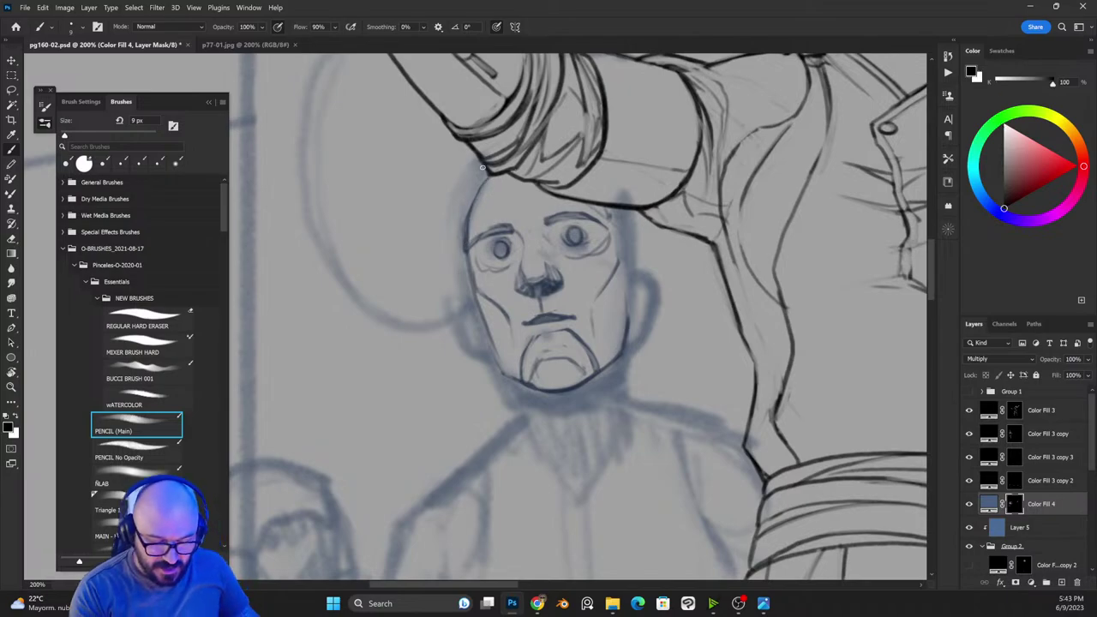
Step: Draw a curved line across the forehead beneath the raised arm and darken the skull outline down to the temple
key(x)
mouse_move(490, 179)
mouse_down()
mouse_move(476, 202)
mouse_move(499, 223)
mouse_move(532, 222)
mouse_move(560, 203)
mouse_up()
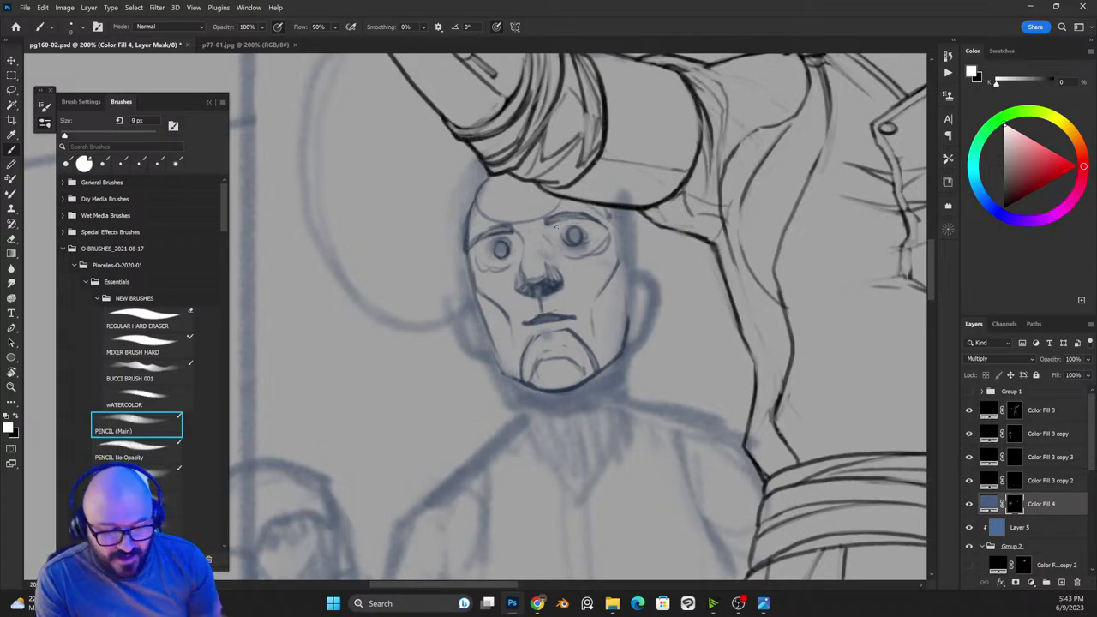
drag(488, 175, 468, 223)
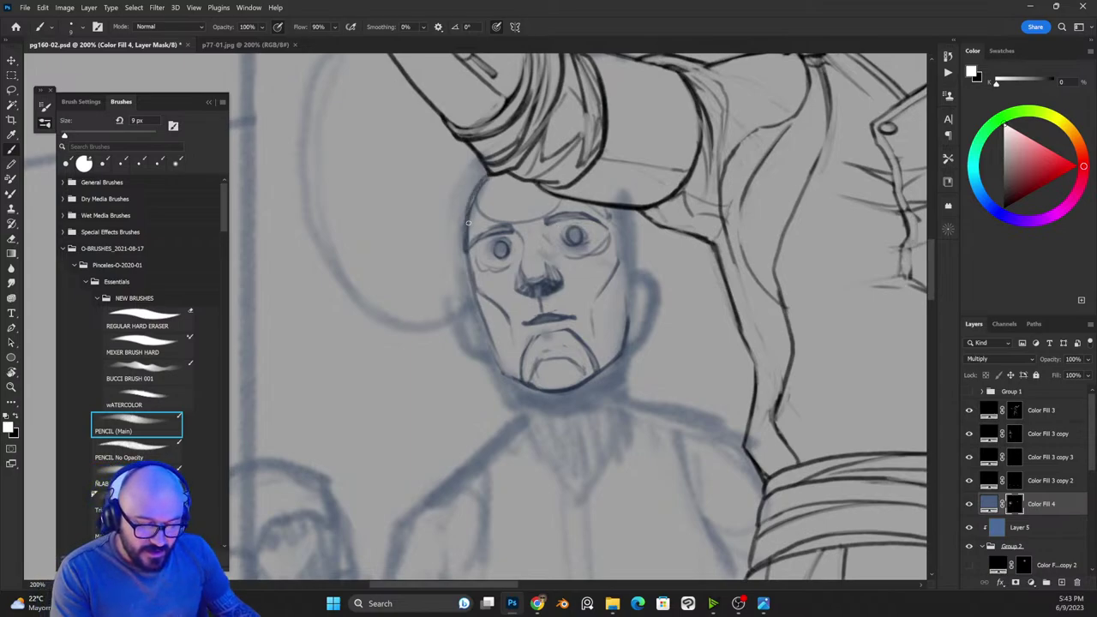
Step: Refine the far edge of the face around the temple, brow and cheekbone, alternating between drawing and erasing
key(x)
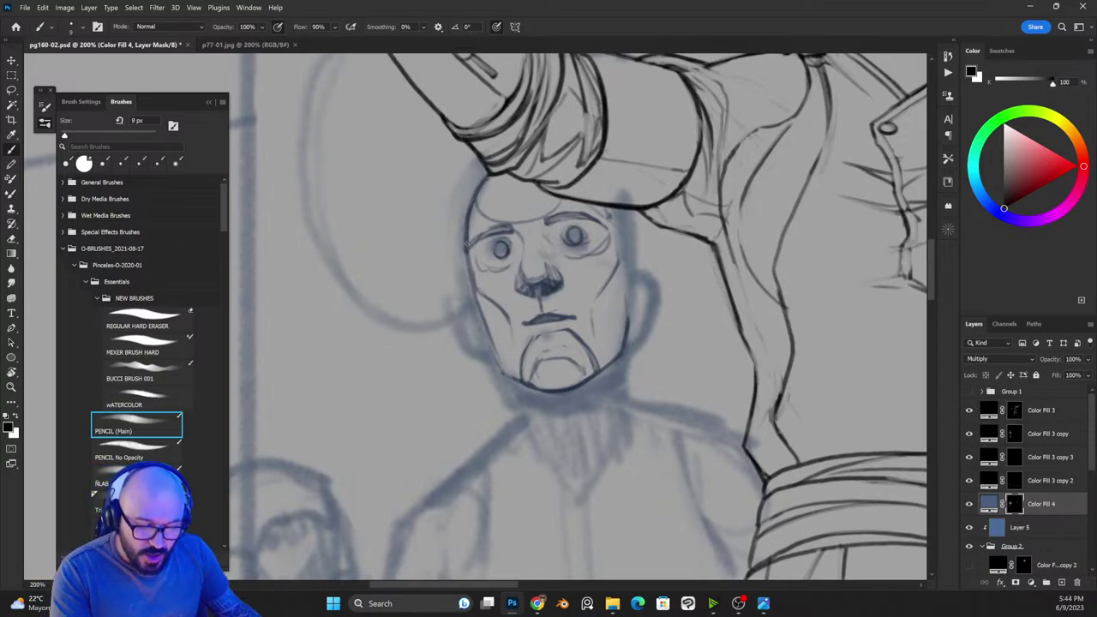
key(x)
key(x)
key(x)
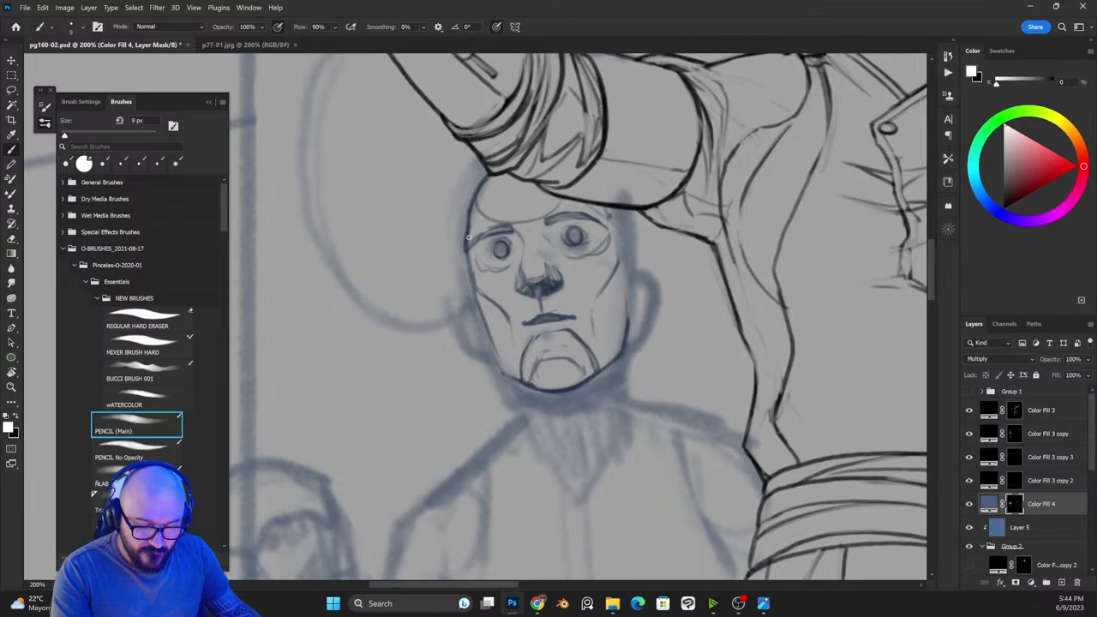
key(x)
key(x)
key(x)
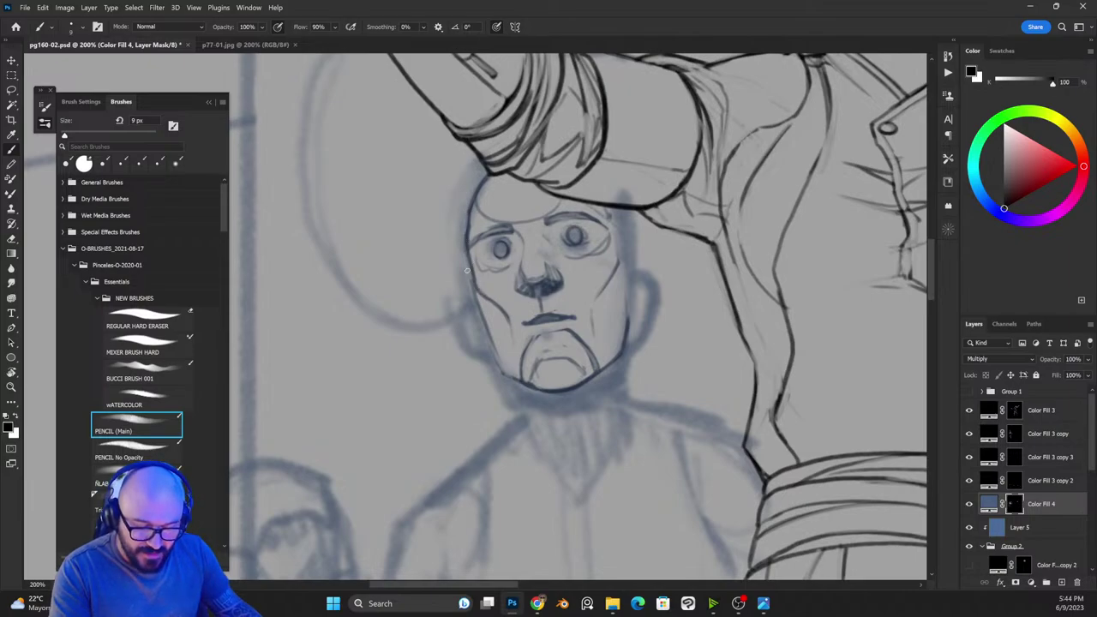
key(x)
key(x)
key(x)
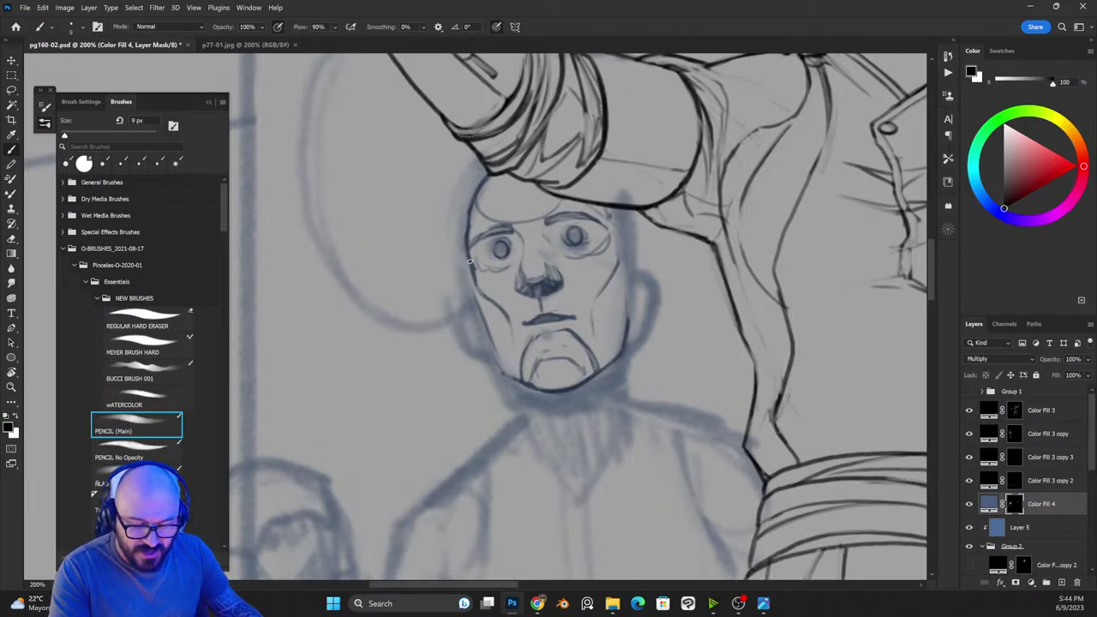
key(x)
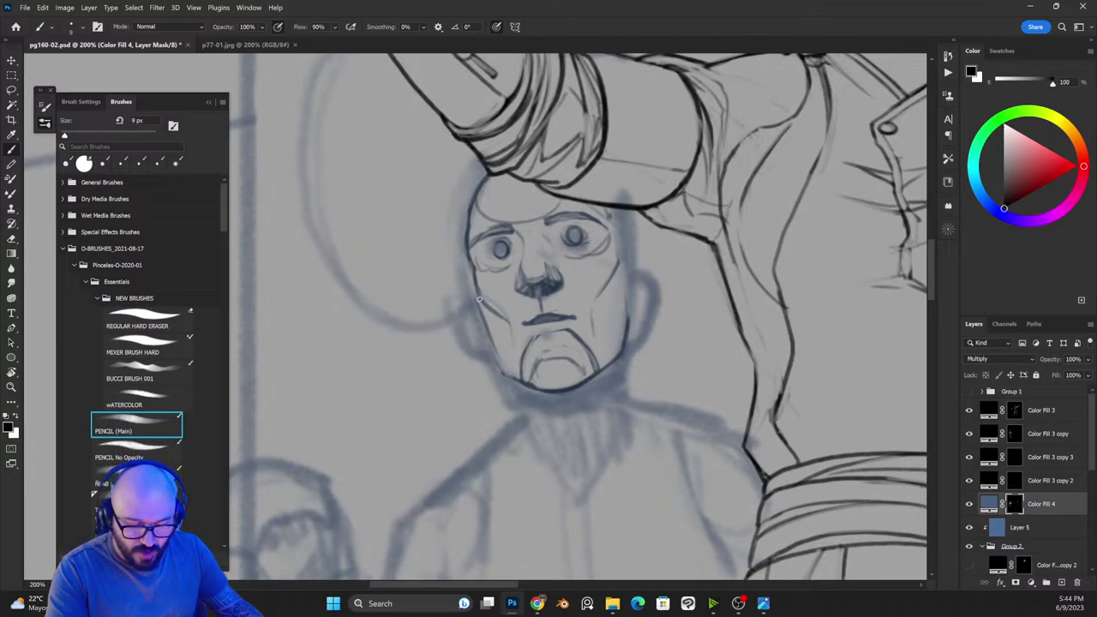
key(x)
key(x)
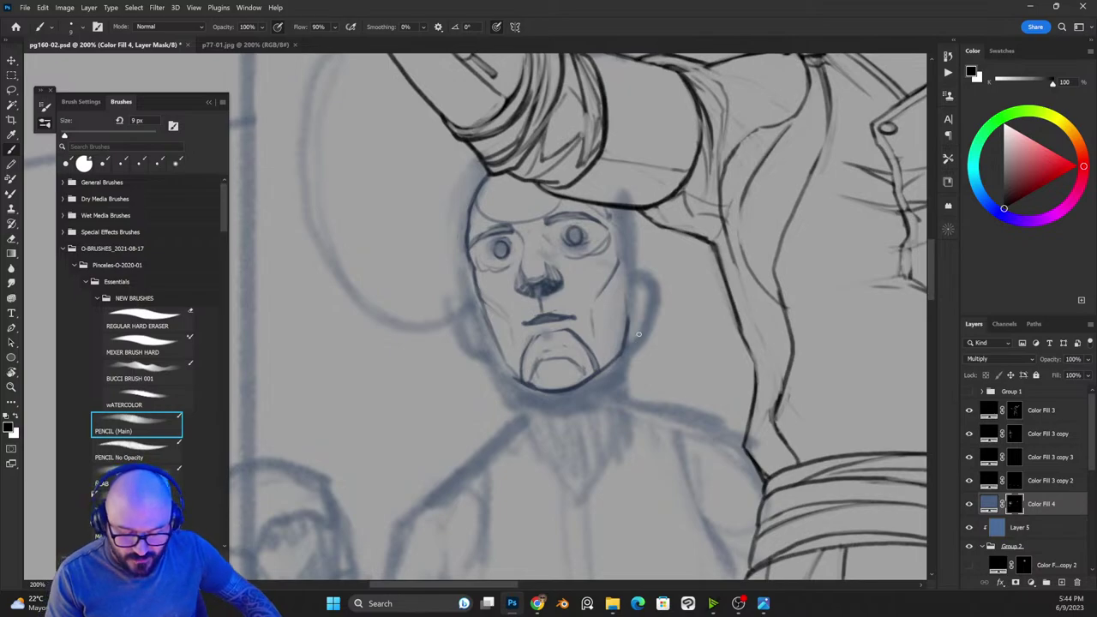
Step: Lasso the irises of both eyes, shift them slightly downward, and deselect
key(x)
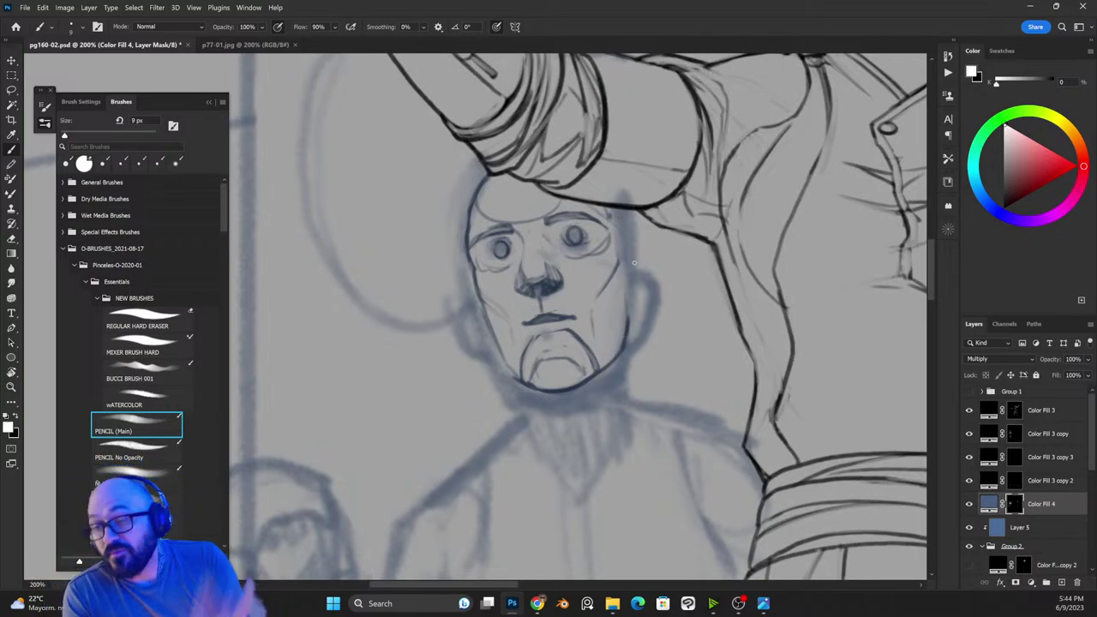
key(l)
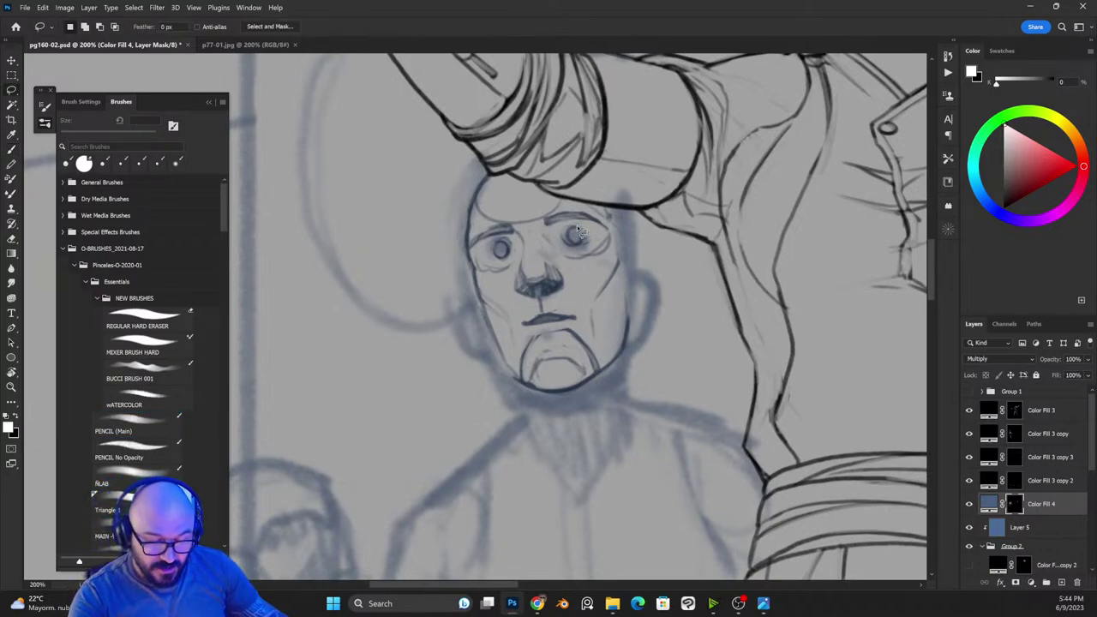
mouse_move(577, 224)
mouse_down()
mouse_move(568, 249)
mouse_move(577, 223)
mouse_up()
drag(508, 238, 520, 260)
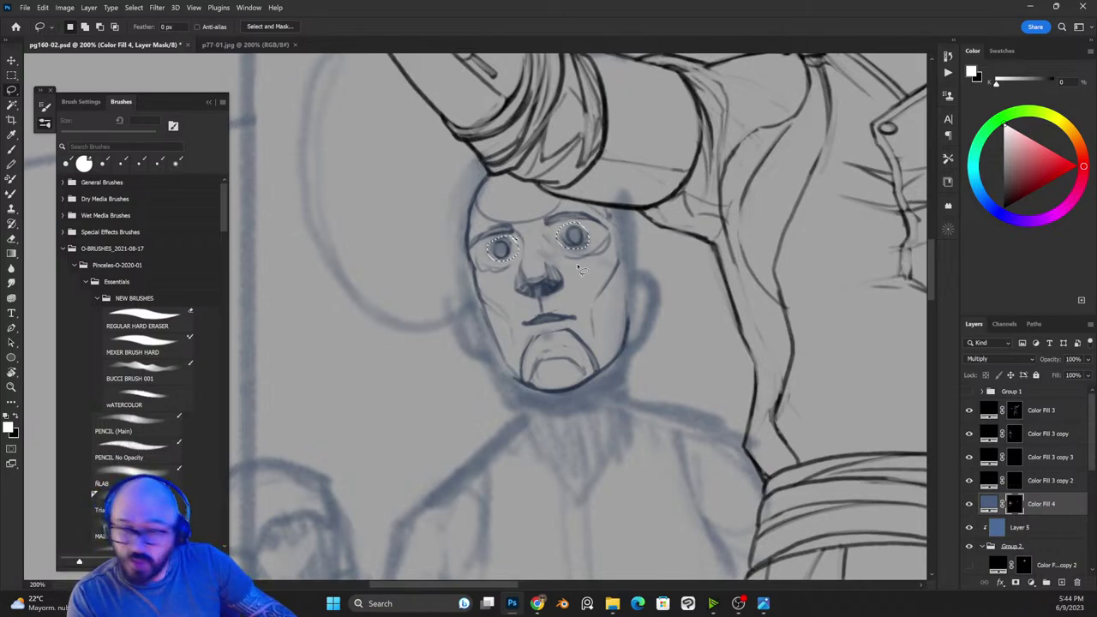
key(v)
drag(581, 231, 582, 234)
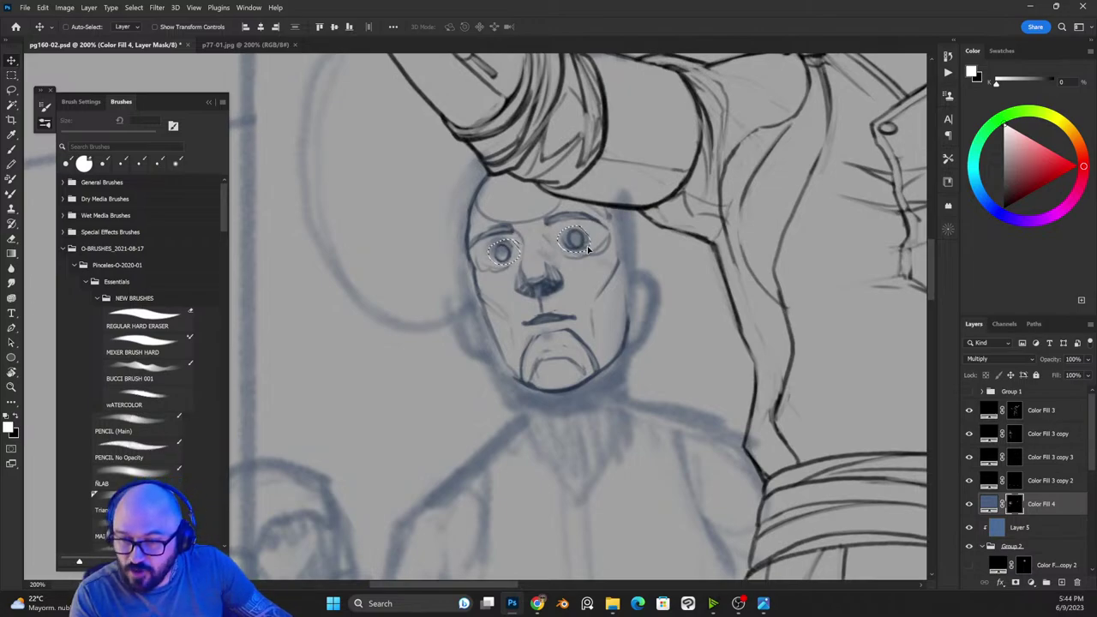
key(ctrl+d)
Step: Draw the near ear beside the cheek, including its outer contour and inner fold
key(b)
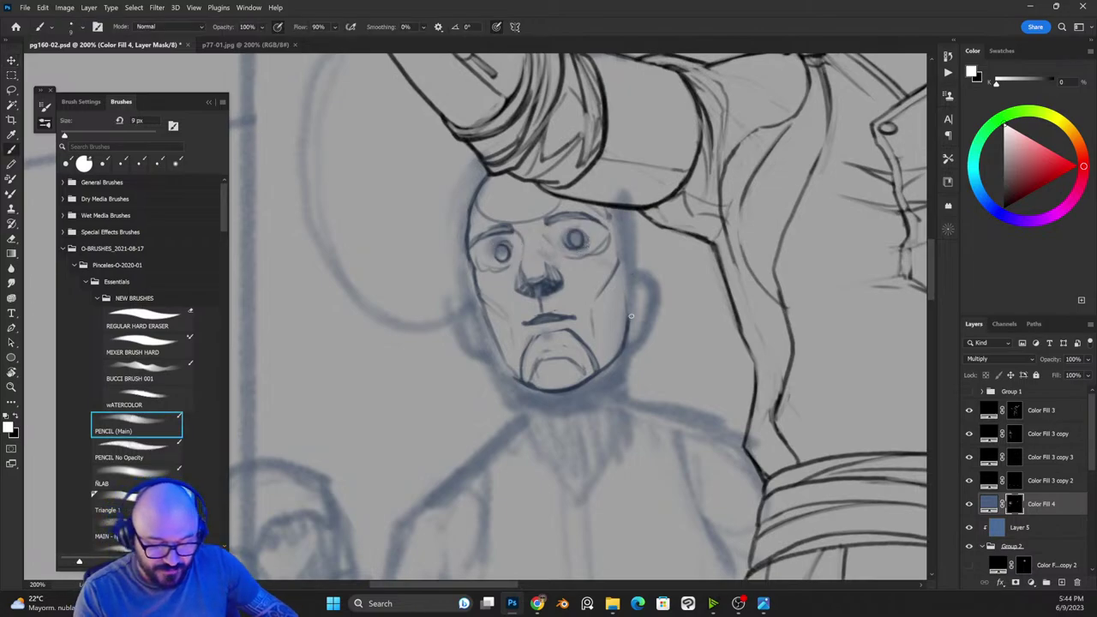
mouse_move(631, 316)
mouse_down()
mouse_move(628, 280)
mouse_move(644, 268)
mouse_move(626, 324)
mouse_move(644, 310)
mouse_move(631, 266)
mouse_move(639, 309)
mouse_move(638, 277)
mouse_up()
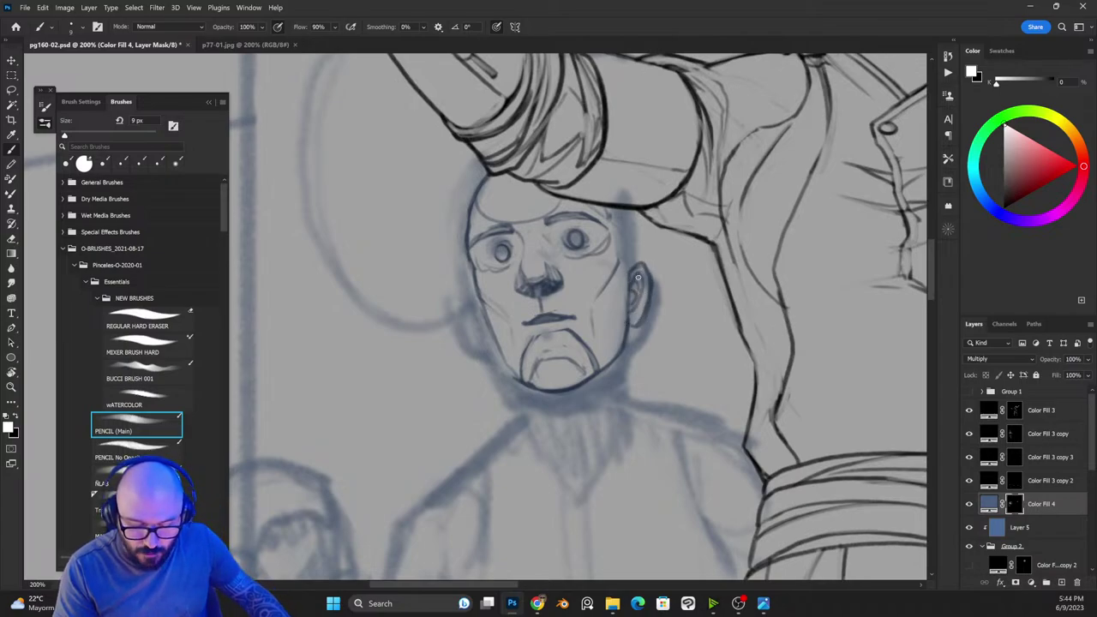
key(x)
key(x)
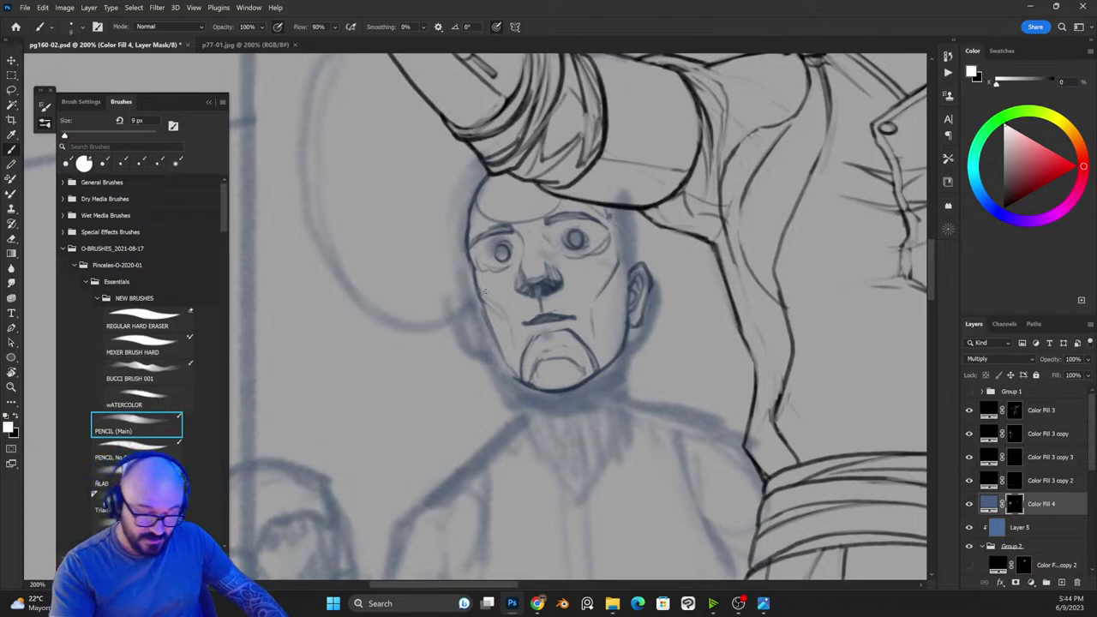
Step: Draw the narrow far ear against the cheek edge, redoing the first stroke and cleaning up its outline
mouse_move(486, 291)
mouse_down()
mouse_move(472, 307)
mouse_move(500, 349)
mouse_up()
key(ctrl+z)
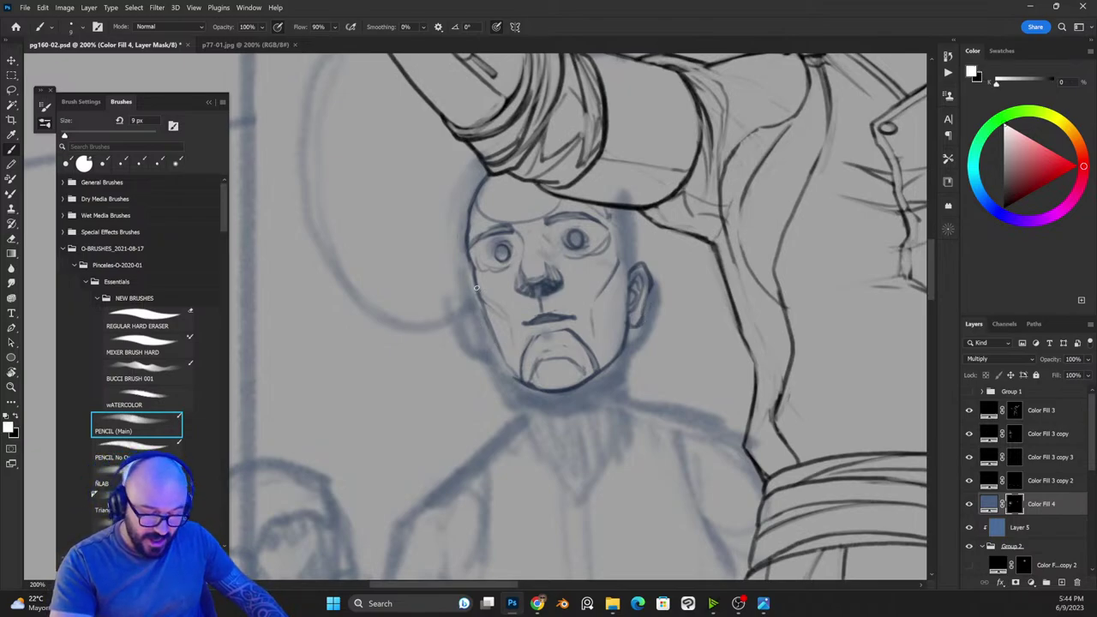
drag(473, 288, 494, 338)
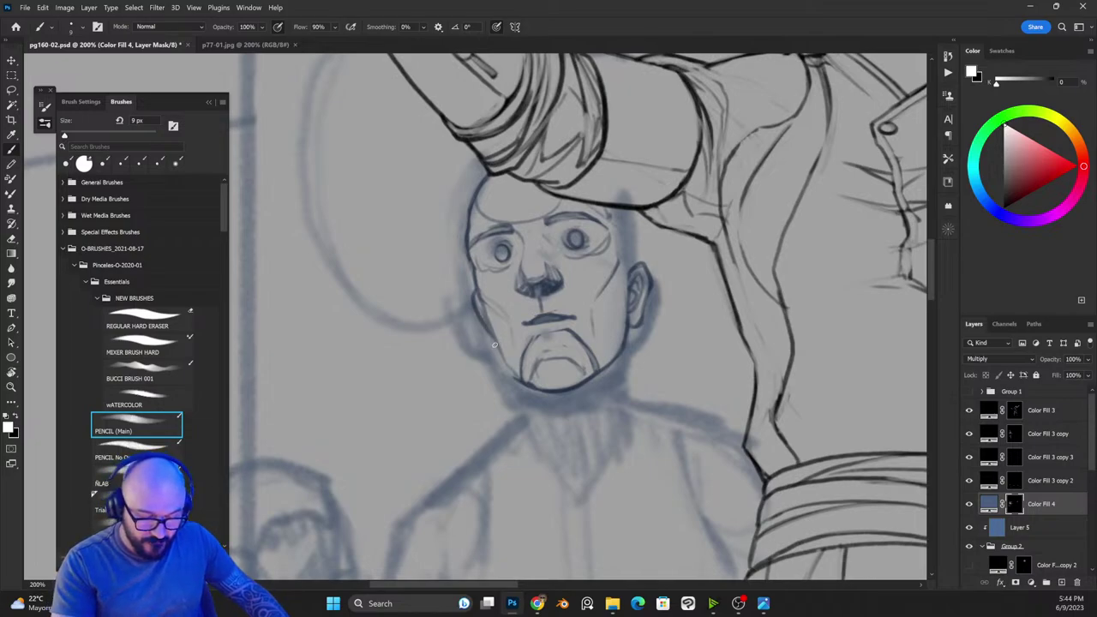
key(x)
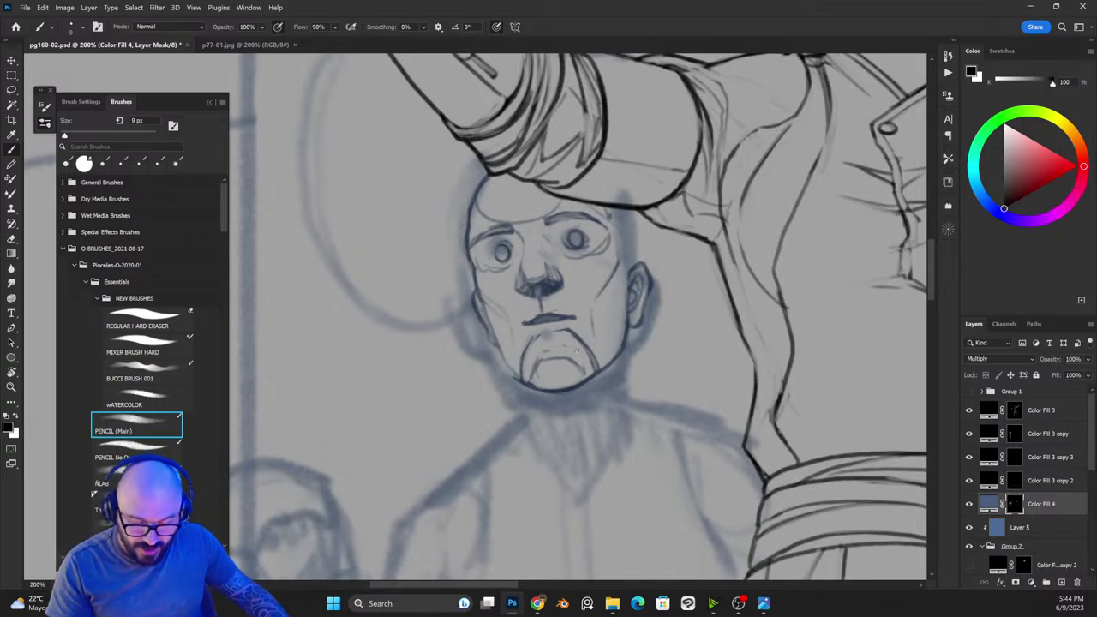
key(x)
drag(475, 289, 474, 299)
key(x)
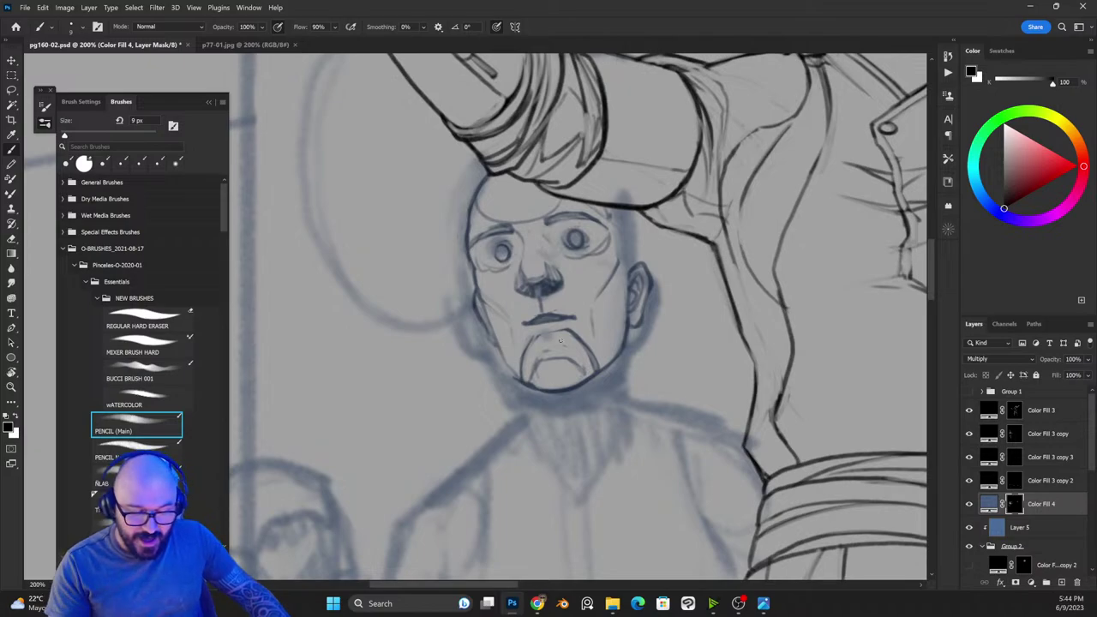
key(x)
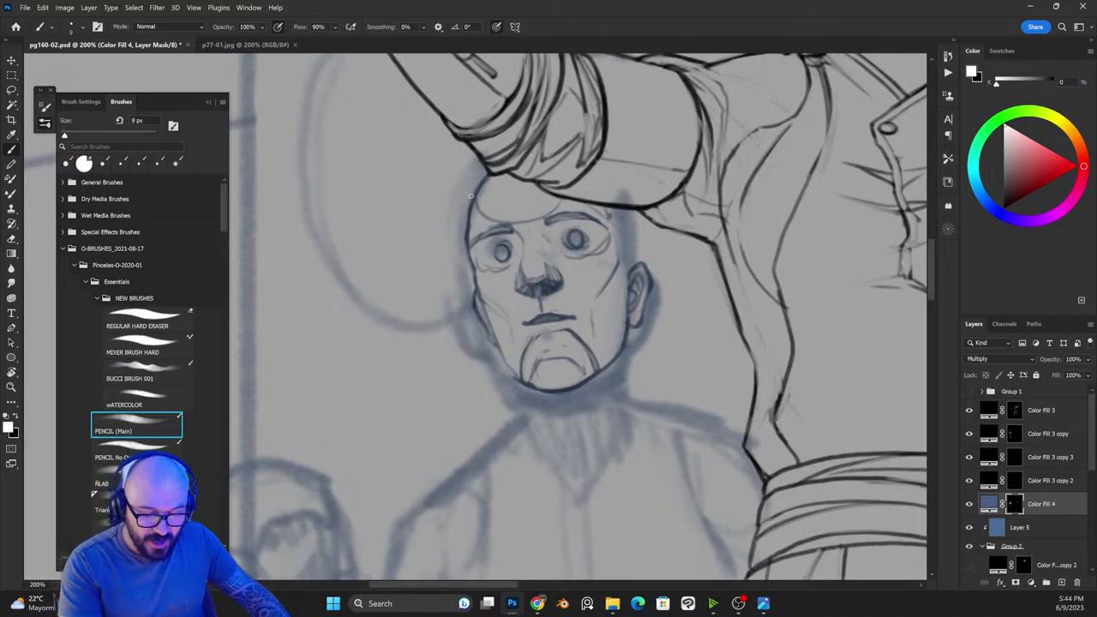
Step: Draw the near side of the skull from beneath the raised arm down to the ear with an 8 px brush
key(x)
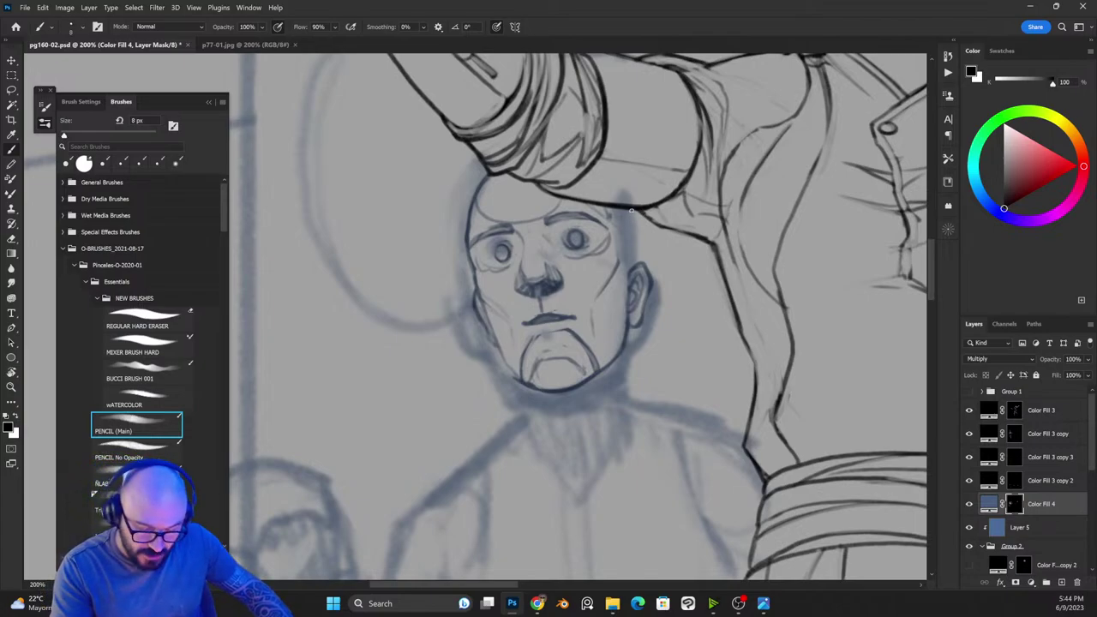
key(x)
drag(632, 210, 633, 265)
key(x)
key(x)
drag(631, 211, 629, 255)
key(x)
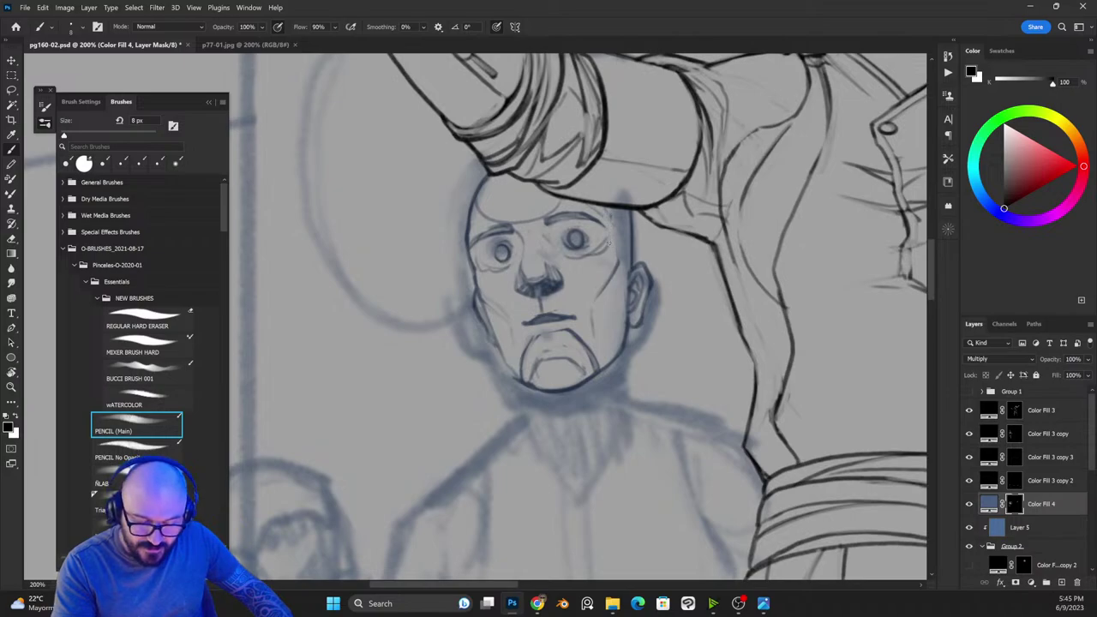
Step: Reinforce the far edge of the face between brow and cheekbone, alternating between drawing and erasing
key(x)
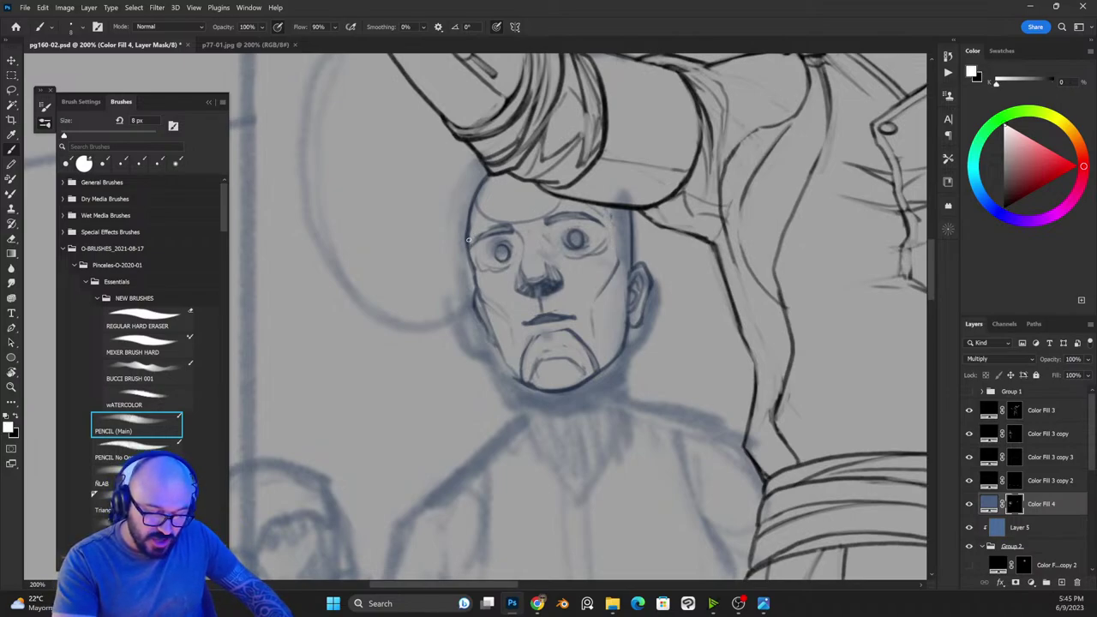
mouse_move(469, 242)
mouse_down()
mouse_move(479, 176)
mouse_move(470, 272)
mouse_up()
key(x)
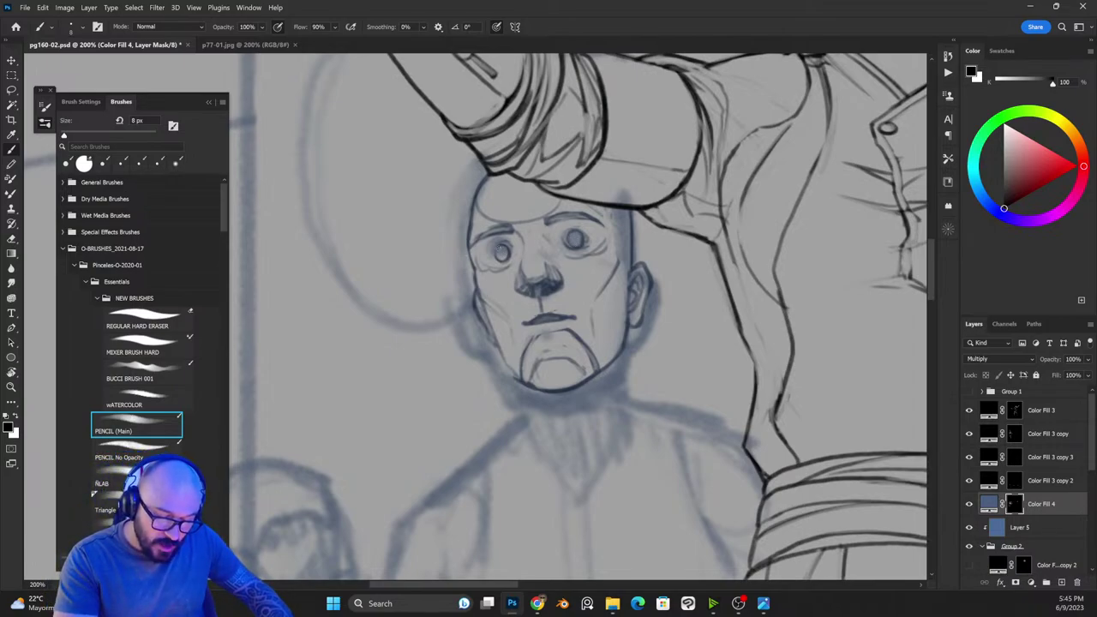
key(x)
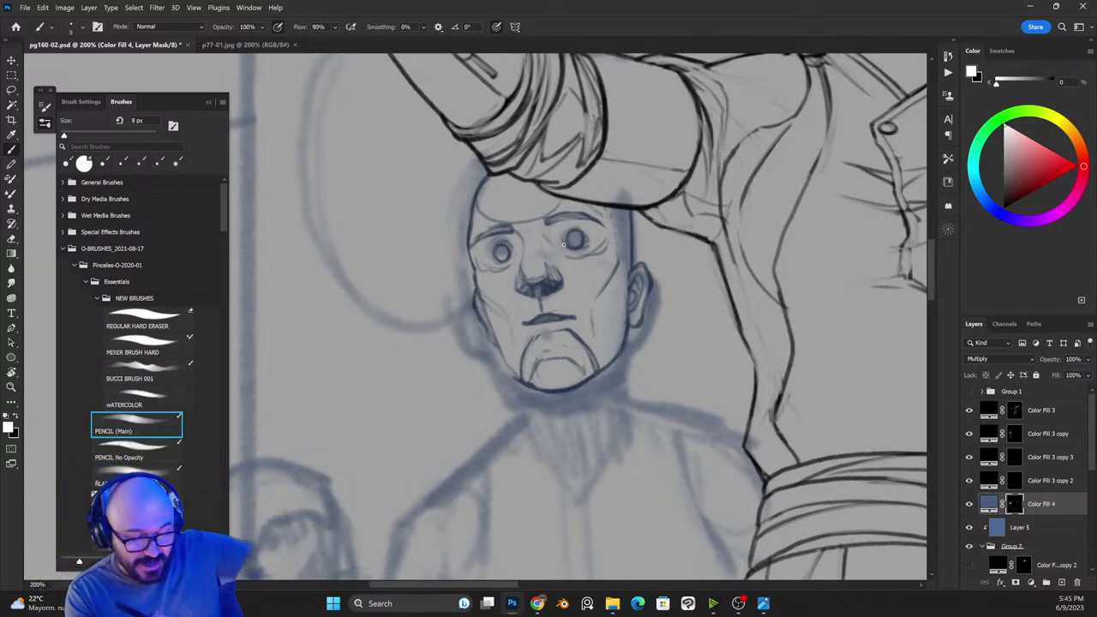
key(x)
key(x)
key(x)
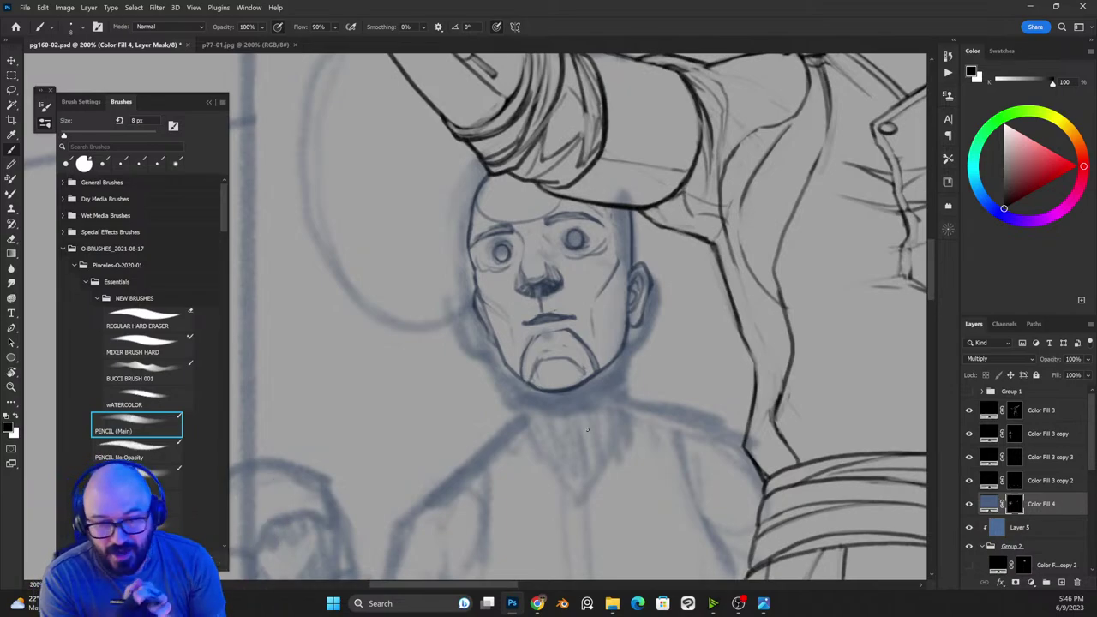
Step: Darken the near skull line just below the raised arm and touch up the far ear's contour
key(x)
drag(630, 212, 633, 238)
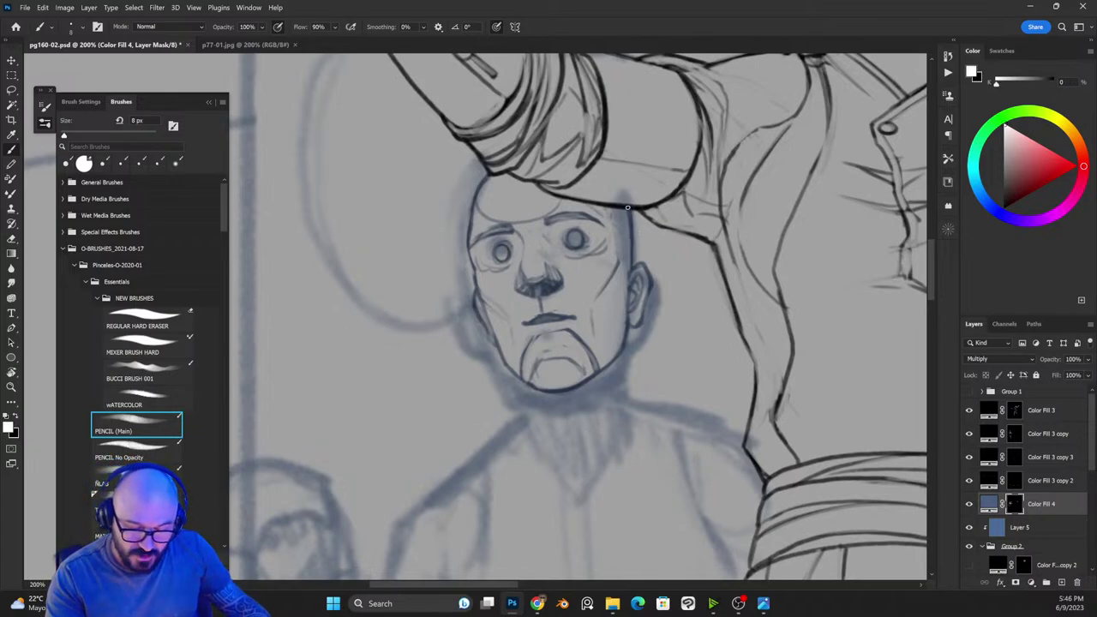
key(x)
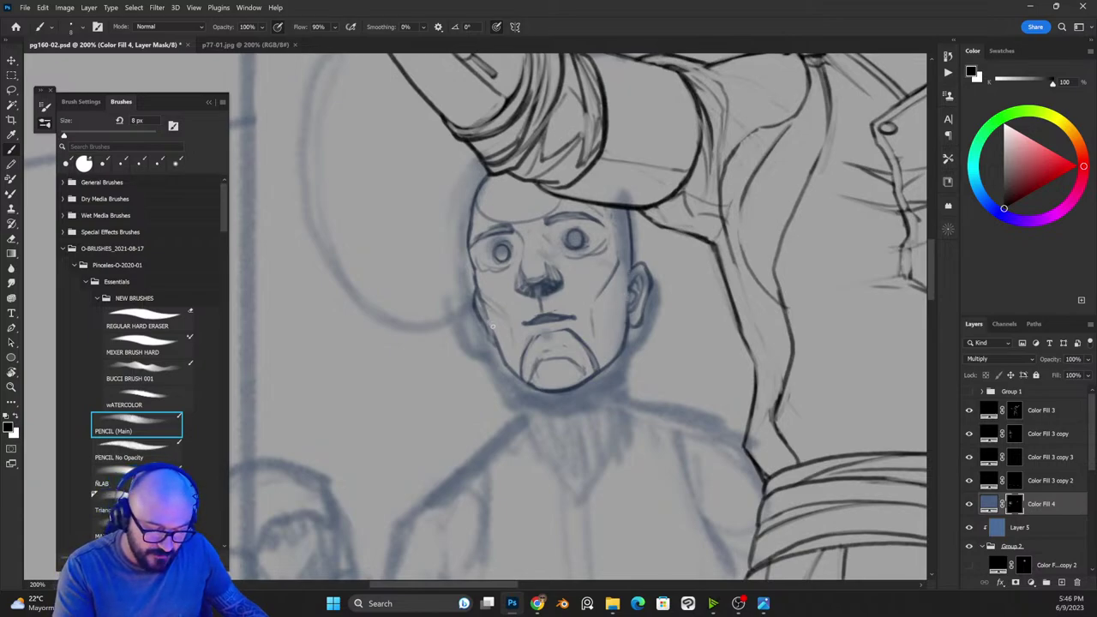
key(x)
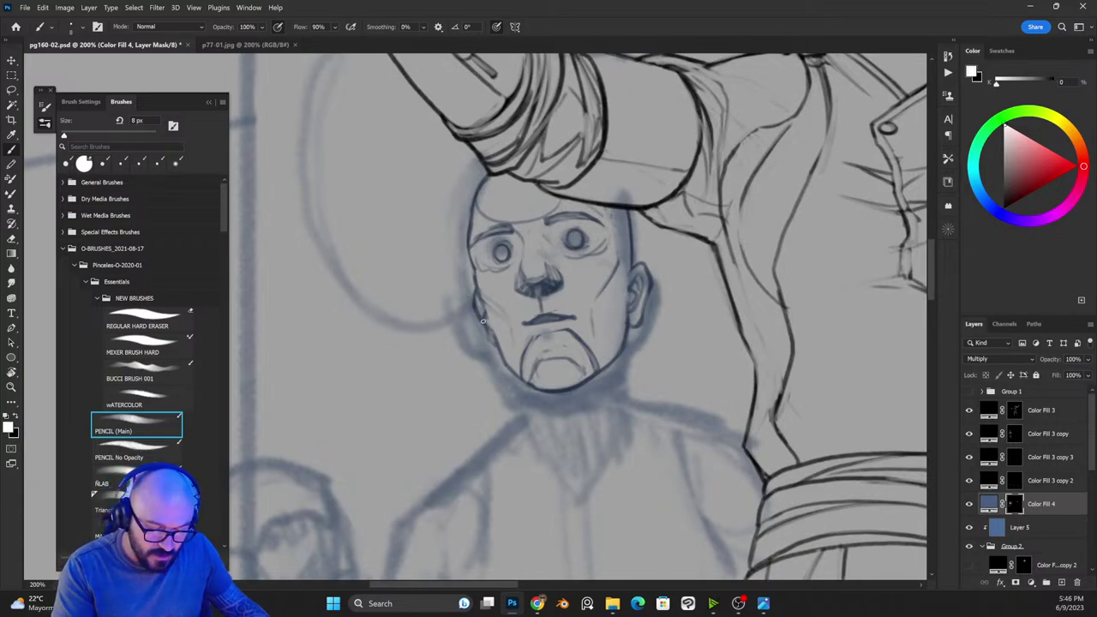
key(x)
key(x)
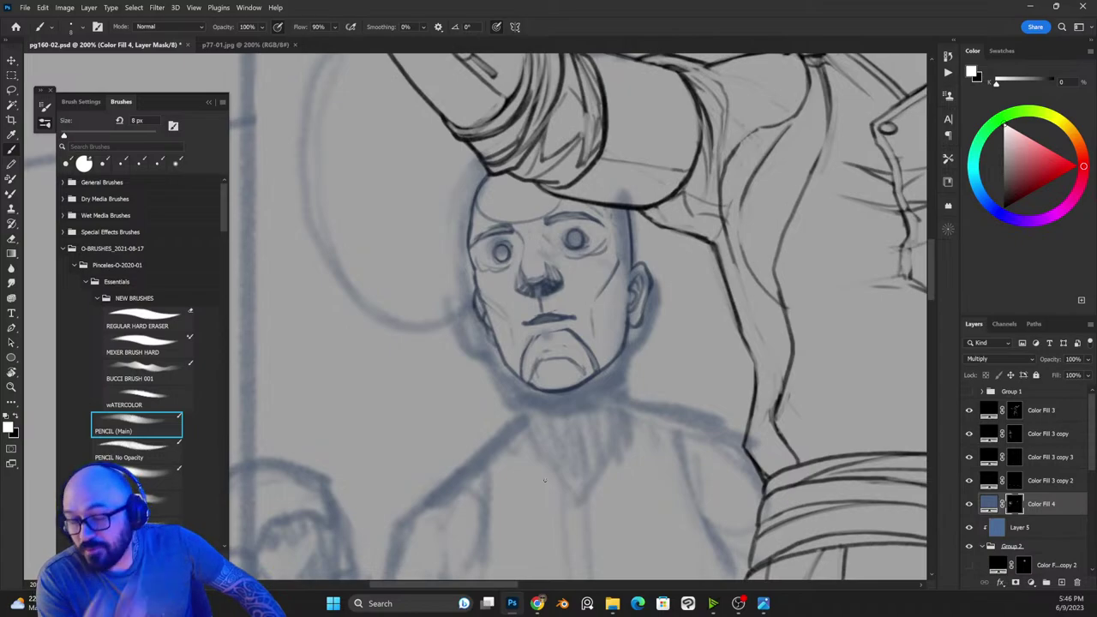
Step: Clean up the far cheek edge between the eye and the top of the ear, erasing and redrawing the contour
key(x)
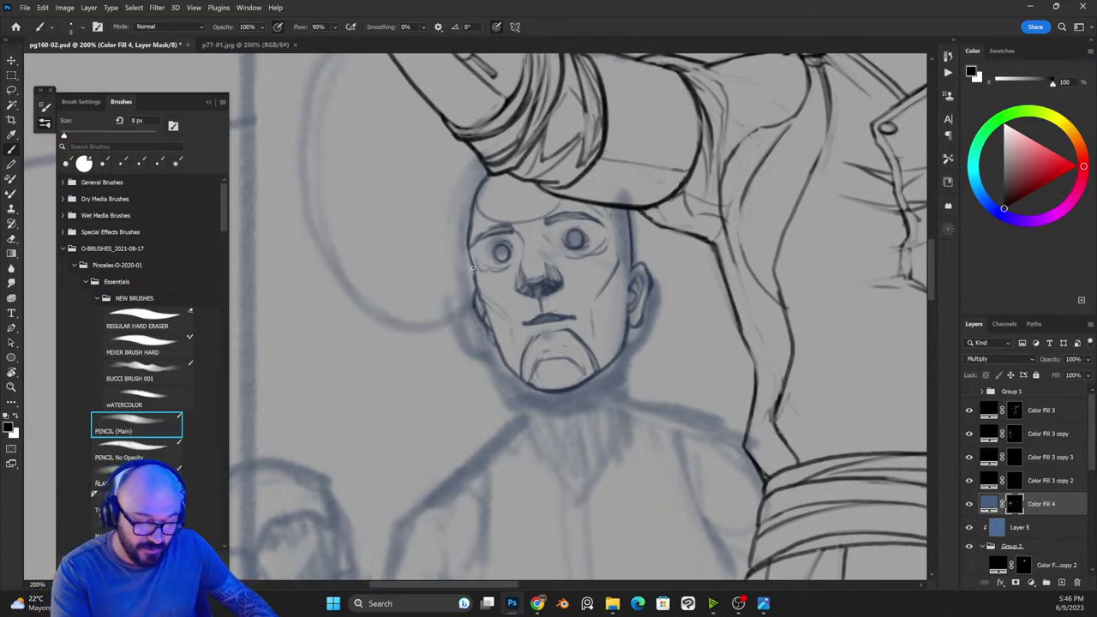
mouse_move(470, 269)
mouse_down()
mouse_move(476, 195)
mouse_move(469, 264)
mouse_move(479, 287)
mouse_up()
key(x)
key(x)
key(x)
key(x)
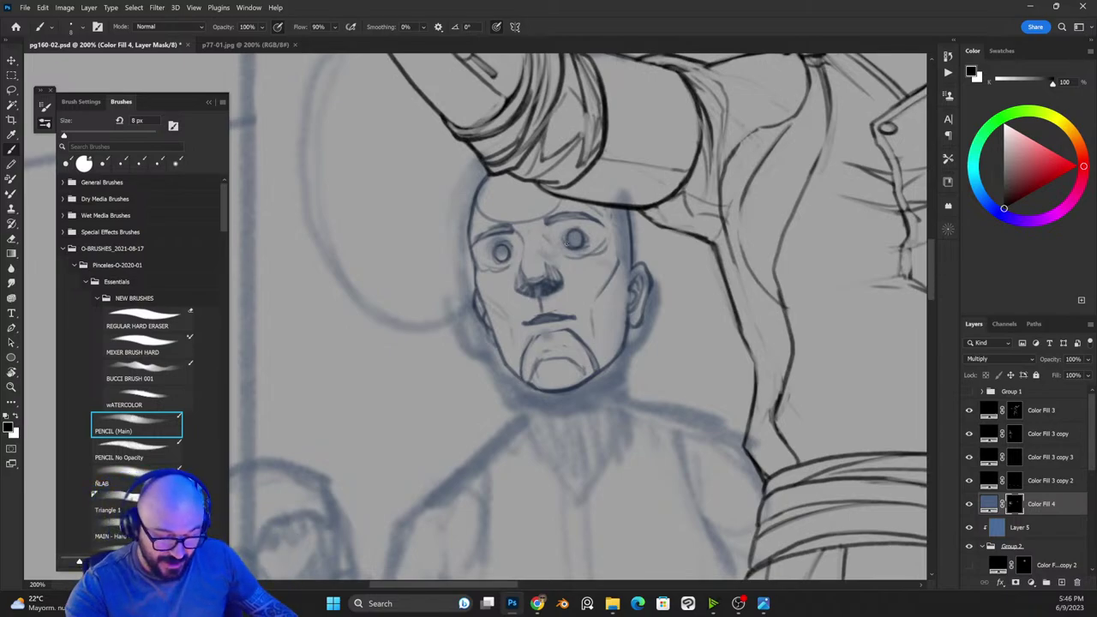
Step: Reduce the brush to 7 px and redefine the iris of the near eye
key(bracketleft)
key(x)
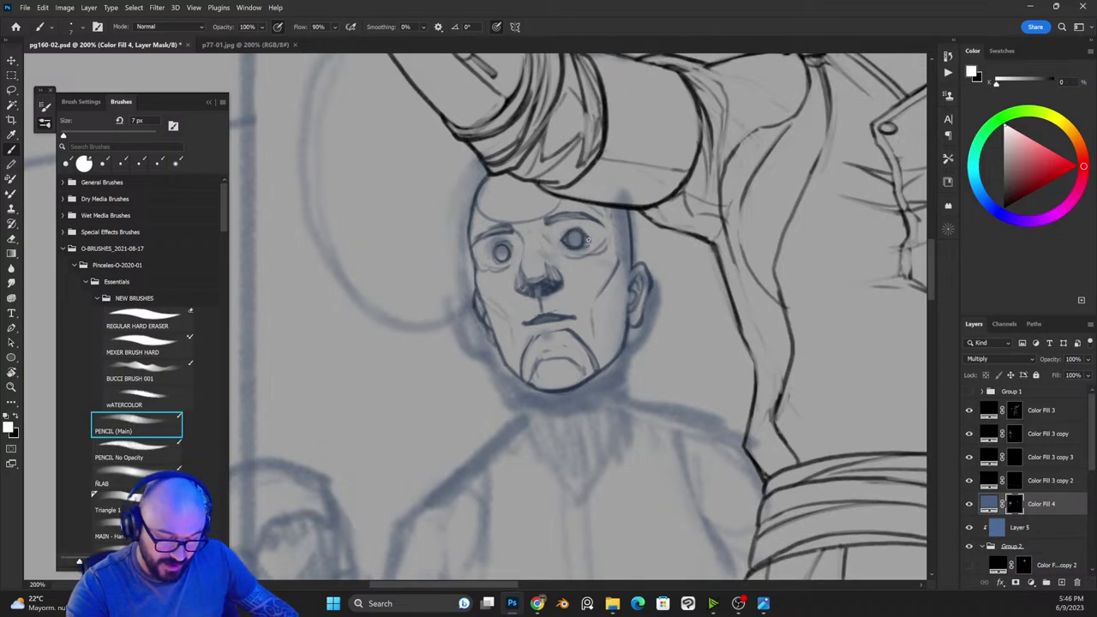
drag(568, 233, 573, 245)
key(x)
key(x)
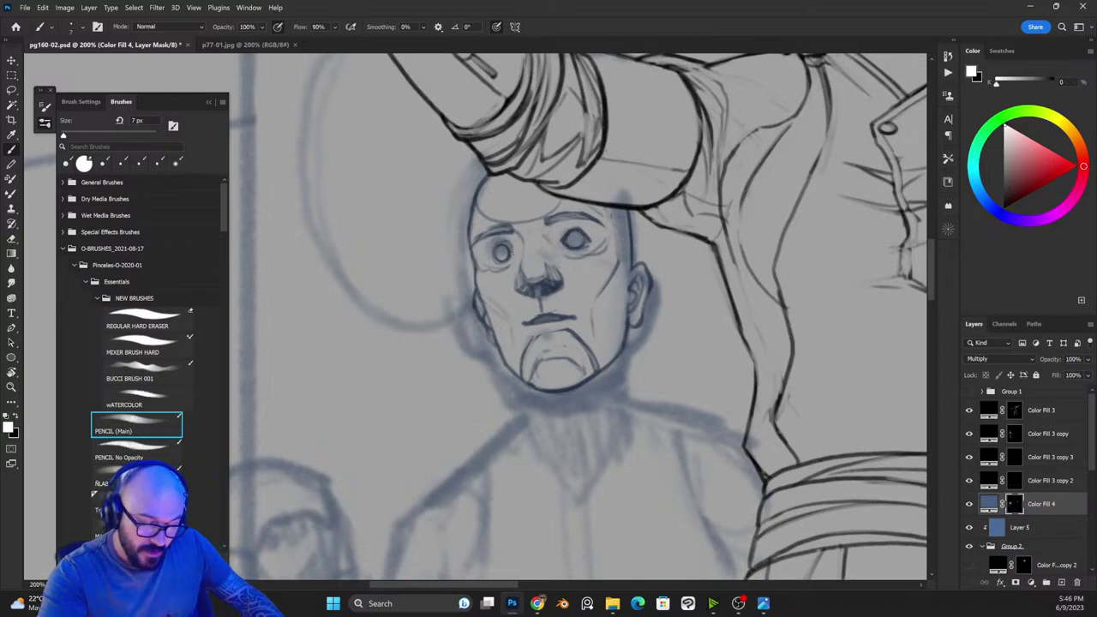
Step: Rework the inner end of the far eyebrow and partly erase the curved line across the forehead
key(x)
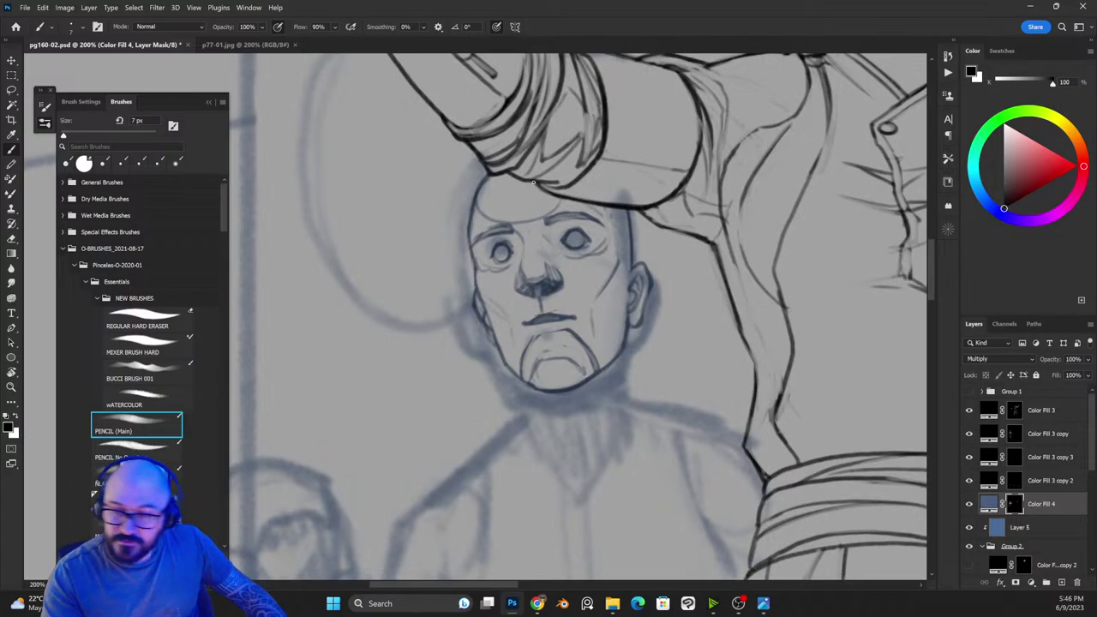
key(x)
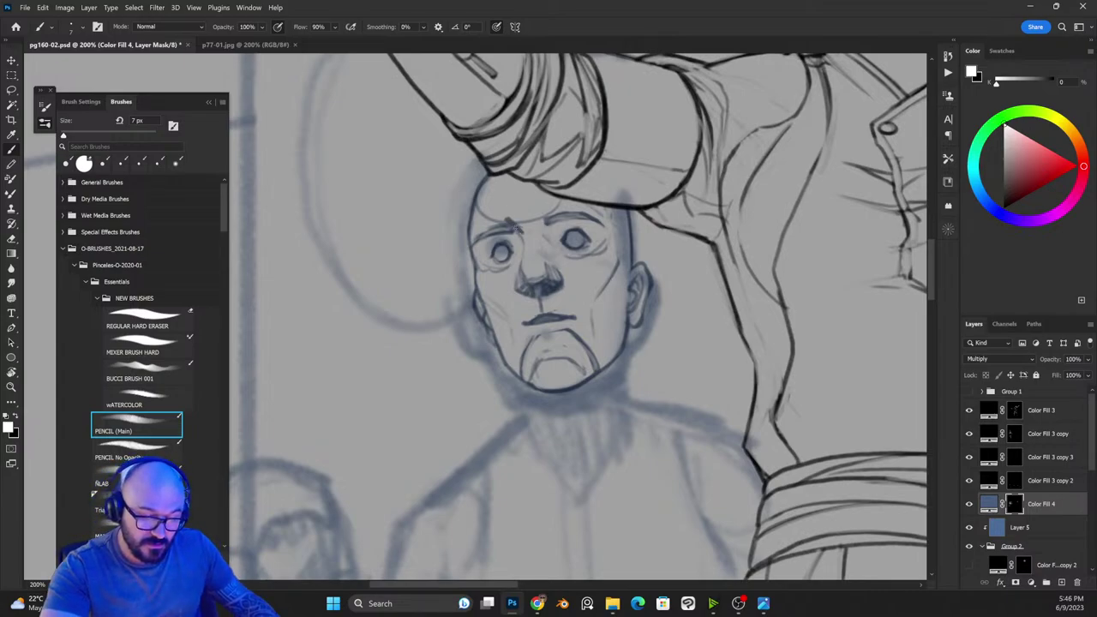
key(x)
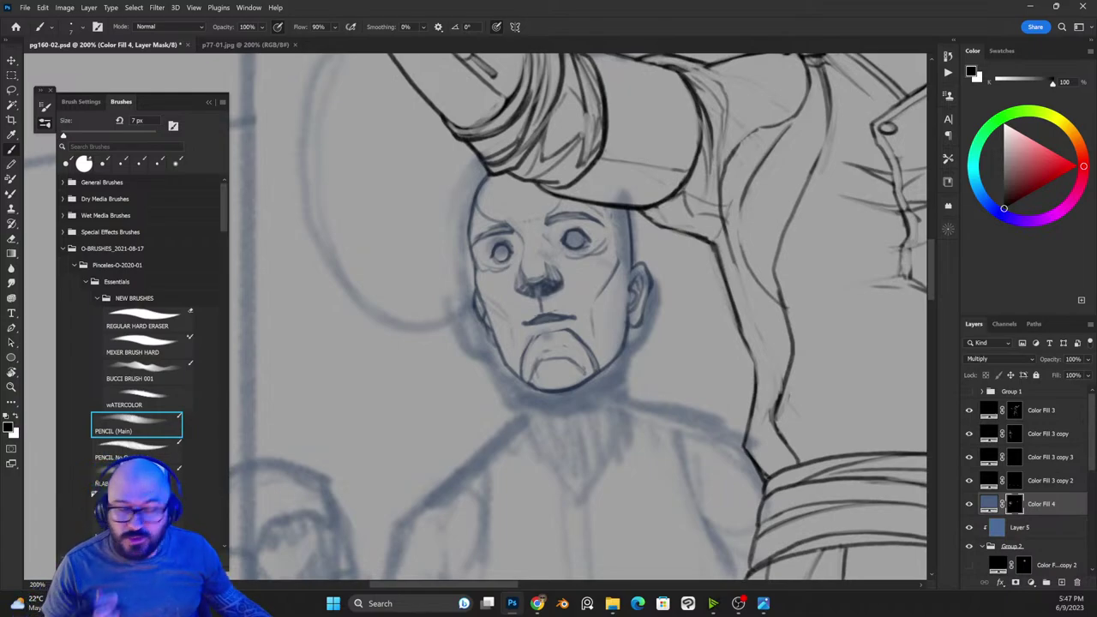
Step: Check the head at a smaller zoom and touch up the linework around both eyes, alternating between drawing and erasing
key(ctrl+plus)
key(ctrl+minus)
key(ctrl+minus)
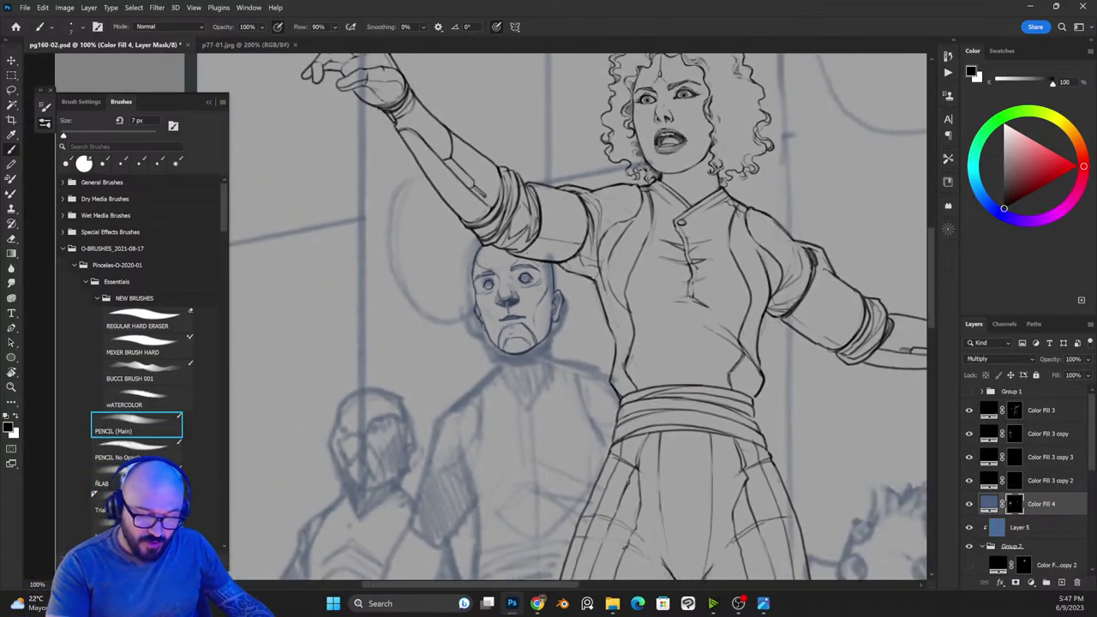
key(ctrl+plus)
key(x)
drag(494, 255, 587, 248)
key(x)
key(x)
key(x)
key(x)
key(x)
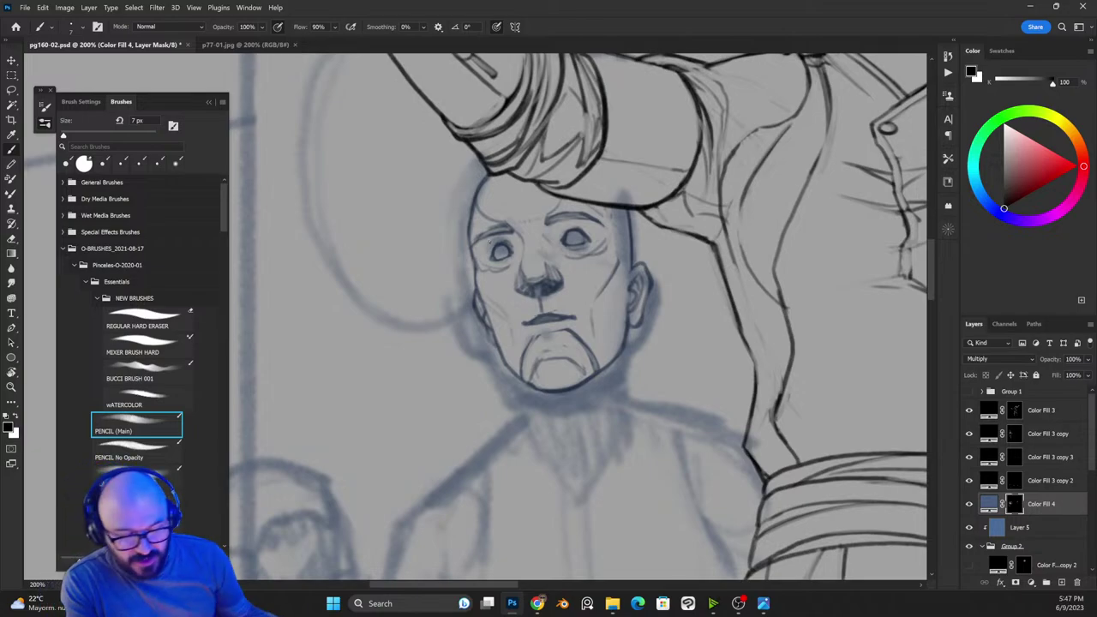
Step: Examine how the bald man's face reads within the whole panel, comparing the close-up with the wider view
key(ctrl+minus)
key(ctrl+minus)
key(ctrl+minus)
key(ctrl+plus)
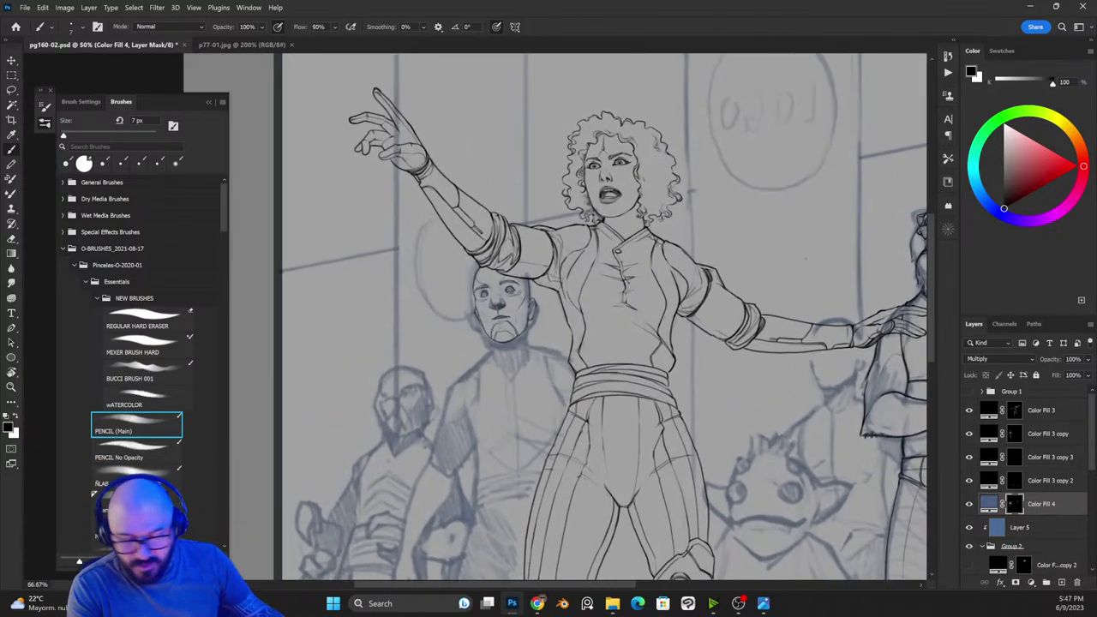
scroll(492, 310, up, 2)
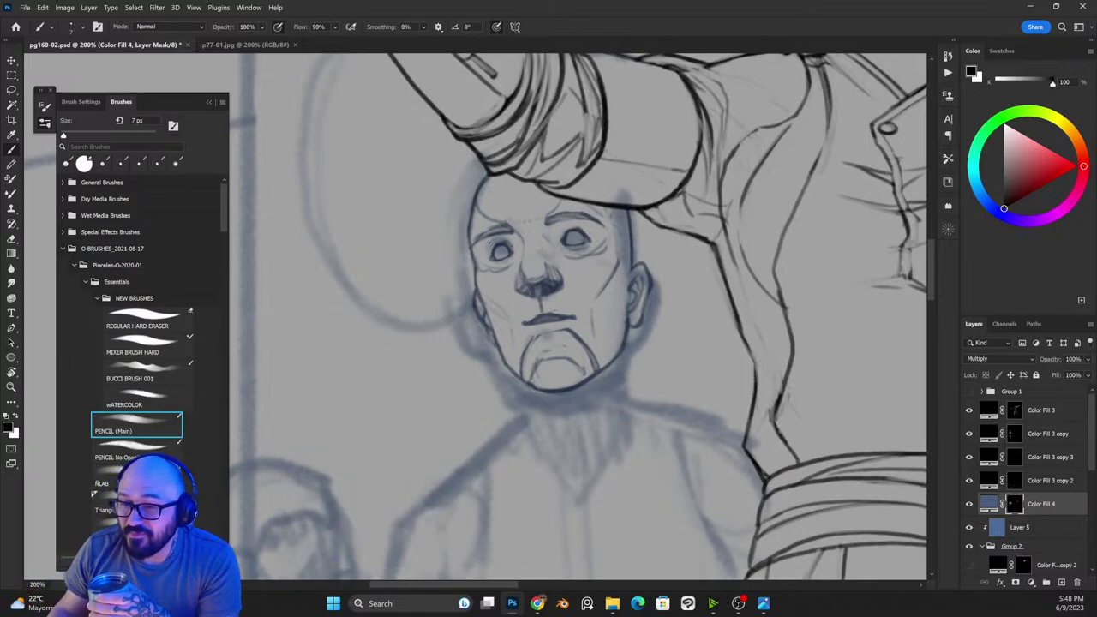
key(ctrl+minus)
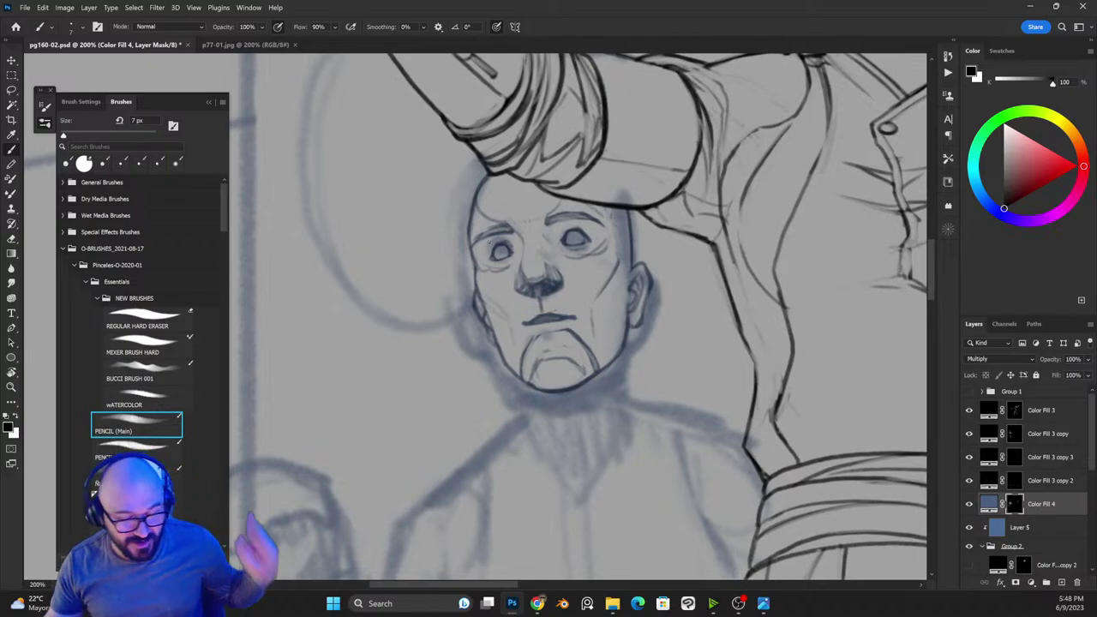
key(ctrl+minus)
key(ctrl+minus)
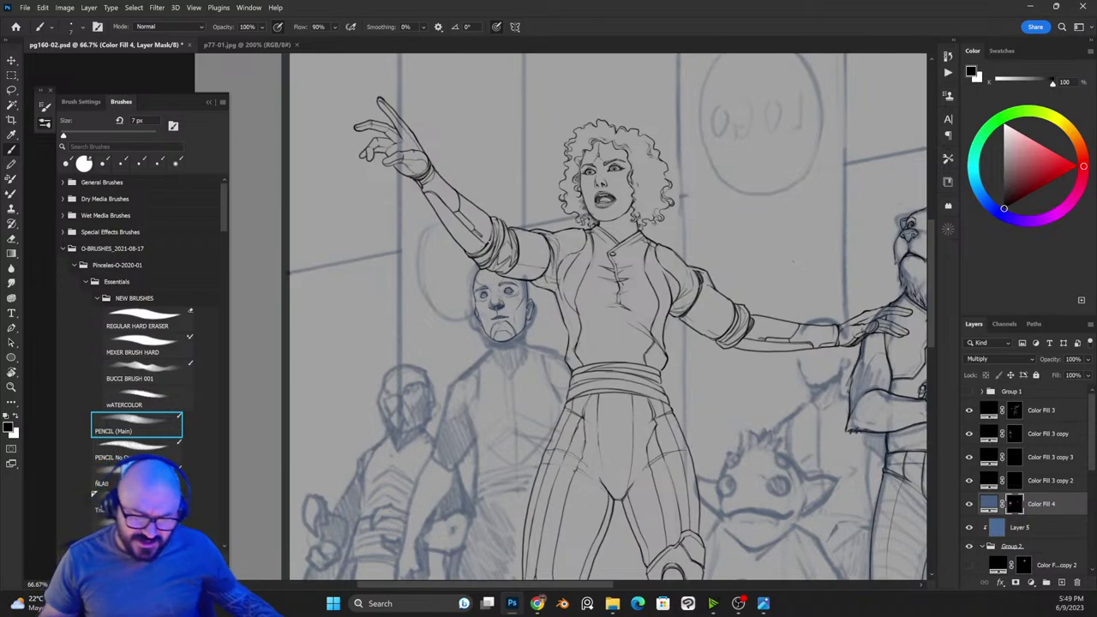
Step: Select the bald man's chin and jaw with the Lasso and warp them upward to shorten the lower face
key(ctrl+plus)
key(ctrl+plus)
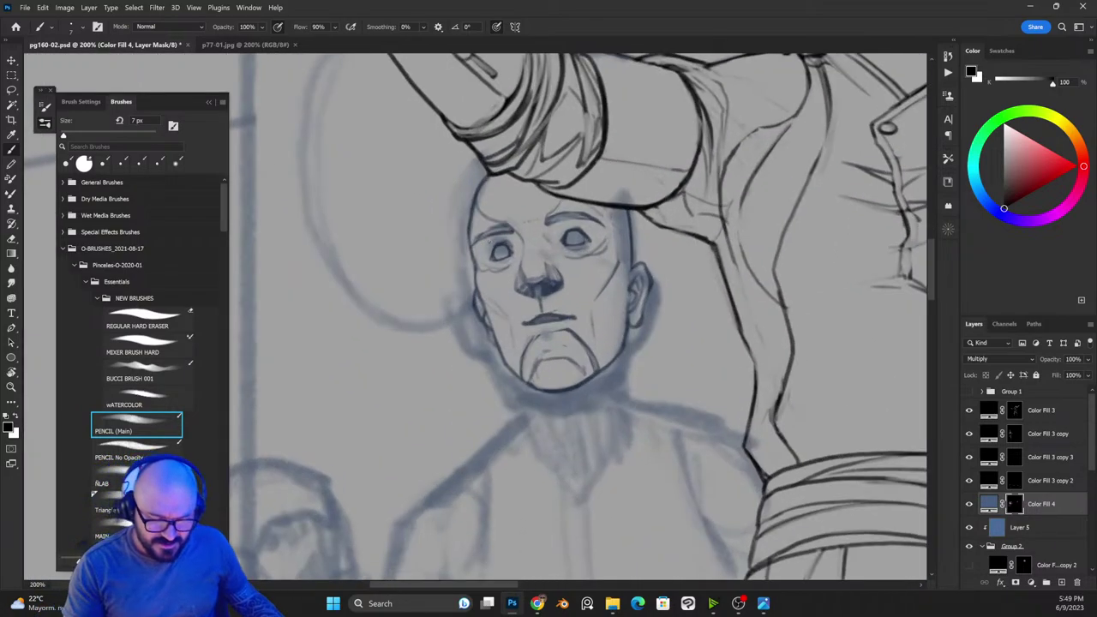
key(l)
mouse_move(631, 303)
mouse_down()
mouse_move(625, 354)
mouse_move(574, 396)
mouse_move(502, 380)
mouse_move(496, 324)
mouse_move(507, 317)
mouse_move(519, 333)
mouse_move(521, 320)
mouse_move(529, 333)
mouse_move(627, 306)
mouse_up()
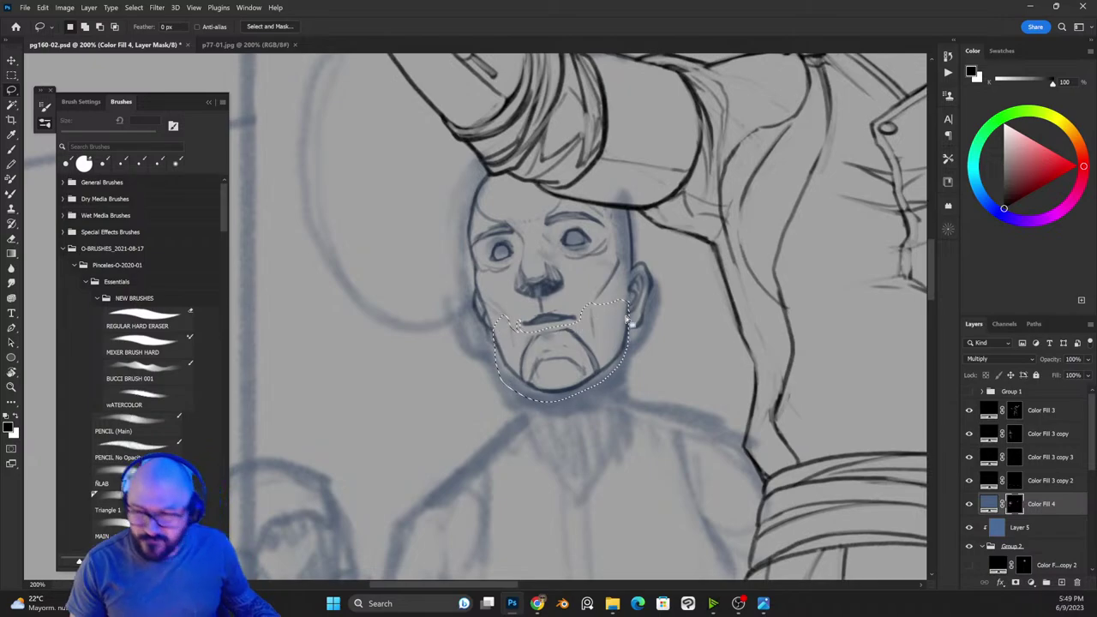
key(x)
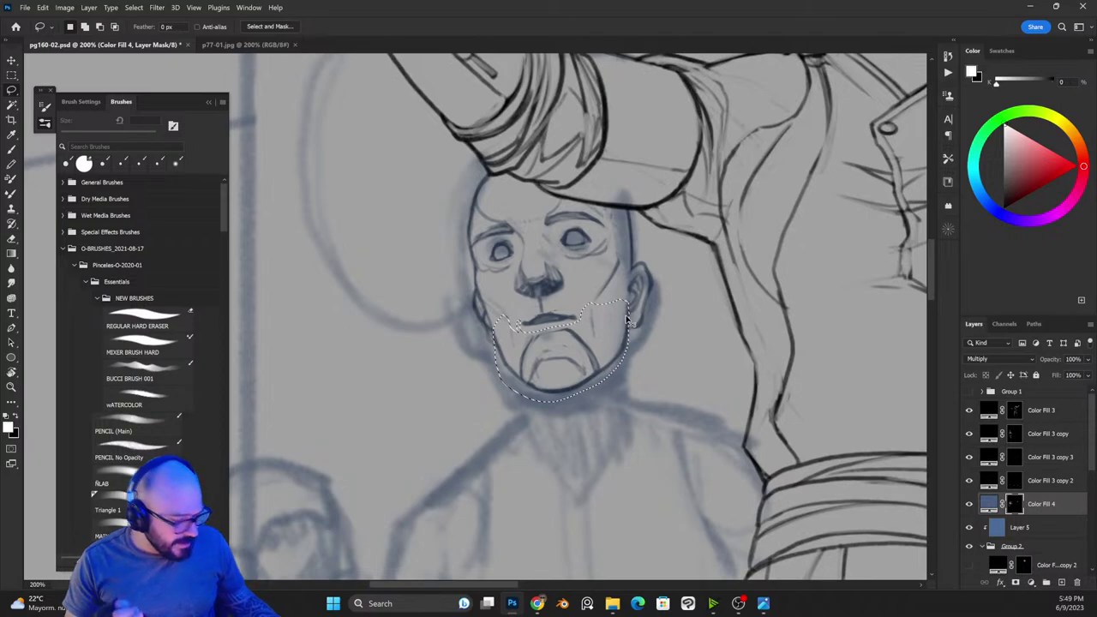
right_click(591, 331)
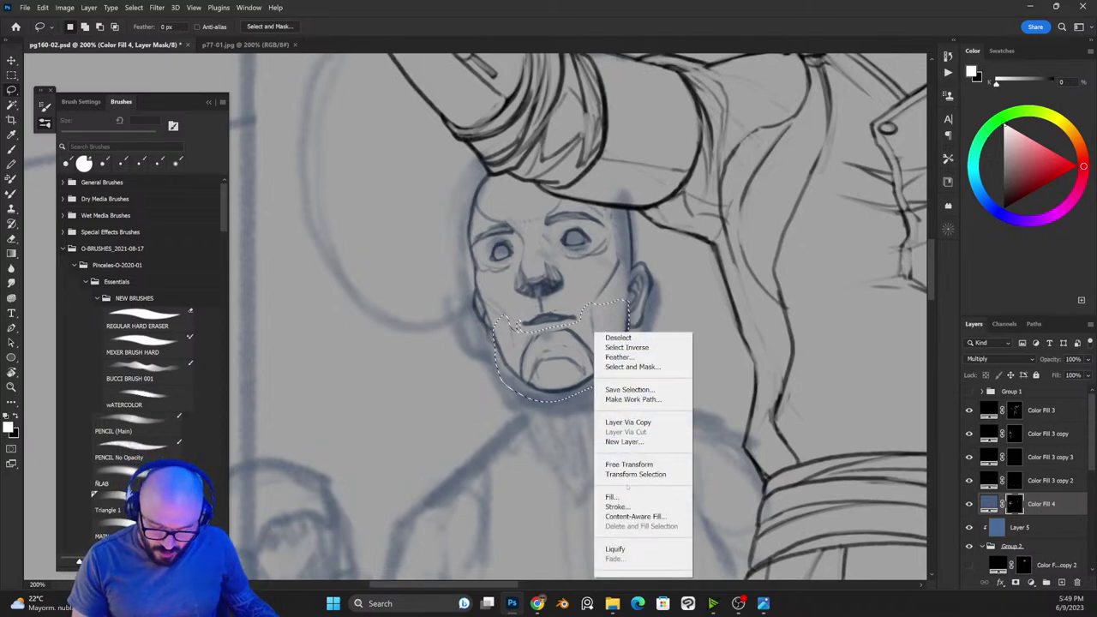
click(590, 337)
key(ctrl+t)
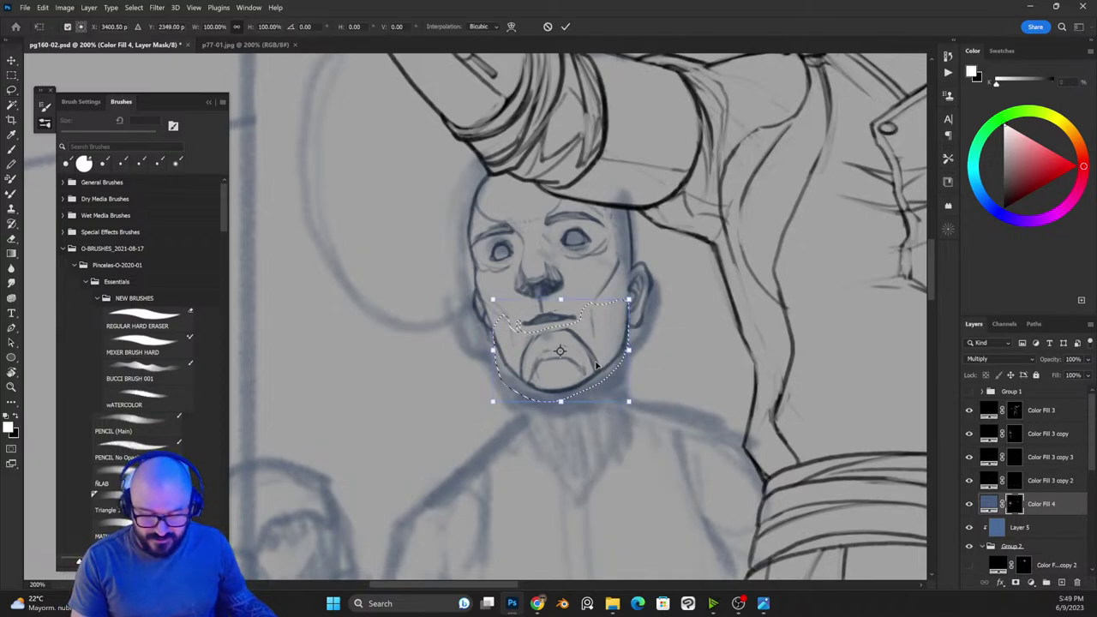
right_click(596, 384)
click(655, 161)
drag(556, 385, 556, 368)
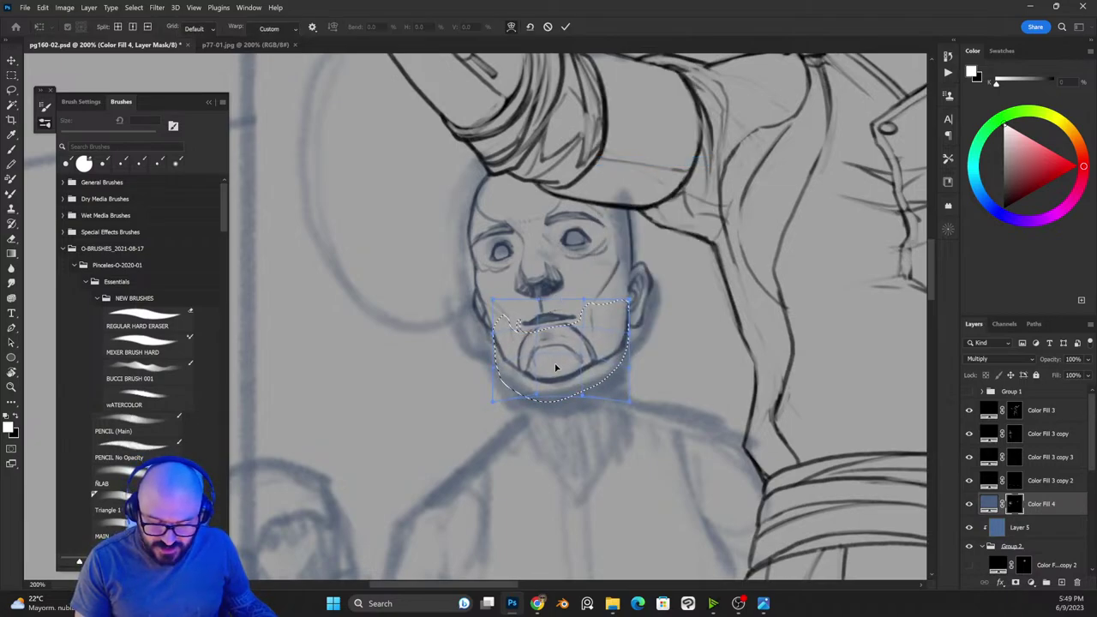
drag(629, 379, 630, 354)
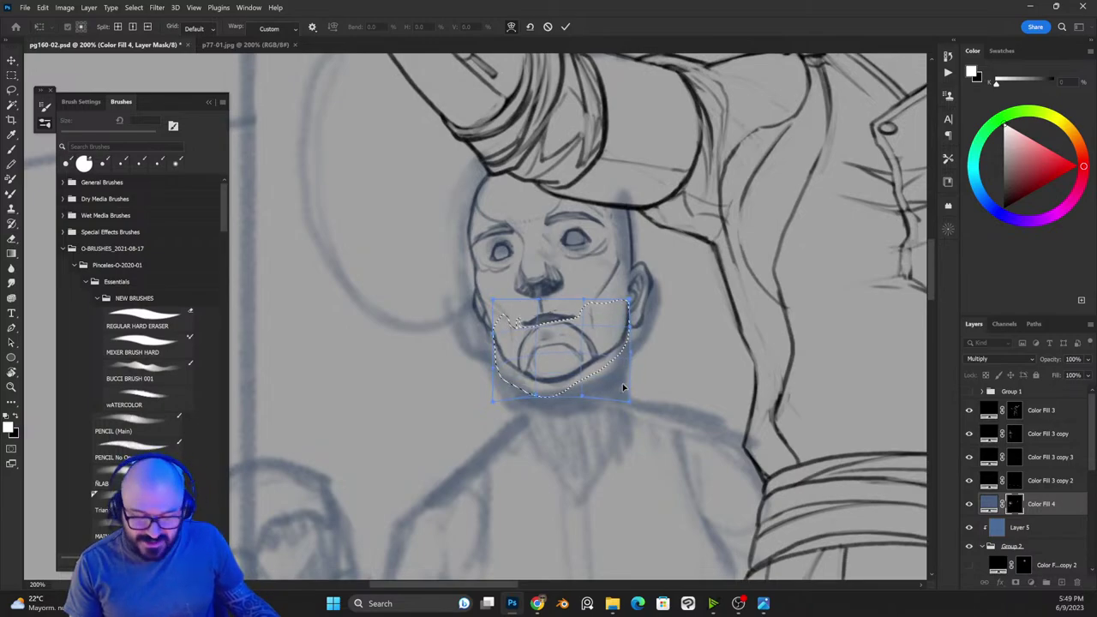
key(Return)
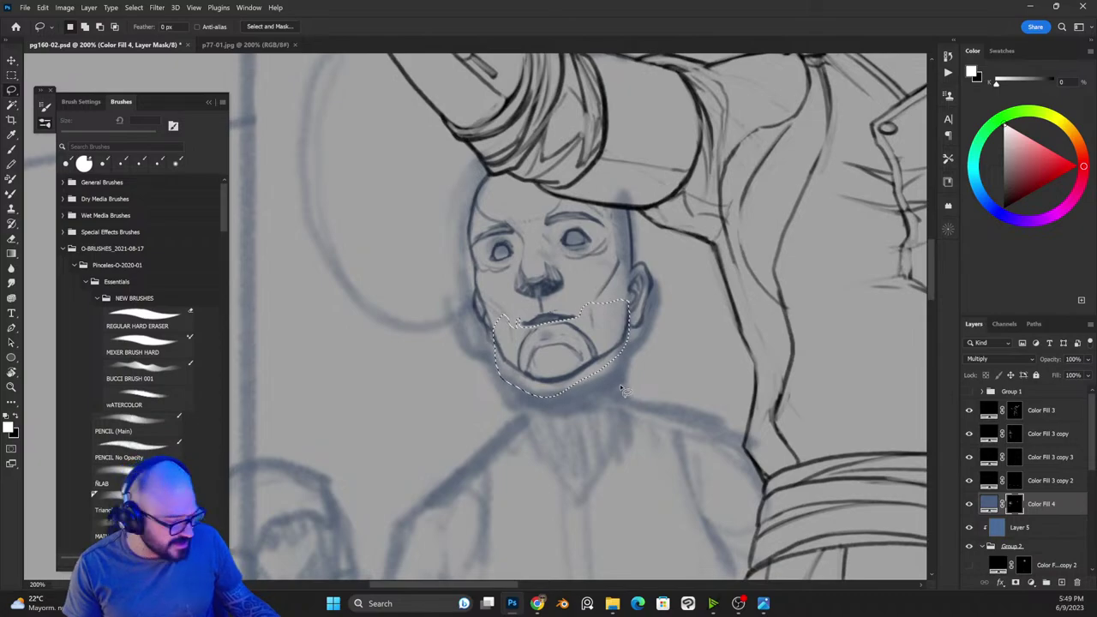
key(ctrl+d)
Step: Check the face at a smaller zoom, then lasso the near eye and nudge it slightly up and toward the nose
key(ctrl+minus)
key(ctrl+minus)
key(ctrl+minus)
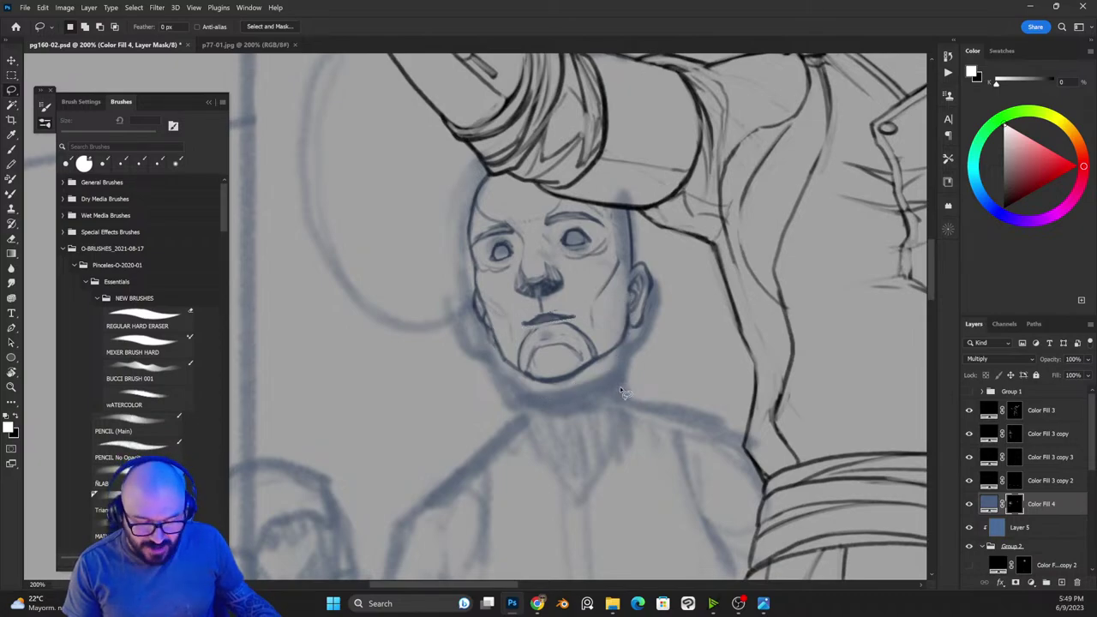
key(ctrl+plus)
key(ctrl+plus)
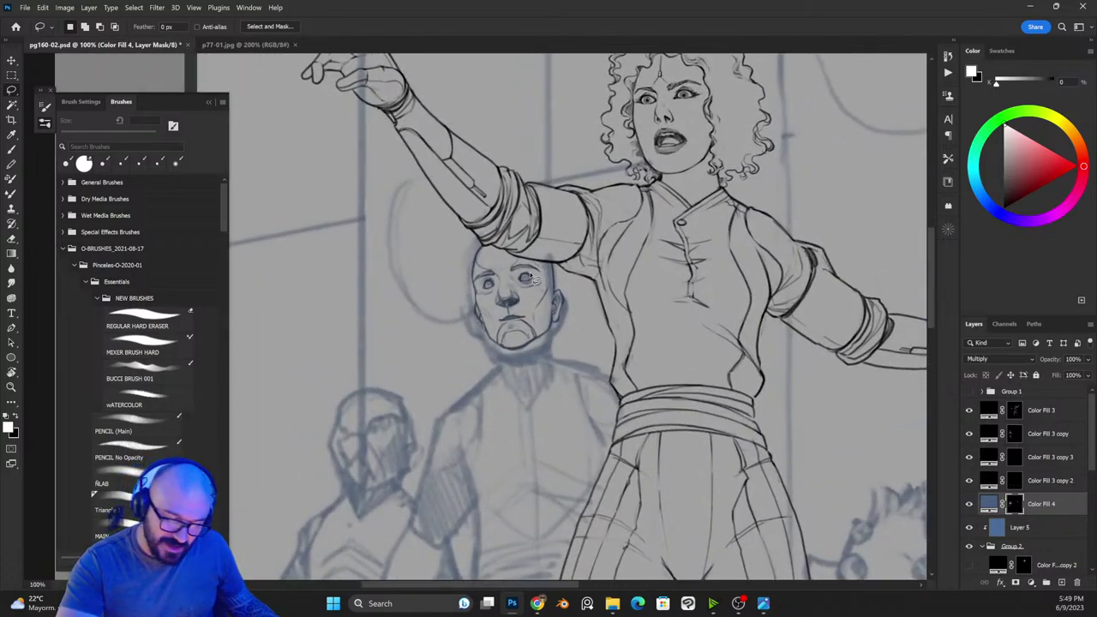
drag(513, 281, 539, 290)
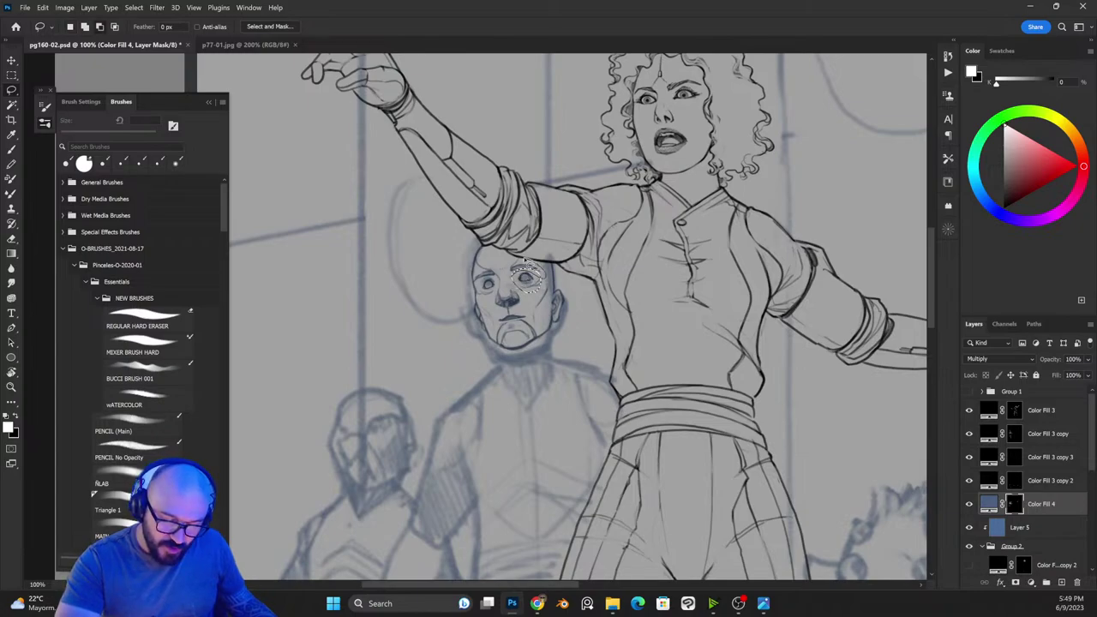
key(ctrl+plus)
key(ctrl+plus)
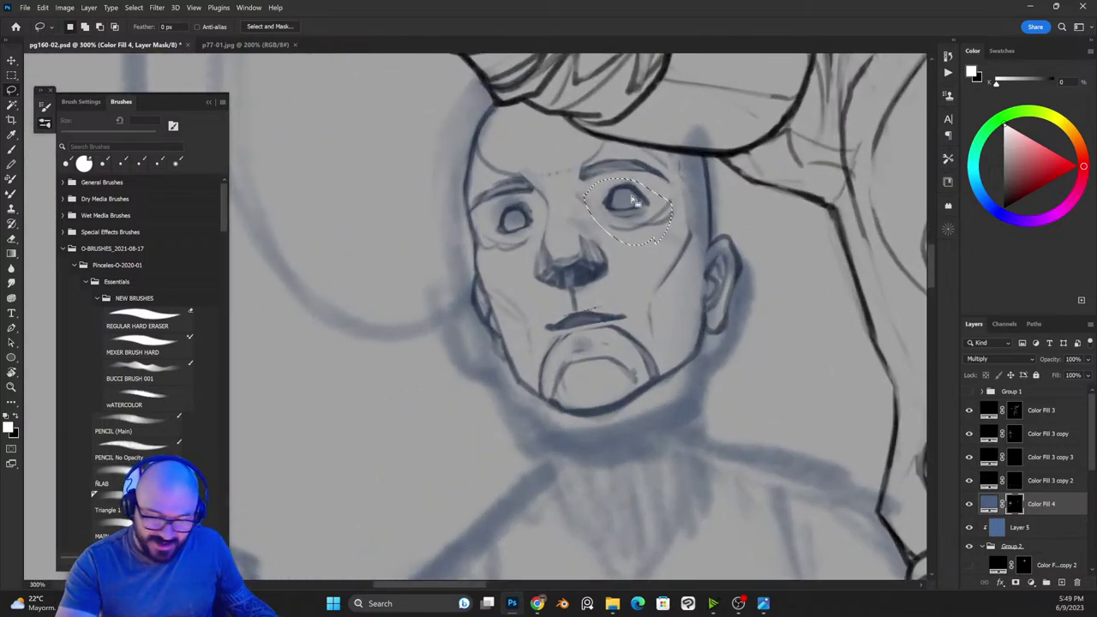
key(v)
drag(641, 202, 639, 200)
key(ctrl+d)
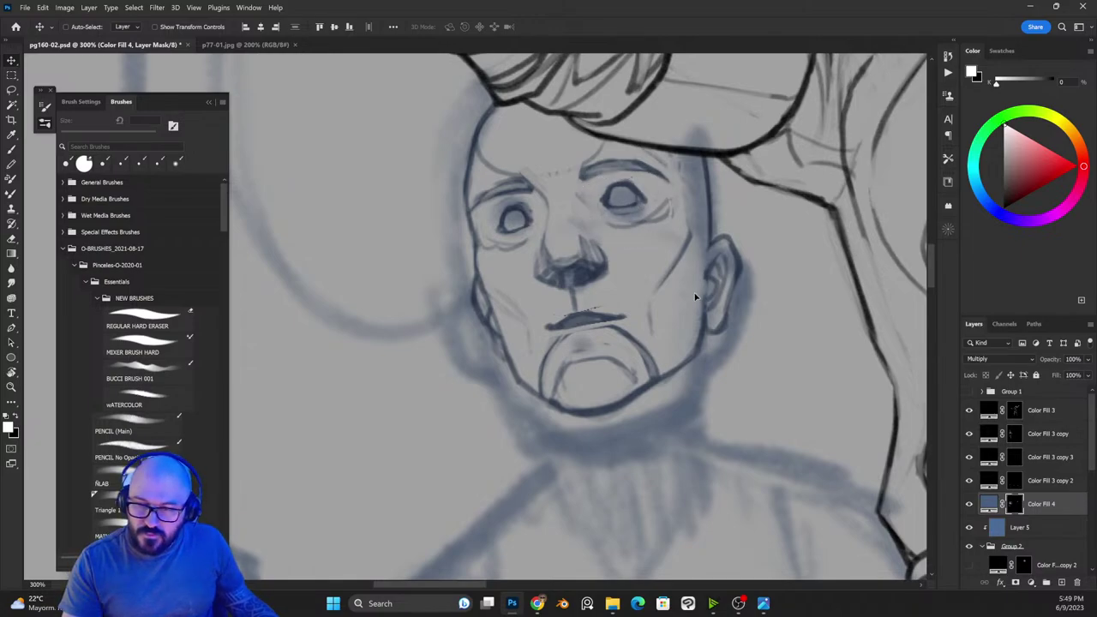
Step: Flip the canvas view horizontally and rework the iris and upper lid of the near eye with the 7 px pencil
key(ctrl+shift+h)
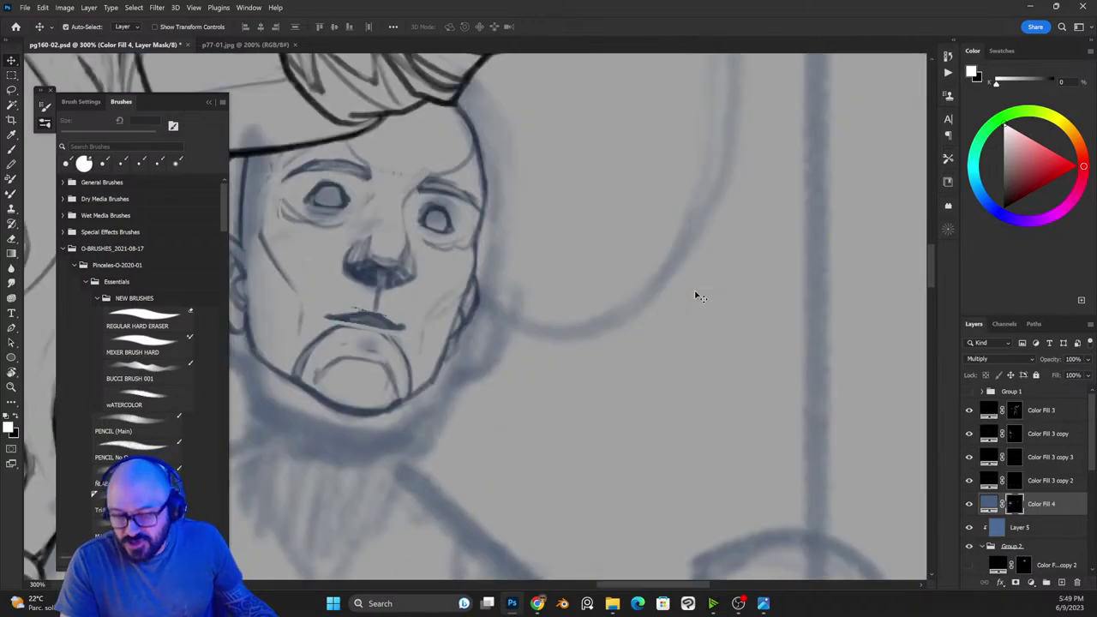
mouse_move(530, 397)
mouse_down()
mouse_move(795, 412)
mouse_move(804, 424)
mouse_up()
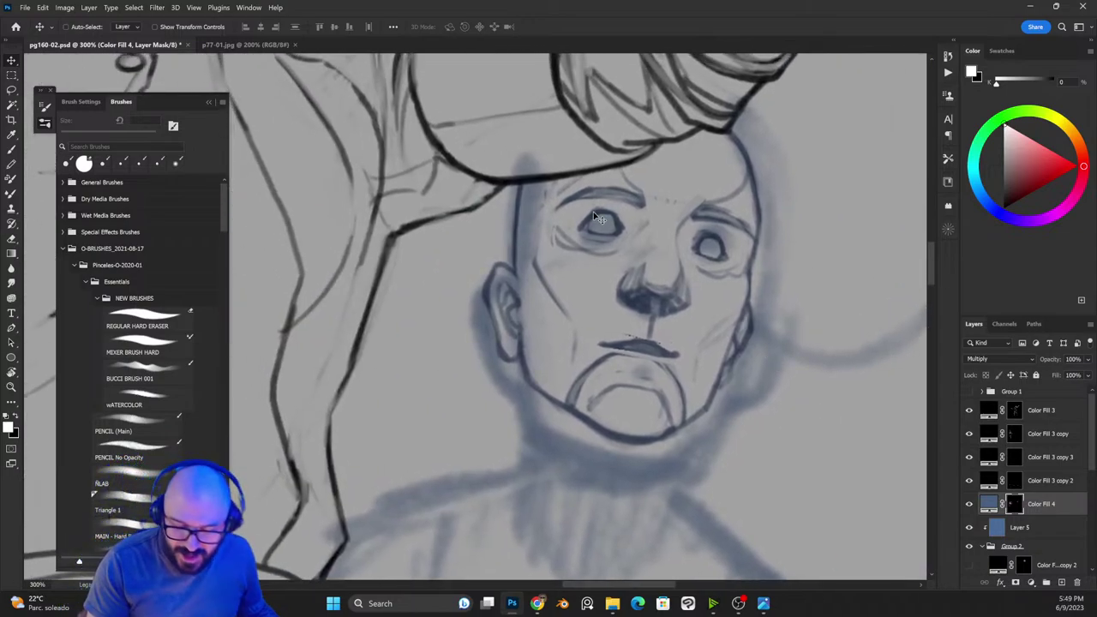
key(x)
key(b)
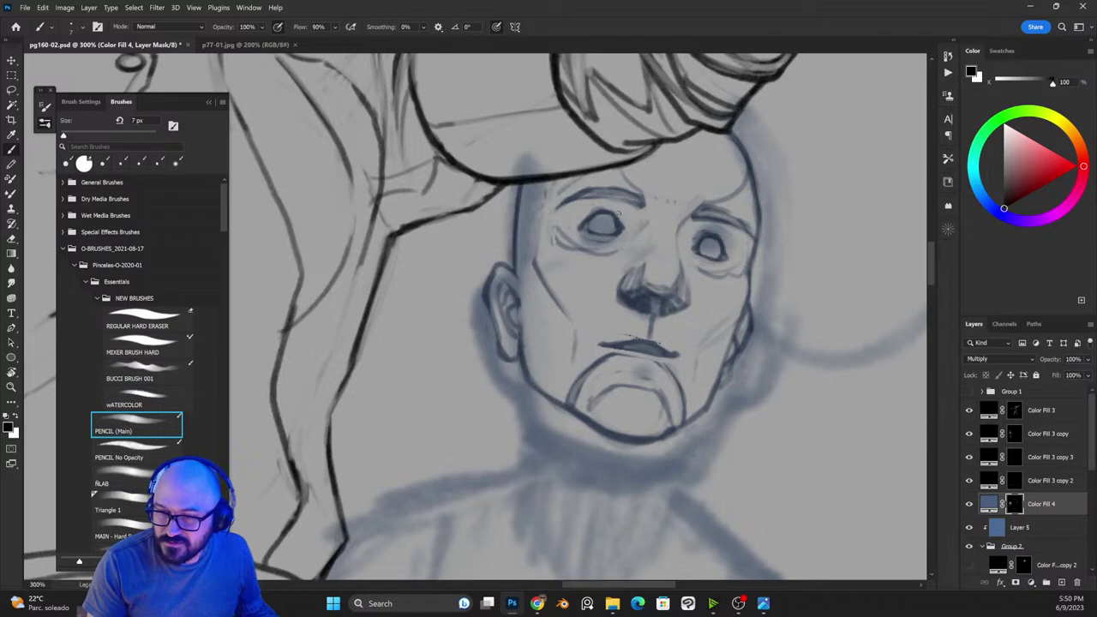
key(x)
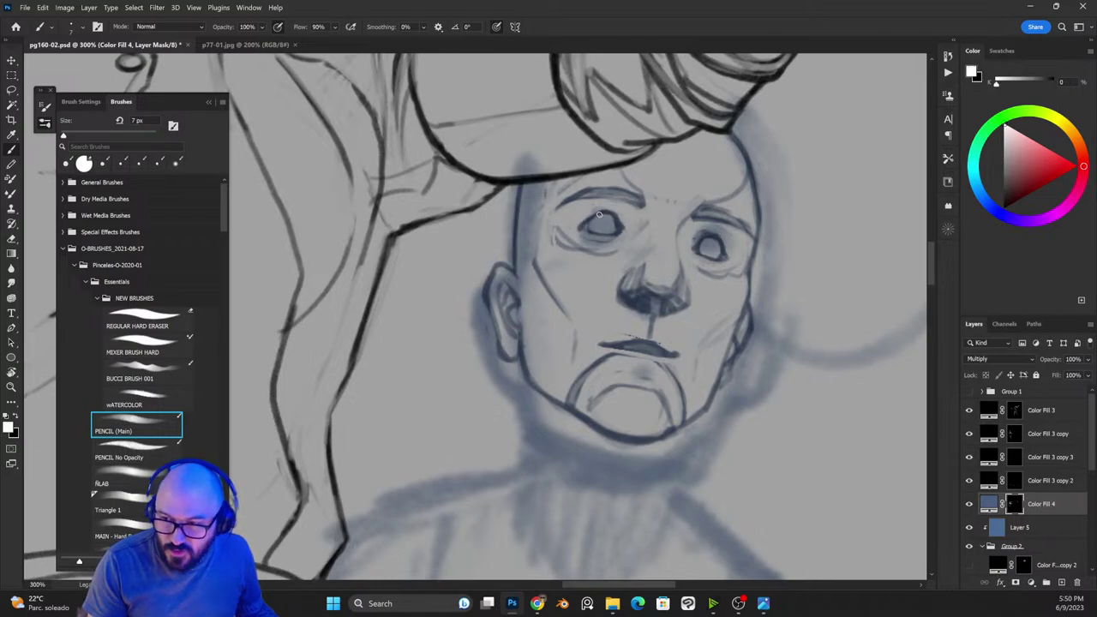
mouse_move(604, 211)
mouse_down()
mouse_move(622, 227)
mouse_move(592, 233)
mouse_move(606, 220)
mouse_up()
key(x)
key(x)
Step: Reshape the outline of the far eye and sharpen the near eye's lid line, alternating between drawing and erasing
mouse_move(694, 245)
mouse_down()
mouse_move(719, 237)
mouse_move(726, 257)
mouse_move(715, 250)
mouse_move(732, 254)
mouse_move(707, 250)
mouse_move(726, 240)
mouse_move(722, 231)
mouse_up()
key(x)
key(x)
key(x)
key(x)
key(x)
key(x)
drag(621, 225, 587, 216)
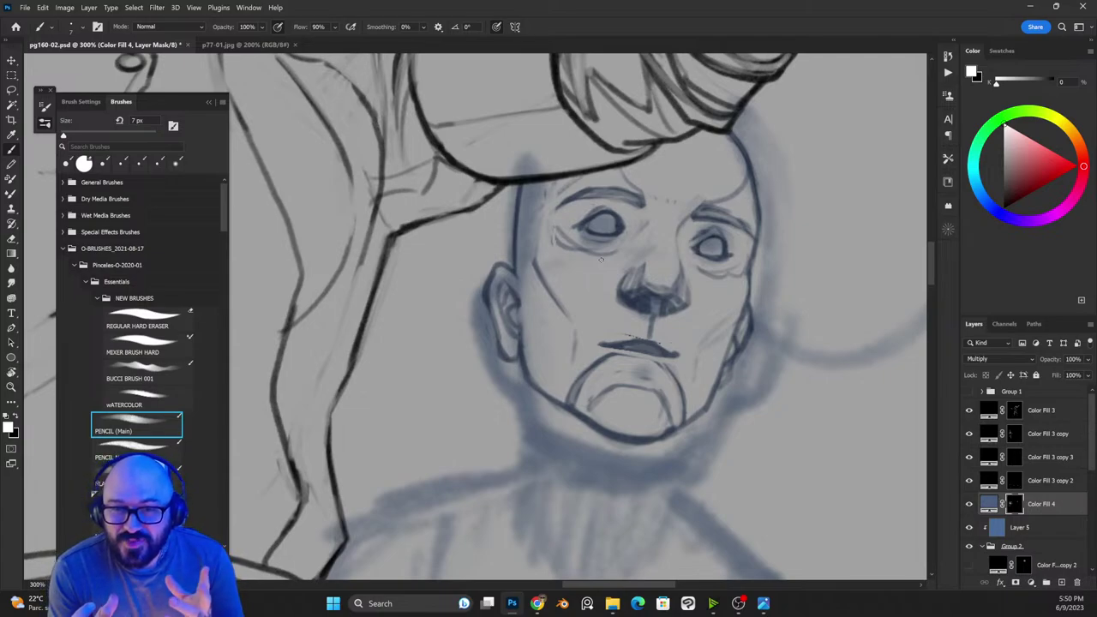
Step: Enlarge the brush to 9 px and touch up the iris of the near eye and the edges of the far eye
key(ctrl+1)
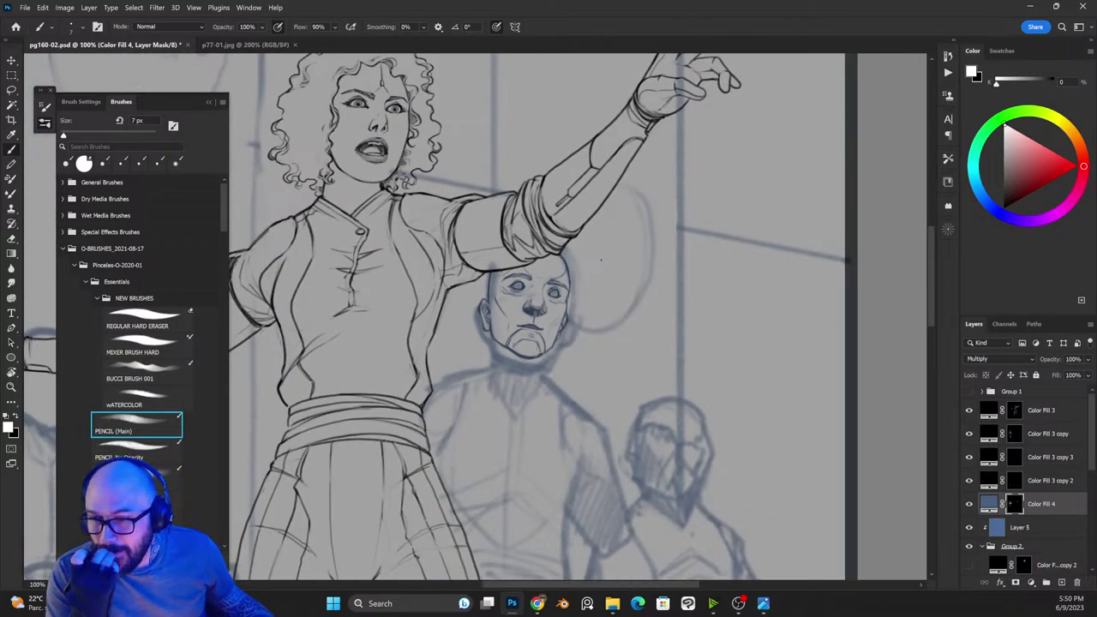
key(ctrl+plus)
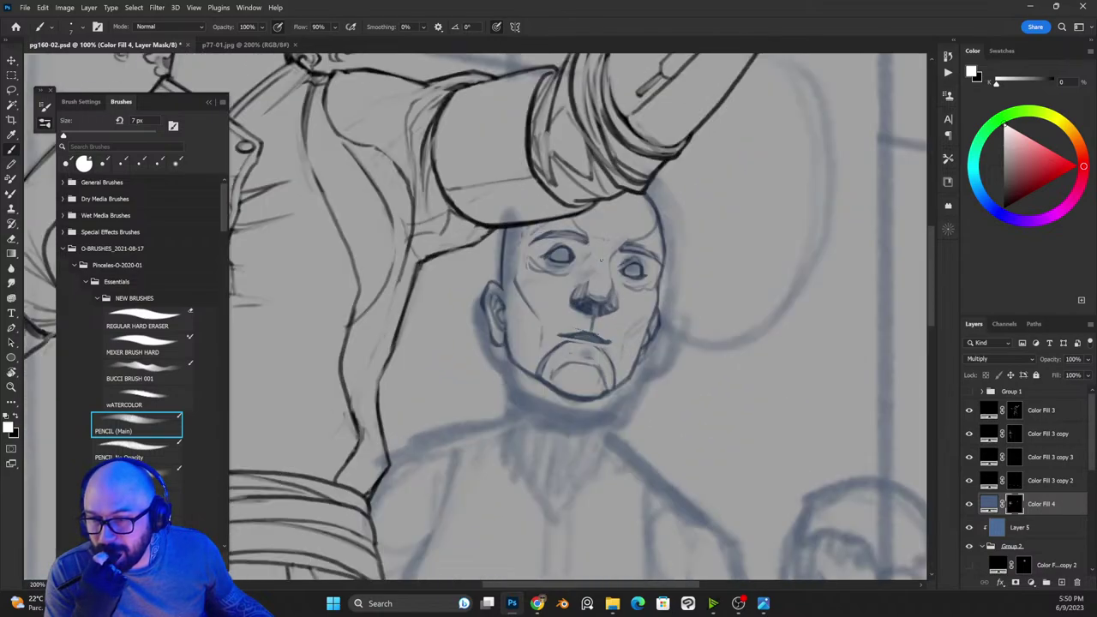
key(ctrl+plus)
key(ctrl+minus)
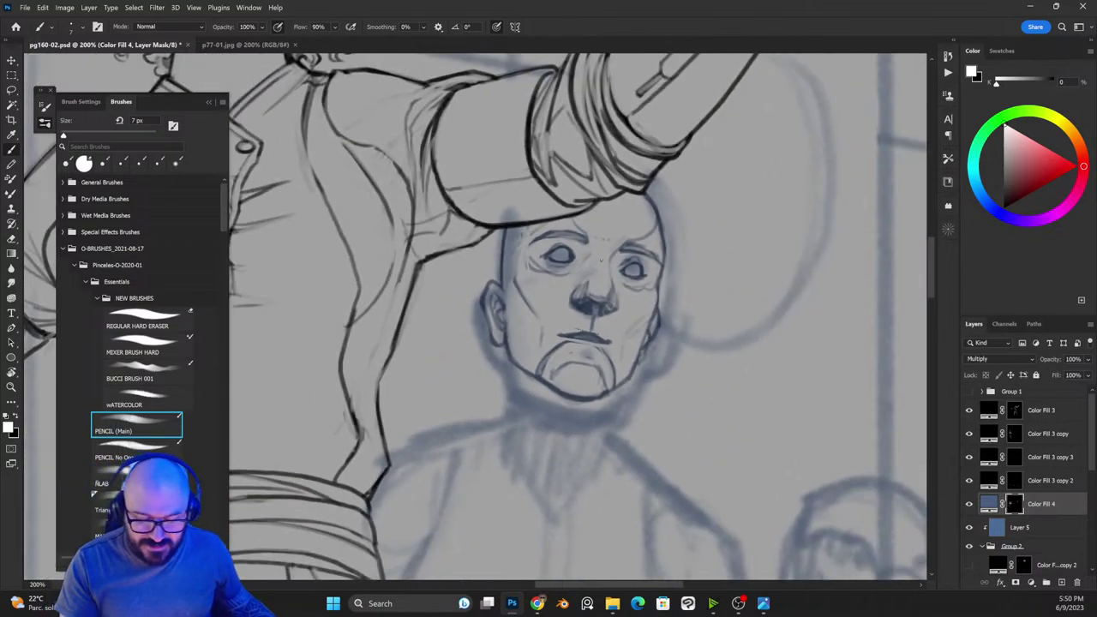
key(ctrl+plus)
key(ctrl+minus)
key(bracketright)
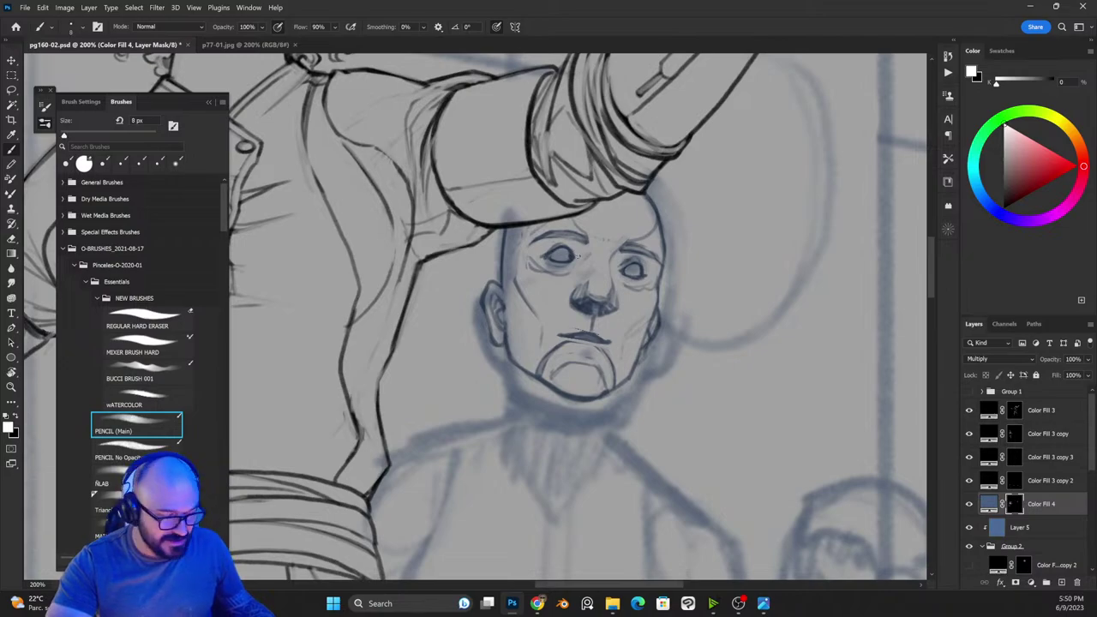
key(ctrl+plus)
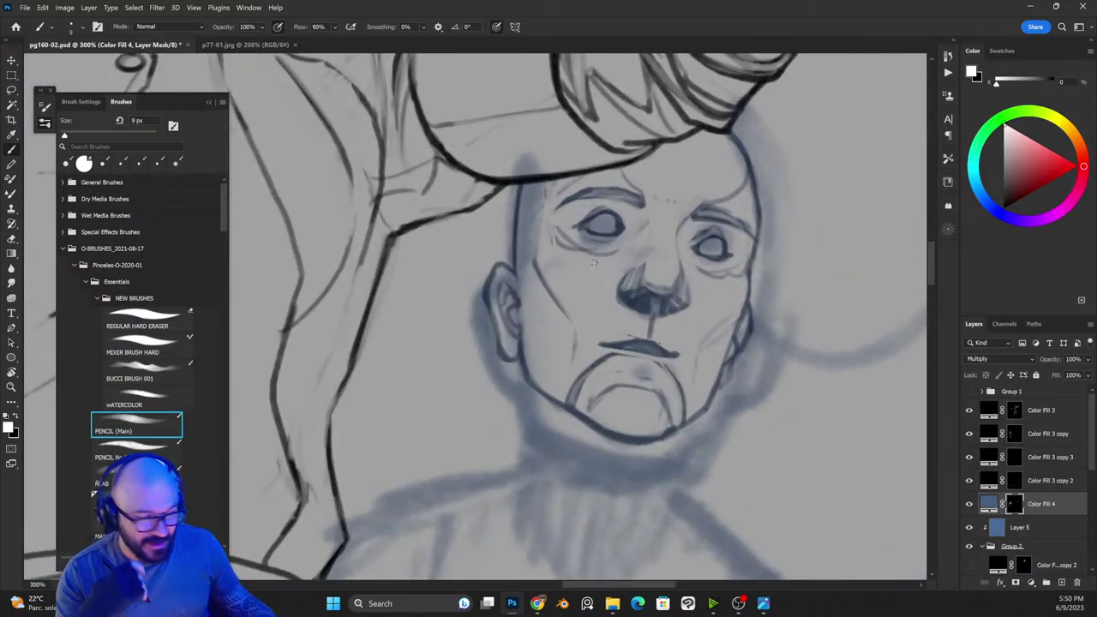
key(x)
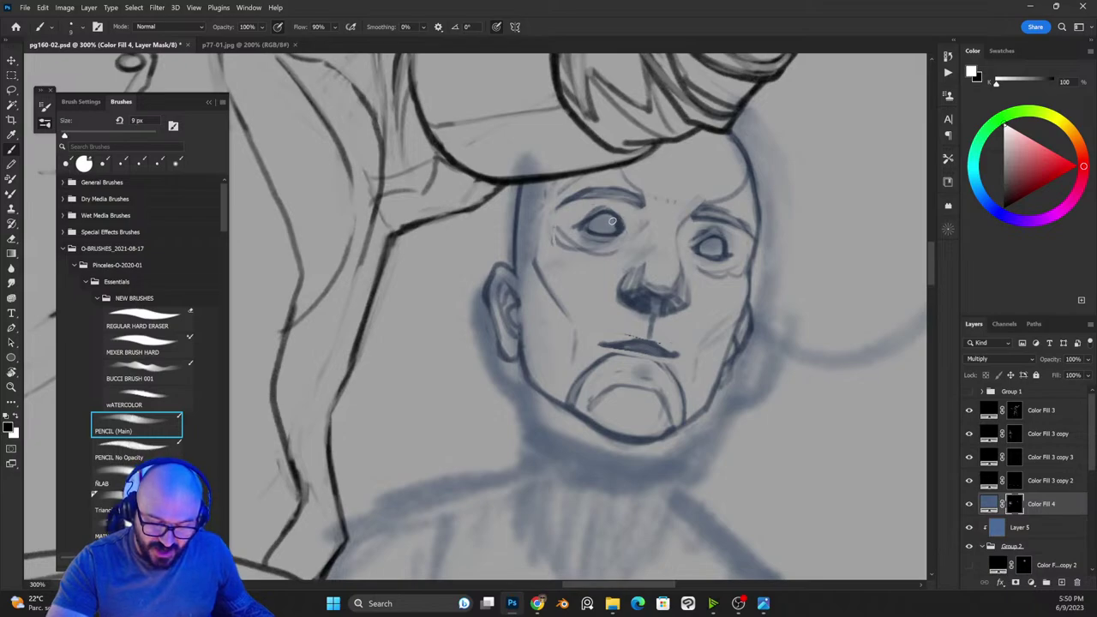
mouse_move(612, 221)
mouse_down()
mouse_move(630, 232)
mouse_move(608, 234)
mouse_up()
key(x)
key(x)
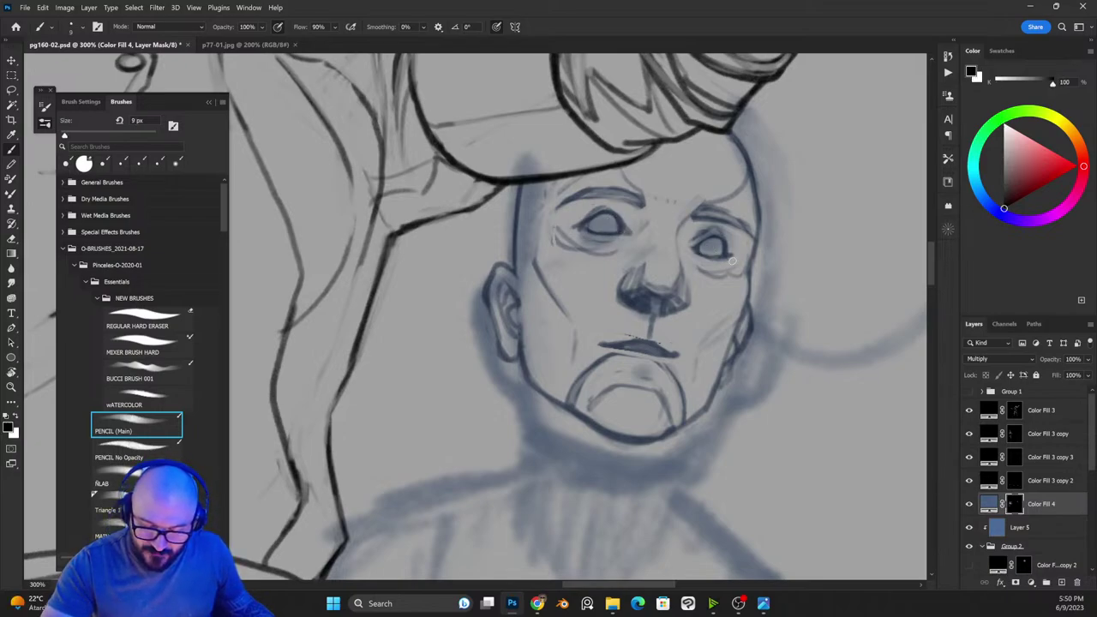
key(x)
key(x)
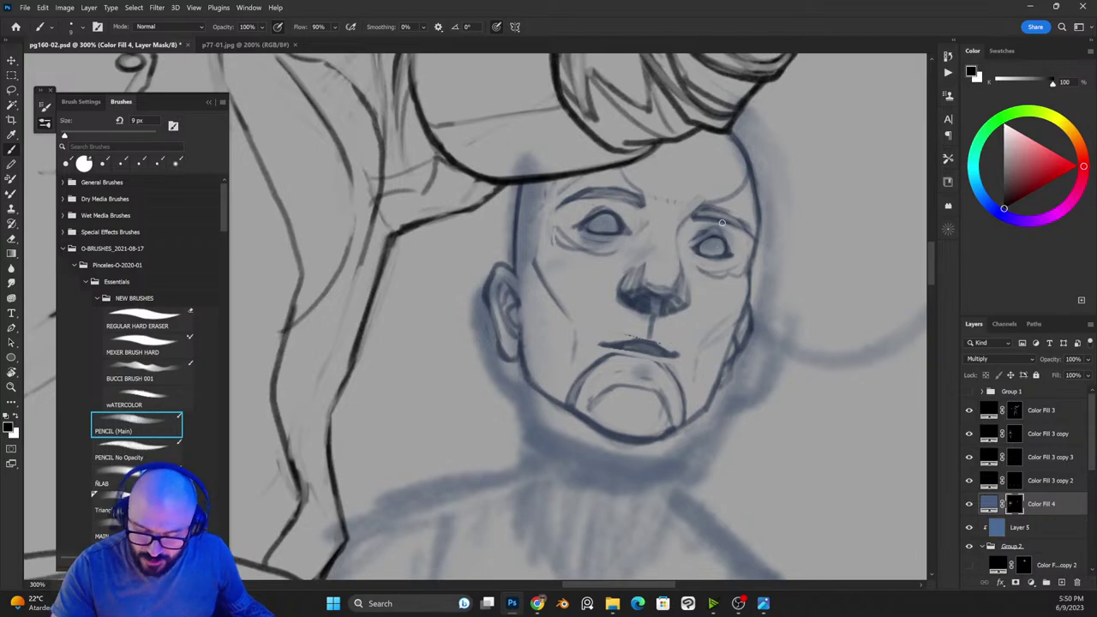
Step: Select the near eye with the Lasso and rotate it by about 4.75° with Free Transform
key(ctrl+minus)
key(ctrl+minus)
key(ctrl+minus)
key(ctrl+plus)
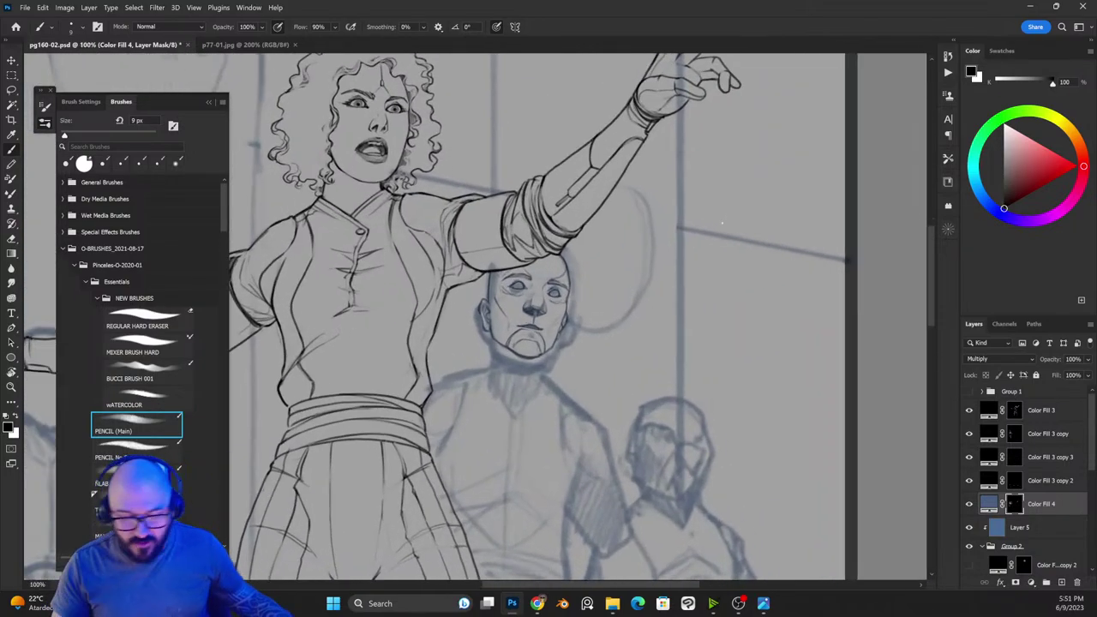
key(l)
key(ctrl+plus)
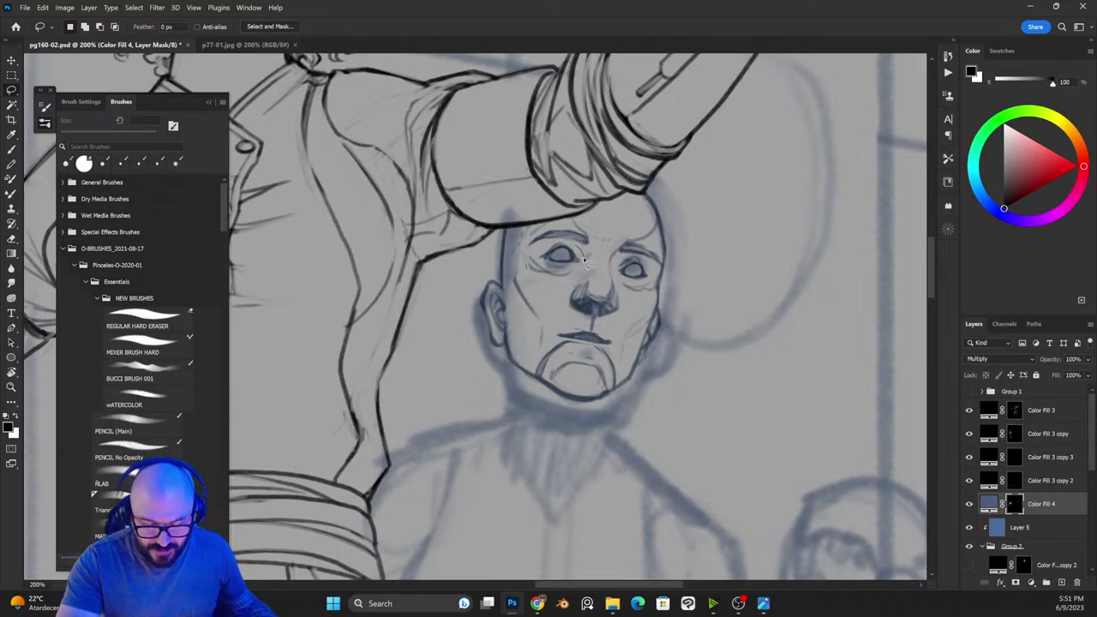
mouse_move(538, 261)
mouse_down()
mouse_move(576, 254)
mouse_move(557, 269)
mouse_move(535, 254)
mouse_move(564, 246)
mouse_up()
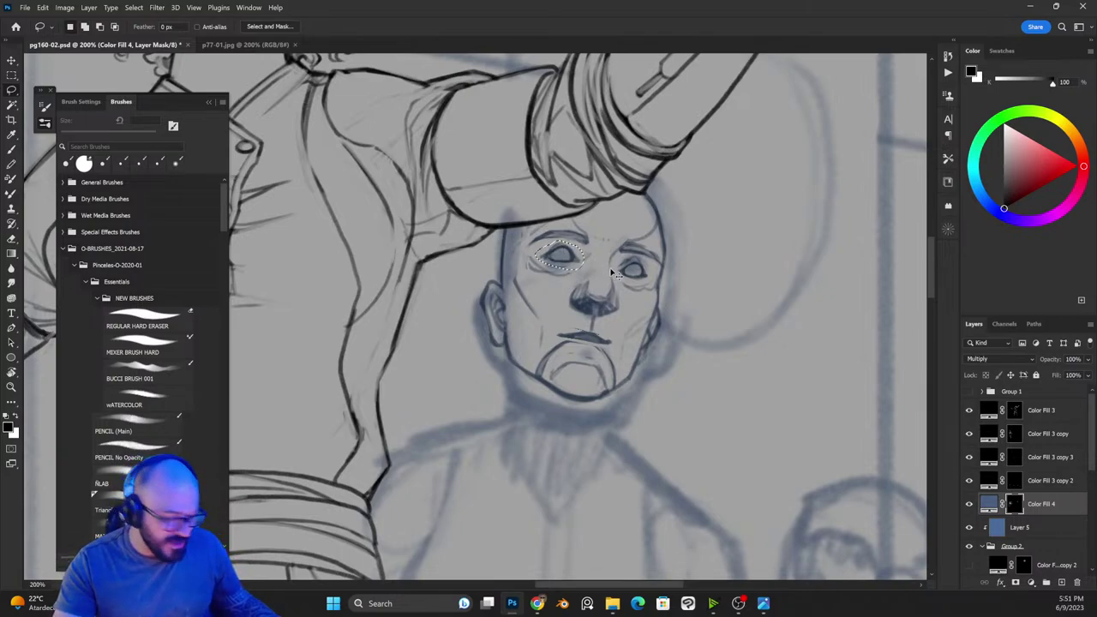
key(ctrl+t)
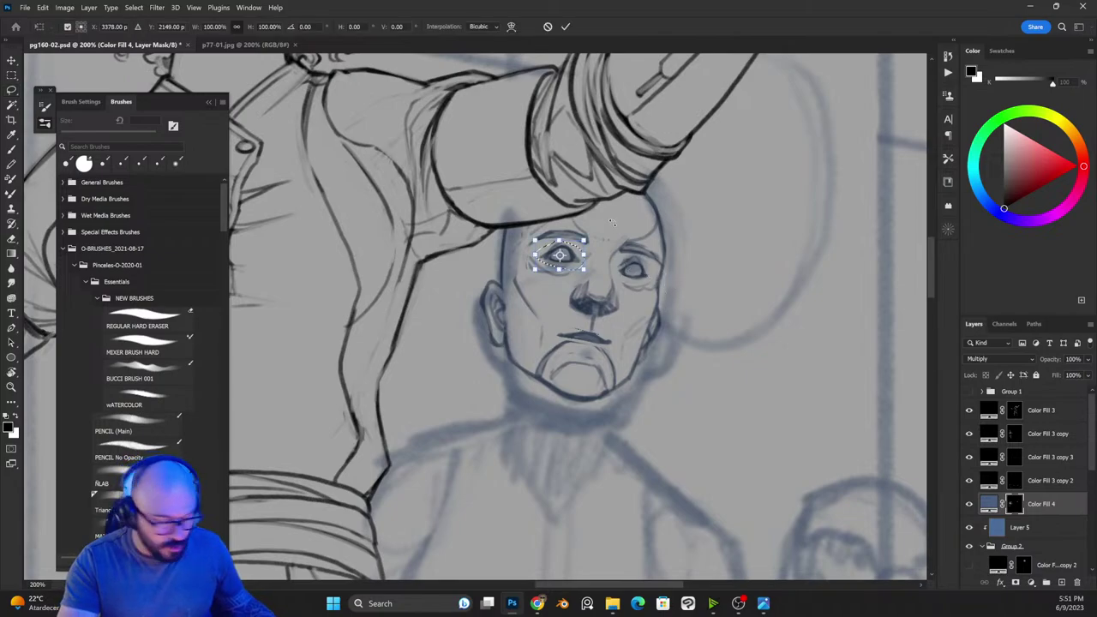
key(Return)
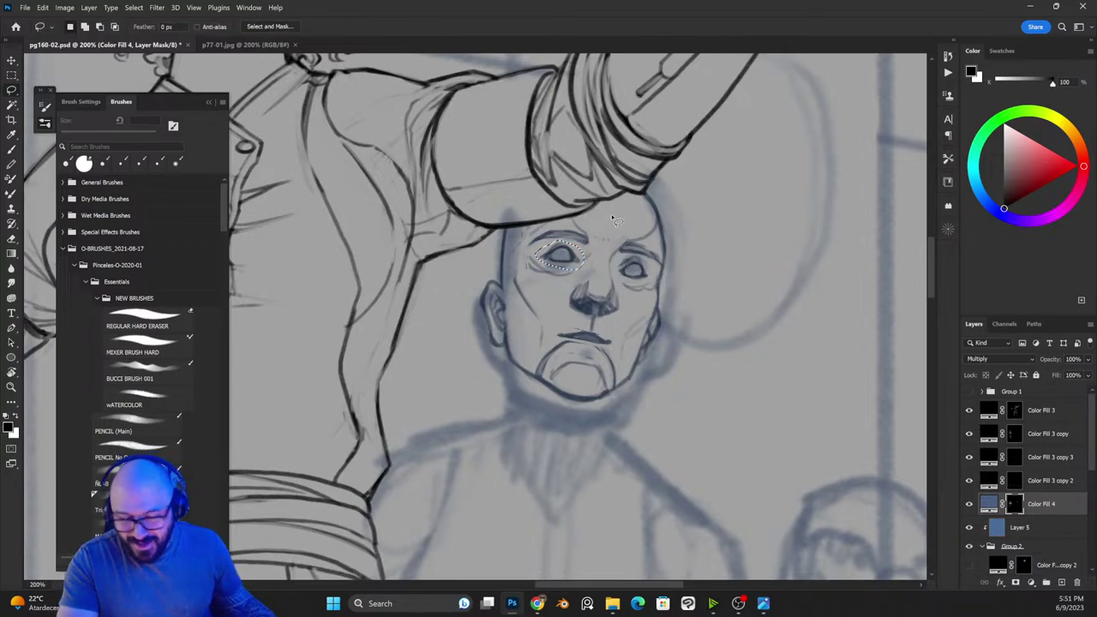
key(x)
key(ctrl+t)
drag(611, 221, 594, 224)
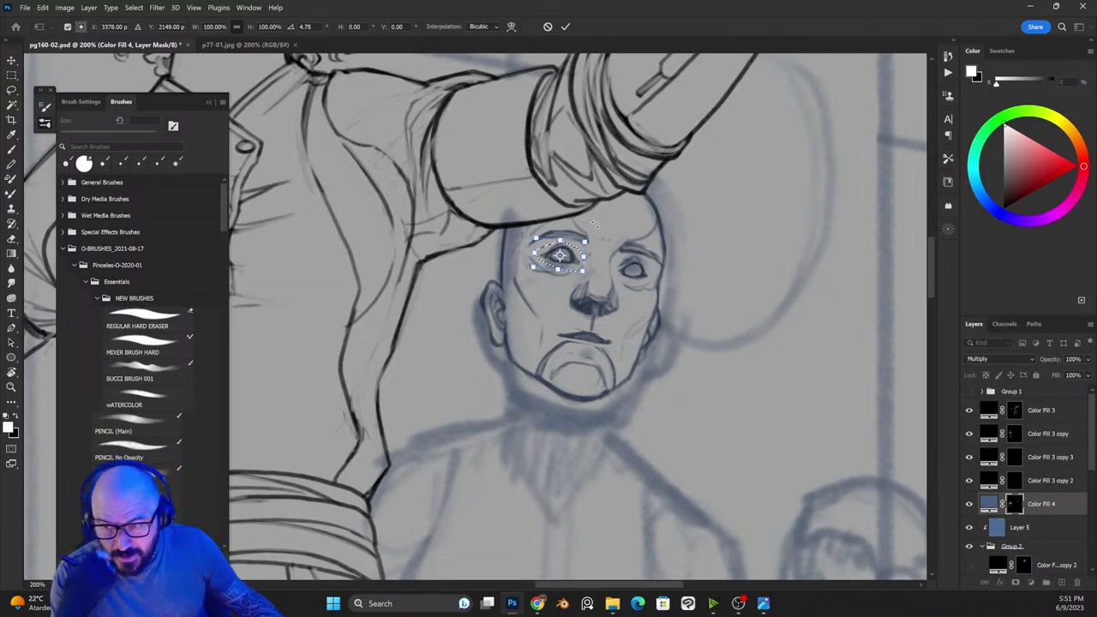
key(Return)
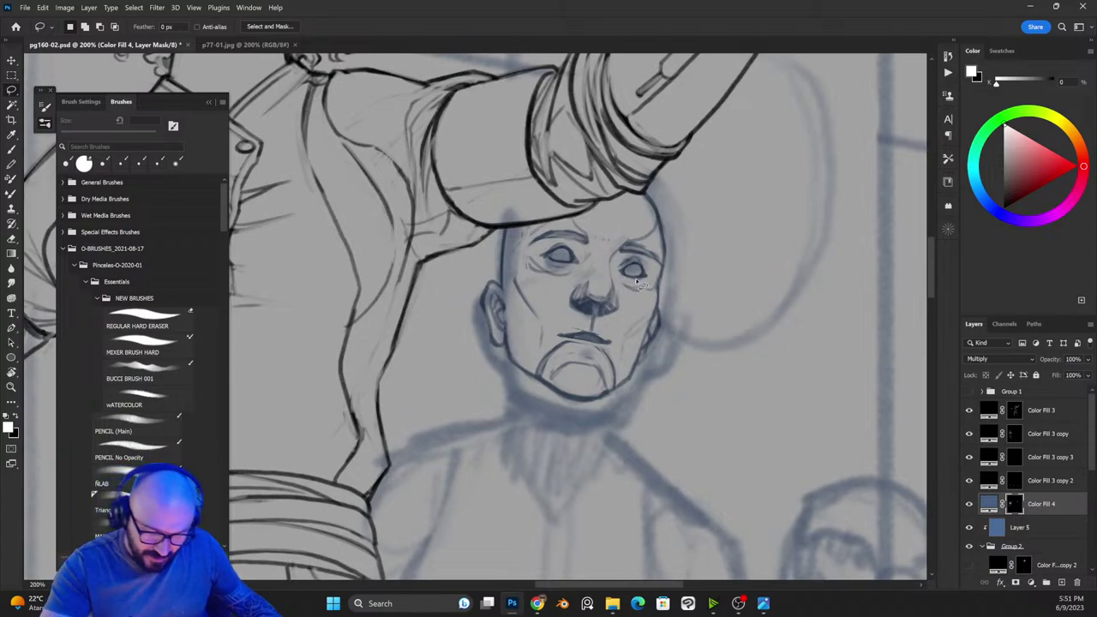
Step: Touch up the lower edge of the bald figure's right-hand eye with the 9 px pencil
key(b)
drag(634, 279, 621, 272)
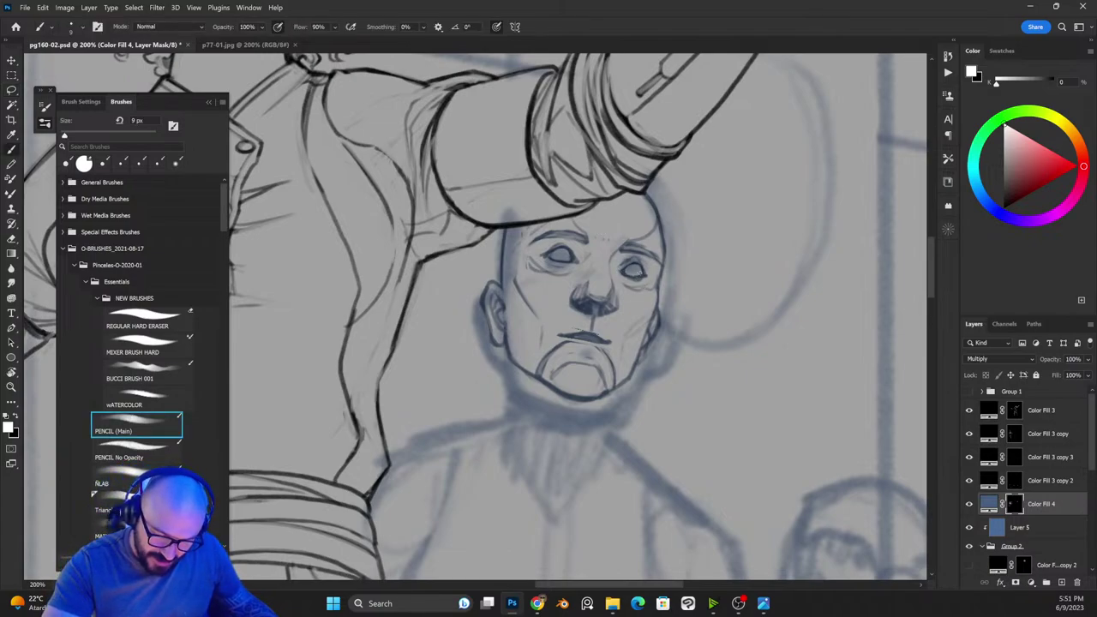
key(x)
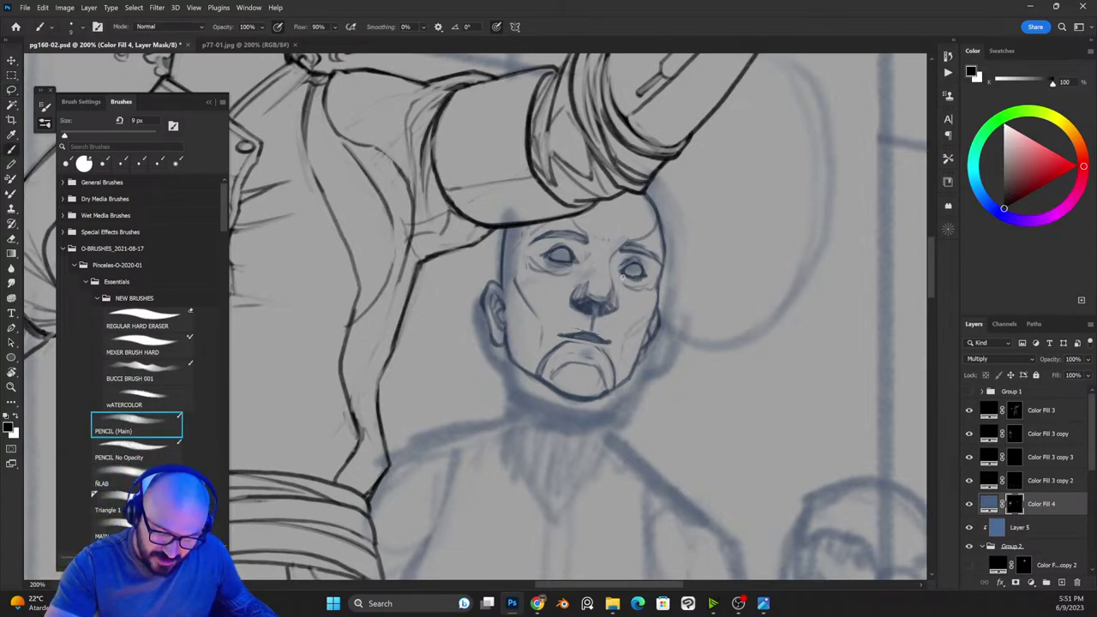
key(x)
key(x)
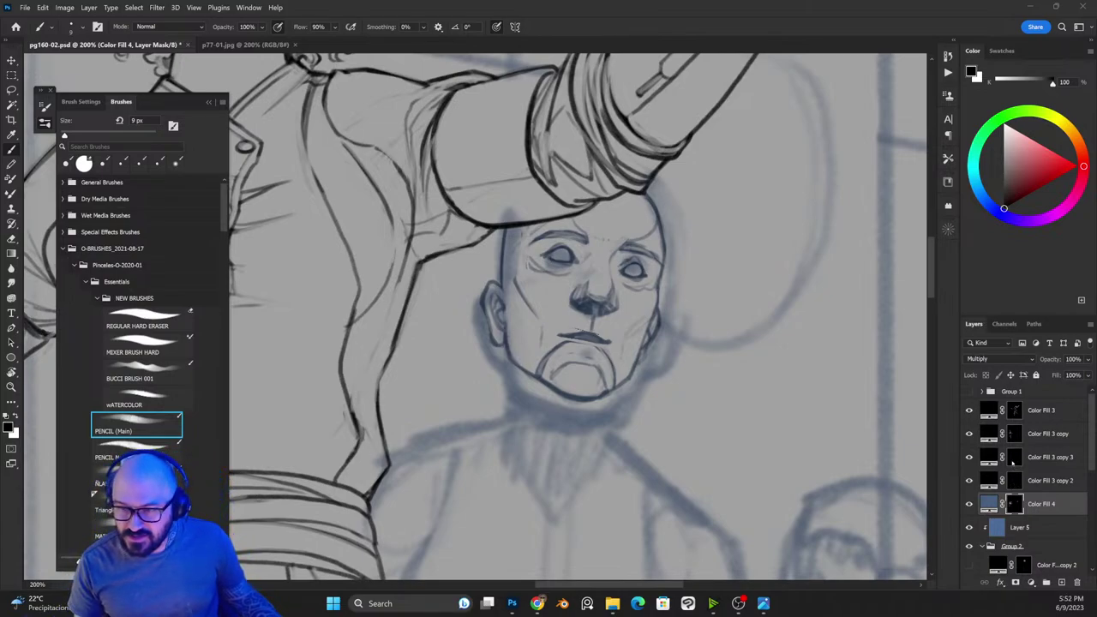
Step: On the Color Fill 3 copy mask, ink the bald figure's left-hand ear, jawline and outer chin curve with the 8 px pencil
click(1016, 411)
click(1015, 433)
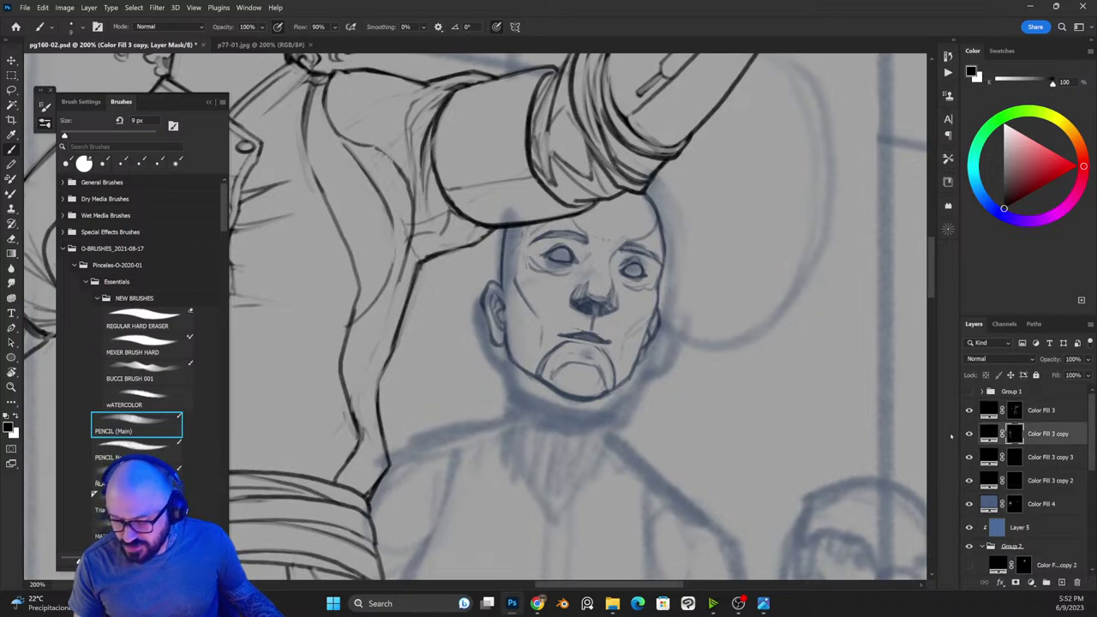
key(x)
key(bracketleft)
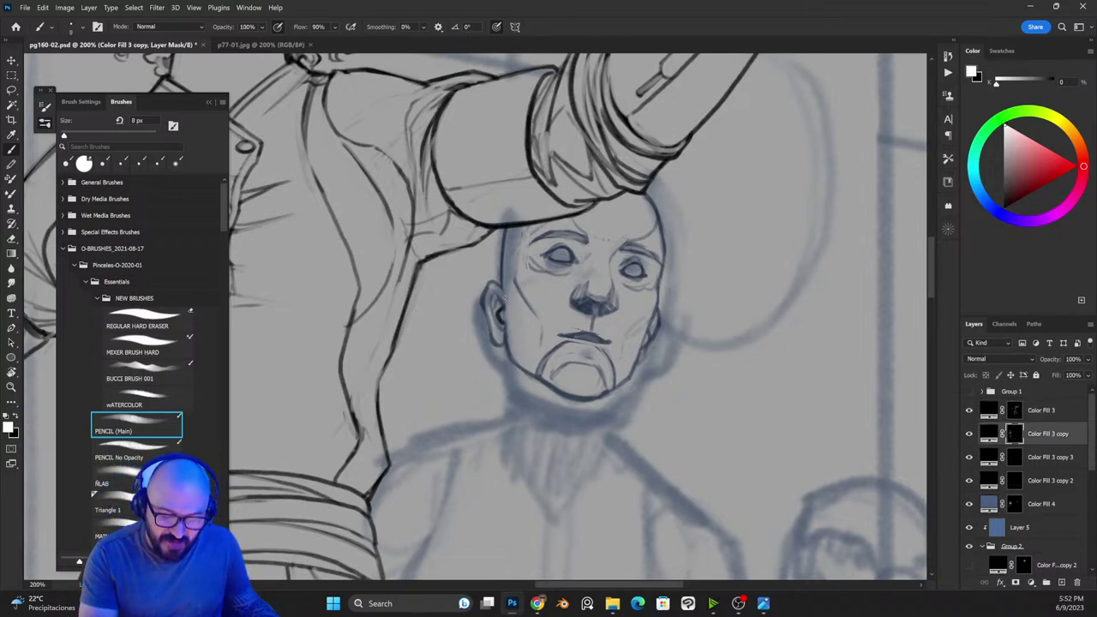
drag(488, 284, 495, 331)
key(x)
mouse_move(492, 296)
mouse_down()
mouse_move(491, 333)
mouse_move(510, 349)
mouse_move(505, 333)
mouse_move(518, 365)
mouse_move(574, 417)
mouse_move(584, 454)
mouse_move(547, 355)
mouse_move(603, 348)
mouse_move(565, 341)
mouse_move(605, 346)
mouse_move(612, 392)
mouse_up()
key(x)
key(x)
key(x)
key(x)
key(x)
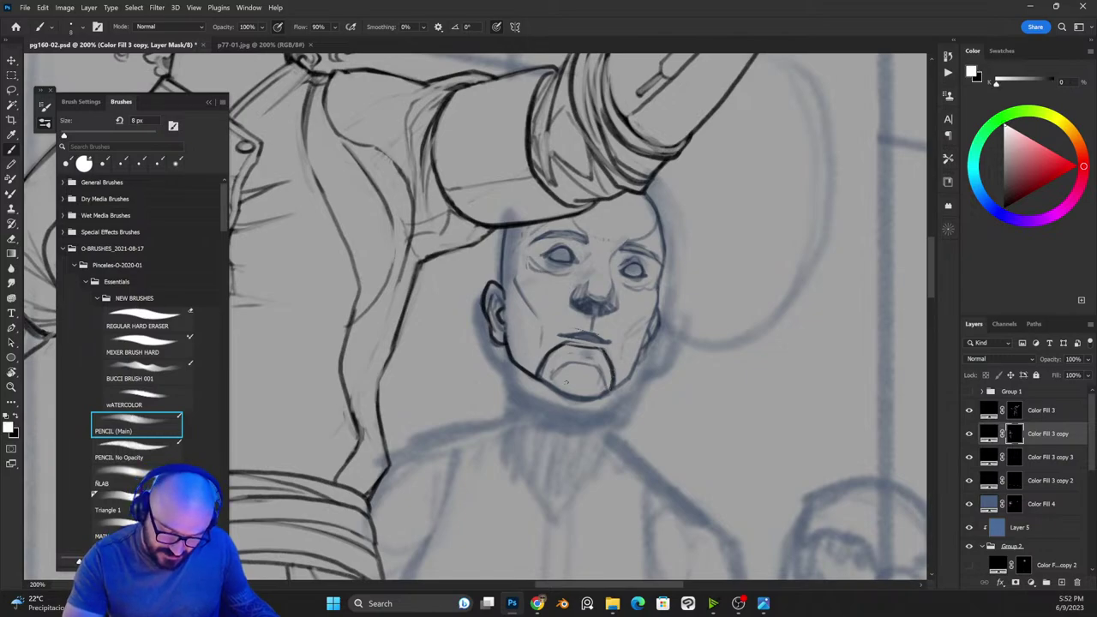
Step: Ink the chin's lower edge and the rounded inner chin contour, cleaning up the lines by alternating between drawing and erasing
mouse_move(540, 380)
mouse_down()
mouse_move(573, 397)
mouse_move(610, 391)
mouse_up()
key(x)
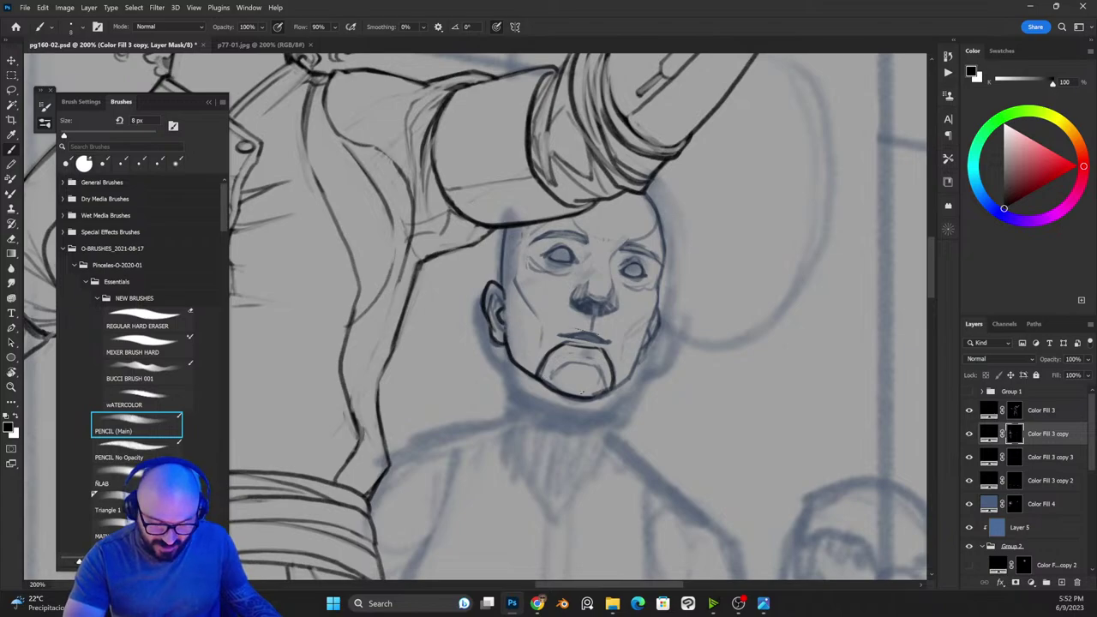
key(x)
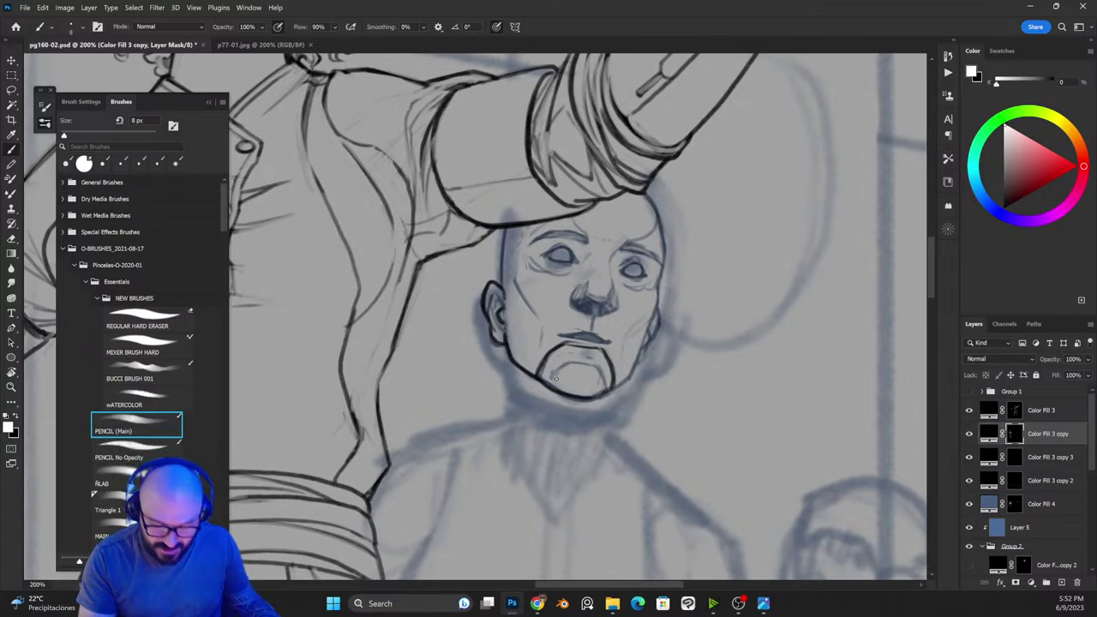
drag(550, 387, 590, 364)
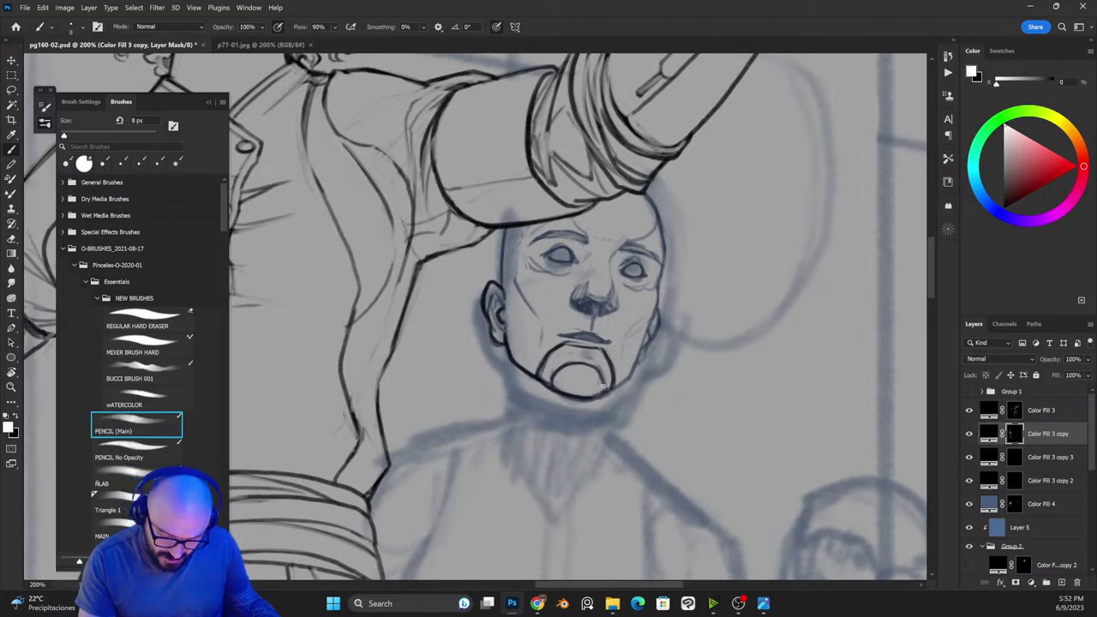
key(x)
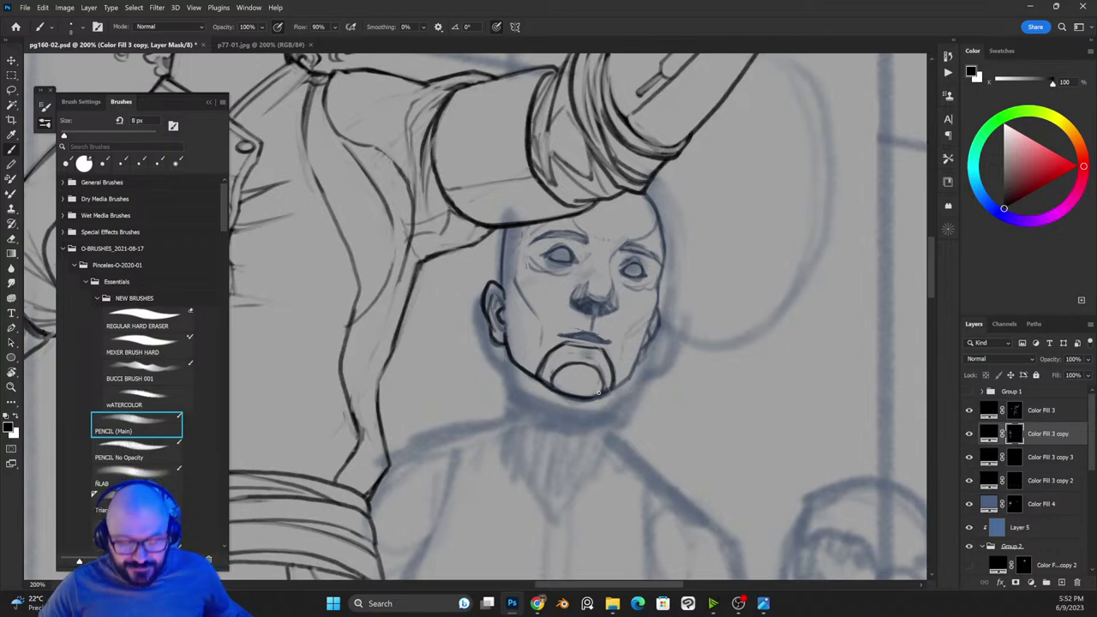
key(x)
key(x)
key(x)
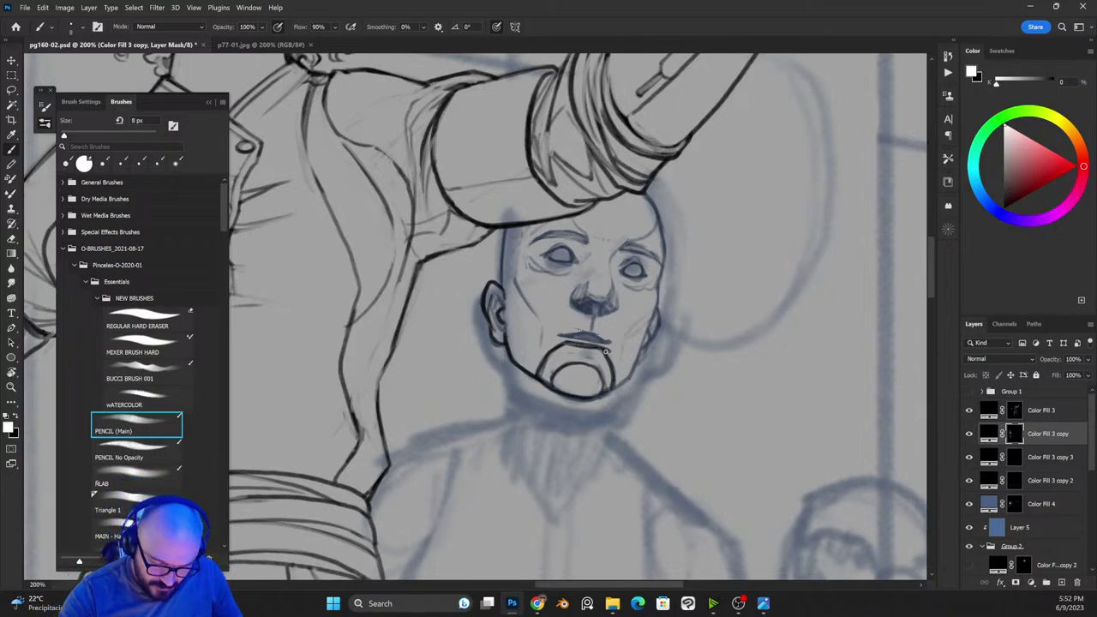
key(x)
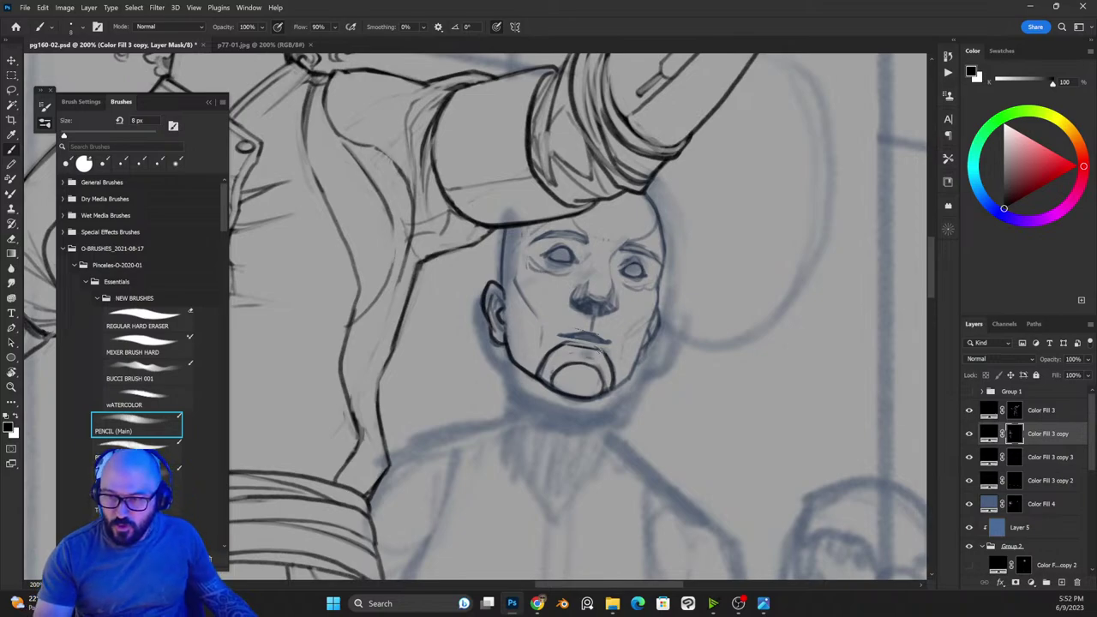
Step: Lasso the mouth on the Color Fill 4 mask, move it slightly up toward the nose and clear the selection
click(1014, 505)
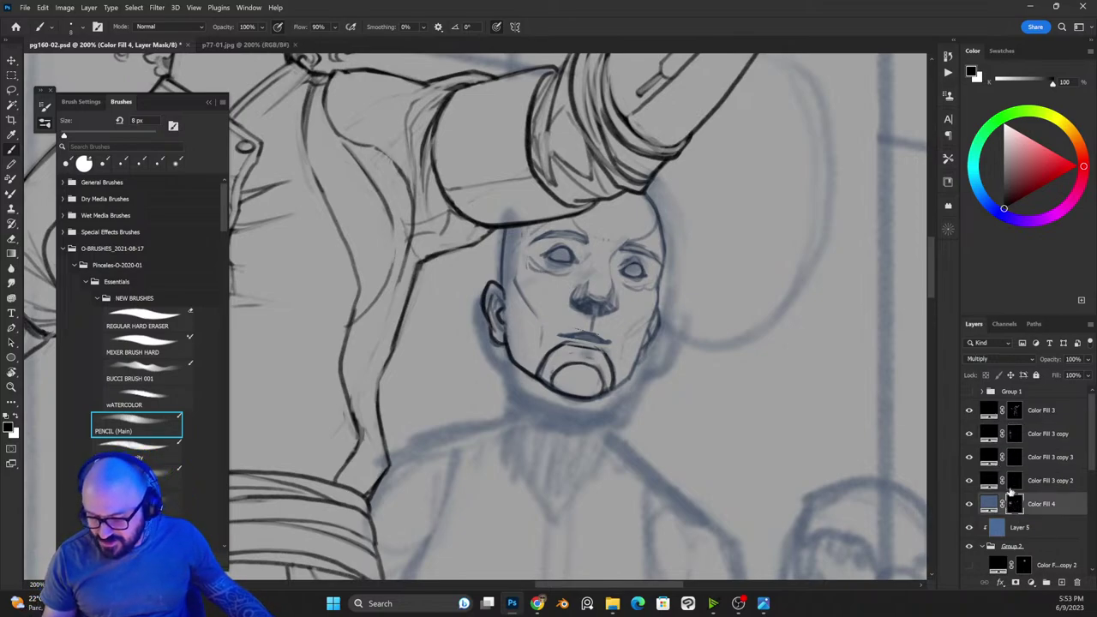
key(l)
mouse_move(588, 329)
mouse_down()
mouse_move(606, 347)
mouse_move(555, 335)
mouse_move(604, 340)
mouse_up()
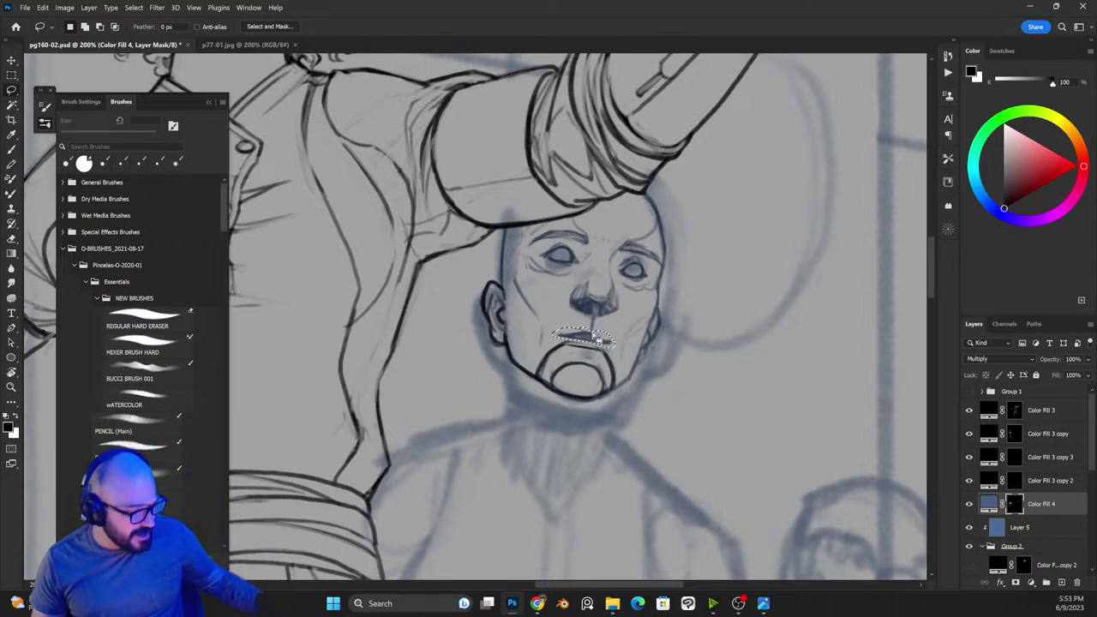
key(b)
key(v)
drag(610, 345, 611, 341)
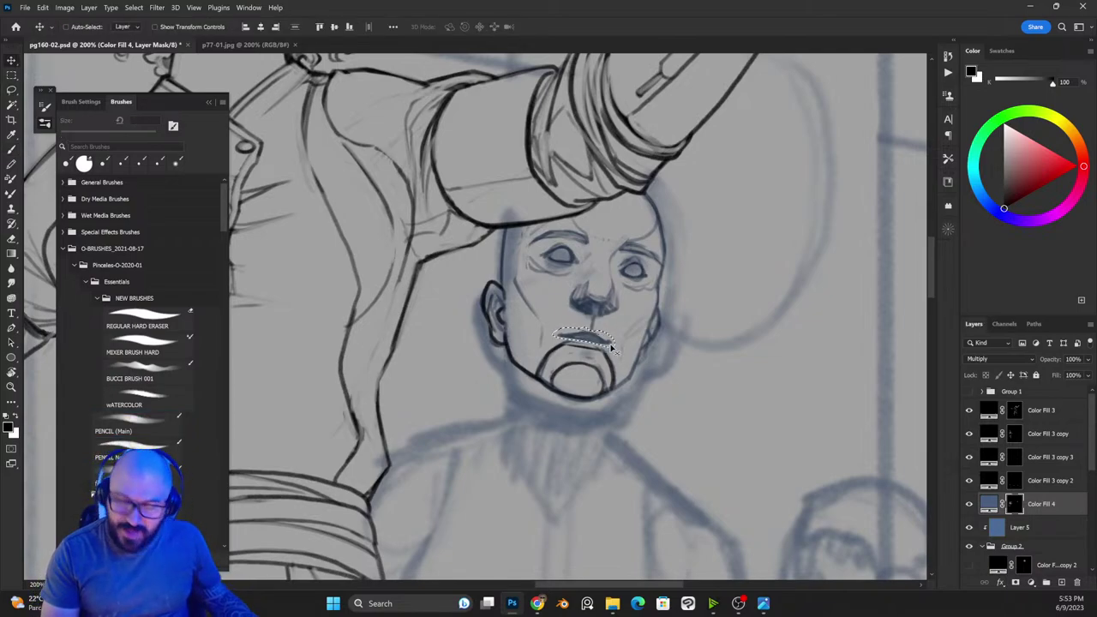
key(x)
drag(609, 345, 608, 343)
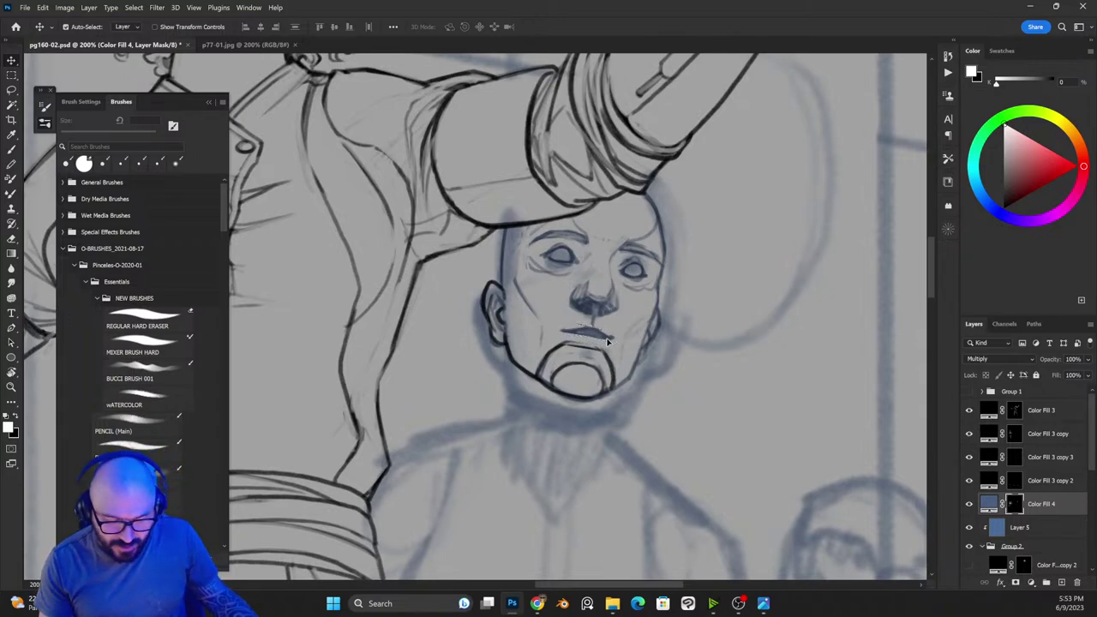
key(ctrl+d)
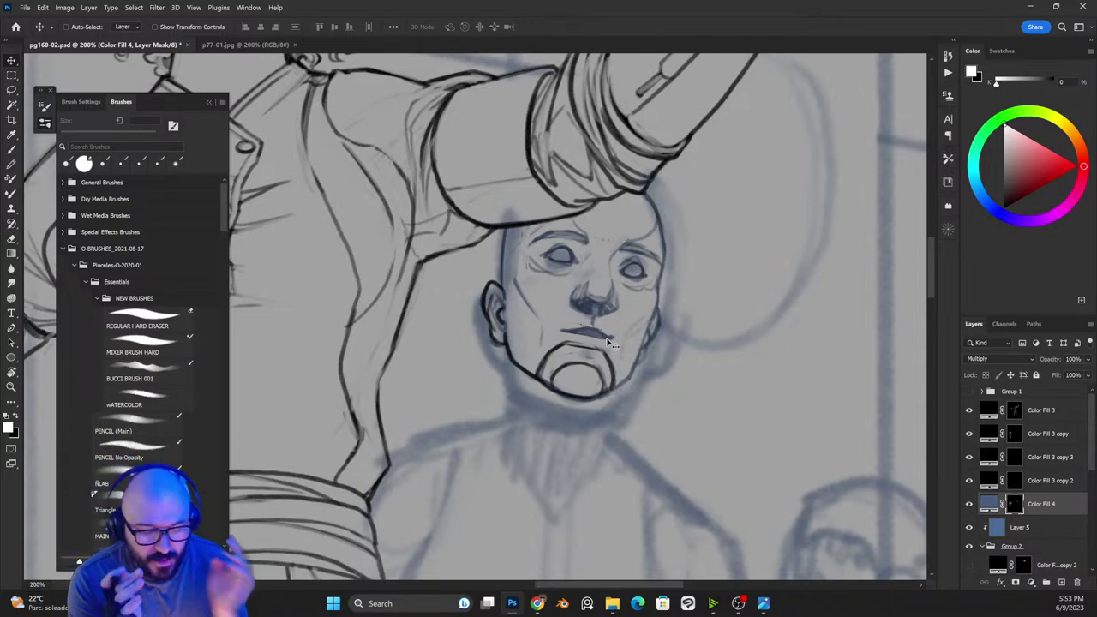
Step: Review the whole panel at 50% zoom to judge the bald figure's face among the other characters
key(ctrl+plus)
key(ctrl+minus)
key(ctrl+minus)
key(ctrl+minus)
drag(652, 205, 783, 215)
key(ctrl+minus)
drag(663, 221, 727, 186)
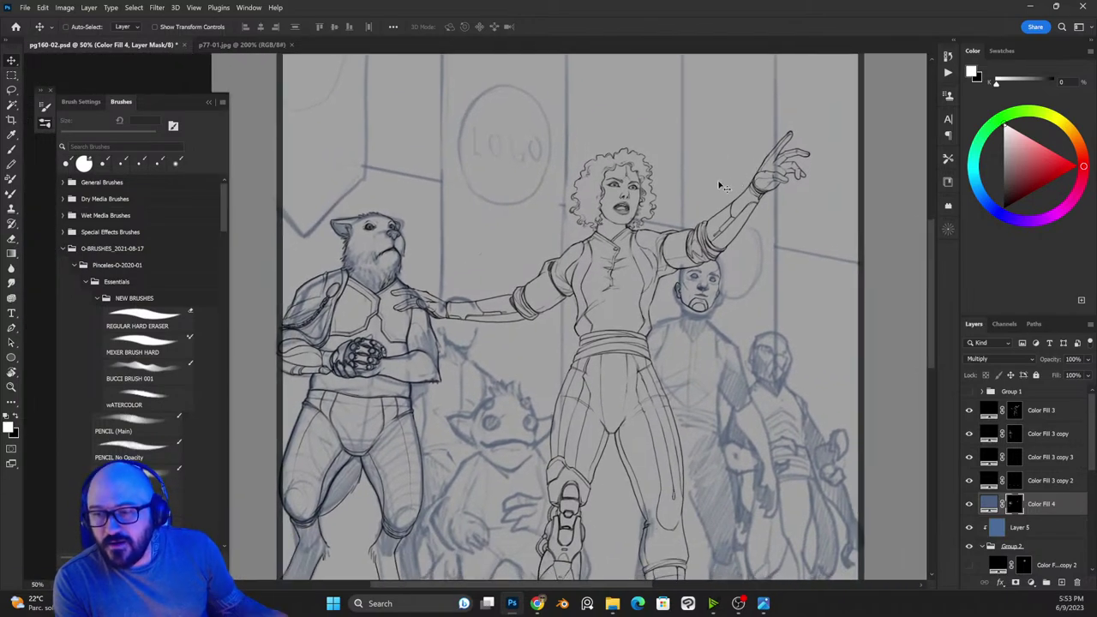
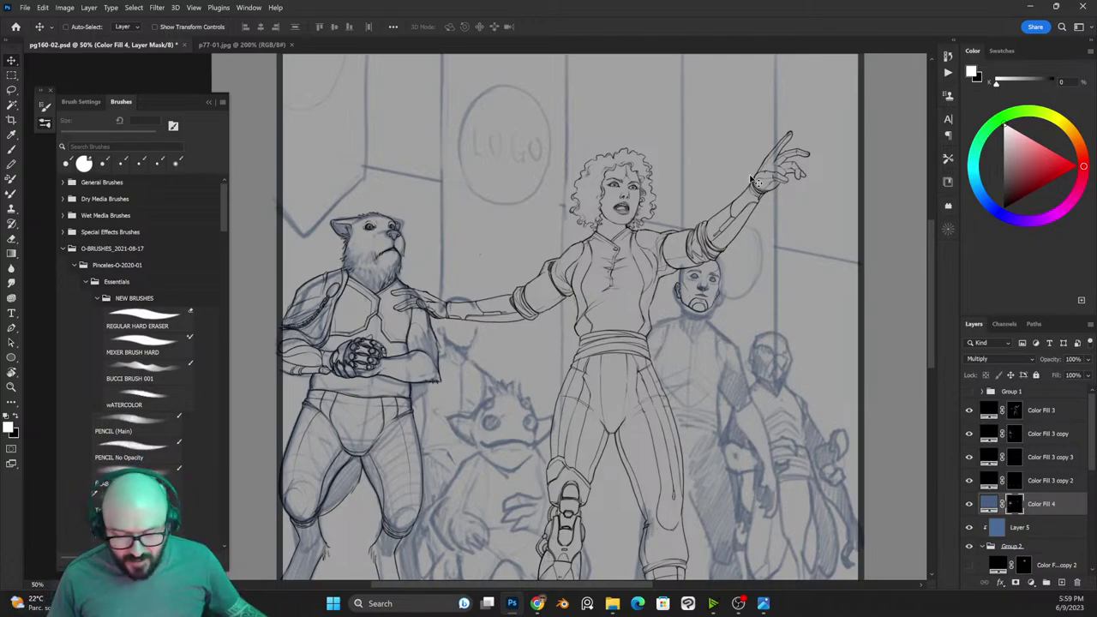
Step: Return to the bald figure's head, activate the Color Fill 3 copy mask and check its line art by toggling the layer's visibility
key(ctrl+plus)
key(ctrl+plus)
drag(776, 343, 591, 321)
key(ctrl+plus)
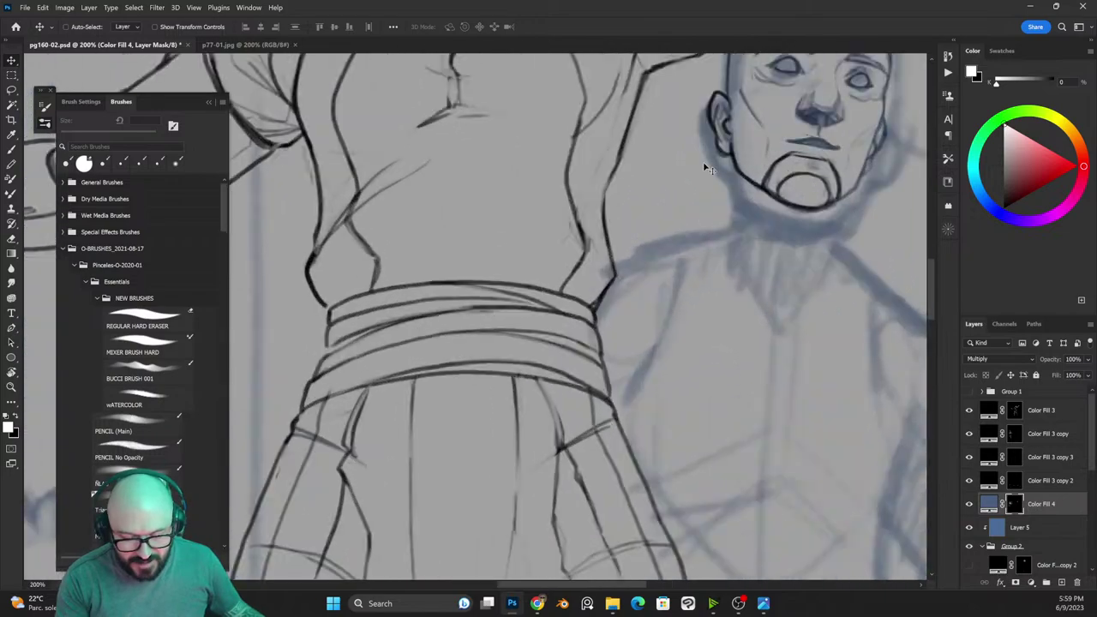
drag(833, 117, 720, 273)
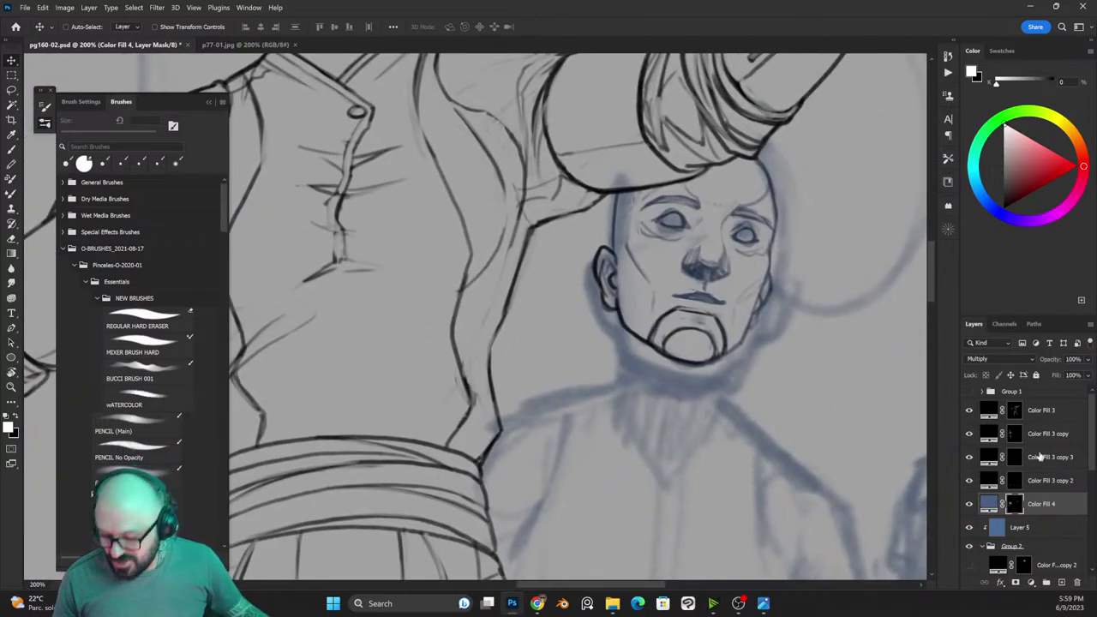
click(1014, 434)
click(970, 434)
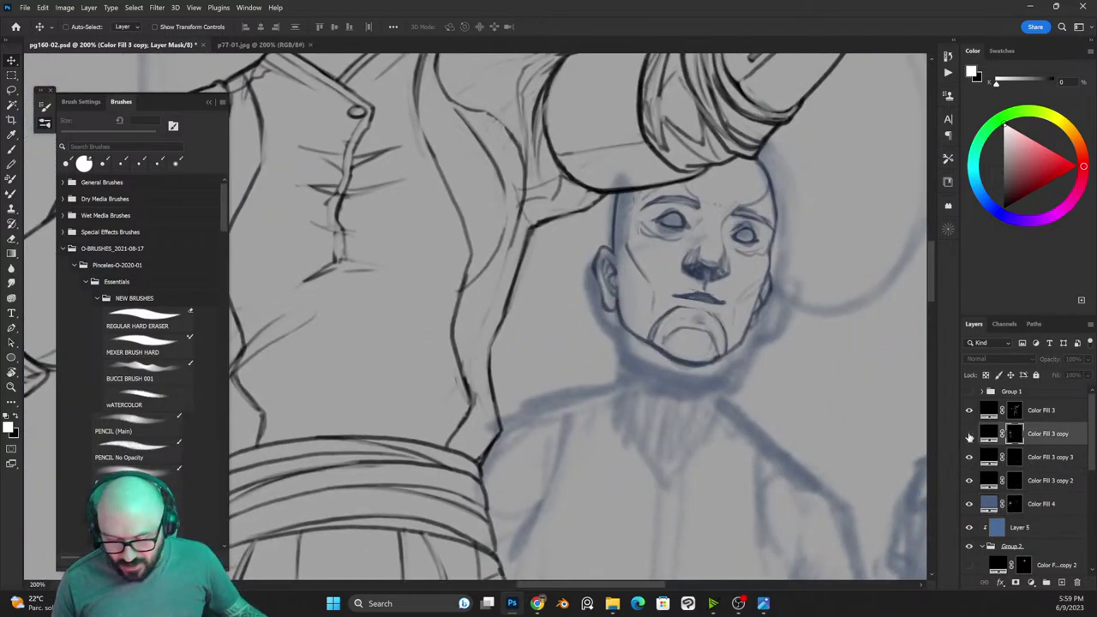
click(969, 435)
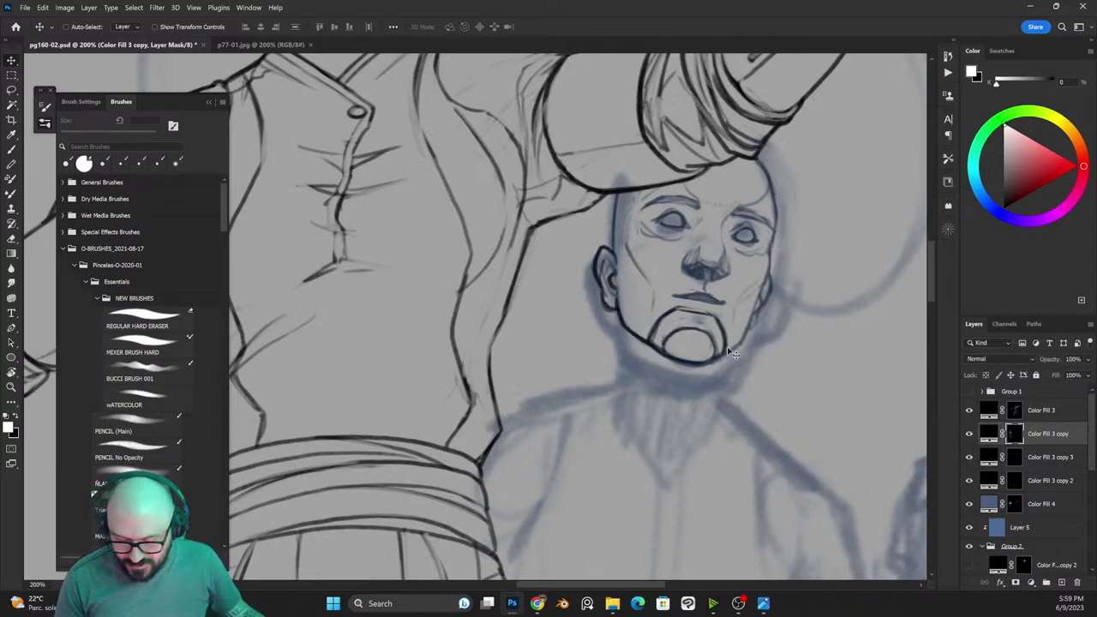
Step: Ink the right-hand jawline up to the ear and cheek edge with the 8 px pencil, refining the contour
key(b)
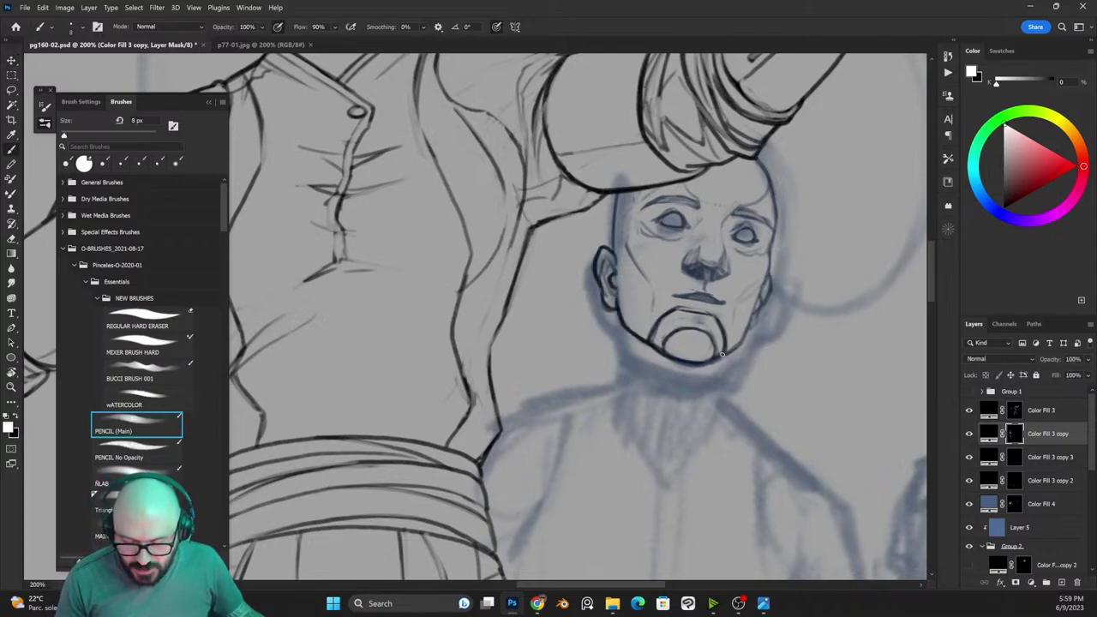
drag(735, 346, 759, 291)
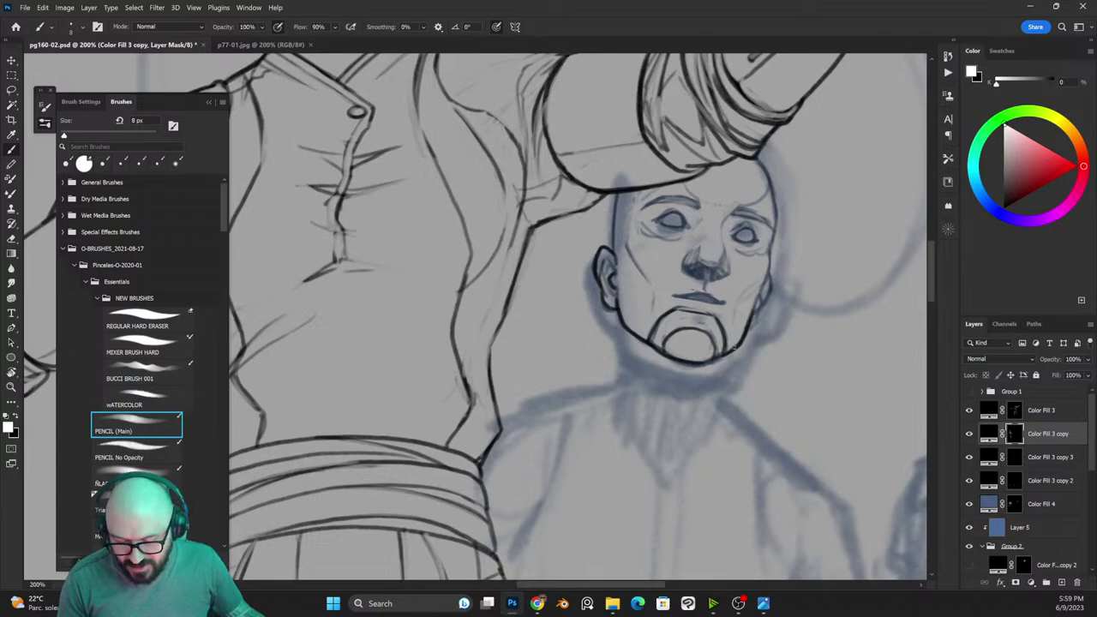
key(x)
key(x)
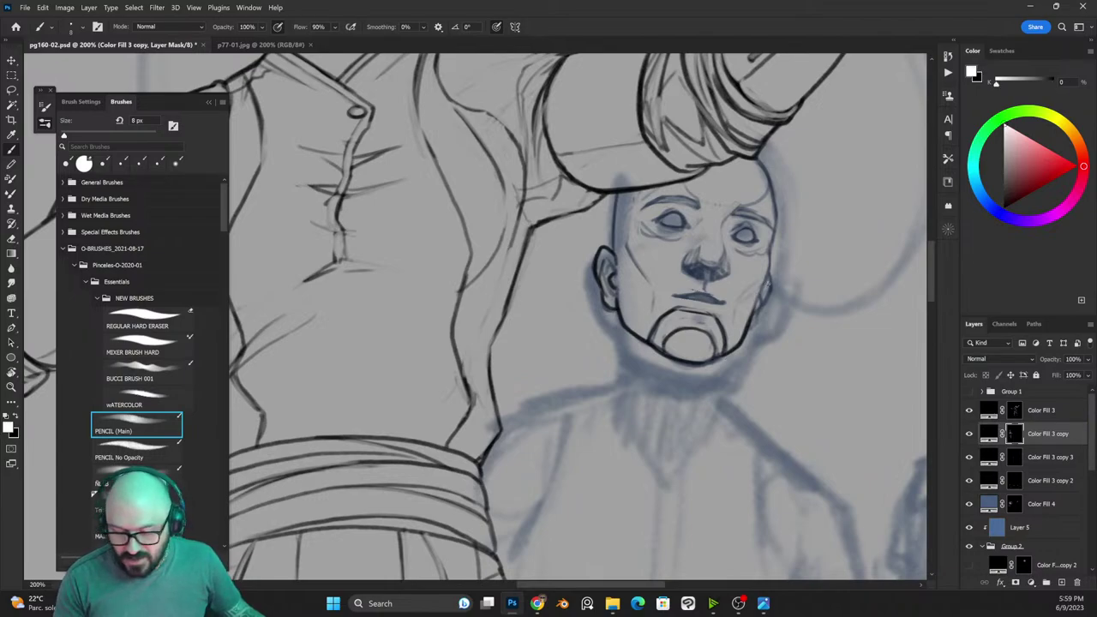
mouse_move(768, 250)
mouse_down()
mouse_move(751, 325)
mouse_move(756, 302)
mouse_up()
key(x)
key(x)
key(x)
key(x)
key(x)
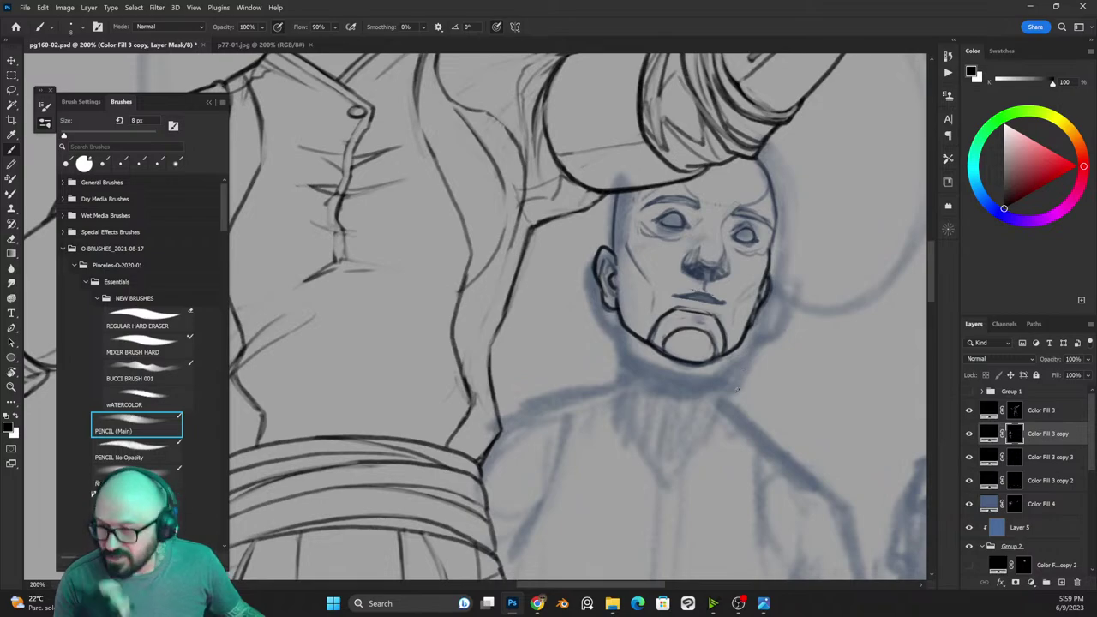
Step: Reduce the pencil to 7 px and ink the side of the head above the left-hand ear
key([)
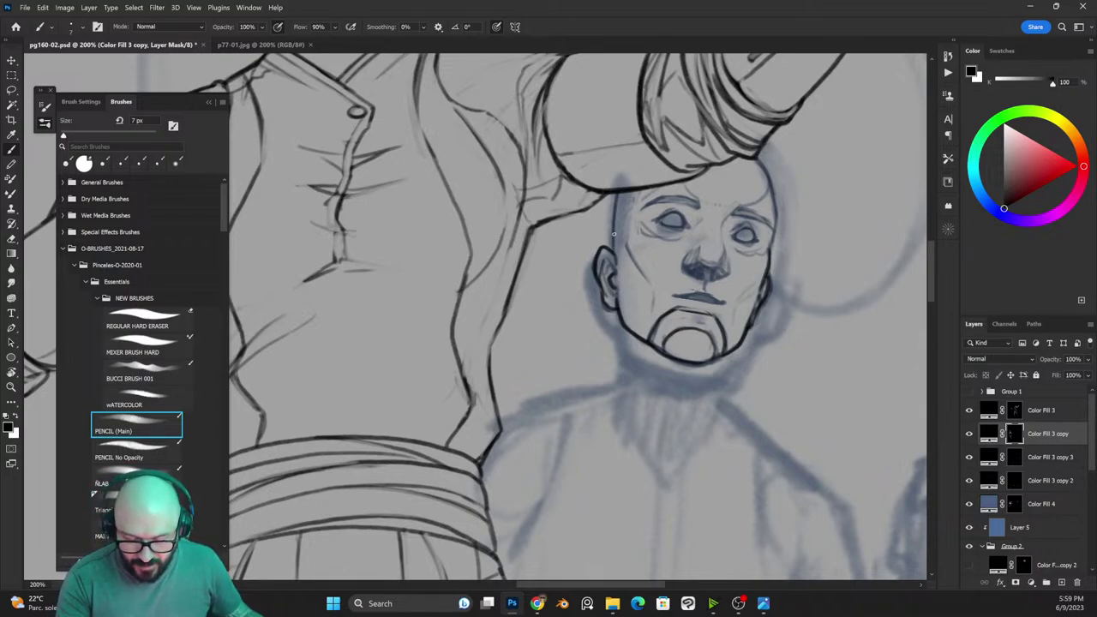
key(x)
drag(614, 248, 622, 182)
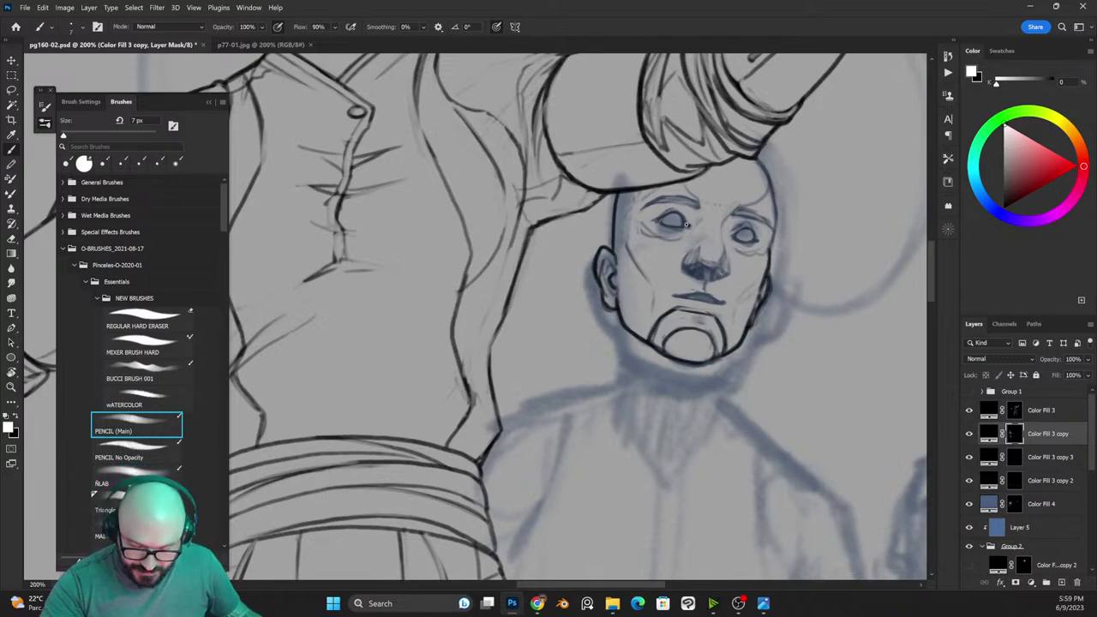
Step: Ink the upper lid and iris outline of the left-hand eye, alternating between drawing and erasing
mouse_move(687, 225)
mouse_down()
mouse_move(673, 213)
mouse_move(652, 221)
mouse_up()
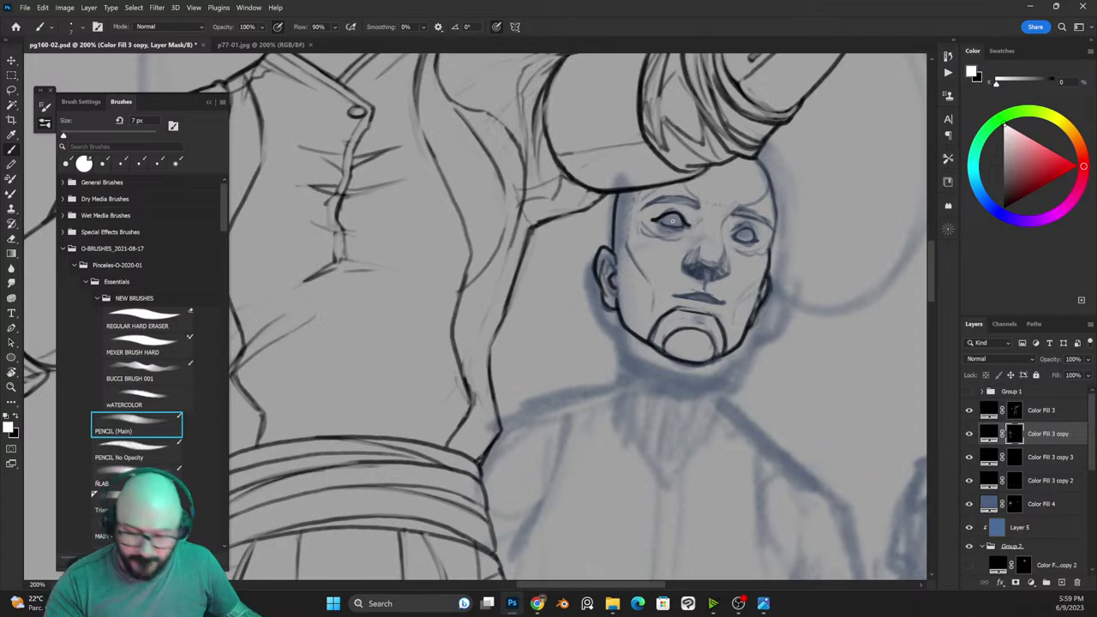
key(x)
key(x)
drag(660, 221, 677, 225)
key(x)
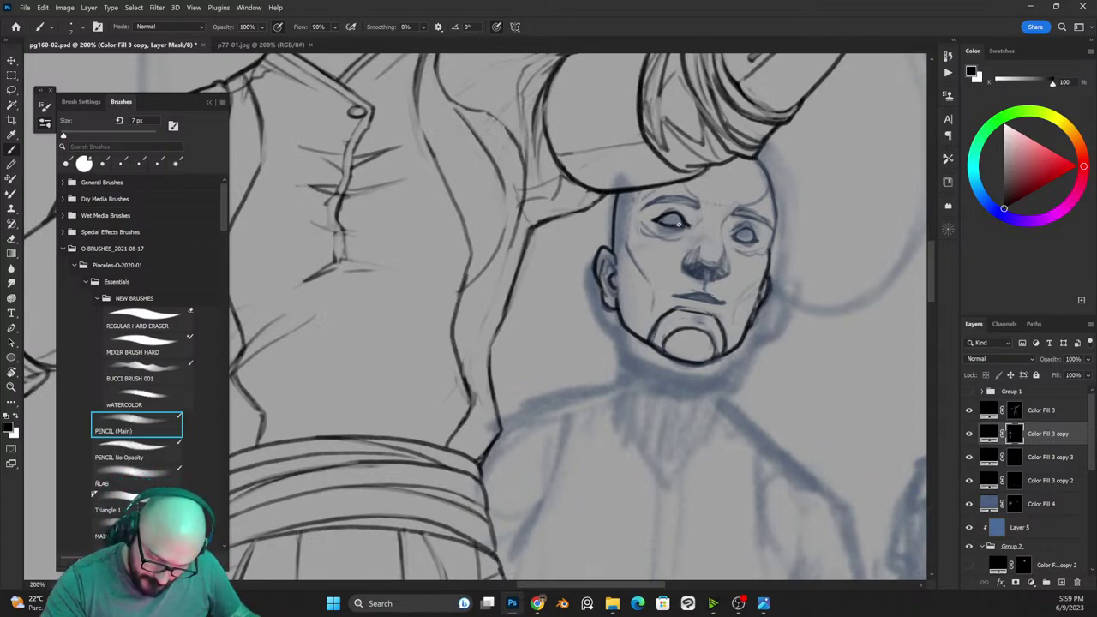
key(x)
key(x)
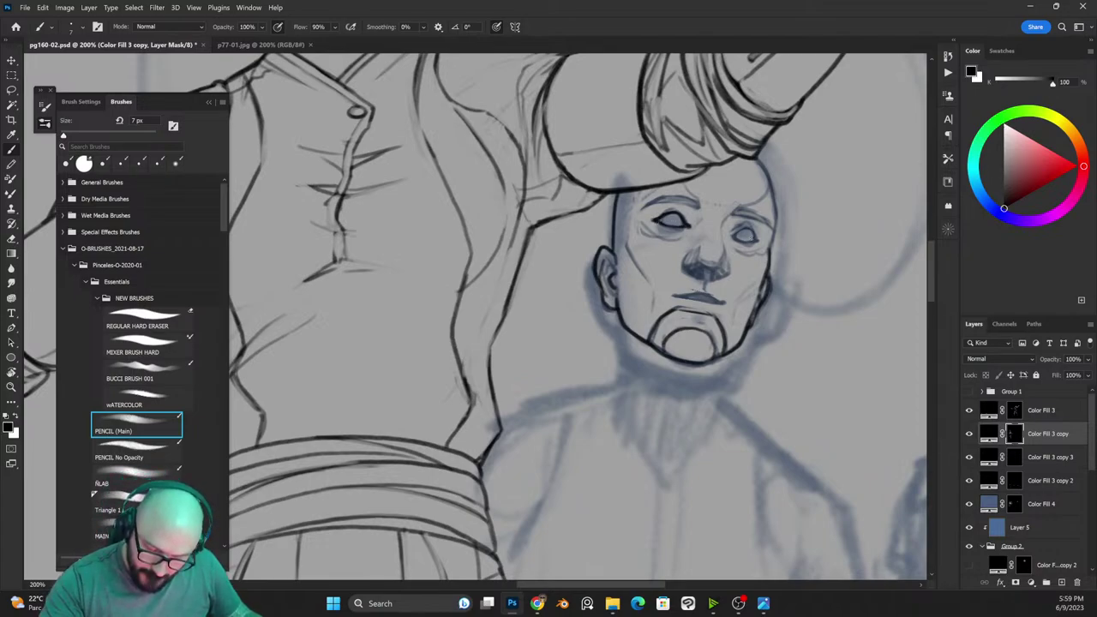
Step: Ink the lid and iris outline of the right-hand eye and reinforce the left-hand eye's outline
key(x)
mouse_move(731, 235)
mouse_down()
mouse_move(757, 242)
mouse_move(748, 230)
mouse_move(759, 242)
mouse_move(747, 233)
mouse_up()
key(x)
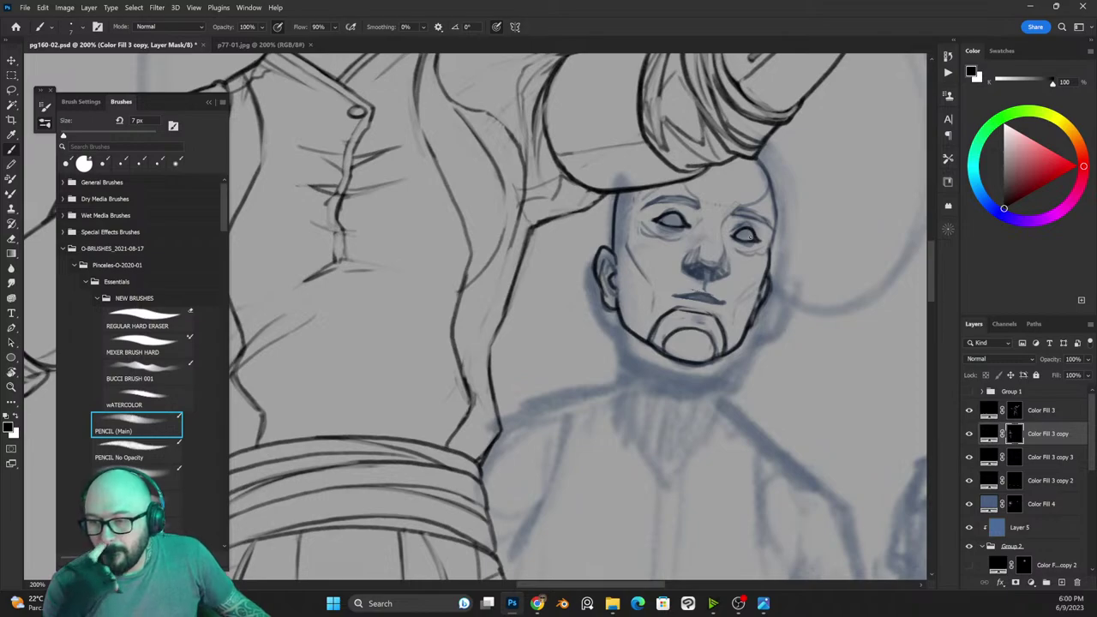
key(x)
mouse_move(730, 236)
mouse_down()
mouse_move(746, 223)
mouse_move(759, 242)
mouse_up()
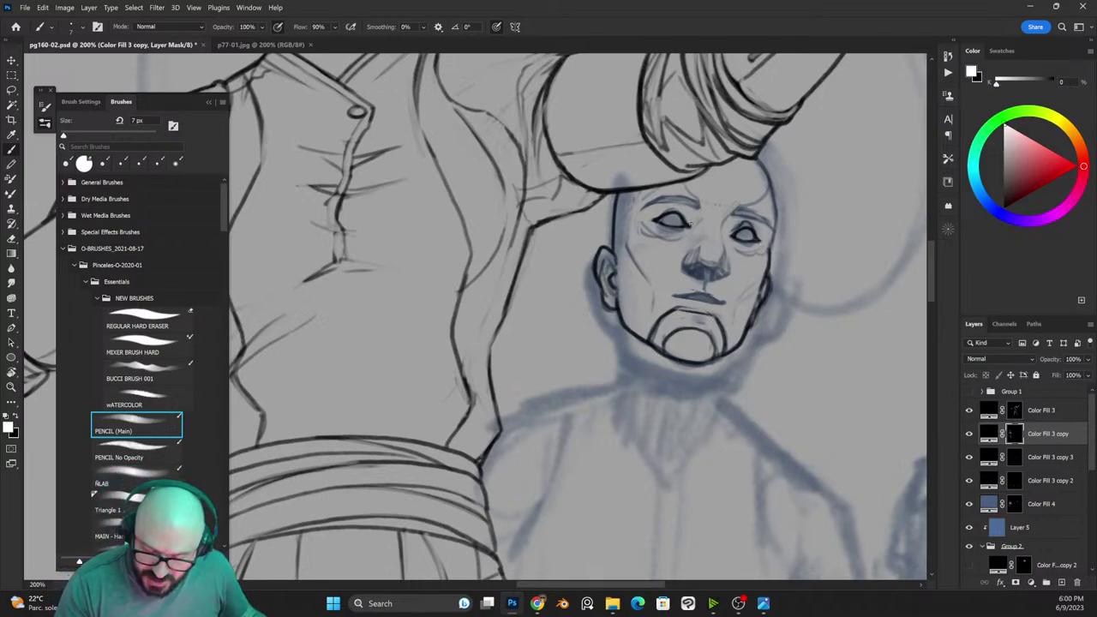
mouse_move(657, 218)
mouse_down()
mouse_move(668, 207)
mouse_move(688, 225)
mouse_up()
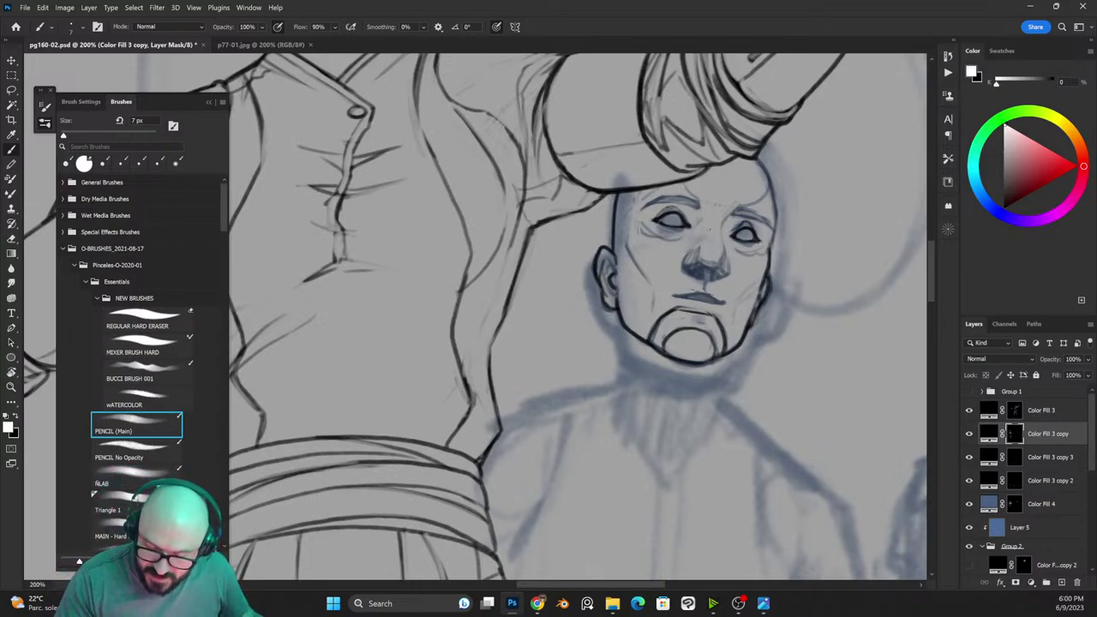
Step: Ink both eyebrows of the bald background figure with the 7 px pencil, alternating between drawing and erasing
key(x)
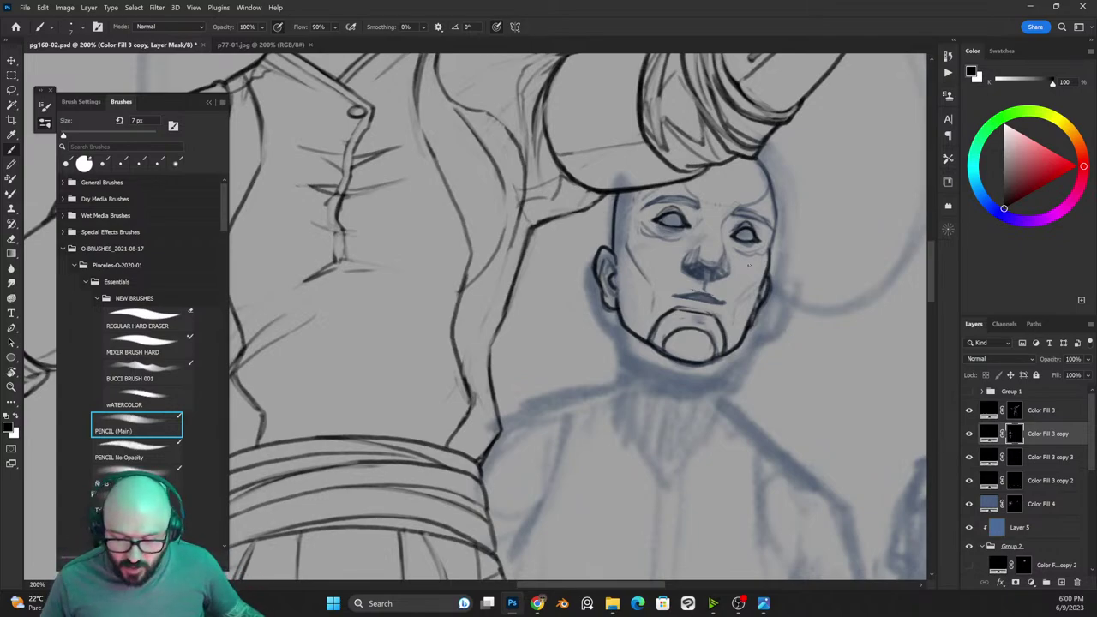
key(x)
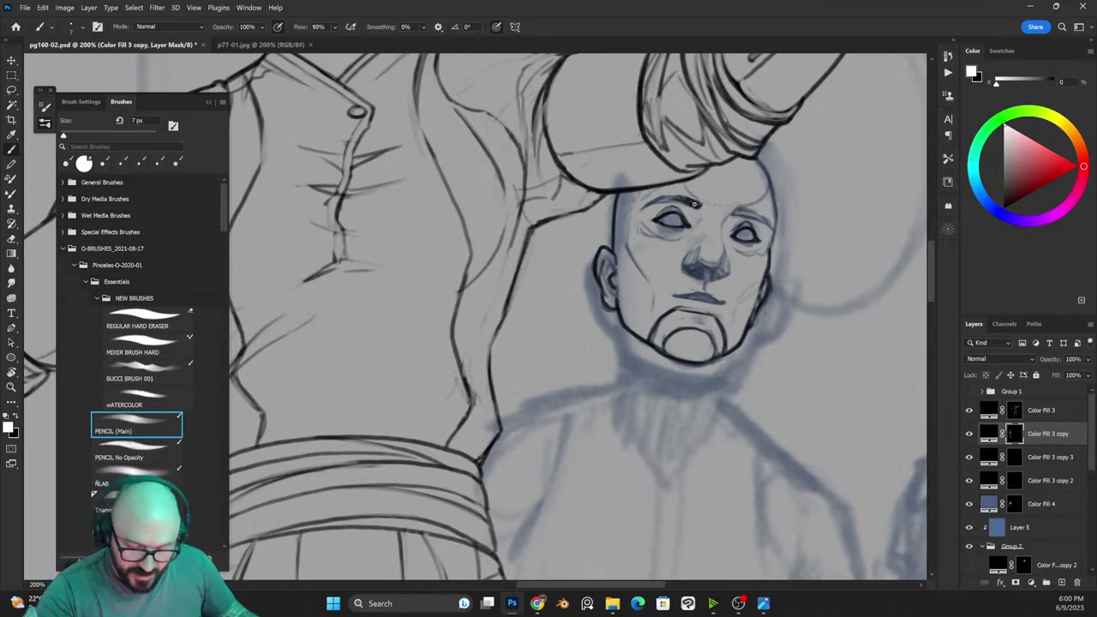
key(x)
mouse_move(645, 206)
mouse_down()
mouse_move(746, 210)
mouse_move(768, 219)
mouse_move(778, 246)
mouse_move(753, 156)
mouse_up()
key(x)
key(x)
key(x)
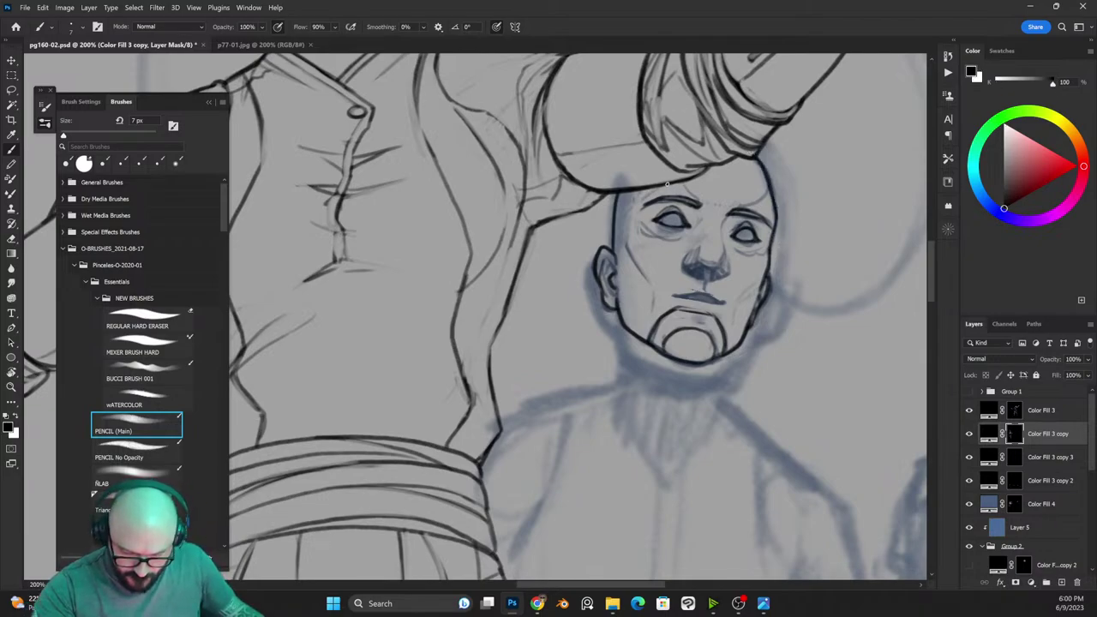
Step: Ink the fine forehead lines and the bridge of the nose between the bald figure's eyes
key(x)
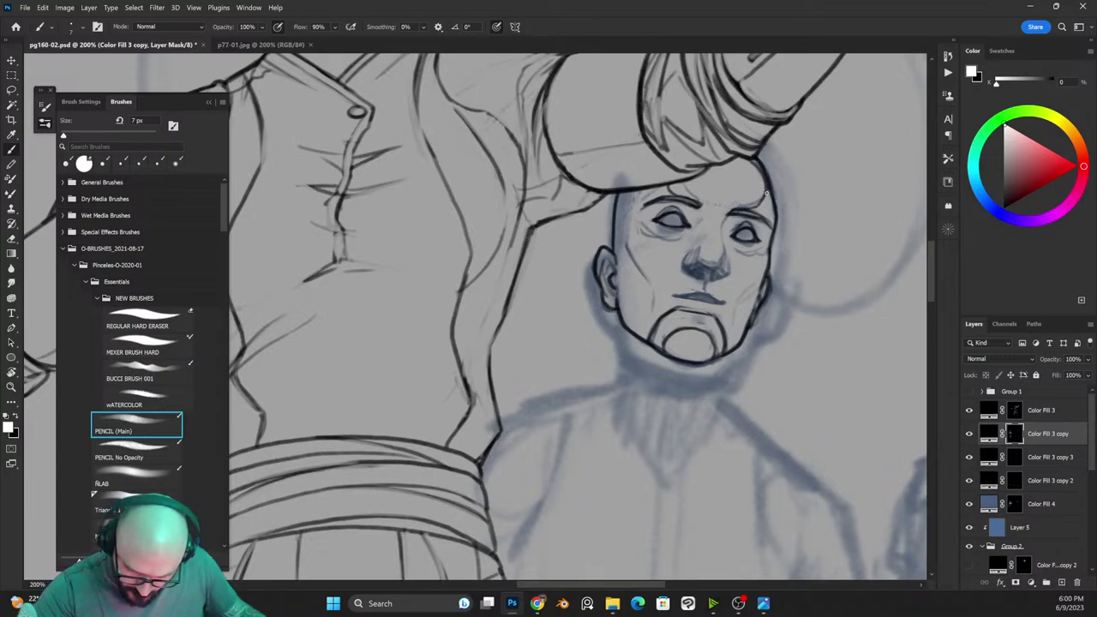
key(x)
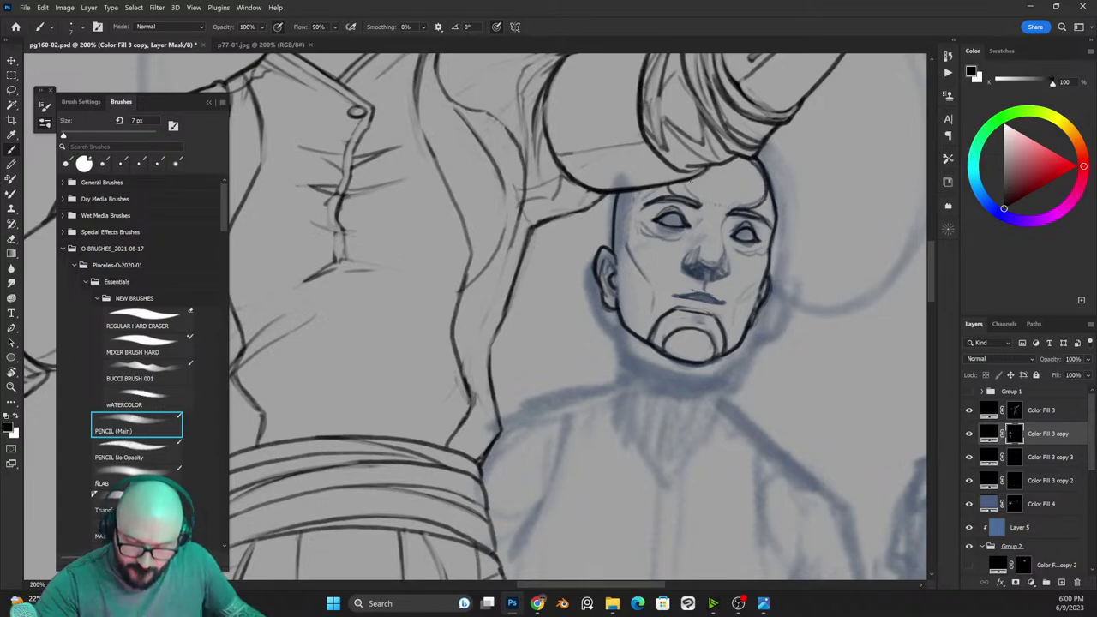
key(x)
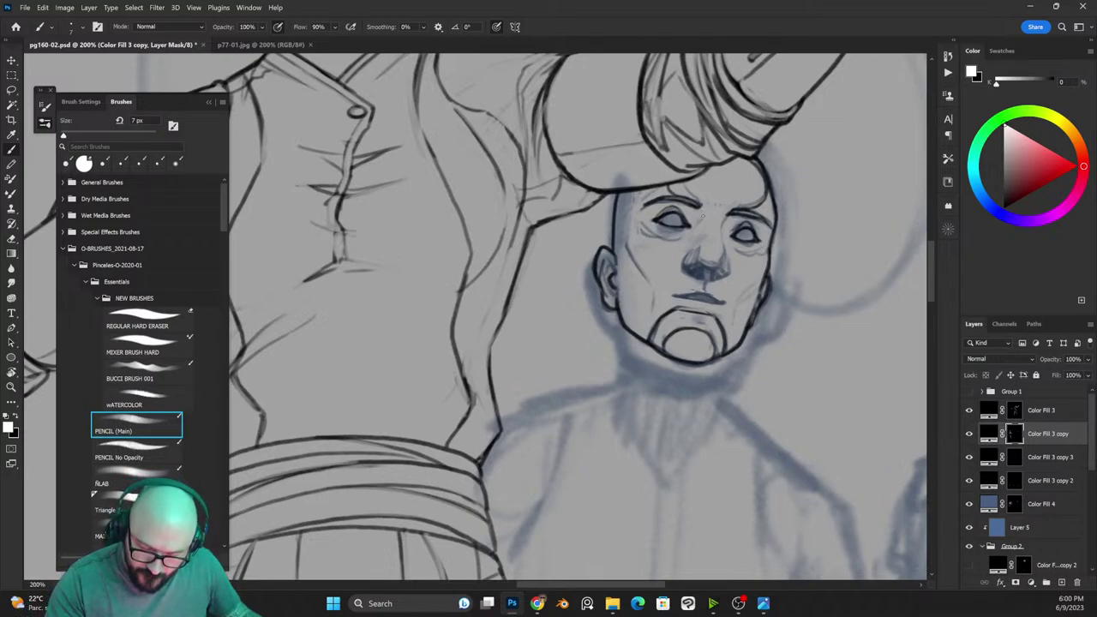
mouse_move(701, 216)
mouse_down()
mouse_move(702, 233)
mouse_move(722, 231)
mouse_move(724, 220)
mouse_move(701, 217)
mouse_move(700, 232)
mouse_up()
mouse_move(702, 227)
mouse_down()
mouse_move(722, 233)
mouse_move(704, 216)
mouse_move(721, 216)
mouse_move(697, 230)
mouse_move(721, 229)
mouse_up()
key(x)
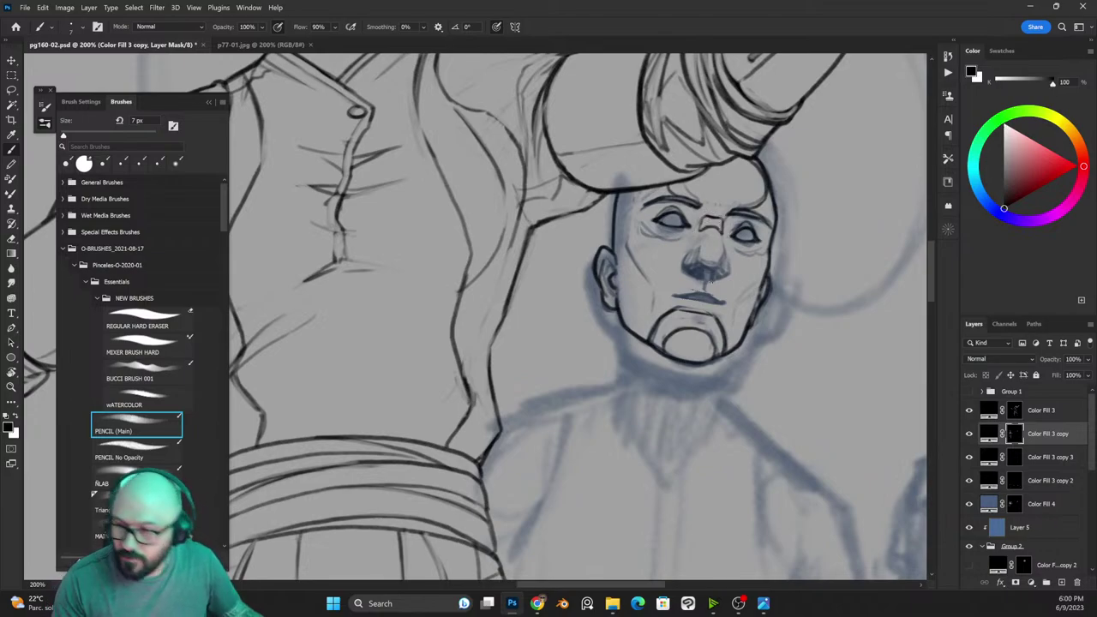
Step: Ink the nostrils and underside of the bald figure's nose, trimming the strokes with the erasing color
key(x)
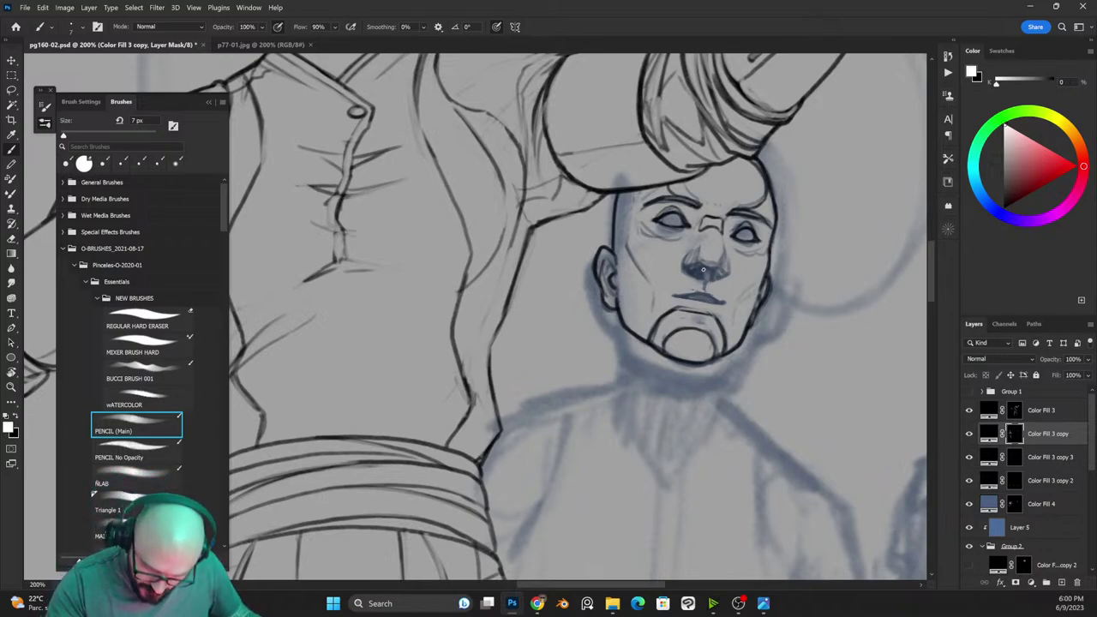
key(x)
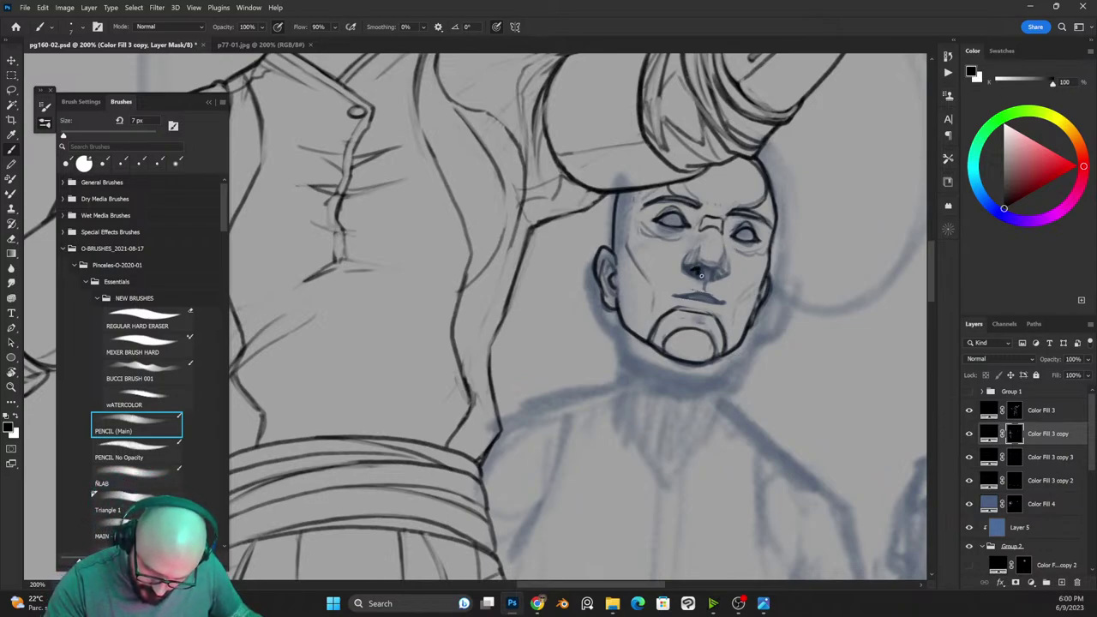
key(x)
key(x)
key(x)
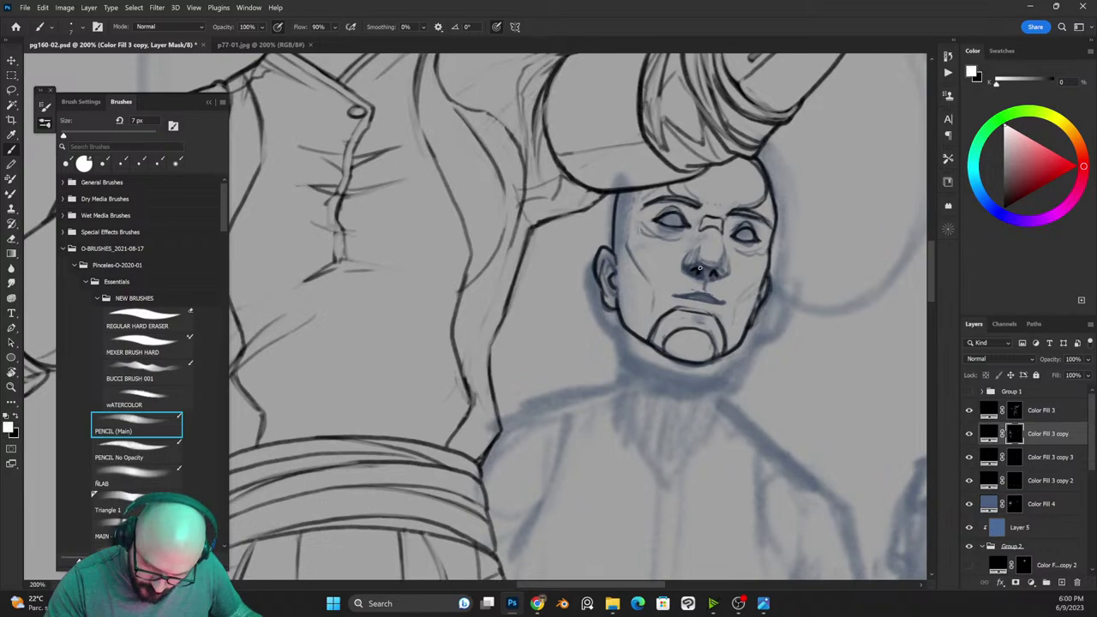
key(x)
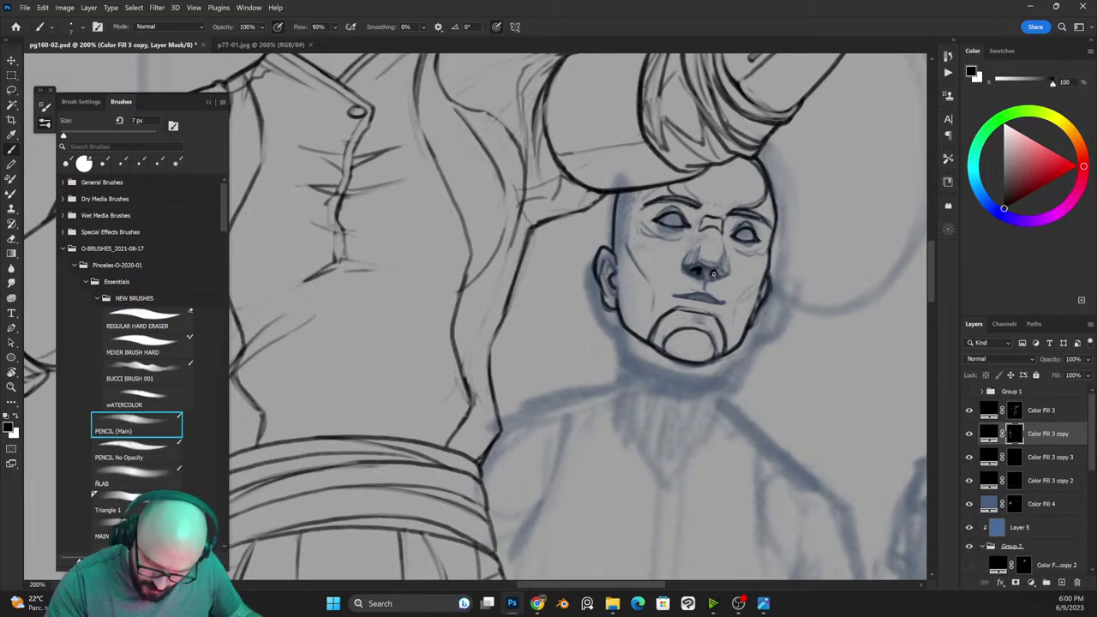
key(x)
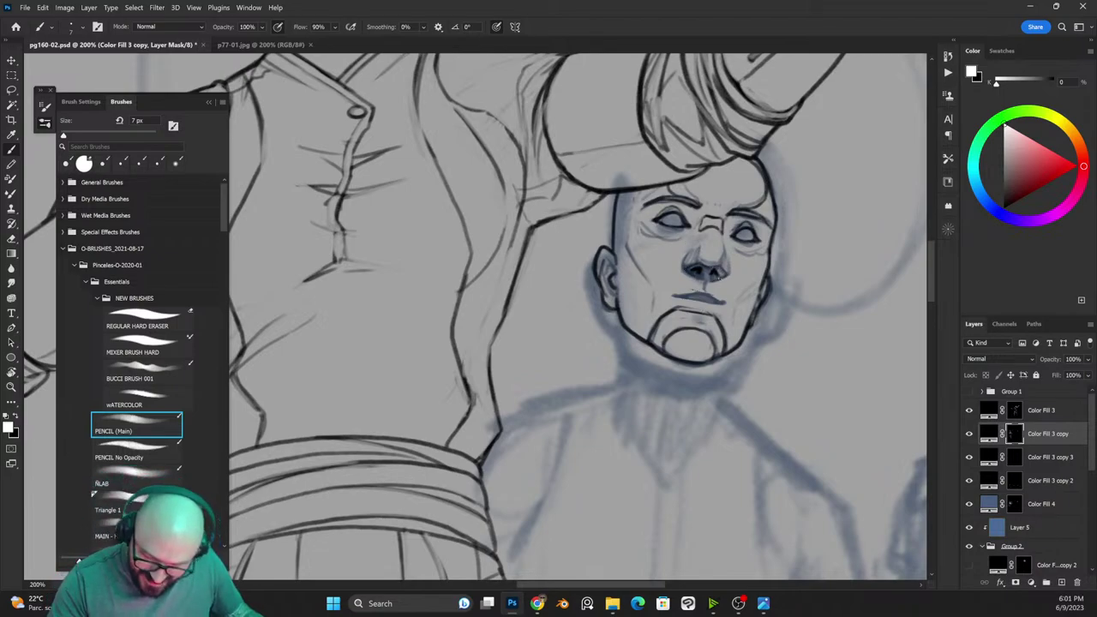
Step: Refine the outer wings of the bald figure's nose with alternating drawn and erased strokes
key(x)
key(x)
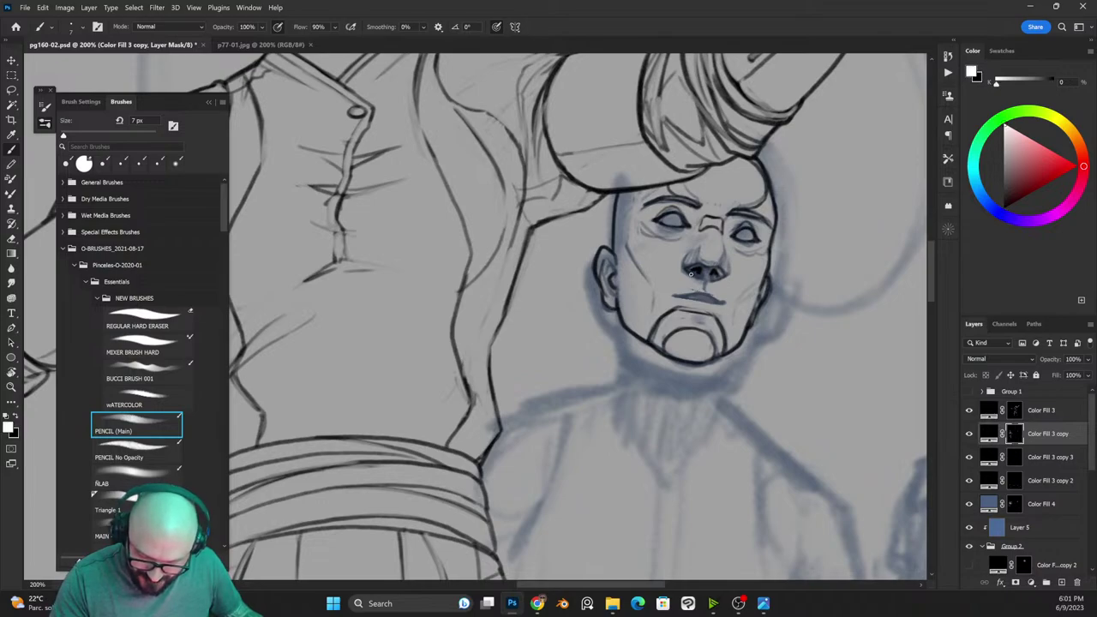
key(x)
key(x)
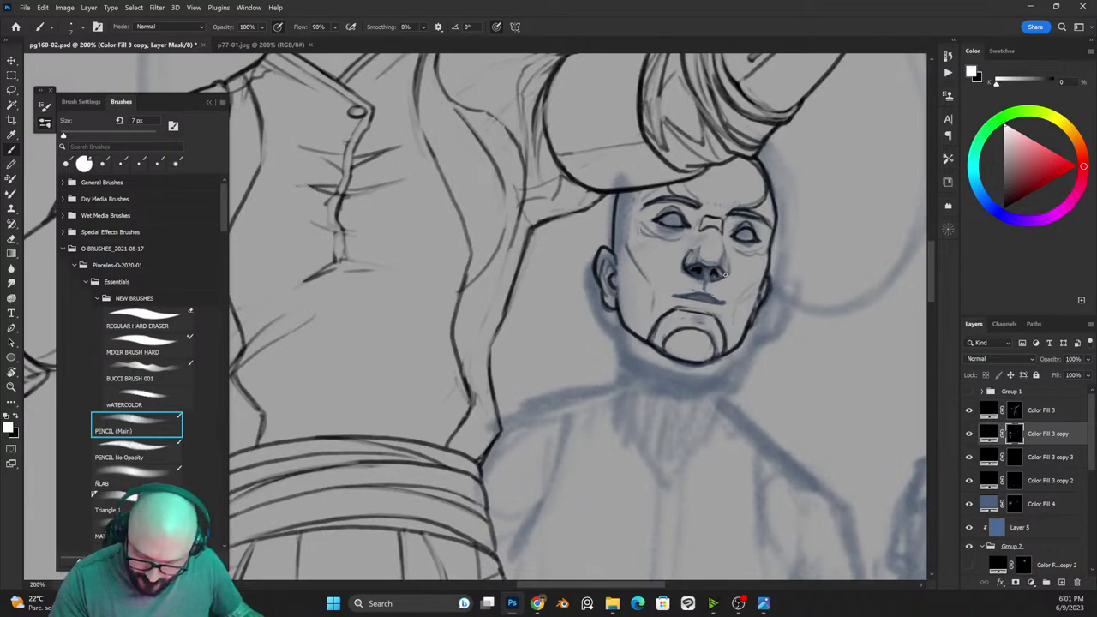
key(x)
key(x)
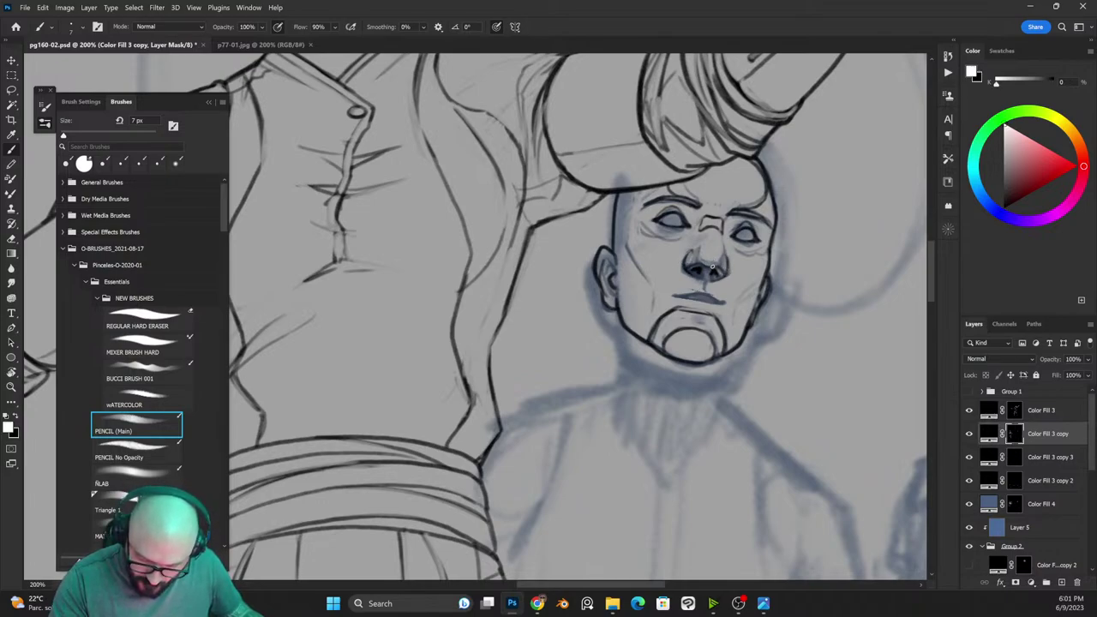
key(x)
key(x)
Step: Refine the nose tip's contour and reinforce the bridge lines between the bald figure's eyes
mouse_move(699, 252)
mouse_down()
mouse_move(719, 267)
mouse_move(721, 249)
mouse_up()
key(x)
key(x)
key(x)
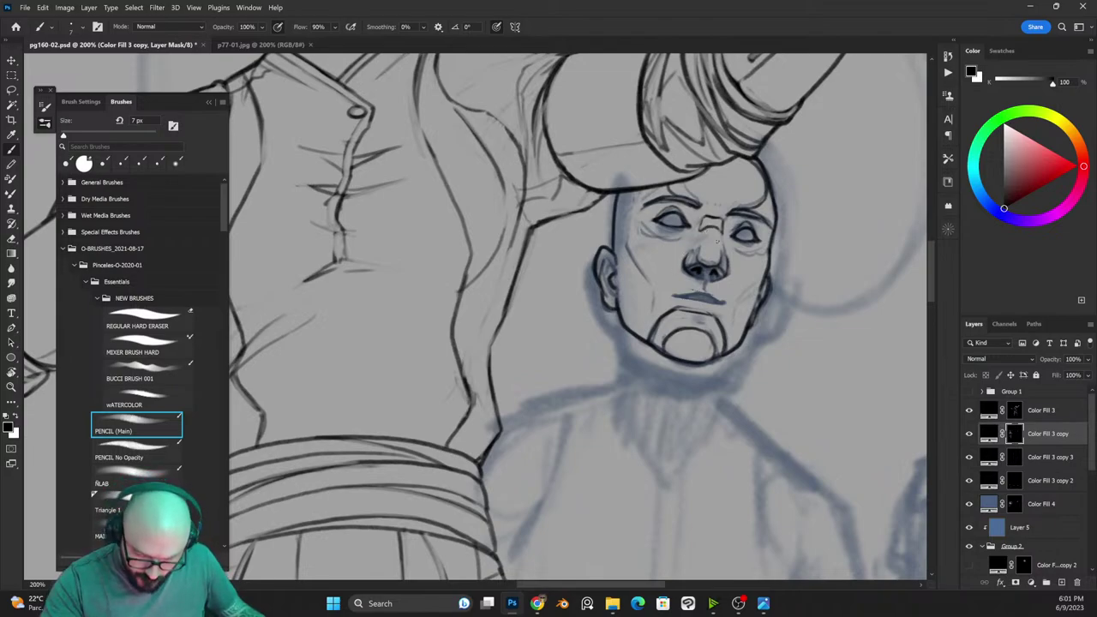
key(x)
mouse_move(716, 242)
mouse_down()
mouse_move(712, 228)
mouse_move(723, 233)
mouse_up()
key(x)
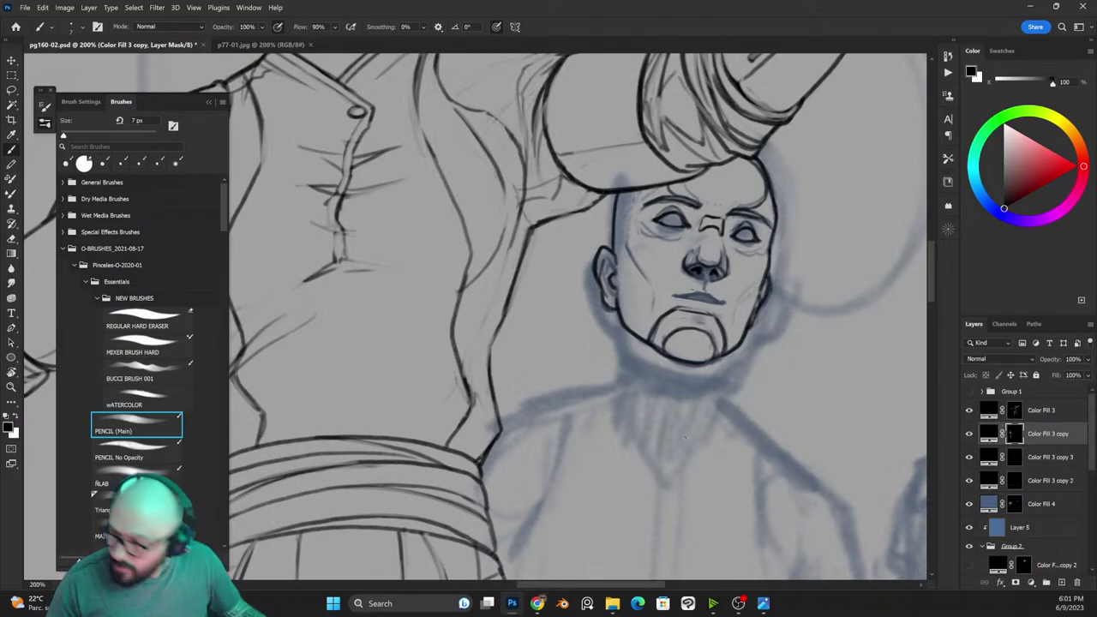
Step: Save the pg160-02.psd drawing and close the p77-01.jpg reference document
key(ctrl+minus)
key(ctrl+minus)
key(ctrl+minus)
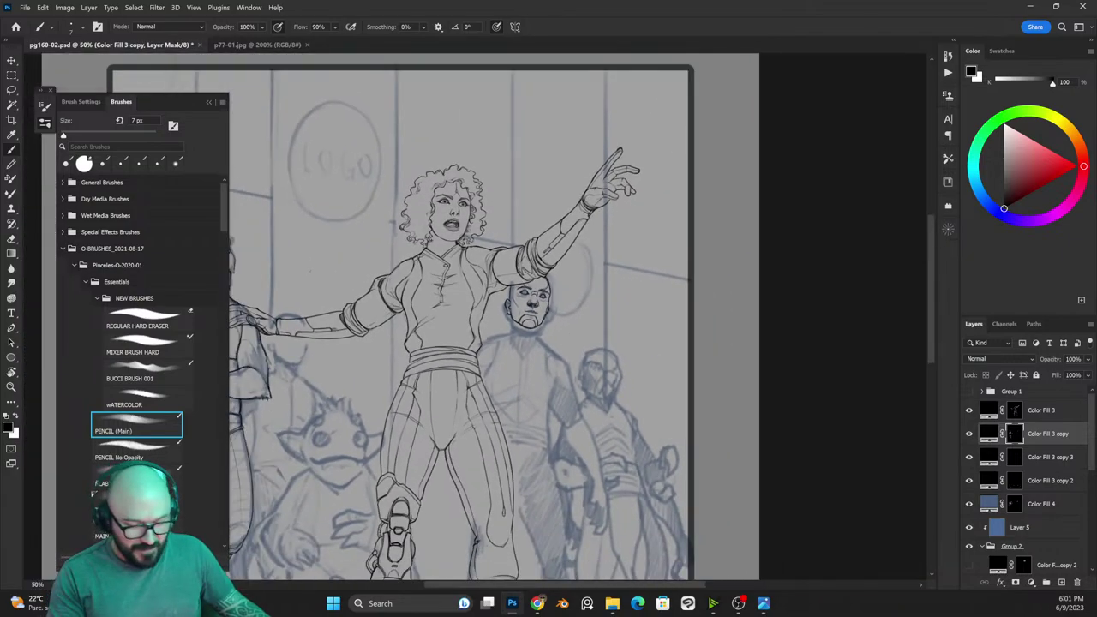
drag(569, 352, 702, 299)
key(ctrl+minus)
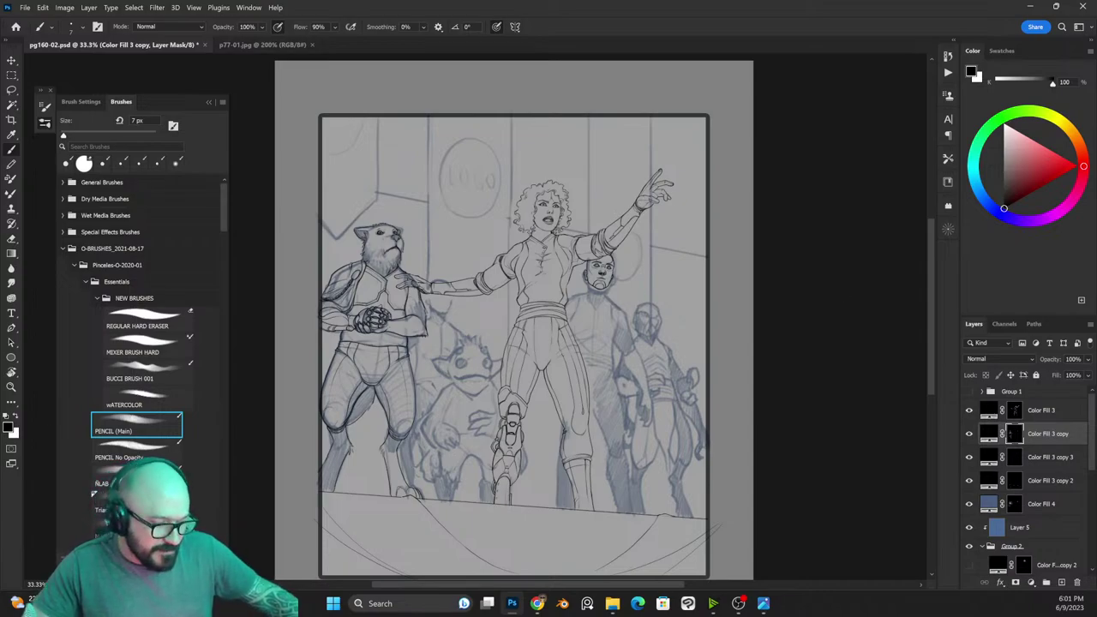
click(25, 7)
click(67, 89)
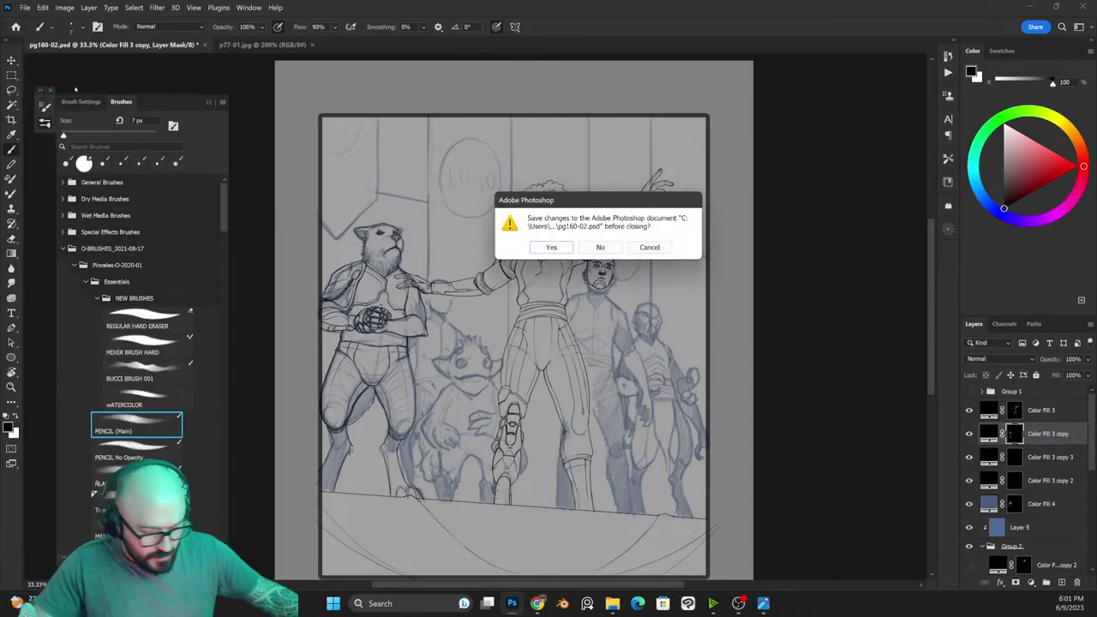
click(650, 246)
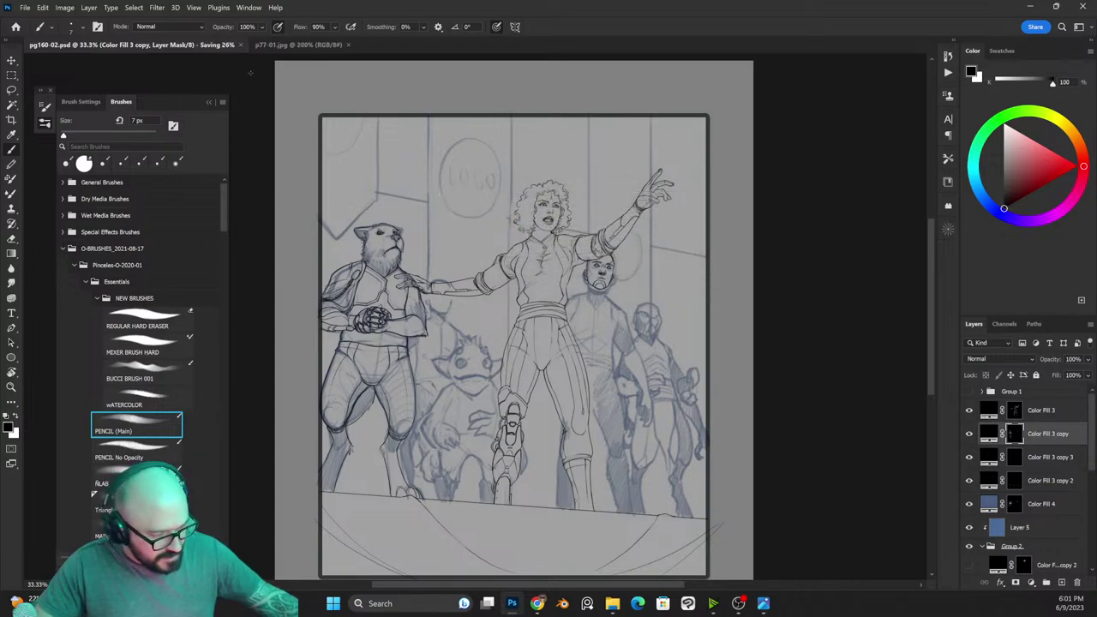
click(312, 44)
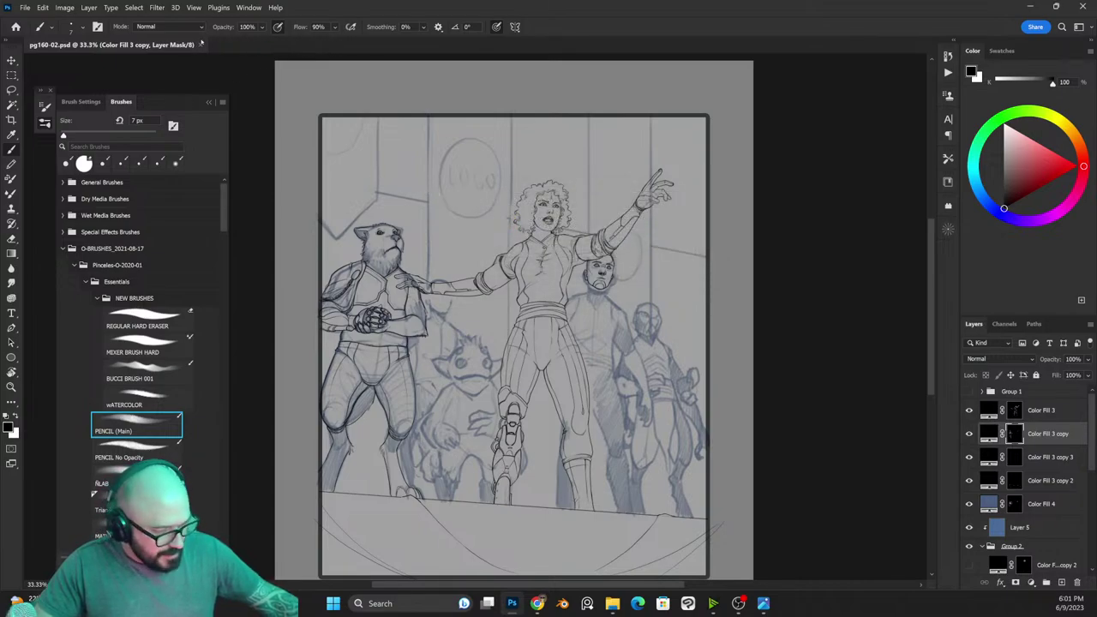
Step: Switch to the image viewer and examine the bottles and containers in p77-01.jpg at an enlarged size
click(25, 7)
mouse_move(51, 74)
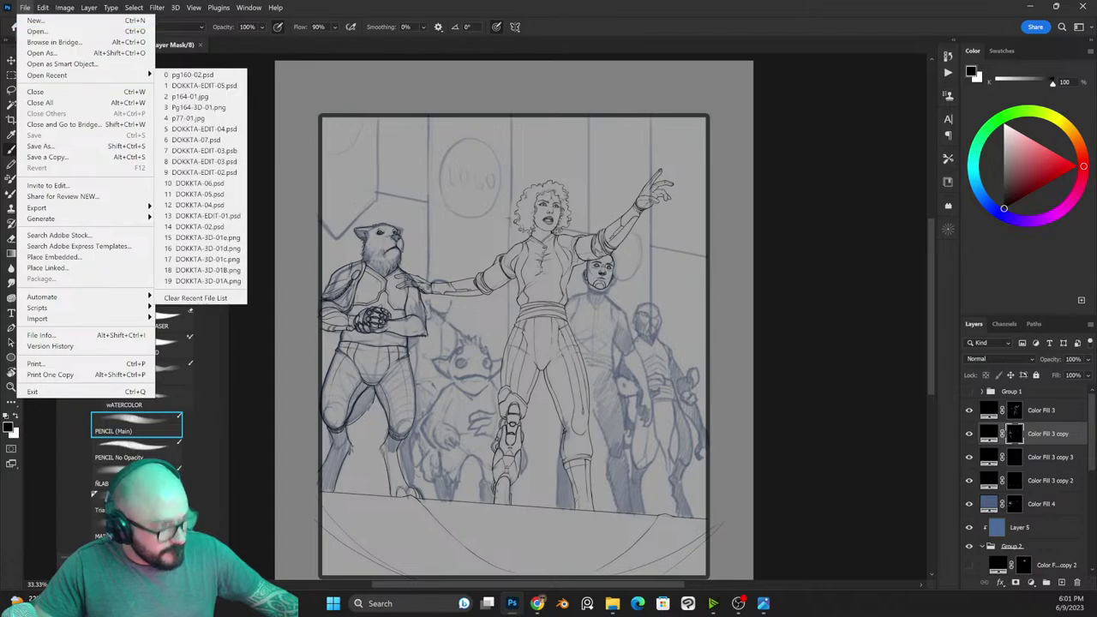
click(612, 603)
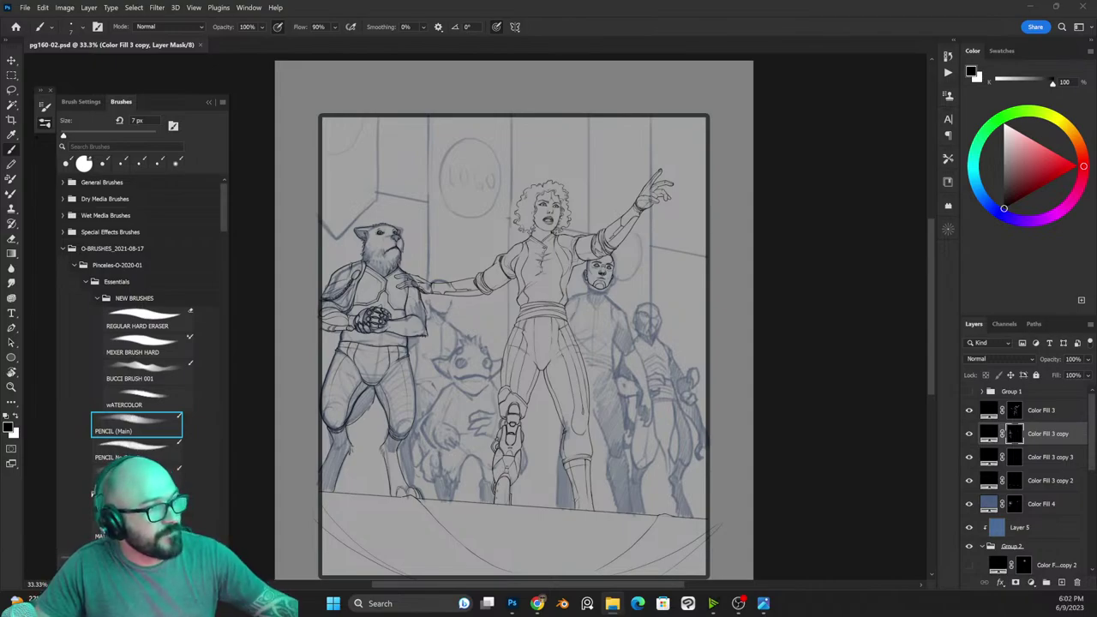
key(alt+Tab)
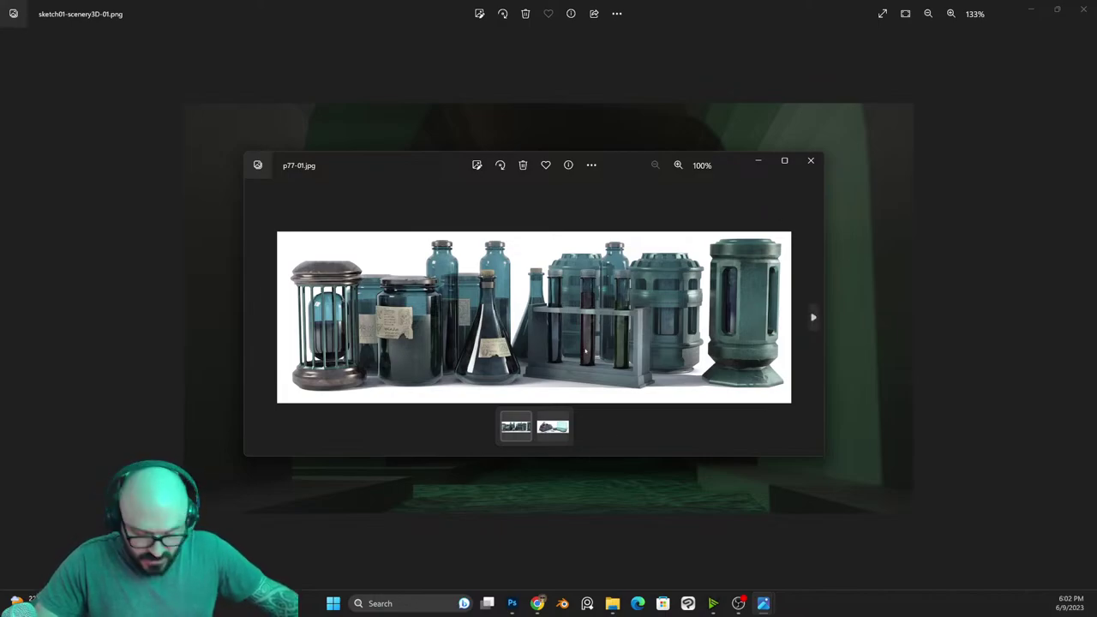
click(784, 160)
scroll(718, 292, up, 5)
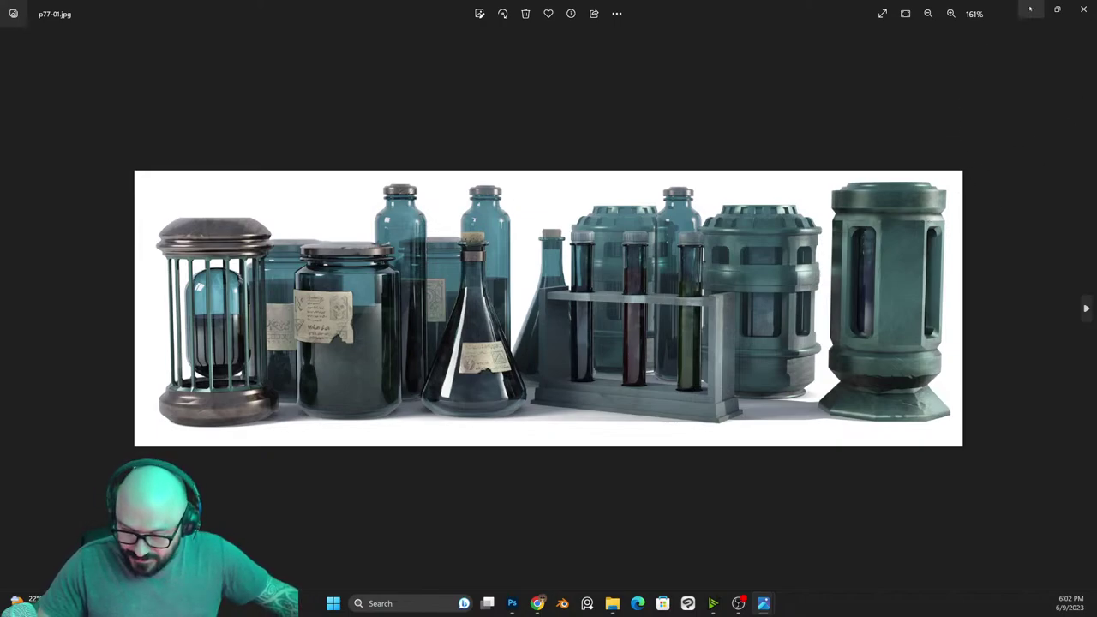
key(Right)
click(1085, 11)
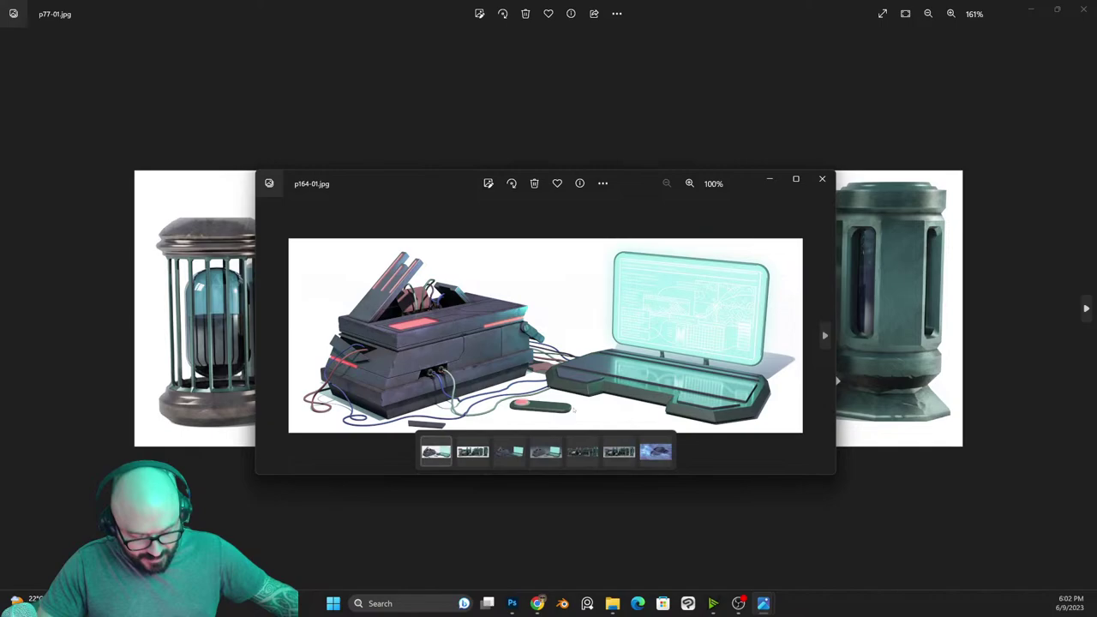
Step: Examine the sci-fi console and laptop illustration p164-01.jpg enlarged in the image viewer, and close it
scroll(583, 406, up, 2)
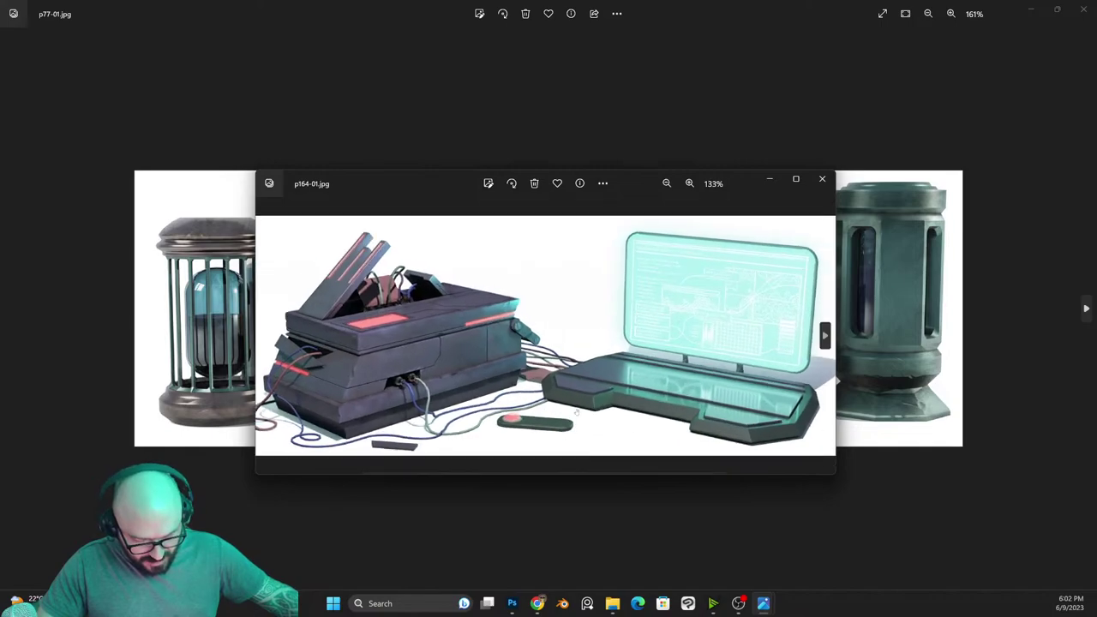
click(796, 179)
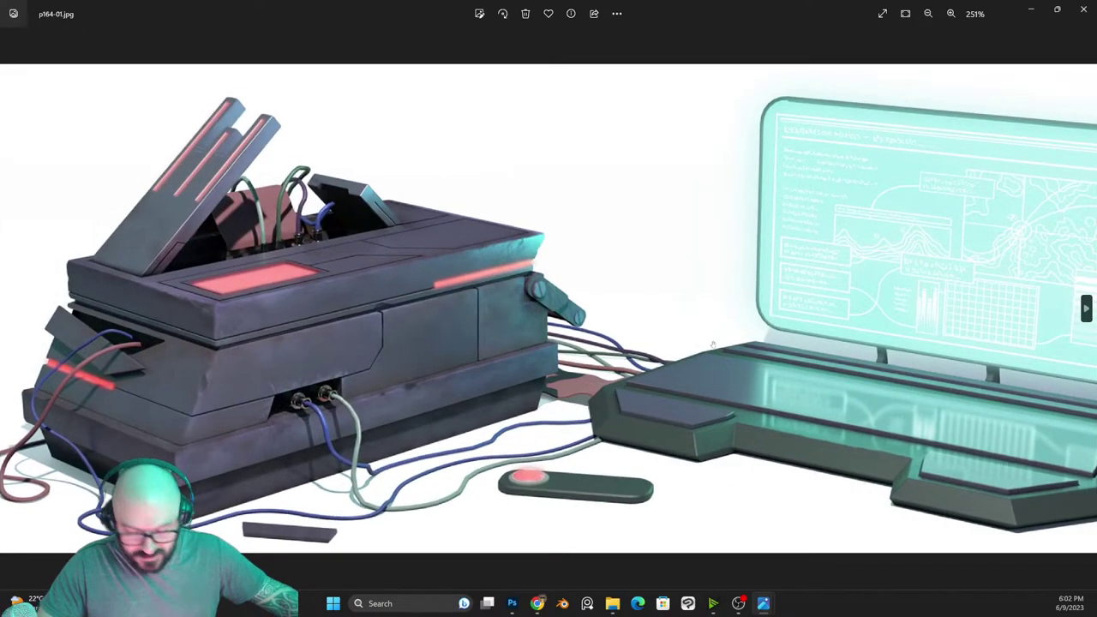
scroll(715, 341, up, 1)
scroll(714, 341, down, 1)
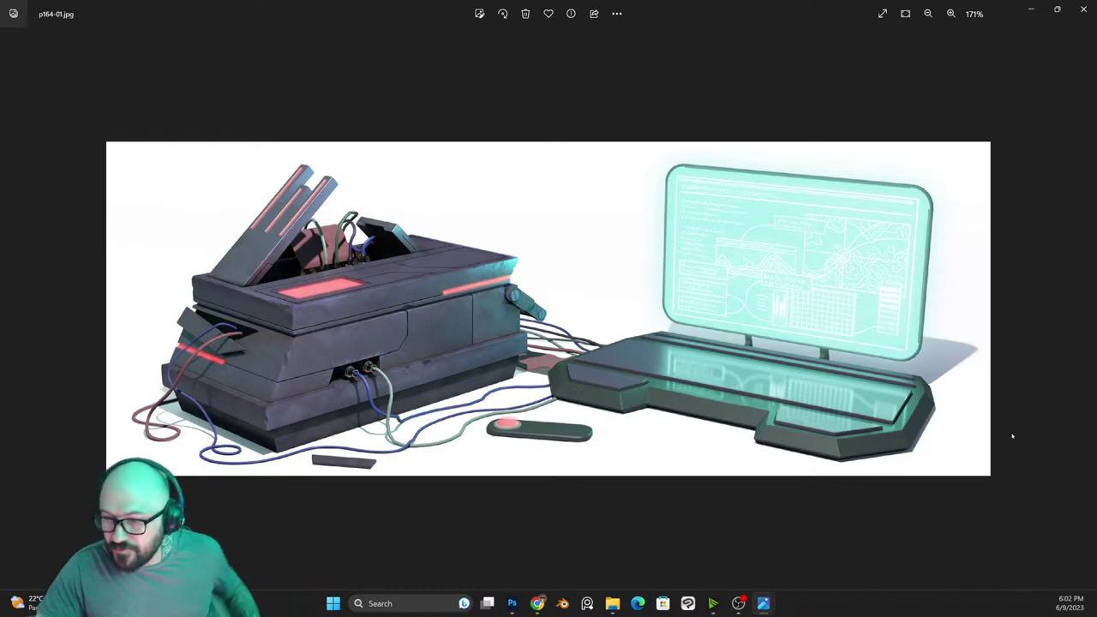
click(1084, 9)
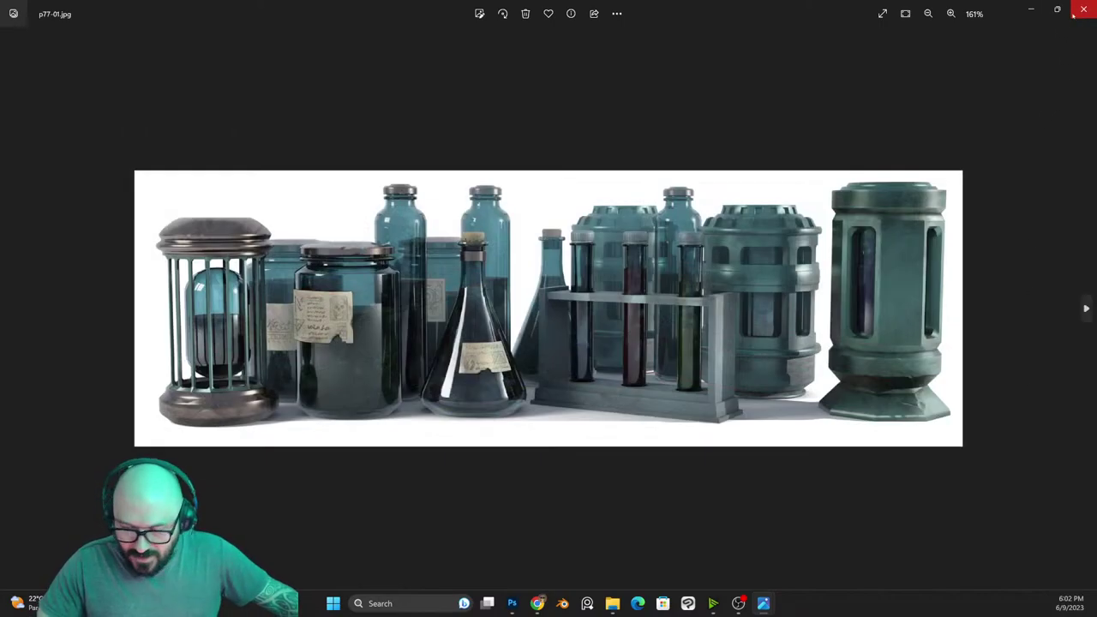
Step: Close p77-01.jpg and examine the rat creature painting DOKKTA-EDIT-01a.jpg enlarged in the image viewer
click(1084, 9)
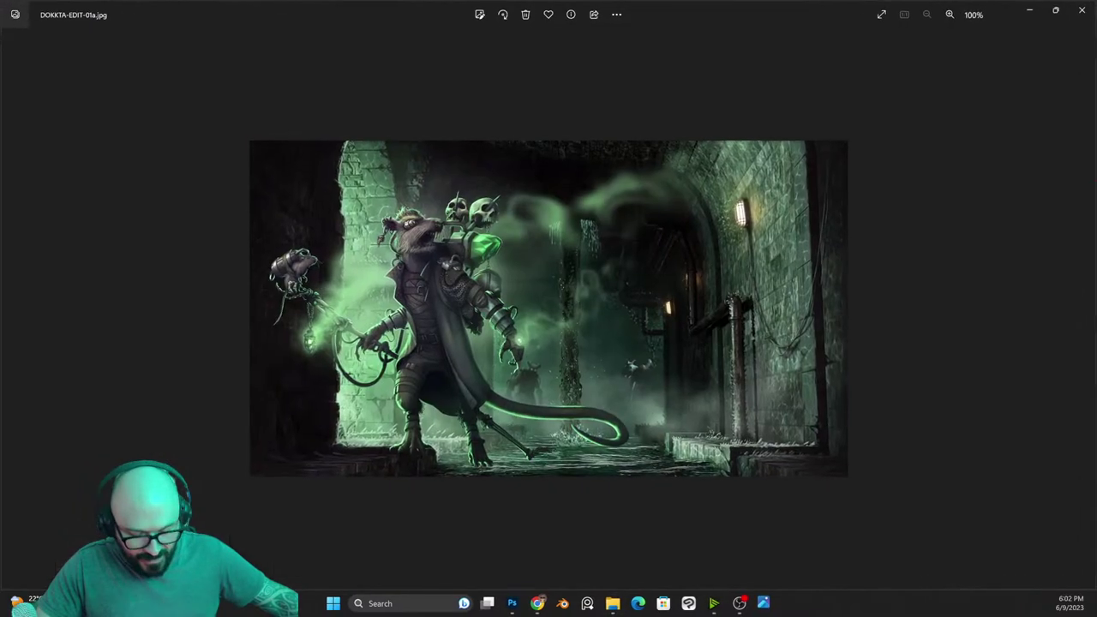
scroll(583, 385, up, 2)
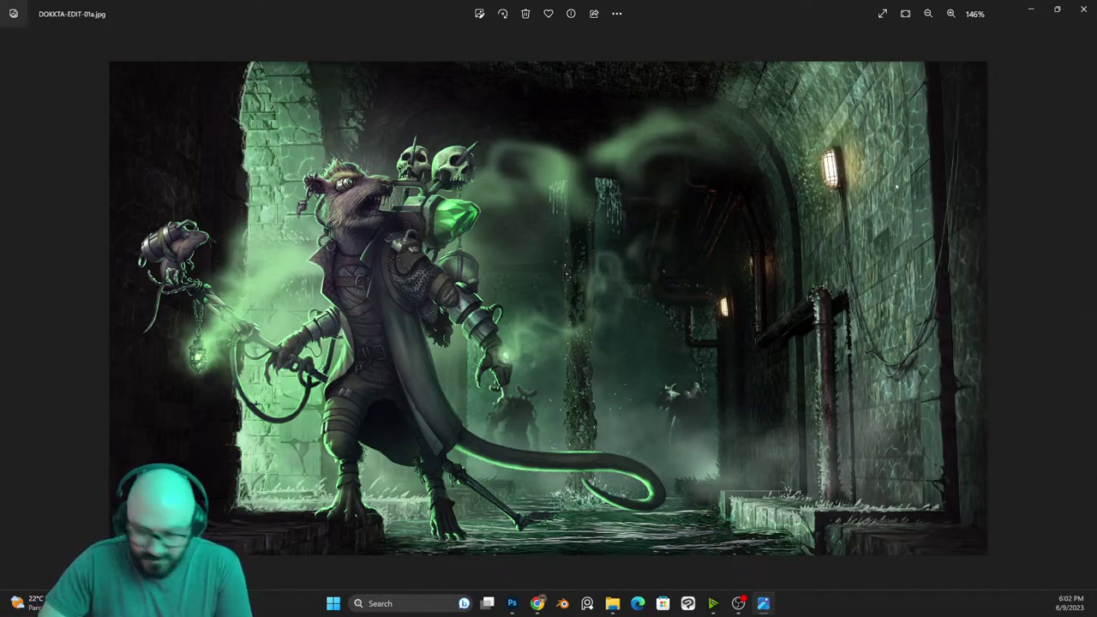
click(1083, 10)
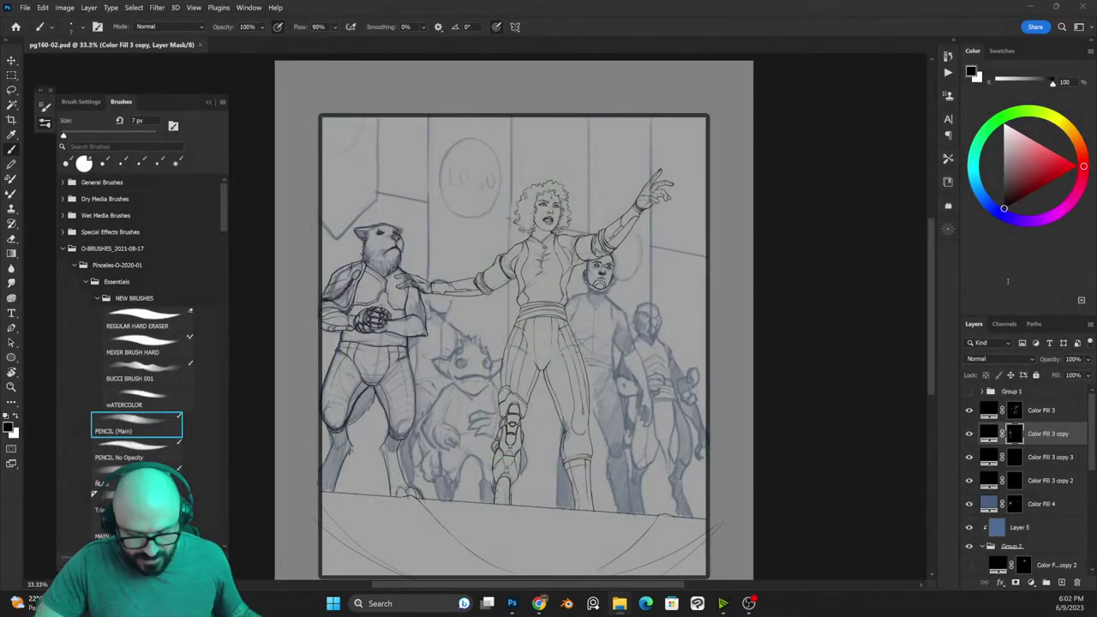
click(25, 7)
mouse_move(85, 75)
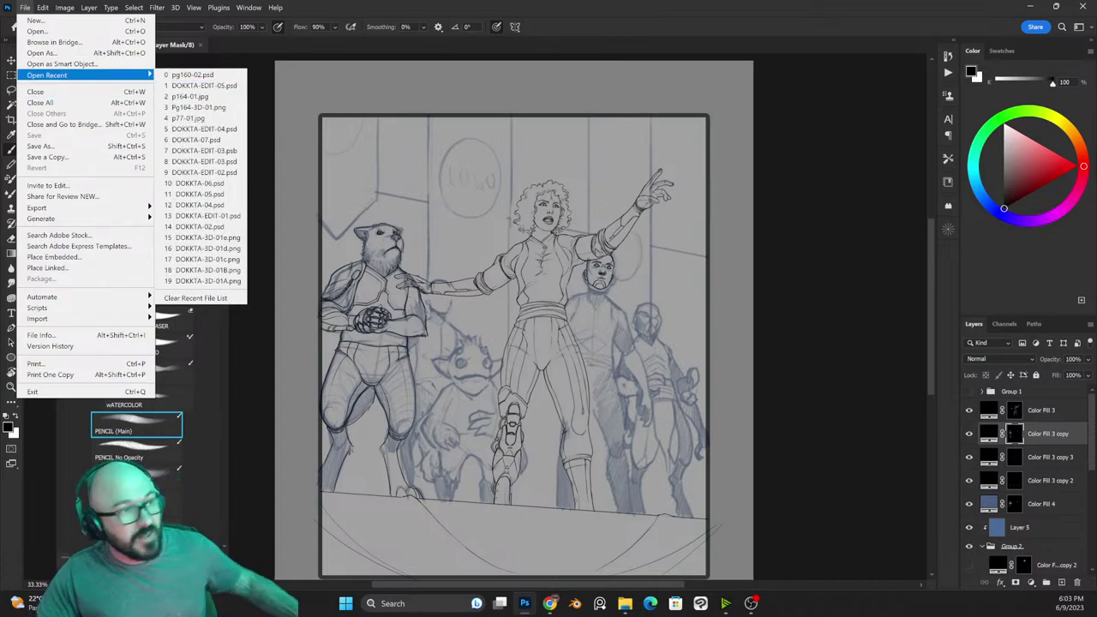
mouse_move(88, 8)
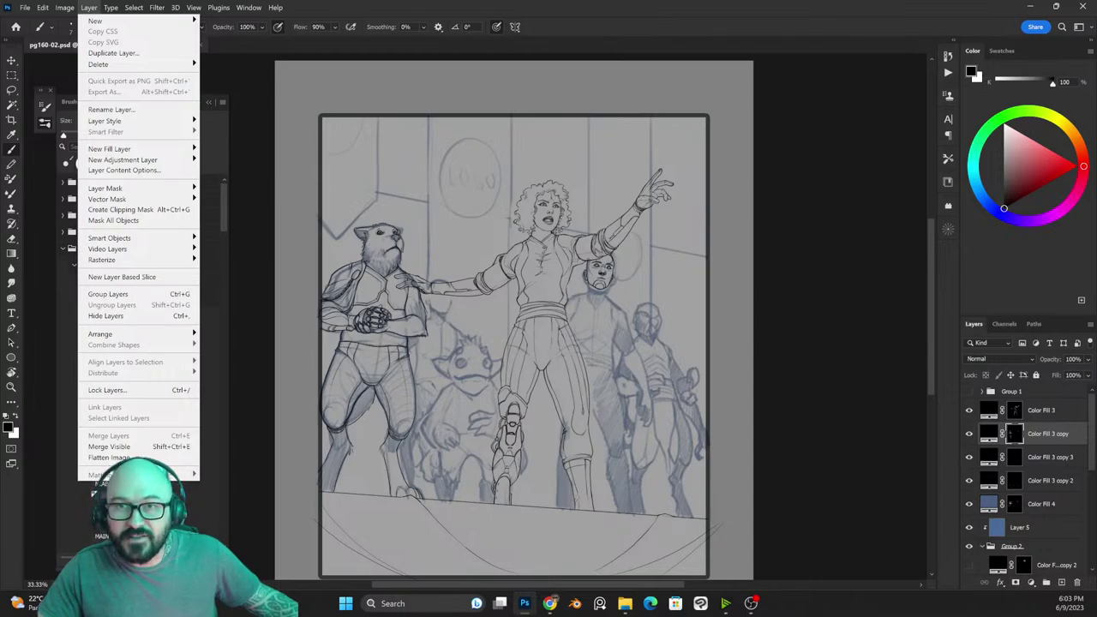
key(alt+Tab)
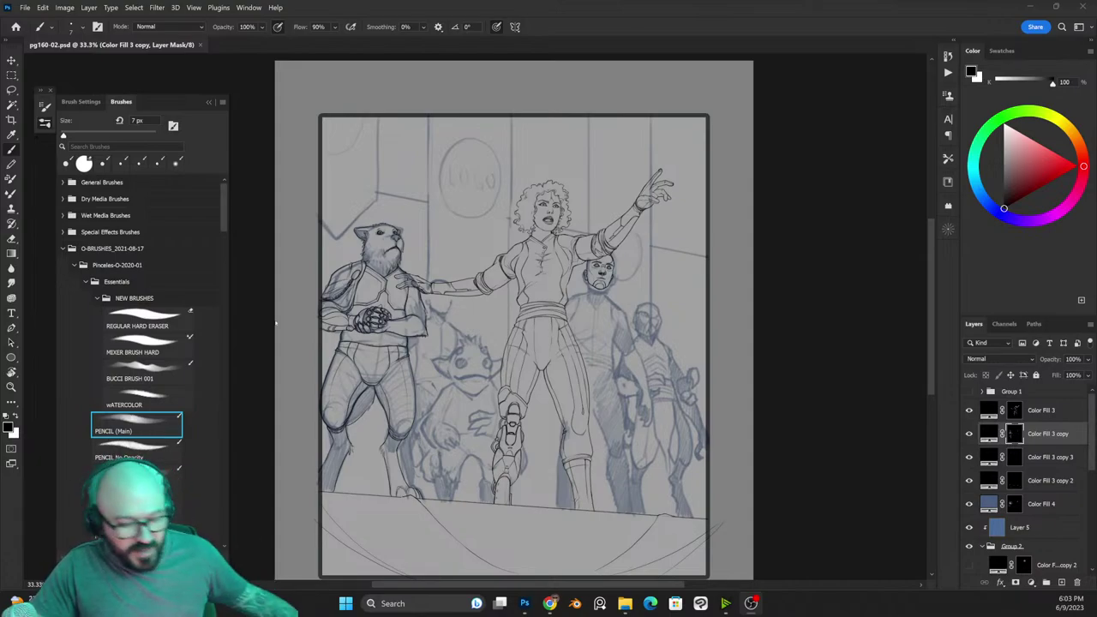
Step: Open the recent file DOKKTA-EDIT-05.psd and hide the interface panels around the painting
click(25, 8)
mouse_move(50, 75)
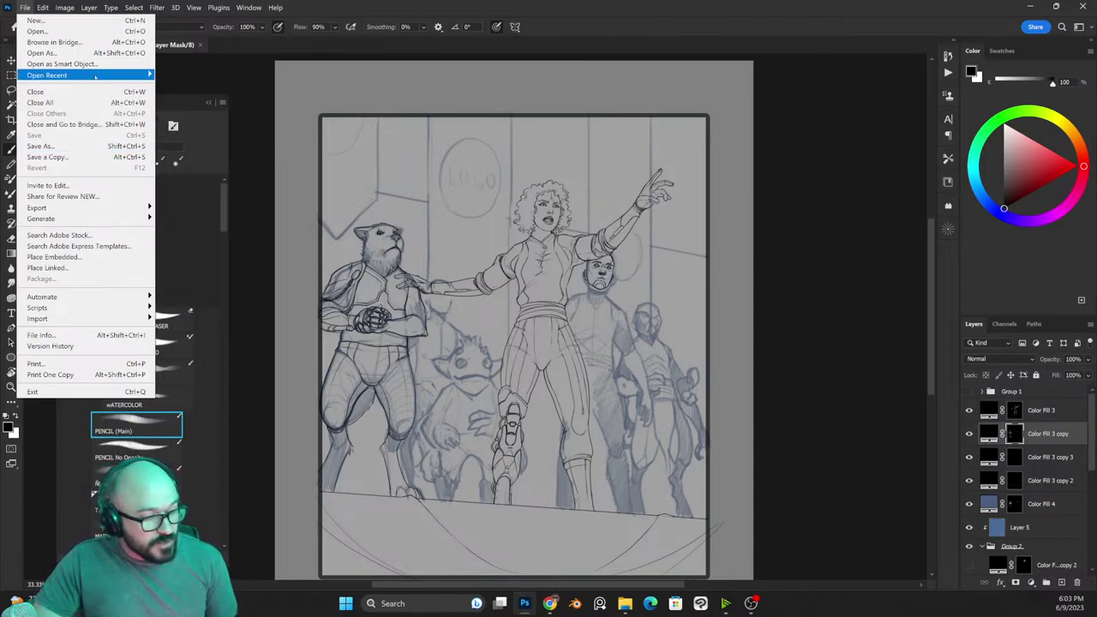
click(206, 86)
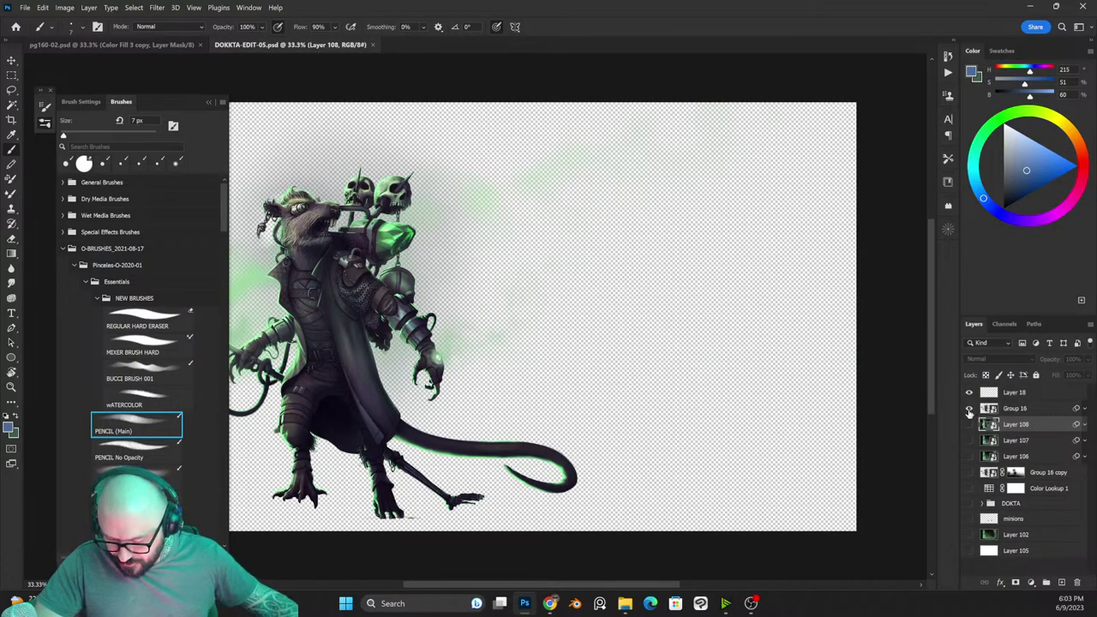
key(Tab)
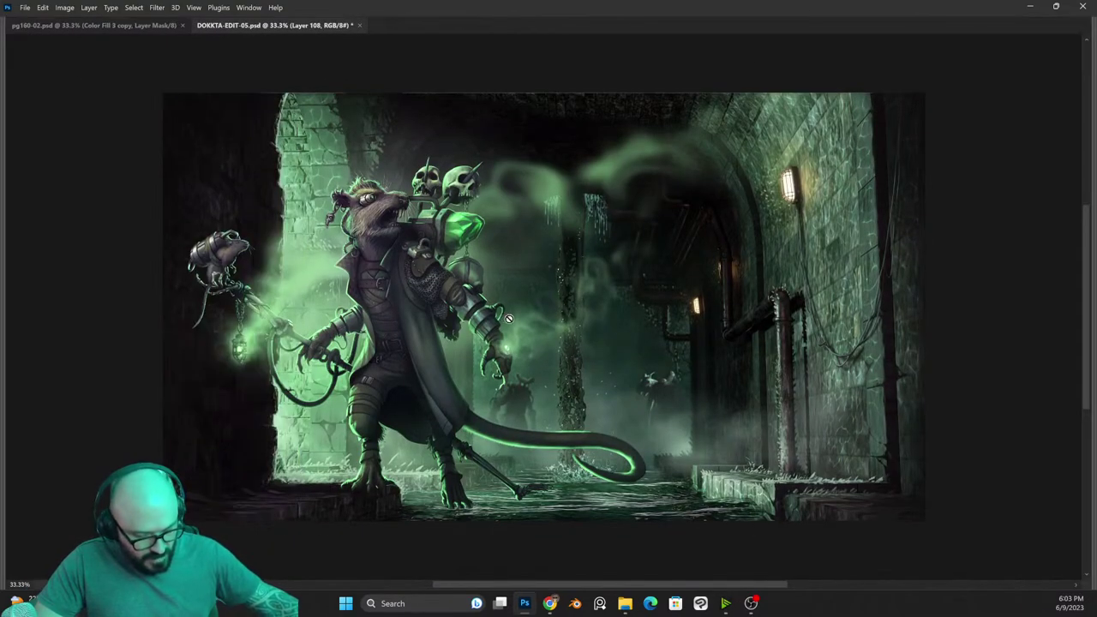
Step: Examine the rat creature's head and the small rat on its staff up close, with the painting in full-screen mode
scroll(506, 319, up, 2)
scroll(483, 318, down, 3)
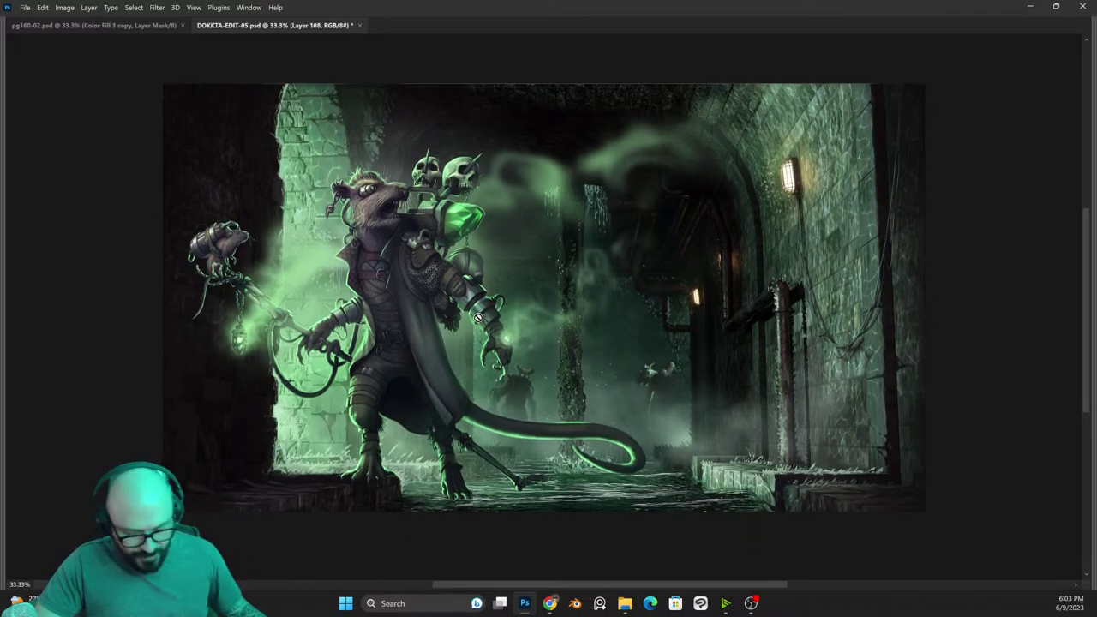
drag(378, 239, 571, 264)
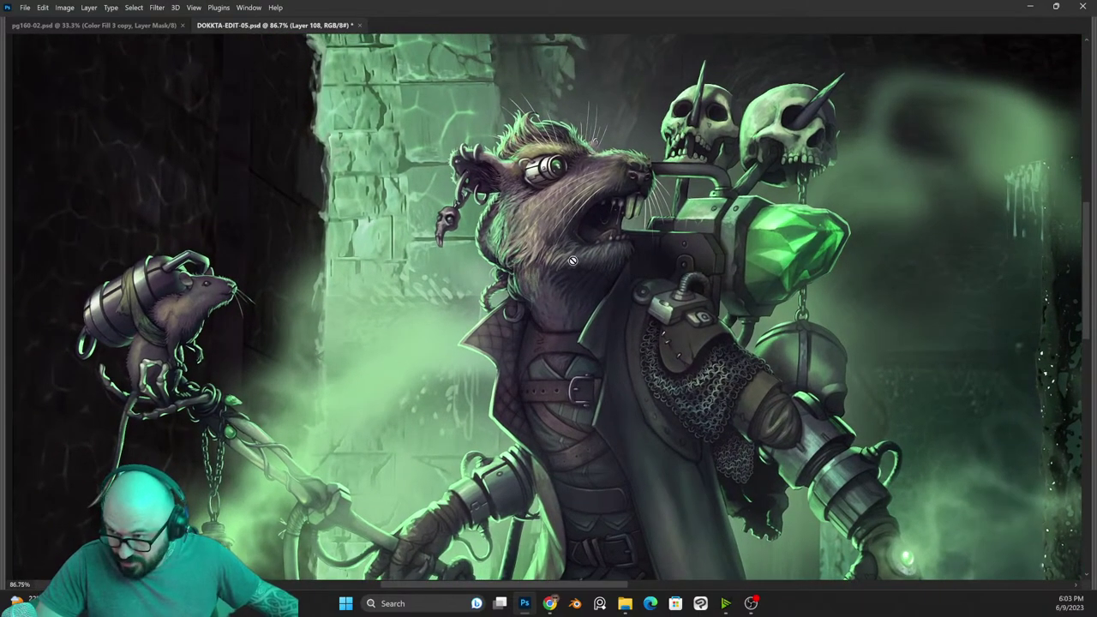
key(f)
drag(386, 330, 662, 306)
drag(451, 298, 547, 280)
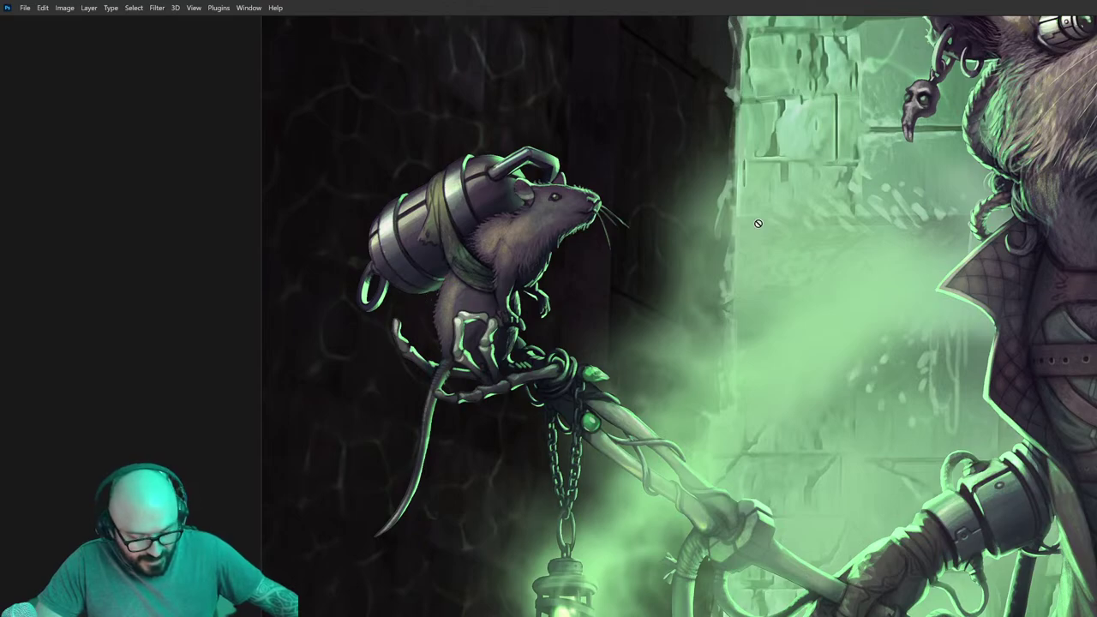
drag(759, 224, 777, 251)
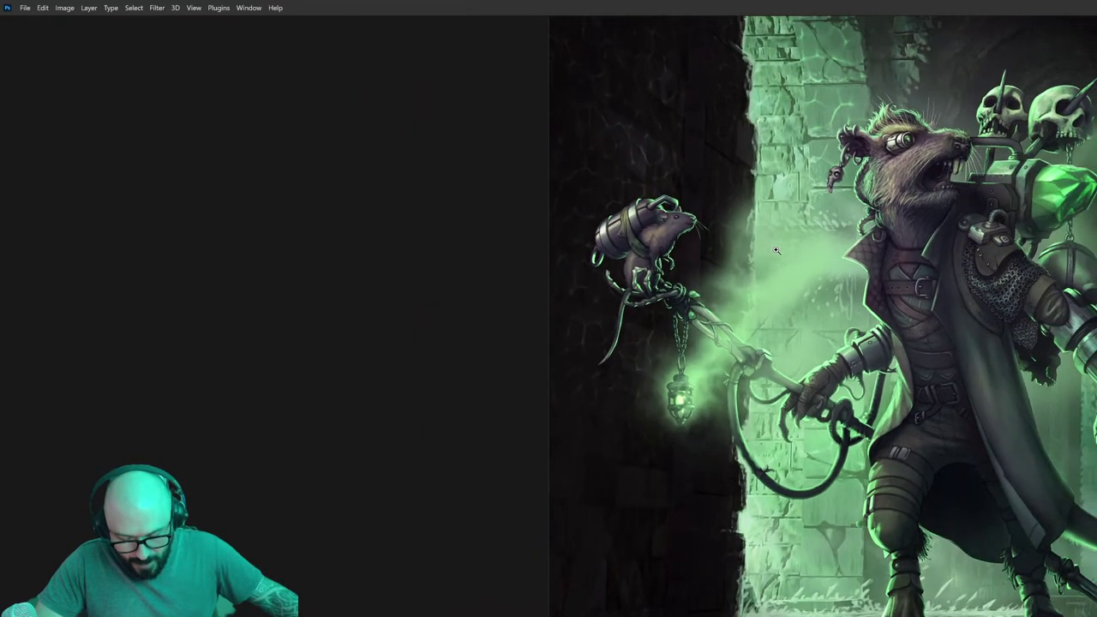
drag(797, 289, 275, 249)
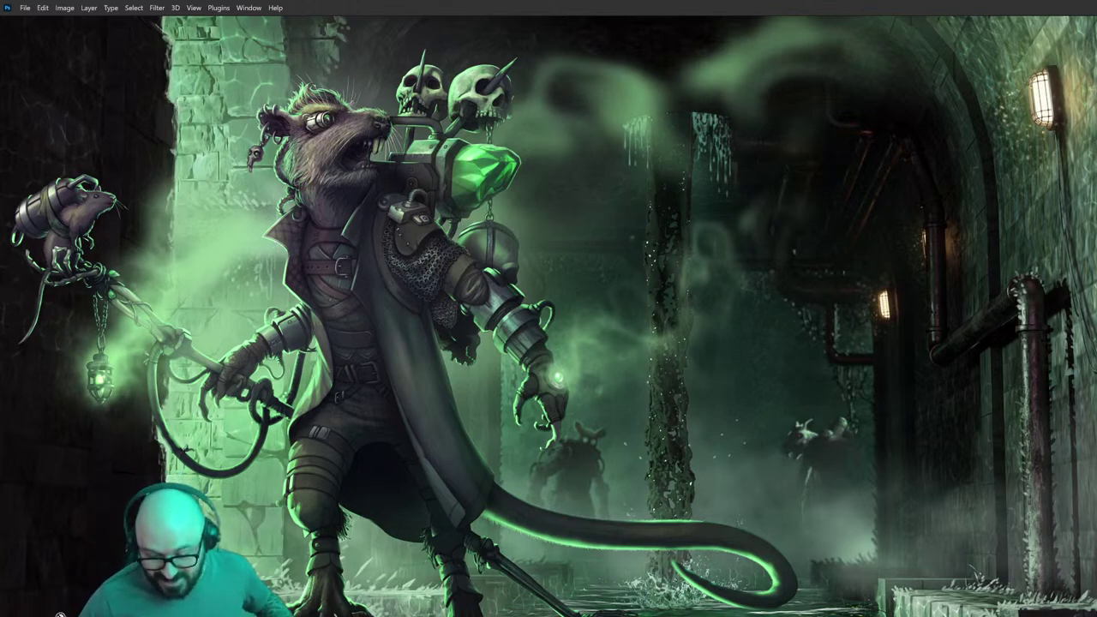
drag(240, 240, 338, 243)
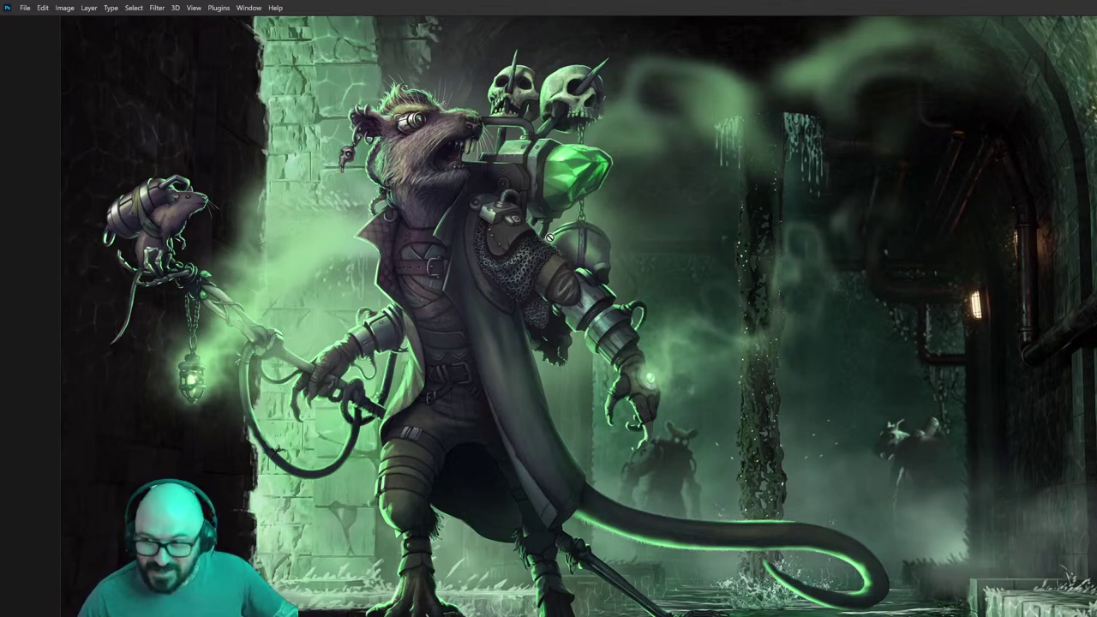
Step: Examine the creature's skulls, chainmail shoulder, coat, legs and tail, and the lantern hanging from its staff
click(523, 362)
drag(504, 285, 613, 320)
click(614, 320)
scroll(610, 322, up, 2)
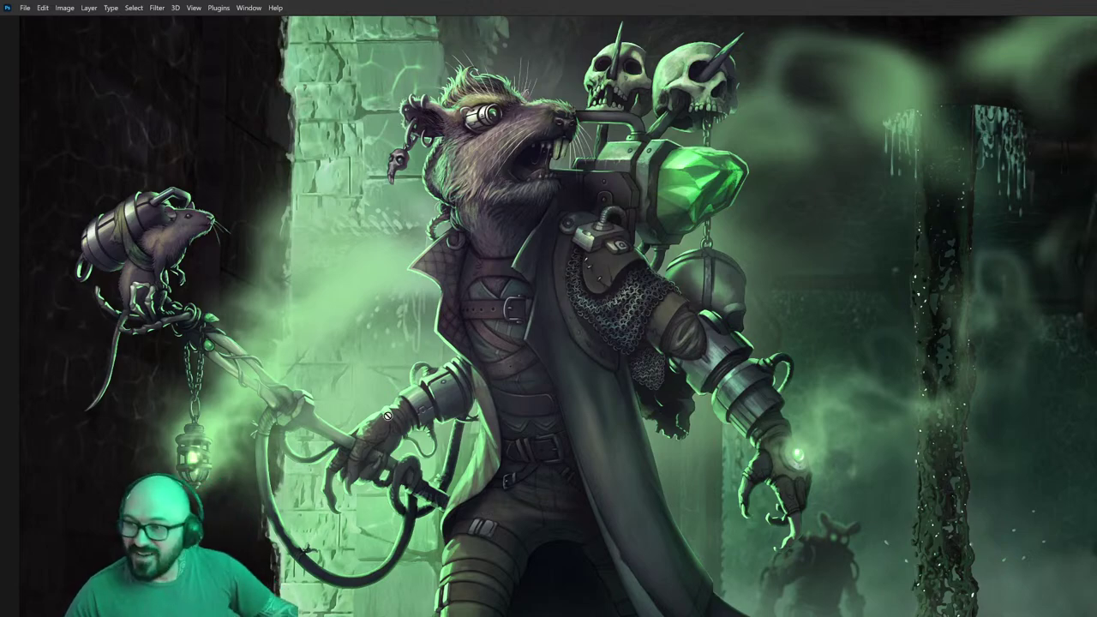
drag(644, 474, 635, 494)
drag(617, 117, 573, 153)
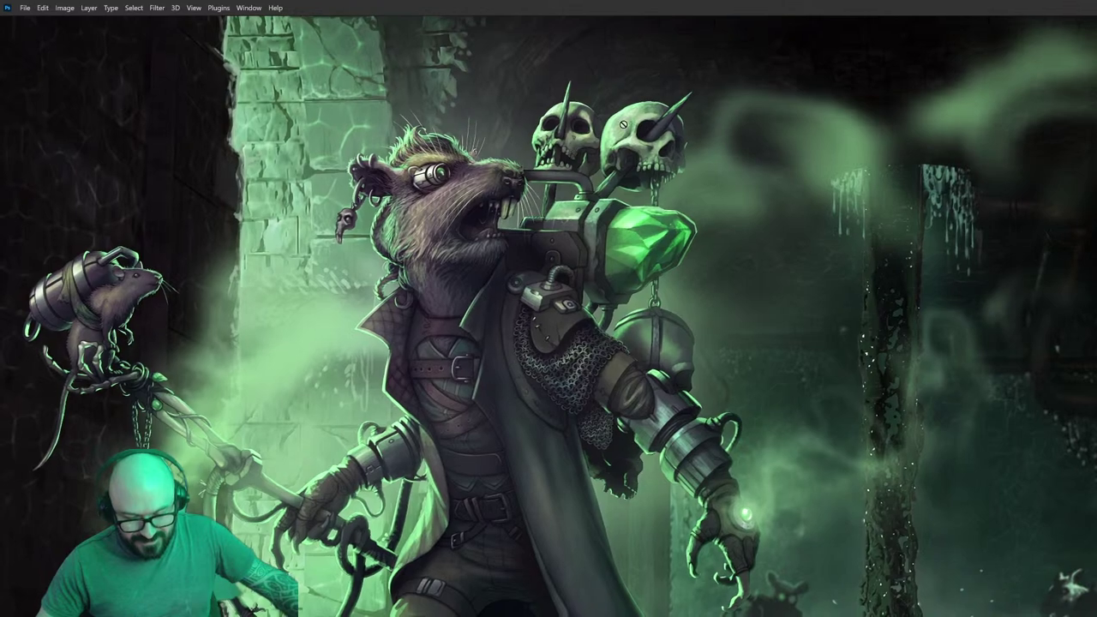
drag(620, 408, 663, 111)
drag(640, 369, 731, 445)
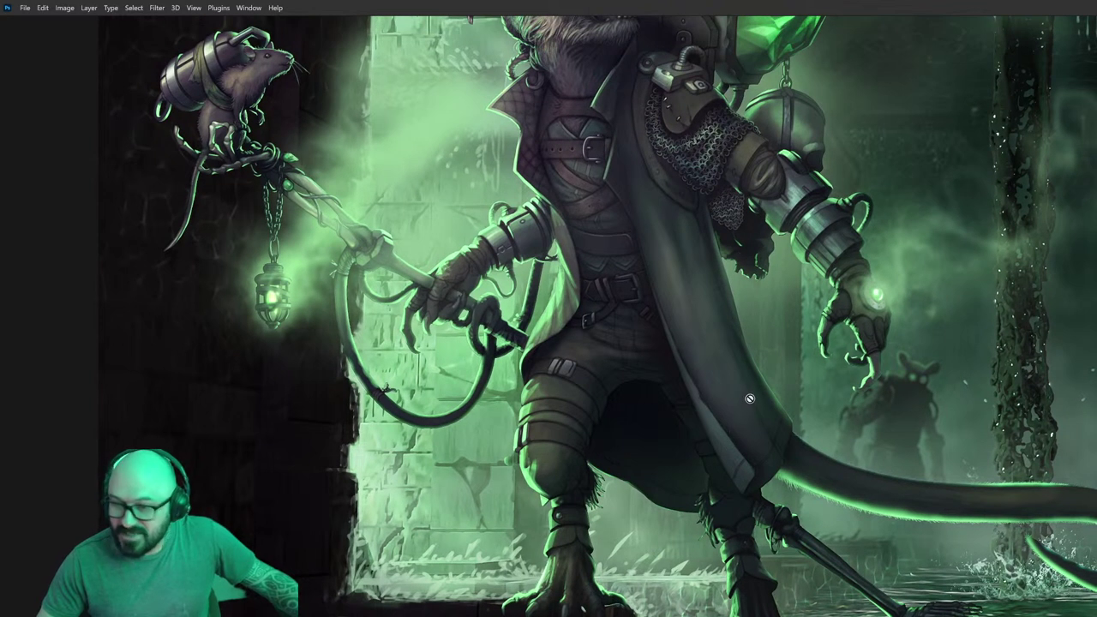
drag(750, 379, 713, 324)
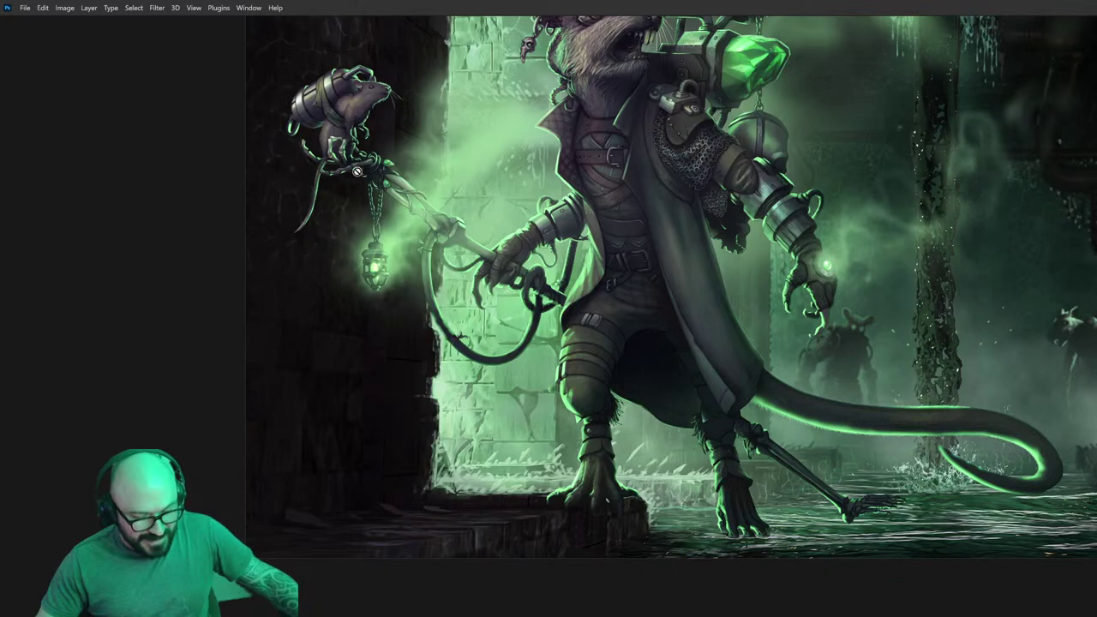
scroll(364, 168, up, 1)
scroll(374, 163, up, 1)
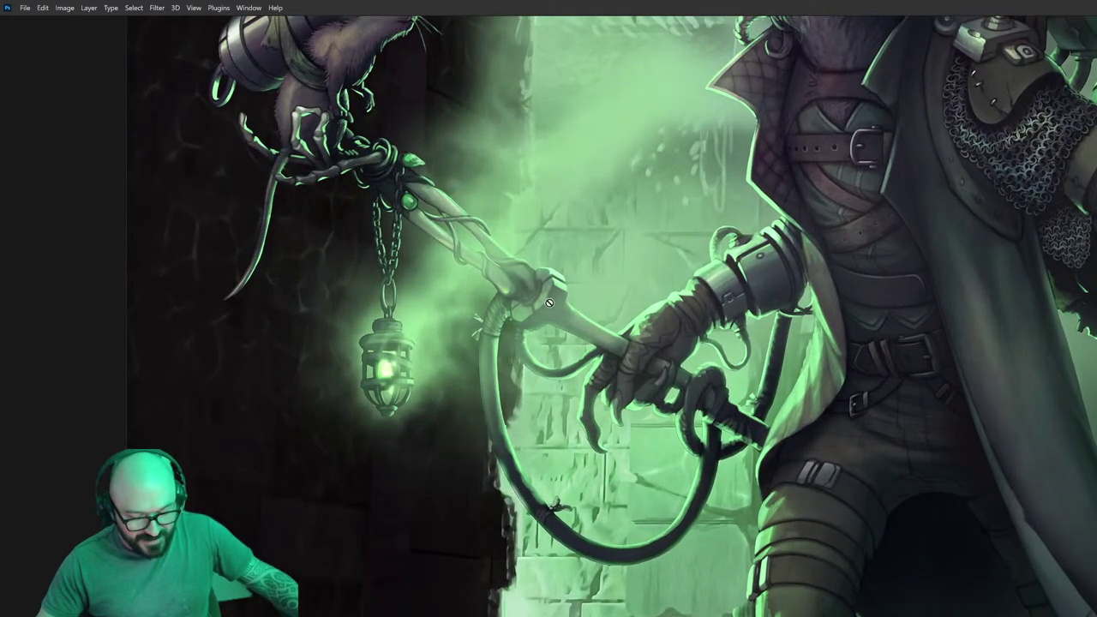